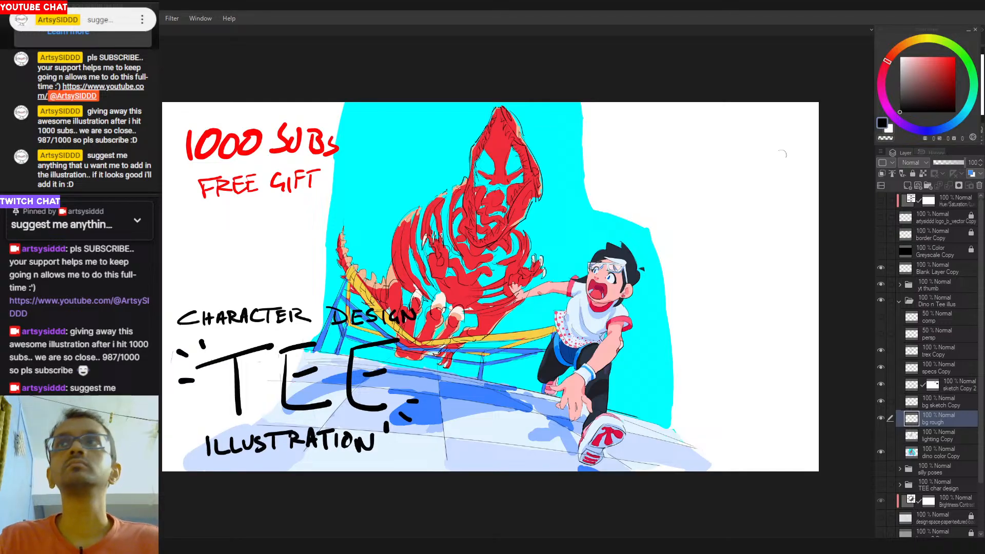
click(958, 12)
key(alt+Tab)
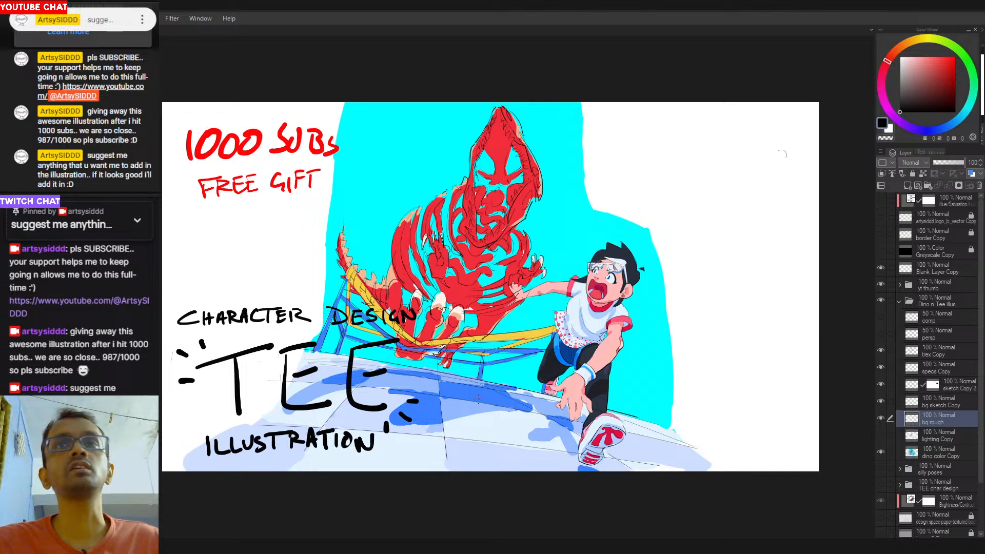
scroll(468, 378, down, 2)
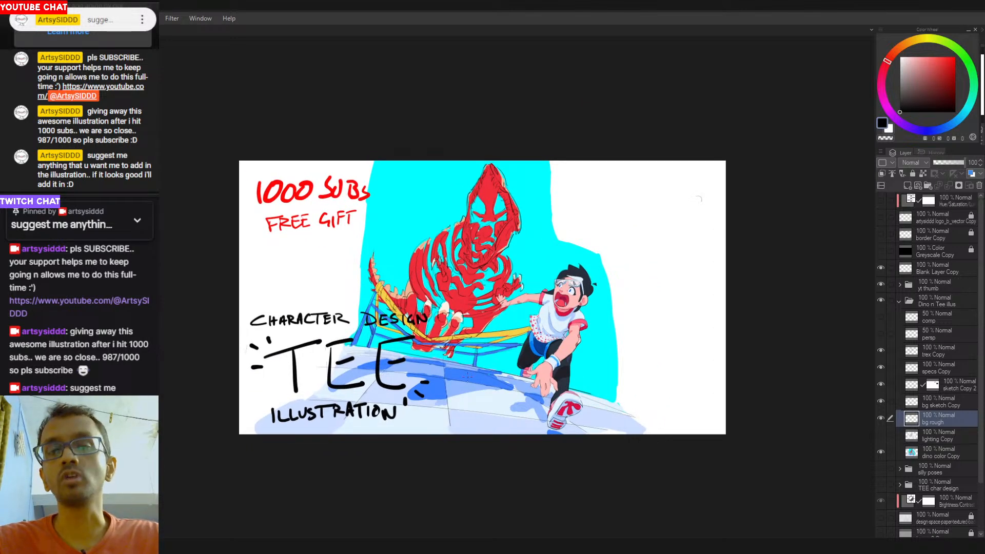
drag(500, 291, 504, 289)
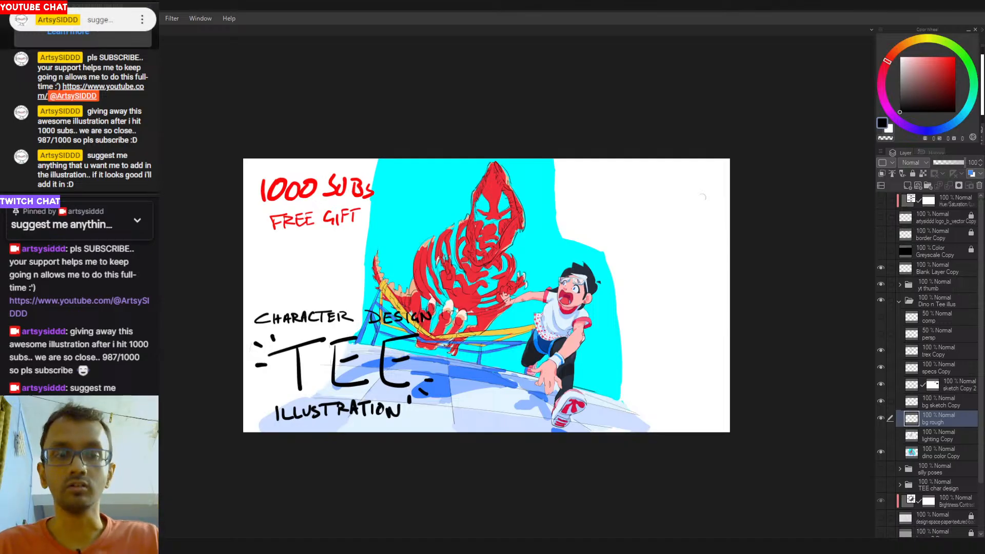
drag(431, 349, 429, 339)
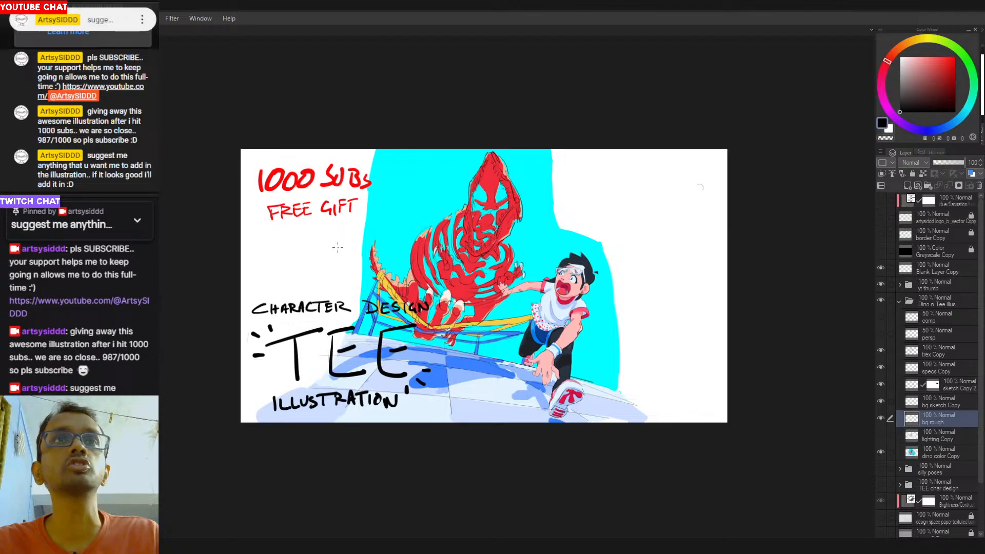
mouse_move(625, 185)
mouse_down()
mouse_move(350, 197)
mouse_move(307, 262)
mouse_up()
key(ctrl+z)
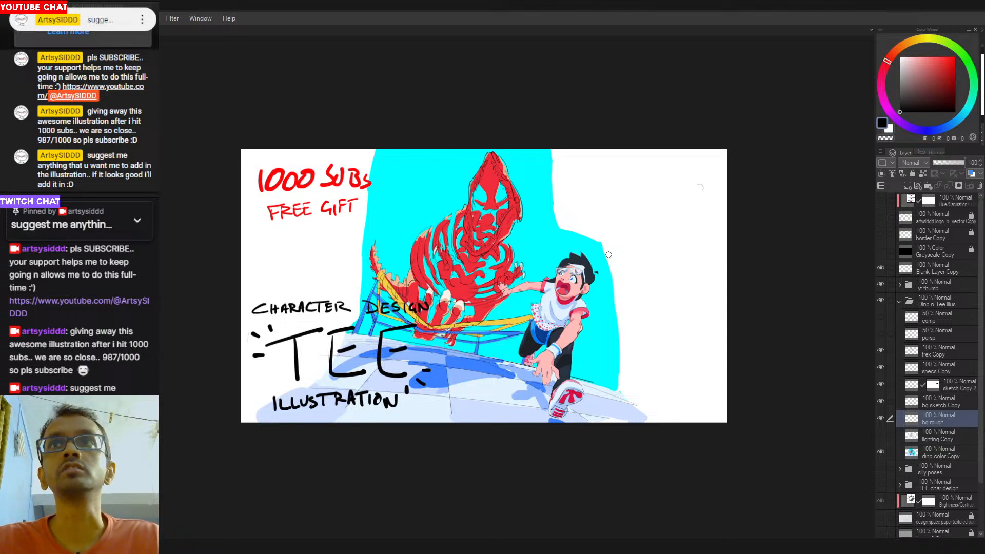
drag(685, 242, 658, 253)
mouse_move(682, 207)
mouse_down()
mouse_move(713, 240)
mouse_move(690, 226)
mouse_up()
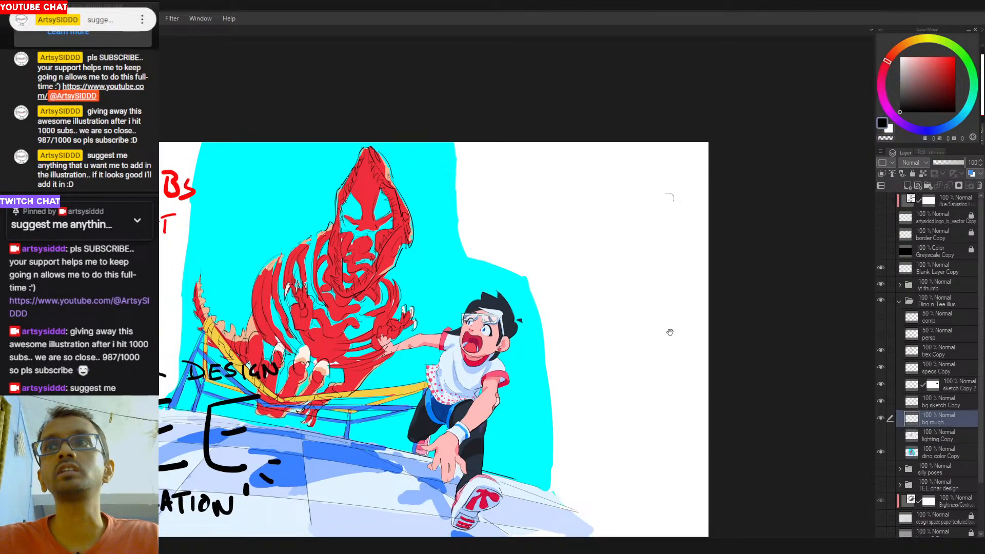
Toggle the trex Copy, specs Copy, sketch Copy 2 and bg sketch Copy layers off and on to examine what each contains.
click(882, 351)
click(881, 351)
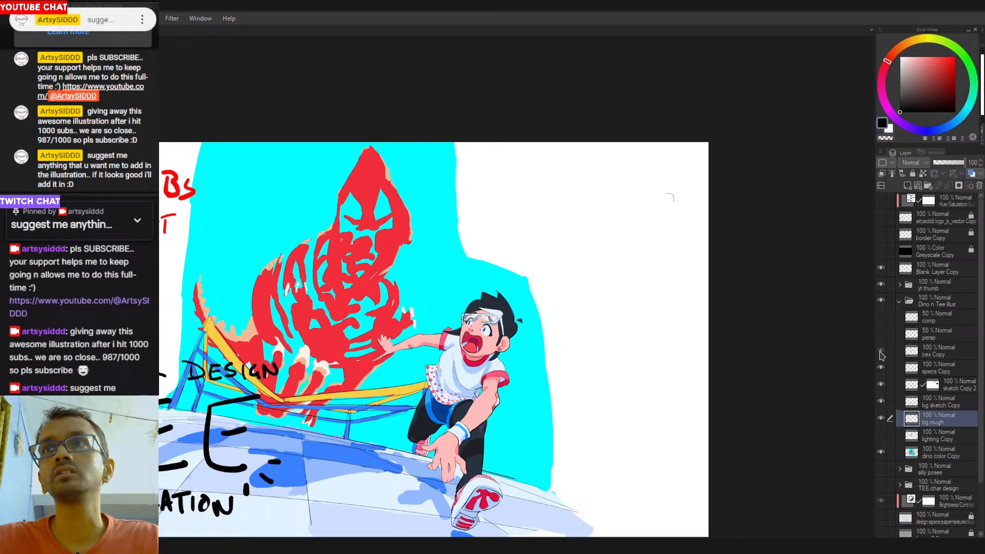
click(882, 373)
click(882, 373)
click(882, 388)
click(881, 385)
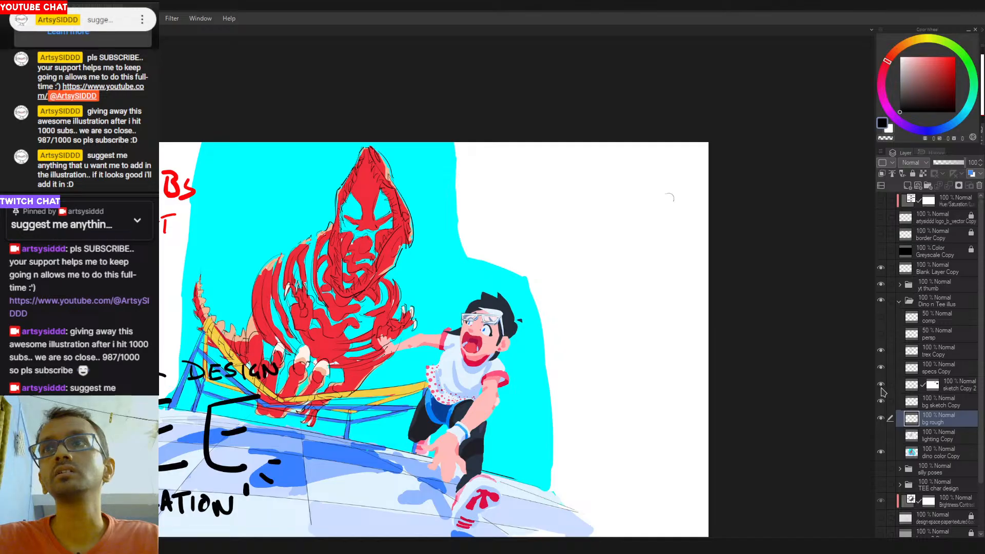
click(881, 401)
click(881, 402)
click(932, 405)
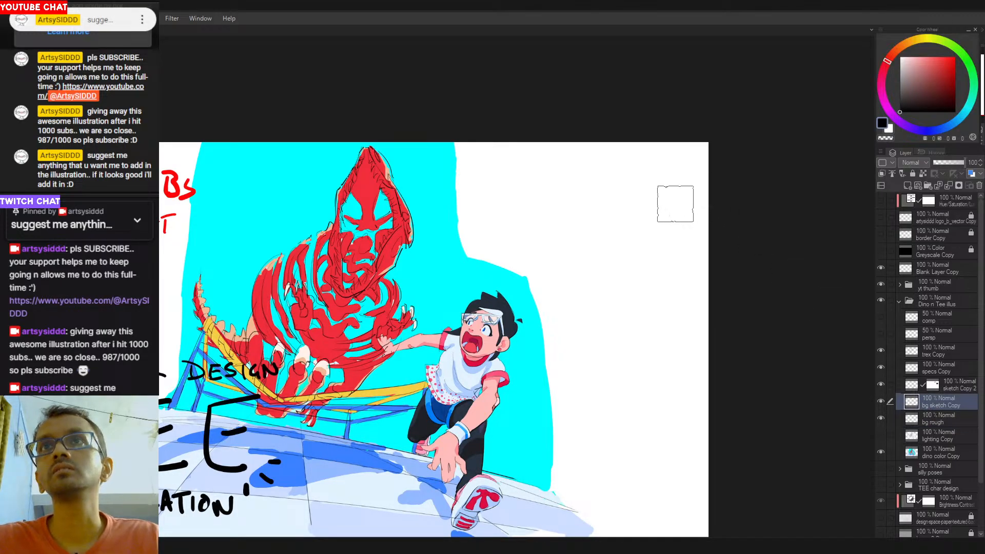
drag(256, 355, 568, 324)
drag(630, 382, 486, 338)
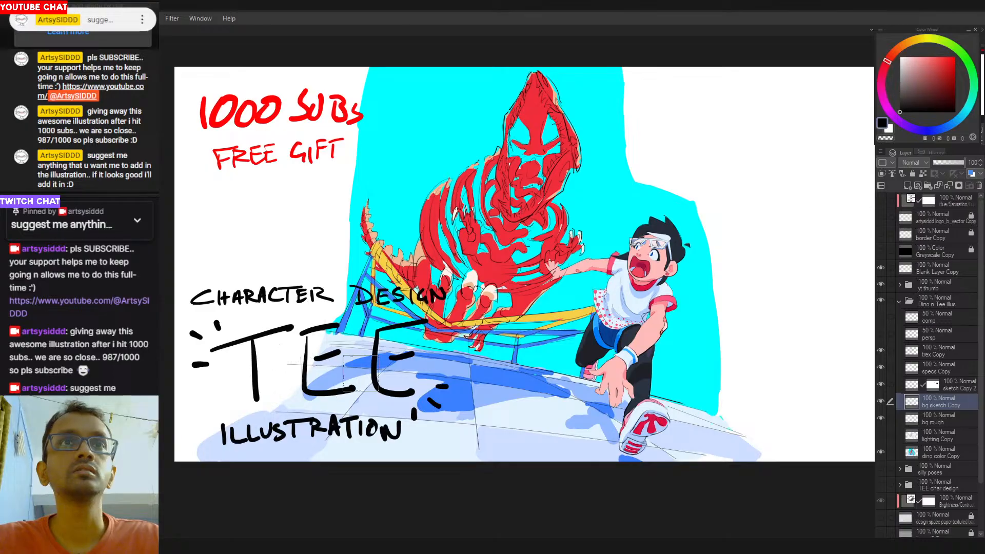
scroll(518, 400, down, 3)
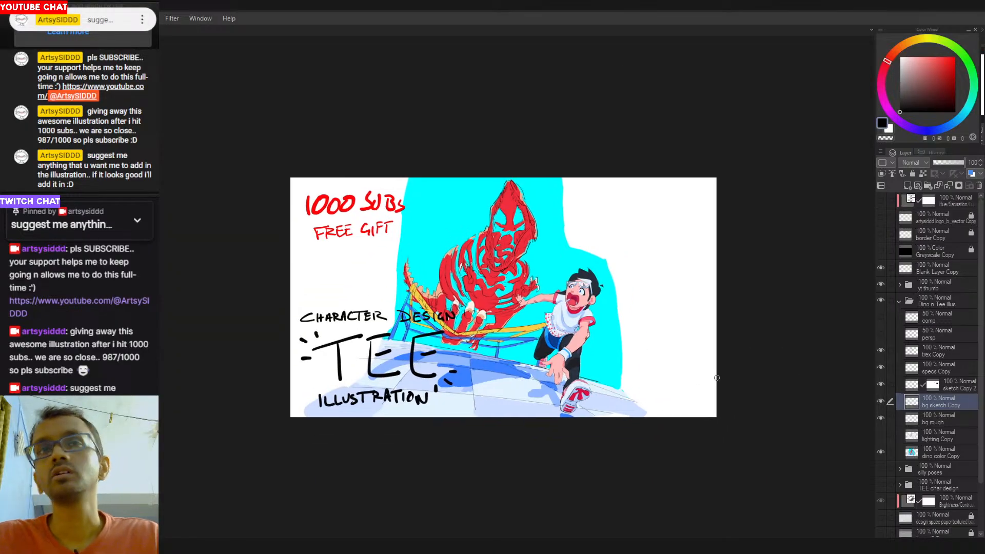
scroll(706, 274, up, 2)
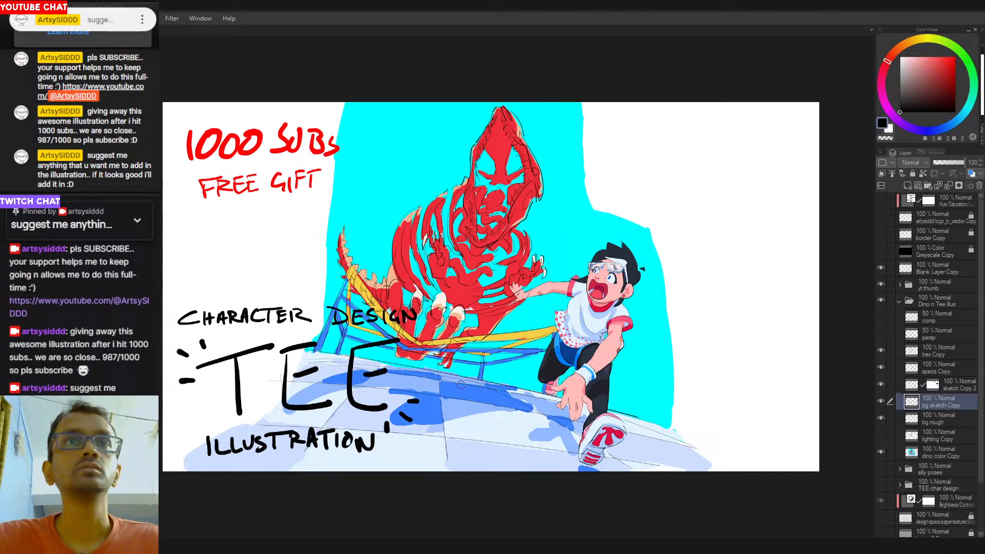
scroll(509, 356, down, 1)
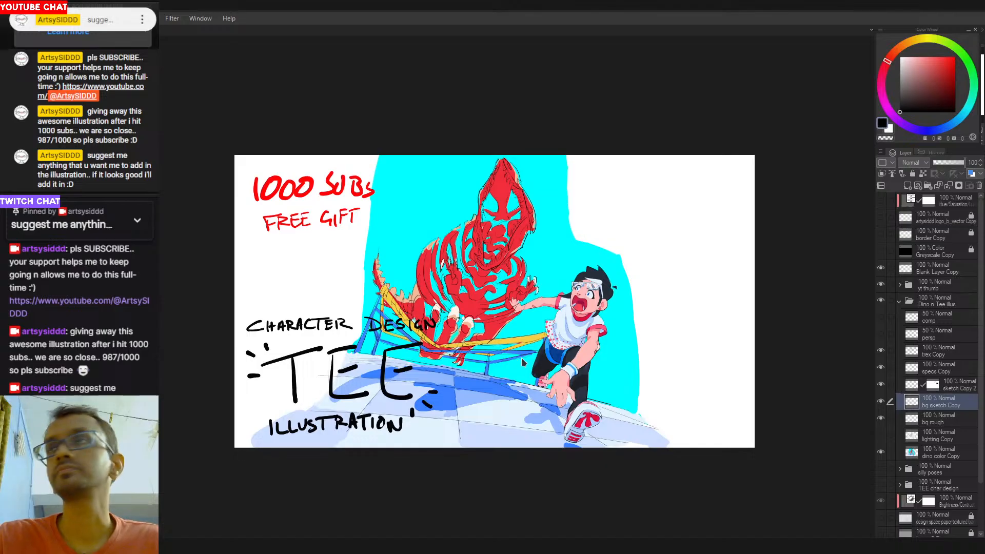
Hide the yt thumb lettering folder and make bg rough the active layer.
click(882, 284)
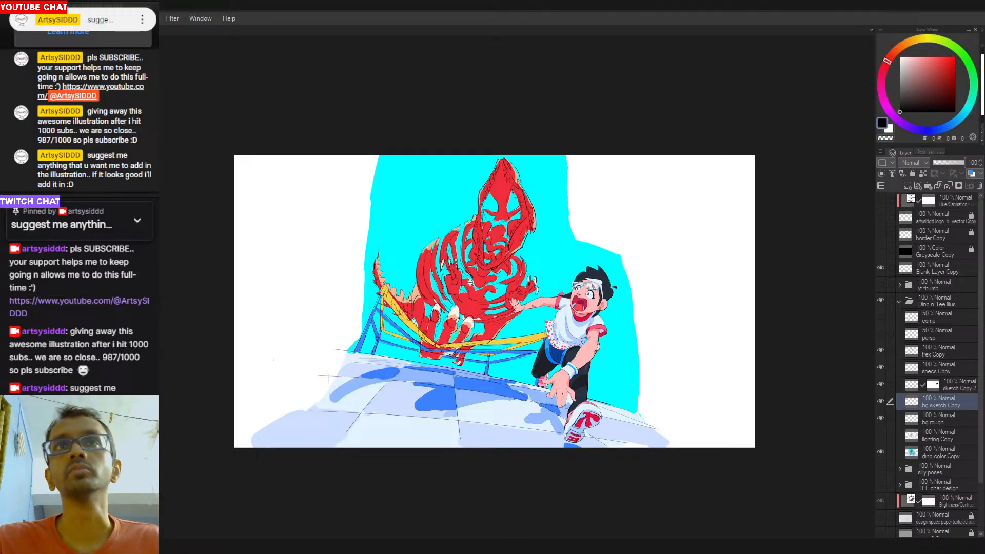
scroll(516, 304, down, 2)
drag(530, 334, 512, 338)
click(940, 422)
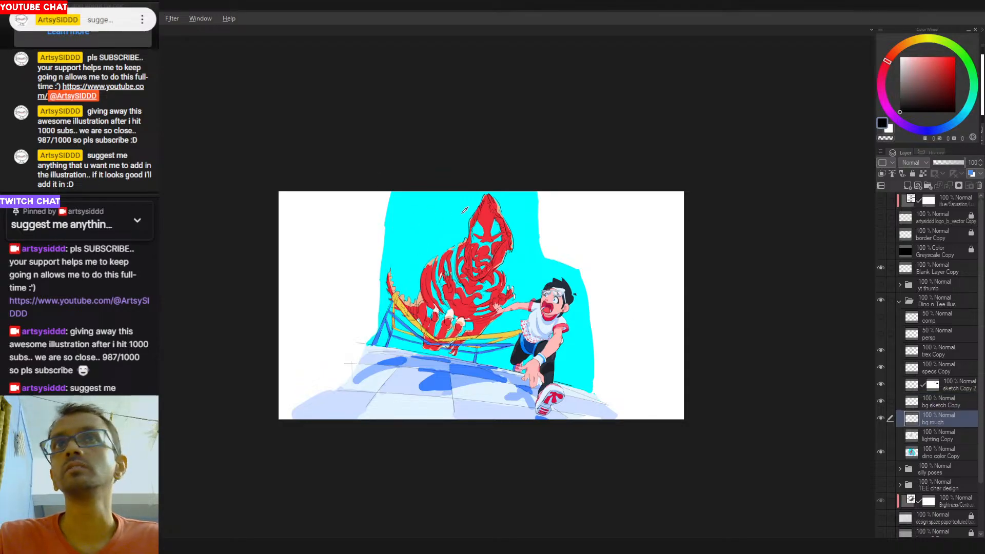
Show the persp and comp guide layers in turn to examine the composition around the running boy's head, leaving both hidden.
click(881, 334)
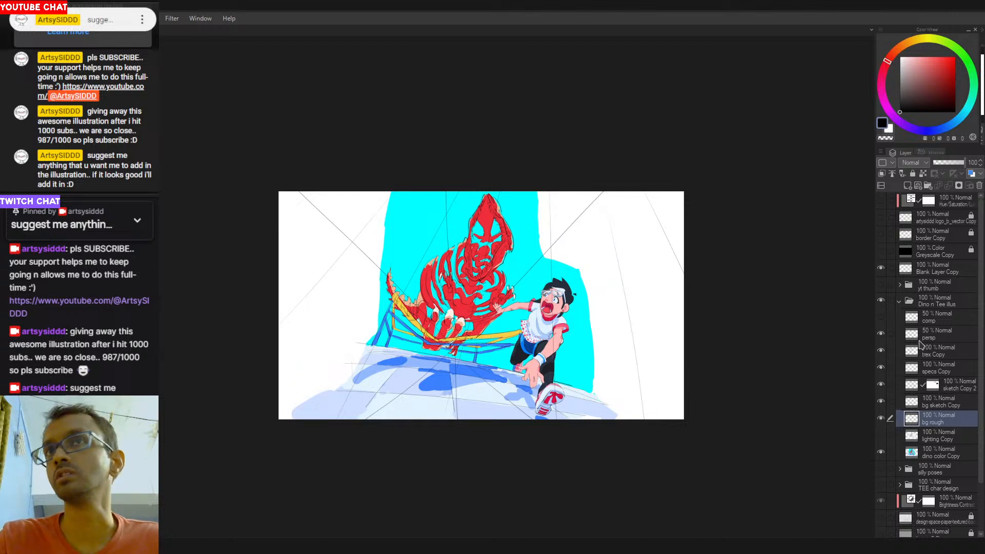
click(881, 334)
click(881, 318)
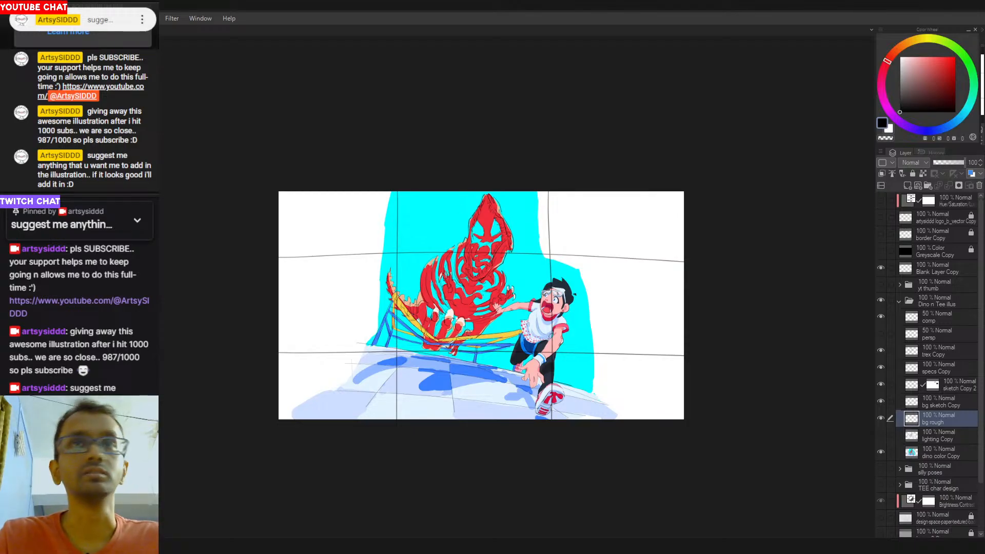
mouse_move(564, 277)
mouse_down()
mouse_move(586, 307)
mouse_move(530, 330)
mouse_up()
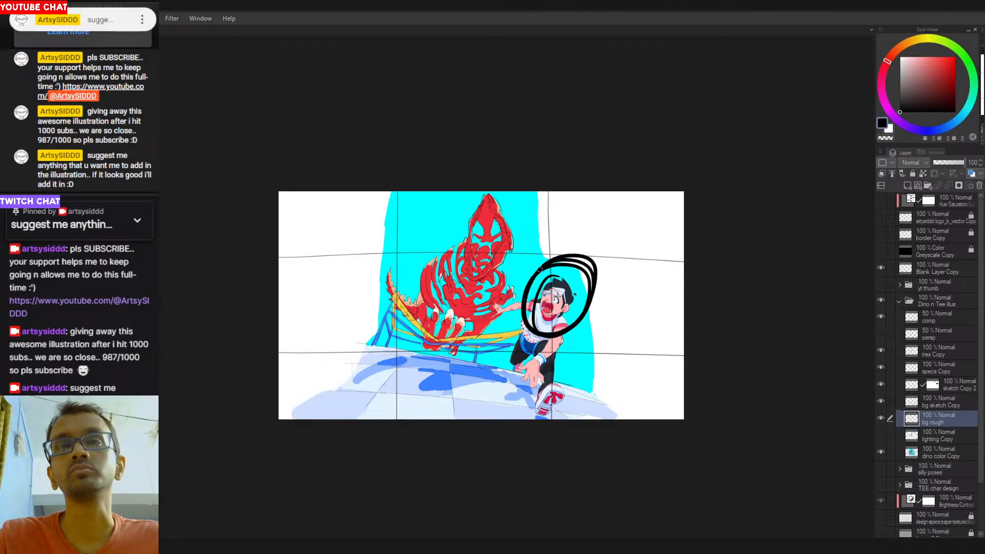
key(ctrl+z)
drag(586, 278, 571, 339)
key(ctrl+z)
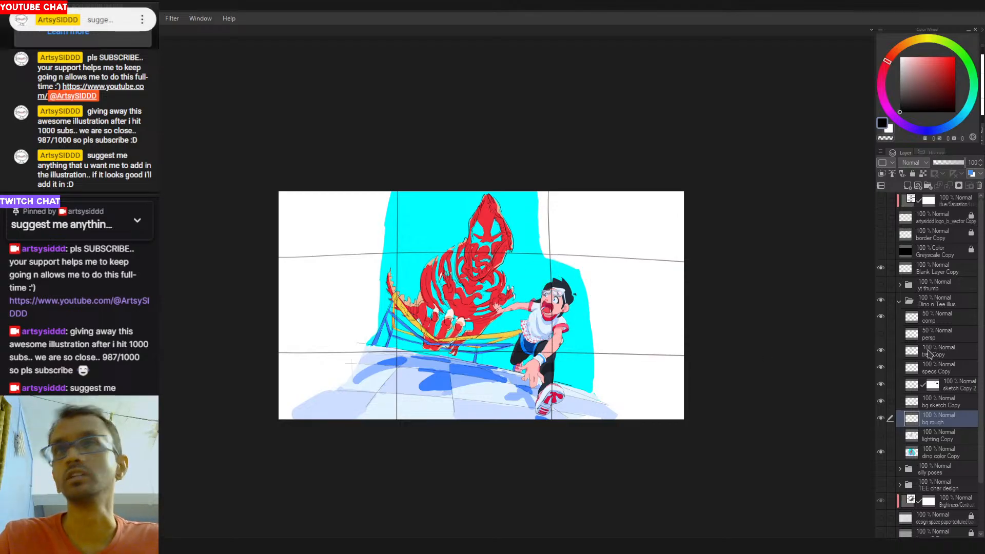
click(881, 317)
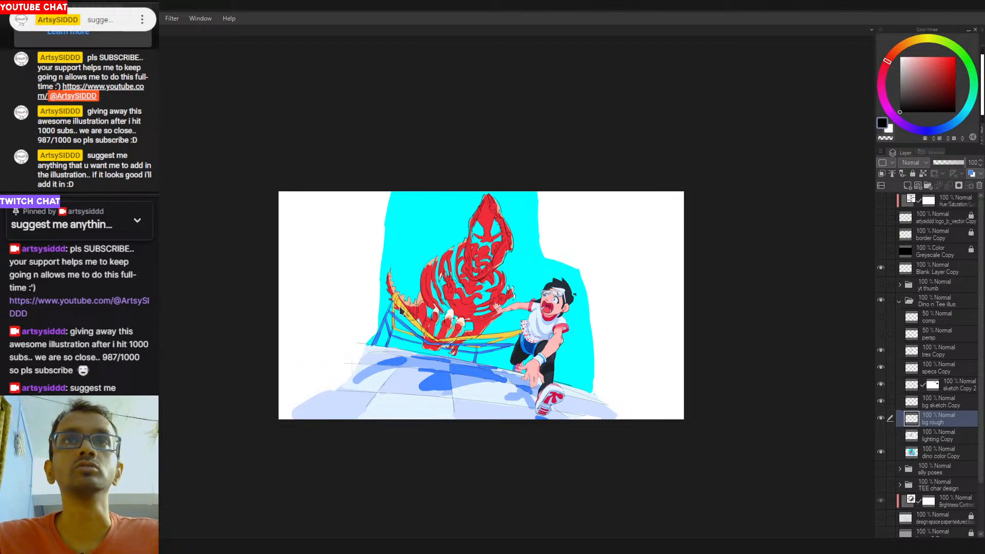
Try slanted pale cyan strokes on the background beside the dinosaur's tail on the bg rough layer.
key(alt)
alt+click(423, 223)
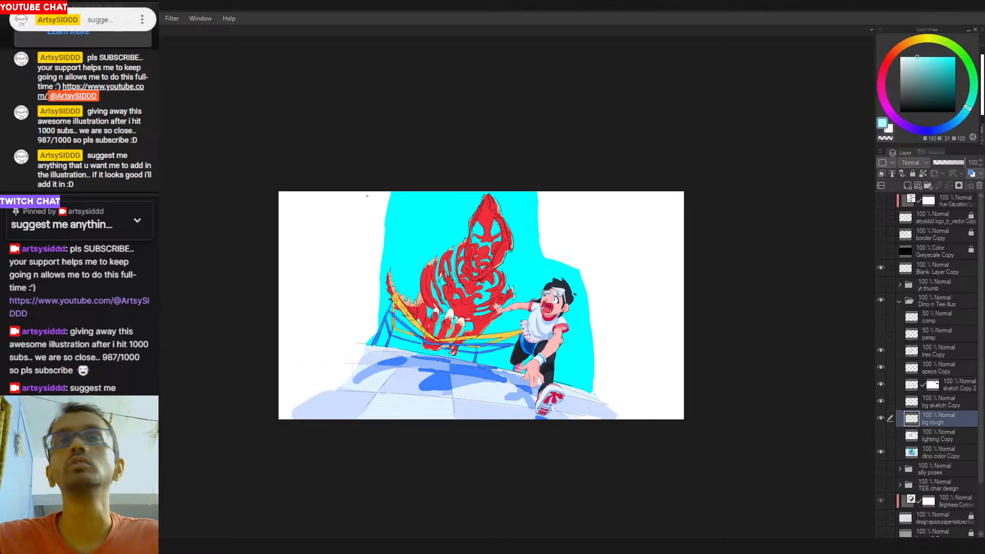
click(915, 55)
drag(914, 54, 915, 56)
drag(422, 194, 395, 303)
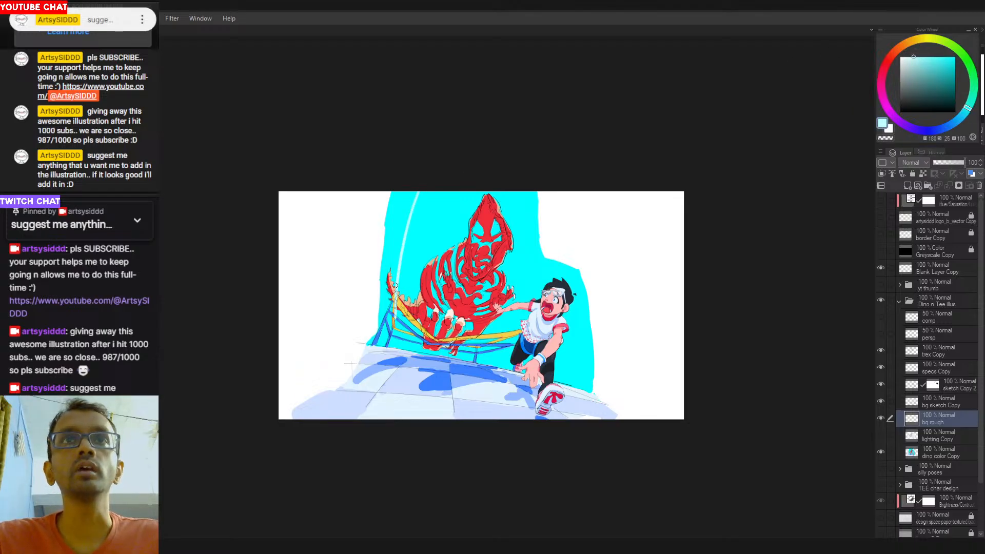
key(ctrl+z)
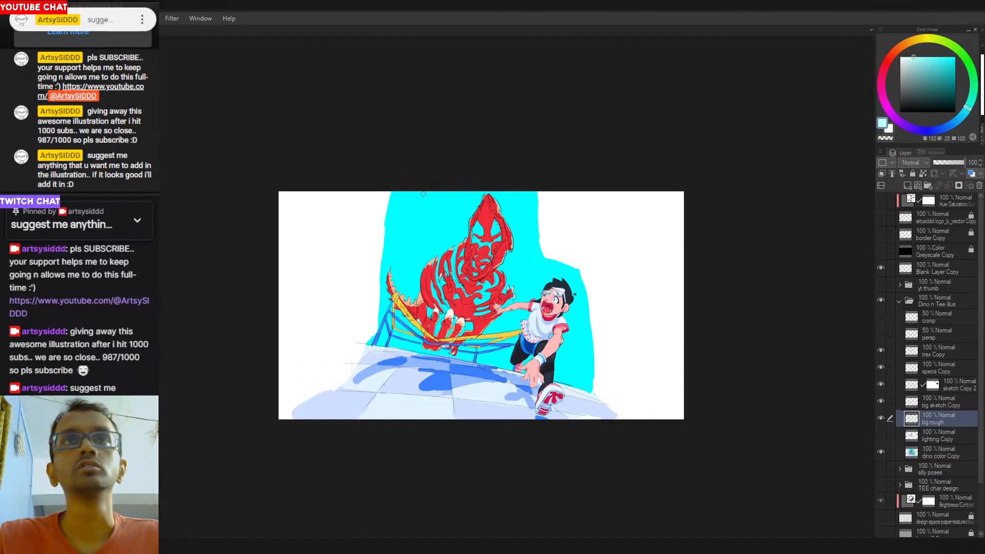
drag(425, 193, 382, 371)
key(ctrl+z)
drag(423, 193, 390, 346)
key(ctrl+z)
key(ctrl+z)
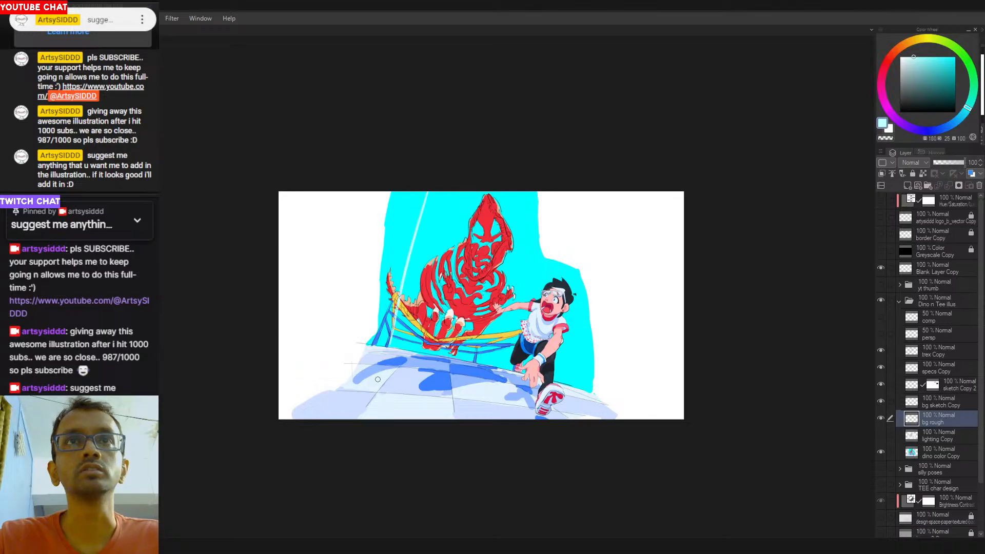
Move the bg rough layer below dino color Copy and fill it with the cyan sampled from the background.
alt+click(399, 236)
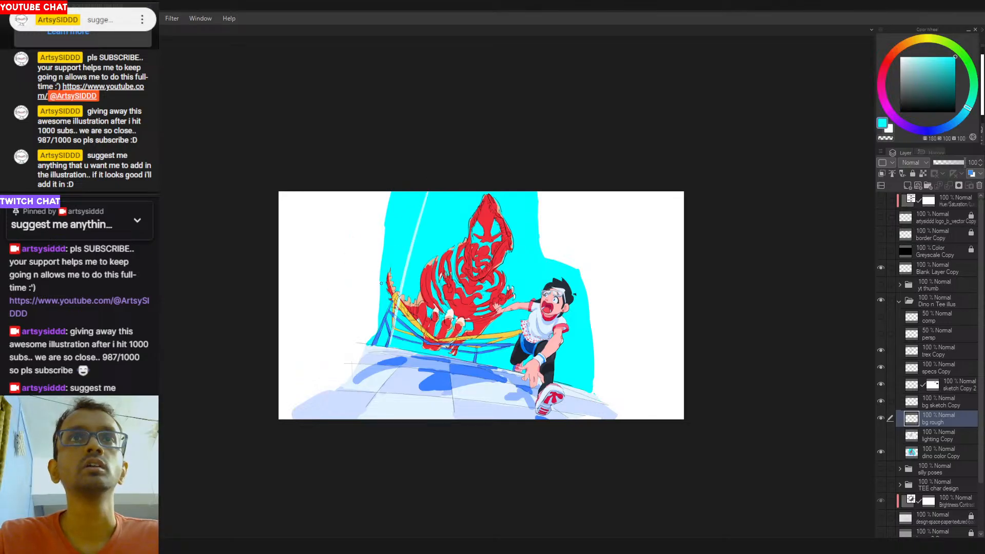
key(g)
click(353, 324)
key(ctrl+z)
drag(934, 420, 932, 461)
click(359, 358)
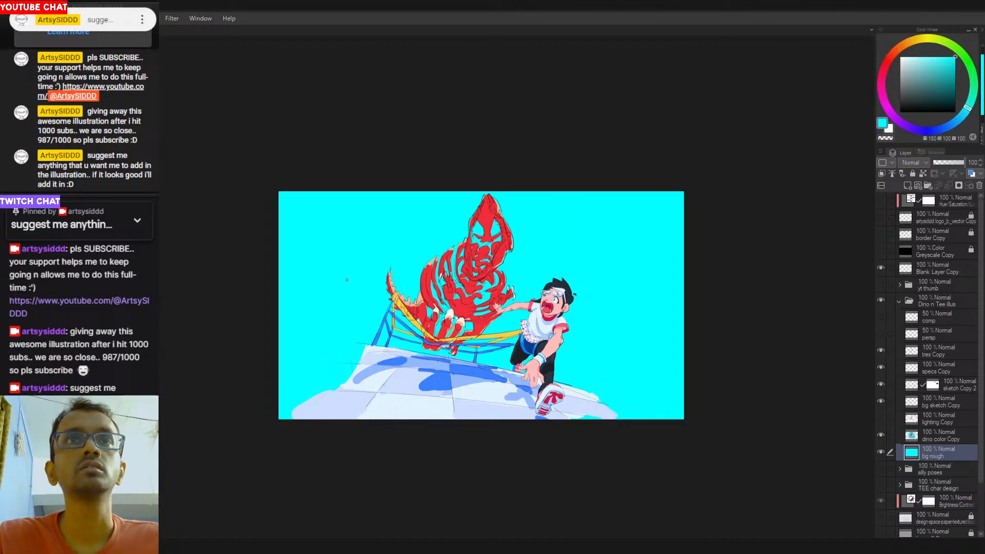
Try a long pale cyan diagonal line on the cyan background beside the dinosaur's tail.
click(913, 57)
drag(387, 211, 319, 393)
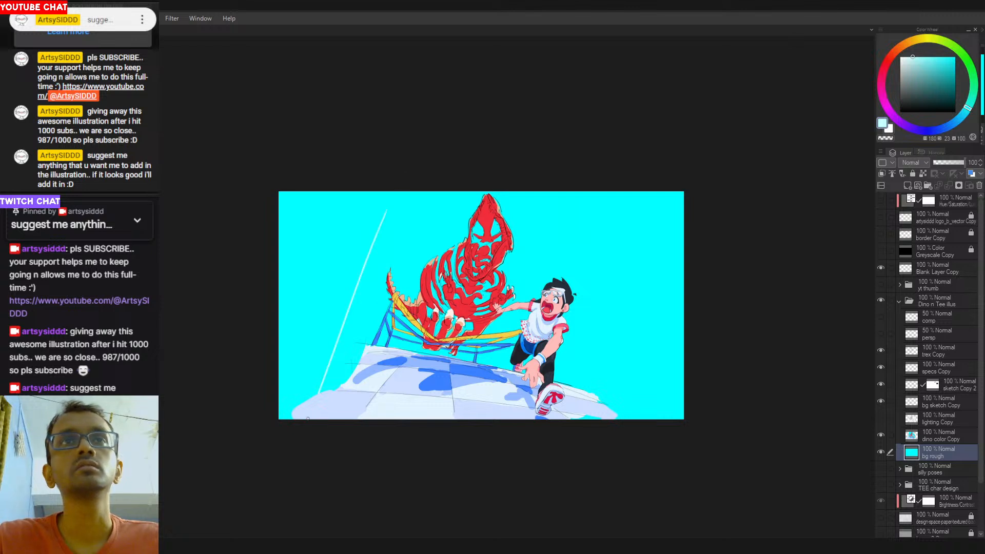
key(ctrl+z)
Sample the floor's pale blue near the barrier's foot as the drawing colour.
alt+click(373, 343)
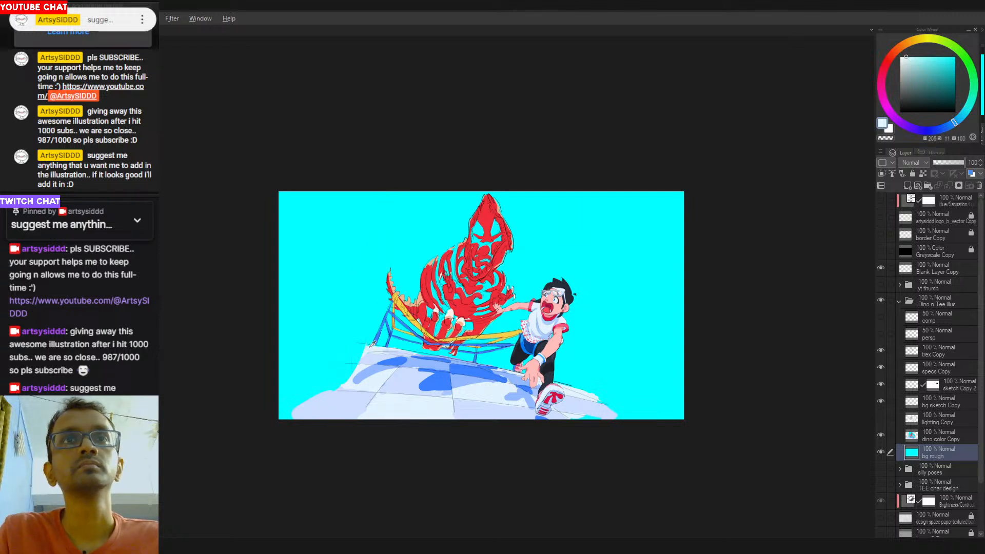
Try a pale blue floor-edge stroke and a pale blue fill on the bg rough layer.
mouse_move(371, 344)
mouse_down()
mouse_move(278, 338)
mouse_move(339, 361)
mouse_move(287, 381)
mouse_up()
key(ctrl+z)
key(ctrl+z)
key(ctrl+z)
key(g)
click(314, 360)
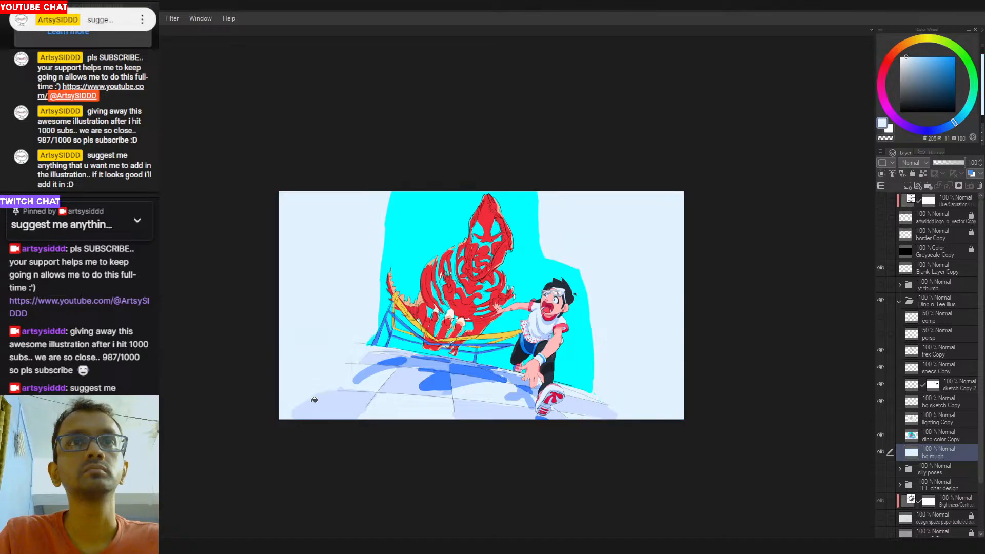
key(ctrl+z)
Brush the pale blue floor out to both side edges of the canvas on the bg rough layer.
key(b)
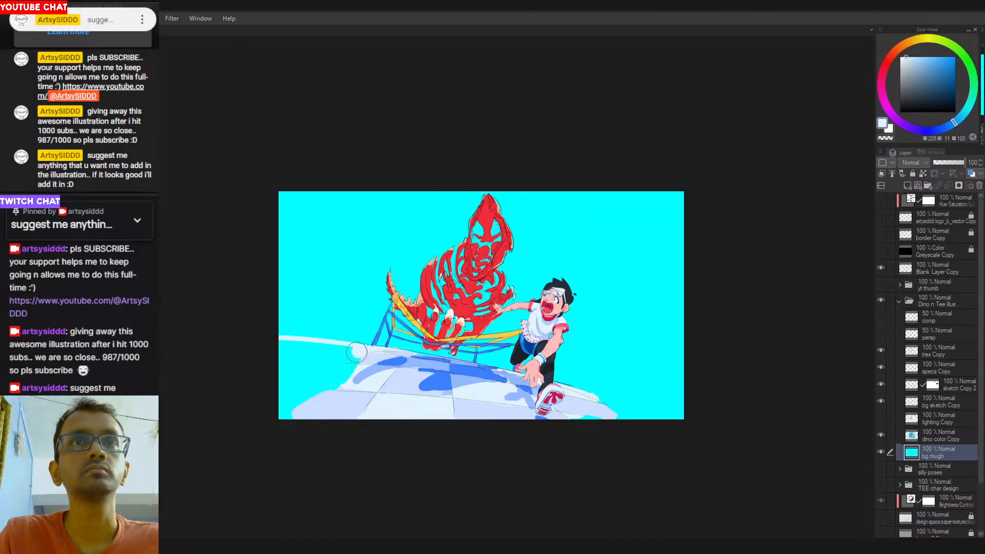
mouse_move(356, 352)
mouse_down()
mouse_move(320, 387)
mouse_move(339, 380)
mouse_move(272, 416)
mouse_move(287, 408)
mouse_move(292, 373)
mouse_move(337, 351)
mouse_move(264, 341)
mouse_move(338, 355)
mouse_move(292, 347)
mouse_move(330, 348)
mouse_move(309, 353)
mouse_up()
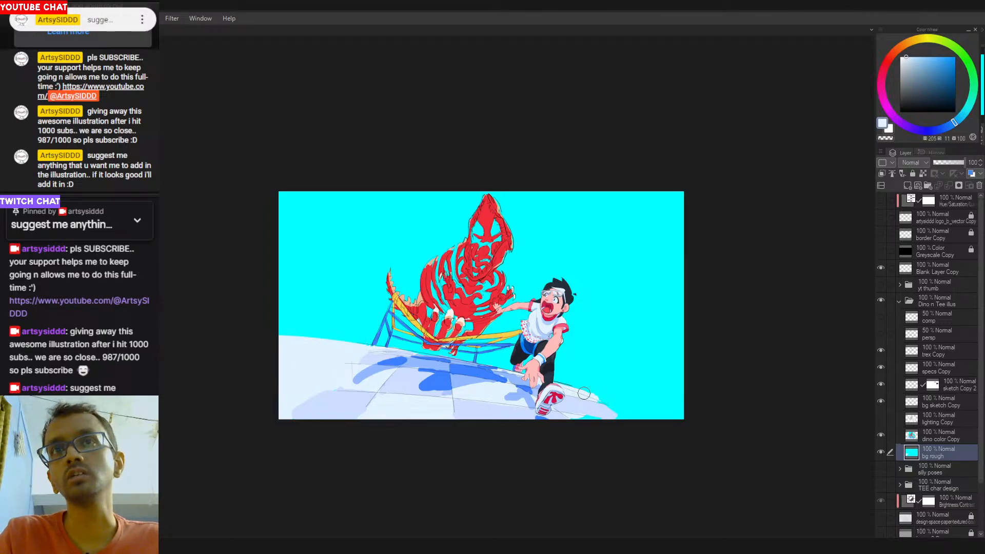
mouse_move(584, 393)
mouse_down()
mouse_move(668, 416)
mouse_move(590, 398)
mouse_move(615, 415)
mouse_move(616, 407)
mouse_move(581, 420)
mouse_up()
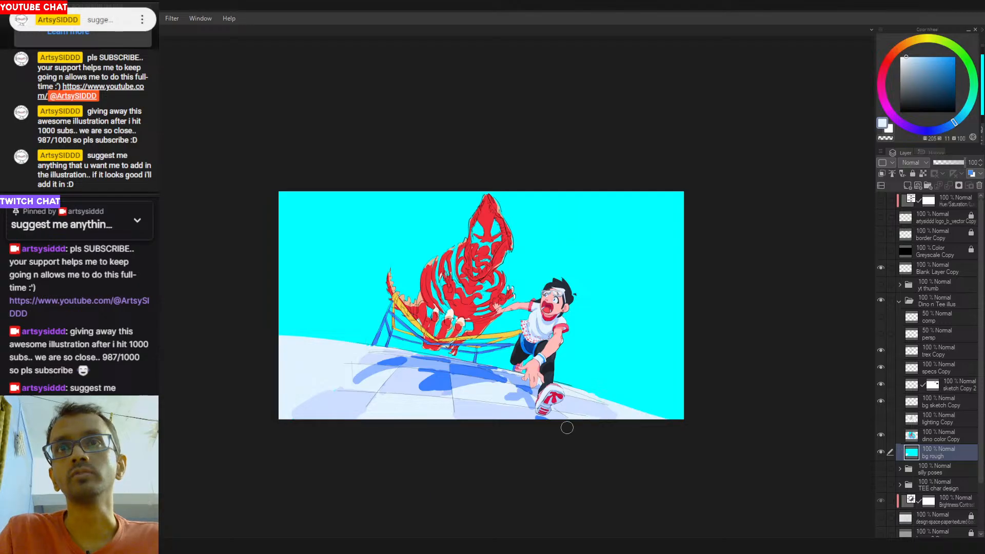
Sample the floor's light blue tones and paint checker tiles on the left part of the floor on the bg rough layer.
alt+click(371, 402)
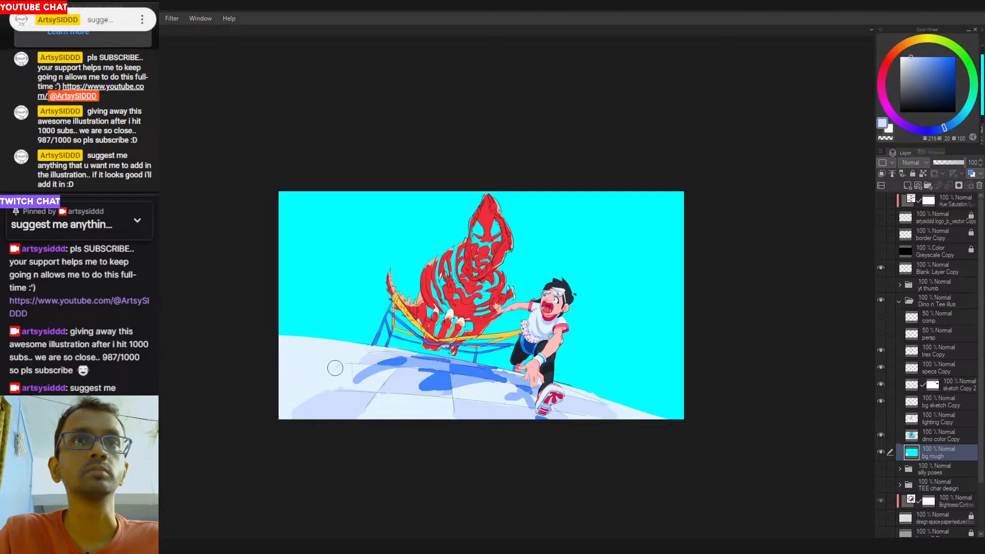
mouse_move(322, 391)
mouse_down()
mouse_move(286, 412)
mouse_move(308, 407)
mouse_move(314, 393)
mouse_move(280, 363)
mouse_move(293, 383)
mouse_move(312, 383)
mouse_move(246, 394)
mouse_up()
alt+click(320, 402)
alt+click(288, 402)
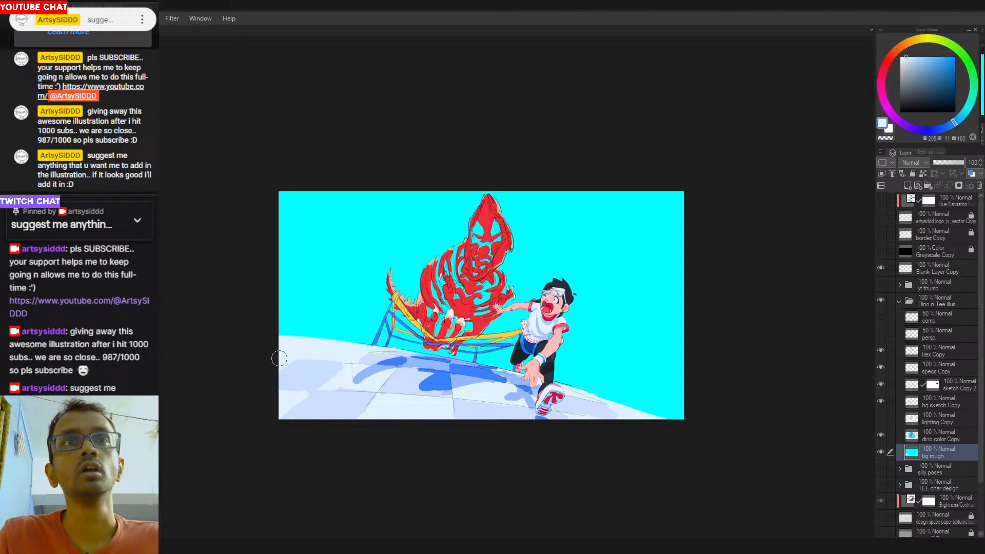
alt+click(298, 362)
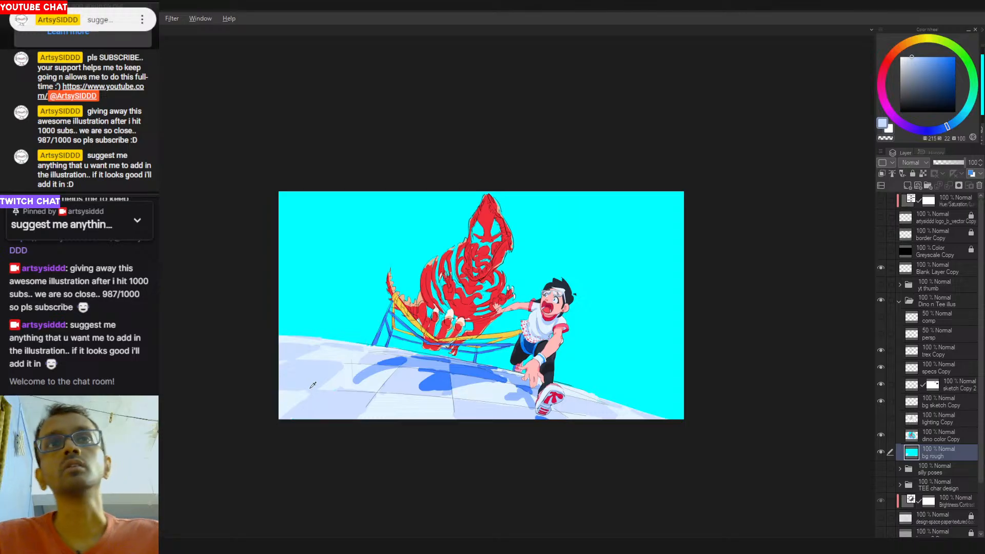
Sample the backdrop cyan, lighten it to a pale cyan and make bg rough the active layer.
alt+click(366, 285)
drag(910, 56, 917, 56)
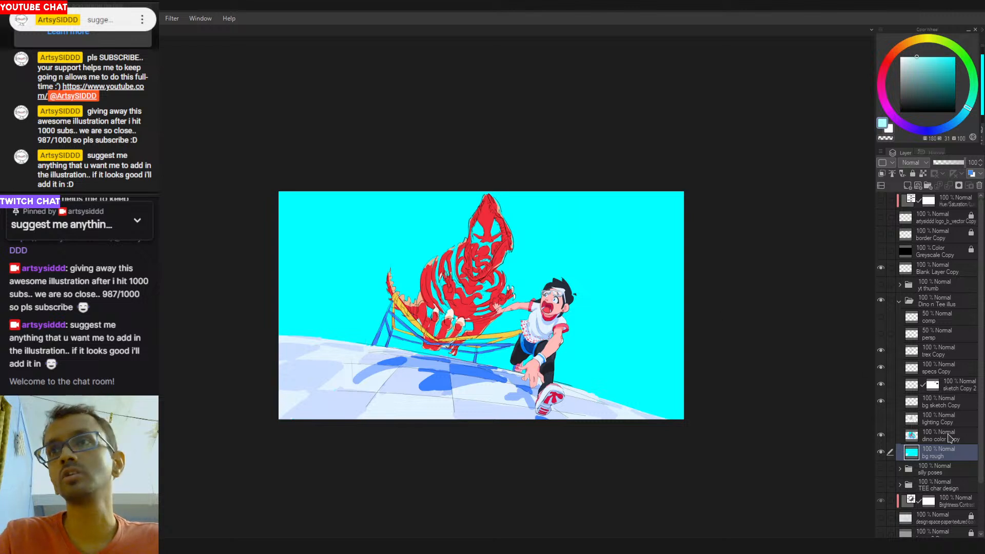
click(947, 399)
click(938, 436)
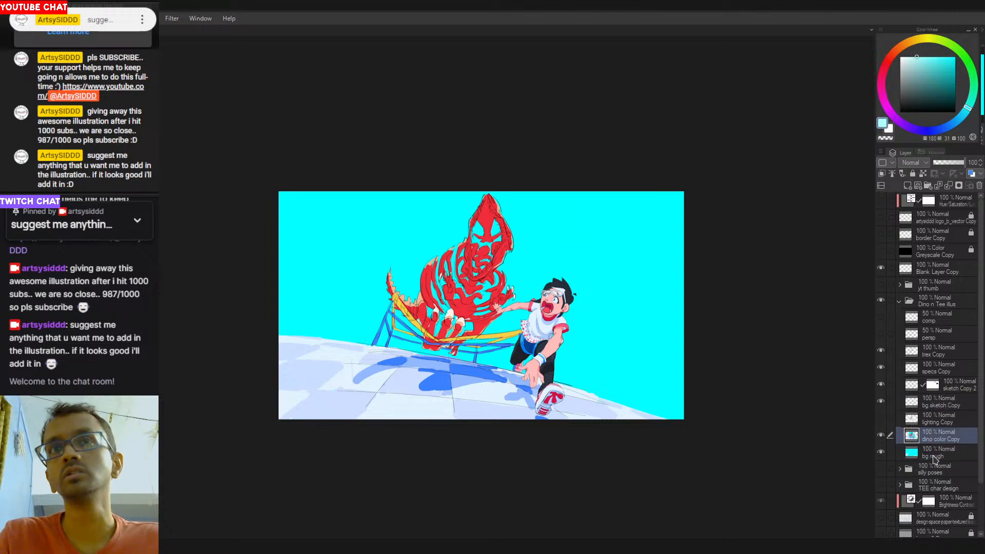
mouse_move(934, 458)
mouse_down()
mouse_move(939, 441)
mouse_move(936, 461)
mouse_up()
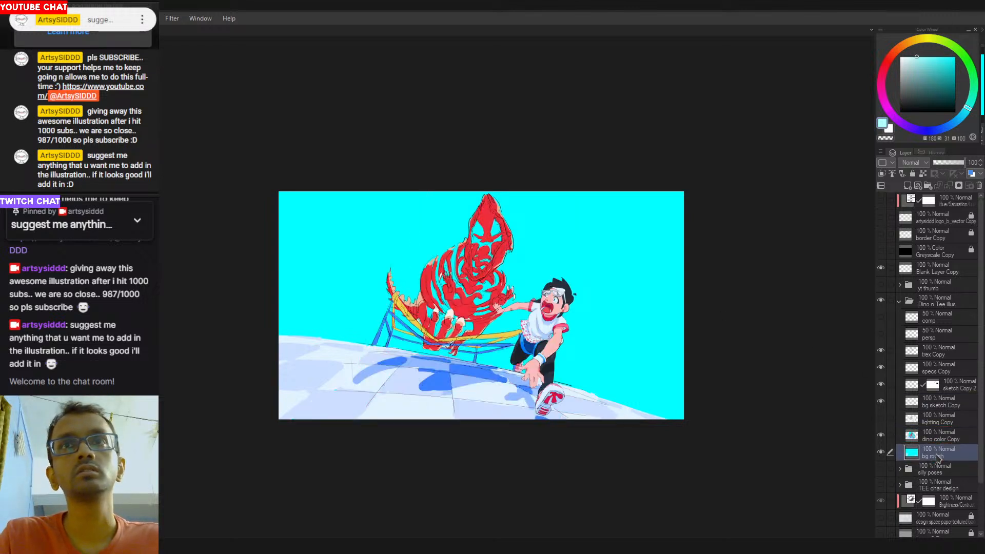
Draw three pale cyan curved lines running down the backdrop to the left of the dinosaur.
drag(385, 244, 346, 341)
key(ctrl+z)
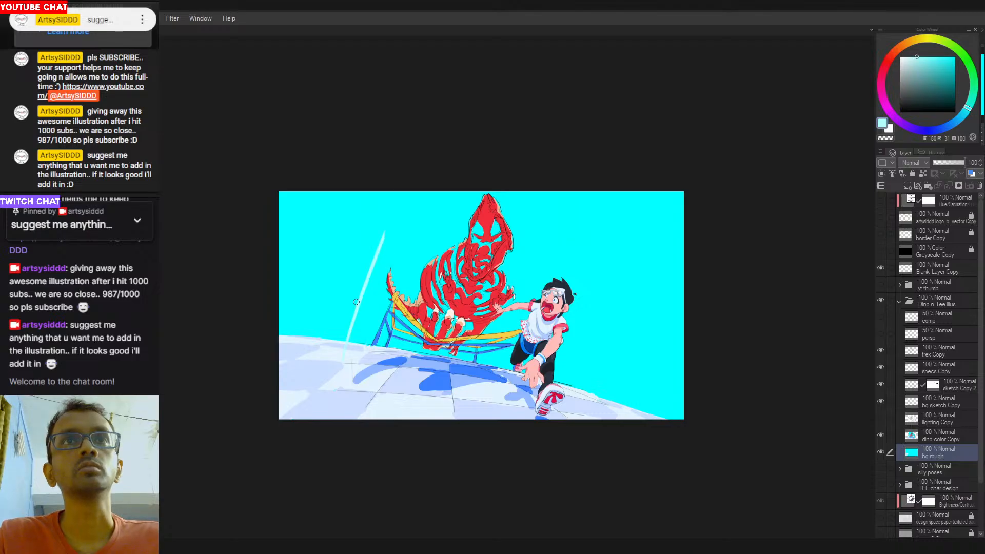
key(ctrl+z)
drag(384, 227, 350, 336)
mouse_move(371, 192)
mouse_down()
mouse_move(304, 336)
mouse_move(300, 318)
mouse_up()
key(ctrl+z)
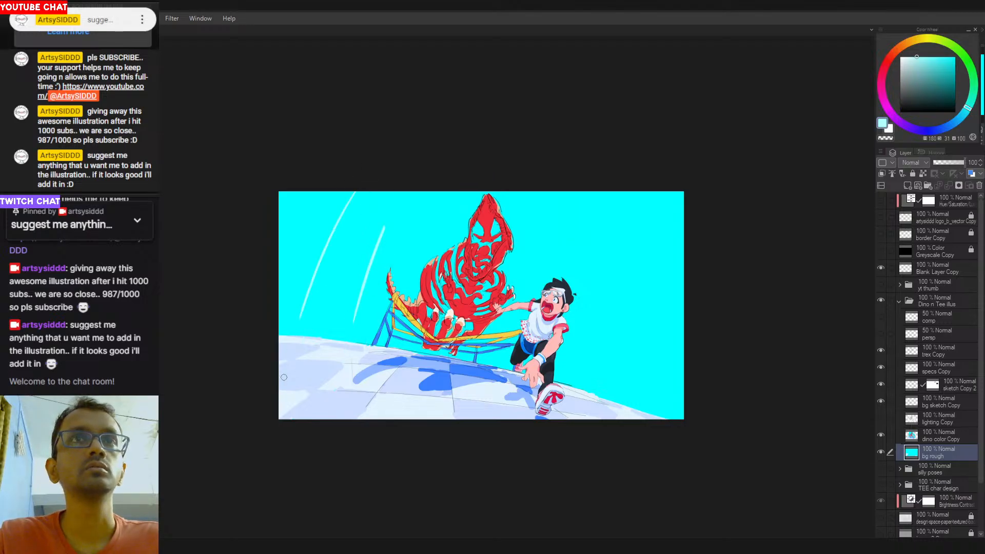
drag(314, 192, 261, 278)
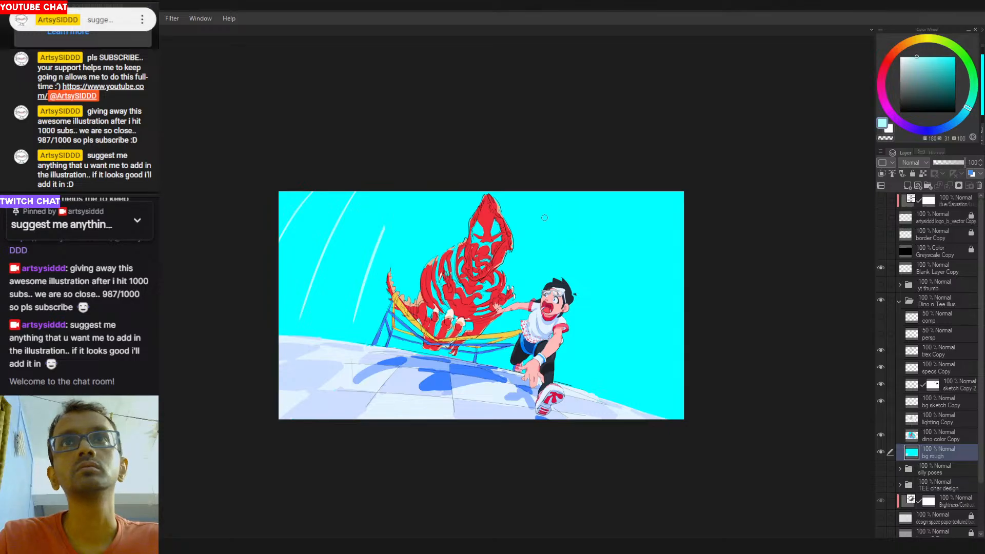
Try a pale cyan curved line down the backdrop to the right of the running boy.
drag(555, 177, 580, 271)
key(ctrl+z)
drag(562, 185, 609, 403)
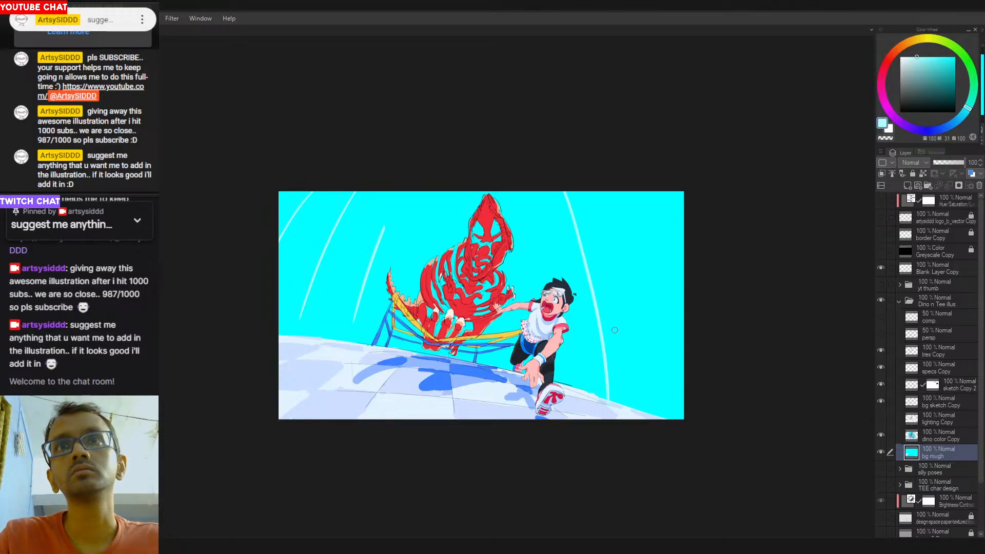
key(ctrl+z)
drag(567, 179, 622, 398)
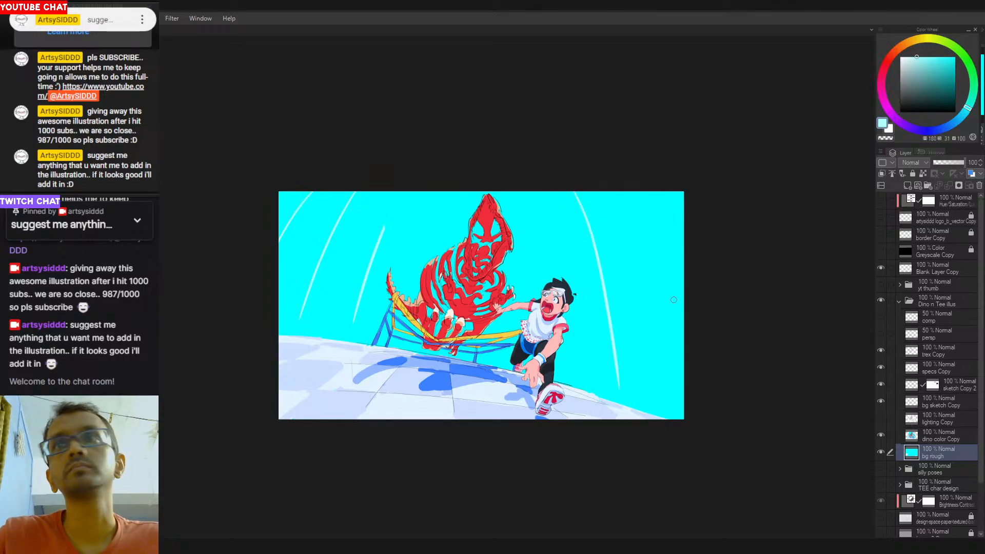
key(ctrl+z)
Show the persp layer and draw a pale cyan curve from the top edge down to the floor, right of the boy.
click(882, 333)
mouse_move(584, 188)
mouse_down()
mouse_move(625, 405)
mouse_move(636, 413)
mouse_up()
key(ctrl+z)
key(ctrl+z)
drag(566, 189, 614, 413)
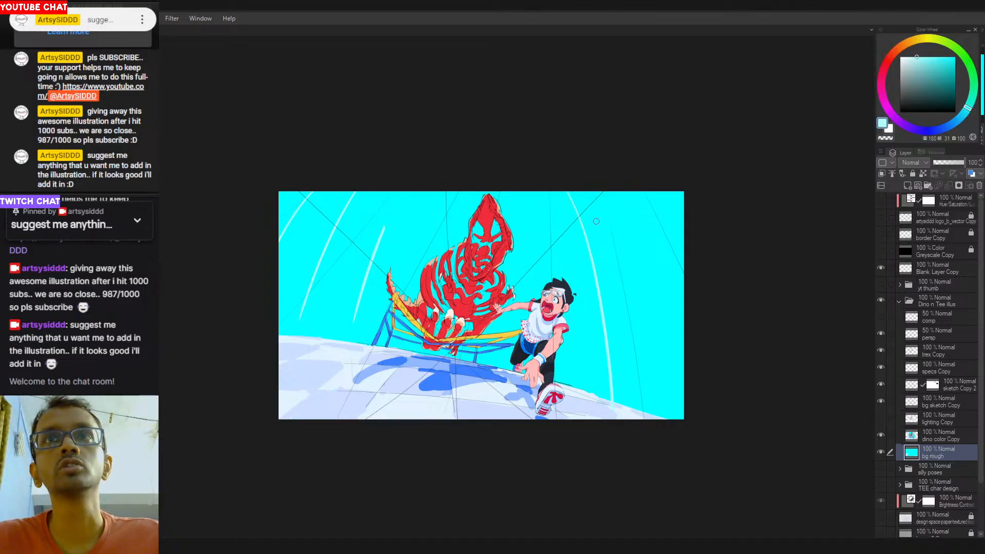
key(ctrl+z)
drag(574, 187, 629, 408)
key(ctrl+z)
mouse_move(552, 185)
mouse_down()
mouse_move(625, 376)
mouse_move(622, 364)
mouse_up()
key(ctrl+z)
key(ctrl+z)
drag(577, 189, 636, 412)
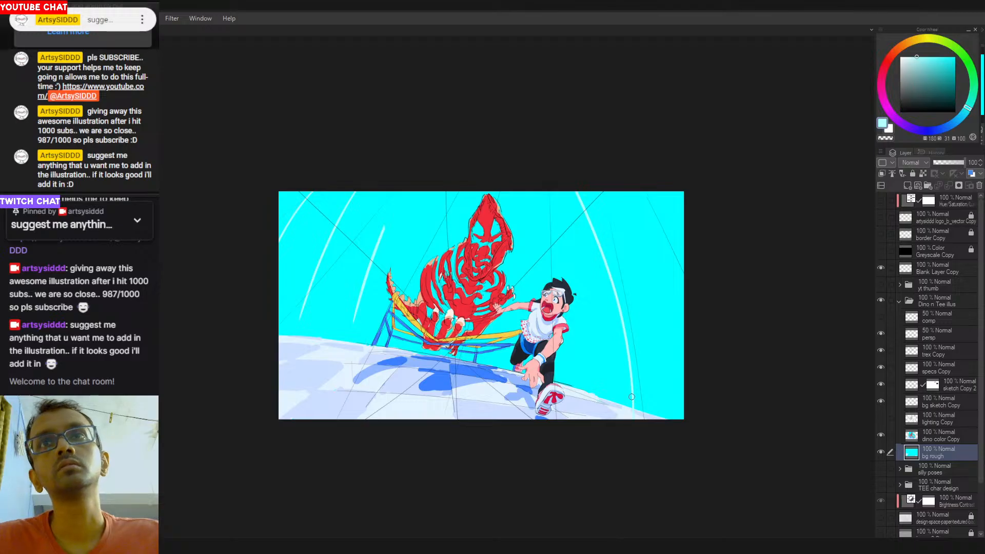
Draw a pale cyan curve across the upper-right corner of the backdrop.
drag(635, 187, 697, 293)
key(ctrl+z)
drag(634, 188, 695, 272)
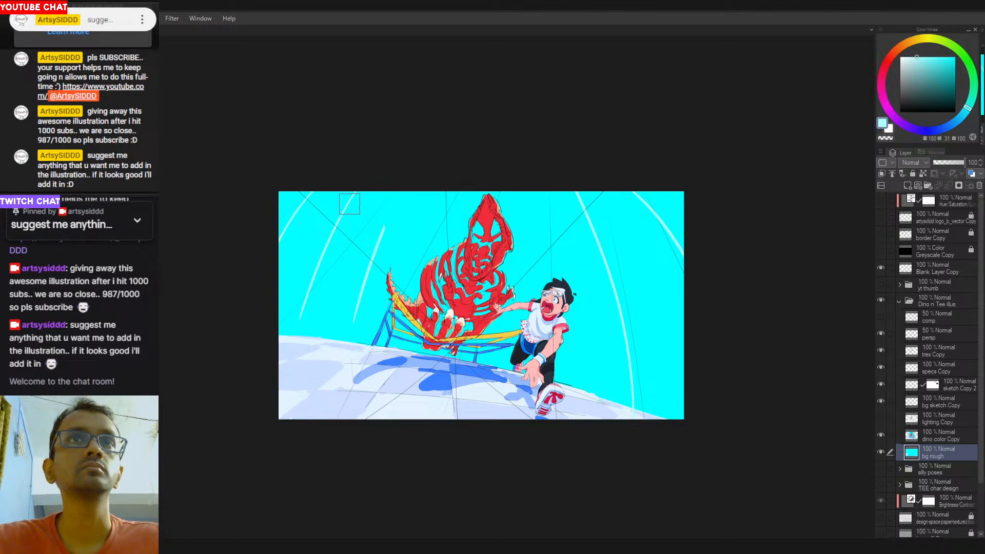
Sample the backdrop cyan and paint over the pale curved lines left of the dinosaur.
alt+click(320, 259)
drag(357, 194, 300, 325)
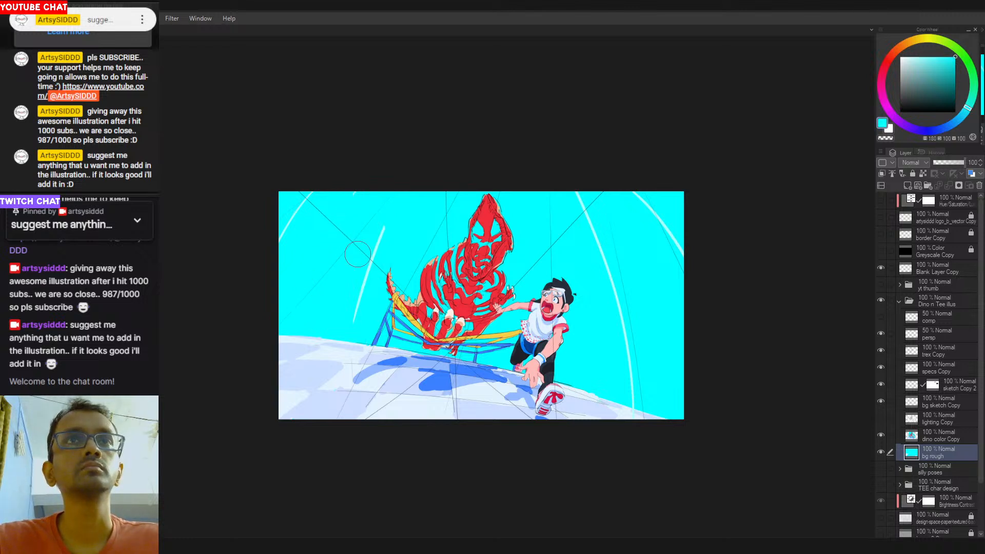
drag(384, 231, 351, 314)
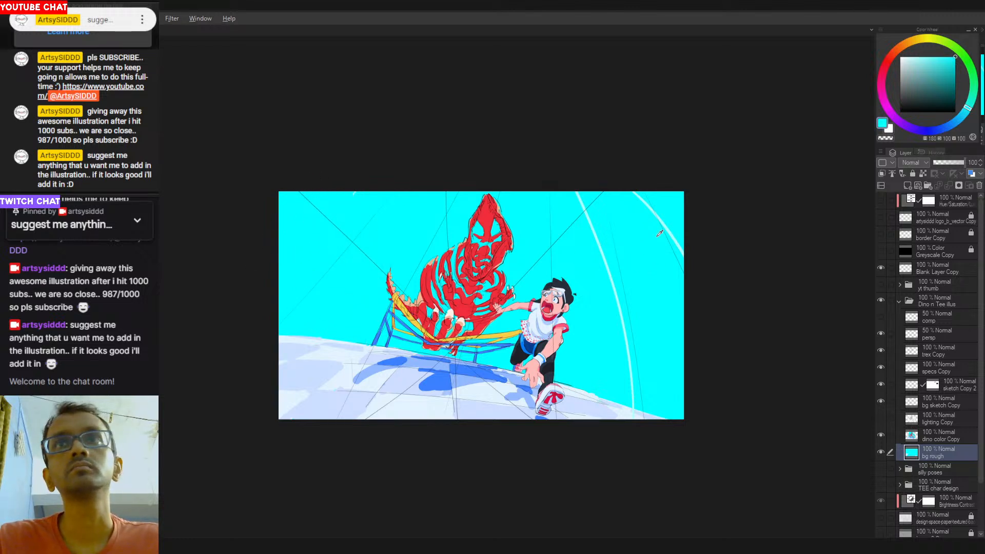
Sample the pale cyan and draw one curve beside the dinosaur's tail and another across the upper-left corner.
alt+click(675, 232)
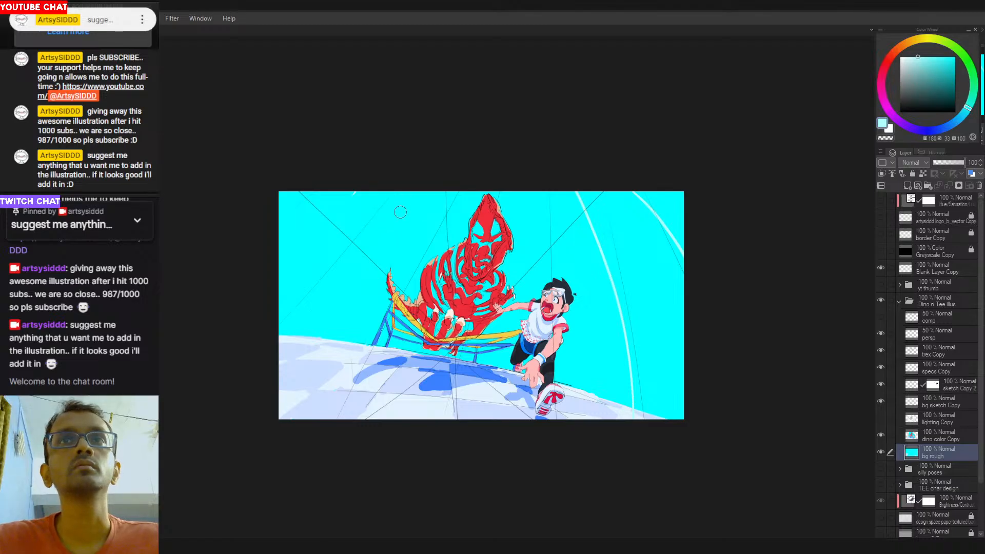
drag(386, 235, 331, 338)
key(ctrl+z)
drag(383, 236, 314, 341)
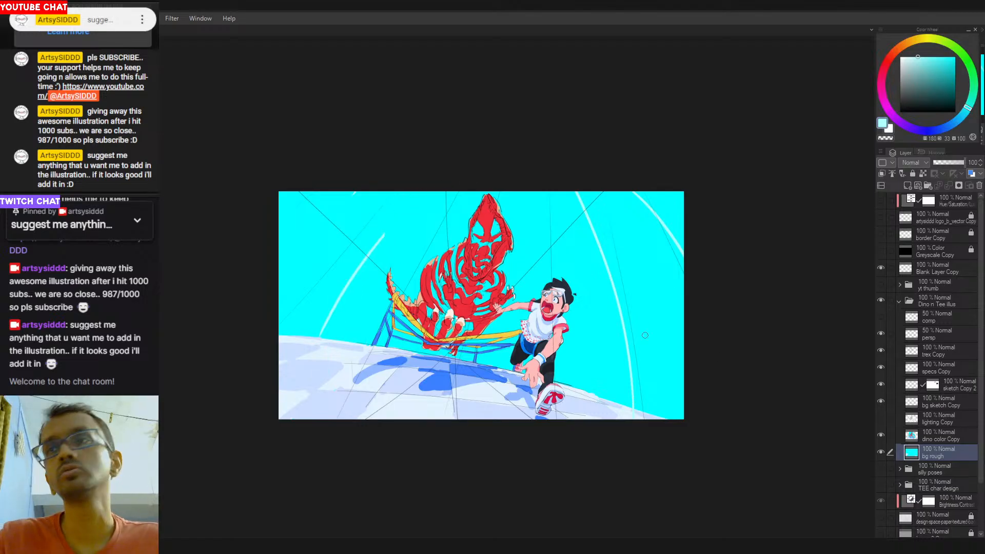
mouse_move(367, 191)
mouse_down()
mouse_move(273, 299)
mouse_move(271, 264)
mouse_up()
key(ctrl+z)
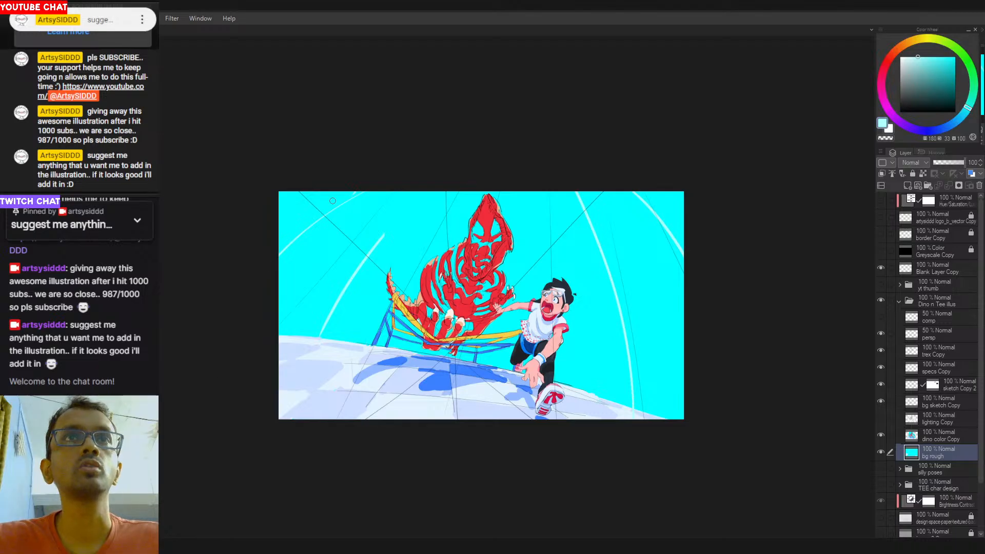
drag(334, 187, 207, 276)
key(ctrl+z)
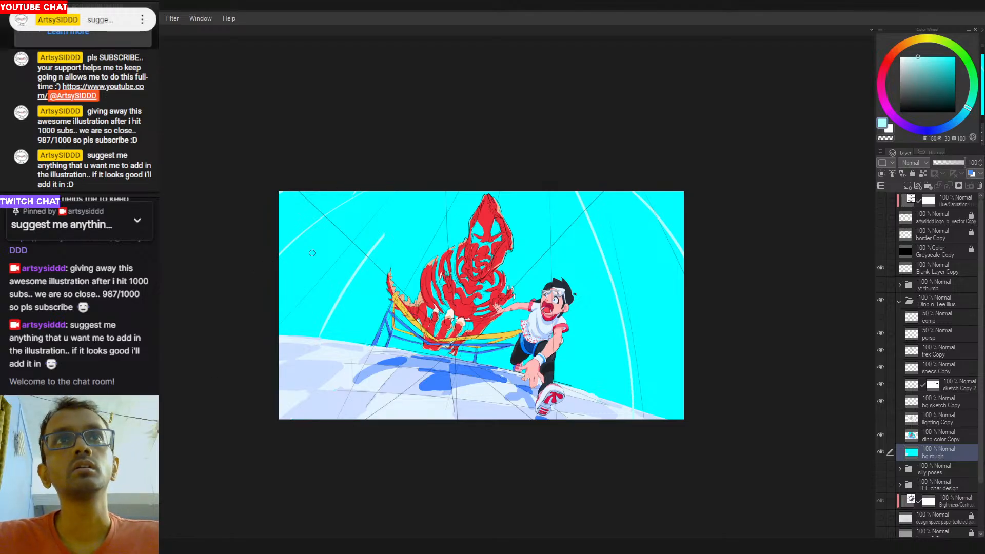
Draw a long pale cyan curve across the lower backdrop, from the left edge behind the figures to the right edge.
drag(247, 243, 566, 392)
key(ctrl+z)
drag(260, 308, 693, 371)
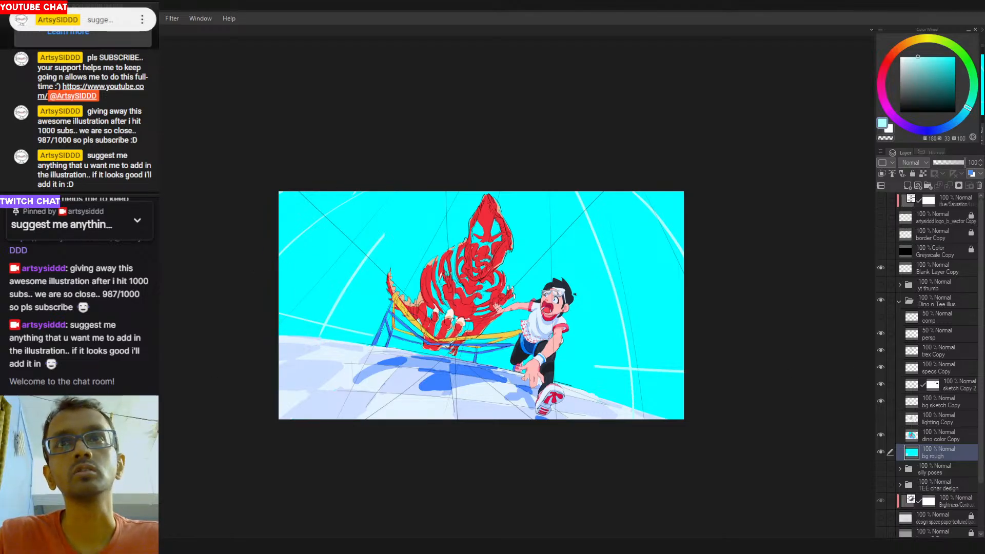
Try a second long pale cyan curve across the backdrop above the first crosswise line.
mouse_move(265, 278)
mouse_down()
mouse_move(370, 314)
mouse_move(693, 360)
mouse_up()
key(ctrl+z)
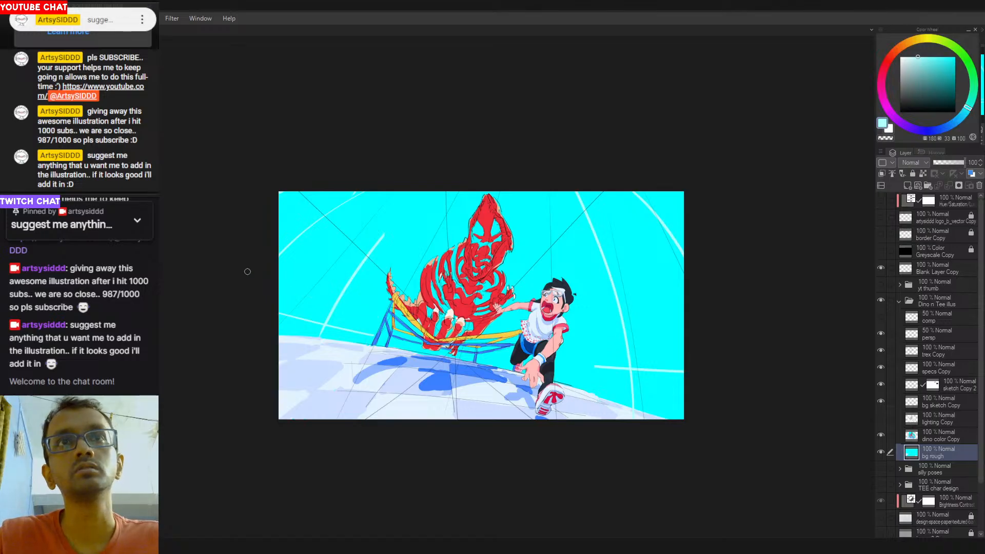
drag(267, 280, 692, 350)
key(ctrl+z)
drag(264, 267, 692, 329)
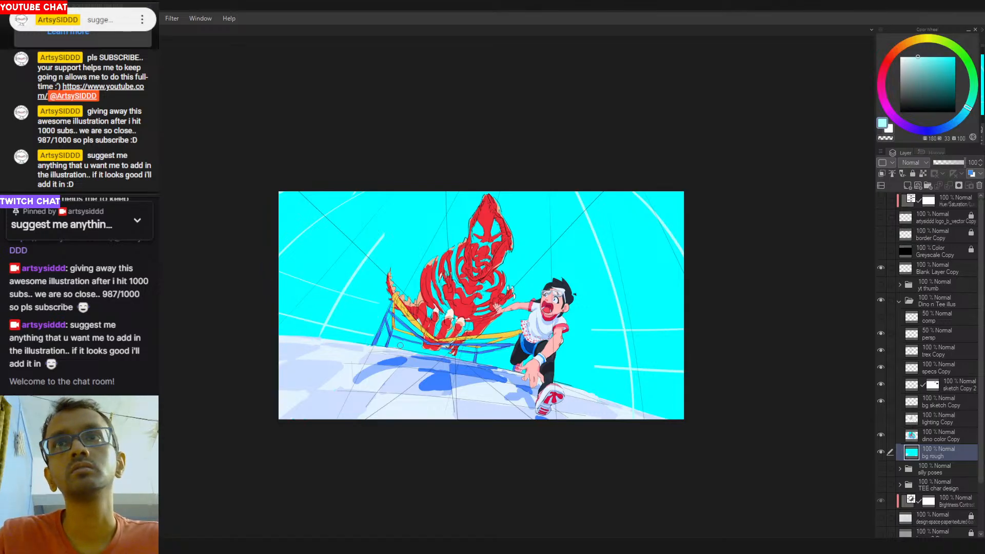
key(ctrl+z)
drag(267, 287, 781, 247)
key(ctrl+z)
Draw the second crosswise pale cyan line in two parts, left of the dinosaur and right of the boy.
mouse_move(267, 246)
mouse_down()
mouse_move(436, 308)
mouse_move(640, 344)
mouse_up()
key(ctrl+z)
drag(541, 339, 807, 306)
key(ctrl+z)
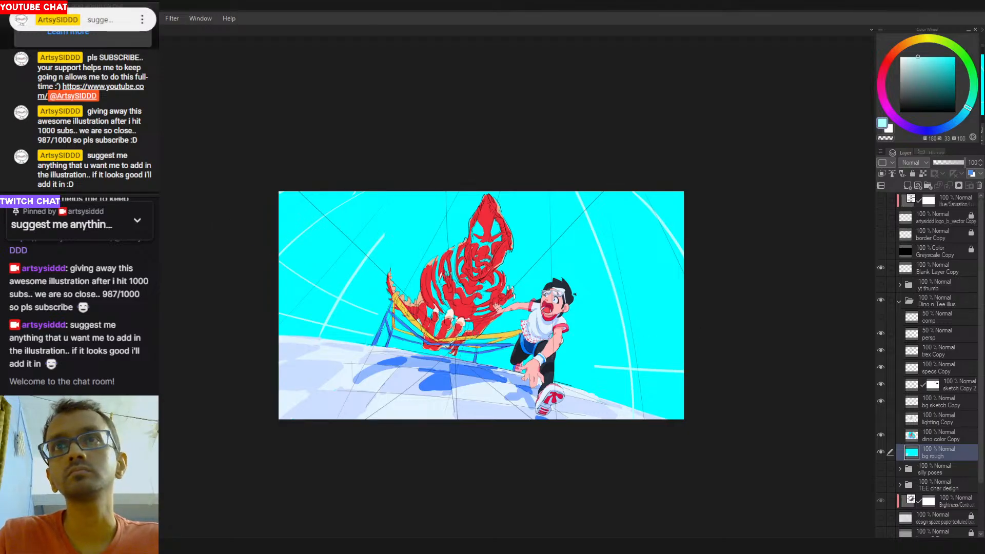
drag(549, 331, 825, 275)
Draw a pale cyan diagonal line from the top edge of the upper-left backdrop down to the dinosaur's tail.
mouse_move(305, 188)
mouse_down()
mouse_move(599, 304)
mouse_move(690, 316)
mouse_up()
key(ctrl+z)
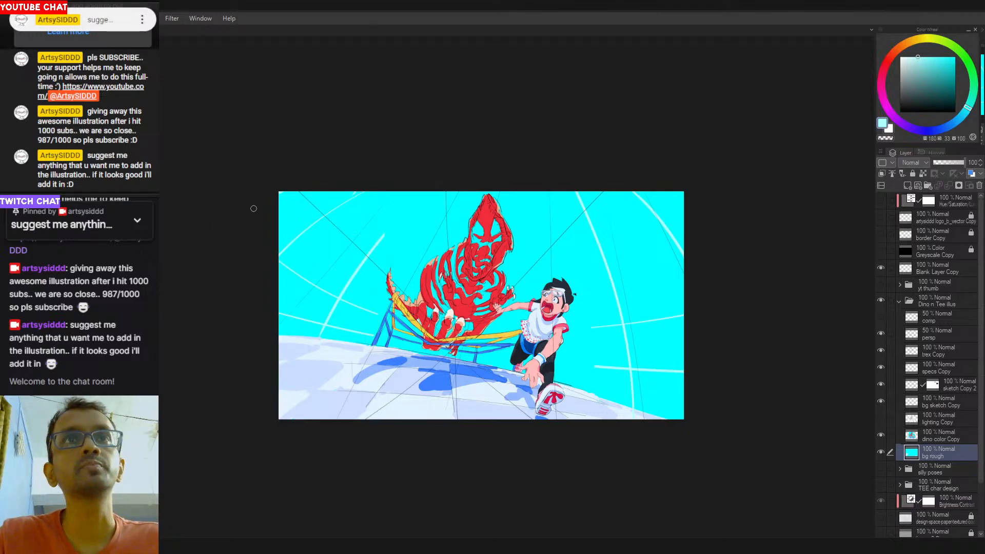
drag(274, 216, 380, 295)
key(ctrl+z)
drag(296, 192, 380, 289)
key(ctrl+z)
mouse_move(298, 192)
mouse_down()
mouse_move(380, 303)
mouse_move(533, 311)
mouse_up()
key(ctrl+z)
key(ctrl+z)
drag(305, 194, 381, 273)
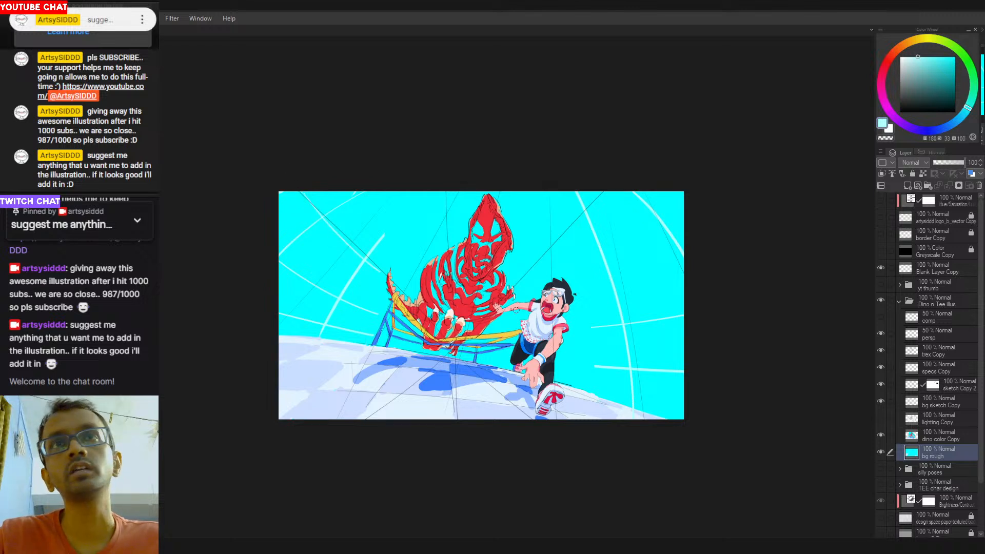
Draw a rising pale cyan line from beside the boy's head to the right edge and a short one beside the dinosaur's head.
mouse_move(588, 304)
mouse_down()
mouse_move(686, 273)
mouse_move(685, 247)
mouse_up()
key(ctrl+z)
key(ctrl+z)
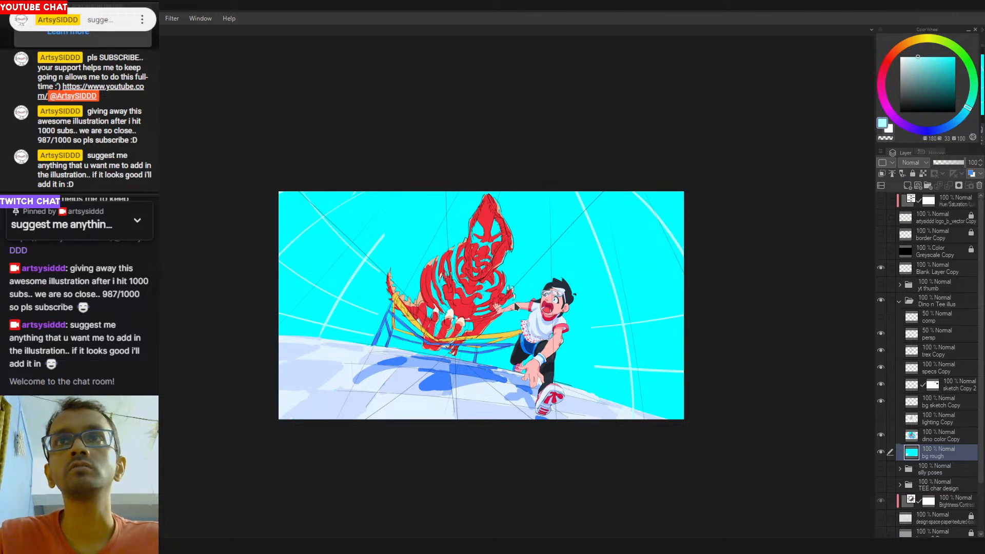
drag(581, 275, 685, 213)
key(ctrl+z)
drag(582, 282, 685, 233)
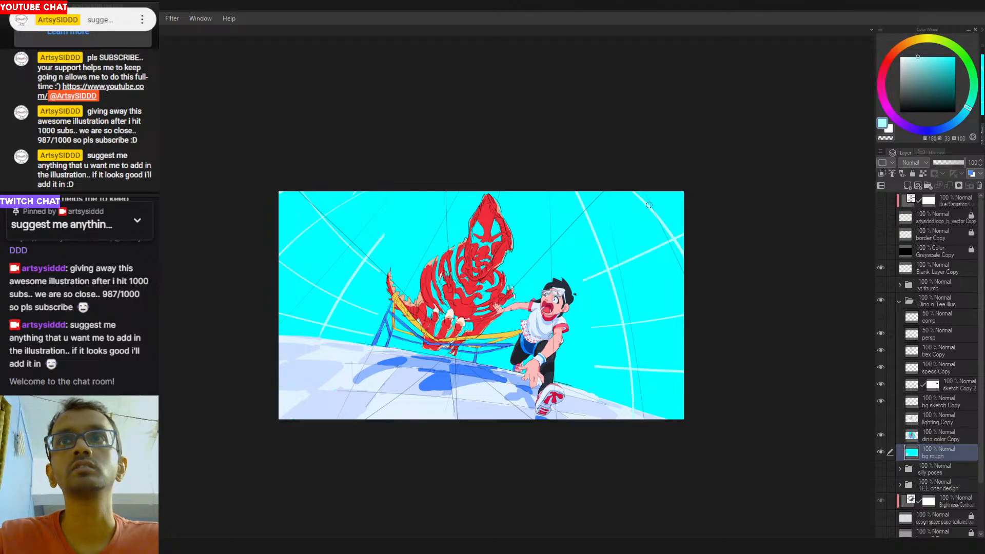
drag(539, 239, 581, 197)
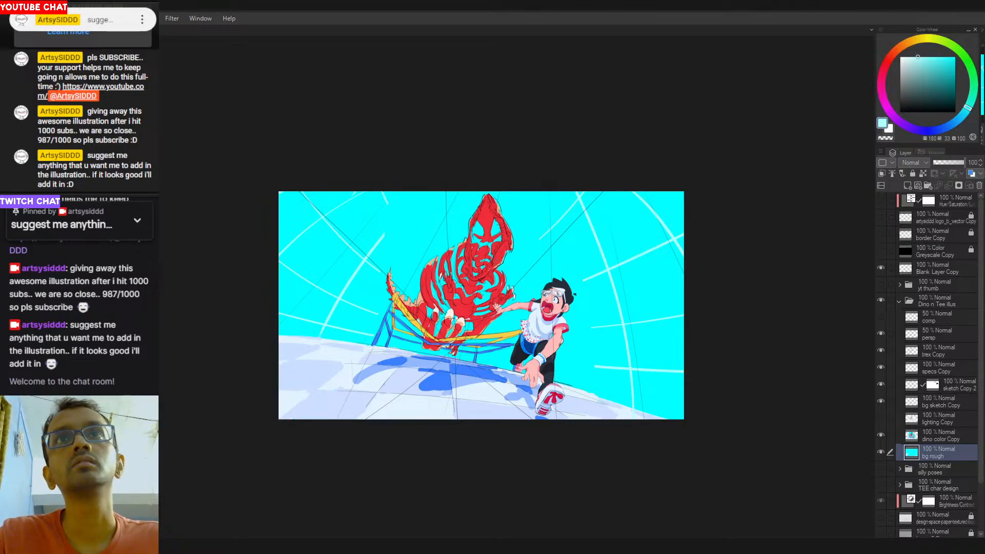
Hide the dino color Copy layer and paint out the long pale line left of the dinosaur's head with the sampled backdrop cyan.
click(881, 434)
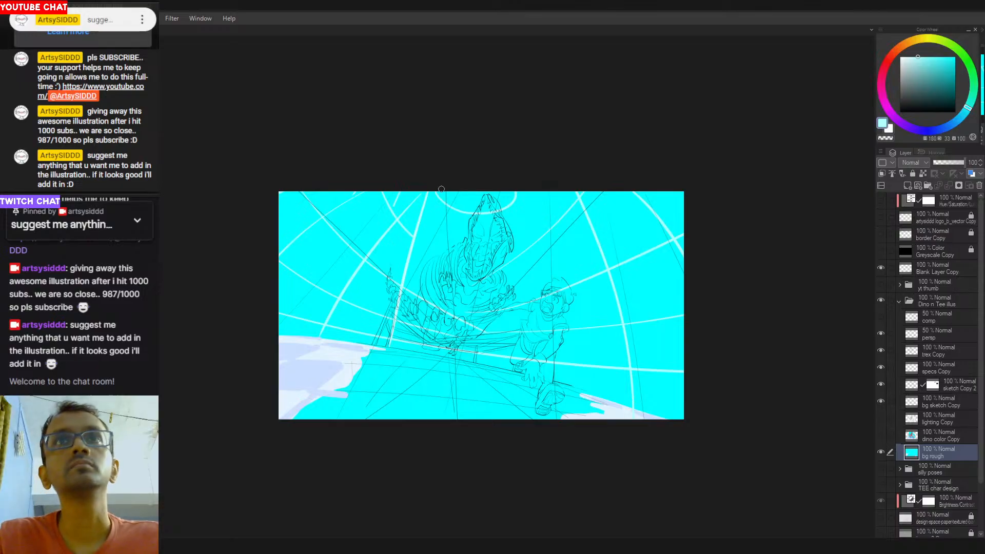
key(ctrl+z)
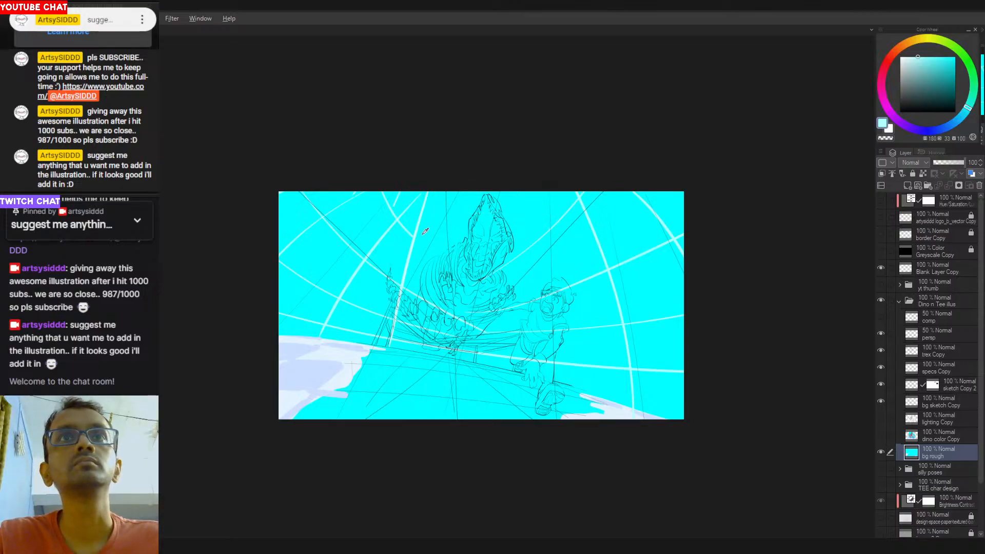
alt+click(425, 232)
mouse_move(431, 195)
mouse_down()
mouse_move(398, 288)
mouse_move(405, 283)
mouse_move(391, 344)
mouse_up()
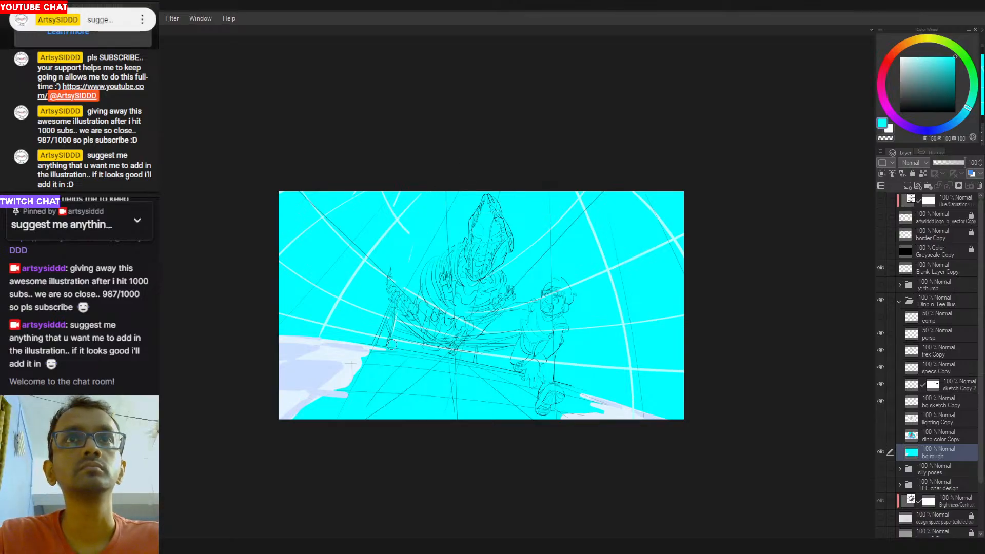
Sample the pale cyan of the backdrop's grid lines as the drawing colour.
alt+click(397, 220)
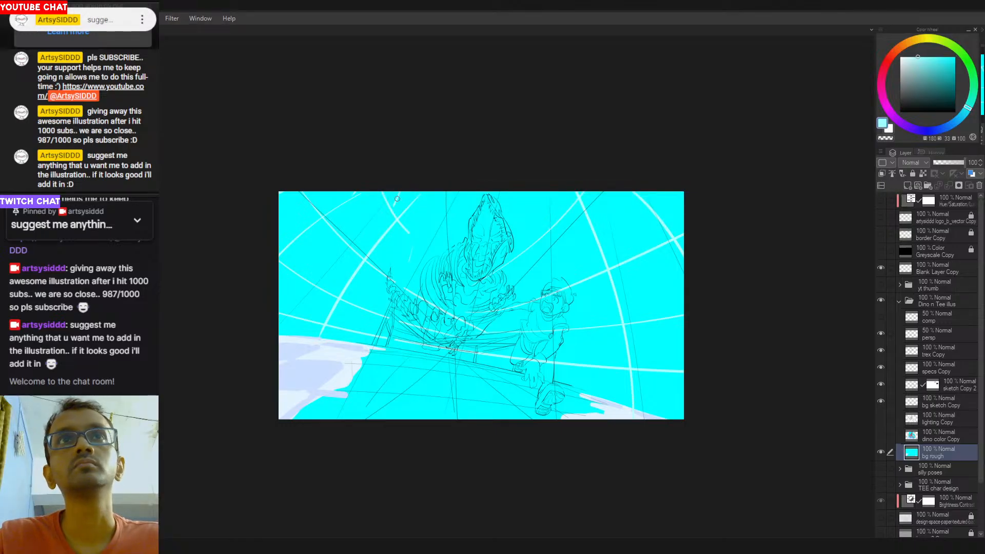
alt+click(399, 200)
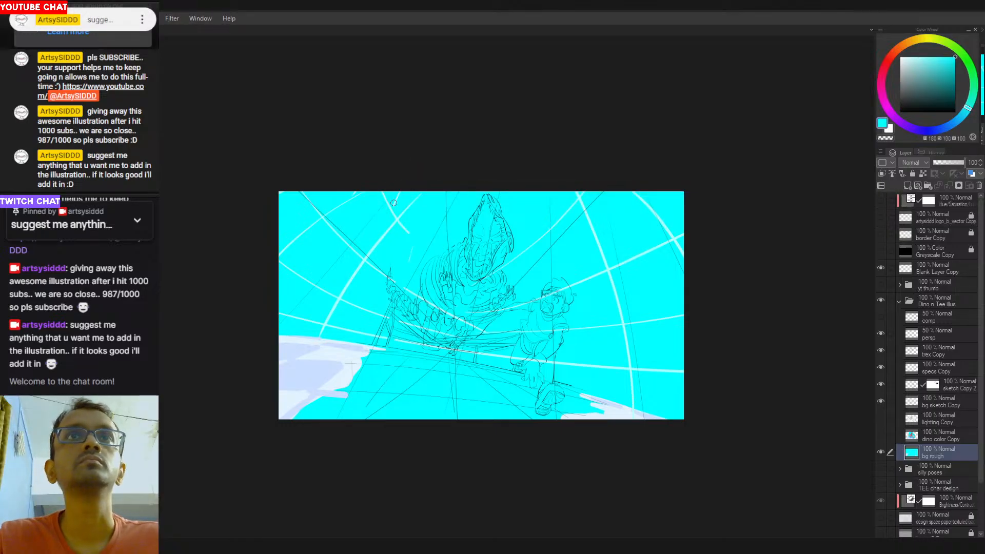
alt+click(342, 299)
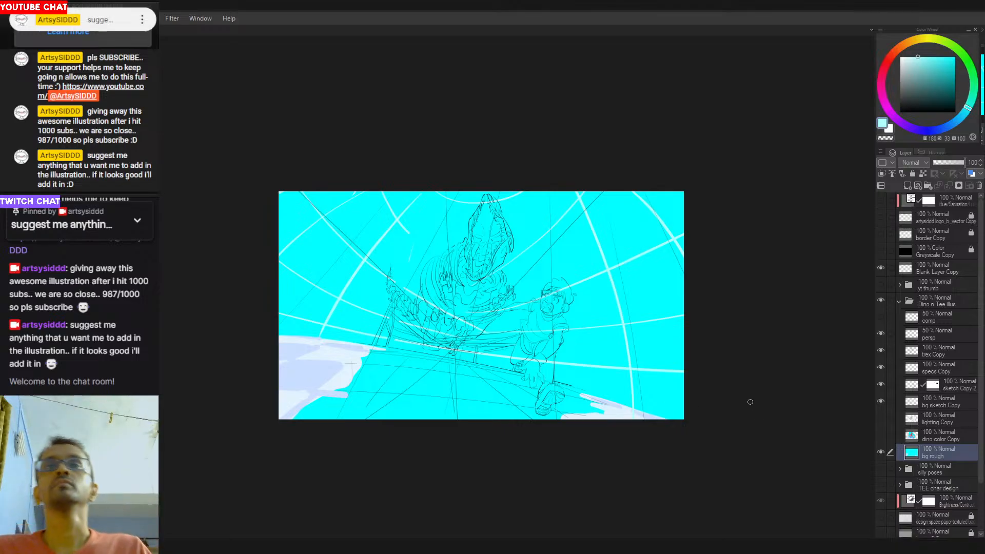
Move the dino color Copy layer below bg rough, clear its painted area out of bg rough, deselect, and show dino color Copy.
click(881, 437)
click(882, 437)
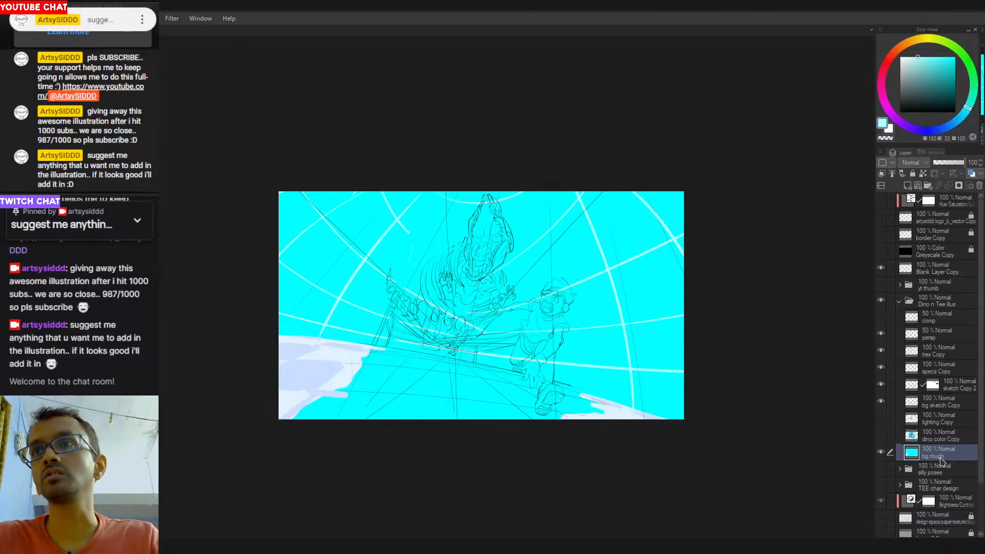
ctrl+click(912, 436)
drag(913, 438, 911, 464)
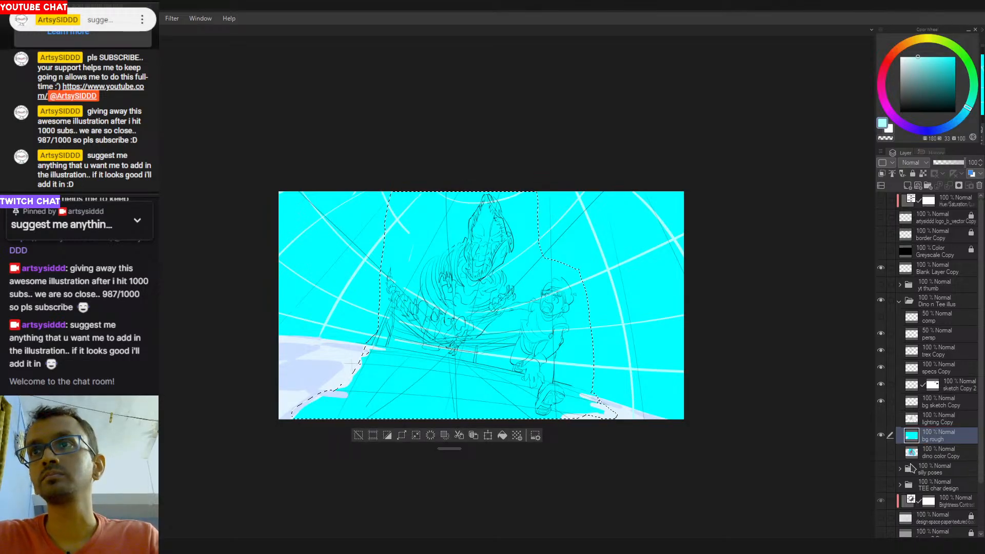
key(Delete)
key(ctrl+d)
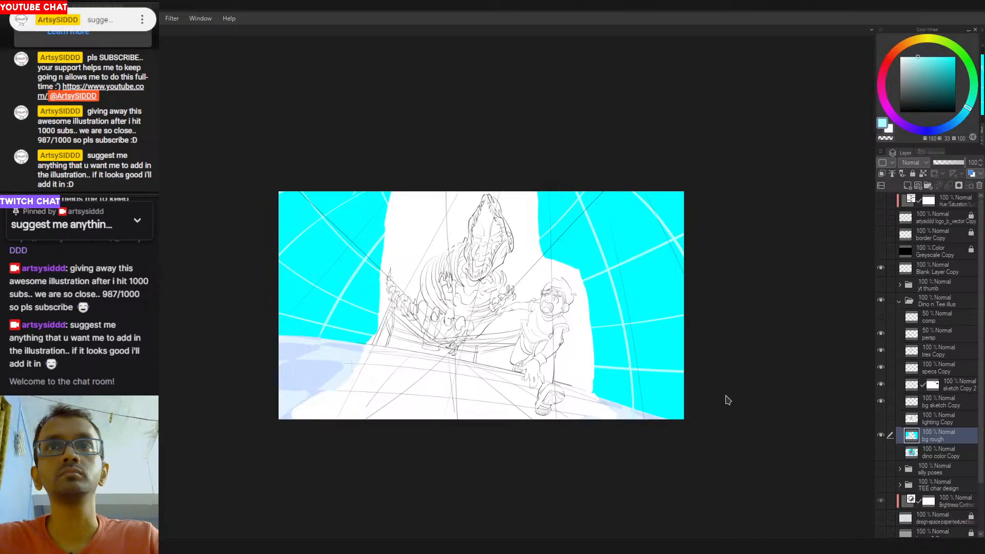
click(881, 452)
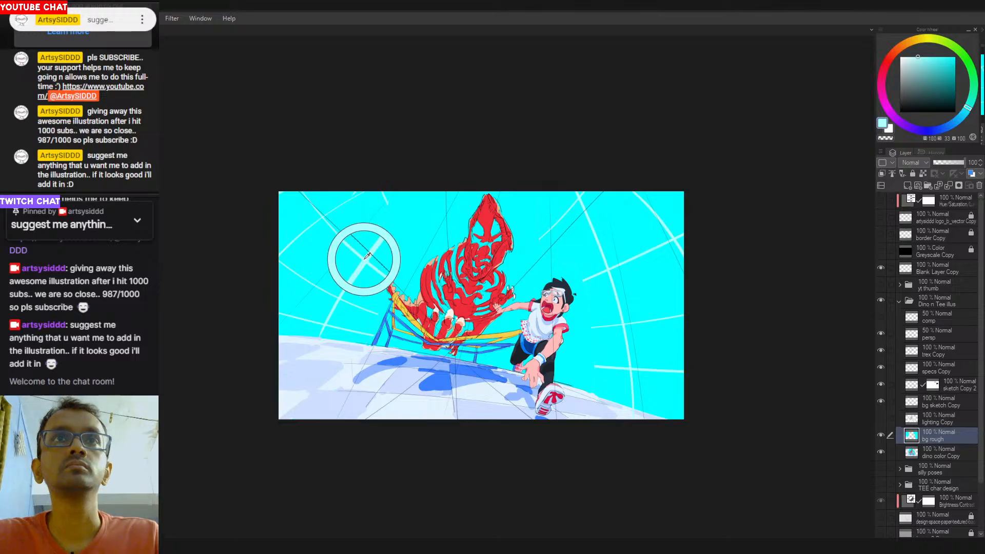
Draw a curved pale cyan line from the top edge beside the dinosaur's head down into the backdrop above its tail.
mouse_move(425, 193)
mouse_down()
mouse_move(346, 295)
mouse_move(360, 259)
mouse_up()
key(ctrl+z)
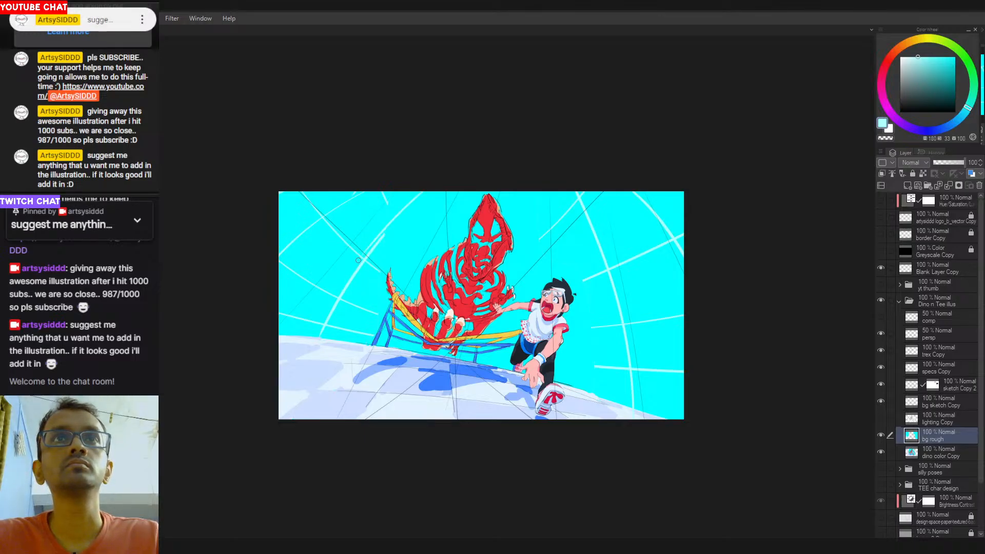
key(ctrl+z)
key(ctrl+z)
mouse_move(427, 192)
mouse_down()
mouse_move(350, 286)
mouse_move(370, 254)
mouse_up()
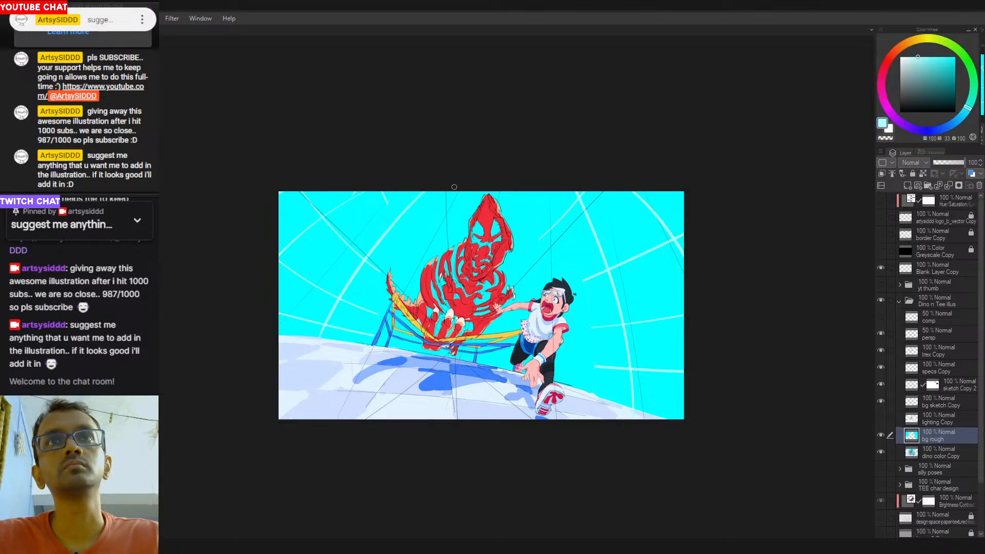
Draw a second curved pale cyan line closer to the dinosaur, running down behind its back to the tail.
drag(462, 201, 379, 311)
key(ctrl+z)
drag(445, 222, 402, 289)
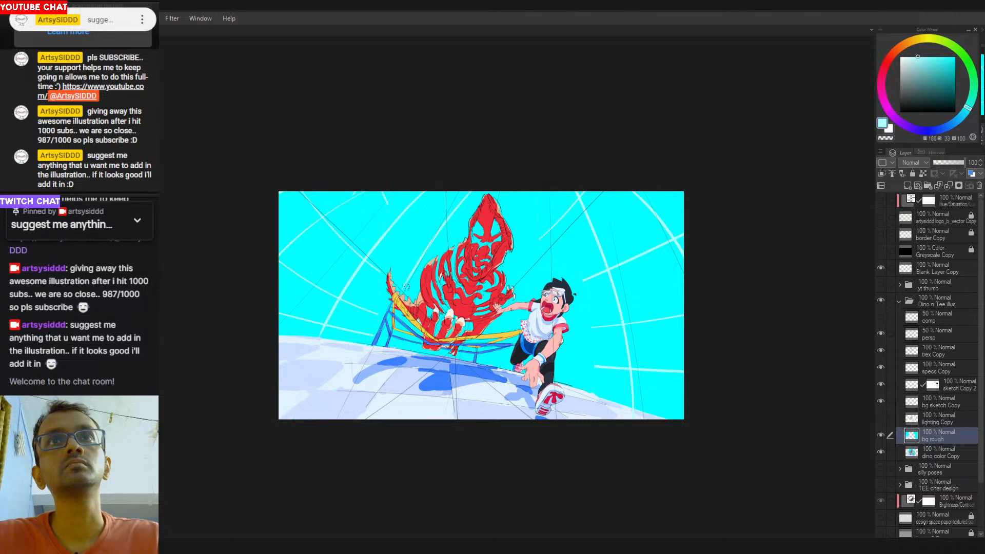
key(ctrl+z)
mouse_move(399, 322)
mouse_down()
mouse_move(445, 213)
mouse_move(404, 323)
mouse_up()
key(ctrl+z)
key(ctrl+z)
drag(447, 216, 402, 316)
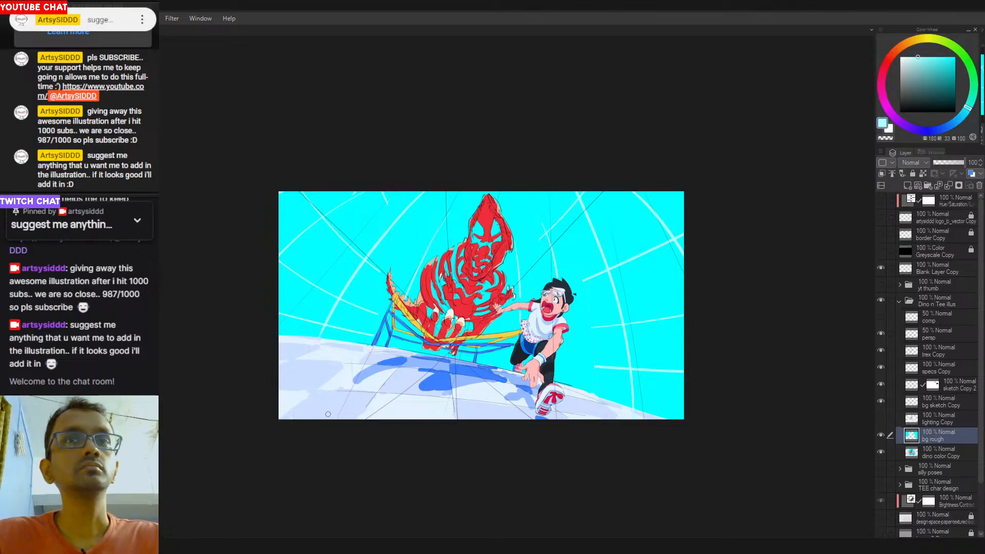
Refine the checkered tiles at the floor's left side with the pale blue shades sampled from the floor.
drag(519, 381, 517, 384)
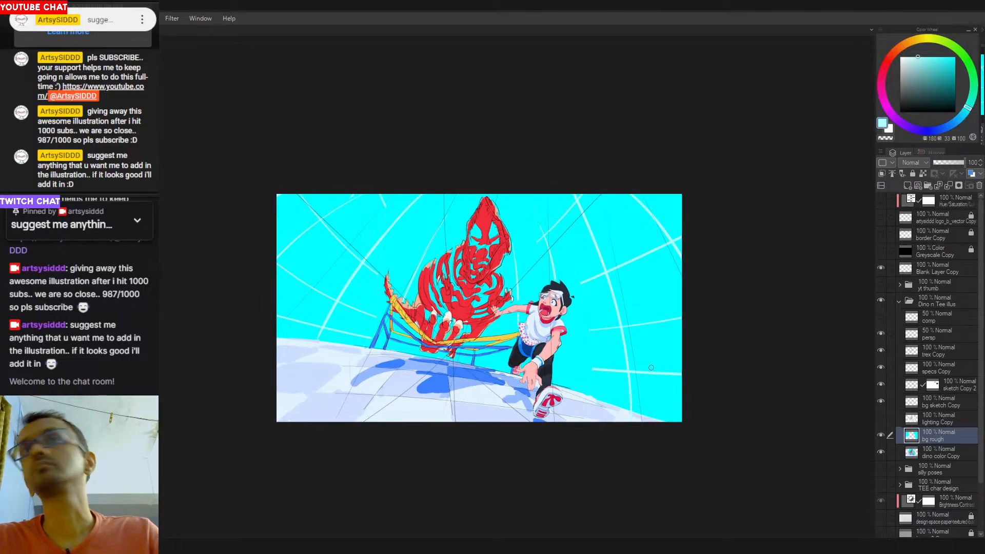
alt+click(312, 367)
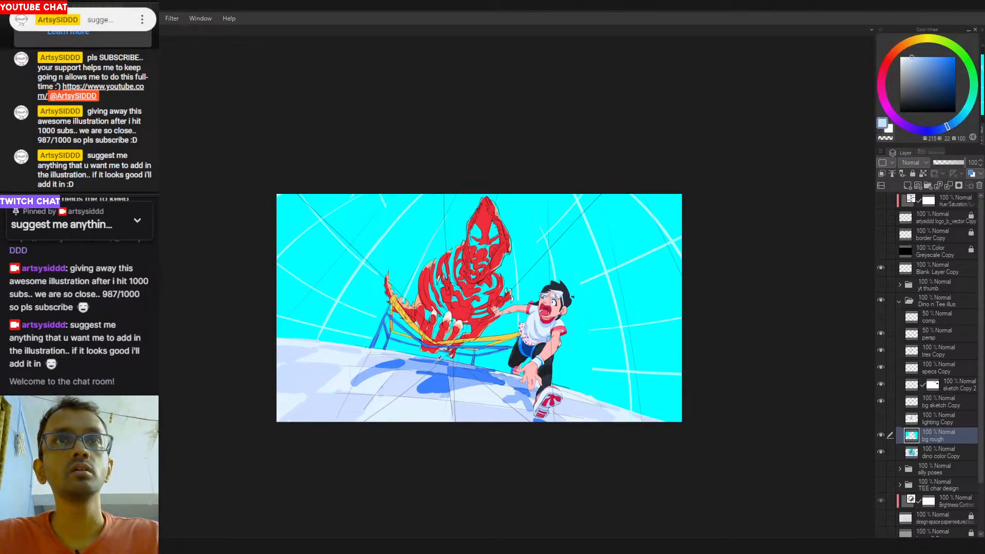
alt+click(327, 392)
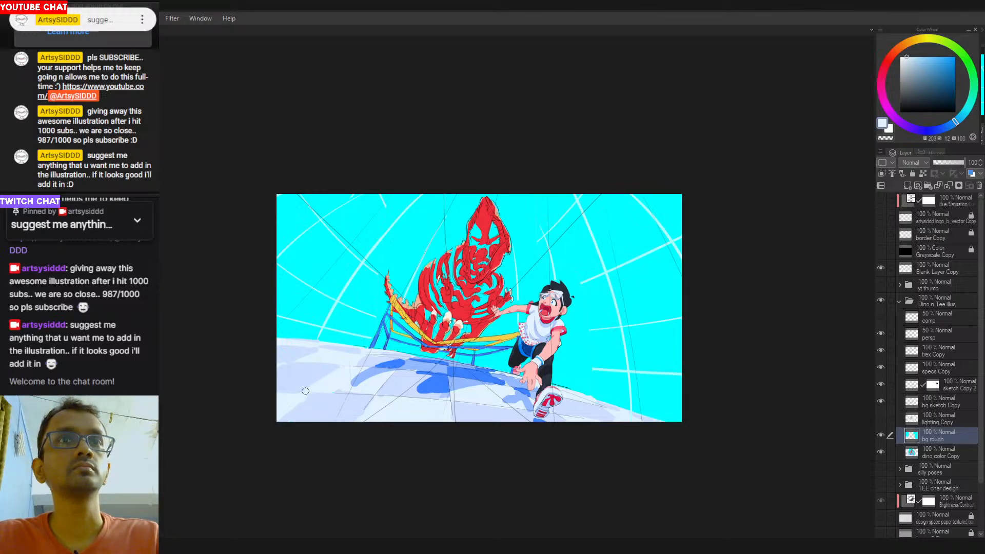
alt+click(319, 380)
drag(323, 384, 272, 391)
alt+click(319, 359)
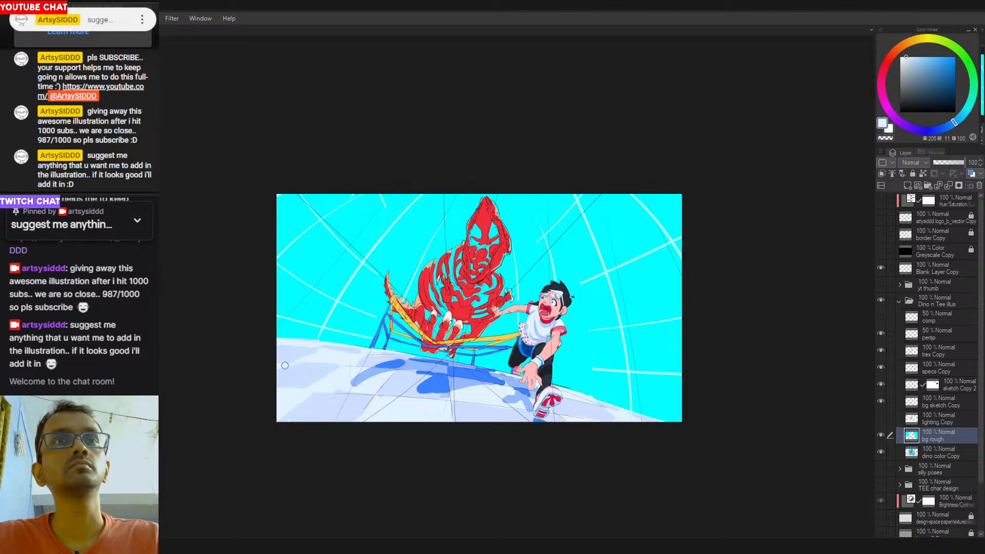
alt+click(336, 354)
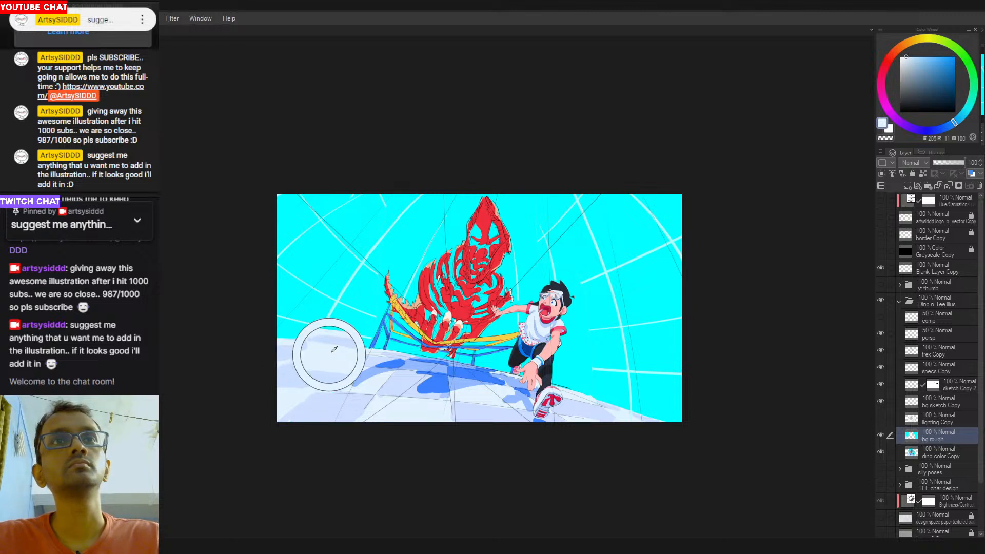
alt+click(307, 348)
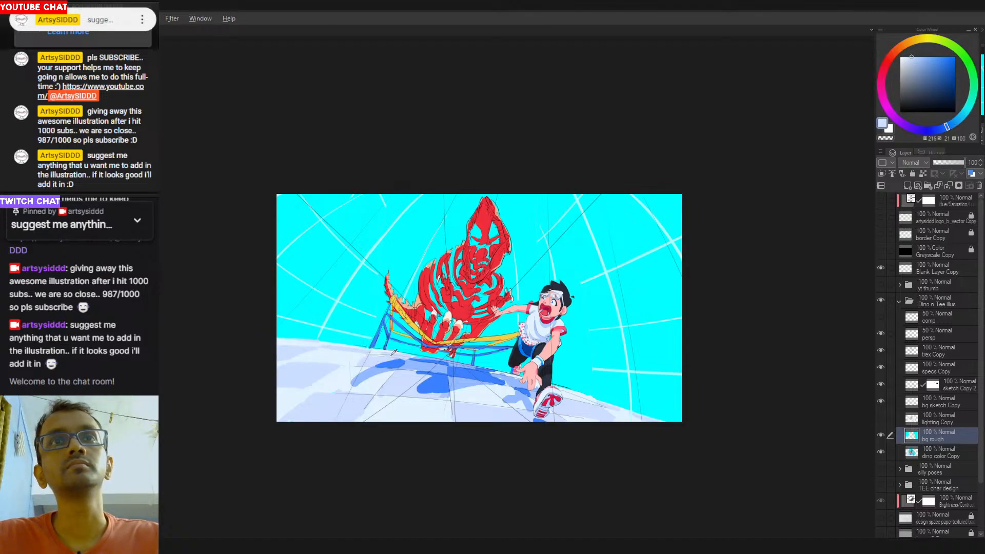
alt+click(343, 358)
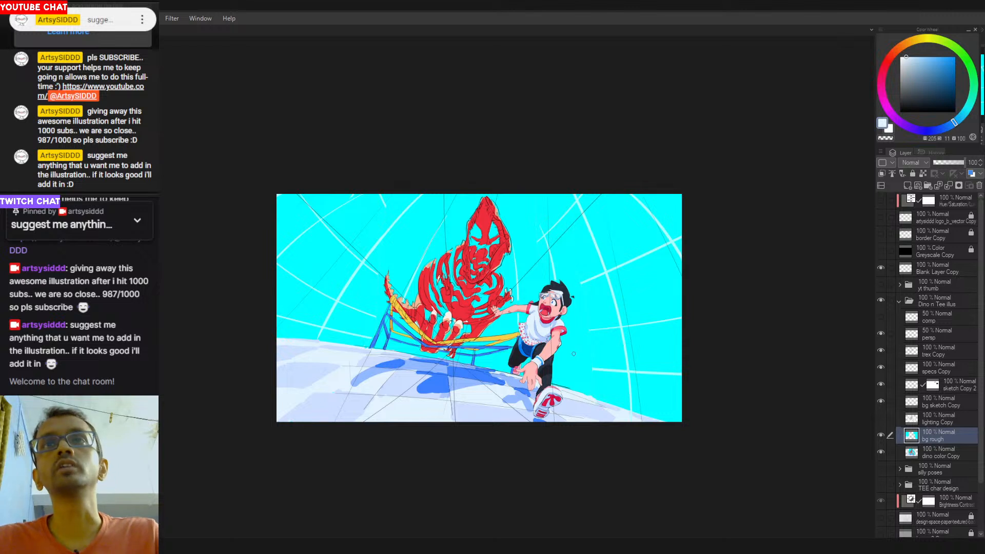
drag(564, 368, 681, 386)
key(ctrl+z)
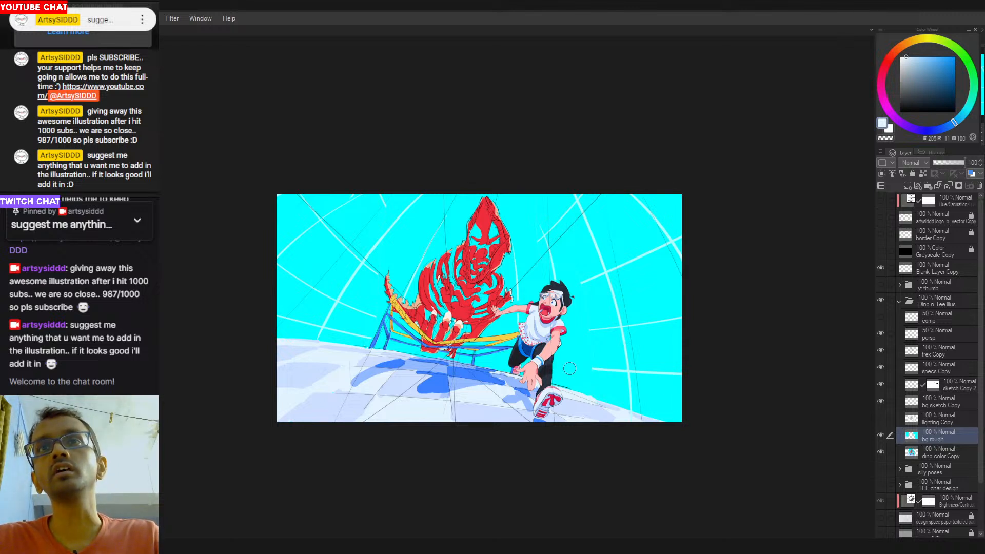
drag(557, 367, 677, 380)
key(ctrl+z)
drag(555, 368, 723, 388)
key(ctrl+z)
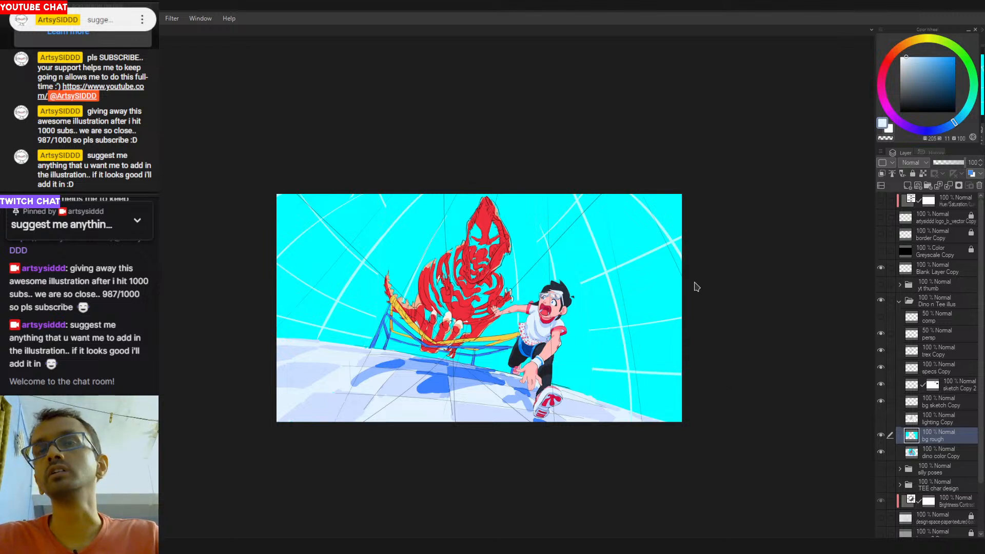
Pick a light blue (hue 205, saturation 50, value 100) and paint a band along the floor's far edge behind the boy.
click(927, 56)
drag(569, 369, 681, 388)
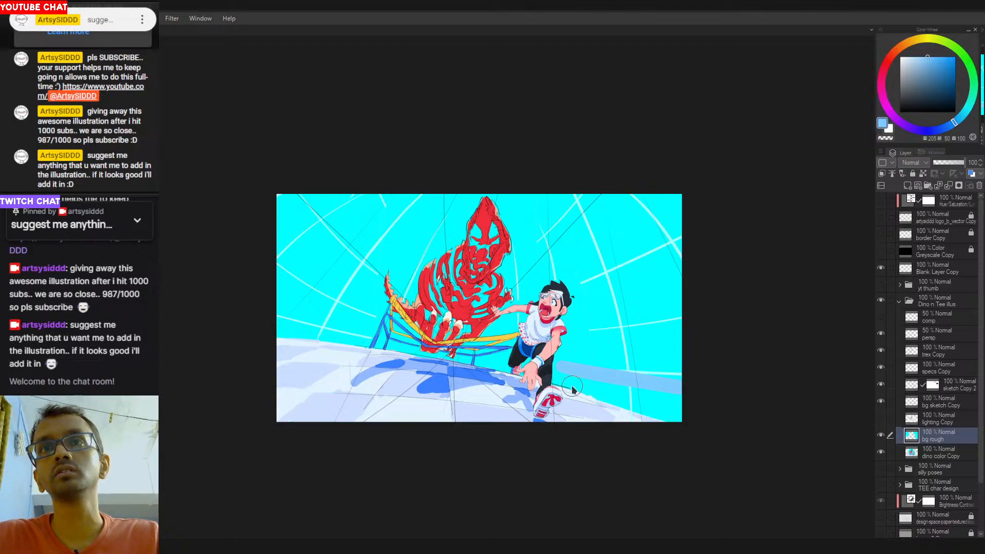
key(ctrl+z)
drag(562, 371, 684, 383)
key(ctrl+z)
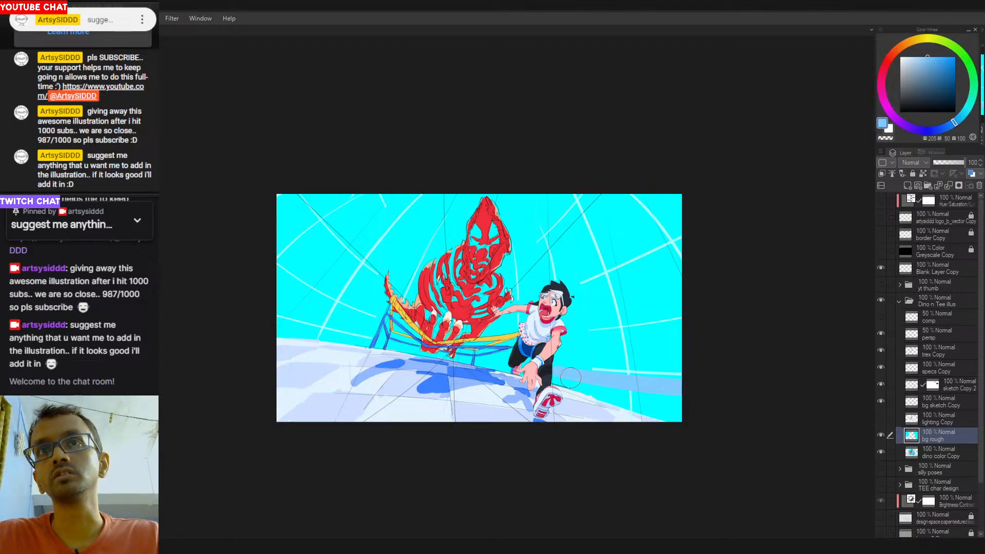
drag(569, 383, 723, 428)
key(ctrl+z)
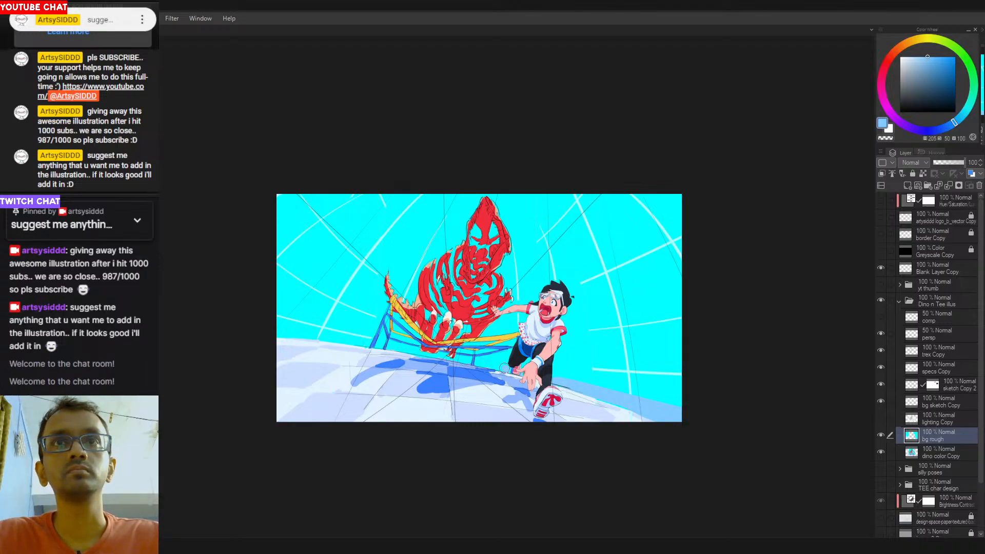
Sample the band's blue, darken it to hue 204, saturation 60, value 80, and recolour the band behind the boy.
alt+click(613, 398)
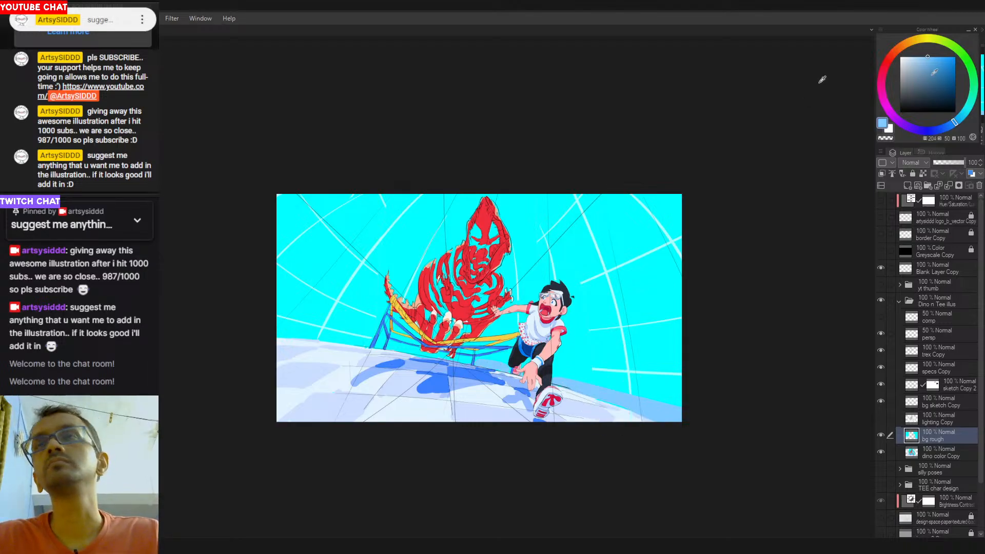
alt+click(613, 395)
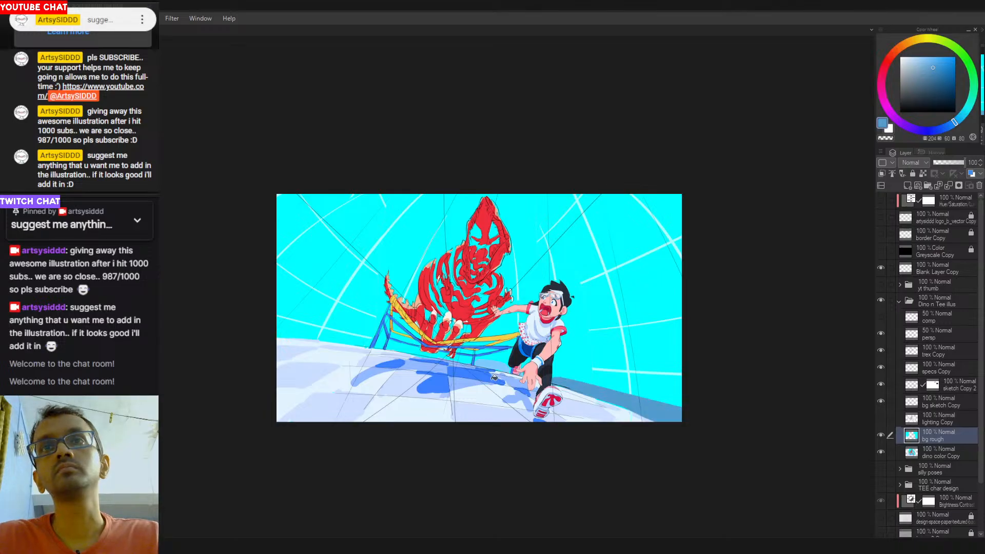
click(501, 364)
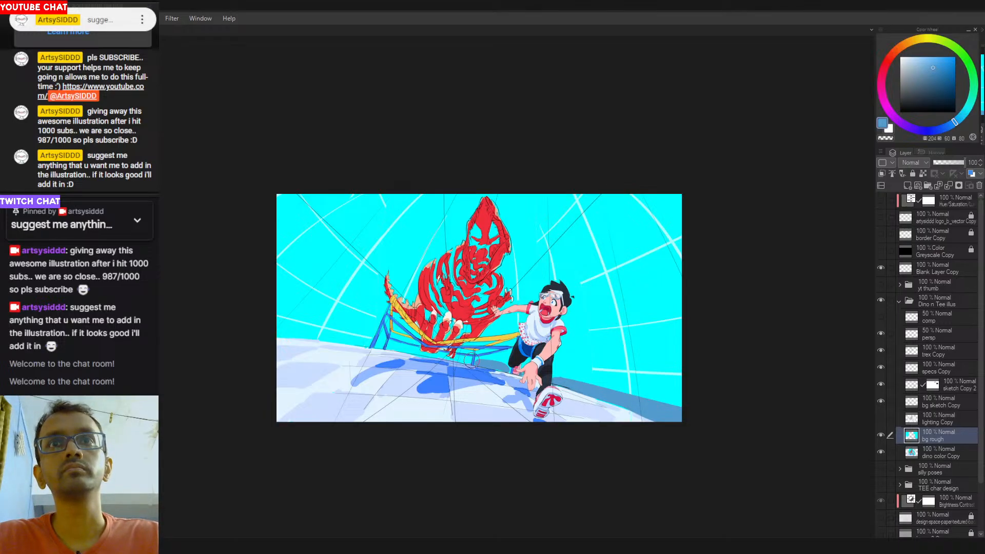
Extend the muted blue band along the floor's far edge behind the dinosaur to the left edge, adding small posts.
mouse_move(472, 360)
mouse_down()
mouse_move(242, 332)
mouse_move(342, 348)
mouse_up()
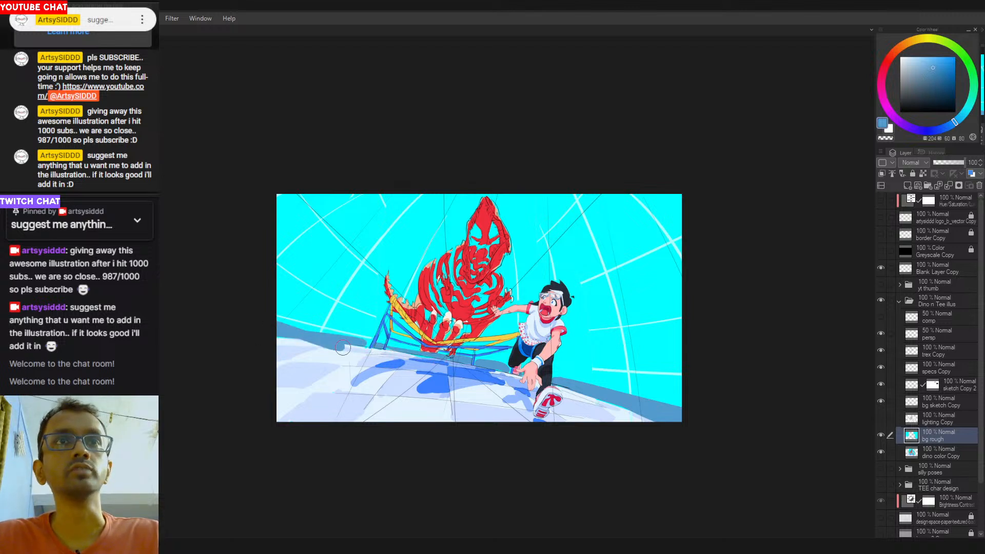
key(ctrl+z)
drag(268, 326, 353, 343)
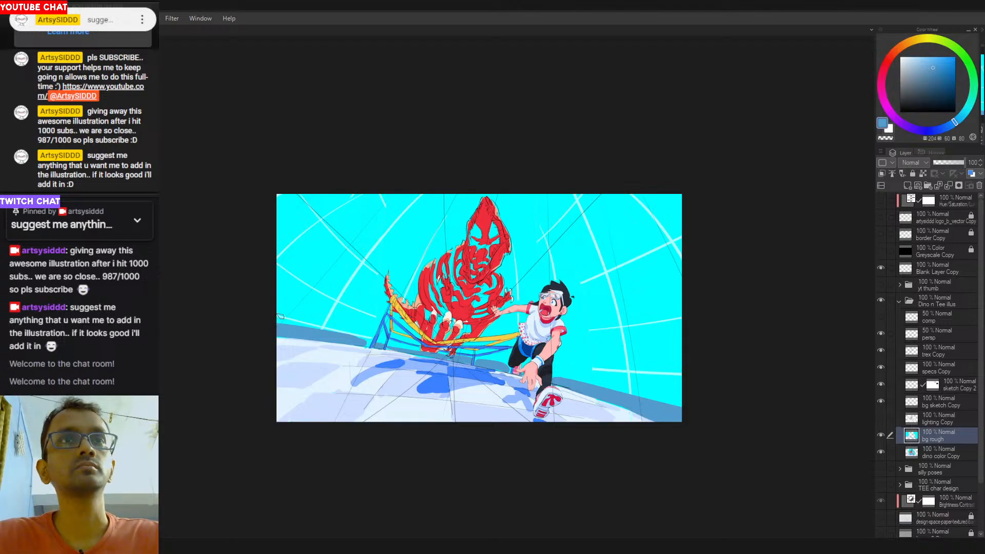
drag(281, 314, 281, 324)
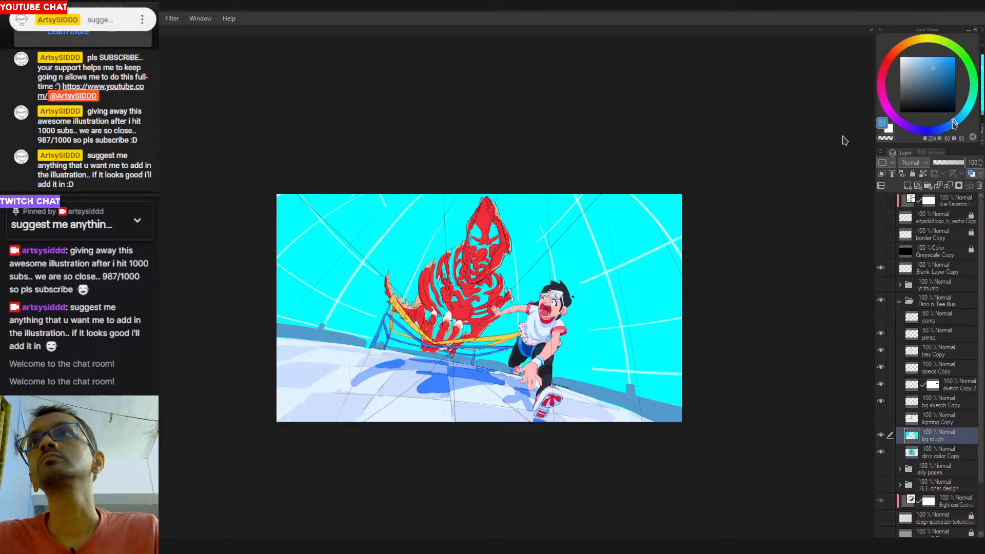
Shift the drawing colour to a dark navy blue and recolour the whole band and its posts along the floor's edge.
drag(954, 122, 949, 127)
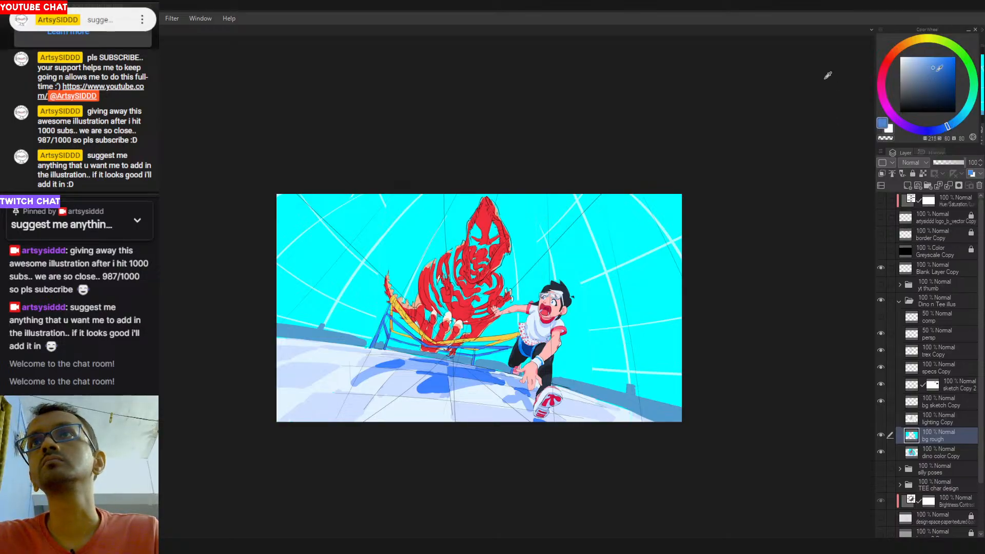
drag(935, 72, 943, 80)
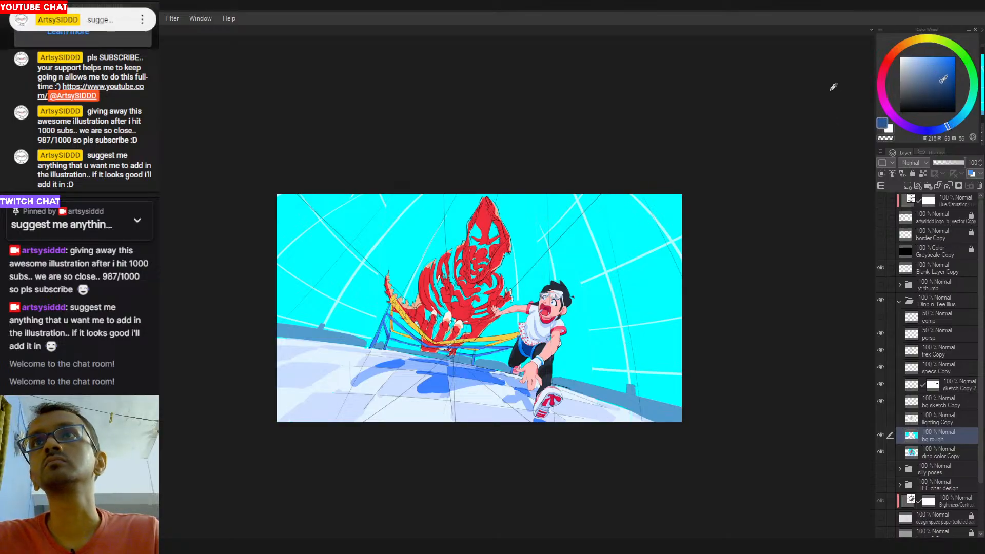
click(624, 411)
mouse_move(510, 362)
mouse_down()
mouse_move(477, 369)
mouse_move(390, 354)
mouse_move(382, 339)
mouse_move(280, 336)
mouse_up()
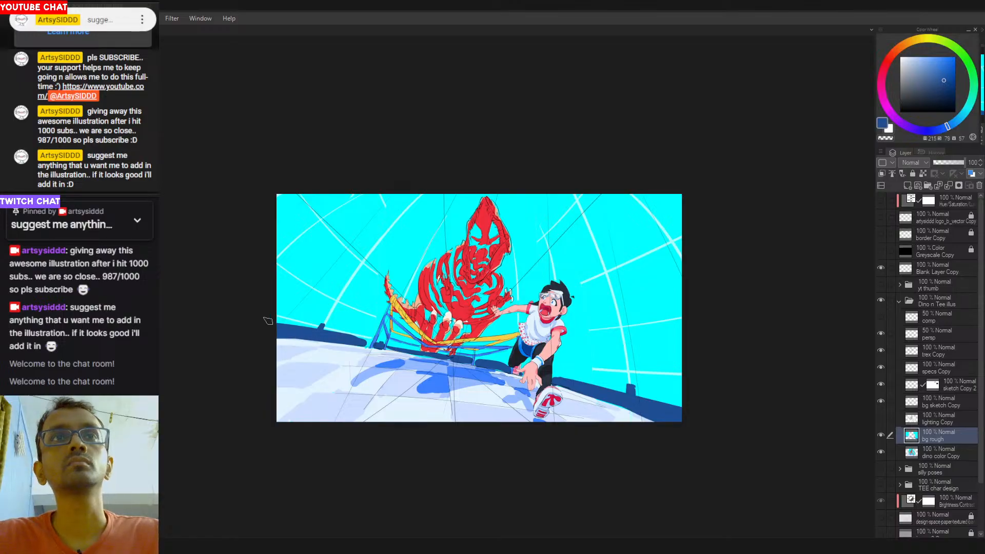
click(940, 73)
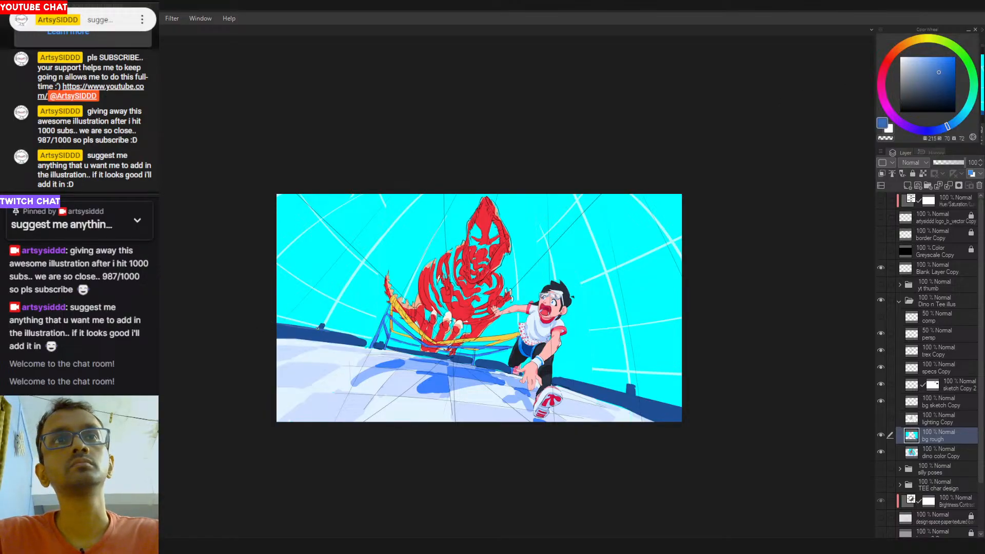
click(929, 57)
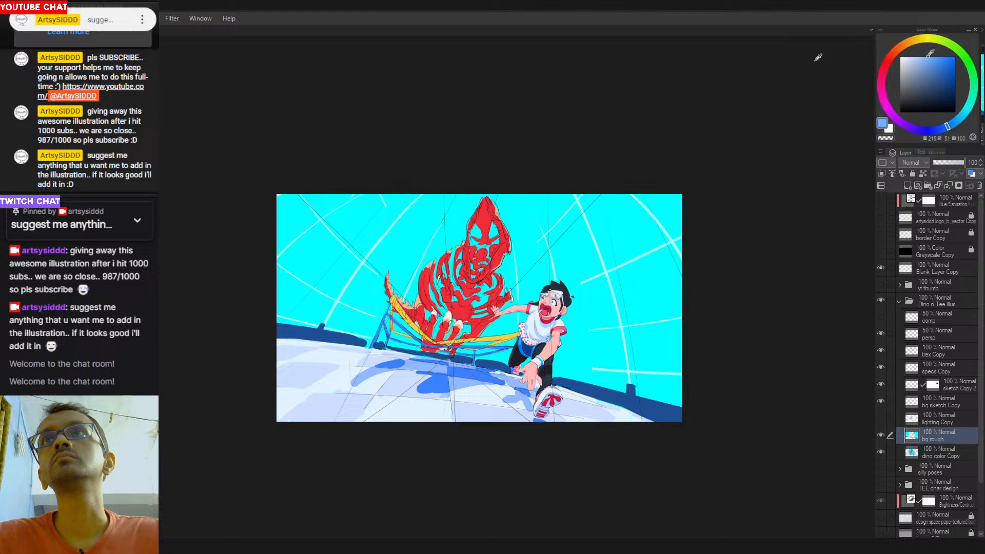
click(923, 56)
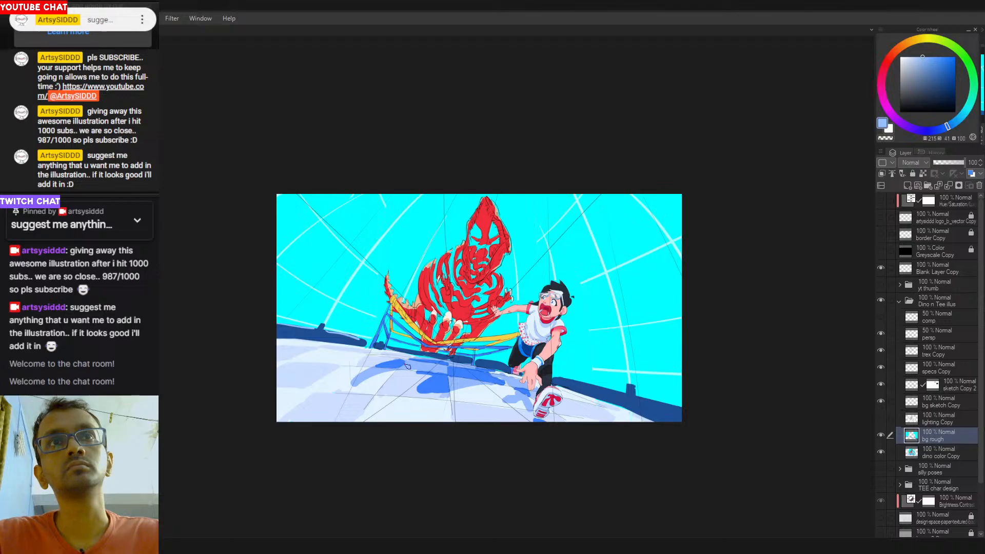
alt+click(625, 408)
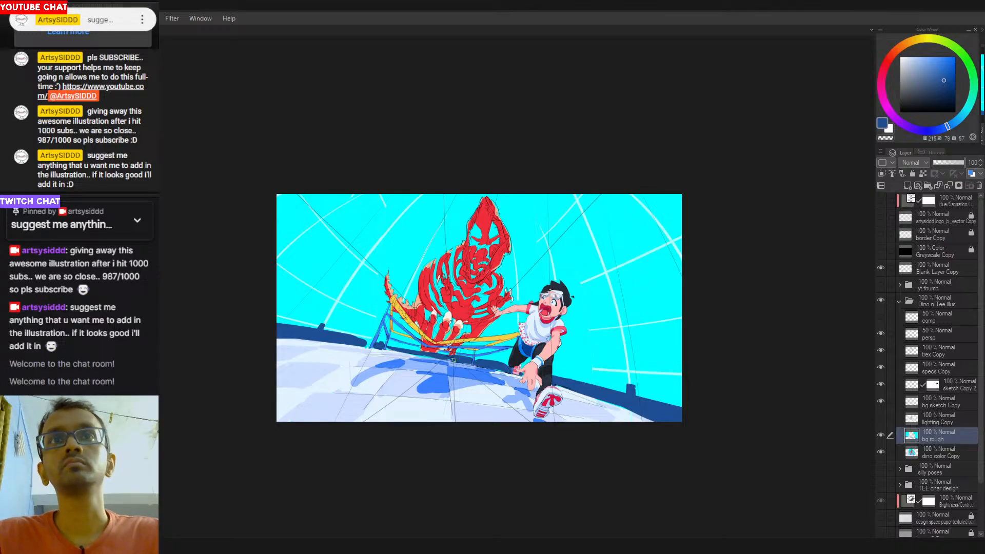
drag(505, 350, 532, 347)
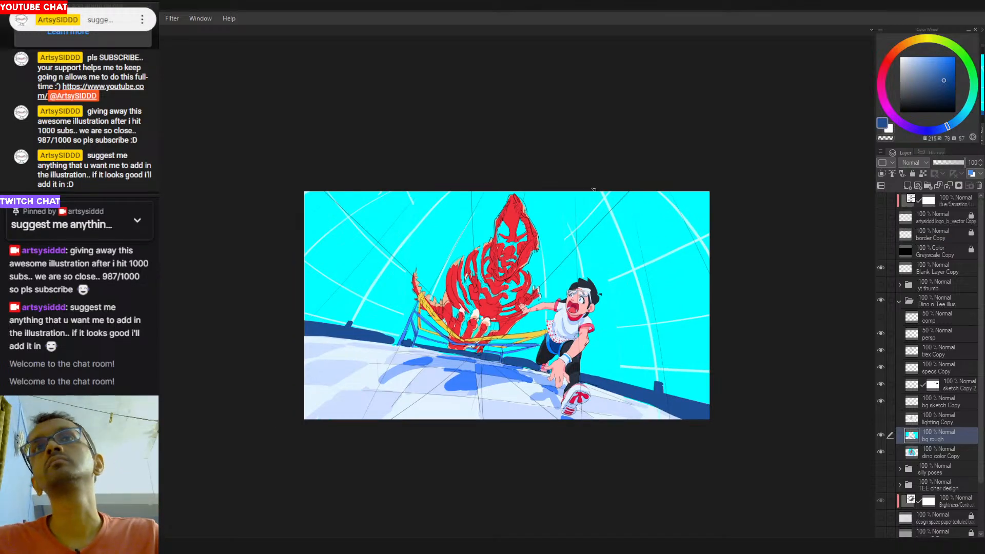
alt+click(670, 403)
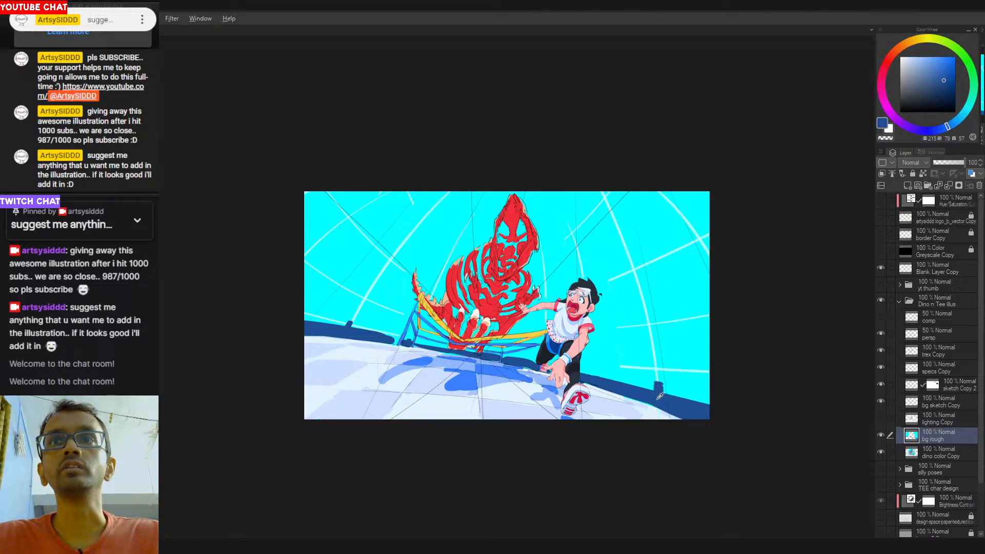
alt+click(658, 397)
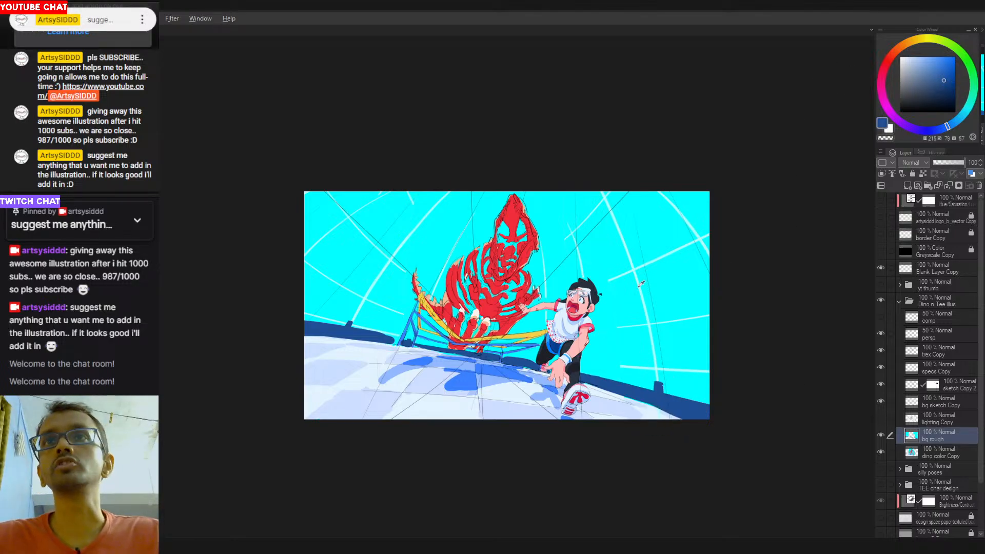
Sample the backdrop's cyan and auto-select the cyan grid panels beside and above the boy.
alt+click(678, 283)
key(w)
click(675, 289)
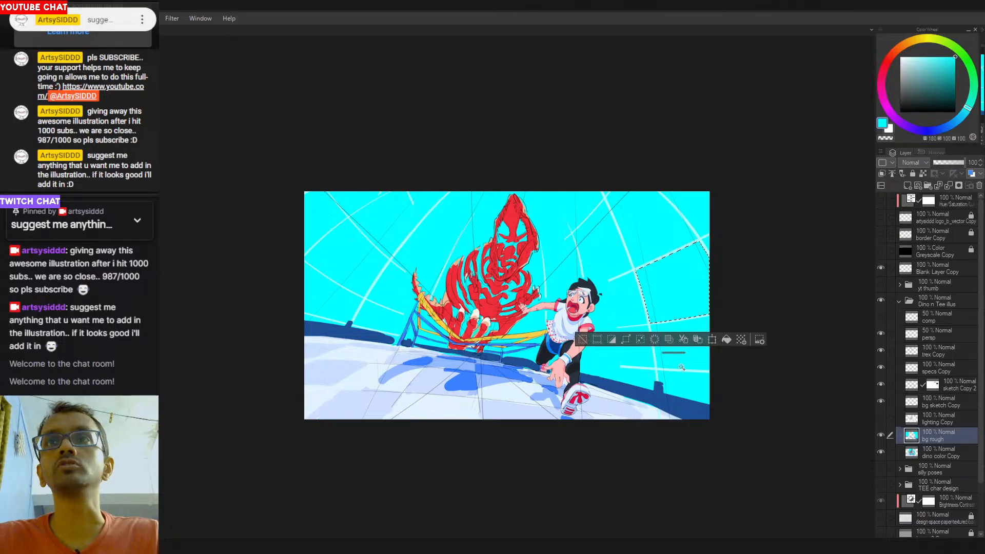
shift+click(674, 355)
shift+click(635, 362)
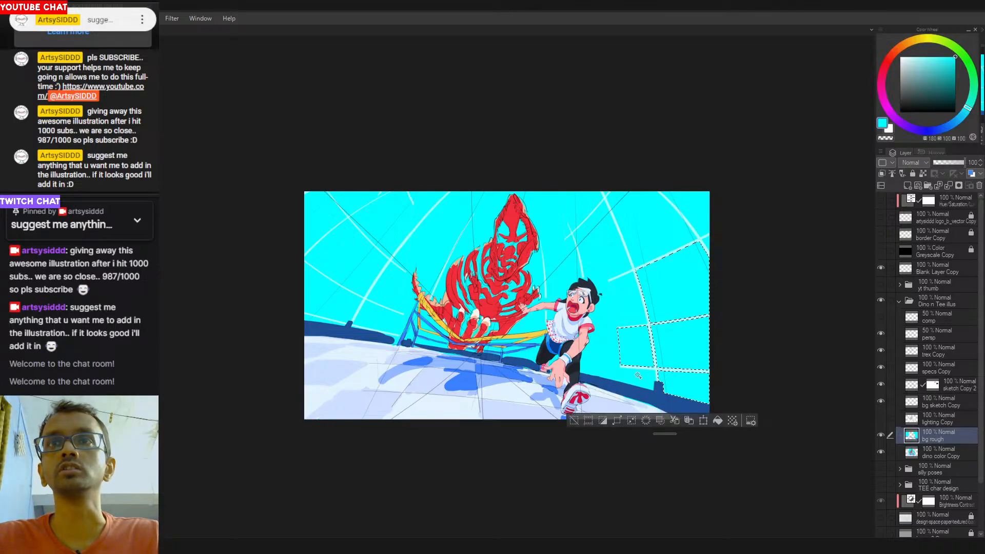
shift+click(633, 215)
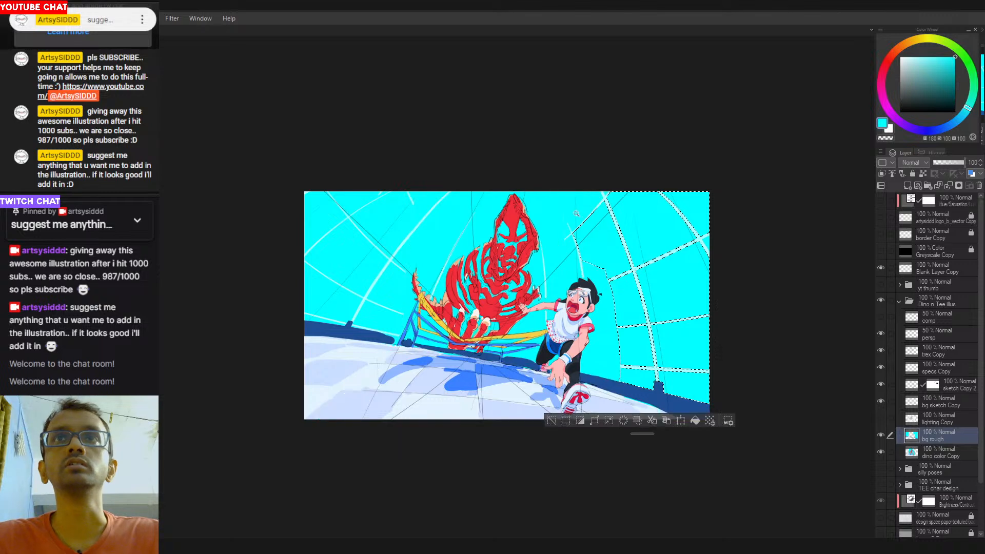
Extend the selection to the remaining cyan panels above the boy and those to the left of the dinosaur.
shift+click(563, 245)
shift+click(544, 274)
key(ctrl+z)
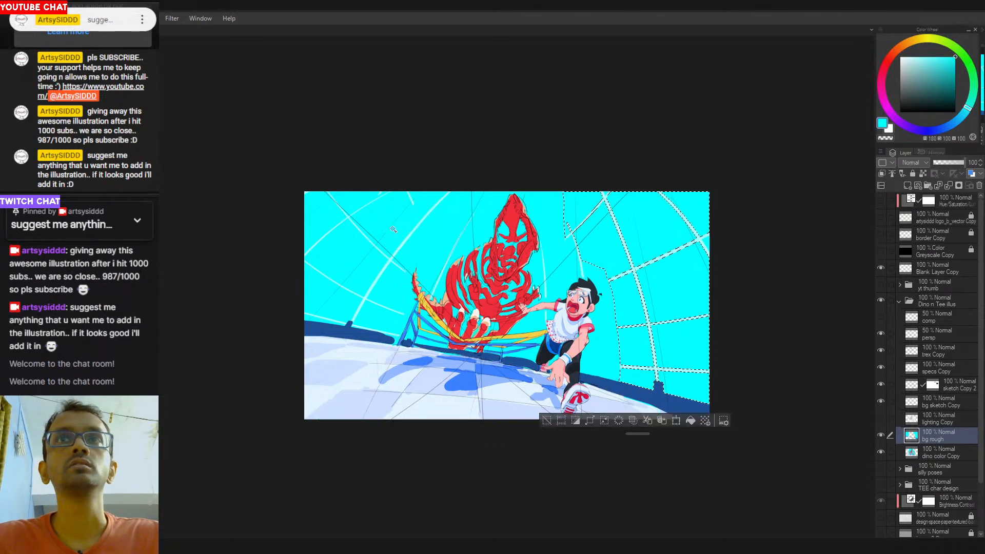
click(448, 227)
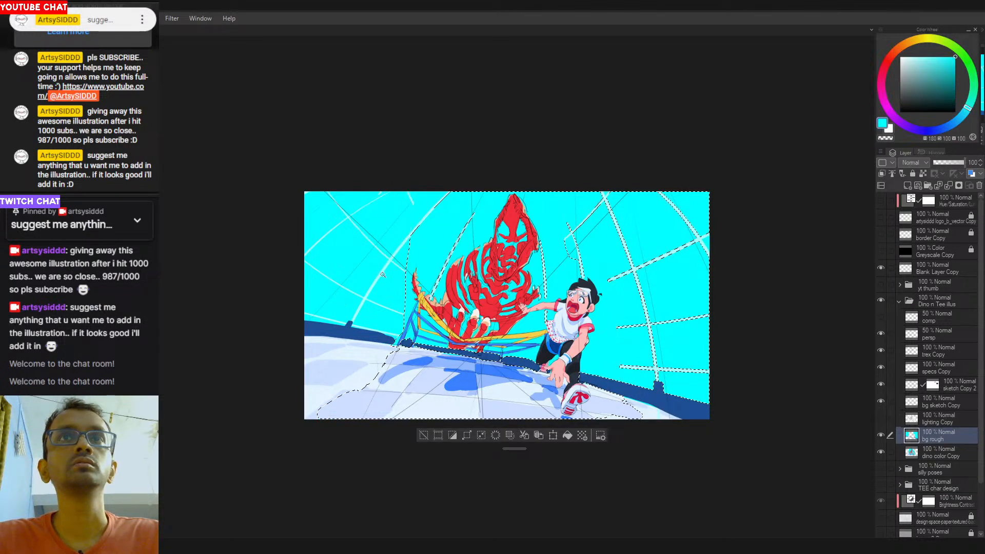
key(ctrl+z)
click(389, 227)
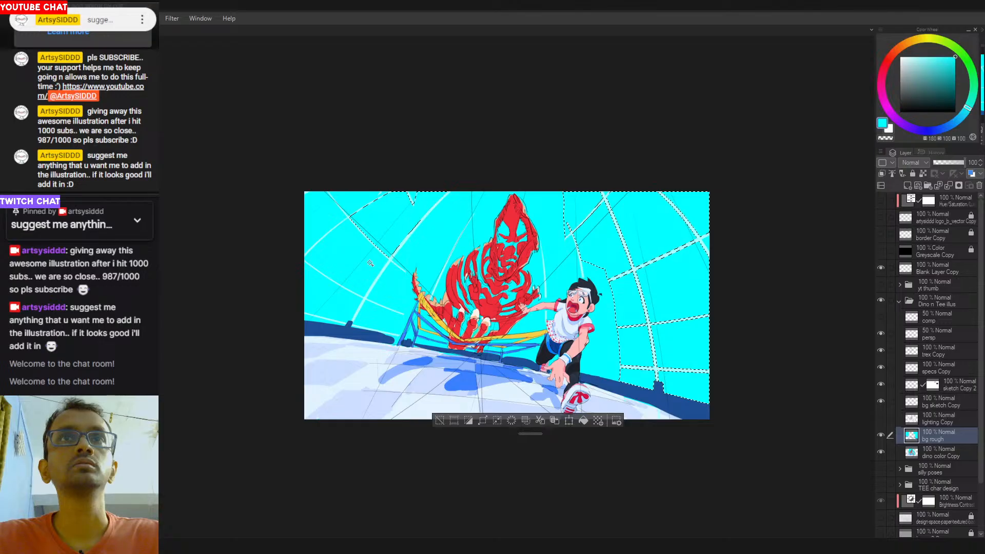
click(385, 296)
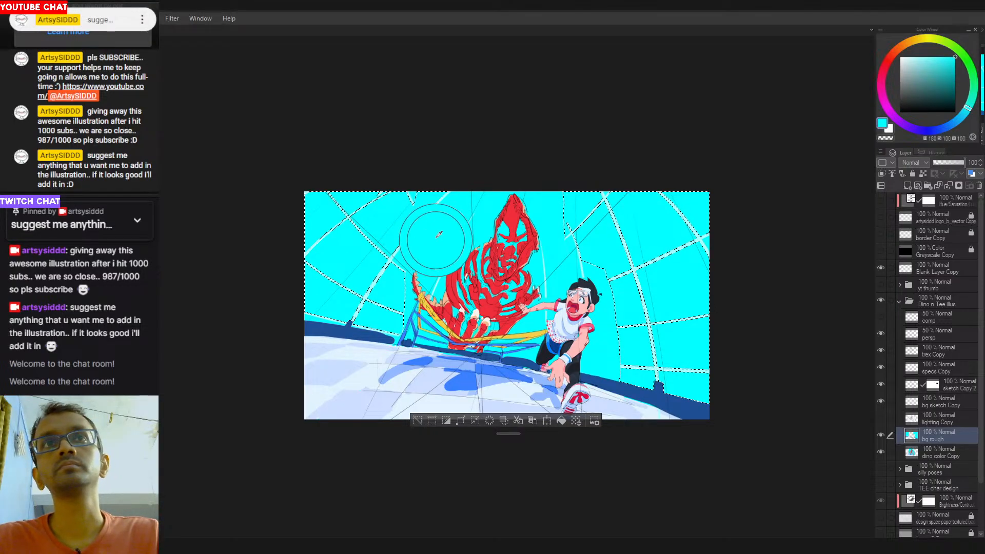
Pick a paler cyan (saturation 43, value 100) and paint rough clouds in the selected panels above and beside the boy.
click(938, 54)
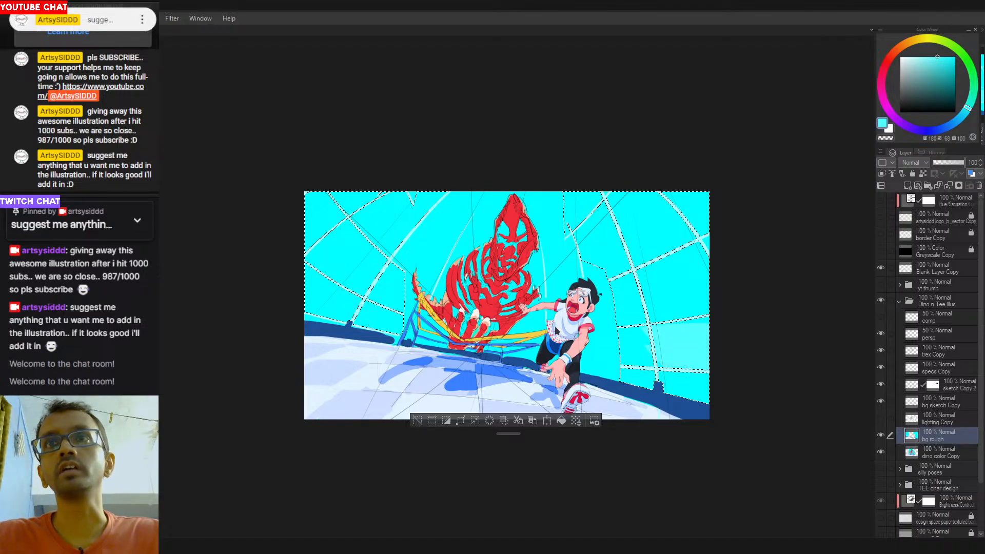
click(926, 56)
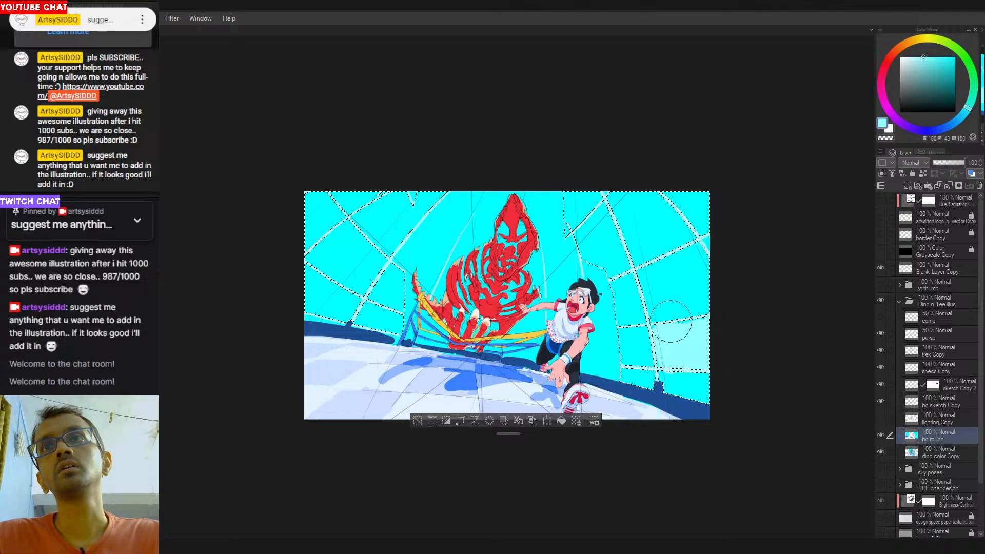
drag(652, 255, 687, 240)
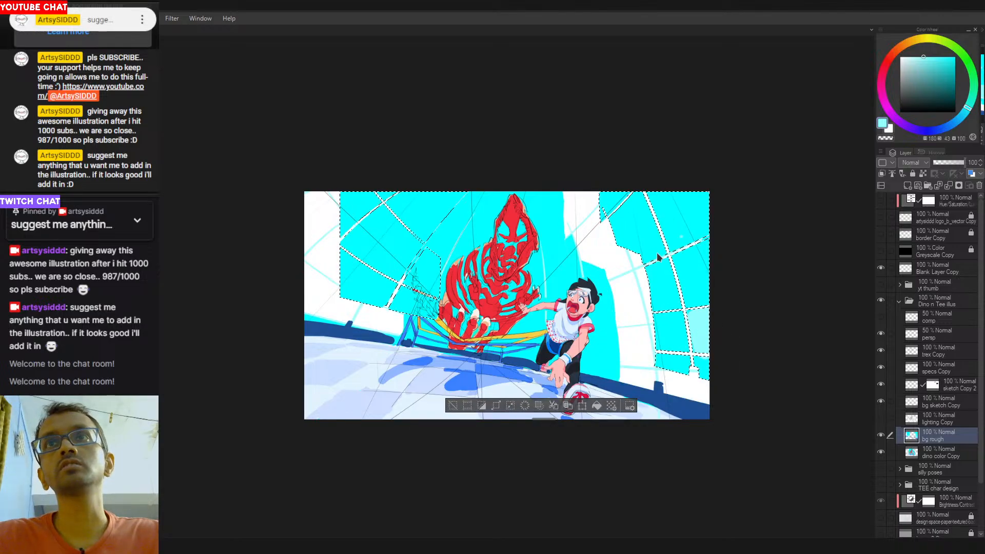
key(ctrl+z)
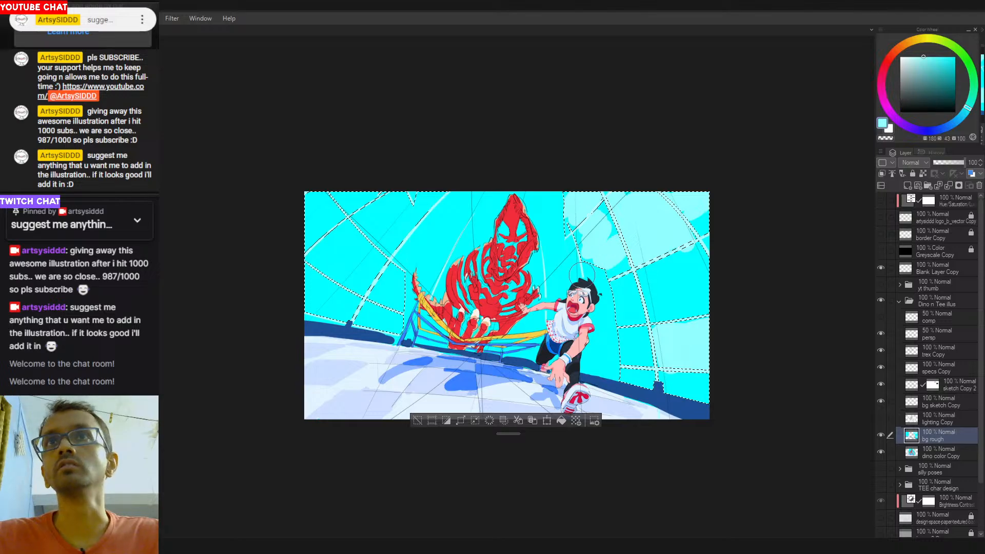
alt+click(678, 340)
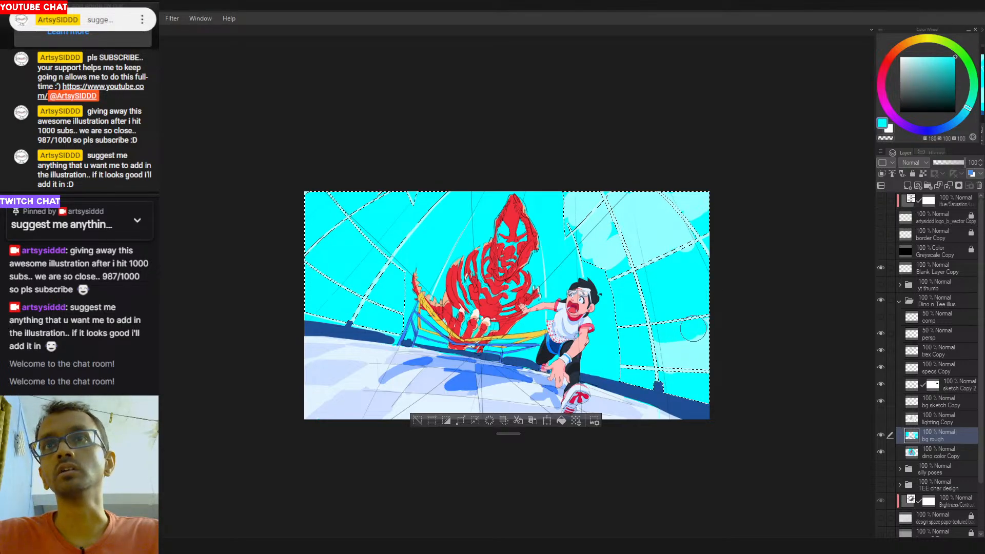
Resample the pale cyan and paint puffy clouds across the upper panels left of the dinosaur, enlarging the brush.
alt+click(550, 231)
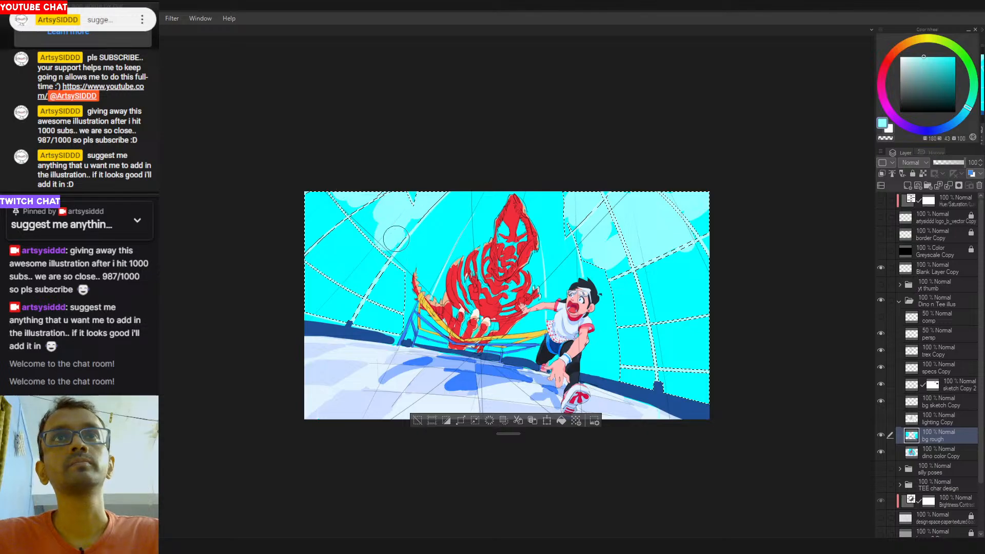
mouse_move(339, 197)
mouse_down()
mouse_move(306, 216)
mouse_move(305, 266)
mouse_move(339, 226)
mouse_move(363, 230)
mouse_move(360, 215)
mouse_move(367, 287)
mouse_move(390, 296)
mouse_move(392, 244)
mouse_move(366, 274)
mouse_move(365, 252)
mouse_move(376, 248)
mouse_move(380, 304)
mouse_move(396, 283)
mouse_up()
key(bracketright)
key(bracketright)
key(bracketright)
key(bracketright)
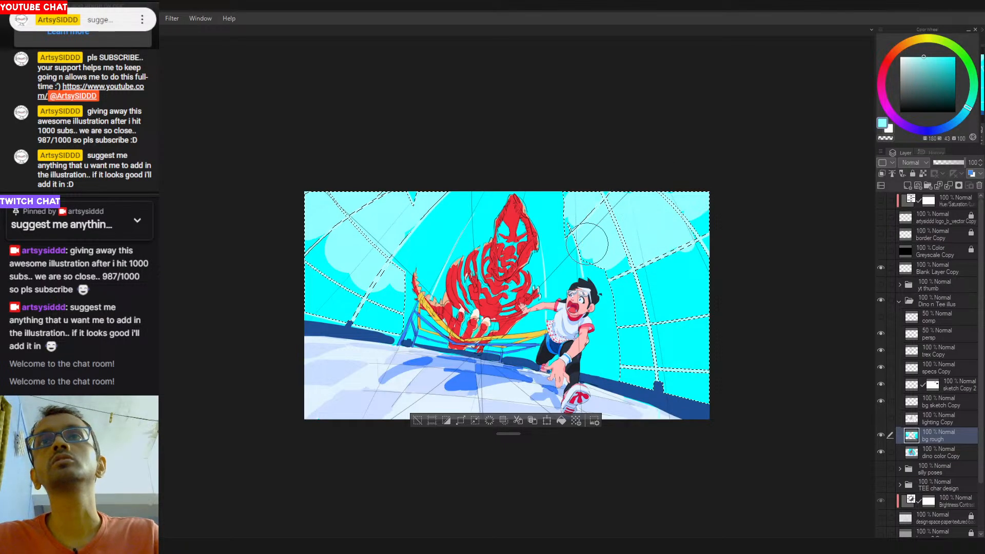
Select the open area around the dinosaur on dino color Copy, paint pale cyan clouds there on bg rough, deselect and blend the cloud edges.
click(925, 454)
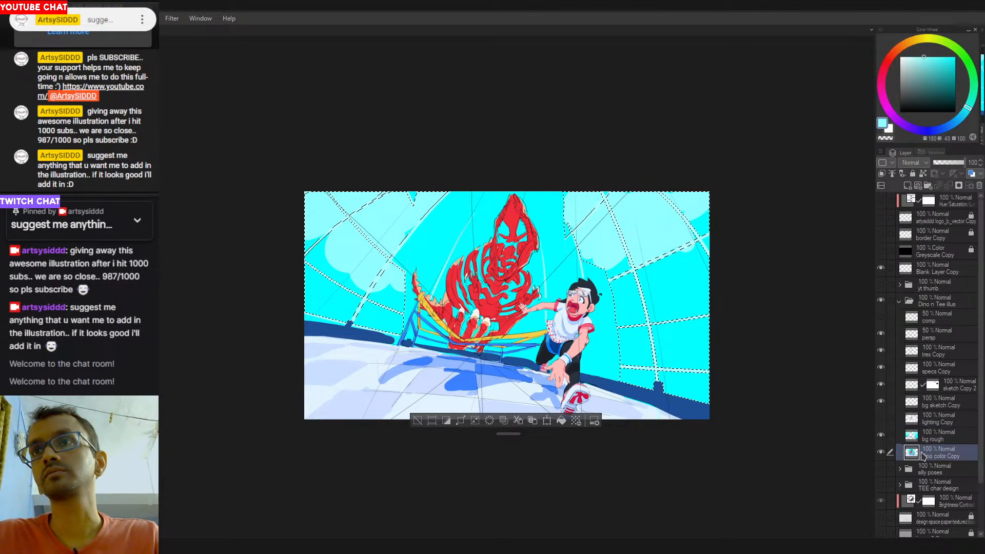
key(w)
click(559, 235)
key(b)
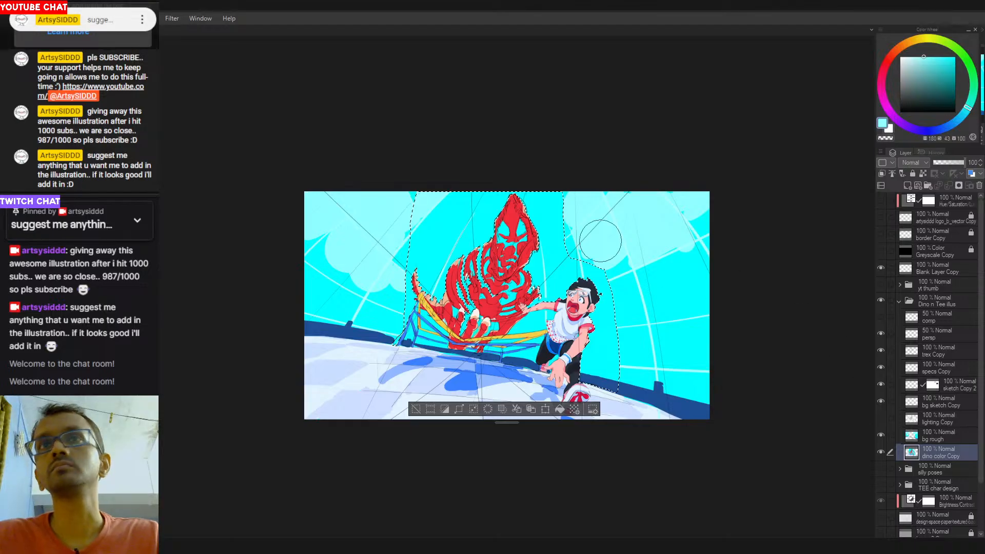
key(alt+bracketright)
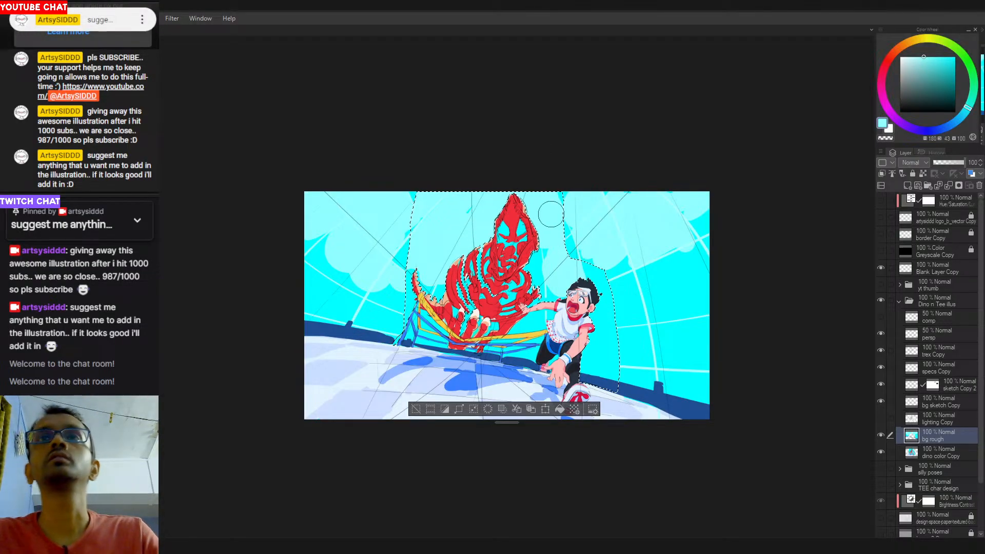
key(ctrl+d)
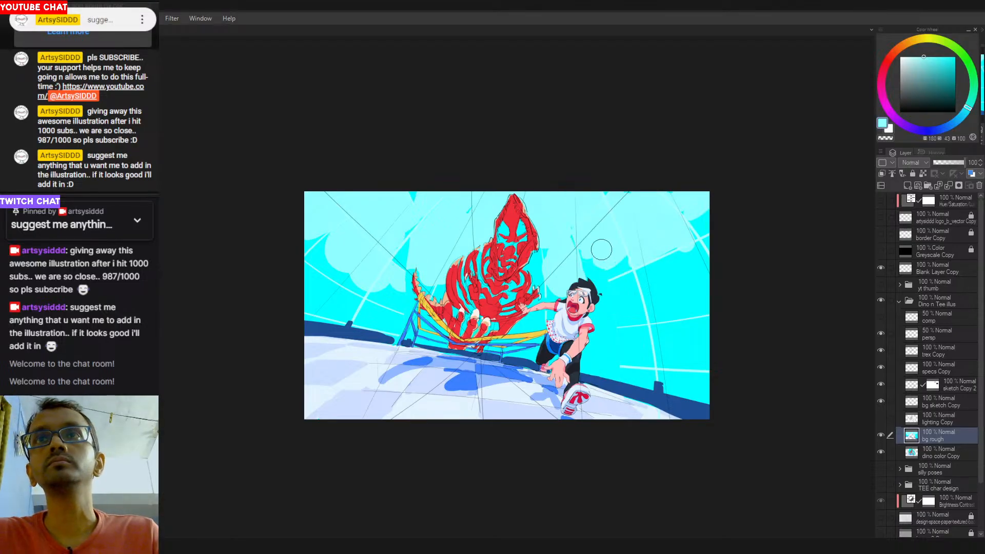
mouse_move(603, 250)
mouse_down()
mouse_move(592, 272)
mouse_move(598, 267)
mouse_up()
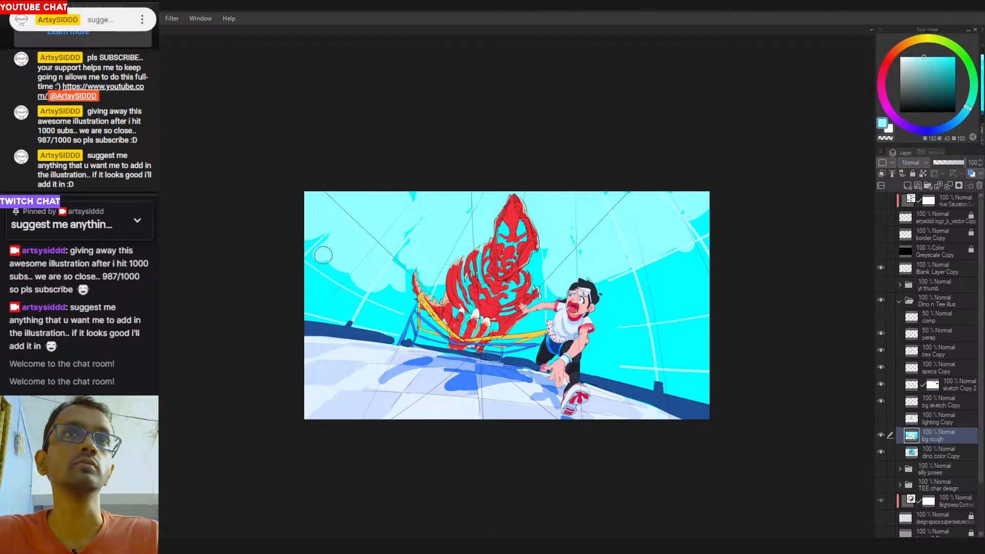
Sample the bright cyan and auto-select the cyan backdrop panels below the clouds on both sides of the figures.
alt+click(343, 307)
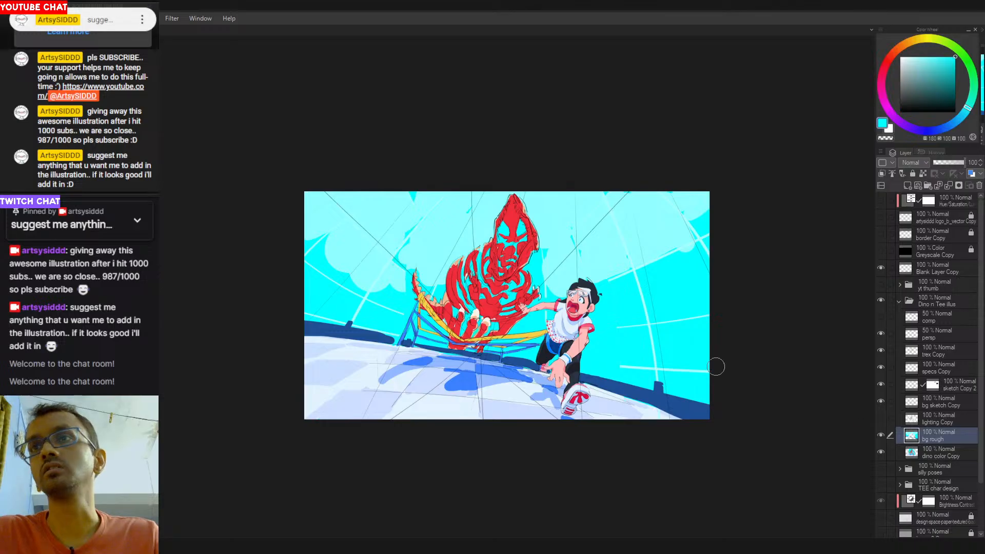
key(w)
click(676, 351)
shift+click(675, 378)
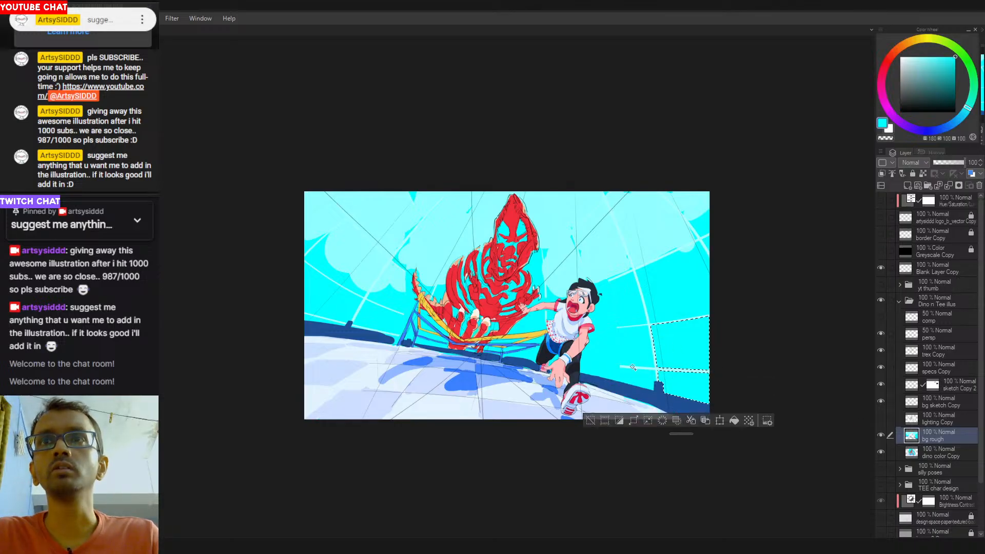
shift+click(682, 307)
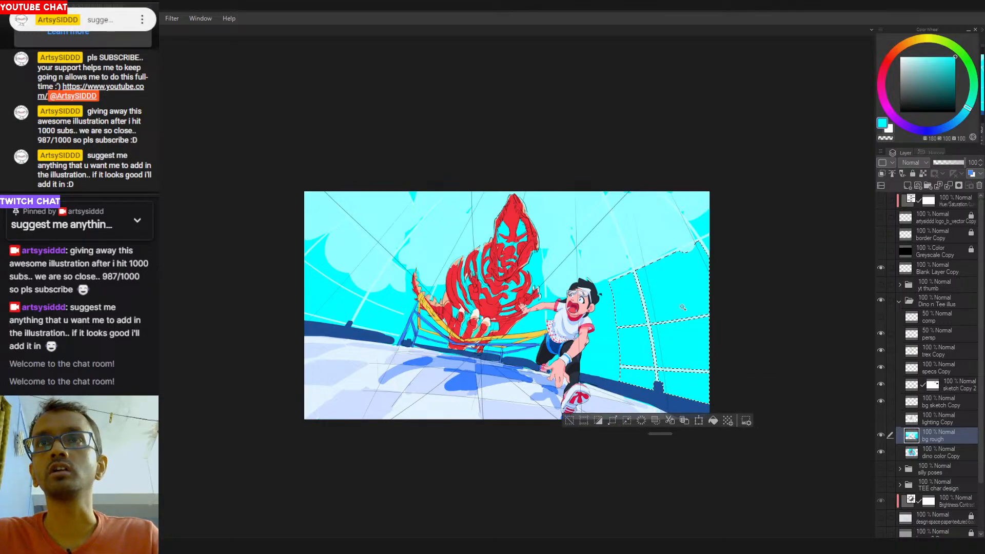
shift+click(533, 323)
key(ctrl+z)
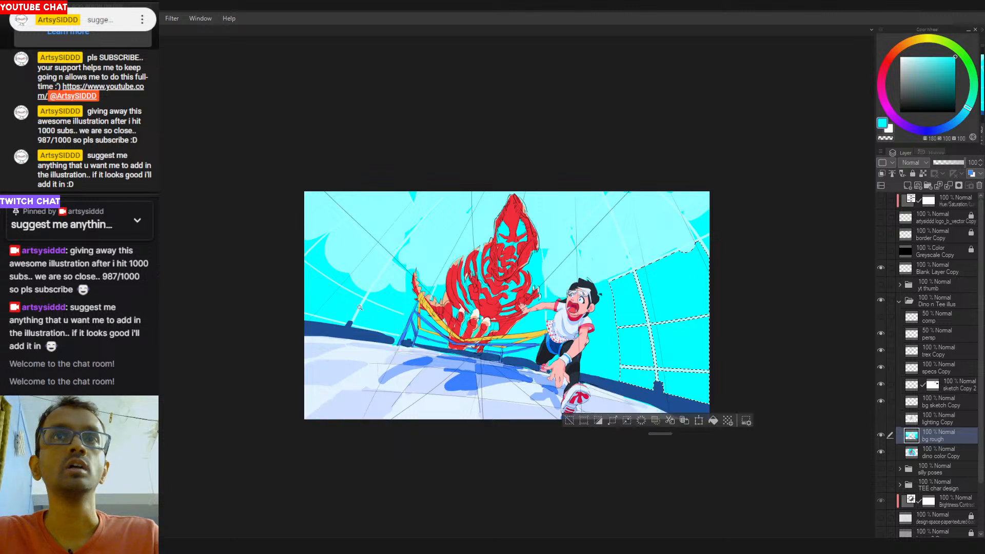
shift+click(377, 316)
shift+click(331, 300)
shift+click(323, 276)
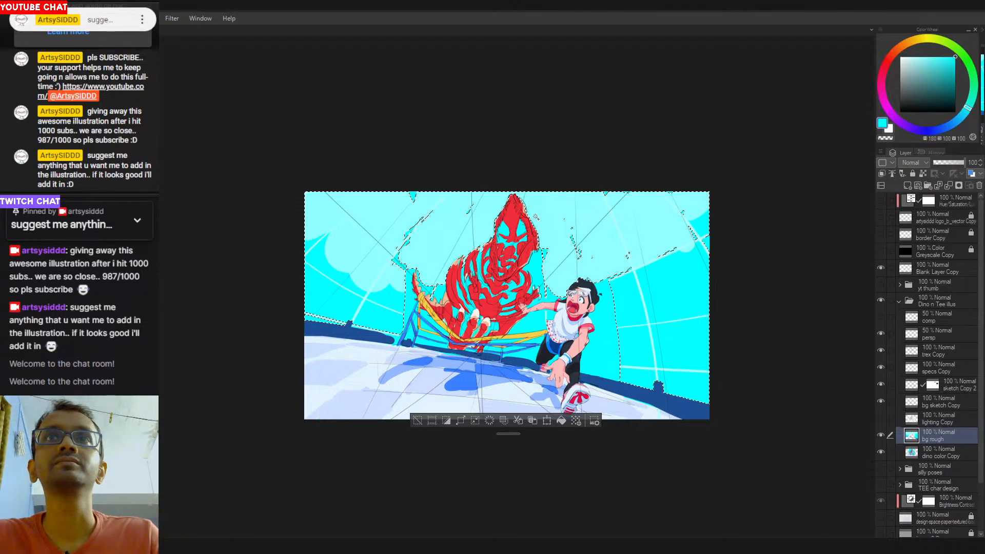
Pick a pale mint green (hue 154, saturation 61, value 100) and paint rough bushes behind the barrier on both sides of the figures.
key(alt)
alt+click(544, 279)
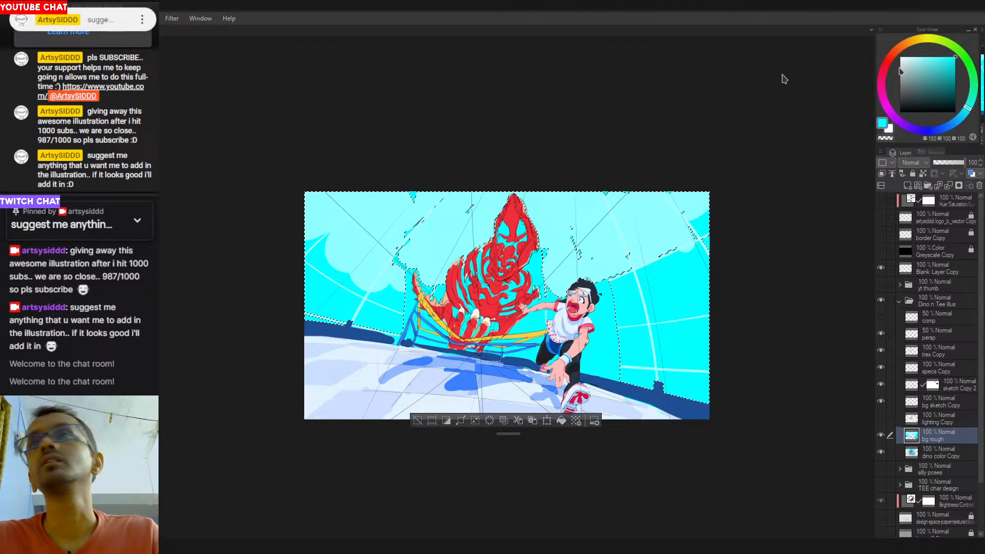
click(974, 84)
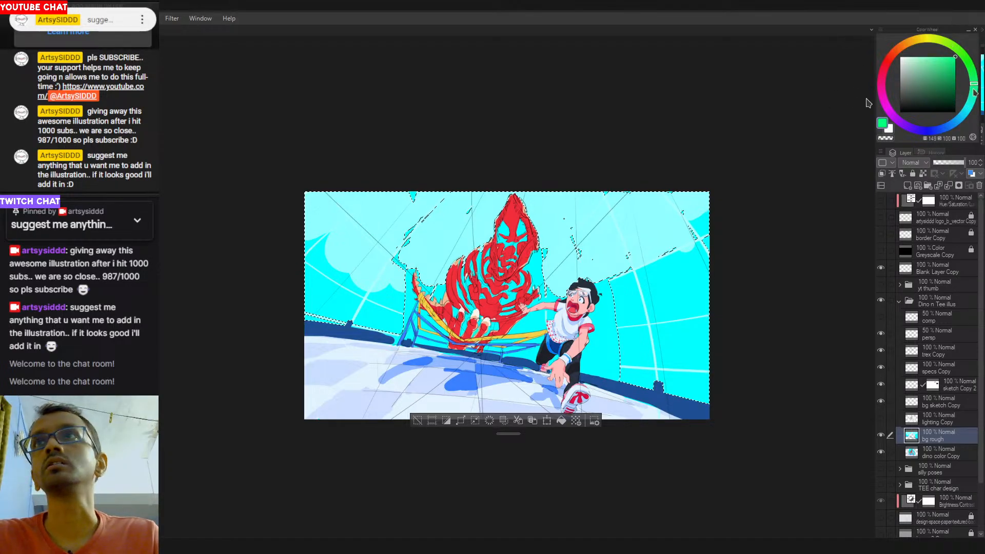
drag(974, 87, 972, 89)
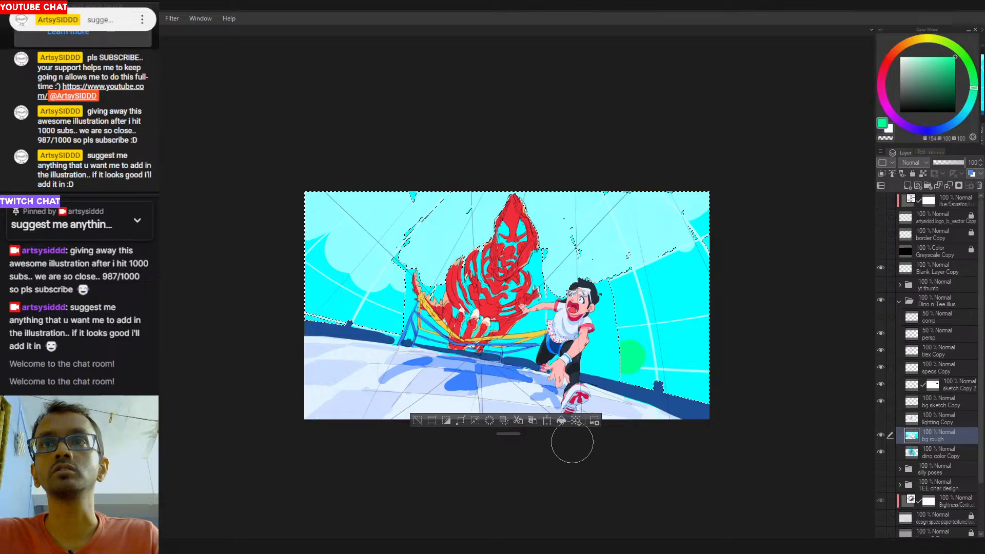
click(926, 57)
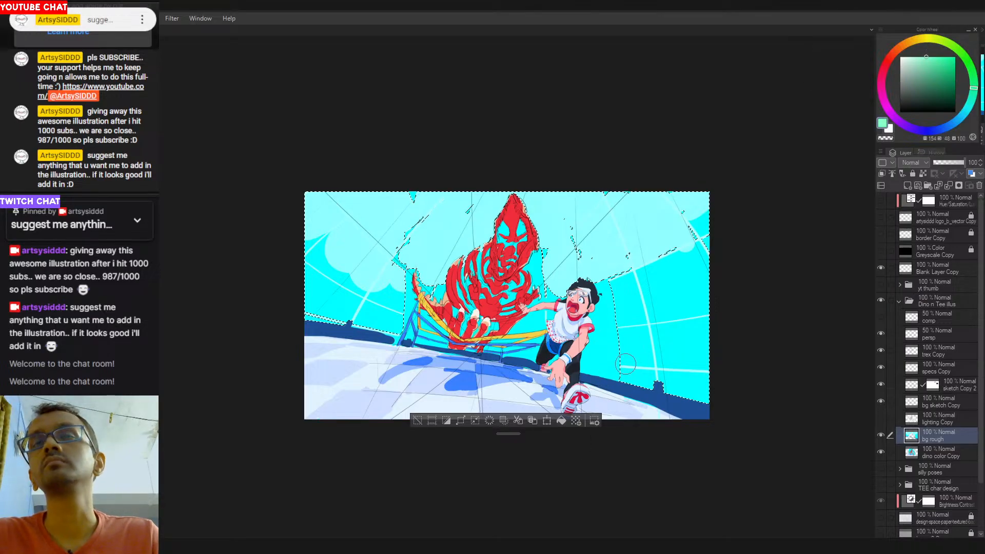
drag(624, 348, 642, 379)
key(ctrl+z)
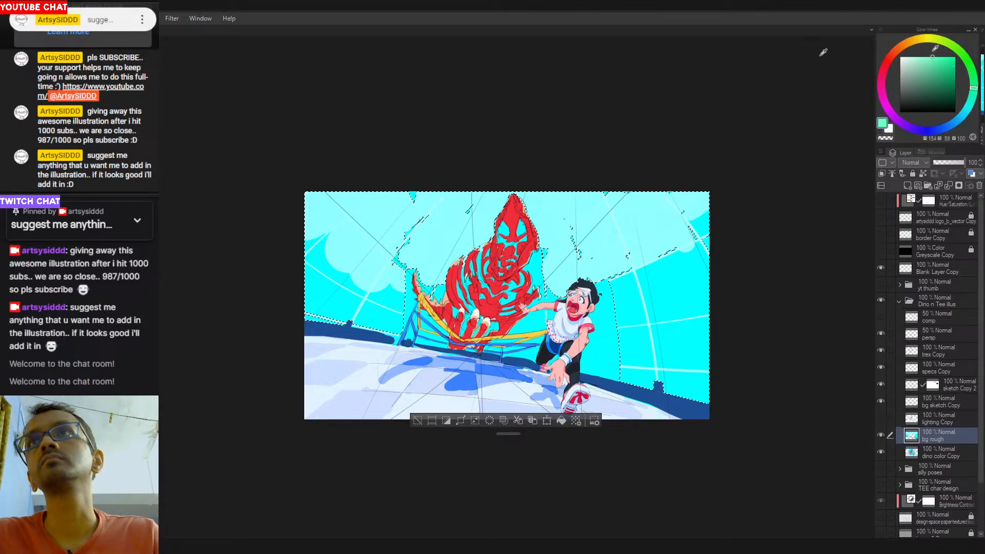
click(934, 56)
mouse_move(621, 350)
mouse_down()
mouse_move(601, 357)
mouse_move(604, 349)
mouse_move(610, 373)
mouse_move(650, 376)
mouse_move(605, 364)
mouse_move(632, 350)
mouse_move(601, 333)
mouse_move(606, 323)
mouse_move(596, 347)
mouse_move(622, 347)
mouse_move(639, 362)
mouse_move(646, 350)
mouse_move(654, 373)
mouse_move(677, 388)
mouse_move(697, 381)
mouse_move(704, 397)
mouse_move(701, 378)
mouse_move(667, 357)
mouse_move(699, 358)
mouse_up()
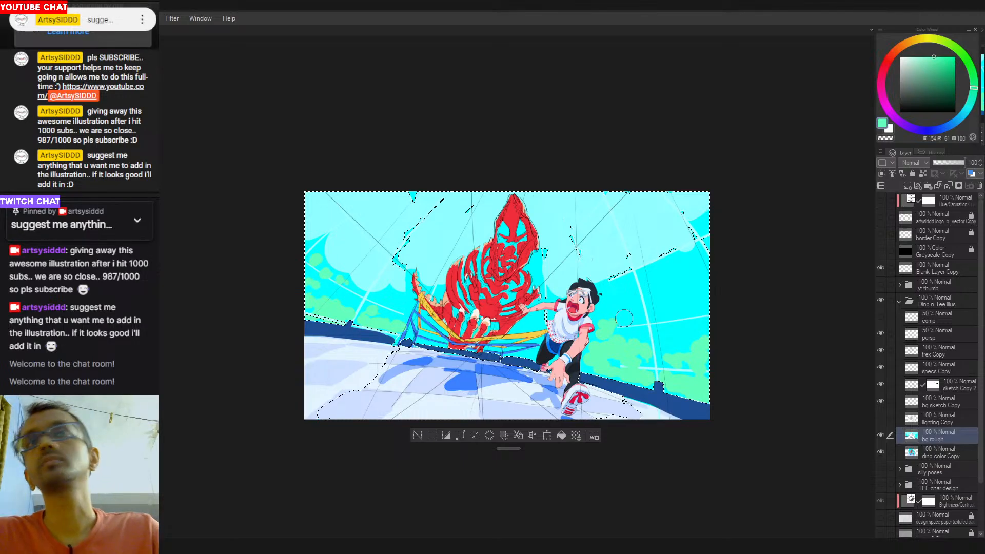
Check the values in greyscale and recolour the bushes on both sides with a fully saturated green (hue 155, saturation 100, value 100).
click(881, 251)
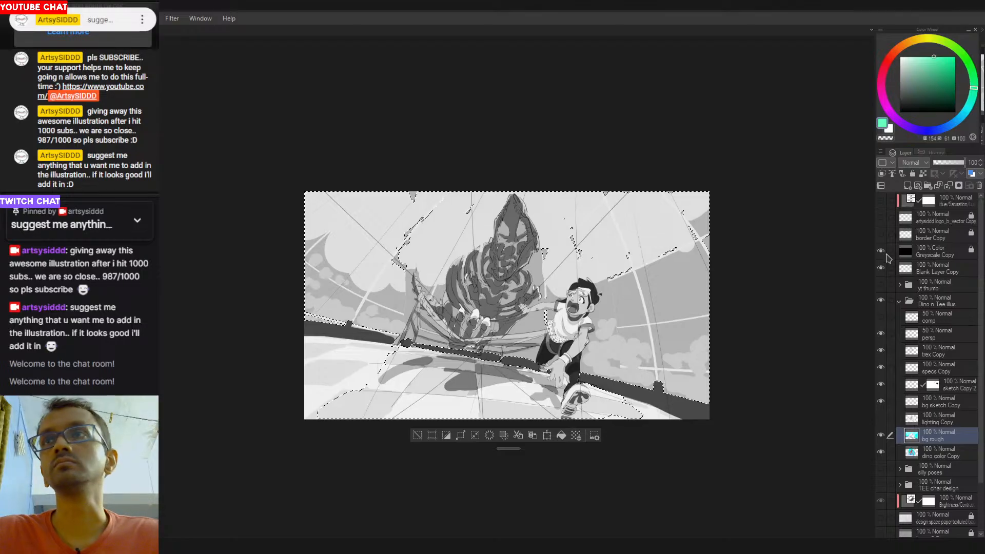
click(881, 252)
alt+click(702, 352)
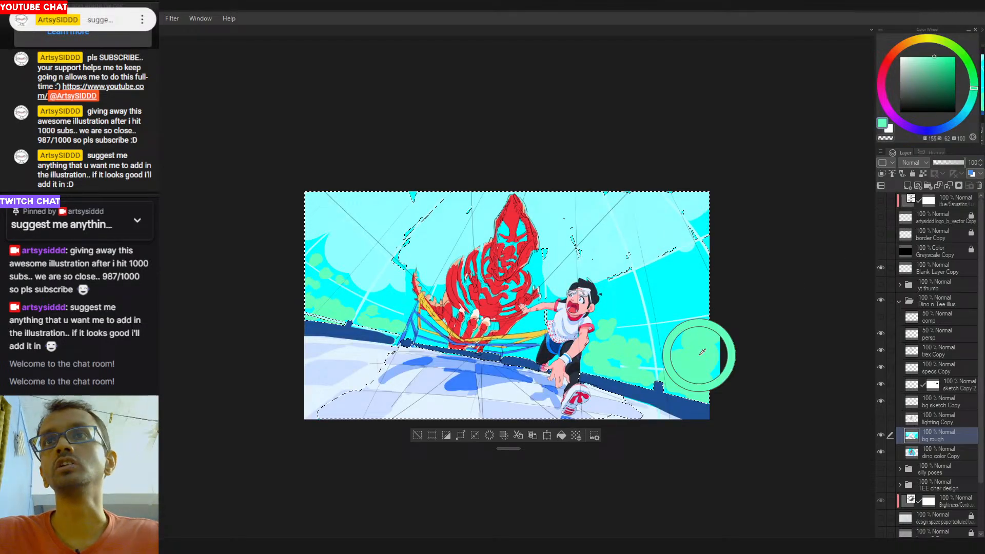
click(955, 56)
mouse_move(704, 341)
mouse_down()
mouse_move(692, 380)
mouse_move(619, 332)
mouse_up()
drag(390, 319, 340, 309)
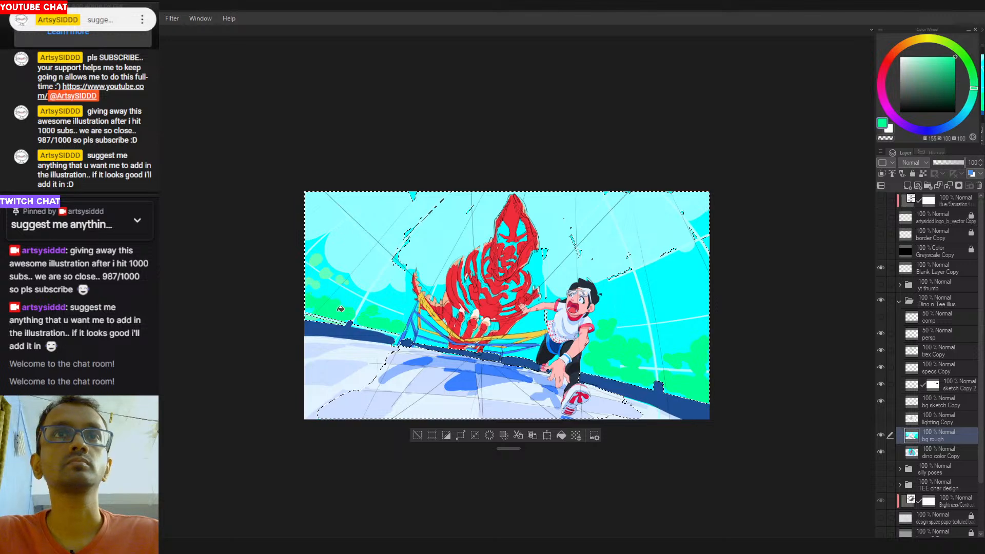
drag(314, 278, 339, 278)
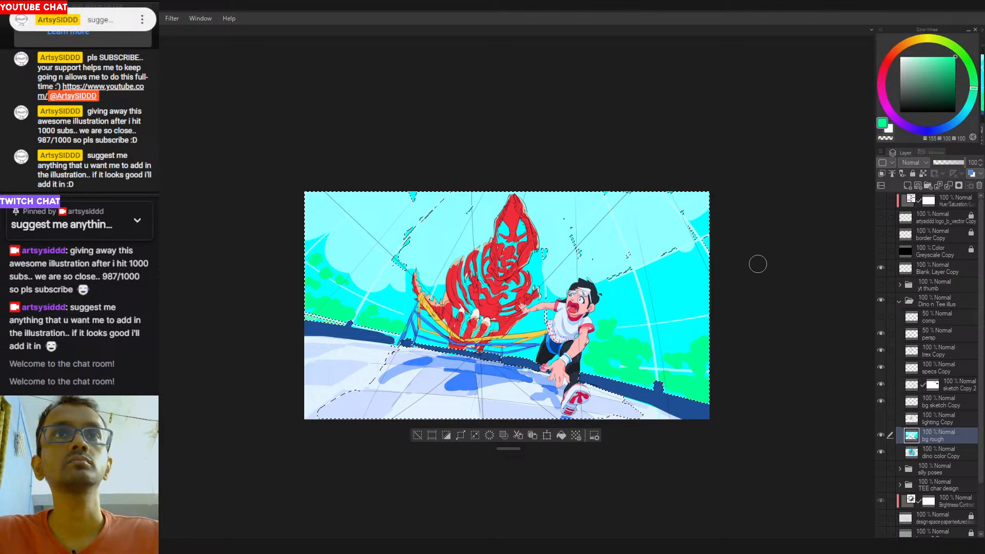
Recheck the values in greyscale, try filling the bushes with a darker green (value 82), and undo the green fills.
click(881, 252)
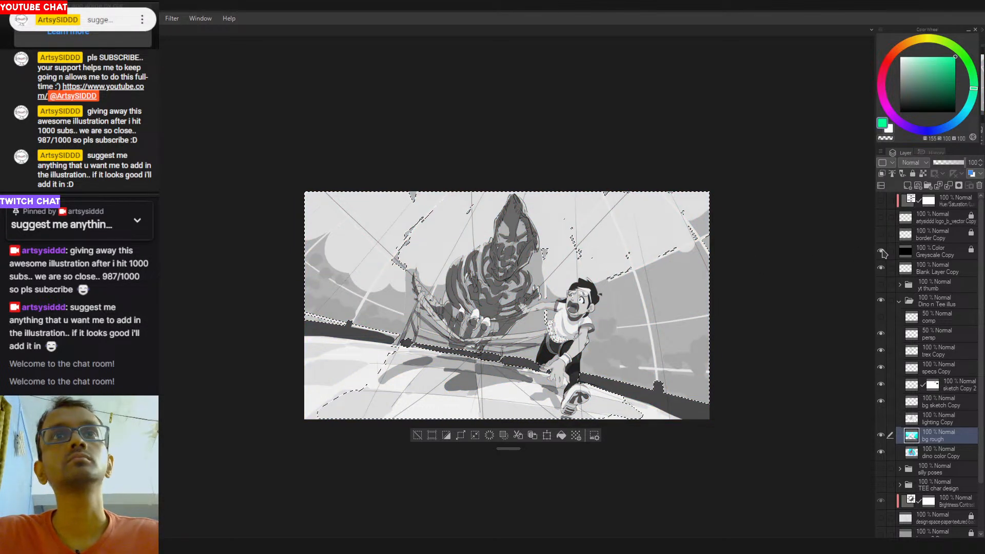
click(882, 251)
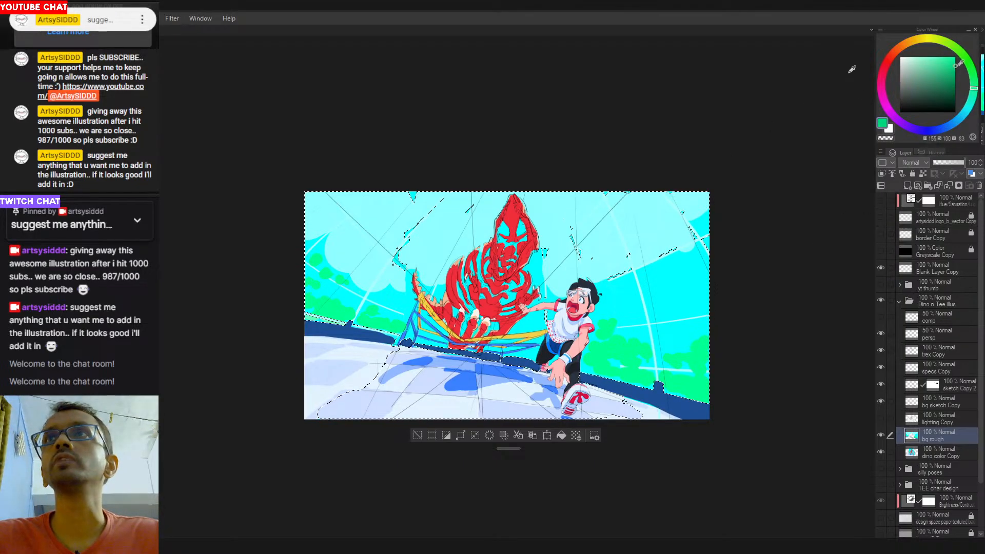
click(692, 363)
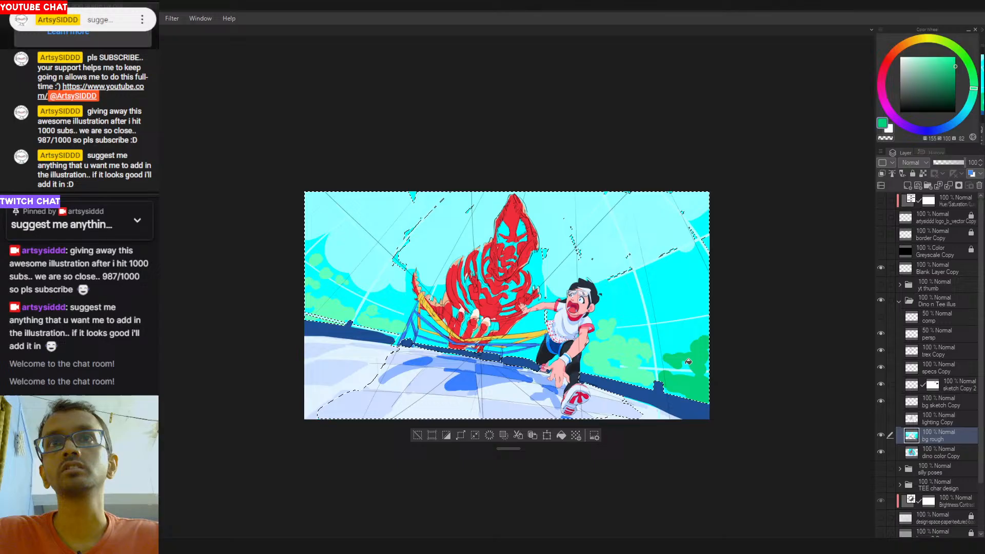
click(632, 345)
click(360, 322)
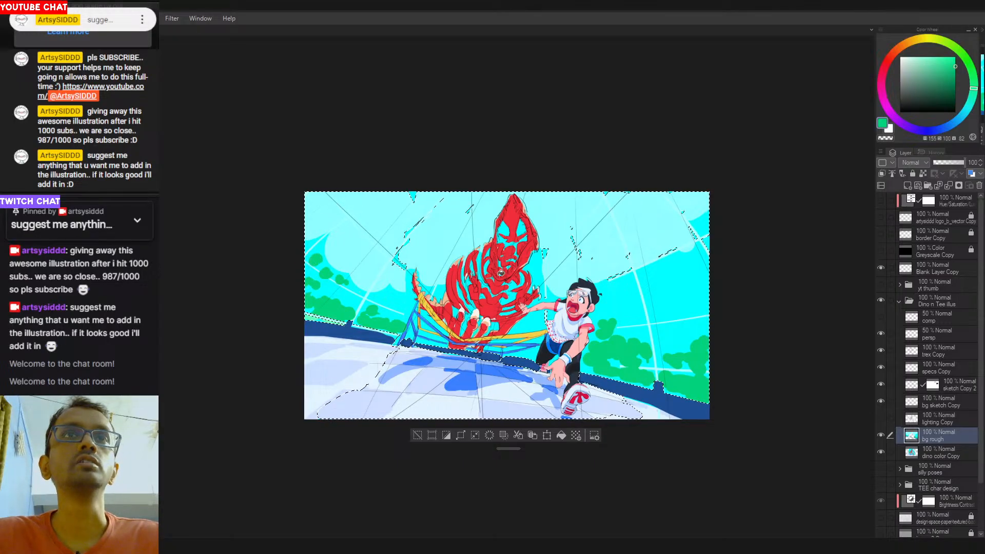
click(881, 252)
click(881, 251)
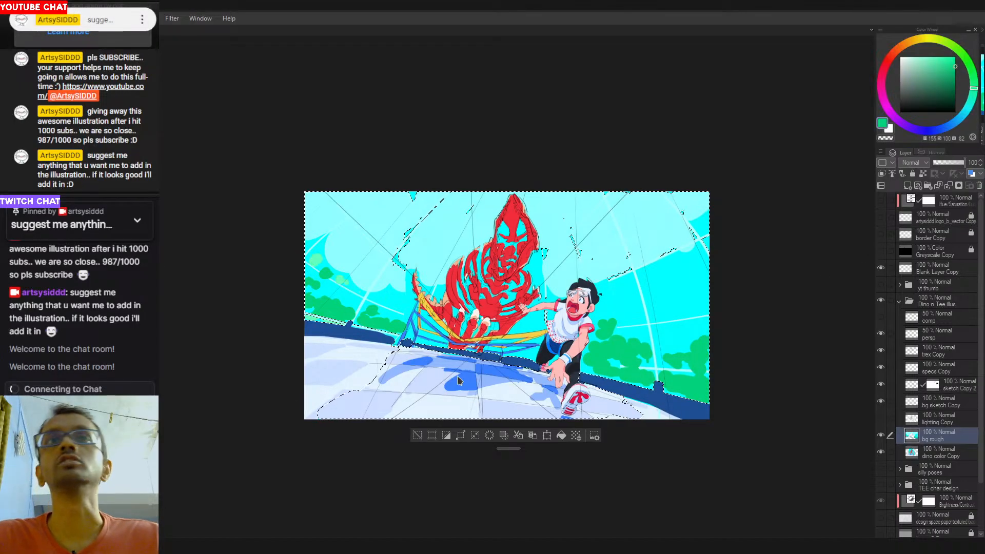
key(ctrl+z)
key(ctrl+z)
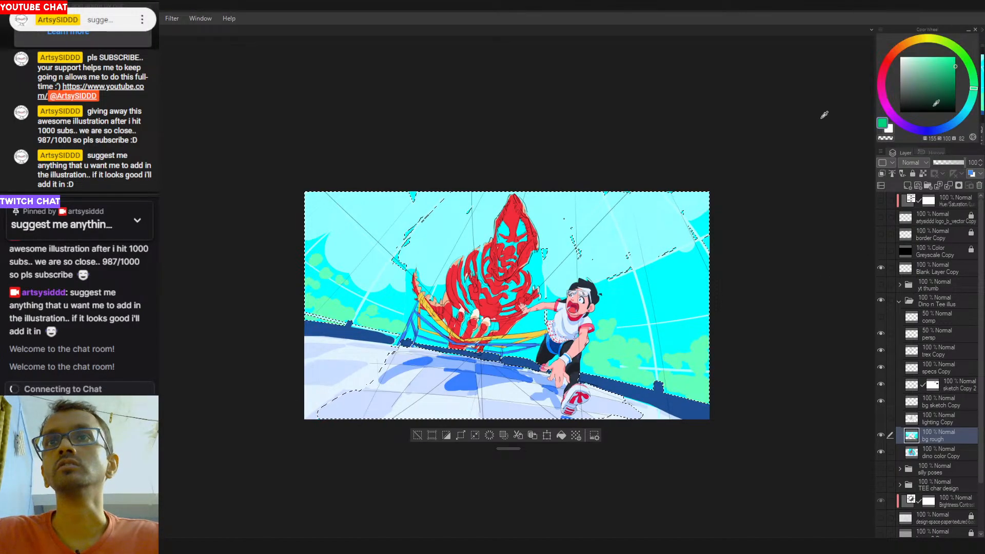
Fill the bushes on both sides with a saturated green (hue 155, saturation 100, value 95) and deselect.
click(955, 57)
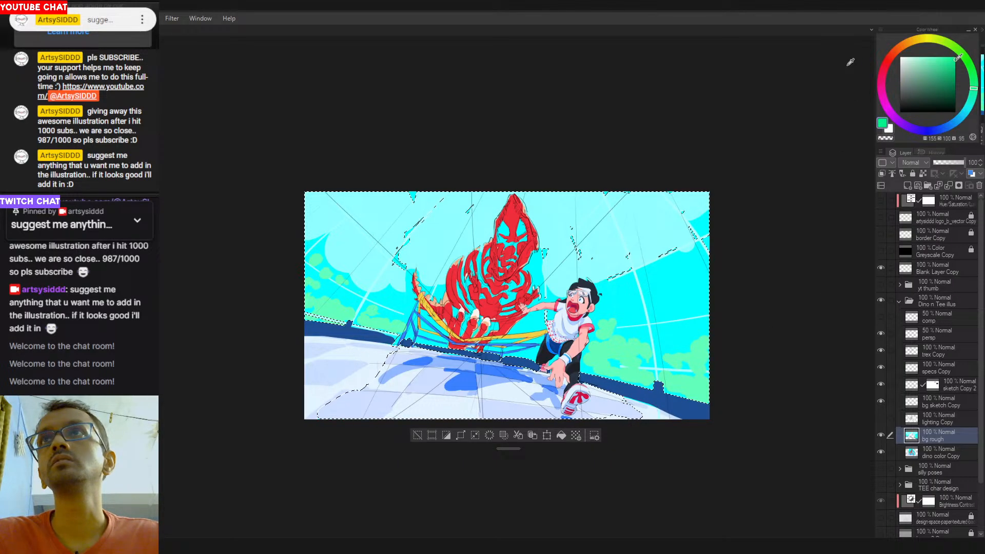
click(629, 360)
click(630, 361)
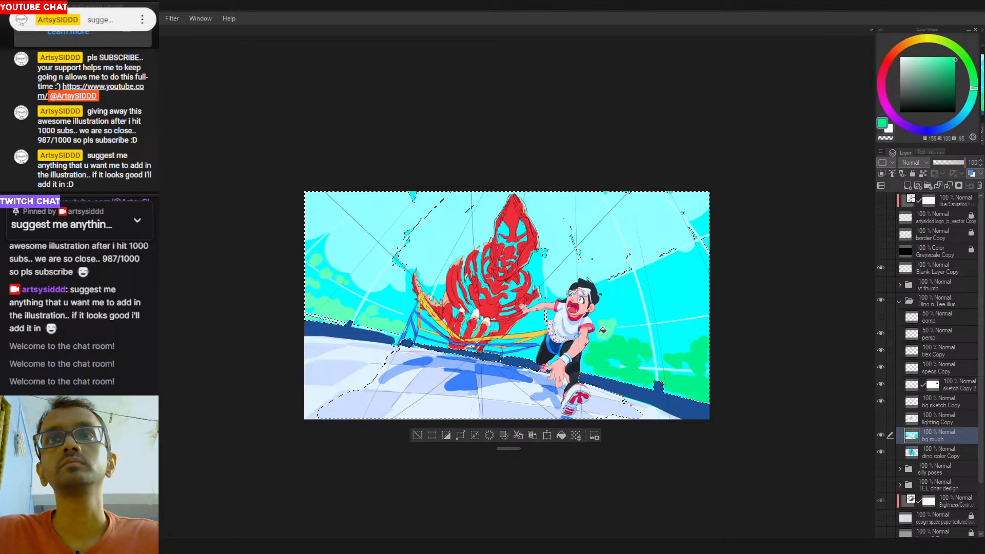
click(604, 331)
click(391, 323)
click(344, 309)
click(320, 287)
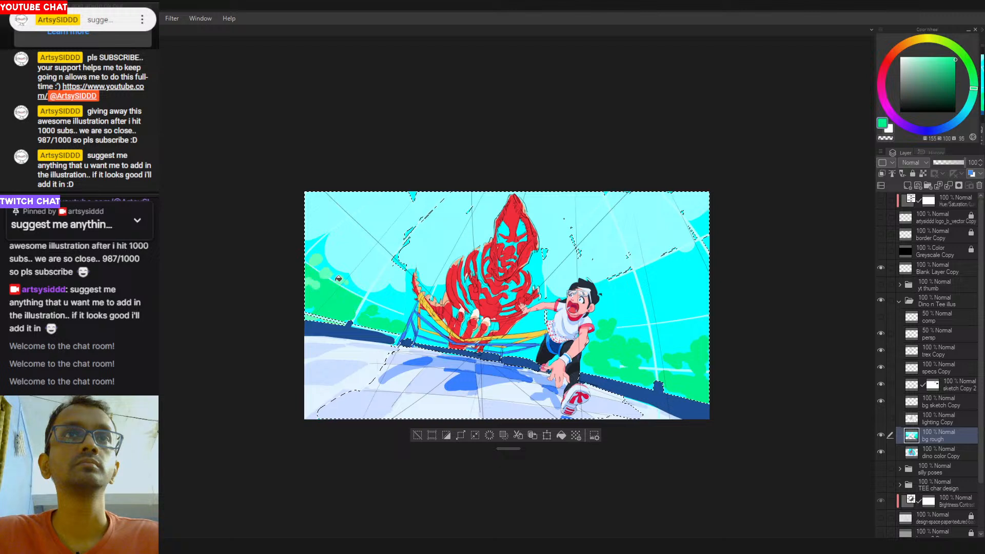
click(351, 284)
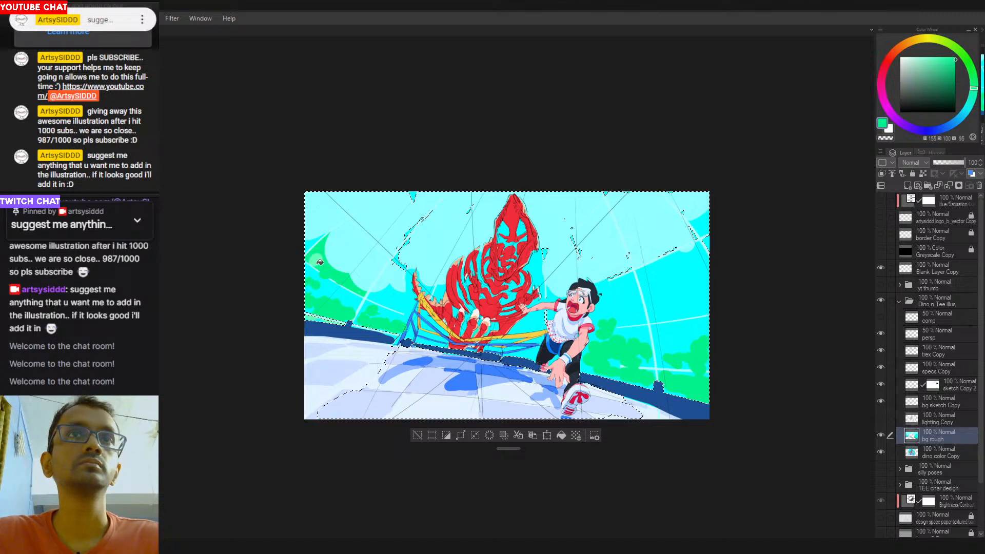
key(ctrl+d)
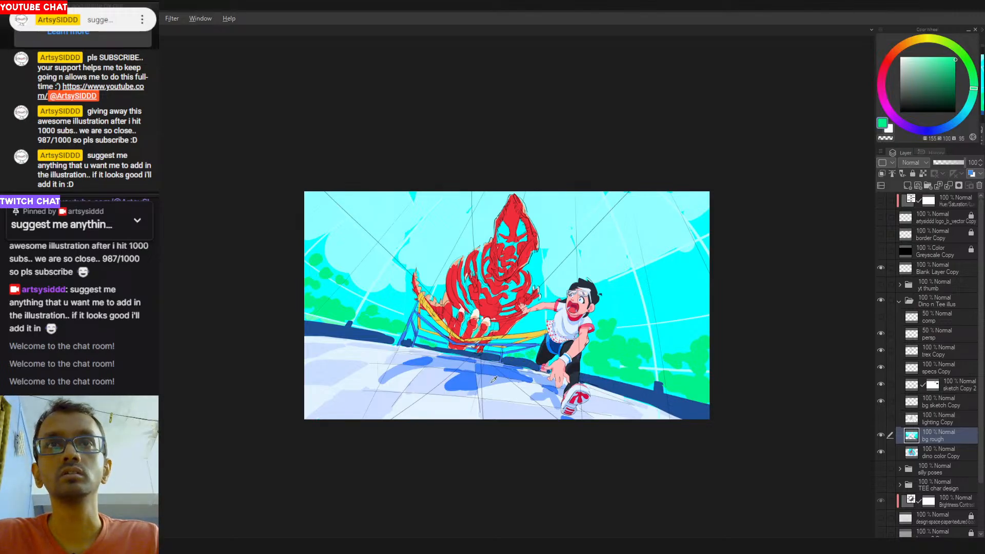
Recolour the navy barrier on both sides of the figures with a lighter blue (hue 215, saturation 74, value 78).
alt+click(448, 332)
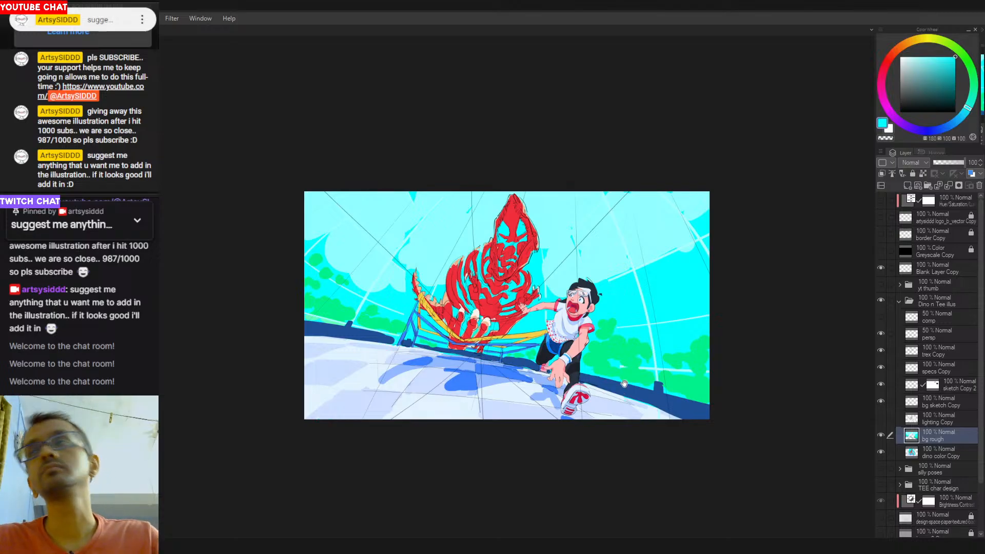
drag(624, 384, 634, 363)
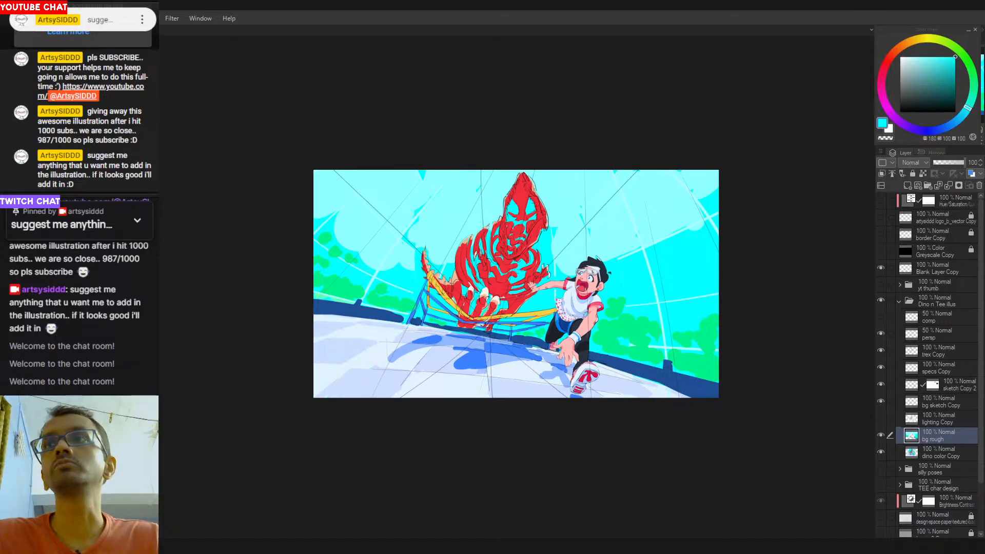
drag(592, 352, 584, 353)
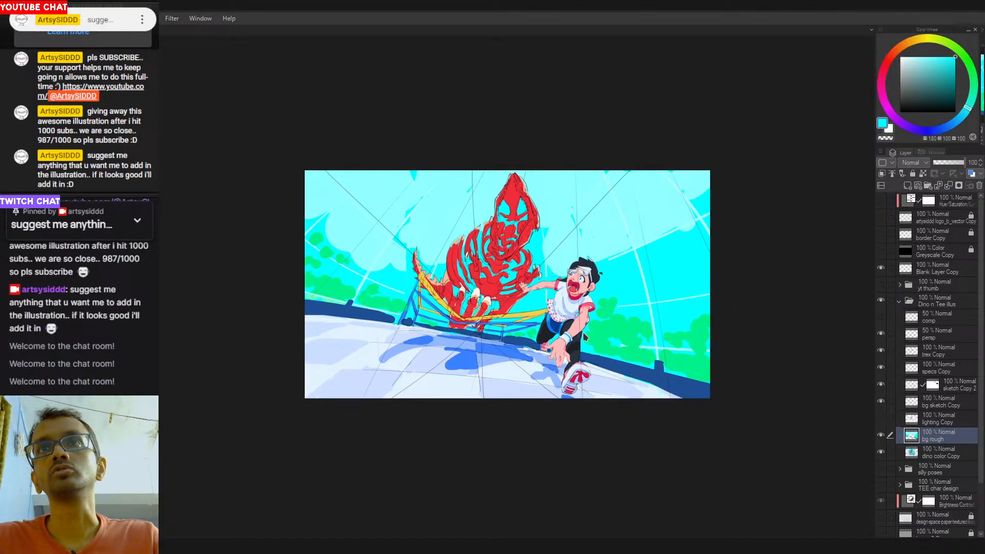
alt+click(641, 374)
mouse_move(940, 69)
mouse_down()
mouse_move(929, 71)
mouse_move(941, 69)
mouse_up()
click(634, 378)
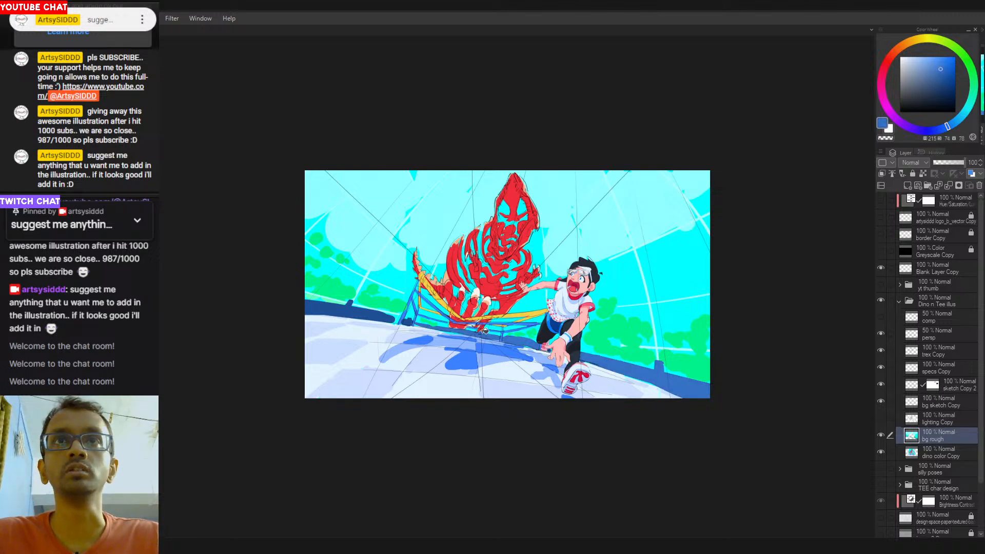
click(382, 319)
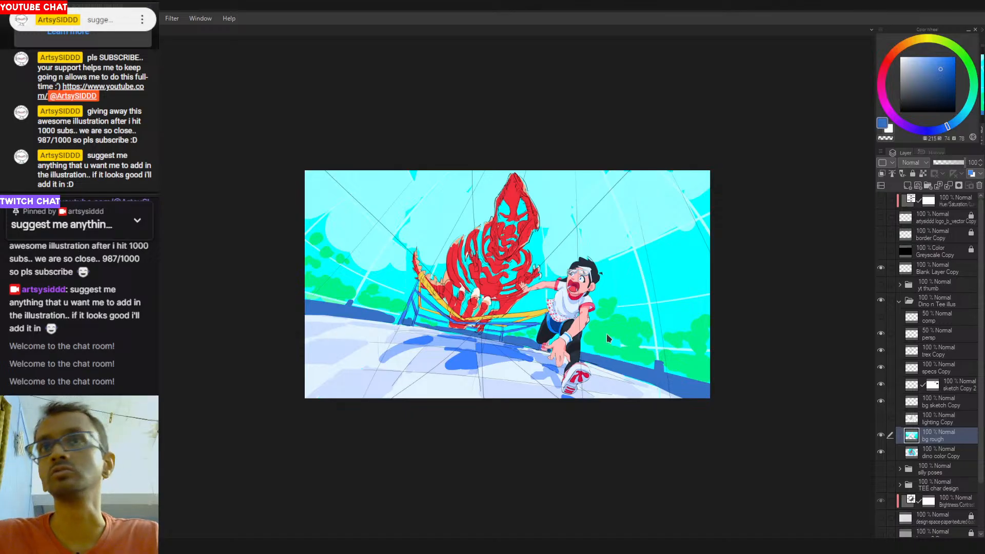
Compare the illustration's values with and without the Greyscale Copy layer.
click(881, 252)
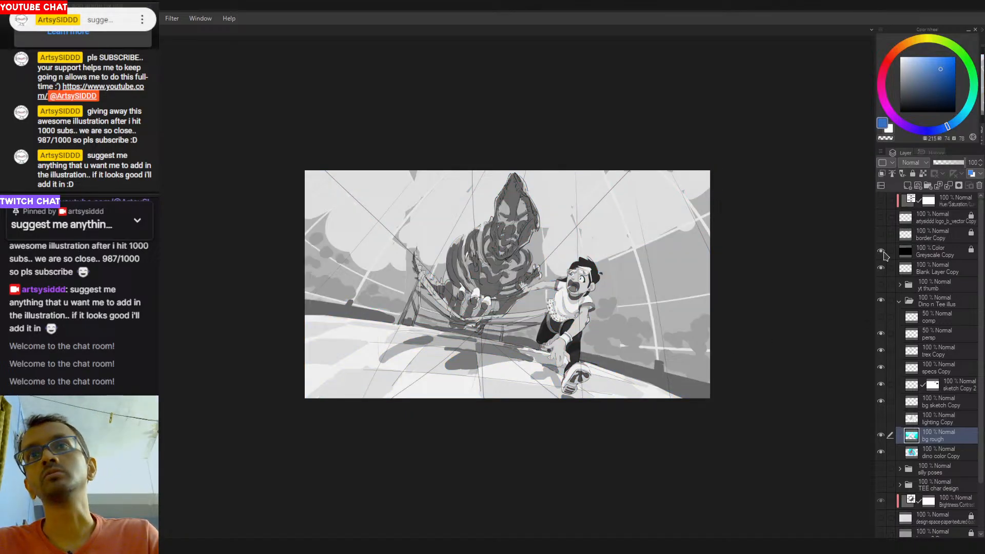
click(881, 252)
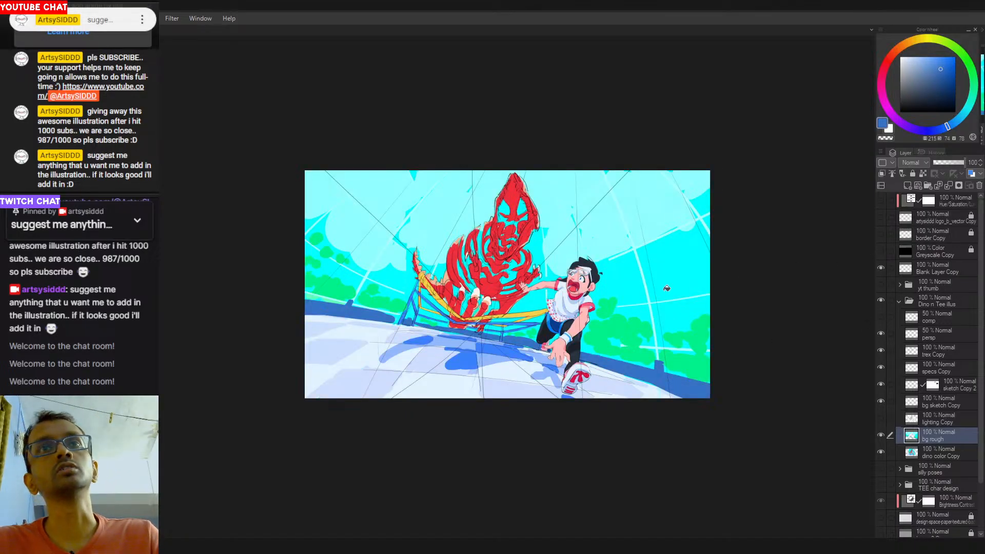
click(881, 252)
click(881, 252)
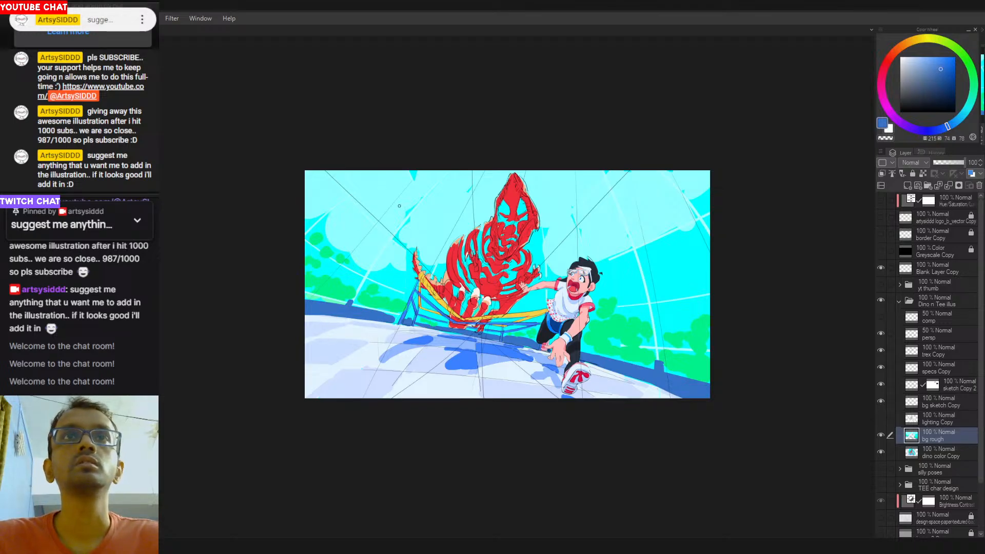
Sample the bright cyan, try drawing a curved panel line through the clouds left of the dinosaur, and undo the attempts.
alt+click(387, 249)
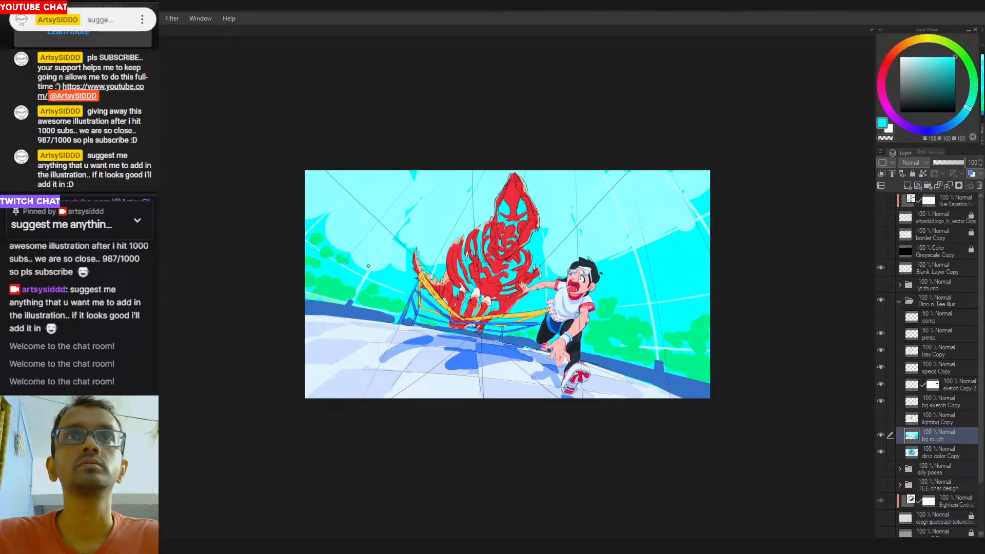
key(ctrl+z)
mouse_move(444, 175)
mouse_down()
mouse_move(364, 281)
mouse_move(371, 271)
mouse_up()
key(ctrl+z)
key(ctrl+z)
key(ctrl+z)
drag(445, 174, 366, 267)
key(ctrl+z)
key(ctrl+z)
key(ctrl+z)
Draw curved bright cyan panel lines across the pale clouds left of the dinosaur and above the boy.
key(r)
drag(472, 195, 562, 228)
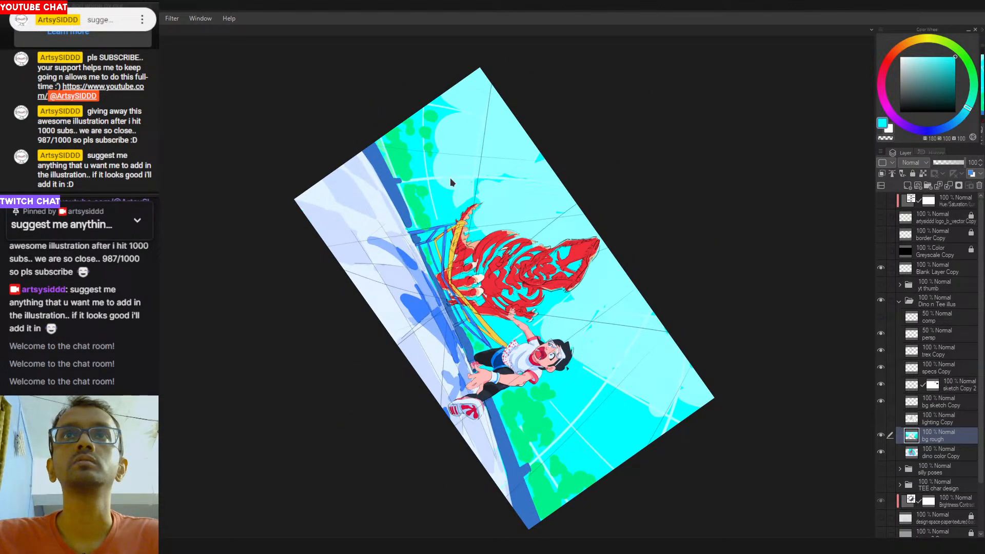
drag(451, 177, 572, 188)
drag(446, 105, 553, 134)
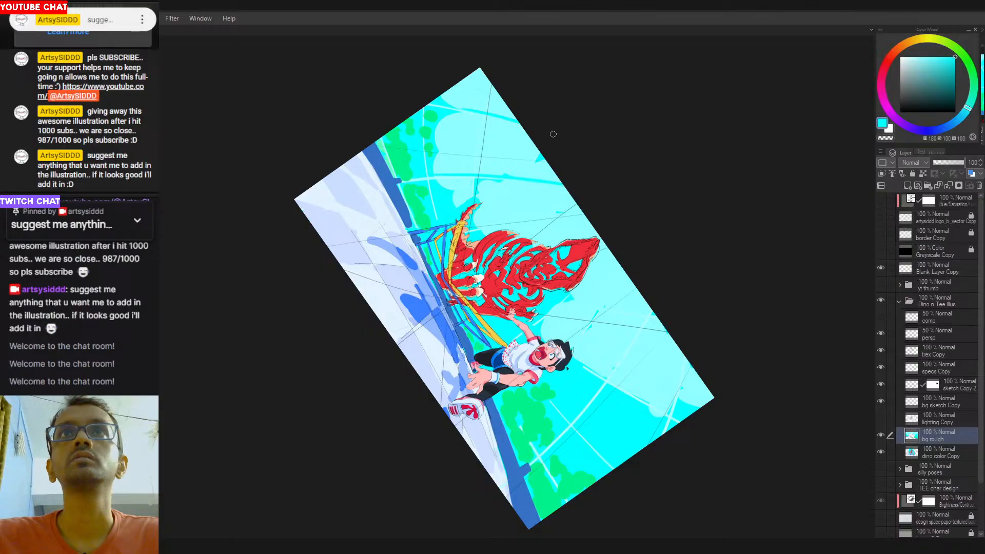
drag(483, 222, 578, 217)
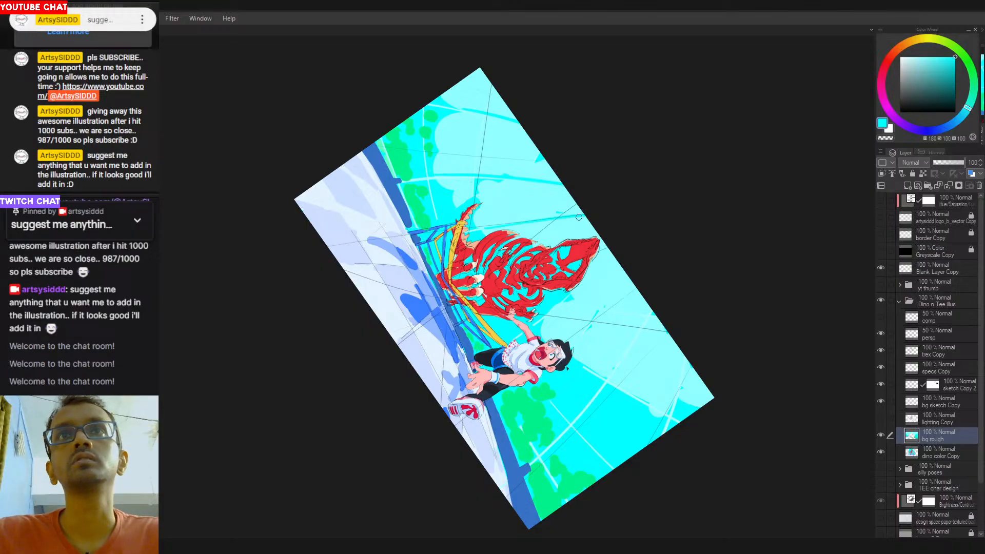
key(ctrl+z)
drag(477, 229, 589, 224)
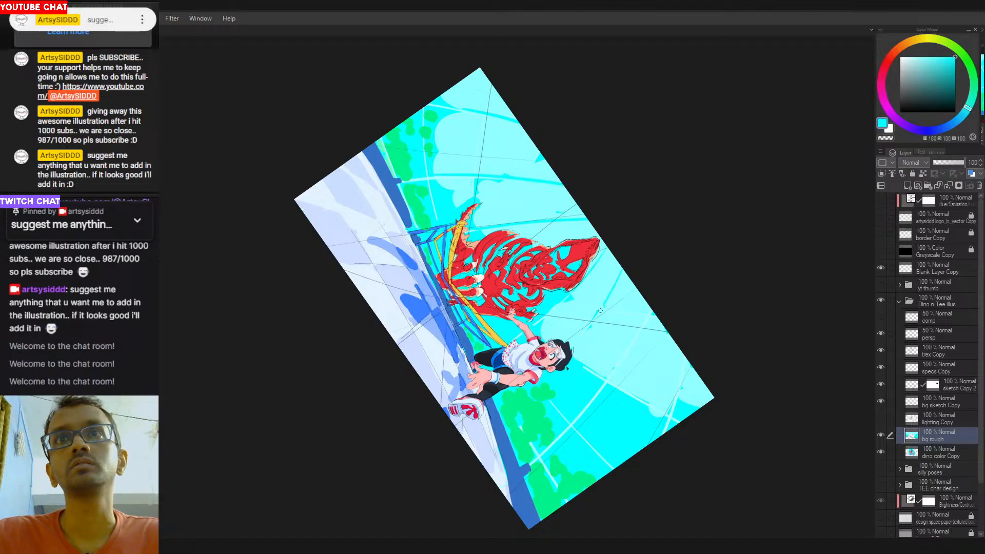
drag(587, 409, 649, 304)
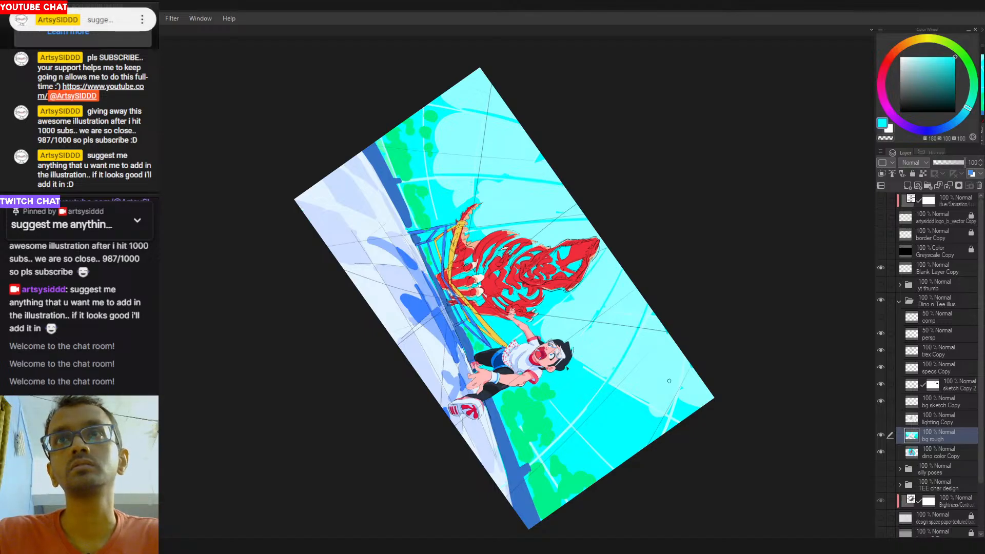
Draw a curved bright cyan panel line across the pale cloud near the illustration's upper-right corner, undoing the first attempts.
drag(667, 418, 686, 357)
key(ctrl+z)
mouse_move(667, 418)
mouse_down()
mouse_move(686, 357)
mouse_move(646, 456)
mouse_up()
key(ctrl+z)
key(ctrl+z)
drag(688, 359, 660, 436)
key(ctrl+z)
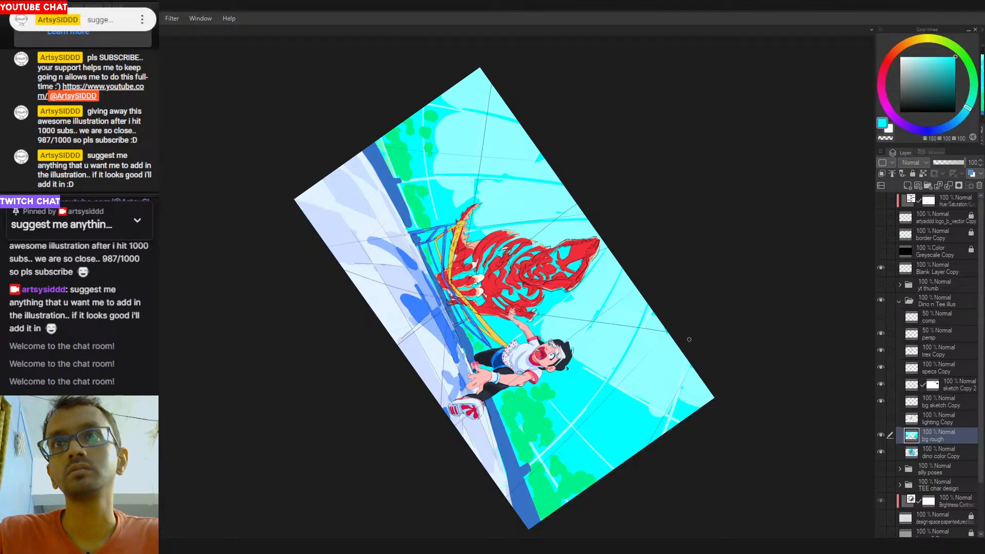
drag(687, 358, 666, 427)
Sample the pale and bright cyan alternately to touch up the sky panel lines left of the dinosaur, and reset the canvas rotation.
alt+click(536, 208)
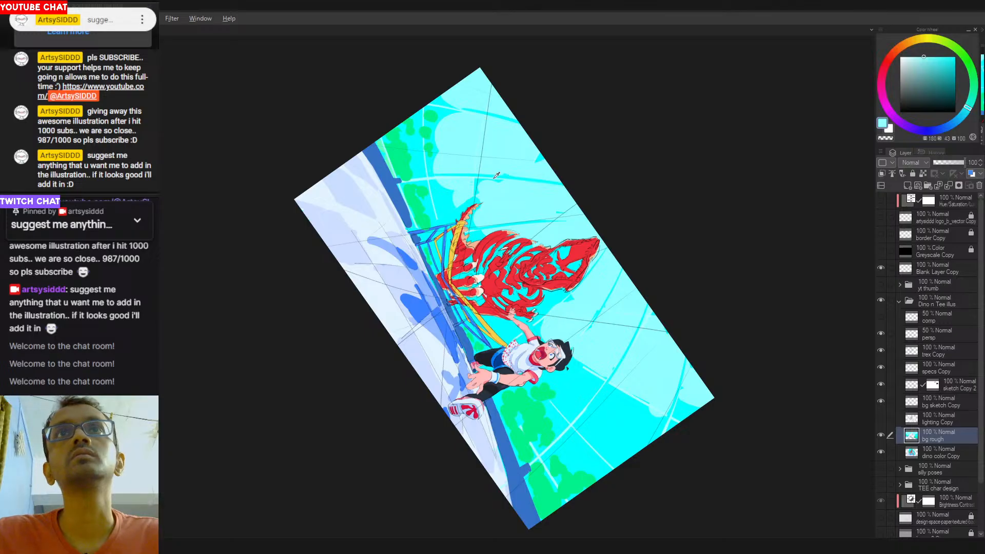
alt+click(449, 112)
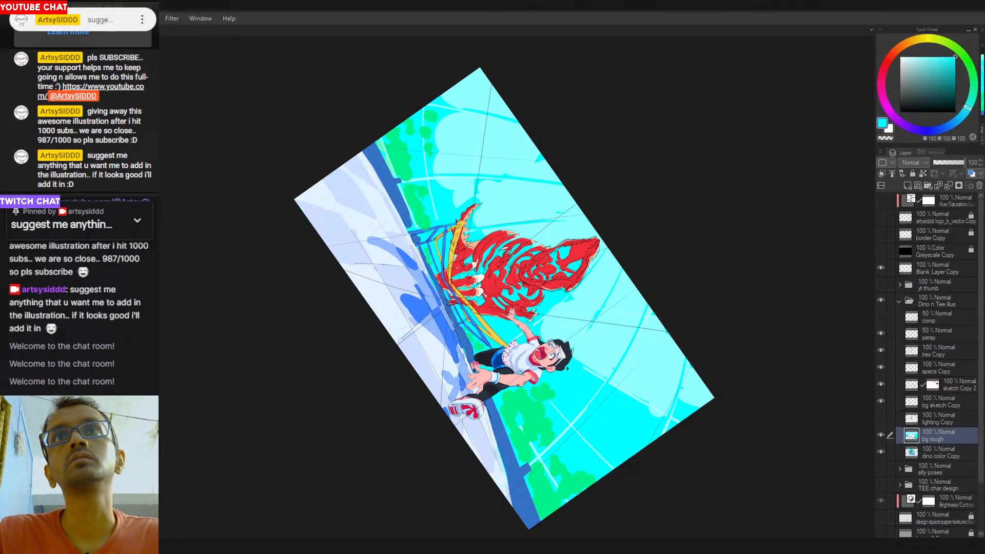
alt+click(536, 205)
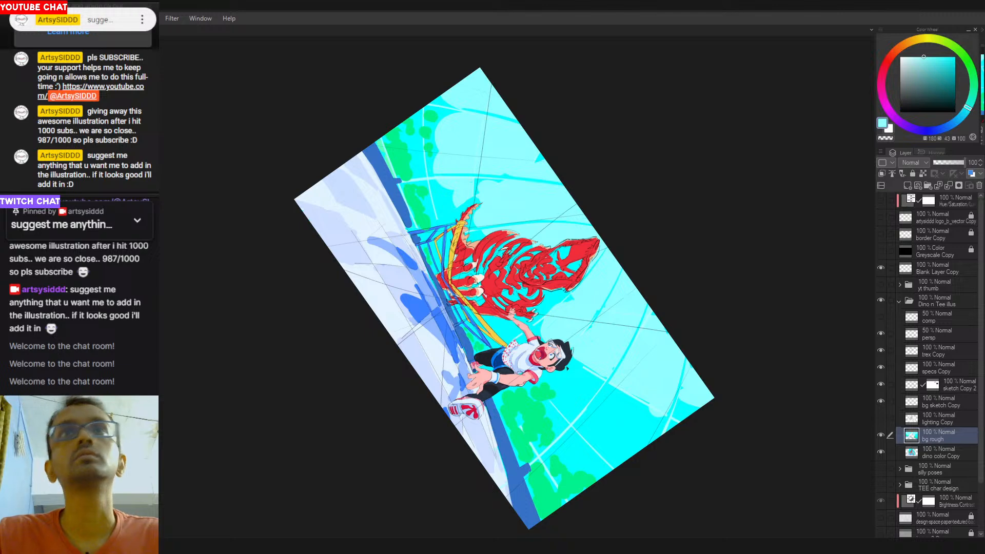
drag(527, 228, 519, 164)
alt+click(465, 222)
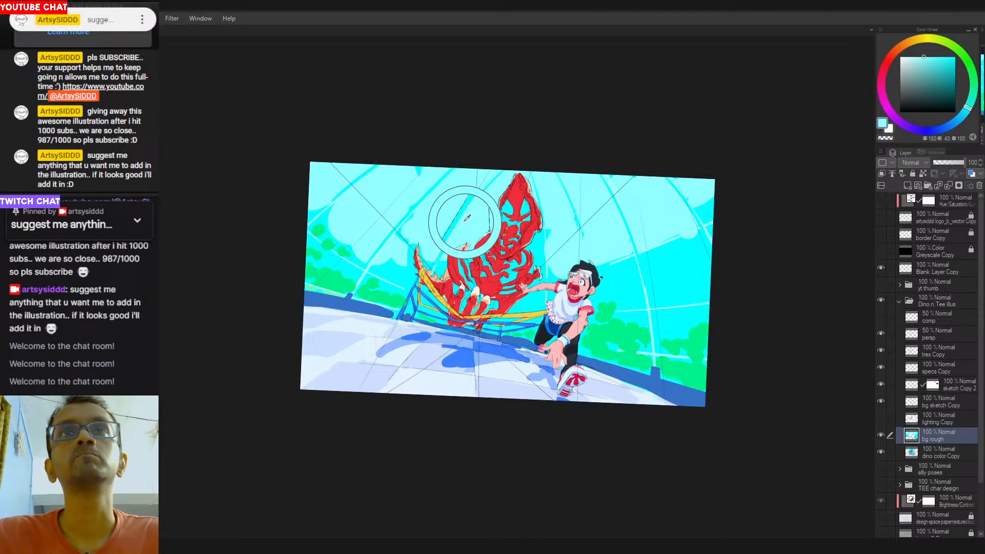
drag(688, 285, 656, 280)
key(ctrl+@)
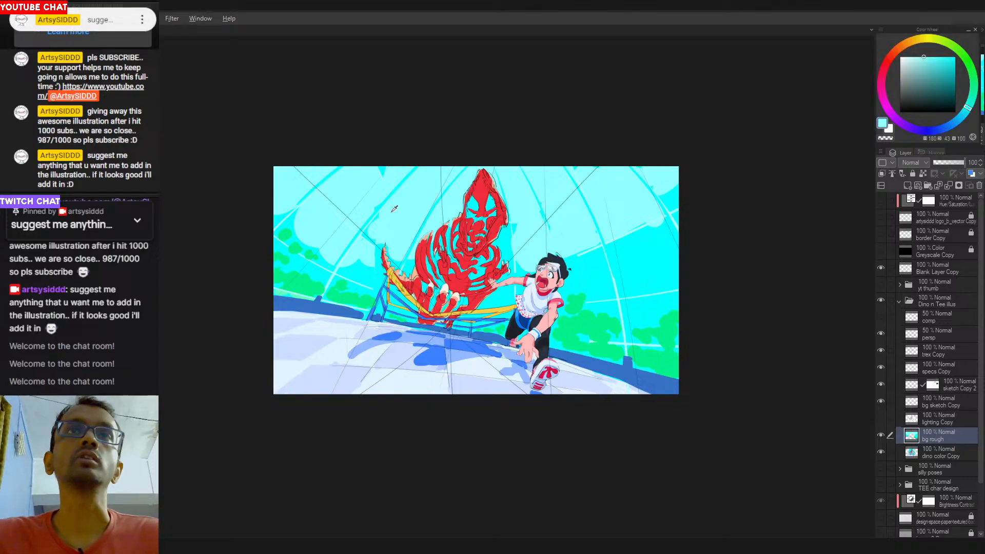
alt+click(368, 276)
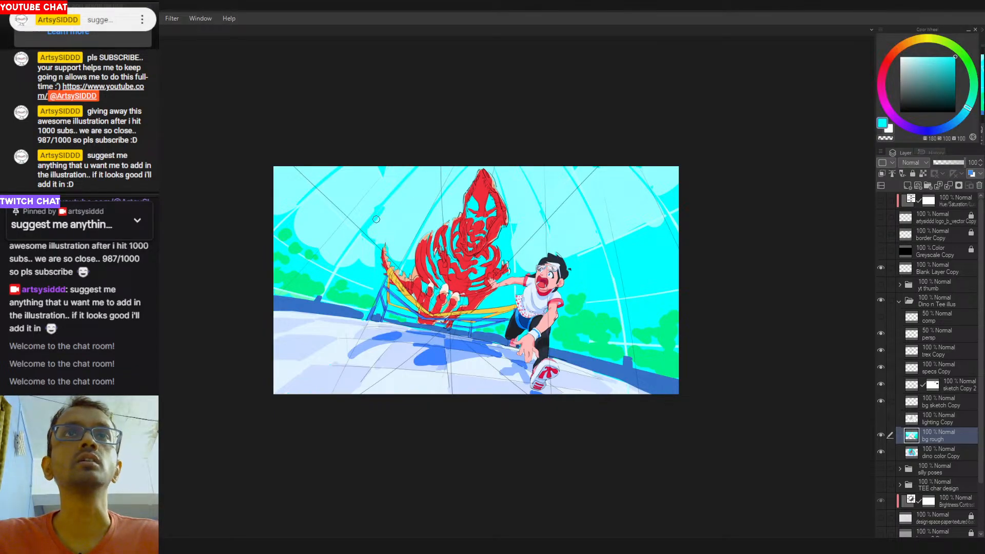
alt+click(382, 218)
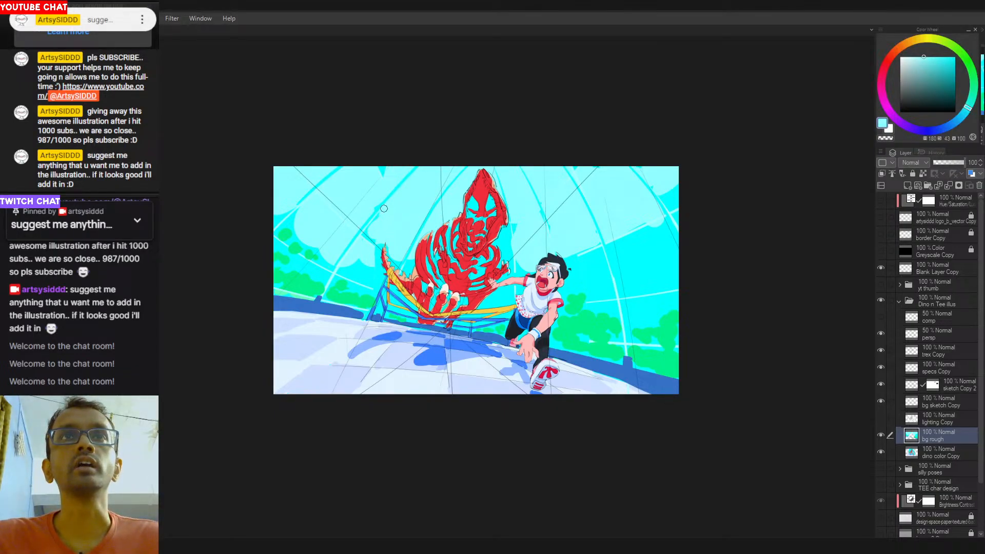
Sample the bright cyan, try drawing a panel line between the dinosaur's tail and back, and undo the attempts.
alt+click(366, 276)
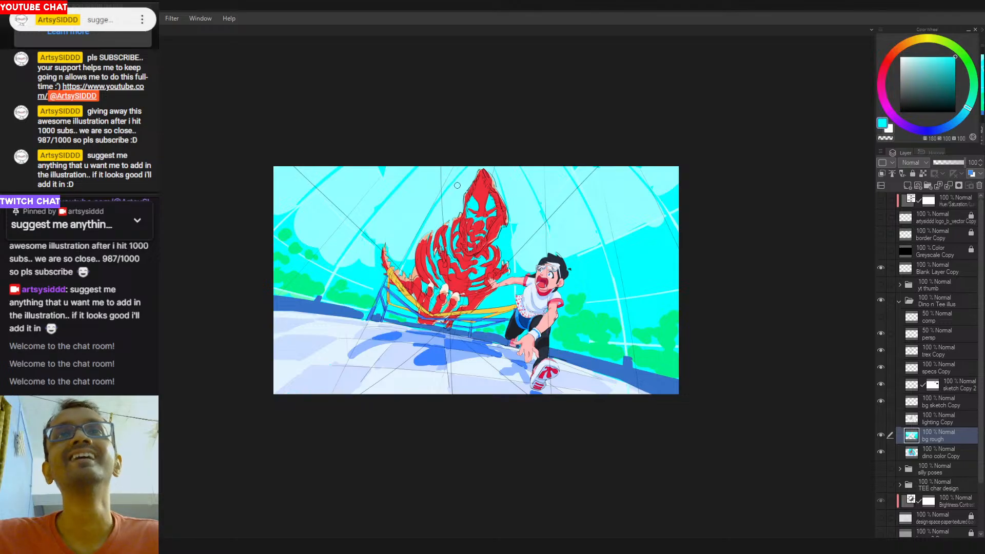
drag(415, 228, 399, 263)
key(ctrl+z)
key(ctrl+z)
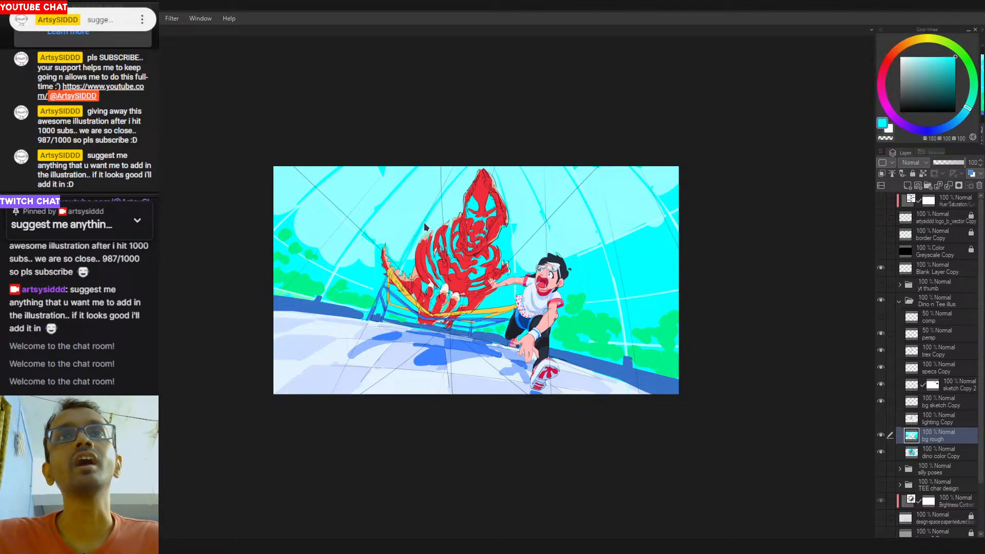
key(ctrl+z)
drag(432, 212, 402, 260)
key(ctrl+z)
key(ctrl+z)
key(ctrl+z)
key(ctrl+z)
key(ctrl+z)
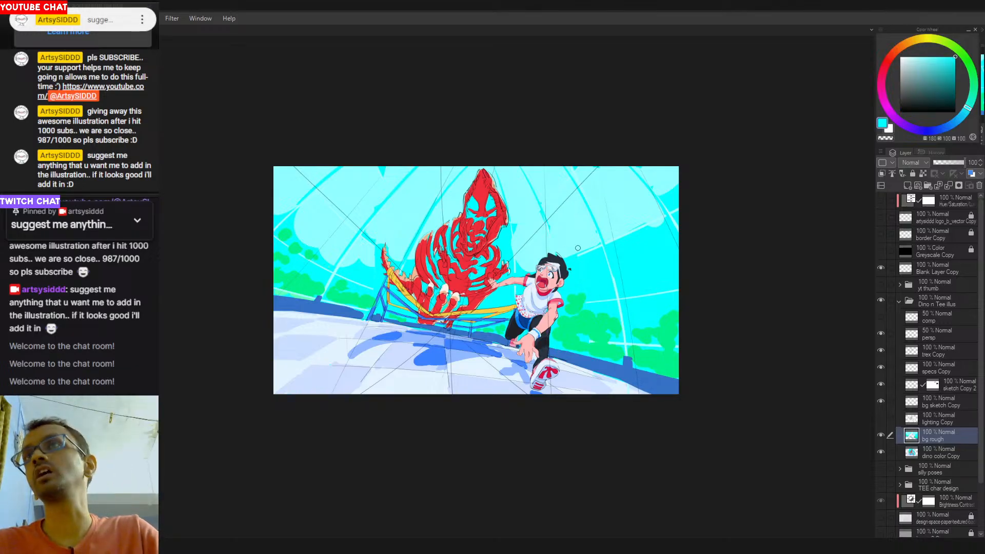
Try recolouring the blue barrier with hue 184 and hue 195 (saturation 74, value 78), checking the values with the Greyscale Copy layer.
drag(517, 380, 534, 374)
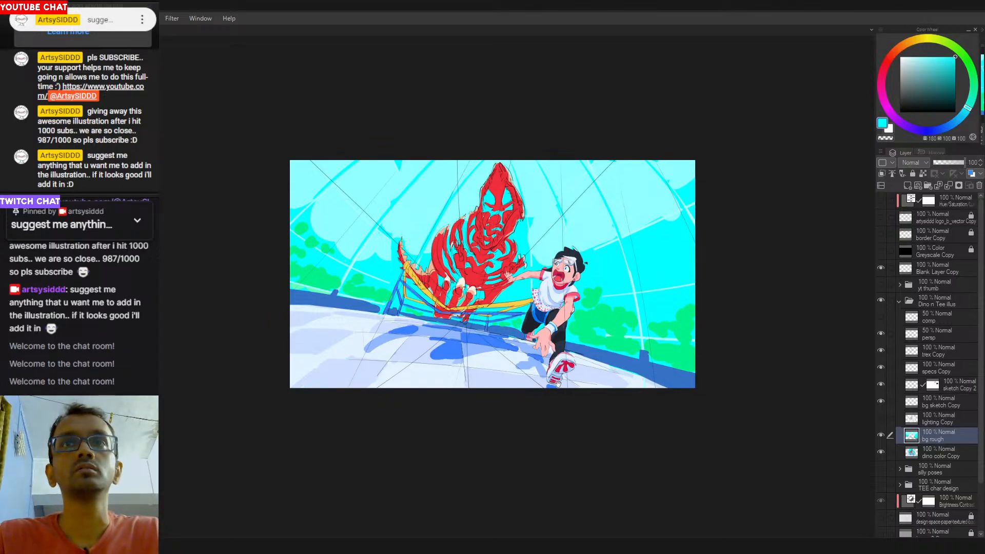
alt+click(305, 292)
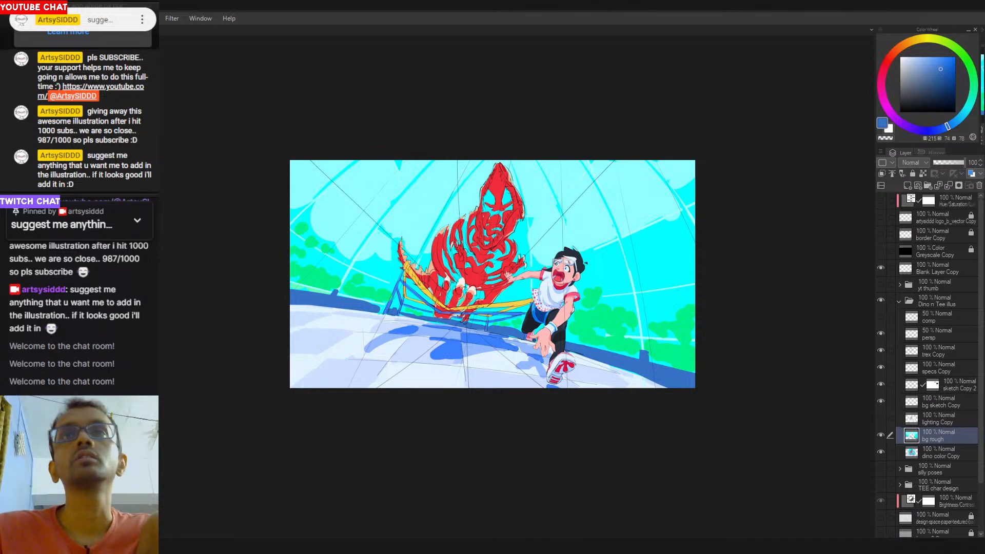
drag(554, 281, 550, 279)
alt+click(664, 375)
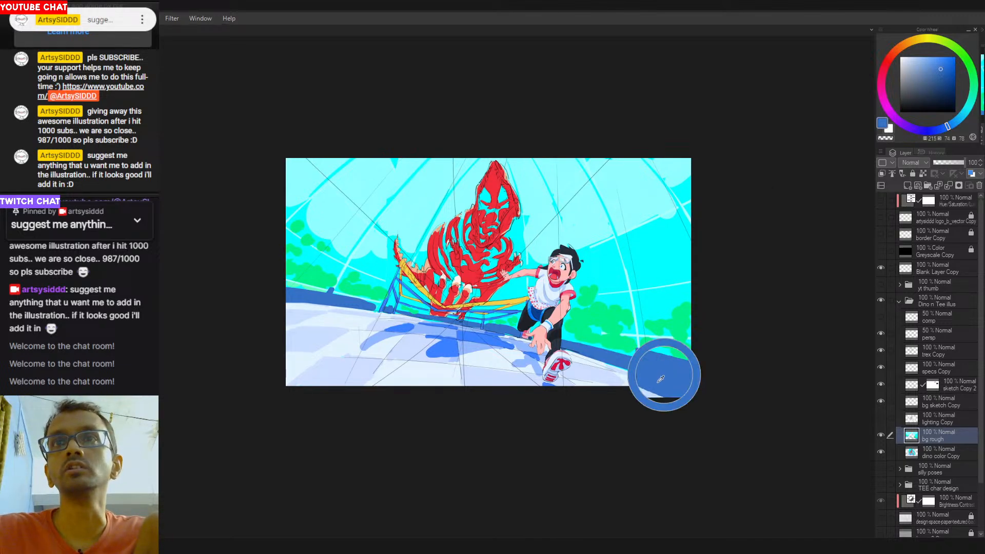
drag(959, 119, 966, 111)
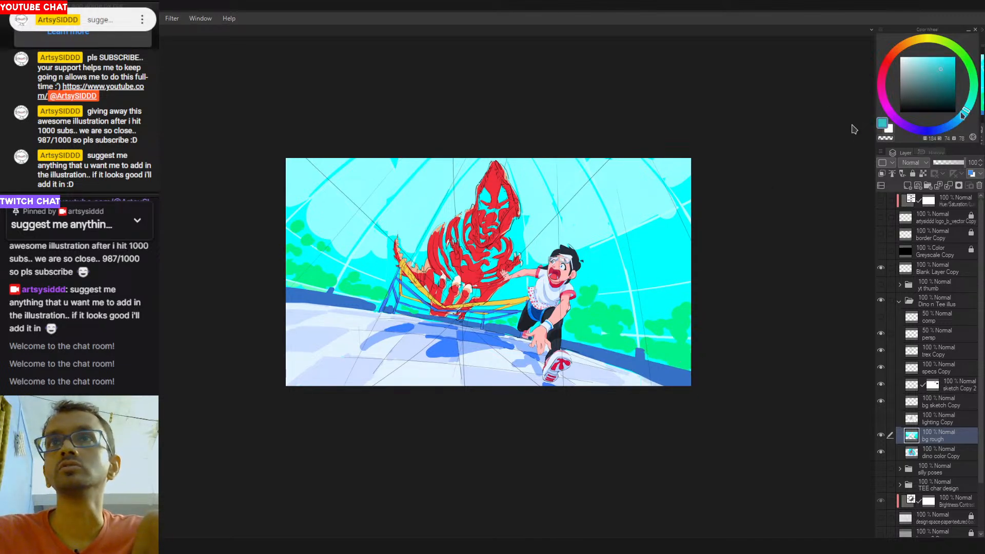
click(650, 365)
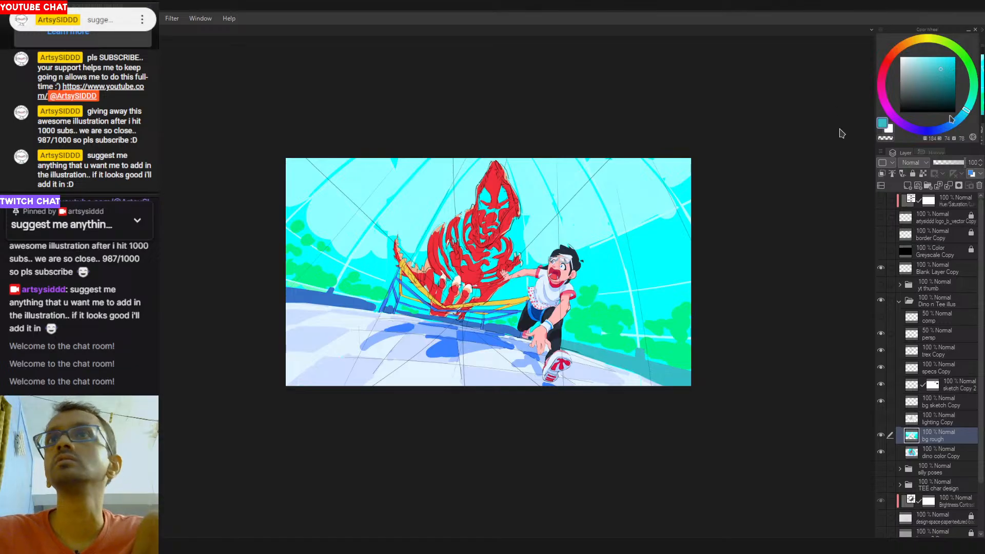
key(ctrl+z)
click(652, 369)
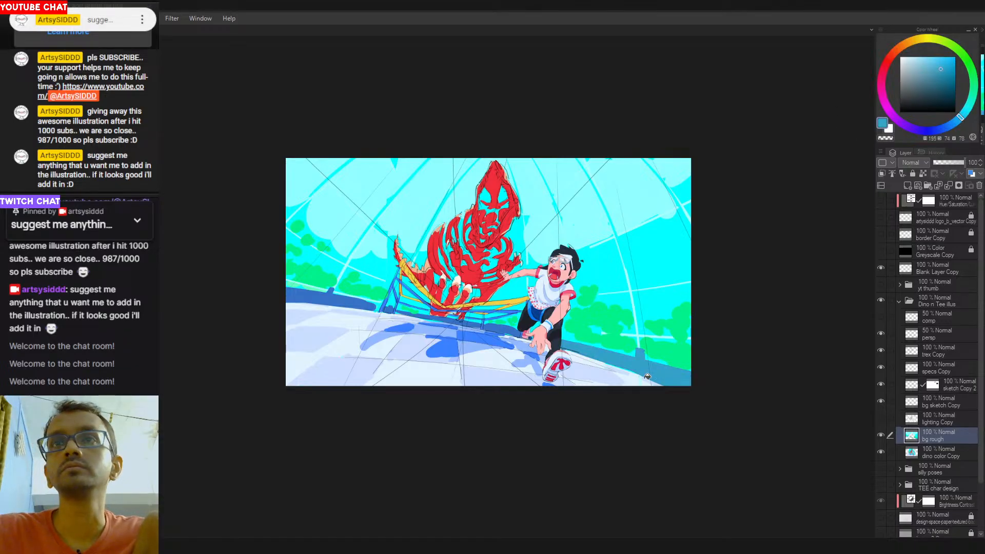
click(512, 332)
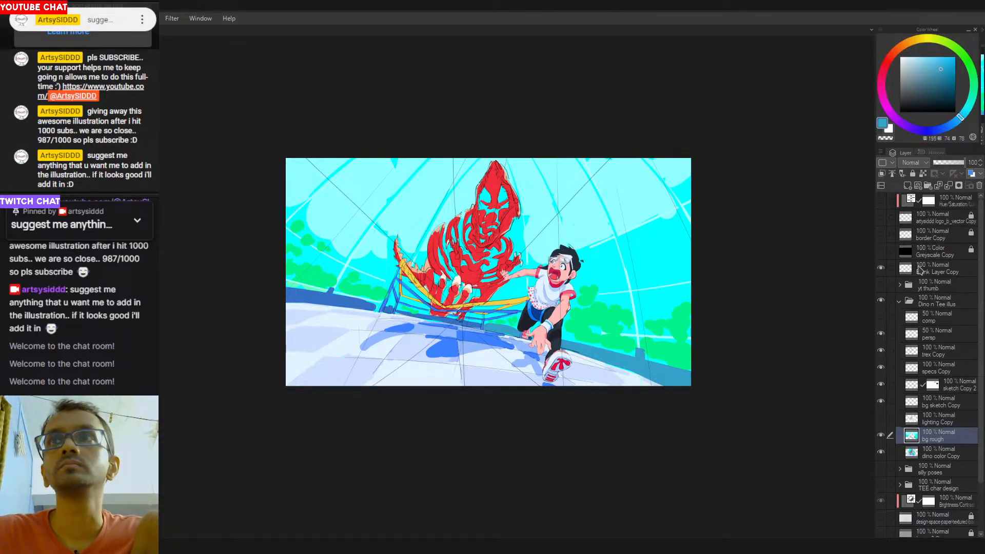
click(881, 251)
click(882, 252)
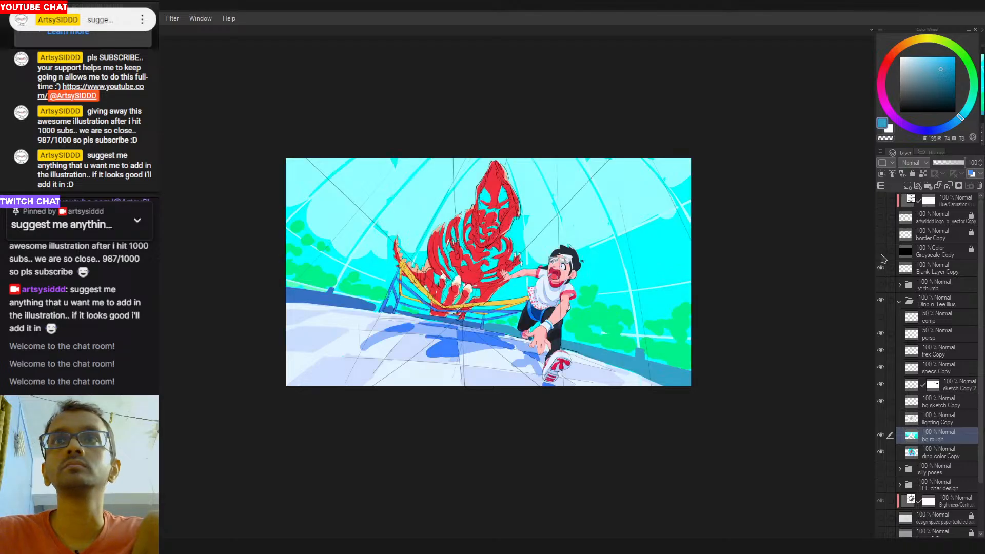
Try recolouring the barrier with hue 202, saturation 74, value 78, and undo the barrier recolouring.
click(647, 365)
key(ctrl+z)
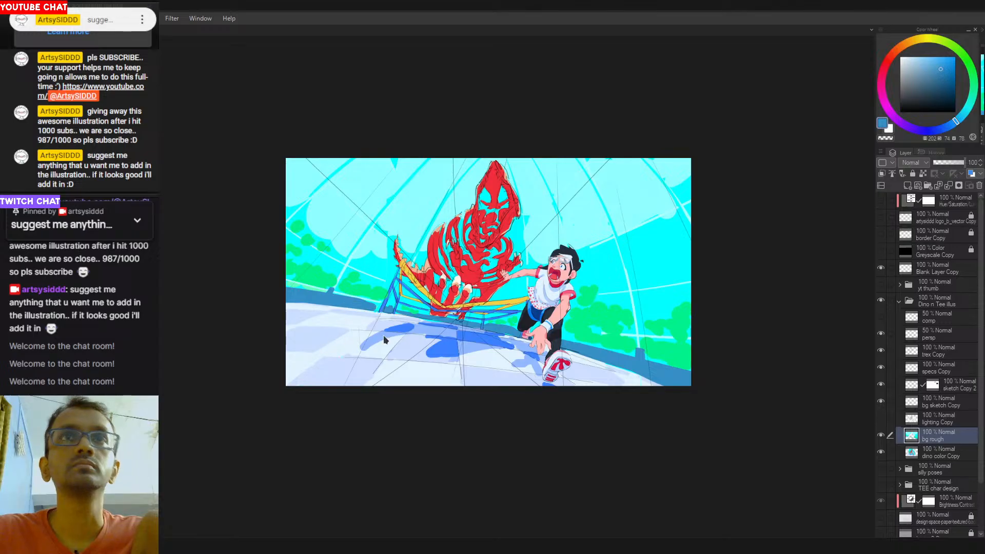
key(ctrl+z)
key(ctrl+z)
key(ctrl+z)
key(ctrl+z)
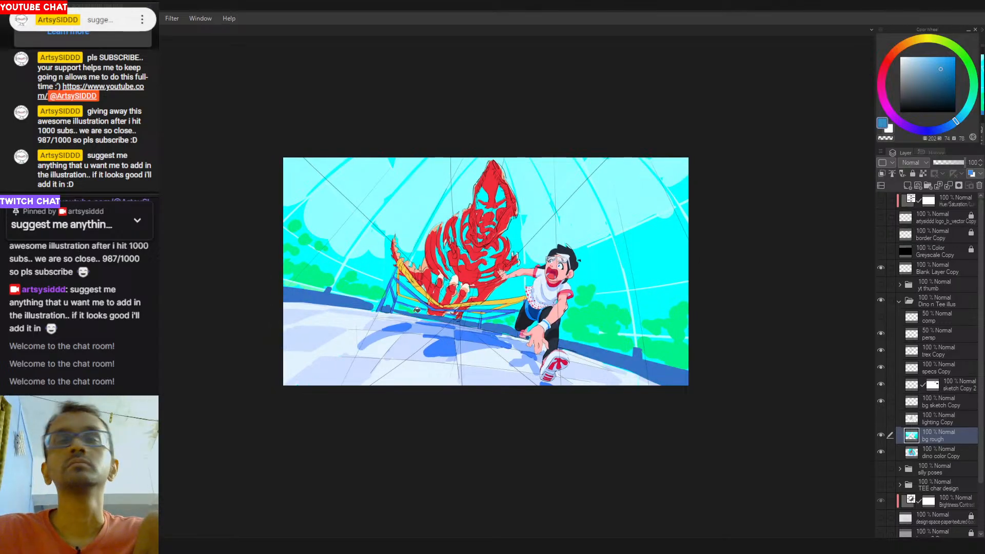
Sample the barrier's blue and the floor's pale blue with the brush for touching up the barrier's lower edge.
key(b)
key(b)
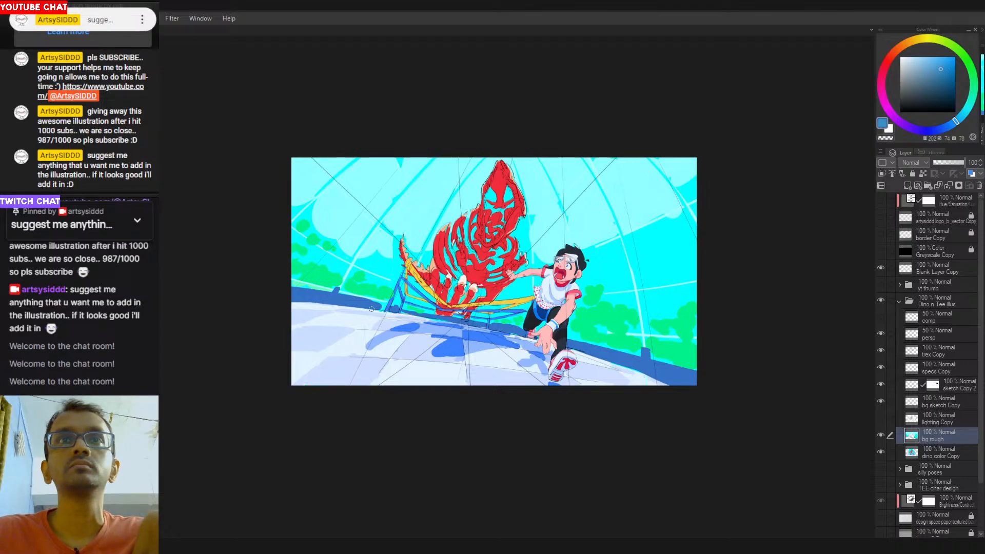
alt+click(370, 305)
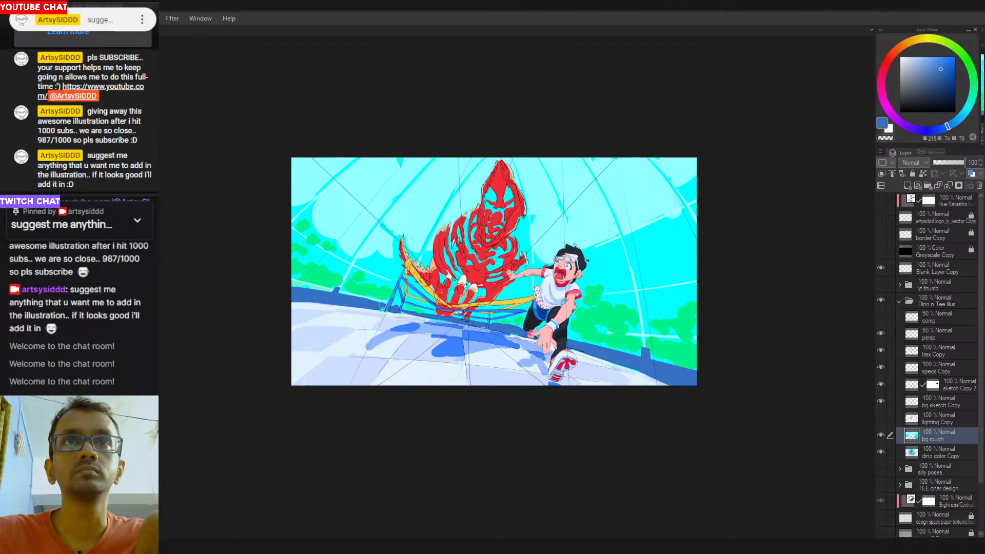
scroll(484, 344, down, 2)
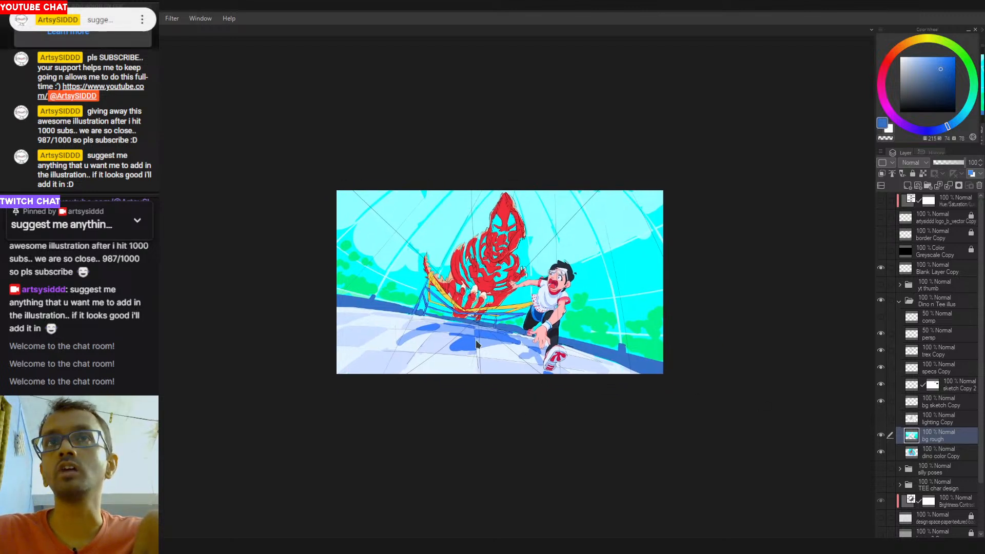
scroll(553, 411, up, 2)
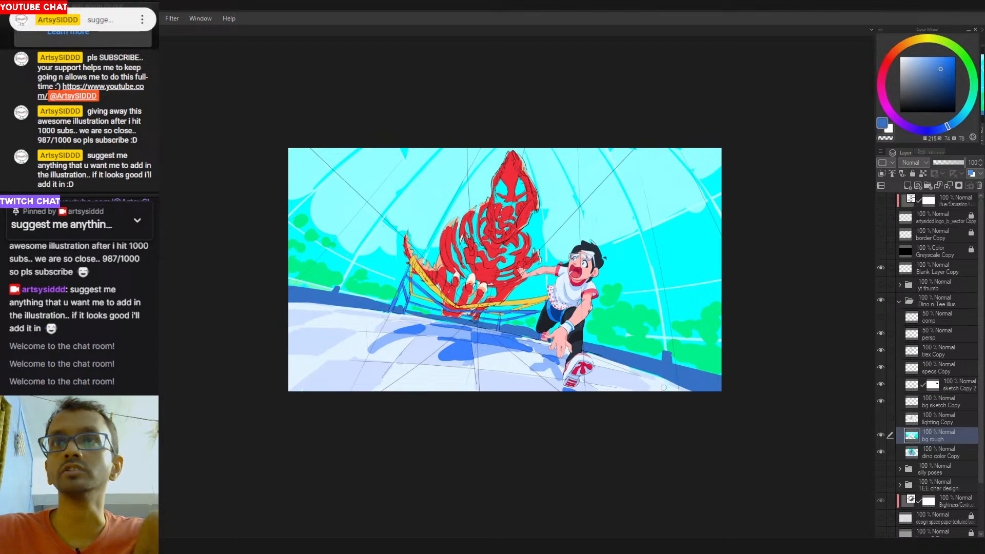
alt+click(613, 367)
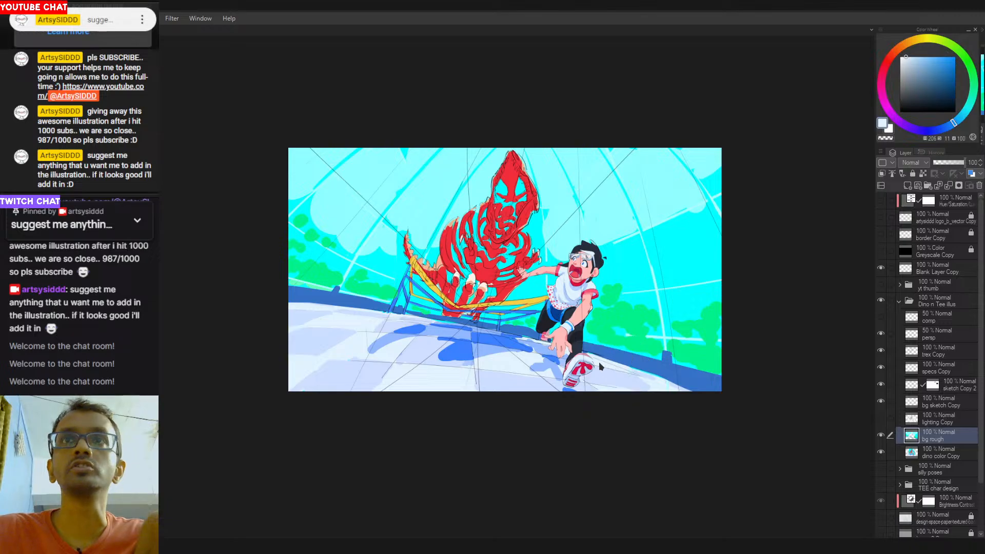
scroll(622, 343, down, 1)
drag(622, 321, 595, 324)
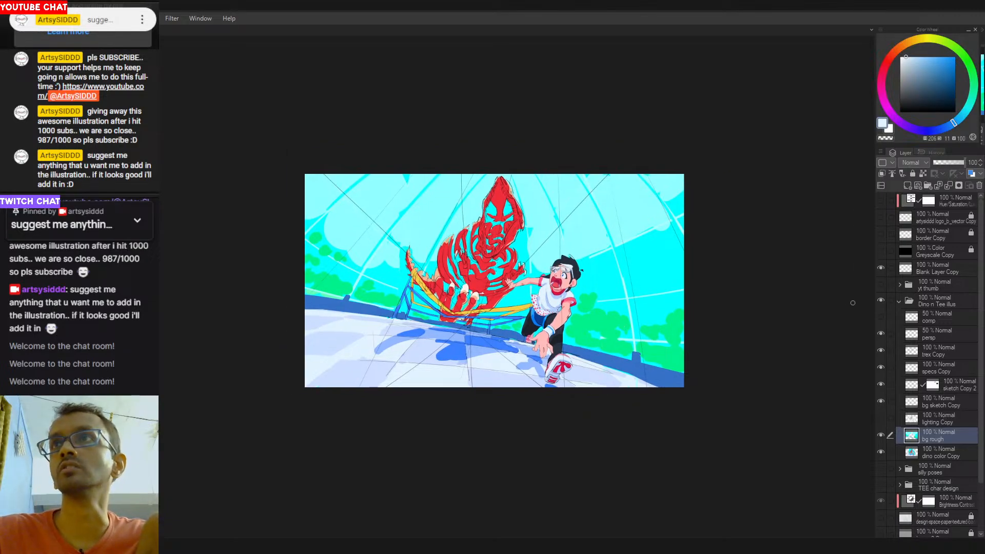
Create a new layer above bg rough and name it bg rough2.
click(907, 185)
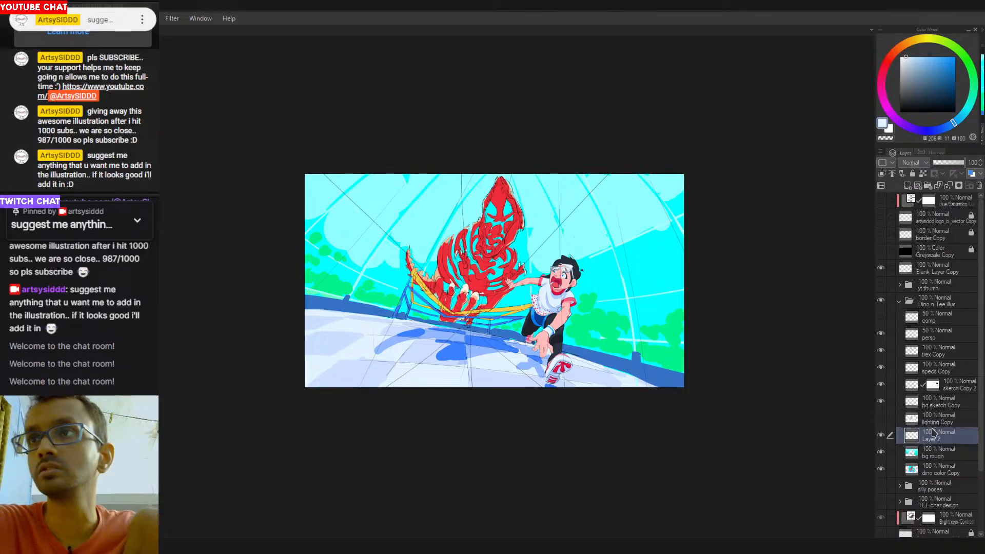
text(bg rough)
key(Return)
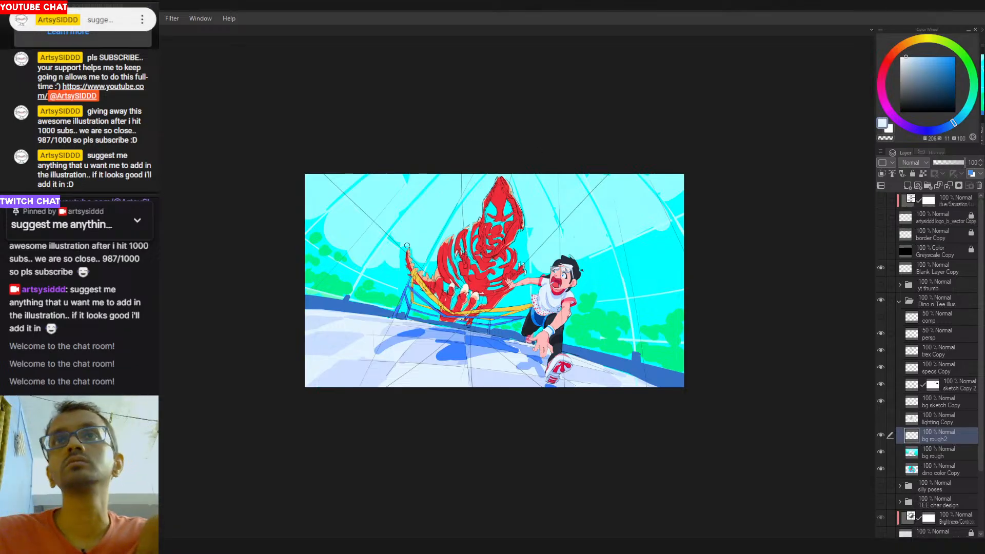
Try sketching a steep black line with the pen just left of the dinosaur's tail, and undo each attempt.
key(p)
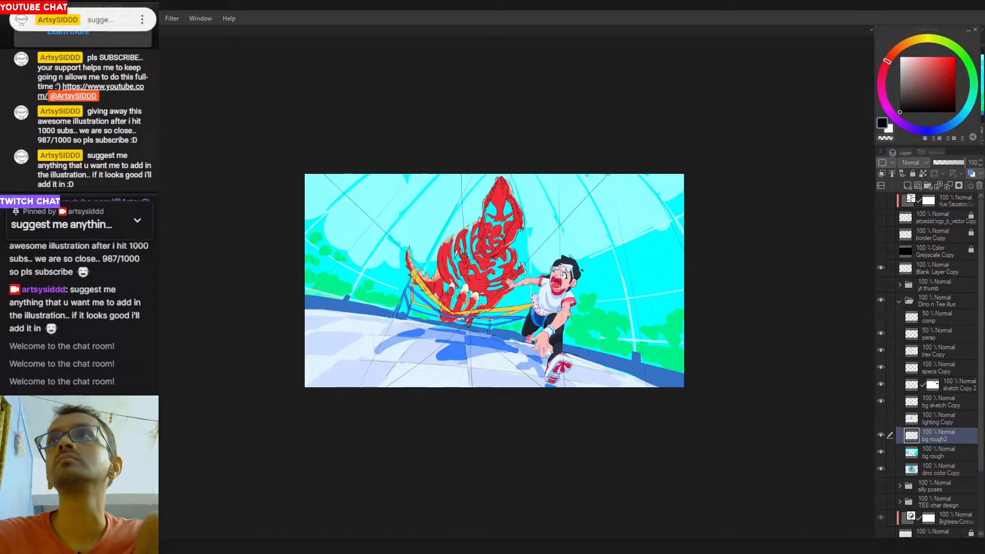
drag(388, 233, 417, 334)
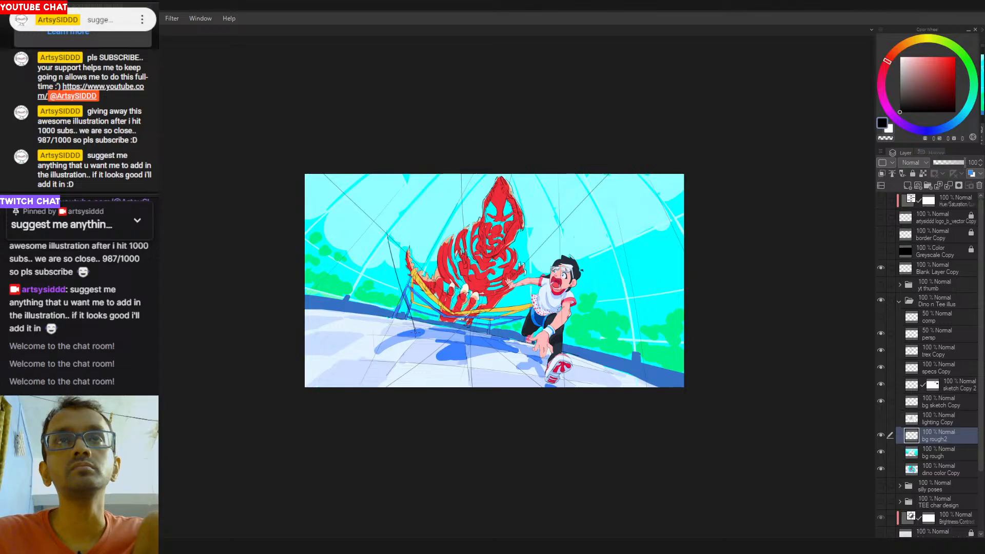
key(ctrl+z)
drag(385, 208, 399, 307)
key(ctrl+z)
drag(386, 245, 400, 312)
key(ctrl+z)
drag(386, 224, 398, 298)
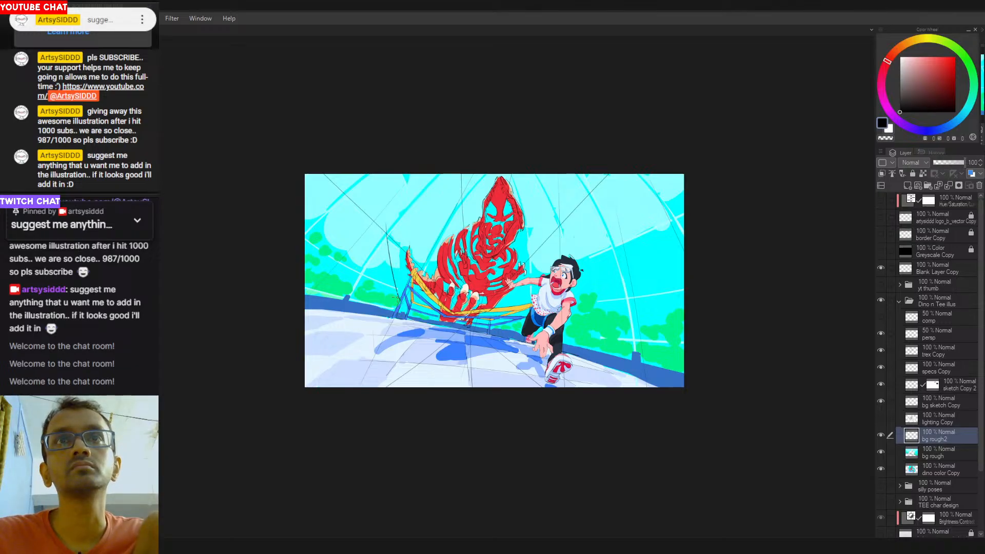
key(ctrl+z)
Try sketching curved black strokes sweeping from the dinosaur's tail up toward its neck, undoing unsatisfactory attempts.
drag(388, 251, 453, 210)
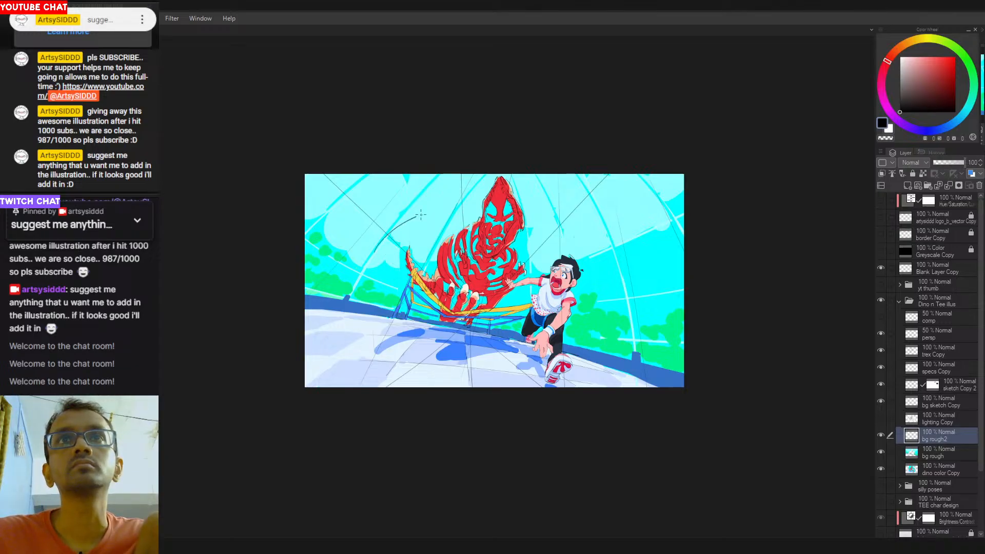
key(ctrl+z)
drag(378, 251, 455, 210)
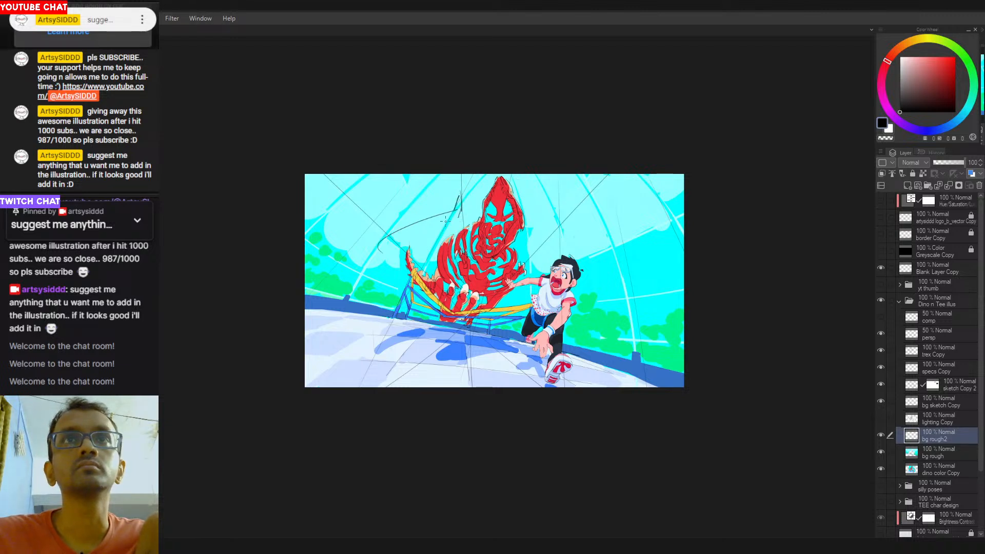
drag(381, 251, 443, 224)
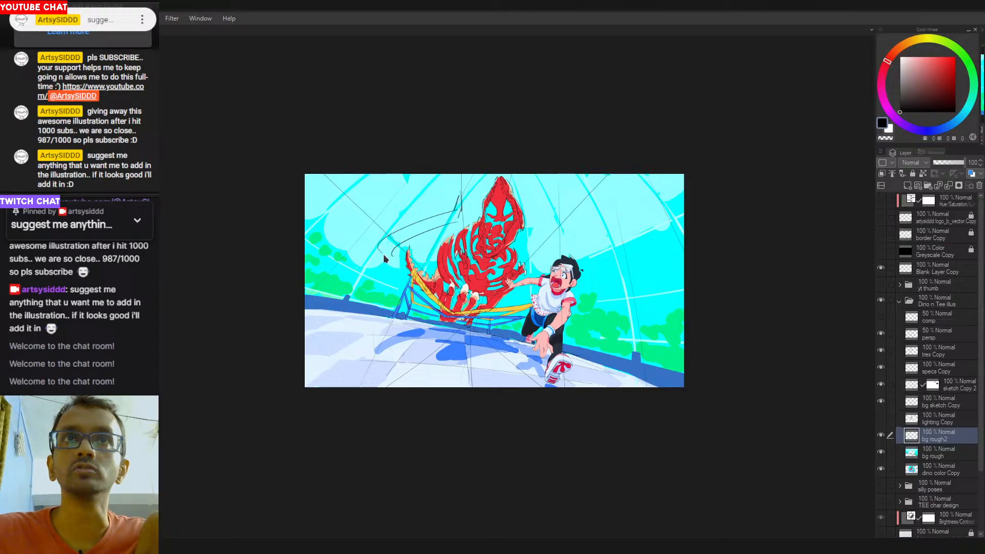
key(ctrl+z)
key(ctrl+z)
mouse_move(379, 248)
mouse_down()
mouse_move(410, 276)
mouse_move(404, 285)
mouse_up()
key(ctrl+z)
key(ctrl+z)
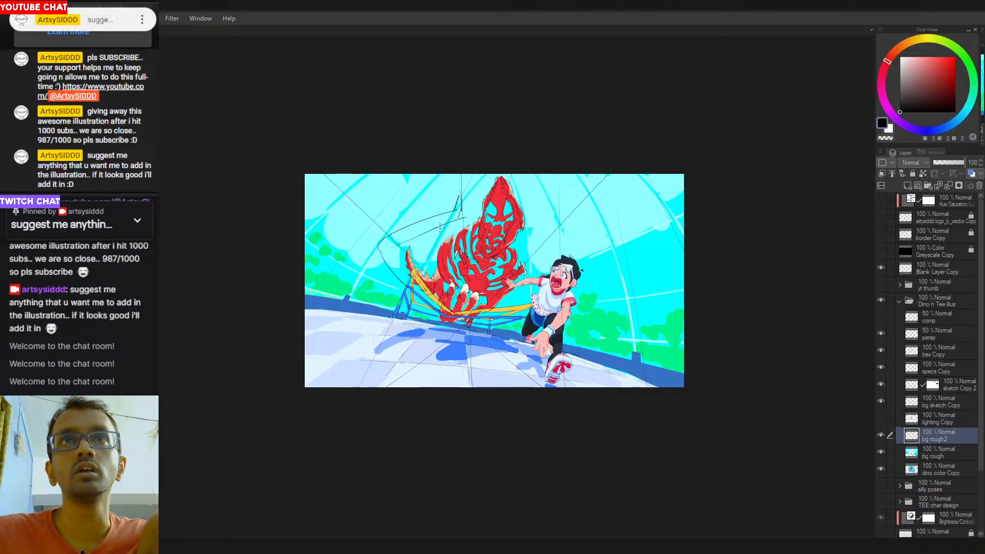
Sketch a curved, boxy sign outline in black wrapping behind the dinosaur's tail and back.
mouse_move(400, 246)
mouse_down()
mouse_move(449, 225)
mouse_move(398, 250)
mouse_move(457, 220)
mouse_move(390, 250)
mouse_up()
key(ctrl+z)
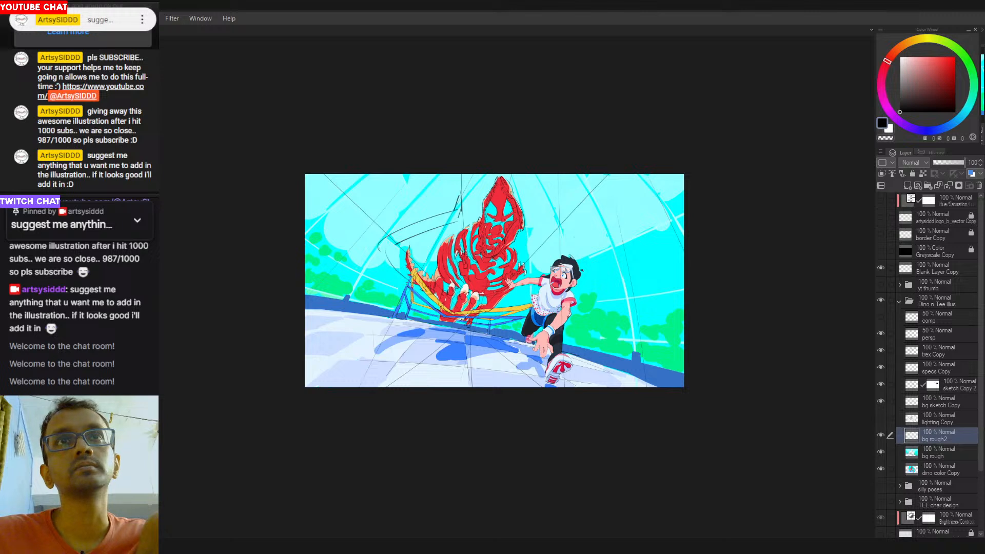
drag(378, 246, 409, 282)
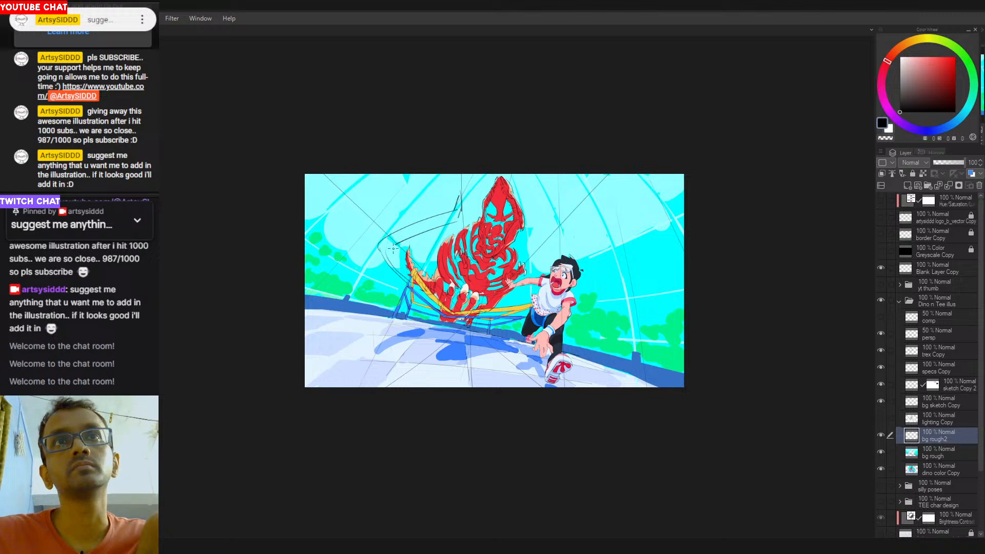
mouse_move(393, 249)
mouse_down()
mouse_move(404, 245)
mouse_move(412, 282)
mouse_up()
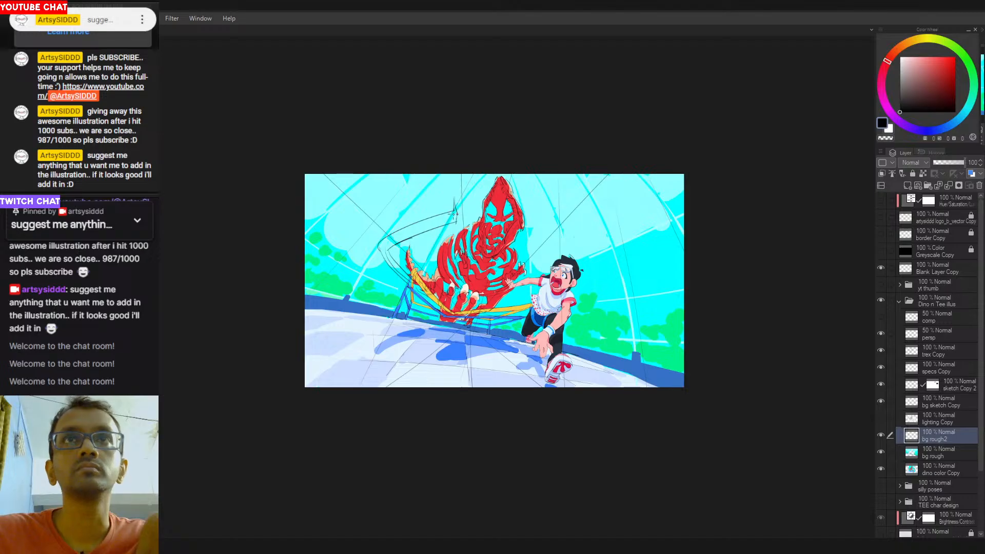
drag(454, 199, 393, 218)
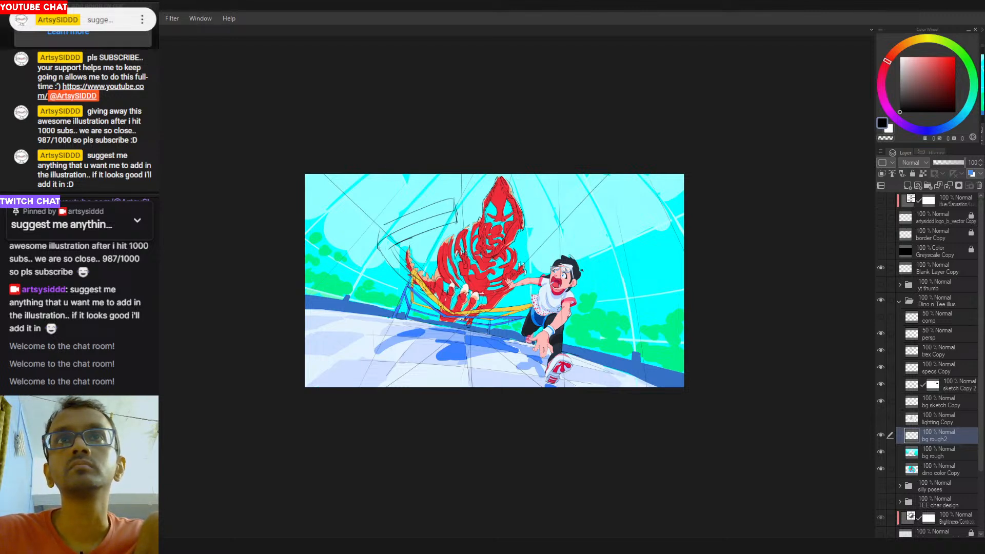
Try short black strokes beside the boy's head and above the curved sign outline, and undo them.
mouse_move(578, 263)
mouse_down()
mouse_move(591, 230)
mouse_move(530, 278)
mouse_up()
key(ctrl+z)
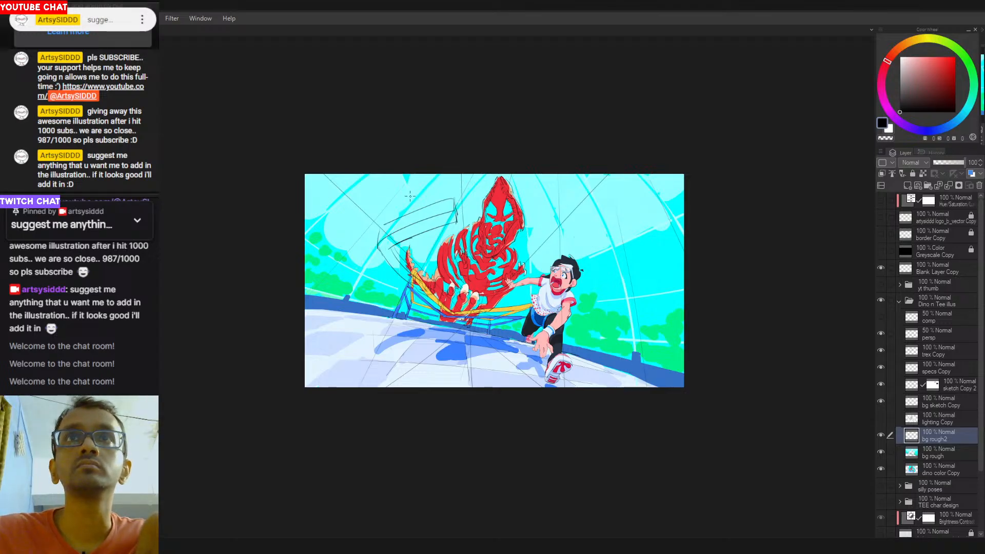
drag(403, 175, 432, 196)
key(ctrl+z)
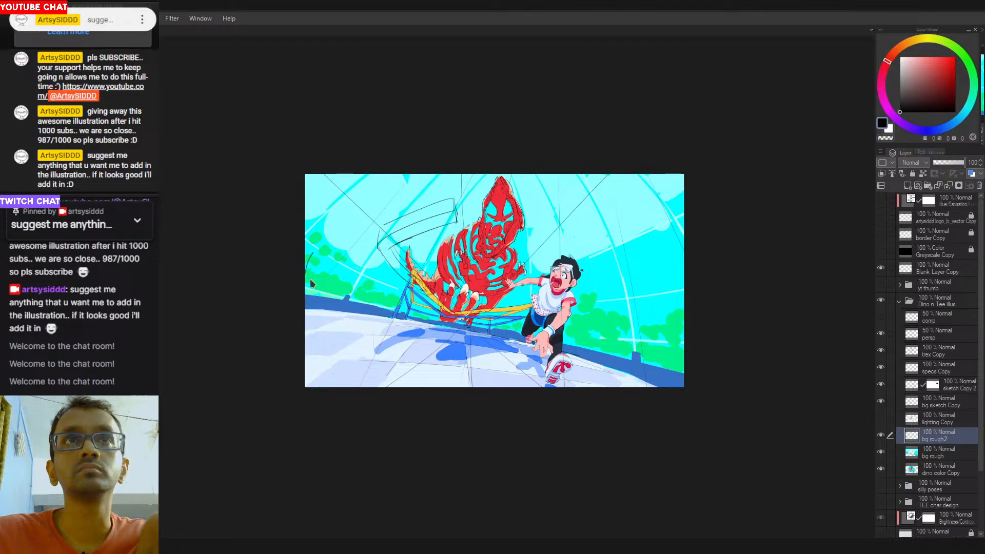
Sketch steep black panel lines over the bushes at the canvas's far left, down to the barrier.
mouse_move(307, 245)
mouse_down()
mouse_move(341, 267)
mouse_move(315, 306)
mouse_up()
key(ctrl+z)
drag(335, 262, 319, 311)
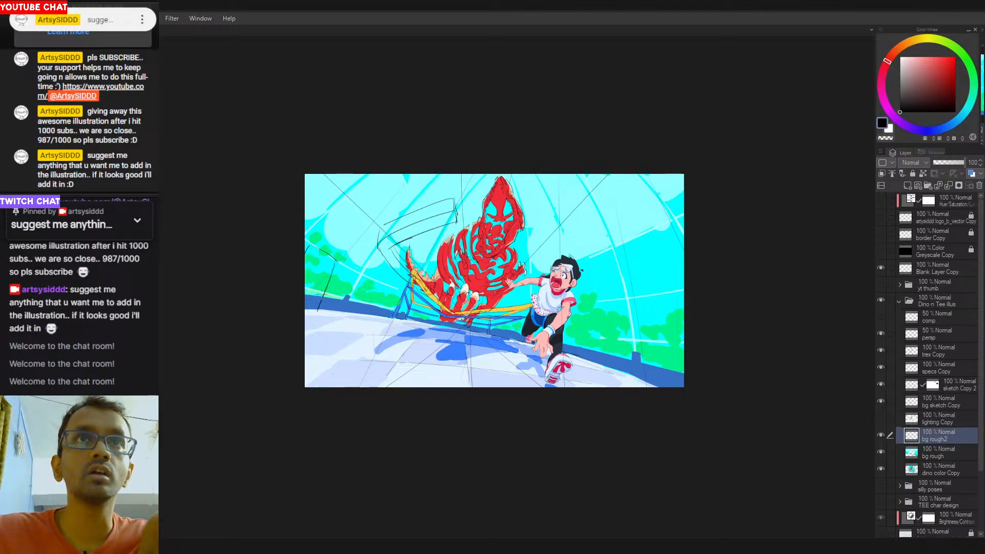
key(ctrl+z)
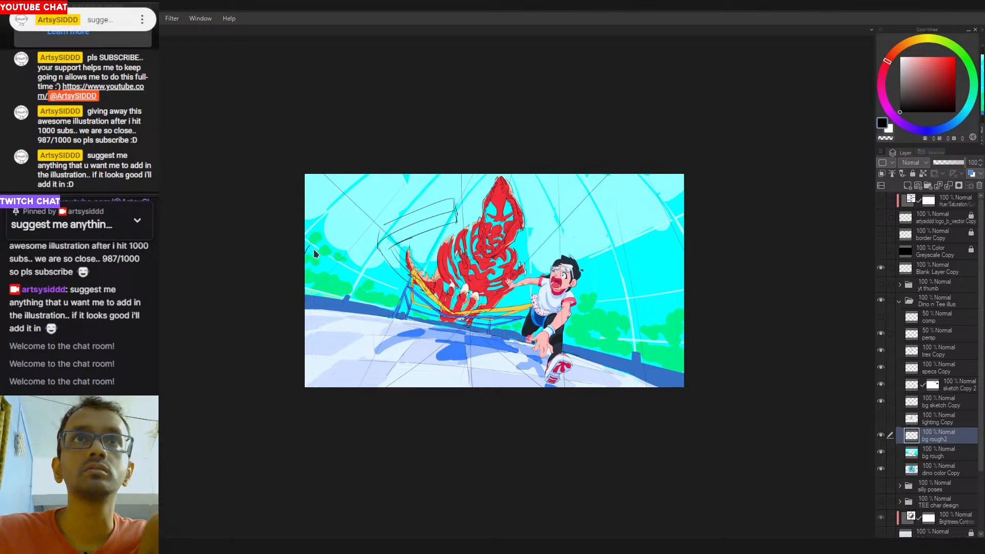
drag(336, 268, 317, 311)
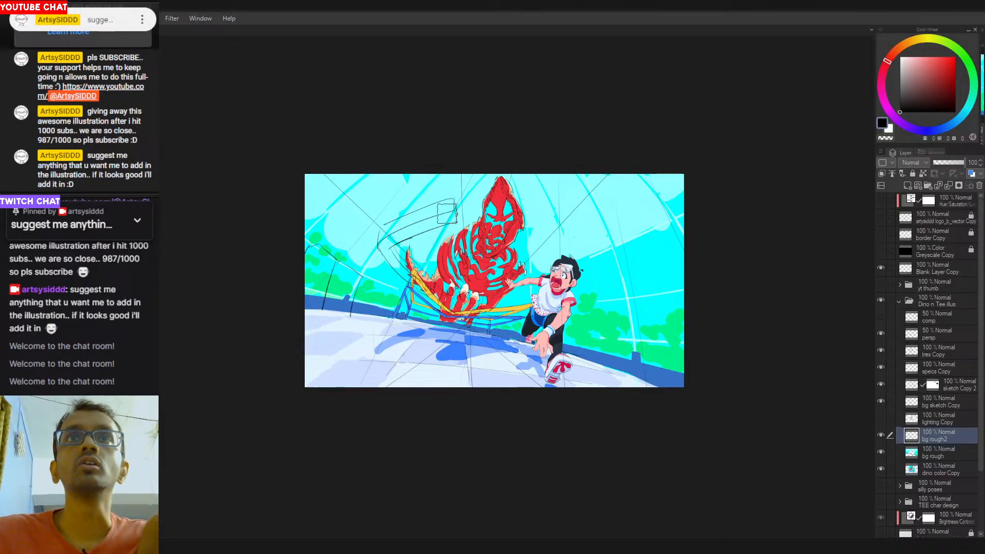
Erase the curved sign outline beside the dinosaur's tail and back.
key(e)
mouse_move(461, 206)
mouse_down()
mouse_move(423, 215)
mouse_move(387, 241)
mouse_move(396, 235)
mouse_move(399, 246)
mouse_up()
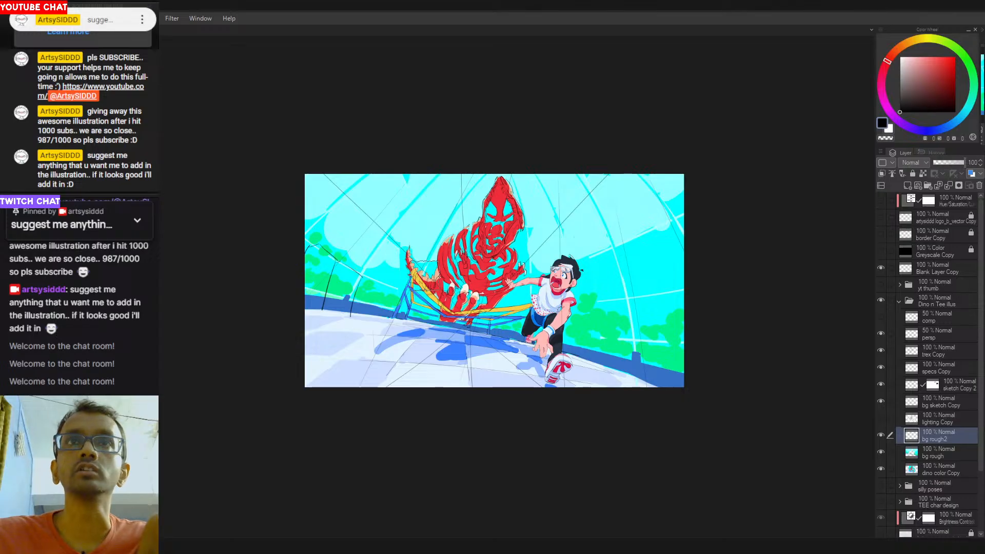
mouse_move(513, 189)
mouse_down()
mouse_move(357, 250)
mouse_move(435, 266)
mouse_up()
key(ctrl+z)
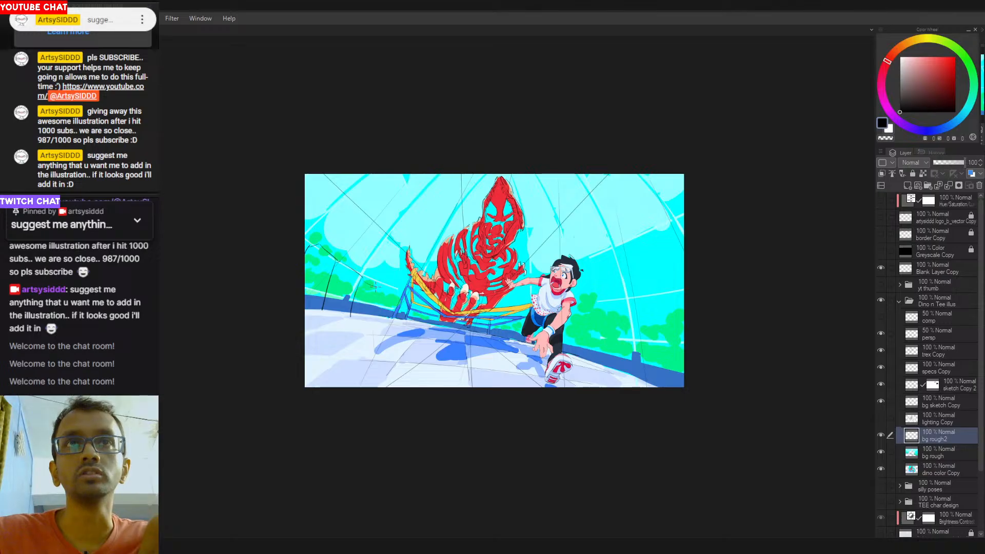
Add further black panel lines along the barrier left of the dinosaur.
mouse_move(375, 287)
mouse_down()
mouse_move(372, 317)
mouse_move(317, 315)
mouse_up()
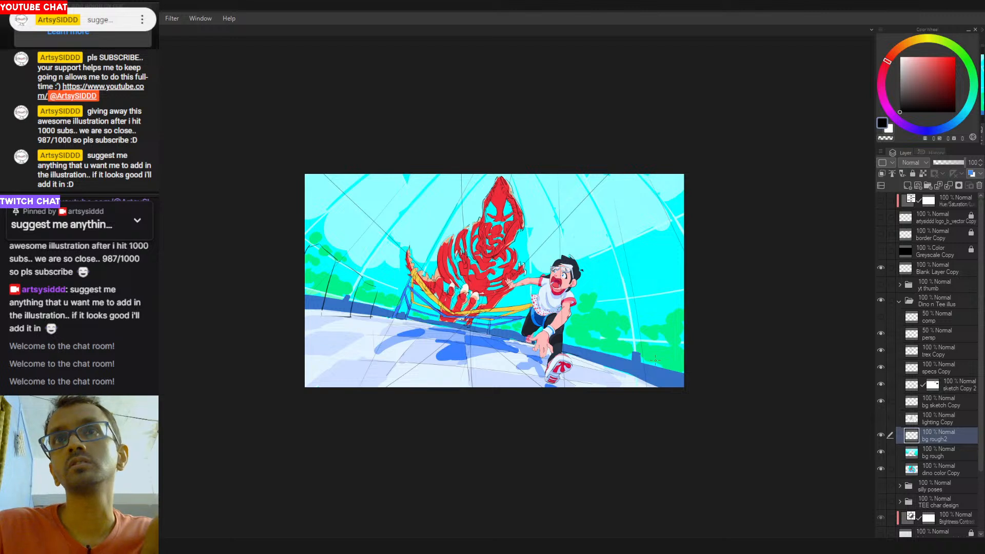
drag(651, 386, 665, 309)
key(ctrl+z)
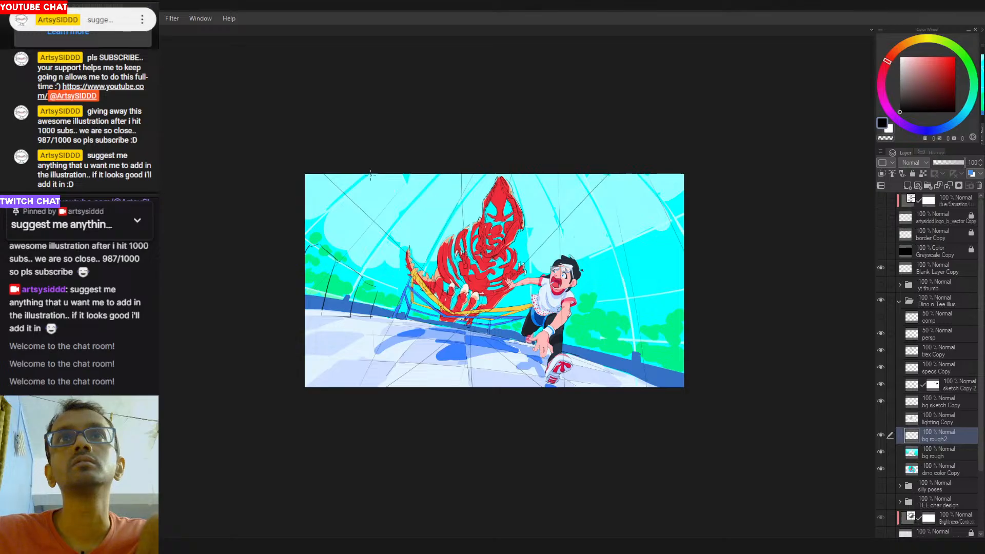
Sketch the sagging left part of a hanging banner in black, running to the dinosaur's neck.
drag(396, 177, 348, 238)
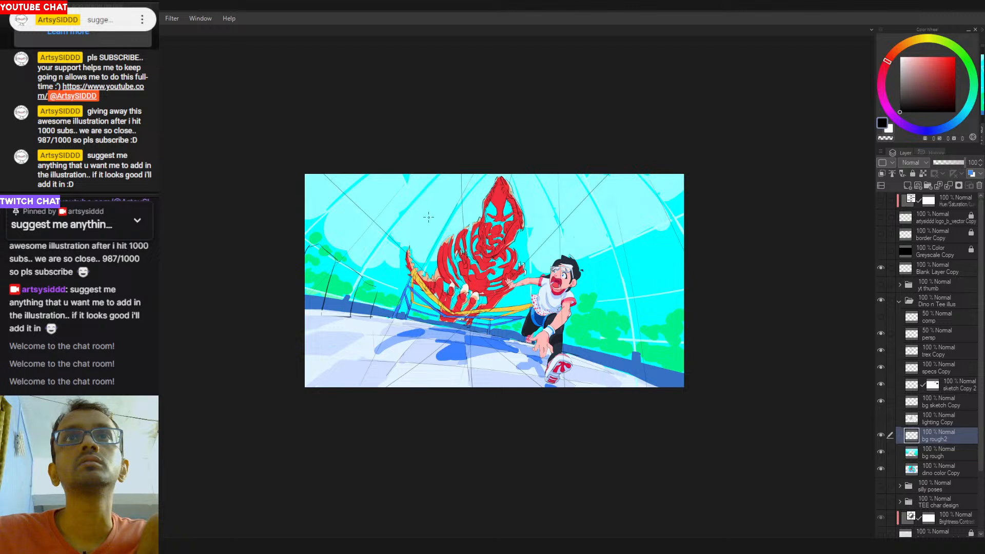
drag(424, 233, 486, 190)
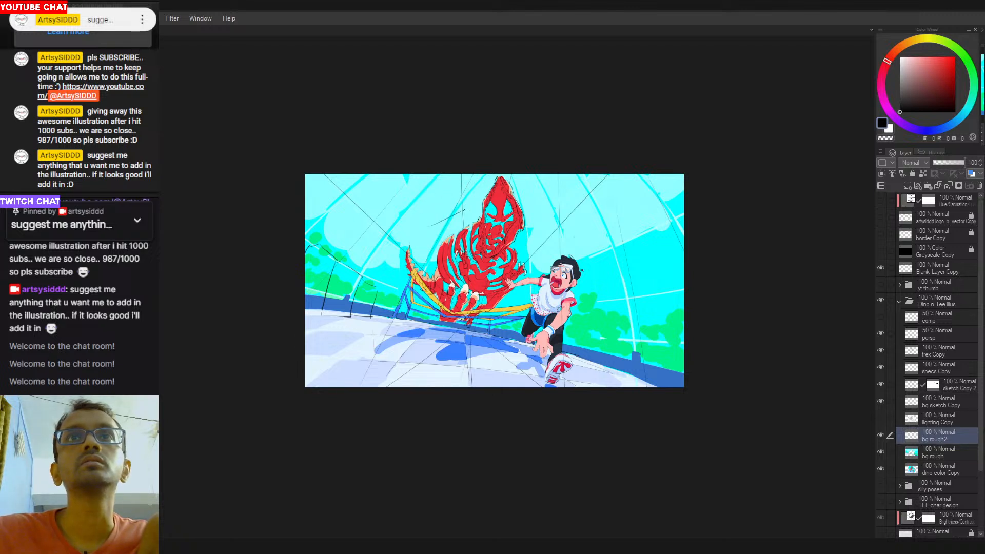
key(ctrl+z)
drag(404, 206, 426, 225)
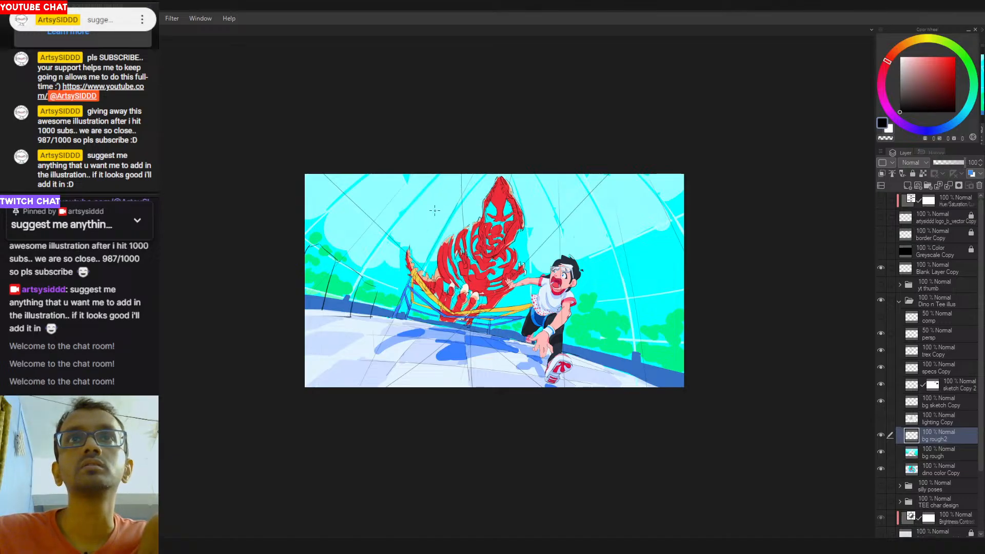
drag(430, 213, 446, 185)
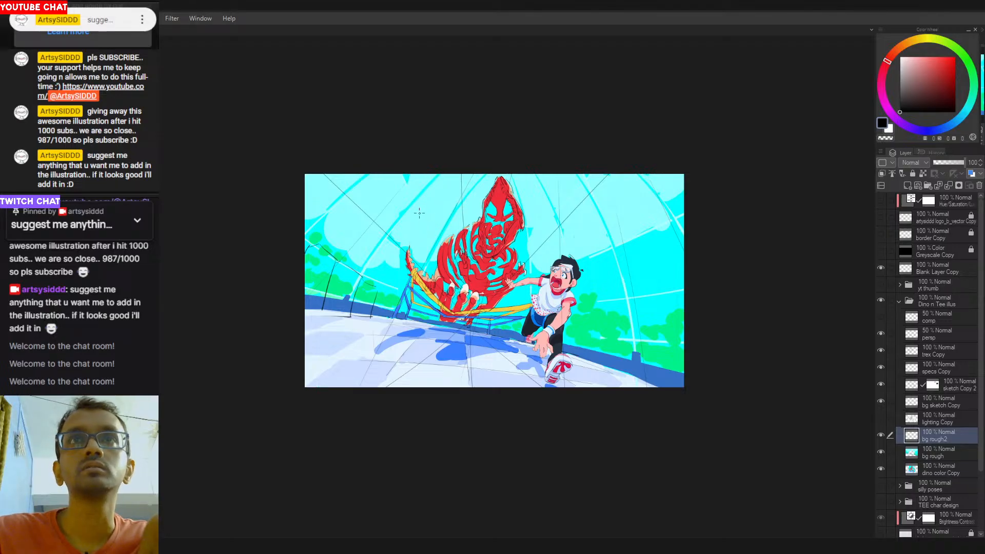
drag(413, 215, 417, 231)
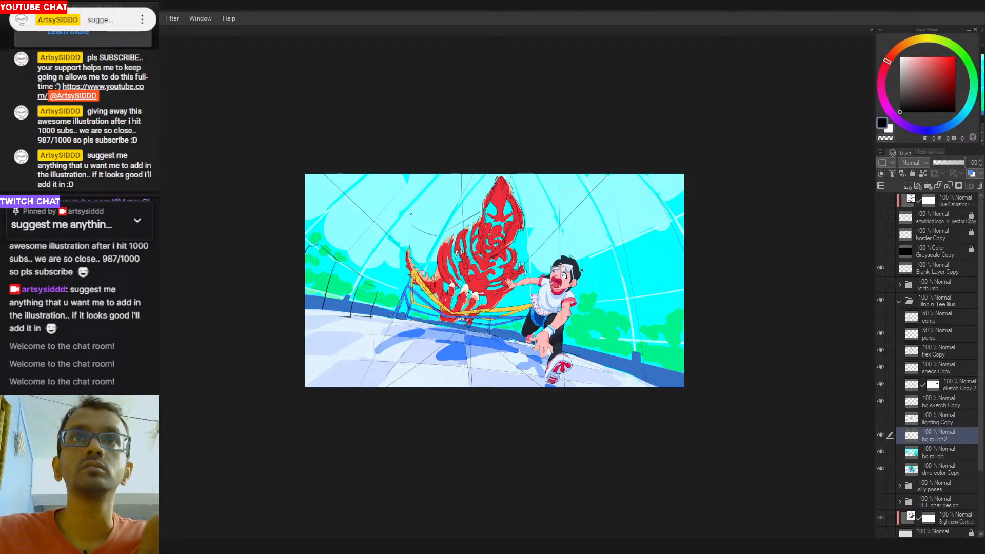
mouse_move(419, 204)
mouse_down()
mouse_move(406, 222)
mouse_move(445, 230)
mouse_move(382, 217)
mouse_move(418, 227)
mouse_up()
key(ctrl+z)
key(ctrl+z)
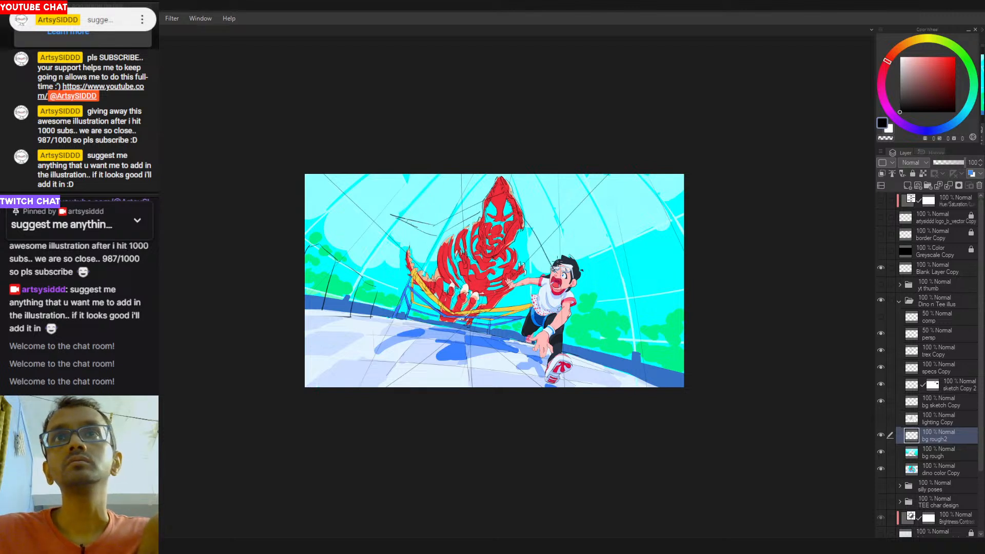
Sketch the banner's edge lines sloping from the dinosaur's head to above the boy, redoing weak strokes.
drag(518, 218, 579, 251)
key(ctrl+z)
mouse_move(526, 204)
mouse_down()
mouse_move(603, 234)
mouse_move(599, 250)
mouse_up()
key(ctrl+z)
drag(527, 225, 599, 246)
key(ctrl+z)
drag(531, 235, 590, 252)
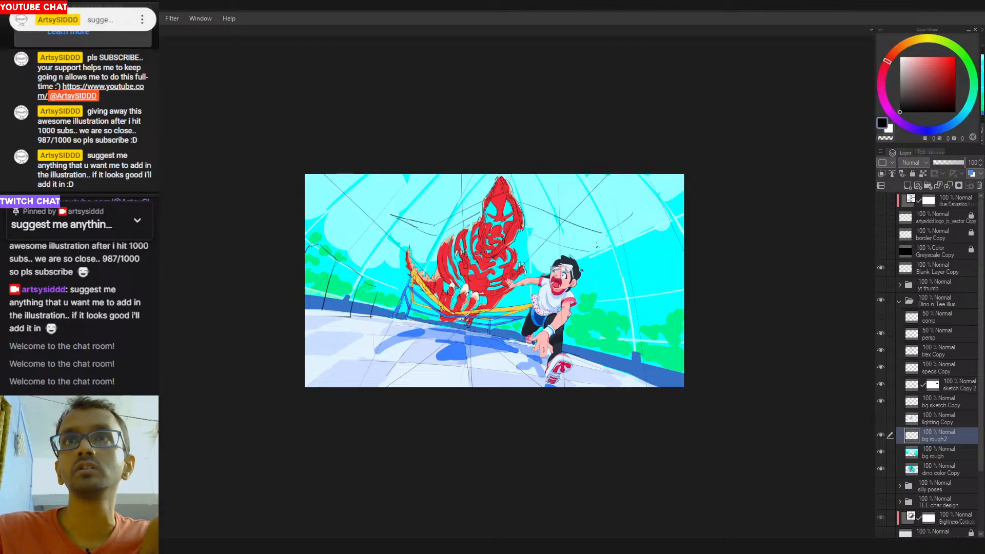
Sketch the upturned right end of the banner above the boy, and try a line rising from it.
mouse_move(616, 239)
mouse_down()
mouse_move(644, 212)
mouse_move(635, 218)
mouse_up()
key(ctrl+z)
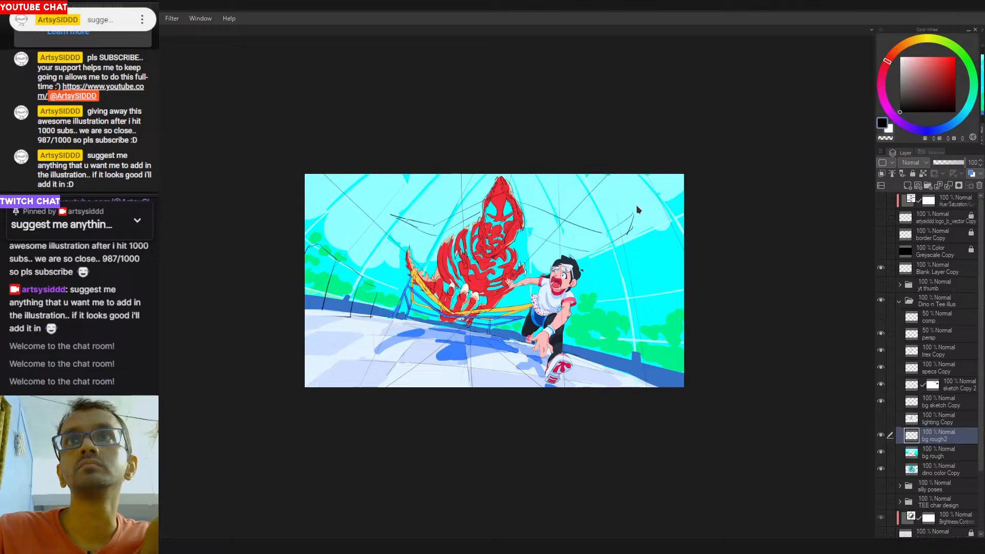
drag(640, 209, 650, 174)
key(ctrl+z)
drag(638, 212, 646, 175)
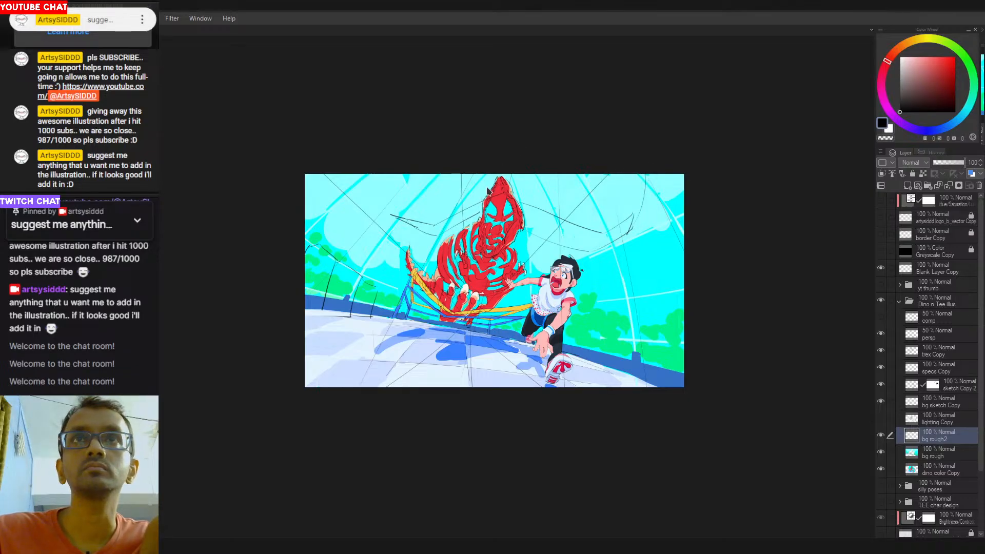
Hand-letter WHEN THE DINOS RULED THE EARTH along the banner, across both sides of the dinosaur.
key(e)
mouse_move(407, 227)
mouse_down()
mouse_move(390, 213)
mouse_move(421, 223)
mouse_move(396, 222)
mouse_move(426, 236)
mouse_up()
key(ctrl+z)
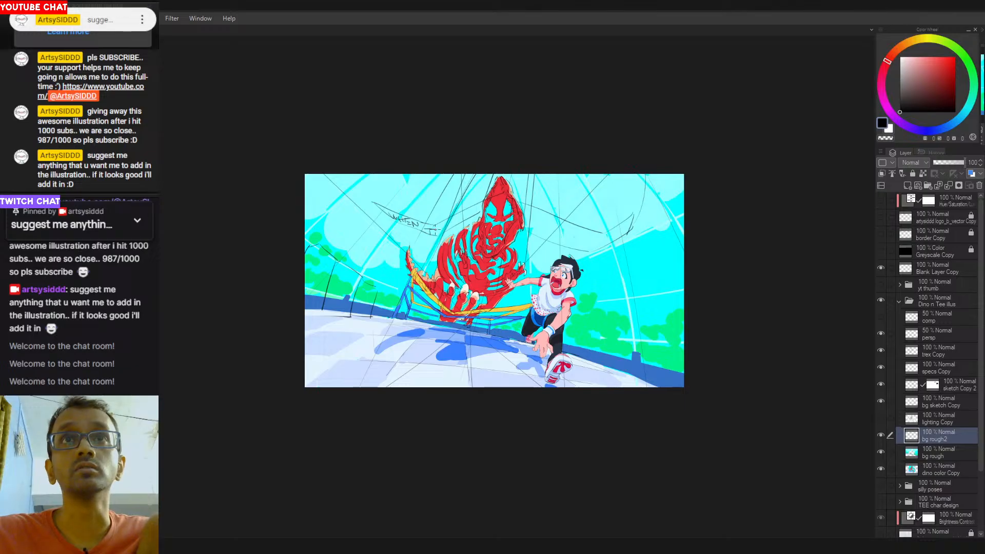
drag(441, 228, 459, 224)
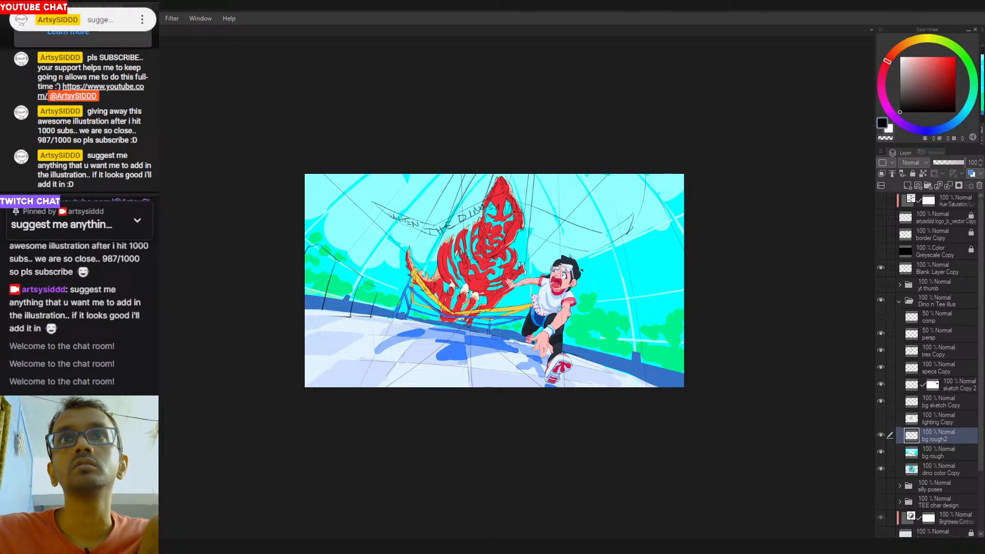
mouse_move(526, 215)
mouse_down()
mouse_move(522, 225)
mouse_move(542, 235)
mouse_up()
drag(541, 223, 568, 241)
mouse_move(567, 233)
mouse_down()
mouse_move(575, 245)
mouse_move(611, 245)
mouse_up()
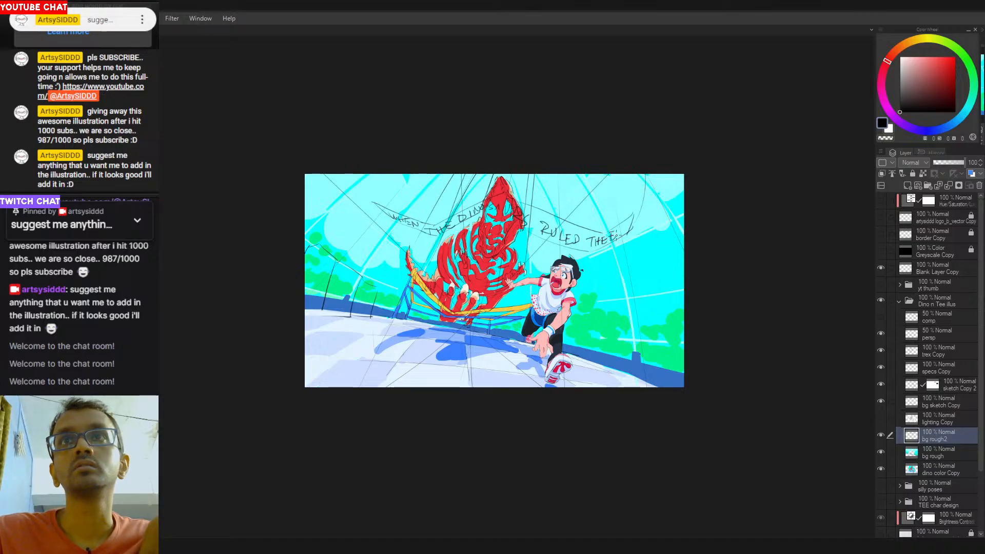
drag(629, 223, 632, 232)
drag(625, 229, 630, 226)
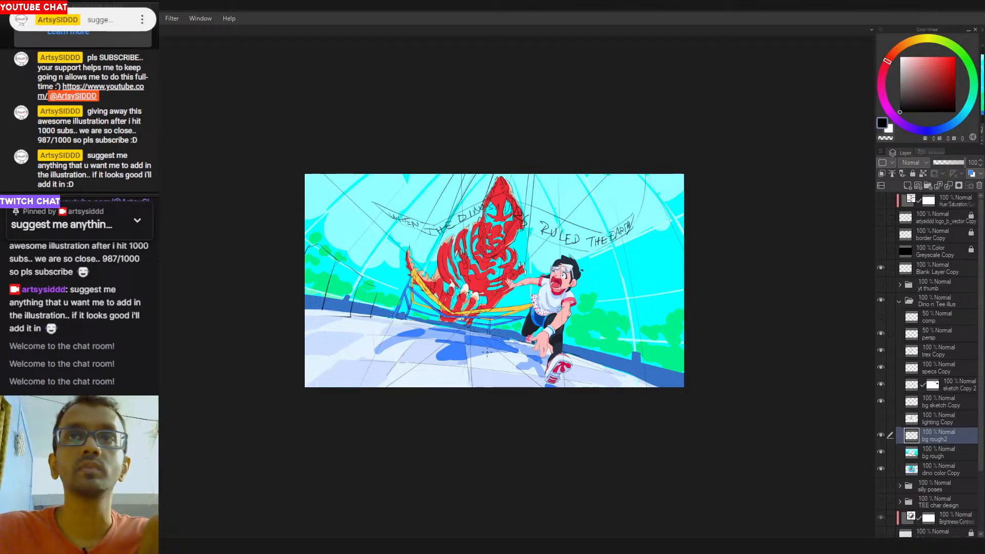
Sketch a curved hanging rope from the banner's left end up to the canvas's upper edge.
drag(487, 353, 489, 354)
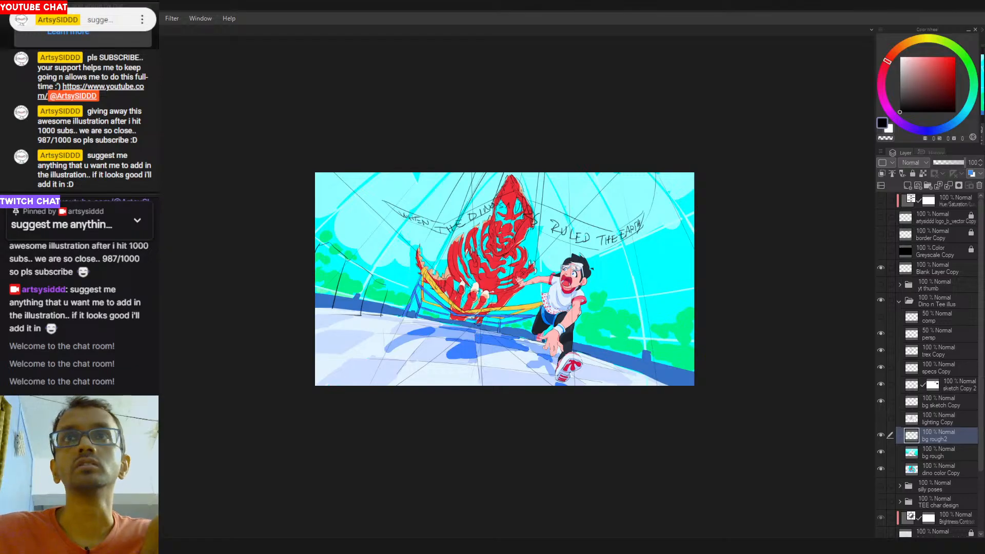
mouse_move(384, 212)
mouse_down()
mouse_move(380, 168)
mouse_move(394, 159)
mouse_up()
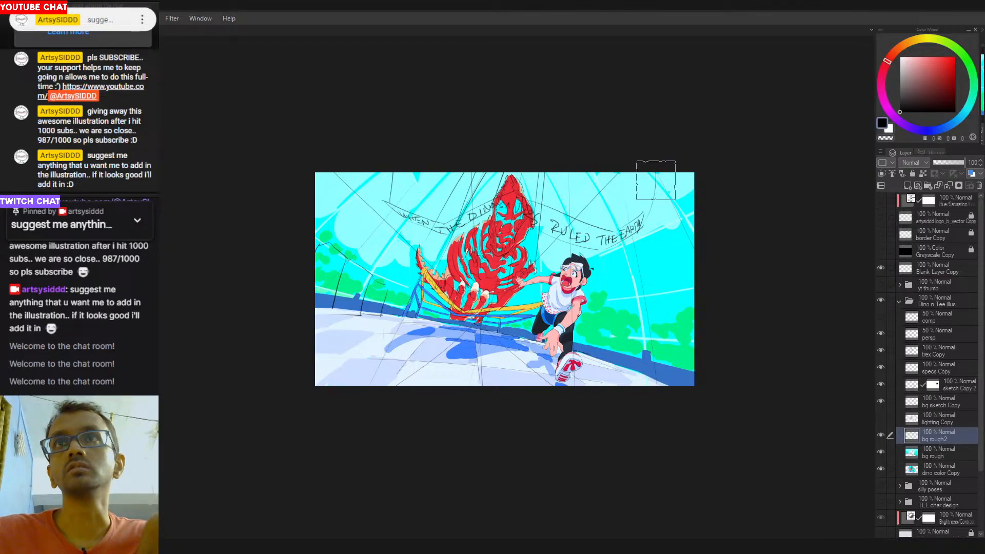
mouse_move(656, 180)
mouse_down()
mouse_move(652, 211)
mouse_move(637, 185)
mouse_move(656, 220)
mouse_move(638, 224)
mouse_up()
key(ctrl+z)
key(ctrl+z)
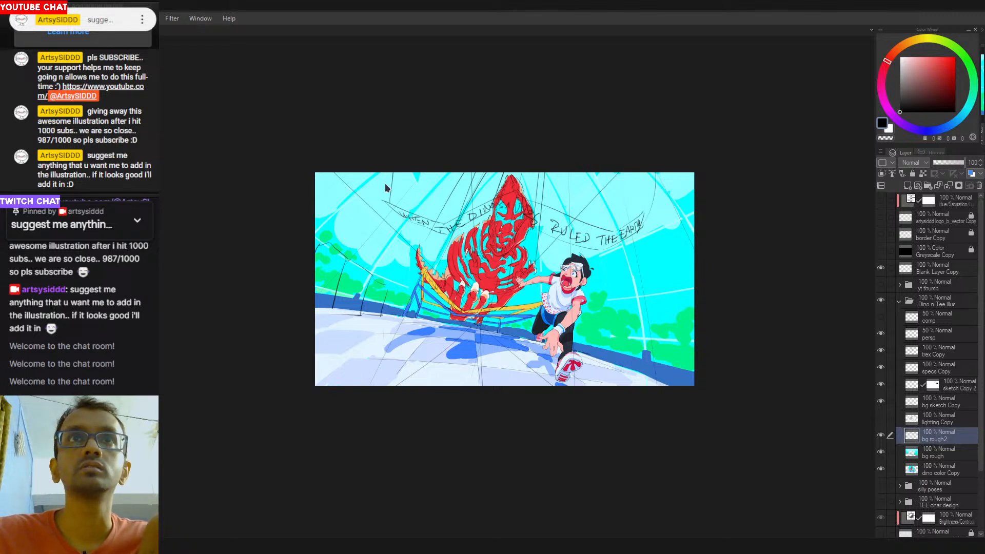
key(ctrl+z)
drag(380, 169, 394, 210)
Sketch a hanging rope rising from the banner's right end toward the canvas's upper edge.
key(e)
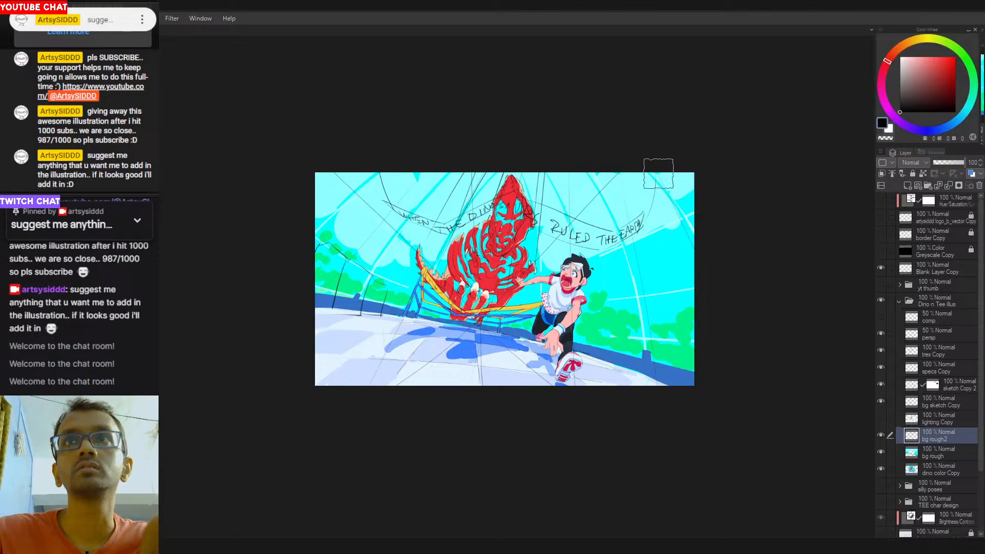
mouse_move(658, 174)
mouse_down()
mouse_move(658, 208)
mouse_move(671, 173)
mouse_up()
key(p)
key(ctrl+z)
drag(644, 225, 665, 183)
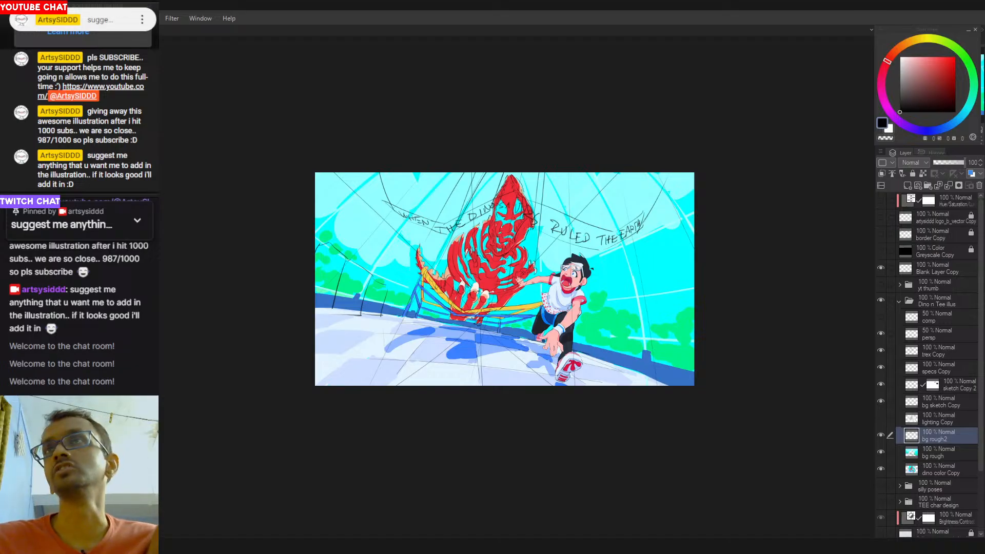
Check the illustration's values by briefly showing and hiding the Greyscale Copy layer.
drag(510, 286, 503, 278)
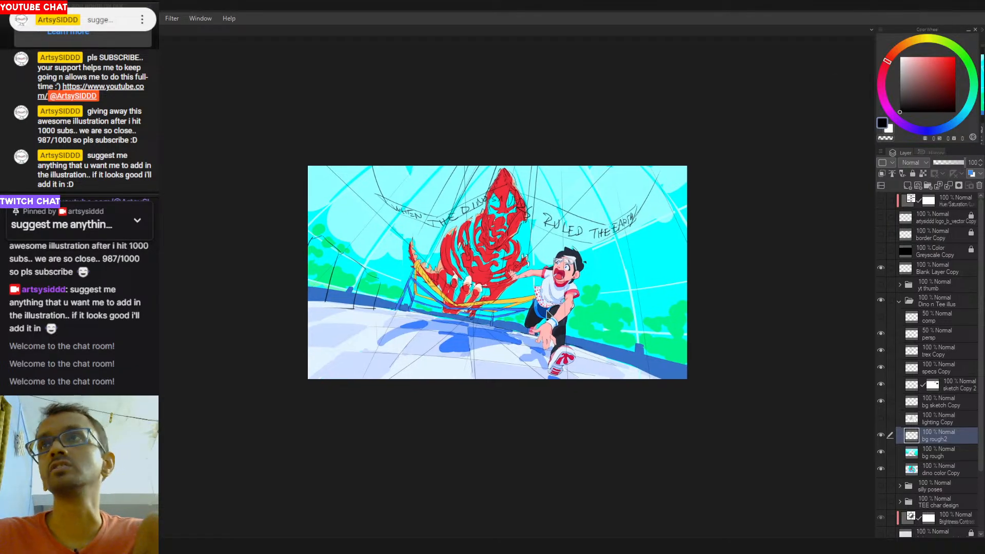
click(881, 251)
click(881, 251)
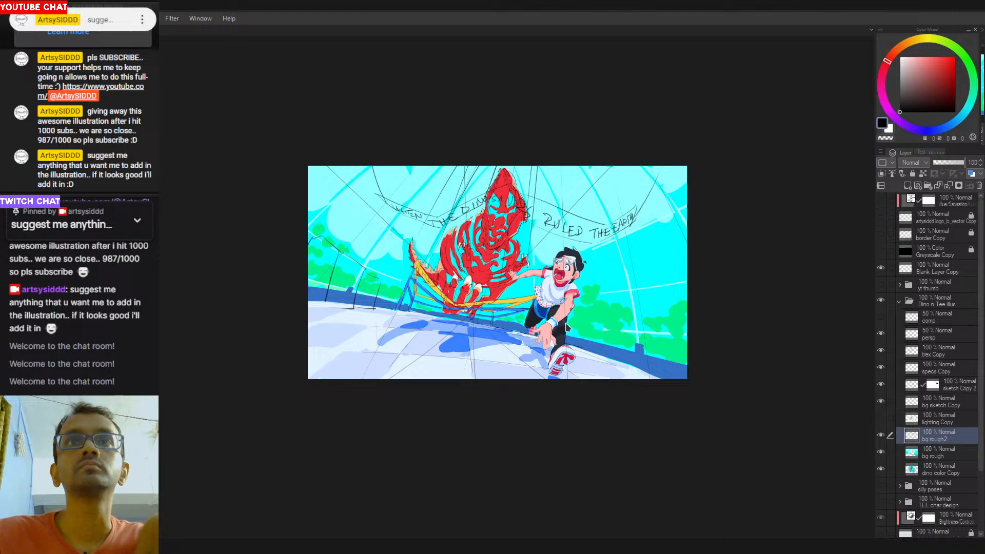
Sample the foliage green, shift its hue to blue, and make bg rough the active layer.
alt+click(606, 313)
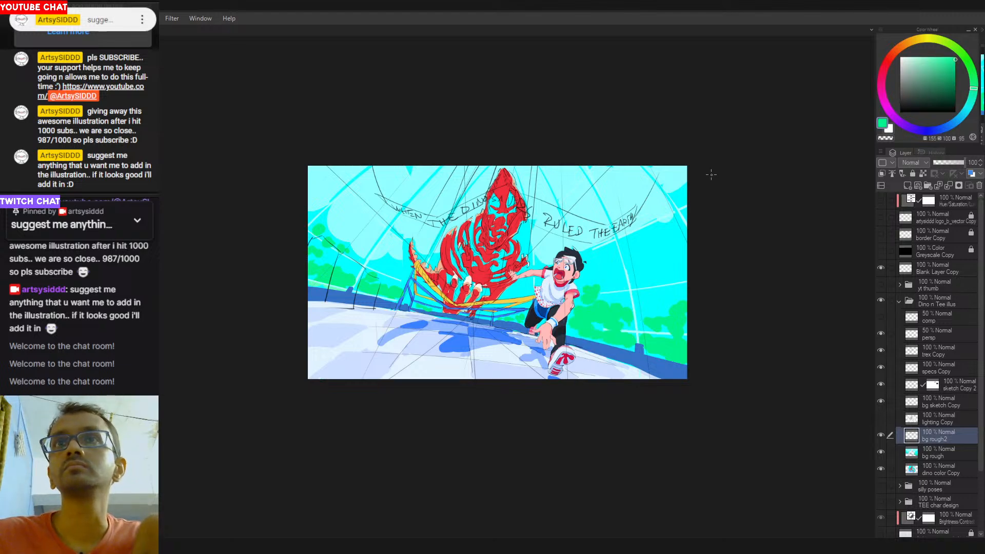
drag(964, 116, 957, 120)
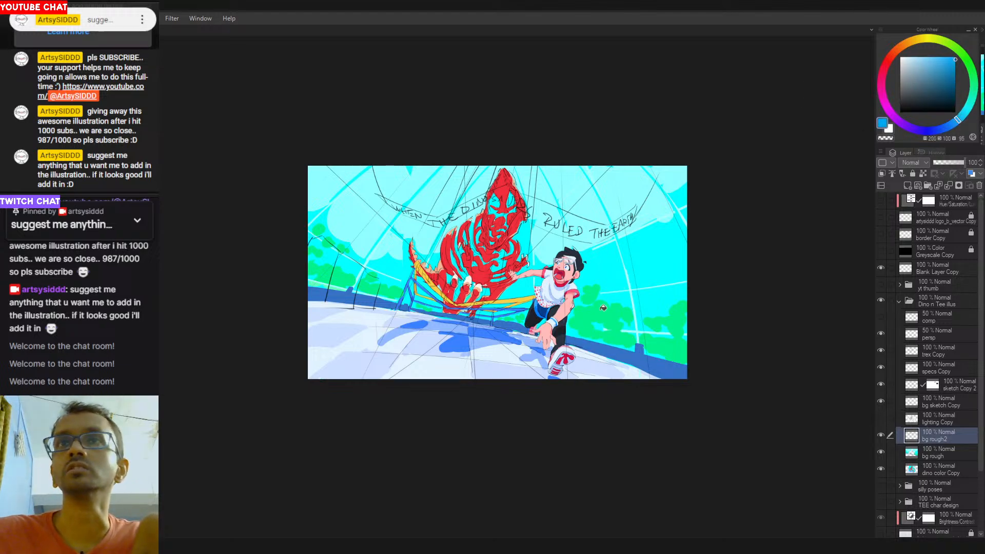
click(923, 452)
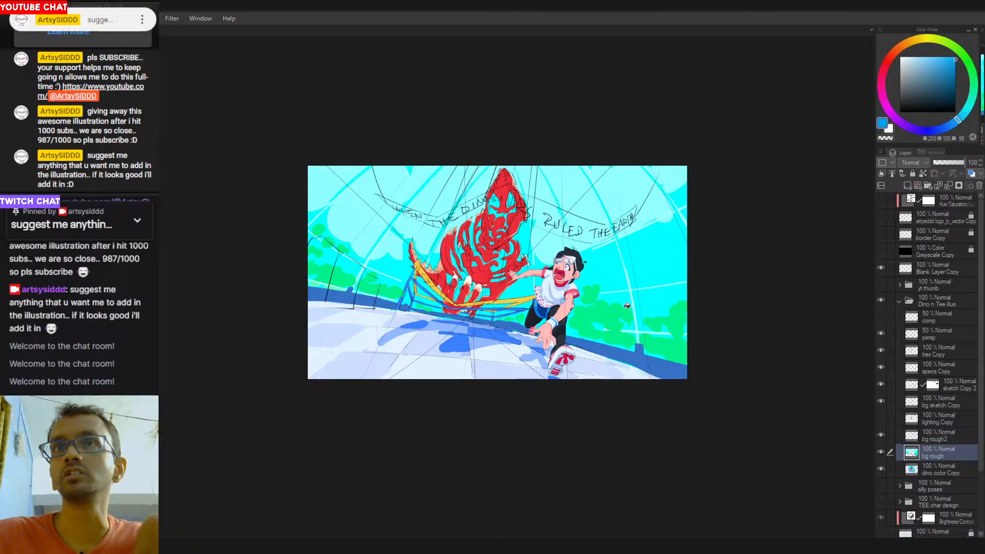
mouse_move(624, 302)
mouse_down()
mouse_move(600, 329)
mouse_move(631, 338)
mouse_up()
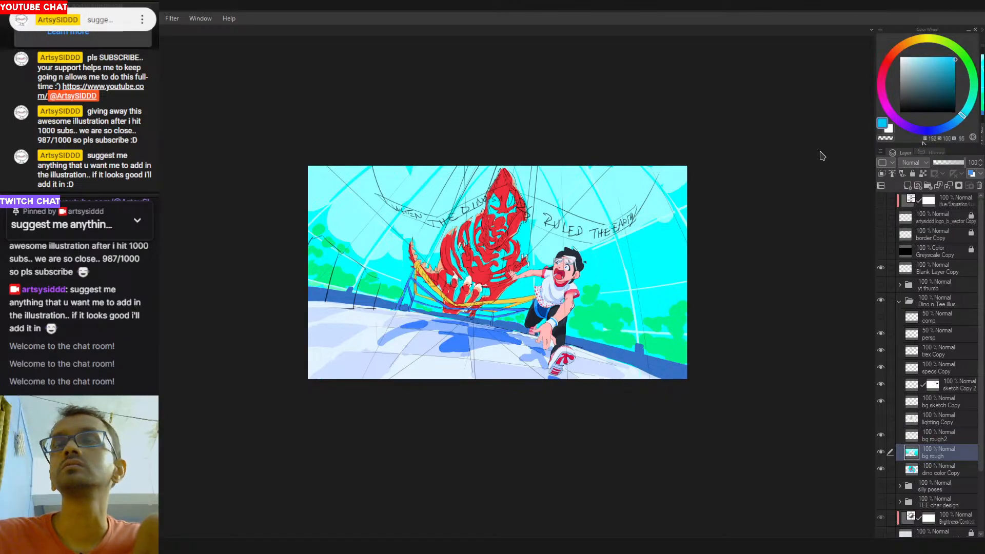
drag(596, 307, 600, 328)
drag(673, 330, 642, 308)
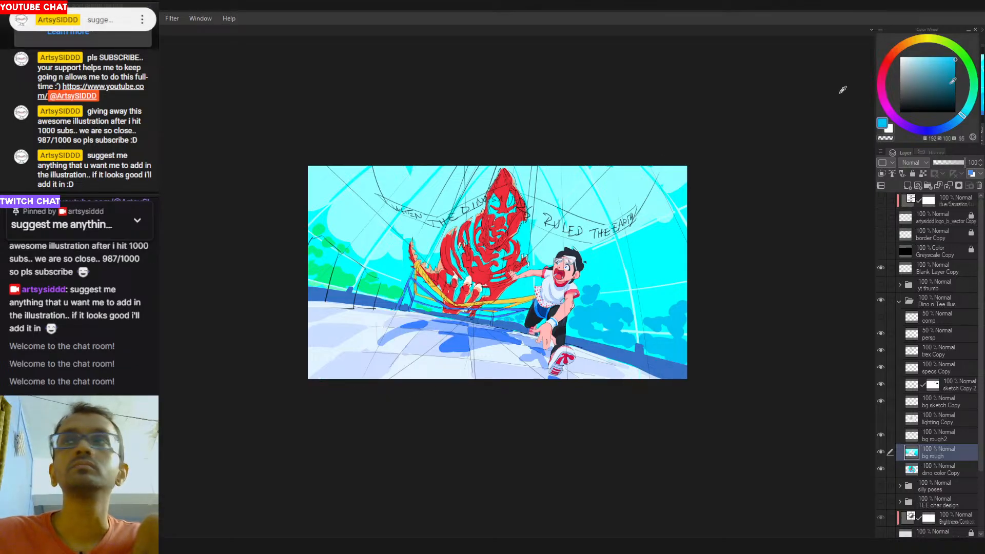
key(ctrl+z)
key(ctrl+z)
key(ctrl+z)
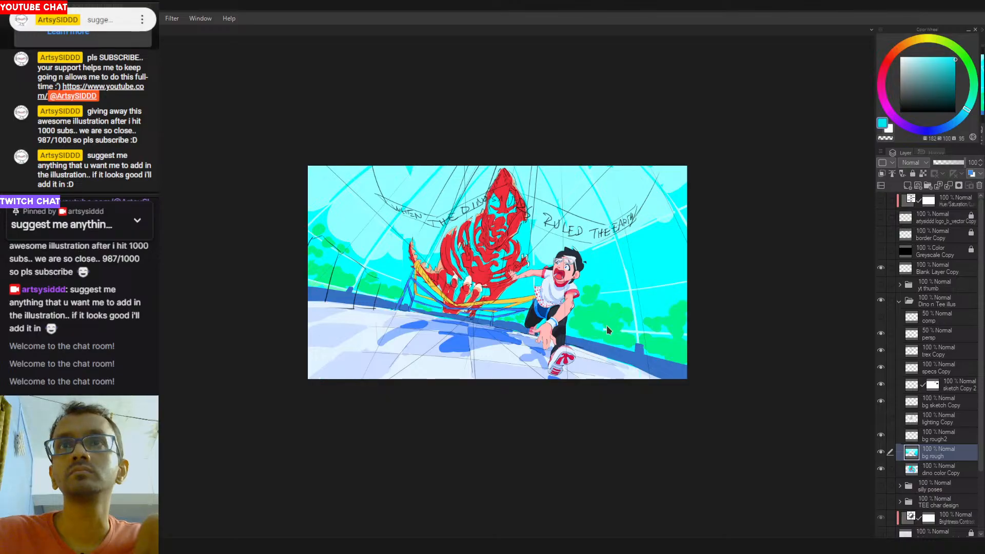
click(609, 330)
key(ctrl+z)
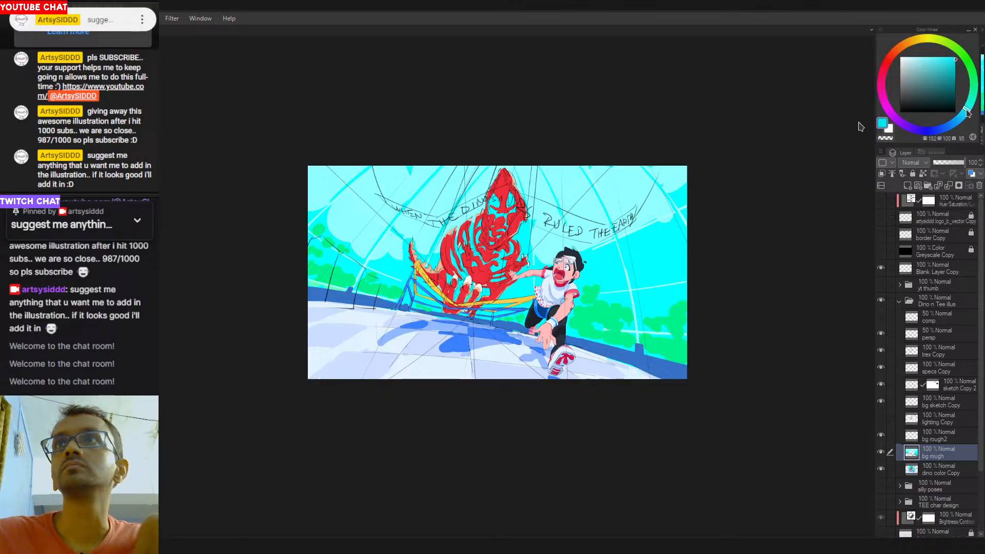
Fill the green foliage on both sides of the bg rough background with a bright sky blue.
click(607, 321)
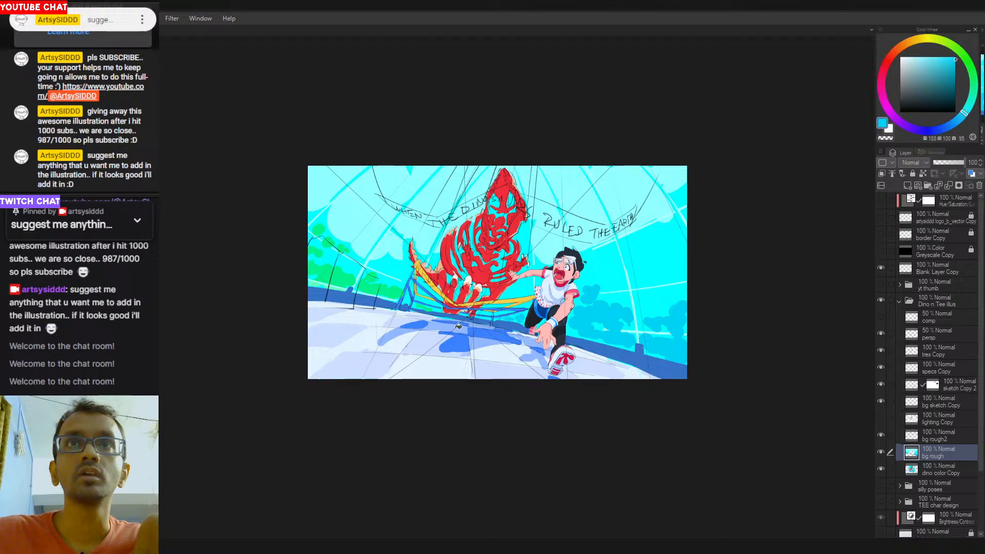
click(326, 280)
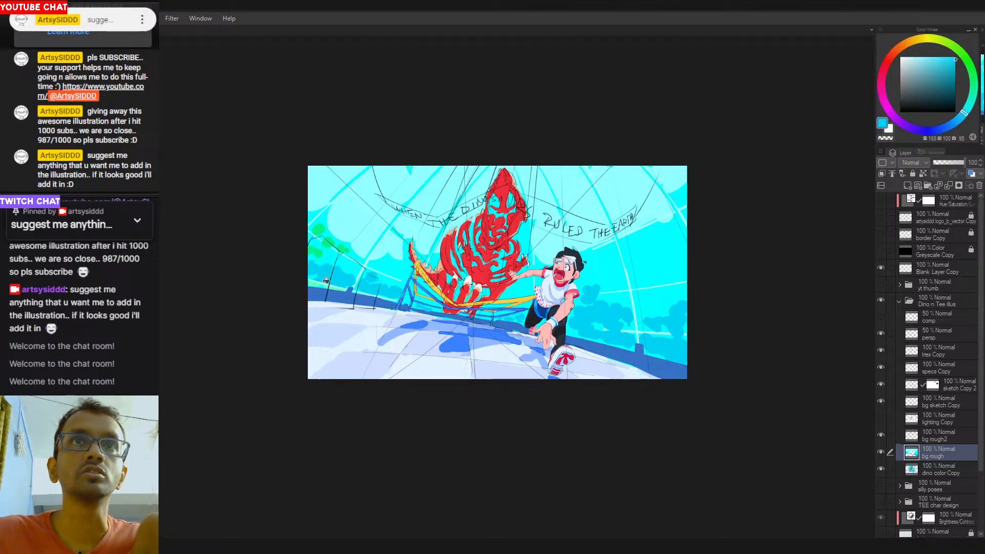
click(341, 248)
click(320, 226)
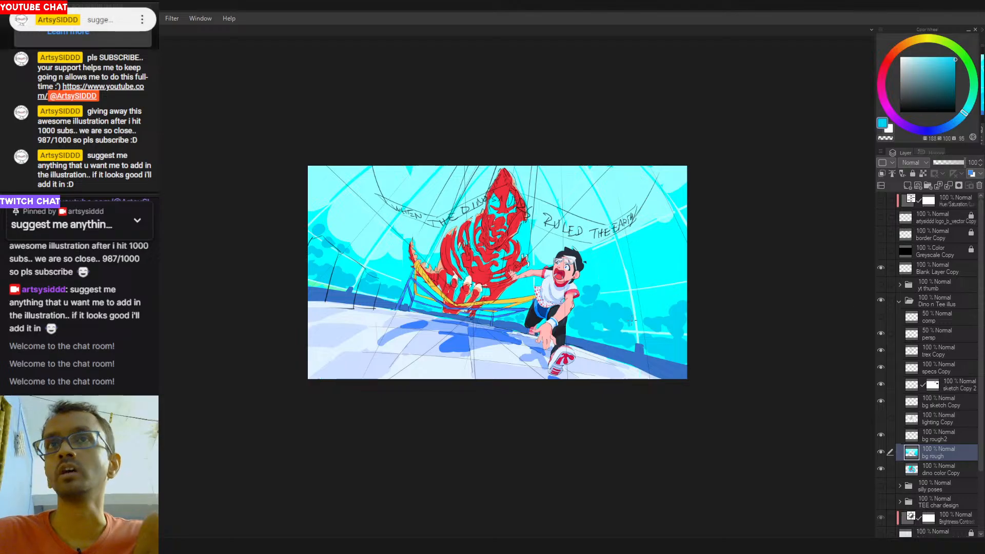
Sample the dome's cyan, adjust it to a pale tint, and brush diagonal glass reflections across the dome panels above the boy's side.
alt+click(641, 253)
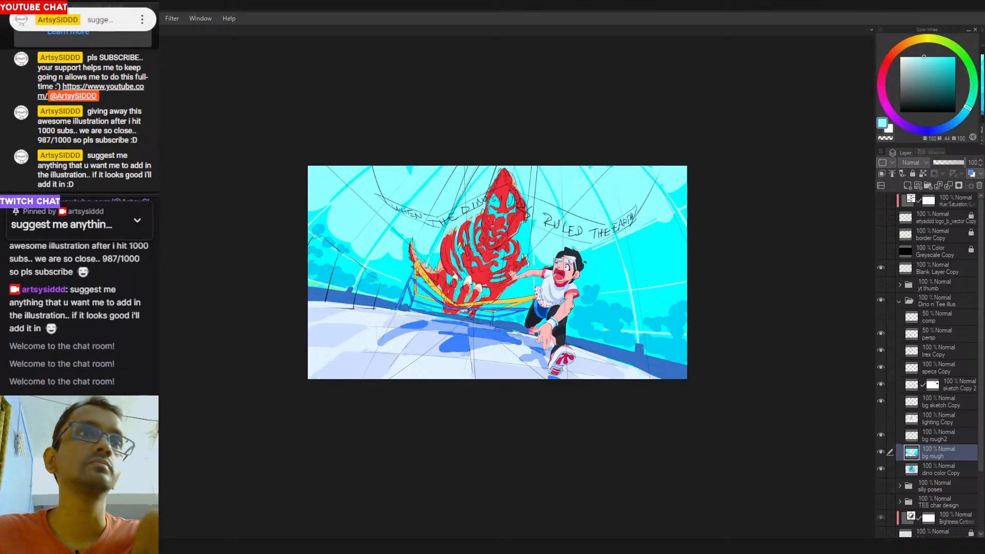
click(915, 57)
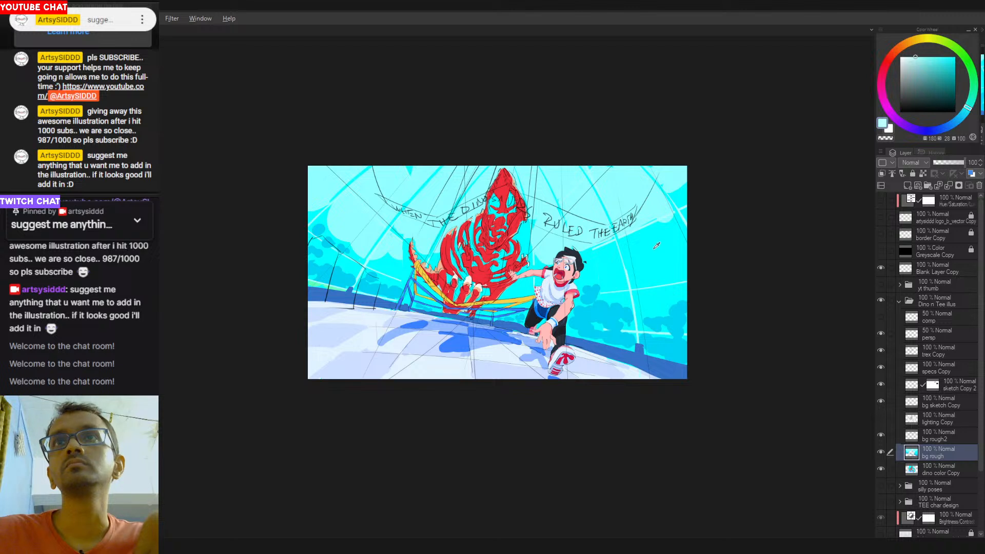
alt+click(654, 203)
click(935, 56)
drag(638, 237, 626, 273)
drag(662, 224, 635, 289)
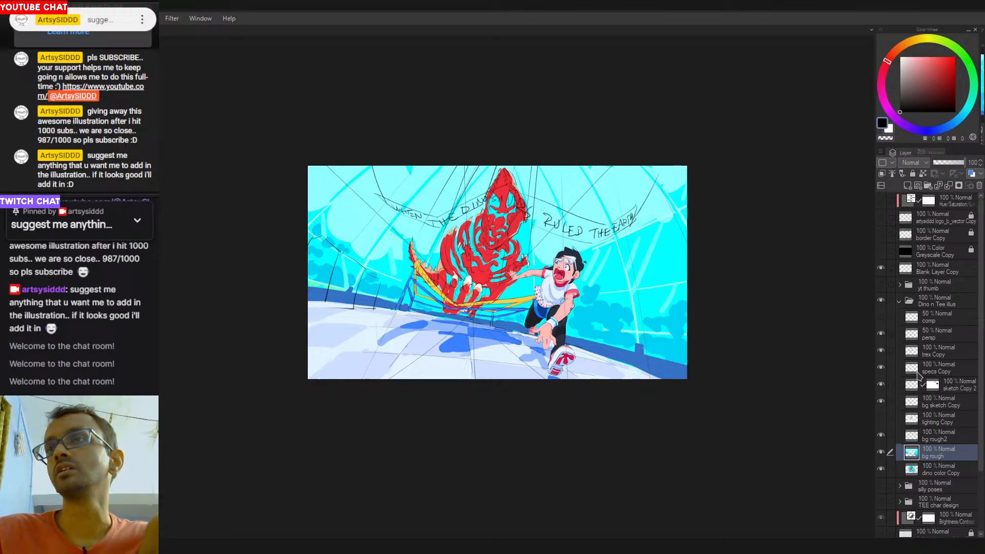
Hide the persp layer and sketch an upright panel in black just behind the running boy on bg rough2.
click(881, 334)
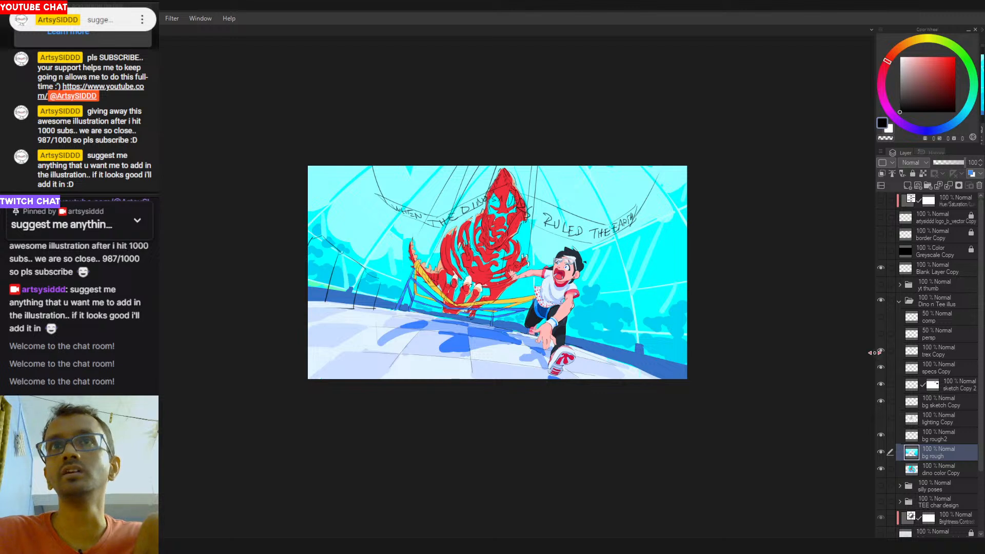
click(935, 436)
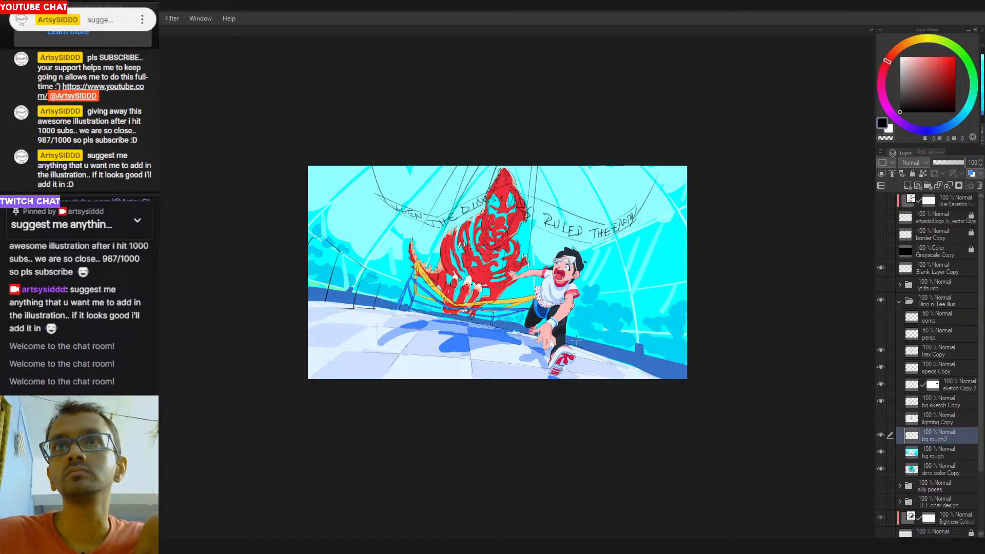
drag(577, 340, 581, 320)
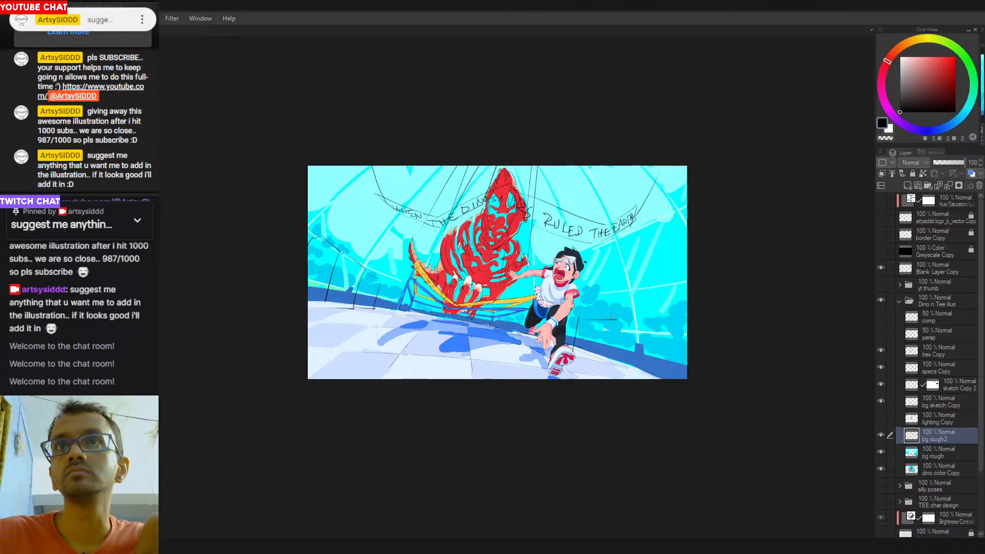
mouse_move(577, 323)
mouse_down()
mouse_move(612, 316)
mouse_move(606, 360)
mouse_move(632, 386)
mouse_up()
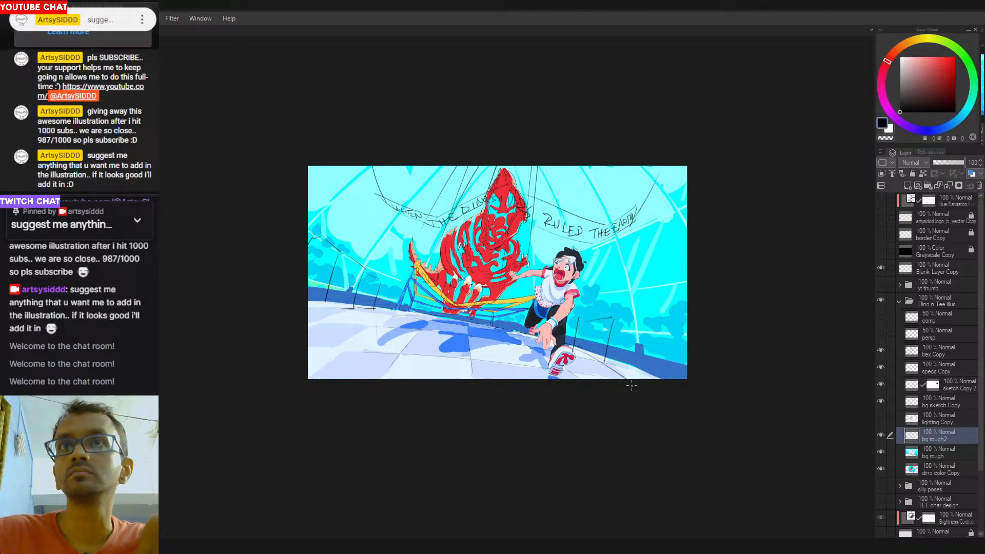
Sketch a large slanted panel with upright strokes along the wall at the canvas's lower right corner.
mouse_move(618, 315)
mouse_down()
mouse_move(667, 216)
mouse_move(682, 205)
mouse_move(687, 216)
mouse_up()
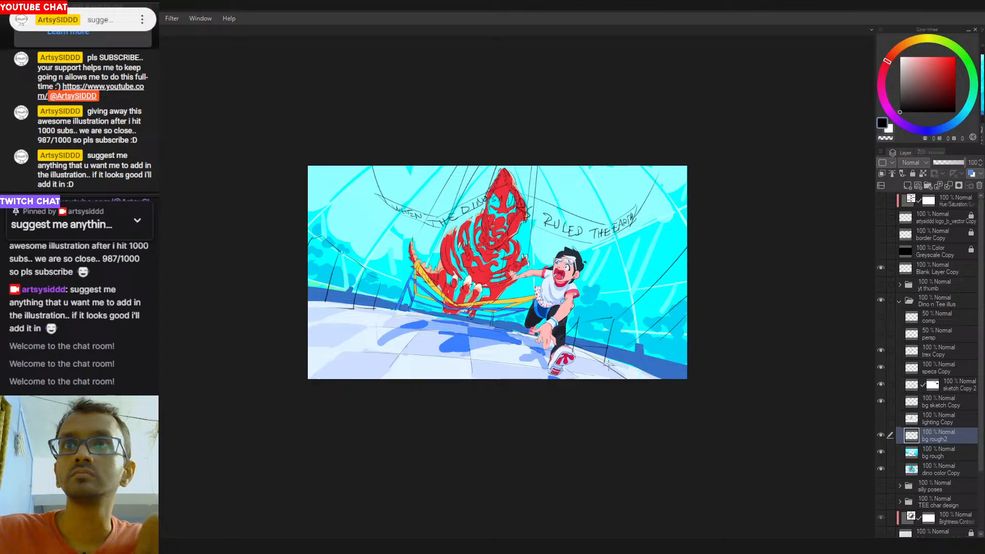
key(ctrl+z)
drag(661, 321, 649, 379)
drag(680, 320, 662, 378)
key(ctrl+z)
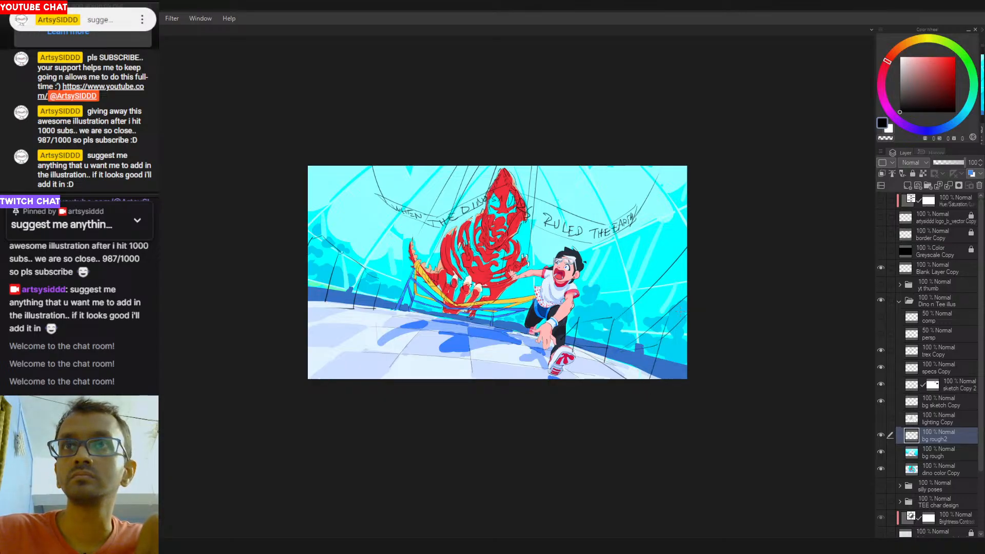
drag(687, 309, 665, 376)
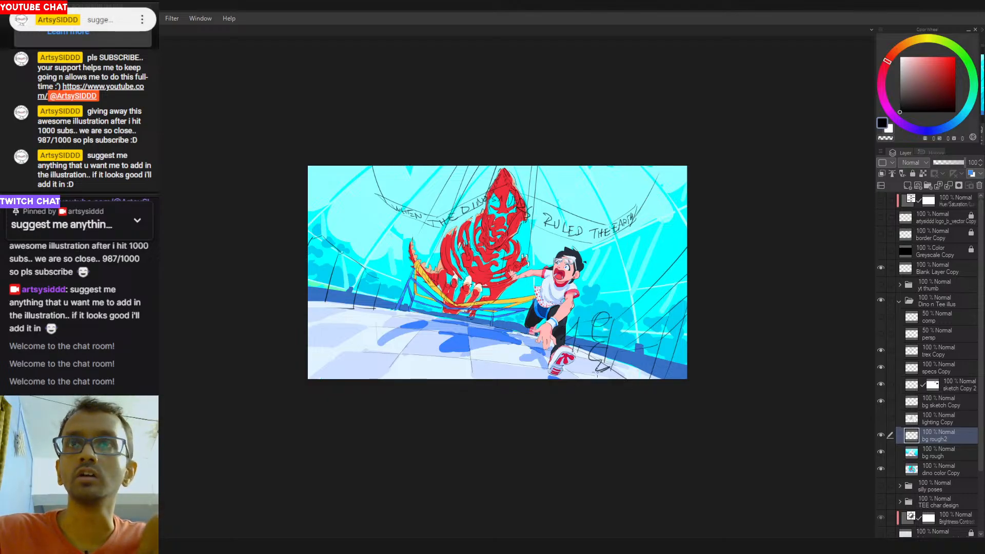
mouse_move(615, 359)
mouse_down()
mouse_move(620, 349)
mouse_move(611, 380)
mouse_up()
key(ctrl+z)
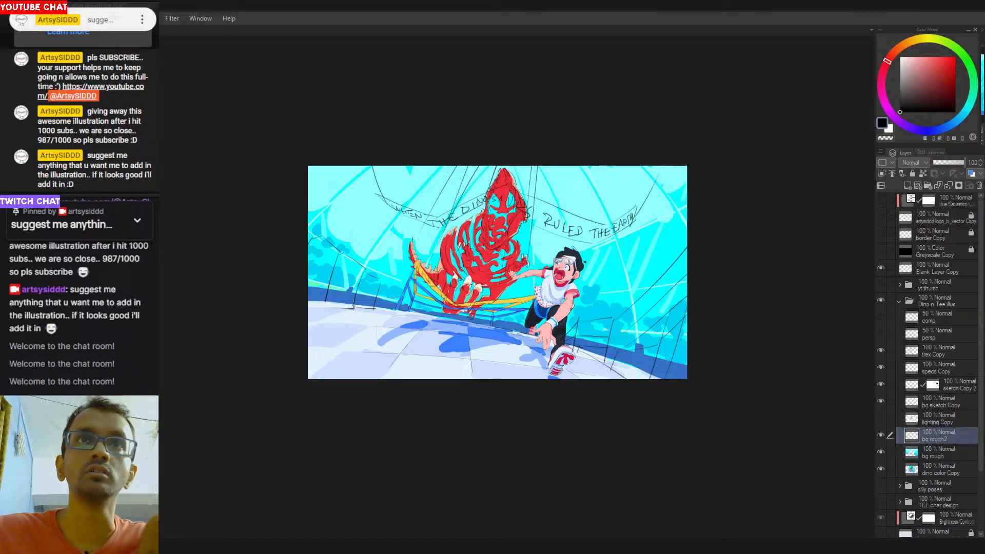
mouse_move(338, 303)
mouse_down()
mouse_move(355, 302)
mouse_move(376, 351)
mouse_move(302, 360)
mouse_up()
key(ctrl+z)
key(ctrl+z)
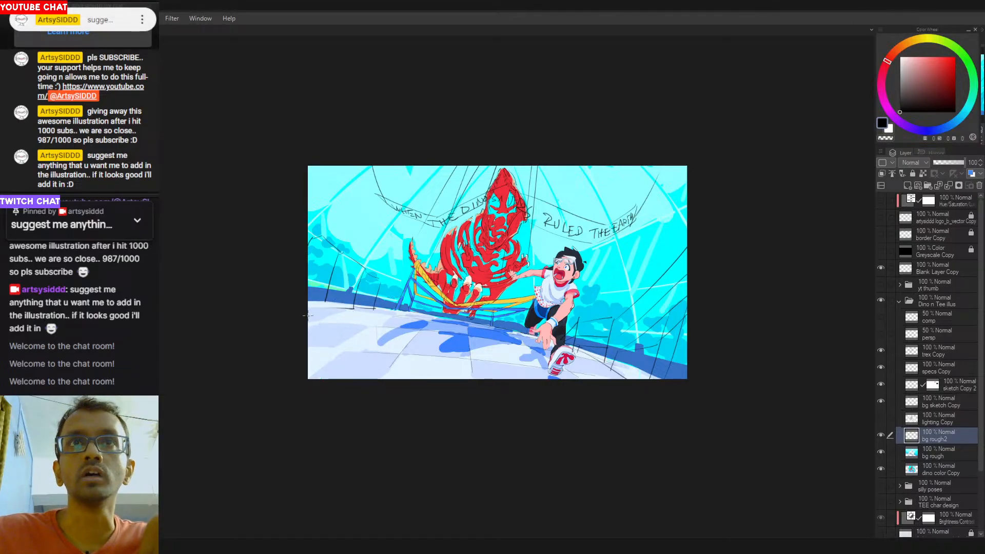
drag(308, 315, 354, 364)
key(ctrl+z)
mouse_move(309, 295)
mouse_down()
mouse_move(353, 301)
mouse_move(376, 329)
mouse_up()
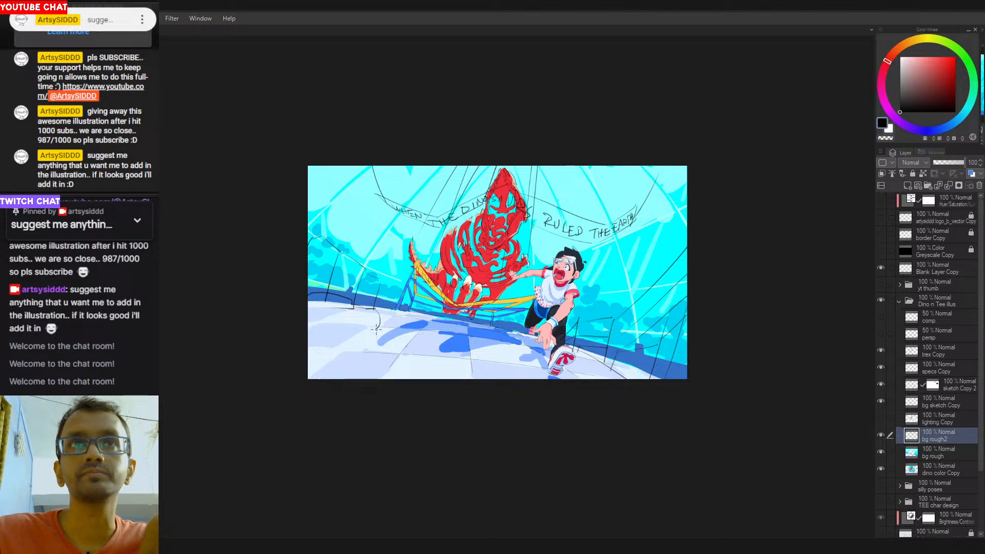
key(ctrl+z)
key(ctrl+z)
key(ctrl+z)
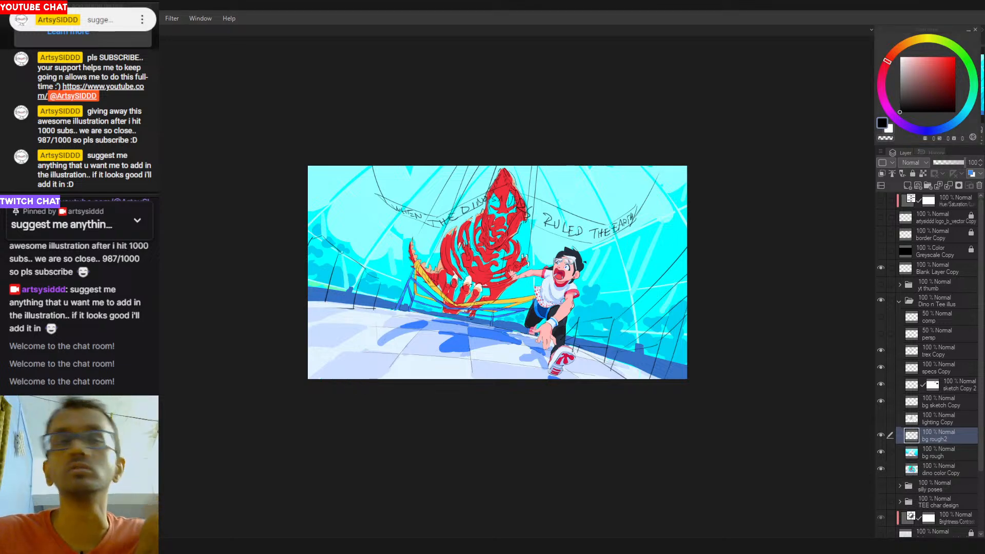
Sketch the tilted outline of an information board on the floor's edge, just left of the dinosaur's barrier.
scroll(413, 286, up, 2)
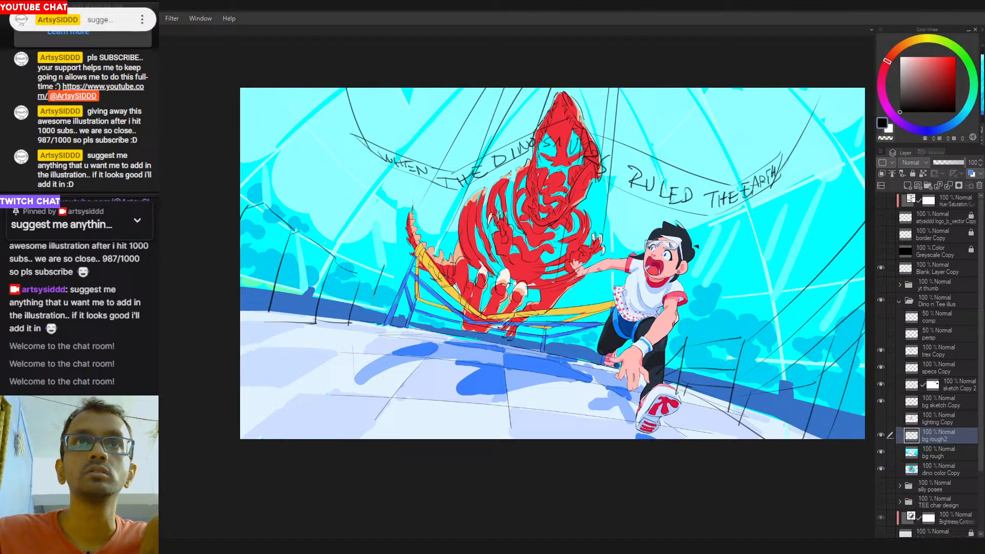
mouse_move(419, 265)
mouse_down()
mouse_move(399, 317)
mouse_move(369, 310)
mouse_up()
key(ctrl+z)
key(ctrl+z)
drag(383, 258, 366, 307)
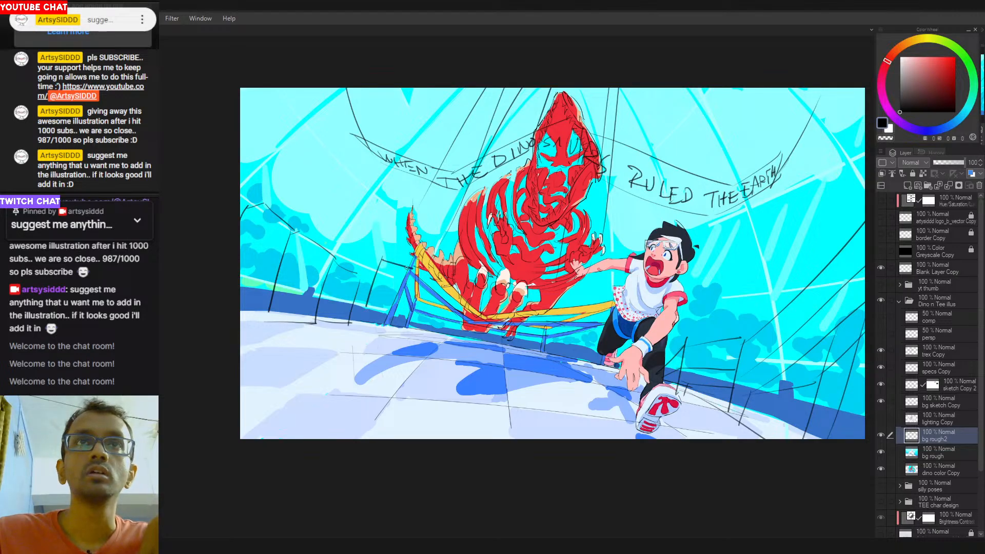
key(ctrl+z)
mouse_move(379, 256)
mouse_down()
mouse_move(360, 299)
mouse_move(392, 305)
mouse_move(402, 257)
mouse_move(410, 266)
mouse_move(401, 288)
mouse_move(403, 261)
mouse_move(376, 309)
mouse_up()
key(ctrl+z)
key(ctrl+z)
key(ctrl+z)
key(ctrl+z)
Rework the information board's lower edge and legs, and rough in detail lines on its face.
mouse_move(402, 268)
mouse_down()
mouse_move(384, 303)
mouse_move(365, 300)
mouse_move(384, 308)
mouse_move(348, 336)
mouse_up()
key(ctrl+z)
key(ctrl+z)
mouse_move(387, 303)
mouse_down()
mouse_move(378, 329)
mouse_move(358, 299)
mouse_move(351, 331)
mouse_move(383, 329)
mouse_move(353, 331)
mouse_up()
key(ctrl+z)
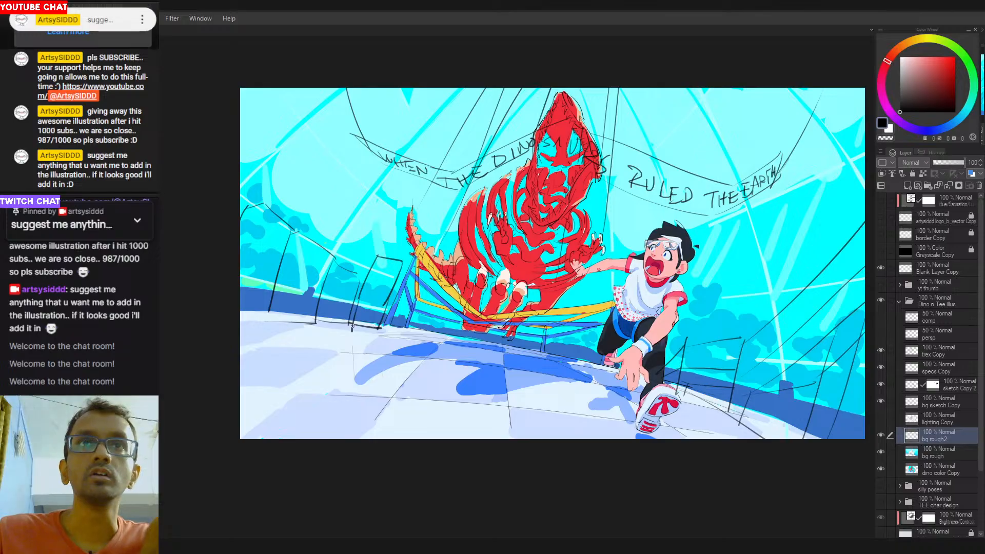
key(ctrl+z)
drag(363, 295, 352, 325)
drag(374, 268, 394, 278)
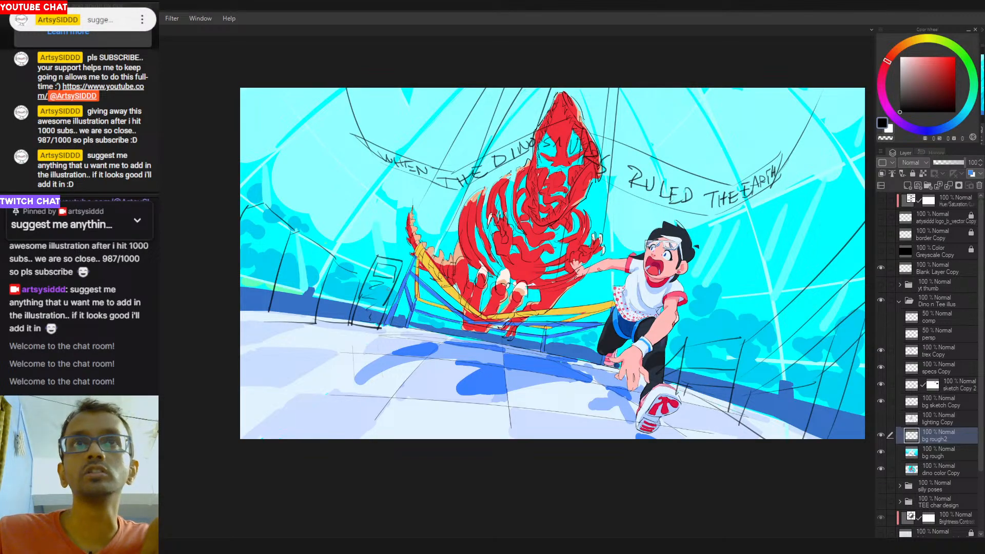
Remove the board's rough legs and detail, leaving a closed frame, and sketch fresh text lines in its upper part.
scroll(385, 282, down, 1)
scroll(385, 282, up, 1)
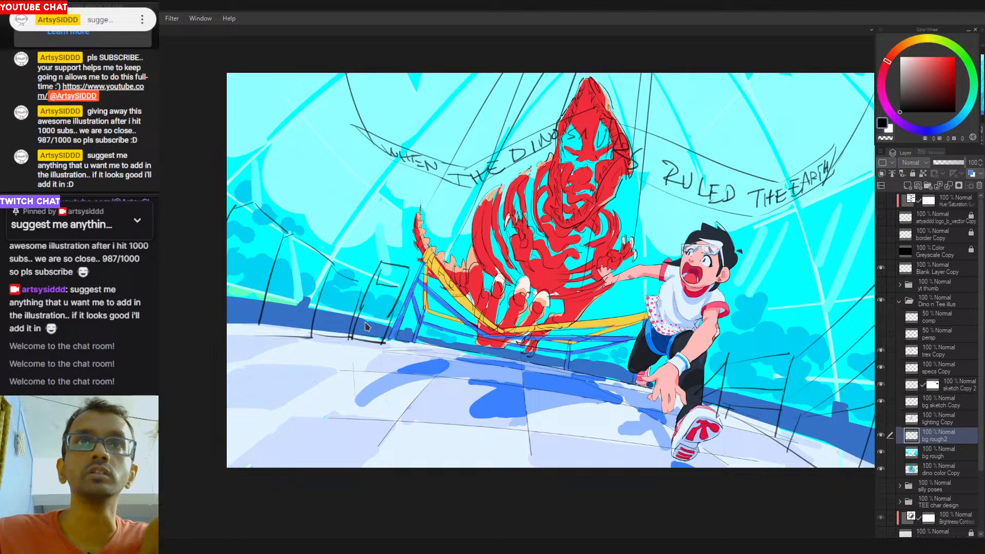
mouse_move(360, 310)
mouse_down()
mouse_move(392, 318)
mouse_move(365, 336)
mouse_move(389, 317)
mouse_up()
key(ctrl+z)
key(ctrl+z)
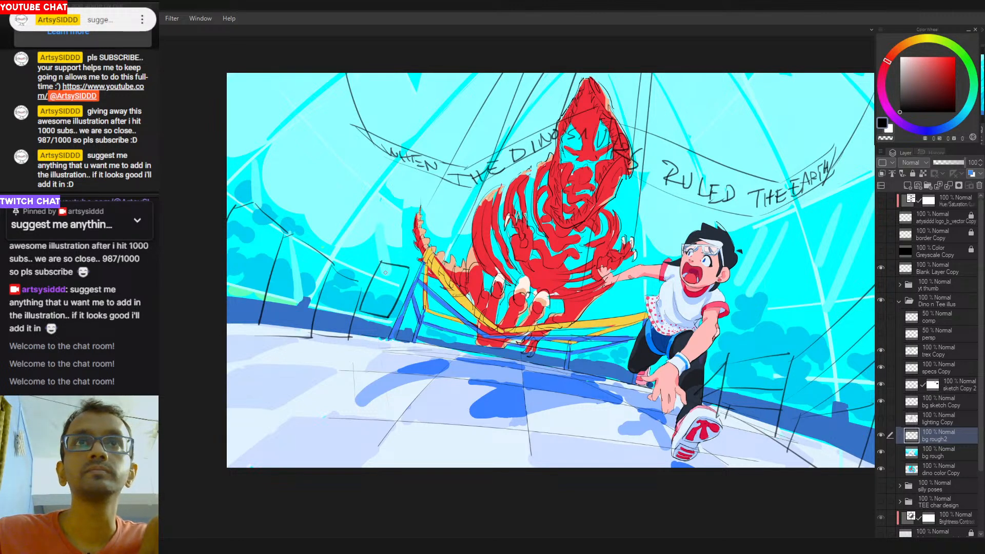
drag(378, 274, 394, 284)
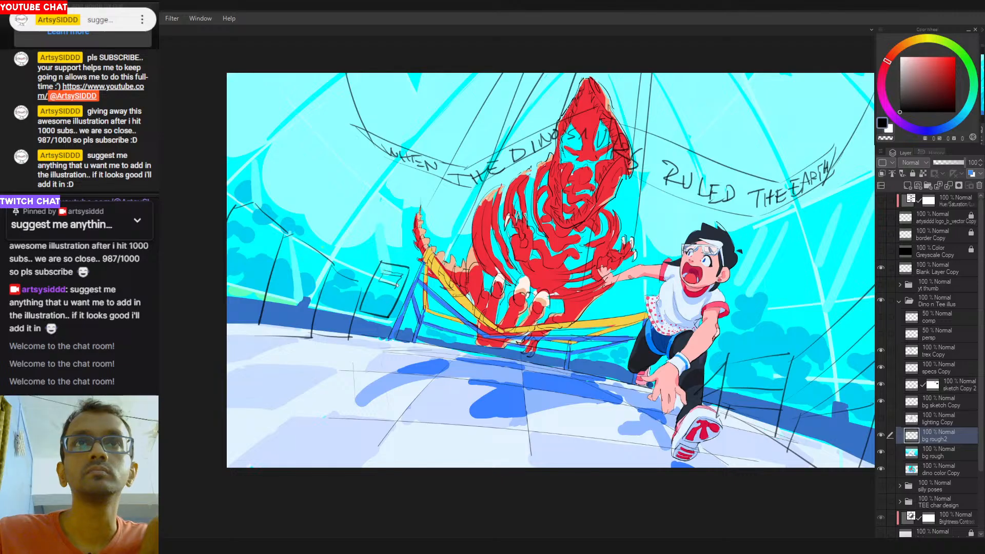
Sketch supporting legs from the information board's frame down to the floor, undoing the misplaced strokes.
mouse_move(371, 291)
mouse_down()
mouse_move(385, 303)
mouse_move(351, 353)
mouse_up()
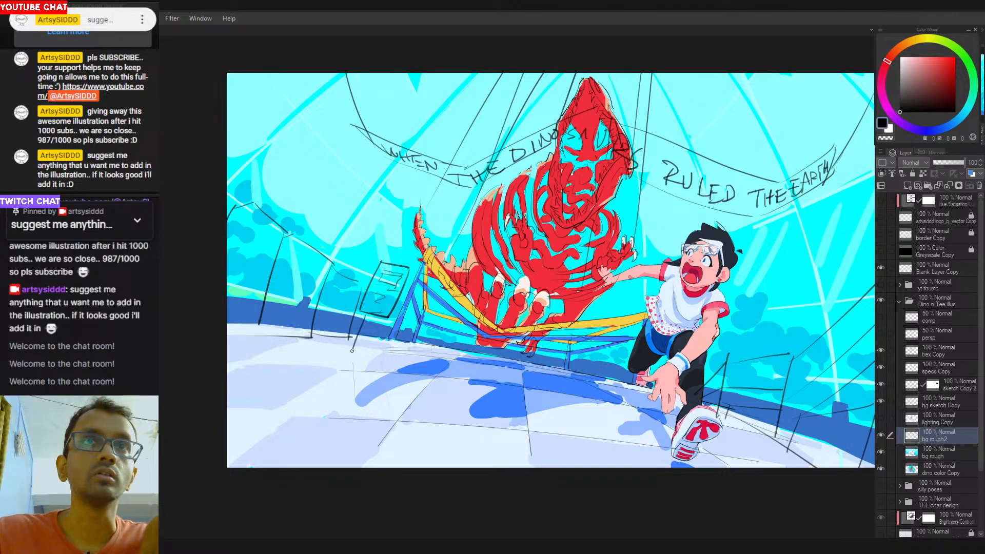
key(ctrl+z)
mouse_move(374, 314)
mouse_down()
mouse_move(365, 344)
mouse_move(382, 346)
mouse_move(353, 343)
mouse_move(376, 347)
mouse_up()
key(ctrl+z)
key(ctrl+z)
key(ctrl+z)
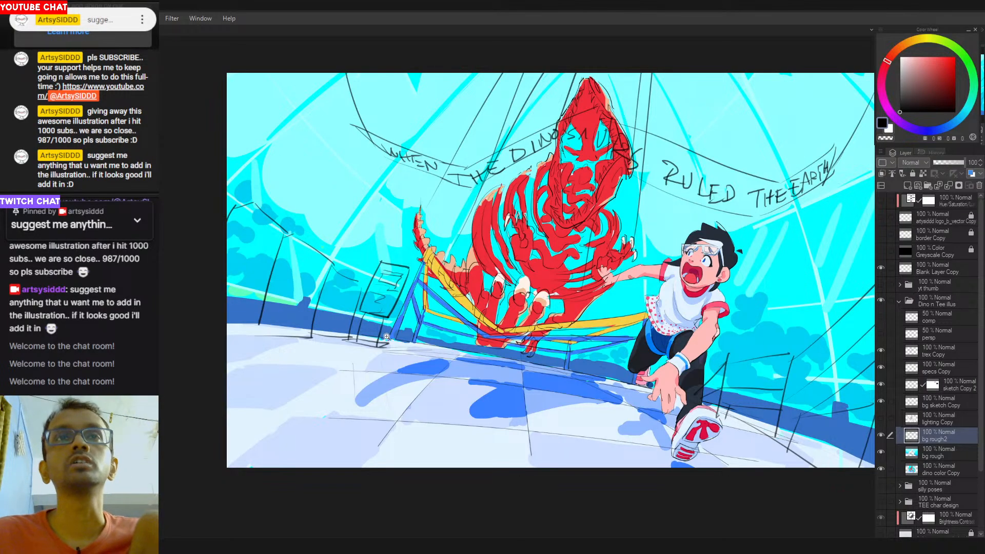
scroll(440, 354, down, 2)
scroll(398, 357, up, 1)
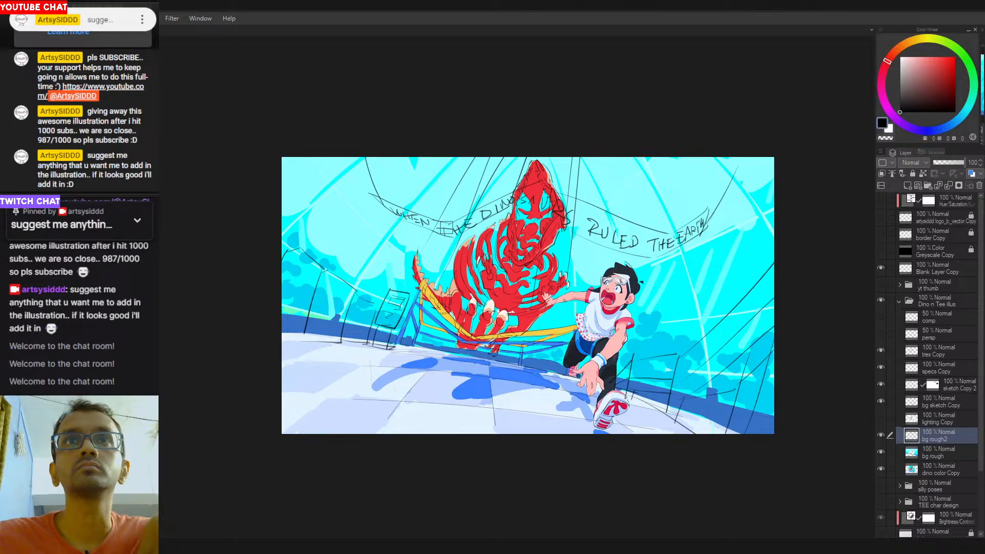
mouse_move(444, 231)
mouse_down()
mouse_move(474, 219)
mouse_move(450, 227)
mouse_up()
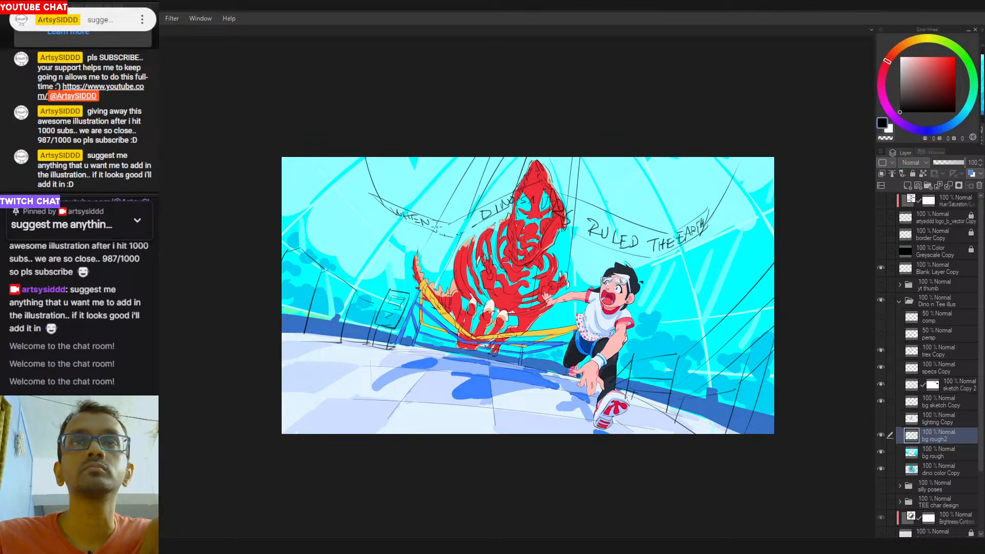
drag(434, 226, 448, 230)
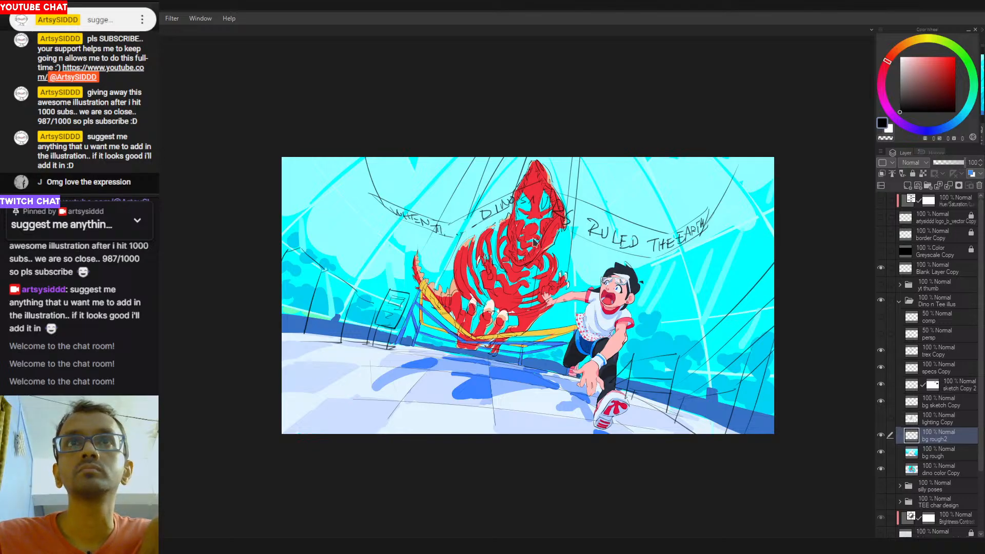
key(ctrl+y)
key(ctrl+y)
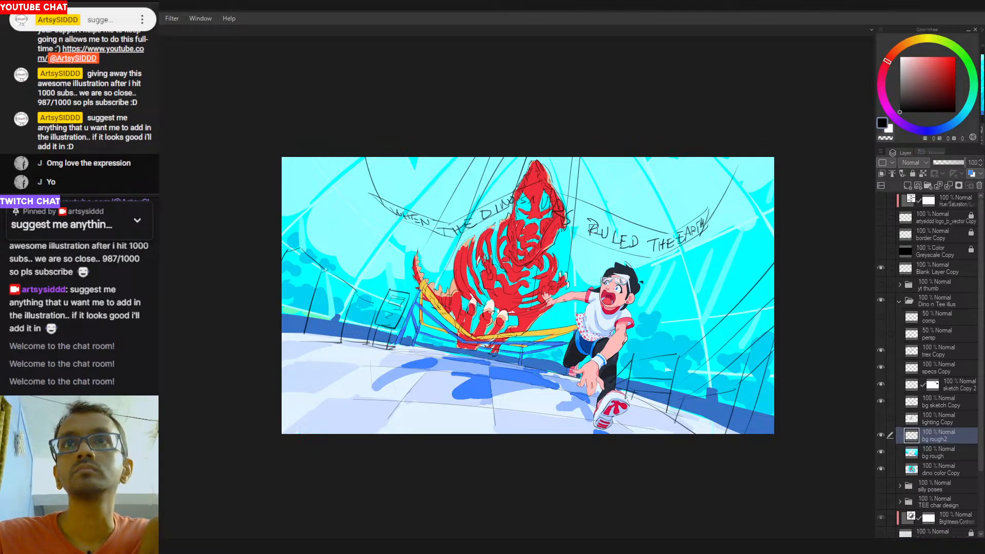
Erase the banner's closing words and reletter them as a small "RULED THE" followed by a larger "EARTH!".
mouse_move(589, 223)
mouse_down()
mouse_move(671, 245)
mouse_move(699, 228)
mouse_move(677, 236)
mouse_up()
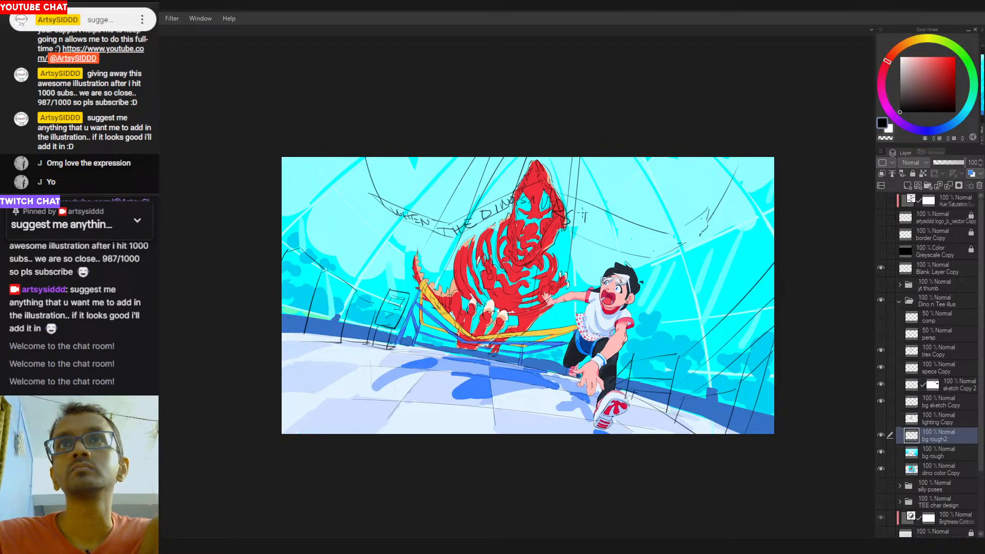
drag(583, 215, 606, 245)
mouse_move(597, 234)
mouse_down()
mouse_move(645, 256)
mouse_move(671, 246)
mouse_up()
mouse_move(664, 243)
mouse_down()
mouse_move(703, 220)
mouse_move(657, 239)
mouse_move(663, 234)
mouse_up()
key(ctrl+z)
drag(708, 230, 639, 258)
key(ctrl+z)
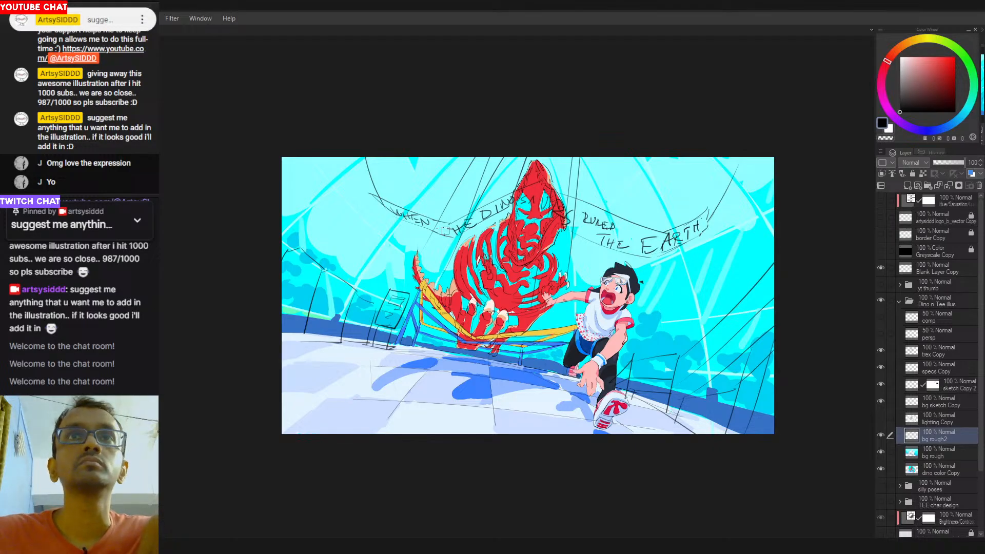
Erase the banner's "THE DINOSAURS" and reletter it with a small "THE" and larger, widely spaced "DINOSAURS" across the dinosaur's head.
key(ctrl+z)
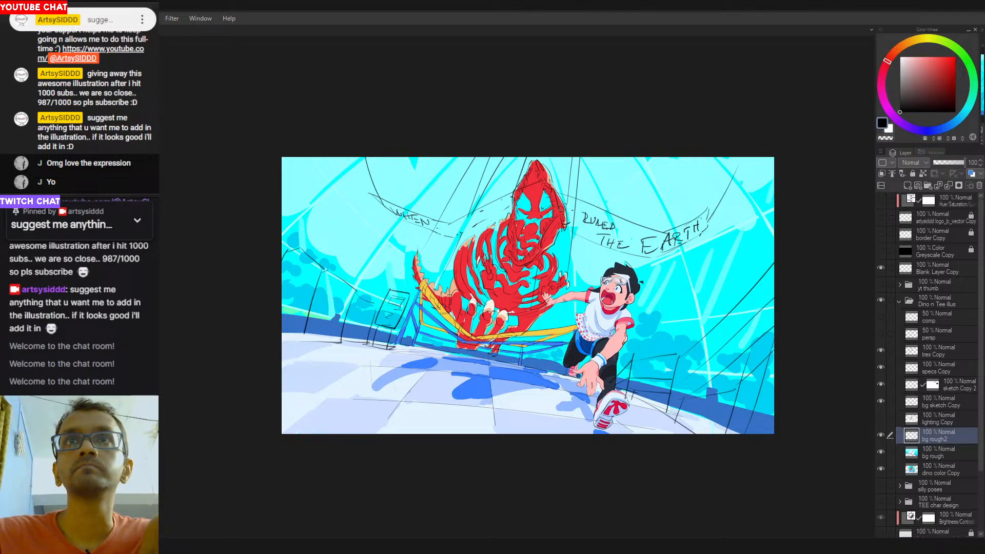
mouse_move(453, 227)
mouse_down()
mouse_move(512, 199)
mouse_move(505, 223)
mouse_move(518, 195)
mouse_move(527, 212)
mouse_move(545, 206)
mouse_move(574, 228)
mouse_up()
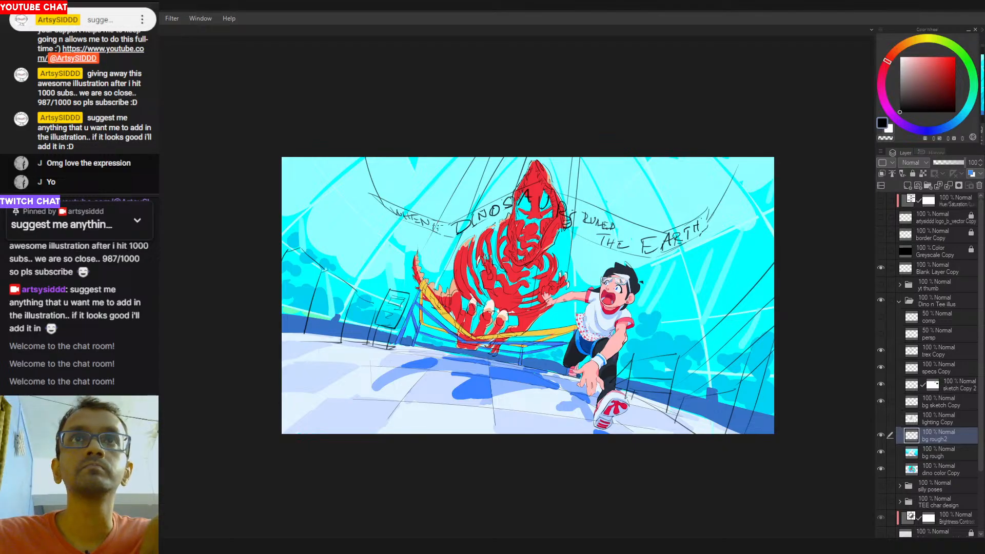
drag(431, 224, 454, 237)
drag(524, 294, 507, 286)
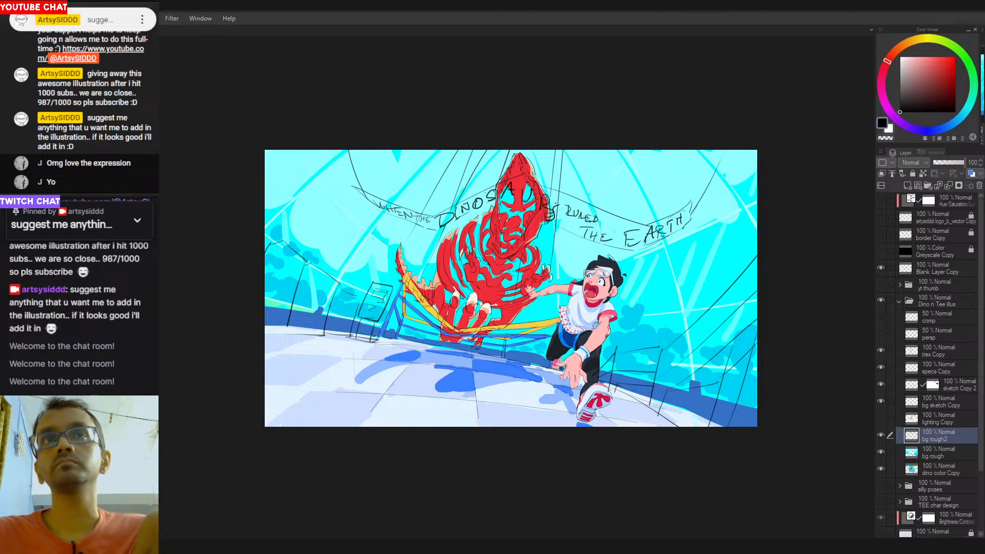
drag(563, 276, 563, 293)
drag(562, 293, 548, 304)
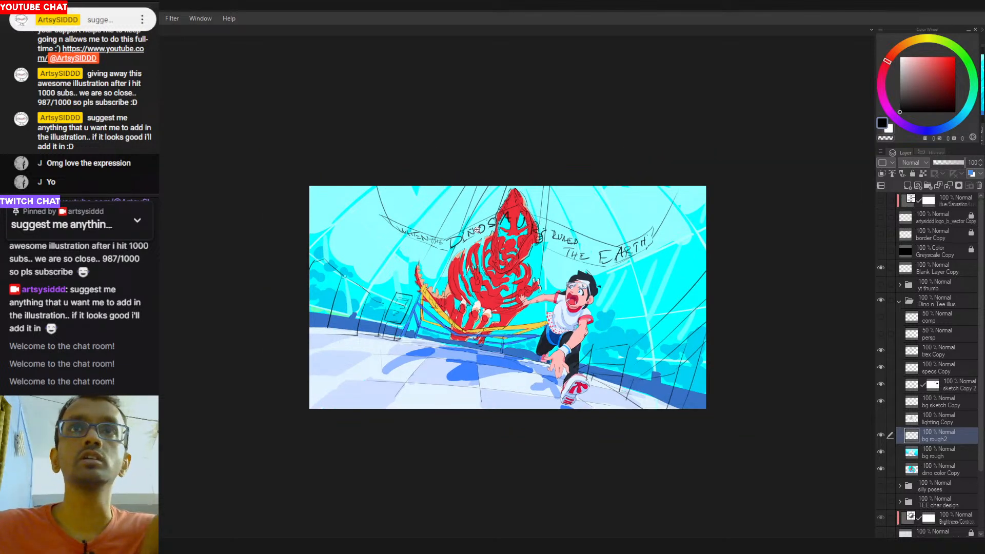
scroll(479, 230, up, 2)
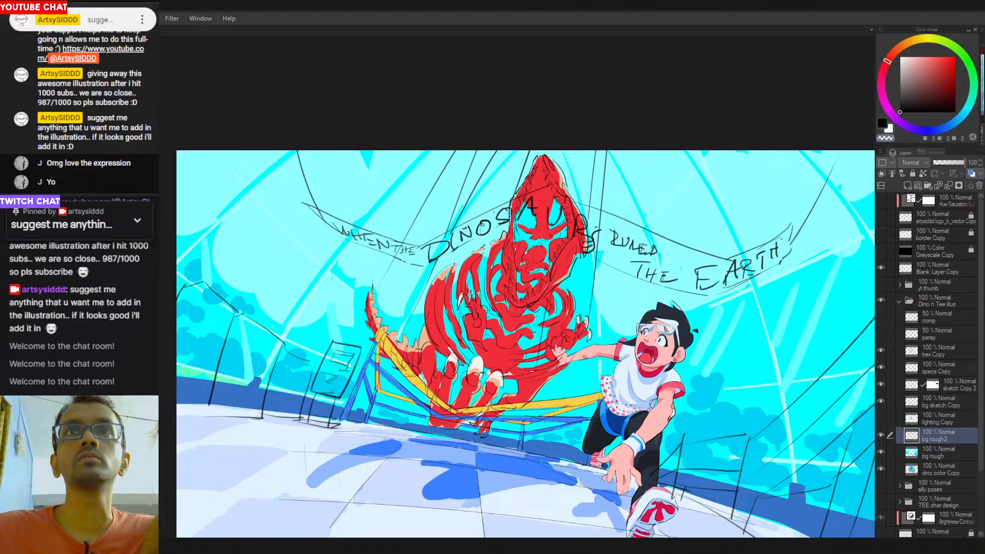
scroll(549, 287, down, 3)
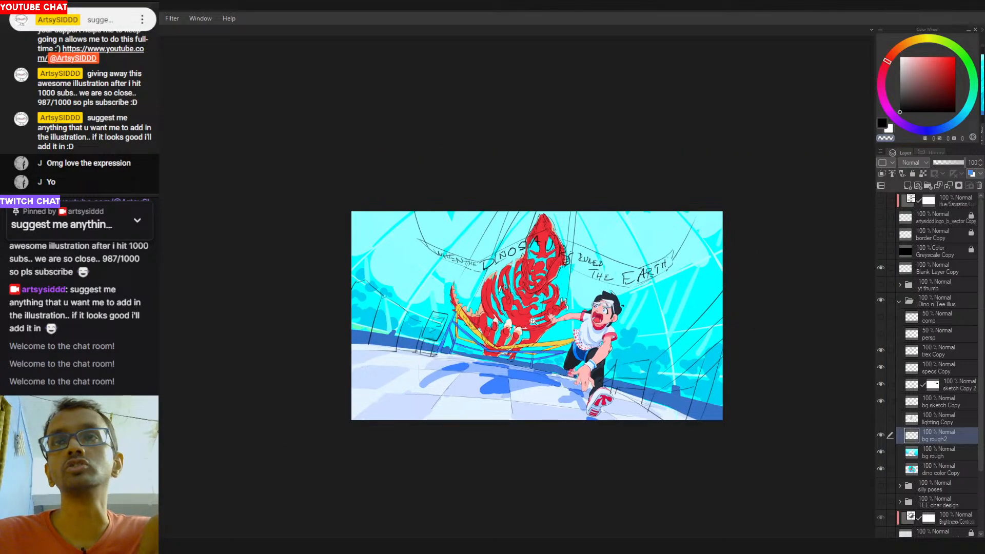
drag(572, 324, 541, 328)
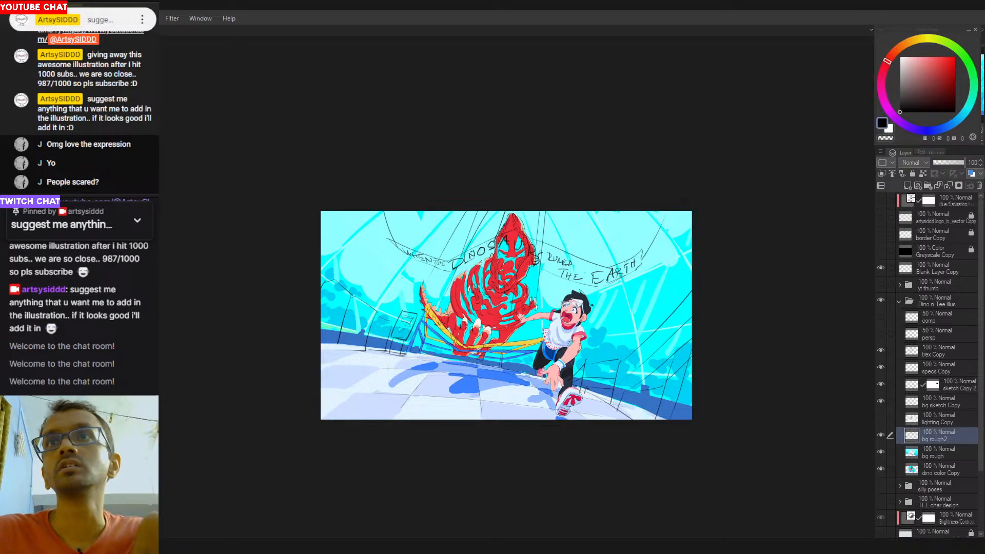
Sketch small boxes along the blue base wall to the left of the information board, undoing the stray stroke.
scroll(355, 337, up, 1)
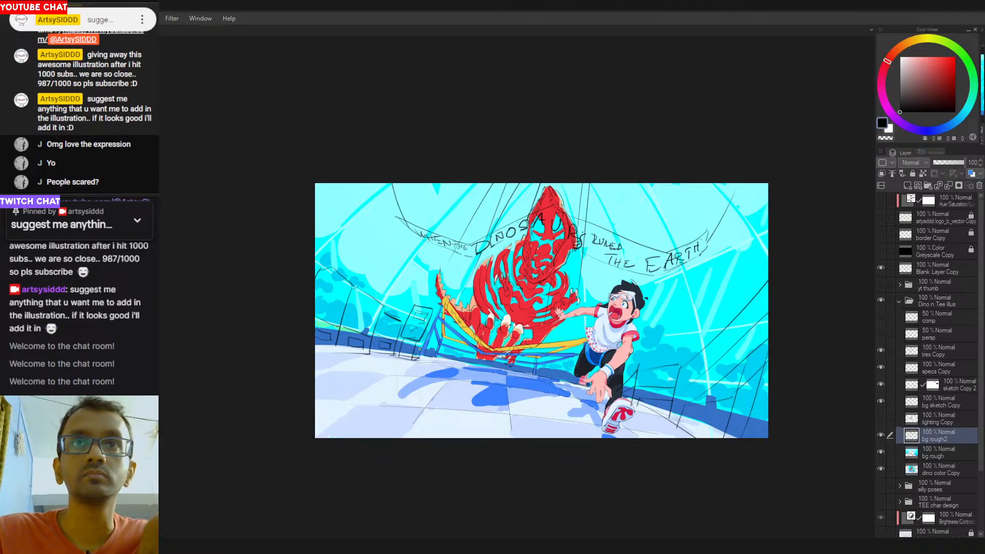
drag(380, 349, 403, 360)
key(ctrl+z)
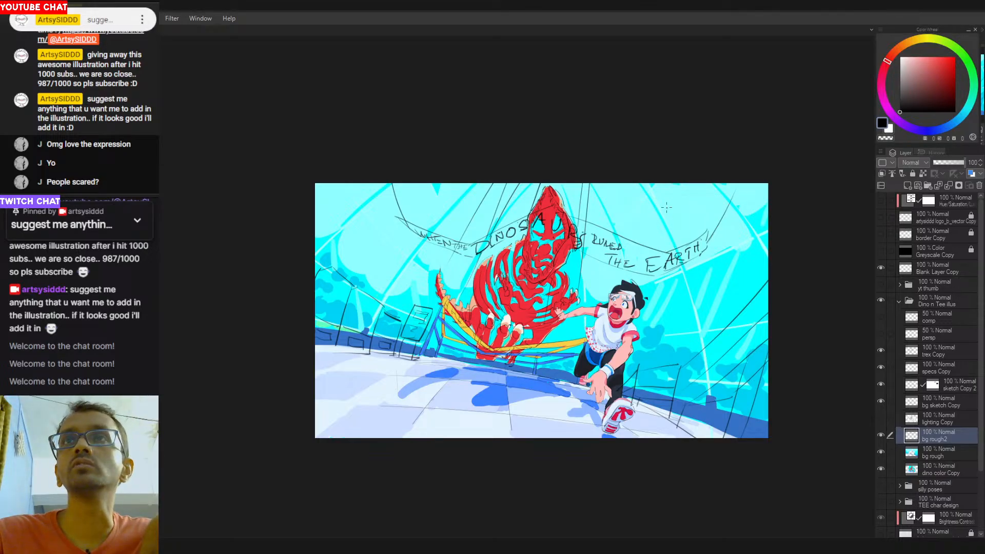
Sketch a tilted hanging panel with a rough drawing inside it above the banner's word "EARTH", undoing misplaced strokes.
key(ctrl+z)
mouse_move(661, 208)
mouse_down()
mouse_move(637, 256)
mouse_move(658, 245)
mouse_move(649, 254)
mouse_up()
key(ctrl+z)
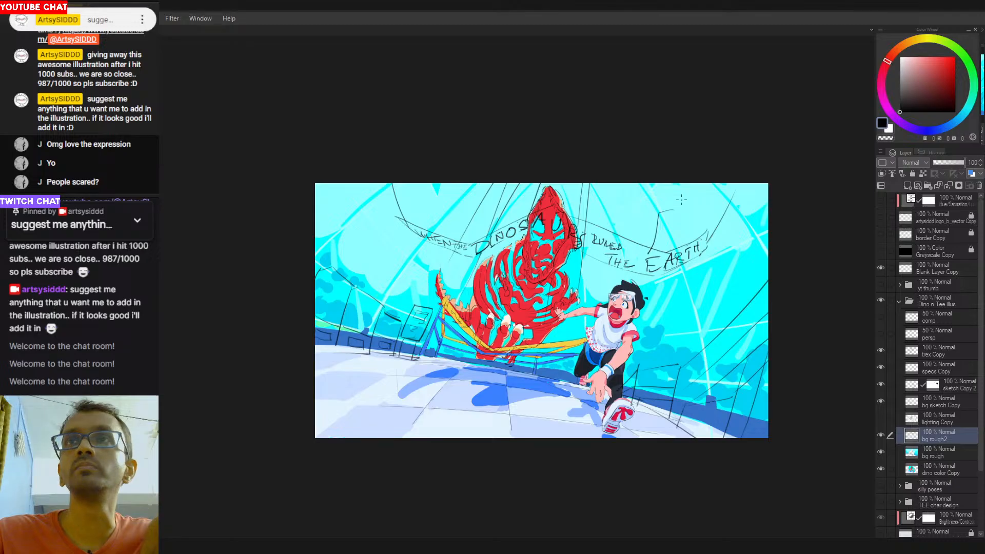
key(ctrl+z)
drag(677, 210, 707, 184)
drag(722, 184, 749, 191)
mouse_move(673, 197)
mouse_down()
mouse_move(655, 194)
mouse_move(649, 211)
mouse_up()
key(ctrl+z)
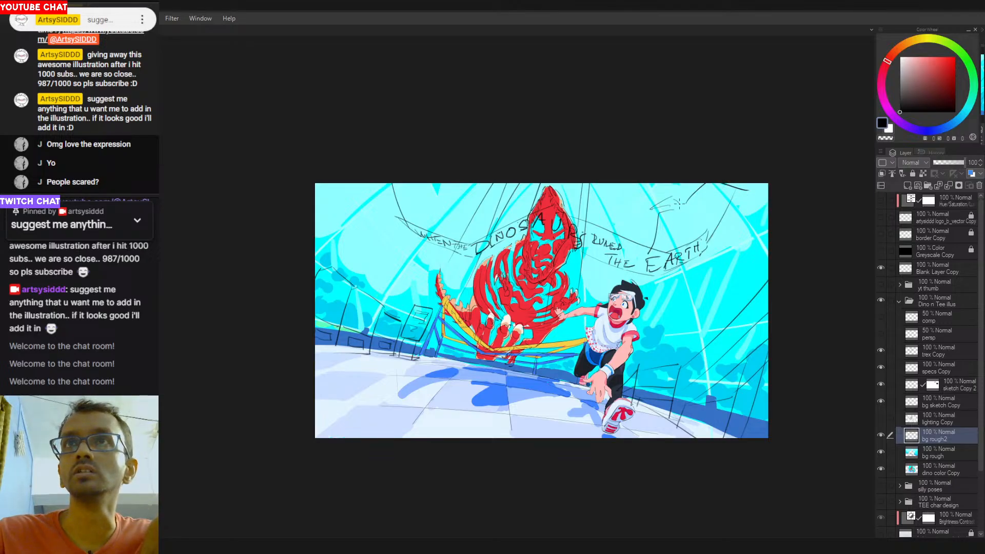
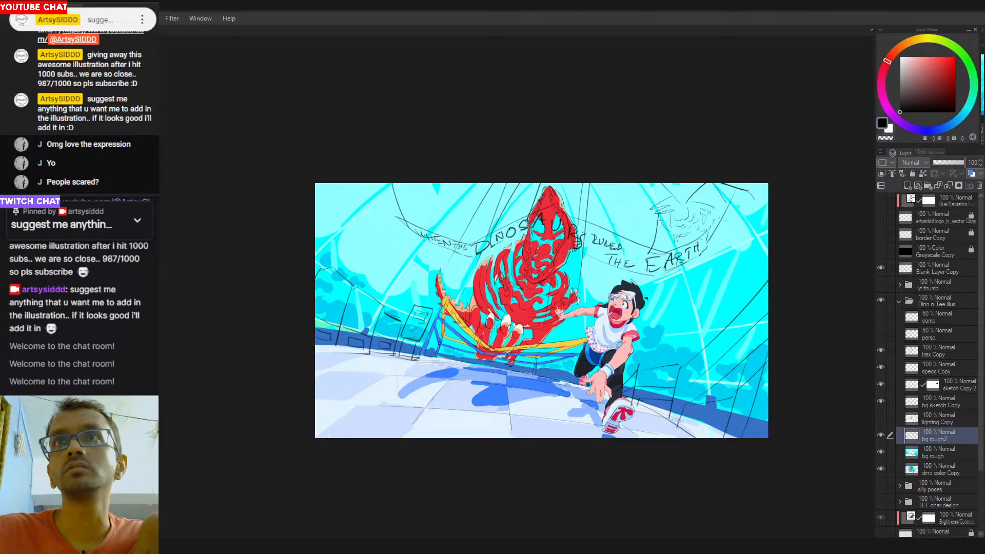
key(ctrl+z)
mouse_move(670, 217)
mouse_down()
mouse_move(648, 233)
mouse_move(641, 273)
mouse_move(649, 245)
mouse_move(641, 270)
mouse_up()
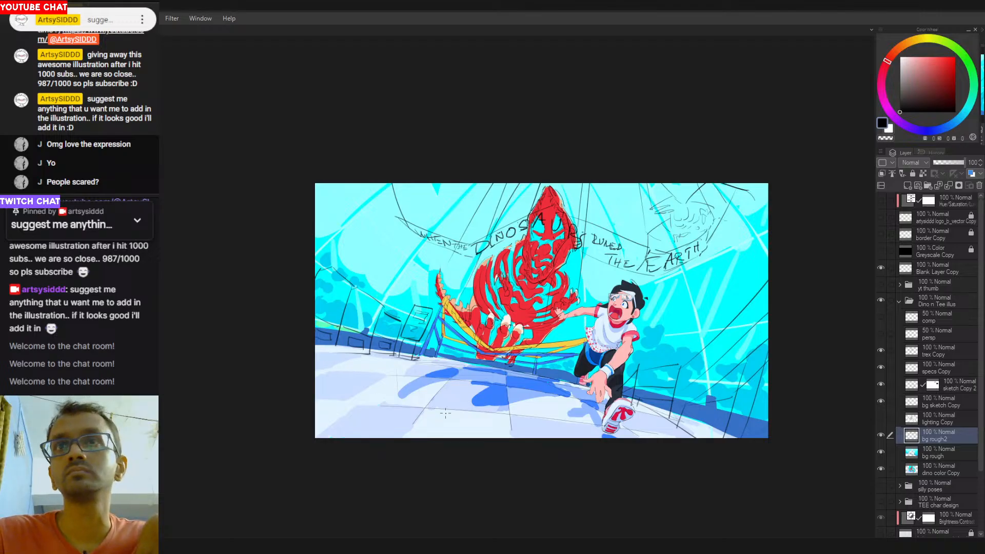
drag(495, 391, 479, 383)
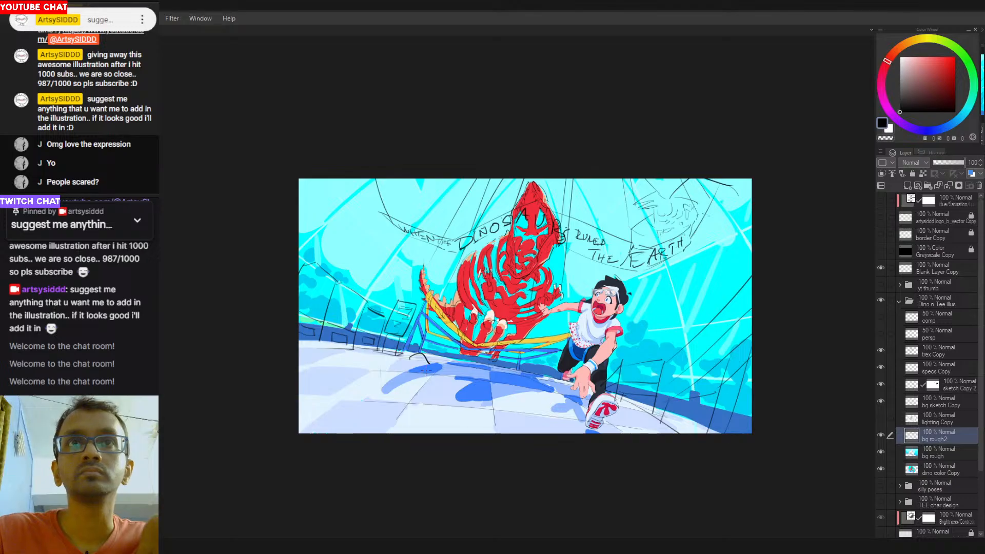
drag(414, 358, 469, 368)
key(ctrl+z)
key(ctrl+z)
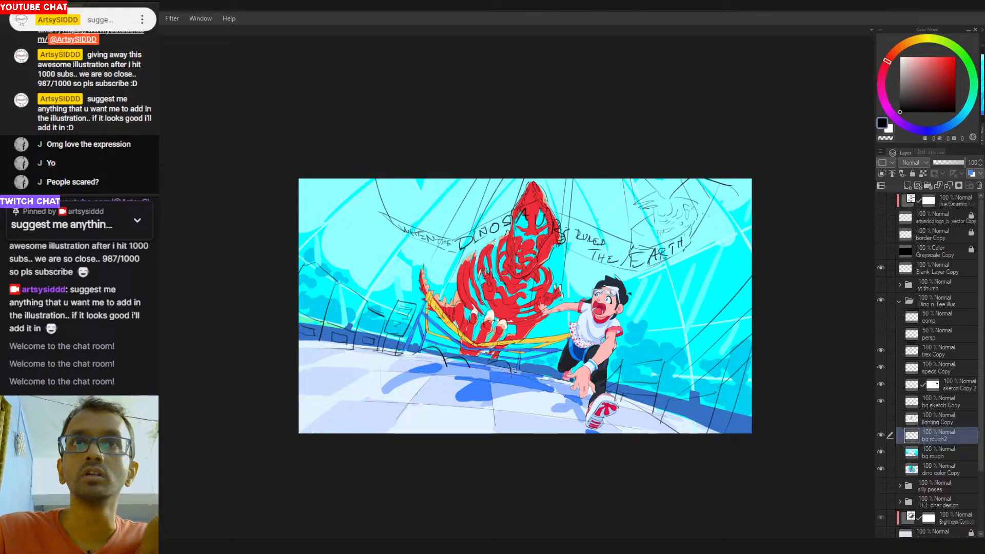
drag(507, 368, 563, 379)
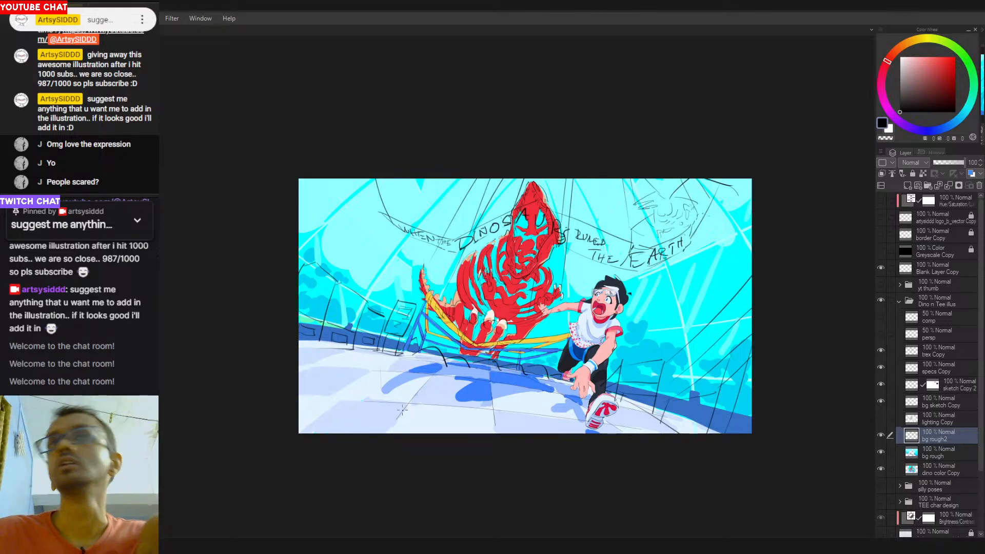
key(ctrl+z)
key(ctrl+z)
key(ctrl+z)
key(ctrl+z)
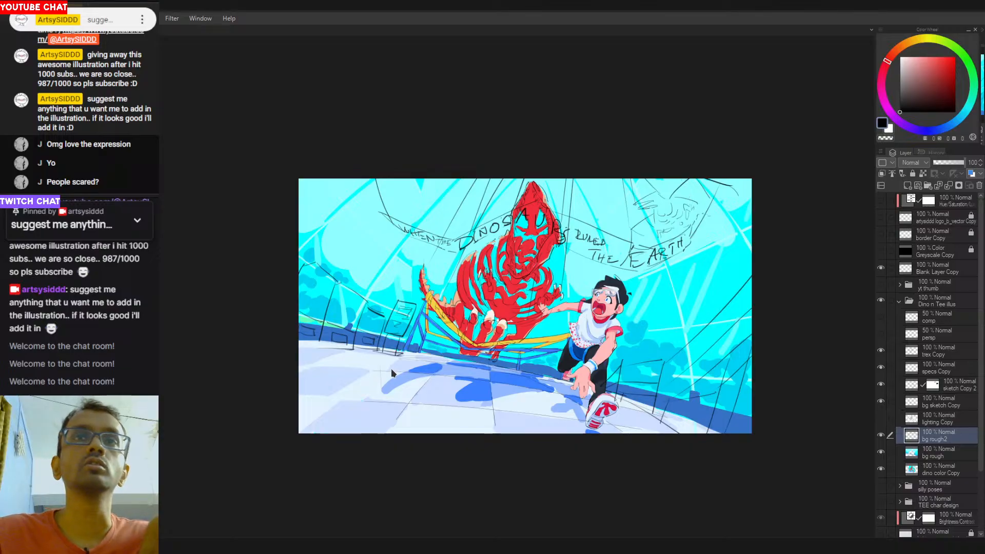
key(ctrl+y)
key(ctrl+z)
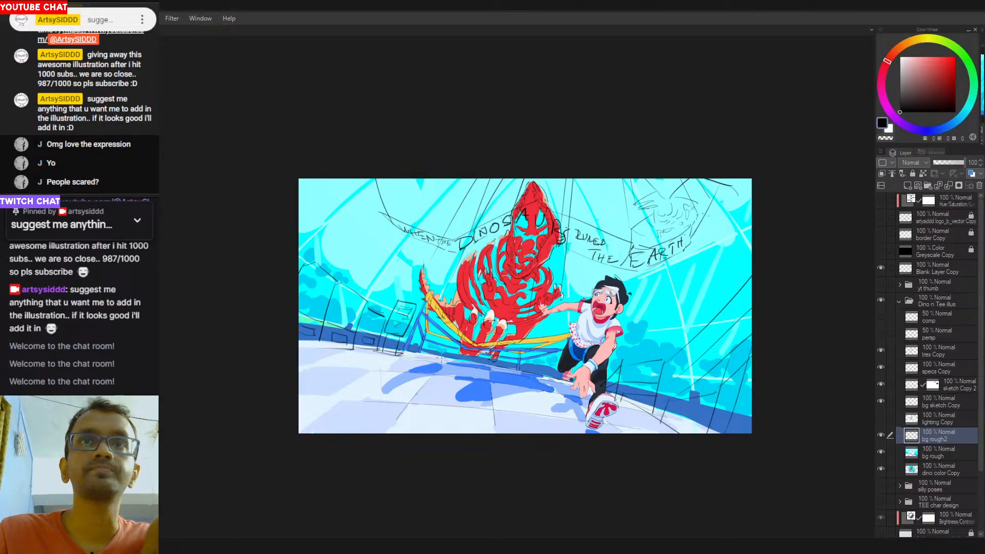
key(ctrl+y)
key(ctrl+y)
key(ctrl+y)
key(ctrl+y)
key(ctrl+y)
key(ctrl+z)
key(ctrl+z)
key(ctrl+z)
key(ctrl+z)
key(ctrl+z)
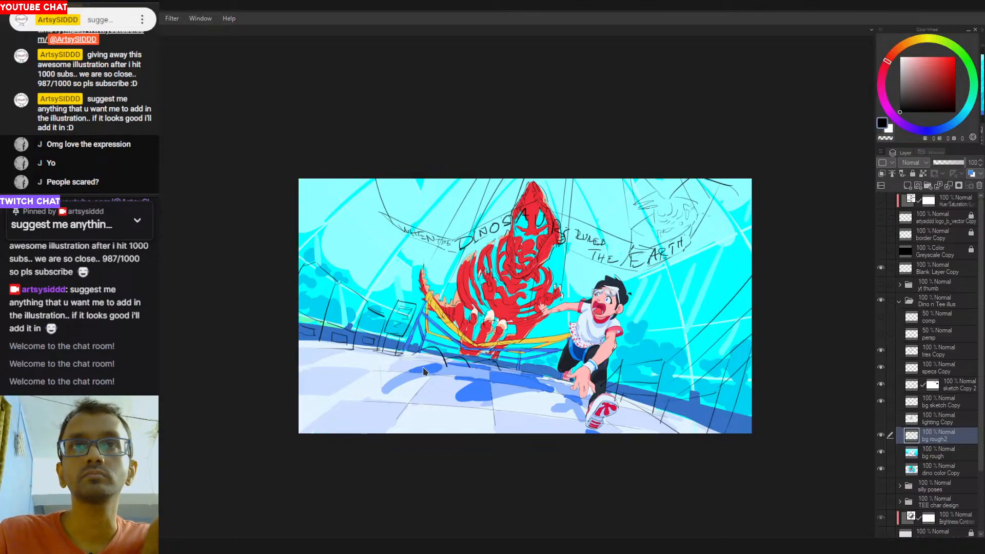
Sketch a row of small rounded shapes along the floor's edge in front of the dinosaur's barrier.
drag(407, 352, 431, 365)
key(ctrl+z)
key(ctrl+z)
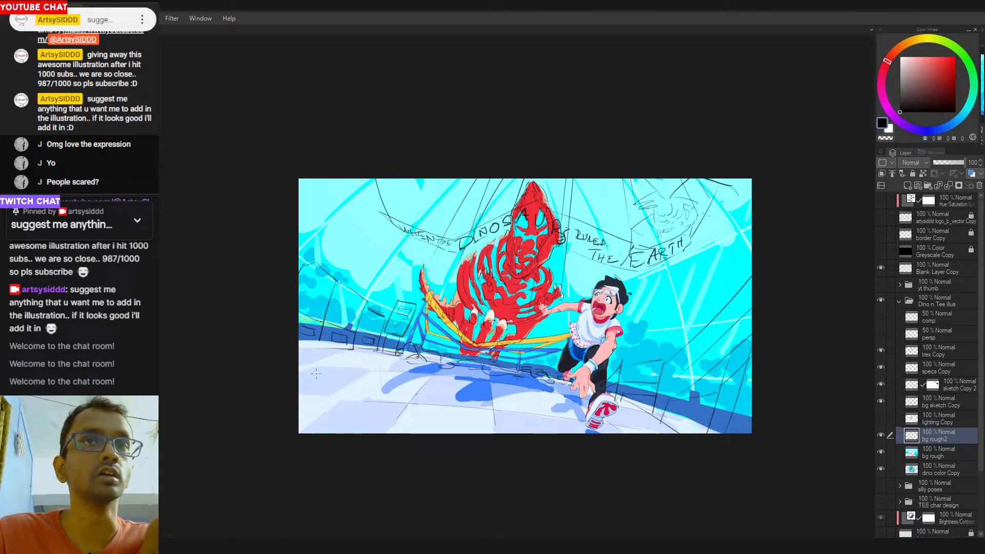
Sketch small standing figures beside the information board and undo the stray stroke on the floor.
mouse_move(334, 395)
mouse_down()
mouse_move(325, 353)
mouse_move(371, 398)
mouse_move(410, 405)
mouse_move(329, 429)
mouse_up()
key(ctrl+z)
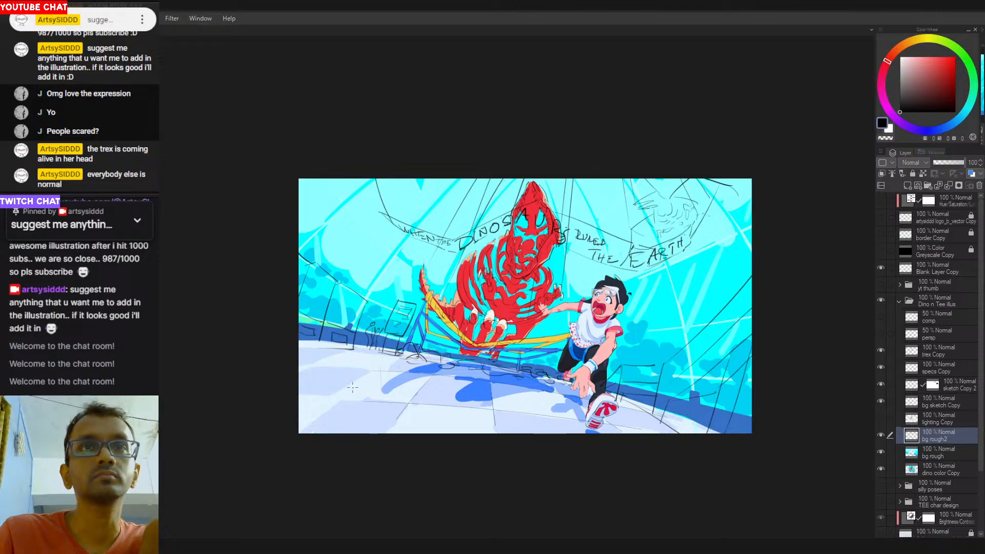
mouse_move(409, 400)
mouse_down()
mouse_move(339, 449)
mouse_move(559, 448)
mouse_up()
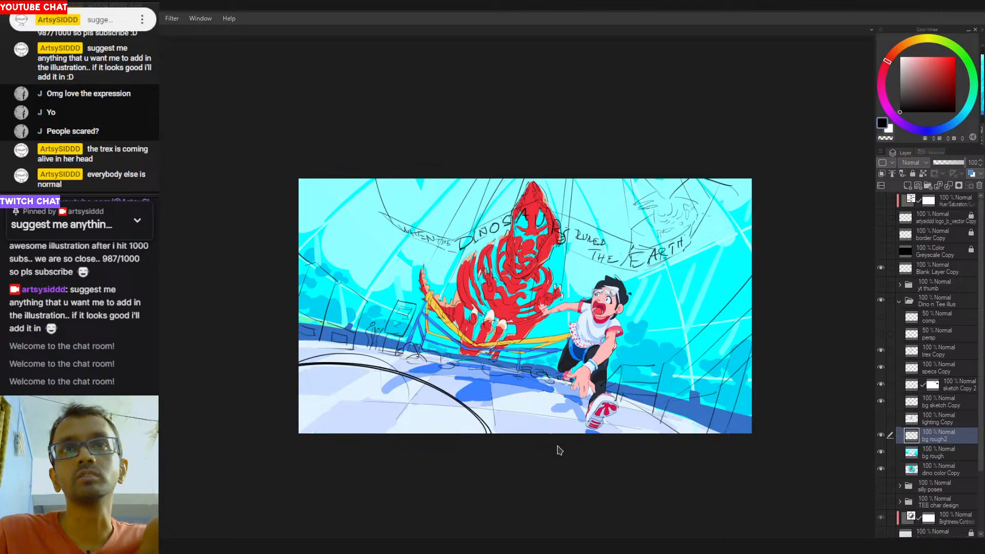
key(ctrl+z)
mouse_move(411, 360)
mouse_down()
mouse_move(328, 405)
mouse_move(443, 385)
mouse_move(500, 408)
mouse_up()
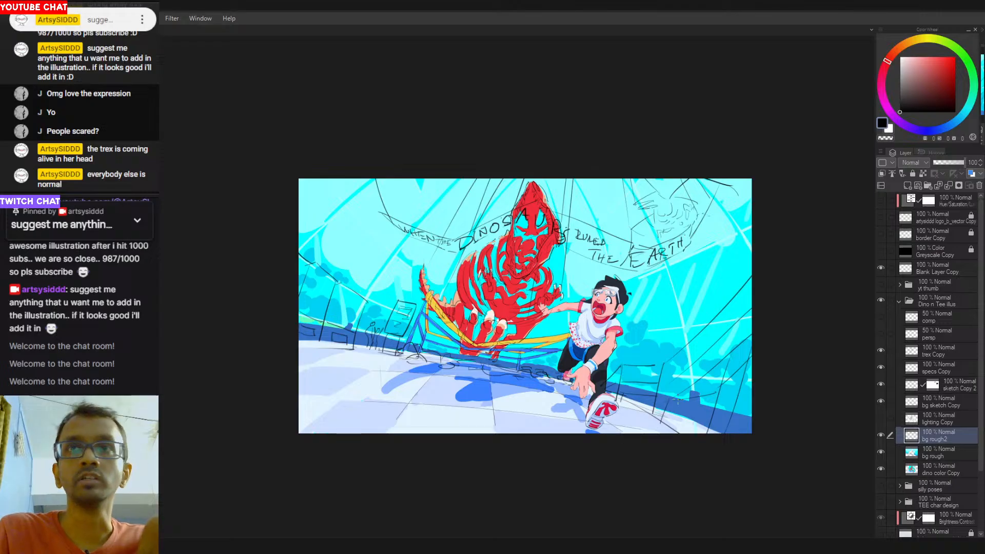
mouse_move(611, 413)
mouse_down()
mouse_move(660, 424)
mouse_move(719, 390)
mouse_up()
key(ctrl+z)
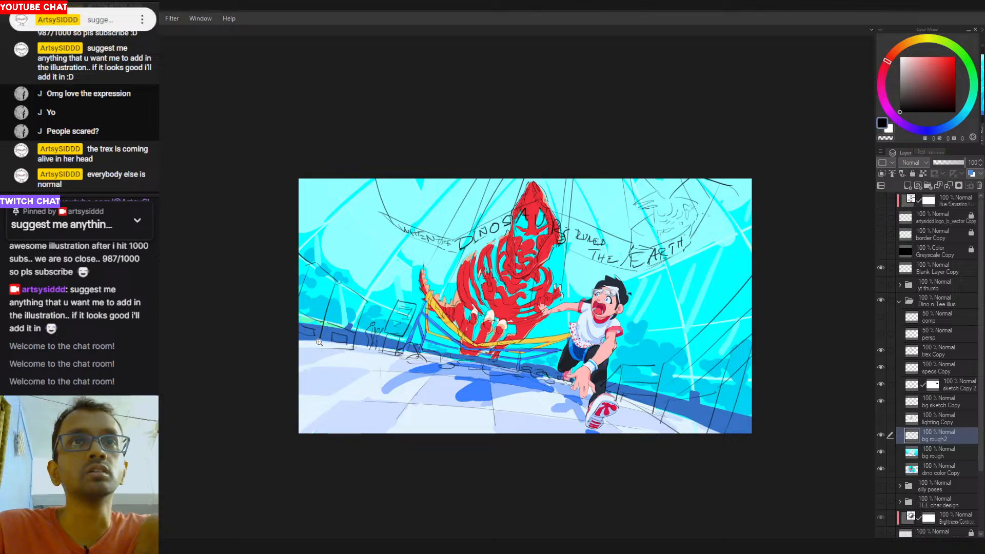
drag(321, 340, 317, 347)
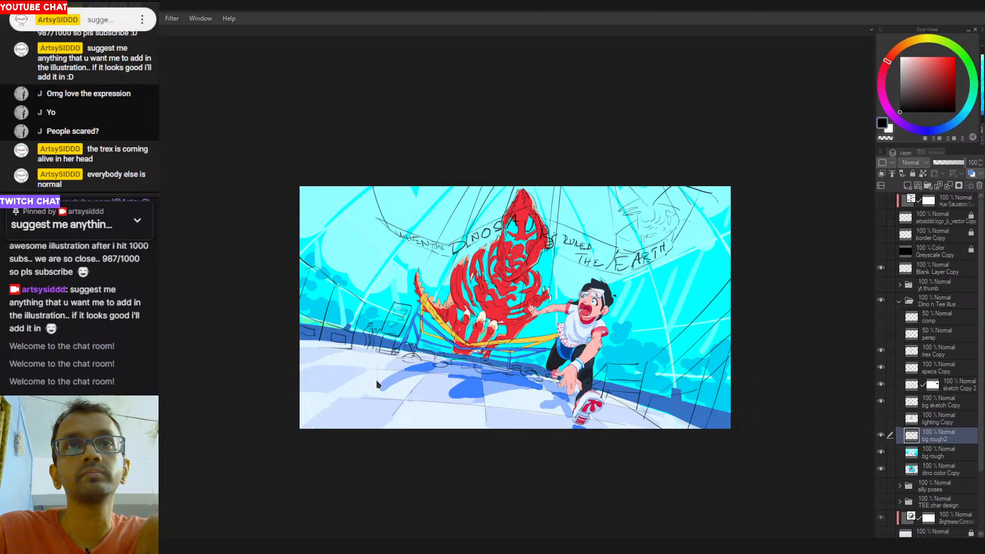
drag(454, 423, 449, 430)
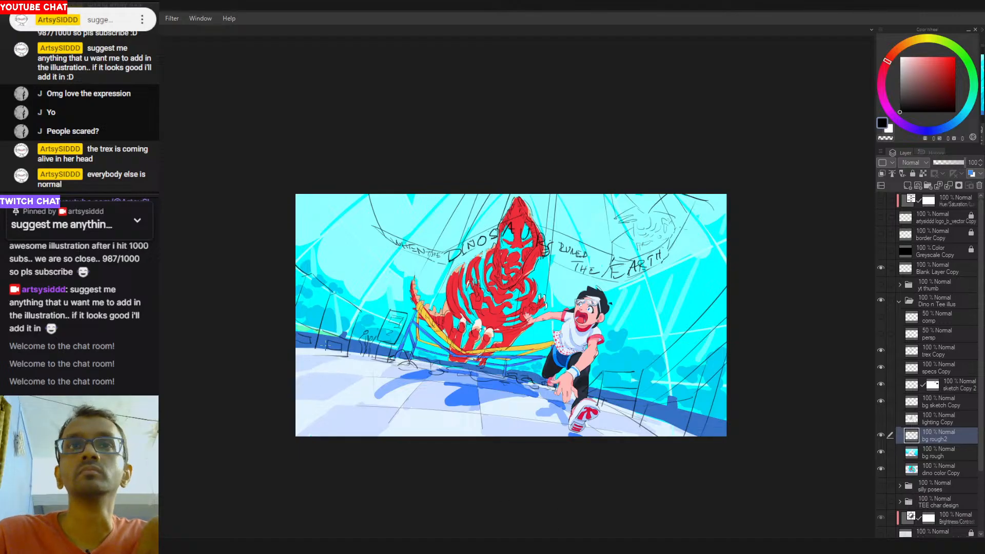
mouse_move(367, 362)
mouse_down()
mouse_move(404, 391)
mouse_move(393, 424)
mouse_up()
key(ctrl+z)
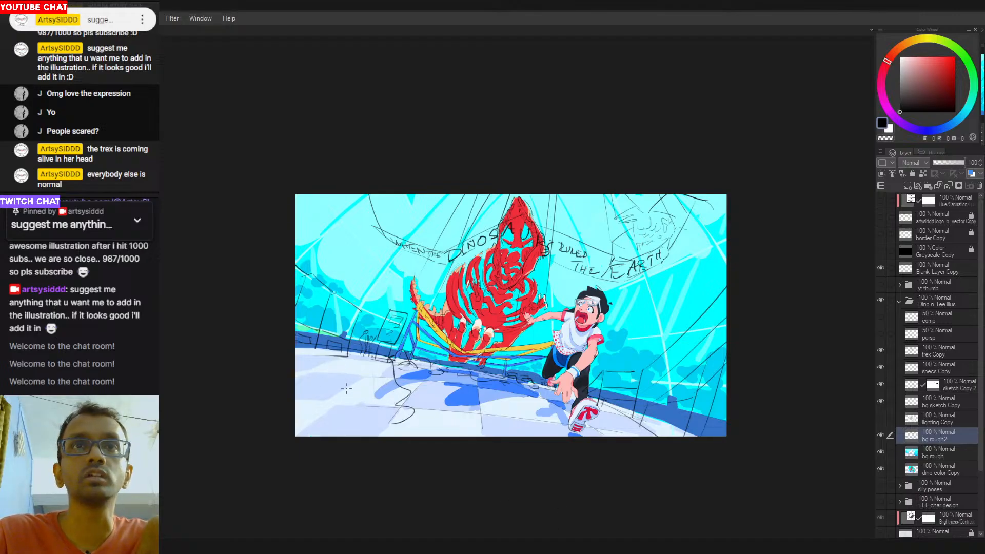
key(ctrl+z)
mouse_move(298, 354)
mouse_down()
mouse_move(389, 397)
mouse_move(428, 436)
mouse_up()
key(ctrl+z)
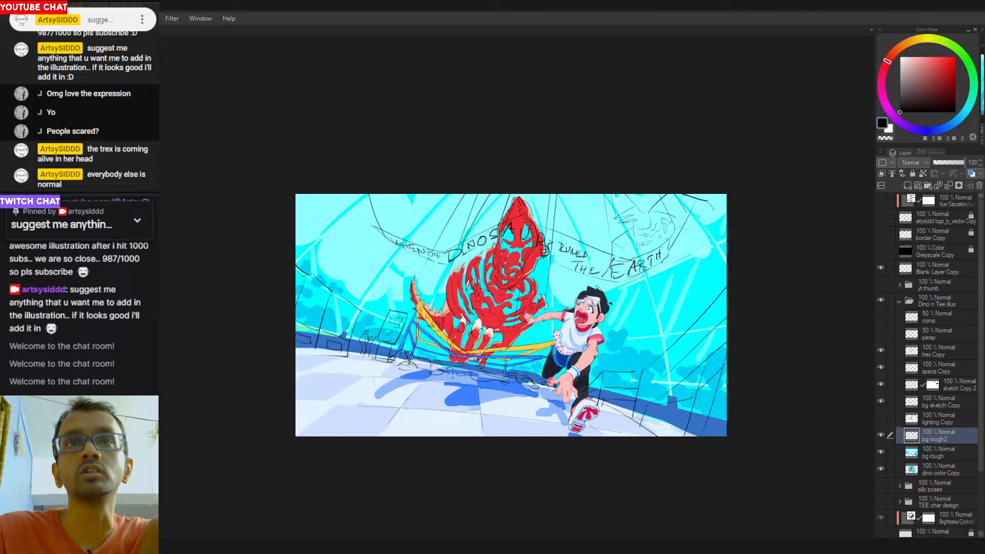
drag(391, 359, 494, 437)
key(ctrl+z)
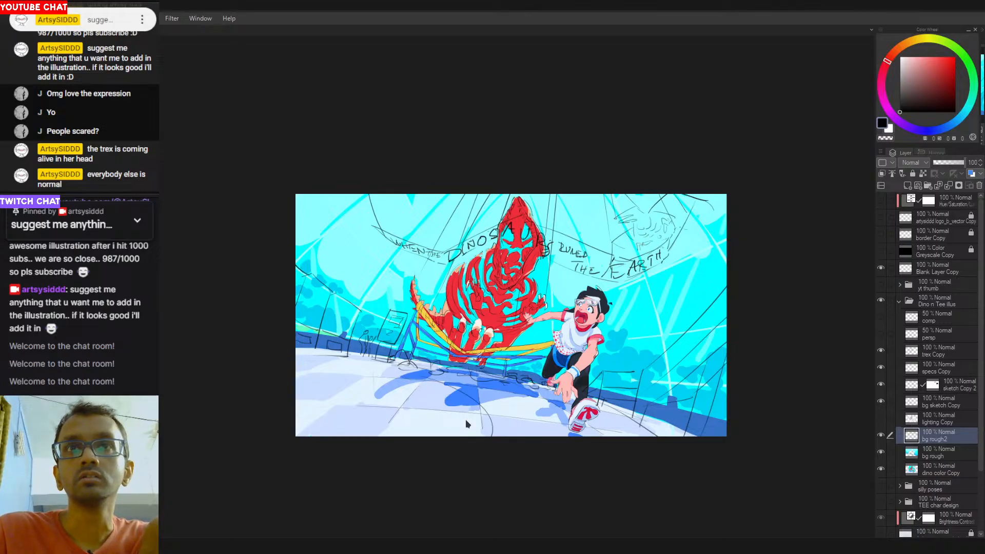
key(ctrl+z)
drag(421, 379, 482, 463)
key(ctrl+z)
drag(394, 375, 495, 437)
key(ctrl+z)
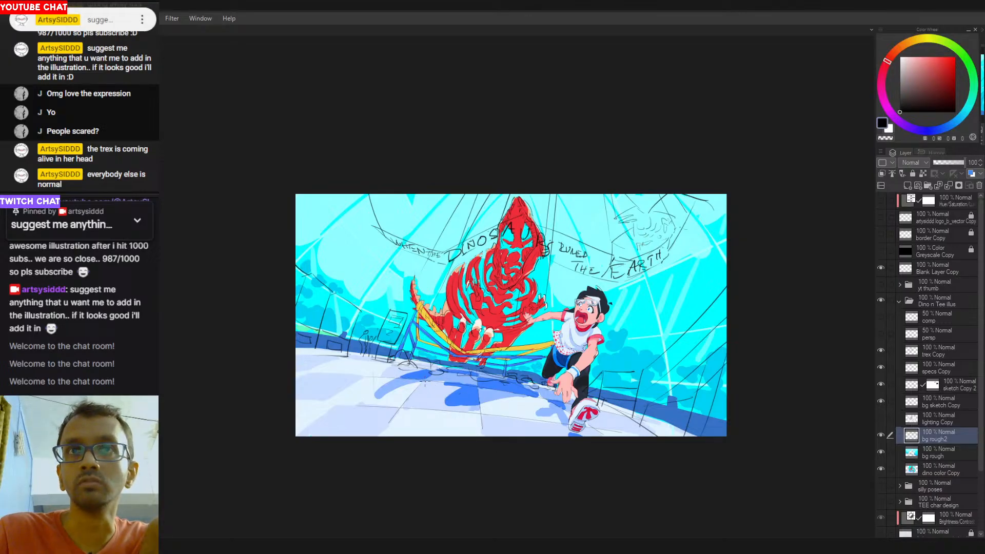
mouse_move(421, 380)
mouse_down()
mouse_move(498, 425)
mouse_move(466, 414)
mouse_move(481, 436)
mouse_up()
key(ctrl+z)
key(ctrl+z)
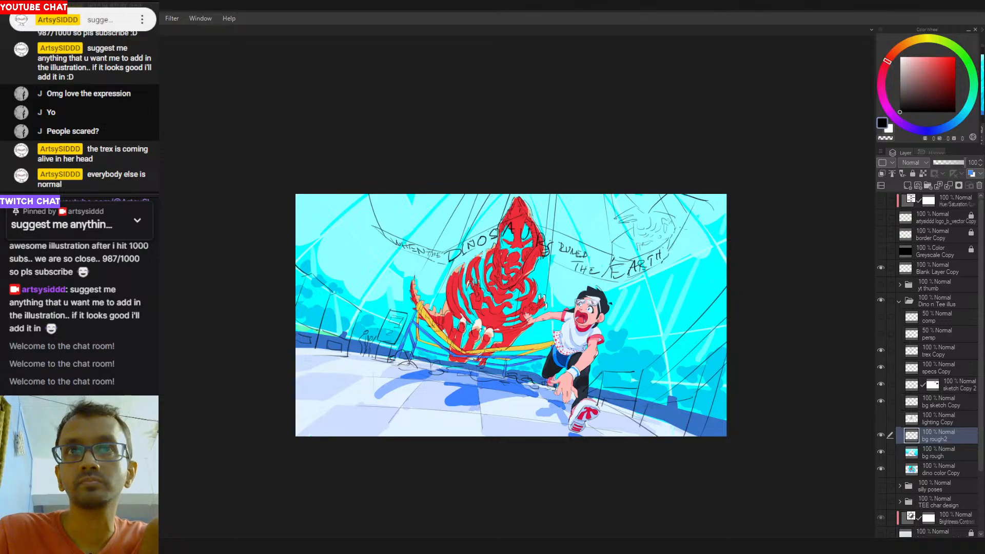
Sketch two curved lines running across the checkered floor from the dinosaur's barrier toward the canvas's lower edge, undoing misplaced strokes.
drag(429, 377, 488, 423)
key(ctrl+z)
drag(451, 382, 497, 436)
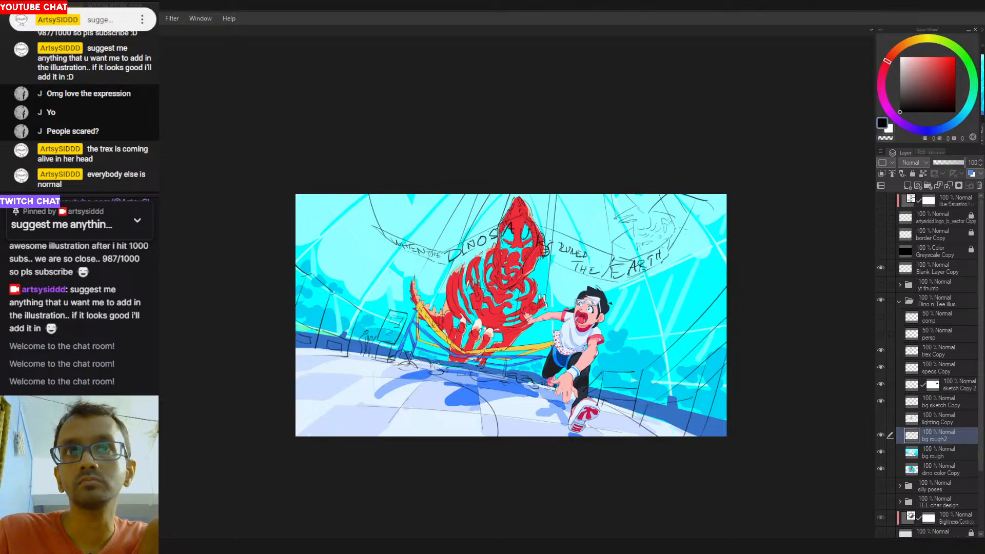
drag(451, 379, 519, 419)
key(ctrl+z)
mouse_move(462, 380)
mouse_down()
mouse_move(534, 436)
mouse_move(519, 418)
mouse_move(520, 430)
mouse_up()
key(ctrl+z)
drag(596, 399, 649, 442)
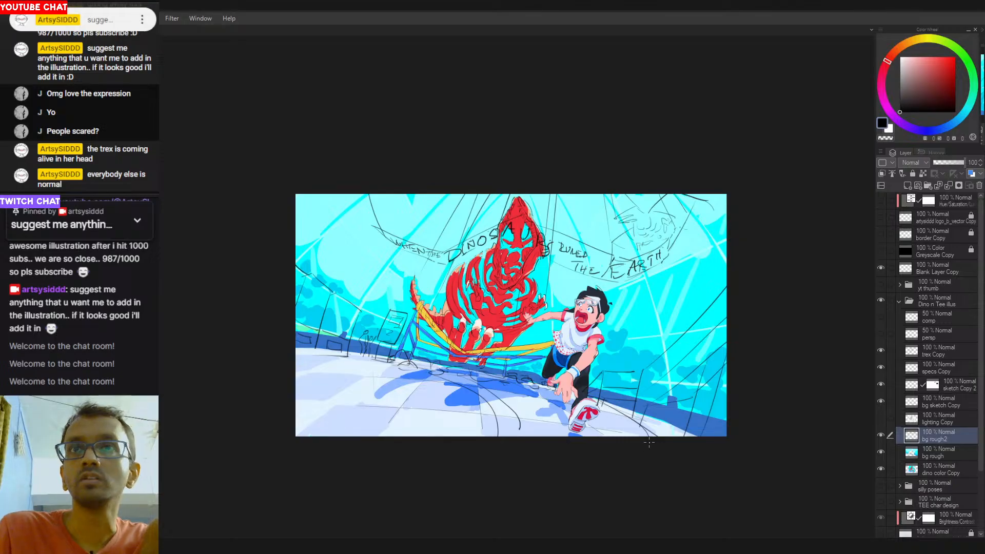
drag(590, 399, 626, 440)
key(ctrl+z)
drag(584, 398, 630, 440)
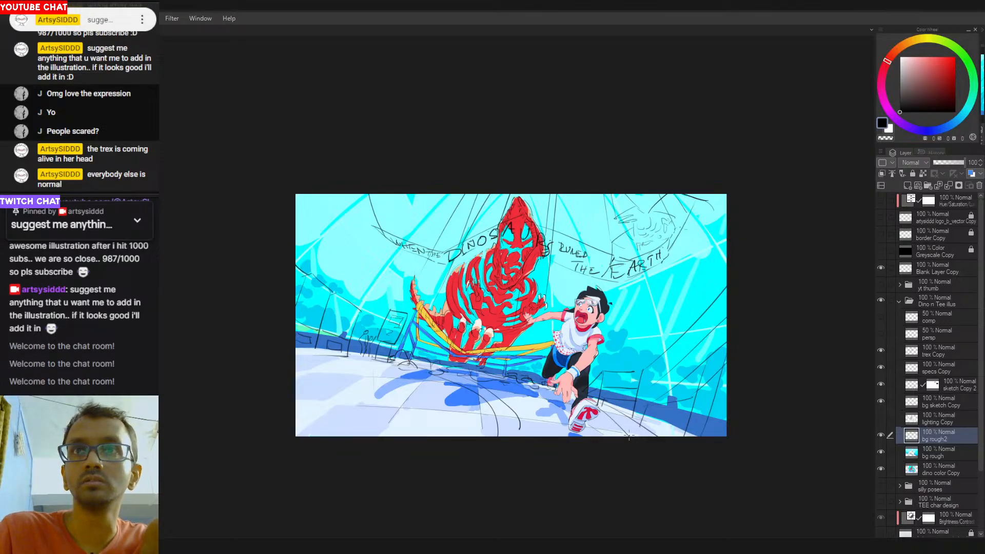
key(ctrl+z)
key(ctrl+z)
mouse_move(606, 400)
mouse_down()
mouse_move(662, 440)
mouse_move(656, 451)
mouse_up()
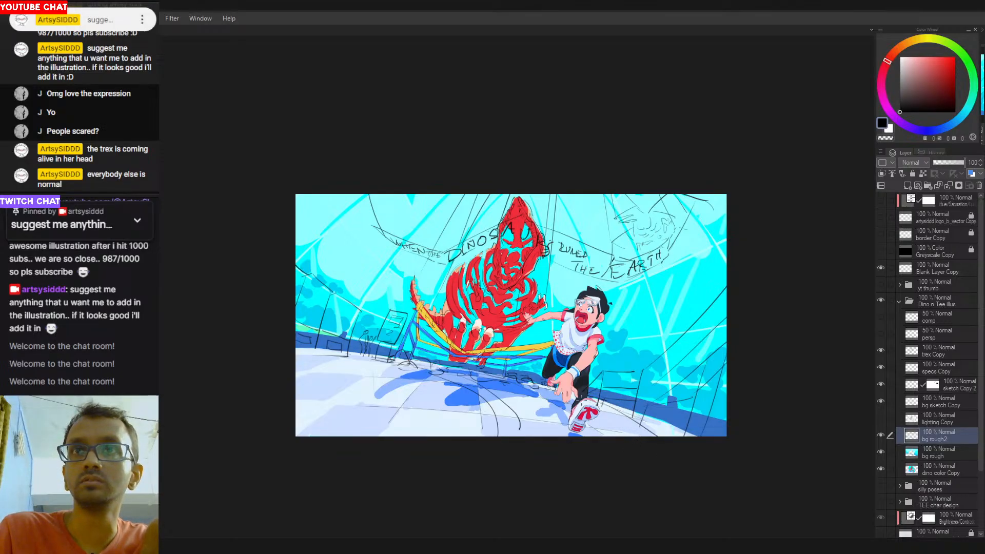
mouse_move(599, 413)
mouse_down()
mouse_move(619, 438)
mouse_move(607, 426)
mouse_up()
key(ctrl+z)
key(ctrl+z)
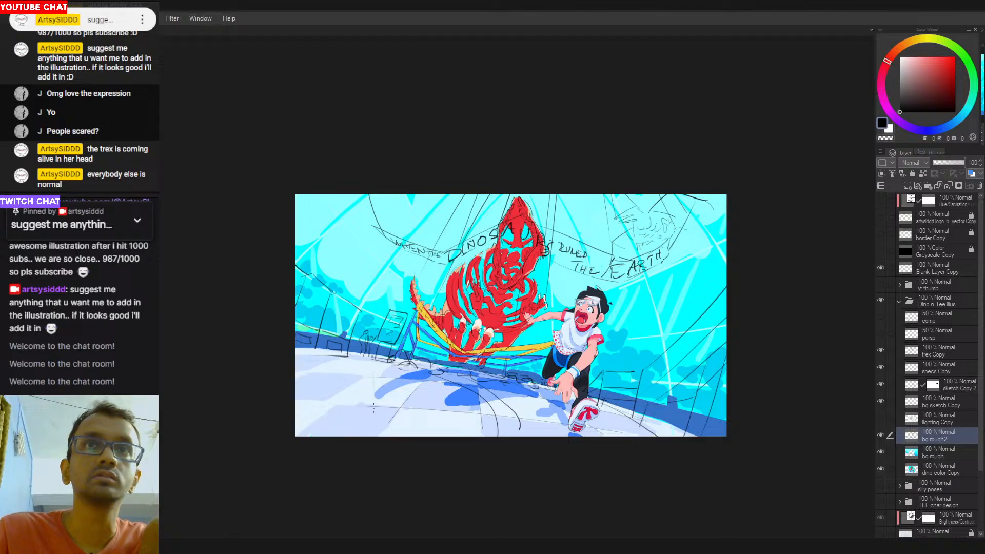
mouse_move(405, 378)
mouse_down()
mouse_move(303, 354)
mouse_move(444, 393)
mouse_move(487, 436)
mouse_up()
key(ctrl+z)
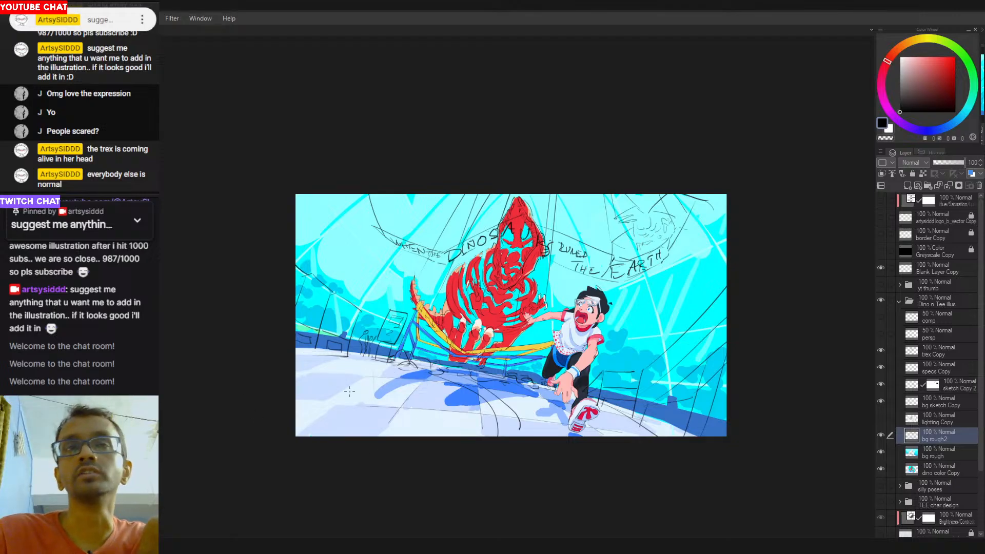
drag(363, 355, 418, 434)
key(ctrl+z)
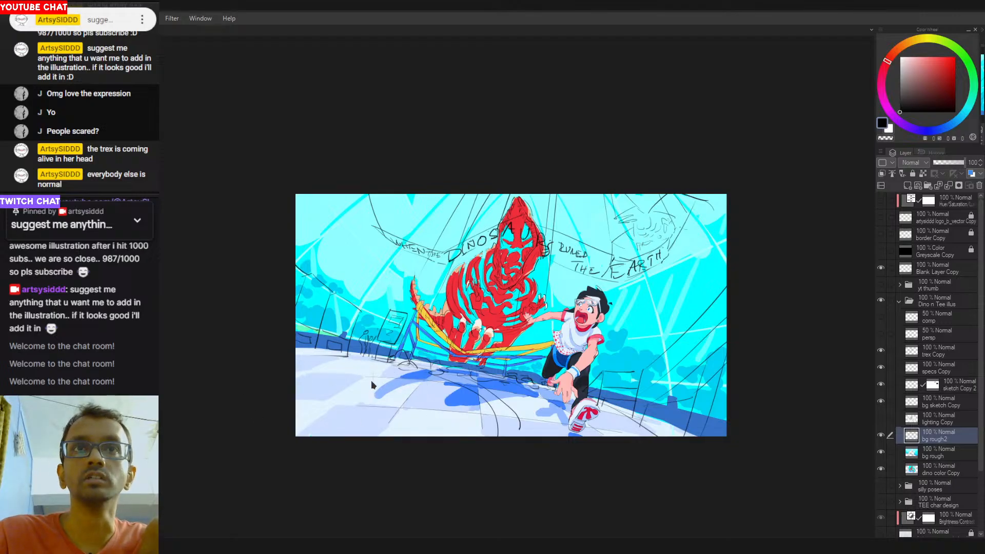
drag(365, 355, 409, 404)
key(ctrl+z)
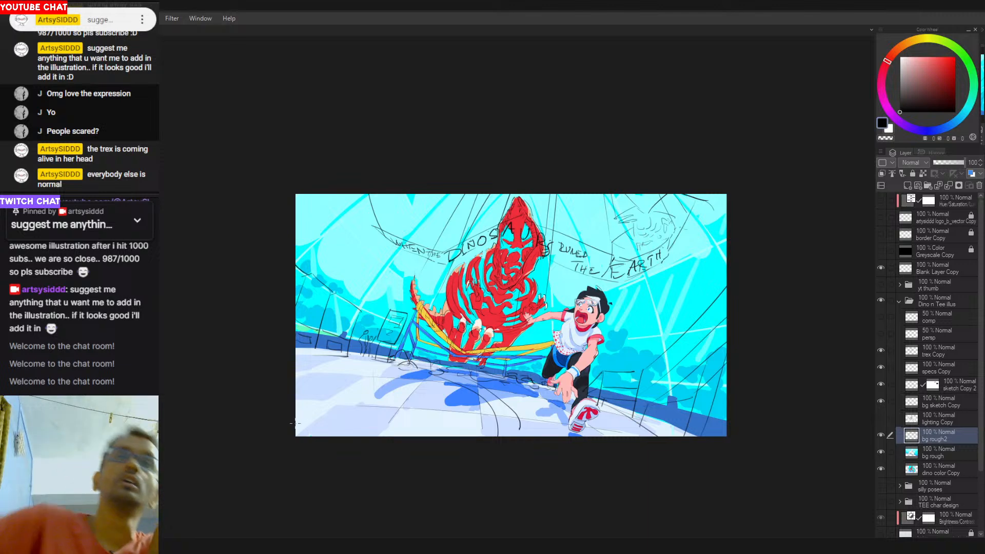
drag(298, 367, 398, 422)
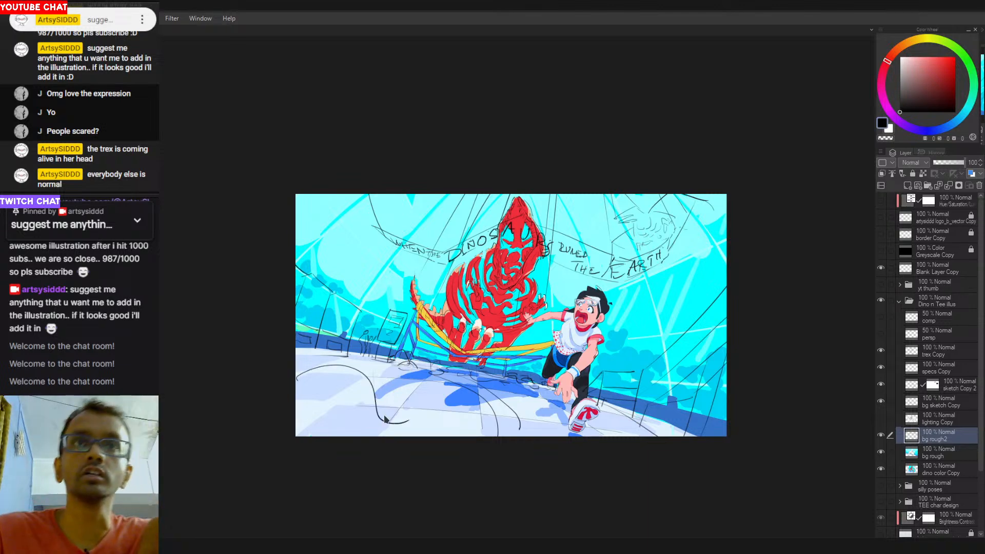
key(ctrl+z)
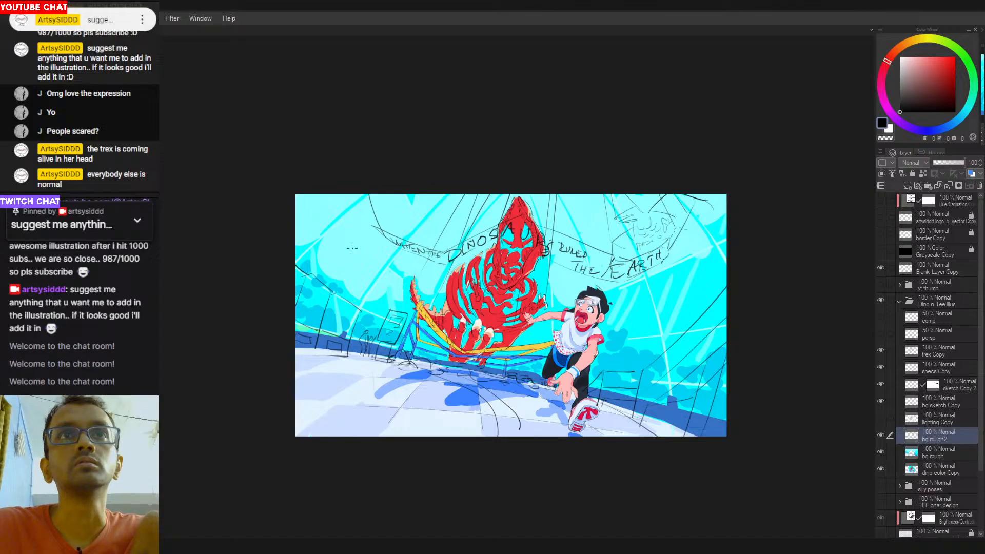
Sketch a second hanging panel with a rough drawing inside it beside the banner's word "WHEN".
mouse_move(359, 237)
mouse_down()
mouse_move(335, 203)
mouse_move(340, 212)
mouse_move(310, 215)
mouse_move(350, 204)
mouse_move(348, 242)
mouse_move(348, 217)
mouse_move(367, 251)
mouse_up()
key(ctrl+z)
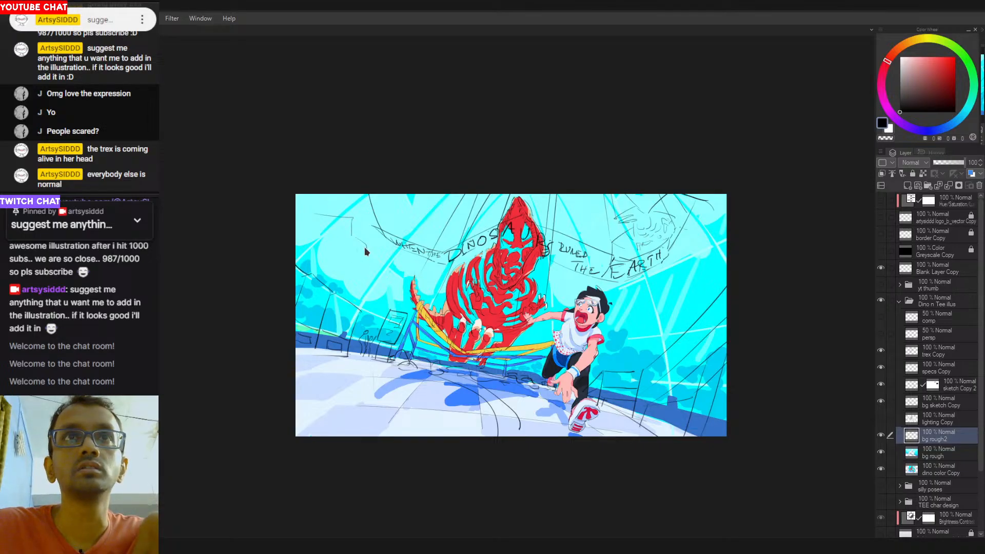
drag(352, 234, 364, 255)
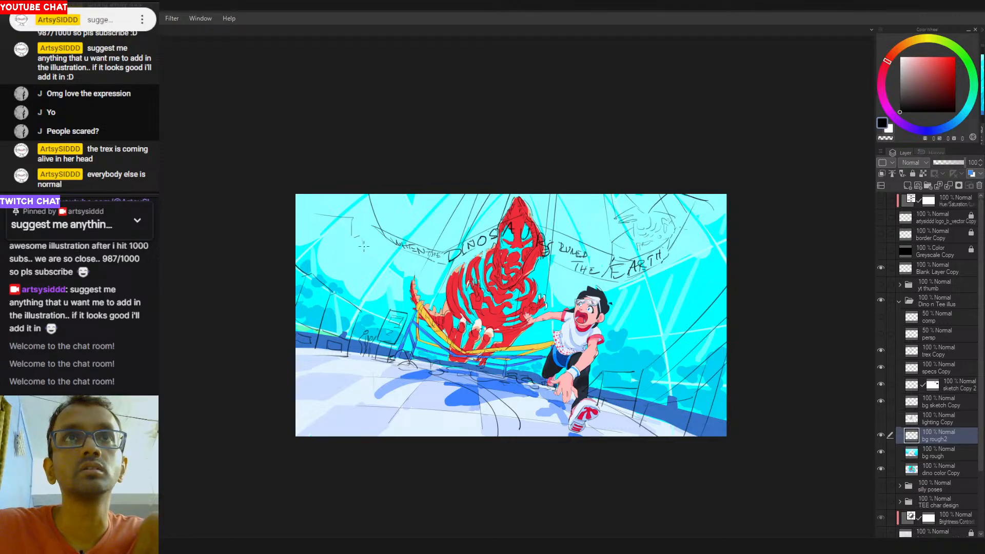
drag(357, 237, 350, 261)
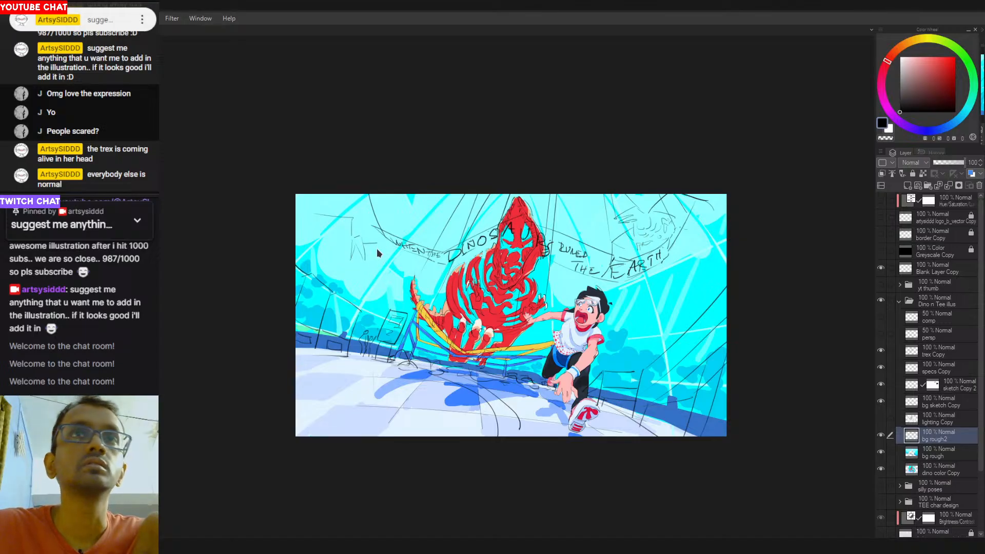
drag(376, 275, 378, 254)
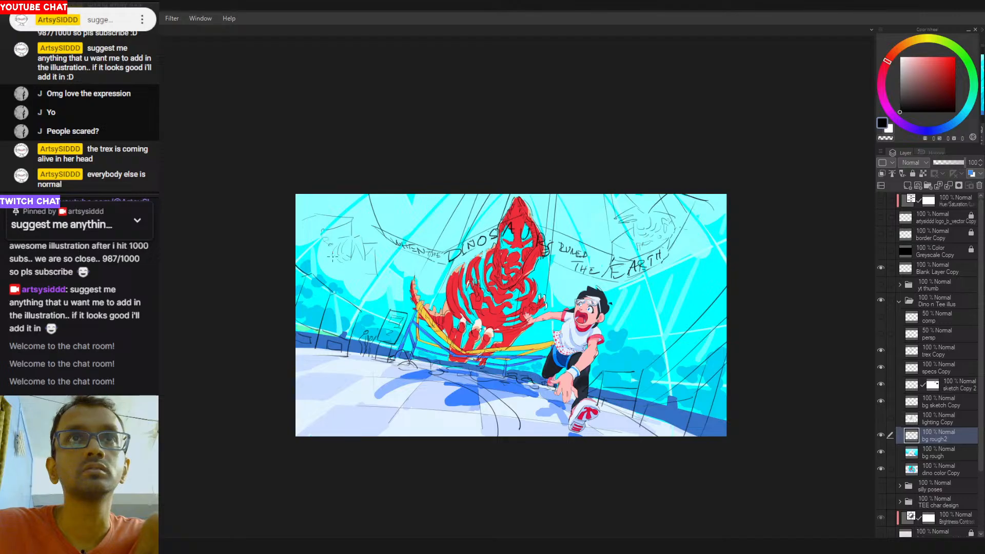
mouse_move(325, 252)
mouse_down()
mouse_move(328, 242)
mouse_move(332, 251)
mouse_up()
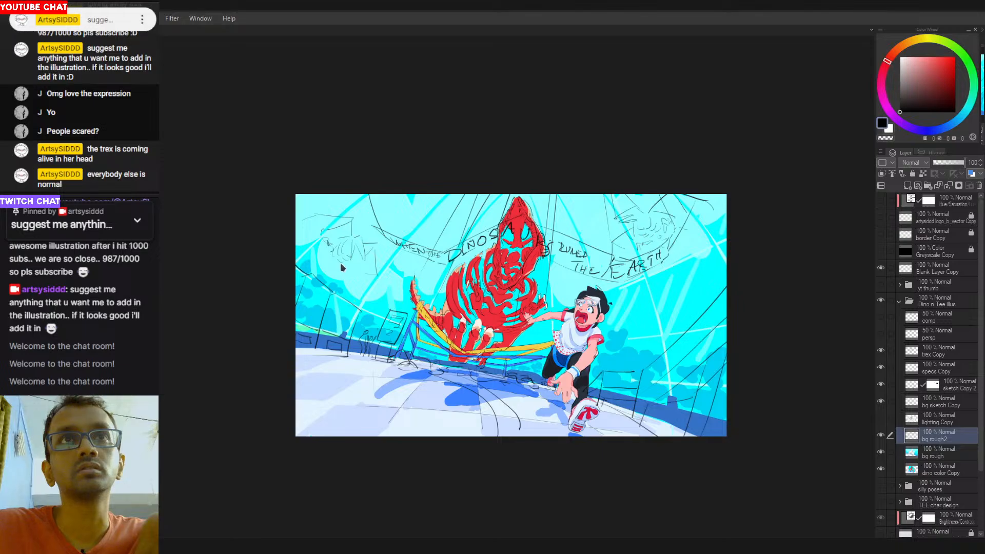
drag(340, 263, 342, 269)
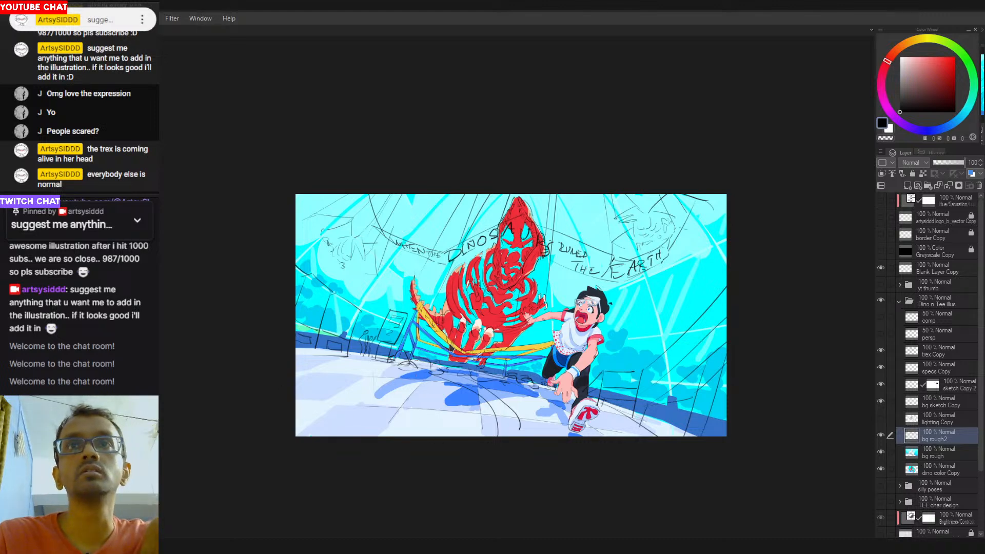
Sketch rough rounded shapes around the curved floor lines below the dinosaur, undoing the stray stroke by the barrier.
mouse_move(437, 371)
mouse_down()
mouse_move(475, 374)
mouse_move(443, 372)
mouse_move(469, 366)
mouse_up()
key(ctrl+z)
mouse_move(482, 386)
mouse_down()
mouse_move(511, 415)
mouse_move(505, 423)
mouse_move(513, 397)
mouse_move(520, 426)
mouse_move(509, 436)
mouse_move(508, 404)
mouse_move(505, 419)
mouse_move(526, 434)
mouse_up()
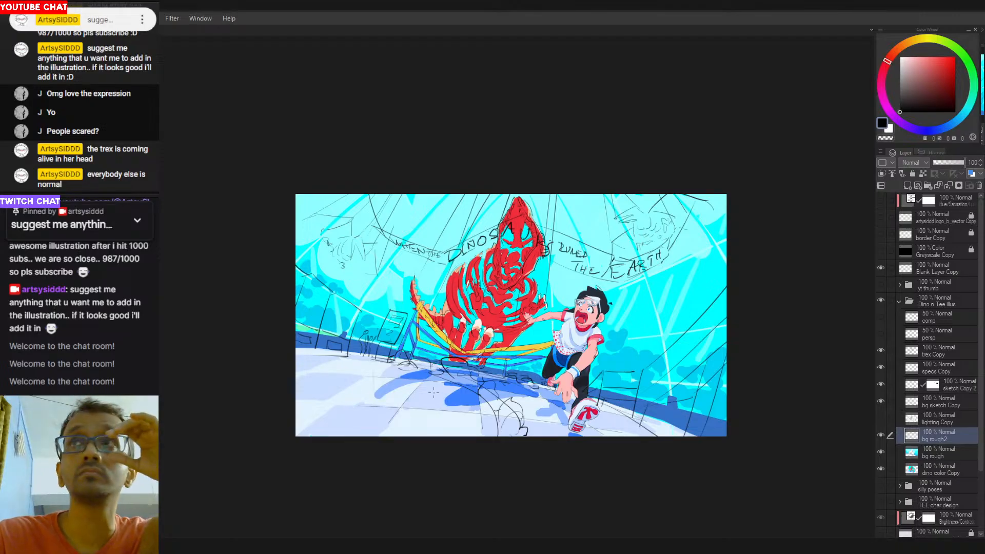
key(ctrl+0)
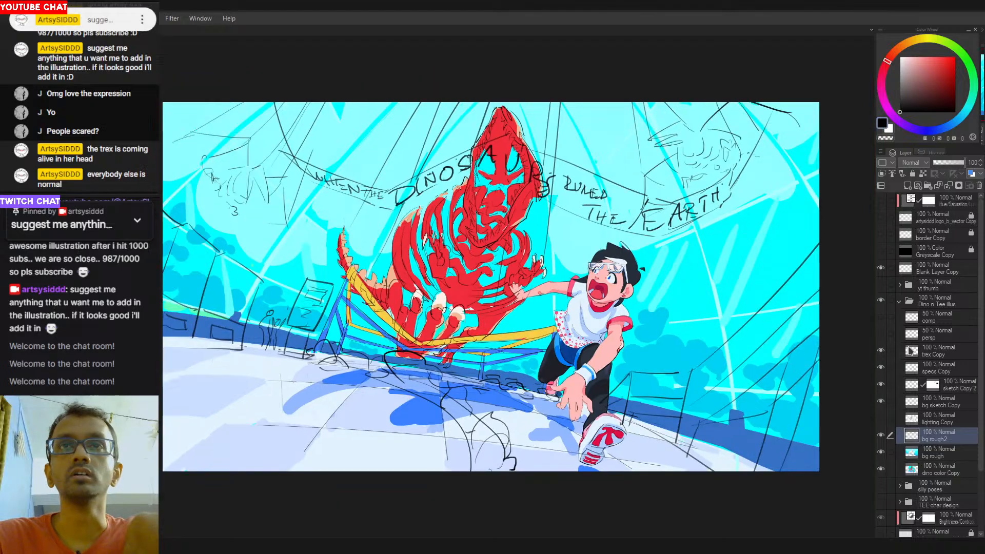
key(ctrl+minus)
drag(312, 418, 327, 415)
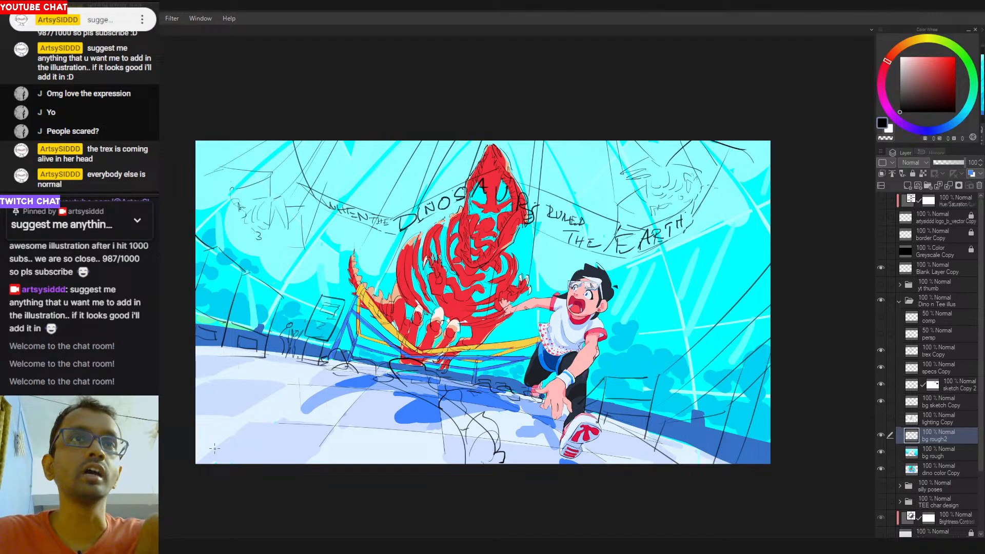
mouse_move(255, 327)
mouse_down()
mouse_move(233, 464)
mouse_move(243, 331)
mouse_up()
key(ctrl+z)
key(ctrl+z)
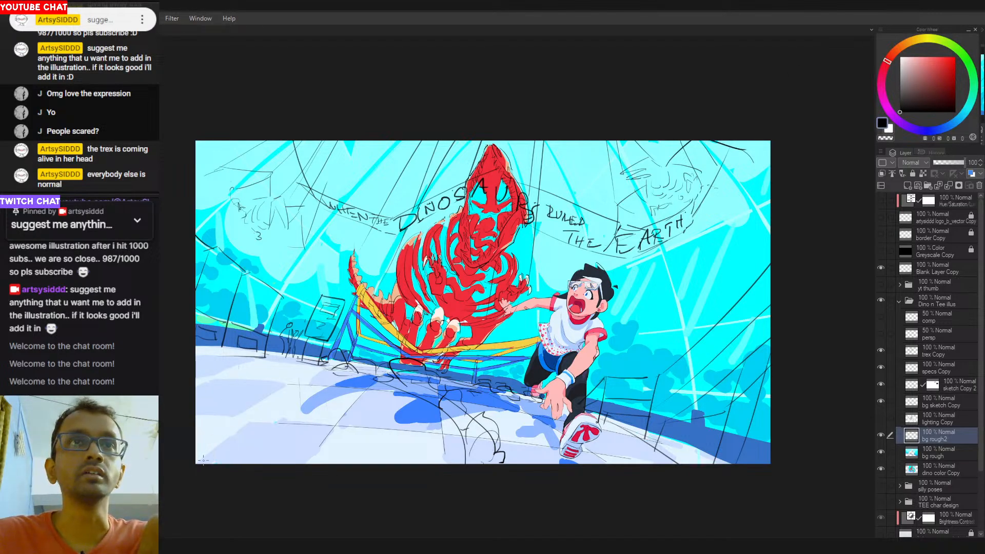
drag(212, 464, 239, 339)
key(ctrl+z)
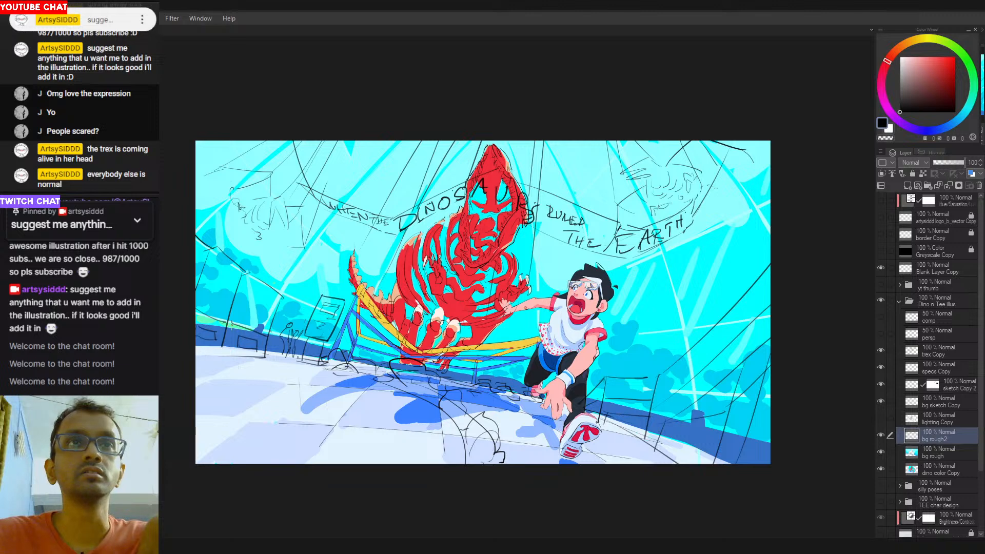
key(ctrl+z)
mouse_move(219, 464)
mouse_down()
mouse_move(259, 314)
mouse_move(269, 328)
mouse_move(238, 465)
mouse_up()
key(ctrl+z)
key(ctrl+z)
Sketch a tall slanted barrier post in the foreground to the left of the small figures, redoing misplaced strokes.
drag(267, 328, 242, 466)
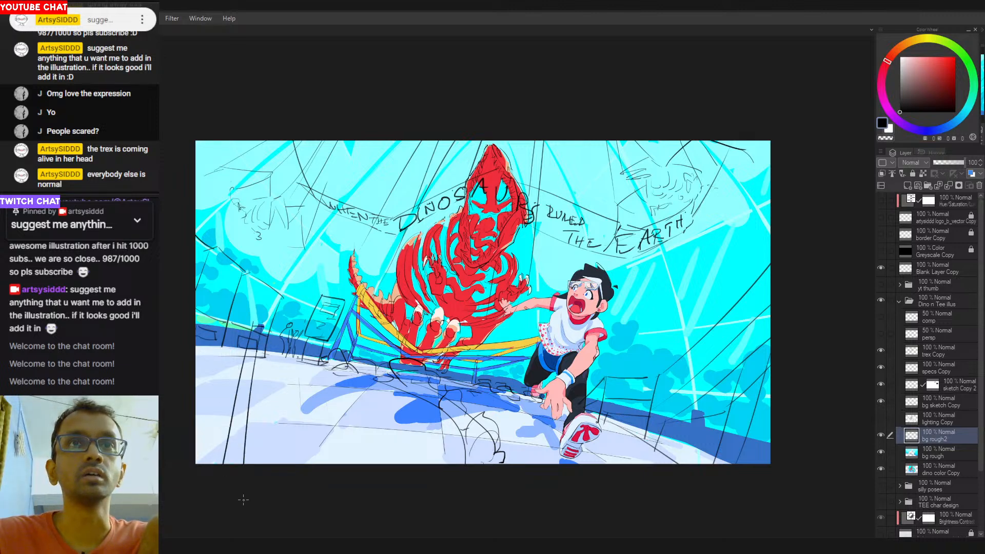
key(ctrl+z)
key(ctrl+z)
drag(258, 323, 240, 465)
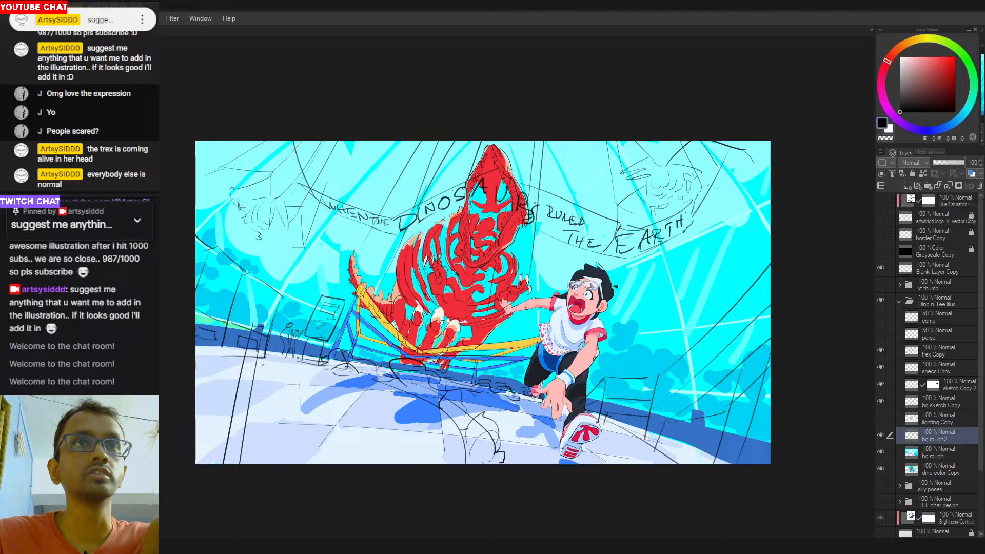
mouse_move(261, 328)
mouse_down()
mouse_move(235, 465)
mouse_move(263, 329)
mouse_up()
key(ctrl+z)
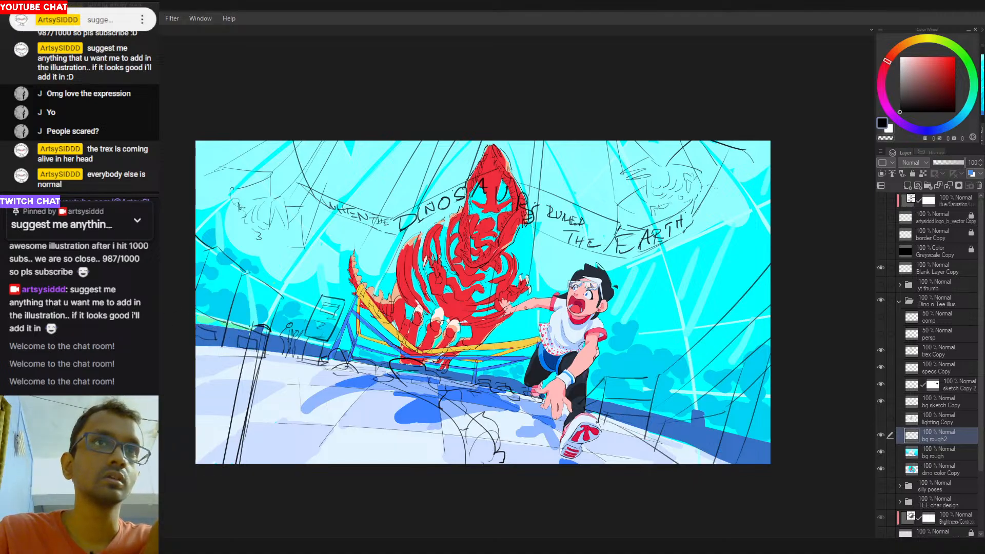
Sketch slanted barrier bands from the top of the foreground post to the canvas's left edge, redoing misplaced strokes.
drag(265, 333, 188, 321)
drag(252, 355, 165, 325)
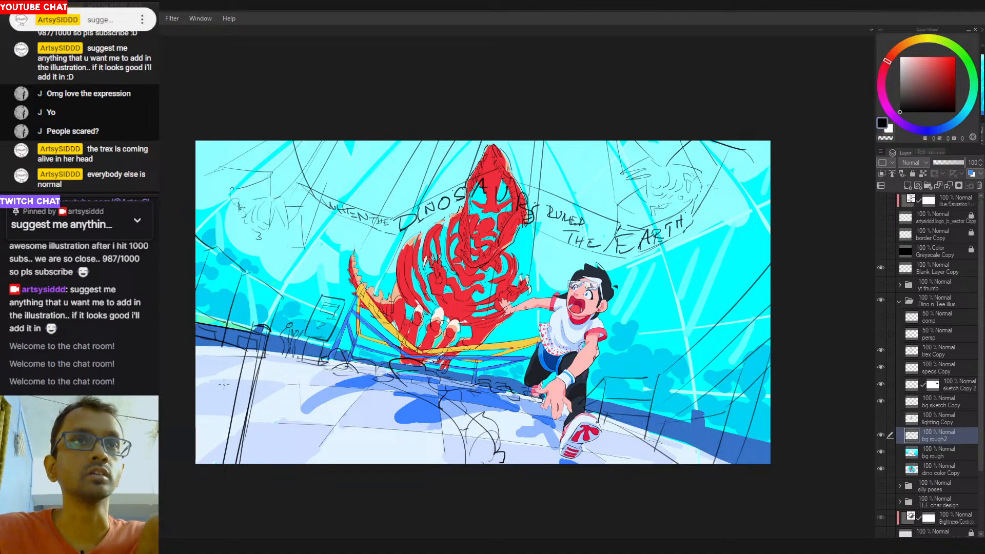
drag(262, 336, 196, 322)
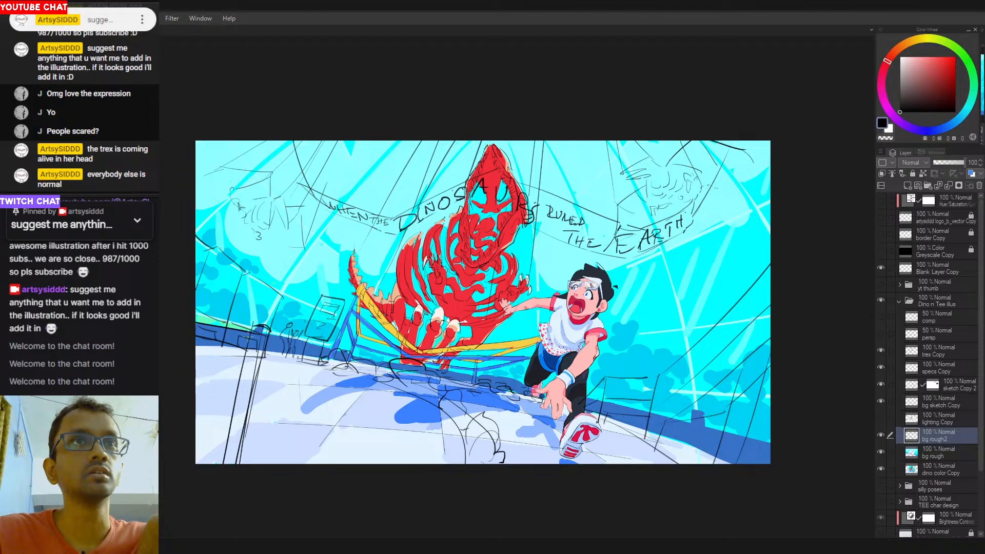
drag(256, 337, 196, 348)
key(ctrl+z)
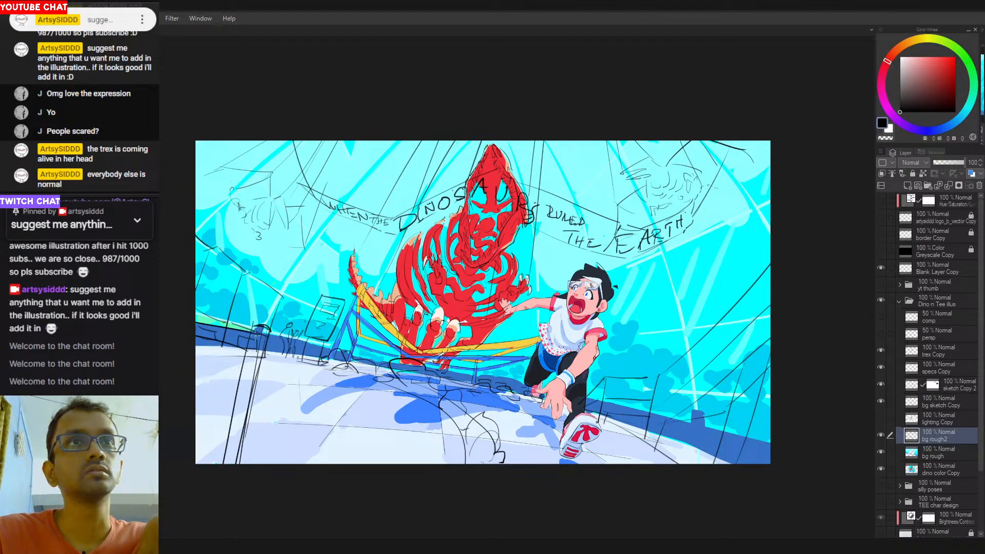
drag(254, 331, 196, 307)
drag(229, 341, 197, 327)
key(ctrl+z)
drag(248, 361, 194, 322)
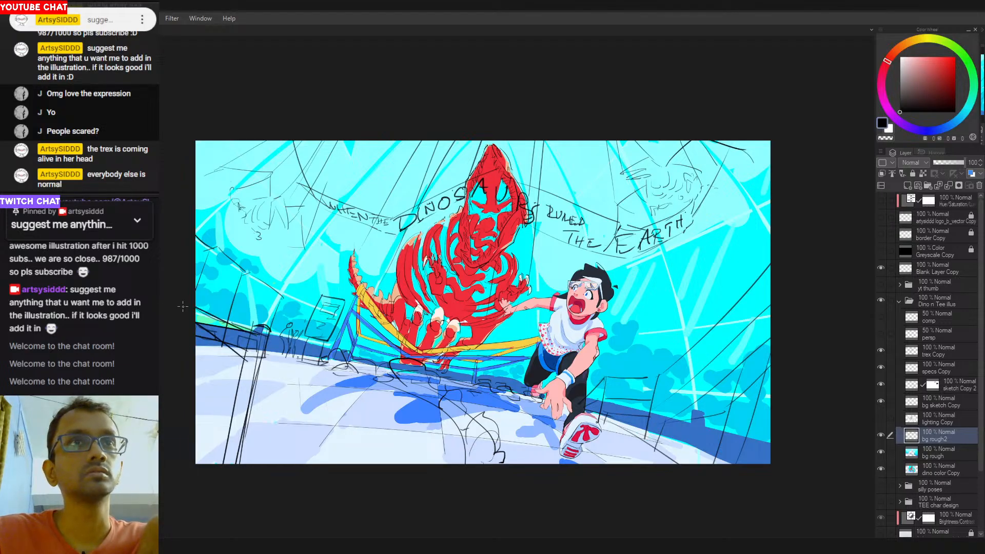
key(ctrl+z)
key(ctrl+z)
mouse_move(247, 360)
mouse_down()
mouse_move(196, 345)
mouse_move(196, 326)
mouse_up()
key(ctrl+z)
drag(249, 352, 179, 312)
key(ctrl+z)
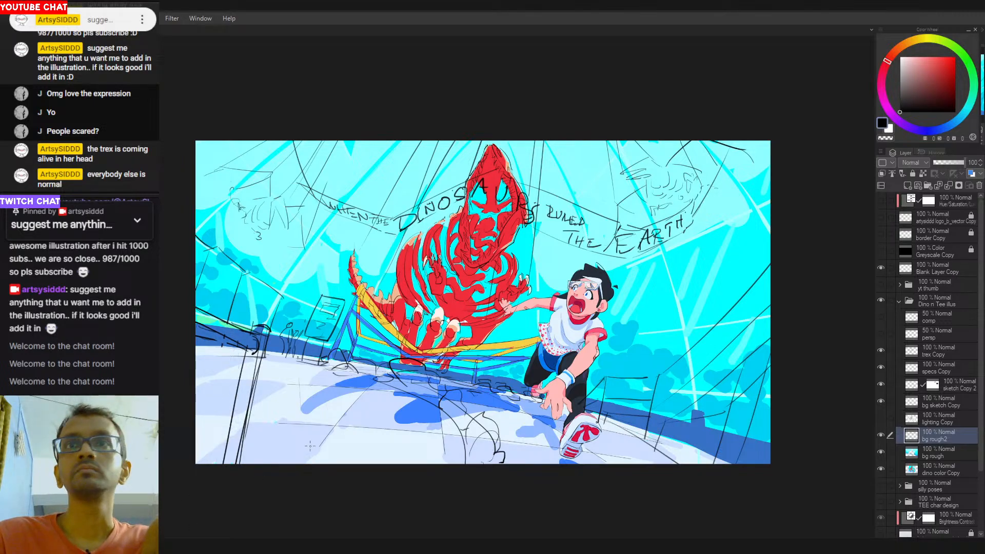
Undo the large foreground post and its barrier bands.
scroll(309, 436, down, 2)
mouse_move(304, 441)
mouse_down()
mouse_move(326, 438)
mouse_move(298, 427)
mouse_up()
scroll(295, 393, up, 1)
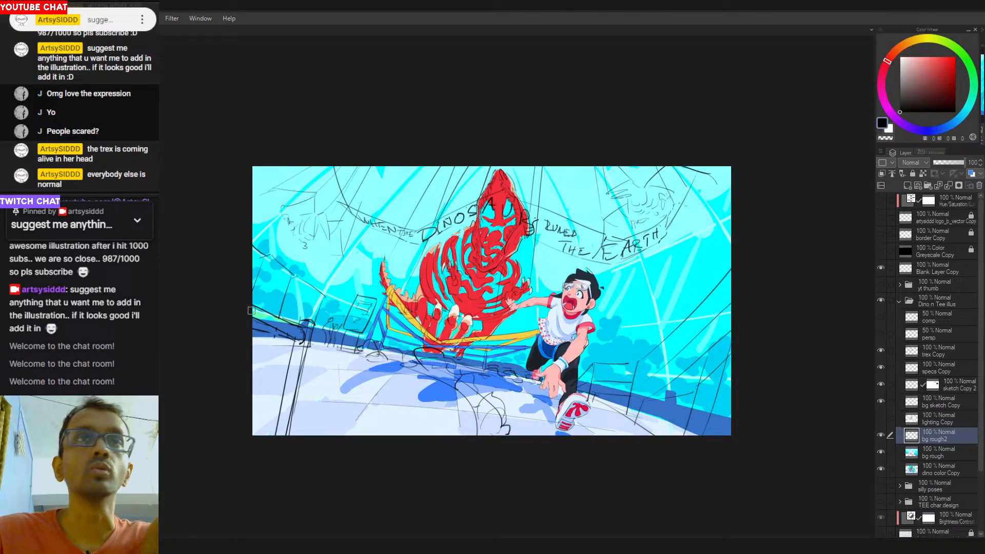
key(ctrl+z)
key(ctrl+z)
key(ctrl+z)
key(ctrl+z)
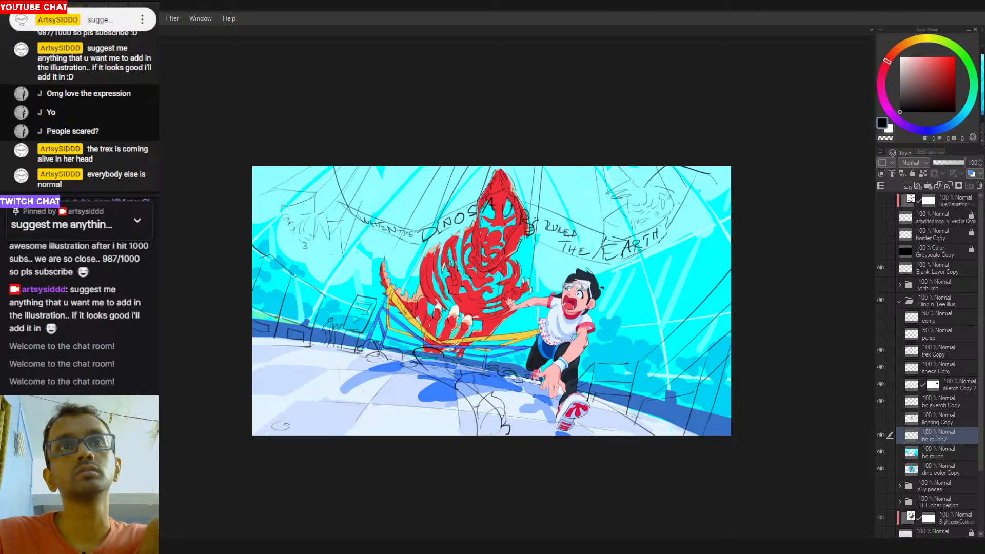
Sketch the right edge of a slim slanted barrier post above the small base ellipse in the lower-left foreground, redoing misplaced strokes.
drag(305, 329, 286, 434)
key(ctrl+z)
drag(307, 306, 291, 418)
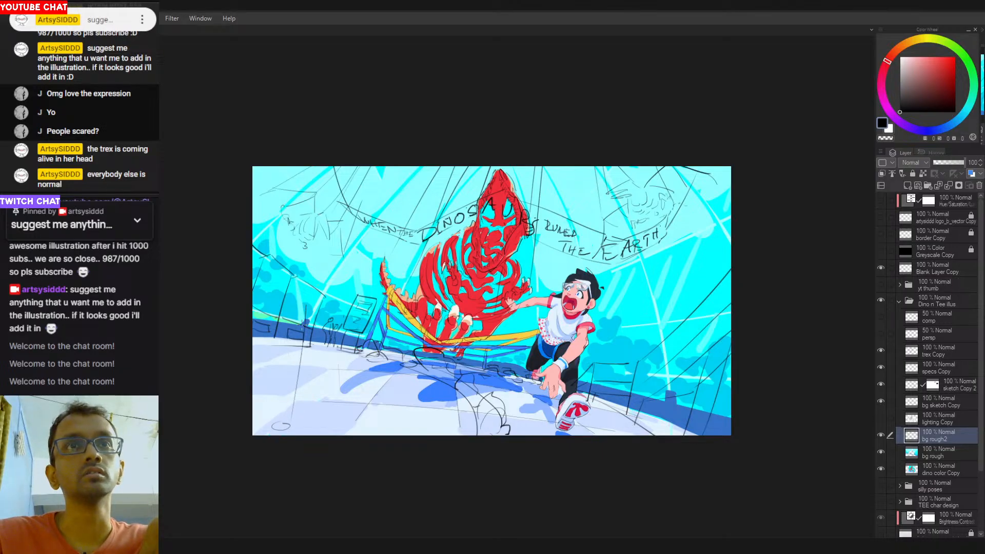
key(ctrl+z)
drag(301, 327, 288, 425)
key(ctrl+z)
Sketch the left edge of the slim foreground post down to its base ellipse, redoing misplaced strokes.
mouse_move(282, 345)
mouse_down()
mouse_move(269, 439)
mouse_move(272, 429)
mouse_up()
key(ctrl+z)
key(ctrl+z)
drag(286, 336, 272, 433)
key(ctrl+z)
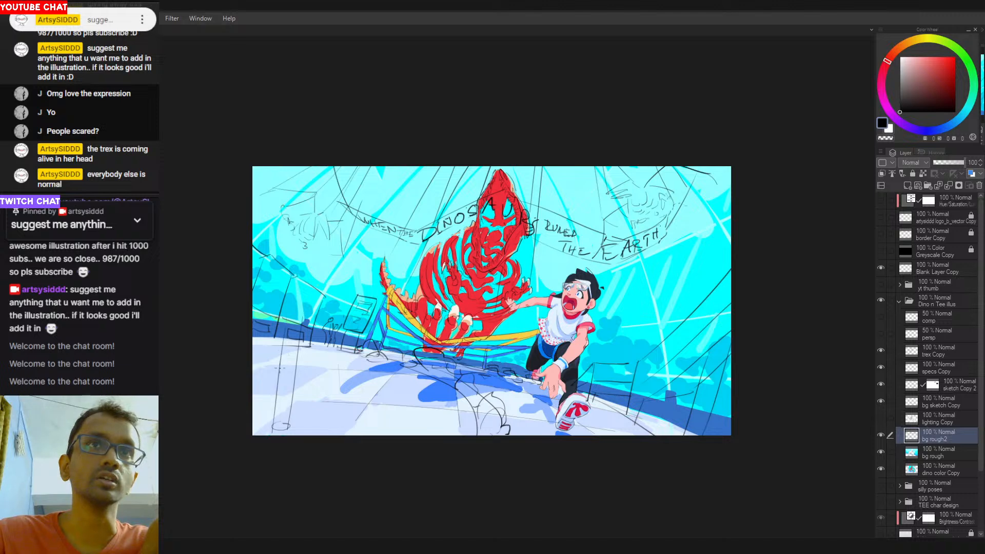
key(ctrl+z)
drag(282, 329, 274, 425)
key(ctrl+z)
key(ctrl+z)
drag(283, 362, 272, 423)
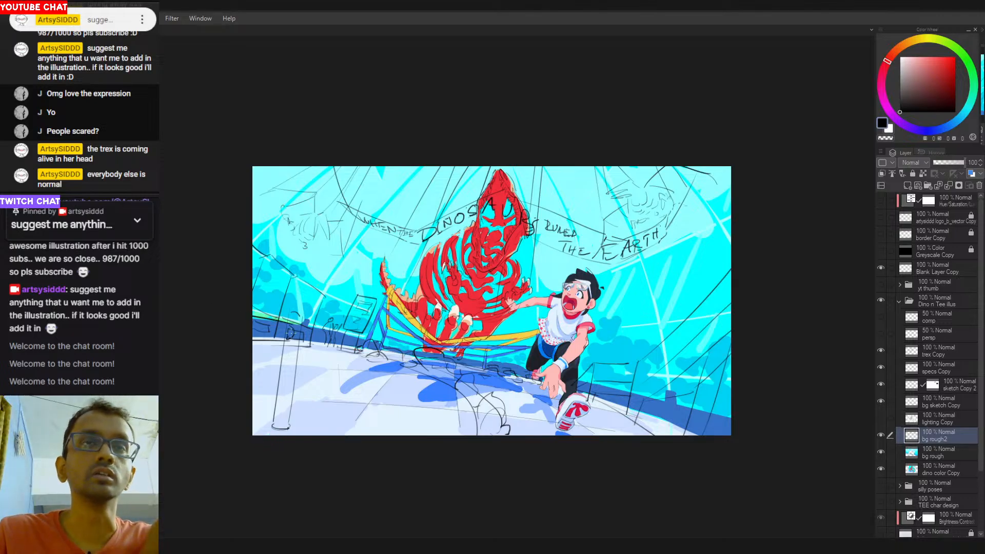
key(ctrl+z)
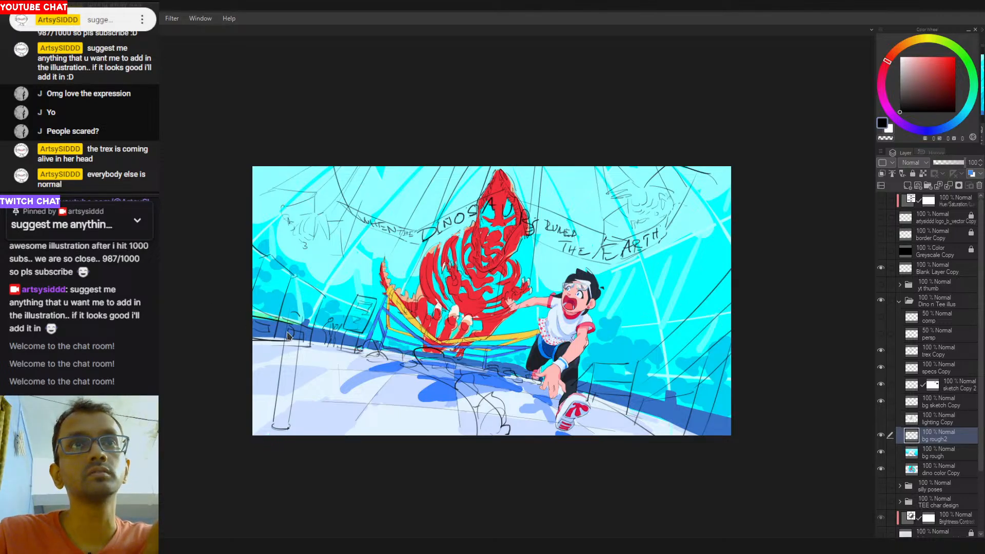
Refine the slim foreground post's edges and cap its top above the floor line, redoing misplaced strokes.
drag(285, 342, 273, 429)
key(ctrl+z)
drag(290, 381, 274, 427)
key(ctrl+z)
drag(296, 346, 287, 429)
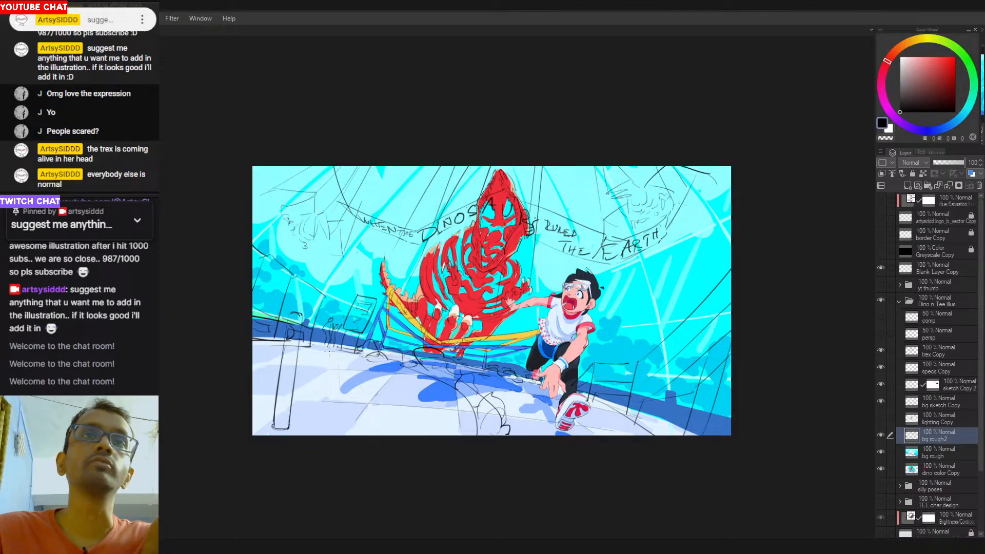
Erase the rough legged sketch on the floor between the dinosaur and the boy's front foot.
mouse_move(359, 379)
mouse_down()
mouse_move(403, 432)
mouse_move(298, 396)
mouse_move(451, 409)
mouse_up()
key(ctrl+z)
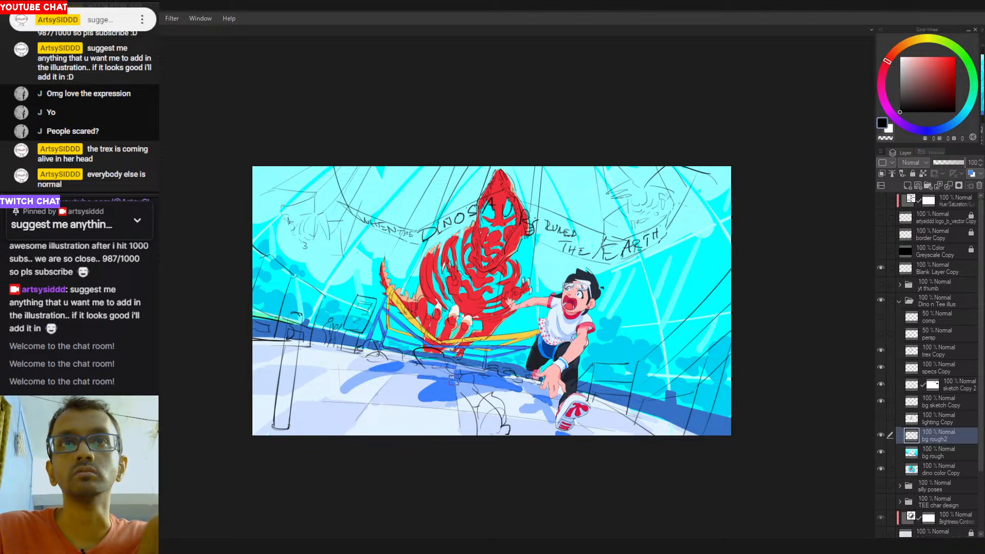
mouse_move(455, 380)
mouse_down()
mouse_move(477, 410)
mouse_move(503, 402)
mouse_move(497, 426)
mouse_move(526, 407)
mouse_up()
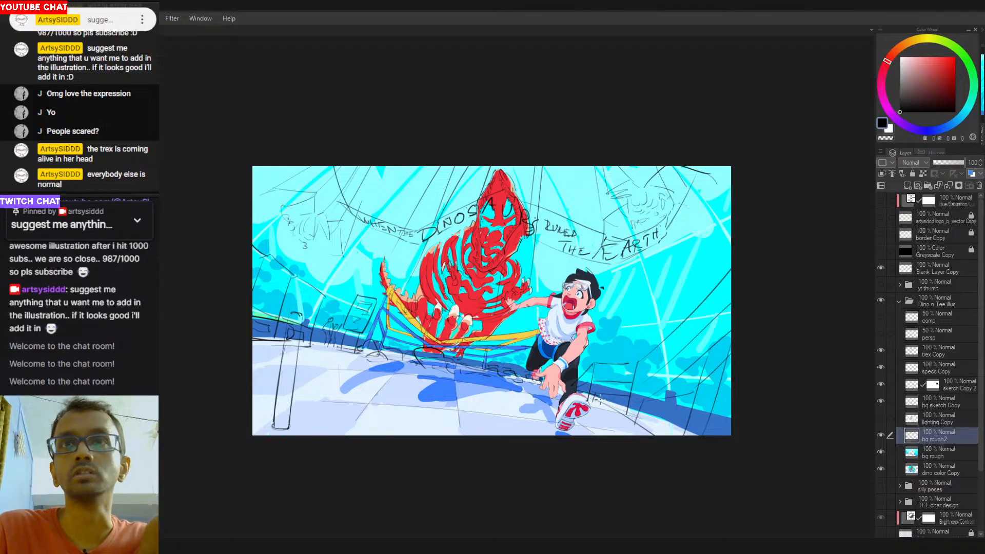
Try out floor and barrier strokes to the right of the running boy, undoing them.
drag(604, 392, 586, 401)
drag(602, 392, 609, 404)
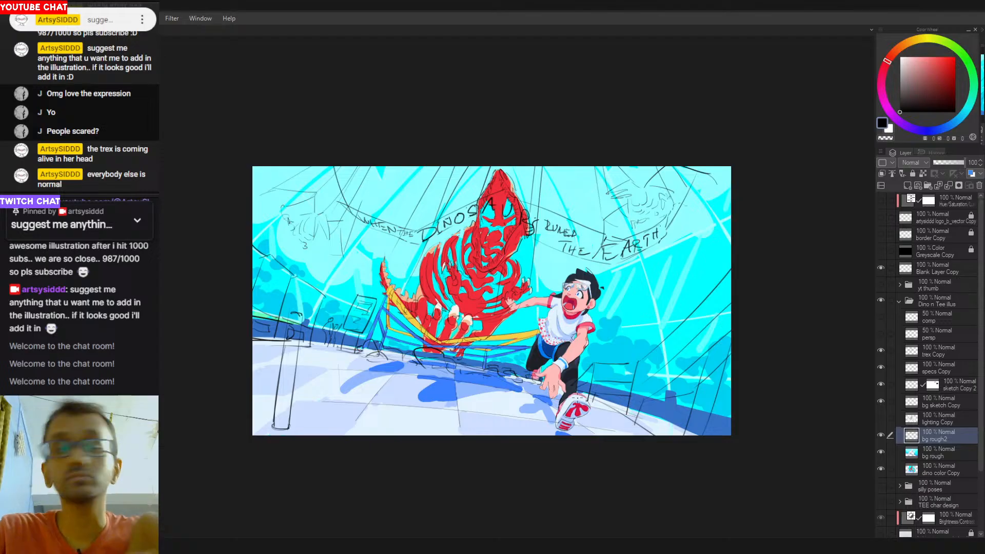
mouse_move(674, 404)
mouse_down()
mouse_move(703, 360)
mouse_move(720, 382)
mouse_move(760, 384)
mouse_up()
key(ctrl+z)
key(ctrl+z)
drag(601, 405, 678, 366)
mouse_move(626, 436)
mouse_down()
mouse_move(692, 359)
mouse_move(657, 417)
mouse_up()
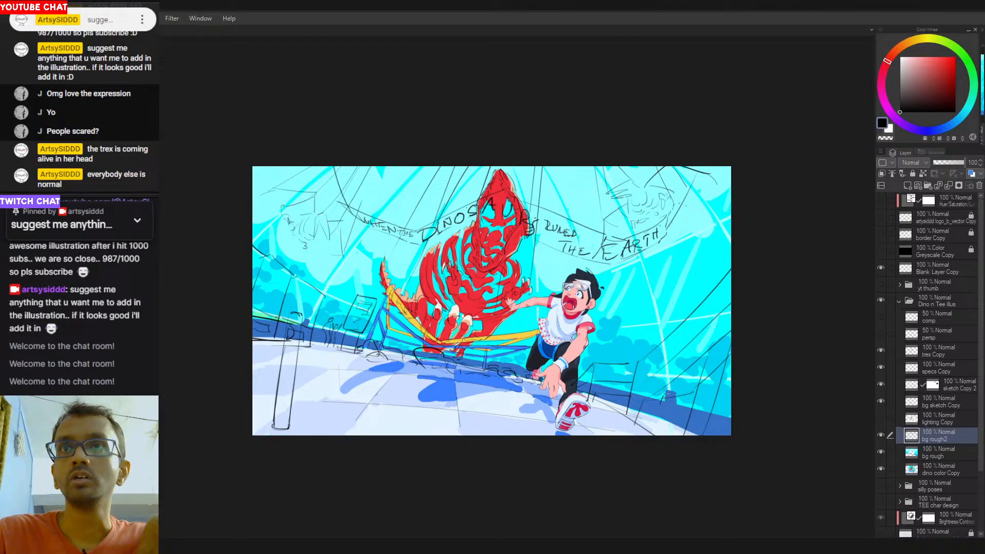
mouse_move(682, 365)
mouse_down()
mouse_move(666, 414)
mouse_move(679, 368)
mouse_move(722, 377)
mouse_up()
key(ctrl+z)
key(ctrl+z)
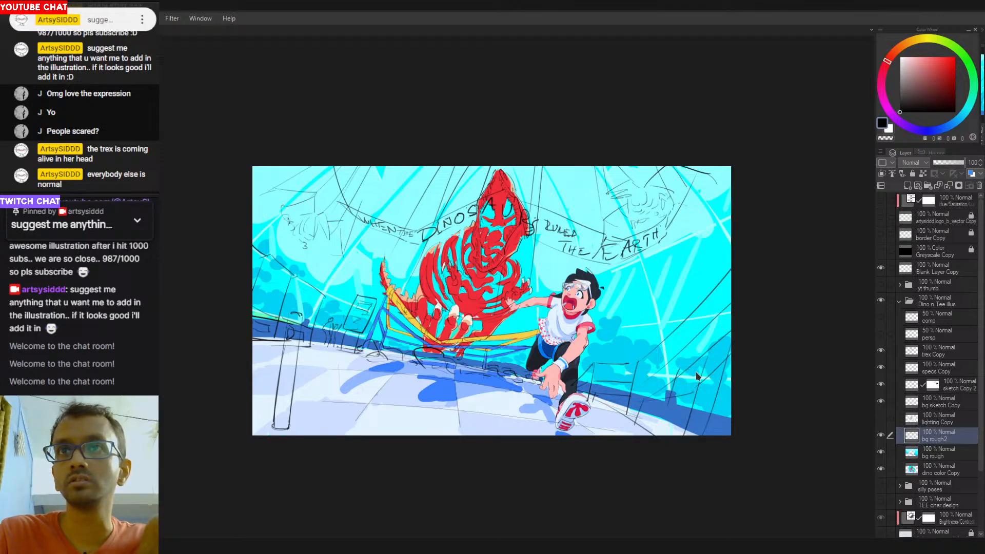
key(ctrl+z)
mouse_move(672, 410)
mouse_down()
mouse_move(686, 358)
mouse_move(719, 361)
mouse_move(696, 430)
mouse_up()
key(ctrl+z)
key(ctrl+z)
key(ctrl+z)
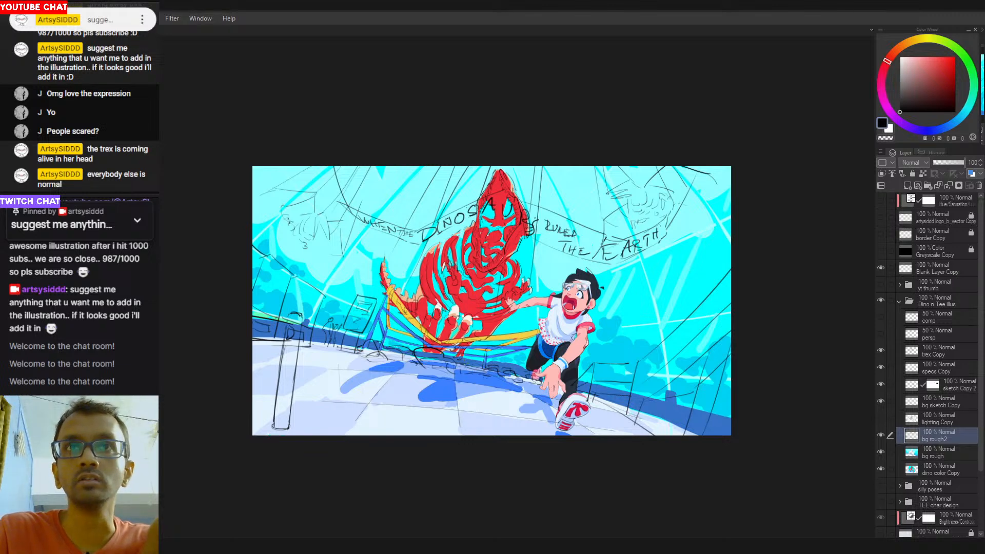
Sketch rough rocks and plants along the curved floor edge below the dinosaur, undoing the stray stroke across the floor.
drag(487, 368, 521, 373)
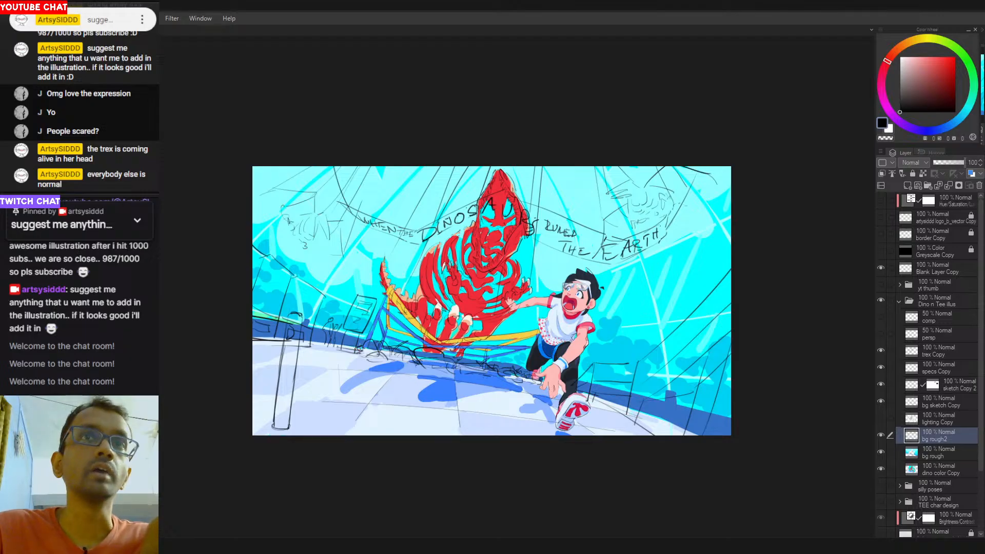
drag(349, 343, 361, 352)
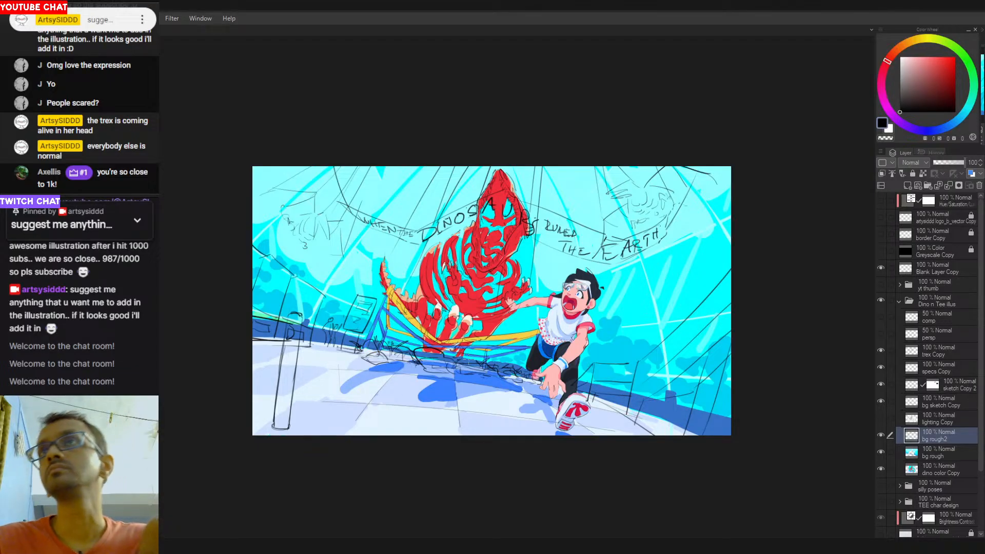
mouse_move(469, 380)
mouse_down()
mouse_move(494, 379)
mouse_move(485, 363)
mouse_up()
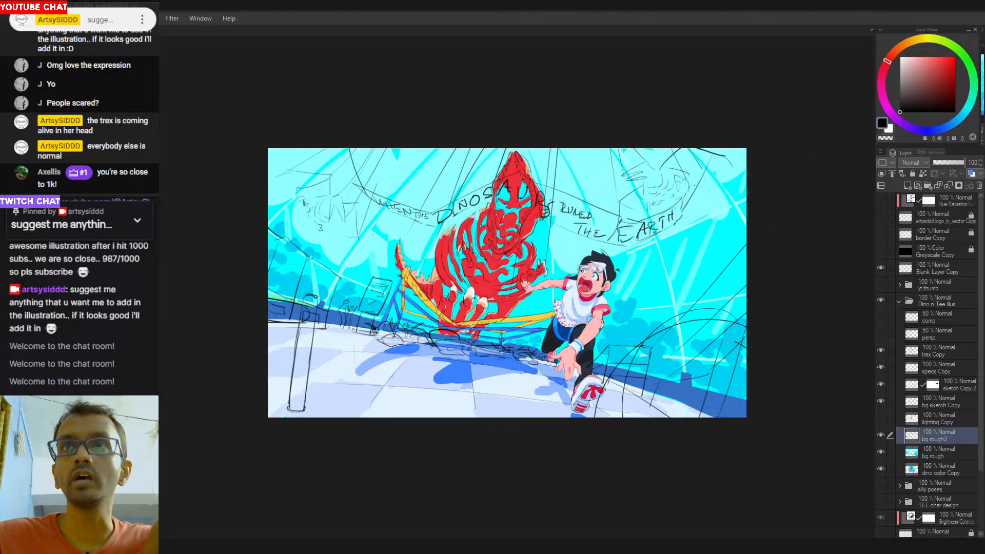
mouse_move(508, 411)
mouse_down()
mouse_move(247, 325)
mouse_move(377, 427)
mouse_move(302, 305)
mouse_up()
key(ctrl+z)
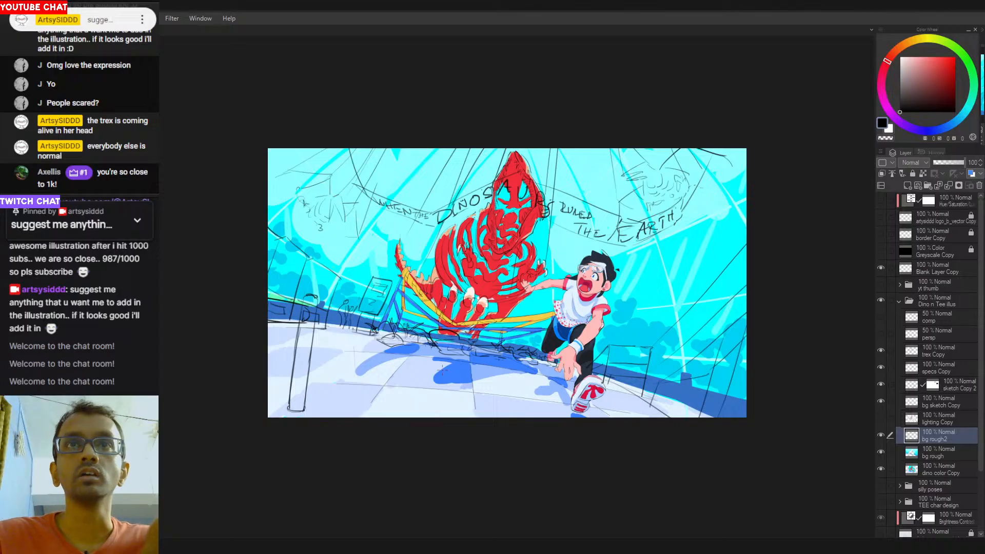
Sketch a small round-headed figure with a simple face lying on the floor below the dinosaur's tail.
drag(400, 388, 427, 392)
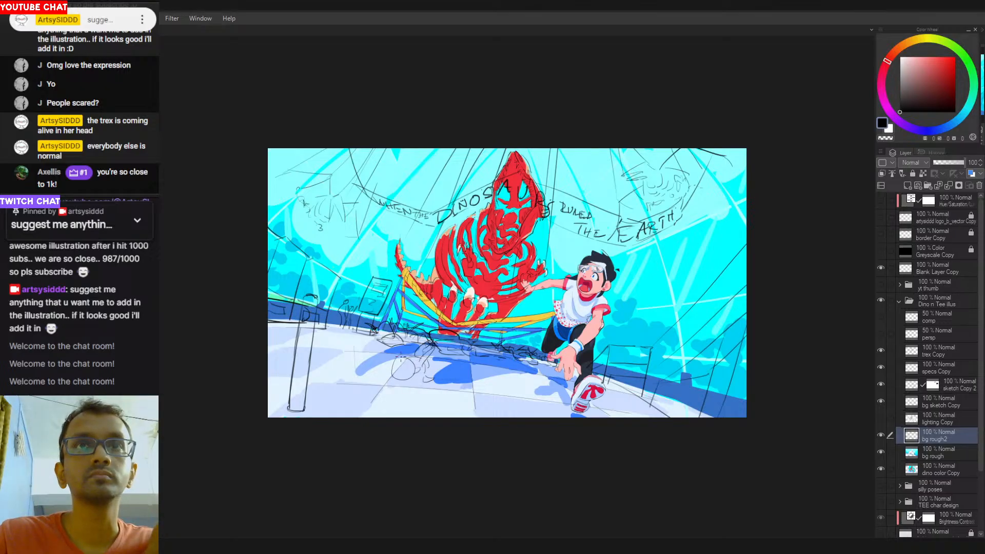
drag(405, 352, 403, 366)
drag(397, 366, 408, 365)
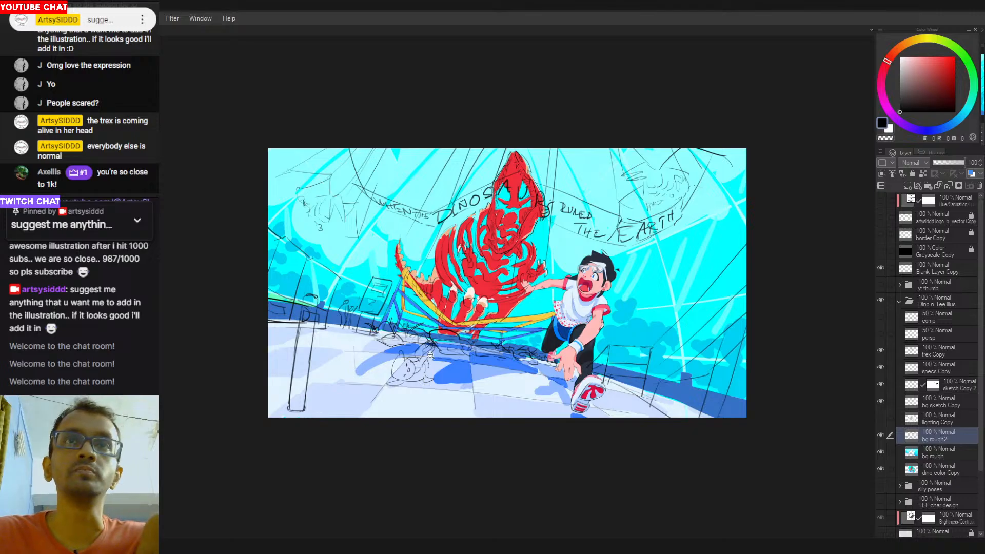
scroll(431, 355, up, 1)
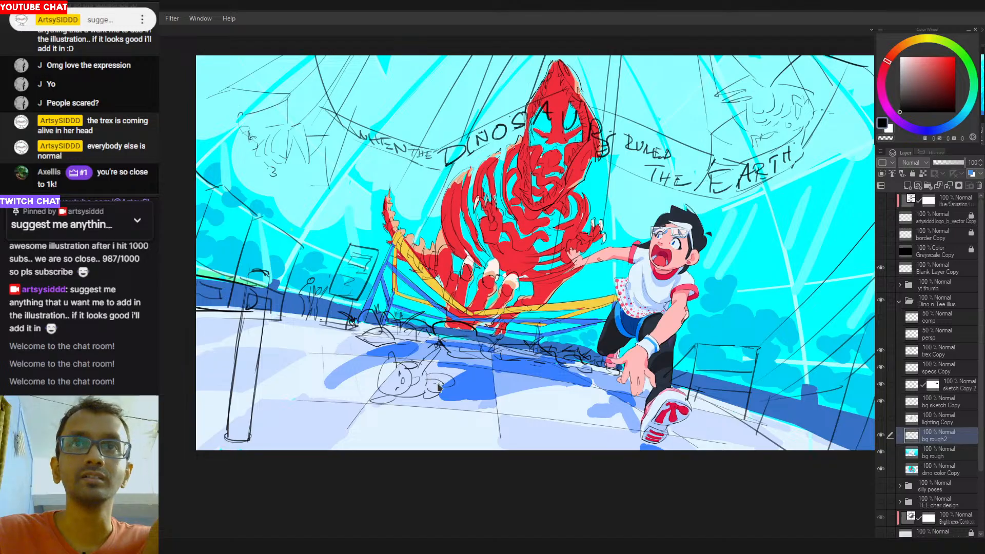
scroll(440, 391, down, 2)
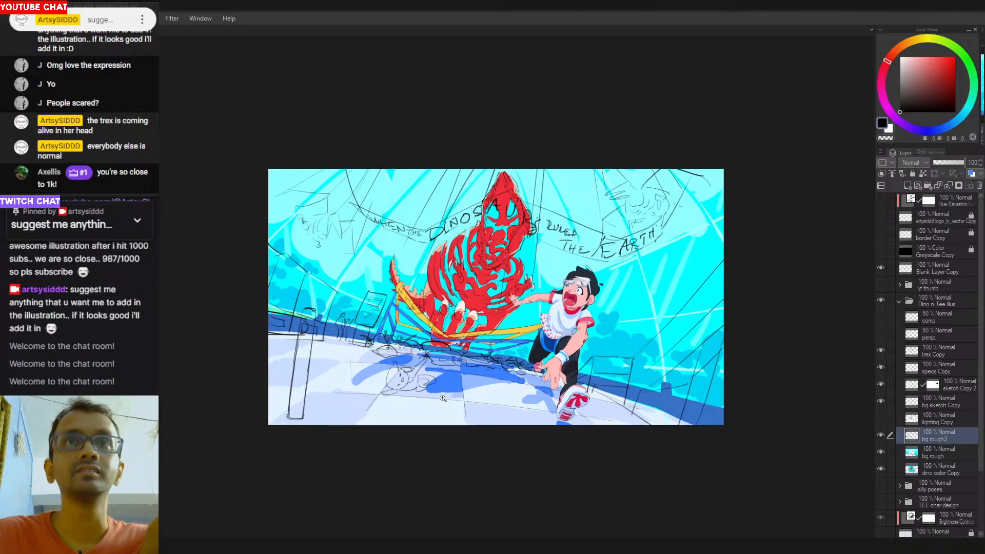
scroll(438, 389, up, 2)
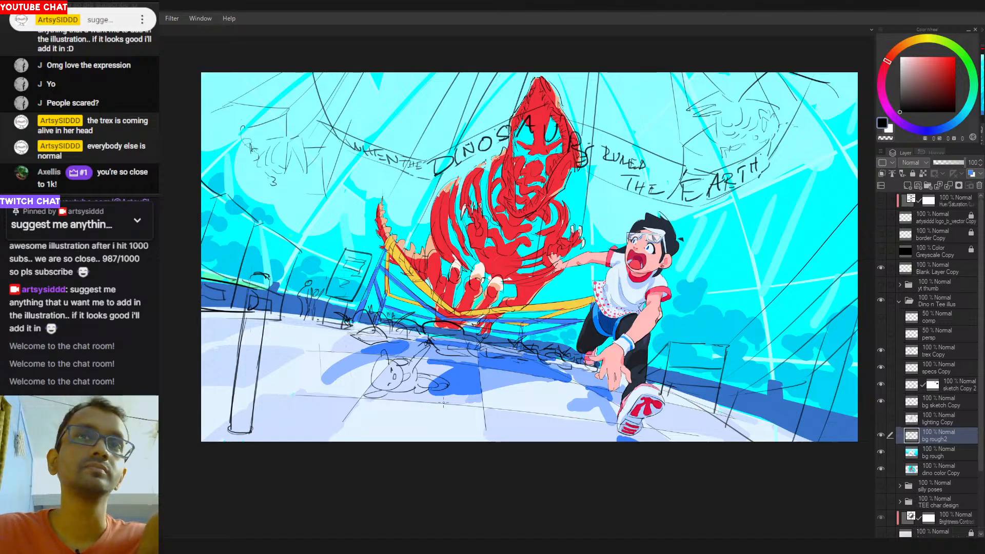
scroll(448, 397, down, 2)
drag(440, 408, 437, 408)
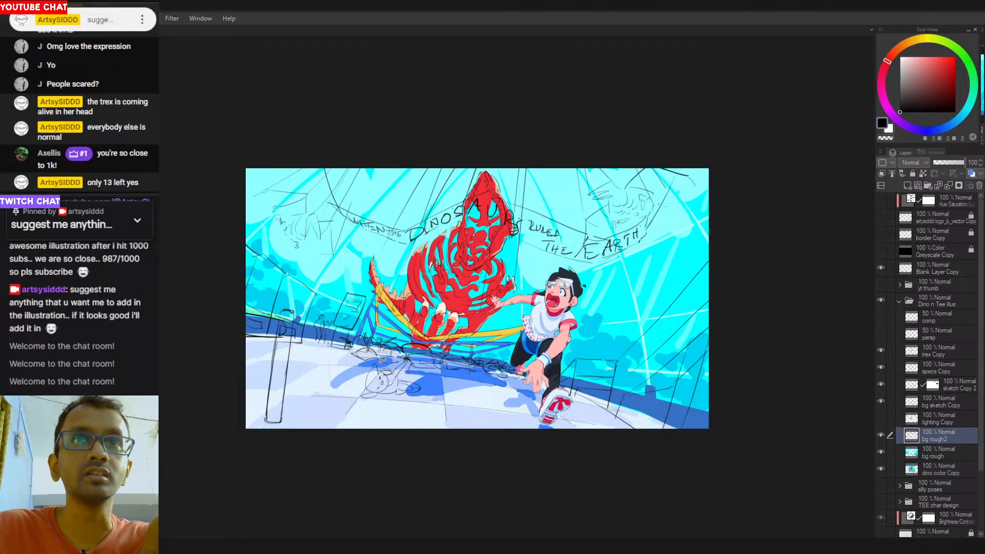
Select the small round-headed figure on the floor and move it slightly down and to the left with a transform.
mouse_move(406, 359)
mouse_down()
mouse_move(427, 403)
mouse_move(411, 404)
mouse_move(442, 423)
mouse_move(383, 407)
mouse_up()
key(ctrl+t)
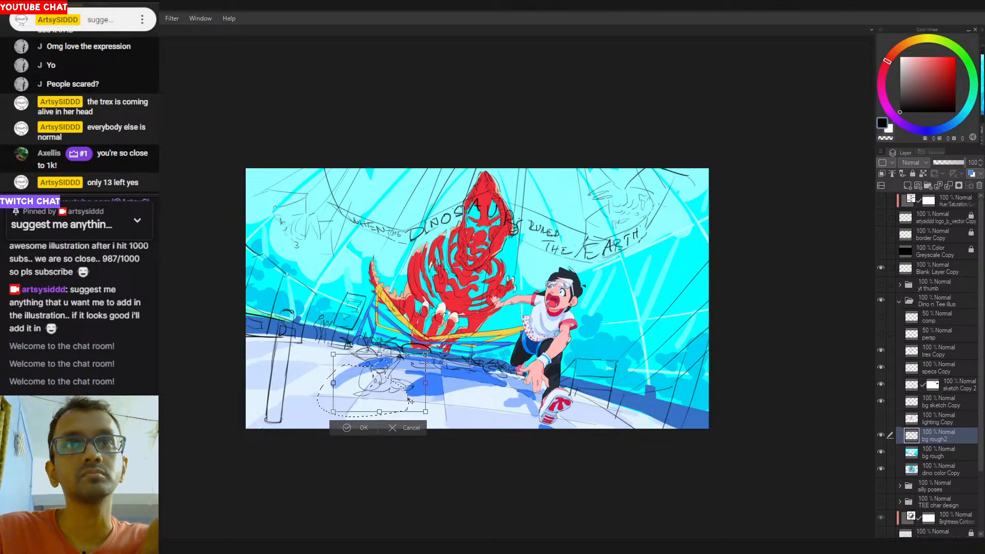
mouse_move(407, 402)
mouse_down()
mouse_move(388, 418)
mouse_move(324, 434)
mouse_move(395, 416)
mouse_up()
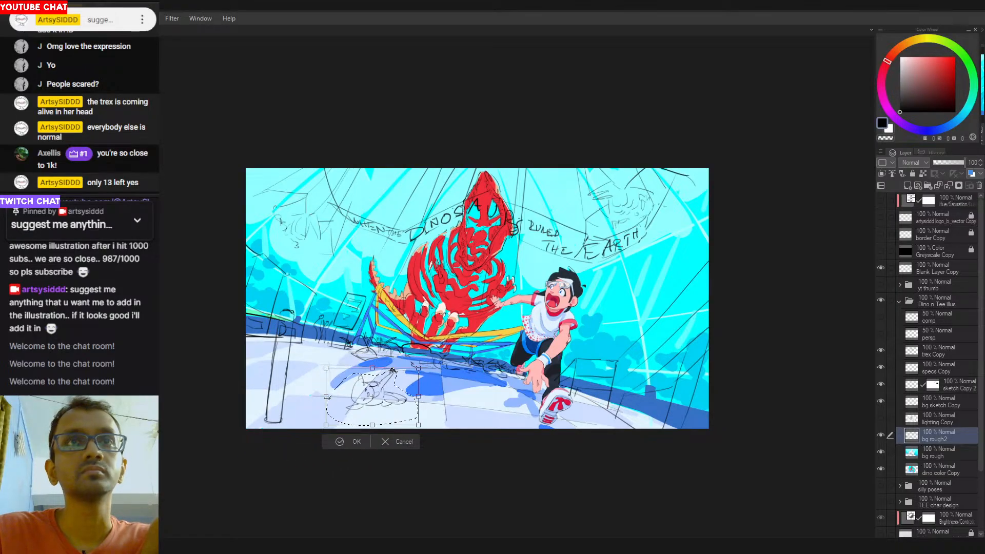
Transform the selected small creature sketch on the floor and move it slightly closer to the dinosaur's barrier.
drag(328, 397, 280, 398)
mouse_move(391, 413)
mouse_down()
mouse_move(362, 430)
mouse_move(430, 409)
mouse_move(411, 392)
mouse_move(407, 405)
mouse_up()
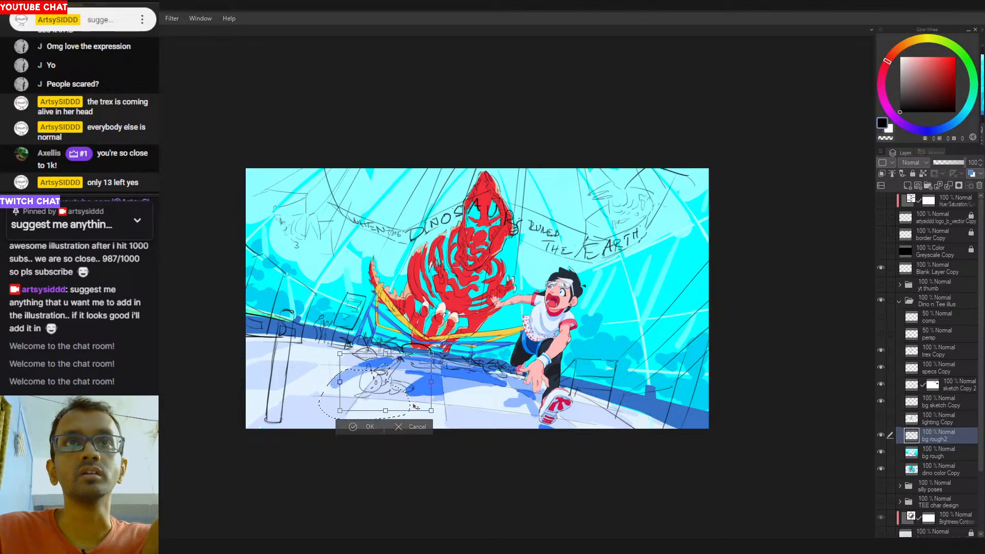
key(ctrl+z)
key(ctrl+z)
key(ctrl+z)
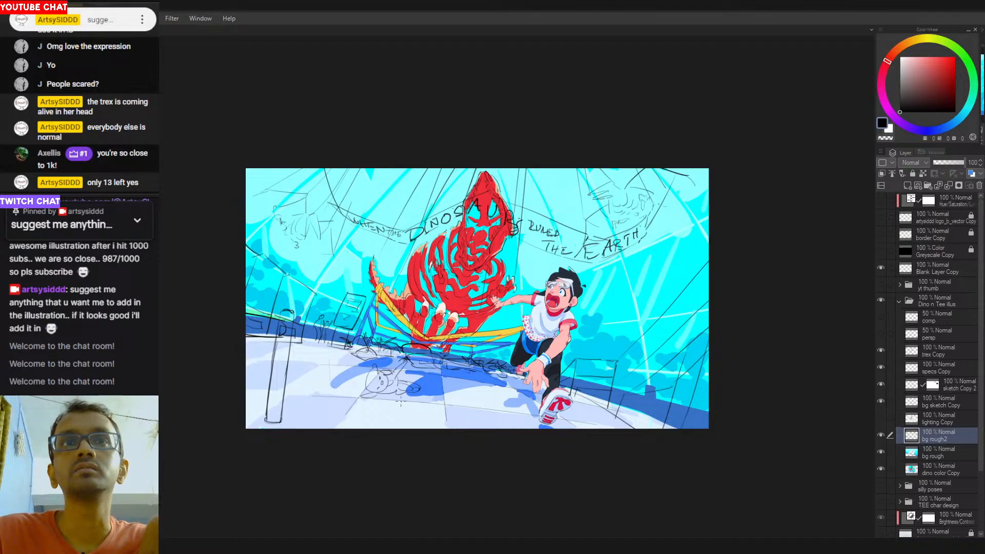
drag(381, 368, 369, 371)
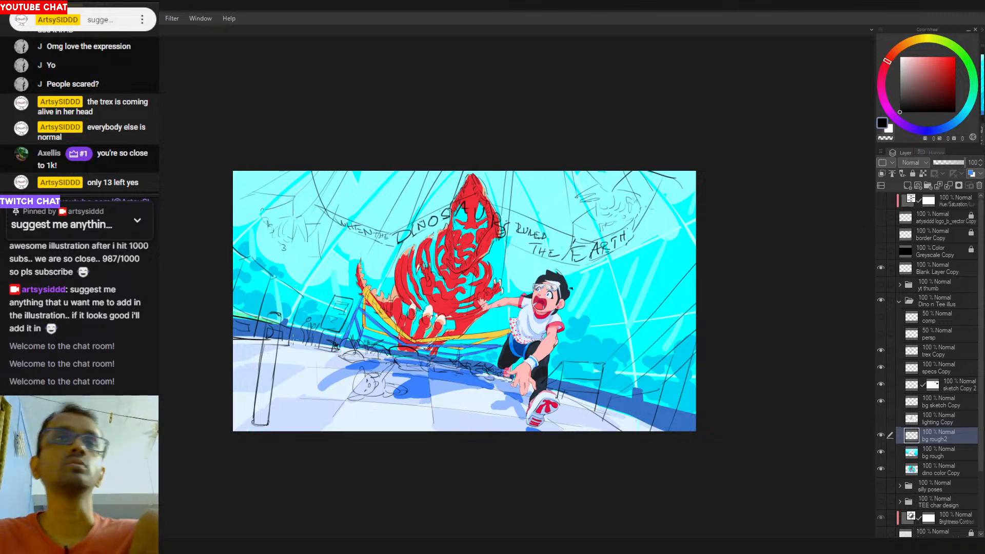
mouse_move(291, 354)
mouse_down()
mouse_move(487, 446)
mouse_move(411, 414)
mouse_up()
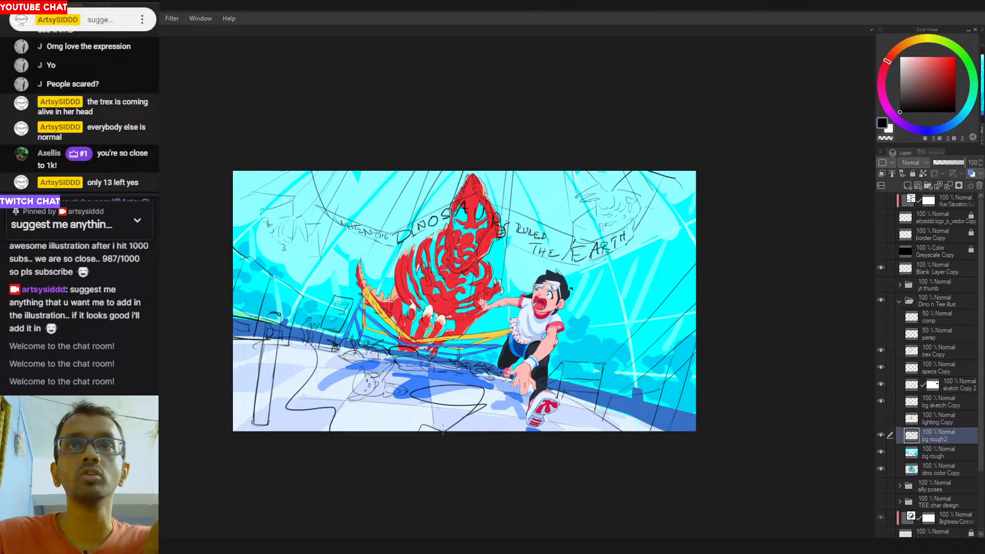
key(ctrl+z)
mouse_move(635, 367)
mouse_down()
mouse_move(601, 438)
mouse_move(707, 370)
mouse_move(637, 369)
mouse_up()
key(ctrl+z)
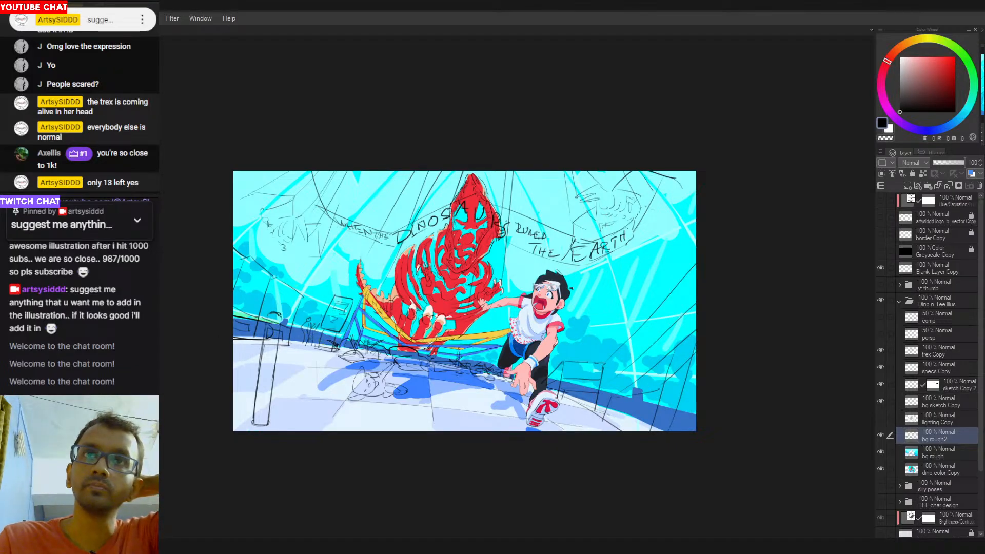
mouse_move(343, 339)
mouse_down()
mouse_move(399, 322)
mouse_move(400, 337)
mouse_move(370, 333)
mouse_up()
key(ctrl+z)
key(ctrl+z)
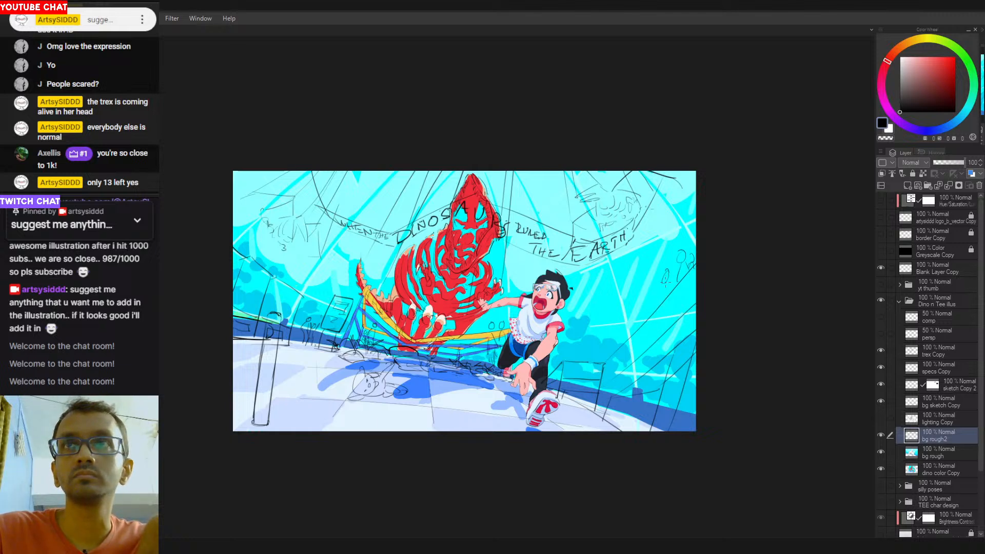
Sketch small round-headed background figures along the wall behind the running character.
drag(663, 281, 667, 297)
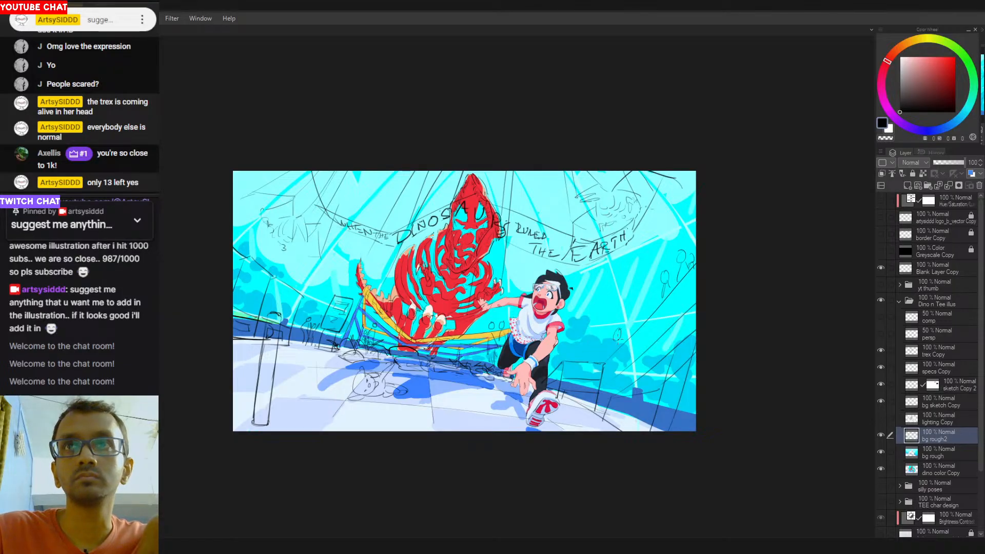
drag(616, 342, 620, 350)
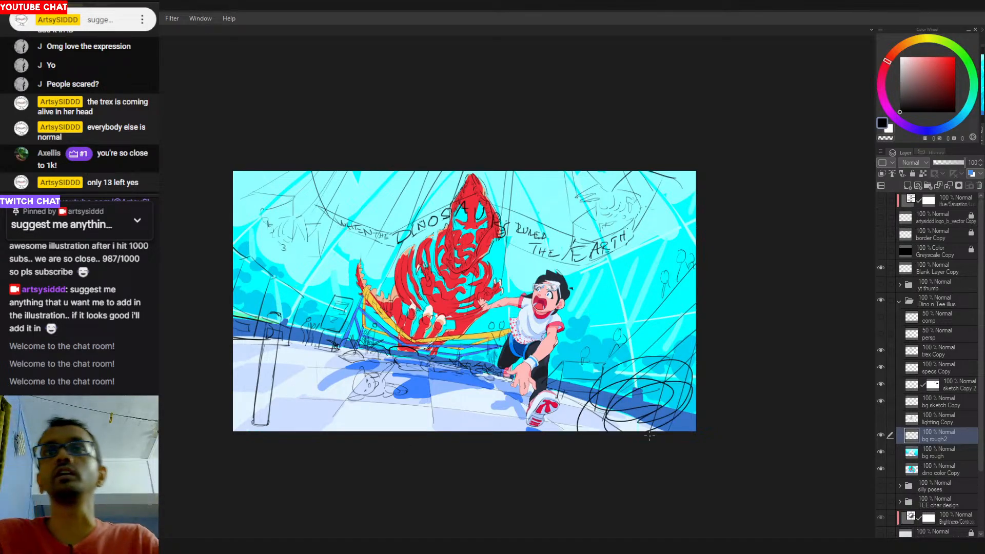
drag(499, 355, 509, 354)
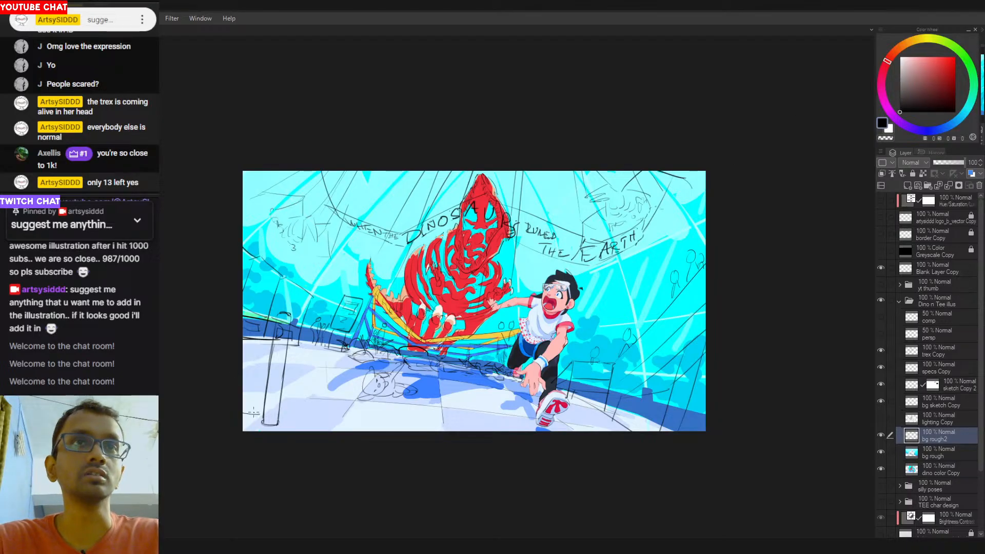
Sketch rough foreground shapes around the post in the lower-left corner of the illustration, redoing unsatisfactory strokes.
drag(243, 396, 263, 410)
key(ctrl+z)
drag(243, 371, 261, 378)
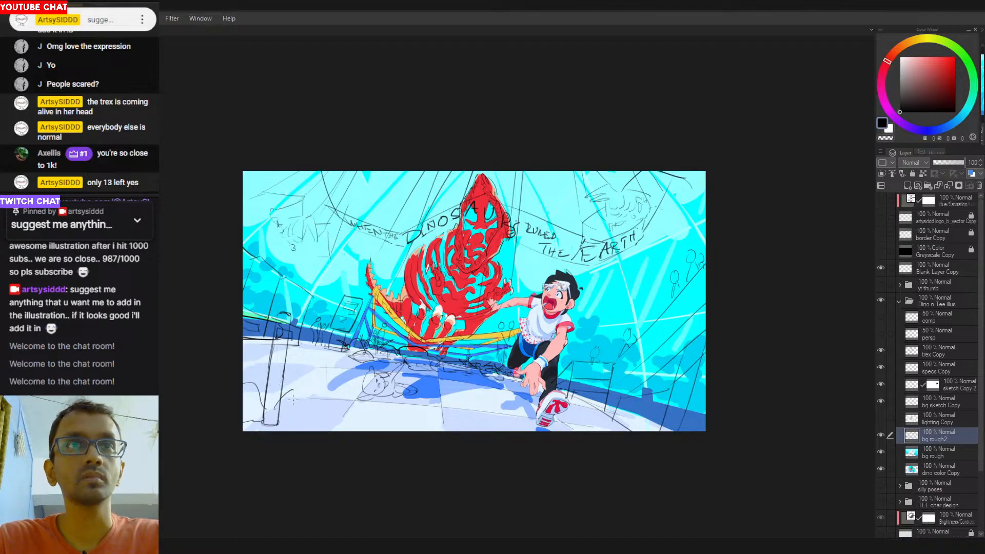
mouse_move(290, 389)
mouse_down()
mouse_move(314, 424)
mouse_move(268, 409)
mouse_move(242, 417)
mouse_move(269, 437)
mouse_up()
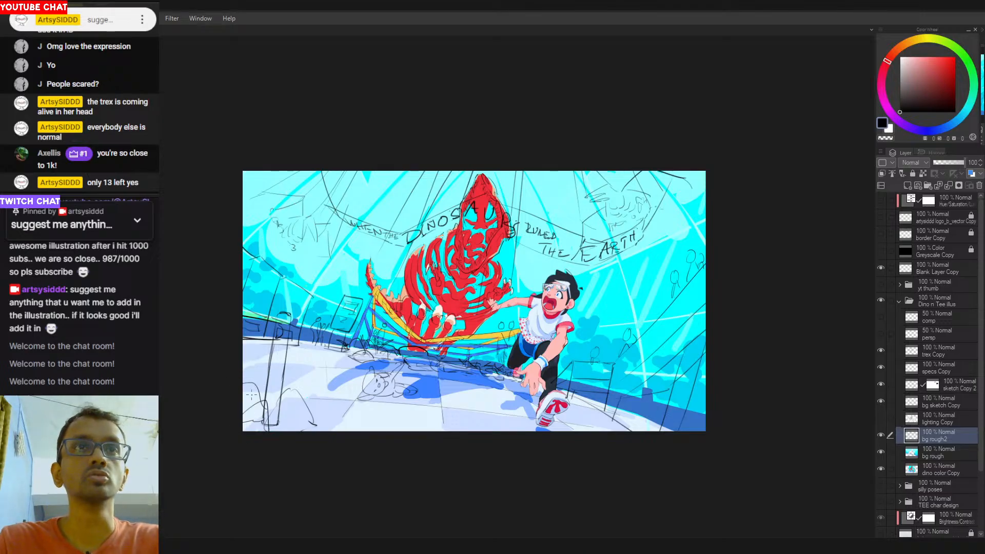
key(ctrl+z)
drag(244, 386, 265, 401)
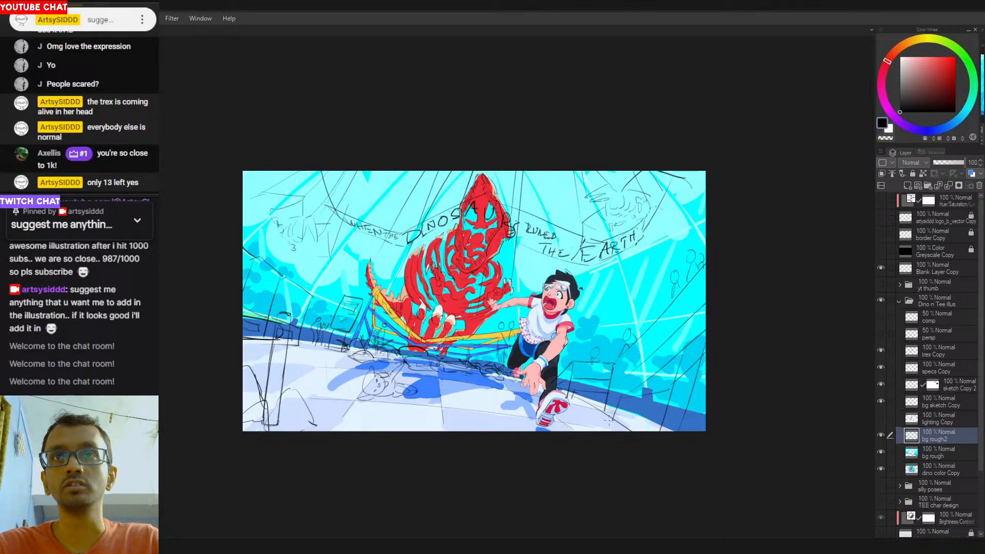
drag(609, 421, 627, 352)
key(ctrl+z)
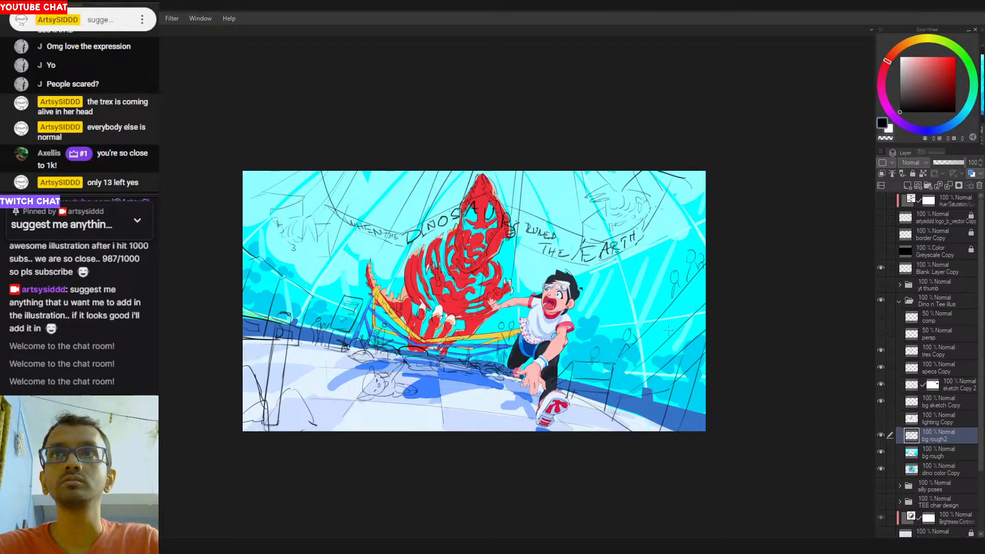
drag(657, 260, 634, 424)
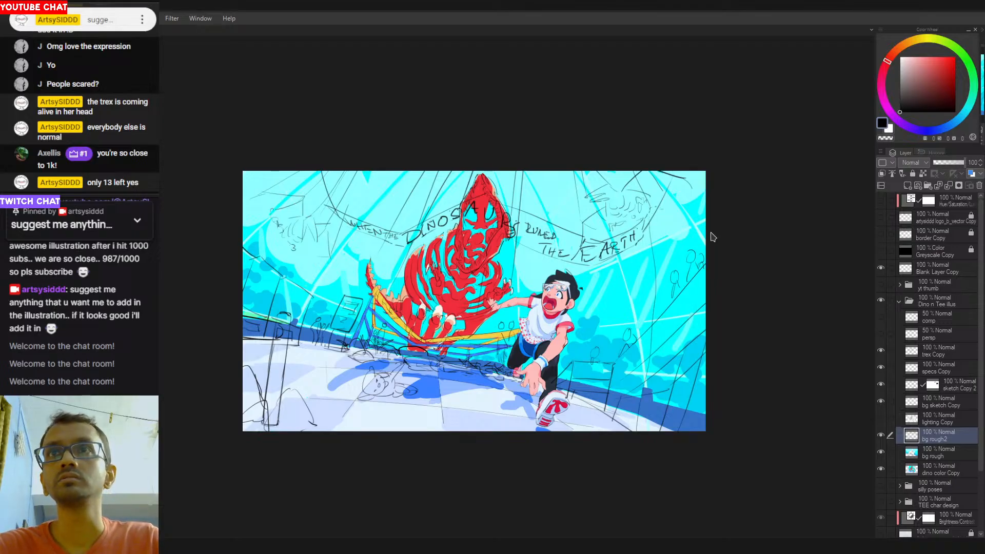
key(ctrl+z)
drag(646, 244, 655, 383)
key(ctrl+z)
drag(643, 274, 640, 456)
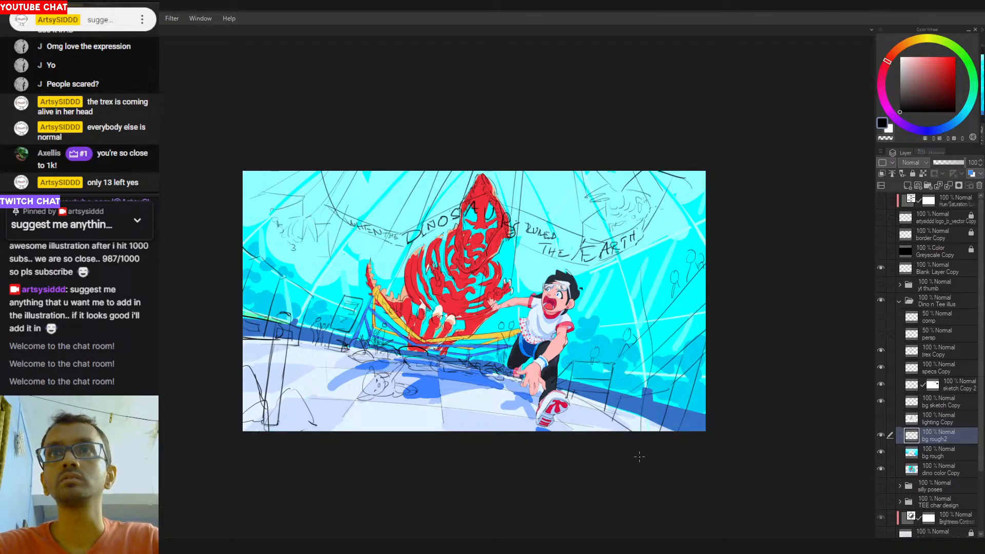
drag(654, 284, 662, 408)
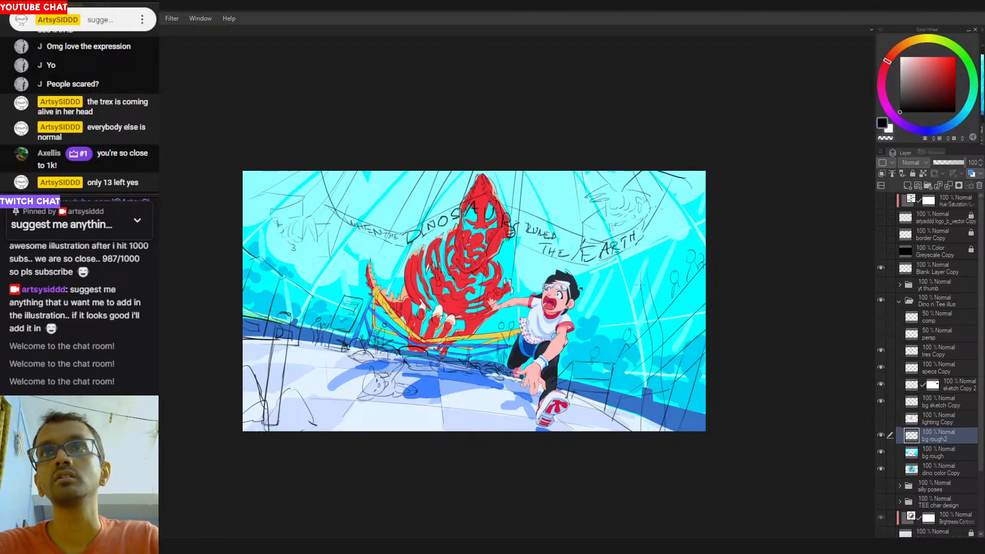
key(ctrl+z)
key(ctrl+z)
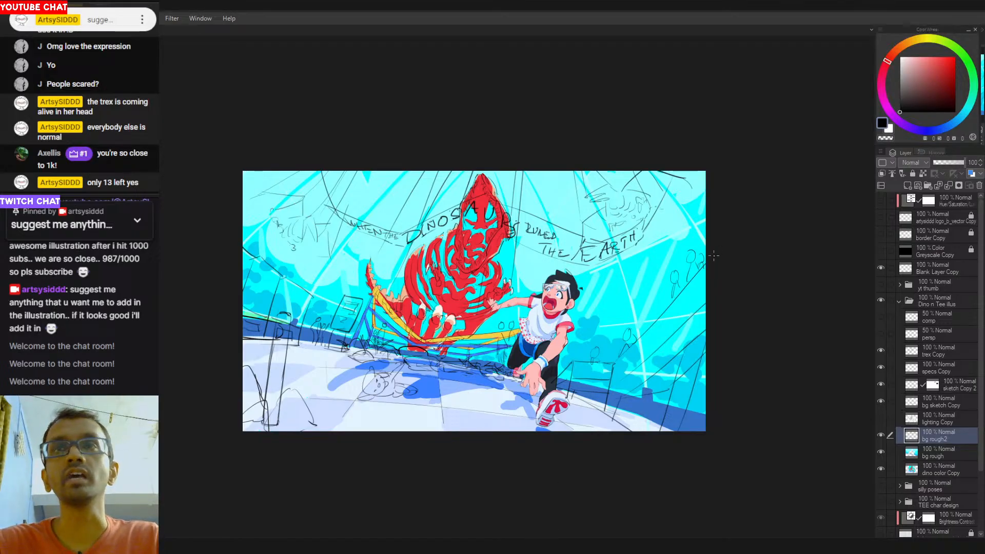
drag(645, 250, 642, 432)
key(ctrl+z)
drag(705, 251, 584, 392)
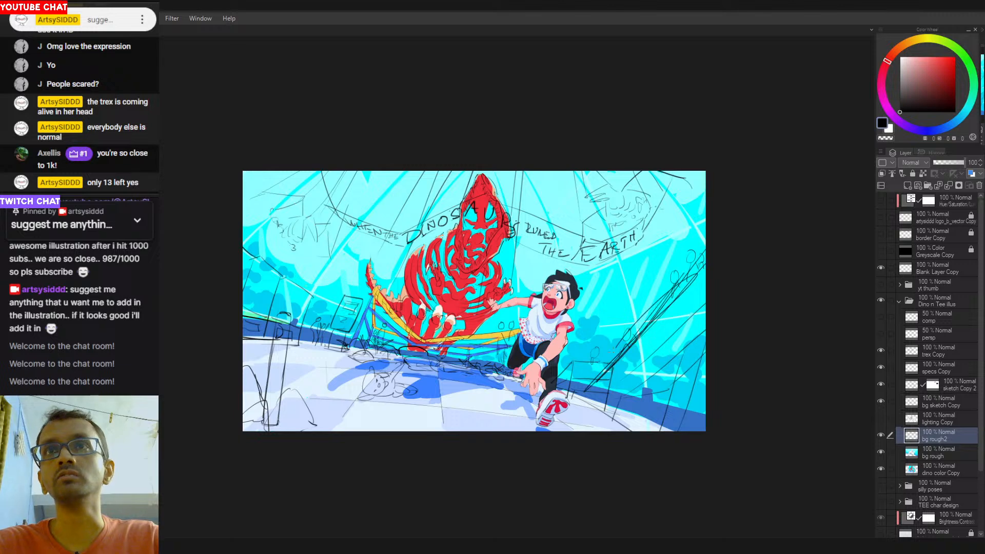
key(ctrl+z)
drag(630, 313, 623, 337)
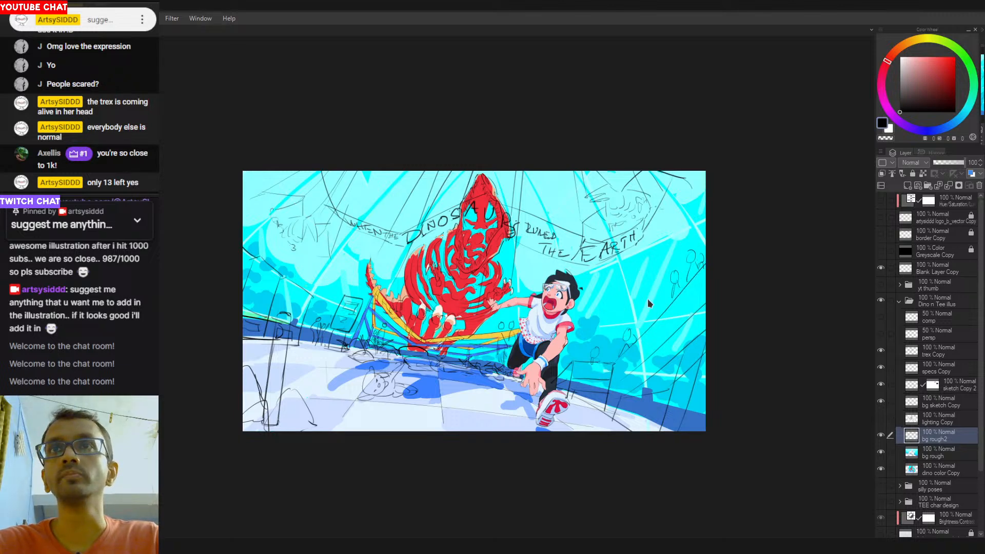
mouse_move(627, 248)
mouse_down()
mouse_move(645, 431)
mouse_move(645, 325)
mouse_move(645, 431)
mouse_move(660, 449)
mouse_up()
key(ctrl+z)
key(ctrl+z)
mouse_move(645, 246)
mouse_down()
mouse_move(667, 361)
mouse_move(668, 437)
mouse_move(586, 431)
mouse_move(649, 427)
mouse_up()
key(ctrl+z)
key(ctrl+z)
key(ctrl+z)
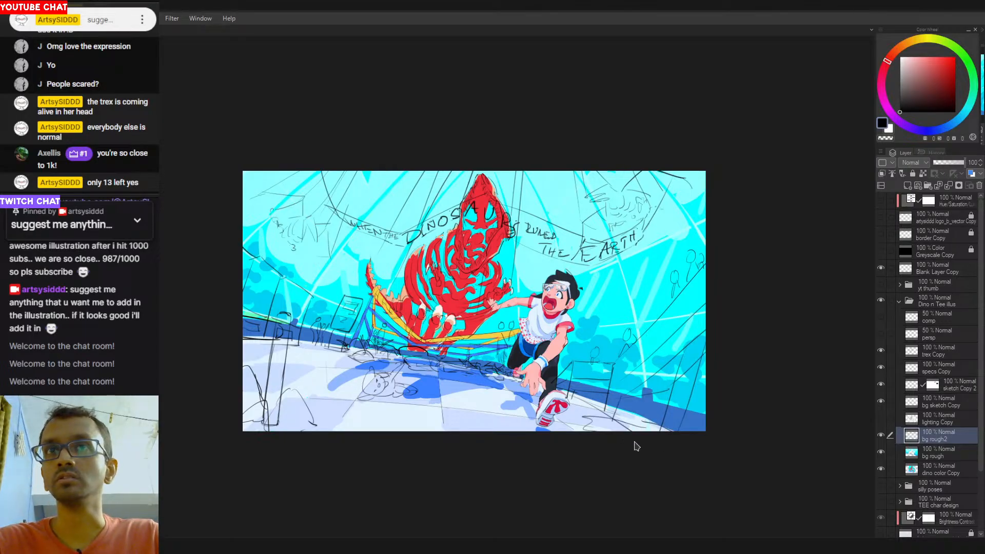
key(ctrl+z)
key(ctrl+z)
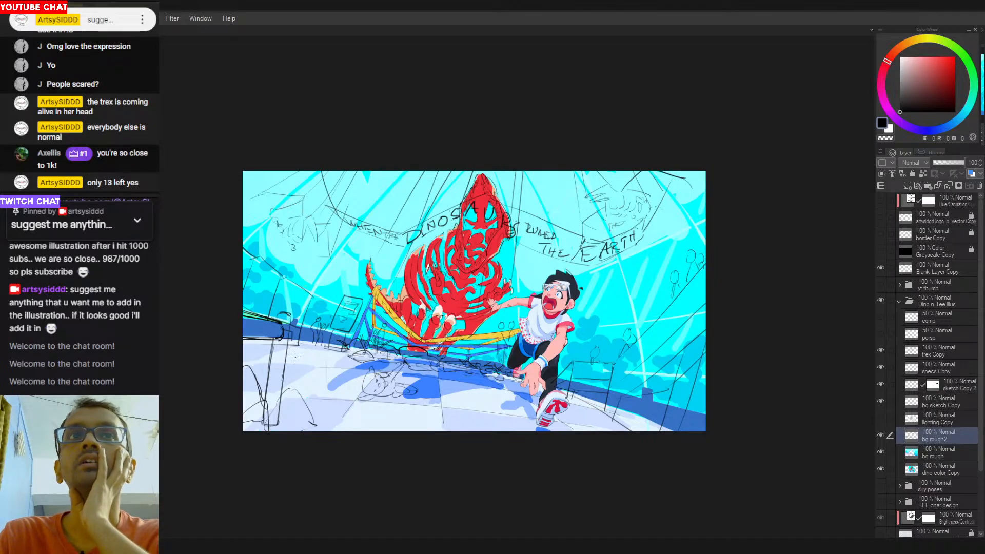
mouse_move(280, 354)
mouse_down()
mouse_move(353, 405)
mouse_move(433, 431)
mouse_up()
mouse_move(683, 378)
mouse_down()
mouse_move(621, 433)
mouse_move(641, 374)
mouse_up()
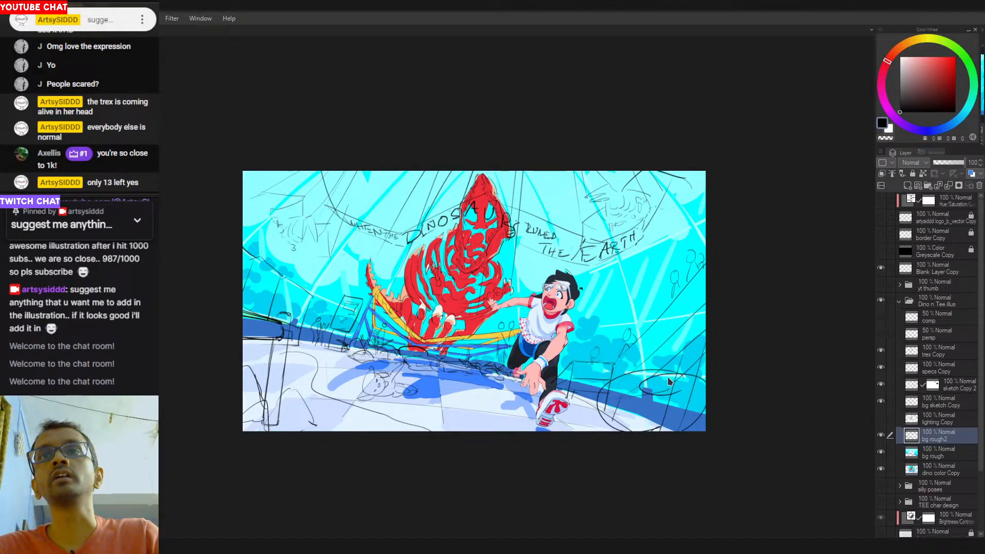
key(ctrl+z)
key(ctrl+z)
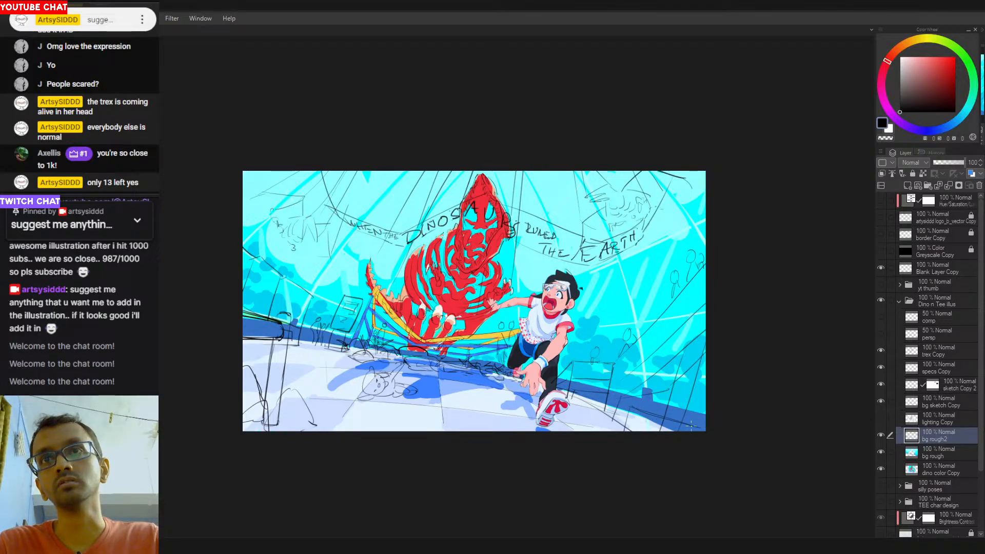
Rough in a tall tree with branches in the background near the illustration's right edge.
key(ctrl+z)
key(ctrl+y)
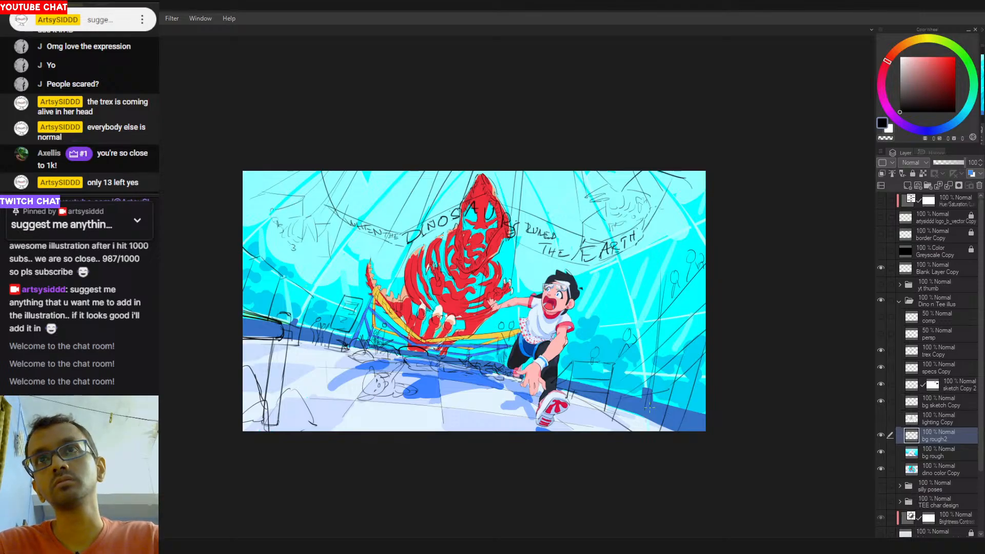
drag(688, 420, 618, 402)
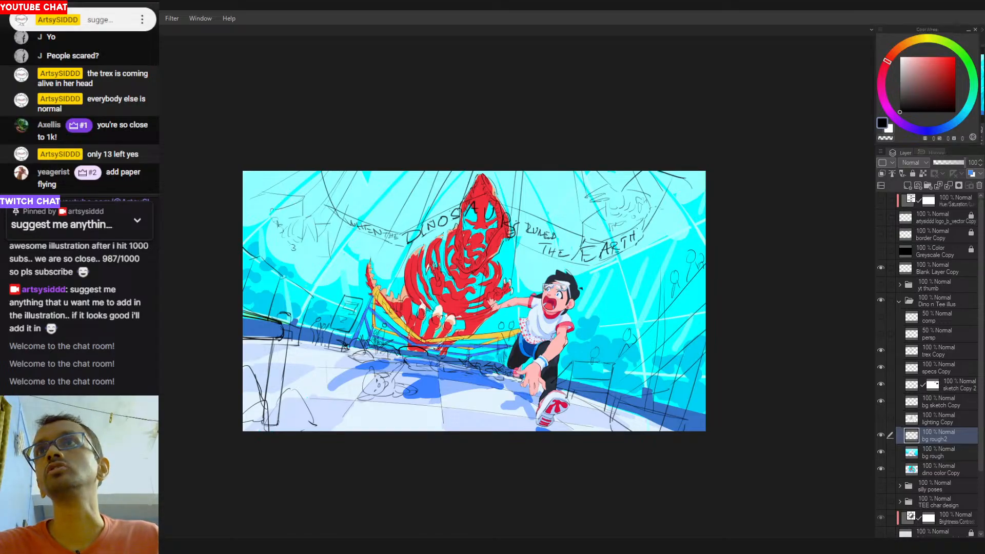
mouse_move(658, 291)
mouse_down()
mouse_move(625, 268)
mouse_move(602, 300)
mouse_up()
mouse_move(662, 292)
mouse_down()
mouse_move(591, 313)
mouse_move(617, 279)
mouse_up()
key(ctrl+z)
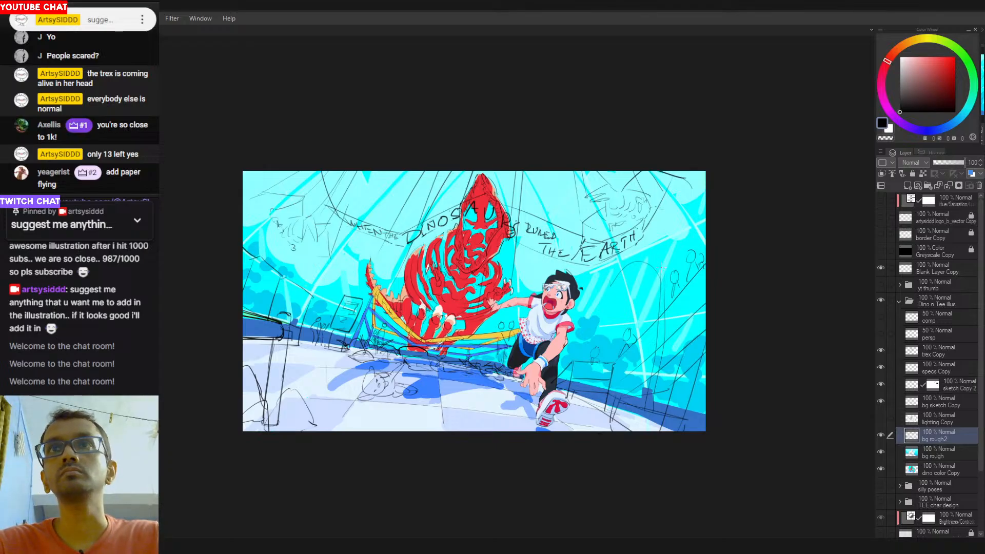
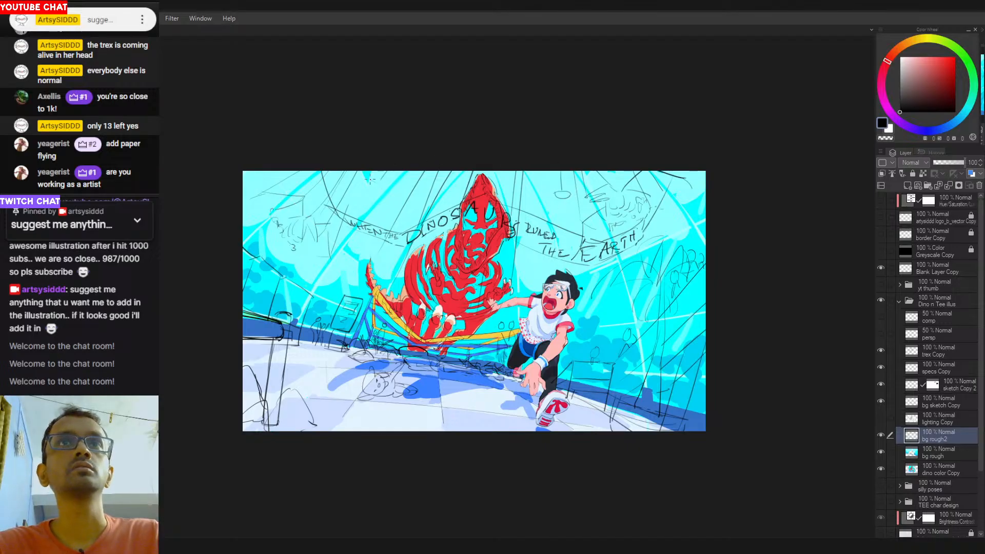
Sketch a hanging ceiling lamp beside the dinosaur's head and transform the selected rough sketch in the illustration's upper-left area.
mouse_move(384, 187)
mouse_down()
mouse_move(373, 182)
mouse_move(390, 186)
mouse_up()
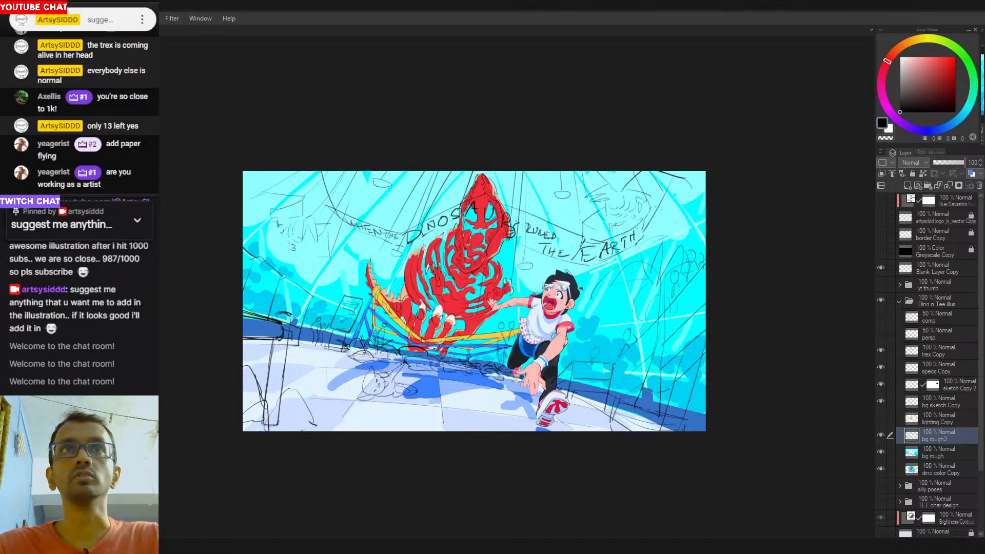
mouse_move(346, 238)
mouse_down()
mouse_move(299, 173)
mouse_move(255, 237)
mouse_move(334, 252)
mouse_up()
key(ctrl+t)
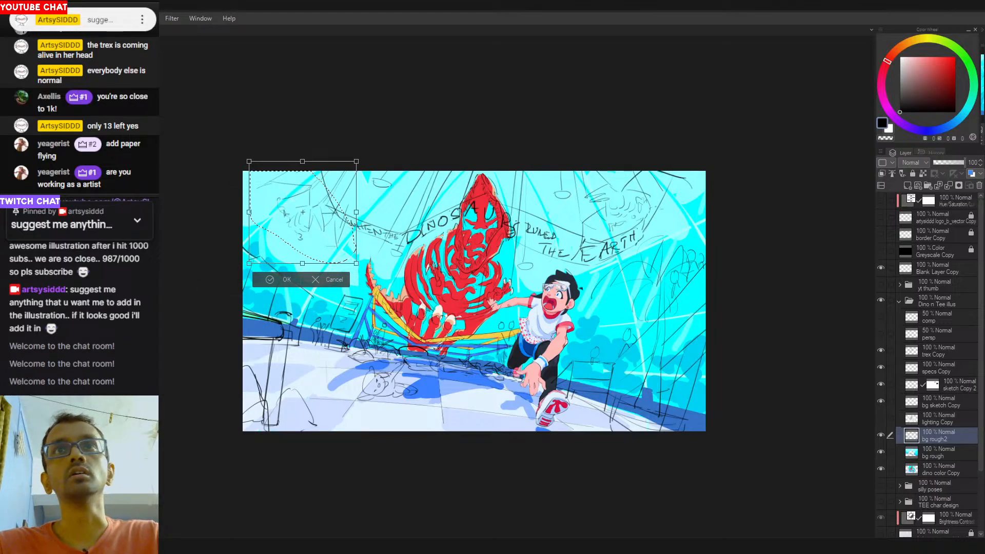
key(Return)
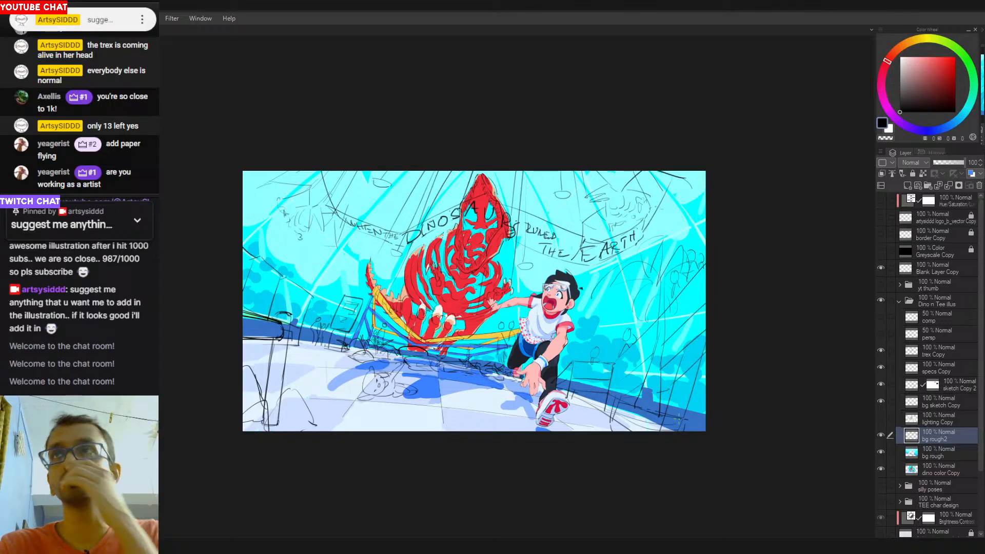
Select the upper part of the background tree sketch, rotate it slightly counterclockwise and shift it slightly left.
drag(502, 437, 504, 429)
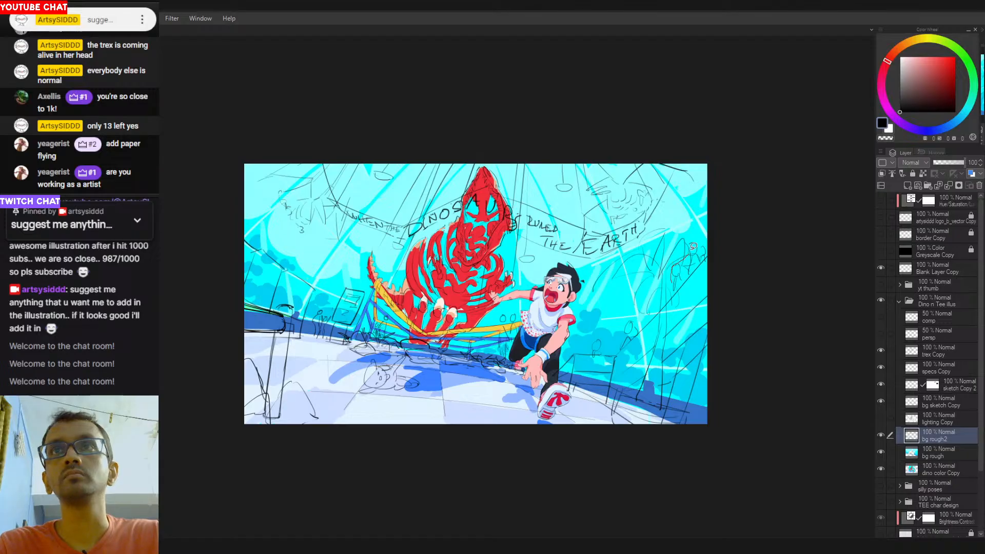
mouse_move(693, 247)
mouse_down()
mouse_move(666, 222)
mouse_move(652, 224)
mouse_move(595, 265)
mouse_move(589, 288)
mouse_move(683, 328)
mouse_up()
key(ctrl+t)
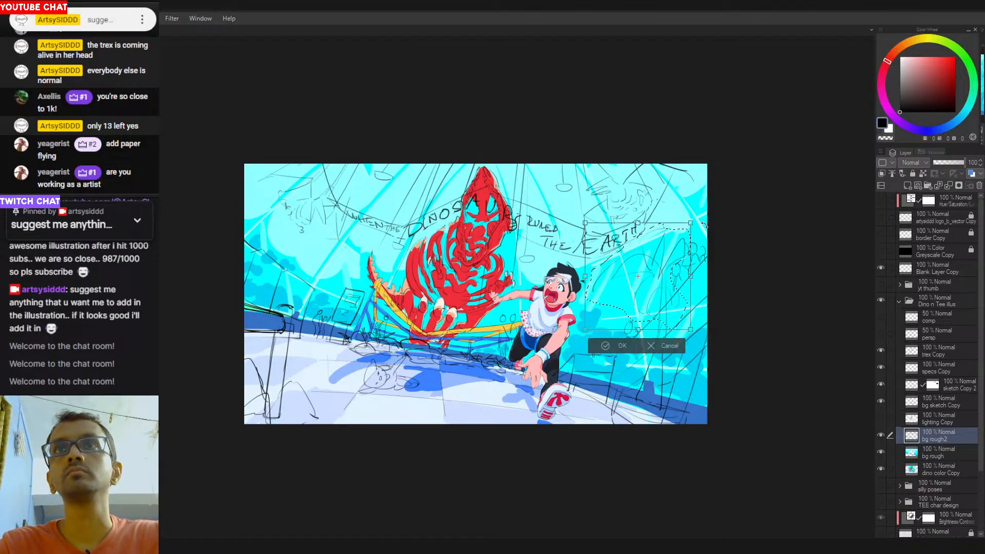
mouse_move(704, 224)
mouse_down()
mouse_move(691, 314)
mouse_move(675, 309)
mouse_move(714, 325)
mouse_up()
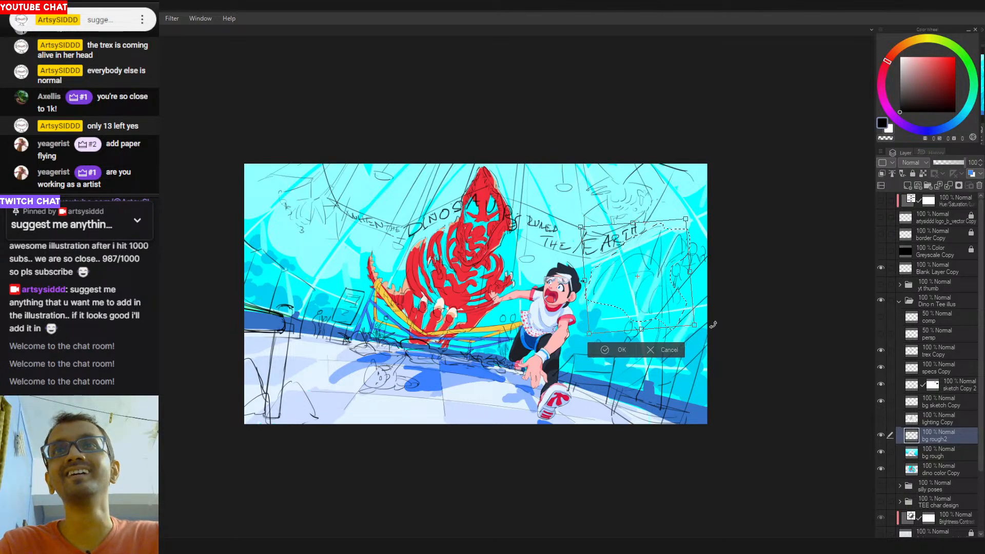
drag(670, 299, 666, 298)
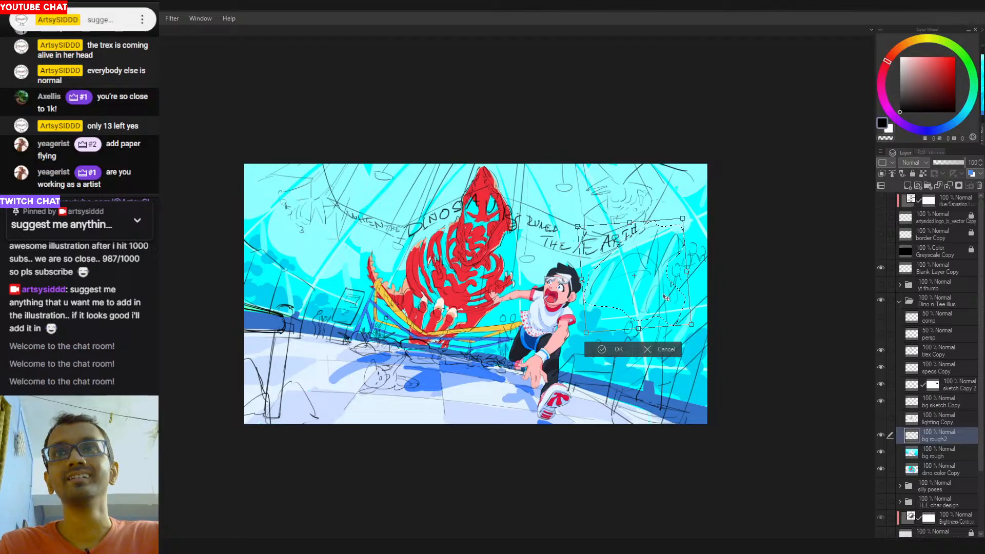
key(Return)
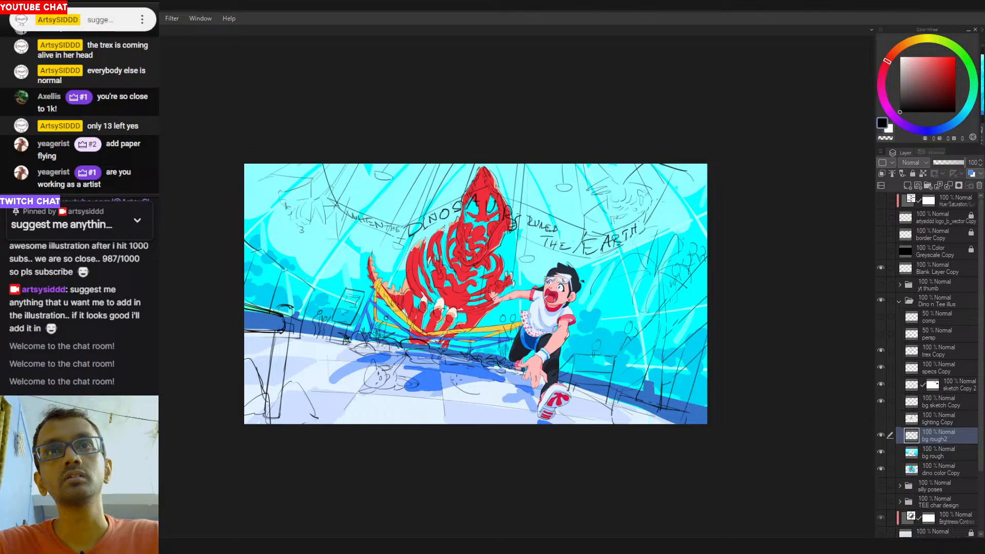
Sketch a shallow curved shape on the floor in front of the dinosaur and rough in small distant figures along the left wall.
drag(450, 382, 483, 396)
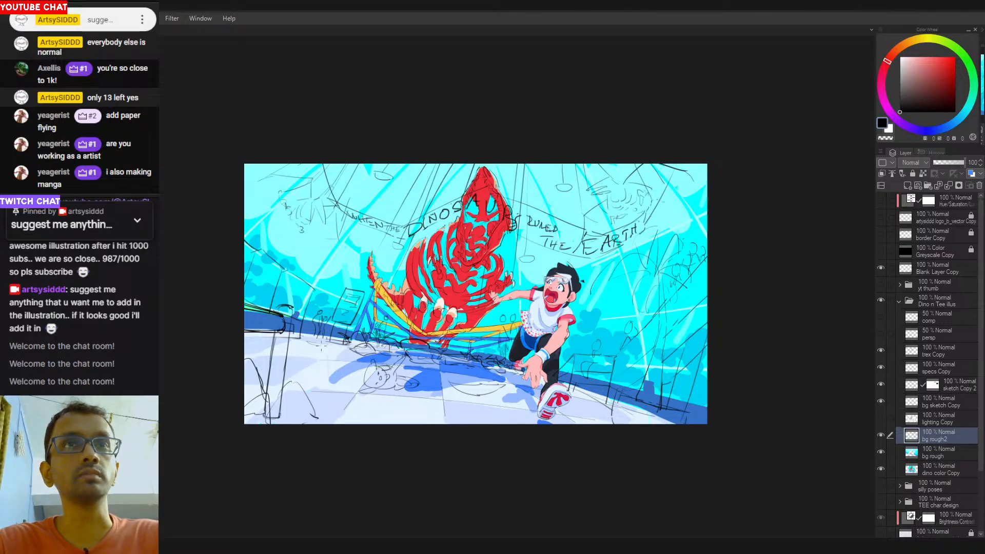
mouse_move(300, 339)
mouse_down()
mouse_move(326, 356)
mouse_move(390, 356)
mouse_move(366, 389)
mouse_up()
drag(393, 339, 379, 336)
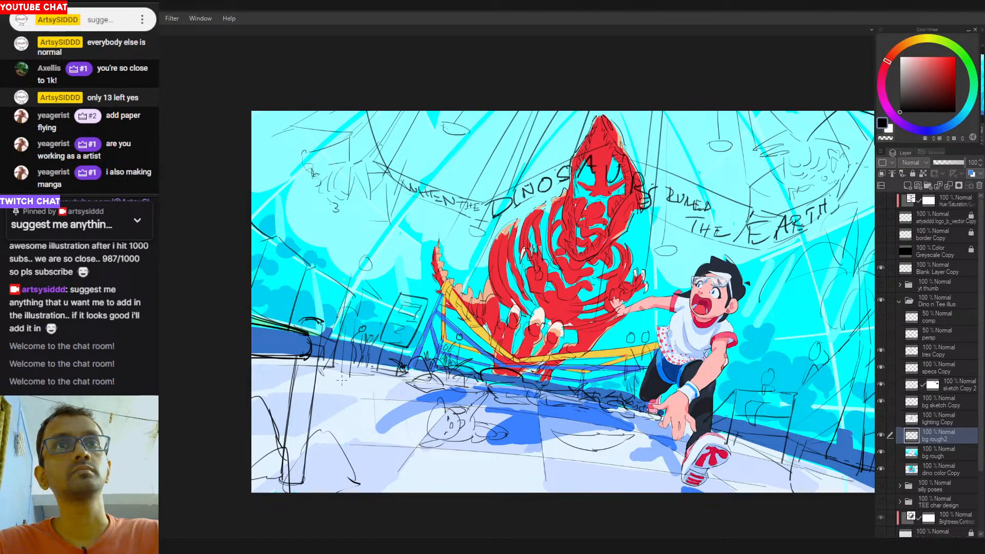
Rework the distant figures beside the information sign, undoing unsatisfactory strokes and sketching replacements along the wall.
key(ctrl+z)
key(ctrl+z)
key(ctrl+z)
key(ctrl+z)
key(ctrl+z)
key(ctrl+z)
key(ctrl+z)
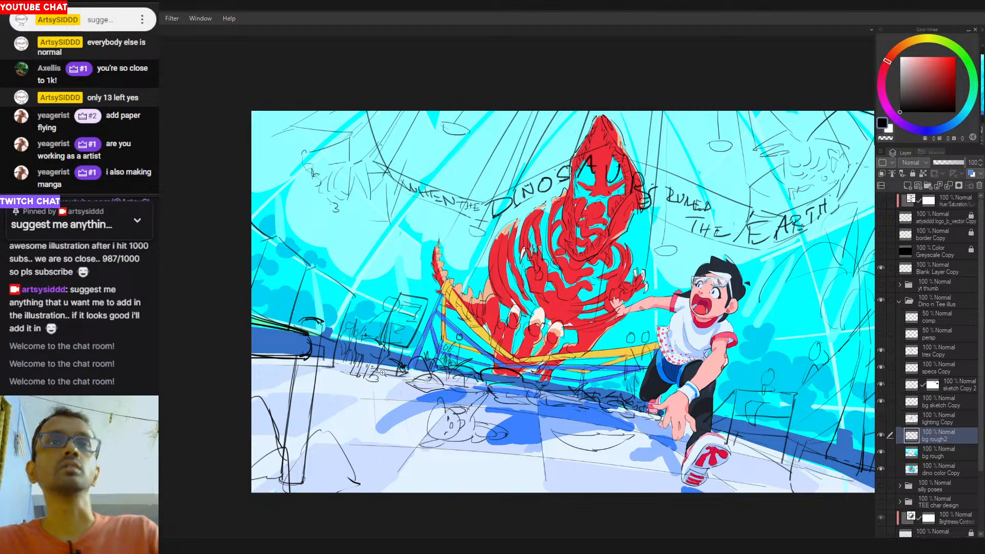
scroll(355, 357, down, 2)
scroll(360, 357, up, 2)
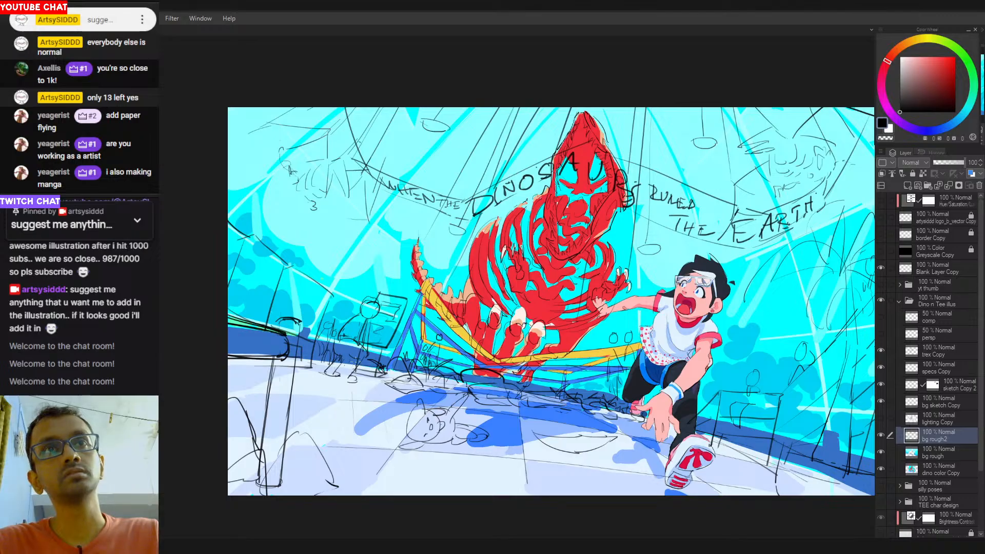
scroll(367, 387, down, 1)
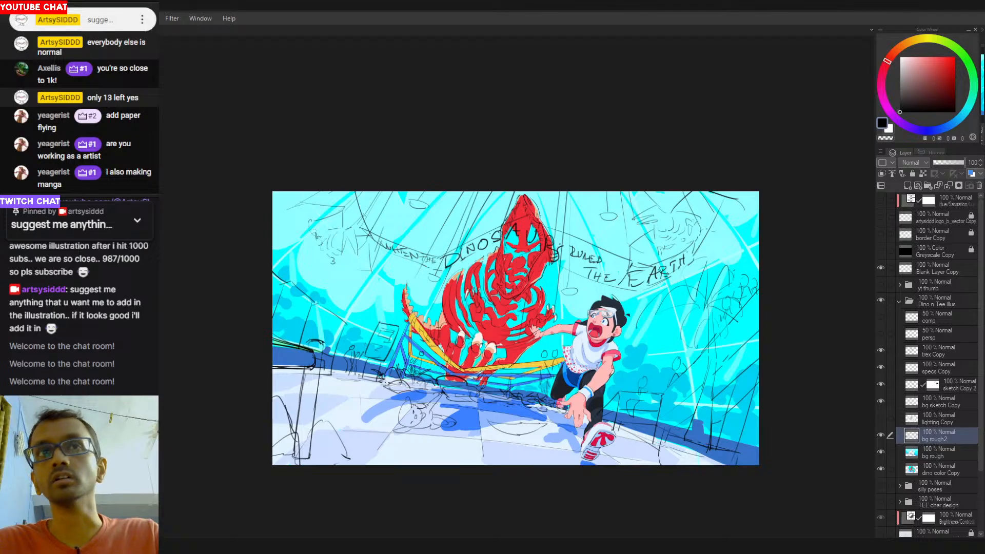
drag(367, 365, 347, 361)
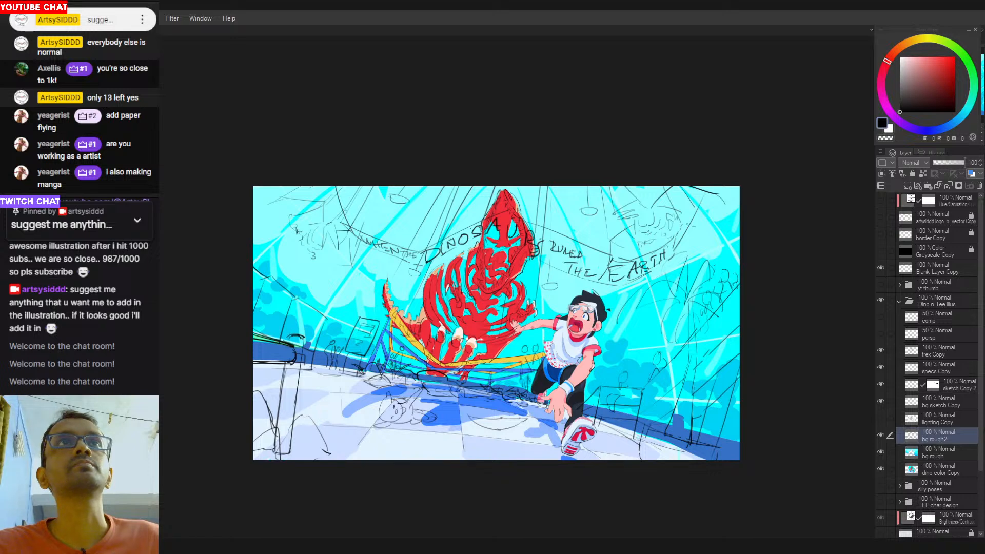
Rough in a taller standing figure left of the information sign, select the sketch and stretch it slightly wider.
click(915, 17)
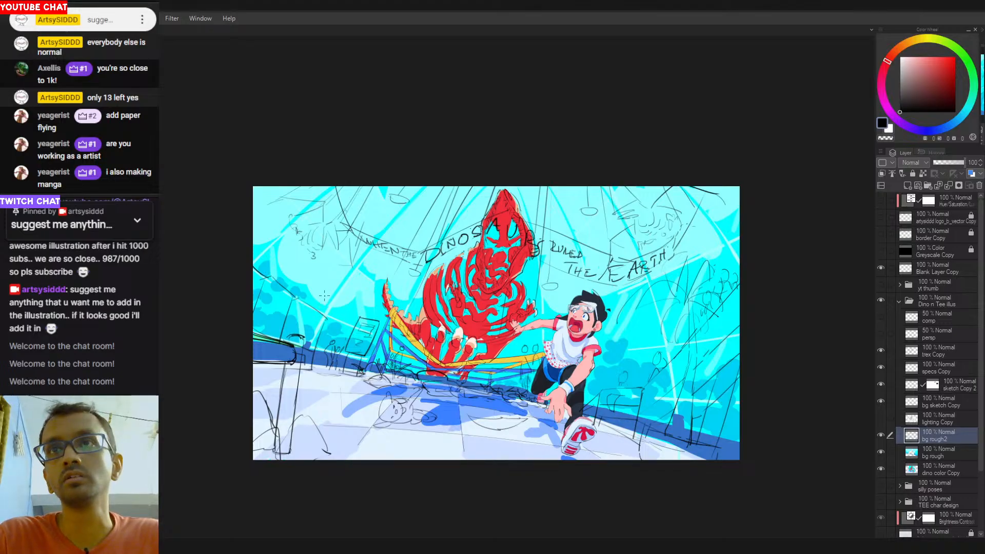
drag(311, 307, 317, 321)
key(ctrl+z)
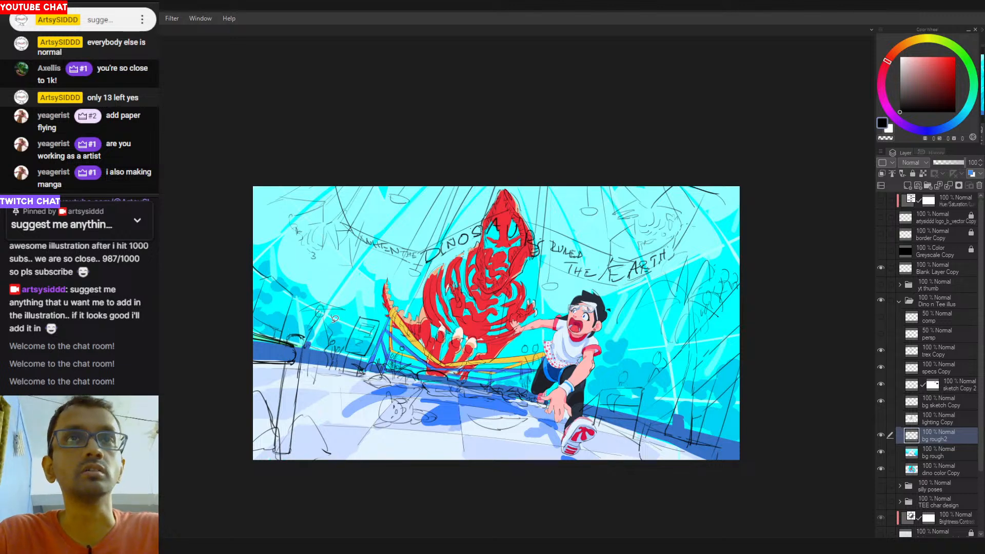
mouse_move(324, 381)
mouse_down()
mouse_move(300, 313)
mouse_move(318, 291)
mouse_move(344, 310)
mouse_up()
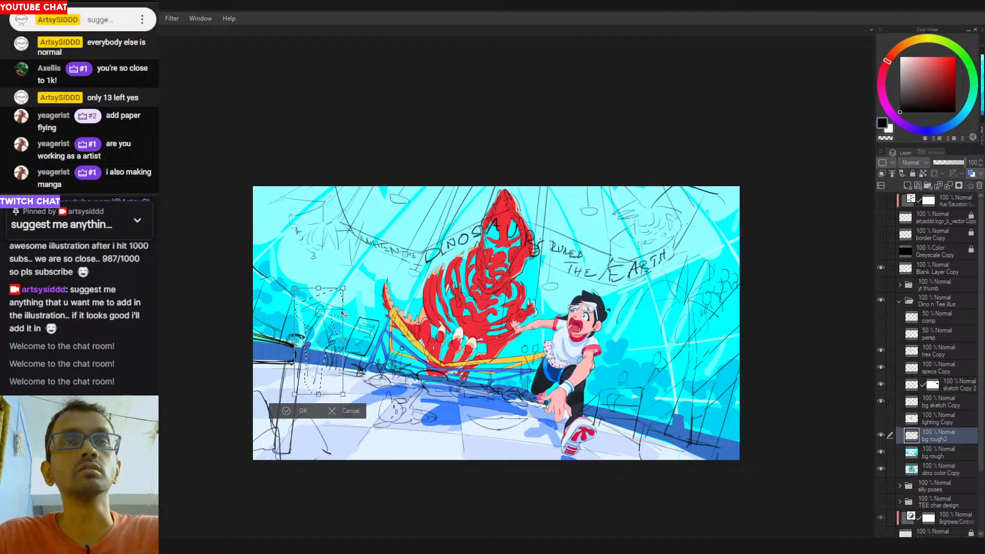
key(ctrl+t)
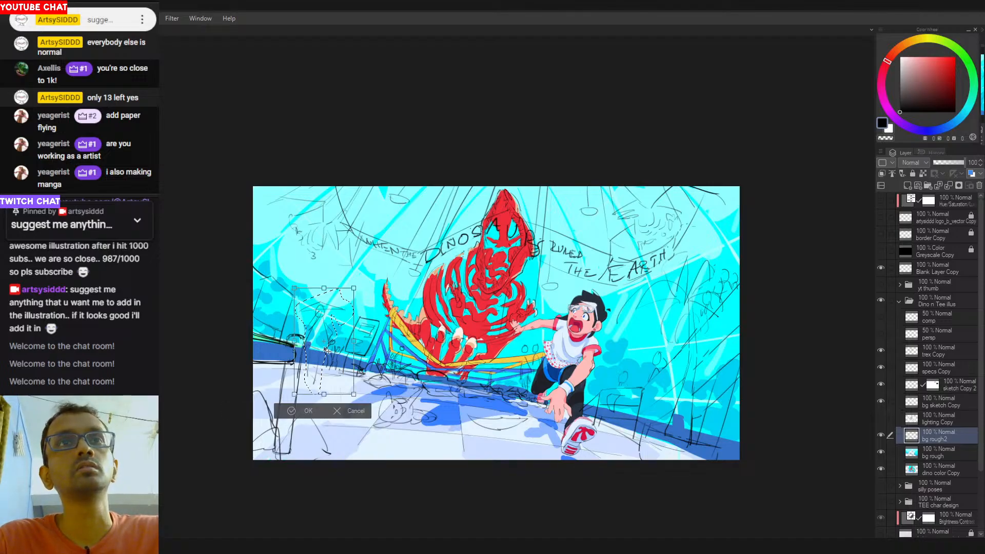
drag(299, 373, 343, 369)
key(Return)
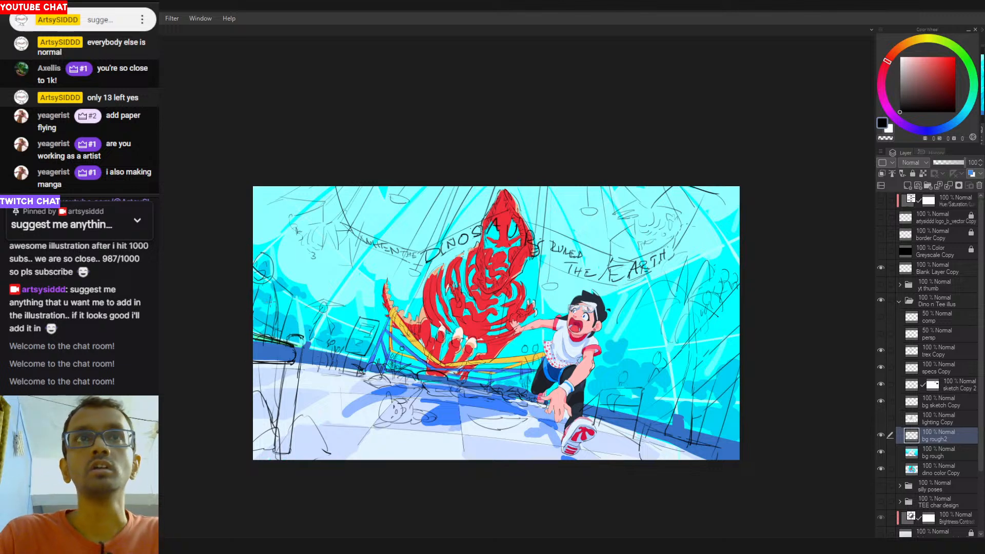
Rough in a large round-headed figure behind the post at the illustration's left edge, discarding unsatisfactory strokes.
drag(277, 280, 292, 295)
mouse_move(257, 265)
mouse_down()
mouse_move(285, 275)
mouse_move(275, 293)
mouse_up()
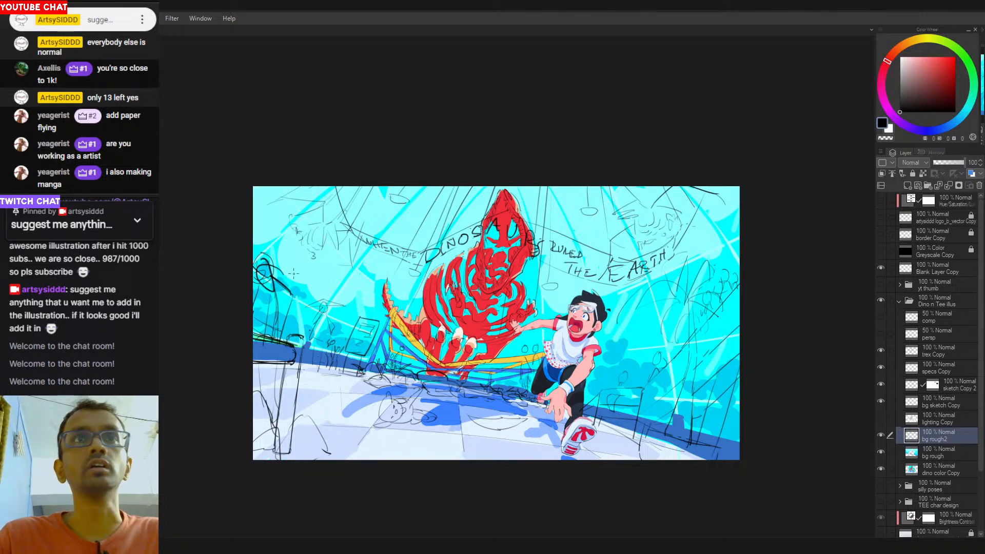
key(ctrl+z)
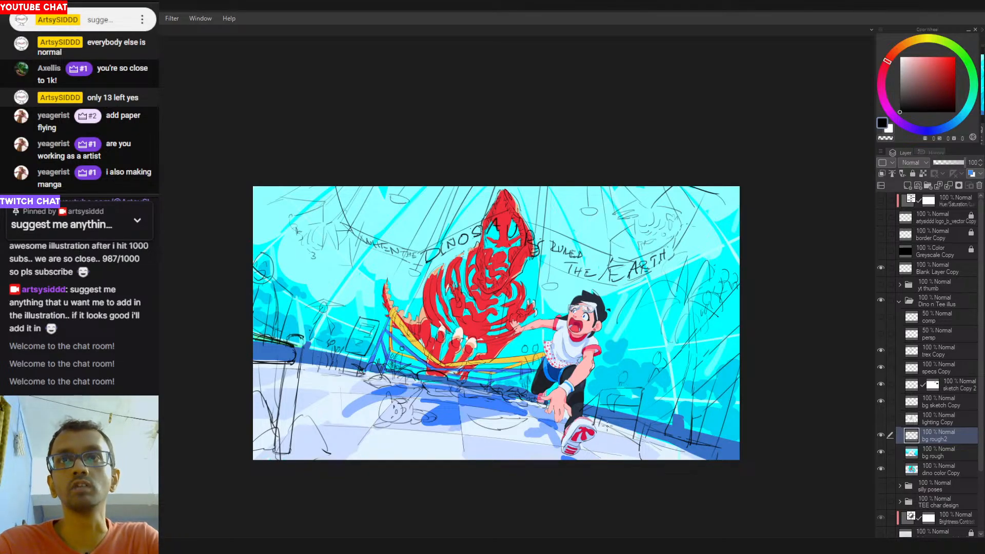
drag(598, 422, 633, 440)
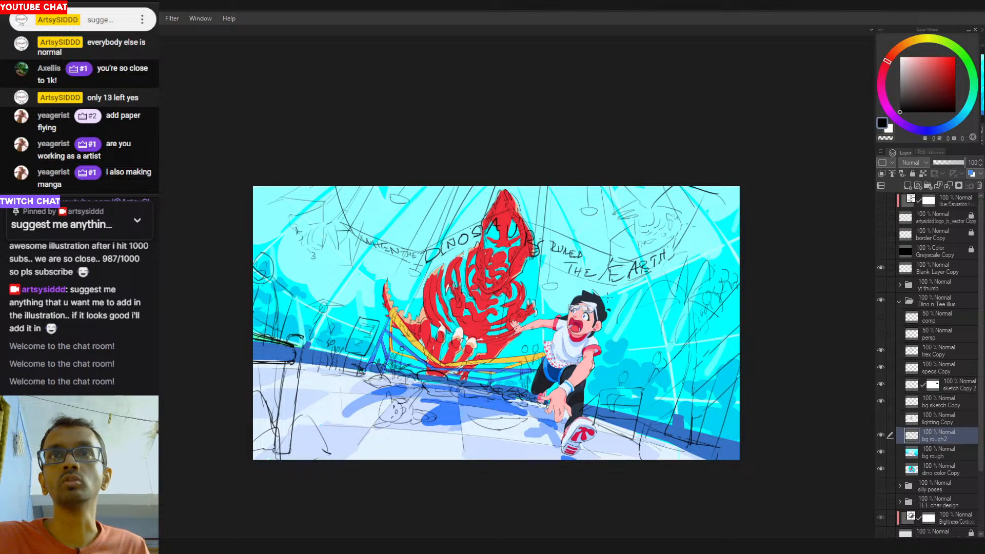
mouse_move(506, 293)
mouse_down()
mouse_move(467, 359)
mouse_move(569, 263)
mouse_up()
mouse_move(496, 225)
mouse_down()
mouse_move(556, 187)
mouse_move(569, 197)
mouse_up()
key(ctrl+z)
key(ctrl+z)
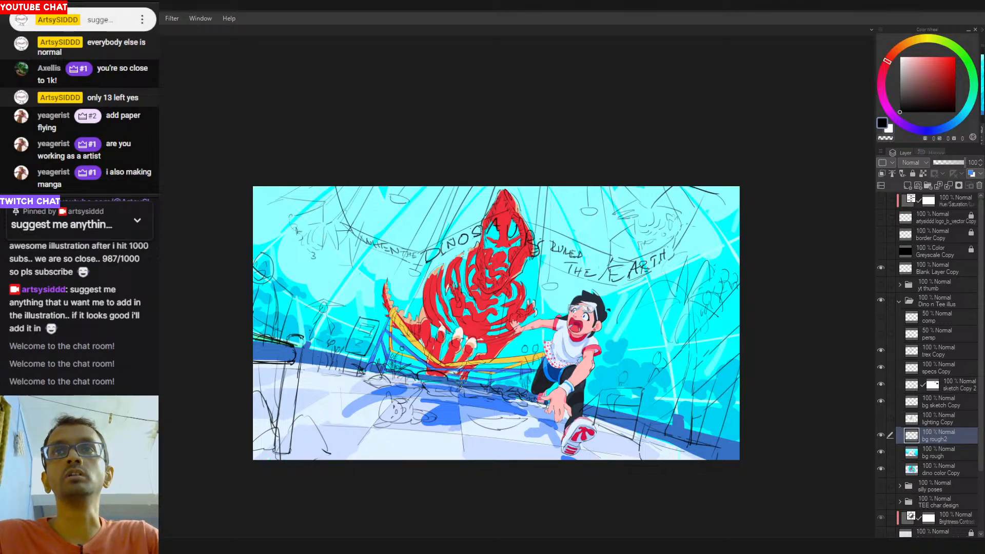
drag(508, 421, 502, 403)
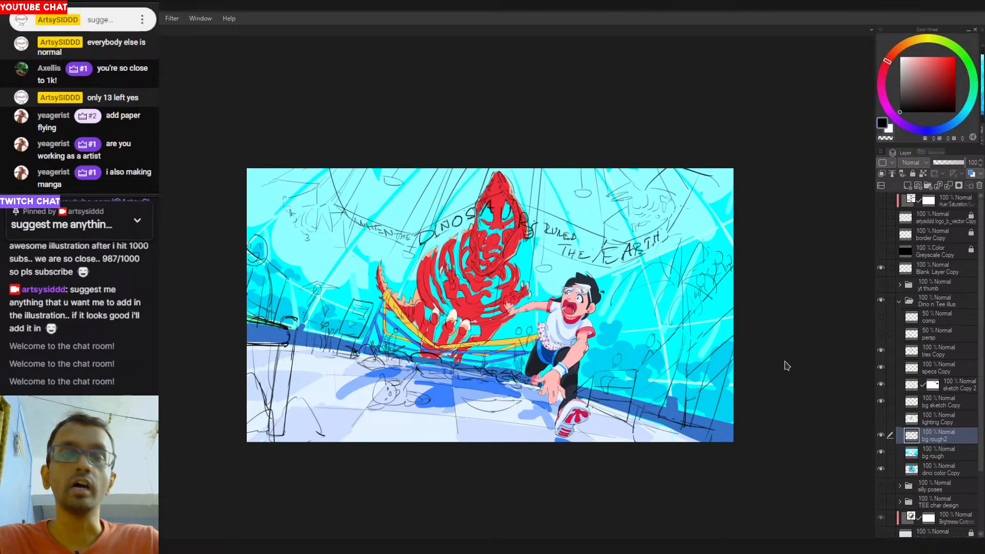
Try rough strokes on the floor in the illustration's lower-left and lower-right corners and undo them.
key(ctrl+0)
key(ctrl+minus)
drag(521, 355, 524, 351)
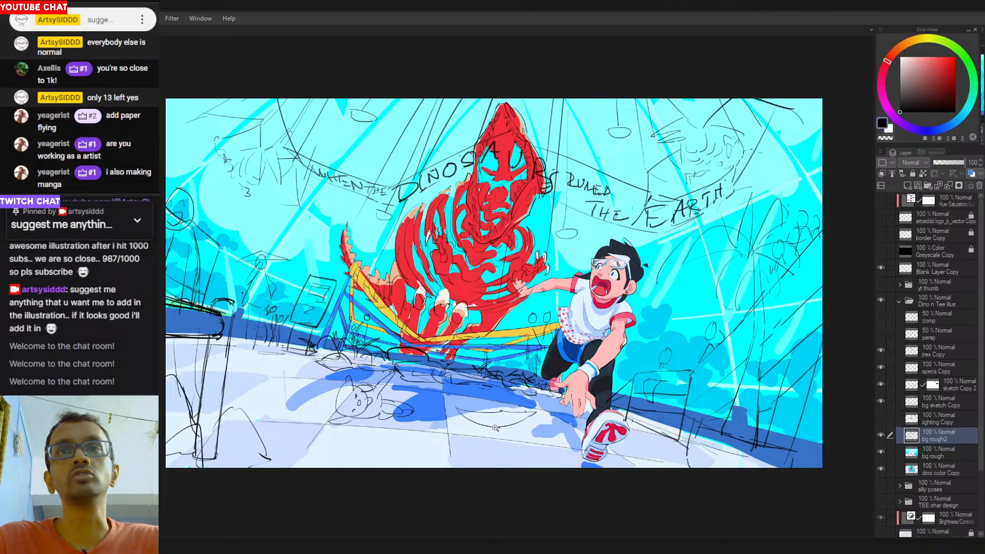
scroll(484, 420, up, 2)
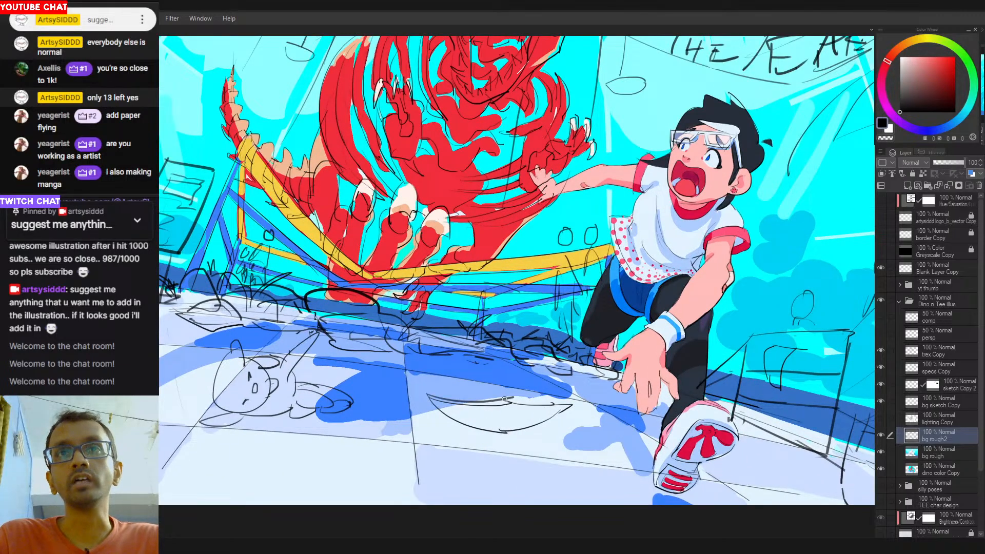
scroll(516, 404, down, 3)
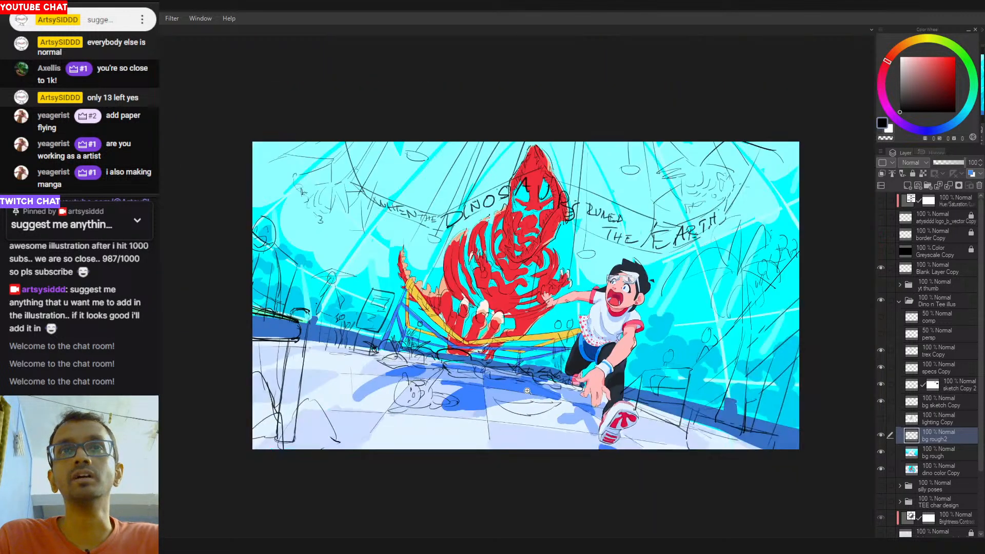
scroll(534, 390, up, 2)
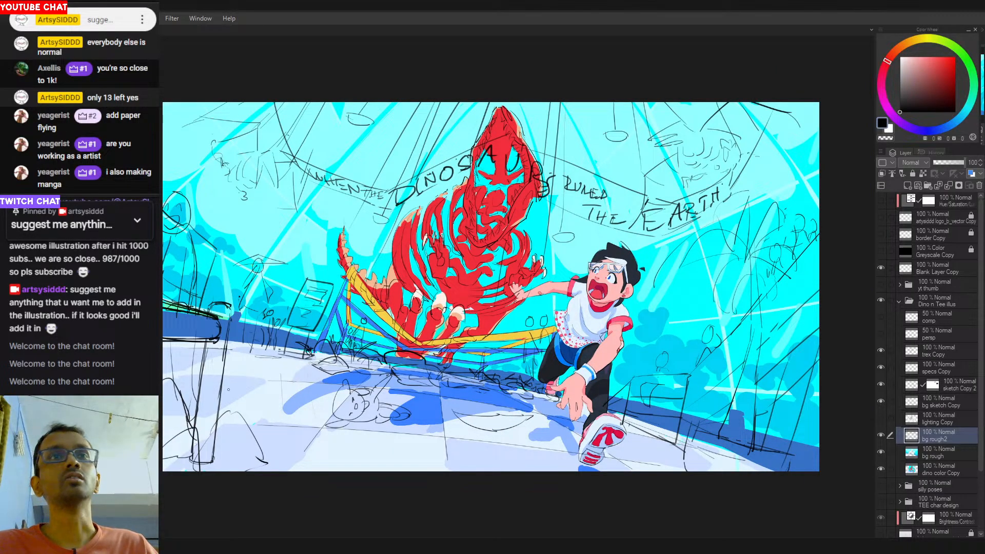
mouse_move(179, 360)
mouse_down()
mouse_move(224, 411)
mouse_move(316, 465)
mouse_up()
key(ctrl+z)
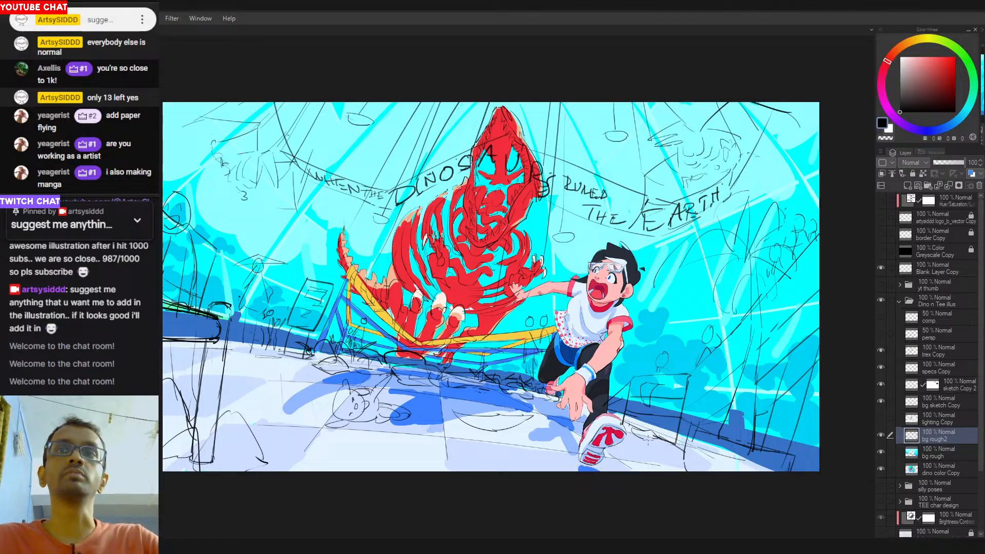
mouse_move(648, 435)
mouse_down()
mouse_move(659, 448)
mouse_move(671, 438)
mouse_move(662, 440)
mouse_up()
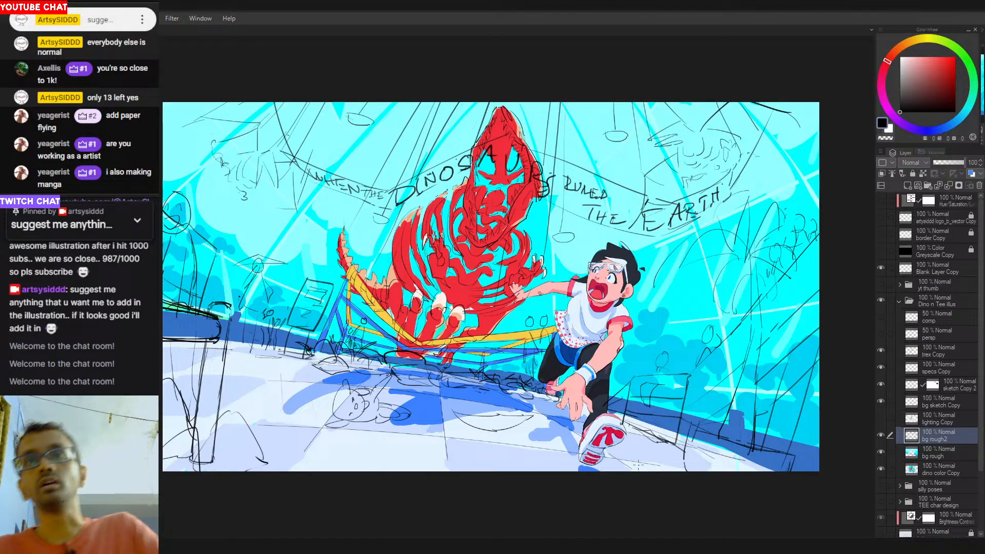
drag(670, 455, 648, 480)
key(ctrl+z)
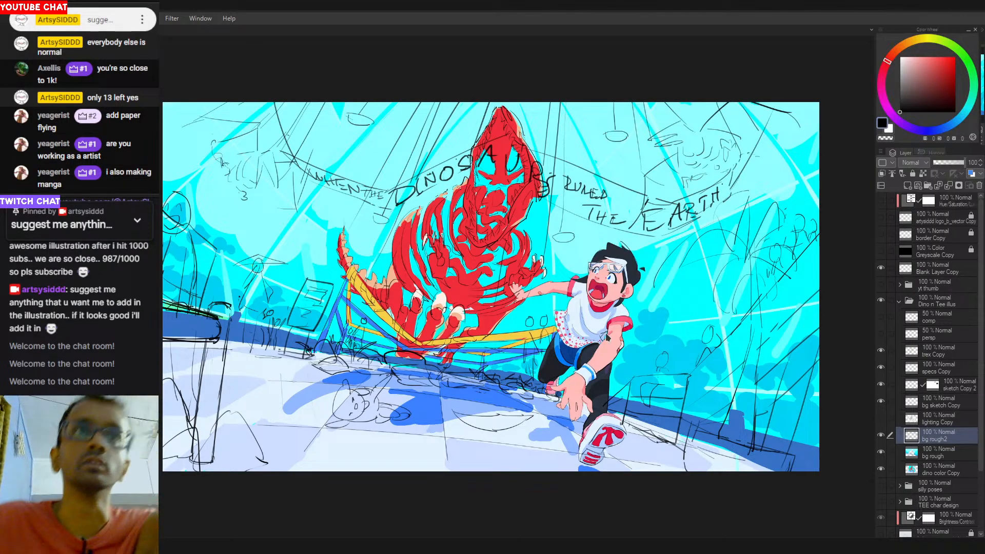
Select the small creature sketch on the floor, move it left toward the foreground post and clear the selection.
drag(472, 342, 471, 358)
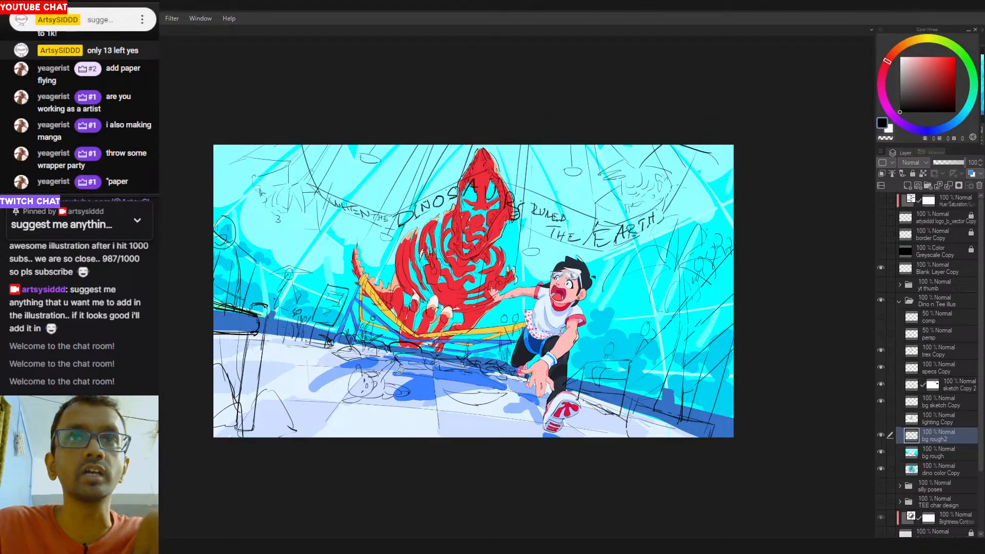
mouse_move(355, 360)
mouse_down()
mouse_move(429, 421)
mouse_move(322, 412)
mouse_up()
key(ctrl+t)
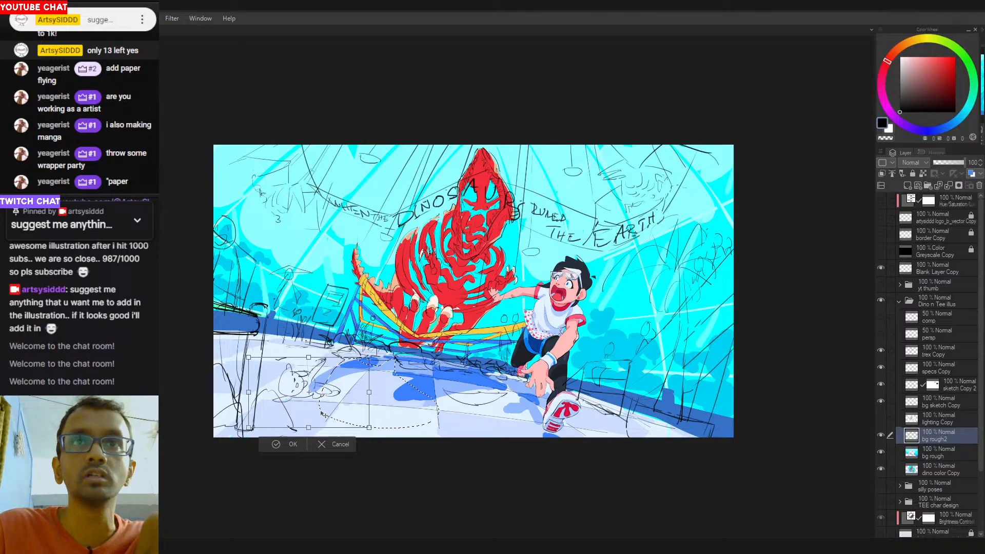
key(Escape)
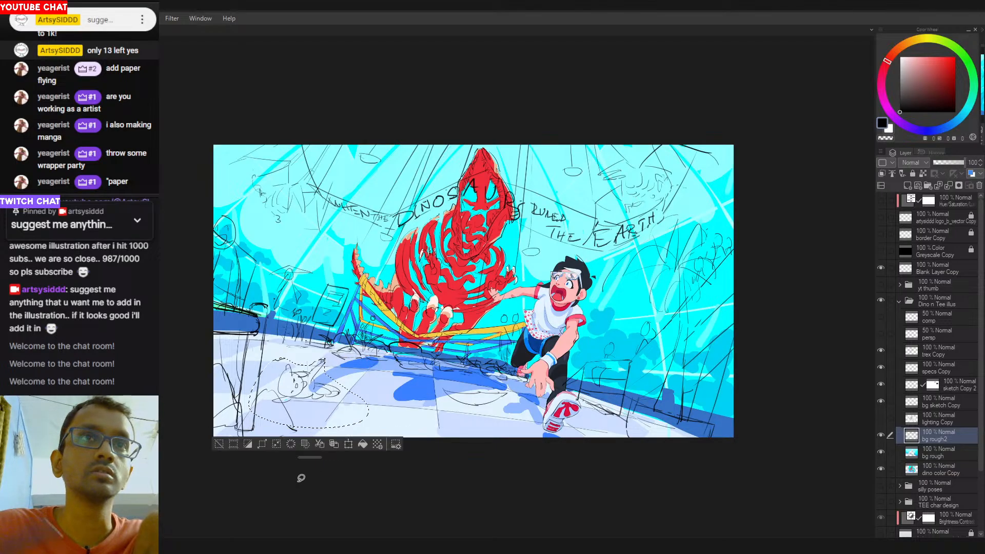
key(ctrl+t)
drag(395, 405, 323, 407)
key(Return)
key(ctrl+d)
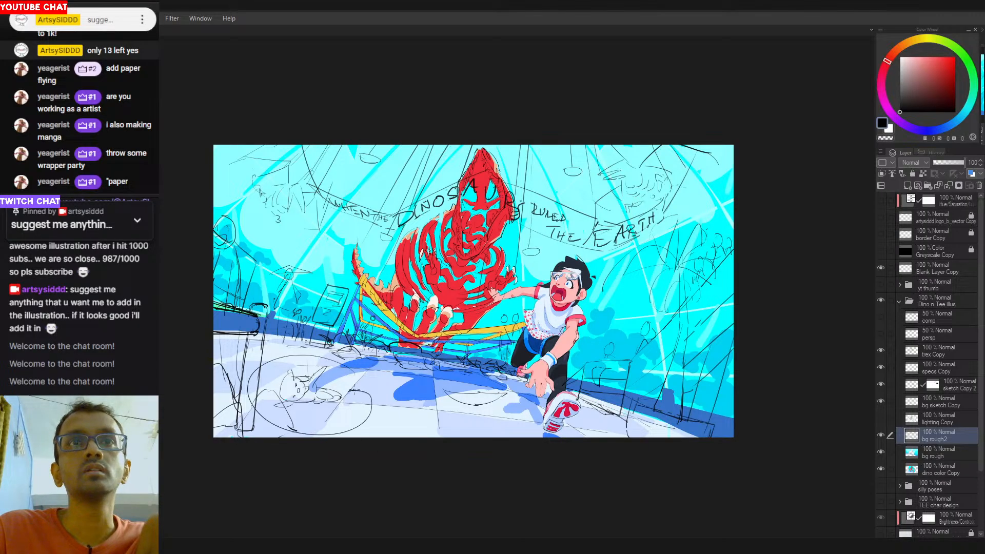
Try rough strokes on the floor beside the relocated creature and undo them.
drag(366, 378, 394, 383)
key(ctrl+z)
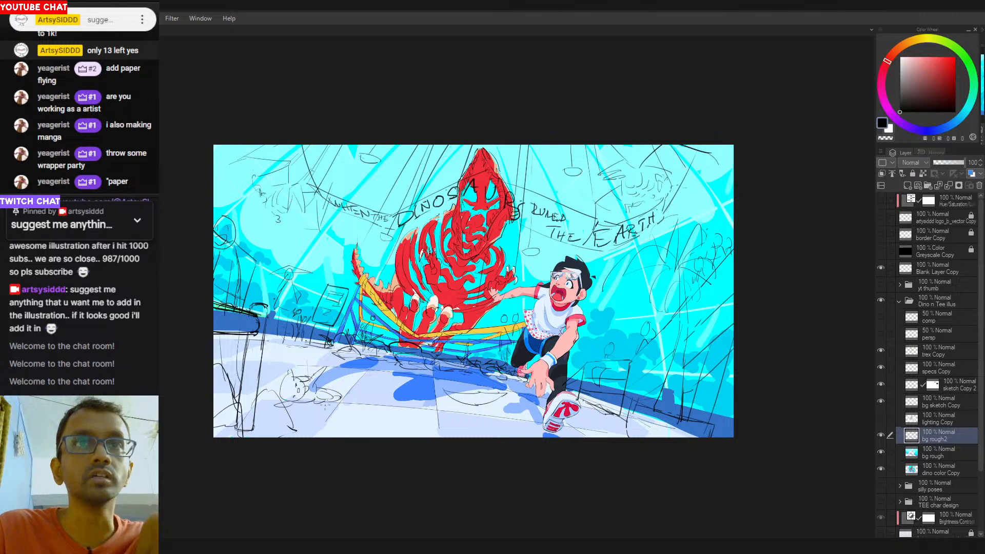
scroll(319, 440, up, 4)
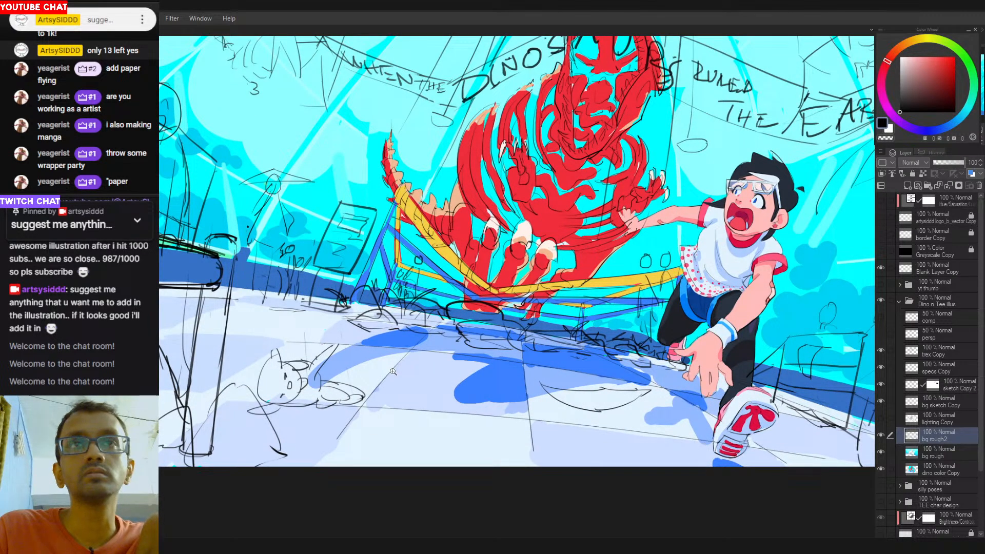
scroll(328, 400, down, 3)
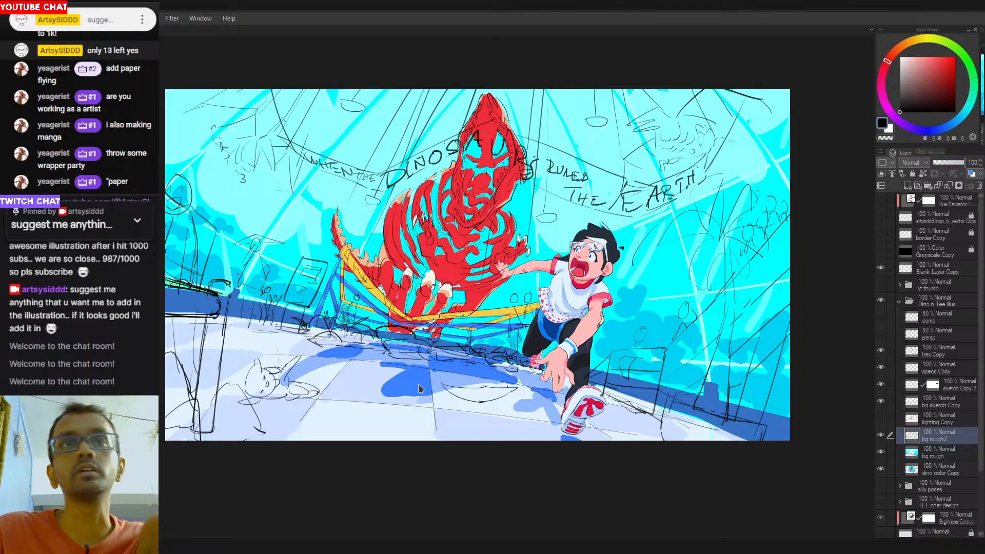
drag(390, 387, 432, 390)
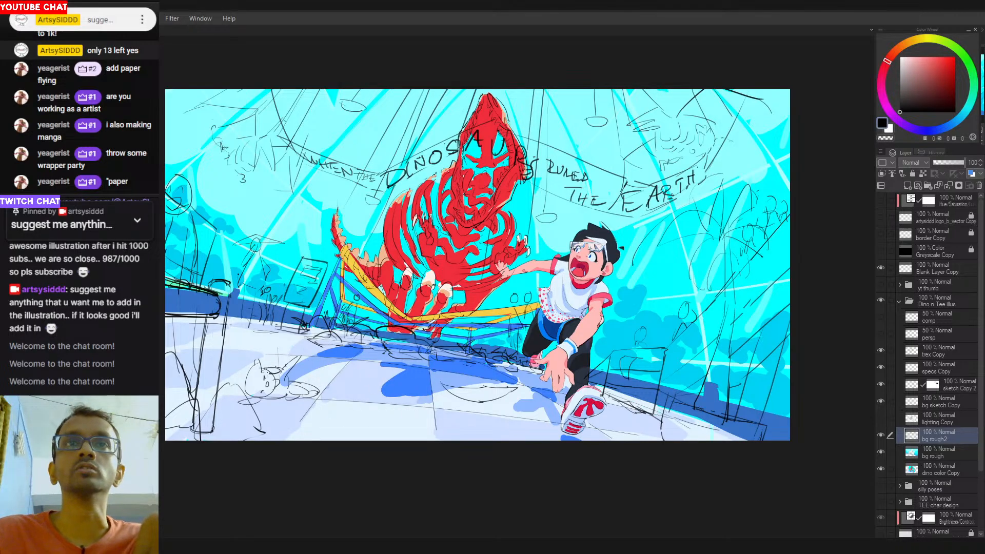
mouse_move(324, 385)
mouse_down()
mouse_move(244, 339)
mouse_move(344, 372)
mouse_up()
key(ctrl+z)
mouse_move(403, 374)
mouse_down()
mouse_move(358, 409)
mouse_move(405, 390)
mouse_move(428, 401)
mouse_up()
key(ctrl+z)
key(ctrl+z)
key(ctrl+z)
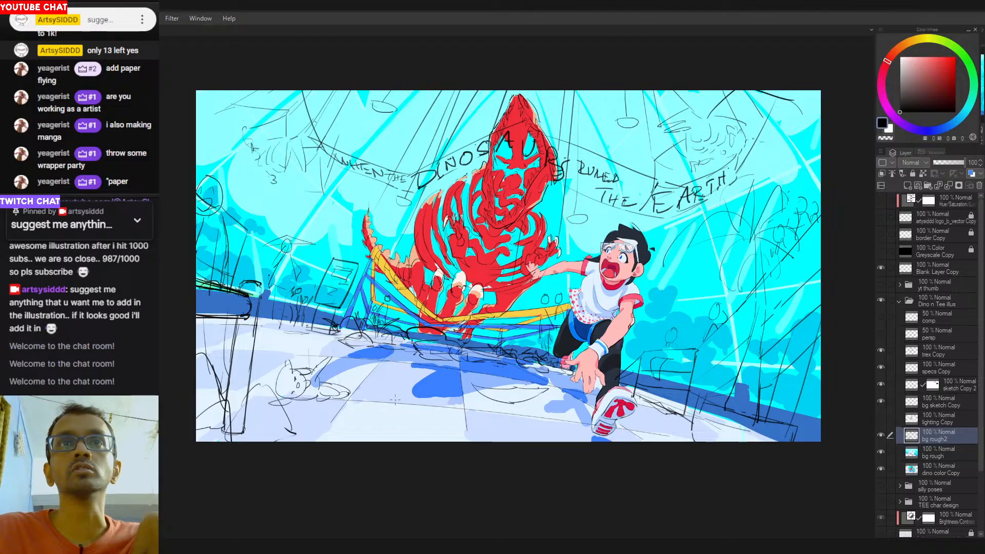
Try a large circular stroke around the dinosaur and running character plus strokes near the dinosaur's head, undoing them.
mouse_move(559, 175)
mouse_down()
mouse_move(474, 229)
mouse_move(438, 203)
mouse_up()
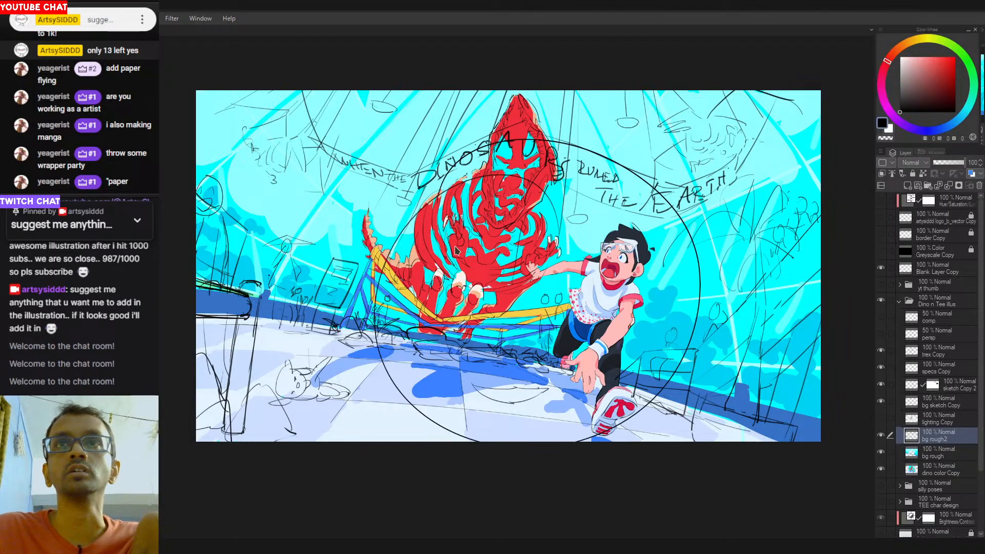
key(ctrl+z)
scroll(552, 353, down, 2)
drag(541, 281, 518, 291)
mouse_move(462, 155)
mouse_down()
mouse_move(459, 372)
mouse_move(549, 156)
mouse_up()
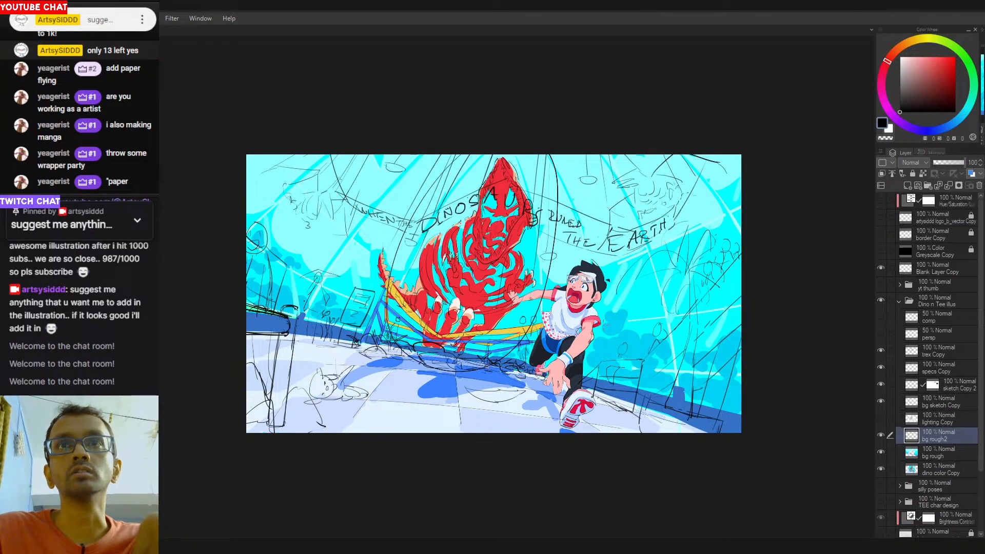
mouse_move(590, 224)
mouse_down()
mouse_move(623, 432)
mouse_move(571, 234)
mouse_up()
key(ctrl+z)
key(ctrl+z)
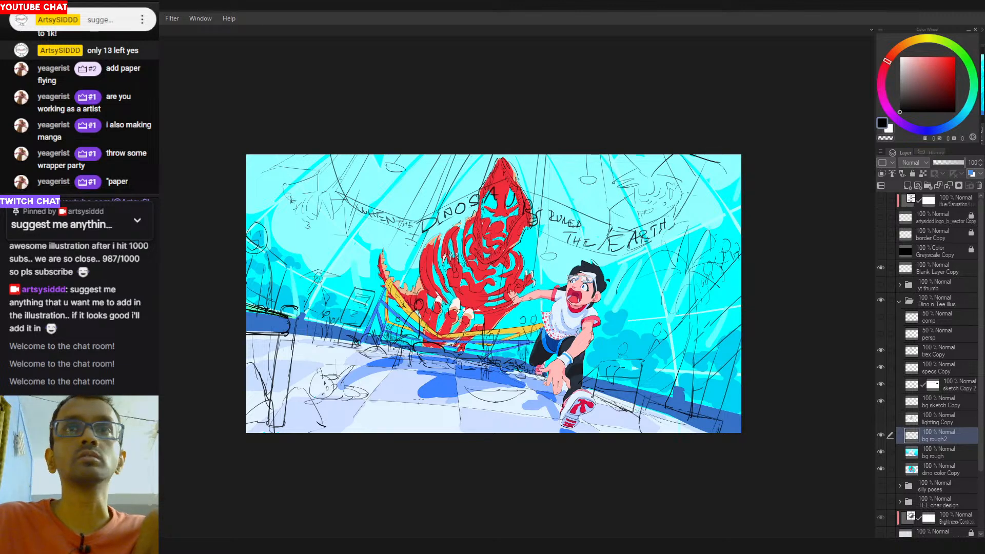
Select the distant lamp and figure sketches behind the floor creature and apply a free transform to them.
drag(349, 358, 343, 354)
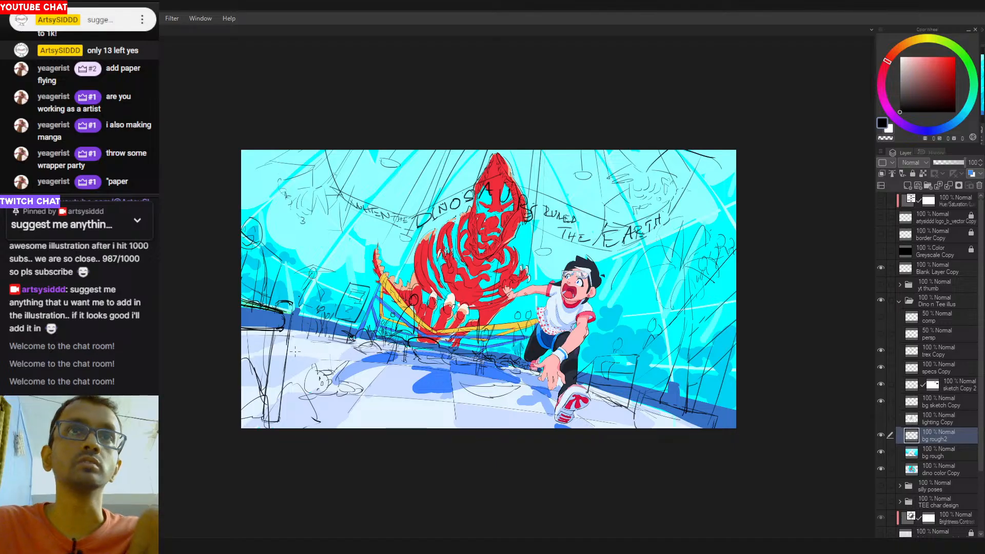
drag(308, 305, 376, 323)
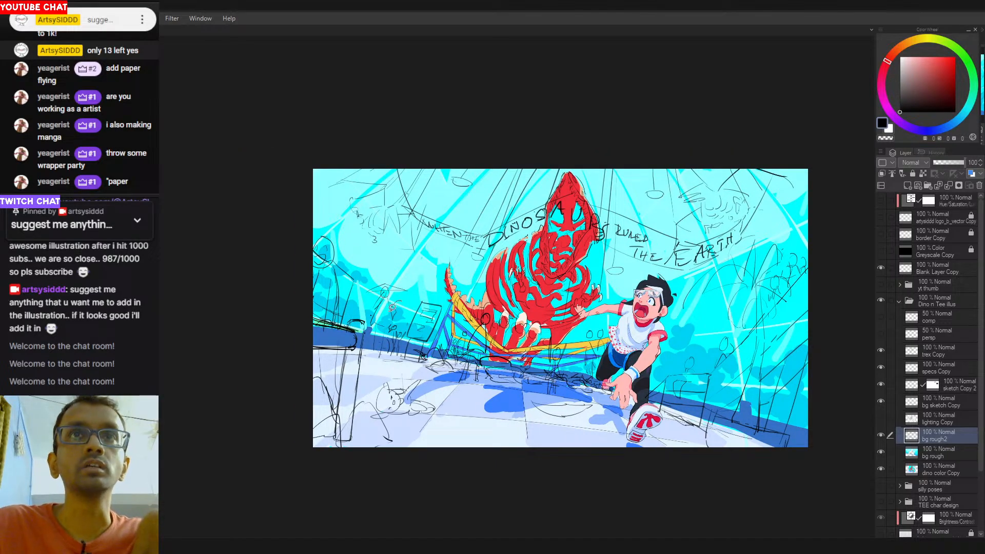
mouse_move(397, 323)
mouse_down()
mouse_move(370, 322)
mouse_move(411, 263)
mouse_move(399, 323)
mouse_up()
key(ctrl+t)
key(Escape)
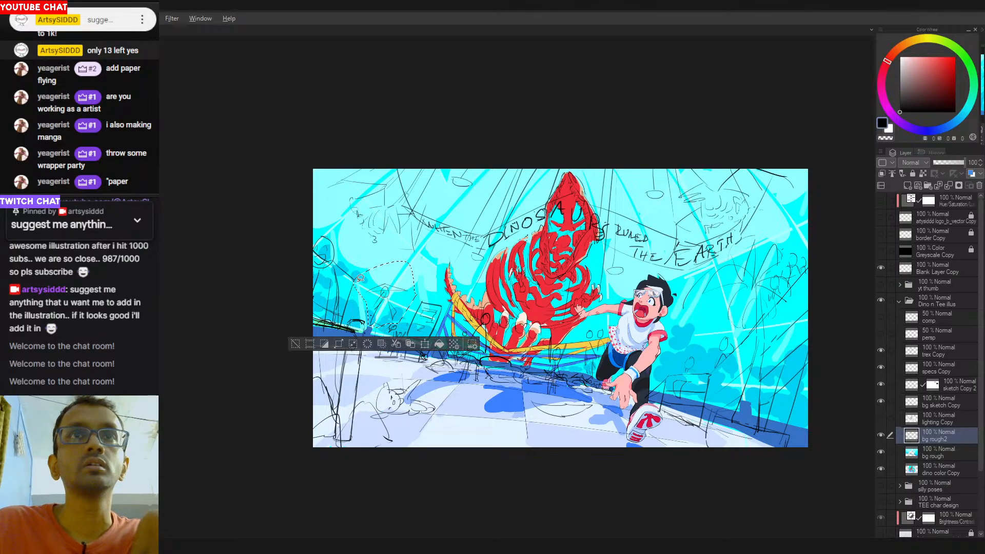
drag(367, 291, 352, 281)
key(ctrl+t)
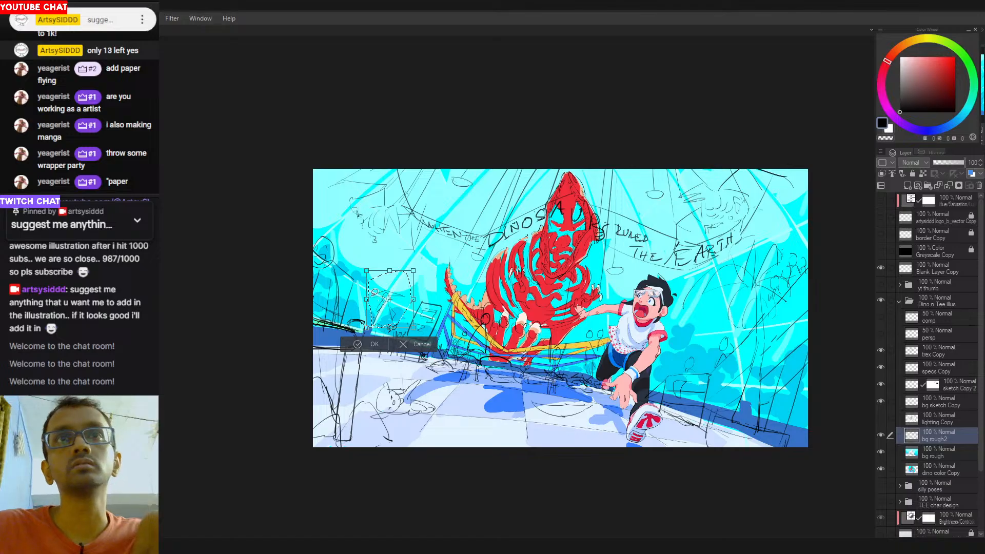
key(Return)
drag(477, 349, 425, 347)
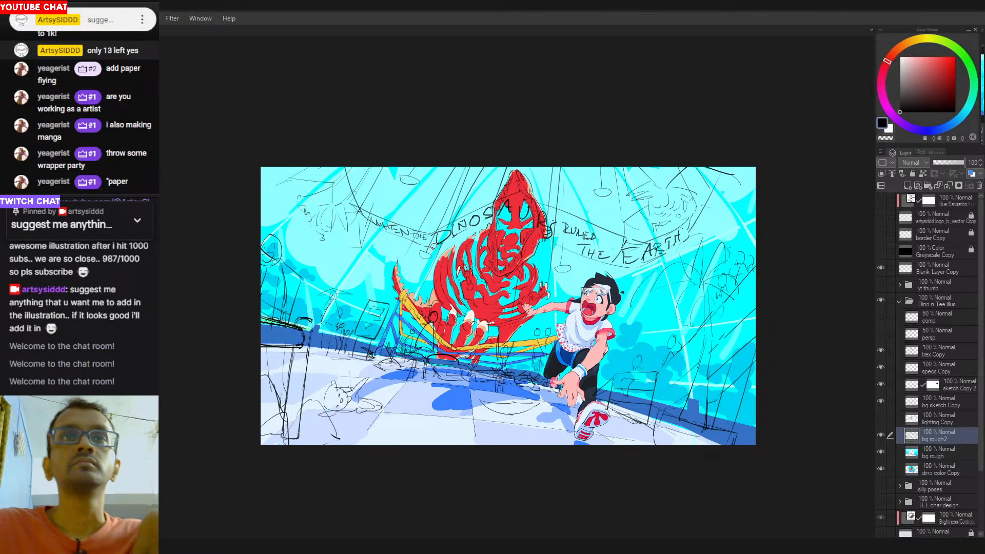
drag(623, 349, 601, 324)
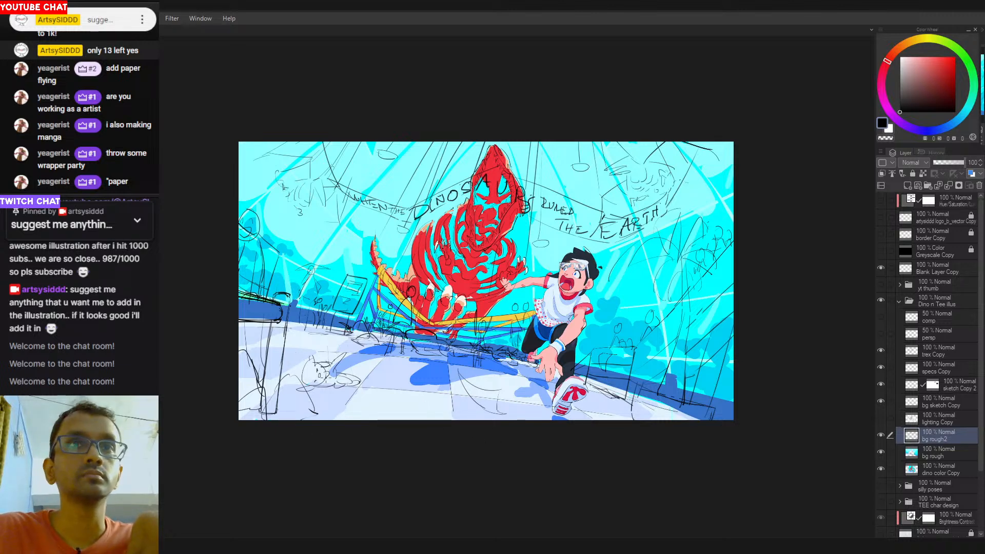
Try rough strokes and a large oval on the floor around the small creature and undo them.
mouse_move(330, 351)
mouse_down()
mouse_move(257, 340)
mouse_move(230, 354)
mouse_up()
key(ctrl+z)
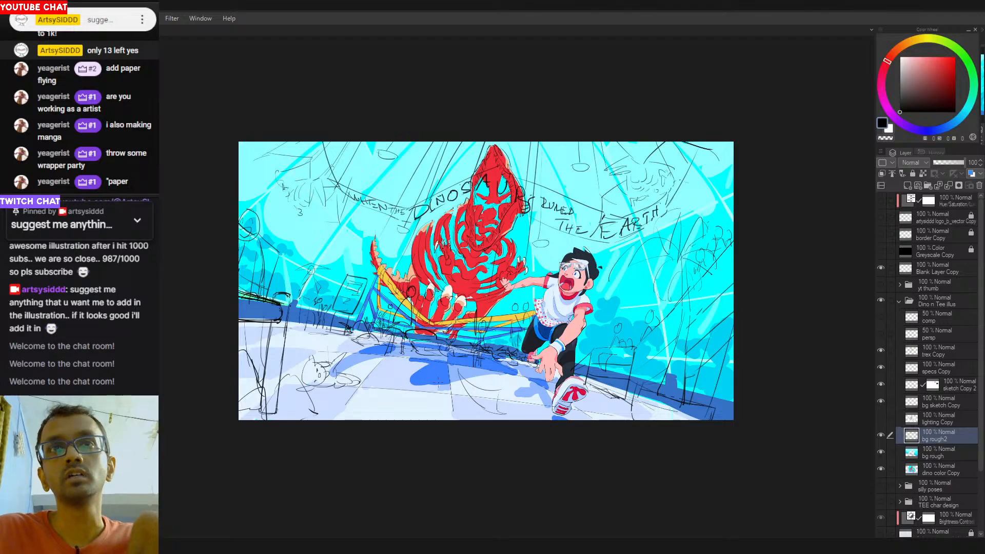
mouse_move(430, 370)
mouse_down()
mouse_move(359, 402)
mouse_move(462, 390)
mouse_up()
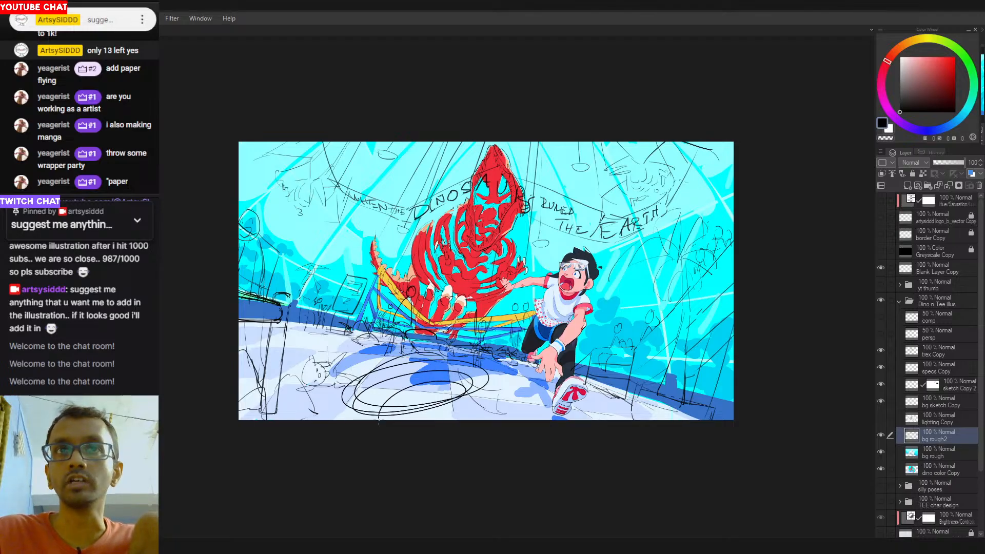
key(ctrl+z)
drag(349, 405, 402, 402)
key(ctrl+z)
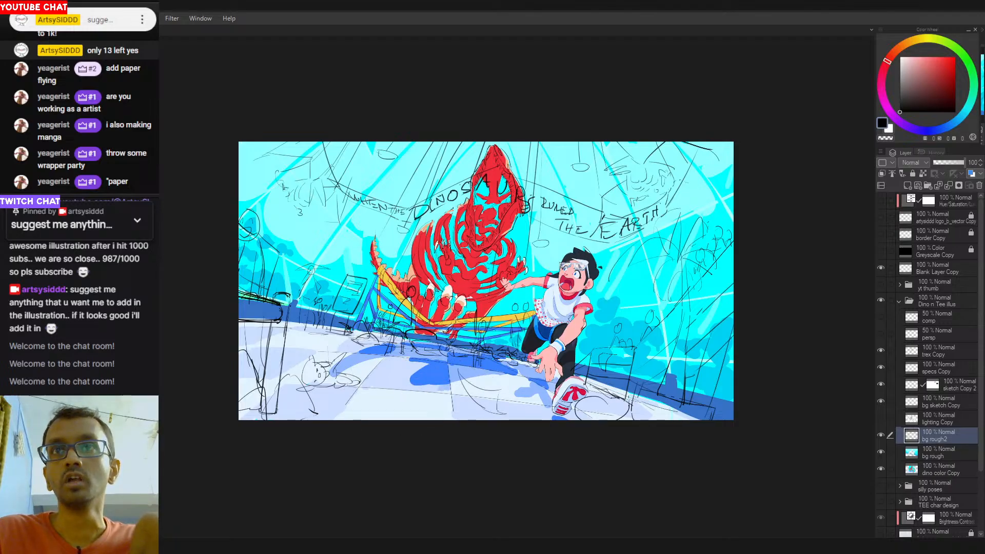
mouse_move(328, 359)
mouse_down()
mouse_move(252, 334)
mouse_move(308, 362)
mouse_move(266, 354)
mouse_up()
key(ctrl+z)
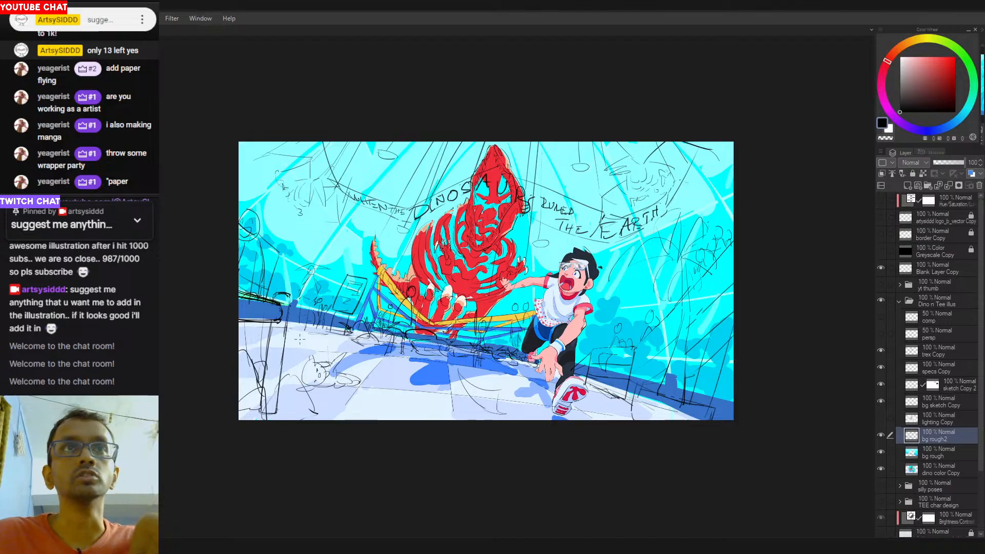
drag(289, 339, 321, 333)
key(ctrl+z)
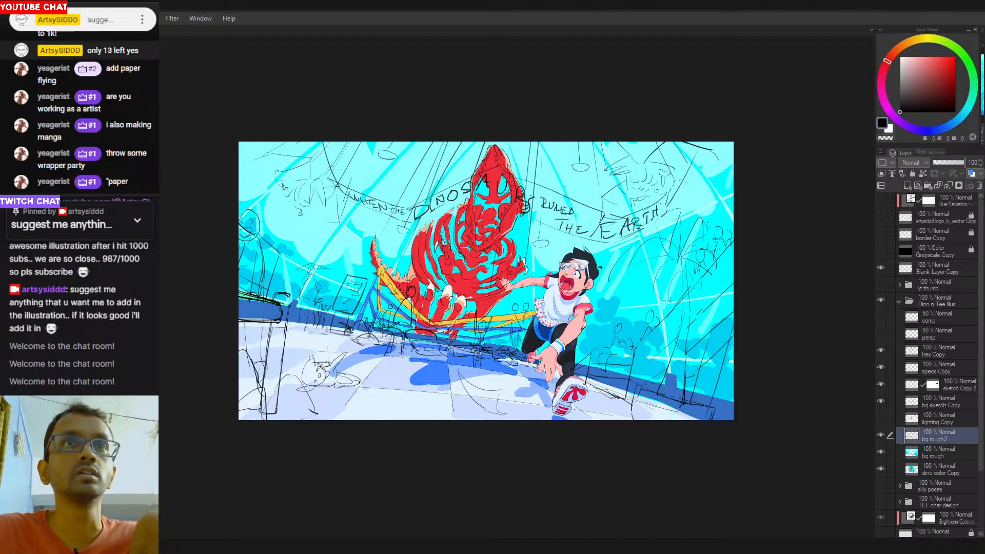
Select the distant lamp and figure sketches beyond the foreground stand, nudge them slightly upward and clear the selection.
scroll(310, 305, up, 2)
mouse_move(324, 283)
mouse_down()
mouse_move(331, 271)
mouse_move(314, 332)
mouse_move(286, 287)
mouse_move(341, 226)
mouse_move(311, 340)
mouse_move(309, 332)
mouse_up()
key(ctrl+t)
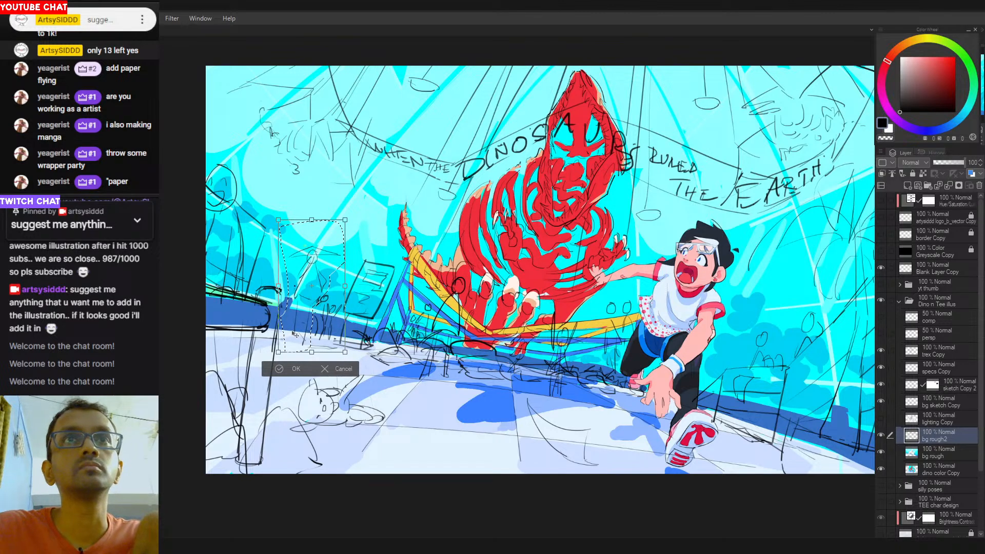
key(Return)
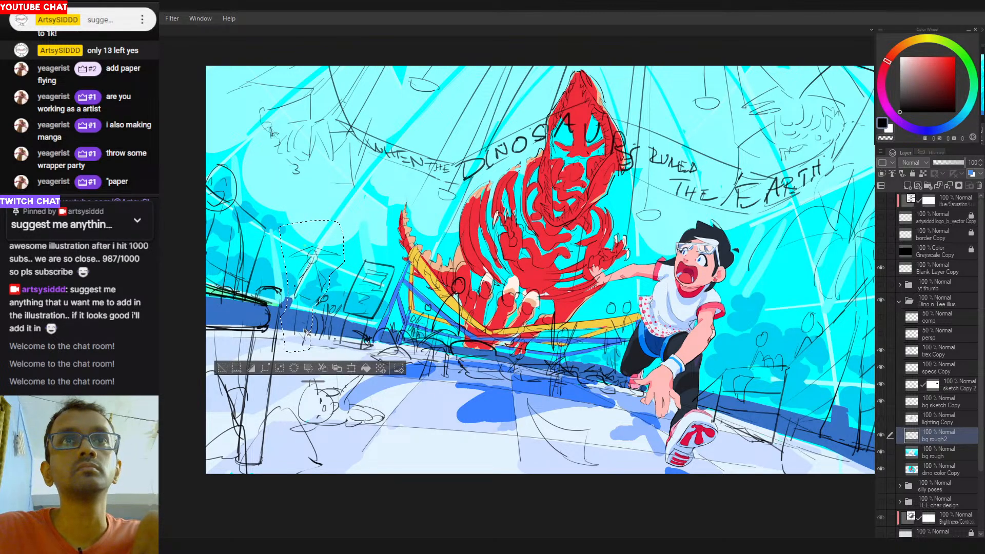
key(ctrl+d)
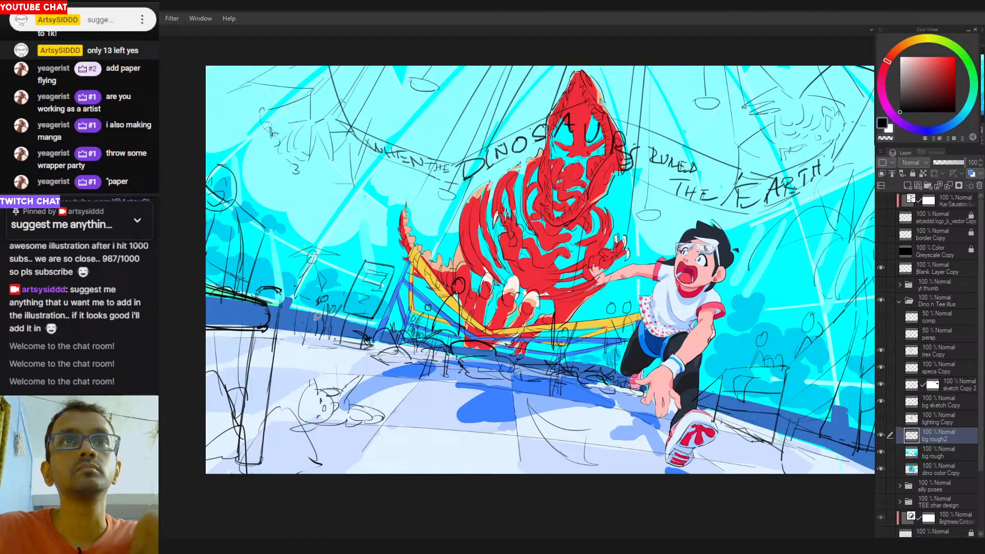
drag(318, 316, 308, 319)
key(ctrl+t)
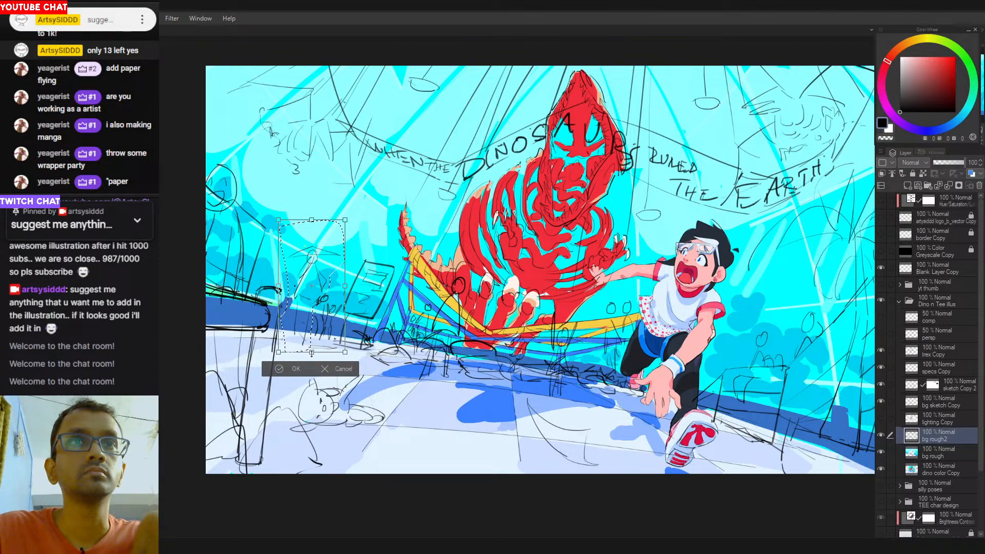
drag(316, 234, 312, 215)
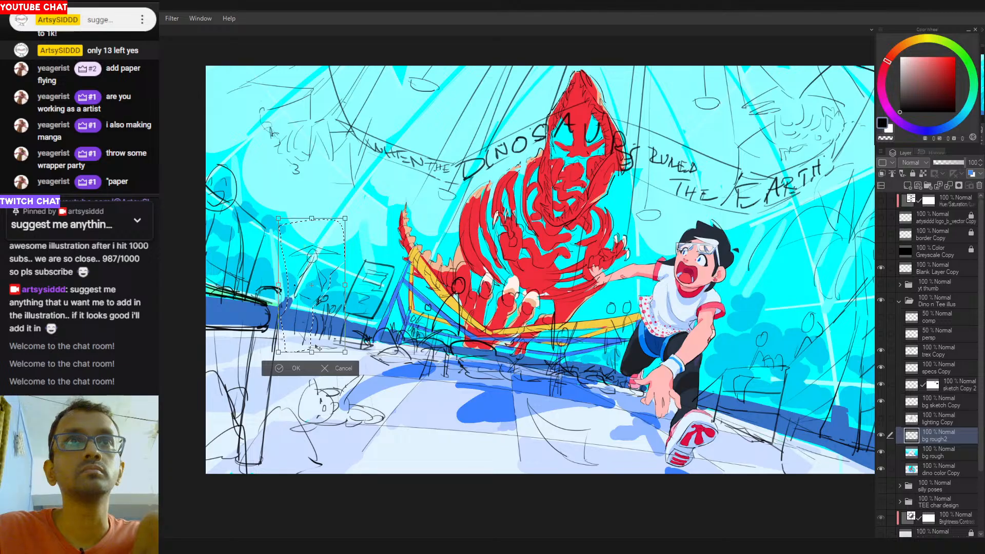
mouse_move(316, 348)
mouse_down()
mouse_move(361, 351)
mouse_move(322, 340)
mouse_up()
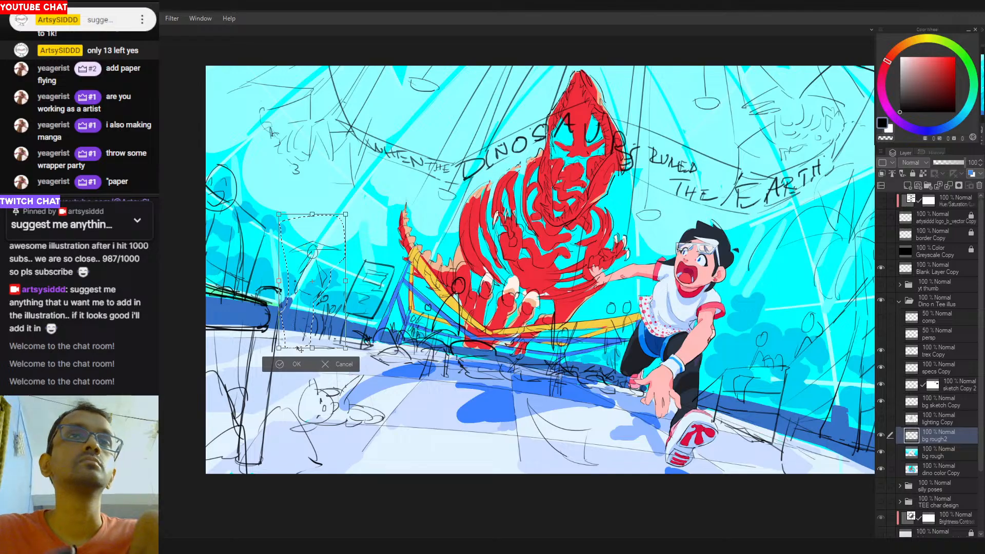
click(298, 365)
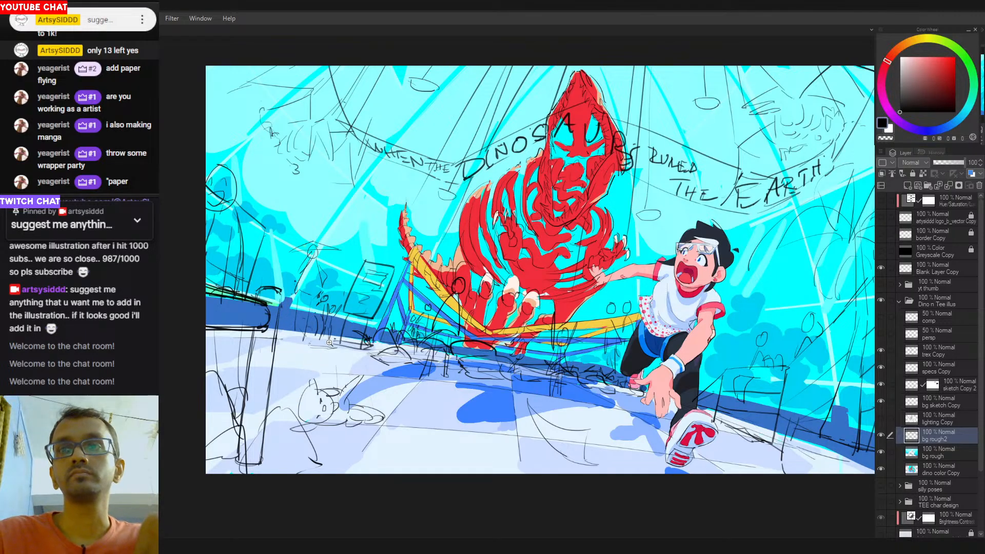
drag(758, 243, 628, 313)
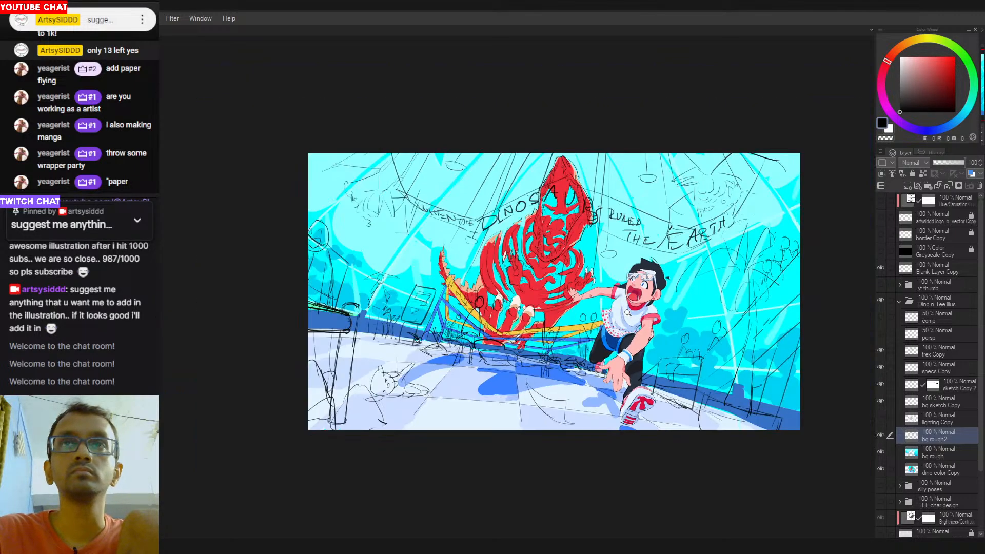
drag(497, 360, 435, 343)
scroll(469, 344, down, 1)
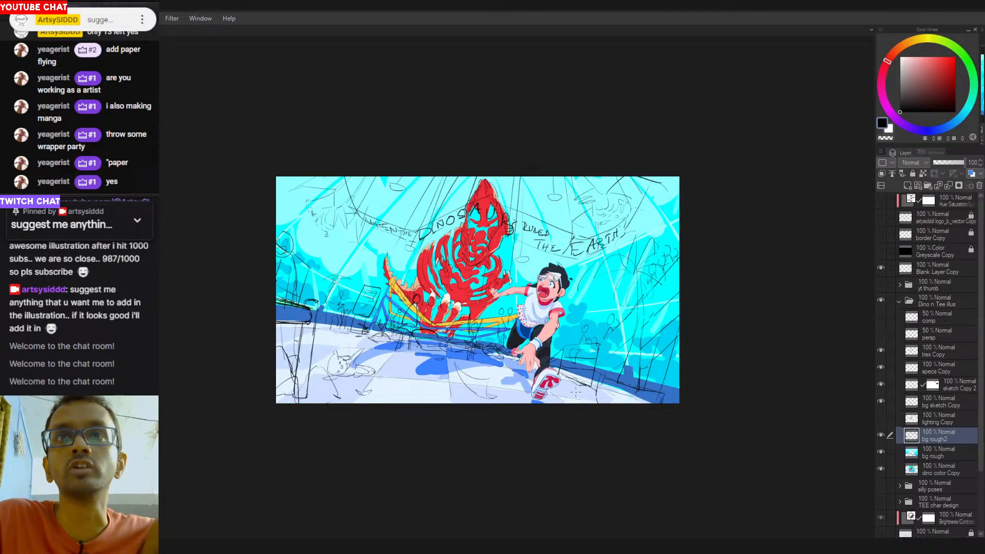
scroll(562, 380, up, 4)
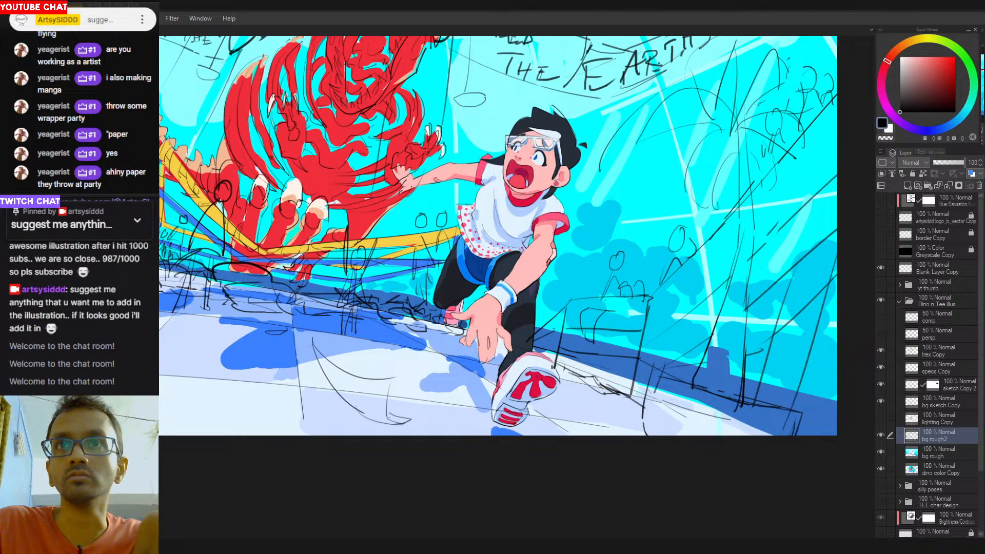
scroll(593, 404, down, 4)
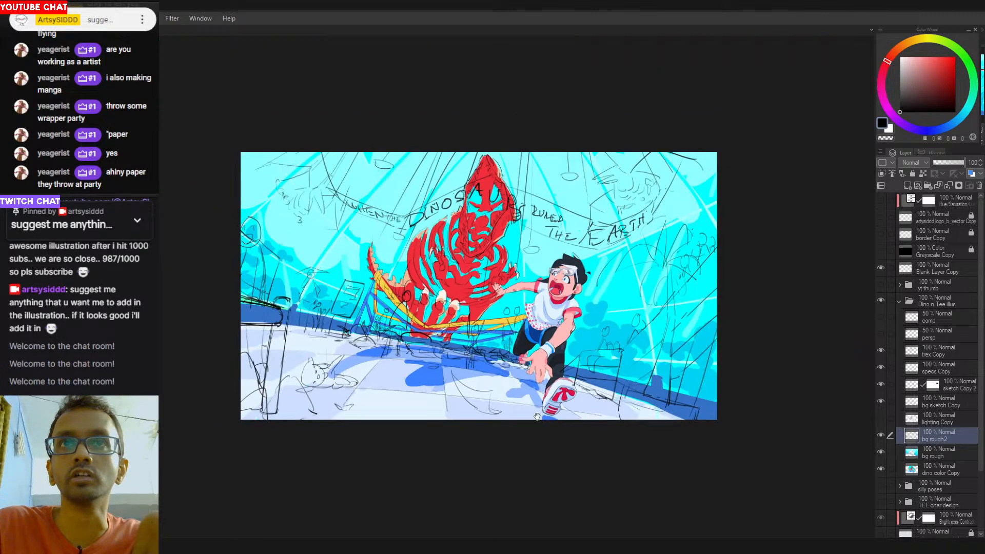
drag(468, 412, 448, 408)
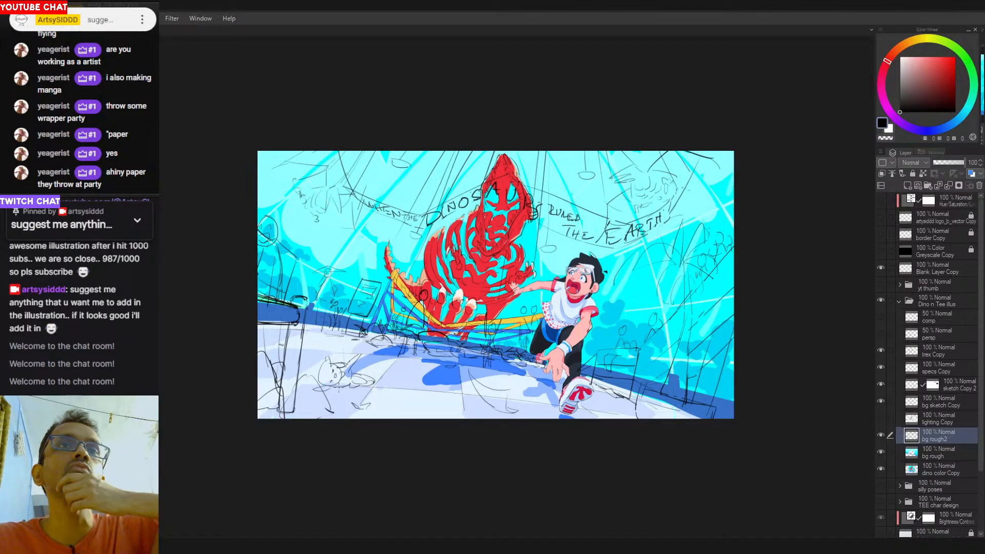
Try rough strokes across the floor around the creature and beside the foreground stand, undoing them.
mouse_move(315, 342)
mouse_down()
mouse_move(343, 339)
mouse_move(278, 344)
mouse_move(250, 359)
mouse_move(374, 391)
mouse_move(365, 406)
mouse_move(489, 390)
mouse_move(481, 376)
mouse_move(401, 411)
mouse_up()
key(ctrl+z)
key(ctrl+z)
key(ctrl+z)
key(ctrl+z)
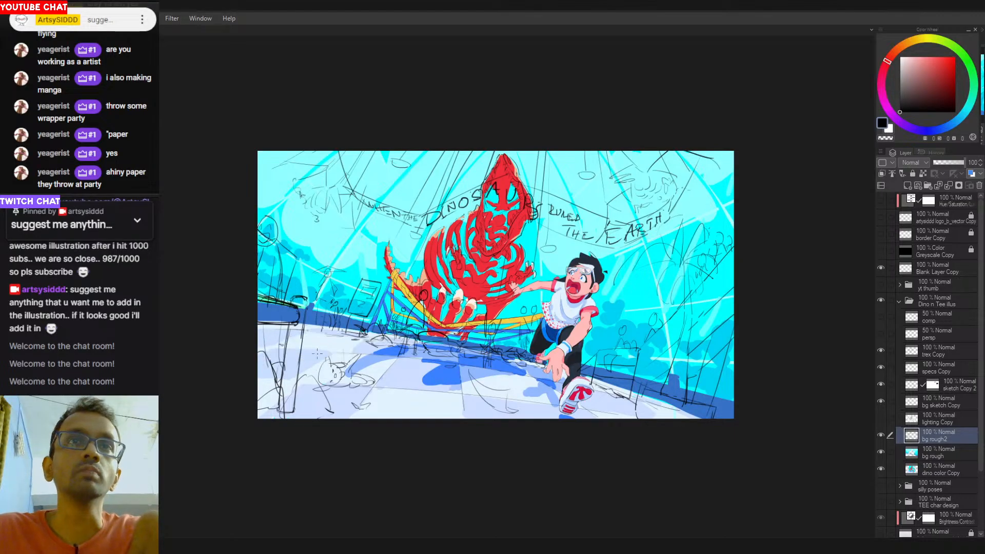
mouse_move(260, 339)
mouse_down()
mouse_move(359, 332)
mouse_move(354, 359)
mouse_up()
key(ctrl+z)
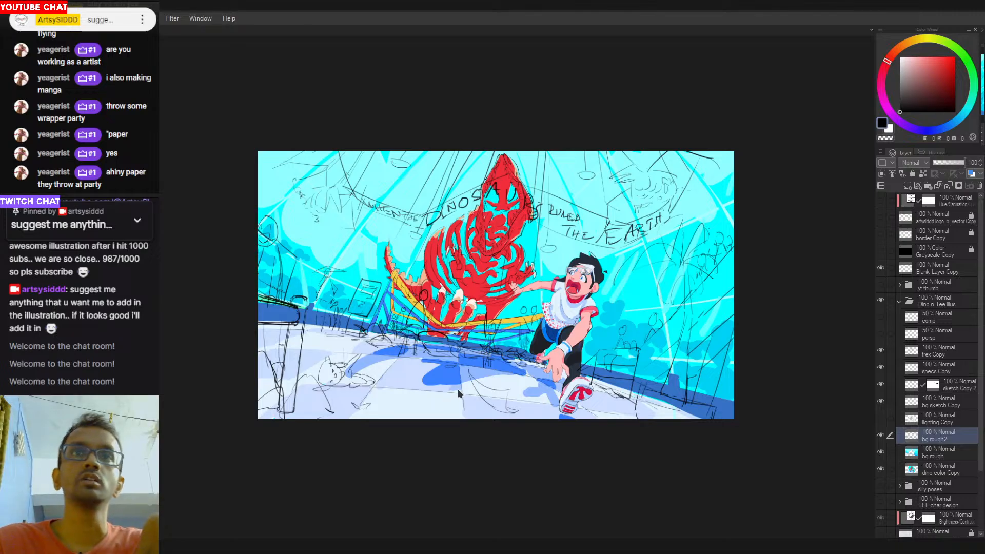
Sketch a rough boxy case on top of the foreground stand at the illustration's left edge, undoing stray strokes.
key(ctrl+0)
scroll(824, 337, down, 2)
drag(593, 329, 498, 315)
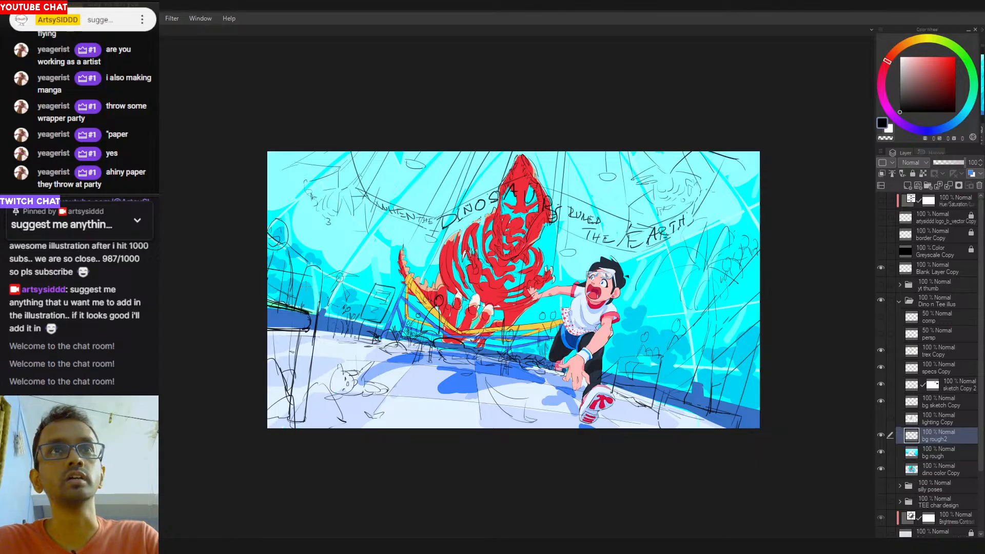
mouse_move(308, 276)
mouse_down()
mouse_move(242, 236)
mouse_move(227, 255)
mouse_up()
key(ctrl+z)
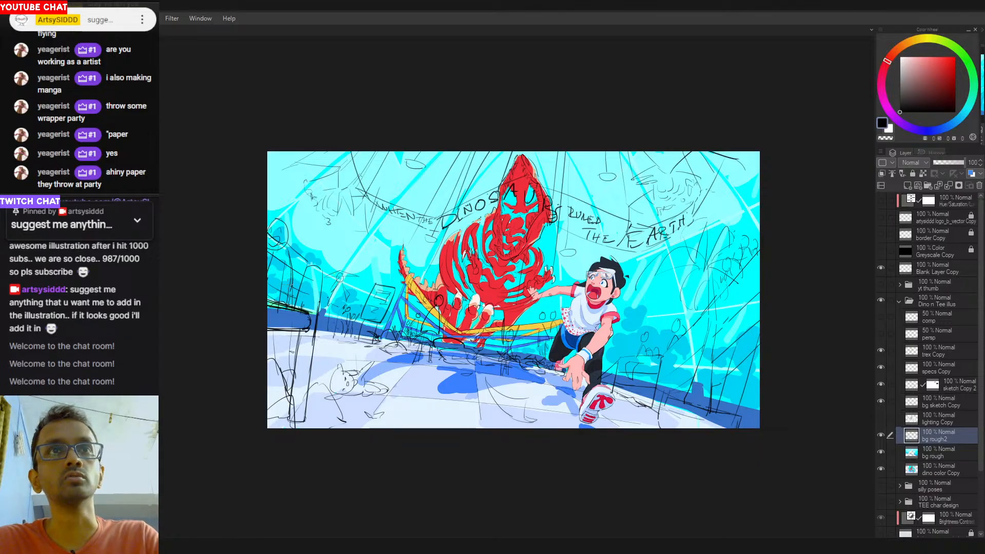
mouse_move(309, 294)
mouse_down()
mouse_move(236, 258)
mouse_move(247, 265)
mouse_up()
key(ctrl+z)
key(ctrl+z)
drag(307, 287, 257, 264)
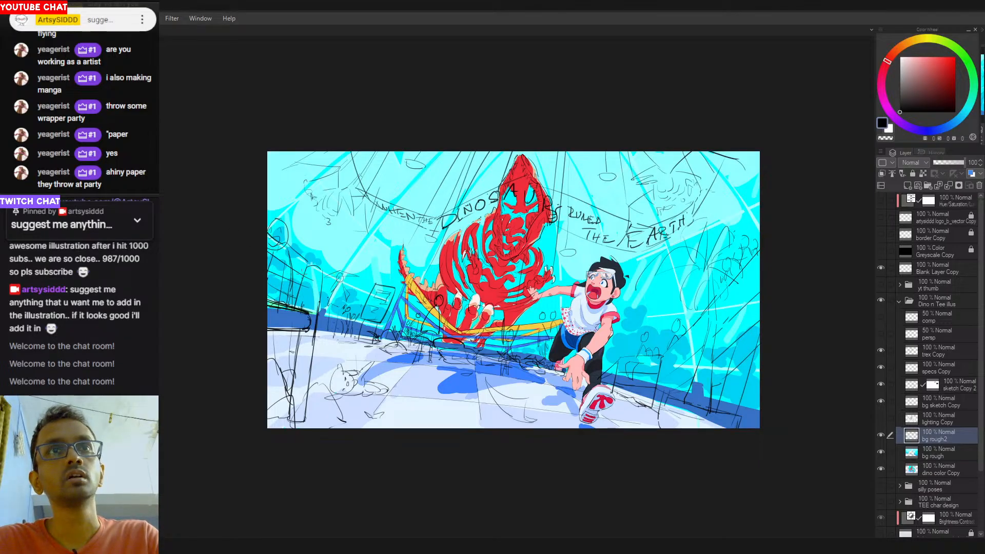
mouse_move(308, 287)
mouse_down()
mouse_move(301, 315)
mouse_move(266, 277)
mouse_move(238, 284)
mouse_up()
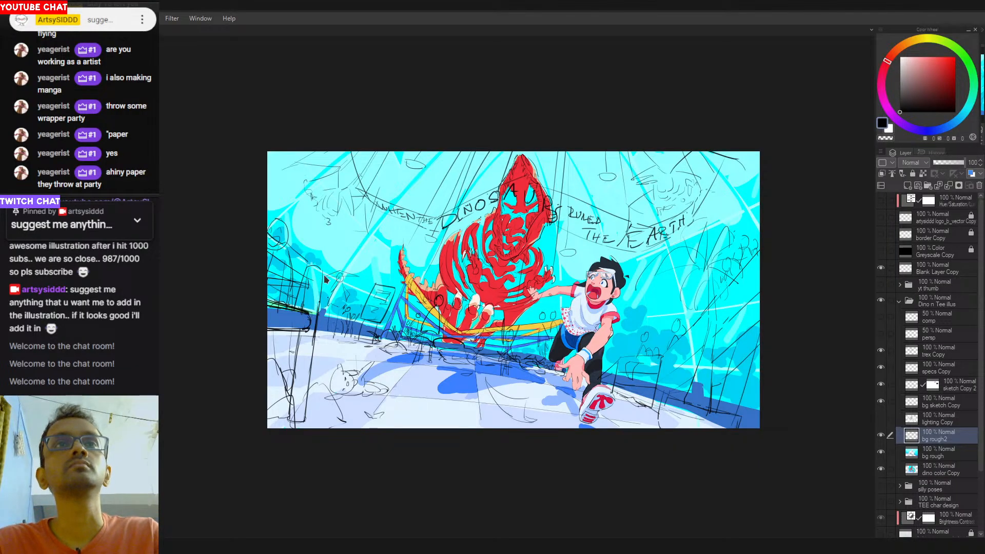
drag(318, 290, 316, 301)
key(ctrl+z)
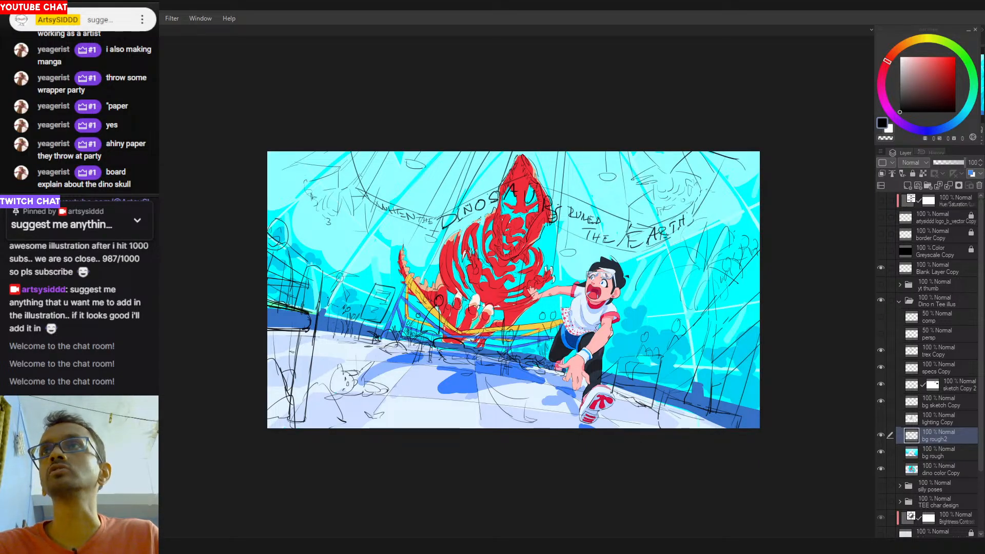
Try rough strokes around the distant information board and from the dinosaur's head to the floor, undoing them.
mouse_move(380, 273)
mouse_down()
mouse_move(405, 318)
mouse_move(360, 328)
mouse_move(354, 311)
mouse_up()
key(ctrl+z)
mouse_move(396, 267)
mouse_down()
mouse_move(359, 339)
mouse_move(402, 302)
mouse_up()
key(ctrl+z)
drag(507, 154, 390, 322)
key(ctrl+z)
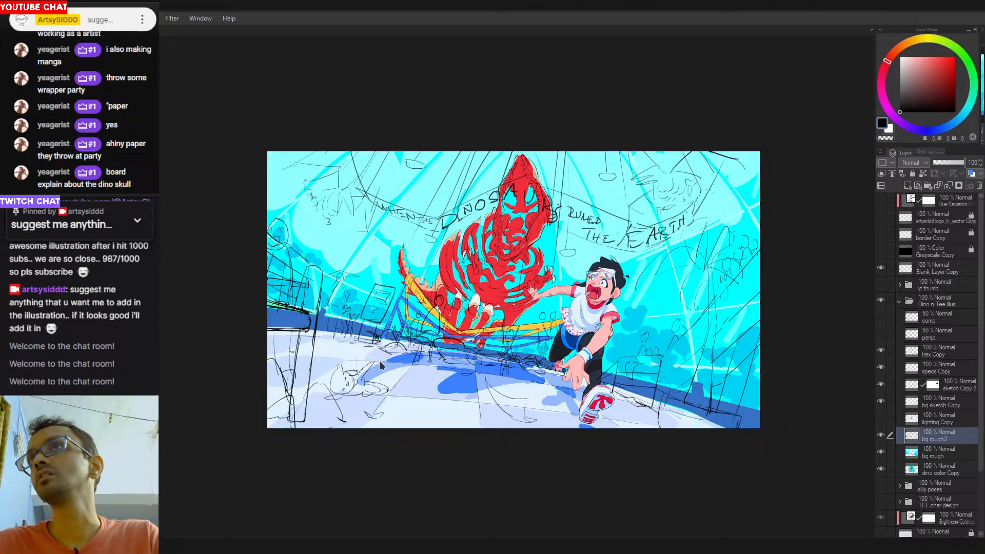
Try a heavy oval around the foreground stand, undo it and rough in a lighter oval there.
drag(378, 359, 372, 370)
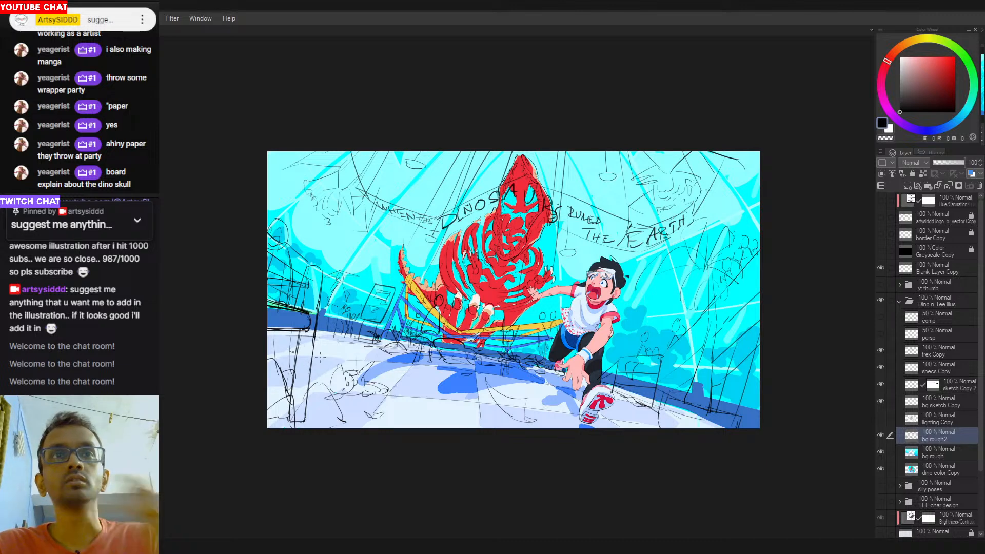
mouse_move(365, 348)
mouse_down()
mouse_move(379, 358)
mouse_move(277, 363)
mouse_move(329, 357)
mouse_up()
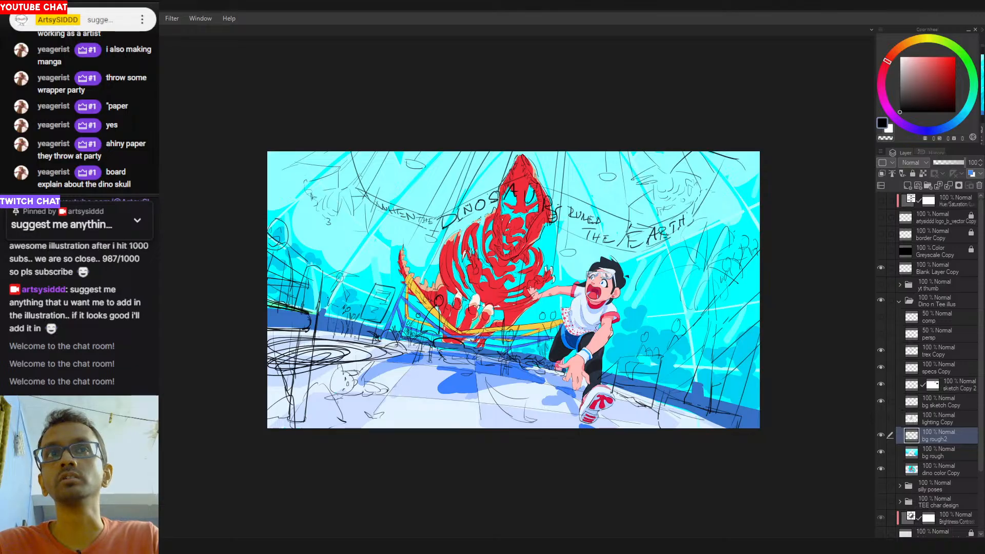
key(ctrl+z)
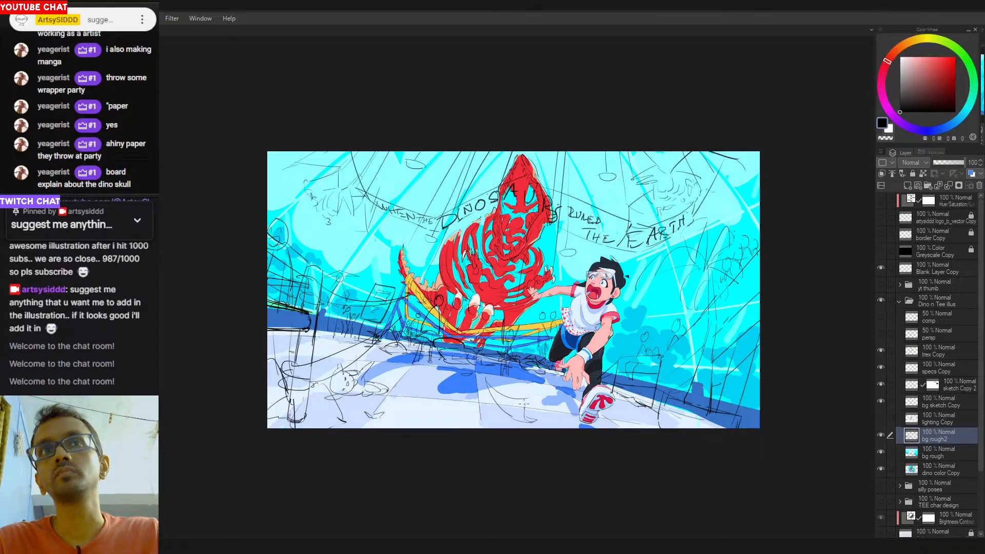
drag(340, 345, 349, 343)
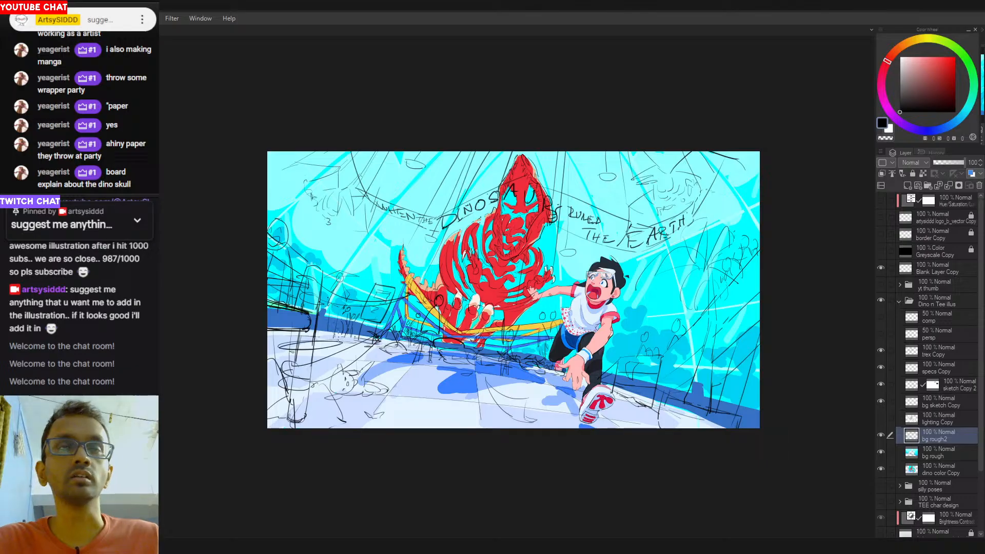
Undo the oval around the foreground stand and try rough rope lines beside it and behind the running boy, undoing them.
key(ctrl+z)
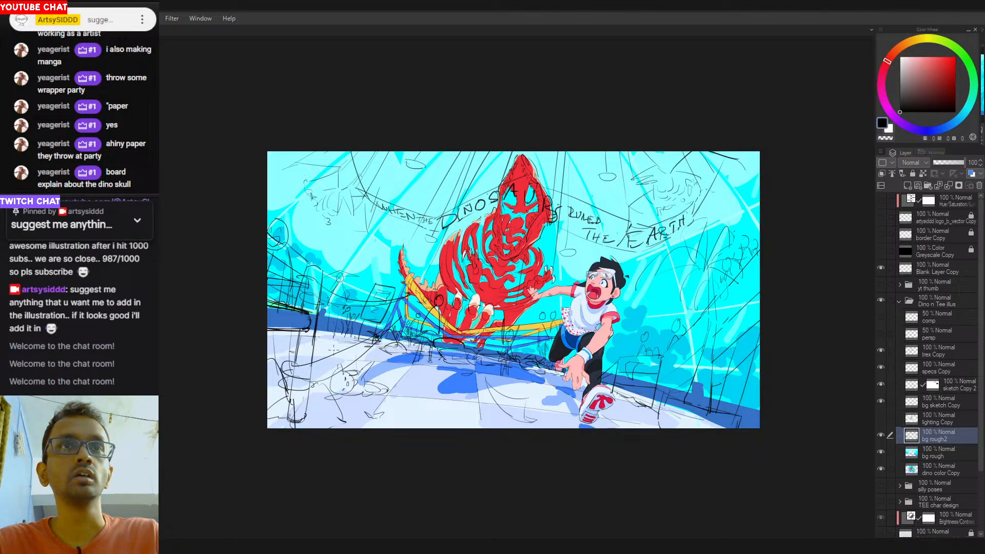
mouse_move(334, 338)
mouse_down()
mouse_move(317, 348)
mouse_move(344, 347)
mouse_move(272, 361)
mouse_up()
key(ctrl+z)
mouse_move(591, 334)
mouse_down()
mouse_move(639, 330)
mouse_move(759, 281)
mouse_up()
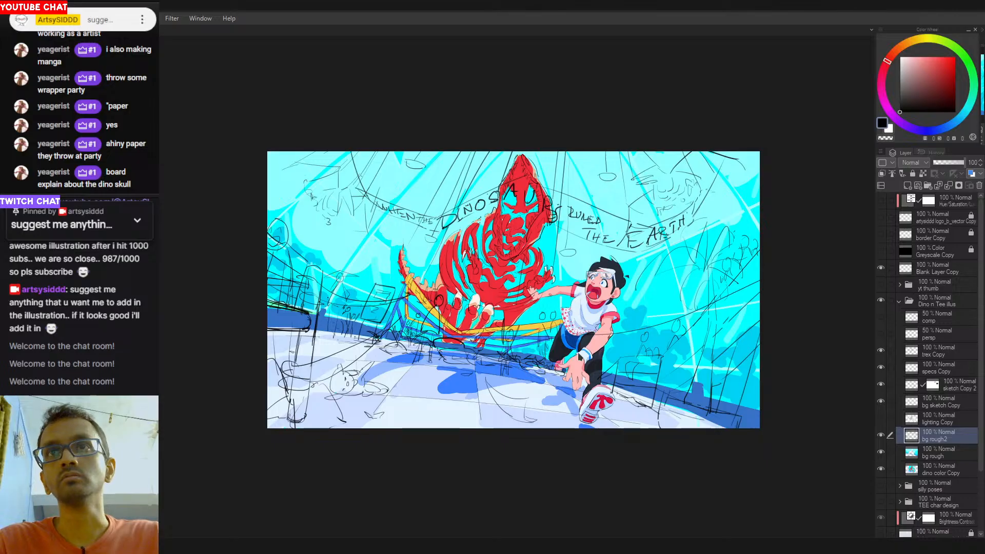
key(ctrl+z)
mouse_move(591, 331)
mouse_down()
mouse_move(734, 224)
mouse_move(764, 312)
mouse_up()
key(ctrl+z)
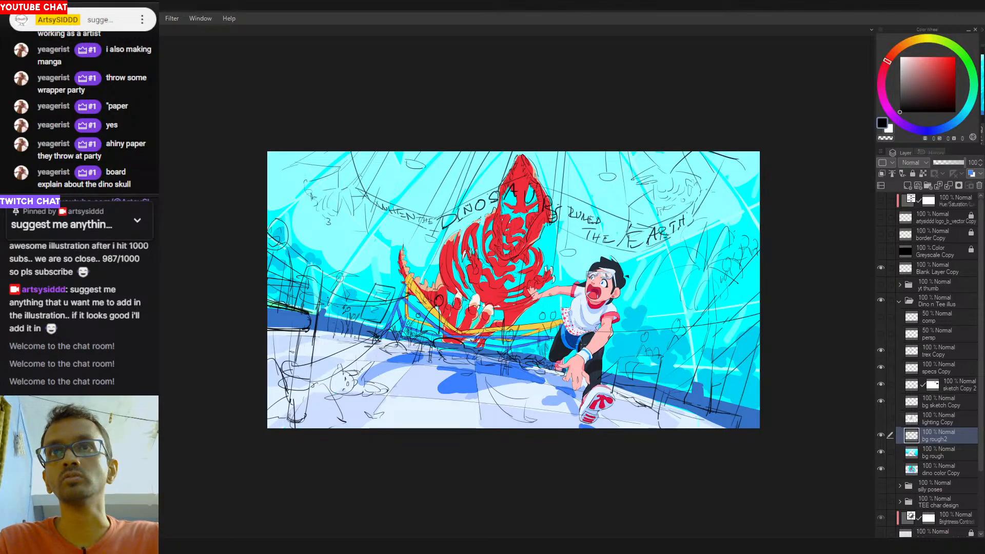
drag(611, 339, 763, 334)
mouse_move(602, 368)
mouse_down()
mouse_move(762, 396)
mouse_move(763, 416)
mouse_move(765, 402)
mouse_up()
key(ctrl+z)
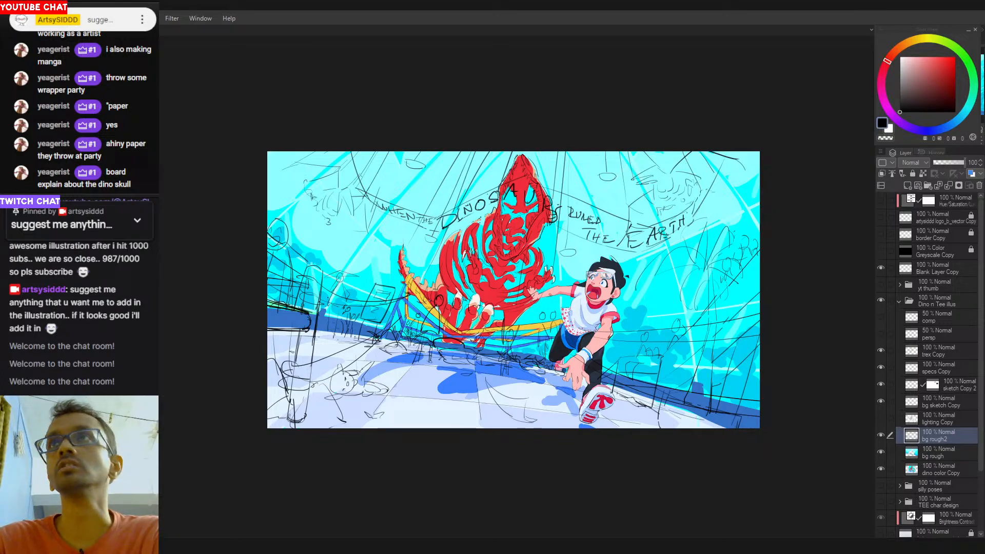
Sample the barrier's yellow and paint rough ribbon strokes from the barrier out toward the foreground stand.
alt+click(540, 325)
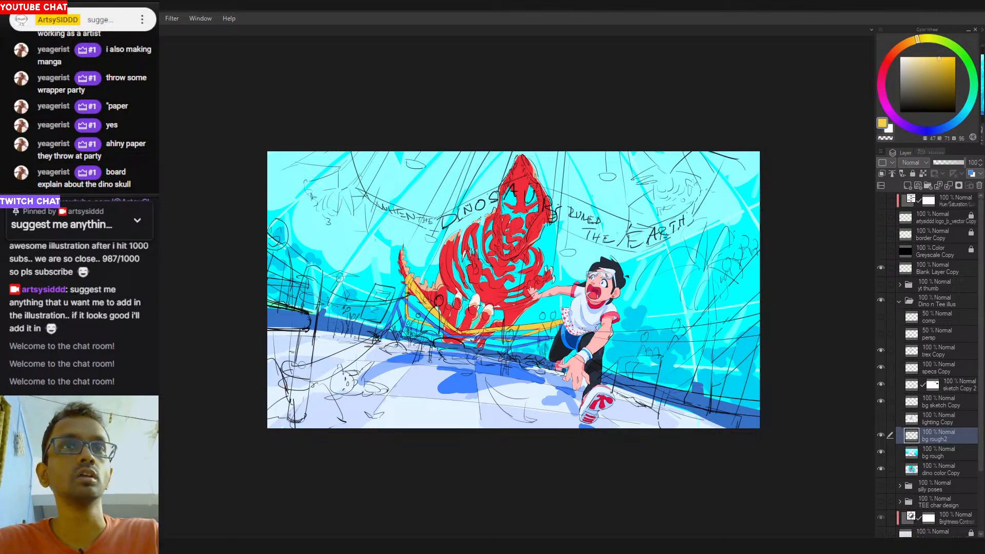
drag(290, 371, 406, 310)
mouse_move(377, 341)
mouse_down()
mouse_move(306, 375)
mouse_move(345, 365)
mouse_move(327, 380)
mouse_up()
mouse_move(309, 289)
mouse_down()
mouse_move(393, 302)
mouse_move(374, 306)
mouse_move(336, 299)
mouse_move(410, 298)
mouse_up()
key(ctrl+z)
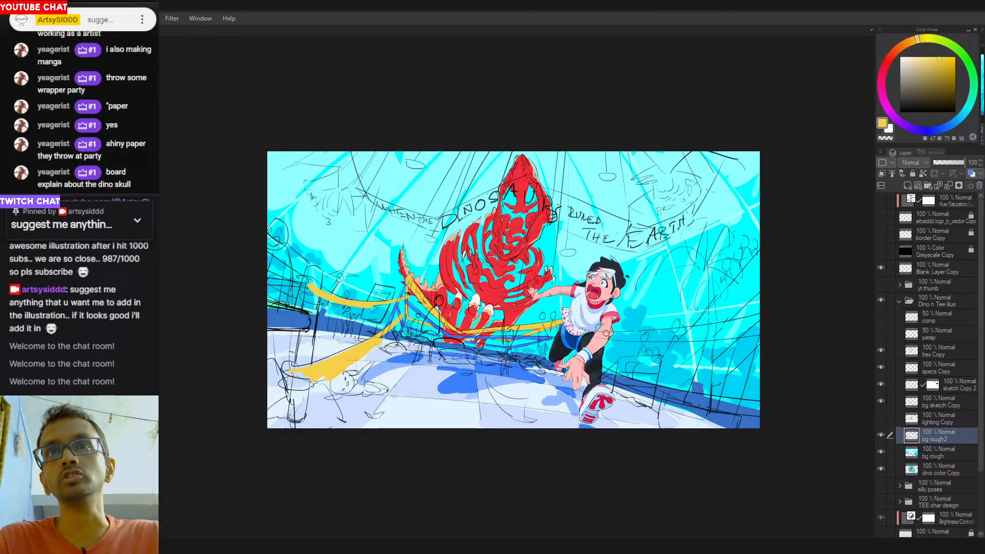
Paint an upper and a lower yellow ribbon from behind the running boy to the illustration's right edge.
drag(616, 339, 814, 319)
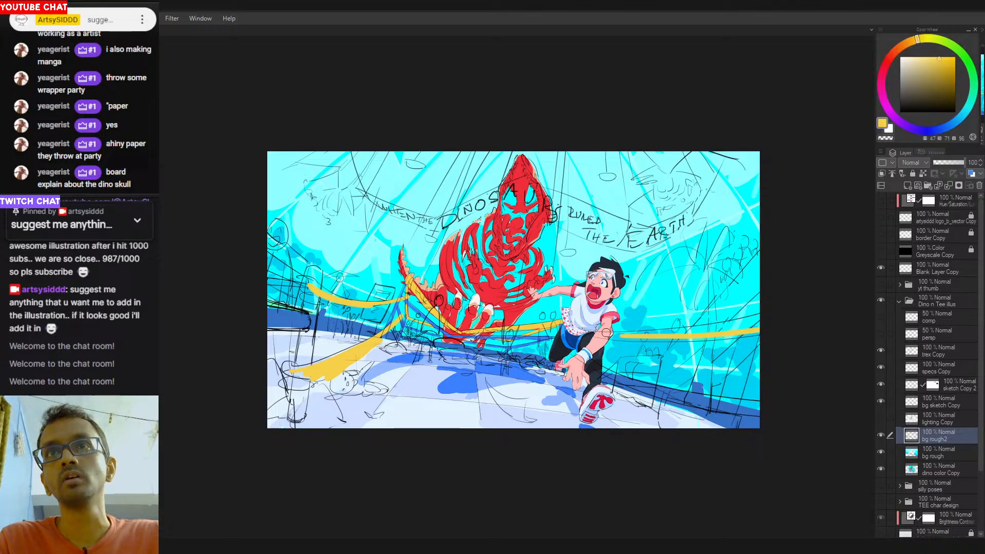
mouse_move(606, 333)
mouse_down()
mouse_move(814, 319)
mouse_move(760, 334)
mouse_up()
mouse_move(667, 334)
mouse_down()
mouse_move(759, 329)
mouse_move(706, 324)
mouse_up()
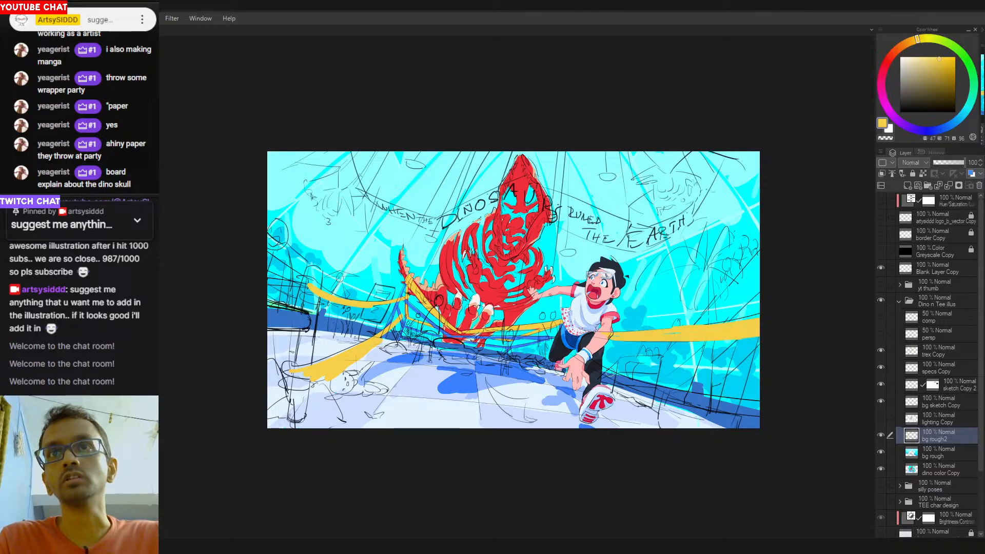
drag(598, 367, 760, 411)
key(ctrl+z)
key(ctrl+z)
mouse_move(596, 373)
mouse_down()
mouse_move(760, 410)
mouse_move(827, 407)
mouse_up()
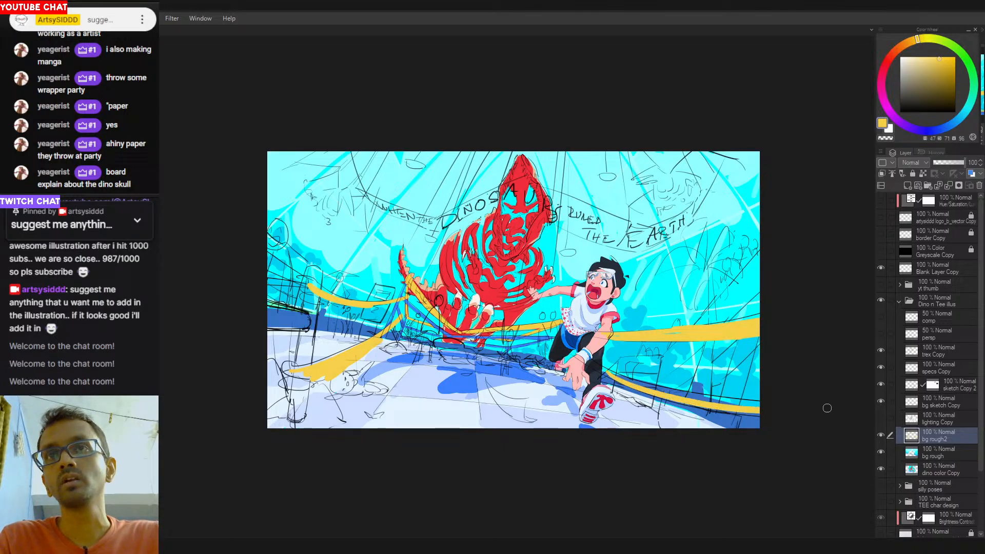
mouse_move(605, 373)
mouse_down()
mouse_move(654, 391)
mouse_move(761, 405)
mouse_move(750, 410)
mouse_up()
key(ctrl+z)
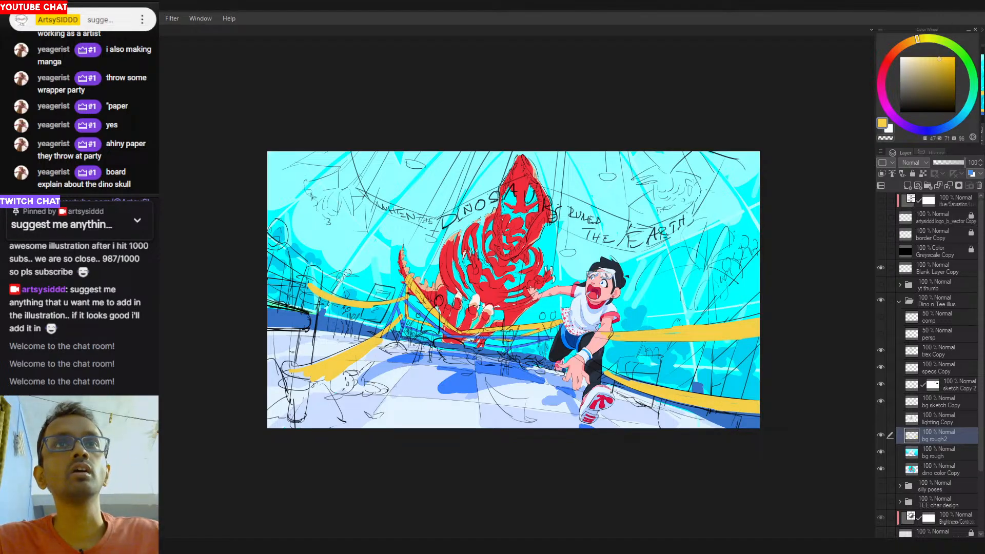
Try large yellow circles around the dinosaur and the running boy to compare the composition, undoing them.
mouse_move(557, 259)
mouse_down()
mouse_move(642, 288)
mouse_move(559, 218)
mouse_up()
mouse_move(590, 169)
mouse_down()
mouse_move(451, 395)
mouse_move(595, 288)
mouse_up()
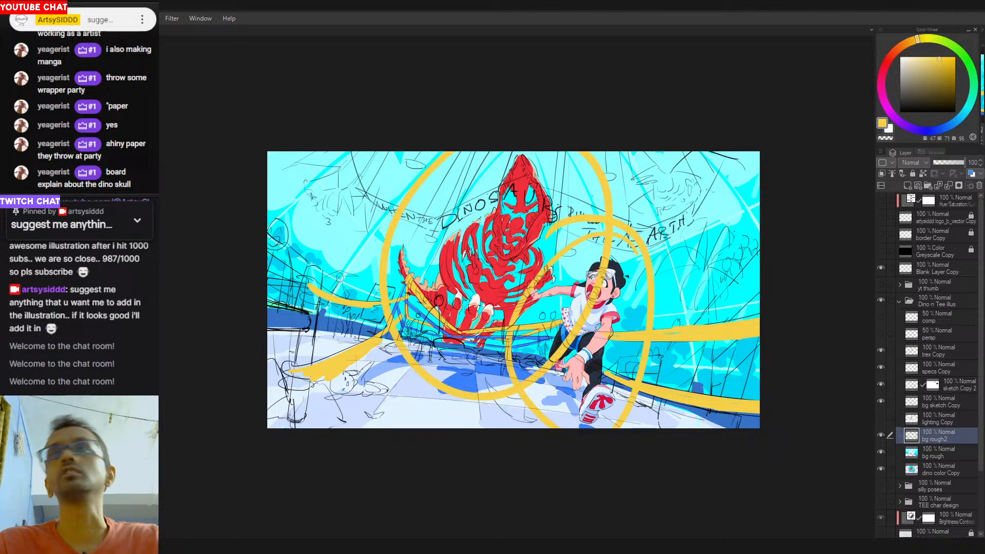
key(ctrl+z)
key(ctrl+z)
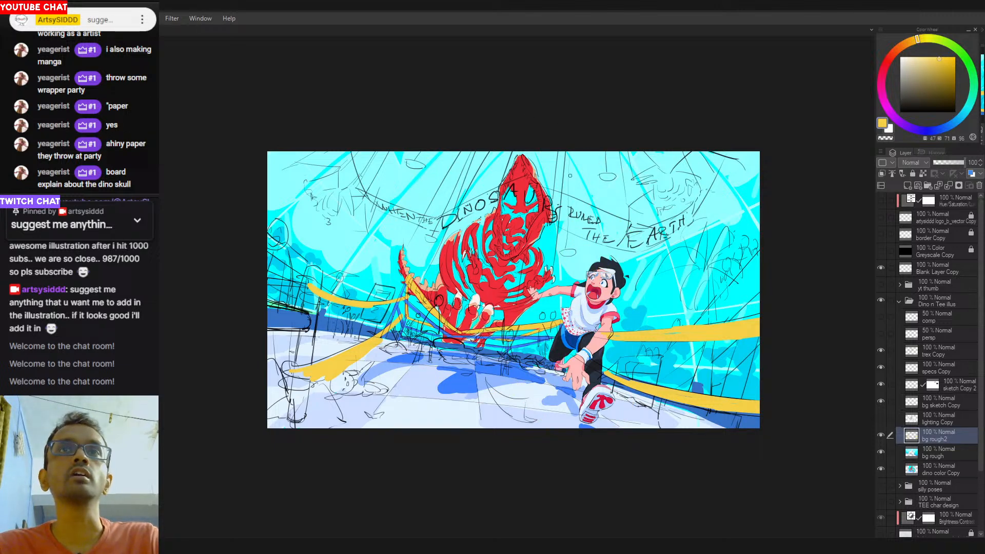
key(ctrl+y)
key(ctrl+y)
key(ctrl+z)
key(ctrl+z)
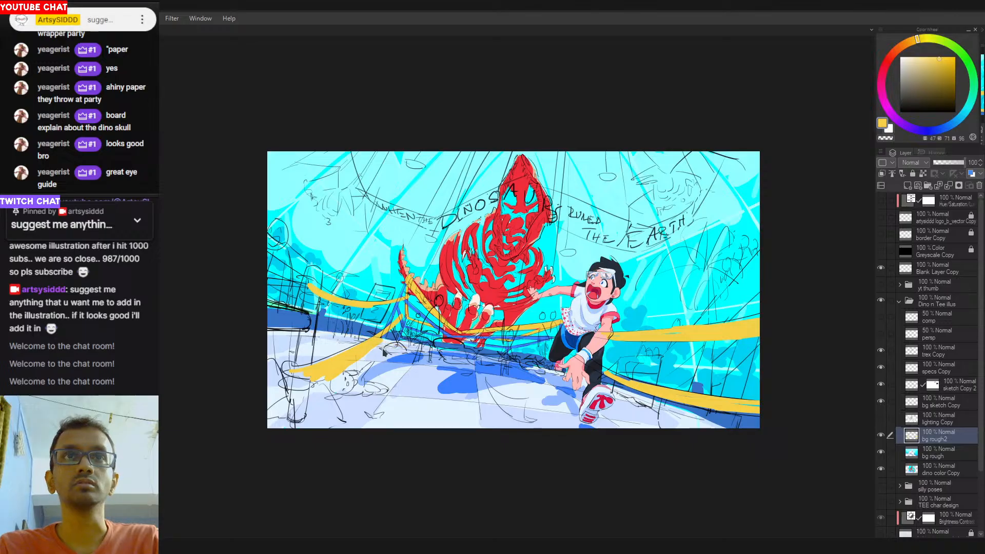
Try a yellow stroke on the floor near the creature and undo it together with the yellow ribbons.
drag(364, 357, 405, 363)
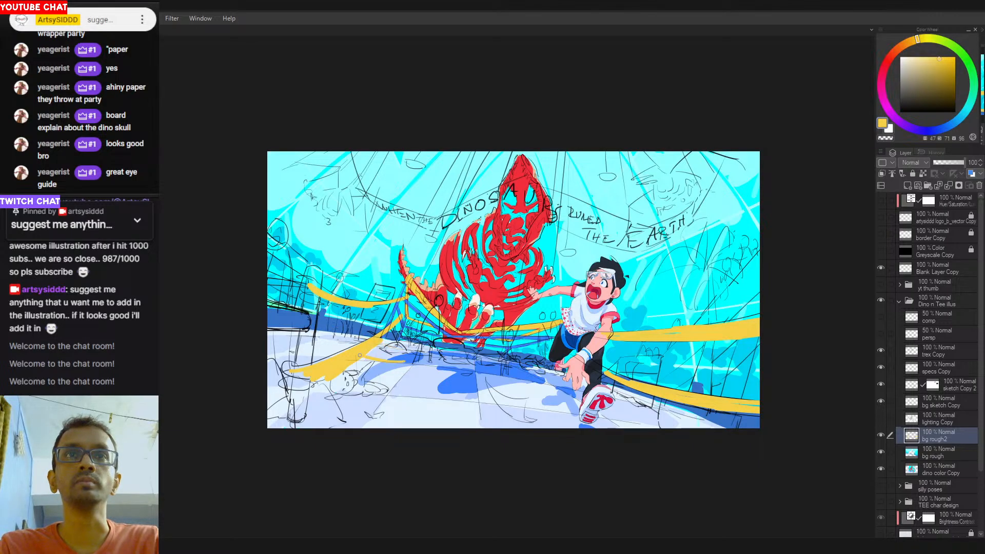
key(ctrl+z)
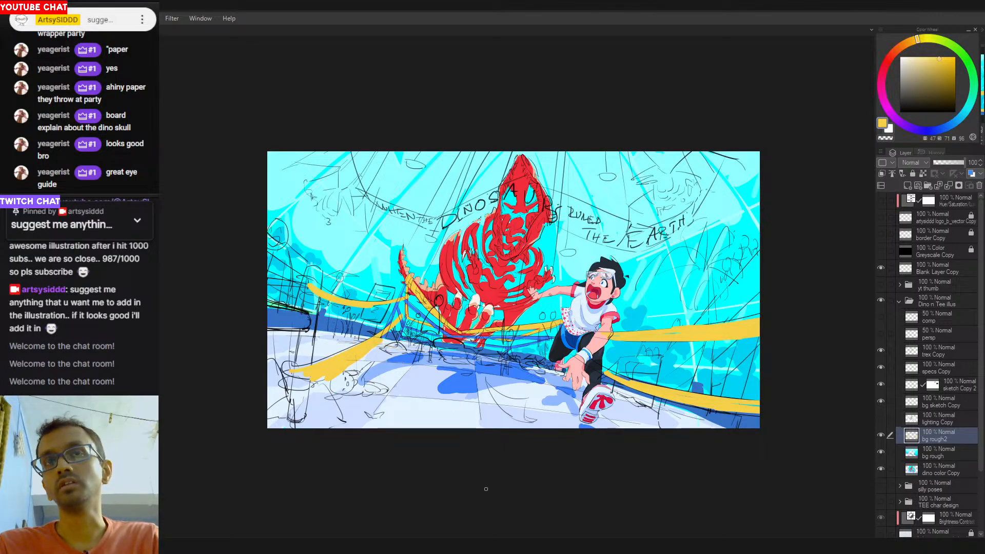
key(ctrl+z)
key(ctrl+z)
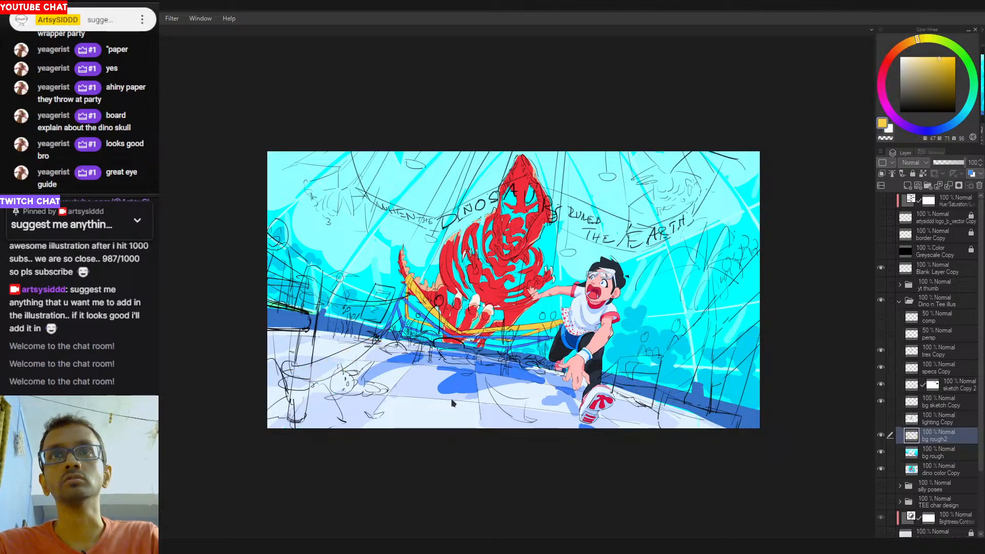
Undo the earlier rough black strokes around the foreground stand.
key(ctrl+z)
key(ctrl+z)
key(ctrl+z)
key(ctrl+z)
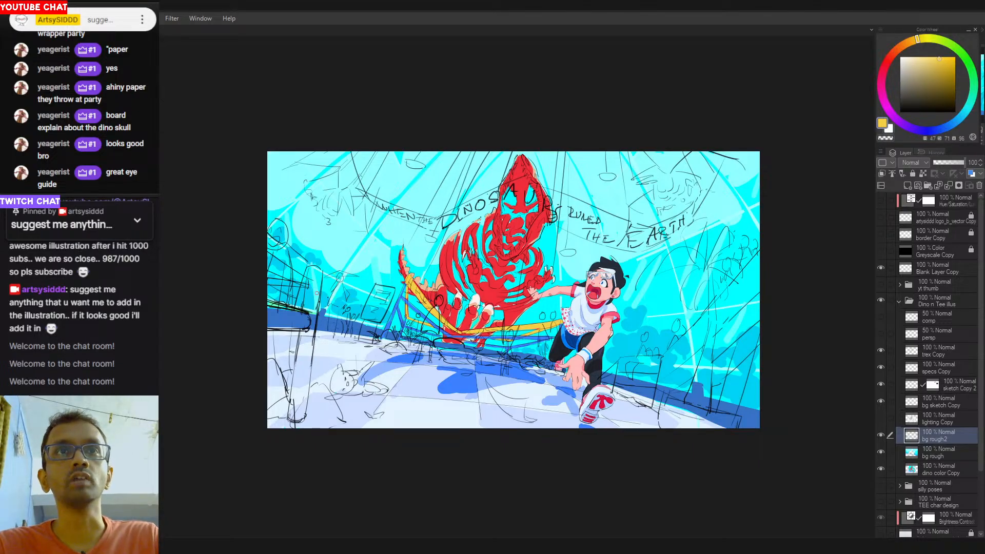
Sample black and sketch a rough rope from the barrier's left post toward the foreground stand, undoing a stray stroke.
alt+click(345, 308)
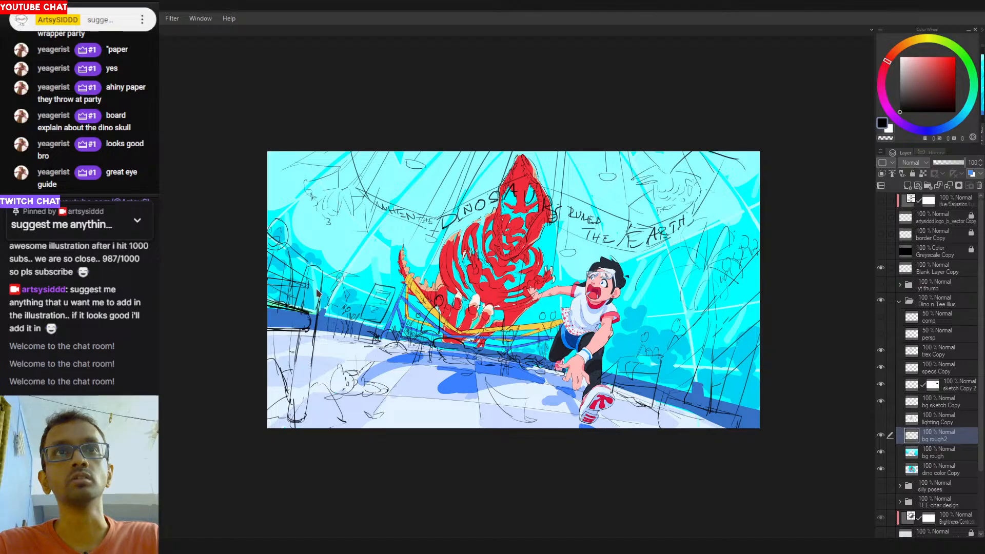
mouse_move(403, 295)
mouse_down()
mouse_move(313, 274)
mouse_move(328, 284)
mouse_up()
key(ctrl+z)
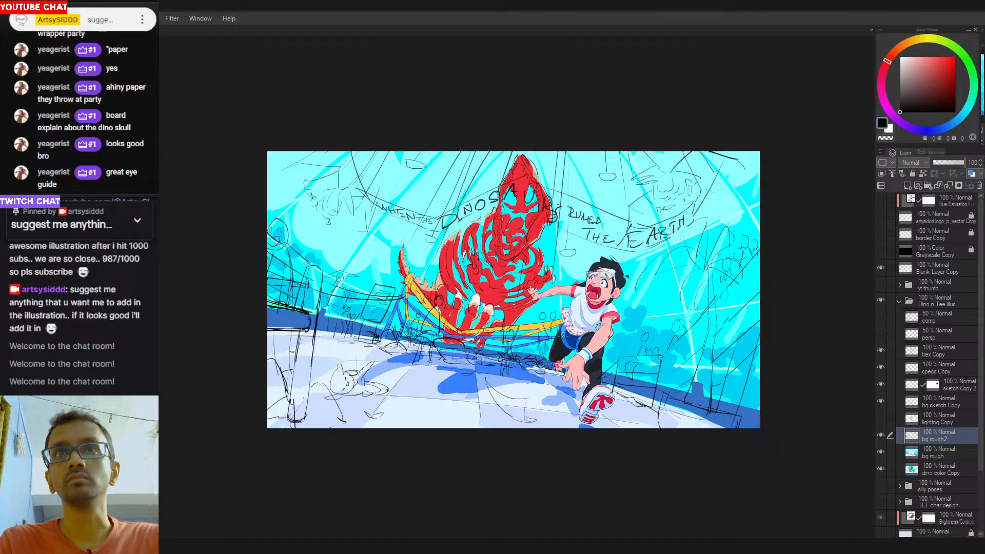
Try straight and rising rope lines from the running boy to the illustration's right edge, undoing them.
mouse_move(737, 303)
mouse_down()
mouse_move(591, 338)
mouse_move(760, 325)
mouse_up()
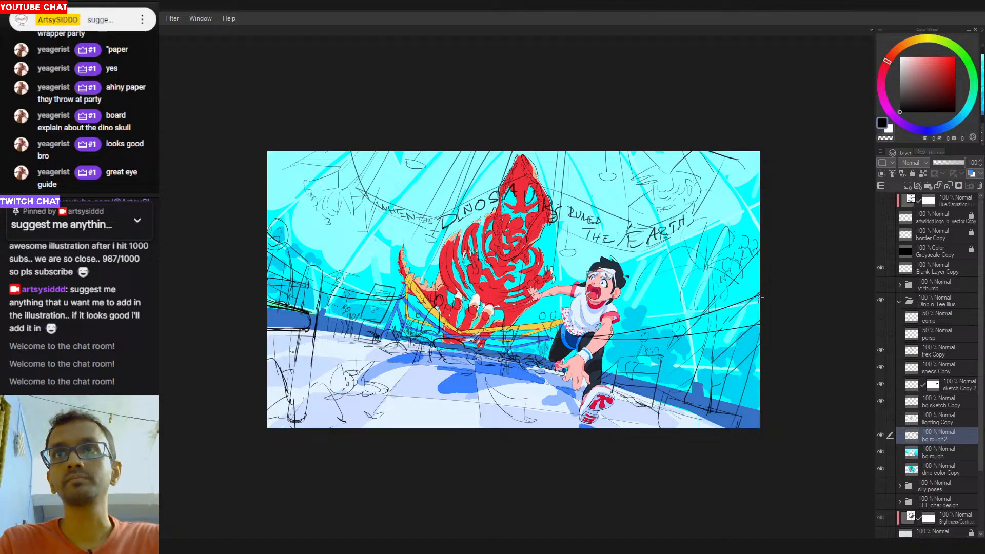
key(ctrl+z)
key(ctrl+z)
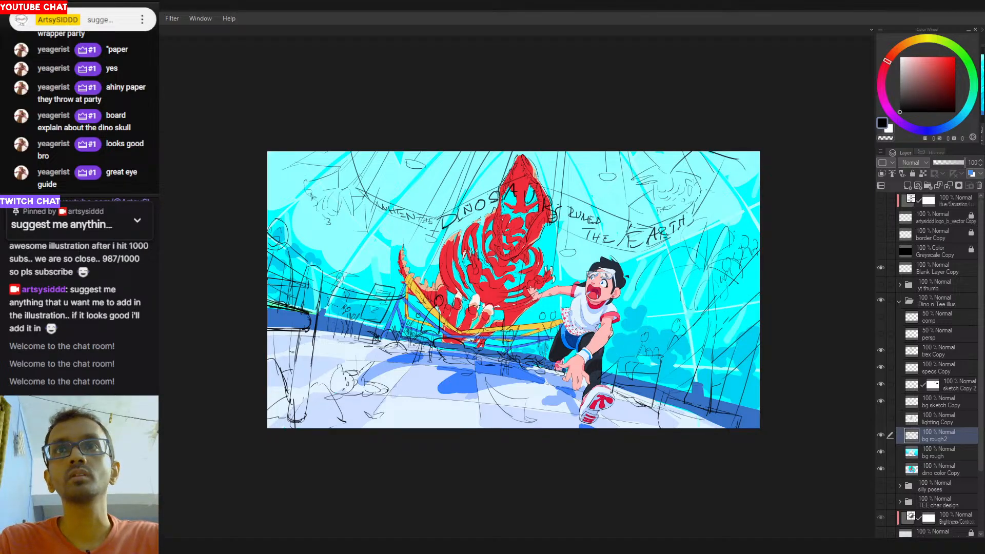
drag(624, 330, 761, 289)
key(ctrl+z)
drag(557, 339, 760, 319)
key(ctrl+z)
drag(600, 335, 761, 258)
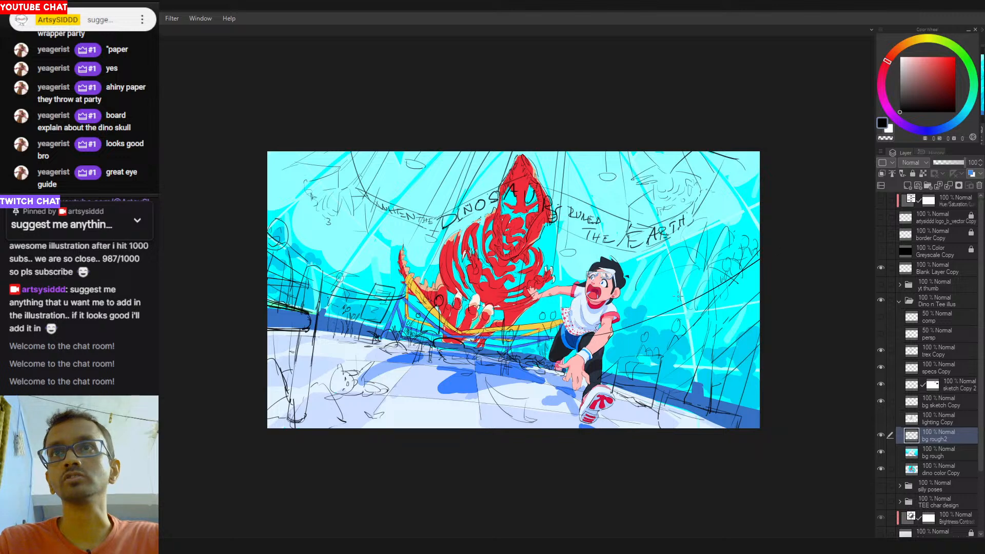
drag(603, 335, 761, 277)
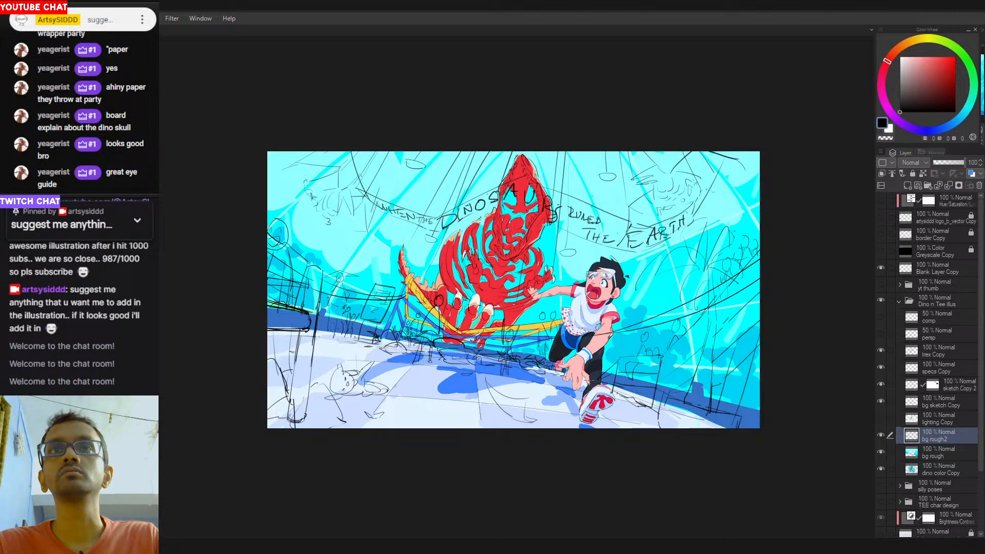
key(ctrl+z)
key(ctrl+z)
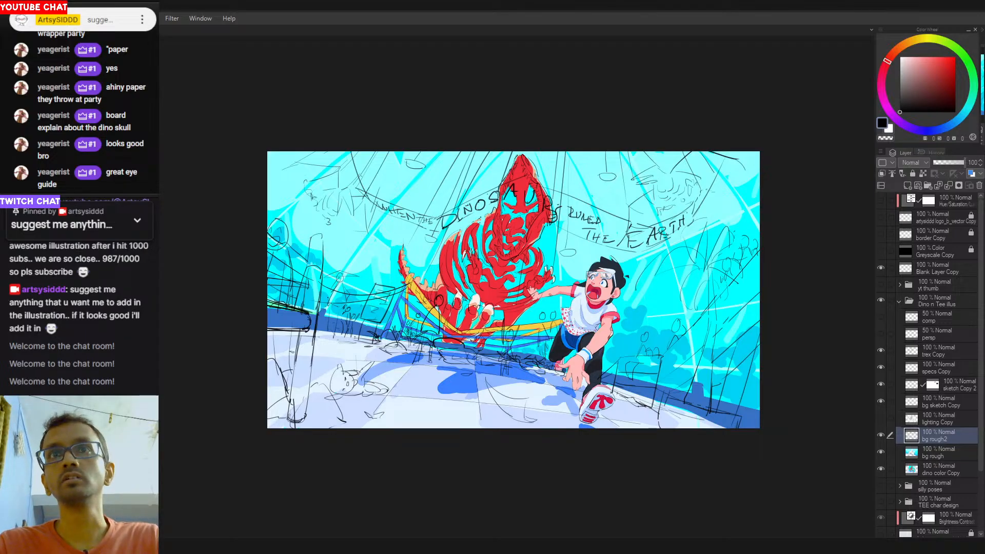
Sketch rough sagging rope lines behind the running boy out to the illustration's right edge, undoing unwanted attempts.
drag(576, 314, 747, 336)
drag(571, 307, 760, 284)
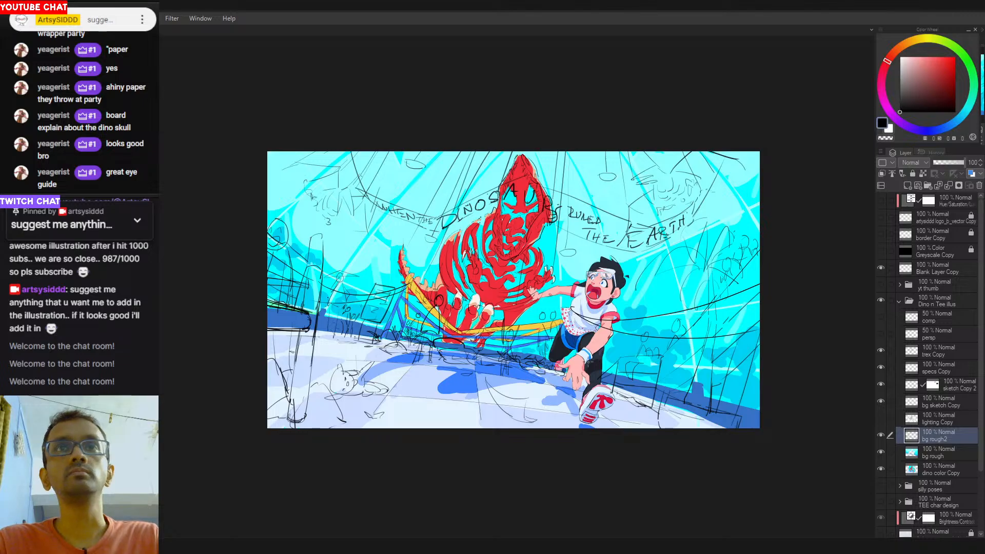
key(ctrl+z)
drag(580, 314, 759, 293)
key(ctrl+z)
drag(577, 314, 759, 298)
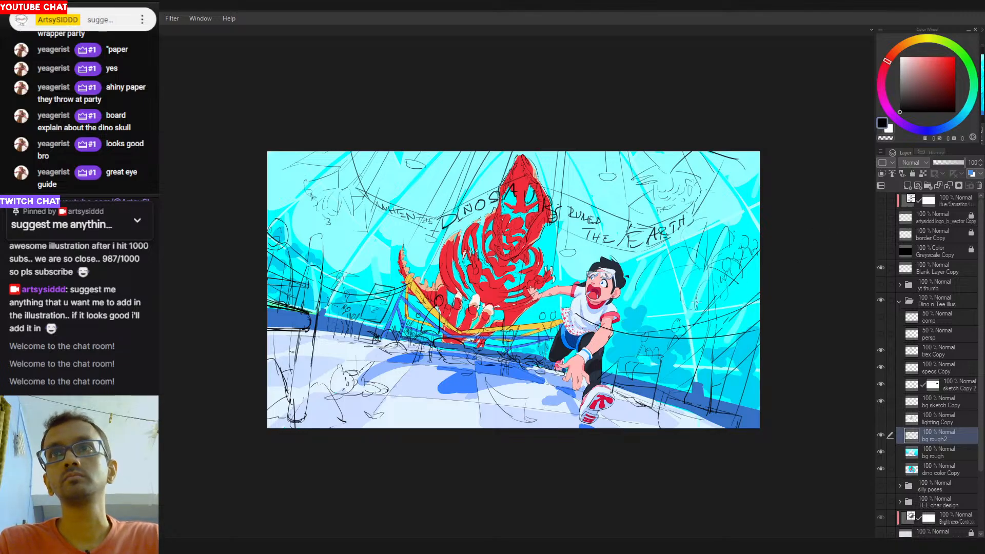
key(ctrl+z)
drag(584, 316, 759, 285)
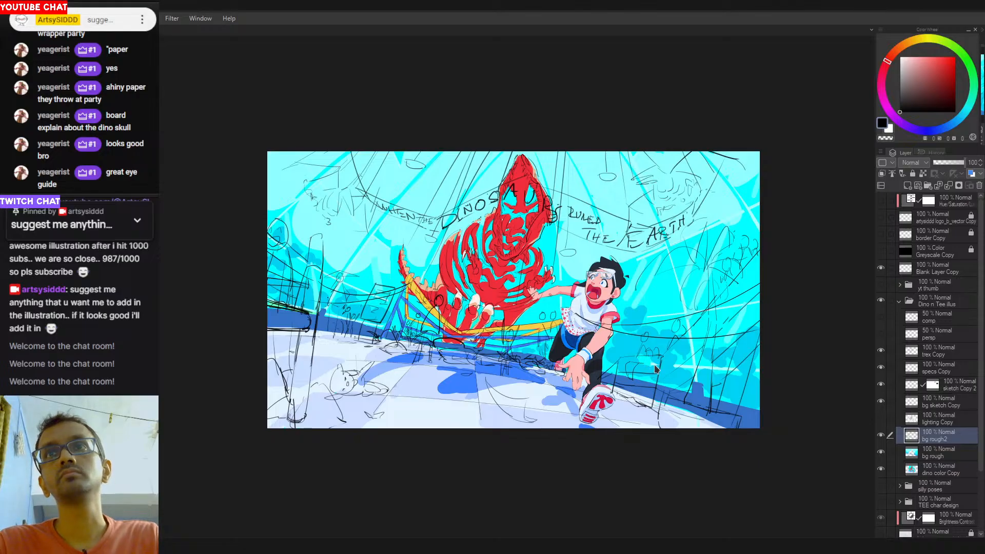
drag(615, 326, 626, 300)
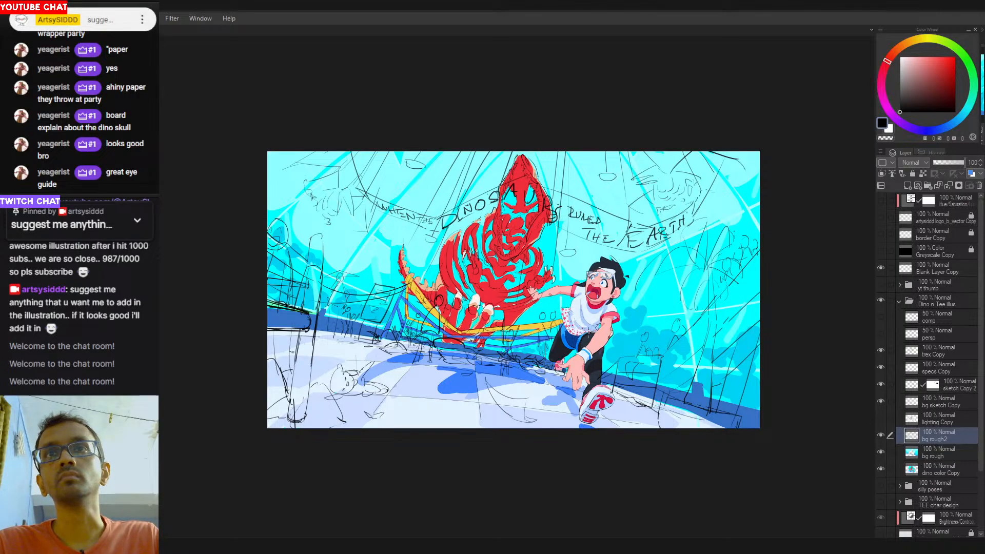
mouse_move(591, 336)
mouse_down()
mouse_move(698, 345)
mouse_move(722, 337)
mouse_move(601, 331)
mouse_move(717, 322)
mouse_up()
key(ctrl+z)
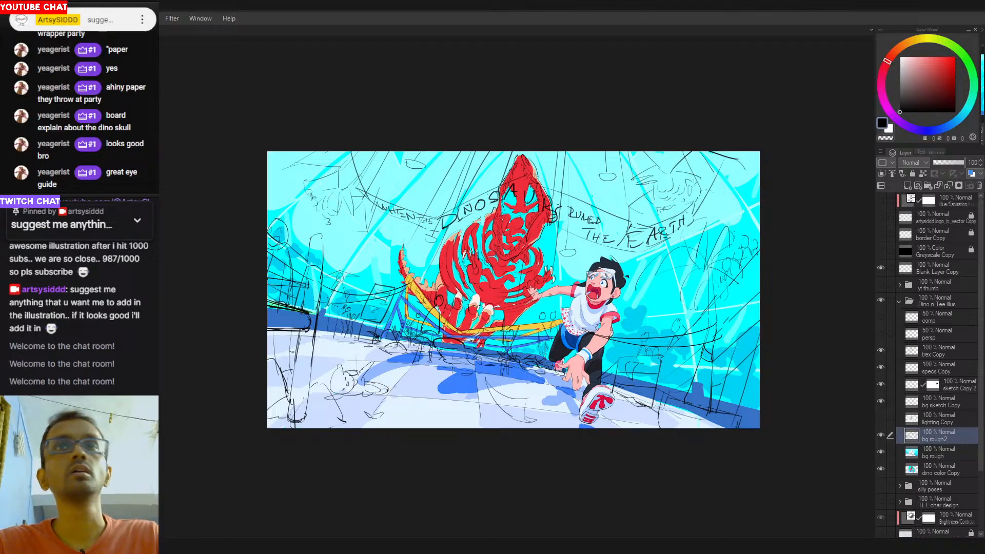
Hide the bg rough2 layer to check the illustration without the rough background sketch.
drag(492, 406, 474, 400)
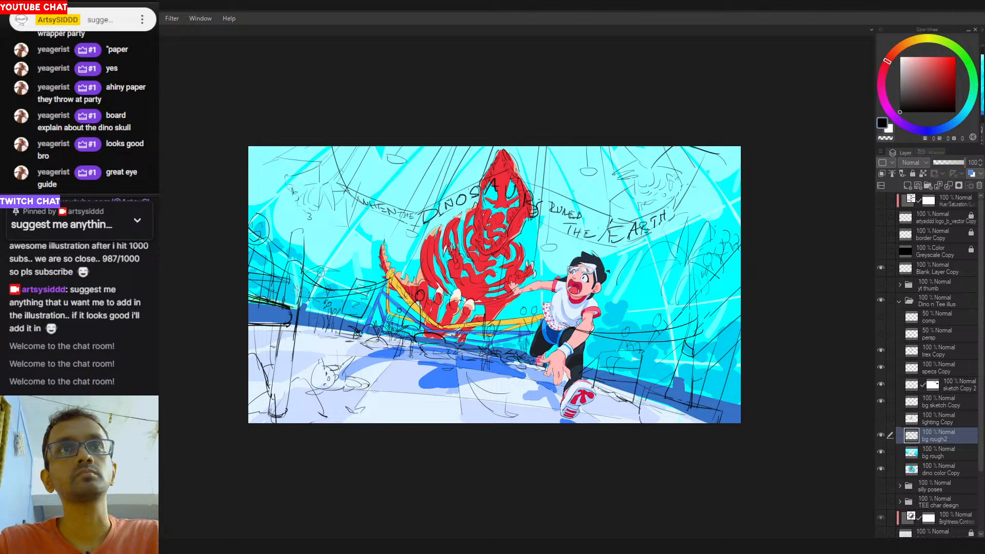
key(c)
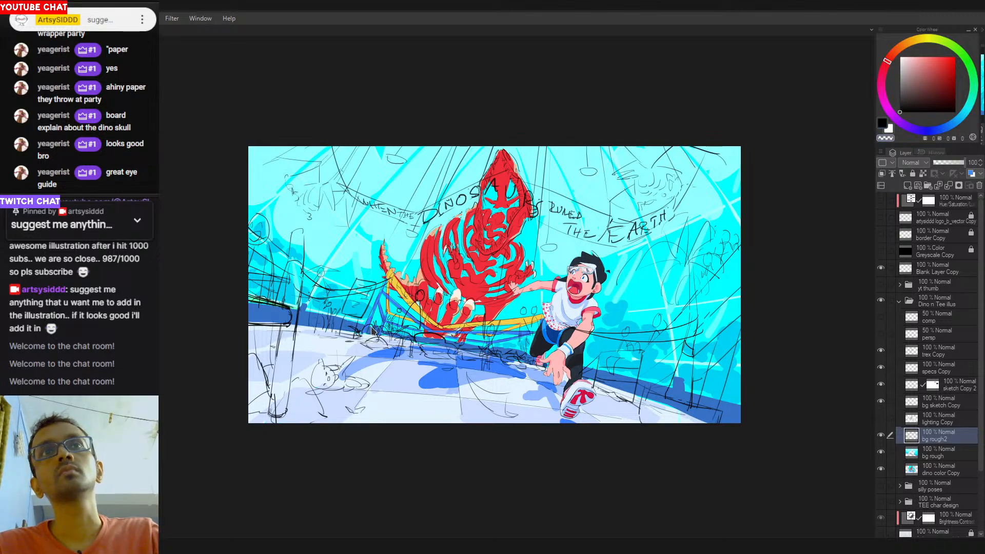
drag(495, 389, 484, 387)
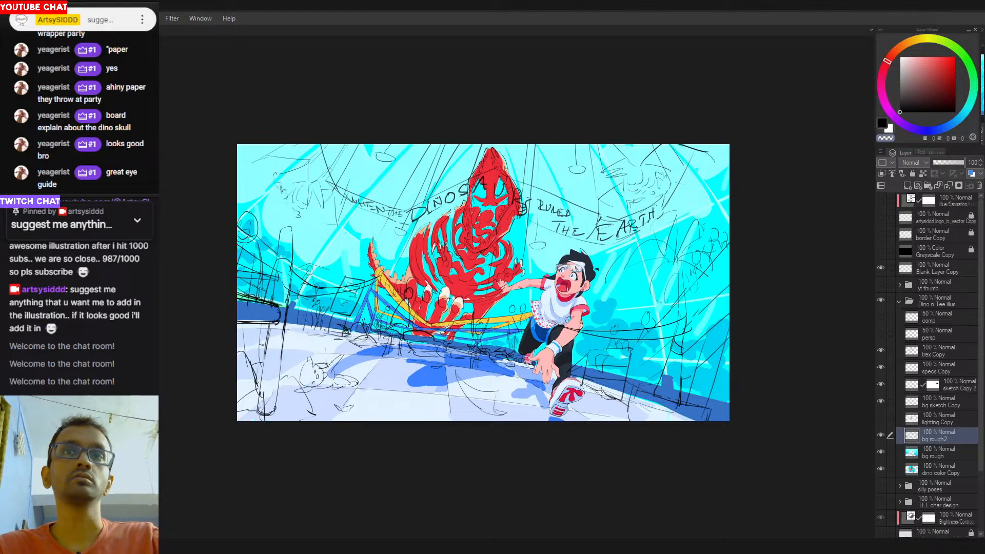
key(ctrl+plus)
key(ctrl+minus)
drag(581, 378, 581, 373)
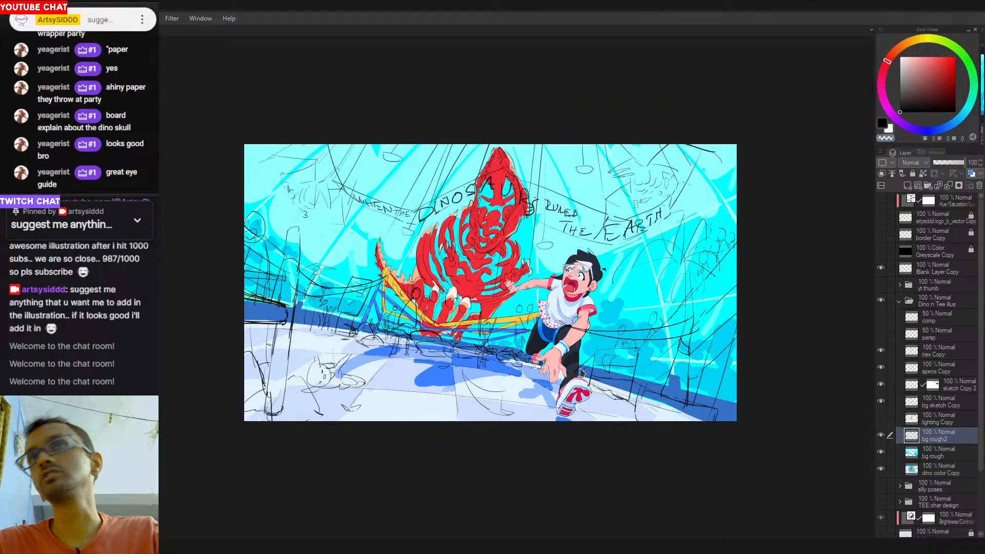
key(ctrl+0)
key(ctrl+minus)
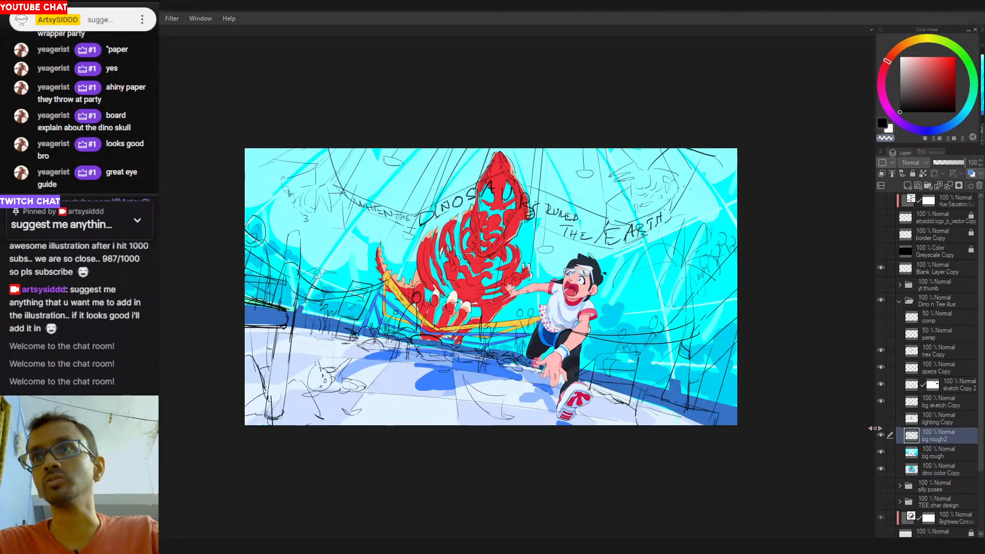
click(881, 435)
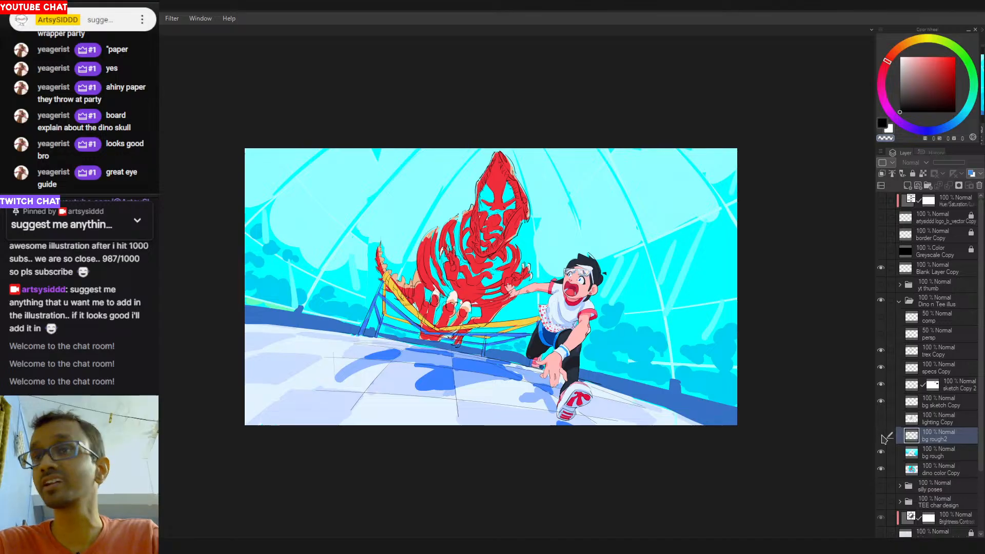
Show the bg rough2 layer again to bring back the rough background sketch.
click(881, 435)
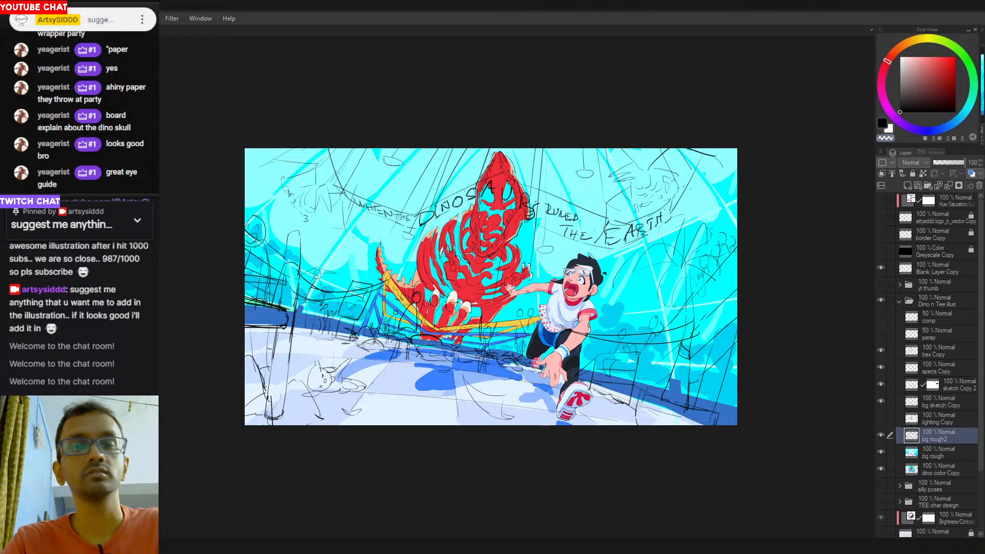
key(ctrl+plus)
key(ctrl+plus)
key(ctrl+plus)
key(ctrl+minus)
key(ctrl+minus)
key(ctrl+minus)
drag(673, 377, 673, 378)
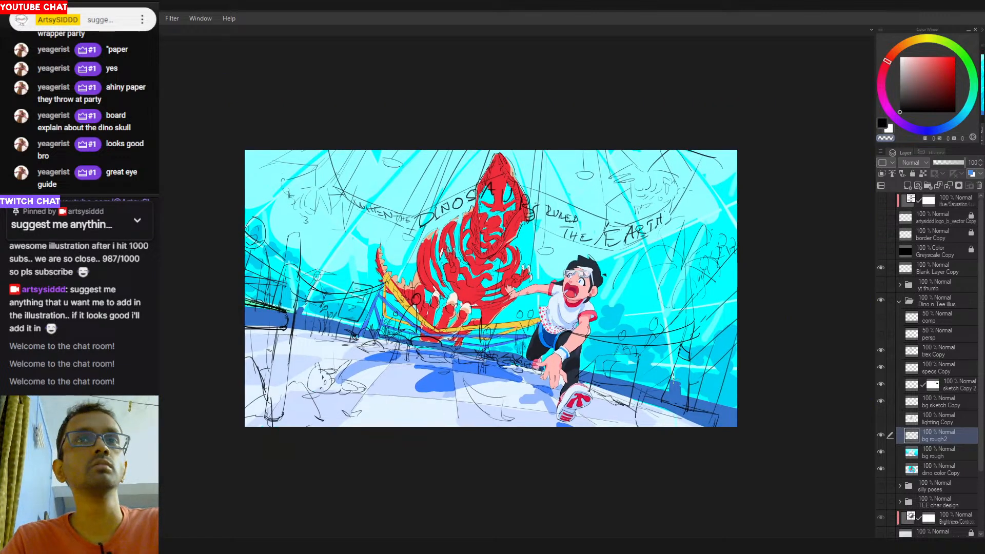
Show the brb layer in the yt thumb folder and move its face and lettering onto the floor below the dinosaur.
click(899, 285)
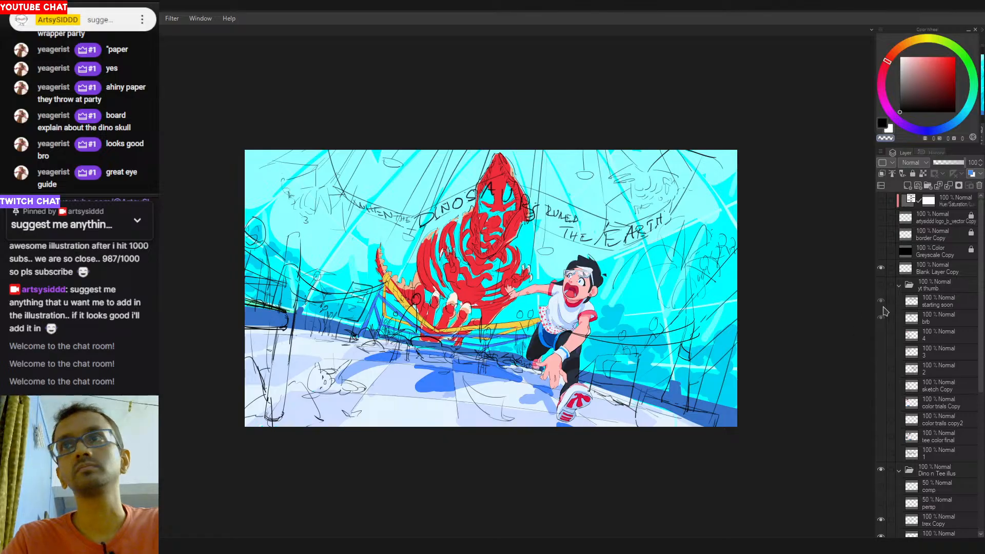
click(881, 314)
click(900, 285)
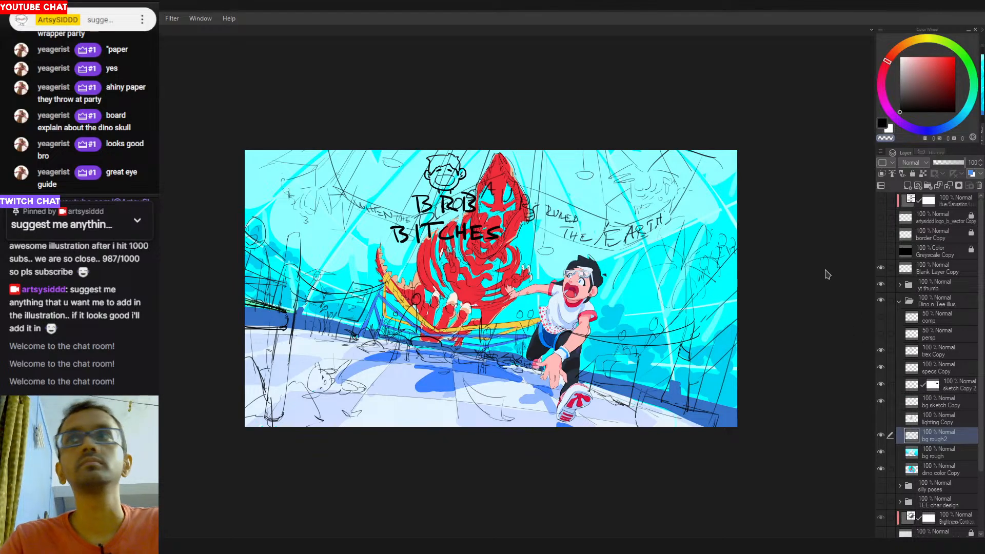
click(939, 286)
click(899, 285)
click(930, 319)
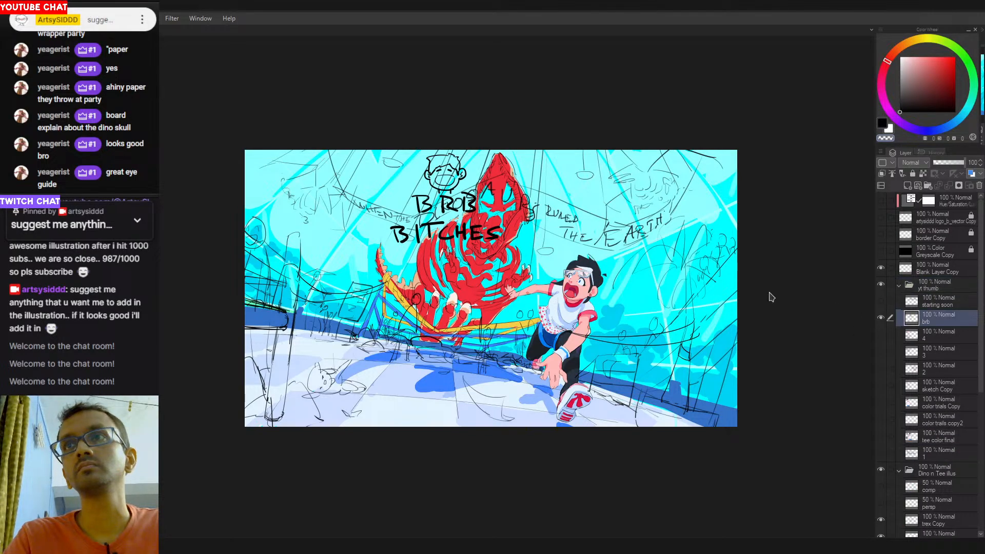
key(ctrl+t)
mouse_move(449, 178)
mouse_down()
mouse_move(439, 384)
mouse_move(422, 353)
mouse_move(410, 363)
mouse_up()
key(Return)
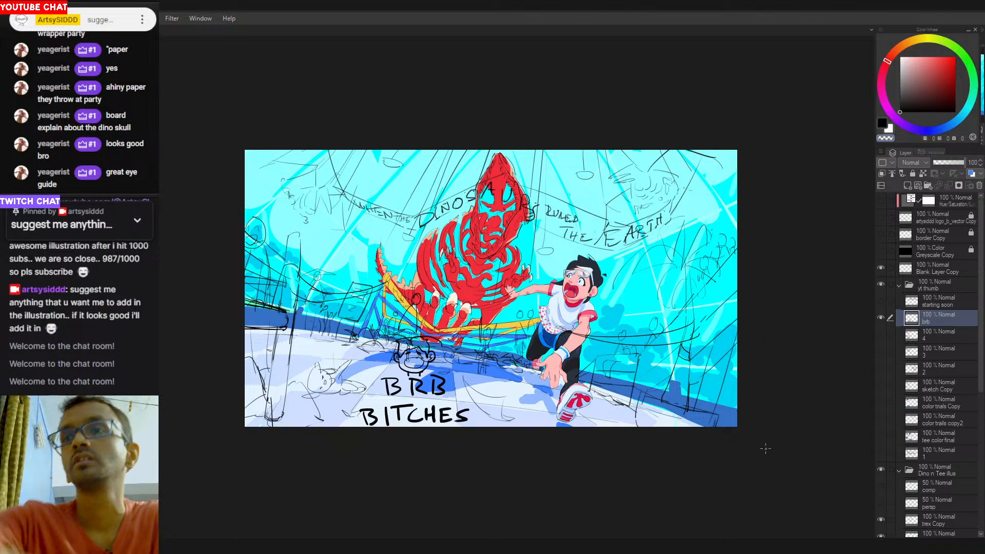
Turn on the Greyscale Copy layer to check the illustration's values in black and white.
click(881, 252)
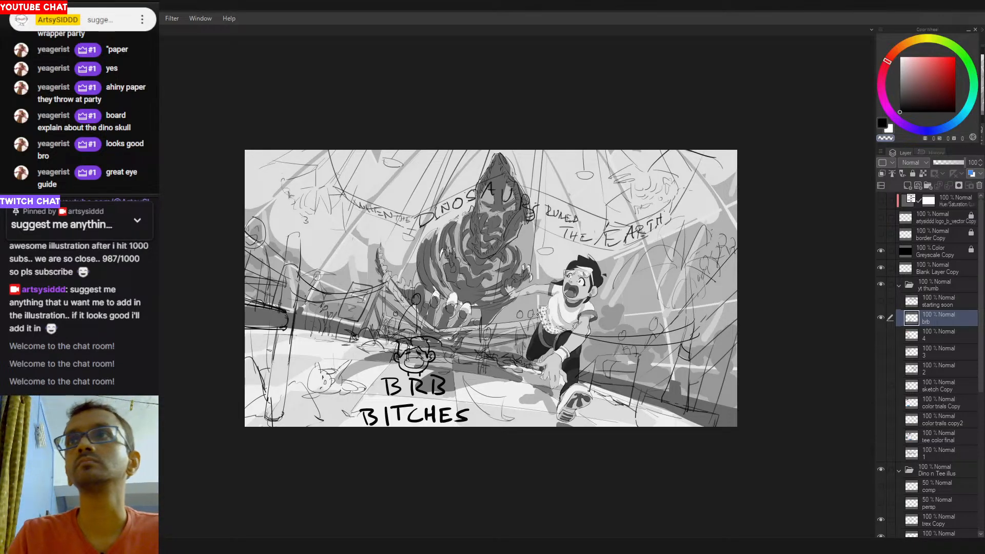
scroll(491, 288, up, 2)
scroll(491, 288, down, 2)
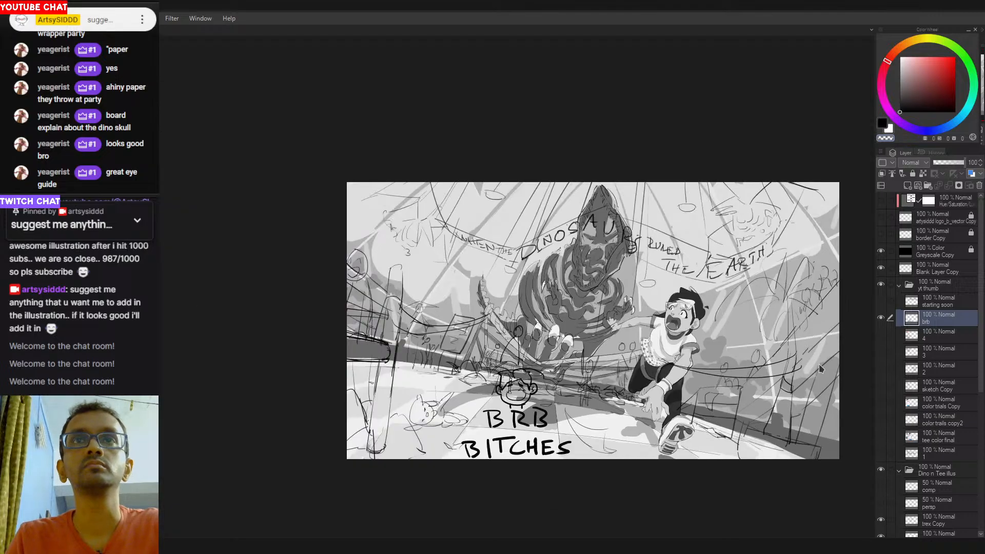
scroll(491, 289, up, 2)
scroll(491, 289, down, 2)
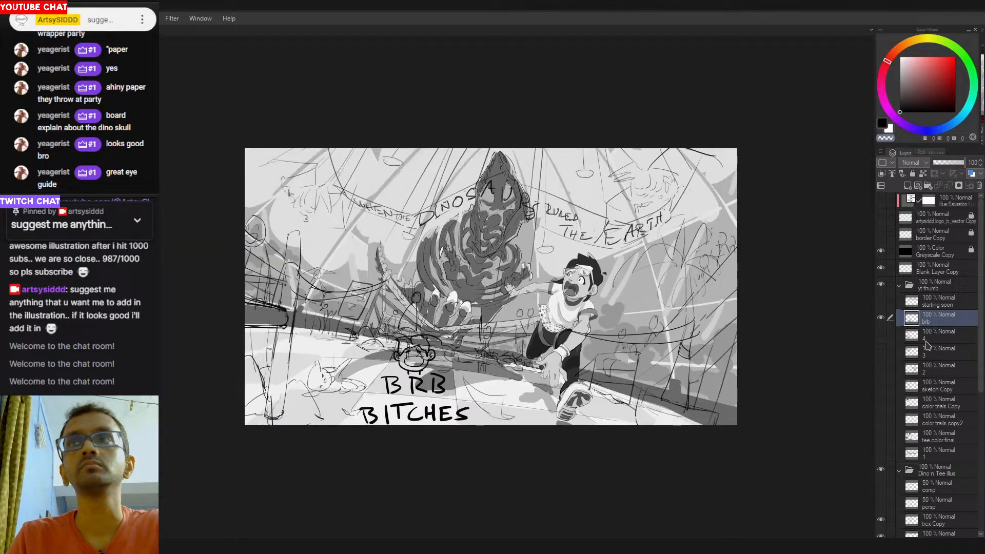
Hide the yt thumb folder and the Greyscale Copy layer, and collapse the folder's layer list.
click(882, 286)
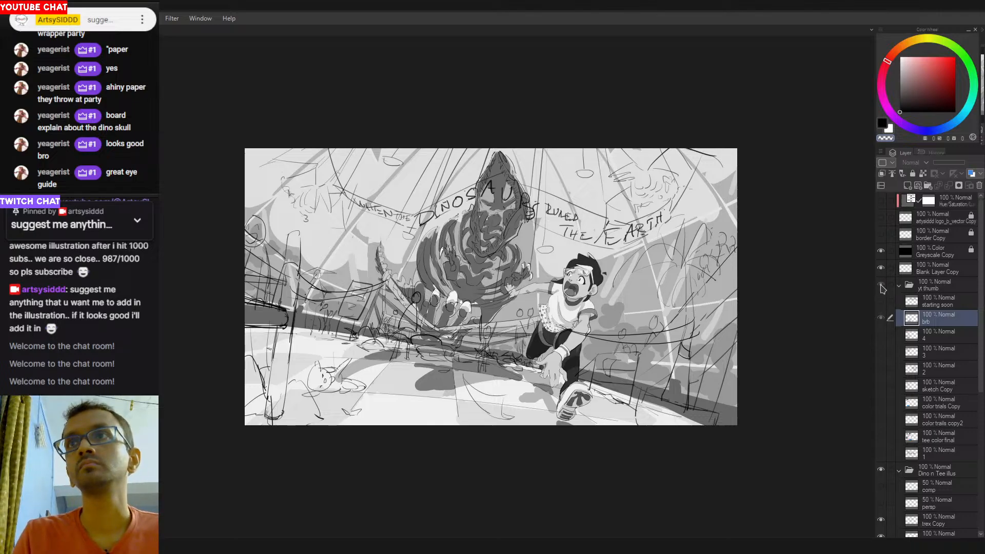
click(882, 286)
click(881, 286)
click(881, 250)
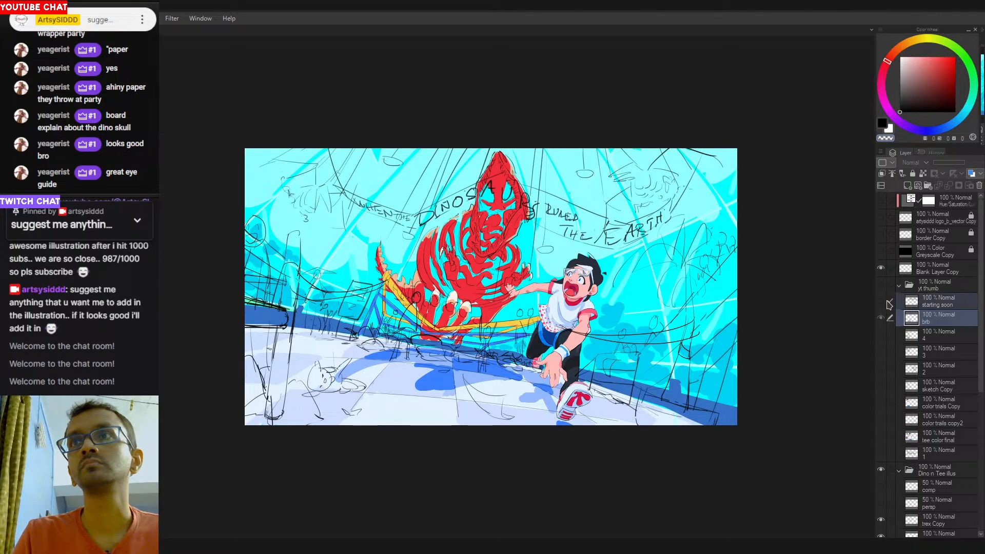
click(899, 285)
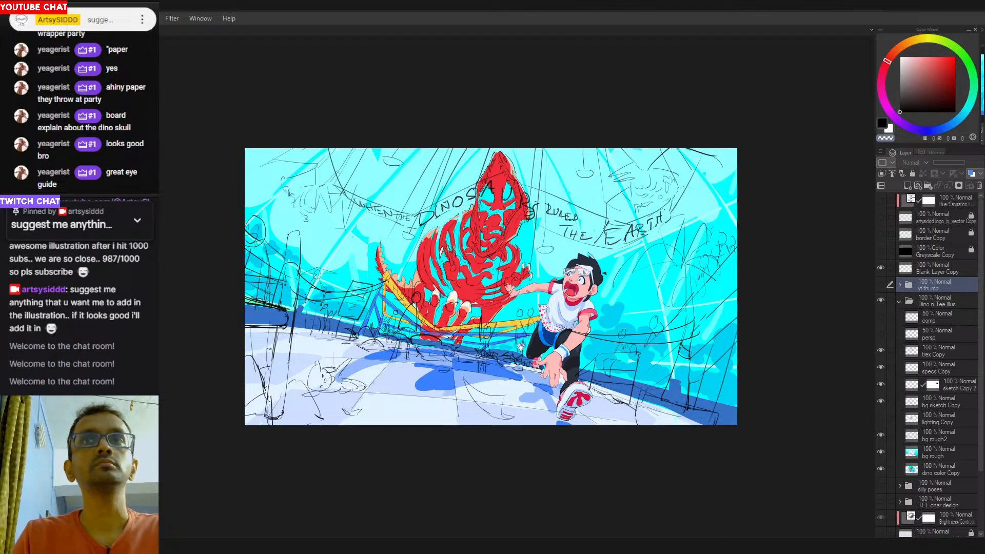
Lower the bg rough2 layer's opacity to 53%.
drag(557, 379, 551, 380)
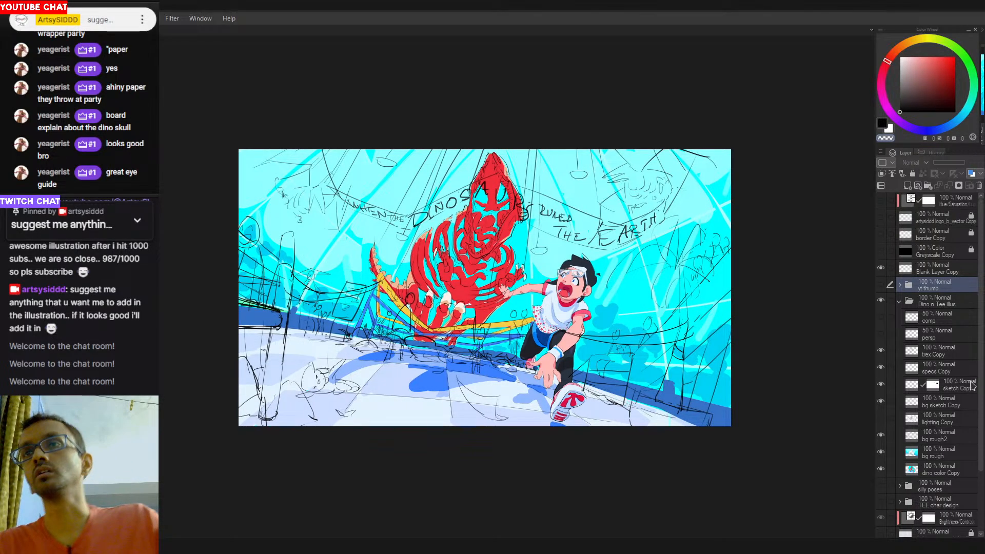
click(947, 440)
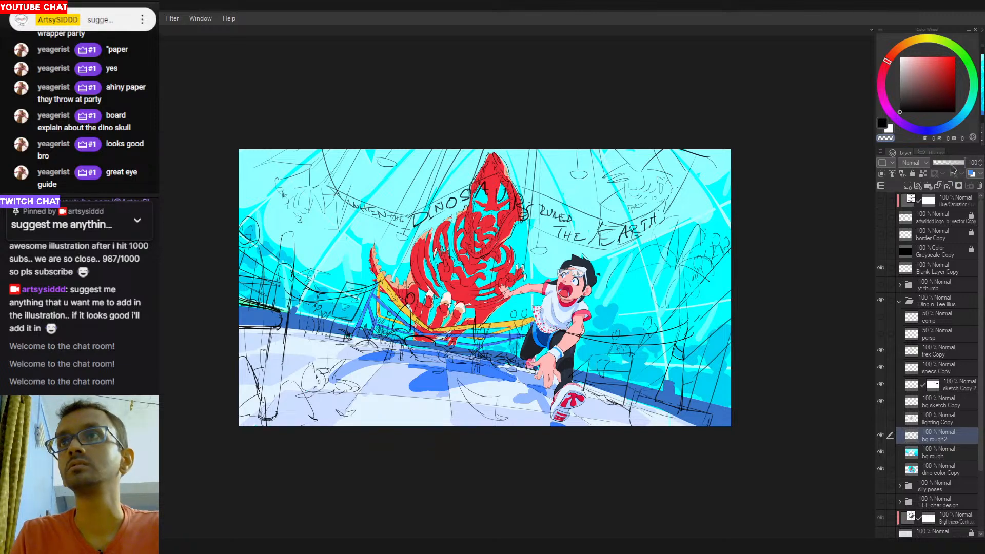
drag(948, 164, 952, 166)
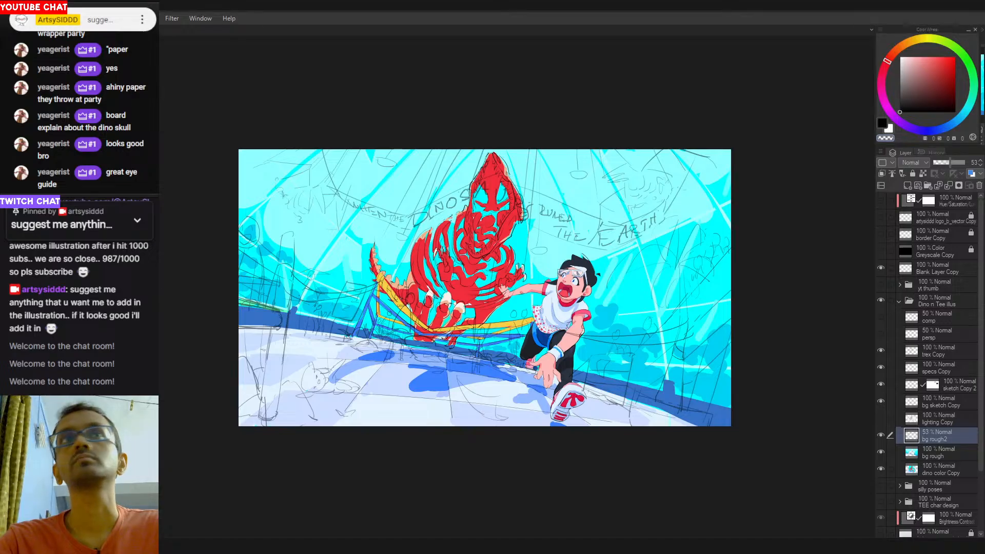
drag(527, 251, 534, 256)
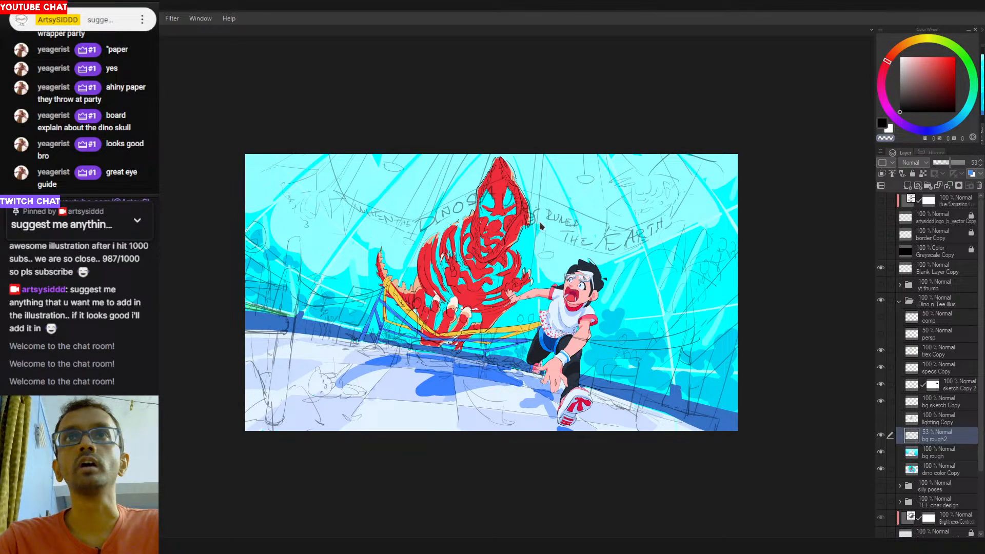
Select the bg rough layer and briefly toggle its visibility to check which background colours it holds.
click(937, 455)
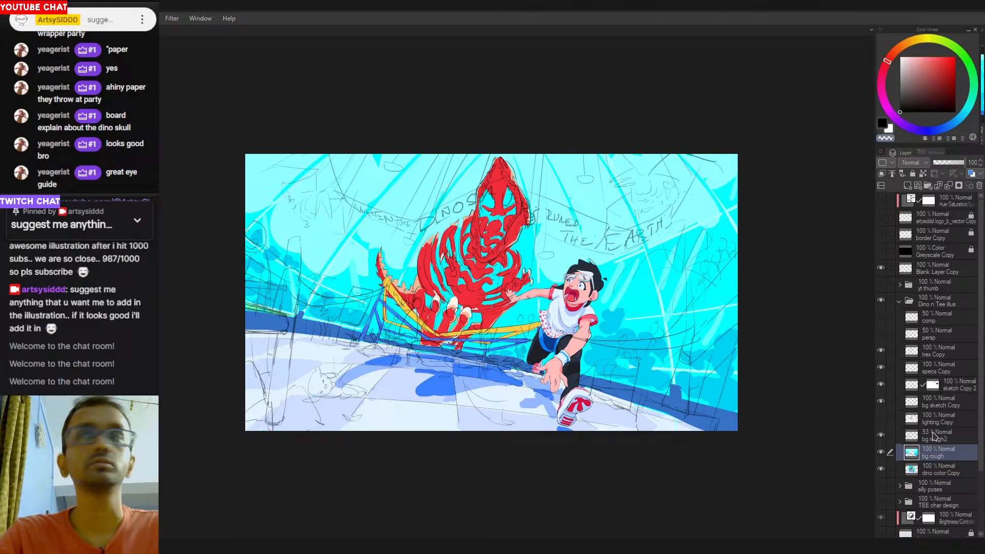
click(882, 454)
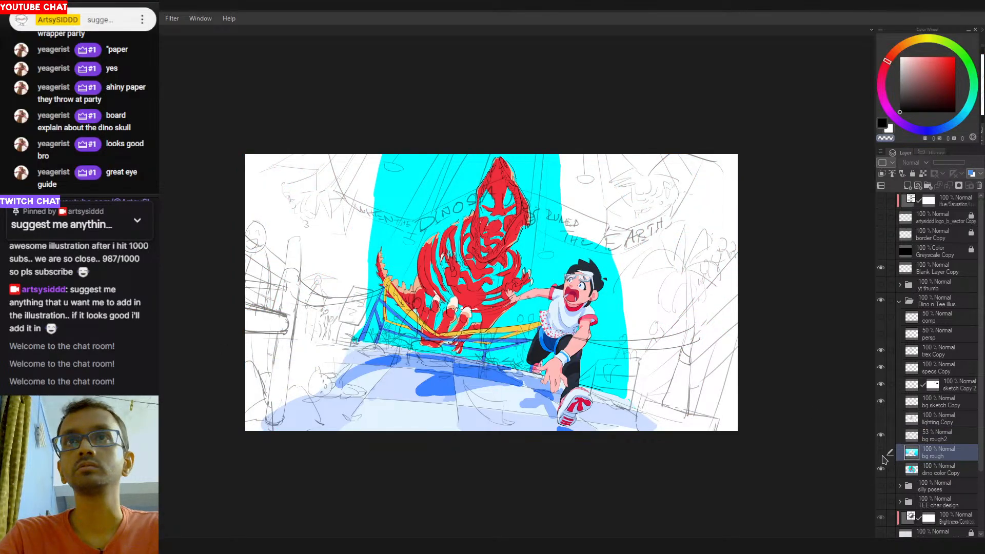
click(882, 454)
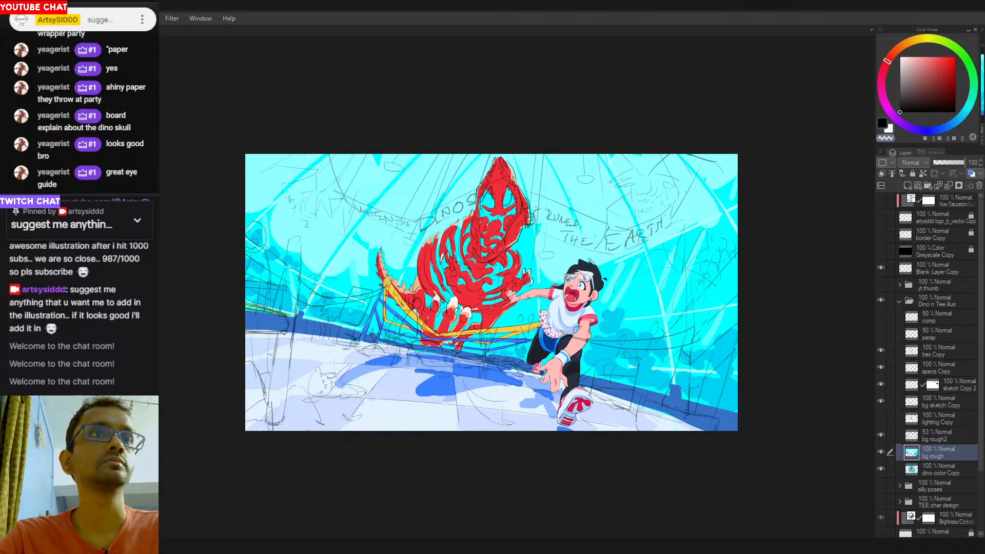
key(x)
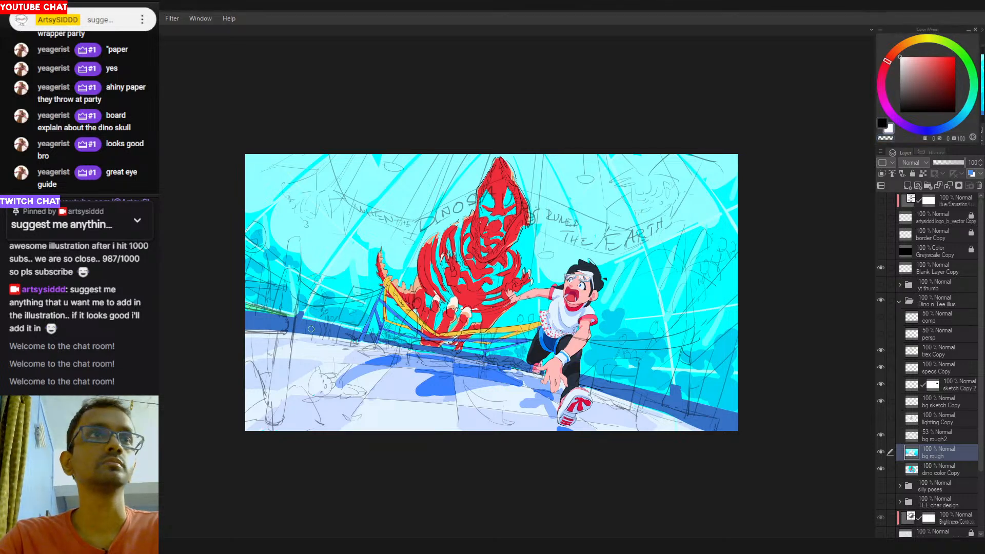
key(x)
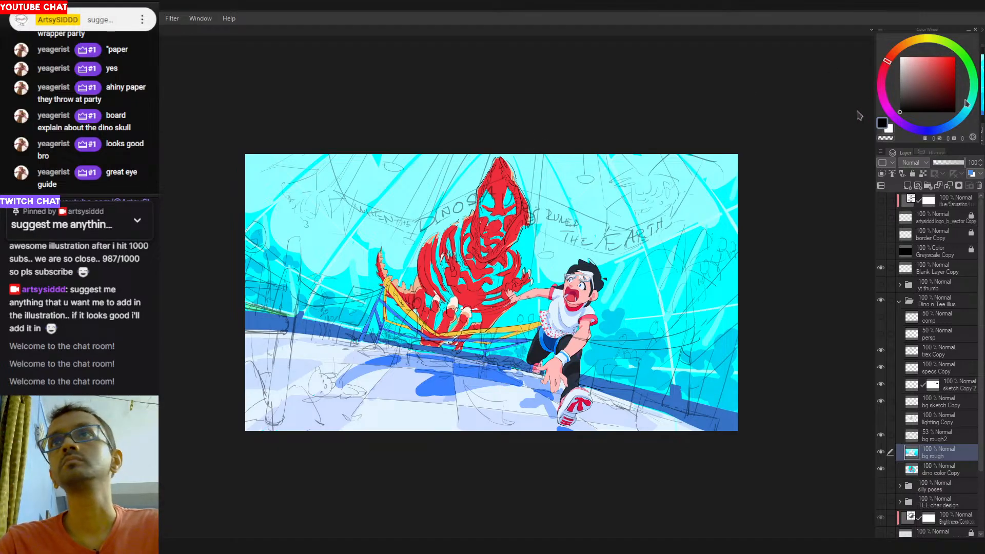
Sample the cyan background, shift it to dark blue, and draw hanging cables from the ceiling beside the dinosaur's head.
alt+click(574, 202)
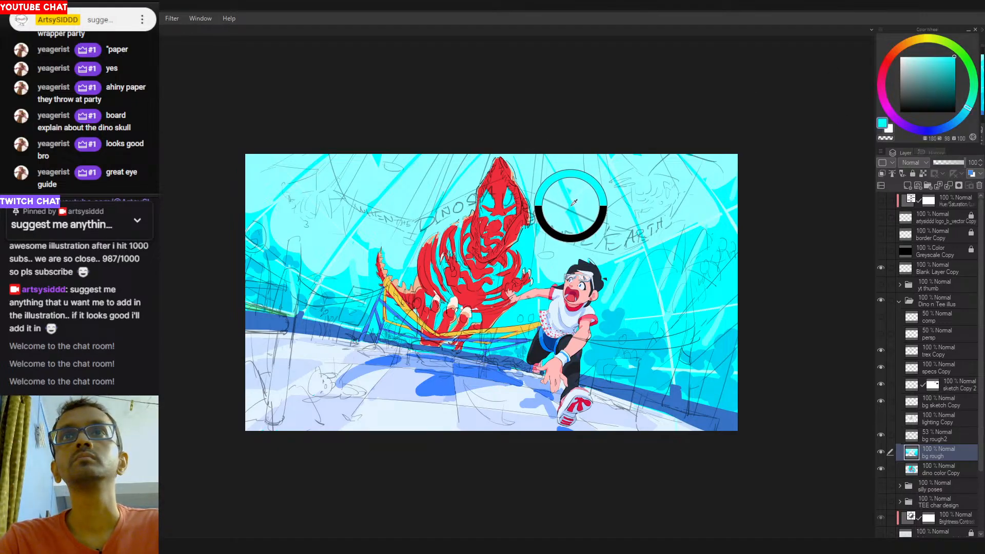
click(955, 87)
drag(962, 122, 954, 124)
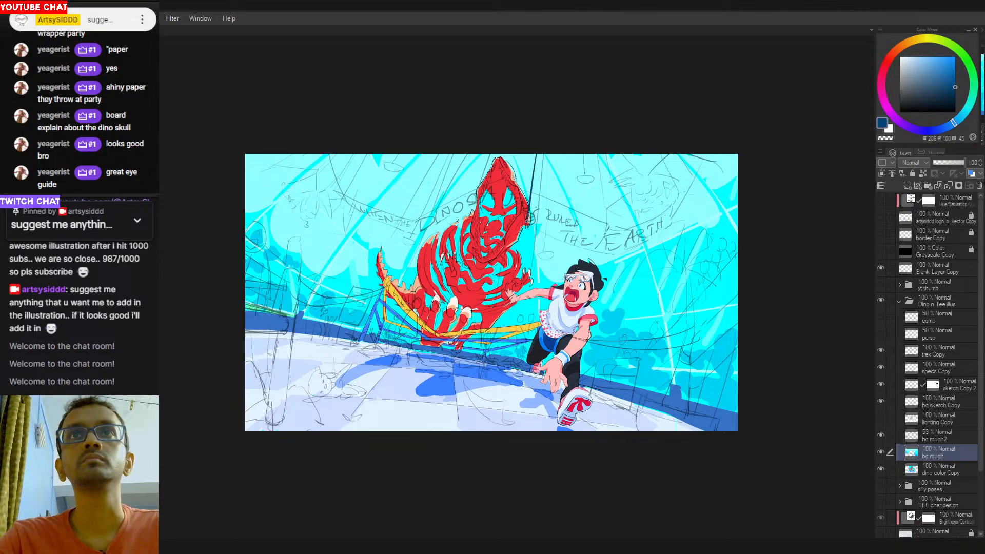
drag(536, 155, 530, 208)
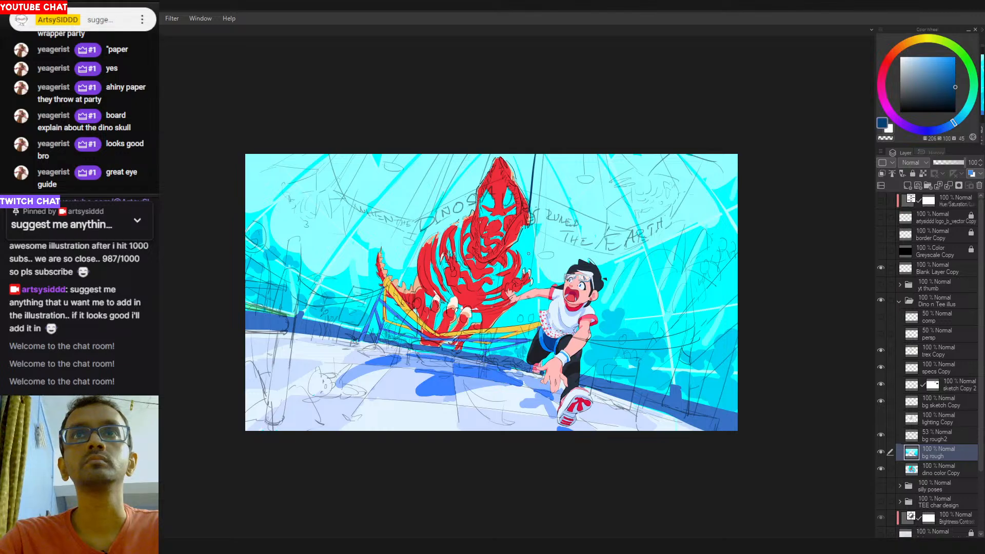
mouse_move(545, 153)
mouse_down()
mouse_move(552, 225)
mouse_move(540, 309)
mouse_up()
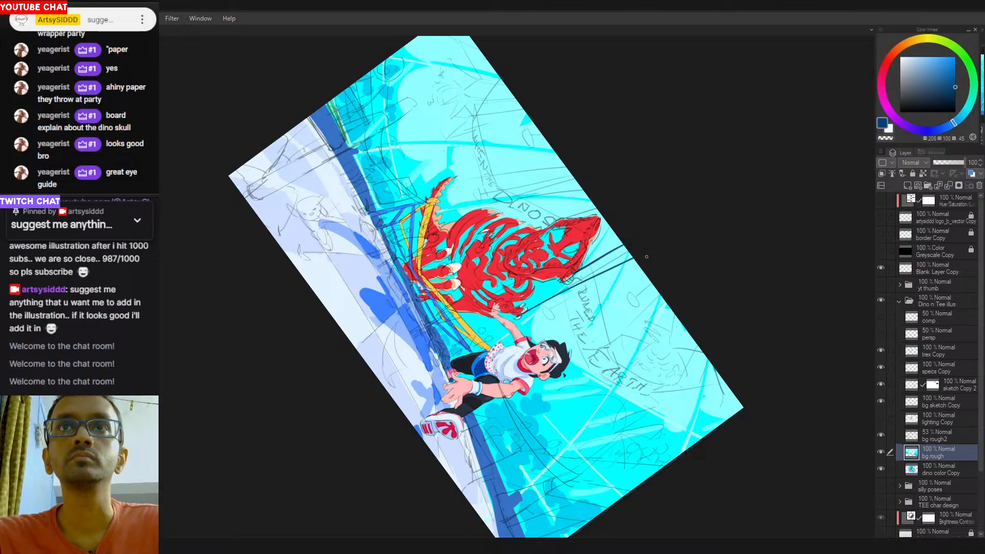
Redraw the short cable from the dinosaur's head up to the illustration's upper edge, undoing unwanted strokes.
drag(570, 277, 618, 239)
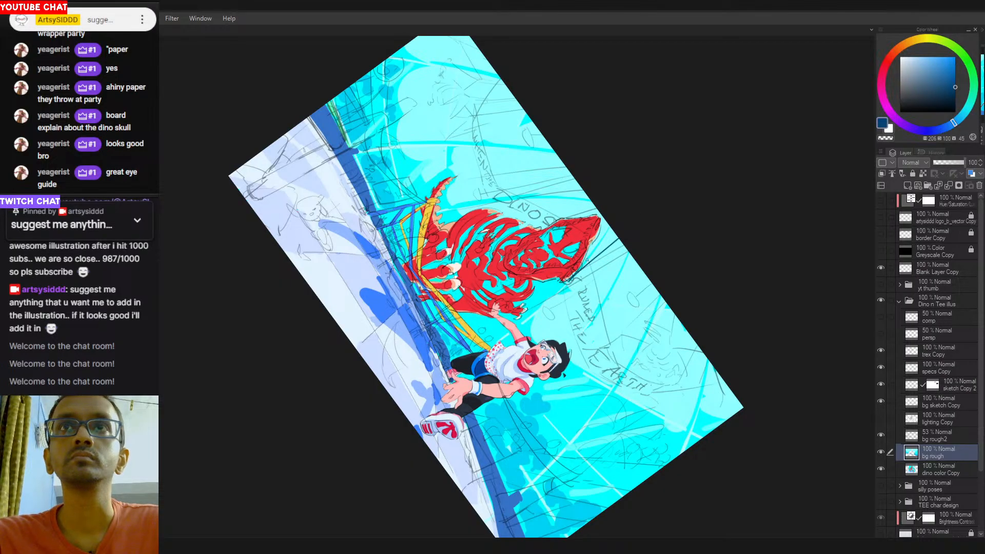
key(ctrl+z)
drag(568, 278, 622, 239)
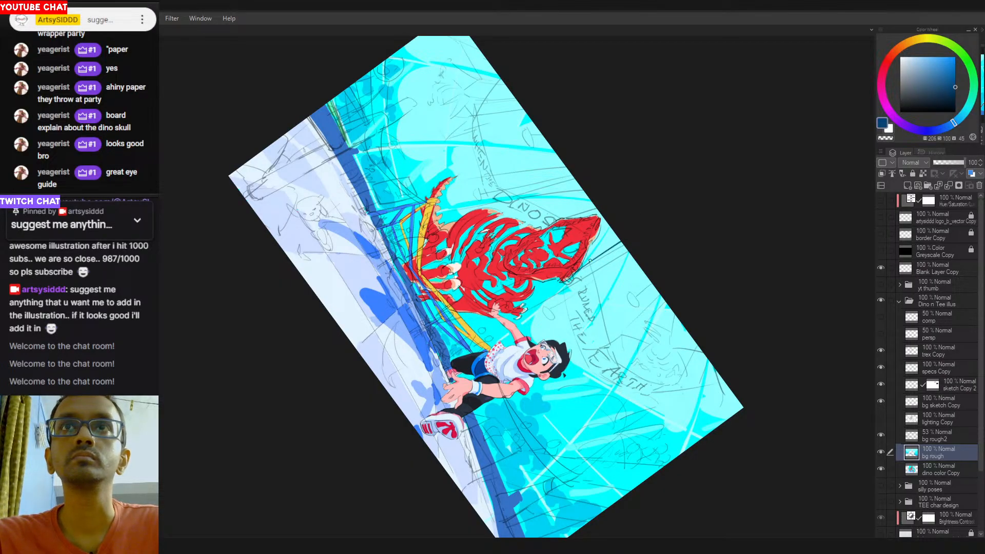
key(ctrl+z)
key(ctrl+y)
key(ctrl+z)
drag(570, 279, 620, 240)
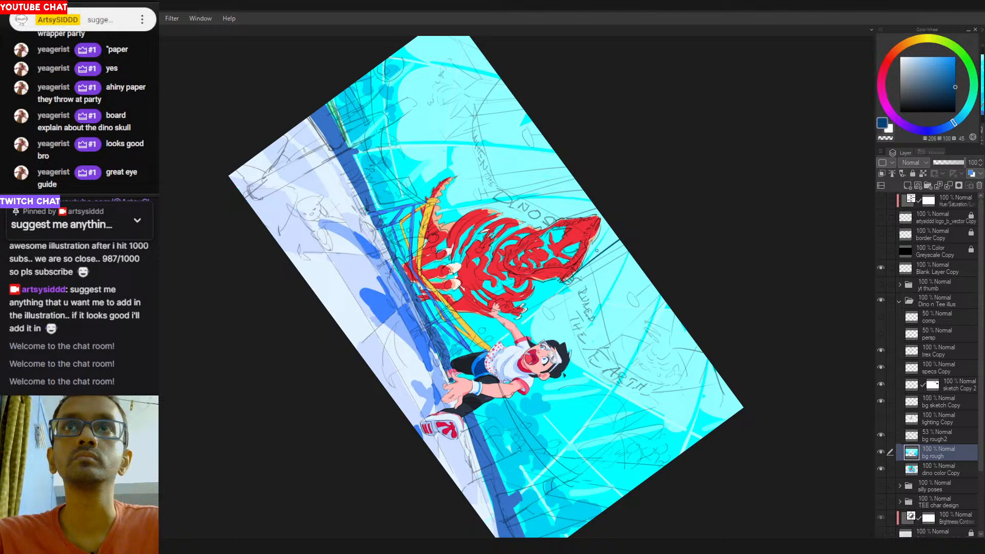
key(ctrl+z)
drag(571, 277, 620, 240)
key(ctrl+z)
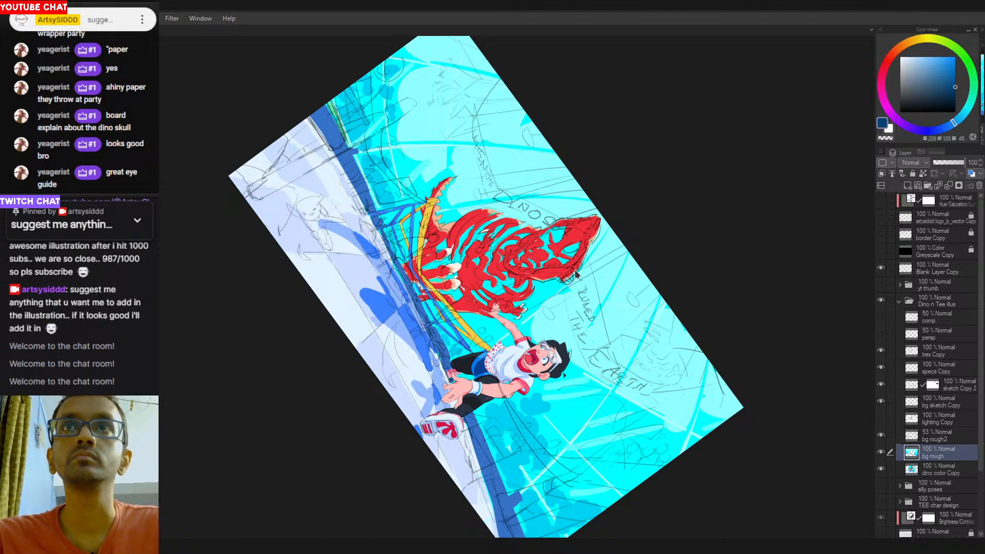
drag(568, 278, 620, 238)
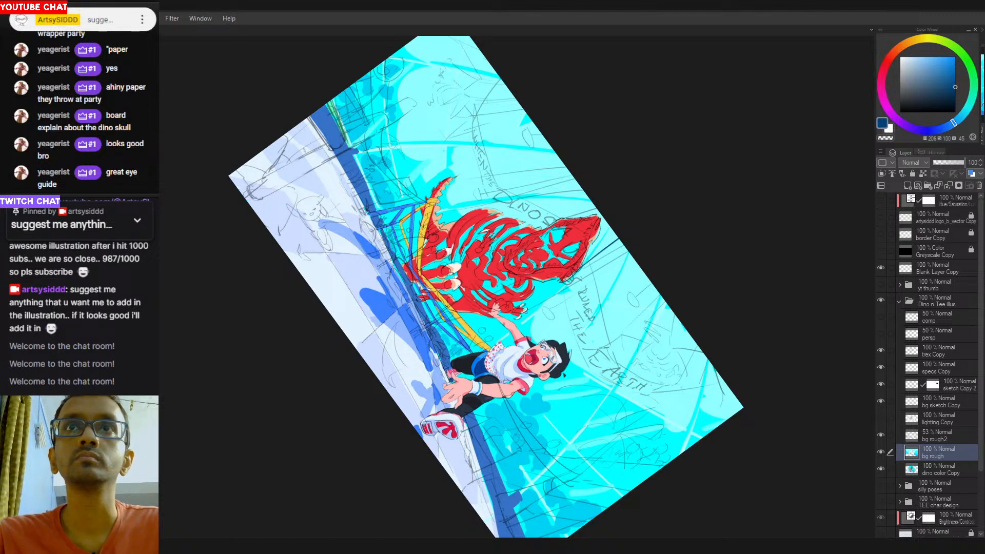
Draw a long cable from the dinosaur's raised hand up to the illustration's upper edge.
drag(525, 313, 629, 250)
key(ctrl+z)
key(ctrl+y)
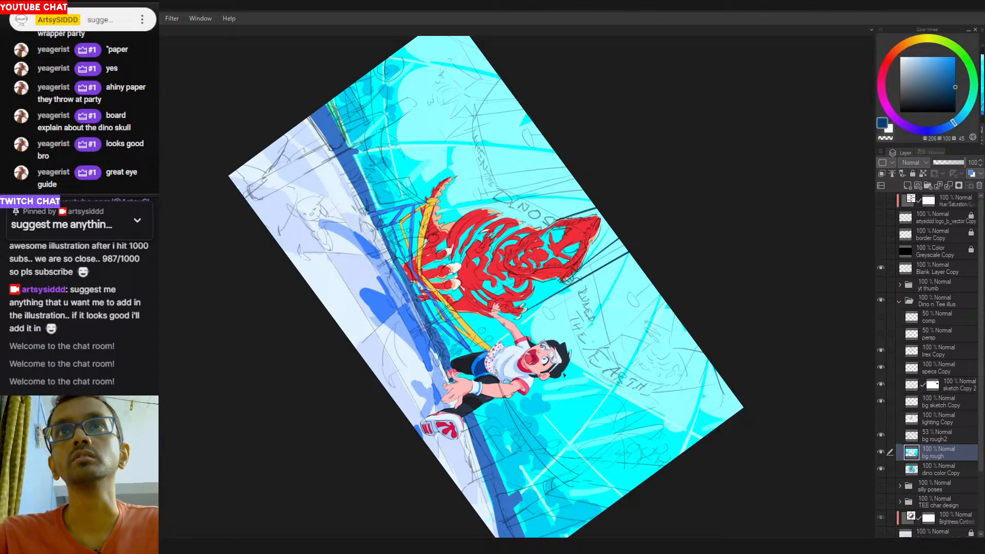
Draw a straight dark blue cable from the dinosaur's back up to the illustration's upper edge.
drag(543, 208, 475, 219)
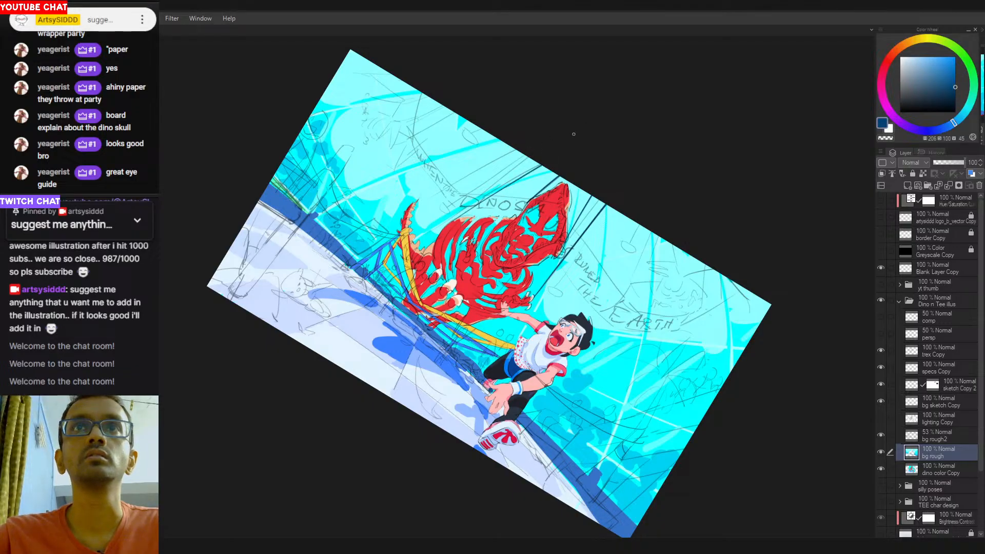
drag(497, 210, 593, 110)
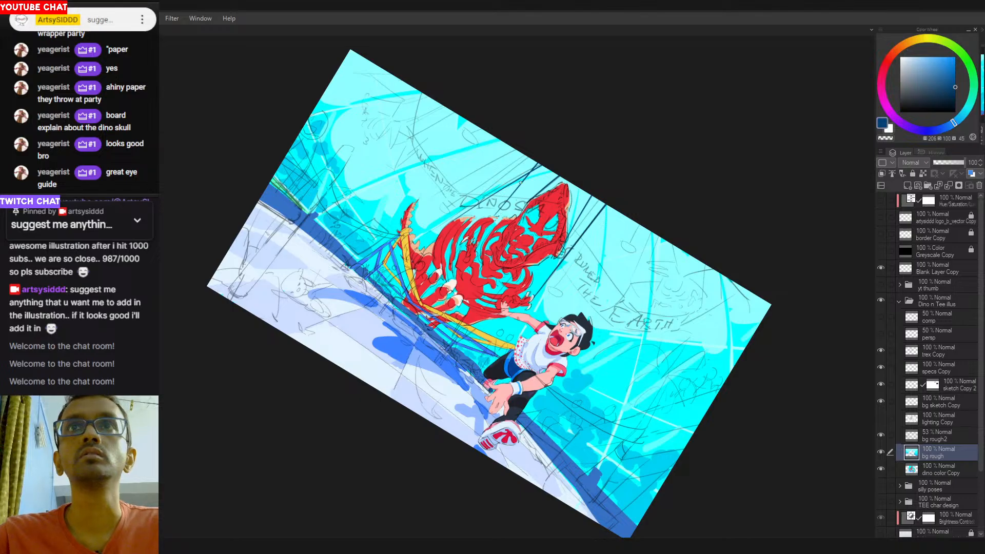
double_click(519, 107)
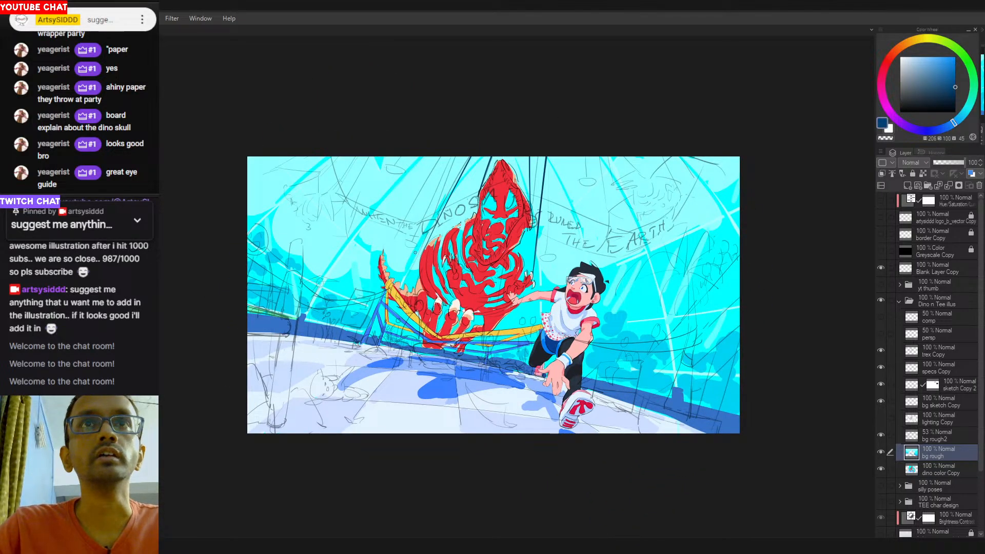
drag(499, 199, 446, 209)
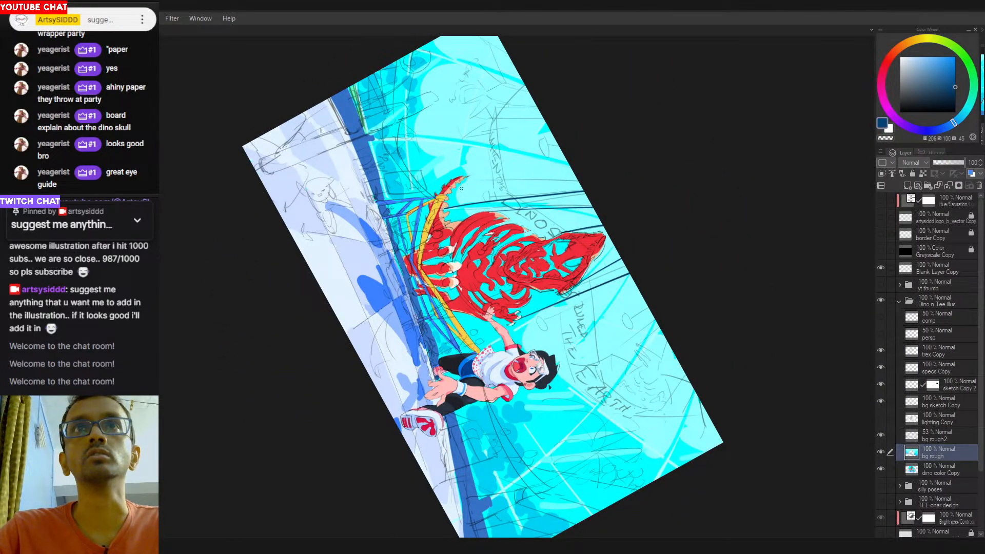
Draw a long cable from the tip of the dinosaur's tail up to the illustration's upper edge, undoing unwanted strokes.
drag(462, 180, 578, 179)
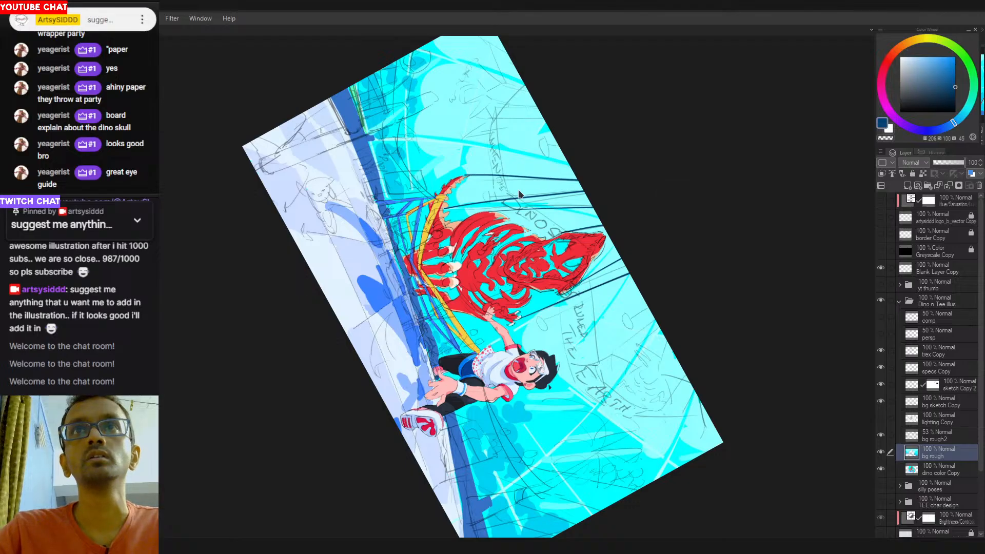
key(ctrl+z)
drag(462, 178, 578, 181)
key(ctrl+z)
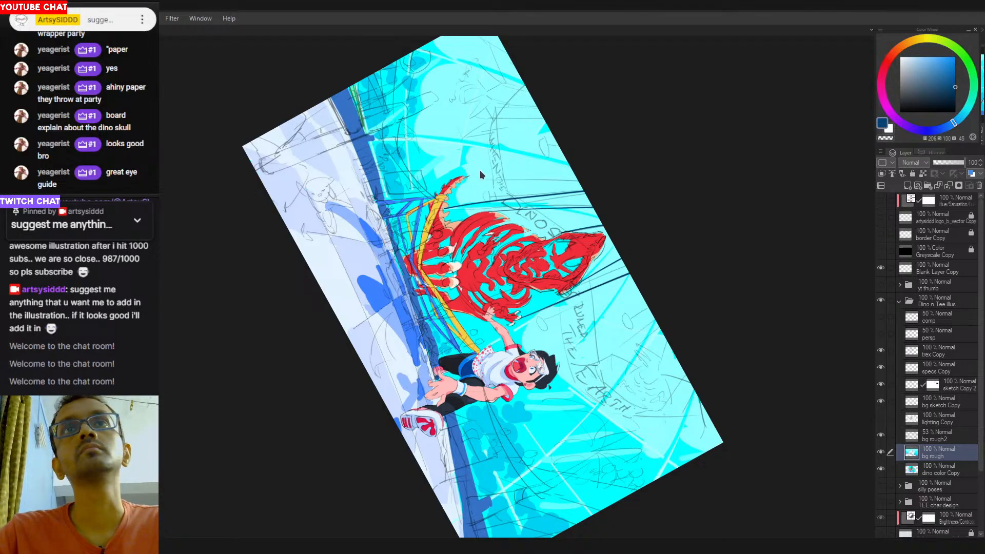
drag(467, 178, 579, 180)
key(ctrl+z)
mouse_move(467, 178)
mouse_down()
mouse_move(579, 180)
mouse_move(562, 124)
mouse_move(465, 156)
mouse_up()
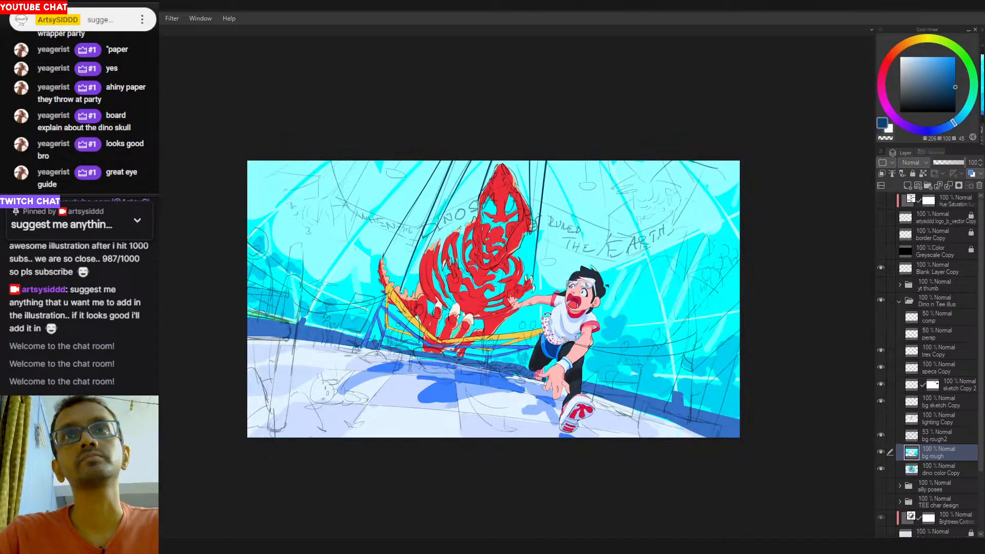
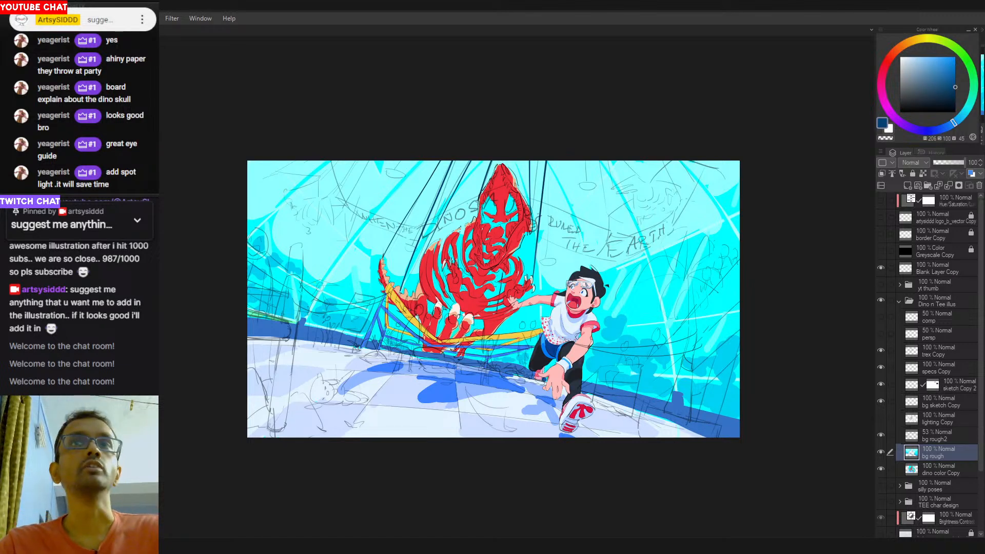
Draw short dark blue cords hanging from the illustration's upper edge for two ceiling lamps, one on each side of the dinosaur's head.
mouse_move(639, 229)
mouse_down()
mouse_move(592, 173)
mouse_move(639, 228)
mouse_up()
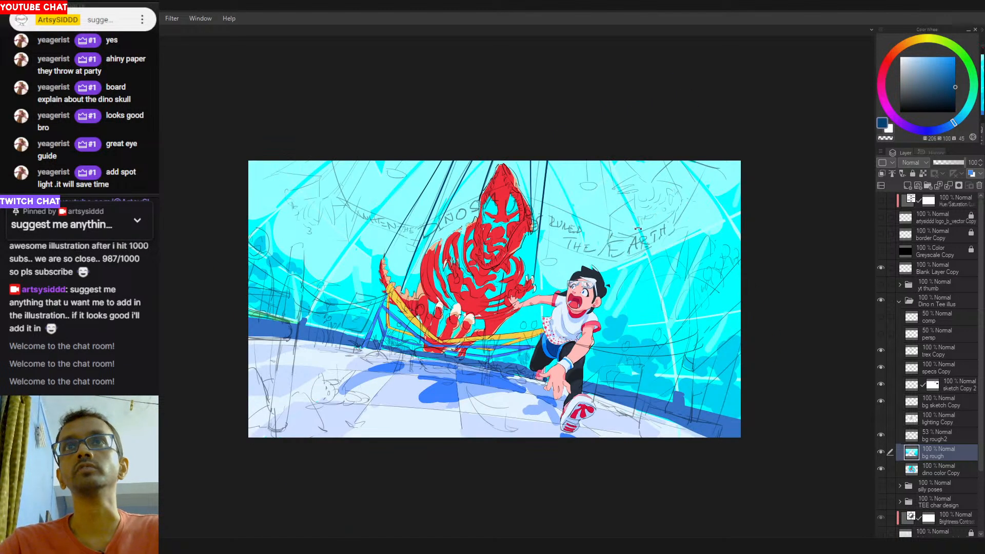
drag(545, 273, 511, 280)
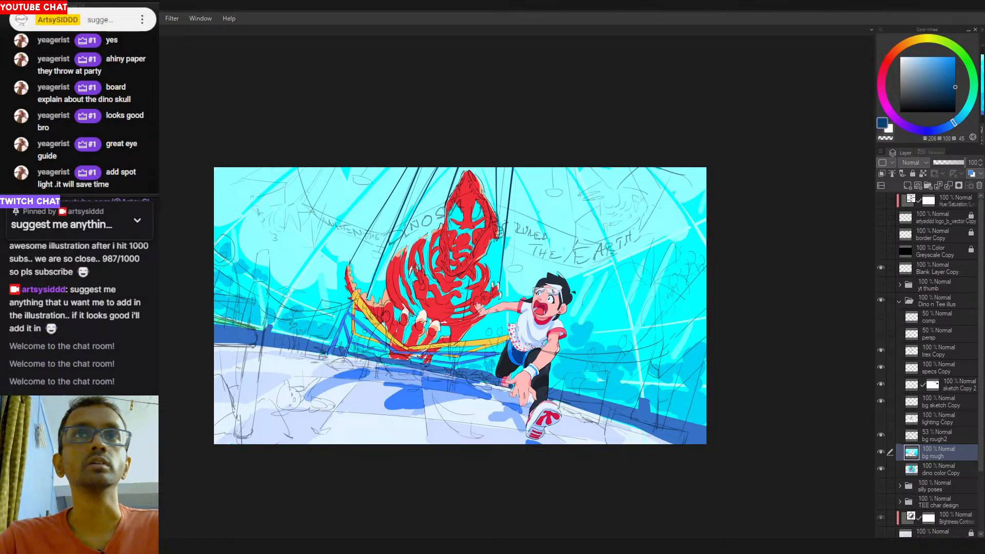
drag(316, 275, 404, 282)
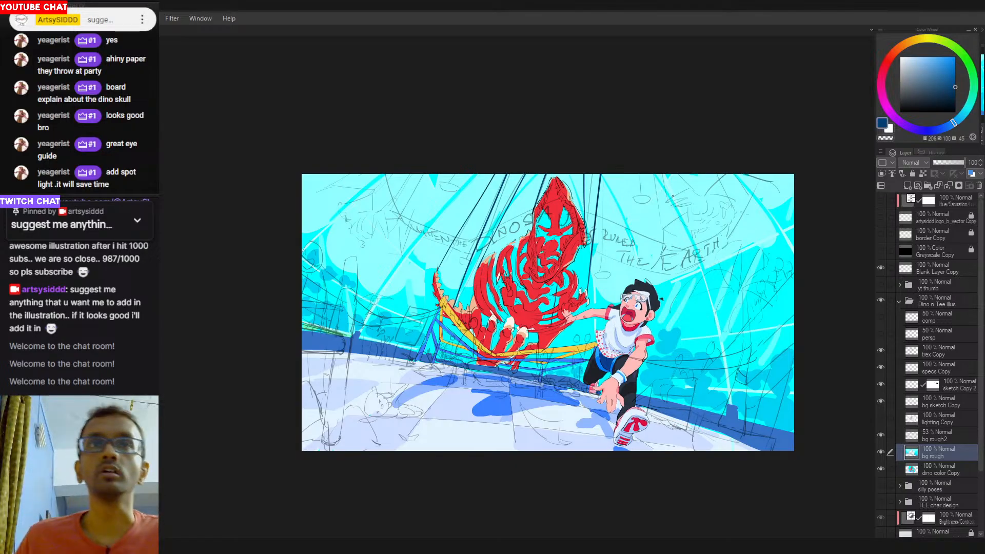
drag(555, 306, 557, 287)
drag(463, 283, 469, 290)
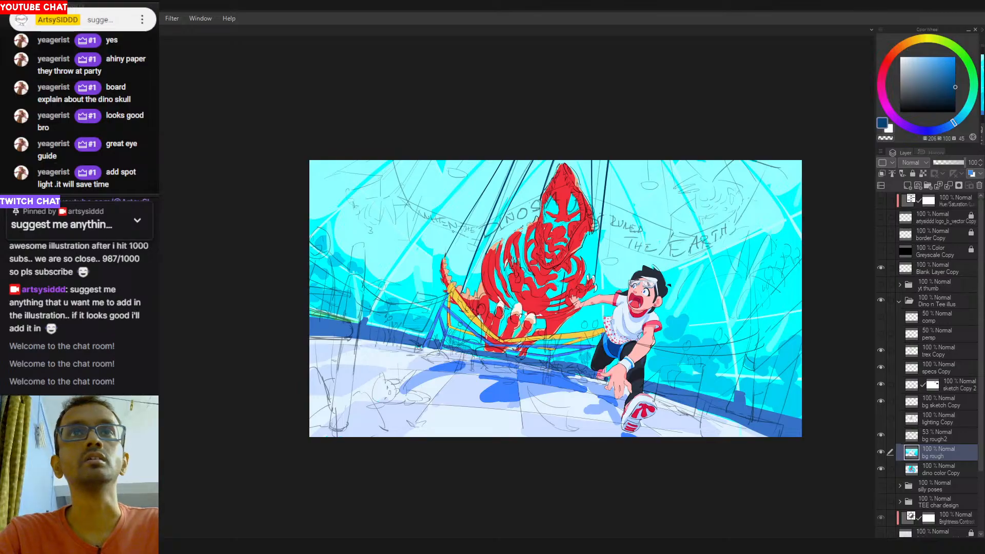
mouse_move(654, 177)
mouse_down()
mouse_move(635, 202)
mouse_move(580, 196)
mouse_up()
key(ctrl+z)
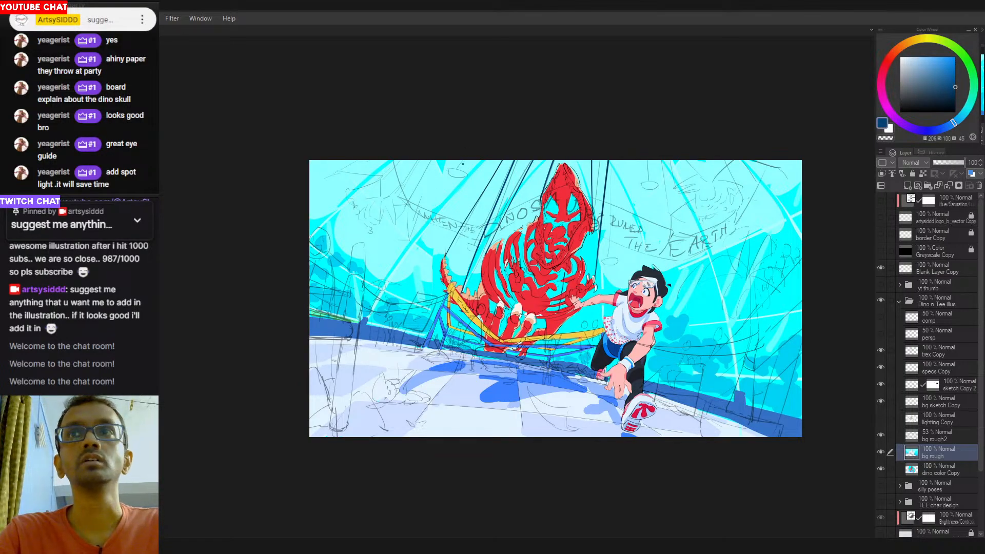
mouse_move(464, 162)
mouse_down()
mouse_move(458, 177)
mouse_move(464, 162)
mouse_up()
key(ctrl+z)
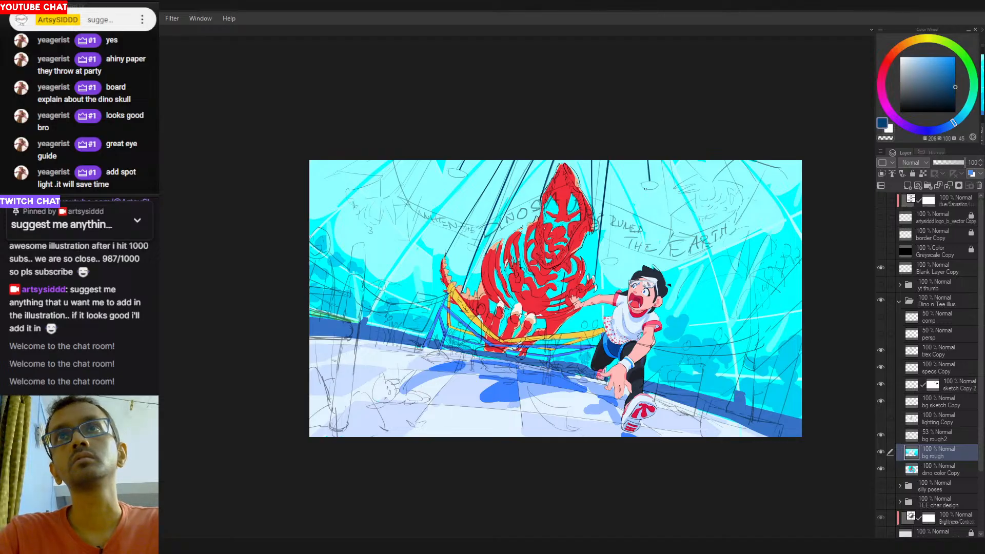
Change the drawing colour to saturated orange and outline the two hanging lamps at the ends of their cords.
drag(741, 150, 718, 152)
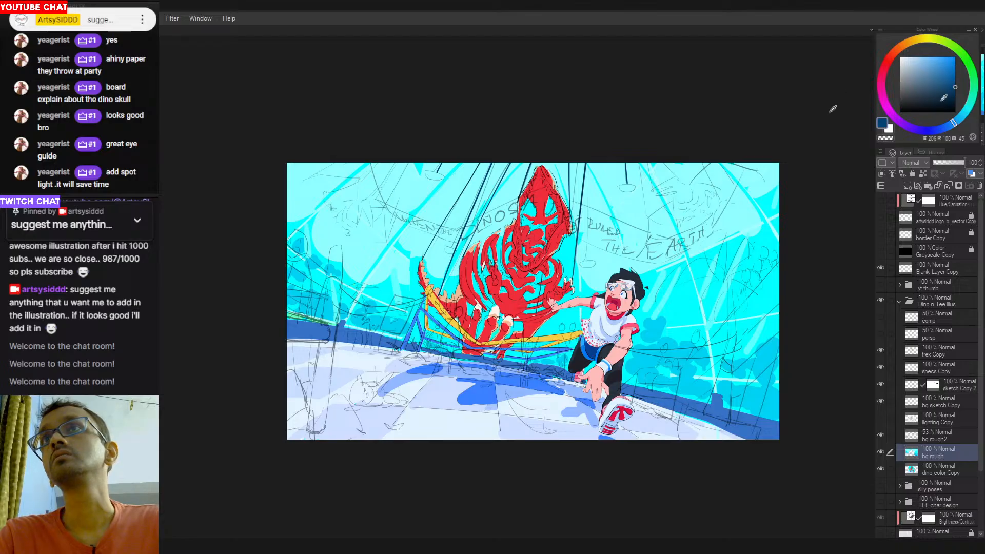
drag(908, 45, 899, 48)
drag(949, 76, 967, 47)
drag(907, 46, 903, 45)
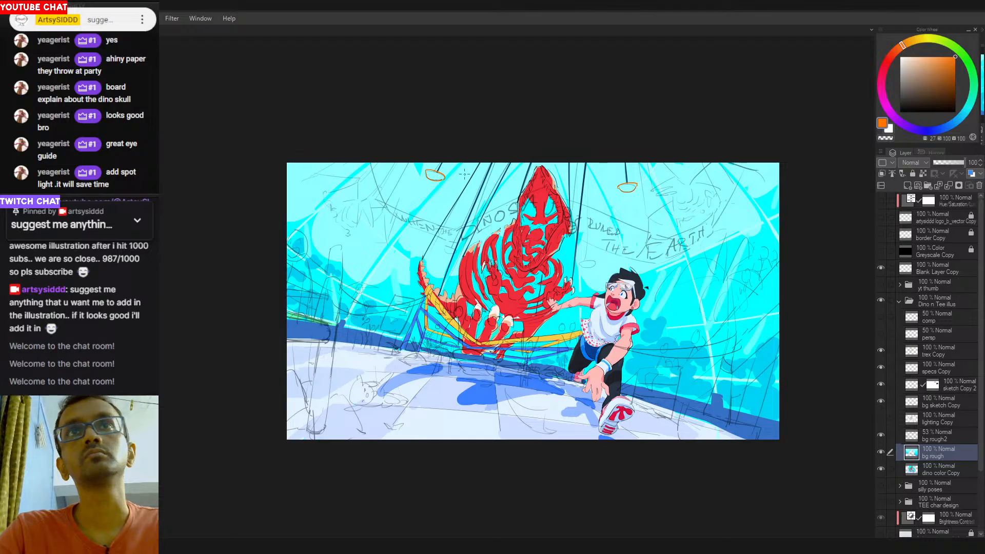
Fill the openings of both hanging lamps with a pale cream yellow, trying stronger yellows first and undoing them.
click(916, 43)
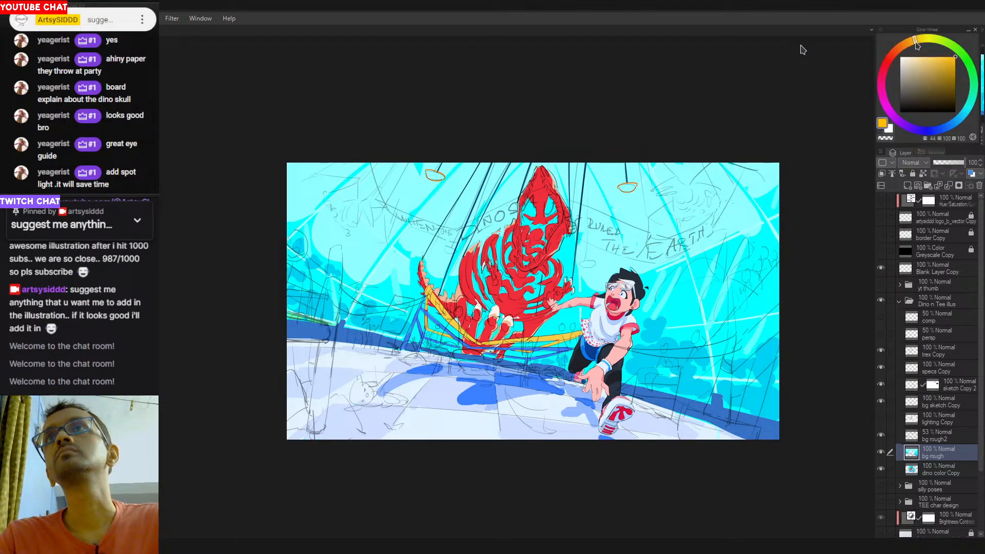
click(923, 39)
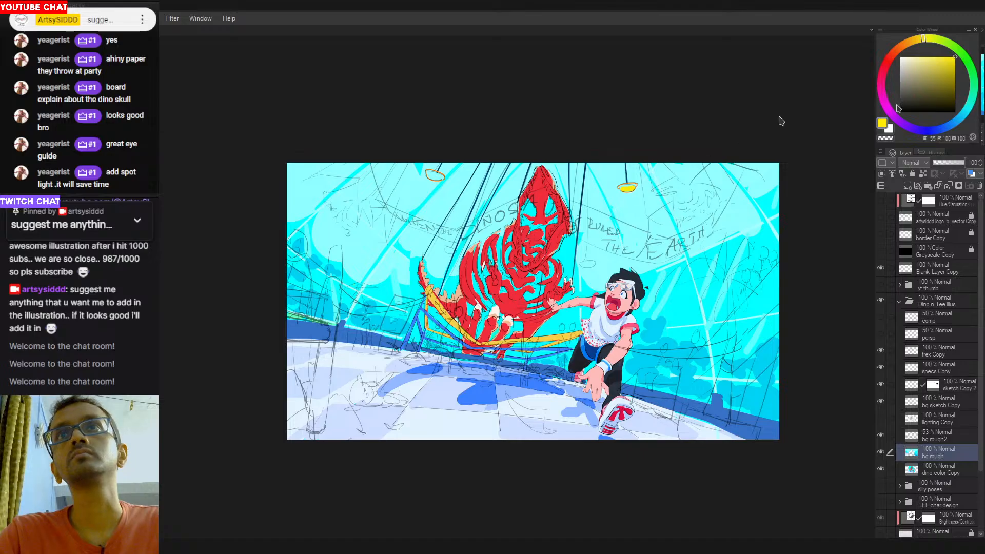
click(916, 57)
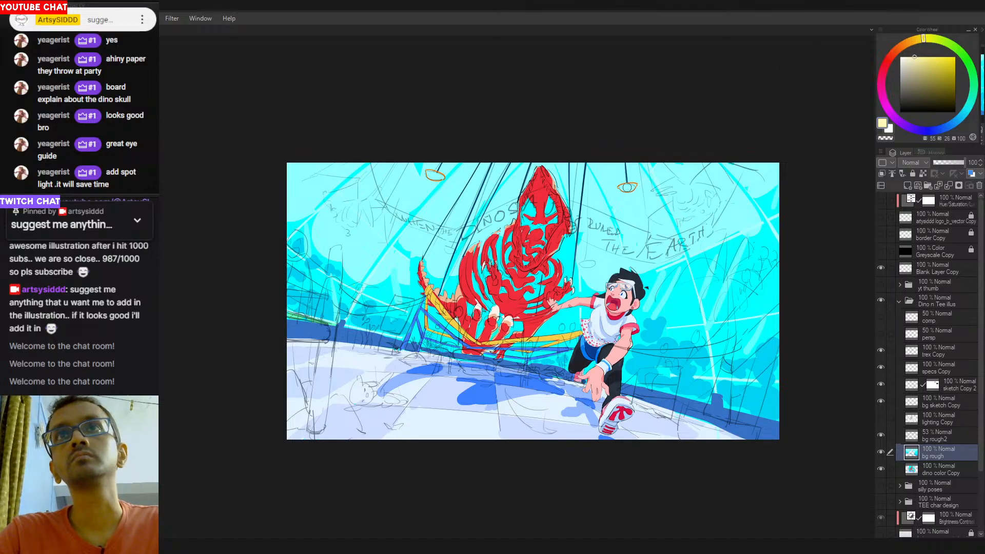
drag(623, 189, 630, 188)
key(ctrl+z)
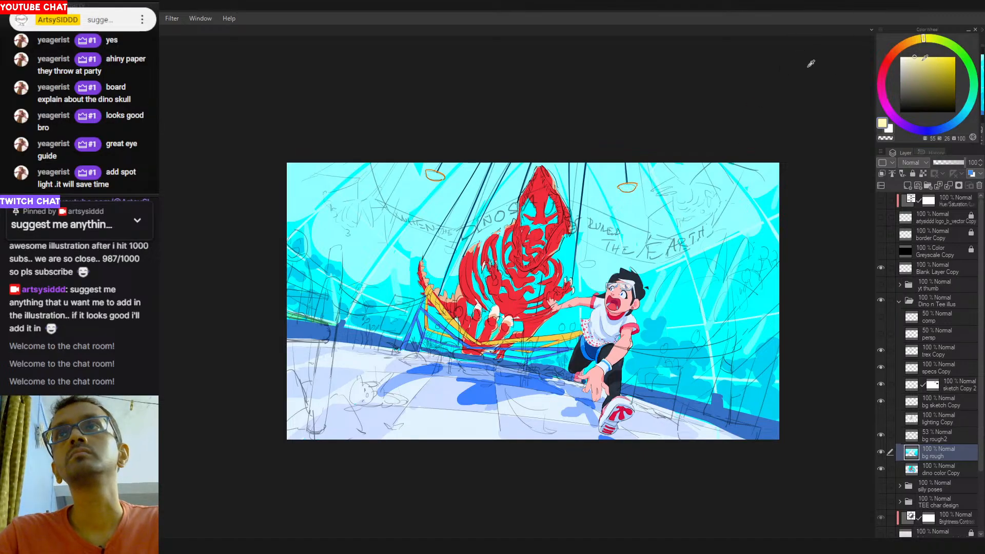
drag(910, 62, 906, 57)
mouse_move(622, 189)
mouse_down()
mouse_move(632, 189)
mouse_move(621, 196)
mouse_up()
drag(434, 177, 439, 179)
key(ctrl+z)
key(ctrl+z)
mouse_move(617, 177)
mouse_down()
mouse_move(658, 218)
mouse_move(667, 216)
mouse_move(634, 221)
mouse_move(674, 215)
mouse_move(648, 213)
mouse_move(660, 221)
mouse_up()
drag(368, 223, 739, 275)
mouse_move(323, 222)
mouse_down()
mouse_move(312, 226)
mouse_move(354, 233)
mouse_move(323, 232)
mouse_move(350, 231)
mouse_move(354, 244)
mouse_move(331, 247)
mouse_up()
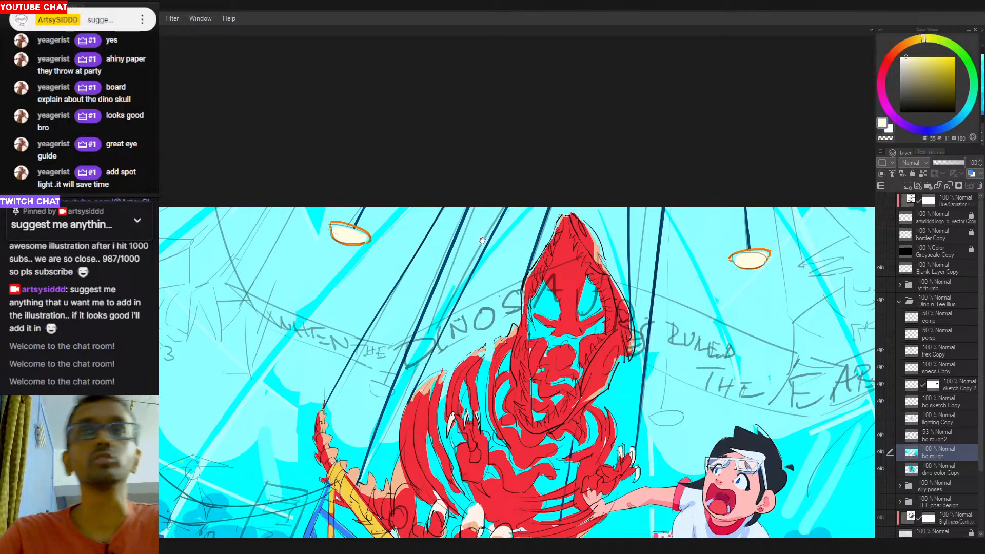
Shade the upper rims of both hanging lamps with a soft light orange.
drag(483, 241, 408, 227)
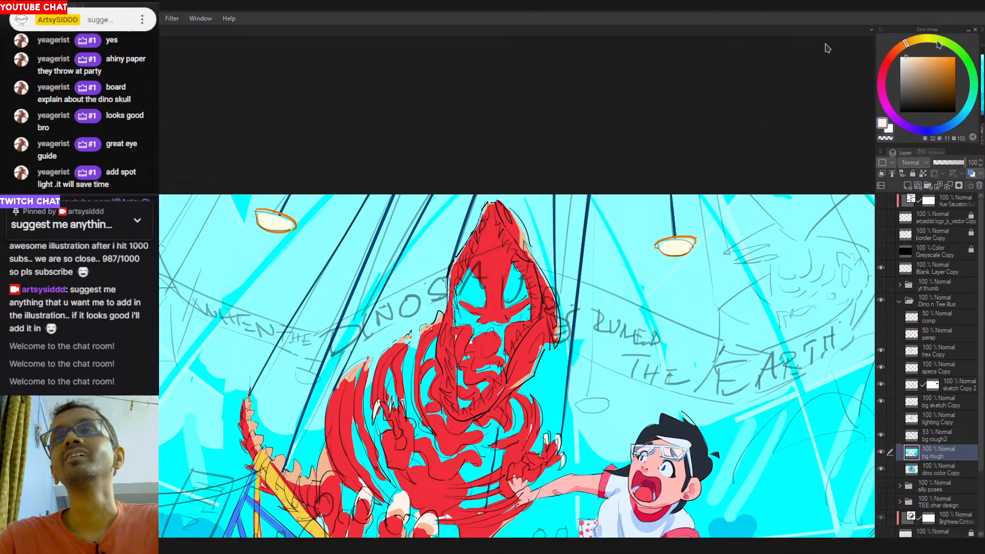
click(936, 57)
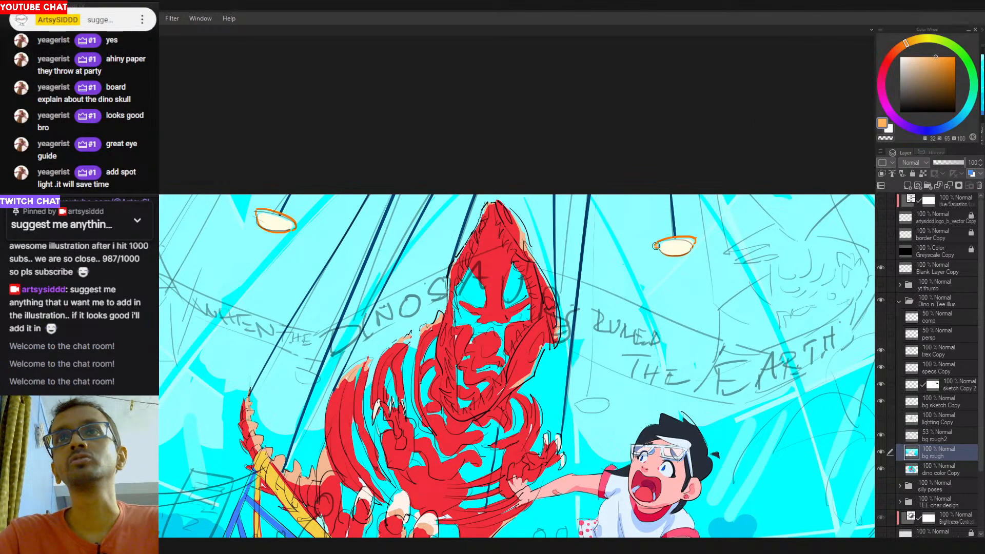
drag(656, 246, 690, 242)
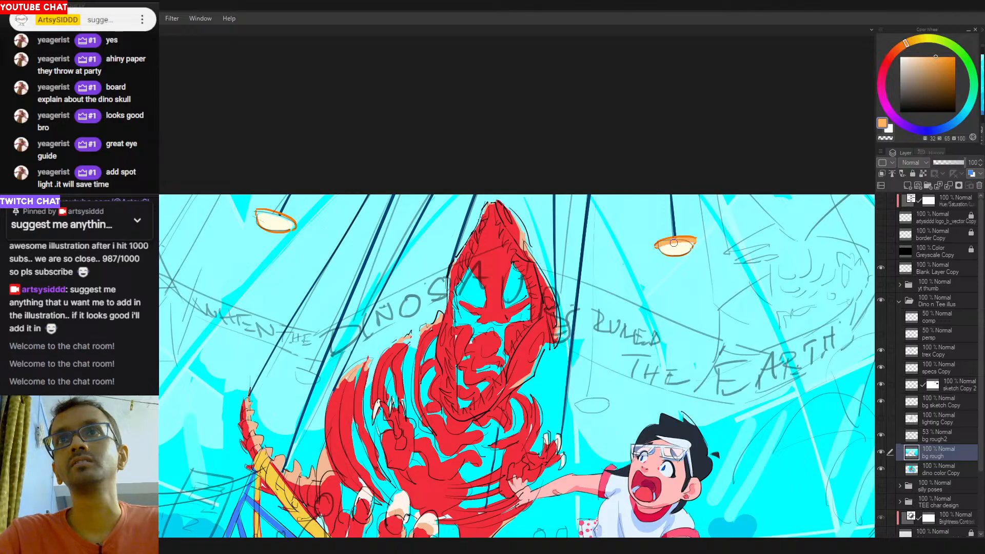
drag(258, 212, 290, 225)
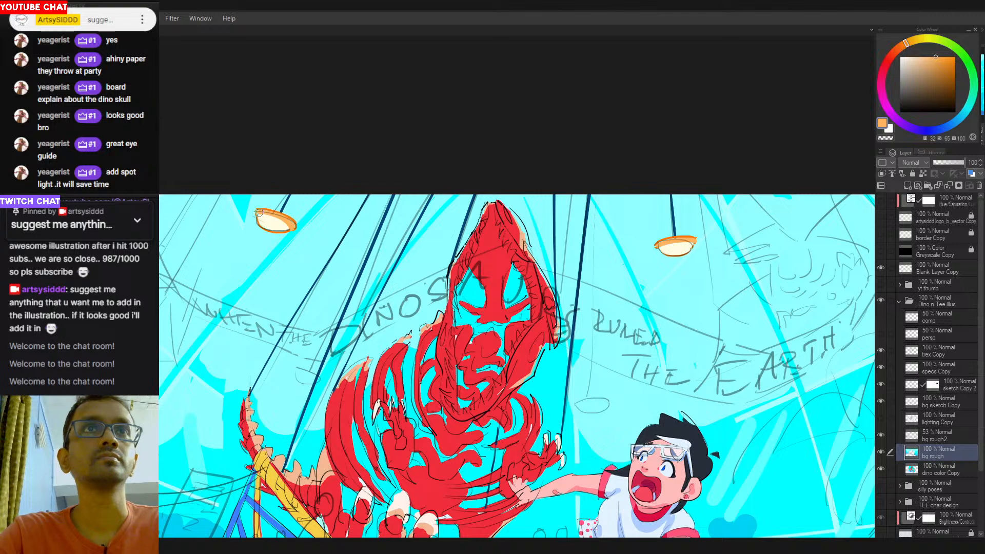
scroll(260, 213, down, 4)
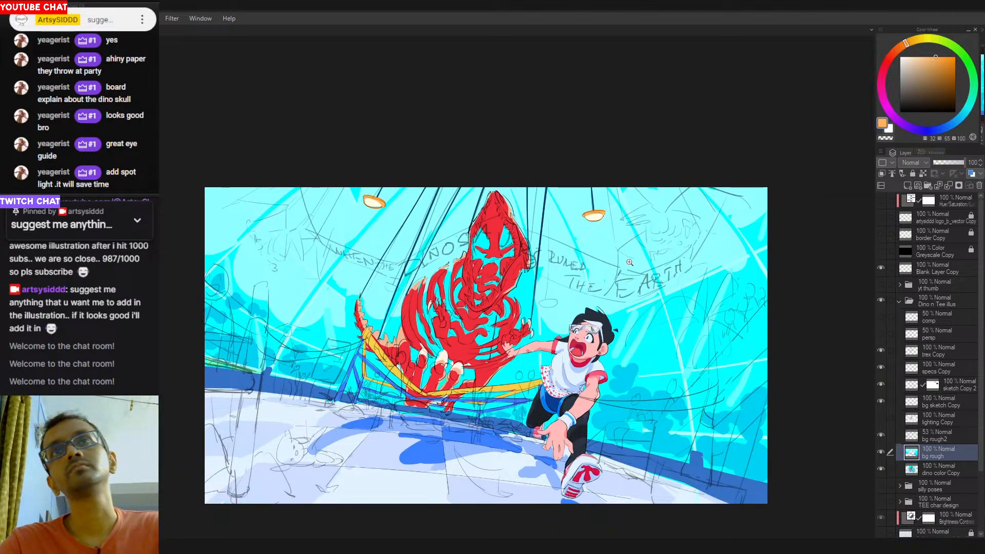
scroll(615, 274, down, 1)
scroll(560, 229, up, 1)
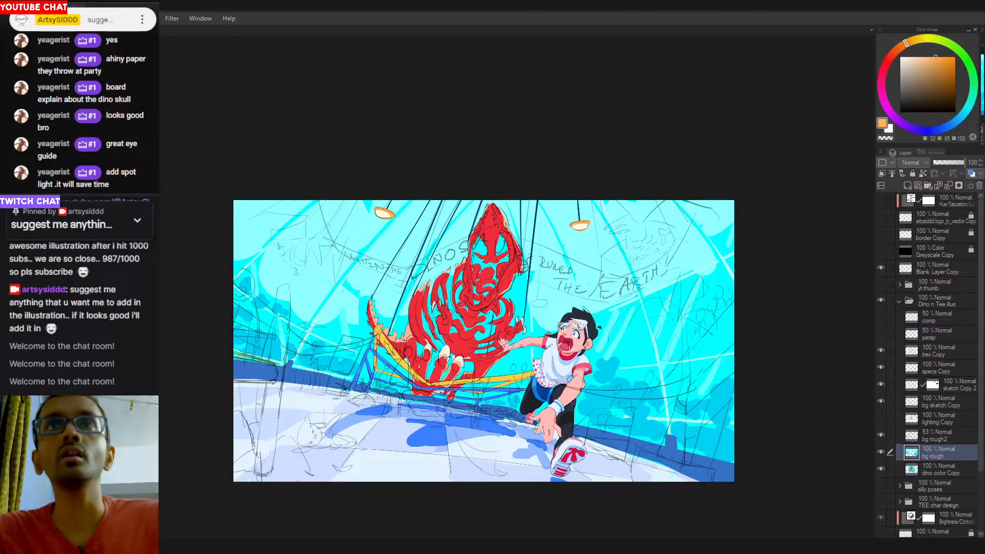
drag(563, 270, 564, 269)
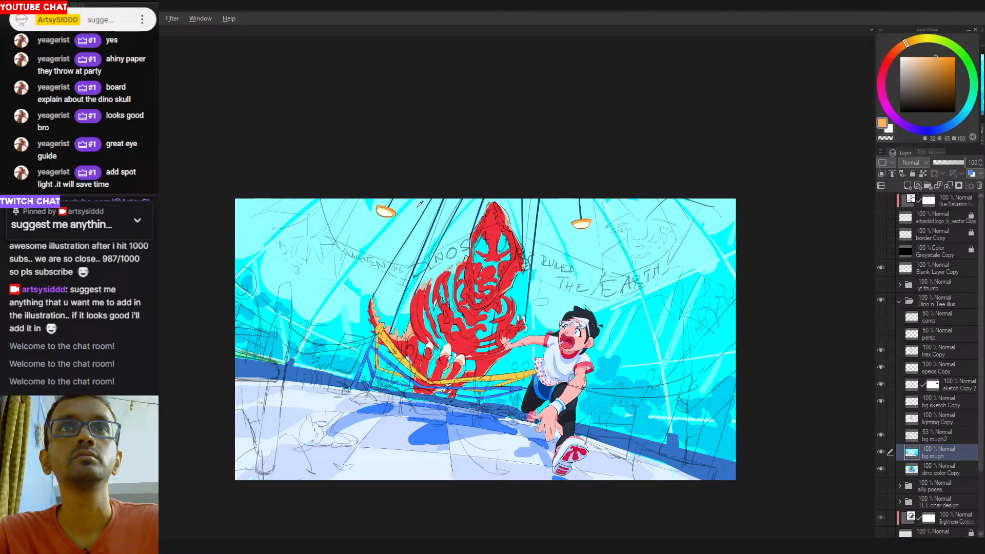
Try recolouring the cord of the lamp above the boy with the light orange sampled from the lamp's rim.
alt+click(582, 208)
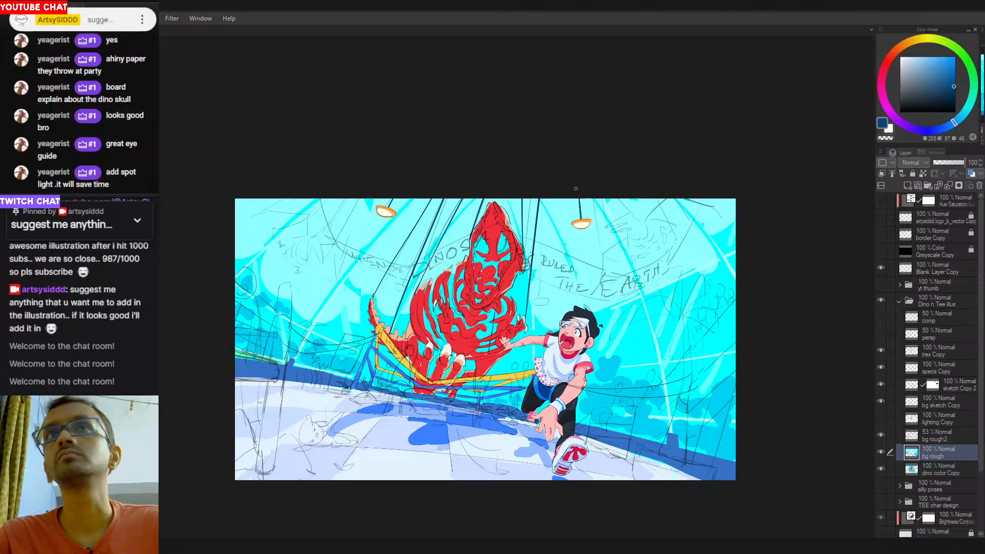
scroll(573, 211, up, 4)
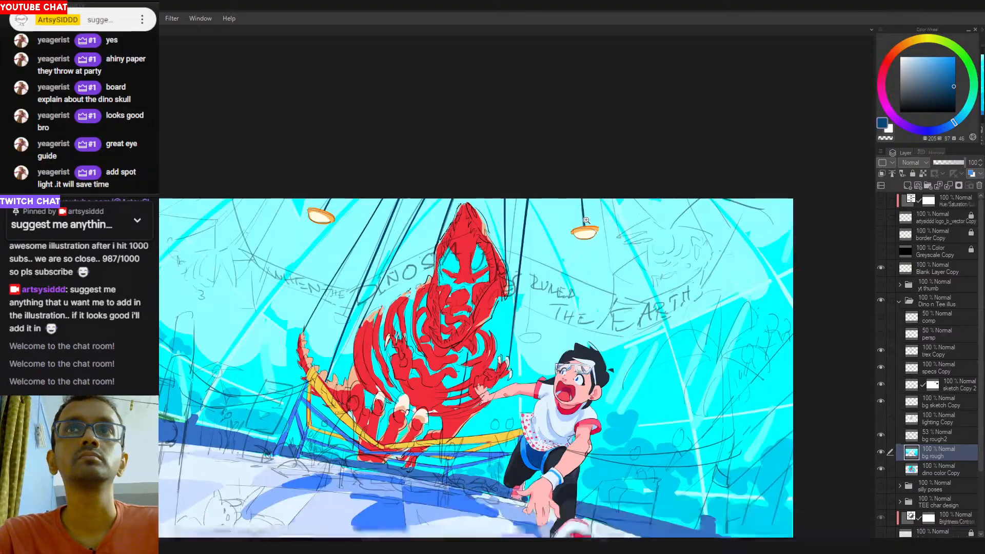
alt+click(604, 238)
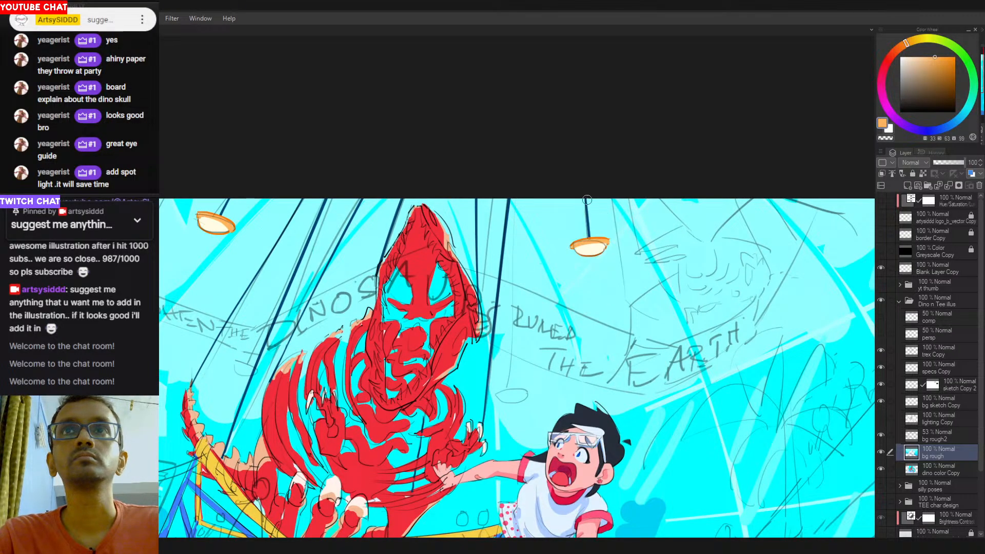
drag(588, 199, 588, 237)
key(ctrl+z)
key(ctrl+z)
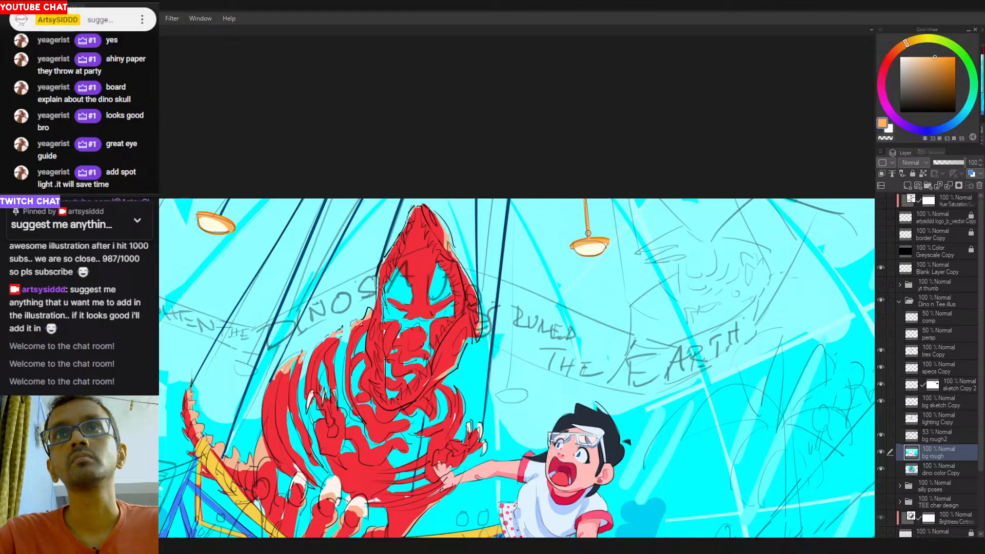
key(ctrl+z)
drag(586, 199, 588, 238)
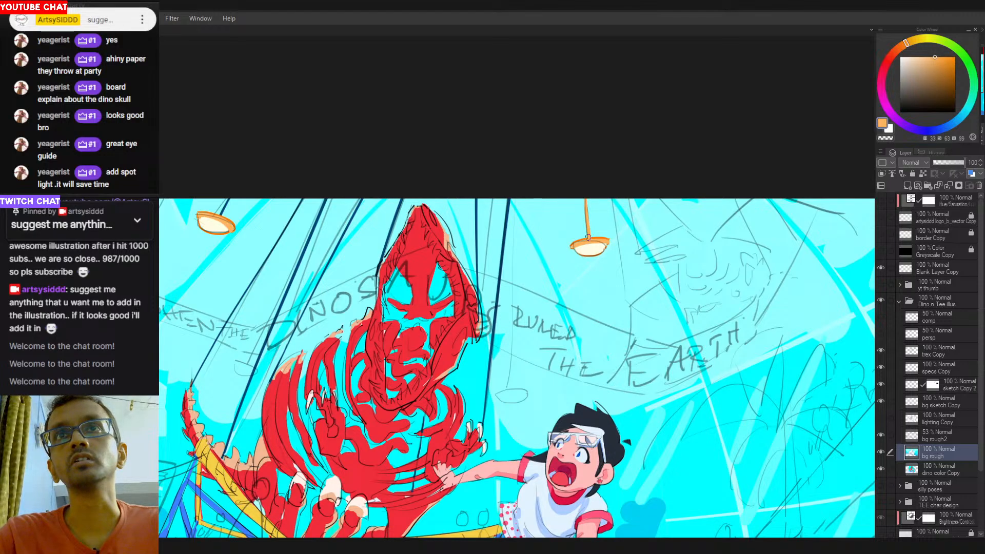
key(ctrl+z)
Change the drawing colour to a vivid red-orange and paint it over the cords of both hanging lamps.
click(951, 57)
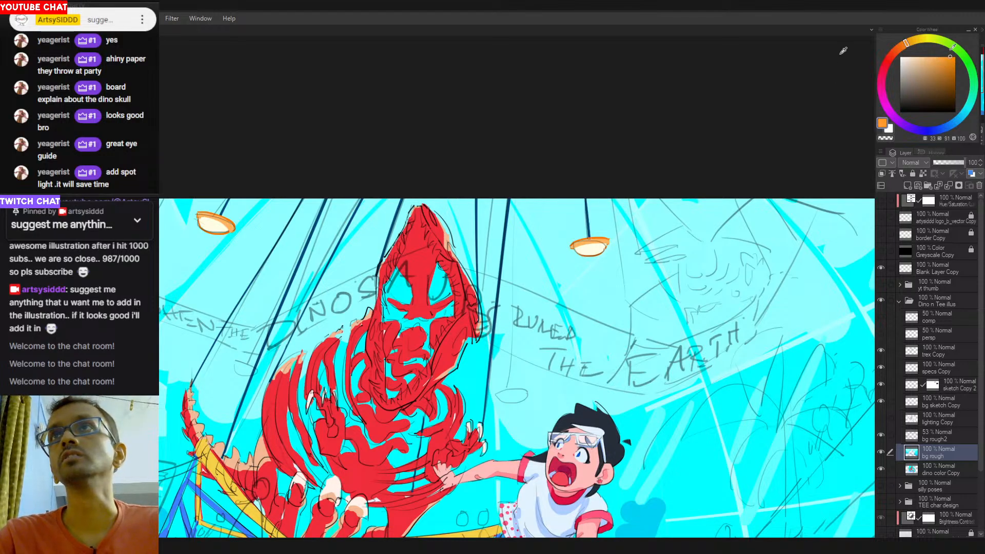
click(897, 50)
drag(586, 199, 588, 237)
key(ctrl+z)
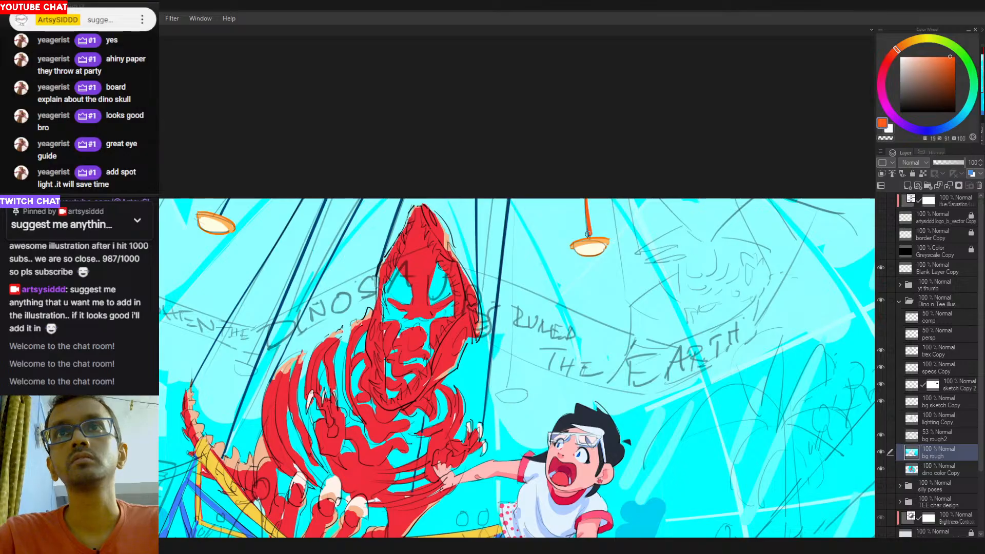
drag(586, 200, 588, 240)
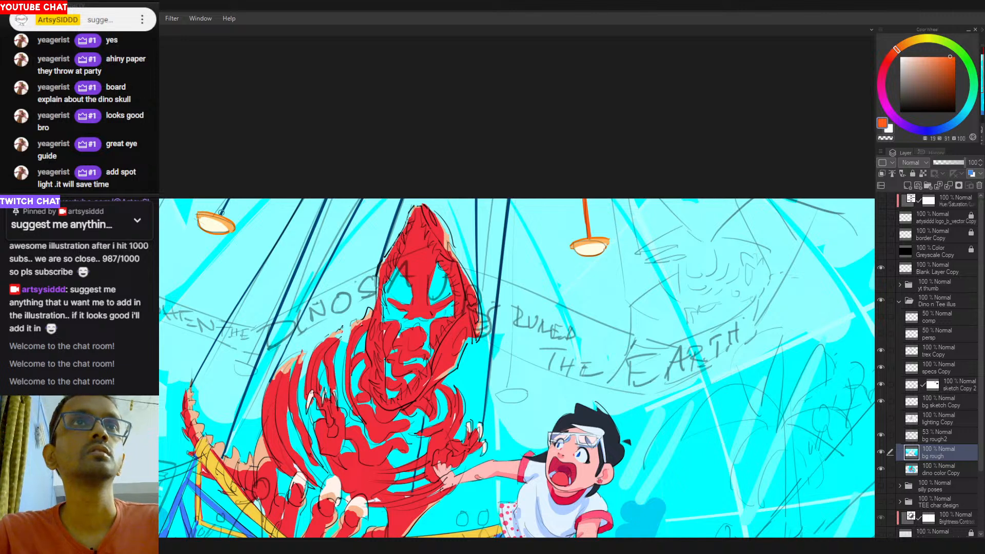
drag(220, 218, 230, 187)
key(ctrl+z)
key(ctrl+z)
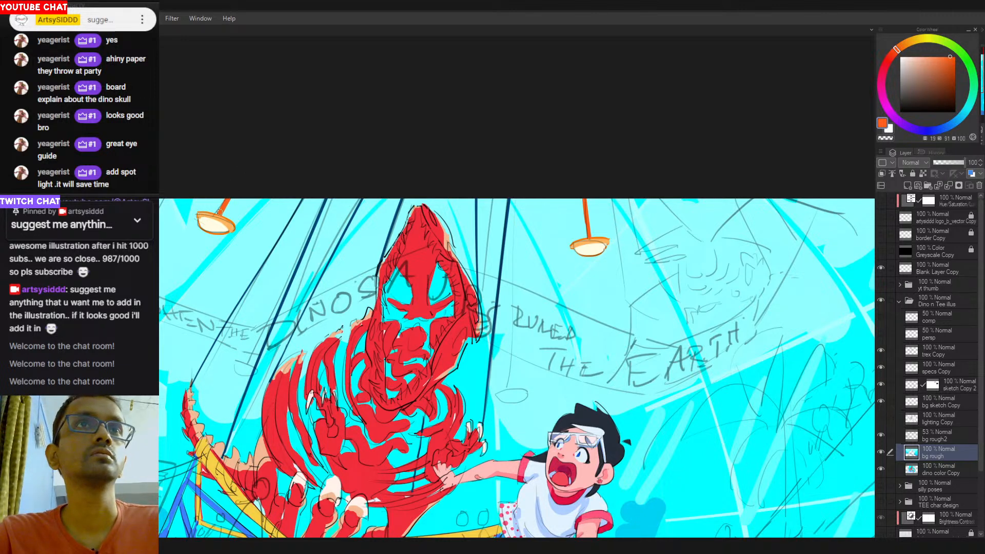
Paint a third lamp over the sketched ellipse near the boy's head, with a light orange rim and a pale cream opening.
key(ctrl+minus)
key(ctrl+minus)
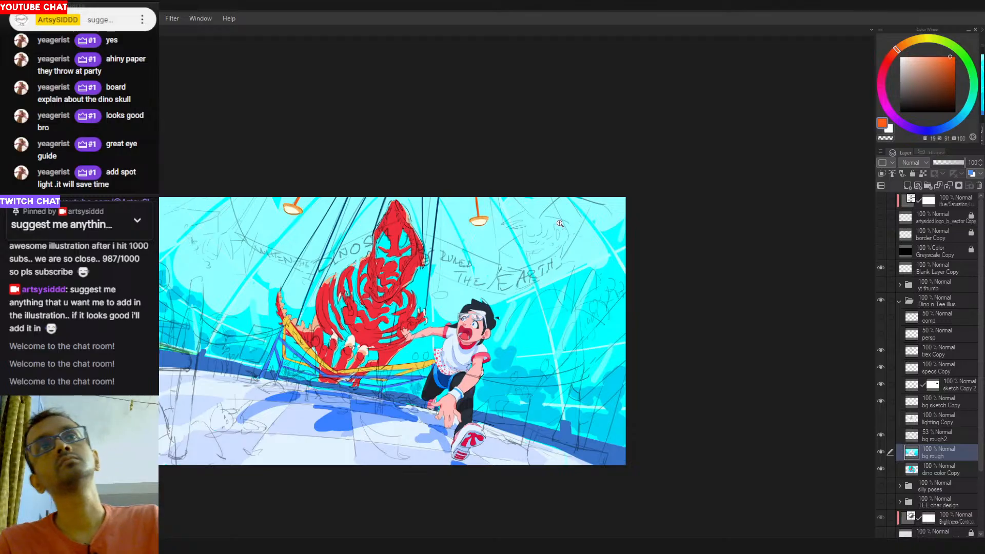
drag(502, 276, 564, 277)
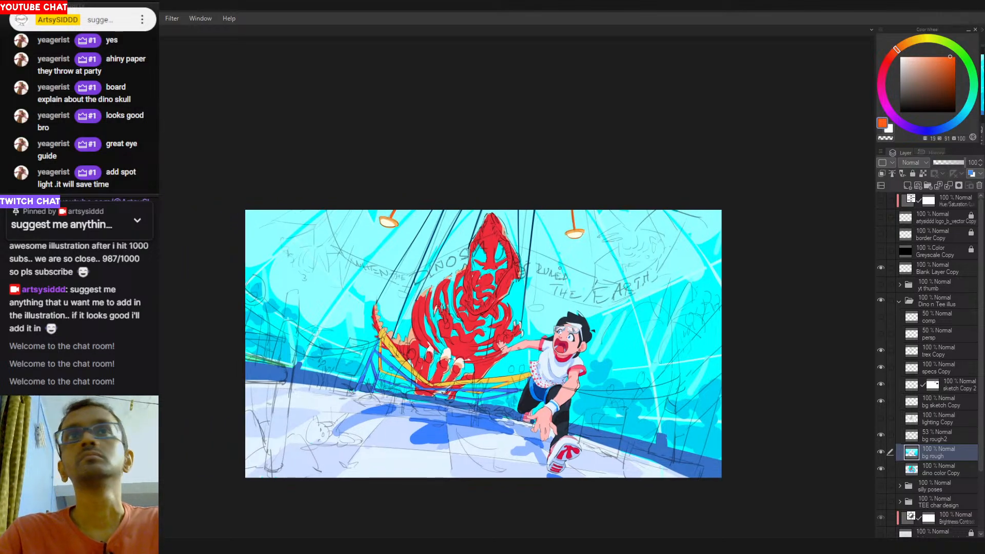
click(534, 289)
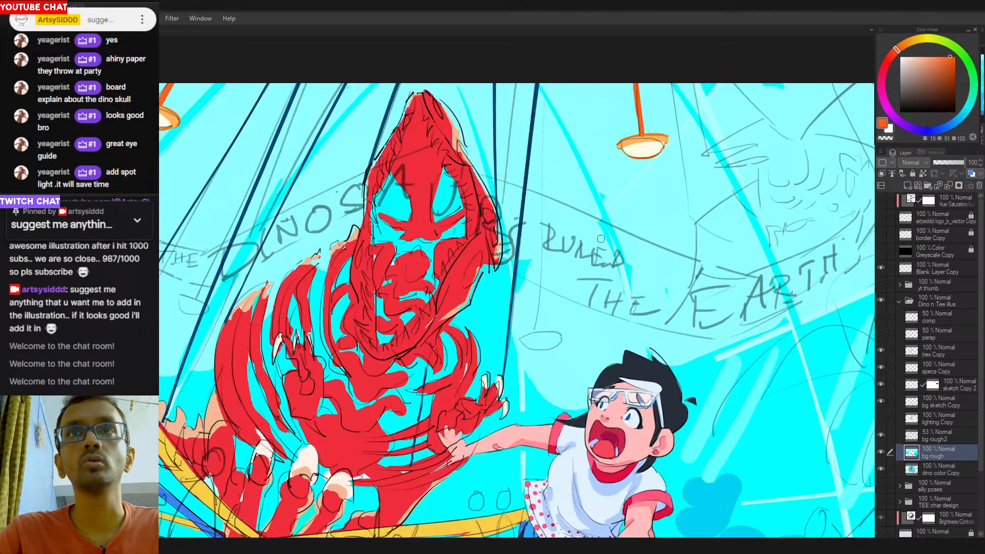
alt+click(623, 143)
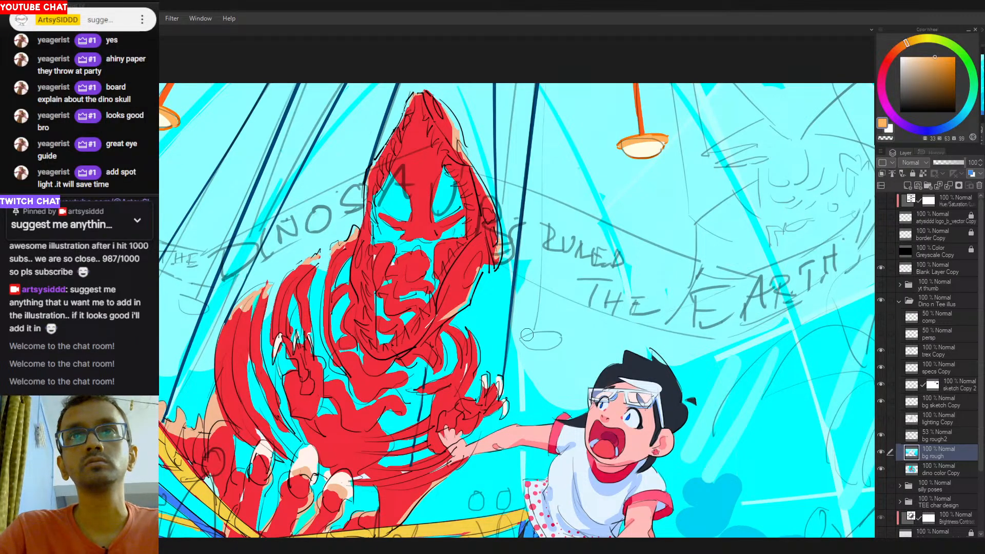
mouse_move(523, 339)
mouse_down()
mouse_move(561, 336)
mouse_move(523, 347)
mouse_move(559, 343)
mouse_move(538, 343)
mouse_up()
alt+click(658, 148)
Draw the third lamp's red-orange cord up to the canvas edge and touch up the dark blue rope where they cross.
alt+click(641, 122)
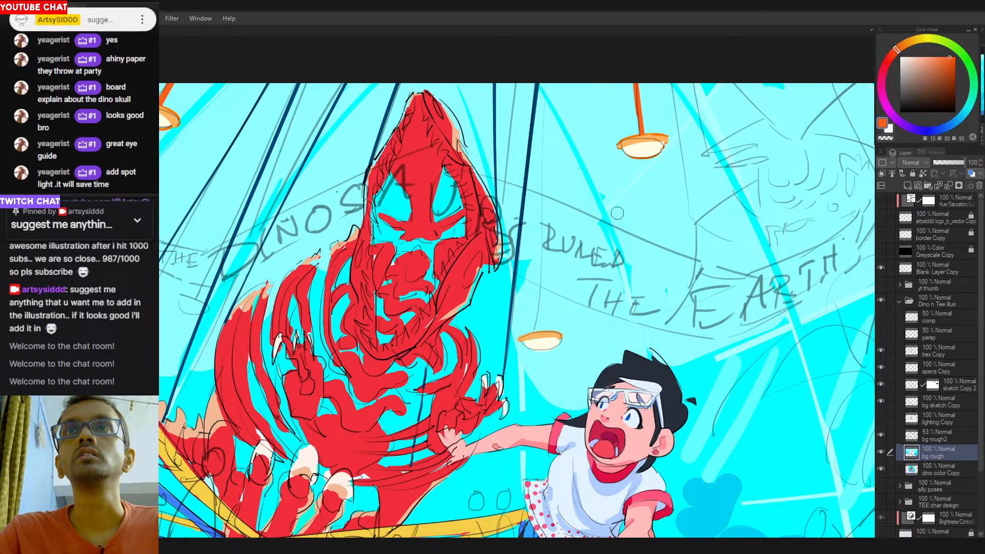
drag(548, 99, 545, 304)
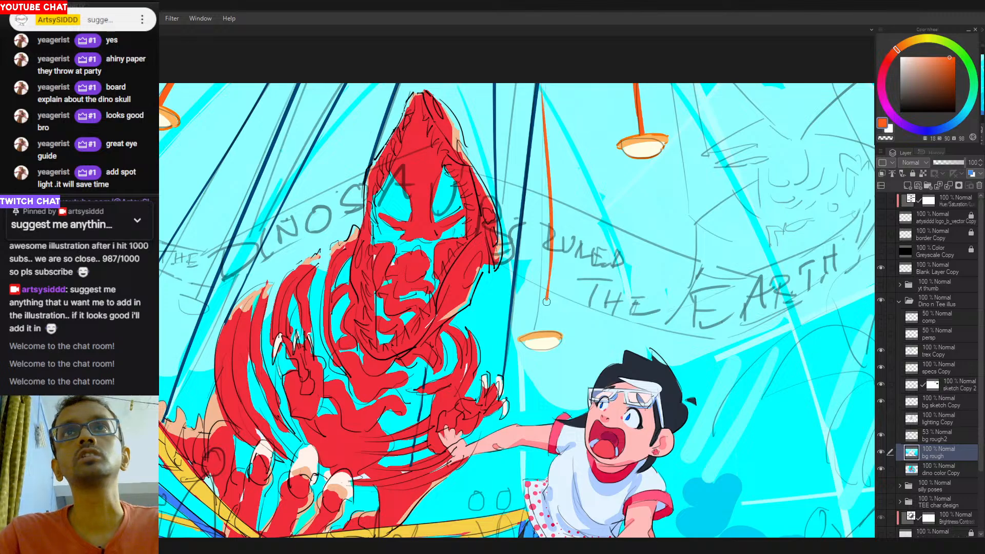
key(ctrl+z)
mouse_move(540, 261)
mouse_down()
mouse_move(590, 329)
mouse_move(475, 338)
mouse_move(699, 306)
mouse_up()
key(ctrl+z)
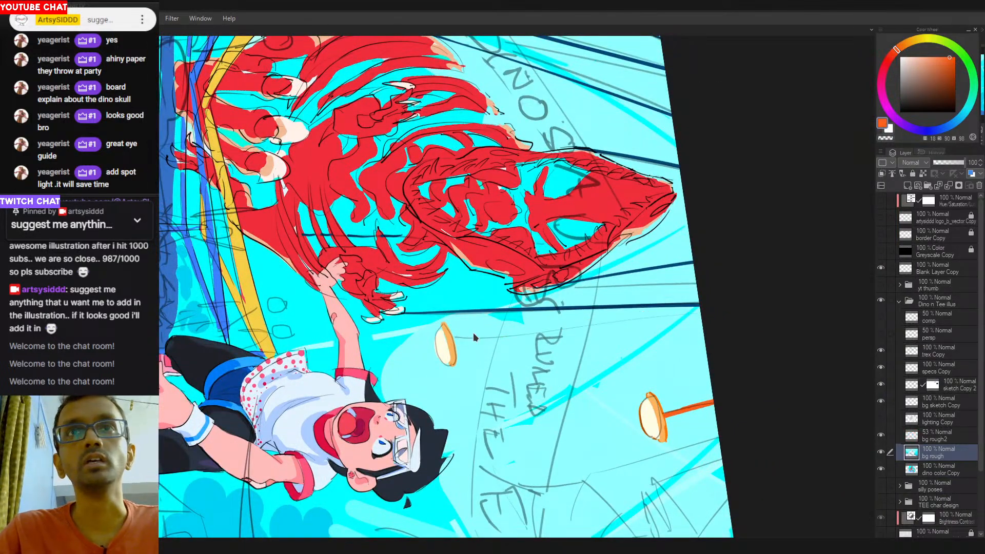
drag(456, 343, 644, 299)
key(ctrl+z)
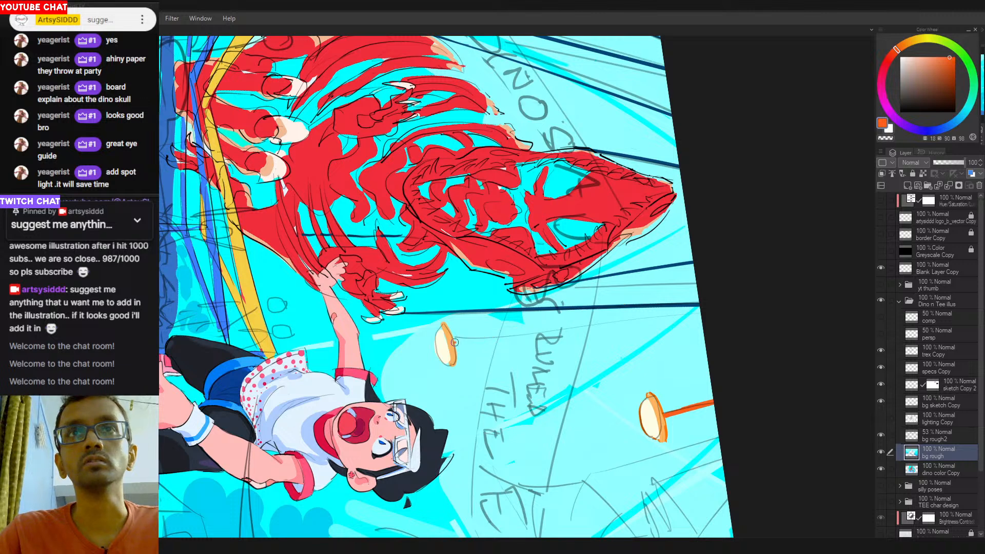
drag(456, 344, 698, 287)
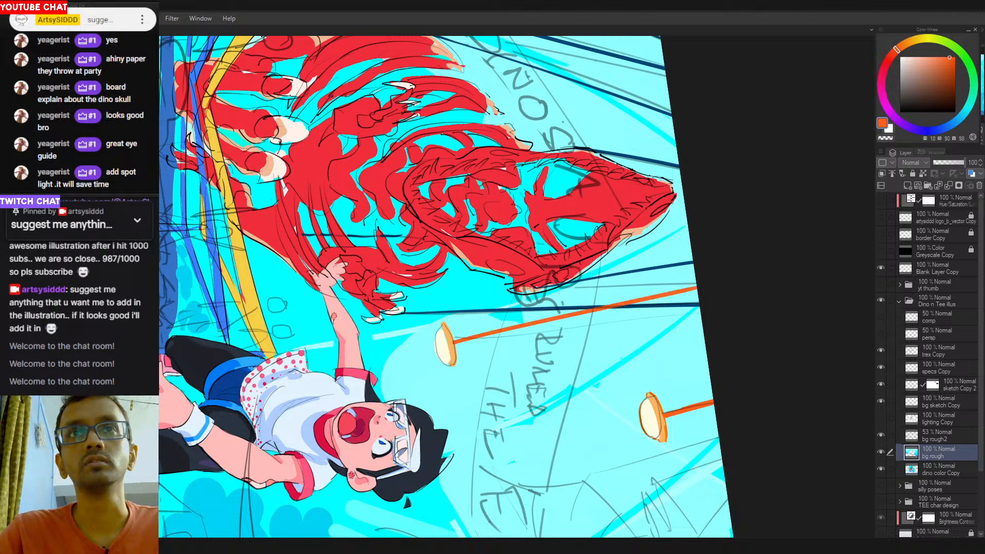
alt+click(568, 306)
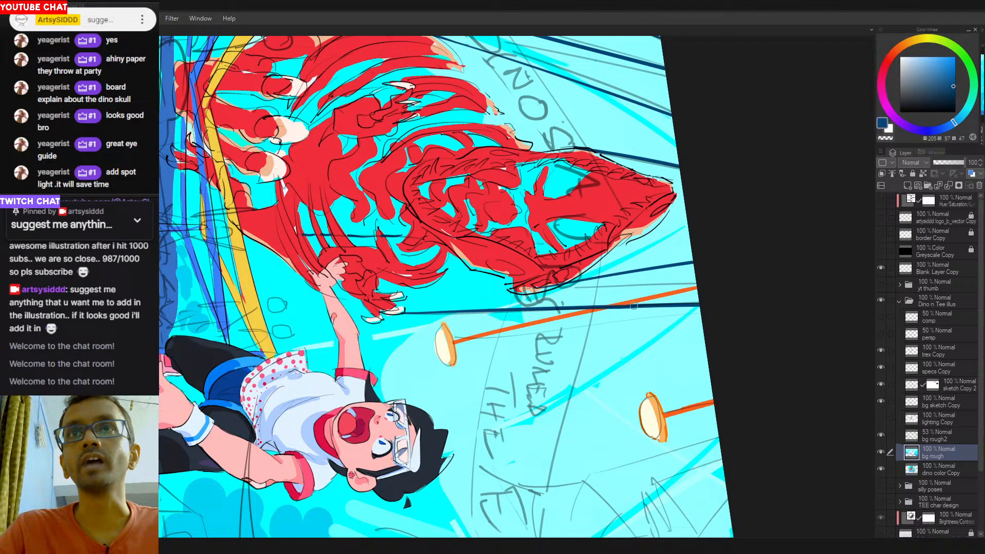
Outline a small fourth lamp in red-orange above the dinosaur's tail and draw its cord up to the canvas edge.
alt+click(485, 333)
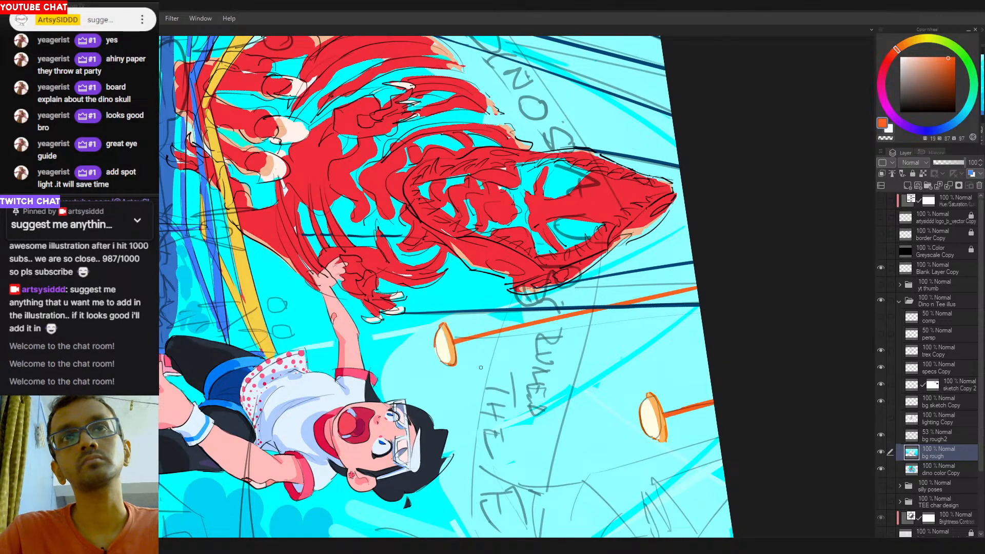
drag(480, 367, 592, 334)
drag(513, 324, 737, 341)
mouse_move(416, 302)
mouse_down()
mouse_move(505, 359)
mouse_move(566, 349)
mouse_up()
key(ctrl+z)
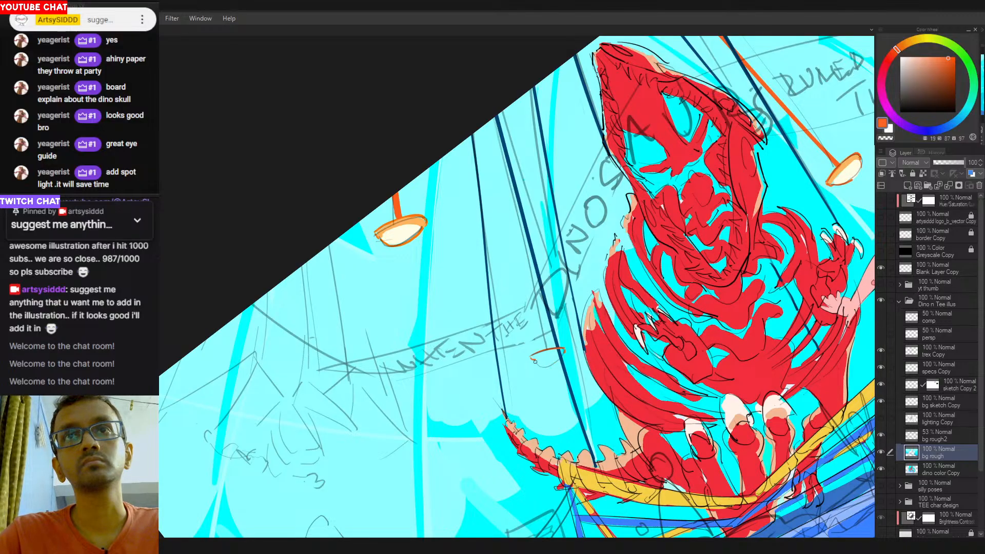
drag(536, 362, 562, 353)
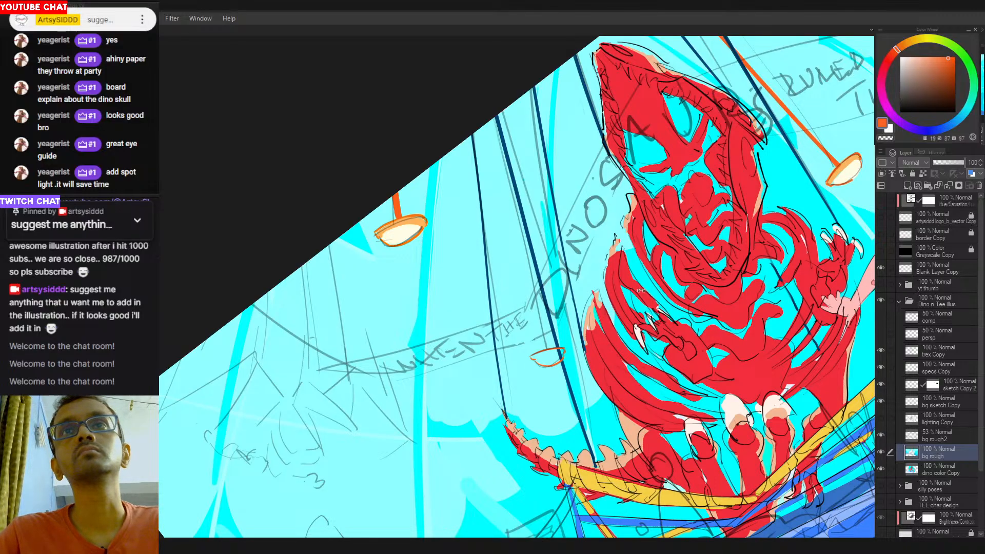
drag(642, 291, 515, 411)
drag(434, 353, 662, 289)
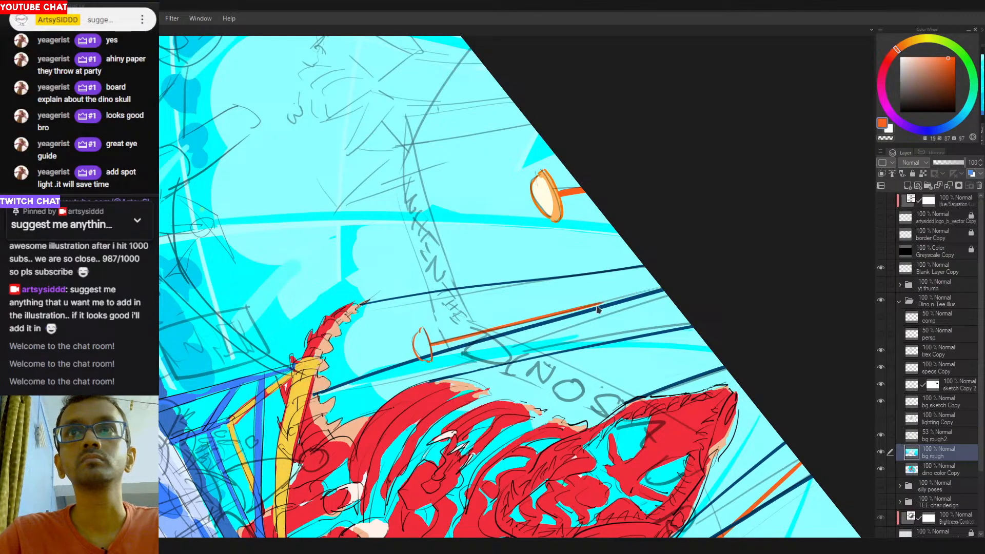
Colour the fourth lamp with the light orange rim and pale cream opening colours sampled from the third lamp.
drag(721, 300, 539, 98)
drag(702, 255, 542, 336)
drag(628, 291, 615, 344)
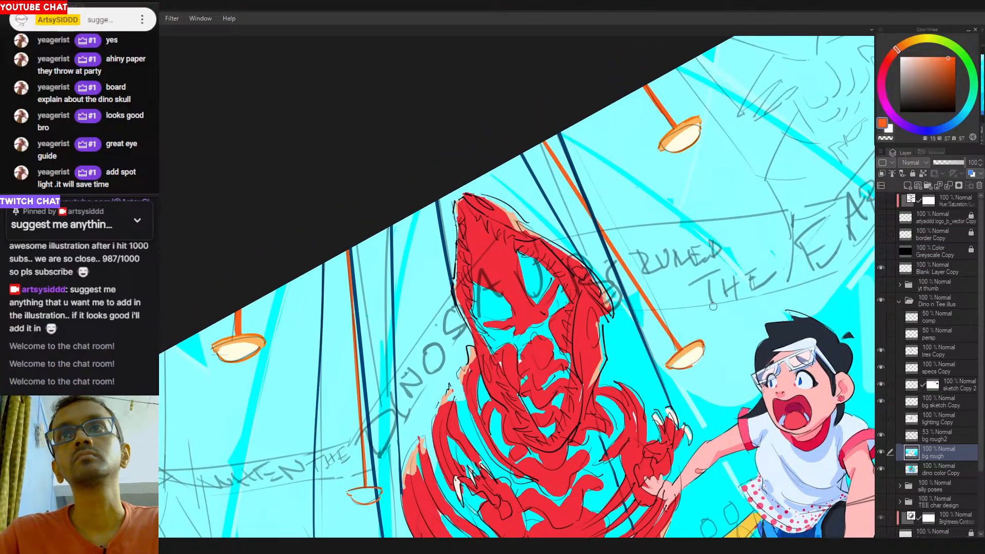
alt+click(699, 342)
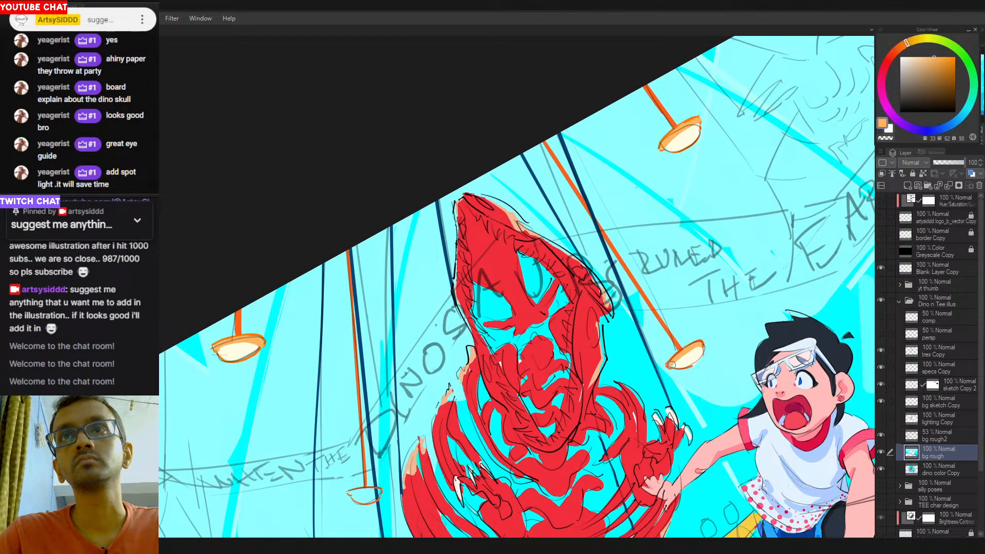
mouse_move(394, 488)
mouse_down()
mouse_move(454, 430)
mouse_move(412, 435)
mouse_move(421, 435)
mouse_up()
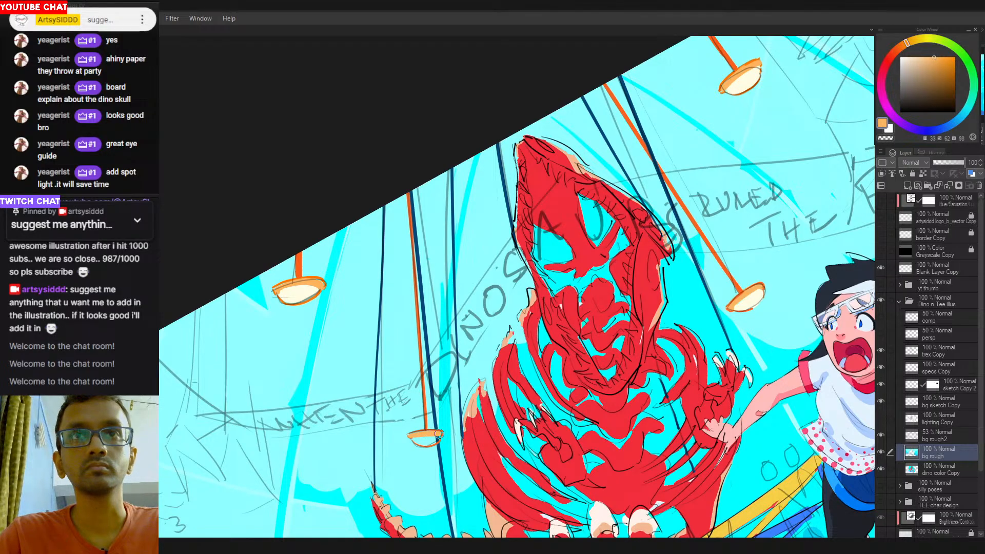
alt+click(746, 297)
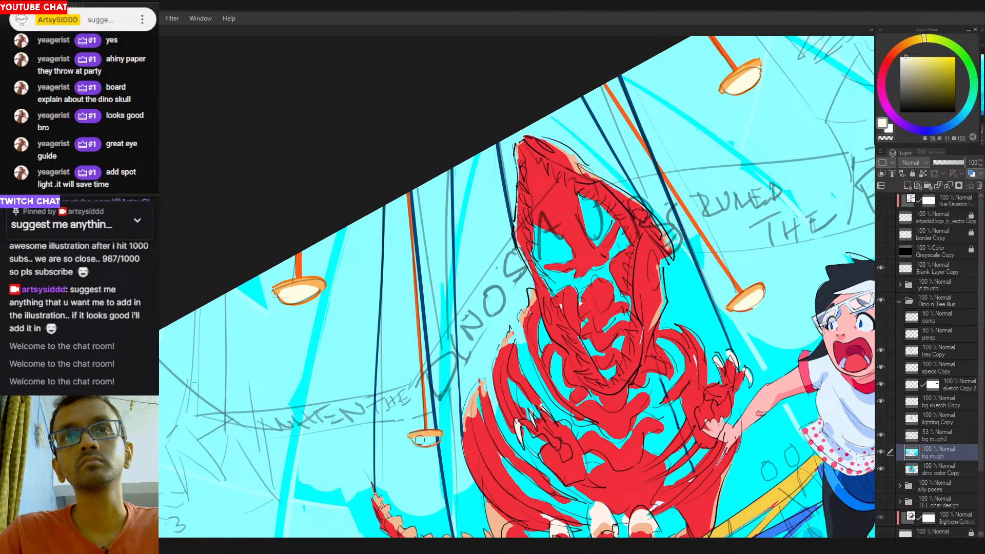
drag(431, 440, 414, 439)
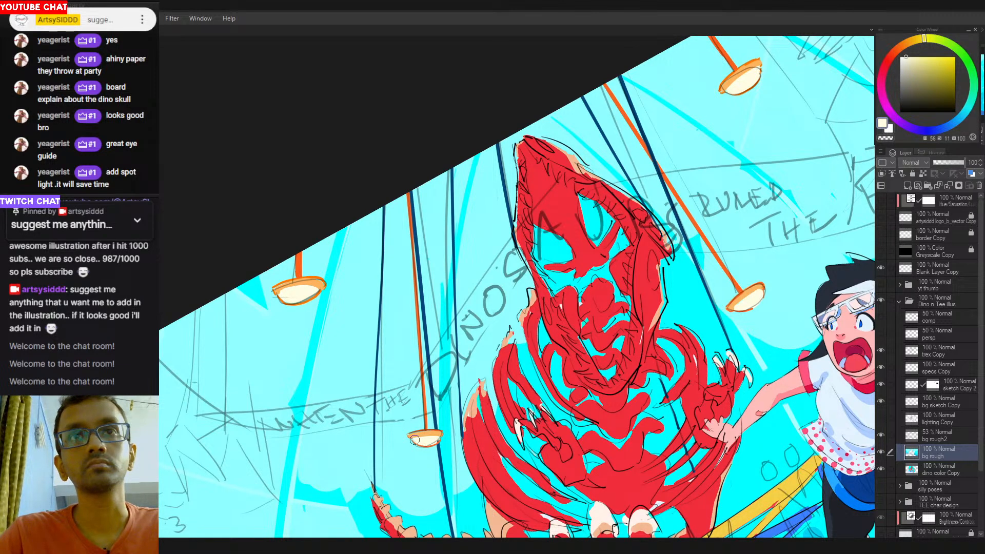
drag(488, 431, 431, 434)
Recolour the rims of all four hanging lamps with the golden yellow sampled from the yellow band below the dinosaur.
drag(766, 222, 811, 331)
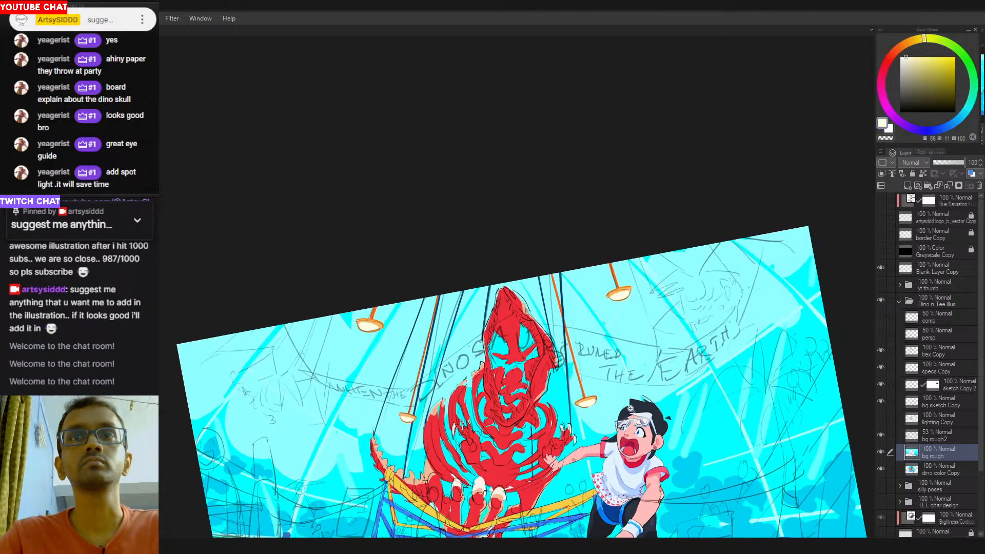
drag(638, 406, 601, 365)
mouse_move(680, 301)
mouse_down()
mouse_move(666, 351)
mouse_move(734, 300)
mouse_move(667, 286)
mouse_up()
drag(726, 315, 609, 265)
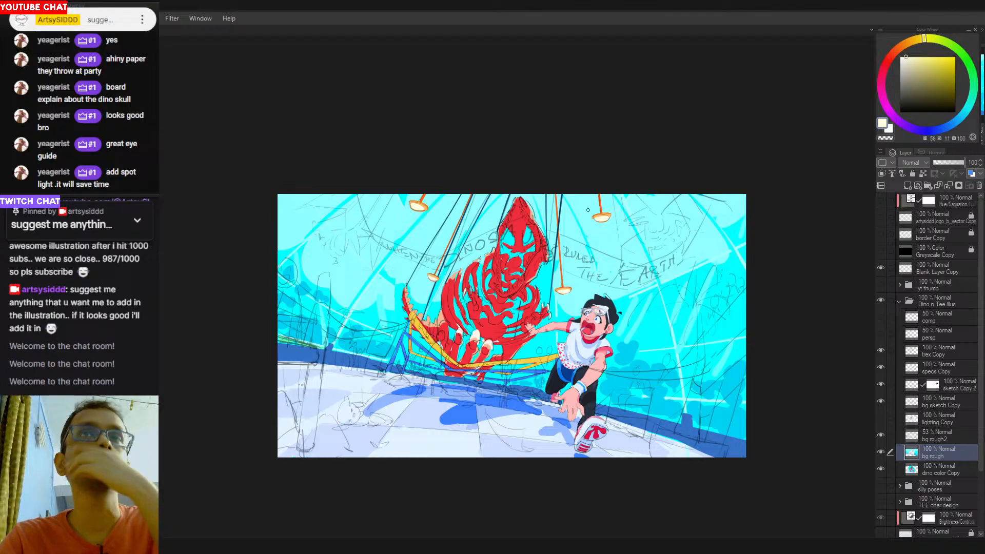
drag(605, 265, 584, 259)
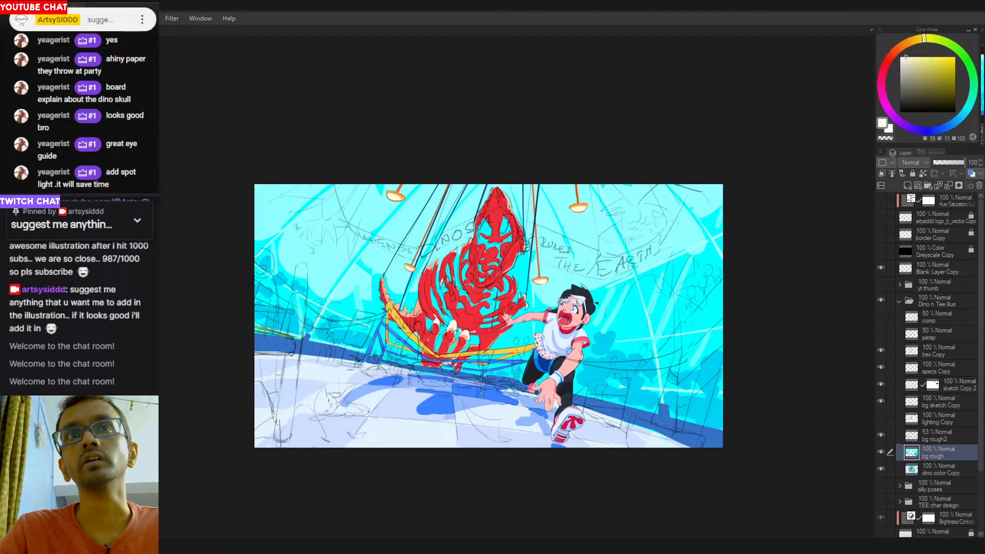
drag(482, 394, 511, 422)
drag(432, 291, 473, 312)
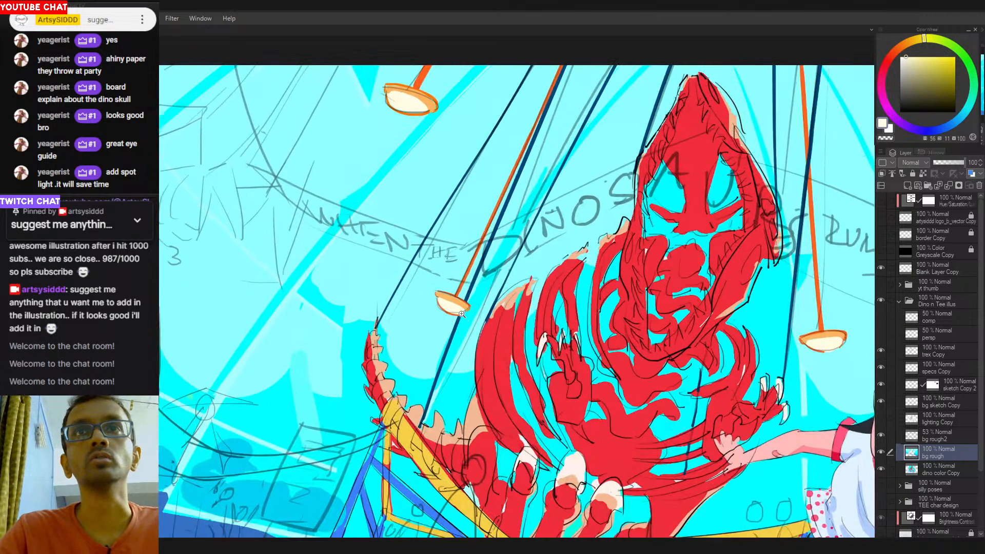
alt+click(411, 429)
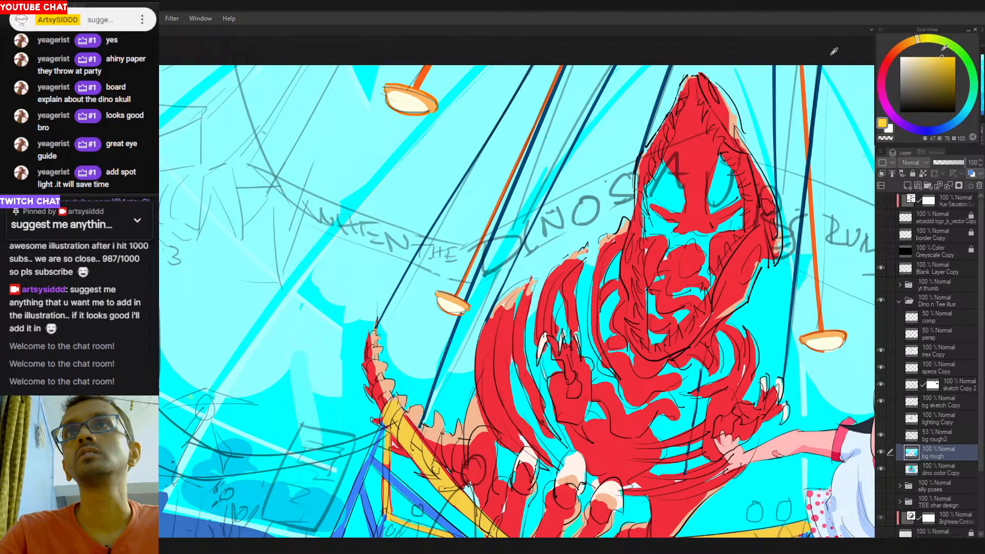
click(459, 299)
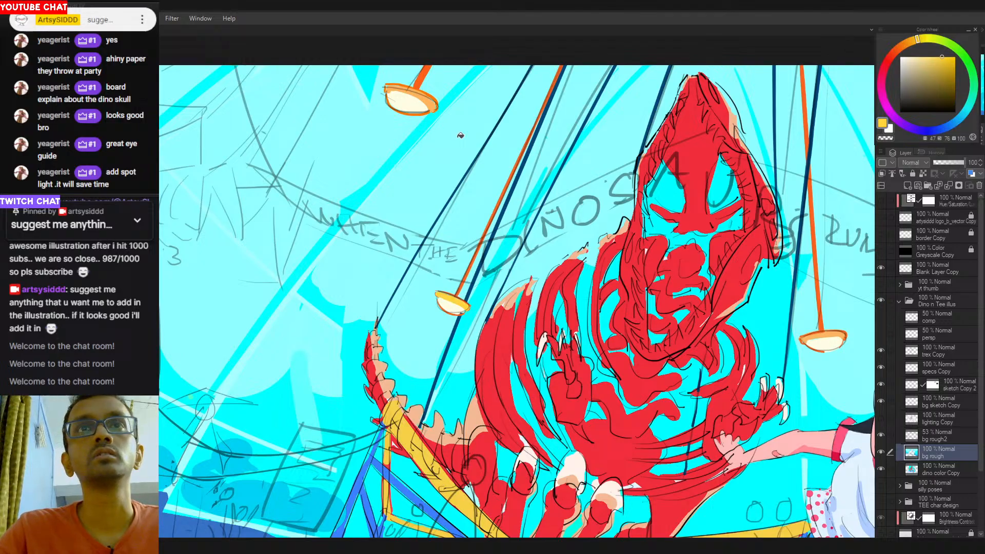
click(420, 85)
drag(841, 337, 489, 297)
click(483, 297)
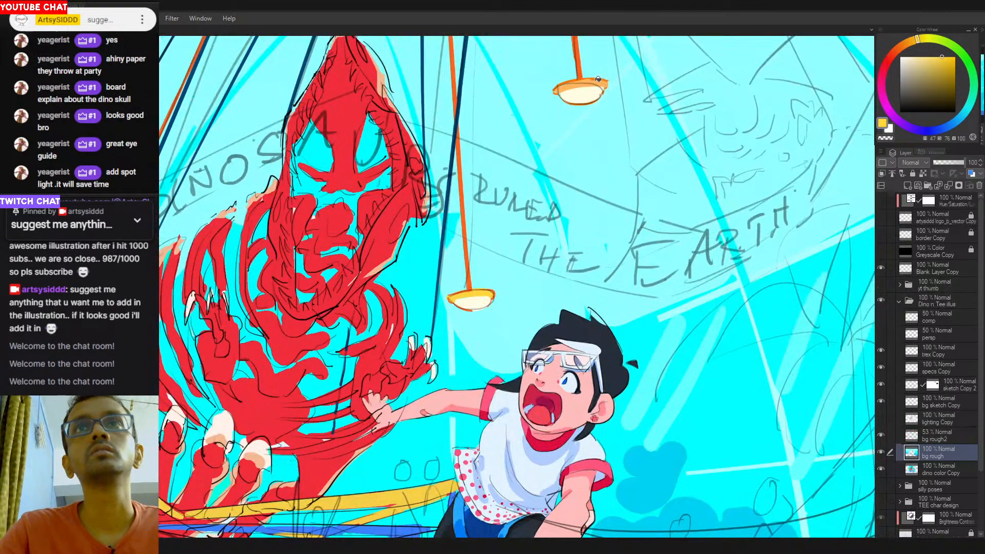
click(588, 95)
Fill the cords of all four hanging lamps with the same golden yellow.
click(469, 280)
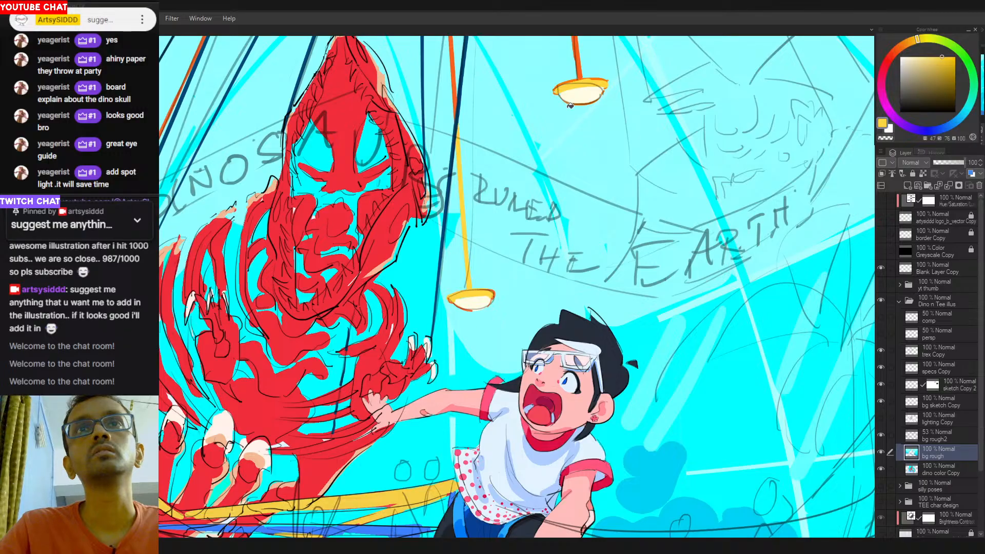
scroll(519, 224, down, 1)
drag(527, 241, 624, 330)
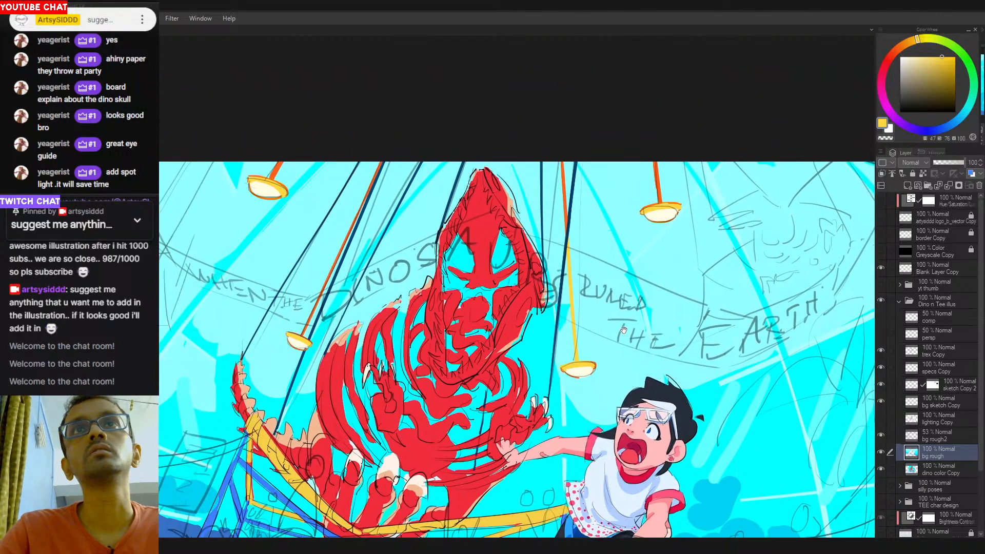
click(568, 195)
click(659, 177)
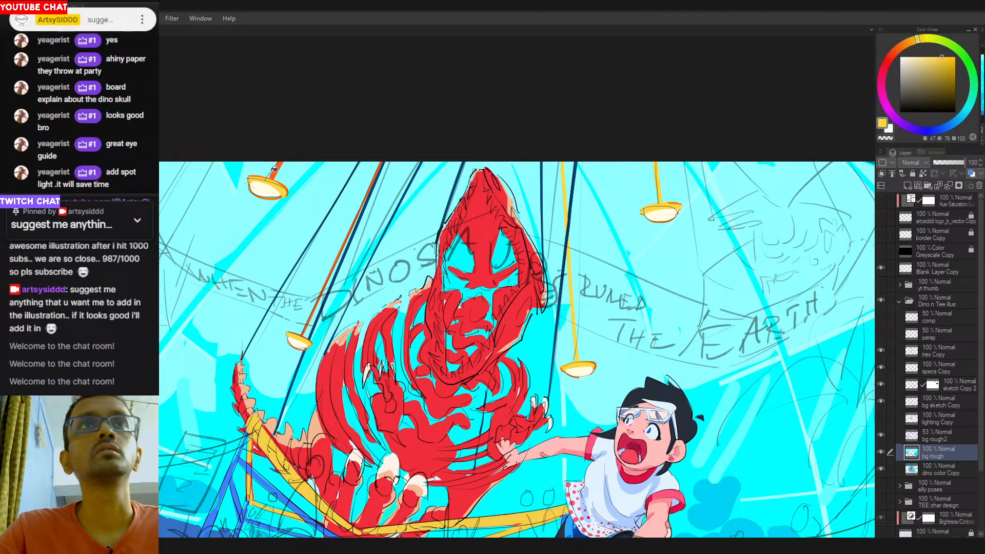
click(275, 170)
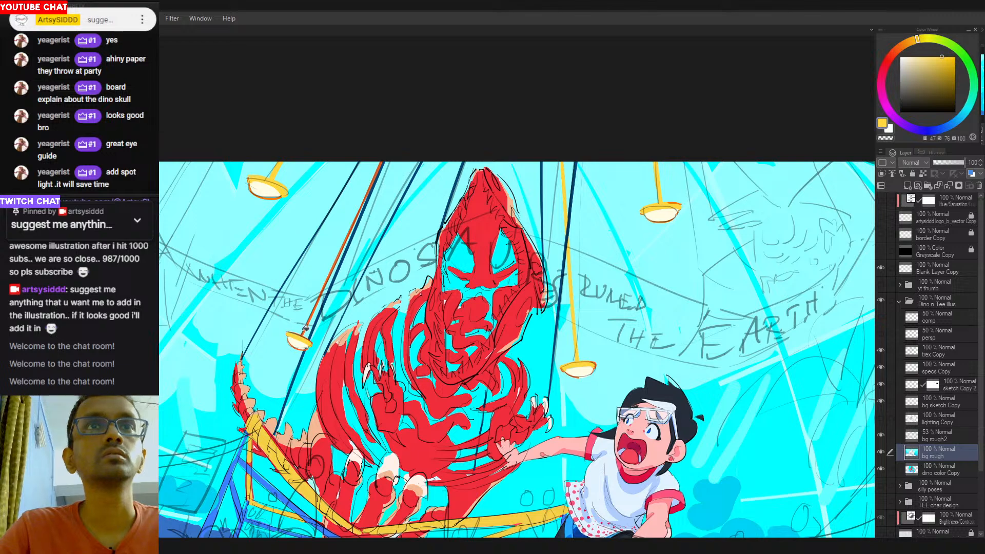
click(306, 328)
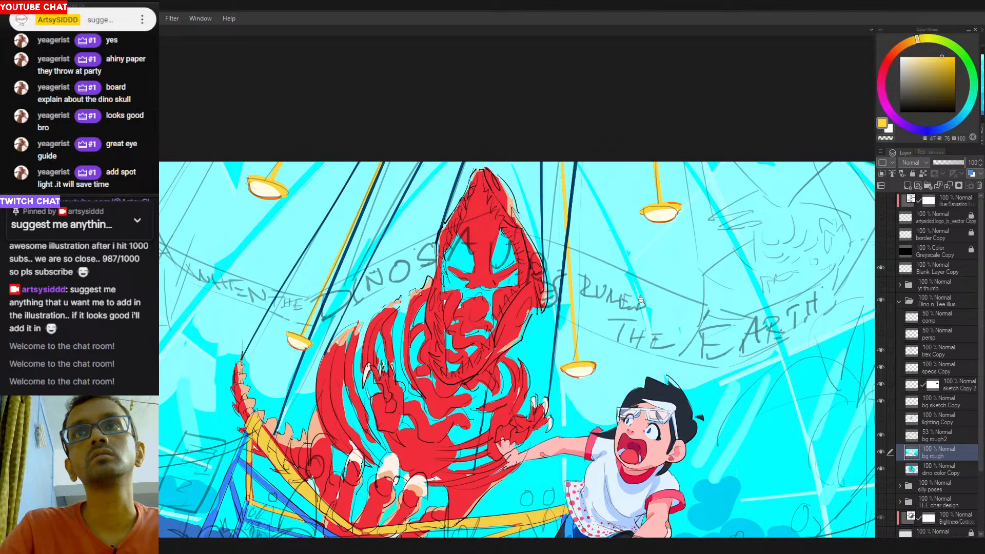
Examine the hanging lamps and overall composition from several views, comparing the illustration with the bg rough2 layer hidden and shown.
drag(641, 300, 578, 298)
drag(579, 235, 619, 246)
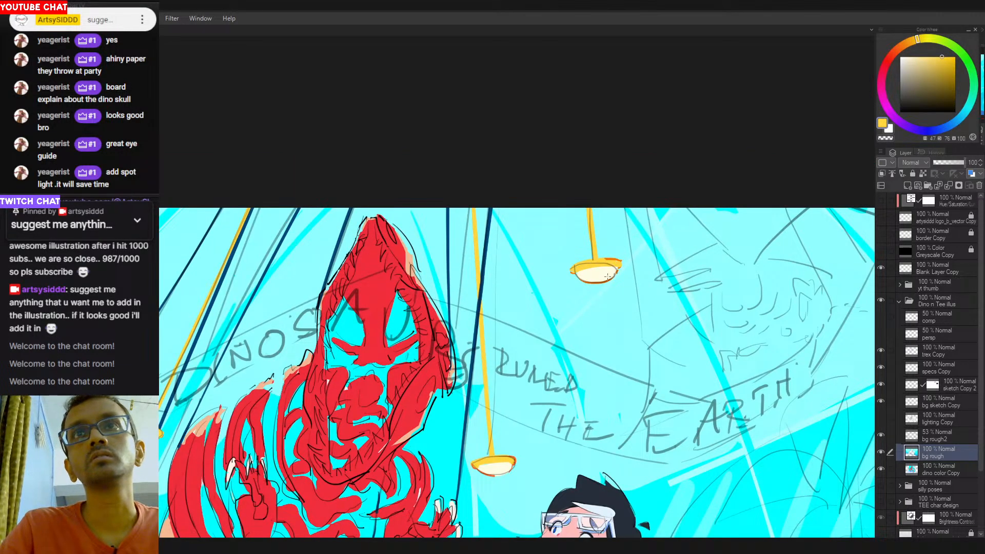
drag(610, 303, 567, 309)
drag(611, 337, 587, 266)
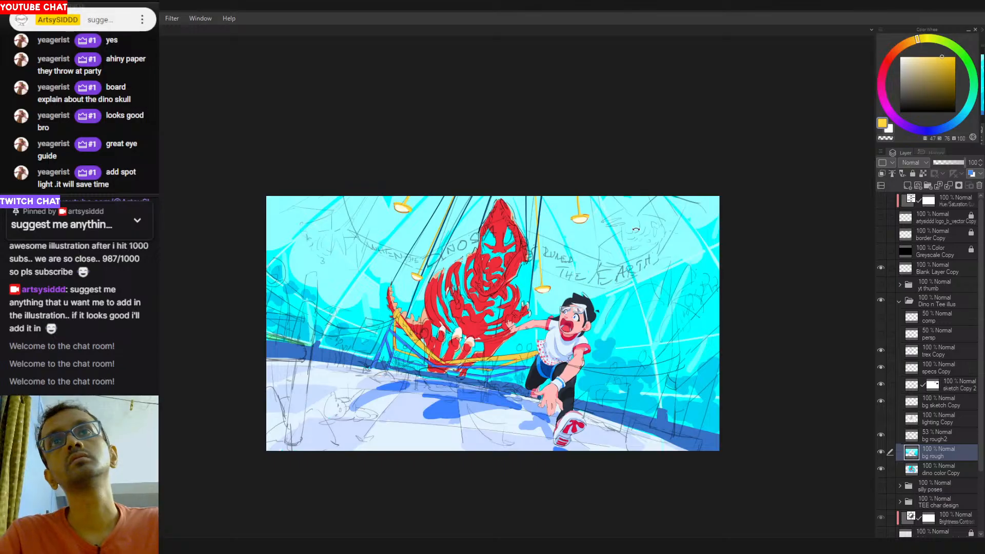
drag(636, 230, 548, 296)
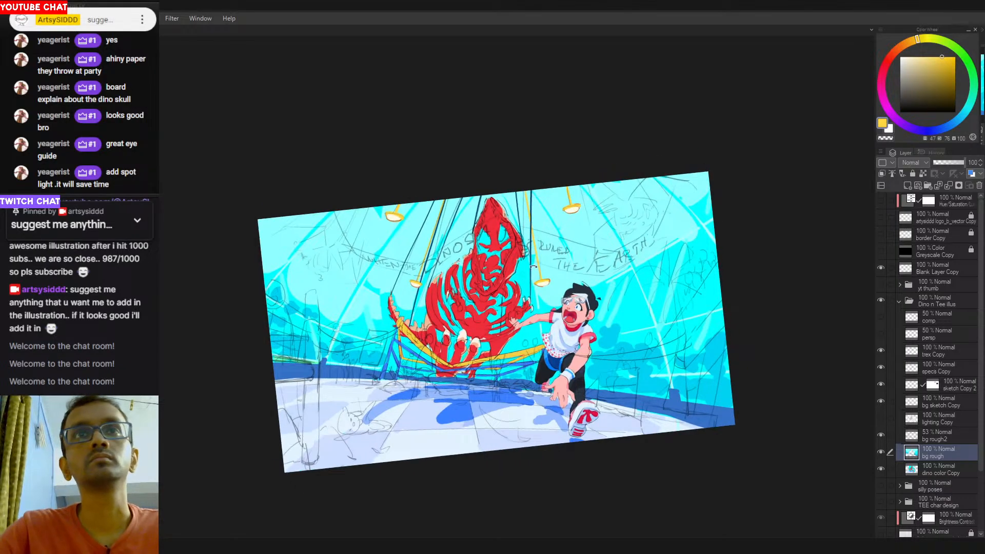
alt+click(417, 283)
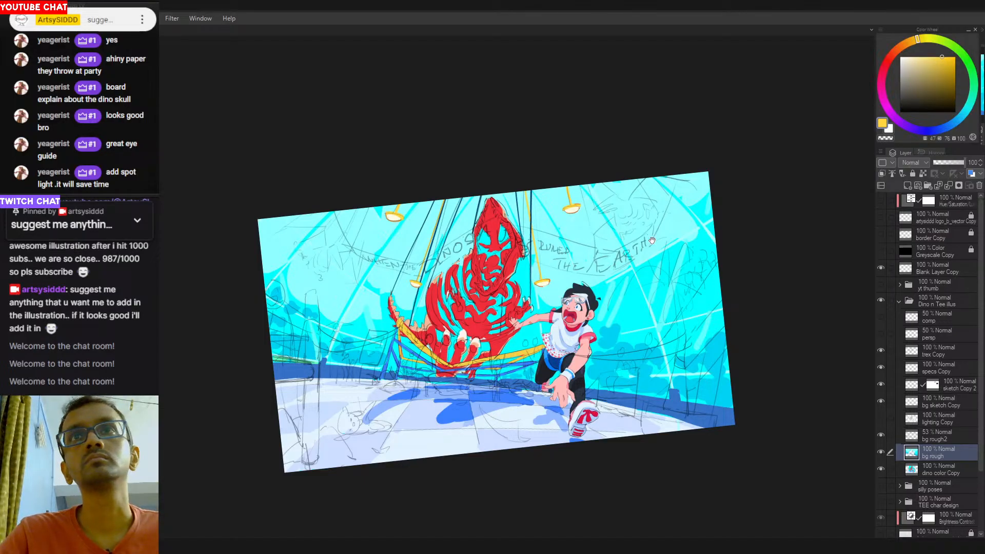
drag(652, 242, 653, 276)
drag(629, 378, 622, 354)
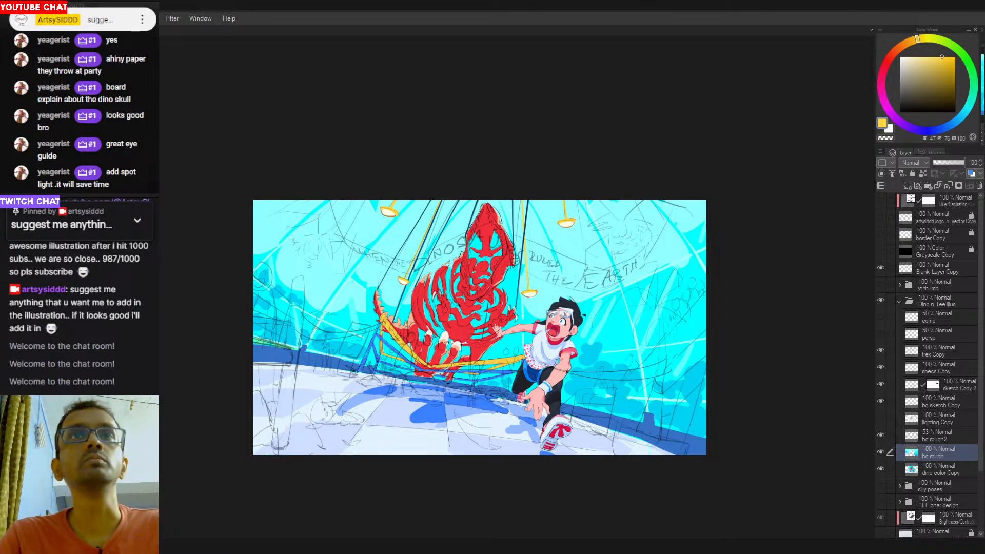
click(882, 435)
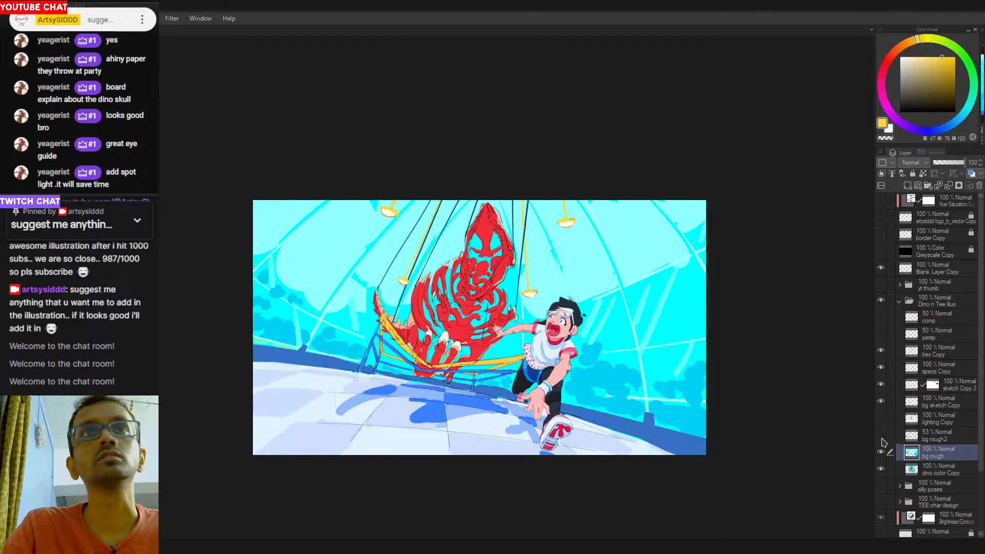
click(882, 435)
Cover the orange lower outline of the ceiling lamp left of the dinosaur with pale cream sampled from its opening.
scroll(566, 287, up, 5)
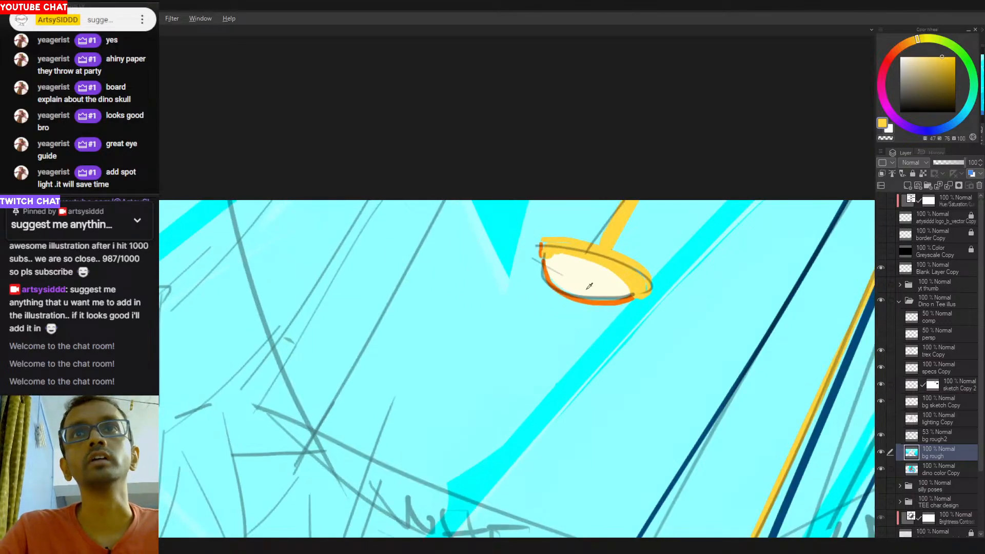
alt+click(566, 287)
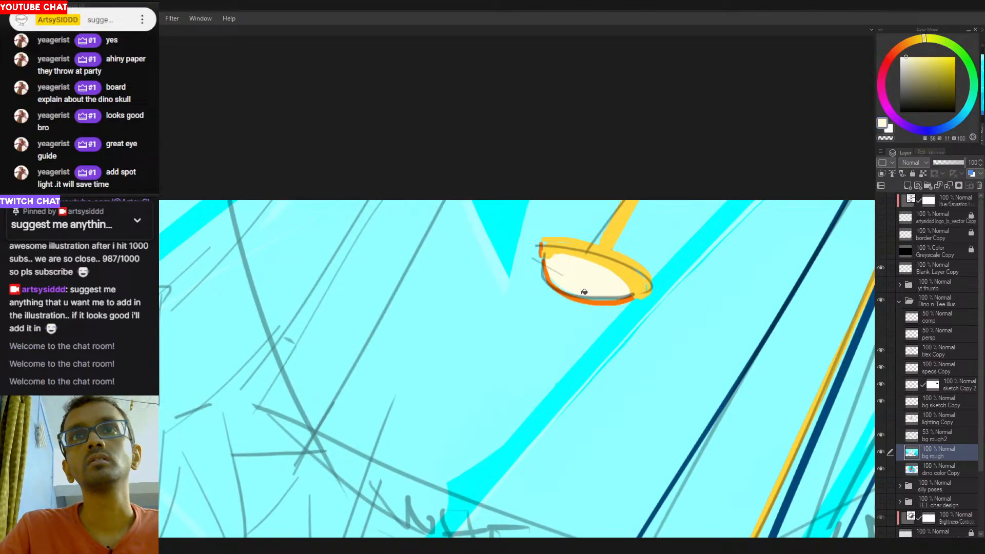
alt+click(577, 278)
mouse_move(560, 273)
mouse_down()
mouse_move(616, 290)
mouse_move(587, 286)
mouse_up()
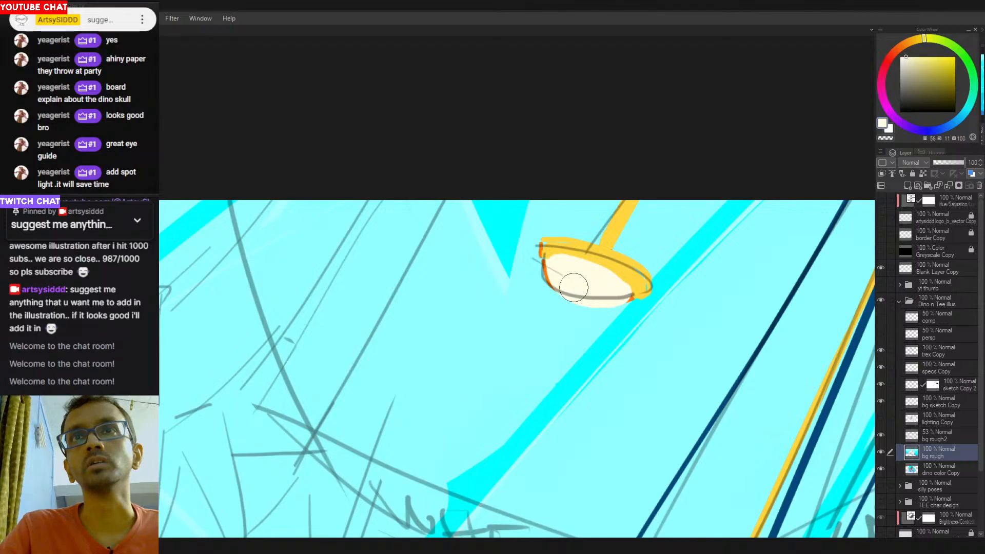
Paint over the orange lower edge of the high lamp right of the dinosaur's skull with the same pale cream.
scroll(724, 357, down, 3)
scroll(687, 267, up, 2)
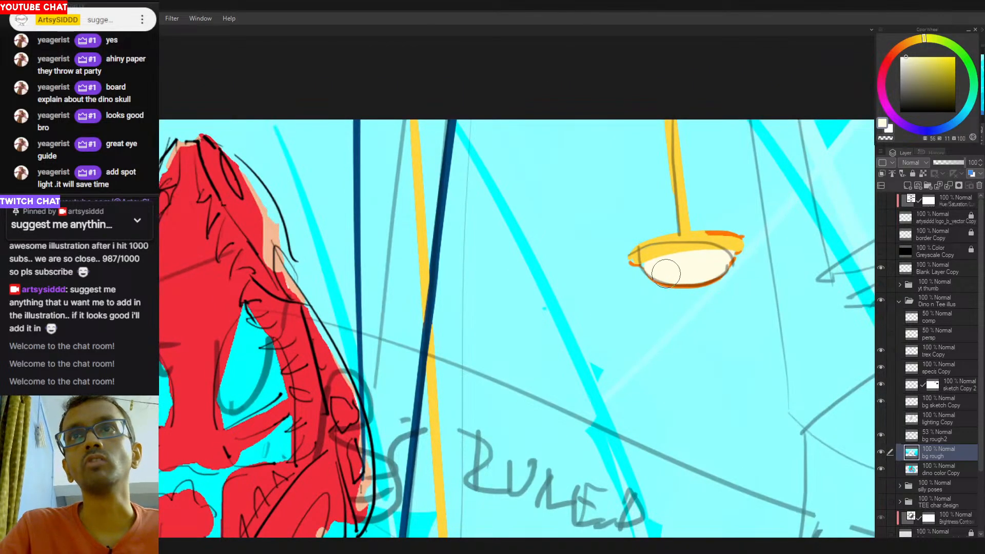
key(ctrl+z)
mouse_move(654, 269)
mouse_down()
mouse_move(729, 257)
mouse_move(673, 264)
mouse_move(686, 283)
mouse_move(701, 249)
mouse_move(679, 276)
mouse_move(656, 267)
mouse_move(711, 272)
mouse_up()
key(ctrl+z)
key(ctrl+z)
key(ctrl+z)
key(ctrl+z)
scroll(671, 330, down, 3)
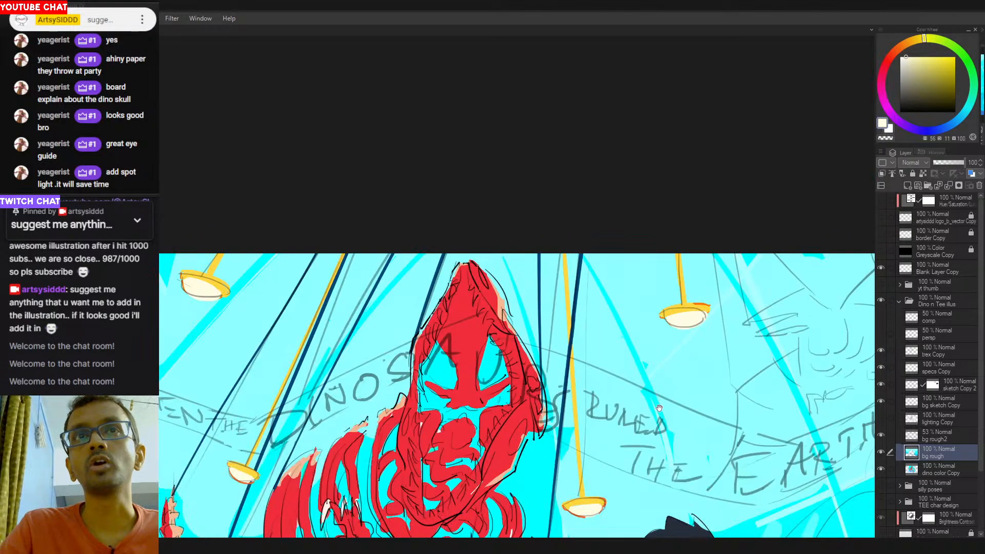
drag(529, 359, 675, 362)
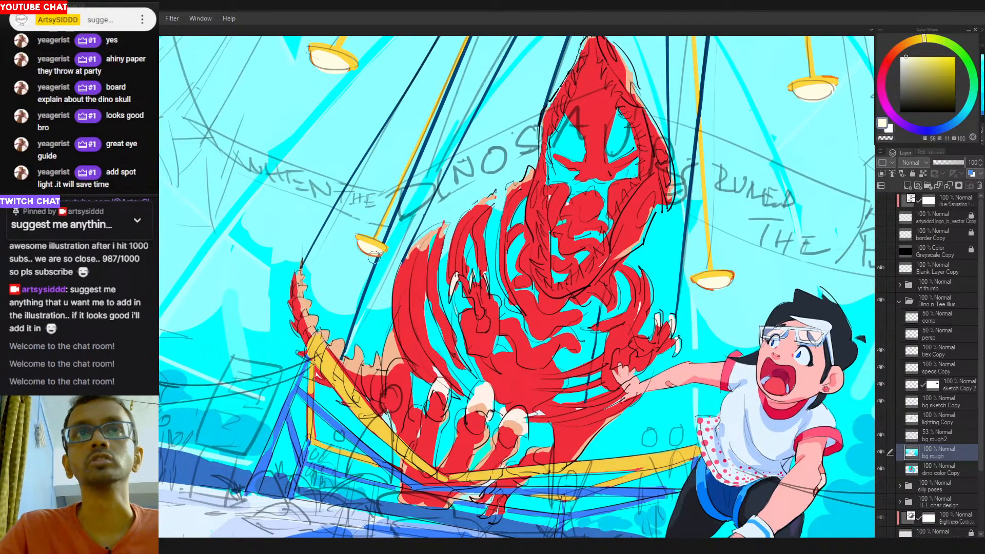
Extend the pale cream opening over the lower outline of the small lamp above the dinosaur's tail.
scroll(364, 254, up, 3)
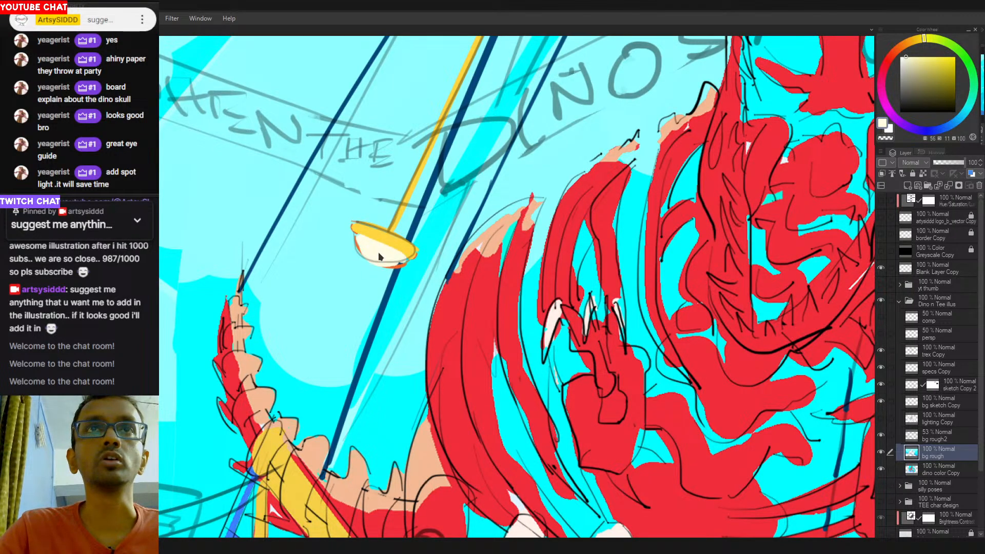
drag(359, 237, 389, 258)
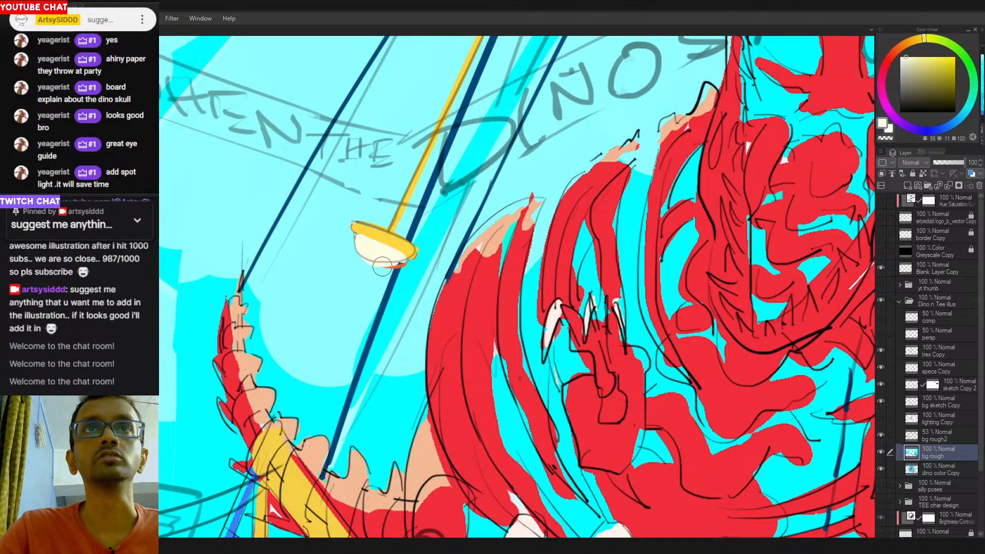
scroll(530, 336, down, 5)
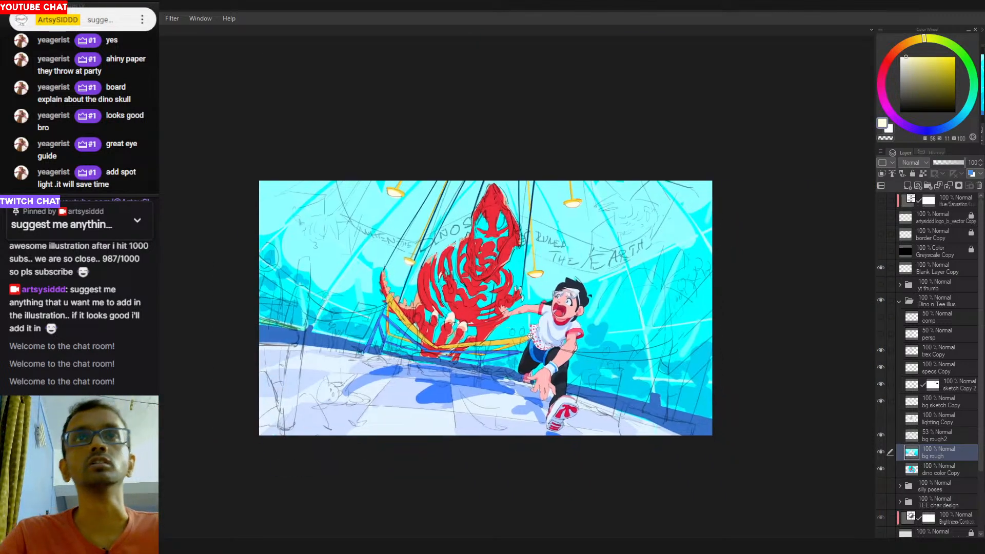
Try broad pale cream composition strokes across both sides of the background and a large ellipse over the floor.
scroll(474, 355, up, 1)
drag(753, 298, 838, 276)
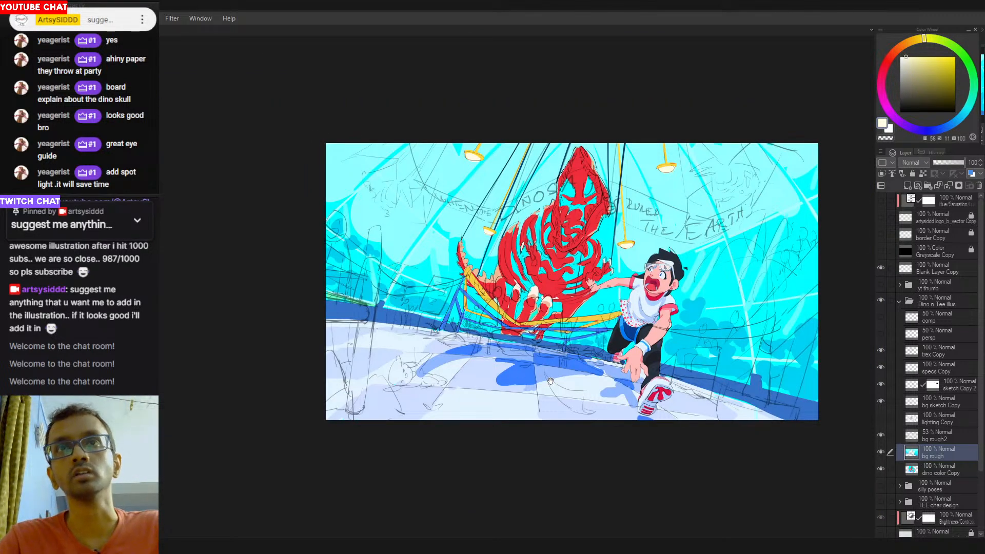
drag(550, 381, 507, 368)
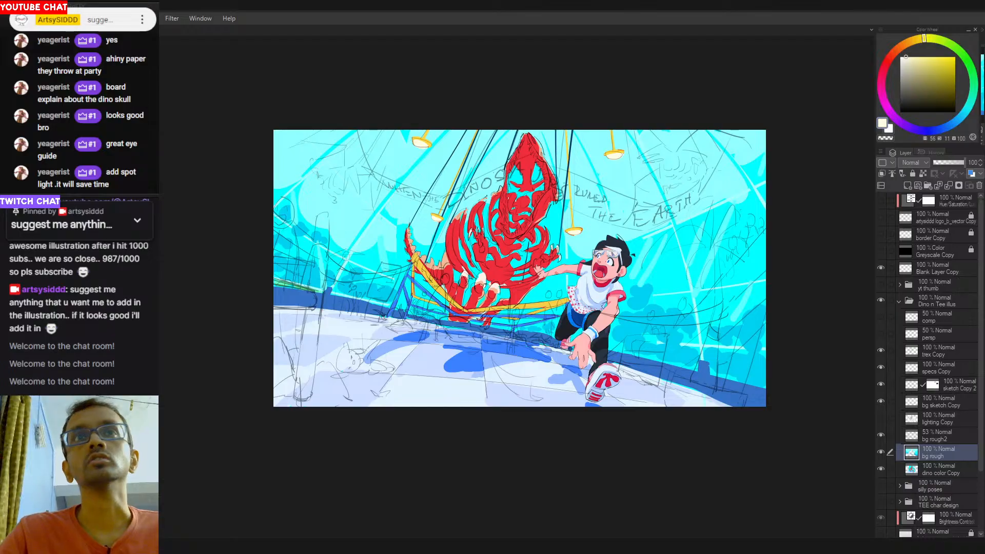
mouse_move(373, 205)
mouse_down()
mouse_move(336, 205)
mouse_move(323, 280)
mouse_up()
mouse_move(691, 158)
mouse_down()
mouse_move(690, 338)
mouse_move(649, 174)
mouse_move(698, 381)
mouse_up()
key(ctrl+z)
key(ctrl+z)
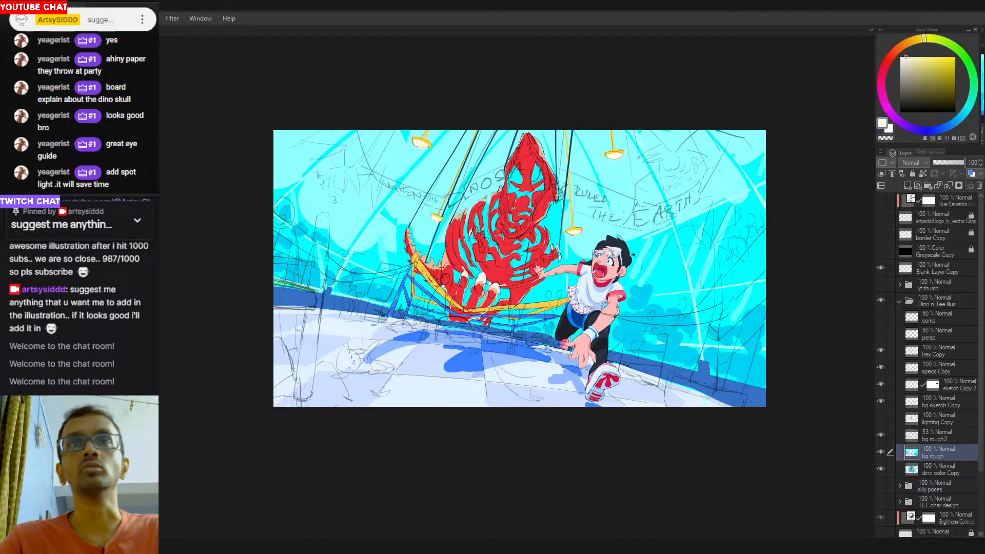
drag(281, 311, 544, 404)
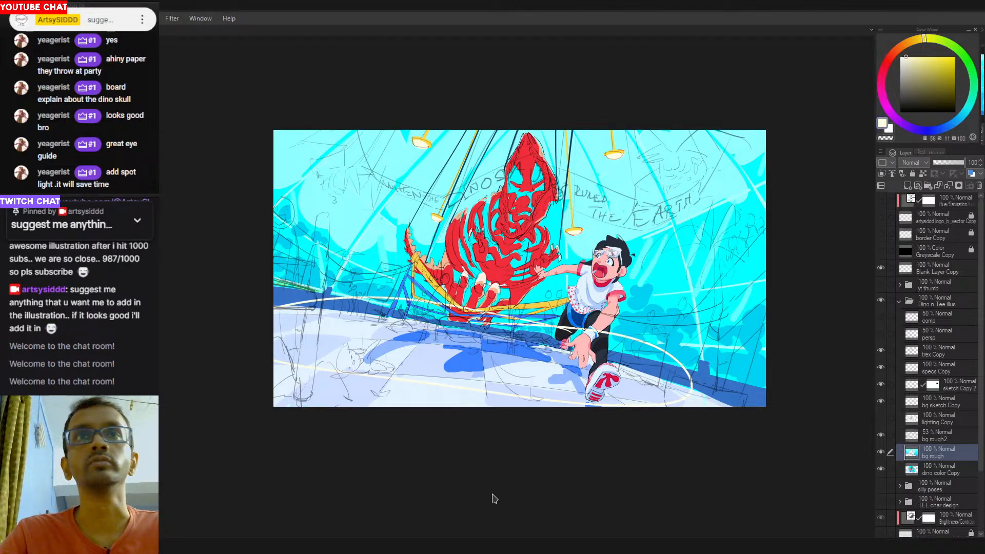
key(ctrl+z)
Check the illustration's light and dark values by showing and hiding the Greyscale Copy layer.
scroll(585, 361, up, 1)
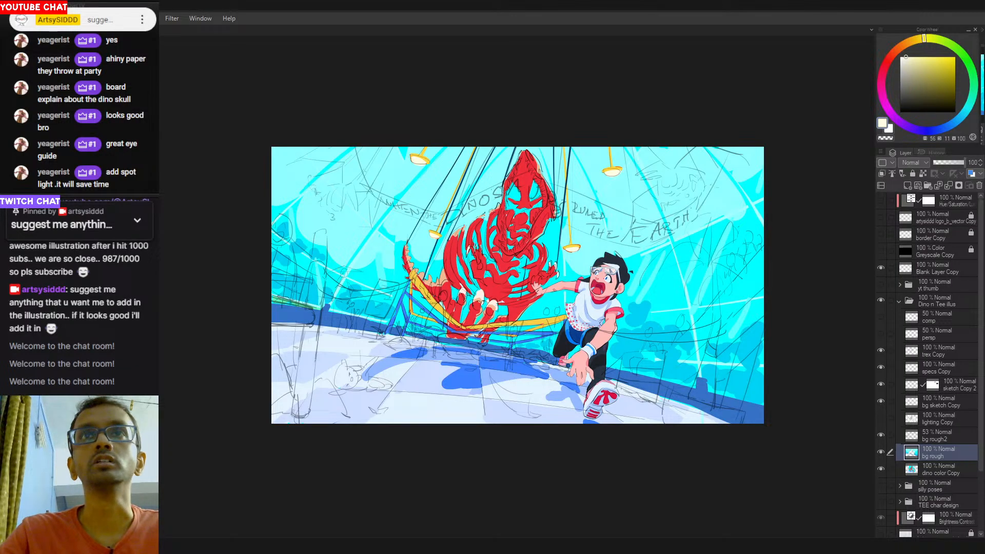
click(881, 252)
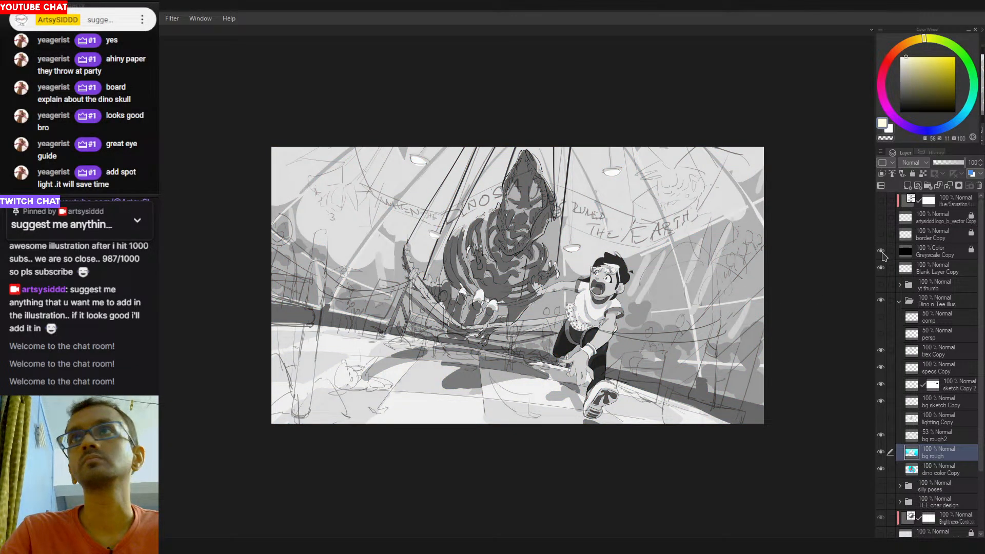
click(881, 252)
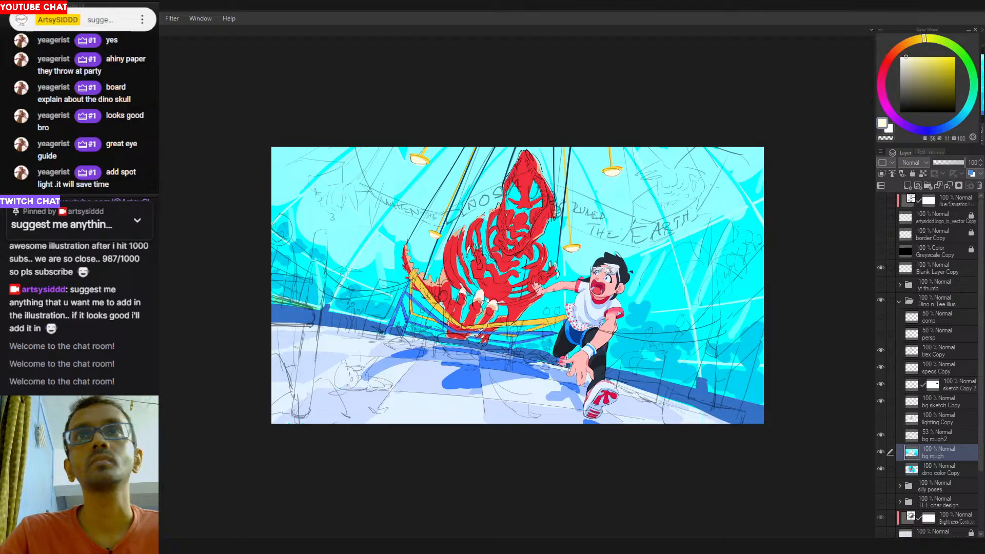
click(881, 251)
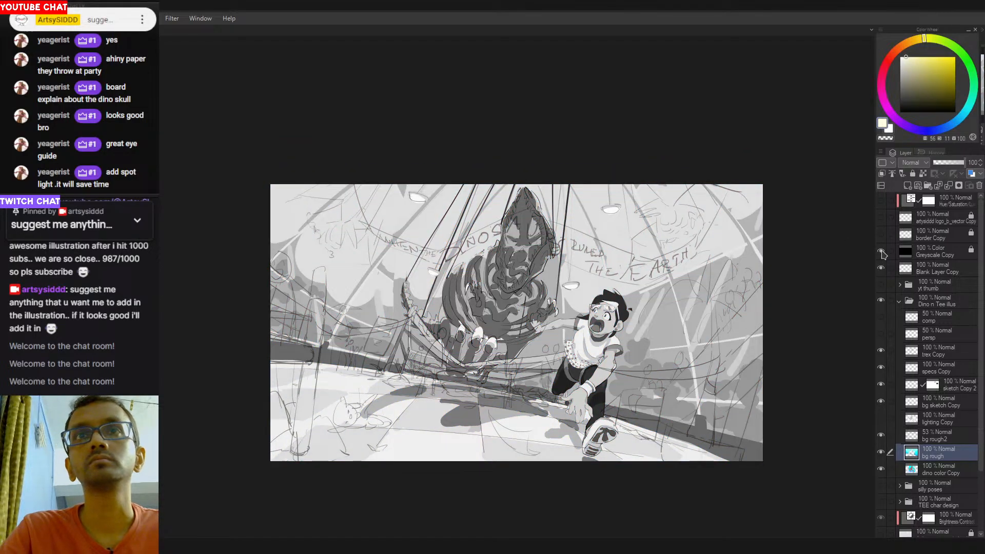
click(881, 252)
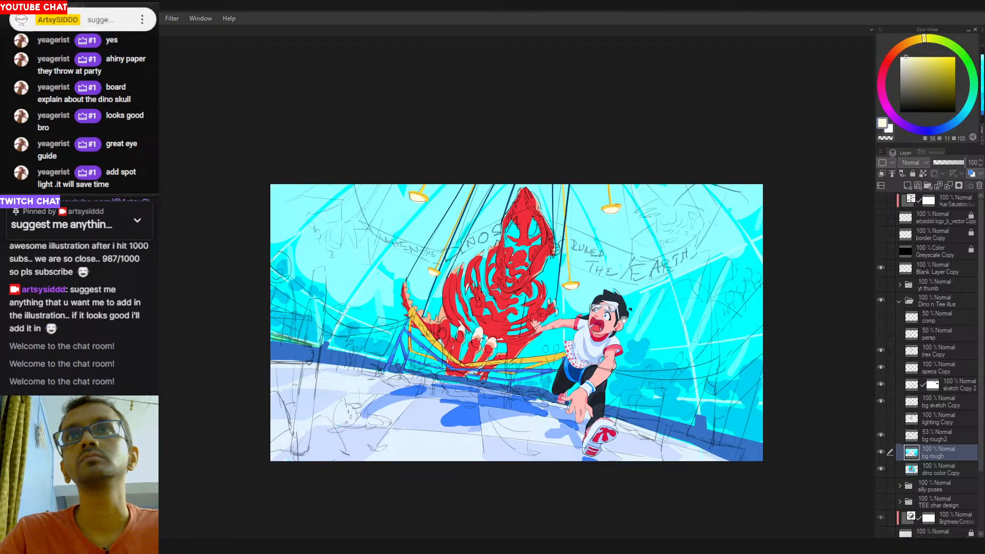
drag(473, 318, 509, 406)
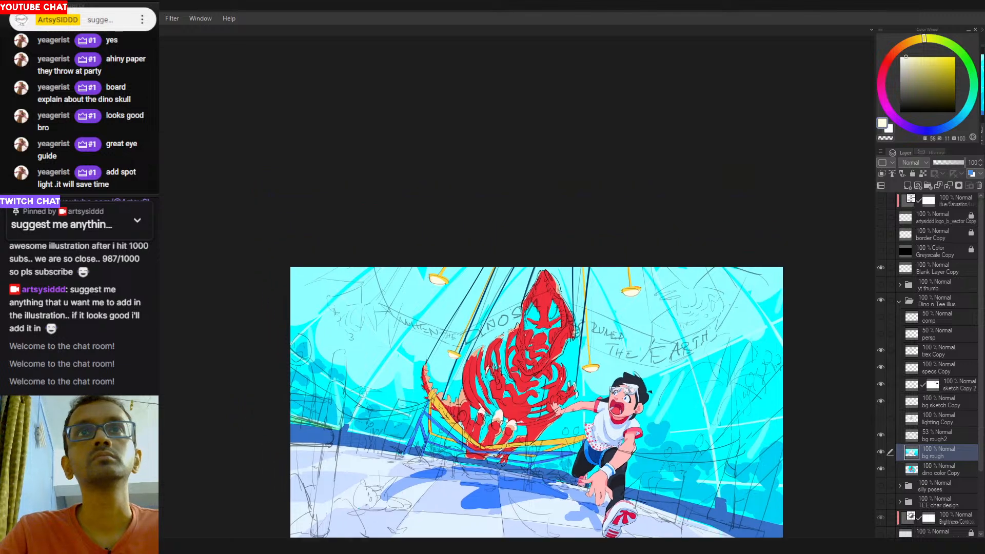
drag(620, 353, 616, 264)
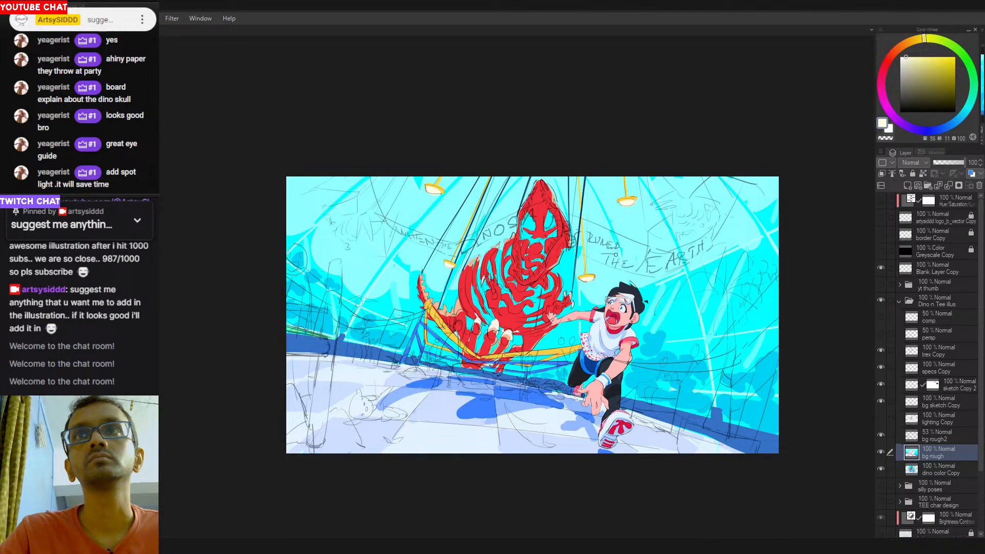
drag(616, 255, 586, 249)
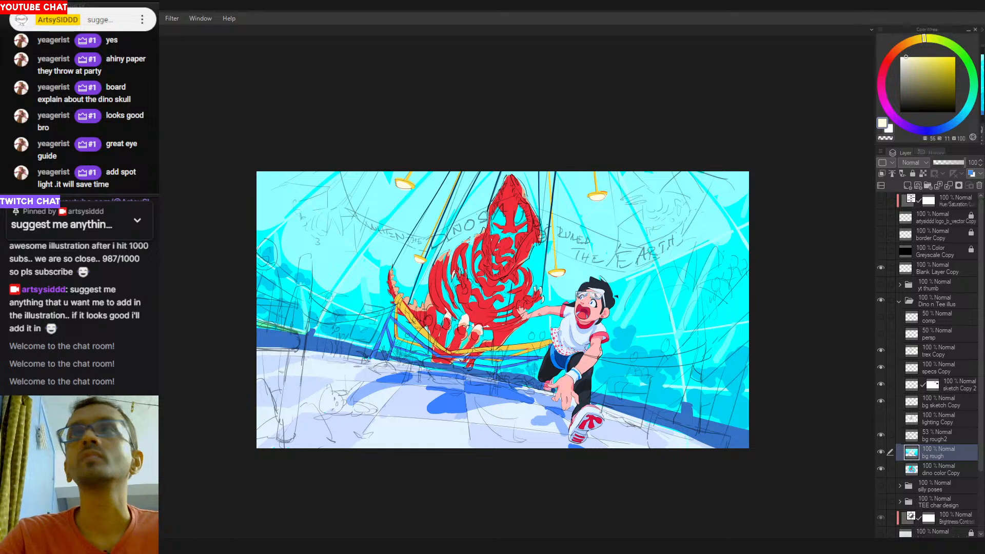
drag(628, 251, 564, 253)
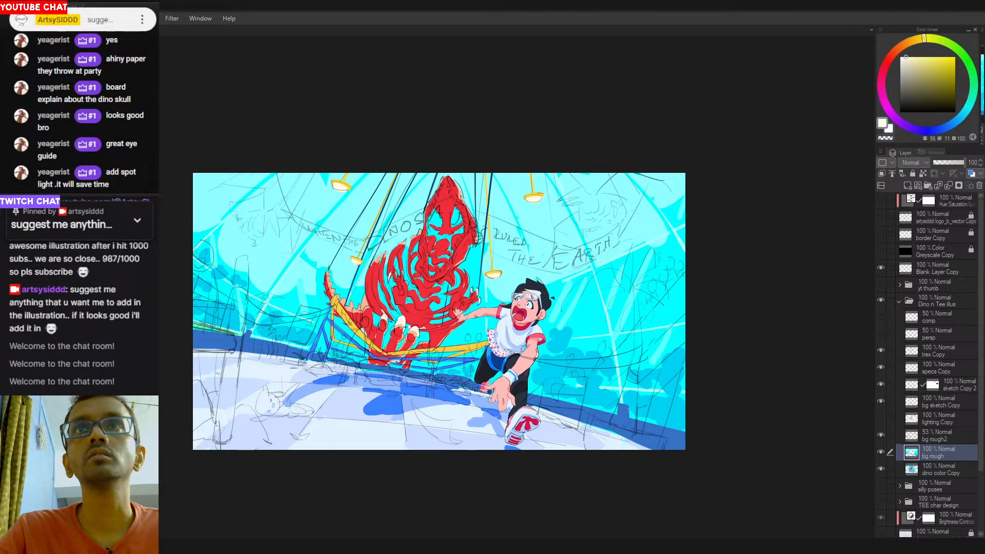
Sketch a flying pterosaur skeleton with outstretched wings right of the dinosaur's skull, in the peach sampled from the skull's edge.
alt+click(453, 182)
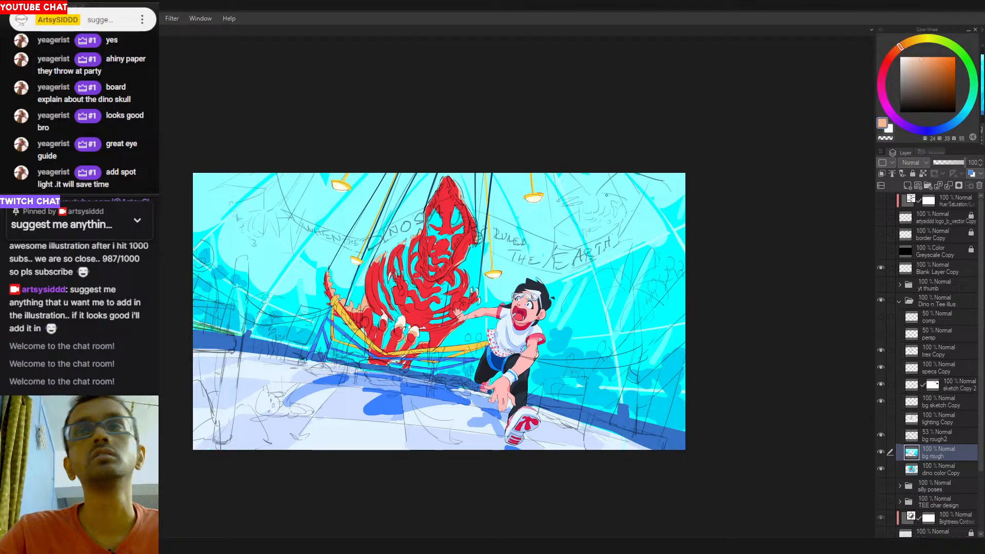
drag(565, 199, 597, 185)
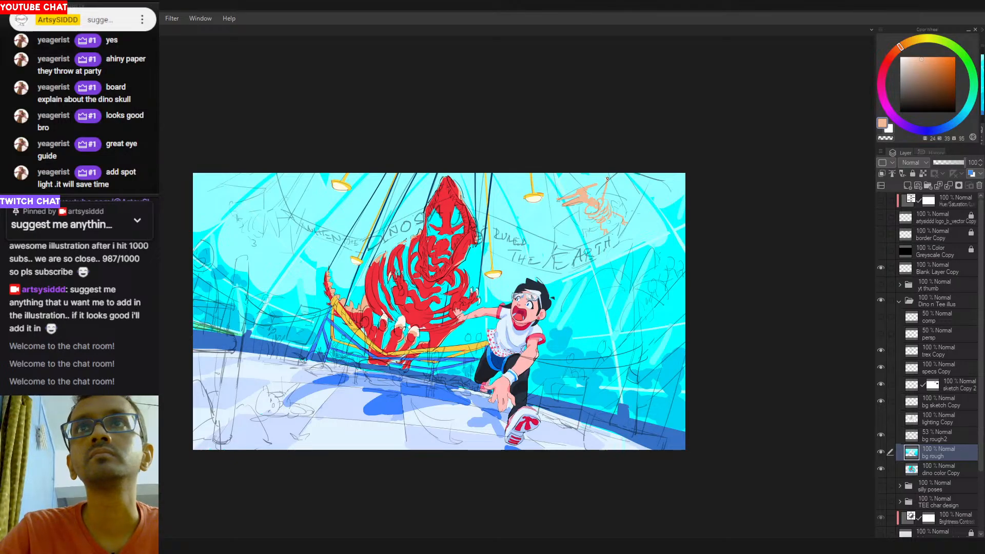
mouse_move(568, 203)
mouse_down()
mouse_move(540, 205)
mouse_move(529, 249)
mouse_move(533, 231)
mouse_move(508, 263)
mouse_move(553, 219)
mouse_move(535, 241)
mouse_up()
key(ctrl+z)
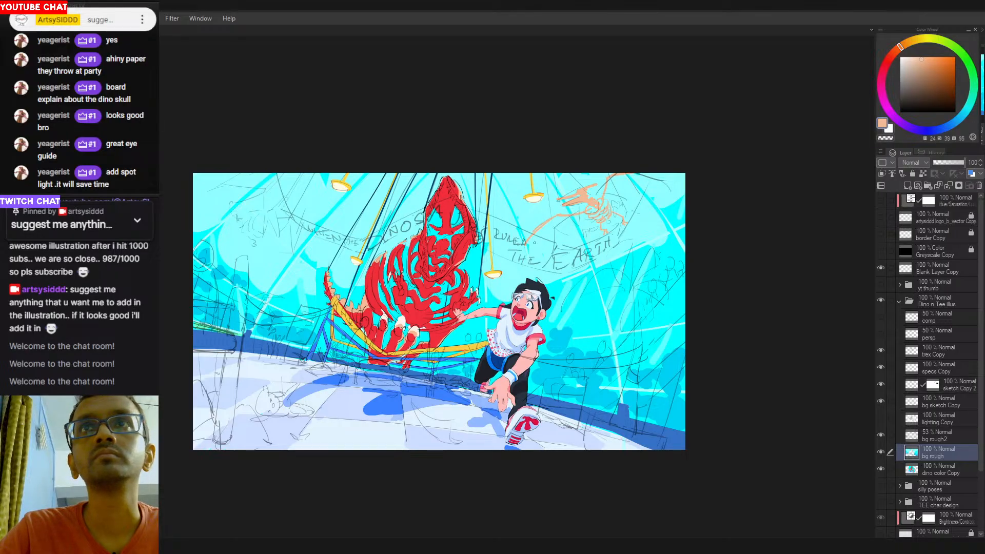
key(Tab)
key(Tab)
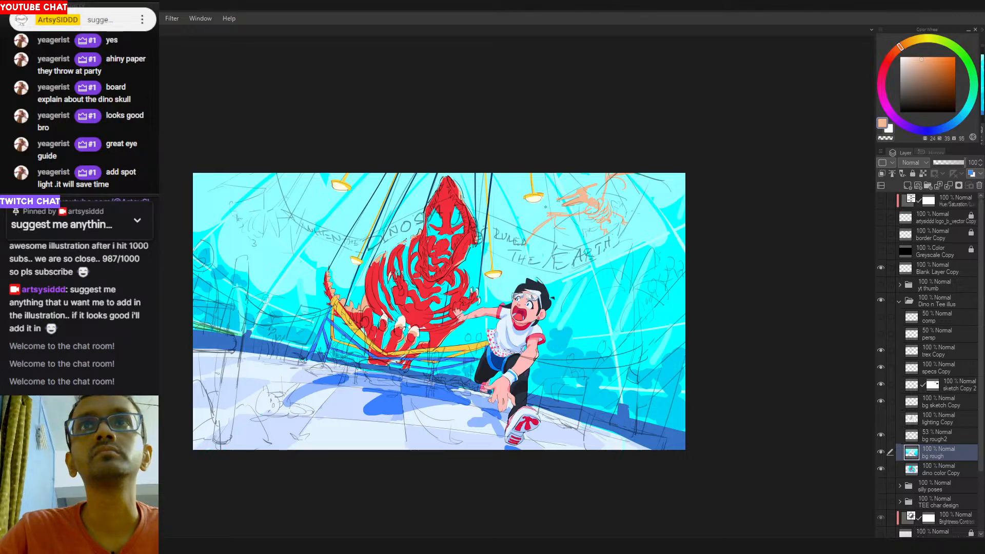
Compare the peach pterosaur skeleton against the background with the bg rough2 layer hidden and shown.
drag(278, 257, 313, 264)
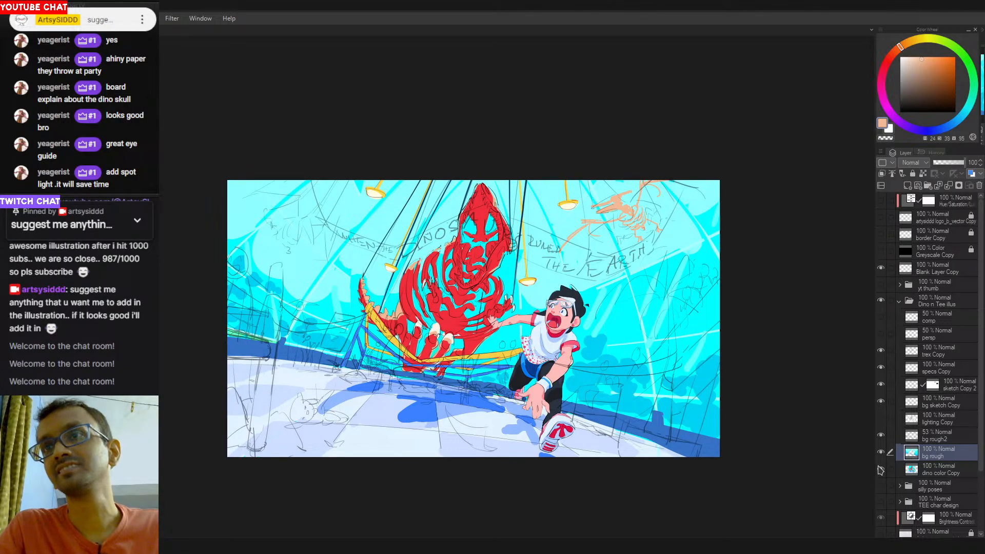
click(882, 437)
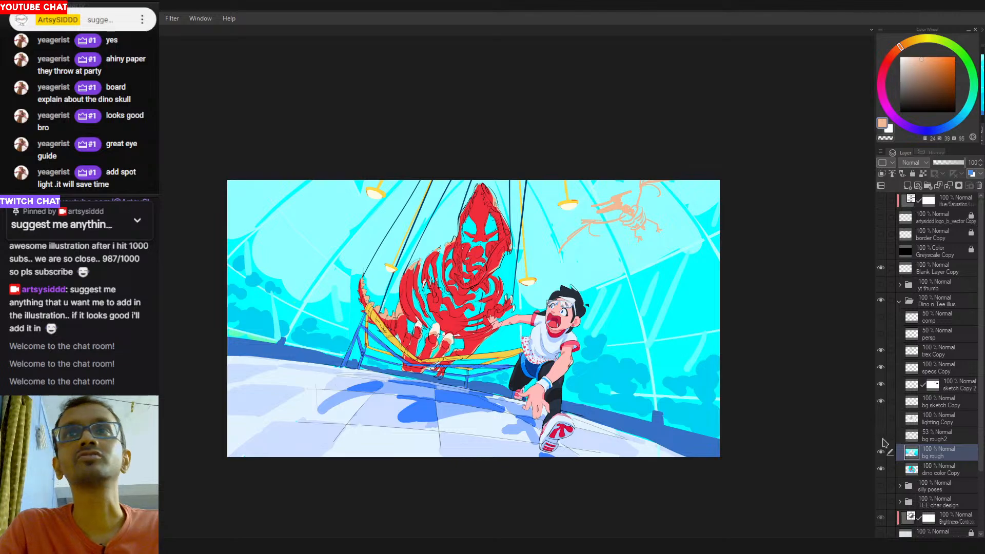
click(881, 436)
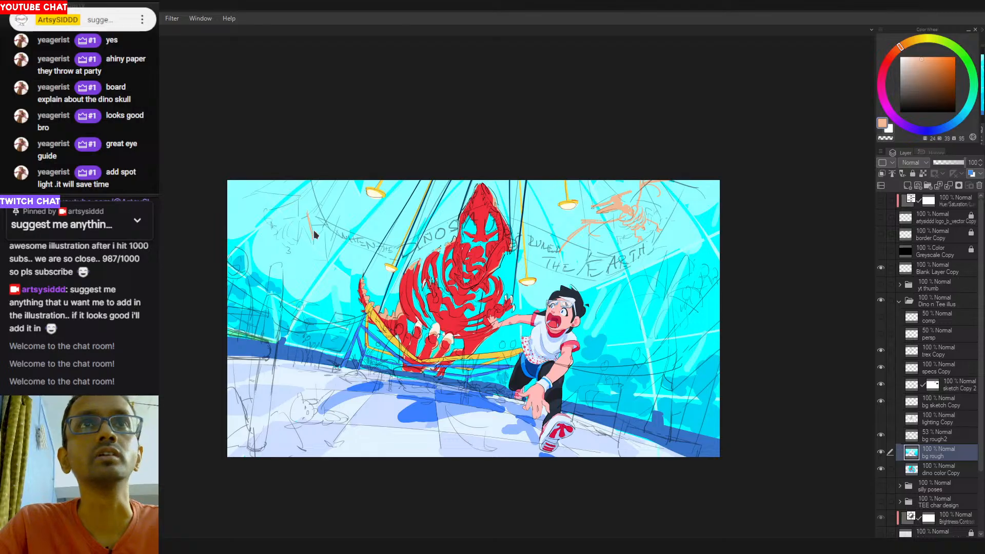
Sketch a second peach flying pterosaur skeleton in the upper background left of the dinosaur, resampling the peach from its body.
mouse_move(309, 208)
mouse_down()
mouse_move(313, 242)
mouse_move(311, 203)
mouse_up()
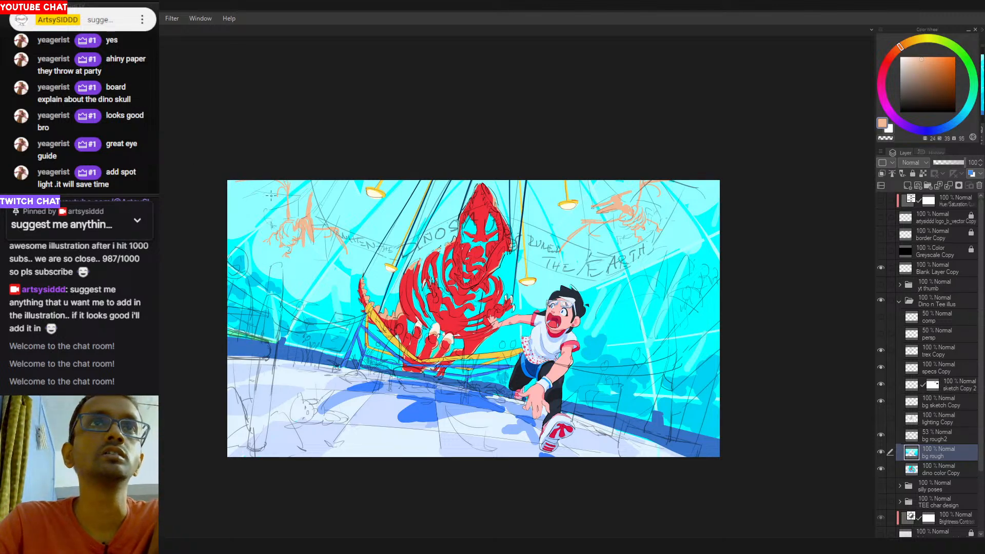
mouse_move(271, 196)
mouse_down()
mouse_move(274, 209)
mouse_move(280, 193)
mouse_up()
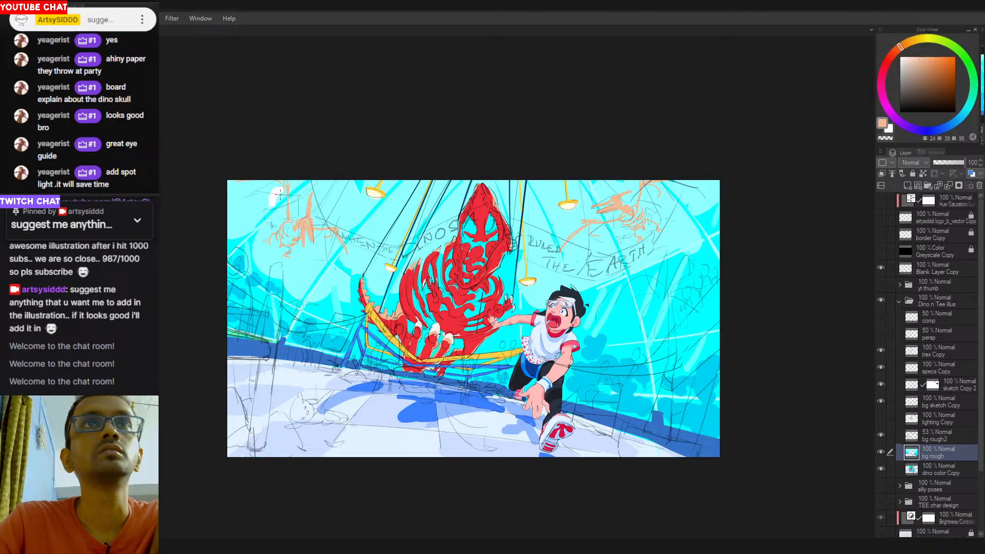
key(ctrl+z)
alt+click(275, 201)
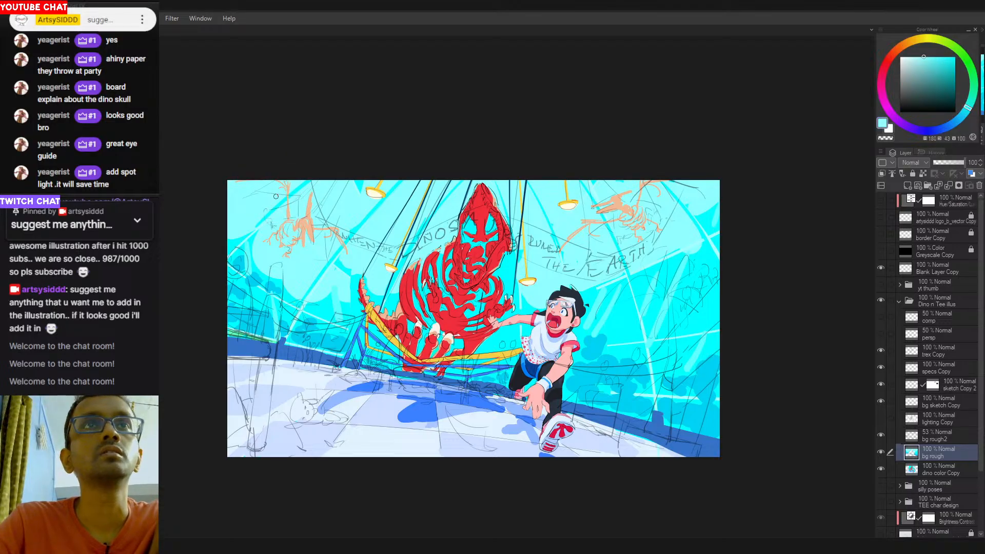
alt+click(311, 226)
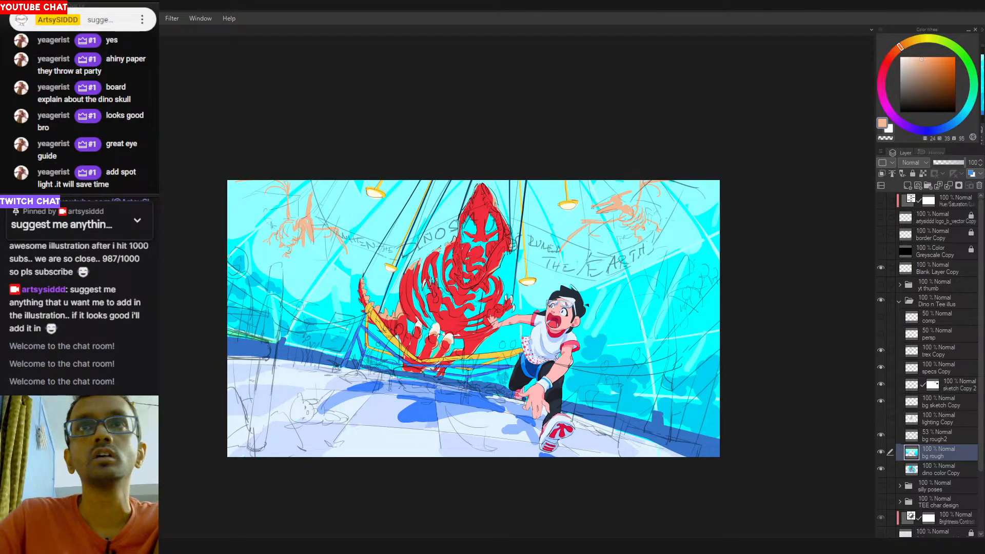
Sample the dark blue of the dinosaur's support cable and try a straight hanging line from the left pterosaur's wing to the ceiling.
scroll(405, 225, up, 5)
alt+click(436, 250)
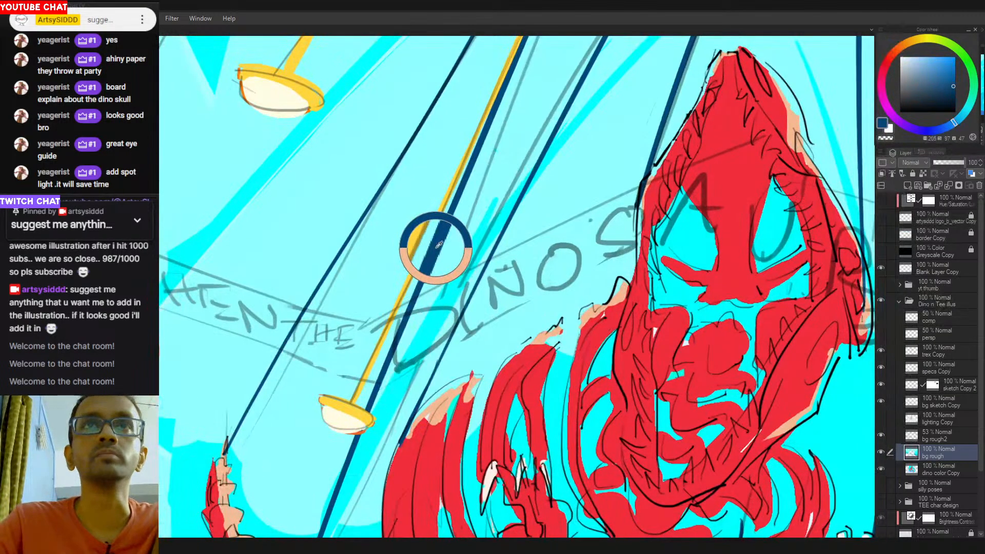
scroll(532, 237, down, 5)
drag(537, 234, 519, 212)
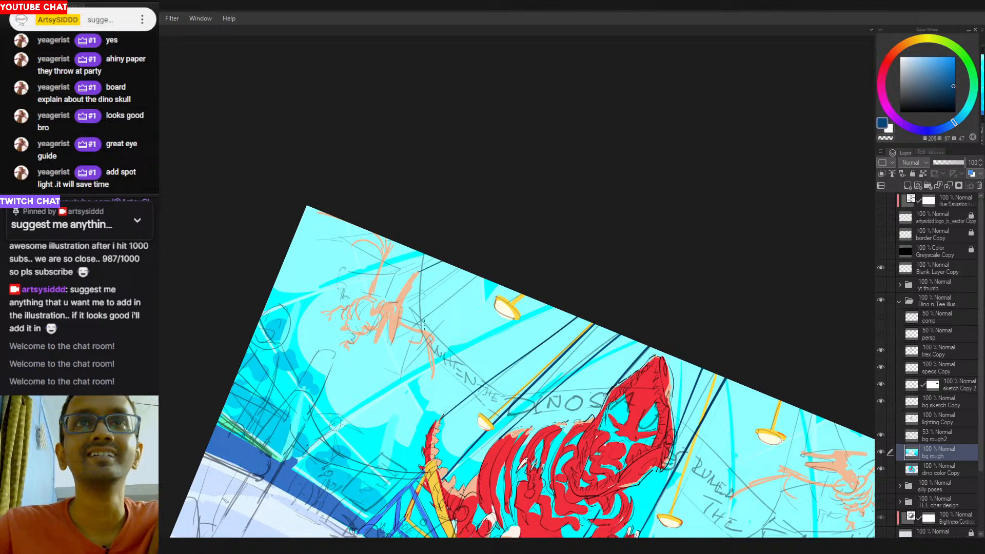
drag(431, 327, 527, 237)
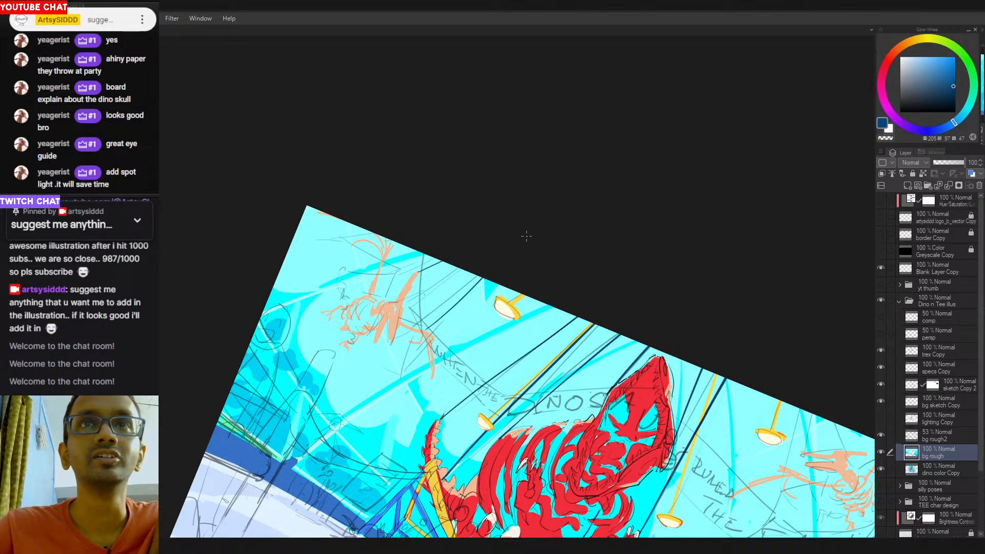
key(ctrl+z)
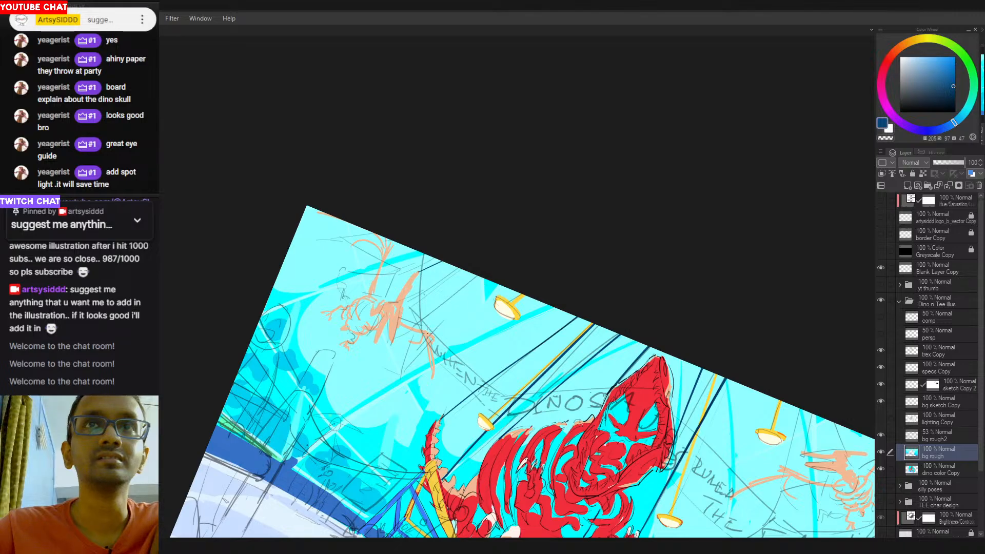
drag(426, 331, 480, 276)
key(ctrl+z)
key(ctrl+y)
key(ctrl+z)
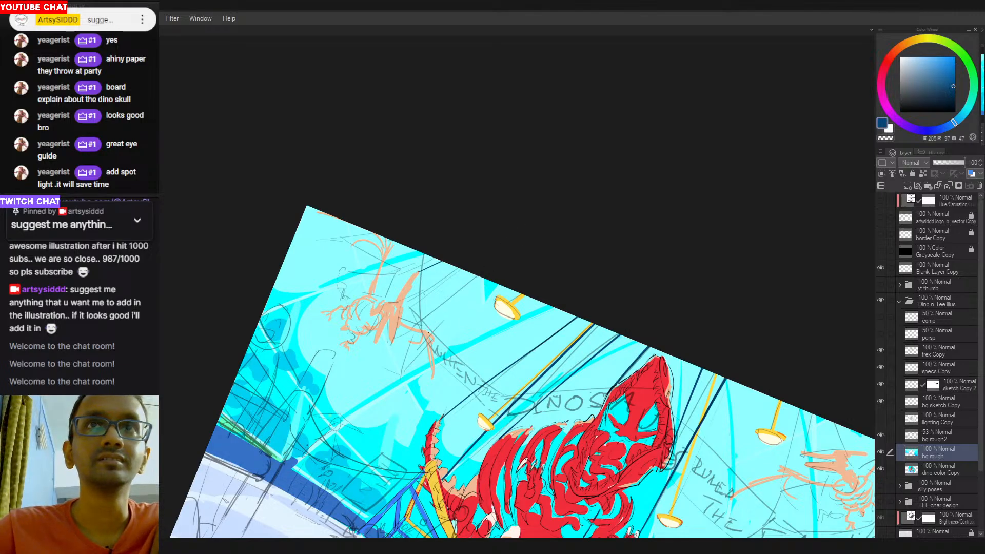
key(ctrl+y)
key(ctrl+z)
Draw a thin dark-blue cable from the left pterosaur's wing joint up to the illustration's upper edge.
mouse_move(508, 243)
mouse_down()
mouse_move(522, 330)
mouse_move(516, 288)
mouse_up()
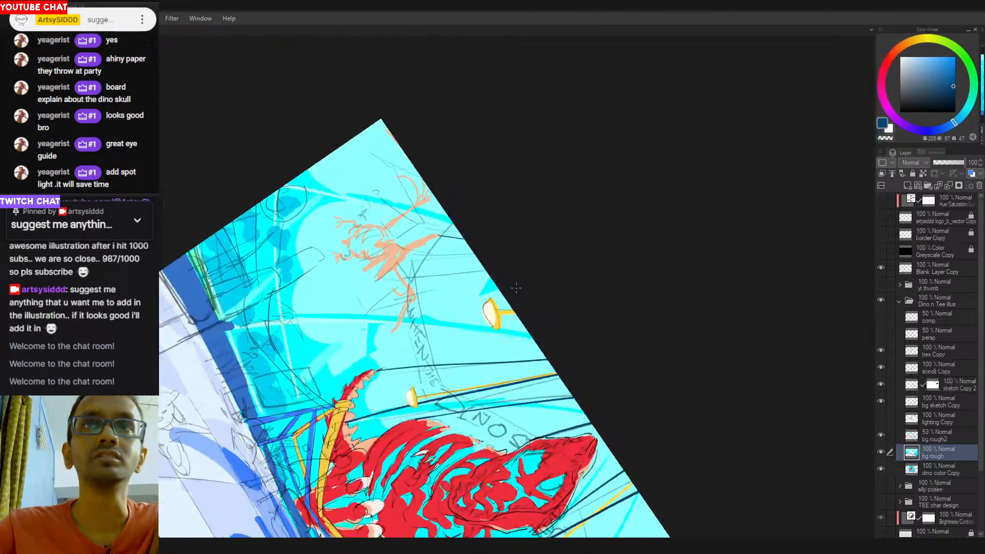
drag(409, 290, 489, 275)
key(ctrl+z)
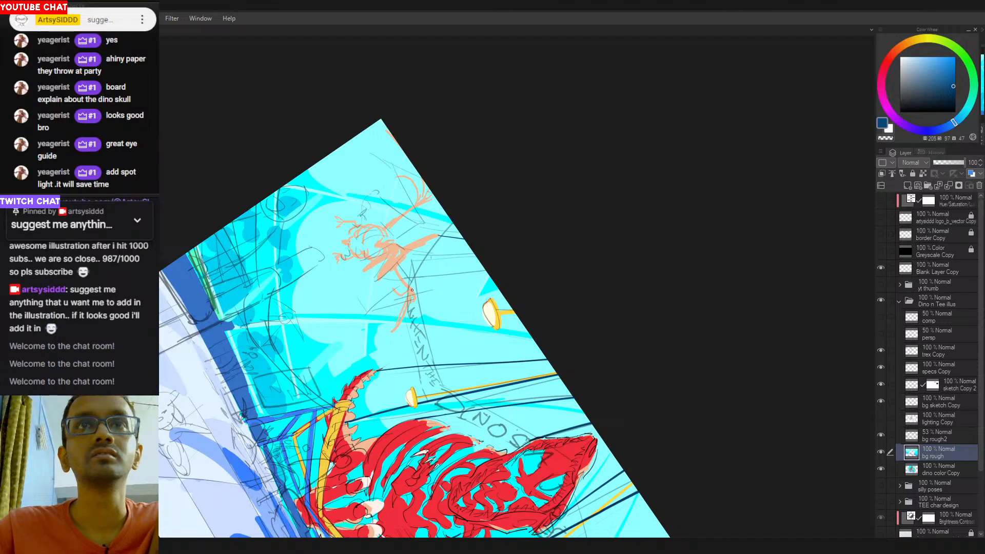
key(ctrl+y)
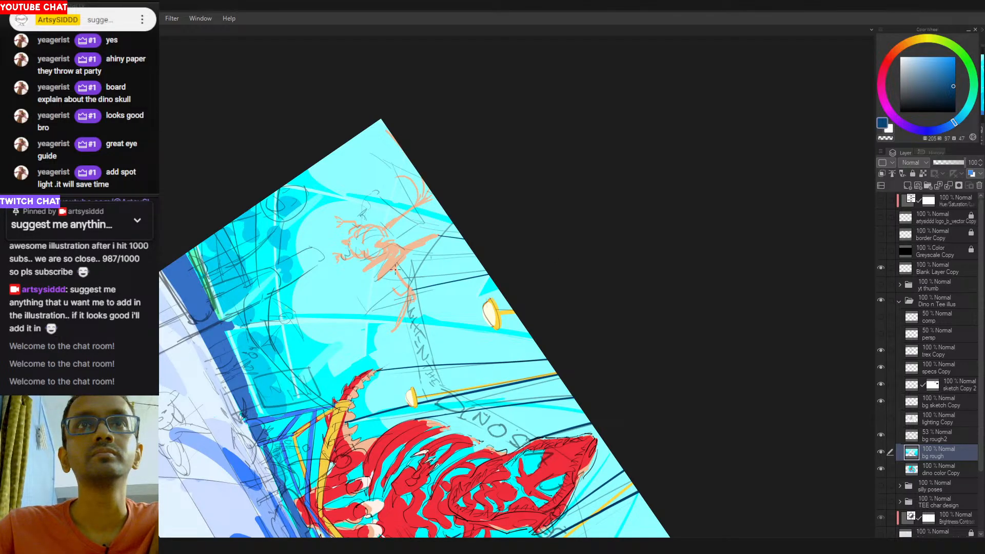
Try another dark-blue cable running from the left pterosaur's body to the illustration's upper edge.
drag(390, 271, 487, 266)
key(ctrl+z)
drag(398, 268, 482, 263)
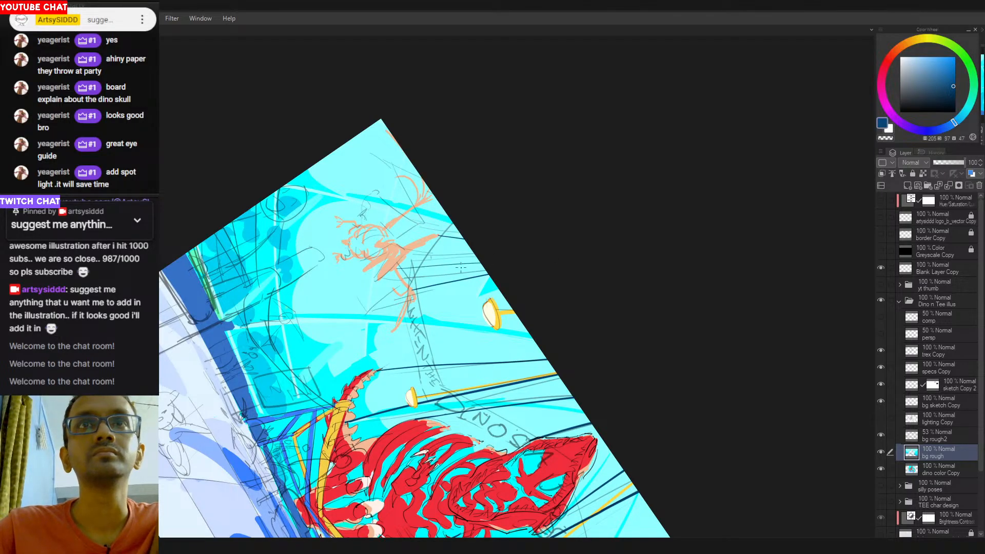
key(ctrl+z)
drag(396, 270, 483, 265)
key(ctrl+z)
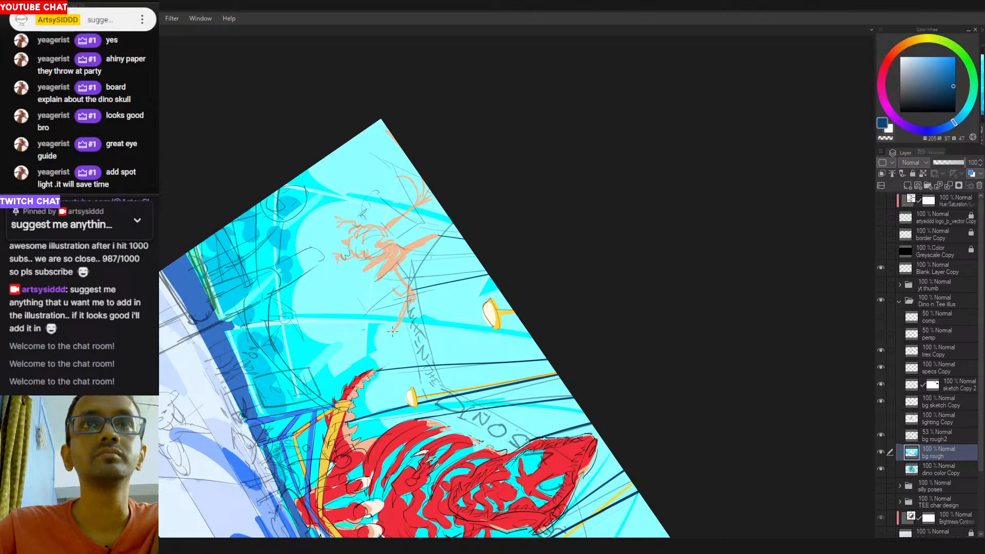
Draw dark-blue hanging cables from the left pterosaur's wing tip, skull and other wing up to the ceiling.
drag(393, 333, 511, 312)
key(ctrl+z)
drag(393, 334, 490, 313)
key(ctrl+z)
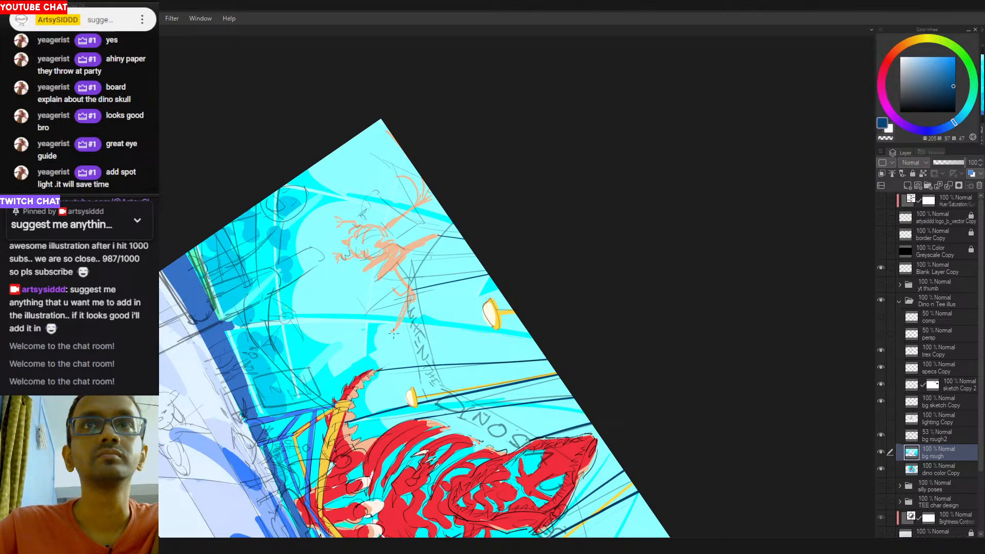
drag(390, 333, 485, 314)
key(ctrl+z)
drag(391, 332, 482, 318)
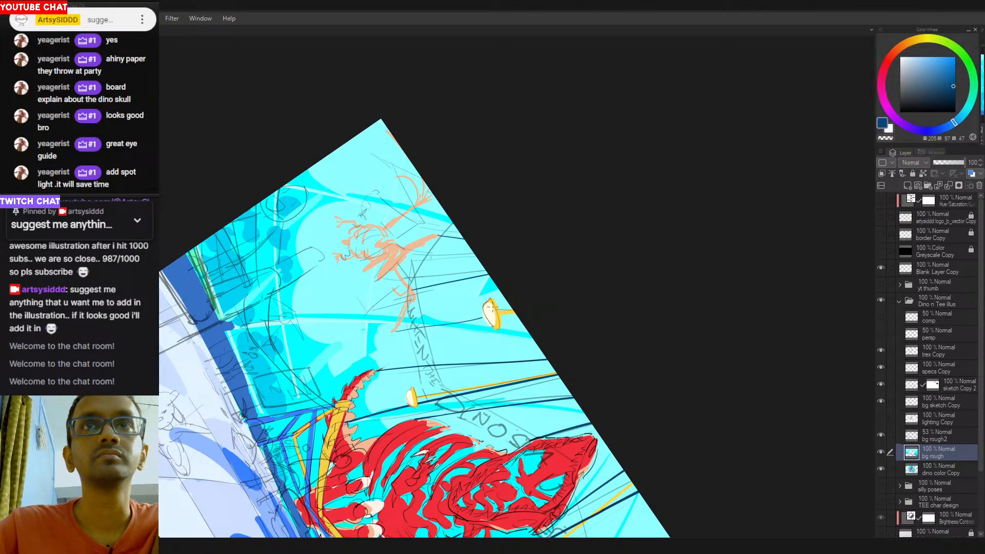
key(ctrl+z)
drag(393, 332, 481, 317)
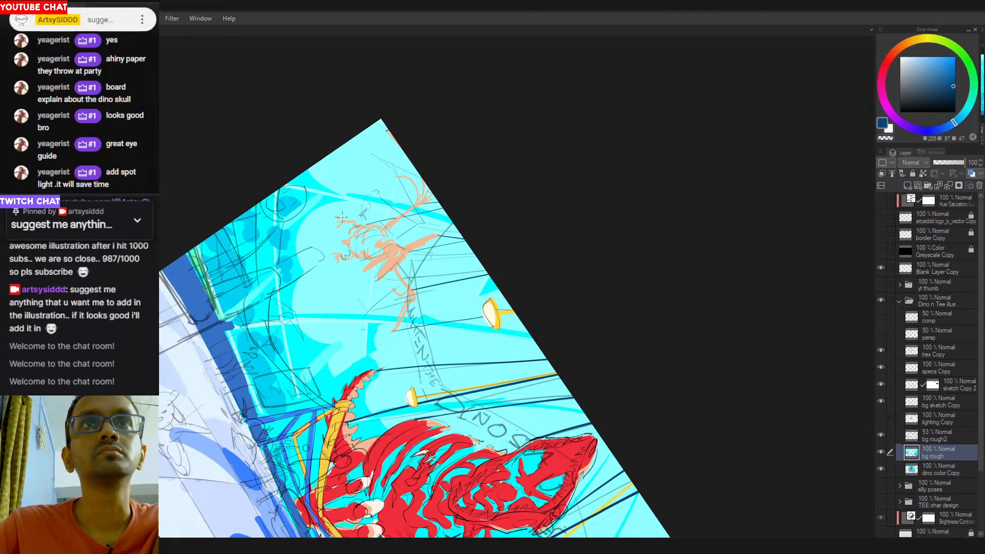
drag(342, 216, 408, 196)
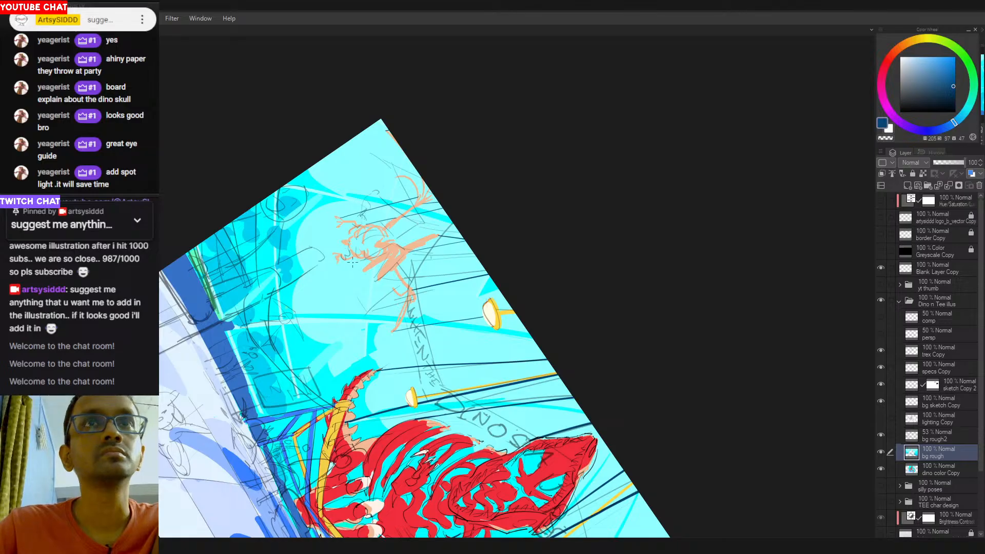
mouse_move(340, 261)
mouse_down()
mouse_move(352, 260)
mouse_move(402, 128)
mouse_up()
Try dark-blue hanging lines from the right pterosaur's body and far wing to the illustration's upper edge.
drag(508, 273, 441, 275)
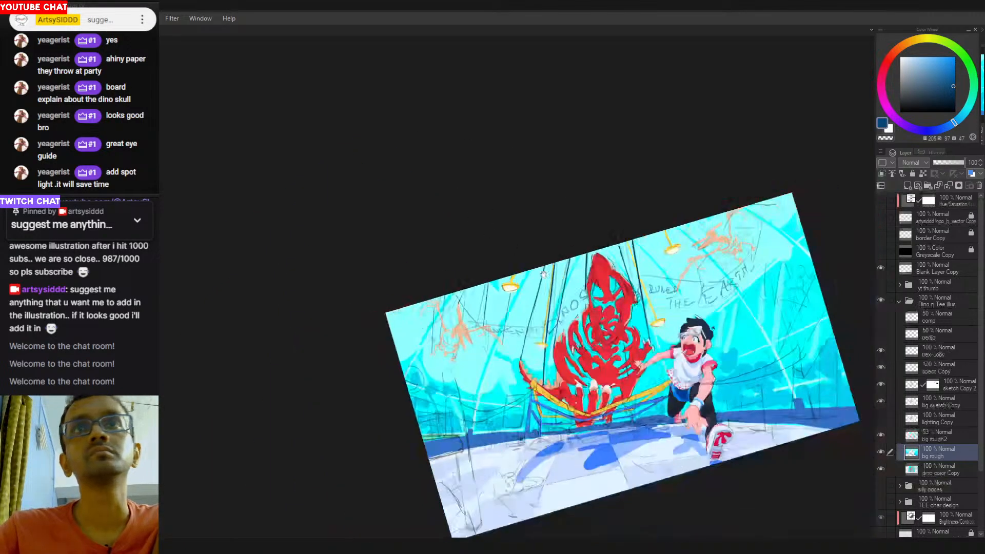
drag(679, 273, 547, 328)
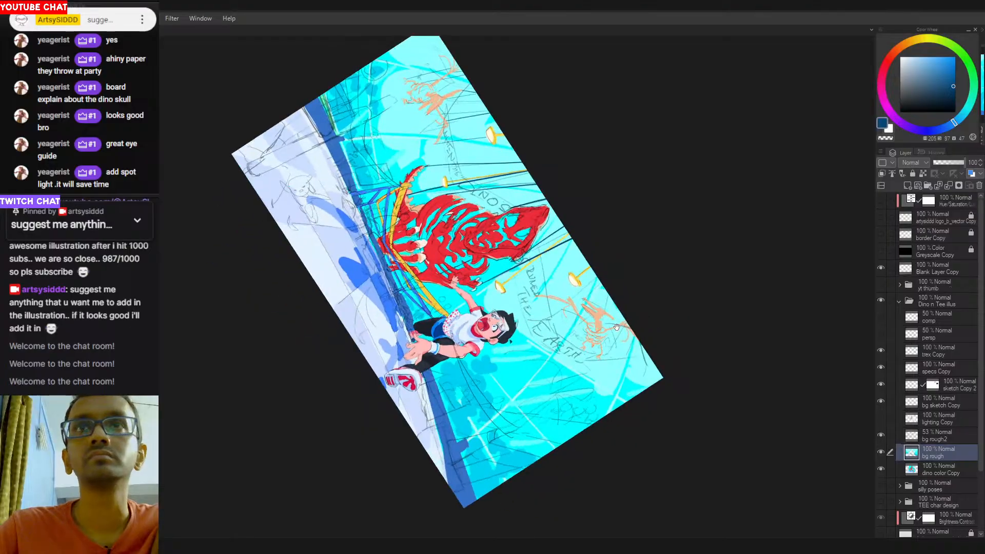
drag(616, 328, 499, 307)
drag(451, 267, 451, 278)
drag(476, 339, 490, 334)
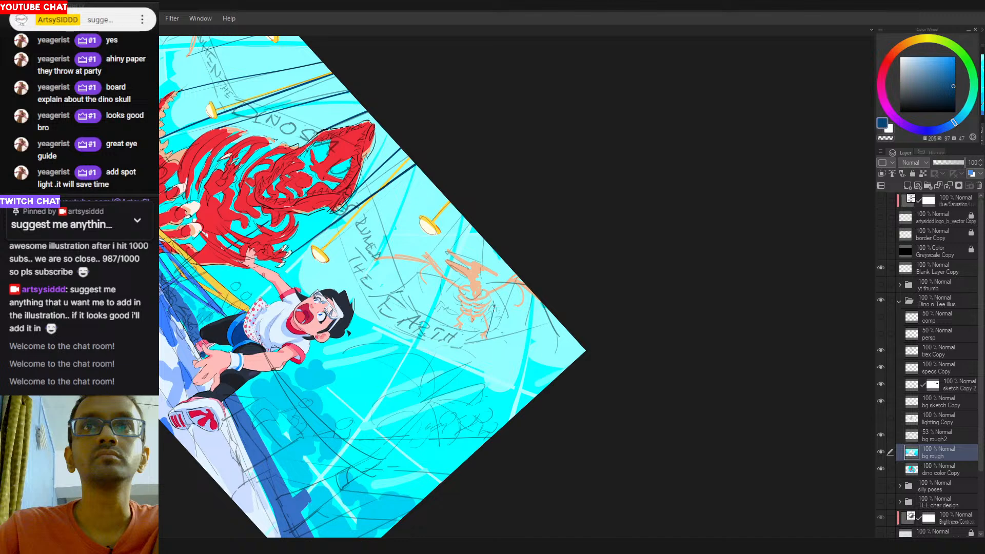
mouse_move(502, 260)
mouse_down()
mouse_move(499, 283)
mouse_move(511, 255)
mouse_move(512, 279)
mouse_move(494, 277)
mouse_up()
drag(448, 253, 488, 205)
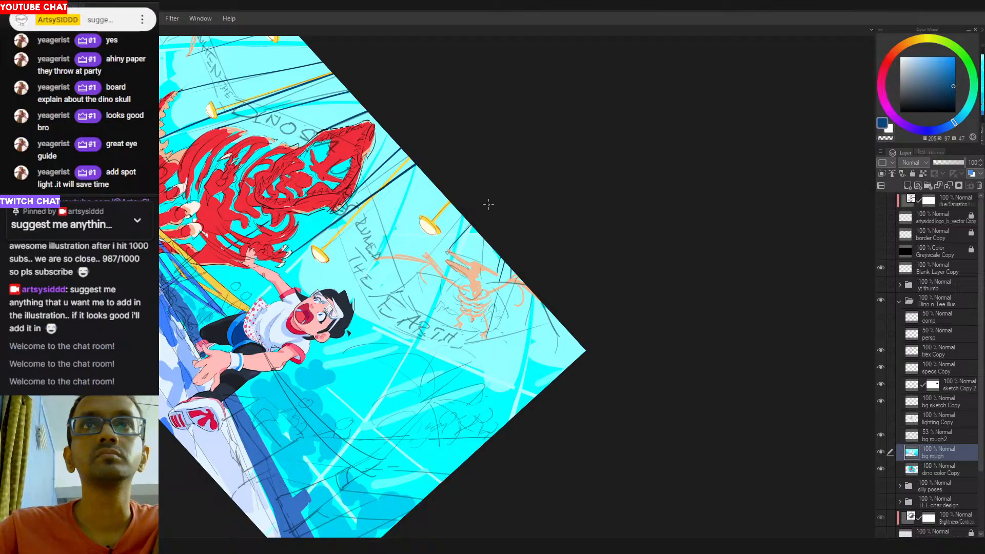
key(ctrl+z)
key(ctrl+z)
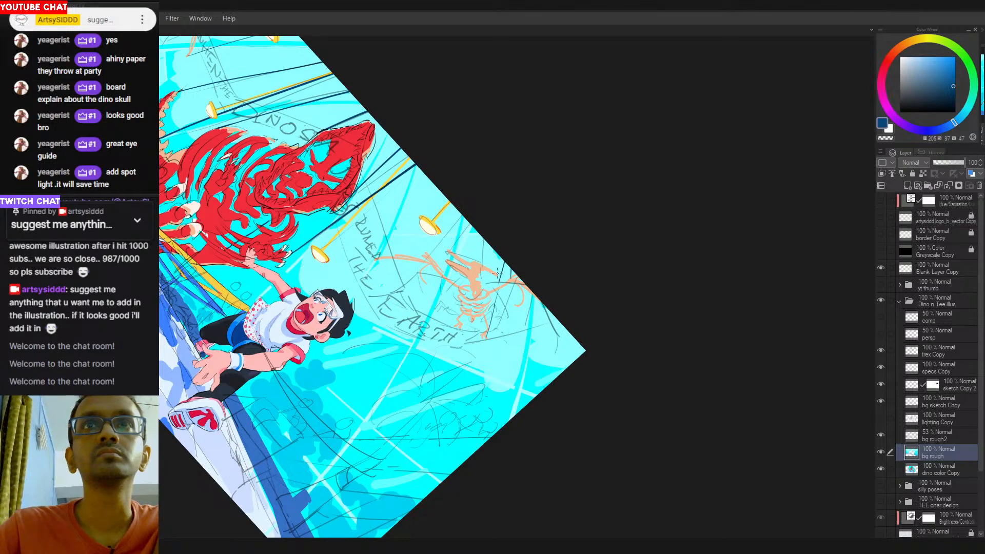
drag(499, 278, 512, 216)
drag(500, 277, 514, 227)
key(ctrl+z)
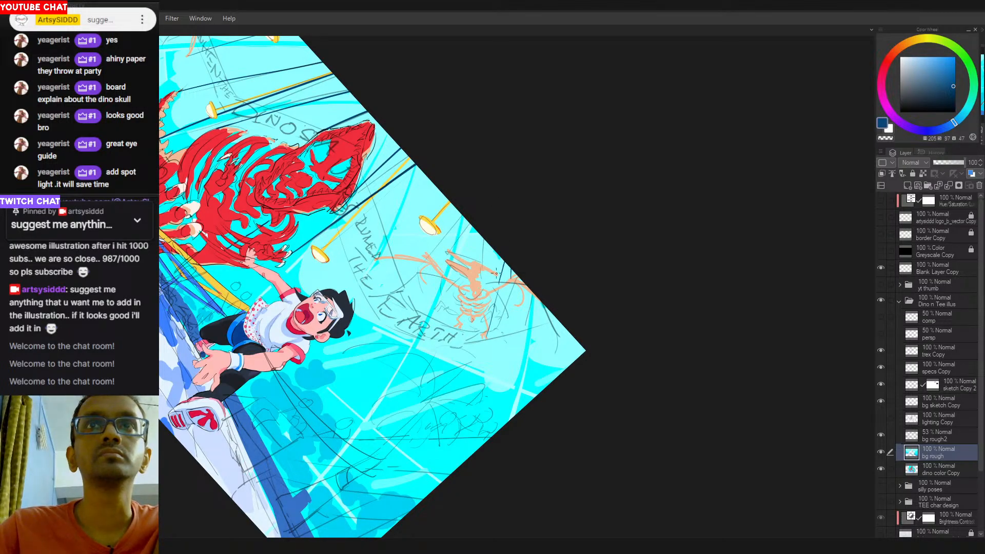
Draw dark-blue cables suspending the right pterosaur, including from its near wing's joint and tip, up to the ceiling.
drag(498, 280, 508, 216)
drag(447, 252, 464, 216)
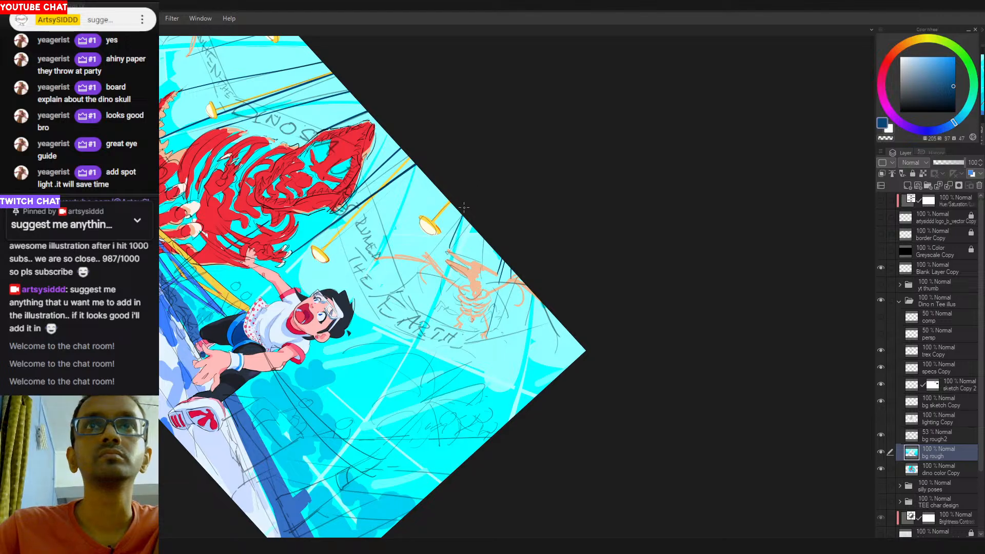
key(ctrl+z)
mouse_move(448, 250)
mouse_down()
mouse_move(505, 204)
mouse_move(449, 250)
mouse_move(475, 227)
mouse_up()
key(ctrl+z)
key(ctrl+z)
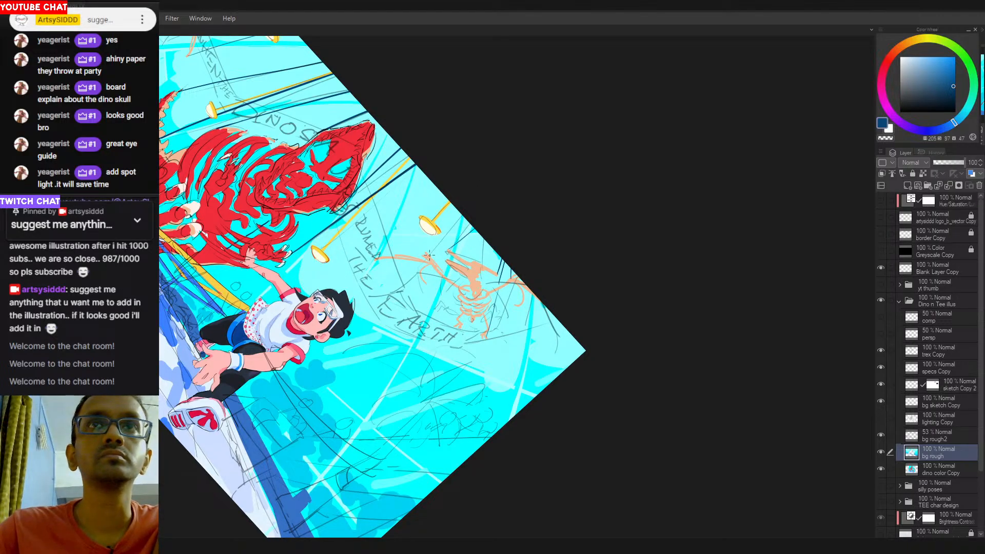
key(ctrl+z)
drag(429, 256, 484, 182)
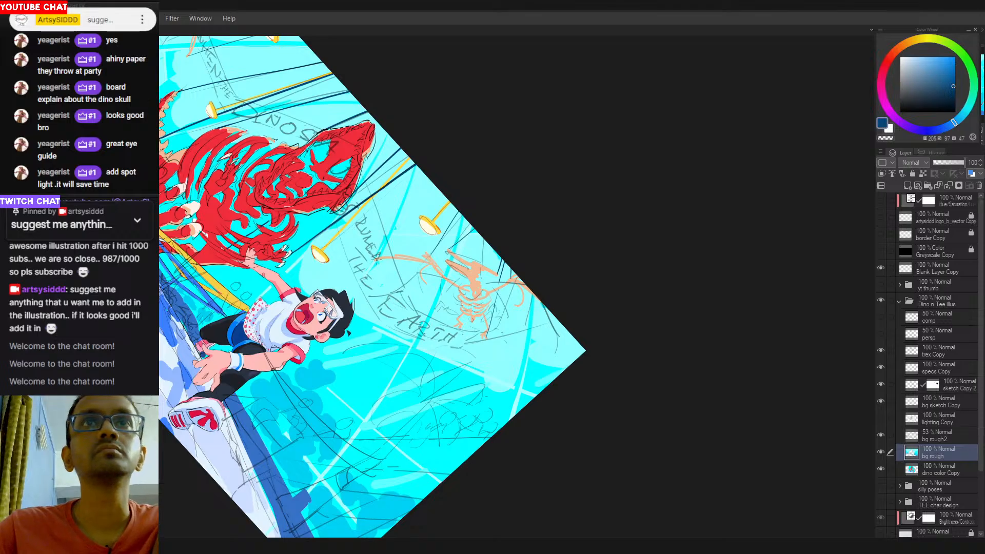
drag(376, 260, 488, 170)
key(ctrl+z)
drag(377, 259, 418, 226)
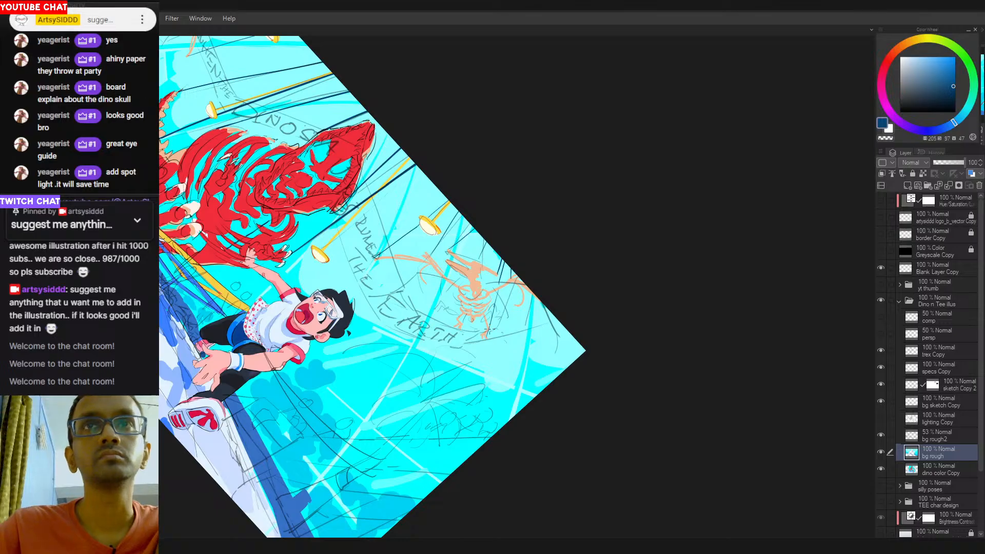
Examine both hanging pterosaurs and their cables in the whole illustration and close up, with the bg rough2 layer hidden.
drag(612, 262, 528, 205)
drag(587, 297, 546, 300)
drag(637, 273, 674, 321)
drag(691, 385, 713, 349)
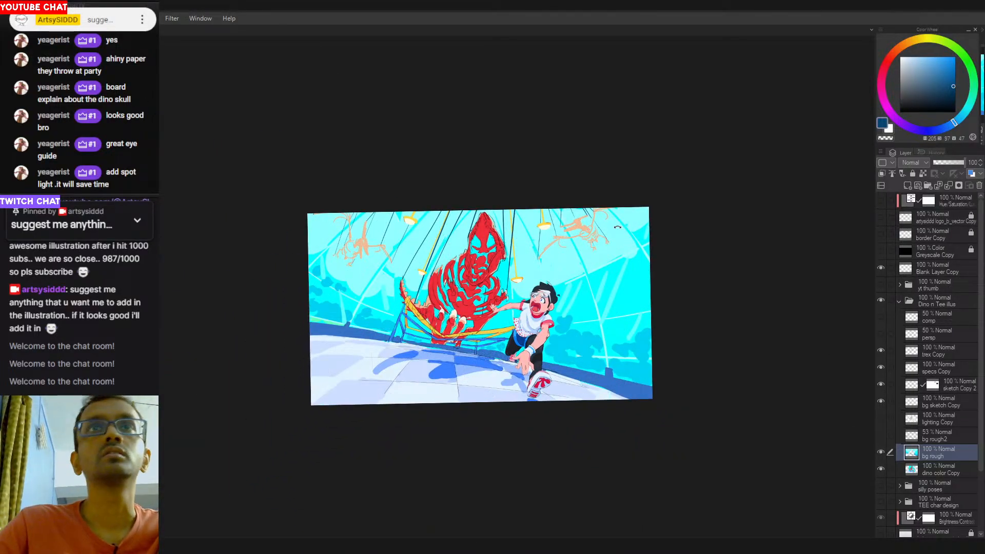
drag(618, 228, 619, 230)
drag(425, 240, 441, 248)
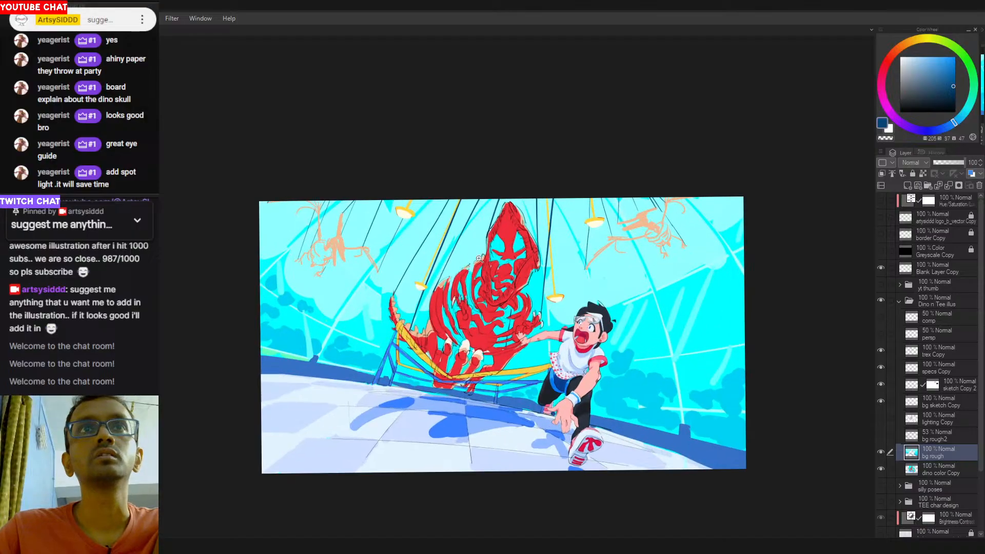
drag(615, 264, 583, 266)
drag(348, 235, 382, 242)
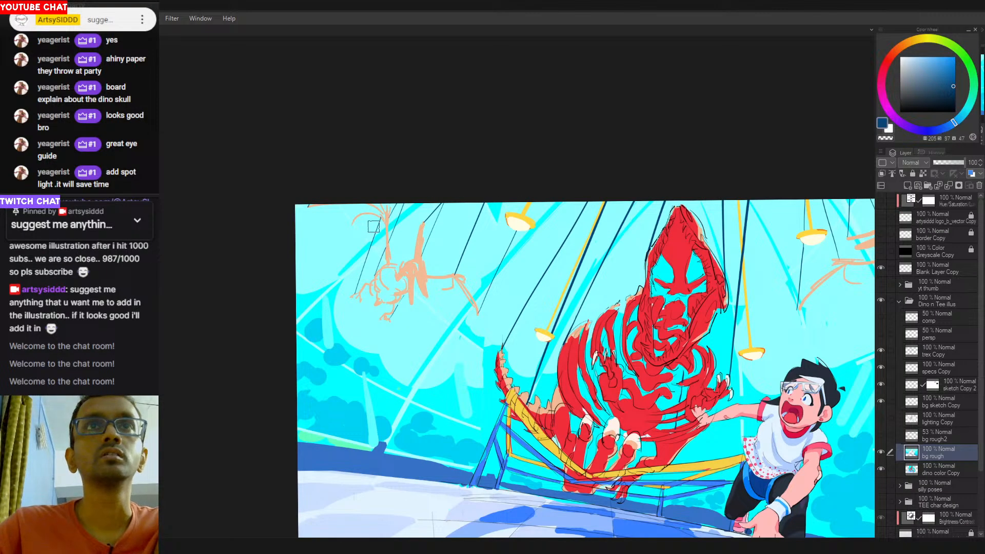
Paint over the left pterosaur's cable beside its raised wing with sampled background cyans, using sampled peach where the wing needs repair.
alt+click(378, 228)
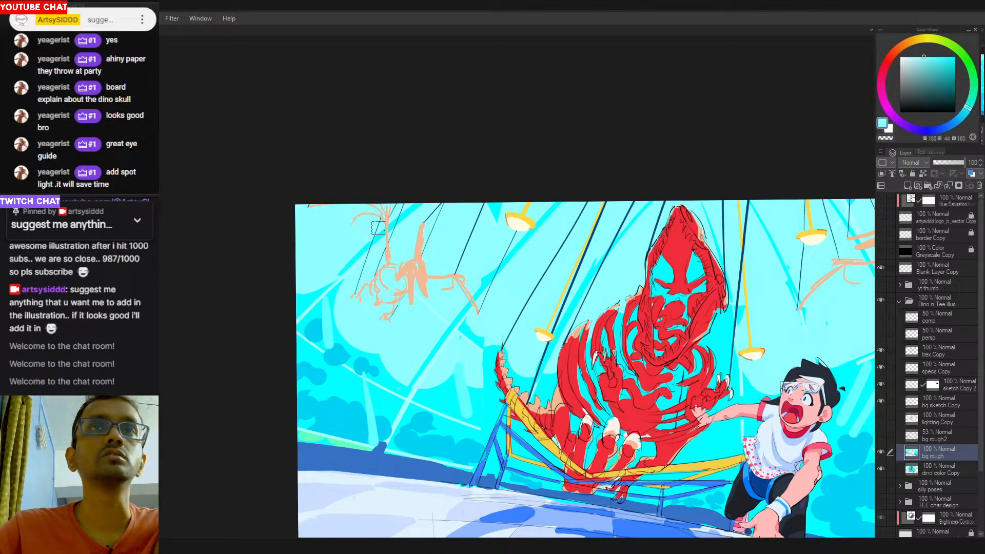
key(bracketright)
key(bracketright)
key(bracketright)
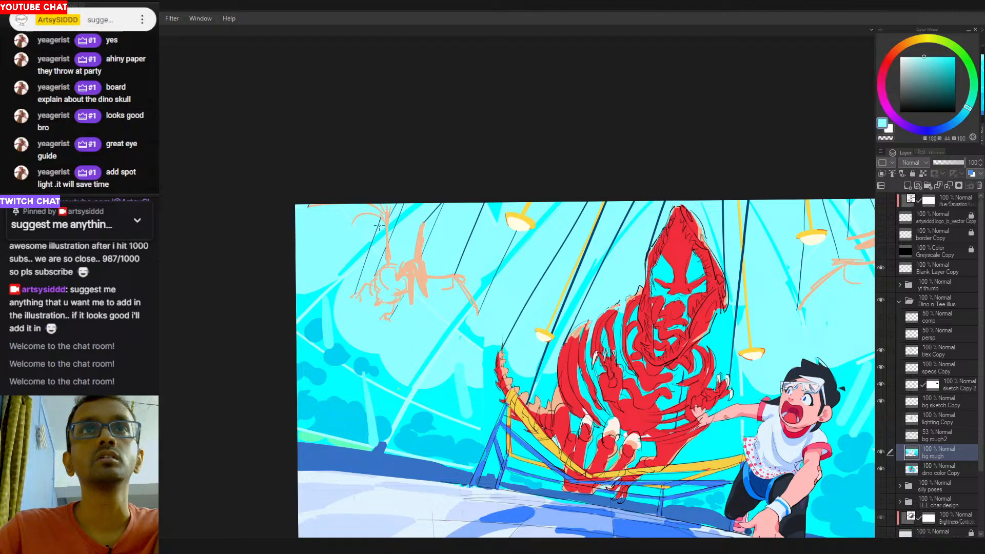
alt+click(366, 248)
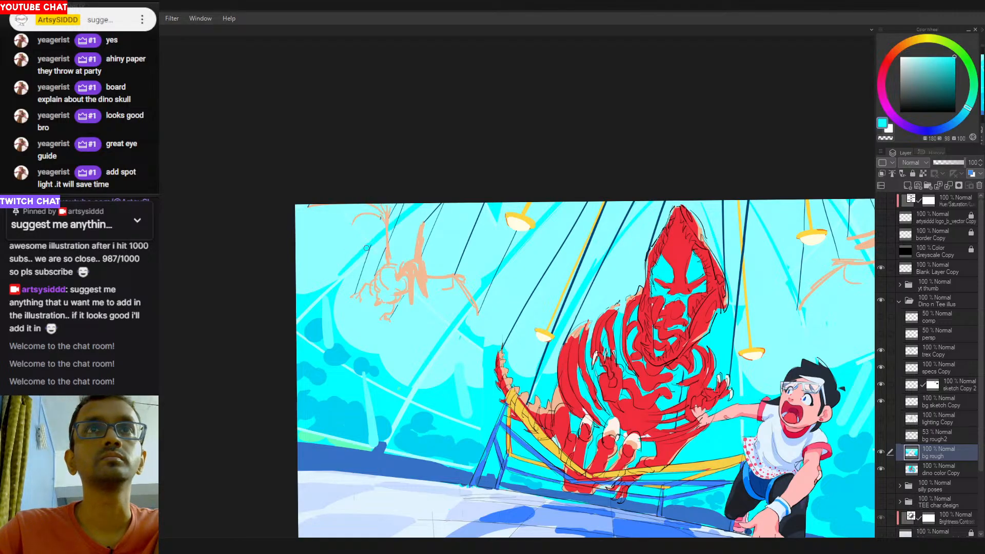
alt+click(364, 254)
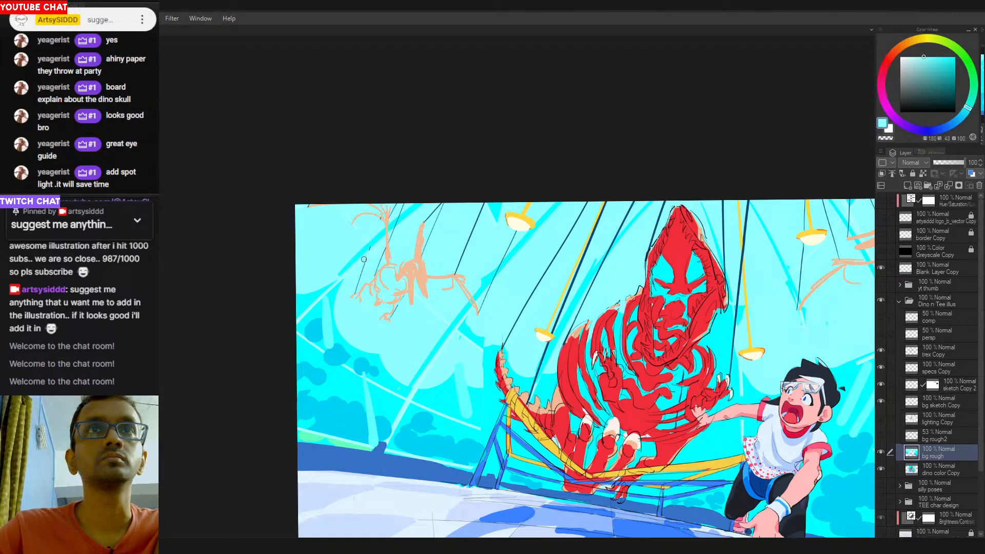
alt+click(379, 222)
alt+click(385, 222)
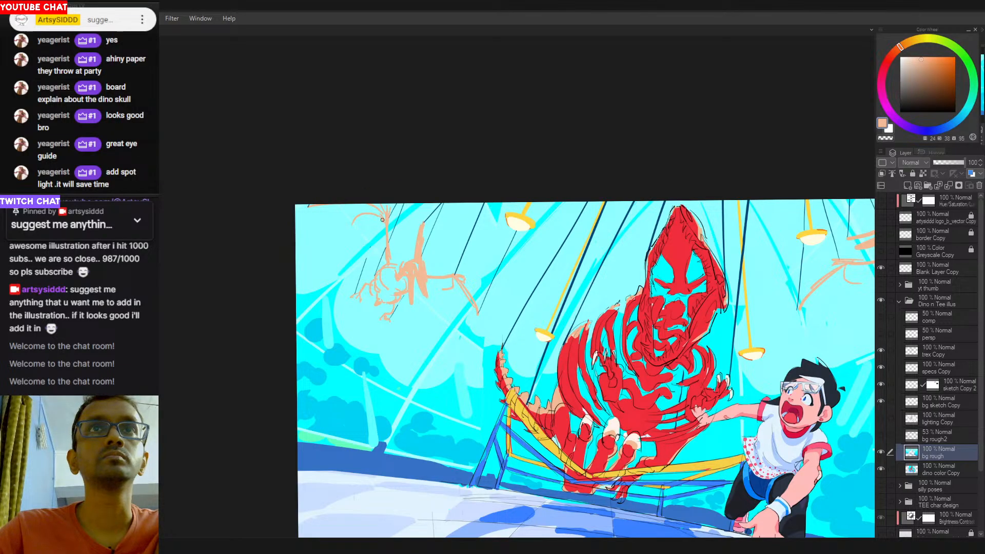
alt+click(372, 250)
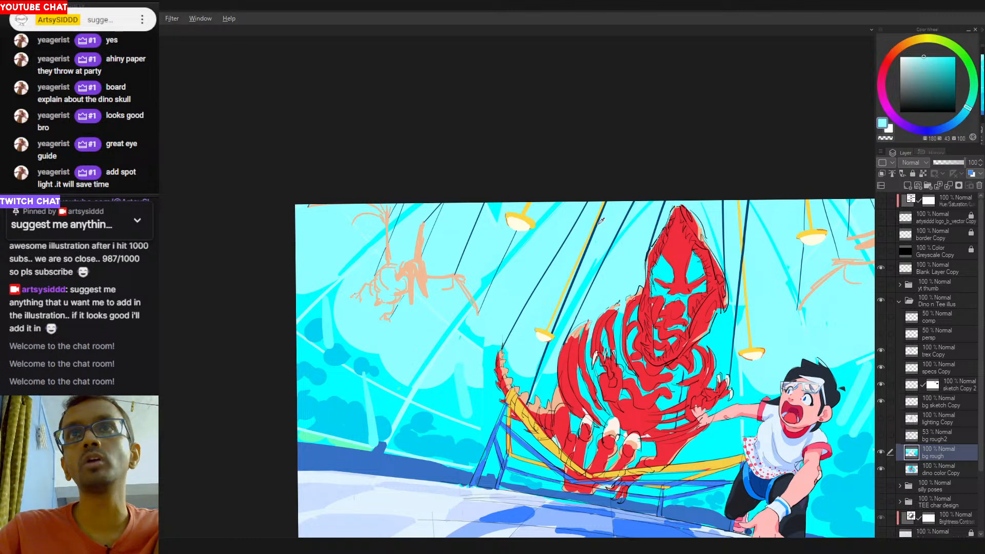
Redraw the left pterosaur's outermost cable in sampled dark blue, from its lower-left claw up to the ceiling.
alt+click(595, 225)
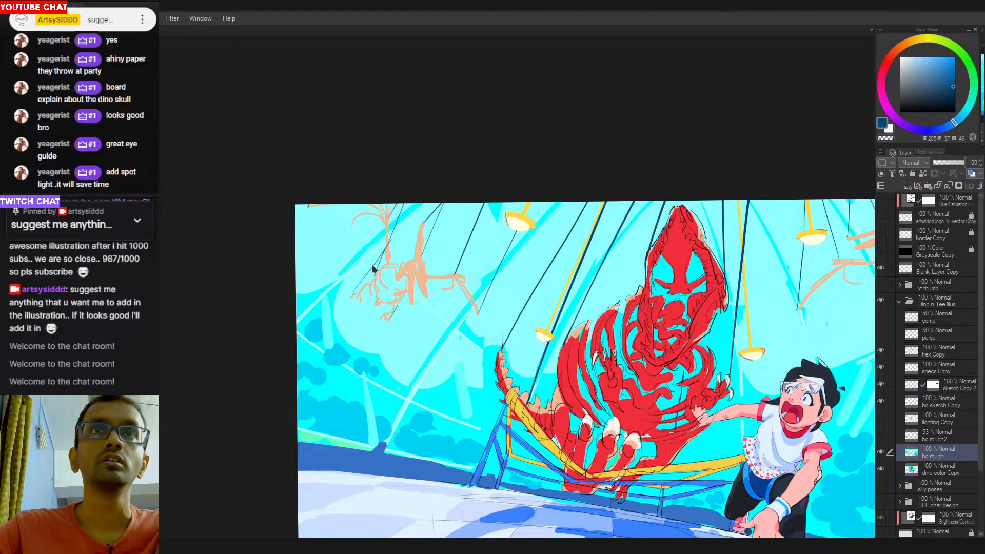
drag(357, 291, 387, 246)
key(ctrl+z)
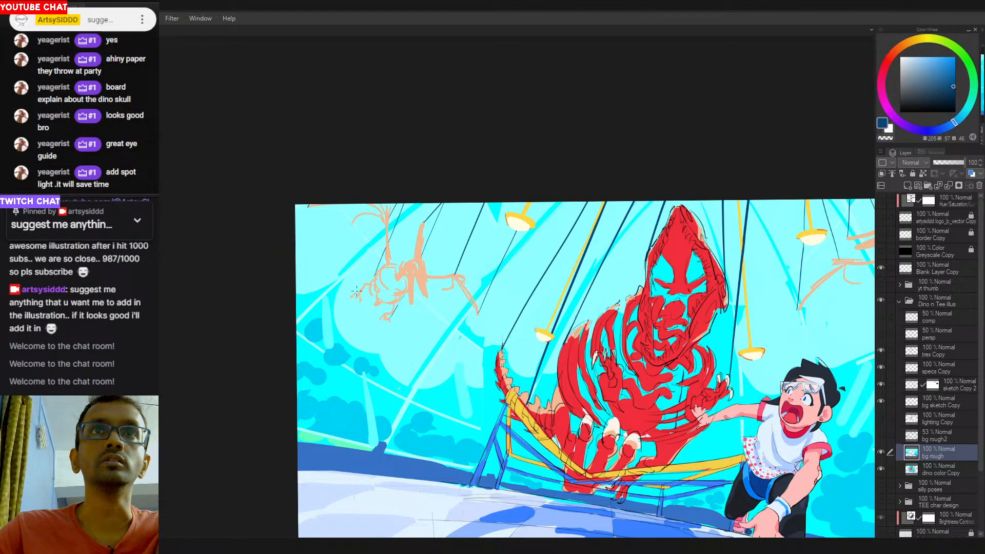
drag(359, 291, 387, 248)
key(ctrl+z)
drag(355, 294, 387, 245)
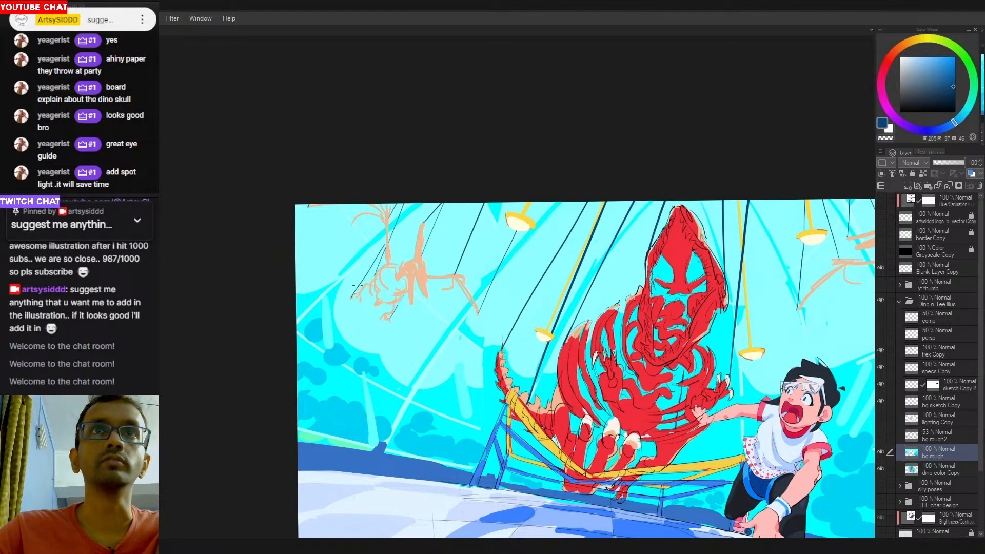
key(ctrl+z)
drag(357, 292, 409, 201)
Show the bg rough2 sketch layer over the whole, levelled illustration.
scroll(390, 236, down, 2)
drag(390, 236, 443, 316)
drag(583, 217, 573, 331)
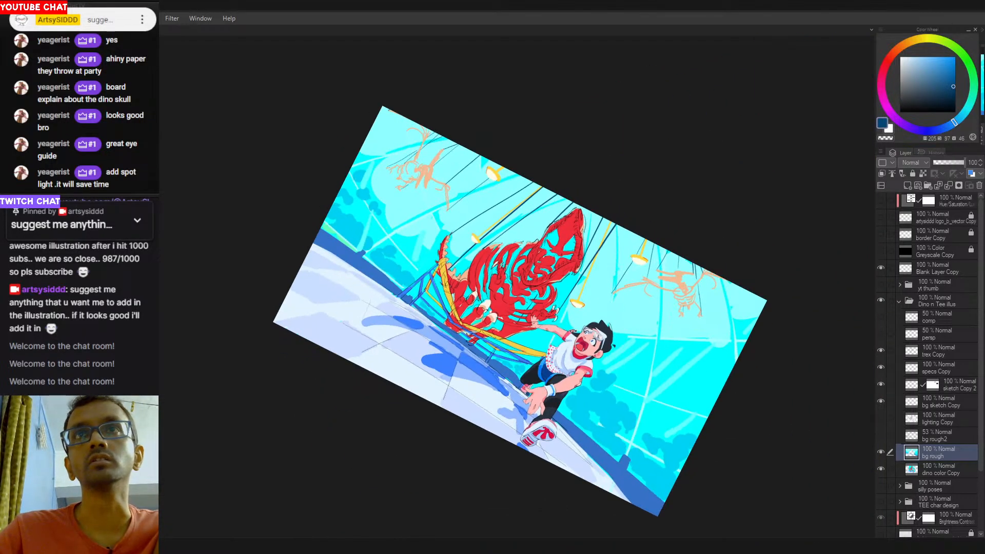
drag(660, 221, 593, 147)
drag(627, 232, 568, 215)
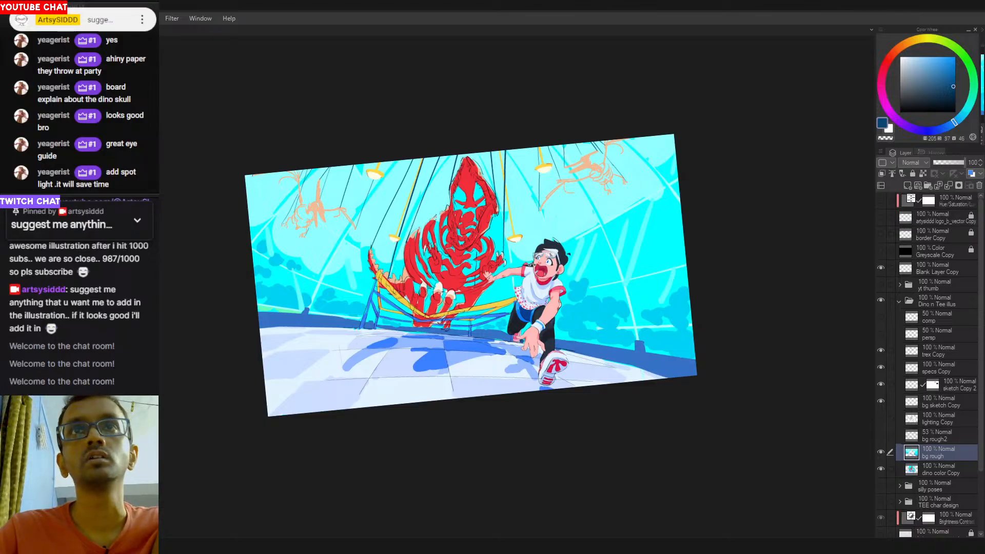
drag(533, 265, 605, 252)
drag(585, 357, 616, 365)
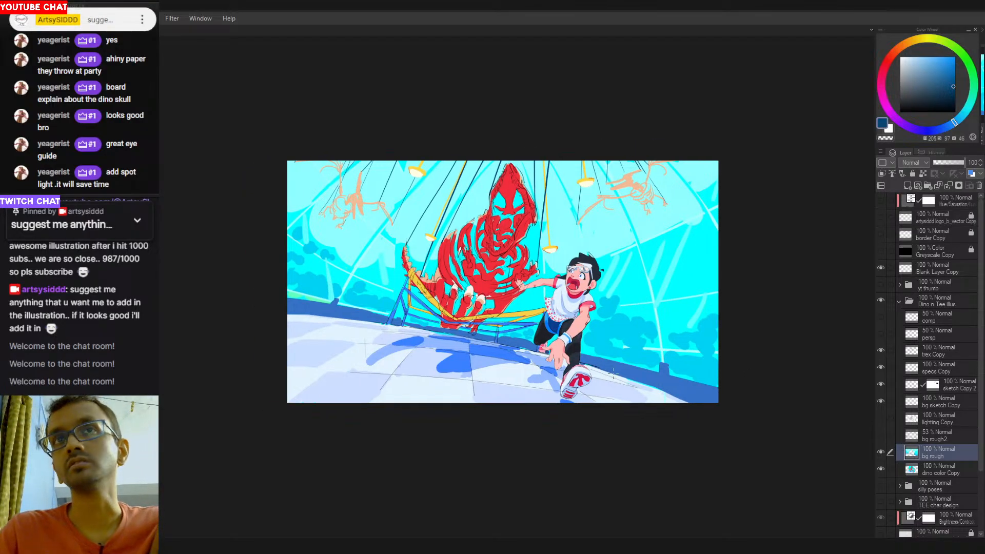
click(881, 435)
drag(459, 263, 605, 241)
drag(642, 307, 639, 327)
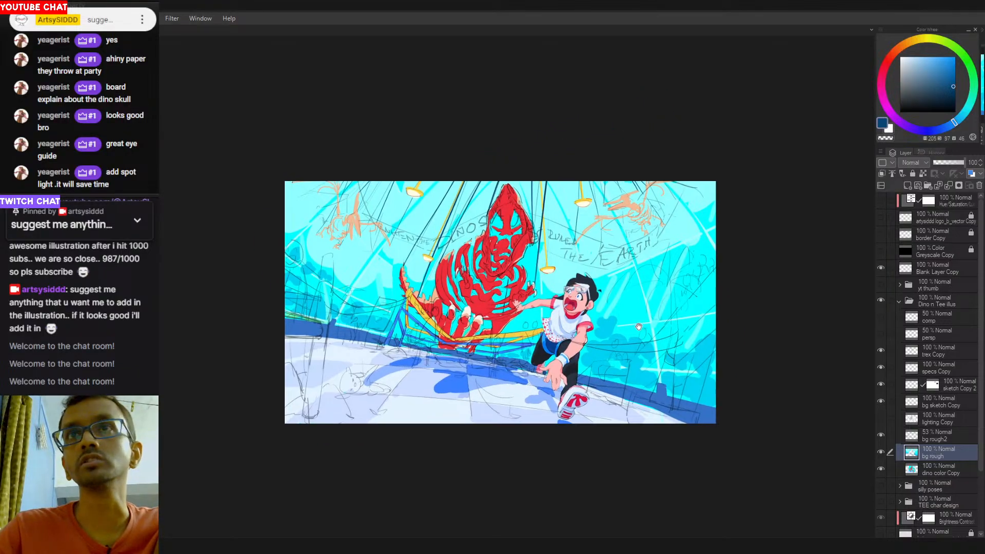
Try a dark-blue line from the ceiling down to the left pterosaur's right-hand wing.
drag(452, 237, 434, 270)
scroll(330, 261, up, 3)
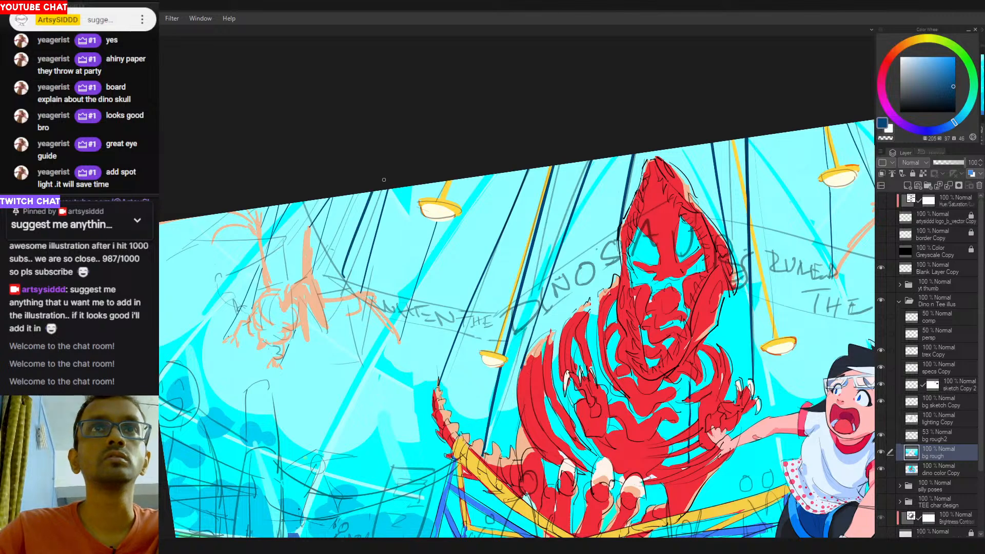
drag(340, 197, 351, 286)
key(ctrl+z)
drag(340, 197, 349, 290)
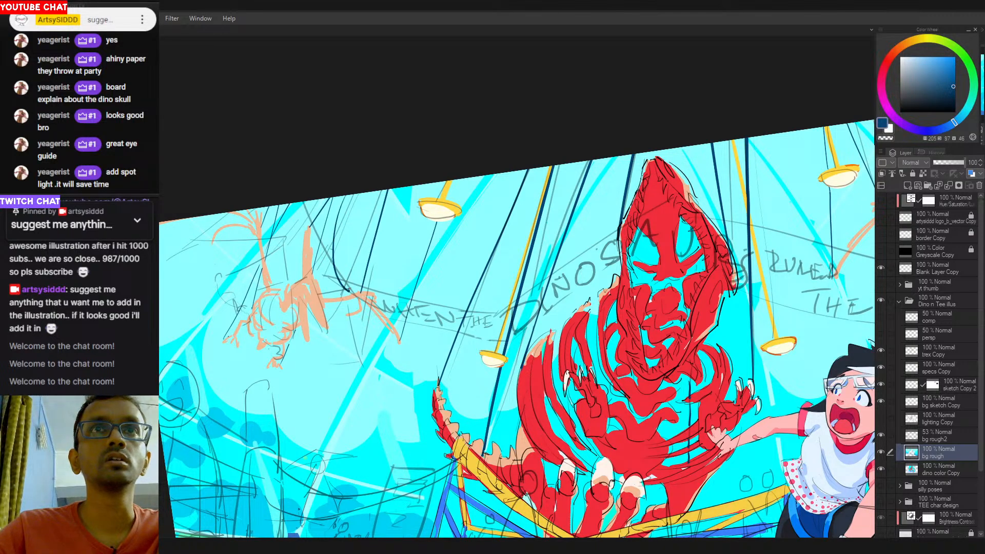
key(ctrl+z)
Add a new layer directly above bg rough and name it banner.
scroll(376, 240, down, 3)
mouse_move(569, 260)
mouse_down()
mouse_move(583, 275)
mouse_move(497, 278)
mouse_up()
scroll(586, 292, down, 2)
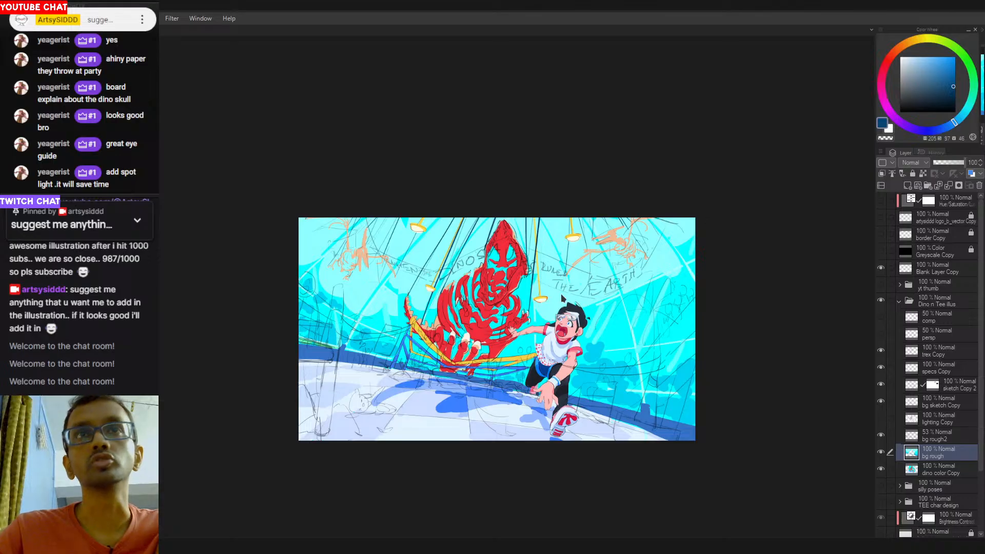
click(907, 185)
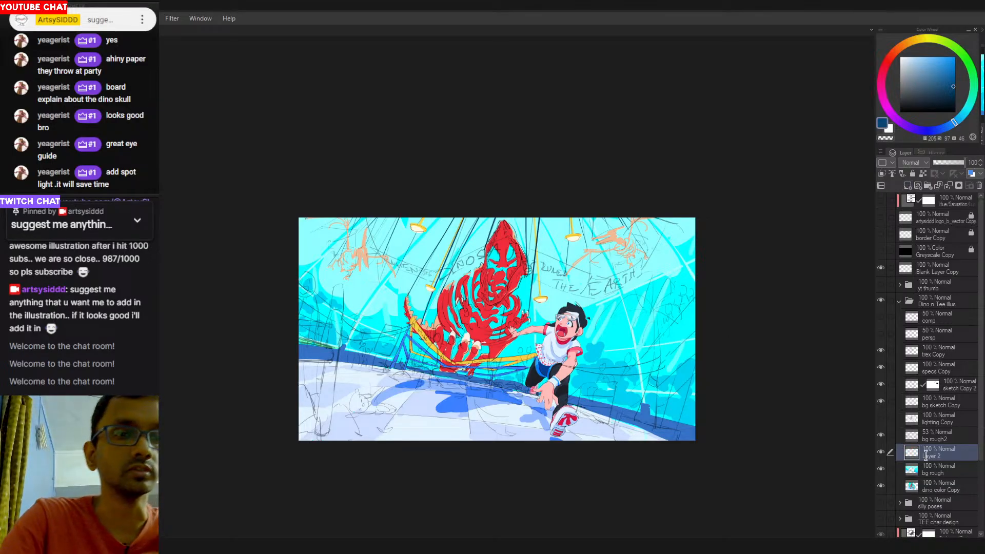
text(poster)
key(Return)
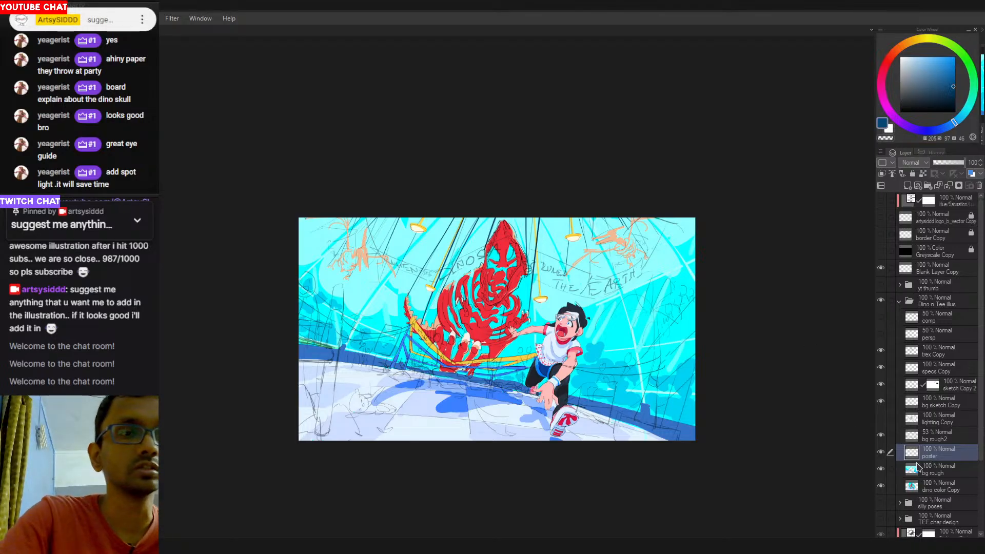
drag(557, 316, 578, 282)
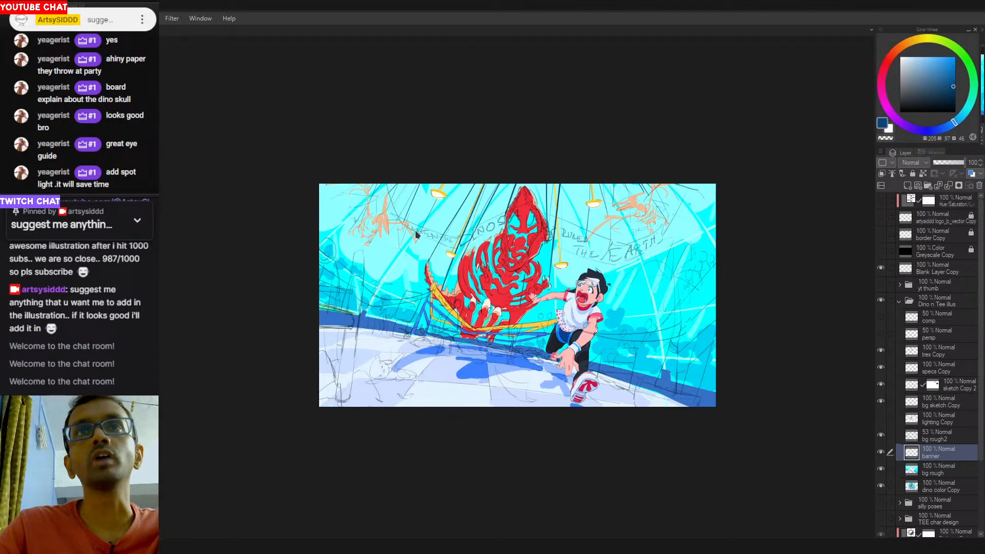
Try the banner's upper-left edge in dark blue and in bright red.
drag(390, 215, 501, 221)
key(ctrl+z)
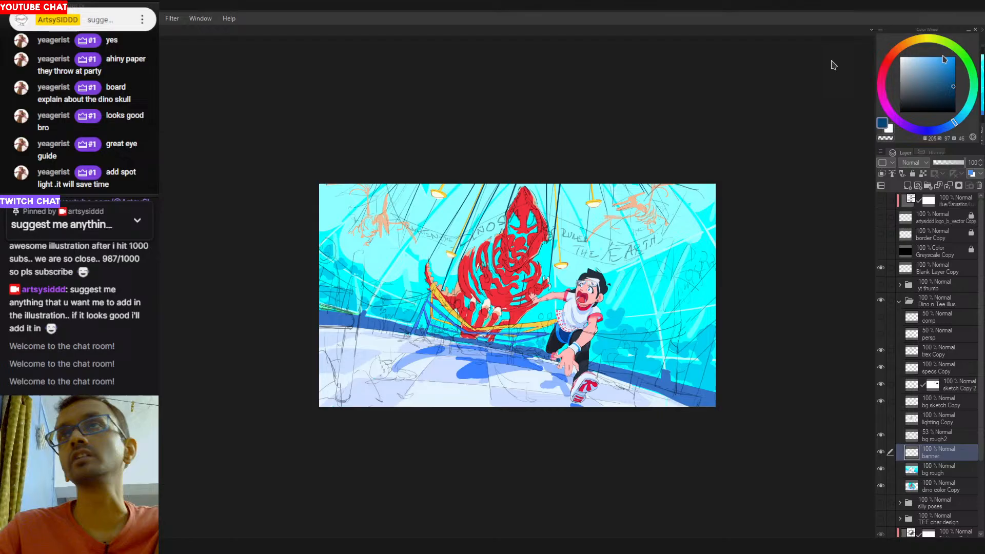
click(890, 56)
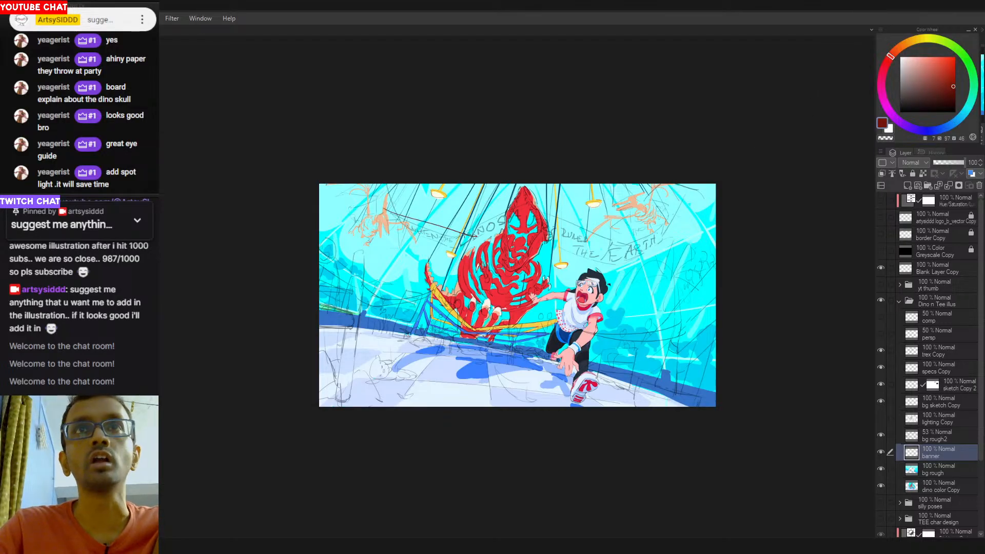
click(955, 65)
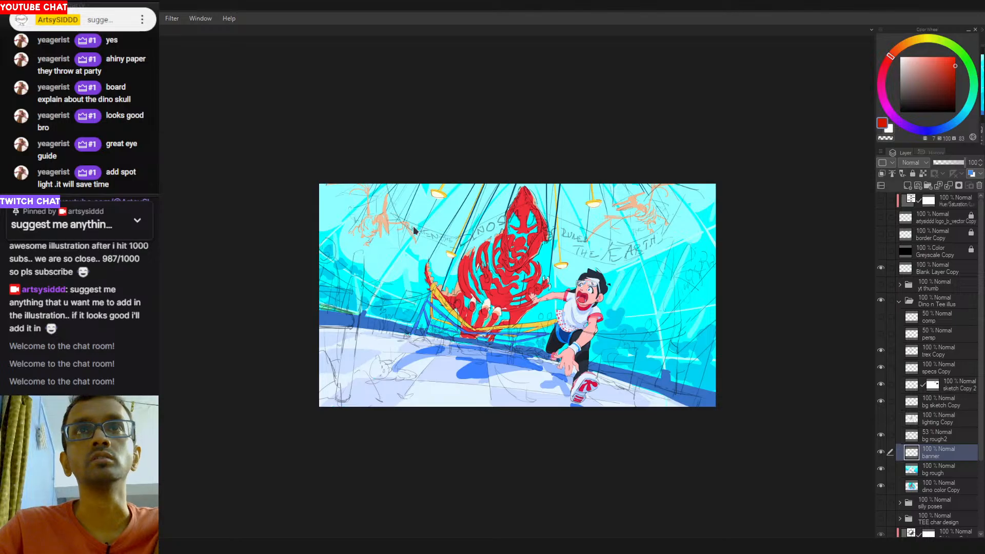
drag(388, 213, 454, 237)
key(ctrl+z)
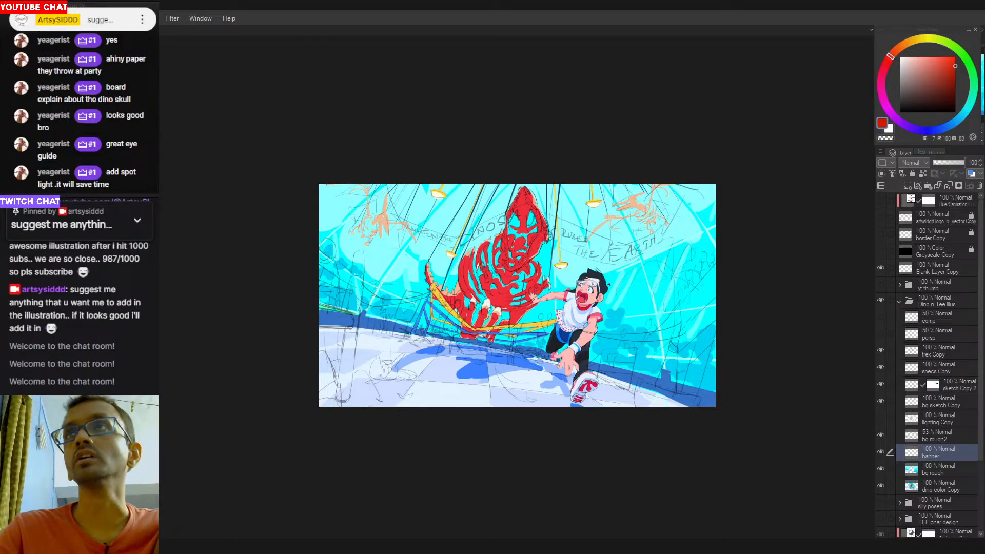
Outline the upper edge of the banner's left half in near-black navy sampled from the boy's trousers, from the left pterosaur to the T. rex skull.
click(809, 97)
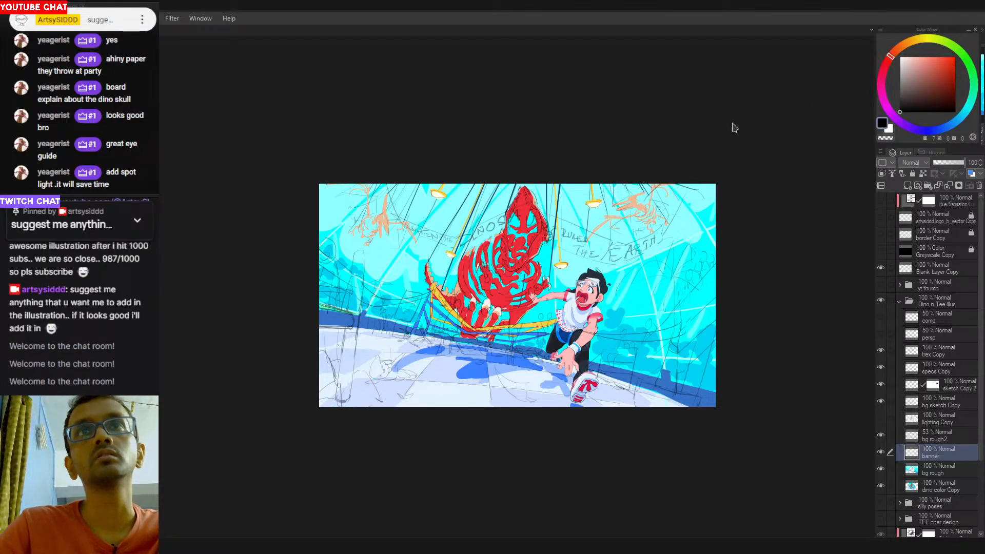
drag(945, 127, 940, 129)
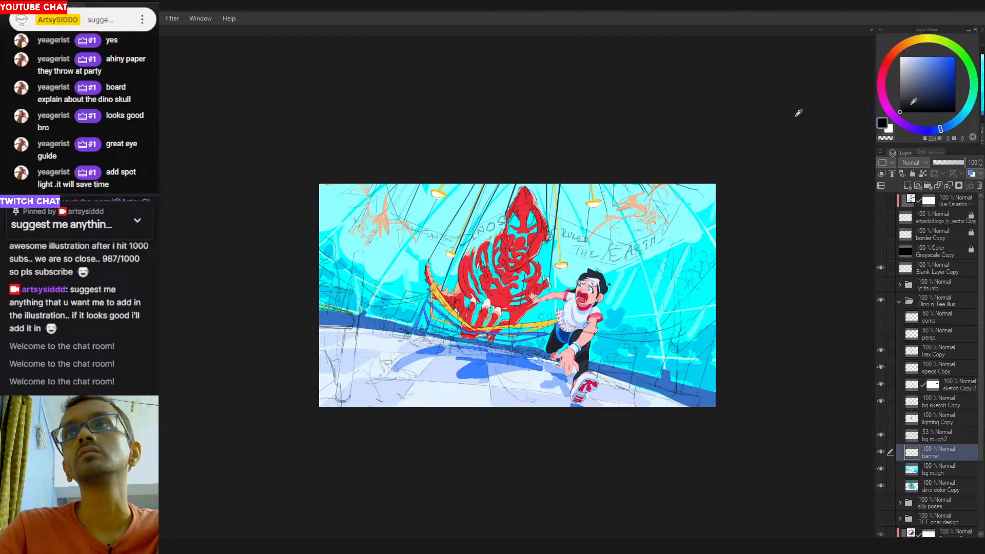
click(928, 100)
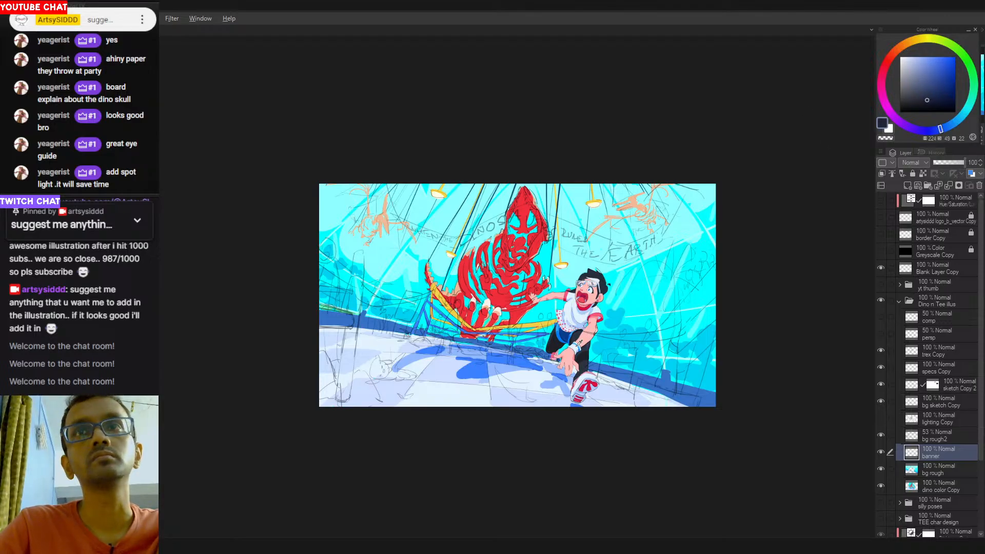
alt+click(584, 365)
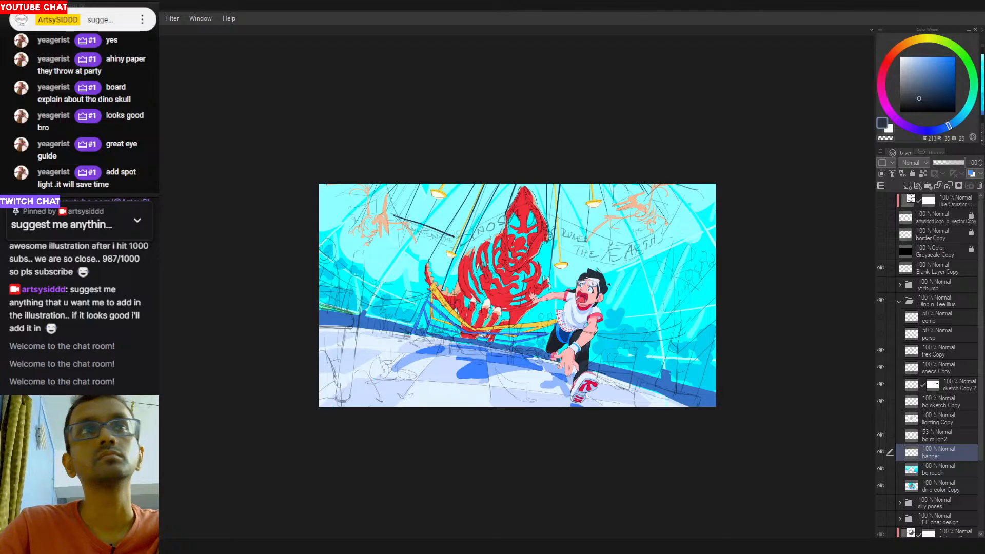
key(-)
key(-)
scroll(539, 219, up, 2)
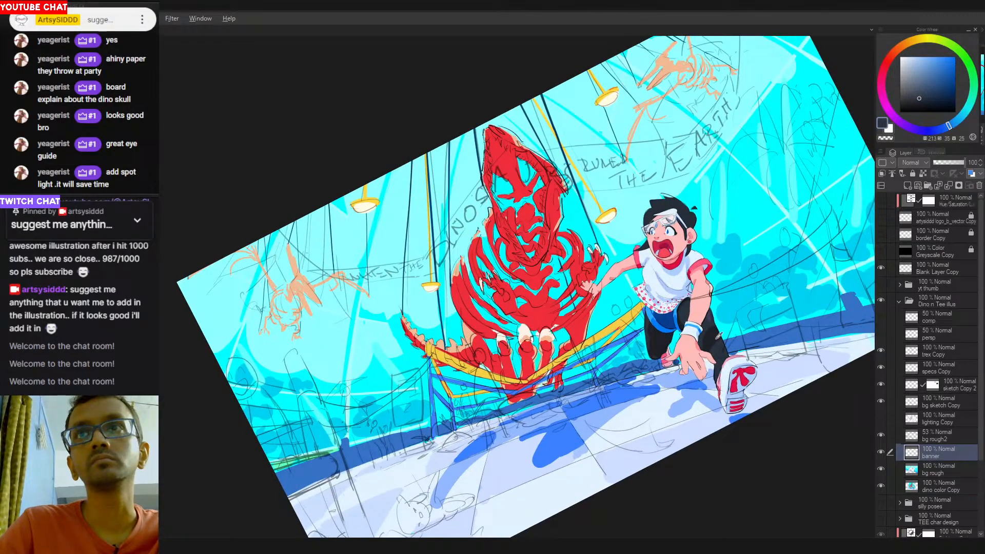
alt+click(712, 336)
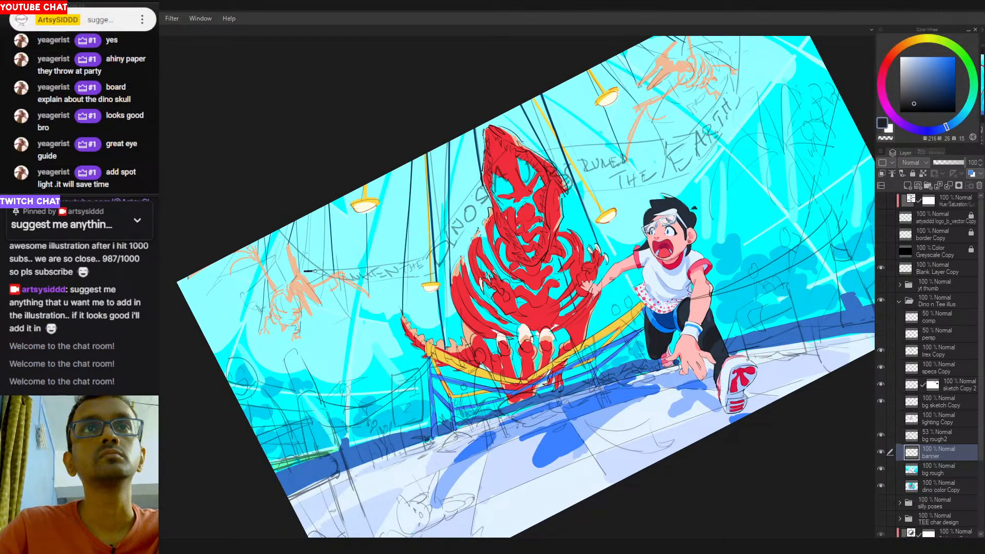
drag(311, 270, 421, 259)
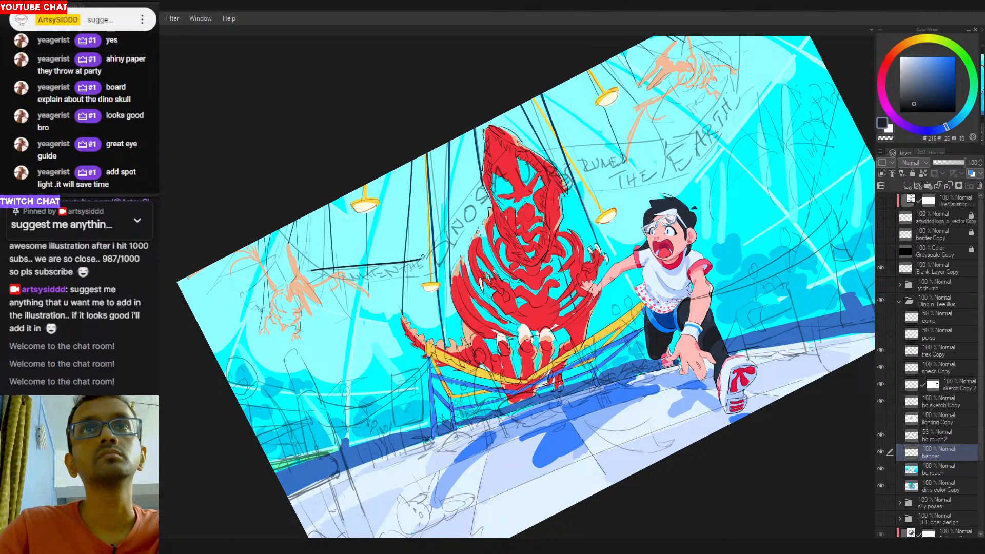
drag(422, 256, 483, 179)
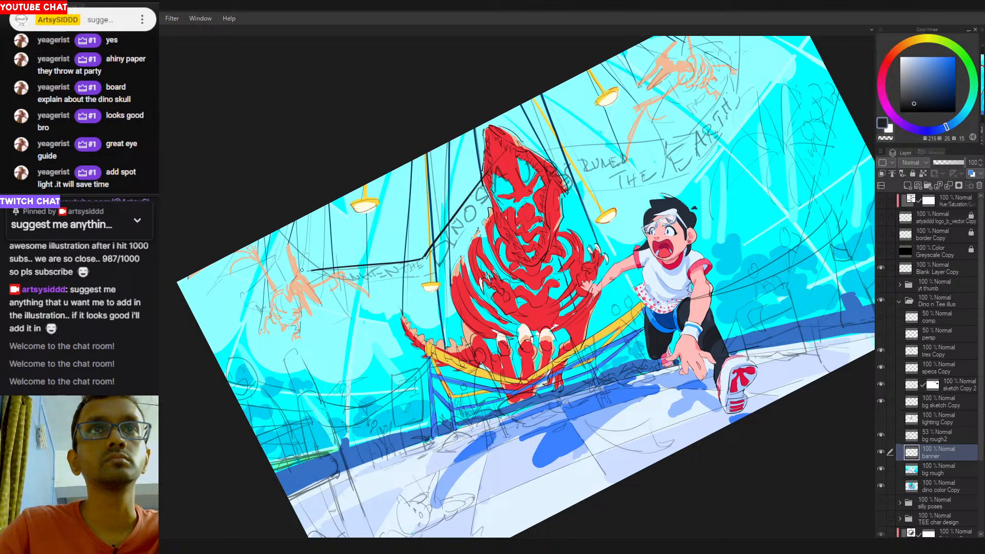
Outline the lower edge of the banner's left half, below the sketched lettering and up to the skull.
mouse_move(311, 271)
mouse_down()
mouse_move(377, 284)
mouse_move(352, 282)
mouse_move(372, 290)
mouse_move(309, 275)
mouse_move(436, 277)
mouse_up()
key(ctrl+z)
key(ctrl+z)
key(ctrl+z)
key(ctrl+z)
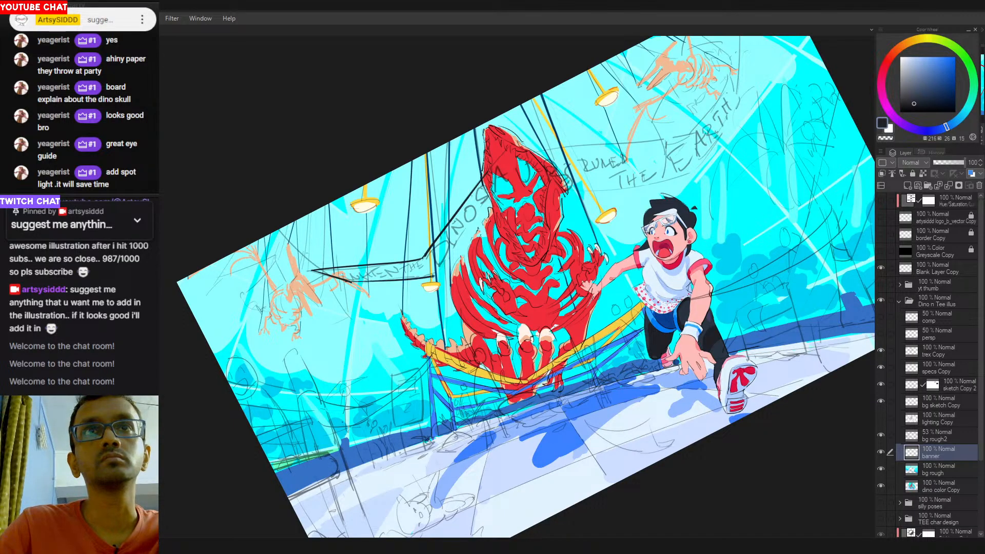
key(ctrl+z)
mouse_move(351, 281)
mouse_down()
mouse_move(441, 278)
mouse_move(502, 186)
mouse_up()
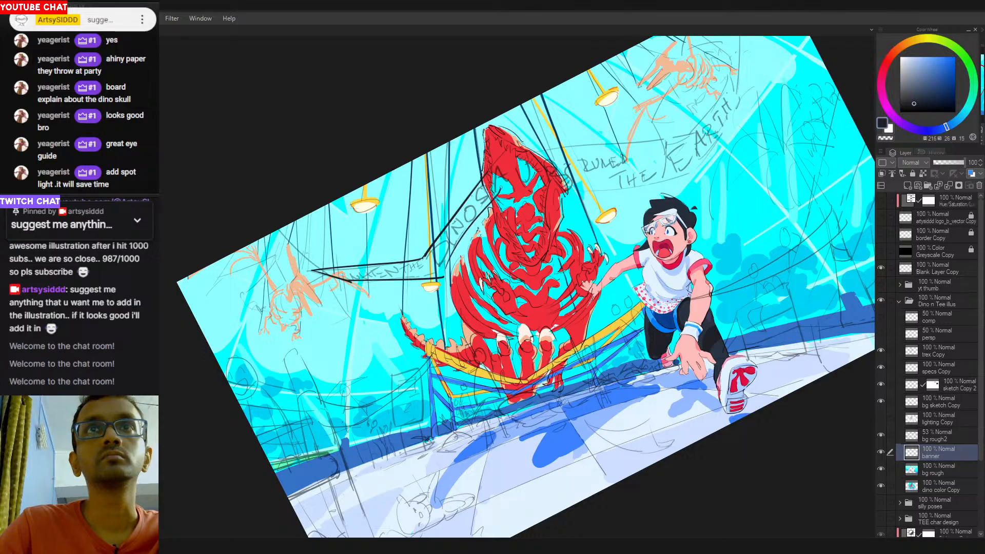
key(ctrl+z)
drag(436, 281, 490, 195)
key(ctrl+z)
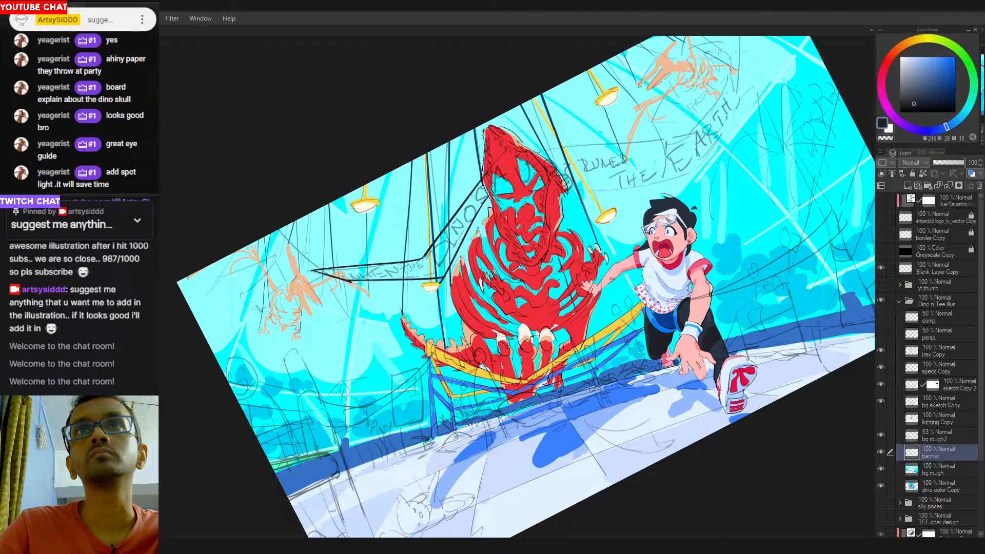
Outline the upper and lower edges of the banner's right half, from the T. rex skull past the sketched lettering.
mouse_move(537, 149)
mouse_down()
mouse_move(702, 138)
mouse_move(564, 191)
mouse_up()
key(ctrl+z)
drag(684, 172, 604, 191)
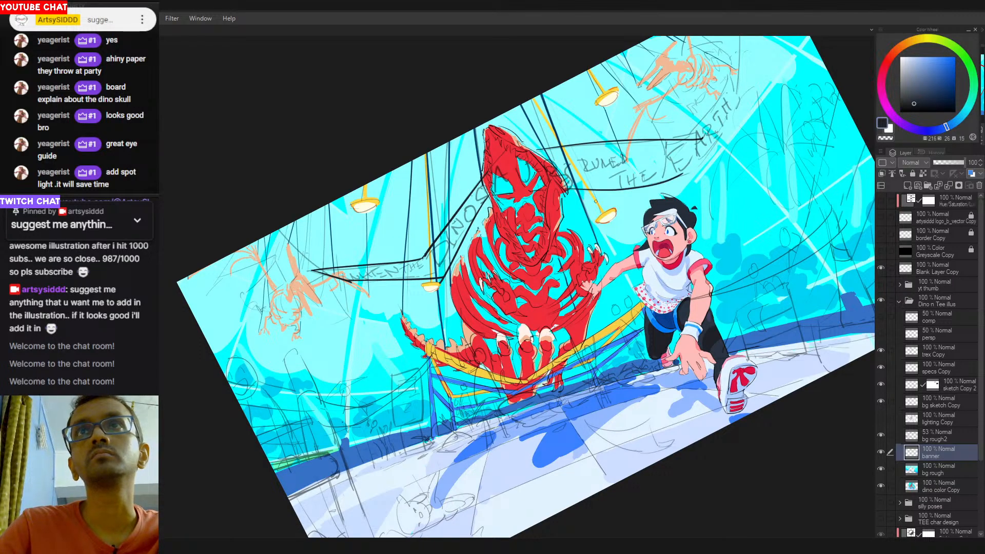
mouse_move(701, 176)
mouse_down()
mouse_move(457, 262)
mouse_move(505, 187)
mouse_move(493, 256)
mouse_up()
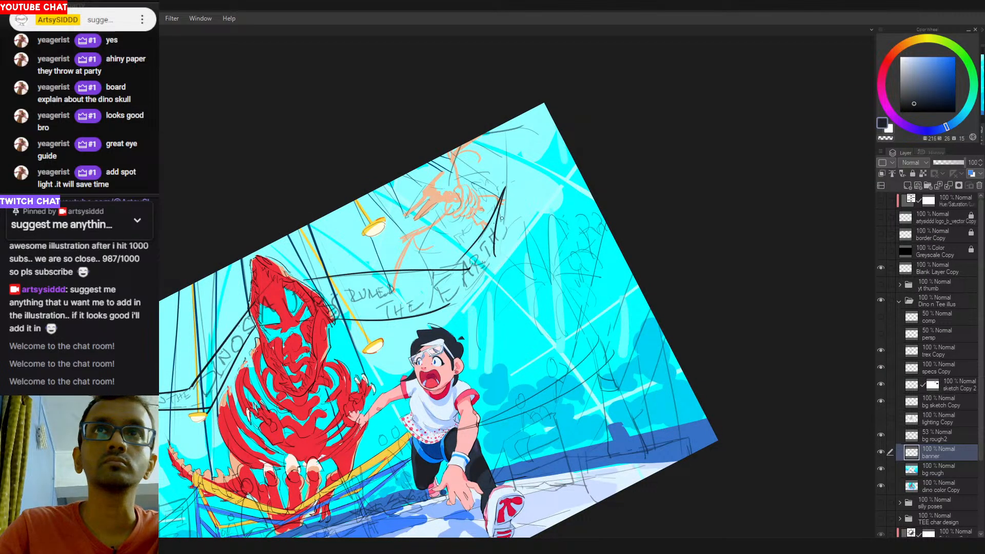
Extend the banner's right-half edges upward into a pointed tip beside the right pterosaur, cleaning up the lower bend.
key(ctrl+z)
mouse_move(506, 187)
mouse_down()
mouse_move(491, 255)
mouse_move(467, 291)
mouse_move(439, 308)
mouse_move(460, 297)
mouse_move(441, 307)
mouse_up()
key(ctrl+z)
key(c)
drag(469, 269, 451, 268)
key(c)
key(ctrl+z)
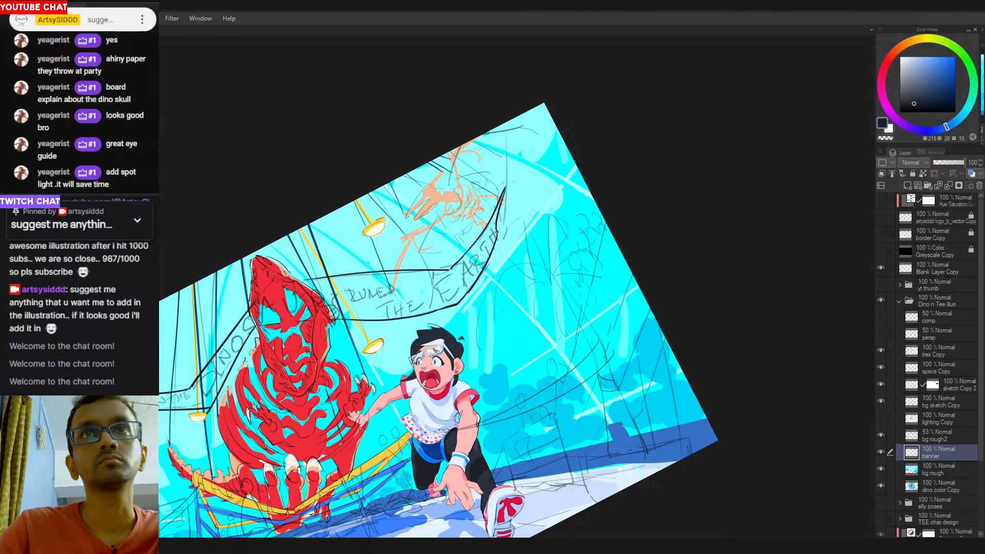
drag(507, 234, 500, 258)
ctrl+alt+click(520, 287)
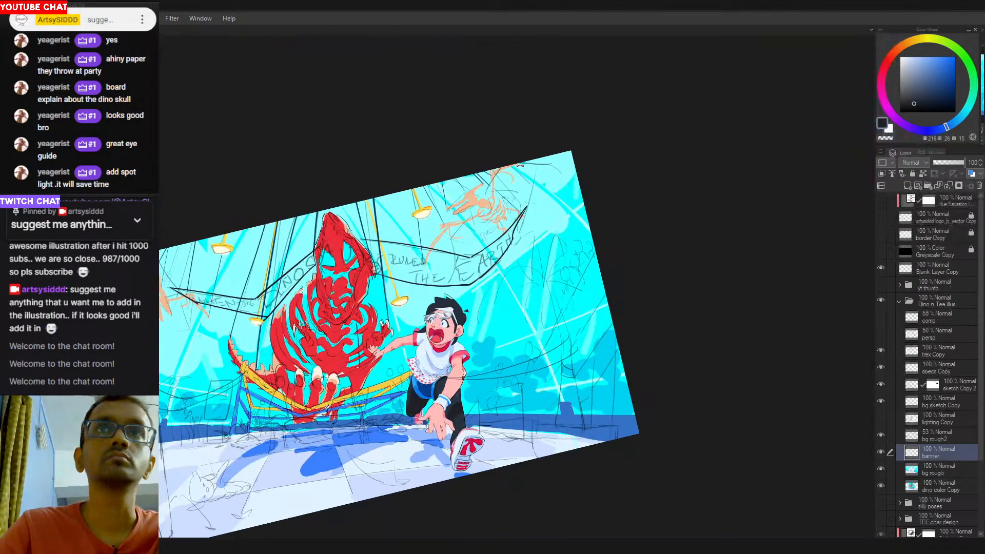
ctrl+click(490, 255)
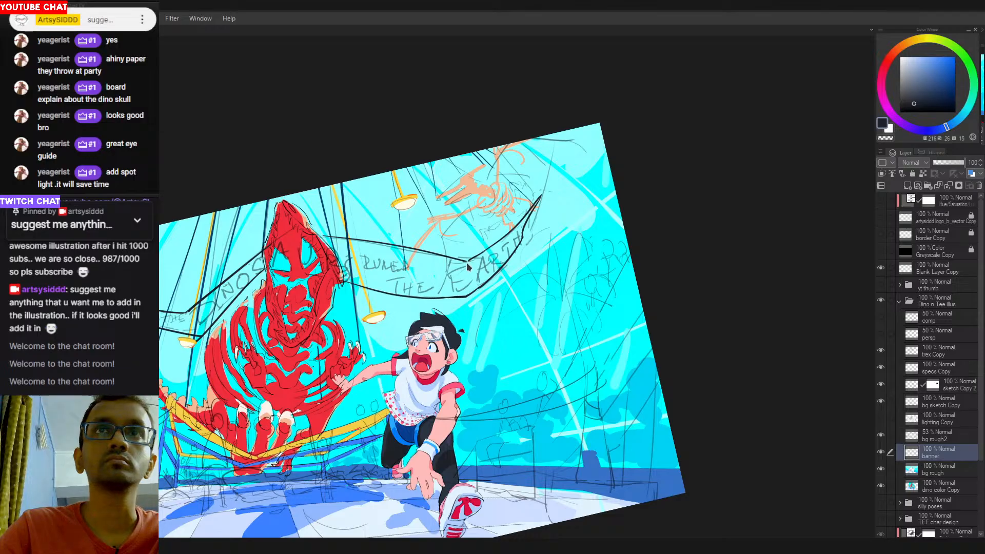
scroll(467, 272, left, 5)
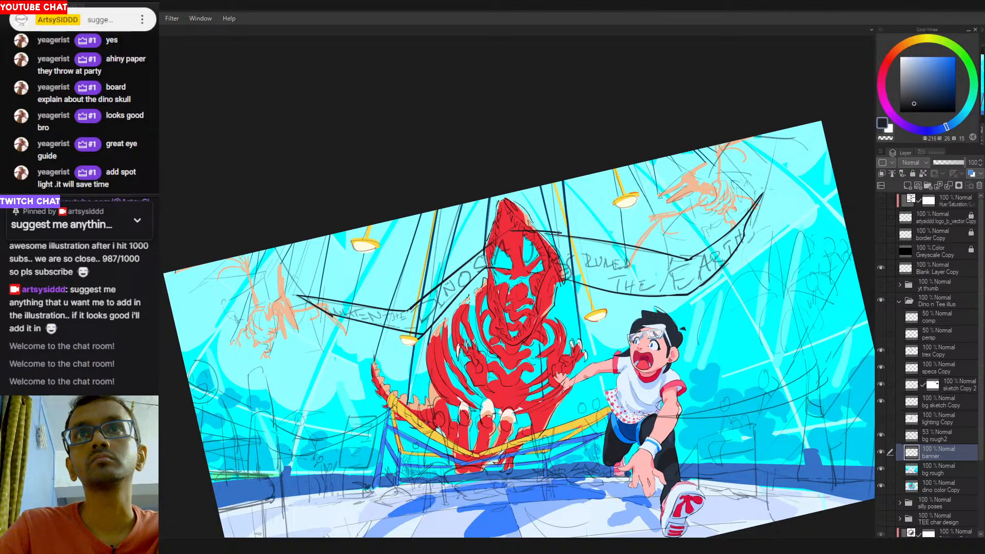
Join the banner's upper and lower edges across the T. rex skull and fill the closed shape with near-black navy.
mouse_move(514, 230)
mouse_down()
mouse_move(487, 242)
mouse_move(515, 231)
mouse_move(491, 242)
mouse_move(513, 229)
mouse_move(493, 238)
mouse_move(501, 267)
mouse_move(563, 277)
mouse_up()
key(ctrl+z)
key(ctrl+z)
key(ctrl+z)
drag(500, 267, 569, 281)
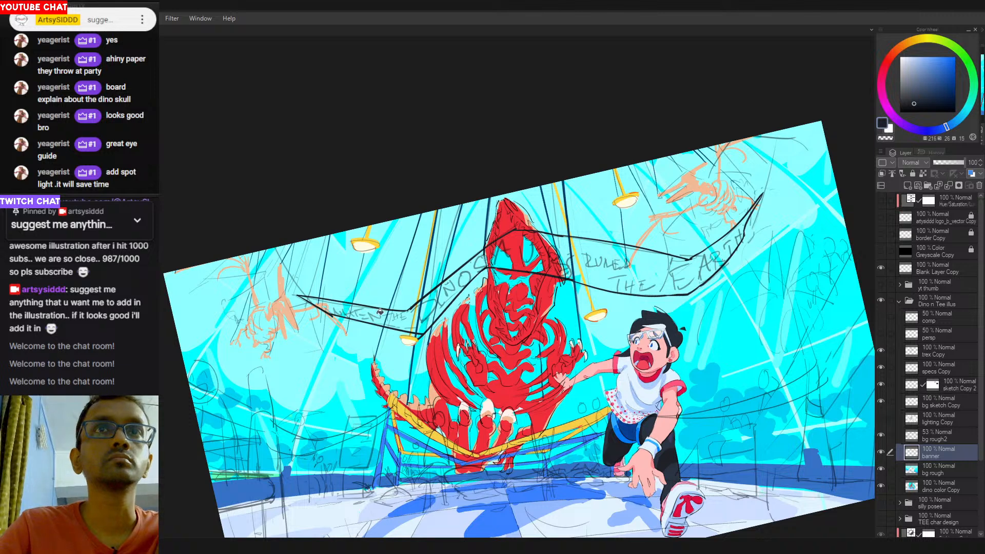
click(380, 311)
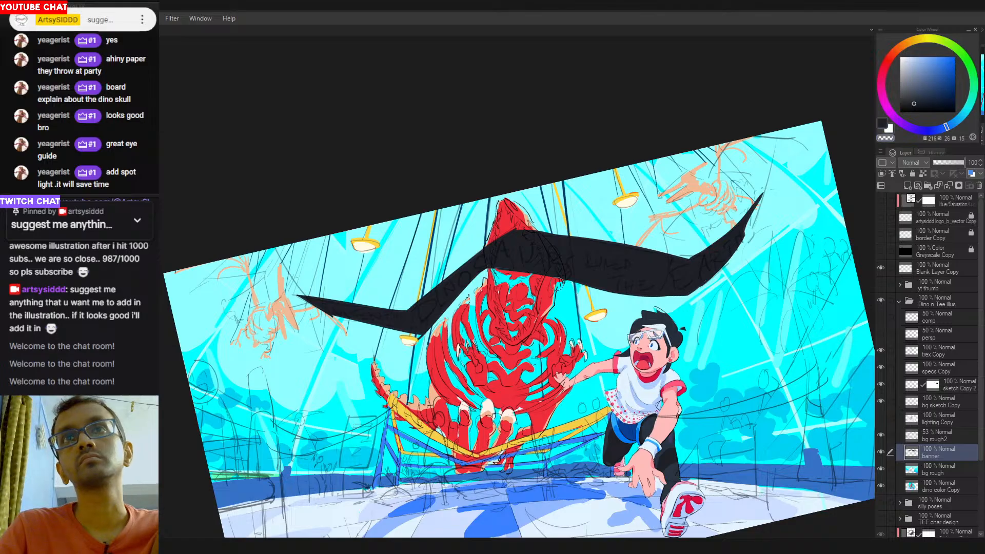
Trim the lower edge of the banner's right half with transparent colour into a smoother curve from the skull to the bend.
key(c)
key(ctrl+z)
mouse_move(565, 288)
mouse_down()
mouse_move(662, 304)
mouse_move(598, 285)
mouse_move(679, 307)
mouse_up()
key(ctrl+z)
key(ctrl+z)
drag(564, 287, 667, 302)
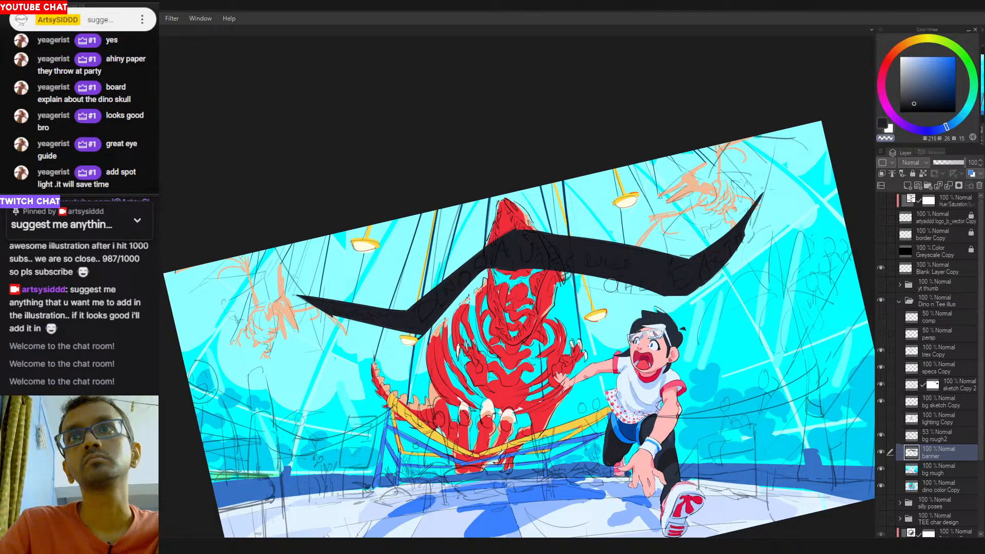
Round out the upper edge of the banner's right half with near-black navy, from the skull to the bend.
alt+click(590, 242)
drag(538, 235, 664, 264)
key(ctrl+z)
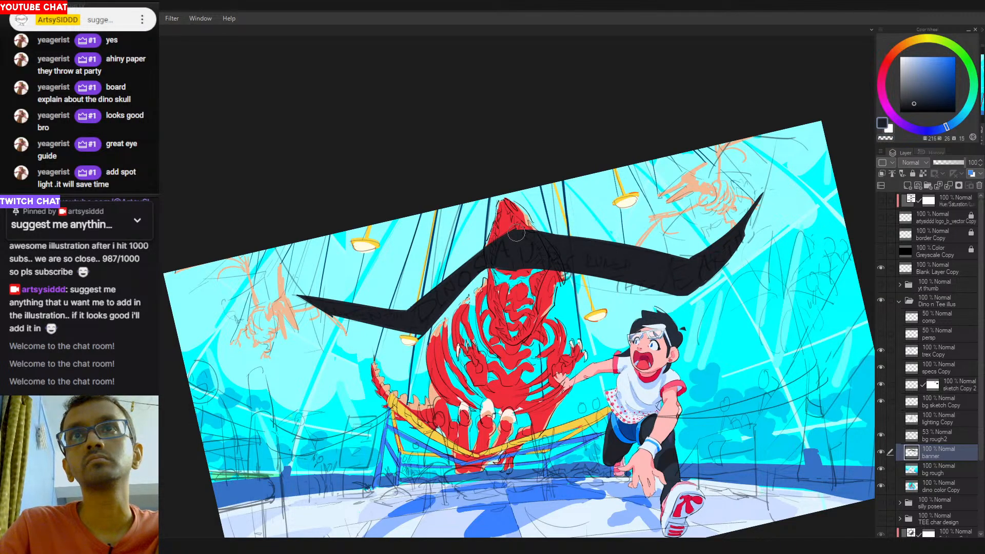
drag(516, 235, 694, 273)
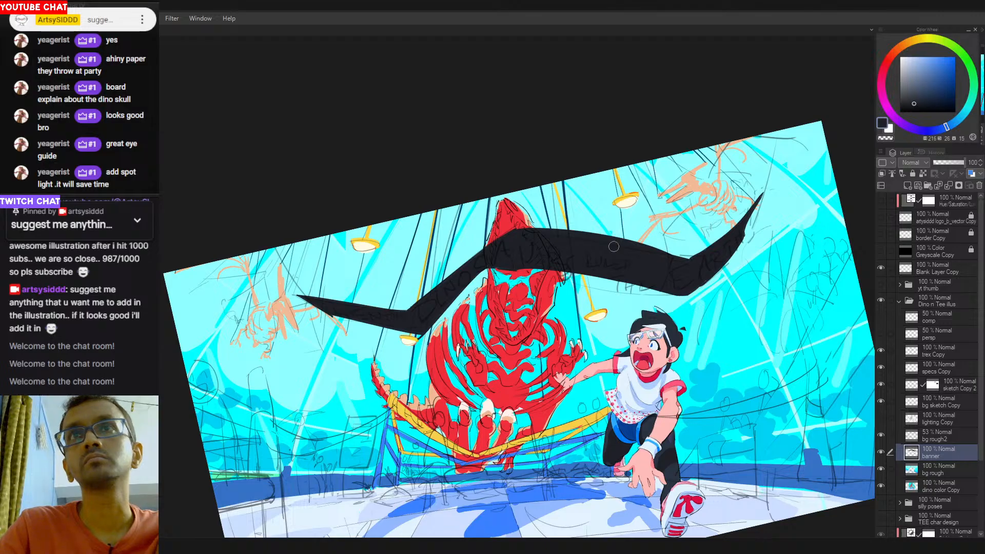
Erase the banner along the left edge of the T. rex skull with transparent colour.
key(c)
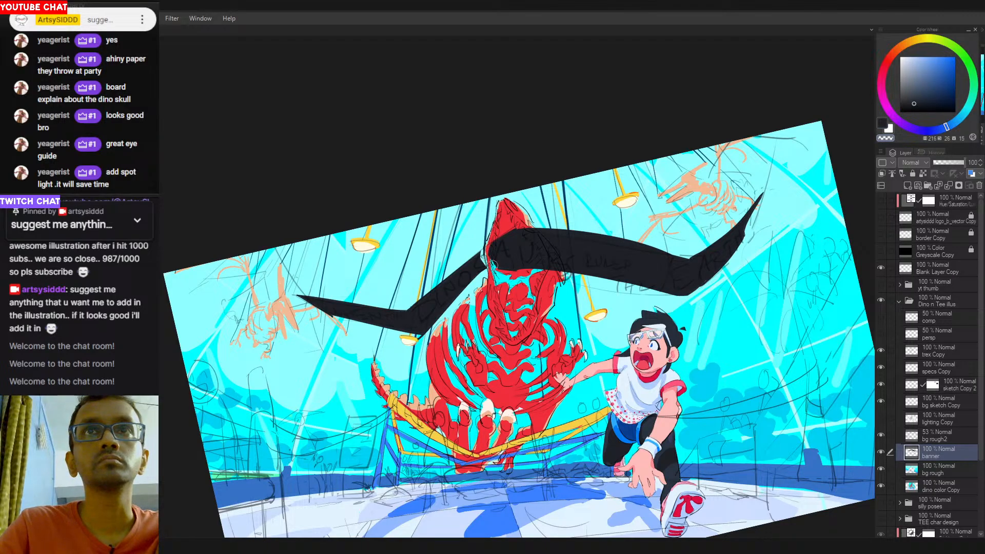
mouse_move(498, 267)
mouse_down()
mouse_move(494, 252)
mouse_move(493, 266)
mouse_move(505, 268)
mouse_up()
key(ctrl+z)
key(ctrl+z)
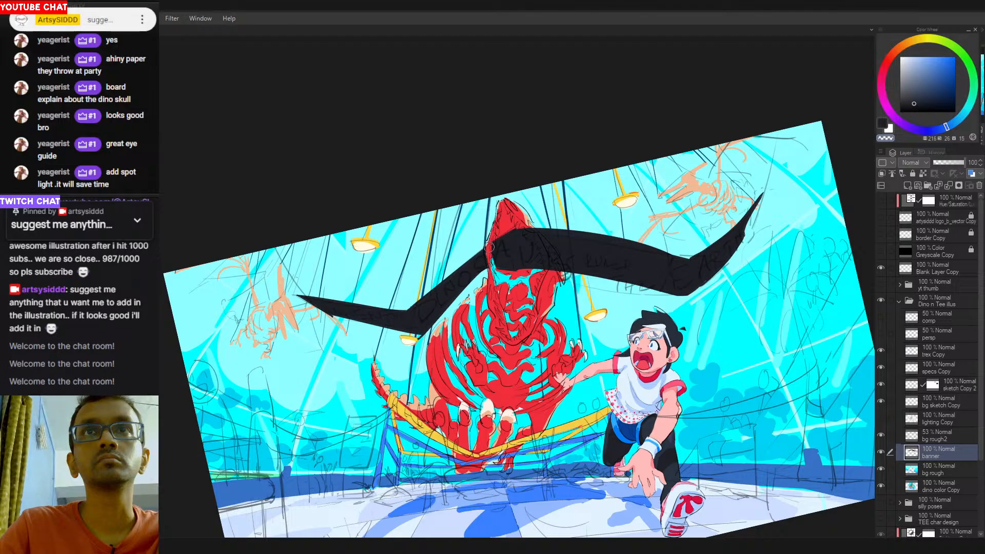
Erase the remaining banner area over the T. rex skull up to its right contour so the banner passes behind it.
mouse_move(512, 233)
mouse_down()
mouse_move(495, 250)
mouse_move(501, 257)
mouse_move(497, 247)
mouse_move(512, 237)
mouse_move(518, 266)
mouse_move(528, 241)
mouse_move(552, 257)
mouse_move(529, 229)
mouse_move(561, 276)
mouse_up()
key(ctrl+z)
key(ctrl+z)
key(ctrl+z)
drag(532, 228, 560, 276)
key(ctrl+z)
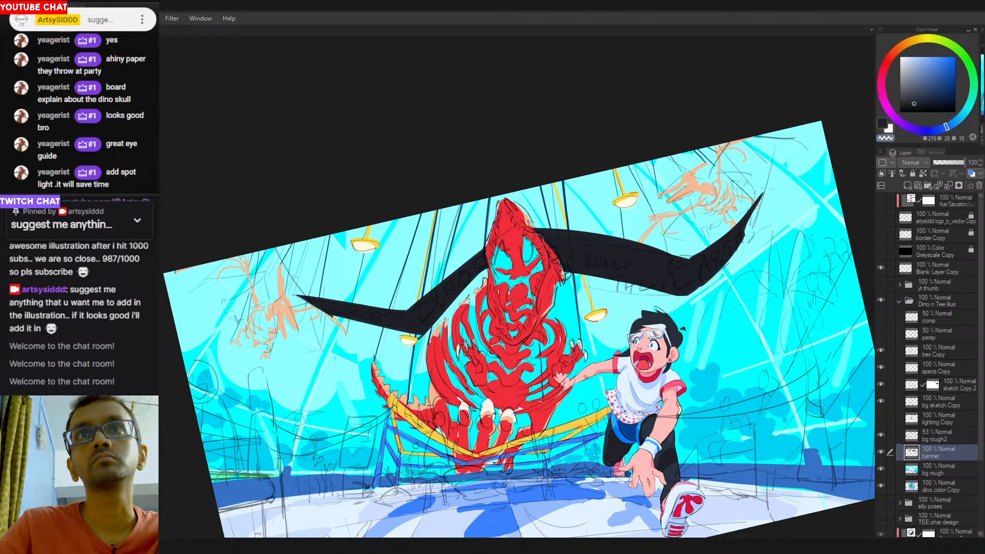
drag(536, 232, 562, 269)
key(ctrl+z)
drag(531, 225, 562, 279)
drag(608, 309, 590, 342)
drag(590, 346, 572, 338)
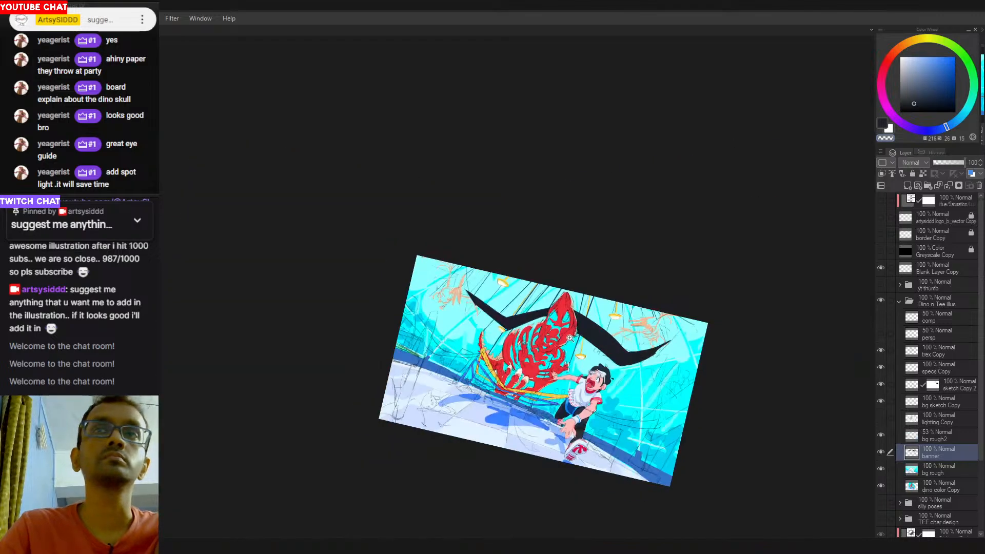
drag(638, 263, 556, 262)
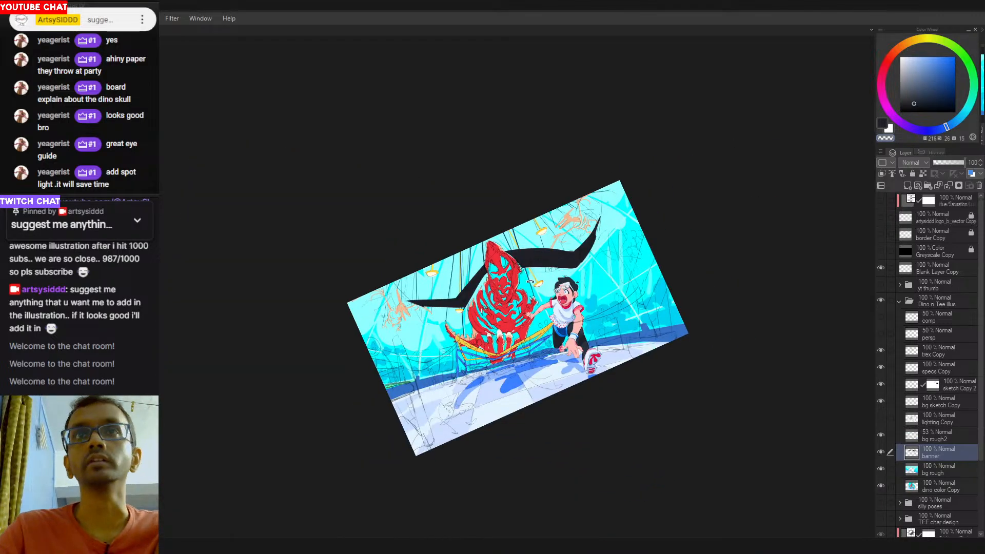
Draw a thin dark rope from the banner's right tip up to the canvas's top edge on the banner layer.
drag(616, 223, 594, 272)
click(444, 285)
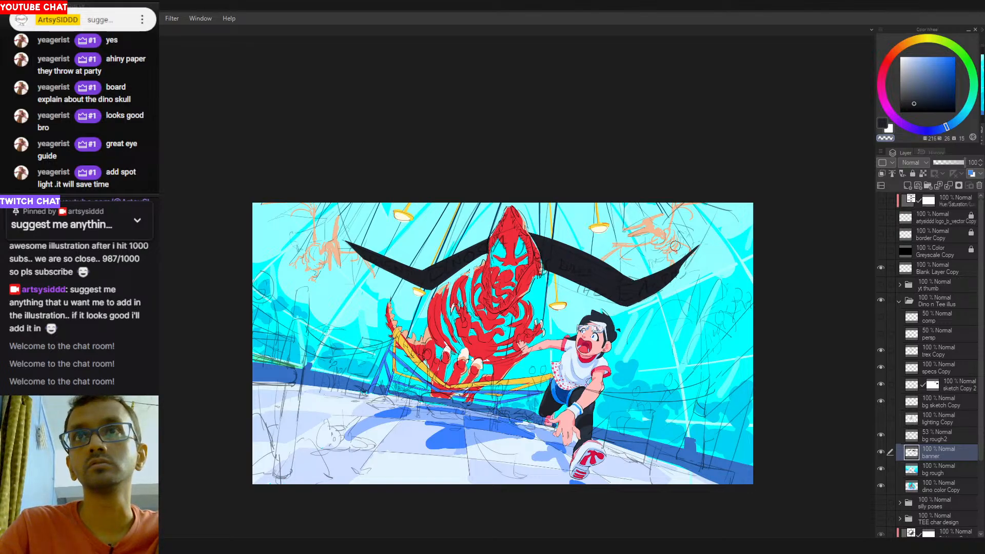
drag(492, 289, 455, 265)
scroll(454, 264, down, 2)
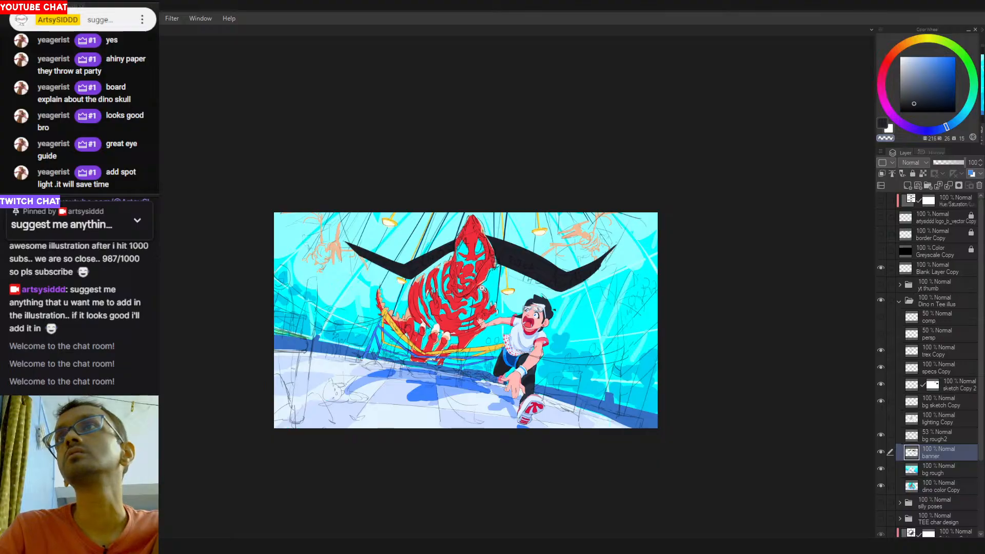
scroll(554, 305, up, 2)
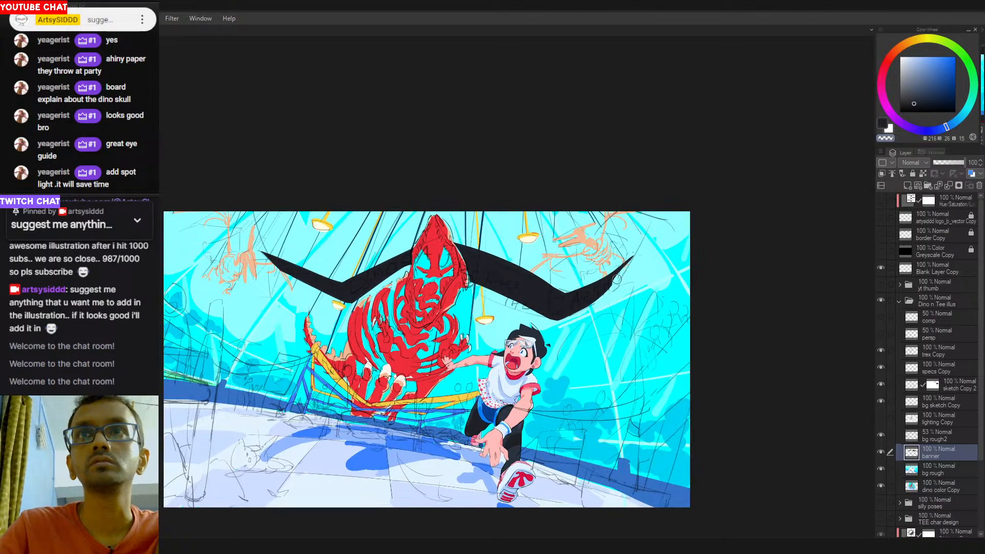
key(c)
drag(616, 279, 664, 212)
key(ctrl+z)
drag(611, 265, 642, 212)
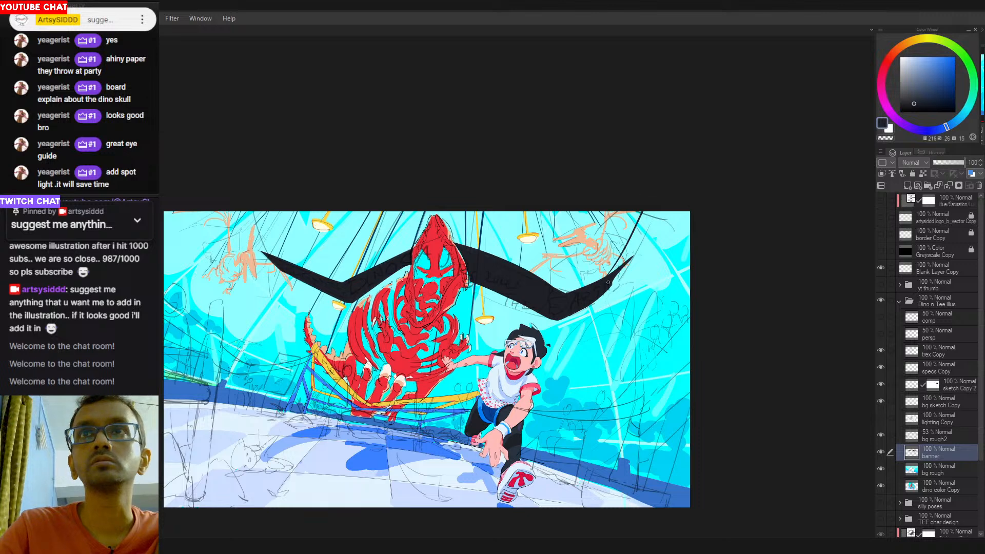
key(ctrl+z)
drag(636, 250, 662, 177)
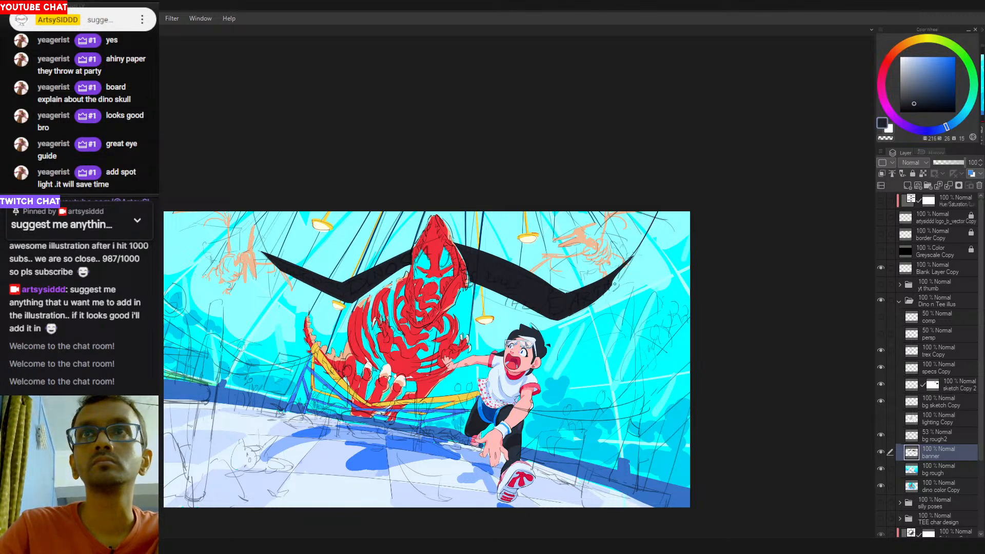
Try alternative rope curves rising from the right end of the black banner.
drag(615, 284, 670, 212)
key(ctrl+z)
drag(615, 287, 672, 212)
key(ctrl+z)
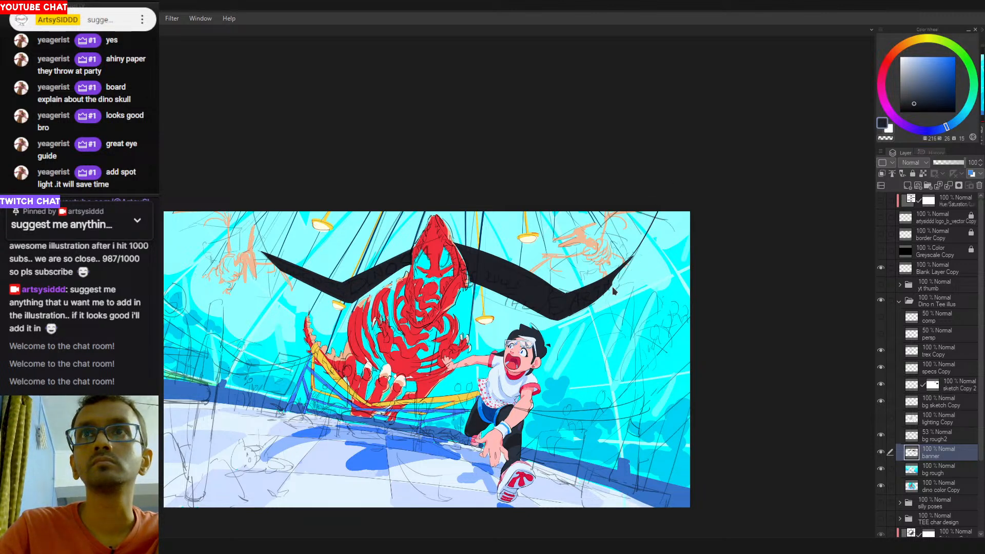
drag(614, 288, 667, 212)
key(ctrl+z)
drag(631, 263, 659, 212)
key(ctrl+z)
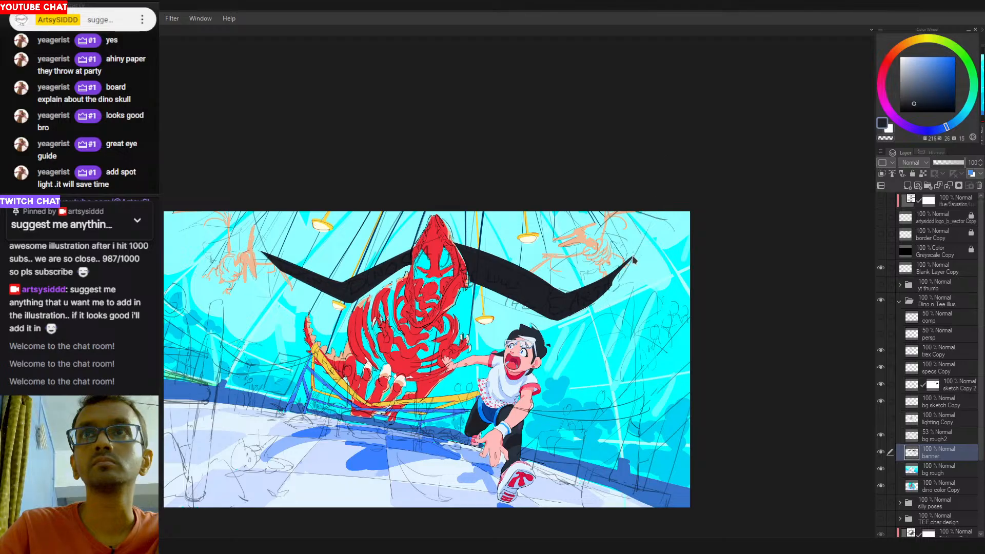
Draw two thin dark ropes hanging the banner's right end from the canvas's top edge.
drag(633, 260, 675, 145)
drag(619, 283, 688, 151)
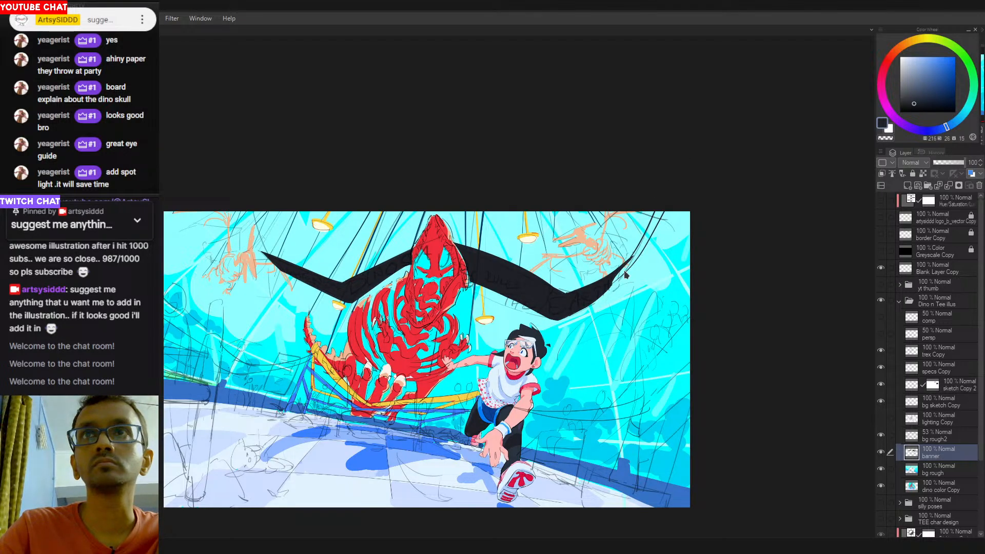
key(ctrl+z)
drag(612, 284, 652, 240)
key(ctrl+z)
drag(611, 287, 671, 210)
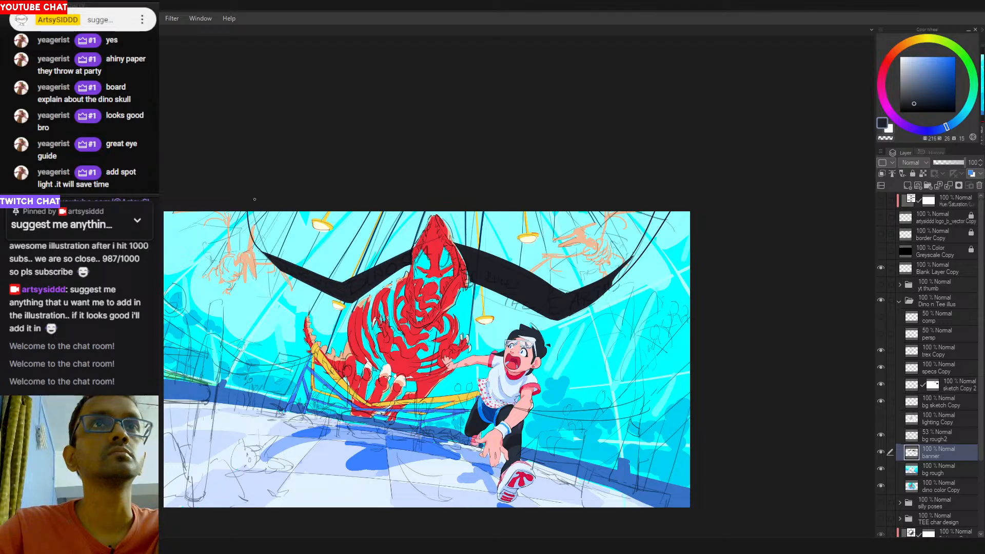
Draw two thin dark ropes from the banner's left end up to the canvas's top edge.
drag(262, 254, 251, 212)
key(ctrl+z)
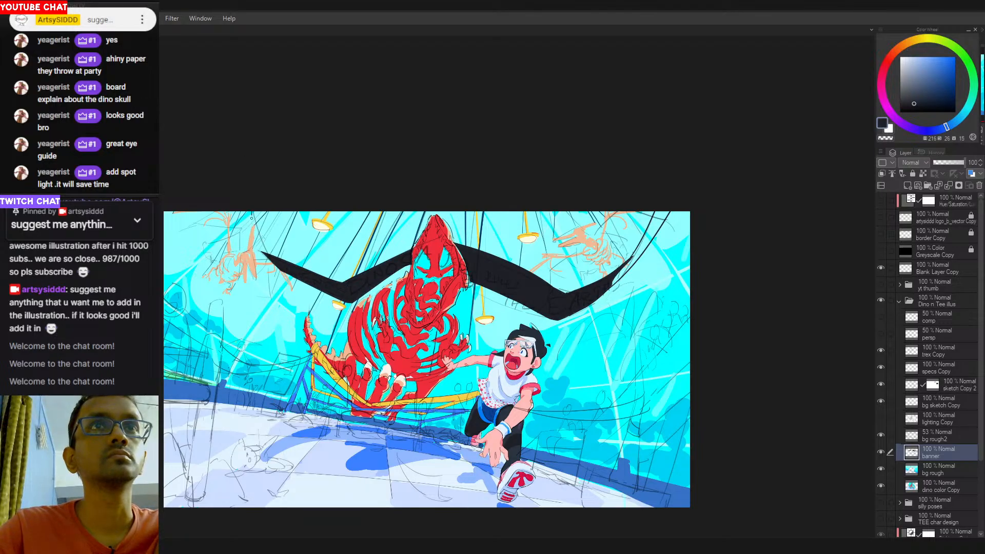
drag(262, 254, 251, 212)
drag(275, 268, 267, 205)
key(ctrl+z)
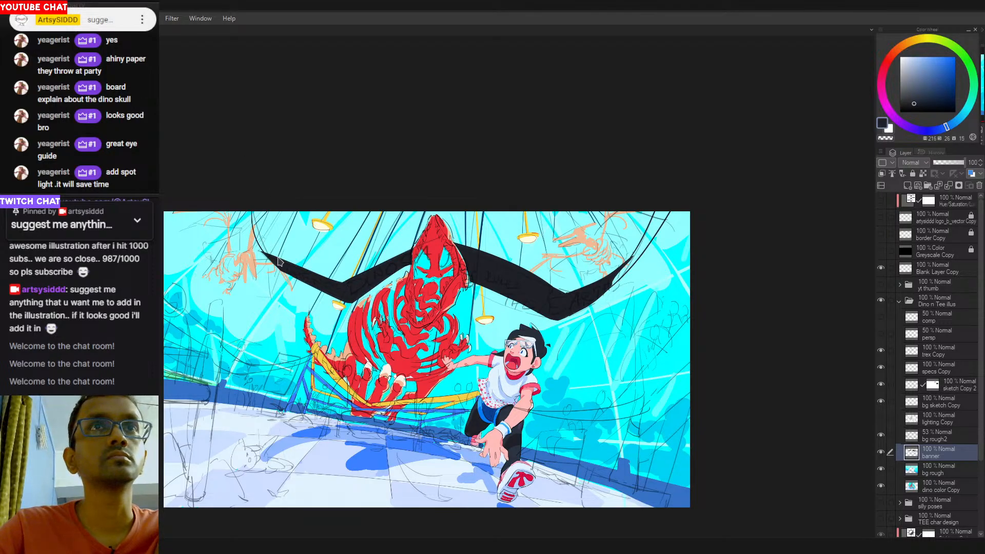
drag(280, 267, 272, 188)
key(ctrl+z)
drag(281, 259, 274, 211)
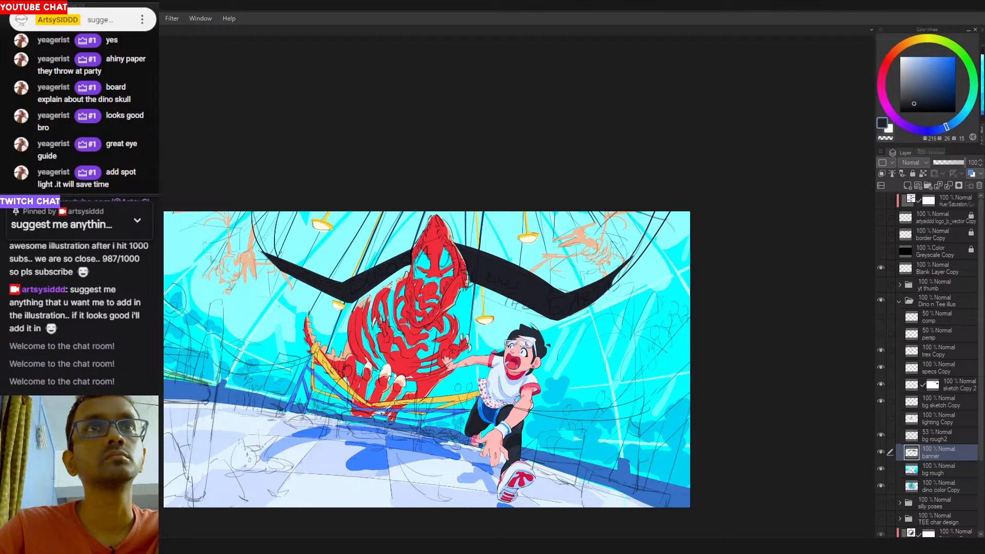
Examine the whole composition with the roped banner, ending on the area around the dinosaur's barrier.
drag(336, 266, 288, 268)
drag(565, 332, 605, 296)
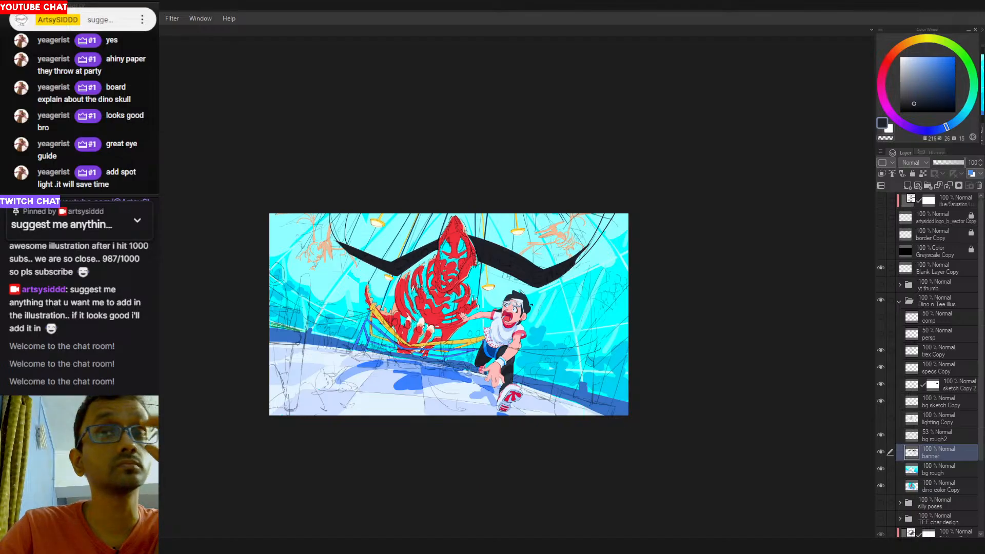
drag(464, 301, 484, 332)
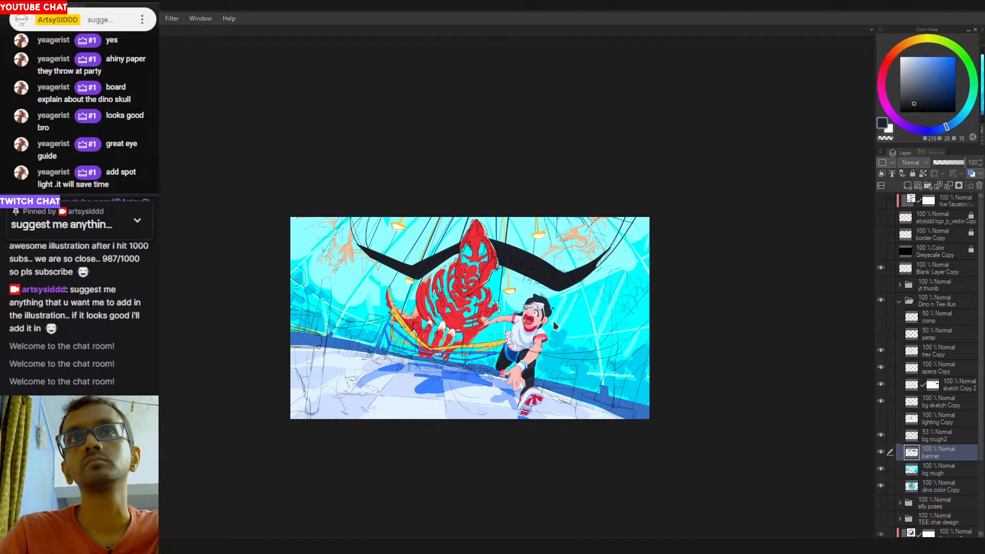
scroll(567, 307, up, 1)
drag(569, 310, 595, 310)
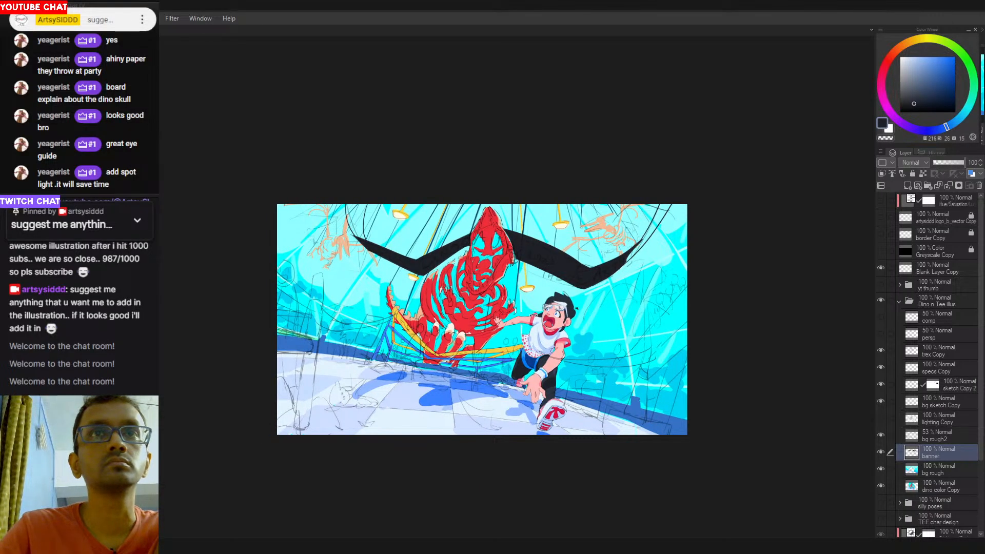
drag(534, 316, 536, 322)
drag(450, 355, 471, 357)
mouse_move(447, 370)
mouse_down()
mouse_move(497, 380)
mouse_move(496, 361)
mouse_move(534, 362)
mouse_up()
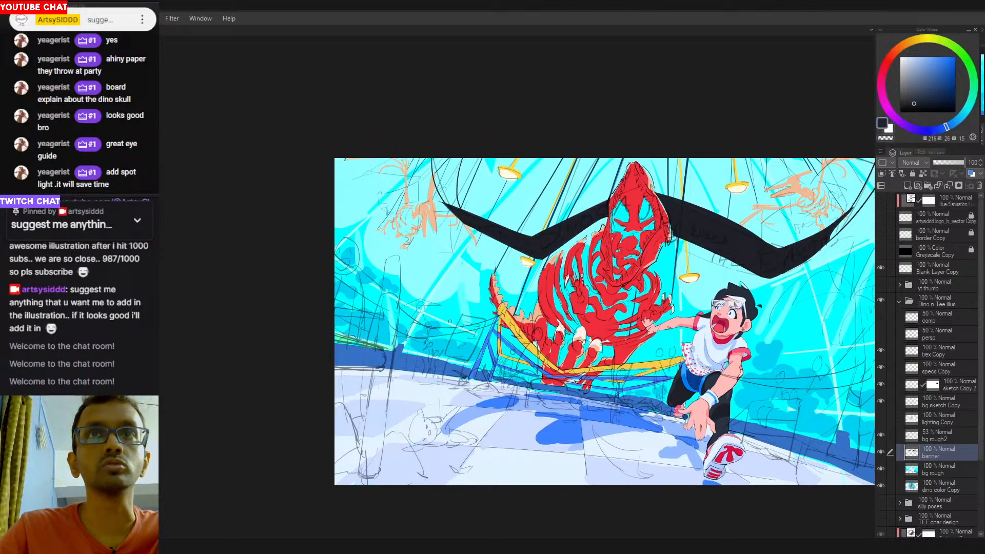
Try sketching a sign beside the dinosaur's barrier in the barrier's blue.
alt+click(490, 343)
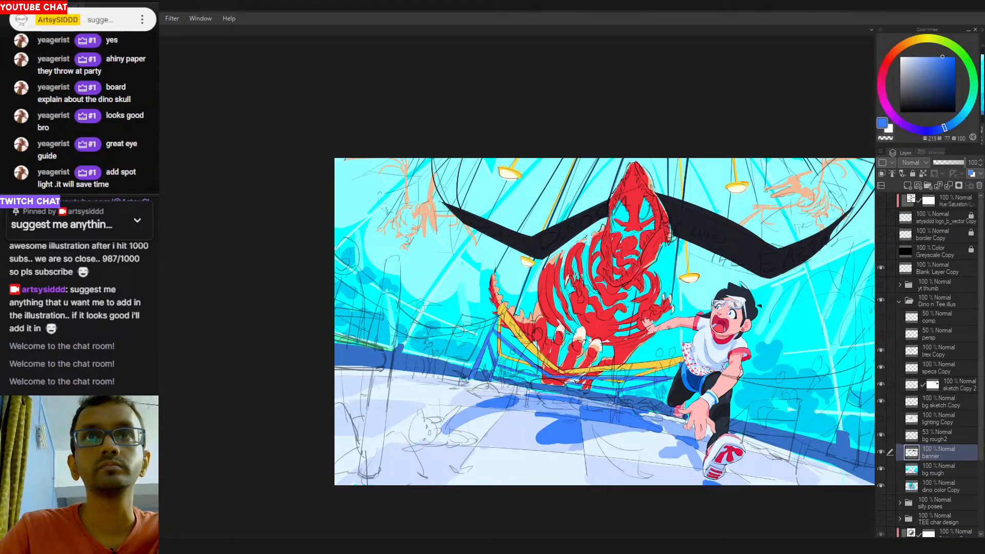
mouse_move(464, 317)
mouse_down()
mouse_move(450, 356)
mouse_move(483, 325)
mouse_move(449, 354)
mouse_up()
key(ctrl+z)
key(ctrl+z)
key(ctrl+z)
click(910, 55)
key(ctrl+z)
key(ctrl+z)
Paint a small tilted sign board in pale bluish white beside the left end of the dinosaur's barrier.
click(906, 57)
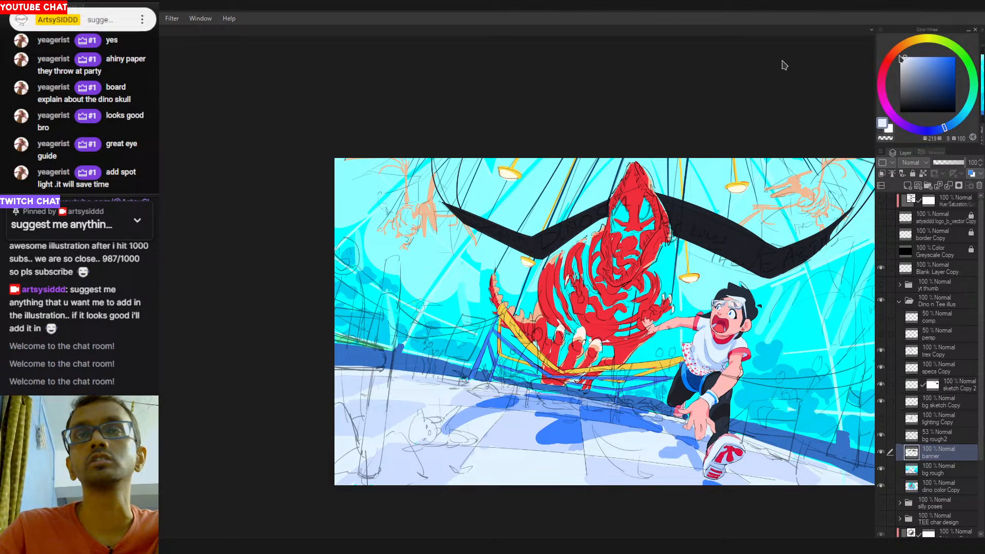
mouse_move(462, 321)
mouse_down()
mouse_move(450, 352)
mouse_move(484, 323)
mouse_up()
key(ctrl+z)
key(ctrl+z)
key(ctrl+z)
key(ctrl+z)
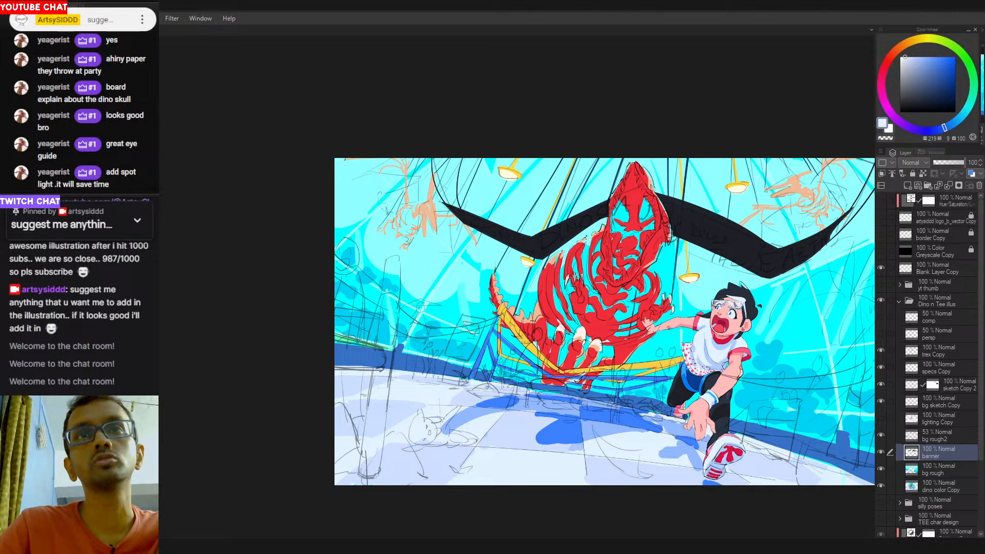
drag(464, 320, 454, 343)
key(ctrl+z)
mouse_move(465, 318)
mouse_down()
mouse_move(461, 343)
mouse_move(478, 322)
mouse_move(458, 346)
mouse_up()
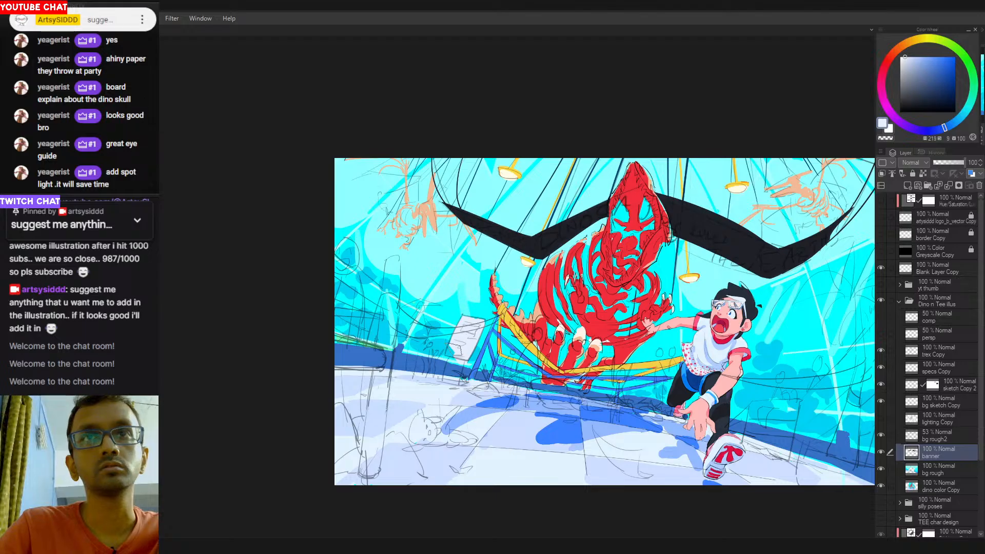
Clean up the sign board's edges with the background cyan and paint its legs and base in the barrier's blue.
alt+click(462, 299)
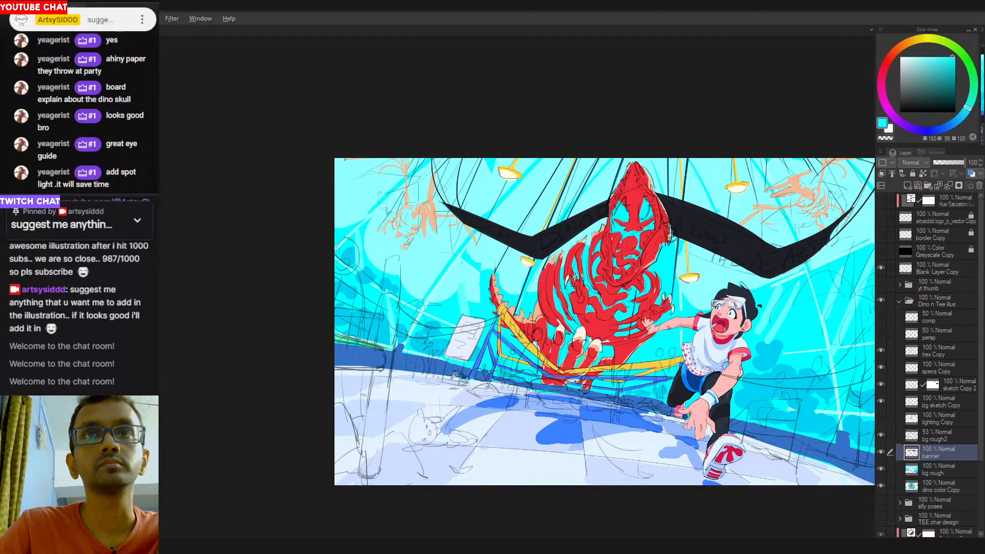
alt+click(468, 350)
alt+click(482, 356)
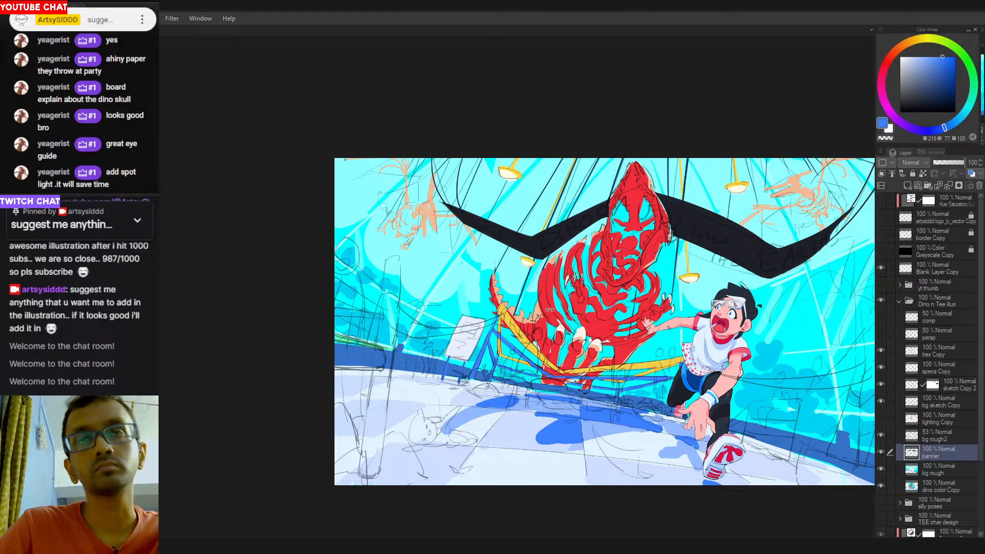
drag(549, 310, 508, 359)
scroll(536, 392, up, 3)
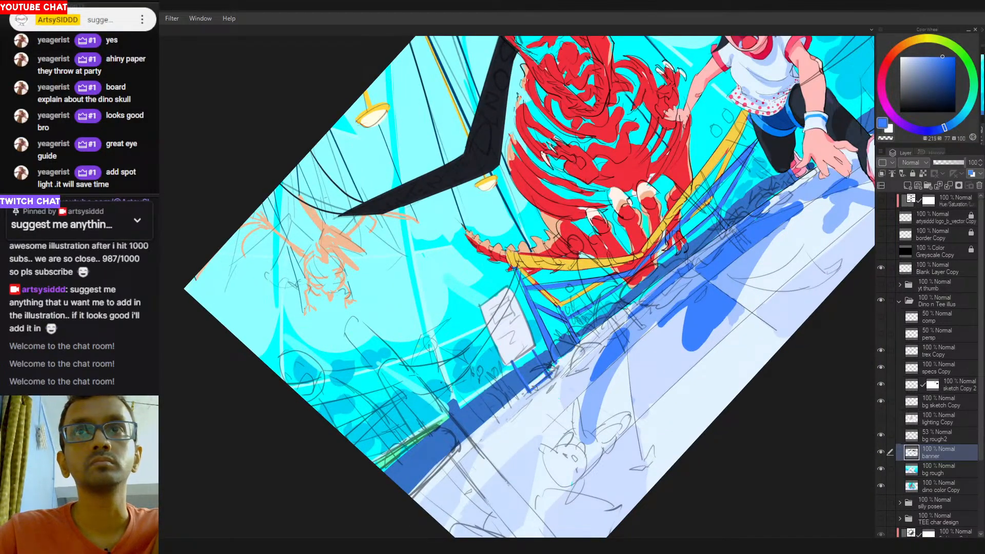
drag(534, 388, 545, 384)
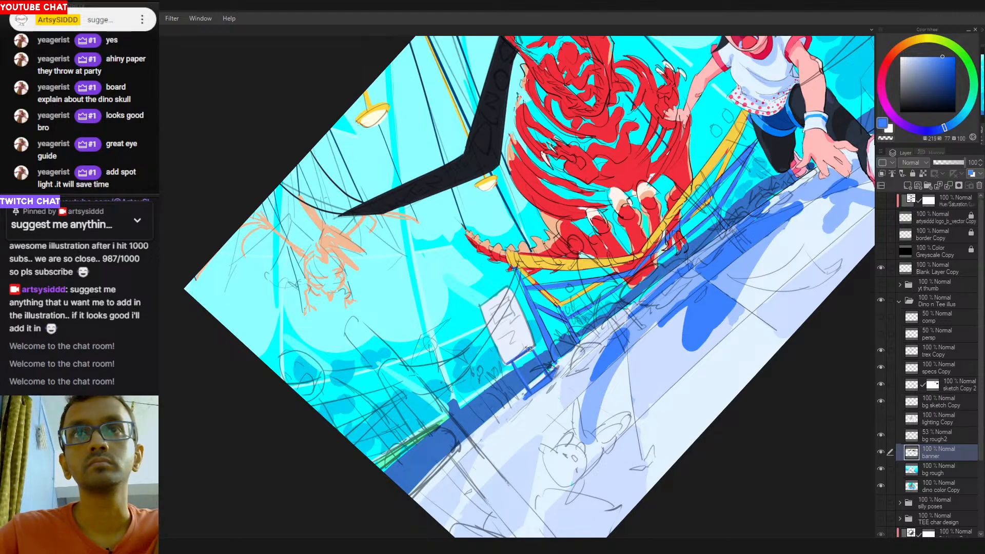
drag(514, 369, 532, 354)
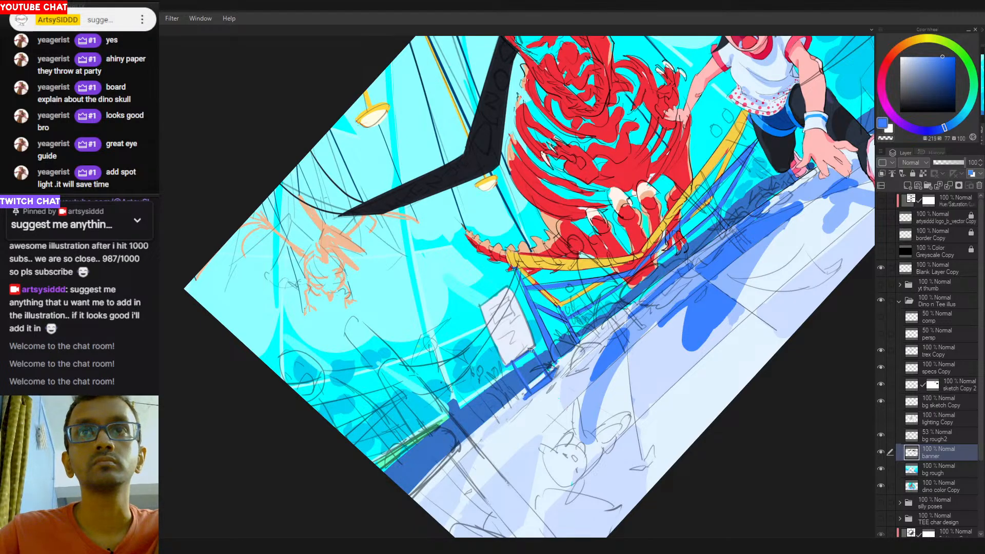
Lower the bg rough2 layer's opacity to 26% and hide the layer.
click(927, 436)
drag(950, 163, 945, 165)
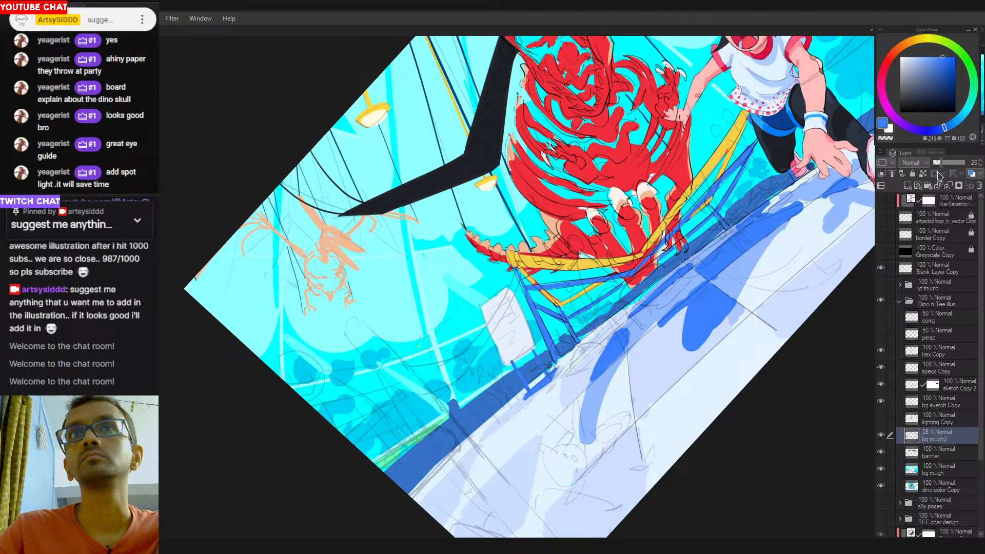
drag(544, 451, 557, 428)
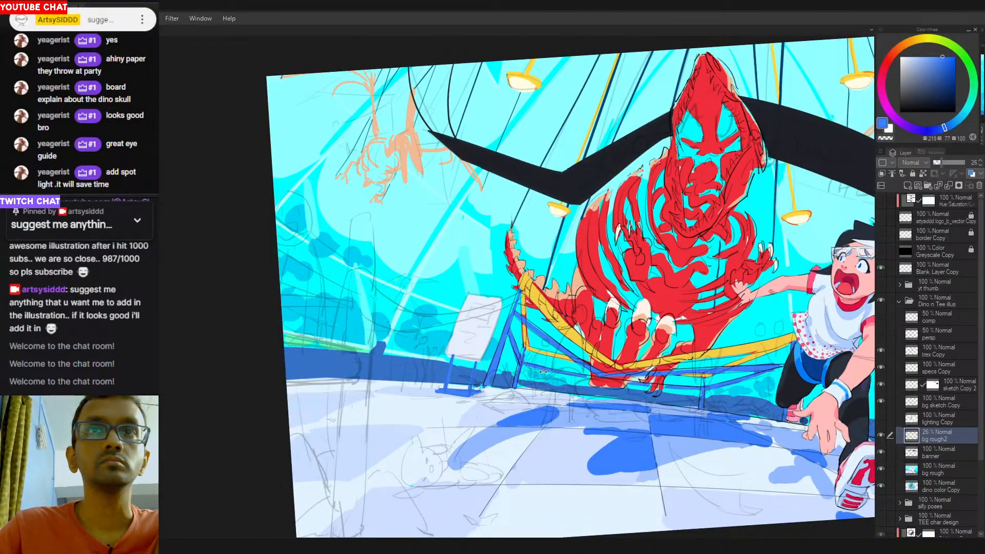
drag(543, 371, 427, 314)
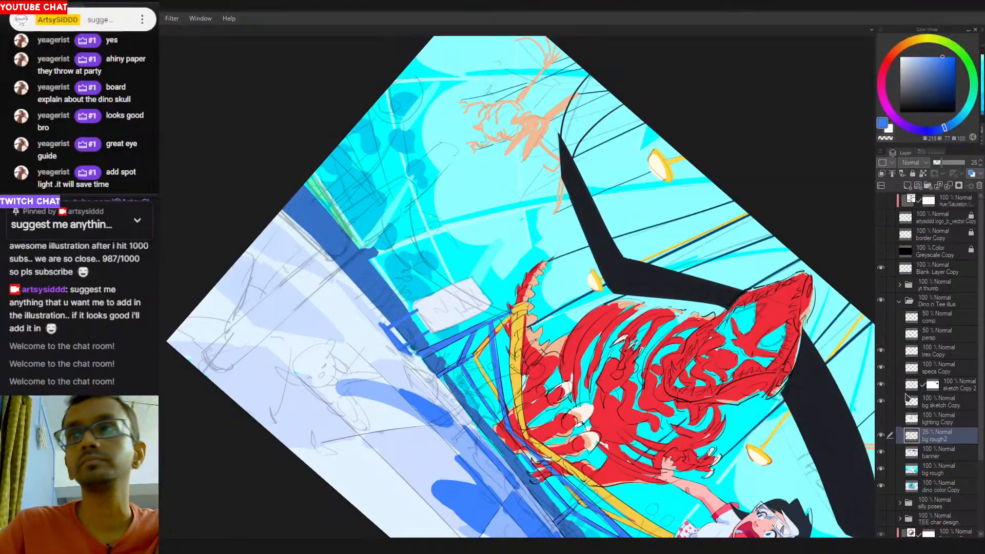
click(881, 435)
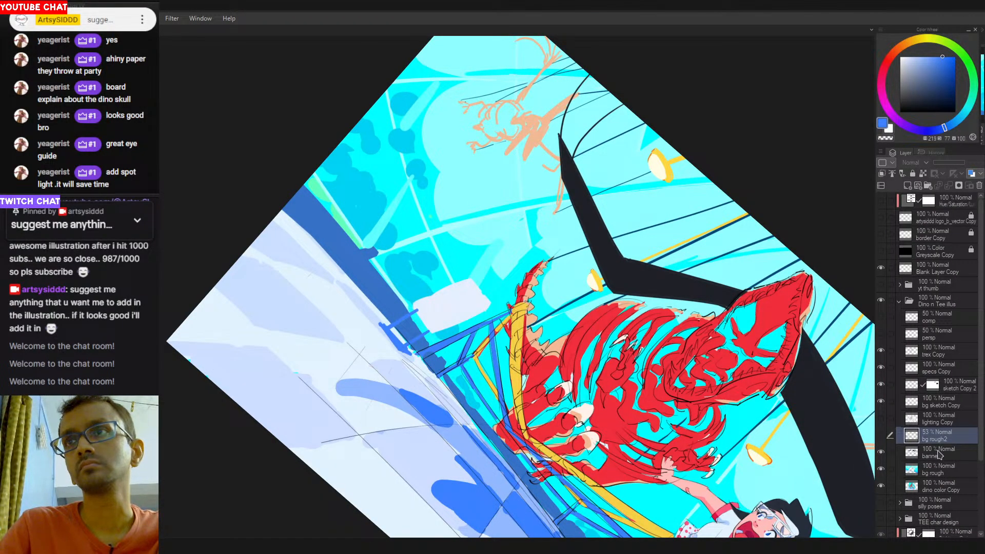
Make bg rough the active layer and toggle the banner layer's visibility to check which artwork it holds.
click(939, 453)
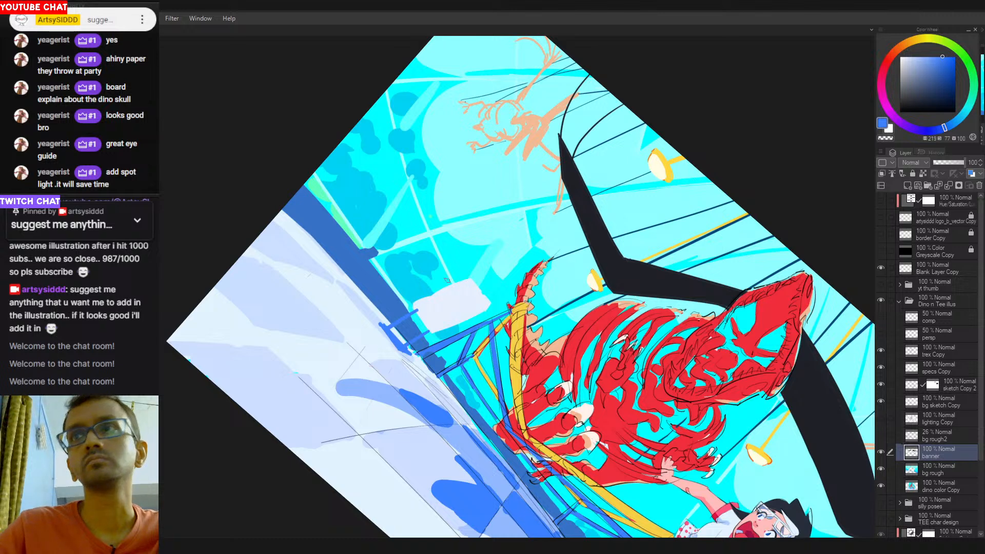
click(911, 469)
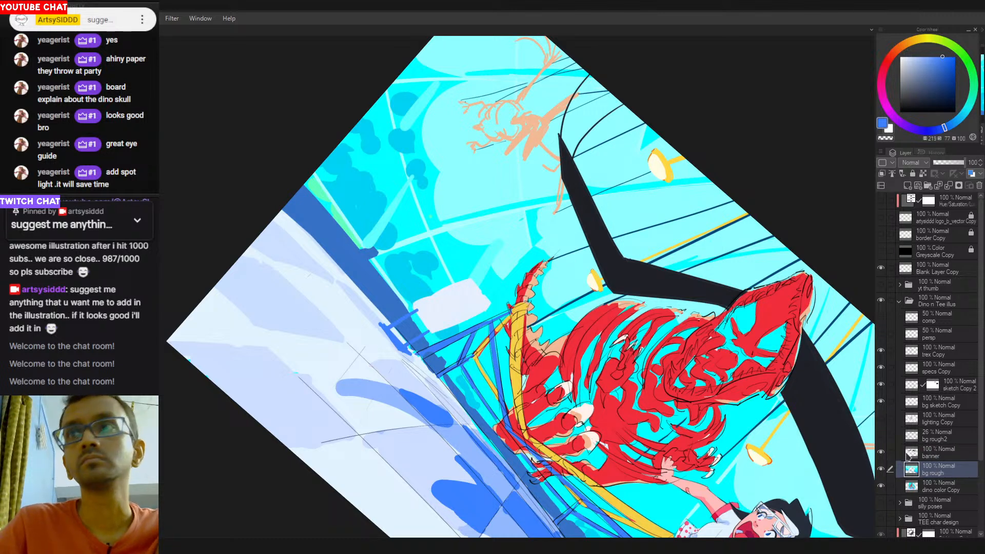
click(882, 453)
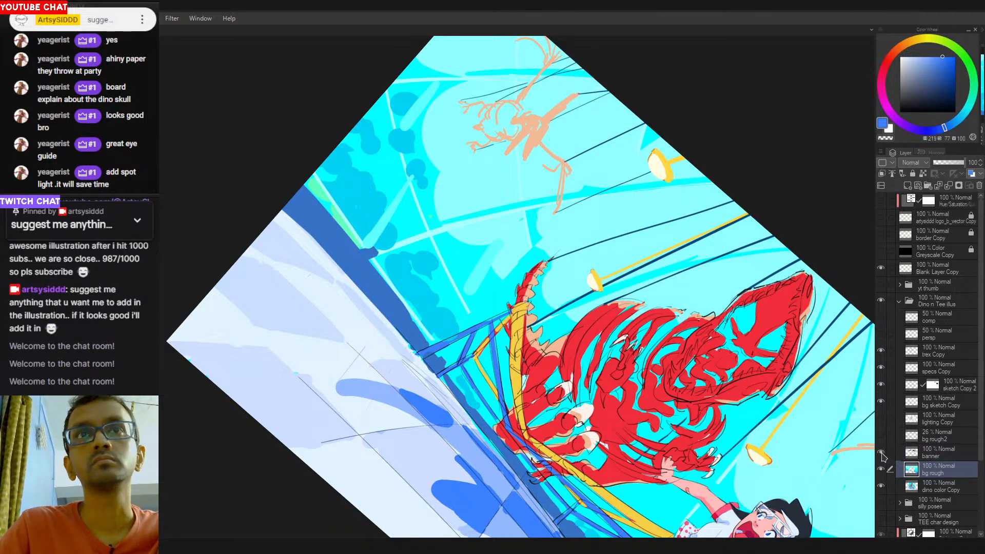
click(882, 453)
Try to lasso the sign board with its stand and move it onto a separate layer.
mouse_move(468, 333)
mouse_down()
mouse_move(441, 365)
mouse_move(339, 321)
mouse_move(506, 266)
mouse_up()
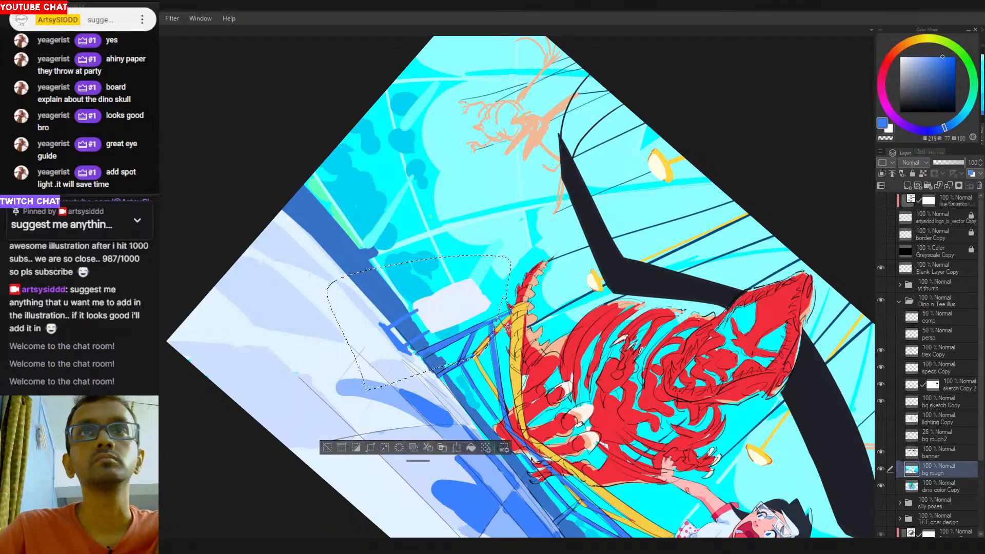
click(430, 448)
key(ctrl+z)
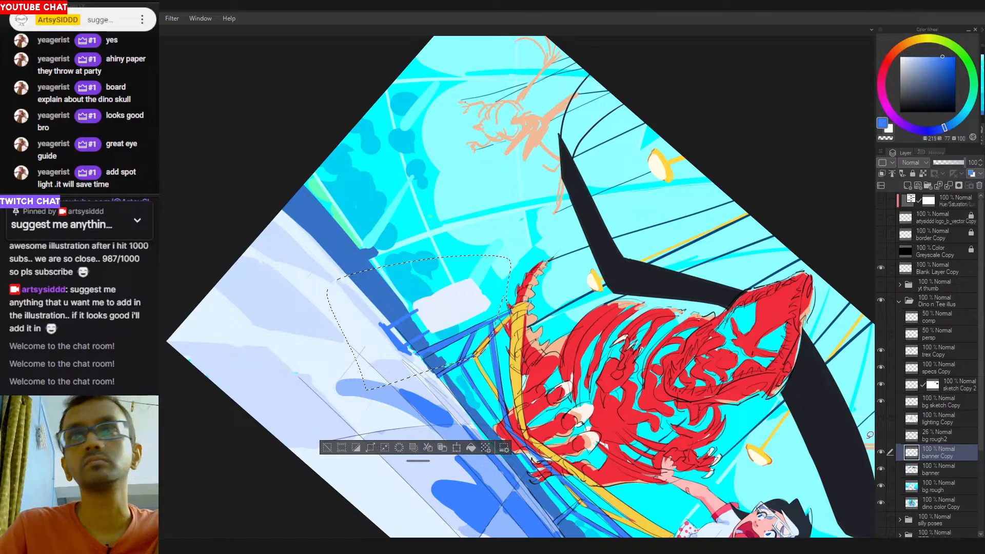
key(ctrl+d)
click(932, 470)
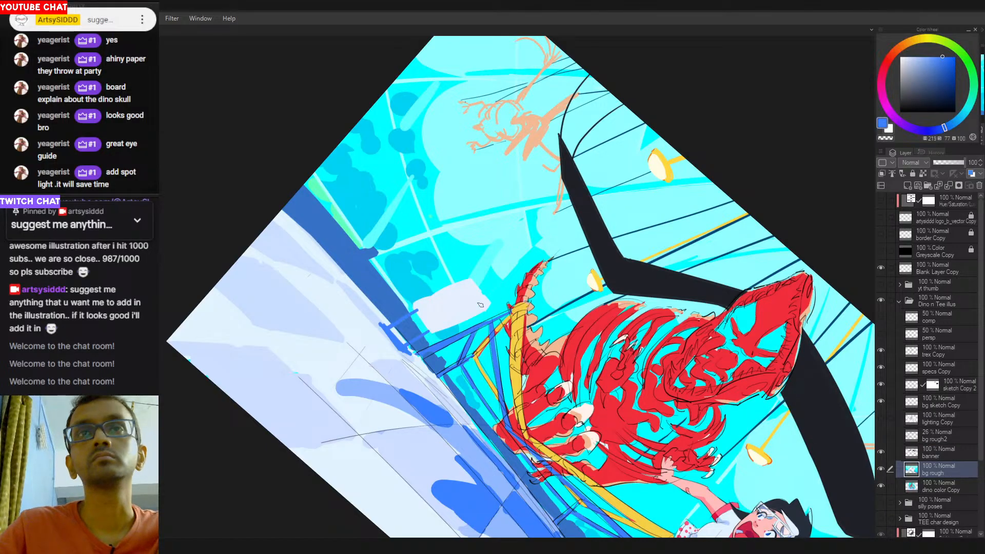
Try to outline the sign board's edges in the blue used for its stand.
mouse_move(412, 302)
mouse_down()
mouse_move(436, 334)
mouse_move(477, 281)
mouse_up()
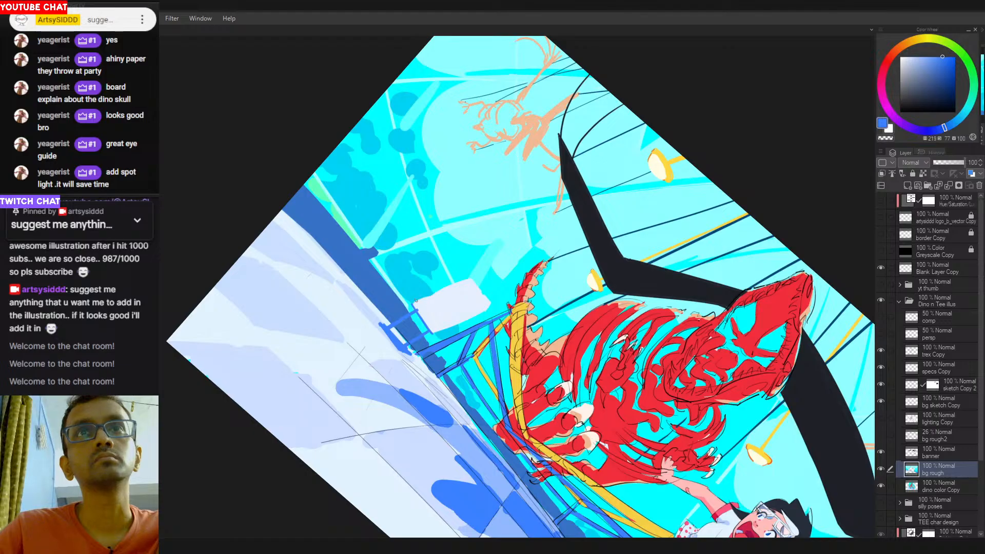
mouse_move(414, 302)
mouse_down()
mouse_move(475, 277)
mouse_move(493, 309)
mouse_up()
key(ctrl+z)
key(ctrl+z)
drag(471, 277, 489, 305)
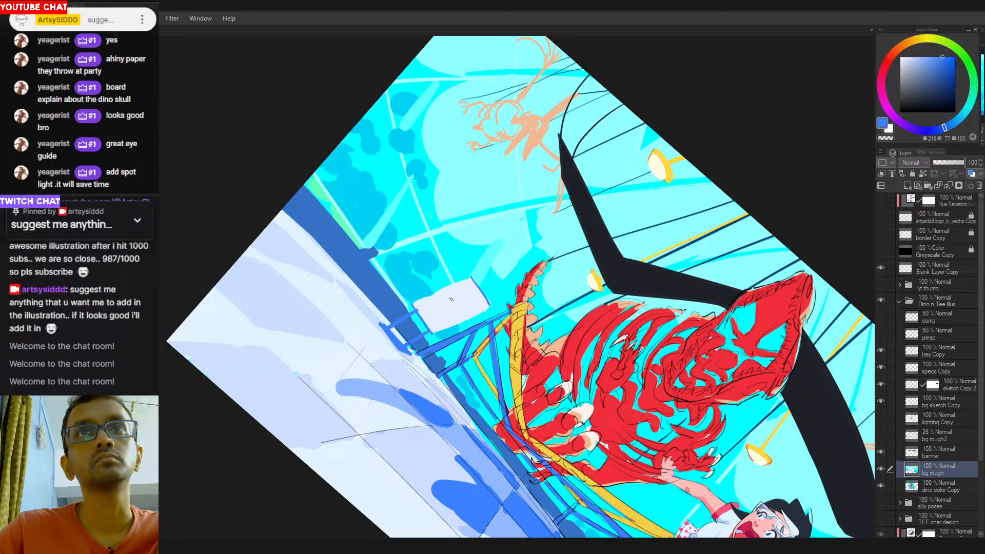
drag(412, 303, 466, 281)
key(ctrl+z)
key(ctrl+z)
key(ctrl+z)
key(ctrl+z)
Outline the sign board with the dinosaur's red and tidy its edges with the surrounding cyan and the board's pale fill.
alt+click(537, 365)
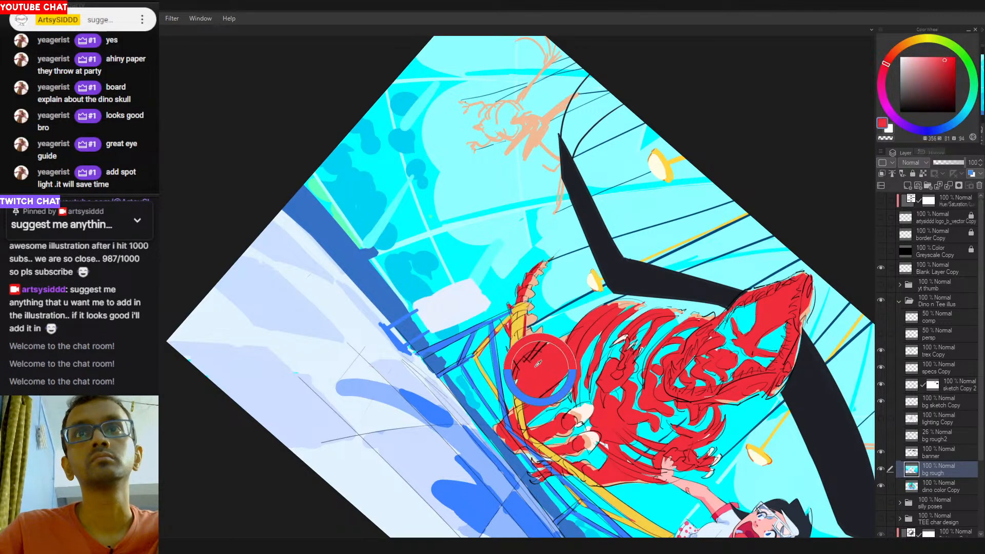
drag(412, 303, 471, 276)
key(ctrl+z)
key(ctrl+z)
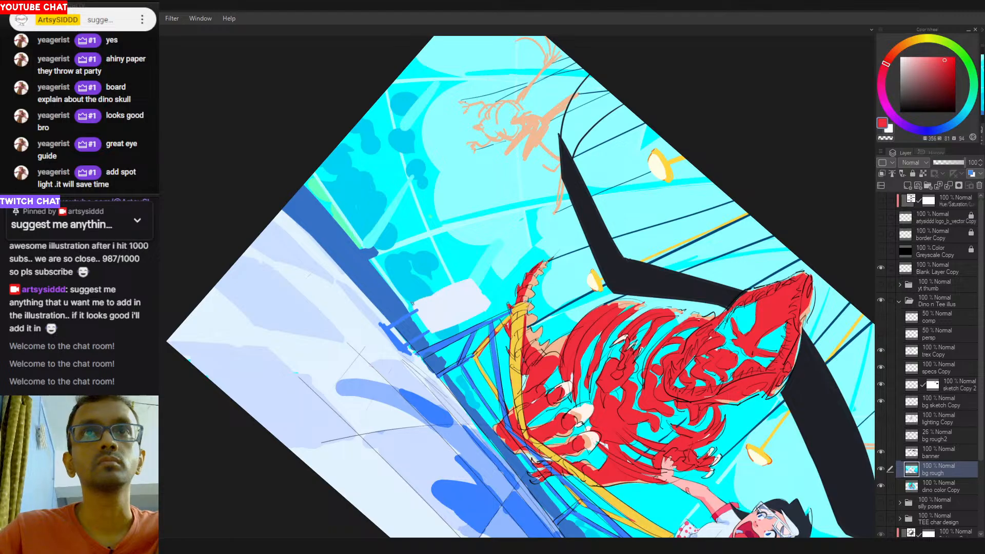
drag(413, 303, 473, 277)
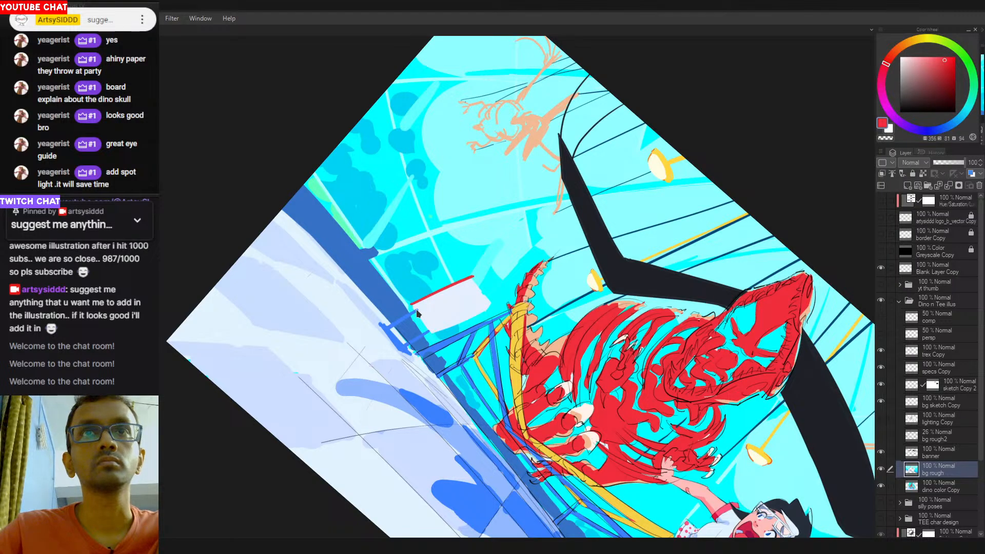
mouse_move(414, 305)
mouse_down()
mouse_move(432, 333)
mouse_move(494, 307)
mouse_up()
alt+click(487, 264)
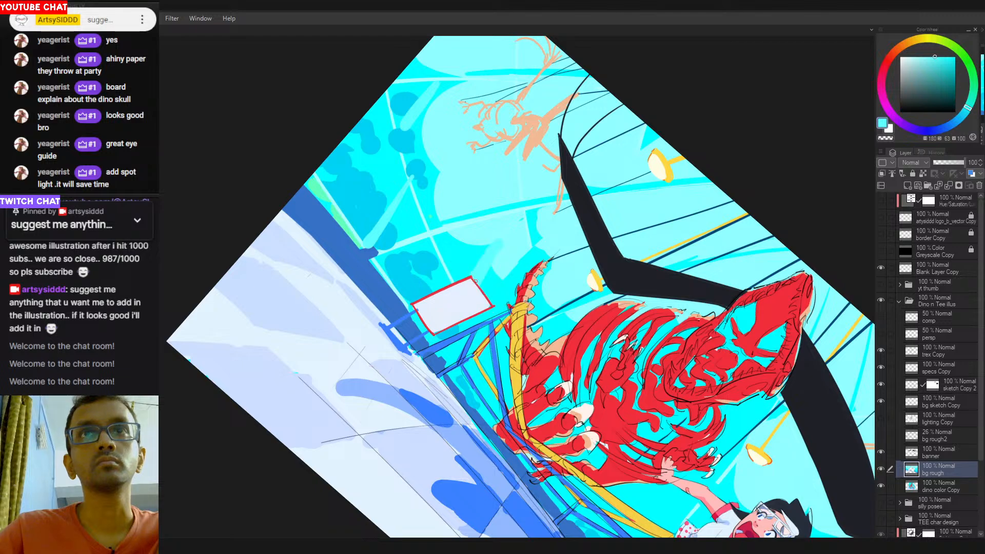
alt+click(418, 310)
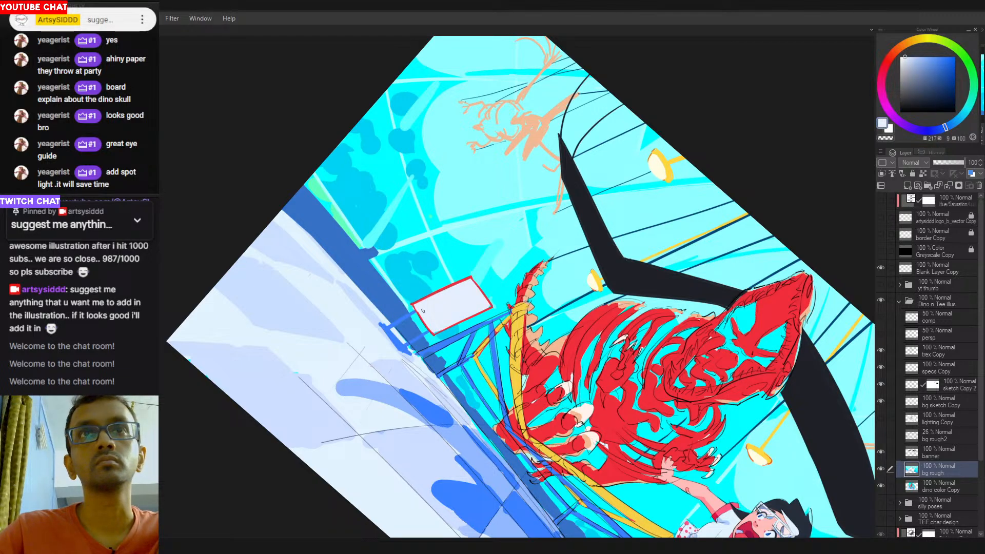
Darken the sign's legs and base under the board with a deeper blue sampled from the barrier area.
drag(423, 311, 498, 350)
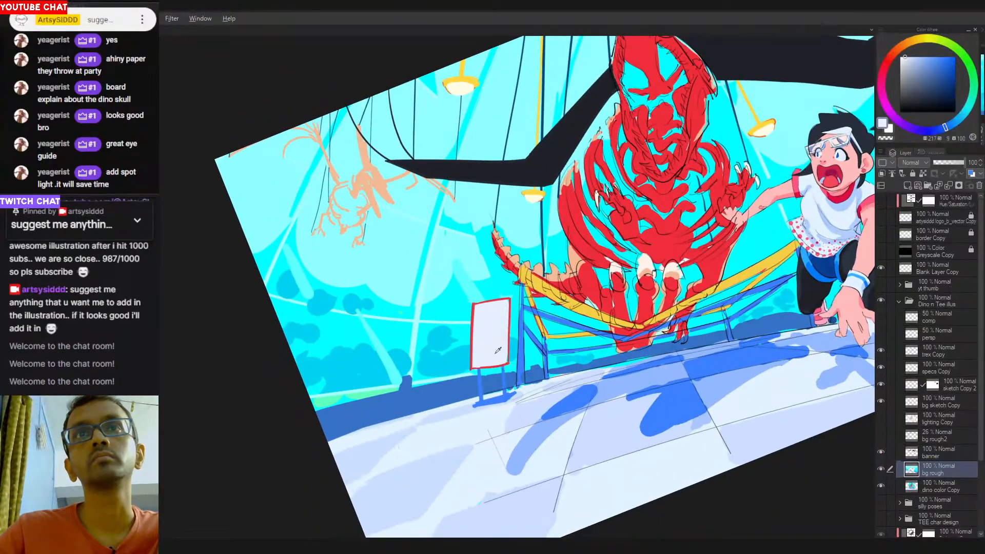
alt+click(510, 394)
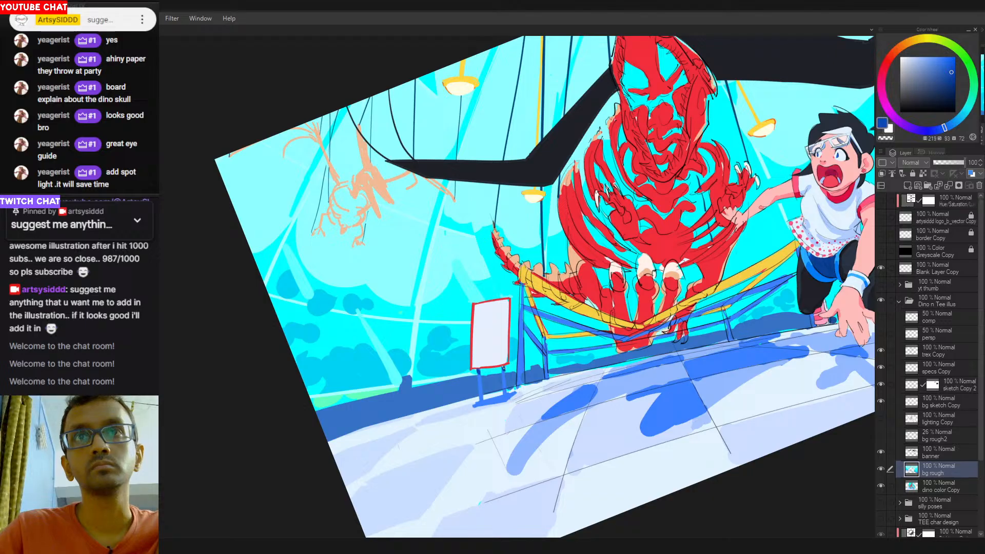
drag(503, 368, 503, 375)
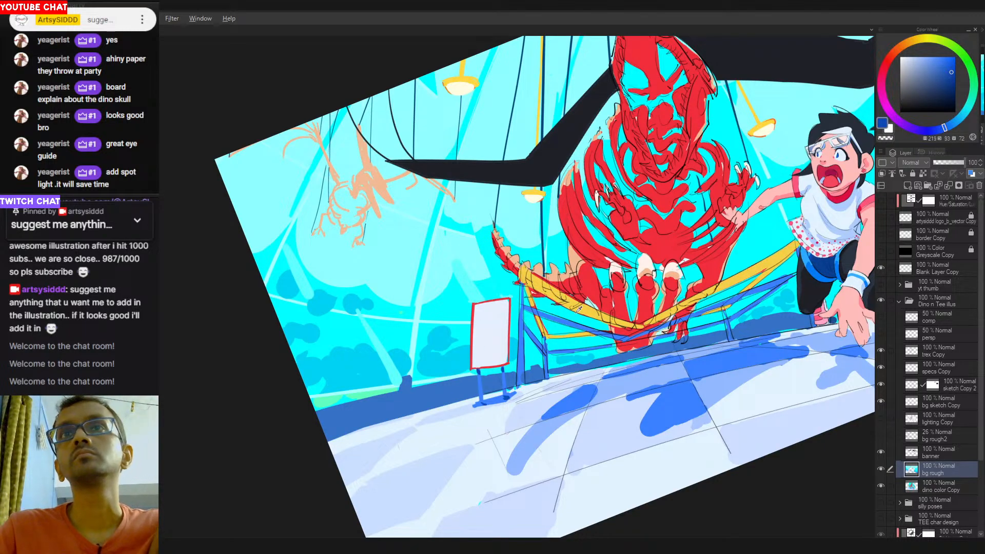
Choose a muted pinkish red and paint a rectangular picture block in the upper part of the sign board.
click(494, 328)
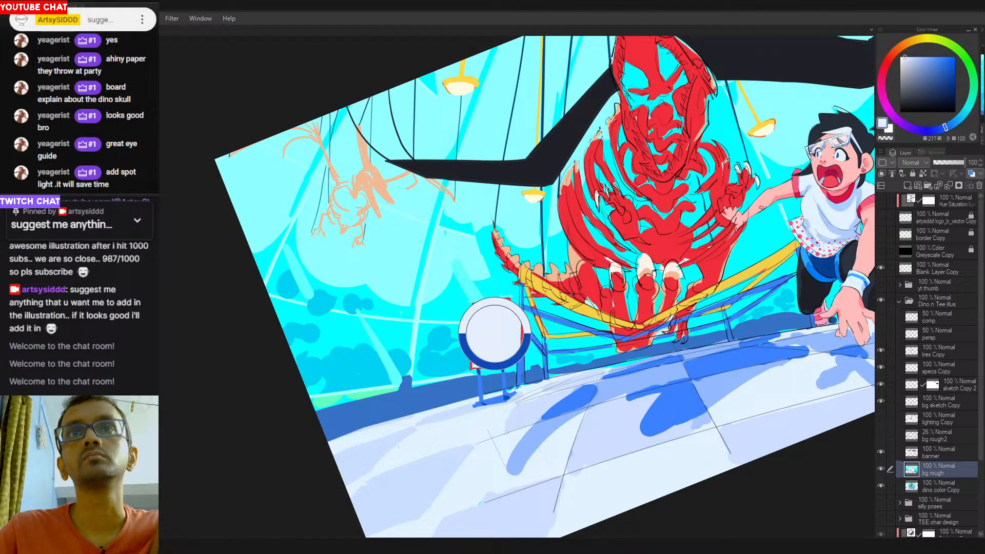
click(973, 78)
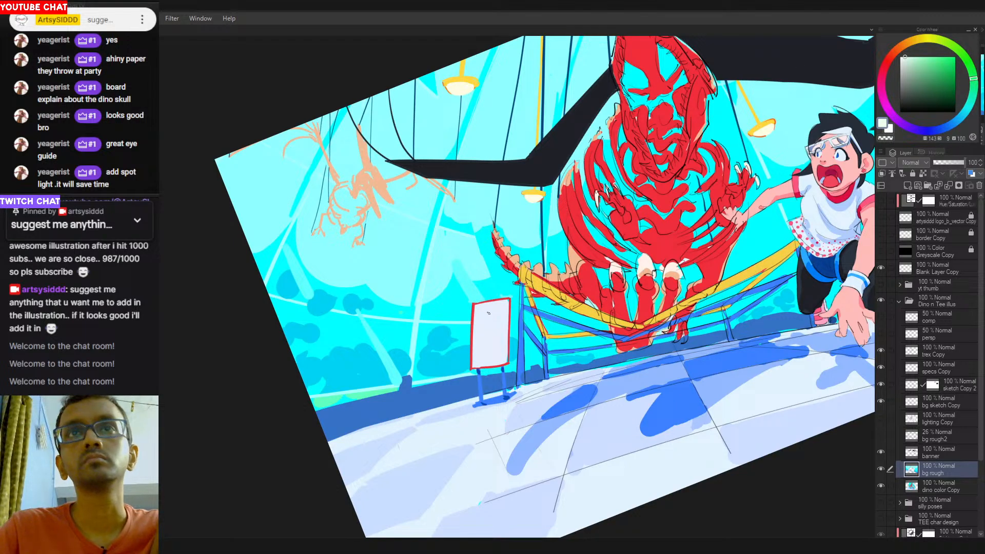
click(950, 73)
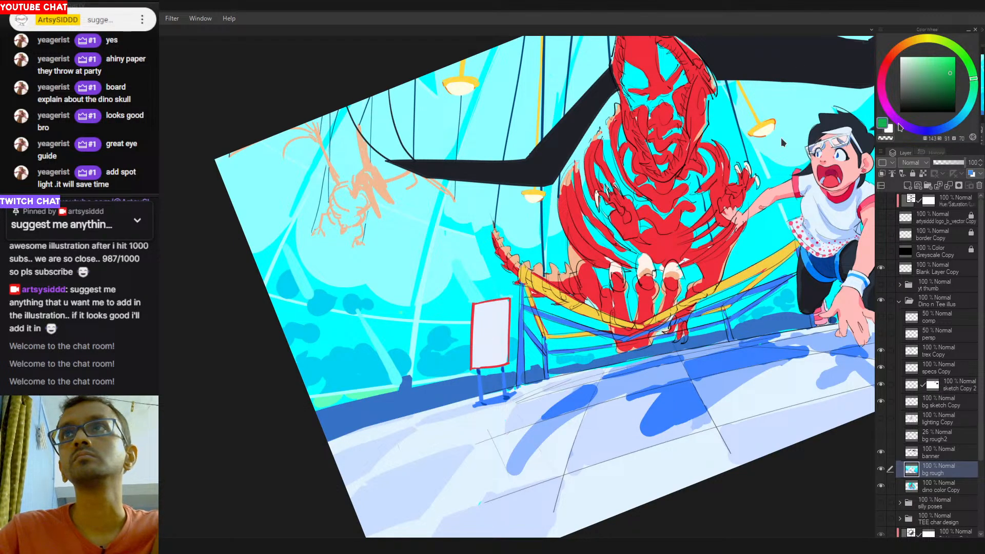
click(885, 66)
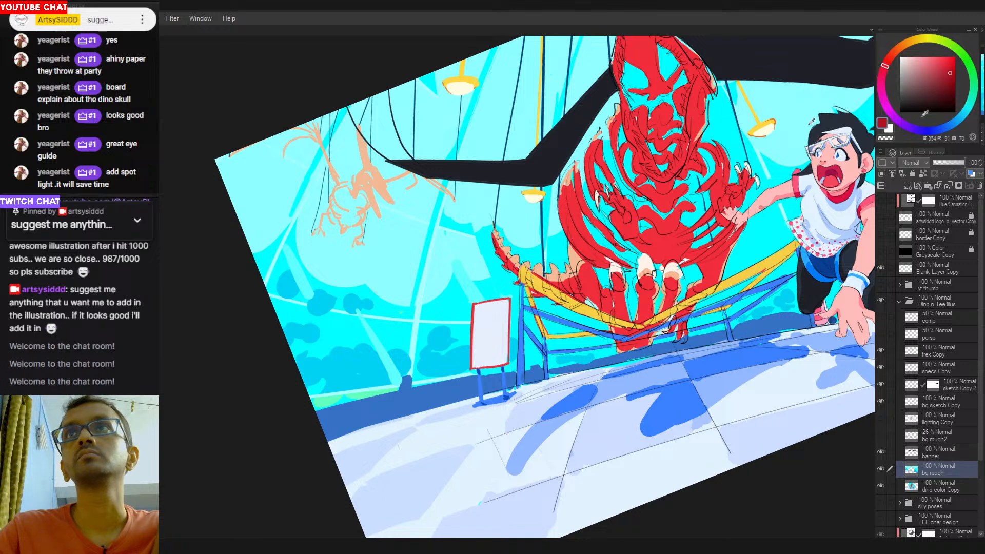
click(932, 78)
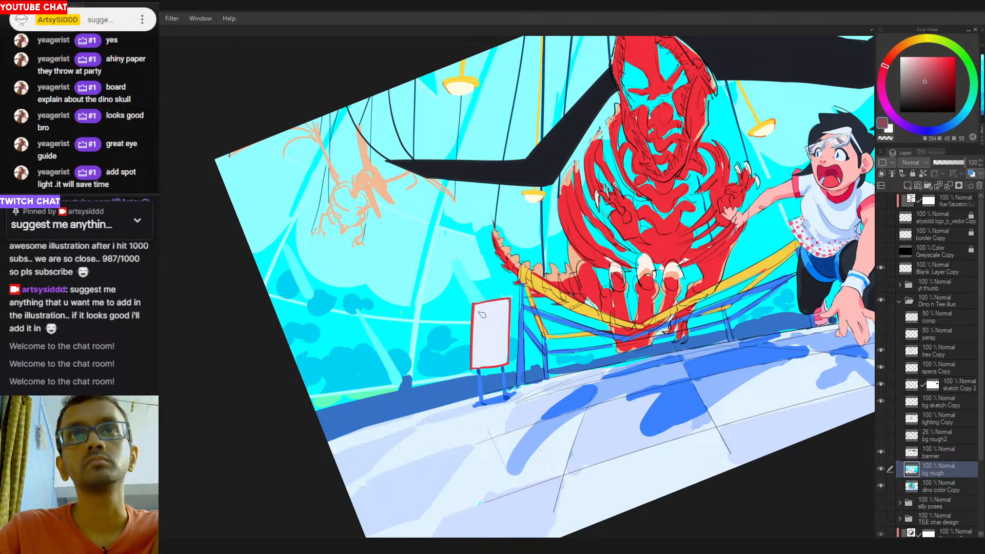
mouse_move(480, 314)
mouse_down()
mouse_move(501, 322)
mouse_move(499, 309)
mouse_up()
key(ctrl+z)
key(ctrl+z)
key(ctrl+z)
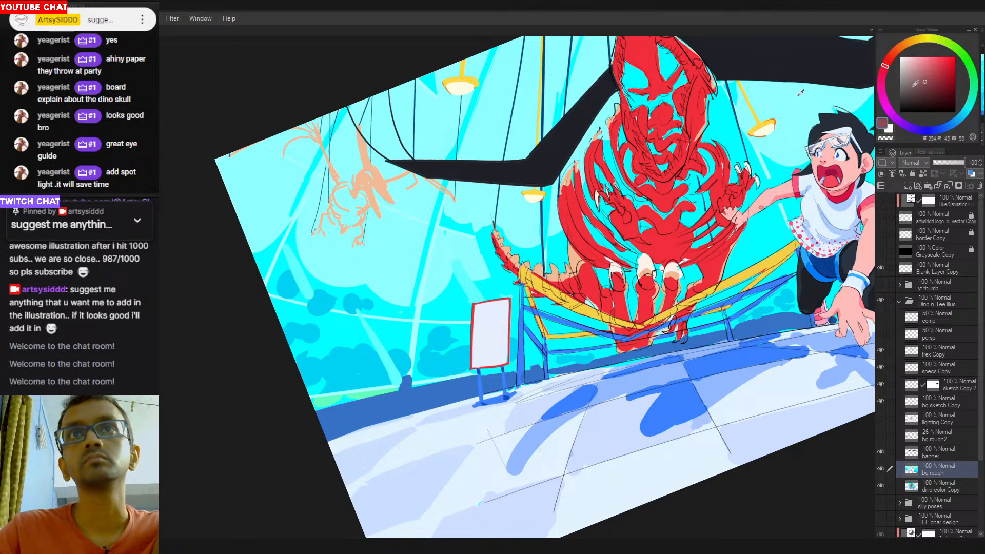
click(917, 69)
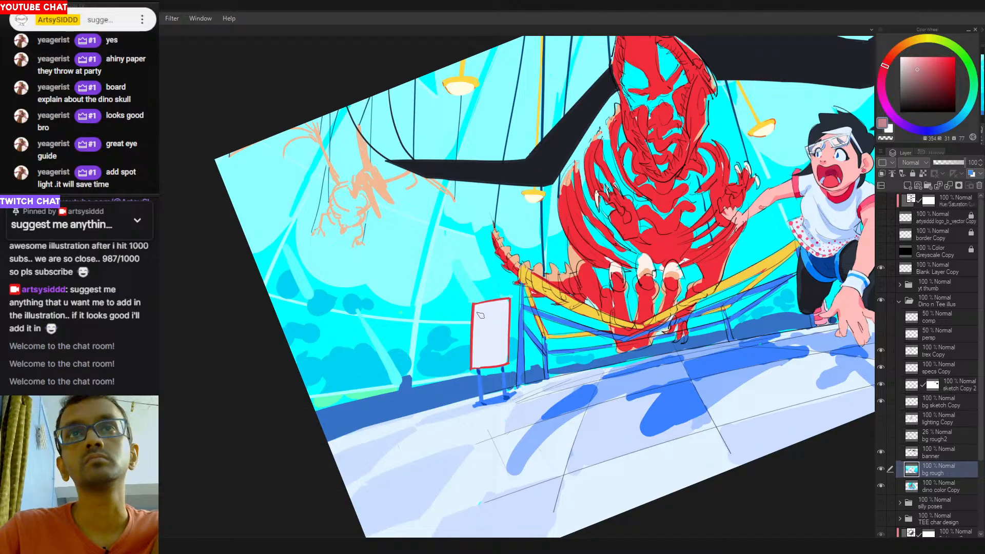
drag(479, 309, 480, 322)
mouse_move(478, 306)
mouse_down()
mouse_move(502, 305)
mouse_move(479, 330)
mouse_up()
mouse_move(478, 312)
mouse_down()
mouse_move(494, 310)
mouse_move(502, 327)
mouse_move(479, 328)
mouse_move(497, 317)
mouse_move(488, 323)
mouse_up()
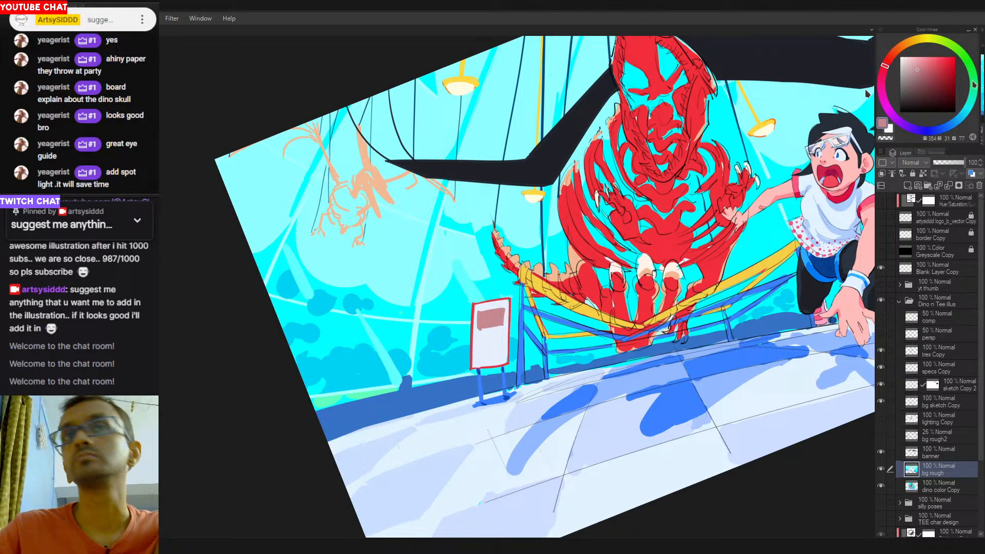
Paint a small dinosaur silhouette in very dark reddish brown inside the sign's picture block.
drag(933, 77, 919, 99)
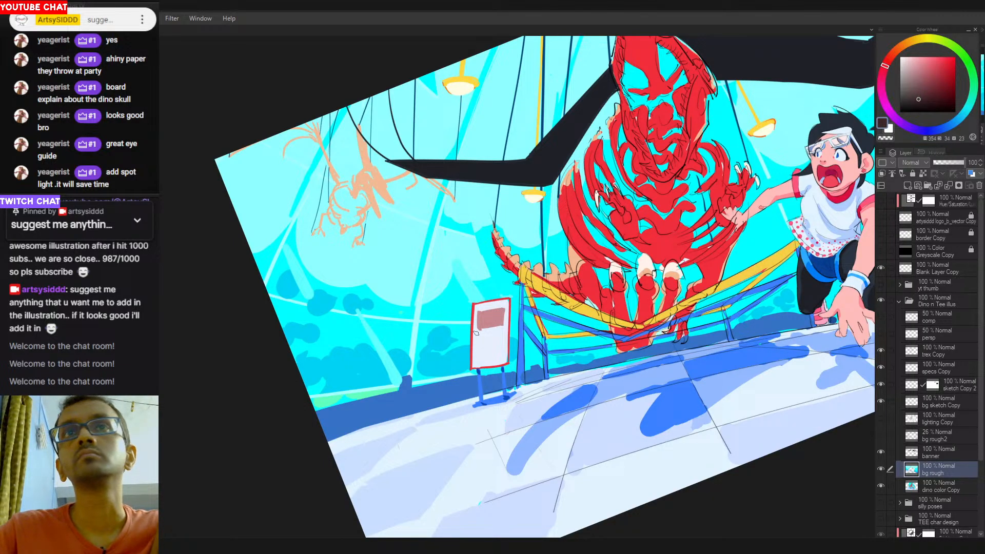
mouse_move(492, 318)
mouse_down()
mouse_move(482, 321)
mouse_move(493, 327)
mouse_up()
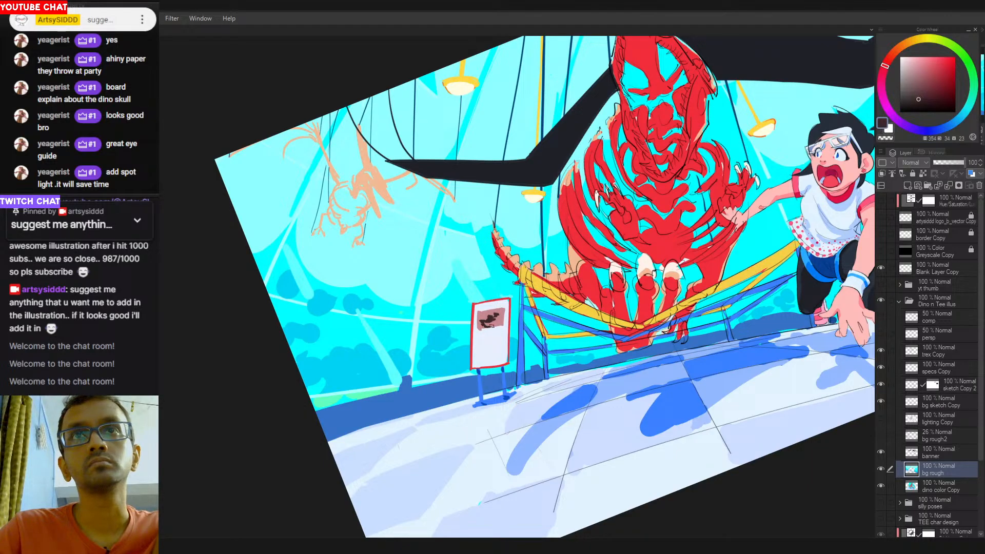
key(ctrl+z)
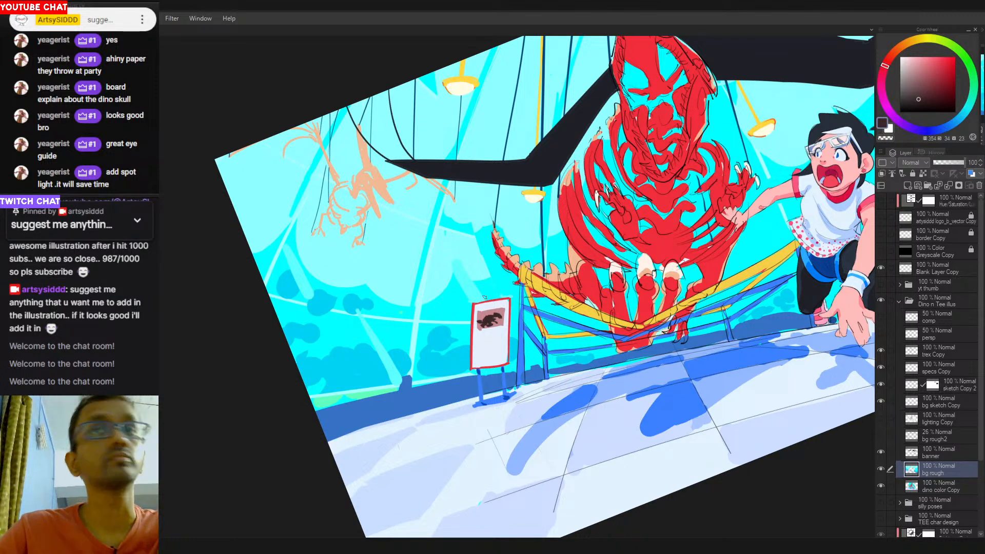
Letter the title TREX by hand in near-black above the picture on the sign board.
drag(593, 290, 666, 303)
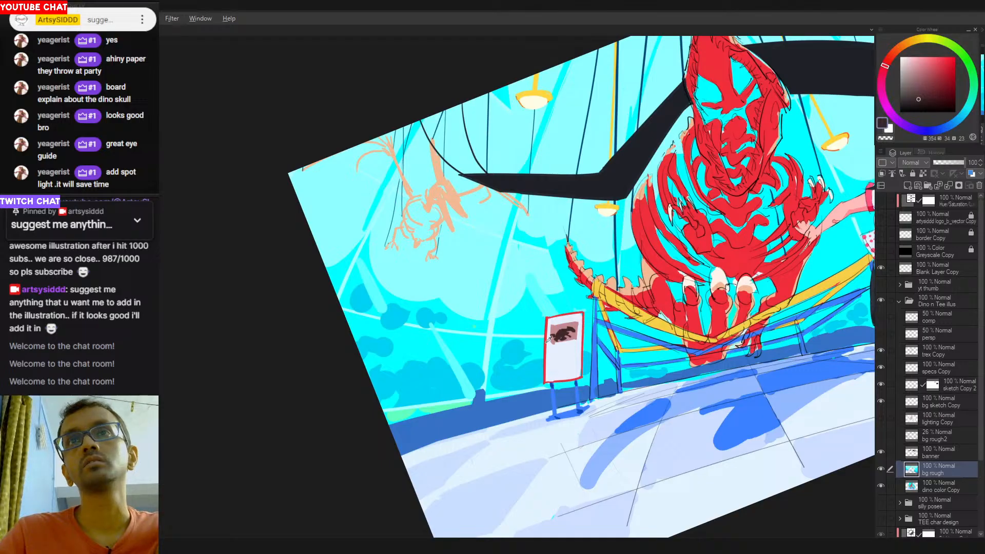
scroll(567, 331, up, 3)
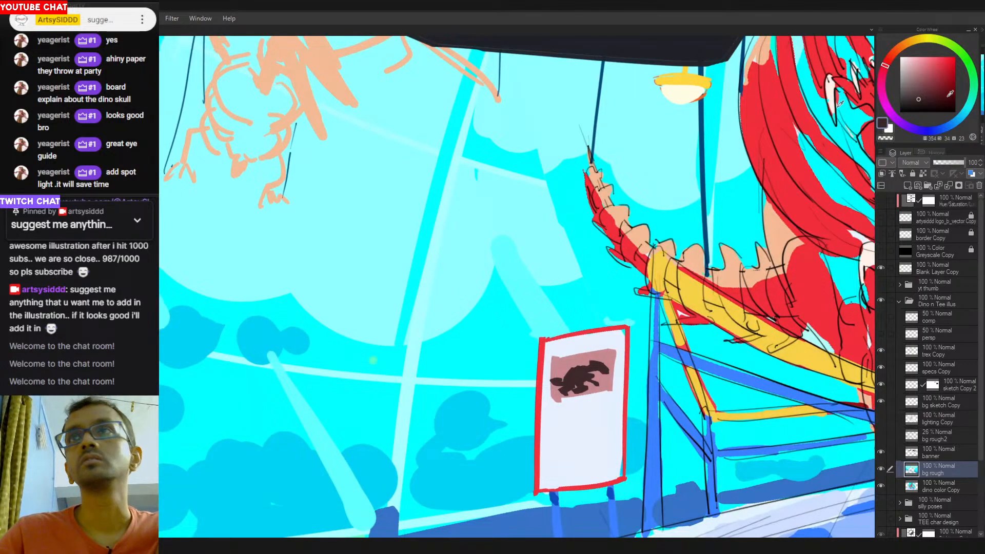
click(911, 98)
click(911, 104)
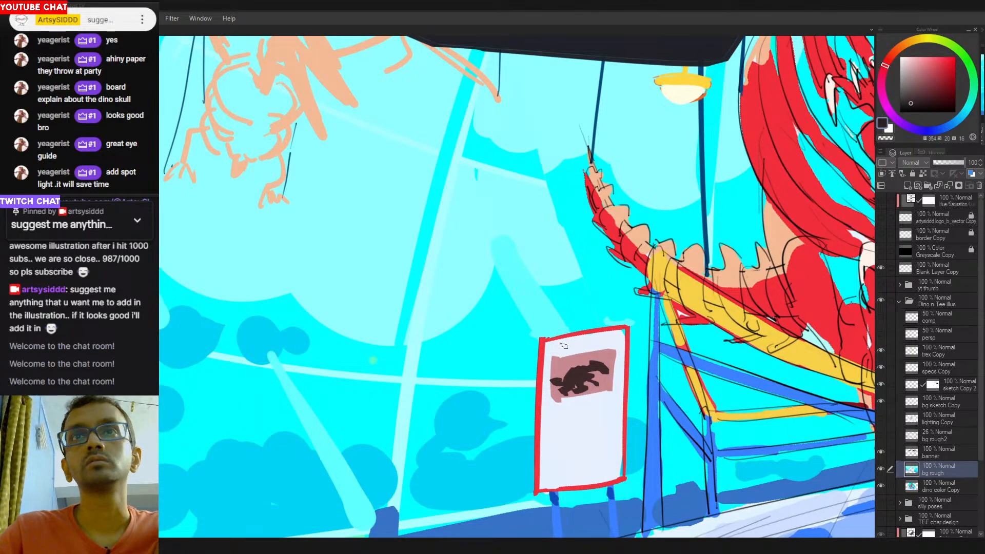
key(ctrl+z)
mouse_move(565, 343)
mouse_down()
mouse_move(567, 353)
mouse_move(575, 340)
mouse_move(608, 345)
mouse_move(408, 355)
mouse_up()
key(ctrl+z)
key(ctrl+z)
key(ctrl+z)
key(ctrl+z)
Fill the space below the sign's picture with thin horizontal near-black lines that suggest text.
scroll(616, 349, down, 3)
mouse_move(475, 362)
mouse_down()
mouse_move(496, 361)
mouse_move(517, 334)
mouse_move(506, 359)
mouse_up()
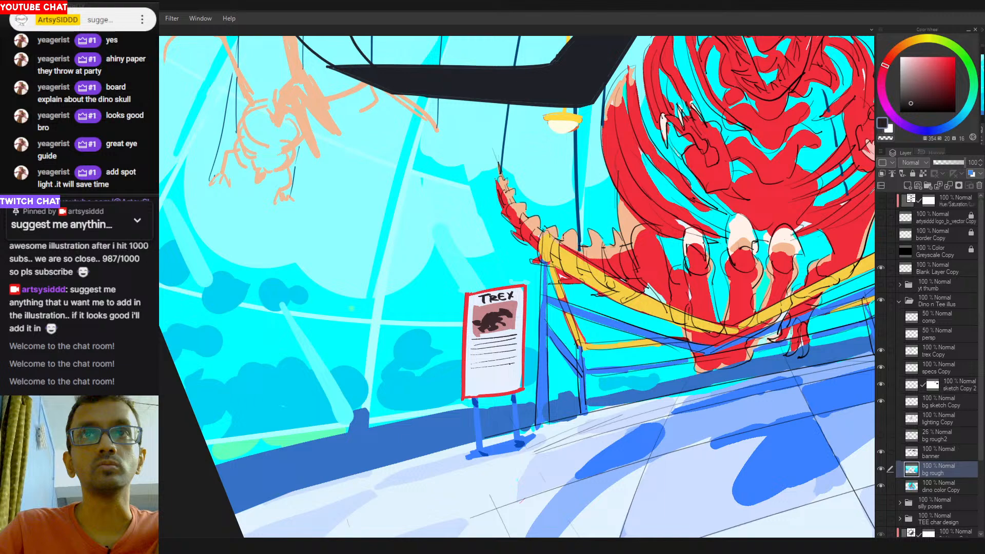
drag(471, 375, 516, 371)
drag(472, 385, 516, 379)
scroll(570, 388, down, 2)
drag(575, 388, 539, 402)
mouse_move(630, 359)
mouse_down()
mouse_move(604, 345)
mouse_move(547, 359)
mouse_move(506, 389)
mouse_up()
scroll(610, 364, down, 1)
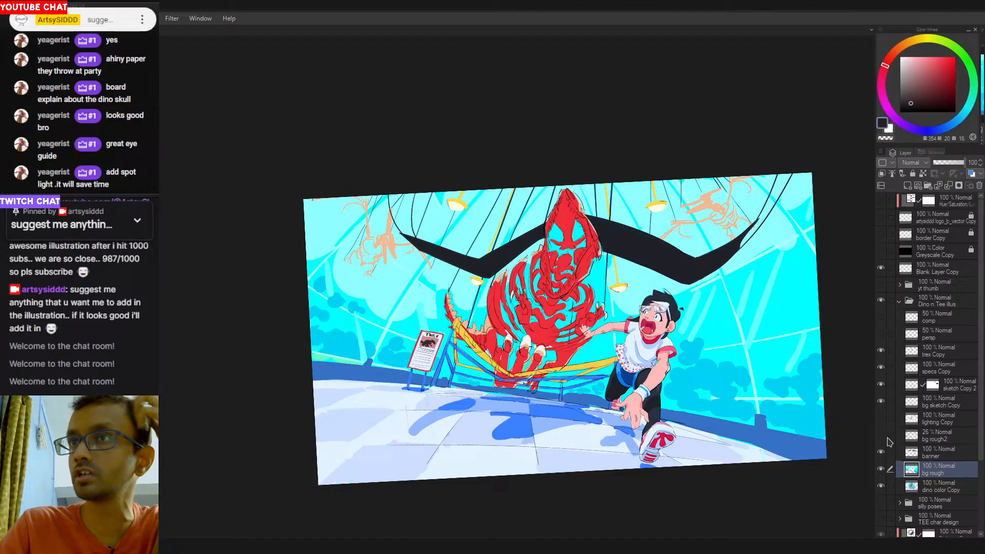
Sample the sign border's red and shift the brush colour to a dark, saturated red.
scroll(410, 342, up, 4)
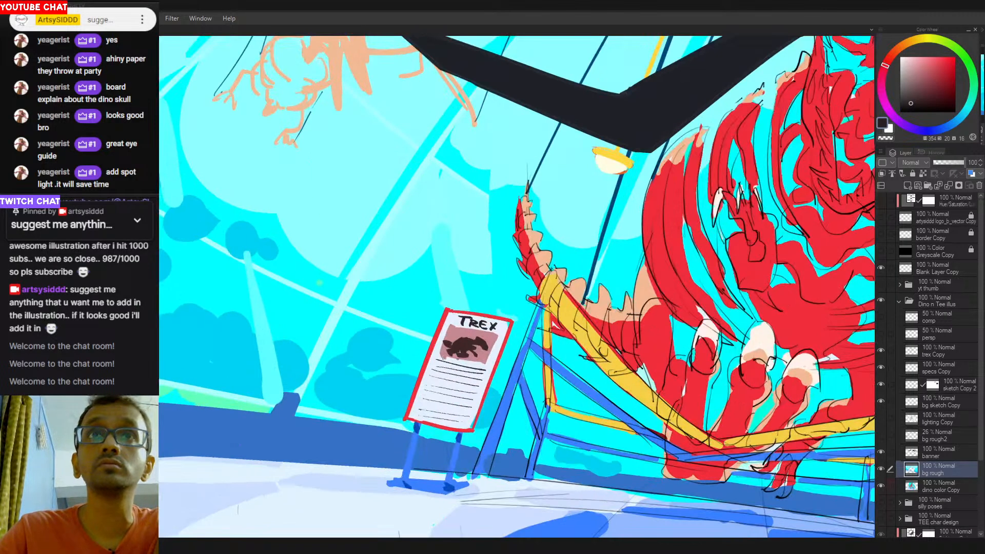
alt+click(445, 318)
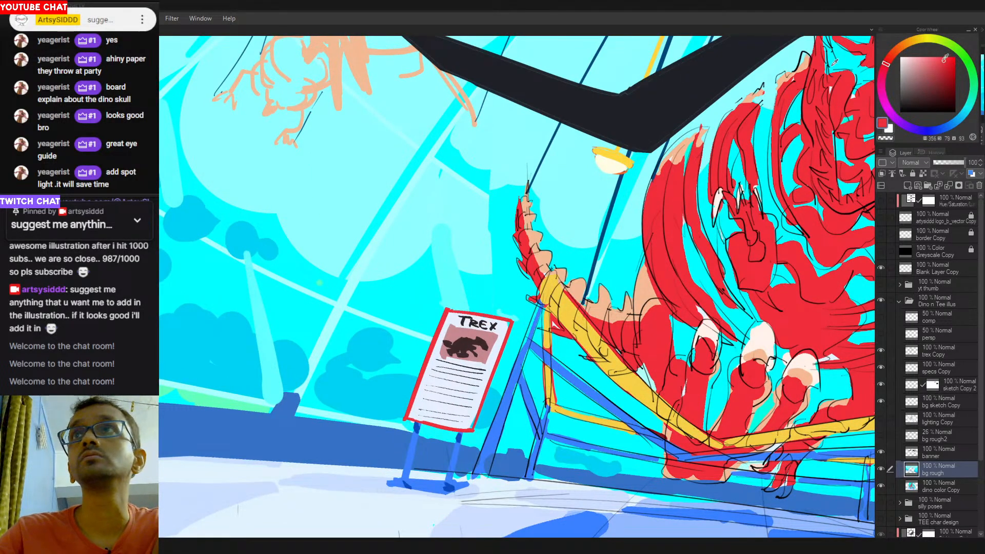
drag(406, 342, 489, 329)
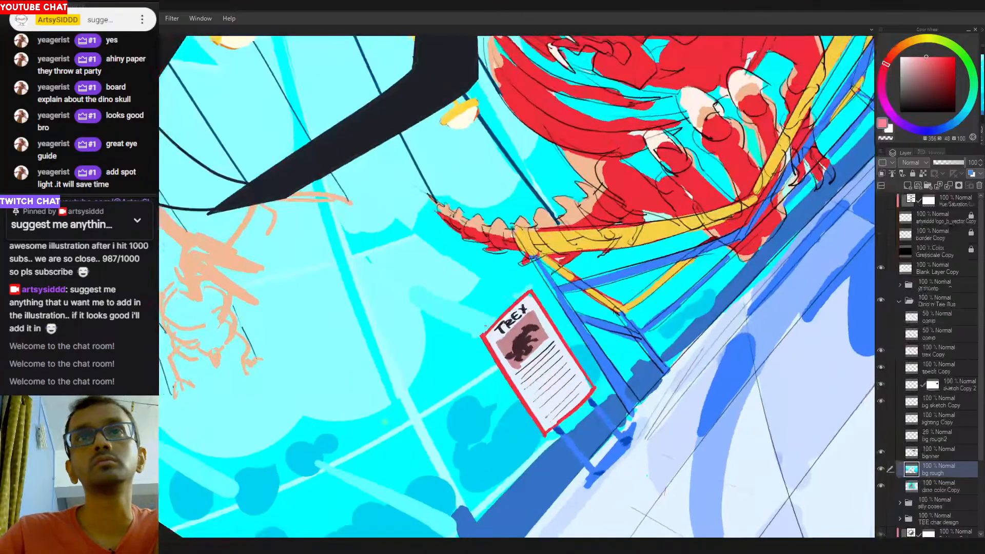
drag(625, 289, 555, 388)
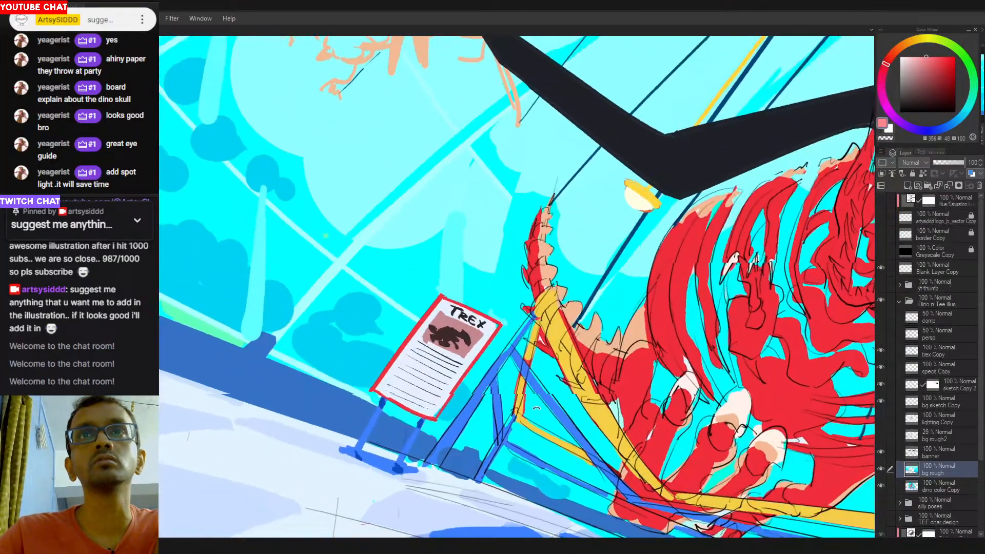
click(958, 77)
drag(477, 381, 505, 392)
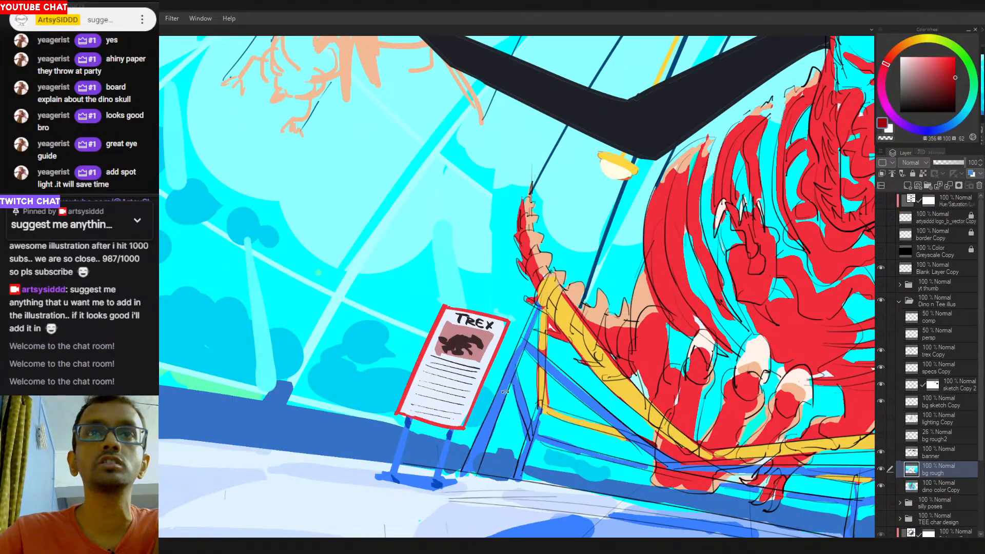
drag(548, 437, 419, 347)
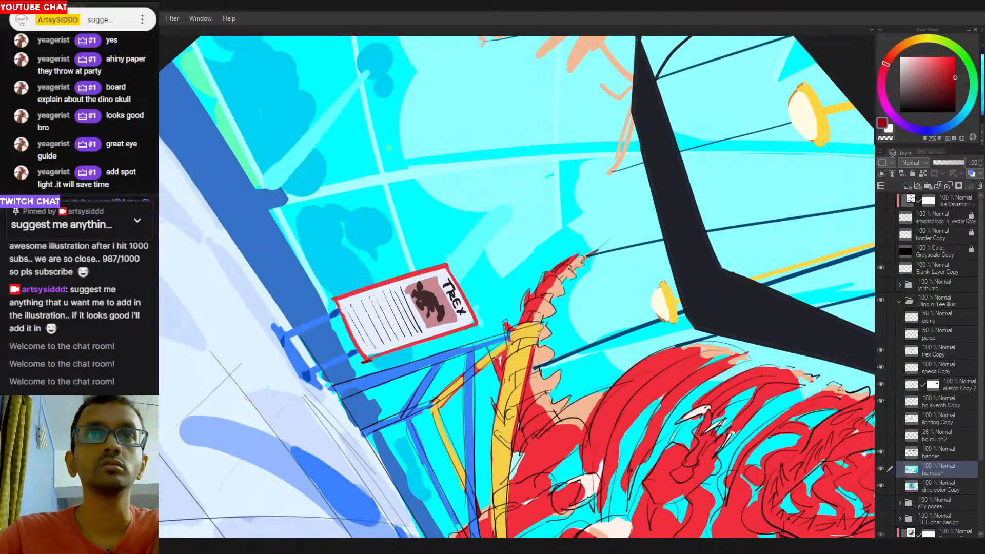
key(ctrl+z)
drag(366, 362, 461, 334)
key(ctrl+z)
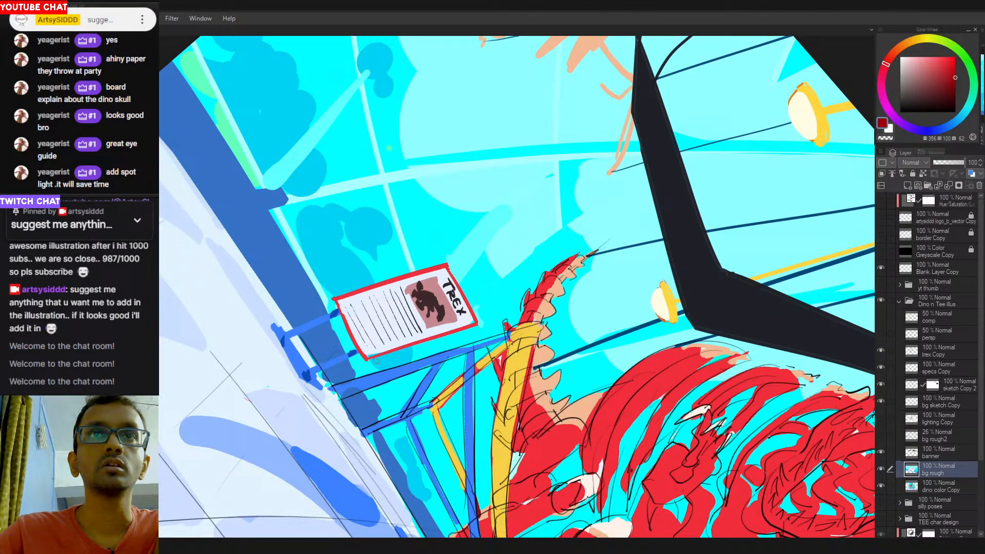
mouse_move(367, 362)
mouse_down()
mouse_move(484, 330)
mouse_move(439, 341)
mouse_move(481, 327)
mouse_move(471, 328)
mouse_up()
key(ctrl+z)
key(ctrl+z)
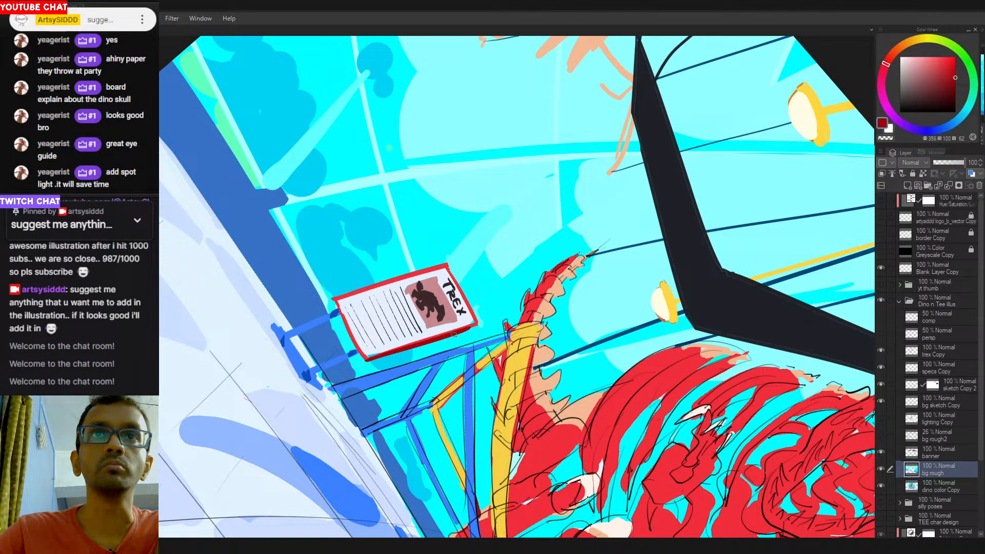
key(ctrl+z)
drag(367, 362, 472, 329)
key(ctrl+z)
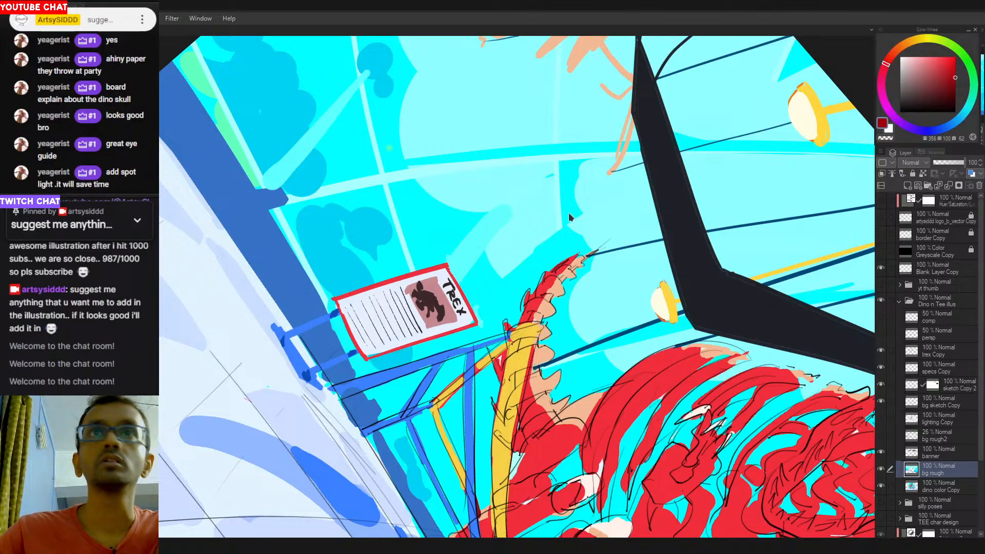
Sample the blue of the TREX sign's legs and paint a thin blue thickness edge along the board's side facing the barrier.
alt+click(308, 372)
drag(367, 362, 472, 328)
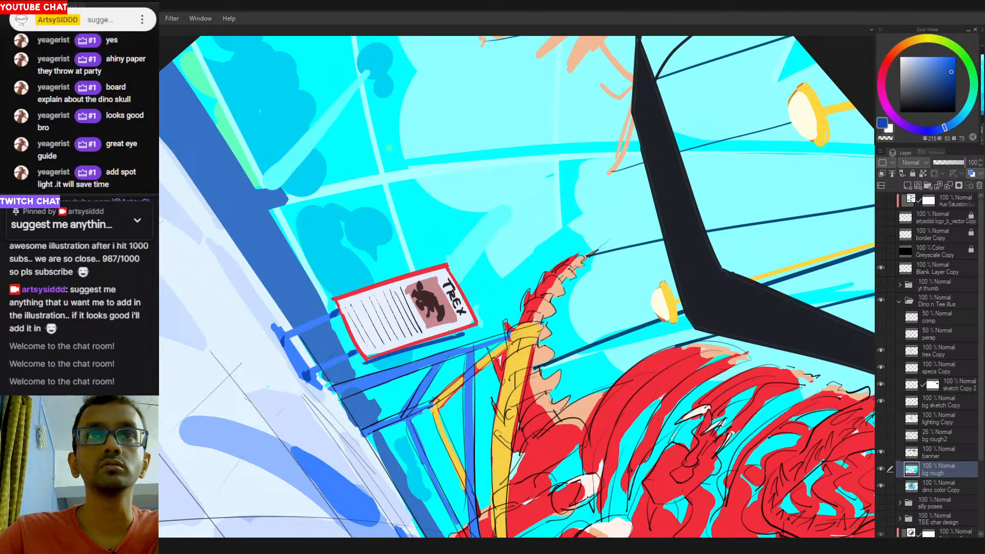
key(ctrl+z)
drag(368, 360, 475, 326)
key(ctrl+z)
drag(367, 362, 475, 326)
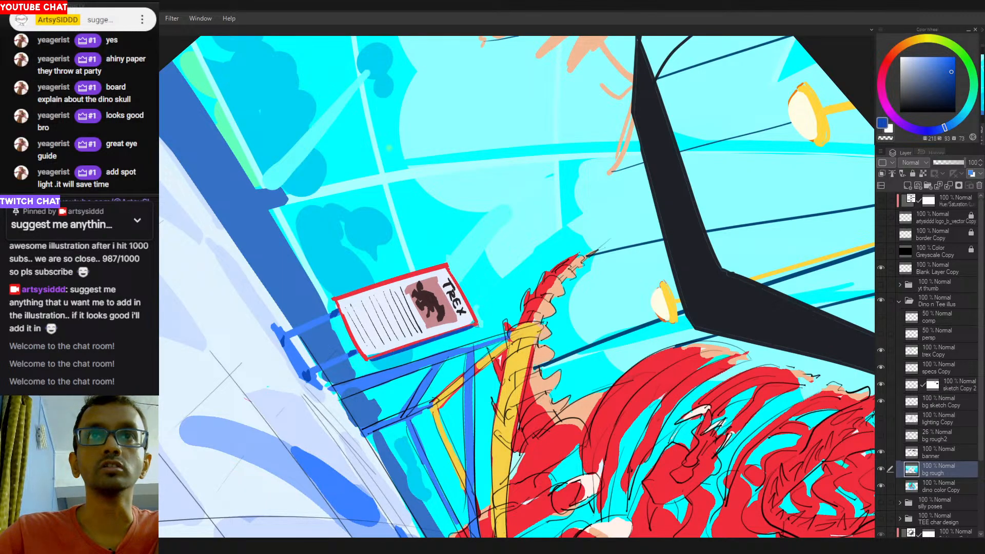
key(ctrl+z)
drag(366, 362, 472, 327)
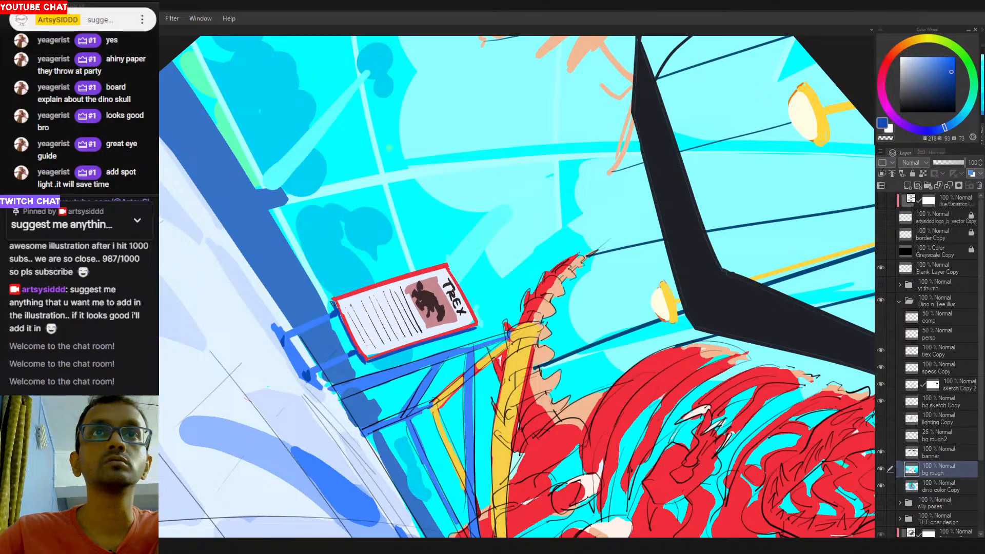
drag(485, 261, 493, 303)
drag(605, 329, 543, 384)
double_click(554, 311)
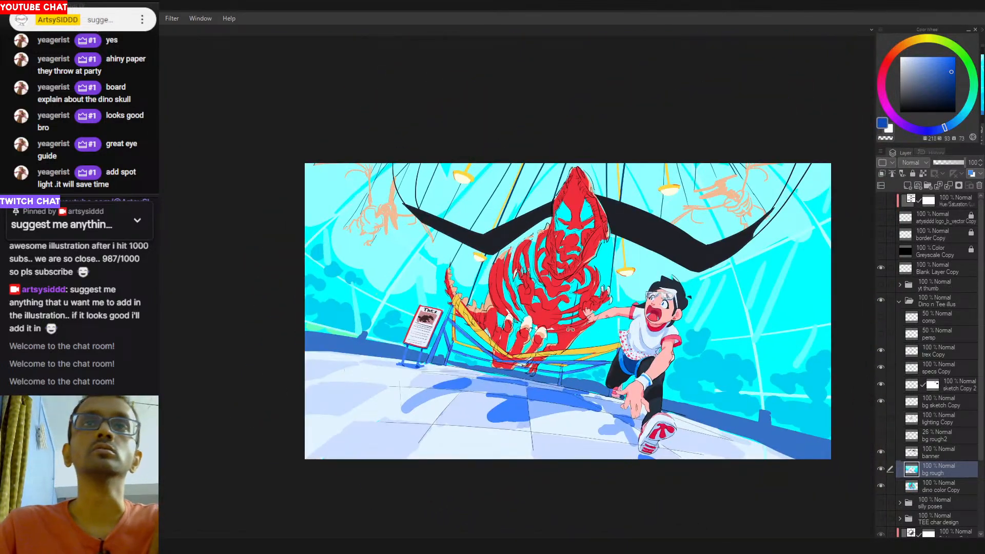
Make the bg rough2 sketch layer visible and examine its guide lines across the whole illustration.
click(882, 436)
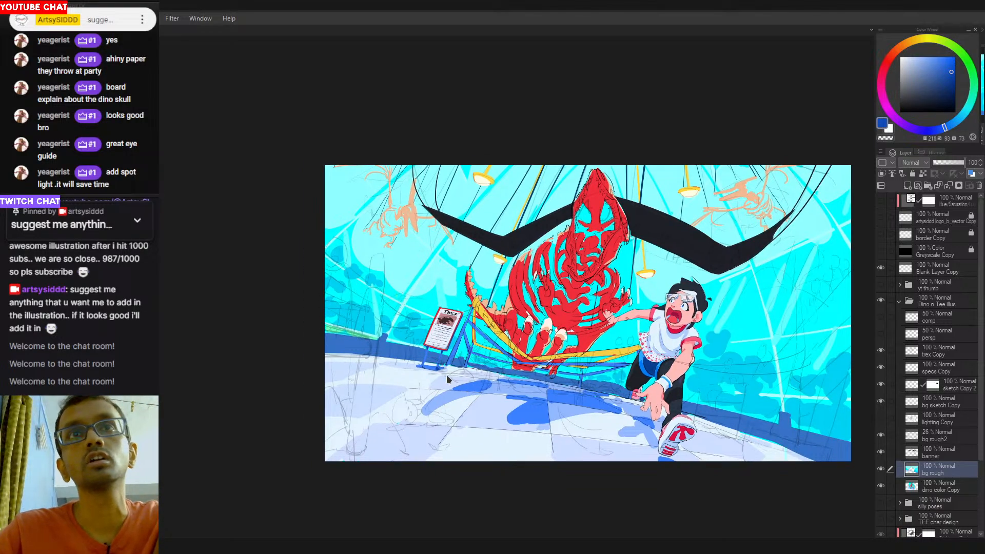
drag(497, 377, 472, 379)
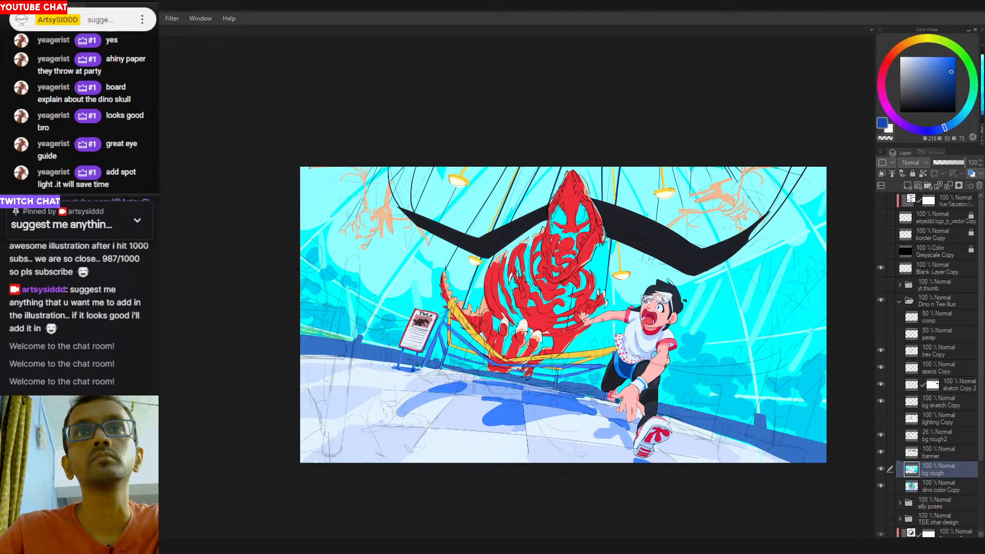
drag(597, 396, 579, 395)
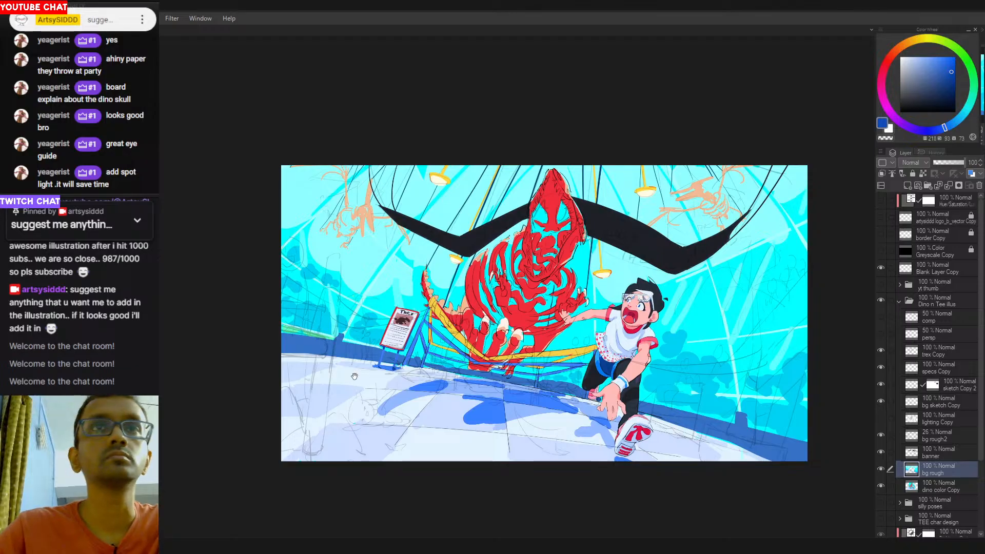
drag(344, 375, 389, 380)
drag(452, 397, 381, 342)
scroll(340, 270, down, 1)
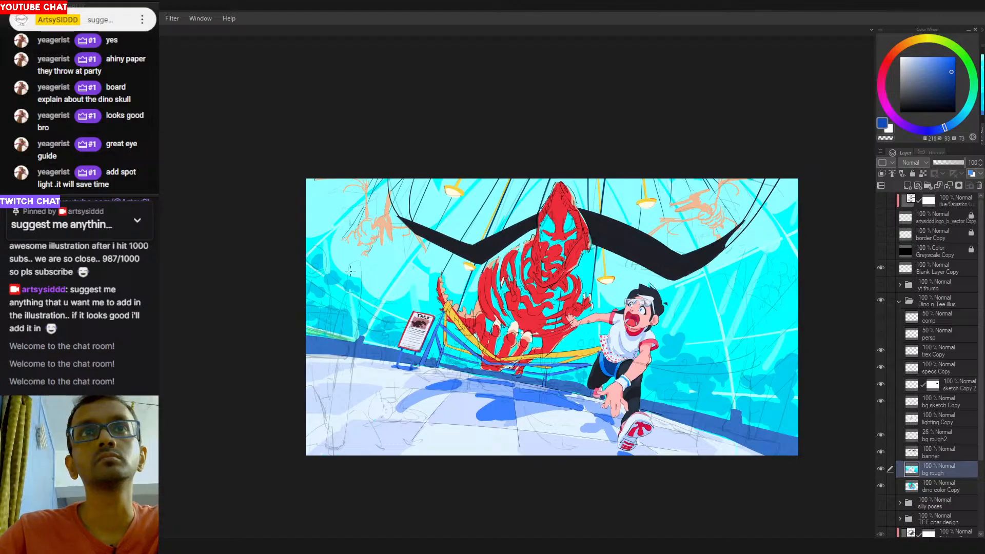
drag(521, 390, 504, 385)
drag(647, 396, 620, 396)
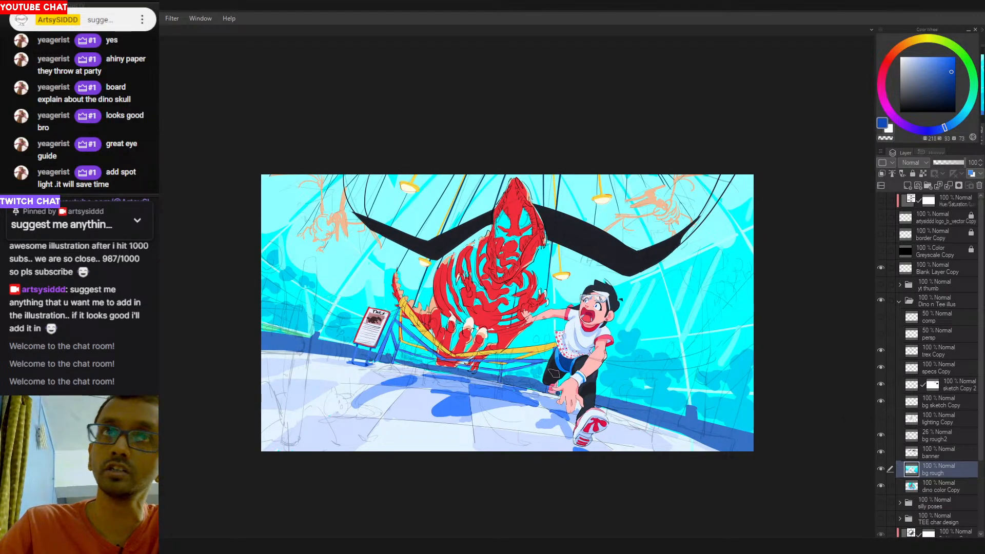
Sample the barrier's bright blue and block in a solid diagonal shape behind the running character, filling the canvas's lower right corner.
alt+click(386, 338)
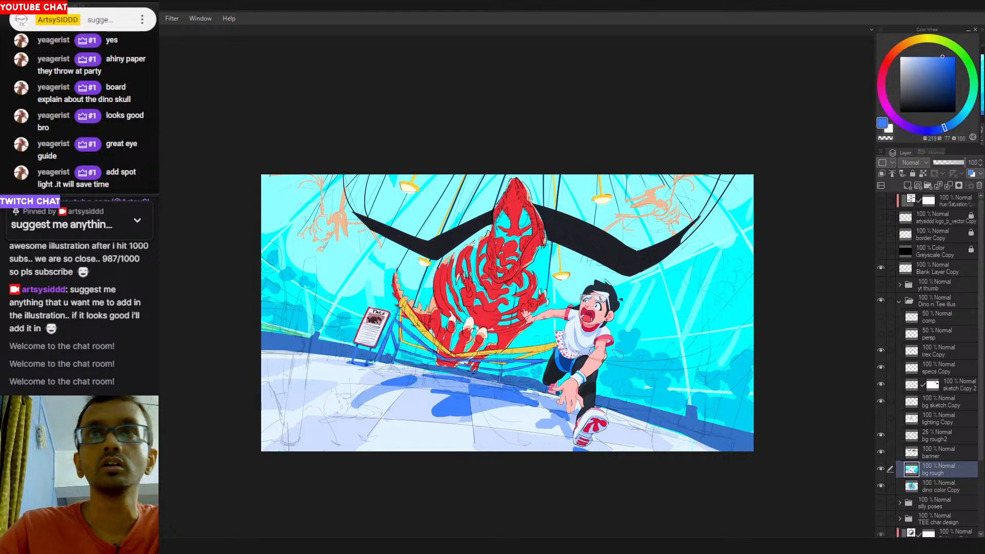
mouse_move(609, 405)
mouse_down()
mouse_move(608, 393)
mouse_move(657, 384)
mouse_move(634, 384)
mouse_move(623, 396)
mouse_move(752, 307)
mouse_up()
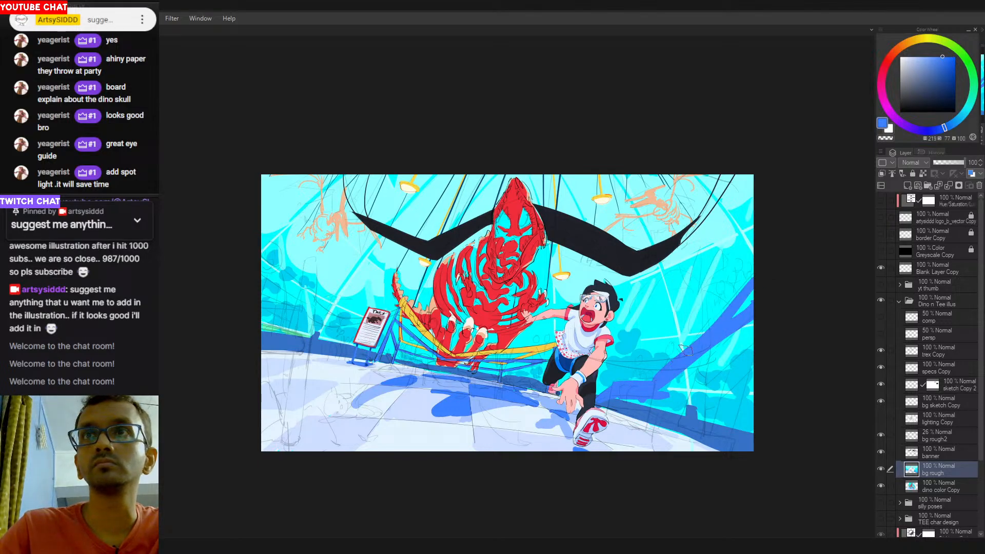
key(ctrl+y)
key(ctrl+z)
key(ctrl+y)
key(ctrl+z)
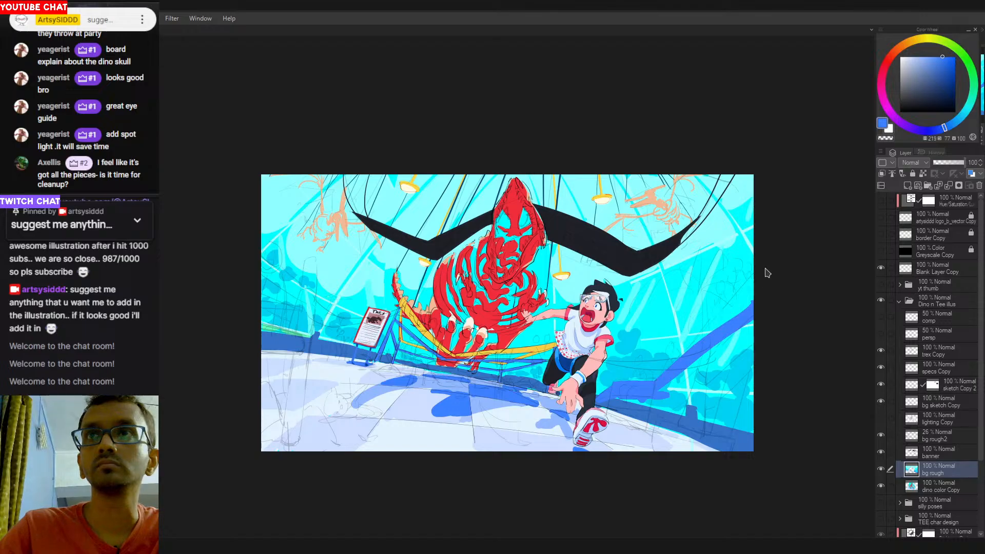
key(ctrl+y)
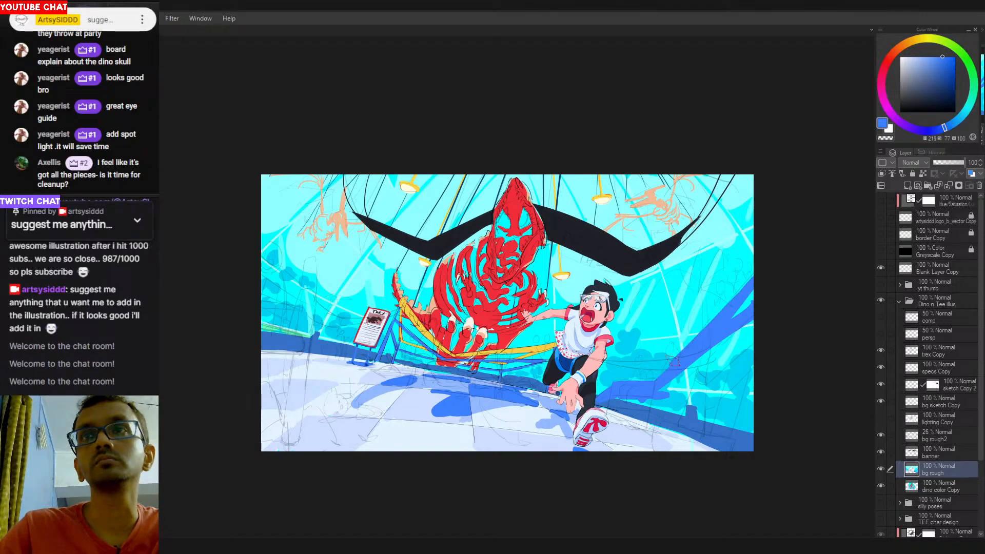
key(ctrl+z)
key(ctrl+y)
key(ctrl+z)
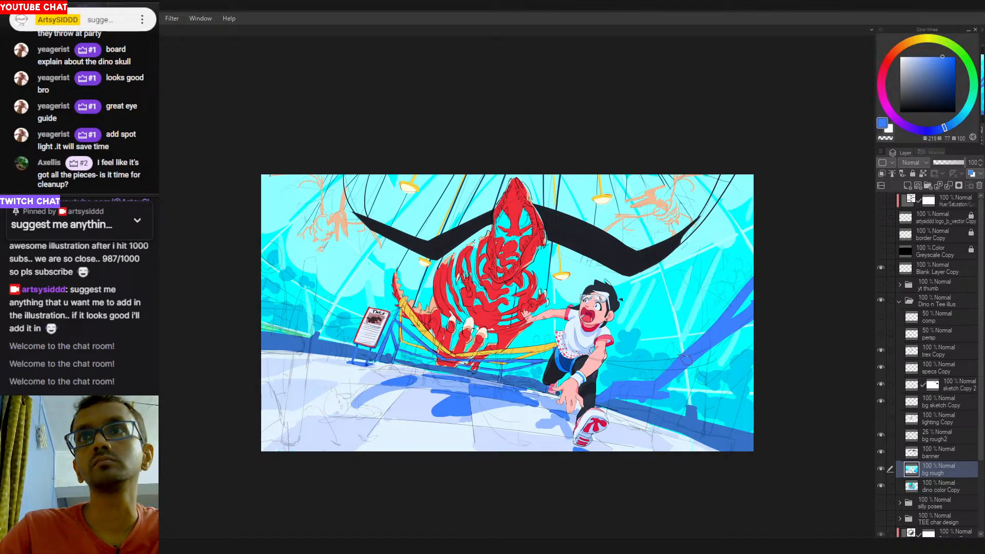
key(ctrl+y)
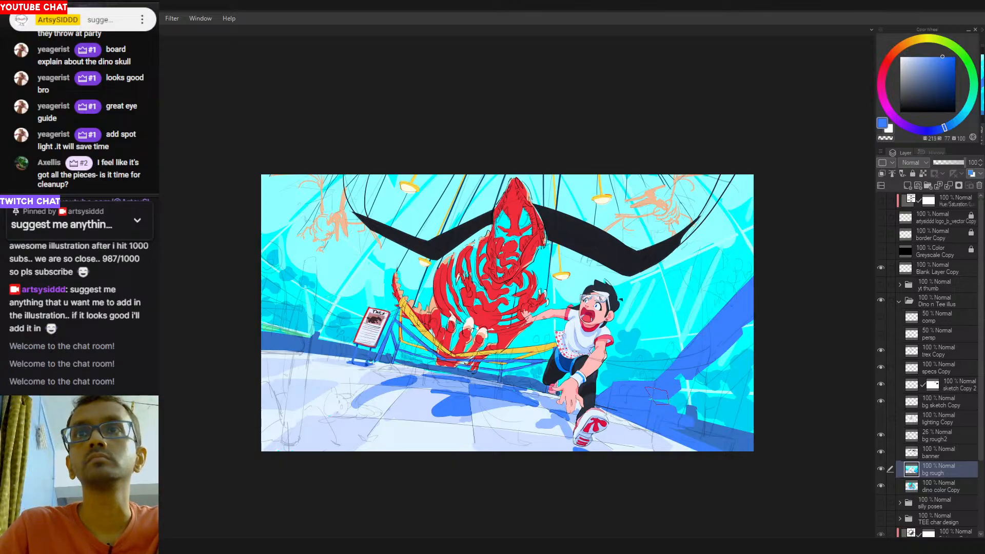
mouse_move(688, 403)
mouse_down()
mouse_move(716, 359)
mouse_move(704, 422)
mouse_move(723, 363)
mouse_move(754, 356)
mouse_up()
mouse_move(744, 426)
mouse_down()
mouse_move(683, 432)
mouse_move(737, 432)
mouse_move(729, 440)
mouse_move(694, 428)
mouse_up()
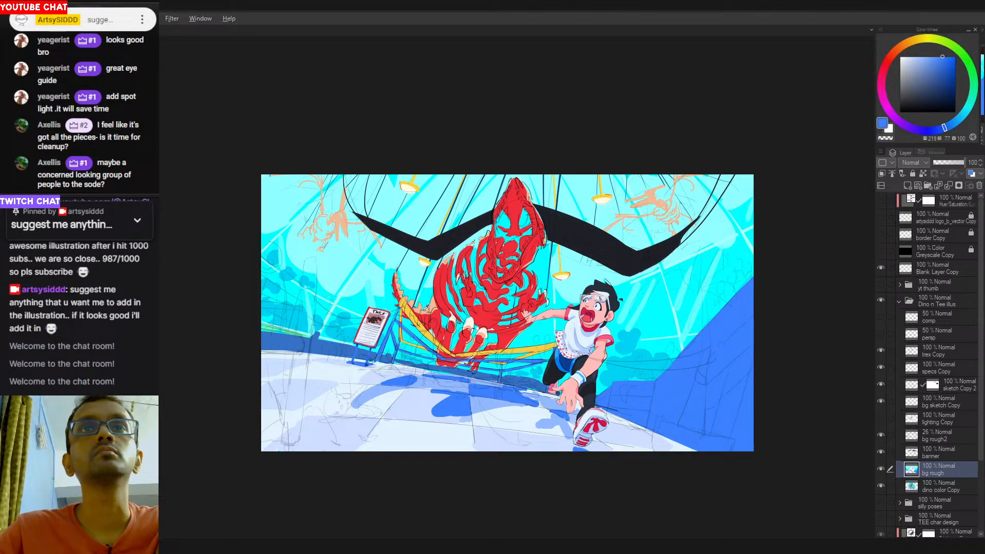
Sample the peach bone colour and block in the lower part of the blue corner shape, leaving a blue band above it.
alt+click(418, 309)
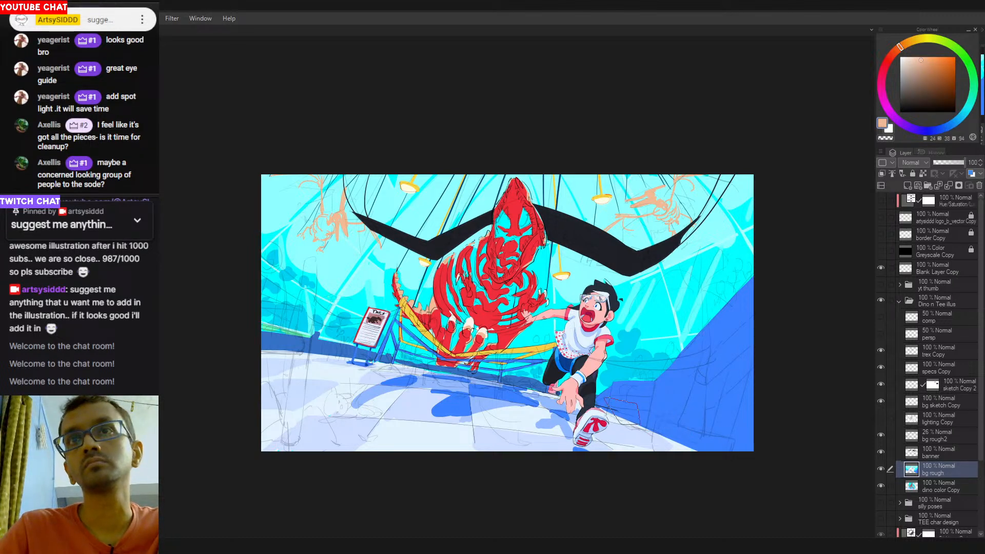
mouse_move(614, 411)
mouse_down()
mouse_move(656, 410)
mouse_move(598, 405)
mouse_move(661, 405)
mouse_up()
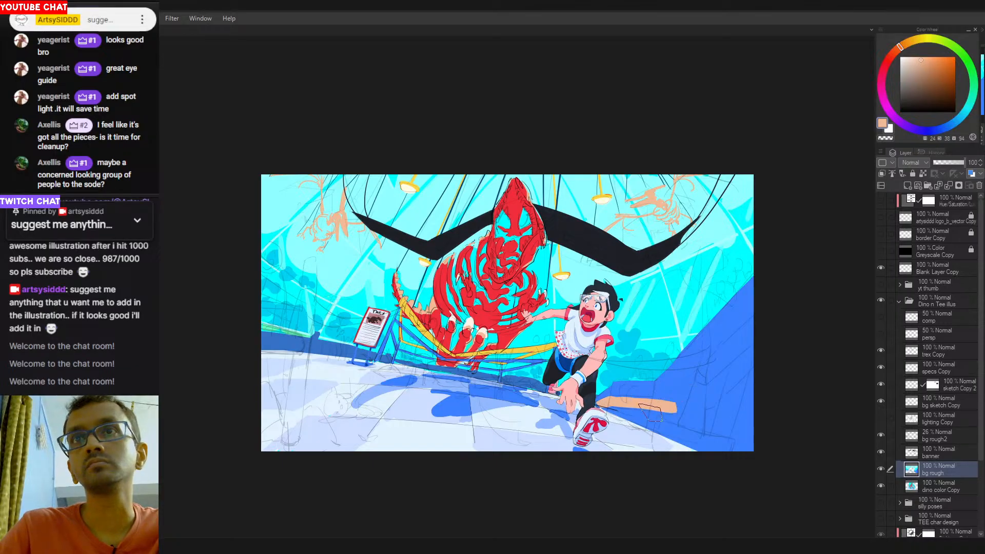
mouse_move(751, 345)
mouse_down()
mouse_move(667, 413)
mouse_move(769, 319)
mouse_move(695, 387)
mouse_move(747, 356)
mouse_move(711, 423)
mouse_move(739, 436)
mouse_move(618, 413)
mouse_move(672, 439)
mouse_move(646, 415)
mouse_move(683, 414)
mouse_move(716, 443)
mouse_up()
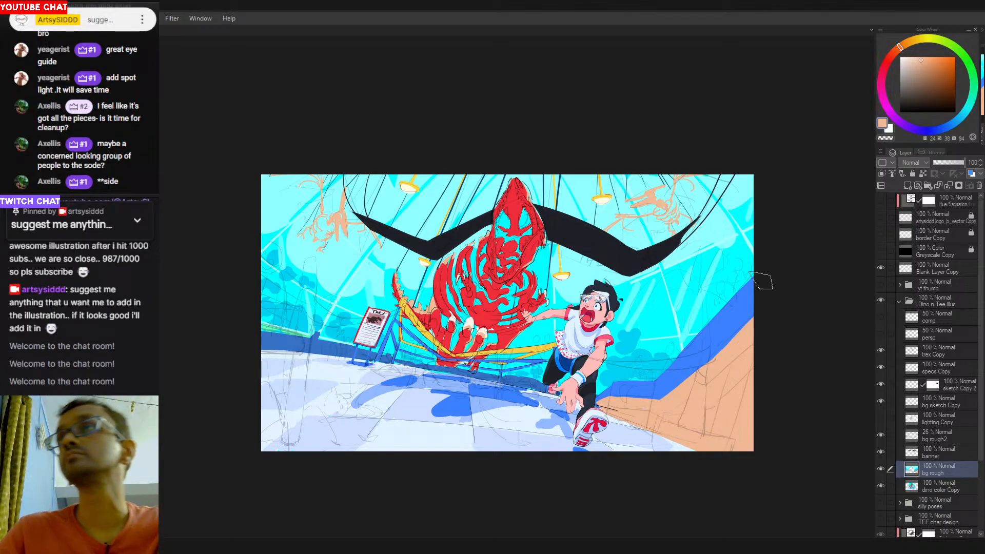
Shift the peach to a darker, muted tan and refill the peach corner area with it.
click(915, 81)
click(725, 386)
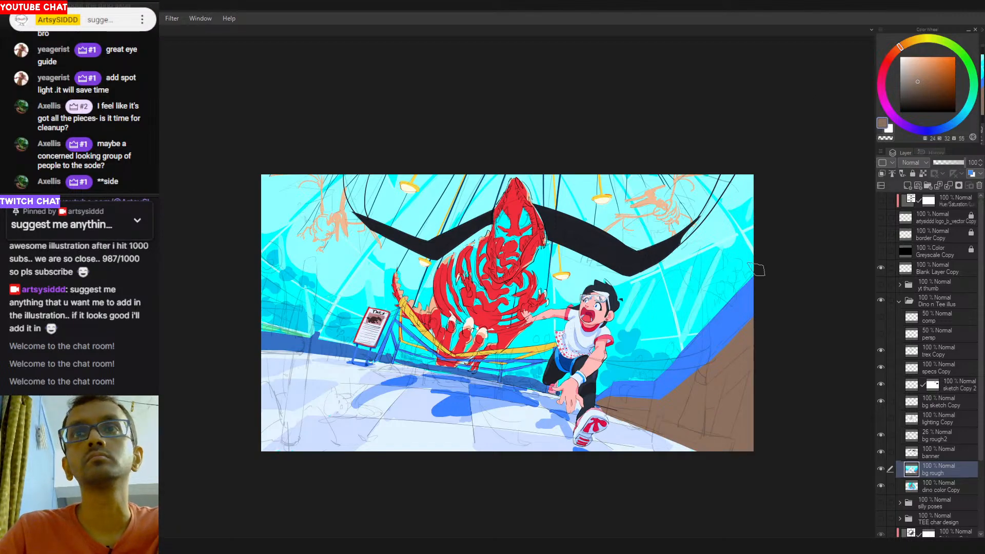
key(ctrl+z)
click(918, 81)
click(919, 68)
click(723, 371)
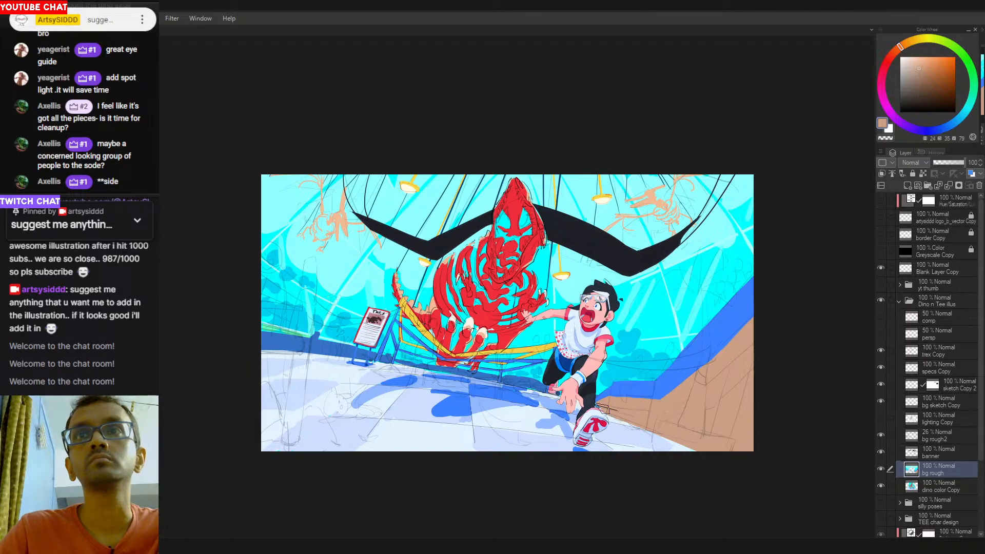
alt+click(680, 369)
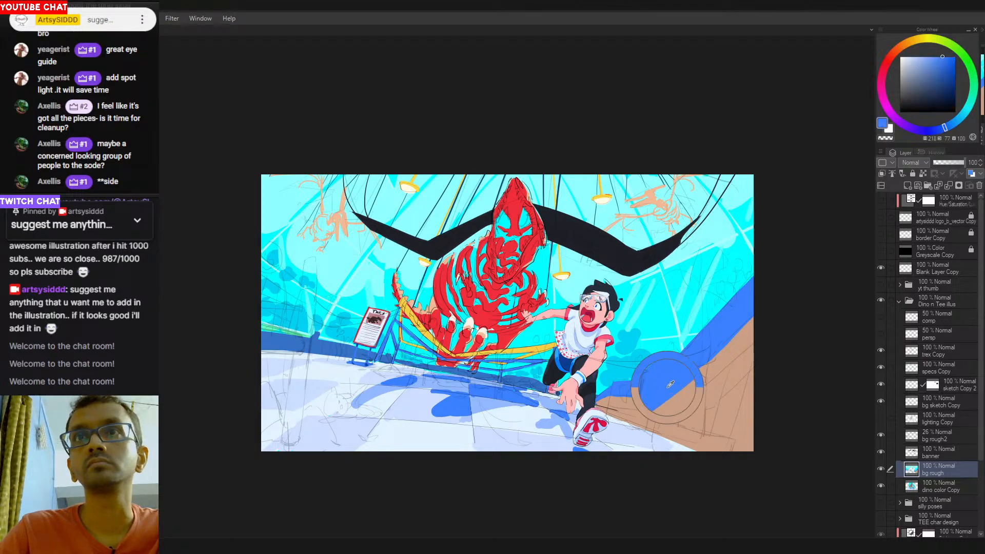
click(670, 372)
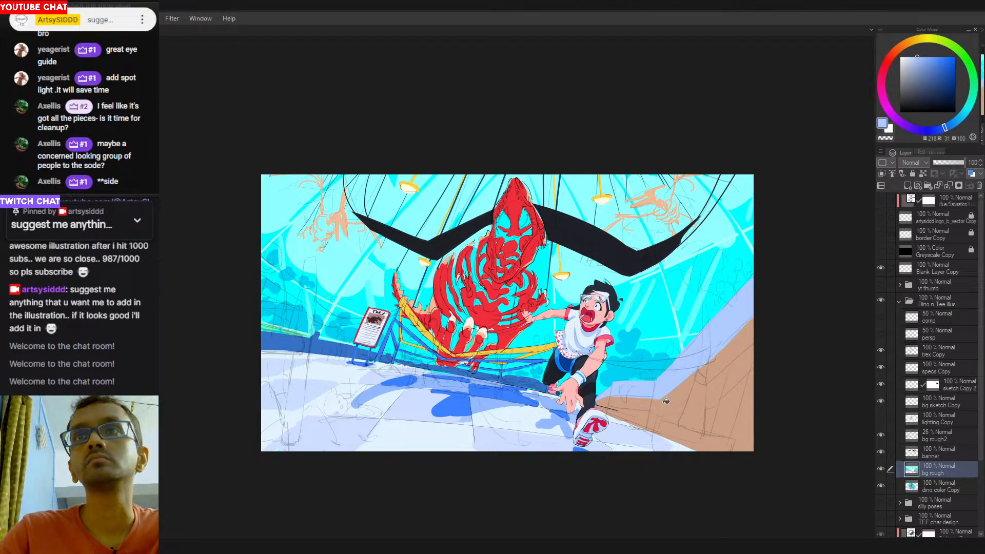
key(ctrl+z)
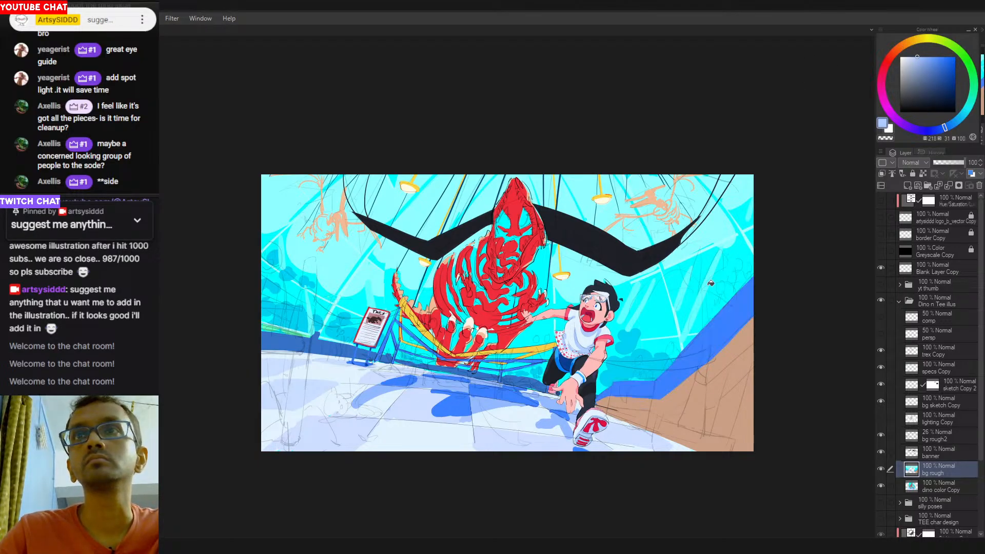
Recolour the bright blue band above the tan corner area with cyan sampled from the background.
alt+click(686, 289)
click(707, 343)
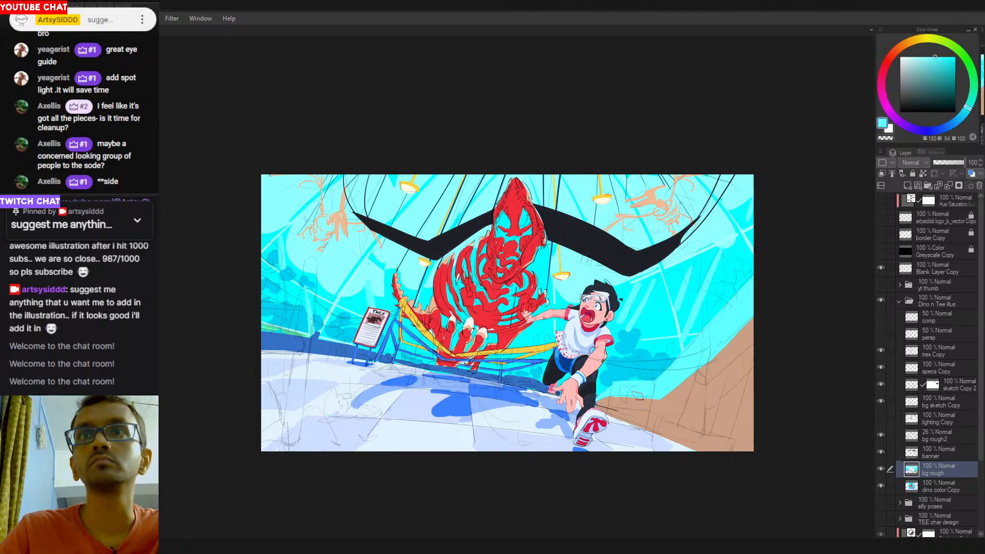
alt+click(655, 365)
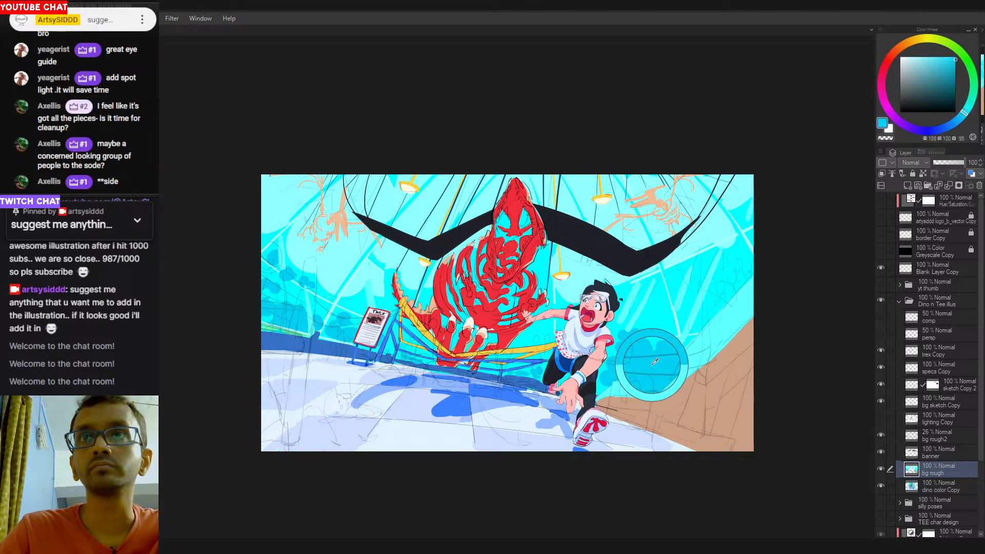
alt+click(674, 339)
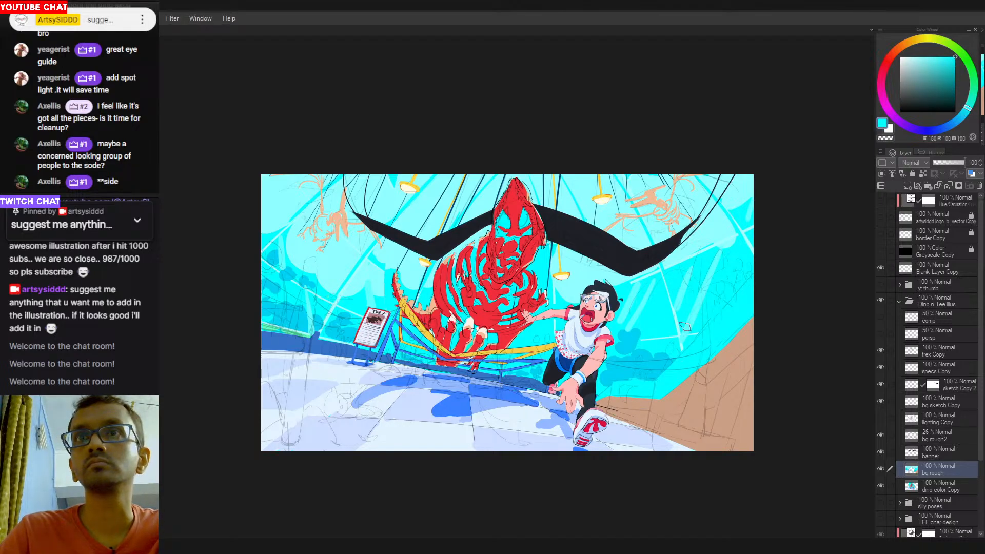
Sample the pale cyan of the glass and paint a thin line just above the tan area's upper edge, ending with its tan sampled.
alt+click(678, 249)
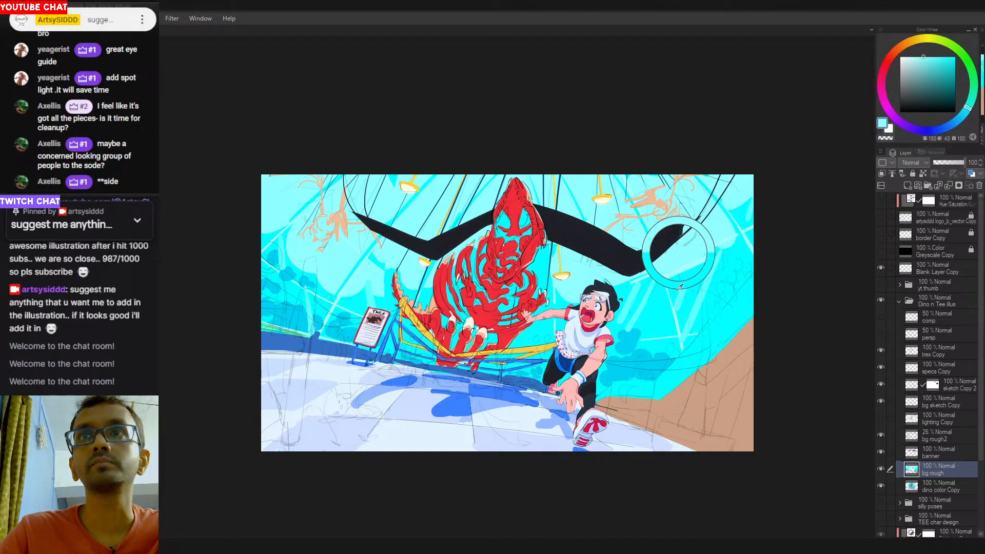
drag(702, 358, 693, 385)
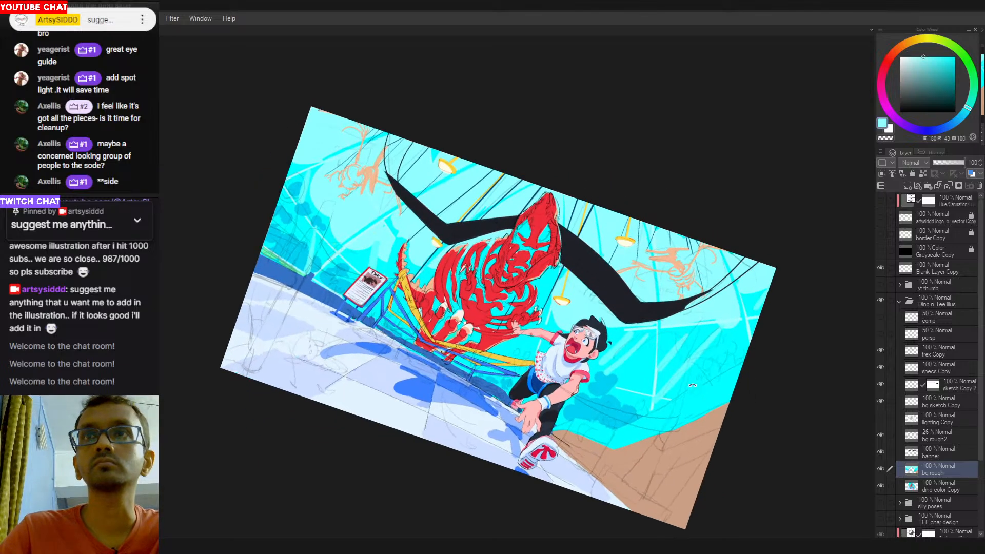
drag(619, 431, 737, 367)
key(ctrl+z)
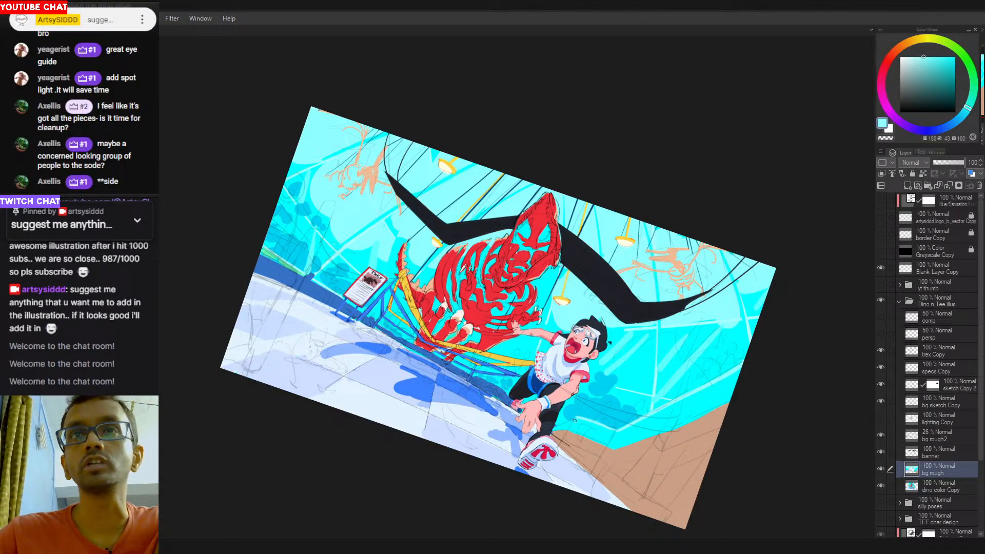
click(620, 454)
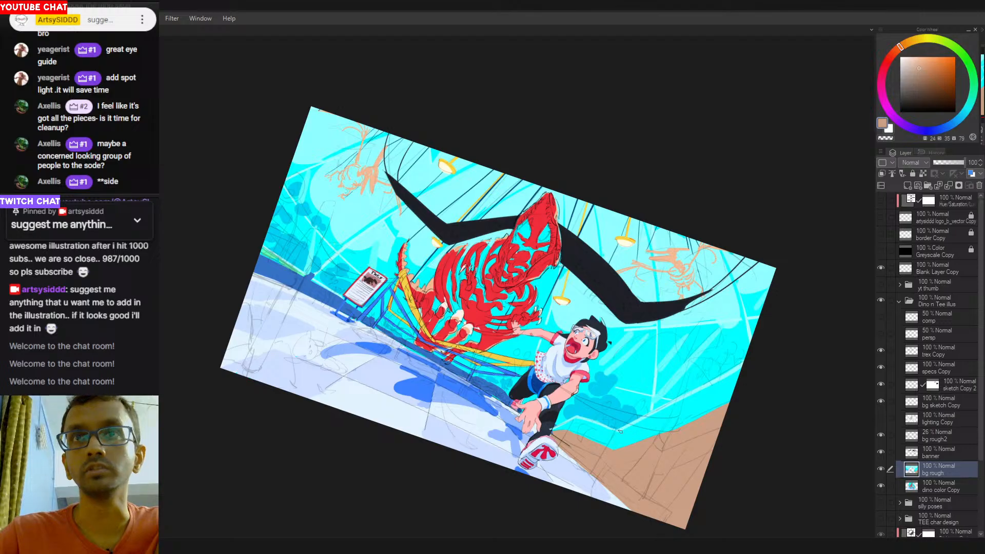
Undo the last stroke and paint a tan post at the bend of the tan structure's upper edge, sampling tan and pale cyan.
key(ctrl+z)
alt+click(621, 451)
drag(612, 451, 673, 431)
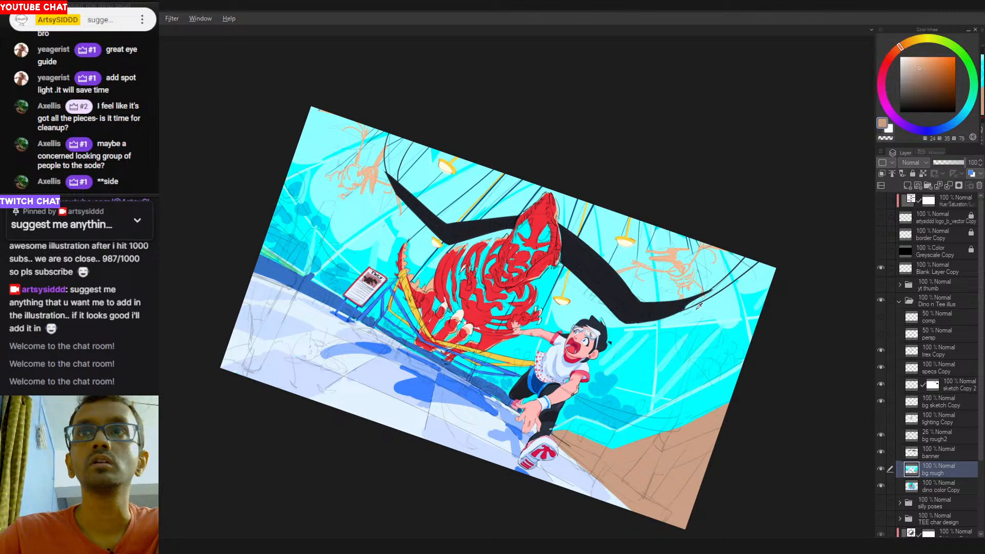
alt+click(612, 446)
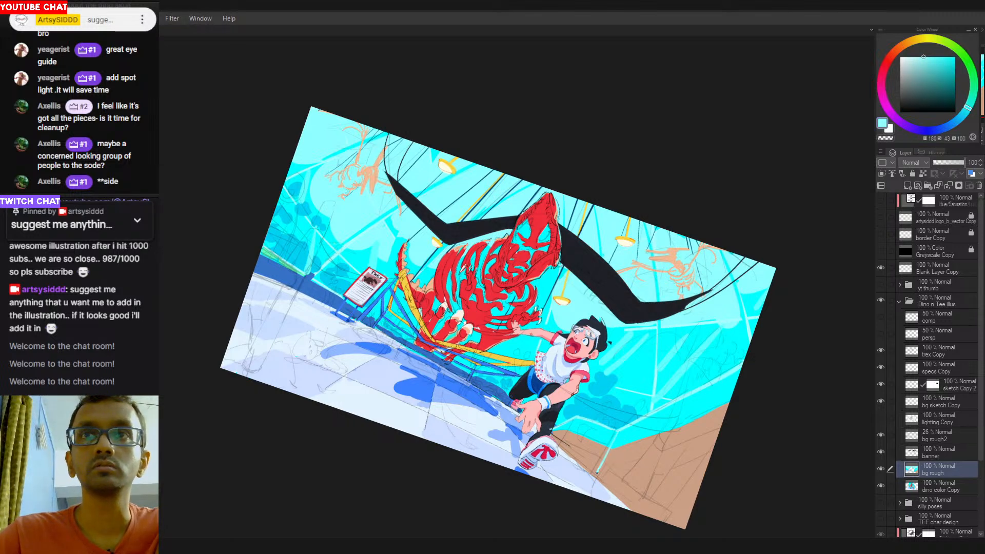
alt+click(617, 451)
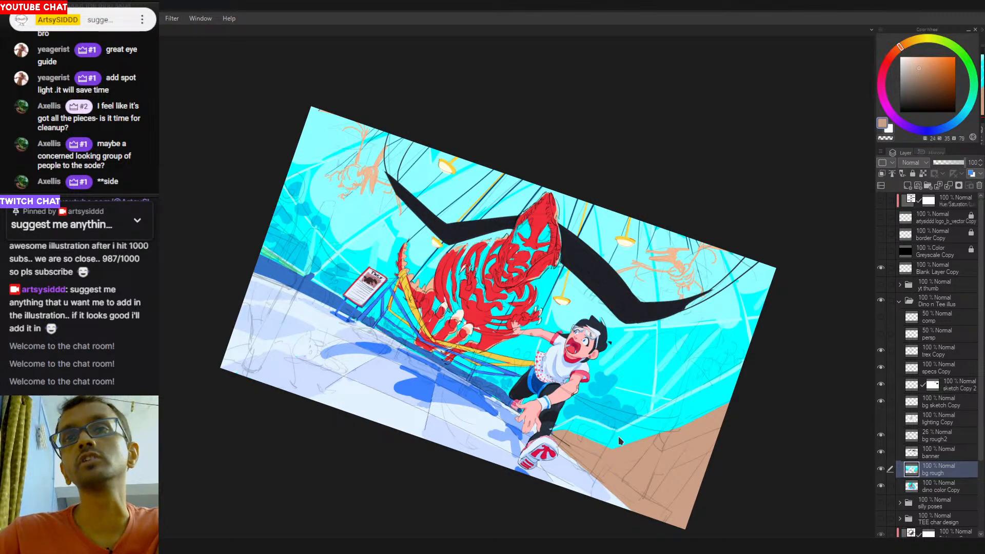
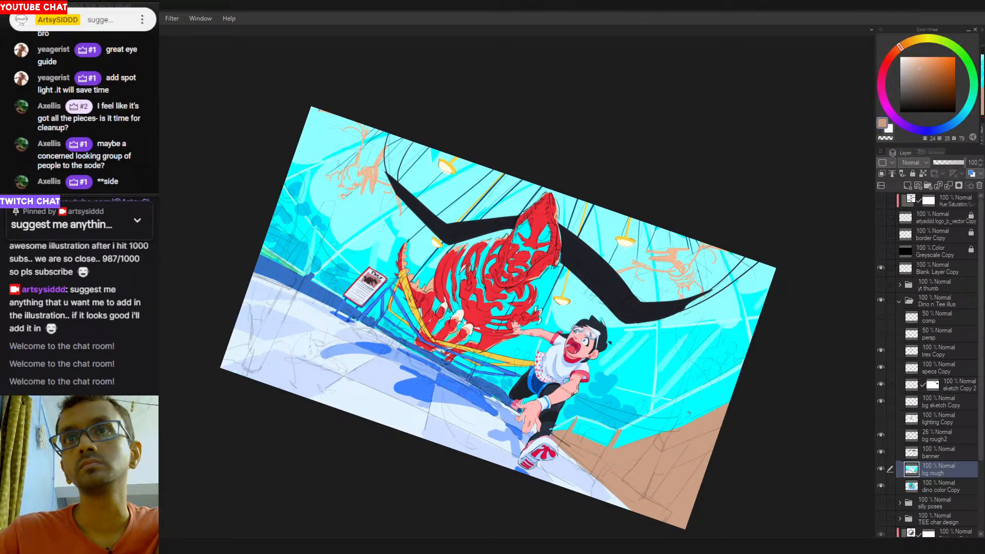
Pick a dark reddish brown and fill the lower part of the tan structure, leaving a tan strip above and the post.
drag(626, 458, 639, 418)
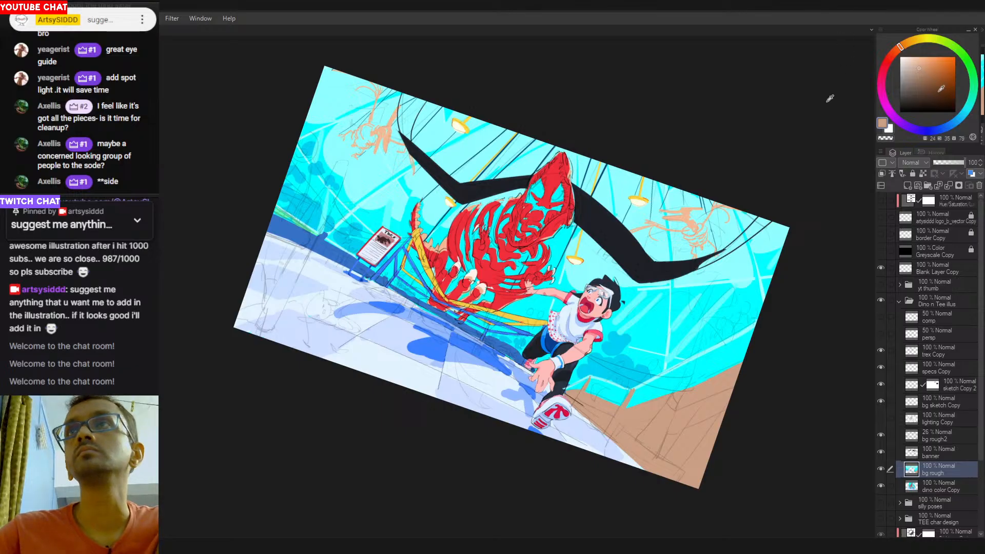
click(775, 78)
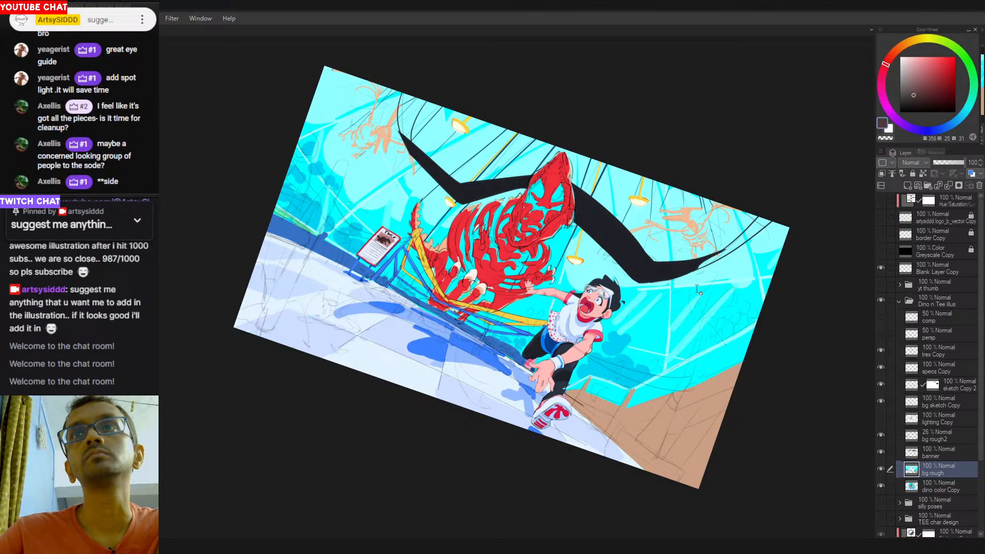
drag(698, 289, 472, 395)
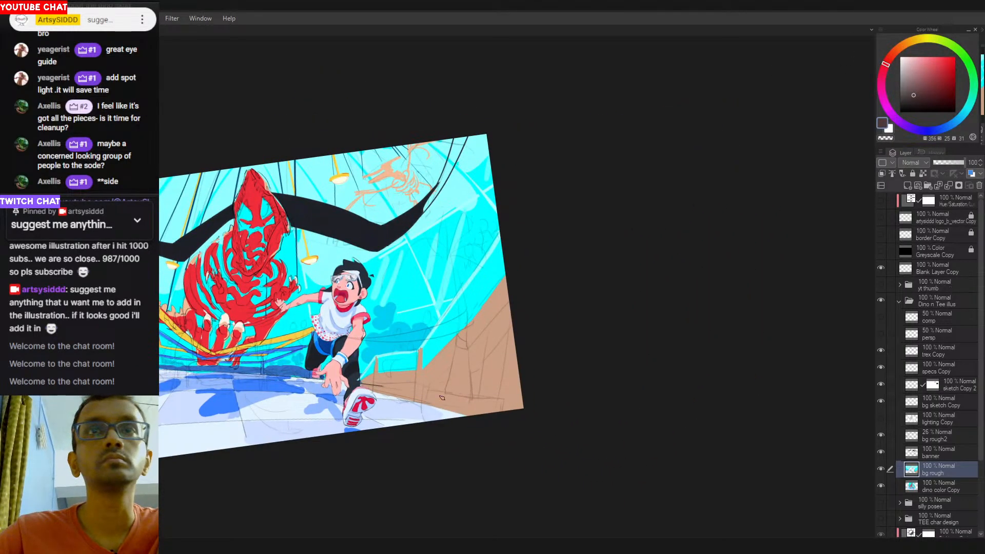
mouse_move(379, 386)
mouse_down()
mouse_move(411, 387)
mouse_move(379, 390)
mouse_move(413, 396)
mouse_move(373, 383)
mouse_move(400, 396)
mouse_move(438, 385)
mouse_move(424, 392)
mouse_move(488, 362)
mouse_move(472, 363)
mouse_move(510, 330)
mouse_move(519, 333)
mouse_move(516, 413)
mouse_up()
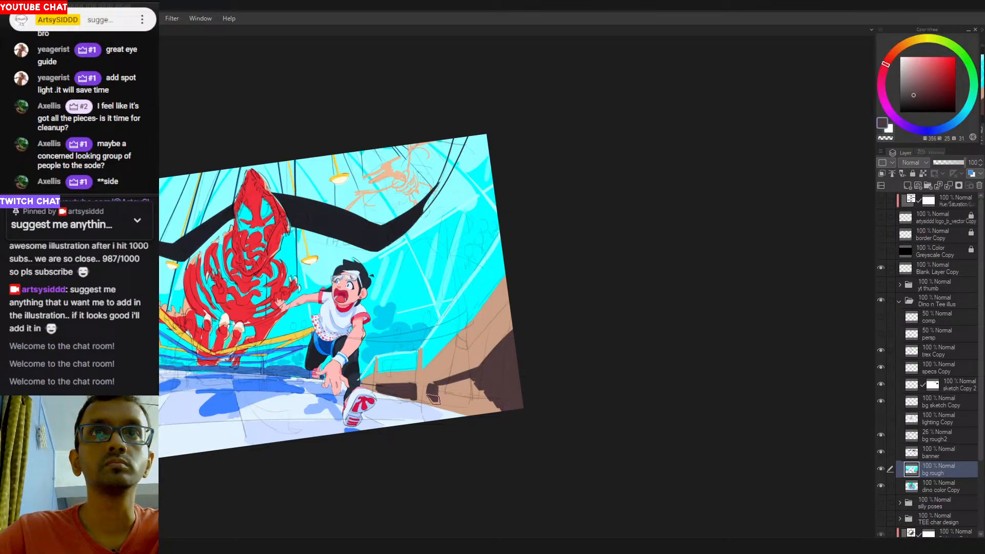
mouse_move(433, 400)
mouse_down()
mouse_move(475, 417)
mouse_move(438, 396)
mouse_move(478, 387)
mouse_move(493, 408)
mouse_up()
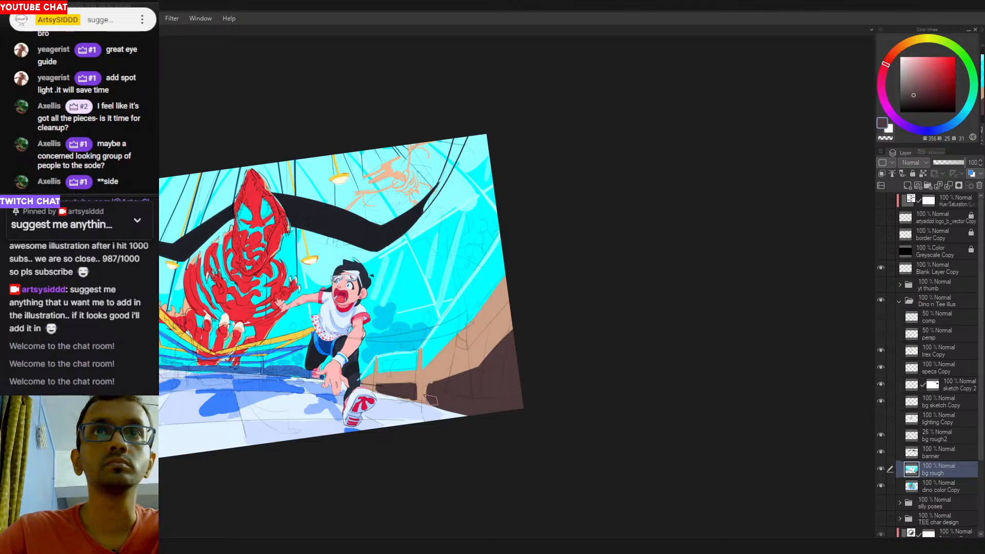
drag(469, 389, 567, 370)
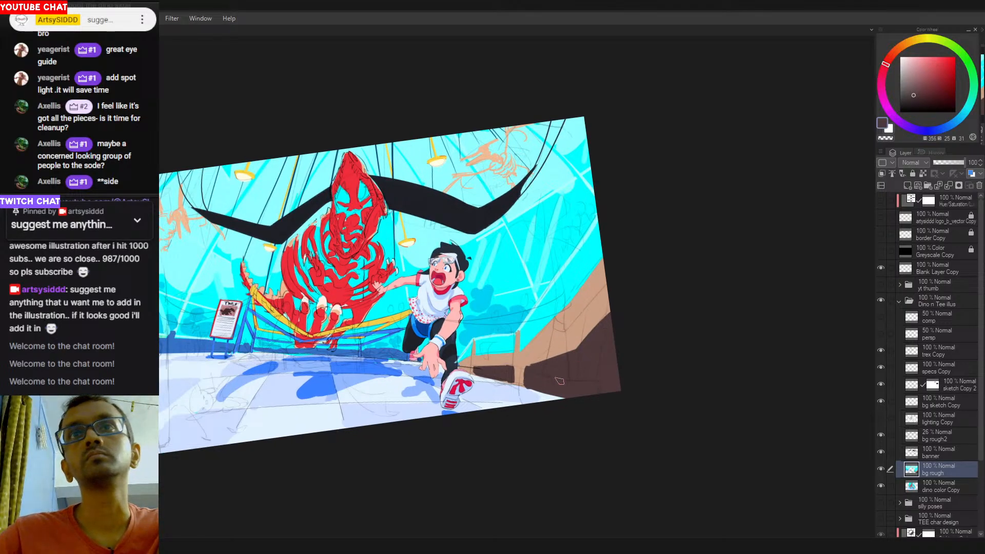
Sample the dark brown and lighten it to a dusty mauve-brown for the band beneath the tan strip, undoing the trial stroke.
drag(621, 331, 591, 354)
alt+click(579, 367)
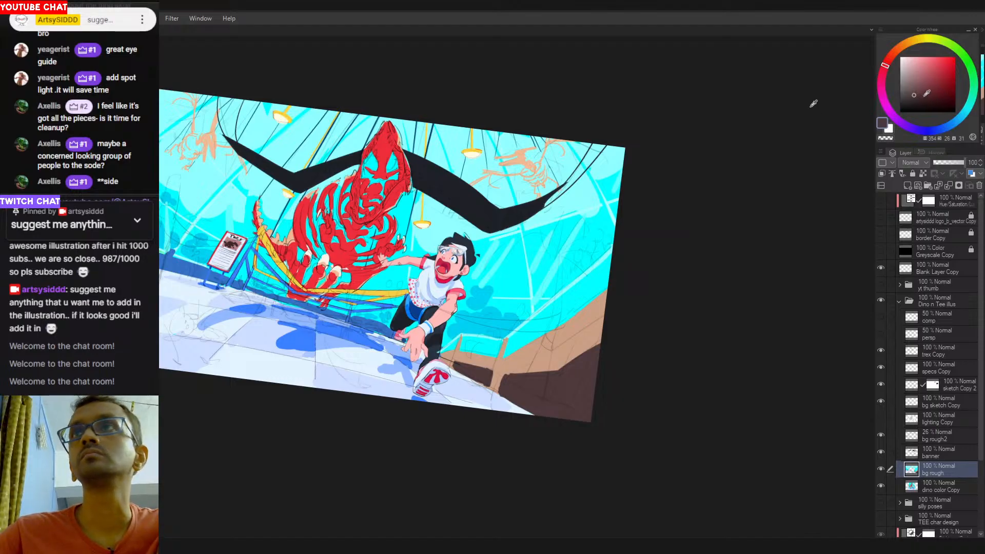
drag(914, 94, 915, 88)
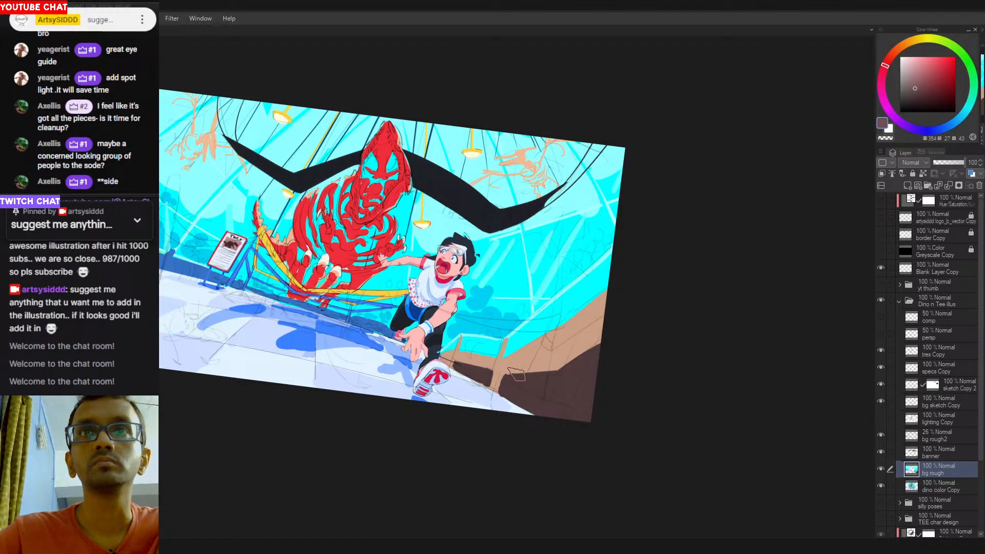
drag(517, 374, 612, 308)
key(ctrl+z)
click(918, 78)
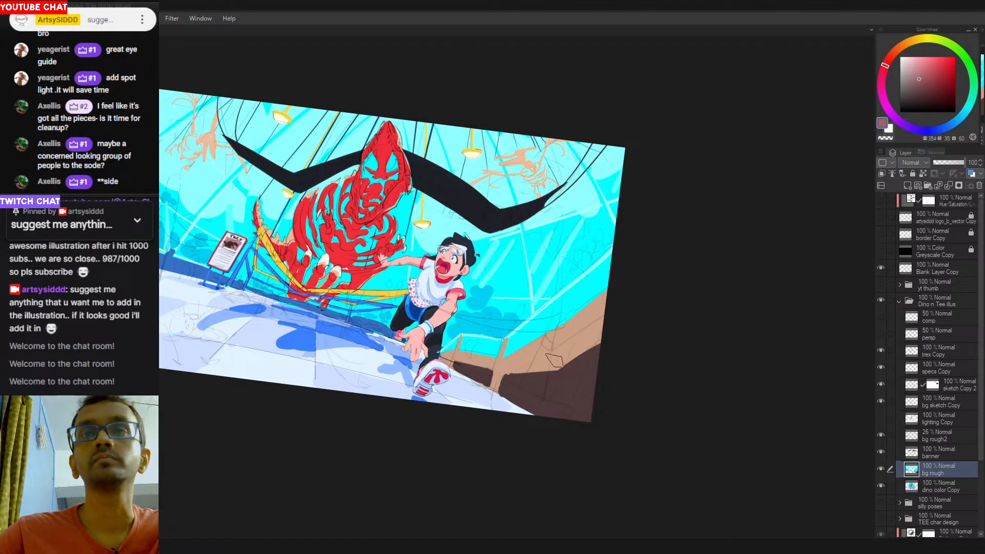
Paint a mauve-brown band between the tan strip and the dark brown area, undoing the misplaced strokes and tidying beside the post.
drag(517, 373, 613, 306)
key(ctrl+z)
mouse_move(527, 367)
mouse_down()
mouse_move(602, 317)
mouse_move(560, 368)
mouse_move(601, 334)
mouse_up()
key(ctrl+z)
key(ctrl+z)
drag(519, 373, 564, 351)
drag(504, 359, 497, 382)
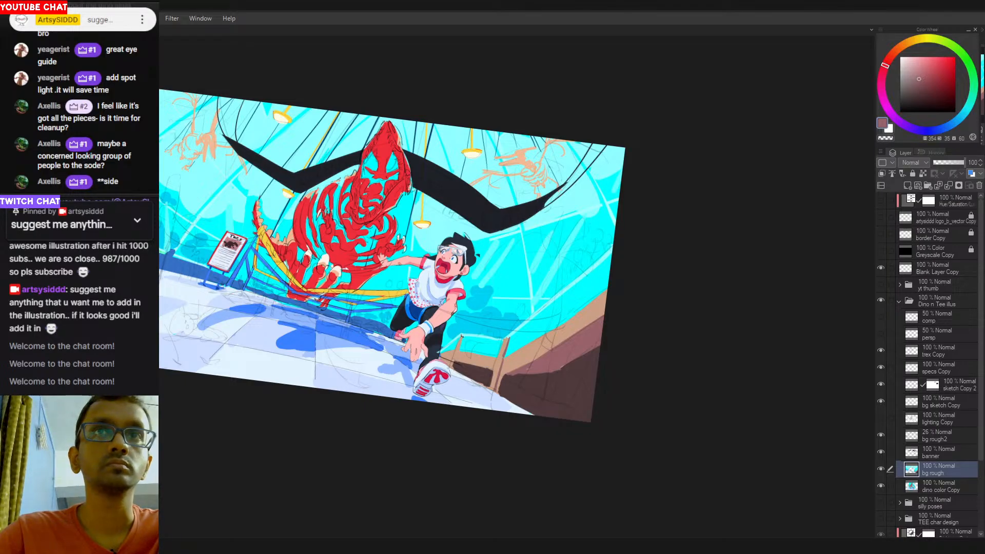
Refine the two tan railing posts and the glass edge between them with sampled tan and pale cyan.
drag(462, 336, 451, 368)
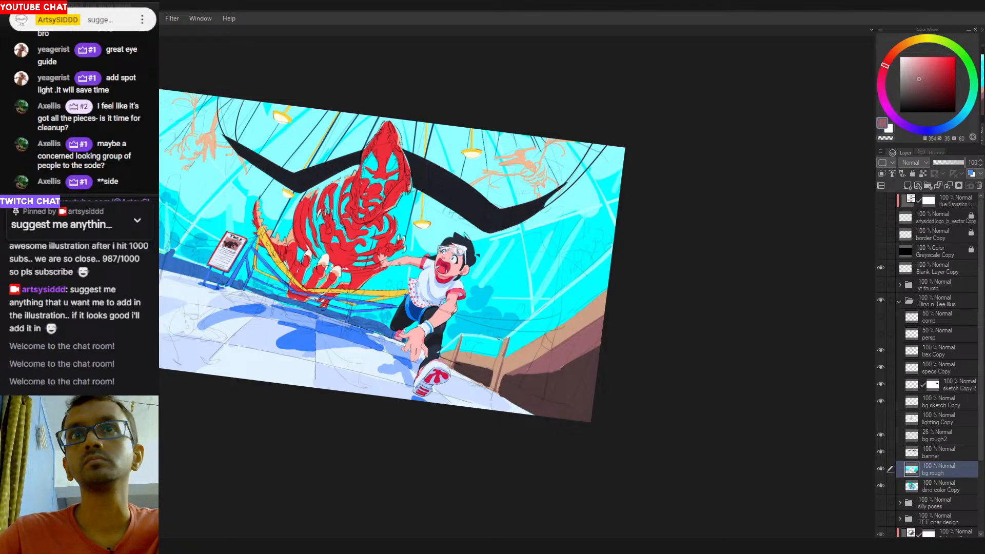
alt+click(512, 336)
alt+click(504, 338)
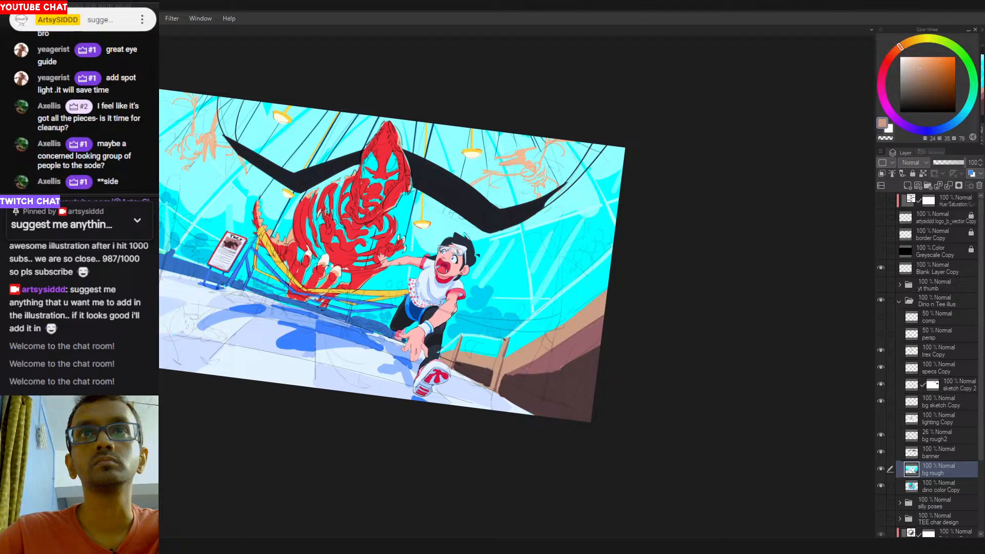
alt+click(564, 208)
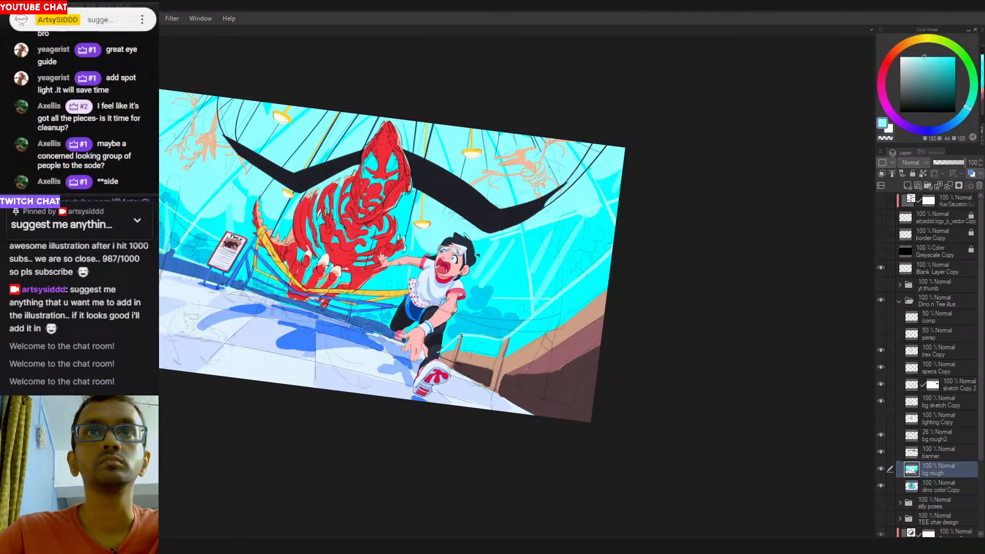
alt+click(521, 365)
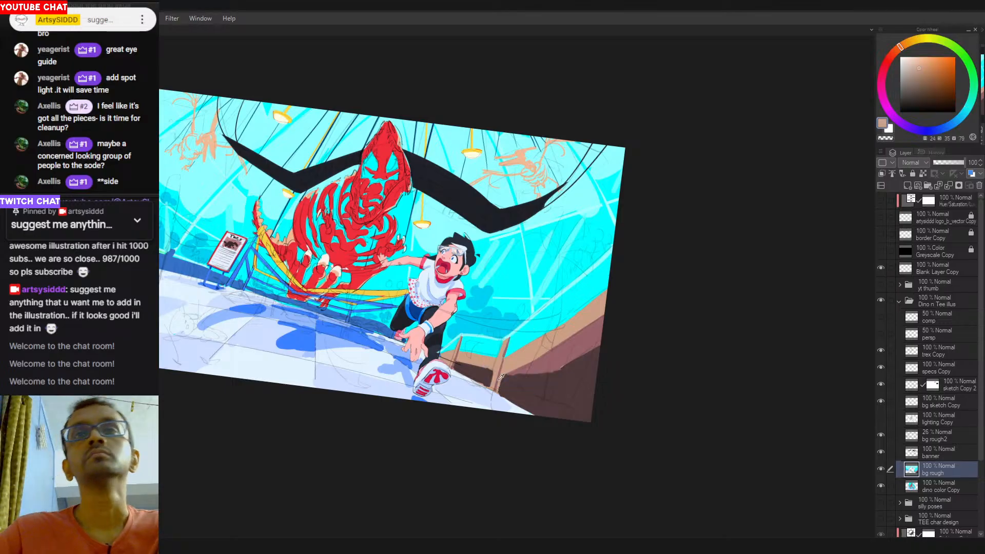
alt+click(564, 358)
alt+click(523, 374)
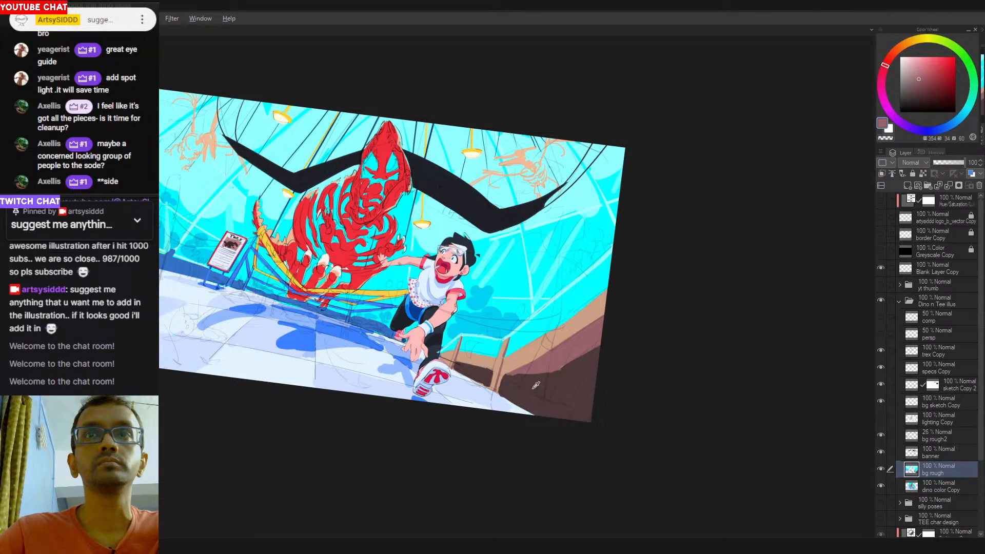
mouse_move(502, 375)
mouse_down()
mouse_move(566, 375)
mouse_move(552, 372)
mouse_move(628, 317)
mouse_up()
alt+click(567, 350)
key(ctrl+z)
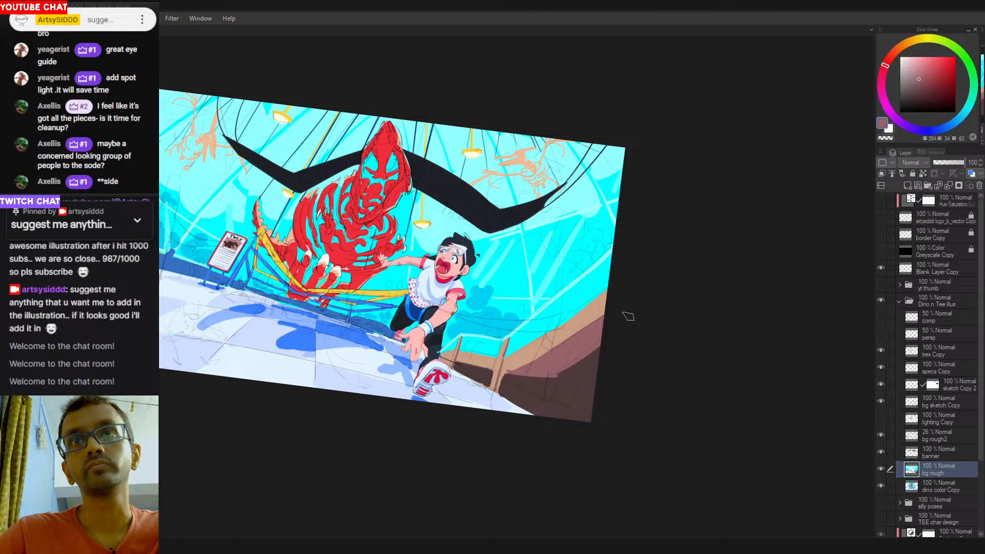
key(ctrl+z)
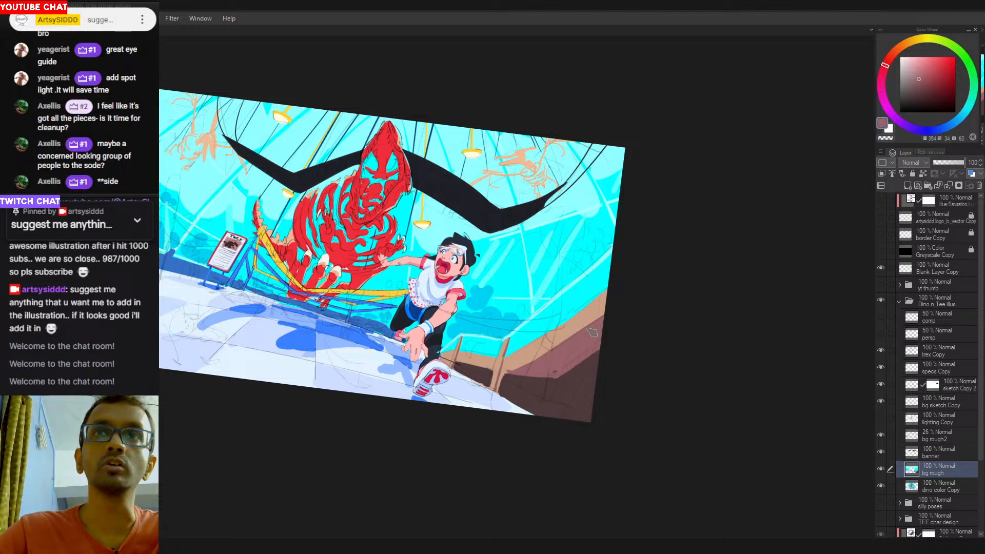
Paint sampled dark brown stripes across the mauve-brown band to form stair steps, undoing a stray stroke and ending with the mauve-brown sampled.
alt+click(564, 380)
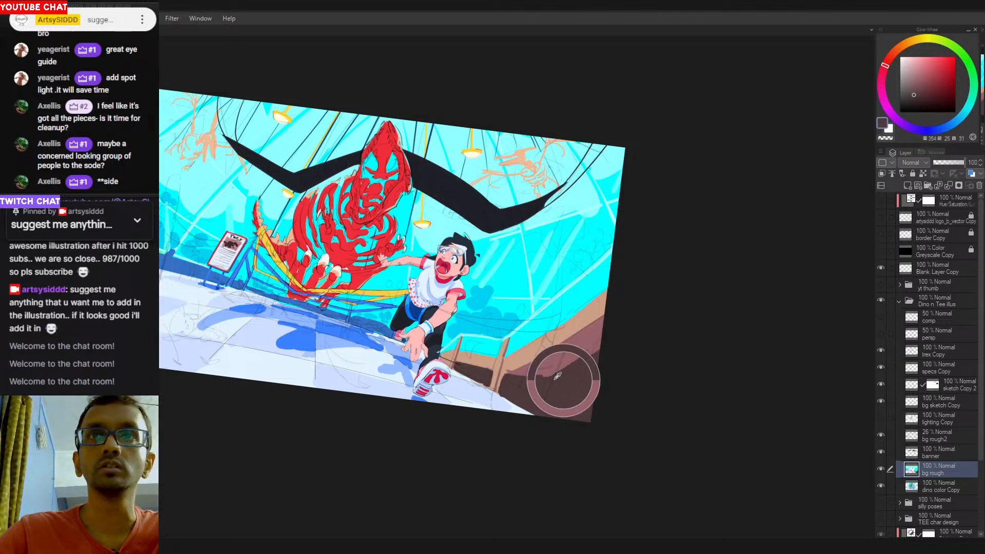
drag(557, 381, 517, 374)
alt+click(519, 360)
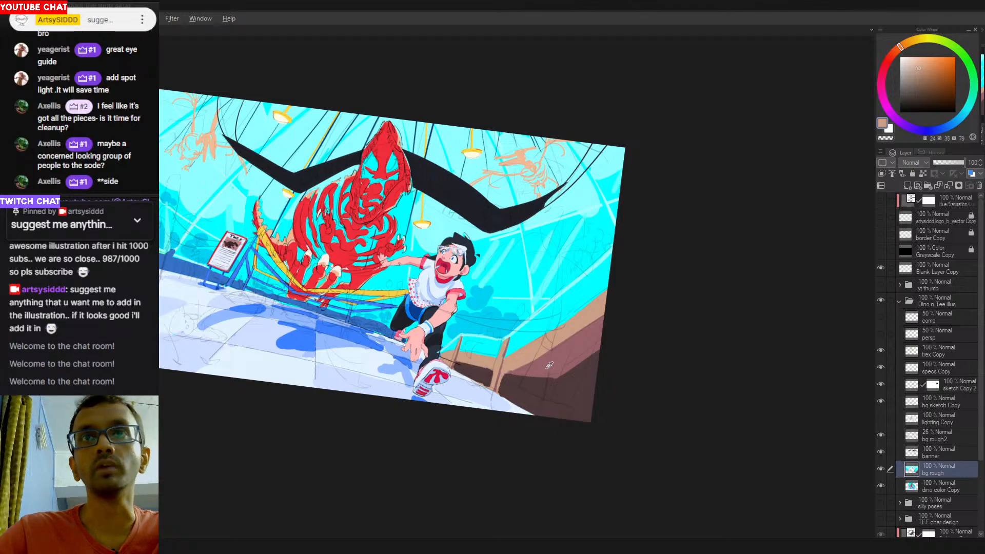
alt+click(567, 378)
mouse_move(546, 370)
mouse_down()
mouse_move(581, 370)
mouse_move(554, 369)
mouse_move(546, 357)
mouse_move(592, 361)
mouse_move(582, 354)
mouse_move(546, 349)
mouse_move(583, 358)
mouse_move(571, 333)
mouse_move(621, 332)
mouse_up()
key(ctrl+z)
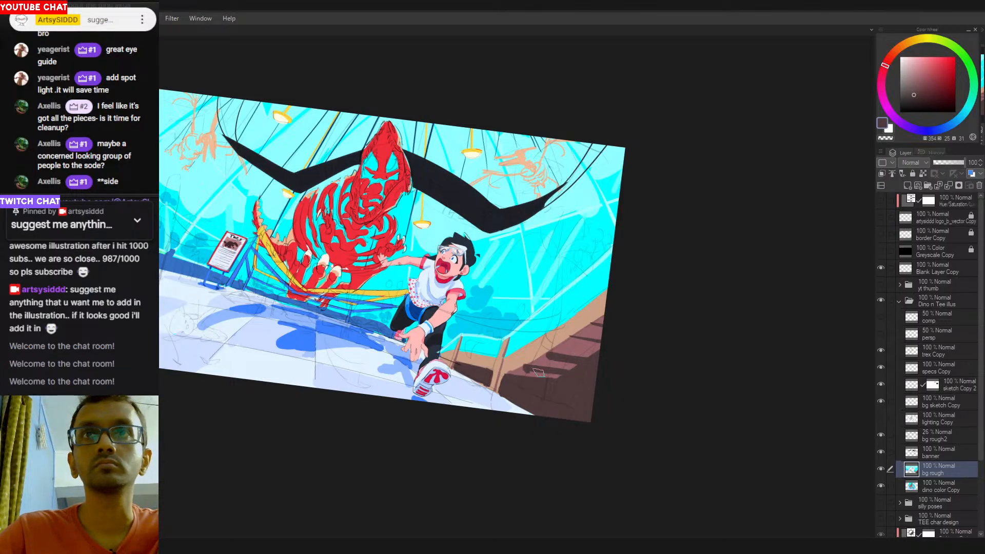
alt+click(578, 345)
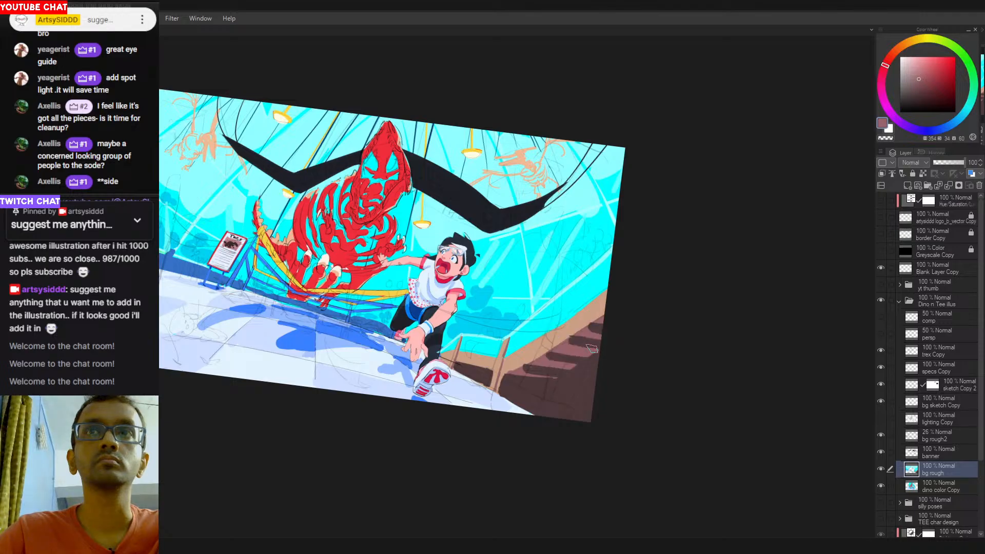
Shape the stairs' stepped edge against the tan strip down to the post, alternating sampled tan and dark brown.
alt+click(566, 341)
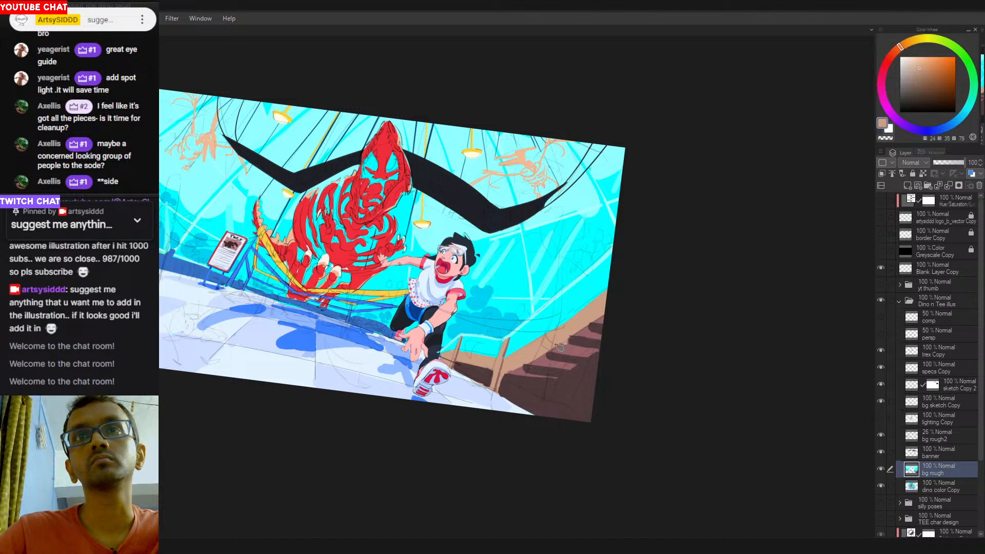
alt+click(594, 330)
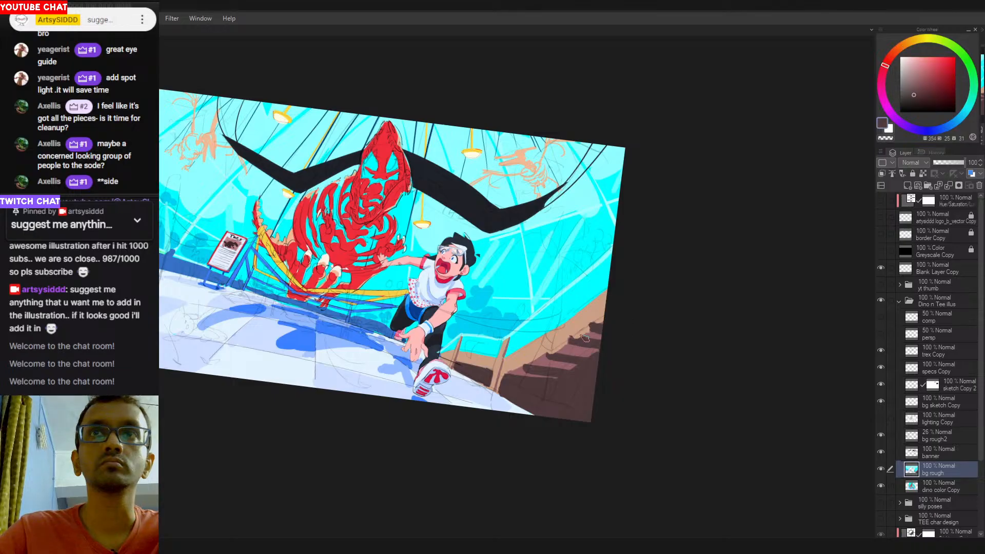
alt+click(577, 340)
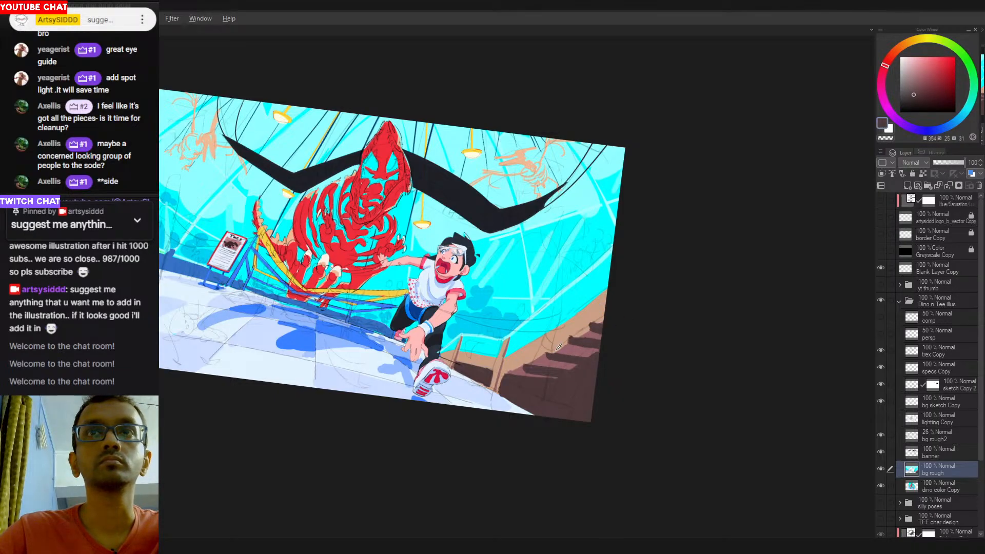
alt+click(534, 356)
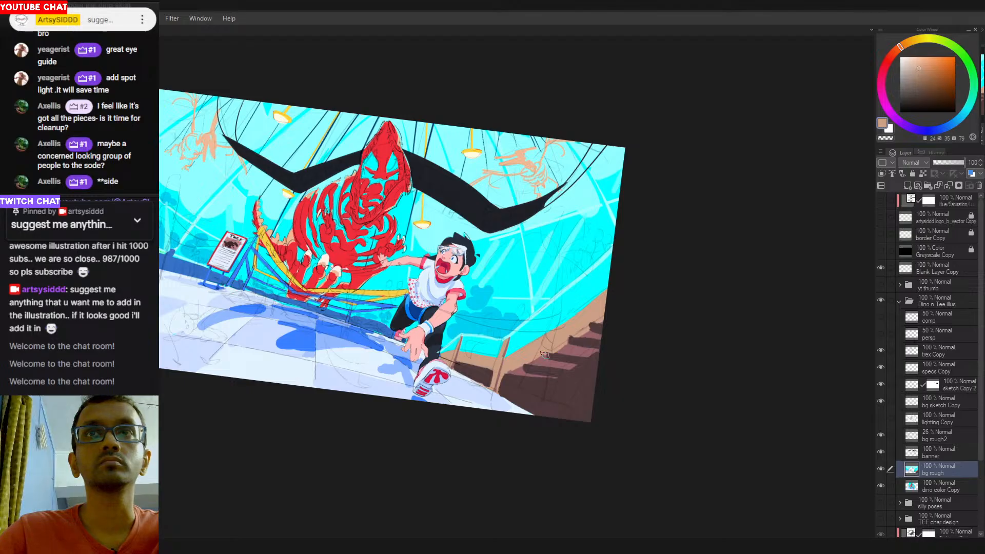
alt+click(540, 365)
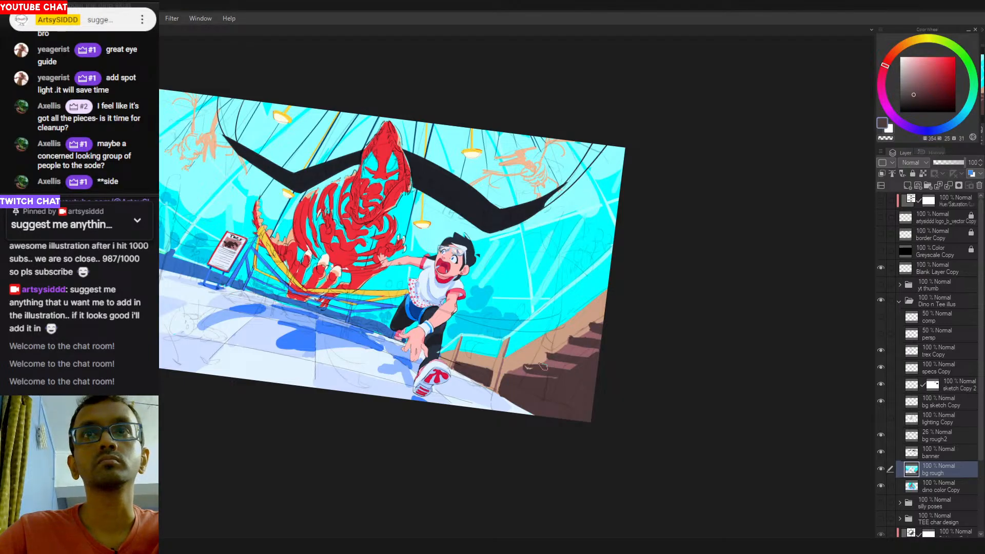
alt+click(522, 361)
drag(521, 365, 507, 379)
alt+click(509, 382)
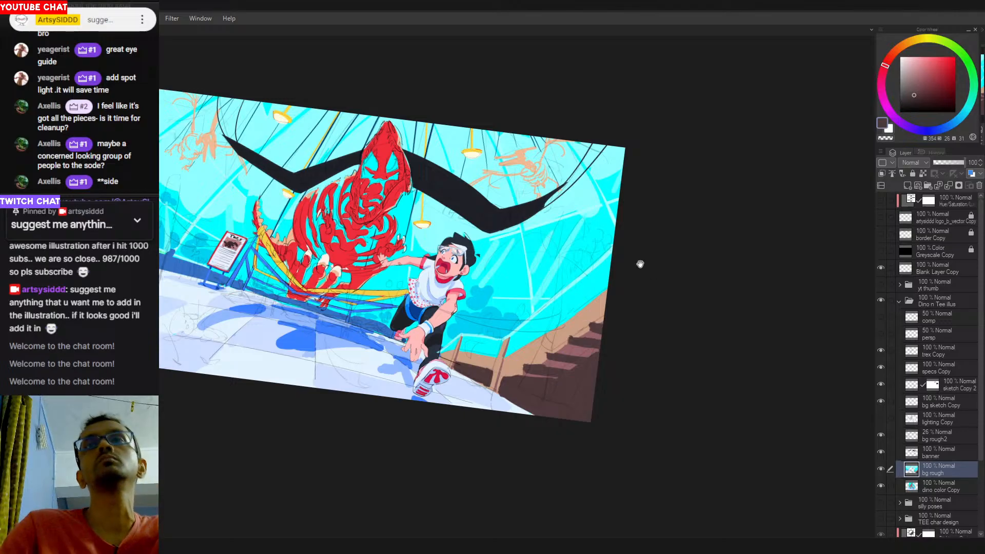
Touch up the tan strip's upper edge beside the post with sampled tan and pale cyan.
drag(541, 378, 589, 370)
alt+click(622, 334)
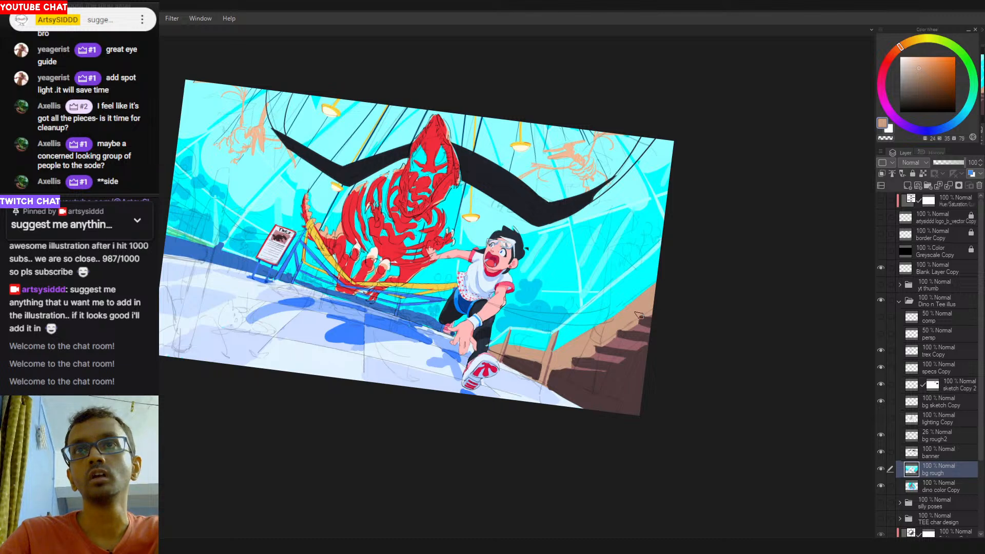
drag(595, 327, 537, 368)
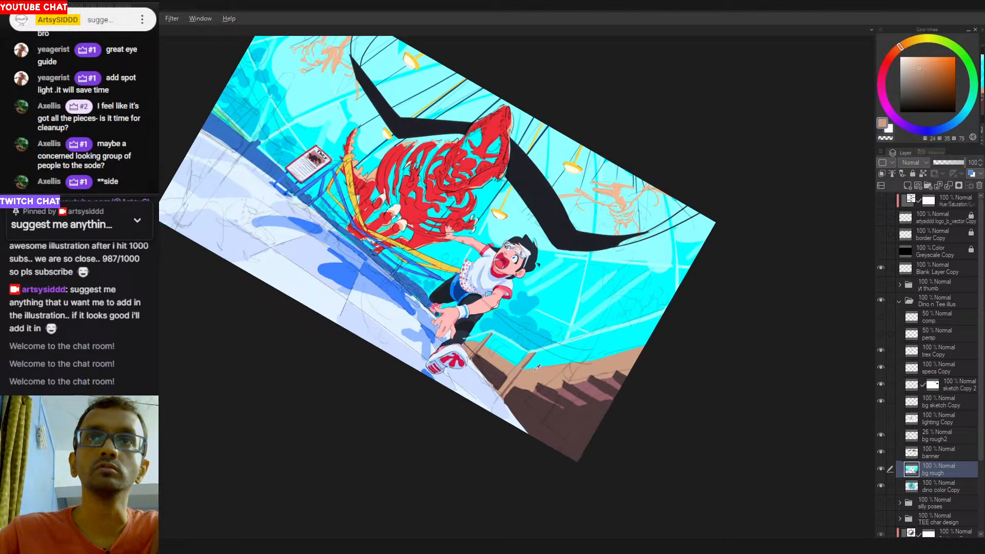
alt+click(659, 252)
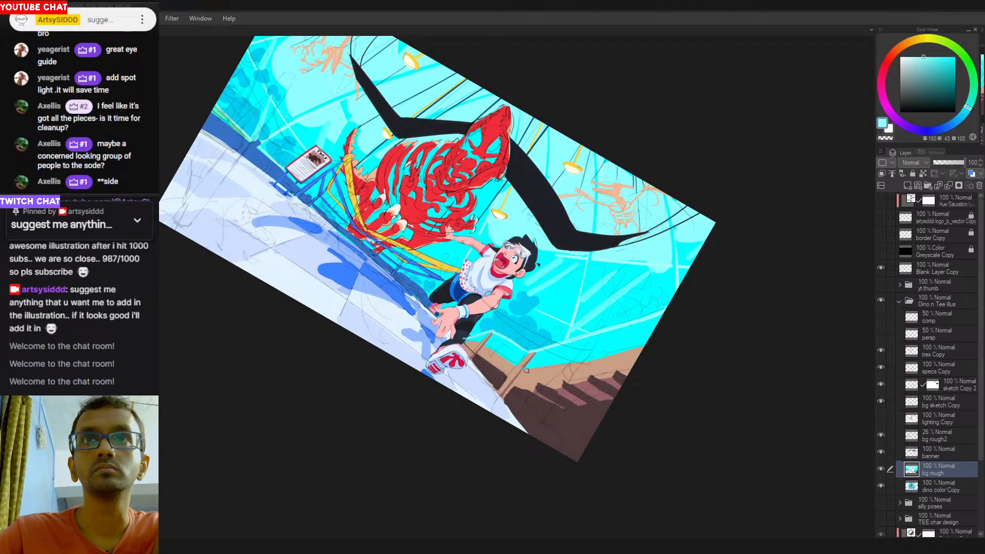
click(553, 368)
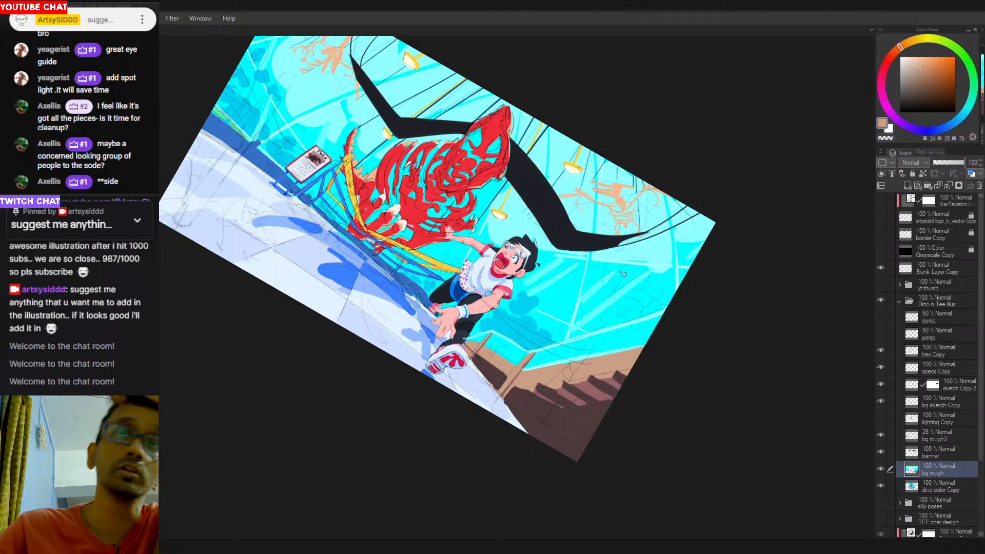
Try pale cyan sampled from the background on the glass between the railing posts, and undo the strokes.
click(659, 248)
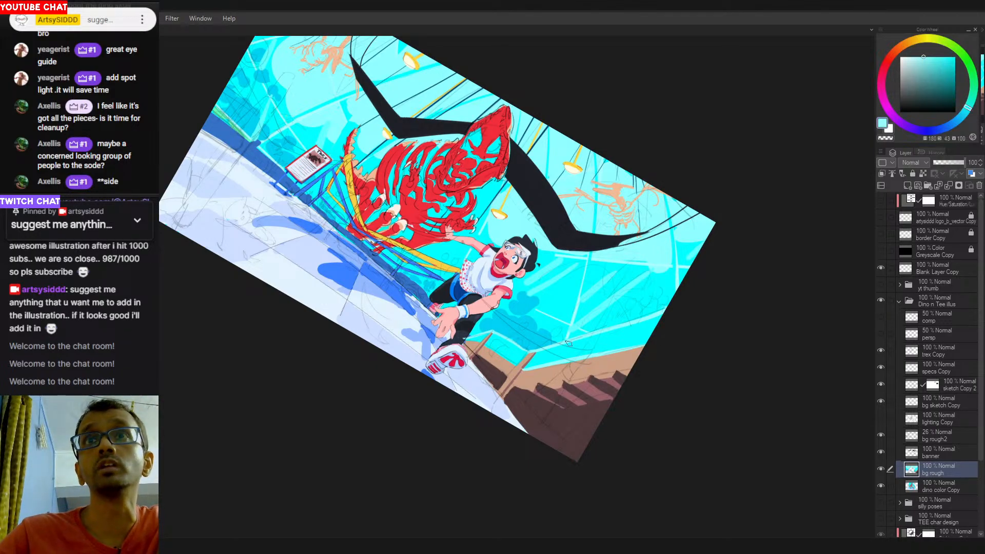
drag(651, 313, 641, 240)
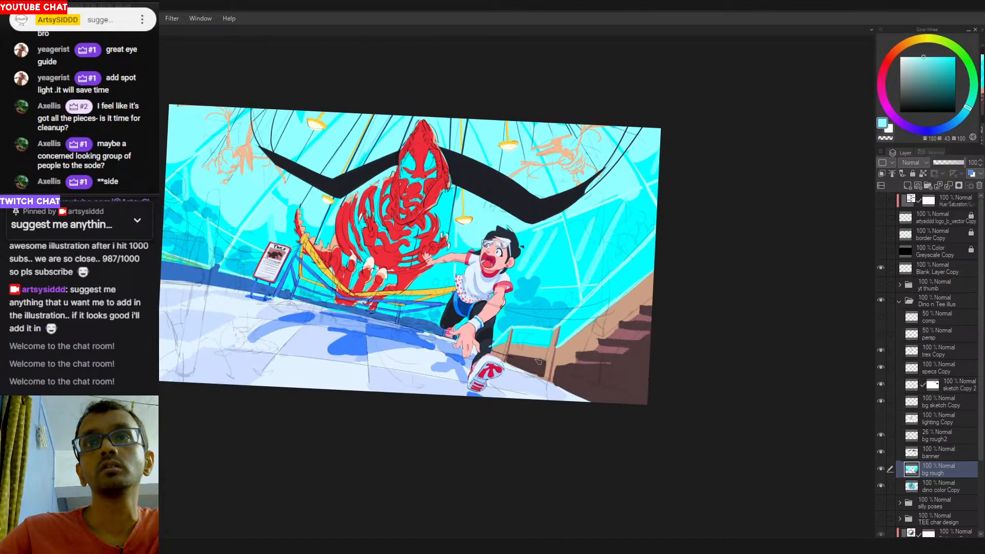
drag(511, 344, 545, 345)
key(ctrl+z)
key(ctrl+z)
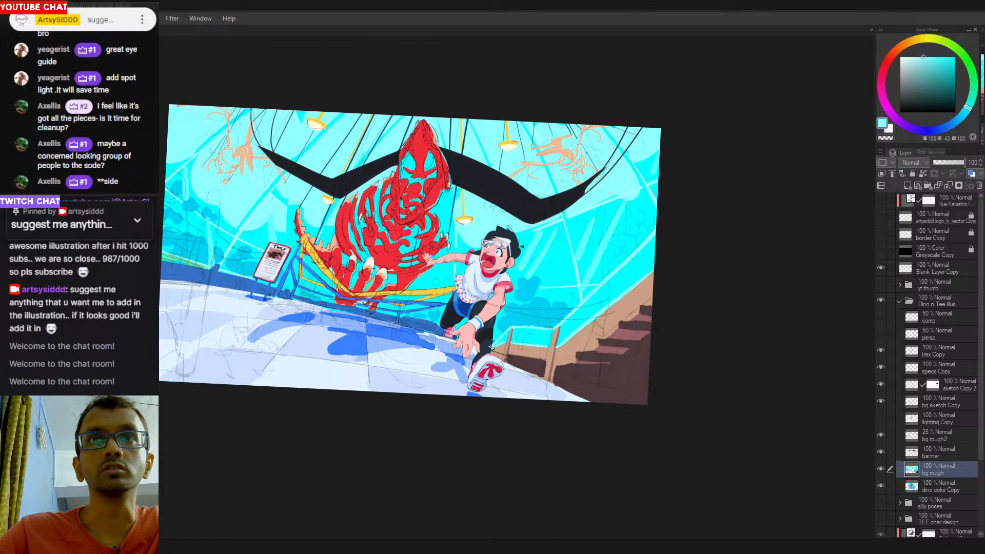
drag(526, 369, 679, 373)
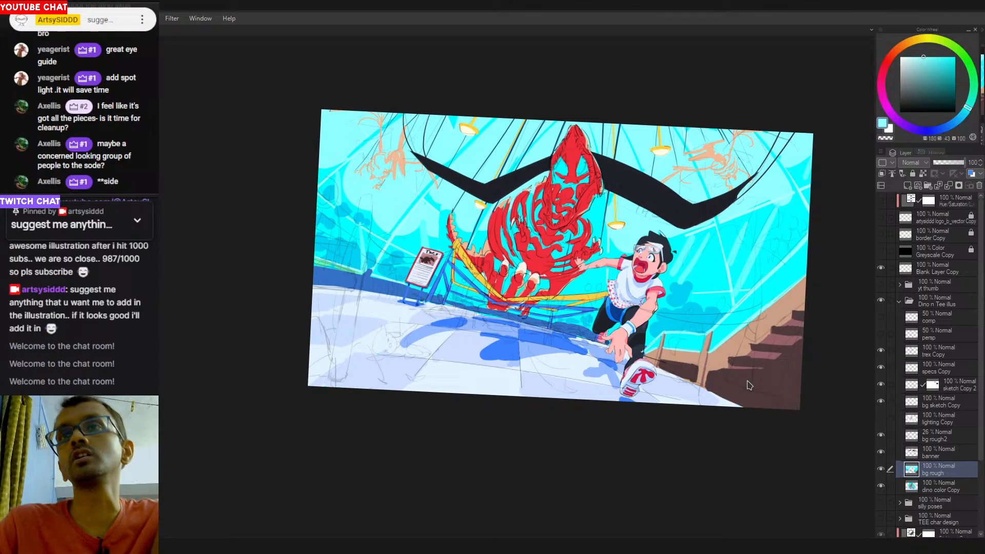
Hide the bg rough2 sketch layer and check the staircase and railing colors with the canvas upright.
alt+click(746, 354)
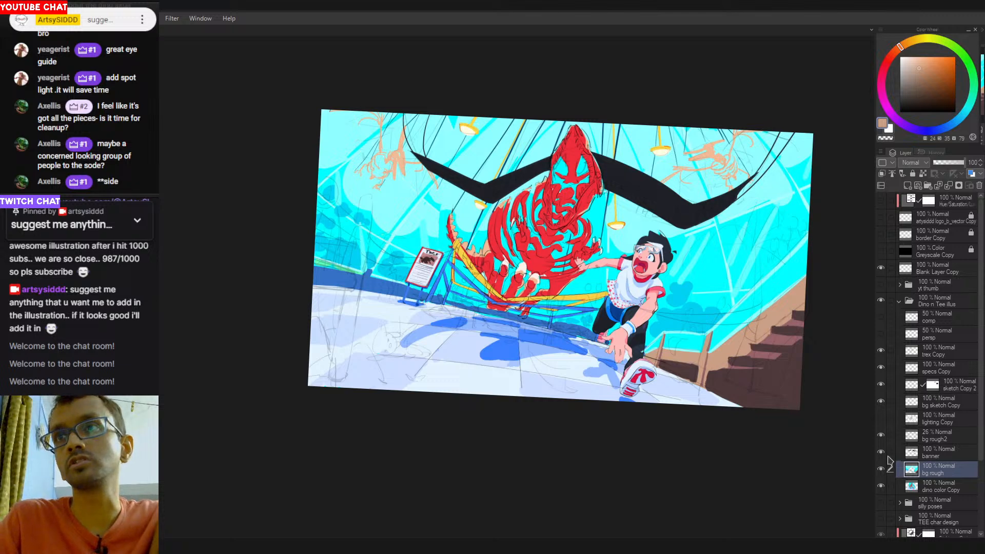
click(881, 434)
drag(721, 309, 656, 312)
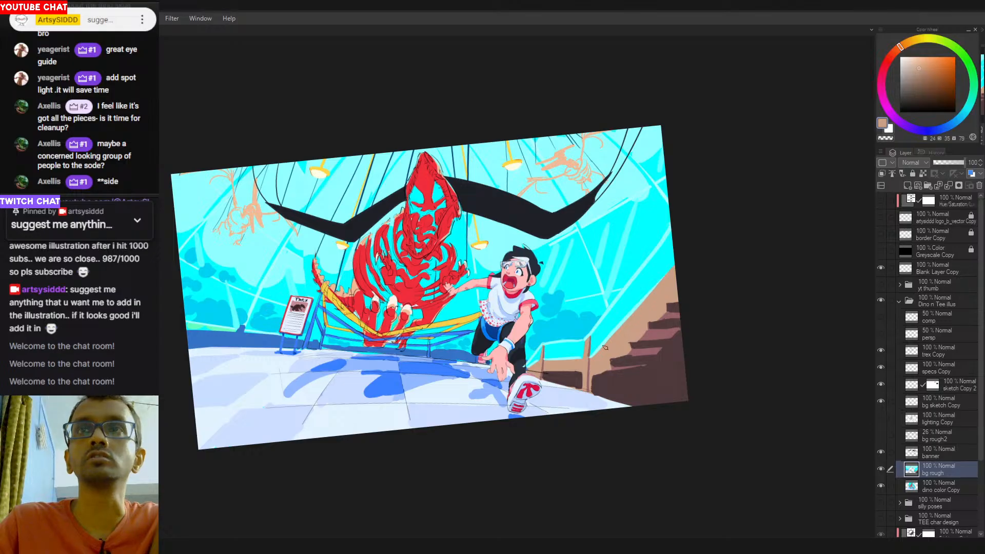
alt+click(629, 180)
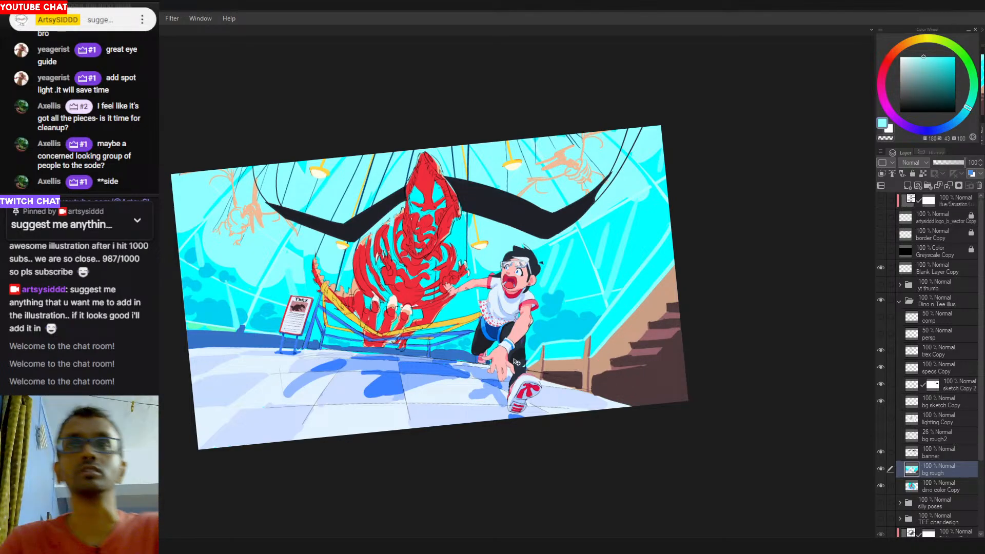
double_click(578, 320)
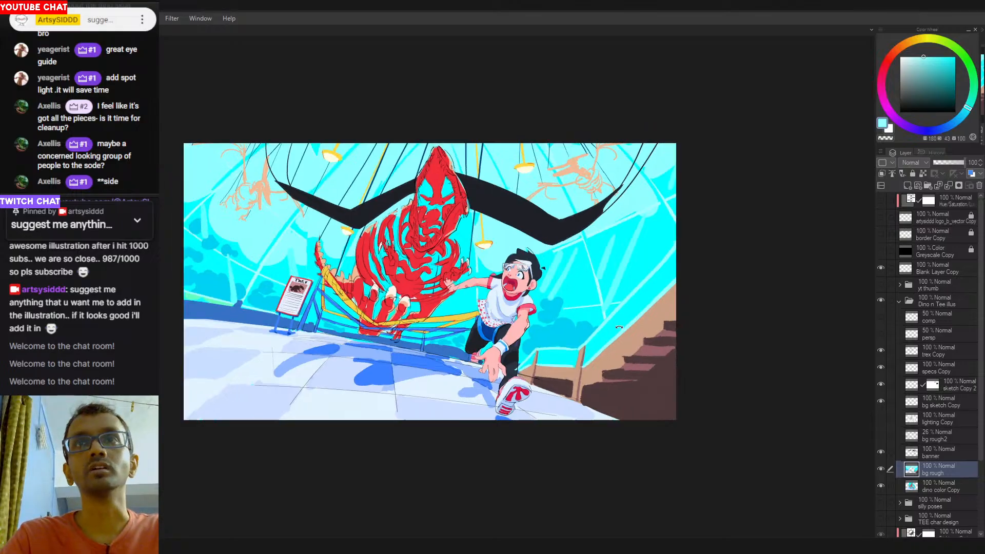
drag(531, 425, 598, 423)
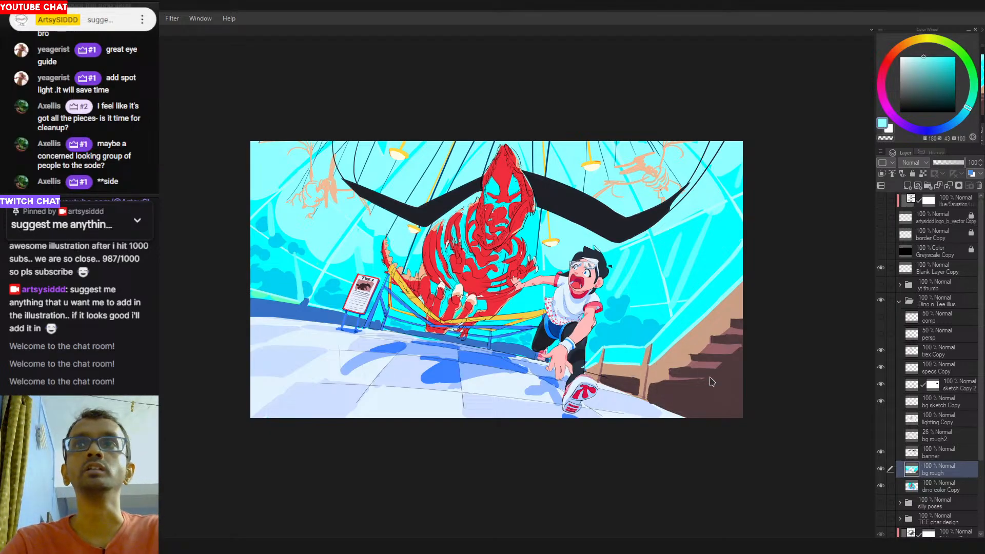
Darken the sampled stair brown and fill the stairs' dark area and the patch between the railing posts with it.
alt+click(702, 406)
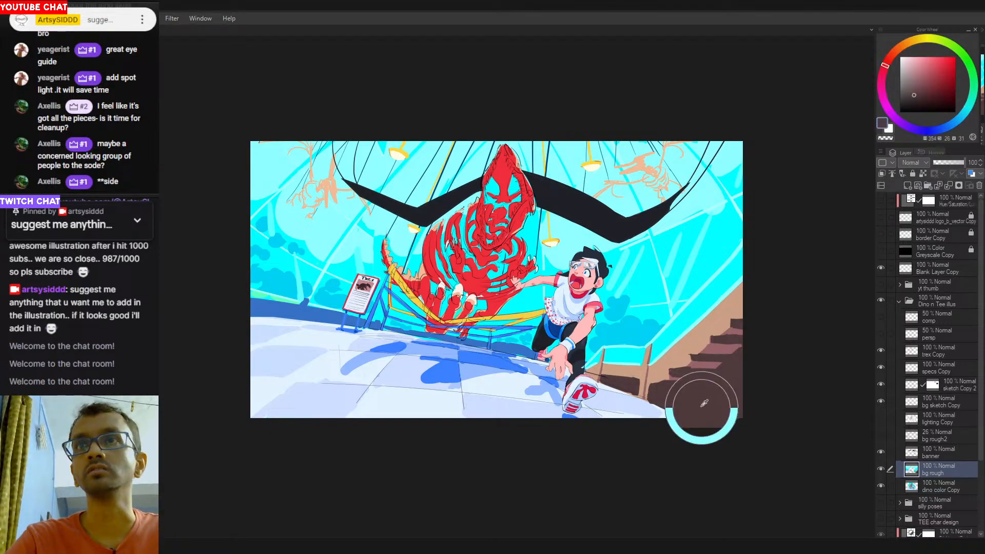
drag(913, 101, 915, 102)
click(702, 396)
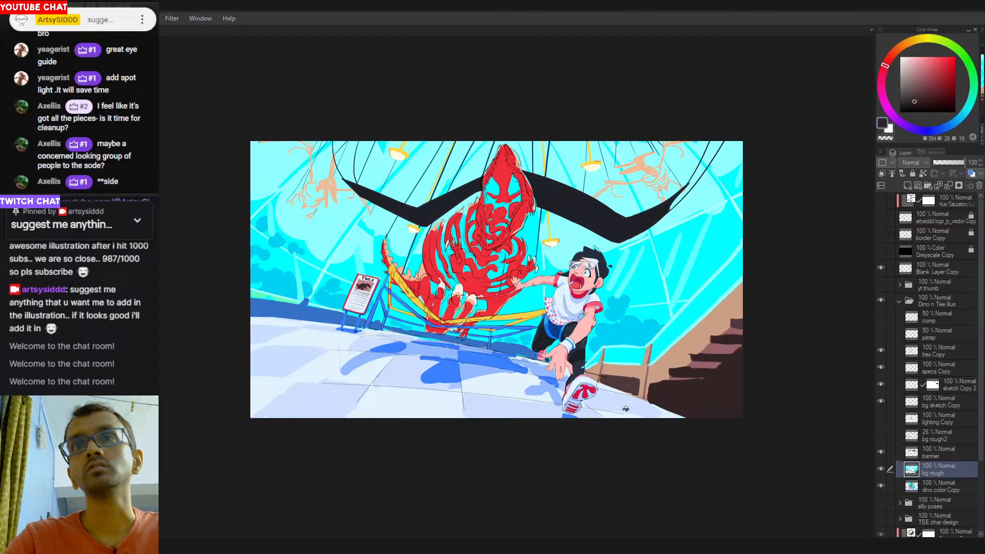
click(627, 383)
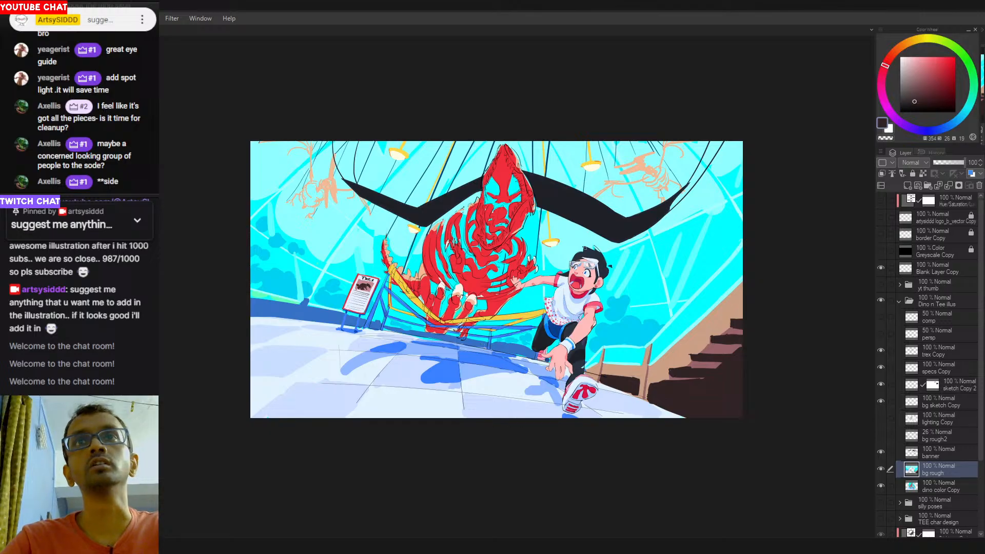
drag(539, 377, 555, 376)
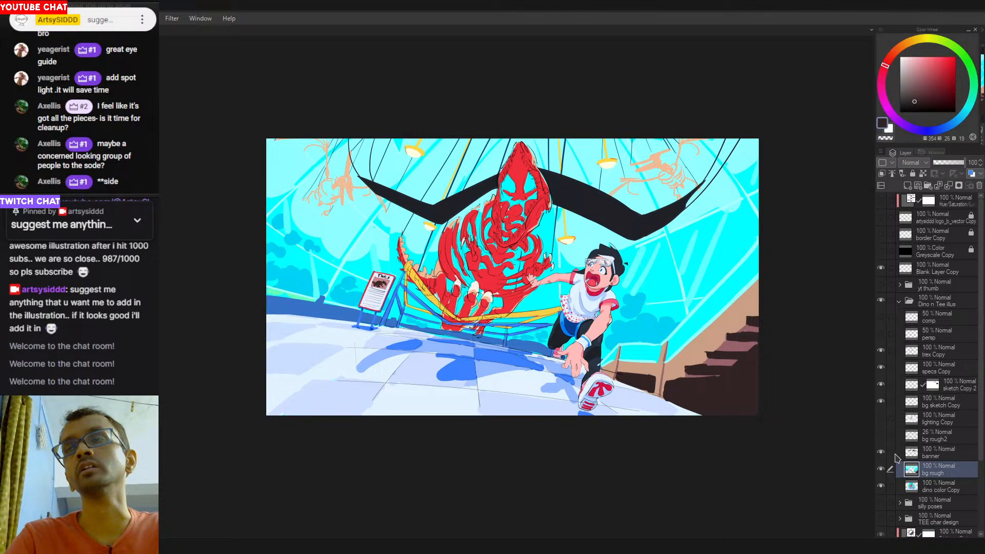
Show the bg rough2 sketch layer, raise its opacity to 100%, and lower it to a faint level below 30%.
click(882, 436)
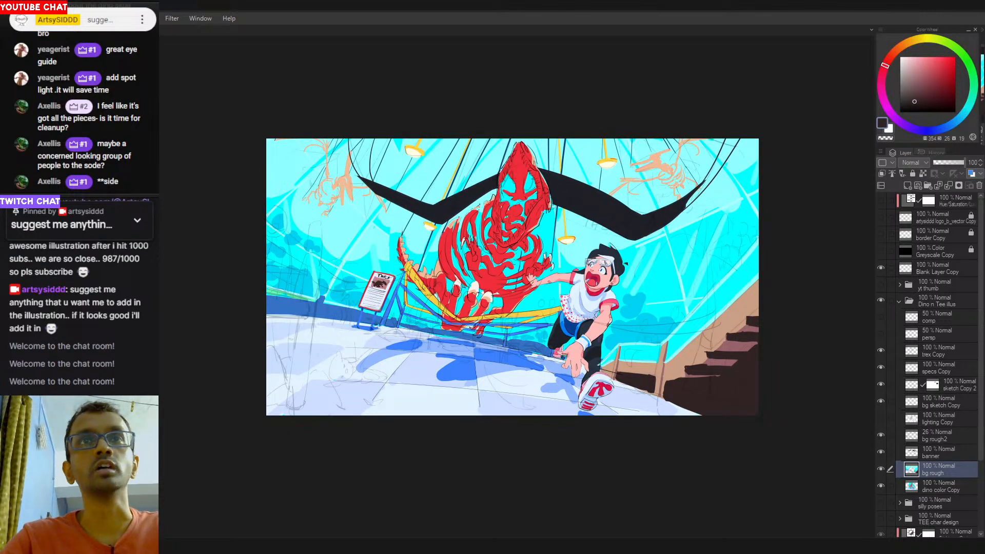
click(939, 437)
drag(943, 163, 964, 163)
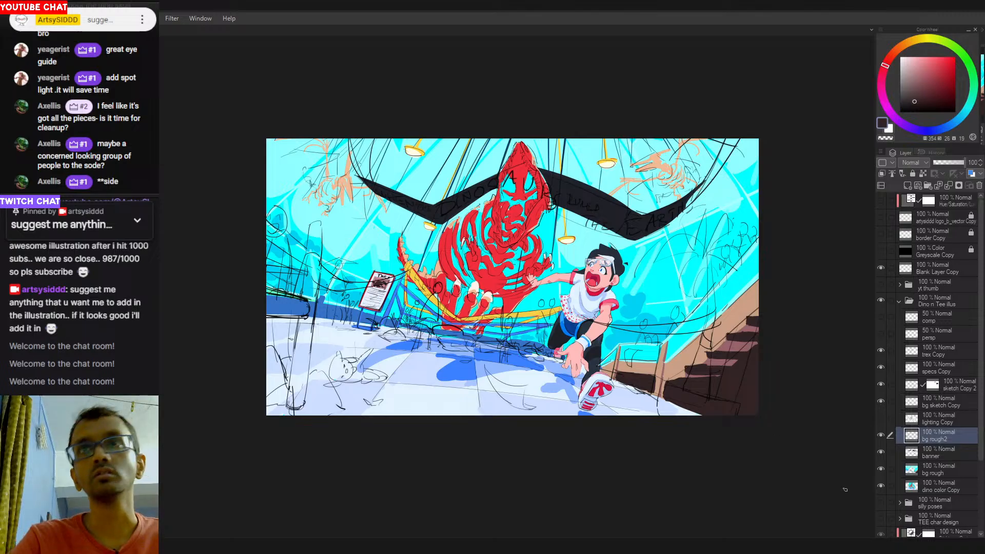
click(943, 164)
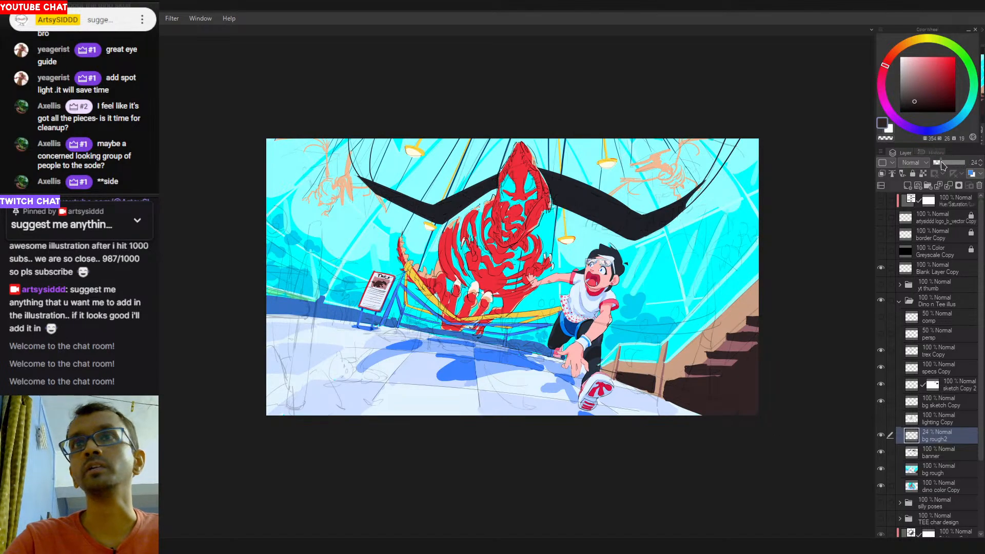
click(943, 164)
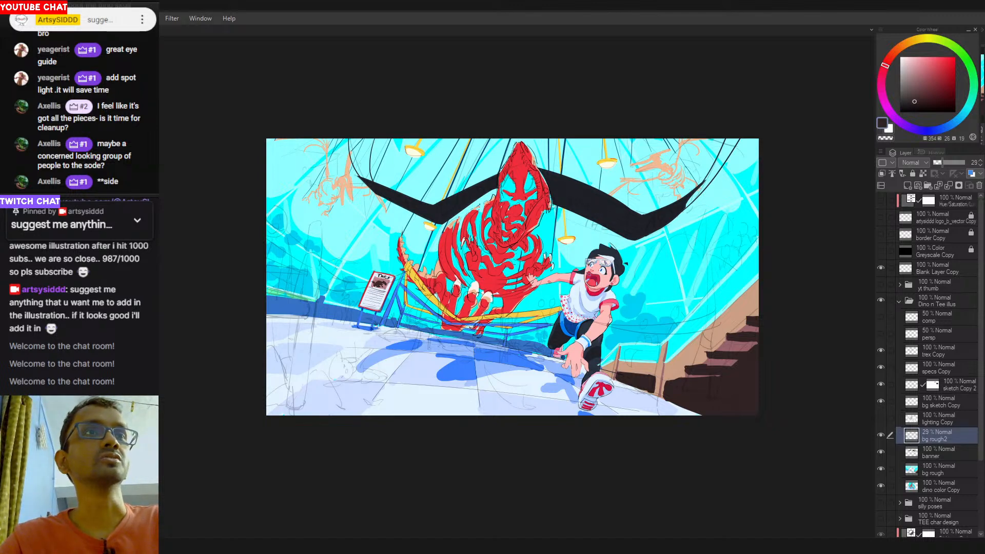
click(574, 235)
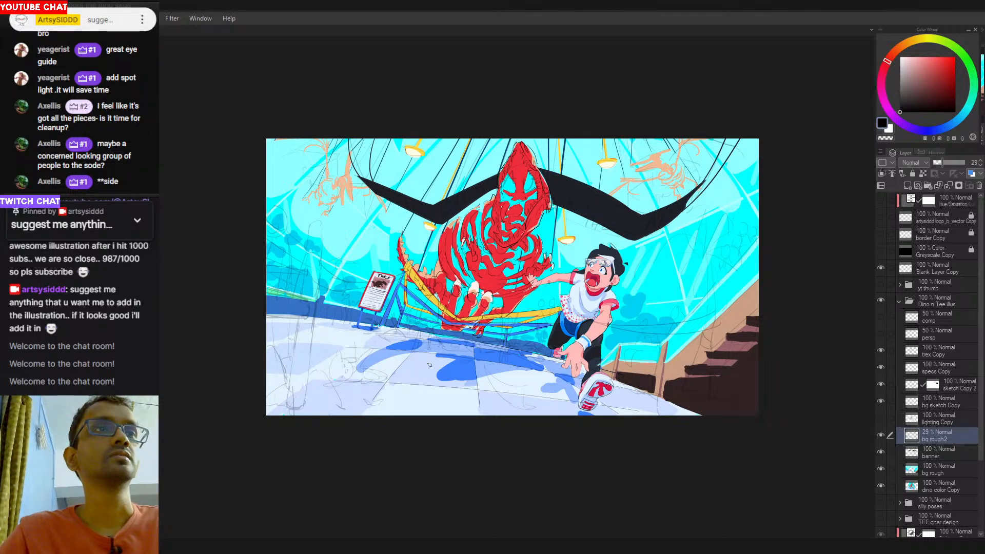
drag(508, 392, 506, 385)
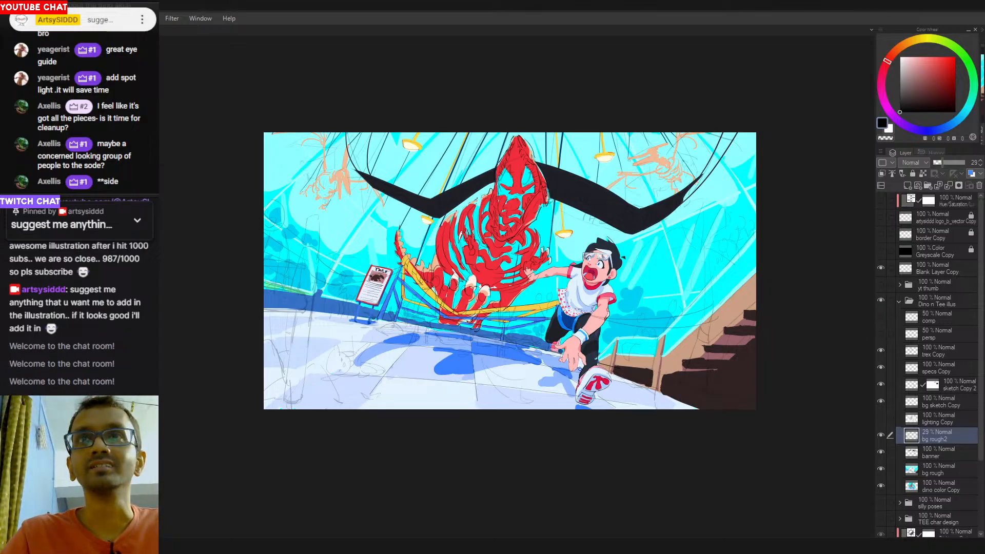
Toggle the Greyscale Copy layer on and off to check the illustration's values.
click(881, 252)
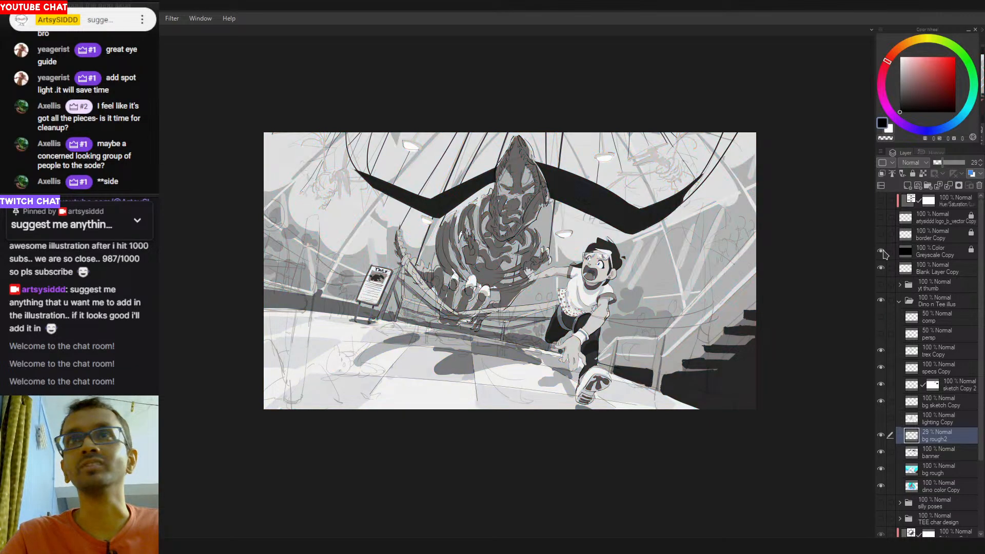
click(882, 252)
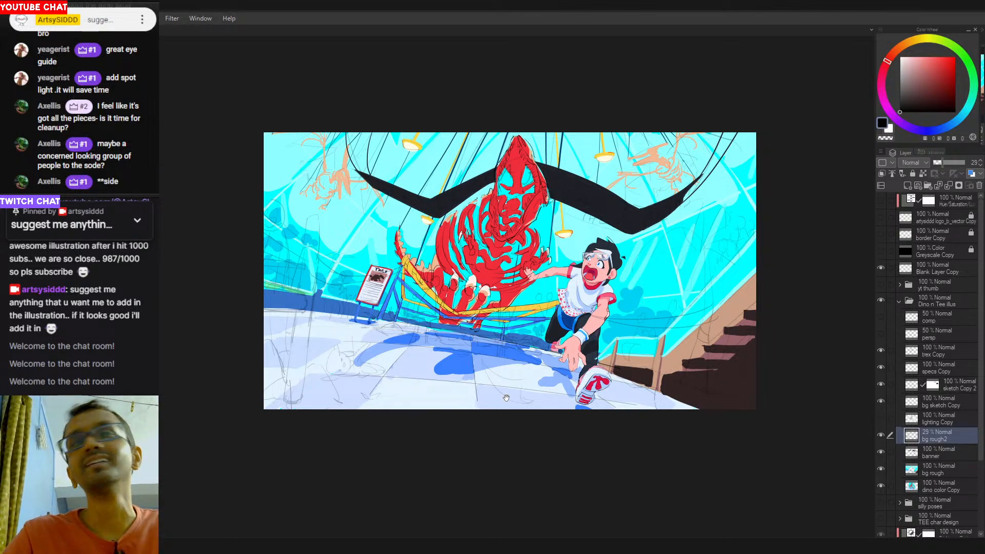
drag(499, 393, 509, 394)
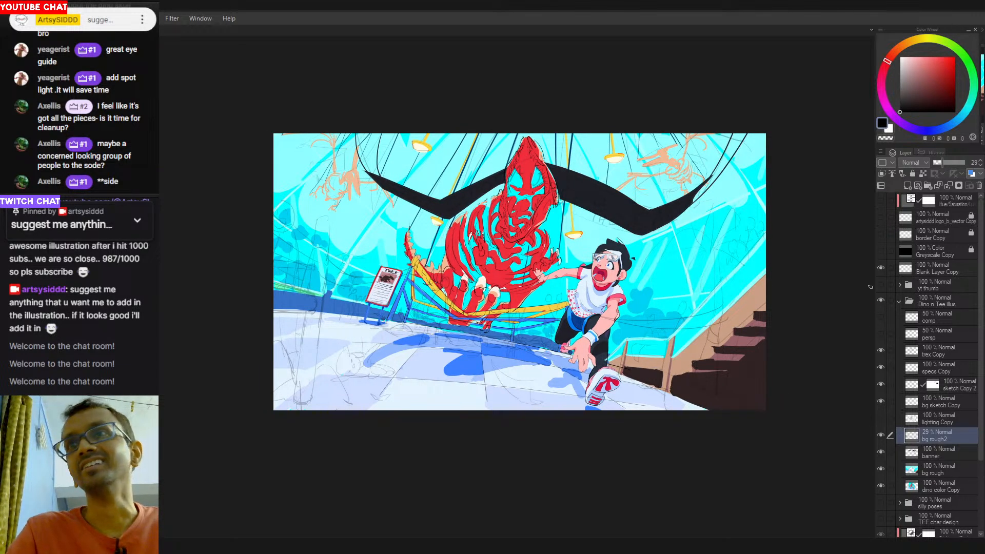
click(881, 251)
click(881, 251)
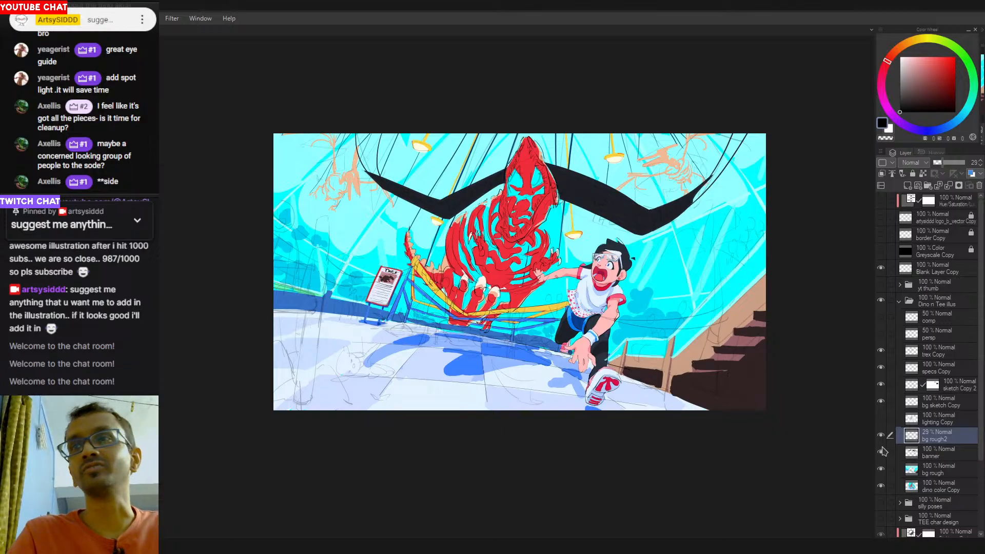
Toggle the banner and bg rough2 layers off and on to compare the background with and without them.
click(881, 468)
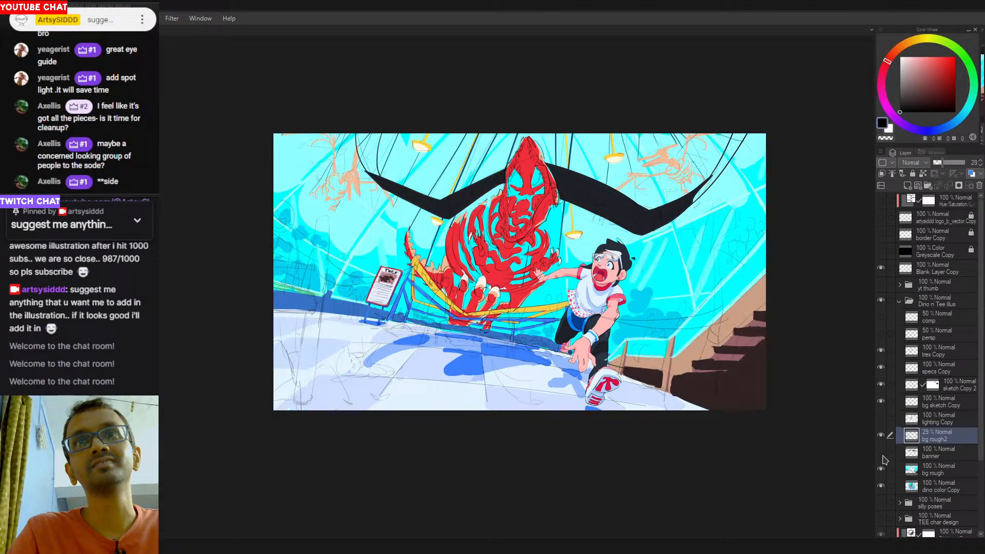
click(881, 452)
click(881, 451)
click(881, 436)
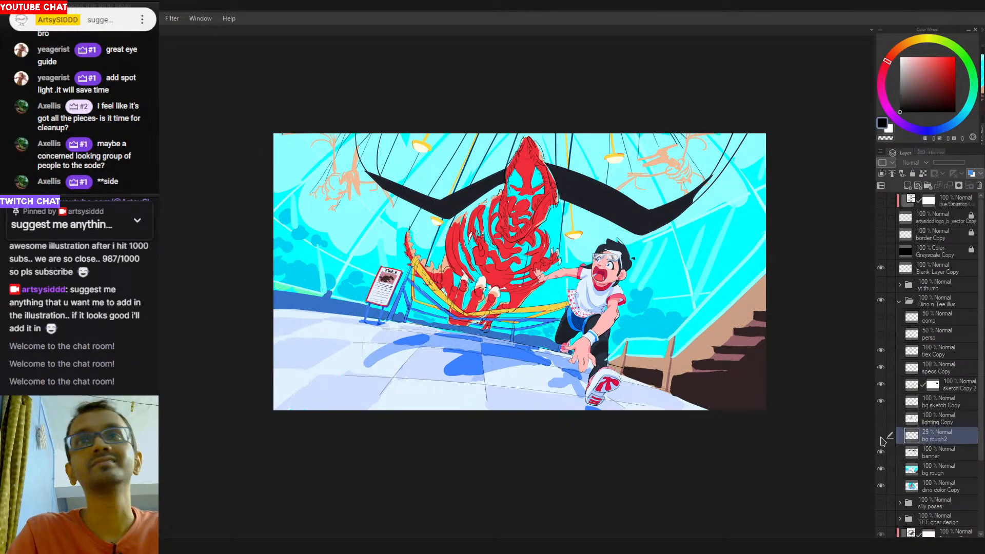
drag(681, 393, 667, 388)
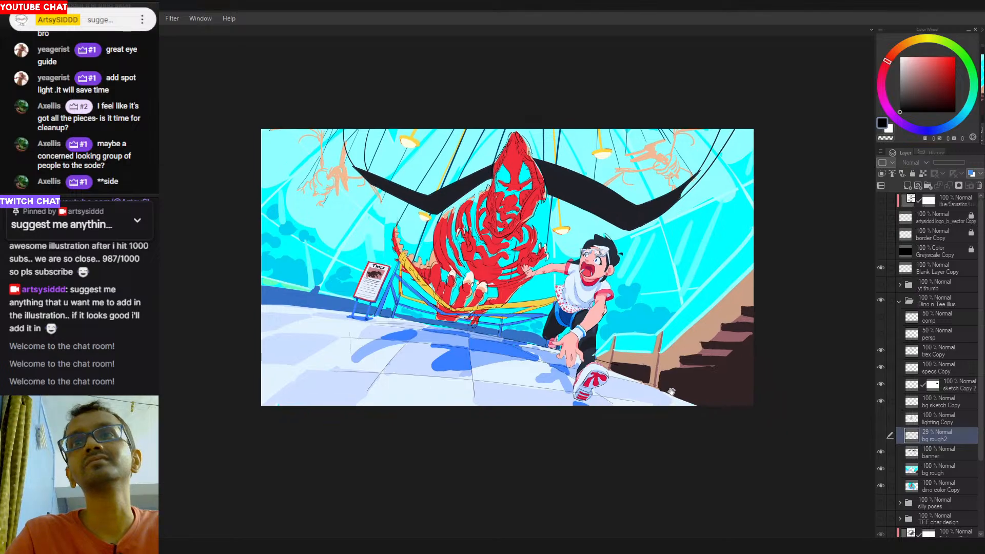
click(881, 435)
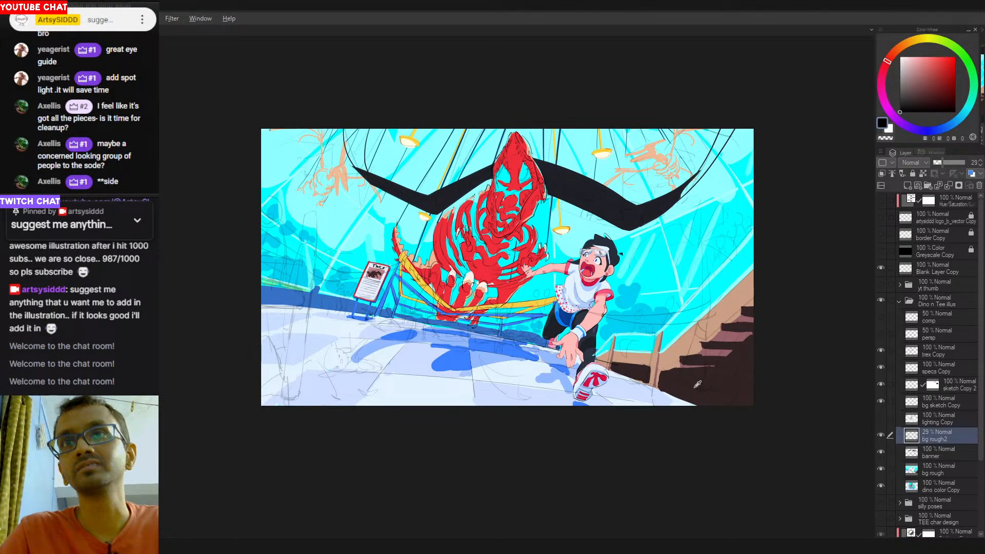
On the bg rough layer, touch up the tan side of the staircase beside the lowest steps with its sampled colour.
alt+click(707, 350)
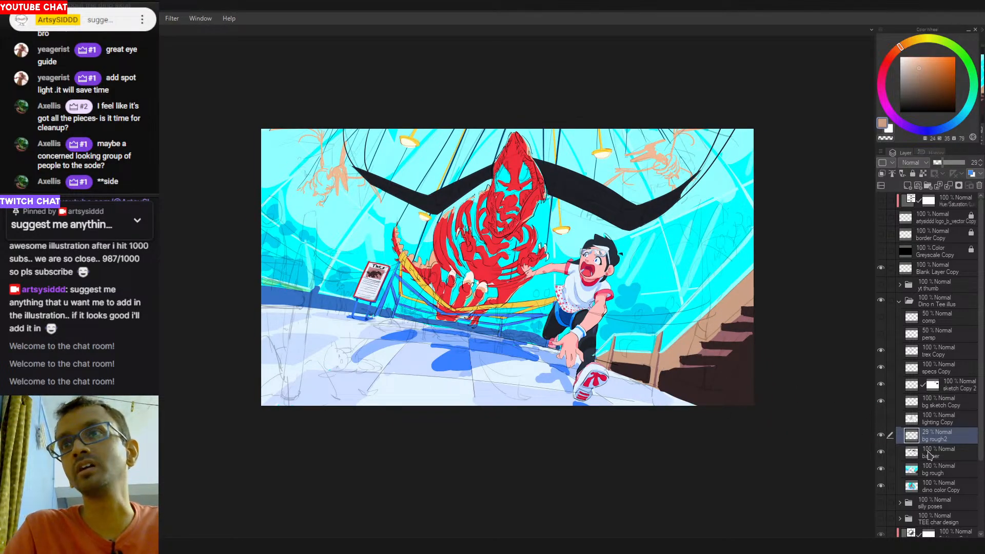
alt+click(708, 353)
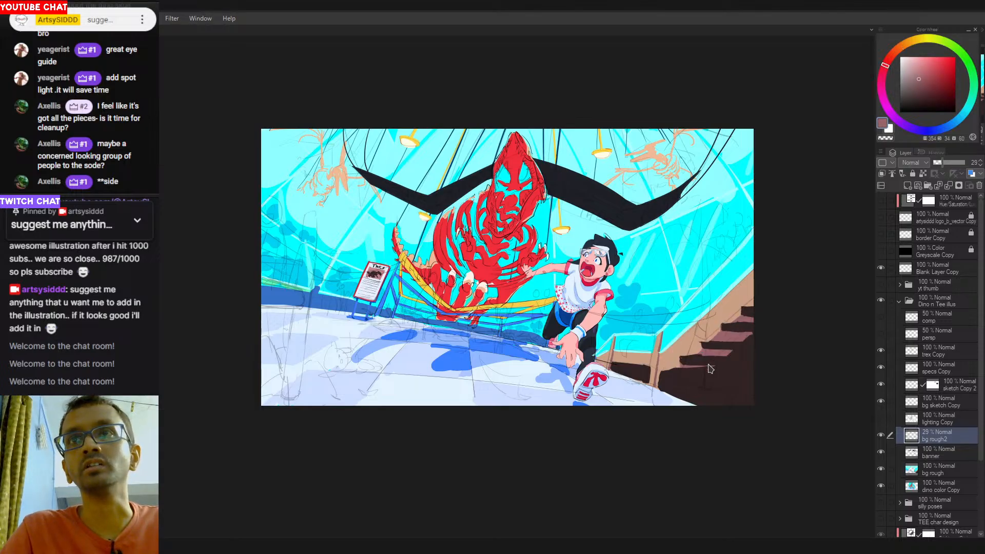
click(935, 469)
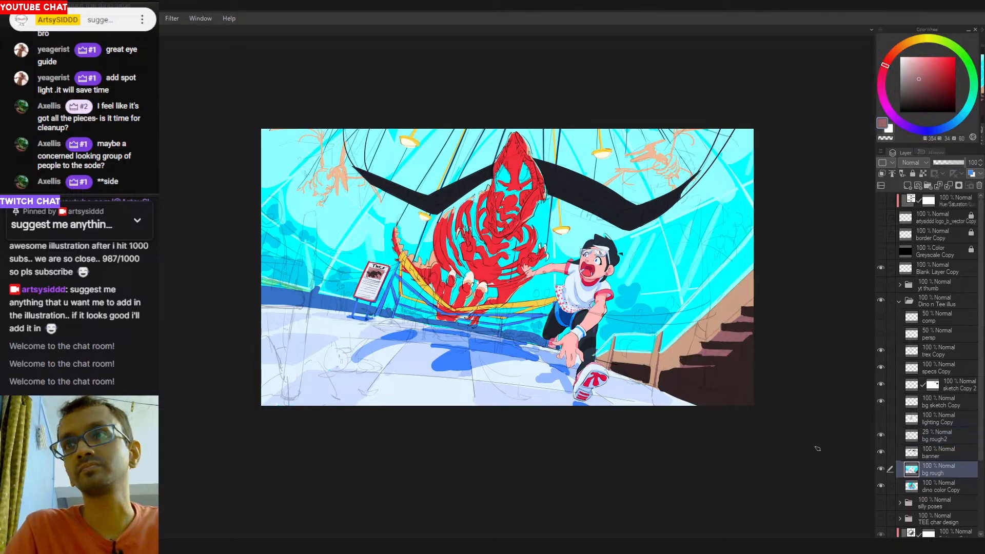
alt+click(703, 342)
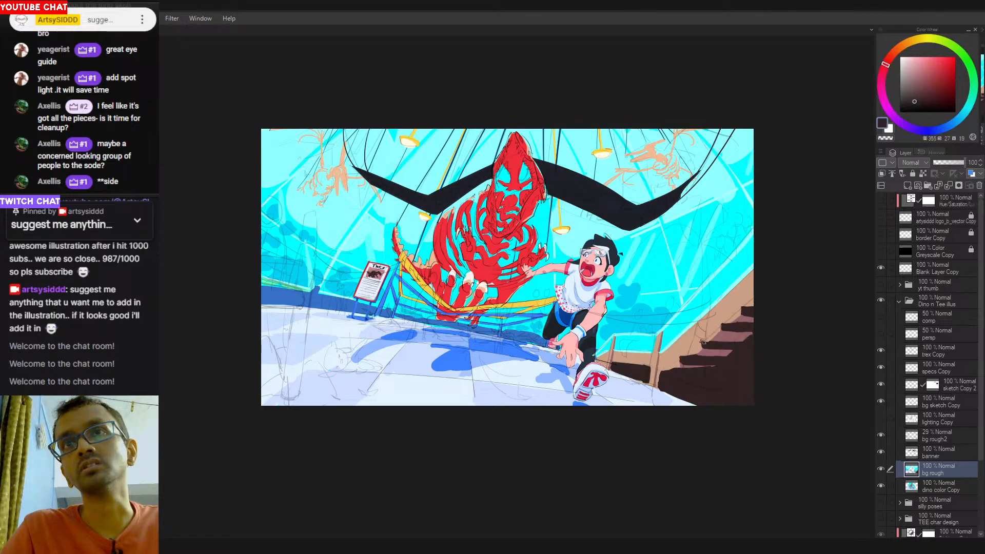
alt+click(703, 343)
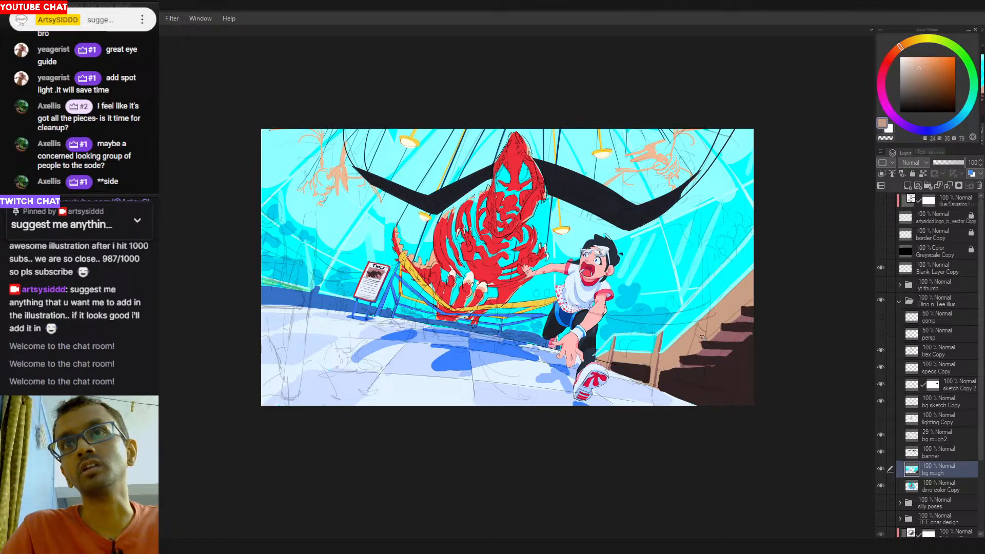
mouse_move(683, 366)
mouse_down()
mouse_move(707, 354)
mouse_move(700, 368)
mouse_move(713, 367)
mouse_move(671, 367)
mouse_move(703, 371)
mouse_move(677, 369)
mouse_up()
key(ctrl+z)
click(678, 368)
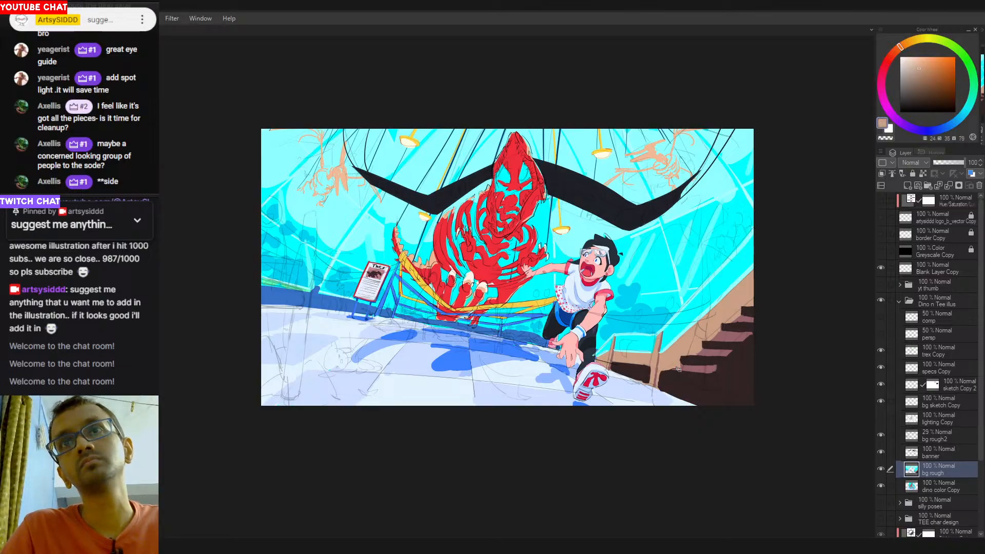
Paint mauve treads on the lower steps with the sampled tread colour and trim them with the sampled dark brown.
click(708, 367)
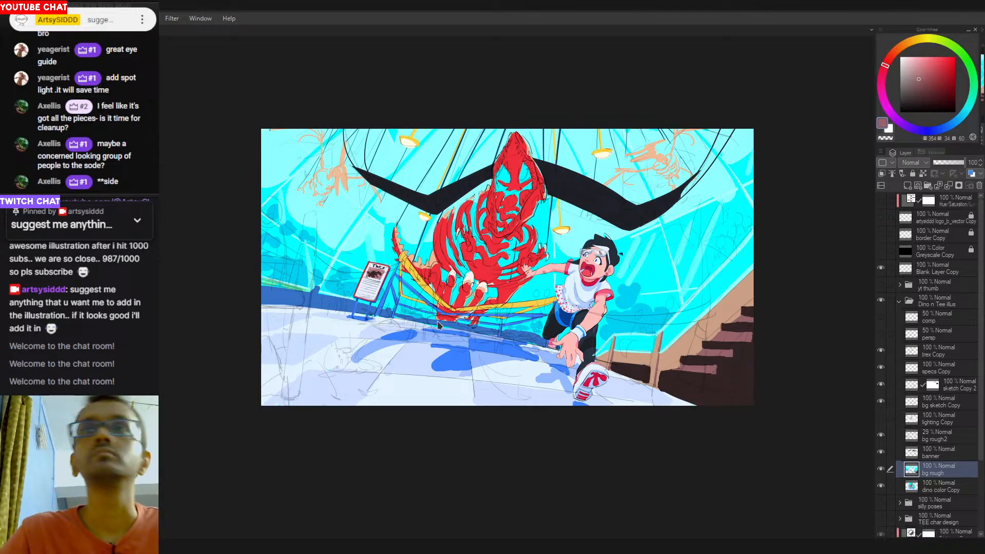
alt+click(699, 370)
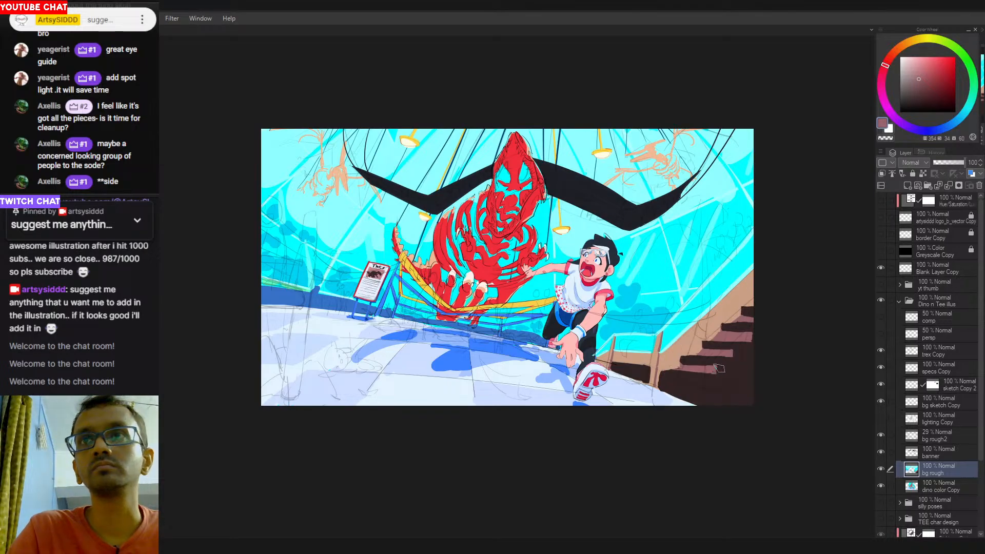
mouse_move(711, 369)
mouse_down()
mouse_move(727, 347)
mouse_move(751, 353)
mouse_up()
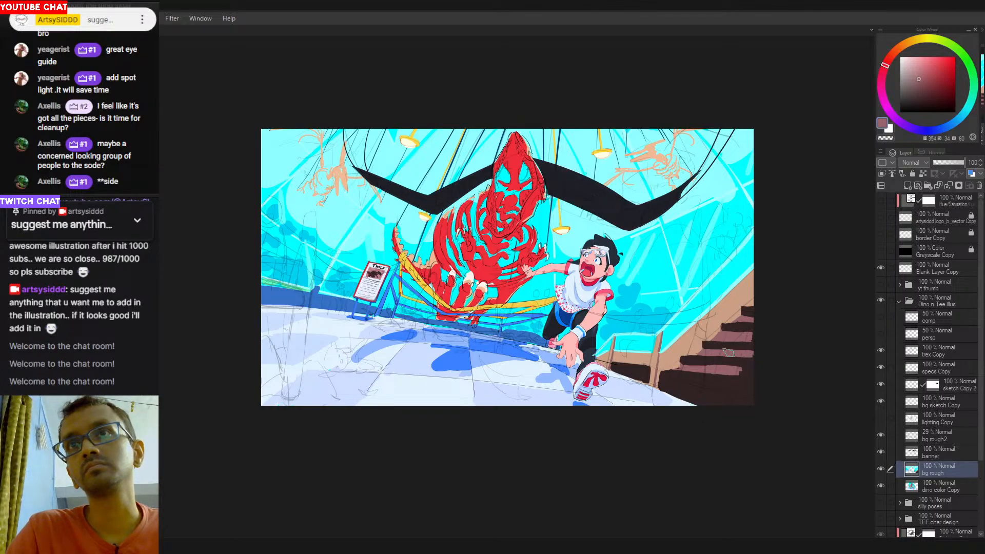
alt+click(739, 376)
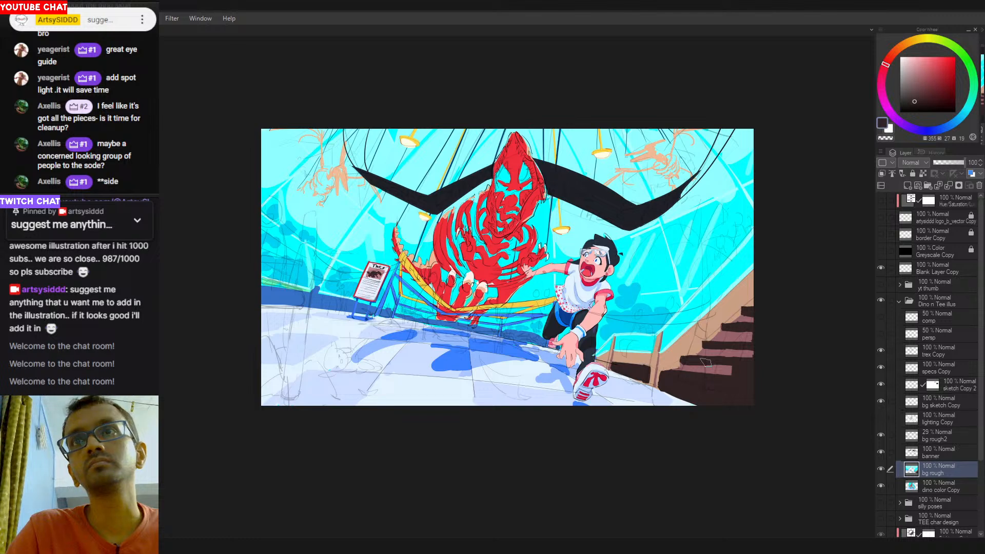
drag(702, 362, 745, 359)
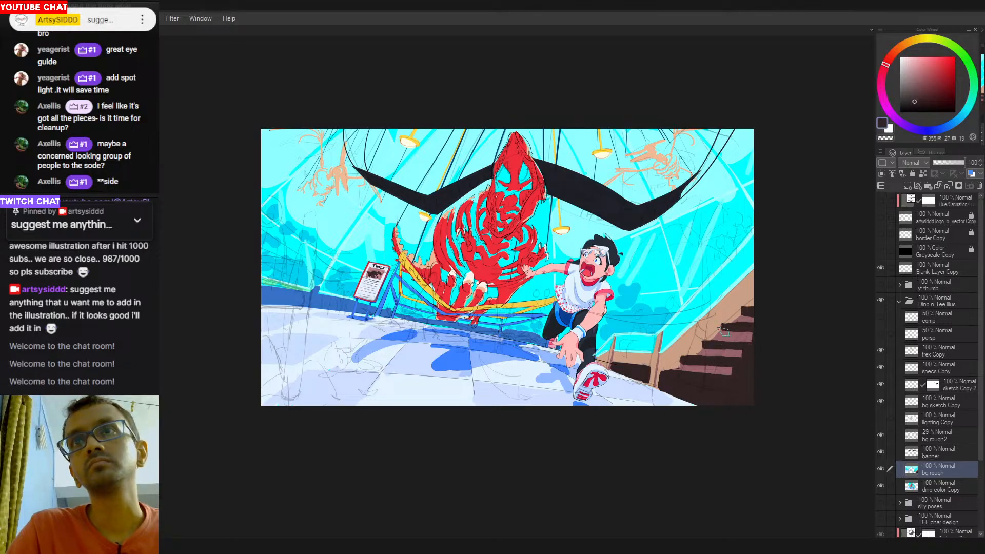
alt+click(745, 321)
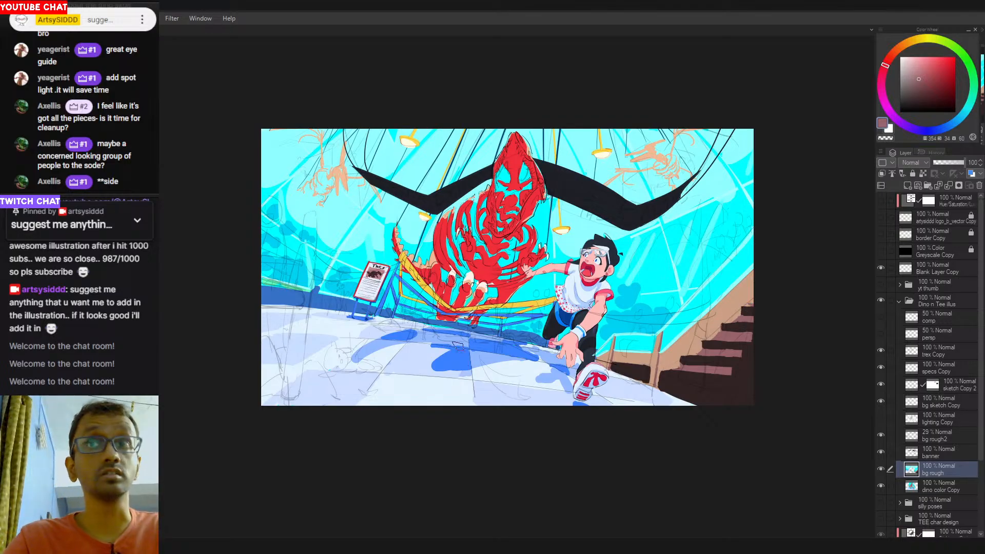
Touch up the railing posts and the dark area around their bases with sampled tan and dark brown.
alt+click(672, 360)
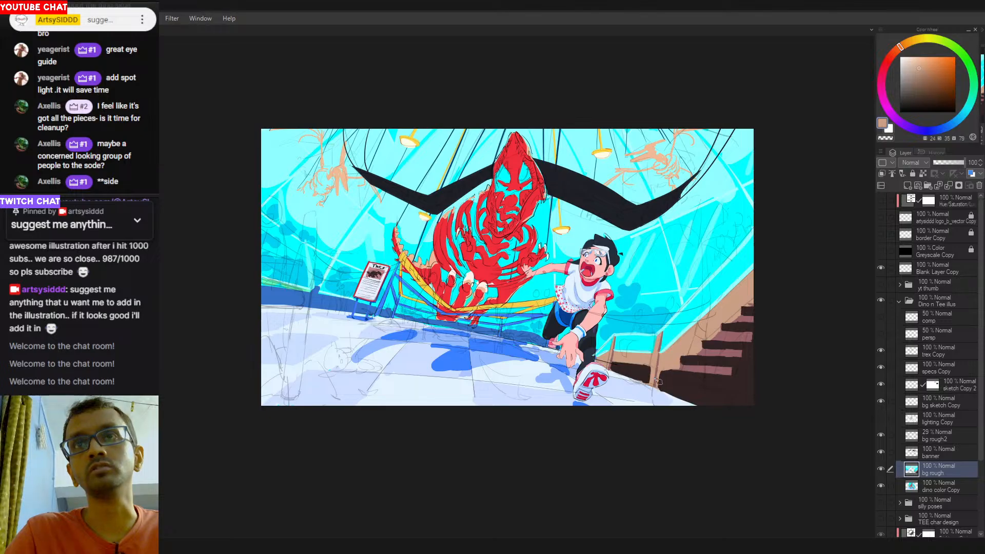
alt+click(658, 385)
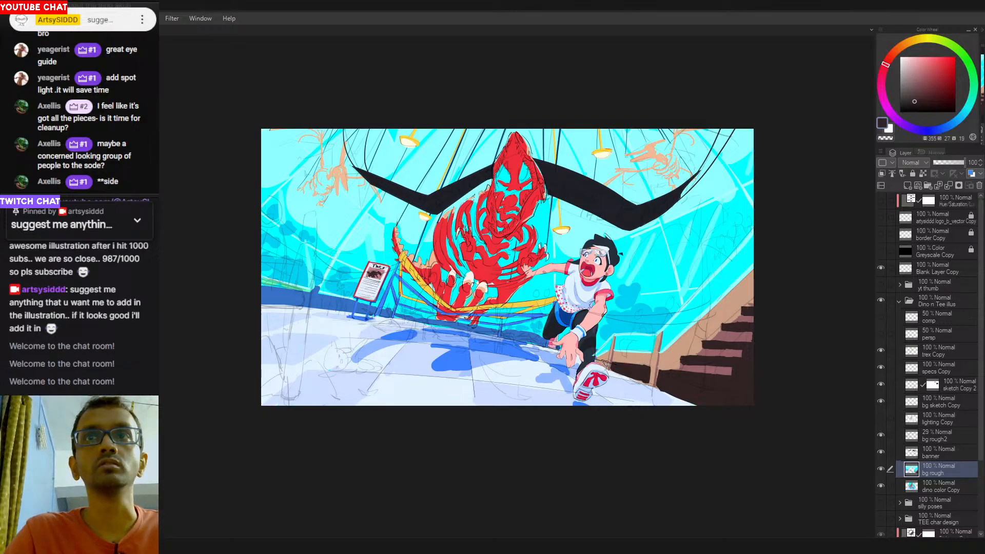
alt+click(616, 359)
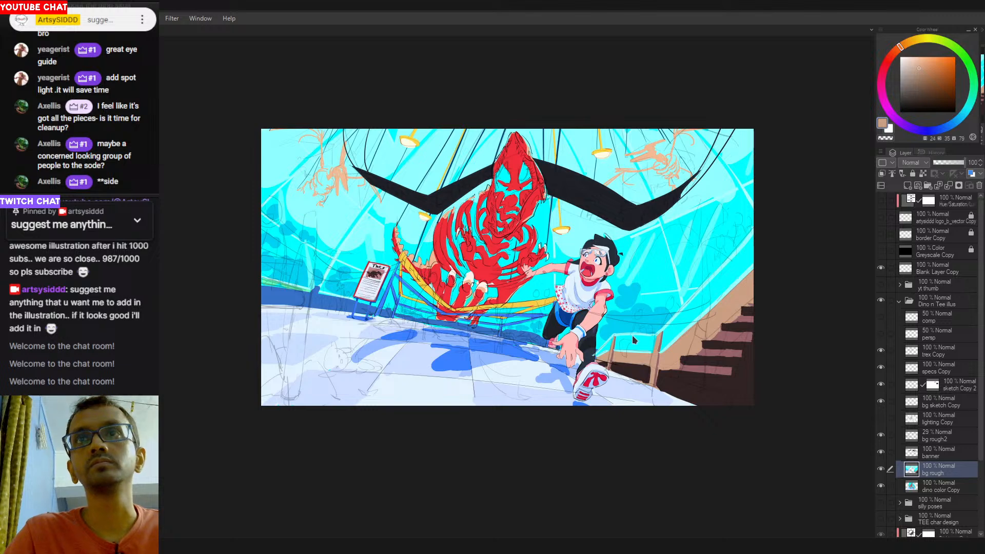
Sample the blue near the sign stand and try a thick upright post stroke in the illustration's left foreground.
drag(680, 366, 661, 357)
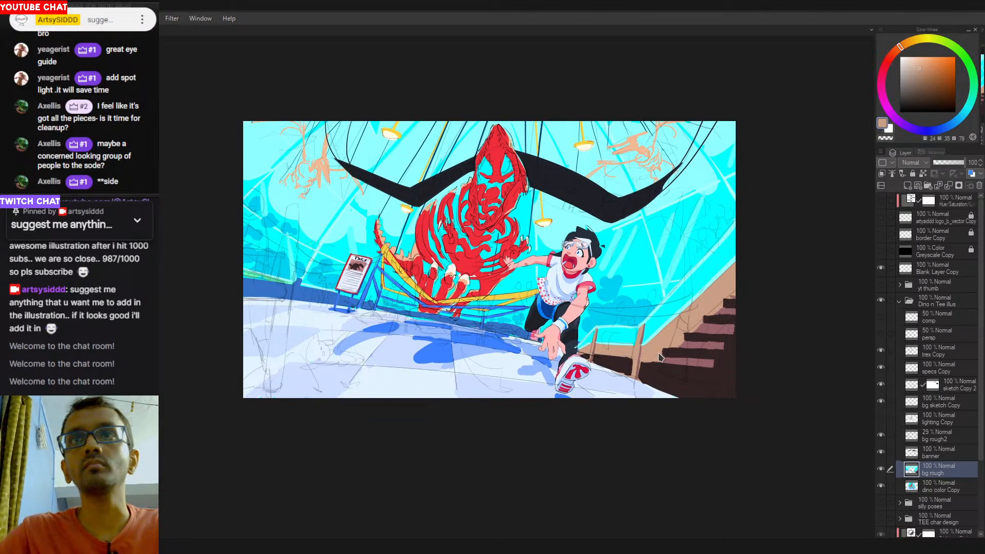
drag(328, 298, 384, 315)
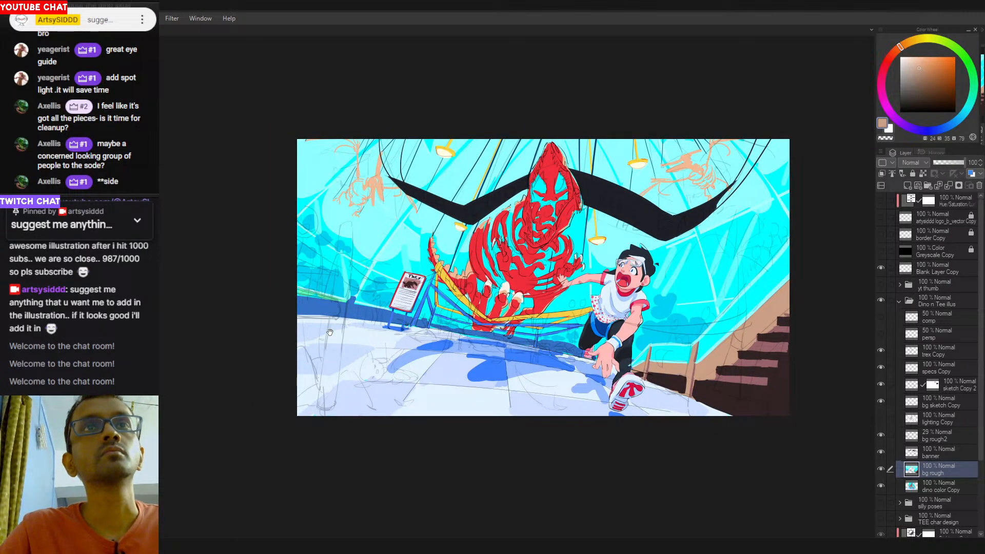
drag(454, 409, 481, 422)
scroll(487, 410, up, 5)
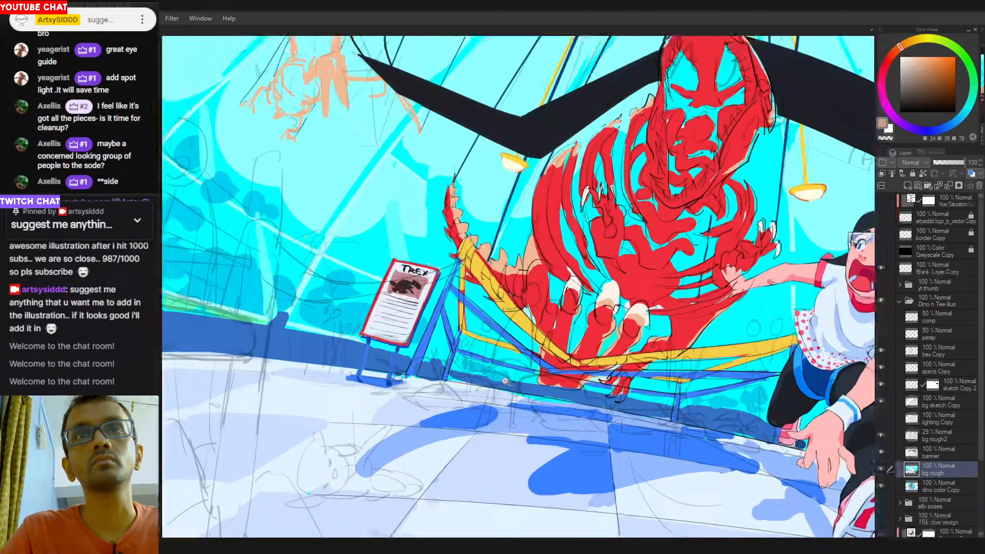
drag(506, 382, 430, 394)
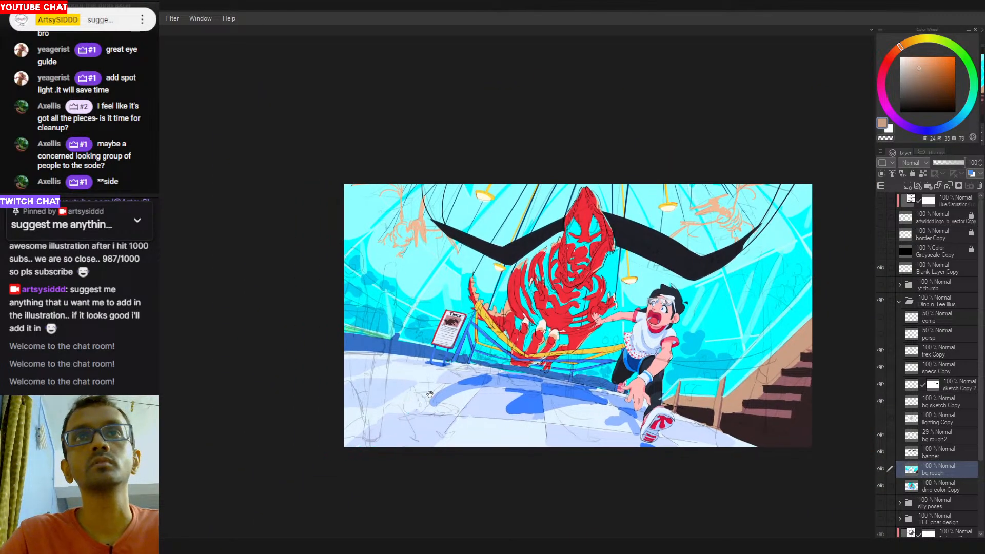
alt+click(463, 342)
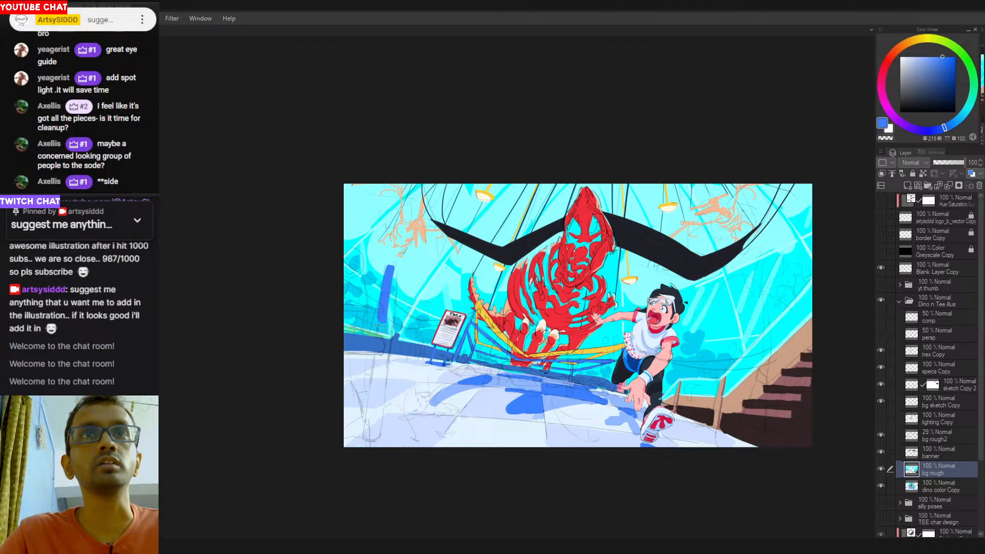
drag(389, 264, 368, 438)
key(ctrl+z)
Paint a long, thick blue post across the floor edge in the left foreground, retrying the stroke for a straight shape.
drag(442, 339, 439, 278)
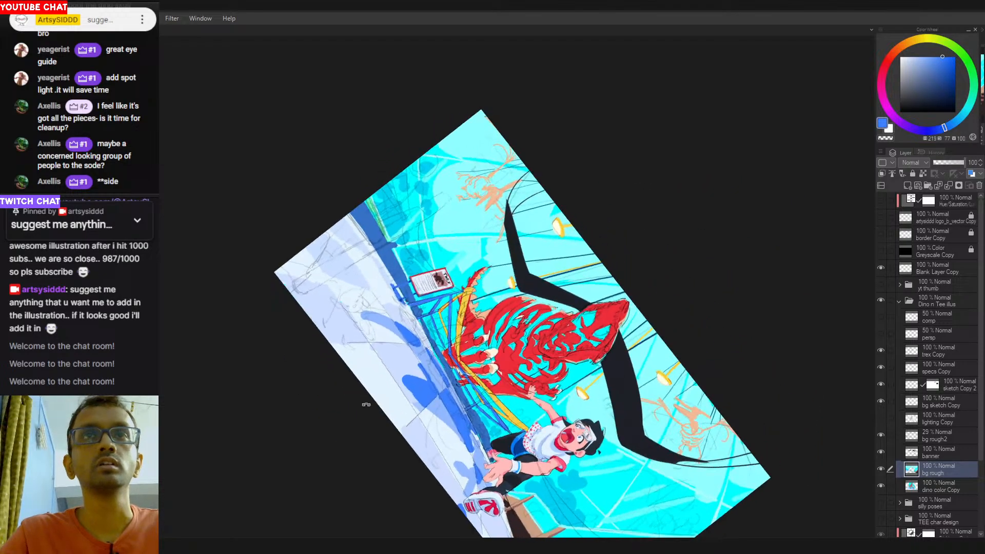
drag(376, 247, 386, 325)
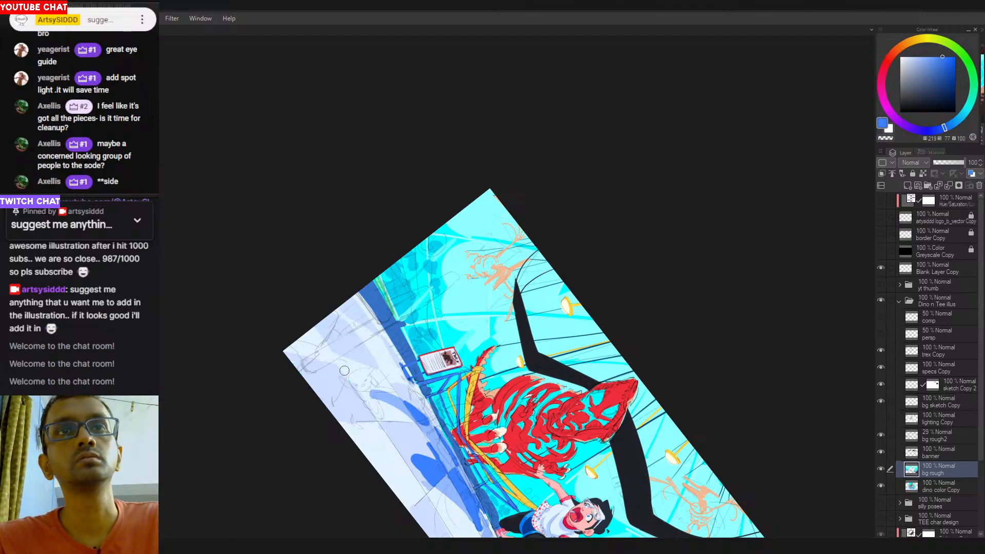
drag(308, 363, 442, 290)
key(ctrl+z)
key(ctrl+y)
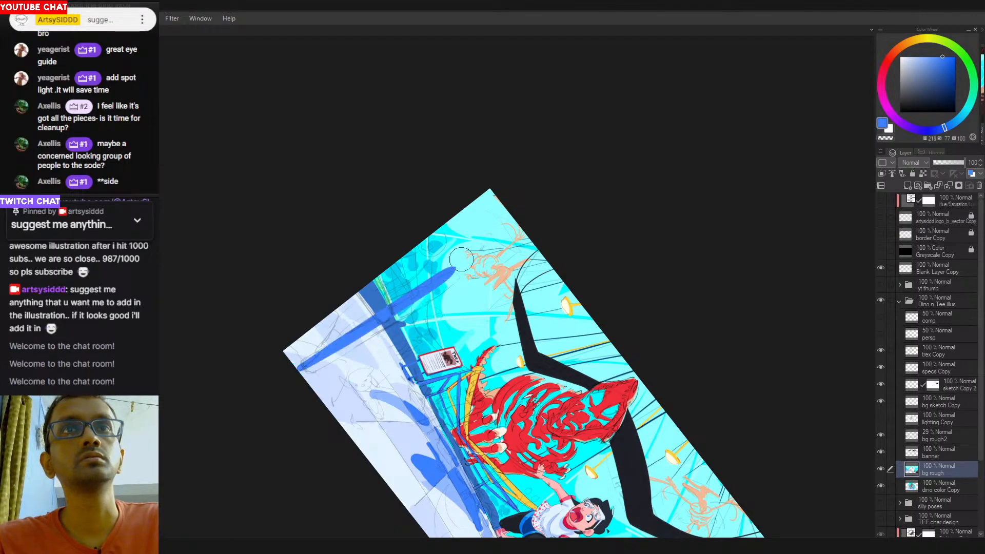
key(ctrl+z)
key(ctrl+y)
key(ctrl+z)
drag(309, 362, 437, 300)
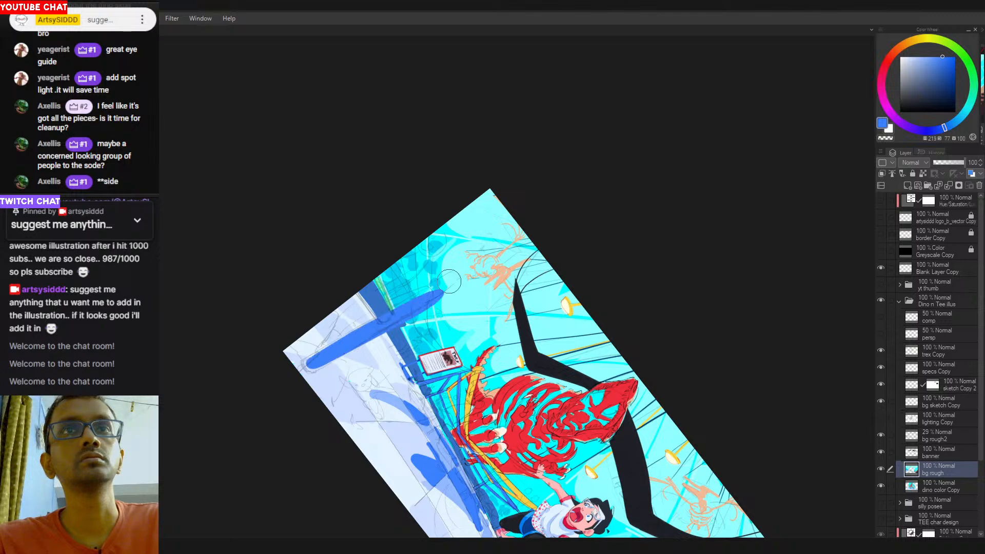
key(ctrl+z)
drag(309, 364, 436, 300)
key(ctrl+z)
drag(305, 367, 453, 279)
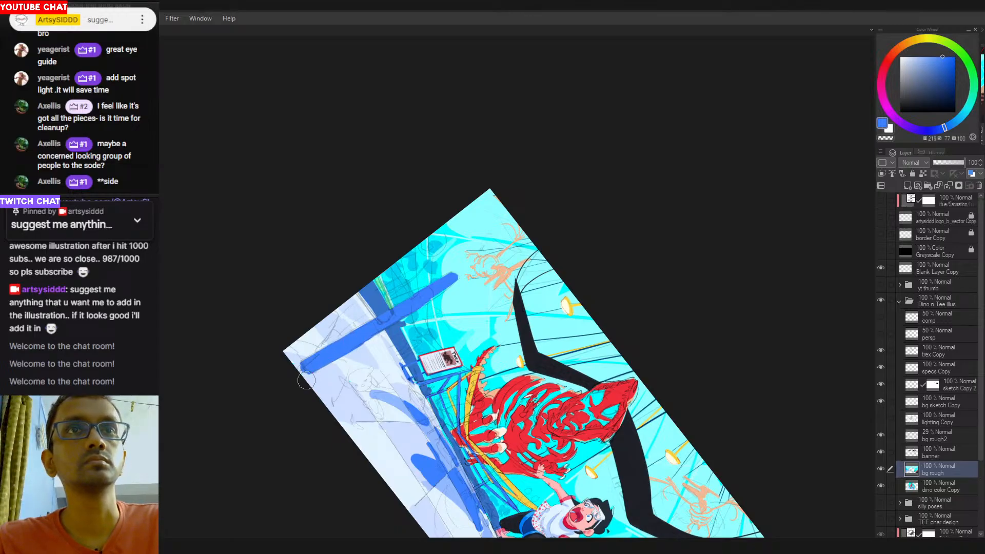
alt+click(308, 371)
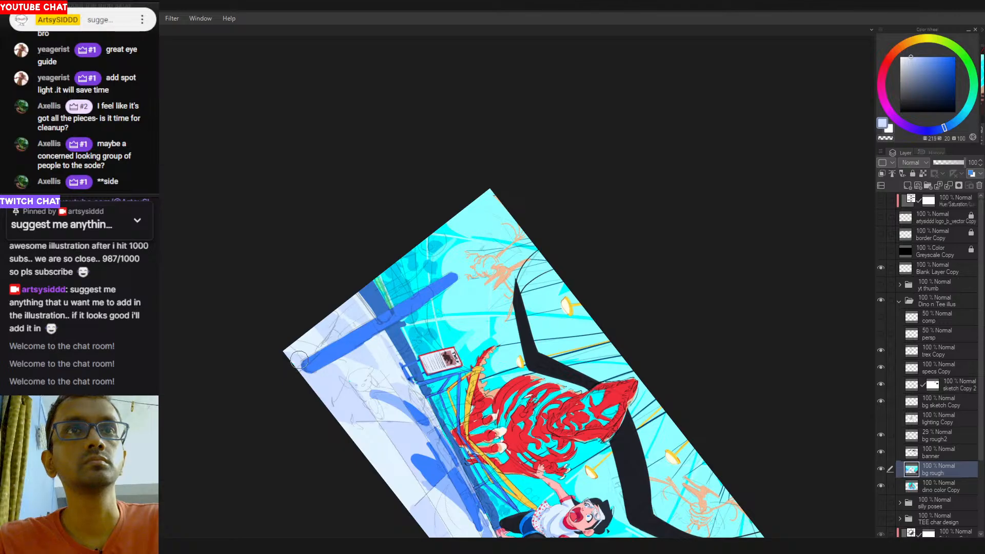
alt+click(328, 352)
drag(557, 254, 448, 215)
mouse_move(568, 403)
mouse_down()
mouse_move(584, 386)
mouse_move(563, 410)
mouse_move(475, 413)
mouse_move(498, 405)
mouse_move(447, 421)
mouse_move(499, 404)
mouse_move(451, 427)
mouse_move(496, 399)
mouse_move(438, 405)
mouse_move(502, 397)
mouse_move(434, 409)
mouse_move(497, 398)
mouse_up()
key(ctrl+z)
key(ctrl+z)
key(ctrl+z)
key(ctrl+z)
key(ctrl+z)
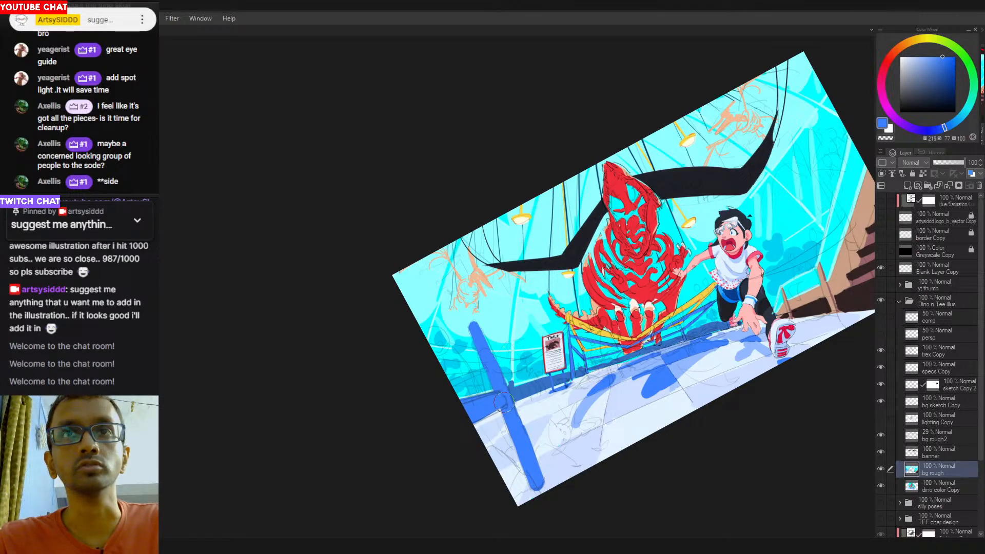
Darken the blue and line the edges of the foreground post's lower half with it.
drag(511, 393, 472, 360)
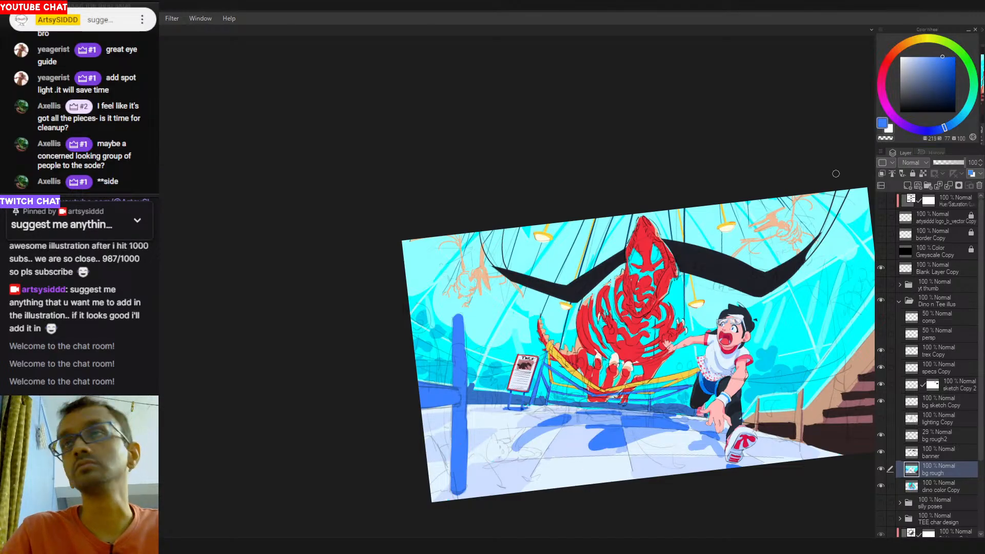
drag(949, 71, 952, 81)
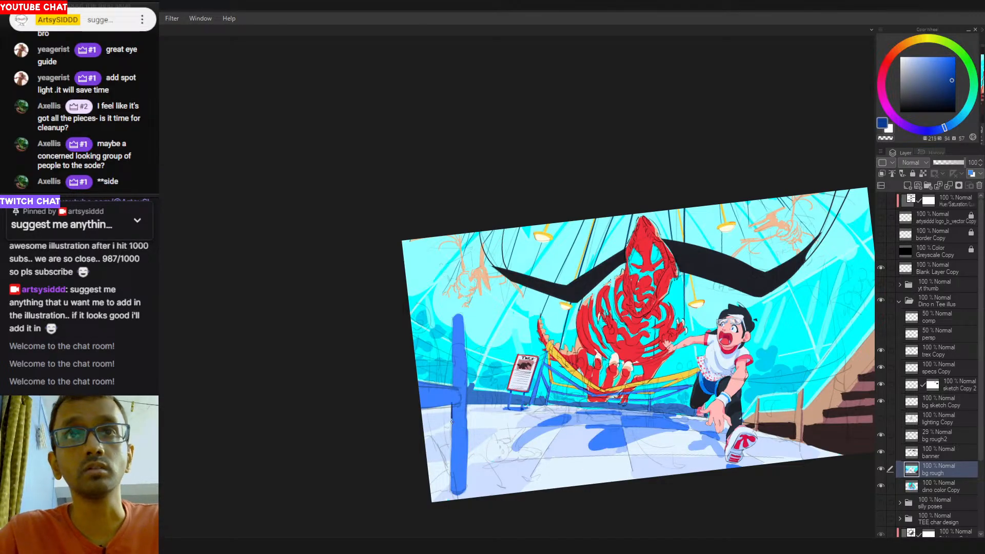
drag(452, 422, 451, 497)
key(ctrl+z)
key(ctrl+z)
mouse_move(453, 403)
mouse_down()
mouse_move(447, 487)
mouse_move(456, 413)
mouse_move(450, 489)
mouse_up()
key(ctrl+z)
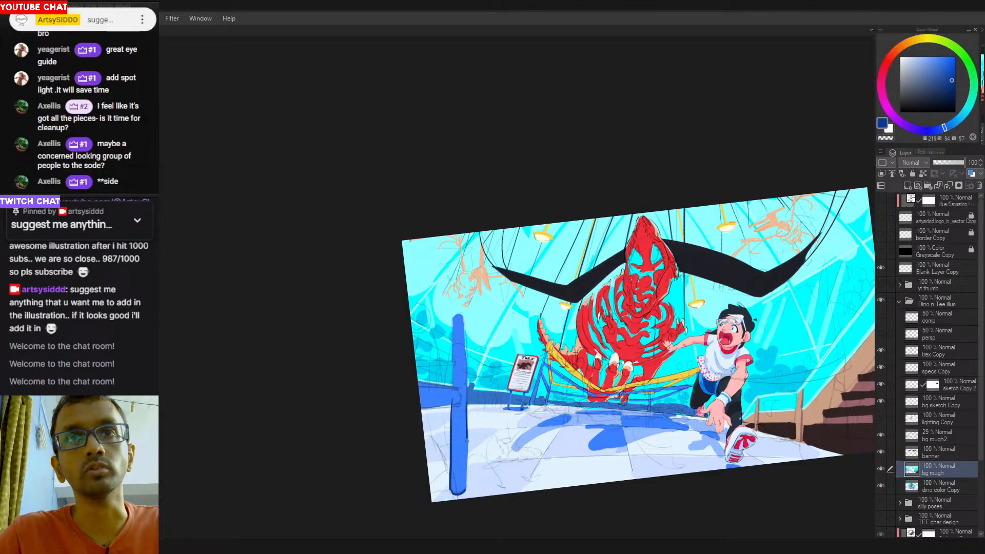
Outline the foreground post's upper half and its joint with the blue wall base in the same dark blue.
drag(466, 441, 327, 351)
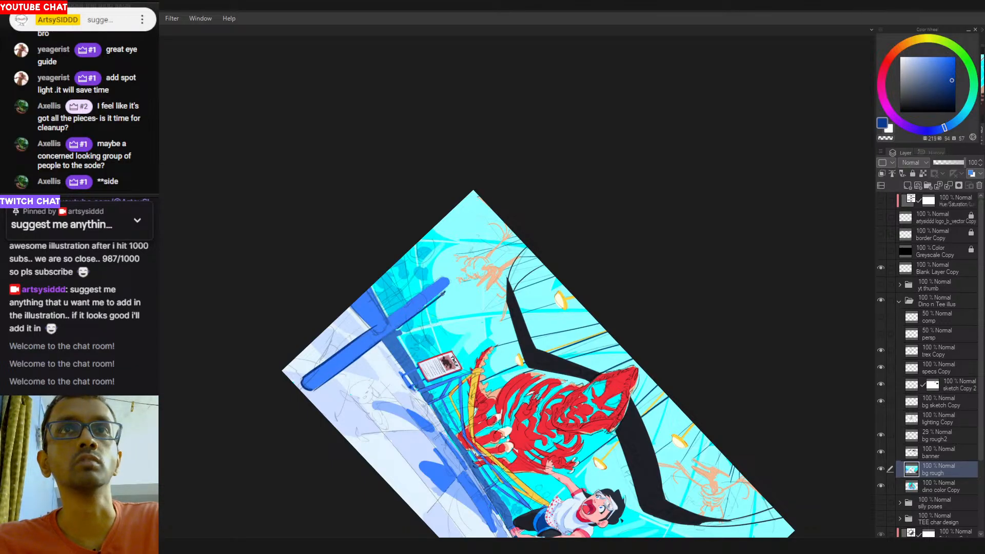
drag(393, 332, 441, 293)
key(ctrl+z)
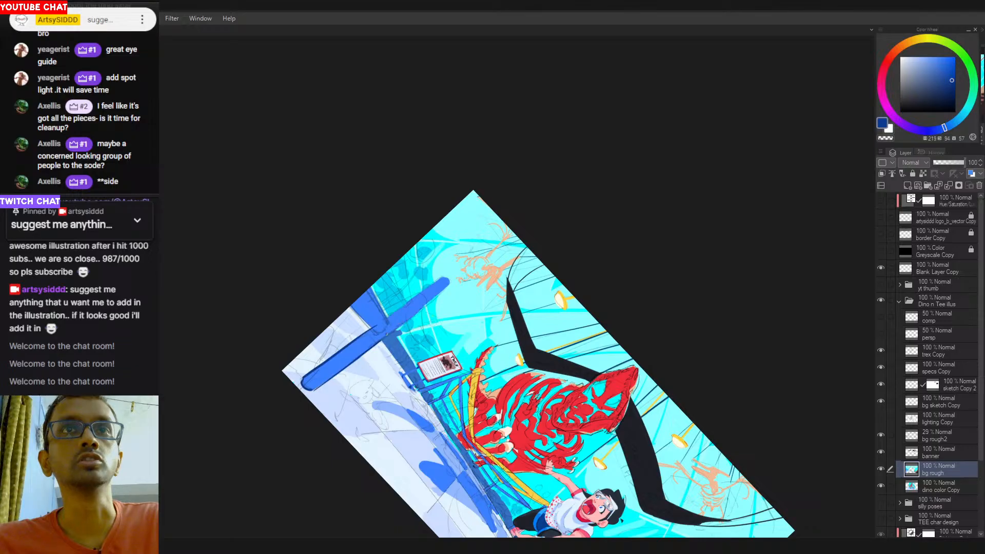
key(ctrl+z)
drag(391, 334, 442, 290)
key(ctrl+z)
drag(394, 332, 440, 291)
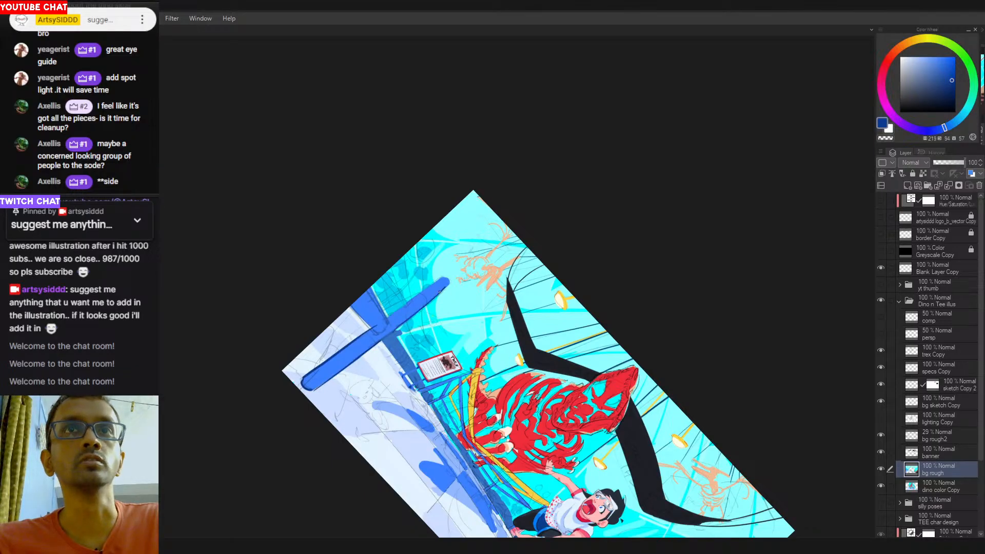
drag(388, 319, 436, 281)
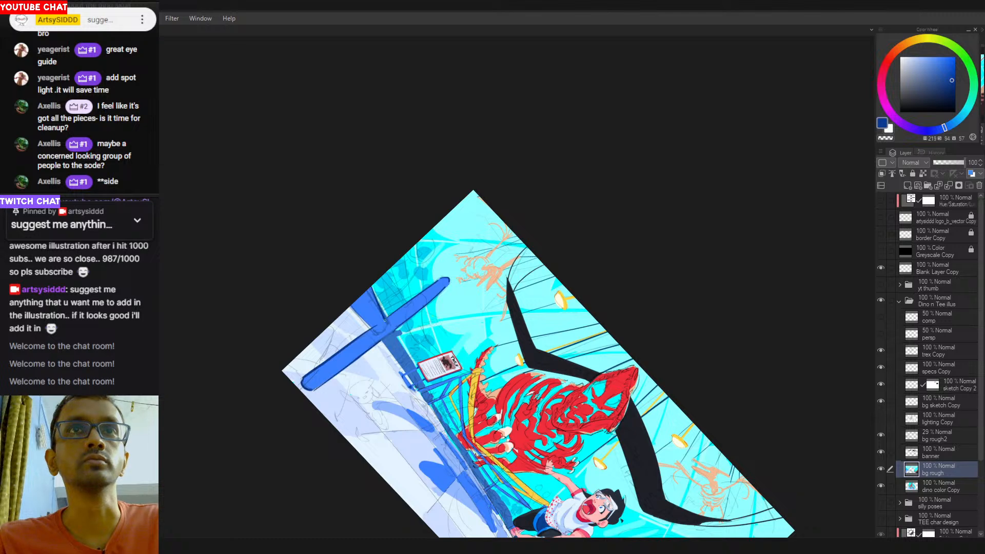
drag(386, 317, 388, 322)
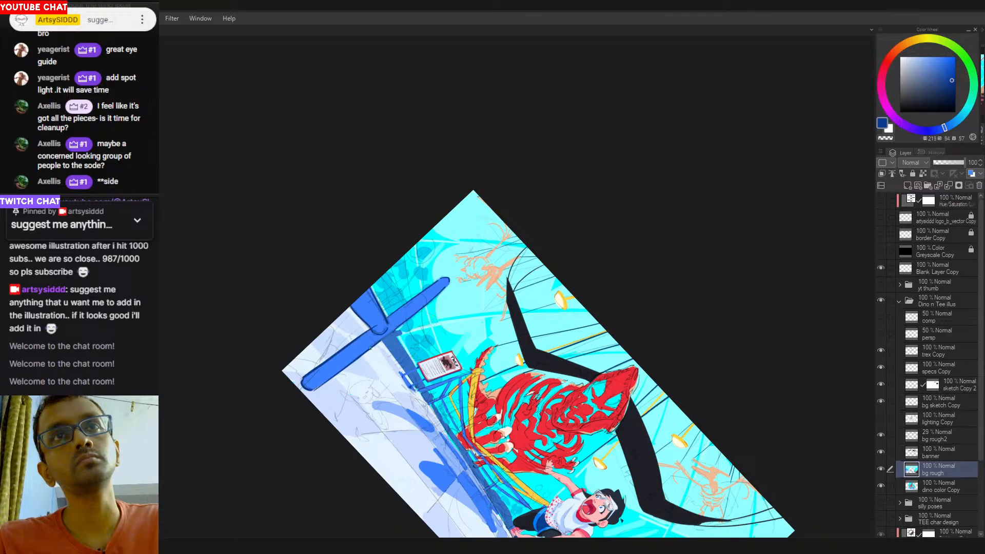
Select the foreground post and blue wall base by colour and try recolouring them in a lighter blue.
alt+click(372, 341)
mouse_move(372, 342)
mouse_down()
mouse_move(373, 329)
mouse_move(436, 359)
mouse_move(461, 331)
mouse_up()
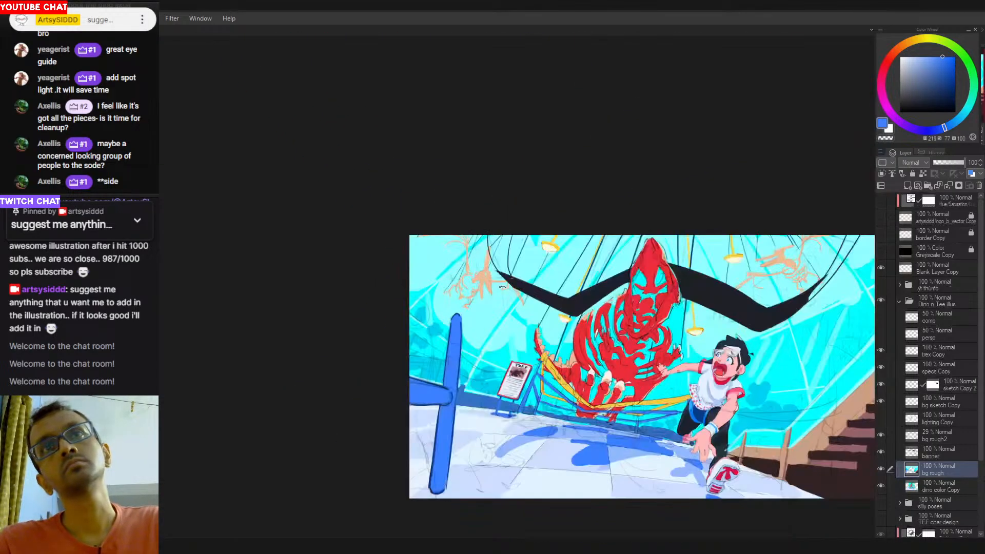
click(460, 331)
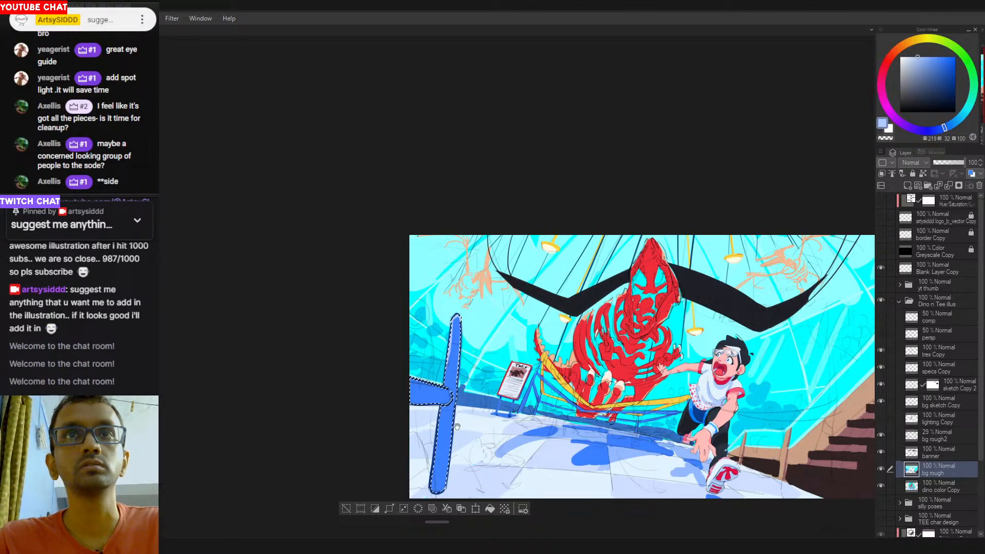
drag(457, 427, 451, 371)
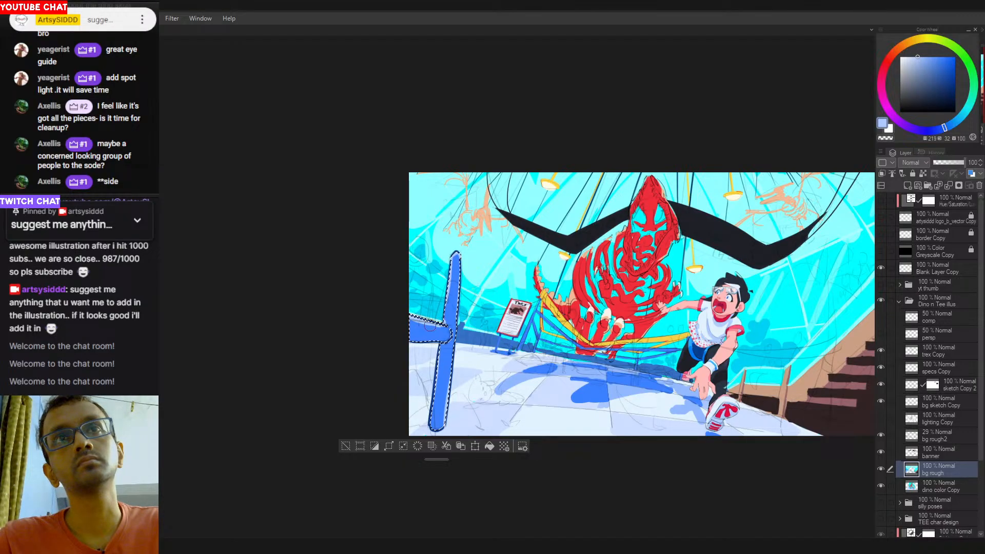
drag(516, 351, 497, 346)
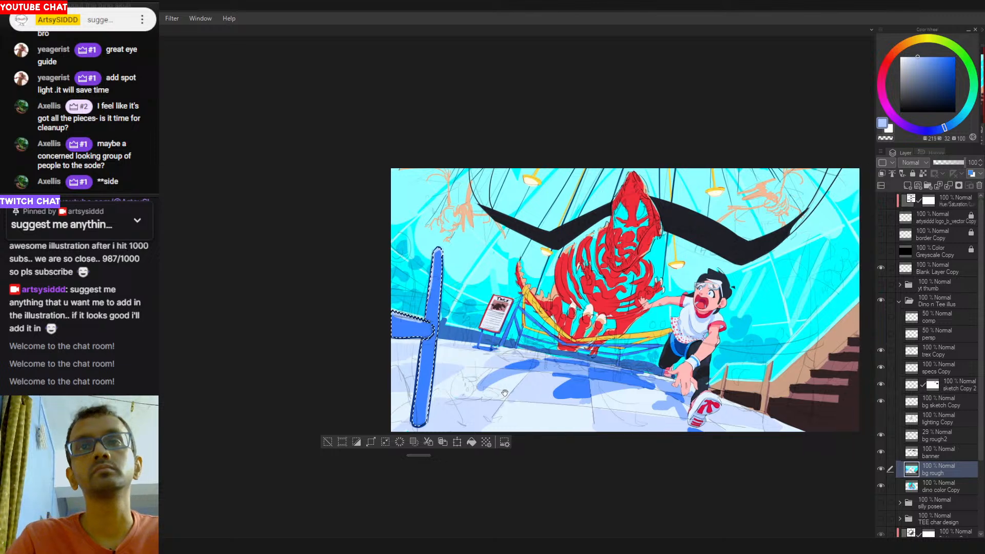
alt+click(569, 390)
key(ctrl+d)
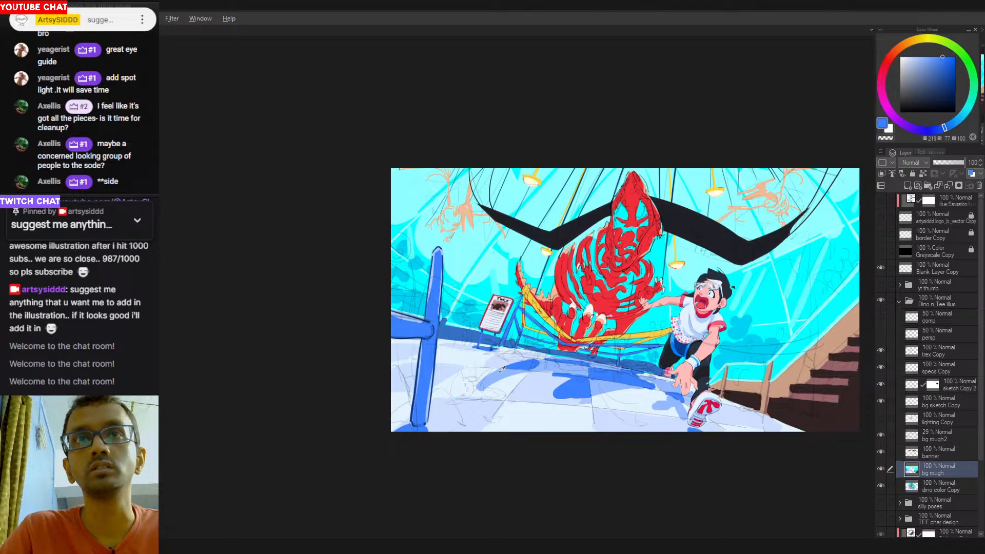
click(435, 419)
click(414, 429)
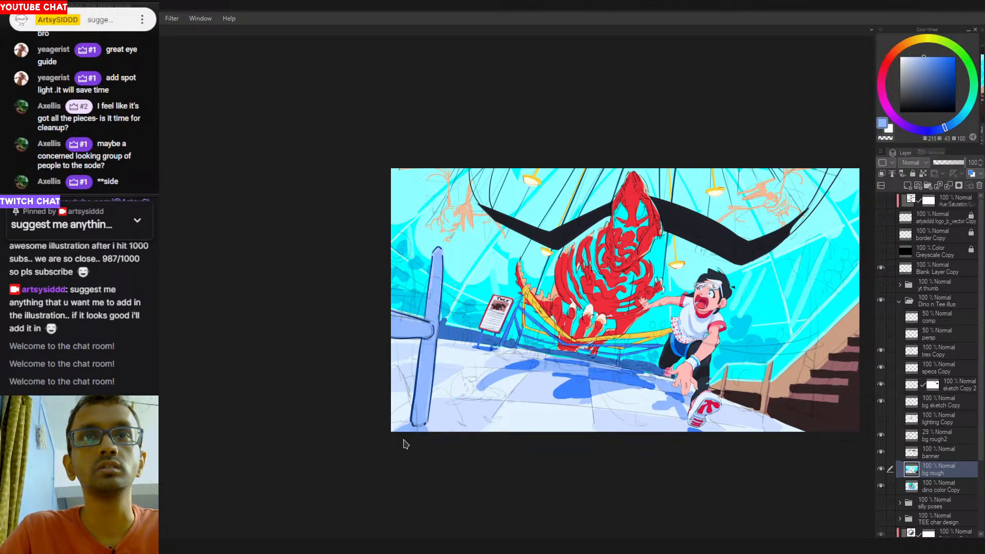
mouse_move(407, 430)
mouse_down()
mouse_move(425, 429)
mouse_move(394, 430)
mouse_up()
key(ctrl+d)
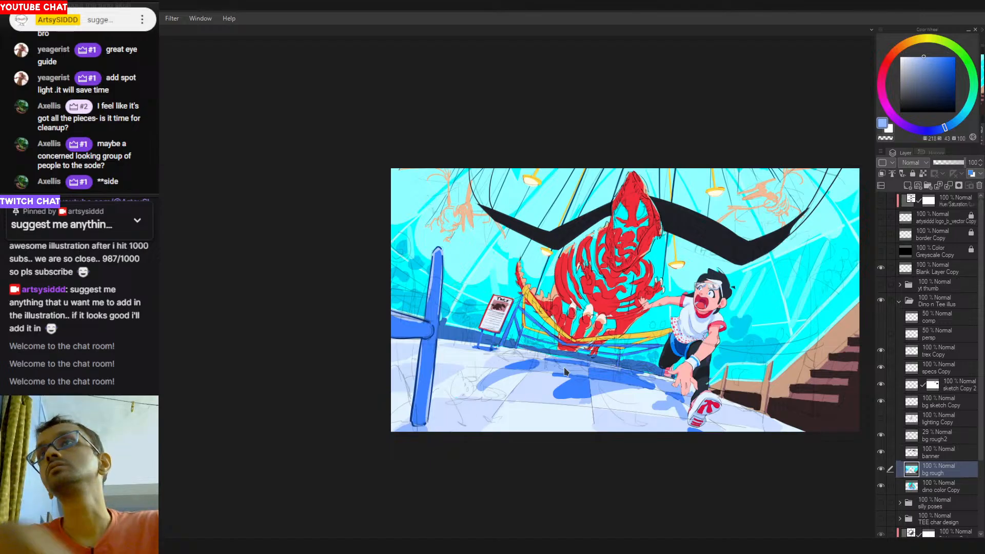
Sample the barrier's yellow and paint two tape bands from the foreground post's upper half to the illustration's left edge.
drag(567, 372, 532, 390)
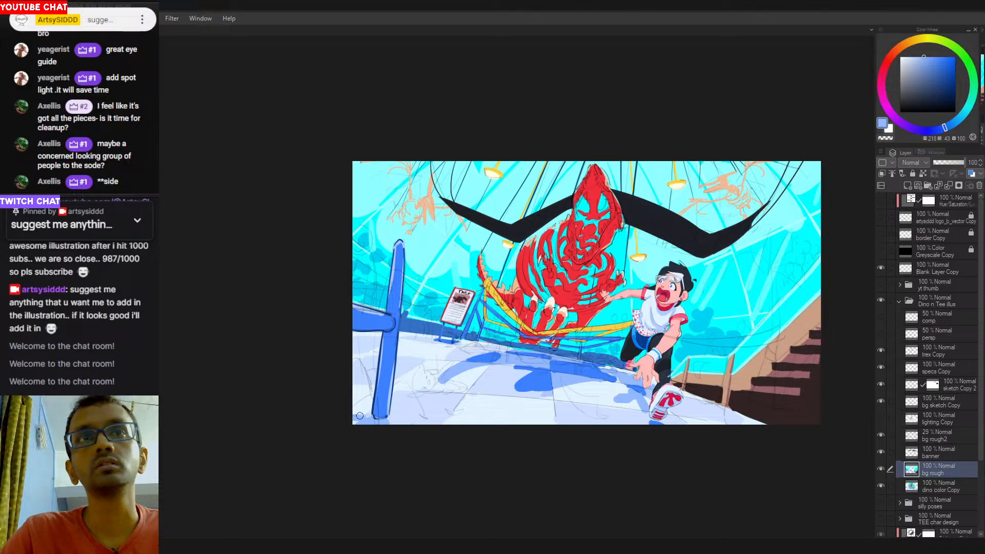
alt+click(361, 327)
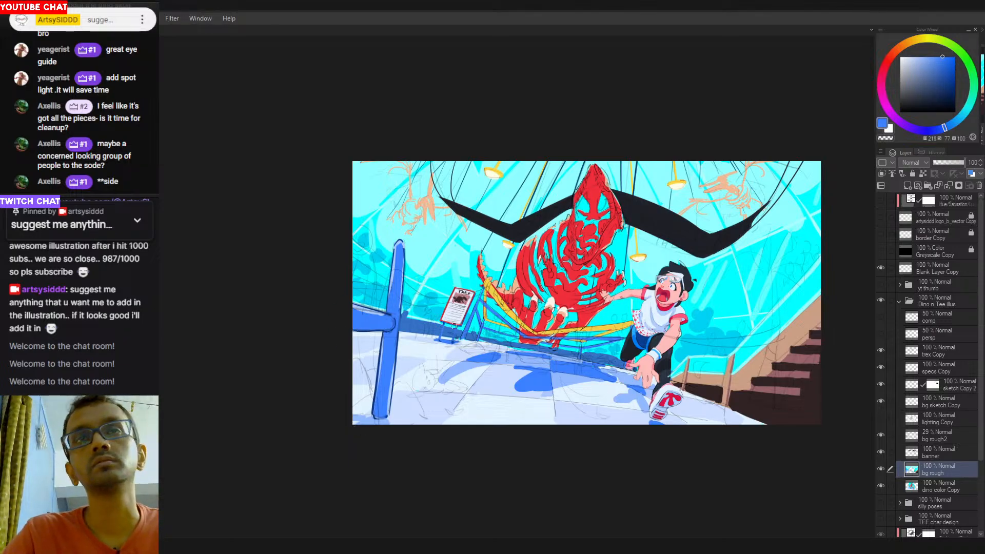
drag(438, 372, 491, 382)
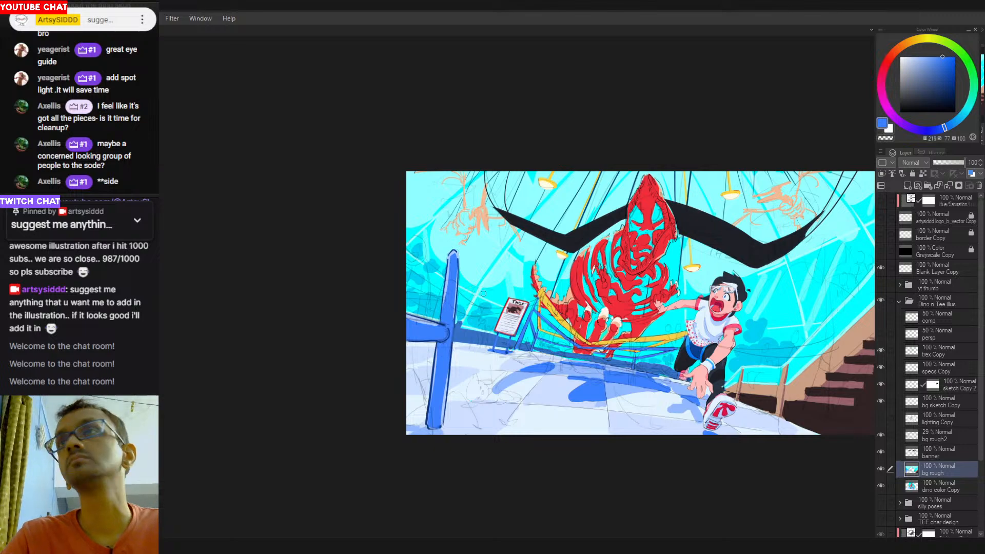
drag(538, 284, 416, 330)
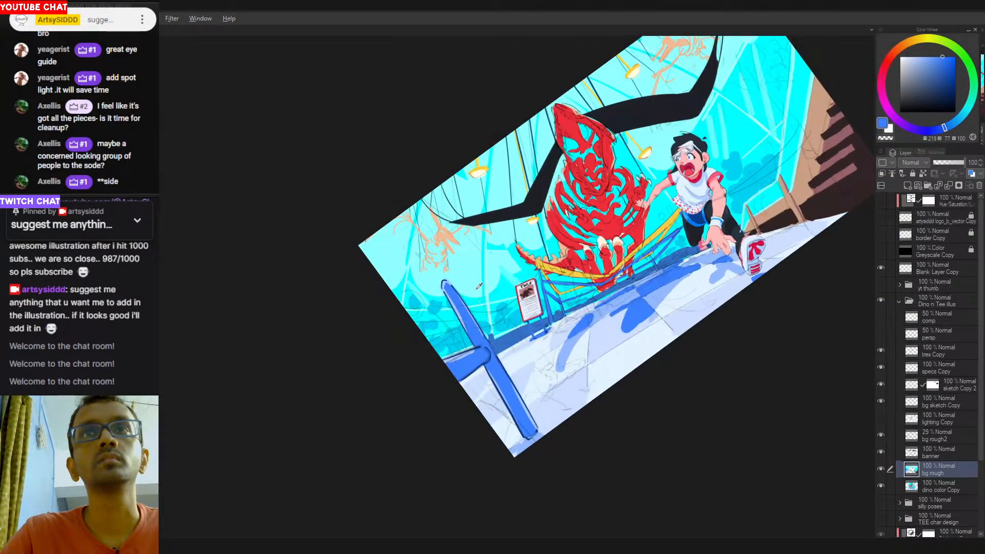
alt+click(574, 275)
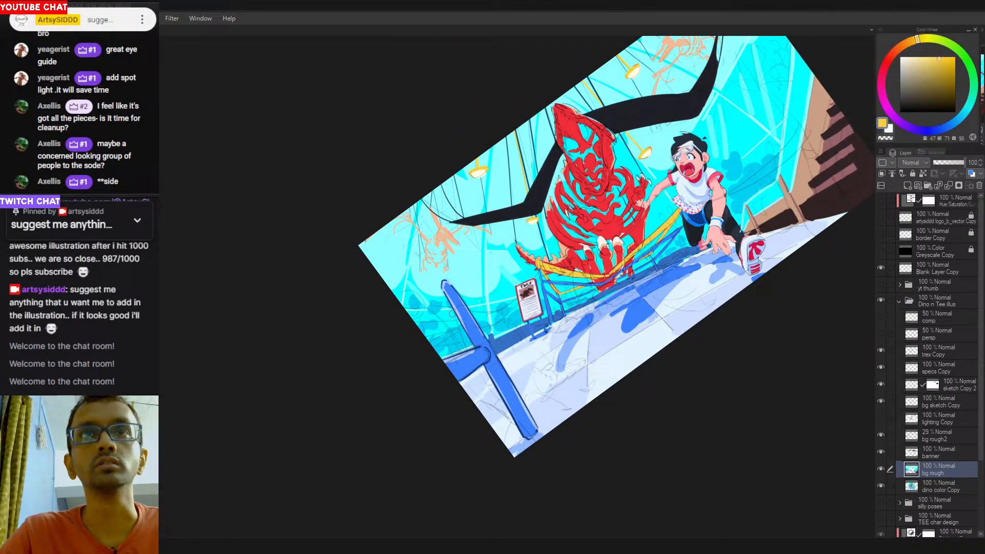
drag(461, 307, 351, 307)
key(ctrl+z)
mouse_move(461, 309)
mouse_down()
mouse_move(347, 294)
mouse_move(455, 307)
mouse_move(412, 297)
mouse_move(458, 313)
mouse_move(365, 292)
mouse_up()
key(ctrl+z)
key(ctrl+z)
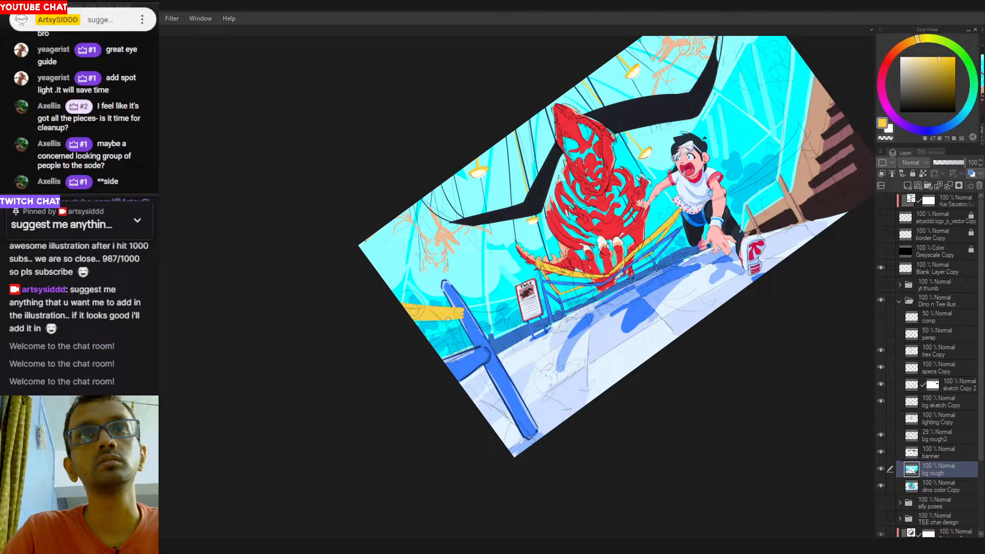
mouse_move(454, 321)
mouse_down()
mouse_move(401, 342)
mouse_move(414, 331)
mouse_up()
key(ctrl+z)
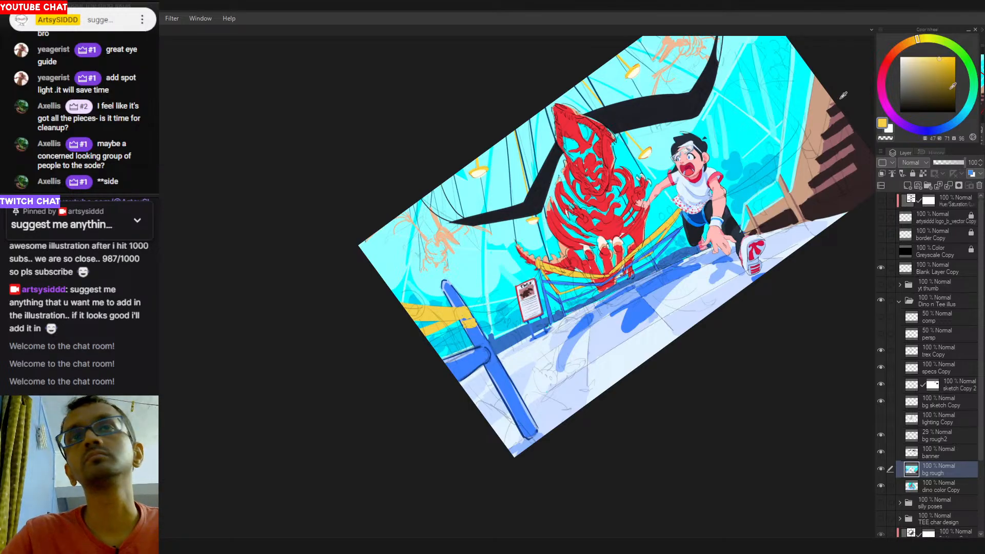
Shift the yellow to a saturated orange and line the edges of the foreground tape bands with it.
alt+click(702, 47)
click(908, 44)
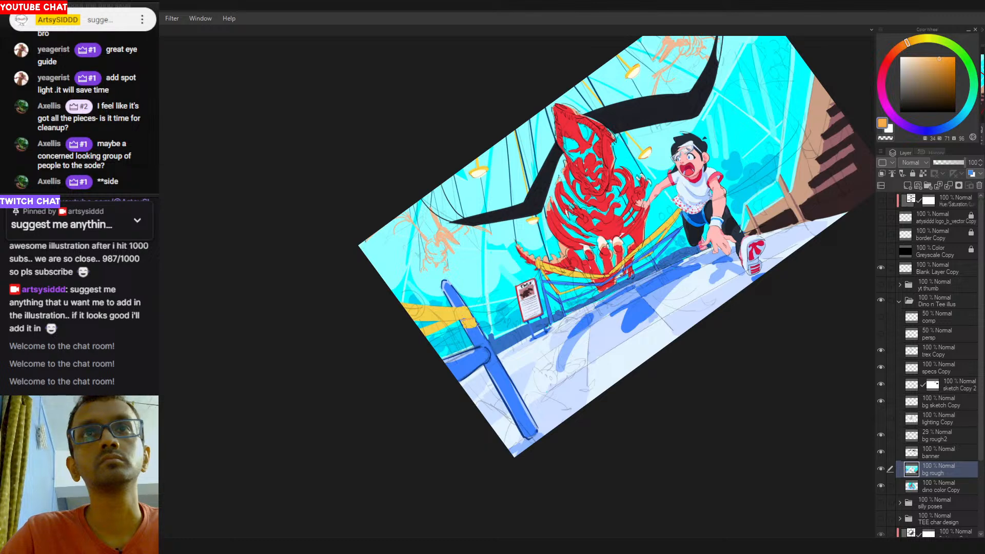
alt+click(833, 65)
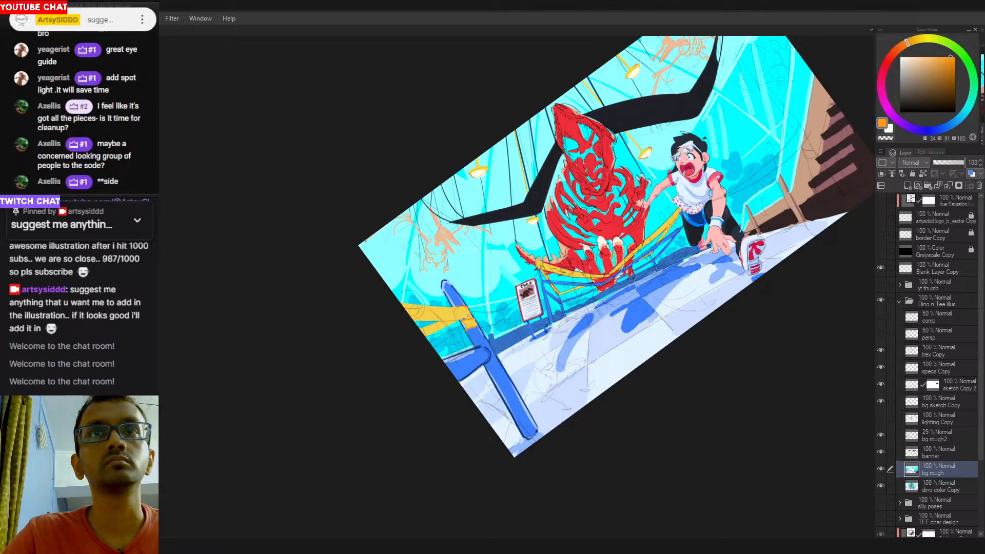
drag(404, 305, 464, 306)
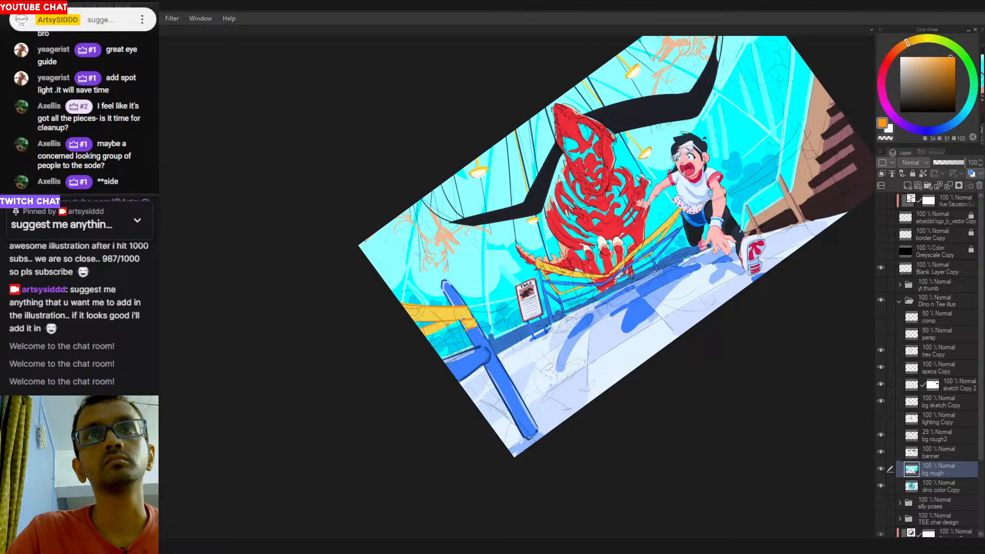
drag(508, 303, 456, 383)
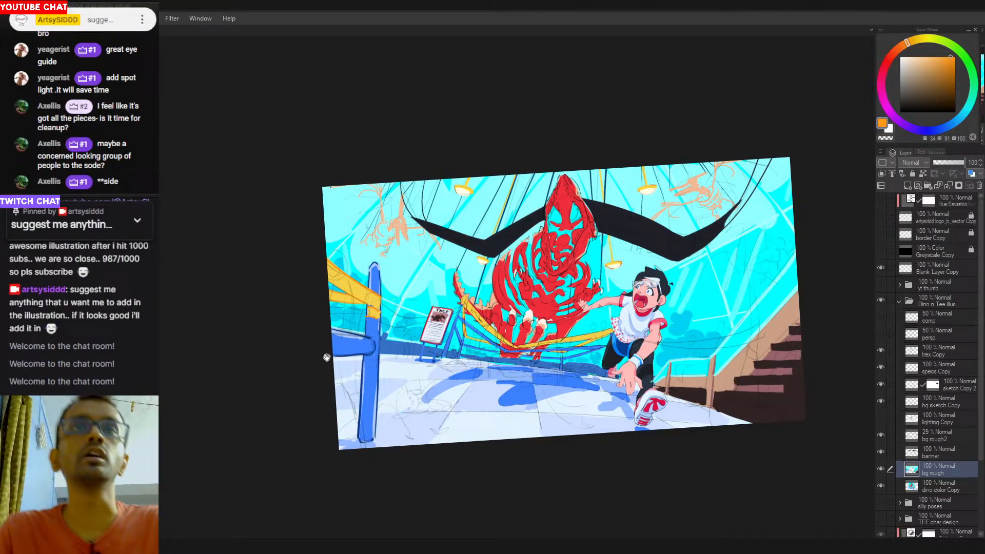
drag(443, 402, 400, 405)
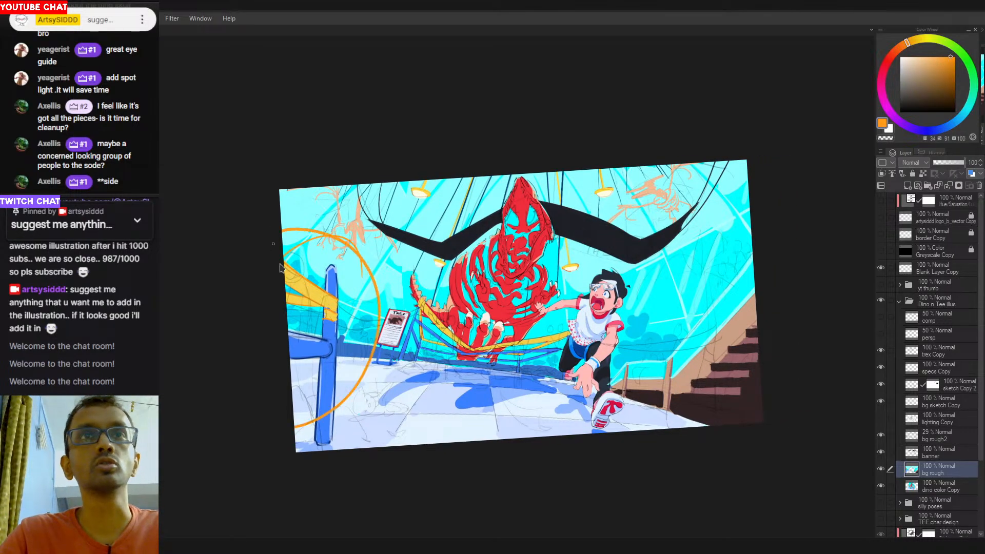
Check the painting without the banner layer, restore that layer, and hide the bg rough2 layer.
alt+click(294, 359)
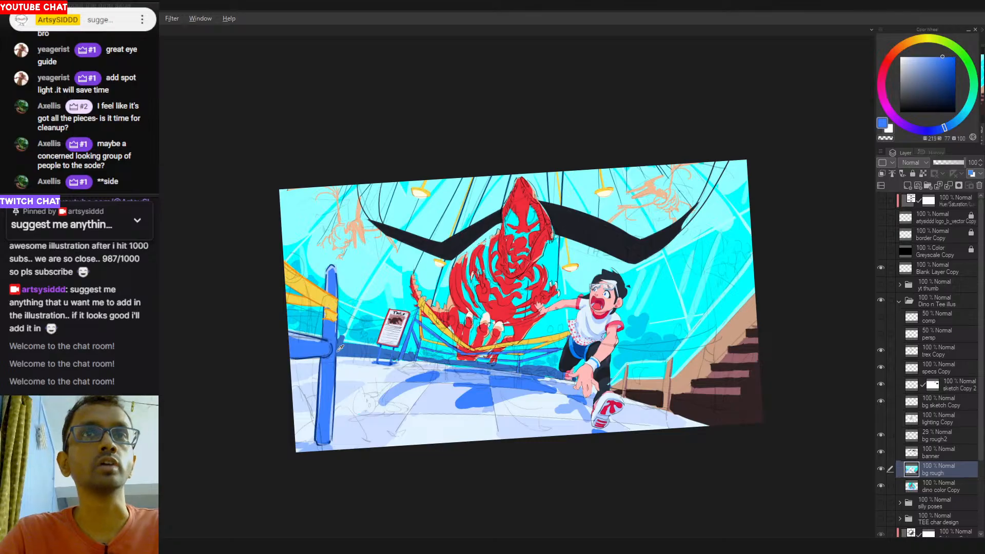
alt+click(477, 398)
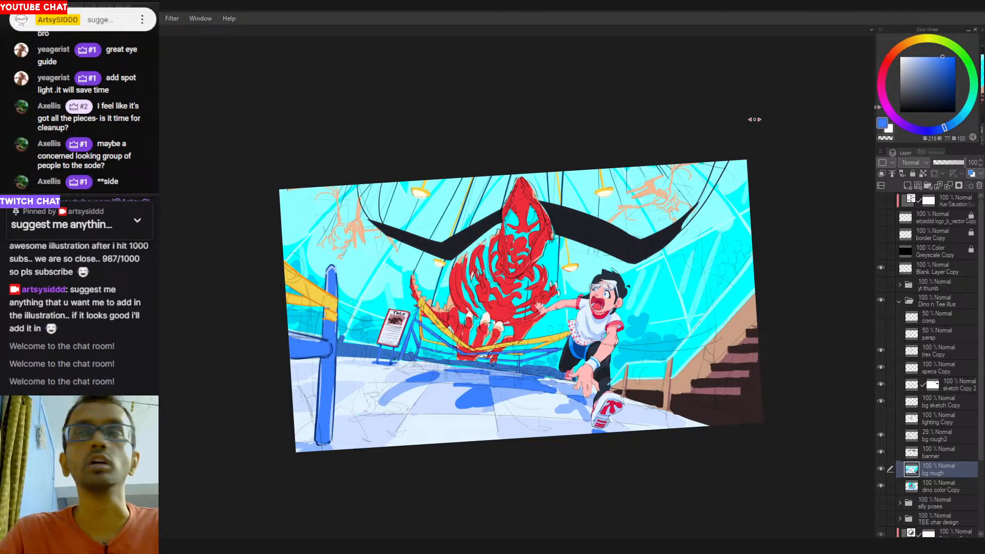
click(956, 76)
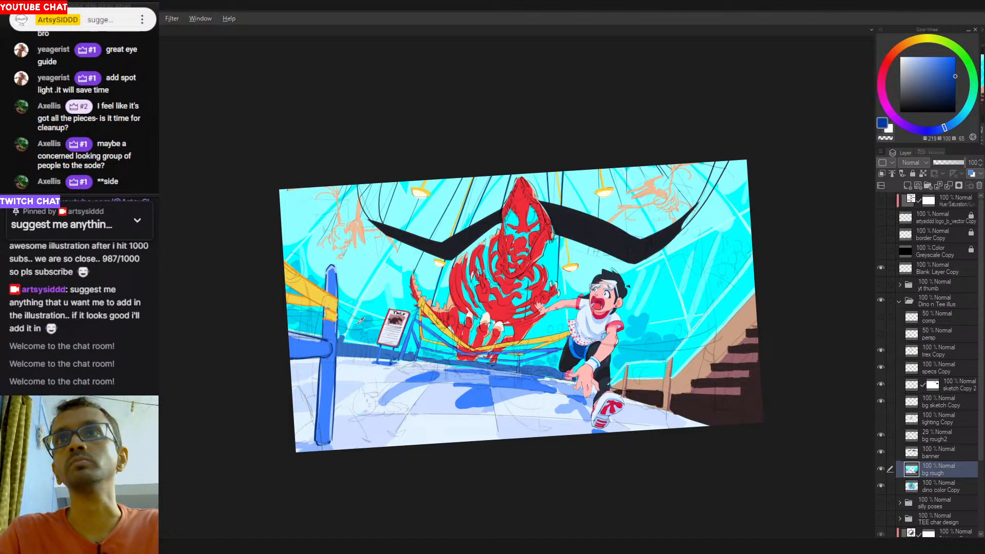
click(881, 452)
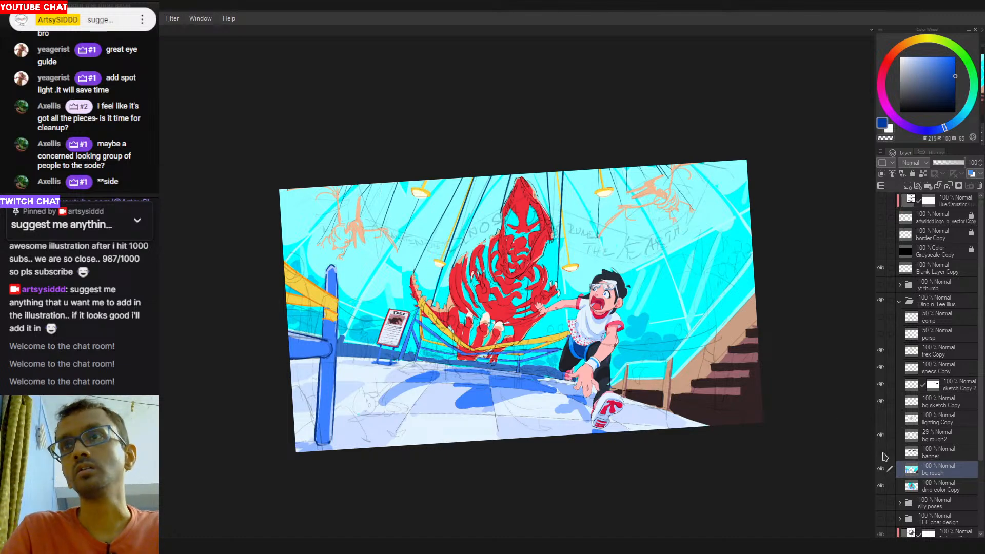
click(882, 452)
click(881, 434)
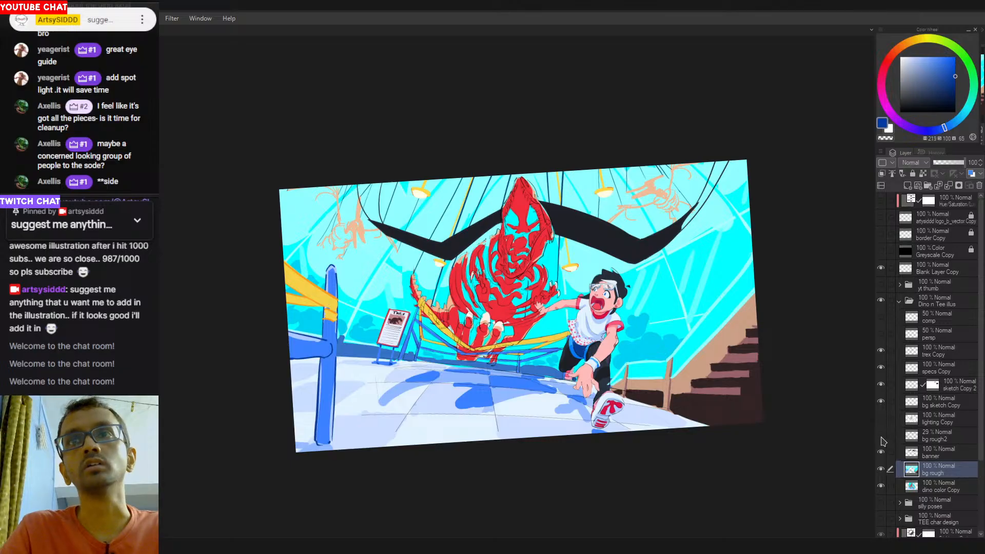
Sample the post's blue and try a stroke down the right edge of its lower half.
alt+click(333, 399)
drag(337, 359, 334, 422)
key(ctrl+z)
key(ctrl+z)
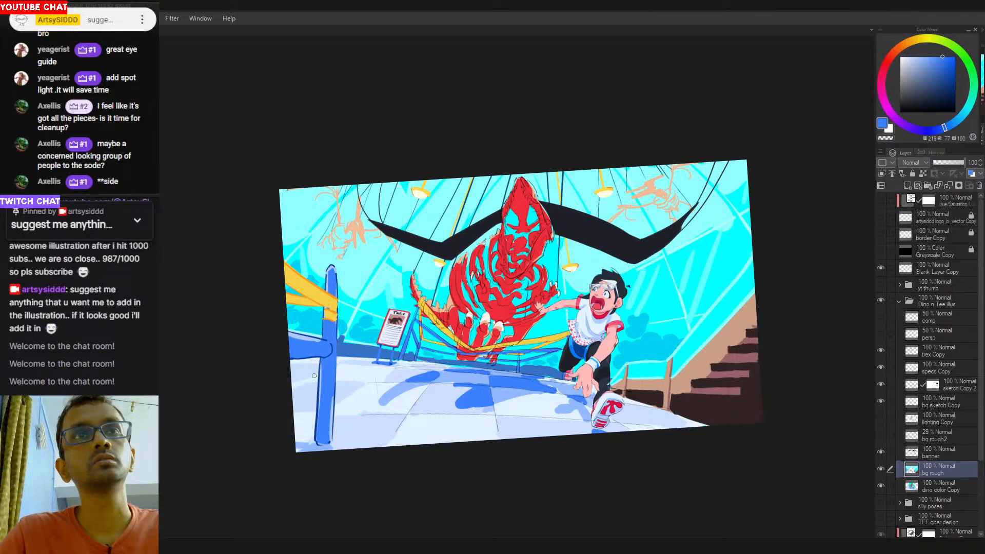
Try light-blue highlight strokes down the left edge of the foreground post's lower half.
alt+click(333, 263)
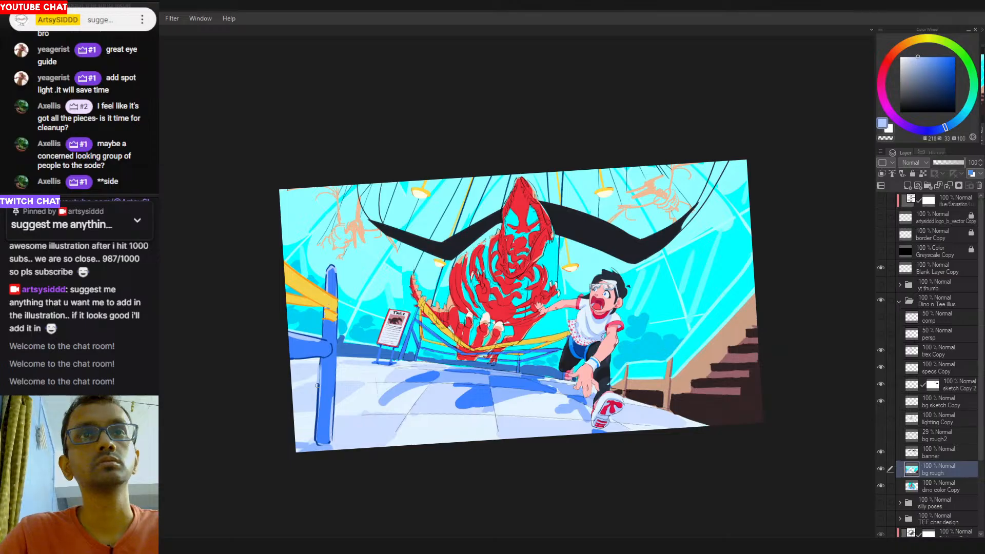
drag(321, 404, 320, 412)
key(ctrl+z)
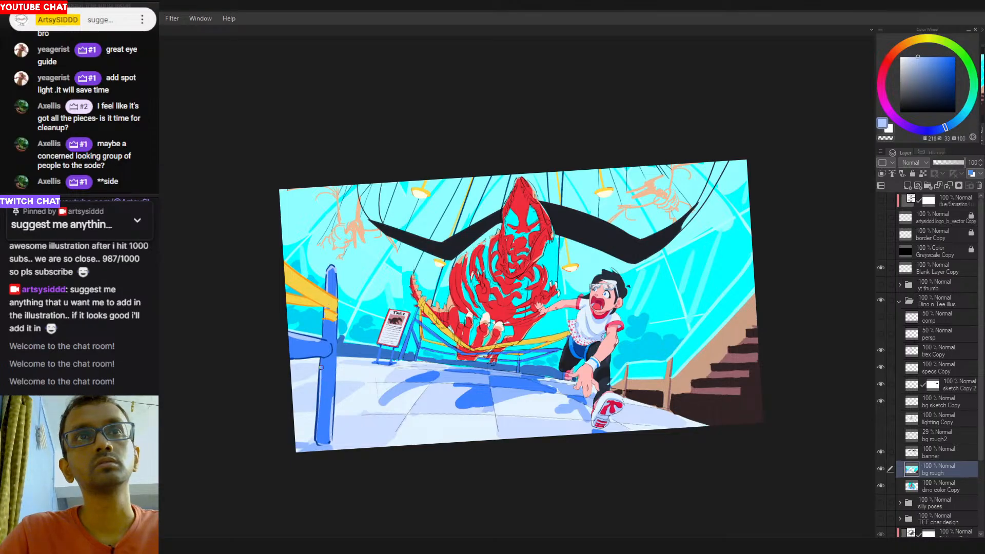
drag(322, 366, 319, 411)
key(ctrl+z)
drag(319, 377, 316, 418)
key(ctrl+z)
key(ctrl+z)
key(ctrl+z)
key(ctrl+z)
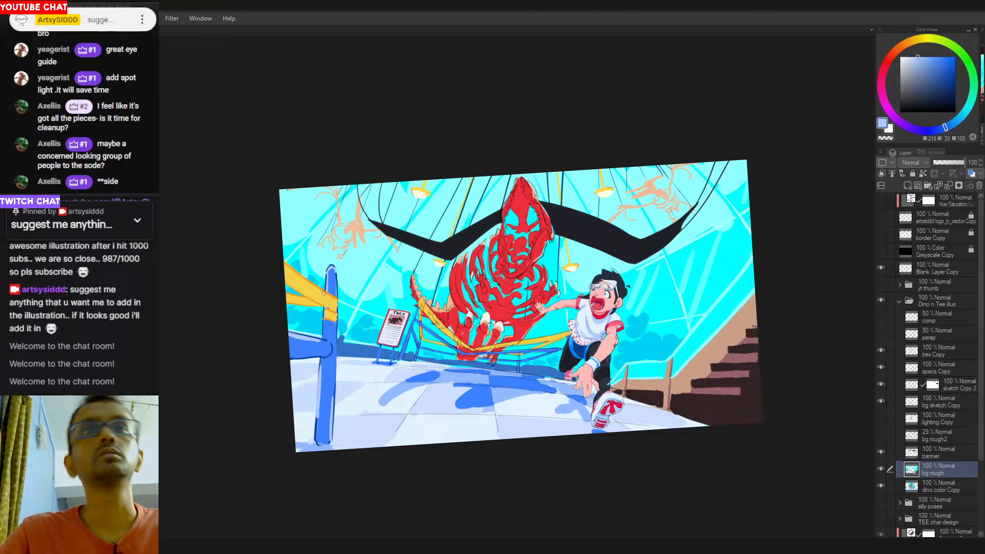
Lighten the blue to a very pale tint and add a highlight at the top of the foreground post.
alt+click(334, 268)
click(906, 57)
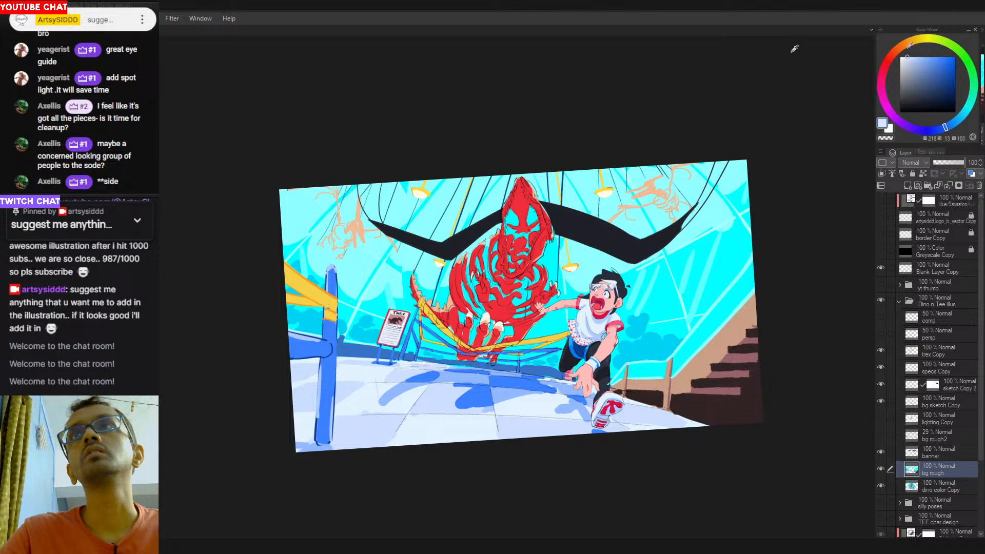
drag(334, 267, 333, 408)
click(334, 408)
click(322, 401)
key(ctrl+z)
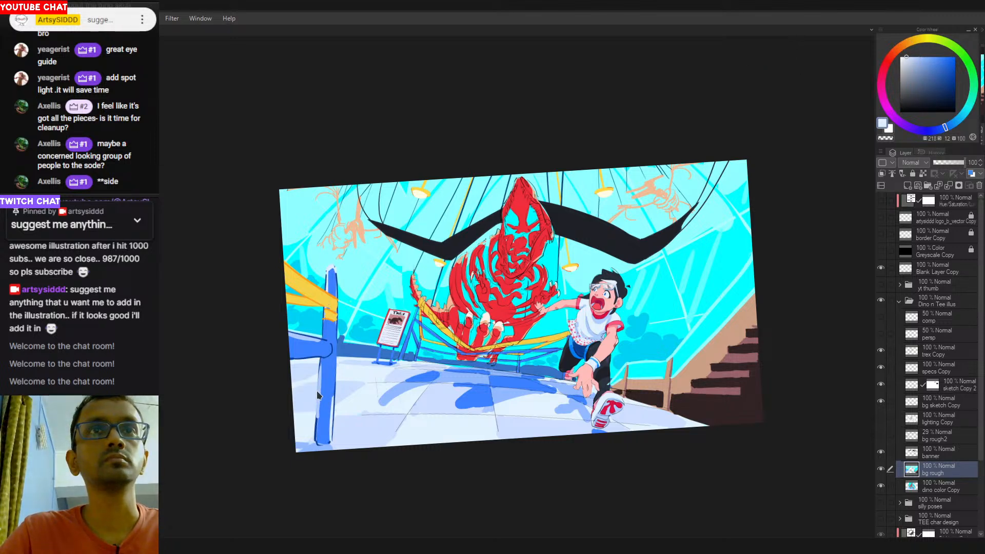
Select the narrow strip along the left edge of the post's lower half and highlight it with the pale blue.
key(w)
click(320, 394)
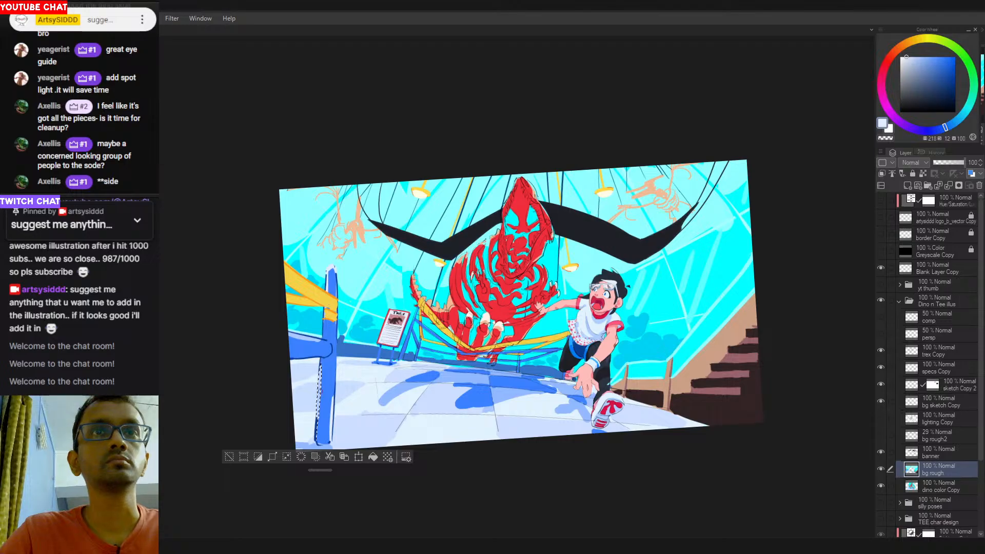
click(321, 390)
click(317, 431)
key(ctrl+d)
key(b)
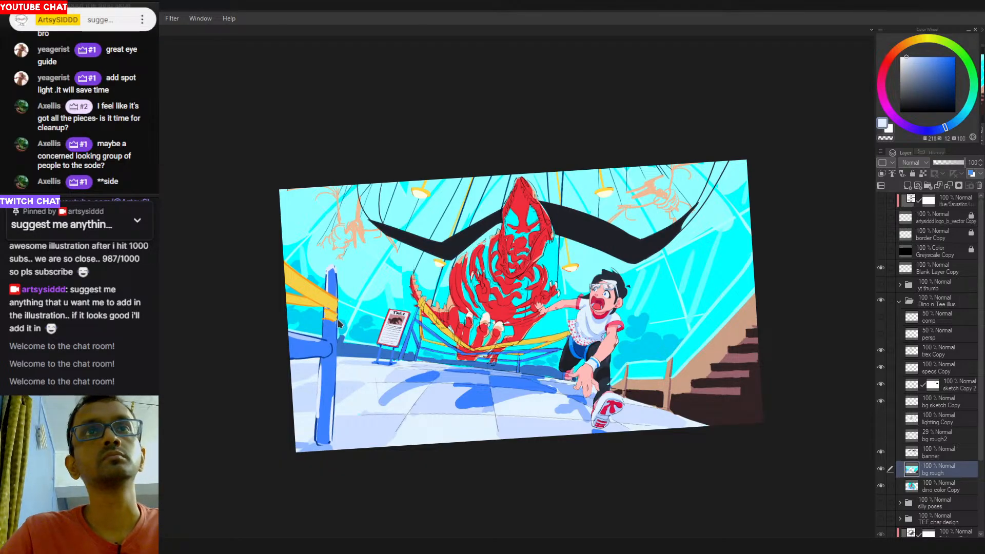
Sample the foreground tape's yellow and try strokes along the tape's upper edge.
drag(329, 317, 301, 303)
alt+click(291, 282)
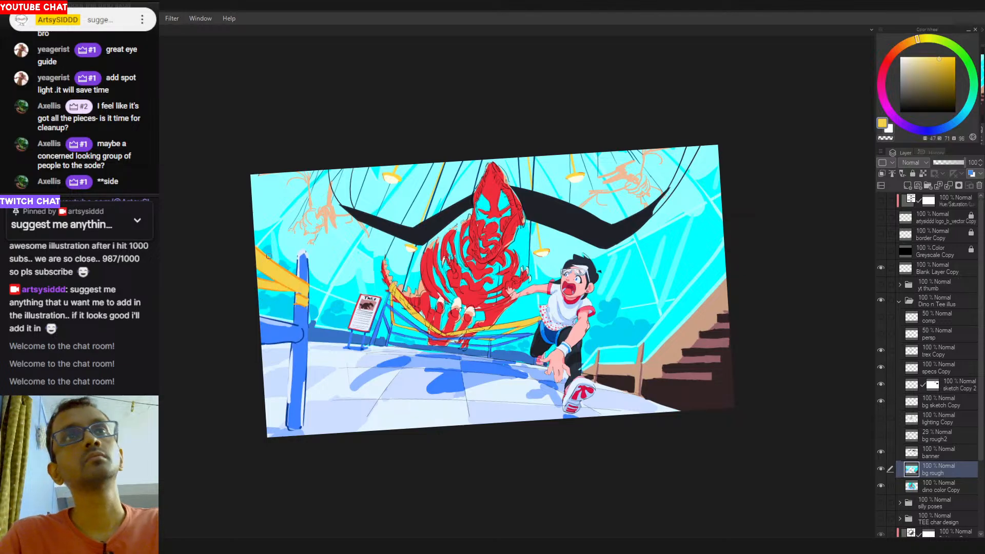
mouse_move(256, 247)
mouse_down()
mouse_move(309, 288)
mouse_move(304, 359)
mouse_move(328, 403)
mouse_move(345, 393)
mouse_up()
key(ctrl+z)
drag(274, 397, 329, 398)
key(ctrl+z)
key(ctrl+z)
Sample the foreground tape's yellow, lighten it to a pale yellow, and paint highlights on the tape strips beside the blue post.
alt+click(339, 394)
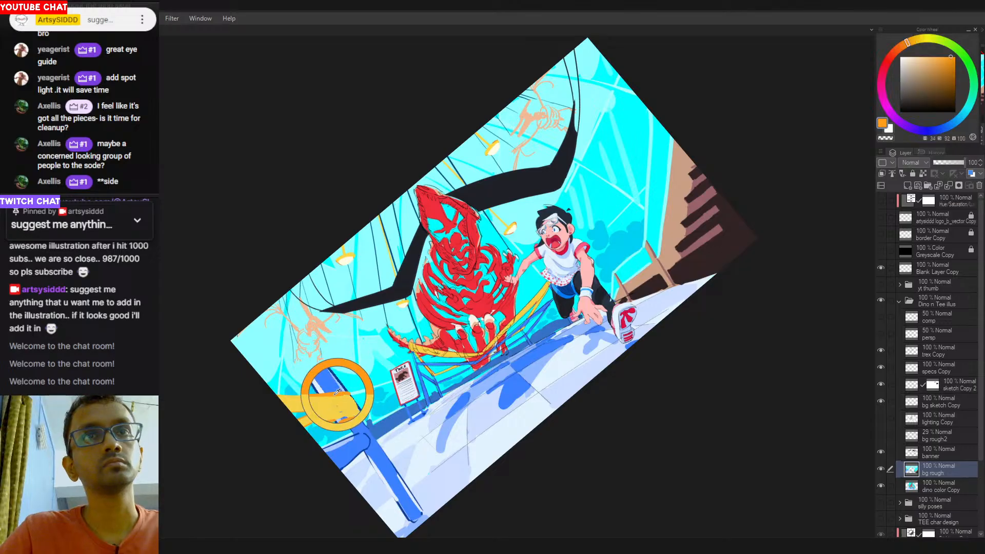
alt+click(317, 406)
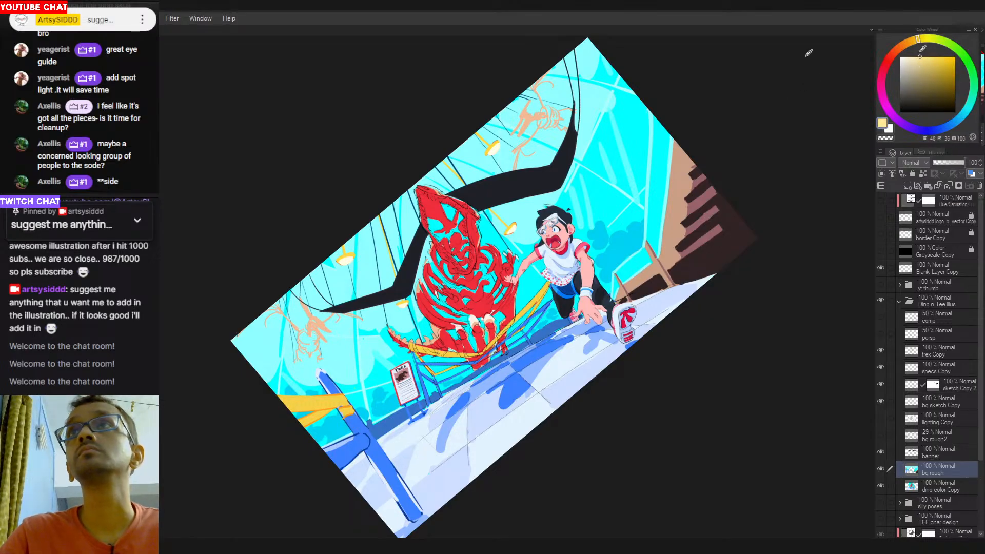
drag(274, 396, 337, 398)
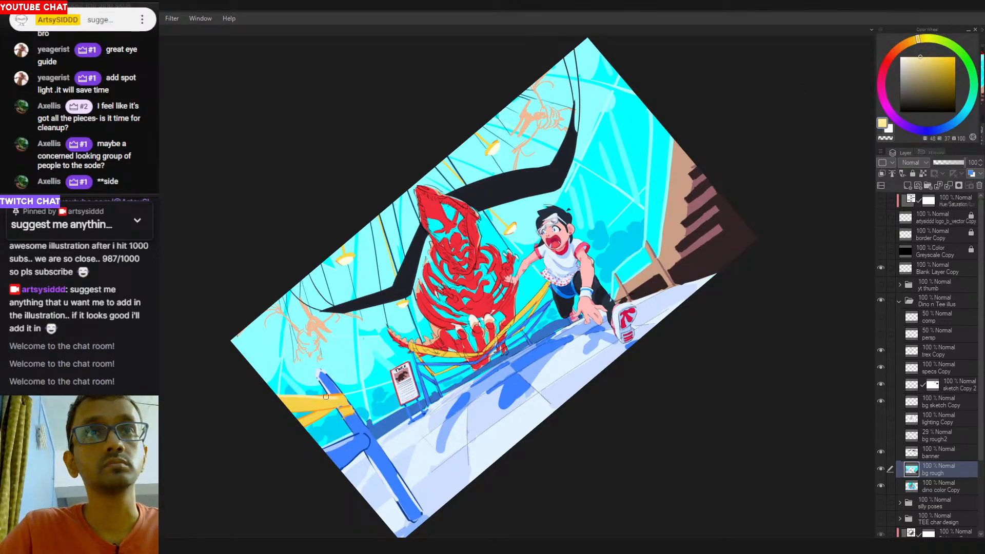
key(ctrl+z)
mouse_move(277, 396)
mouse_down()
mouse_move(336, 397)
mouse_move(327, 395)
mouse_up()
key(ctrl+z)
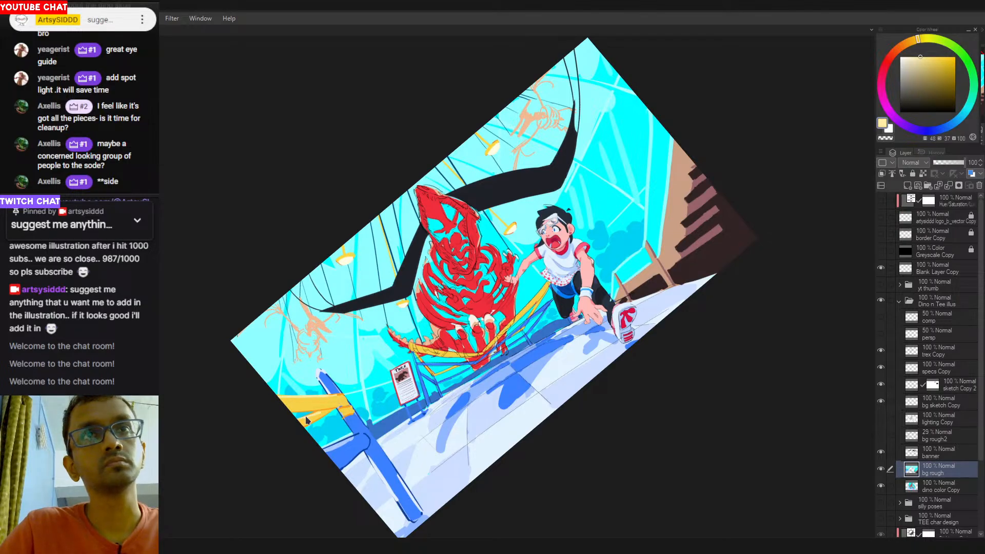
drag(299, 420, 312, 415)
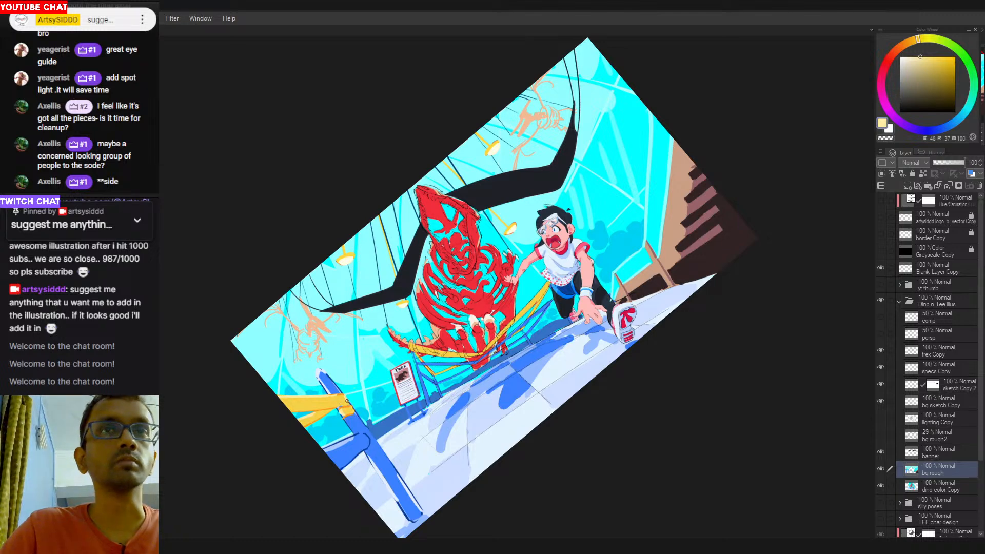
Sample the pale blue and stroke a highlight along the foreground barrier's horizontal blue bar.
drag(386, 390, 318, 368)
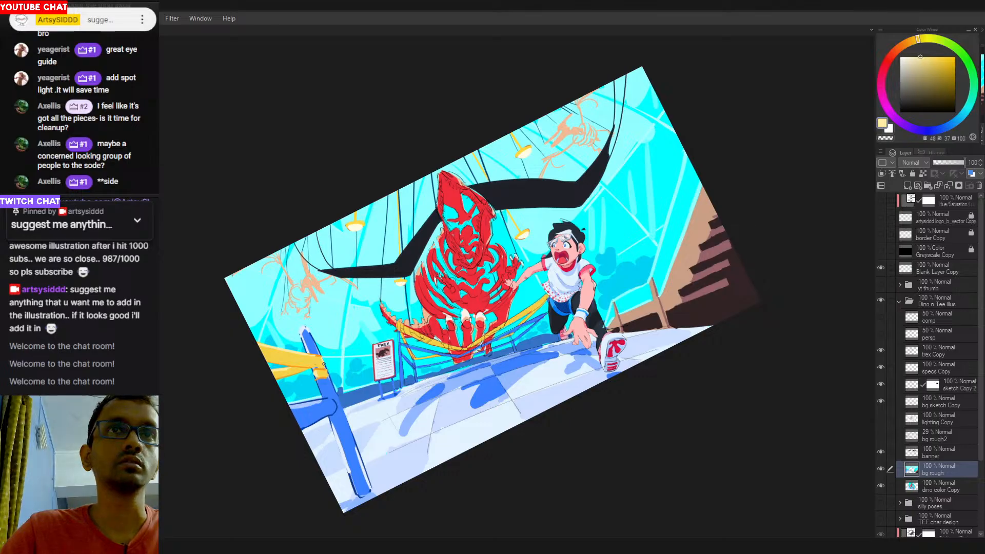
mouse_move(362, 436)
mouse_down()
mouse_move(375, 448)
mouse_move(354, 427)
mouse_up()
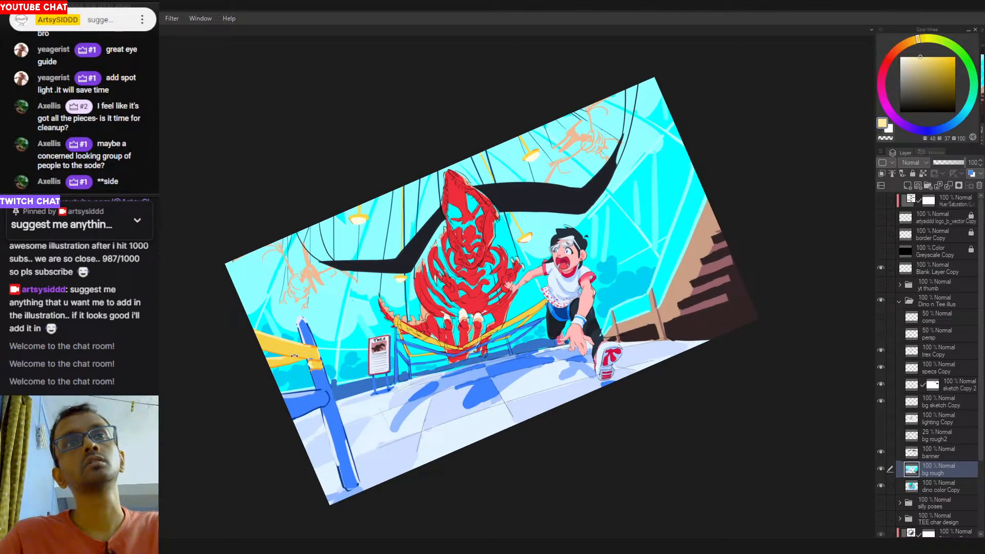
scroll(309, 371, up, 1)
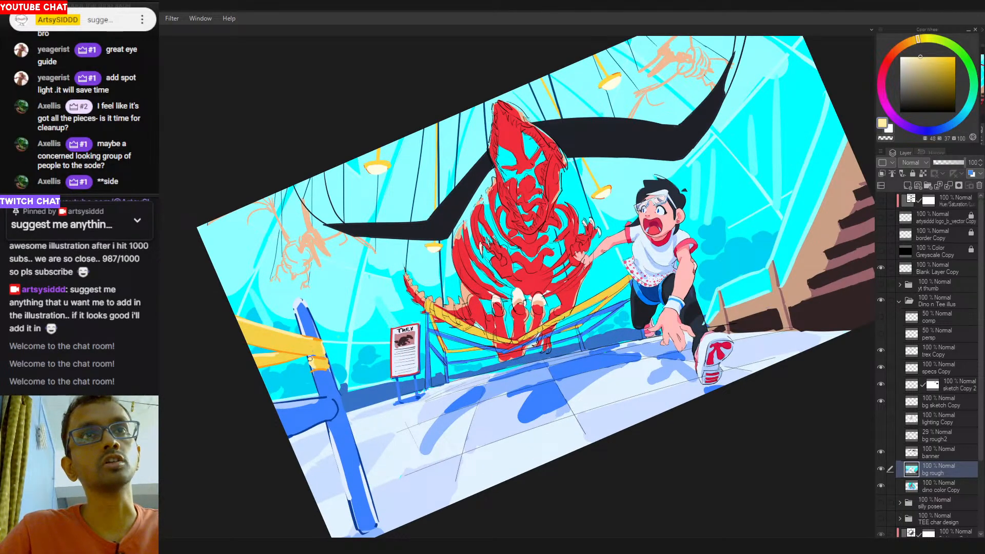
drag(495, 342, 469, 337)
drag(450, 411, 425, 358)
scroll(437, 370, up, 3)
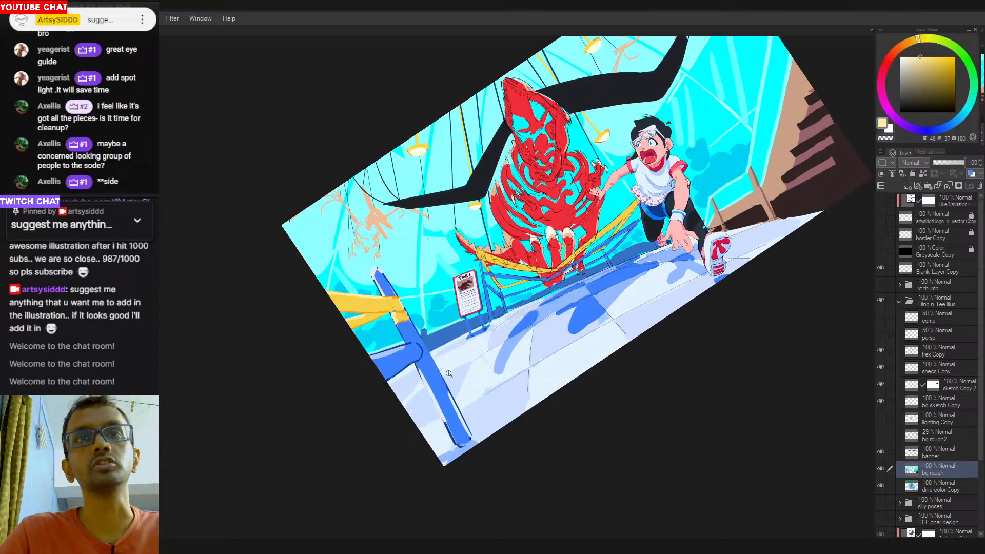
alt+click(415, 369)
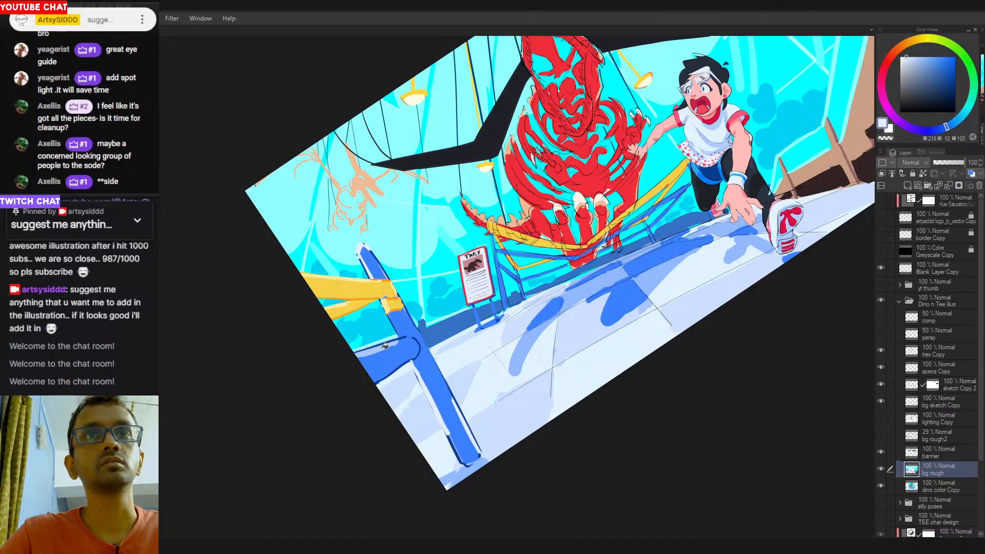
drag(396, 352, 308, 381)
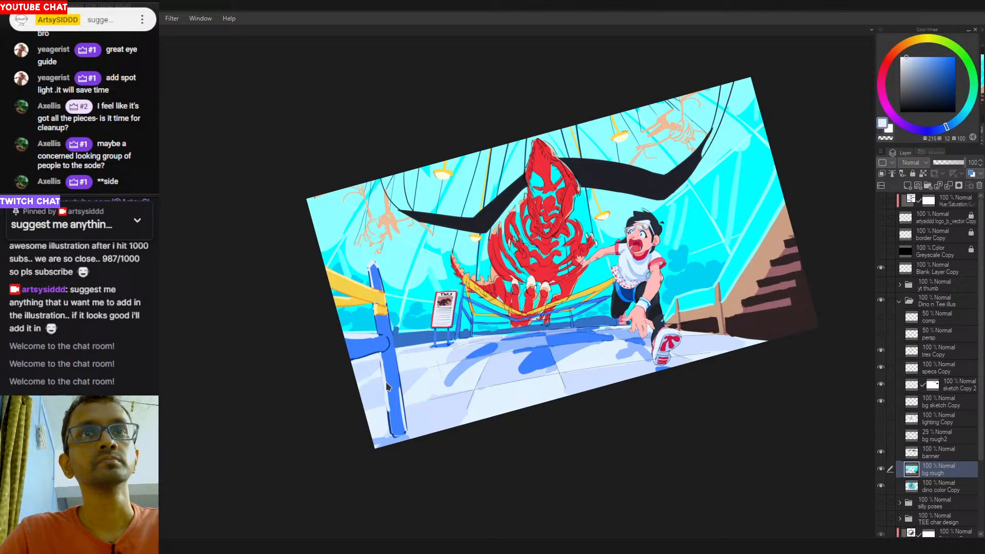
Straighten the canvas, sample the rear barrier's blue and paint over its post between the dinosaur's feet and the running character.
double_click(503, 343)
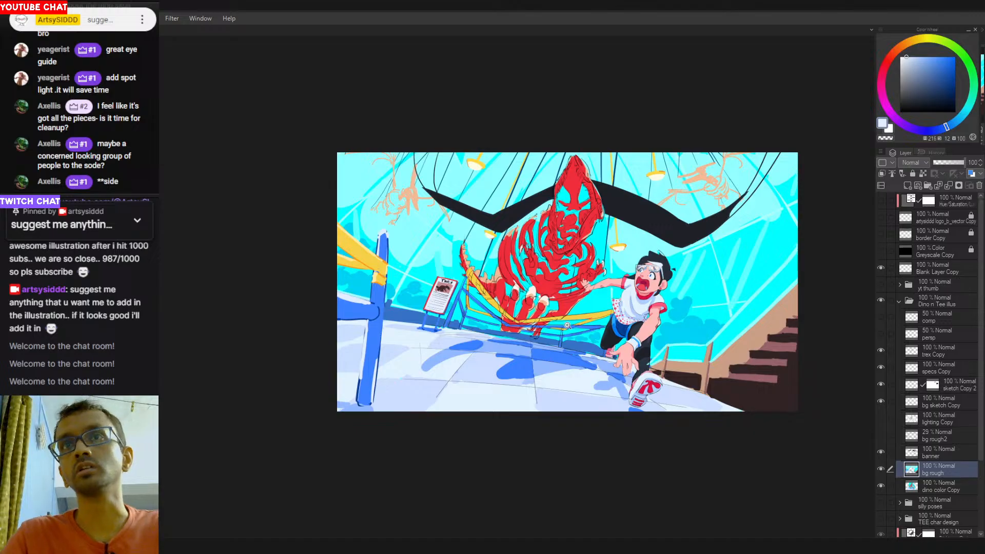
scroll(567, 326, up, 5)
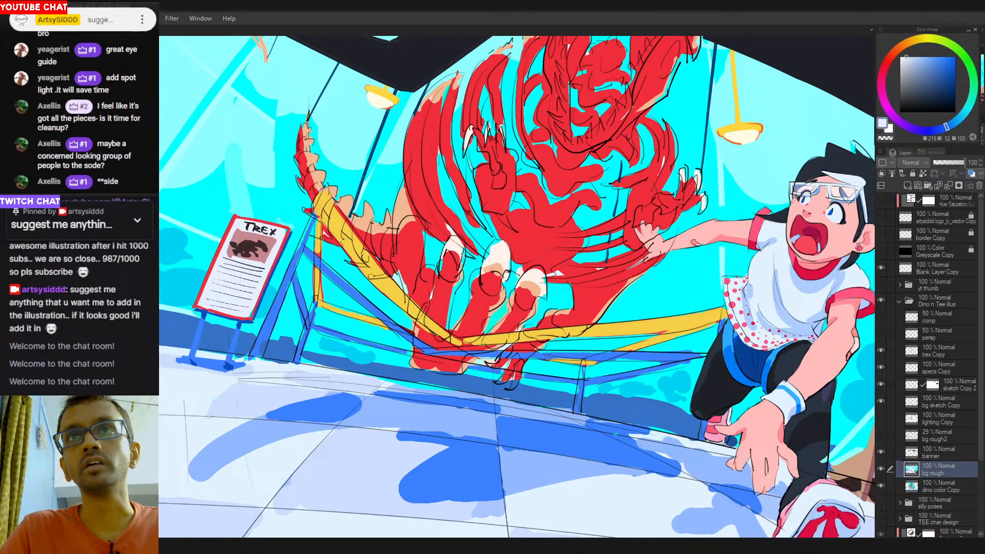
alt+click(646, 356)
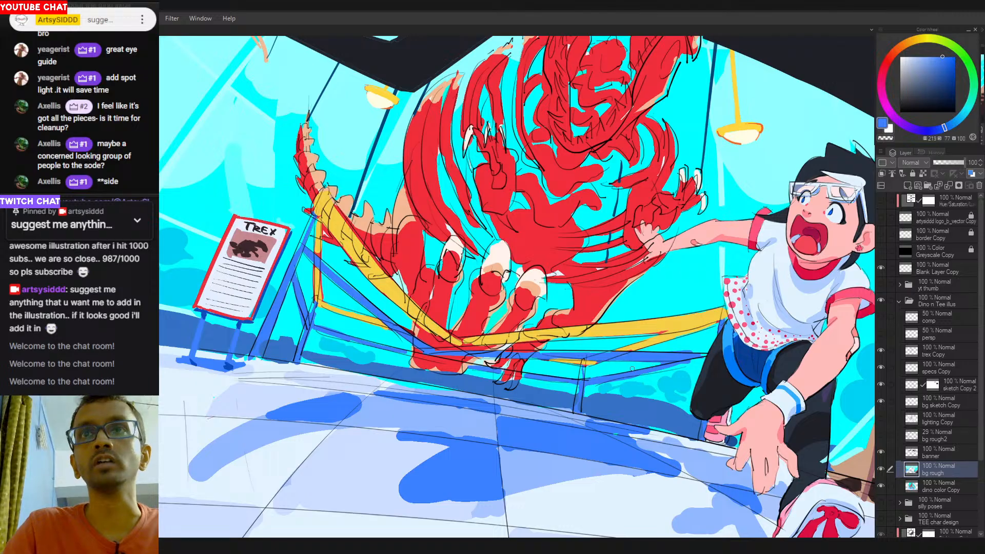
drag(585, 363, 575, 417)
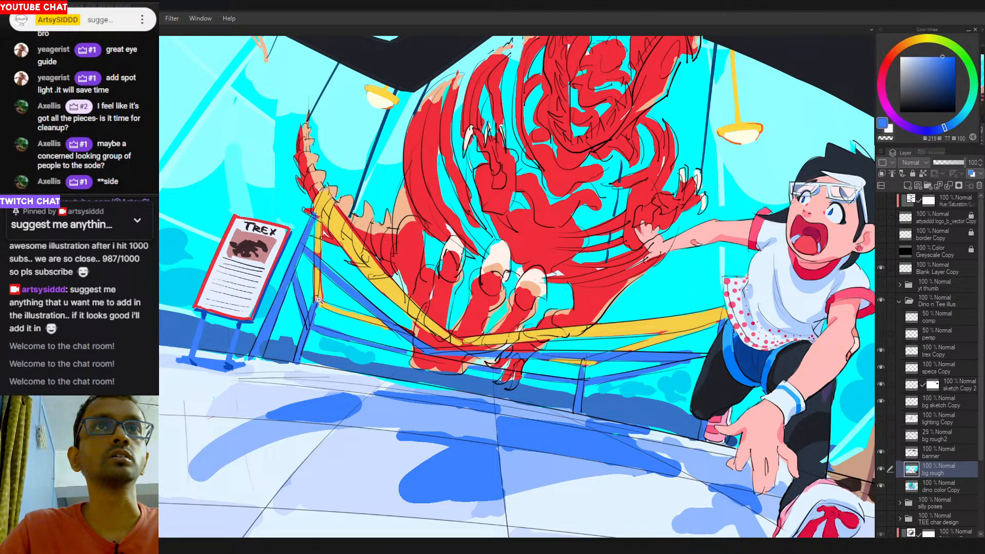
scroll(321, 303, down, 3)
scroll(766, 322, up, 2)
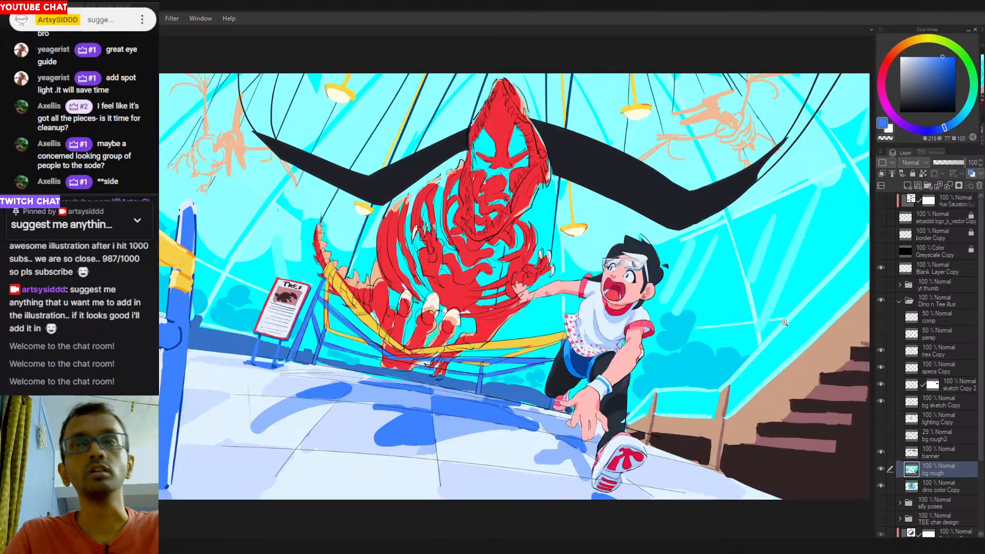
scroll(773, 324, down, 1)
scroll(610, 353, up, 1)
scroll(592, 355, down, 1)
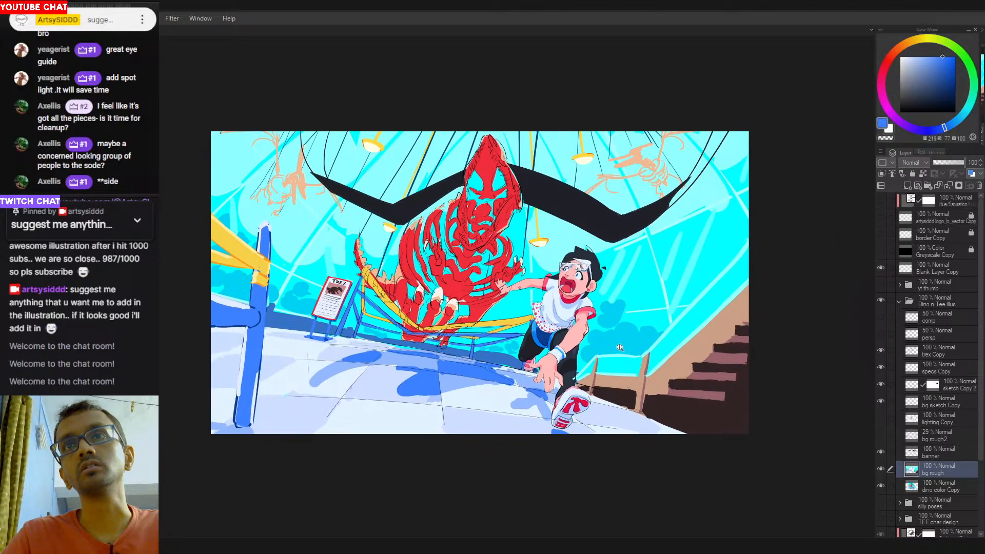
Sample the cyan background, the tan railing post and the pale floor colour to touch up the area around the stair railing.
alt+click(682, 316)
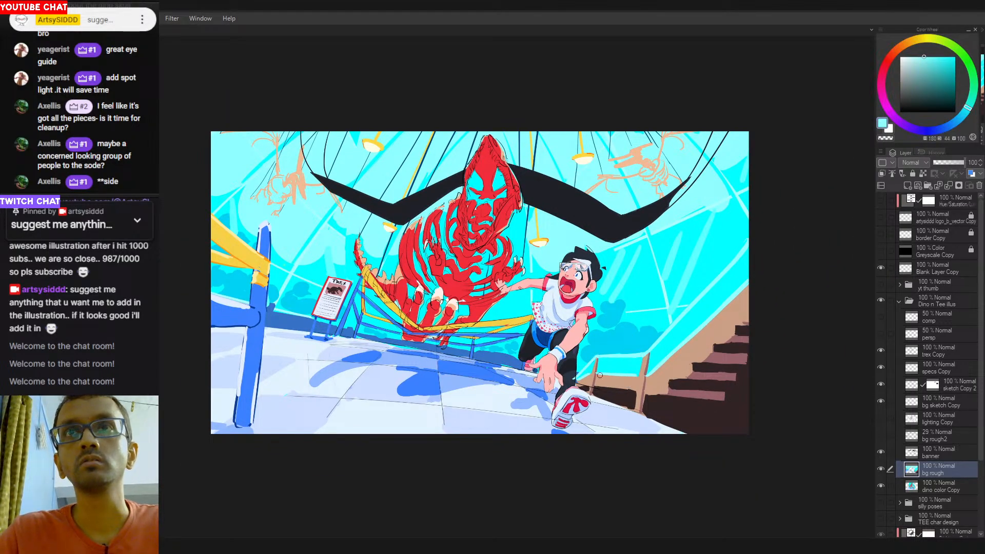
alt+click(641, 380)
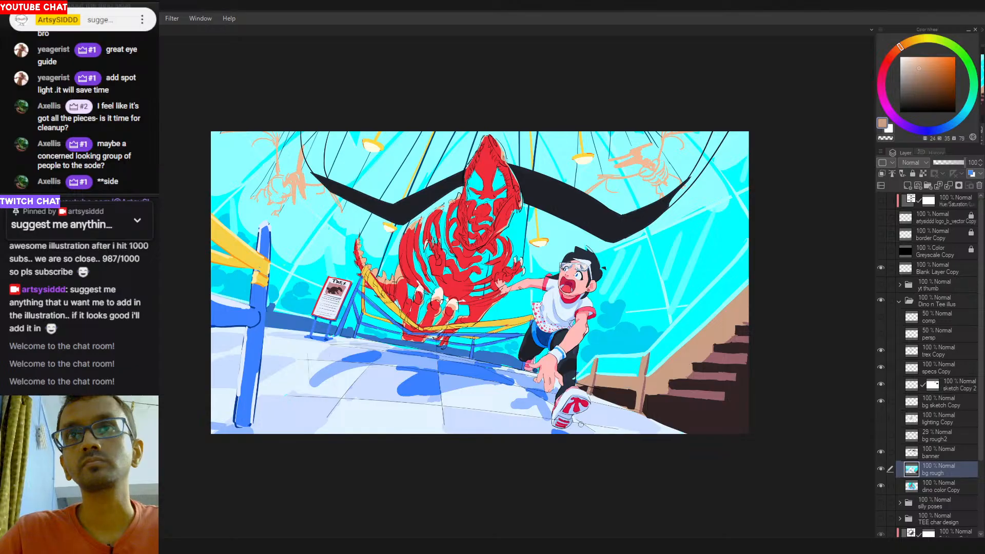
alt+click(597, 401)
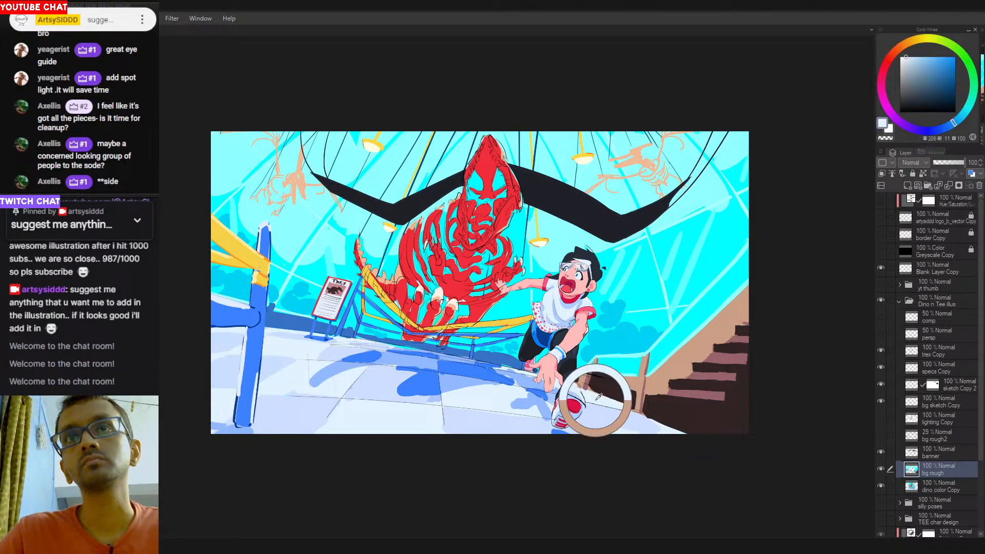
scroll(596, 407, up, 4)
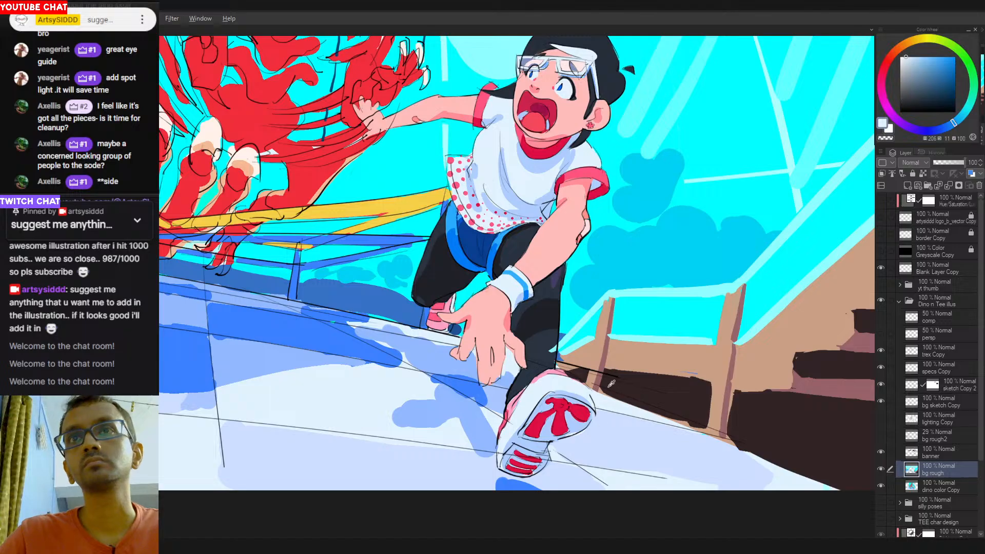
scroll(654, 406, down, 3)
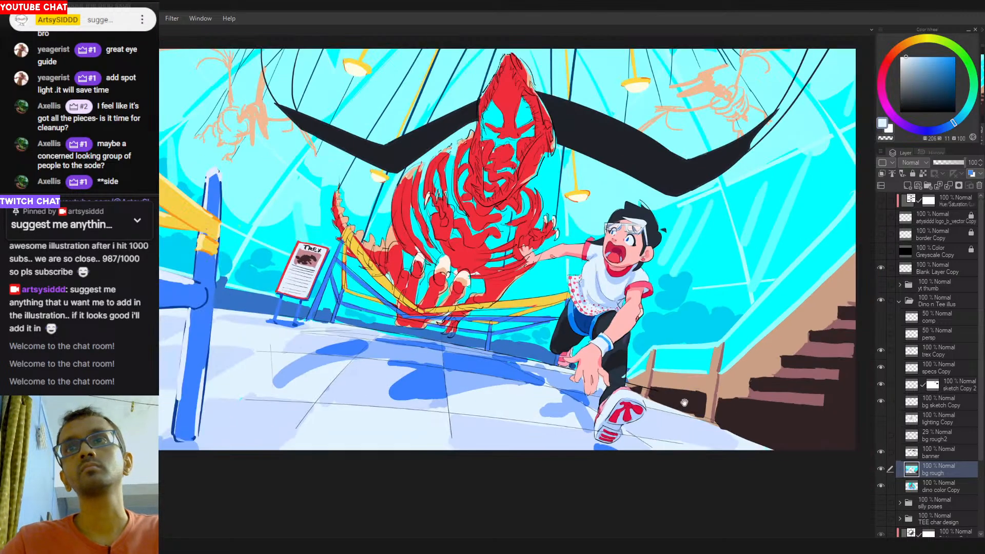
key(ctrl+minus)
key(ctrl+minus)
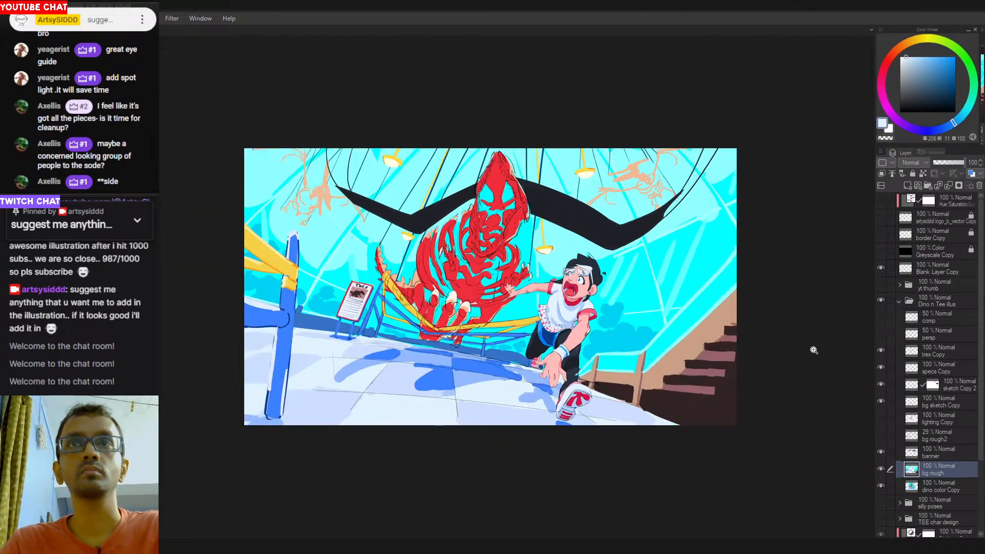
drag(708, 414, 712, 408)
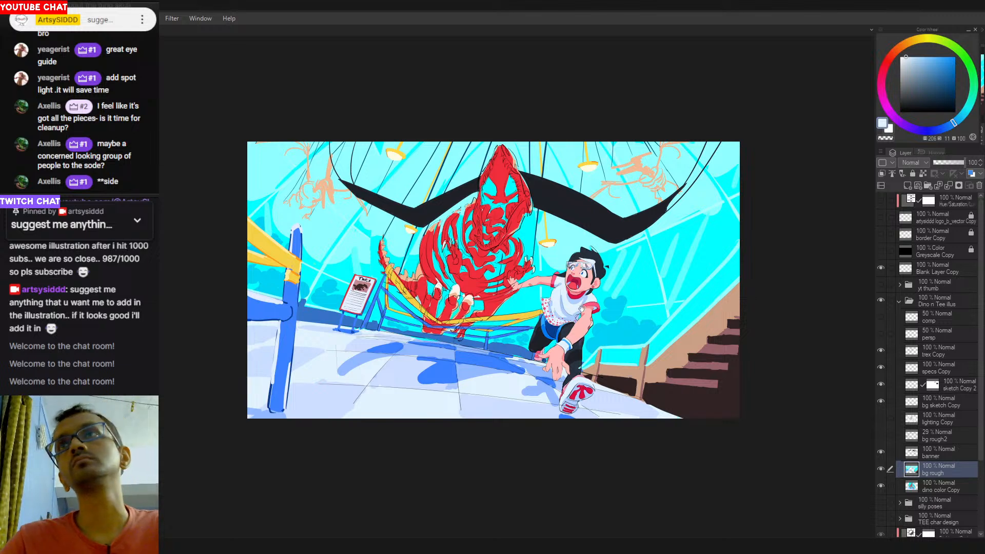
drag(582, 308, 566, 309)
drag(542, 362, 536, 376)
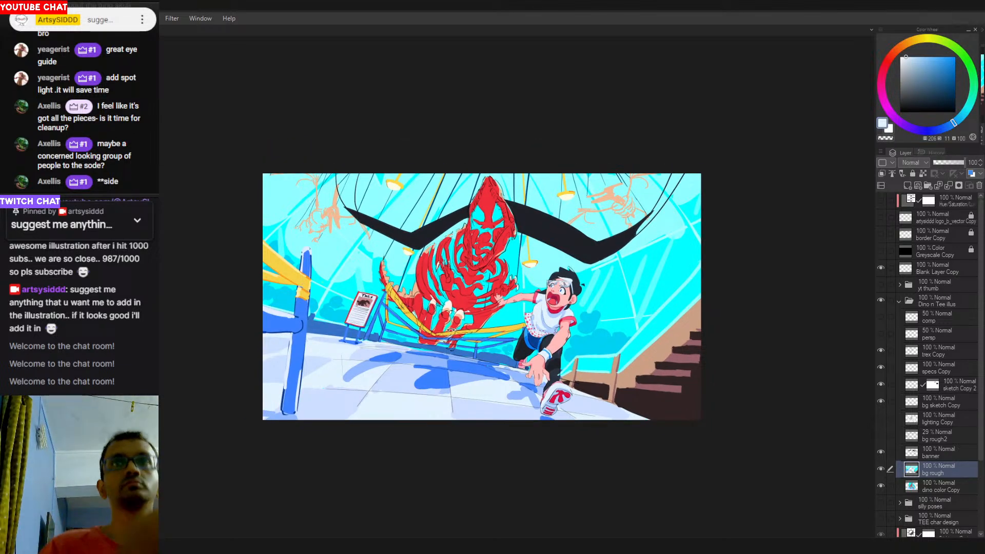
Recolour the foreground tape with a fully saturated orange-yellow (hue 44, saturation 100, brightness 100) and resample the barrier's blue.
drag(451, 331, 484, 344)
click(328, 280)
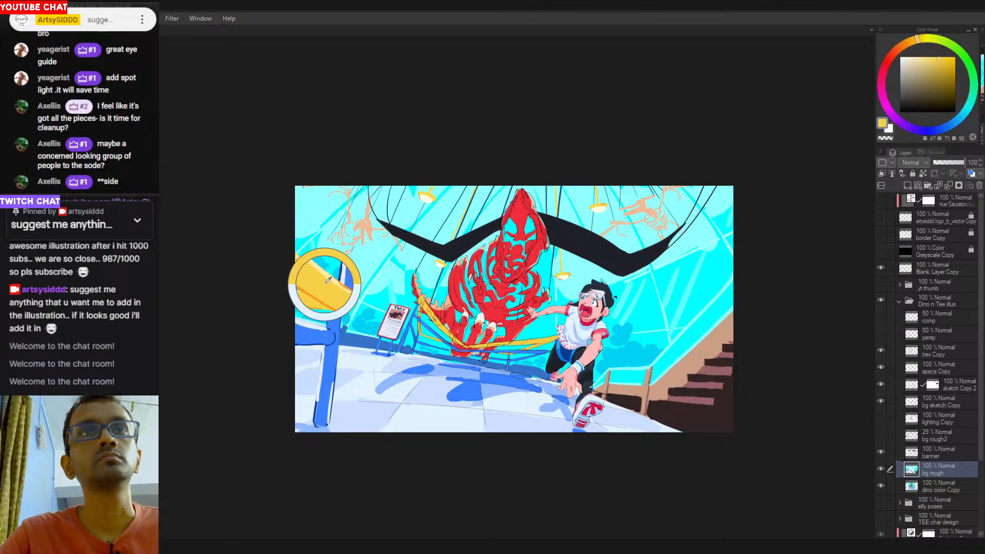
click(955, 60)
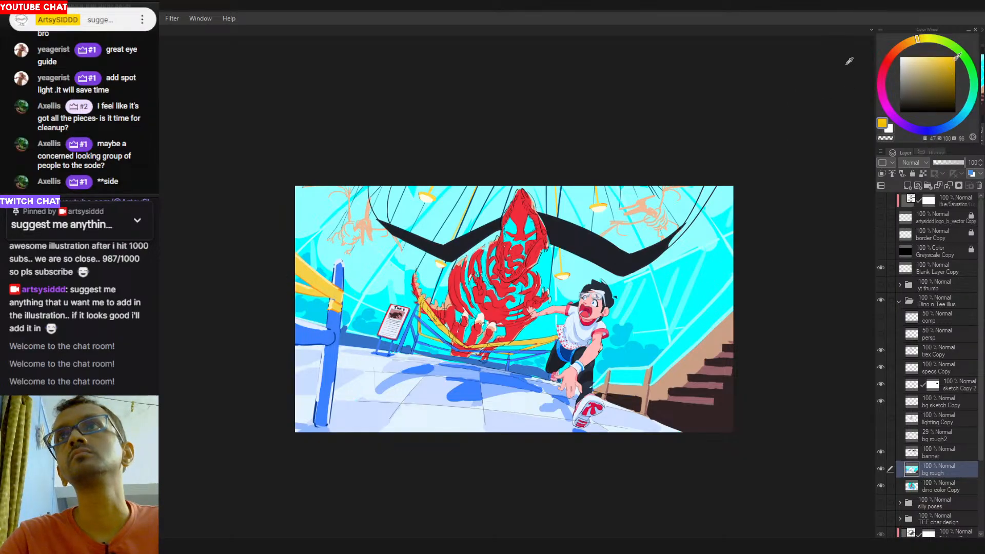
drag(955, 59, 955, 63)
click(915, 41)
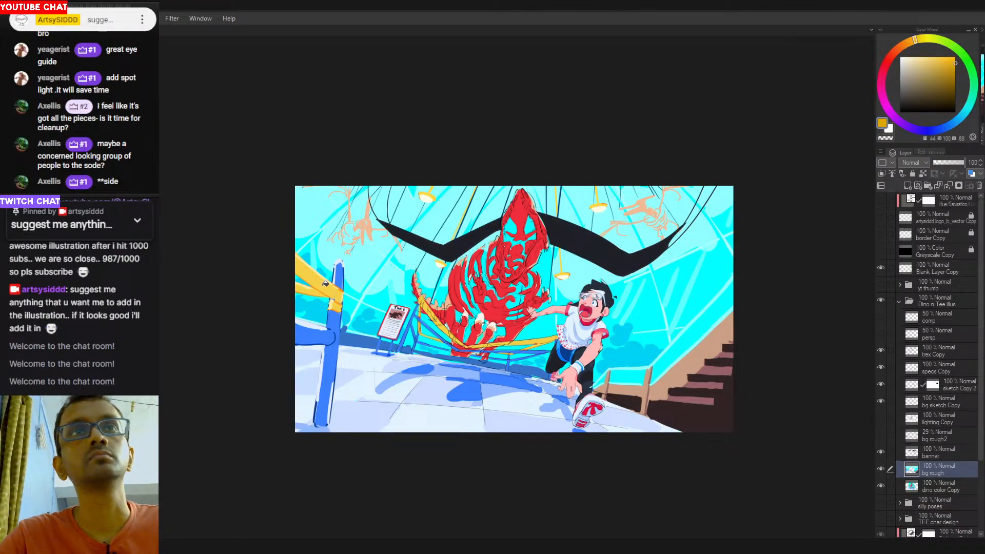
click(955, 56)
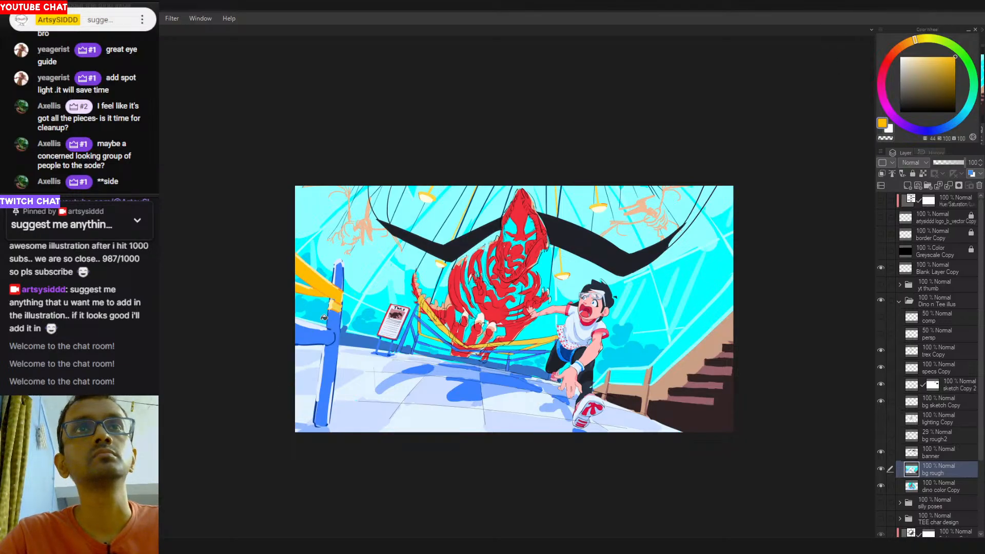
drag(439, 381, 386, 374)
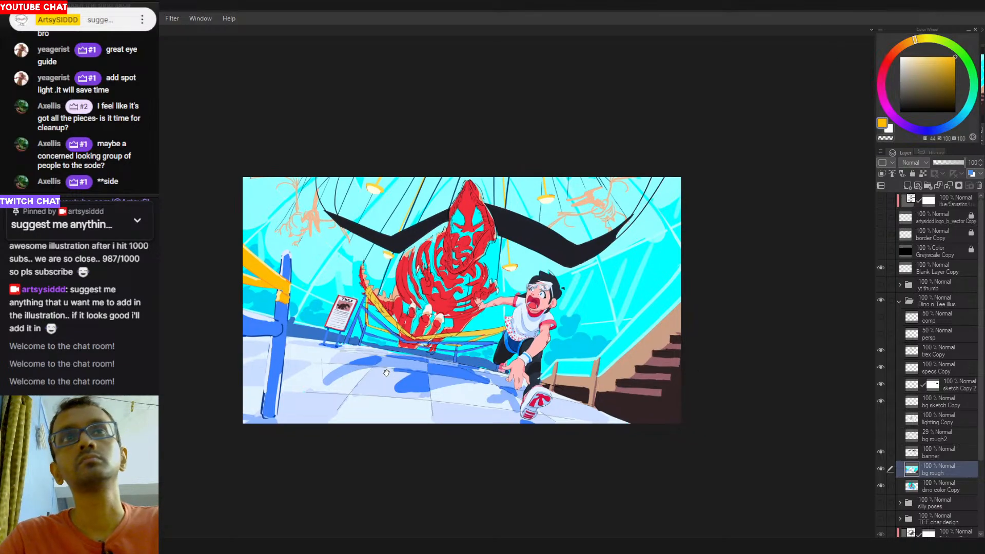
alt+click(265, 337)
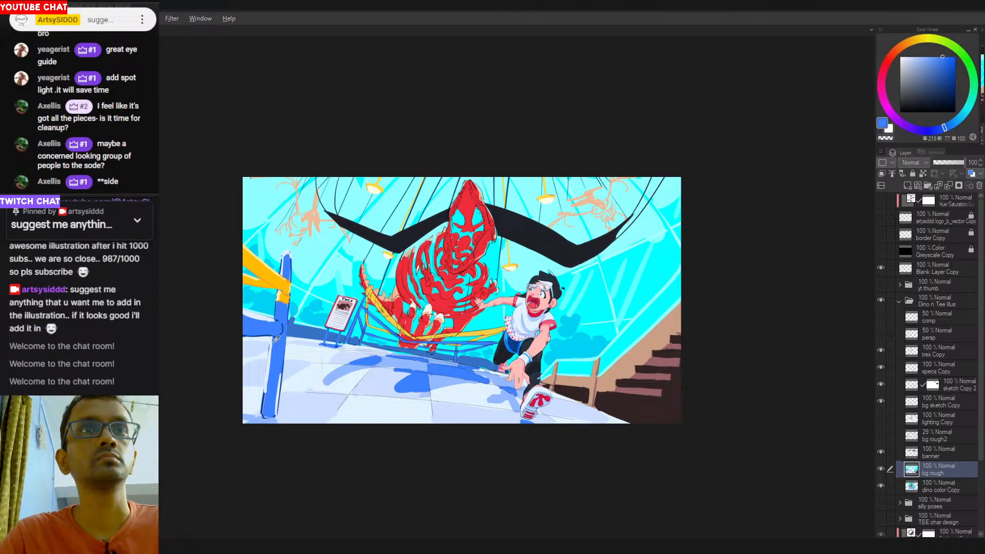
drag(588, 344, 577, 347)
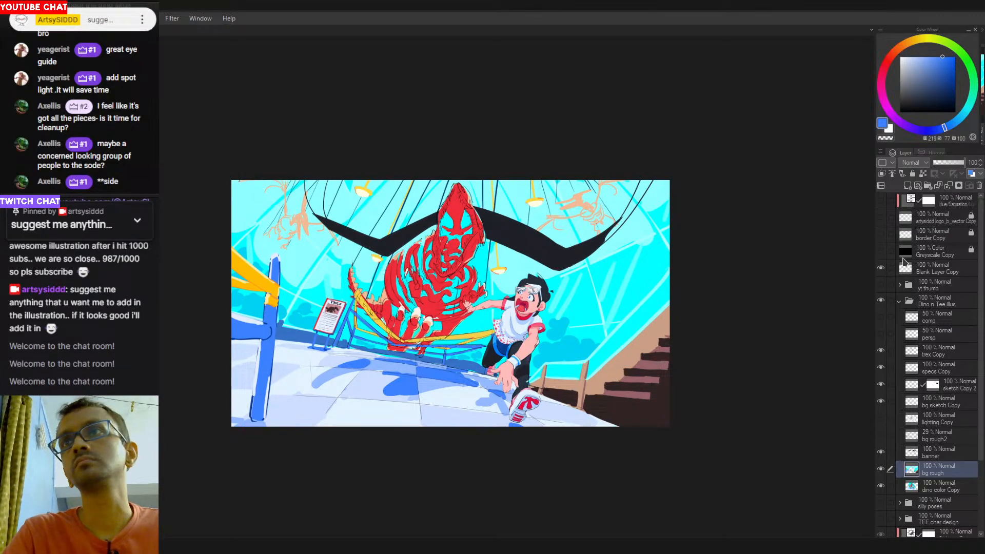
Check the illustration's values with the Greyscale Copy layer, hide it again, and show the bg rough2 layer.
click(881, 251)
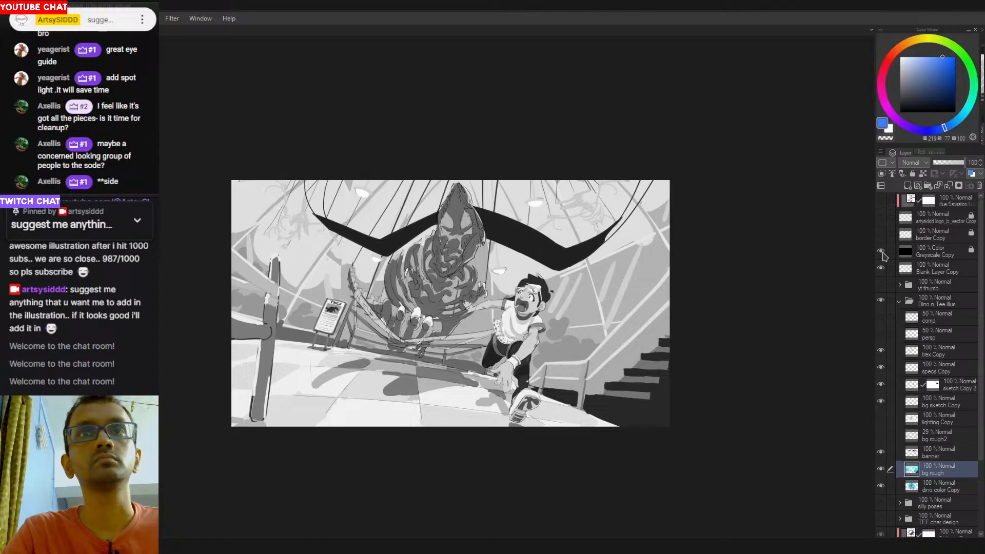
click(881, 251)
click(882, 438)
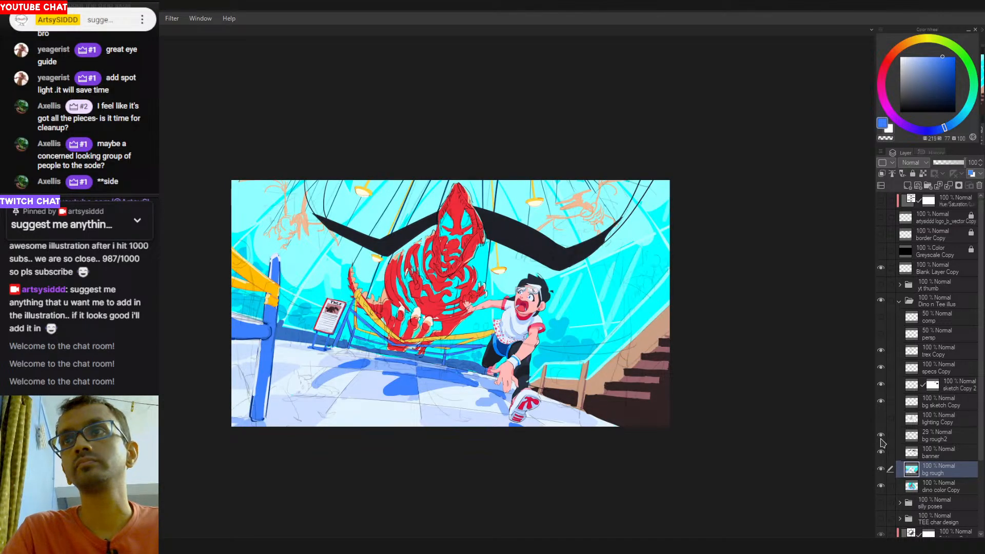
drag(466, 394, 500, 395)
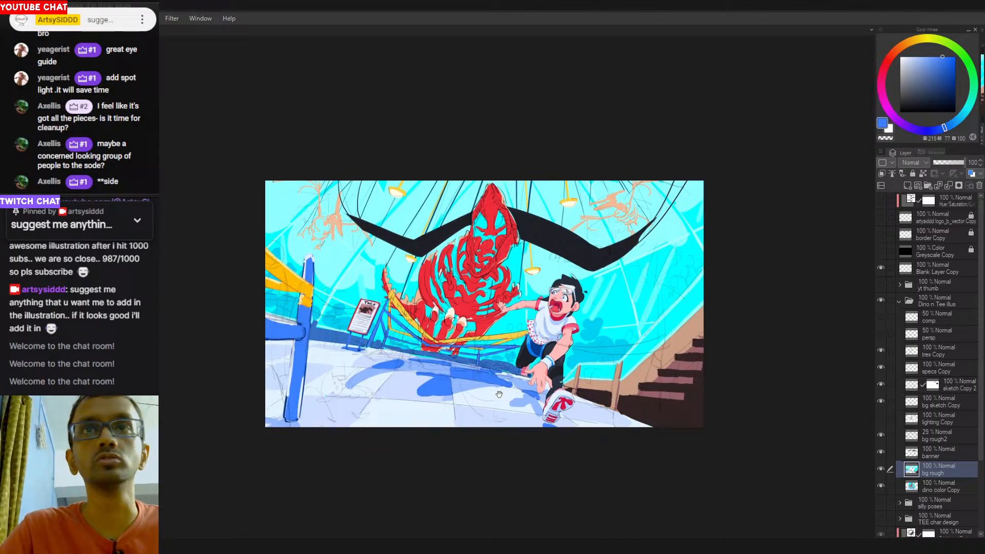
drag(569, 394, 466, 389)
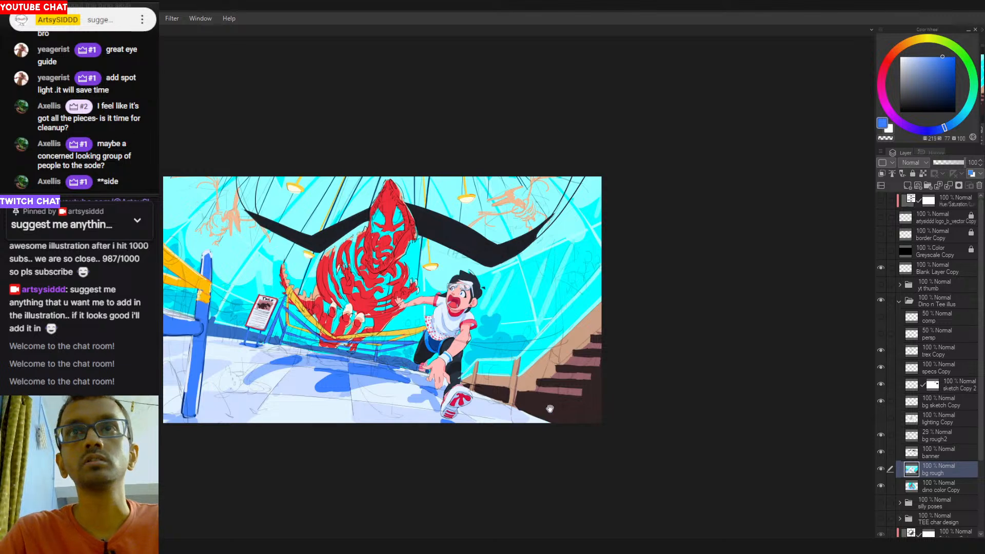
drag(538, 420, 586, 417)
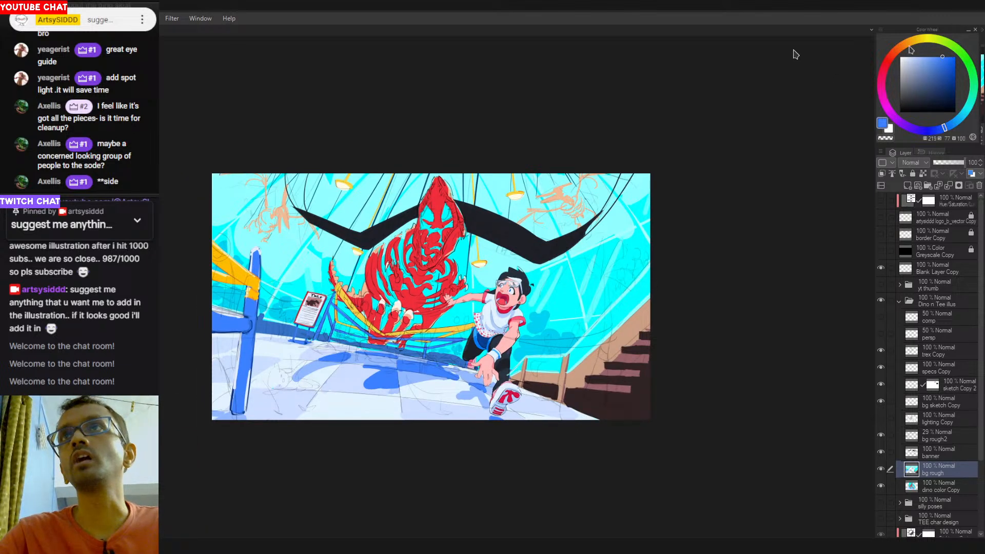
mouse_move(882, 75)
mouse_down()
mouse_move(887, 61)
mouse_move(939, 51)
mouse_move(924, 65)
mouse_up()
click(933, 59)
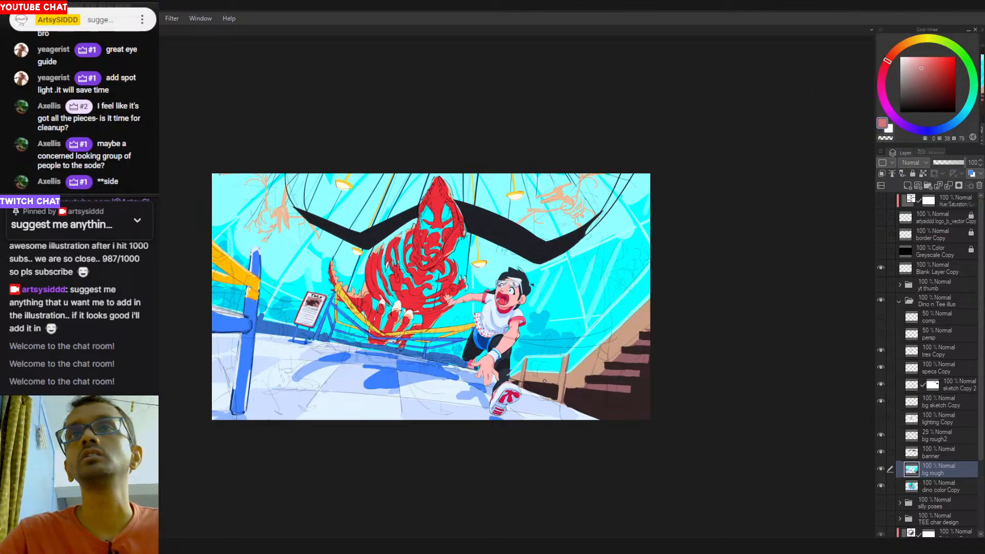
drag(570, 401, 615, 413)
key(ctrl+z)
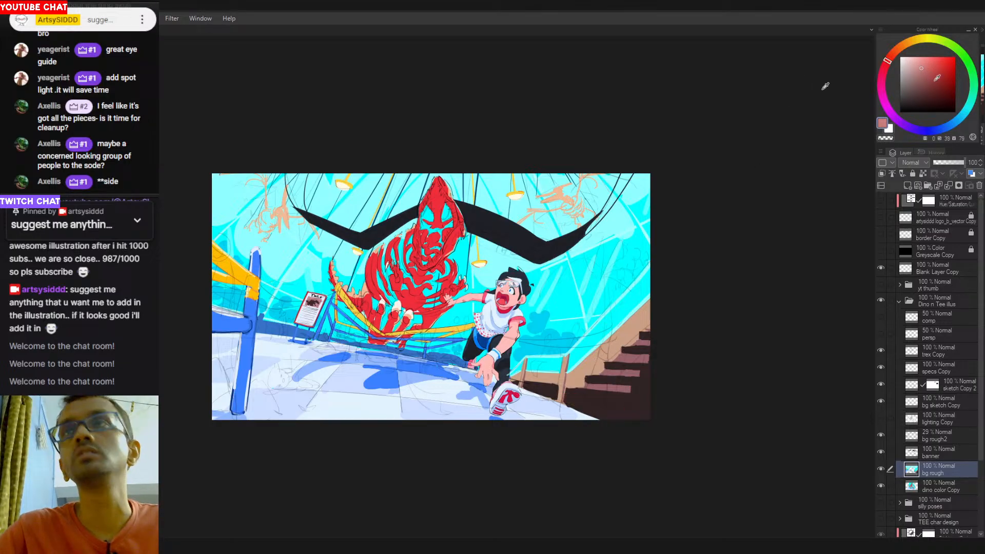
drag(918, 63, 917, 60)
drag(569, 399, 623, 411)
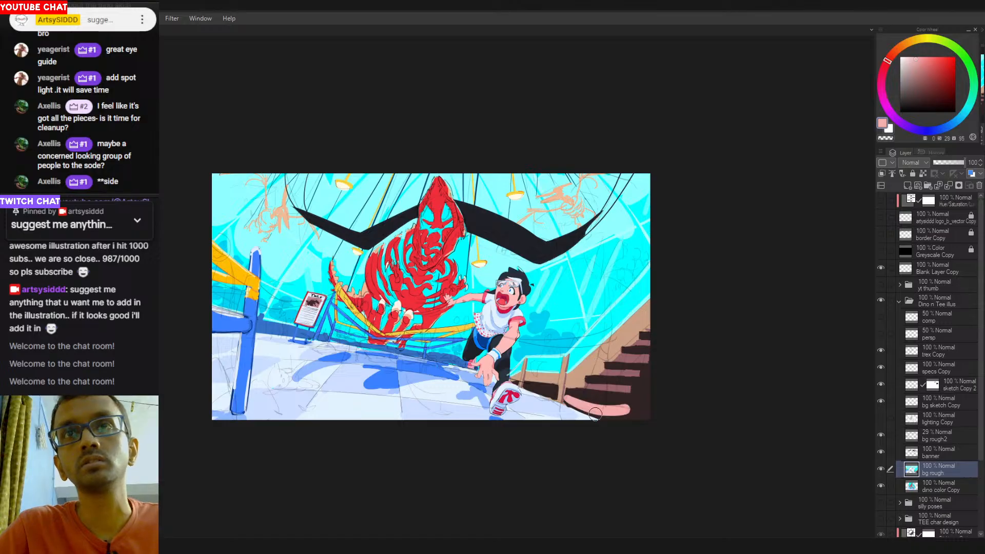
key(ctrl+z)
Paint a plant pot in front of the staircase in greyish pale pink (hue 5, saturation 12, brightness 87).
drag(917, 60, 907, 65)
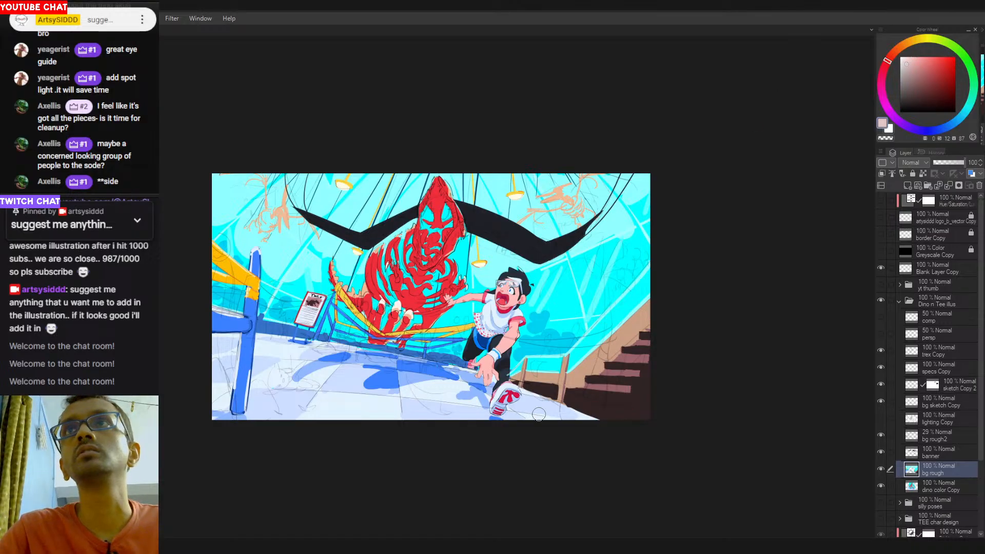
mouse_move(567, 395)
mouse_down()
mouse_move(601, 405)
mouse_move(570, 400)
mouse_move(599, 409)
mouse_move(568, 405)
mouse_move(570, 419)
mouse_move(566, 410)
mouse_move(583, 410)
mouse_move(579, 421)
mouse_move(611, 417)
mouse_move(601, 428)
mouse_move(620, 419)
mouse_up()
key(ctrl+z)
key(ctrl+z)
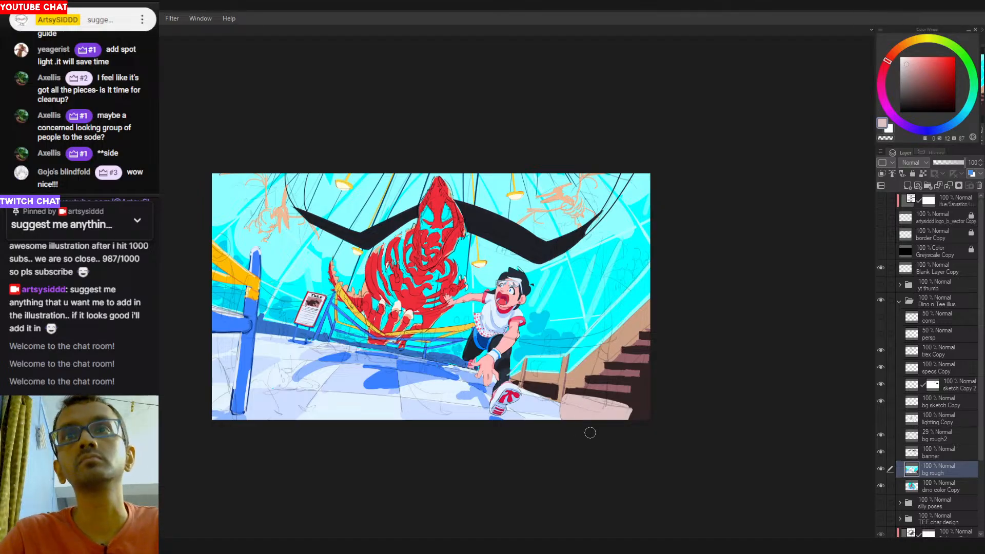
Lighten the staircase's sampled dark brown to a muted maroon and paint a tall tapering trunk rising from the pot.
click(641, 394)
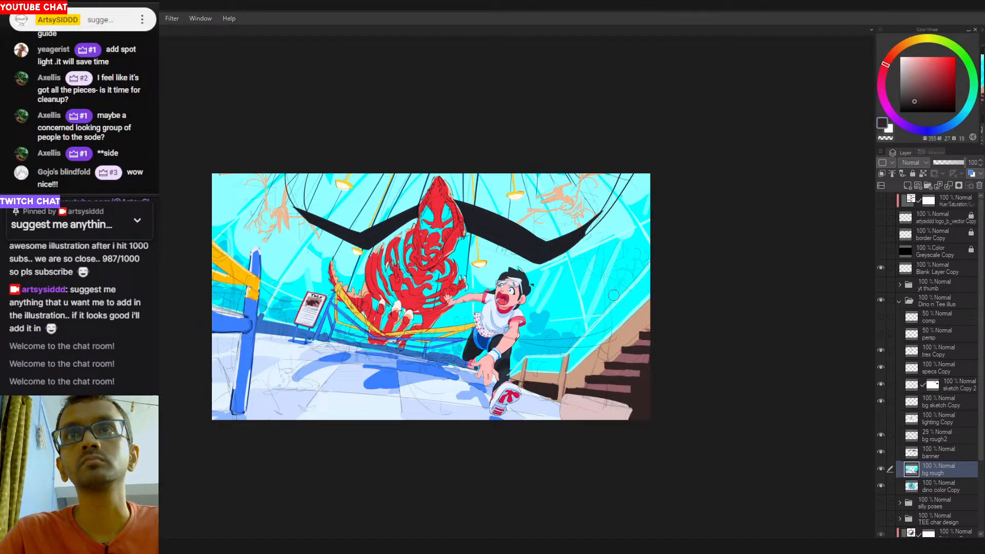
click(921, 87)
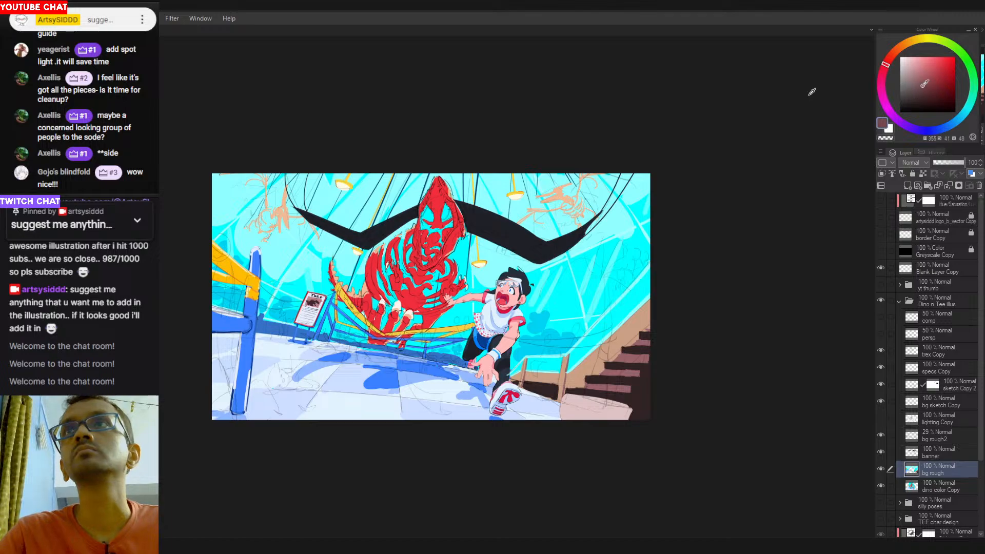
drag(604, 280, 607, 382)
drag(609, 314, 605, 383)
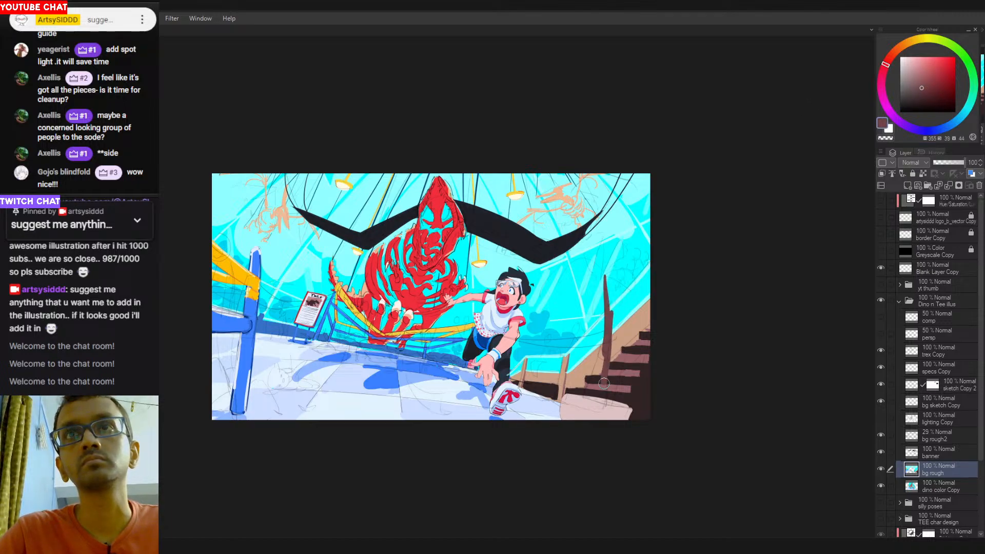
mouse_move(607, 349)
mouse_down()
mouse_move(604, 392)
mouse_move(595, 373)
mouse_move(588, 393)
mouse_move(597, 374)
mouse_move(599, 404)
mouse_move(600, 380)
mouse_move(586, 411)
mouse_up()
Alternate between the pot's pale pink and the trunk's maroon to refine the trunk's base and edges.
alt+click(590, 409)
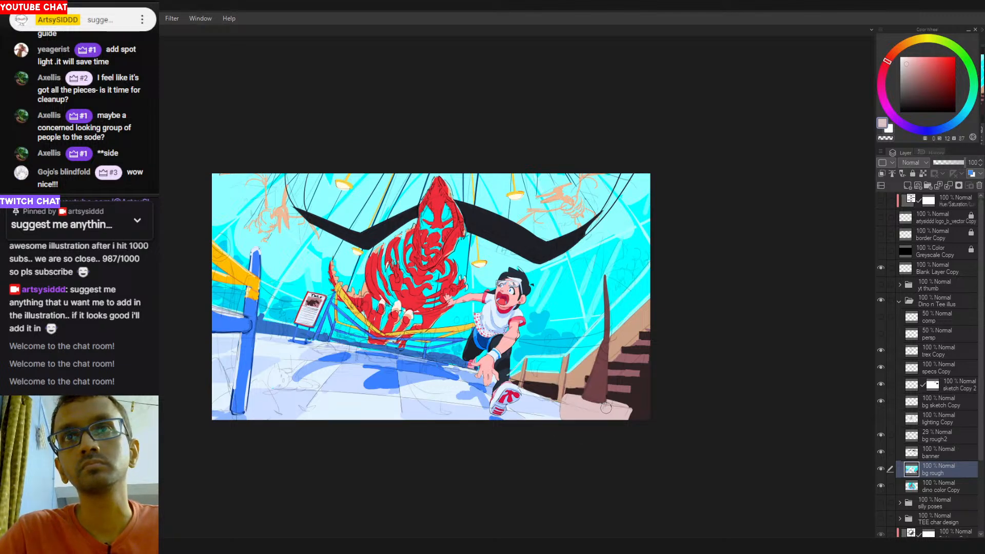
alt+click(601, 385)
drag(586, 395, 605, 403)
alt+click(596, 403)
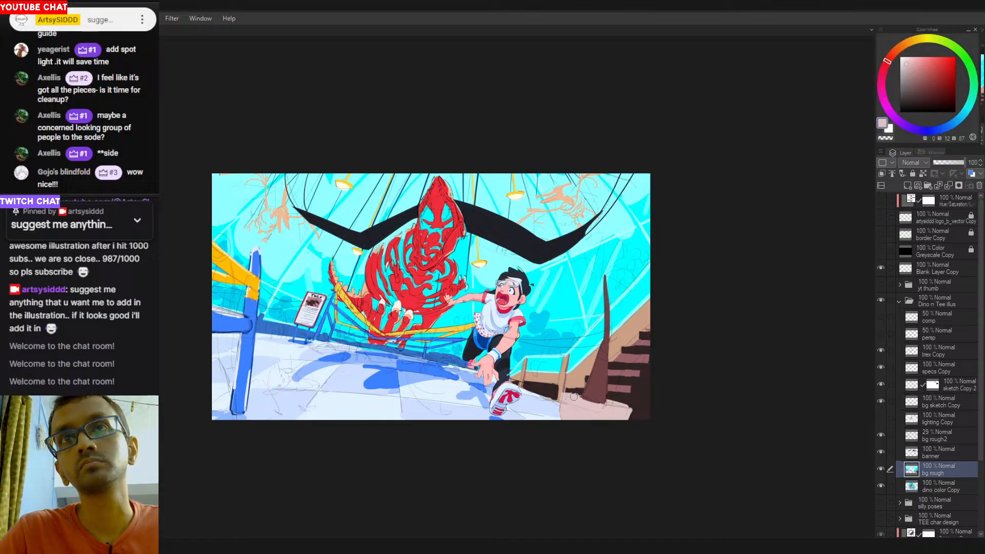
drag(626, 365, 648, 352)
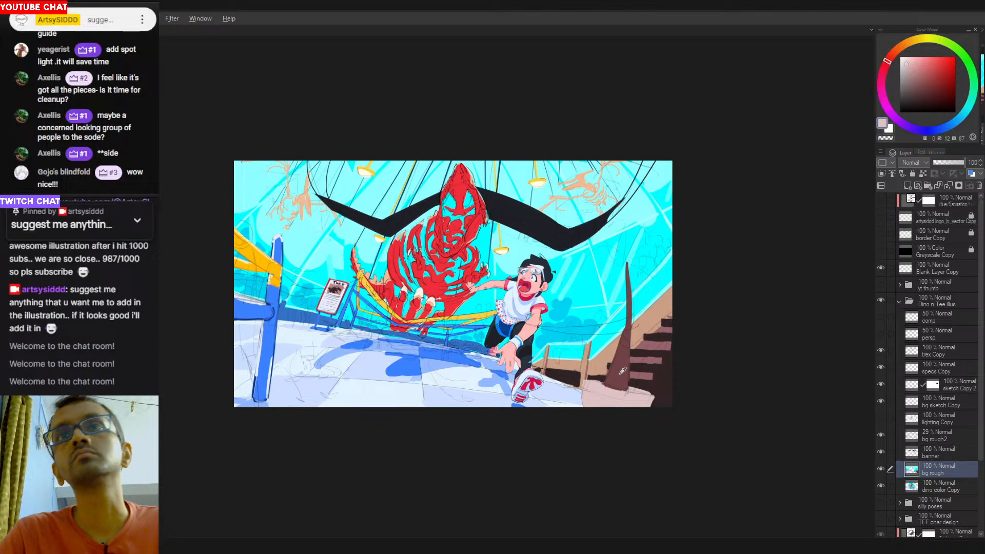
alt+click(617, 380)
drag(631, 311, 627, 336)
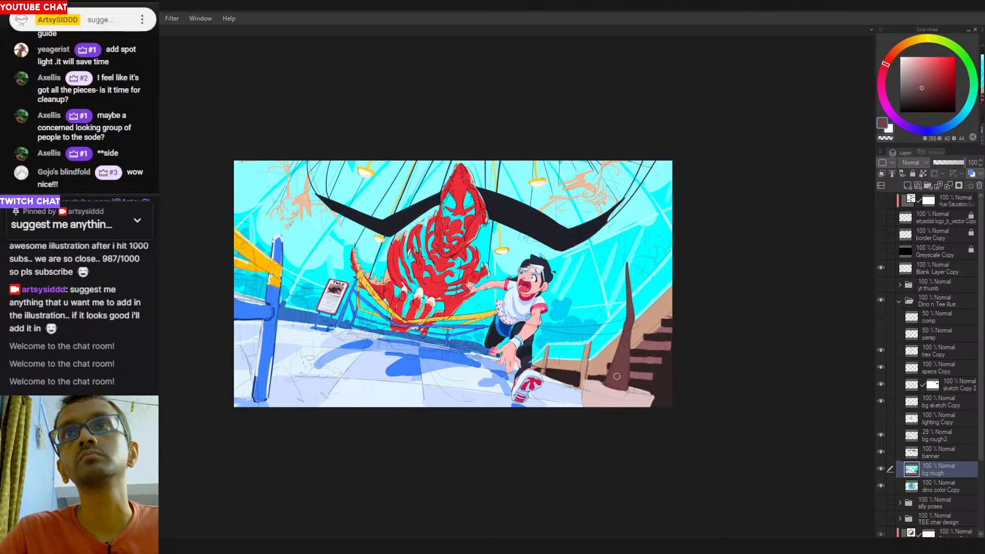
drag(621, 375, 612, 355)
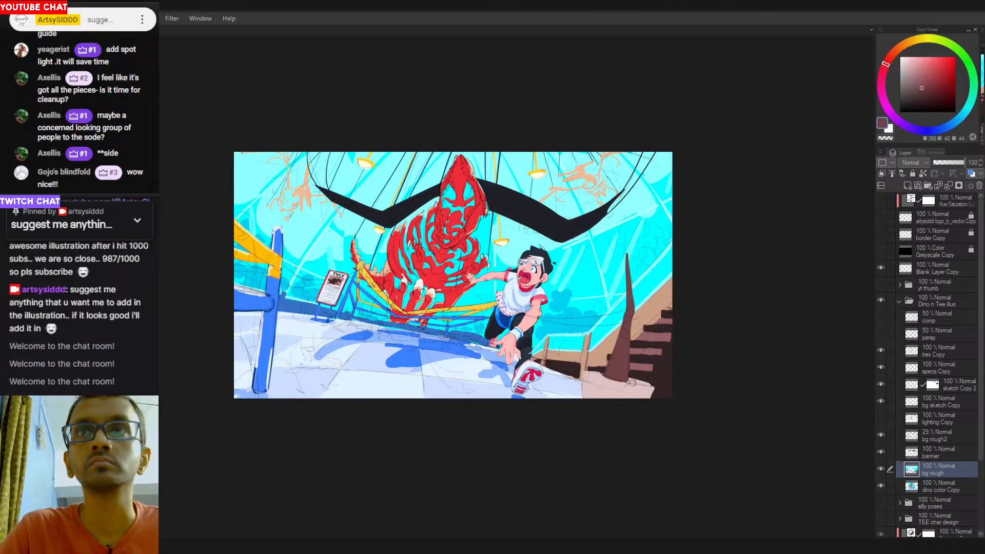
Add a saturated red (hue 356, saturation 67, brightness 67) to the pot's inner rim around the trunk, then sample a softer pink.
drag(935, 60, 938, 74)
drag(627, 381, 641, 385)
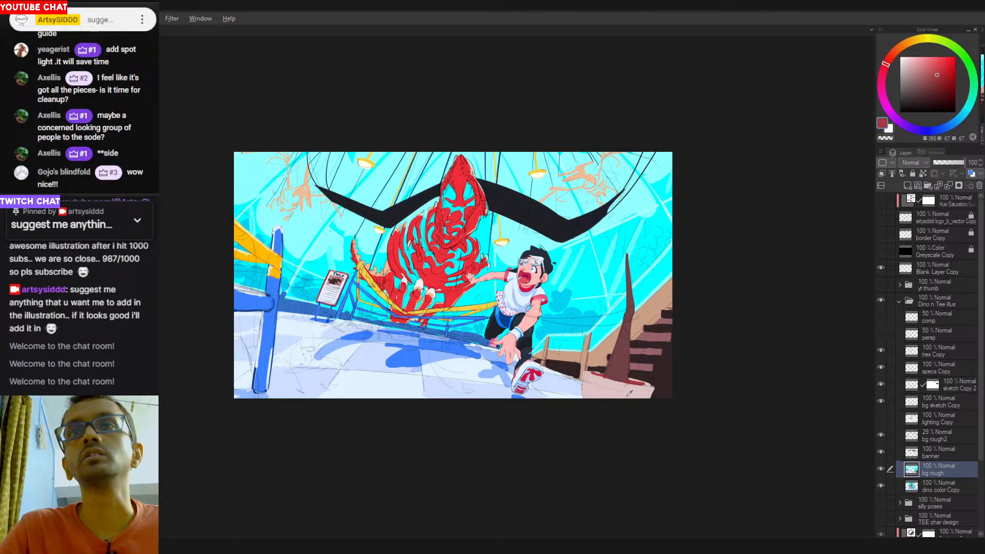
click(595, 390)
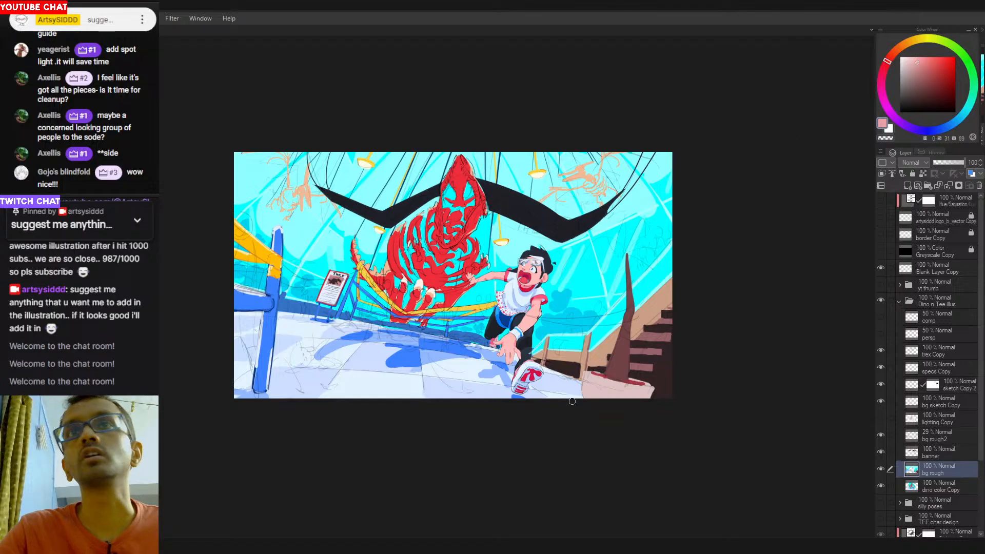
drag(710, 299, 669, 231)
scroll(616, 328, up, 2)
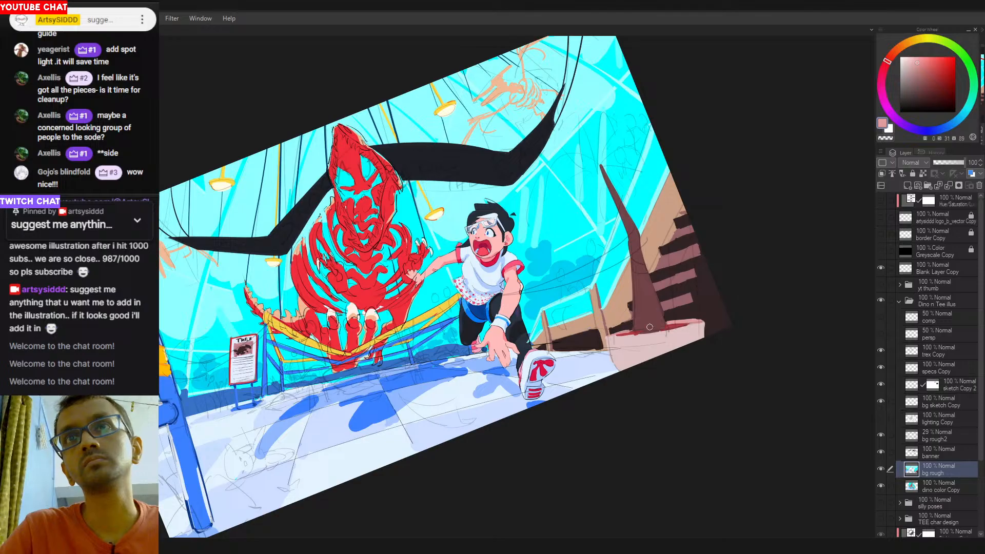
Paint a curved dark band (hue 5, saturation 12, brightness 22) across the front of the pot, redoing the stroke until it fits.
alt+click(612, 346)
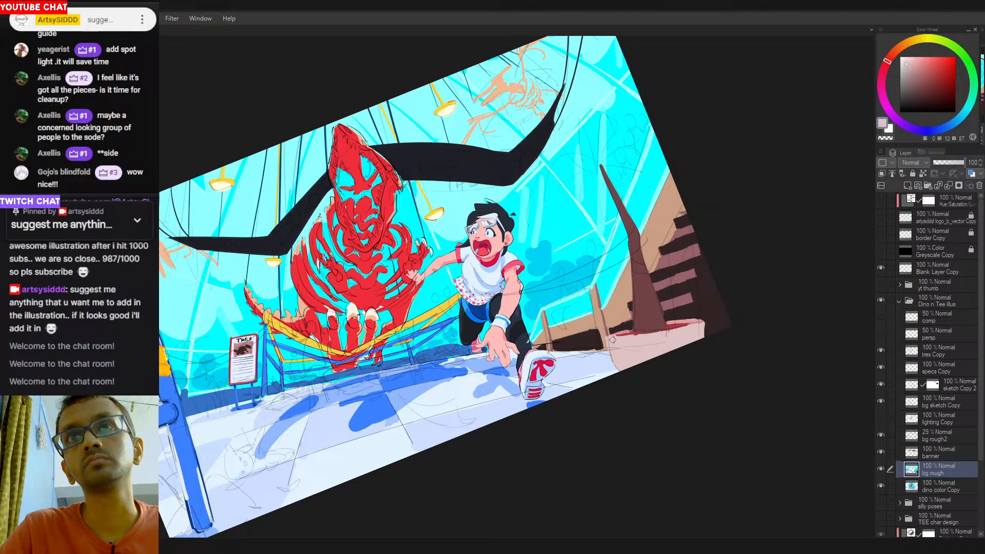
click(902, 61)
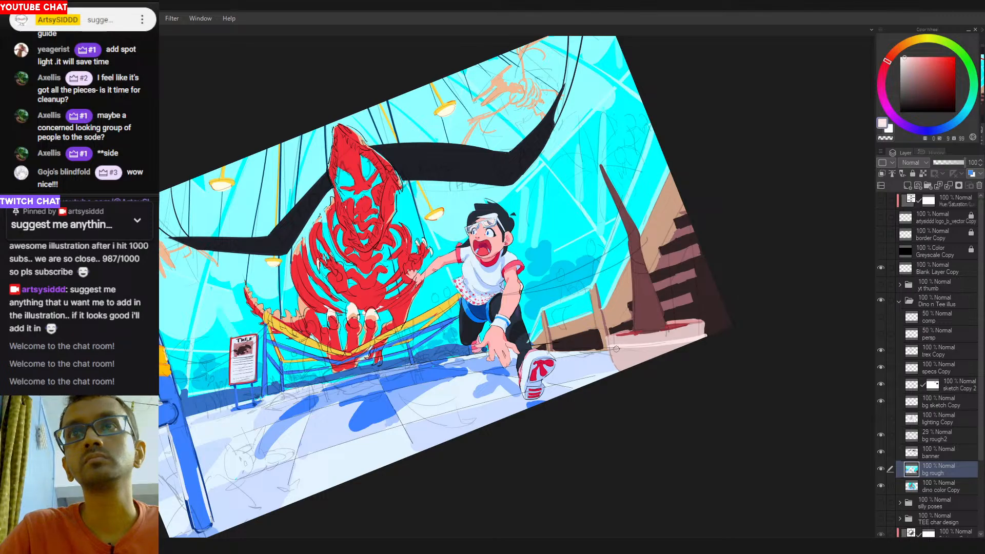
alt+click(797, 106)
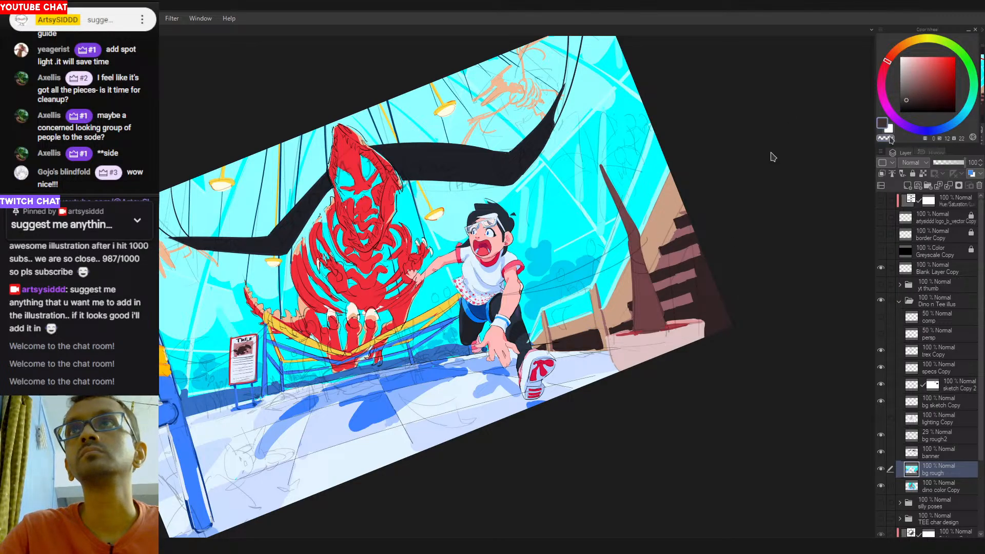
drag(614, 348, 695, 331)
key(ctrl+z)
drag(613, 350, 695, 331)
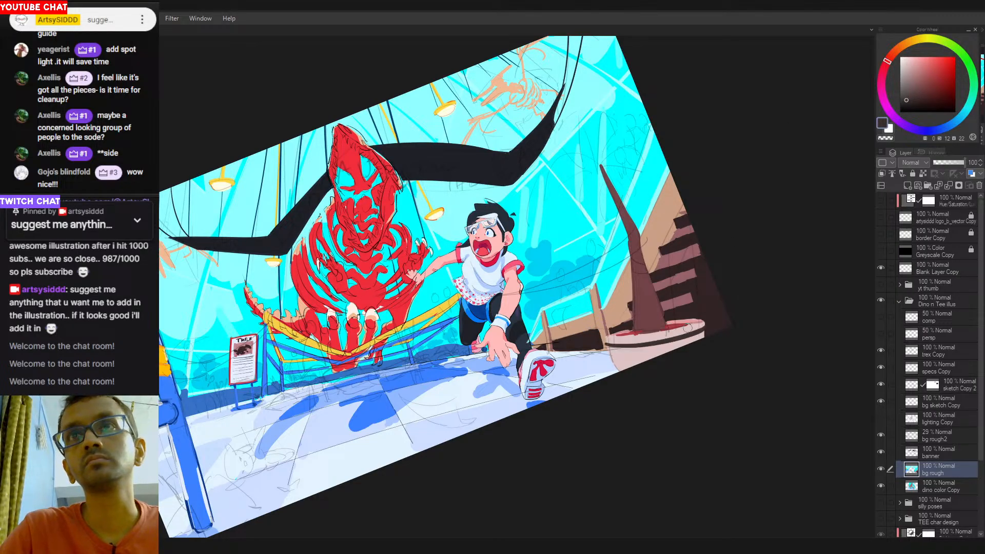
key(ctrl+z)
drag(613, 350, 694, 332)
key(ctrl+z)
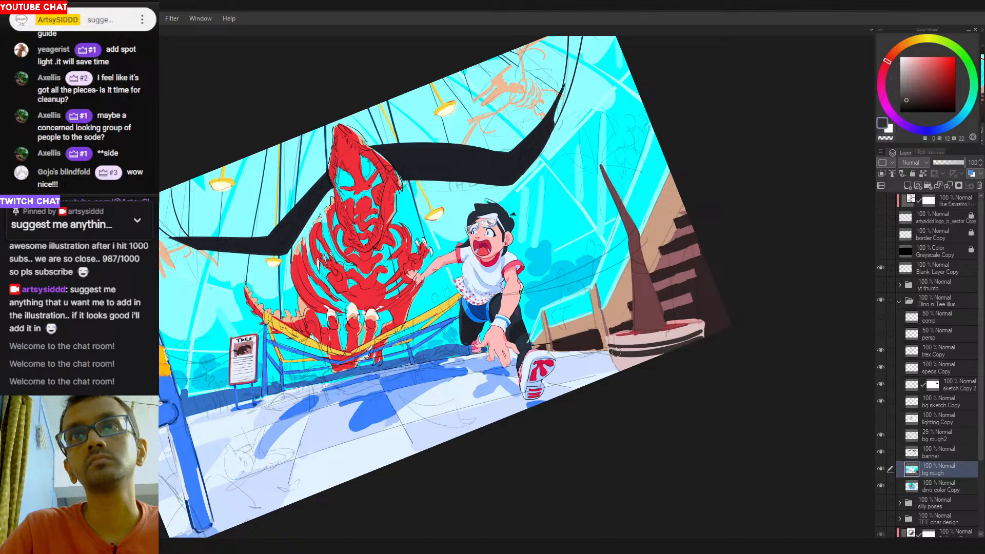
mouse_move(611, 351)
mouse_down()
mouse_move(701, 336)
mouse_move(612, 355)
mouse_up()
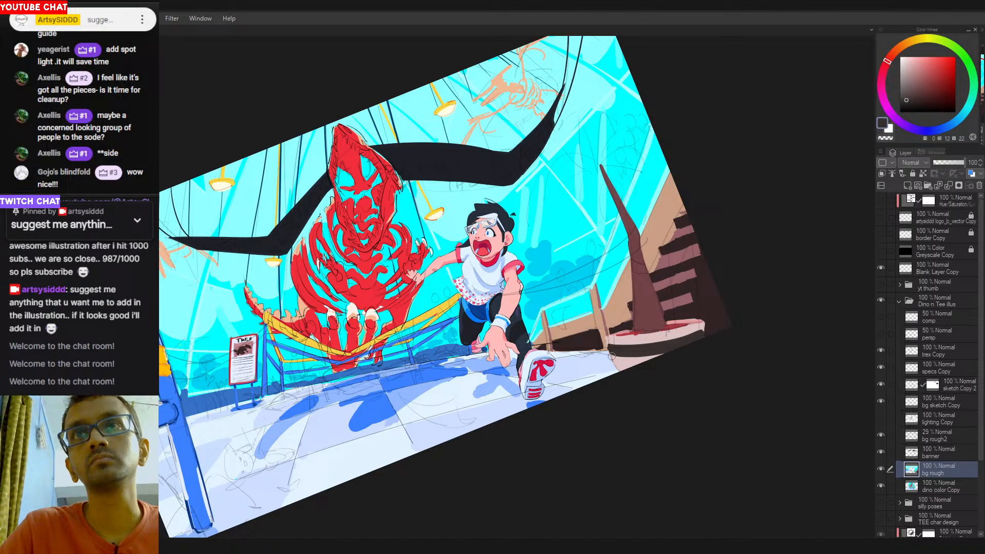
Sample the red from the pot's inner rim and outline the edges of the rim with it.
alt+click(638, 329)
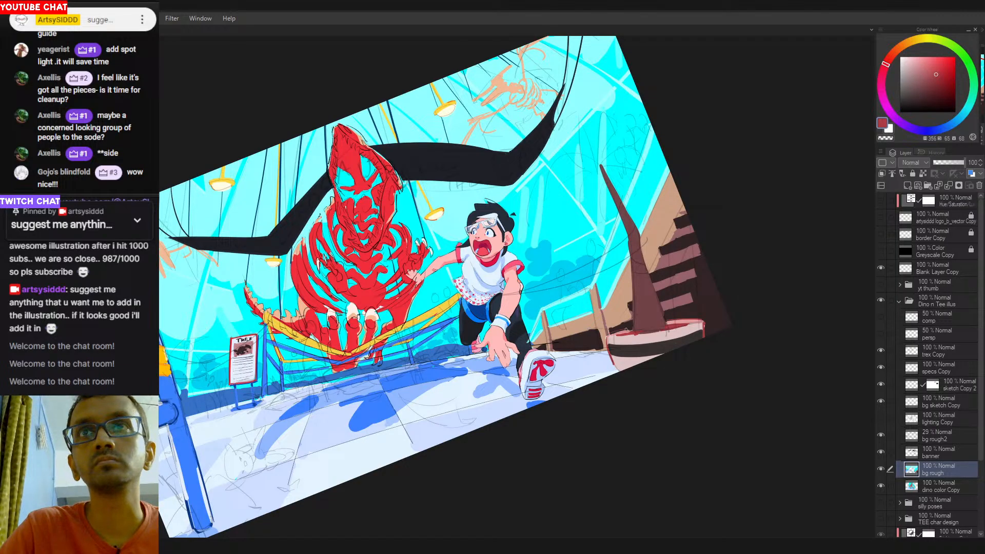
drag(638, 352, 662, 404)
scroll(667, 404, down, 3)
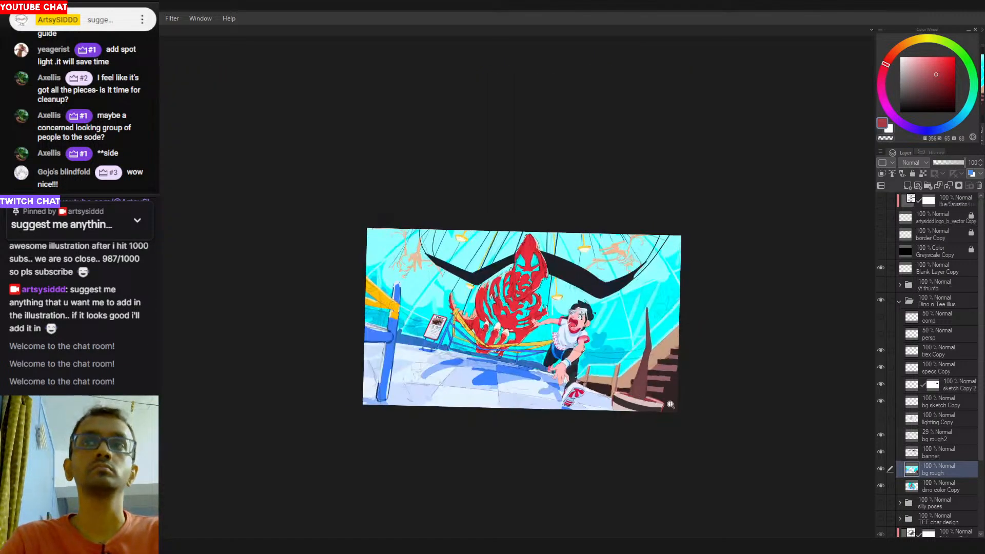
Hide the bg rough2 layer and sample the pot's dark band colour to touch up the pot's lower edge.
click(881, 434)
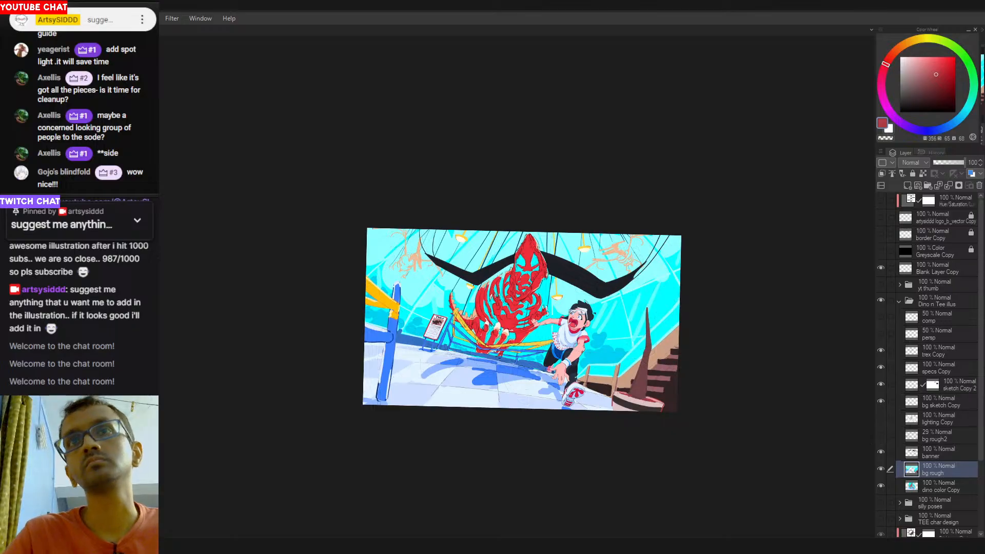
drag(653, 412, 577, 361)
scroll(578, 362, up, 3)
alt+click(612, 353)
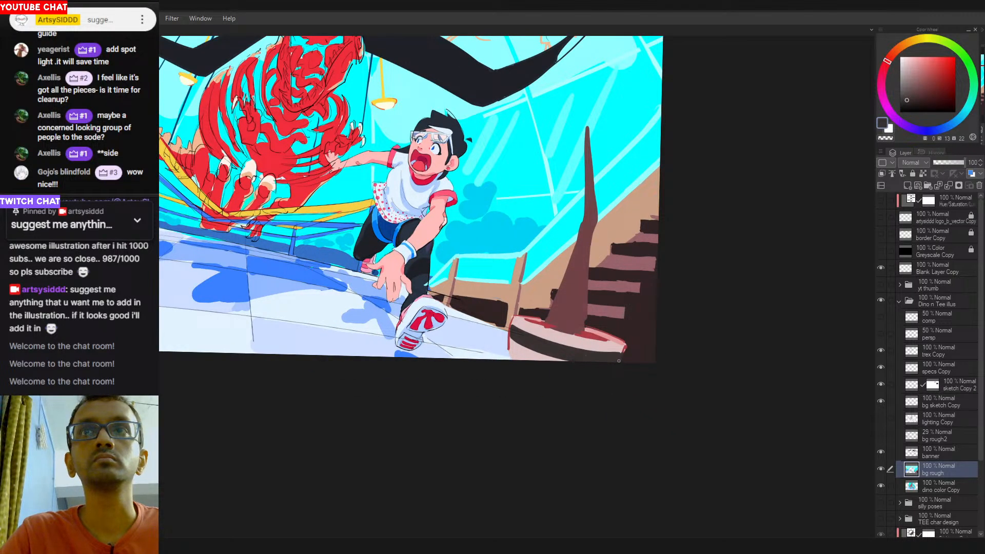
Darken the trunk's sampled maroon to about hue 356, saturation 44, brightness 26 and draw curved bark lines along the trunk.
scroll(616, 454, down, 2)
drag(531, 379, 598, 464)
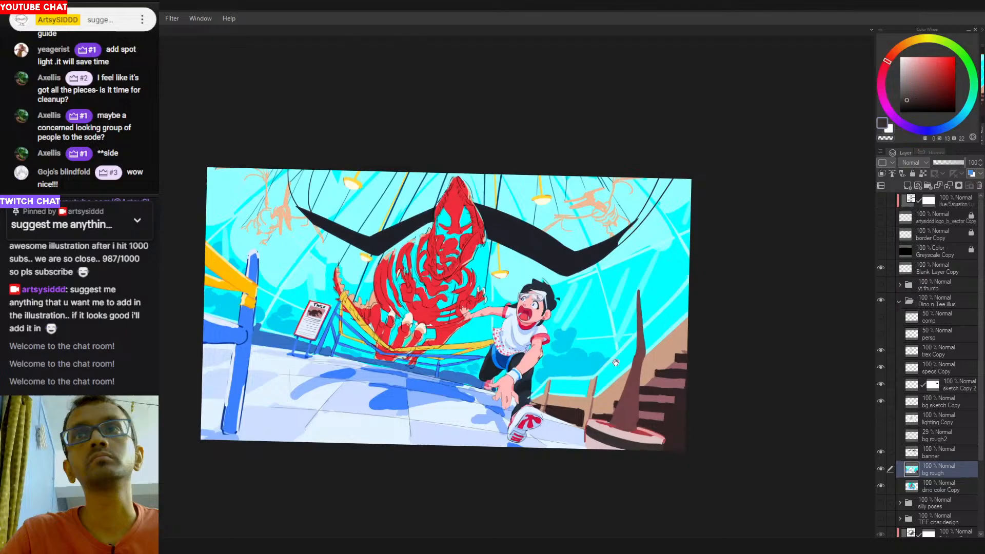
alt+click(631, 390)
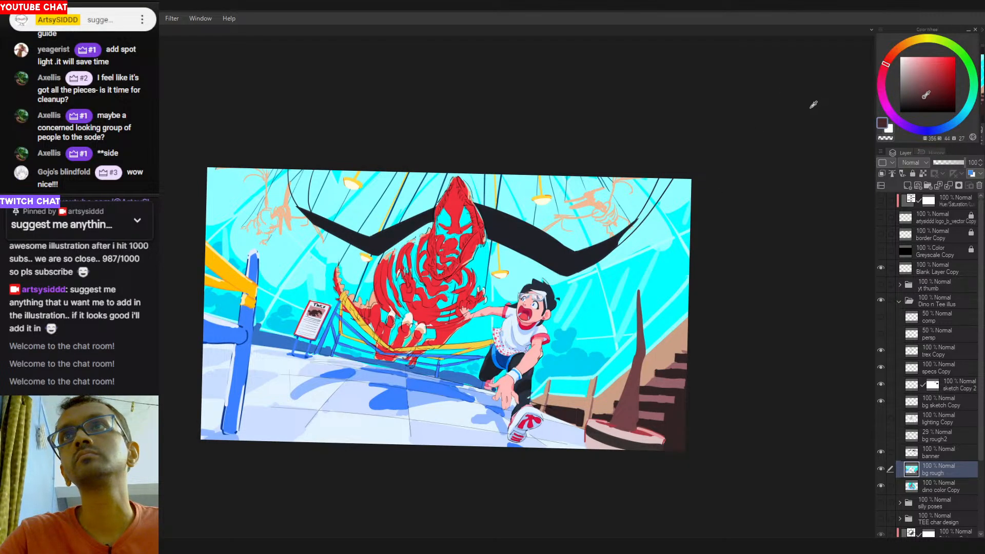
drag(631, 395, 590, 366)
scroll(587, 375, up, 1)
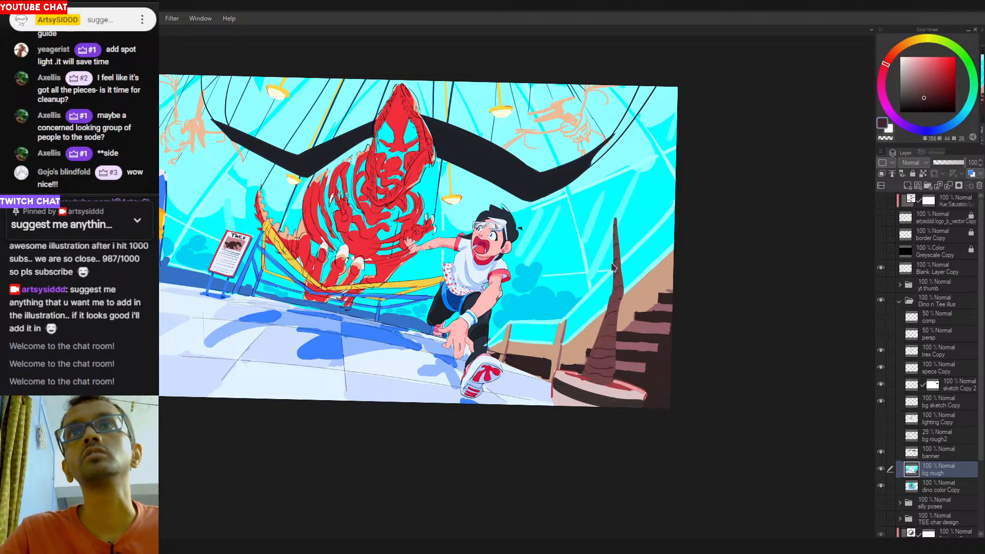
Show the bg rough2 layer, sample the trunk's maroon (about hue 356, saturation 33, brightness 35) and draw small branching stubs at the trunk's tip.
scroll(627, 347, down, 4)
scroll(613, 358, up, 2)
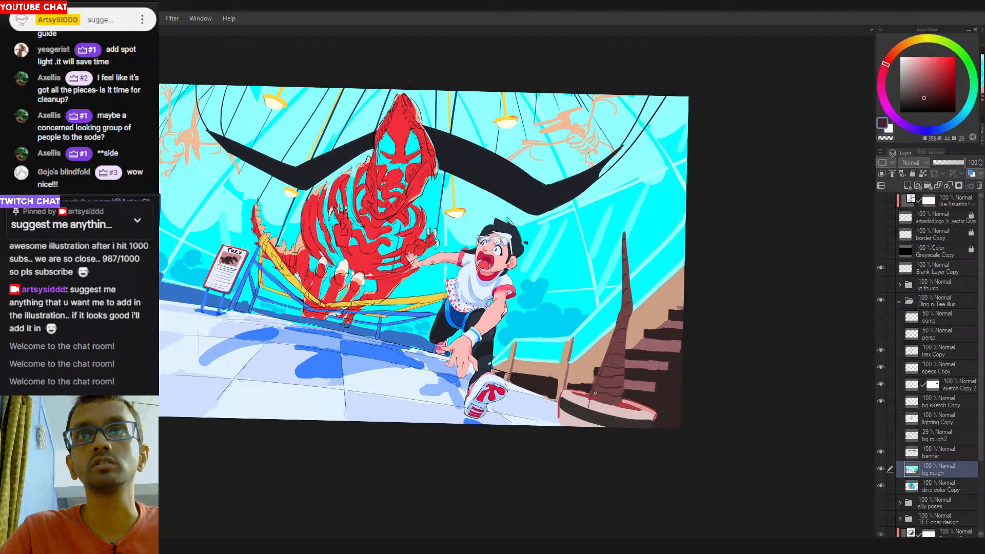
alt+click(616, 407)
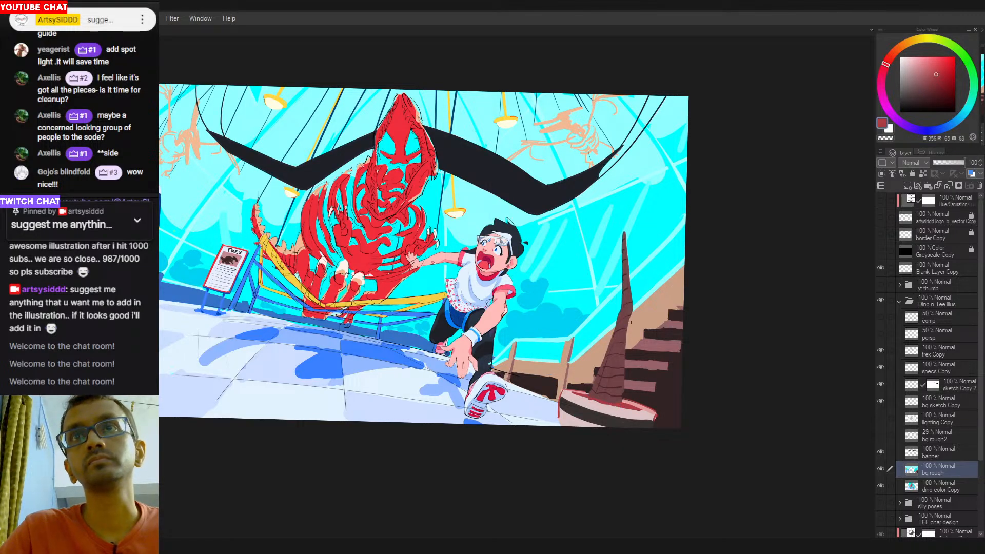
alt+click(644, 383)
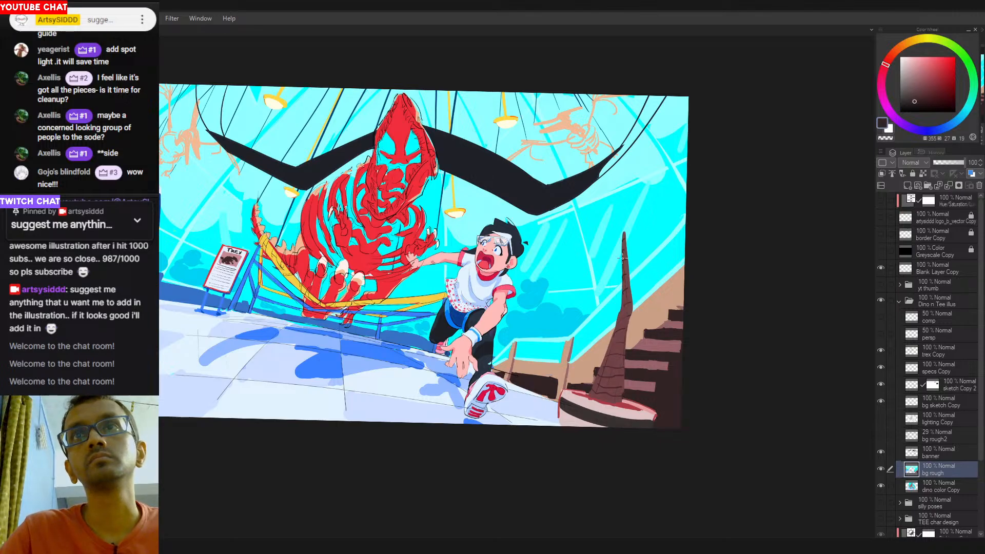
click(881, 435)
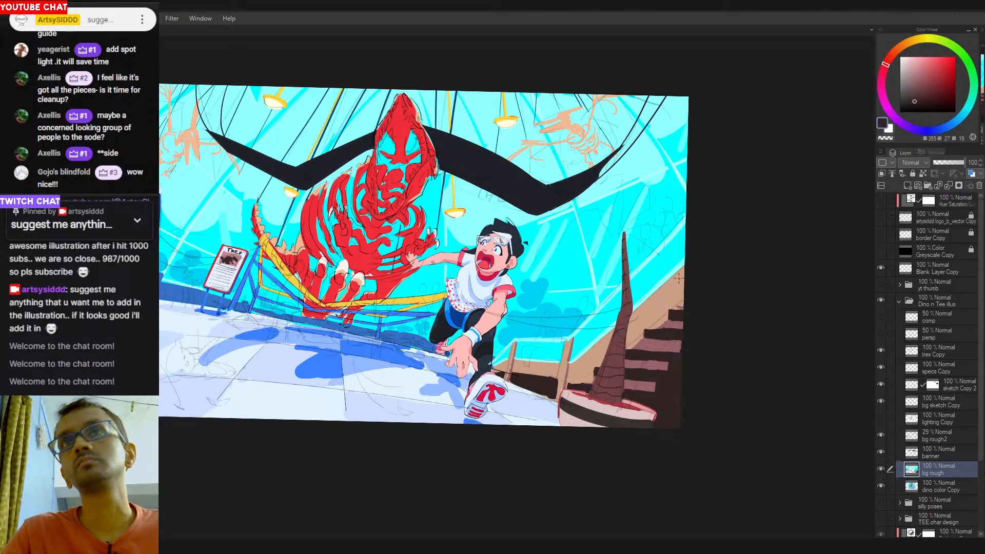
alt+click(623, 241)
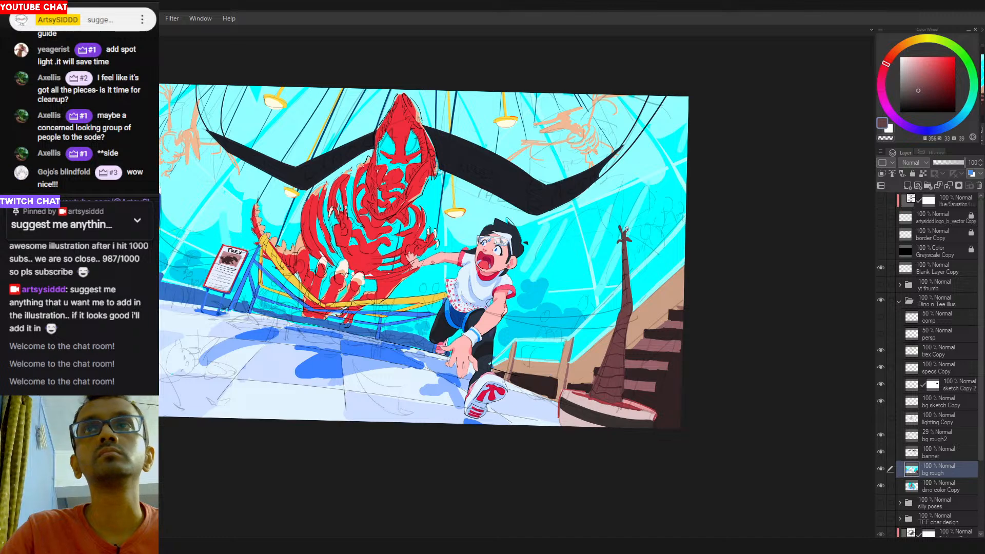
scroll(627, 230, up, 2)
drag(660, 274, 665, 282)
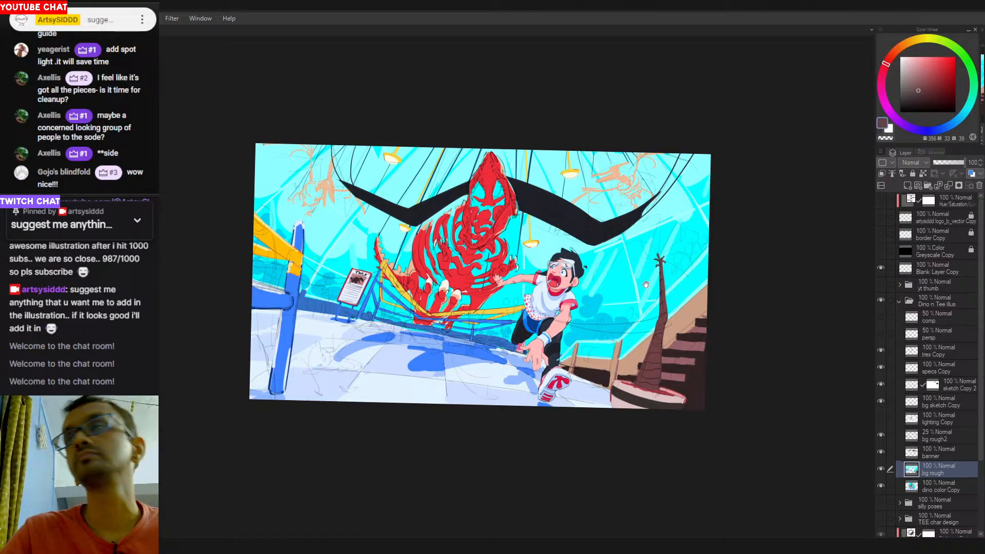
drag(646, 284, 663, 295)
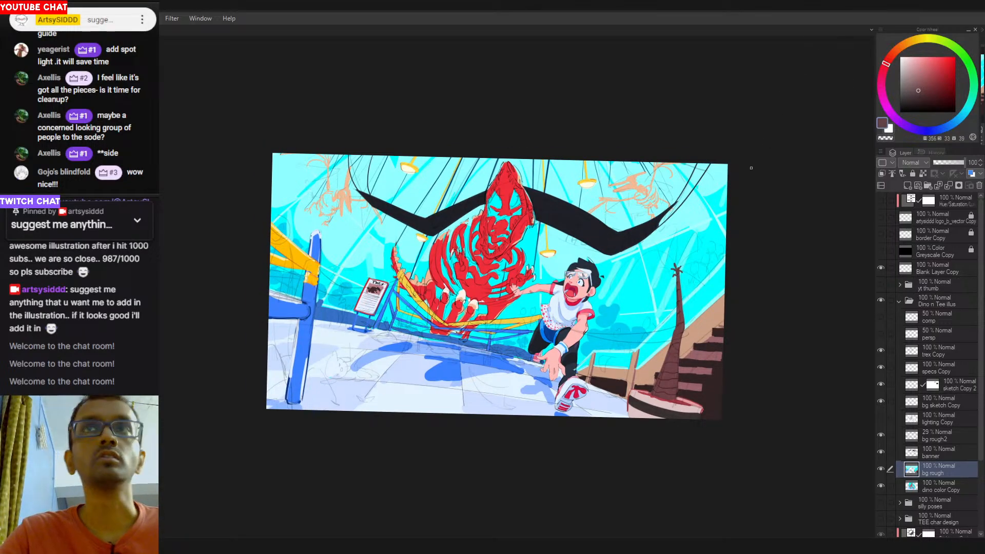
drag(628, 343, 634, 347)
drag(635, 401, 617, 398)
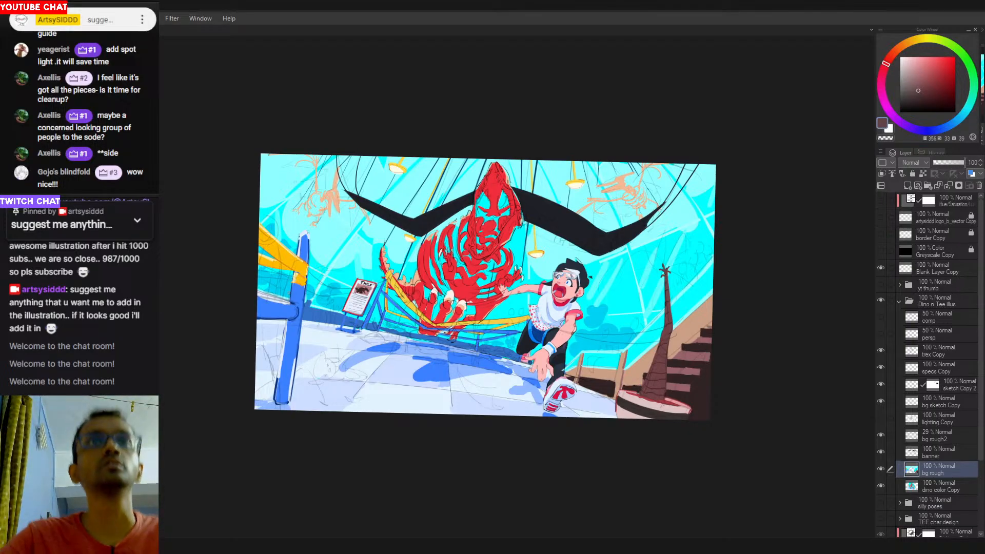
drag(301, 344, 287, 348)
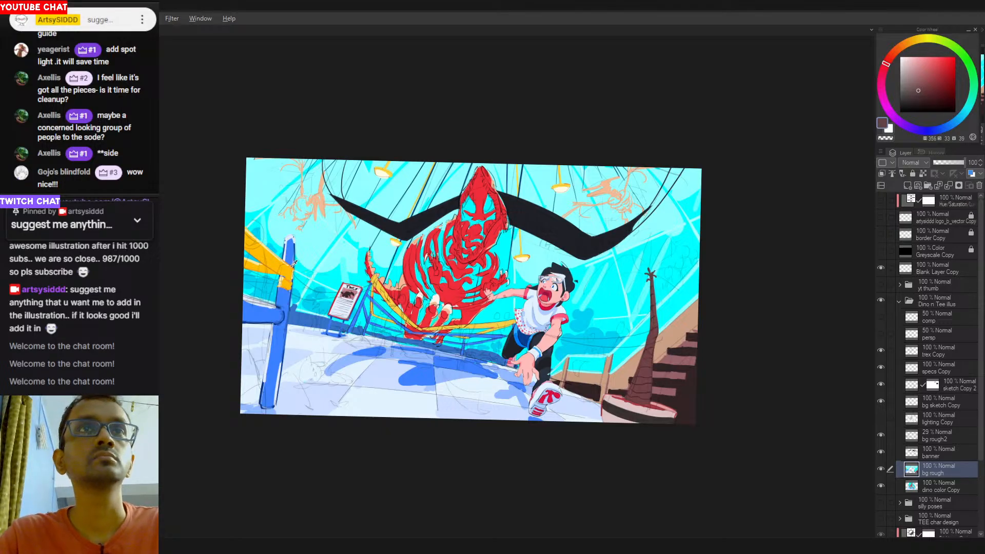
Sample the orange of the barrier tape and touch up the band wrapped around the blue foreground post.
alt+click(282, 284)
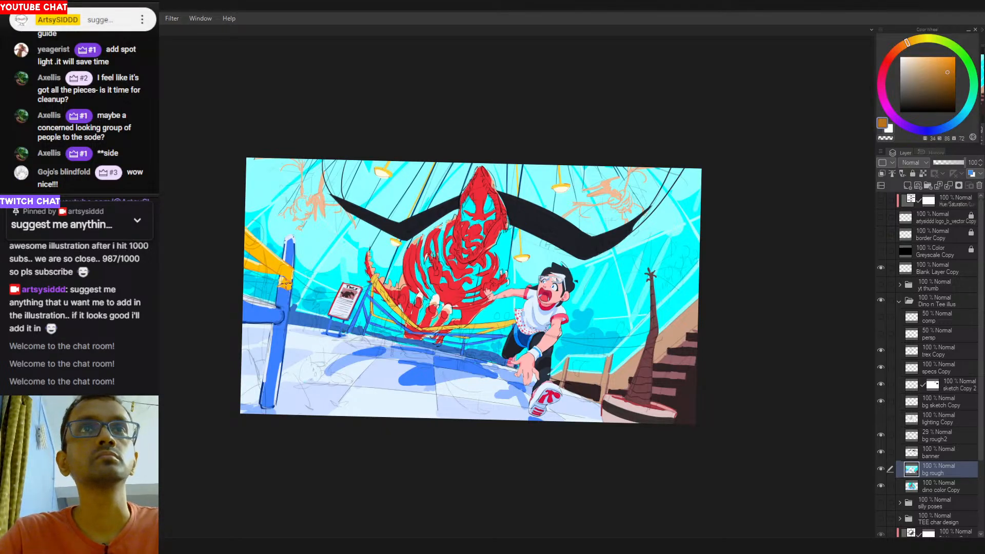
scroll(280, 257, up, 3)
alt+click(307, 281)
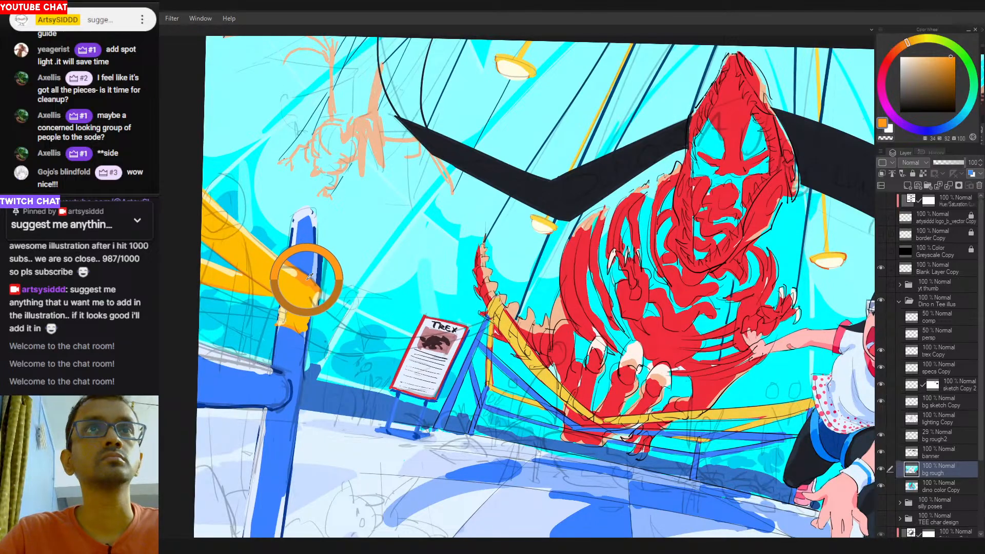
mouse_move(295, 320)
mouse_down()
mouse_move(283, 356)
mouse_move(293, 290)
mouse_move(283, 300)
mouse_move(305, 299)
mouse_up()
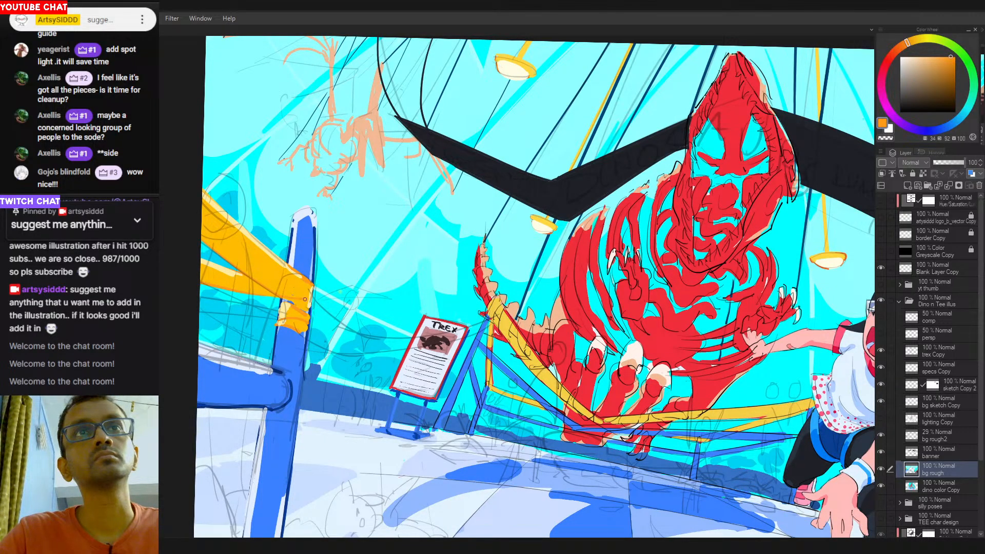
key(ctrl+z)
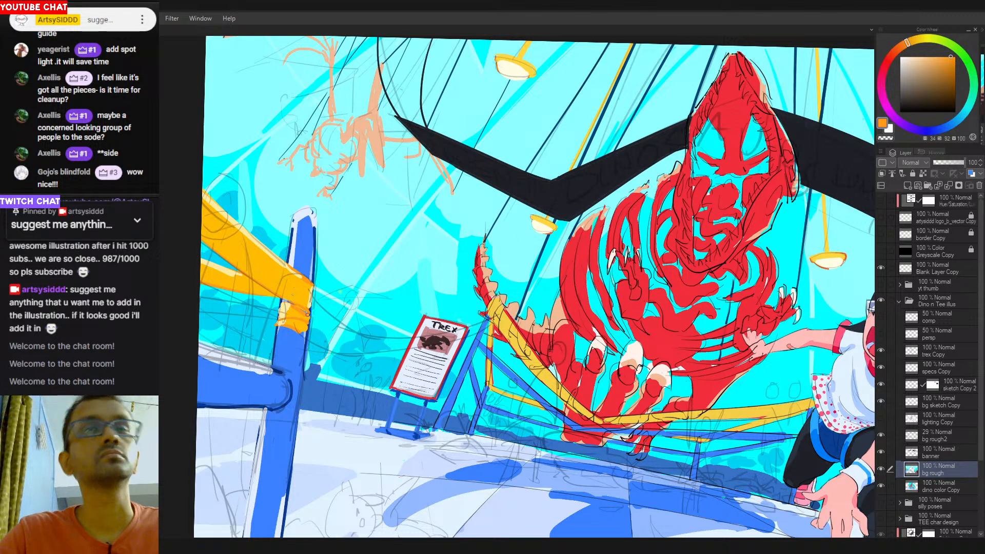
alt+click(314, 311)
ctrl+click(319, 312)
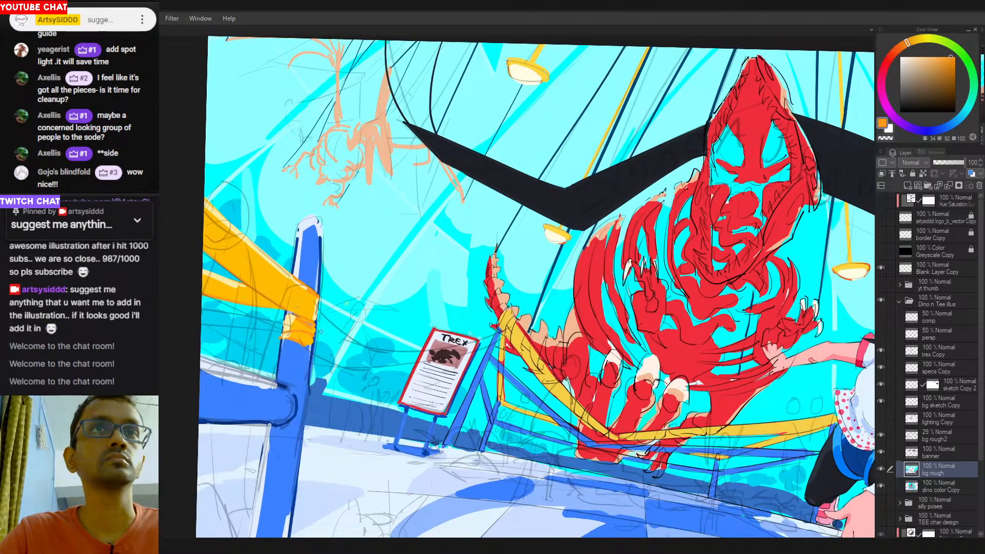
Pick a dark green (hue 151, saturation 100, brightness 45) and paint the curved spine of a palm frond drooping left from the trunk's tip.
drag(359, 315, 267, 315)
drag(511, 360, 470, 355)
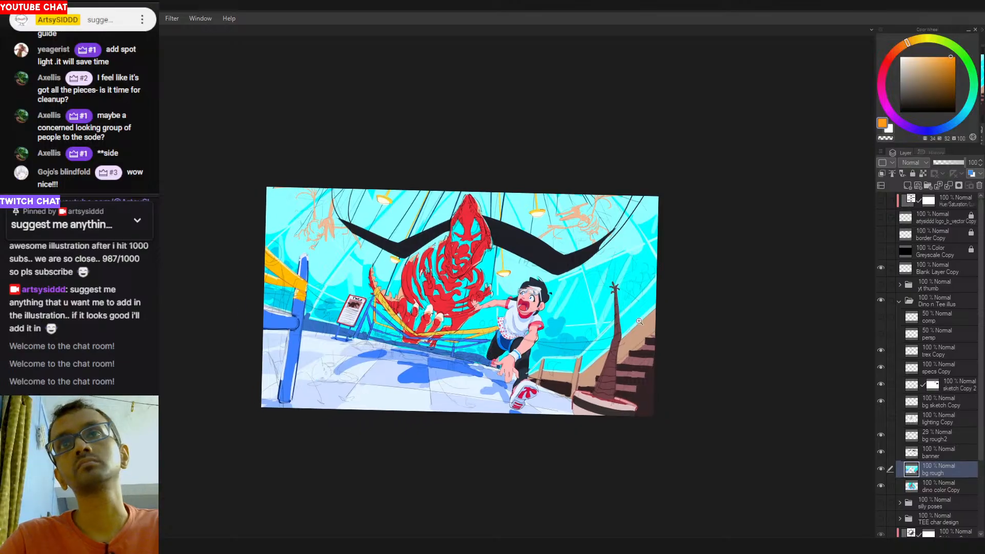
scroll(688, 213, up, 3)
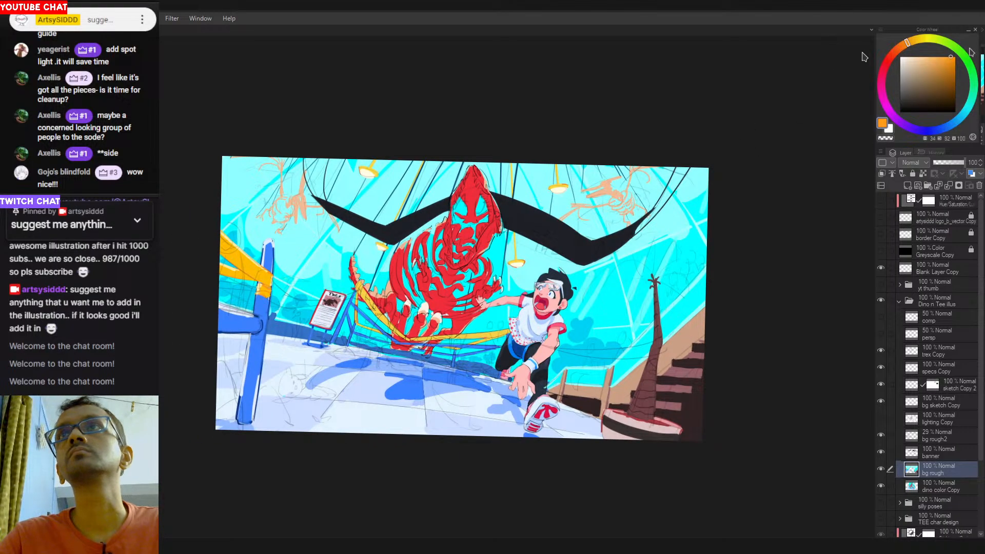
drag(969, 76, 975, 85)
drag(943, 76, 956, 85)
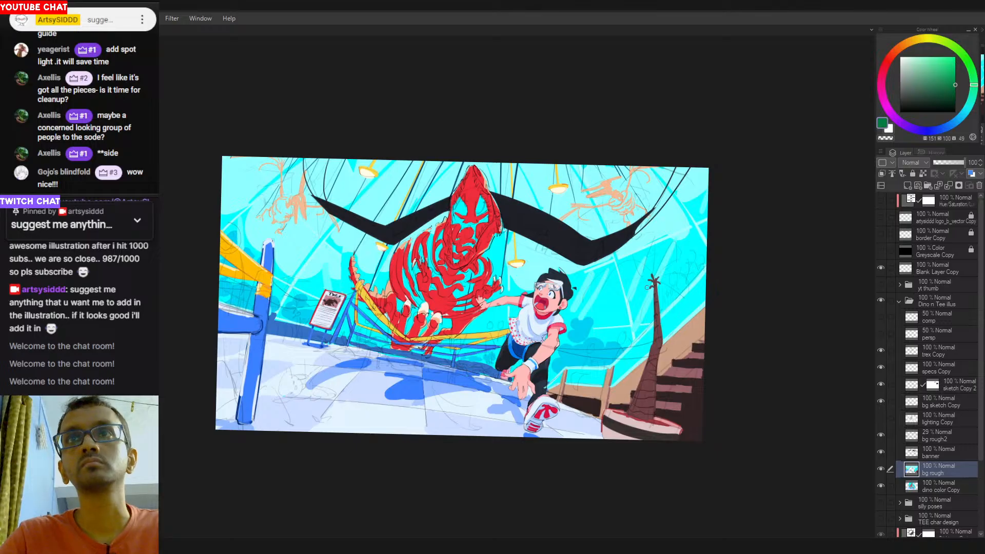
drag(648, 287, 629, 327)
key(ctrl+z)
drag(646, 287, 627, 333)
drag(641, 292, 628, 345)
key(ctrl+z)
mouse_move(630, 312)
mouse_down()
mouse_move(636, 296)
mouse_move(616, 318)
mouse_move(625, 300)
mouse_up()
key(ctrl+z)
mouse_move(629, 300)
mouse_down()
mouse_move(619, 314)
mouse_move(628, 332)
mouse_up()
key(ctrl+z)
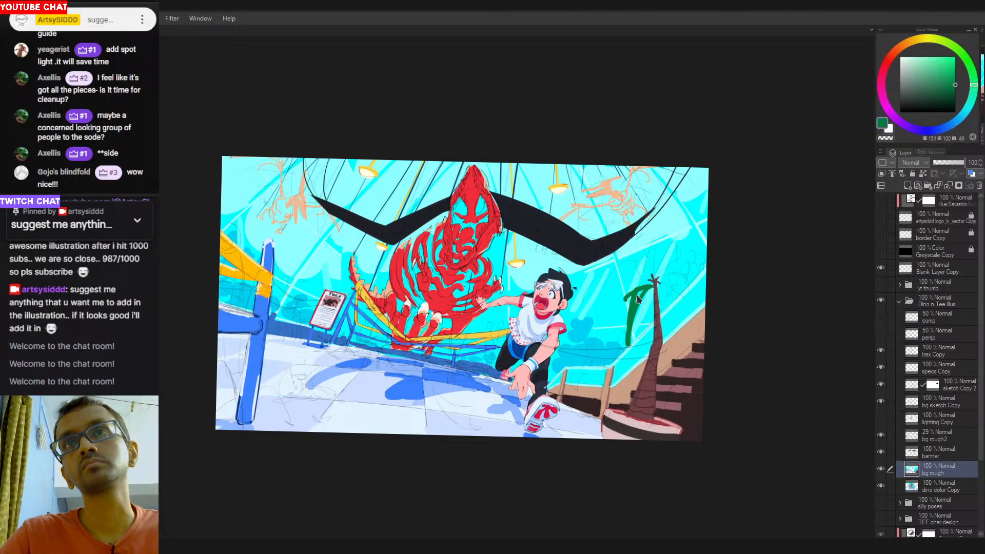
key(ctrl+z)
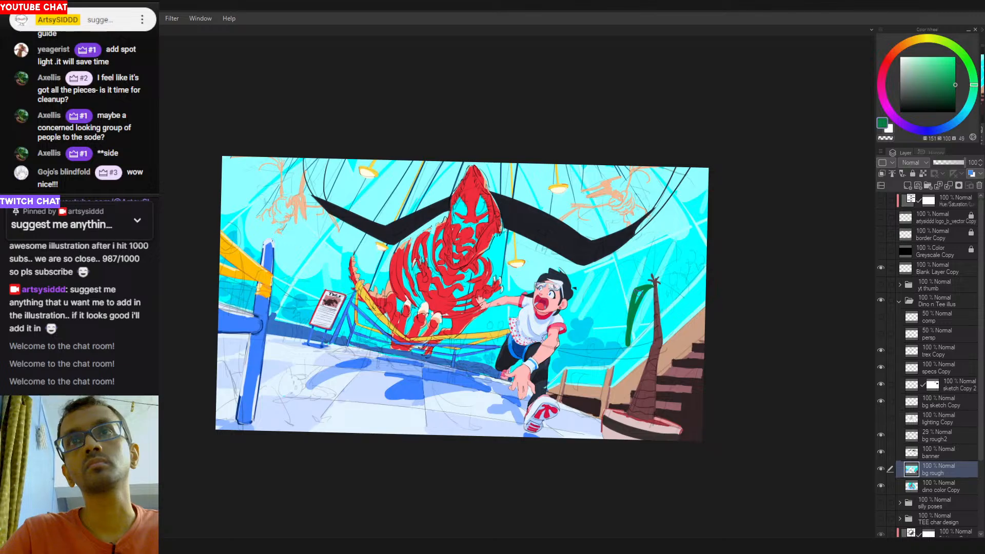
Fill out the drooping left frond with short green leaflets along its spine.
mouse_move(633, 292)
mouse_down()
mouse_move(620, 317)
mouse_move(627, 341)
mouse_up()
drag(648, 291, 634, 336)
key(ctrl+z)
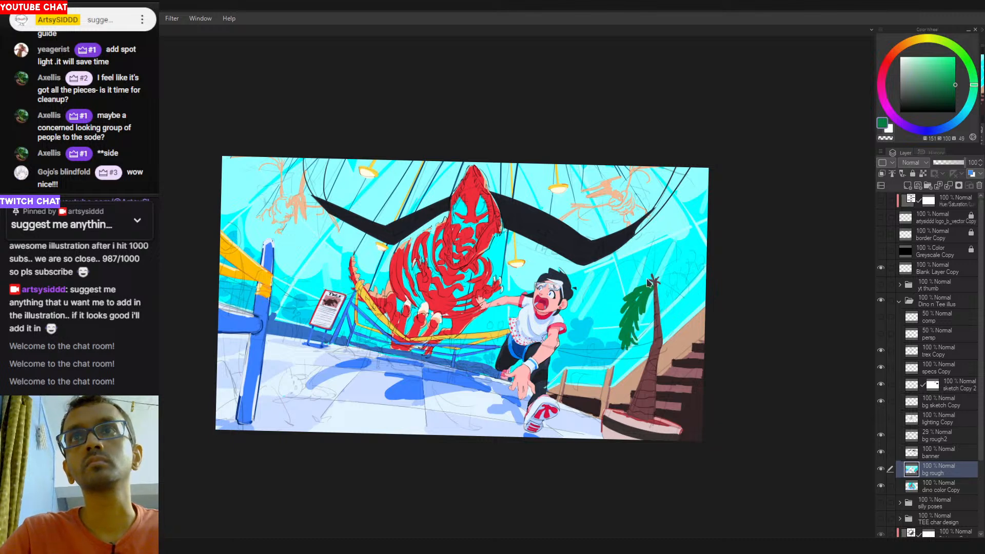
Paint a second green frond arching left from the trunk's tip towards the running boy, redoing strokes until the curve fits.
mouse_move(648, 280)
mouse_down()
mouse_move(622, 272)
mouse_move(587, 299)
mouse_move(643, 268)
mouse_move(656, 281)
mouse_up()
key(ctrl+z)
key(ctrl+z)
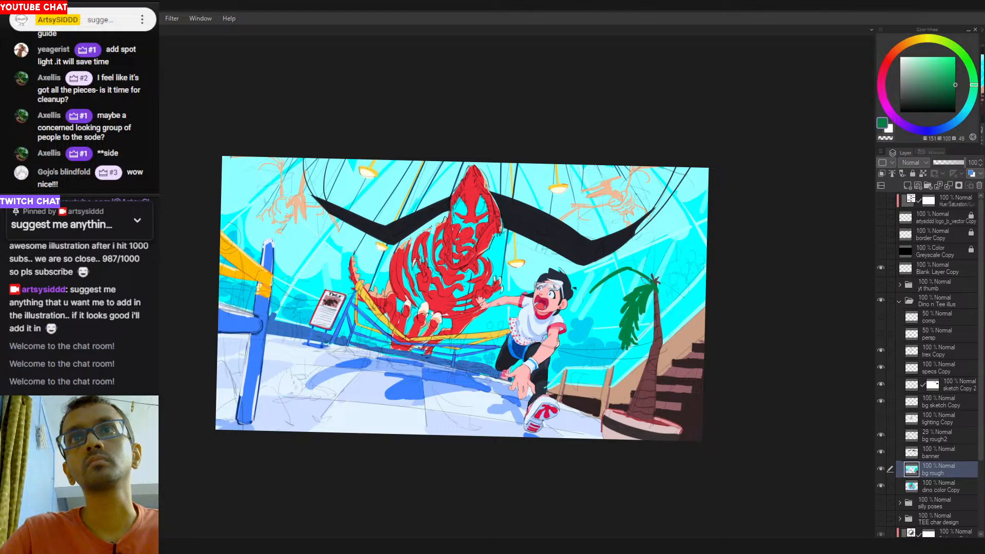
key(ctrl+z)
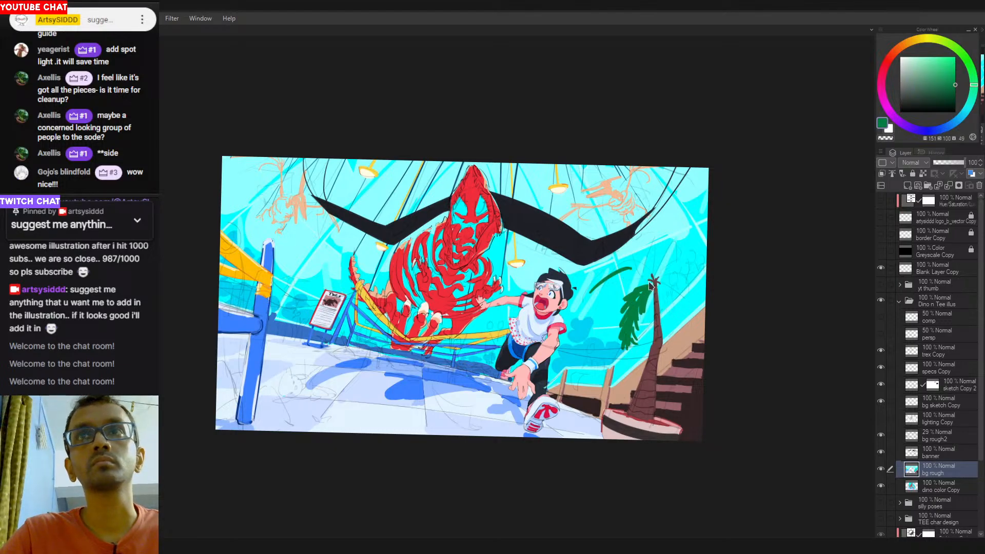
mouse_move(655, 281)
mouse_down()
mouse_move(629, 267)
mouse_move(642, 279)
mouse_move(618, 280)
mouse_up()
key(ctrl+z)
key(ctrl+z)
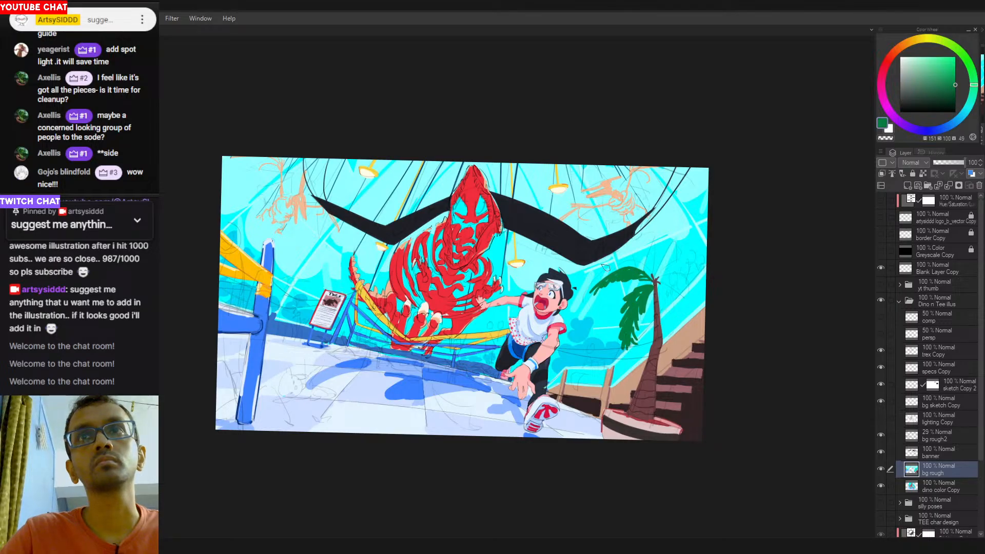
key(ctrl+z)
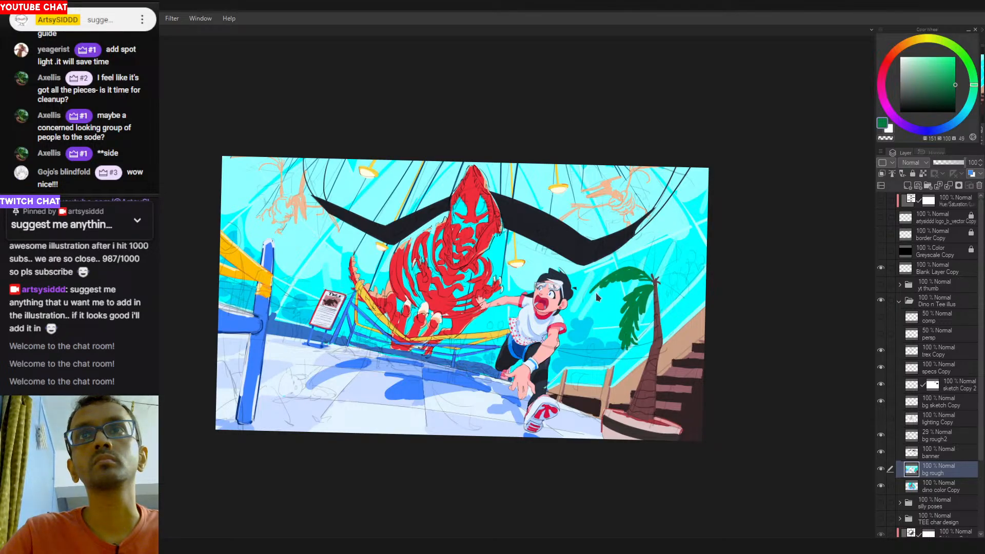
Thicken the arching left frond with pointed leaflets above and below its spine, redoing strokes that do not fit.
mouse_move(603, 298)
mouse_down()
mouse_move(602, 274)
mouse_move(614, 292)
mouse_move(593, 283)
mouse_move(604, 277)
mouse_move(598, 288)
mouse_move(594, 278)
mouse_move(604, 292)
mouse_move(593, 294)
mouse_move(602, 271)
mouse_move(602, 286)
mouse_move(610, 276)
mouse_move(595, 281)
mouse_move(605, 276)
mouse_move(612, 293)
mouse_move(614, 275)
mouse_move(605, 283)
mouse_move(600, 270)
mouse_move(613, 286)
mouse_up()
key(ctrl+z)
key(ctrl+z)
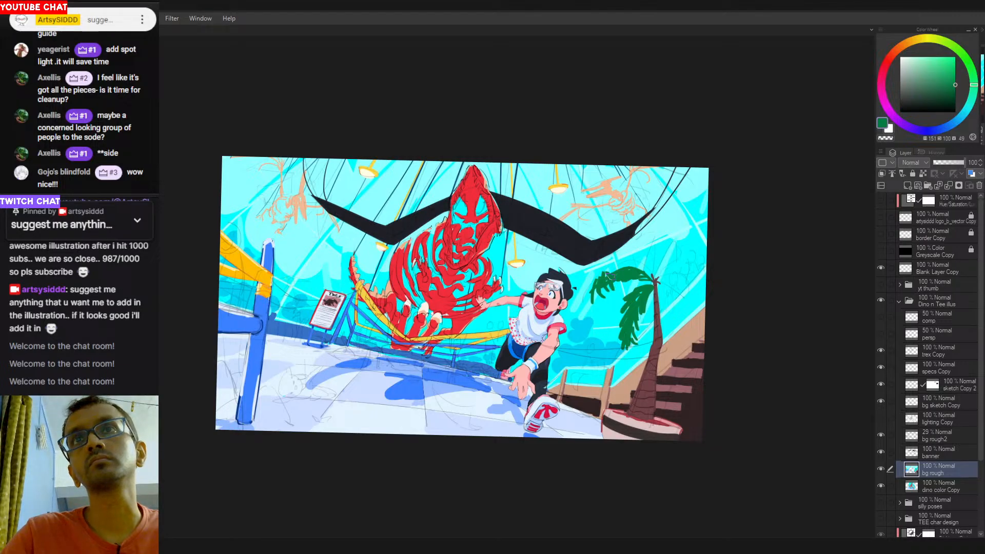
key(ctrl+z)
key(ctrl+z)
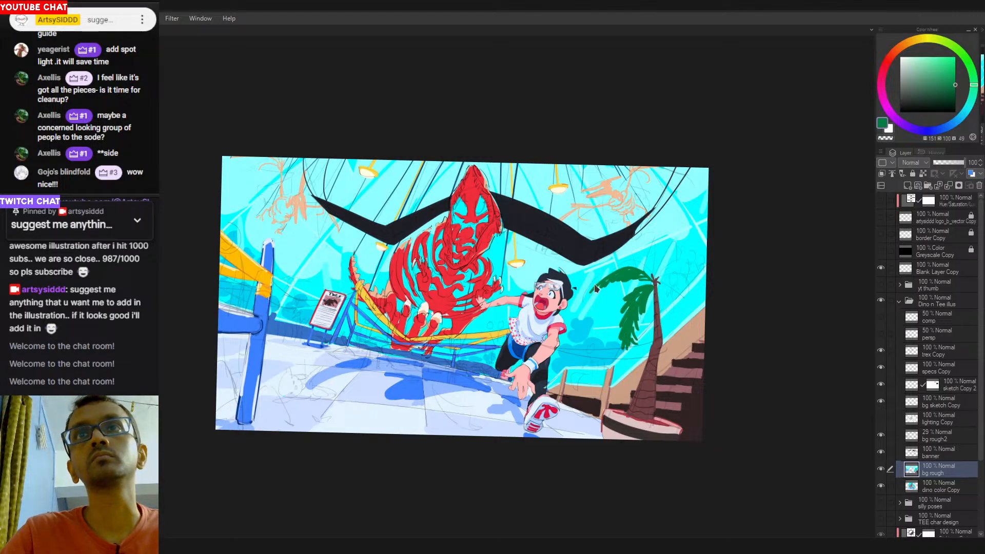
drag(594, 284, 630, 265)
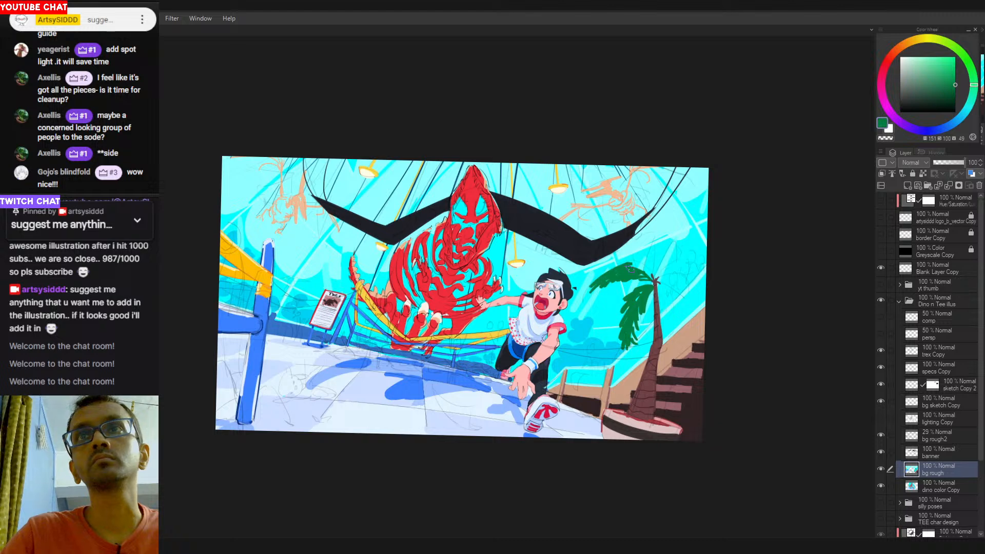
key(ctrl+z)
drag(591, 291, 628, 263)
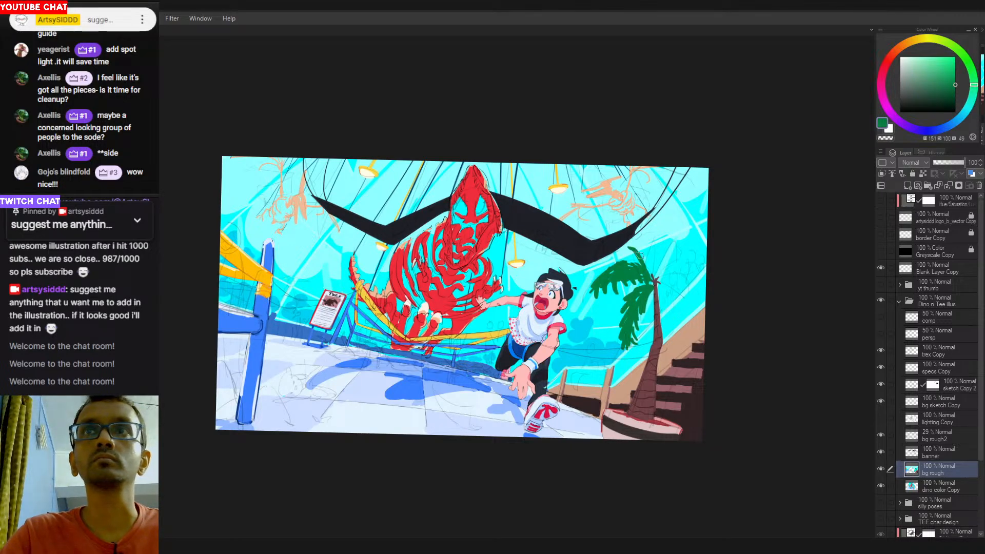
key(ctrl+z)
Paint an upright green frond rising from the trunk's tip and fill it out with leaflets.
drag(652, 274, 655, 230)
key(ctrl+z)
drag(652, 280, 656, 235)
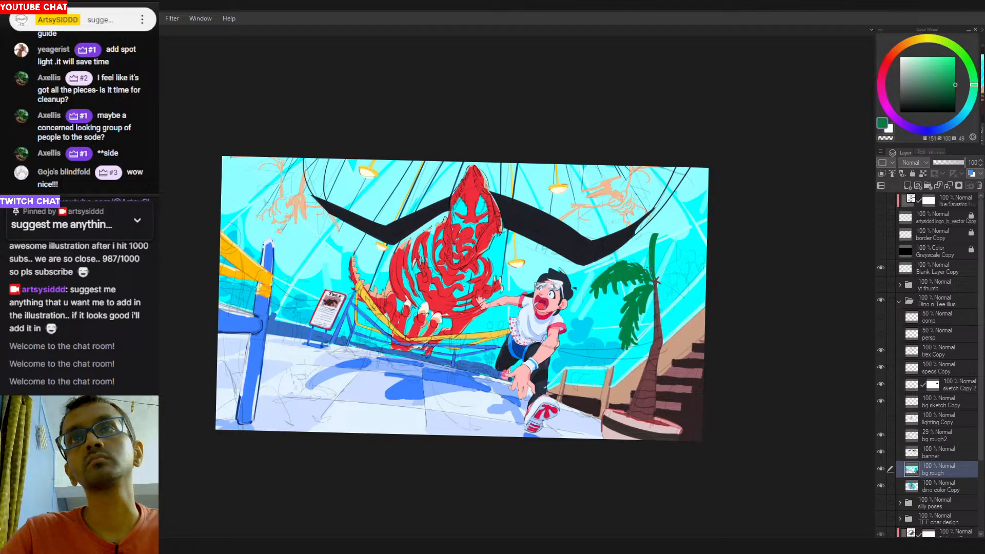
mouse_move(649, 274)
mouse_down()
mouse_move(636, 237)
mouse_move(647, 248)
mouse_move(645, 234)
mouse_move(650, 246)
mouse_move(661, 224)
mouse_move(657, 248)
mouse_move(671, 239)
mouse_move(656, 258)
mouse_move(670, 252)
mouse_move(657, 276)
mouse_move(668, 257)
mouse_up()
key(ctrl+z)
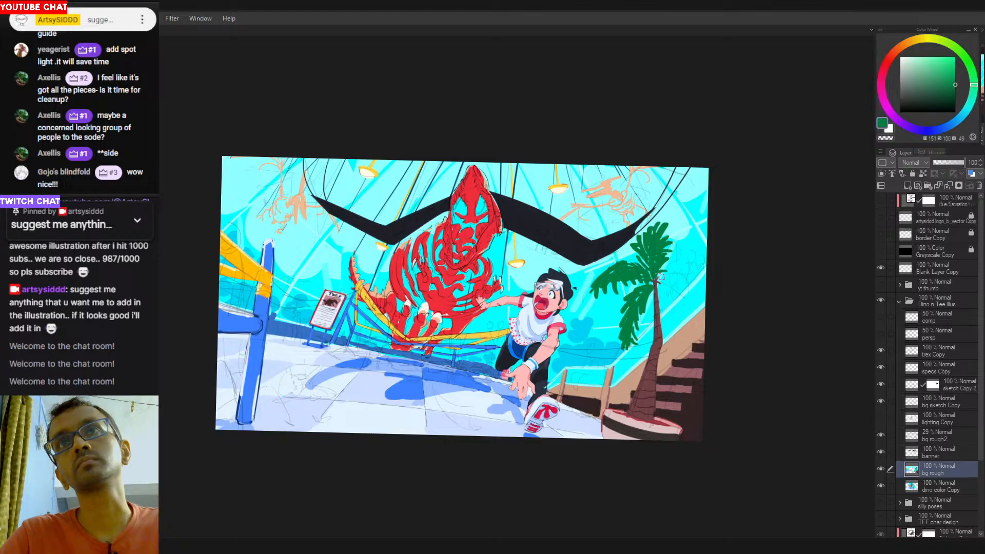
Paint leafy green fronds on the trunk's right side, one arching outwards and others drooping down beside the trunk.
mouse_move(655, 276)
mouse_down()
mouse_move(691, 263)
mouse_move(677, 279)
mouse_up()
key(ctrl+z)
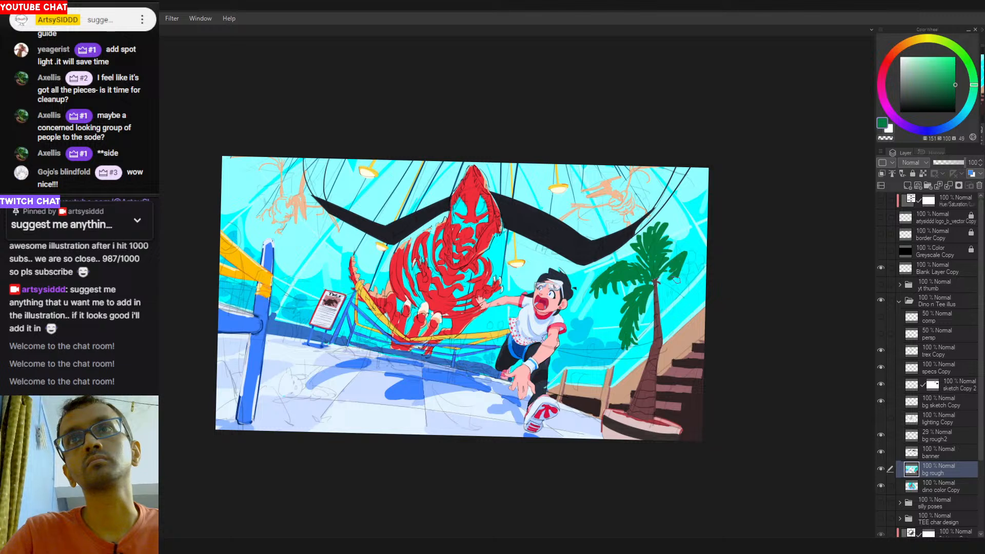
drag(685, 261, 677, 288)
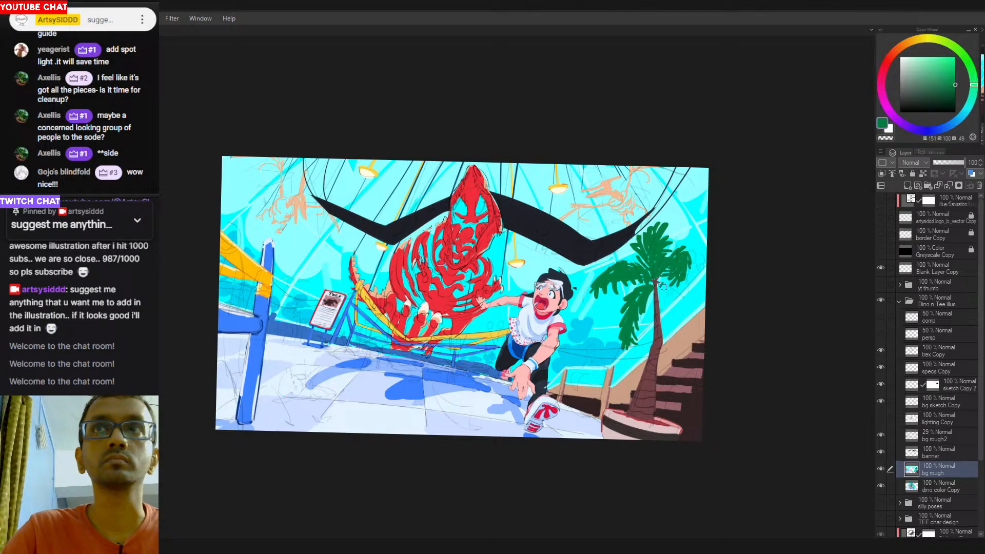
drag(662, 285, 683, 322)
mouse_move(658, 281)
mouse_down()
mouse_move(676, 330)
mouse_move(658, 281)
mouse_move(674, 283)
mouse_move(679, 313)
mouse_move(672, 287)
mouse_move(670, 317)
mouse_move(679, 317)
mouse_move(655, 280)
mouse_move(681, 326)
mouse_move(676, 306)
mouse_move(689, 322)
mouse_move(663, 314)
mouse_up()
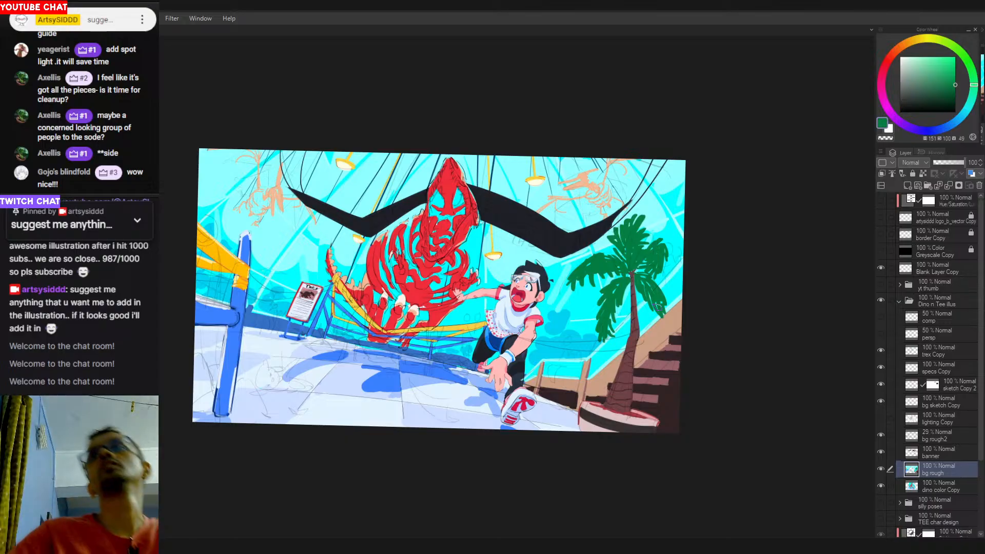
drag(588, 306, 634, 310)
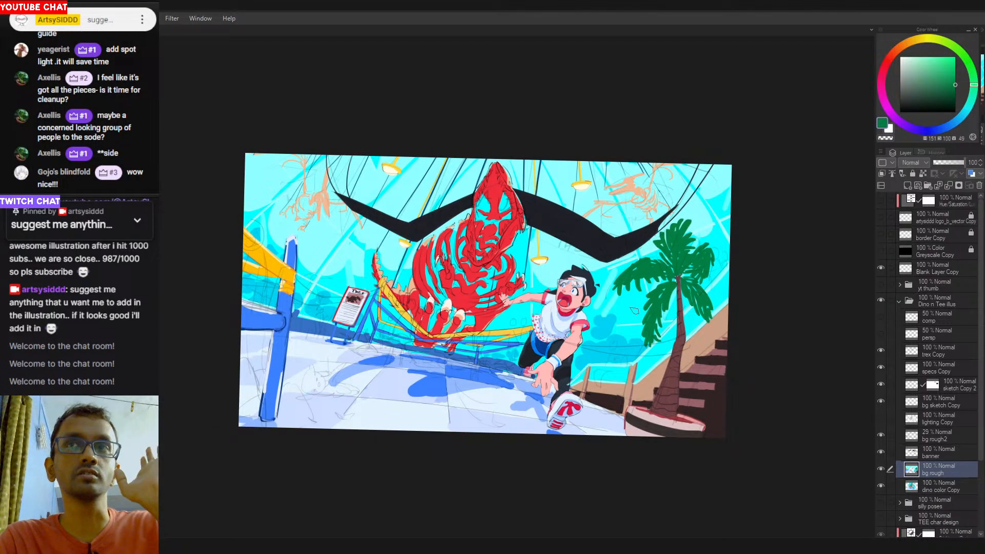
drag(687, 272, 672, 267)
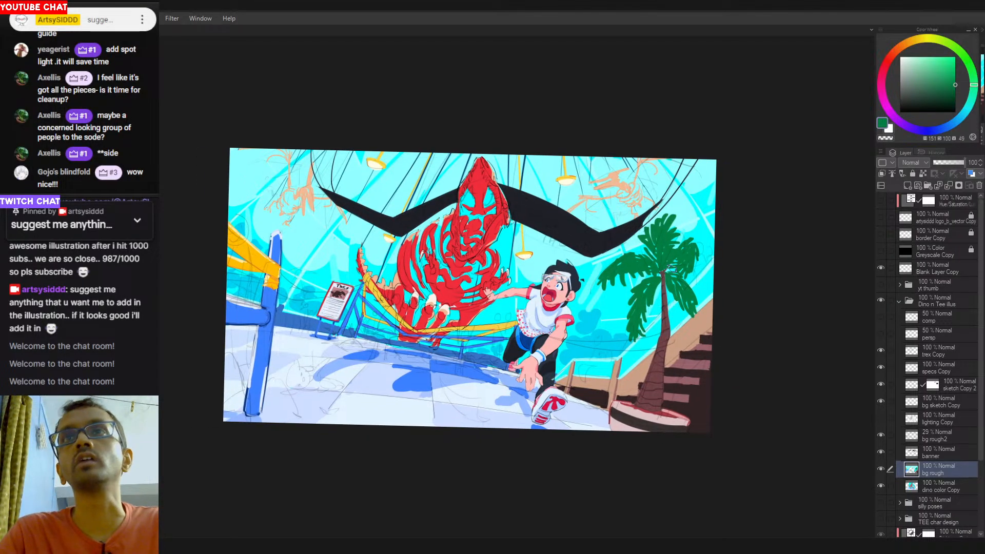
Mix a brighter yellowish green and paint highlight strokes on the palm's left-arching fronds.
alt+click(661, 280)
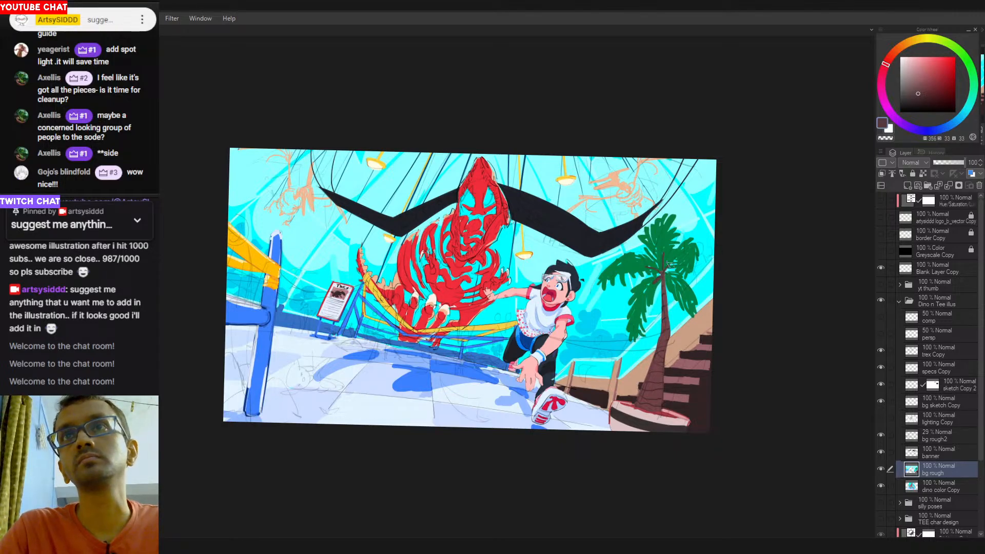
alt+click(639, 263)
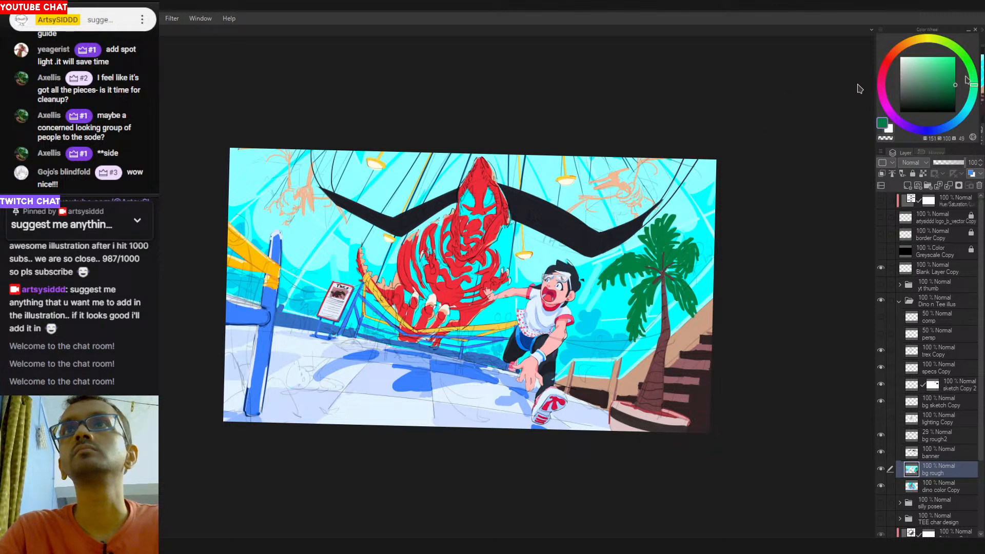
drag(972, 86, 955, 57)
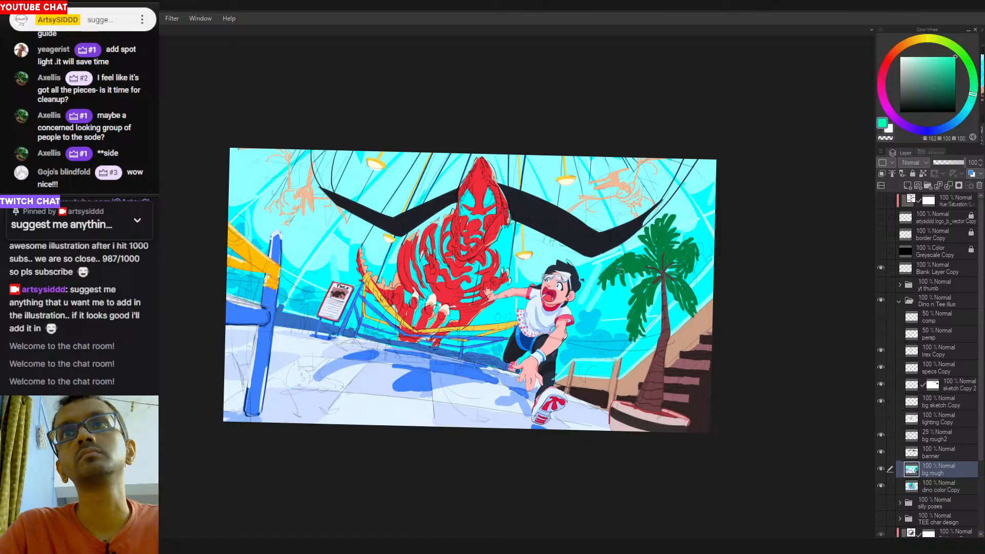
click(955, 70)
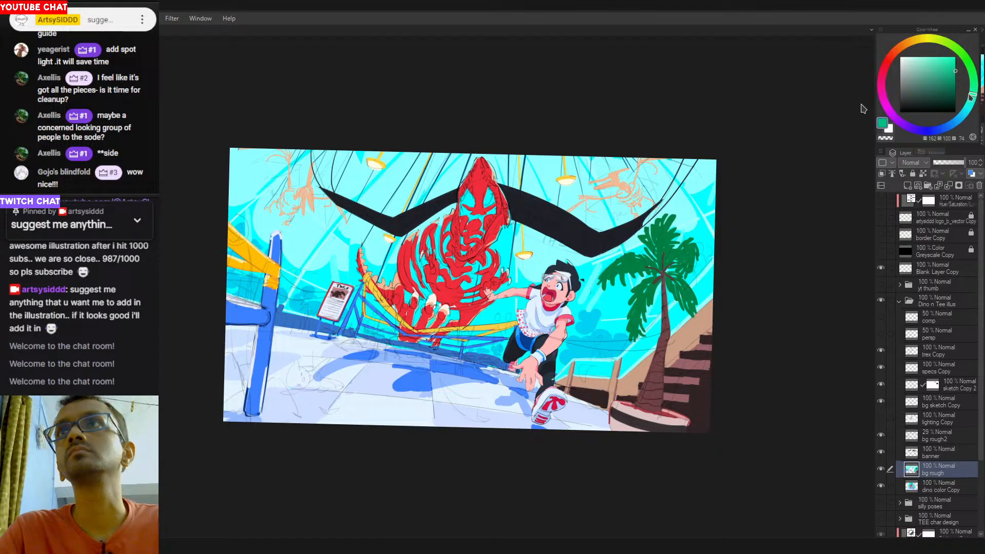
click(960, 52)
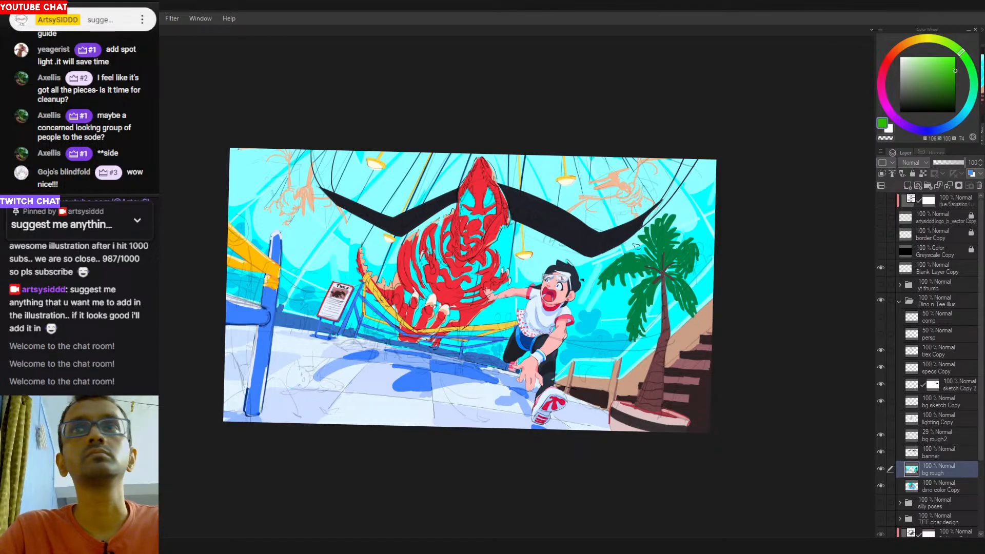
mouse_move(631, 258)
mouse_down()
mouse_move(600, 279)
mouse_move(614, 288)
mouse_move(629, 257)
mouse_move(620, 257)
mouse_move(622, 267)
mouse_move(649, 258)
mouse_up()
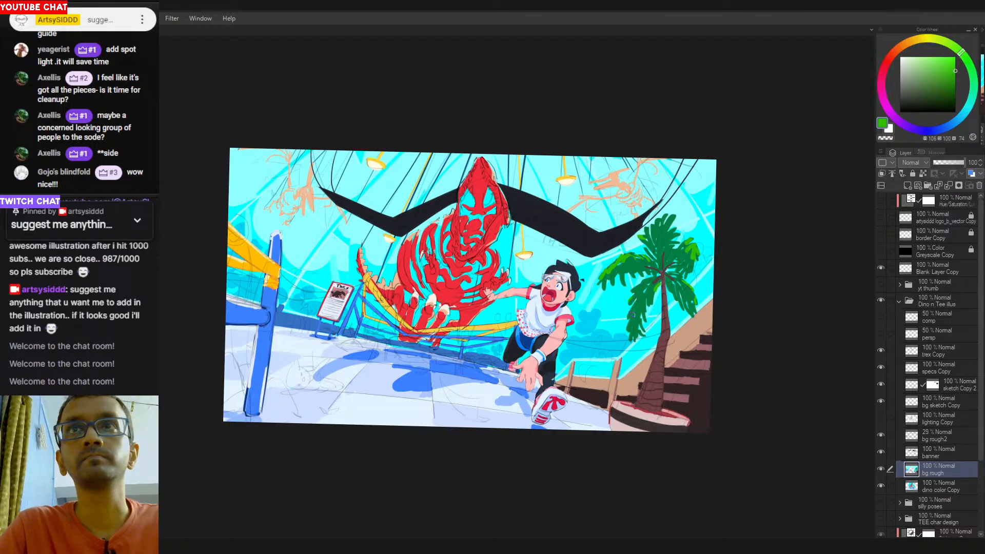
Compare the illustration with and without the bg rough2 sketch layer, and view the whole composition at a smaller size.
click(881, 436)
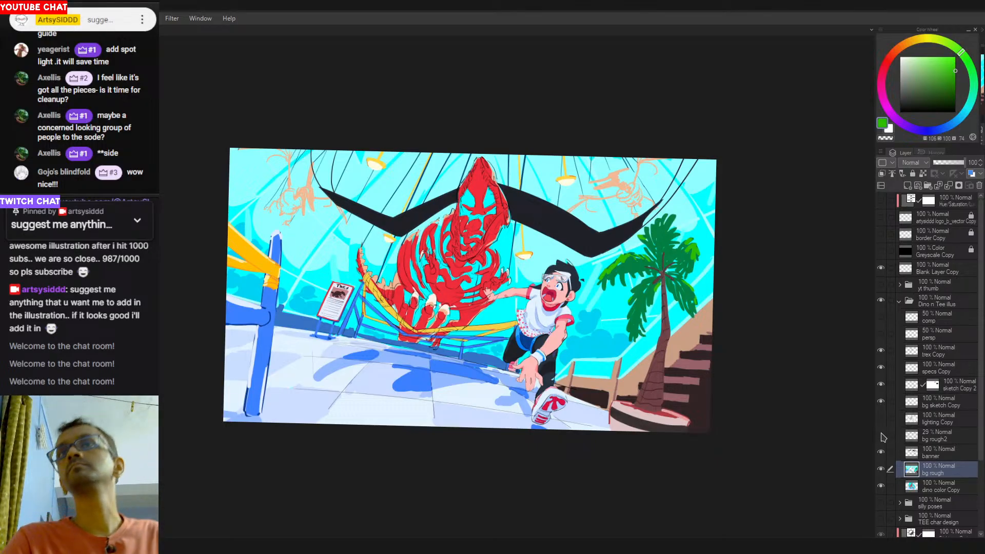
click(882, 435)
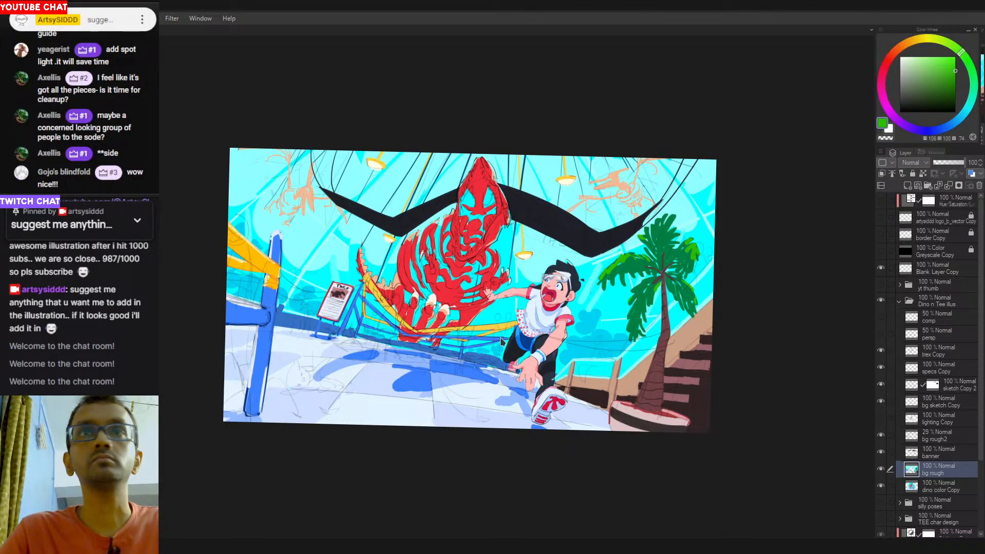
scroll(566, 312, down, 2)
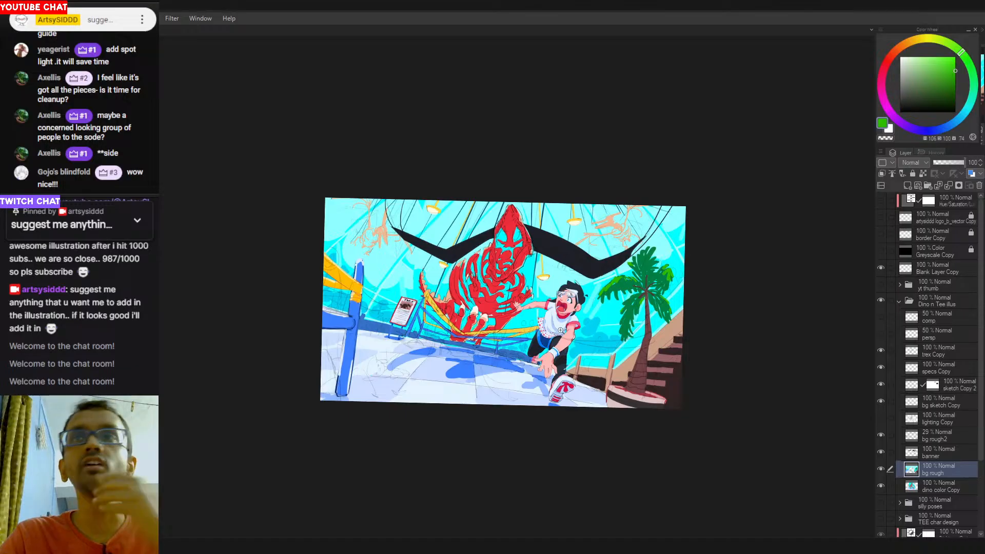
drag(610, 313, 593, 304)
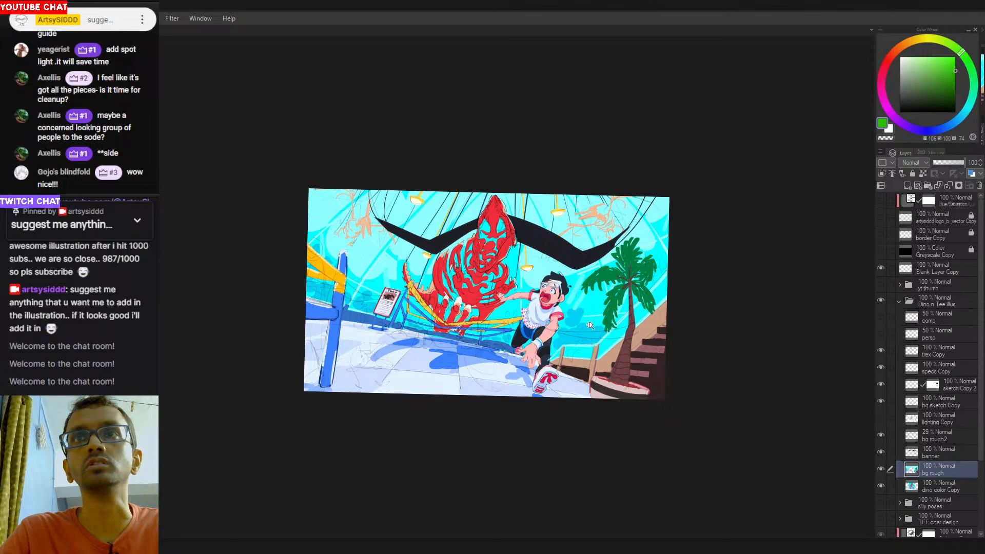
Undo the palm's green highlights and frond strokes back to the first frond drooping left of the trunk.
key(ctrl+z)
key(ctrl+z)
key(ctrl+z)
key(ctrl+z)
key(ctrl+z)
key(ctrl+z)
key(ctrl+z)
key(ctrl+z)
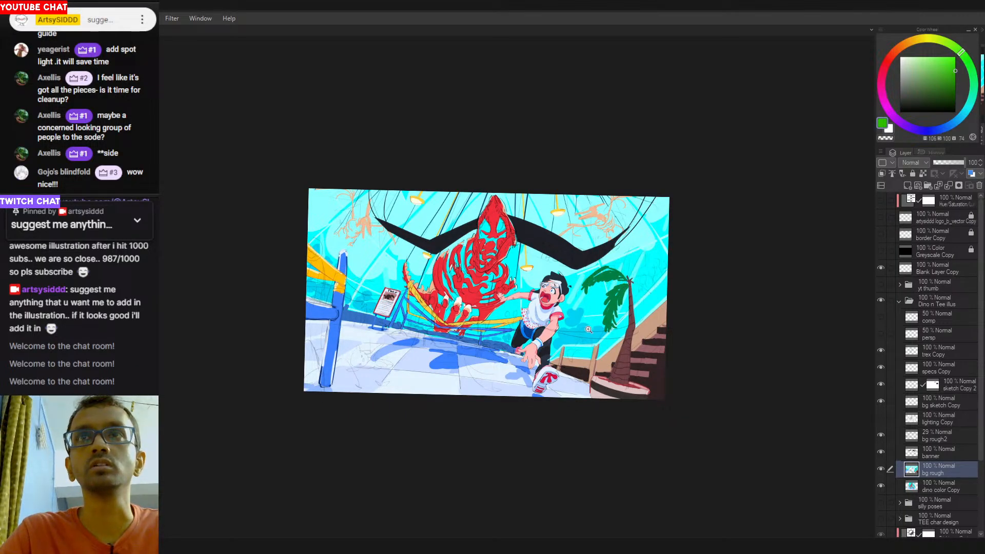
Paint over the remaining green frond left of the trunk with cyan sampled from the background.
scroll(616, 316, up, 2)
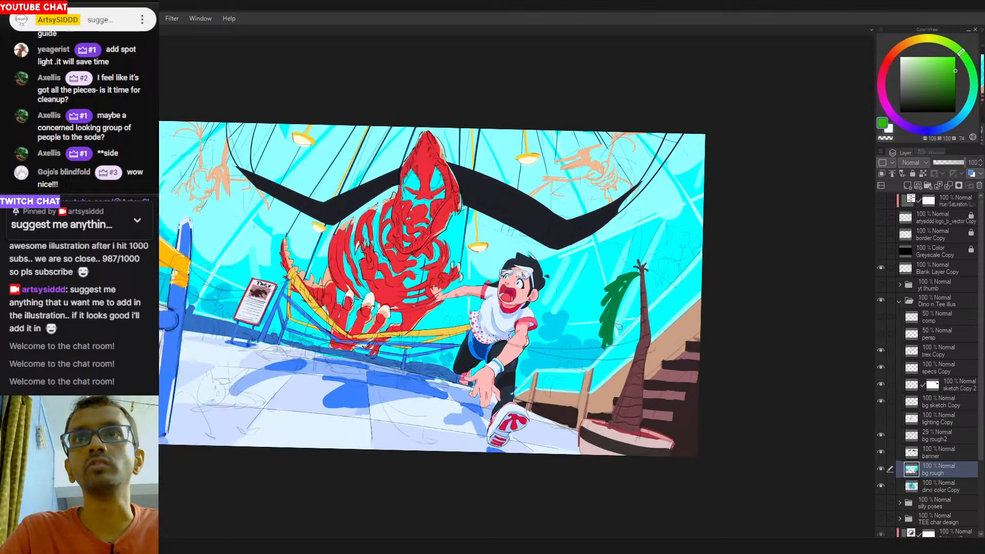
alt+click(619, 327)
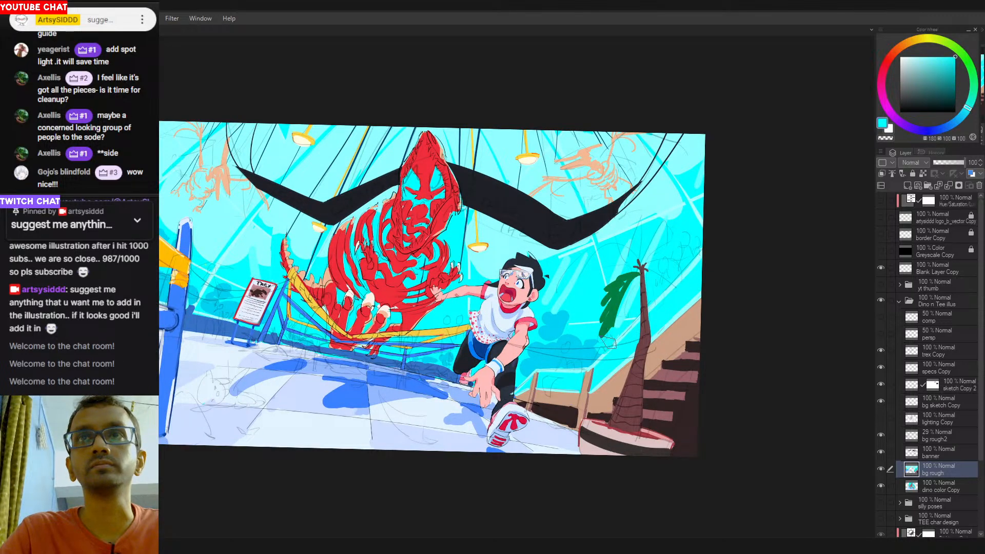
mouse_move(604, 344)
mouse_down()
mouse_move(618, 308)
mouse_move(599, 325)
mouse_move(636, 270)
mouse_up()
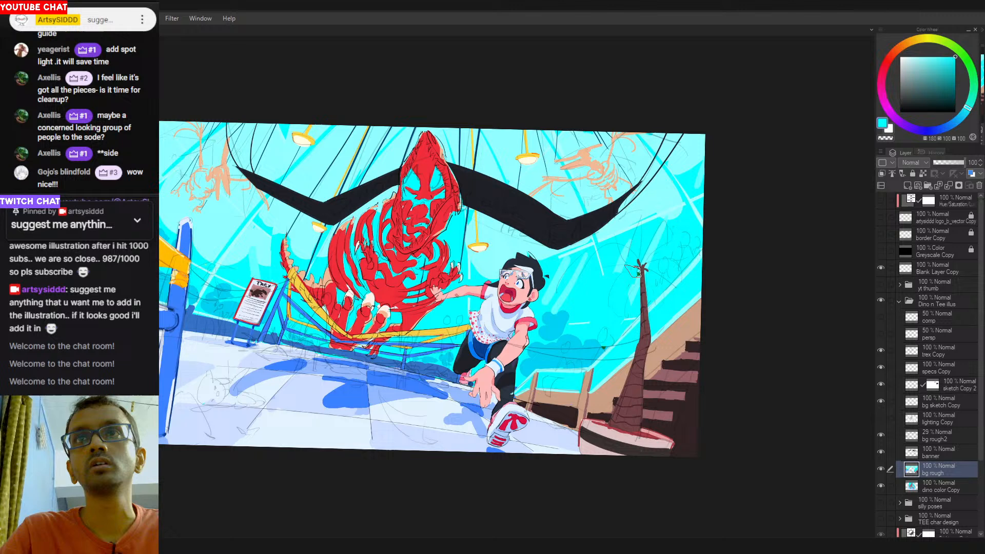
alt+click(602, 350)
alt+click(626, 306)
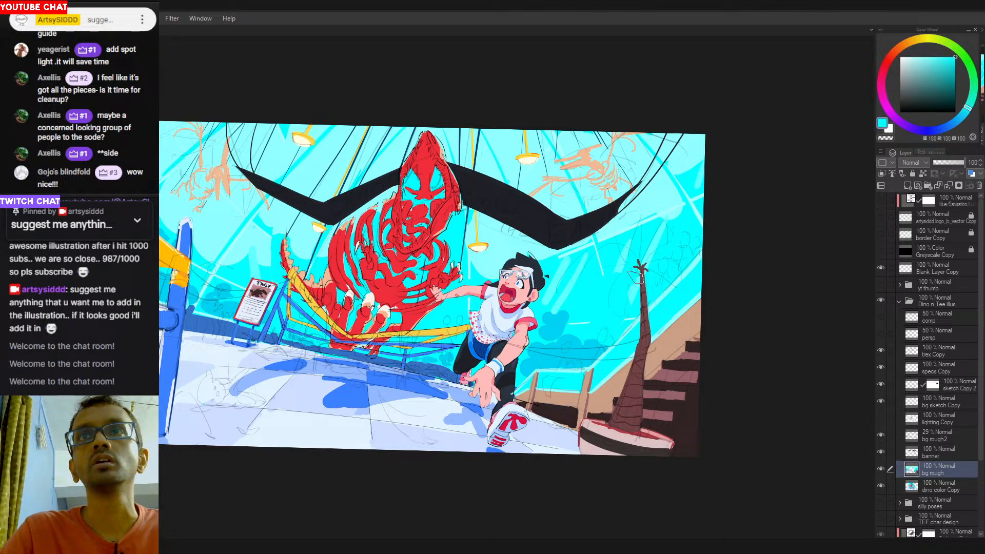
Mix a dark teal green from the sampled background blue for the palm fronds, testing it beside the trunk and undoing the test stroke.
alt+click(643, 277)
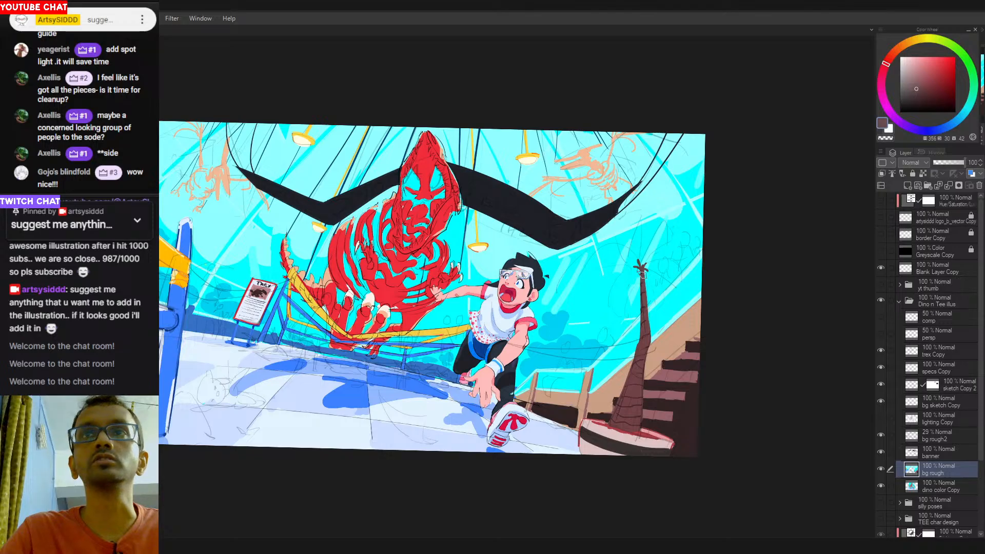
scroll(640, 288, down, 2)
drag(637, 292, 624, 303)
alt+click(578, 340)
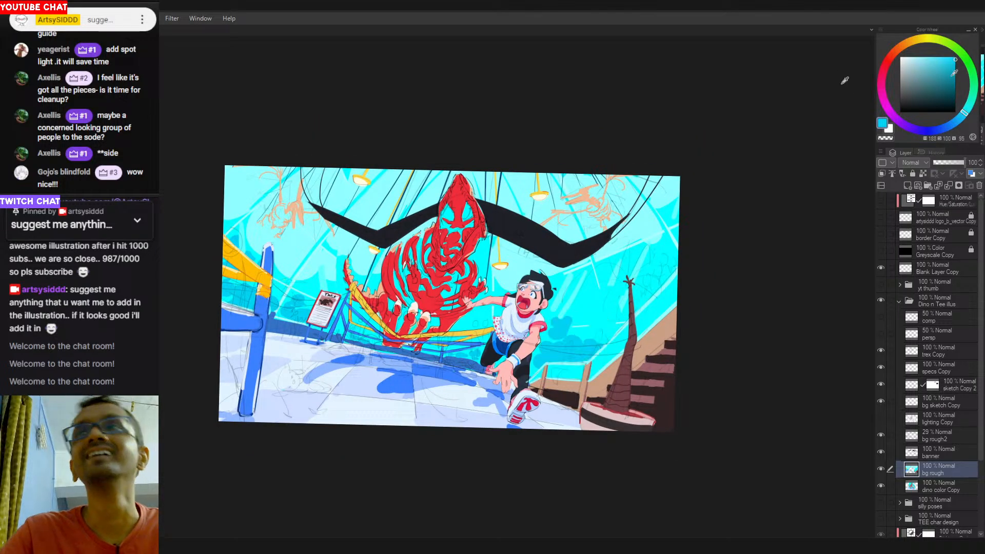
drag(963, 114, 972, 102)
drag(949, 67, 963, 71)
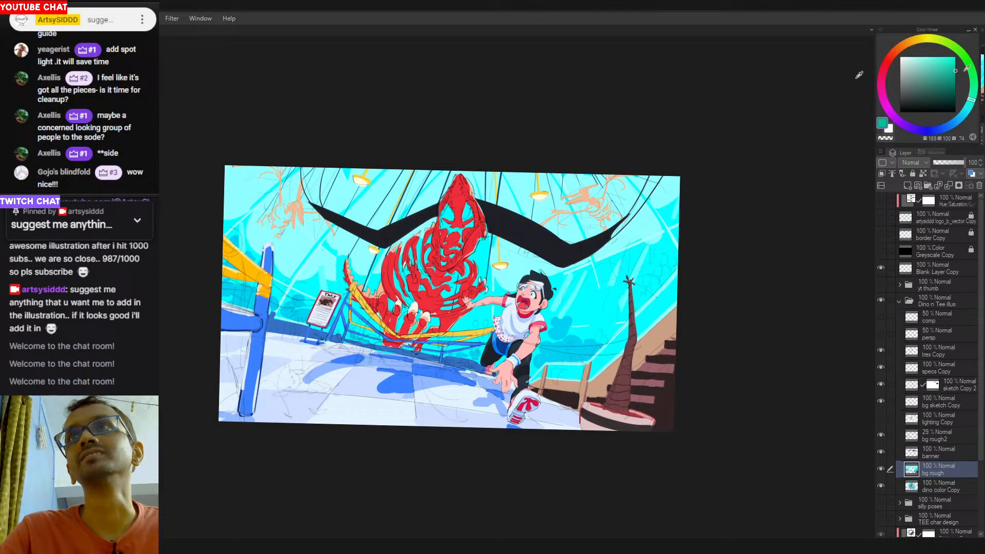
drag(625, 283, 614, 319)
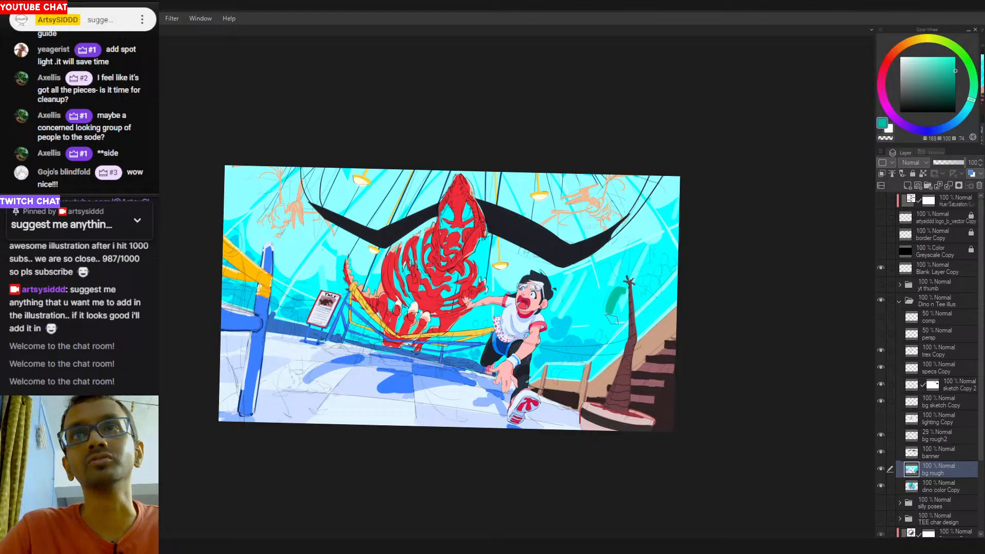
key(ctrl+z)
drag(950, 76, 959, 81)
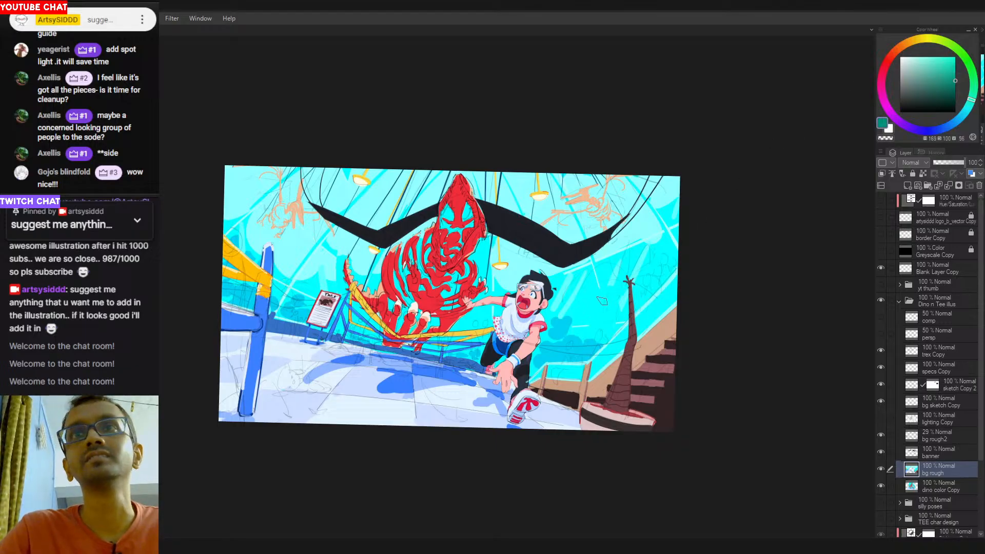
Paint a broad teal frond drooping left of the trunk's tip, redoing its curved spine until it fits.
drag(625, 289, 603, 317)
key(ctrl+z)
key(ctrl+z)
key(ctrl+z)
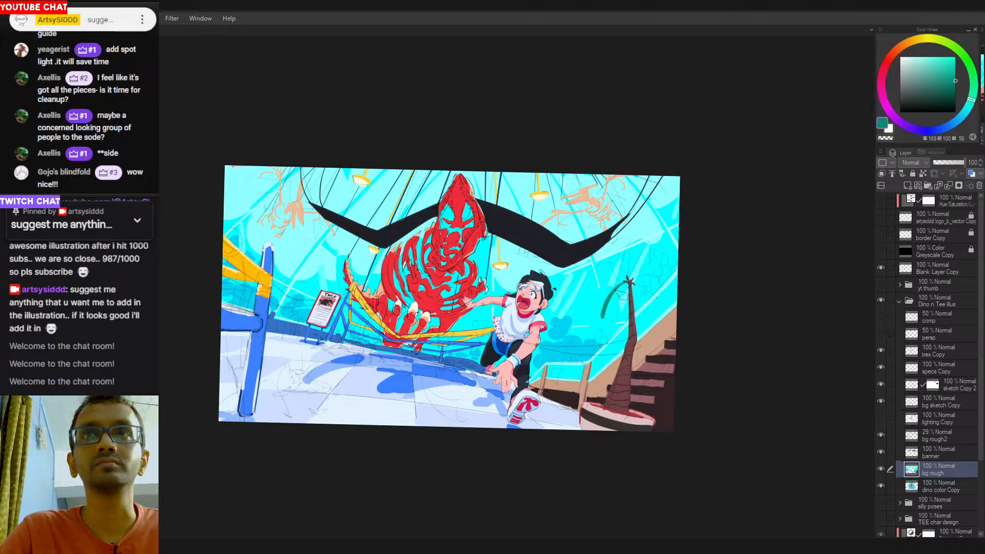
mouse_move(627, 285)
mouse_down()
mouse_move(603, 330)
mouse_move(607, 285)
mouse_move(618, 283)
mouse_move(609, 298)
mouse_move(602, 289)
mouse_move(601, 316)
mouse_up()
key(ctrl+z)
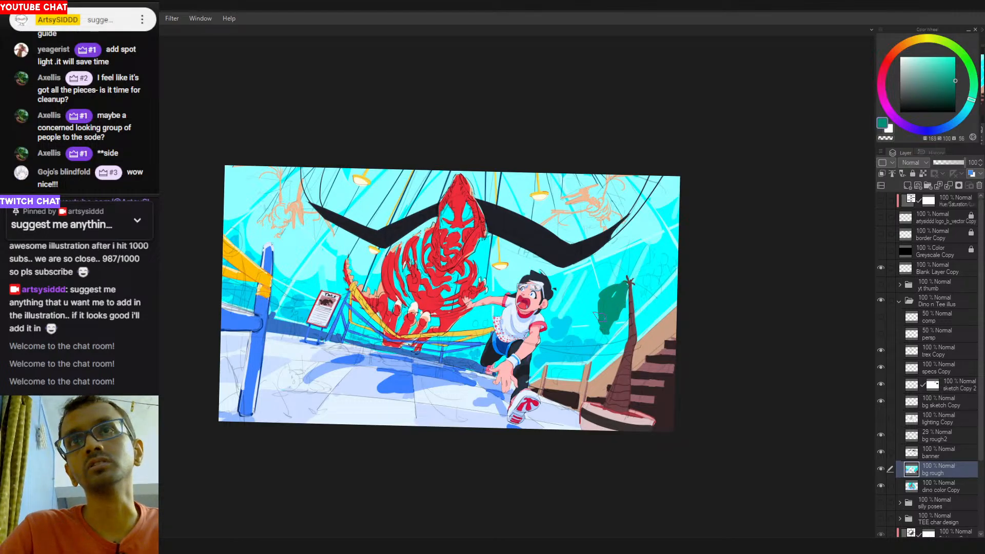
Paint more broad teal fronds from the trunk's tip, one arching left and one rising upright, redoing strokes that do not fit.
mouse_move(626, 282)
mouse_down()
mouse_move(583, 282)
mouse_move(565, 298)
mouse_move(592, 263)
mouse_move(582, 286)
mouse_move(591, 280)
mouse_move(564, 293)
mouse_move(584, 268)
mouse_move(597, 271)
mouse_move(589, 283)
mouse_move(616, 275)
mouse_move(612, 267)
mouse_move(600, 279)
mouse_move(610, 288)
mouse_move(630, 249)
mouse_move(619, 241)
mouse_move(631, 274)
mouse_move(612, 245)
mouse_move(627, 263)
mouse_move(624, 243)
mouse_move(625, 273)
mouse_move(630, 238)
mouse_move(624, 266)
mouse_move(616, 240)
mouse_move(638, 262)
mouse_up()
key(ctrl+z)
key(ctrl+z)
key(ctrl+z)
key(ctrl+z)
key(ctrl+z)
key(ctrl+z)
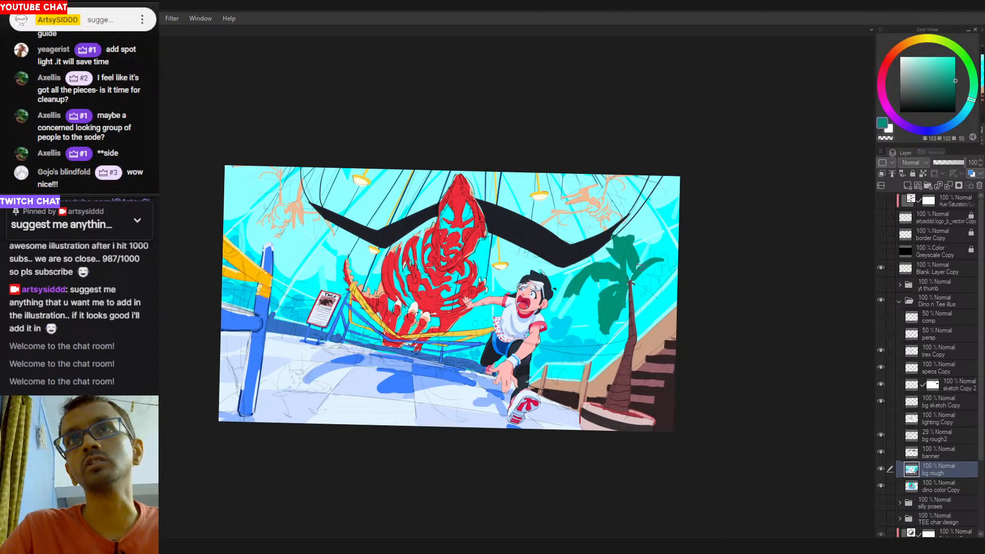
Fill out the palm tree's crown with more dark teal-green fronds on the bg rough layer.
mouse_move(641, 248)
mouse_down()
mouse_move(661, 261)
mouse_move(660, 254)
mouse_move(651, 287)
mouse_move(657, 303)
mouse_move(653, 279)
mouse_move(665, 300)
mouse_move(650, 297)
mouse_up()
key(ctrl+z)
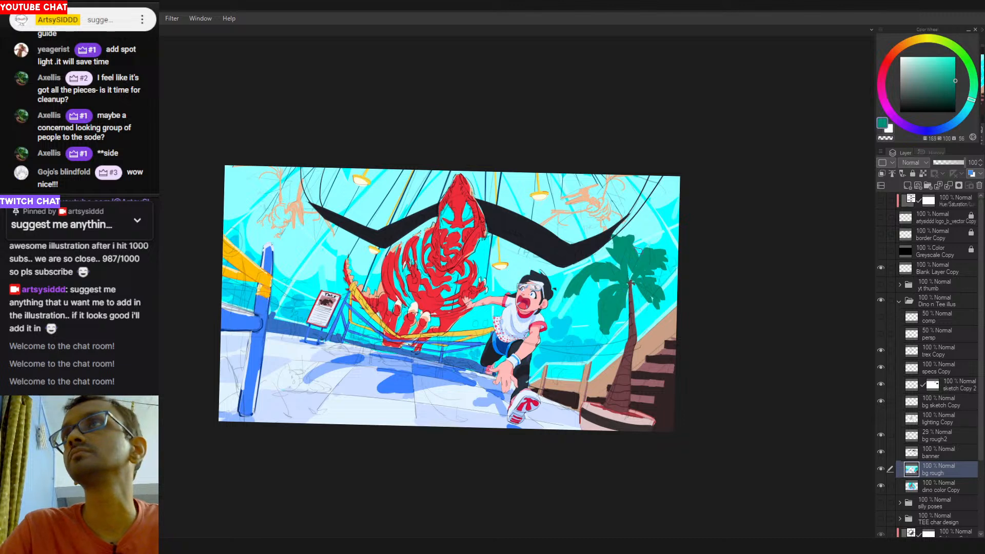
drag(632, 283, 655, 286)
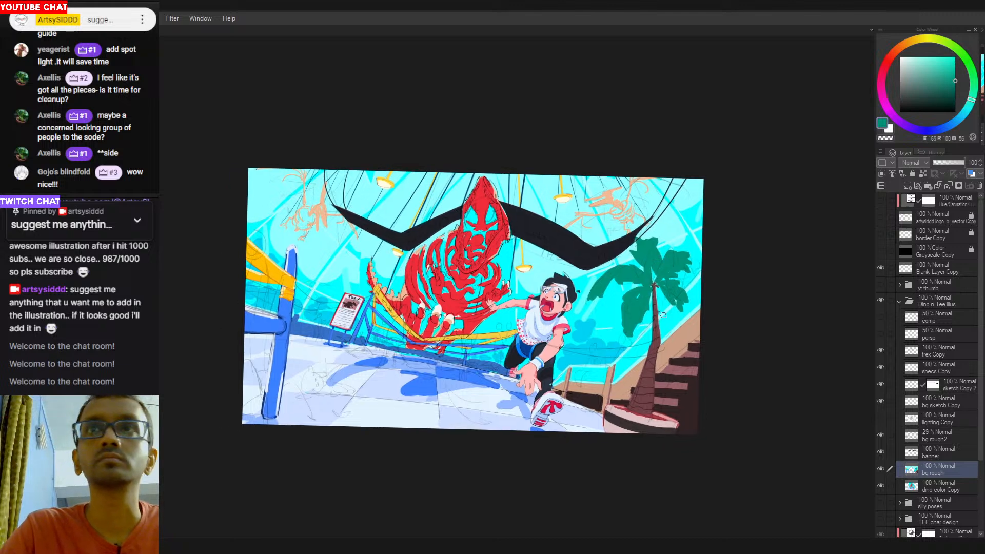
Sample the palm foliage colour and shift it to a bright, fully saturated mint green.
alt+click(619, 340)
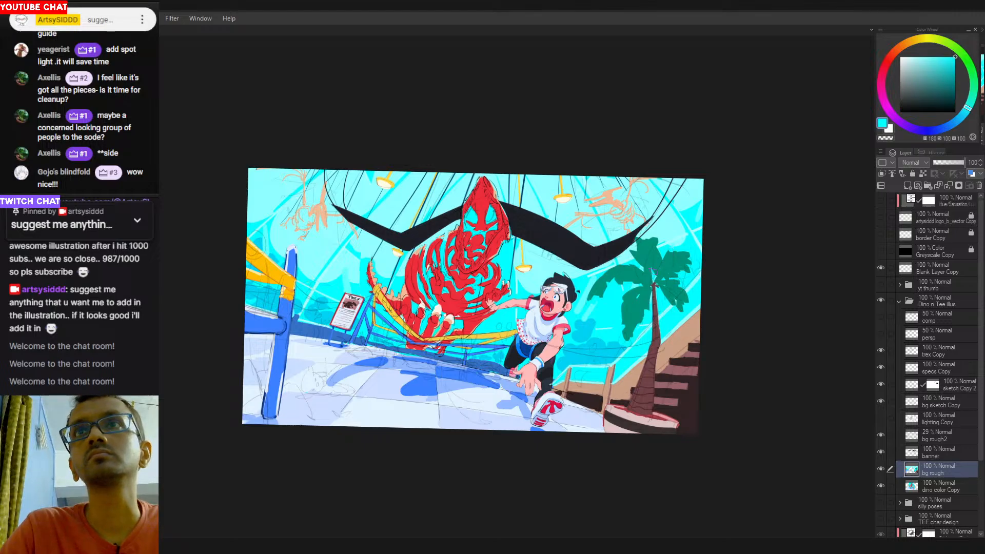
alt+click(639, 261)
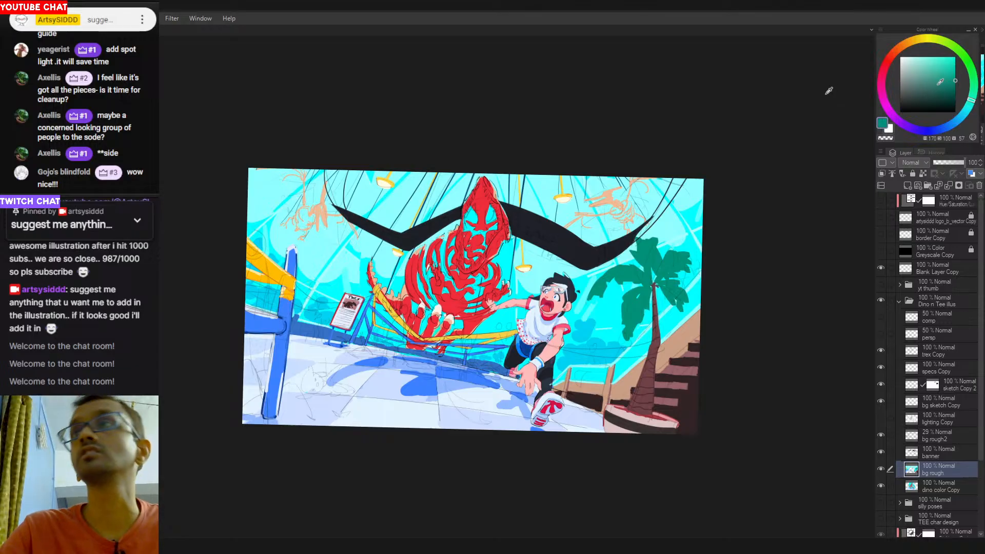
mouse_move(967, 101)
mouse_down()
mouse_move(975, 81)
mouse_move(964, 114)
mouse_move(977, 89)
mouse_move(968, 108)
mouse_up()
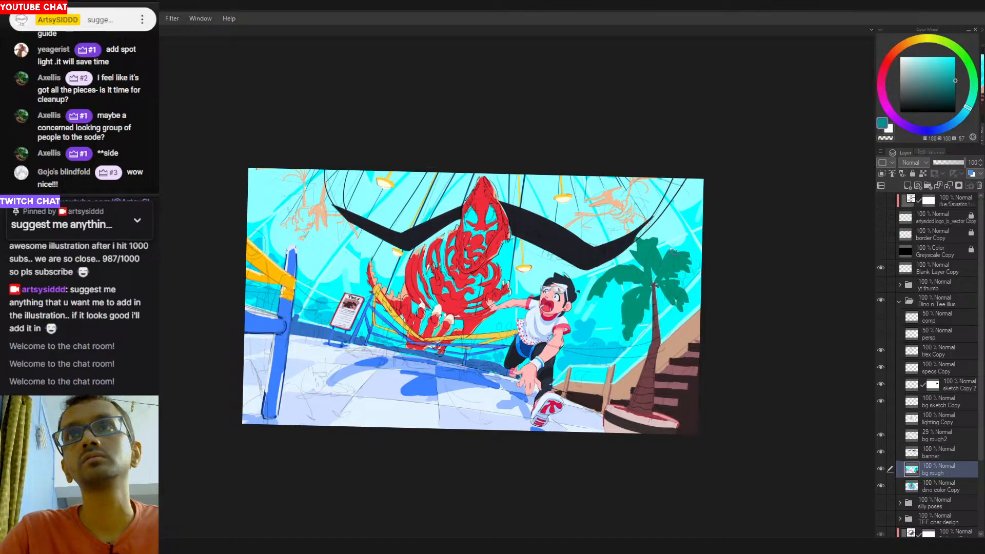
click(955, 61)
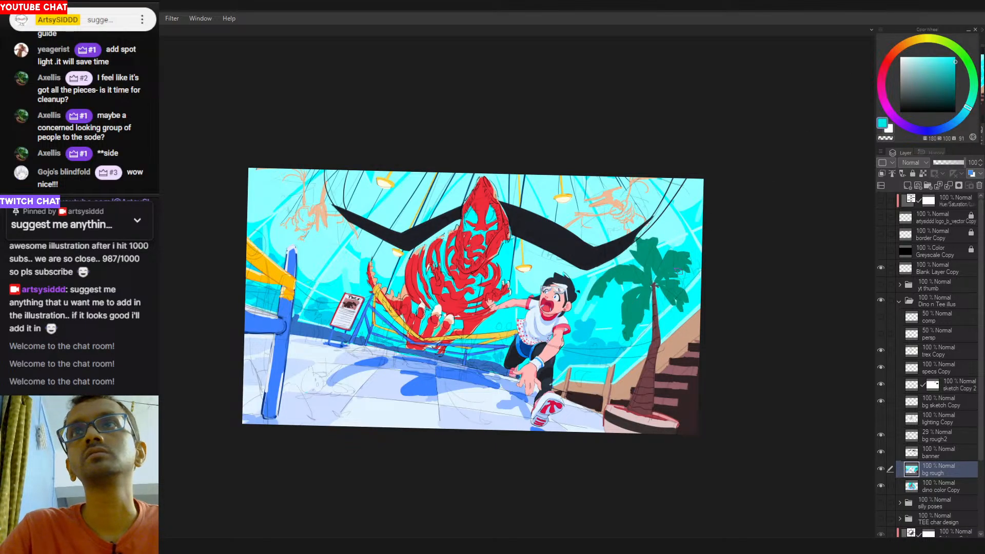
click(955, 72)
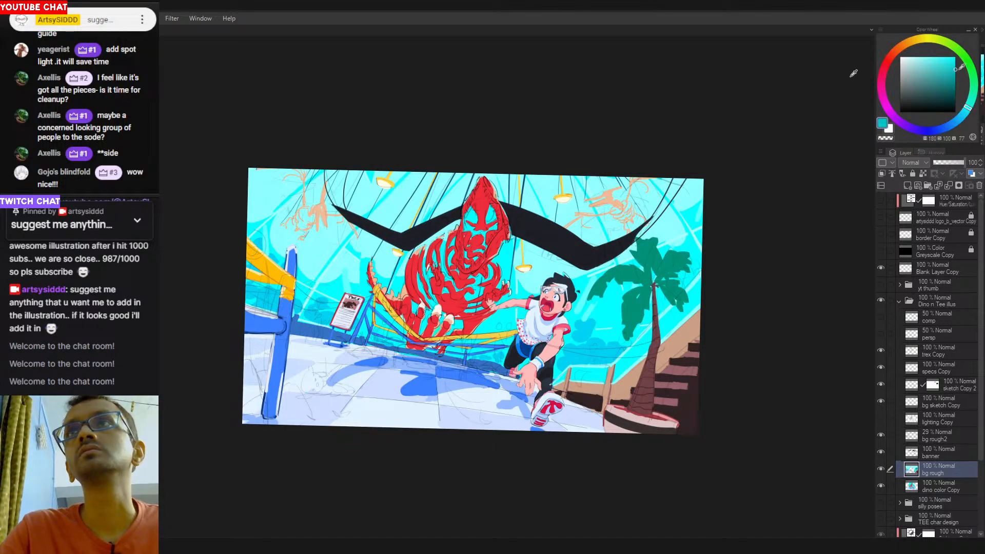
drag(974, 99, 974, 90)
click(955, 57)
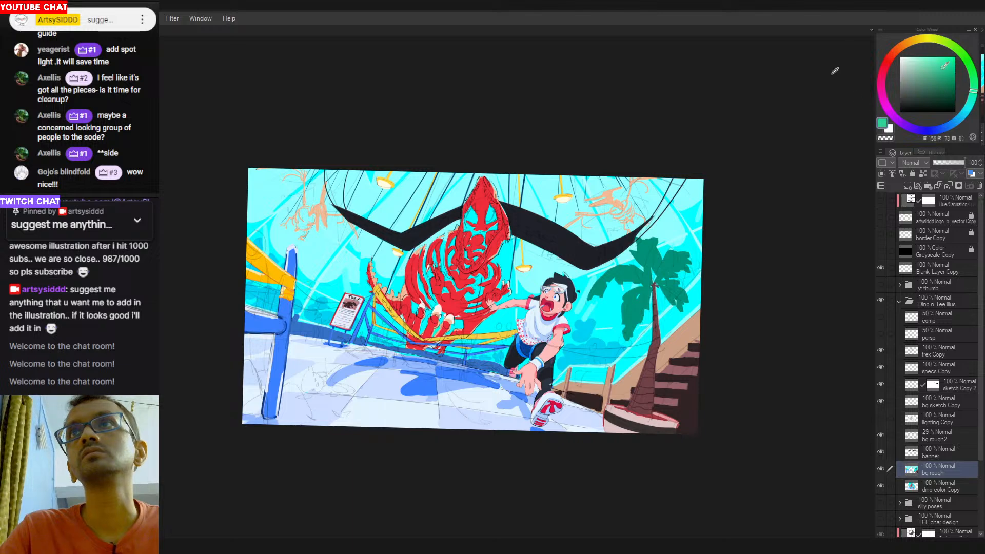
Paint mint-green highlights along the upper edges and outer tips of the palm fronds.
mouse_move(667, 256)
mouse_down()
mouse_move(690, 255)
mouse_move(653, 246)
mouse_up()
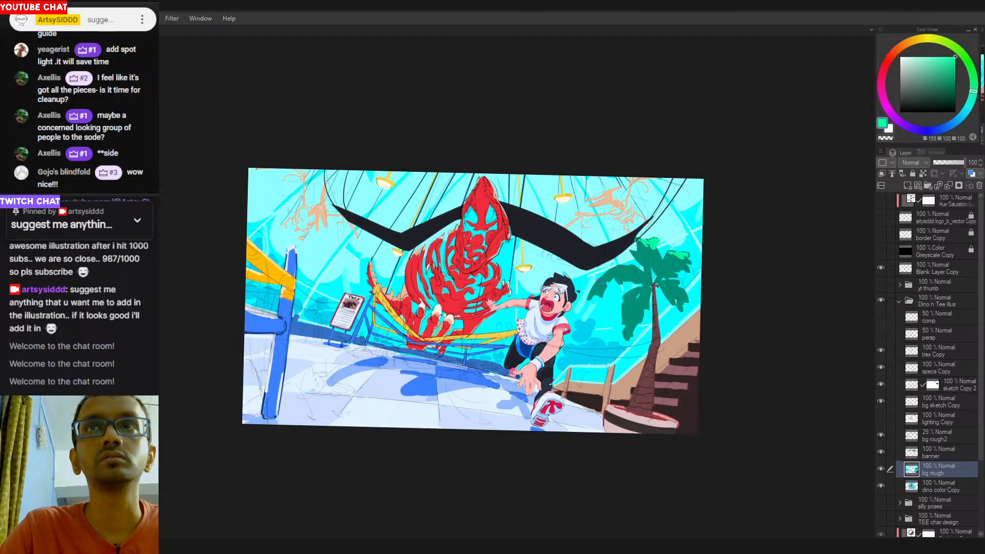
drag(598, 280, 585, 303)
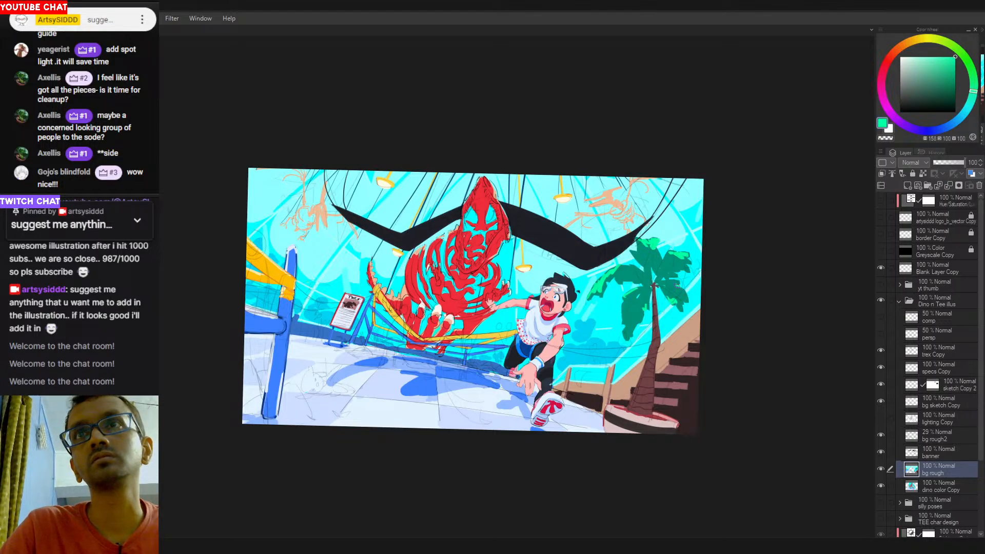
Sample the trunk's dark brown and paint short stems where the fronds meet at the palm's crown.
scroll(679, 283, down, 1)
scroll(676, 288, up, 2)
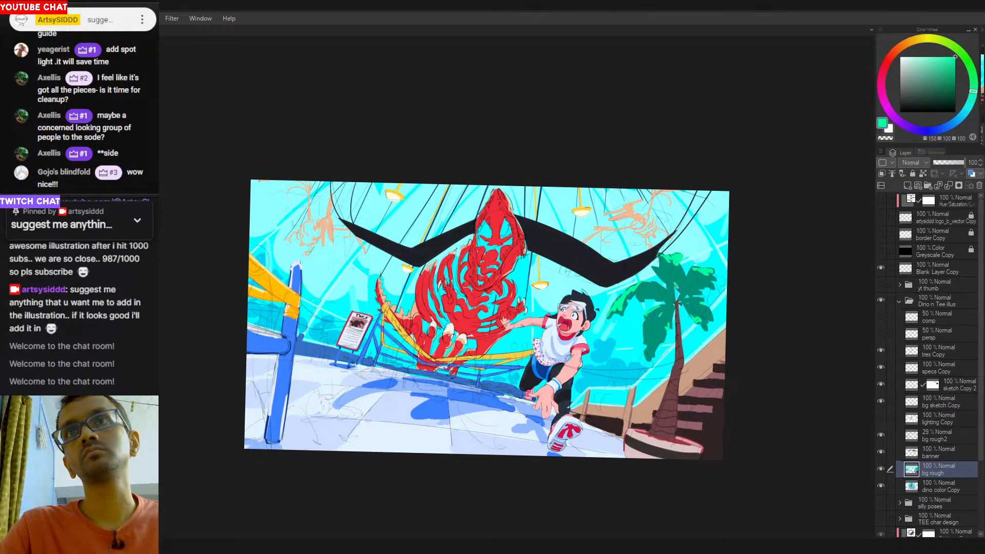
scroll(680, 316, down, 1)
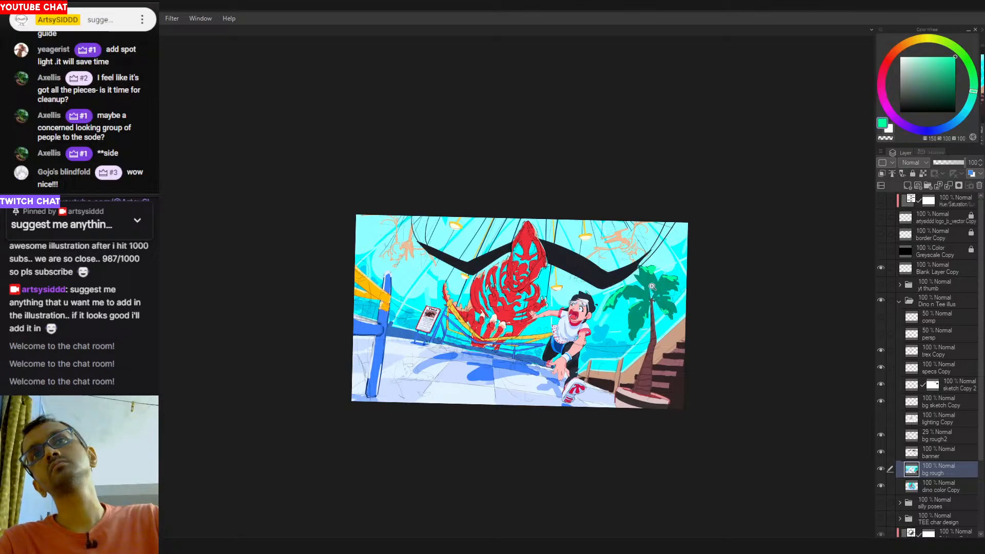
scroll(652, 287, up, 2)
alt+click(650, 334)
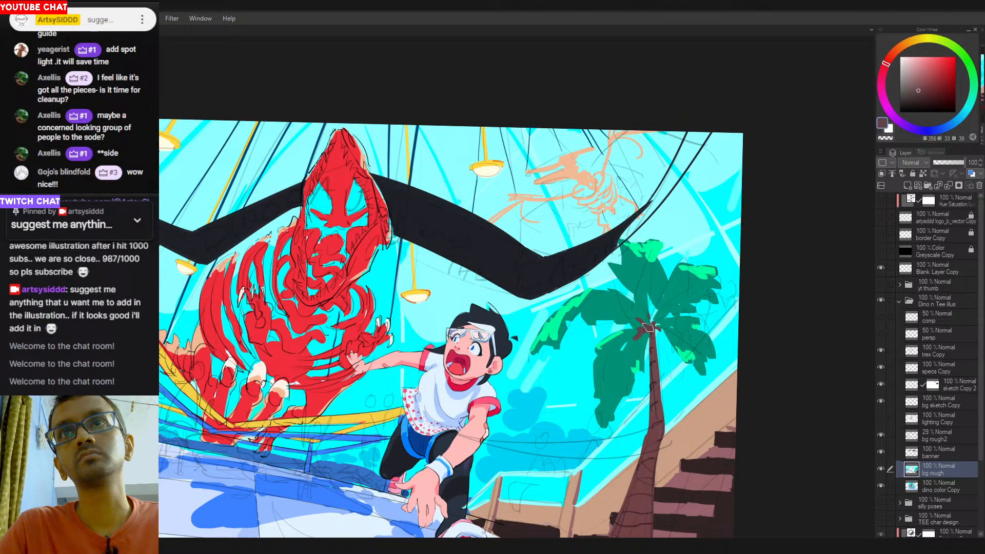
drag(653, 325, 666, 311)
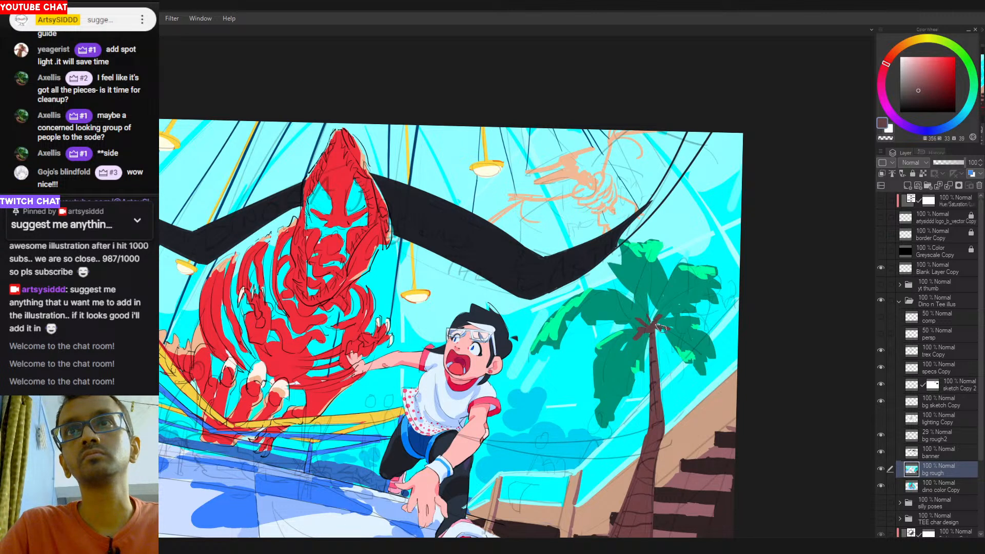
Check the illustration's values by briefly showing the Greyscale Copy layer.
scroll(657, 349, down, 2)
drag(688, 353, 748, 351)
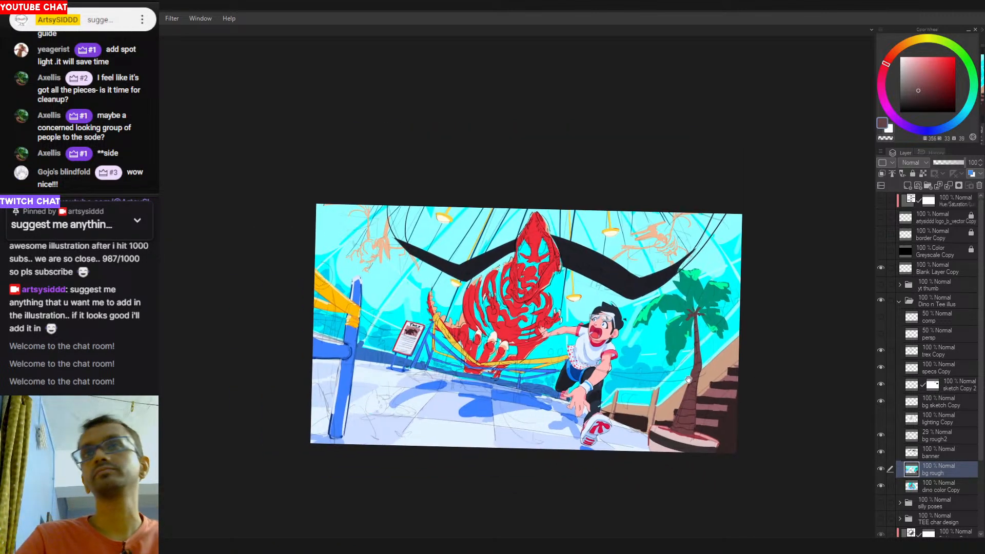
drag(631, 354, 624, 326)
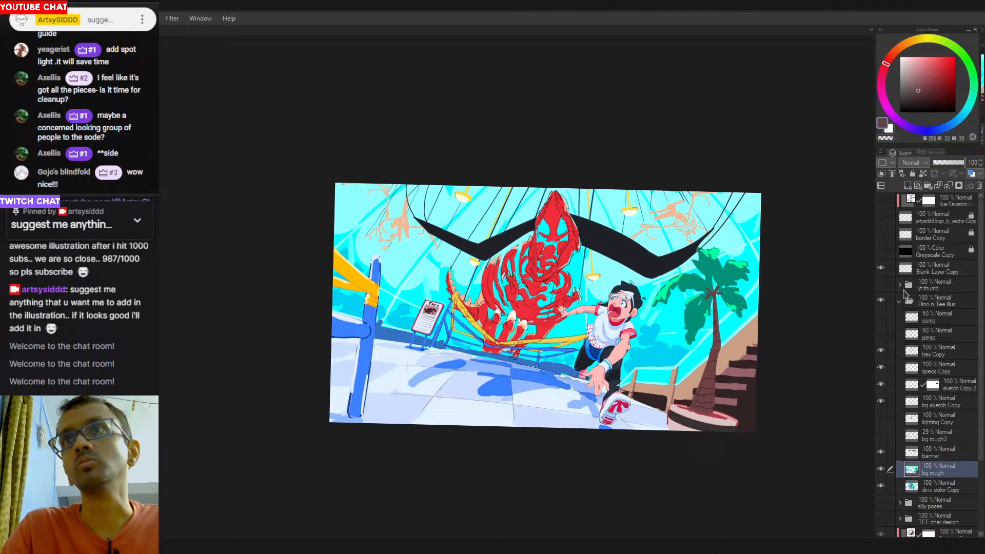
click(881, 251)
click(881, 252)
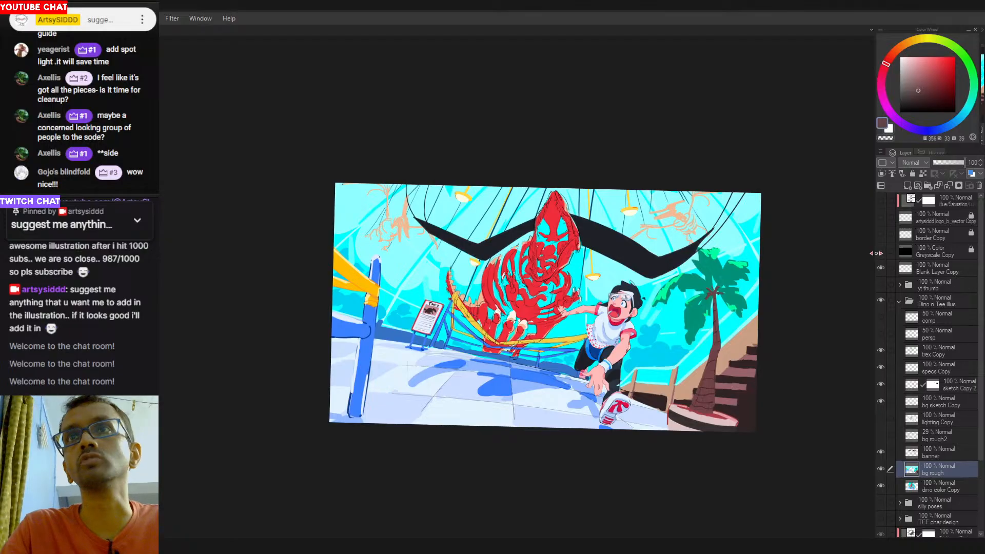
click(881, 251)
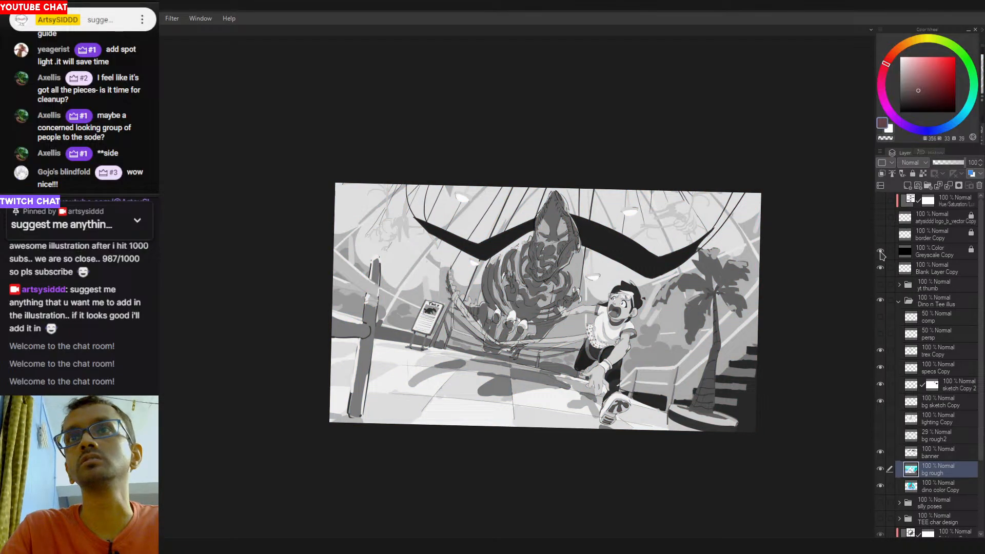
click(881, 251)
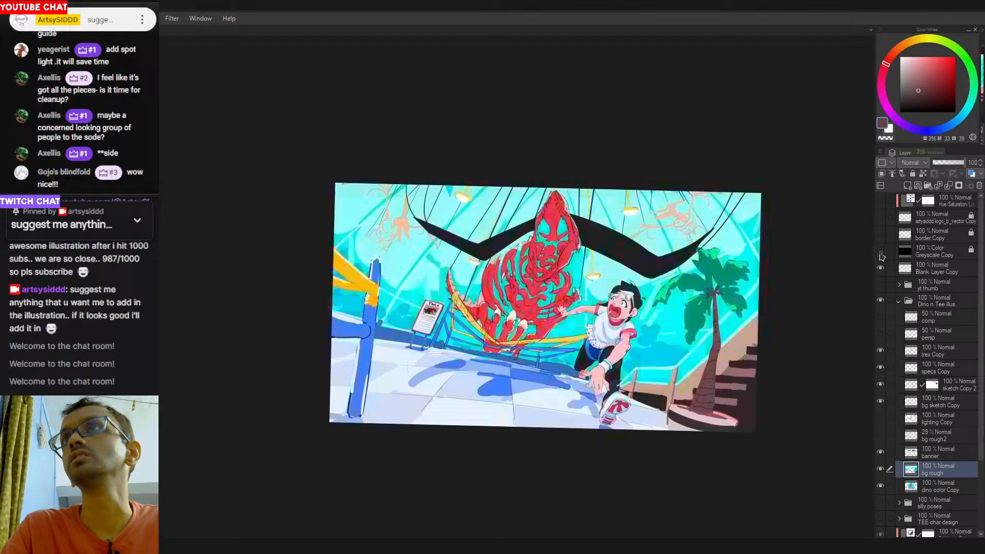
Shade the palm fronds with a darker teal and recheck their values with the Greyscale Copy layer.
alt+click(703, 312)
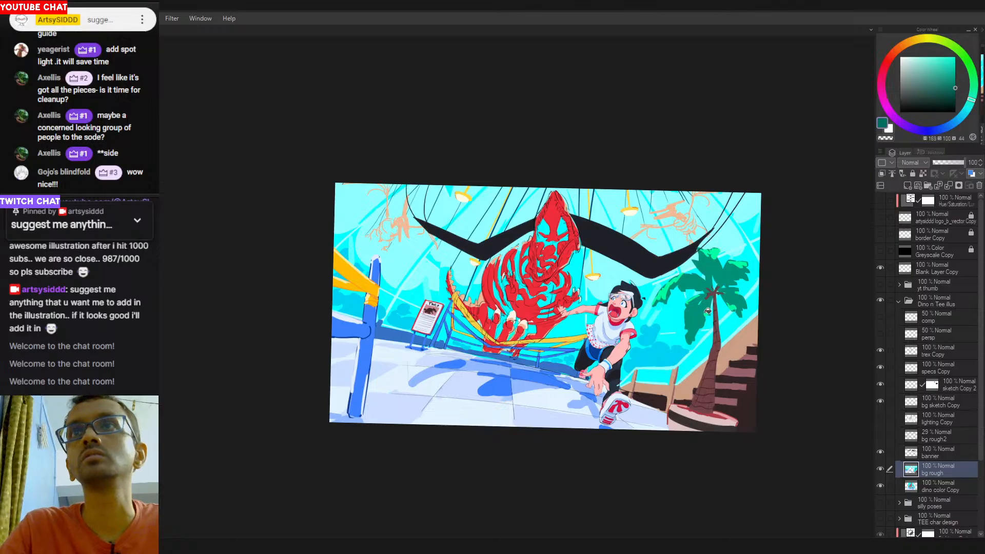
click(881, 251)
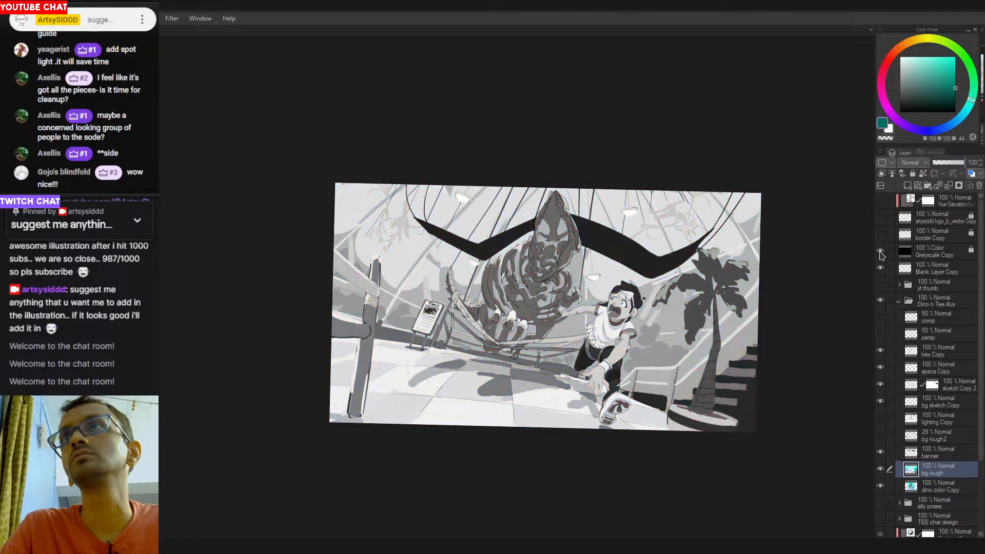
click(881, 253)
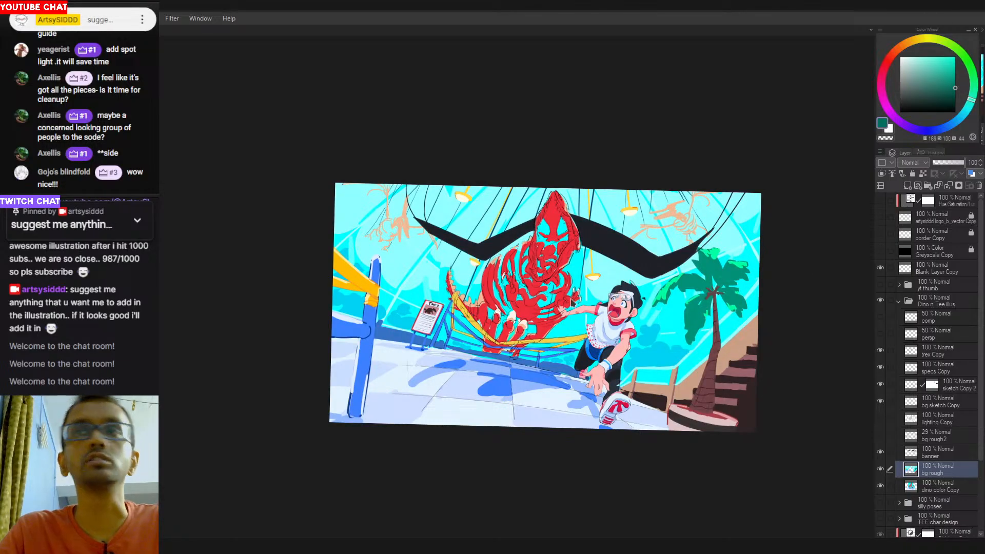
Show the bg rough2 layer.
drag(527, 409, 543, 406)
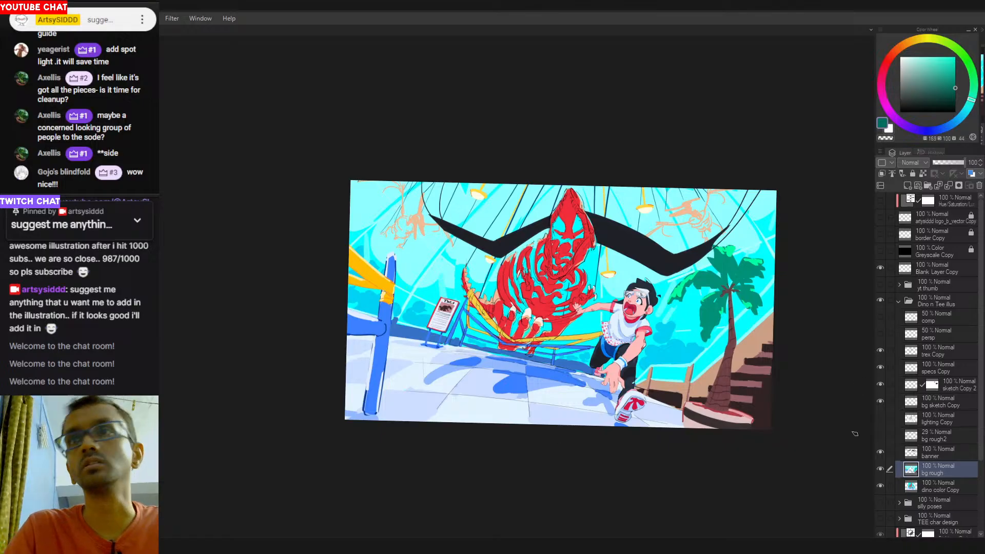
click(881, 435)
drag(639, 417, 625, 414)
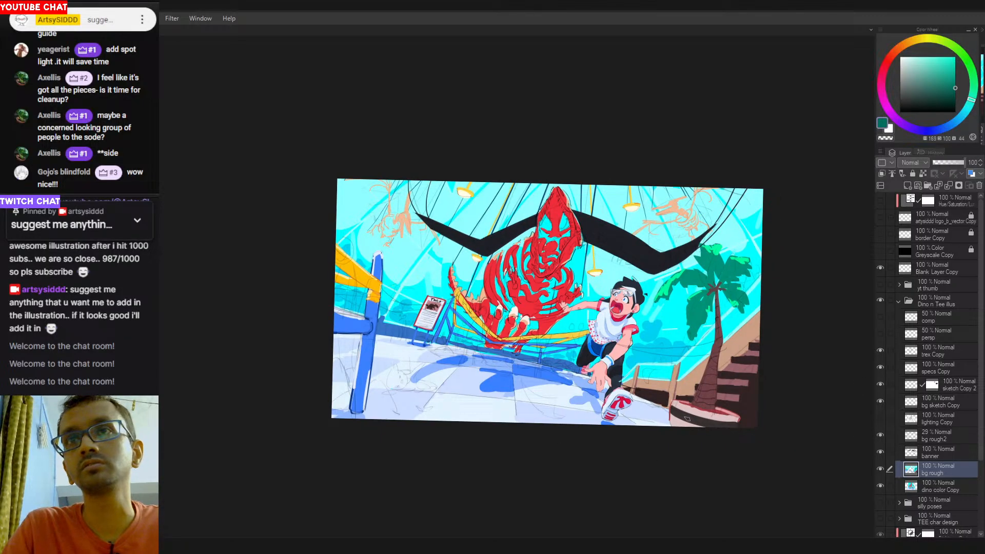
Sample the plant pot's colour, lighten it to a pale pink, and brush a highlight onto the pot.
scroll(686, 419, up, 5)
alt+click(690, 355)
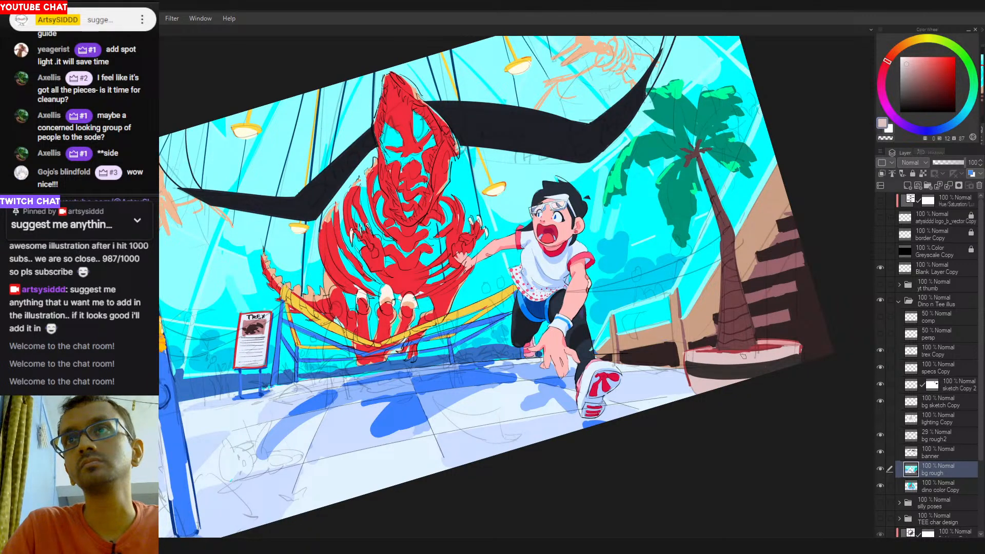
alt+click(794, 67)
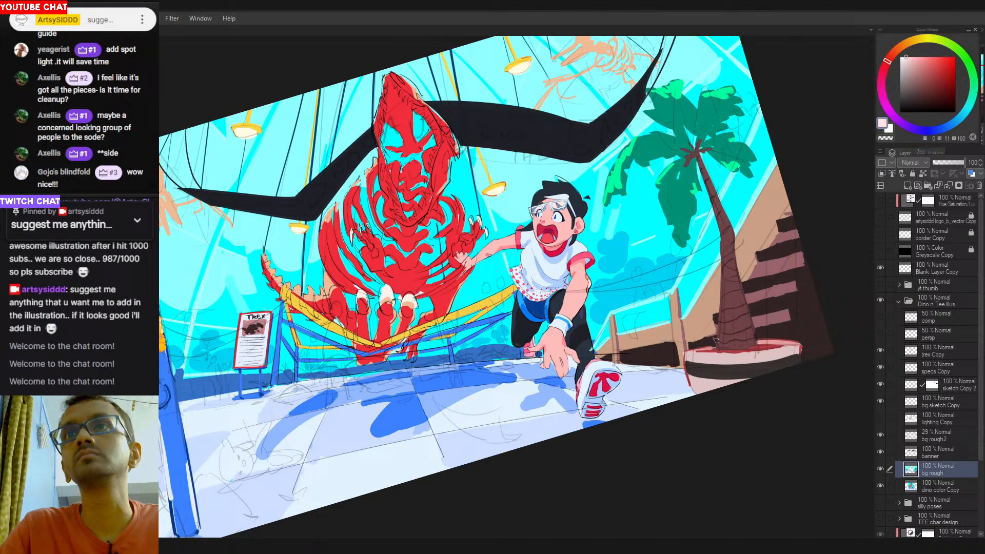
mouse_move(687, 353)
mouse_down()
mouse_move(760, 354)
mouse_move(750, 356)
mouse_move(689, 352)
mouse_move(796, 345)
mouse_move(719, 395)
mouse_move(731, 363)
mouse_move(707, 417)
mouse_up()
key(ctrl+z)
drag(733, 364, 625, 369)
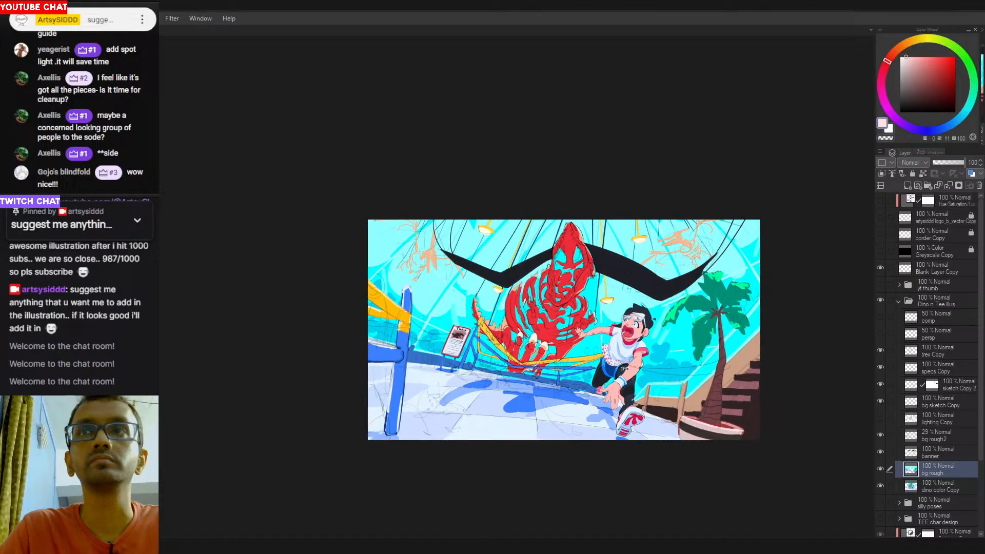
Examine the floor sketch, T-Rex sign and barriers up close, and review the whole illustration.
drag(551, 433, 436, 420)
drag(370, 321, 389, 347)
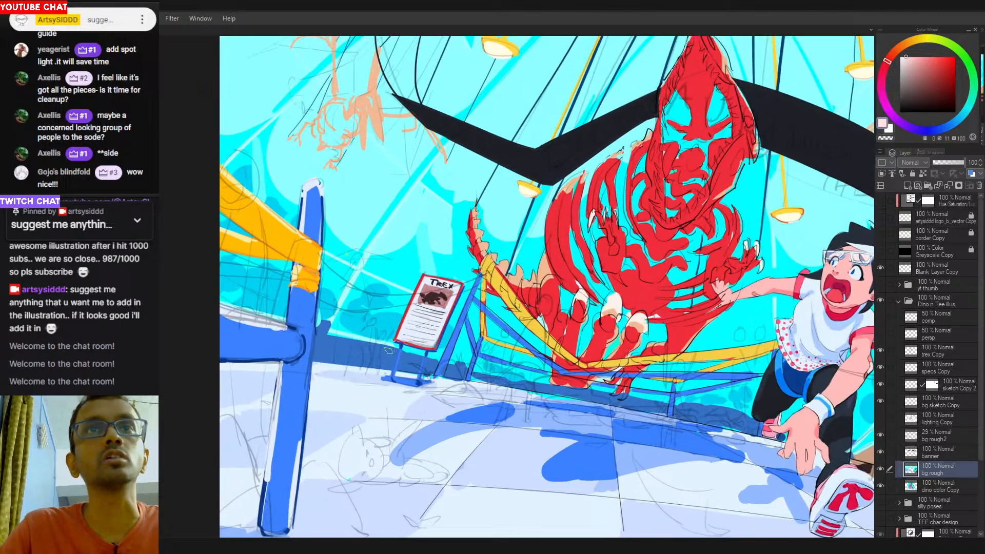
drag(352, 396, 414, 464)
drag(449, 412, 398, 360)
mouse_move(444, 389)
mouse_down()
mouse_move(396, 372)
mouse_move(394, 389)
mouse_up()
drag(484, 409, 449, 390)
drag(372, 370, 468, 393)
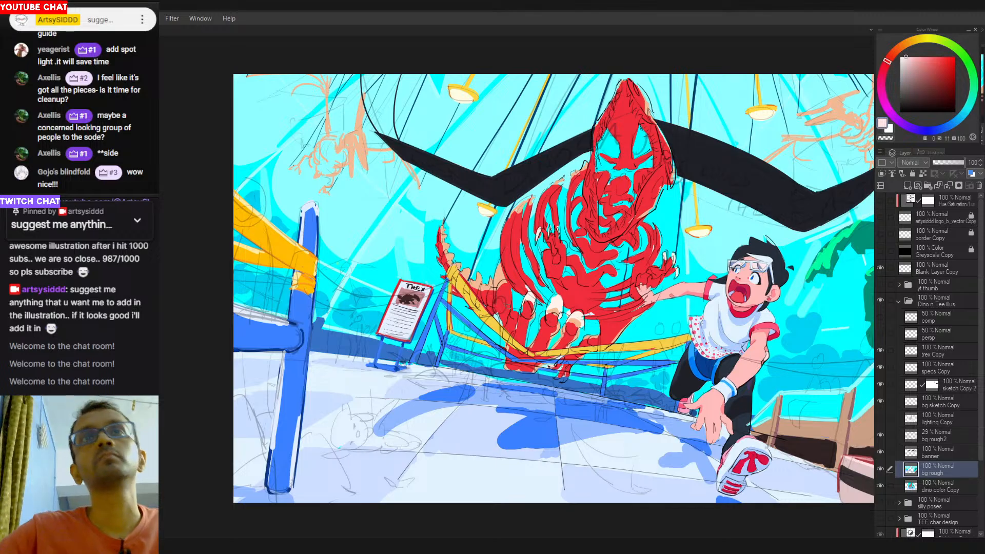
key(ctrl+0)
key(ctrl+minus)
drag(611, 328, 626, 324)
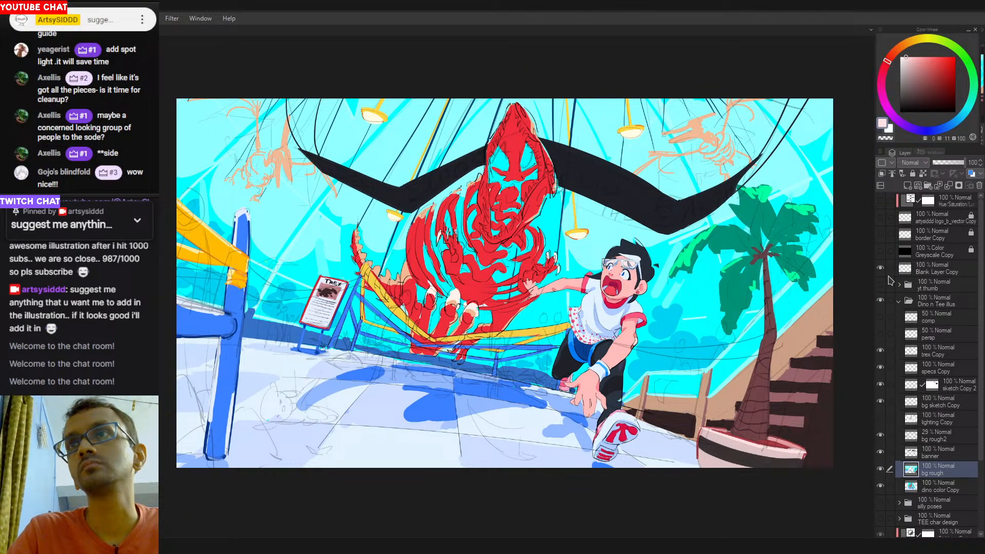
Compare the whole illustration in greyscale and in colour using the Greyscale Copy layer.
click(881, 252)
drag(740, 339, 682, 336)
drag(614, 334, 632, 338)
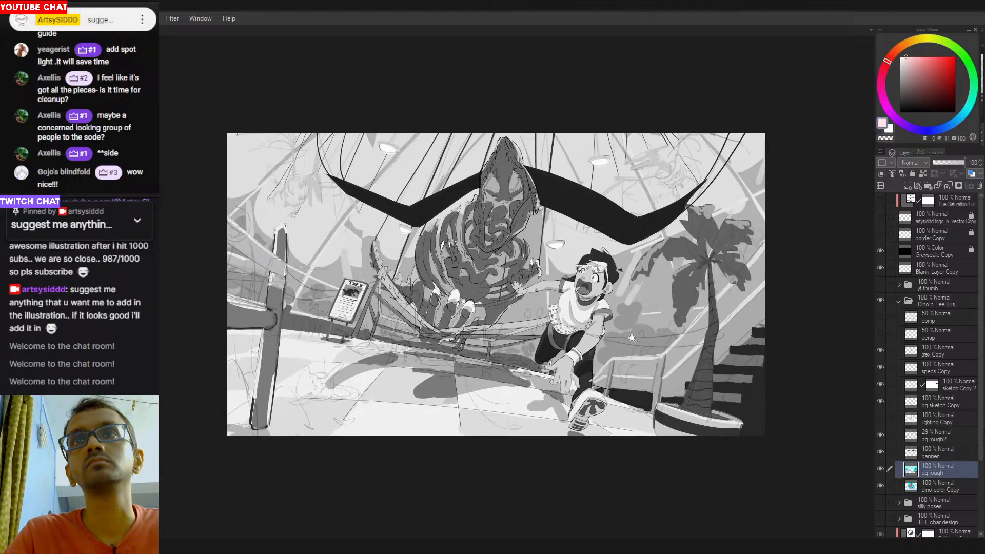
click(880, 251)
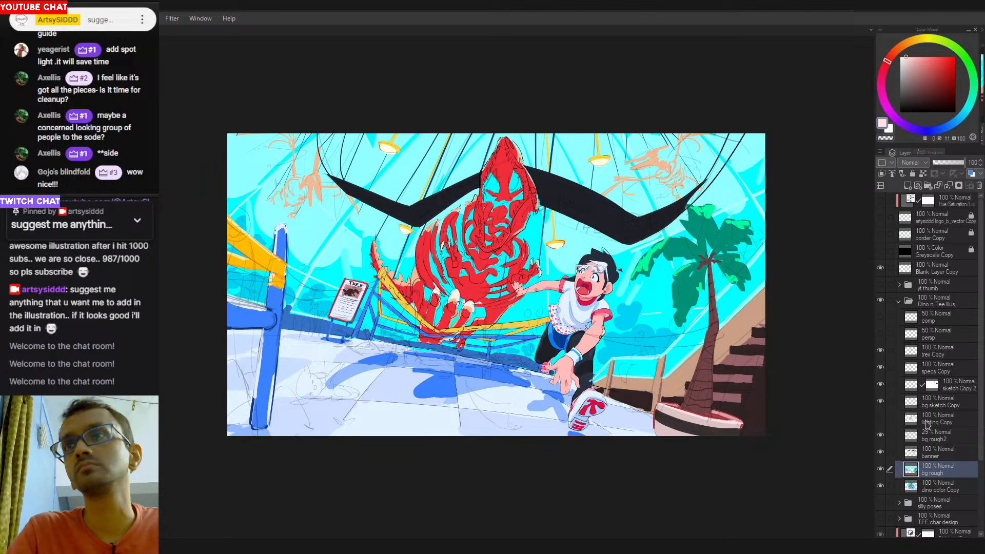
Set the brush colour to a muted dusty pink for painting on the bg rough layer.
drag(472, 409, 504, 404)
drag(415, 372, 441, 373)
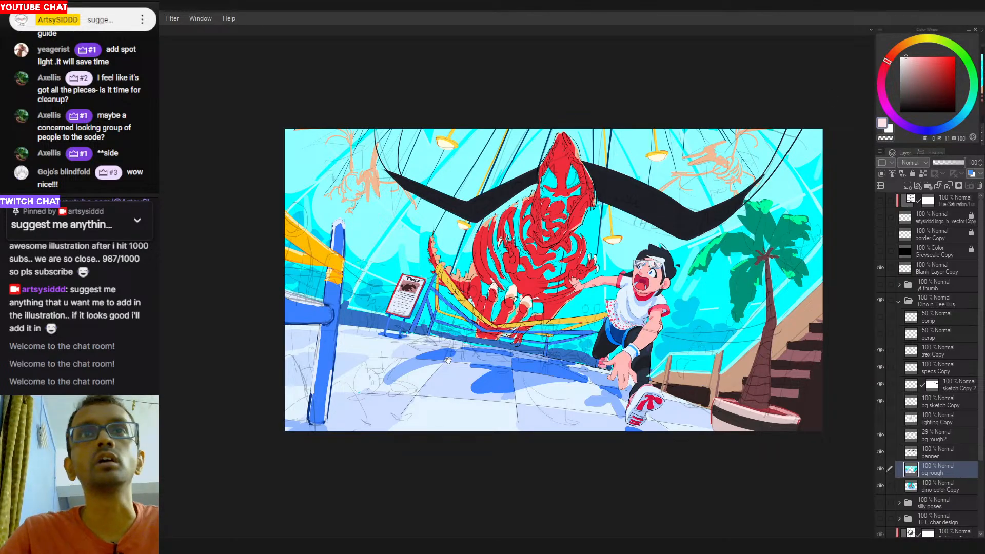
drag(449, 361, 455, 376)
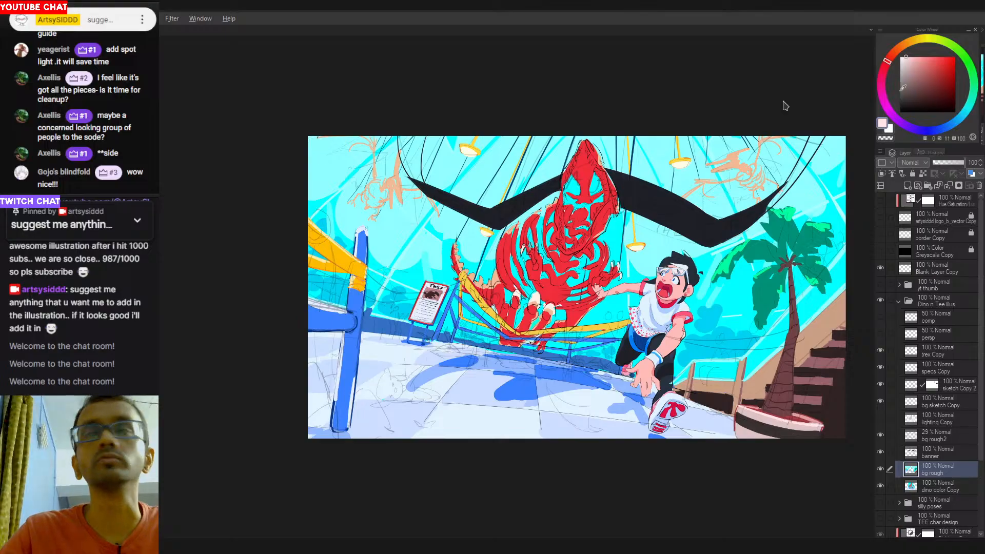
key(alt)
alt+click(442, 320)
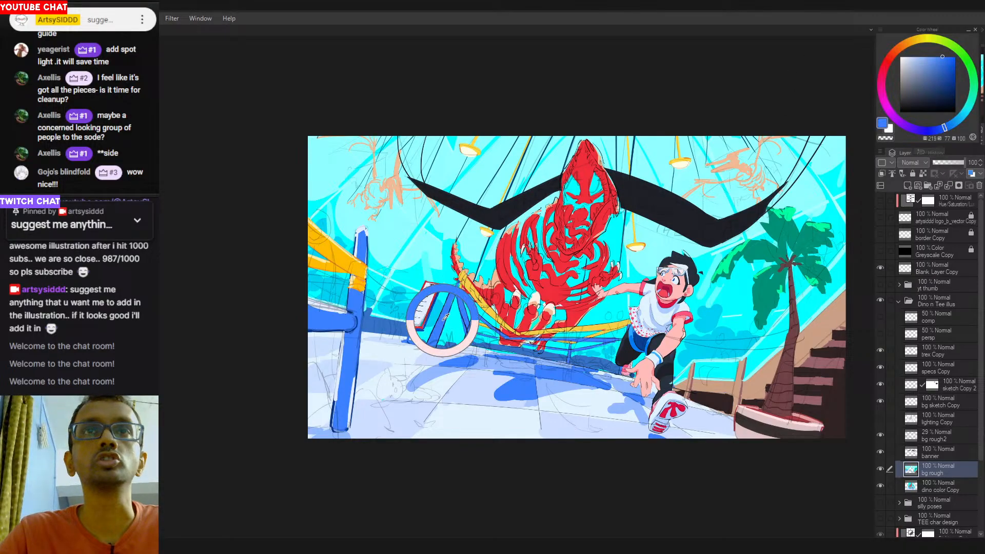
click(914, 130)
drag(883, 86, 883, 70)
click(921, 59)
click(915, 57)
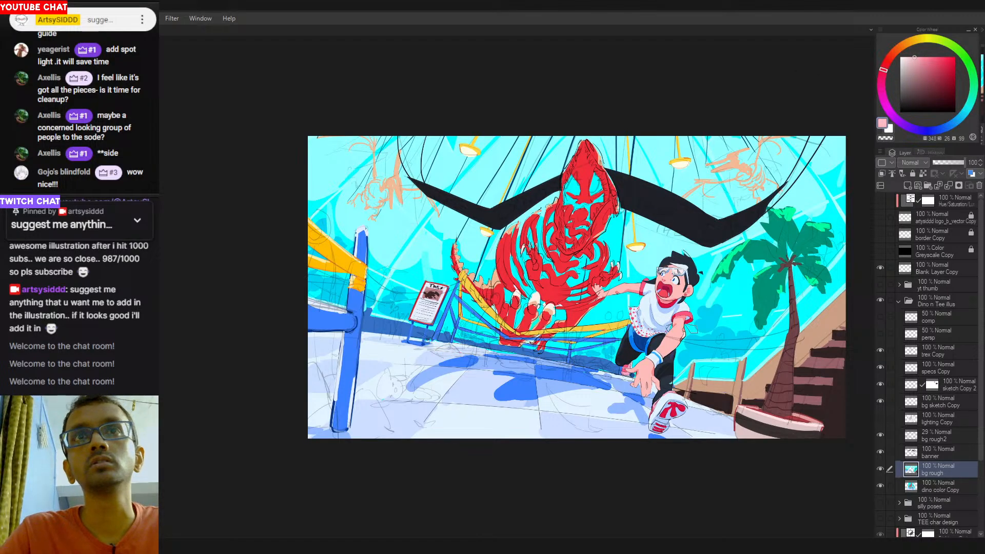
click(917, 63)
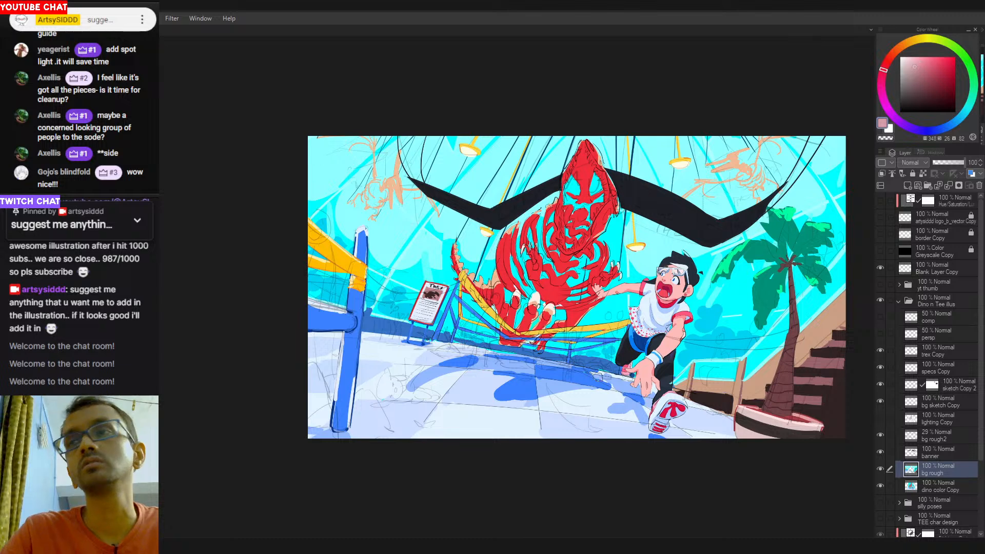
Hide the bg rough2 layer and block in a dusty-pink rock strip along the base of the rope barriers.
click(881, 436)
drag(513, 369, 521, 371)
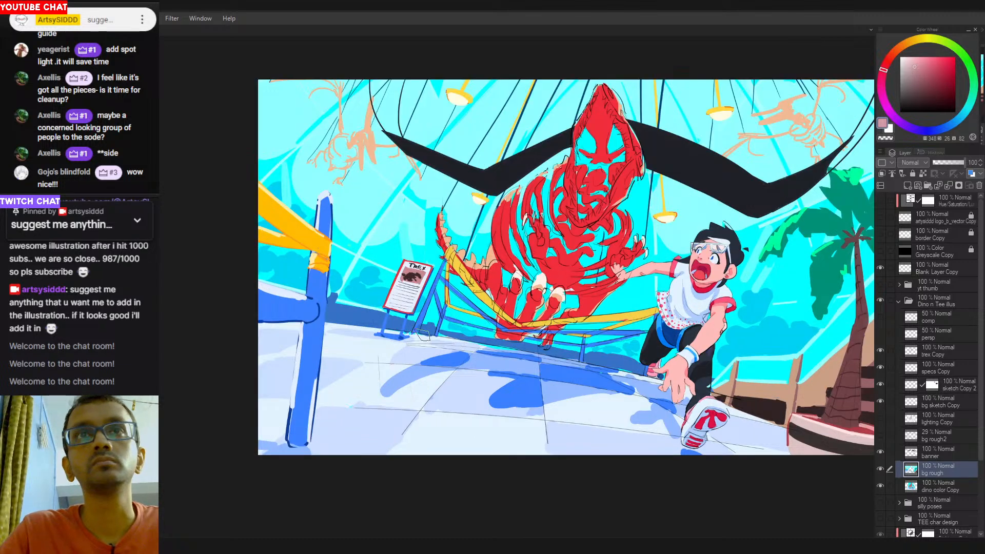
mouse_move(414, 333)
mouse_down()
mouse_move(441, 352)
mouse_move(461, 340)
mouse_move(427, 339)
mouse_move(494, 354)
mouse_move(473, 337)
mouse_move(482, 353)
mouse_move(497, 355)
mouse_move(429, 344)
mouse_move(517, 360)
mouse_move(499, 344)
mouse_move(556, 368)
mouse_move(502, 345)
mouse_move(531, 349)
mouse_move(556, 363)
mouse_move(491, 359)
mouse_up()
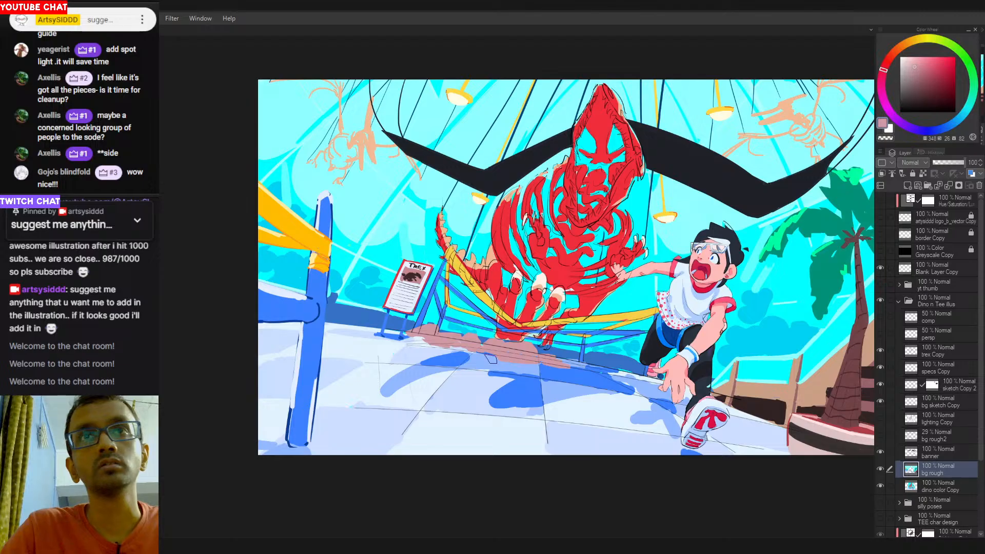
mouse_move(565, 358)
mouse_down()
mouse_move(640, 372)
mouse_move(608, 370)
mouse_move(637, 374)
mouse_move(624, 366)
mouse_move(634, 359)
mouse_move(624, 380)
mouse_move(605, 369)
mouse_move(633, 366)
mouse_move(608, 359)
mouse_move(581, 417)
mouse_move(602, 384)
mouse_move(584, 368)
mouse_move(639, 378)
mouse_up()
Block in a dusty-pink rock cluster around the foot of the large blue post in the foreground.
mouse_move(289, 414)
mouse_down()
mouse_move(255, 416)
mouse_move(281, 412)
mouse_move(278, 431)
mouse_move(265, 434)
mouse_move(269, 444)
mouse_move(256, 375)
mouse_move(276, 399)
mouse_move(274, 414)
mouse_move(263, 391)
mouse_up()
key(ctrl+z)
mouse_move(307, 450)
mouse_down()
mouse_move(284, 413)
mouse_move(308, 442)
mouse_move(290, 437)
mouse_move(326, 392)
mouse_move(340, 403)
mouse_move(313, 408)
mouse_move(330, 411)
mouse_move(328, 386)
mouse_move(337, 393)
mouse_move(330, 414)
mouse_move(296, 448)
mouse_move(340, 442)
mouse_move(316, 459)
mouse_move(339, 456)
mouse_move(317, 455)
mouse_up()
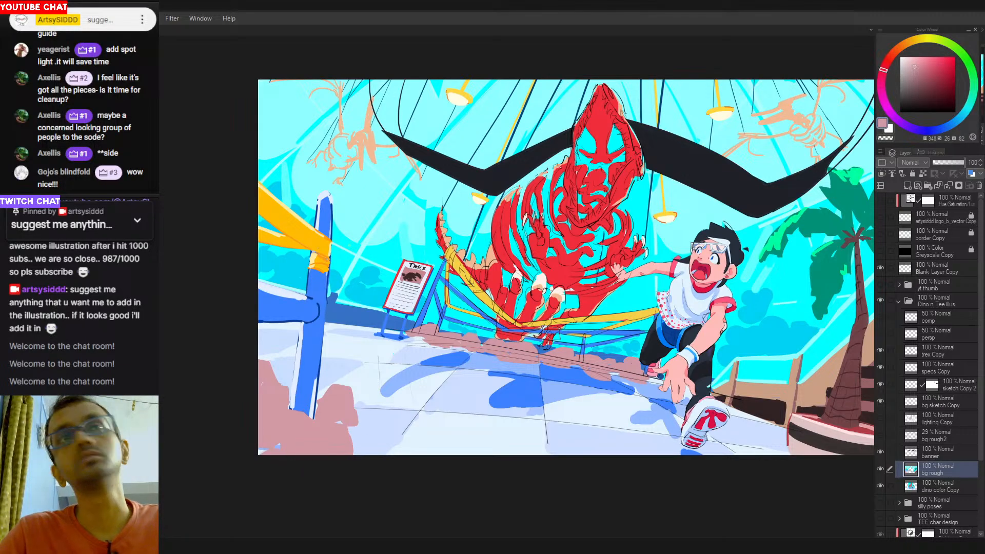
Choose a dark purple and paint shadow shapes onto the foreground rock cluster, redoing the first stroke.
drag(937, 76, 880, 93)
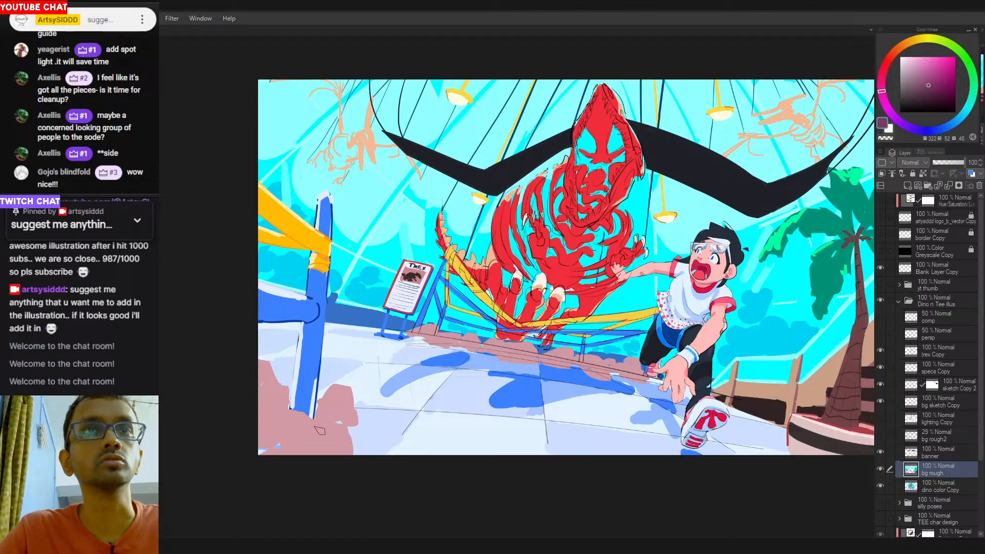
mouse_move(267, 454)
mouse_down()
mouse_move(302, 439)
mouse_move(334, 462)
mouse_move(321, 448)
mouse_move(338, 435)
mouse_move(340, 456)
mouse_up()
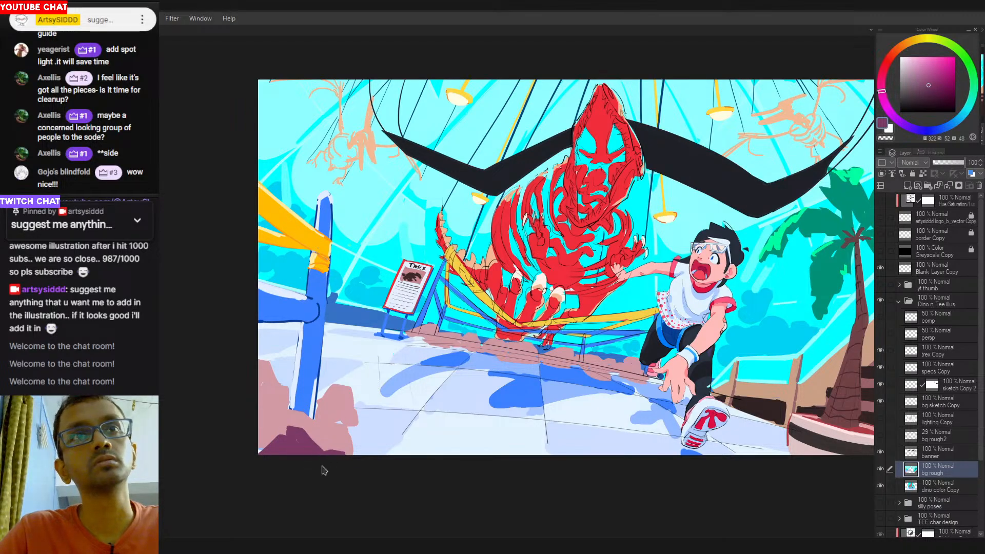
key(ctrl+z)
drag(272, 464, 342, 464)
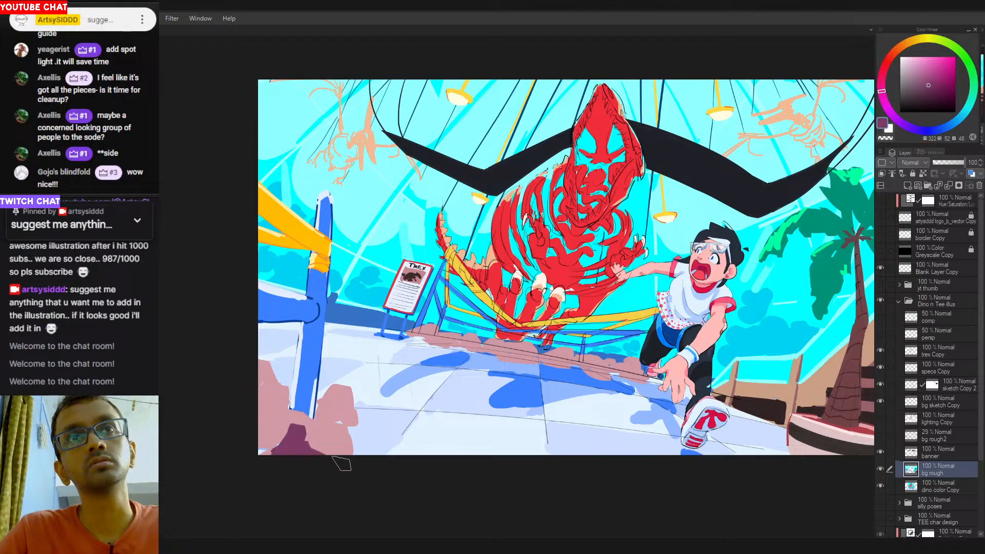
mouse_move(345, 424)
mouse_down()
mouse_move(341, 394)
mouse_move(347, 418)
mouse_move(324, 412)
mouse_move(334, 403)
mouse_move(344, 426)
mouse_up()
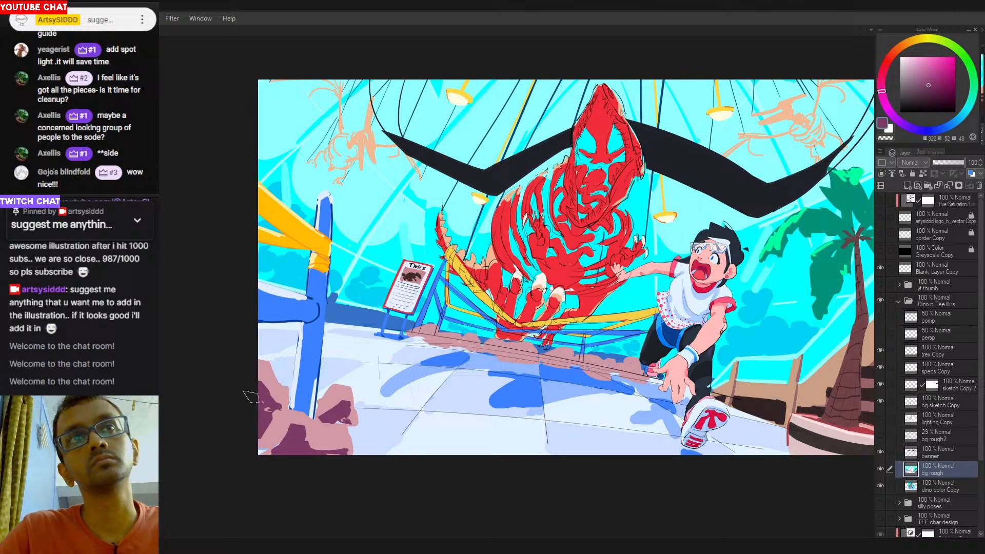
Refine the shadow and light shapes of the foreground rocks around the blue post with sampled rock colours.
scroll(249, 395, down, 1)
scroll(308, 414, down, 1)
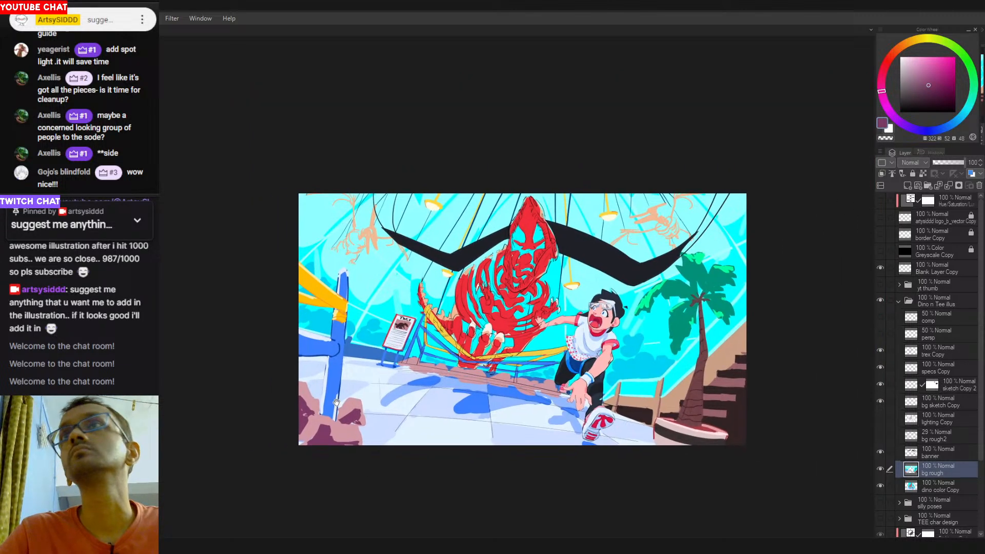
scroll(336, 402, up, 1)
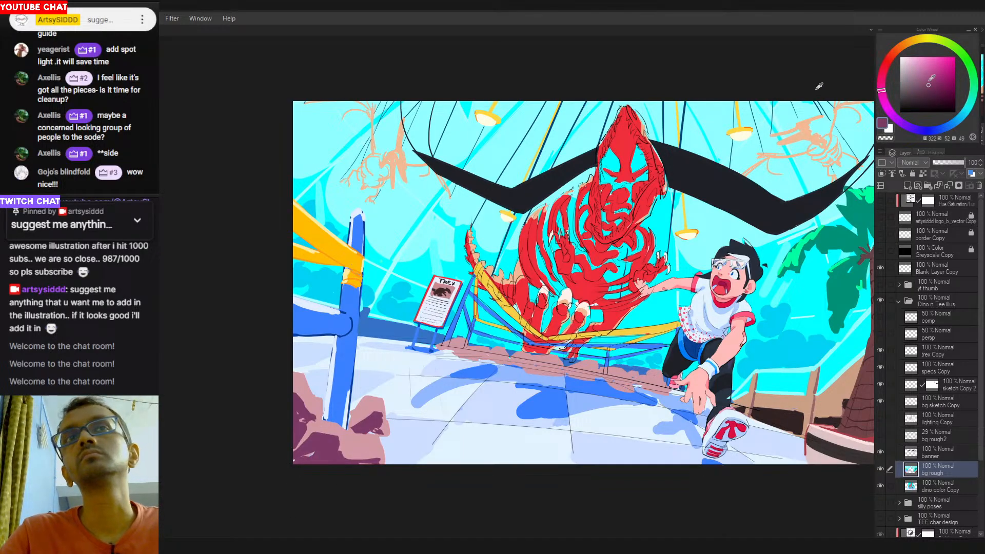
alt+click(329, 449)
mouse_move(337, 440)
mouse_down()
mouse_move(359, 437)
mouse_move(340, 442)
mouse_move(350, 436)
mouse_up()
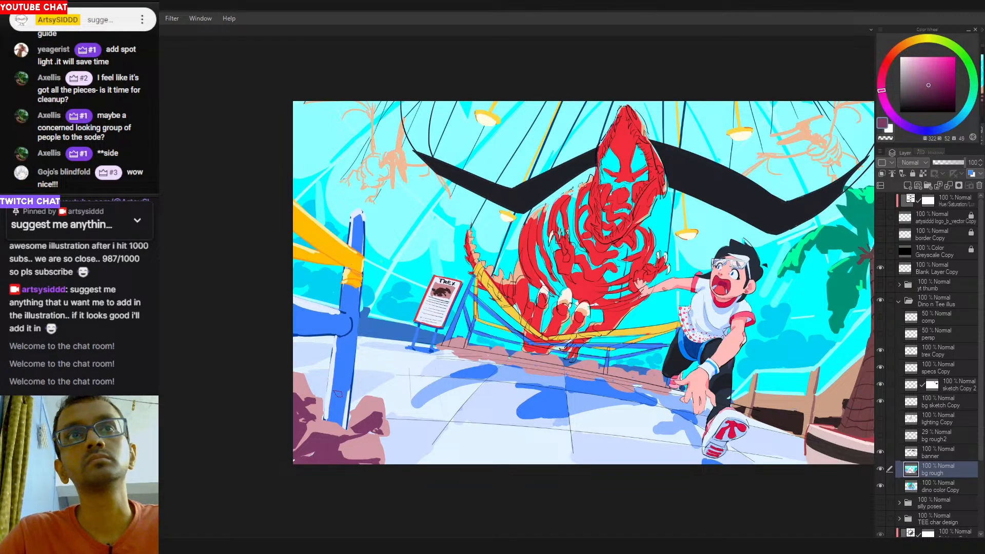
mouse_move(299, 379)
mouse_down()
mouse_move(352, 447)
mouse_move(373, 436)
mouse_move(354, 415)
mouse_move(380, 433)
mouse_up()
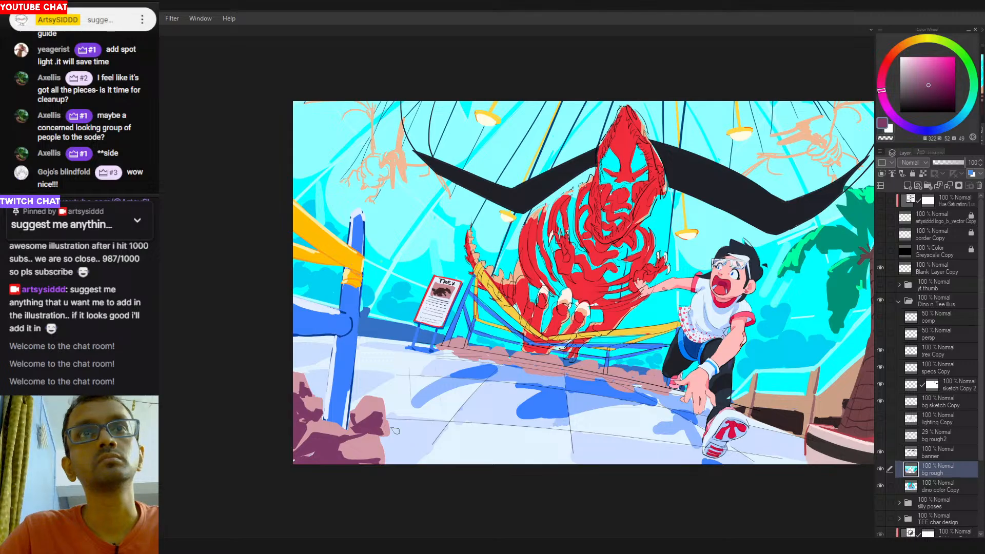
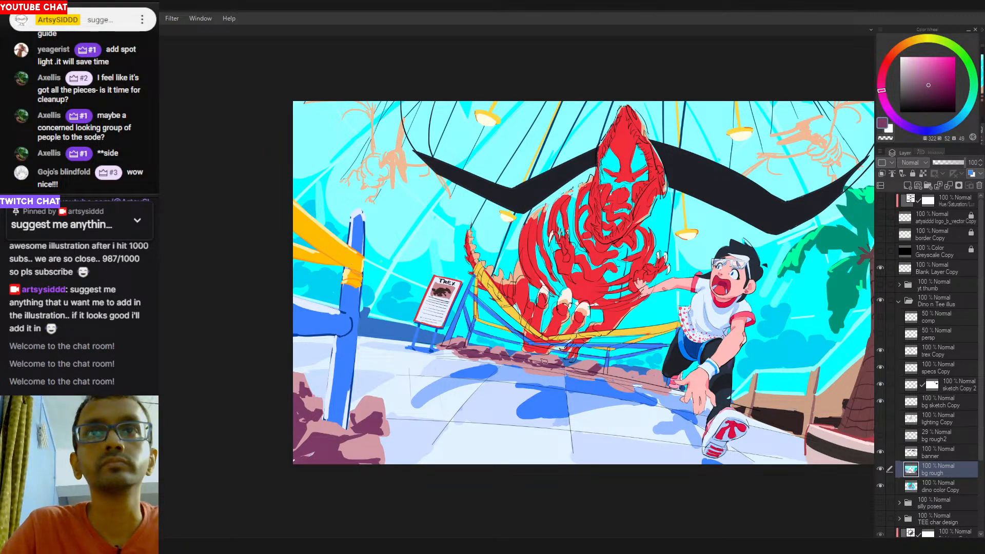
Define individual rocks in the strip below the T-Rex skeleton's feet with sampled dusty-pink tones.
alt+click(547, 365)
alt+click(543, 372)
drag(532, 363, 551, 371)
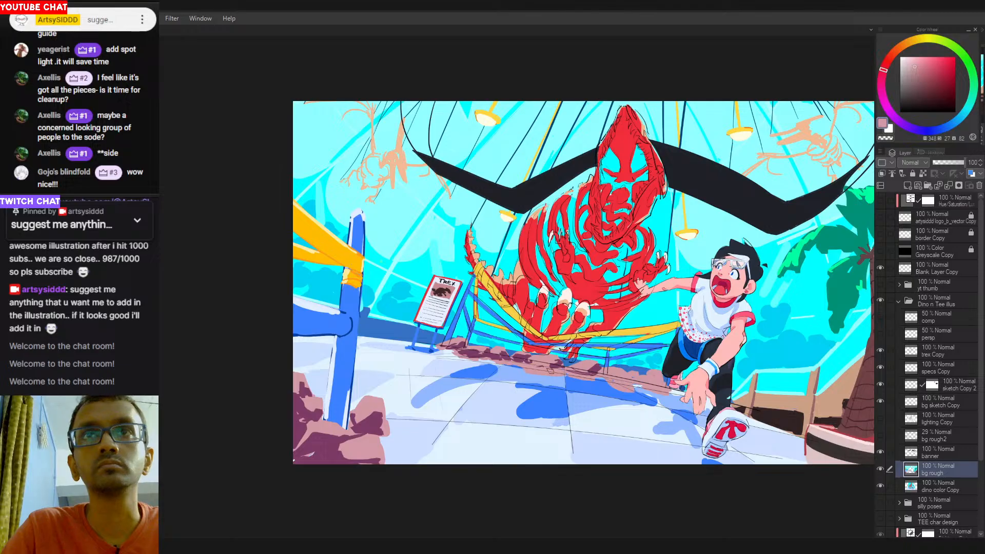
alt+click(548, 366)
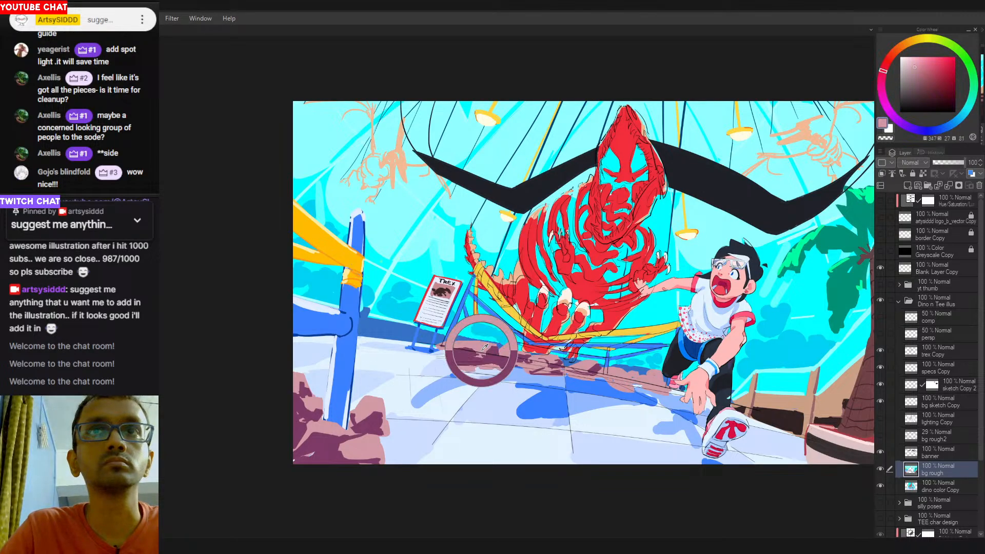
Shape the rocks between the T-Rex sign and the skeleton, alternating sampled dusty pink and dark purple.
alt+click(482, 351)
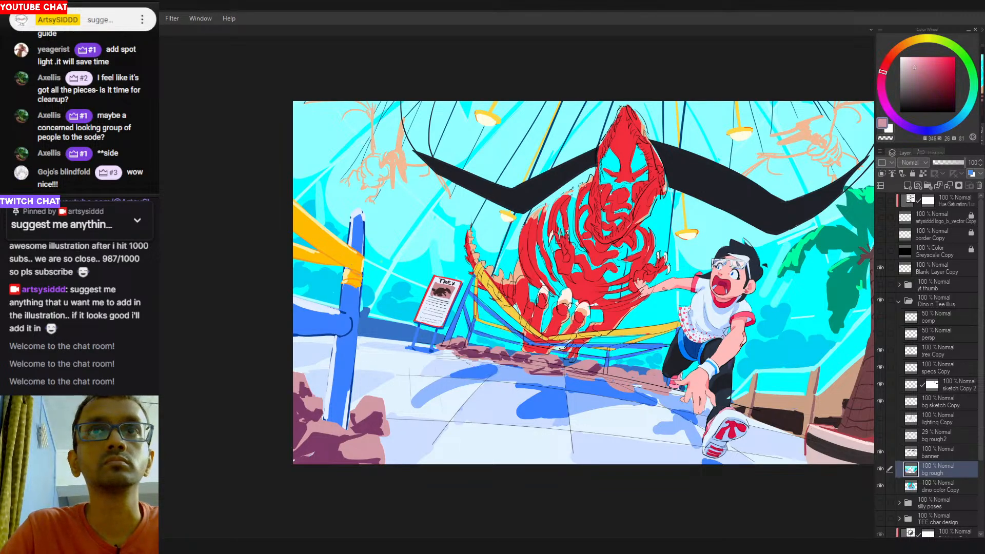
alt+click(491, 355)
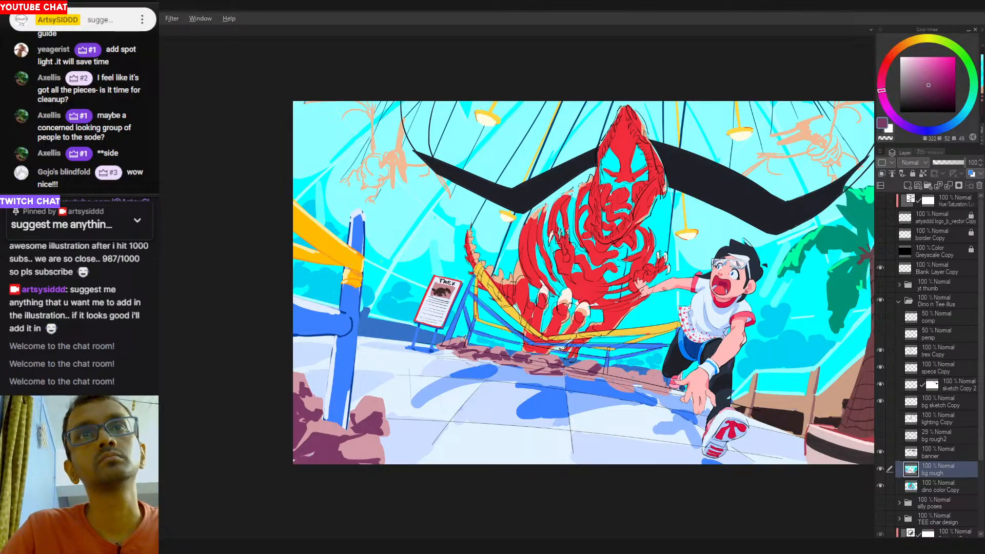
alt+click(461, 337)
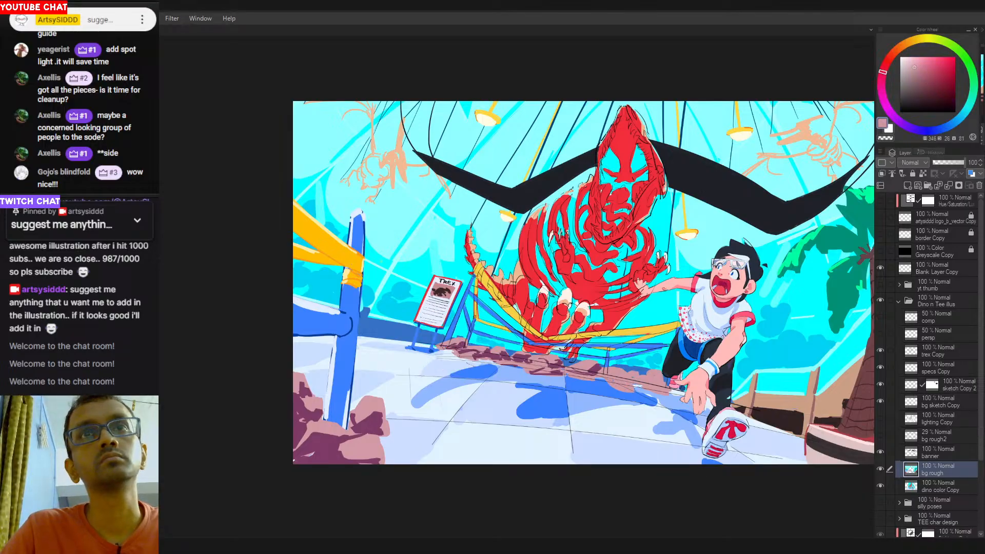
alt+click(492, 354)
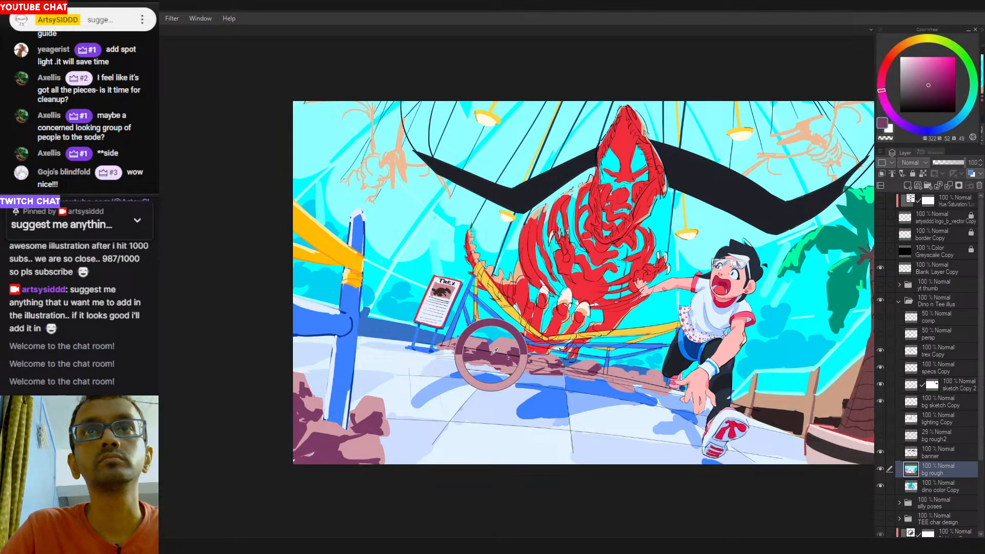
Paint dark purple rock shadows into the part of the strip nearest the running boy.
alt+click(573, 368)
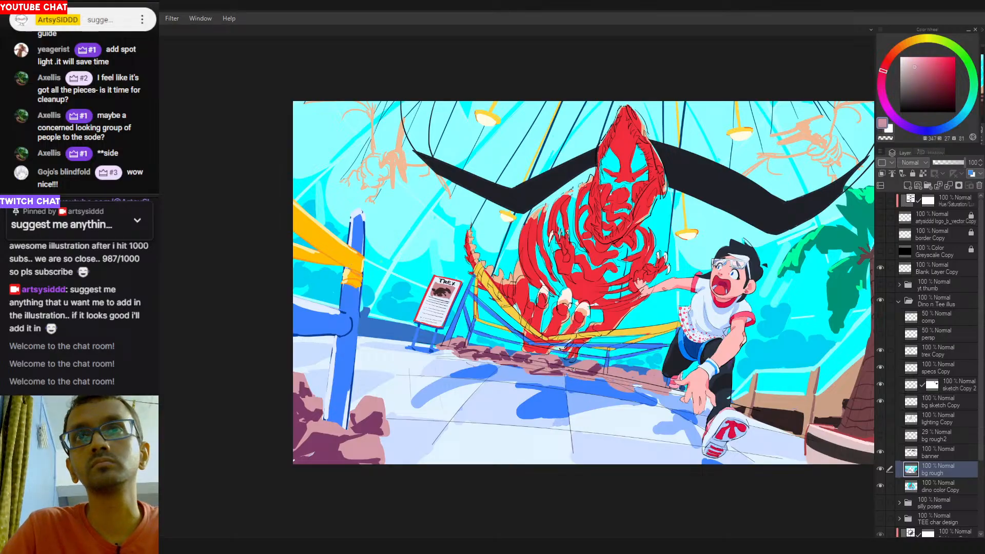
alt+click(601, 367)
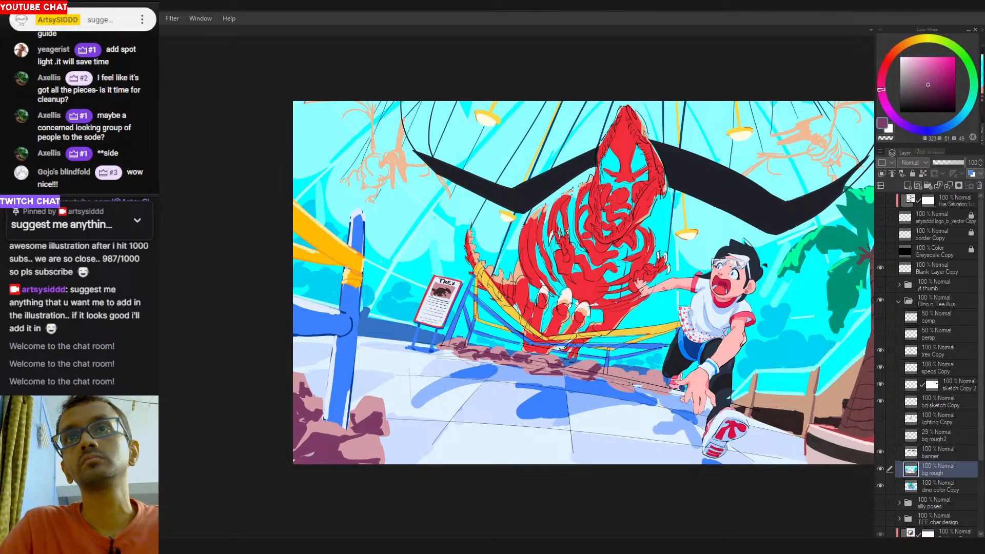
drag(631, 390, 622, 373)
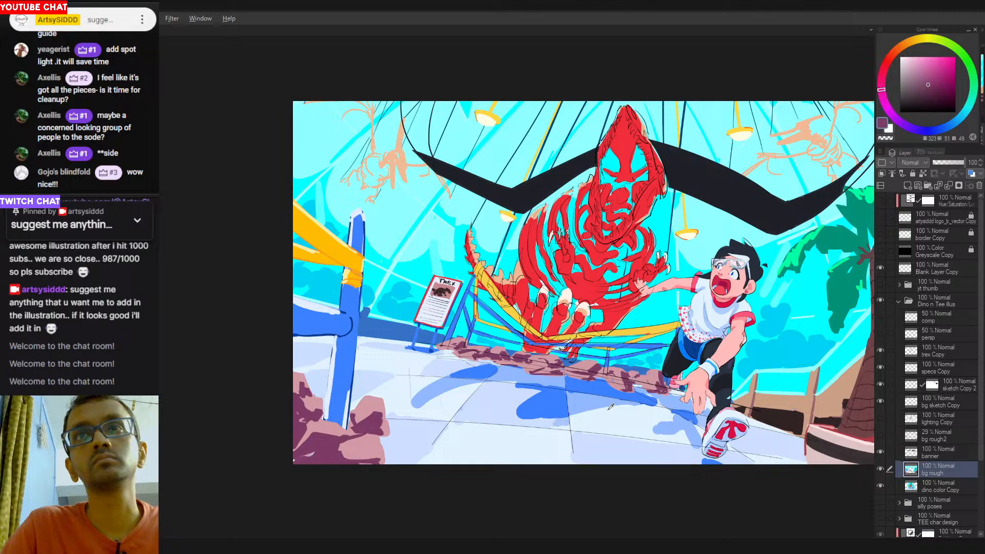
Touch up the rock strip near the boy with the sampled floor-shadow blue and dusty pink.
alt+click(605, 388)
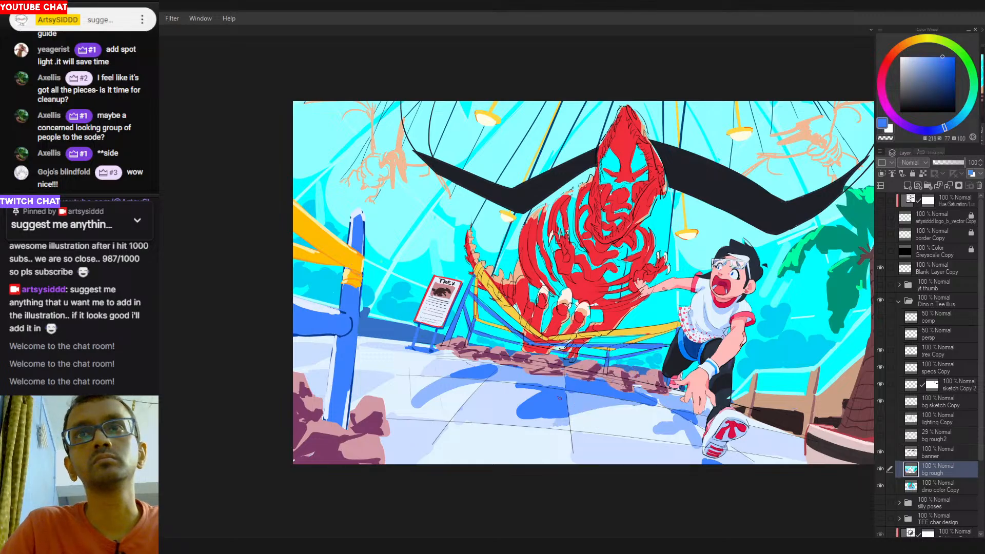
alt+click(626, 376)
alt+click(603, 385)
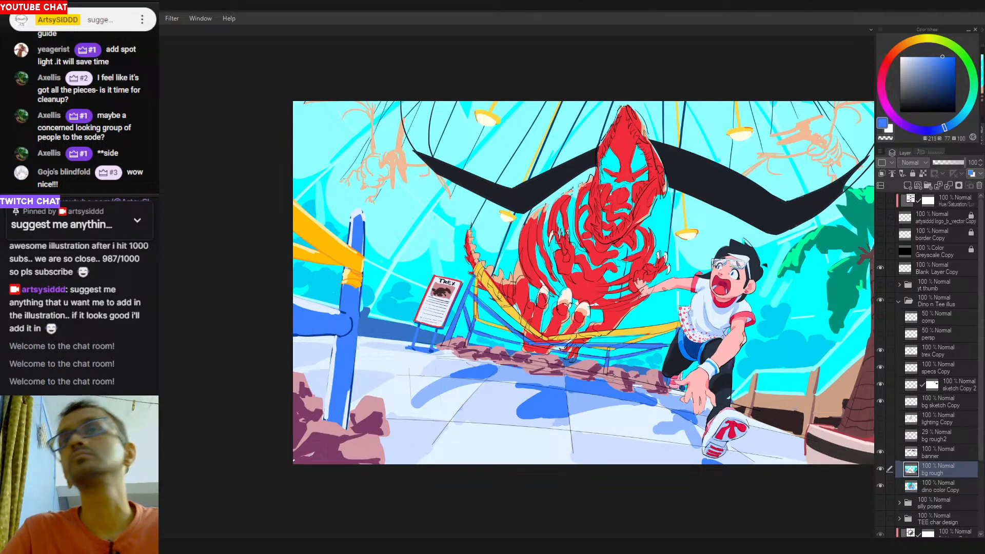
alt+click(596, 365)
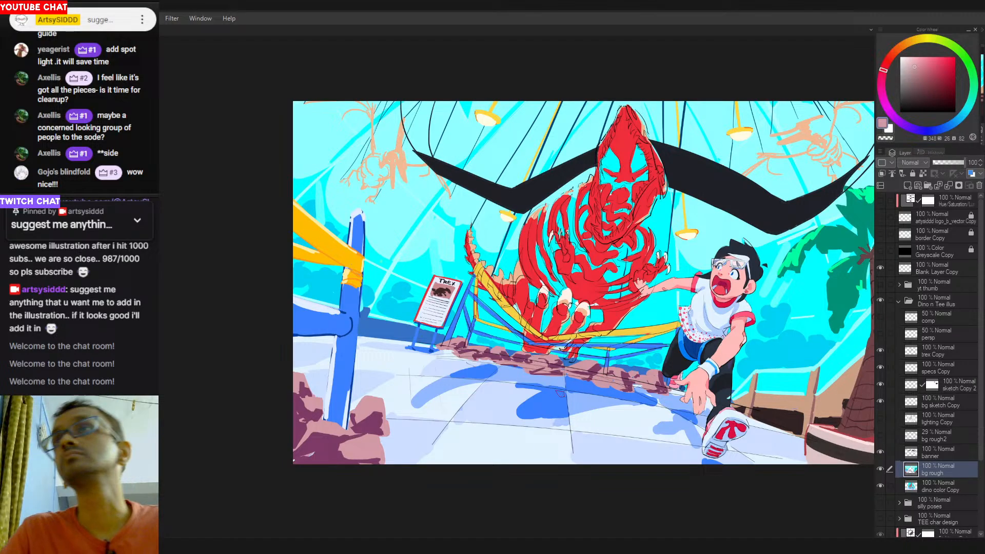
scroll(560, 392, right, 1)
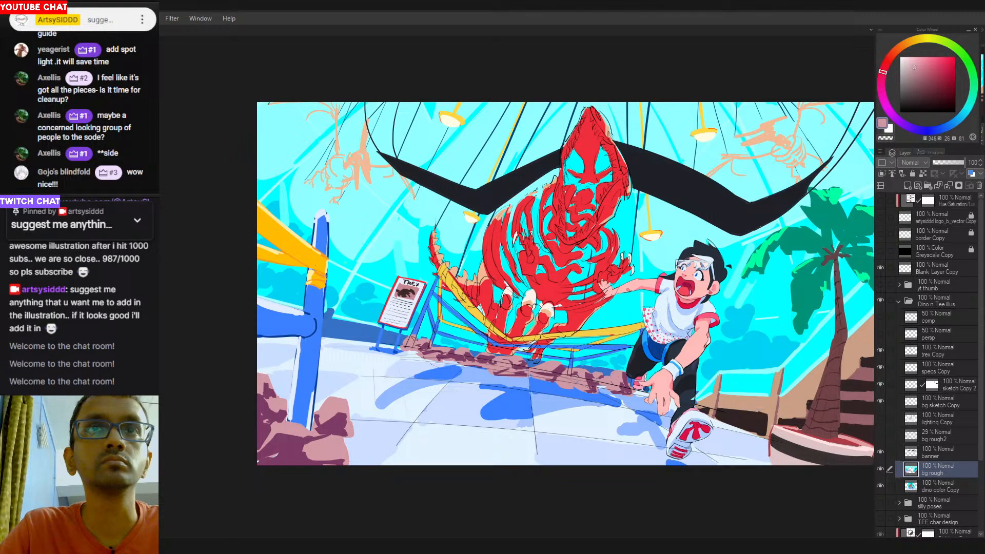
Refine the end of the rock strip beside the T-Rex sign with sampled purple, barrier blue and dusty pink.
alt+click(420, 341)
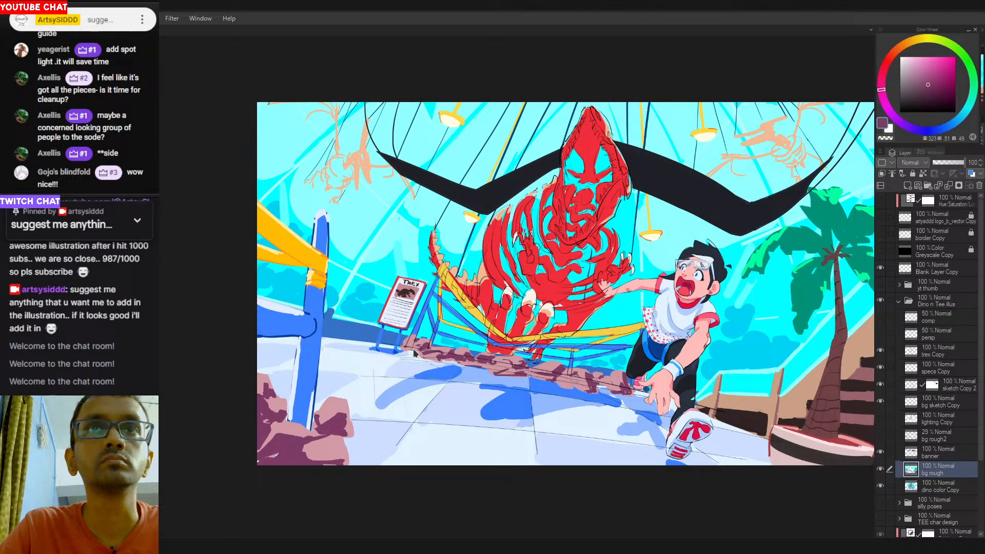
alt+click(422, 318)
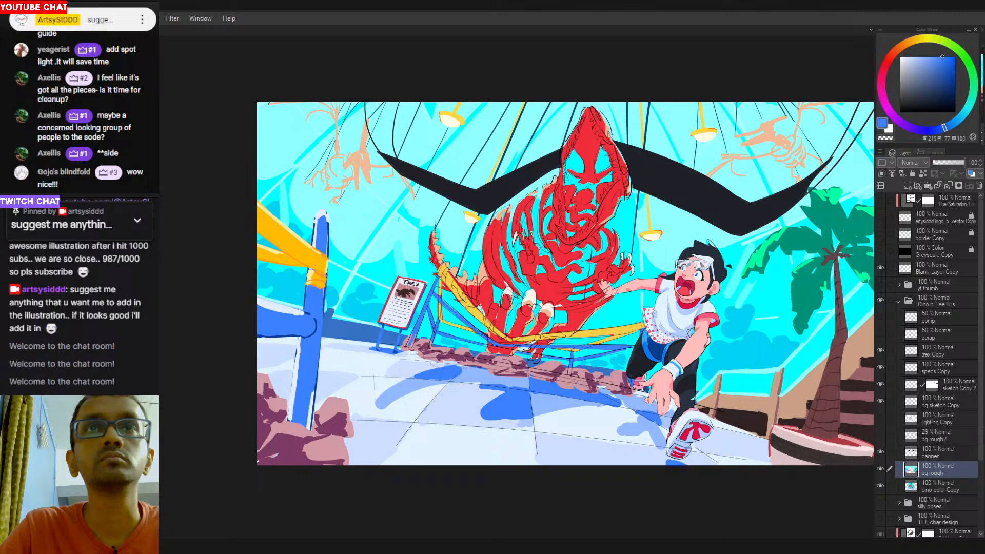
alt+click(409, 349)
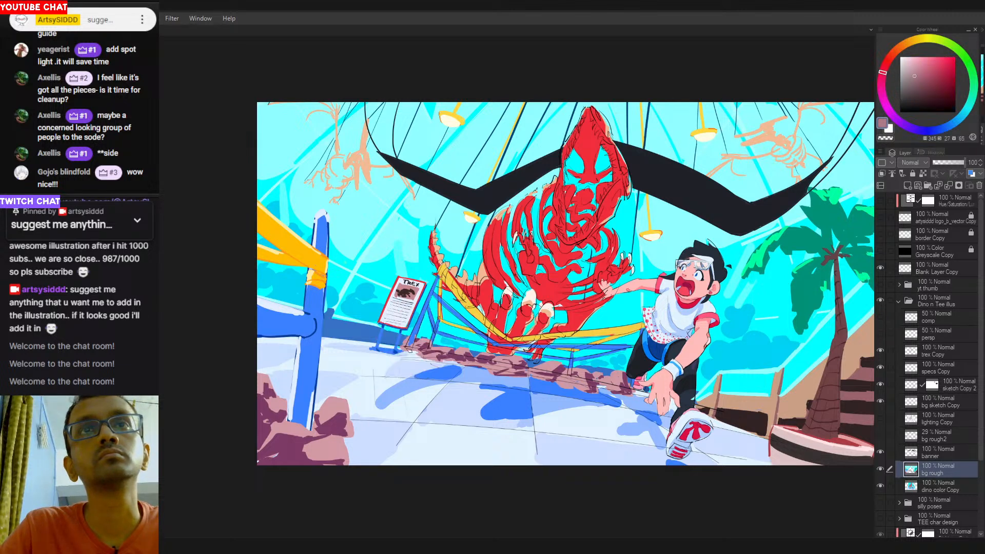
alt+click(409, 344)
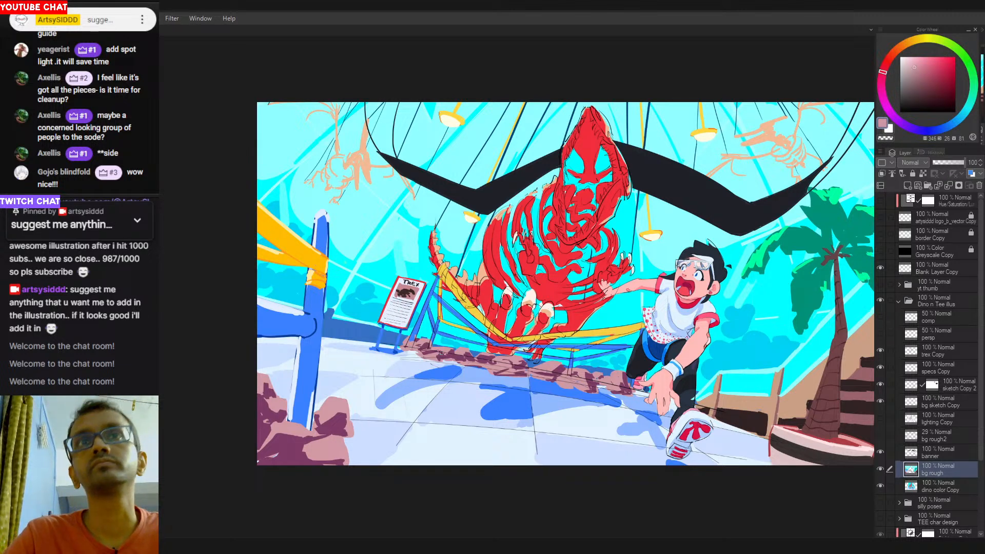
alt+click(592, 373)
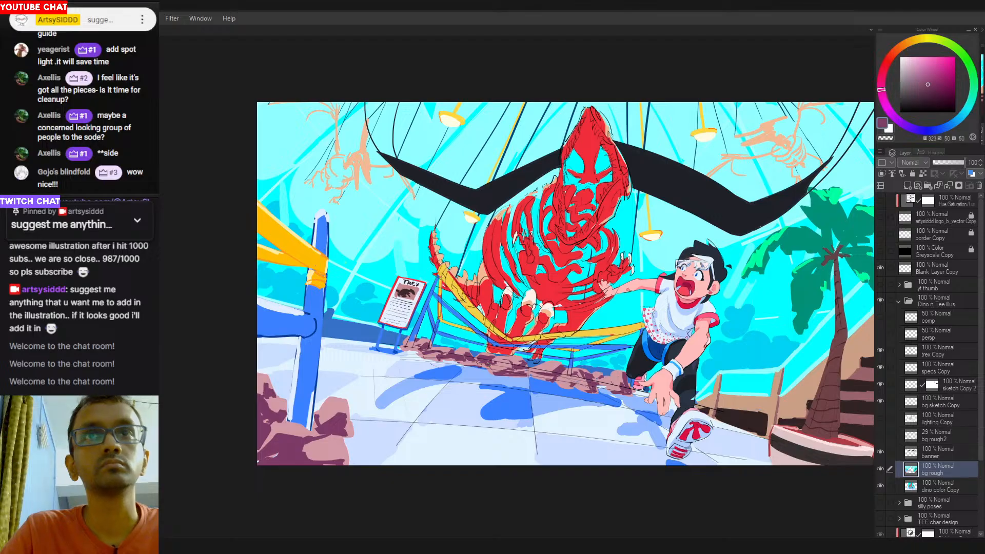
Touch up the shadowed edge of the foreground rock pile beside the blue post with sampled dark purple.
scroll(496, 392, right, 2)
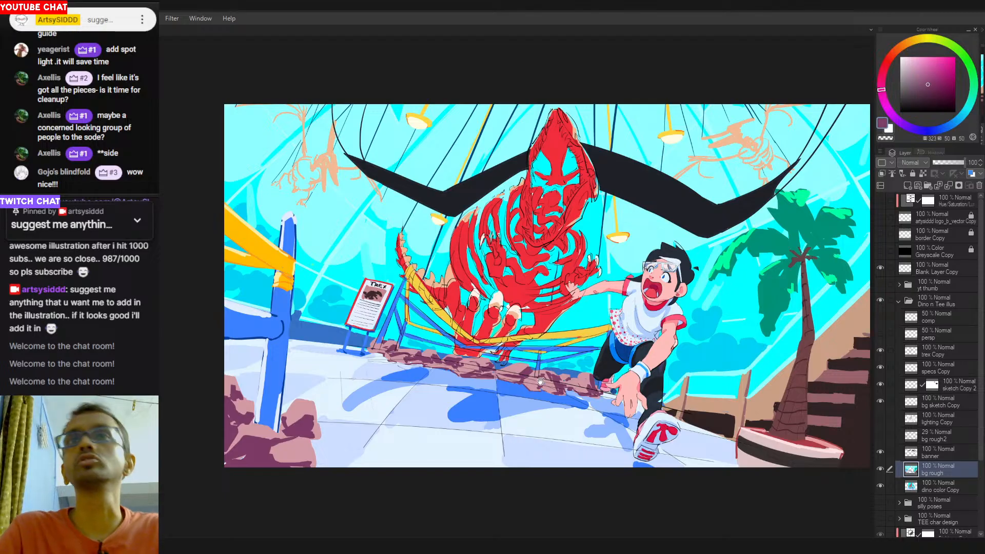
drag(529, 393, 541, 394)
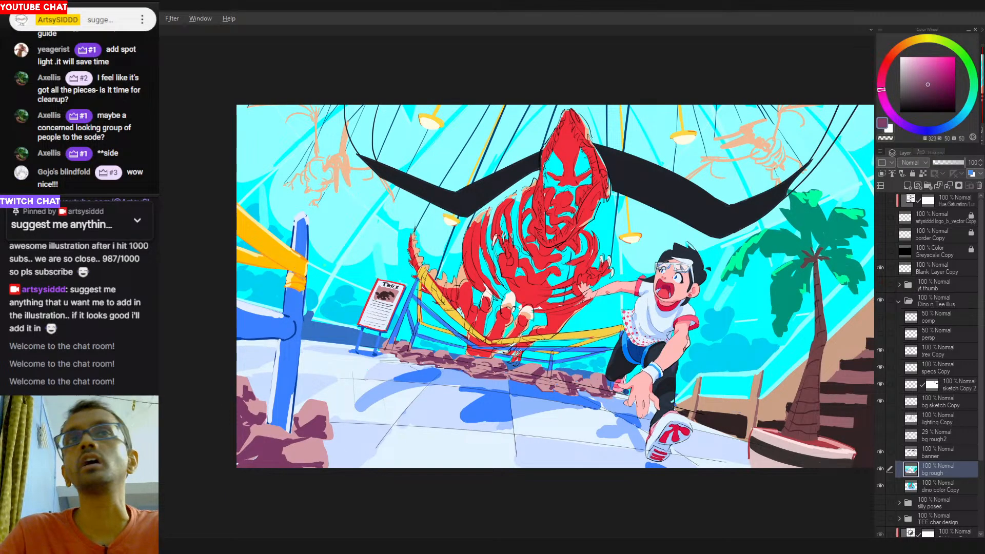
key(alt)
alt+click(317, 425)
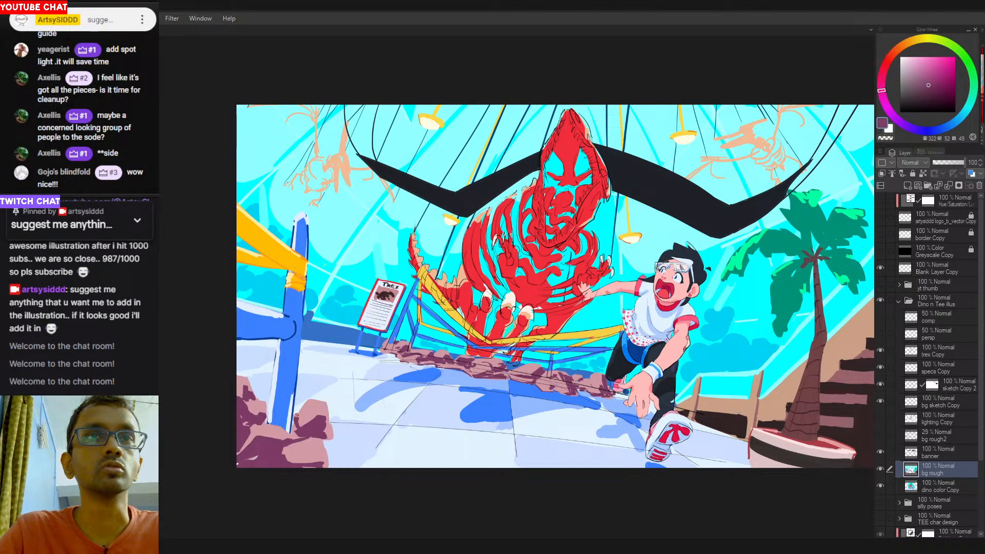
key(ctrl+z)
drag(332, 438, 324, 443)
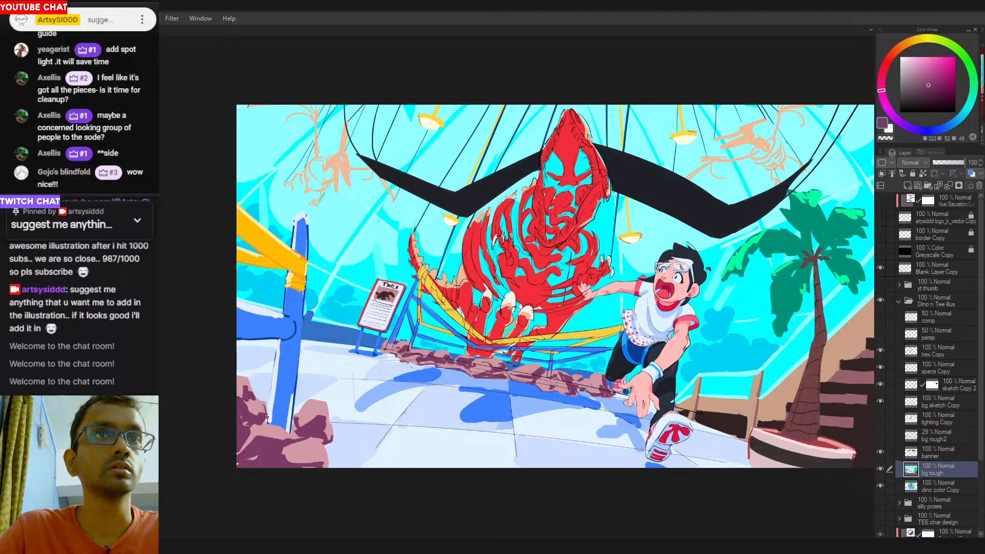
Try small plant tufts in the sampled palm-leaf green on the rocks beside the T-Rex sign.
scroll(334, 433, down, 3)
drag(310, 412, 324, 423)
scroll(324, 423, up, 1)
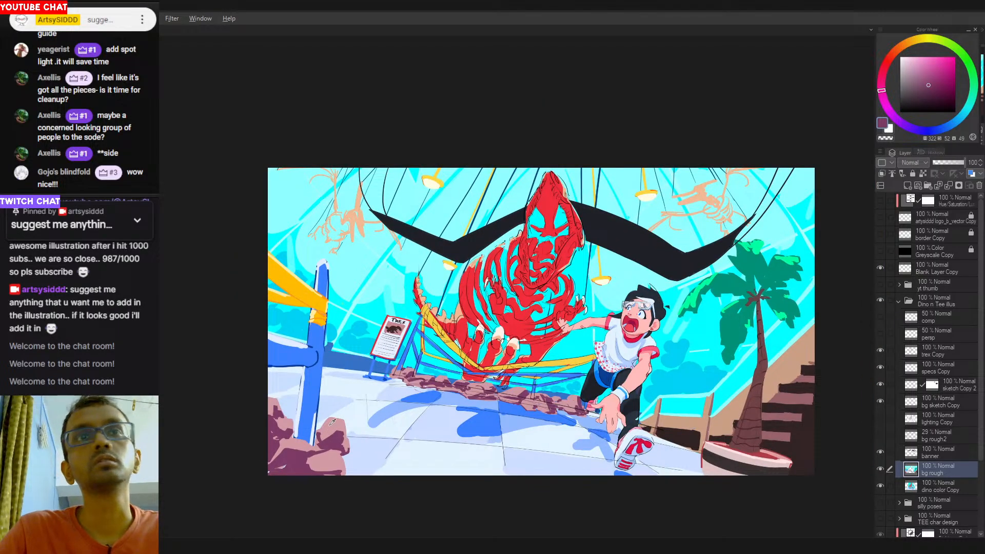
drag(420, 437, 404, 436)
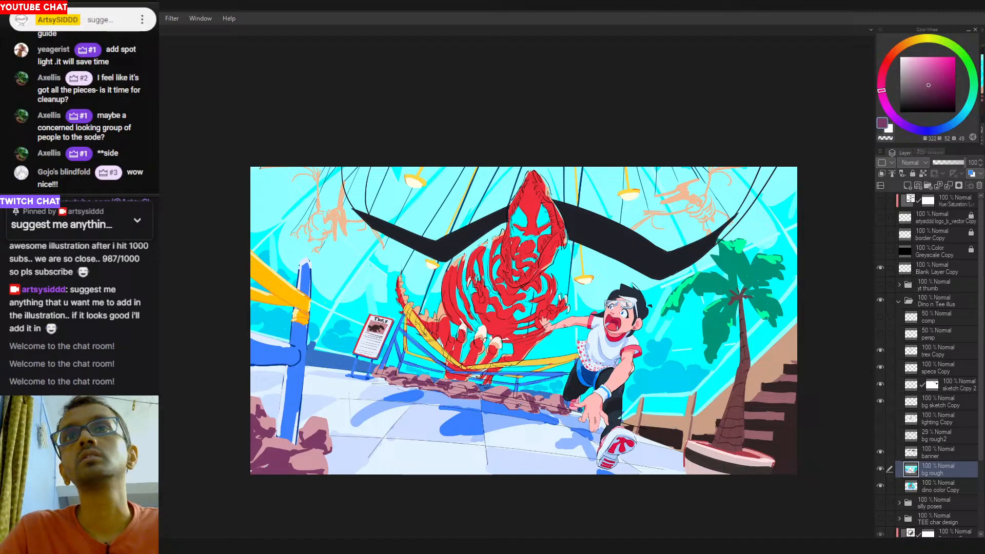
drag(520, 405, 462, 414)
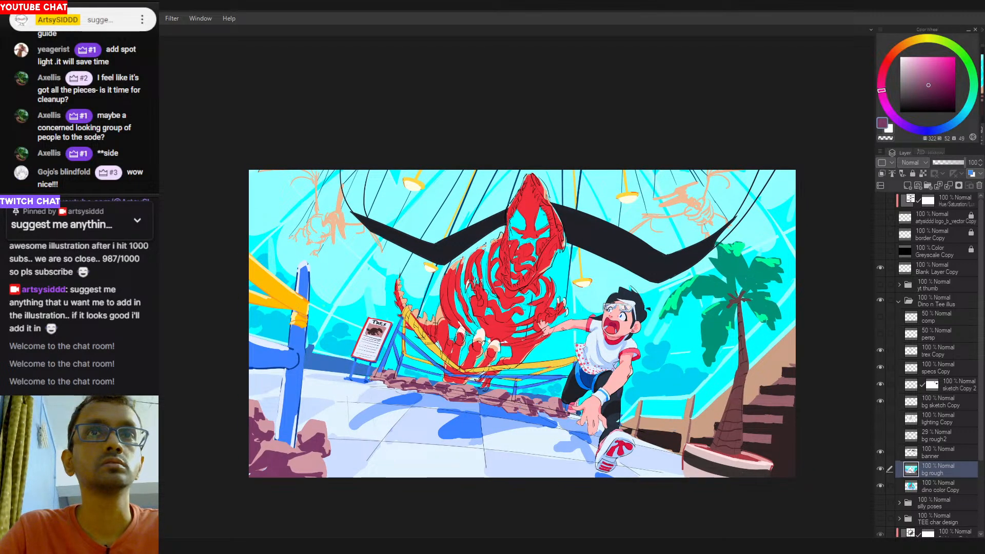
alt+click(721, 326)
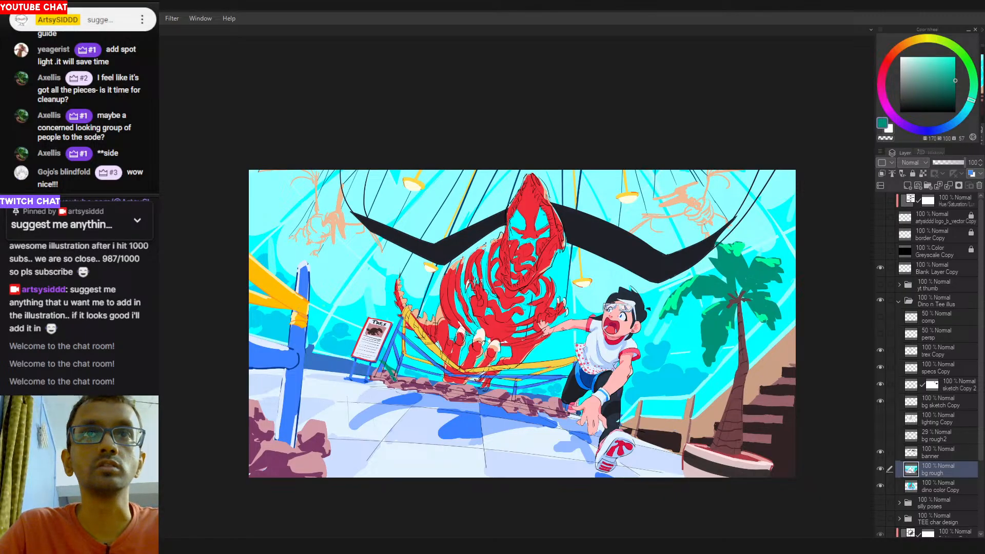
mouse_move(395, 379)
mouse_down()
mouse_move(395, 364)
mouse_move(396, 384)
mouse_move(394, 372)
mouse_up()
key(ctrl+z)
key(ctrl+z)
key(ctrl+z)
key(ctrl+z)
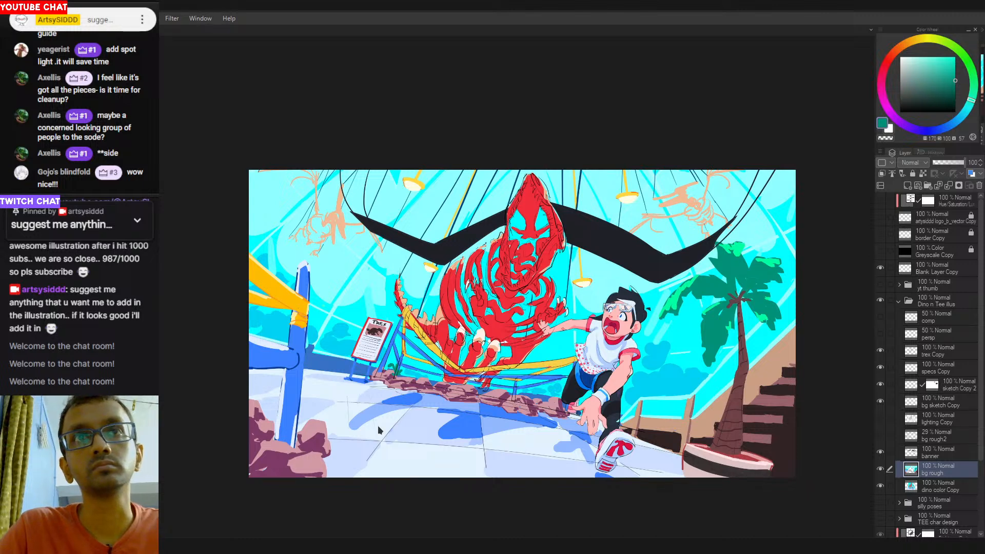
key(ctrl+z)
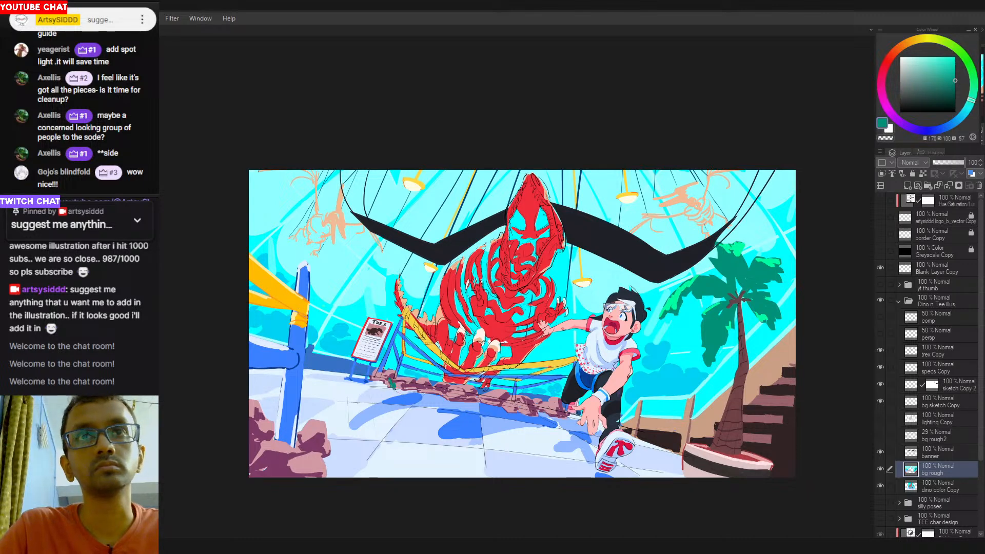
drag(410, 383, 407, 376)
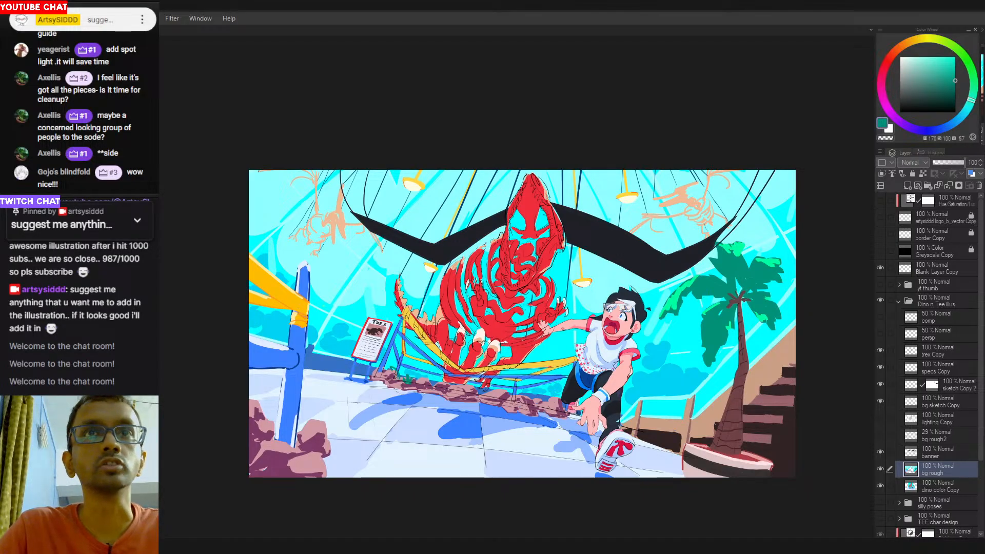
drag(391, 374, 391, 366)
key(ctrl+z)
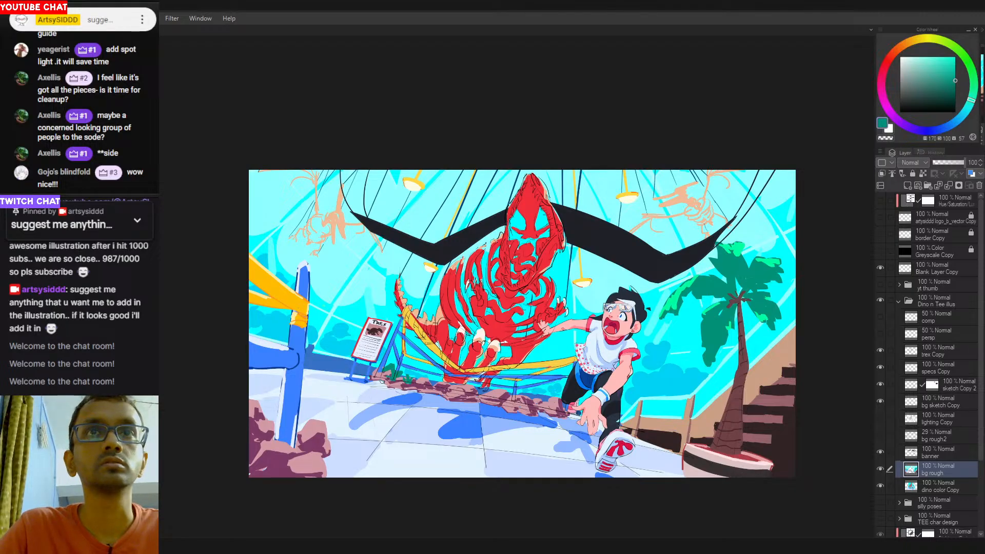
key(ctrl+z)
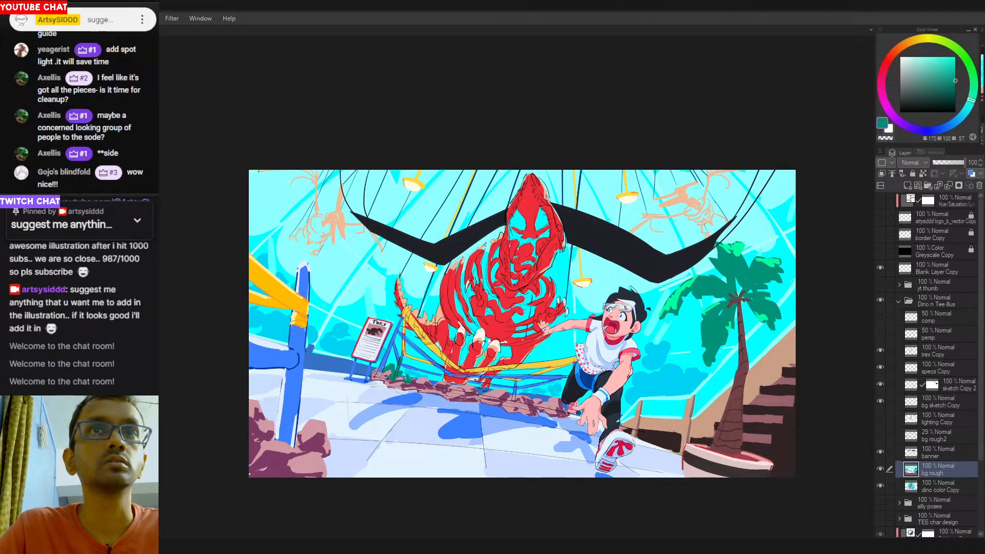
Try extending the green plants along the rock strip toward the skeleton and undo all of them.
mouse_move(378, 375)
mouse_down()
mouse_move(374, 359)
mouse_move(415, 367)
mouse_move(406, 367)
mouse_move(432, 376)
mouse_move(429, 393)
mouse_move(425, 375)
mouse_up()
key(ctrl+z)
key(ctrl+z)
key(ctrl+z)
key(ctrl+z)
key(ctrl+z)
key(ctrl+z)
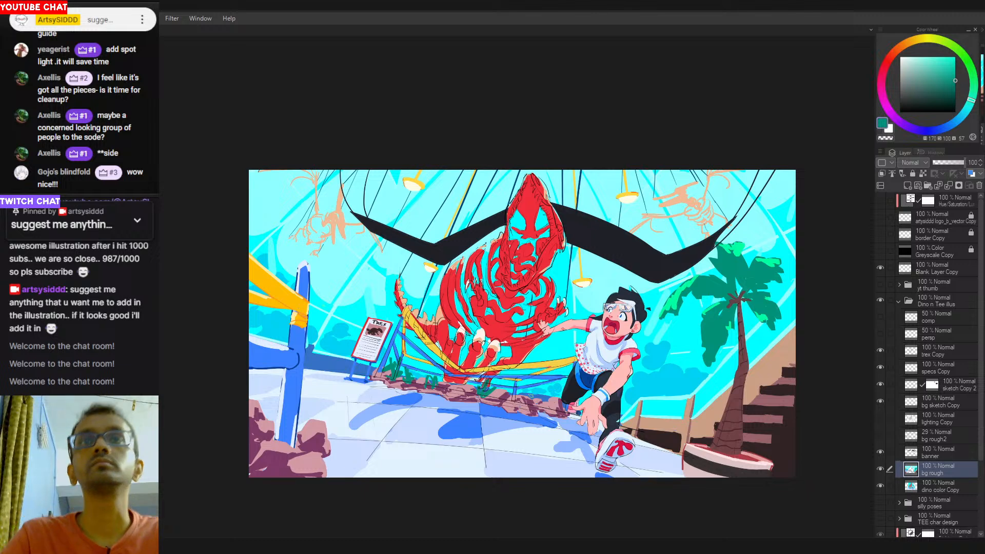
key(ctrl+z)
key(ctrl+z)
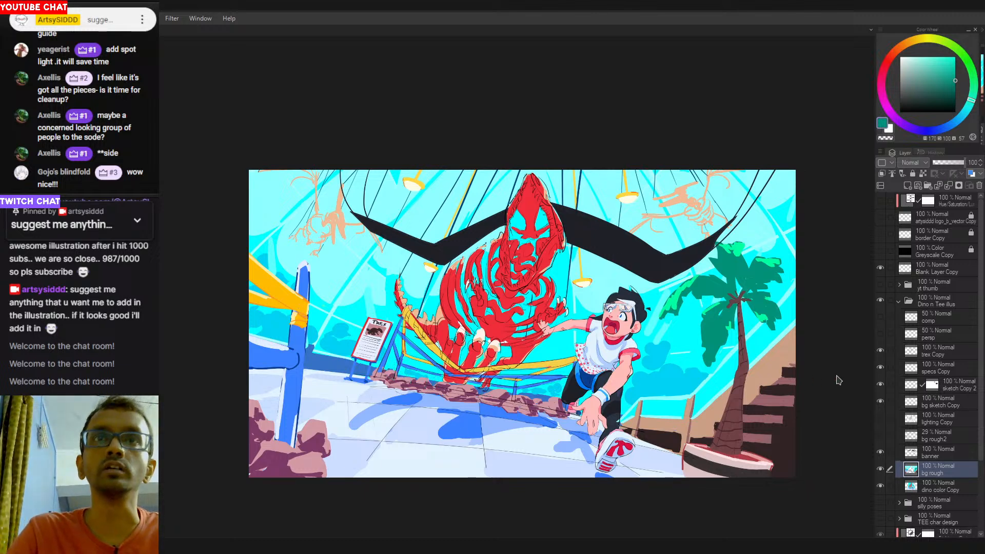
Show the bg rough2 sketch layer and darken the rock strip below the skeleton with sampled dark purple.
drag(904, 436, 899, 436)
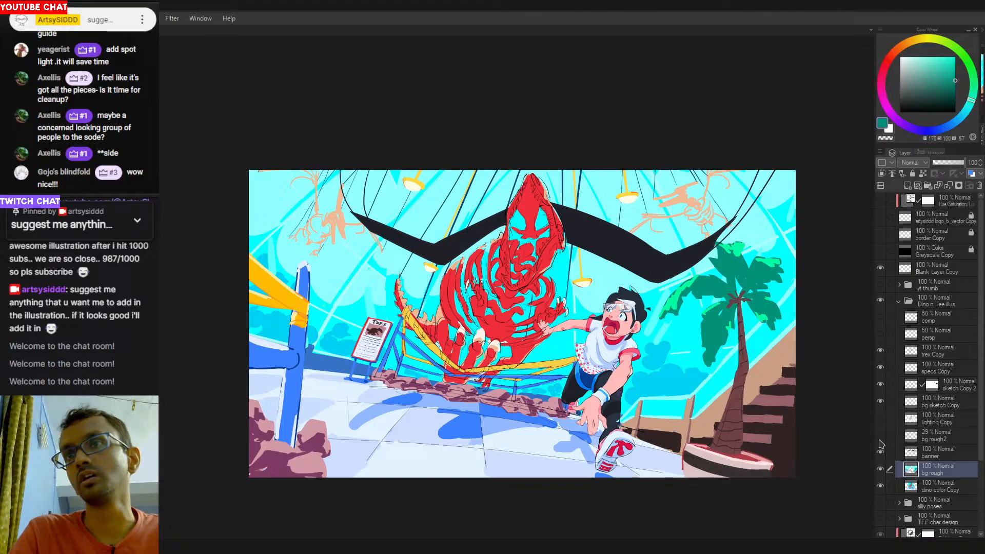
click(881, 435)
drag(426, 418, 418, 417)
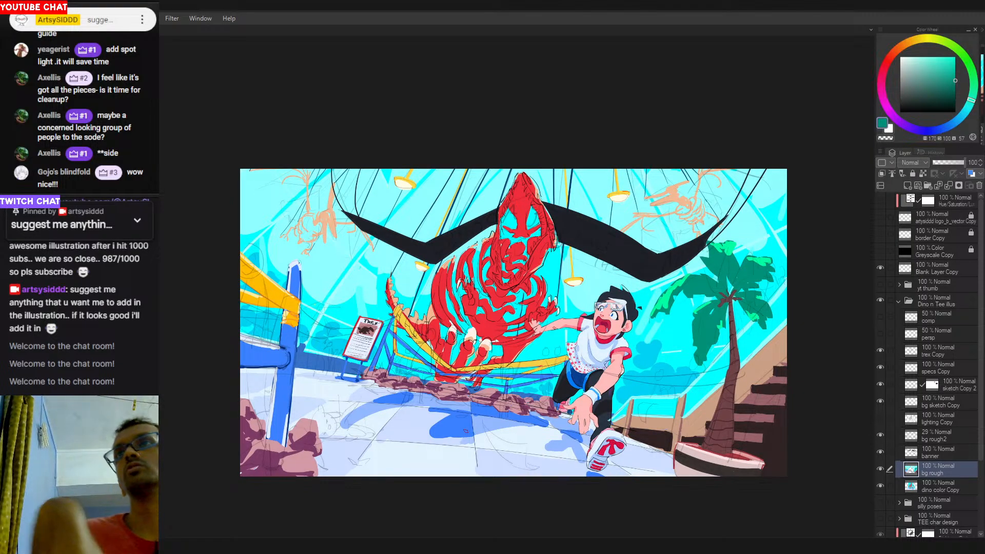
drag(466, 431, 503, 433)
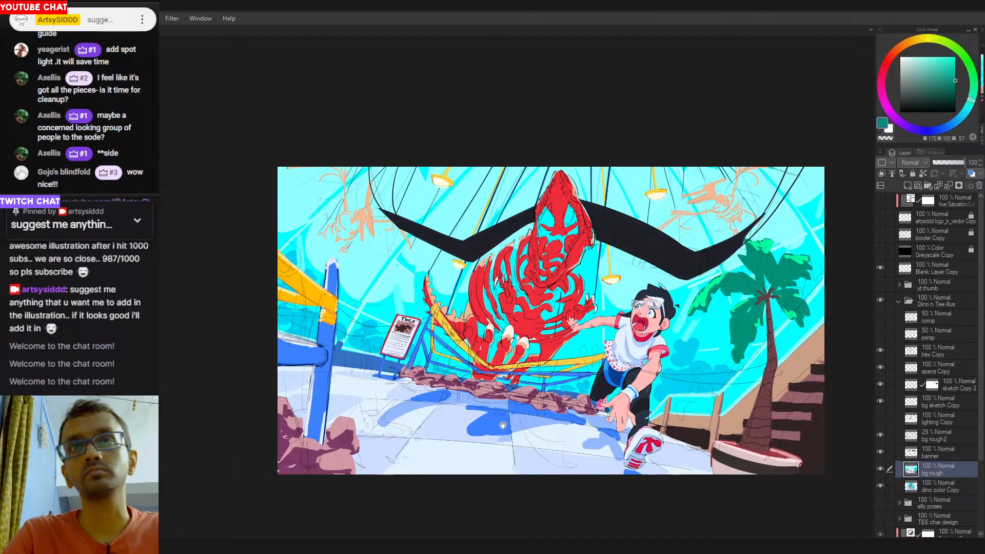
alt+click(519, 392)
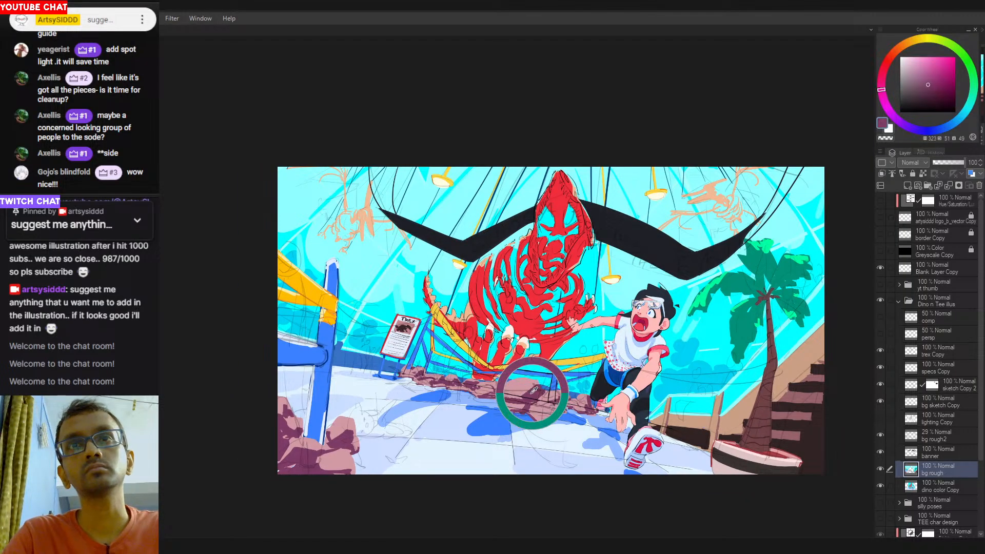
mouse_move(477, 396)
mouse_down()
mouse_move(504, 380)
mouse_move(428, 394)
mouse_up()
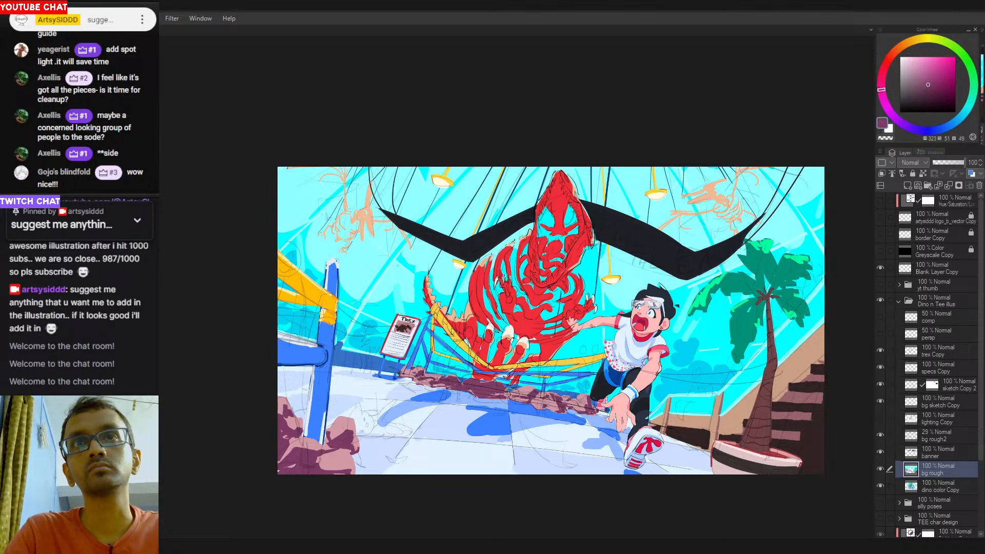
mouse_move(523, 394)
mouse_down()
mouse_move(501, 395)
mouse_move(529, 405)
mouse_move(519, 396)
mouse_move(529, 390)
mouse_move(516, 402)
mouse_move(488, 396)
mouse_move(540, 407)
mouse_move(553, 398)
mouse_move(532, 400)
mouse_move(572, 410)
mouse_up()
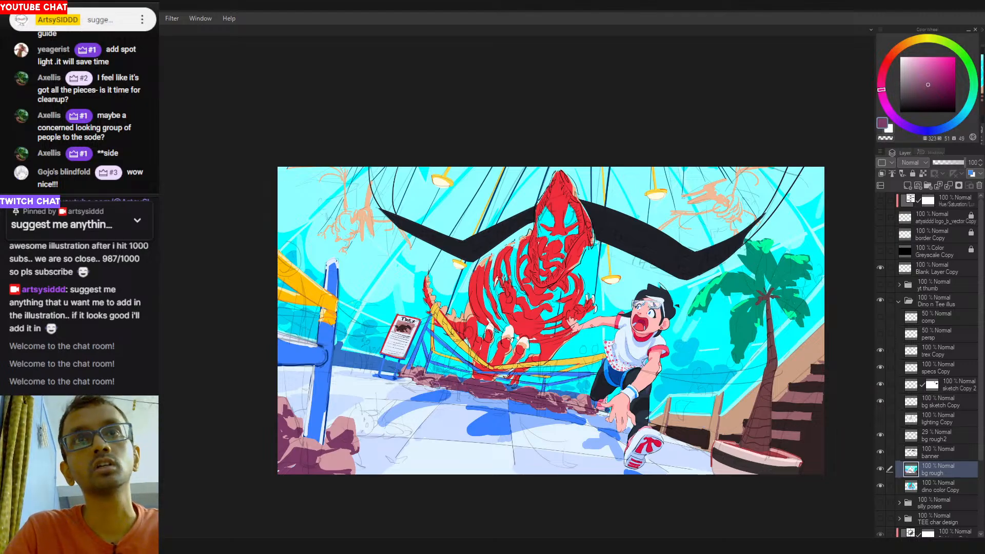
Examine the darkened rock strip and overall composition with the bg rough2 sketch layer hidden and shown.
click(880, 437)
drag(496, 401, 463, 390)
scroll(463, 390, up, 3)
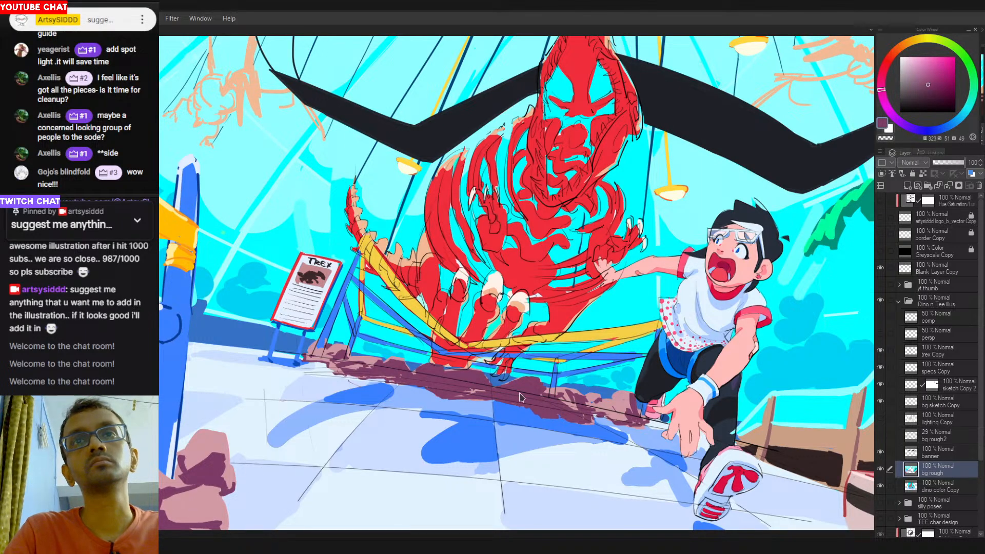
drag(523, 404, 475, 364)
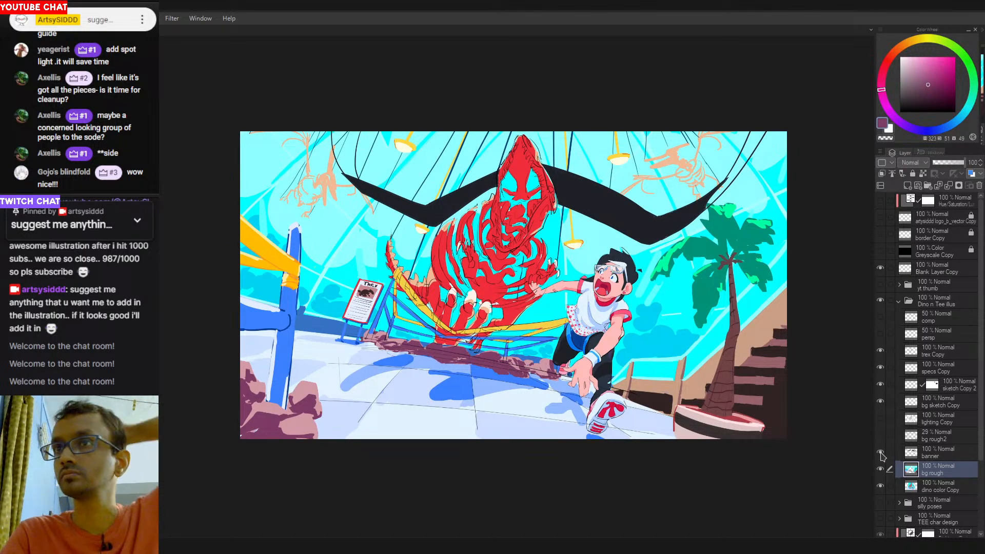
click(881, 435)
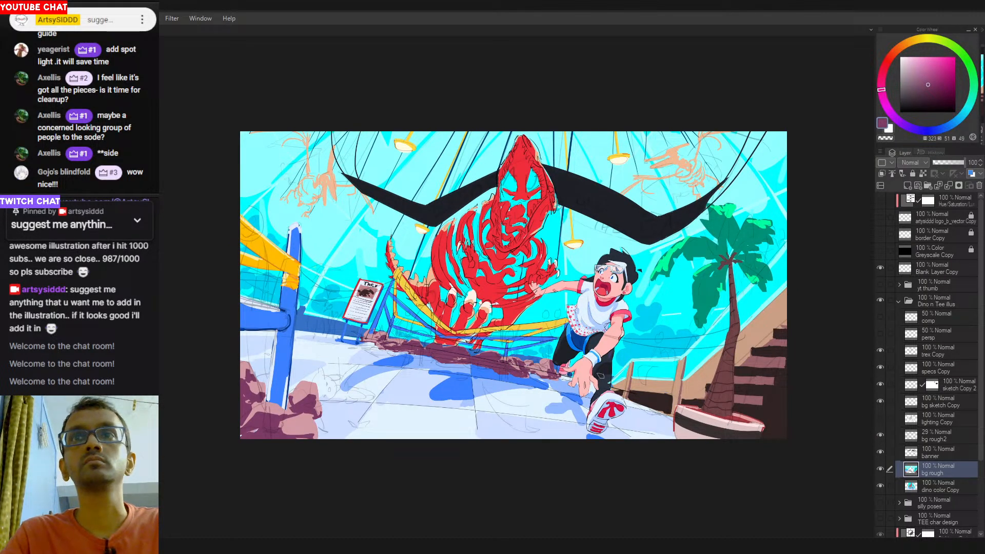
drag(503, 401, 481, 405)
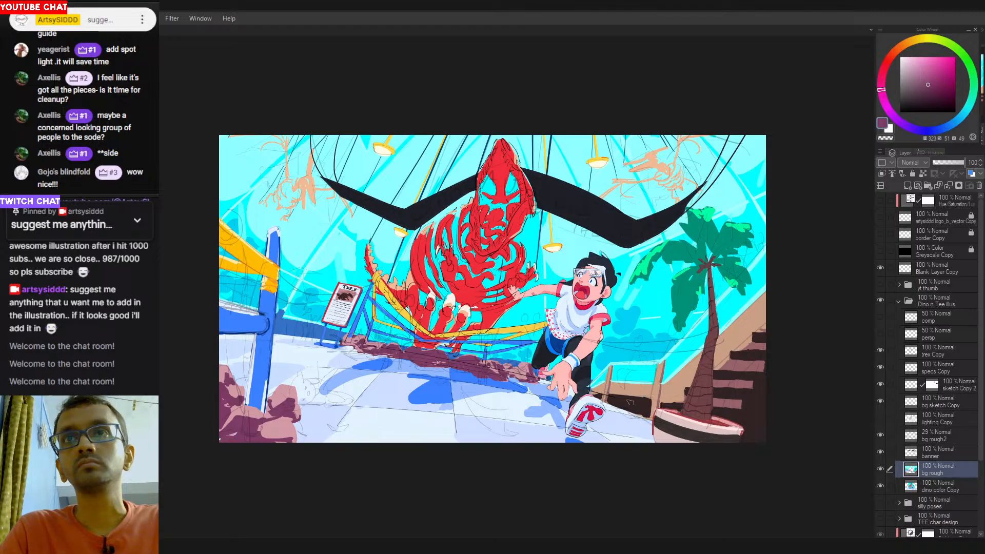
drag(375, 406, 414, 424)
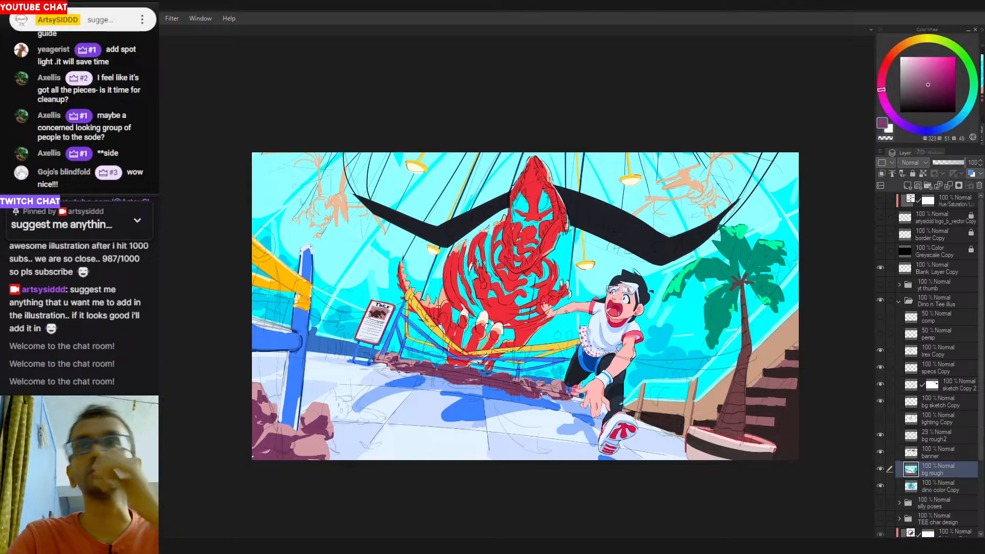
drag(472, 392, 433, 371)
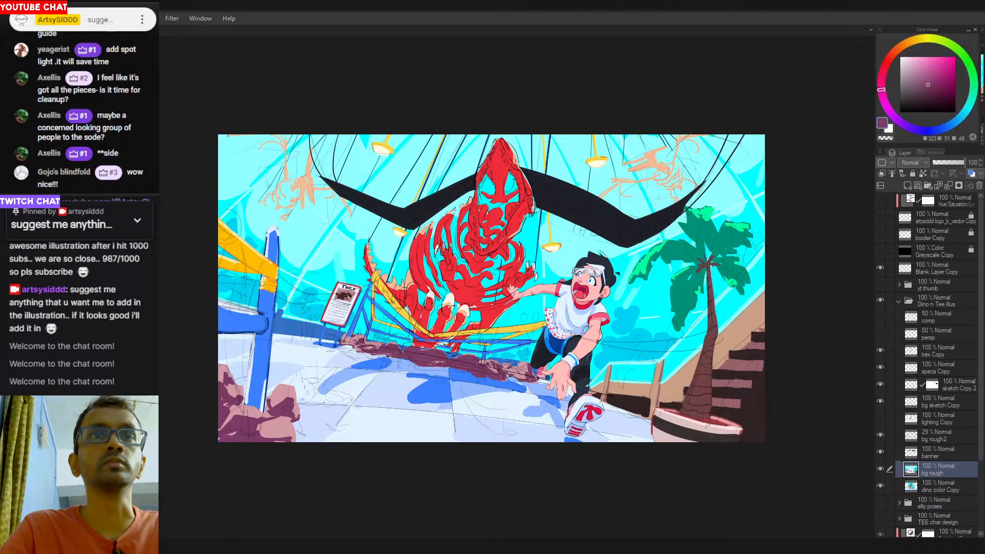
drag(373, 424, 382, 424)
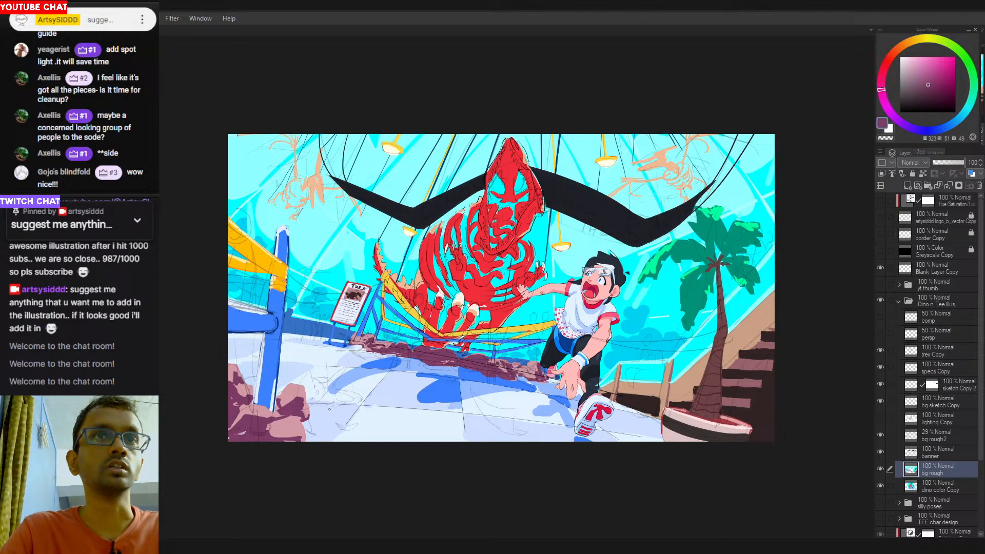
Try erasing along the edge of the foreground rock pile on the bg rough layer and undo it.
click(934, 436)
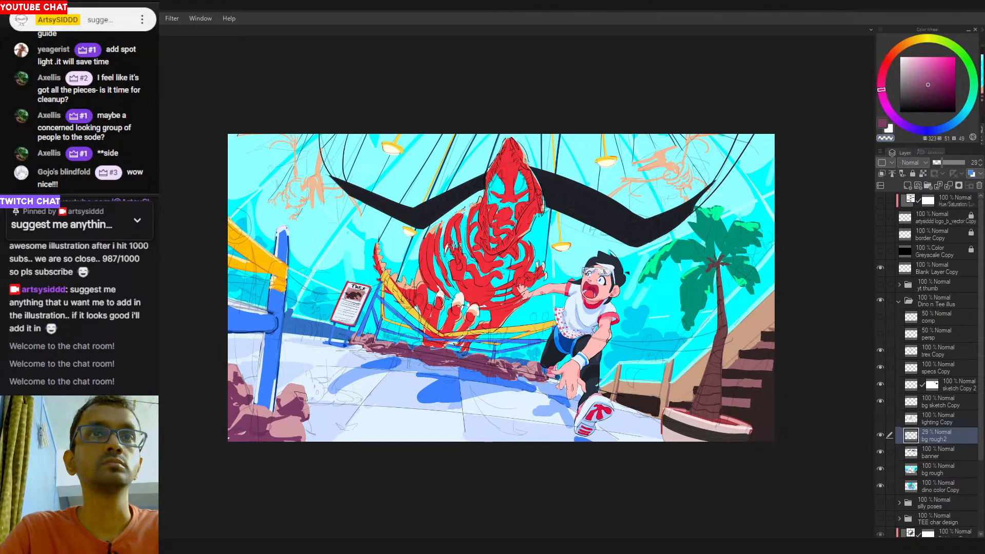
click(924, 469)
click(932, 453)
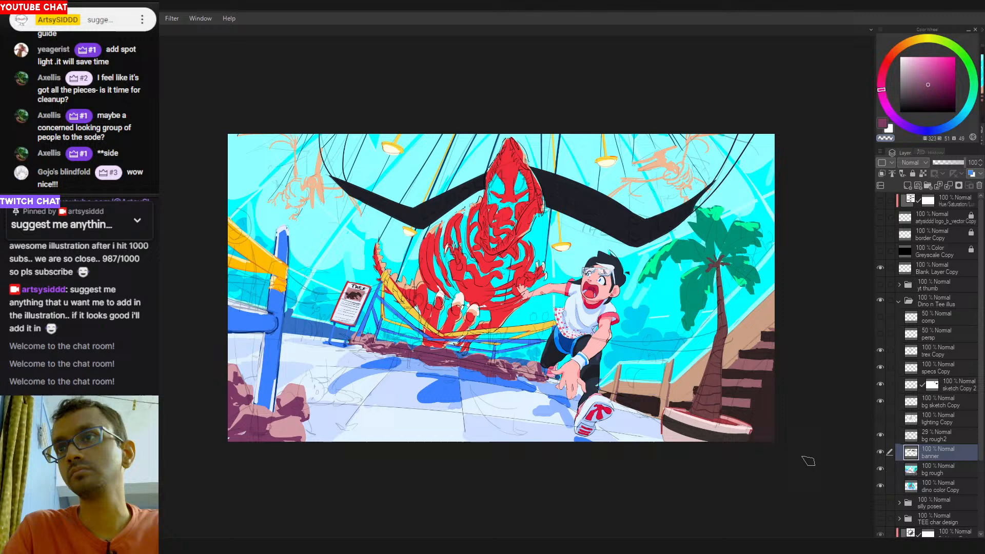
click(932, 469)
drag(295, 382, 313, 405)
key(ctrl+z)
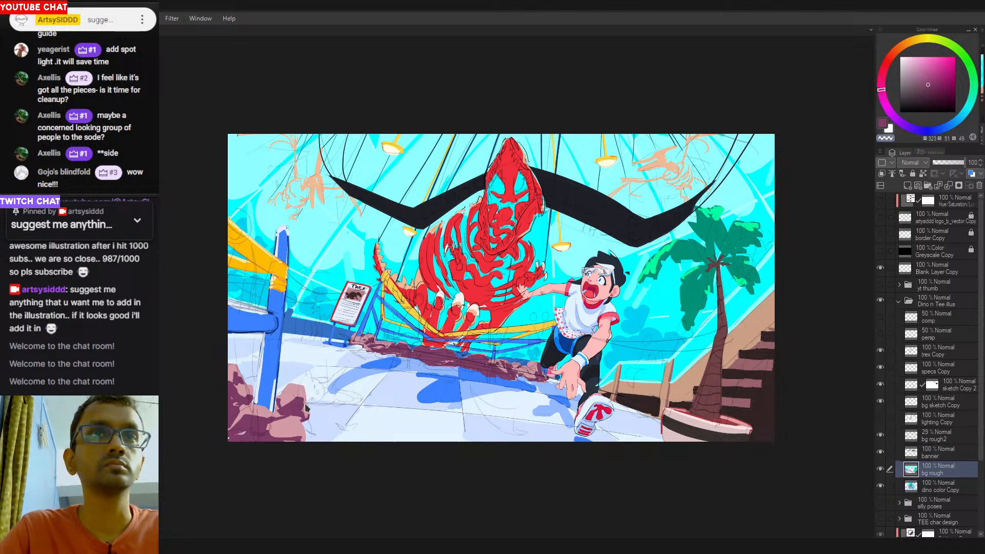
Recut the outline of the foreground rock pile with sampled pale floor blues and dusty pink.
alt+click(322, 371)
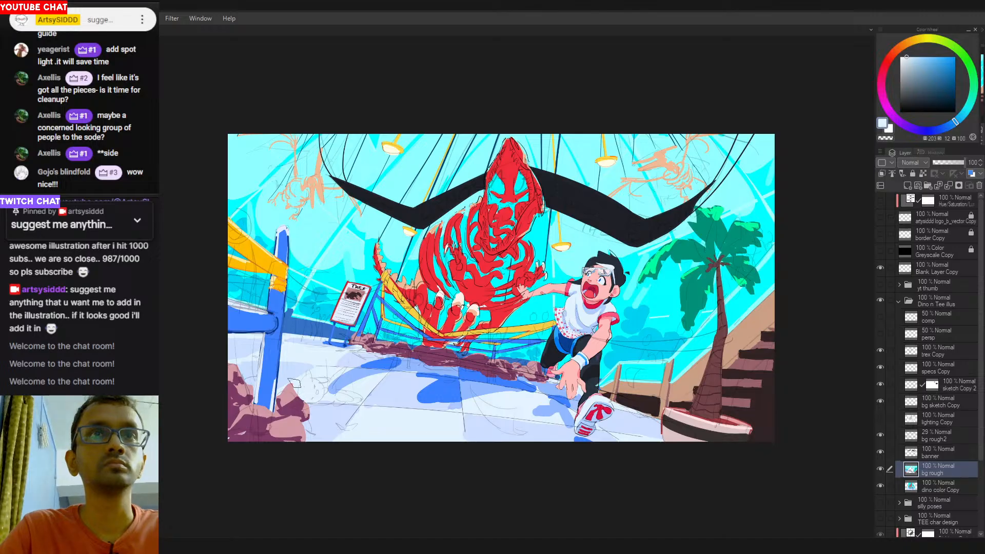
alt+click(312, 413)
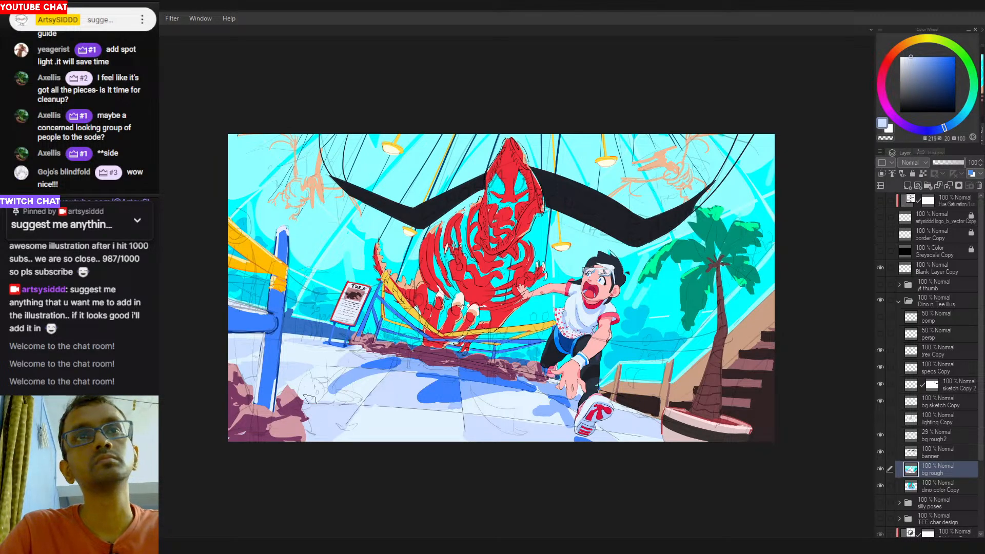
alt+click(296, 391)
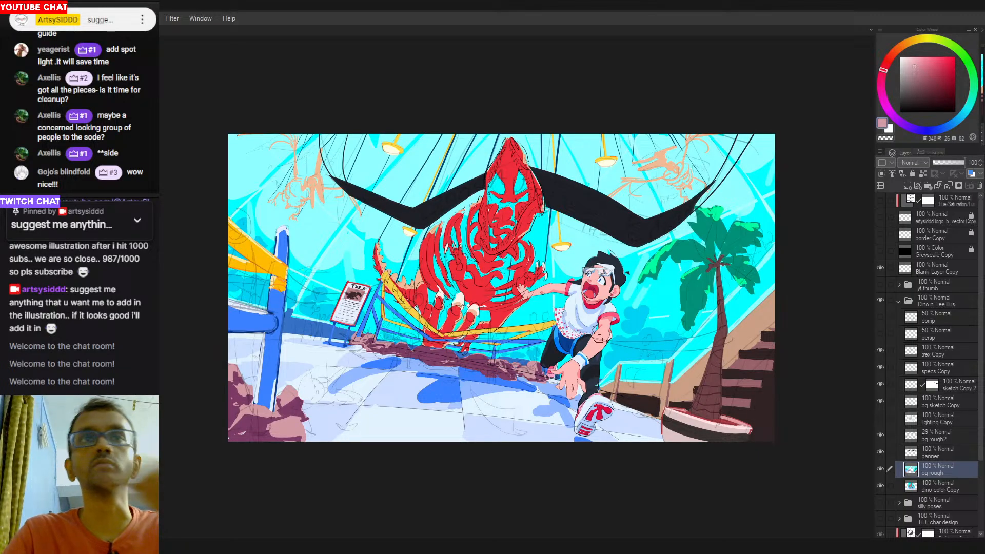
drag(443, 417, 472, 415)
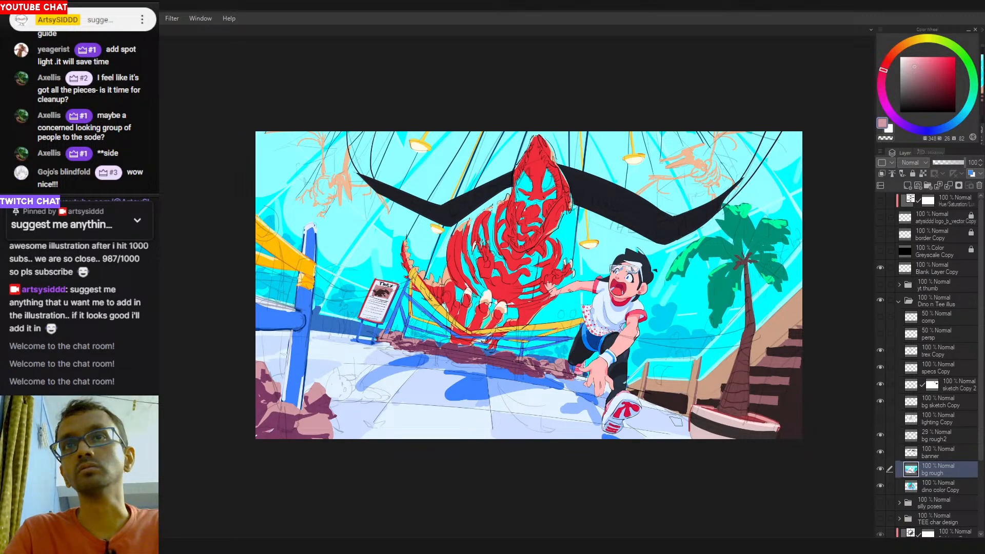
Paint loose flying-paper shapes in sampled light blue on the floor and beside the stair railing, undoing the trial stroke beside the skeleton.
alt+click(496, 408)
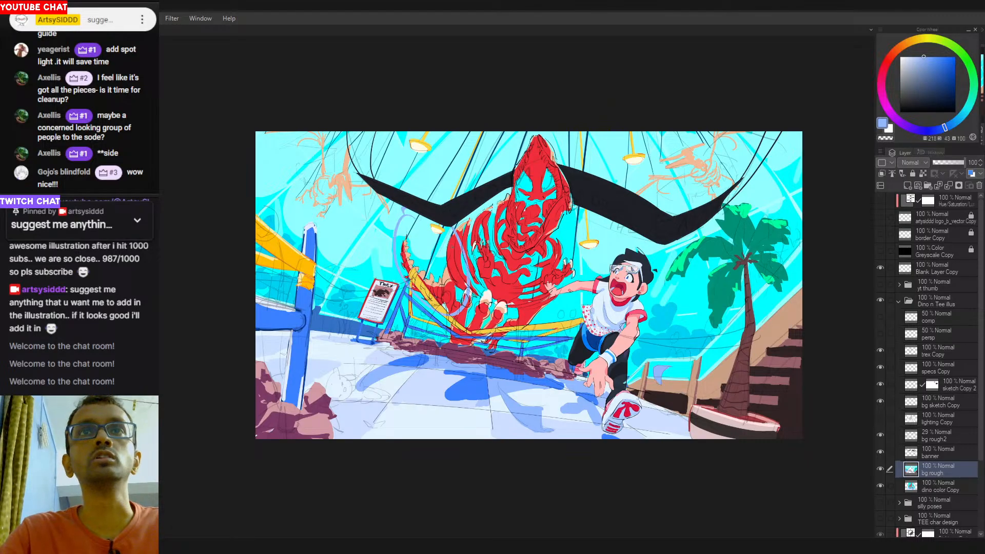
drag(650, 249, 553, 288)
key(ctrl+z)
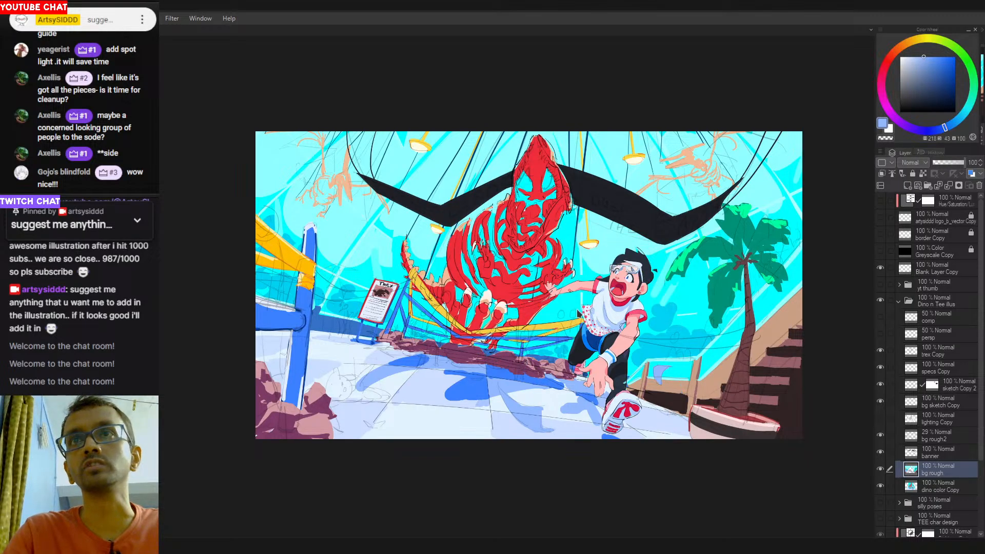
drag(255, 287, 193, 278)
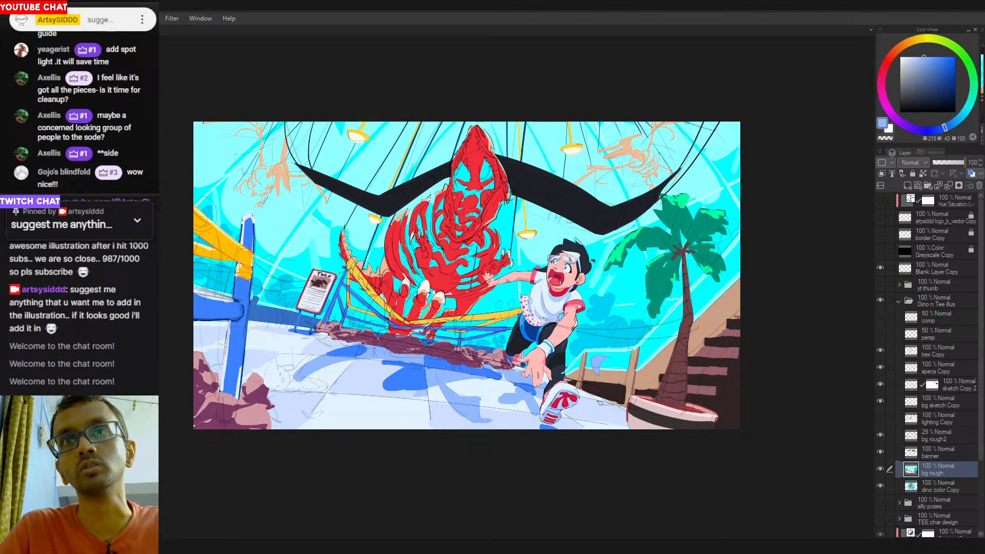
click(594, 401)
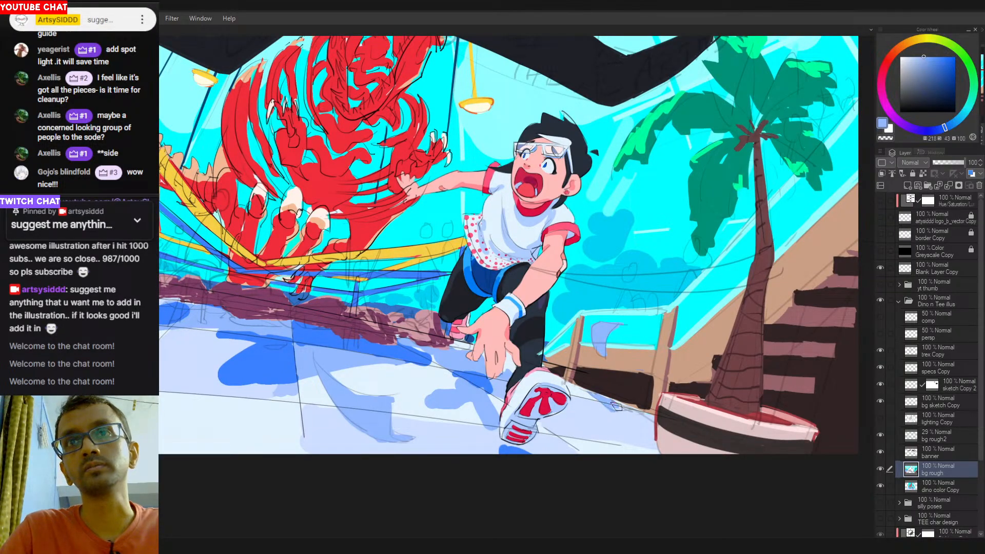
alt+click(606, 423)
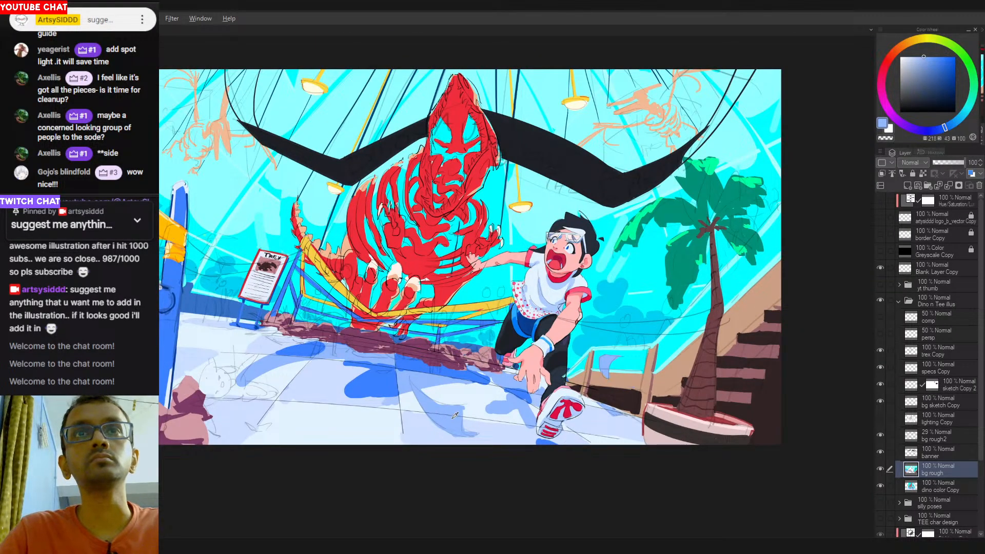
Try outlining the light blue paper shape on the floor in sampled dark navy, redrawing the contour.
alt+click(559, 372)
mouse_move(410, 381)
mouse_down()
mouse_move(465, 407)
mouse_move(464, 417)
mouse_move(465, 407)
mouse_move(471, 435)
mouse_up()
key(ctrl+z)
key(ctrl+z)
key(ctrl+z)
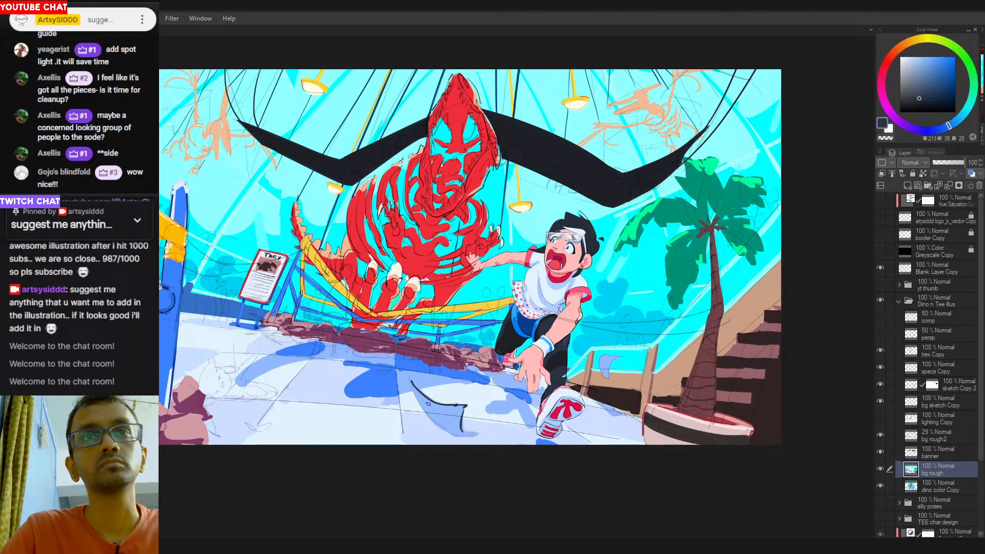
mouse_move(413, 384)
mouse_down()
mouse_move(428, 419)
mouse_move(462, 442)
mouse_move(476, 434)
mouse_up()
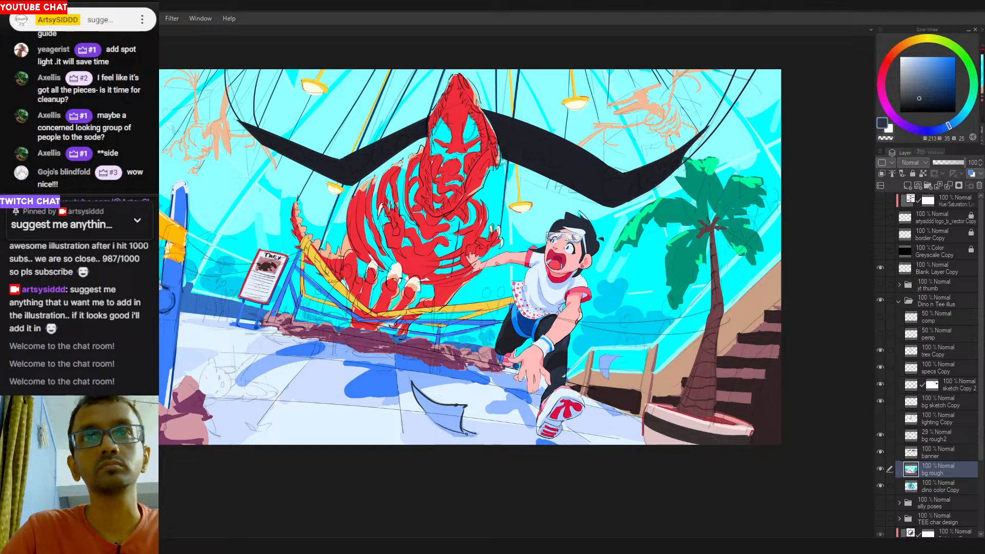
Try refining the navy-outlined paper shape with sampled floor and fill blues, and undo the dark outline.
alt+click(435, 419)
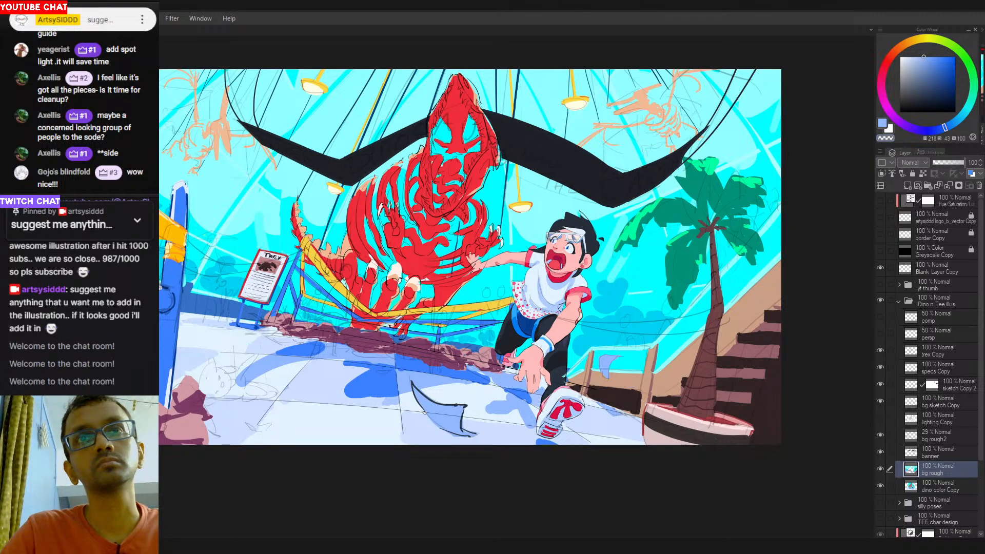
alt+click(430, 429)
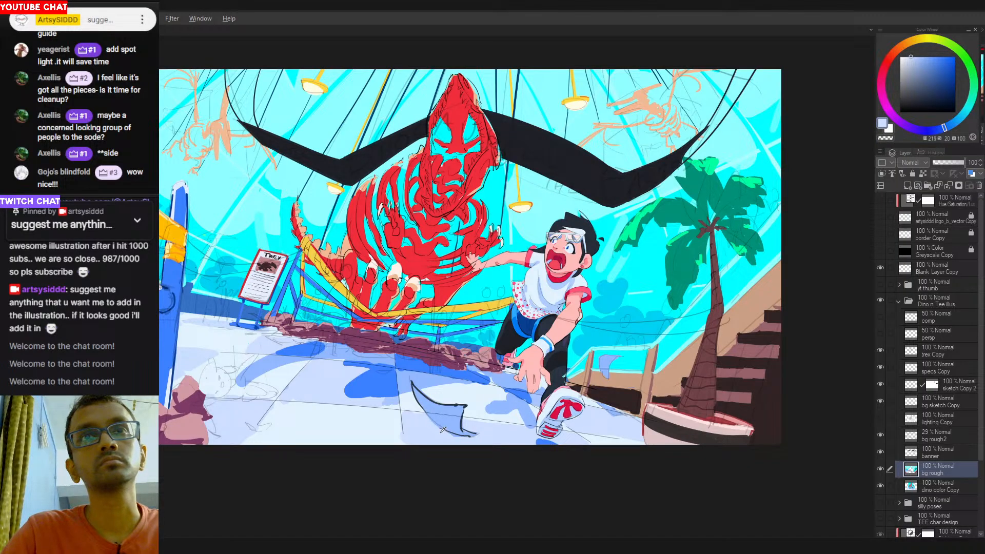
alt+click(456, 409)
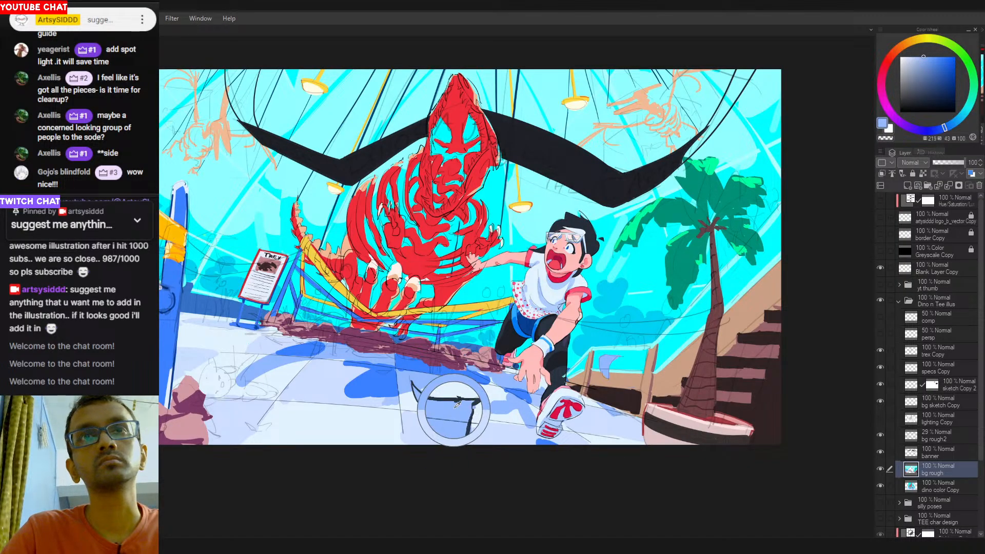
alt+click(459, 398)
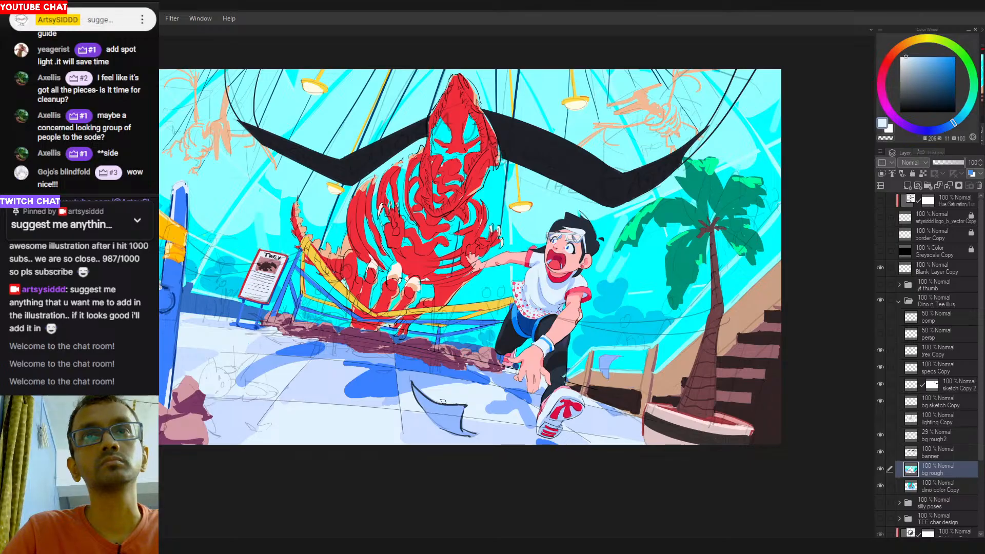
alt+click(411, 384)
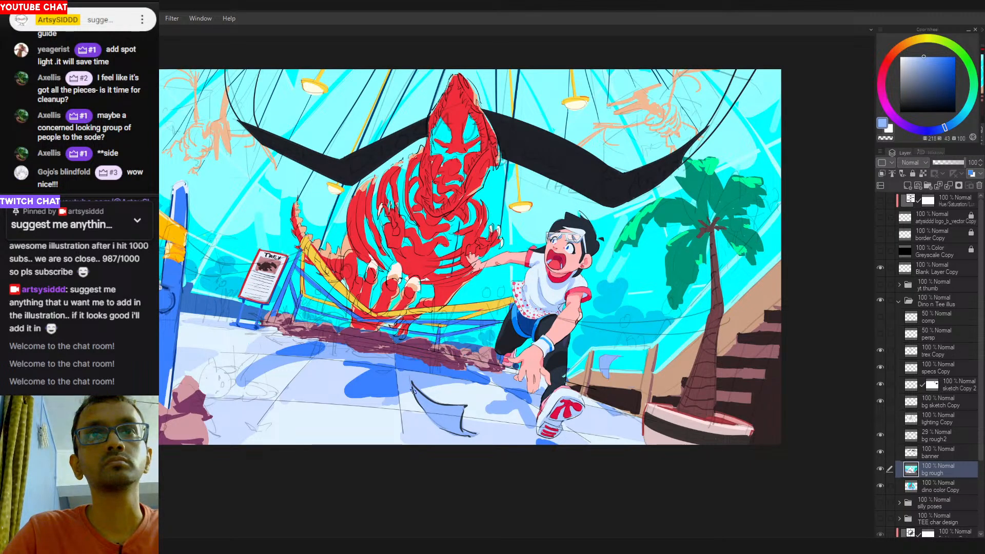
alt+click(450, 412)
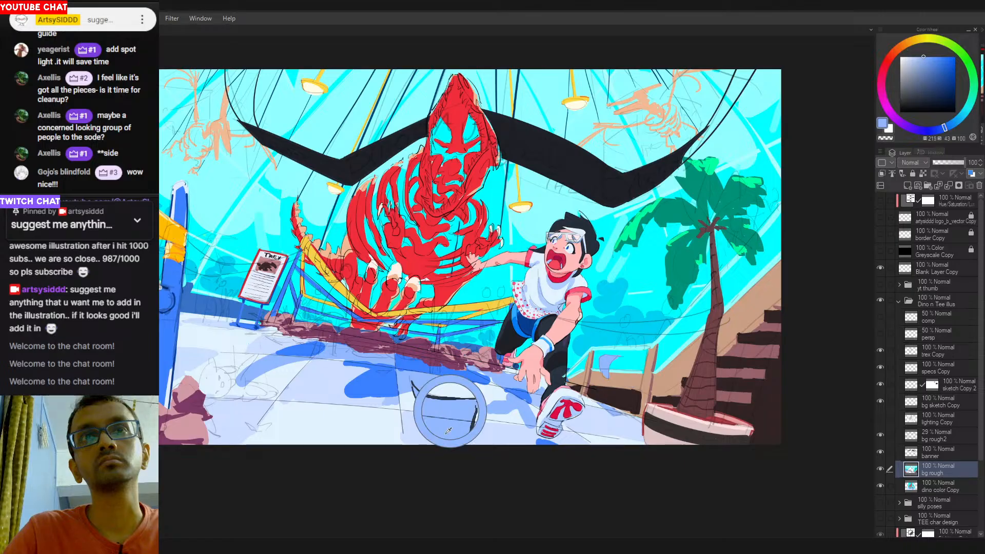
alt+click(435, 405)
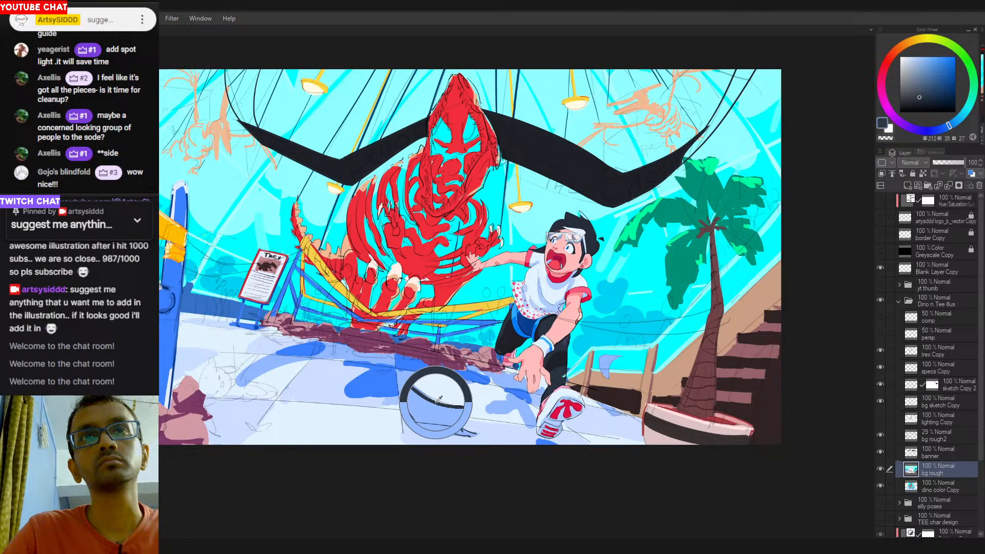
drag(433, 408, 502, 396)
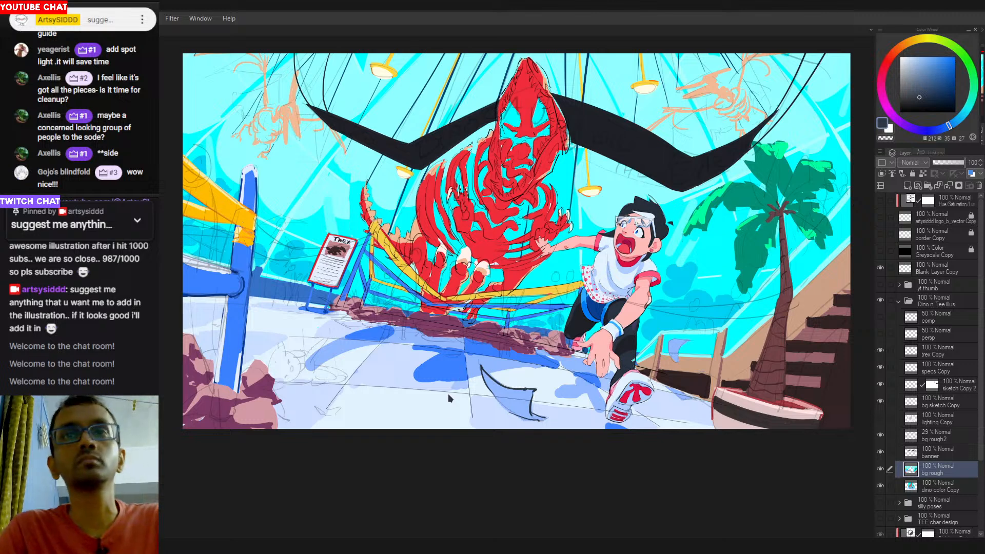
key(ctrl+z)
key(ctrl+z)
Try outlining the floor paper's upper edge in a sampled deep blue and undo the strokes.
alt+click(593, 311)
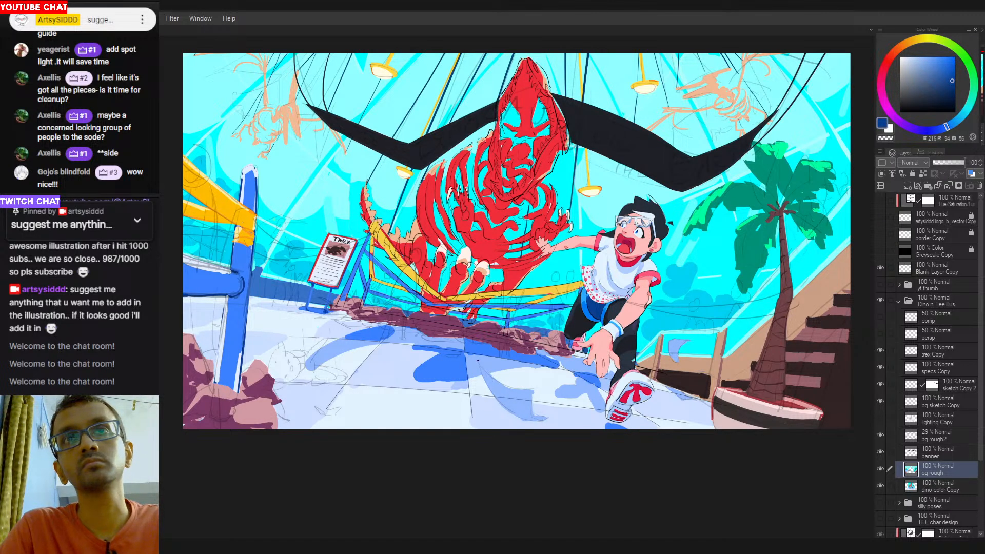
drag(478, 362, 515, 390)
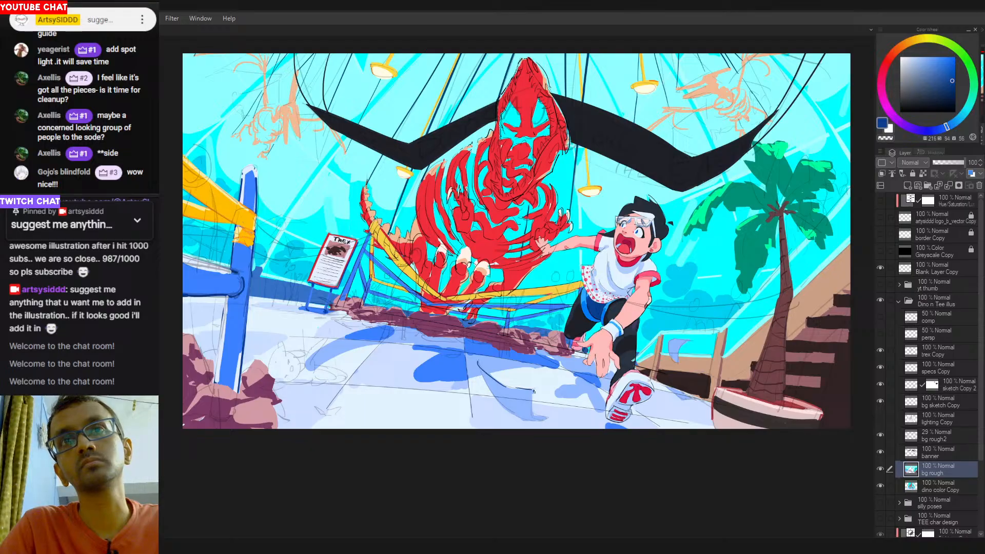
key(ctrl+z)
key(ctrl+z)
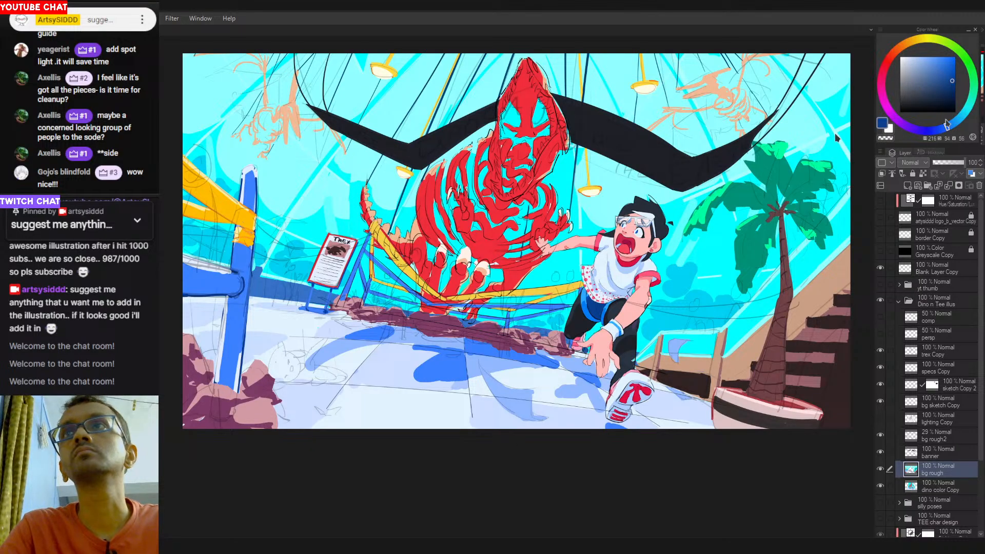
Try a brighter, slightly more violet blue for the floor paper's outline and undo the stroke.
drag(947, 125, 939, 128)
key(ctrl+z)
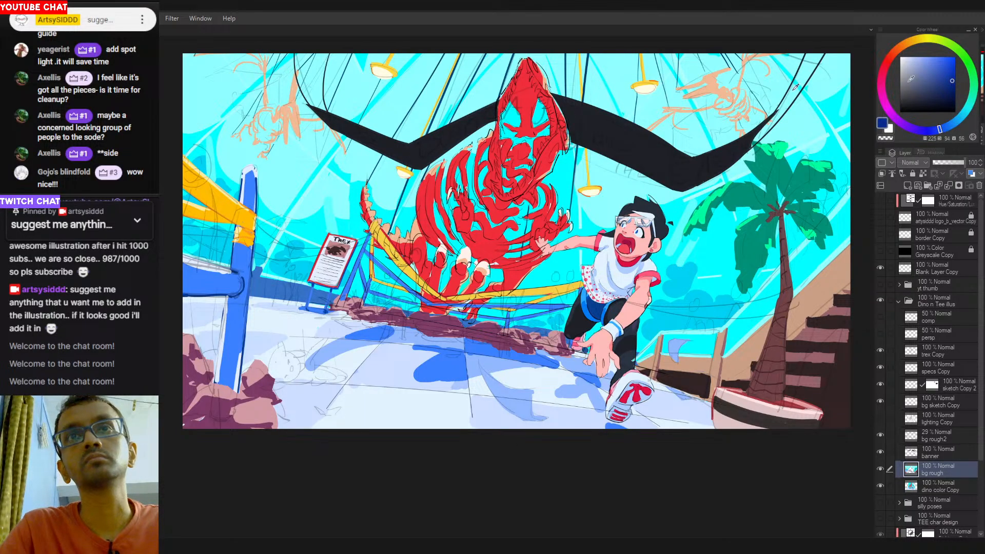
click(943, 63)
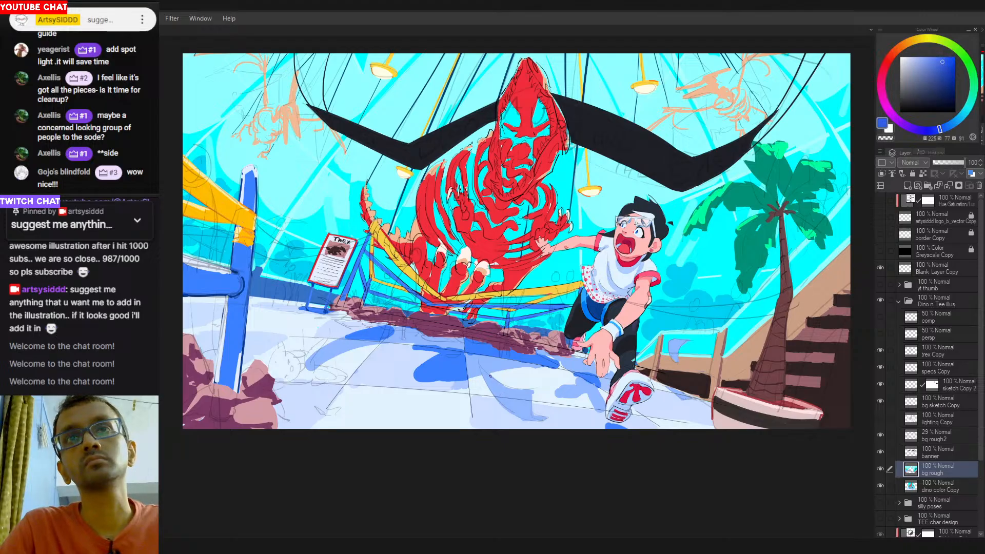
drag(483, 367, 521, 392)
key(ctrl+z)
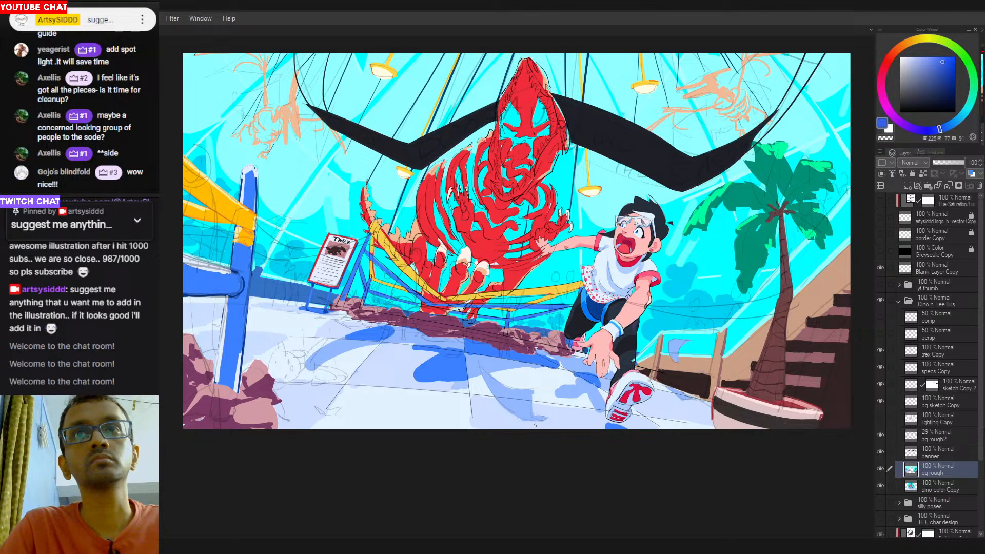
Touch up the floor paper's silhouette with the sampled pale floor blue and the paper's light blue.
alt+click(525, 407)
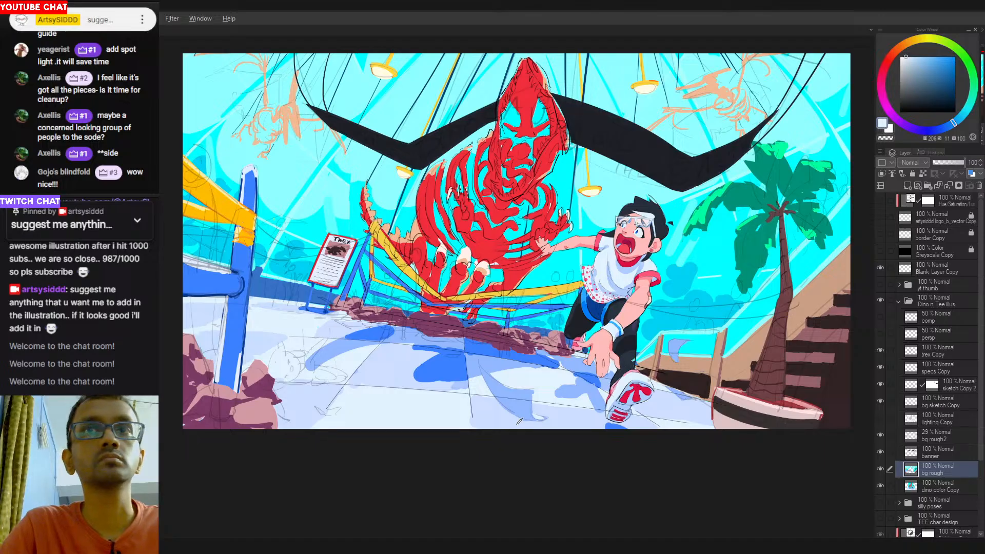
alt+click(522, 405)
drag(521, 405, 502, 408)
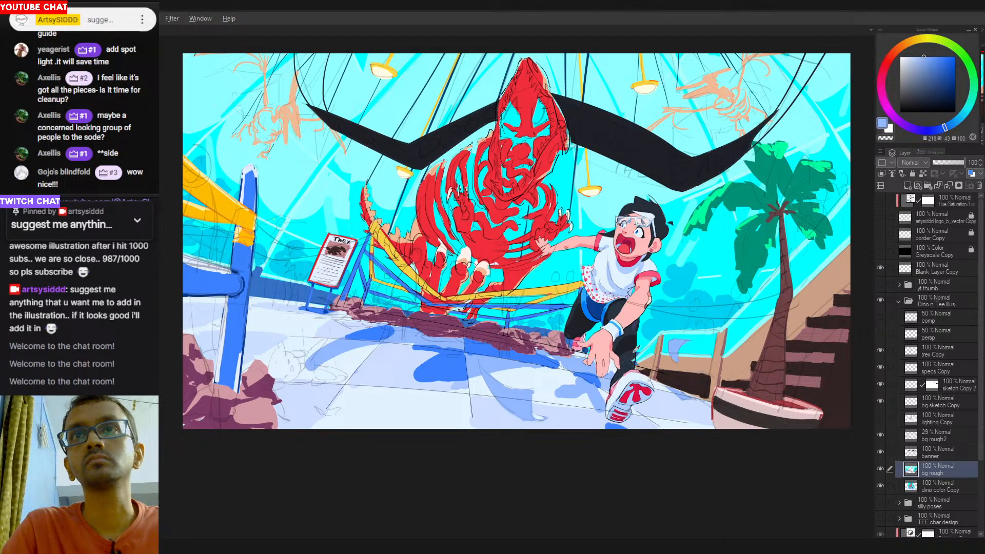
Try outlining the floor paper in red sampled from the skeleton and undo the outline.
alt+click(631, 358)
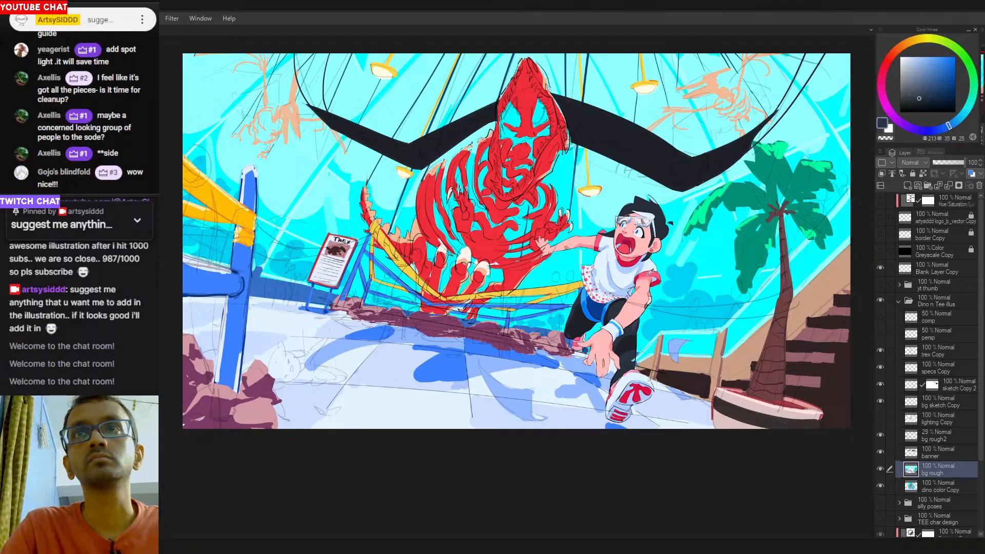
alt+click(651, 277)
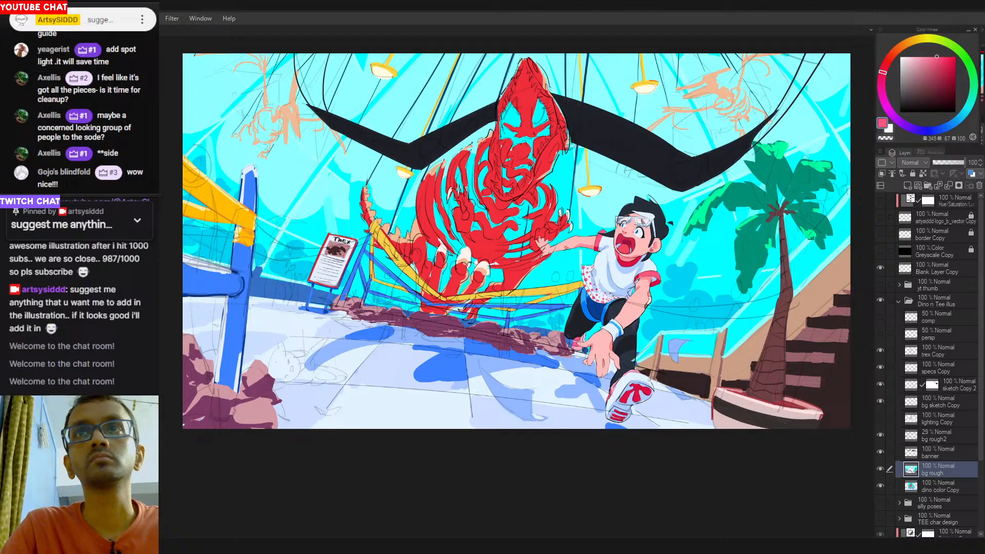
alt+click(436, 279)
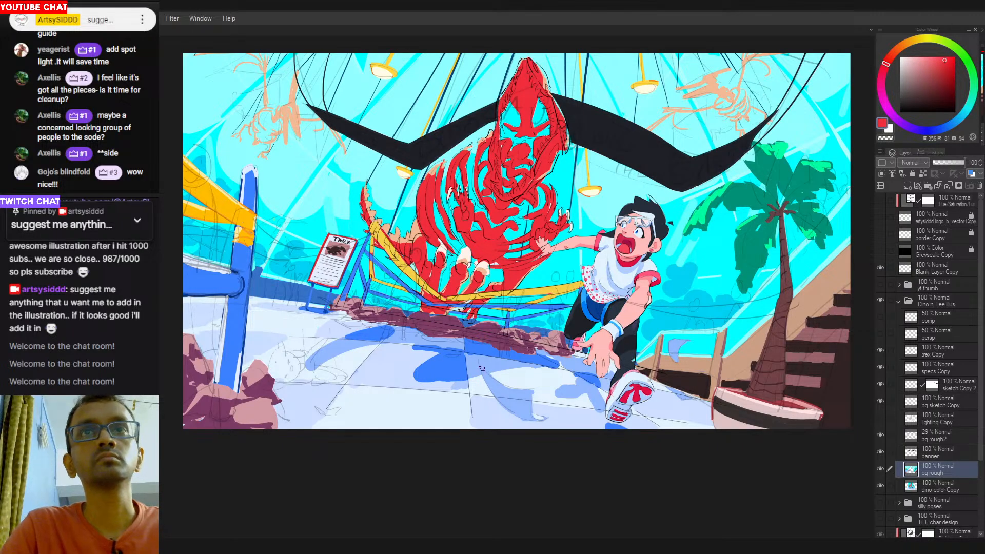
drag(478, 361, 498, 402)
mouse_move(480, 365)
mouse_down()
mouse_move(518, 391)
mouse_move(531, 420)
mouse_up()
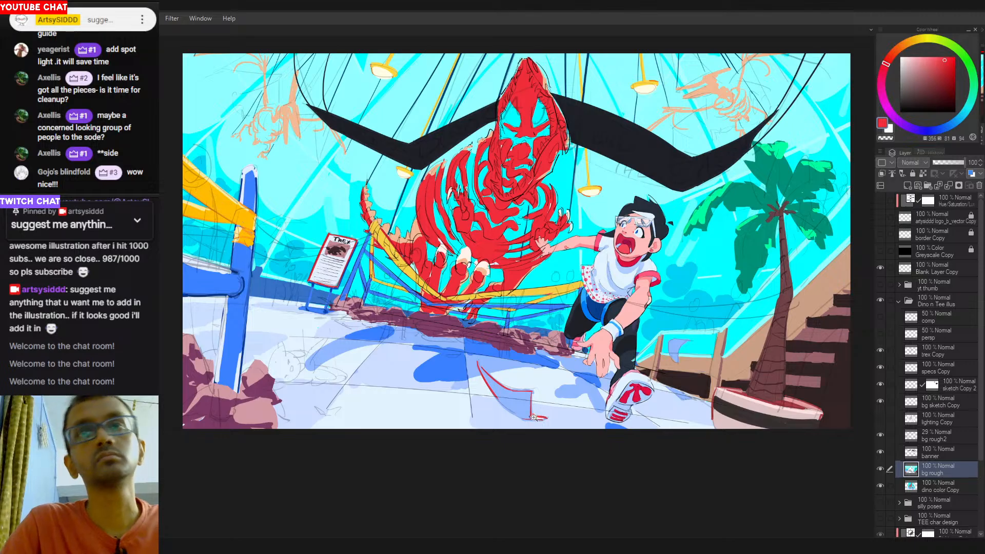
scroll(533, 417, down, 2)
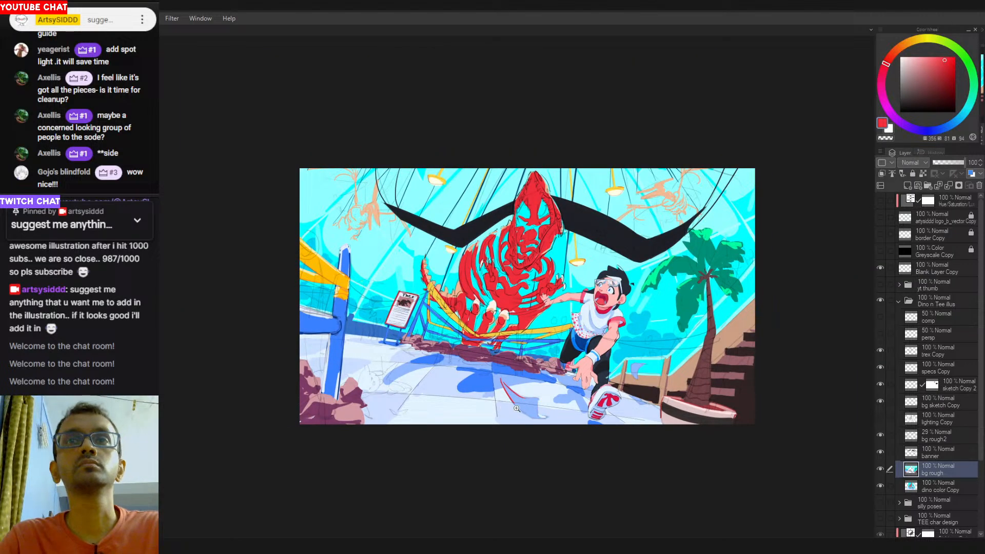
key(ctrl+z)
key(ctrl+z)
key(ctrl+z)
Add a near-white blue highlight along the upper edge of the floor paper.
scroll(537, 407, up, 2)
alt+click(536, 407)
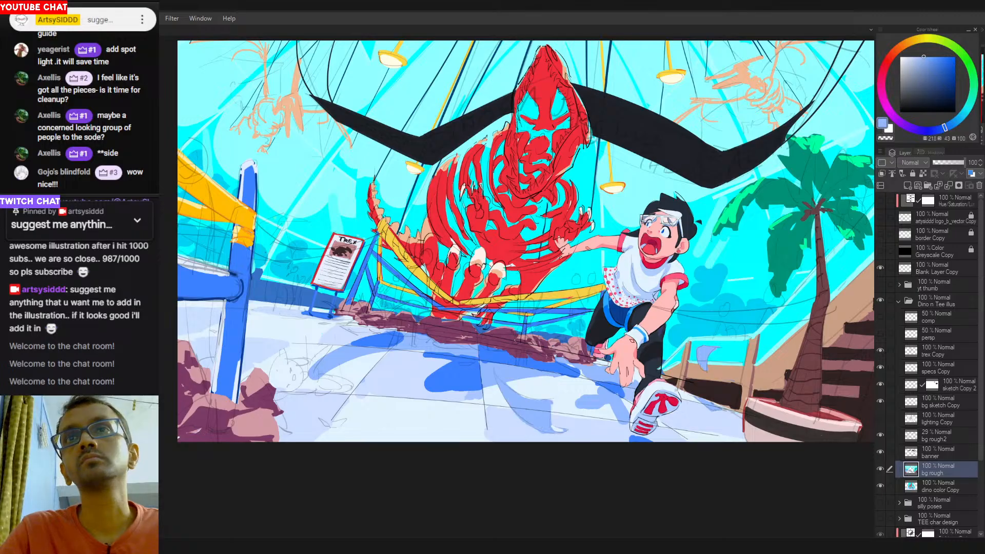
alt+click(638, 334)
drag(497, 374, 544, 410)
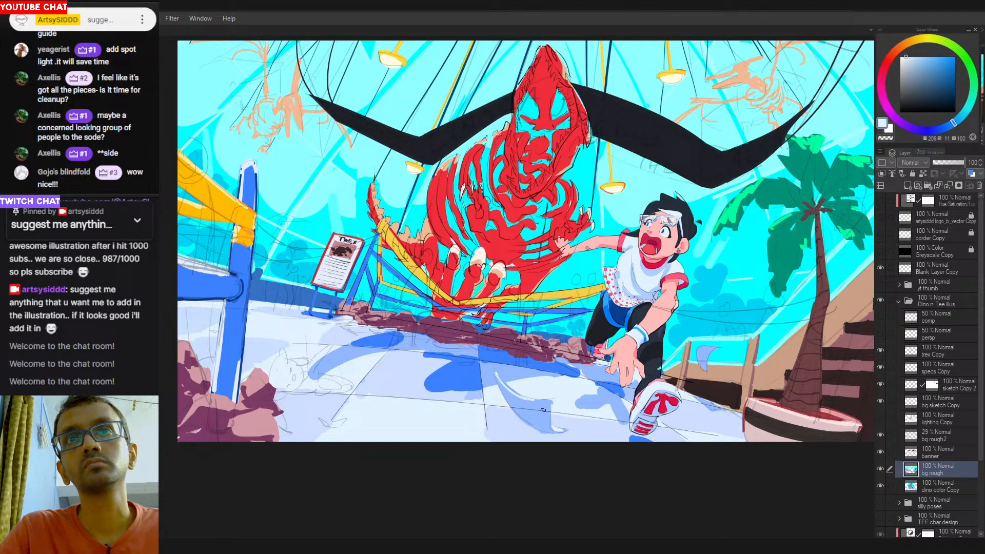
Try painting over the floor paper with a sampled pale lavender blue and undo the strokes.
alt+click(538, 405)
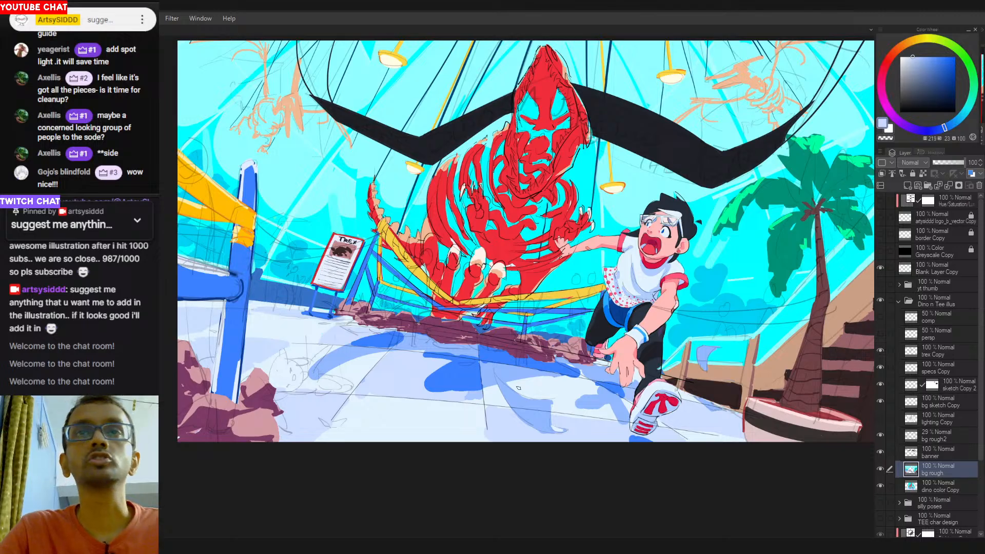
drag(496, 375, 544, 407)
key(ctrl+z)
drag(496, 376, 562, 433)
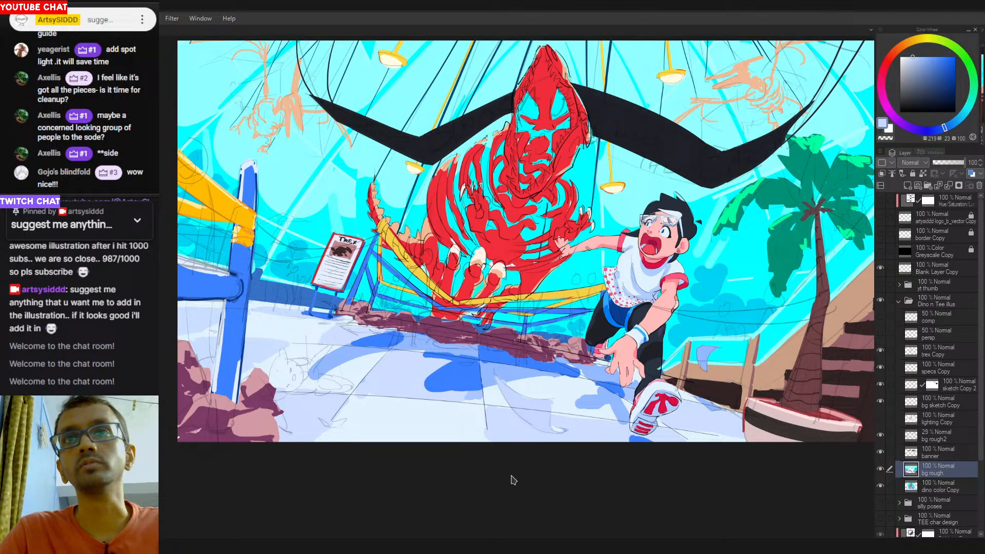
key(ctrl+z)
Touch up the floor paper with its light blue and outline its long upper edge in blue sampled from the floor shadow.
alt+click(543, 407)
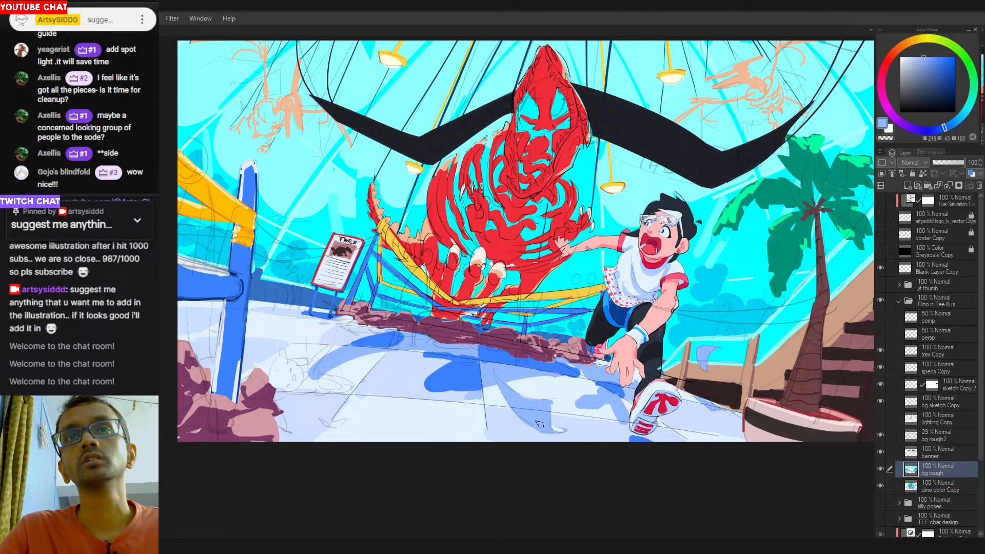
alt+click(544, 420)
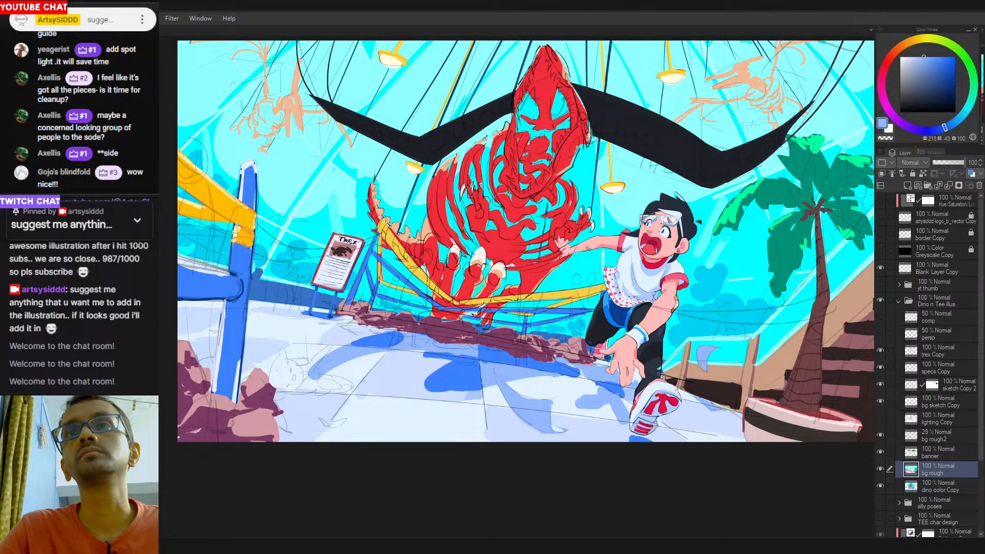
alt+click(613, 390)
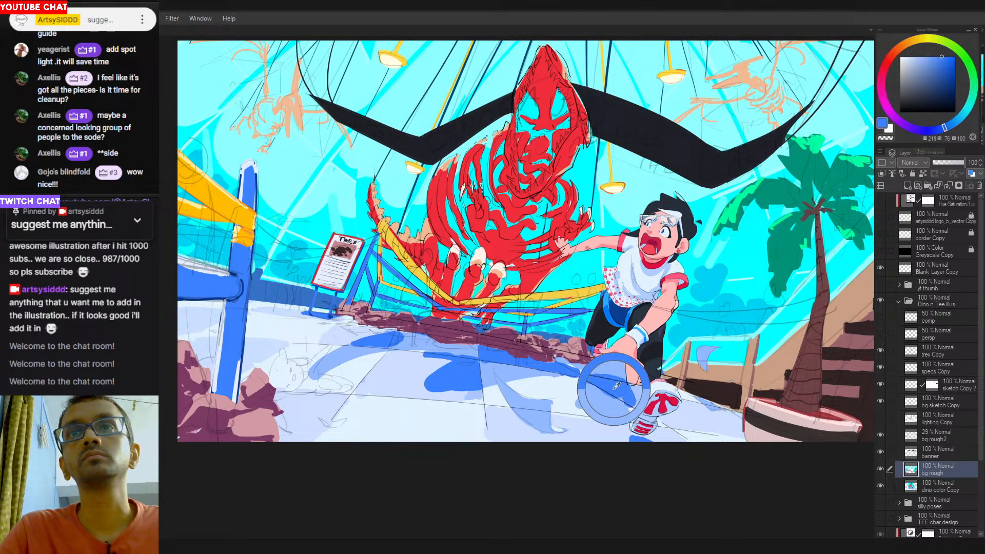
drag(494, 370, 543, 402)
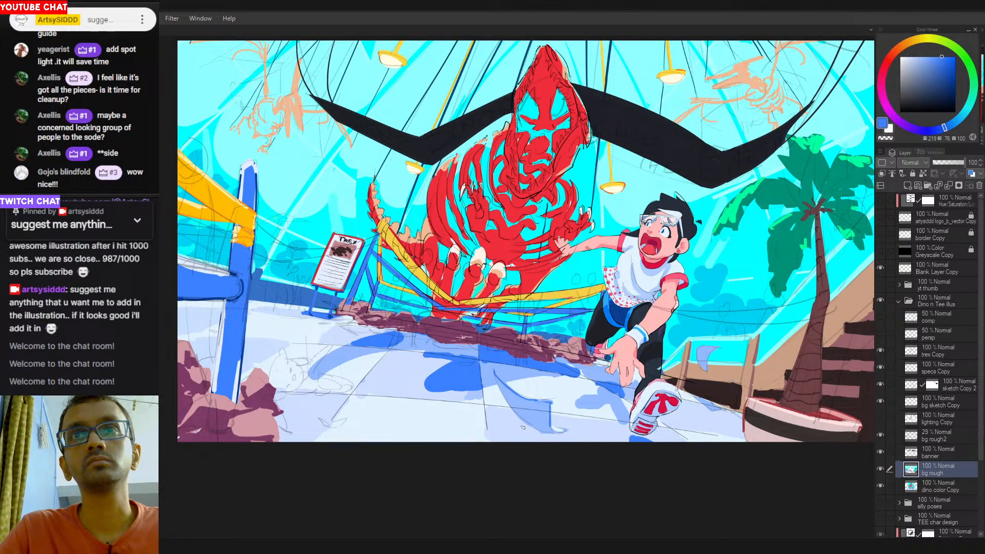
Try drawing a line on the floor paper in red sampled from the shoe sole and undo it.
drag(525, 422, 597, 397)
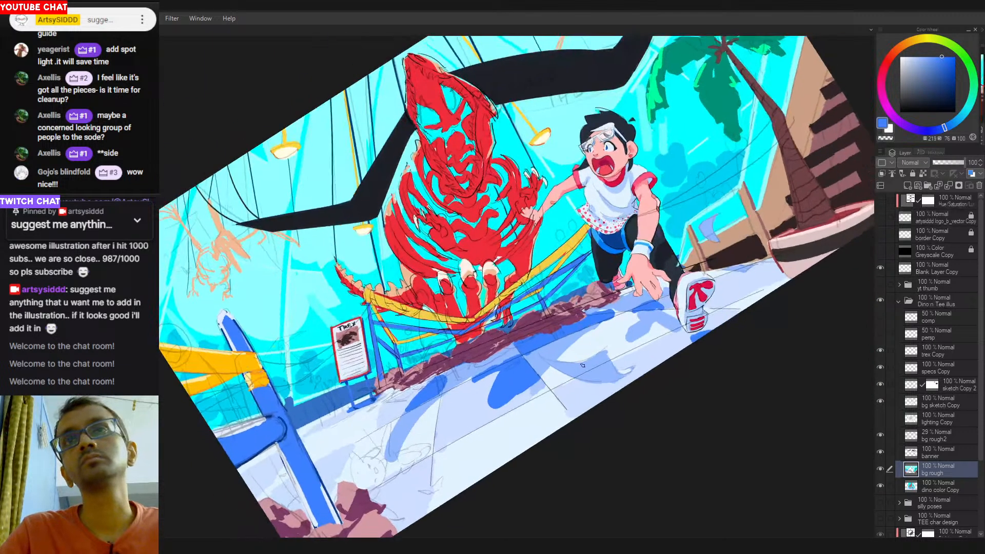
alt+click(693, 303)
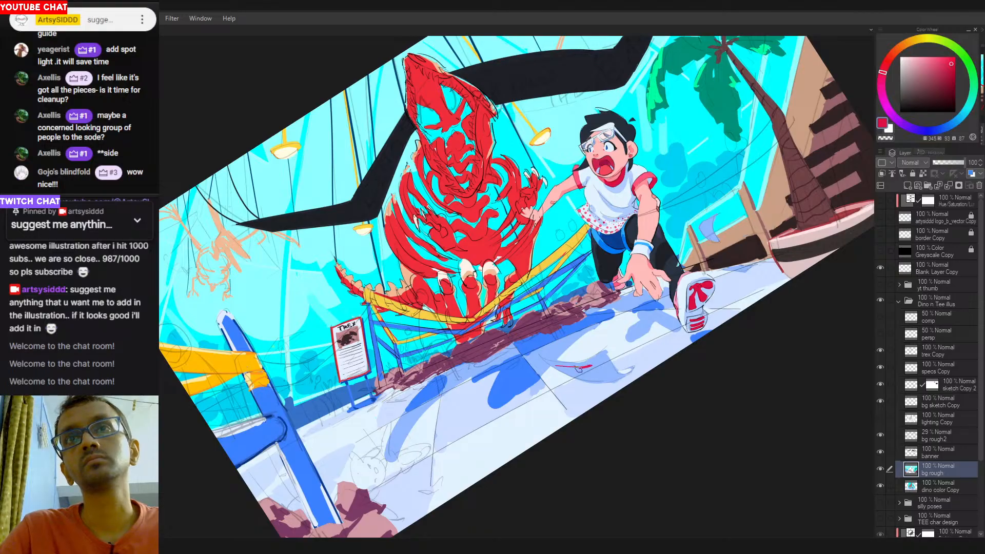
alt+click(607, 378)
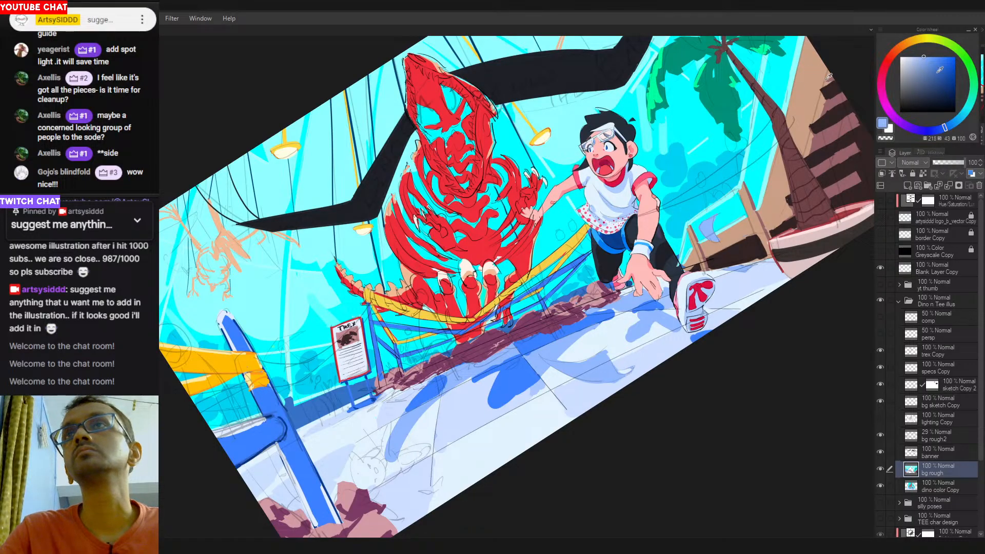
Scribble dark navy writing lines on the large floor paper, the small paper beside the sneaker and the paper at the railing.
alt+click(800, 94)
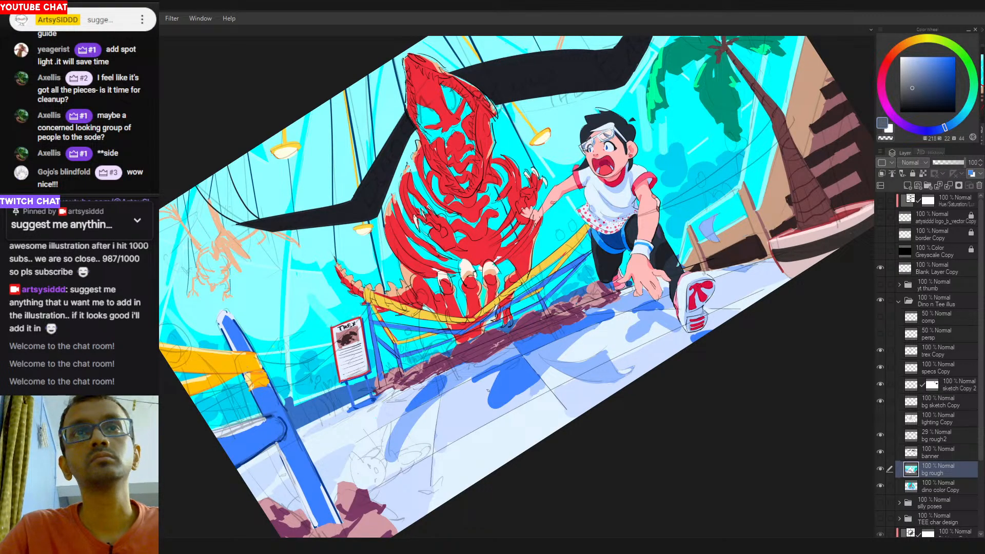
alt+click(347, 330)
alt+click(829, 109)
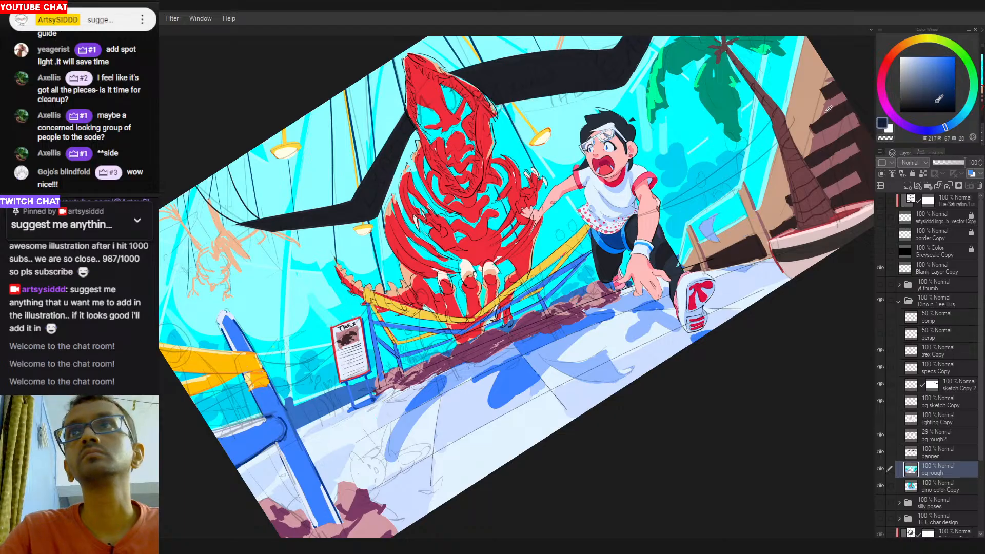
mouse_move(937, 101)
mouse_down()
mouse_move(912, 104)
mouse_move(918, 98)
mouse_up()
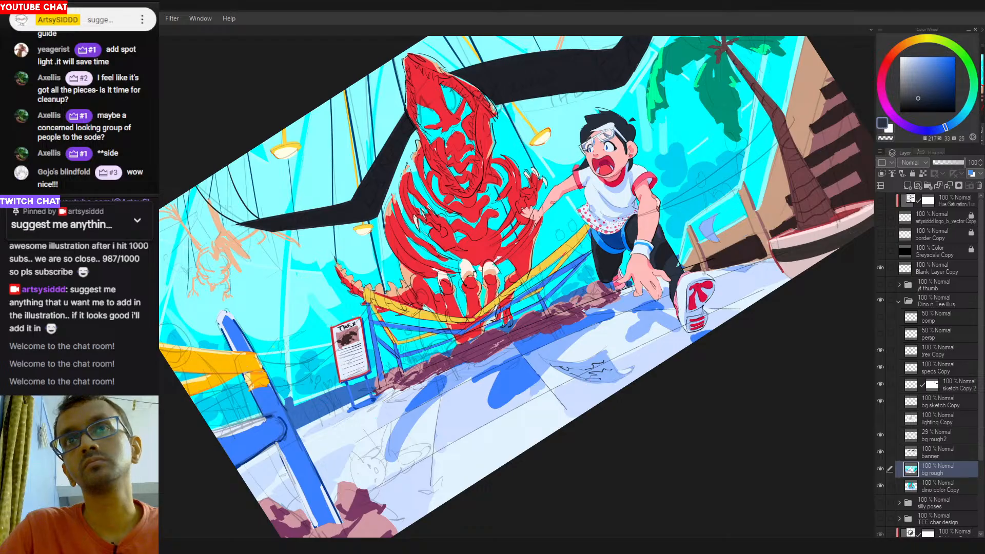
scroll(674, 320, up, 4)
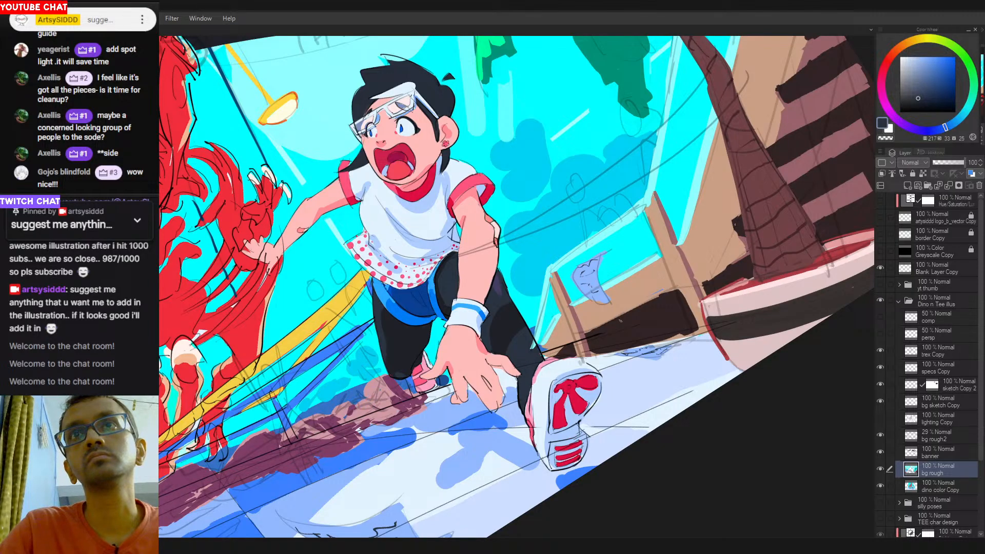
drag(634, 359, 615, 349)
drag(618, 303, 629, 359)
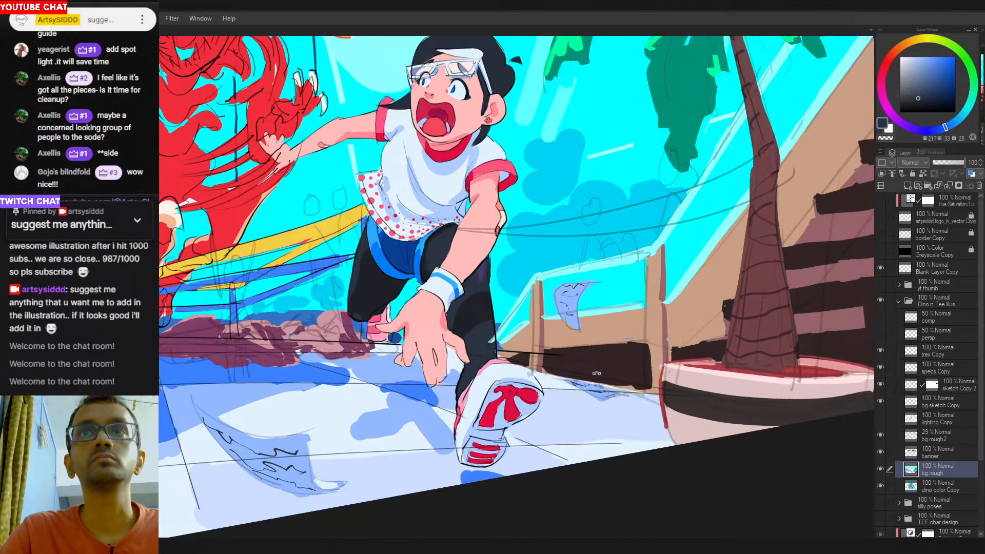
Outline the large floor paper's upper and right edges in blue sampled from the floor shadow, redoing one stroke.
alt+click(408, 389)
drag(193, 397, 270, 444)
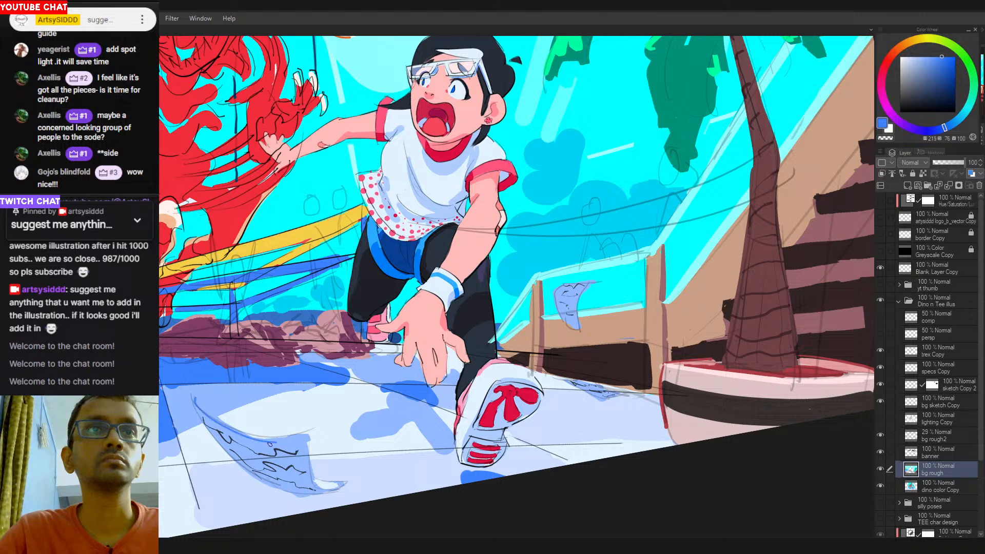
mouse_move(197, 411)
mouse_down()
mouse_move(287, 440)
mouse_move(308, 435)
mouse_move(287, 438)
mouse_move(303, 436)
mouse_move(310, 464)
mouse_move(309, 442)
mouse_move(314, 480)
mouse_up()
key(ctrl+z)
drag(308, 435, 315, 482)
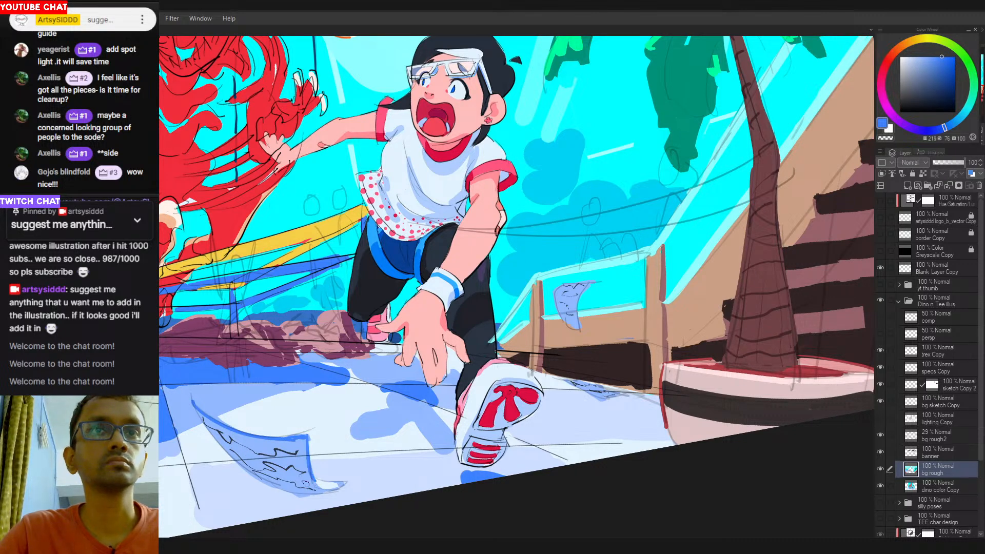
Finish the blue outline around the large floor paper's lower edge and curled corner, undoing the stray strokes.
mouse_move(195, 408)
mouse_down()
mouse_move(239, 482)
mouse_move(235, 467)
mouse_move(244, 476)
mouse_move(247, 466)
mouse_move(350, 474)
mouse_move(222, 447)
mouse_move(190, 285)
mouse_up()
key(ctrl+z)
key(ctrl+z)
mouse_move(219, 127)
mouse_down()
mouse_move(460, 288)
mouse_move(444, 359)
mouse_up()
key(ctrl+z)
mouse_move(466, 295)
mouse_down()
mouse_move(449, 360)
mouse_move(466, 416)
mouse_up()
mouse_move(444, 348)
mouse_down()
mouse_move(467, 425)
mouse_move(496, 441)
mouse_up()
key(ctrl+z)
shift+drag(607, 365, 634, 259)
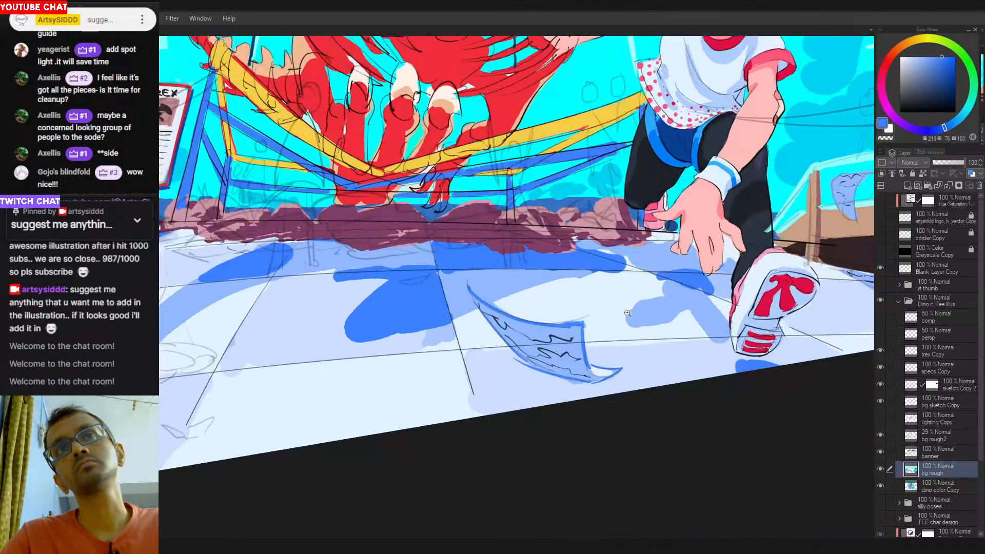
Hide the bg rough2 layer and touch up the large floor paper in a medium blue between its fill and outline.
ctrl+drag(441, 414, 633, 409)
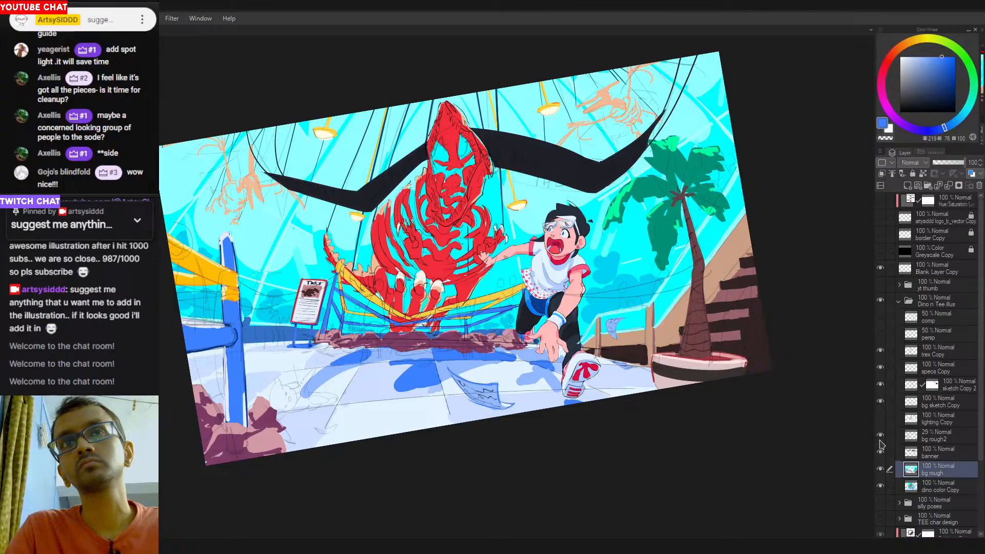
ctrl+click(512, 412)
drag(394, 227, 384, 319)
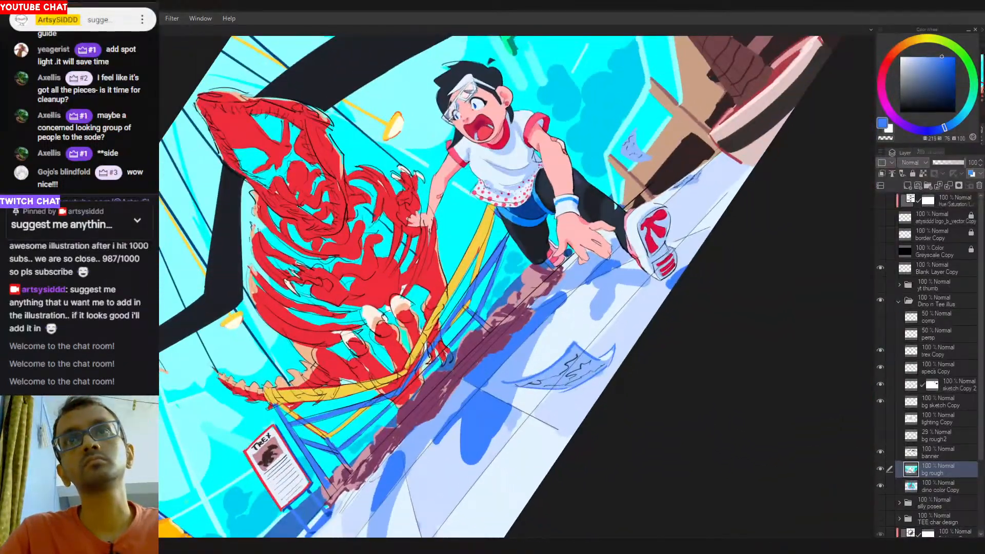
alt+click(557, 366)
drag(928, 60, 934, 56)
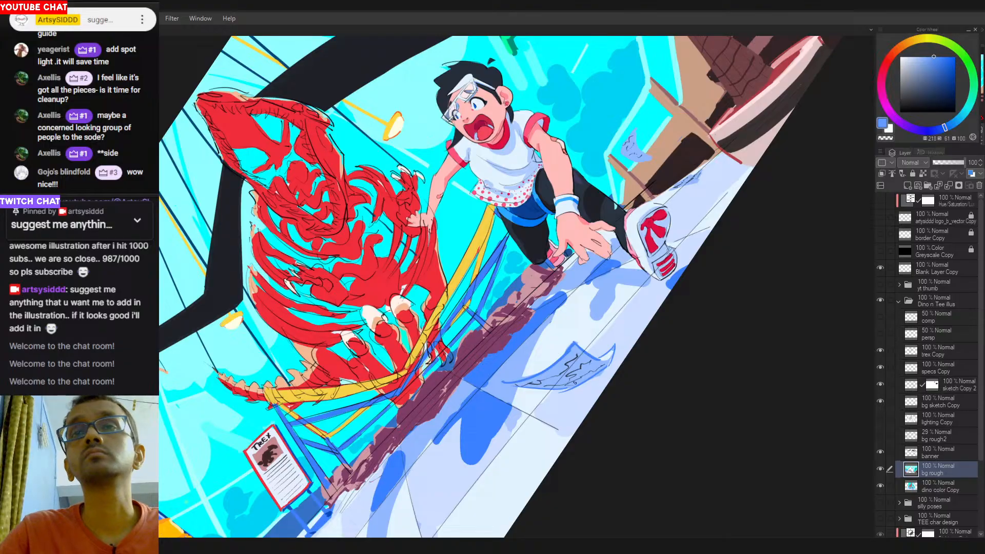
click(554, 379)
key(ctrl+z)
click(564, 357)
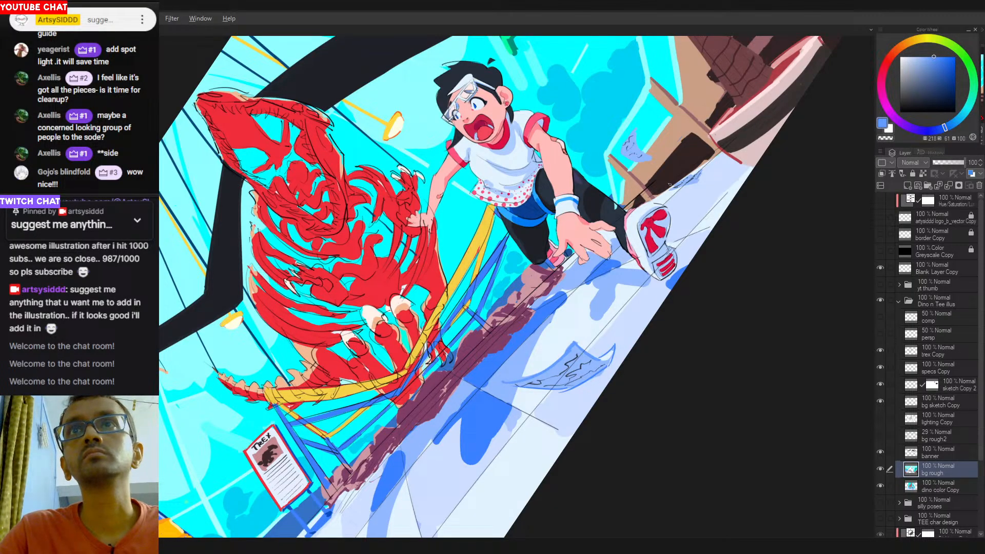
Outline the small floor paper beside the sneaker in medium blue and clean up its shape with sampled floor and paper blues.
drag(669, 184, 544, 317)
scroll(561, 313, up, 2)
click(532, 331)
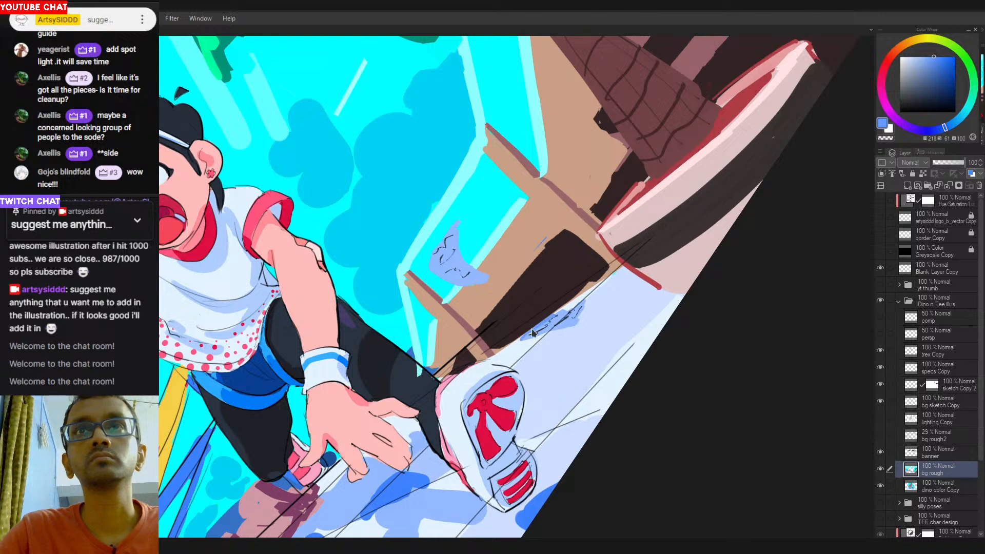
mouse_move(584, 302)
mouse_down()
mouse_move(574, 333)
mouse_move(576, 324)
mouse_up()
key(ctrl+z)
drag(523, 340, 579, 329)
alt+click(564, 343)
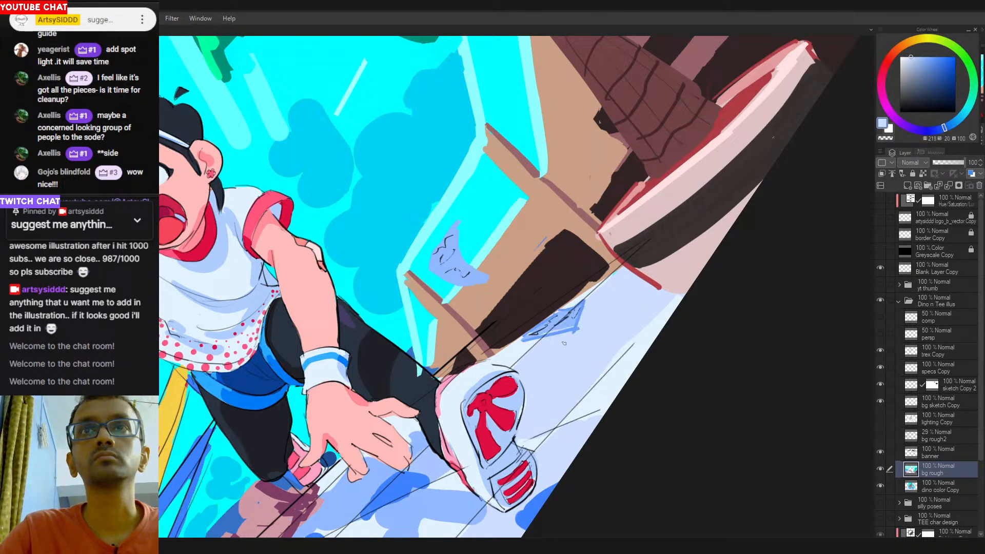
alt+click(571, 323)
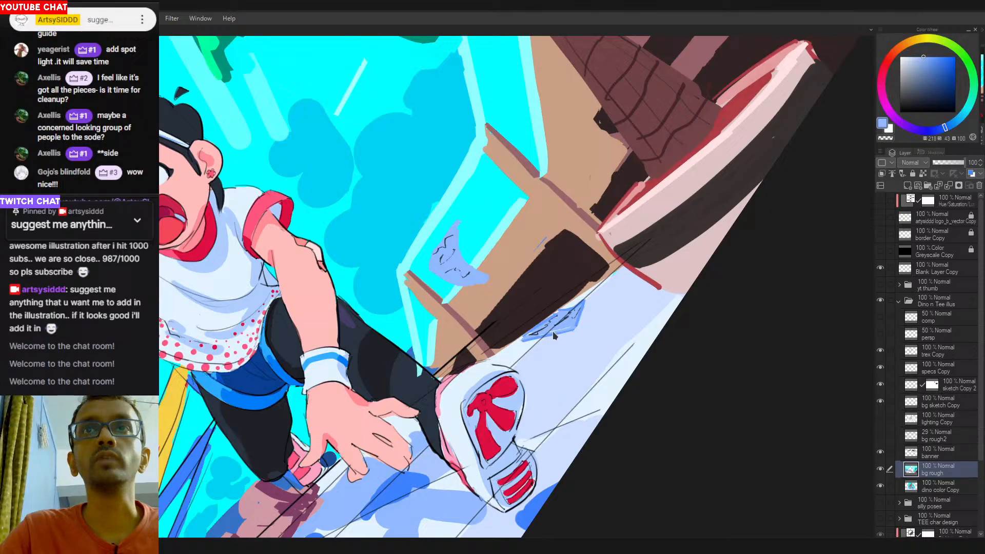
Outline the paper at the railing in the sampled medium blue and cover the stray blue mark on the wall with its tan.
alt+click(559, 328)
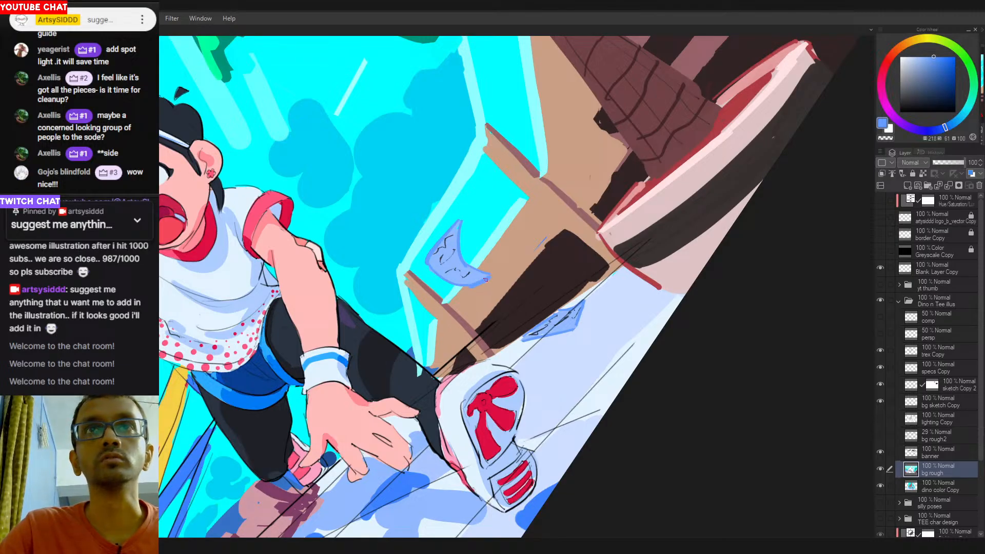
drag(486, 280, 520, 290)
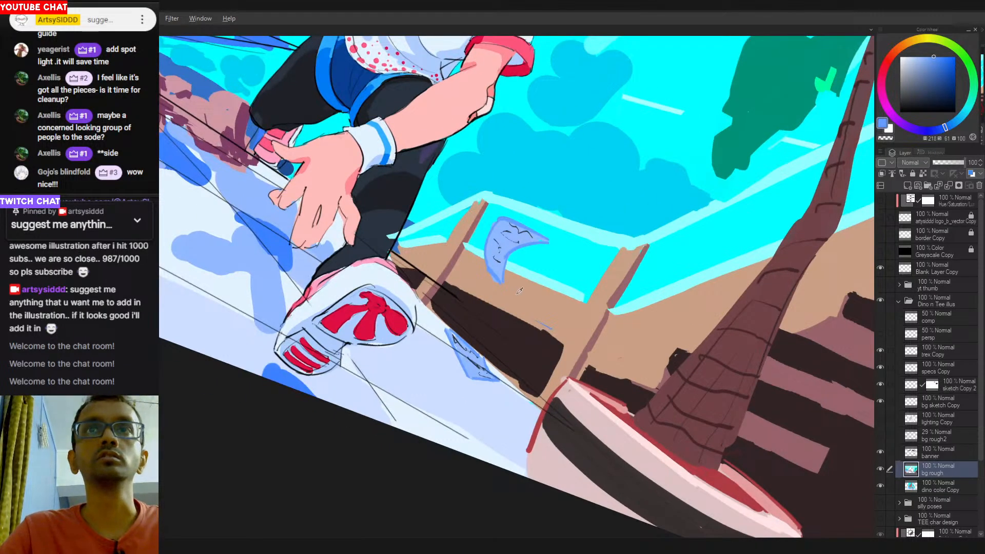
alt+click(503, 292)
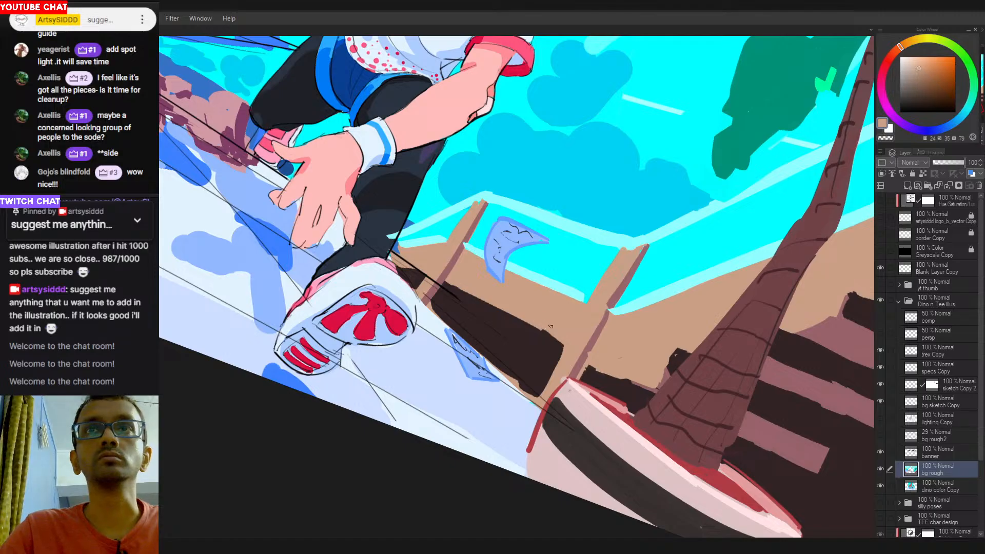
Try adding a pale blue highlight sampled from the floor to the small paper beside the sneaker and undo it.
drag(589, 308, 590, 277)
drag(636, 246, 590, 210)
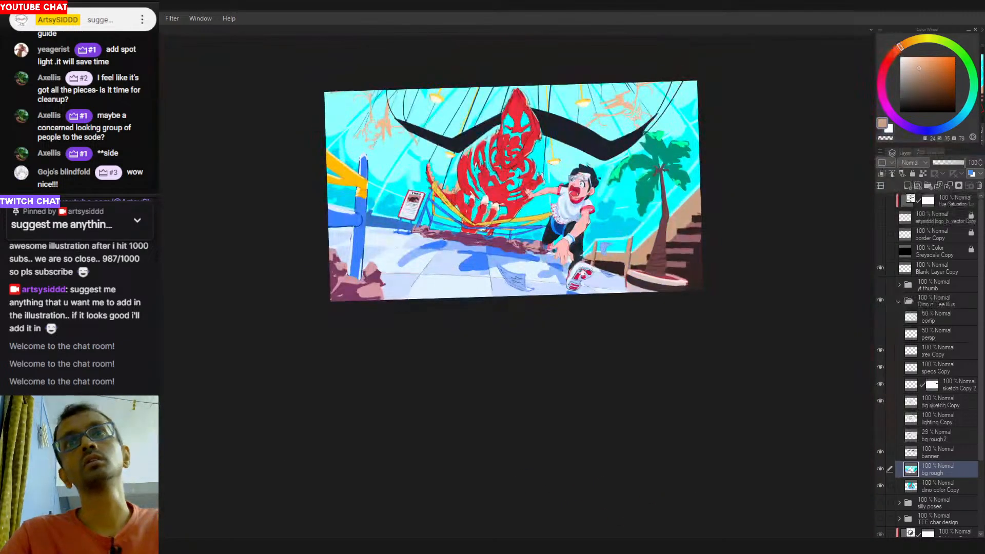
drag(592, 263, 573, 316)
scroll(582, 309, up, 5)
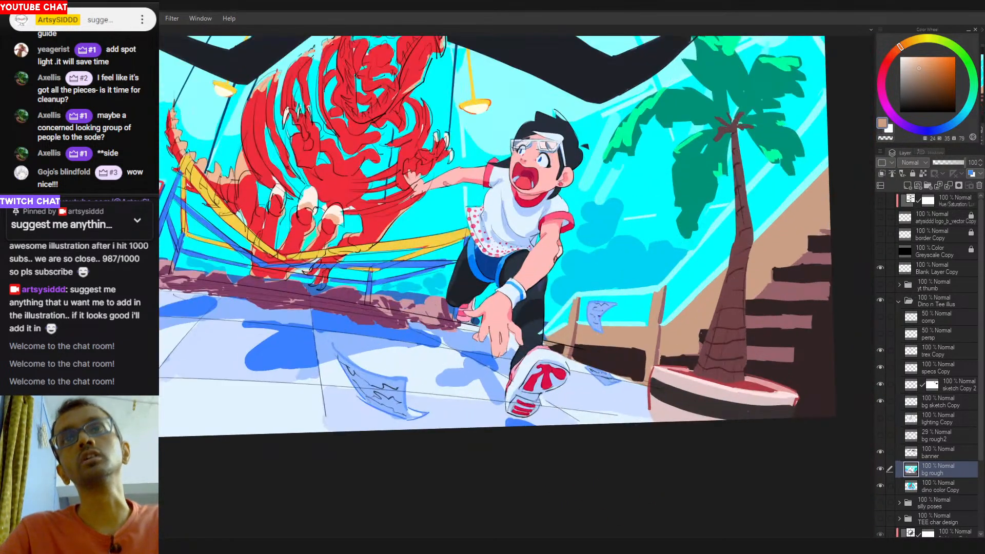
alt+click(430, 416)
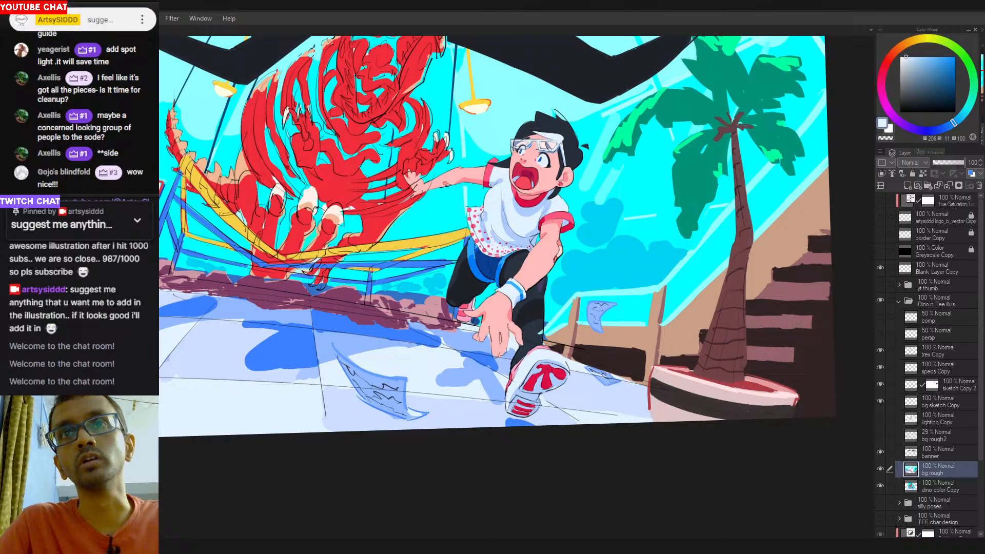
drag(602, 373, 591, 395)
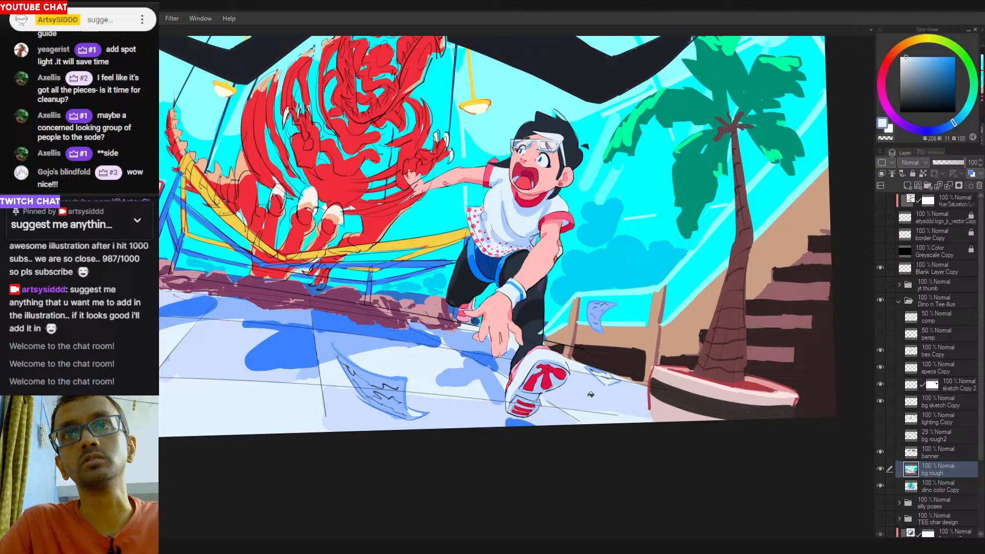
key(ctrl+z)
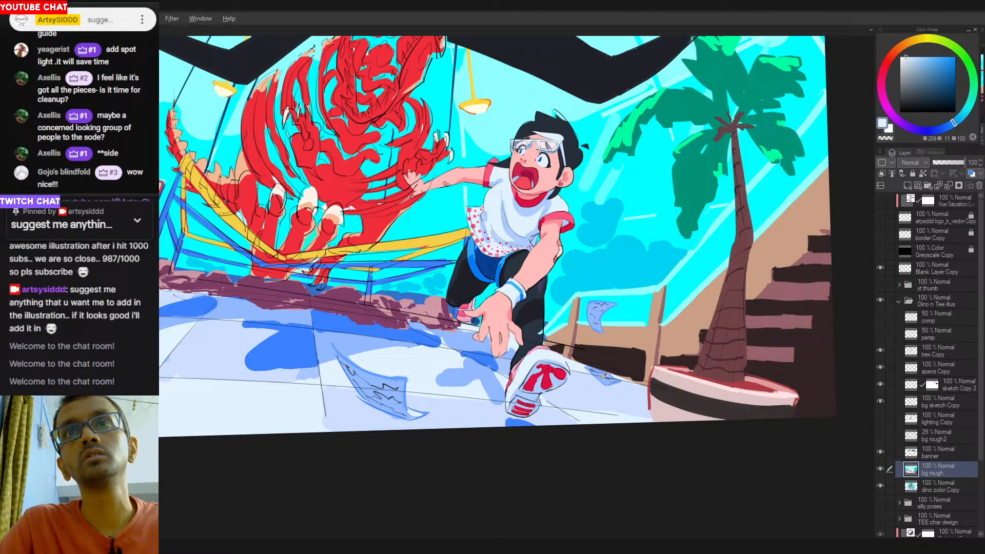
Repaint the lit surface of the paper at the railing in a sampled pale lavender blue, covering its writing lines.
alt+click(603, 376)
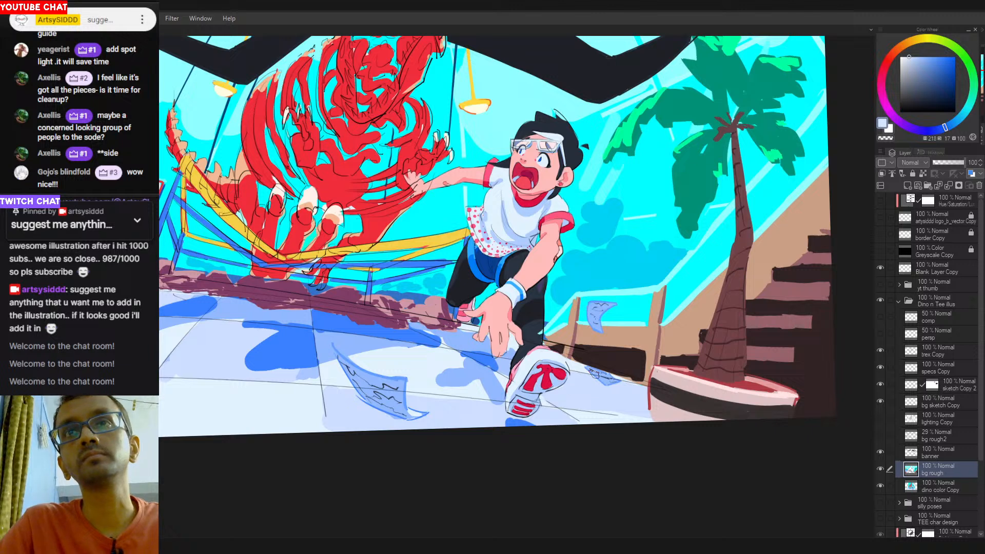
drag(592, 373, 612, 384)
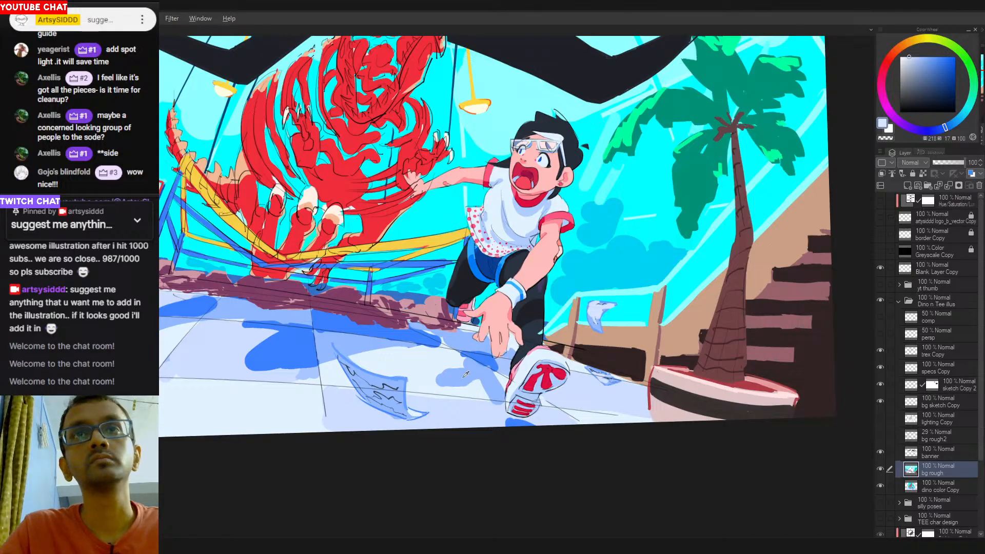
Try redrawing writing lines on the paper at the railing in a sampled dark navy and undo them.
alt+click(391, 387)
alt+click(536, 335)
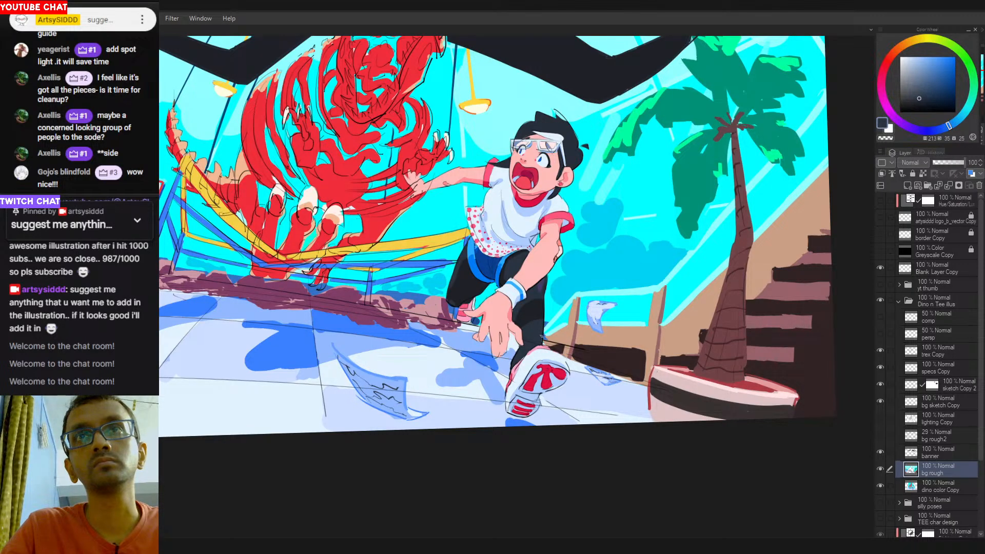
drag(592, 304, 607, 305)
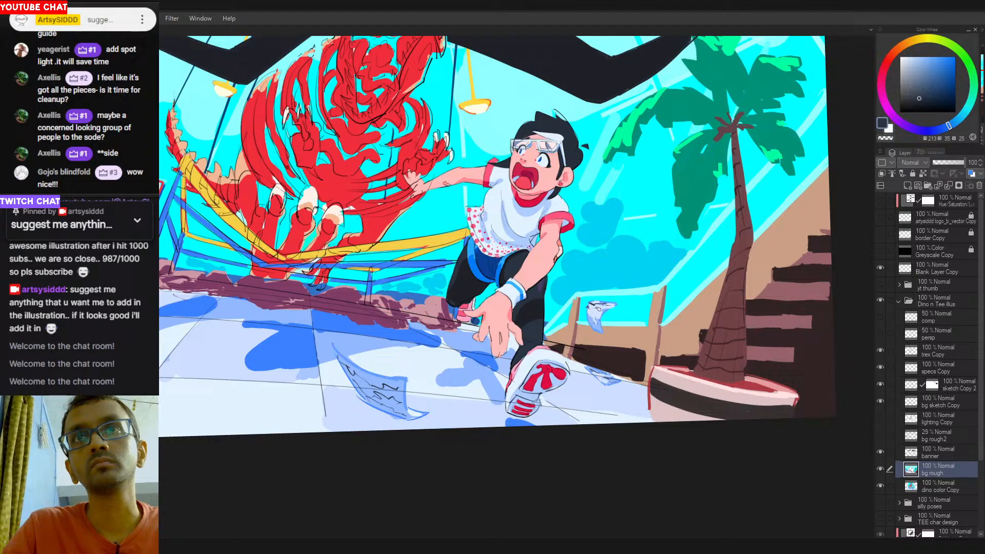
key(ctrl+z)
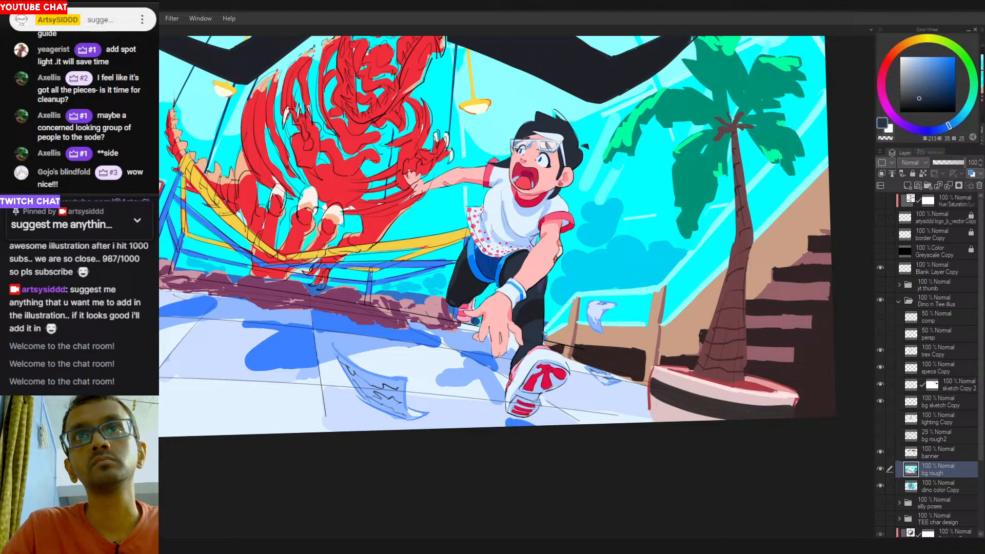
Redraw short writing lines on the paper at the railing in dark navy.
key(c)
drag(538, 334, 542, 328)
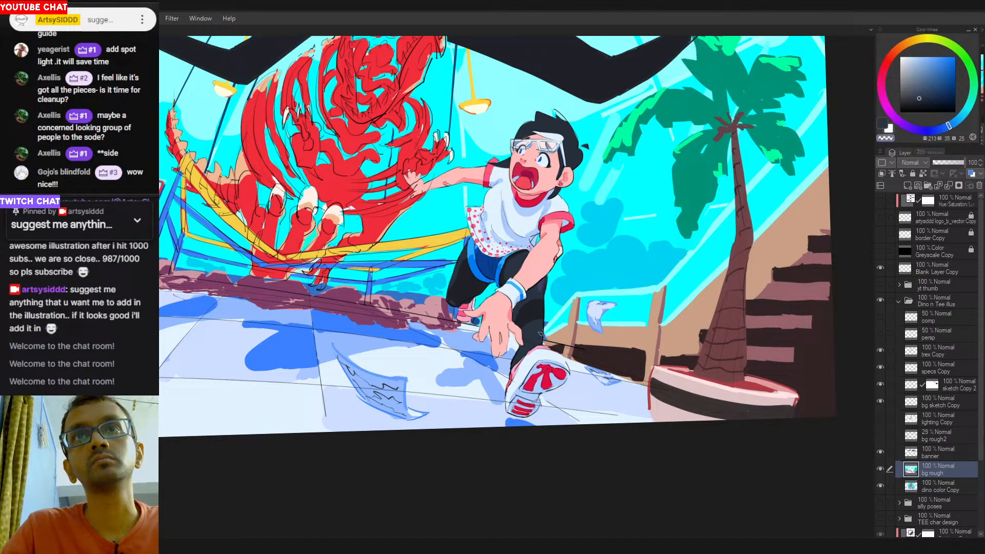
key(c)
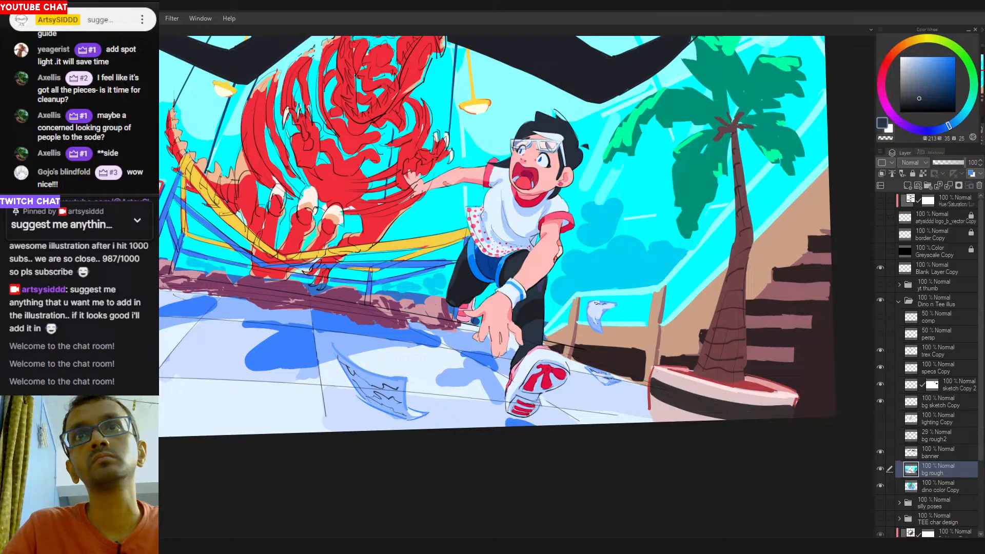
drag(589, 313, 597, 313)
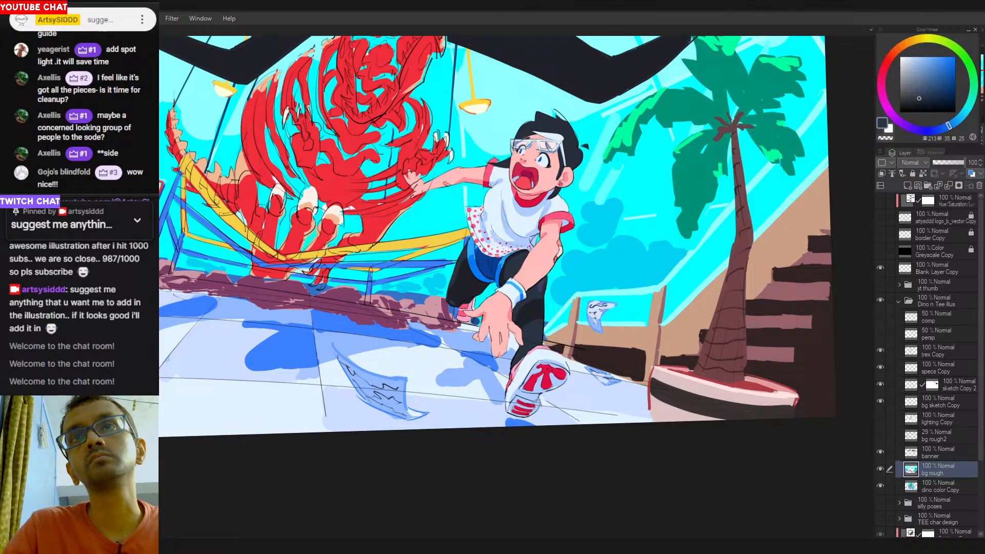
Refine the lower tip of the paper at the railing into a longer curled point using its sampled pale and medium blues.
alt+click(599, 310)
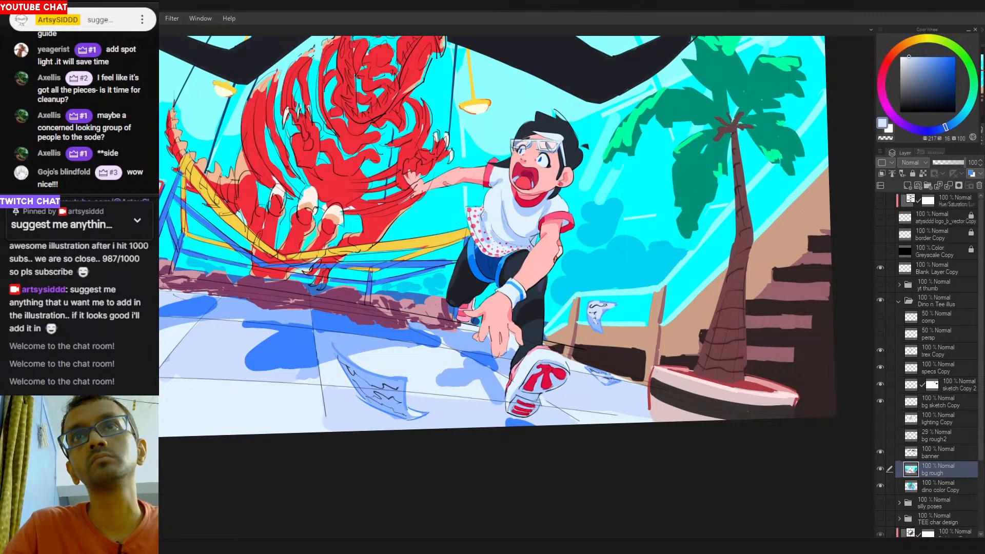
mouse_move(605, 305)
mouse_down()
mouse_move(567, 376)
mouse_move(598, 374)
mouse_up()
alt+click(586, 364)
alt+click(595, 336)
key(ctrl+z)
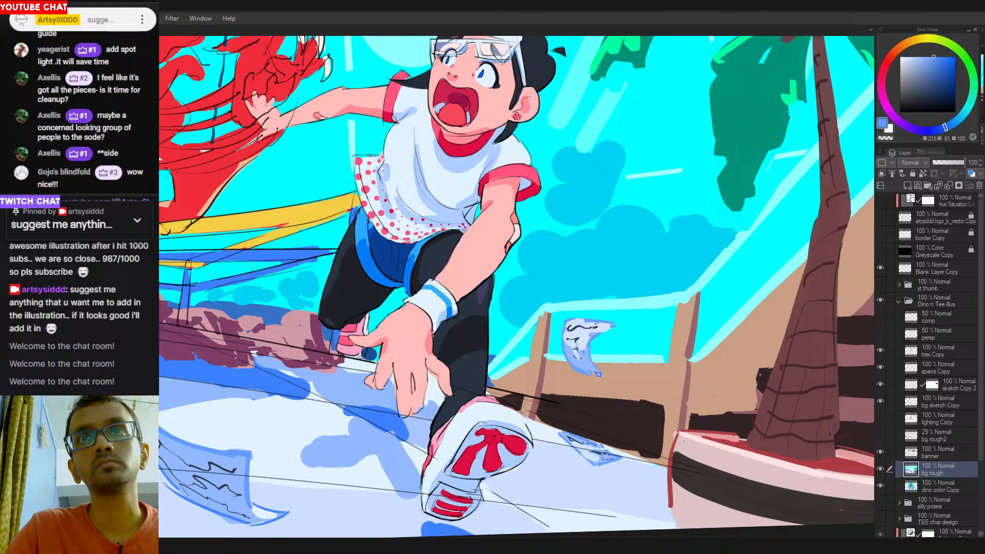
alt+click(590, 371)
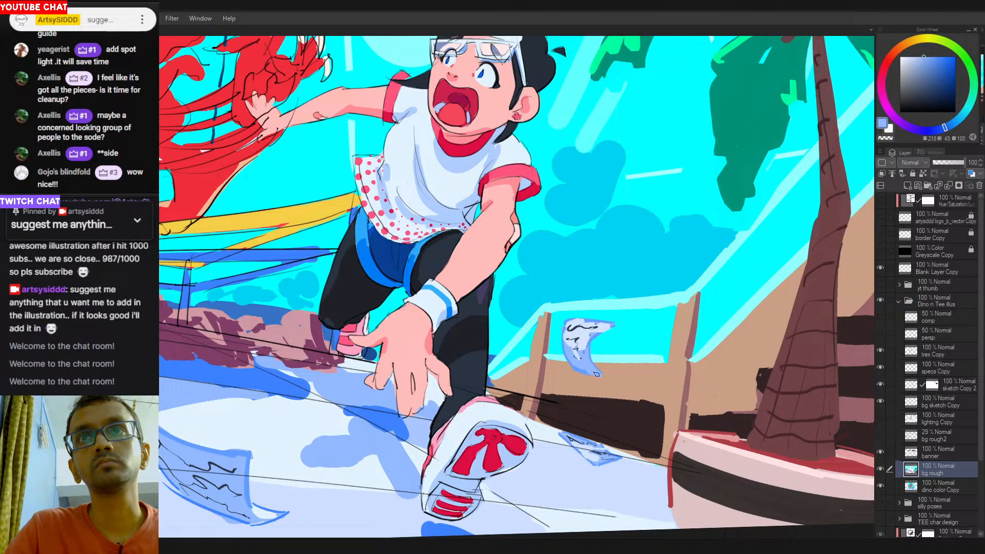
alt+click(576, 372)
alt+click(583, 372)
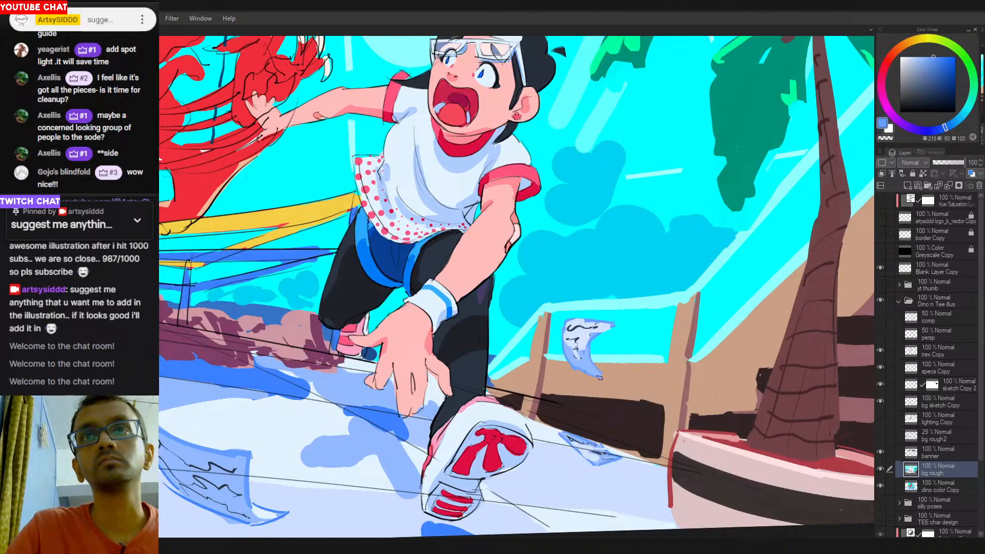
mouse_move(622, 396)
mouse_down()
mouse_move(591, 376)
mouse_move(648, 368)
mouse_move(614, 381)
mouse_up()
alt+click(583, 373)
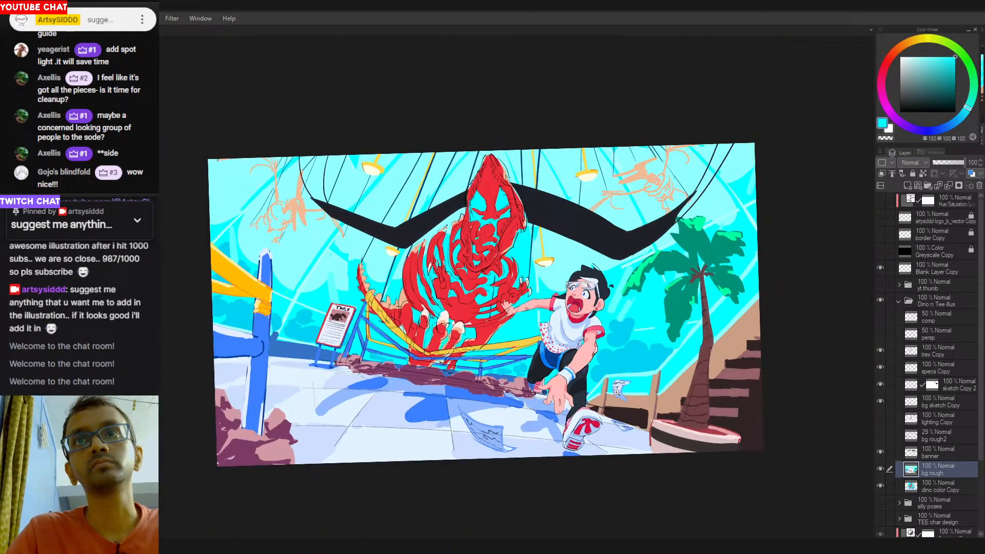
Try shading the lower edge of the rock bed below the T-Rex in a sampled muted purple and undo it.
key(ctrl+0)
key(ctrl+minus)
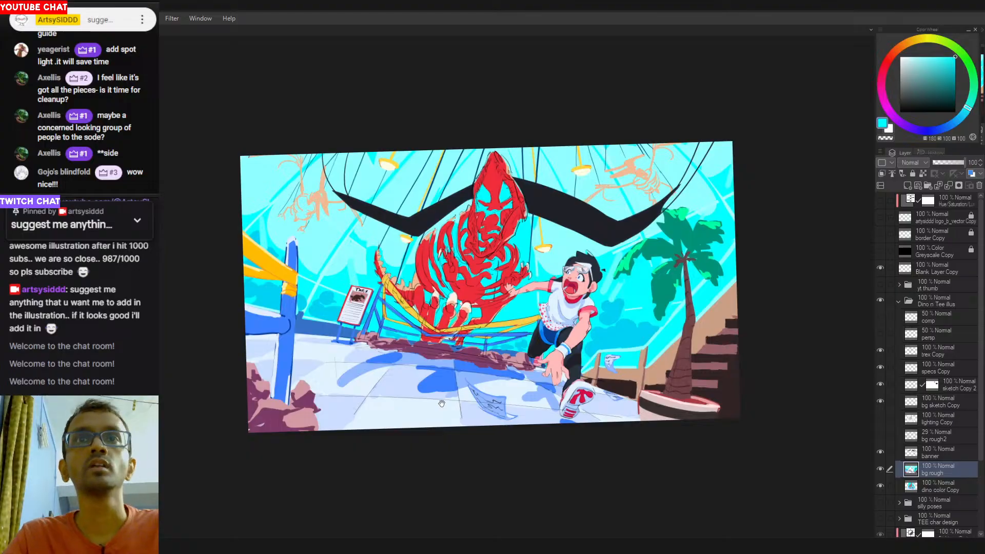
click(431, 364)
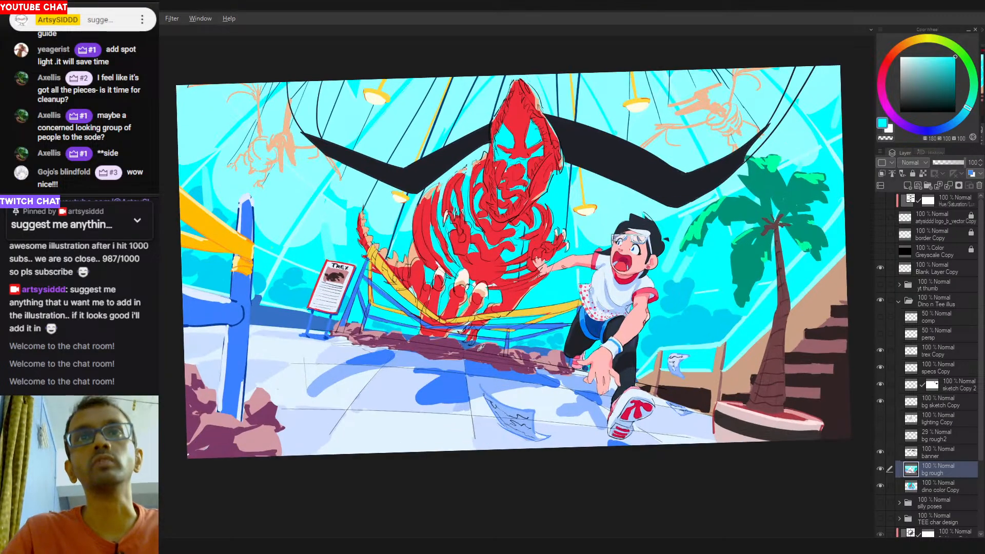
alt+click(487, 349)
alt+click(488, 347)
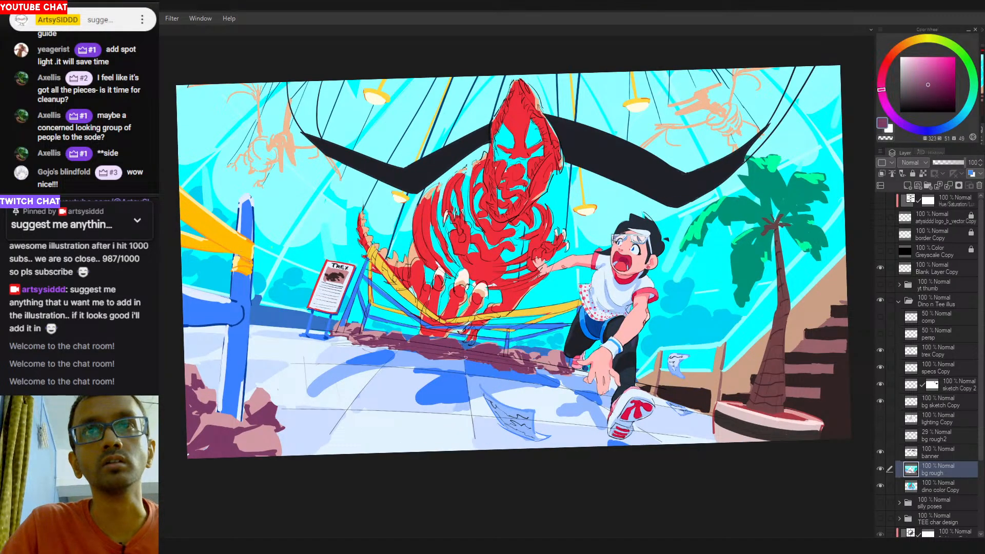
mouse_move(470, 362)
mouse_down()
mouse_move(432, 360)
mouse_move(457, 360)
mouse_up()
key(ctrl+z)
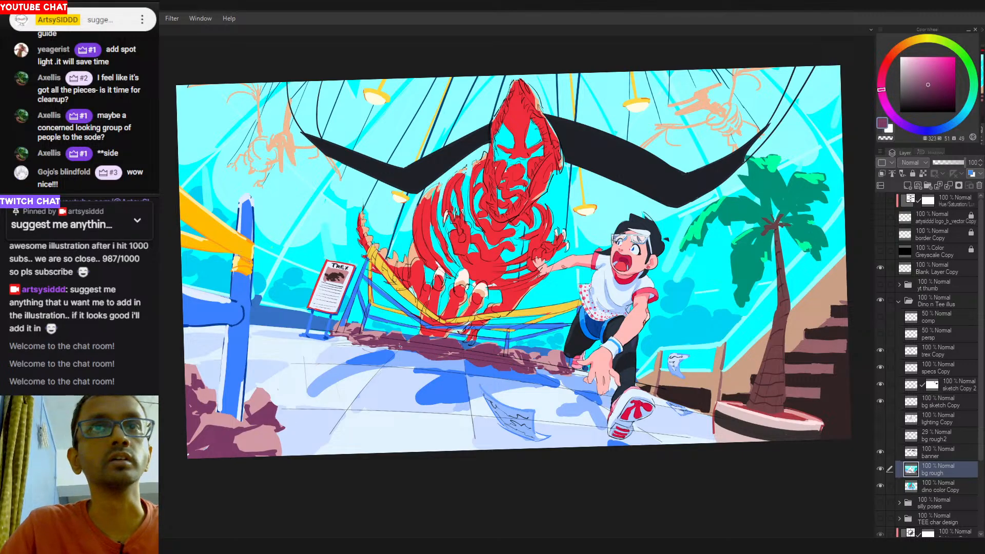
Touch up the rock bed near the information sign with muted purple and a sampled dusty pink.
drag(384, 347, 400, 348)
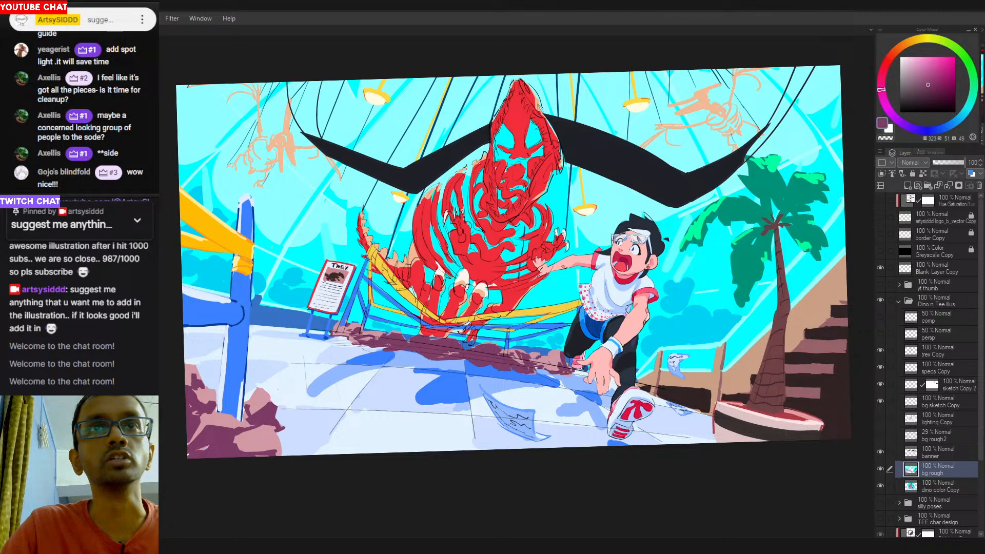
drag(349, 344, 359, 344)
key(ctrl+z)
alt+click(353, 328)
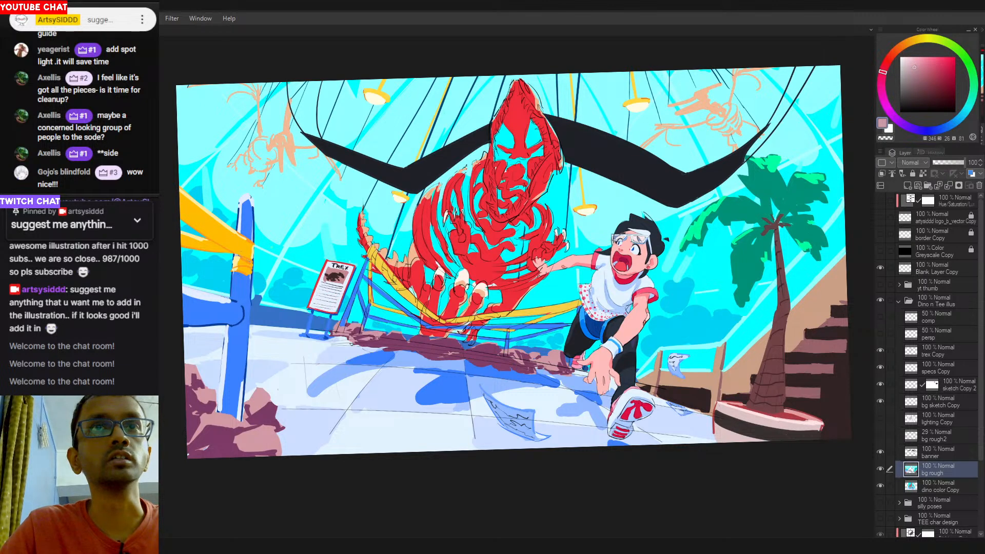
drag(353, 342, 349, 340)
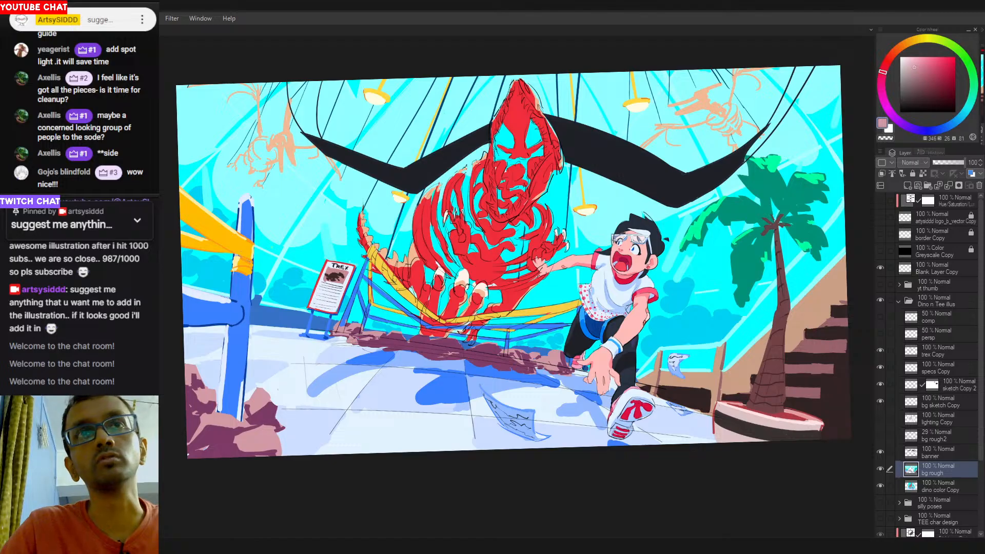
Rework the rocks between the T-Rex and the running character, alternating sampled muted purple, blue and dusty pink.
alt+click(386, 340)
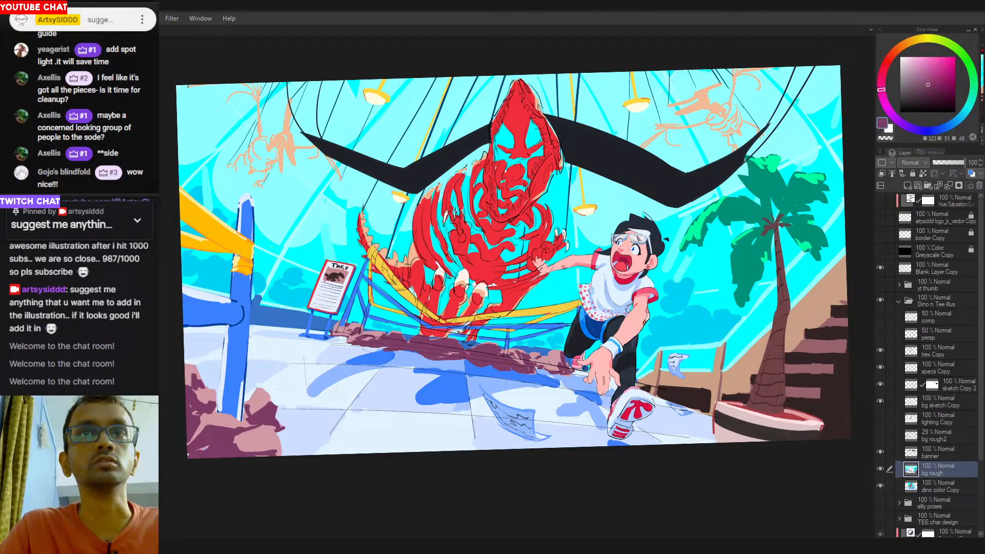
alt+click(509, 351)
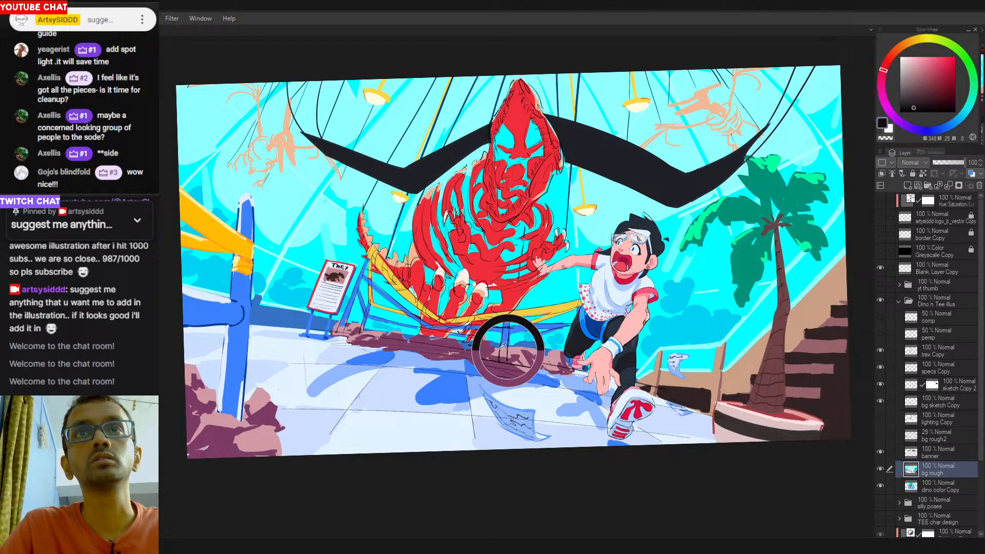
alt+click(547, 356)
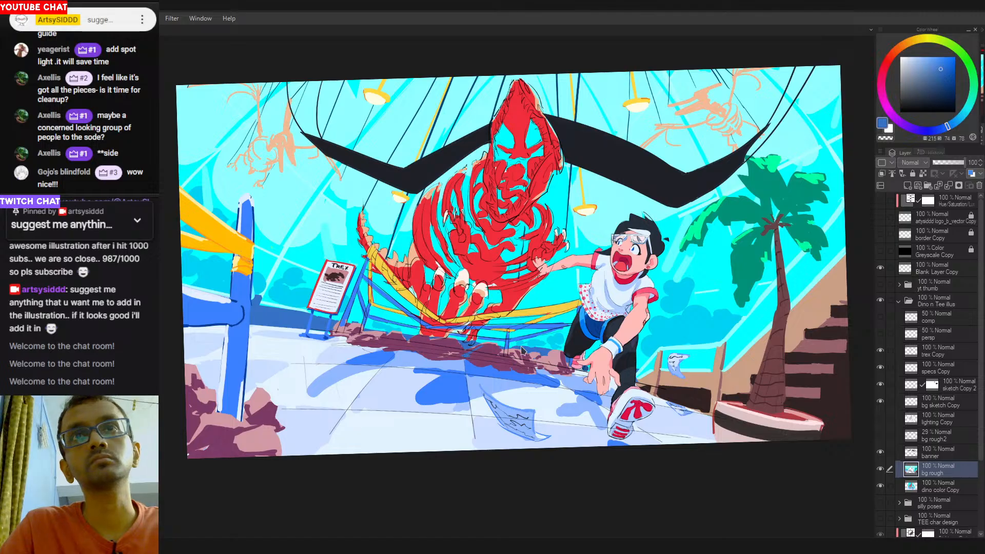
alt+click(553, 356)
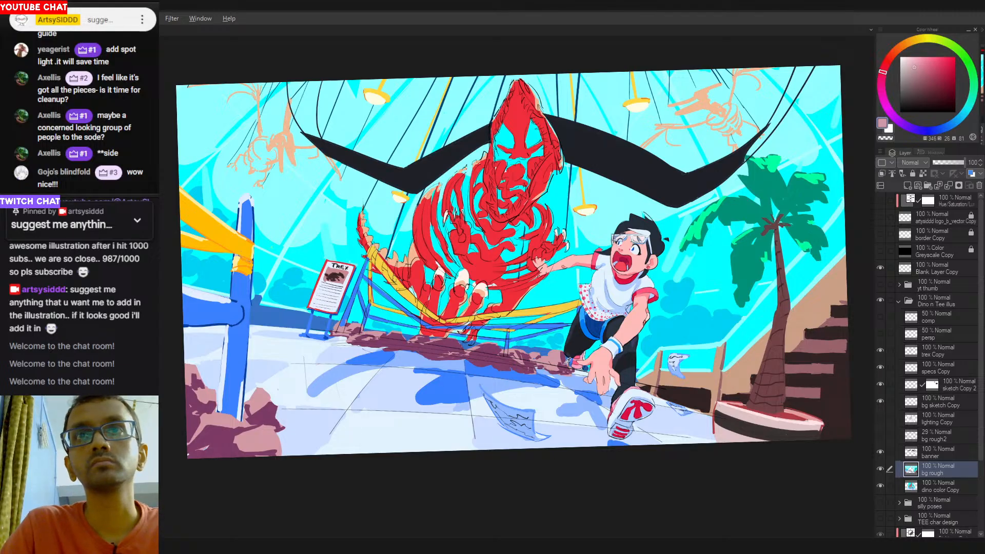
alt+click(545, 354)
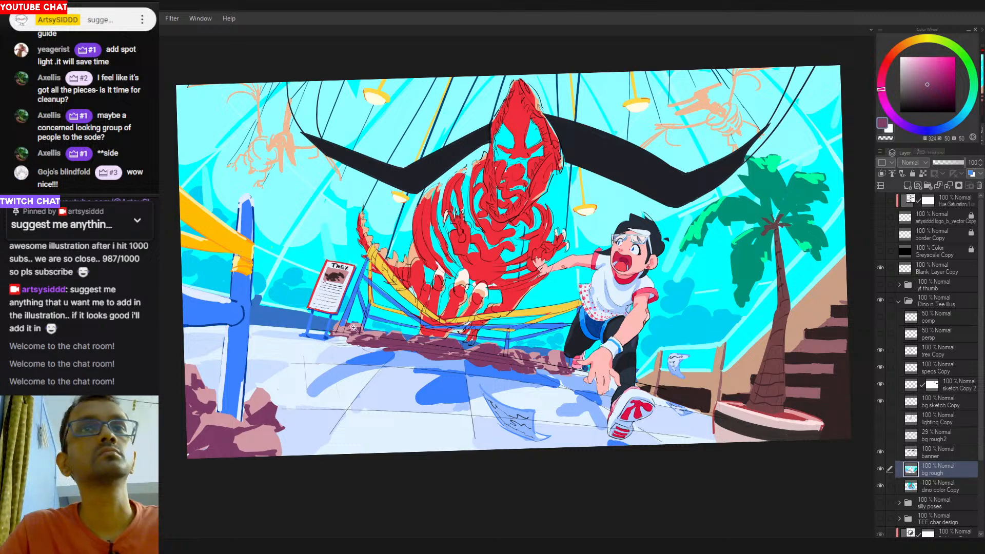
Break up the rock bed with more rock shapes in sampled dusty pink and muted purple along its length.
scroll(407, 370, down, 2)
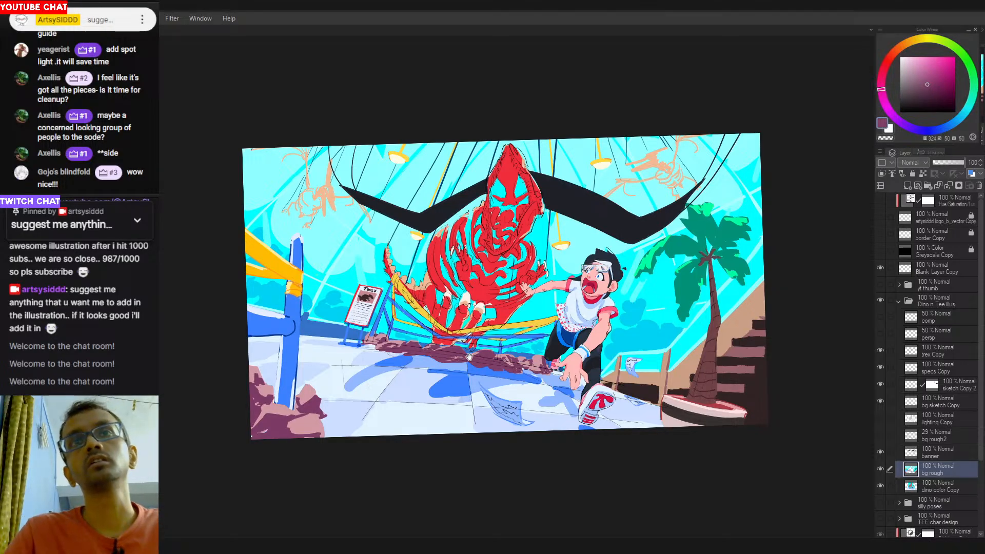
drag(490, 397, 477, 396)
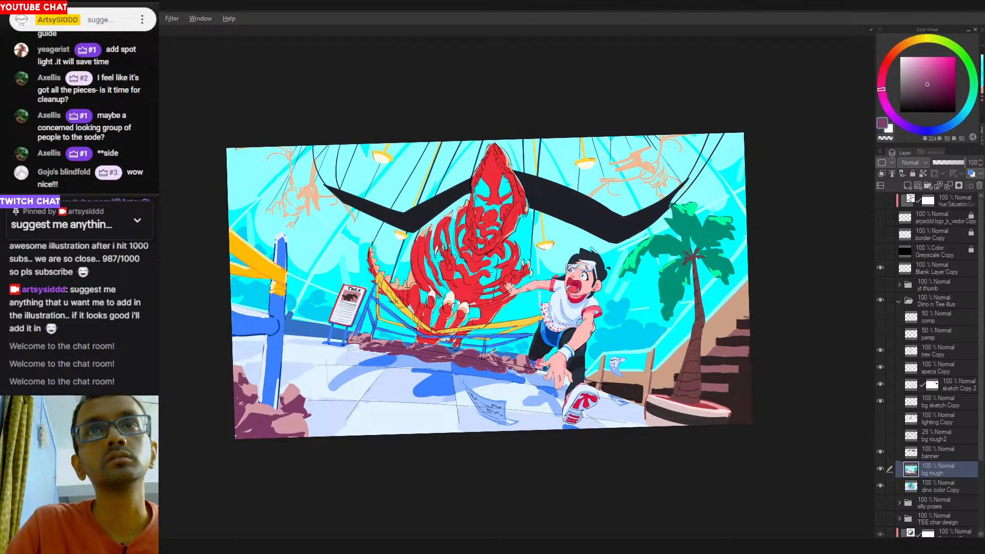
alt+click(487, 354)
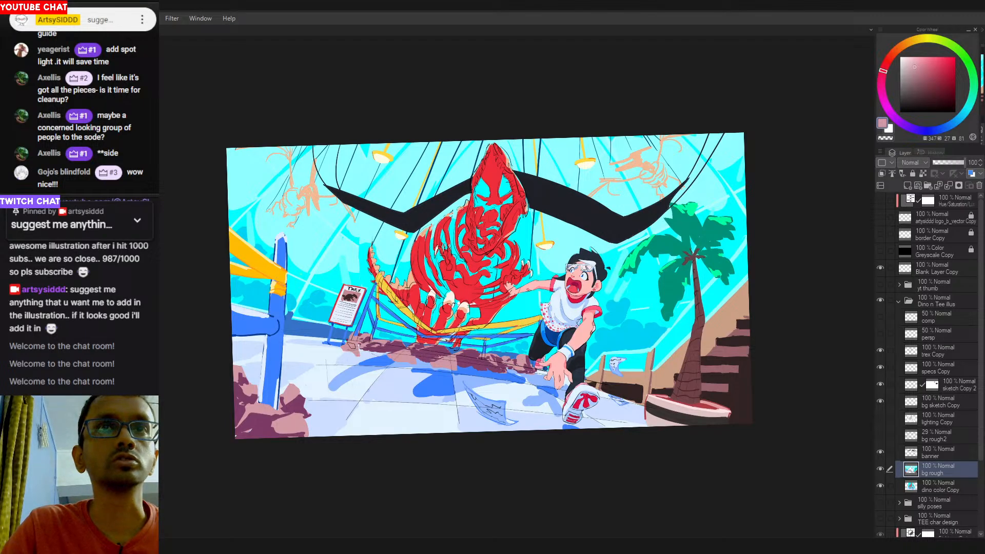
alt+click(390, 347)
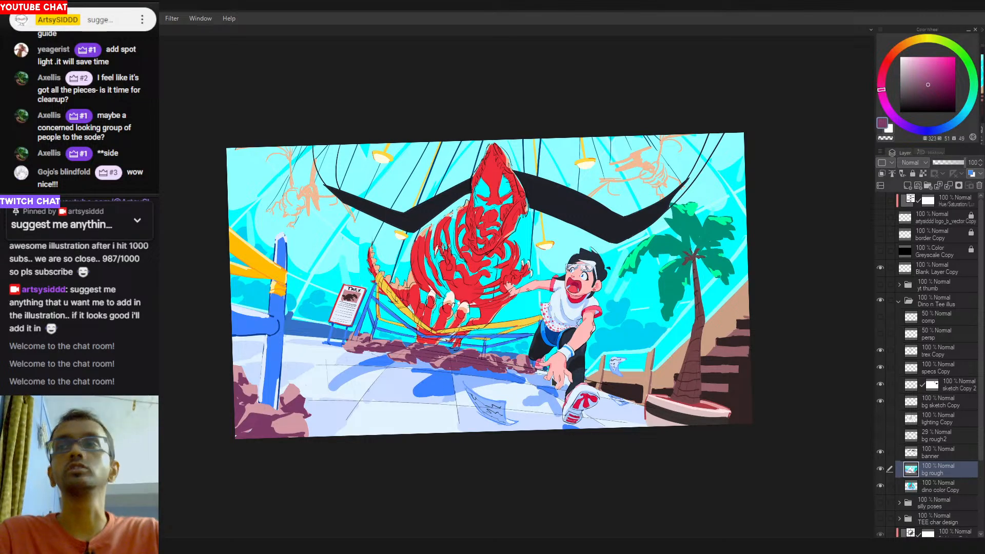
drag(397, 395, 407, 404)
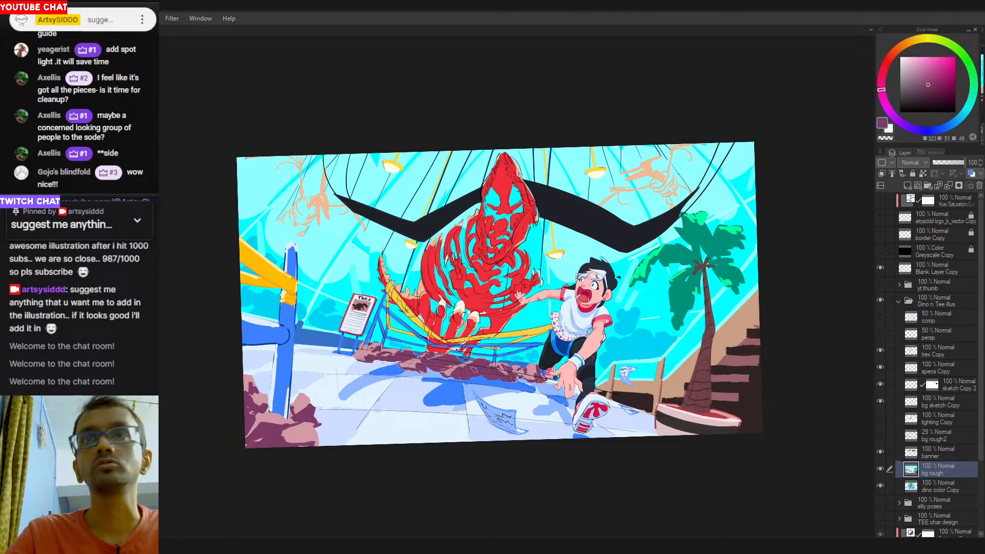
drag(552, 408, 529, 405)
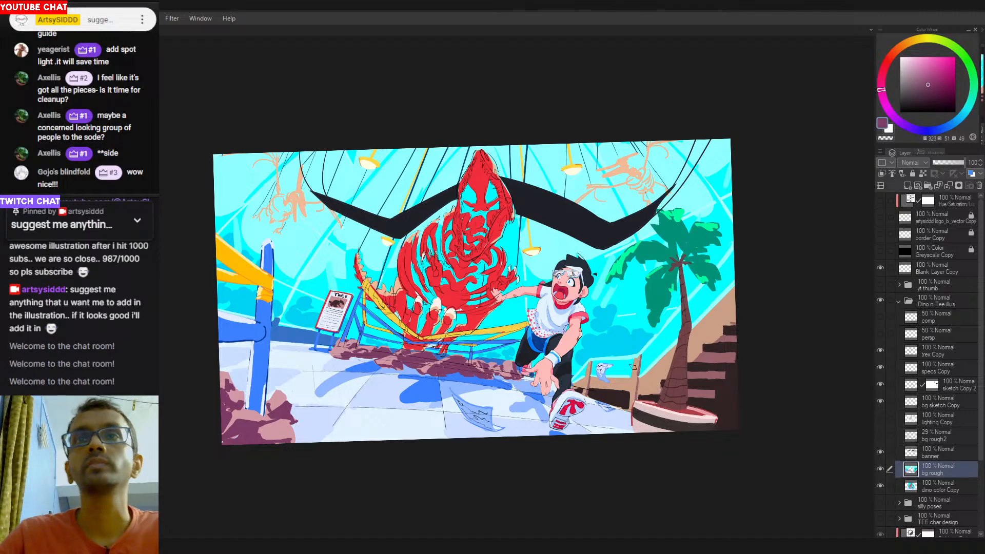
drag(551, 409, 581, 410)
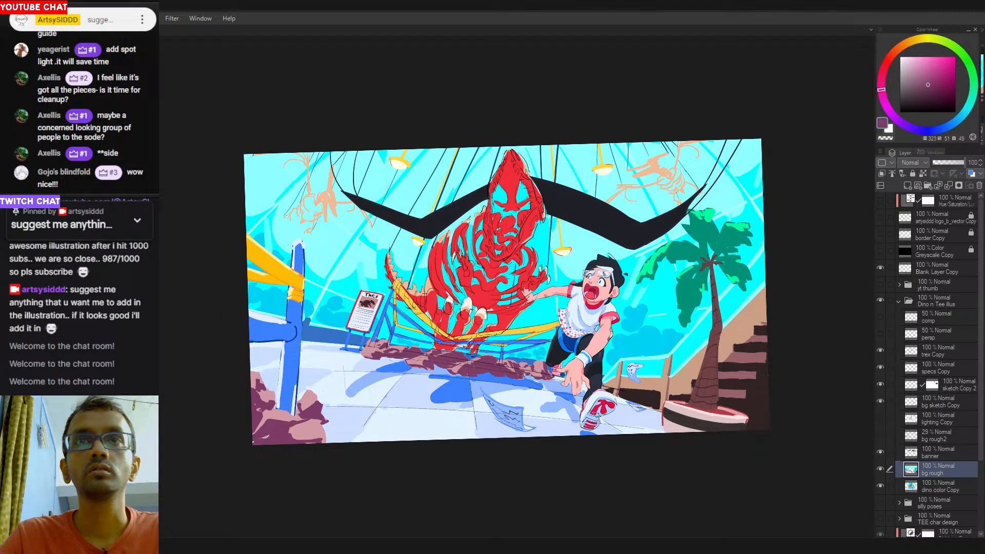
alt+click(312, 413)
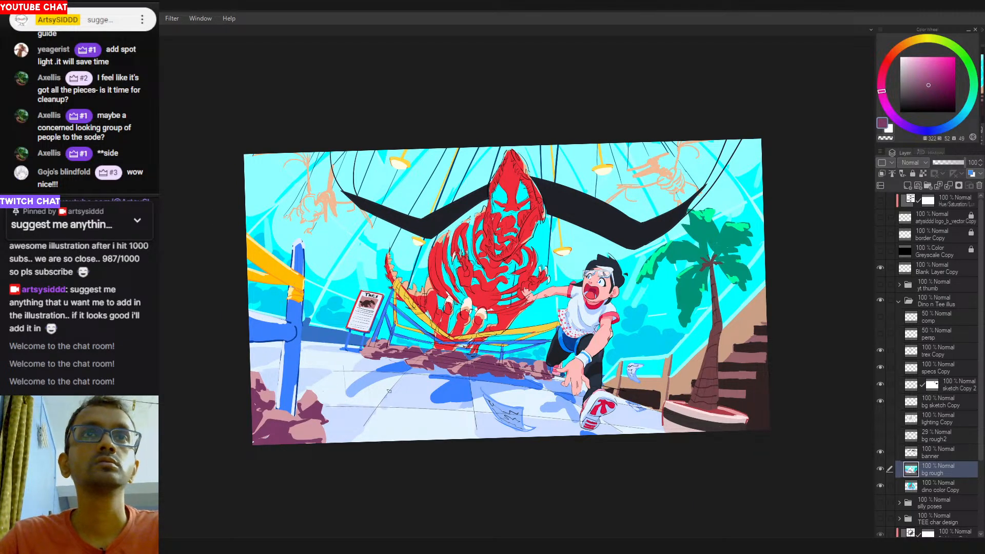
Toggle the Greyscale Copy layer on and off to check the values, and show the bg rough2 sketch layer.
click(880, 251)
click(881, 251)
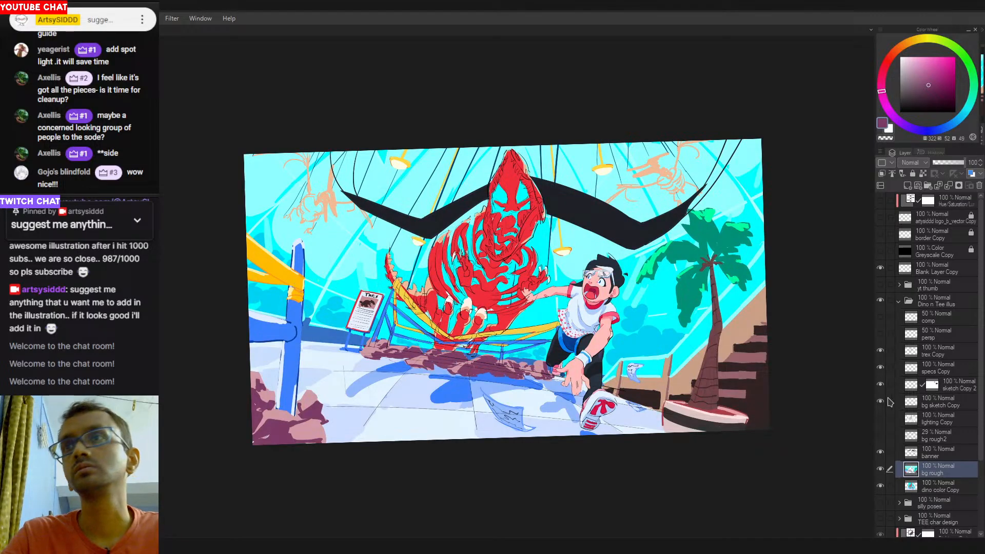
click(881, 437)
click(881, 437)
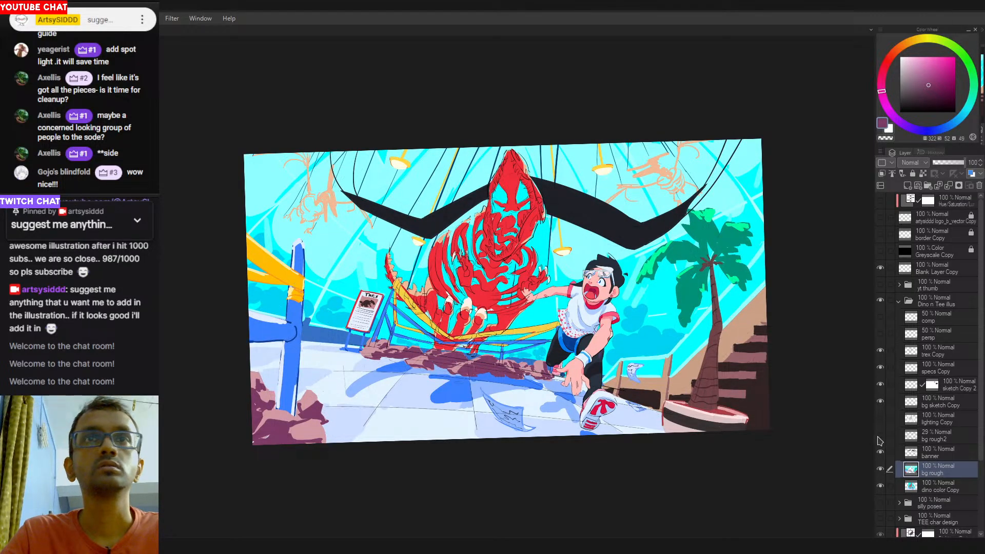
click(880, 437)
click(878, 439)
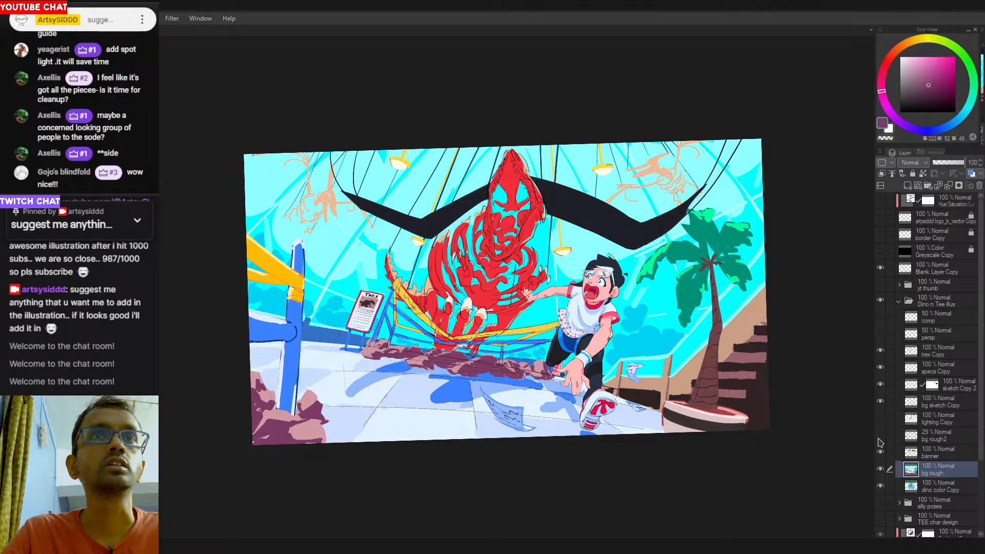
click(878, 440)
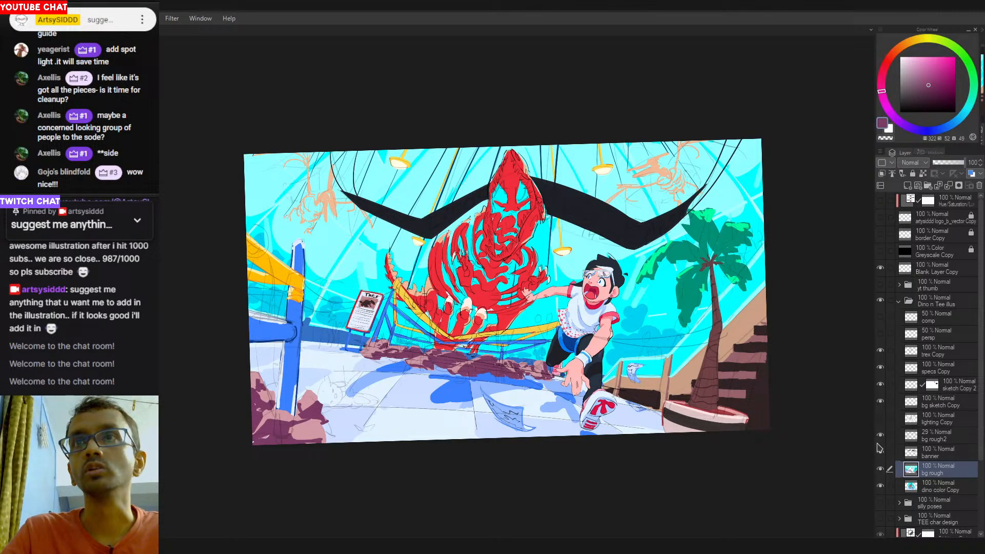
Refine the upper staircase steps behind the palm with sampled dark brown and dusty mauve, and sample the wall's tan for the edges.
scroll(742, 388, up, 4)
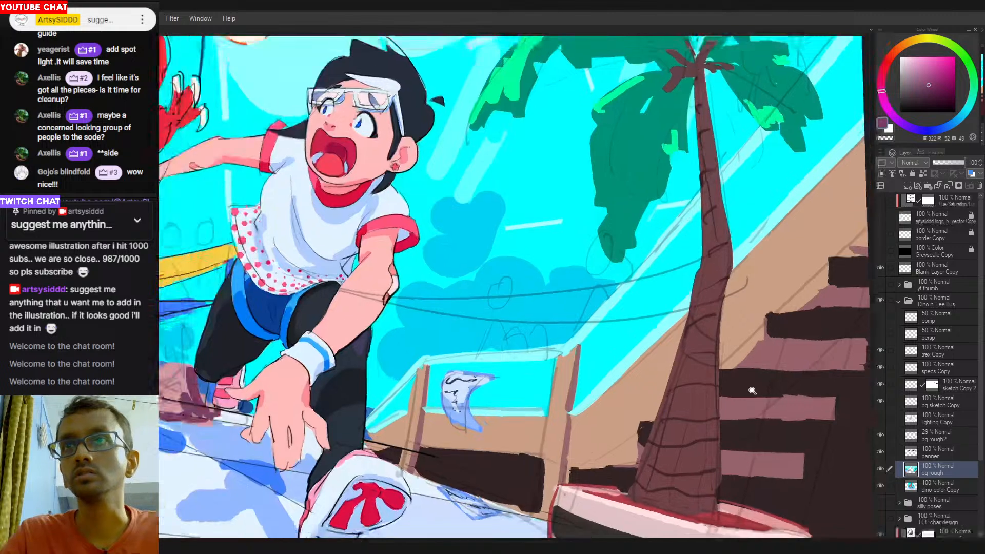
scroll(731, 385, down, 2)
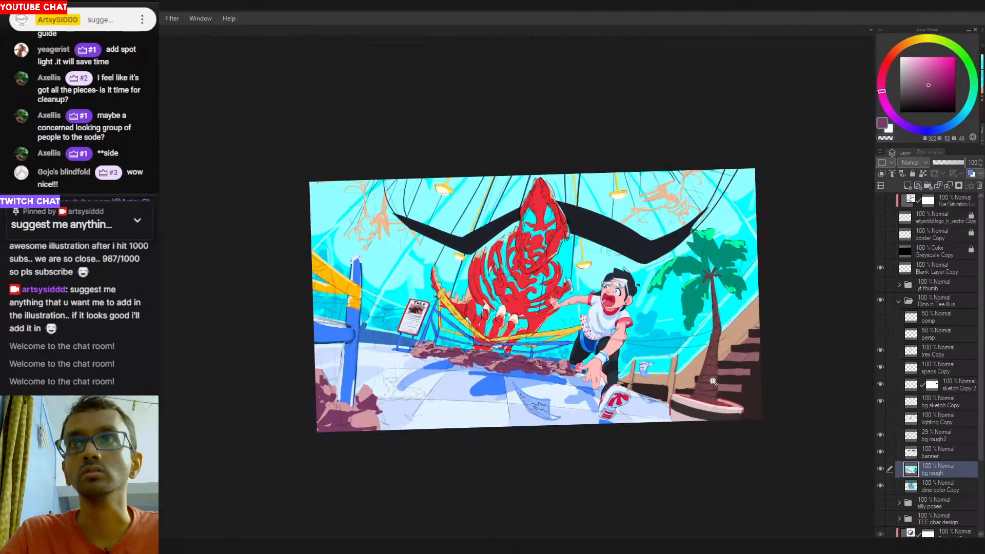
scroll(749, 382, up, 3)
alt+click(763, 390)
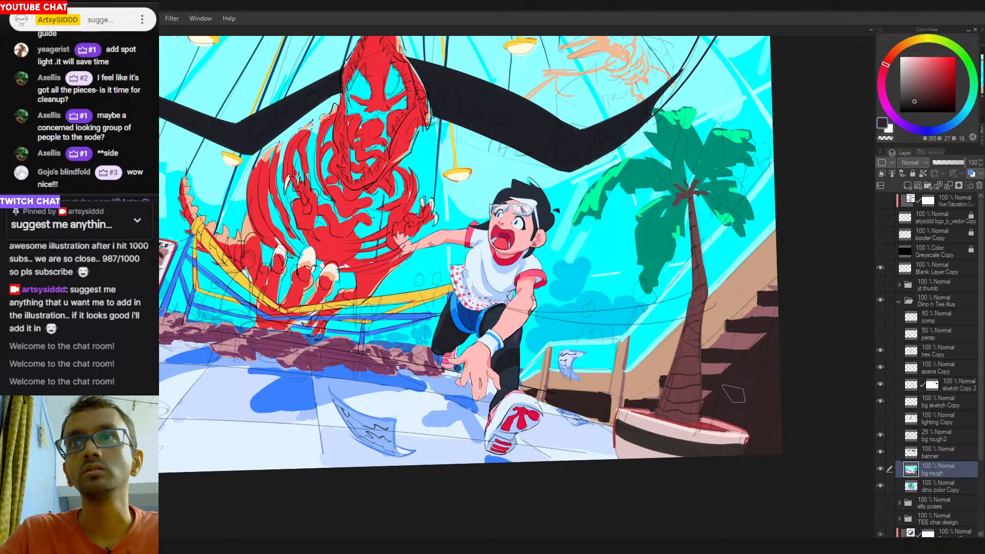
alt+click(719, 369)
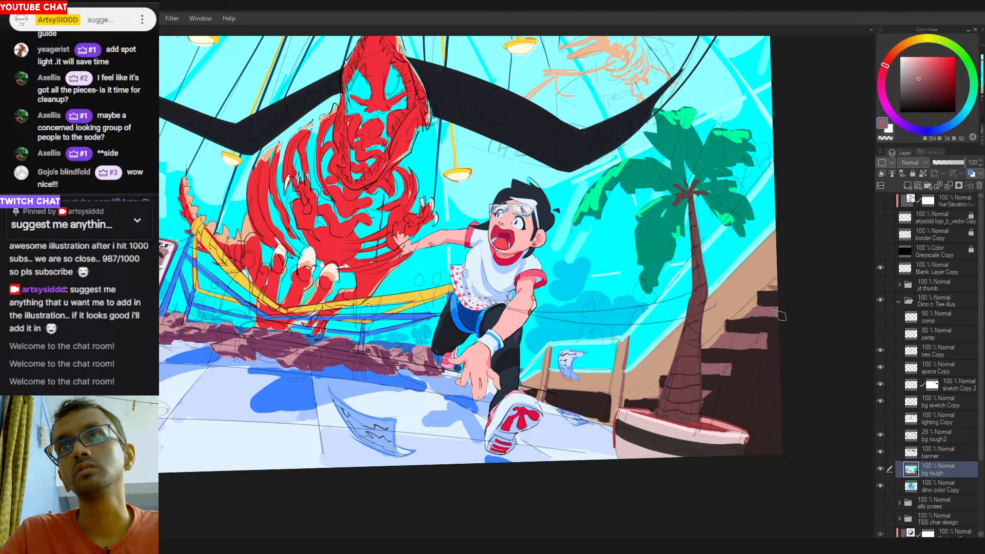
alt+click(744, 309)
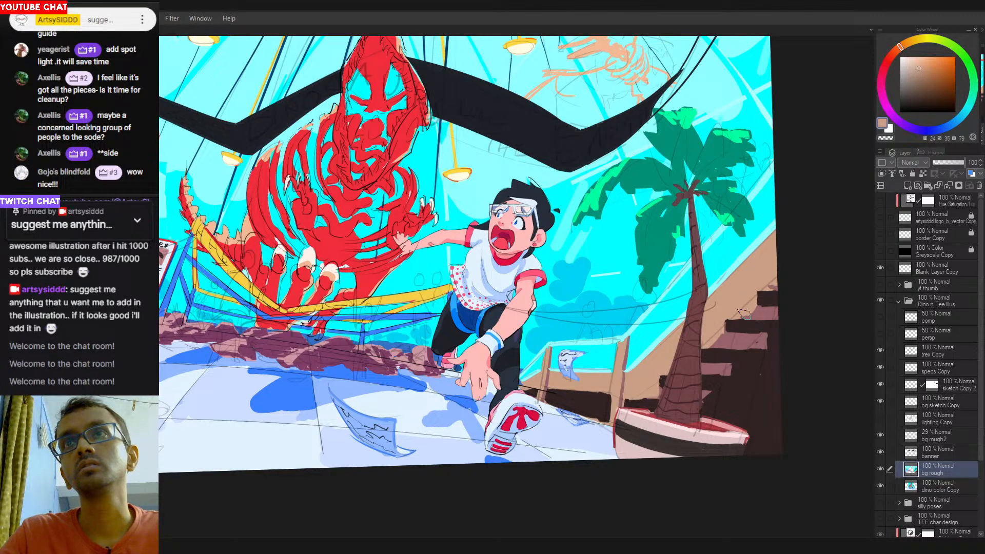
Touch up the lower stairs and wall around the palm trunk with sampled dusty mauve, tan and dark brown.
alt+click(760, 343)
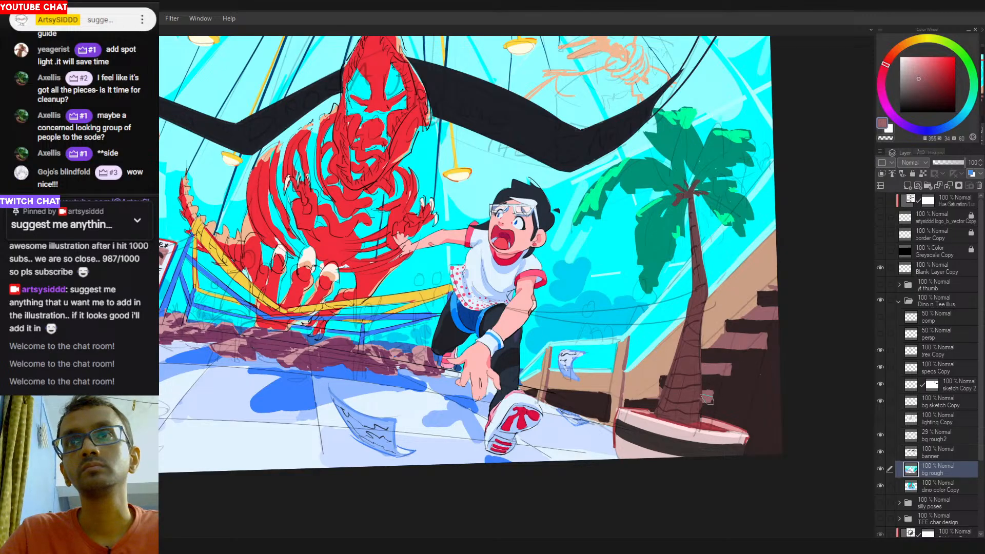
alt+click(661, 392)
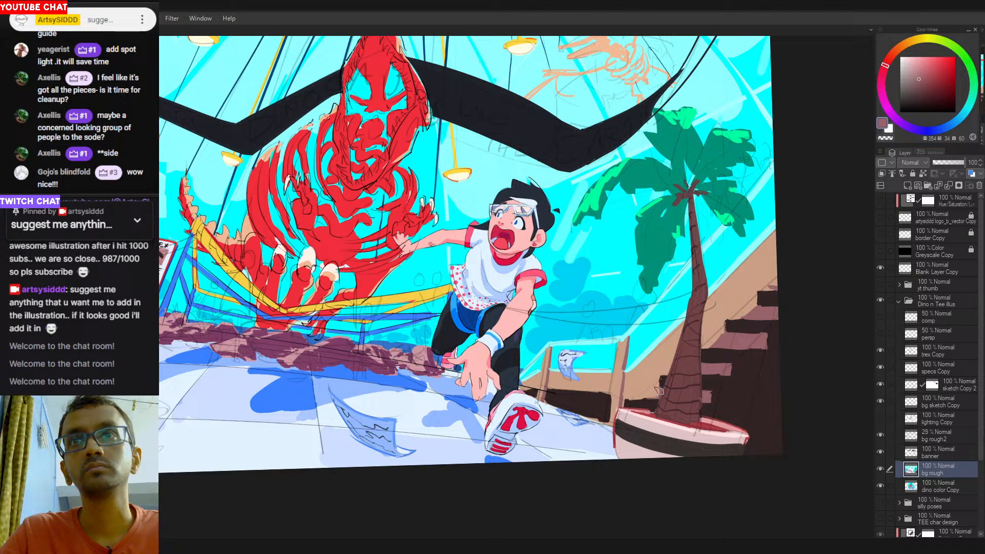
alt+click(659, 368)
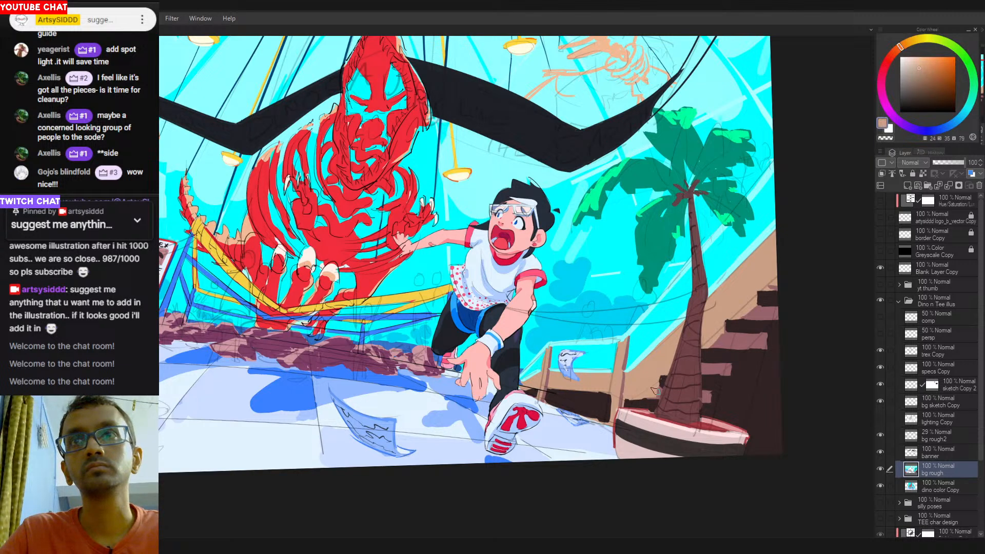
alt+click(629, 399)
scroll(590, 397, down, 3)
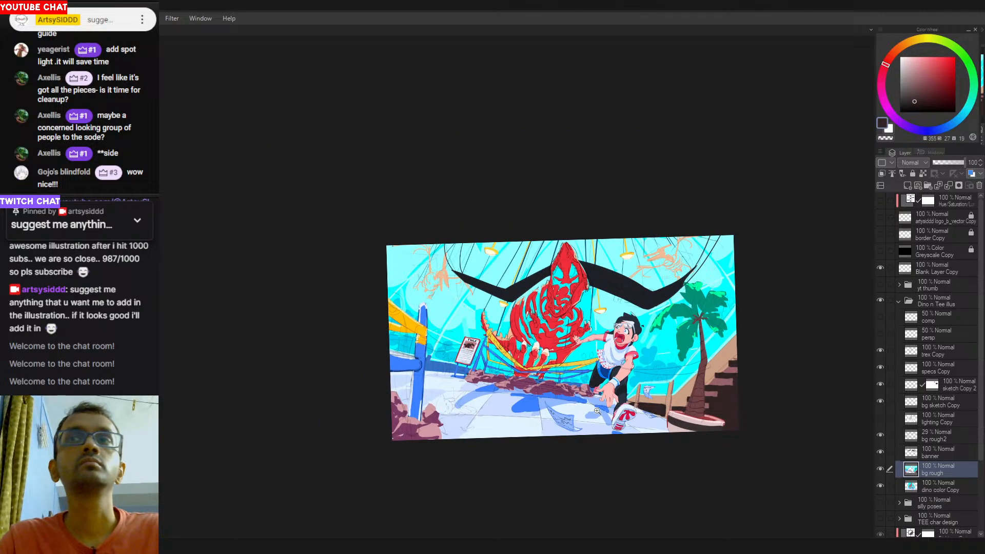
drag(597, 403, 612, 375)
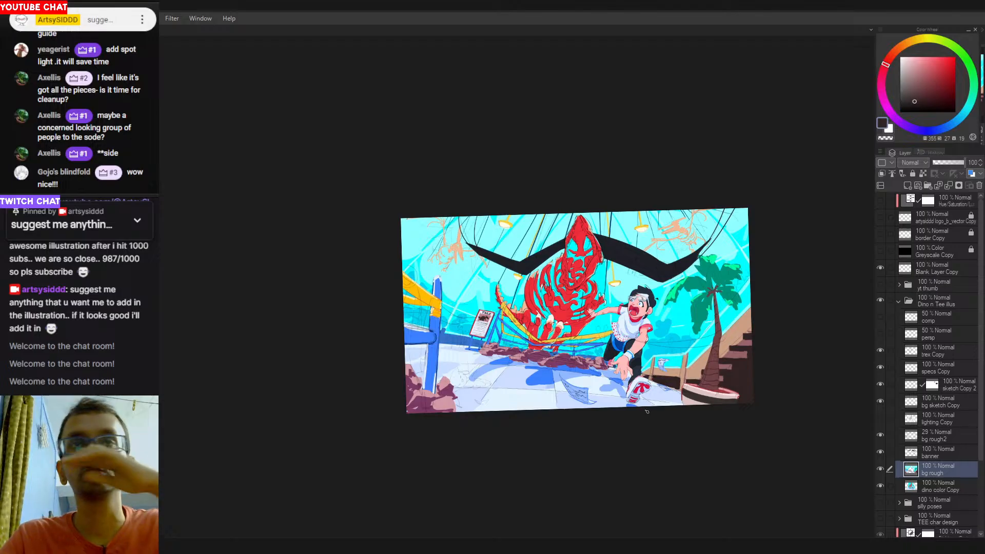
Reshape the stair treads and risers beside the palm trunk, alternating sampled dusty mauve, dark brown and tan.
scroll(735, 384, up, 2)
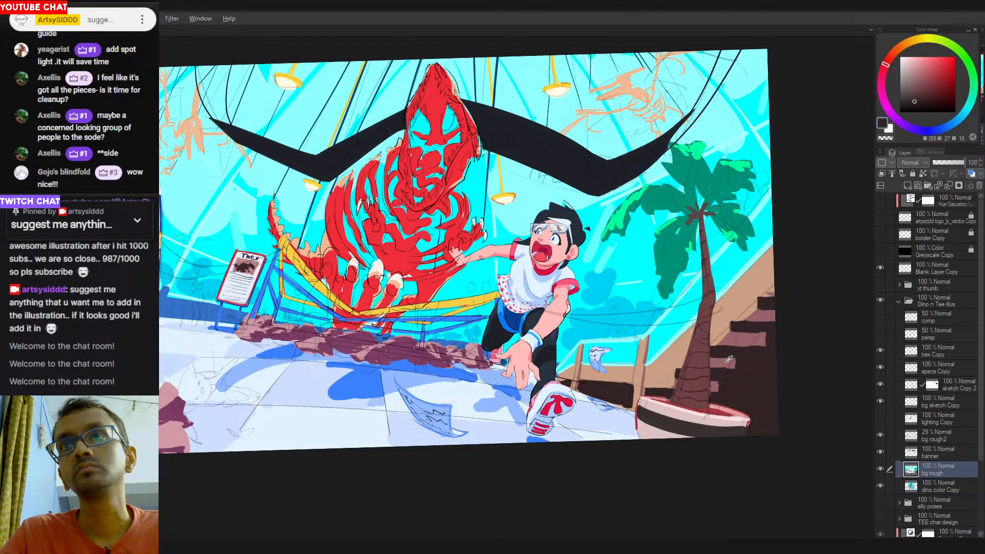
alt+click(731, 362)
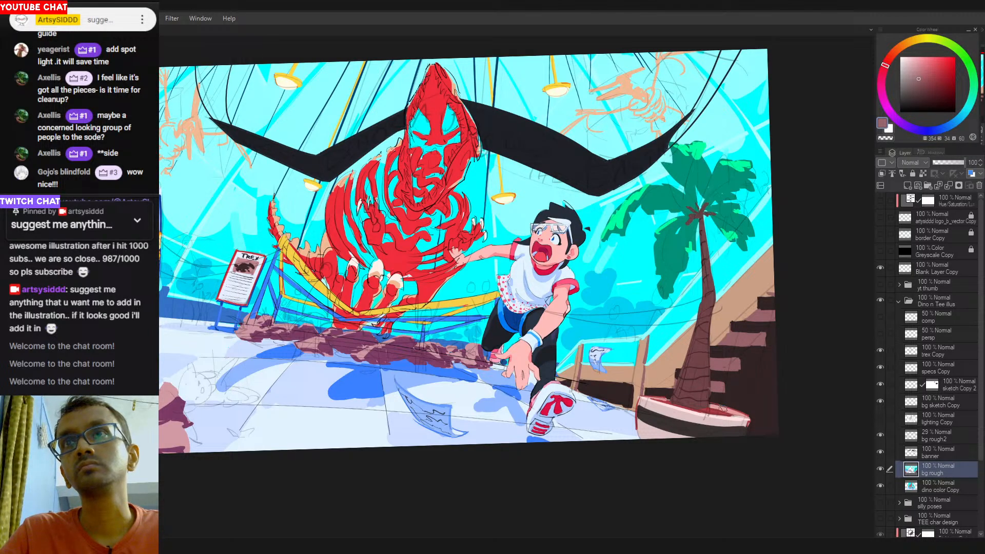
alt+click(764, 349)
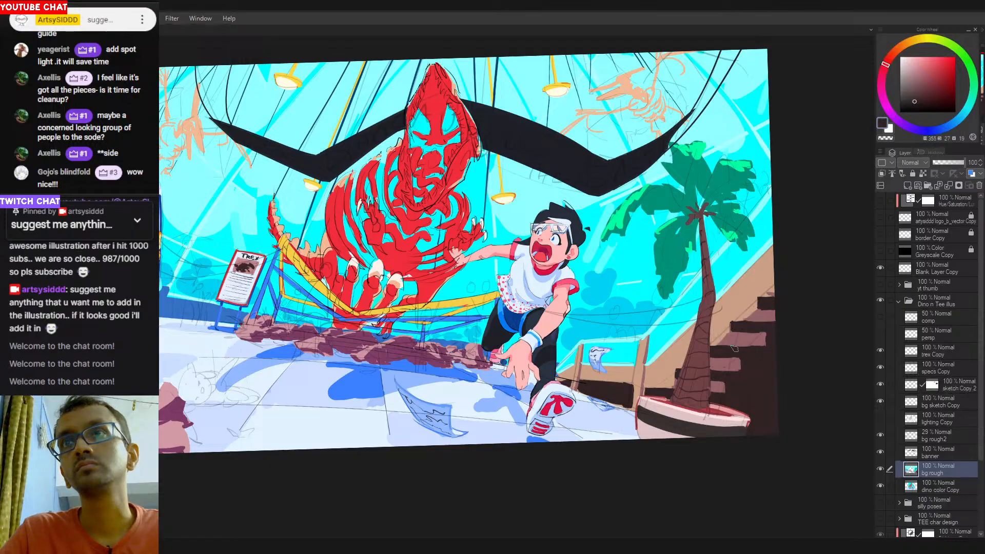
click(754, 316)
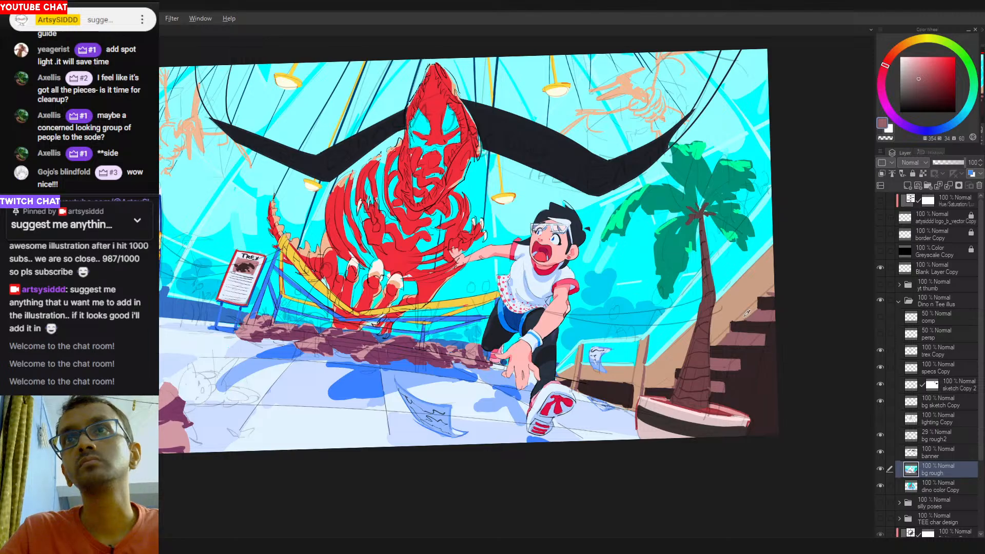
click(746, 314)
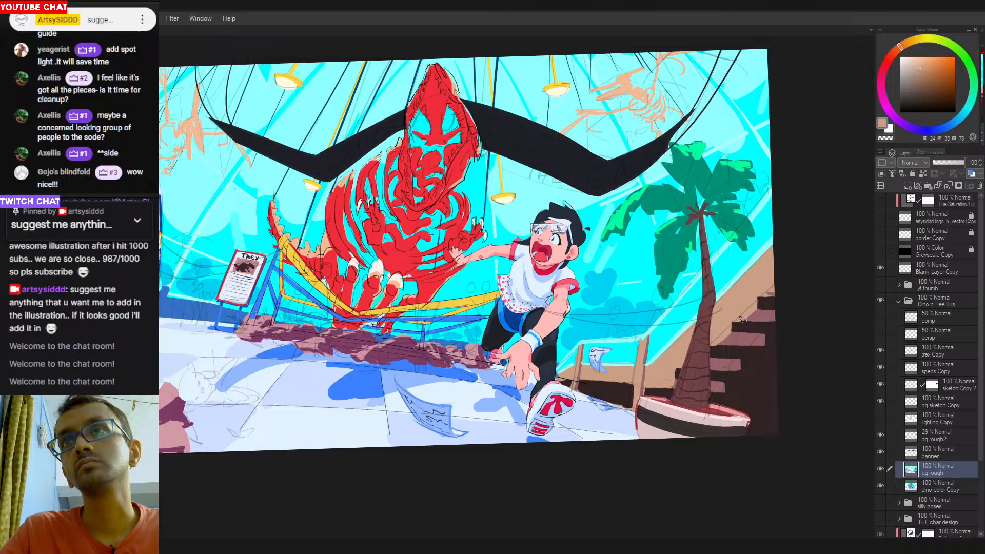
Clean up the topmost steps where they meet the wall, using sampled dusty mauve and tan.
alt+click(762, 313)
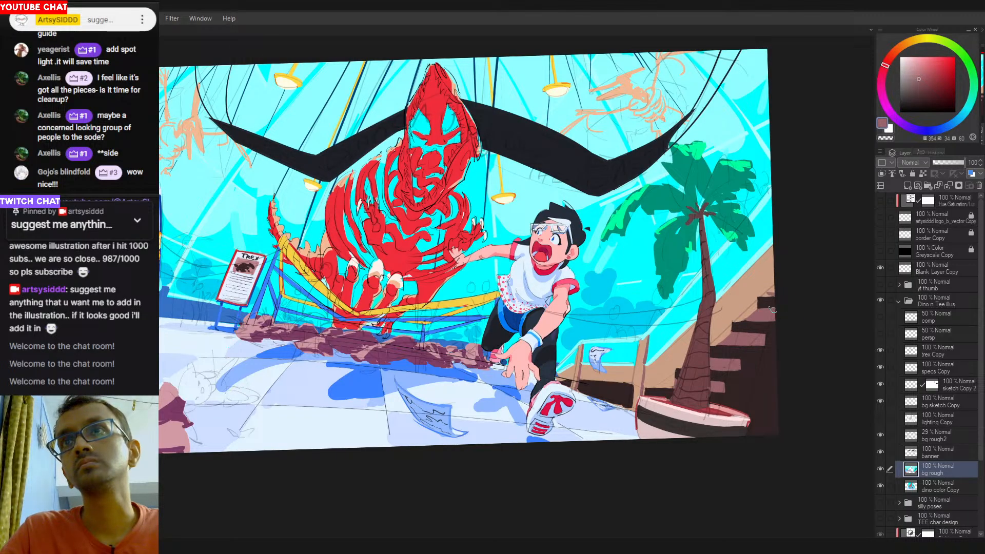
alt+click(773, 294)
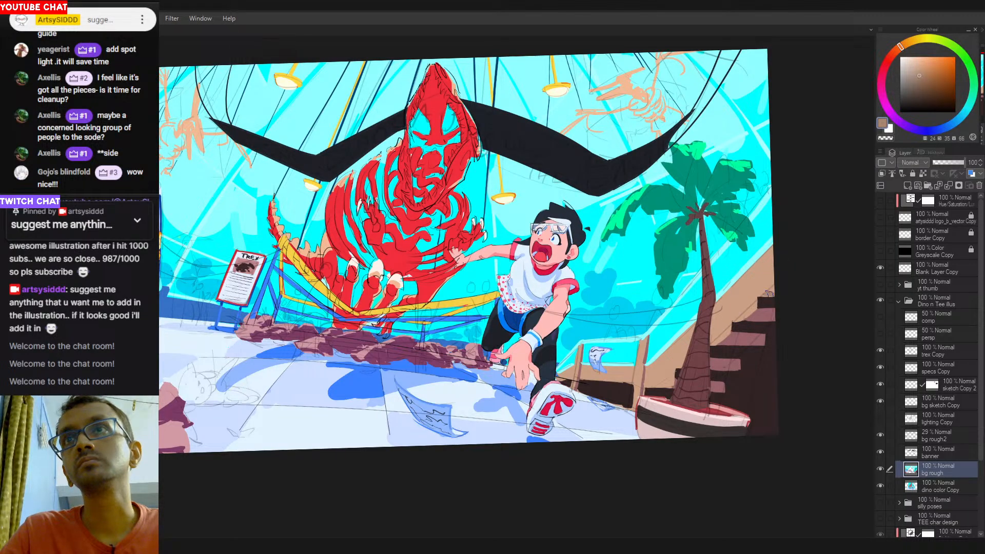
alt+click(769, 313)
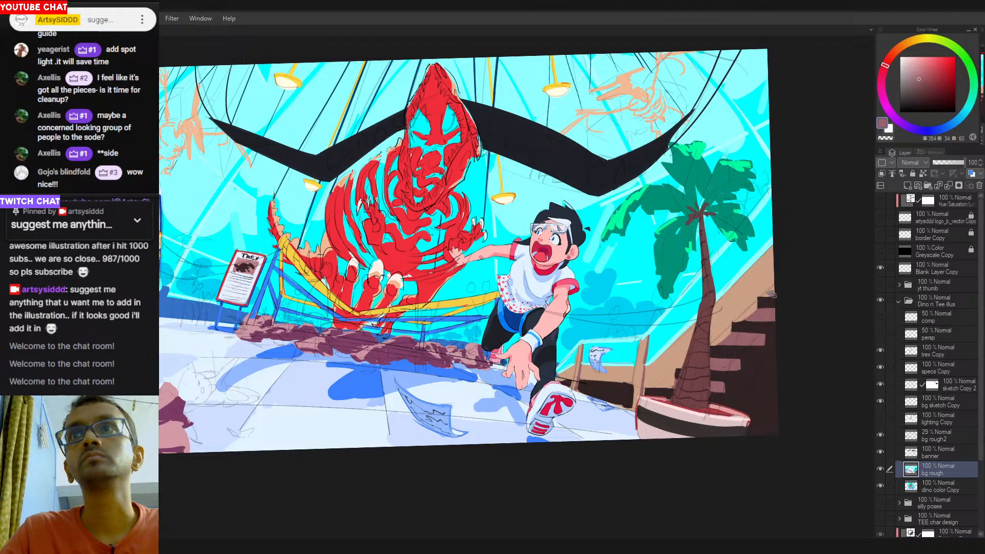
alt+click(775, 293)
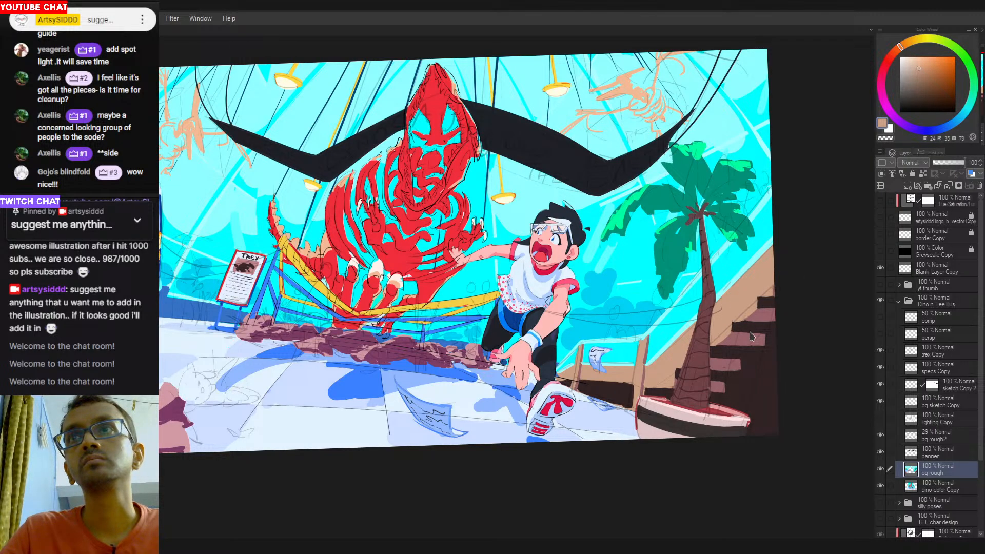
scroll(765, 293, down, 1)
scroll(767, 297, up, 1)
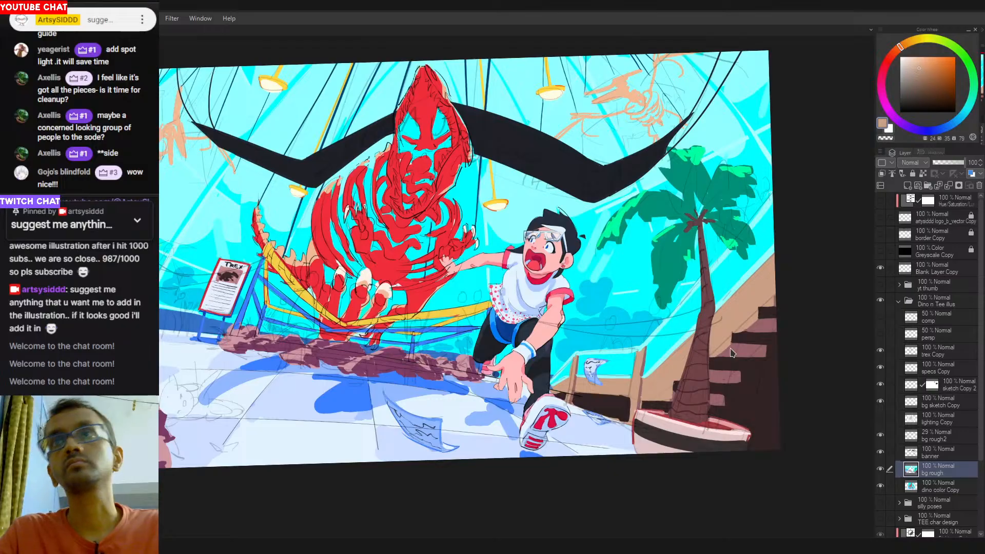
scroll(833, 301, down, 1)
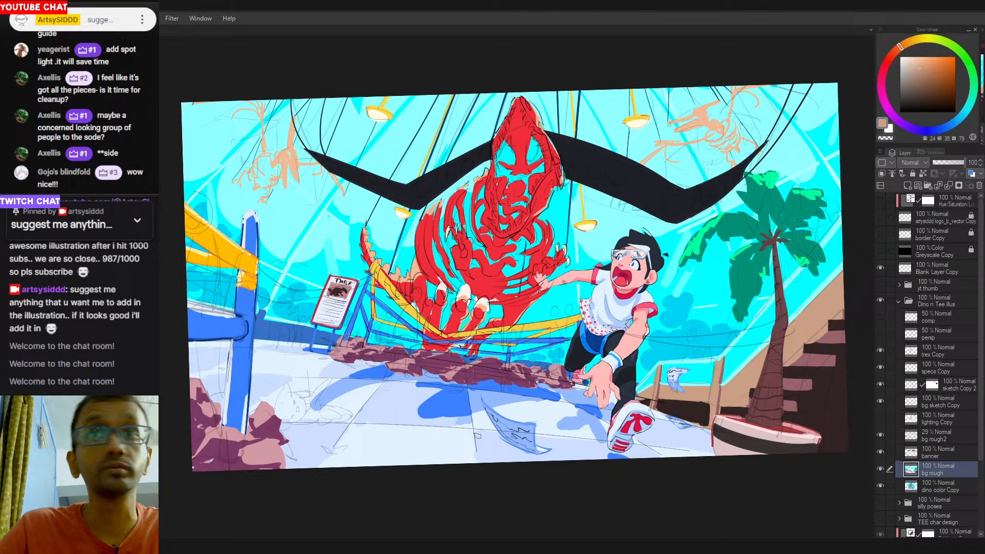
Paint a sagging yellow barrier tape from the foreground blue post to the T-Rex barrier on the banner layer, using the existing tape's yellow.
drag(374, 441, 398, 443)
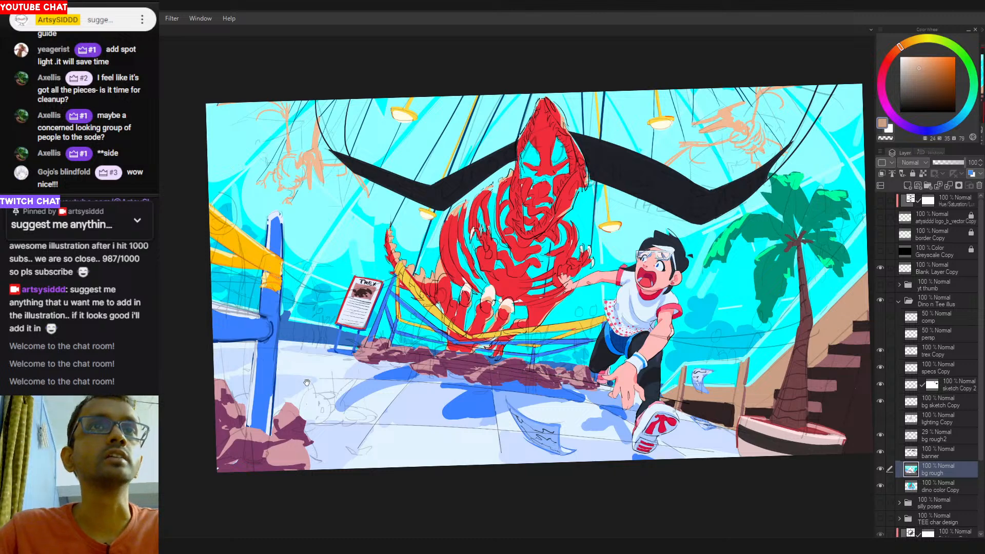
drag(307, 382, 319, 382)
alt+click(295, 255)
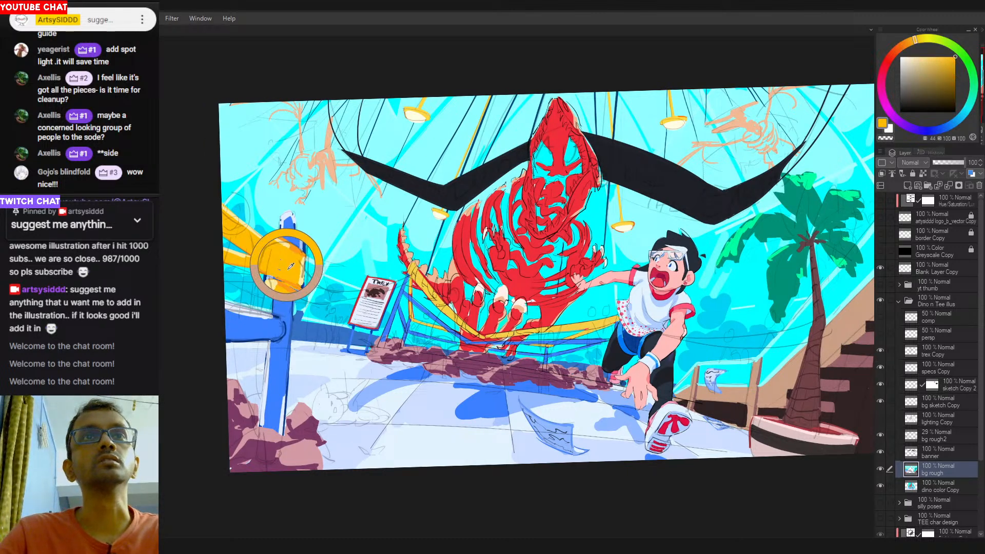
drag(295, 276, 404, 278)
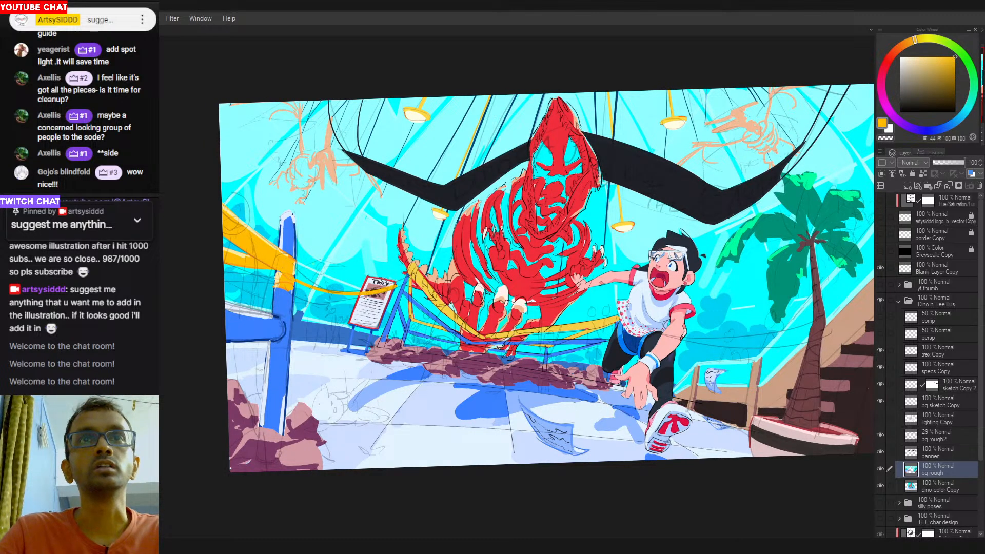
key(ctrl+z)
mouse_move(294, 276)
mouse_down()
mouse_move(373, 294)
mouse_move(407, 278)
mouse_up()
key(ctrl+z)
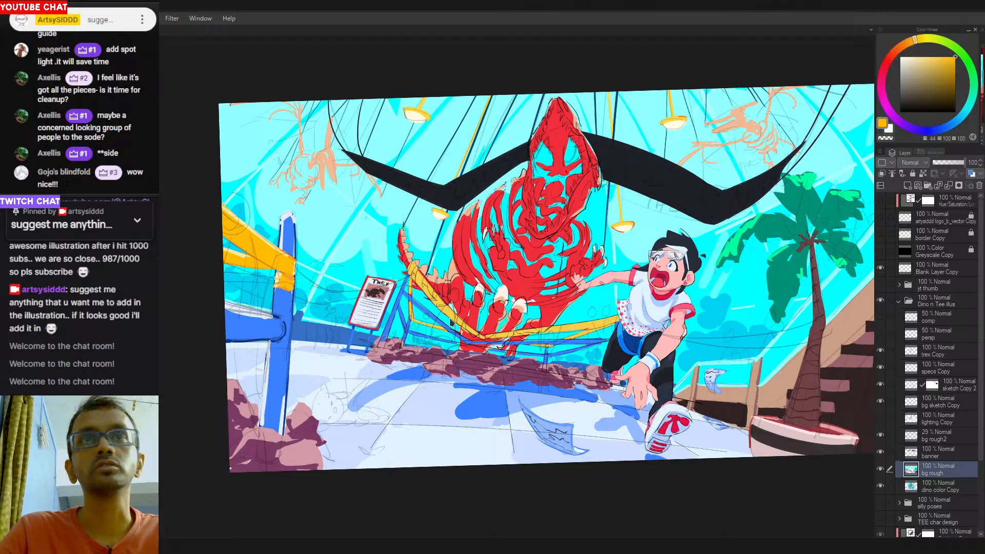
click(942, 453)
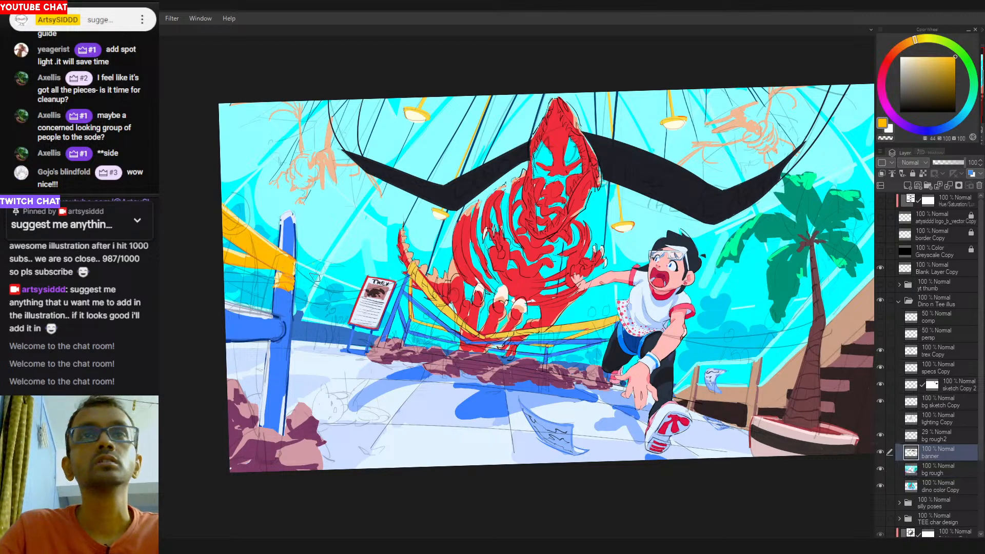
key(ctrl+z)
mouse_move(294, 272)
mouse_down()
mouse_move(403, 279)
mouse_move(347, 297)
mouse_move(412, 278)
mouse_move(309, 304)
mouse_move(329, 300)
mouse_up()
key(ctrl+z)
key(ctrl+z)
key(ctrl+z)
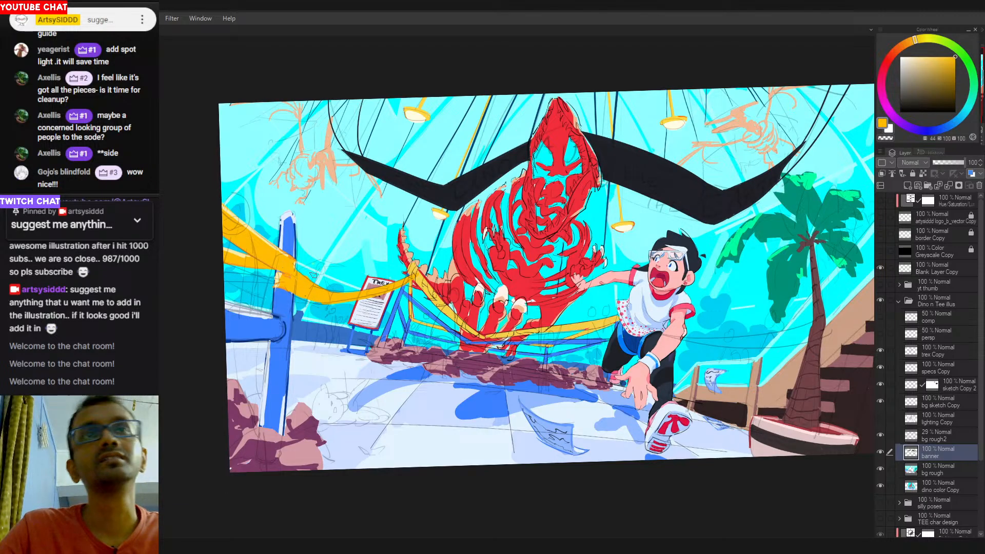
Paint a thin yellow tape line from behind the running character to the palm trunk, redoing unsatisfactory strokes.
mouse_move(634, 337)
mouse_down()
mouse_move(549, 322)
mouse_move(690, 331)
mouse_up()
key(ctrl+z)
drag(593, 334, 690, 329)
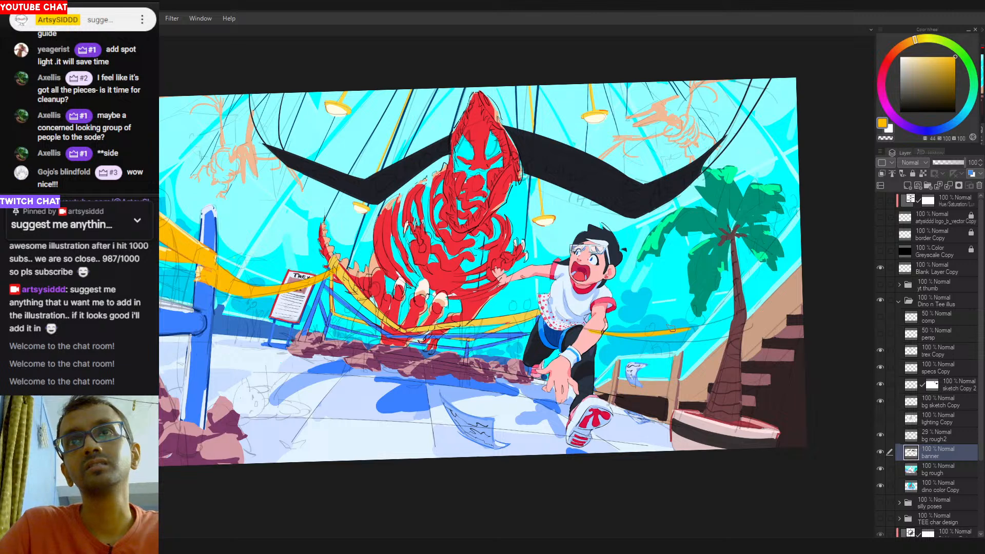
key(ctrl+z)
mouse_move(760, 324)
mouse_down()
mouse_move(607, 333)
mouse_move(720, 323)
mouse_up()
key(ctrl+z)
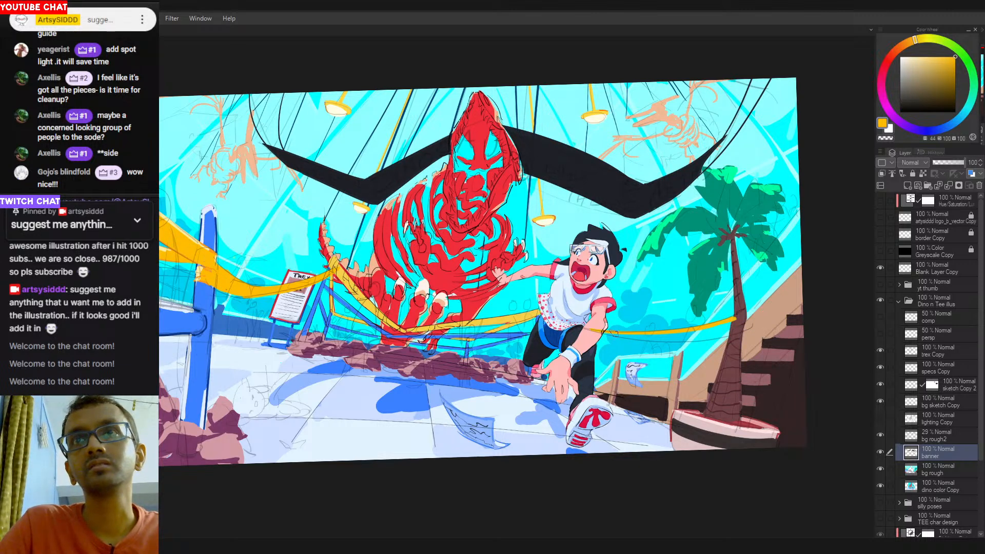
Thicken the yellow tape behind the running character into a widening band and wrap its end around the palm trunk.
drag(607, 333, 696, 337)
key(ctrl+z)
drag(600, 332, 697, 332)
drag(631, 336, 741, 329)
key(ctrl+z)
key(ctrl+z)
mouse_move(677, 340)
mouse_down()
mouse_move(732, 328)
mouse_move(718, 331)
mouse_move(745, 313)
mouse_up()
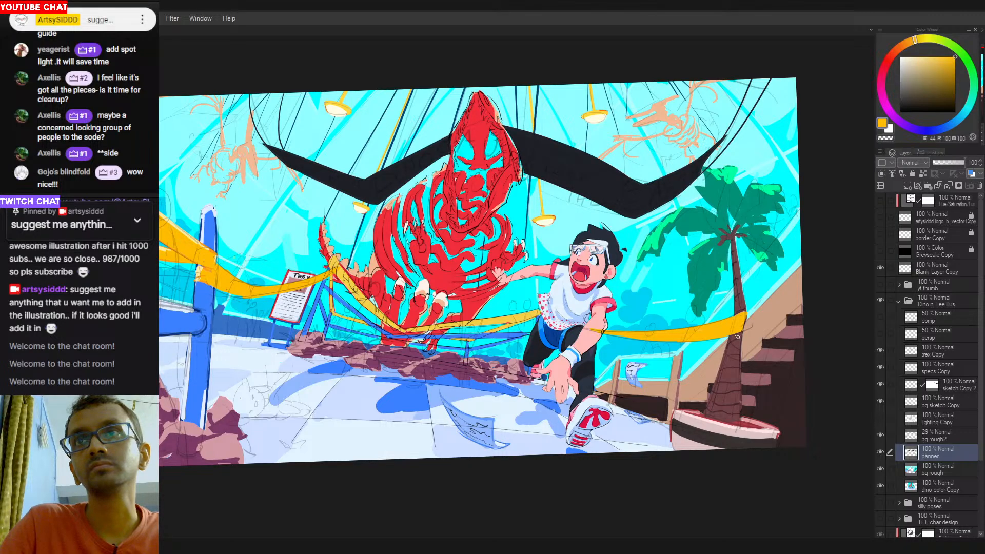
drag(737, 336, 730, 343)
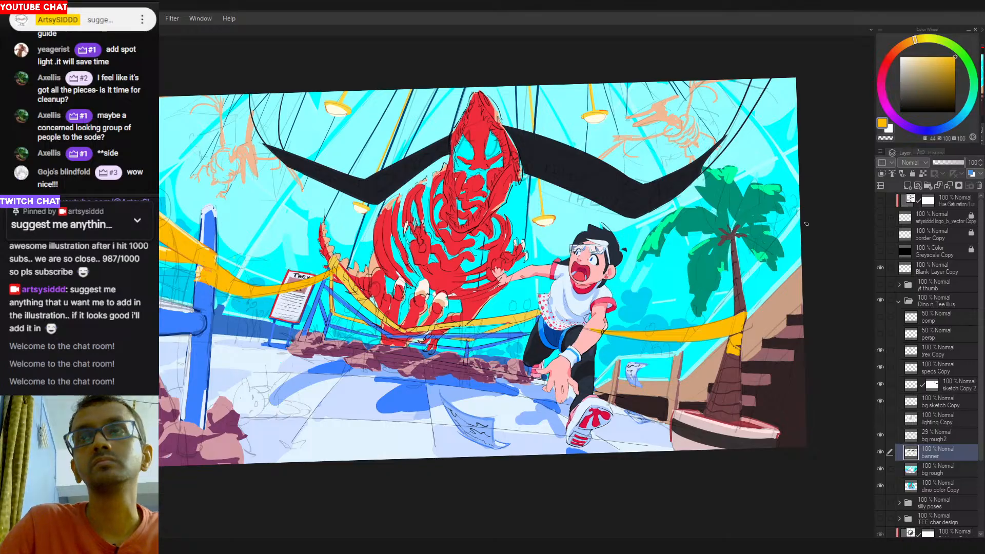
Add shading and highlights to the barrier tape with sampled orange, light yellow and pale yellow.
key(alt)
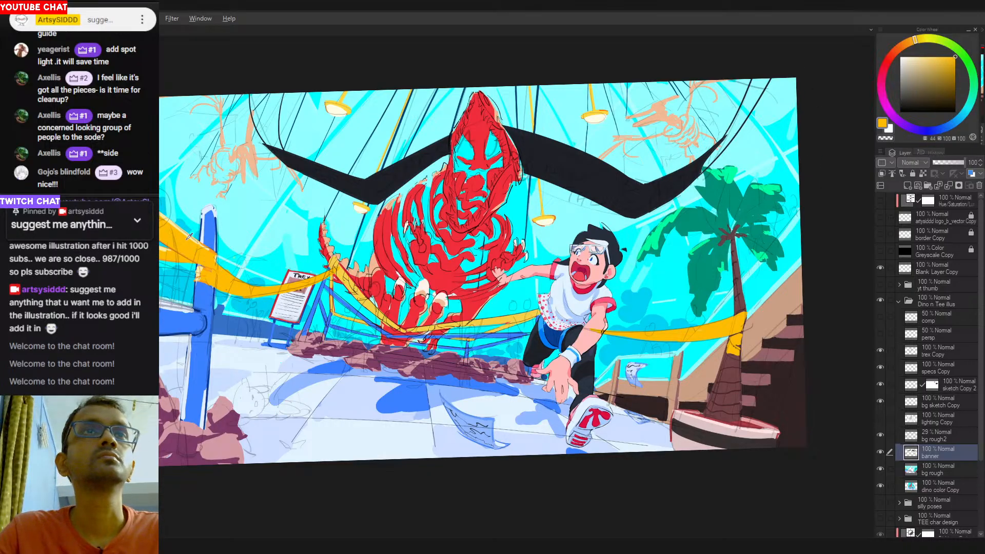
alt+click(225, 268)
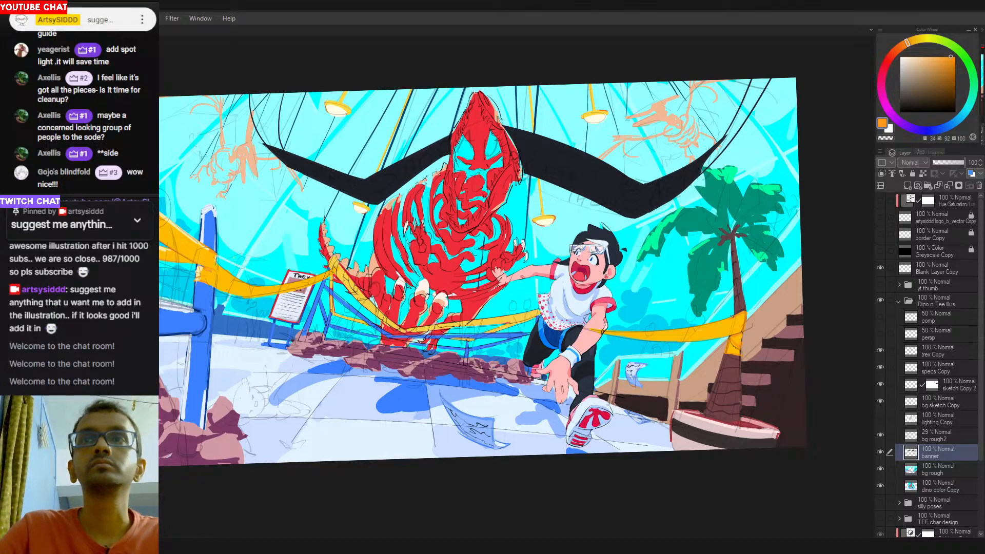
alt+click(507, 314)
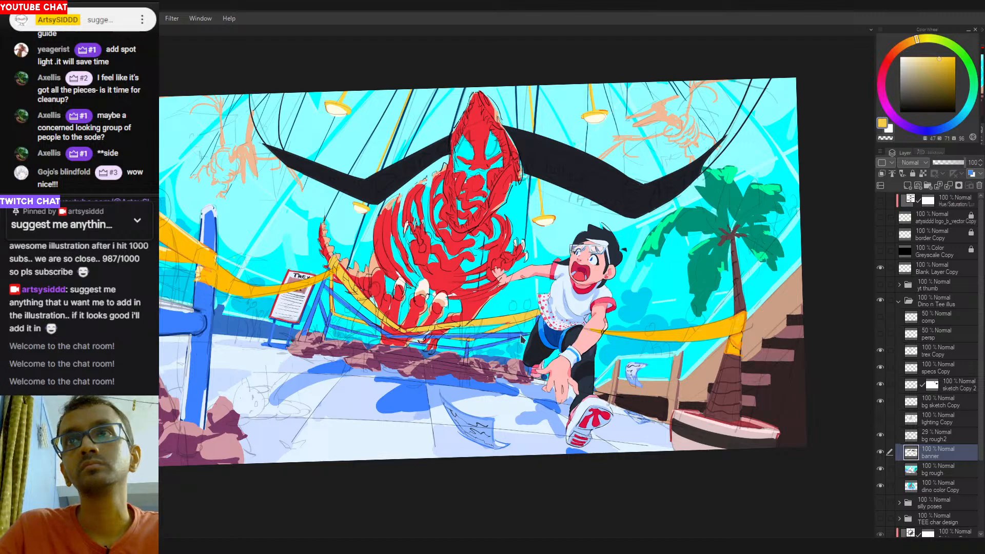
alt+click(200, 266)
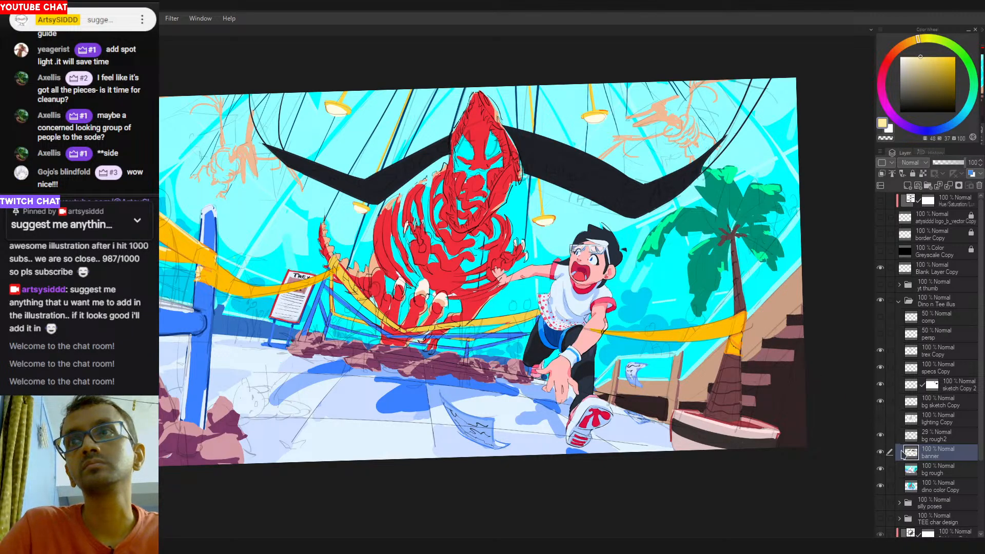
Hide the bg rough2 layer and paint muted red over the palm trunk below the yellow tape on the banner layer.
click(881, 435)
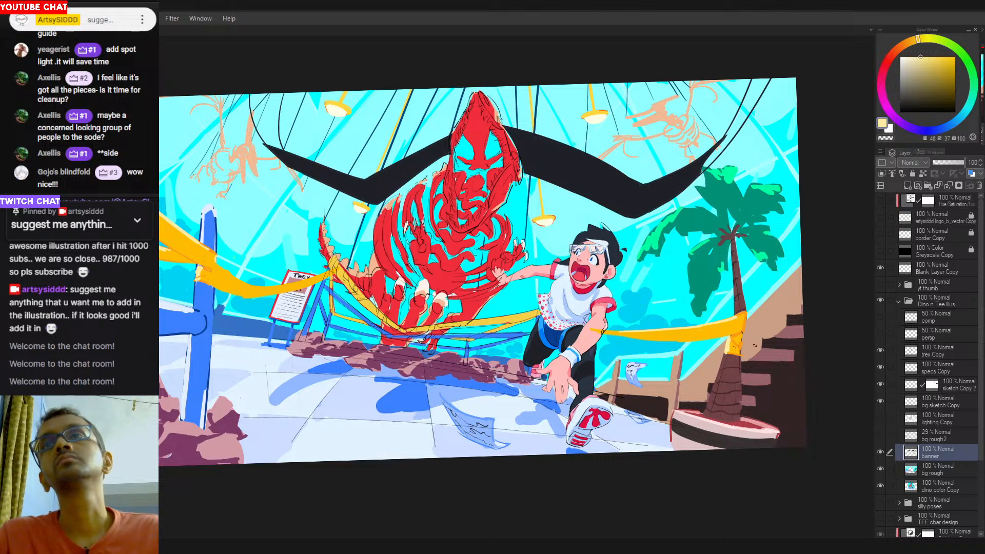
alt+click(736, 354)
drag(923, 76, 929, 70)
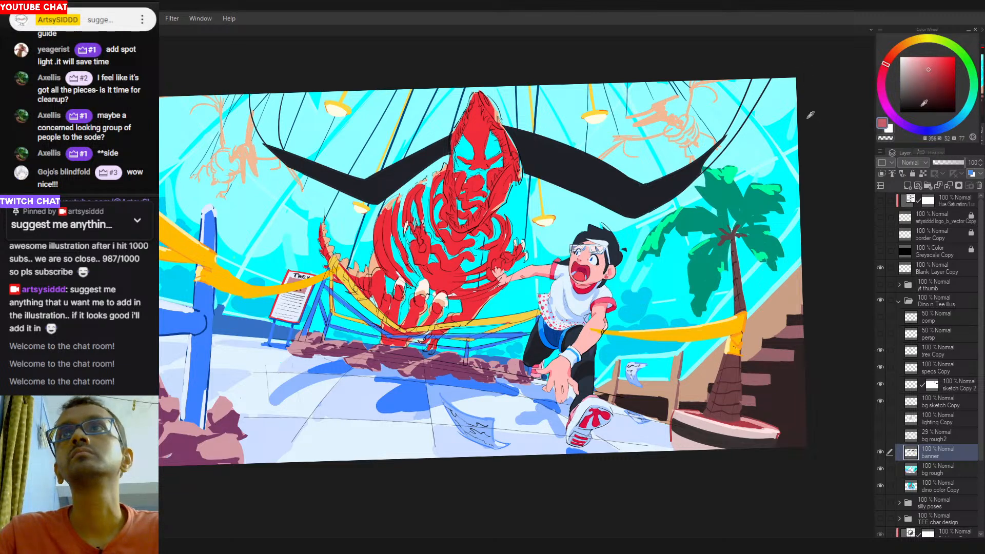
mouse_move(717, 383)
mouse_down()
mouse_move(724, 354)
mouse_move(705, 411)
mouse_move(723, 371)
mouse_up()
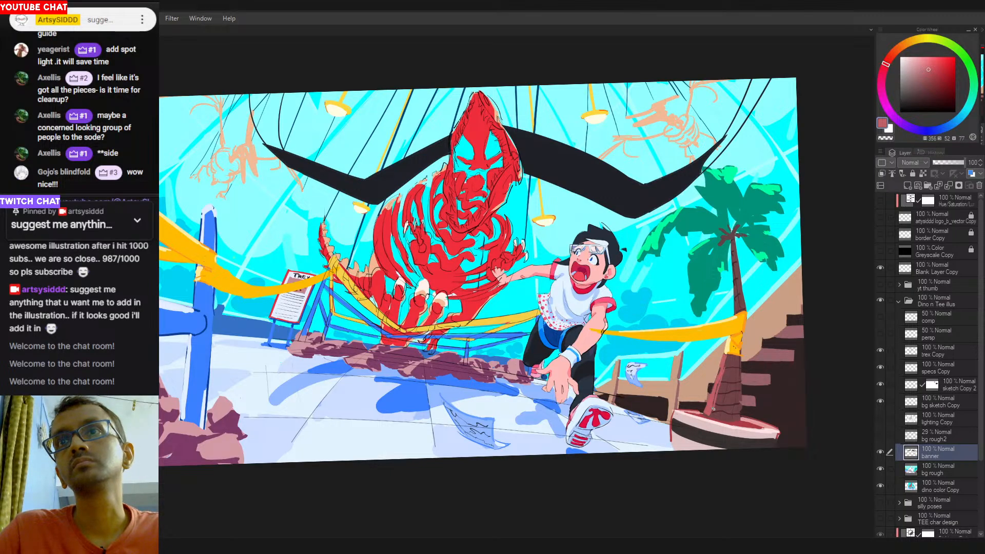
key(ctrl+z)
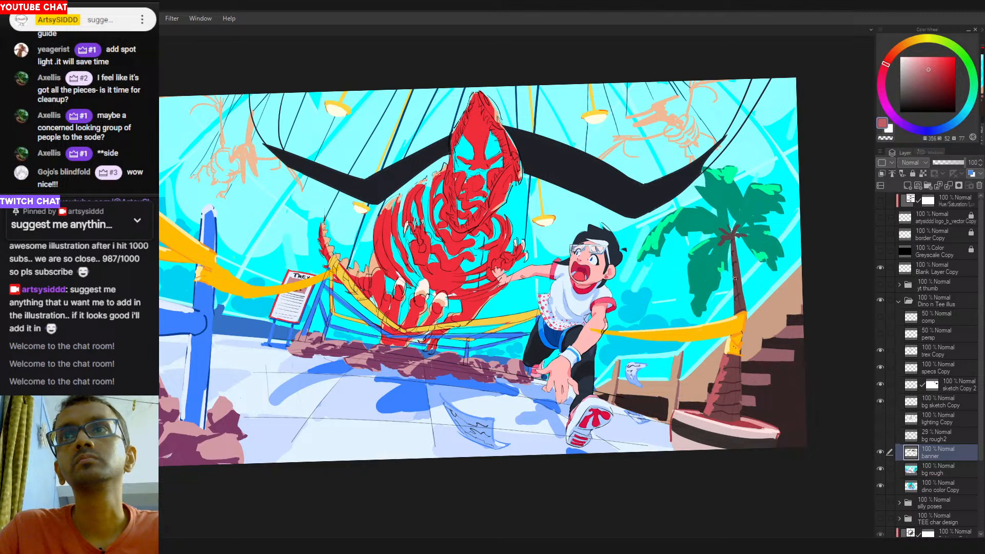
alt+click(736, 322)
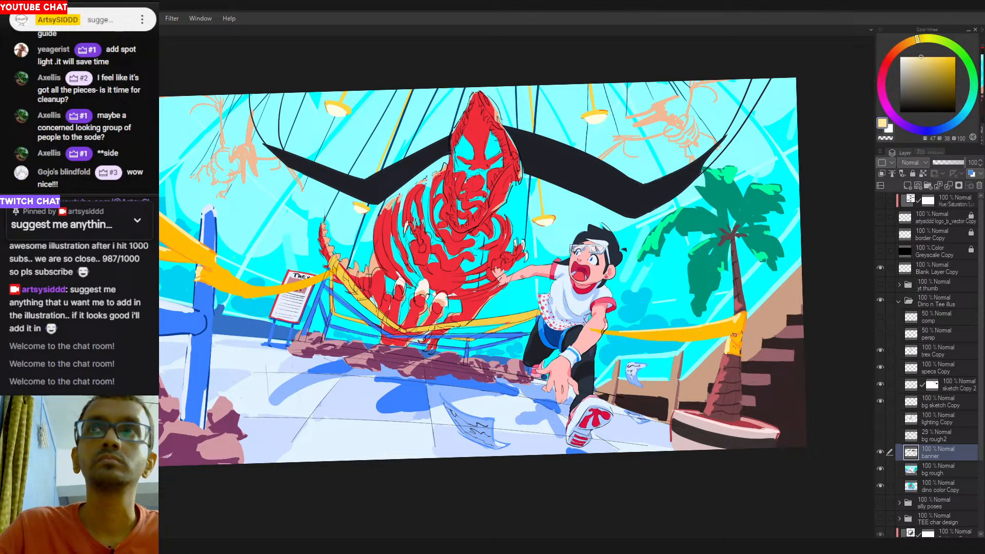
Check the whole illustration's values by briefly showing the Greyscale Copy layer, and return to full colour.
scroll(734, 334, down, 2)
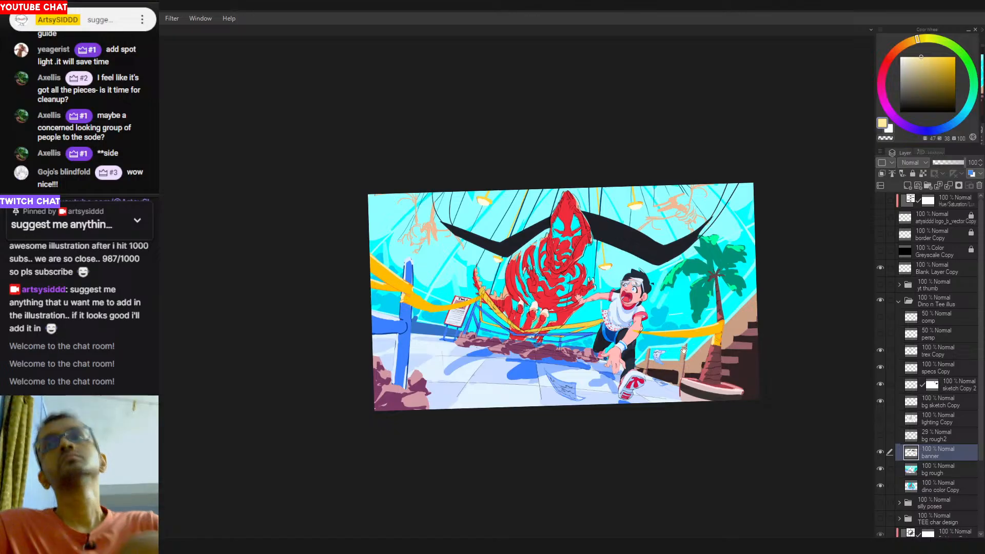
drag(684, 351, 698, 353)
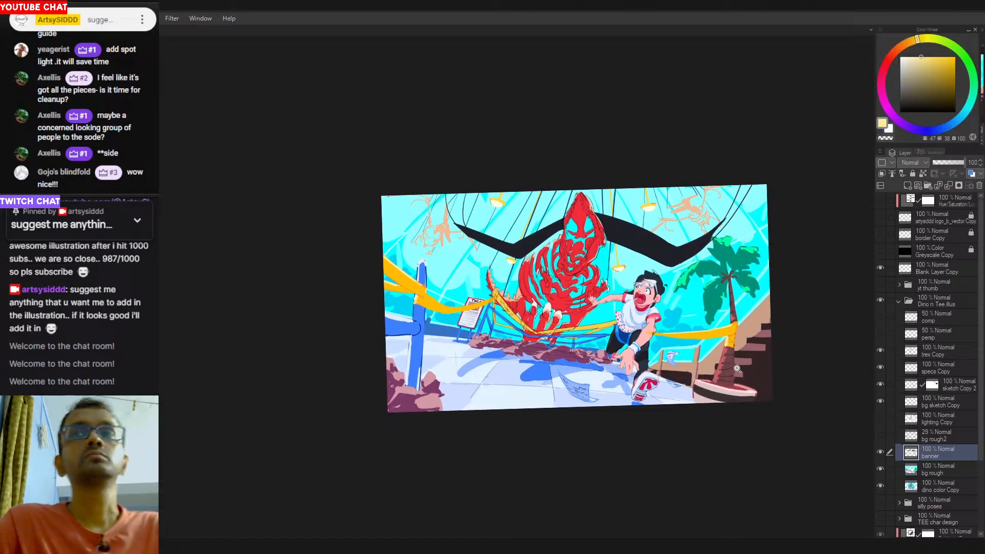
click(880, 251)
click(881, 251)
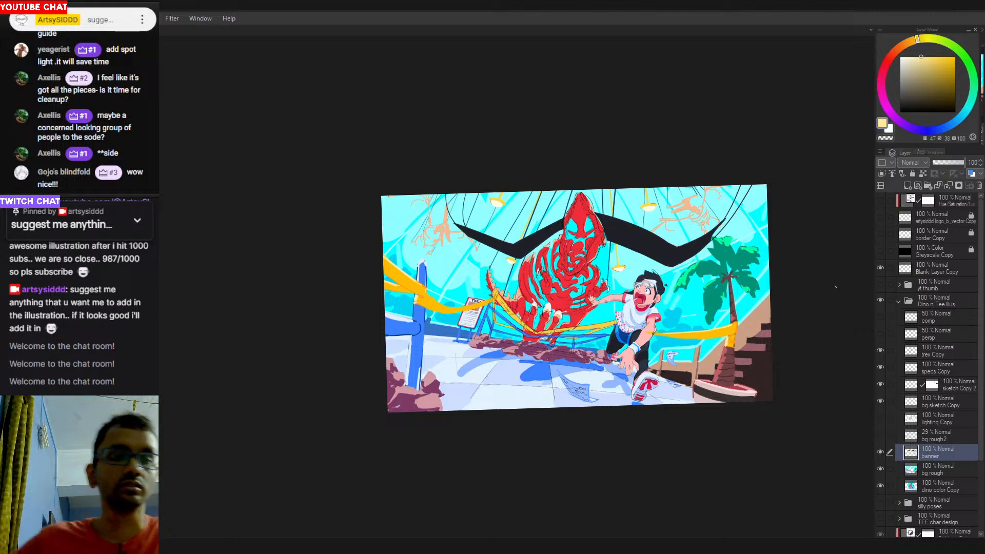
drag(703, 377, 647, 360)
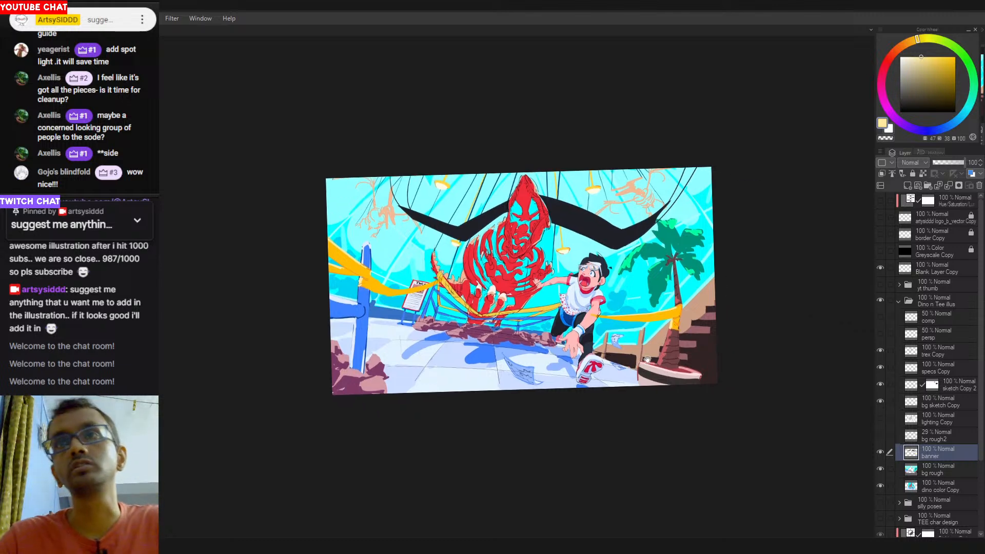
Refine the palm trunk's shading above the pot with sampled muted red and a darker maroon.
scroll(673, 336, up, 2)
alt+click(679, 353)
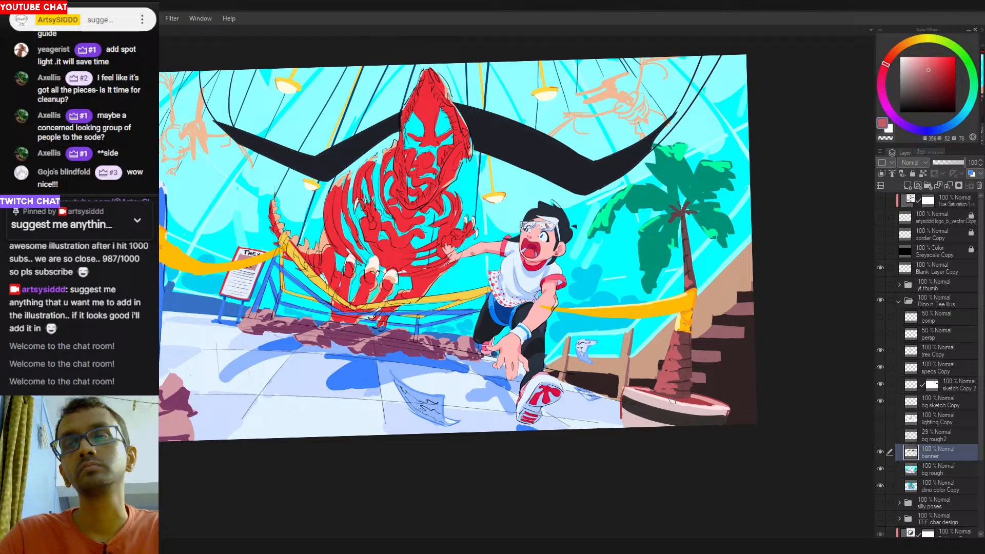
scroll(677, 392, down, 2)
scroll(677, 392, up, 3)
alt+click(706, 366)
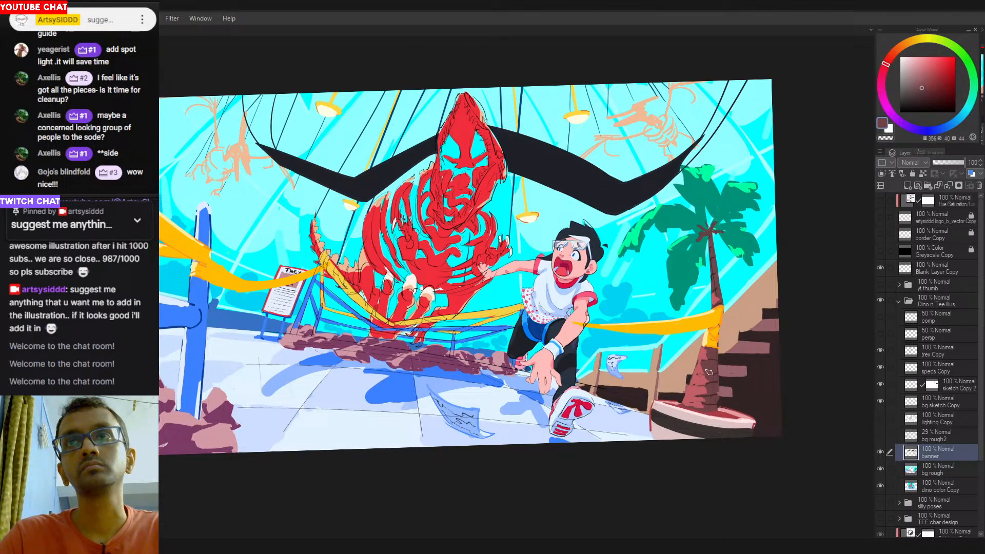
scroll(703, 361, down, 2)
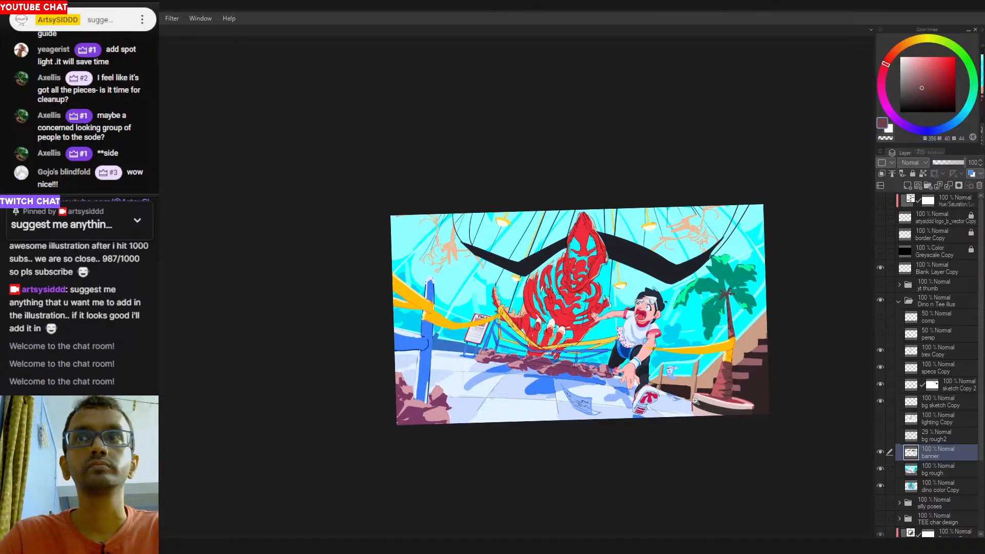
drag(637, 325, 606, 319)
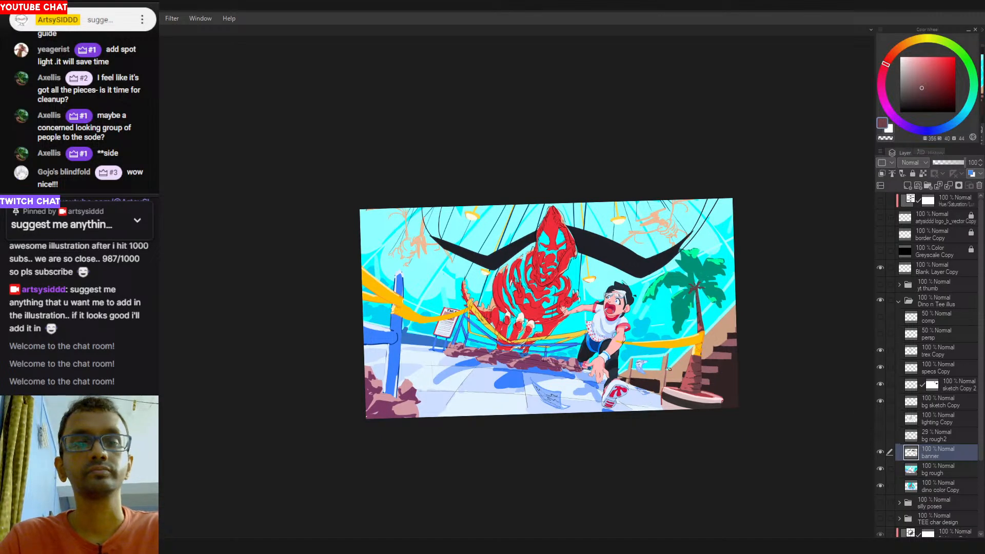
Examine the illustration mirrored and straightened, and sample the staircase and tan wall colours with the bg rough layer active.
key(h)
drag(440, 415, 538, 404)
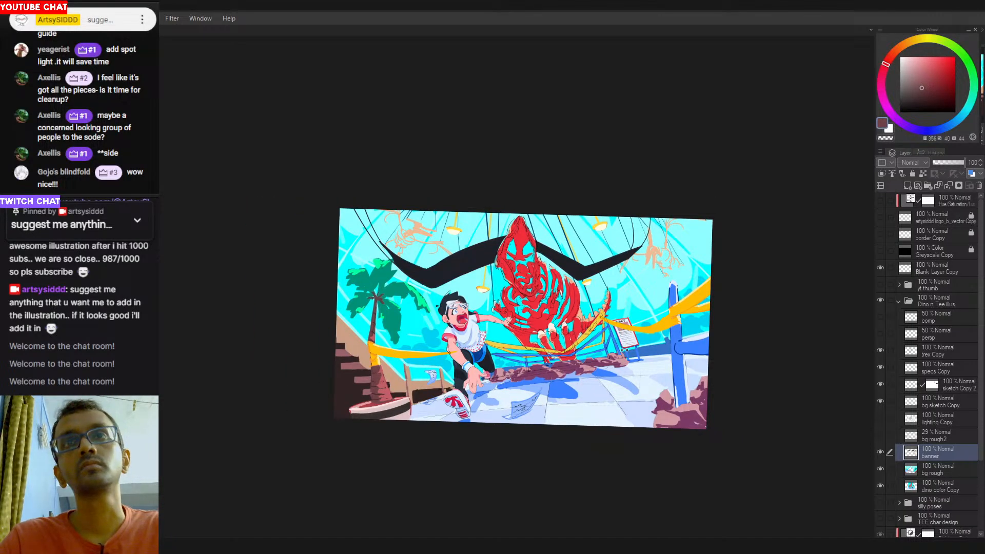
drag(635, 354, 634, 330)
drag(463, 376, 454, 399)
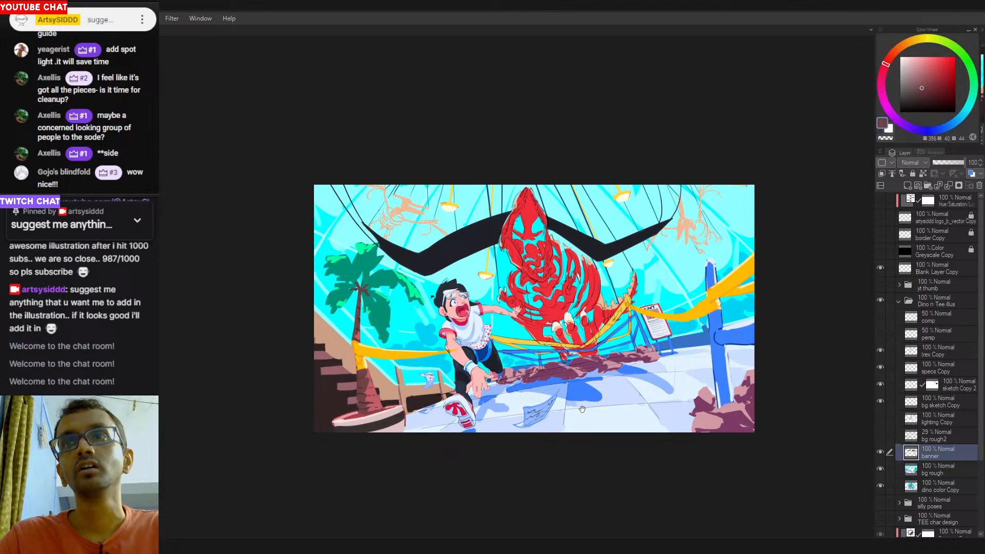
drag(582, 409, 567, 402)
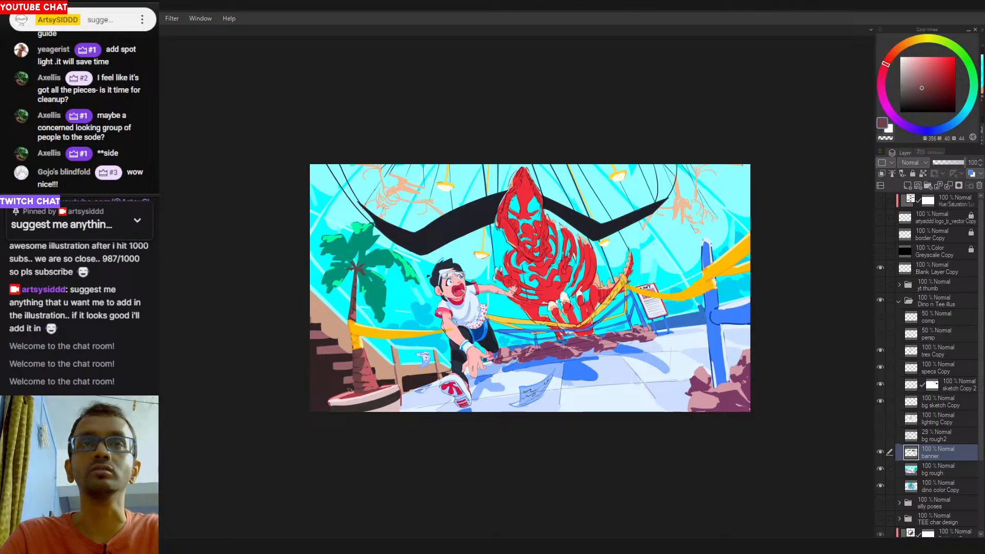
alt+click(333, 352)
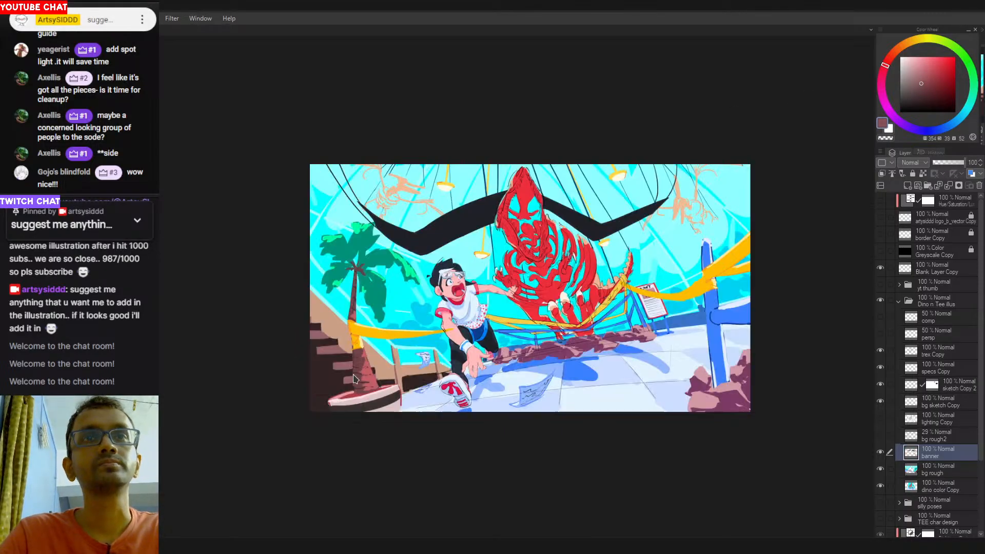
click(934, 473)
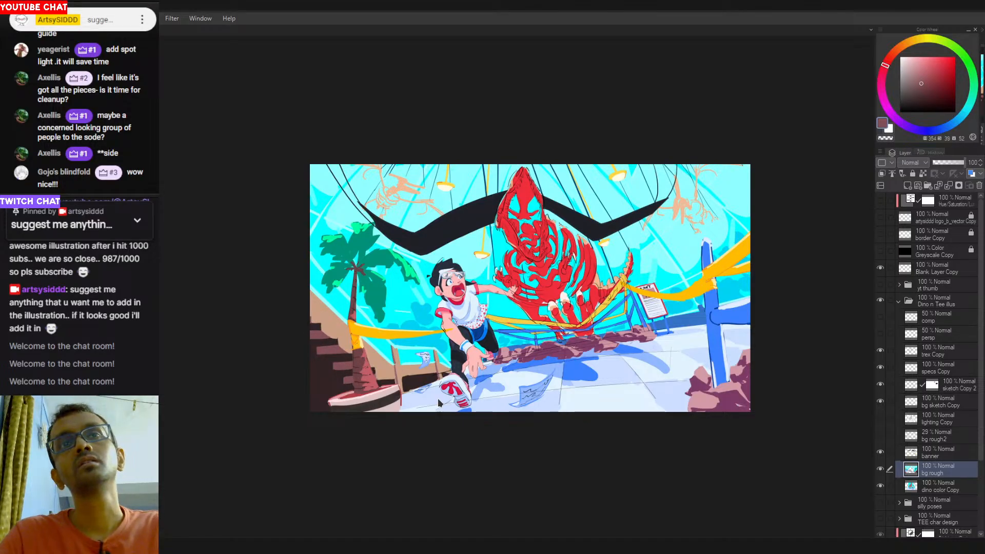
alt+click(413, 377)
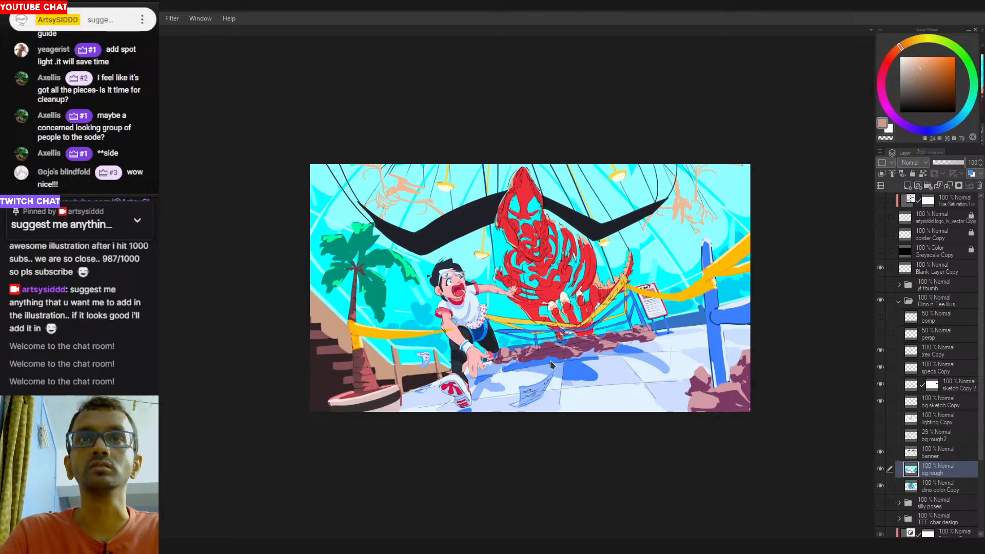
Shade the yellow tape with darker orange tones on the banner layer, cleaning up strokes with the transparent colour.
alt+click(680, 293)
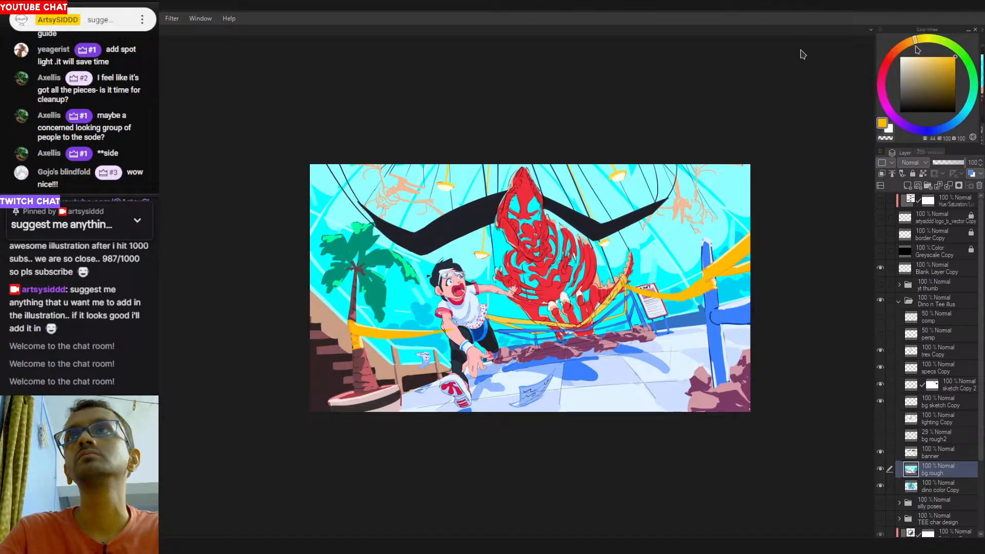
mouse_move(917, 46)
mouse_down()
mouse_move(907, 44)
mouse_move(960, 65)
mouse_up()
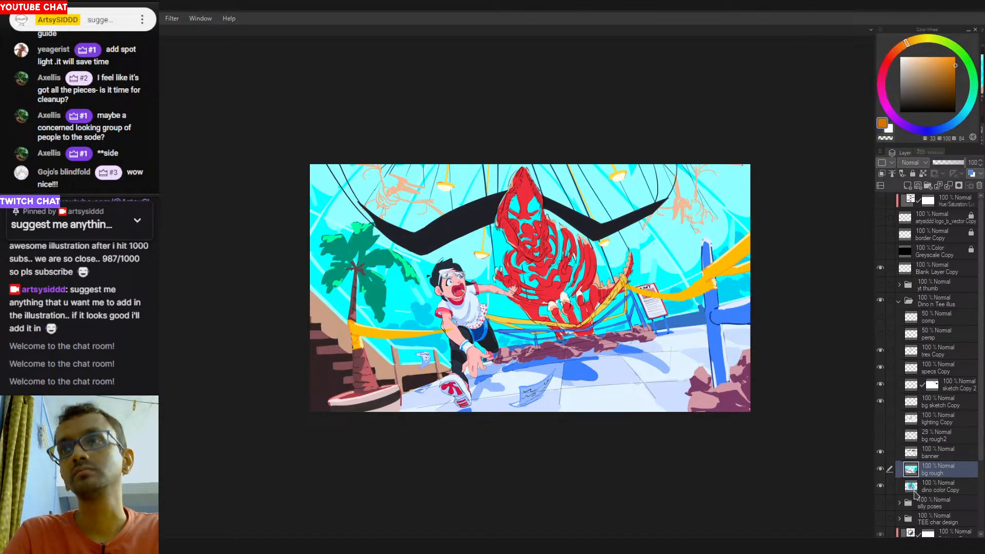
click(937, 455)
mouse_move(683, 297)
mouse_down()
mouse_move(706, 285)
mouse_move(708, 265)
mouse_up()
alt+click(711, 281)
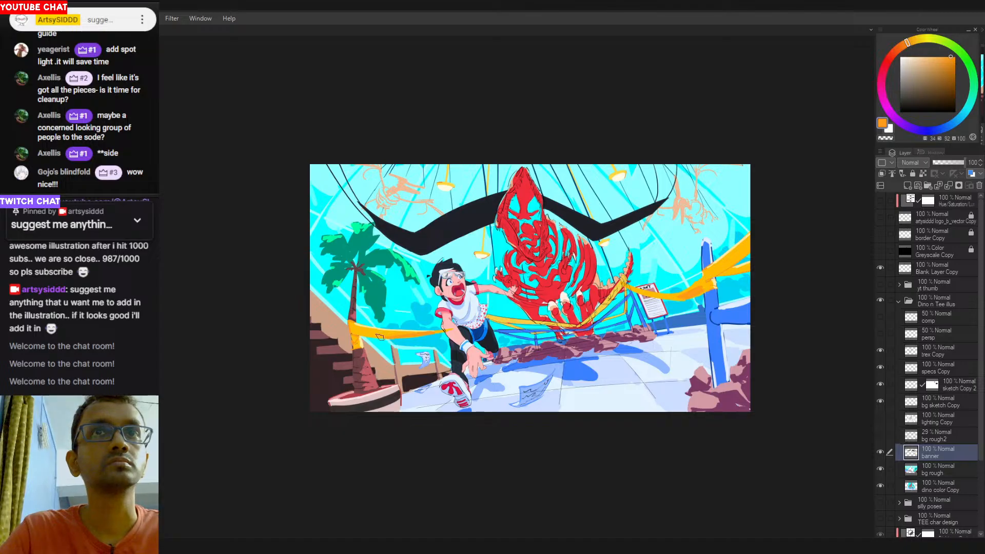
key(c)
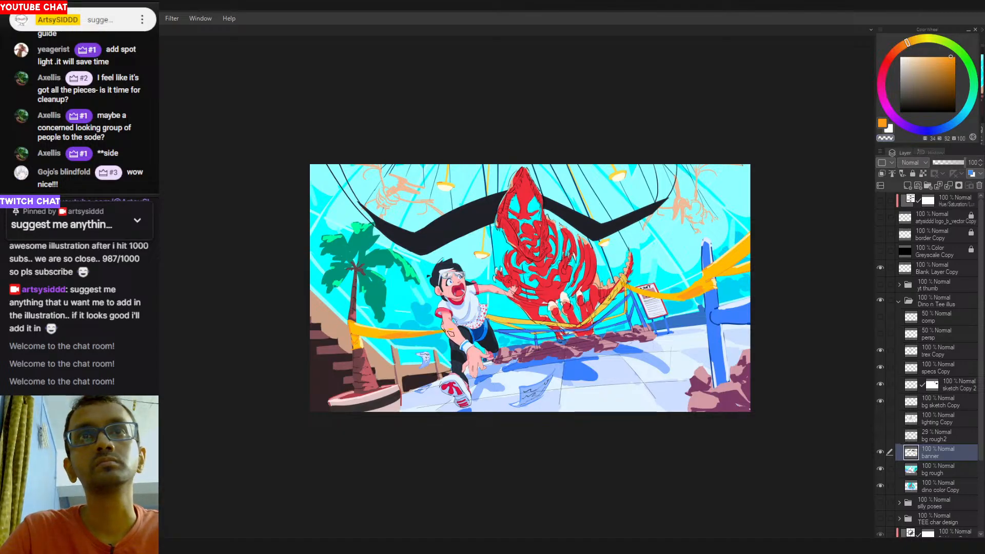
scroll(440, 322, up, 5)
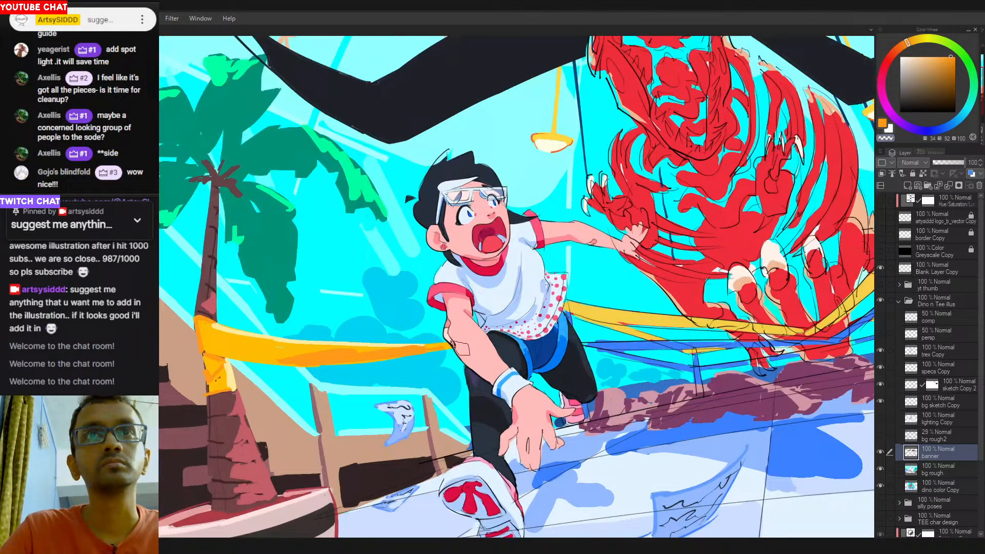
scroll(514, 366, down, 6)
drag(565, 359, 497, 343)
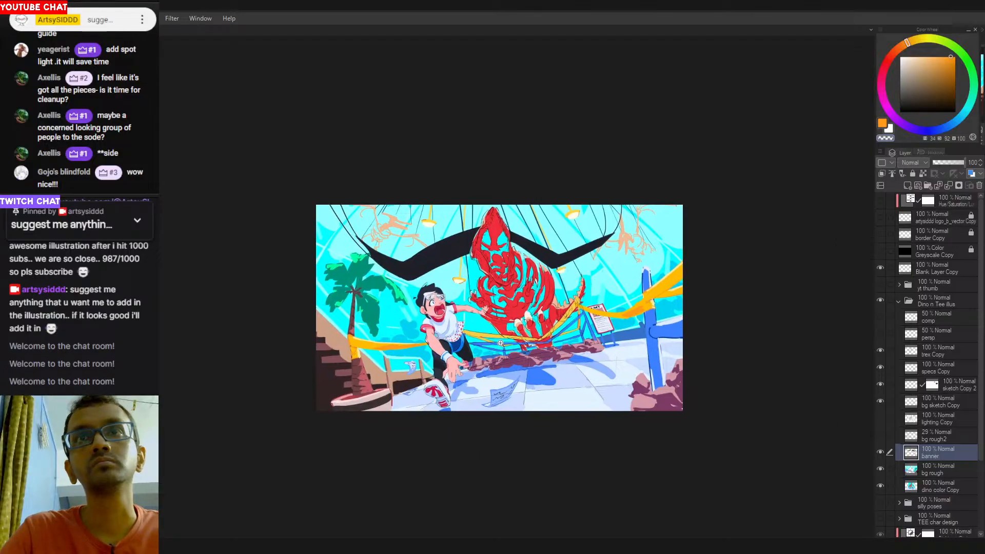
scroll(497, 337, up, 2)
key(c)
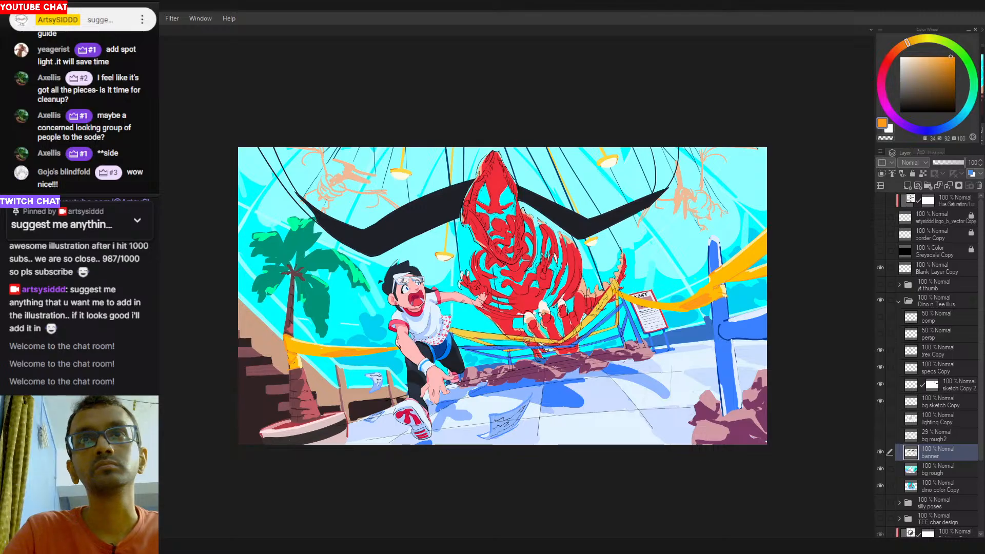
Restore the canvas's unmirrored orientation and examine the tape and overall composition at different sizes.
key(h)
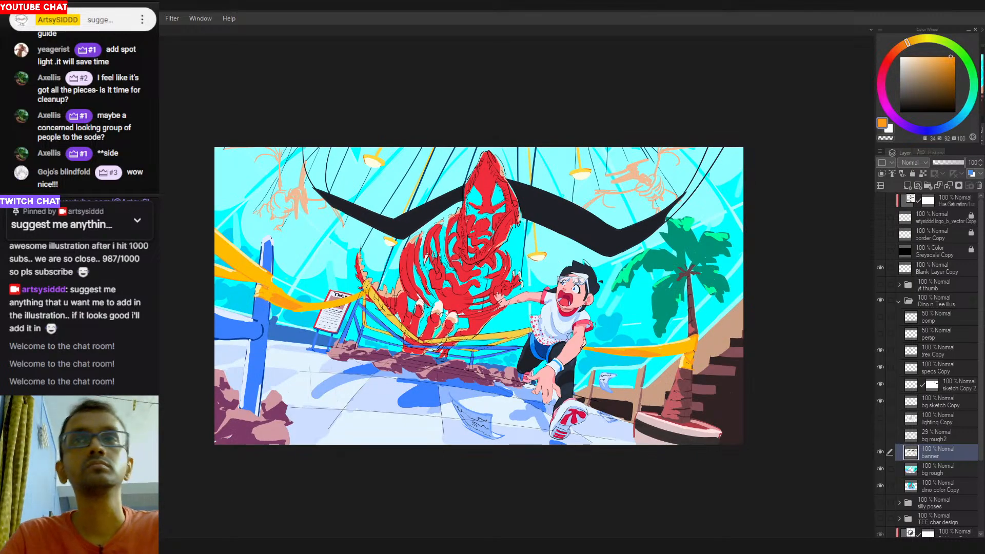
scroll(624, 342, down, 4)
mouse_move(624, 342)
mouse_down()
mouse_move(631, 349)
mouse_move(629, 323)
mouse_up()
scroll(631, 350, up, 3)
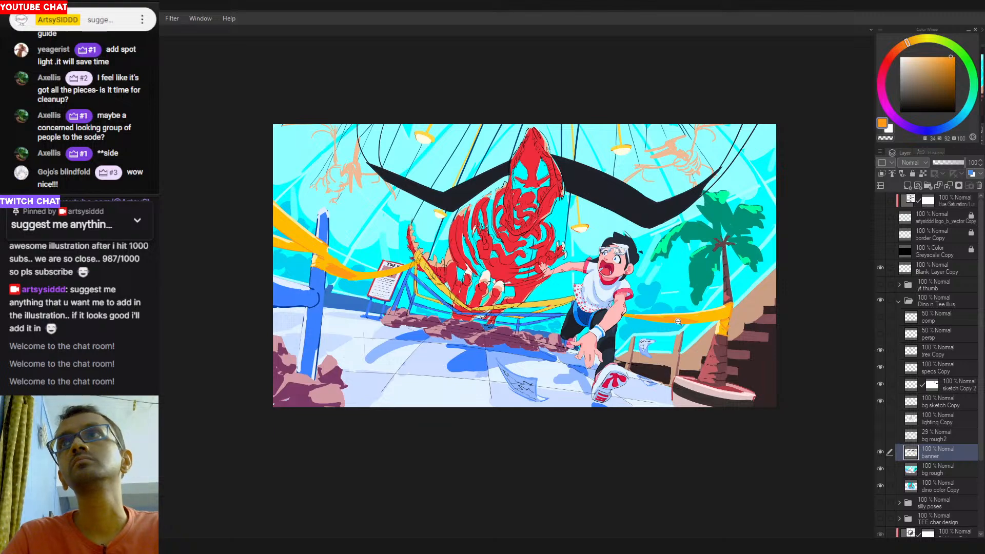
key(ctrl+0)
key(ctrl+minus)
key(ctrl+minus)
drag(525, 353, 574, 350)
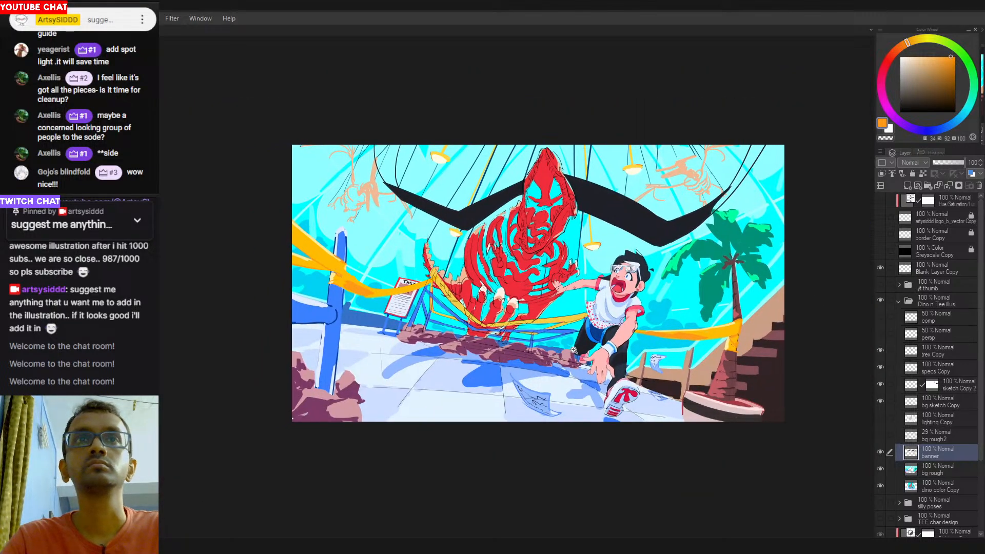
scroll(574, 350, down, 2)
scroll(385, 308, up, 4)
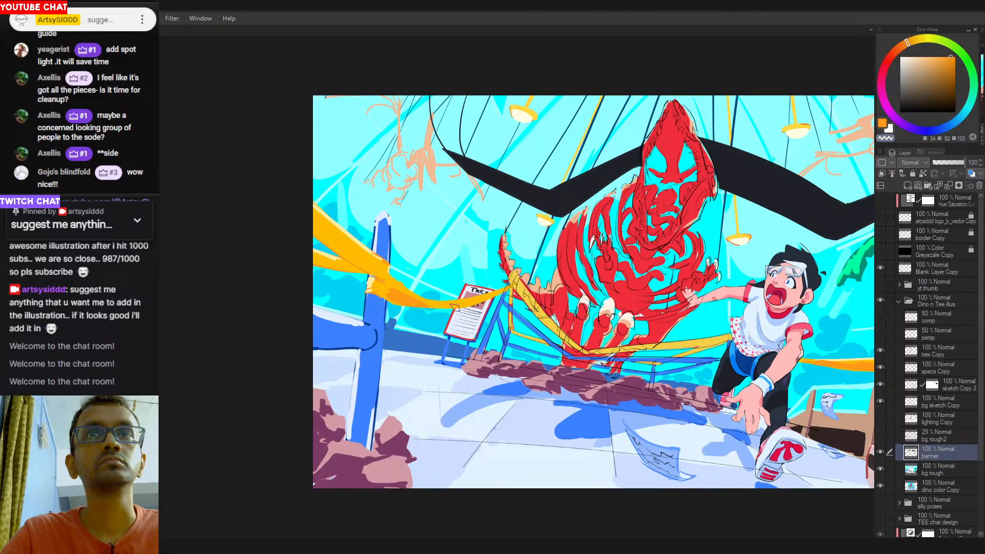
Touch up the shading on the tape between the foreground blue post and the T-Rex sign with sampled orange and yellow.
alt+click(414, 308)
alt+click(426, 305)
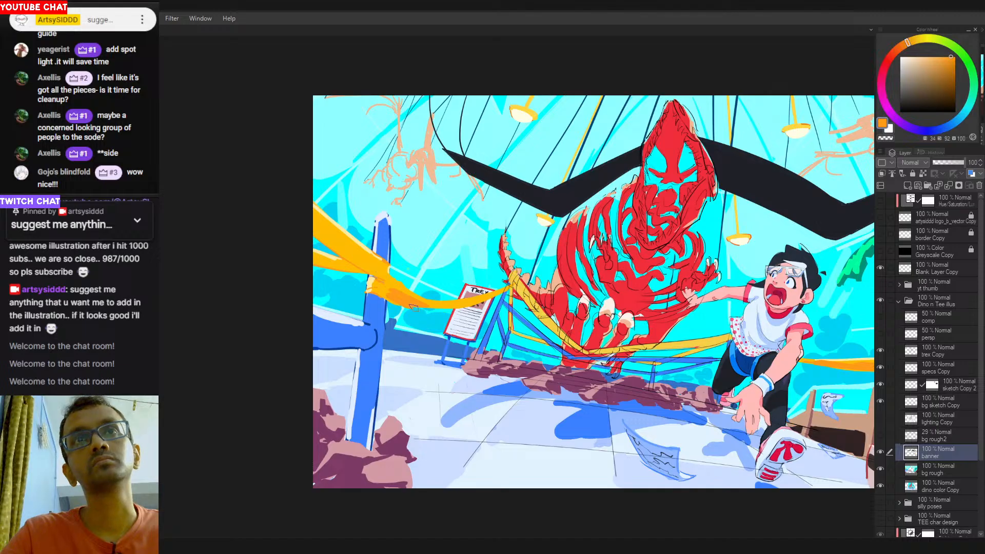
alt+click(450, 307)
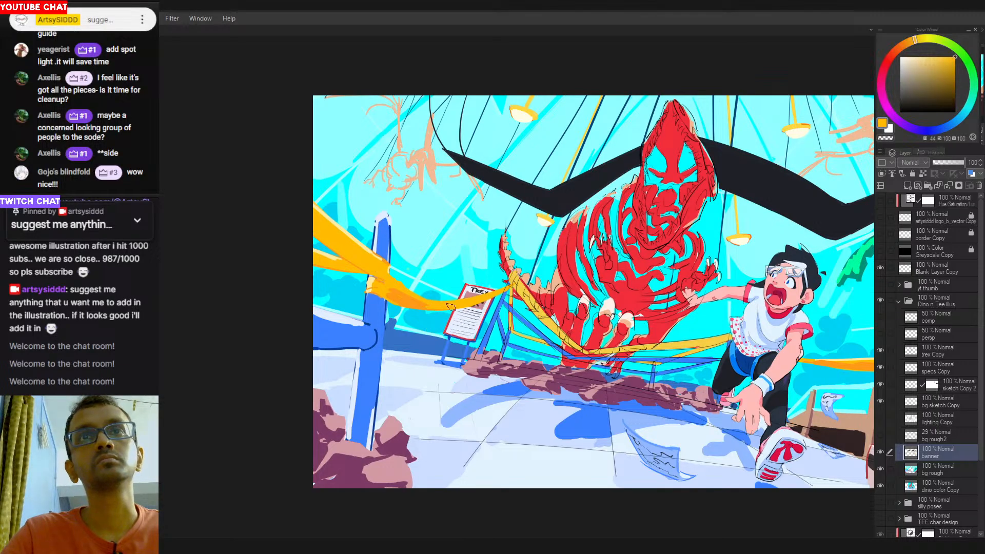
Show the Greyscale Copy layer and examine the values across the whole illustration.
scroll(478, 339, down, 2)
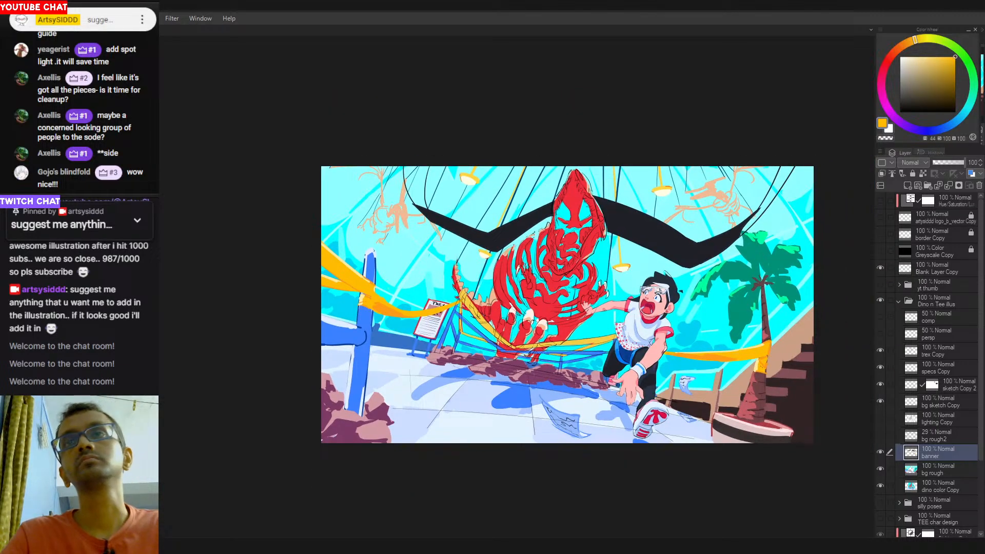
click(881, 252)
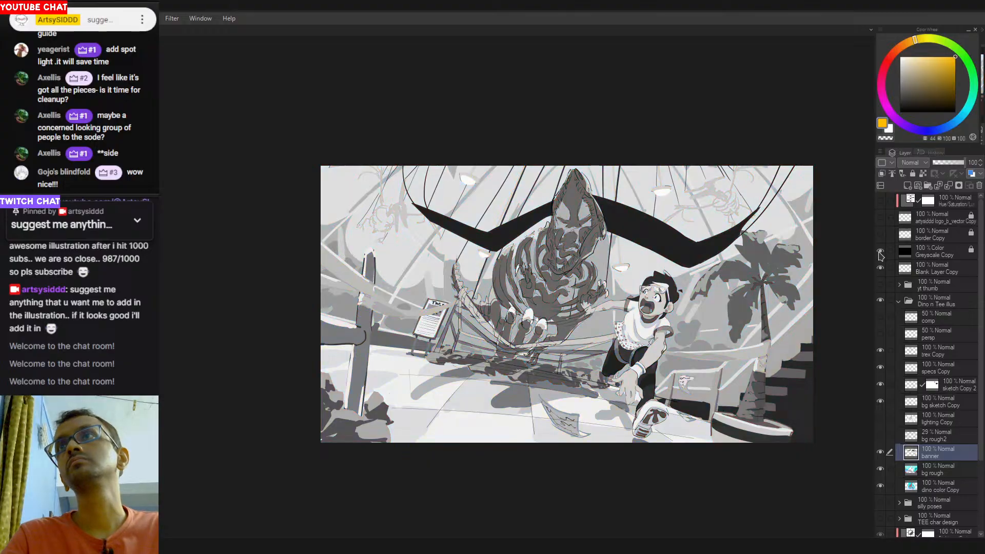
drag(520, 345, 492, 326)
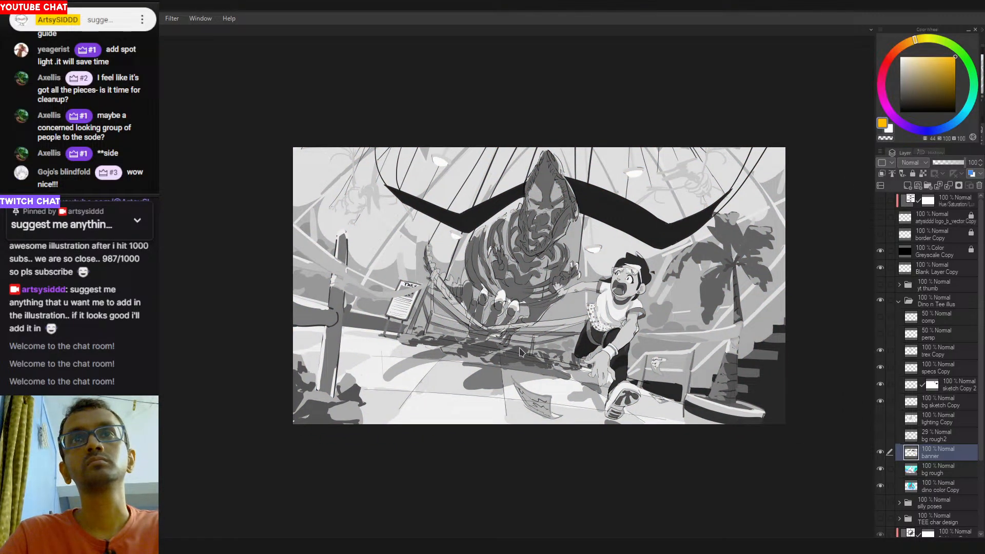
Hide the Greyscale Copy layer and examine the full-colour illustration at different sizes.
scroll(529, 346, up, 2)
drag(533, 348, 521, 309)
scroll(539, 352, down, 3)
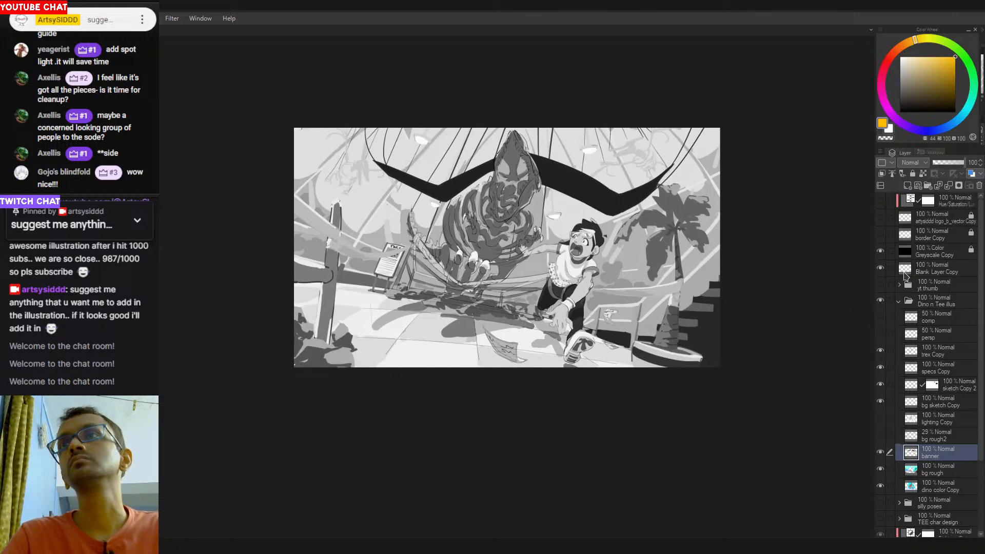
click(881, 251)
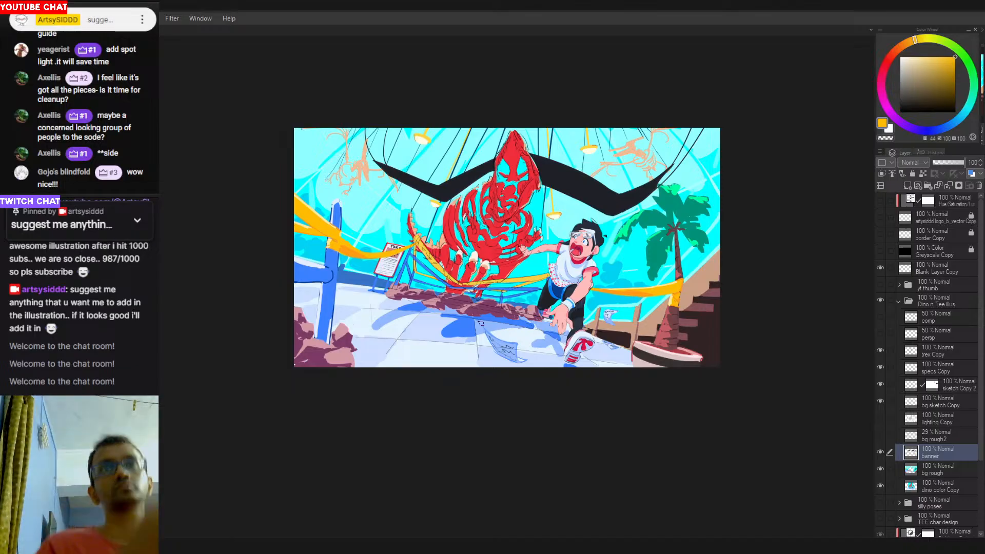
scroll(372, 346, up, 2)
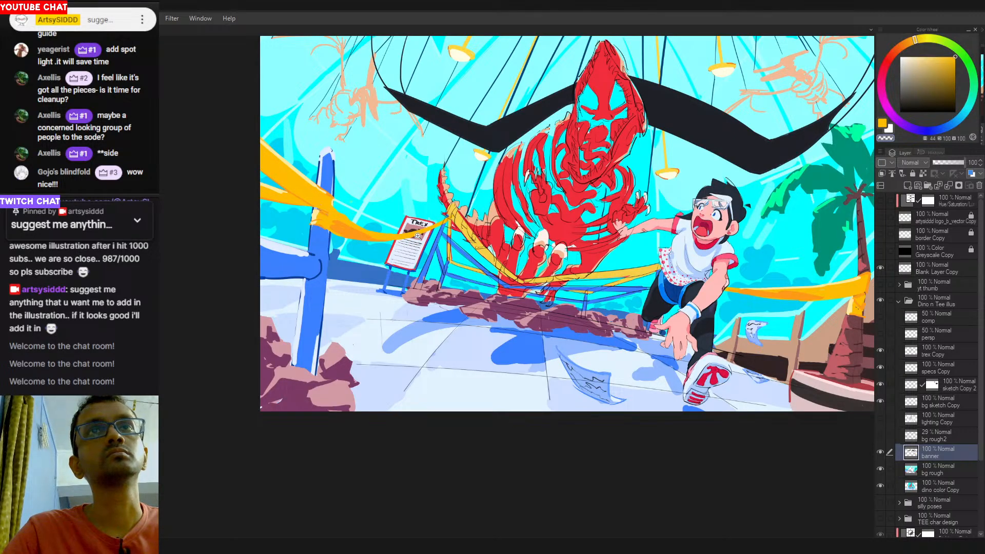
scroll(418, 236, down, 2)
scroll(456, 226, up, 1)
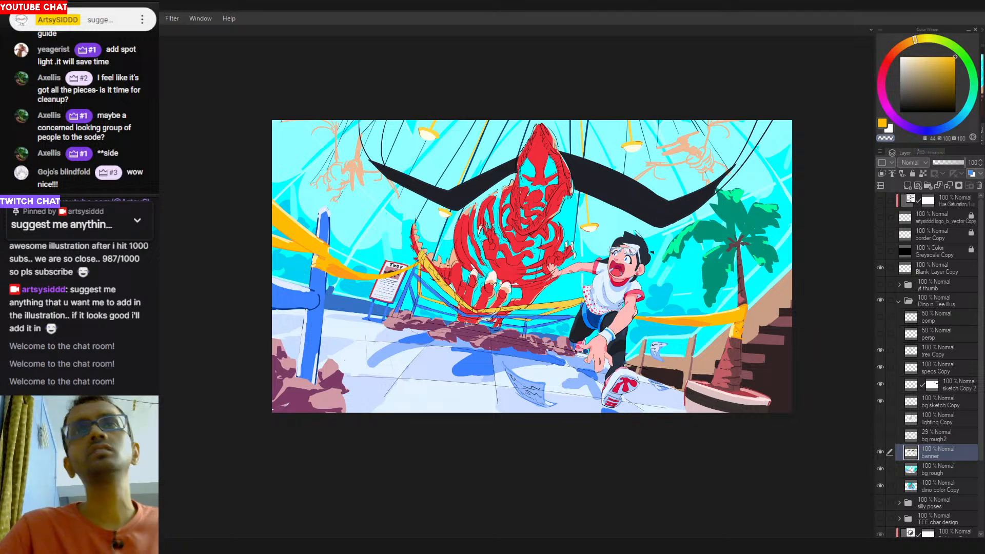
drag(446, 370, 457, 399)
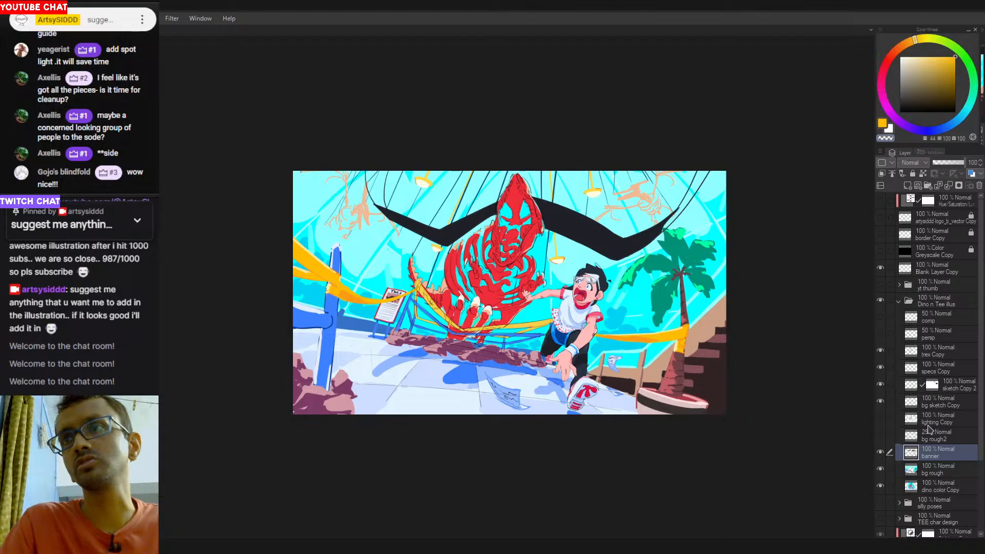
Make bg rough the active layer and compare the illustration's values in greyscale and colour with the Greyscale Copy layer.
click(940, 404)
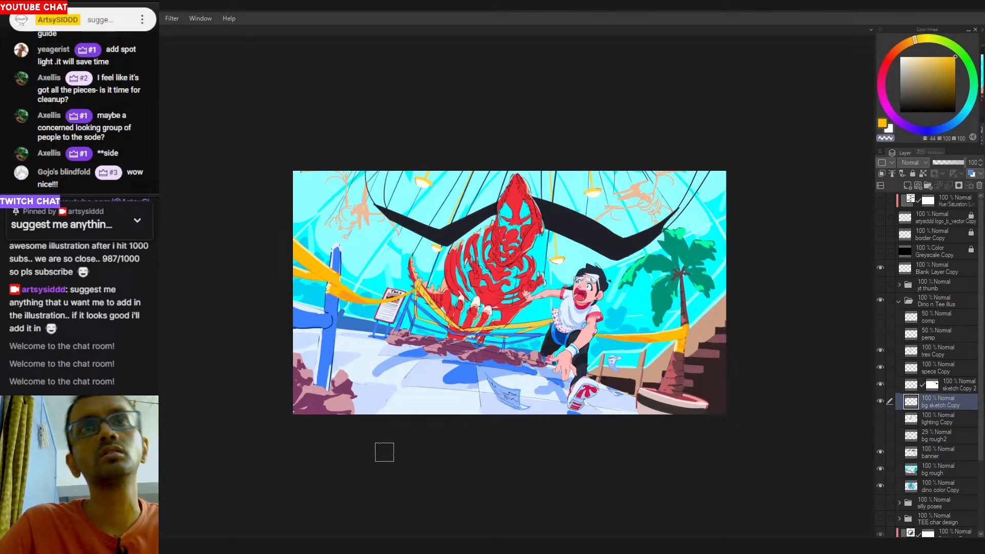
drag(528, 449, 550, 459)
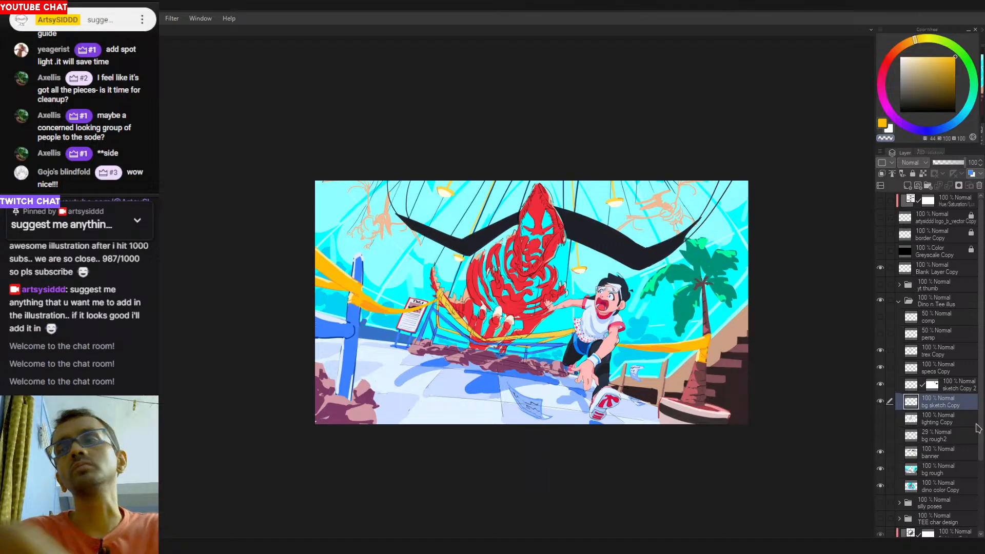
click(930, 470)
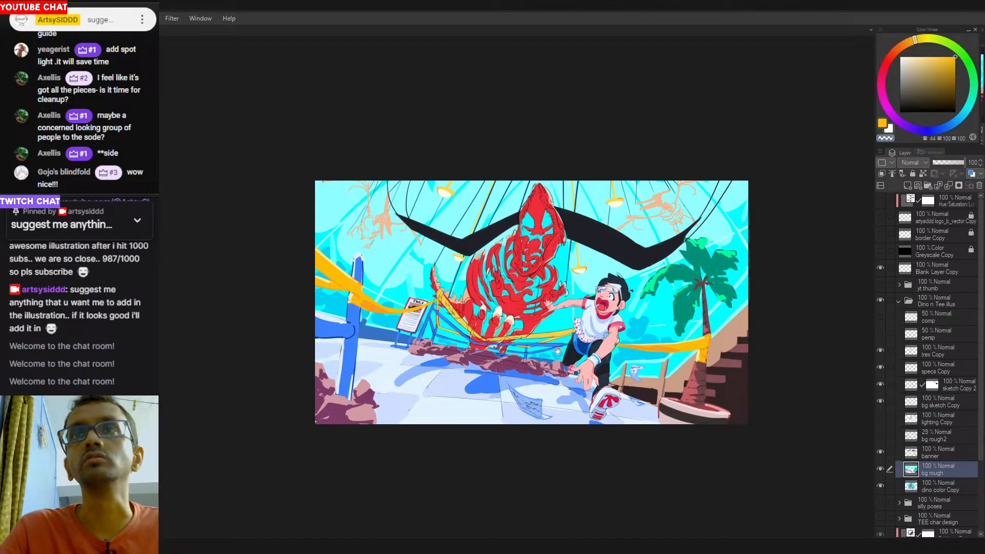
drag(591, 376, 571, 372)
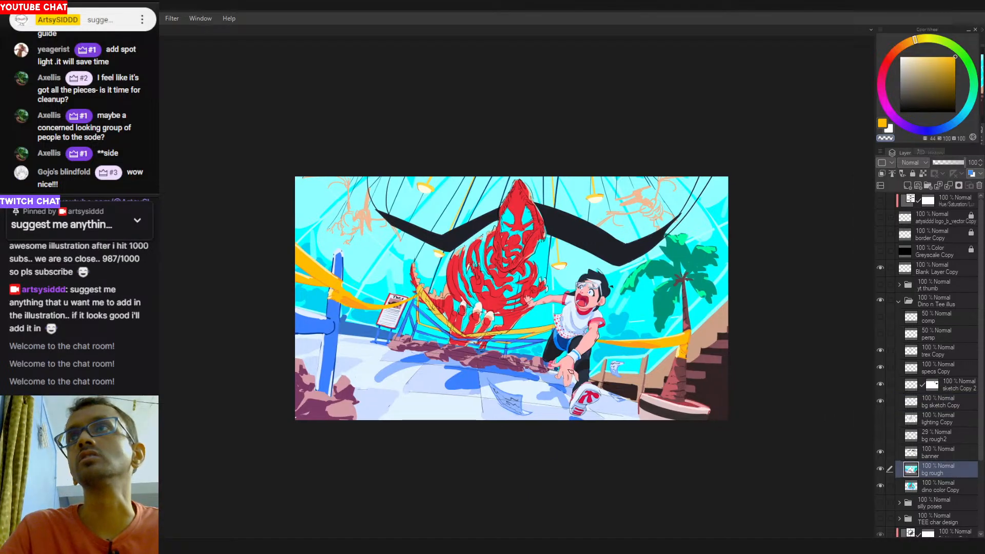
click(880, 252)
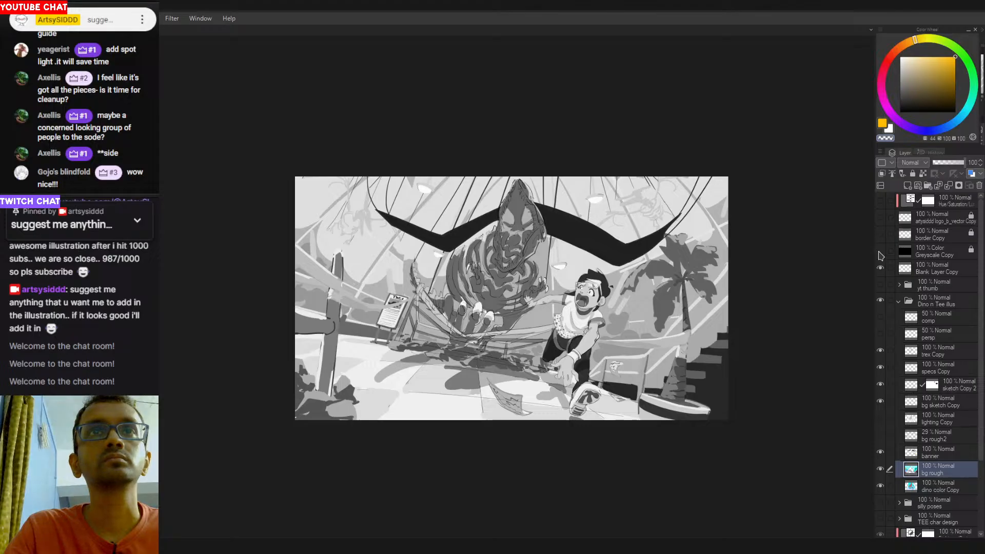
click(881, 252)
click(881, 252)
click(880, 252)
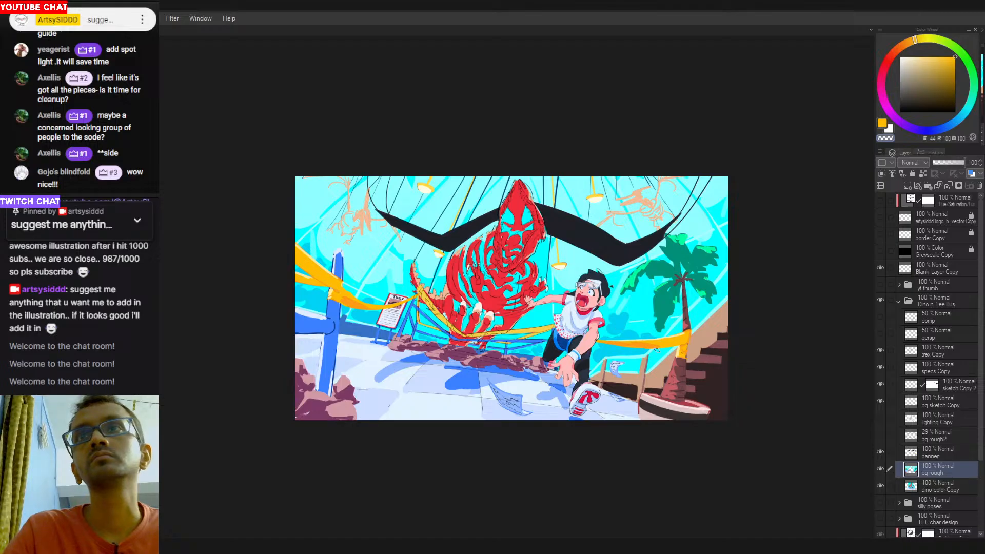
Show the bg rough2 sketch layer as a guide for the small animal figure on the floor beside the foreground rocks.
click(390, 385)
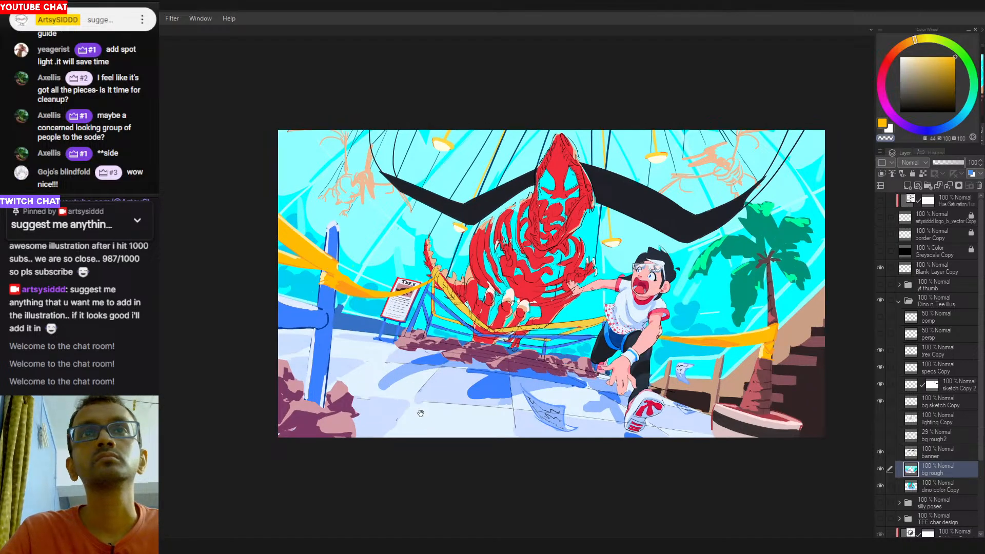
click(881, 435)
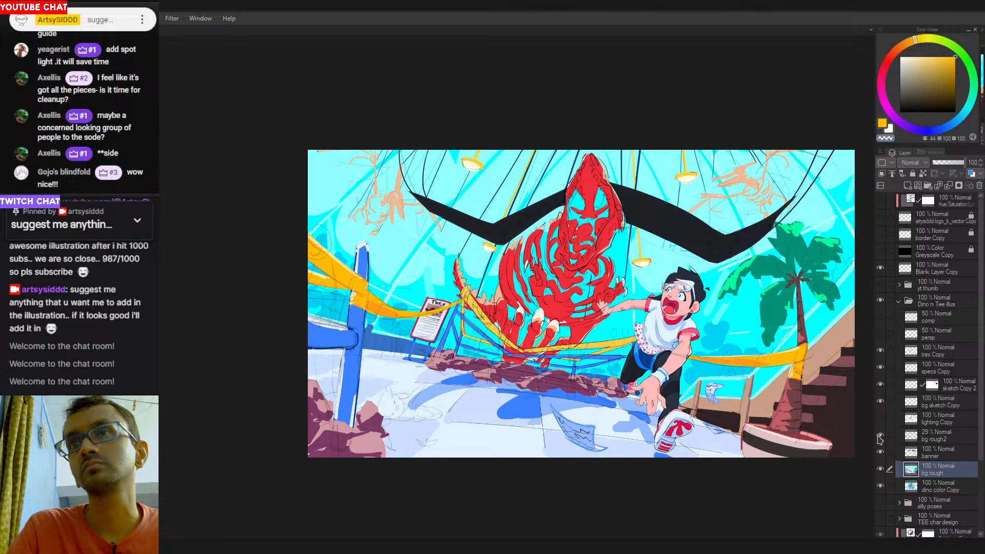
mouse_move(464, 416)
mouse_down()
mouse_move(453, 415)
mouse_move(466, 427)
mouse_move(455, 423)
mouse_up()
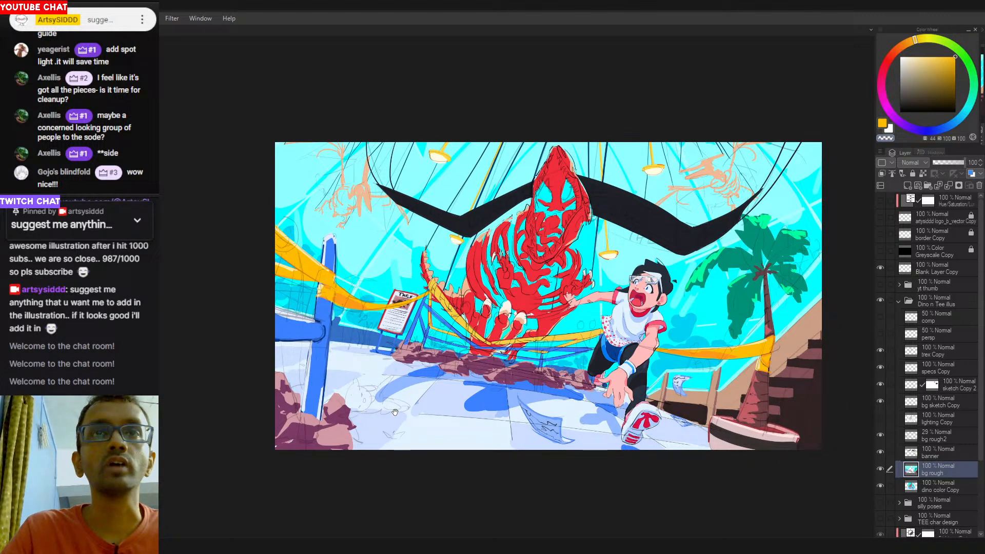
drag(395, 412, 435, 410)
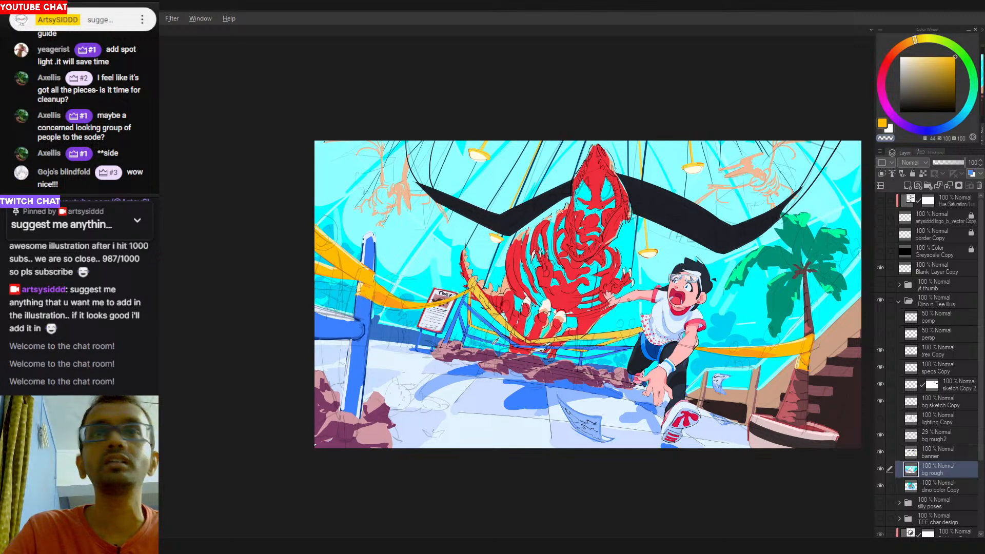
Touch up the floor by the rocks with sampled pale blue, and outline the animal's head in dark navy sampled from the hanging banner.
alt+click(479, 398)
mouse_move(400, 396)
mouse_down()
mouse_move(381, 395)
mouse_move(393, 406)
mouse_up()
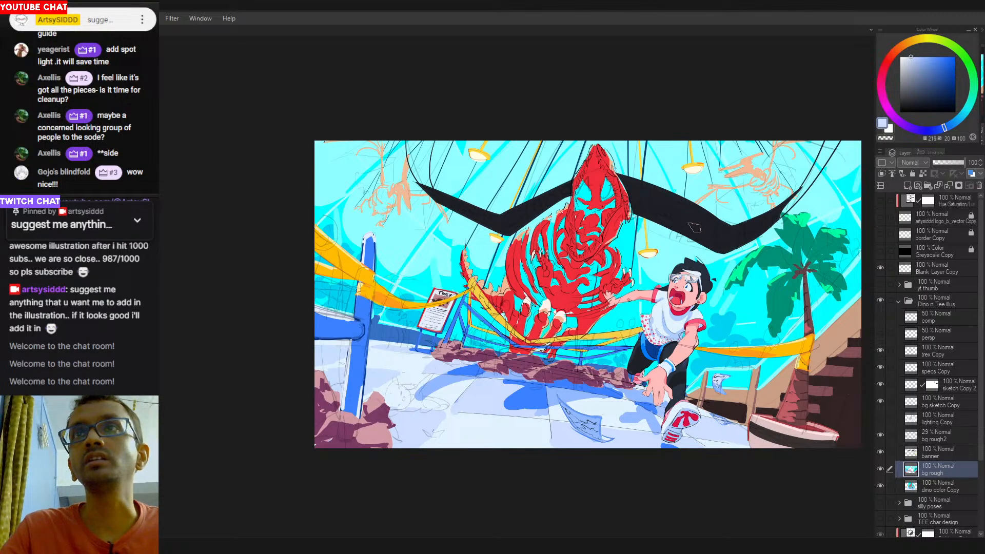
alt+click(695, 227)
click(397, 398)
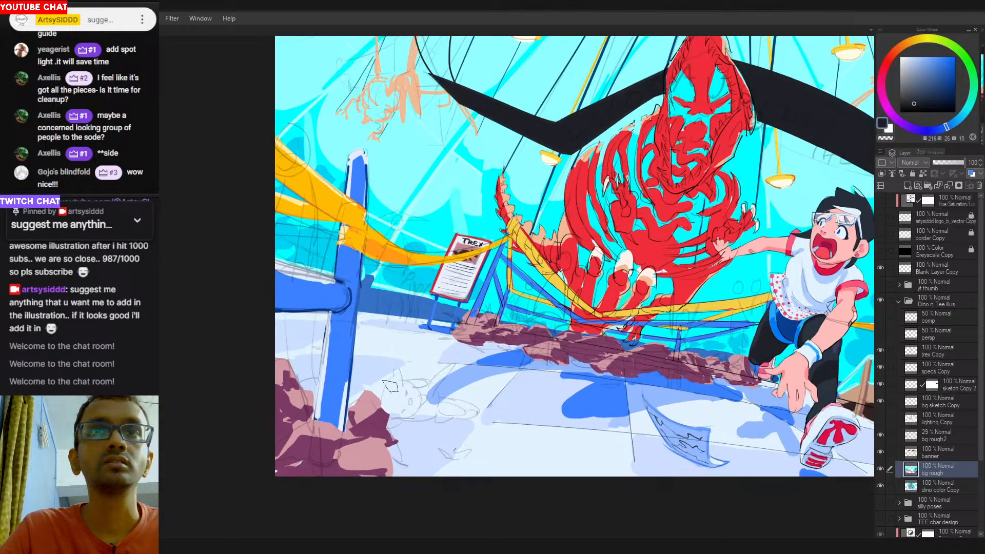
key(ctrl+z)
mouse_move(382, 404)
mouse_down()
mouse_move(399, 380)
mouse_move(407, 384)
mouse_up()
key(ctrl+z)
key(ctrl+z)
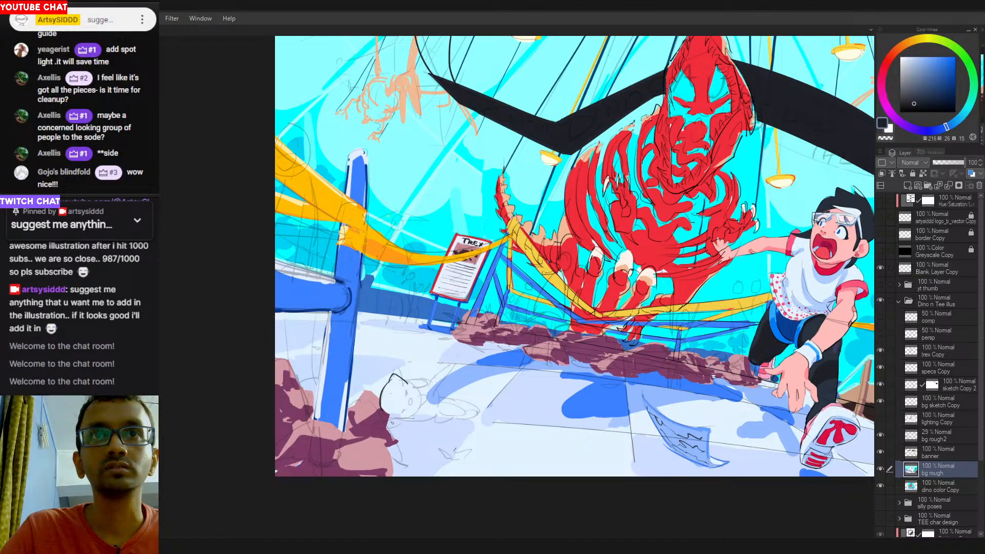
Draw the animal's lower contour, the strokes above its head and its facial features over the rough sketch.
drag(390, 428, 432, 420)
key(ctrl+z)
key(ctrl+z)
key(ctrl+z)
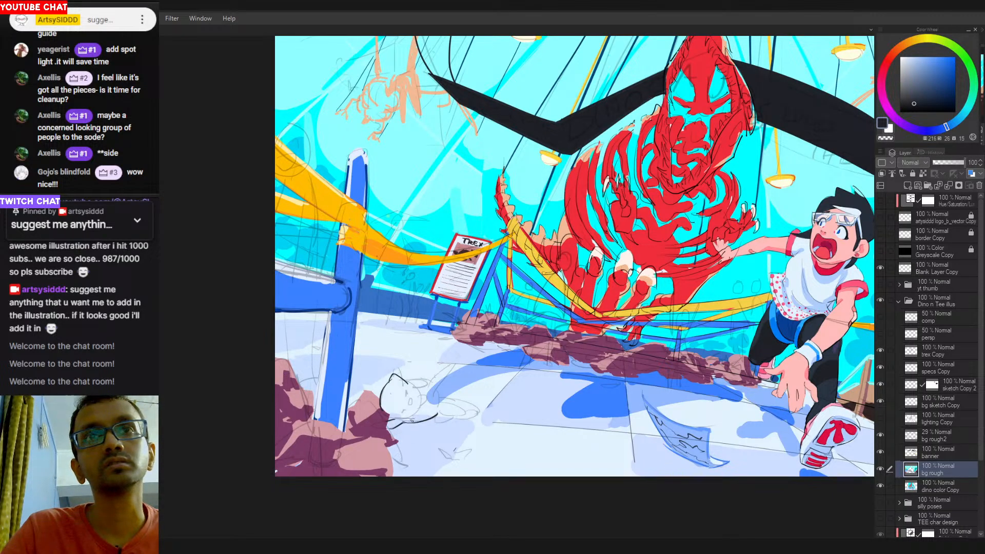
mouse_move(408, 385)
mouse_down()
mouse_move(430, 396)
mouse_move(427, 378)
mouse_up()
key(ctrl+z)
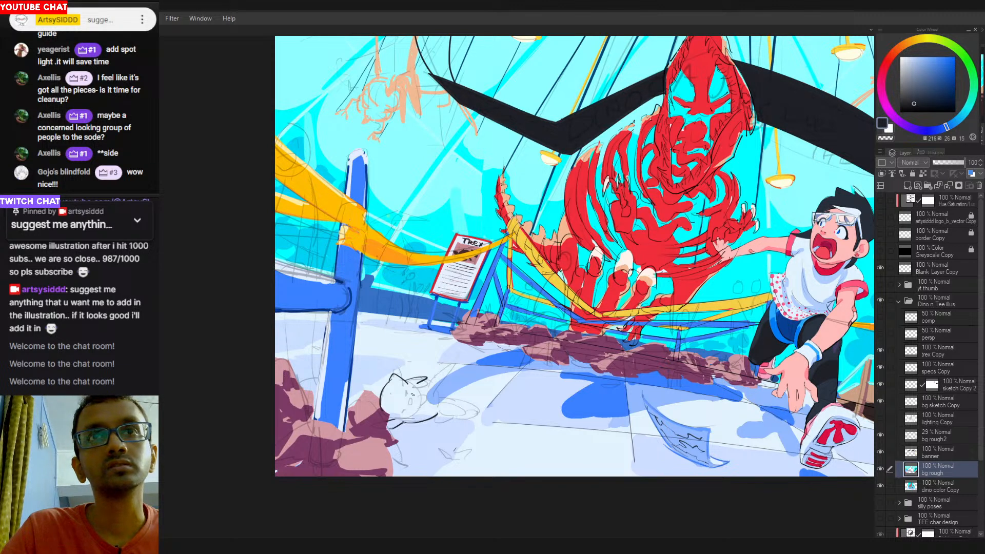
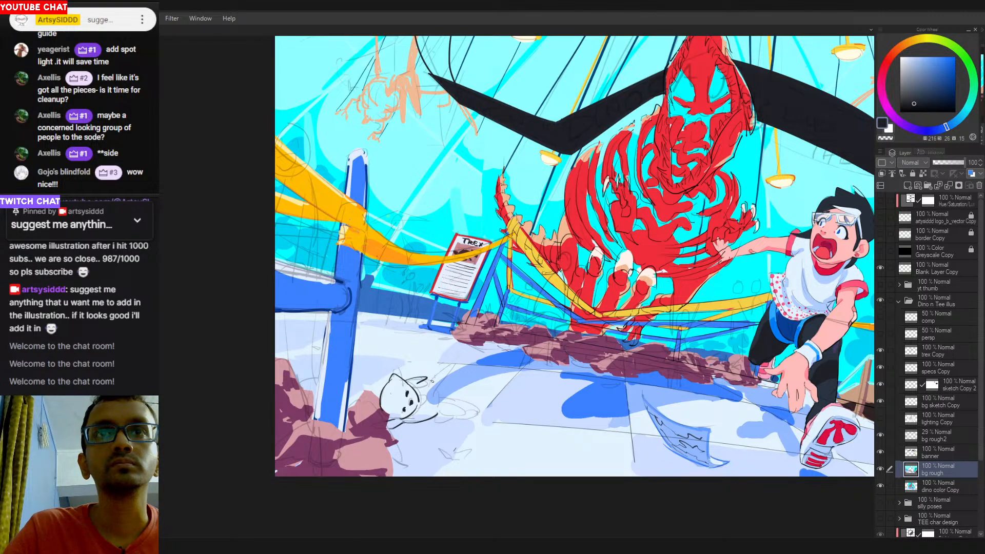
Draw the animal's raised limb with its rounded tip and the contour running down its body.
drag(425, 362, 445, 370)
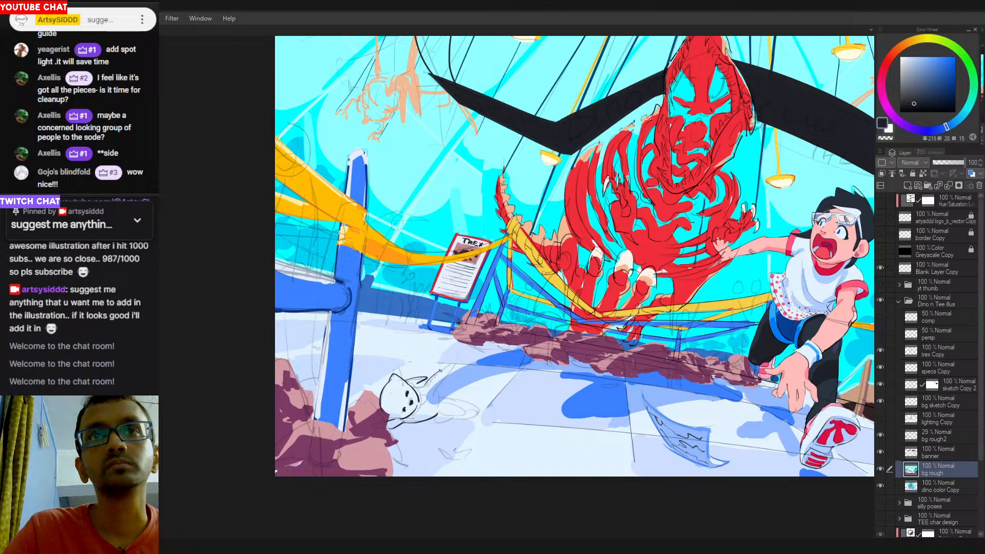
key(ctrl+z)
drag(434, 363, 445, 370)
key(ctrl+z)
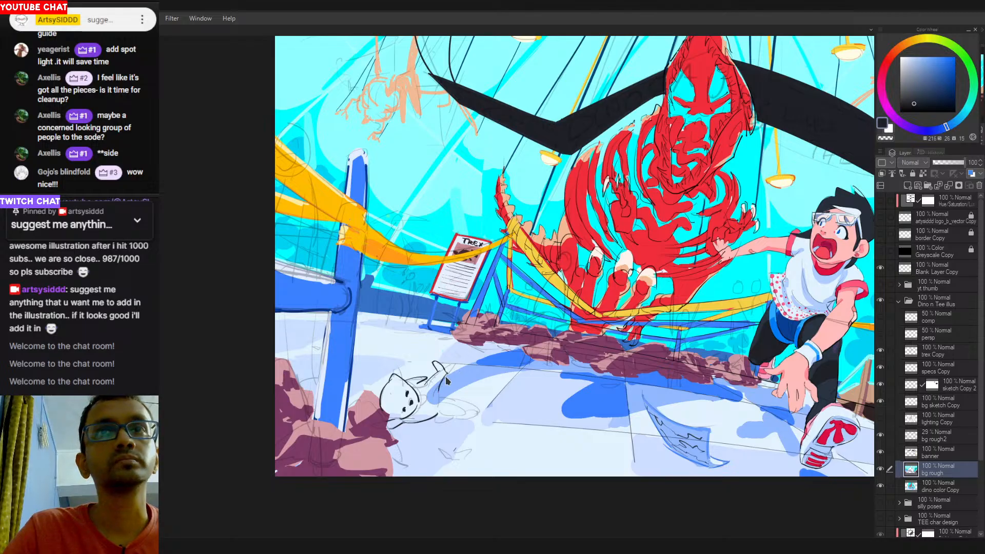
drag(444, 371, 442, 406)
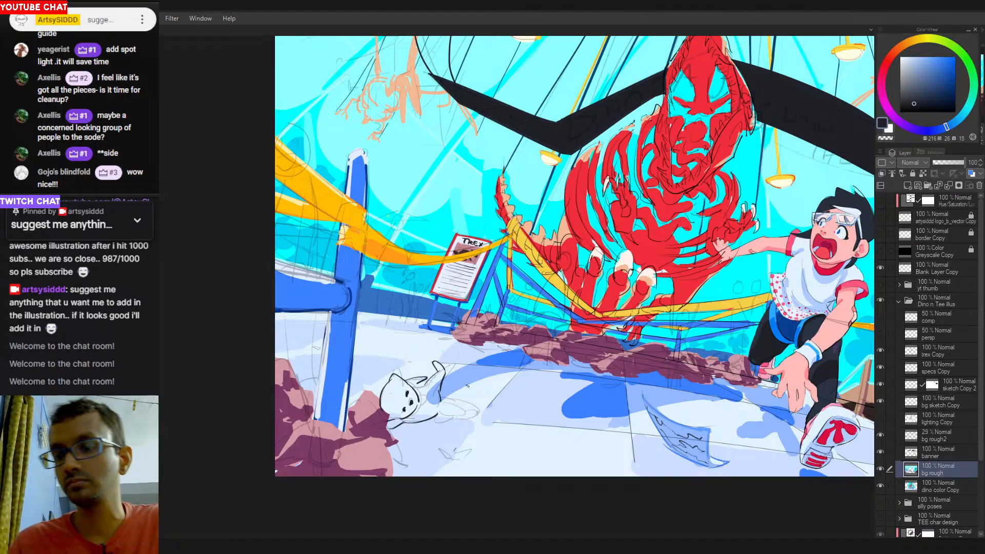
Draw the animal's lower leg and foot, cleaning up the line with the transparent colour.
drag(437, 413, 455, 422)
key(ctrl+z)
key(ctrl+z)
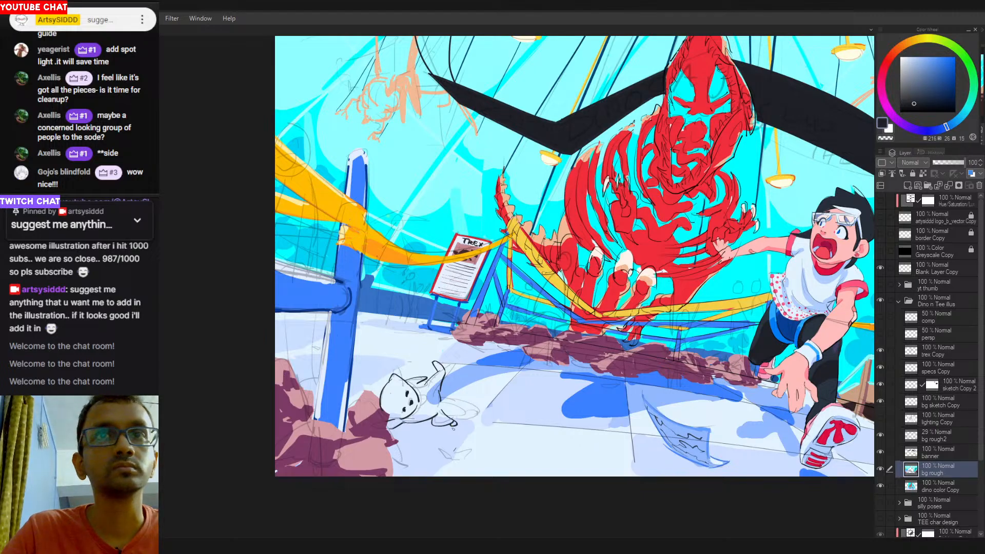
key(p)
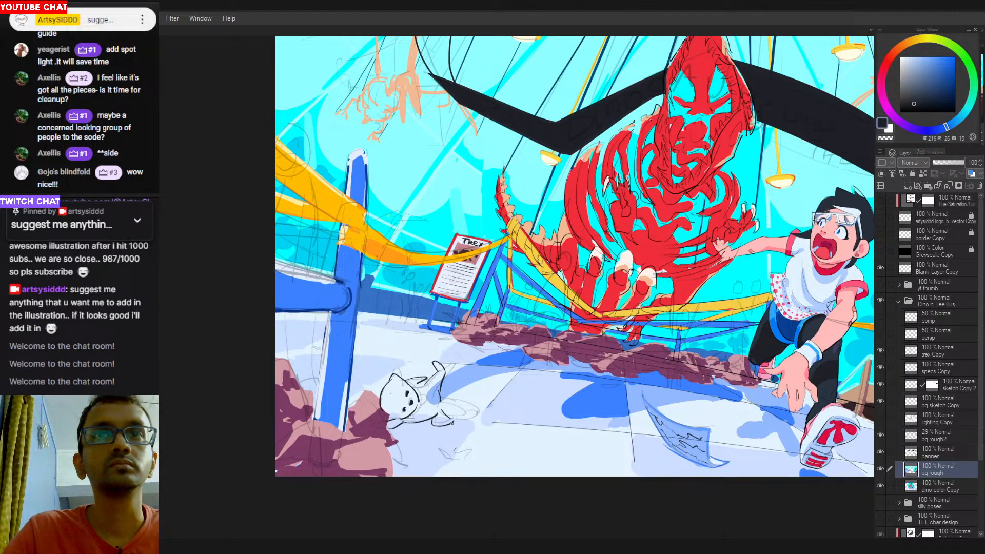
key(c)
drag(450, 420, 456, 425)
key(c)
key(ctrl+z)
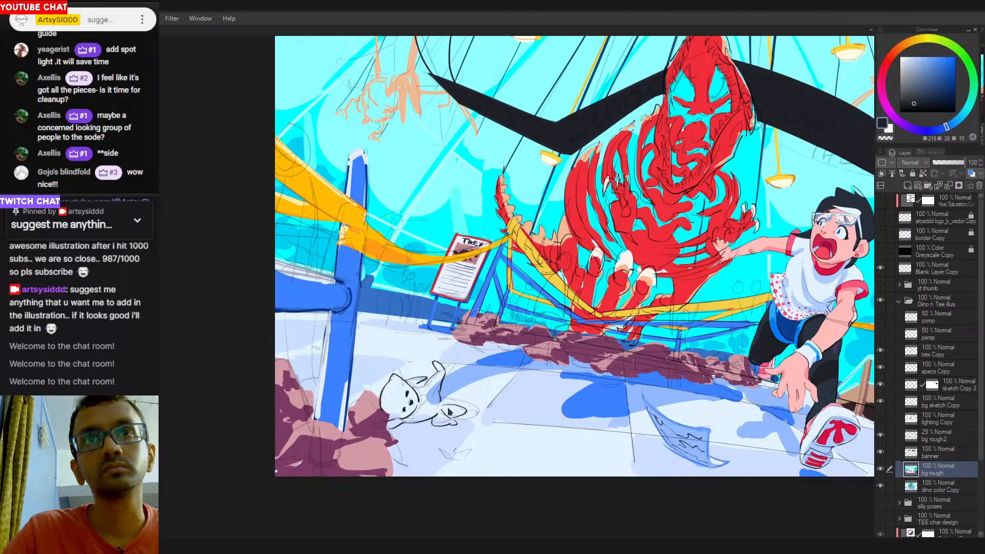
Redraw the strokes around the animal's legs, fill the rounded end in dark navy, and check the figure at different sizes.
mouse_move(444, 407)
mouse_down()
mouse_move(480, 412)
mouse_move(444, 434)
mouse_move(457, 442)
mouse_up()
key(ctrl+z)
key(ctrl+z)
key(ctrl+z)
key(ctrl+z)
key(ctrl+z)
key(ctrl+z)
key(ctrl+z)
scroll(492, 424, down, 2)
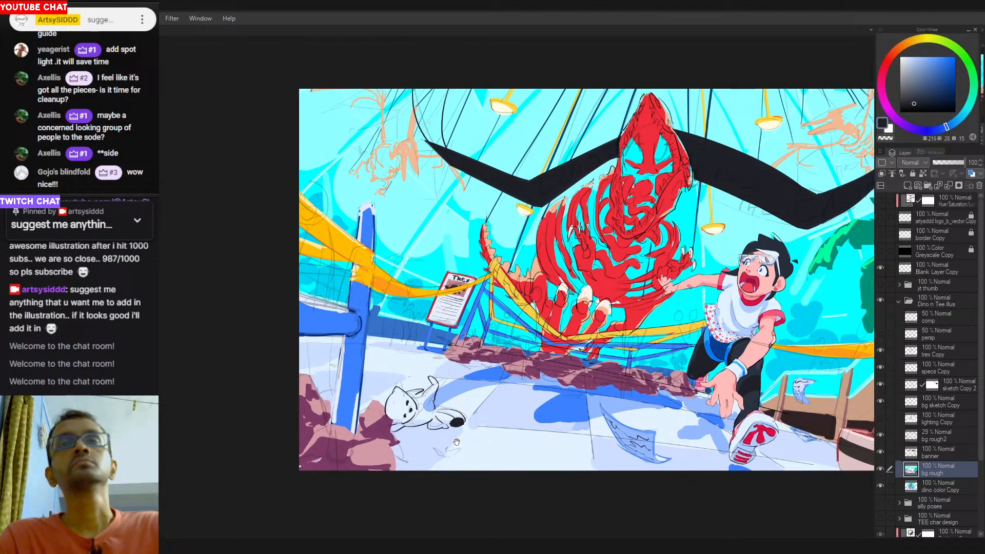
scroll(449, 426, up, 2)
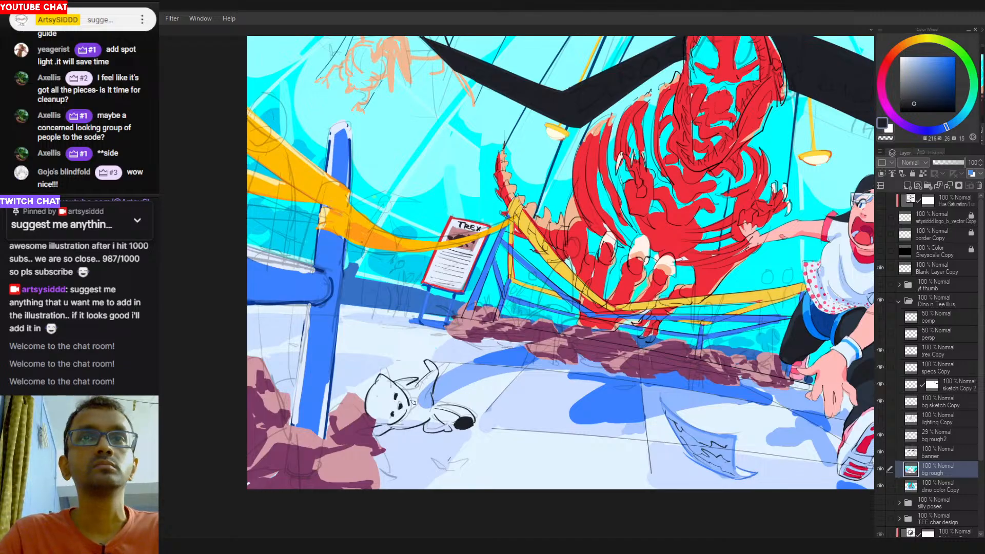
scroll(460, 395, down, 1)
scroll(574, 393, down, 1)
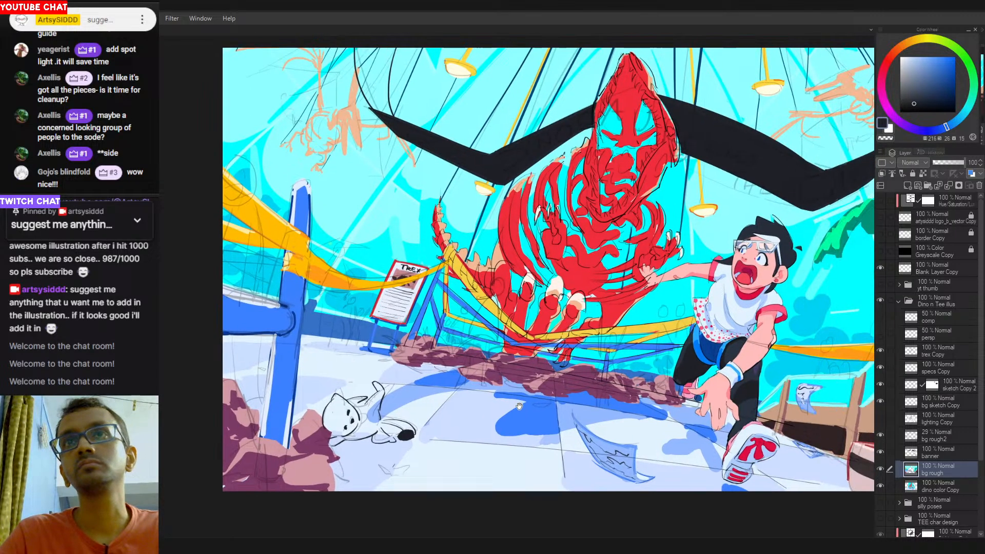
Try the mid-blue floor-shadow colour as shading on the small animal's head.
click(924, 67)
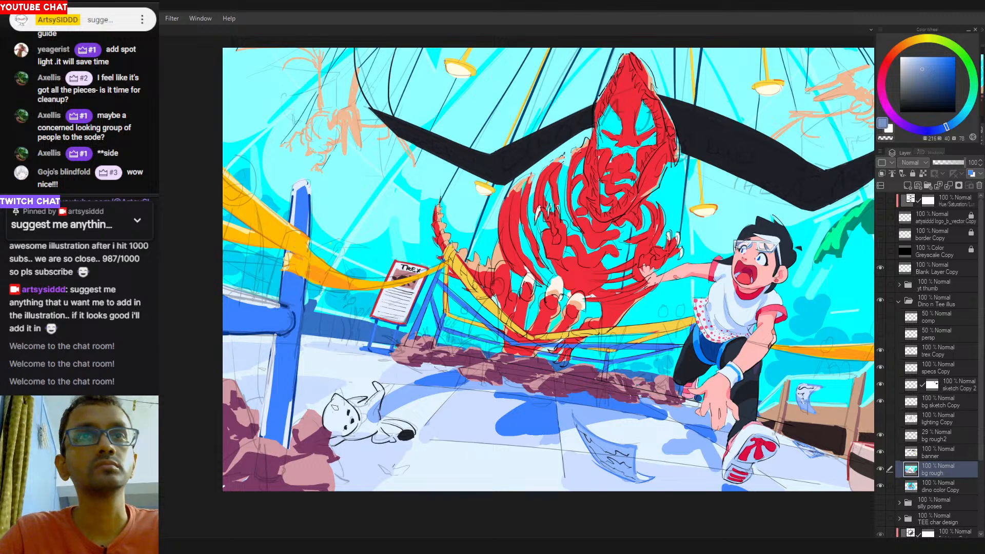
alt+click(395, 396)
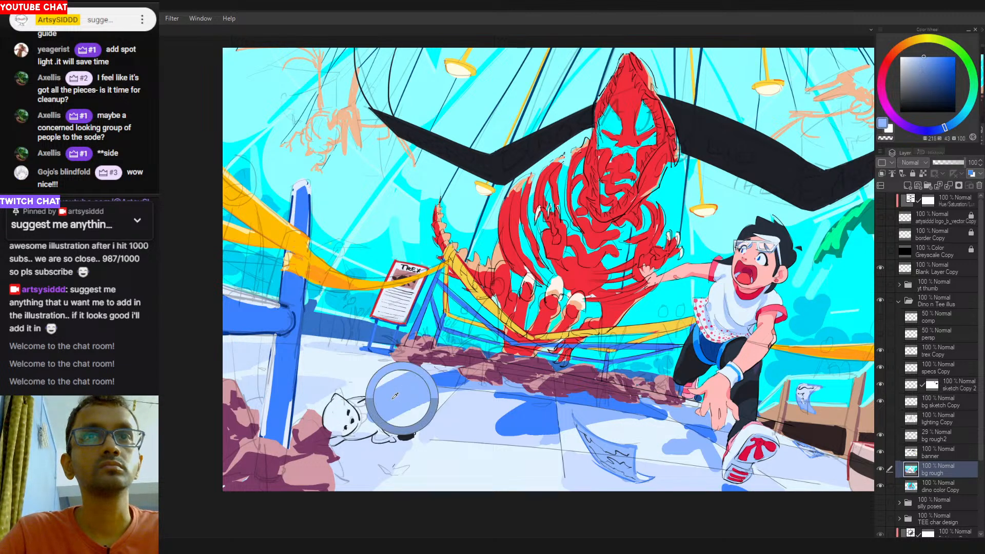
drag(395, 396, 459, 415)
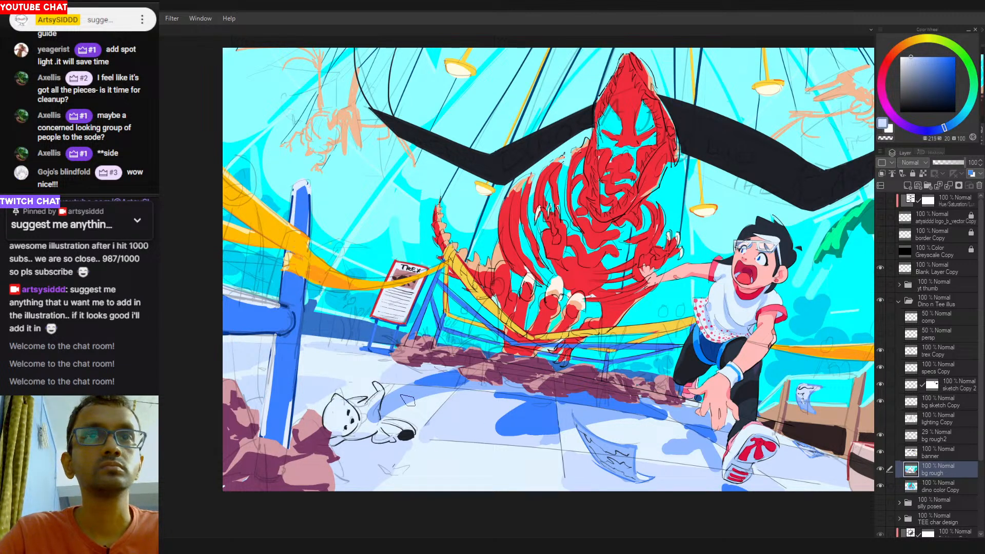
alt+click(577, 410)
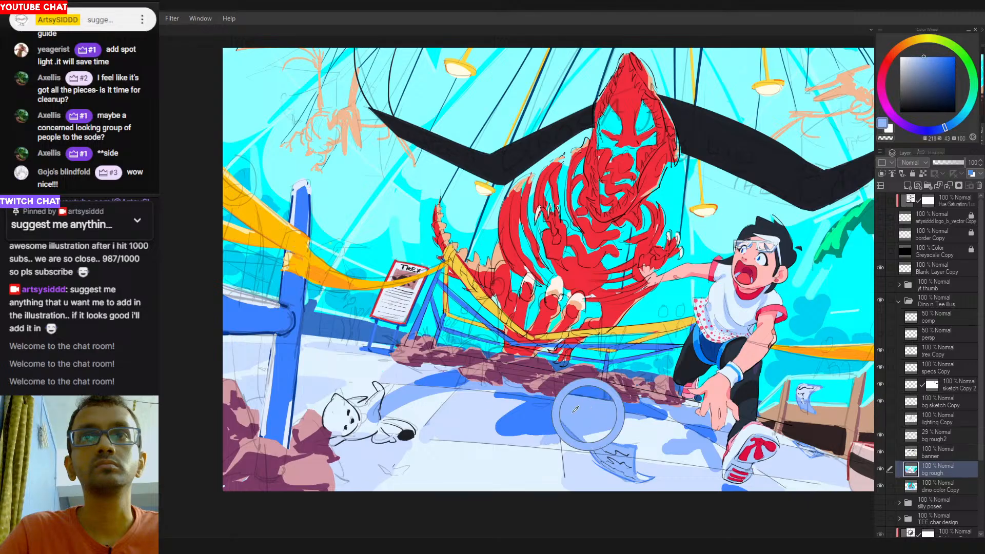
drag(328, 422, 341, 423)
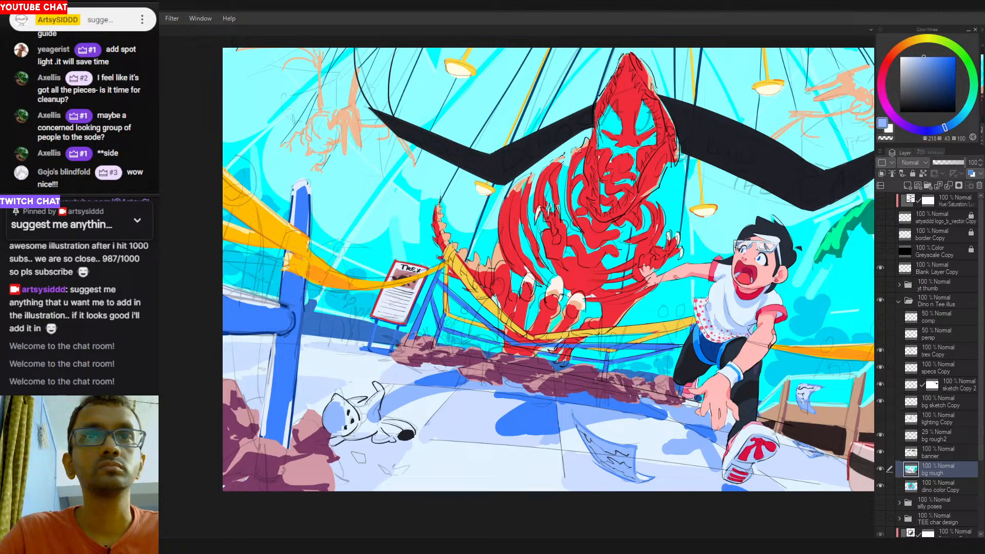
Fill the small animal's head and body with the pale blue sampled from the floor, and clear the selection.
alt+click(468, 410)
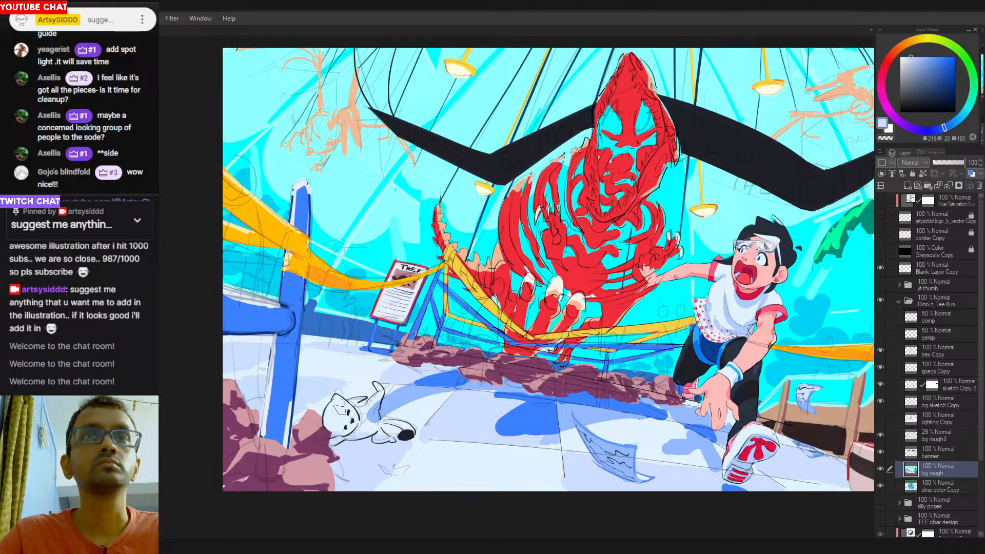
mouse_move(331, 424)
mouse_down()
mouse_move(339, 369)
mouse_move(352, 342)
mouse_move(369, 347)
mouse_move(350, 359)
mouse_move(331, 430)
mouse_move(342, 414)
mouse_up()
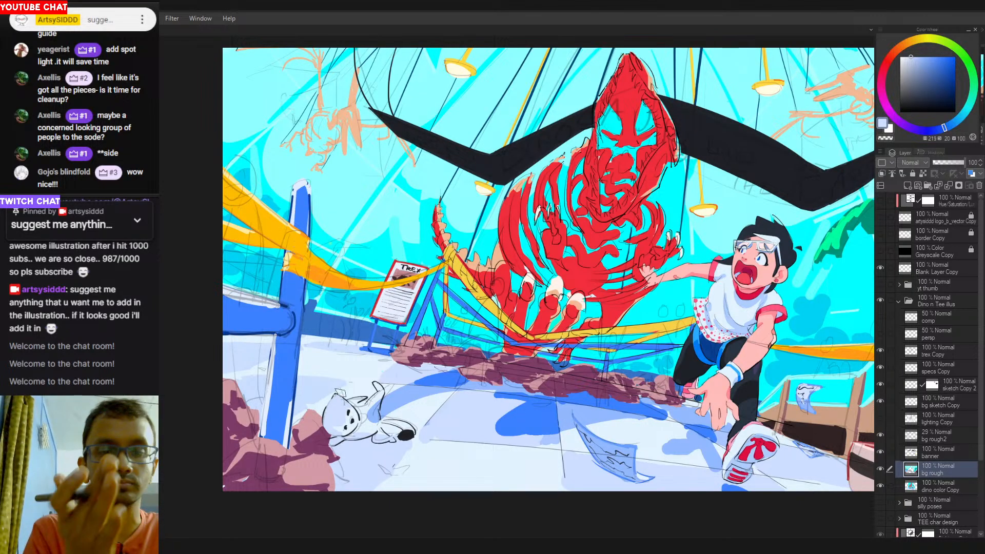
mouse_move(347, 432)
mouse_down()
mouse_move(334, 423)
mouse_move(343, 425)
mouse_up()
click(357, 423)
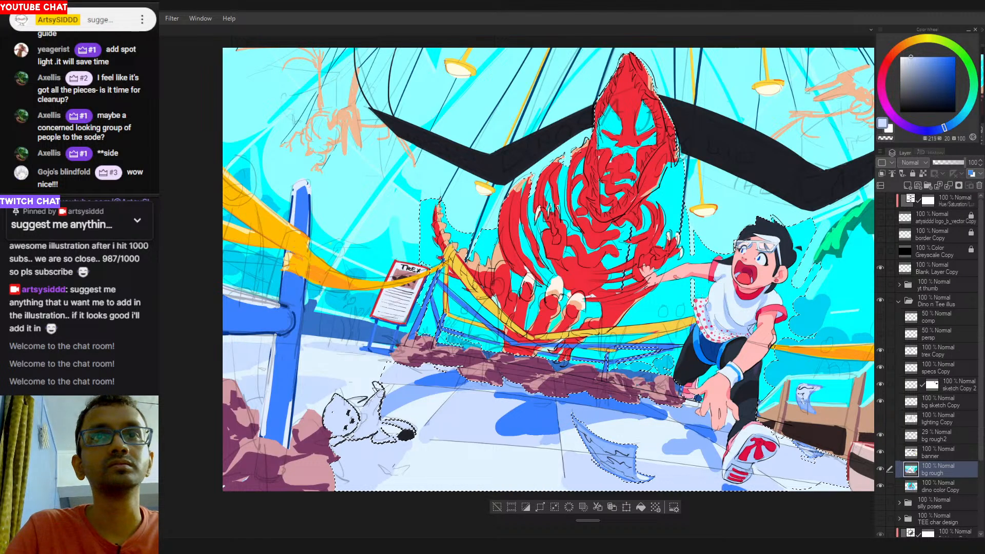
key(ctrl+d)
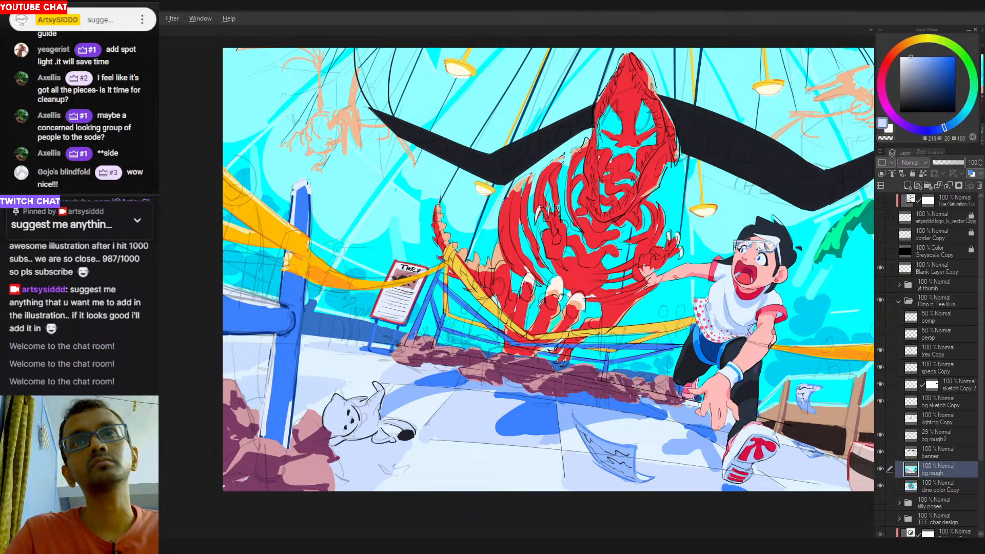
Paint the animal's tongue and inner ear in coral red, starting from the running character's sleeve colour and undoing unwanted strokes.
alt+click(778, 308)
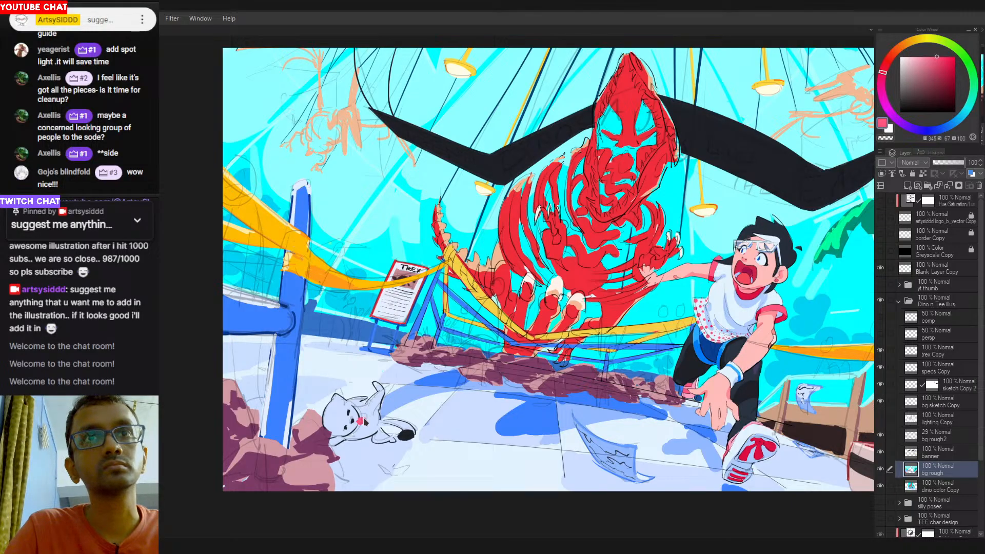
click(920, 56)
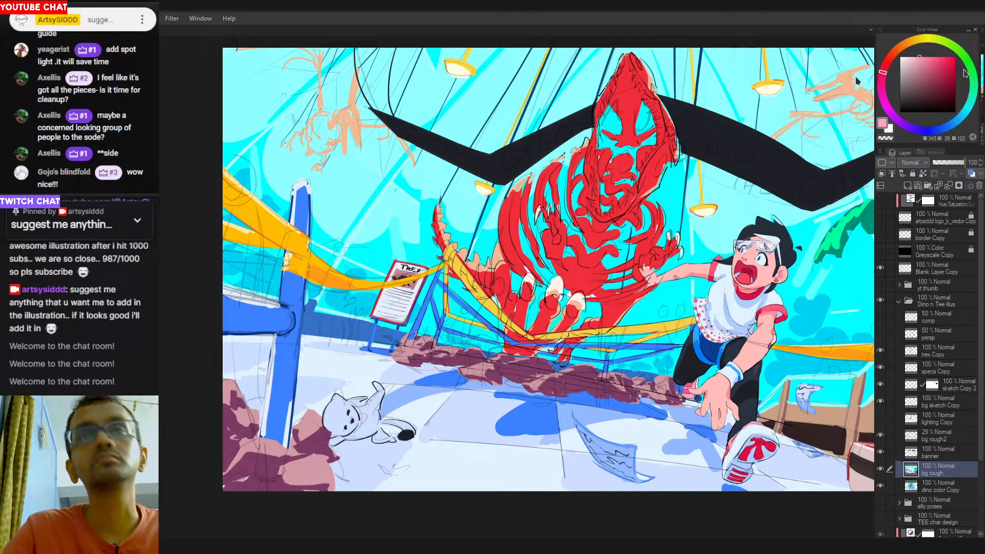
click(936, 56)
click(887, 60)
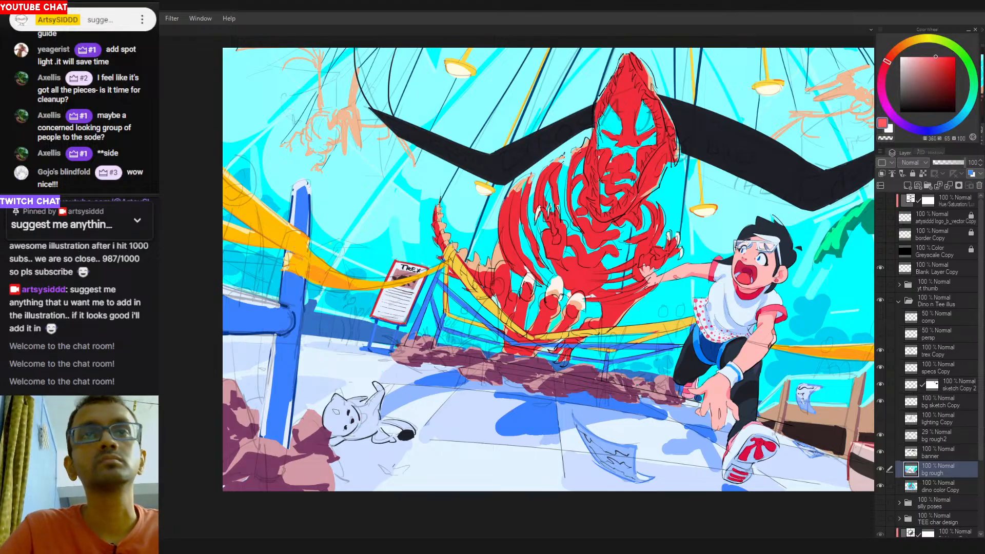
mouse_move(358, 419)
mouse_down()
mouse_move(347, 441)
mouse_move(362, 423)
mouse_up()
key(ctrl+z)
key(ctrl+z)
key(ctrl+z)
key(ctrl+z)
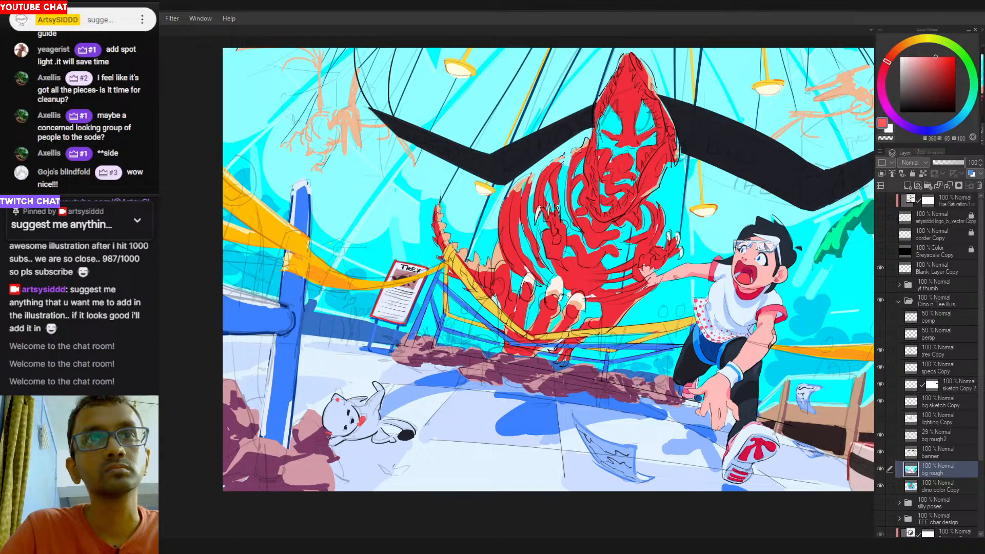
Try accents on the animal's face and chest with the rock purple, coral red and a pale pink.
alt+click(324, 432)
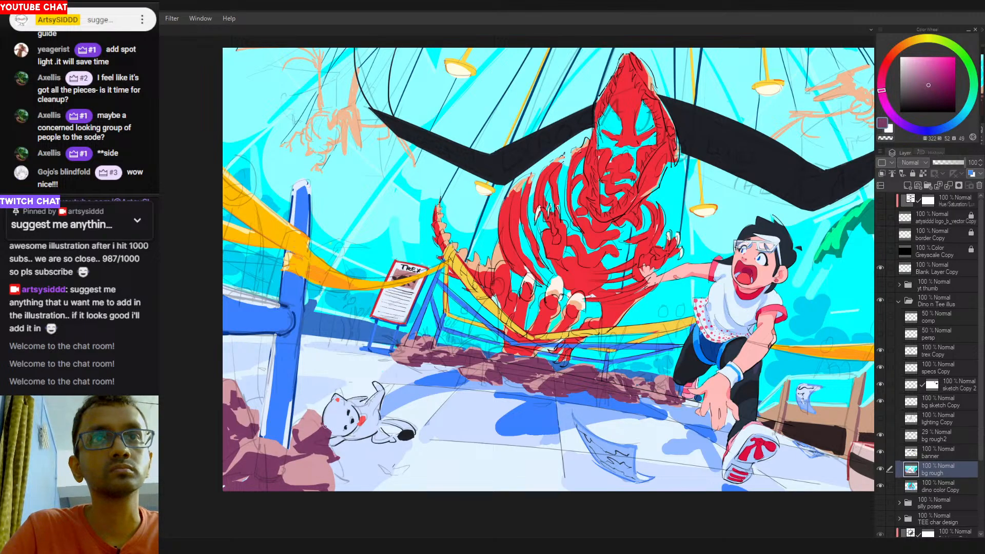
alt+click(322, 425)
alt+click(318, 436)
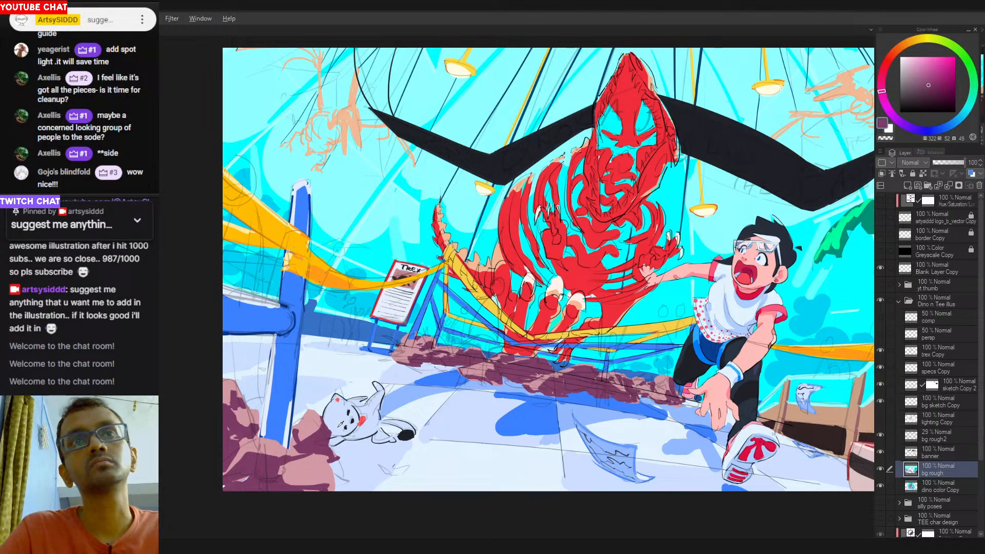
alt+click(340, 423)
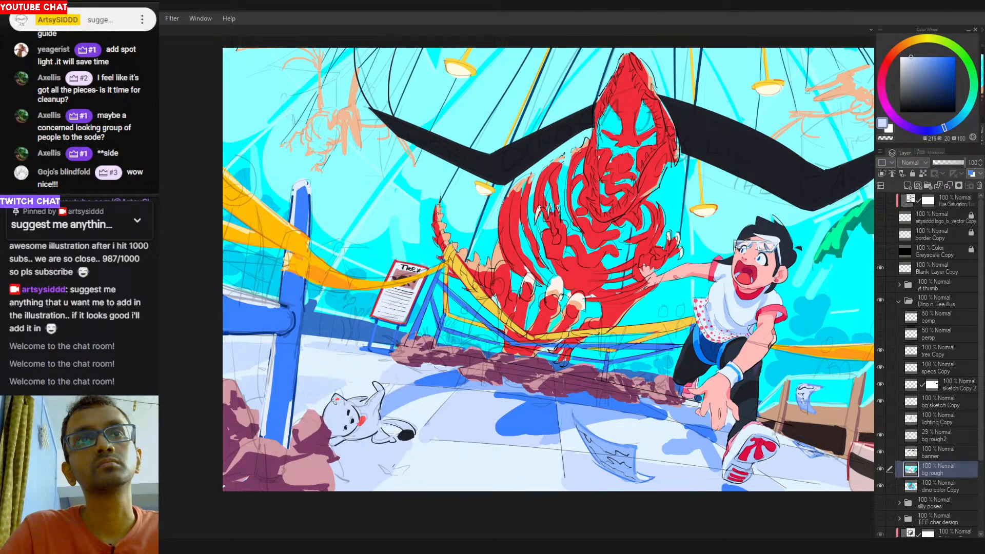
alt+click(363, 419)
alt+click(362, 420)
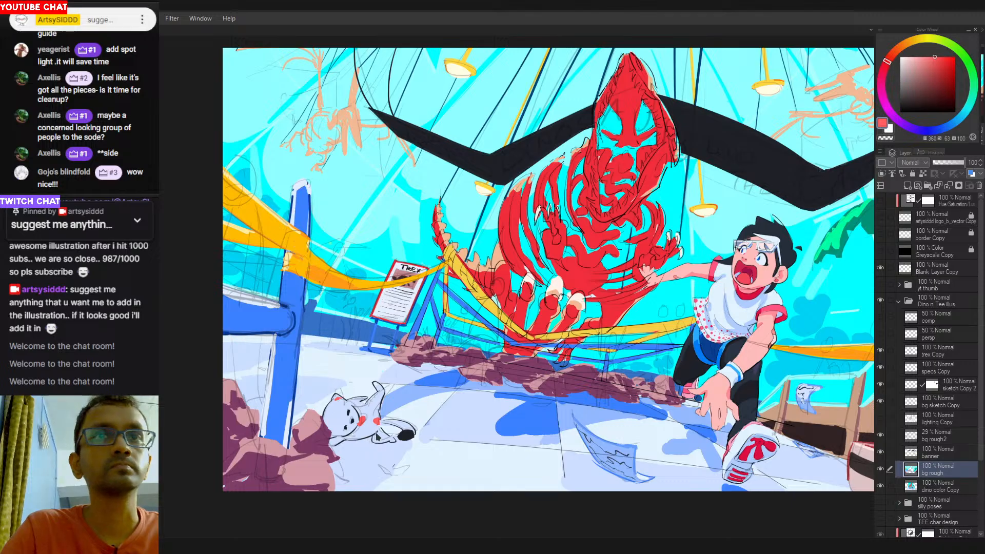
click(920, 57)
click(913, 57)
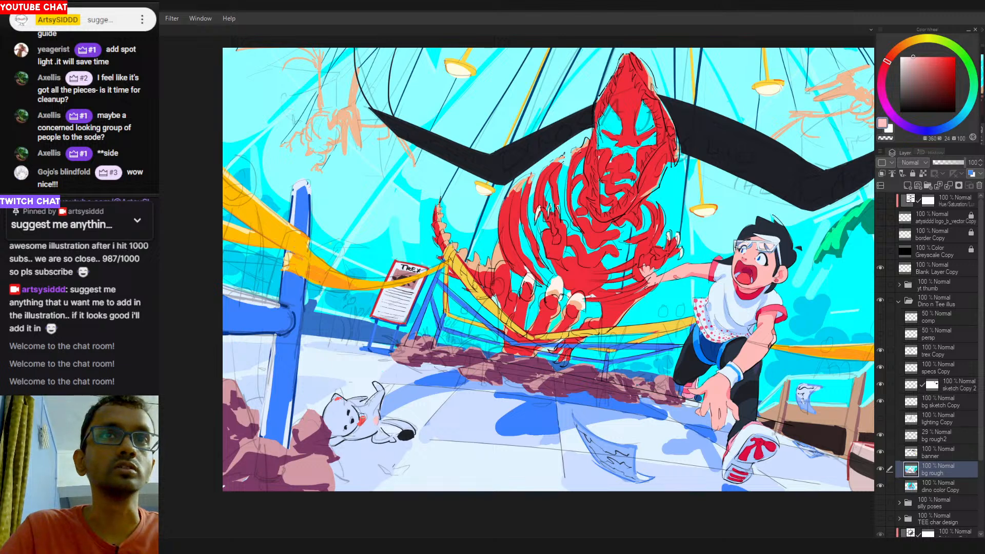
Refine the edge of the animal's dark navy tail tip with the sampled navy and pale floor tones.
alt+click(406, 436)
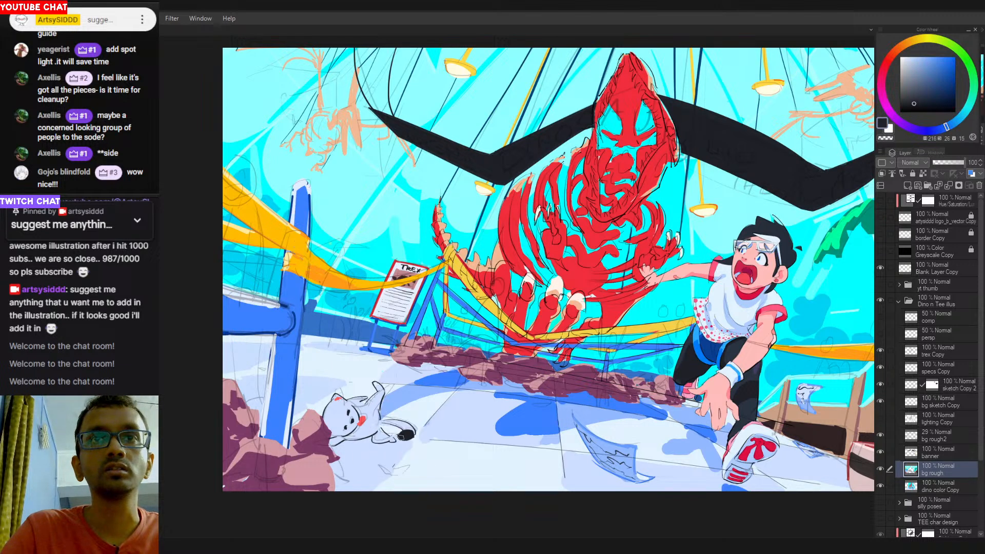
alt+click(403, 439)
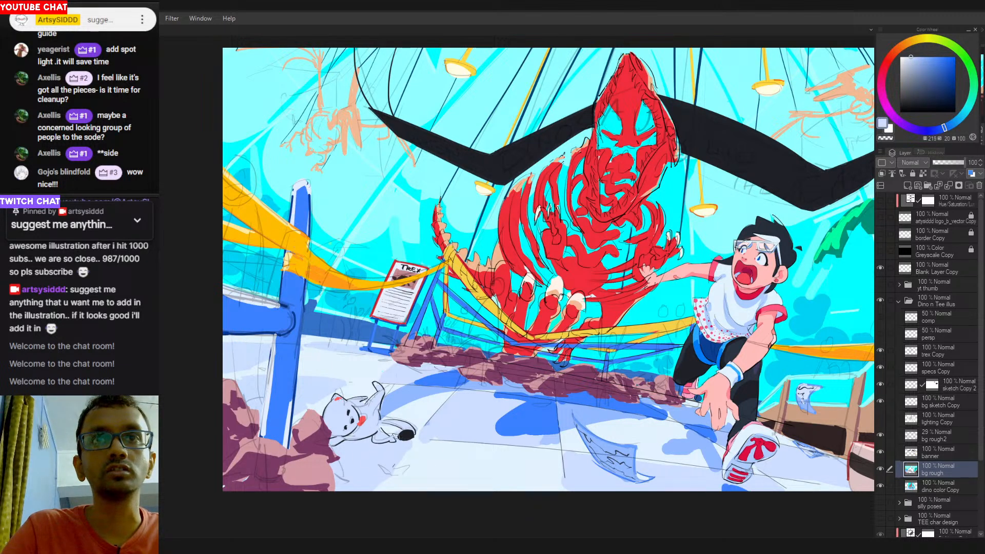
alt+click(402, 441)
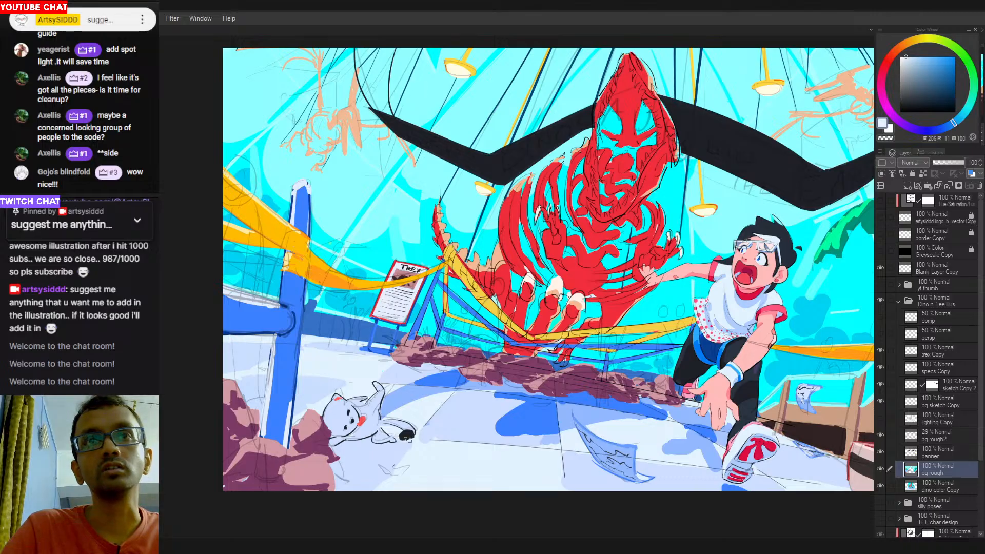
alt+click(403, 447)
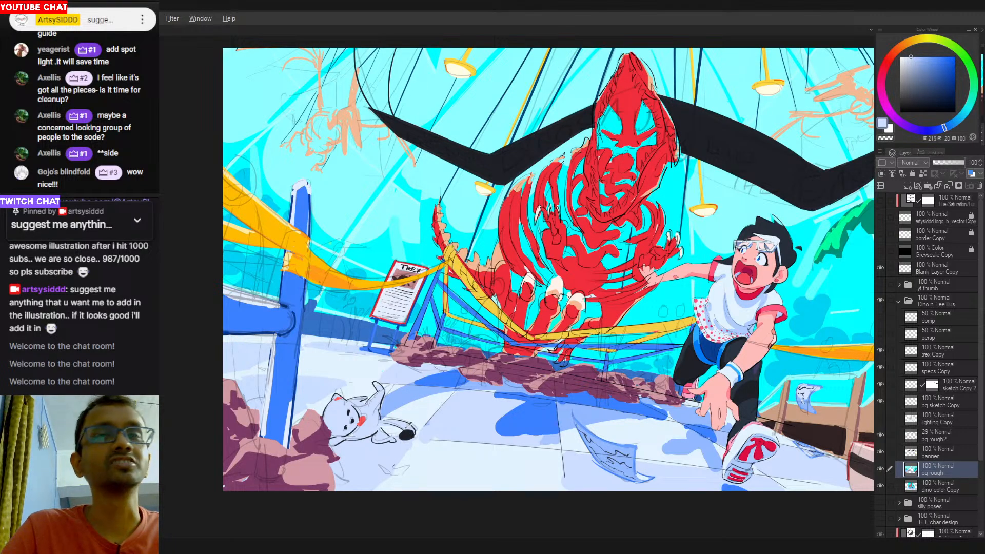
Paint the animal's raised paw, lower foot and one ear in the dark navy of the tail tip.
alt+click(408, 435)
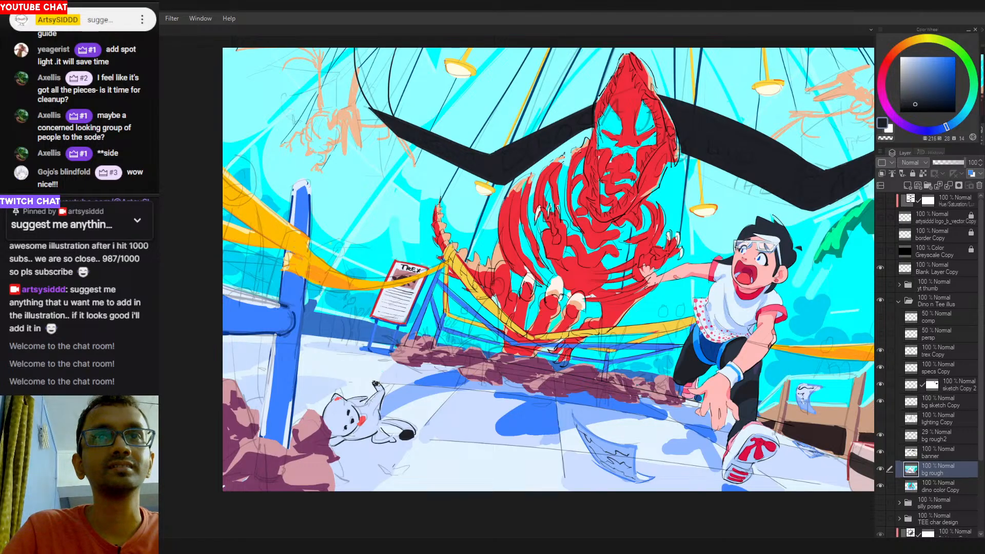
drag(391, 442, 393, 440)
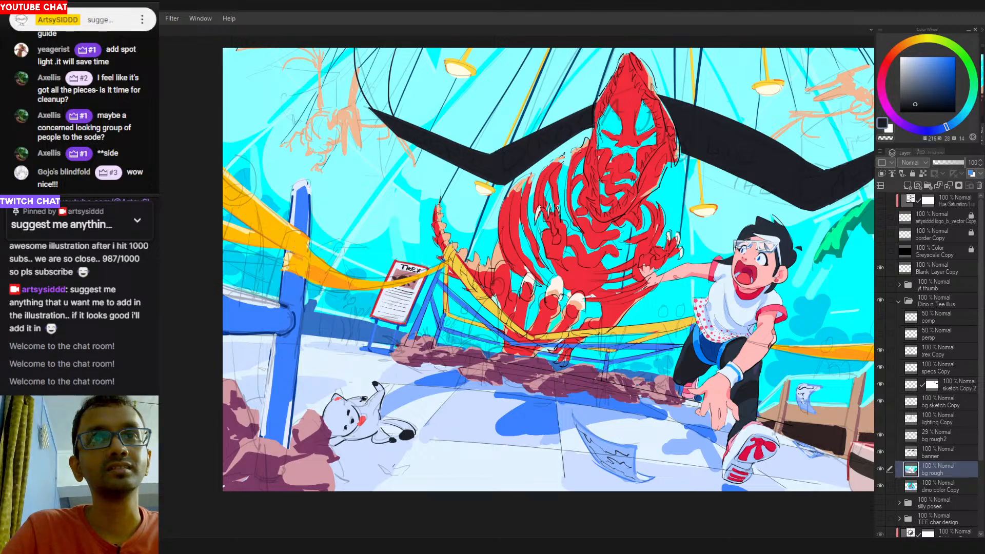
scroll(405, 419, down, 3)
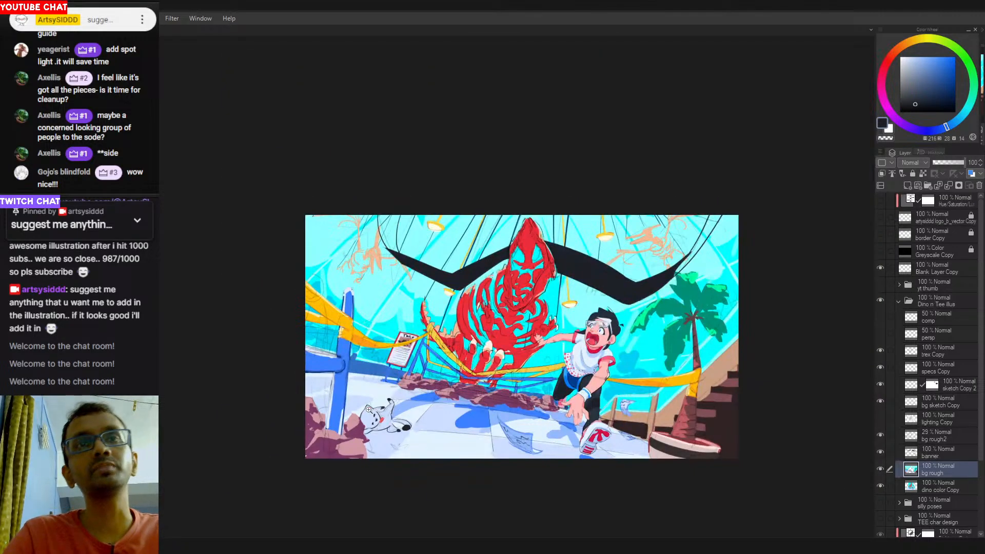
scroll(369, 412, up, 2)
drag(363, 417, 361, 420)
key(ctrl+z)
key(ctrl+z)
key(ctrl+z)
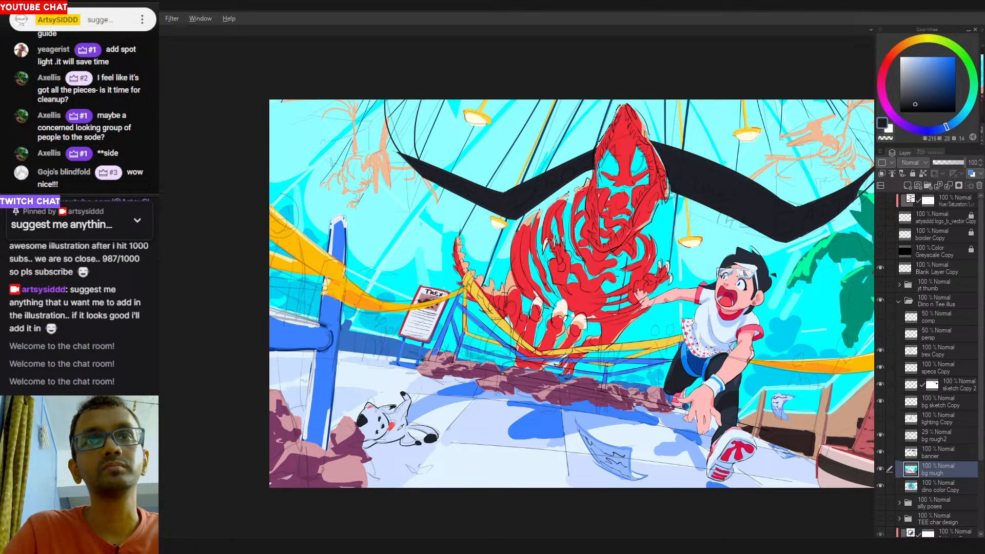
Add light blue shading to the animal's face and lower body, and check the figure at different sizes.
alt+click(399, 431)
click(920, 56)
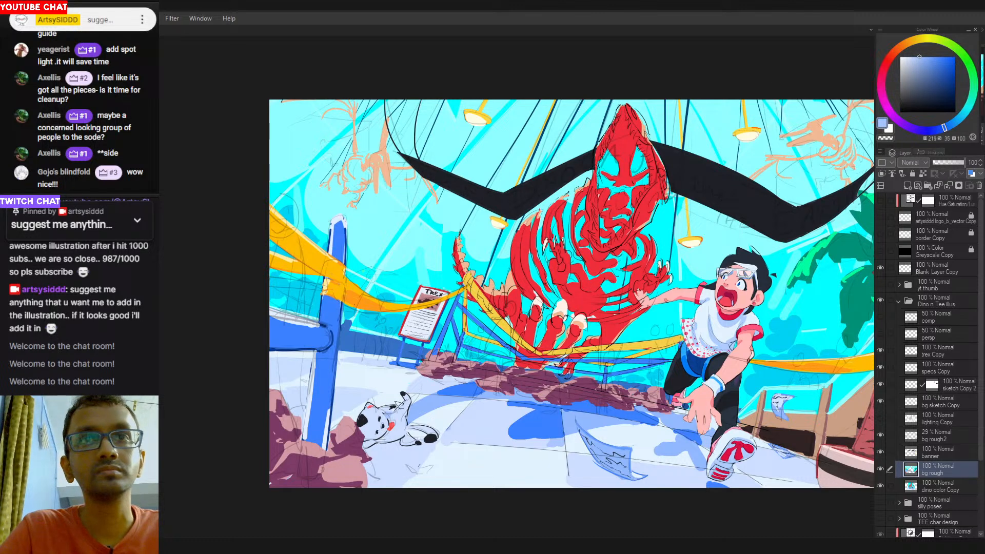
click(929, 56)
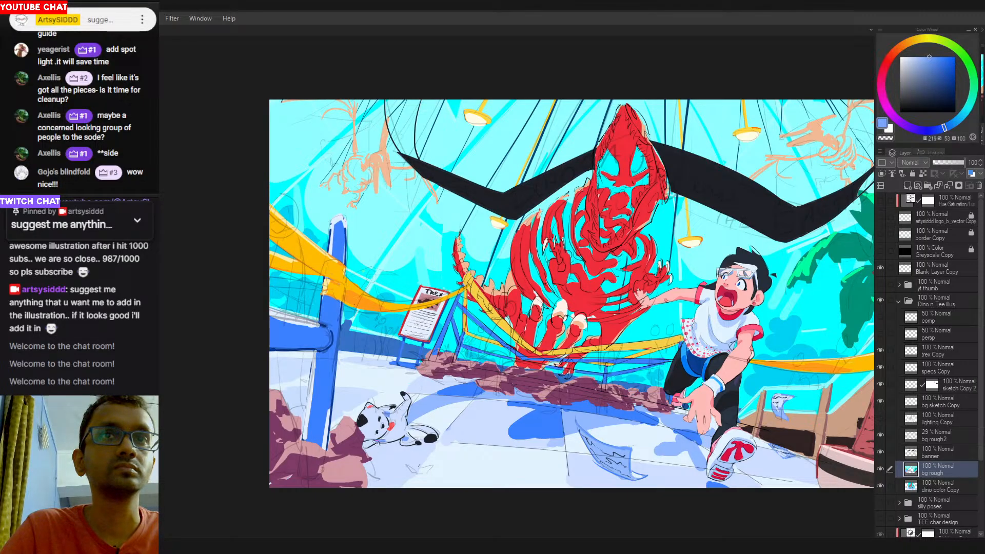
scroll(412, 441, down, 3)
scroll(383, 441, up, 3)
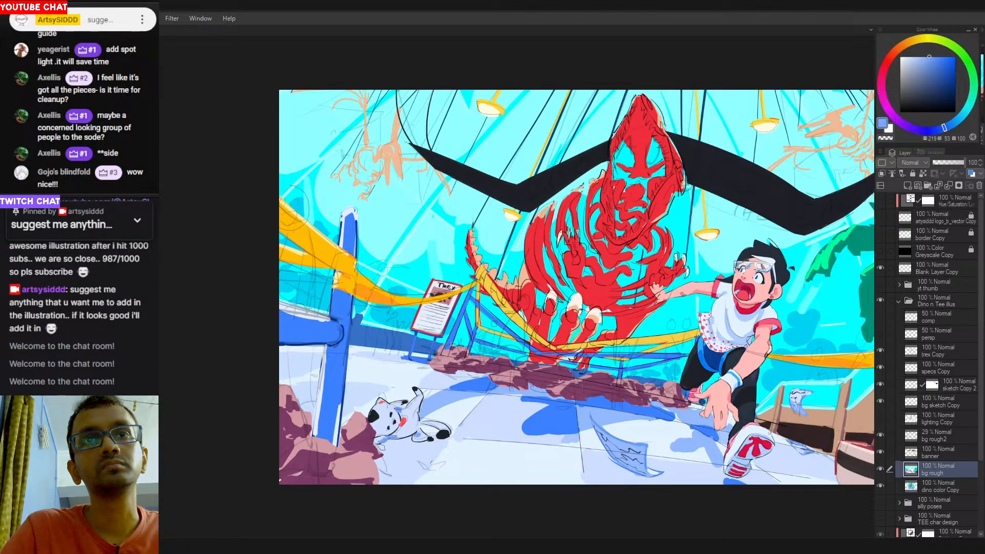
Hide the bg rough2 layer and check the animal within the whole composition.
click(881, 435)
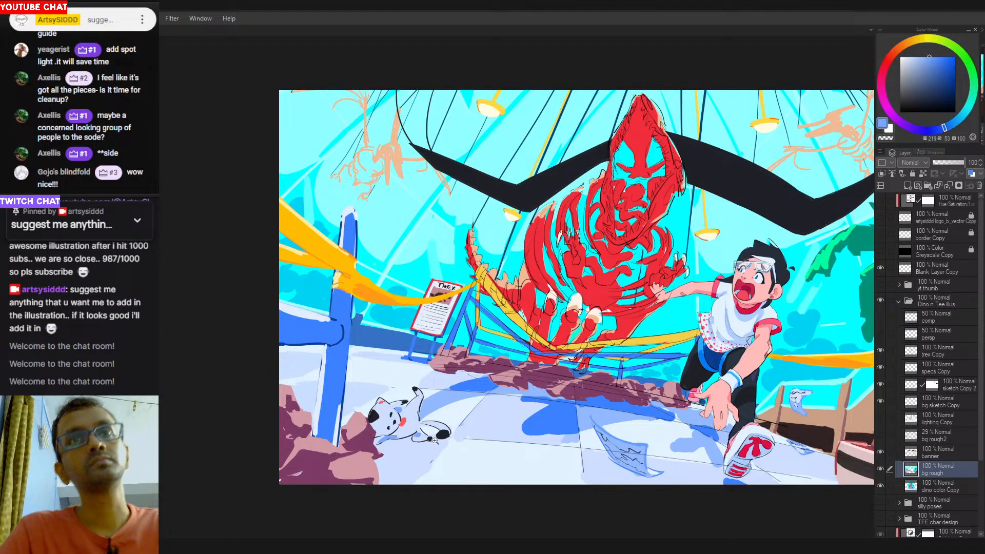
scroll(435, 440, down, 2)
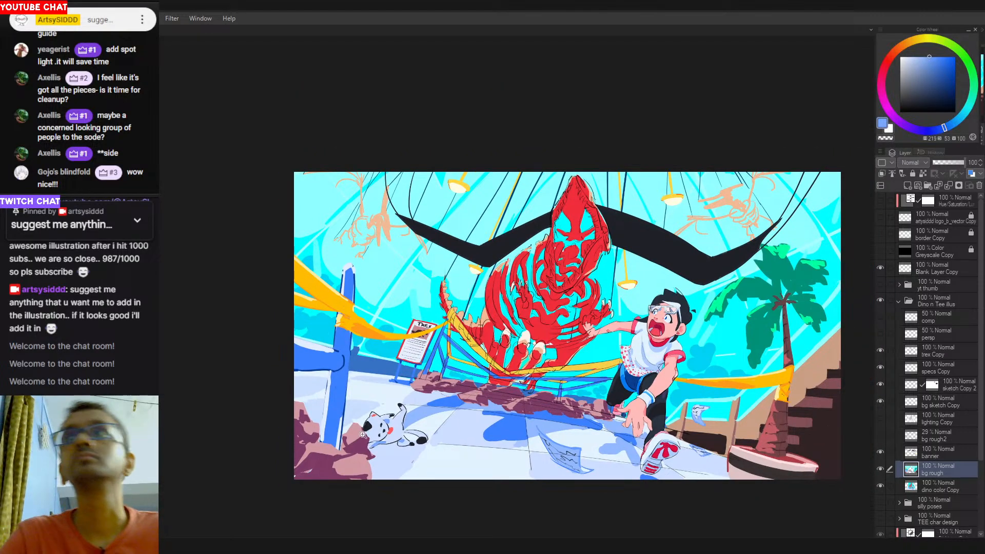
scroll(363, 436, up, 1)
scroll(432, 440, up, 1)
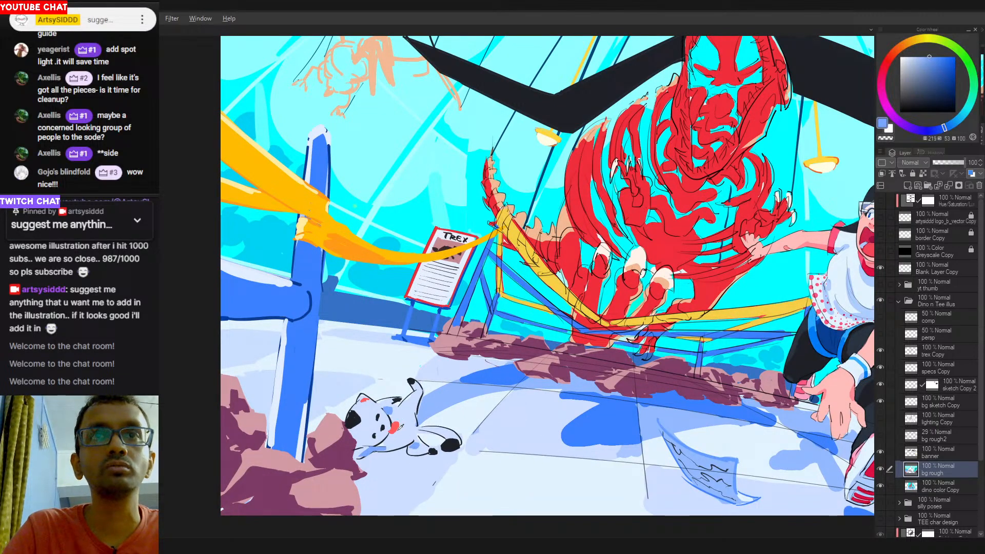
Reshape the animal's tongue using the sampled pale body tone and coral red.
alt+click(394, 424)
alt+click(401, 419)
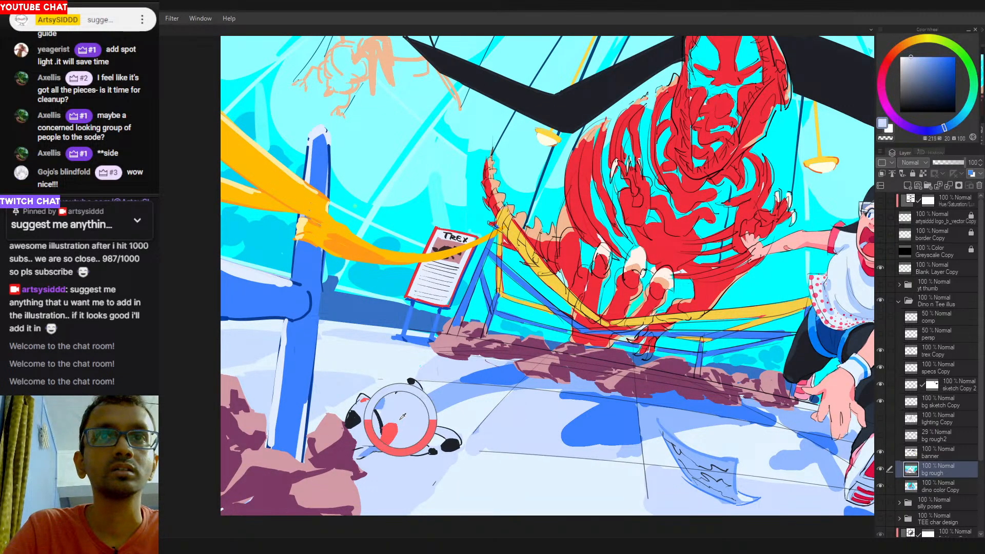
drag(396, 423, 398, 431)
key(ctrl+z)
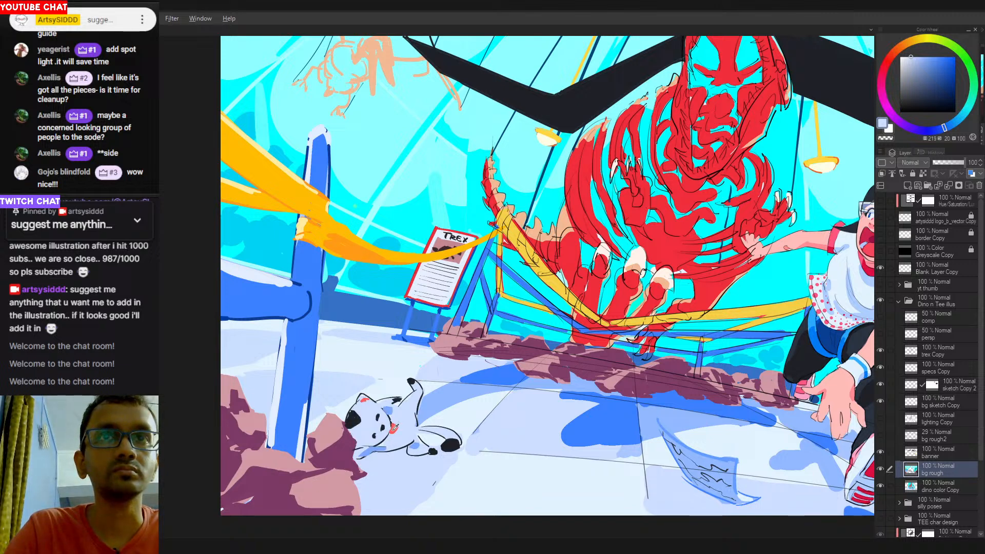
alt+click(392, 427)
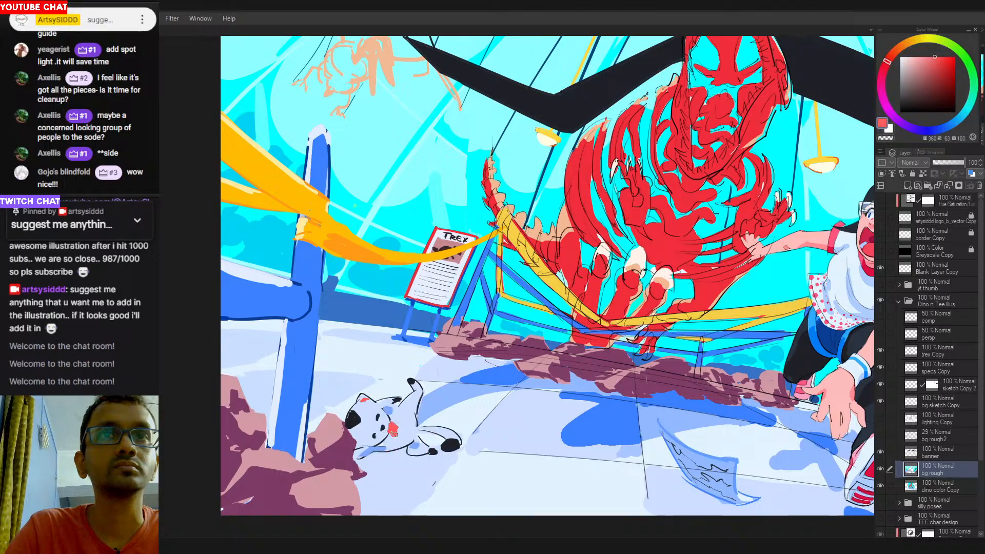
Touch up the animal's lower face, paw and body with pale blue, navy and mid-blue tones sampled from the figure.
alt+click(394, 433)
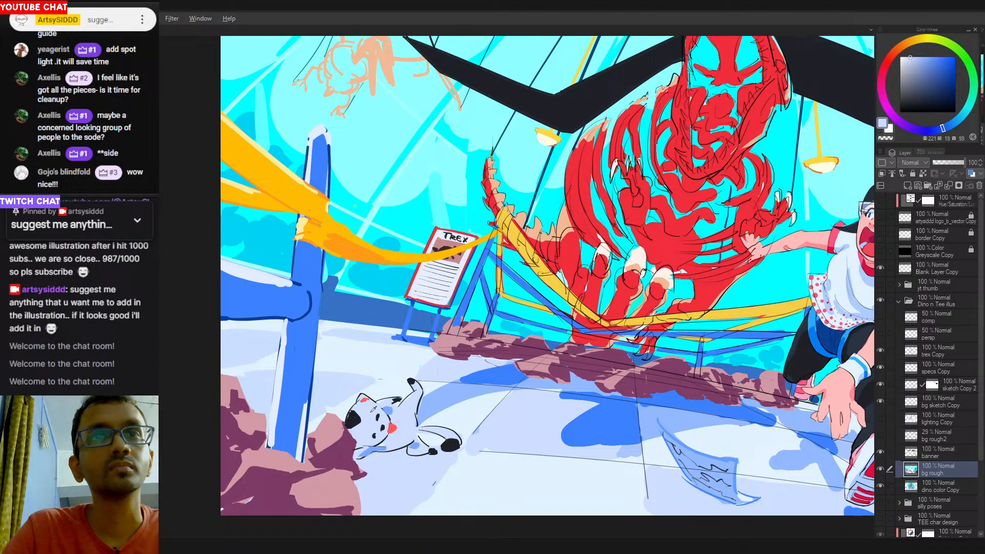
alt+click(354, 420)
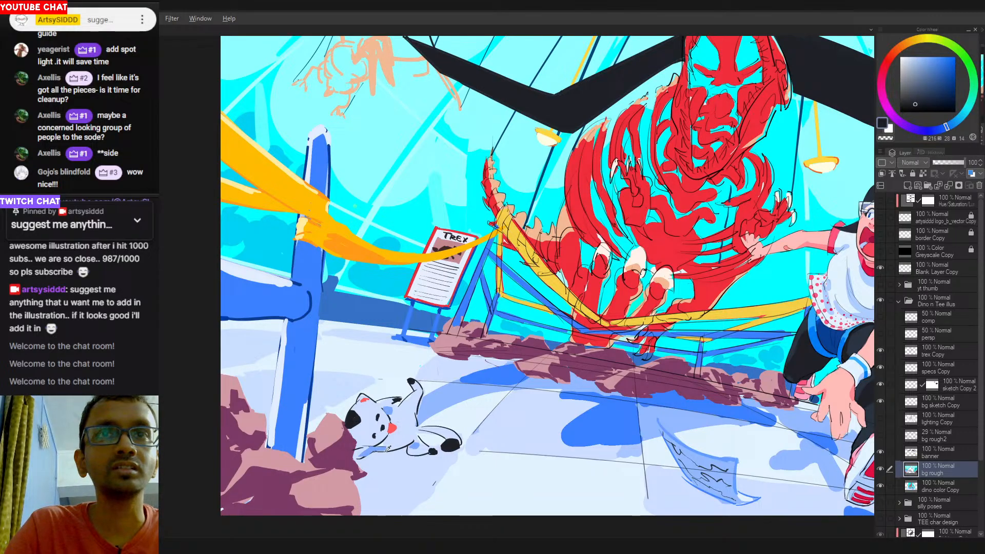
alt+click(365, 451)
drag(368, 451, 362, 450)
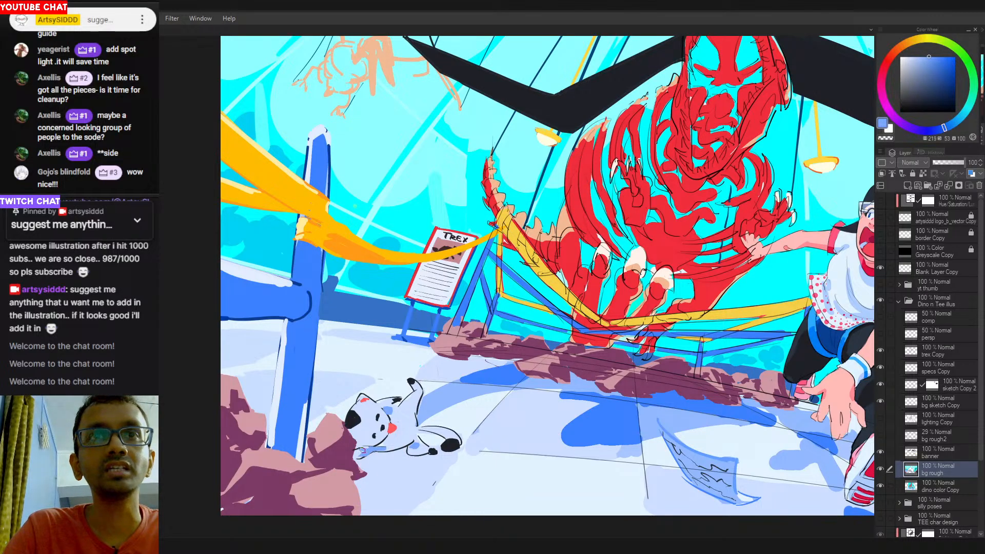
alt+click(389, 444)
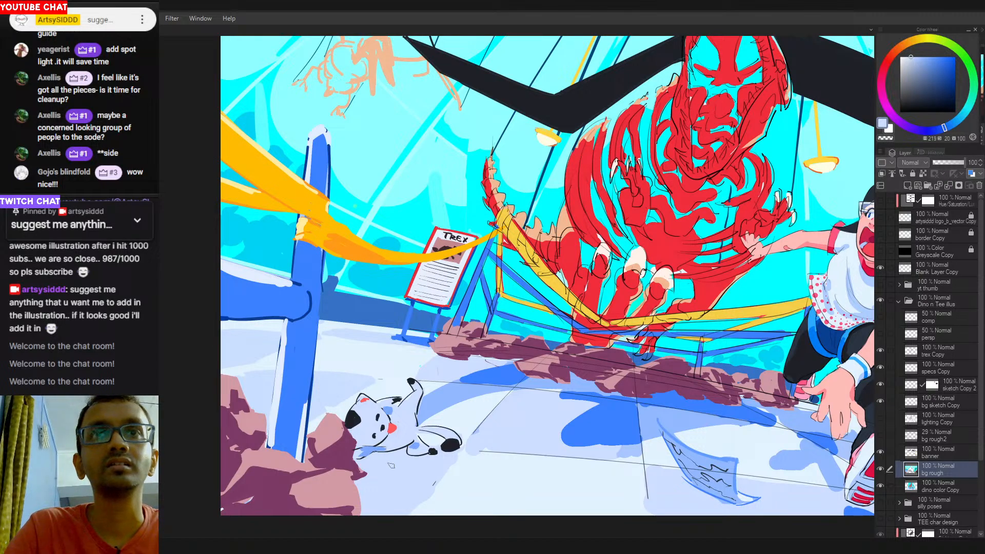
alt+click(417, 441)
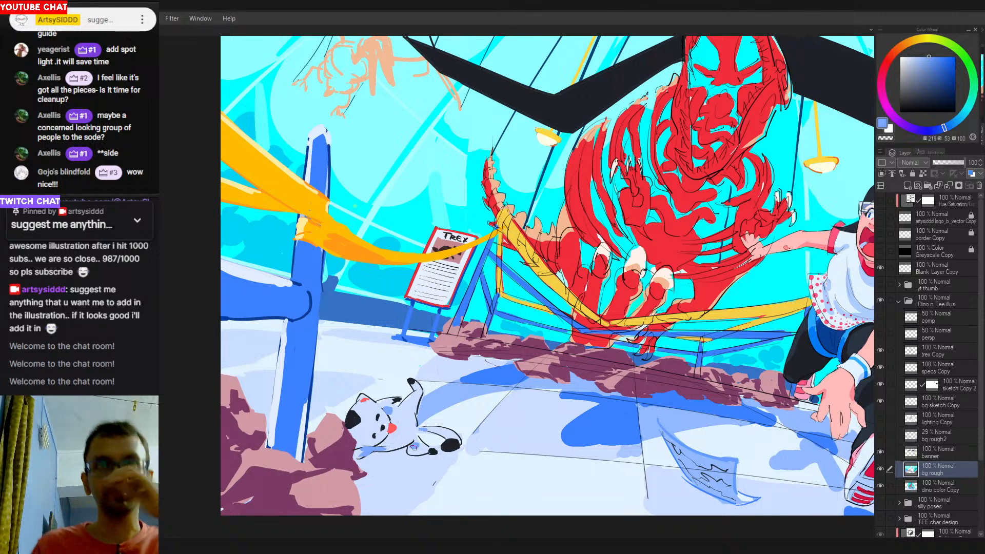
alt+click(394, 427)
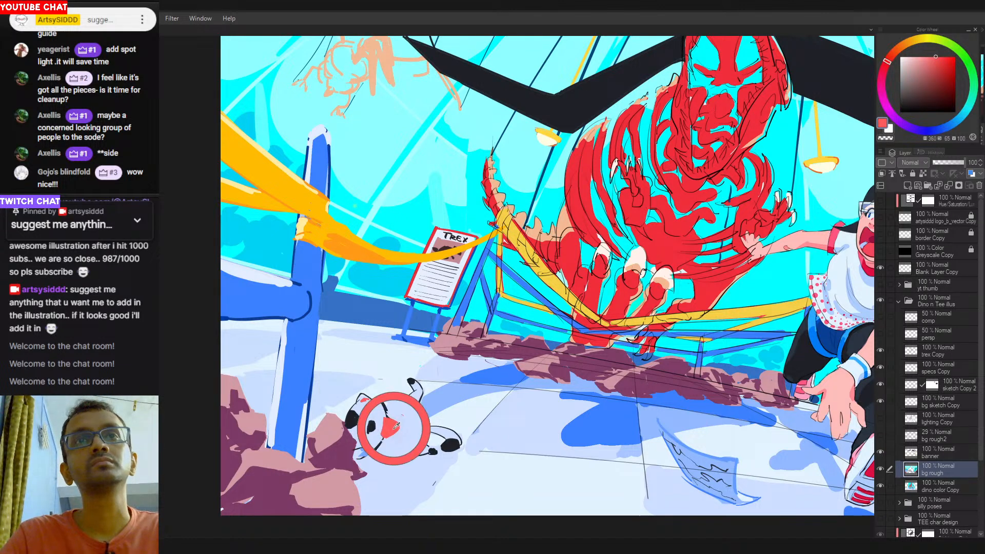
drag(923, 67, 918, 62)
mouse_move(408, 424)
mouse_down()
mouse_move(408, 467)
mouse_move(413, 431)
mouse_up()
key(ctrl+z)
click(918, 57)
key(ctrl+z)
Add a light pink accent to the animal's belly using a paler version of the tongue's coral red.
alt+click(394, 428)
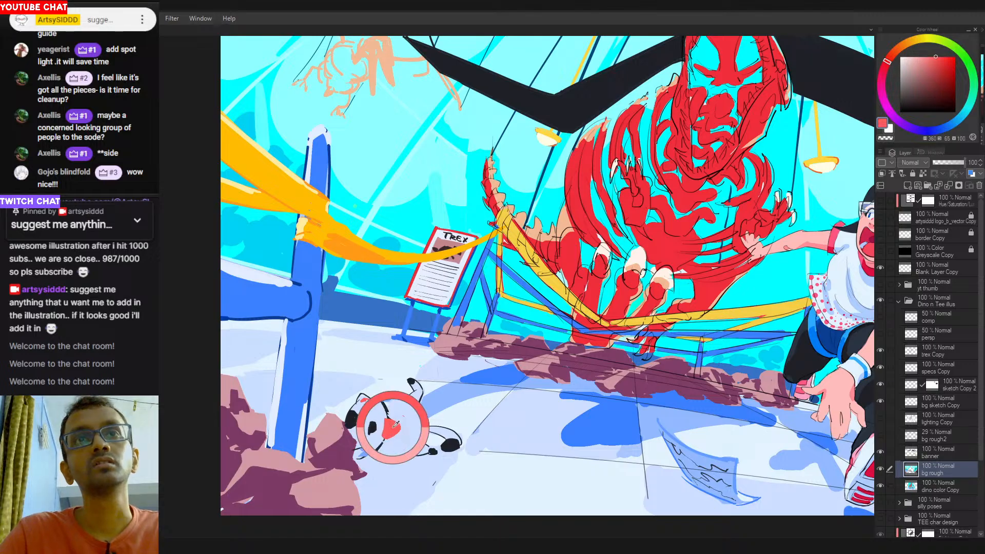
click(921, 56)
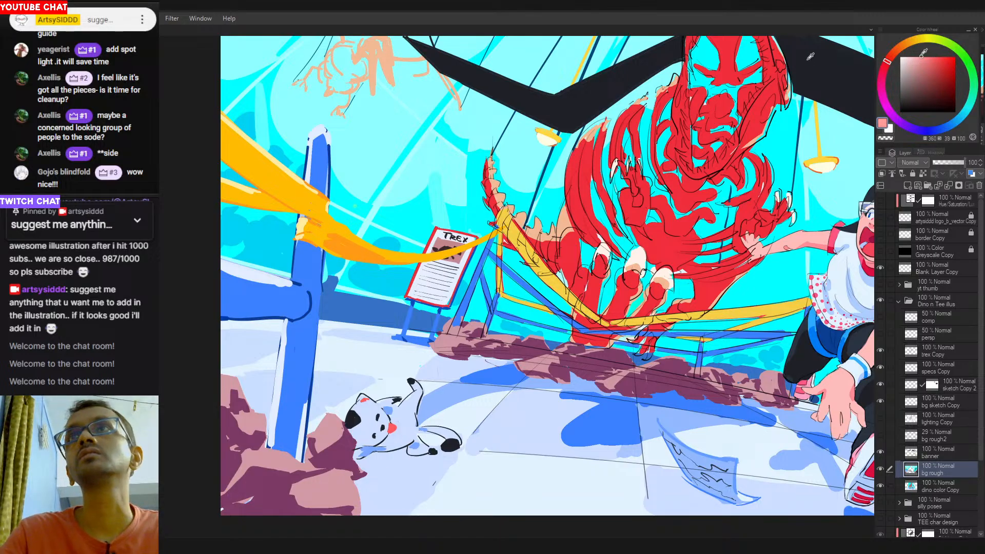
drag(415, 425, 416, 436)
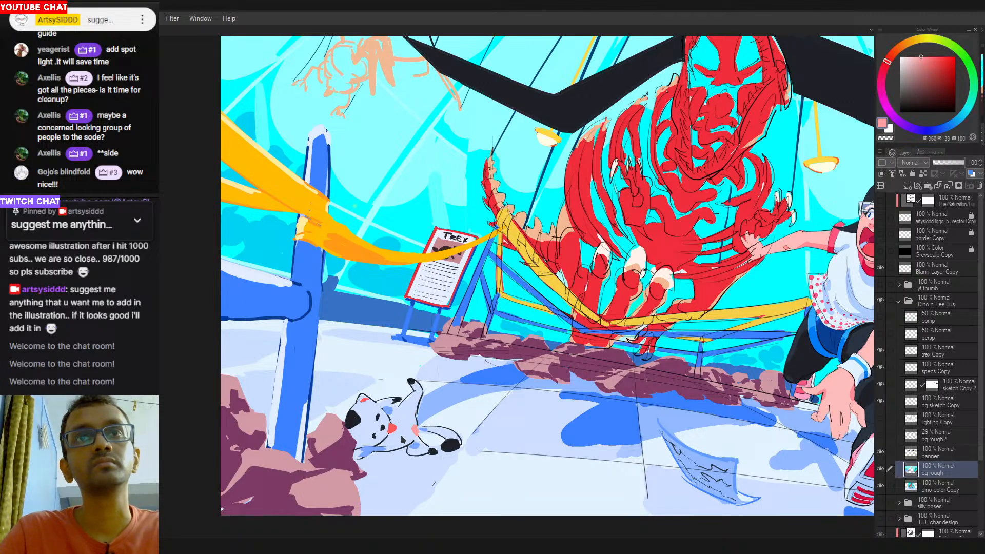
Examine the whole composition at a reduced size, comparing its colours and values with the Greyscale Copy layer shown and hidden.
key(ctrl+0)
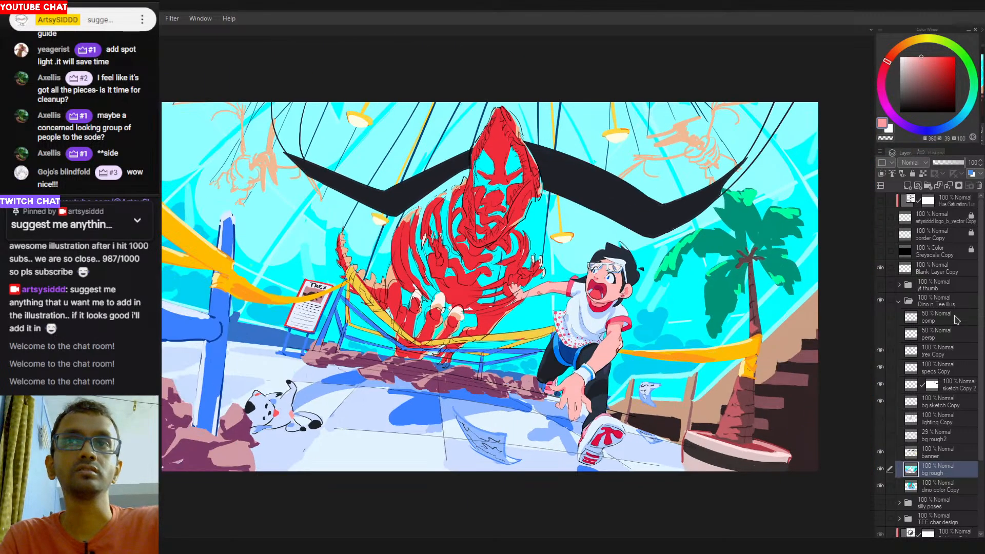
key(ctrl+minus)
scroll(416, 382, up, 1)
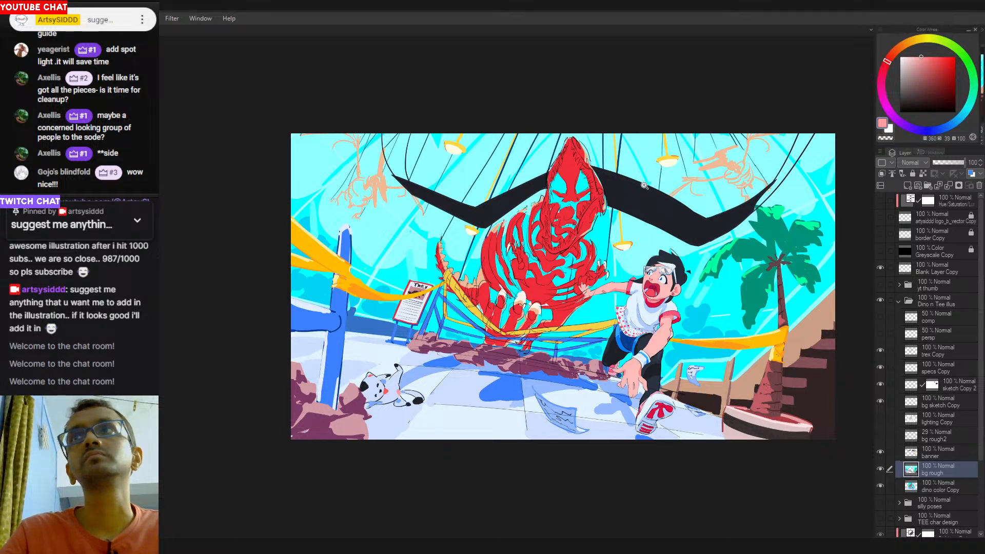
drag(416, 406, 391, 409)
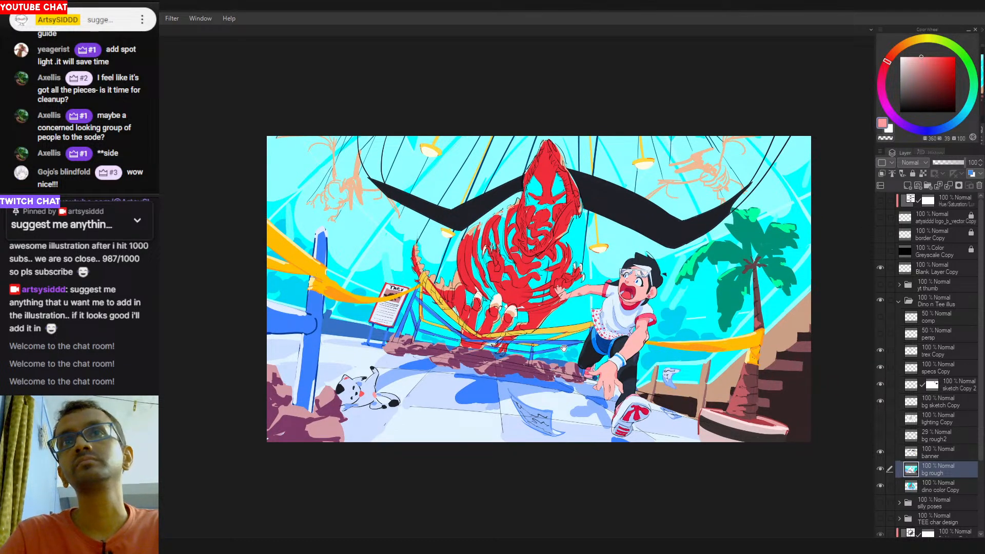
drag(581, 371, 546, 373)
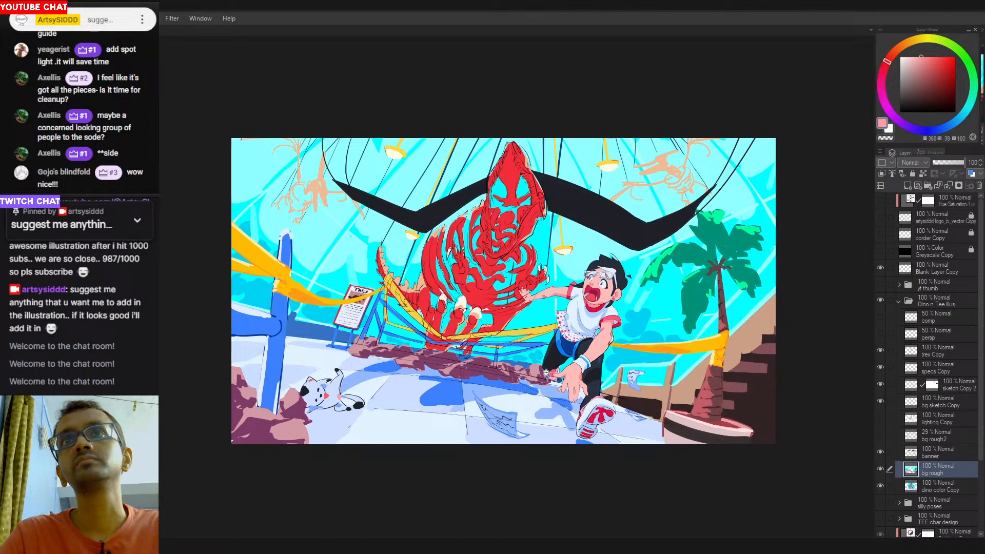
click(881, 251)
scroll(579, 331, down, 1)
drag(579, 331, 545, 336)
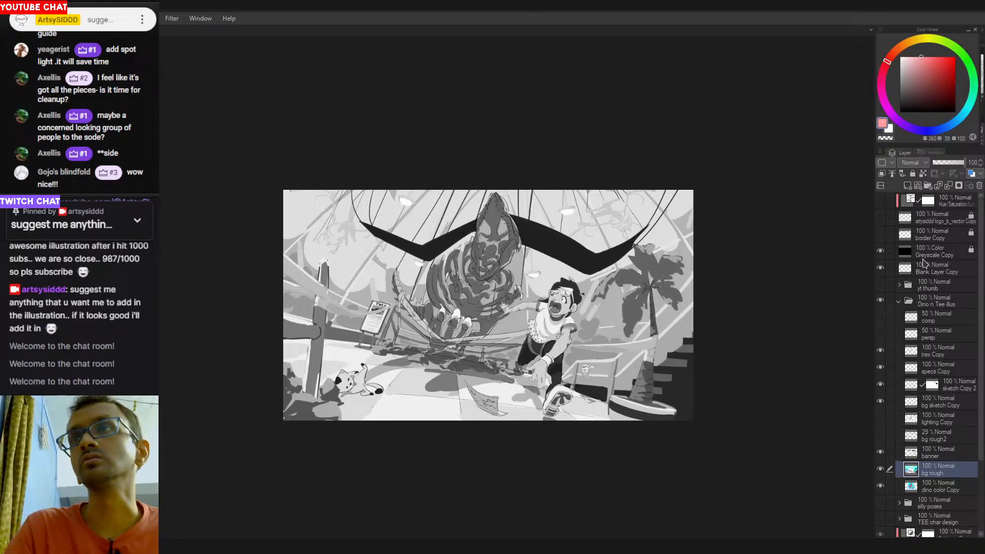
click(880, 251)
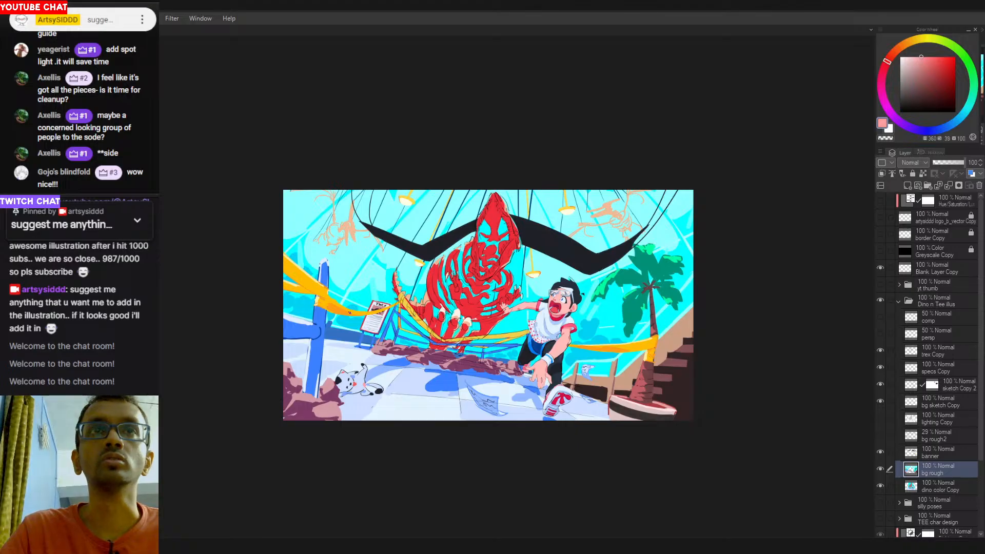
click(880, 251)
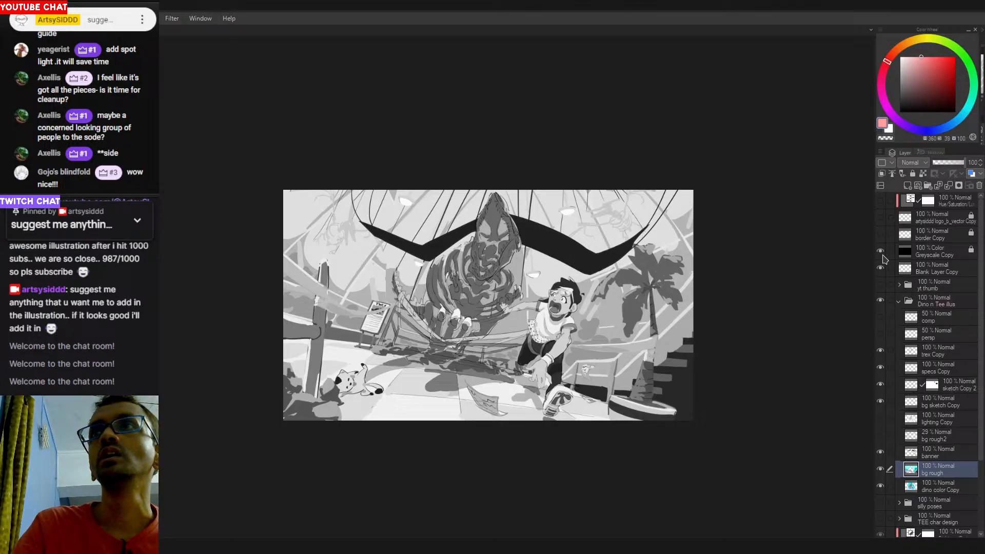
click(887, 252)
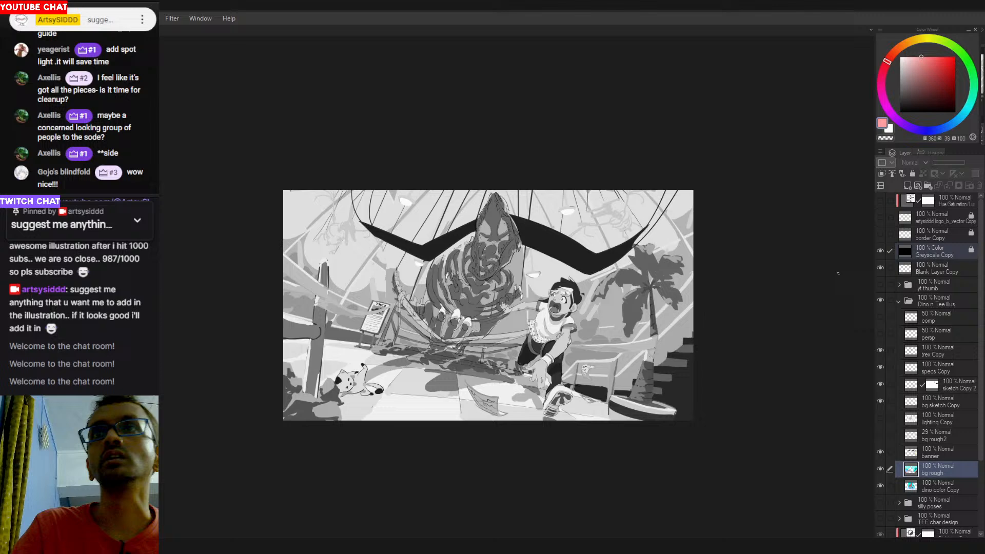
click(881, 252)
alt+click(681, 329)
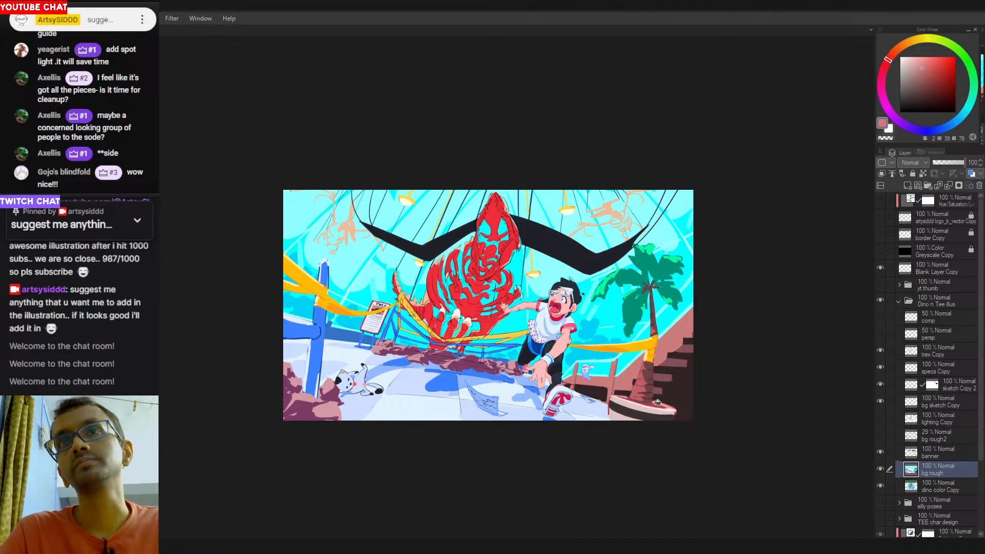
click(880, 251)
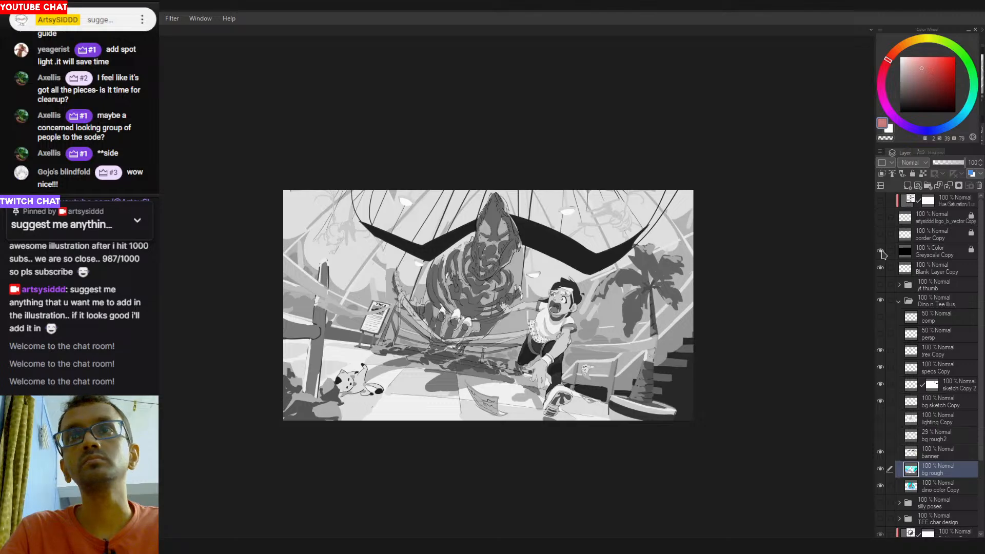
Hide the Greyscale Copy layer and darken the area behind the fence beside the palm planter with dark maroon on the bg rough layer.
click(880, 252)
scroll(608, 377, up, 3)
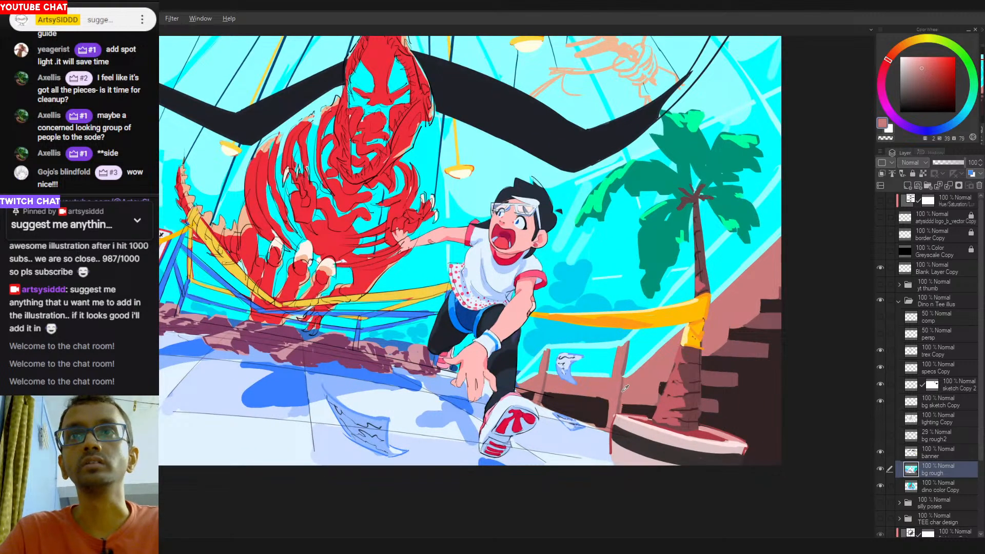
drag(926, 81, 928, 91)
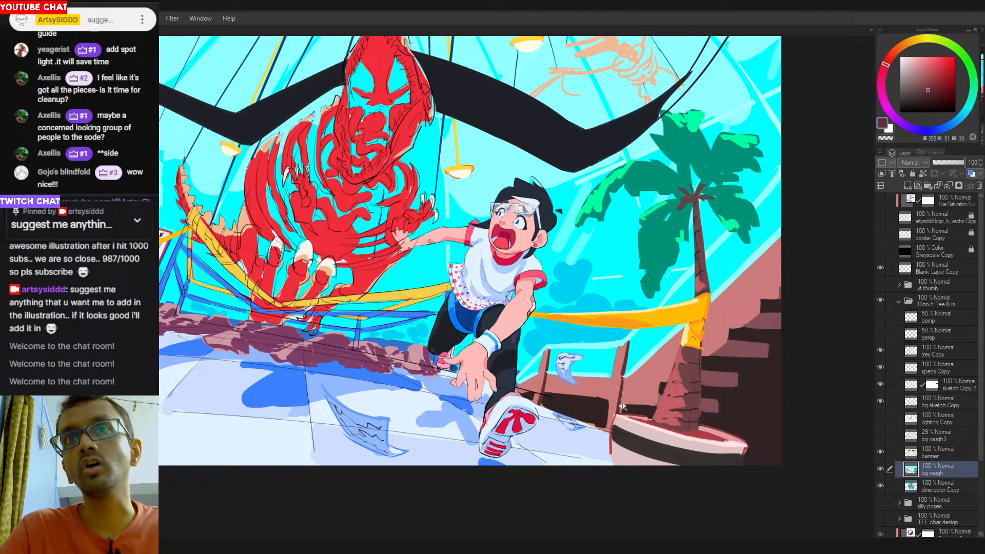
Compare the whole illustration in greyscale and colour by toggling the Greyscale Copy layer to check its values.
scroll(632, 368, down, 3)
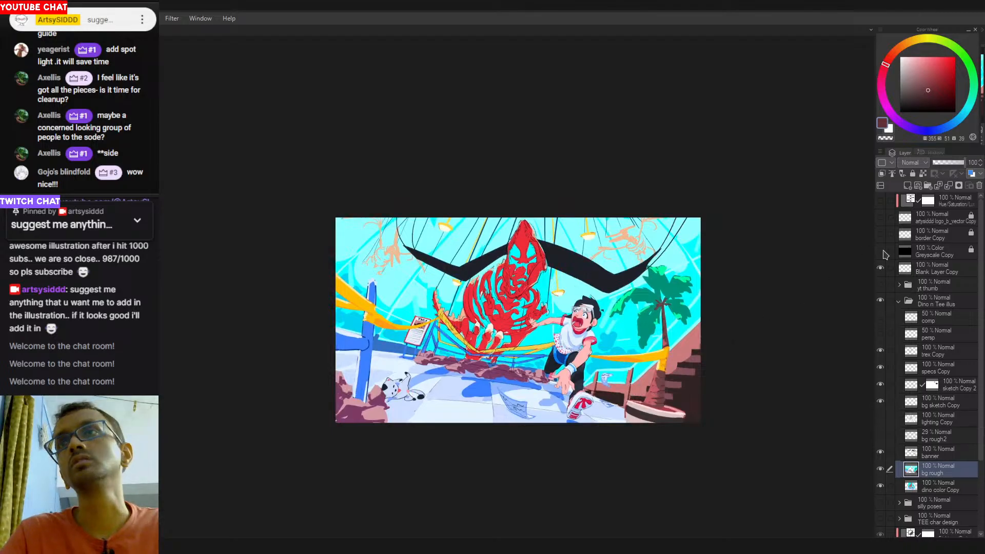
click(881, 252)
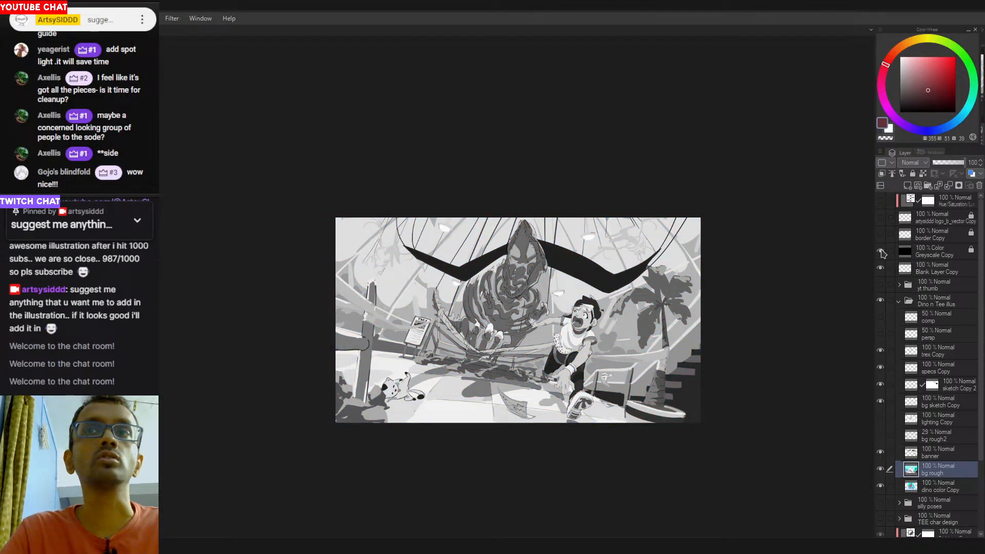
click(881, 252)
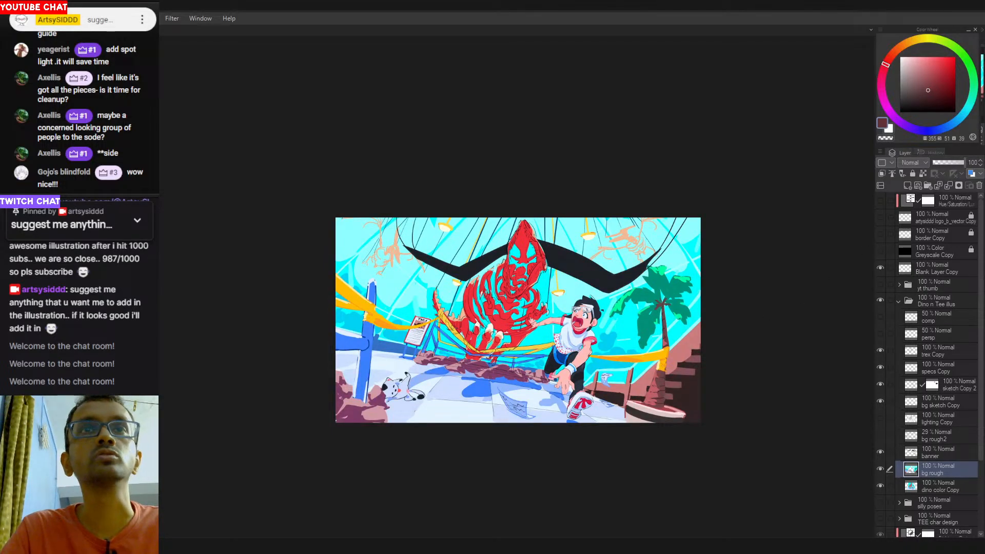
drag(474, 357, 459, 355)
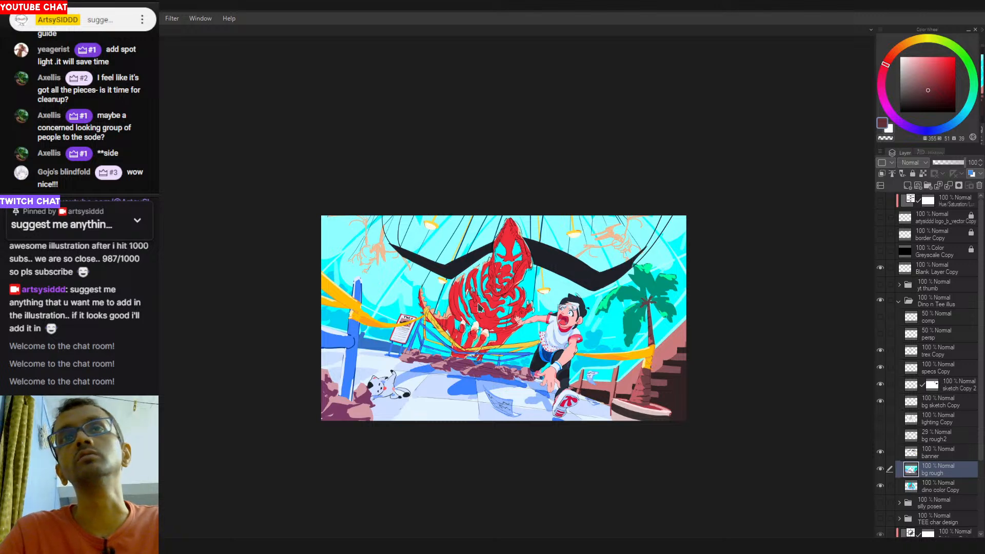
click(881, 252)
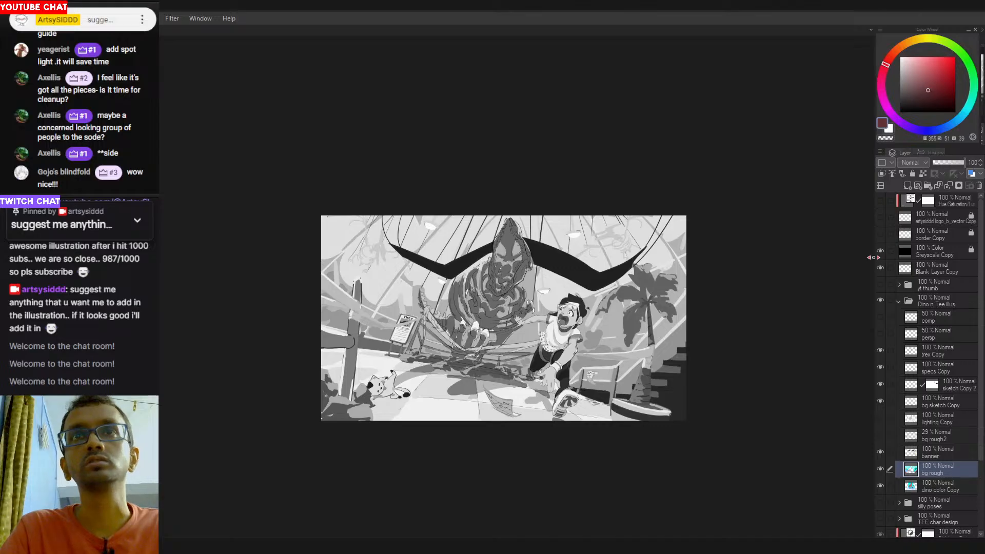
click(881, 252)
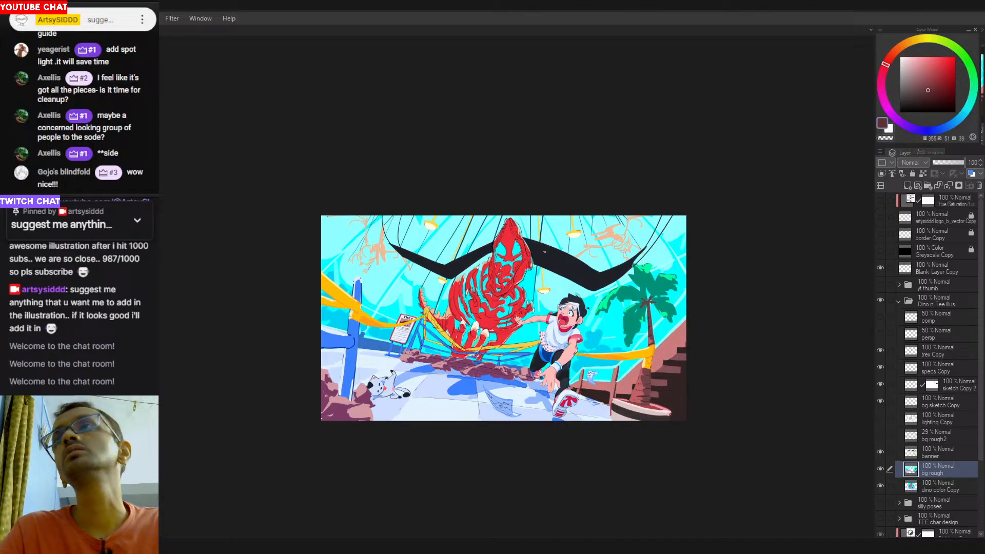
click(882, 252)
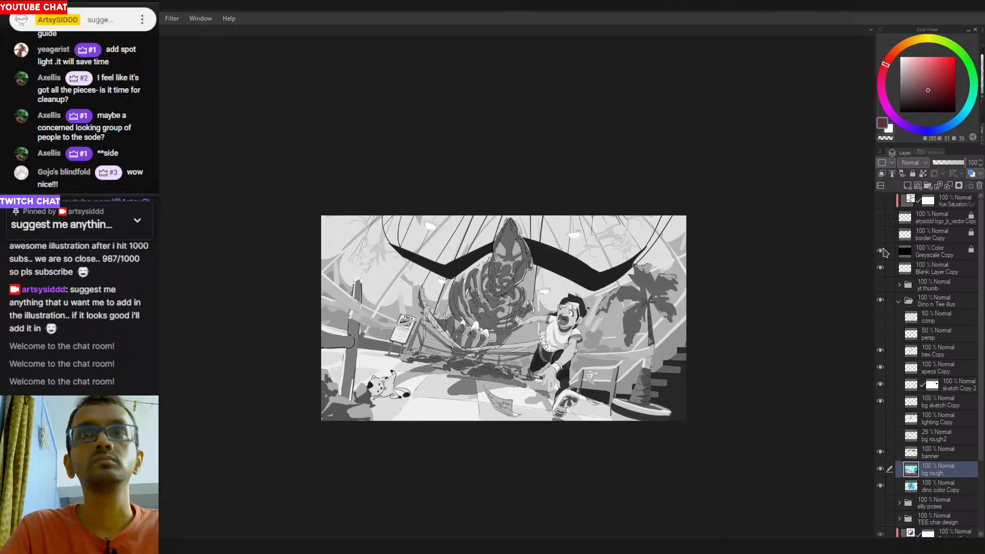
click(882, 251)
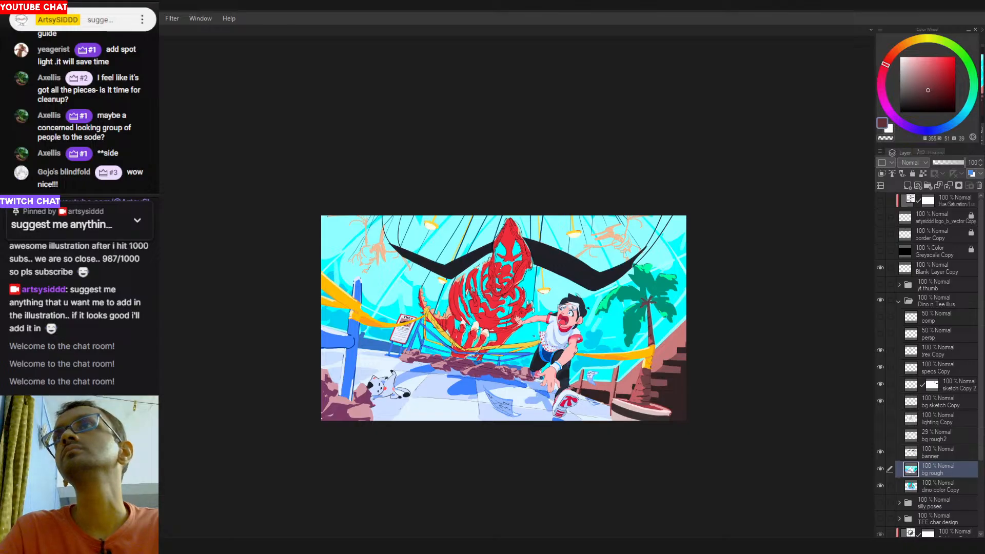
Show the bg rough2 sketch layer over the painting as a guide.
drag(484, 314, 522, 327)
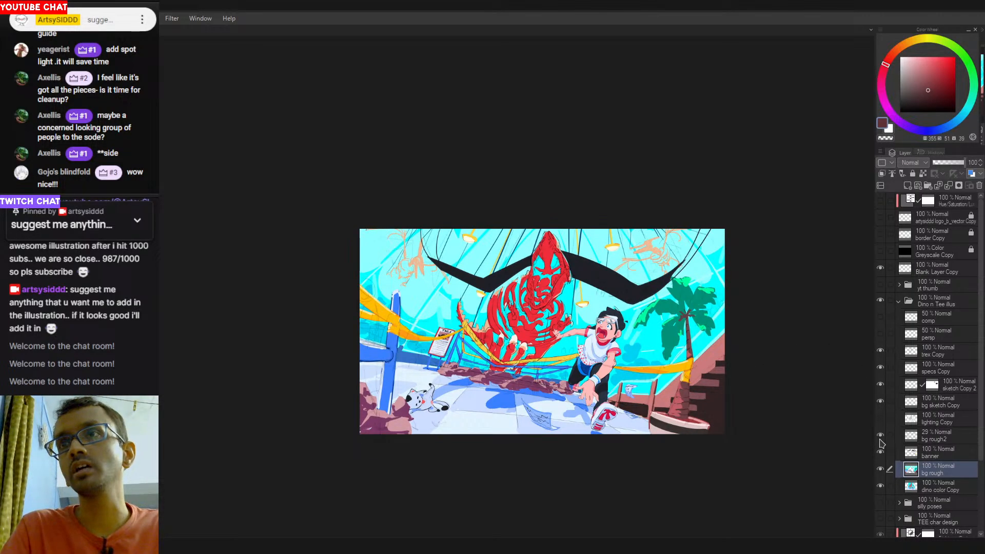
key(ctrl+plus)
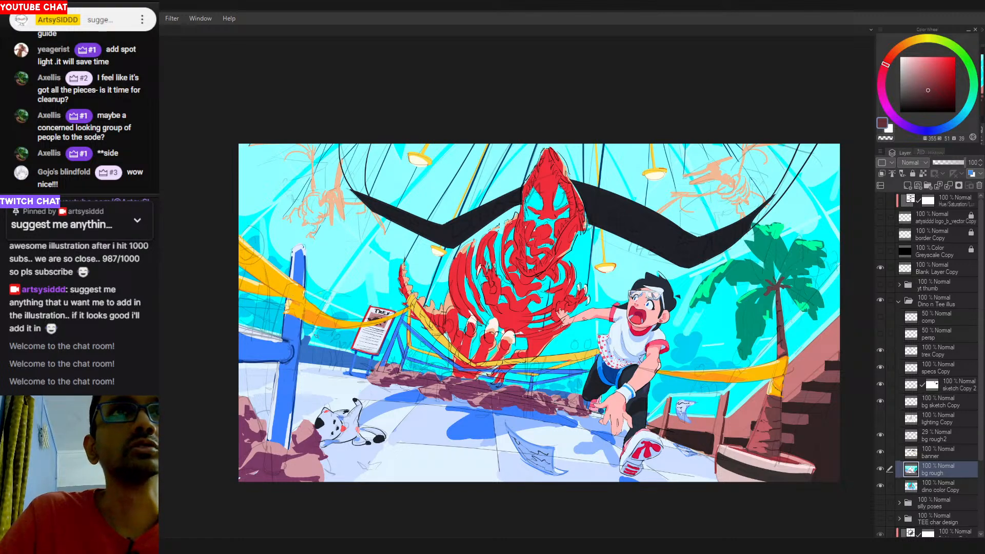
drag(339, 326, 803, 382)
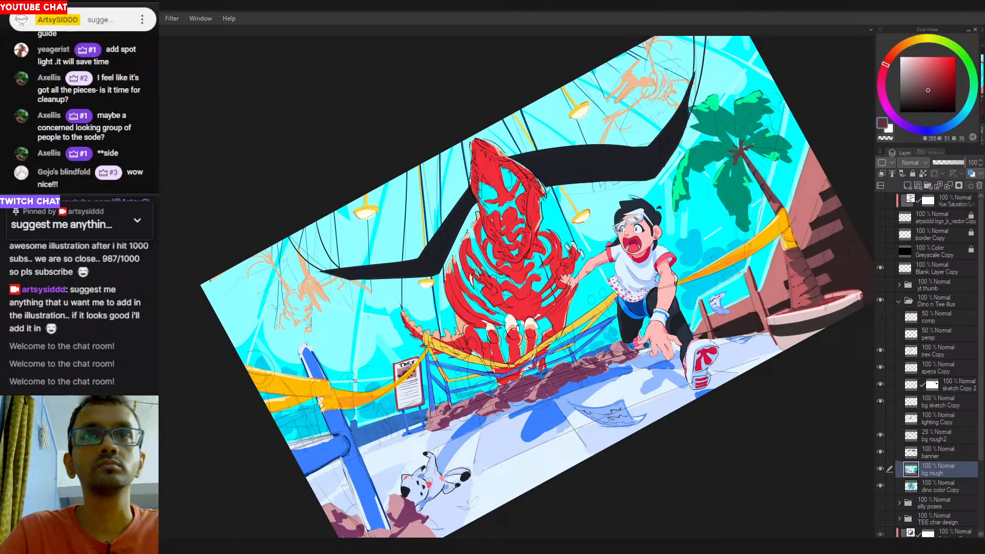
drag(382, 376, 349, 305)
double_click(370, 349)
drag(406, 377, 513, 372)
double_click(513, 372)
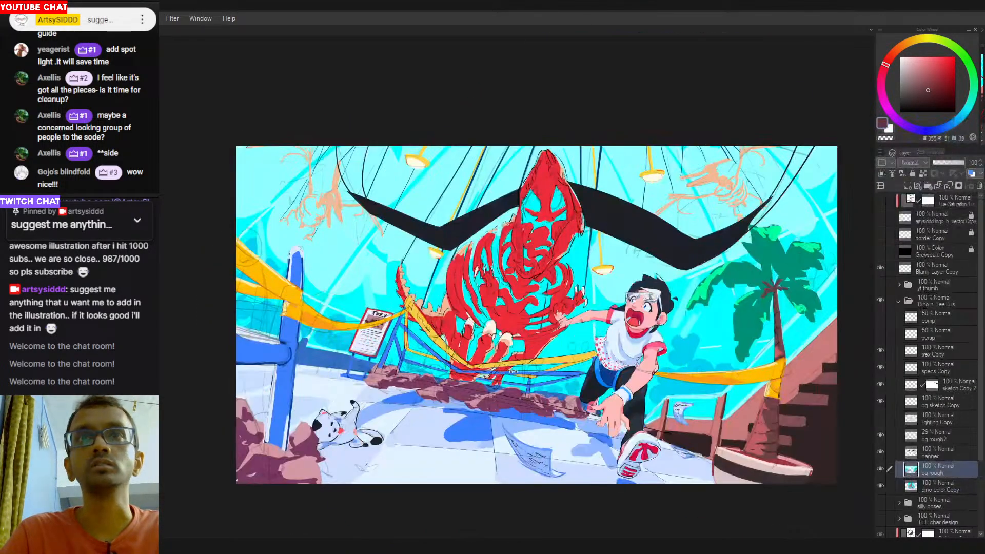
key(minus)
alt+click(460, 347)
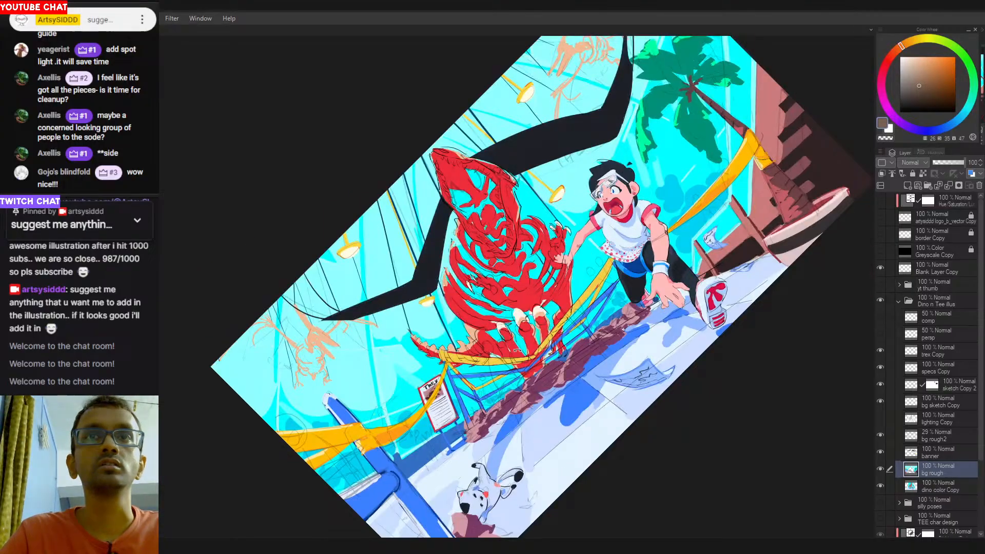
double_click(517, 351)
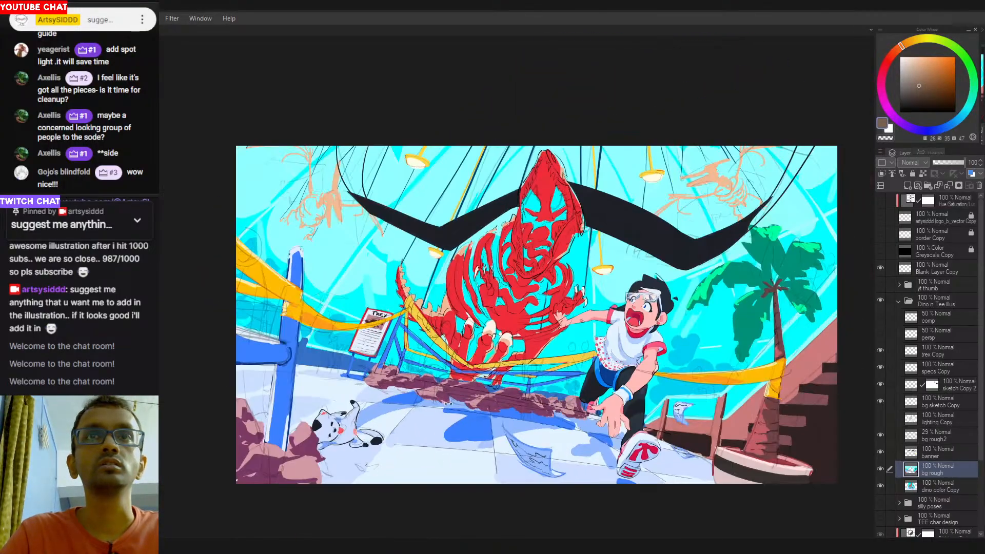
drag(329, 342, 549, 376)
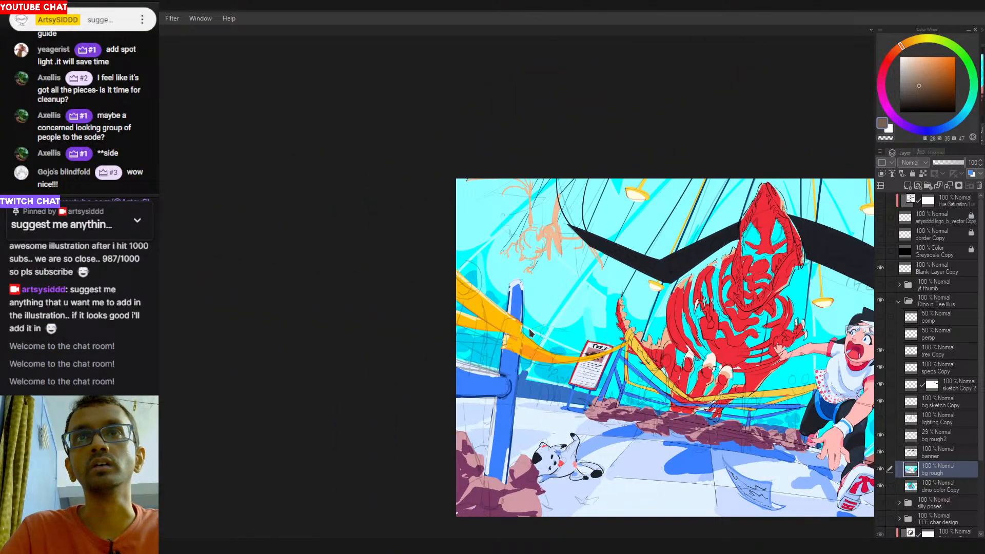
Paint a background figure with a peach conical hat and muted pink head and neck between the blue post and the TREX sign.
alt+click(648, 341)
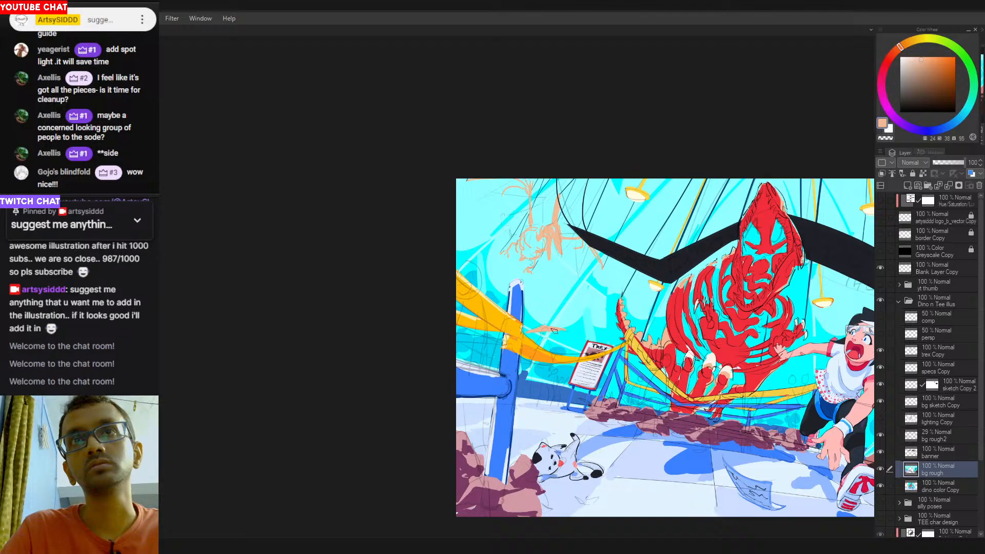
click(889, 58)
click(926, 65)
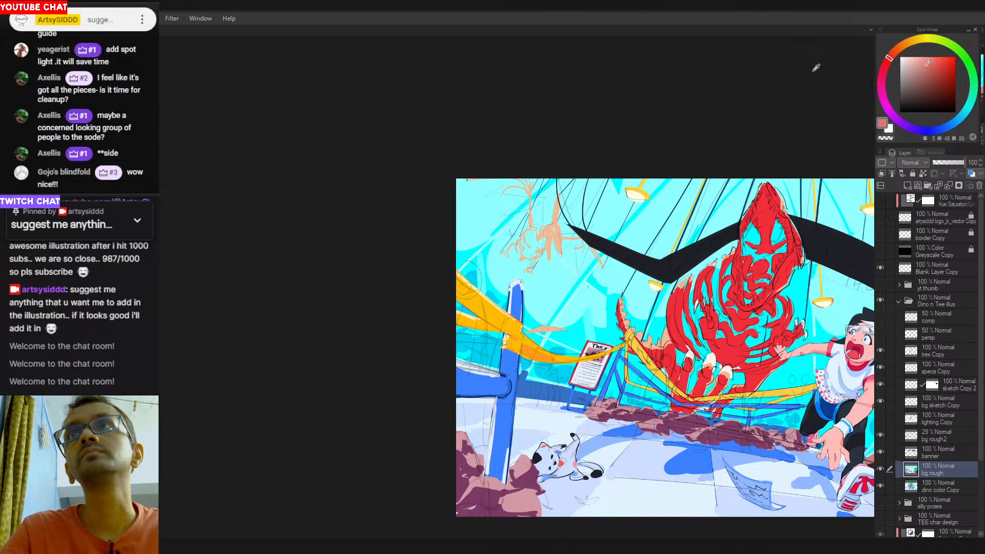
drag(926, 65, 922, 67)
mouse_move(536, 349)
mouse_down()
mouse_move(584, 346)
mouse_move(551, 326)
mouse_up()
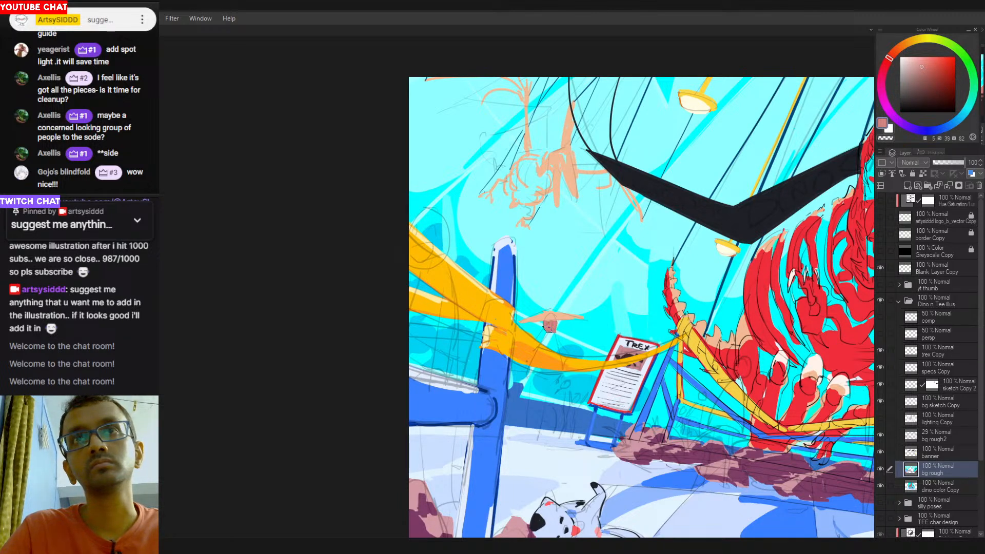
drag(547, 327, 536, 343)
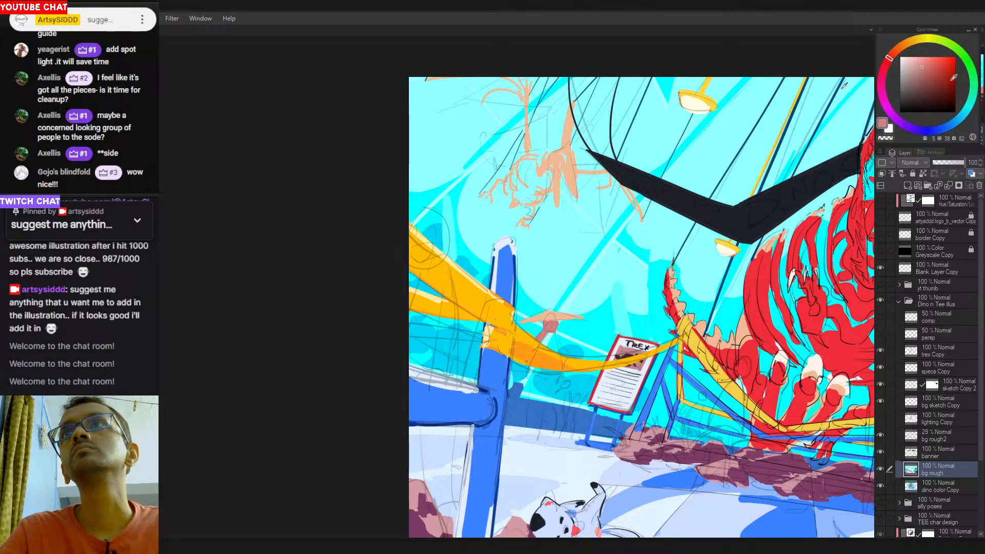
Add dark details to the background figure's face under the hat and clean up their edges.
click(914, 97)
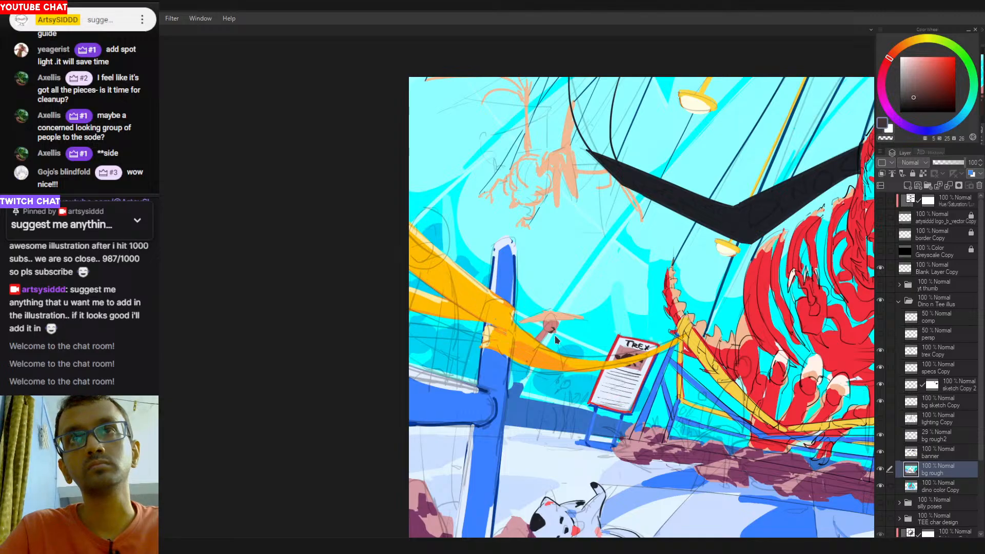
key(c)
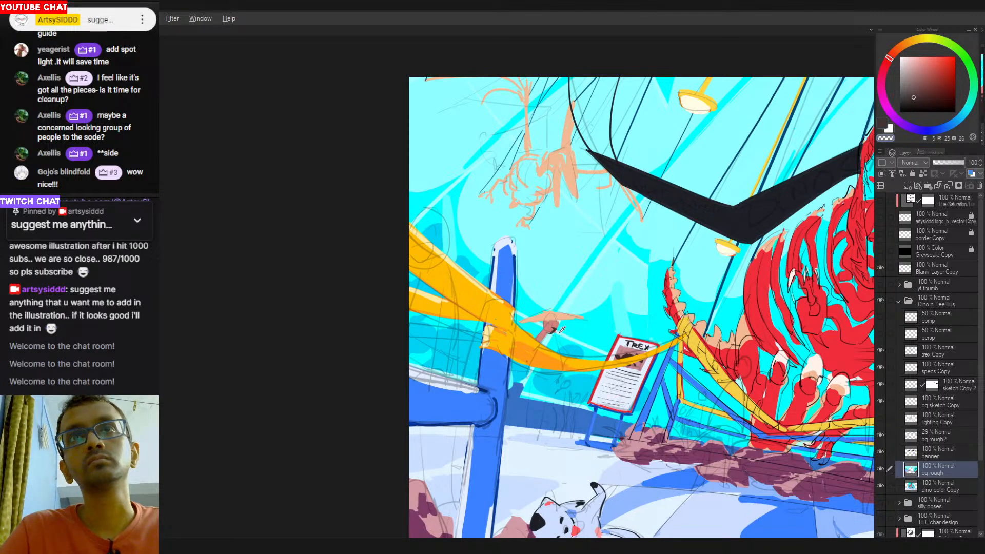
click(559, 331)
click(555, 330)
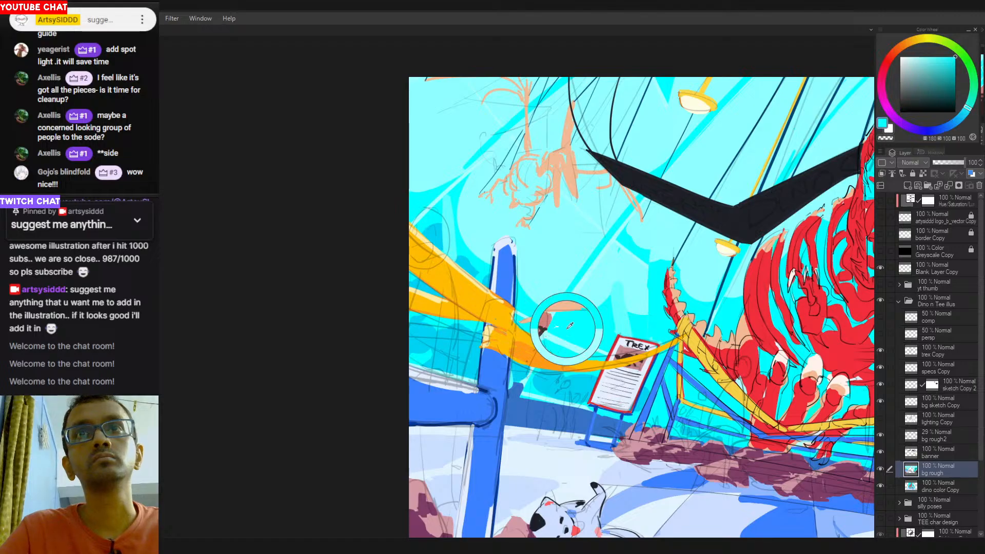
click(553, 324)
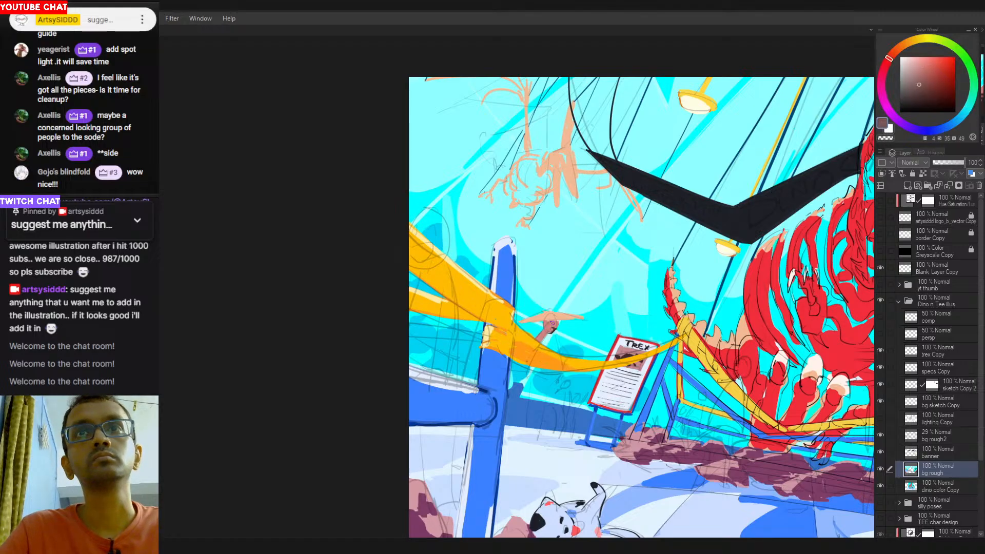
click(547, 328)
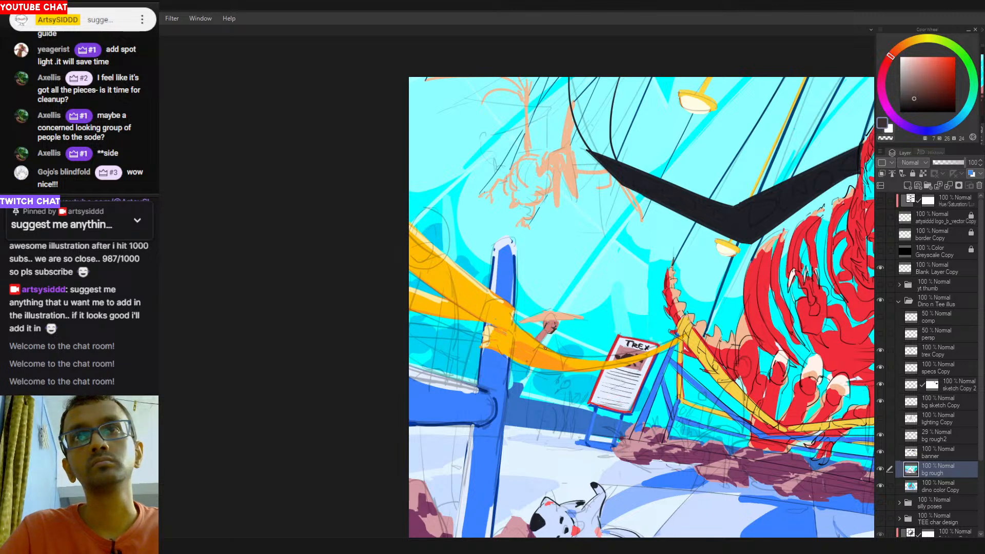
Paint the background figure's torso in a darker version of the dinosaur's red, behind the yellow ribbon.
drag(545, 348, 527, 323)
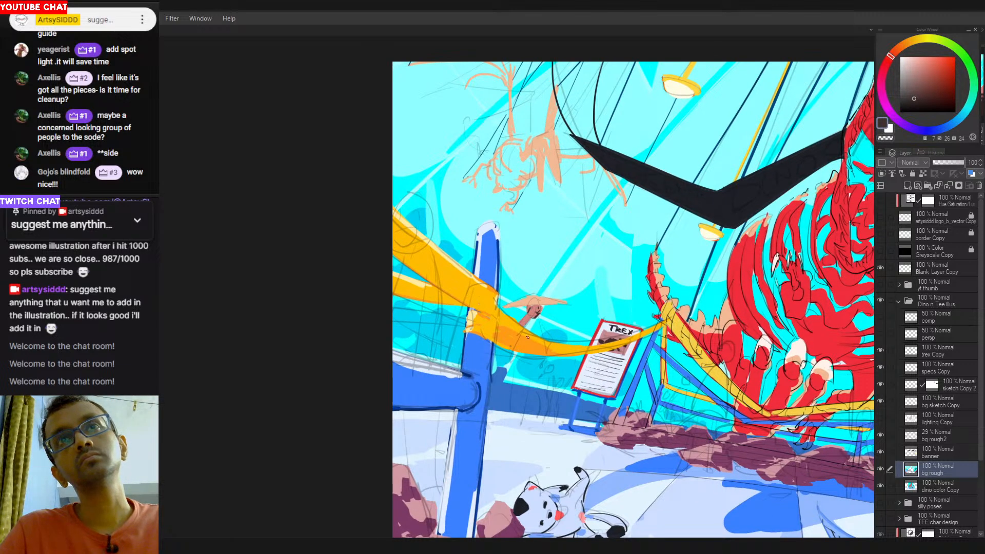
scroll(527, 337, down, 2)
alt+click(693, 333)
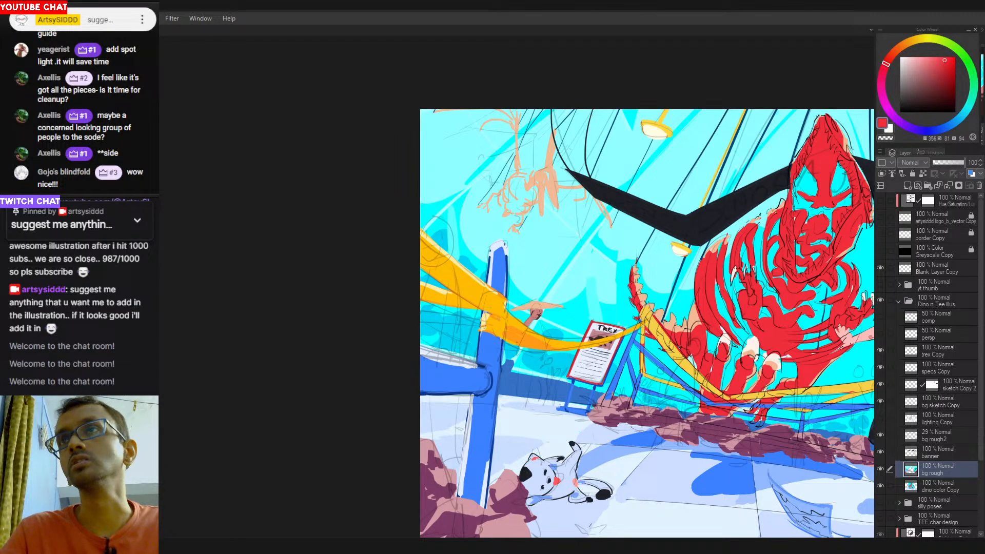
click(948, 85)
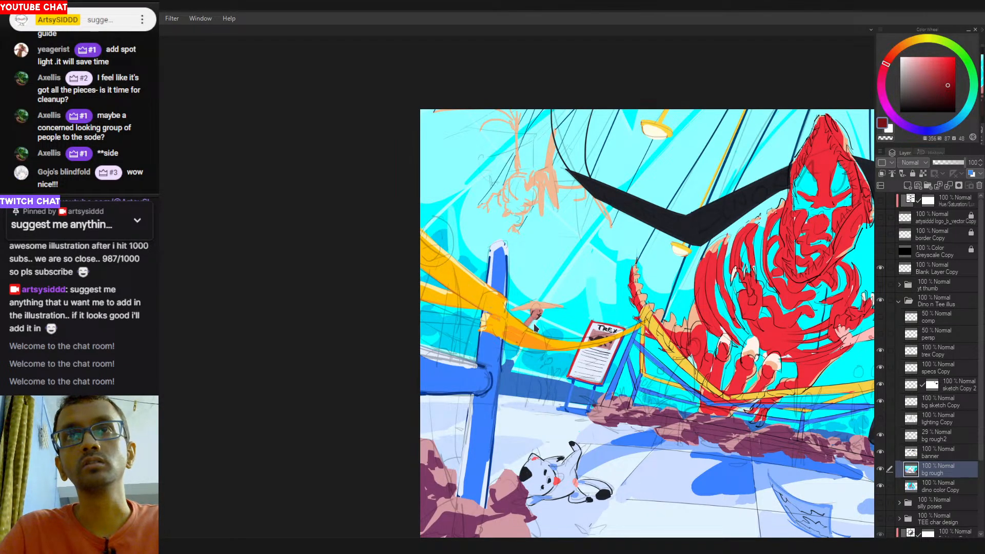
click(948, 77)
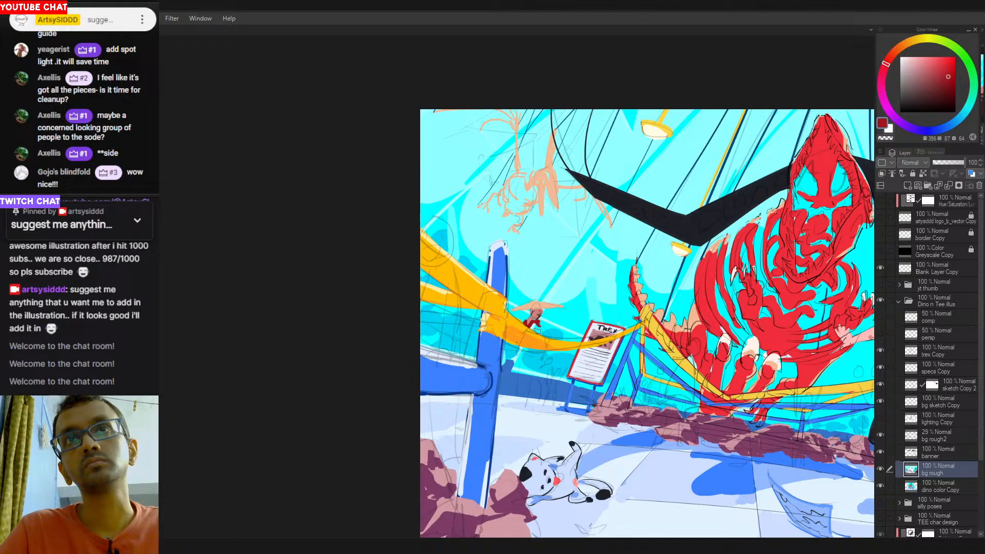
drag(532, 327, 547, 335)
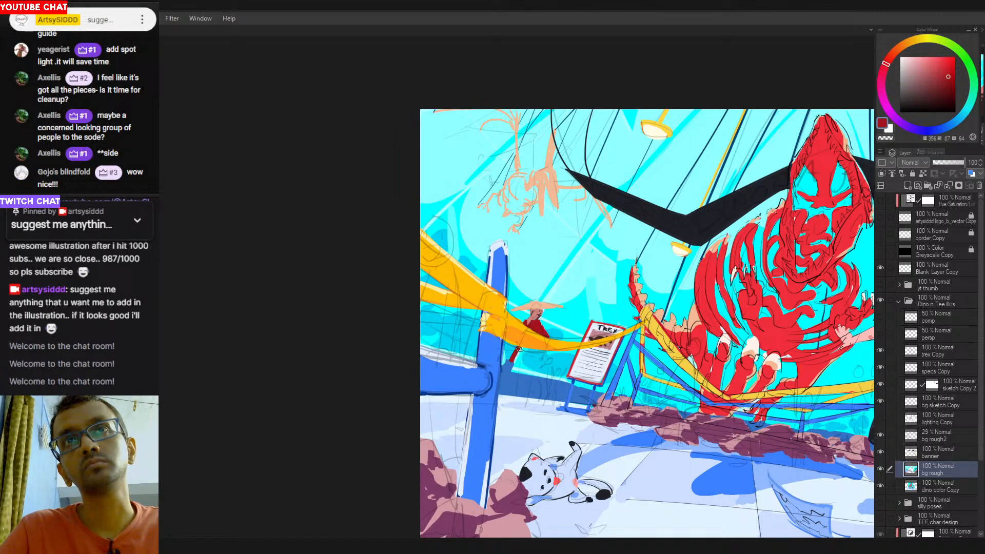
Block in the figure's dark red lower garment below the yellow ribbon, undoing and redrawing strokes to refine its shape.
mouse_move(514, 361)
mouse_down()
mouse_move(537, 372)
mouse_move(517, 370)
mouse_up()
key(ctrl+z)
key(ctrl+z)
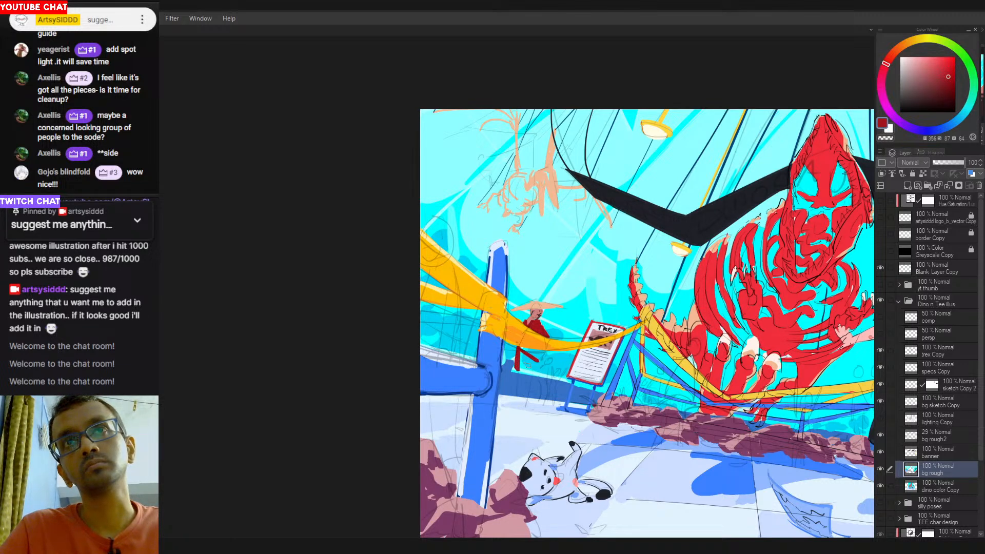
key(ctrl+z)
mouse_move(538, 353)
mouse_down()
mouse_move(531, 359)
mouse_move(550, 377)
mouse_move(538, 375)
mouse_up()
key(ctrl+z)
key(ctrl+z)
key(ctrl+z)
key(ctrl+z)
key(ctrl+z)
key(ctrl+z)
key(ctrl+z)
key(ctrl+z)
key(ctrl+y)
key(ctrl+z)
Paint the background figure's bare legs down to the floor and undo the last skin-coloured strokes.
mouse_move(538, 374)
mouse_down()
mouse_move(546, 353)
mouse_move(539, 372)
mouse_move(530, 362)
mouse_move(526, 384)
mouse_move(534, 380)
mouse_move(527, 371)
mouse_move(520, 397)
mouse_move(526, 365)
mouse_move(513, 423)
mouse_move(526, 397)
mouse_move(519, 409)
mouse_move(518, 390)
mouse_move(516, 413)
mouse_move(519, 395)
mouse_move(516, 407)
mouse_move(541, 397)
mouse_move(542, 380)
mouse_move(541, 404)
mouse_up()
alt+click(538, 314)
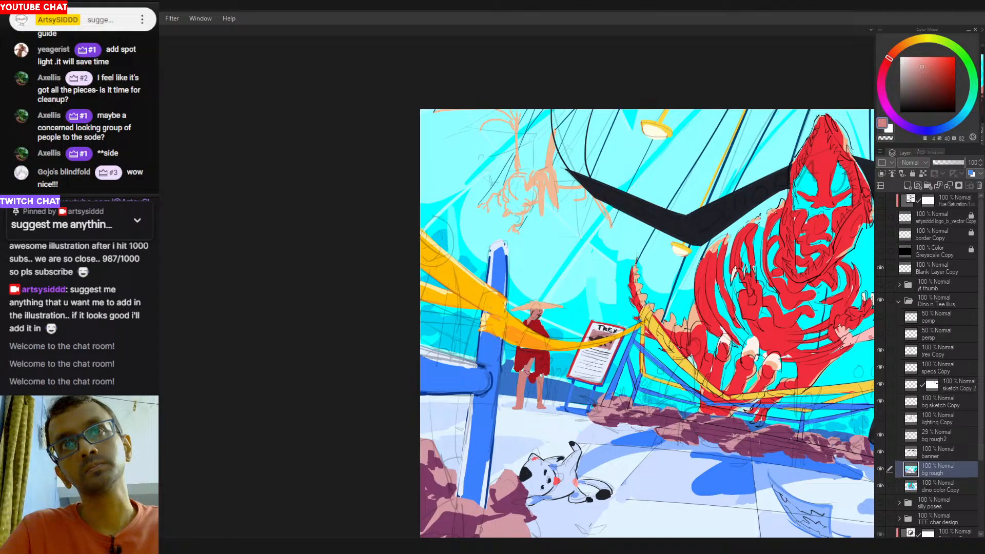
key(ctrl+z)
key(ctrl+z)
key(ctrl+z)
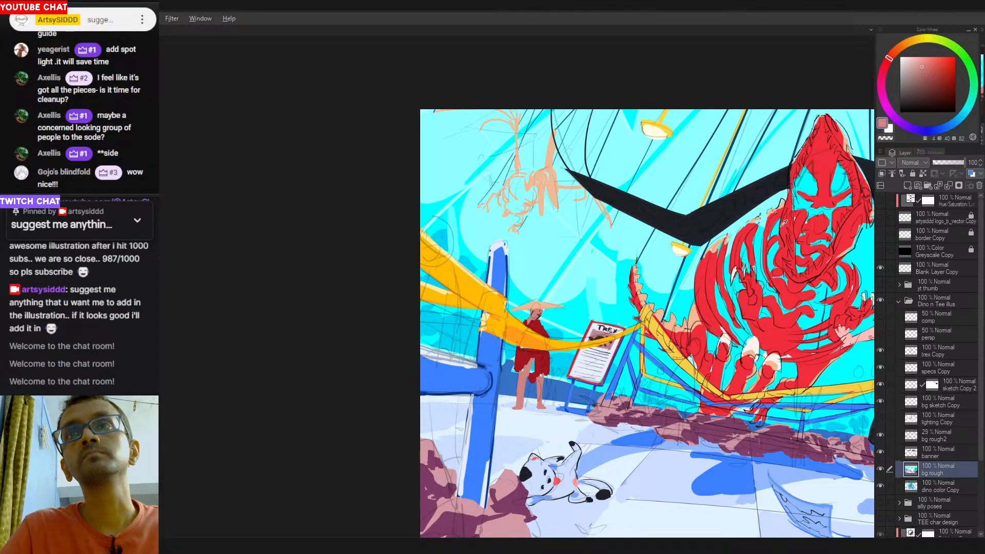
Block in dark navy shorts on the background figure, trimming them with the surrounding skin, blue and dark red colours.
click(944, 127)
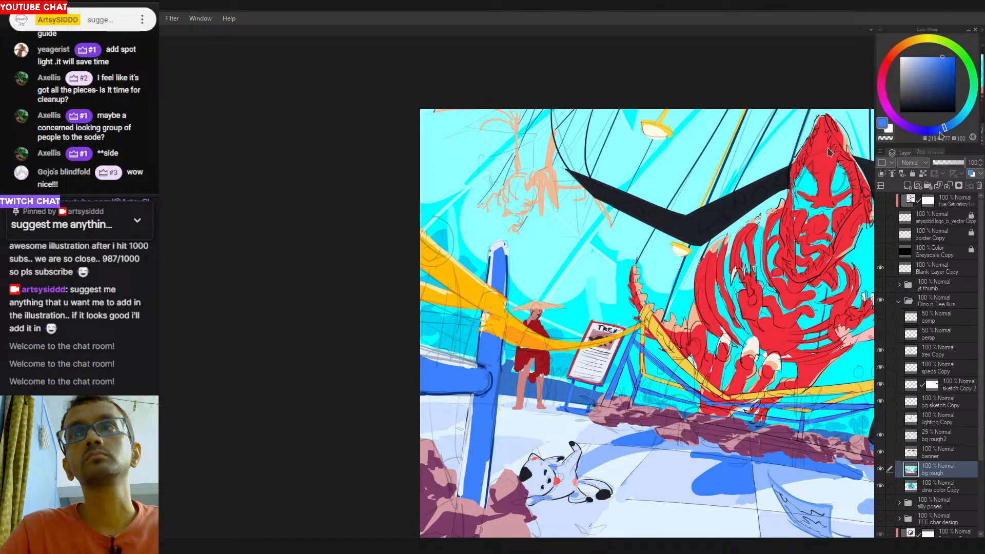
click(940, 97)
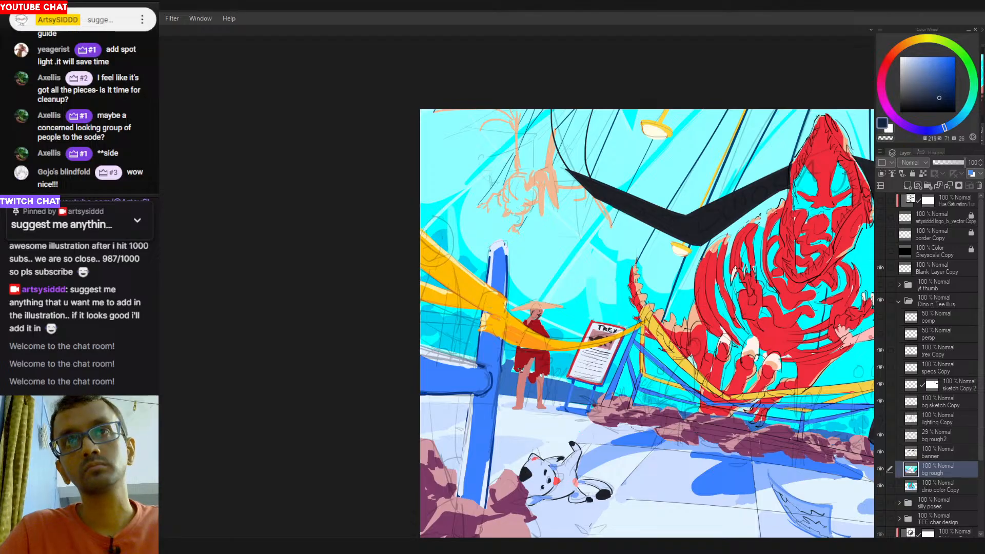
drag(522, 379, 533, 371)
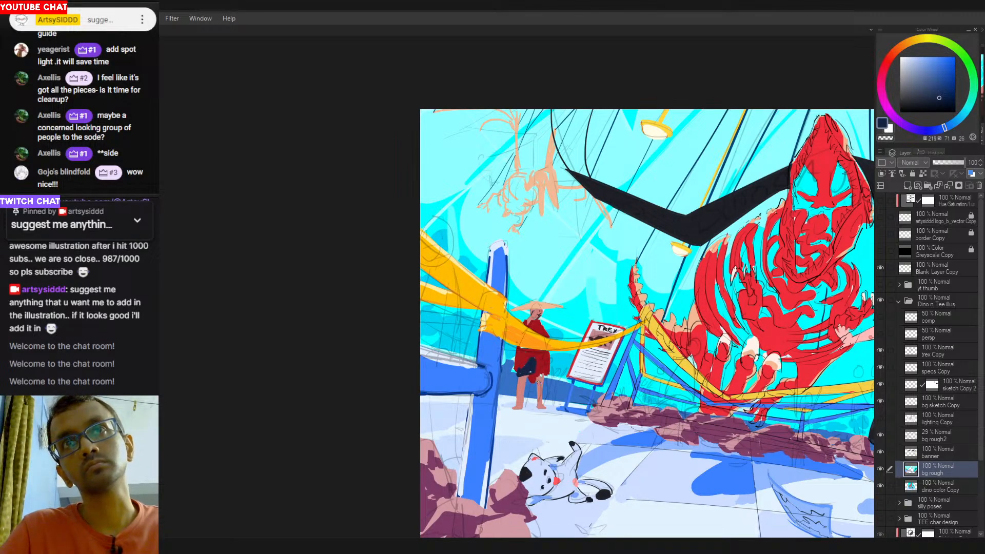
alt+click(521, 378)
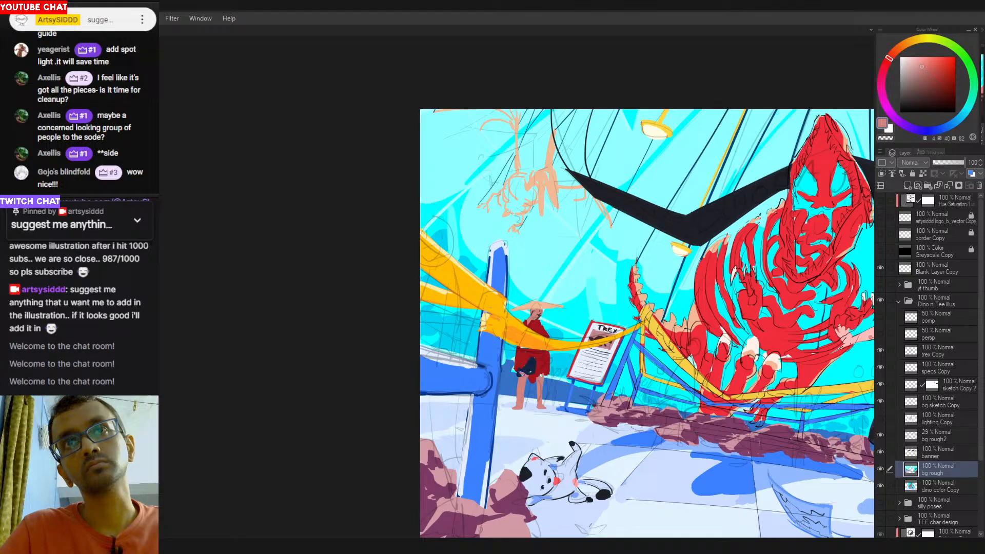
alt+click(515, 382)
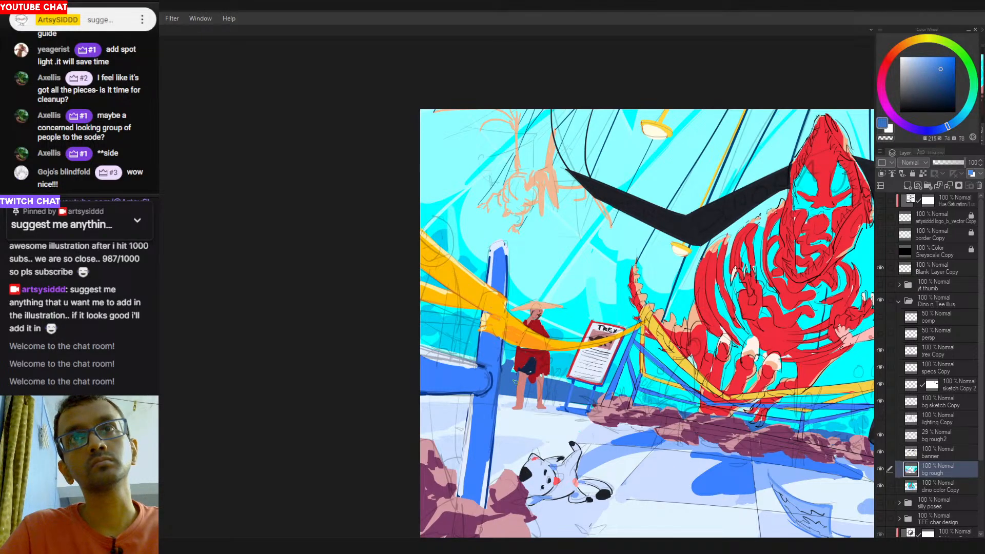
alt+click(517, 370)
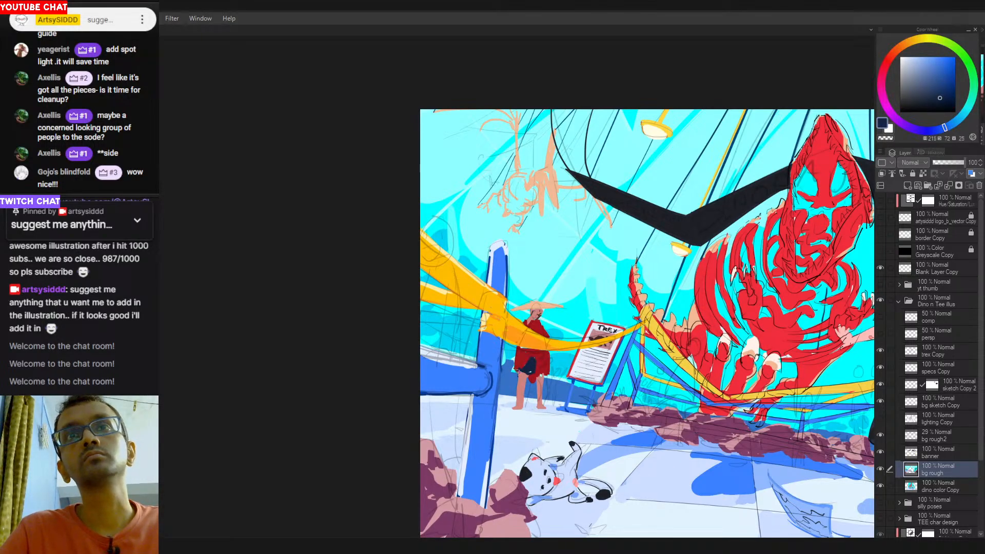
alt+click(516, 365)
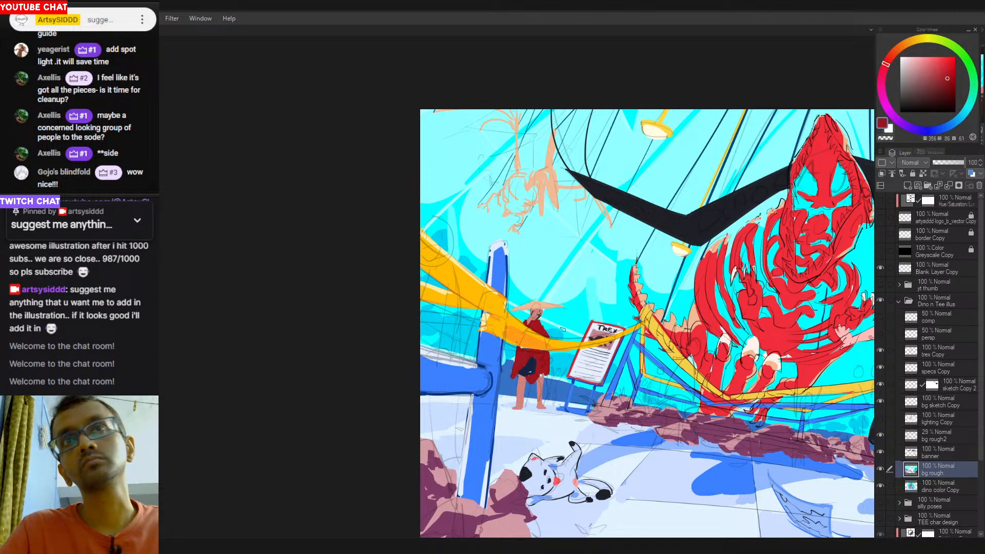
alt+click(533, 365)
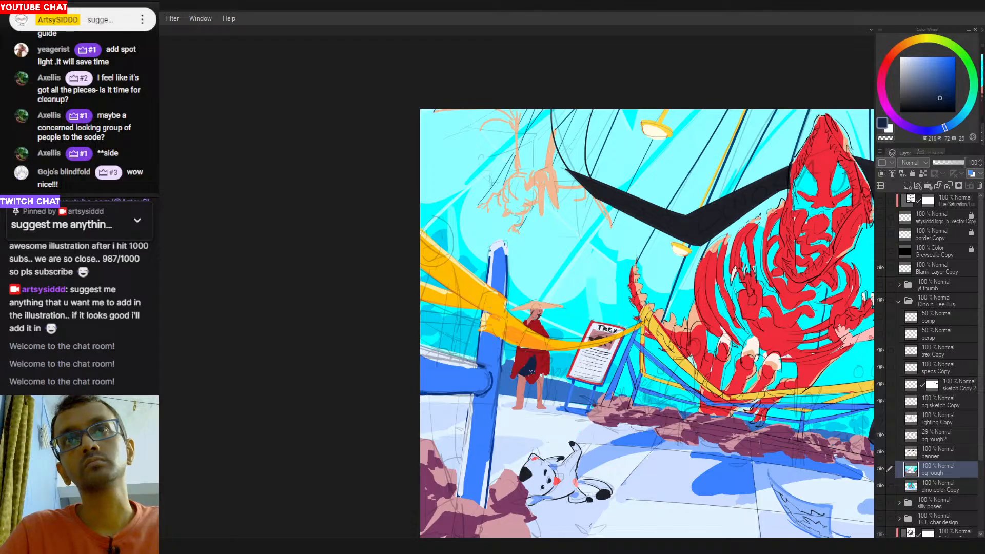
alt+click(531, 374)
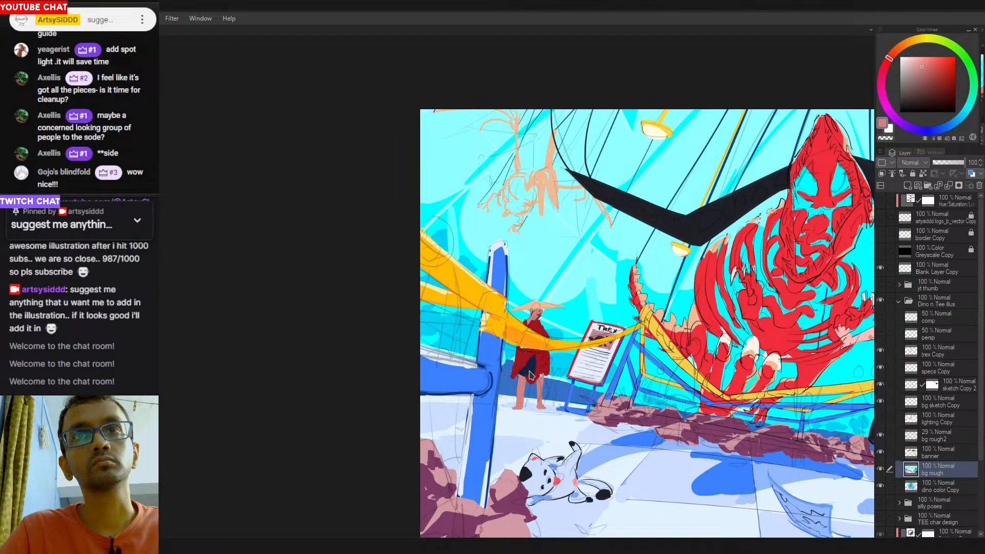
Undo the last shorts strokes, then repaint the navy legs below the red garment and clean its outer edge in dark red.
key(ctrl+z)
key(ctrl+z)
key(ctrl+z)
key(ctrl+z)
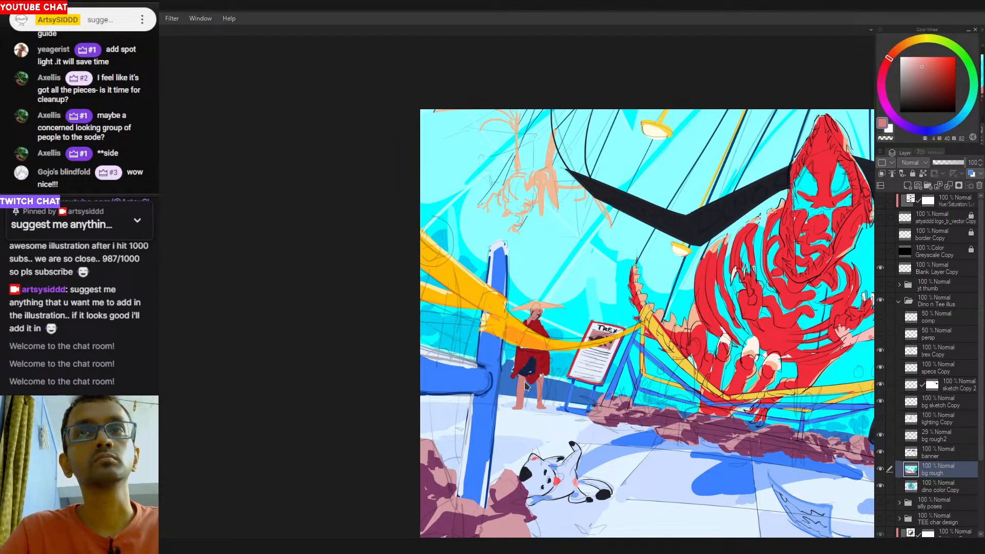
alt+click(527, 378)
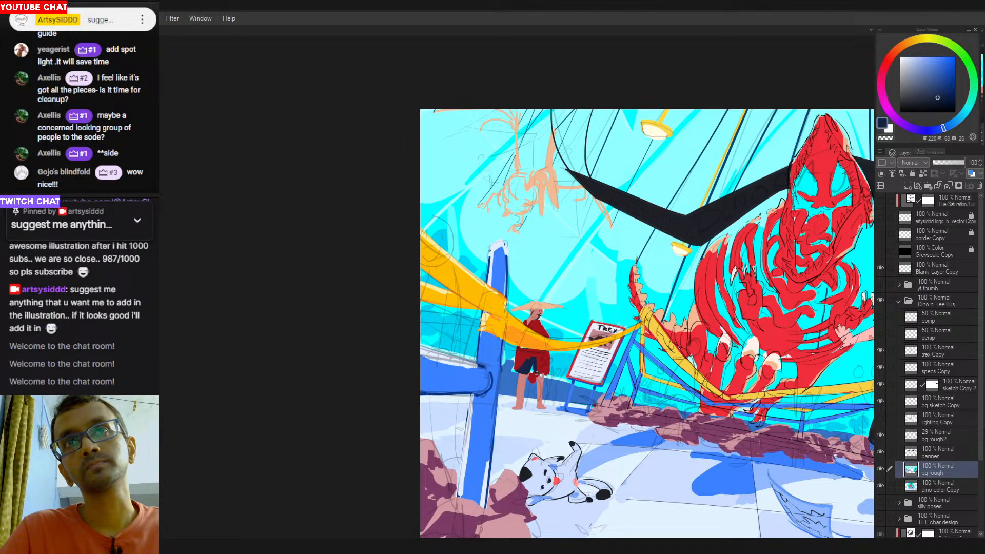
alt+click(523, 356)
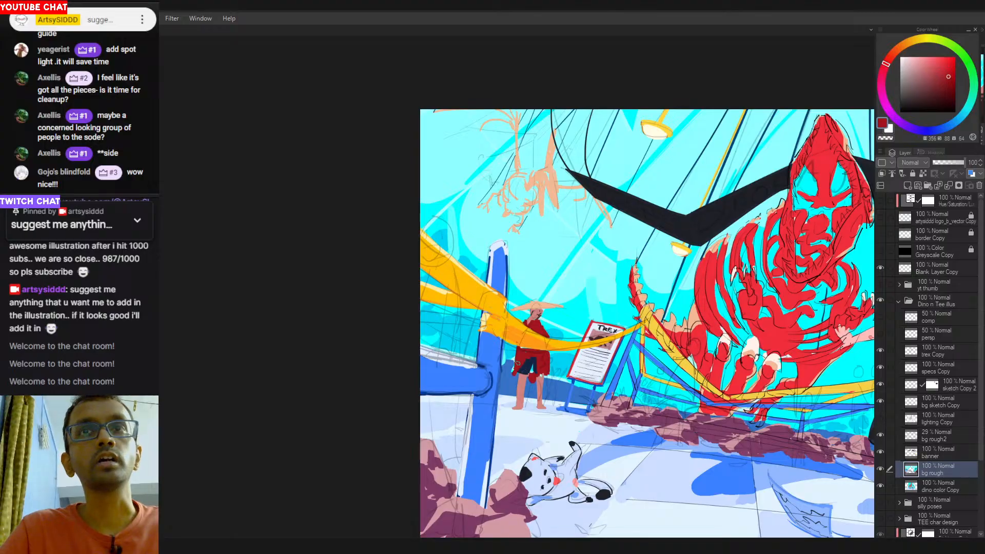
drag(517, 356, 513, 376)
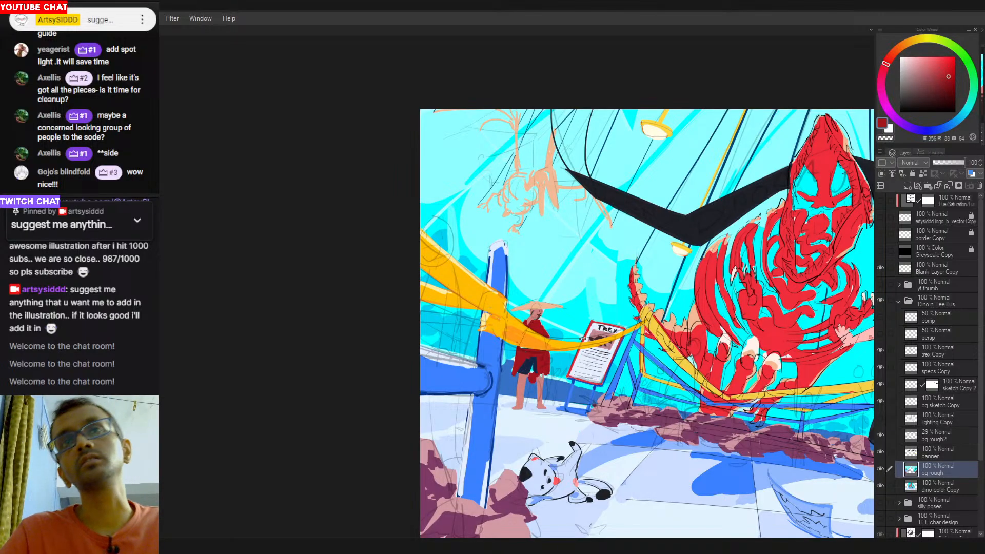
mouse_move(636, 318)
mouse_down()
mouse_move(456, 308)
mouse_move(456, 299)
mouse_up()
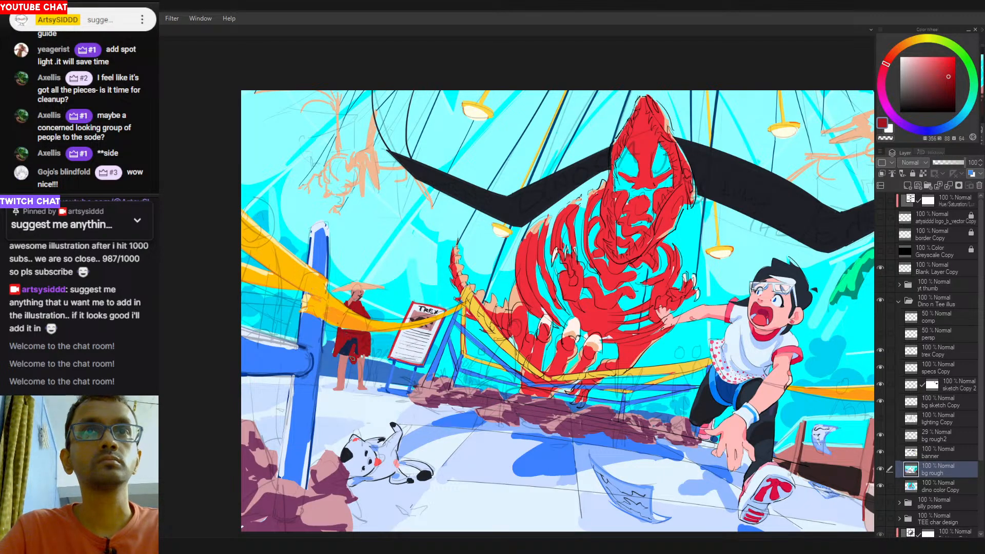
Refine the background figure's navy shorts and separate the bare legs with skin-coloured touches.
alt+click(355, 341)
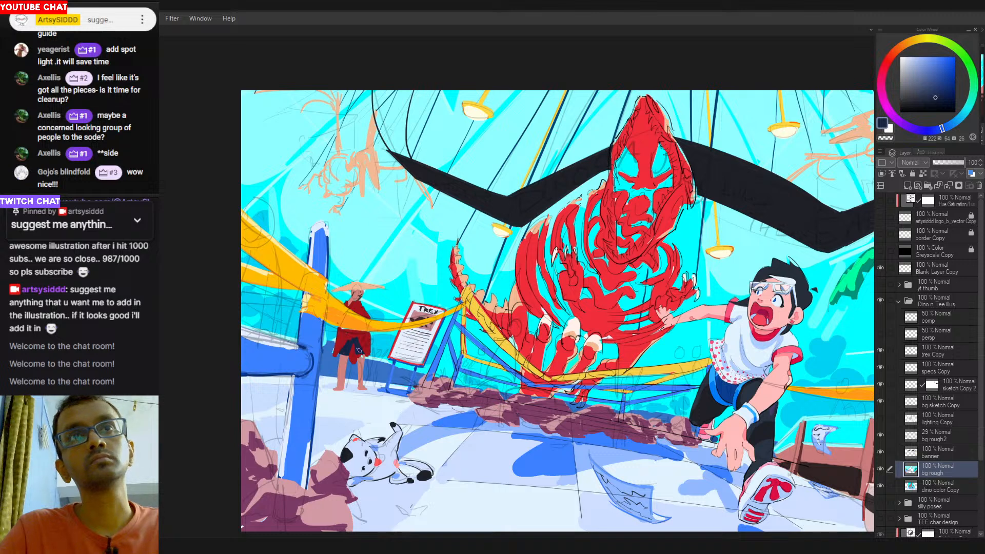
alt+click(358, 353)
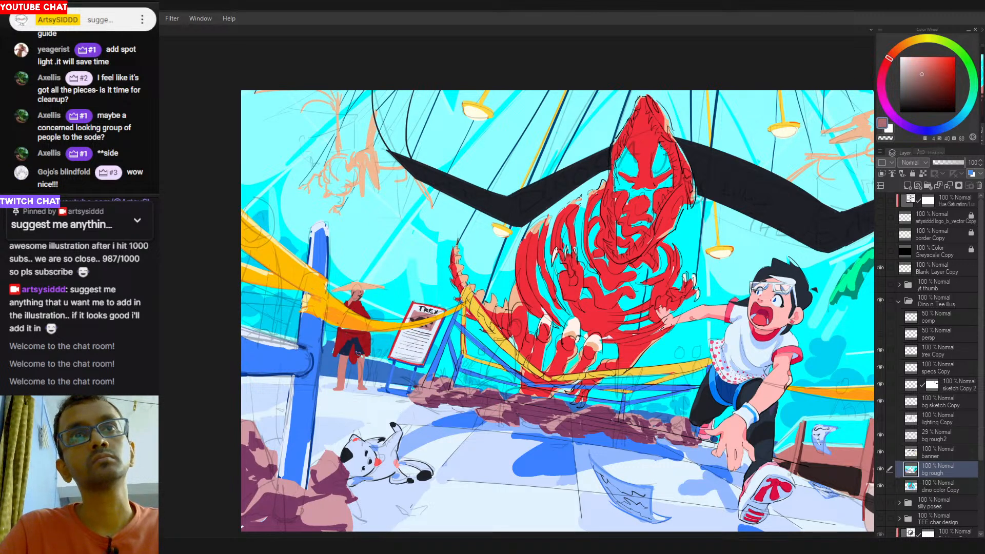
alt+click(356, 352)
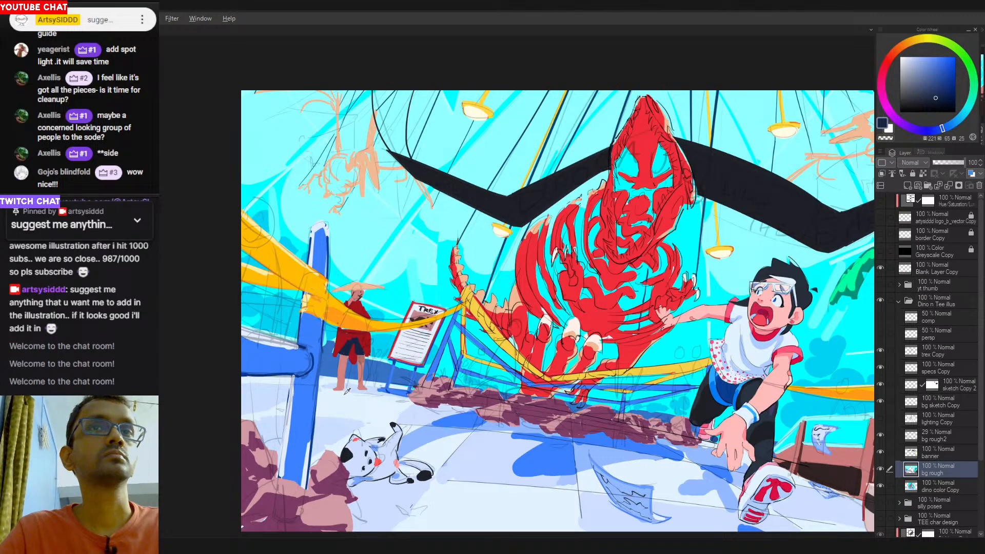
alt+click(347, 361)
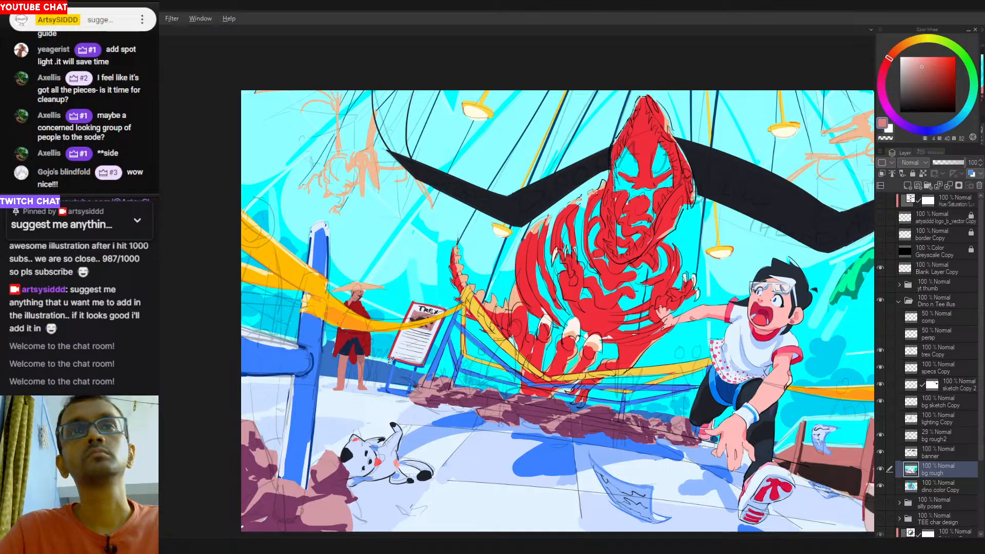
Paint sandals on the background figure's feet, trying navy and yellow before giving them light peach soles.
alt+click(354, 349)
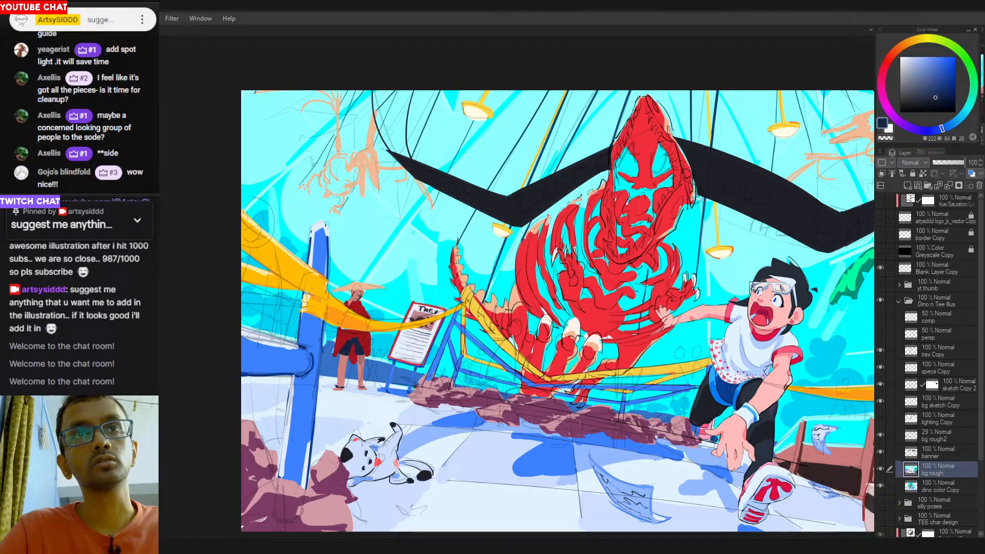
alt+click(336, 389)
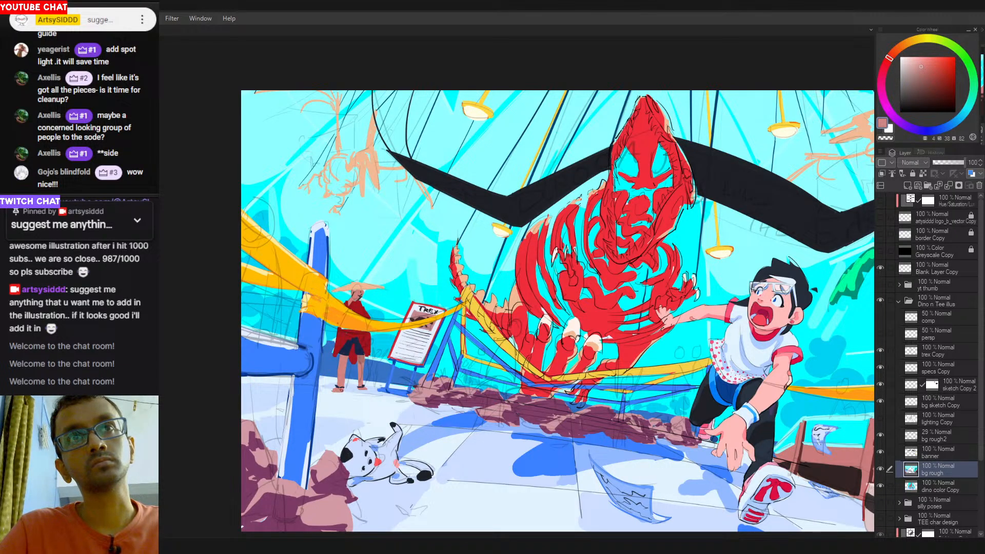
alt+click(348, 345)
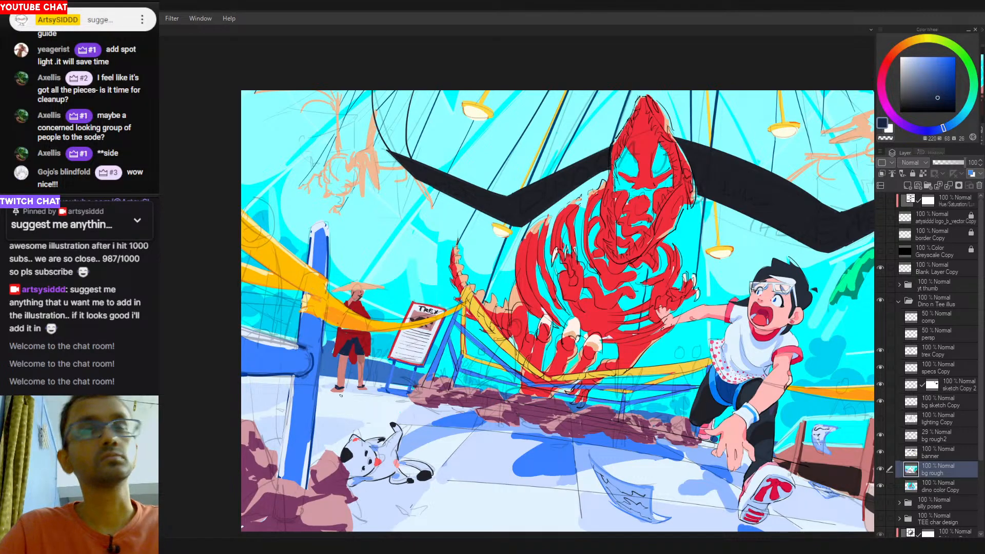
alt+click(505, 349)
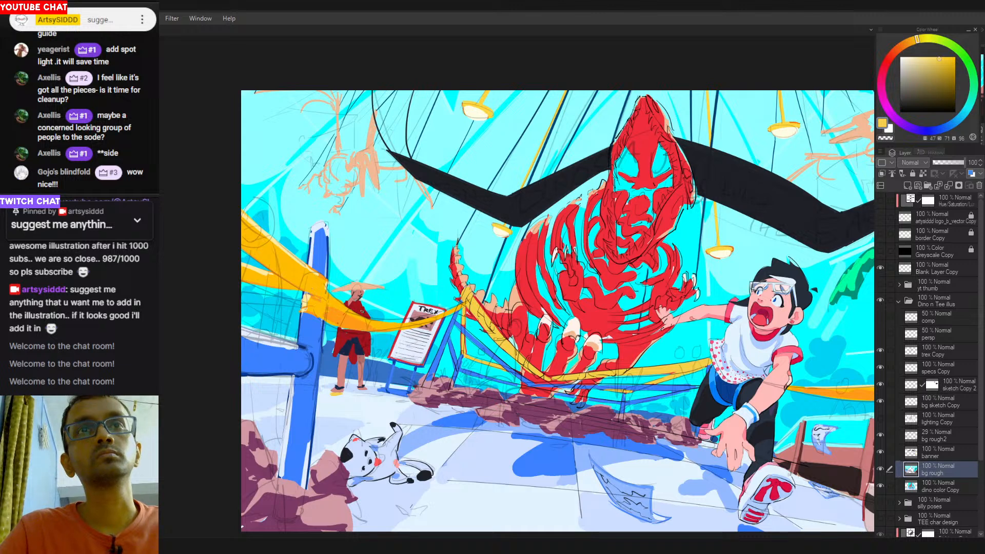
alt+click(360, 293)
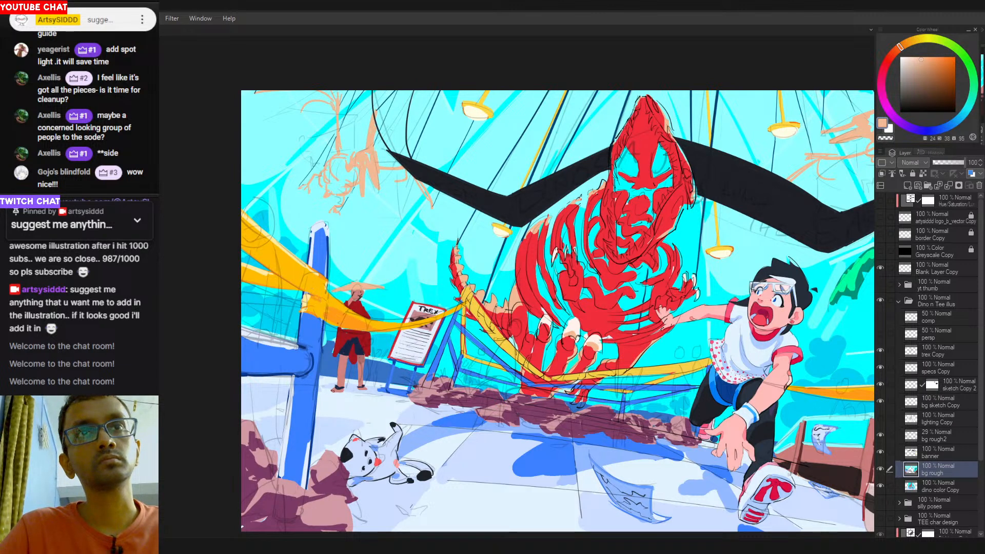
drag(333, 394, 342, 395)
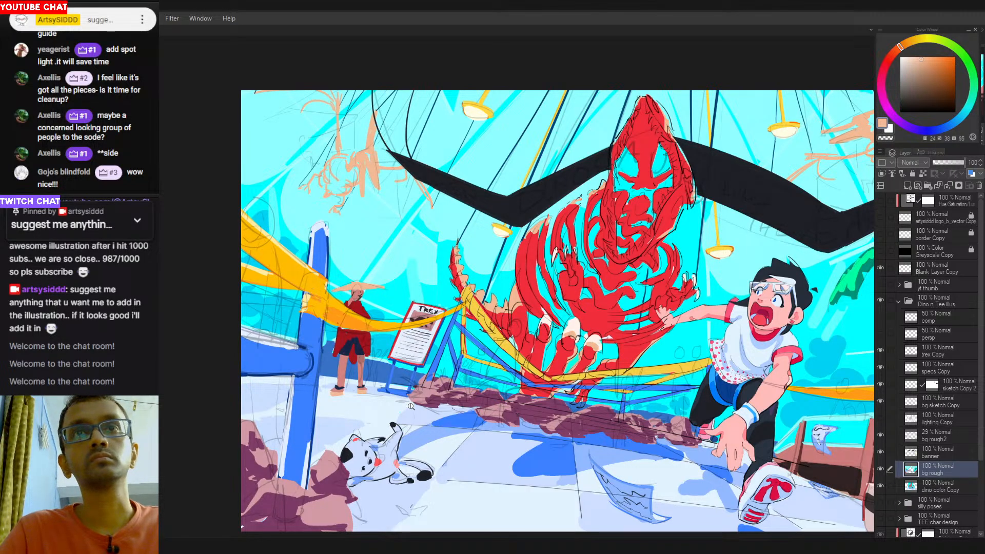
Select the floor area by colour, paint a blue cast shadow beneath the black-and-white puppy, and deselect.
drag(411, 408, 400, 392)
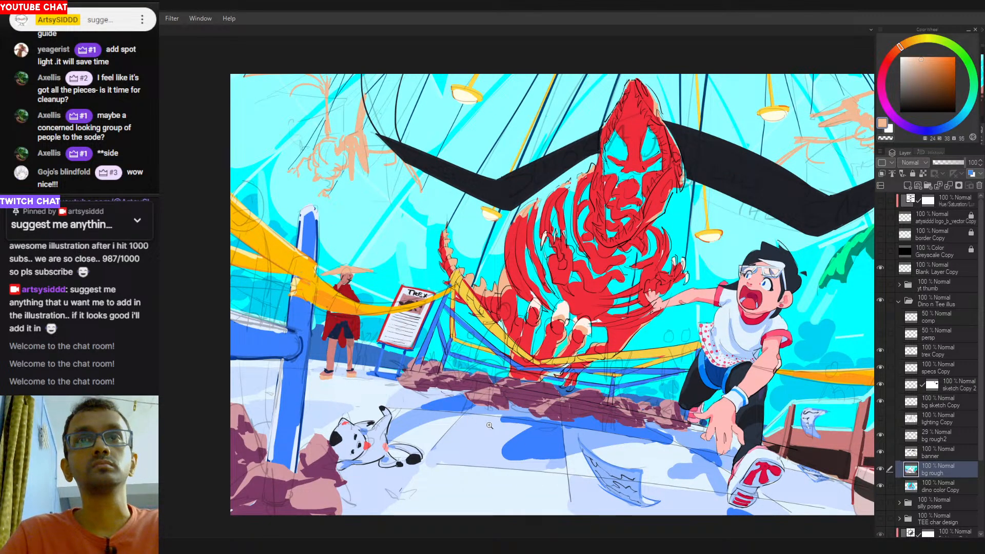
click(530, 438)
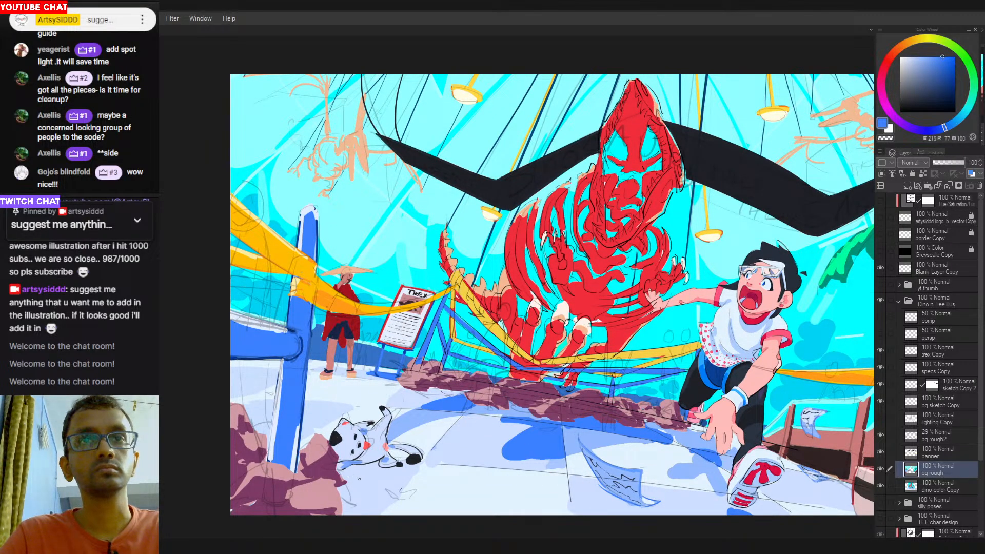
click(361, 489)
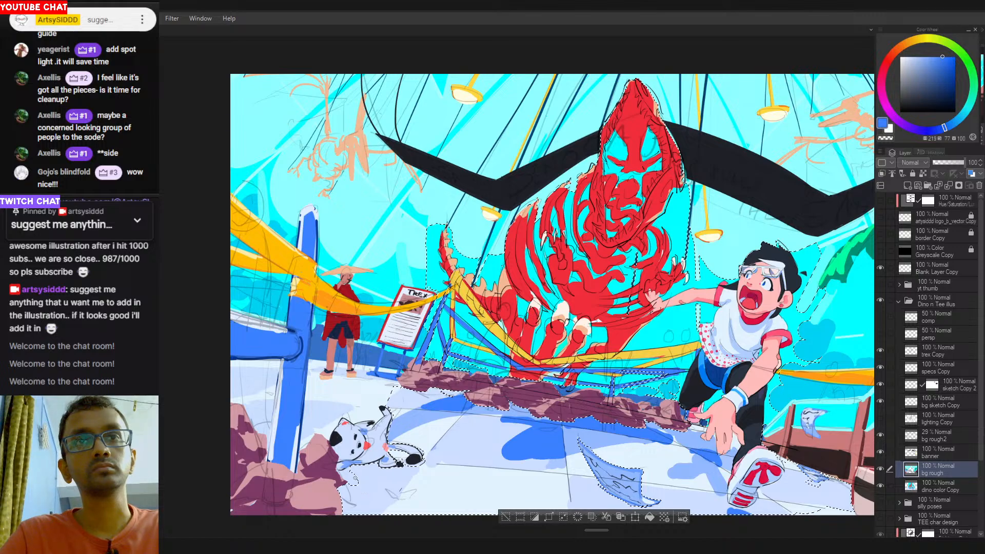
mouse_move(350, 476)
mouse_down()
mouse_move(370, 480)
mouse_move(339, 466)
mouse_up()
mouse_move(402, 465)
mouse_down()
mouse_move(341, 480)
mouse_move(406, 468)
mouse_up()
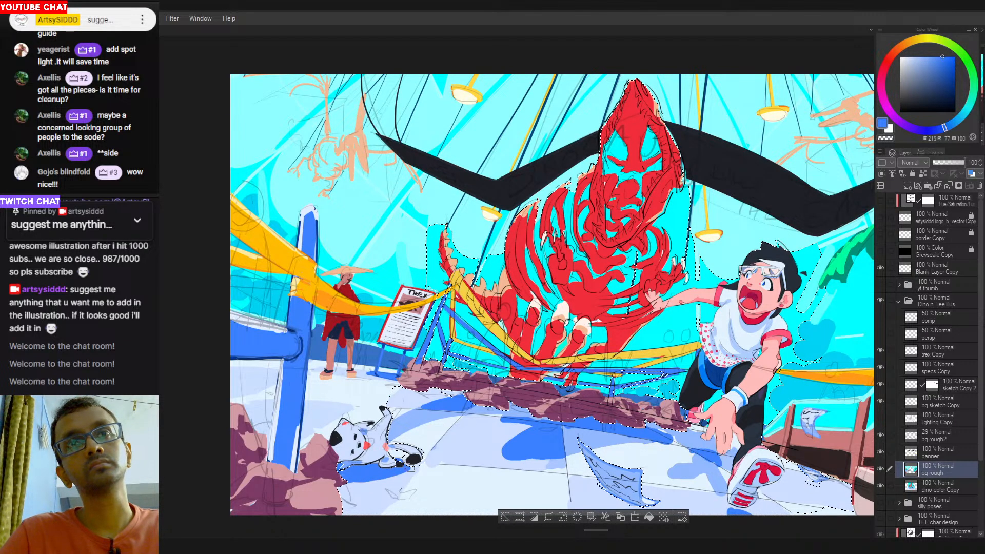
key(ctrl+d)
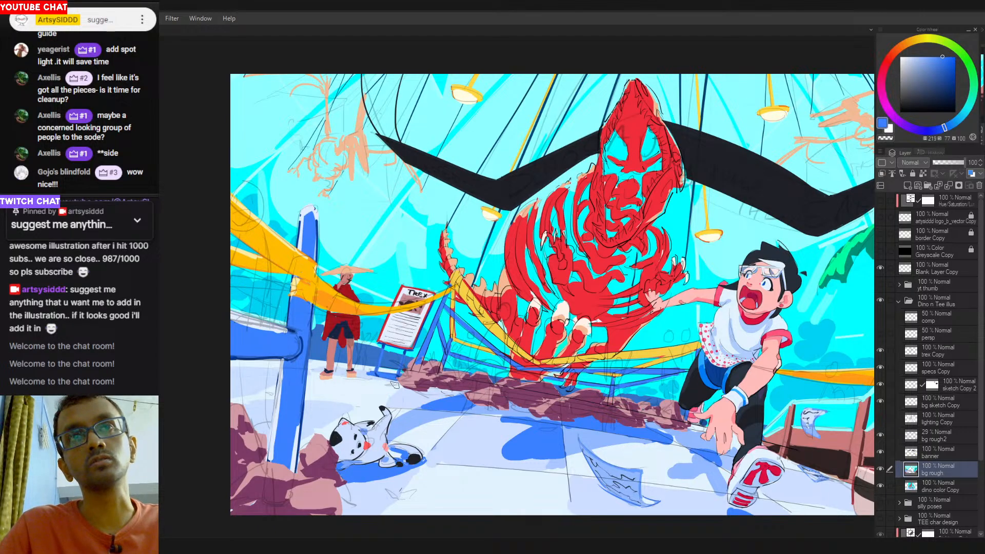
Paint the feet of the TREX sign's stand in darker blue and touch up the pale floor around them.
alt+click(380, 369)
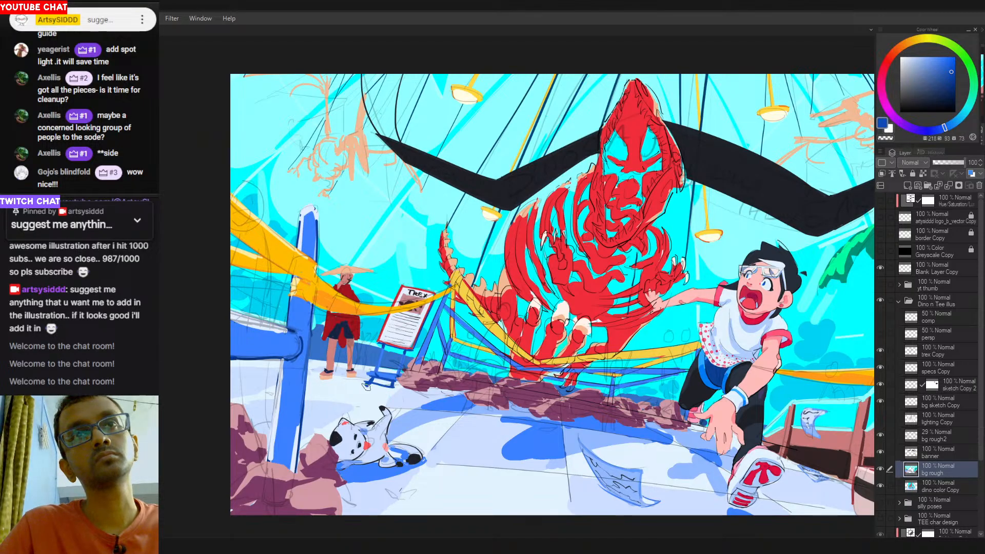
alt+click(367, 386)
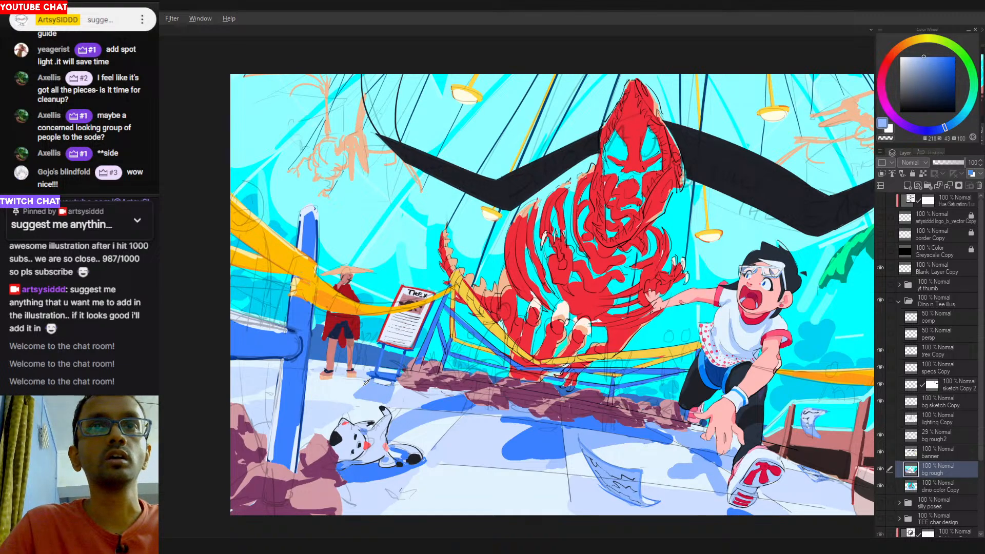
alt+click(361, 385)
Try painting a blue cast shadow beneath the flying paper sheet in the foreground, and undo the stroke.
scroll(369, 406, down, 2)
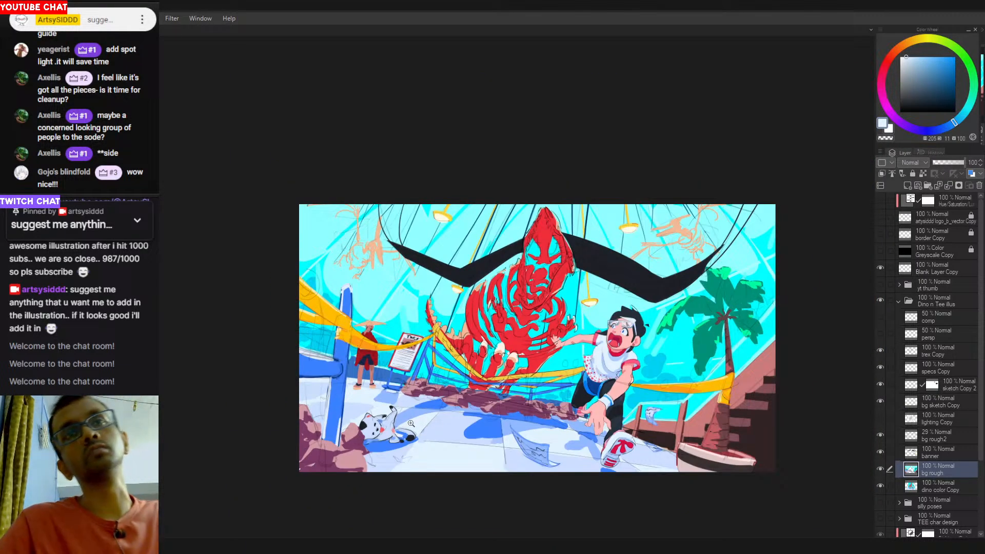
drag(484, 424, 447, 419)
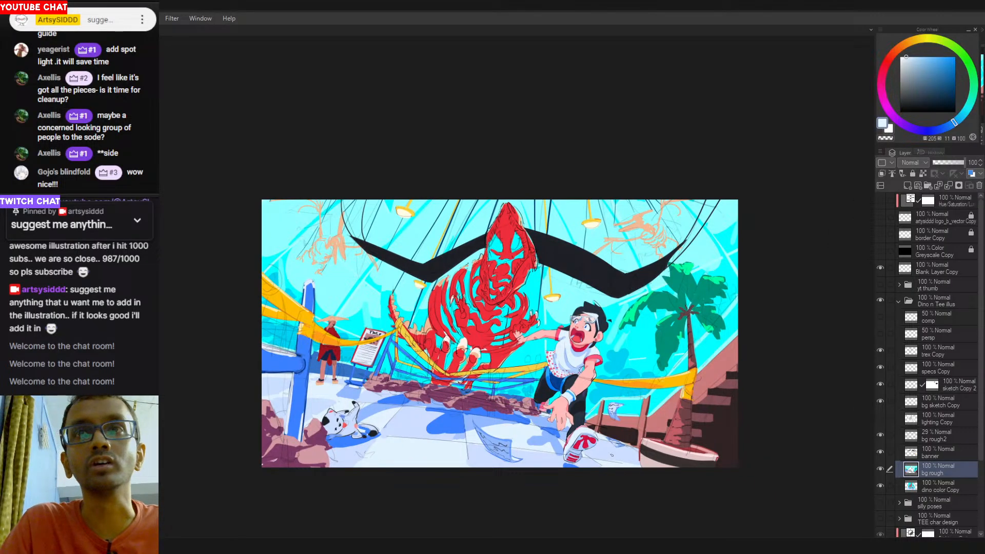
scroll(612, 455, up, 2)
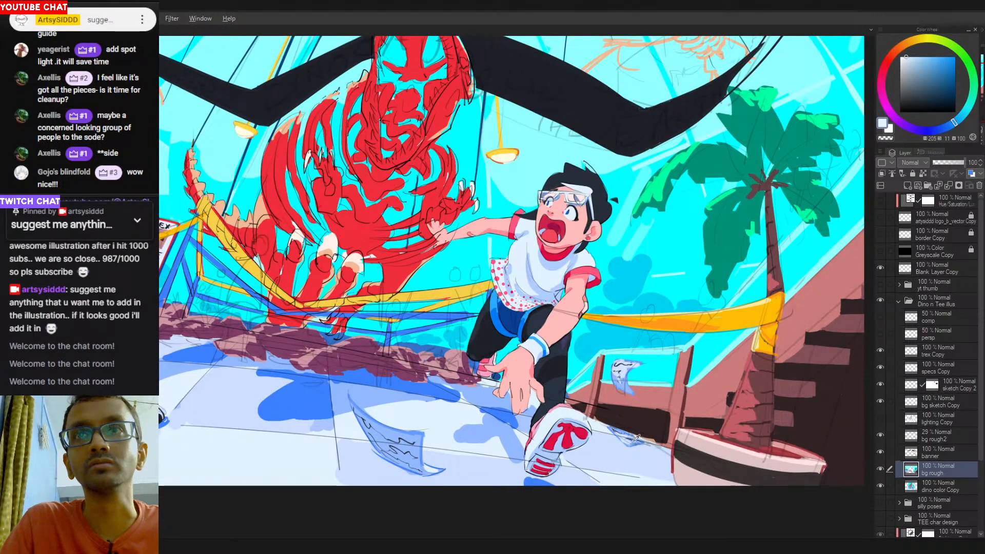
drag(637, 437, 628, 432)
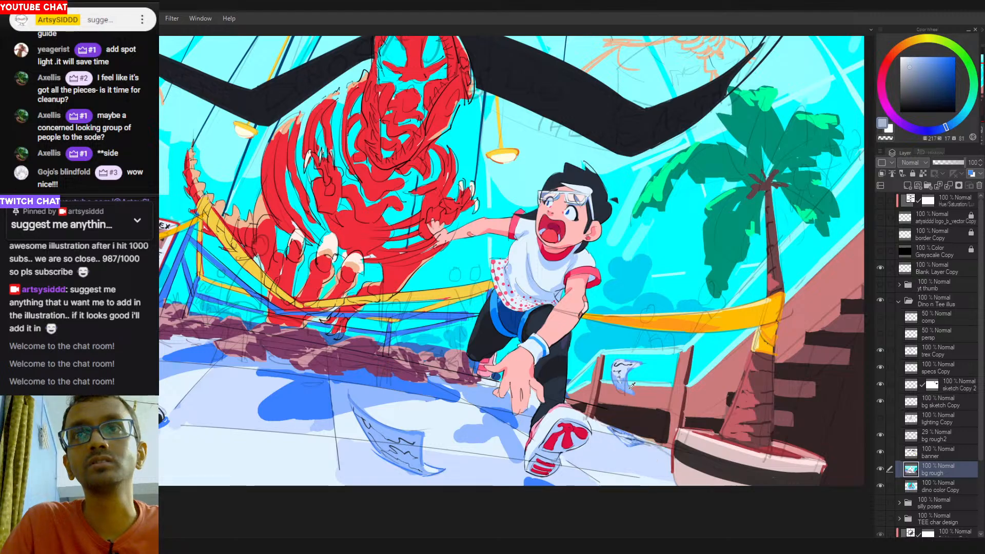
drag(453, 471, 525, 435)
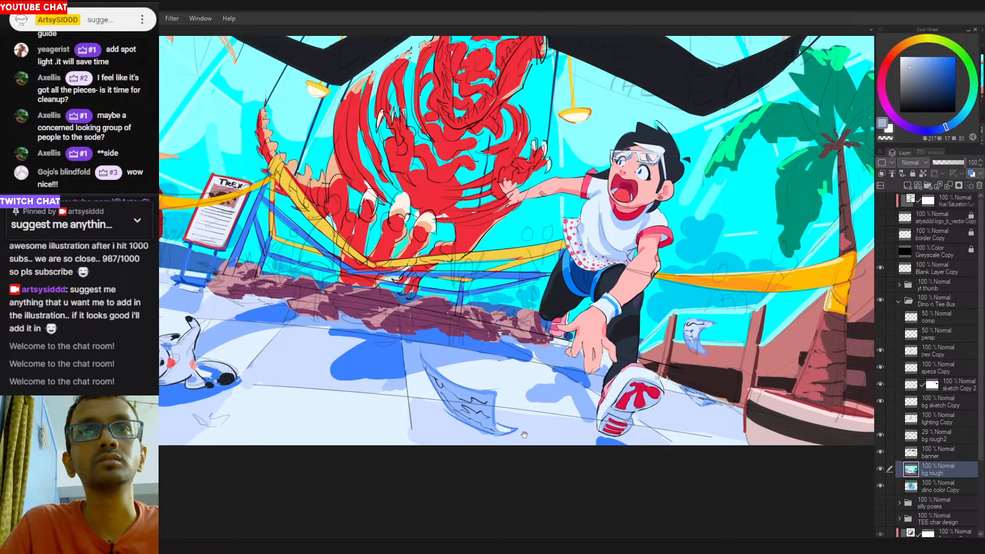
alt+click(377, 360)
mouse_move(455, 440)
mouse_down()
mouse_move(512, 447)
mouse_move(462, 452)
mouse_move(456, 444)
mouse_move(509, 452)
mouse_up()
key(ctrl+z)
scroll(512, 462, down, 3)
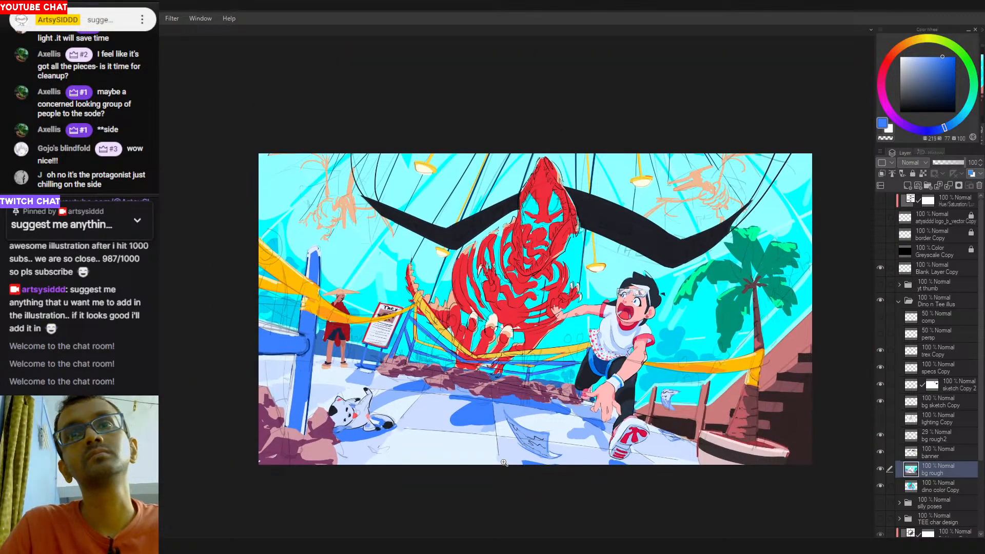
Select the floor area by colour, paint a blue cast shadow beneath the background figure near the TREX sign, and deselect.
scroll(305, 392, up, 1)
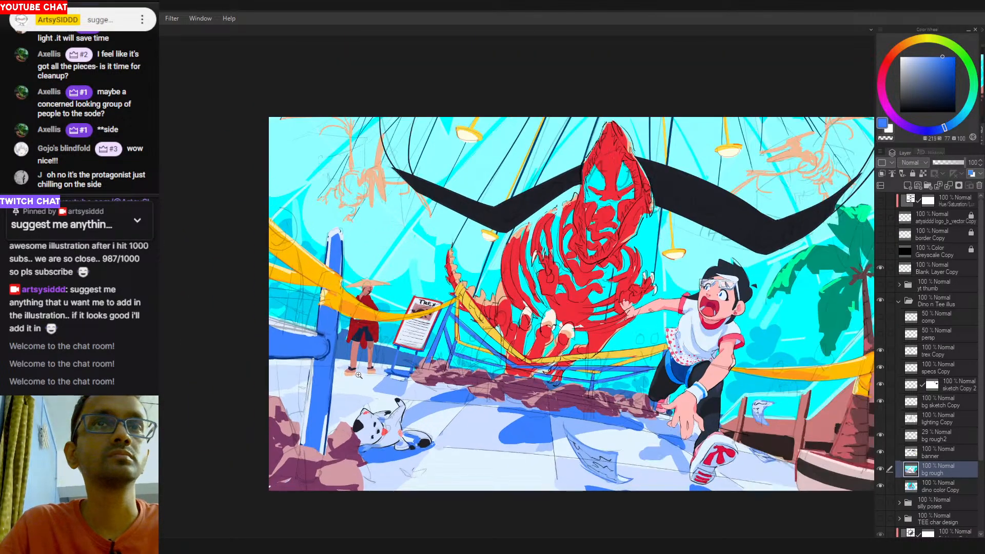
alt+click(430, 407)
drag(348, 375, 350, 376)
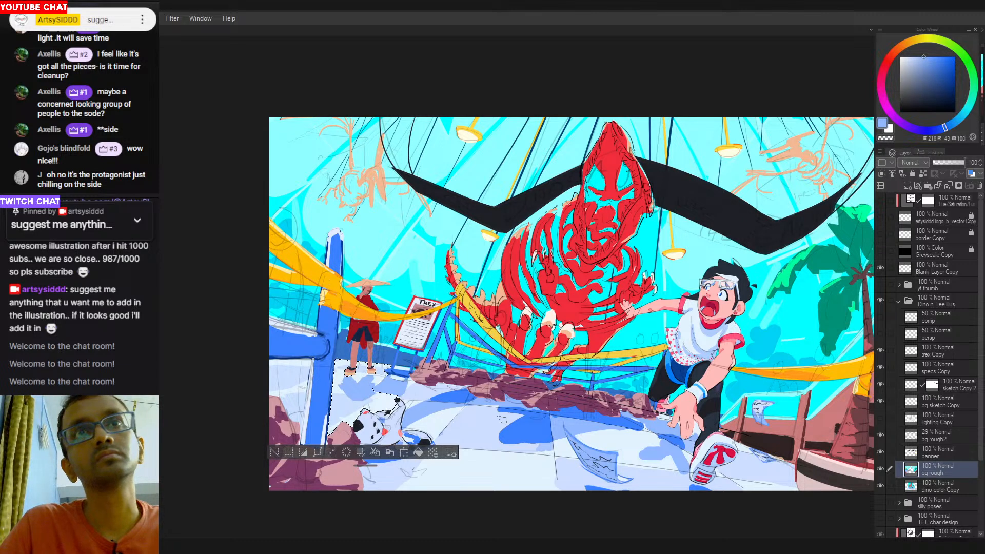
alt+click(512, 425)
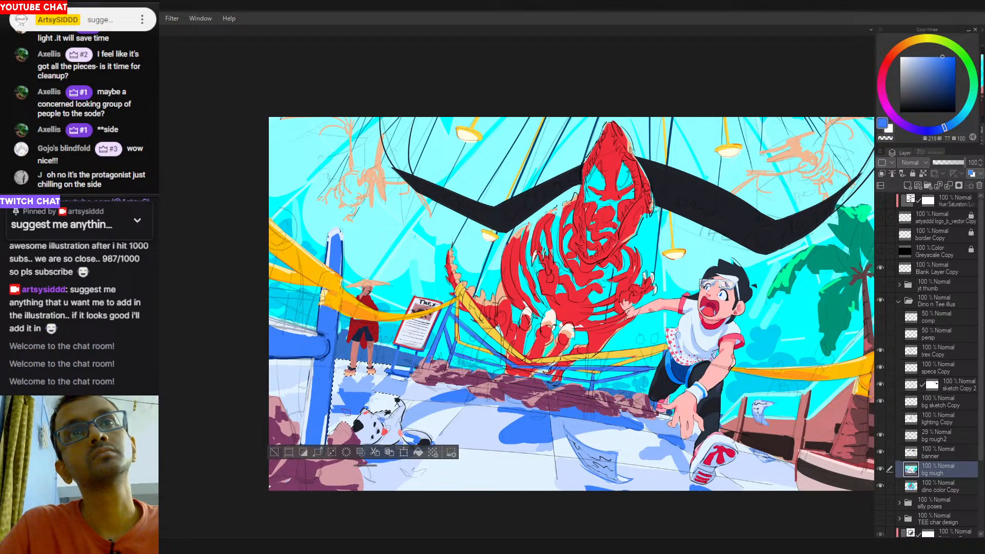
alt+click(359, 335)
key(ctrl+d)
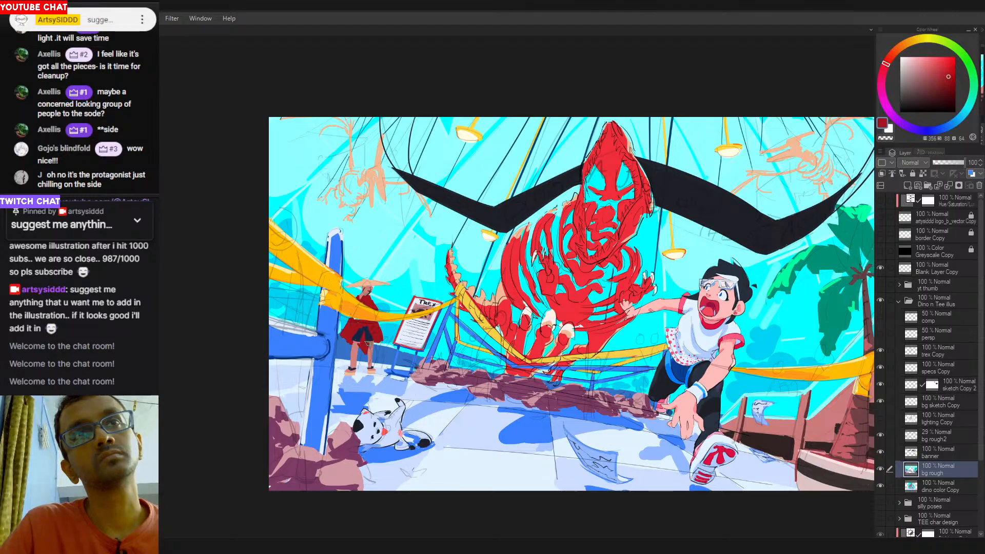
Flare the background figure's dark red robe outward on both sides of the hips and clean up its edges.
alt+click(354, 349)
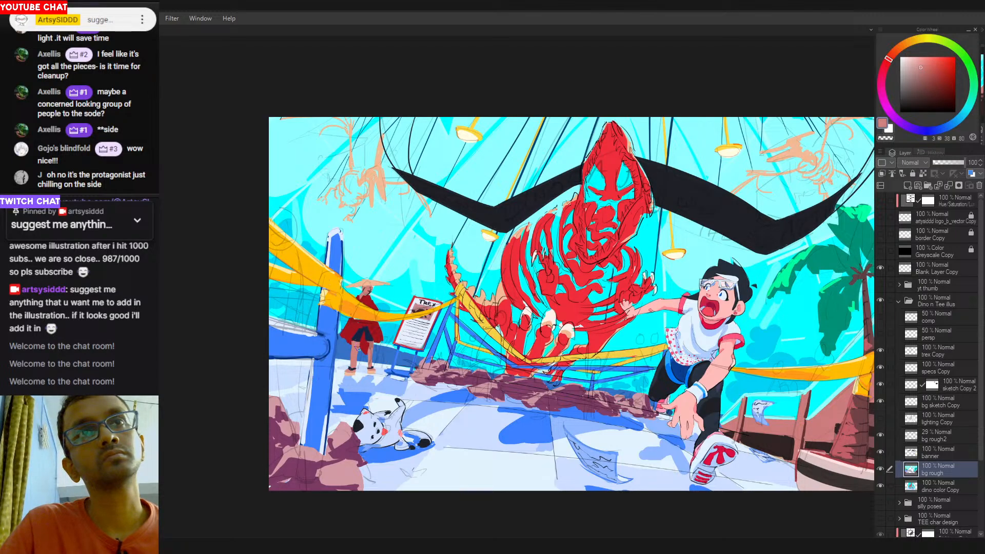
alt+click(348, 350)
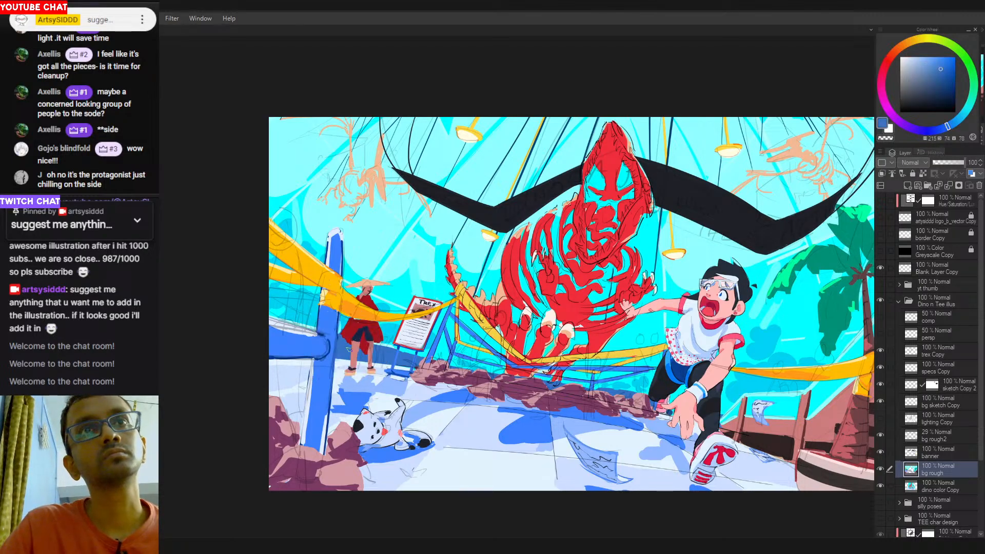
alt+click(377, 342)
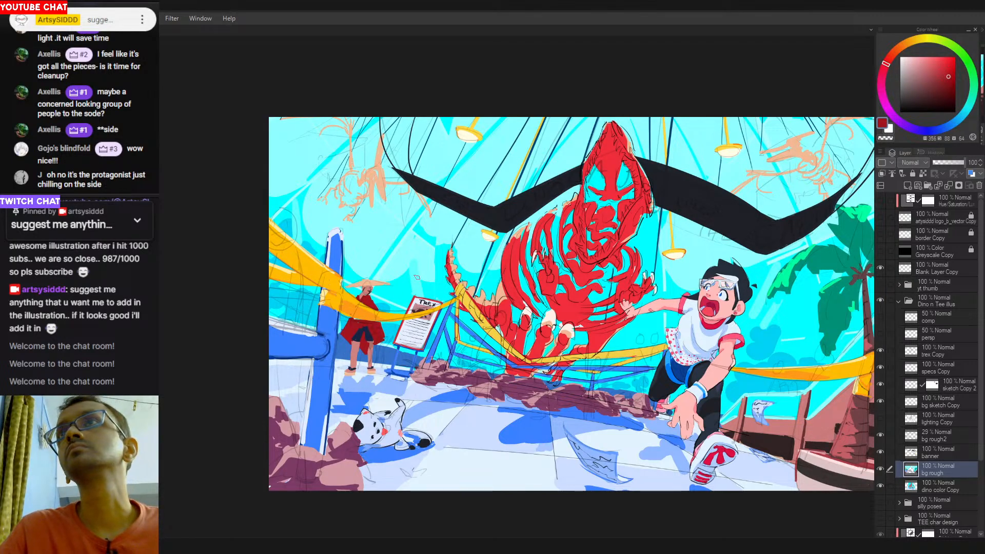
Paint orange trim along the collar, front opening and lower hem of the background figure's red robe.
alt+click(371, 314)
scroll(354, 329, up, 4)
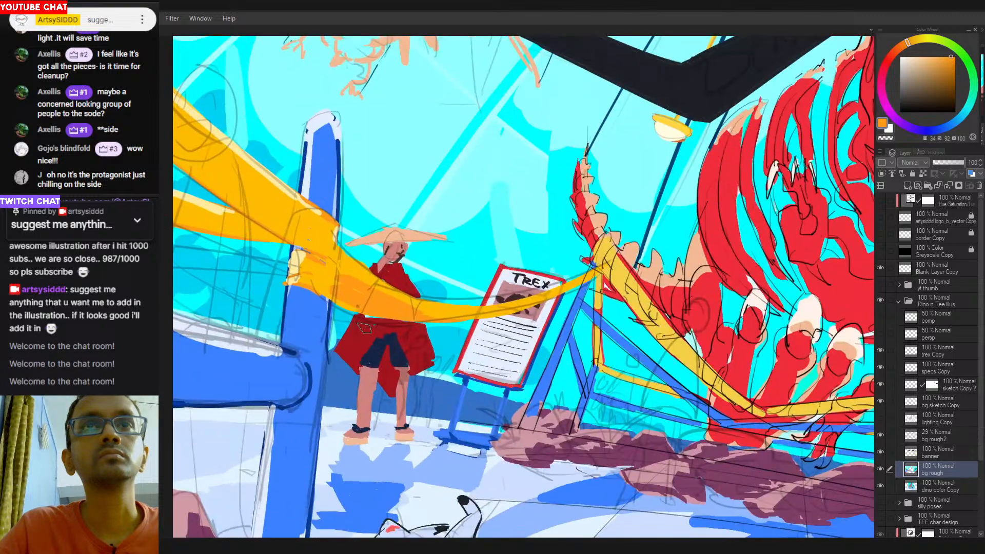
drag(380, 324, 358, 364)
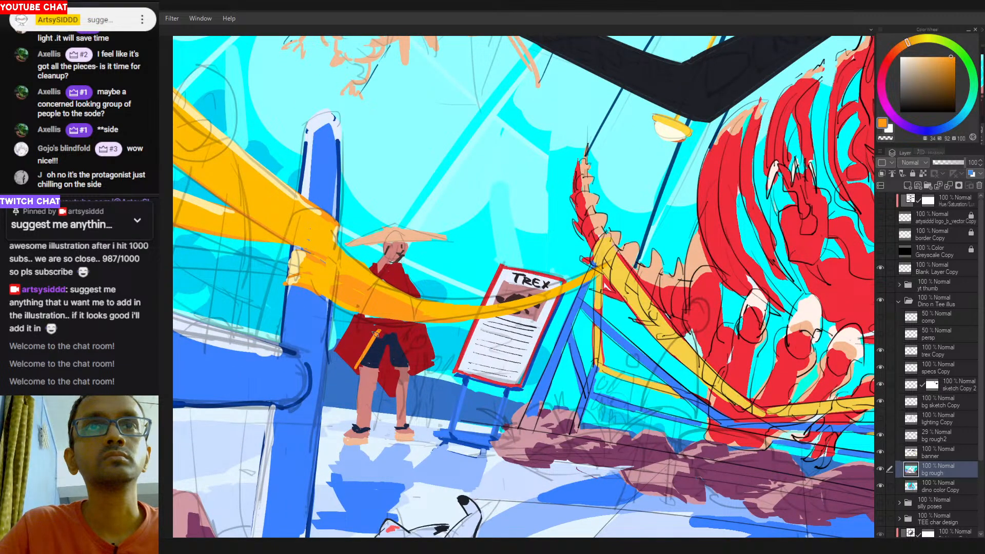
alt+click(378, 337)
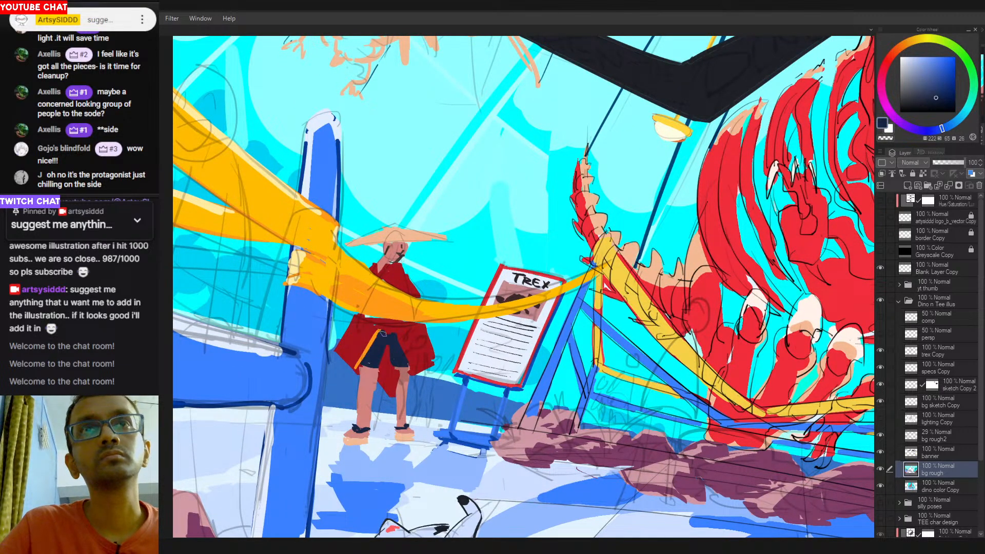
alt+click(380, 333)
mouse_move(384, 323)
mouse_down()
mouse_move(376, 339)
mouse_move(412, 367)
mouse_move(431, 368)
mouse_up()
drag(337, 349, 349, 366)
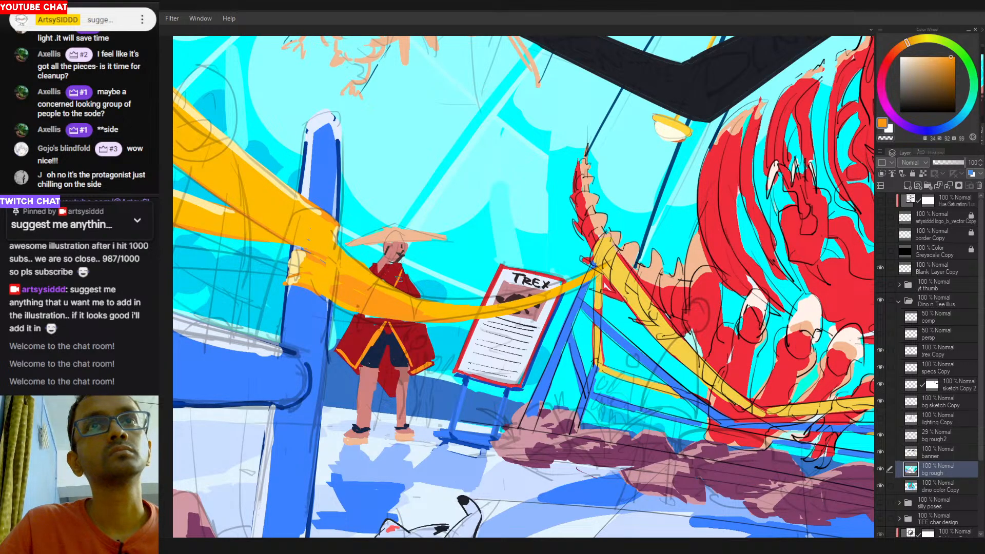
key(alt)
Reshape the background figure's peach conical hat, trimming its brim with the surrounding cyan background colours.
alt+click(405, 247)
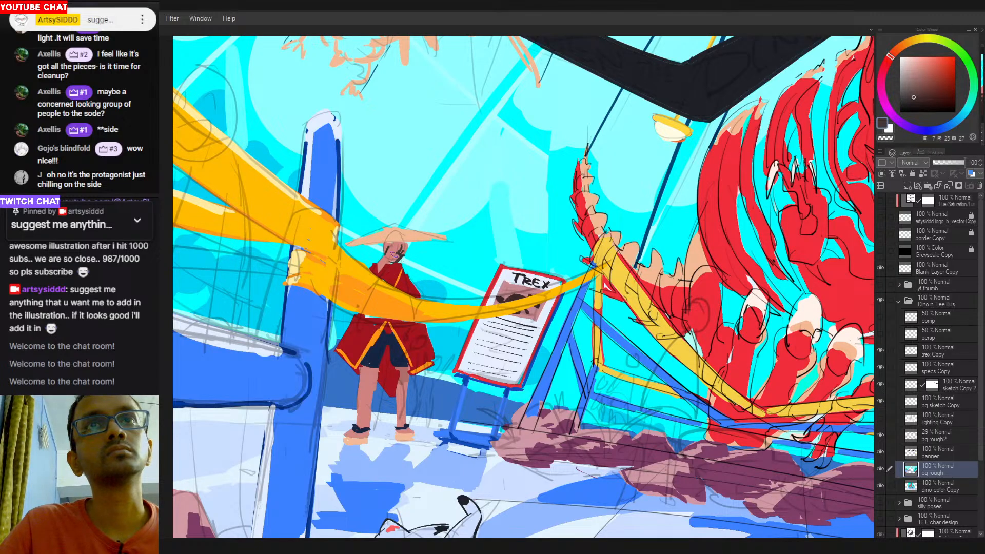
alt+click(404, 229)
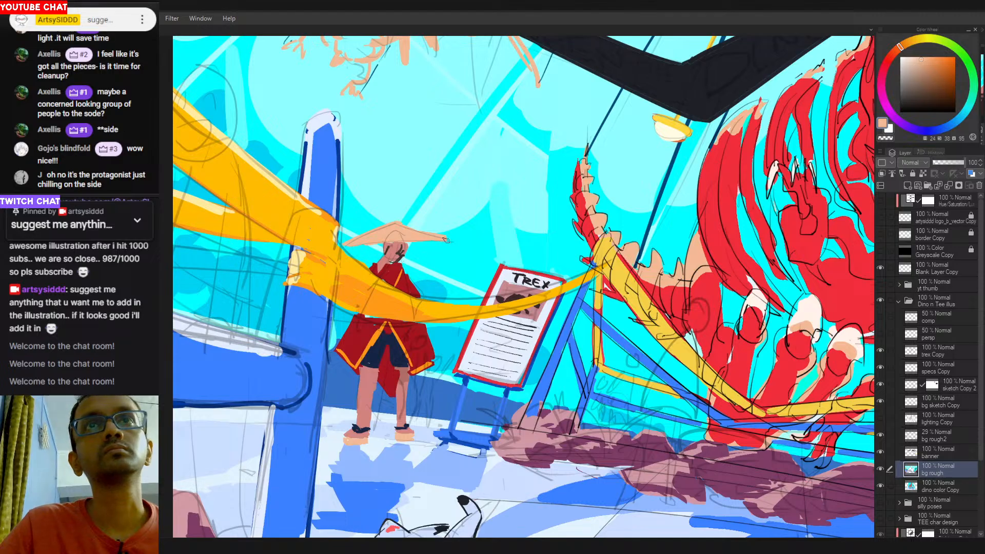
alt+click(431, 224)
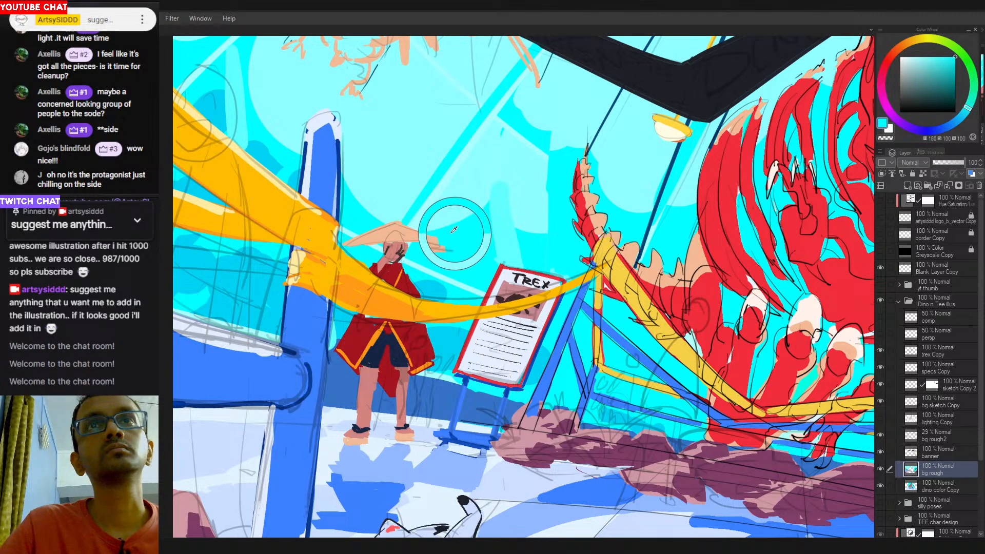
alt+click(444, 234)
drag(429, 232, 450, 231)
alt+click(444, 234)
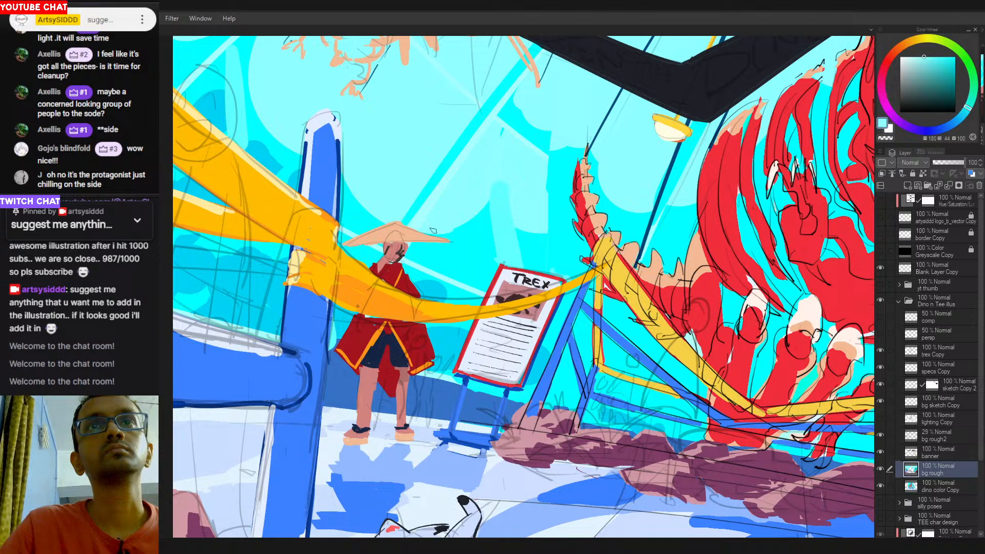
alt+click(362, 228)
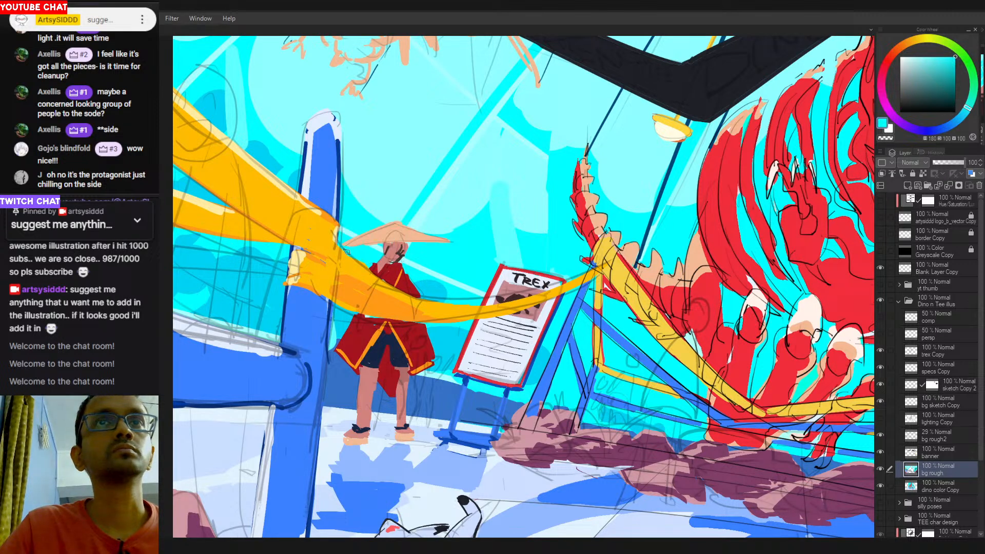
alt+click(361, 251)
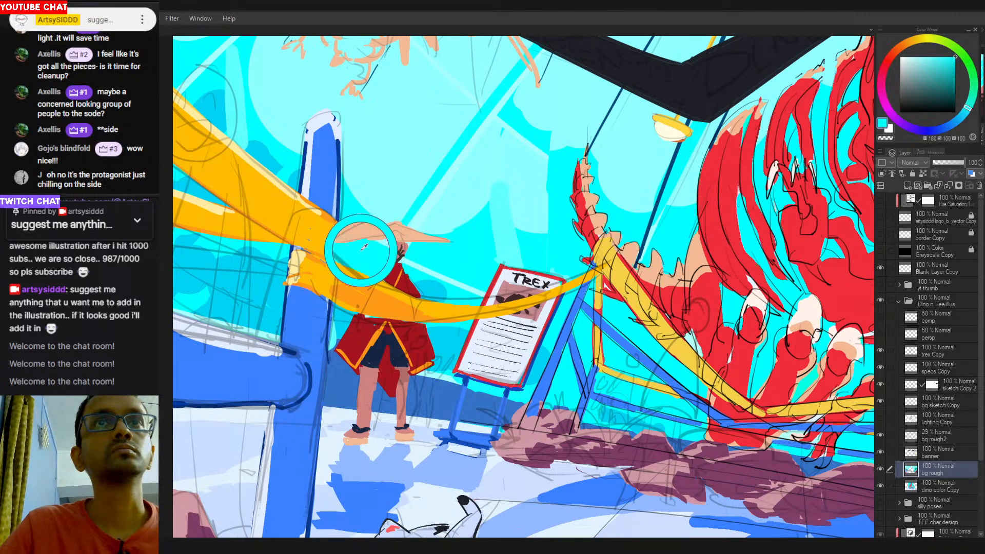
Add darker orange shading lines to the background figure's peach hat.
alt+click(438, 240)
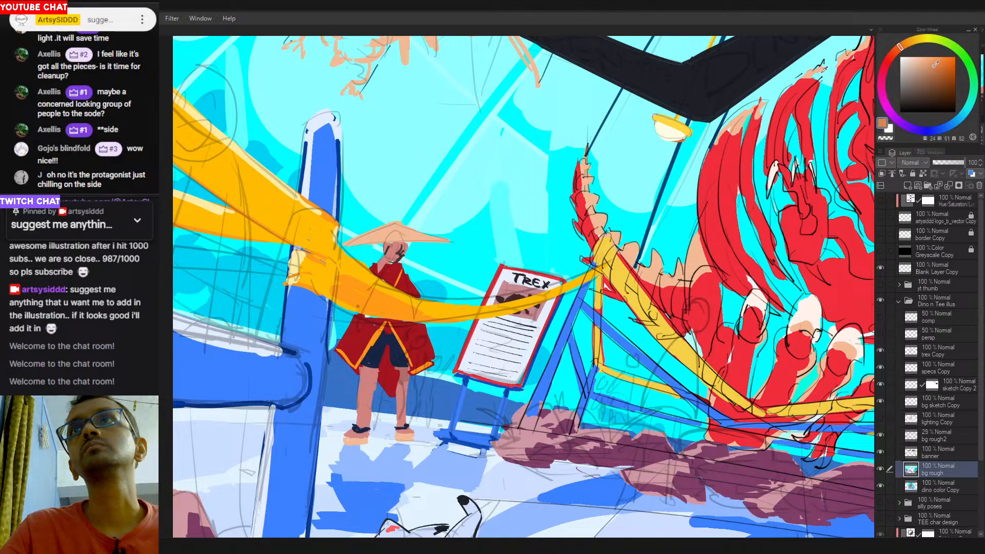
alt+click(387, 234)
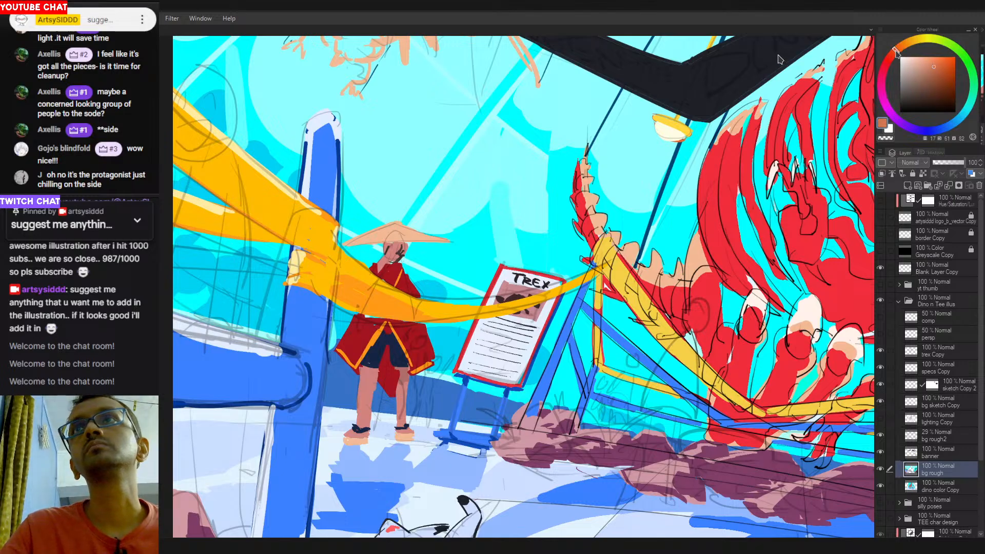
alt+click(392, 241)
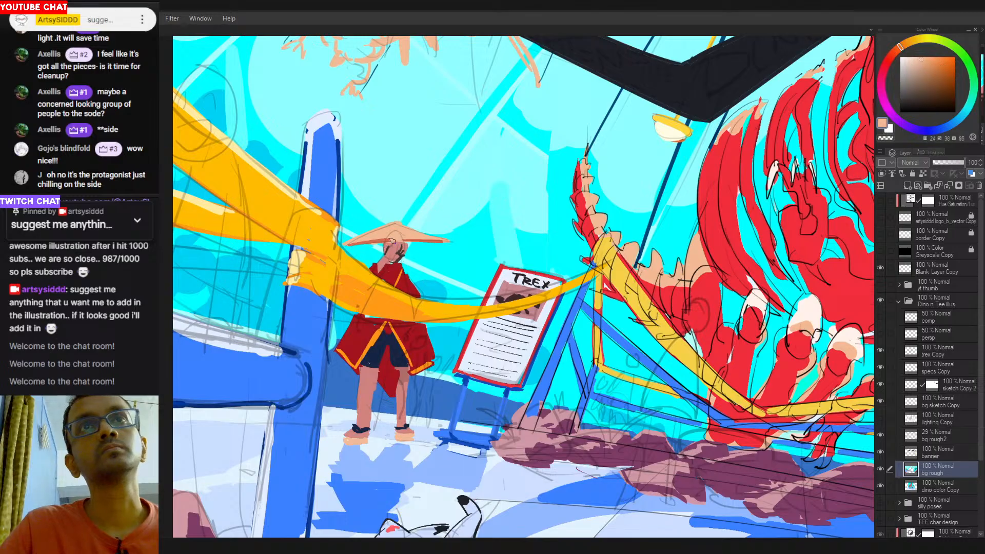
alt+click(398, 241)
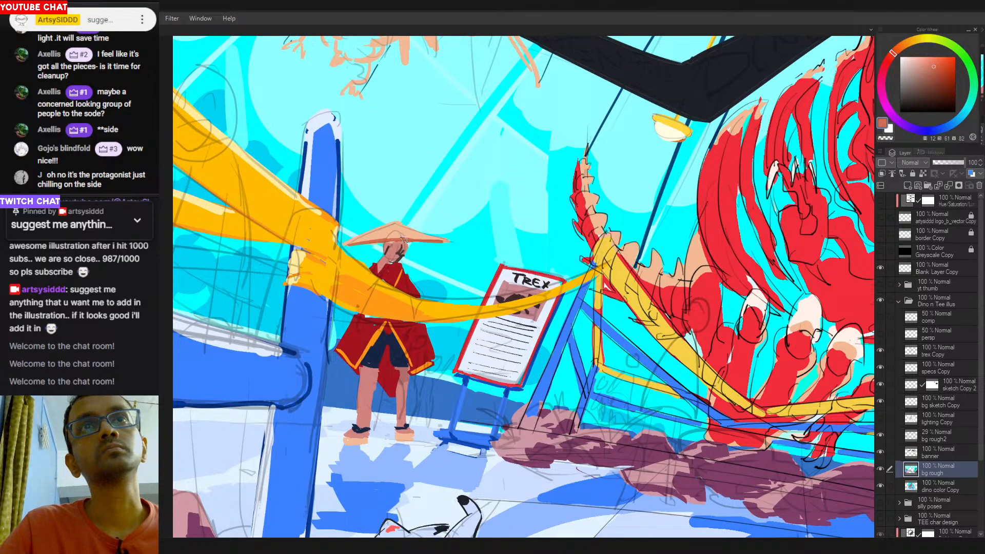
Refine the background figure's head under the hat with skin-coloured touches and dark hair strokes.
alt+click(391, 242)
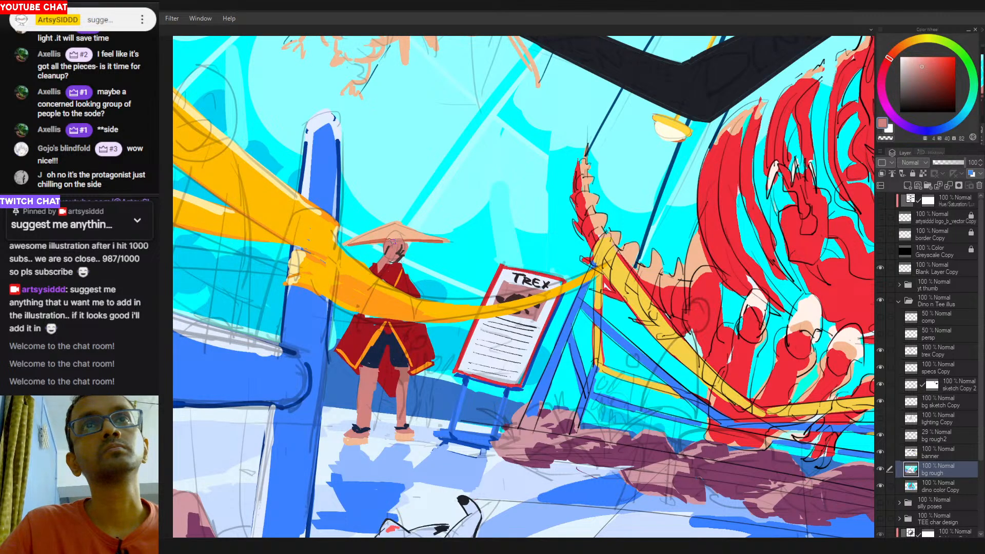
alt+click(397, 251)
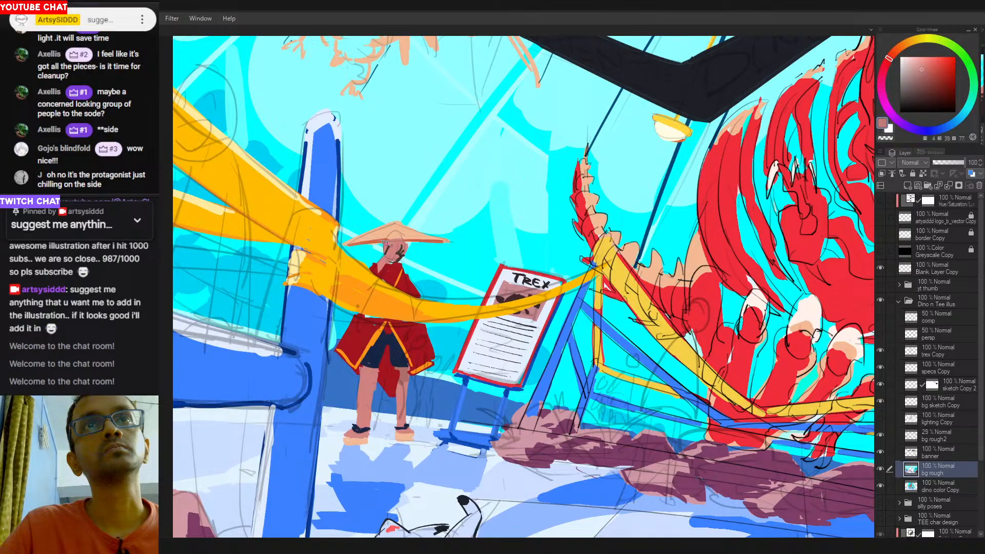
alt+click(401, 255)
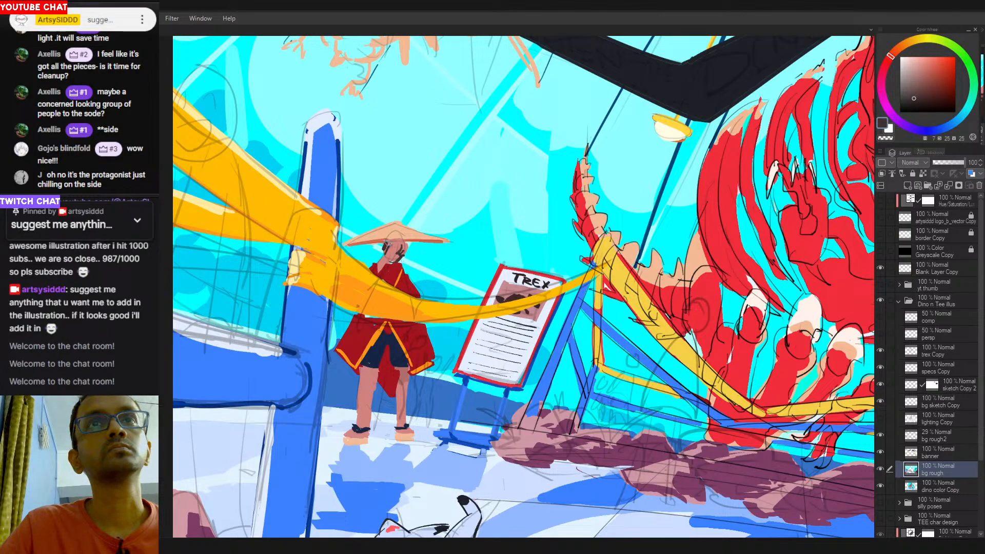
drag(398, 243, 407, 244)
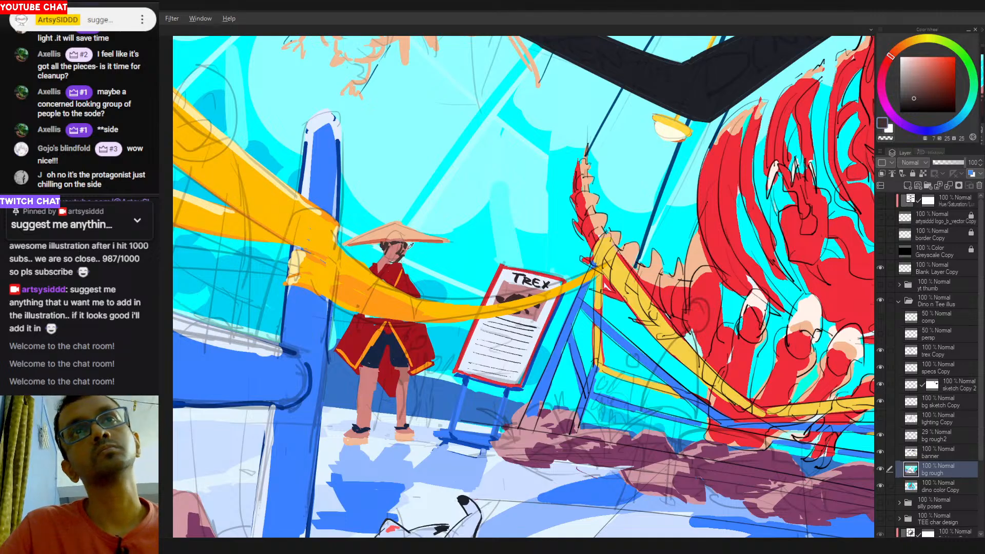
alt+click(393, 255)
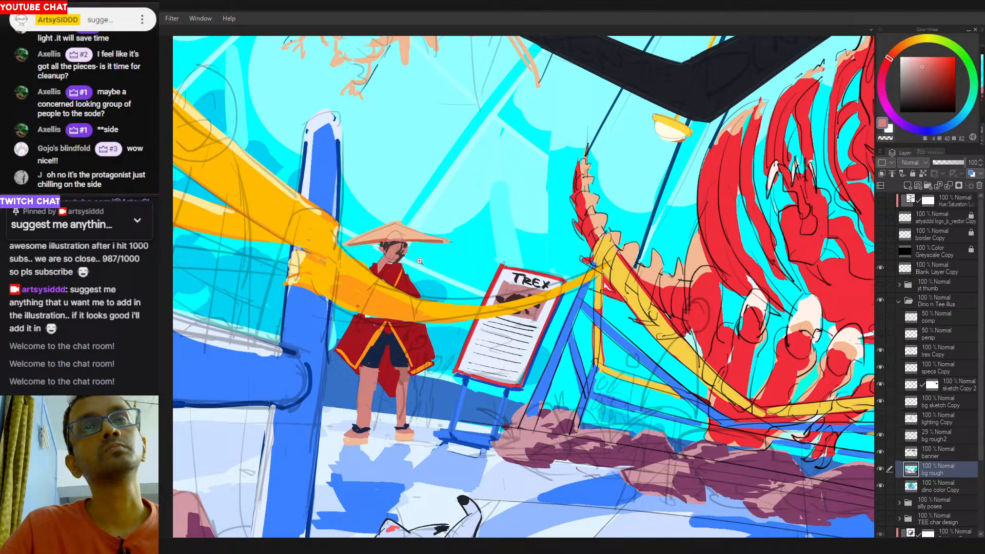
Touch up the background figure's bare legs and the gap between them with sampled skin, robe red and surrounding blue colours.
drag(420, 261, 467, 357)
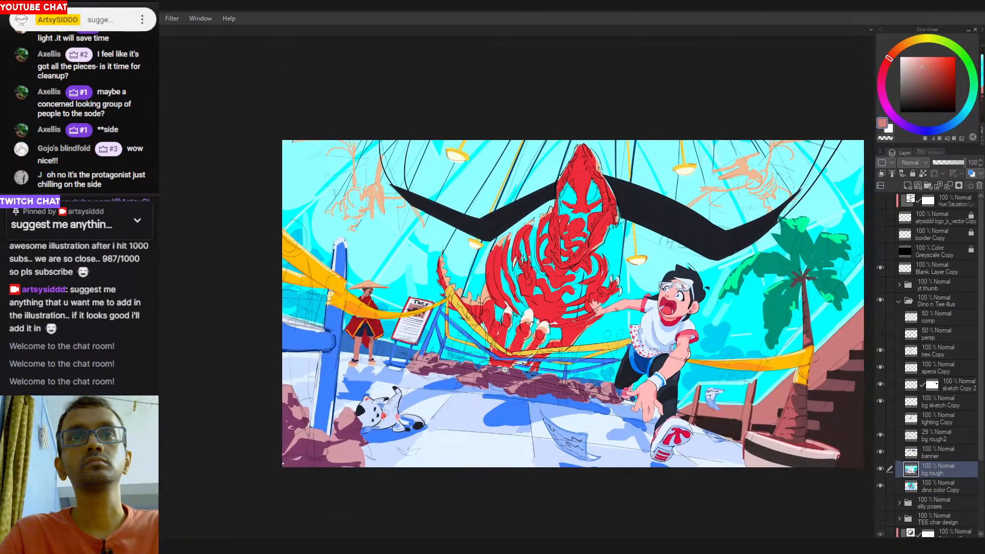
scroll(402, 365, up, 5)
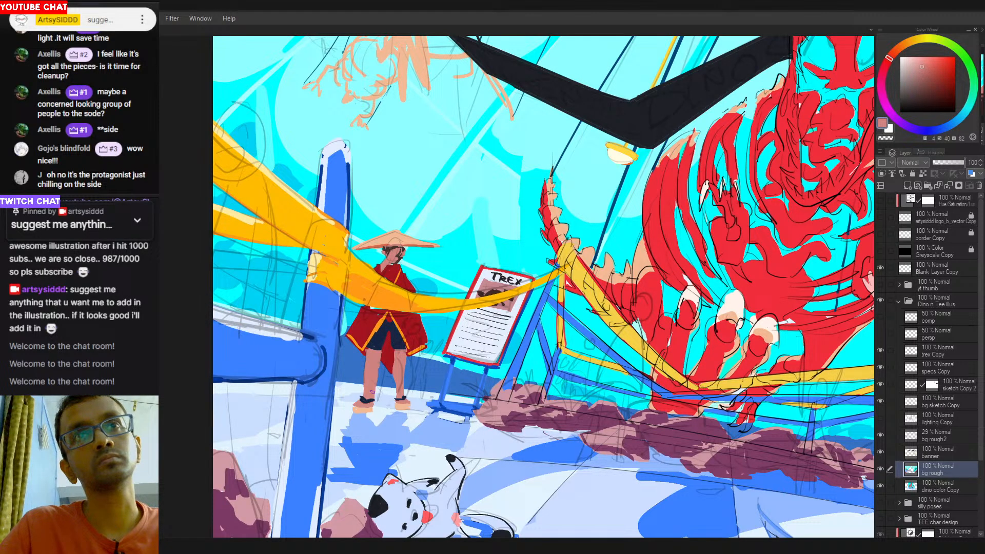
alt+click(385, 358)
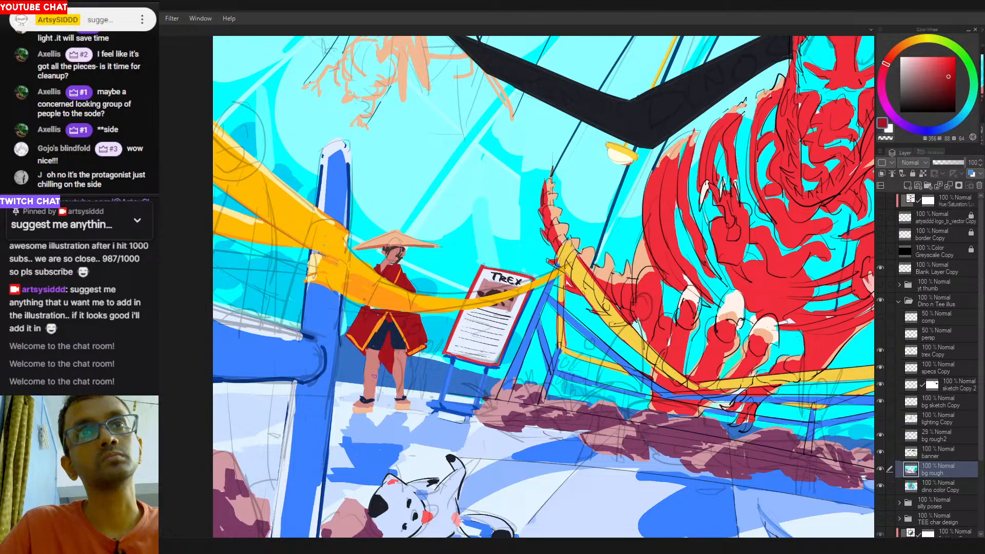
alt+click(380, 374)
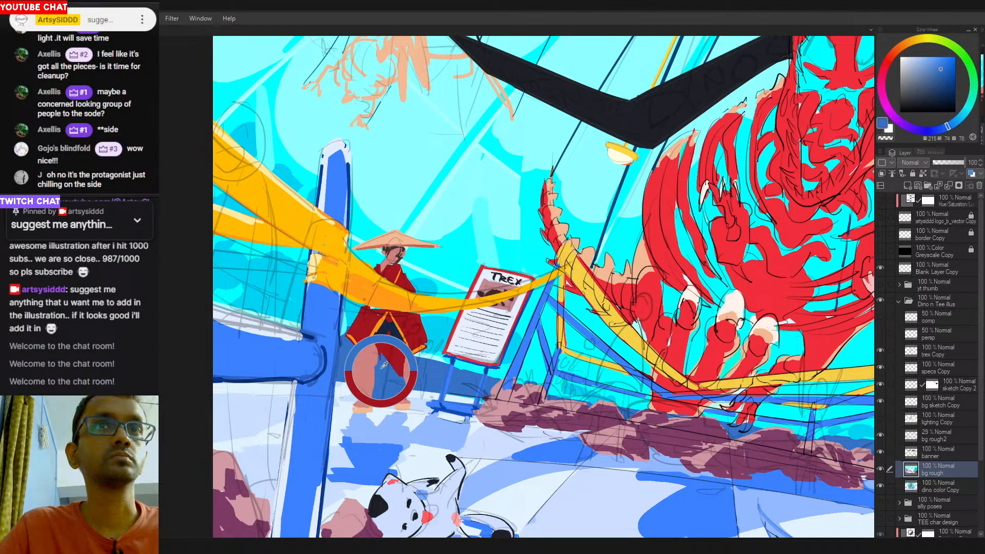
alt+click(374, 389)
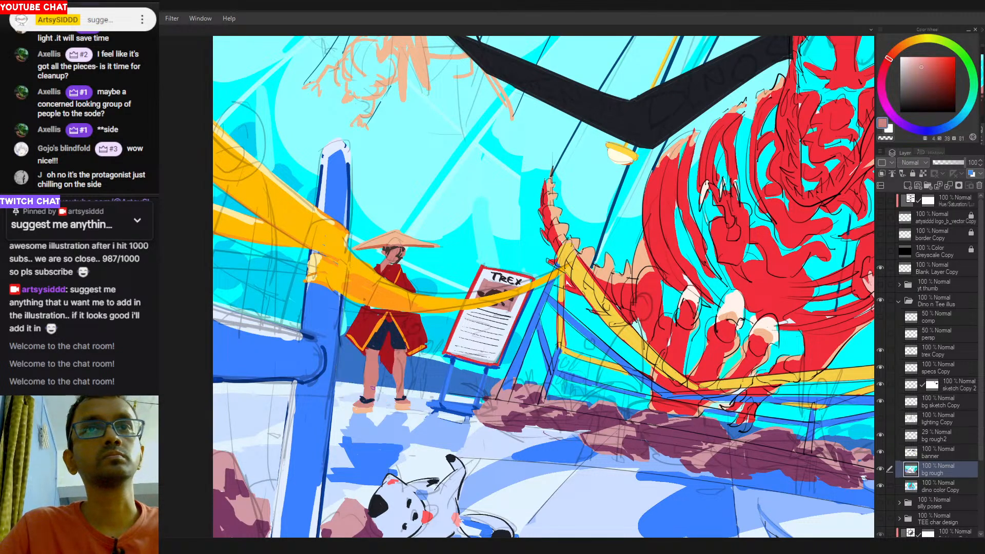
alt+click(383, 381)
alt+click(382, 378)
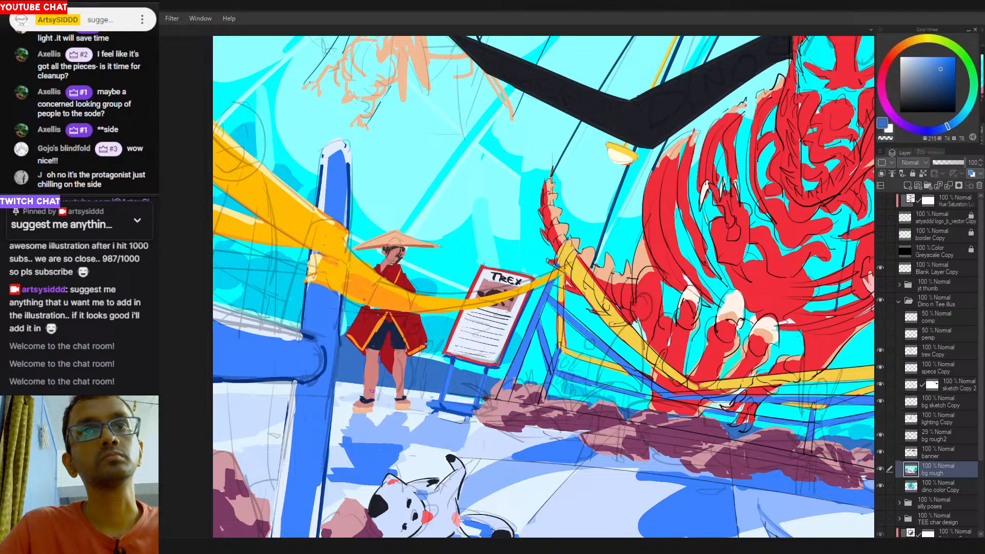
alt+click(374, 388)
alt+click(376, 384)
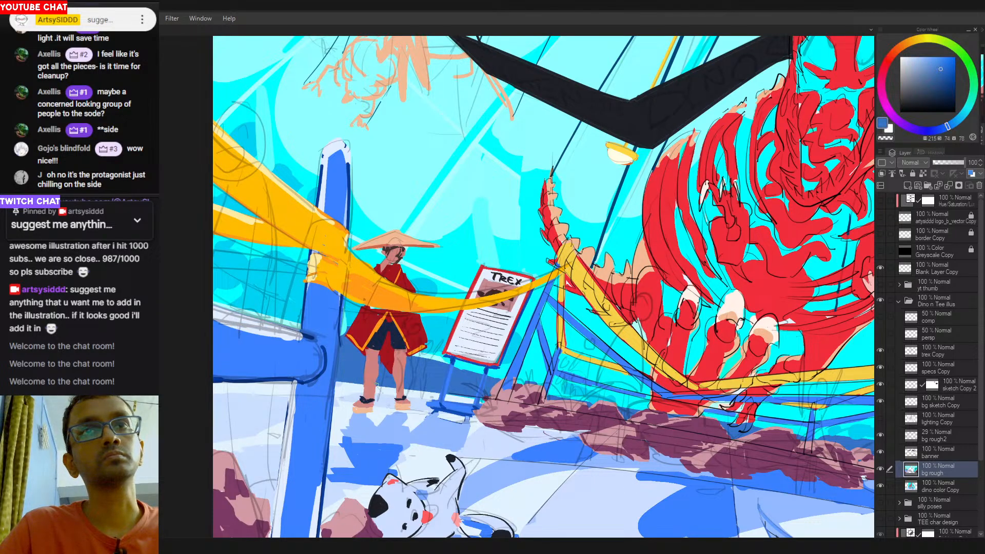
scroll(396, 377, down, 3)
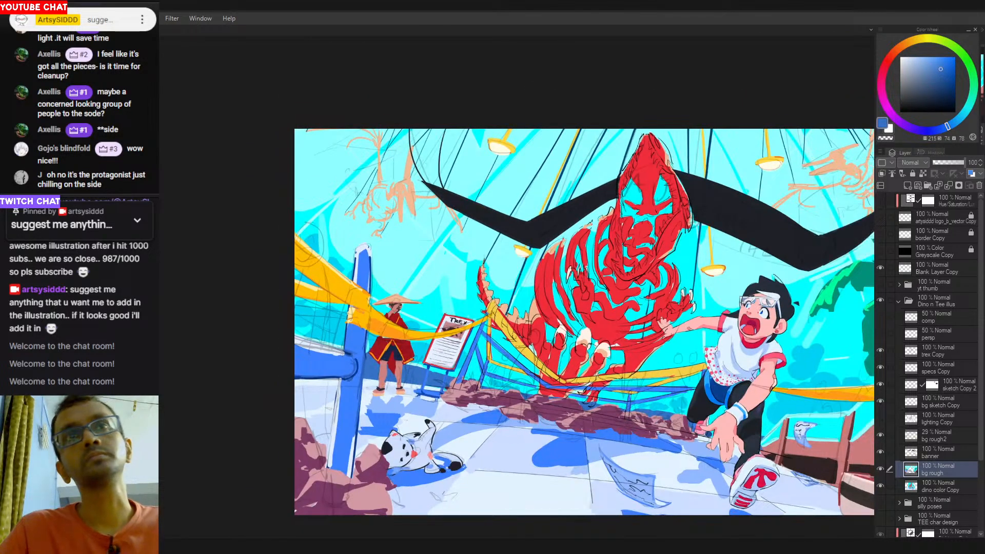
Paint a lighter pink skin tone over both of the background figure's legs below the shorts.
alt+click(402, 298)
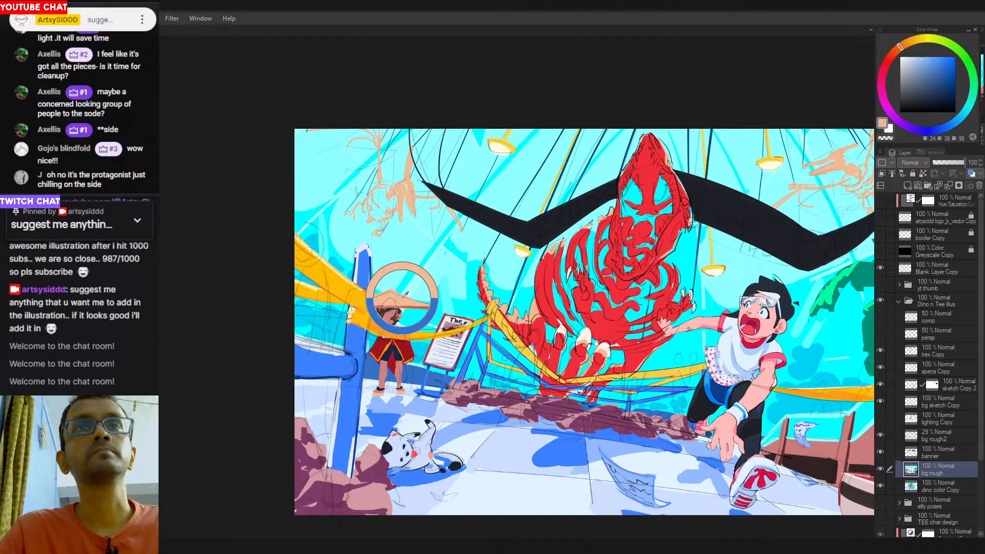
click(907, 61)
scroll(375, 354, up, 3)
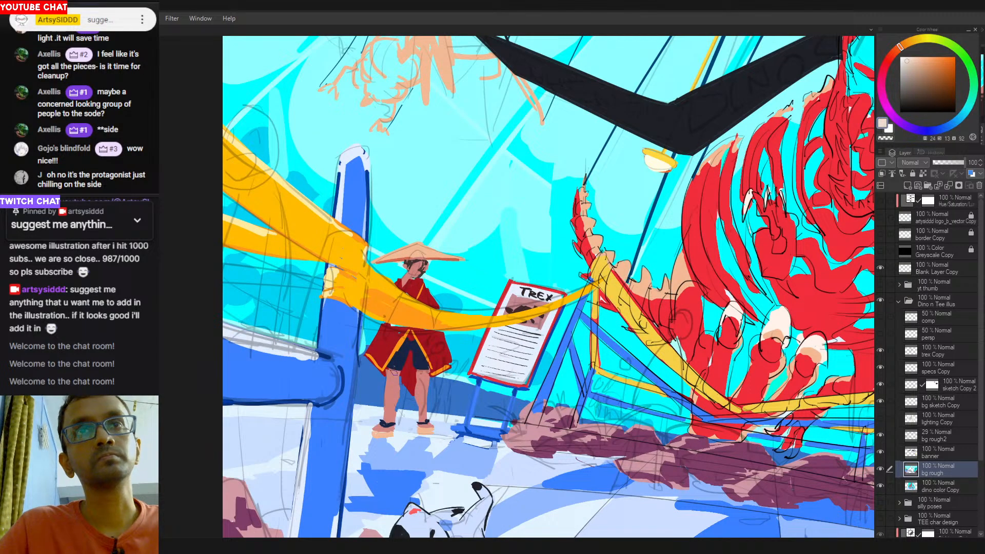
alt+click(393, 386)
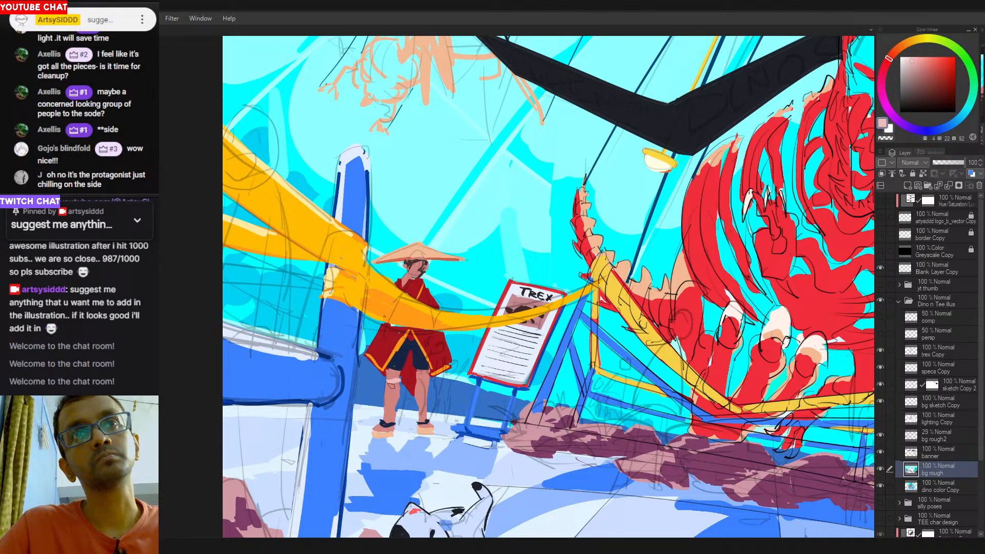
mouse_move(388, 392)
mouse_down()
mouse_move(388, 421)
mouse_move(389, 380)
mouse_move(426, 388)
mouse_move(420, 374)
mouse_move(422, 401)
mouse_up()
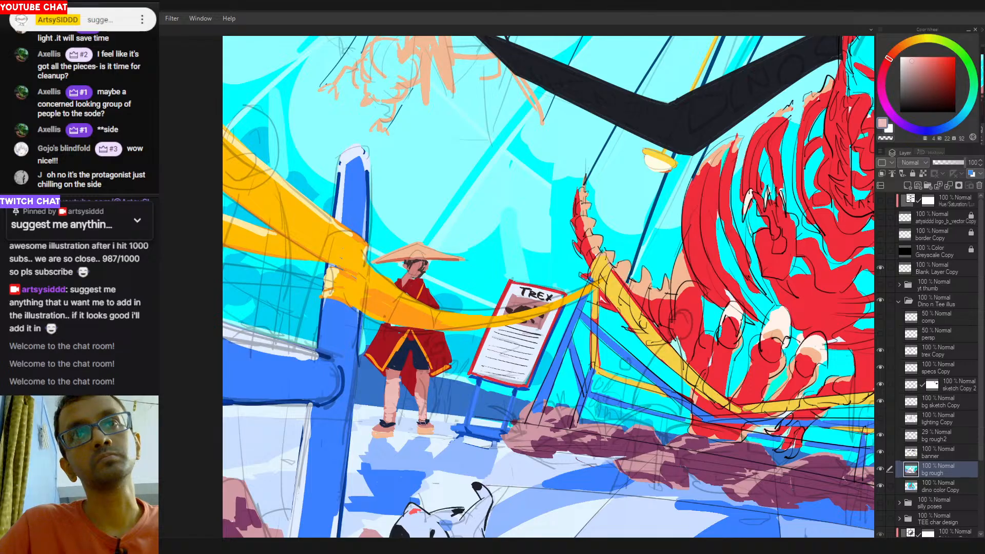
Examine the background figure up close and within the whole illustration, including a brief greyscale value check.
scroll(426, 403, down, 3)
drag(428, 400, 361, 394)
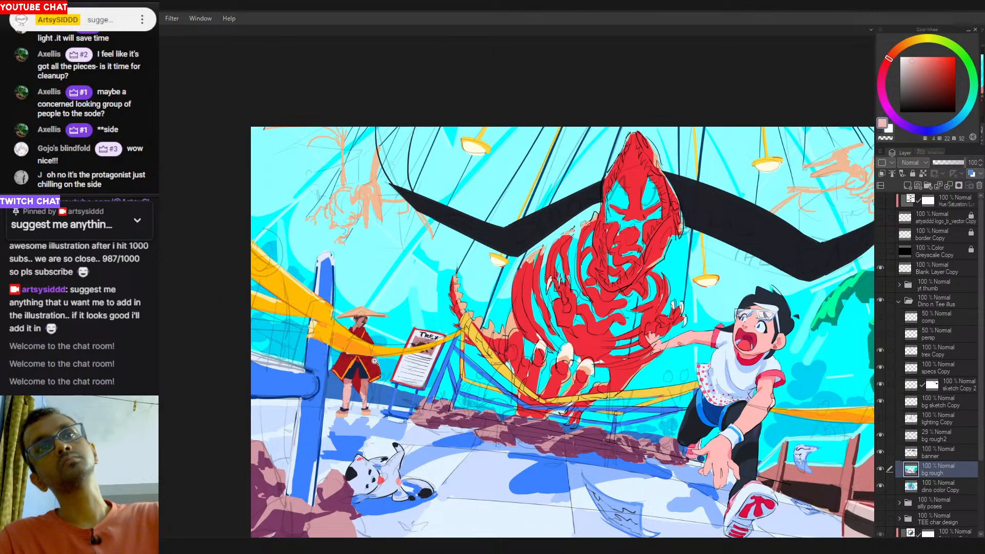
scroll(355, 318, up, 1)
scroll(339, 318, up, 1)
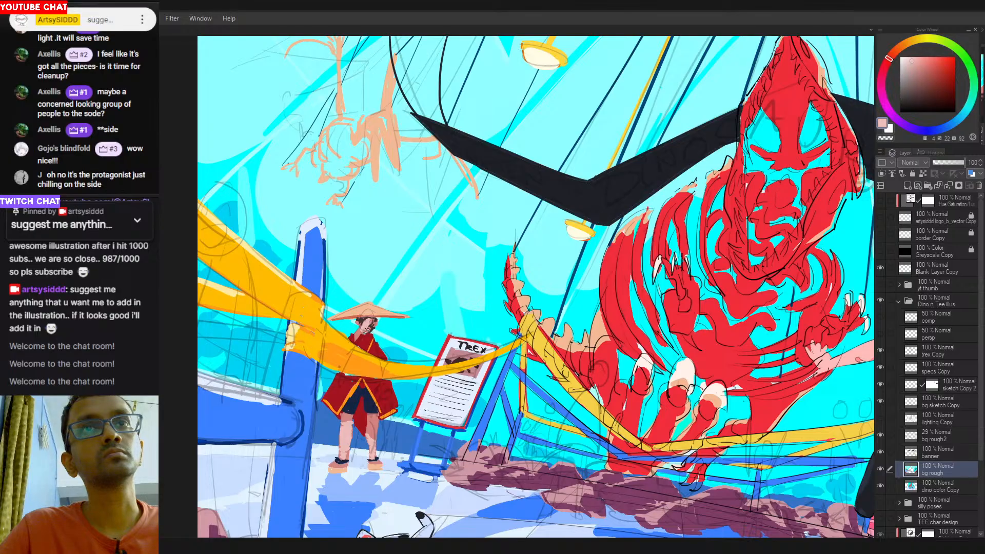
scroll(366, 323, down, 2)
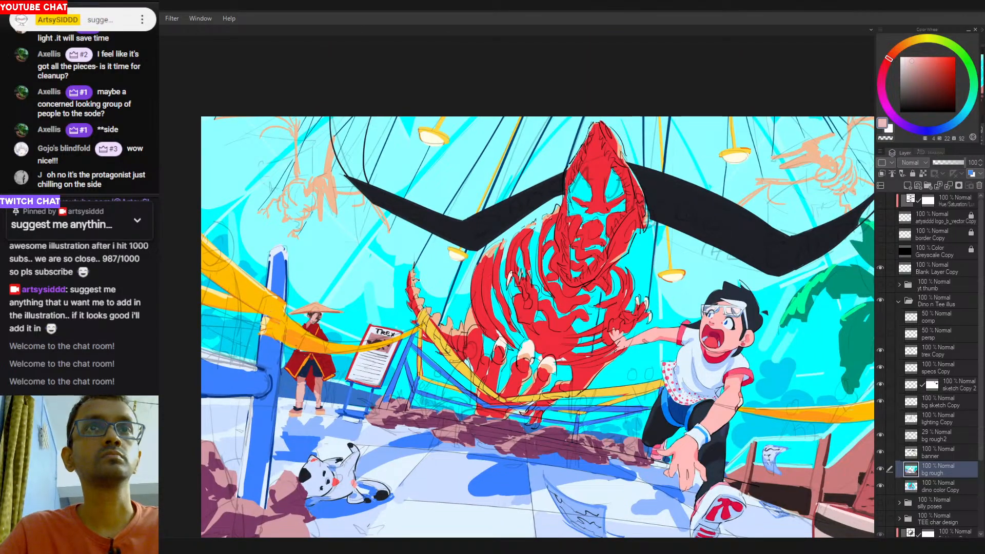
scroll(343, 315, up, 2)
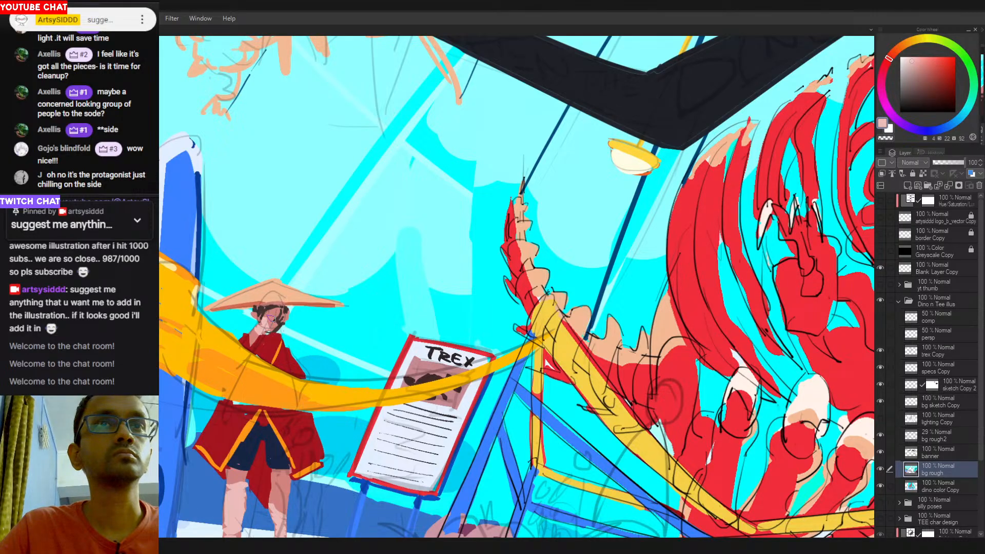
key(ctrl+minus)
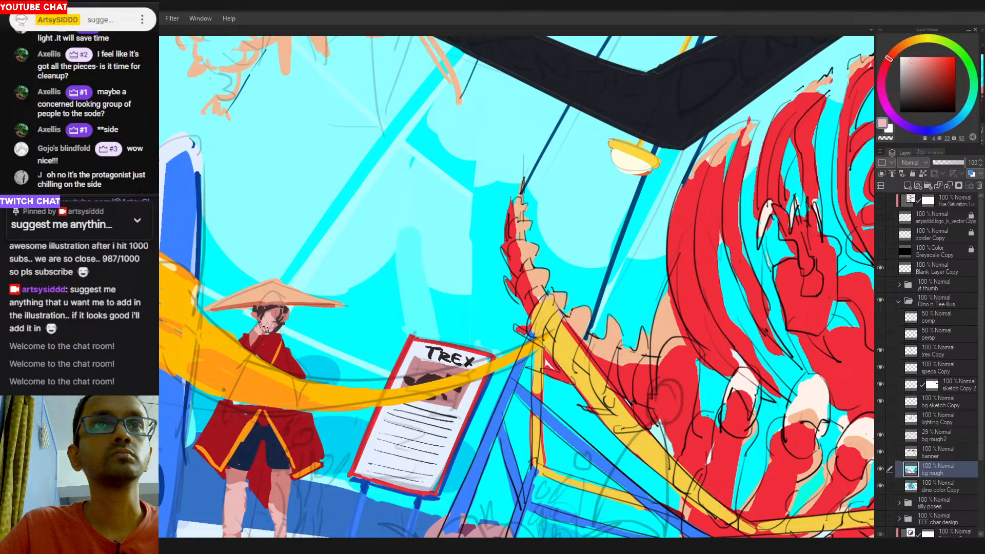
key(ctrl+minus)
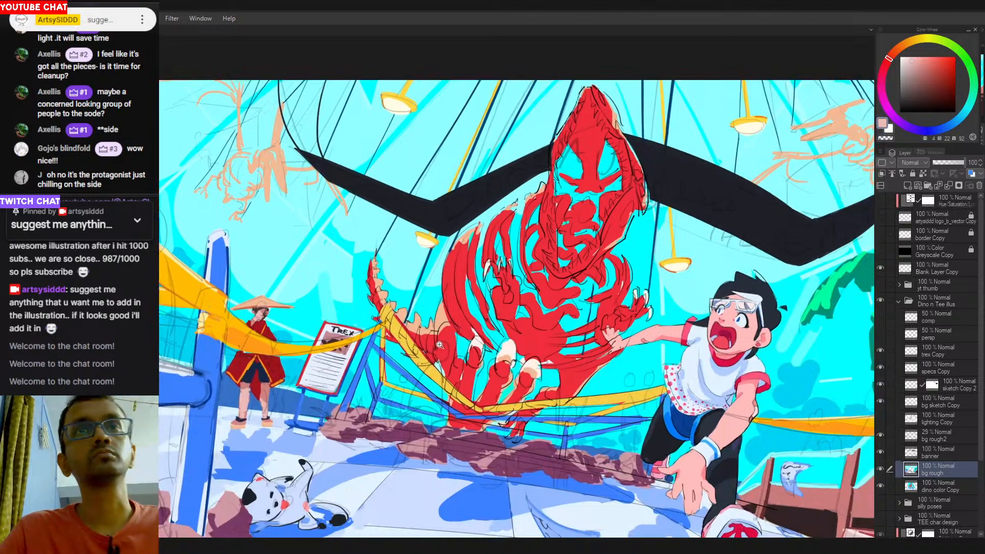
mouse_move(462, 314)
mouse_down()
mouse_move(458, 285)
mouse_move(466, 308)
mouse_up()
key(ctrl+minus)
drag(550, 314, 512, 297)
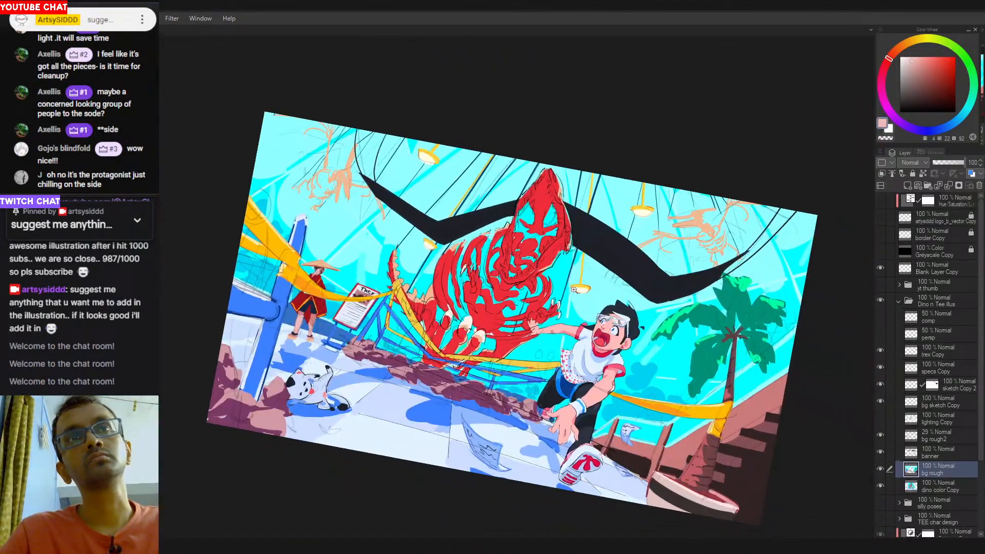
drag(574, 290, 557, 235)
drag(465, 295, 493, 295)
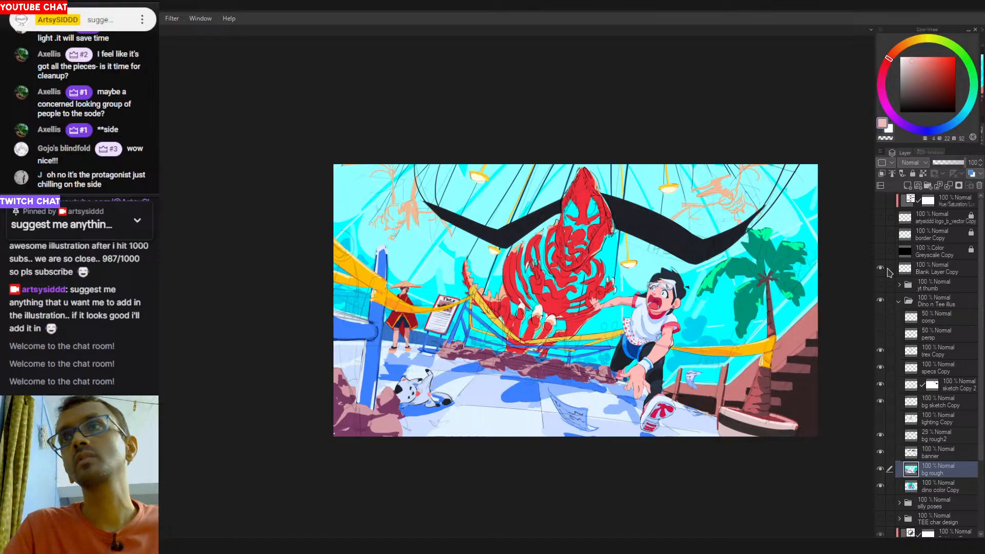
click(881, 251)
click(881, 251)
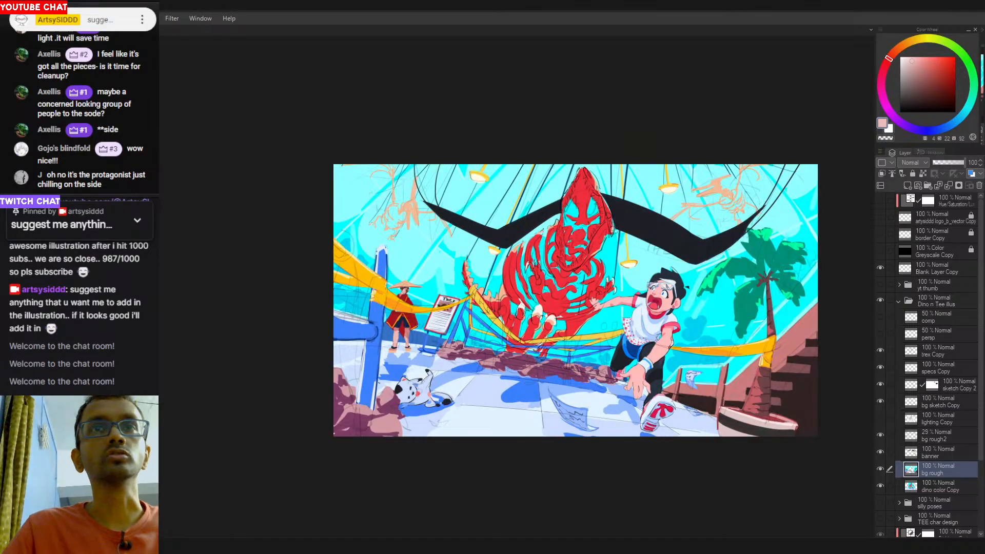
Refine the outline of the background figure's legs using the adjacent blue wall, pale floor and light pink skin colours.
scroll(420, 348, up, 5)
alt+click(420, 349)
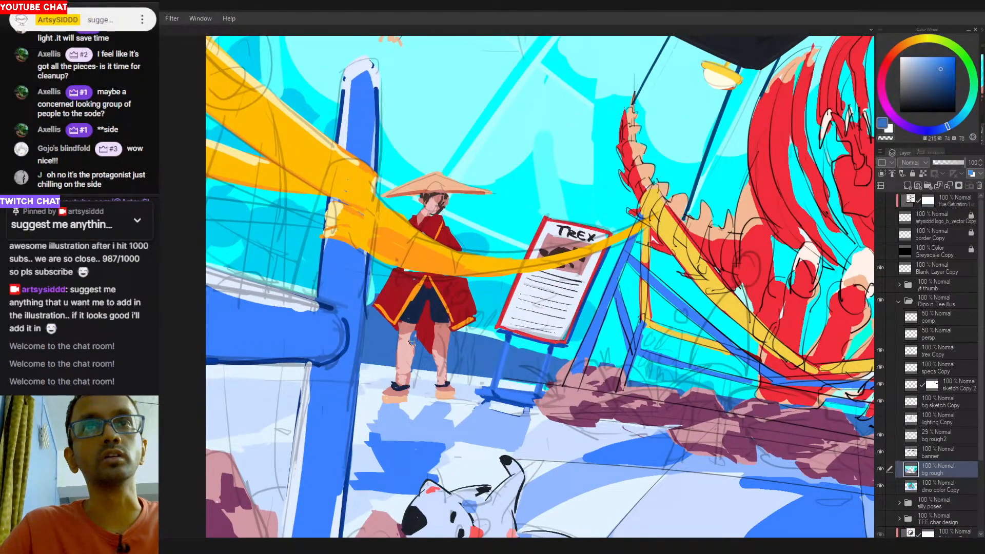
alt+click(417, 370)
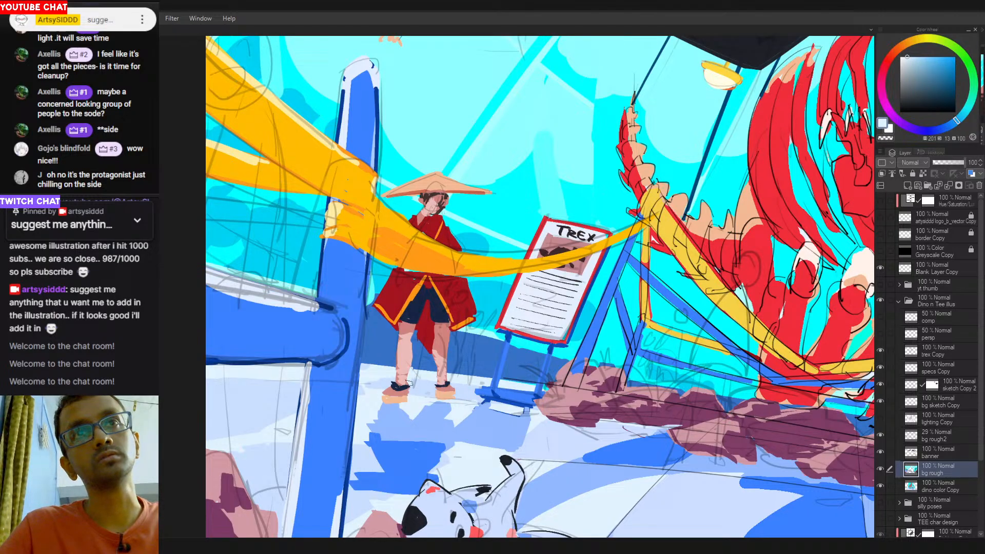
alt+click(393, 354)
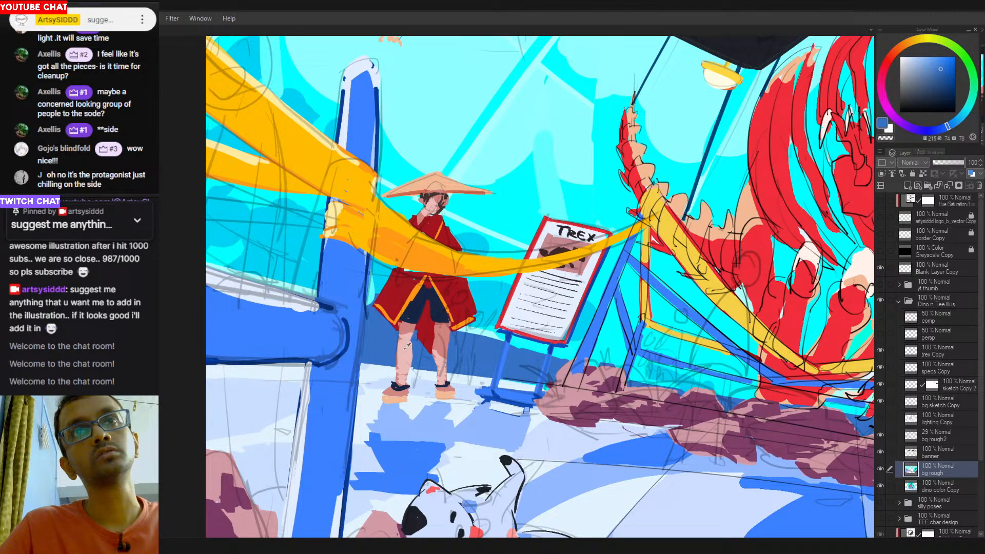
alt+click(440, 364)
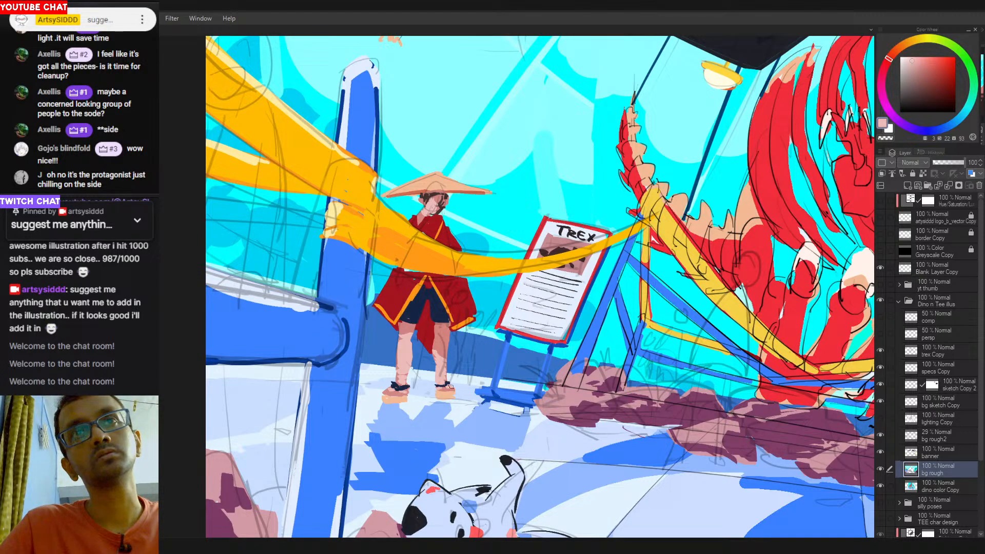
Rework the lower edge of the background figure's shorts in dark navy, undoing the last unwanted stroke.
scroll(438, 397, down, 1)
scroll(409, 355, up, 1)
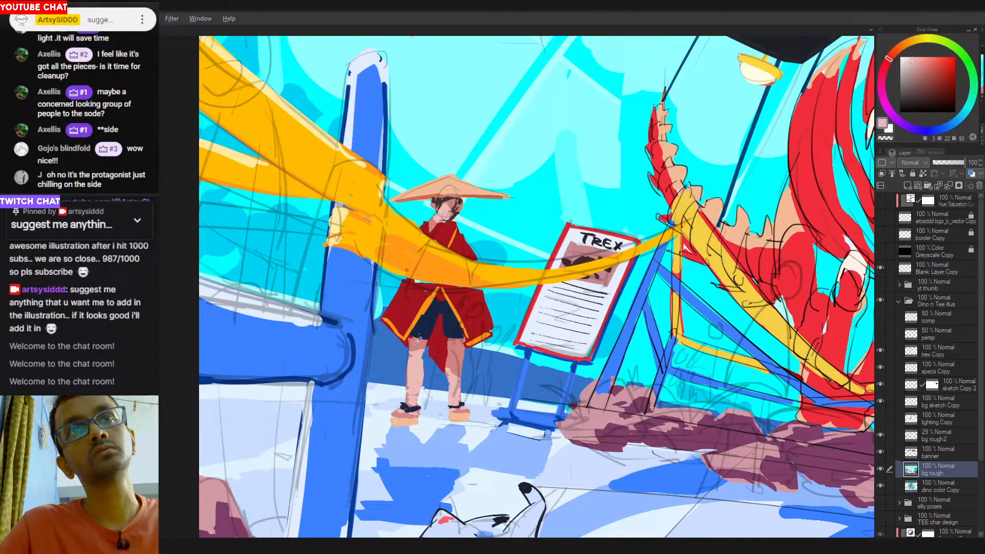
alt+click(411, 343)
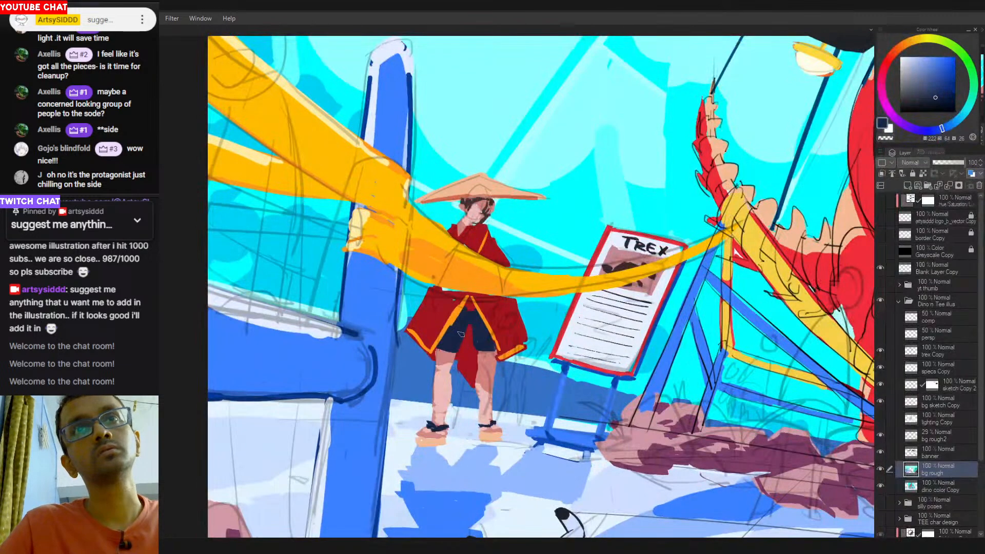
drag(473, 329, 473, 357)
key(ctrl+z)
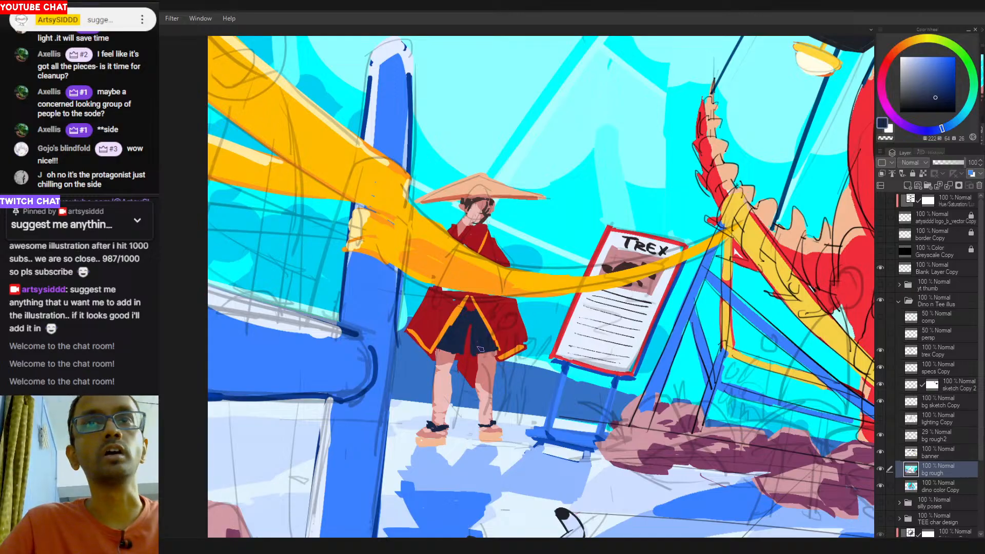
Show the Greyscale Copy layer and examine the full illustration's values around the background figure.
scroll(480, 344, down, 2)
scroll(483, 333, up, 1)
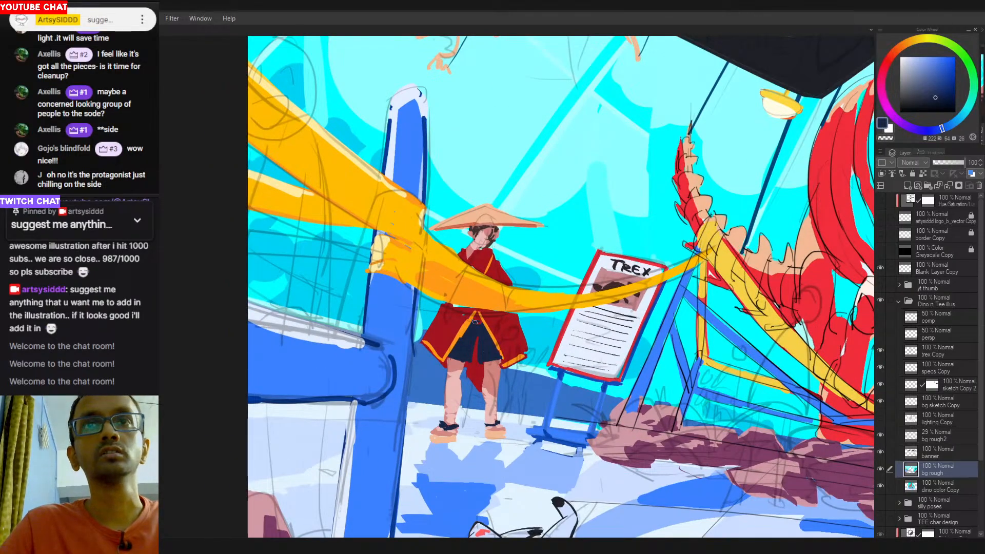
scroll(488, 339, down, 2)
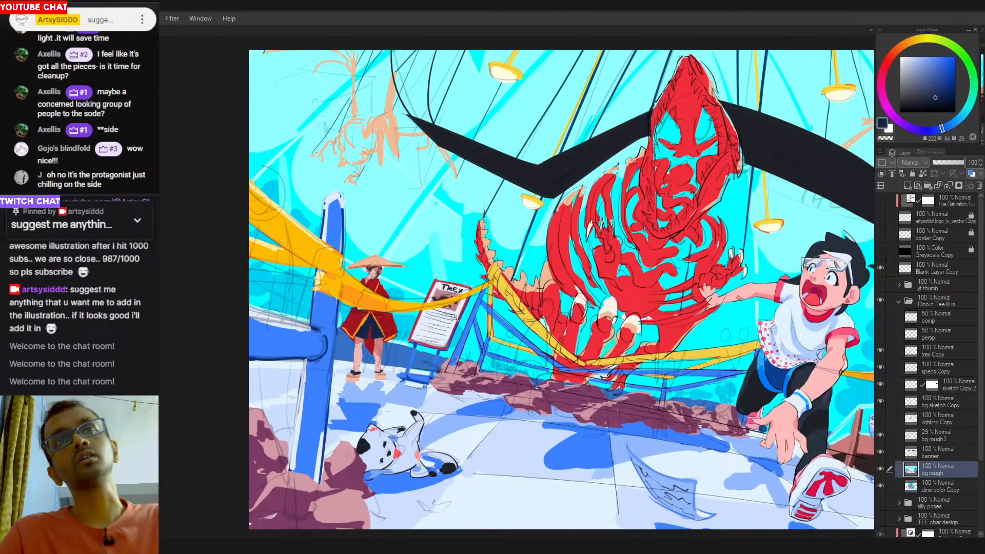
drag(454, 318, 554, 338)
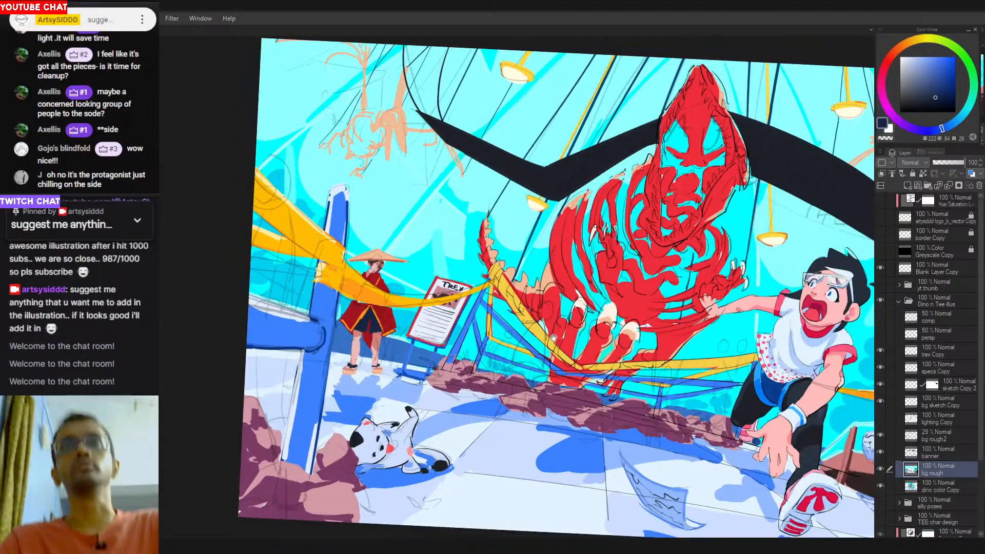
scroll(440, 349, down, 4)
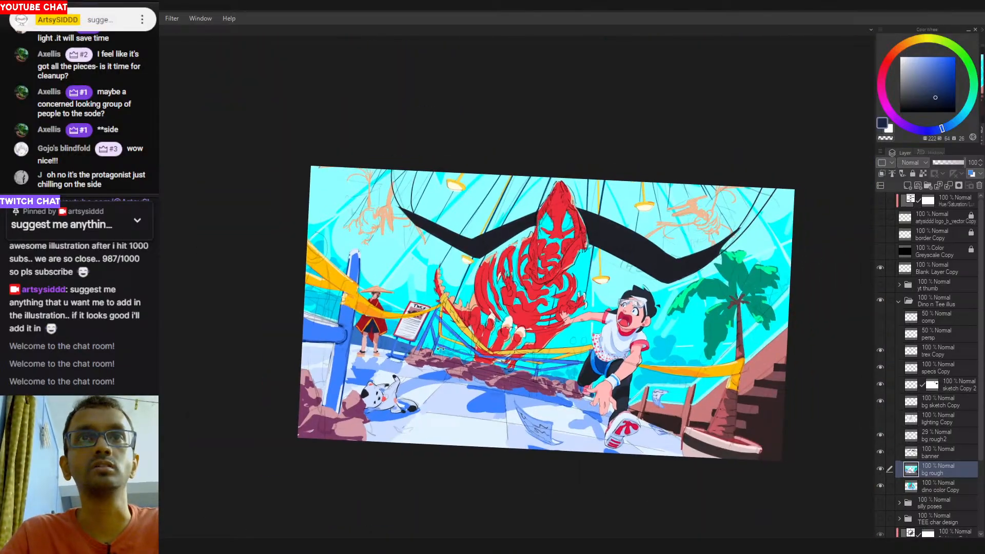
drag(440, 349, 493, 317)
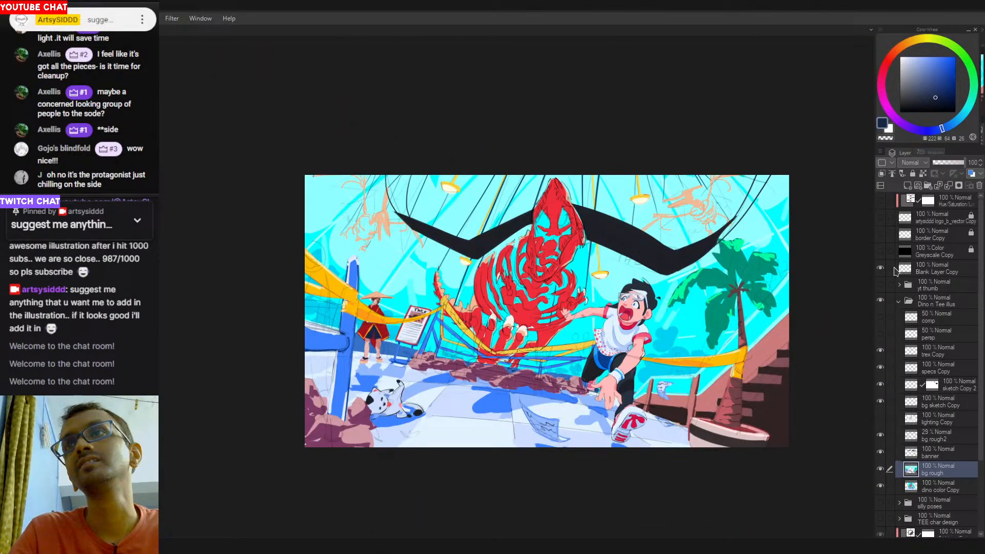
click(881, 250)
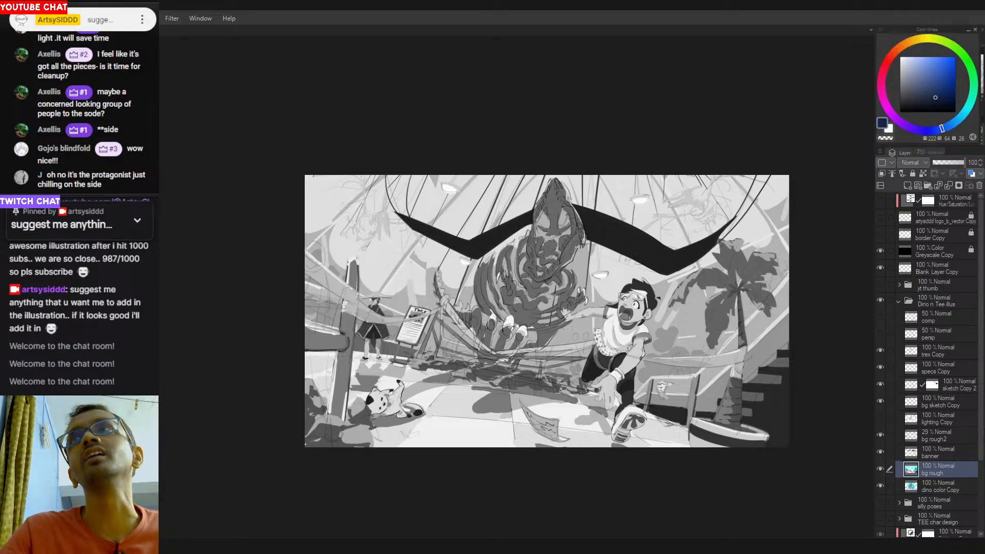
drag(475, 342, 453, 344)
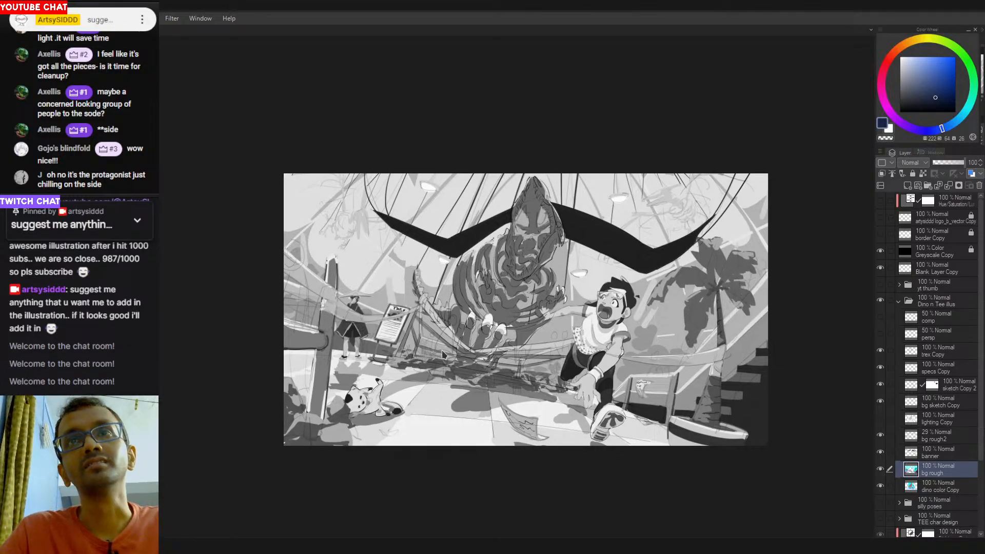
Examine the whole illustration's values in greyscale and restore the full-colour view.
drag(478, 385, 457, 382)
key(ctrl+plus)
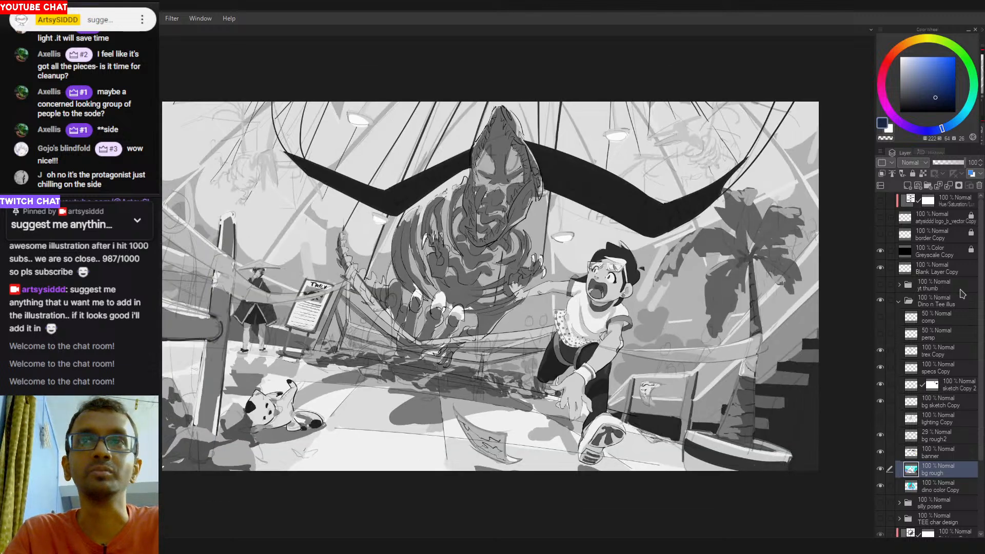
key(ctrl+minus)
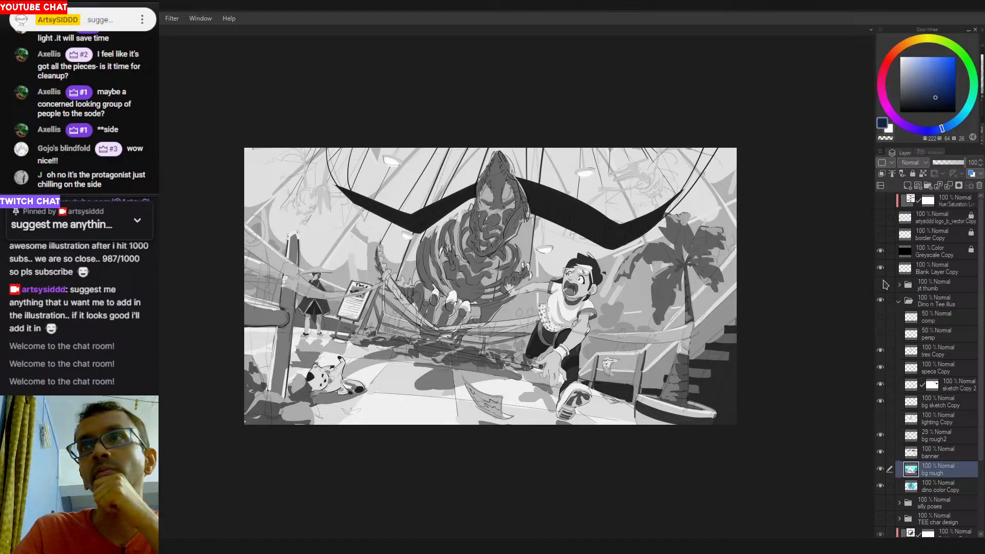
click(881, 251)
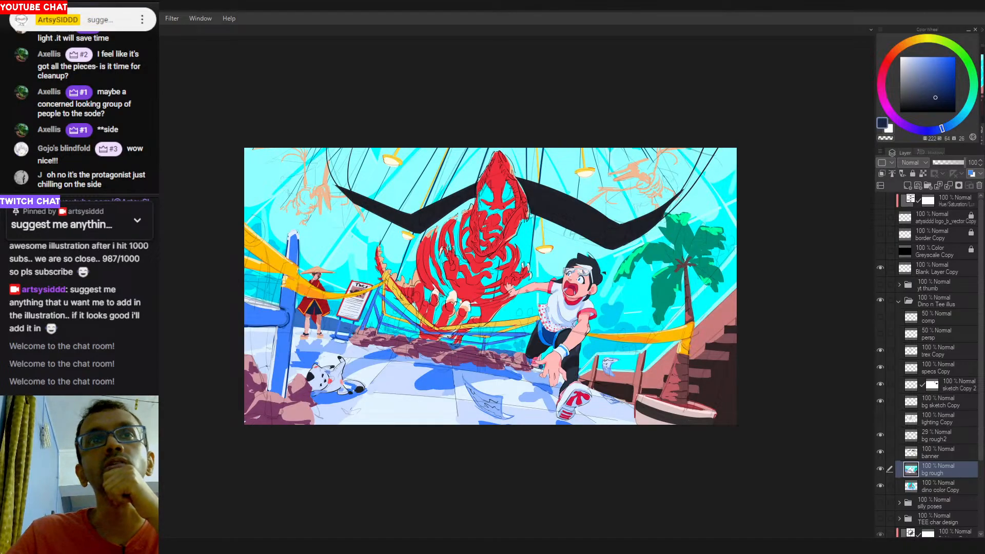
Refine the background figure's legs using the adjacent blue wall colour and the darker and lighter pink skin tones.
scroll(309, 323, up, 4)
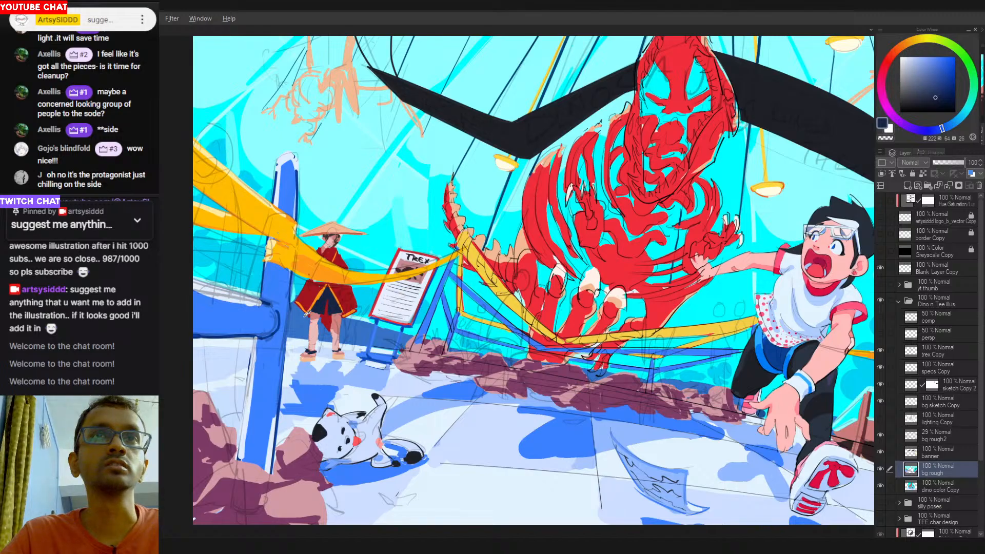
alt+click(303, 328)
alt+click(315, 314)
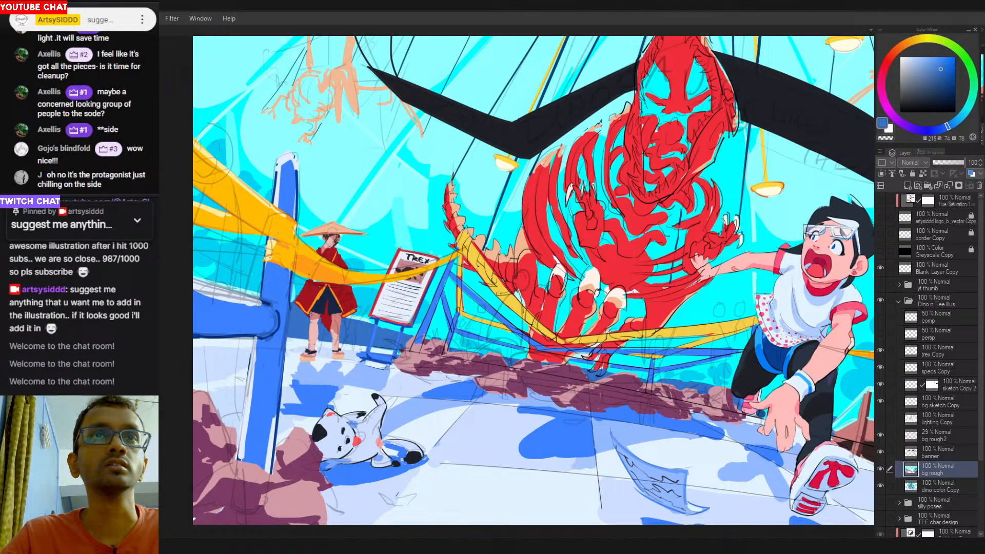
alt+click(314, 320)
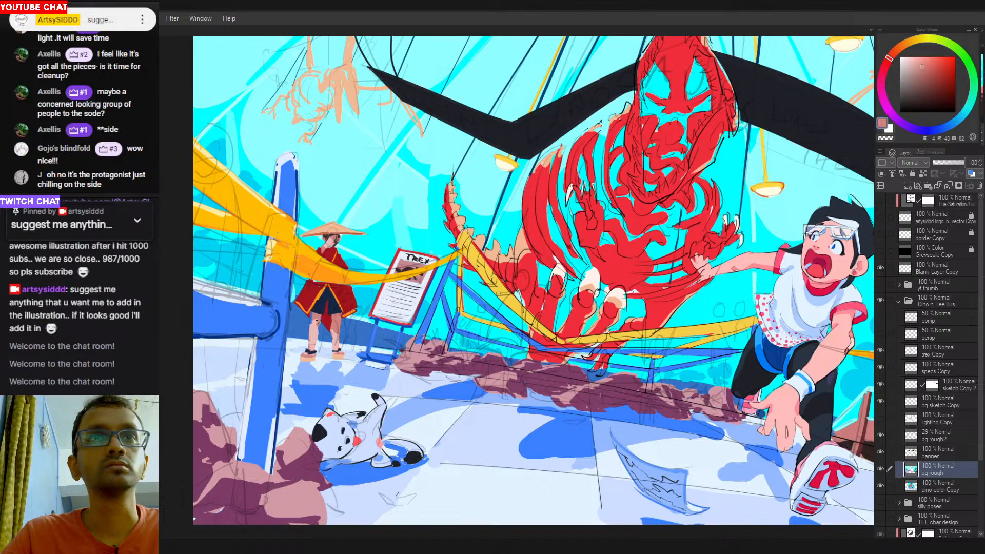
alt+click(316, 326)
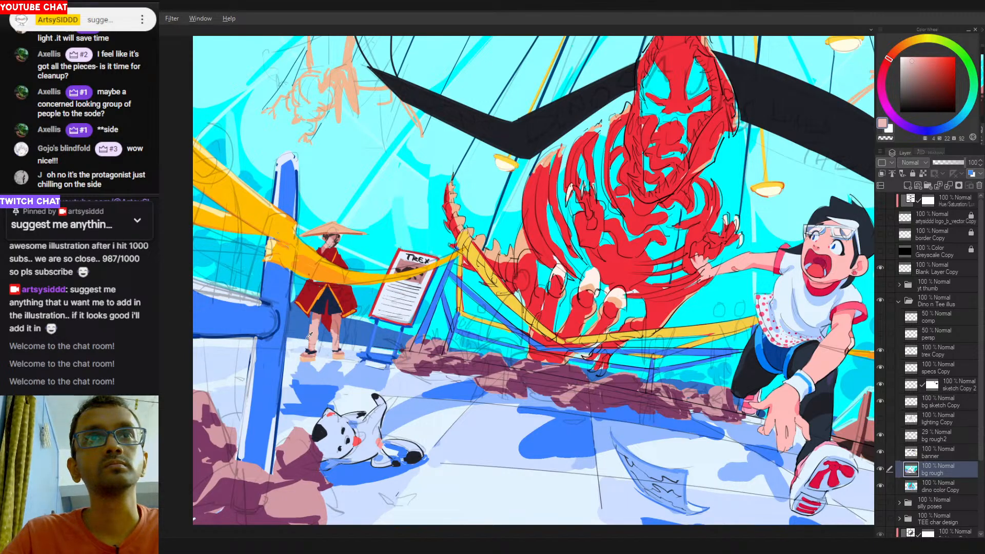
alt+click(310, 322)
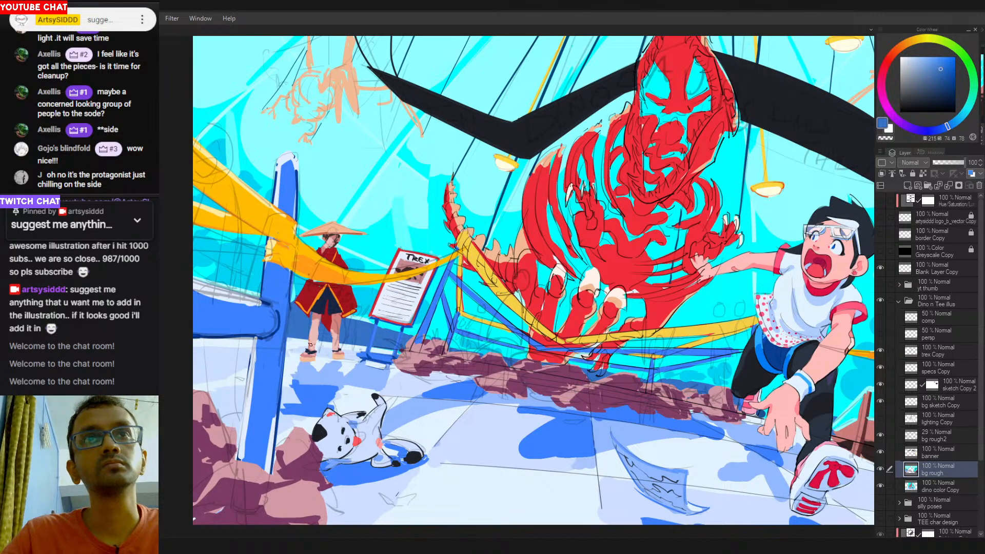
alt+click(334, 323)
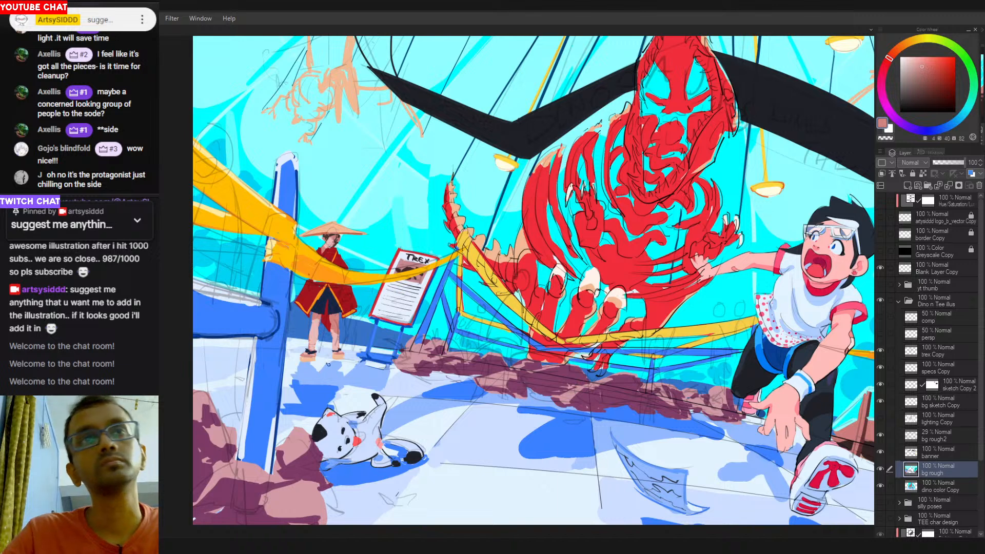
alt+click(316, 325)
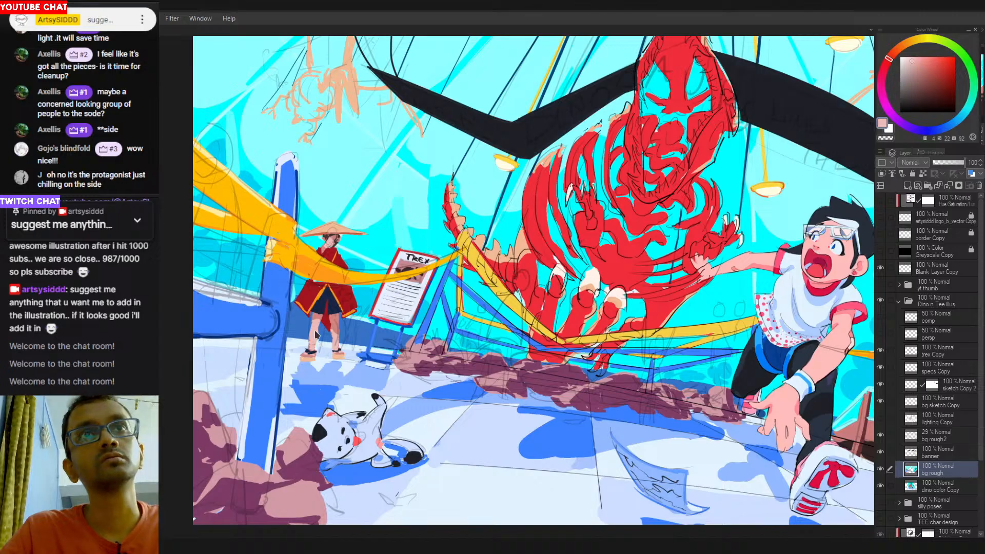
key(ctrl+z)
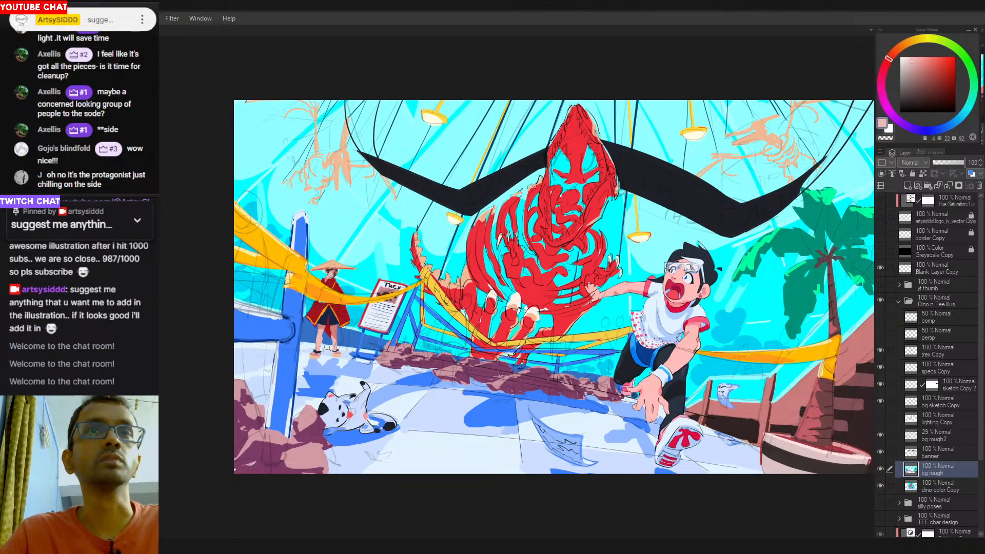
key(ctrl+y)
Touch up the floor around the background figure's feet with the pale floor and light blue shadow colours.
alt+click(318, 367)
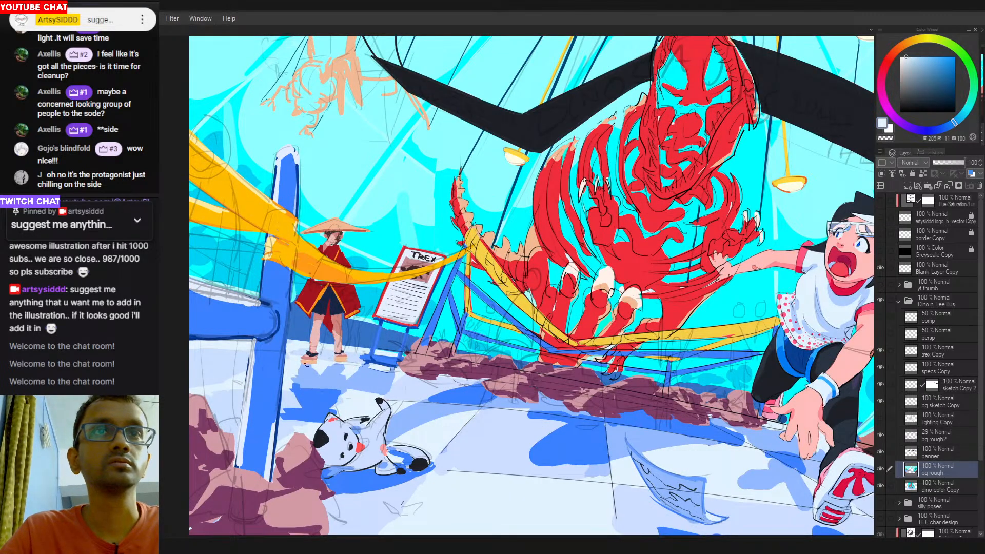
alt+click(308, 366)
drag(334, 369, 295, 370)
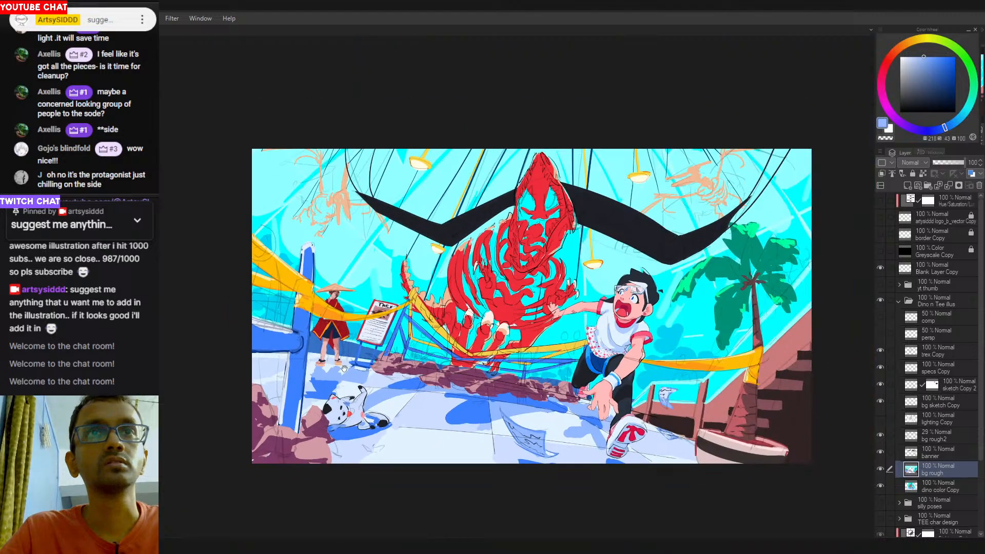
drag(368, 373, 336, 366)
drag(290, 336, 331, 340)
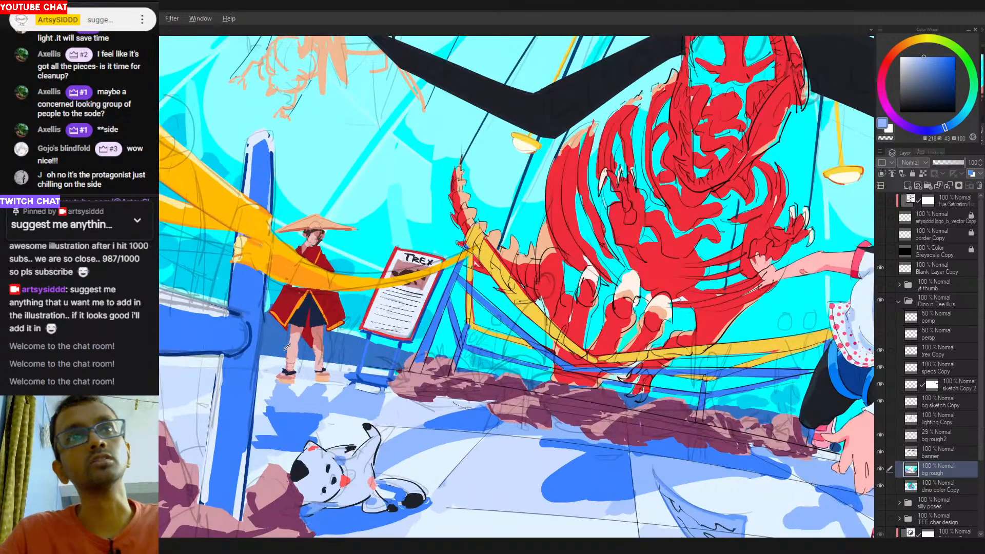
Refine the background figure's cloak using the blue wall, dark red cloak and orange trim colours.
alt+click(326, 346)
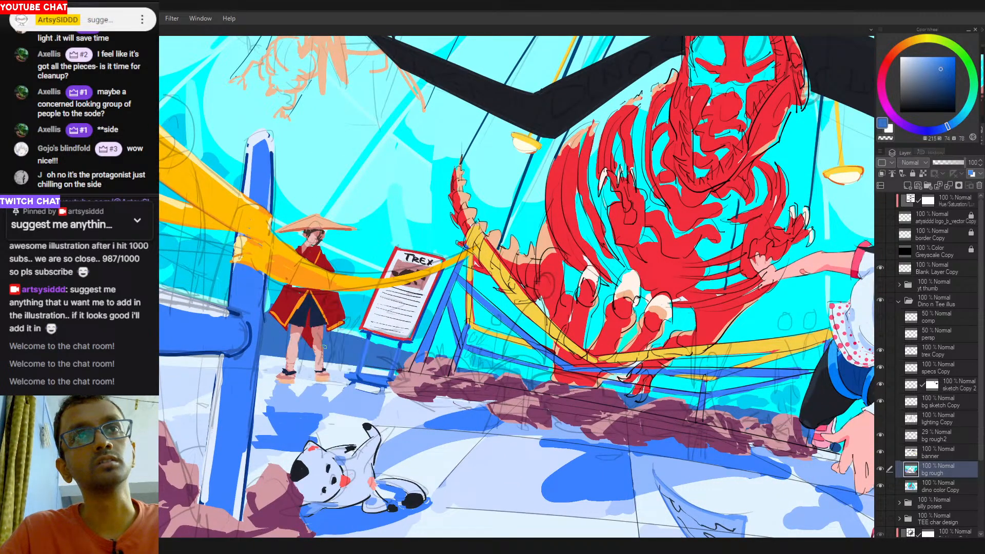
alt+click(344, 316)
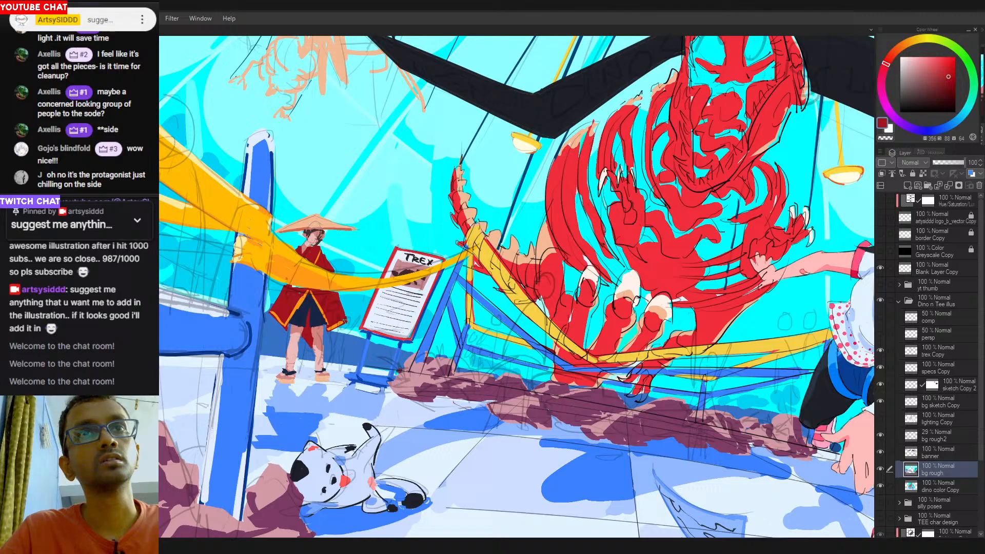
alt+click(339, 325)
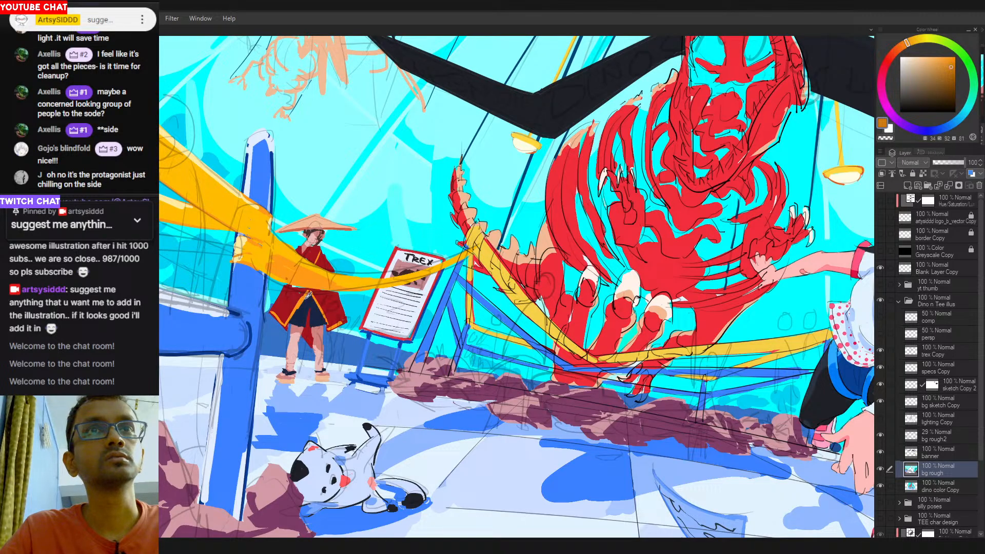
alt+click(304, 299)
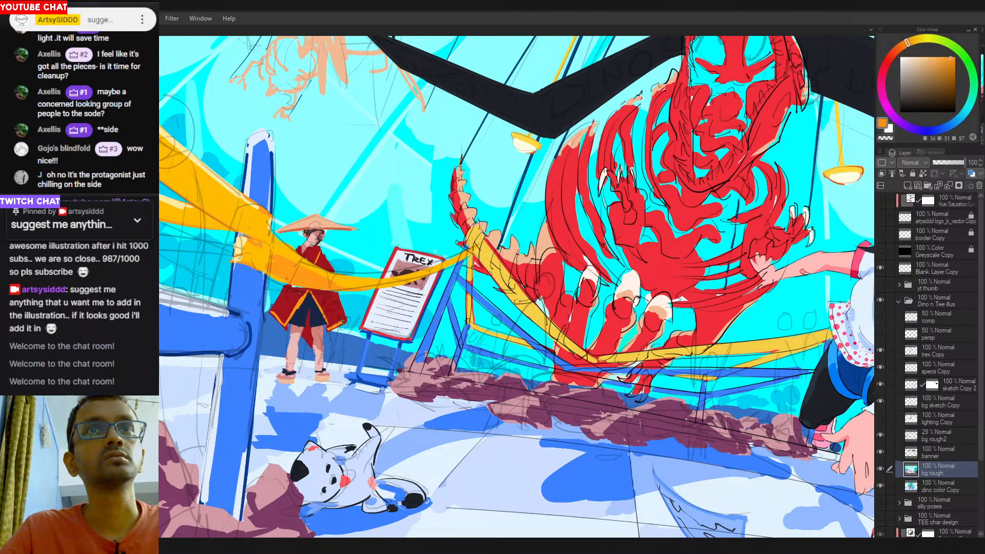
key(ctrl+0)
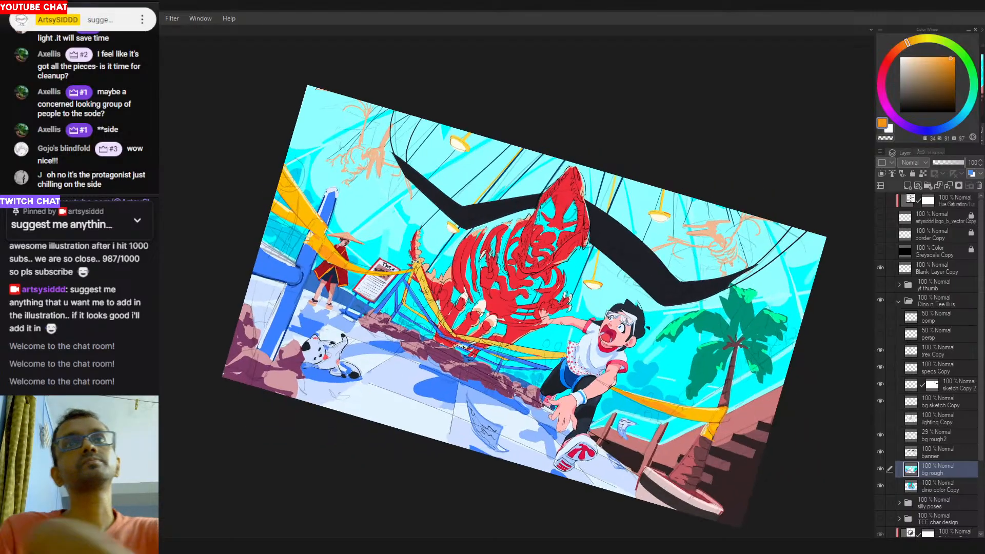
scroll(342, 295, up, 3)
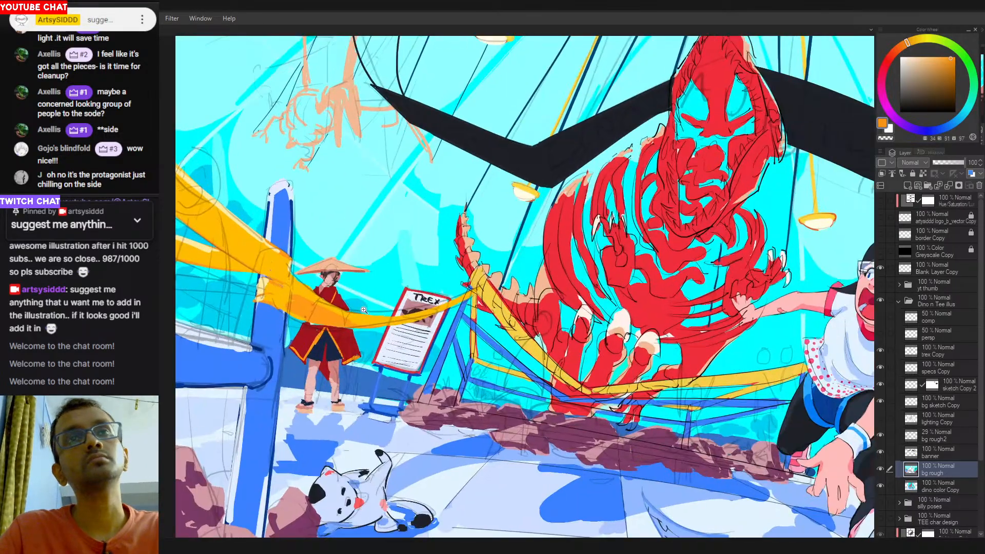
alt+click(343, 300)
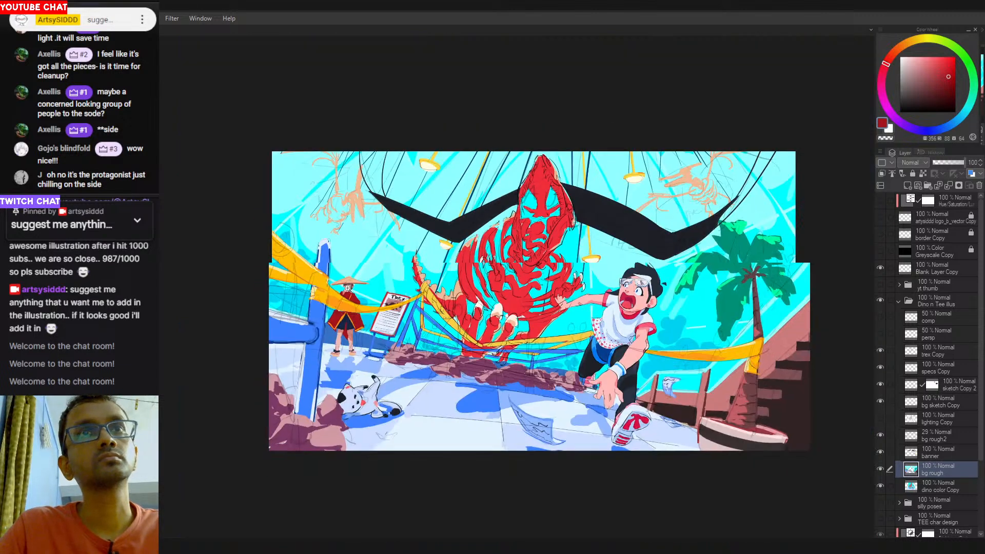
scroll(339, 292, down, 4)
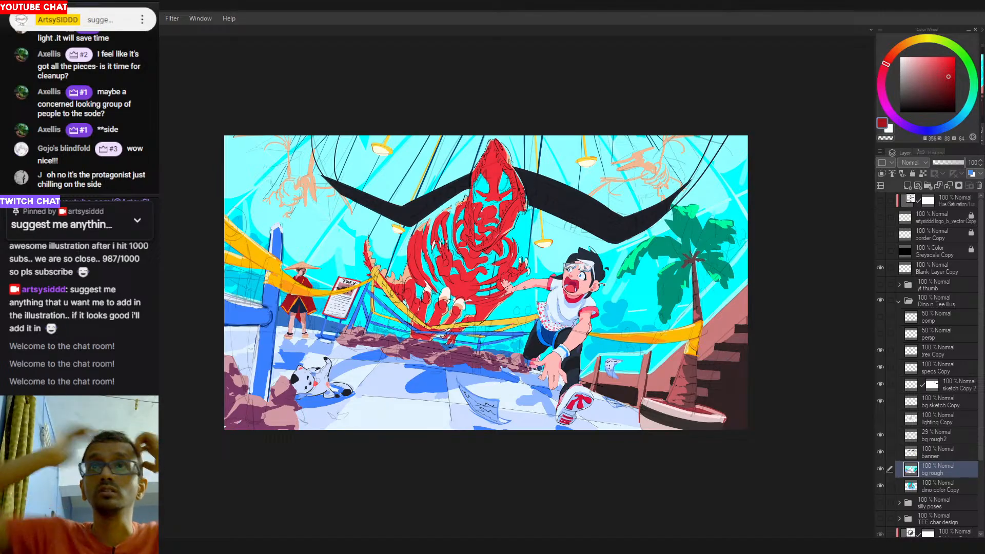
Select the dinosaur skull's eye sockets and fill them with the dark navy sampled from the banner.
key(alt)
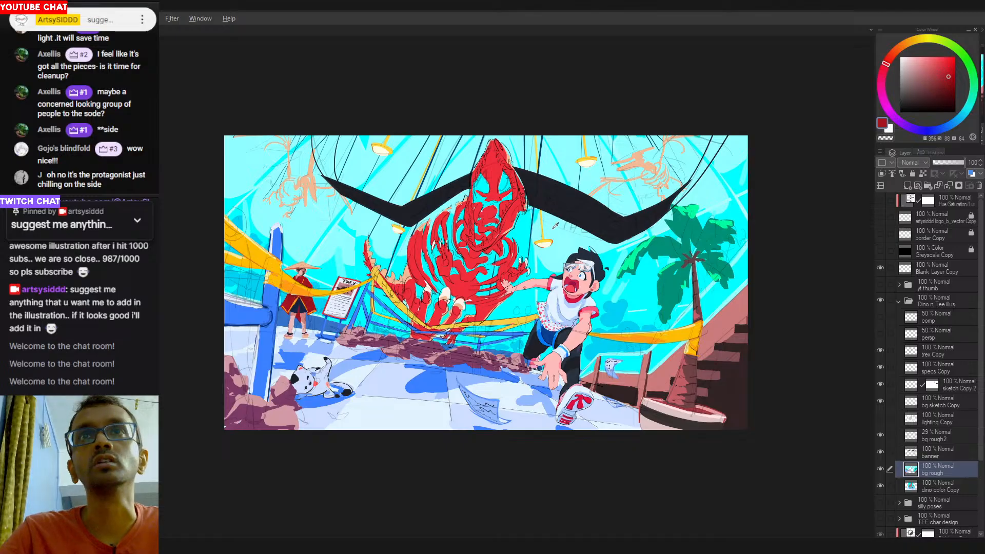
alt+click(555, 226)
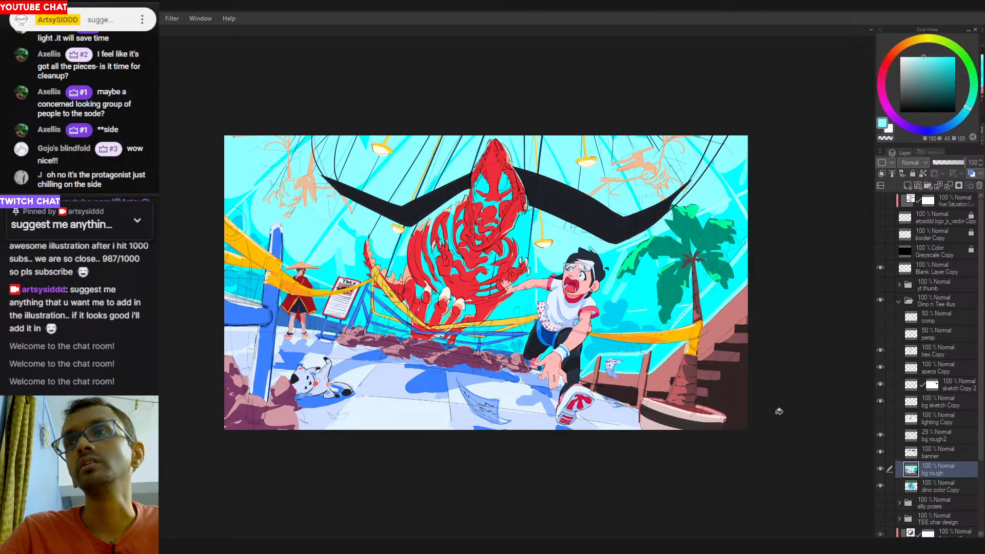
click(929, 488)
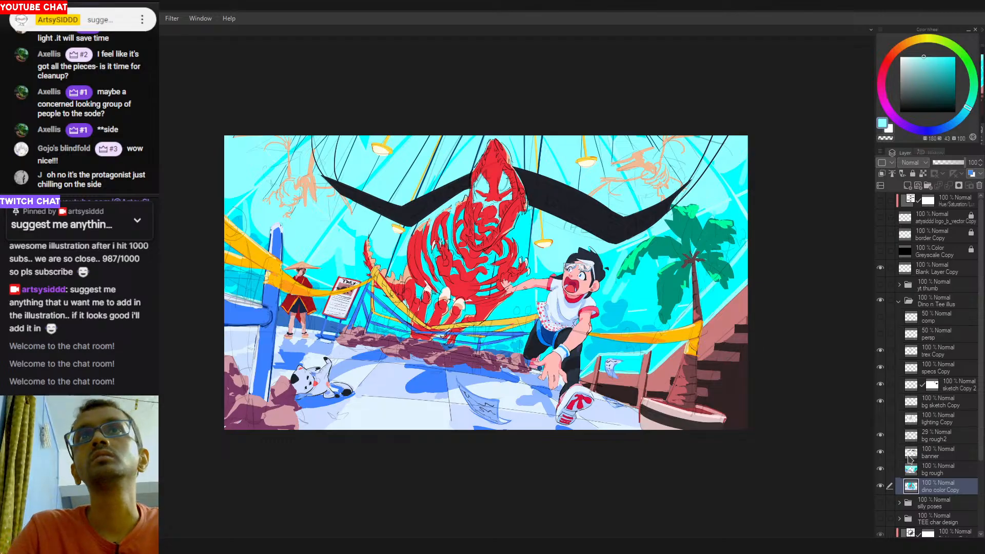
alt+click(537, 186)
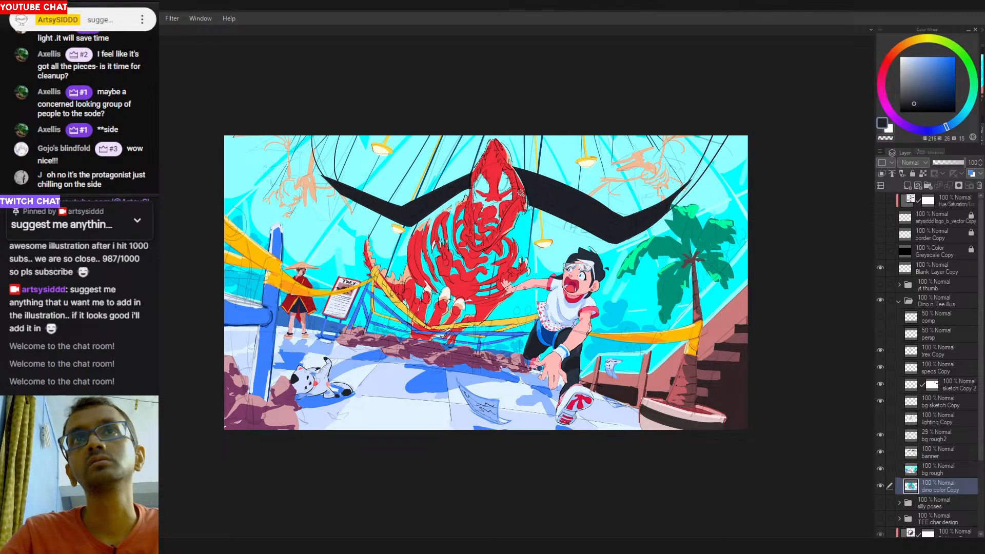
click(492, 199)
key(ctrl+d)
click(496, 195)
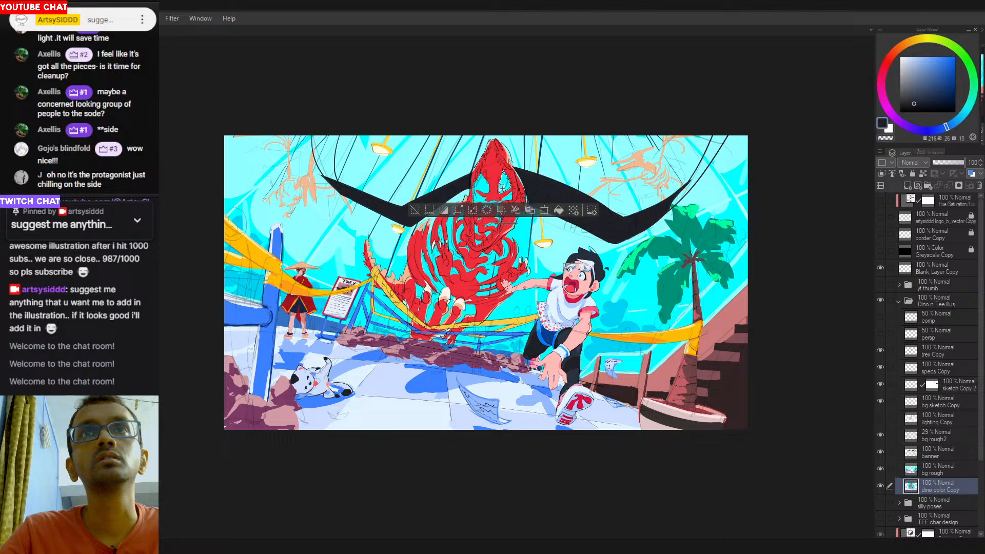
Select the whole dark banner shape on the banner layer.
click(935, 452)
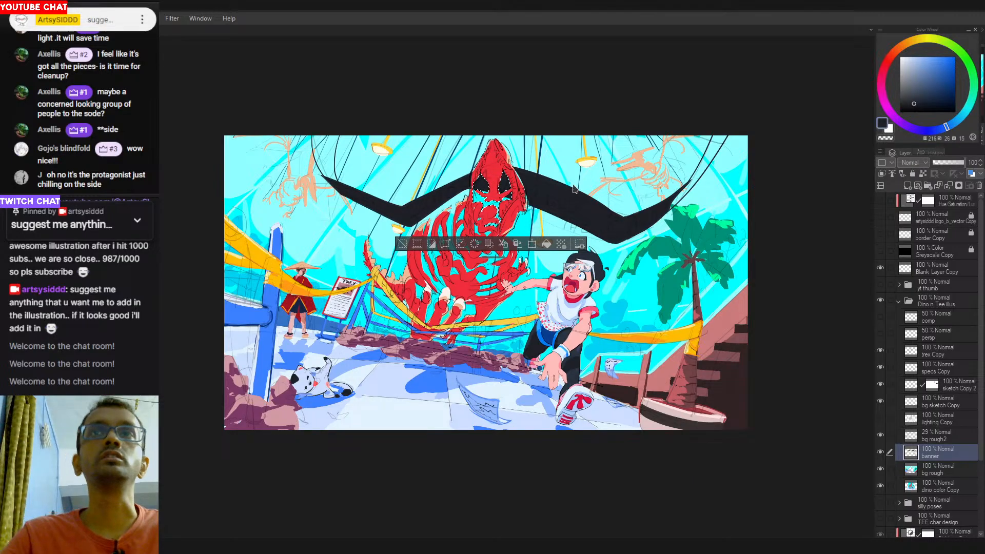
mouse_move(545, 199)
mouse_down()
mouse_move(574, 205)
mouse_move(560, 222)
mouse_up()
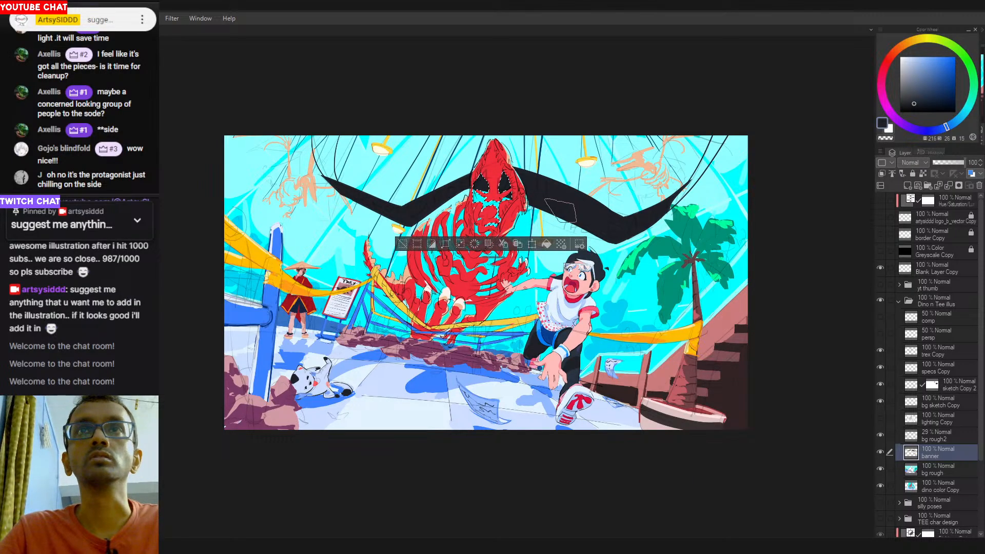
click(550, 192)
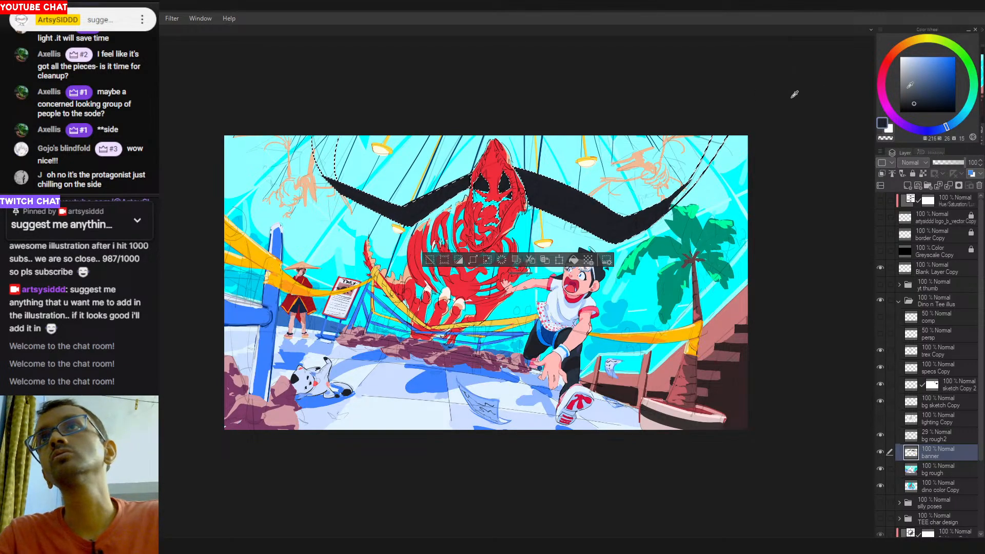
Try painting the banner section beside the skull in two crimson reds of hue 354, undoing each trial.
click(886, 70)
click(955, 68)
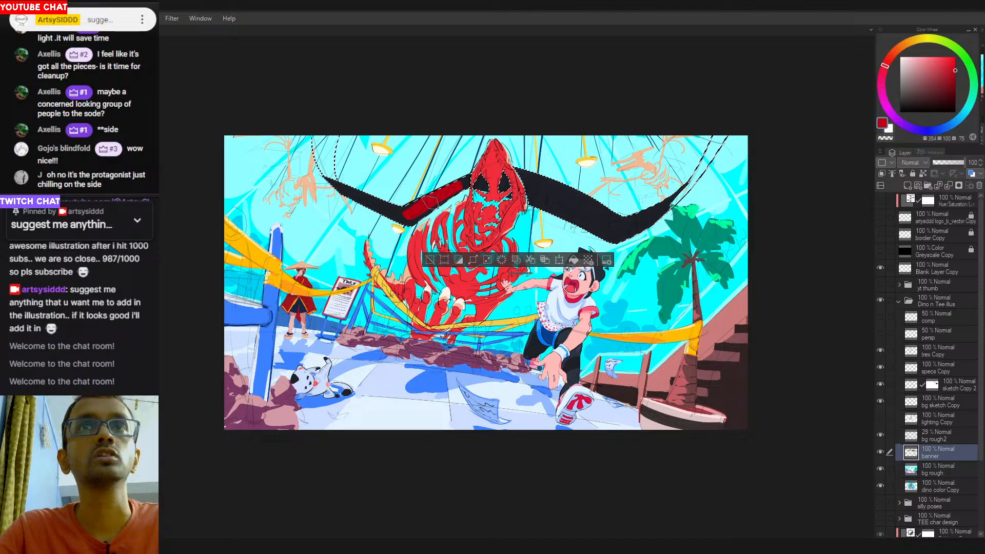
key(ctrl+z)
click(949, 75)
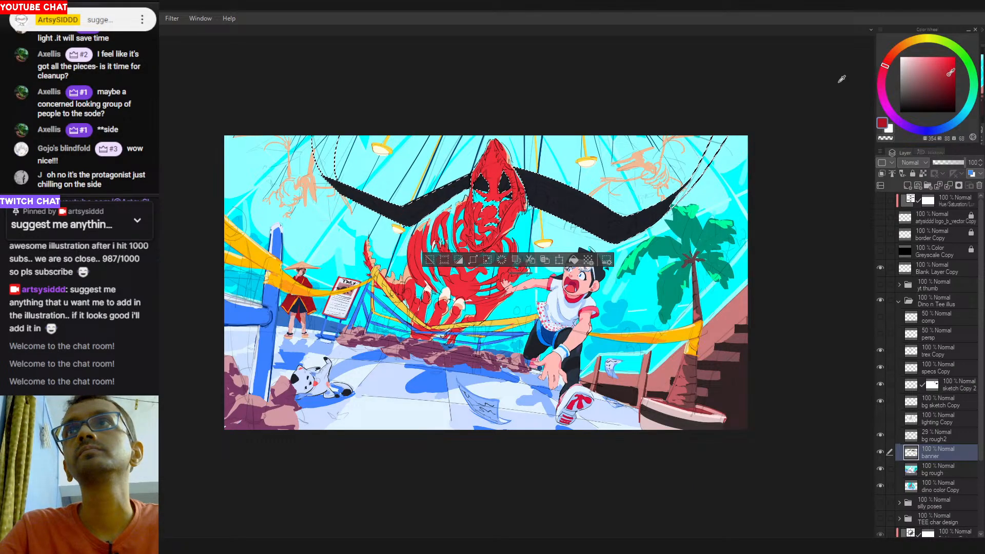
click(948, 73)
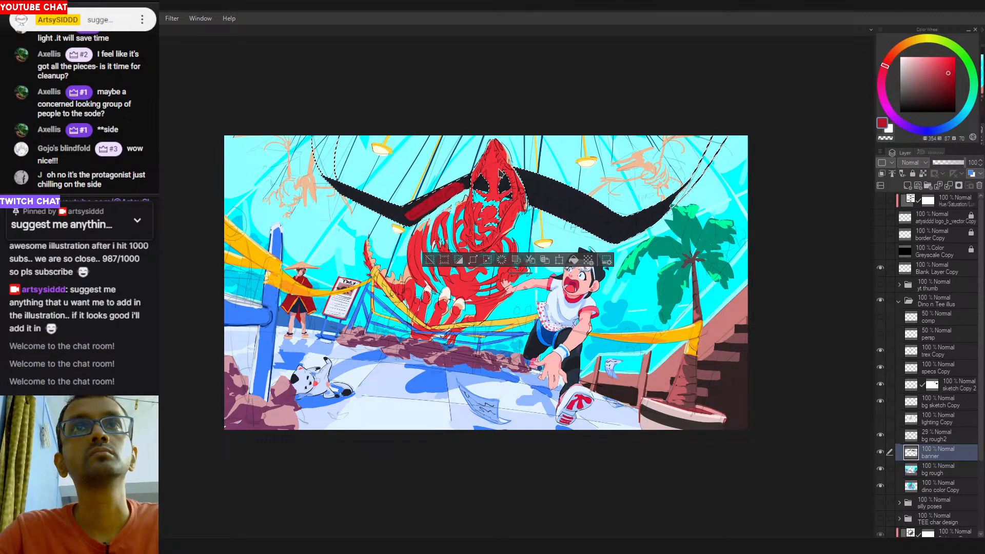
key(ctrl+z)
Paint the banner from its left tip to the skull in brick red of hue 7, keeping a dark border, and hide the bg rough2 layer.
drag(898, 50, 891, 56)
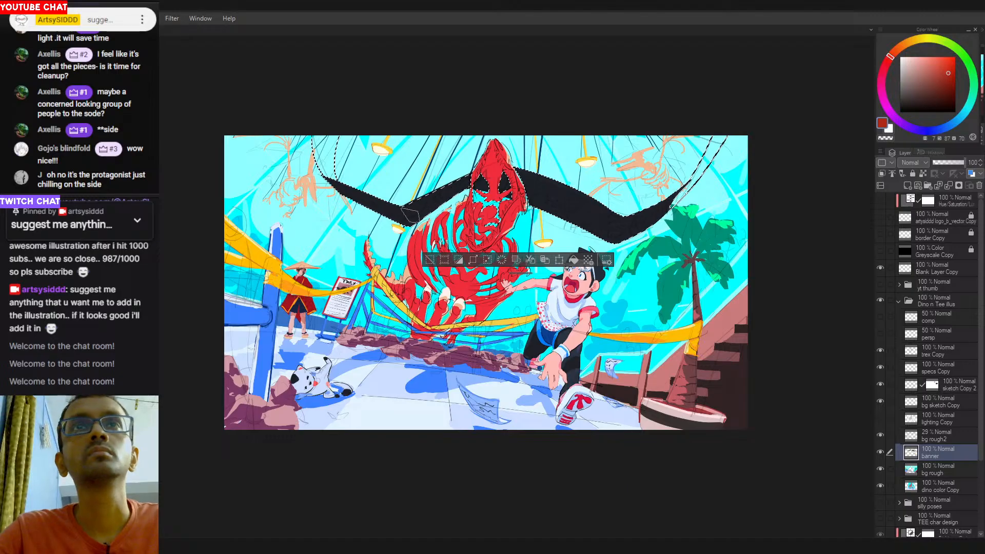
drag(411, 216, 421, 211)
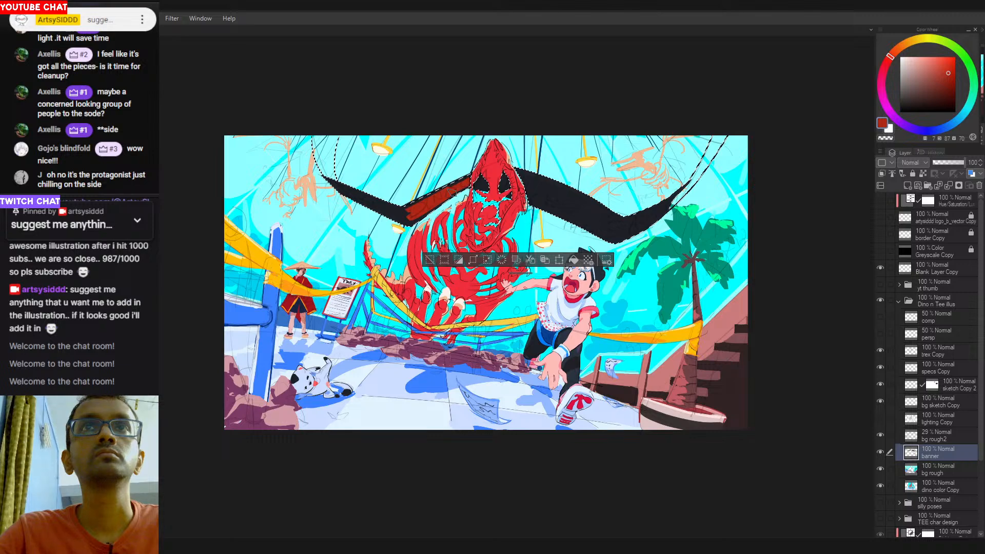
drag(452, 190, 406, 224)
click(881, 434)
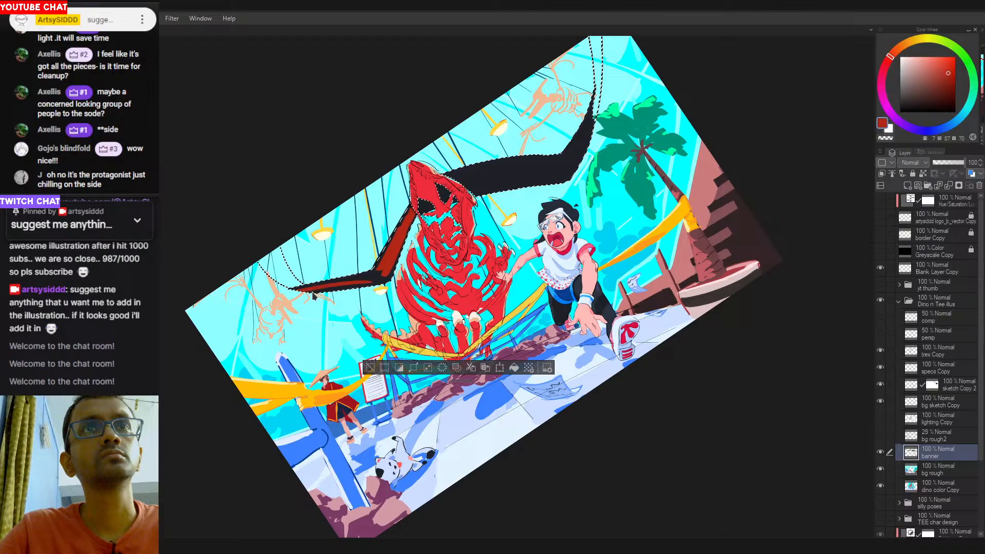
drag(302, 291, 370, 276)
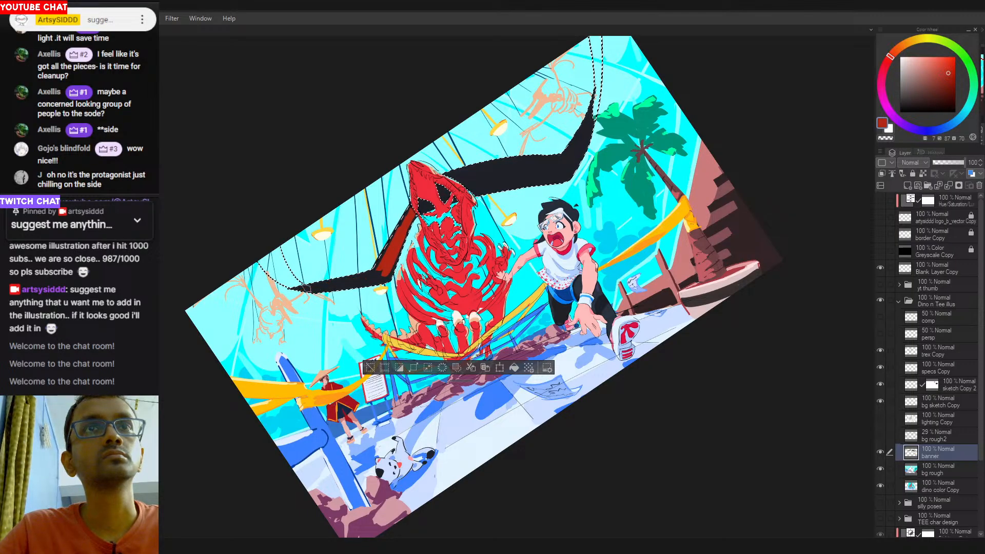
key(ctrl+z)
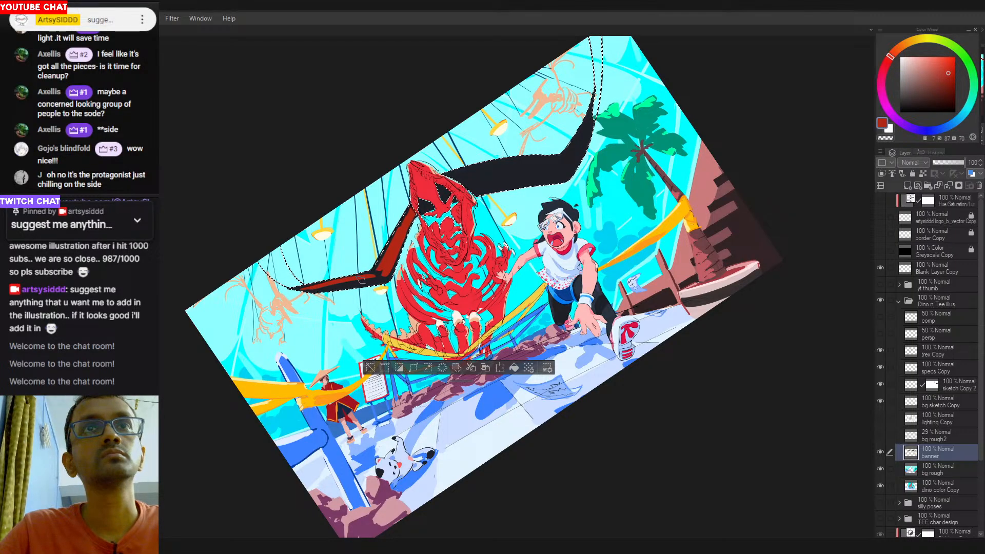
drag(305, 290, 382, 269)
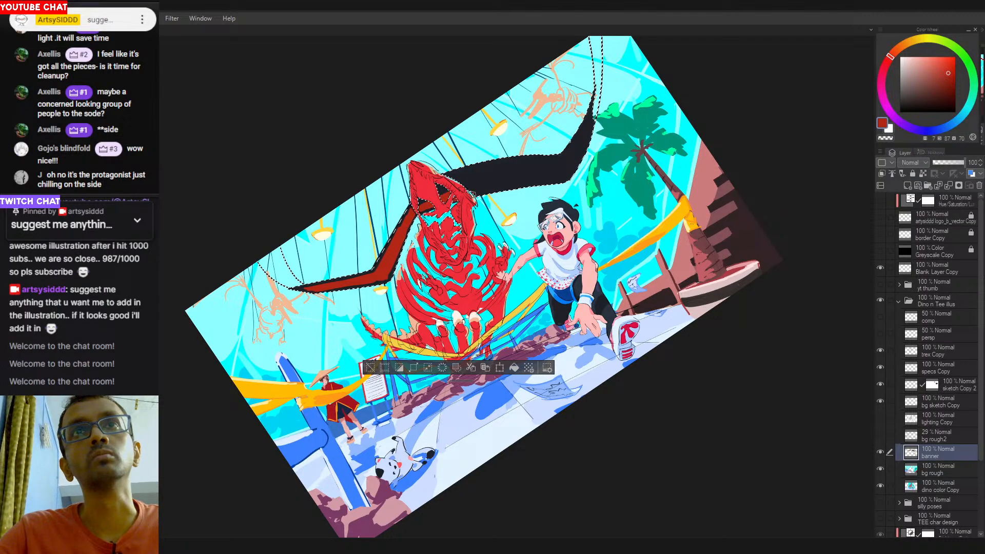
Continue the brick red through the skull's eye sockets and along the banner's right section to its tip, keeping the dark border.
drag(425, 206, 473, 177)
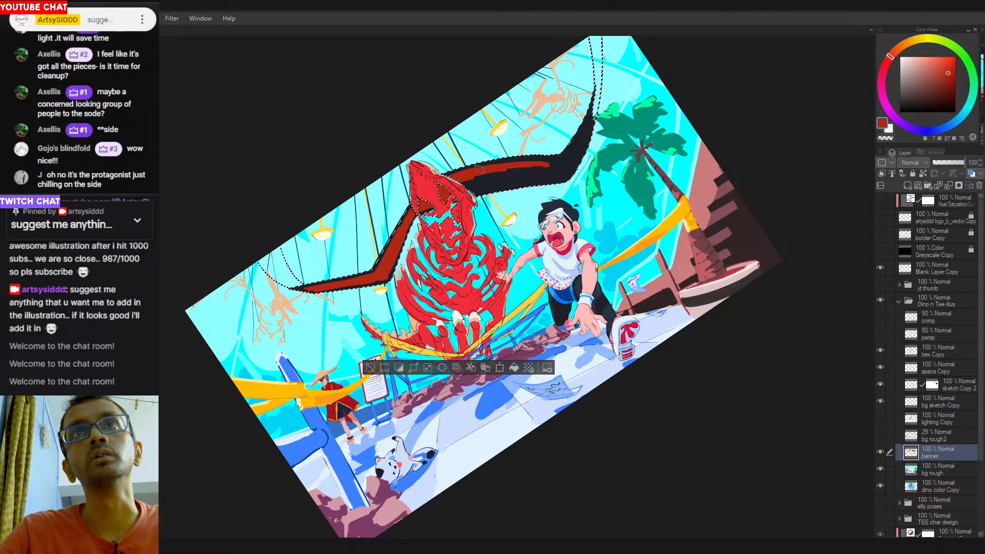
mouse_move(554, 169)
mouse_down()
mouse_move(521, 170)
mouse_move(542, 172)
mouse_move(478, 188)
mouse_up()
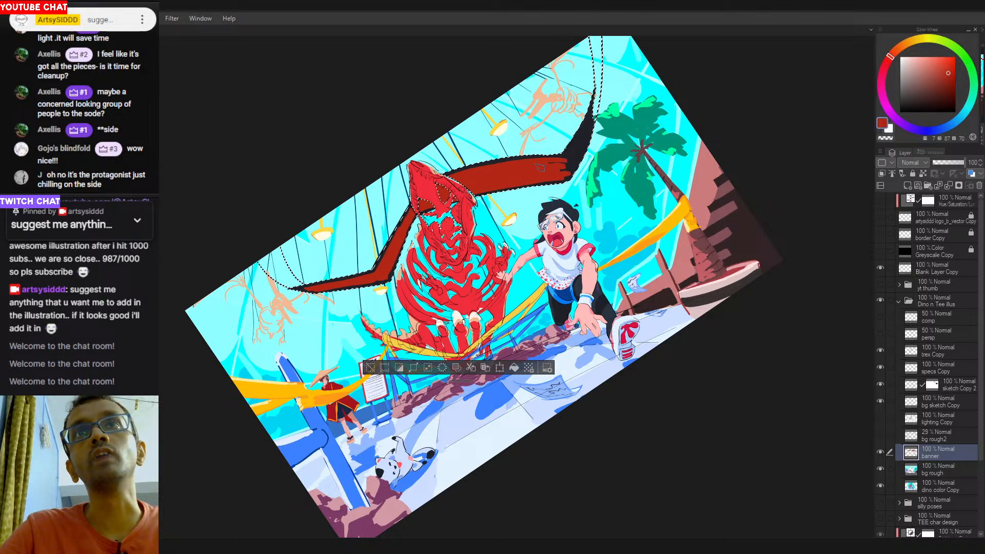
drag(586, 129, 577, 146)
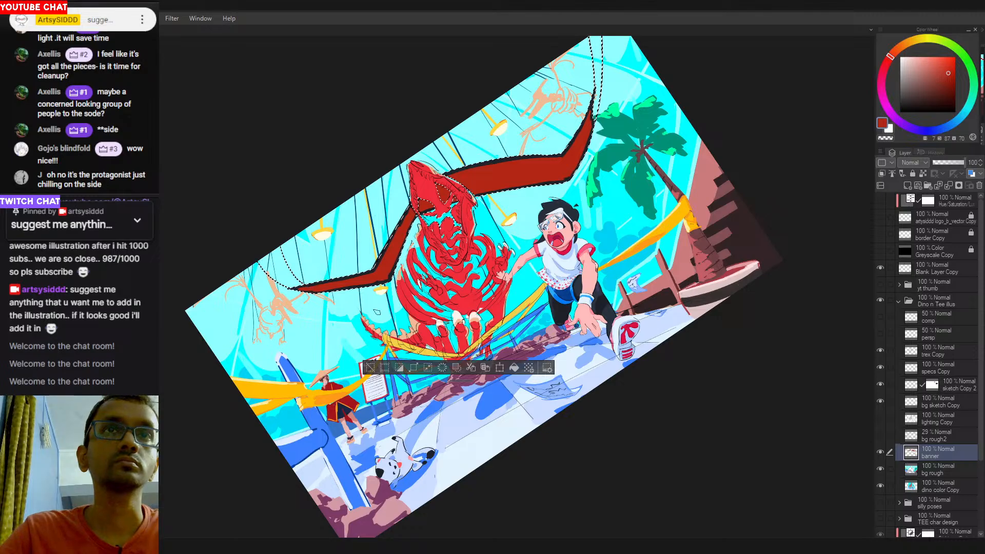
Hand-letter "WHEN DIN" in pale pink of hue 7 along the banner's left section, down to the bend.
double_click(630, 298)
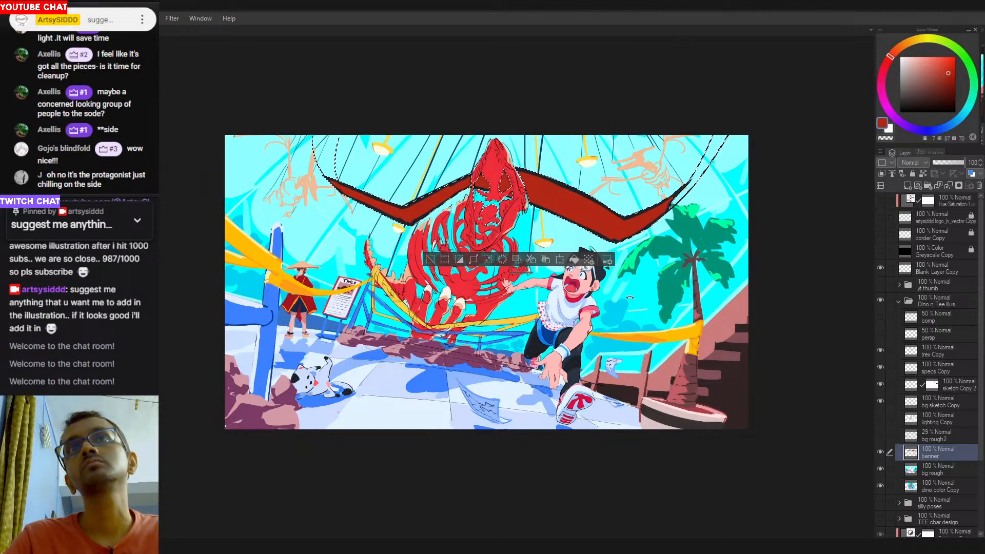
drag(630, 297, 521, 516)
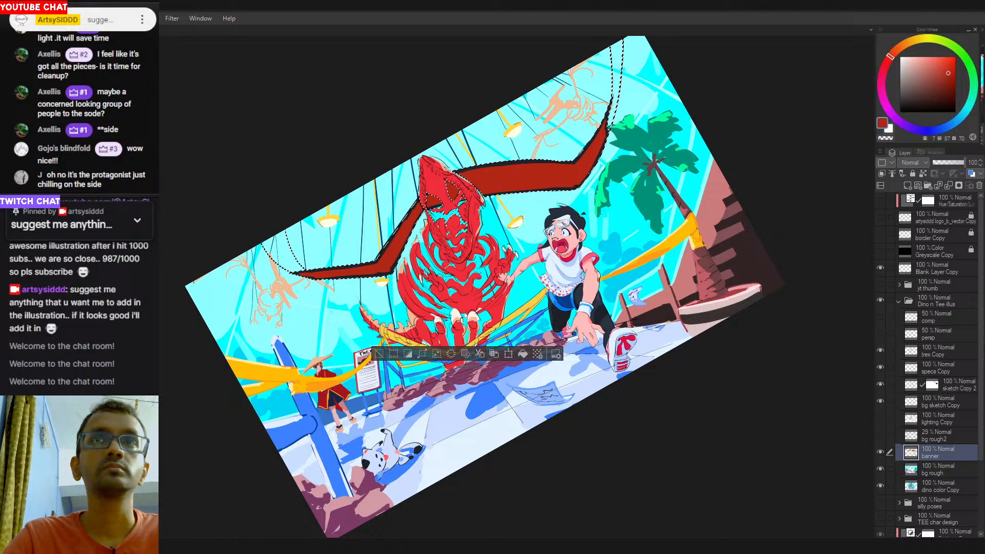
drag(552, 201, 582, 240)
key(minus)
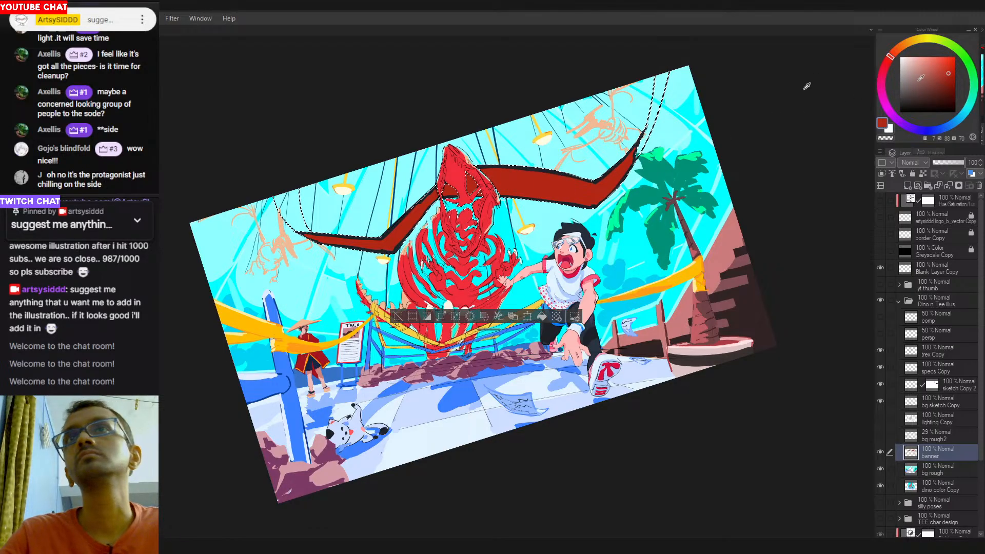
click(908, 57)
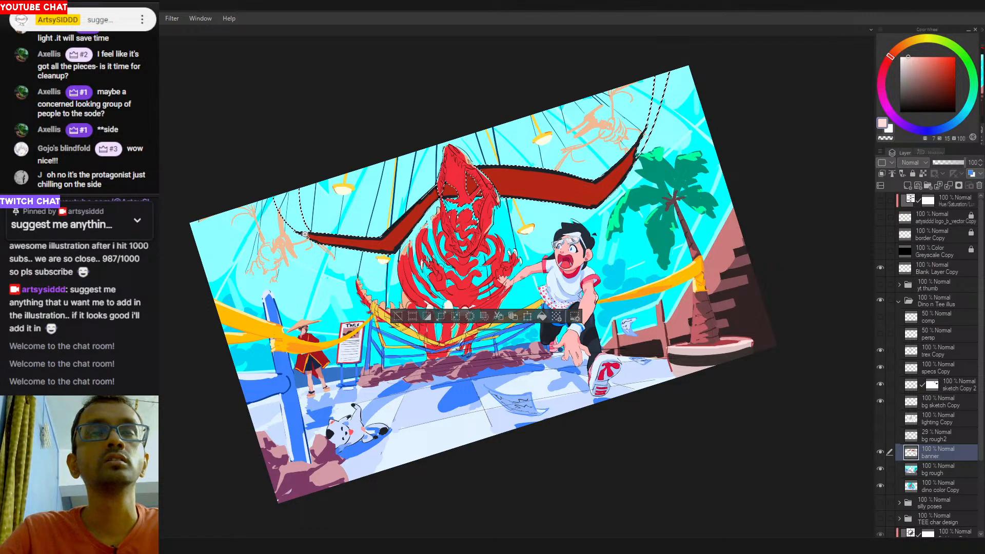
scroll(270, 236, up, 3)
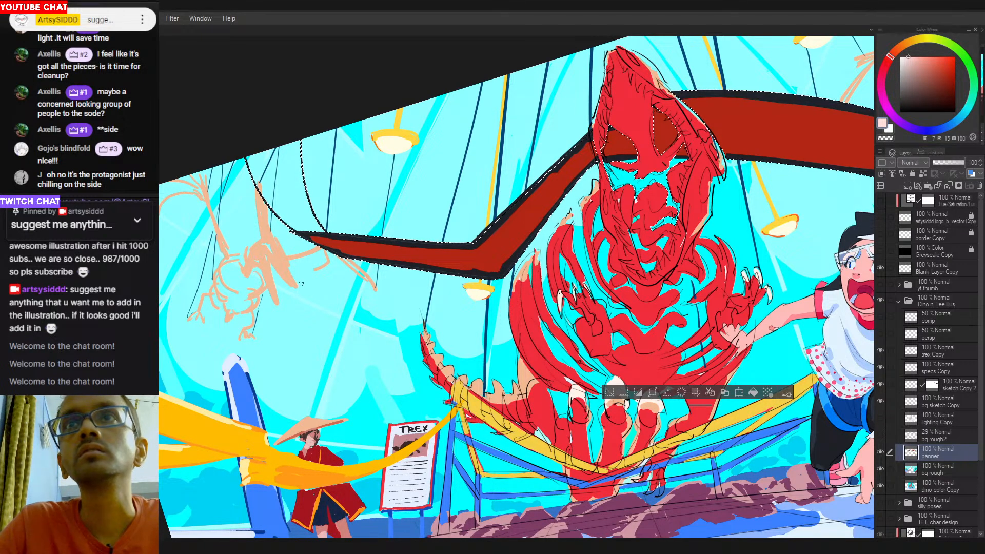
drag(328, 243, 351, 243)
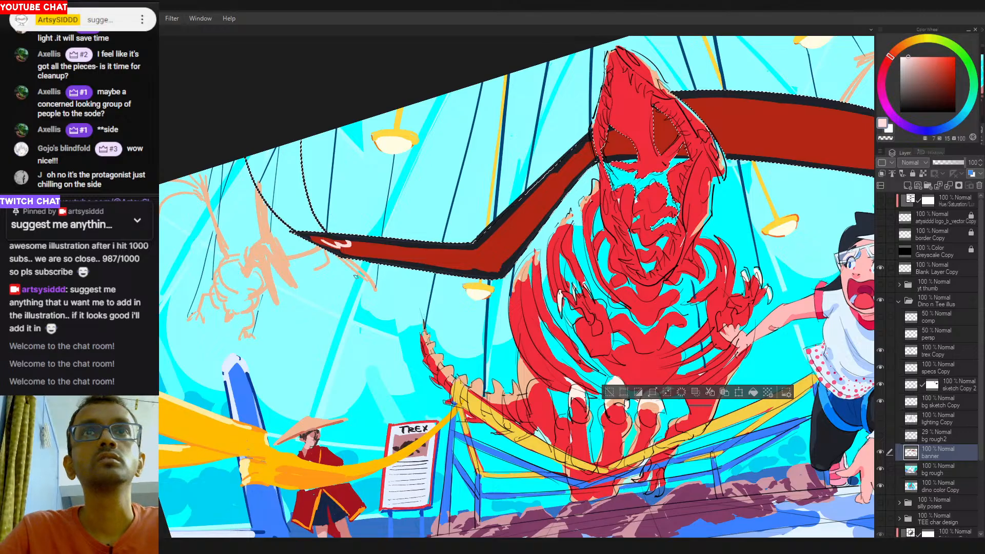
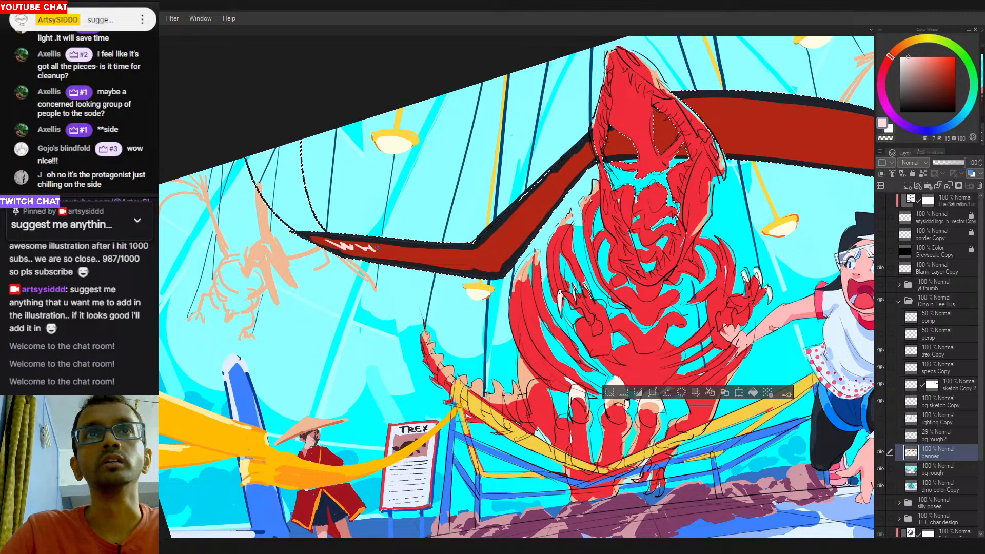
drag(384, 254, 401, 248)
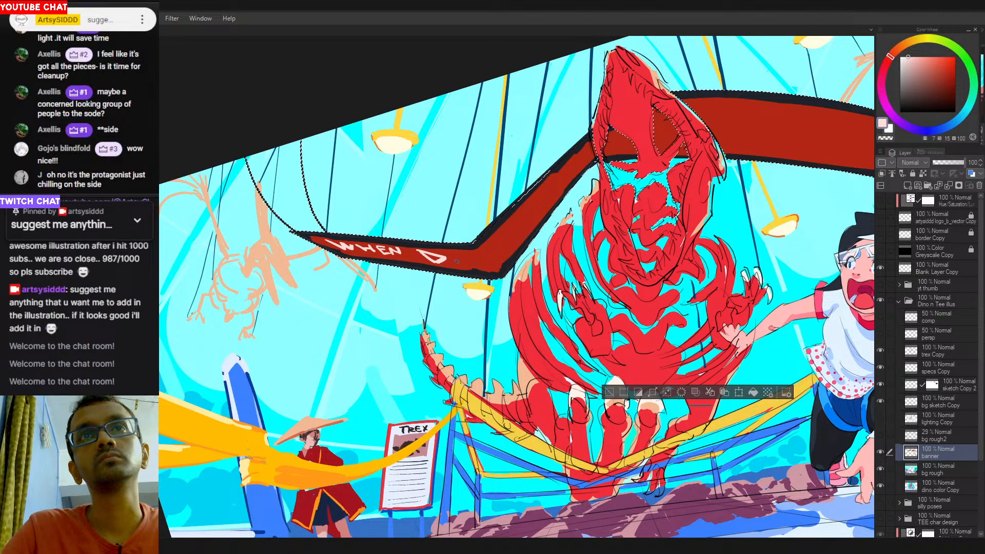
mouse_move(460, 252)
mouse_down()
mouse_move(464, 265)
mouse_move(481, 253)
mouse_move(483, 269)
mouse_up()
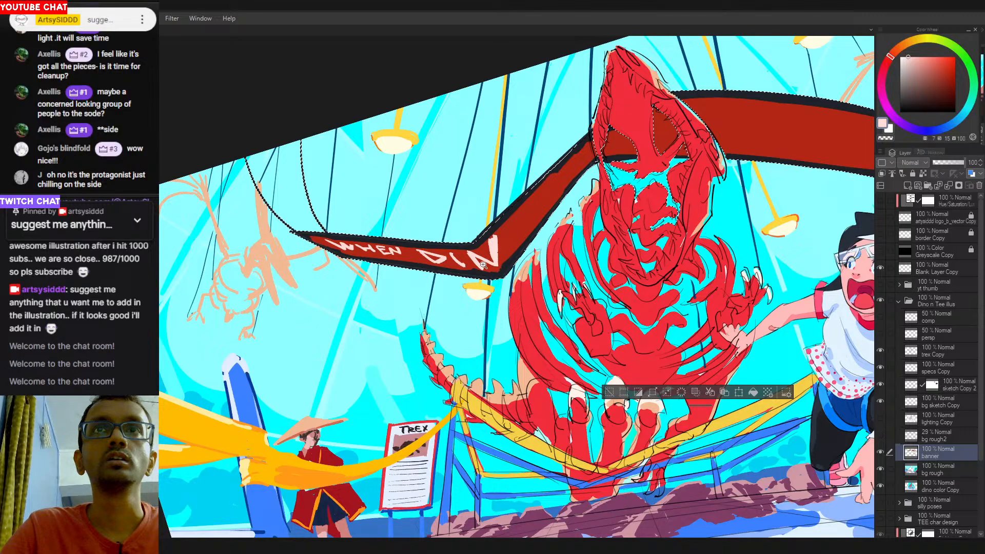
Hand-letter "OSAURS" up the banner slope and across the skull's eye sockets, completing the word DINOSAURS.
scroll(485, 259, down, 4)
drag(500, 250, 358, 289)
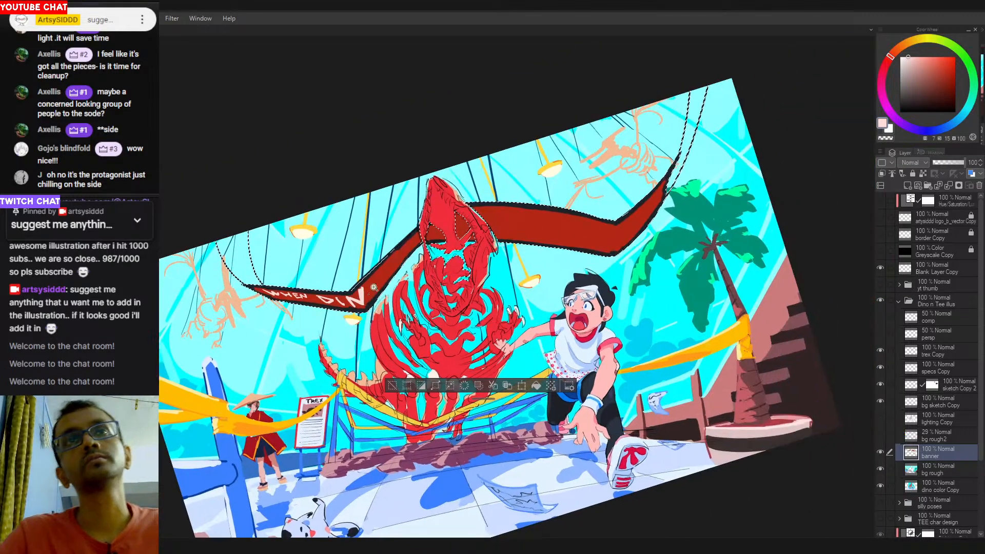
scroll(372, 281, up, 4)
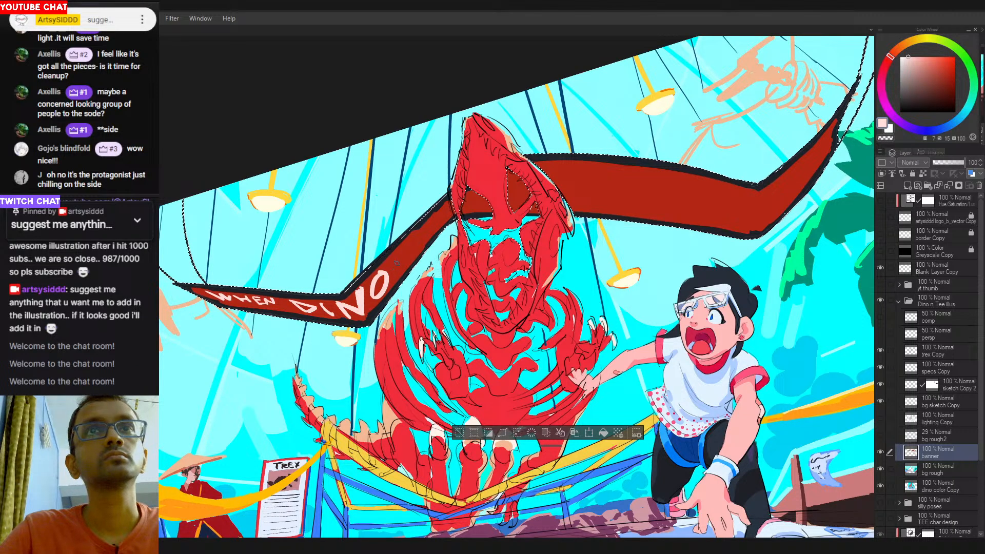
drag(401, 263, 393, 272)
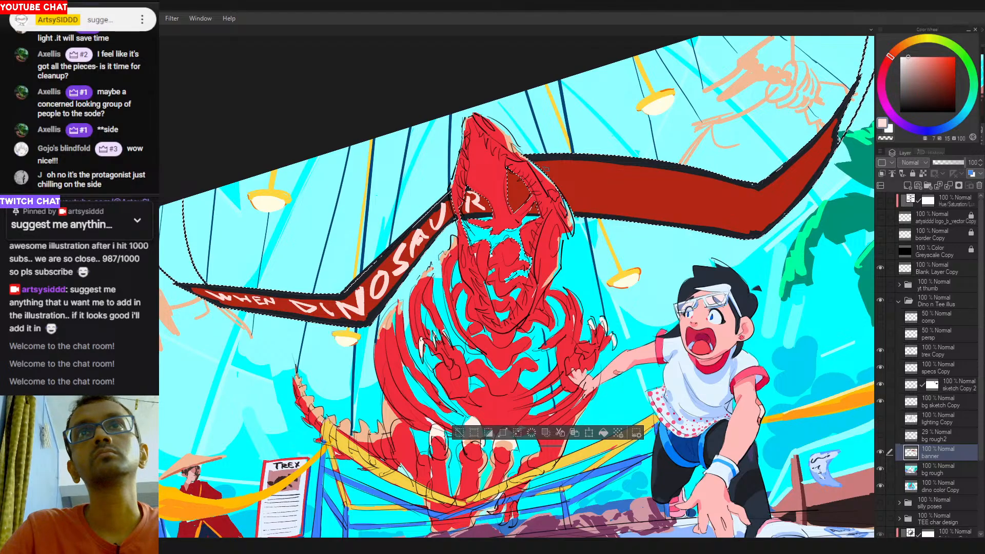
drag(475, 198, 473, 201)
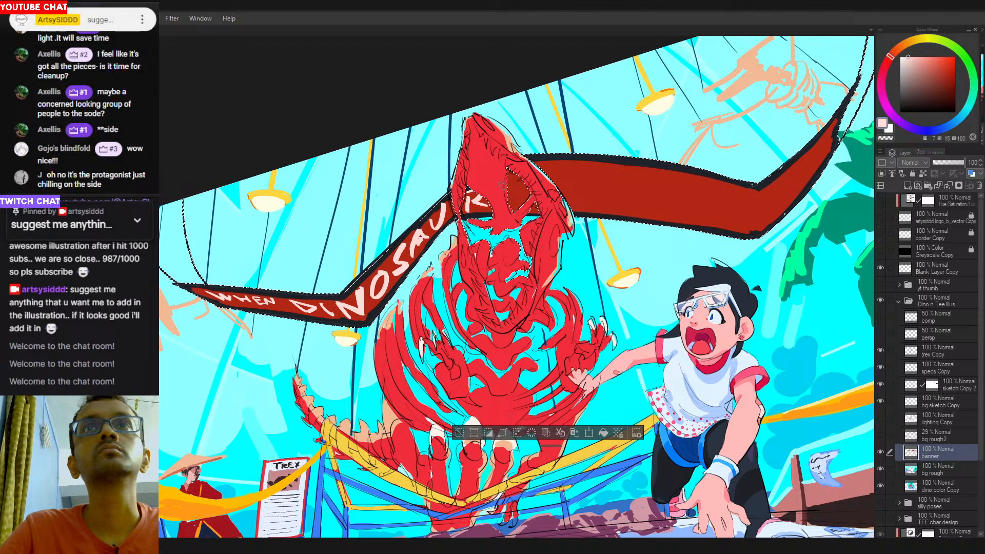
drag(515, 177, 509, 204)
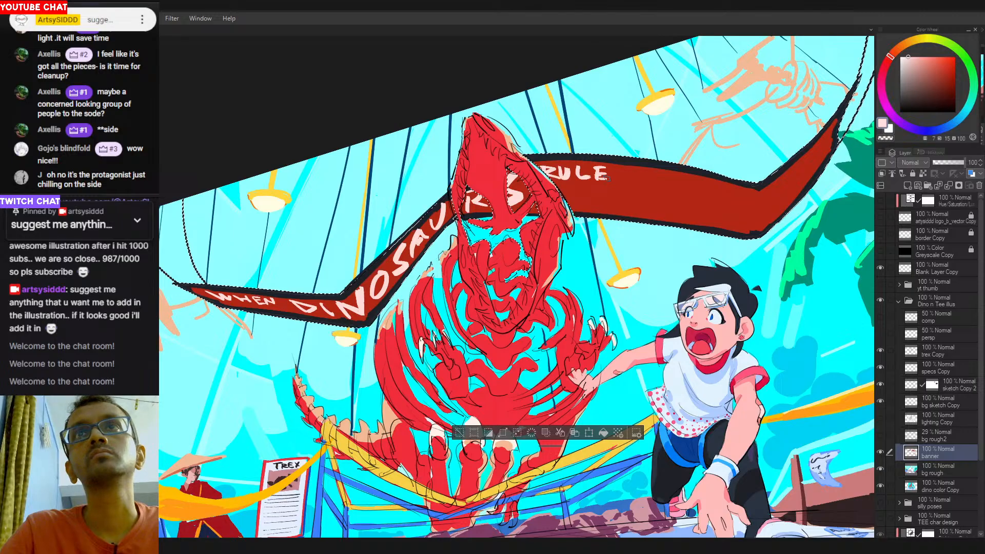
Try lettering "RULED" on the banner just right of the skull, and undo the trial letters.
drag(596, 180, 614, 180)
mouse_move(611, 169)
mouse_down()
mouse_move(623, 173)
mouse_move(616, 180)
mouse_move(415, 202)
mouse_up()
key(ctrl+z)
key(ctrl+z)
key(ctrl+z)
key(ctrl+z)
key(ctrl+z)
key(ctrl+z)
key(ctrl+z)
key(ctrl+z)
key(ctrl+z)
key(ctrl+z)
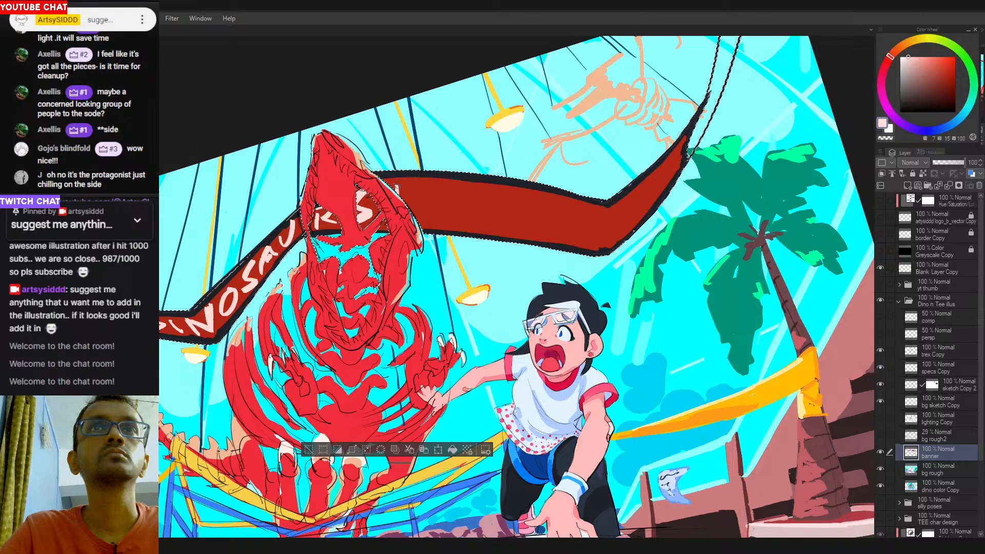
Hand-letter "RULED" near the banner's upper edge beside the skull and start "THE" lower along it, reworking the H.
drag(434, 184, 442, 201)
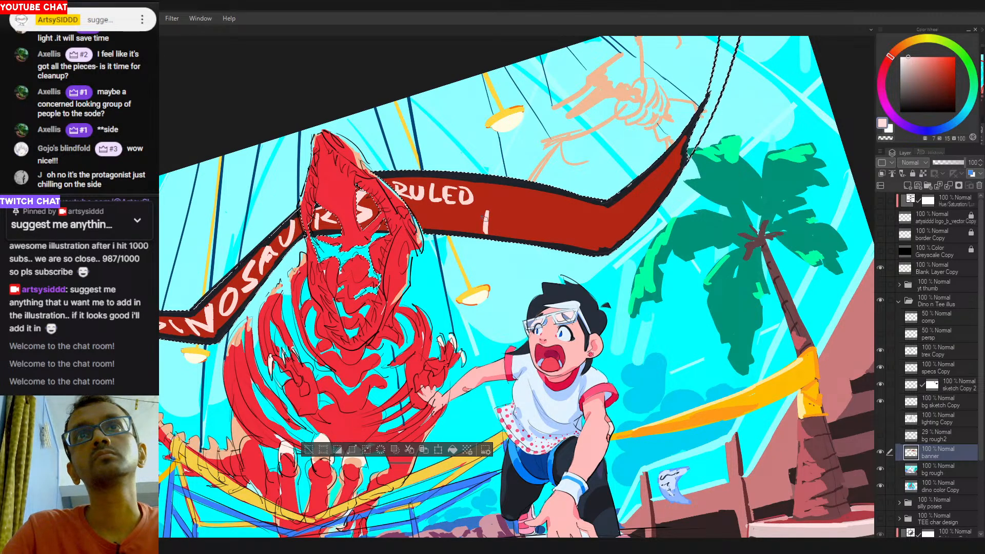
drag(496, 216, 497, 232)
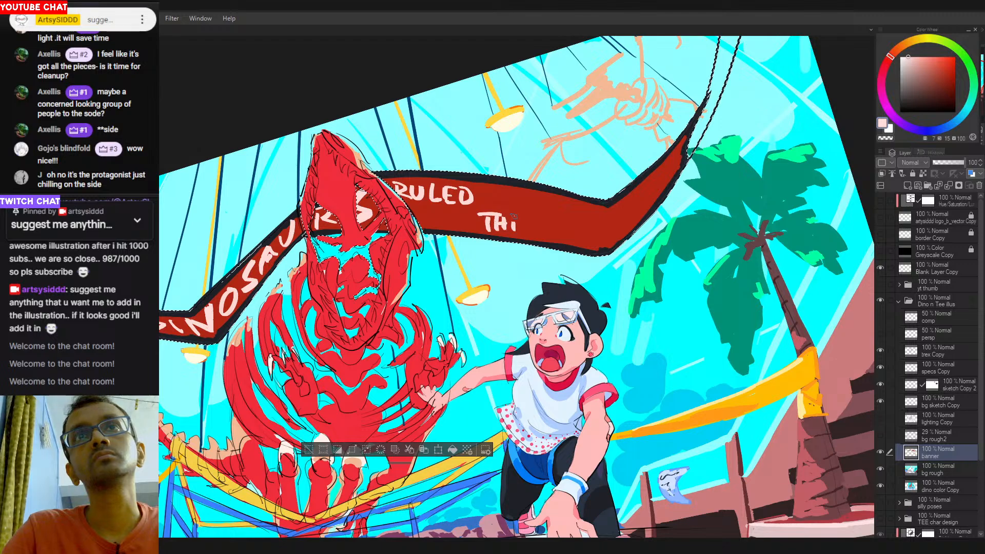
key(ctrl+z)
key(ctrl+z)
key(ctrl+z)
key(ctrl+z)
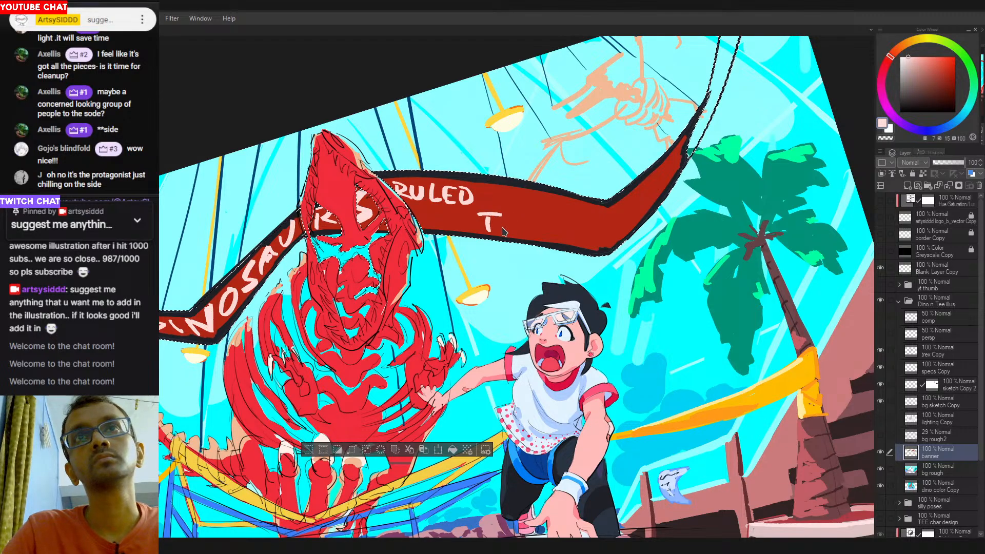
key(ctrl+y)
key(ctrl+y)
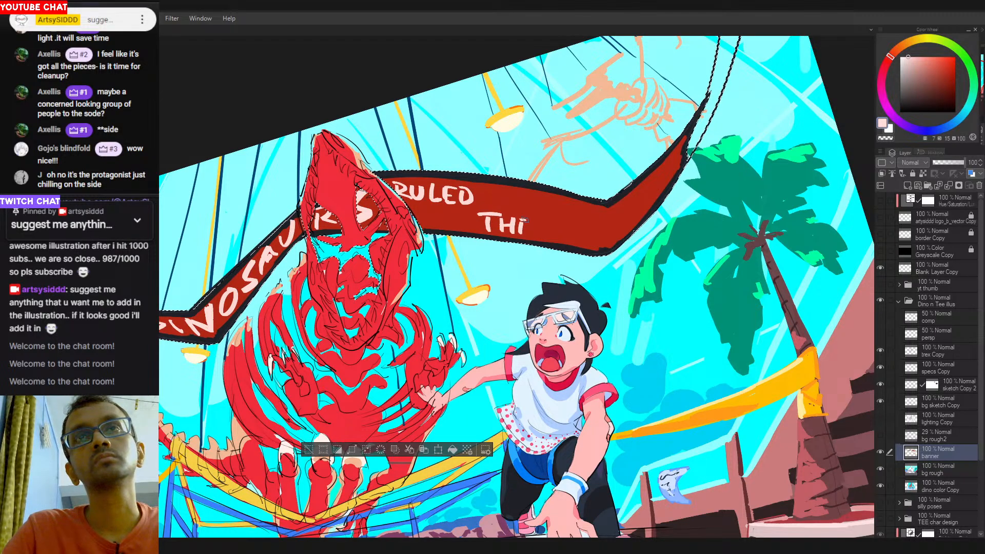
Complete the word "THE" and letter a larger "E" at the banner's right bend, undoing the unwanted strokes.
mouse_move(587, 230)
mouse_down()
mouse_move(532, 239)
mouse_move(560, 205)
mouse_up()
mouse_move(534, 222)
mouse_down()
mouse_move(553, 220)
mouse_move(559, 236)
mouse_move(561, 207)
mouse_move(551, 222)
mouse_up()
key(ctrl+z)
key(ctrl+z)
key(ctrl+z)
key(ctrl+z)
drag(528, 237, 567, 228)
key(ctrl+z)
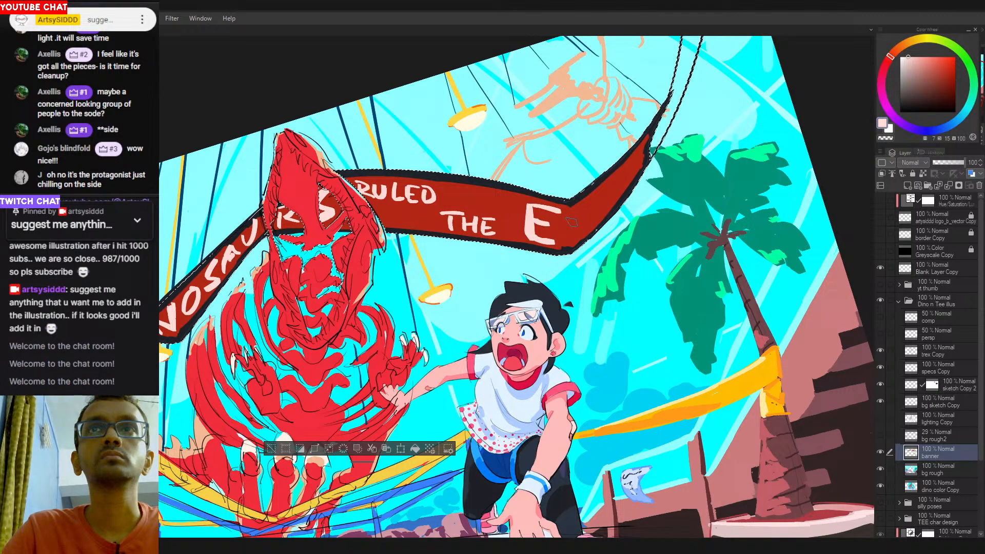
Hand-letter "ARTH" up the banner's right slope with shrinking letters, completing the word EARTH.
key(ctrl+z)
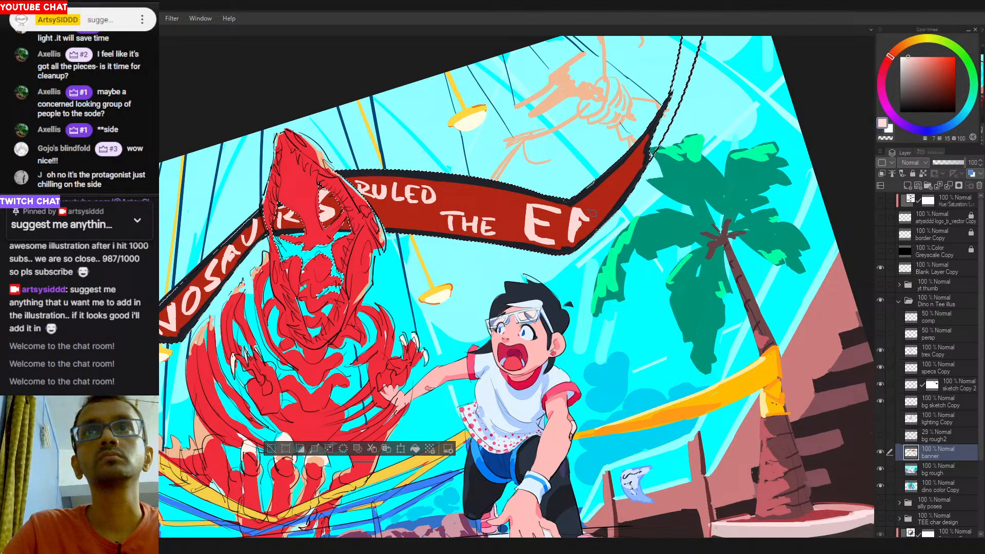
key(ctrl+z)
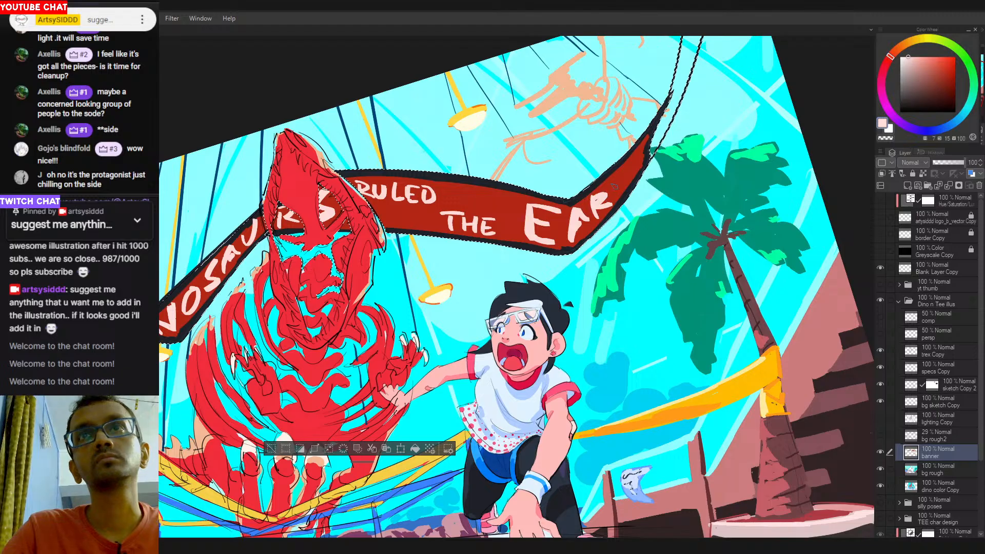
drag(618, 179, 611, 204)
mouse_move(610, 186)
mouse_down()
mouse_move(641, 160)
mouse_move(637, 171)
mouse_up()
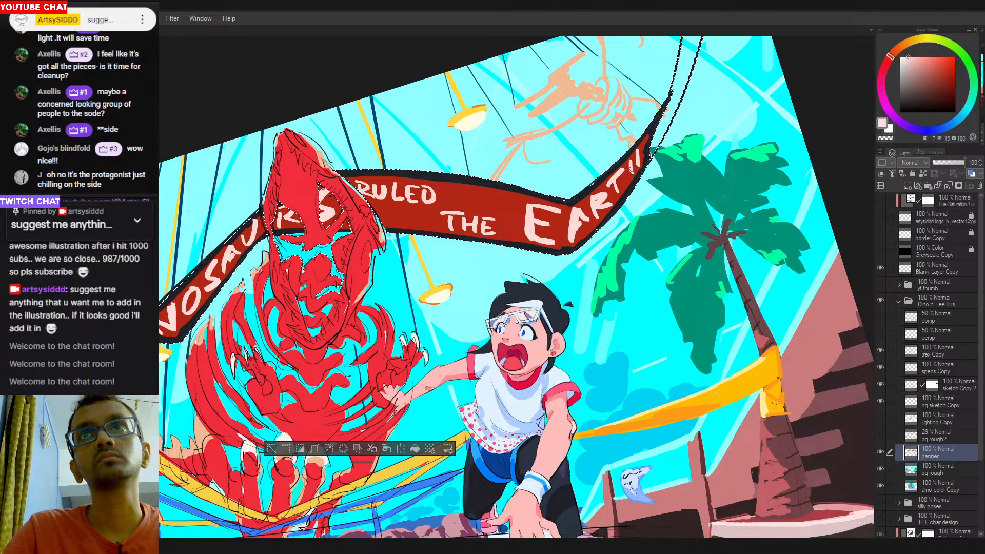
Clear the banner selection and check the finished lettering against the whole illustration.
drag(648, 234, 591, 286)
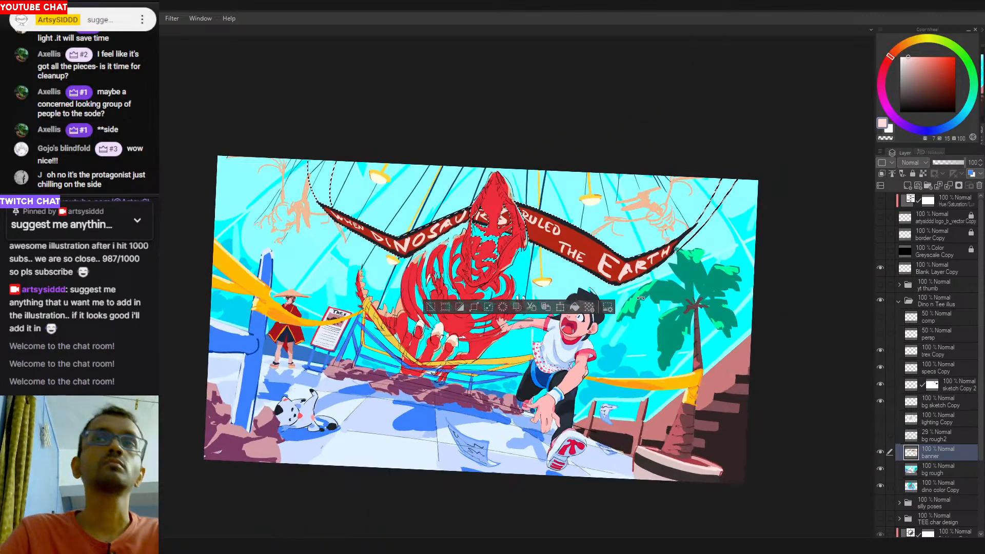
drag(585, 249, 554, 238)
key(ctrl+d)
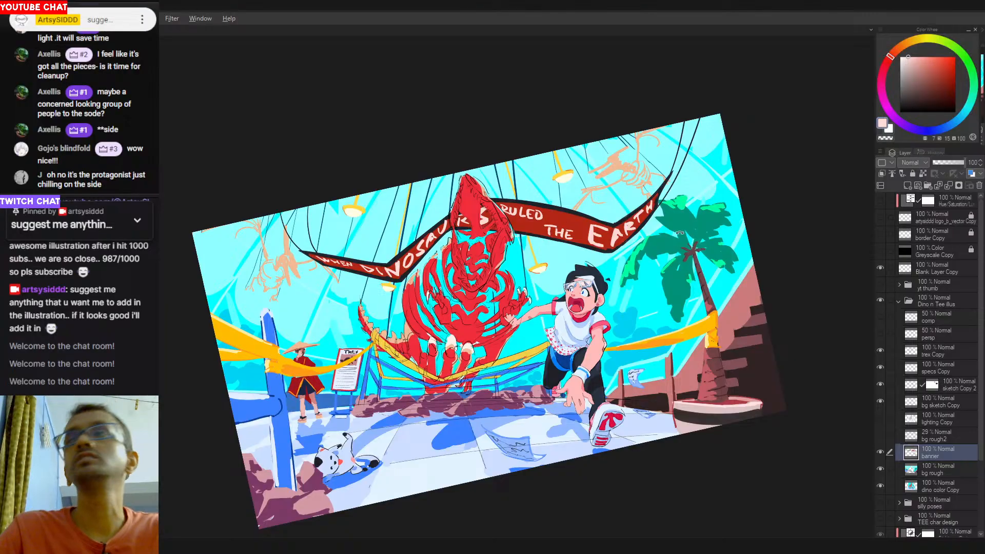
drag(691, 249, 659, 283)
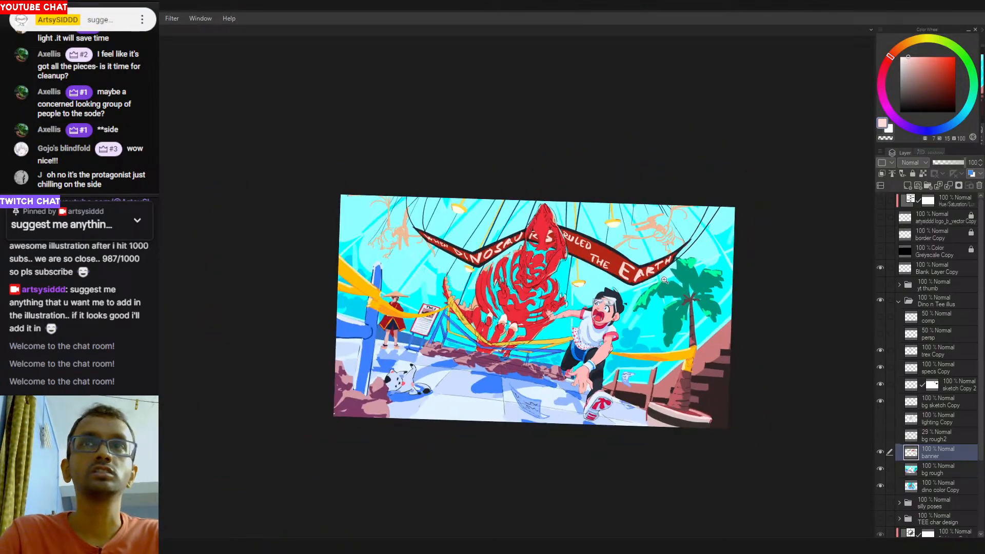
Sample the dark brown and mauve tones around the staircase and planter for touching up the wooden fence.
drag(595, 245, 625, 220)
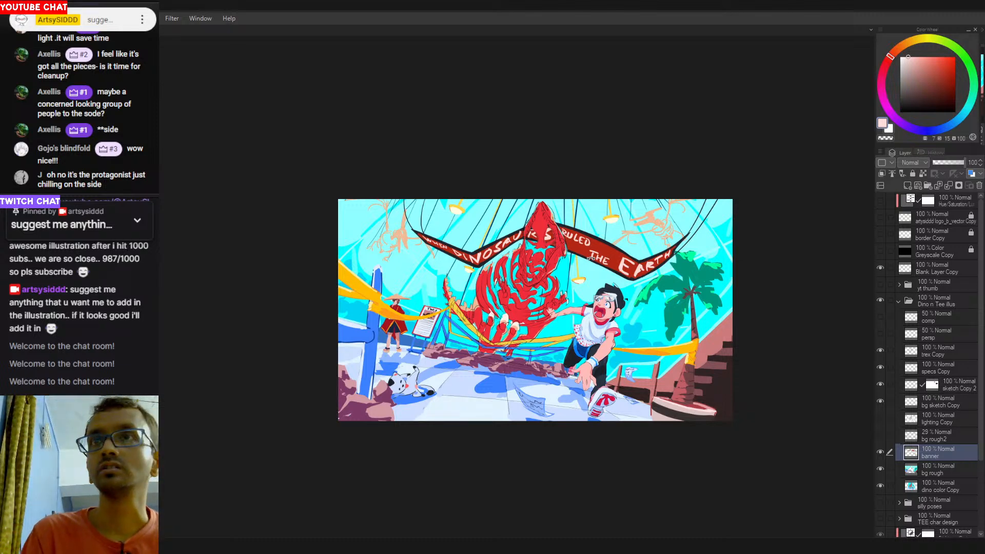
drag(690, 335, 519, 320)
ctrl+click(500, 352)
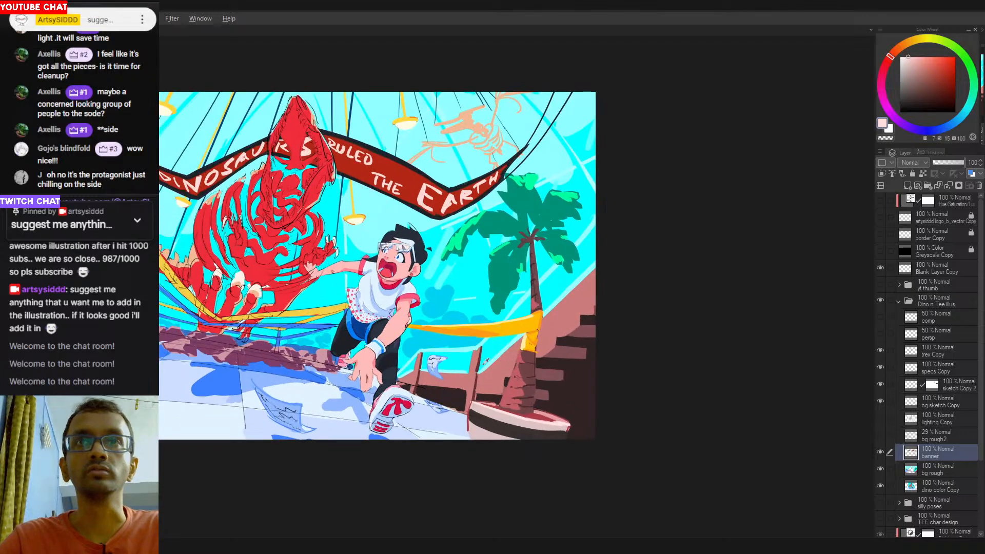
alt+click(573, 368)
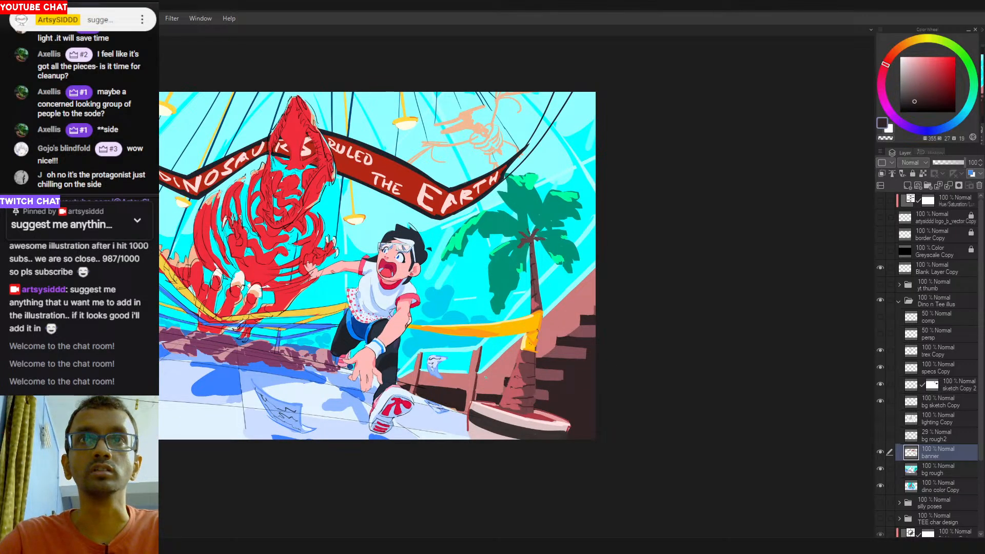
alt+click(483, 387)
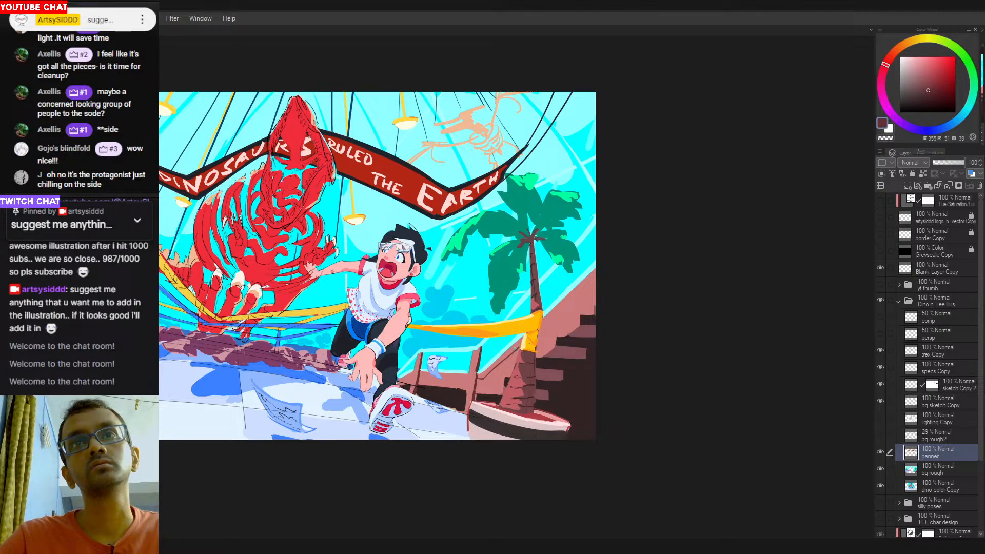
drag(561, 246, 540, 346)
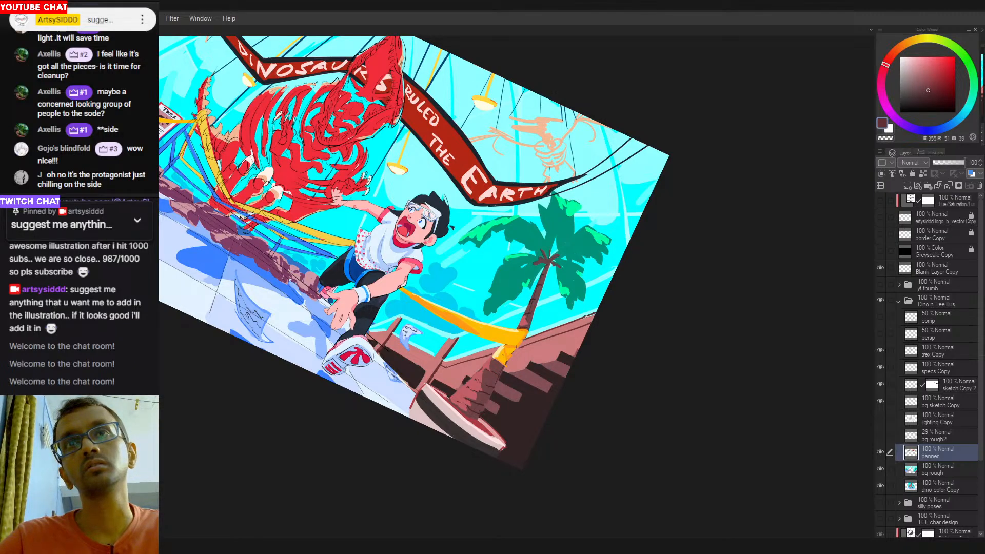
drag(437, 376, 502, 370)
click(501, 376)
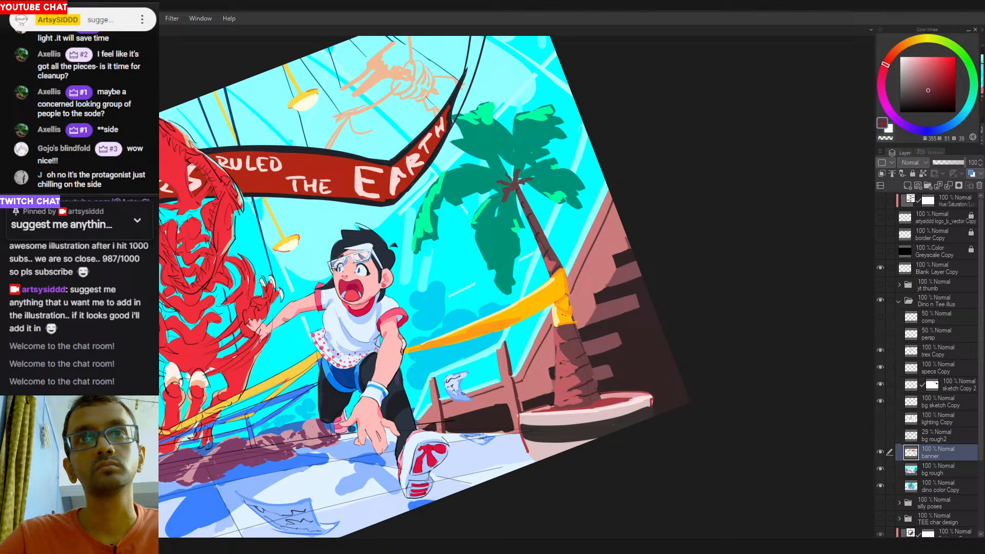
drag(613, 424, 485, 415)
drag(573, 348, 580, 378)
drag(519, 396, 615, 385)
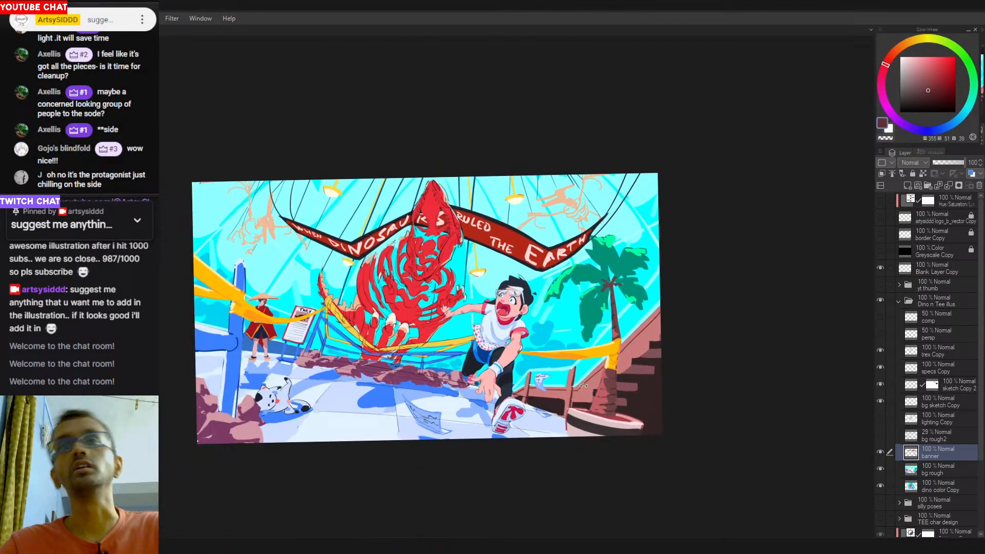
Sample the fence's pink and the staircase's mauve, try a mark beside the palm planter and undo it.
scroll(578, 401, up, 4)
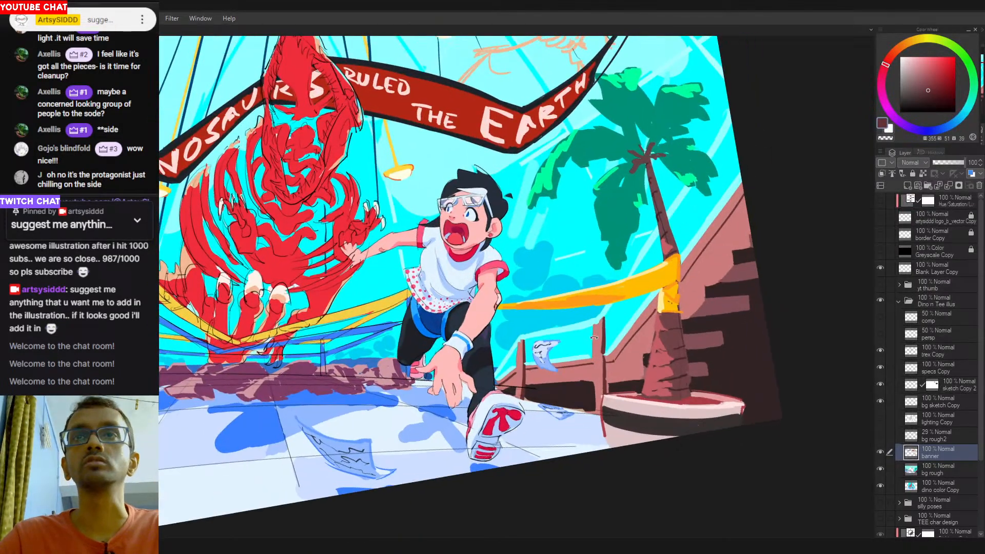
alt+click(580, 372)
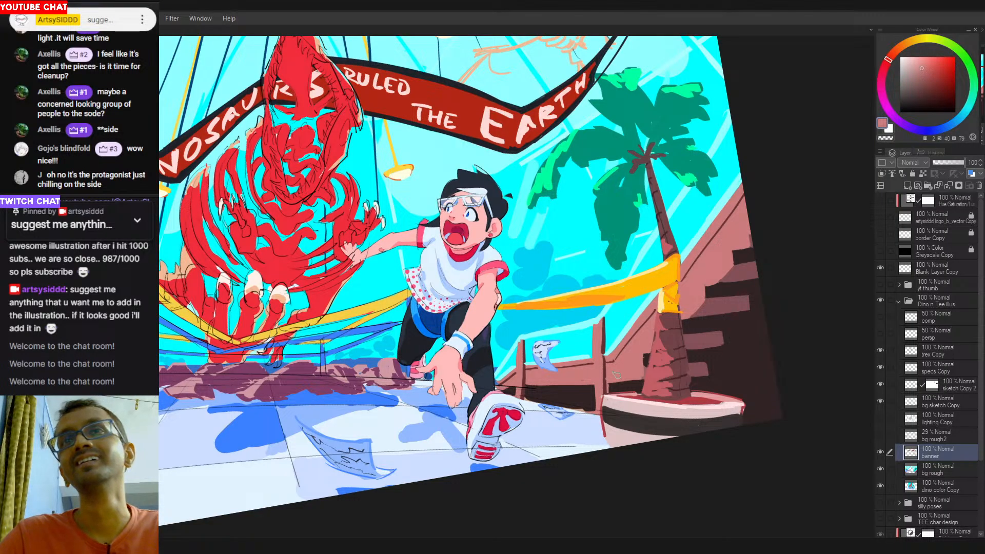
drag(640, 372, 630, 368)
drag(478, 408, 551, 405)
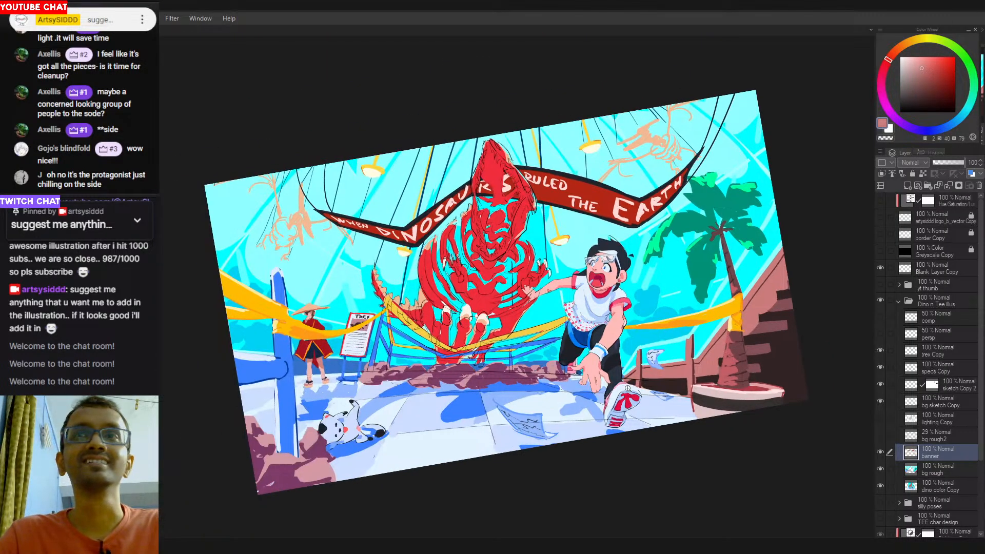
drag(745, 389, 769, 368)
alt+click(771, 365)
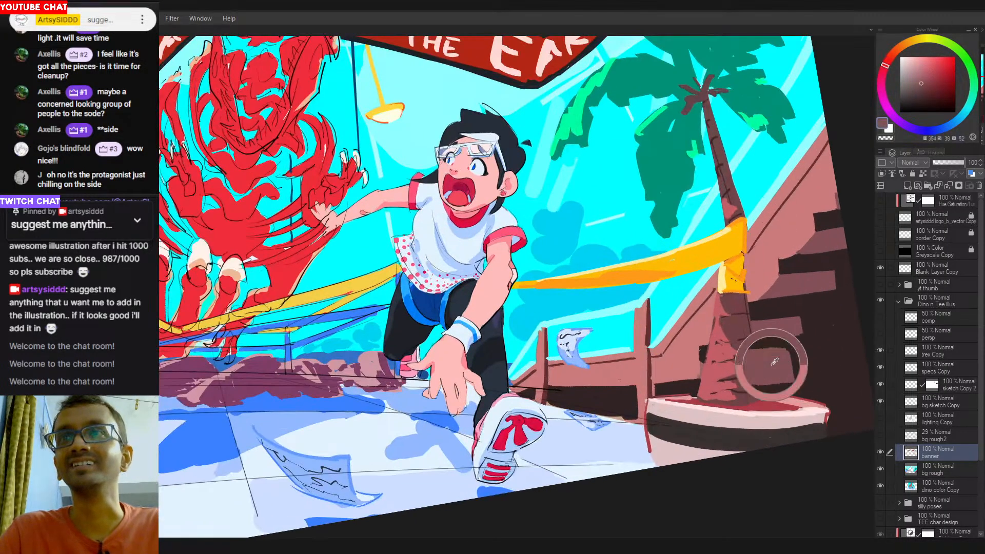
click(700, 390)
key(ctrl+z)
Switch to the bg rough layer and lasso the area holding the fence, palm planter and staircase.
click(923, 471)
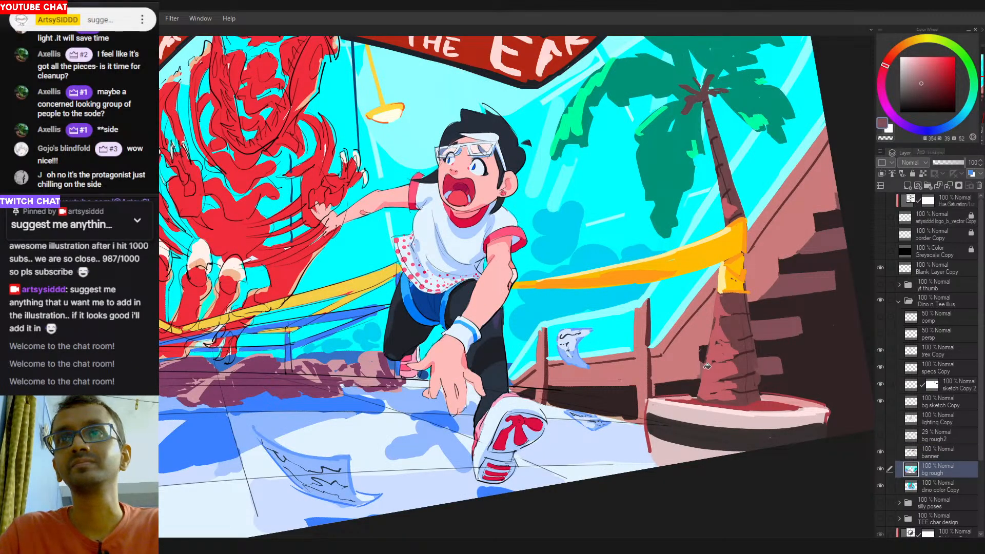
drag(677, 382, 593, 389)
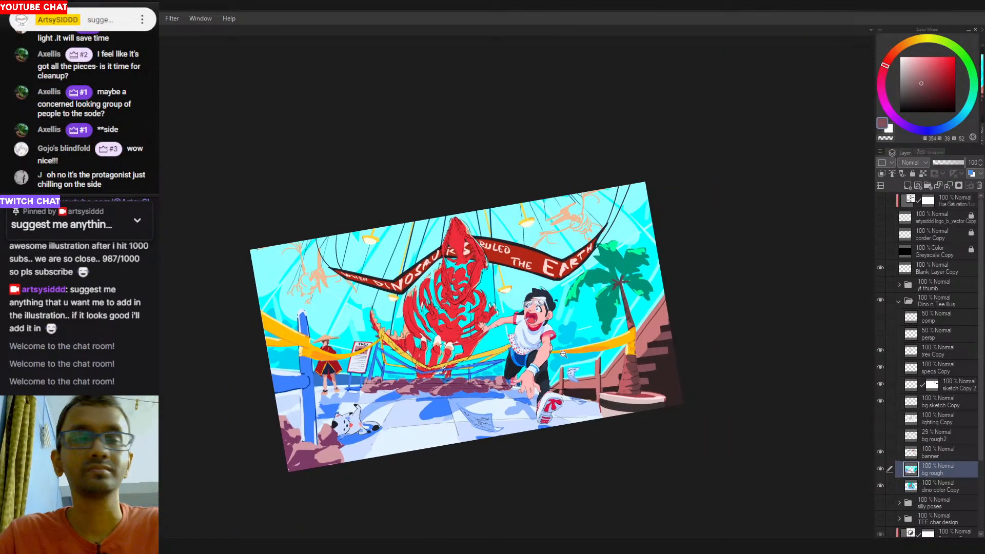
mouse_move(569, 357)
mouse_down()
mouse_move(527, 413)
mouse_move(587, 411)
mouse_move(697, 357)
mouse_move(662, 272)
mouse_up()
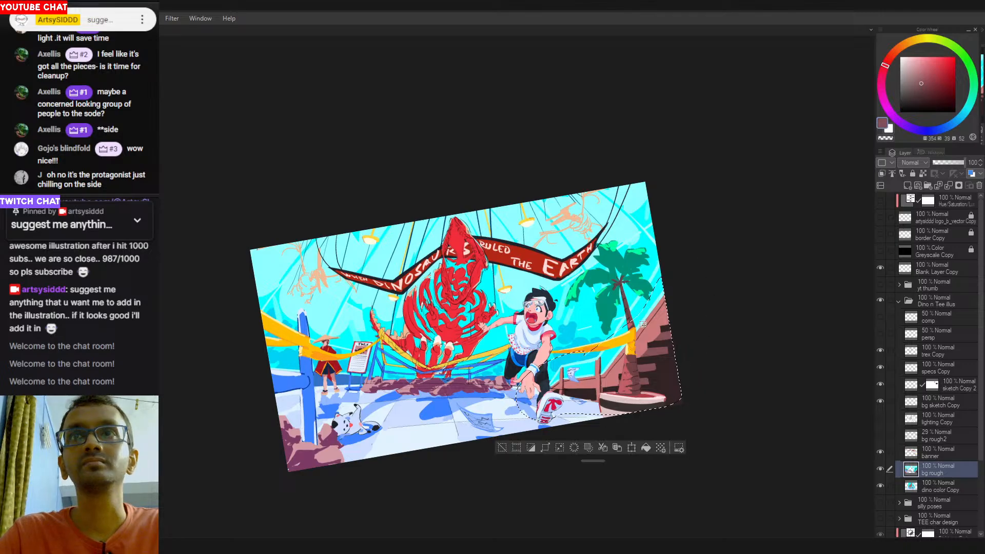
Try to cut the selected area of the bg rough layer onto its own layer, compare its visibility and undo it.
click(603, 448)
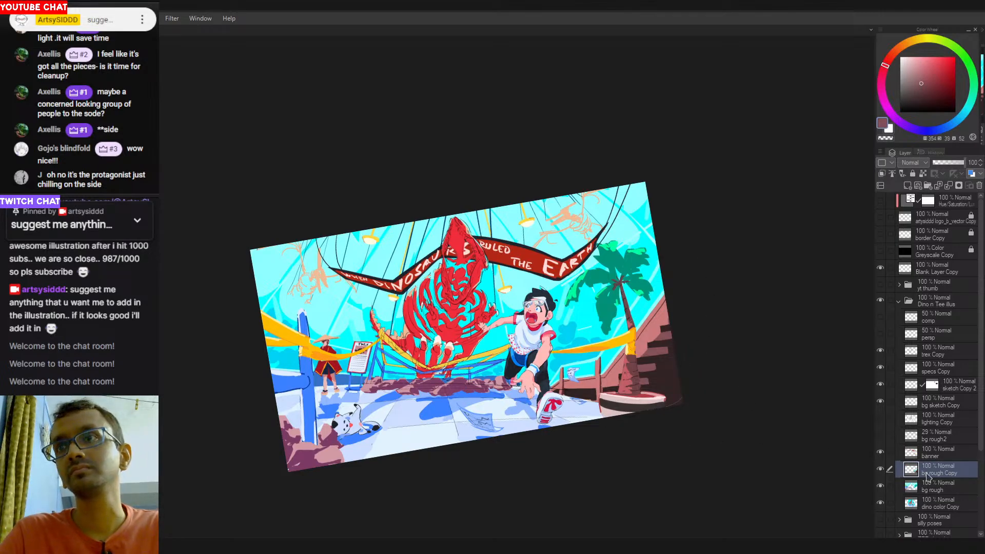
click(880, 469)
click(881, 470)
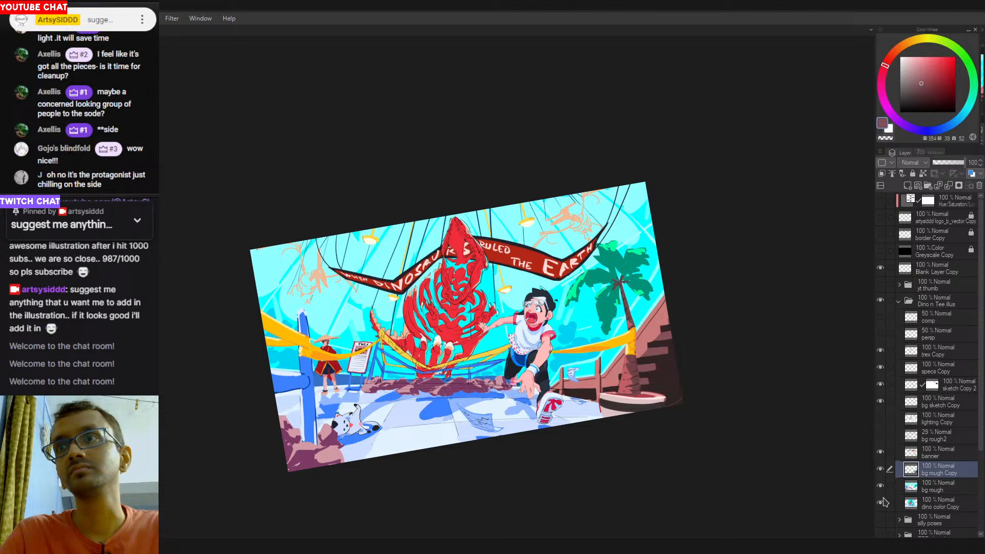
key(ctrl+z)
key(ctrl+z)
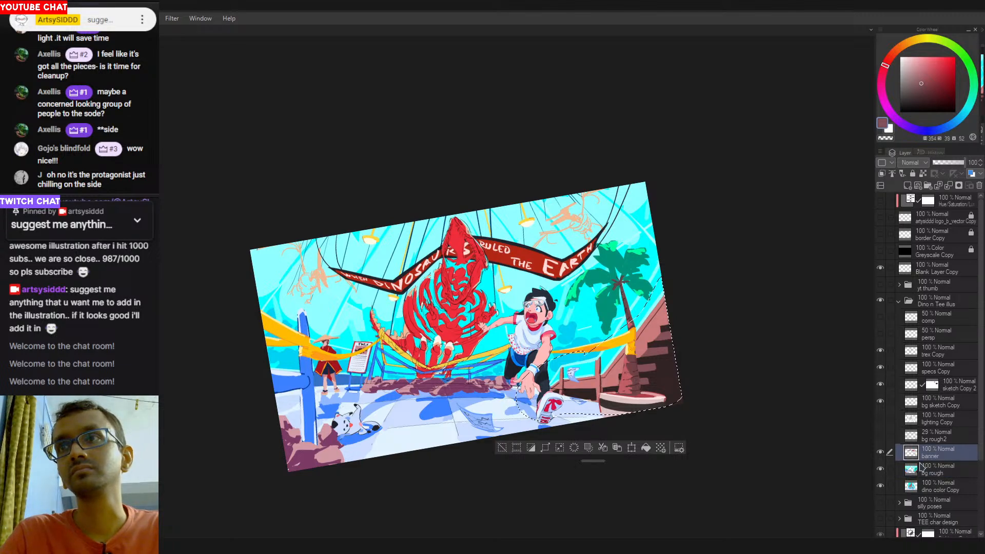
Copy the selected area of the banner layer to a new layer, merge it into bg rough and compare with the banner hidden.
click(933, 456)
key(ctrl+j)
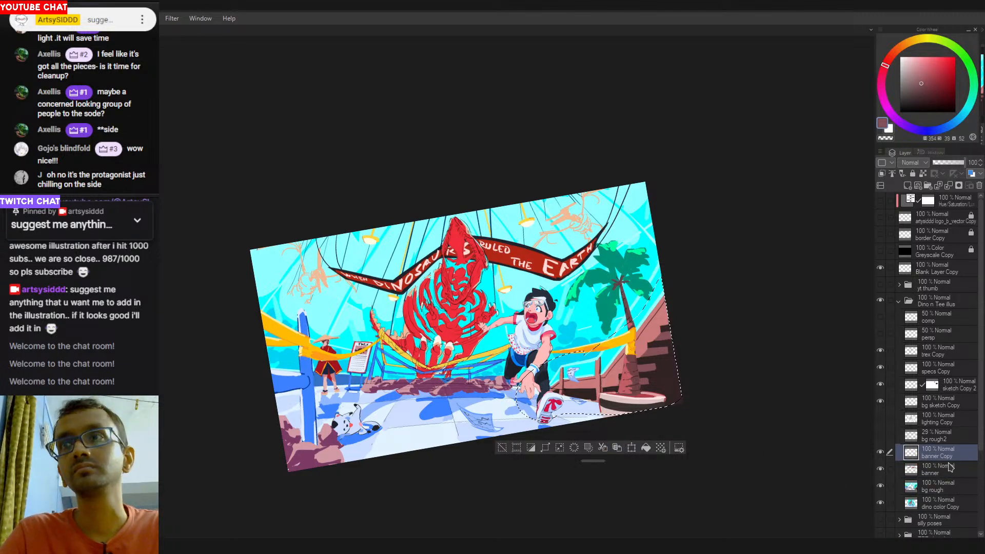
drag(935, 455, 934, 483)
key(ctrl+e)
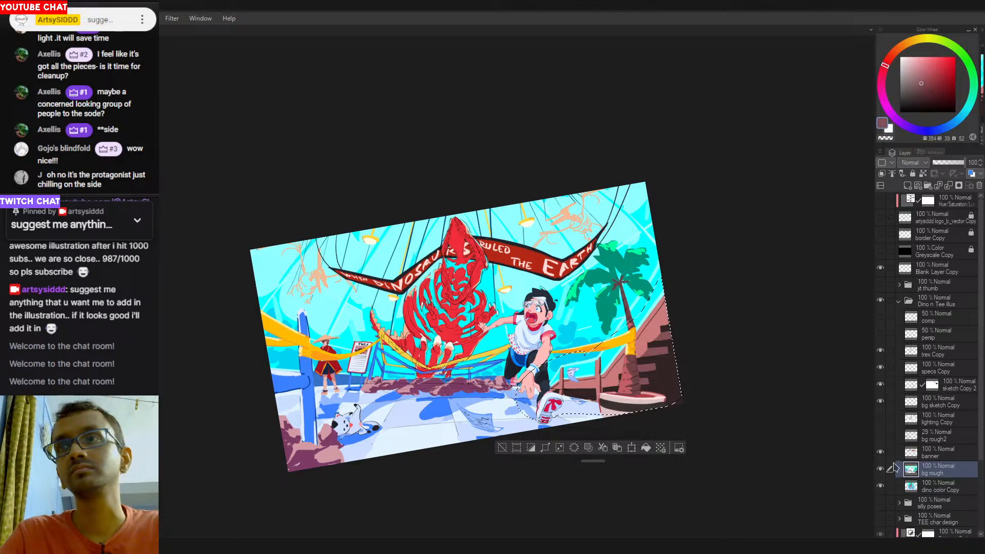
click(881, 454)
click(881, 454)
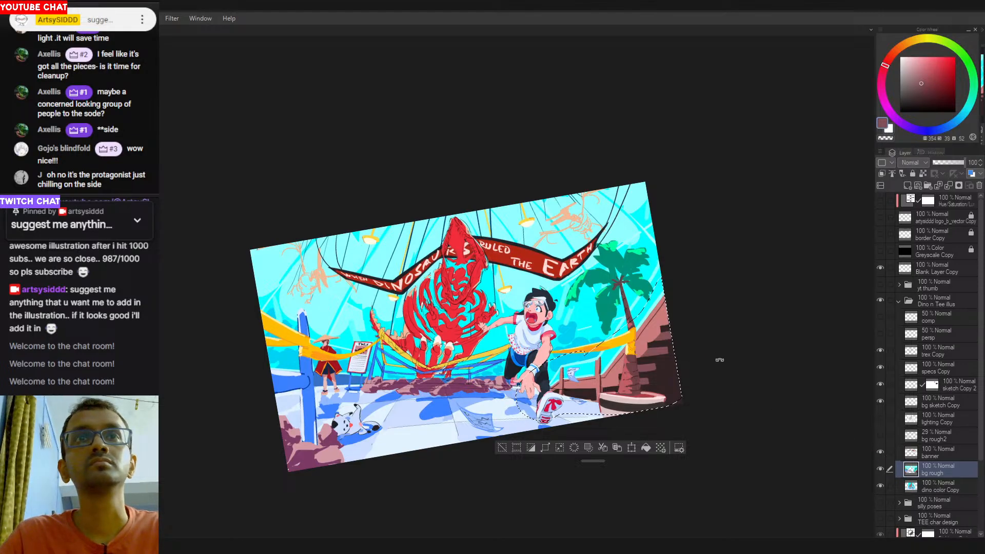
Check what the banner layer holds by hiding and showing it unselected, and restore the fence and staircase selection.
click(938, 453)
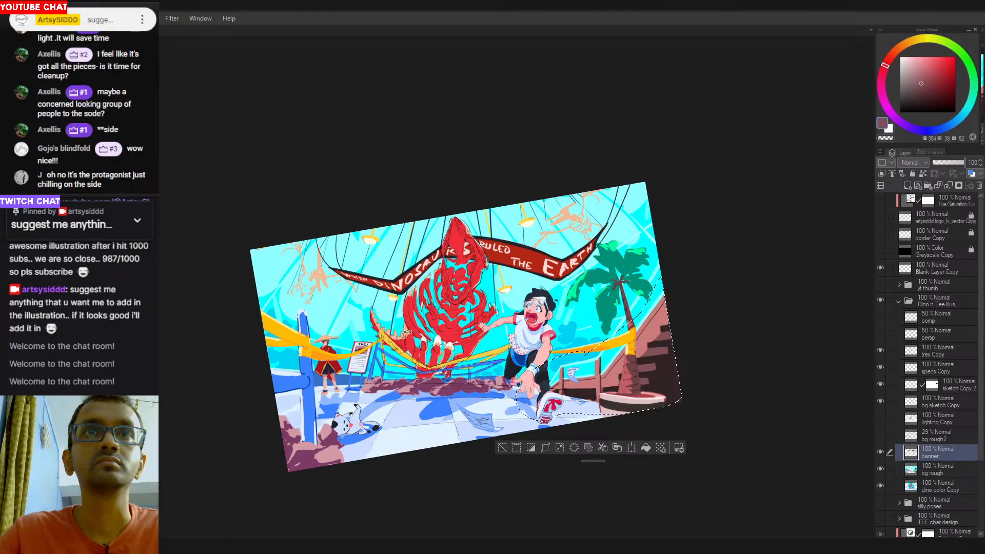
key(ctrl+d)
key(ctrl+0)
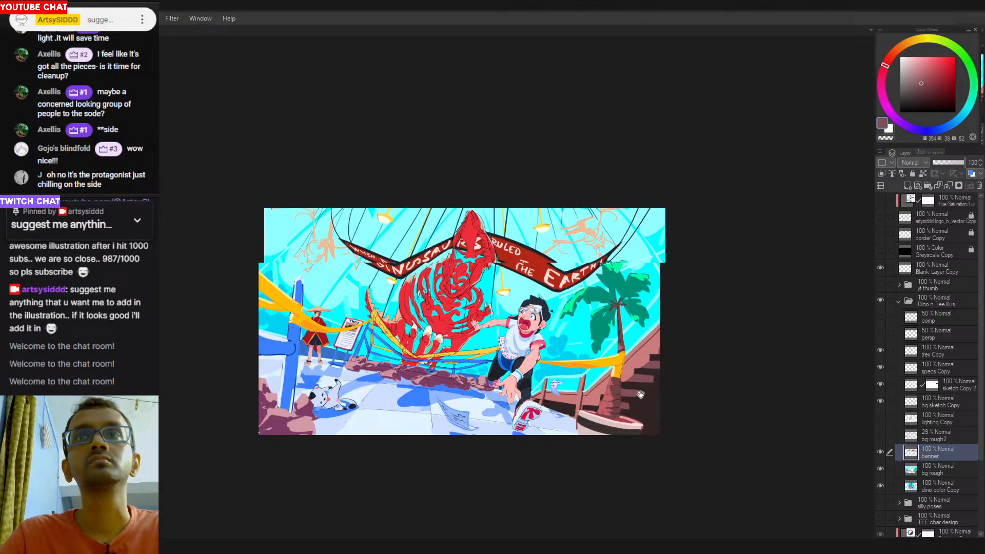
click(882, 453)
click(881, 453)
key(ctrl+shift+d)
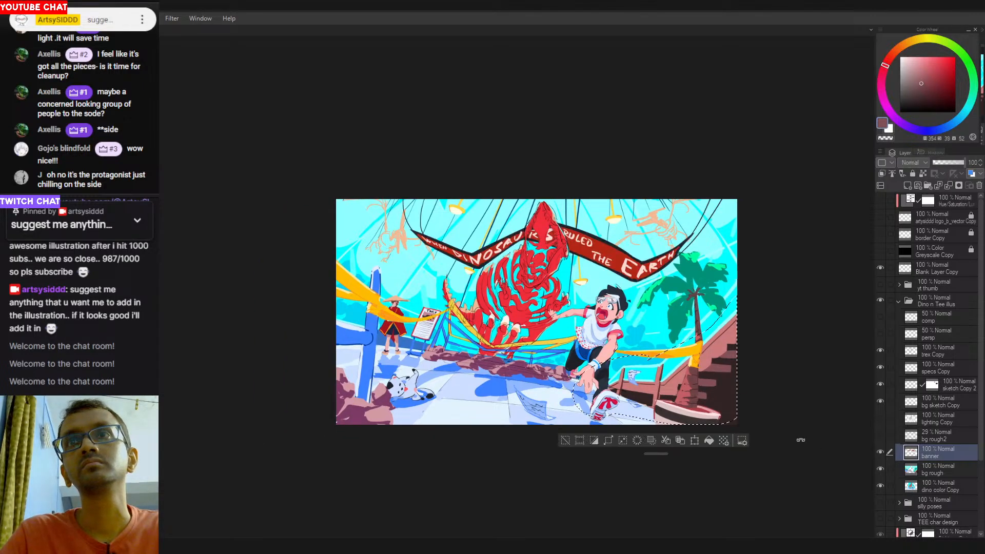
Try to duplicate the selected part of the banner layer and merge the duplicate back.
key(ctrl+c)
key(ctrl+v)
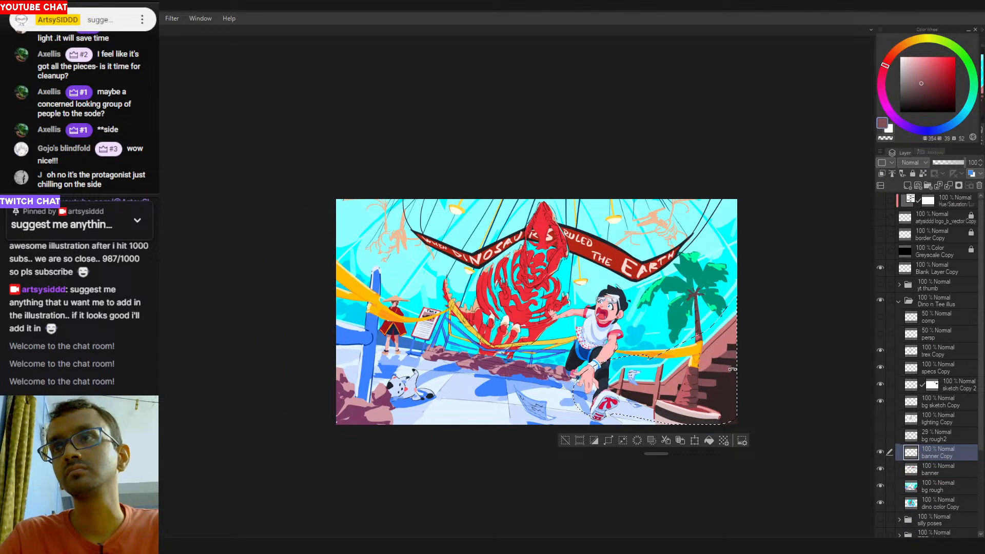
key(ctrl+e)
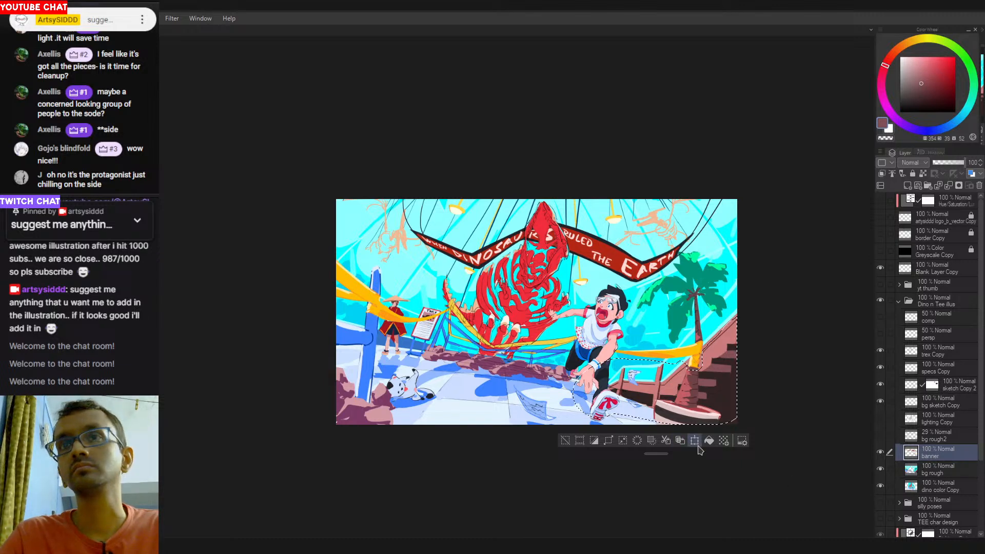
Cut the selected scenery off the banner layer, merge it into the bg rough layer and check with the banner toggled.
click(666, 440)
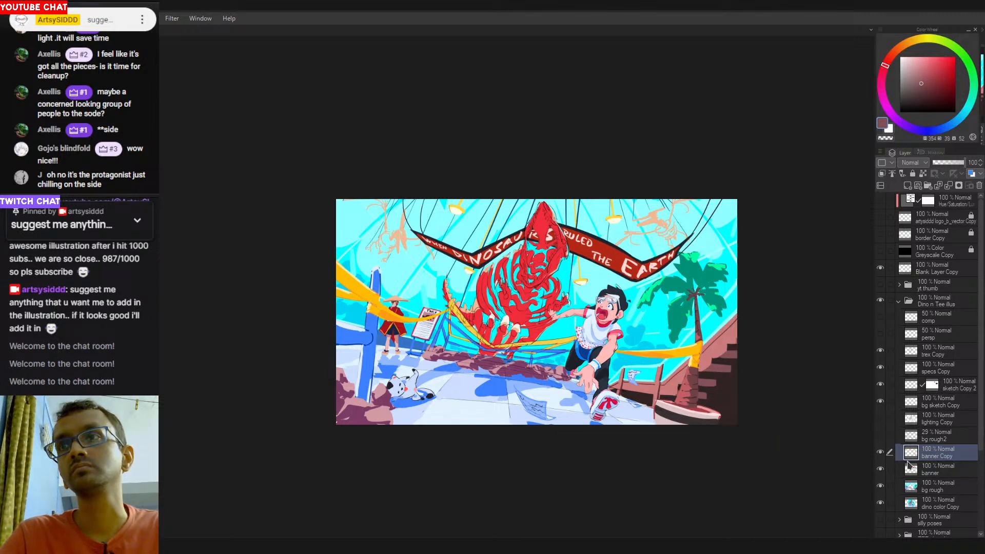
drag(927, 459, 913, 482)
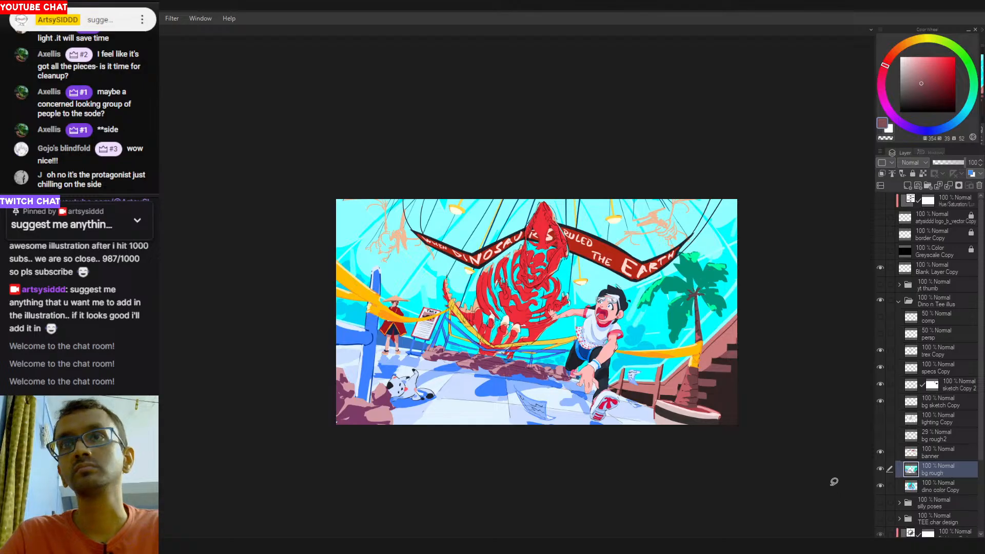
key(Delete)
click(880, 454)
click(881, 454)
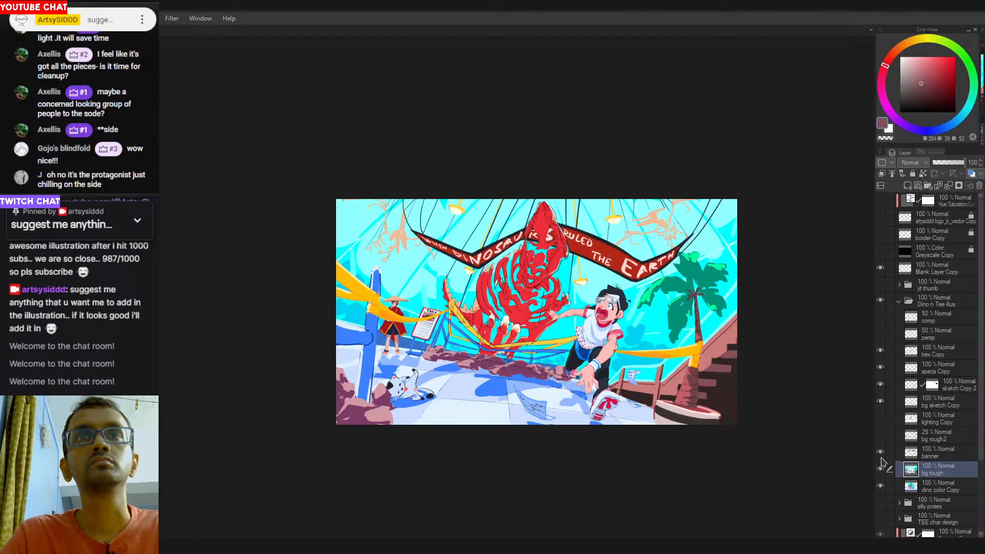
click(881, 455)
click(881, 455)
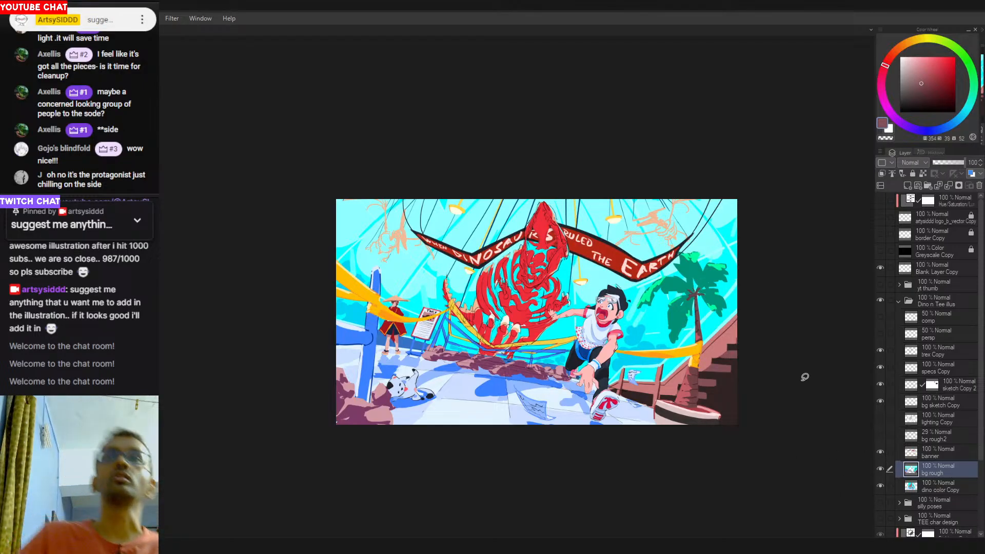
Review the whole illustration, sampling the skeleton's red and toggling the Greyscale Copy layer to check the values.
drag(802, 380, 814, 337)
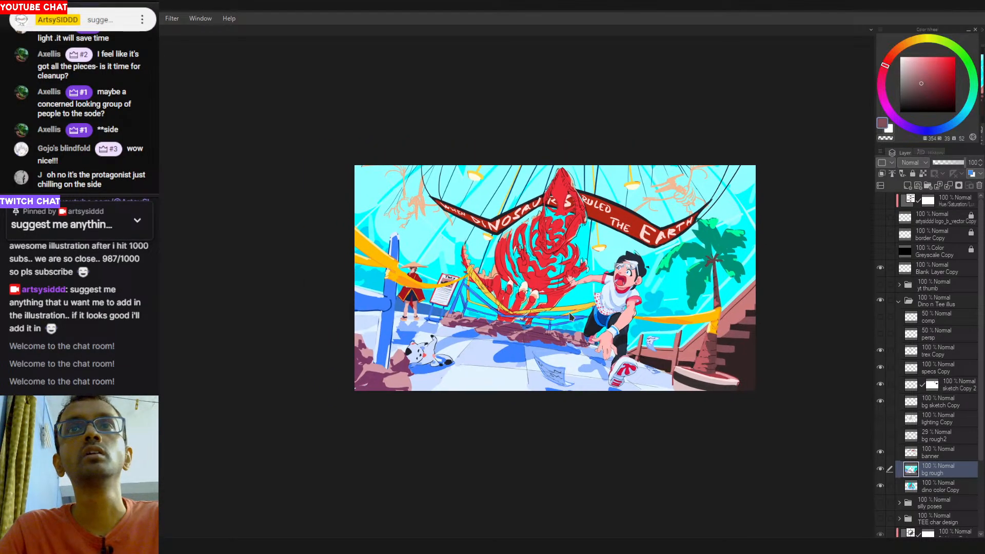
scroll(534, 280, up, 4)
alt+click(527, 331)
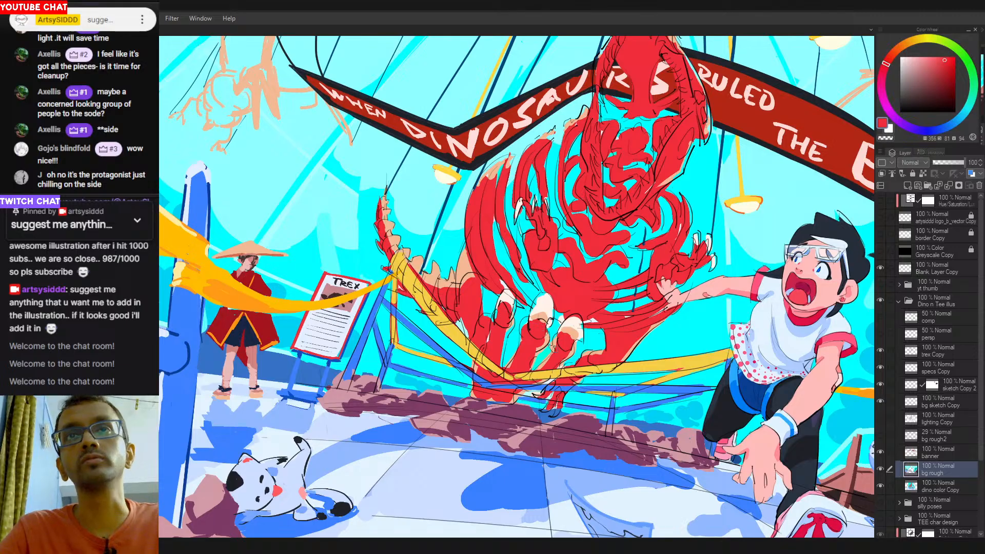
key(ctrl+0)
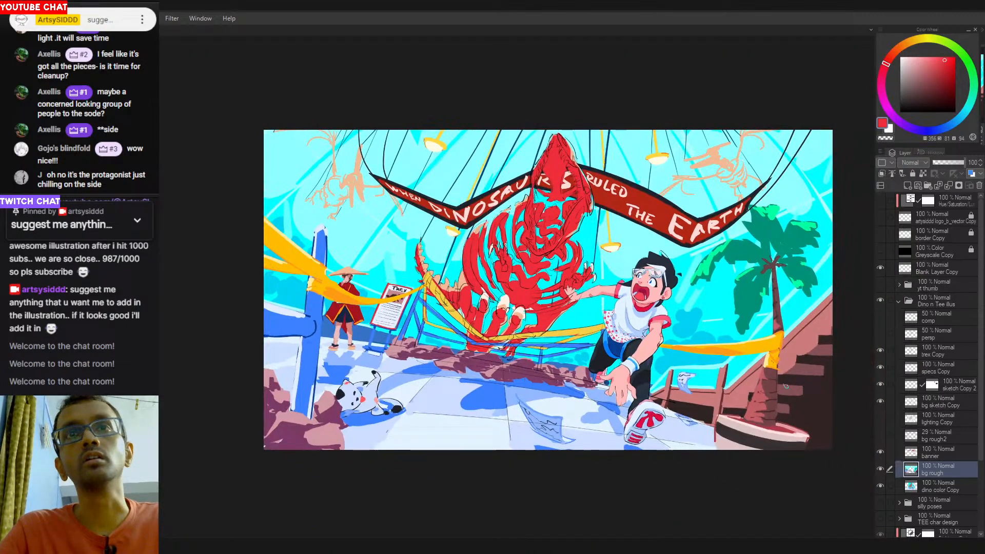
click(881, 252)
click(881, 252)
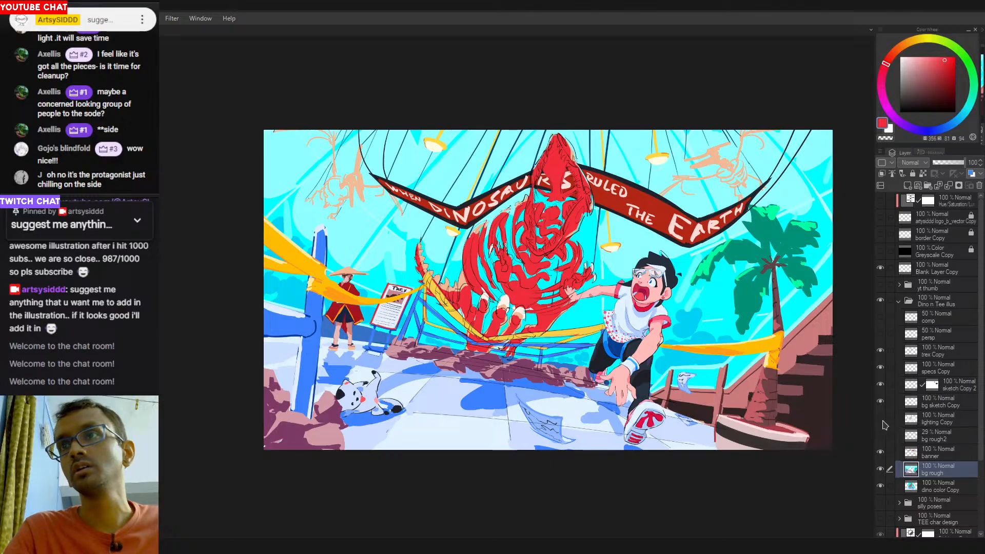
Hide the bg sketch Copy layer and repaint the floor tiles beside the cat in pale blues sampled from the floor.
click(881, 405)
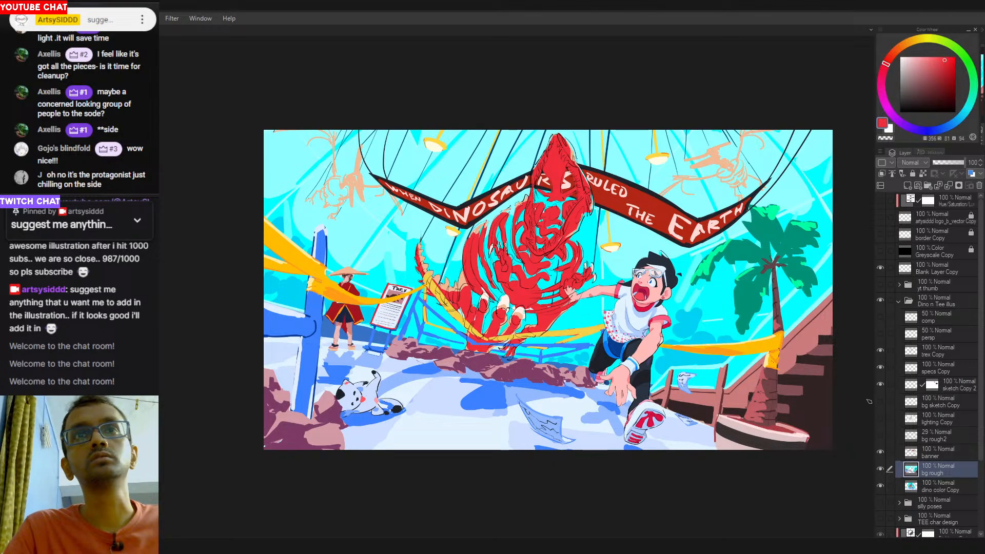
drag(564, 399, 603, 373)
alt+click(421, 429)
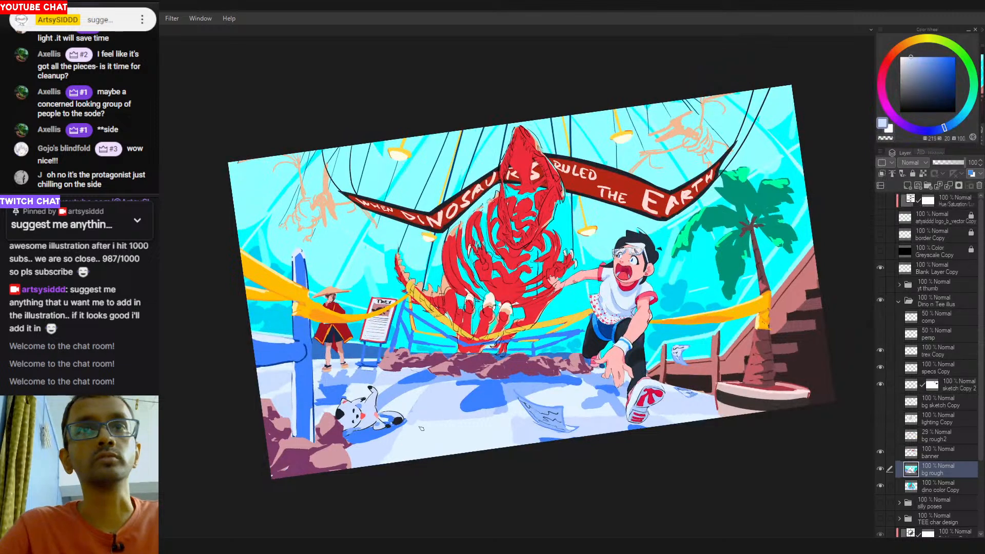
drag(413, 425, 512, 421)
key(ctrl+z)
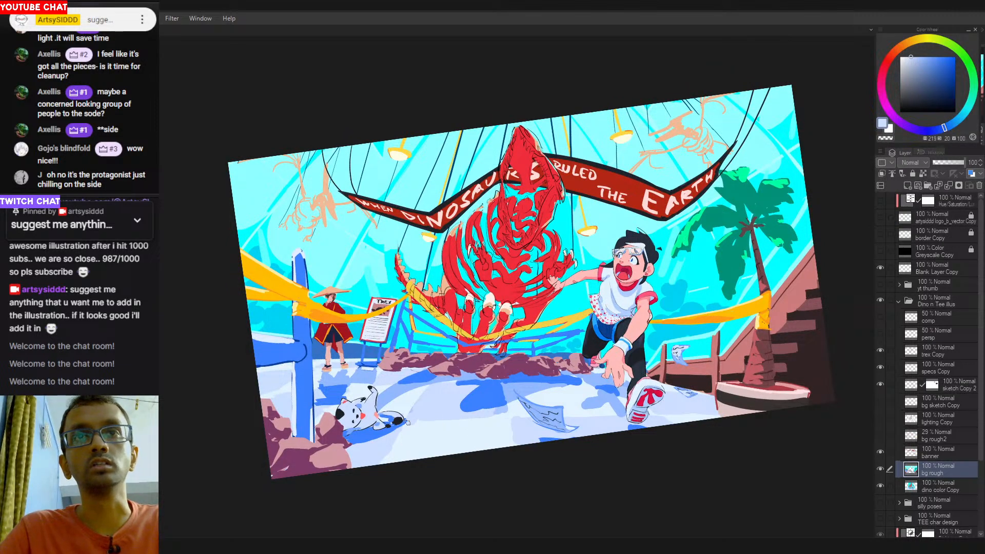
drag(408, 423, 509, 417)
alt+click(507, 411)
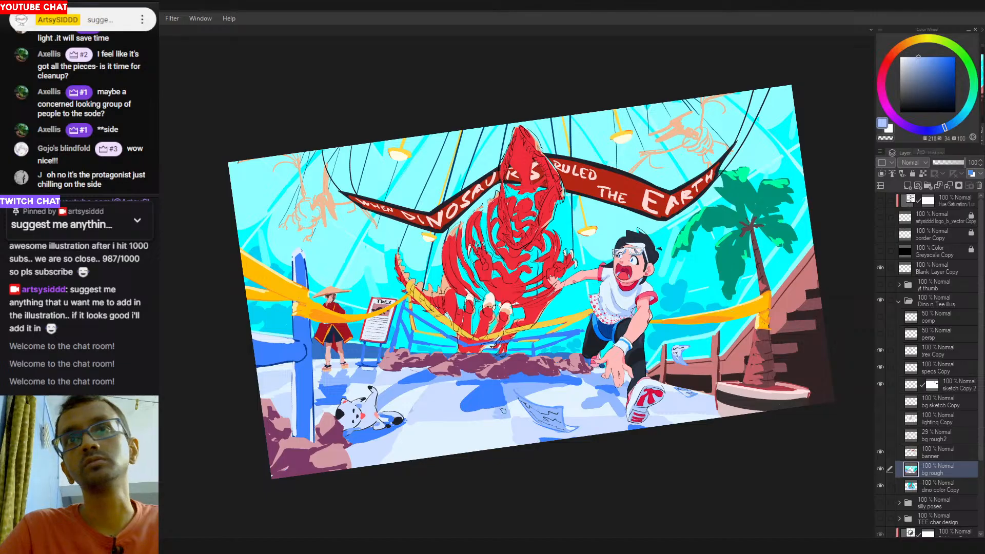
alt+click(496, 416)
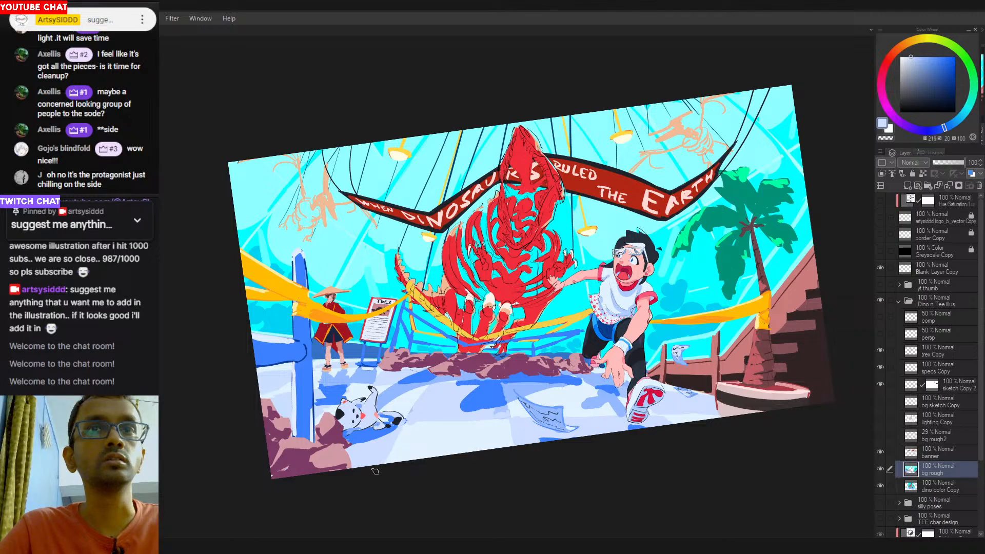
Paint the cat's shadow in the floor's strong blue and tidy the floor around the cat with sampled pale blues.
alt+click(377, 435)
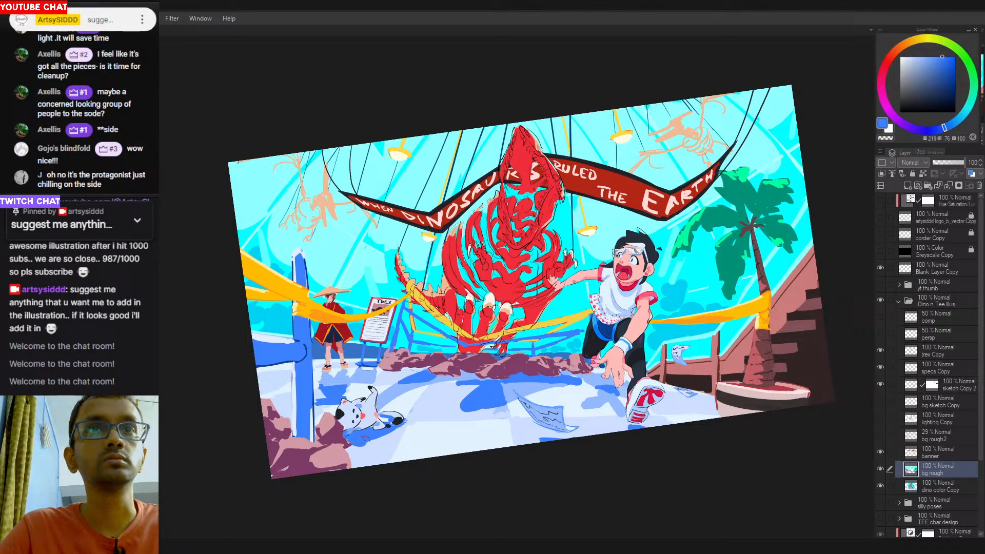
mouse_move(381, 438)
mouse_down()
mouse_move(399, 430)
mouse_move(376, 449)
mouse_up()
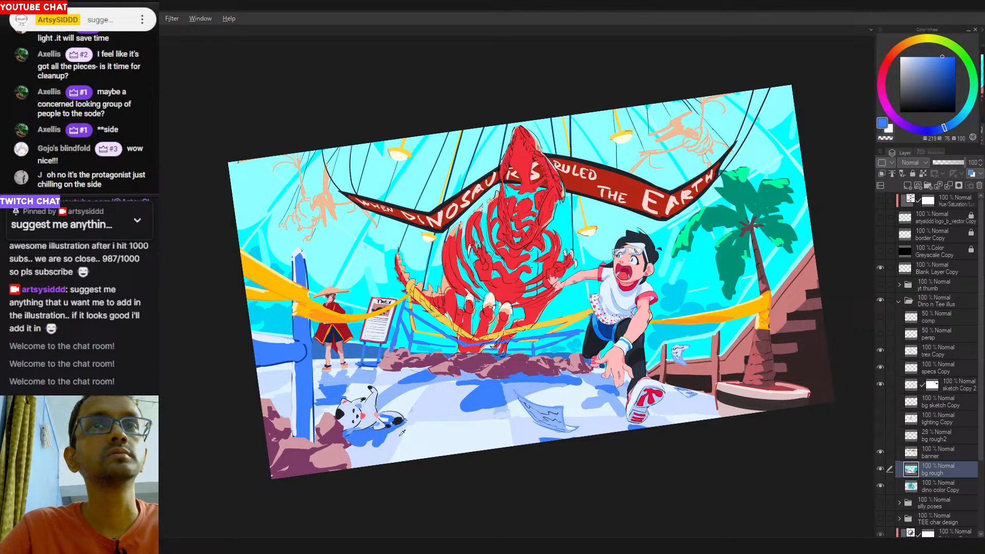
alt+click(345, 396)
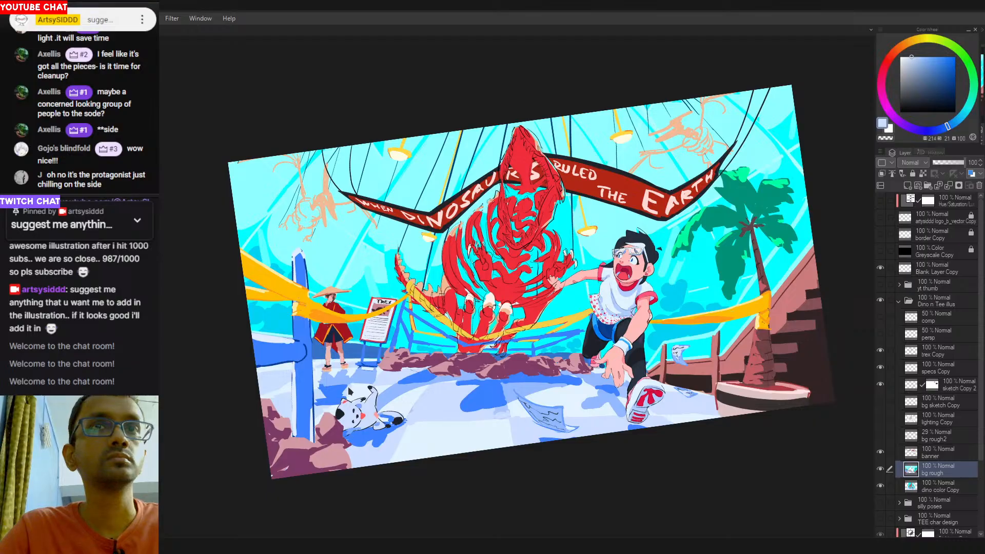
alt+click(348, 391)
alt+click(332, 407)
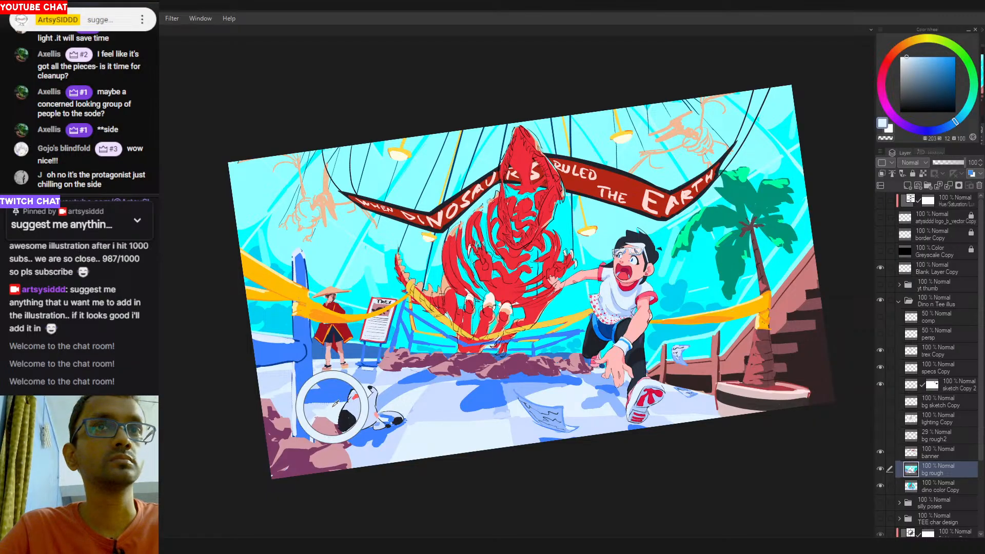
alt+click(273, 401)
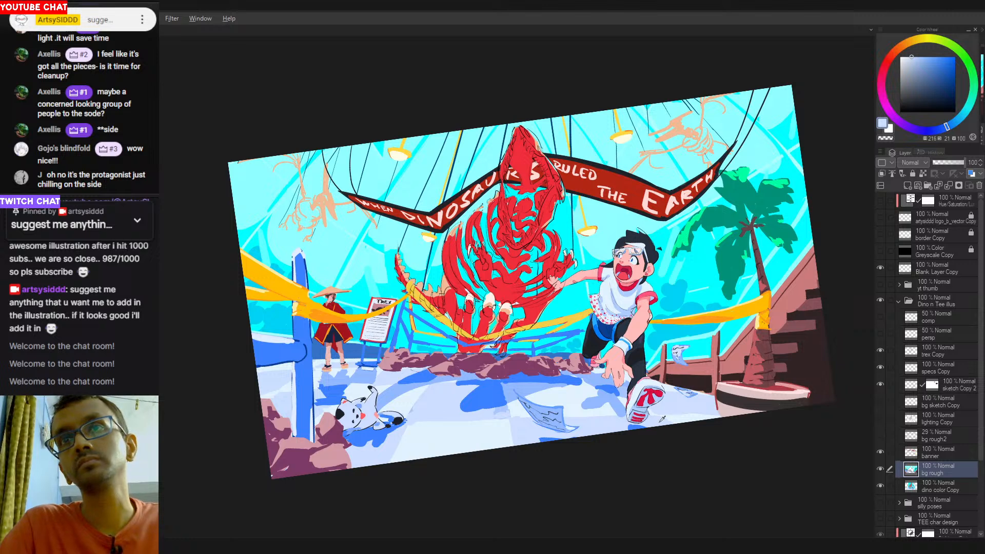
Touch up the floor around the running boy's front shoe with pale blues sampled nearby.
alt+click(671, 420)
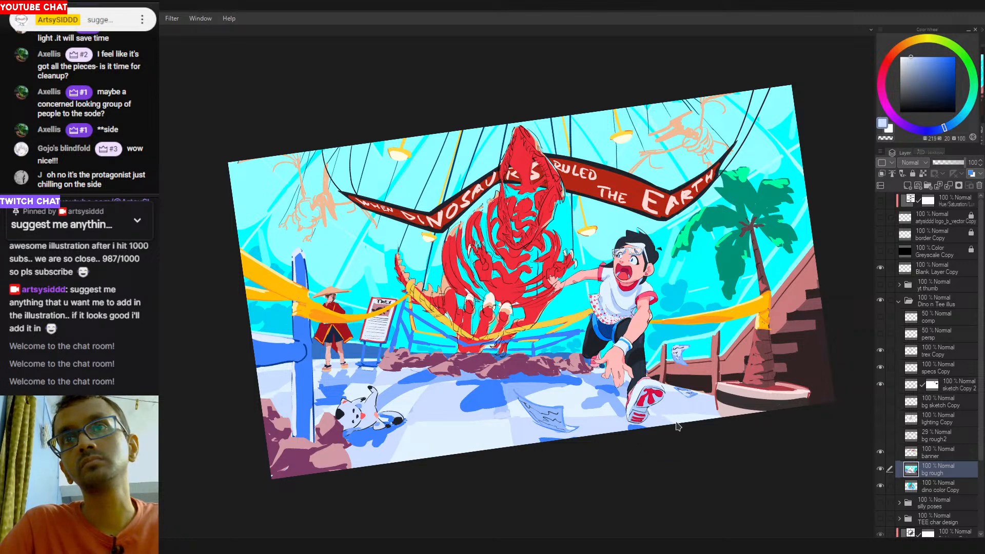
alt+click(663, 417)
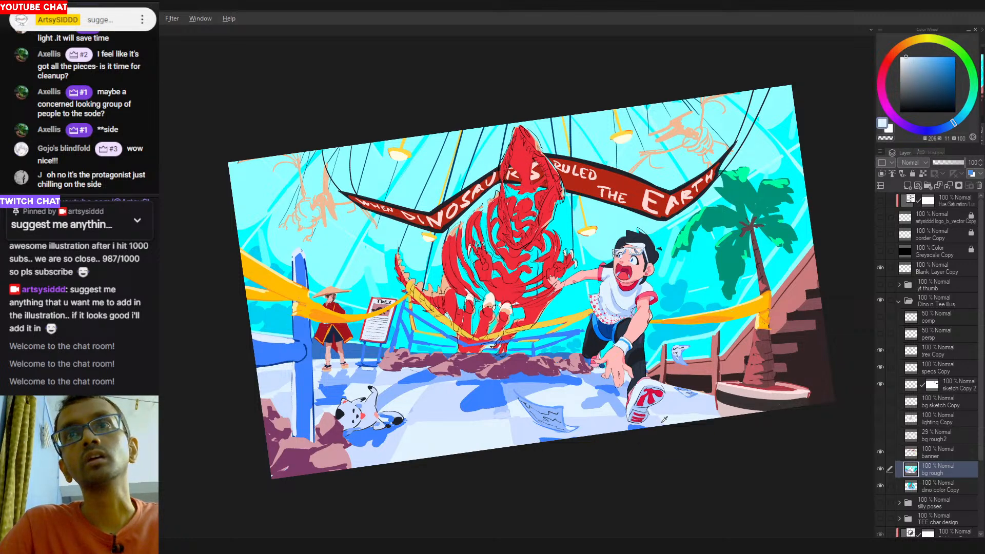
alt+click(658, 418)
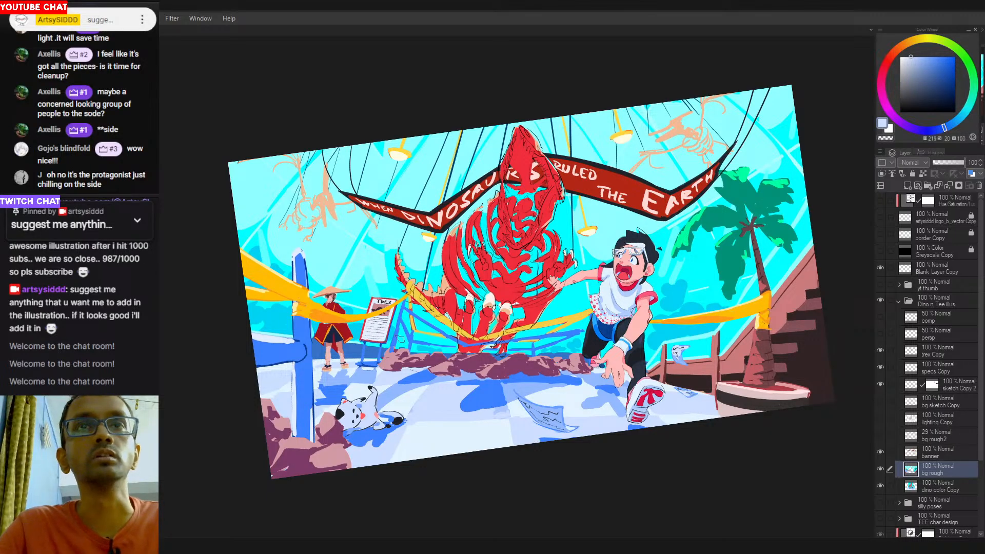
Refine the blue fence behind the rocks with sampled blue and touch up the barrier ribbon with its own yellow.
alt+click(372, 351)
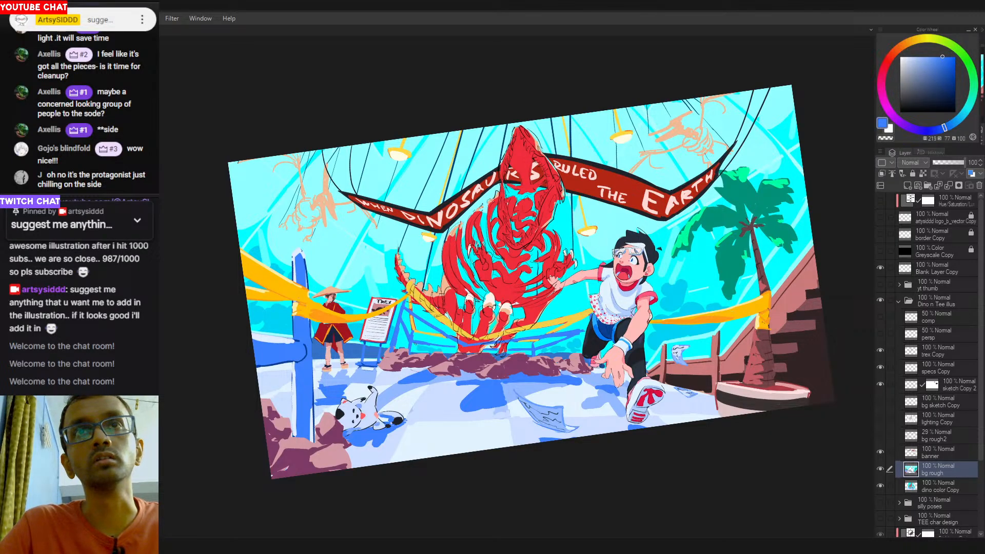
drag(425, 343, 457, 347)
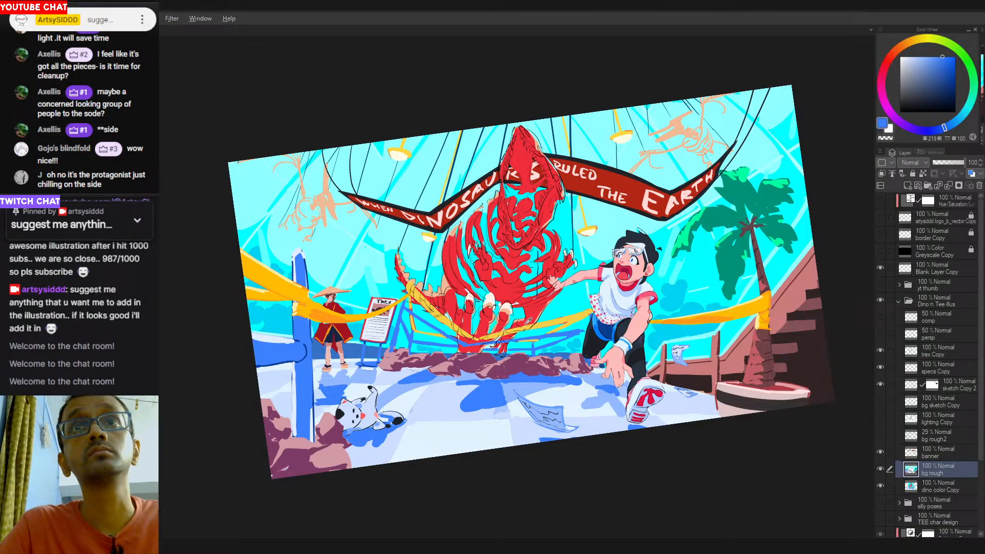
alt+click(545, 323)
key(c)
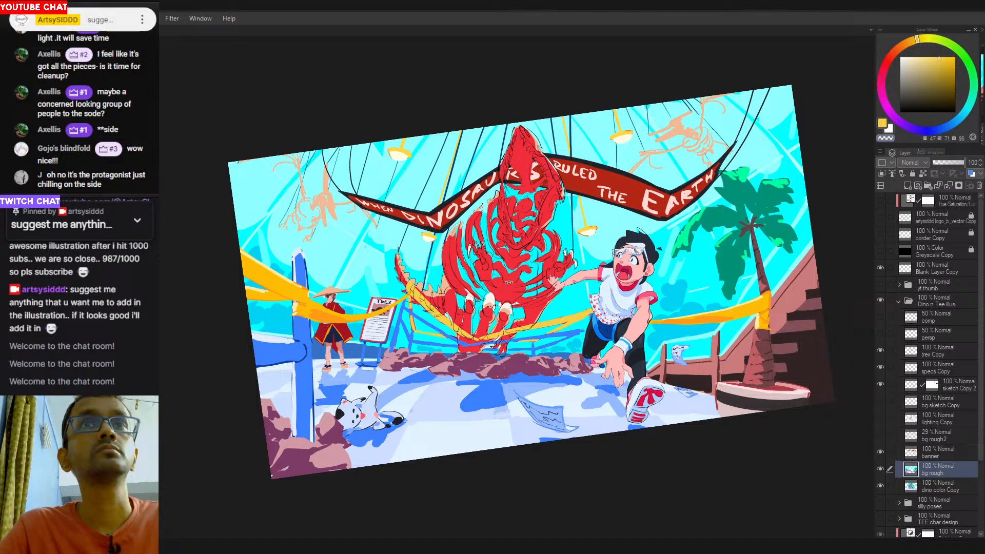
Check the values of the whole illustration by showing and hiding the Greyscale Copy layer.
drag(503, 281, 532, 299)
drag(645, 265, 570, 280)
drag(630, 285, 472, 276)
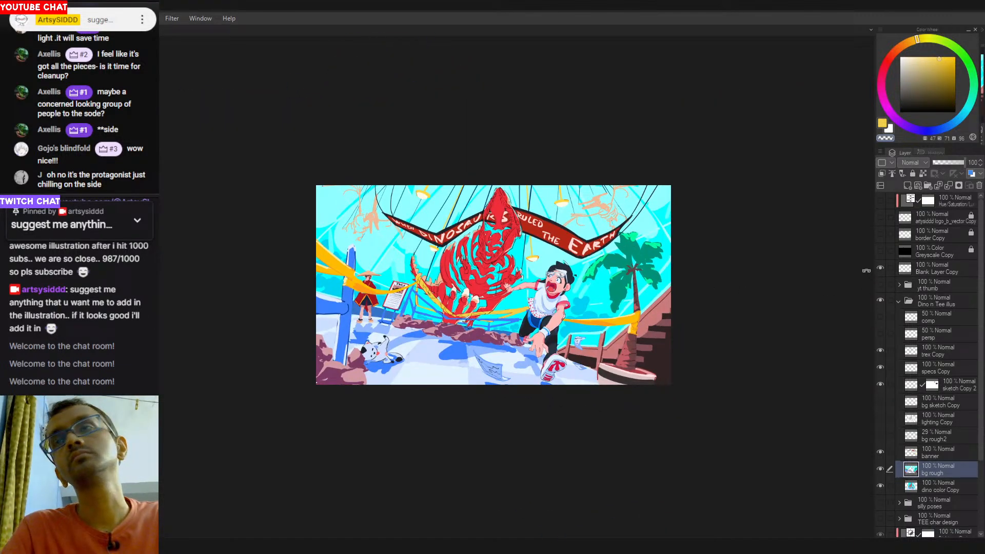
click(881, 252)
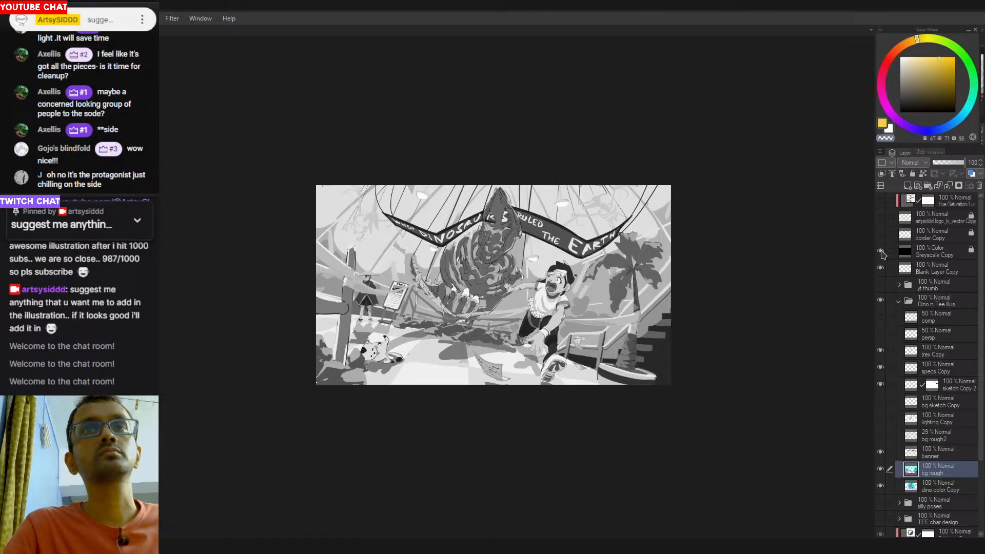
click(881, 251)
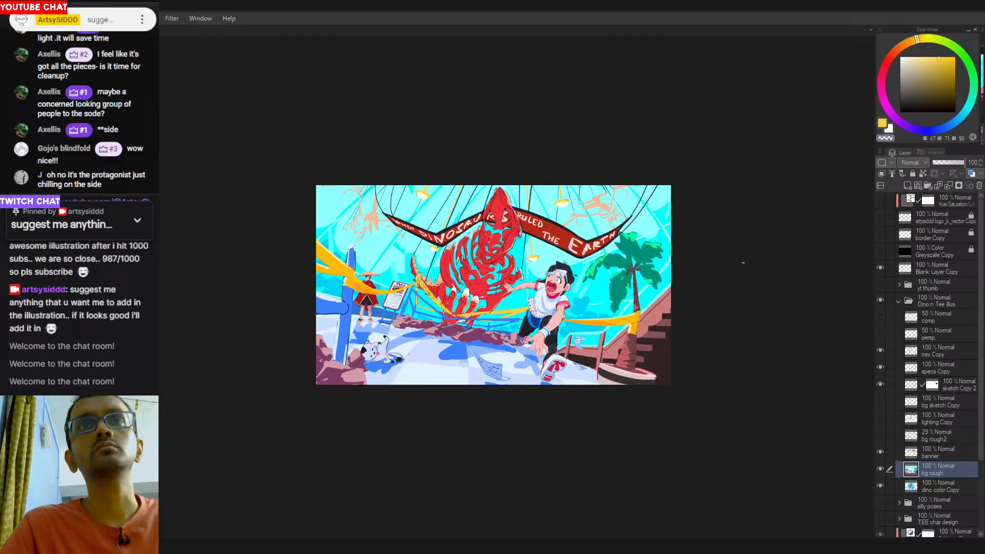
click(880, 252)
click(881, 252)
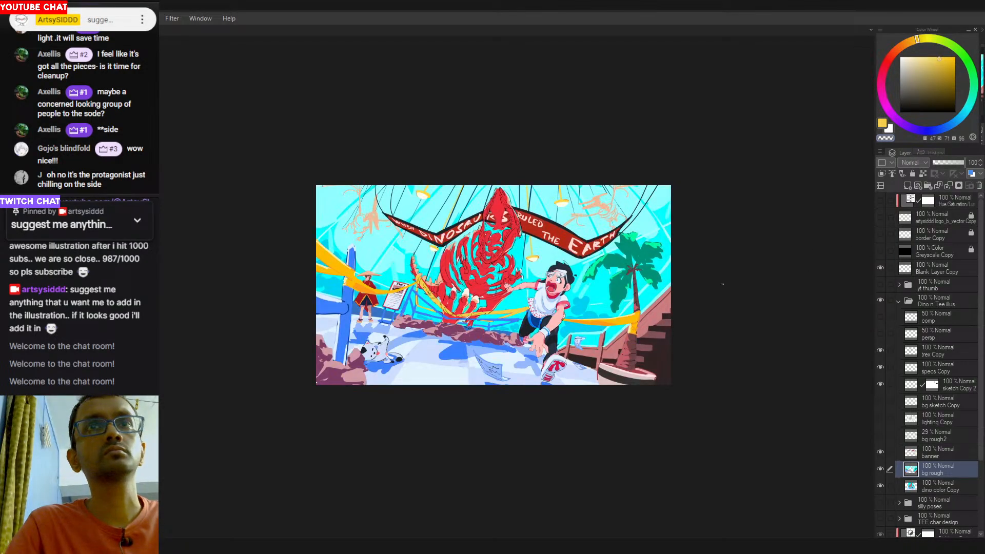
Paint light pink highlights on the rocks along the fence and in the foreground, starting from the rocks' sampled pink.
drag(397, 333, 453, 329)
alt+click(456, 328)
mouse_move(830, 65)
mouse_down()
mouse_move(796, 55)
mouse_move(805, 63)
mouse_up()
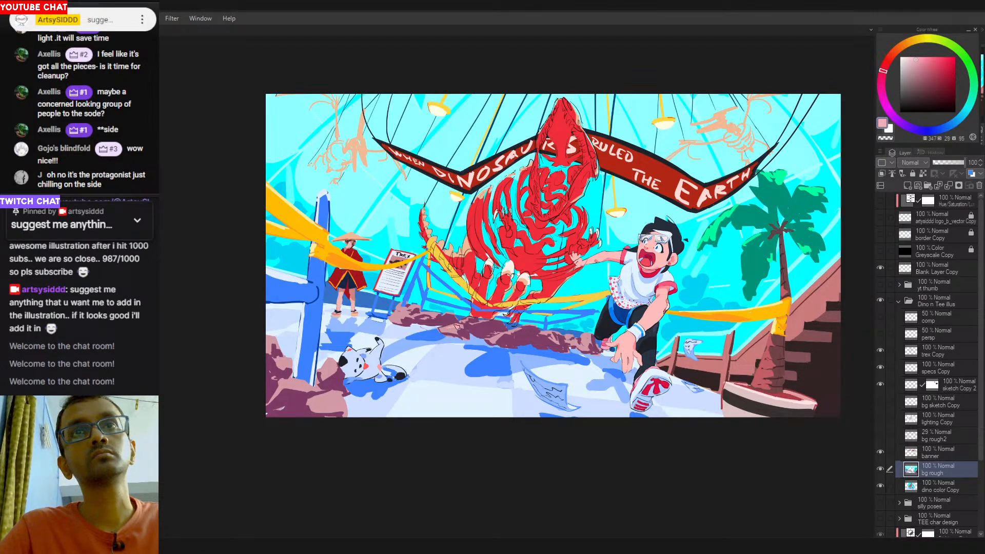
drag(812, 63, 793, 53)
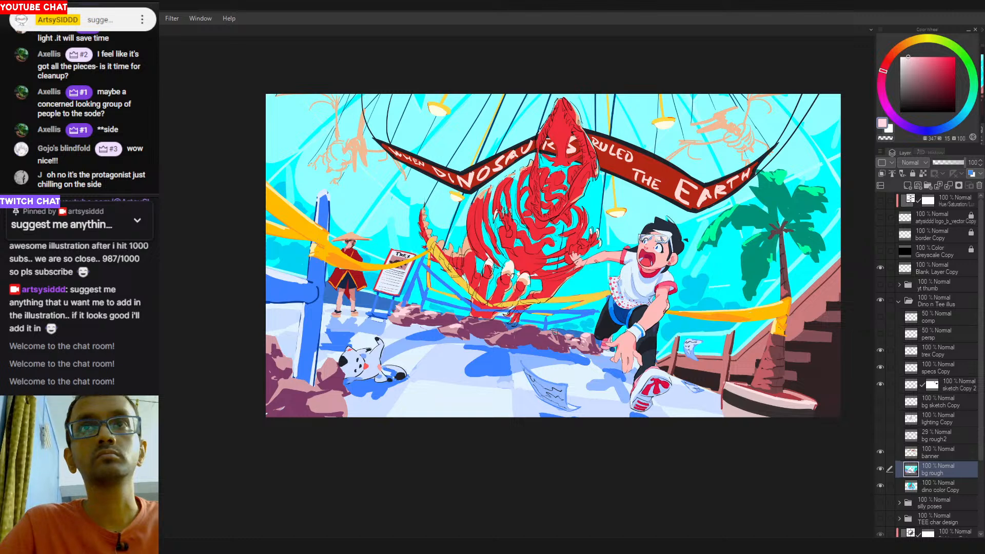
scroll(552, 333, down, 3)
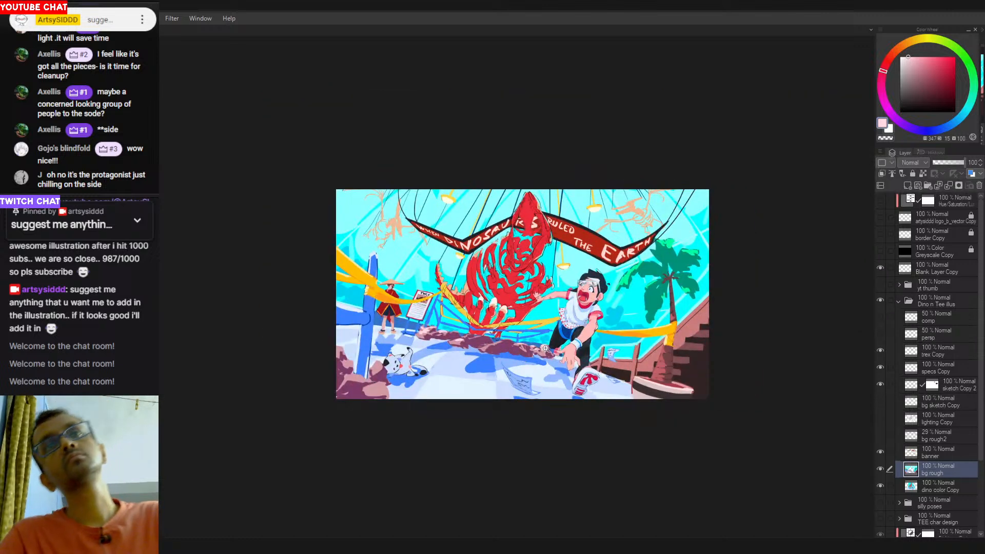
scroll(574, 244, up, 2)
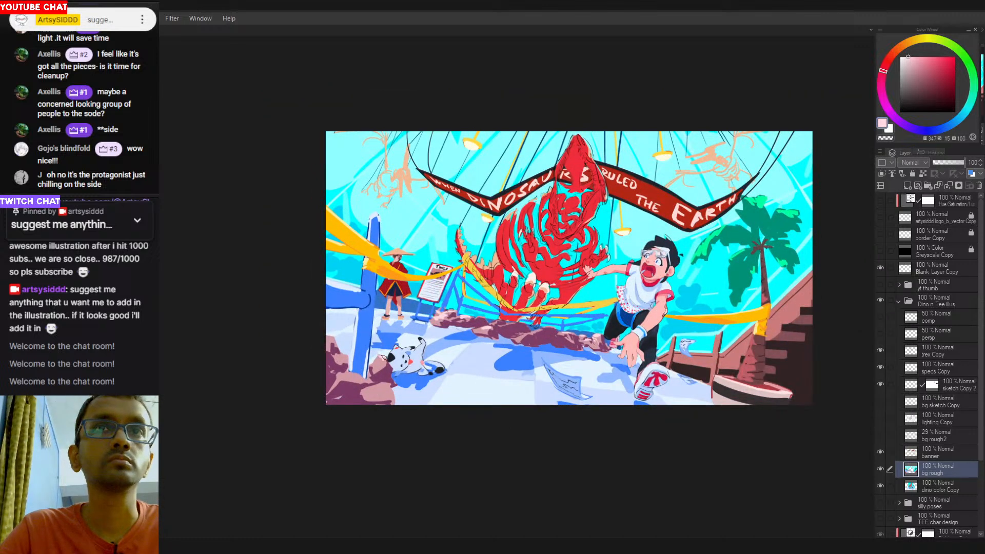
drag(384, 388, 382, 385)
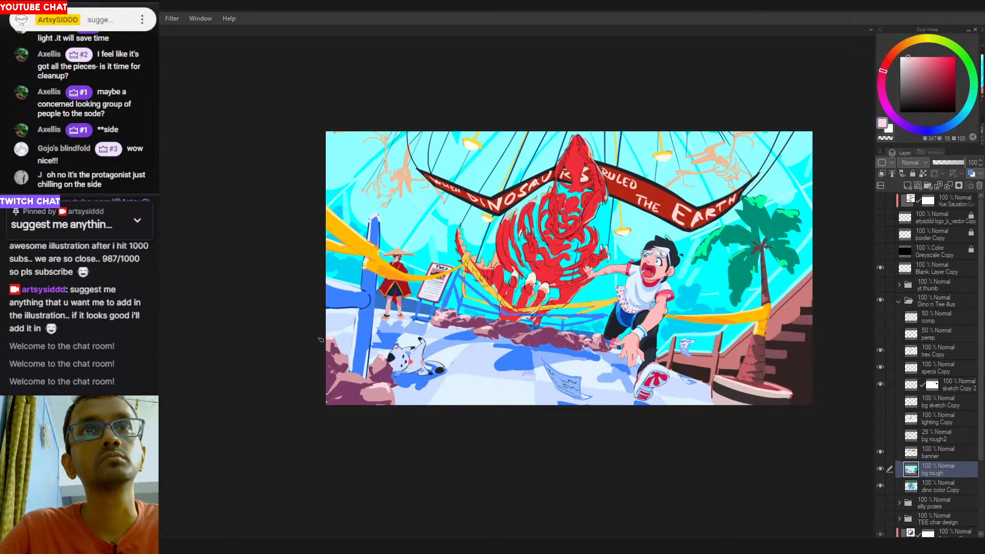
drag(406, 382, 383, 380)
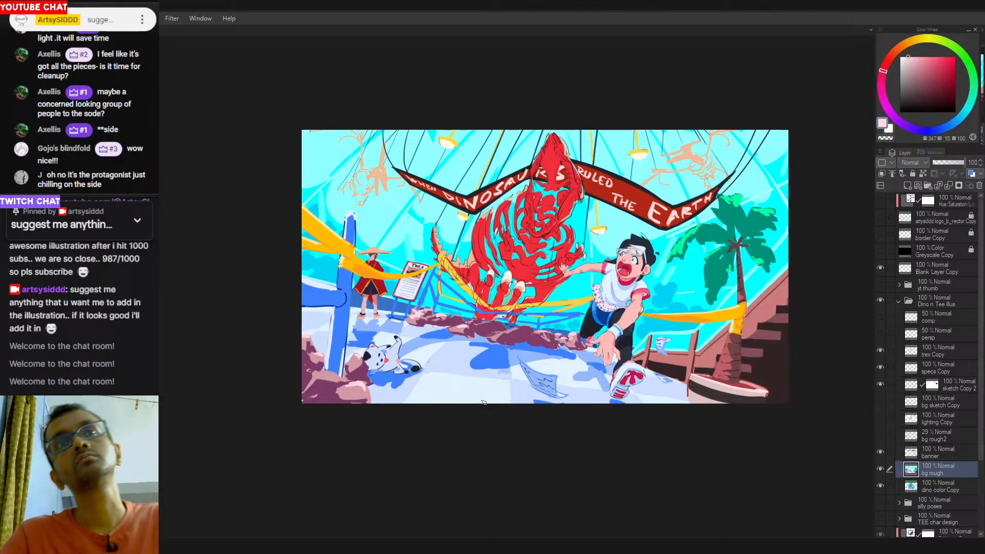
Recolour the railing beside the palm planter with a muted grey-blue of hue 213, saturation 26 and value 71.
alt+click(679, 356)
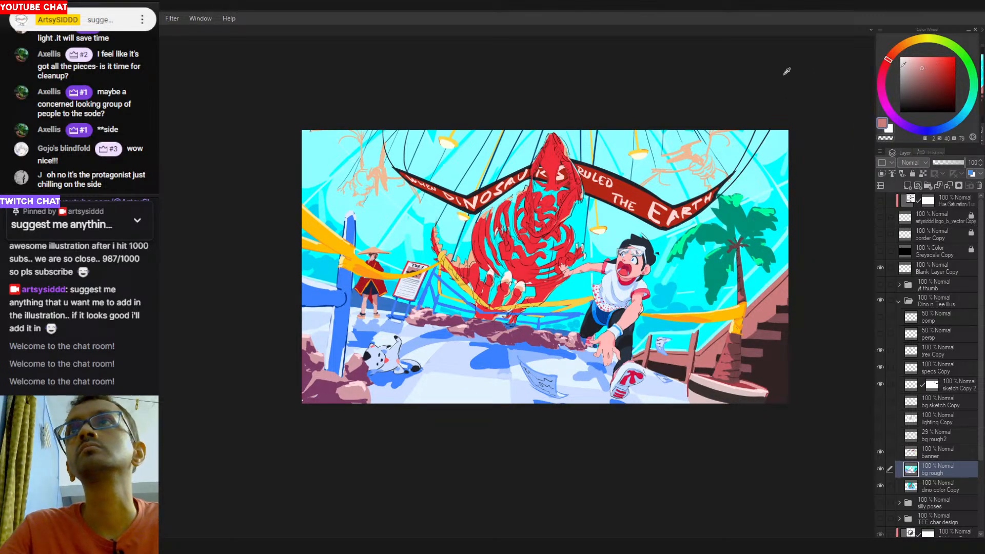
click(883, 75)
drag(921, 70, 913, 71)
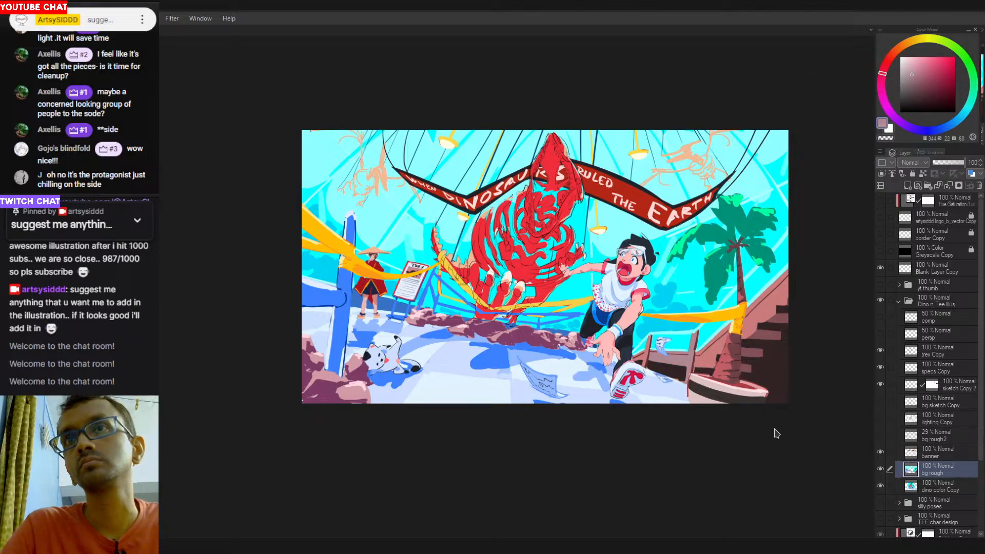
click(917, 73)
drag(918, 72, 914, 73)
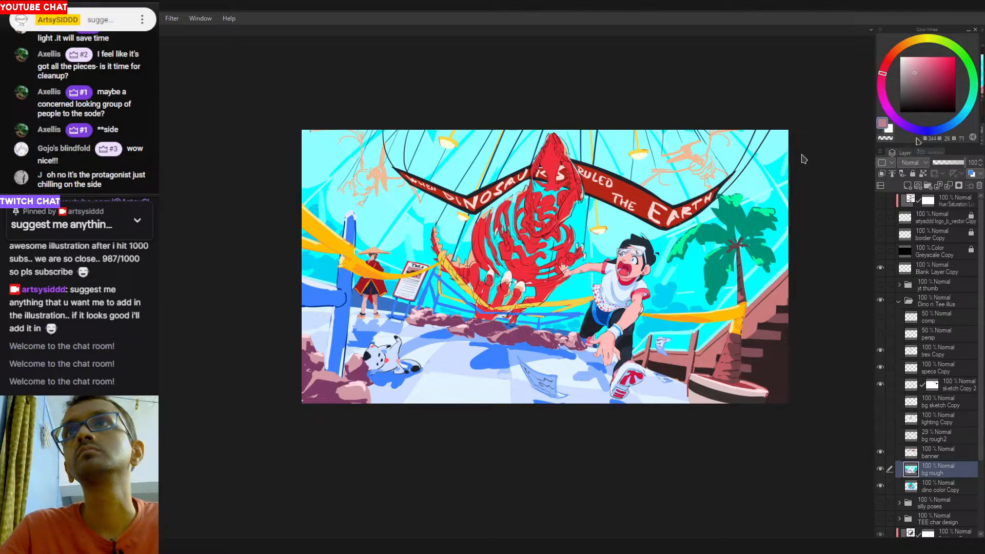
click(948, 127)
click(680, 355)
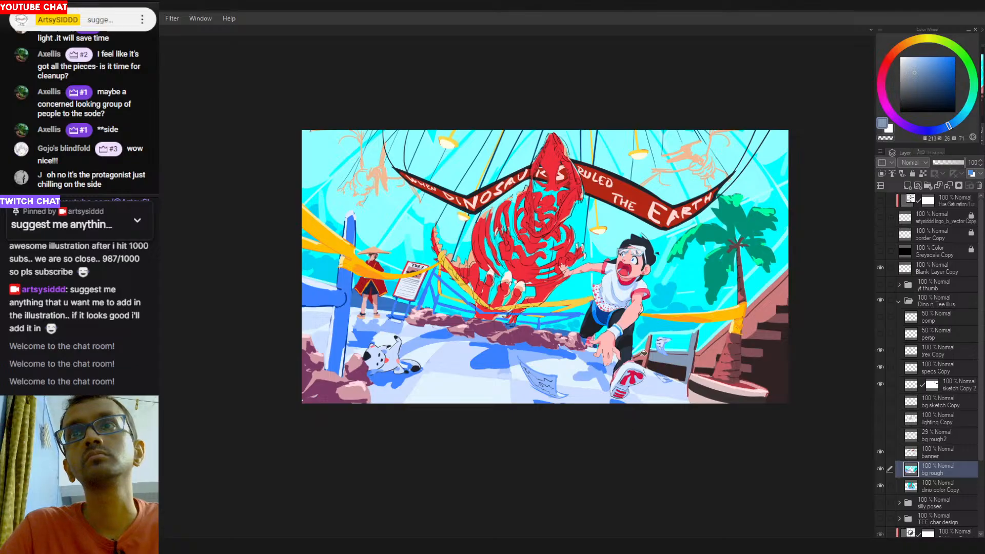
click(705, 353)
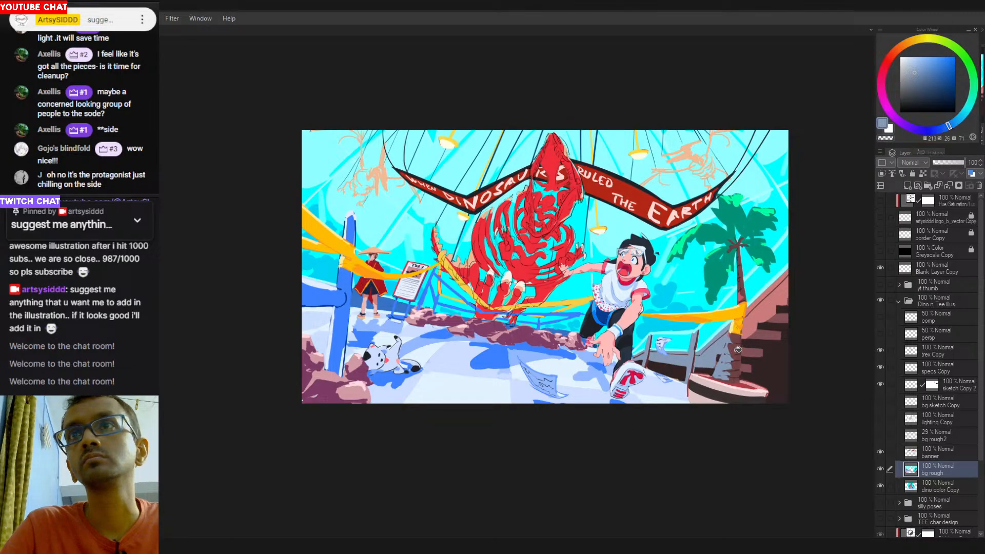
key(ctrl+z)
click(716, 356)
key(g)
click(708, 351)
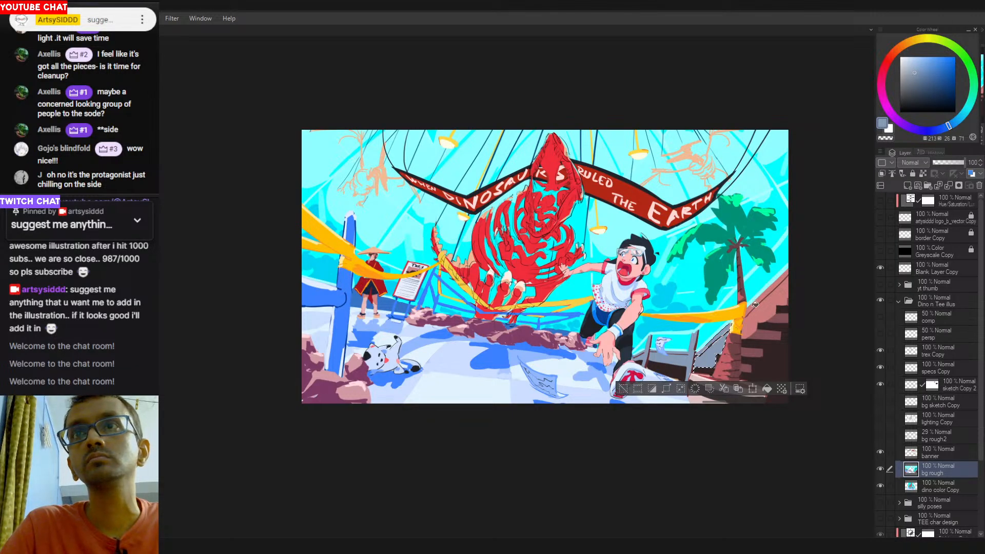
key(ctrl+d)
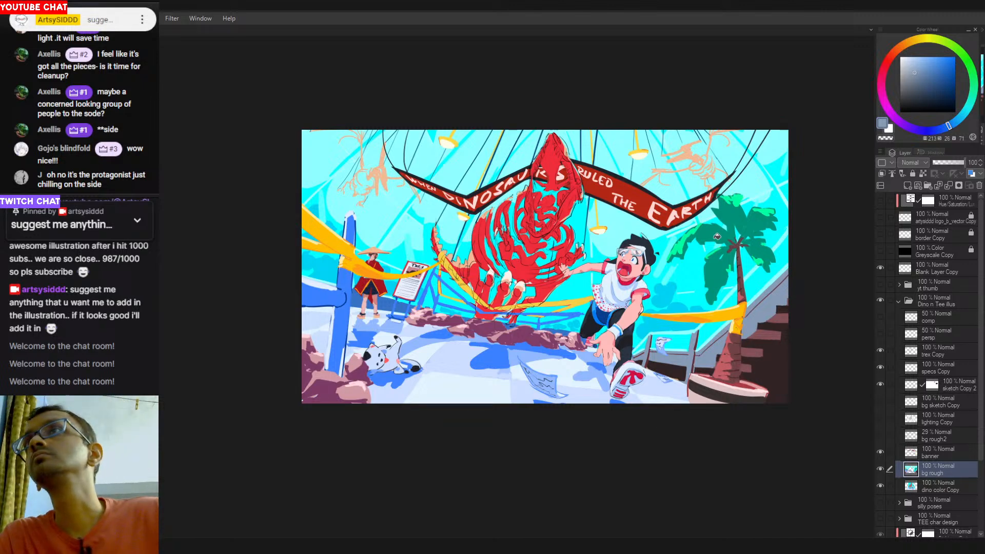
Select the staircase treads and recolour them dark blue with hue 222, saturation 47 and value 43.
drag(811, 81, 814, 96)
mouse_move(742, 365)
mouse_down()
mouse_move(761, 344)
mouse_move(742, 376)
mouse_move(746, 352)
mouse_move(753, 372)
mouse_move(764, 348)
mouse_move(759, 325)
mouse_move(748, 342)
mouse_move(783, 345)
mouse_up()
shift+click(765, 337)
shift+click(775, 322)
key(b)
click(942, 128)
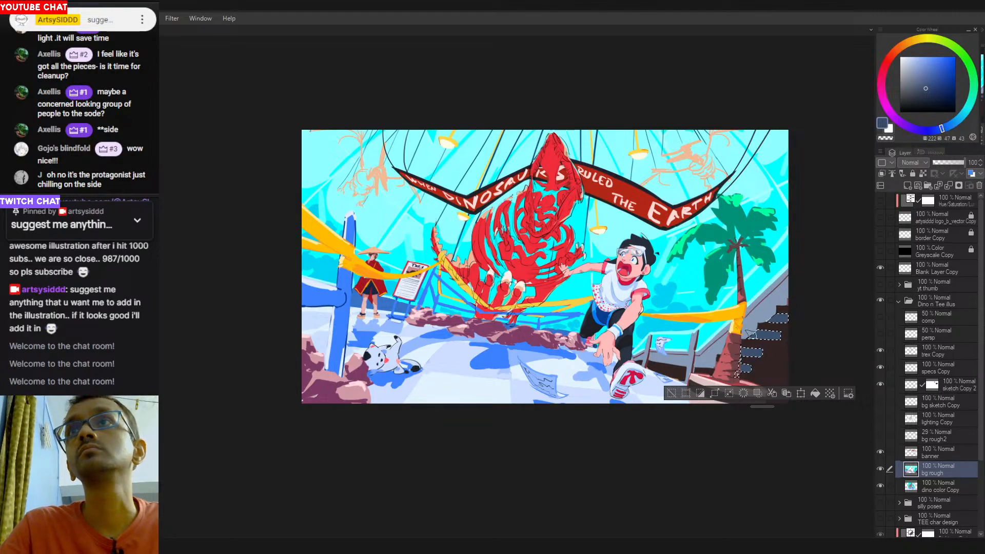
key(ctrl+d)
key(g)
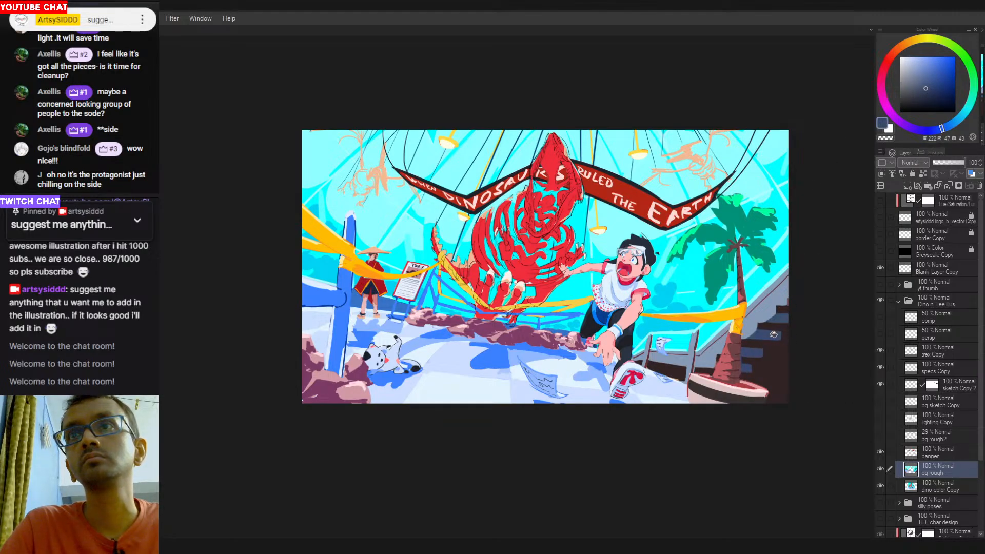
Recolour the dark brown areas under the railing and around the staircase treads dark navy with hue 222, saturation 27 and value 15.
alt+click(674, 373)
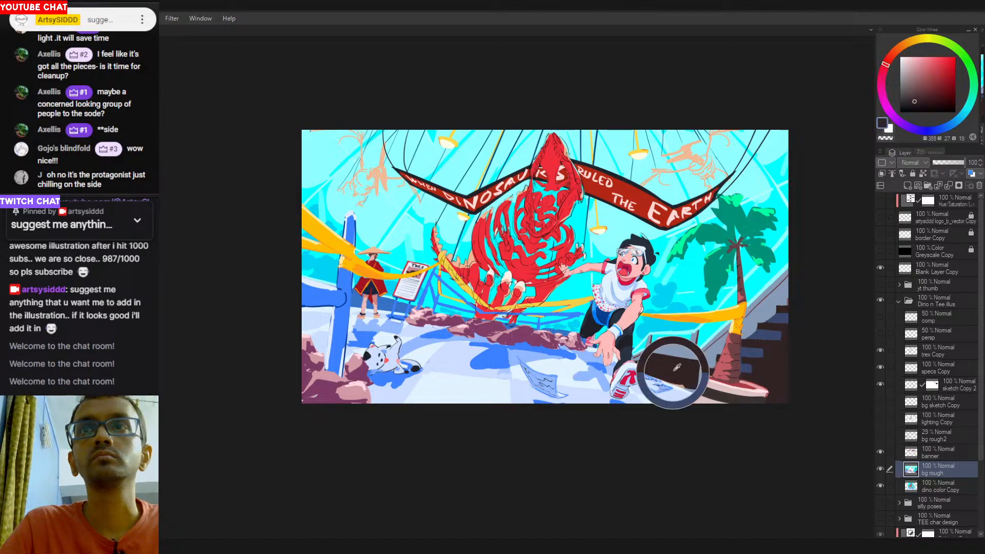
click(947, 128)
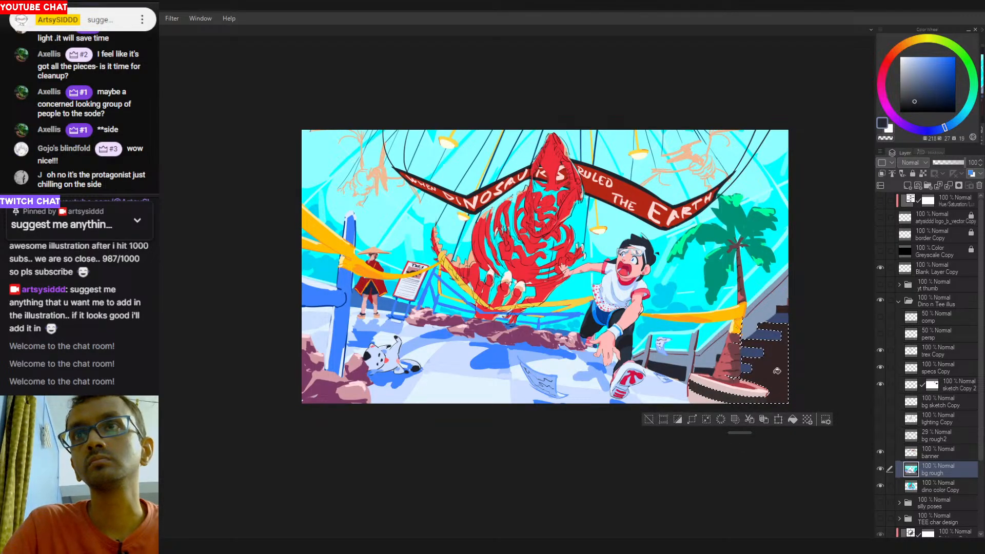
drag(771, 345, 744, 346)
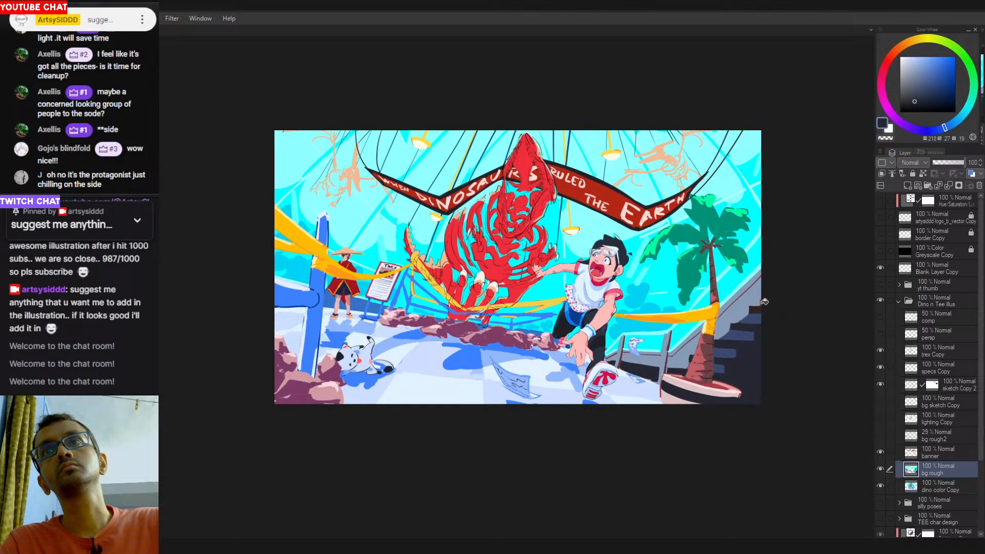
scroll(759, 311, up, 5)
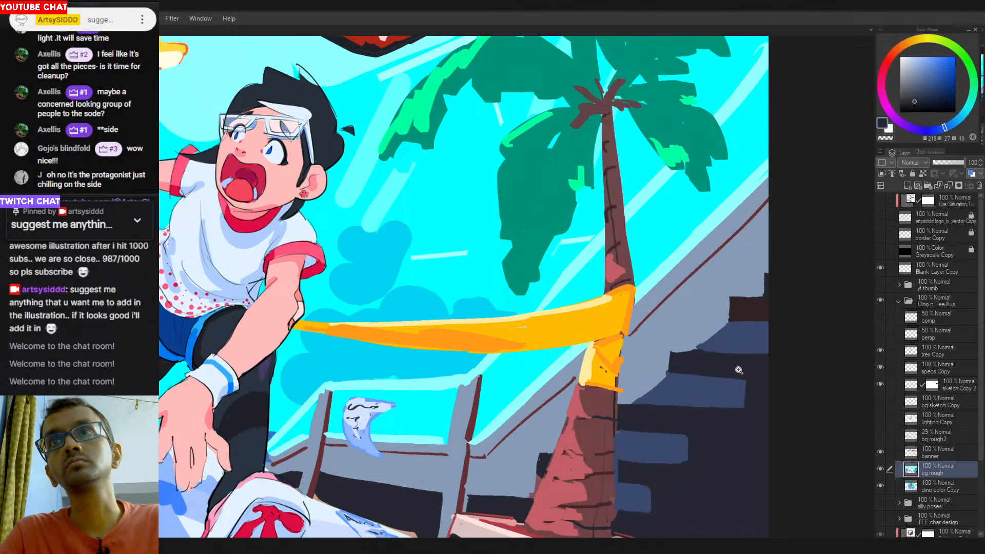
scroll(739, 371, down, 2)
scroll(739, 375, down, 3)
scroll(739, 375, up, 1)
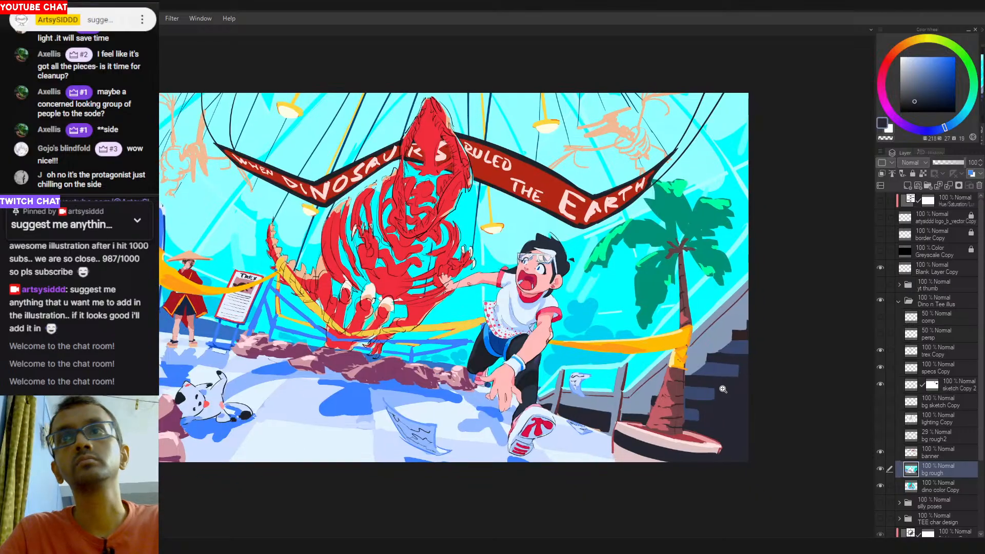
scroll(739, 361, up, 3)
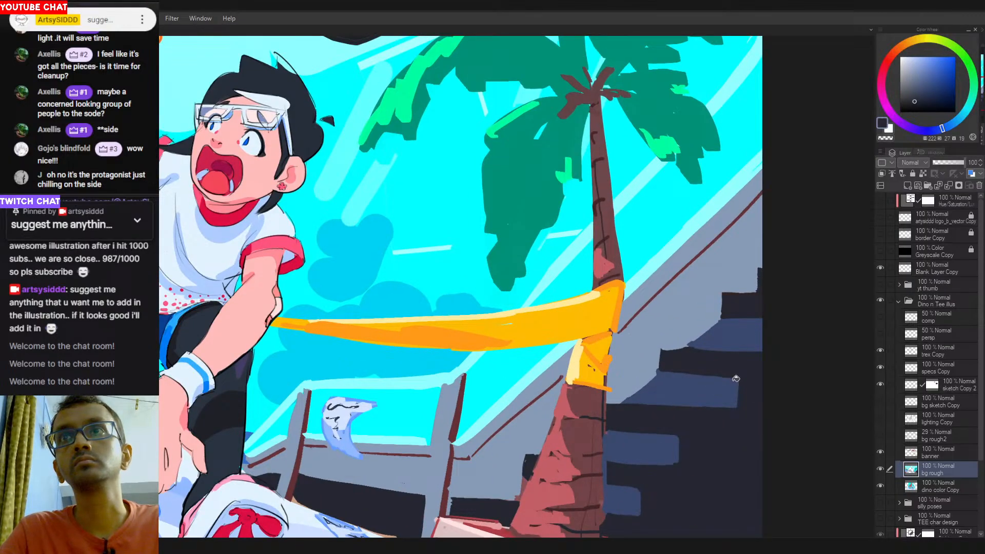
alt+click(737, 344)
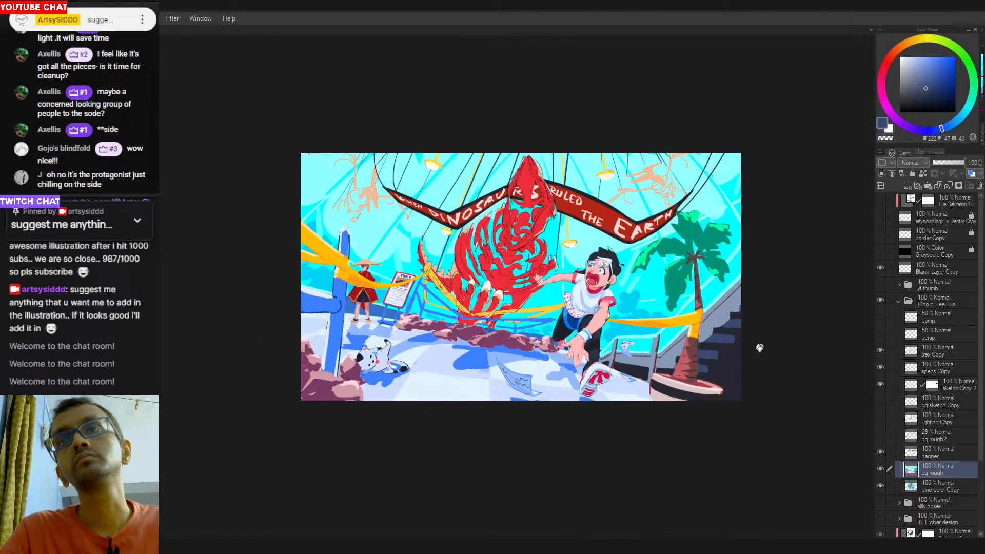
Recolour the dark shade of the rocks along the fence and in the foreground deep purple with hue 323, saturation 51 and value 36.
scroll(759, 343, down, 3)
drag(661, 416, 676, 432)
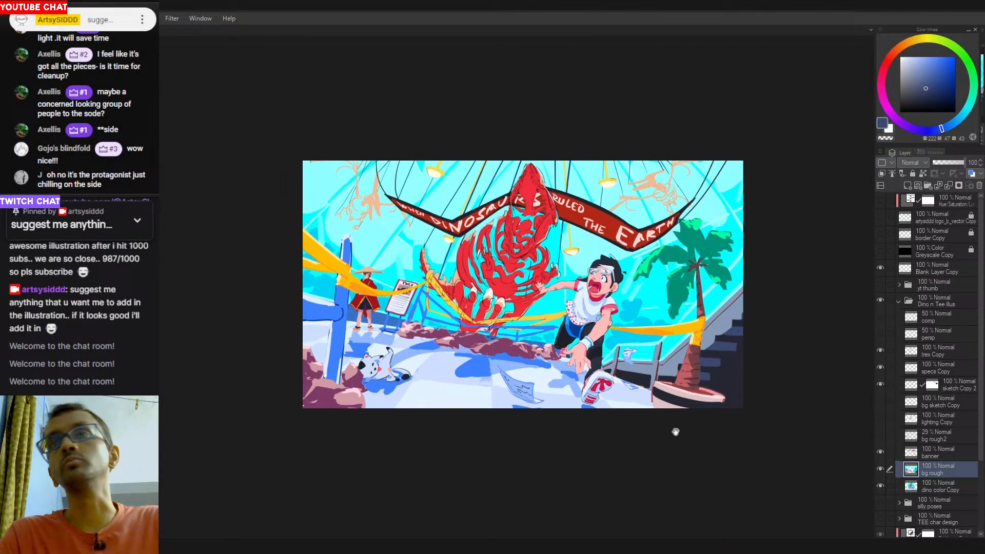
scroll(702, 345, up, 3)
scroll(667, 345, down, 2)
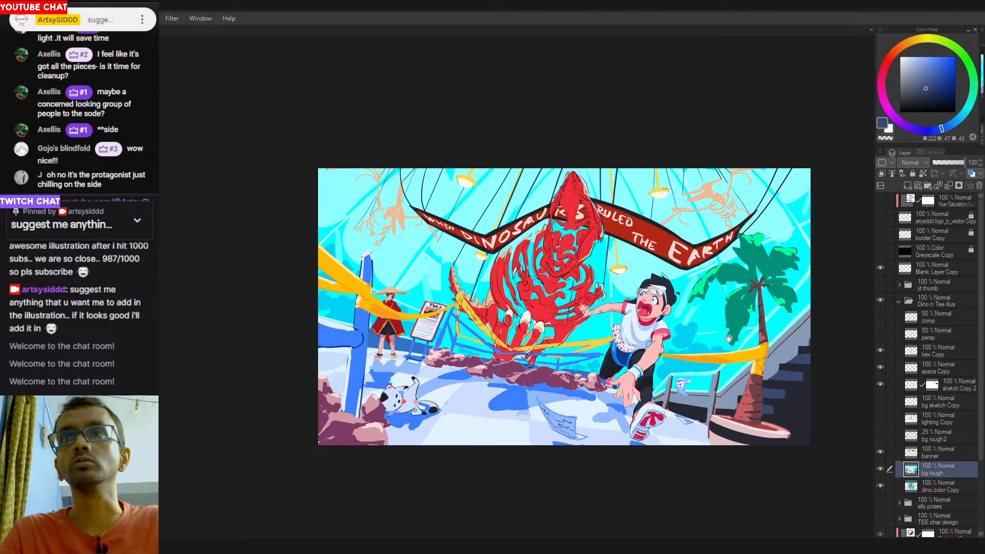
drag(582, 383, 639, 391)
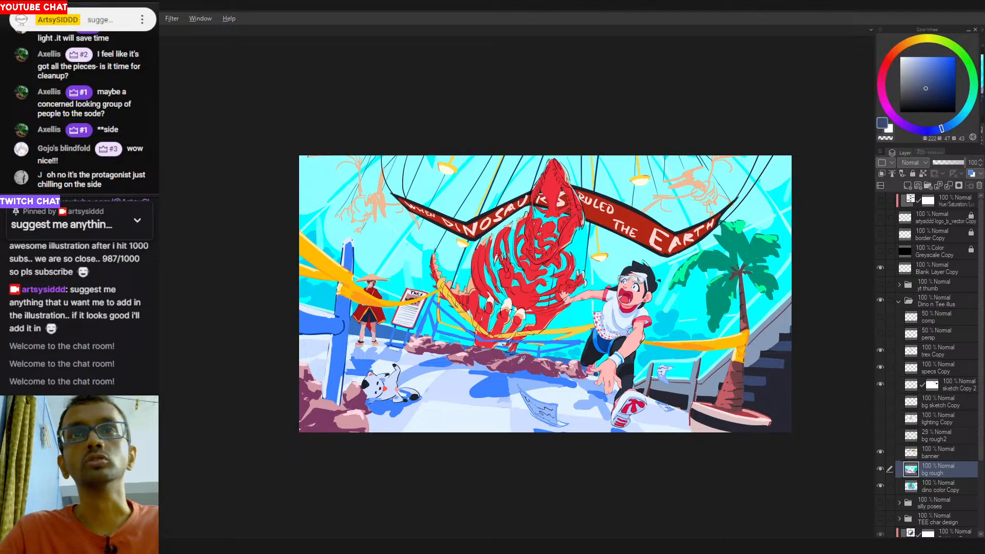
alt+click(524, 362)
drag(937, 92, 930, 95)
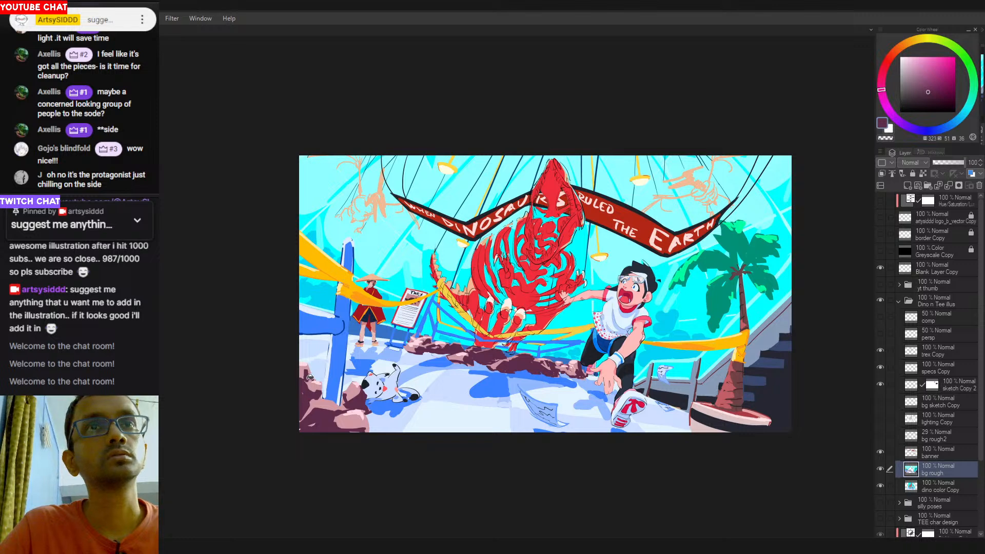
drag(477, 396, 836, 308)
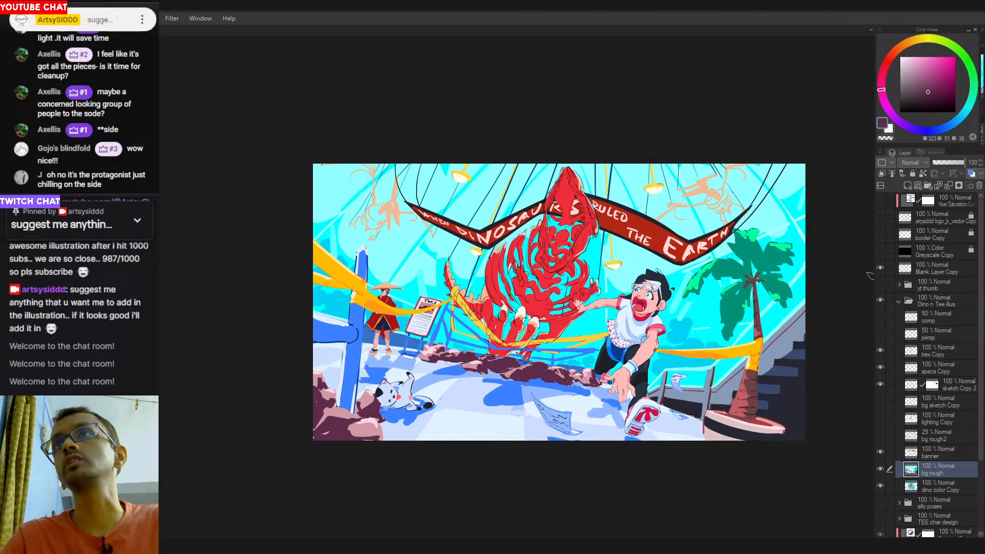
Show the Greyscale Copy layer to check the values with the darker rocks and staircase, and hide it again.
click(881, 251)
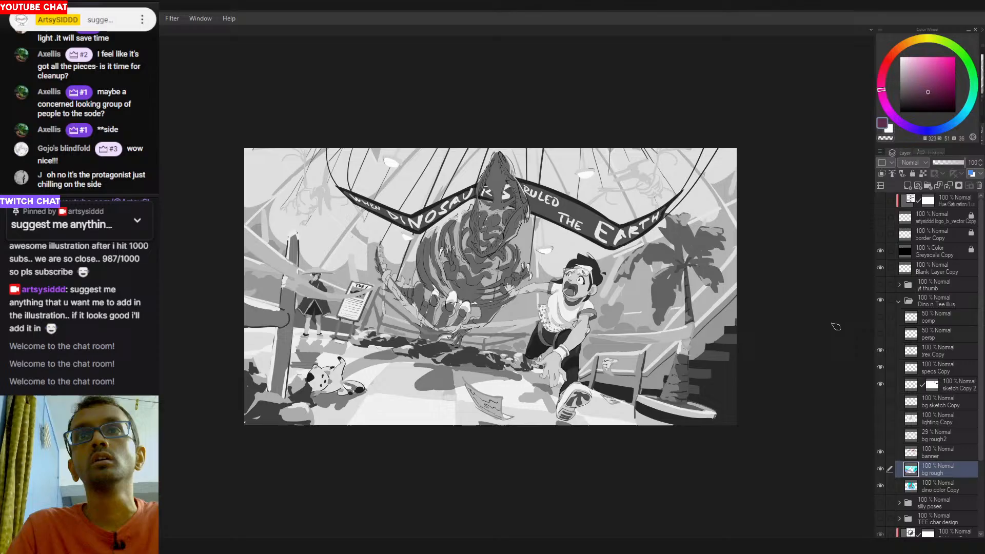
drag(836, 326, 566, 378)
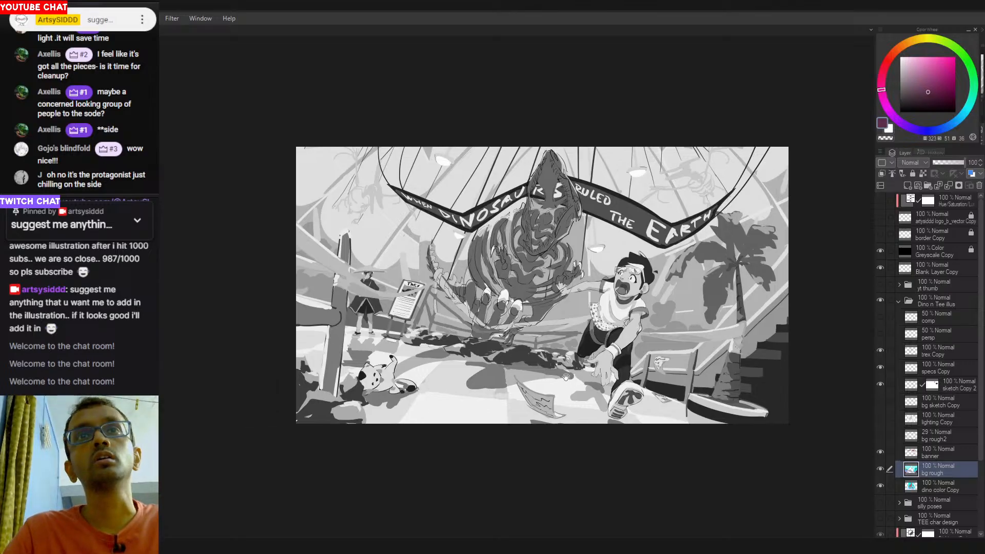
scroll(547, 357, down, 1)
scroll(544, 358, up, 2)
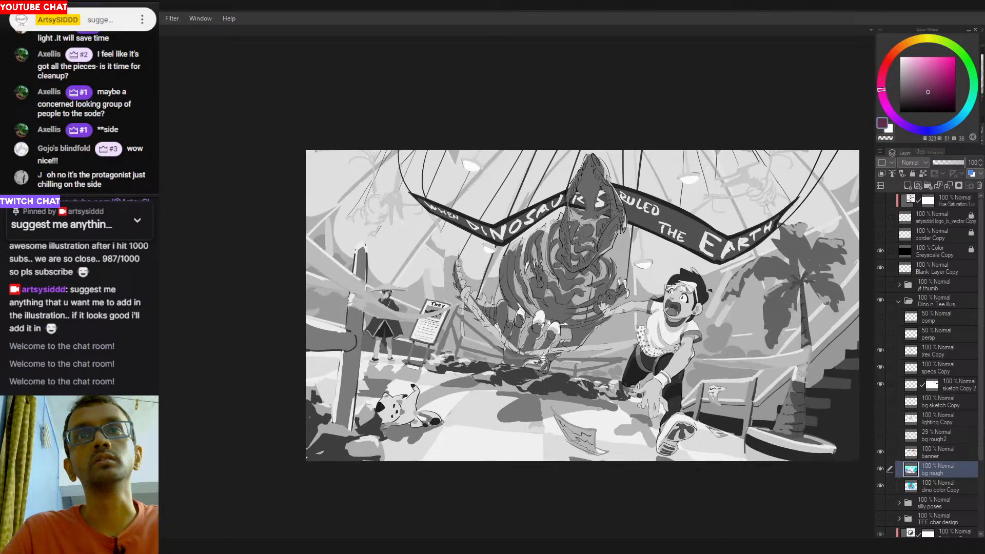
click(881, 251)
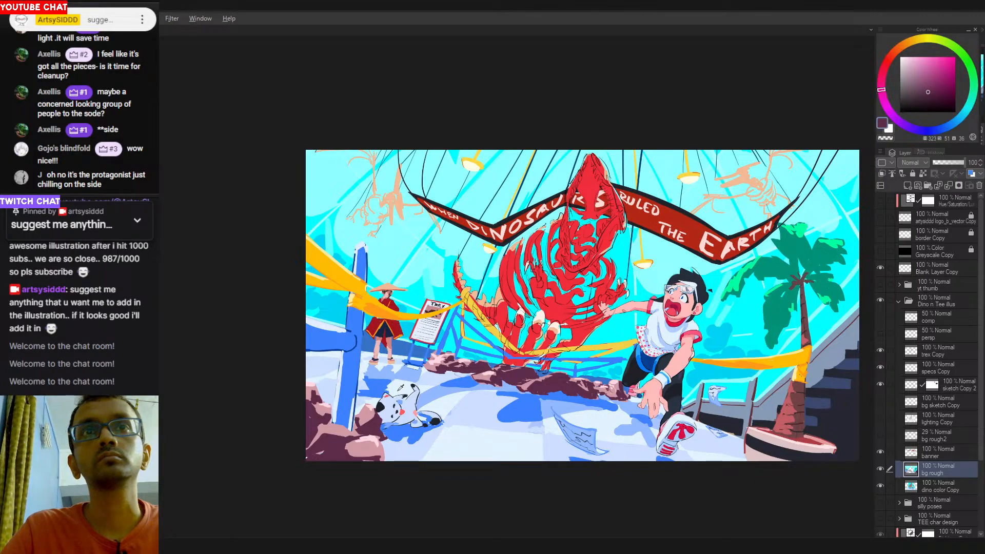
Touch up the floor between the blue fence post and the dog with pale blues sampled from the surrounding floor.
click(365, 395)
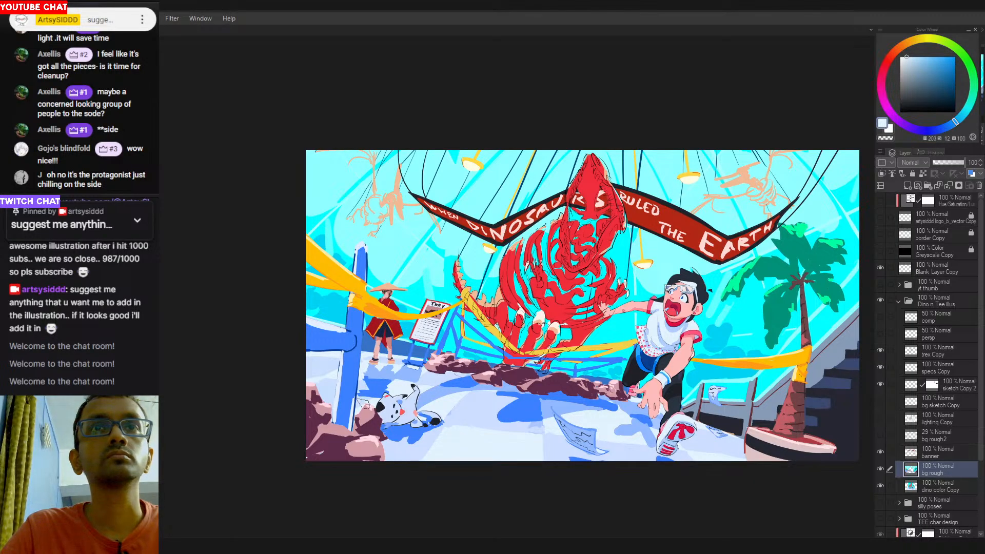
click(365, 380)
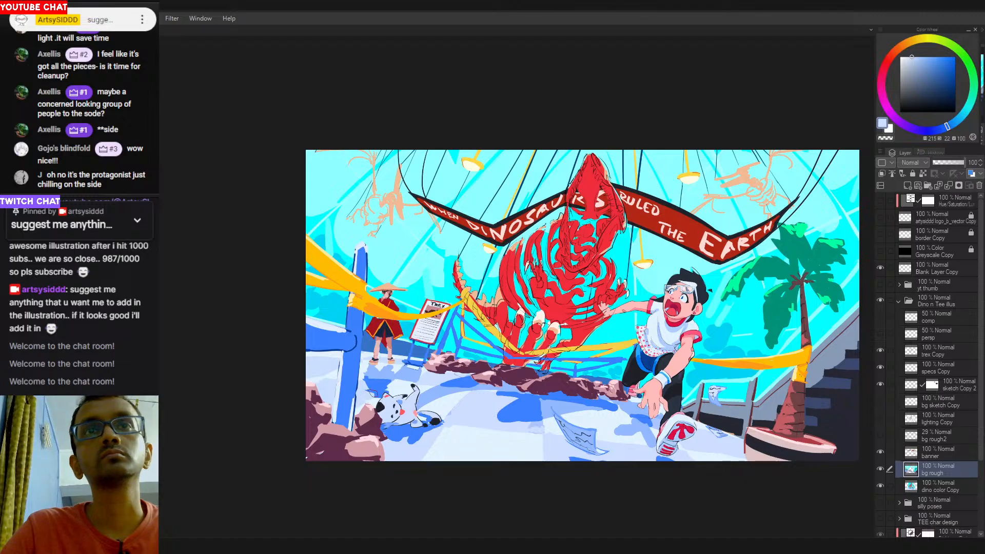
click(392, 389)
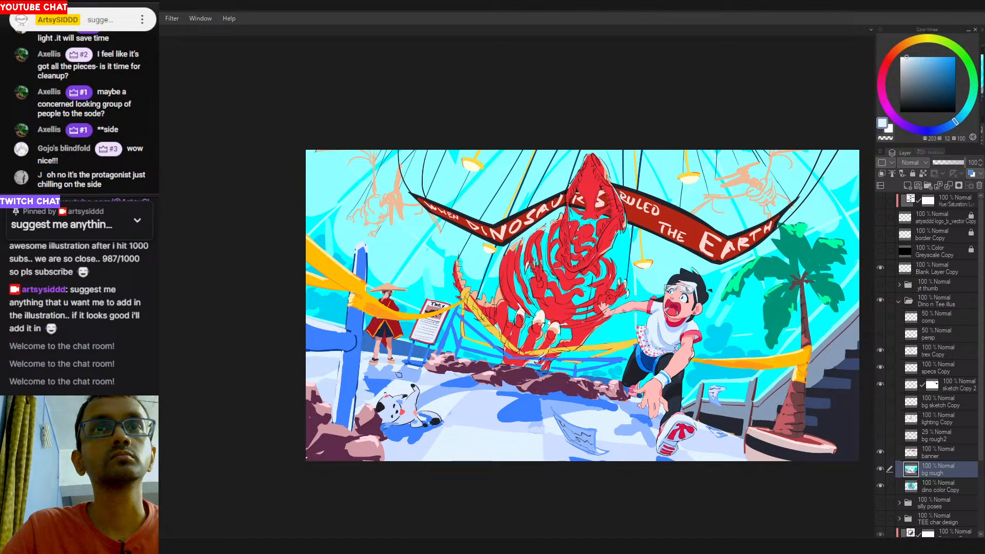
click(384, 394)
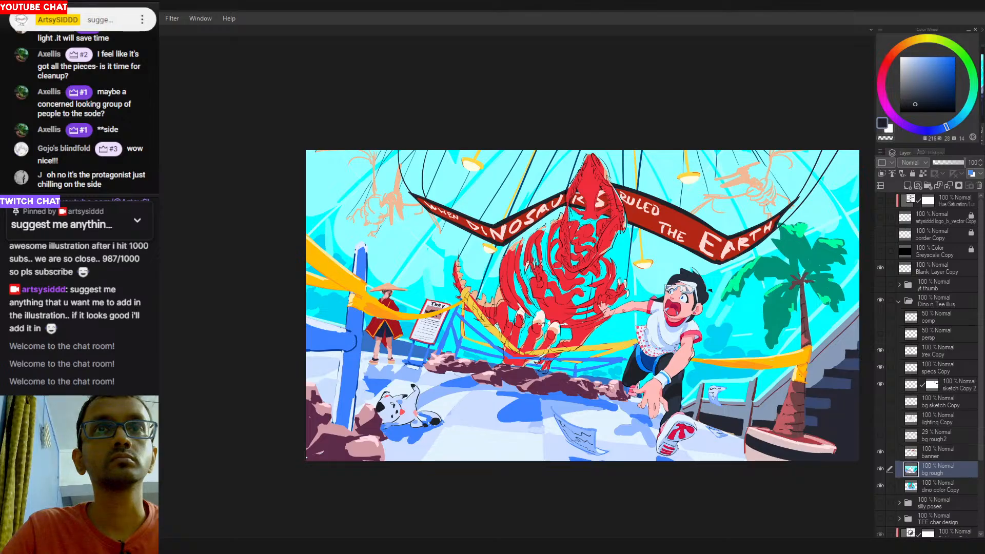
scroll(393, 396, up, 5)
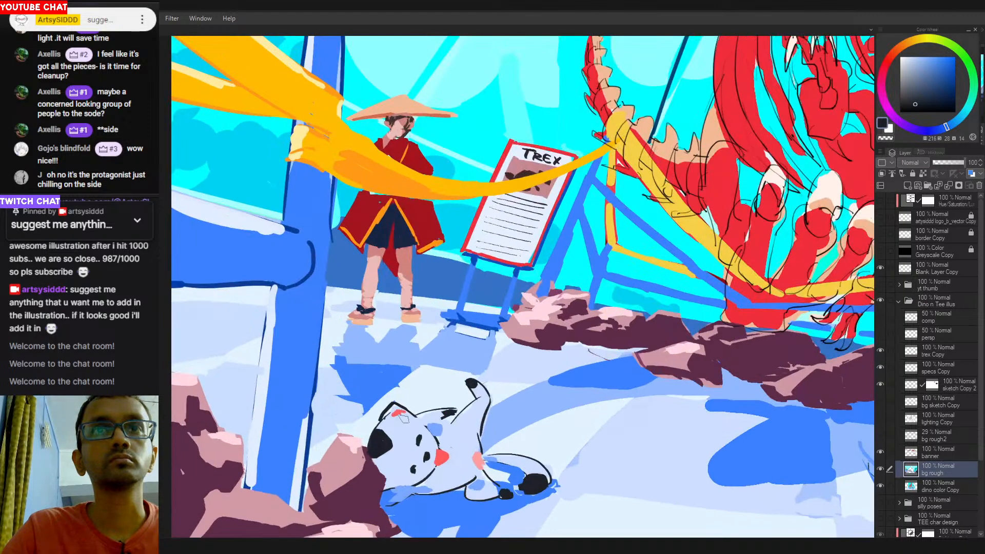
click(395, 406)
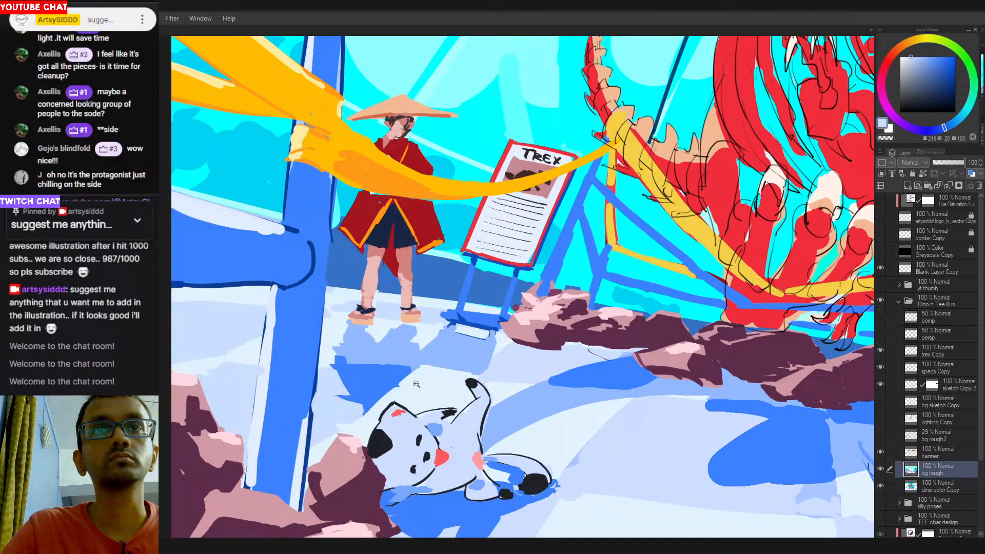
scroll(411, 384, down, 3)
click(373, 391)
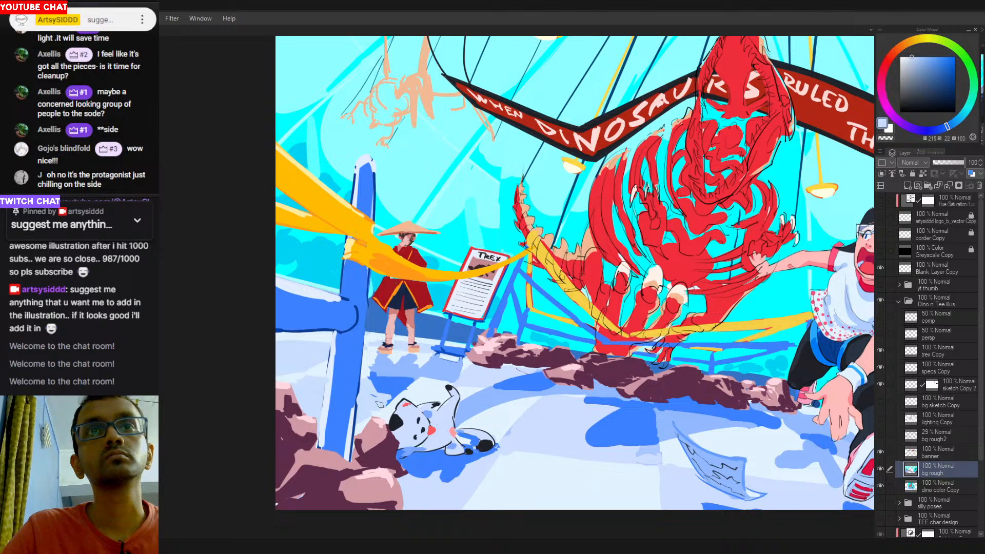
Rework the straw-hatted visitor's shadow and the floor behind the dog with sampled light, medium and pale blues.
click(390, 372)
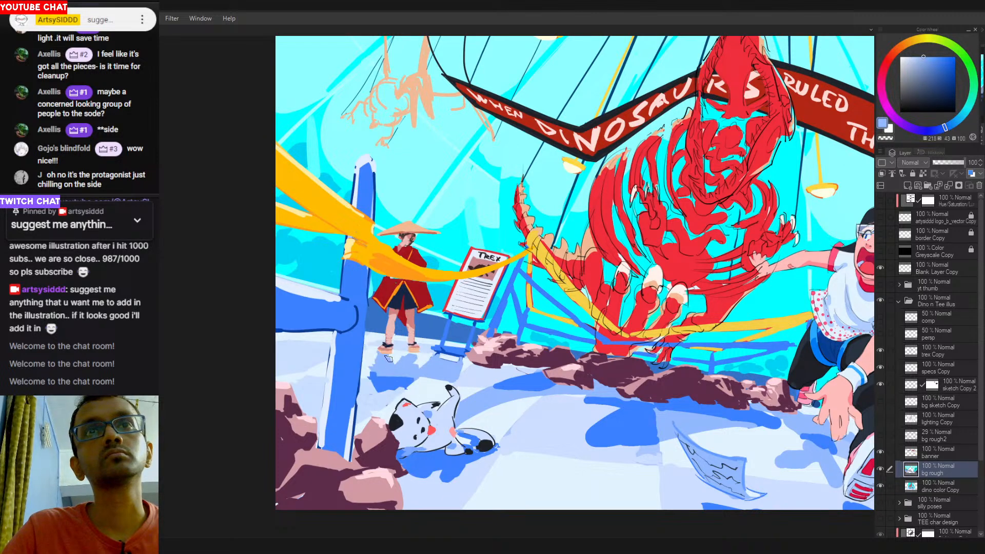
click(370, 388)
key(alt)
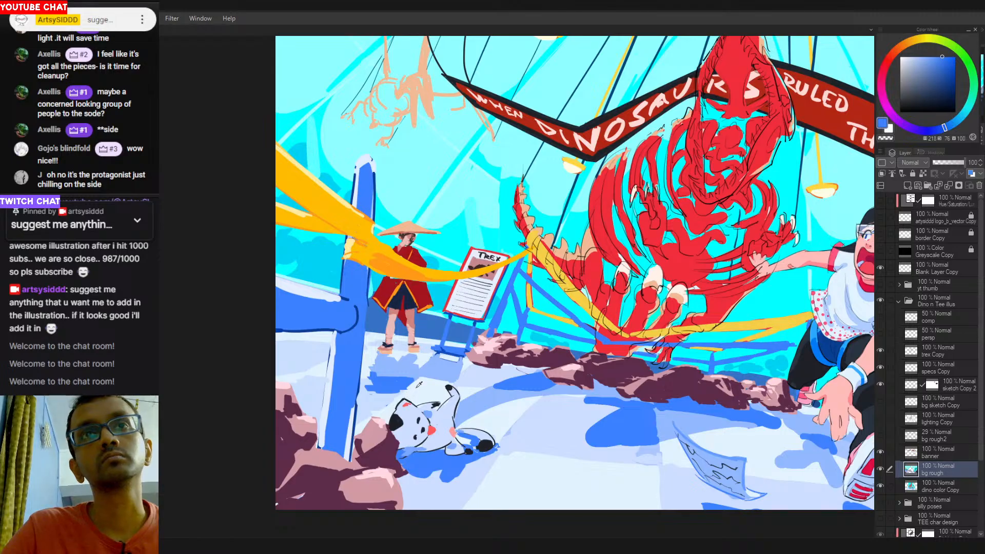
click(418, 385)
click(367, 394)
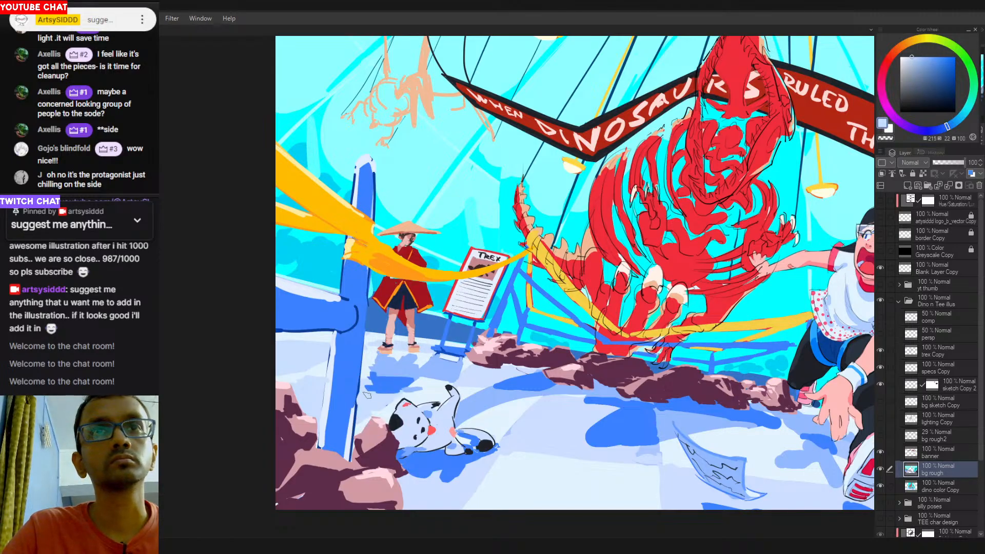
alt+click(390, 408)
drag(420, 401, 377, 403)
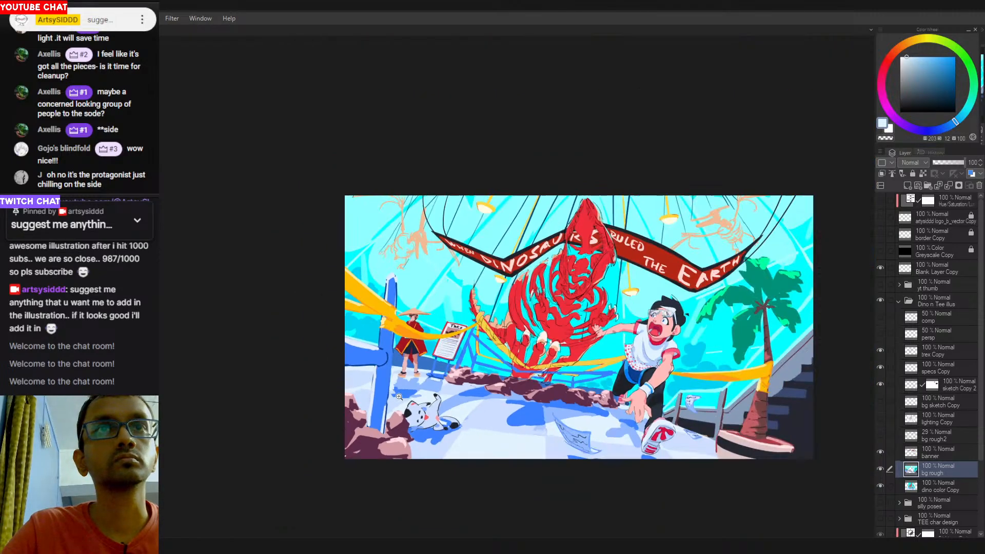
drag(503, 392, 406, 360)
mouse_move(406, 360)
mouse_down()
mouse_move(468, 361)
mouse_move(394, 362)
mouse_up()
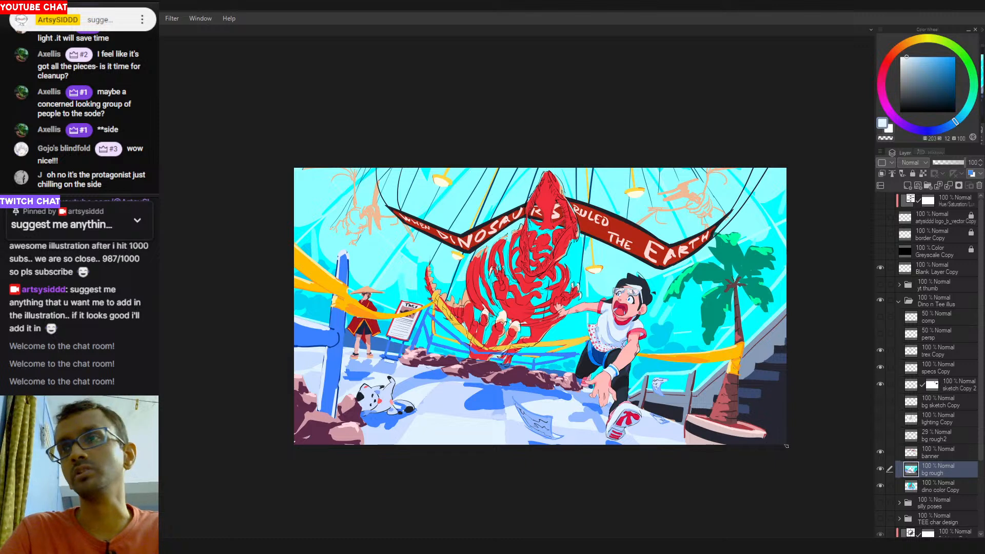
Hide the banner layer and paint the straw-hatted visitor out of the bg rough layer with sampled background blues.
click(880, 470)
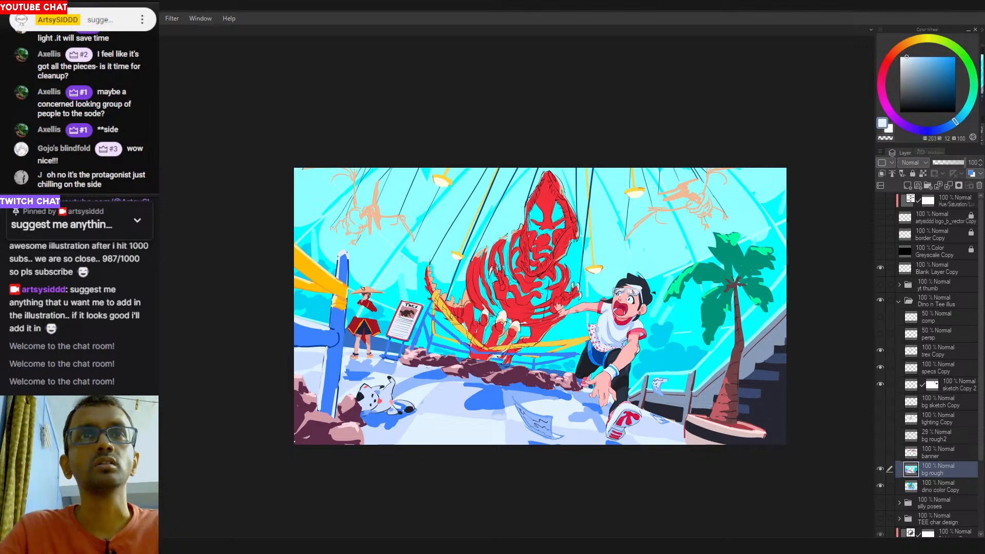
click(384, 293)
mouse_move(367, 303)
mouse_down()
mouse_move(356, 324)
mouse_move(373, 328)
mouse_move(363, 343)
mouse_move(351, 338)
mouse_move(368, 346)
mouse_move(365, 389)
mouse_move(370, 380)
mouse_move(350, 396)
mouse_move(370, 370)
mouse_move(353, 308)
mouse_move(363, 326)
mouse_move(349, 319)
mouse_move(358, 311)
mouse_move(367, 329)
mouse_move(350, 328)
mouse_move(373, 330)
mouse_move(371, 310)
mouse_move(361, 308)
mouse_move(345, 342)
mouse_up()
alt+click(349, 339)
alt+click(362, 361)
alt+click(354, 333)
alt+click(359, 323)
alt+click(358, 321)
alt+click(351, 332)
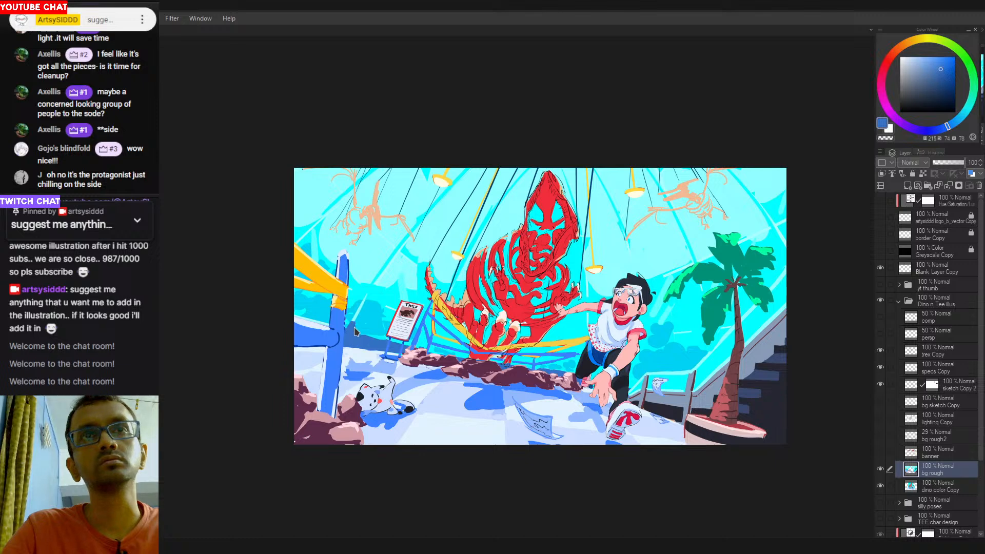
Clean up the floor where the visitor stood, painting over the leftover shadow with pale blues sampled from the floor.
alt+click(358, 365)
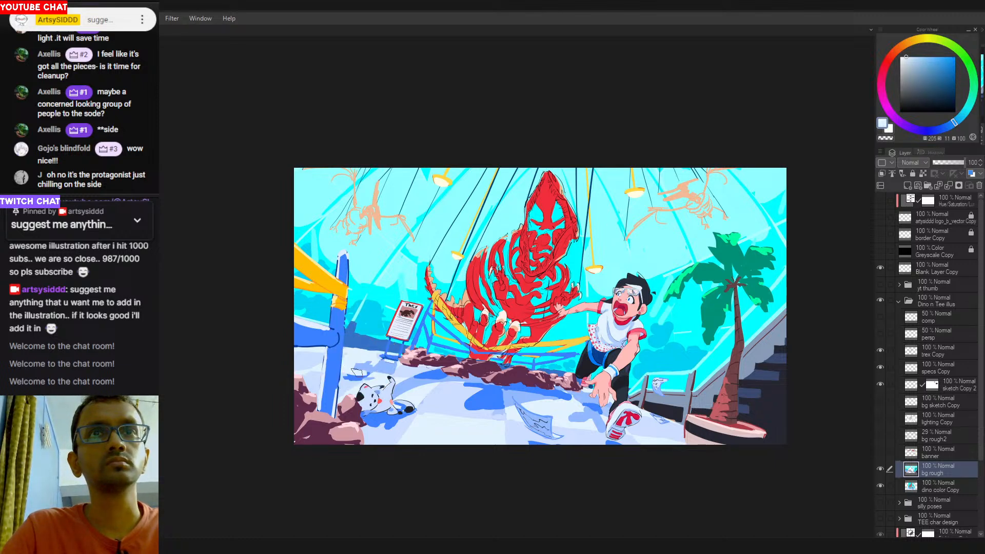
alt+click(362, 366)
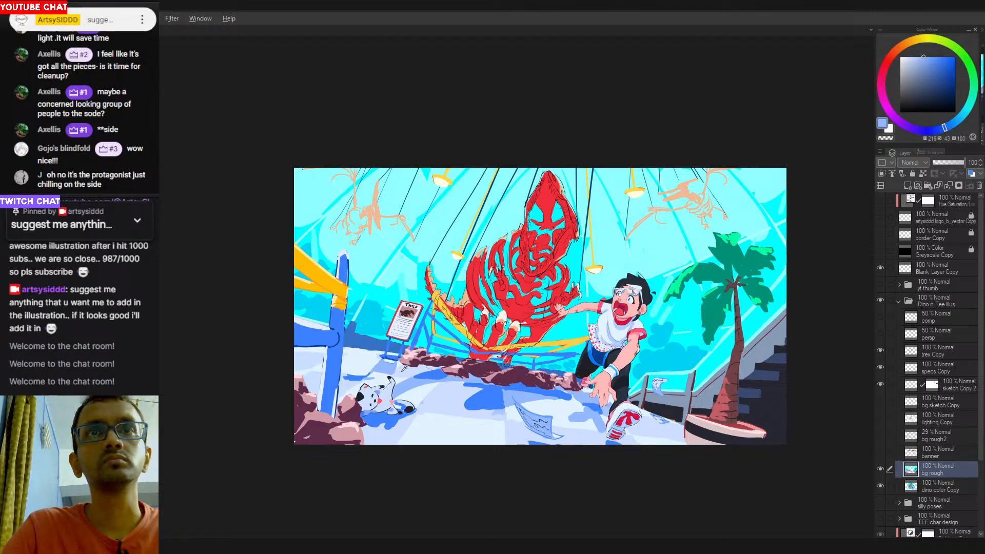
alt+click(377, 366)
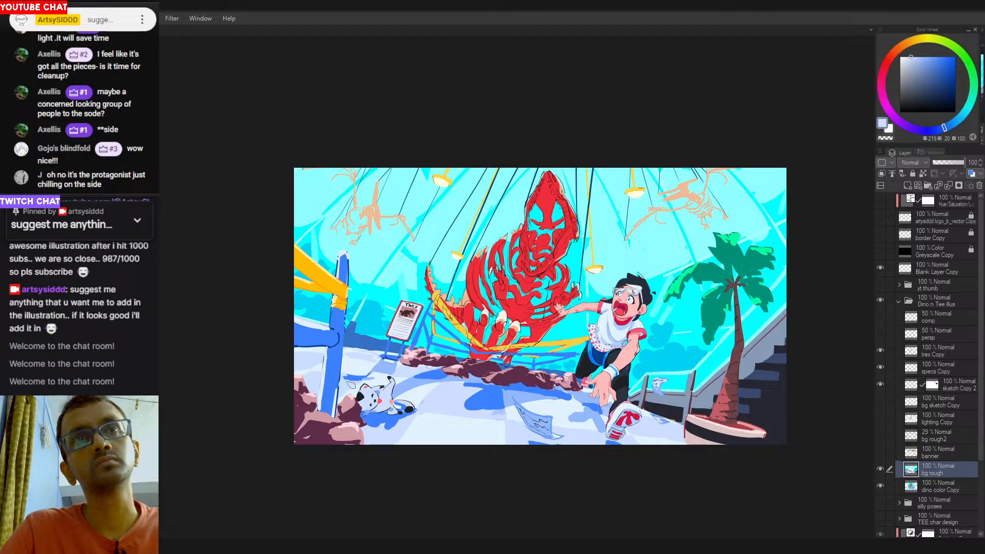
alt+click(351, 379)
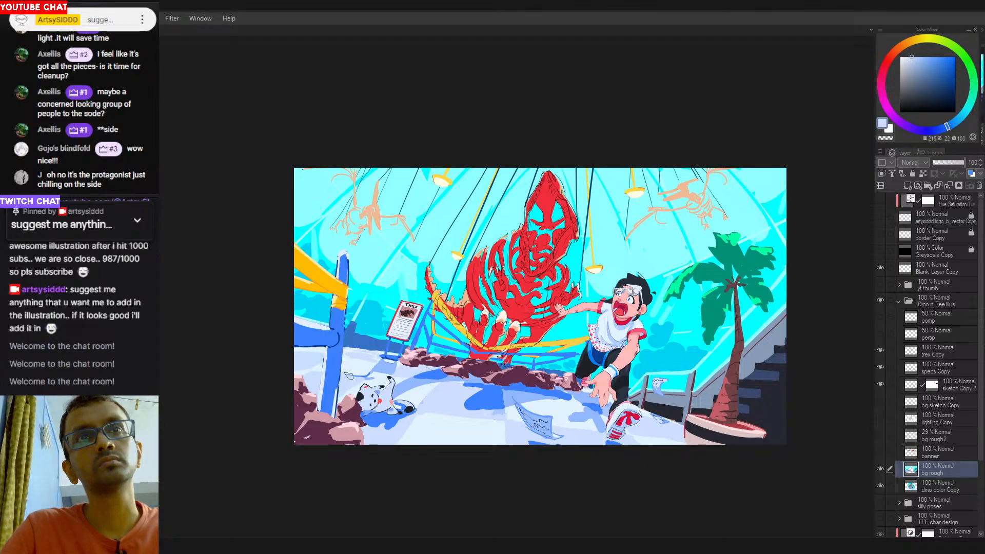
alt+click(373, 379)
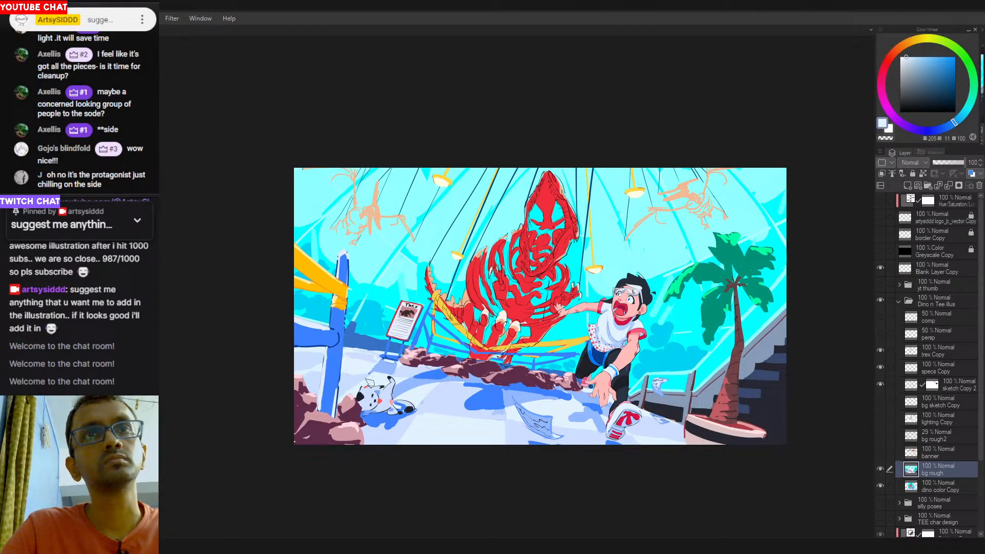
Touch up the floor around the dog with sampled pale blues and show the banner layer again.
alt+click(405, 367)
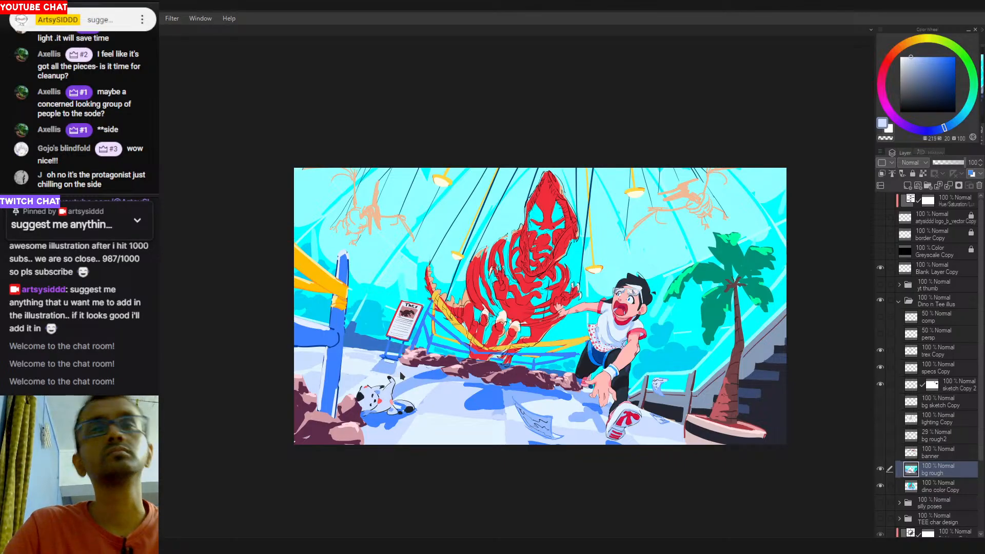
alt+click(380, 368)
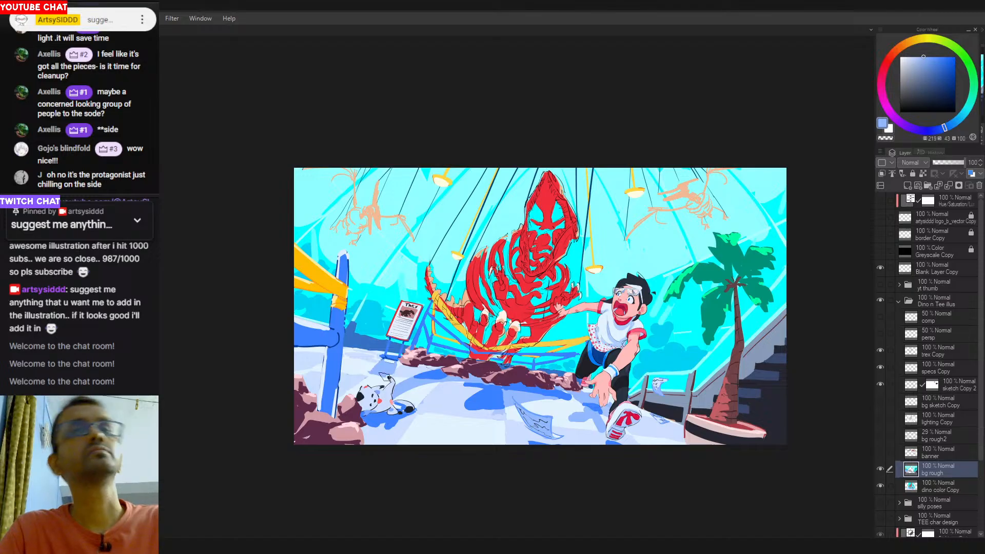
drag(448, 413, 421, 407)
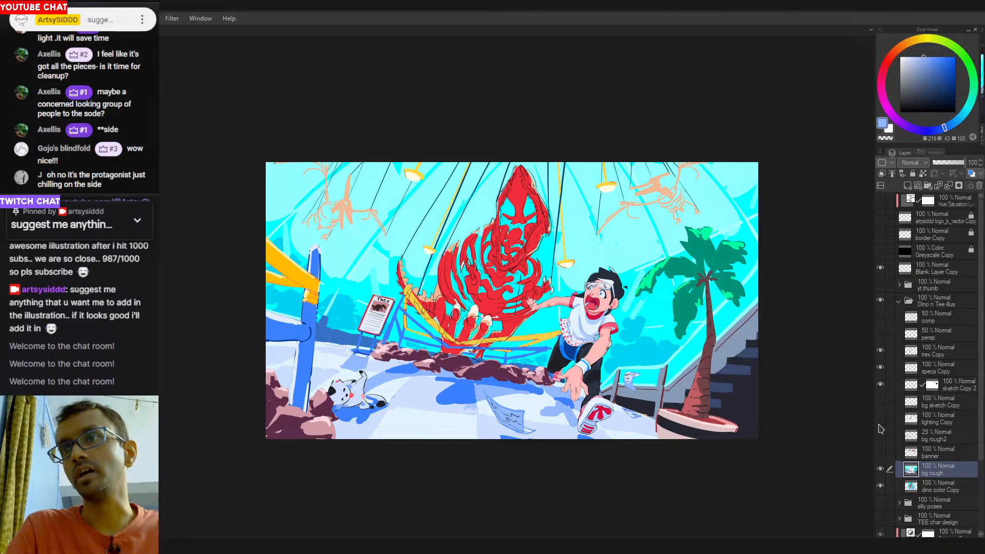
click(881, 454)
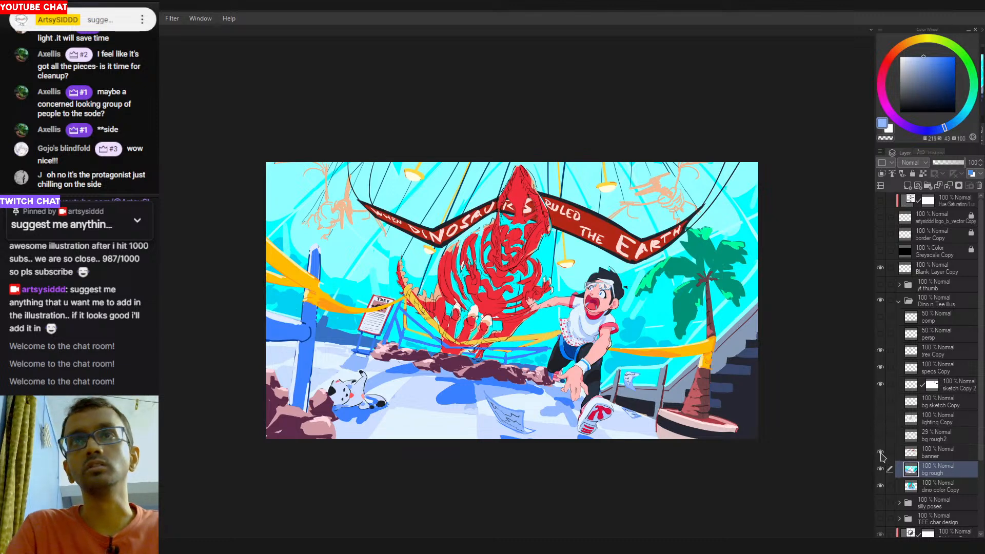
drag(487, 389, 464, 391)
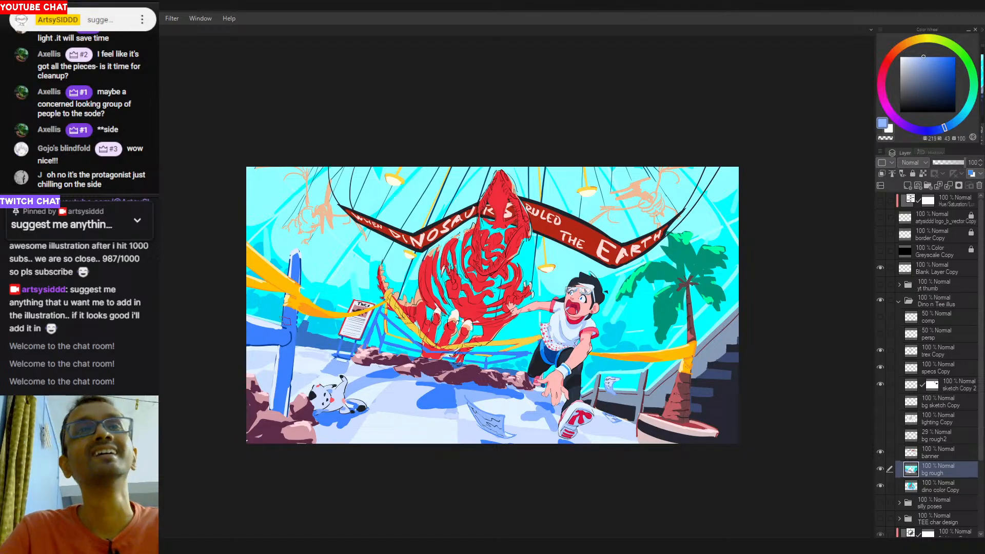
Refine the blue fence post with its sampled mid blue and a pale blue highlight.
alt+click(293, 317)
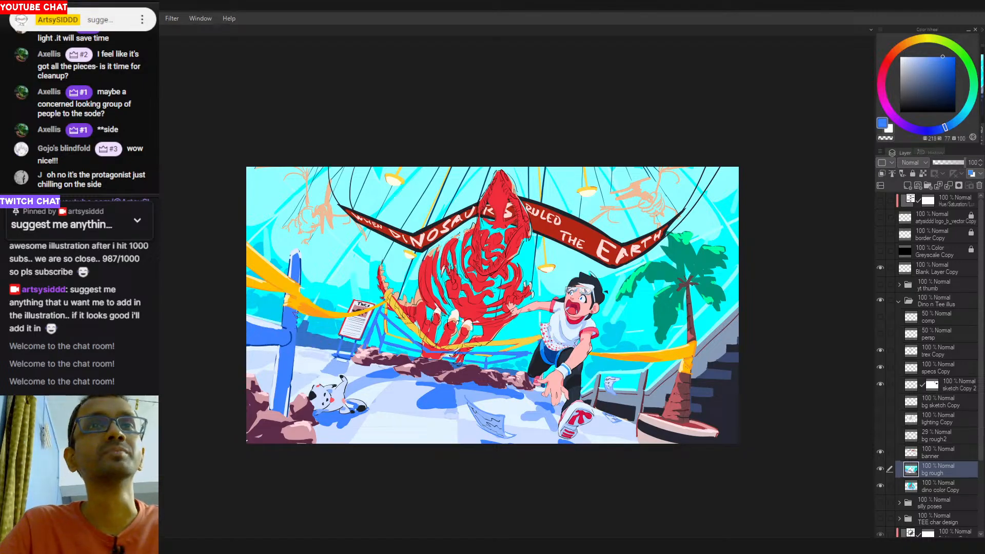
alt+click(292, 263)
alt+click(289, 259)
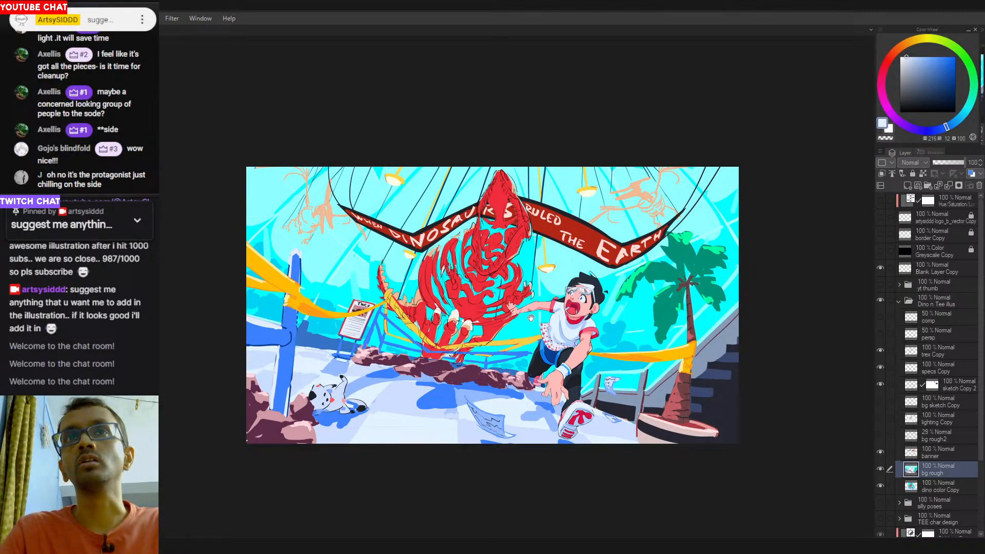
Paint peach highlights along the T-rex's upper back and tail base, correcting the edges with sampled red.
drag(531, 318, 565, 328)
scroll(485, 290, up, 3)
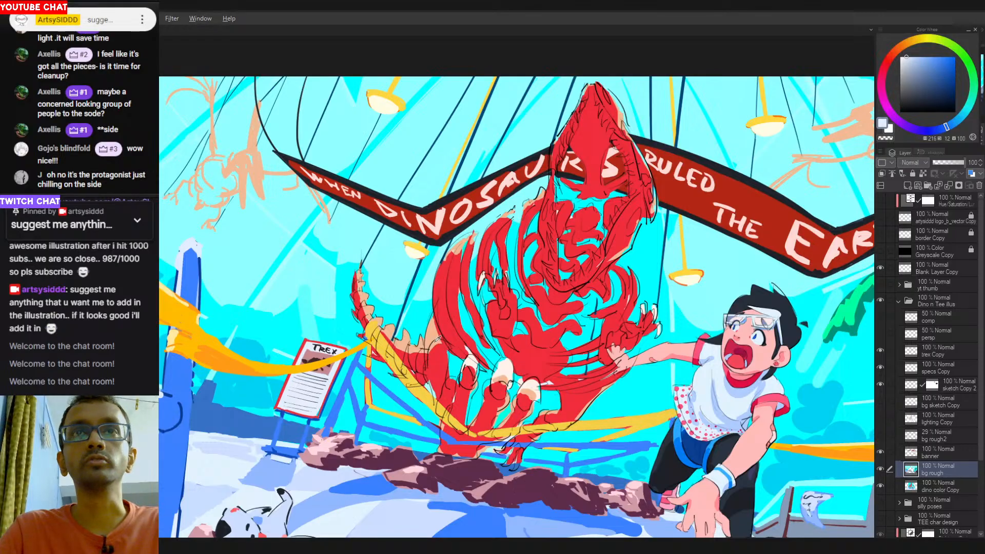
alt+click(439, 339)
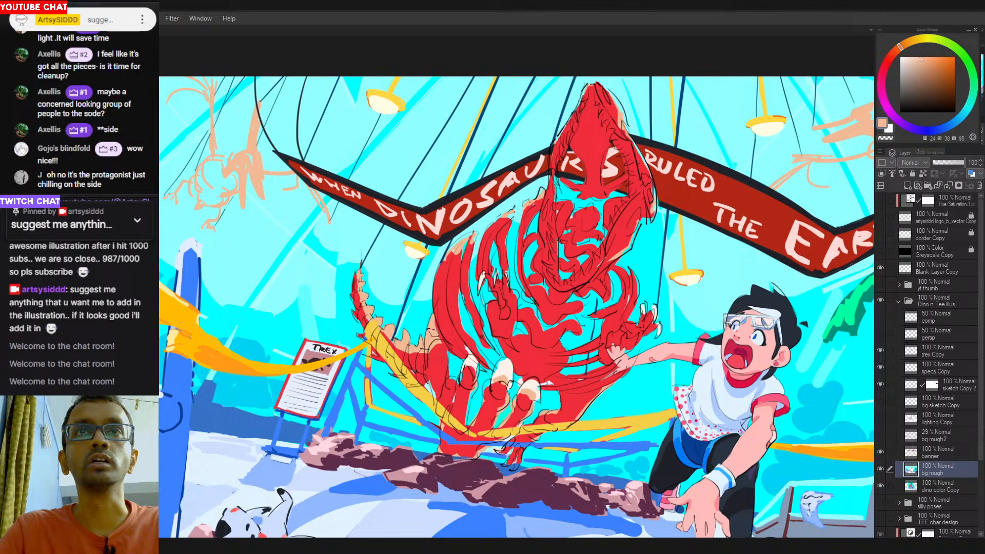
alt+click(438, 314)
alt+click(444, 315)
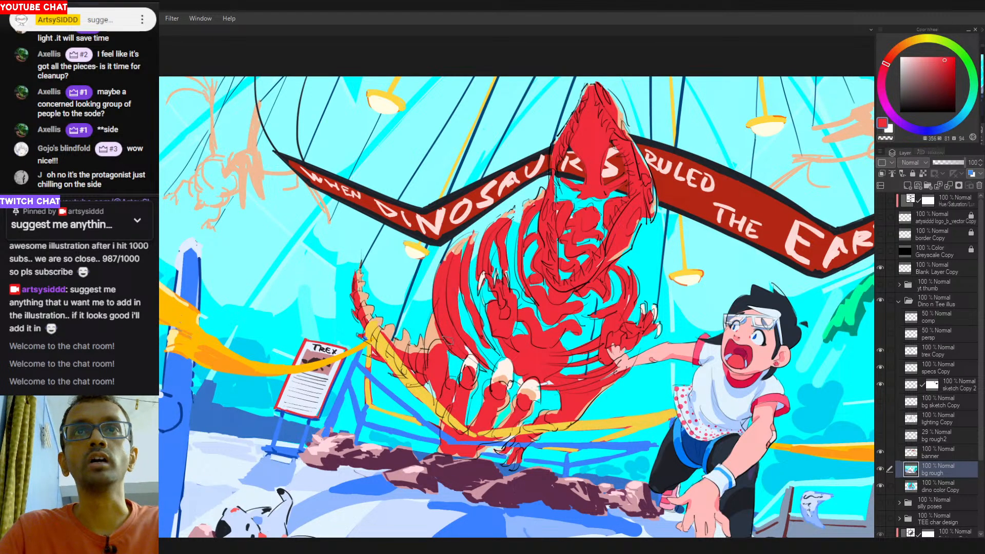
alt+click(460, 249)
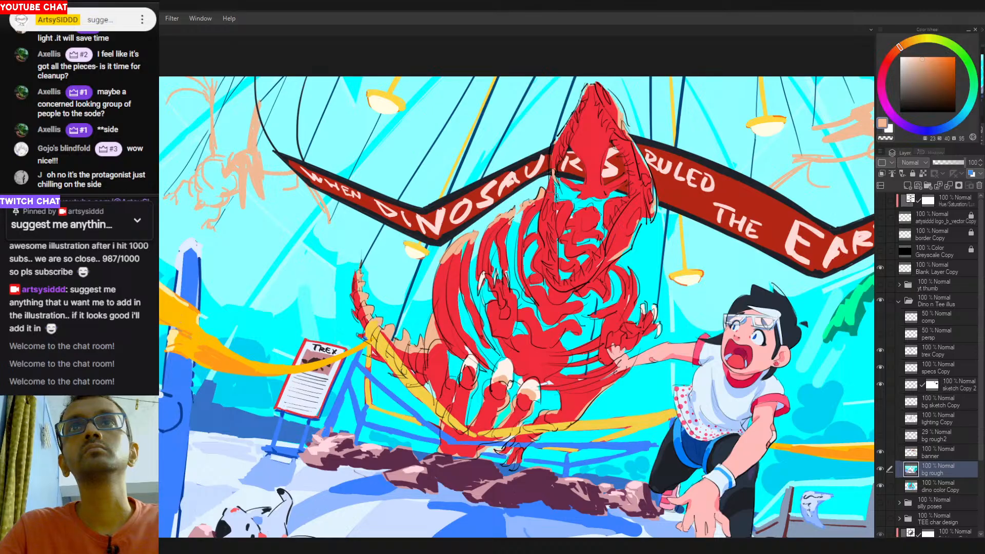
alt+click(585, 192)
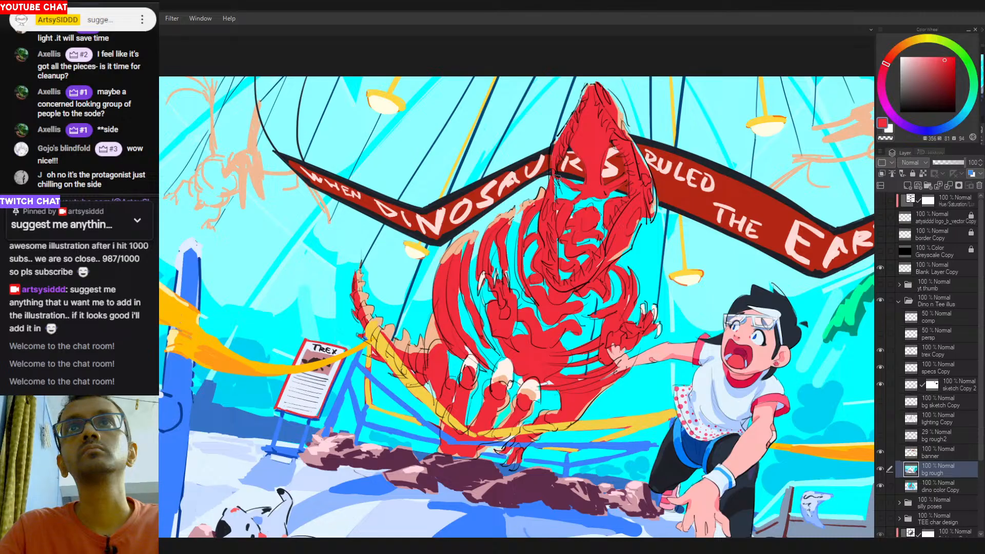
Refine the T-rex's back edge and the area where its tail meets the thigh with sampled peach and red.
drag(662, 204, 582, 249)
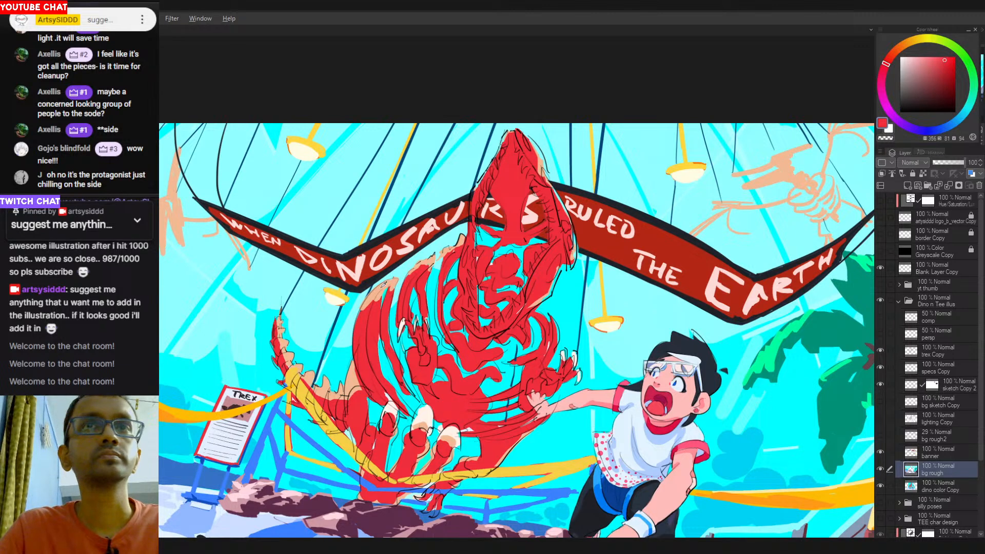
alt+click(382, 286)
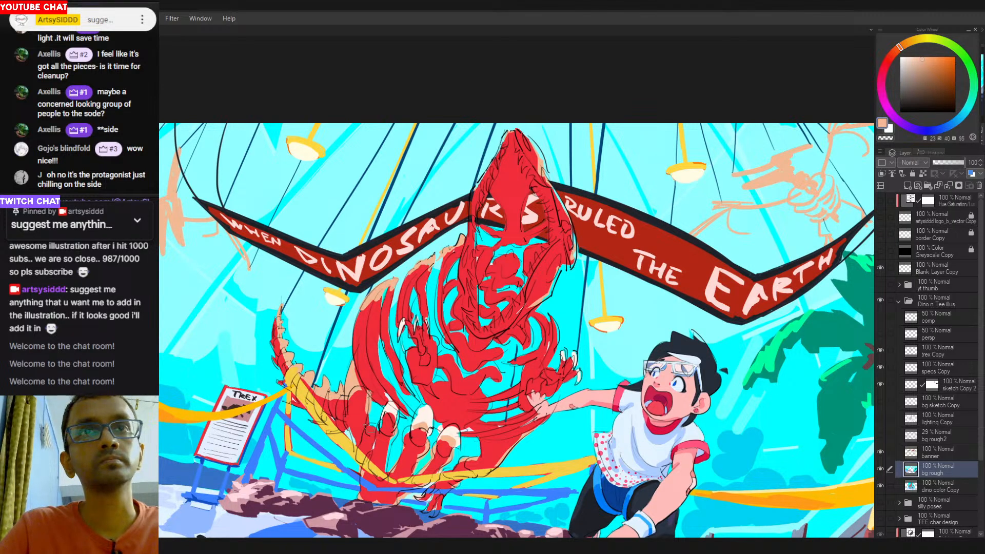
drag(371, 392, 370, 416)
alt+click(367, 408)
alt+click(354, 388)
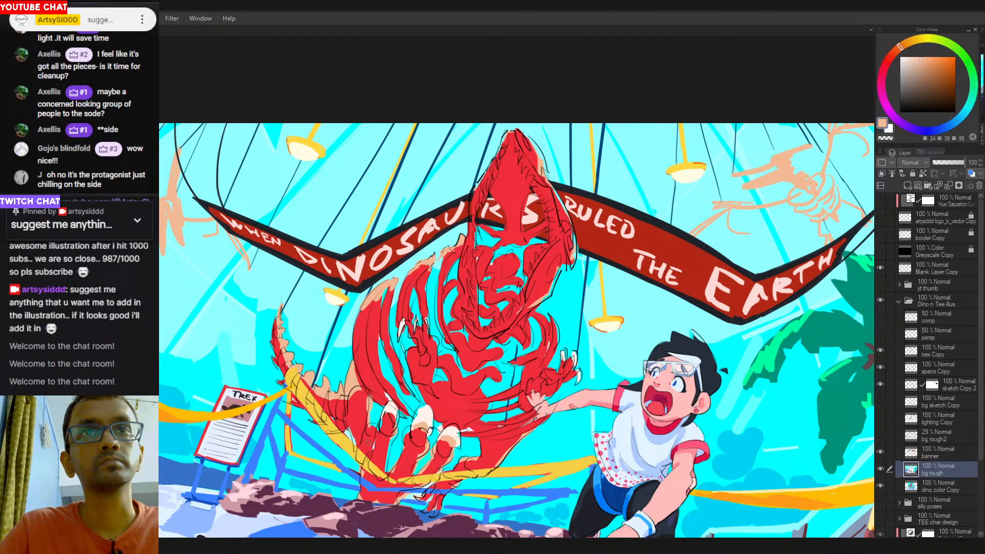
alt+click(365, 421)
drag(368, 398, 368, 426)
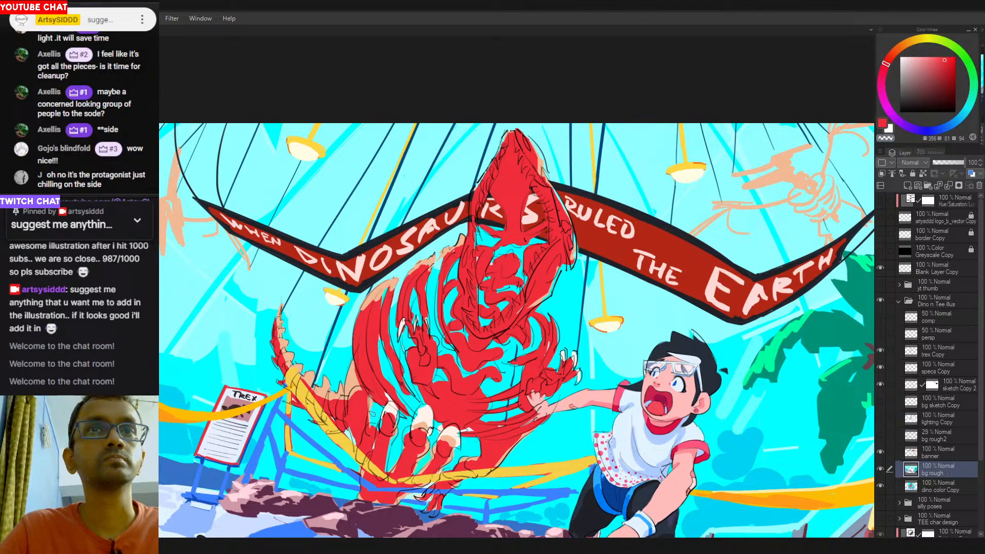
alt+click(348, 377)
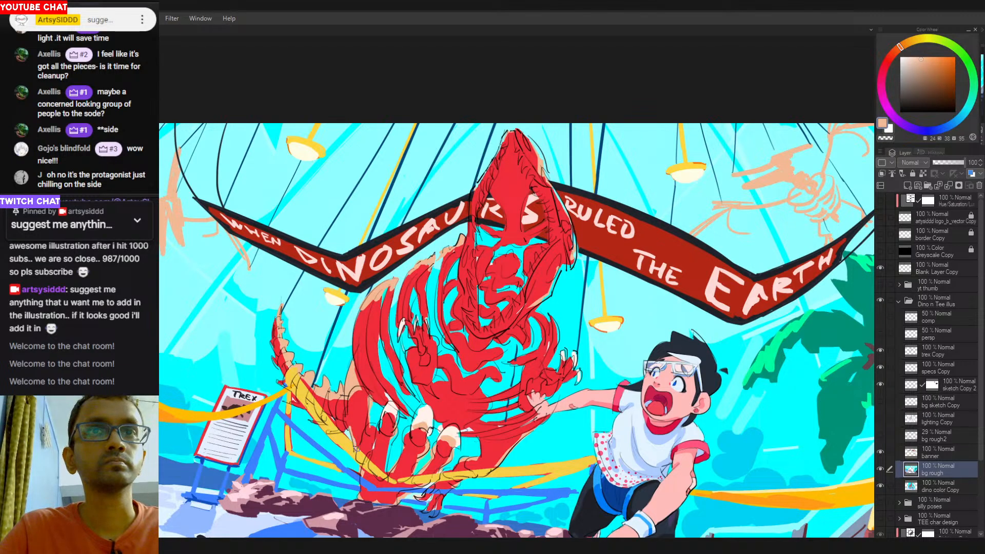
Rework the highlights on the T-rex's legs and feet above the yellow rope with sampled peach and red.
drag(381, 453, 418, 432)
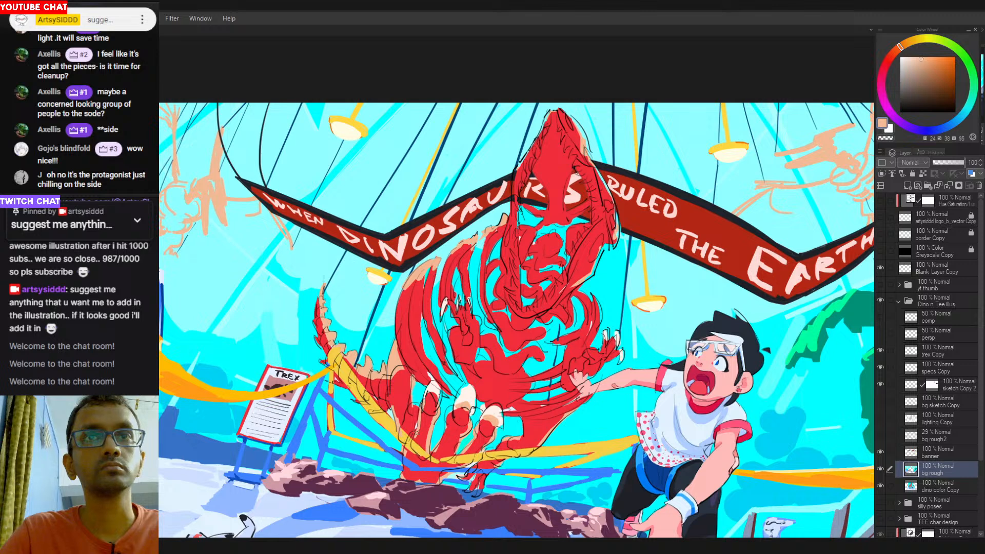
alt+click(422, 434)
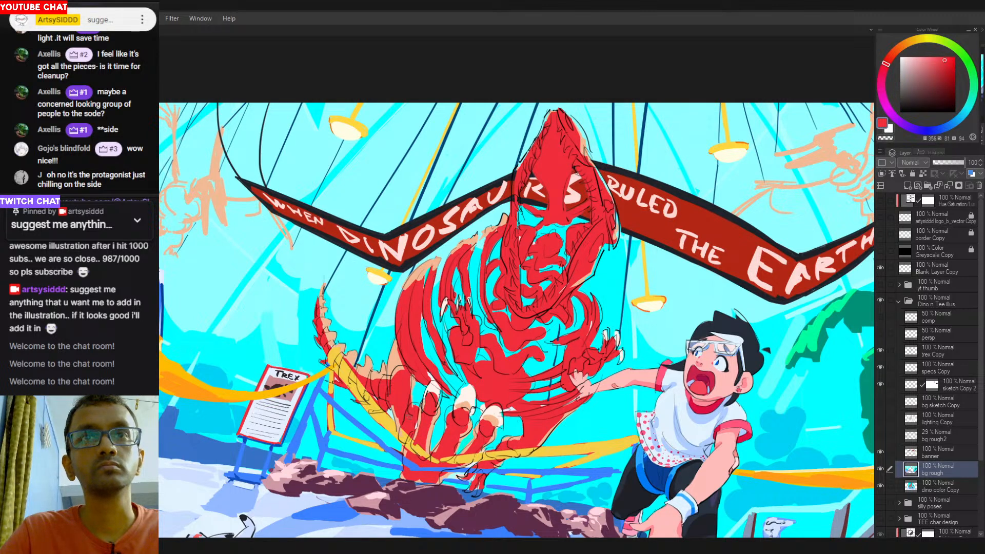
alt+click(404, 430)
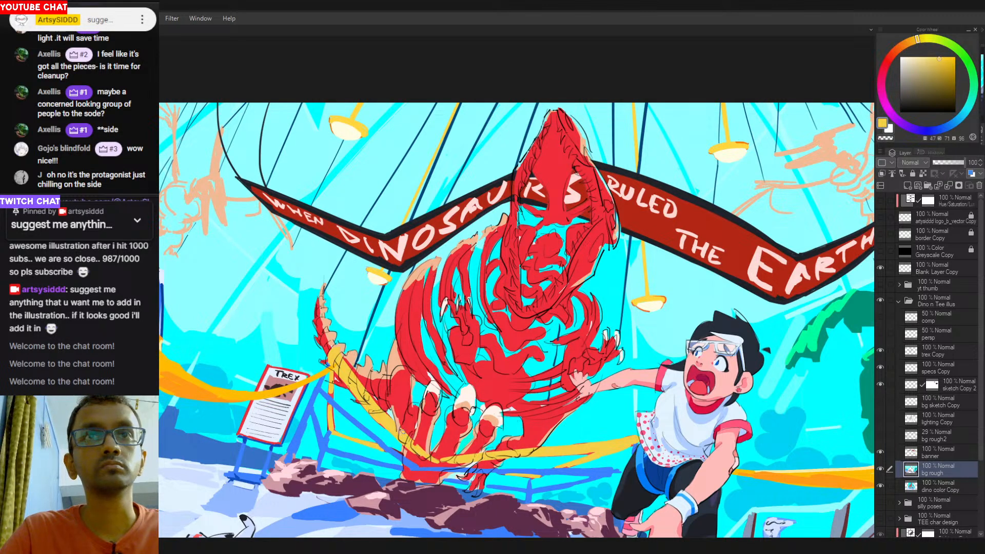
alt+click(411, 385)
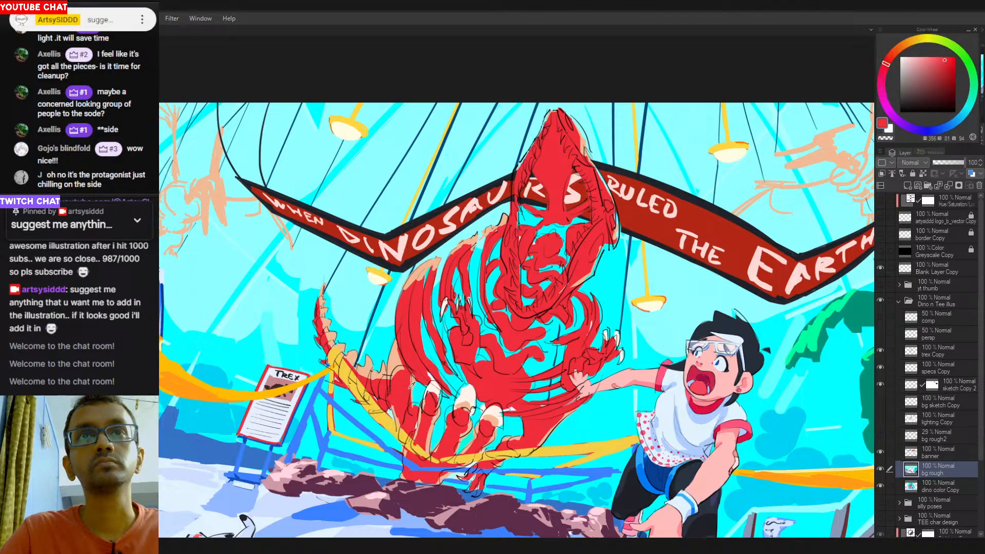
alt+click(416, 390)
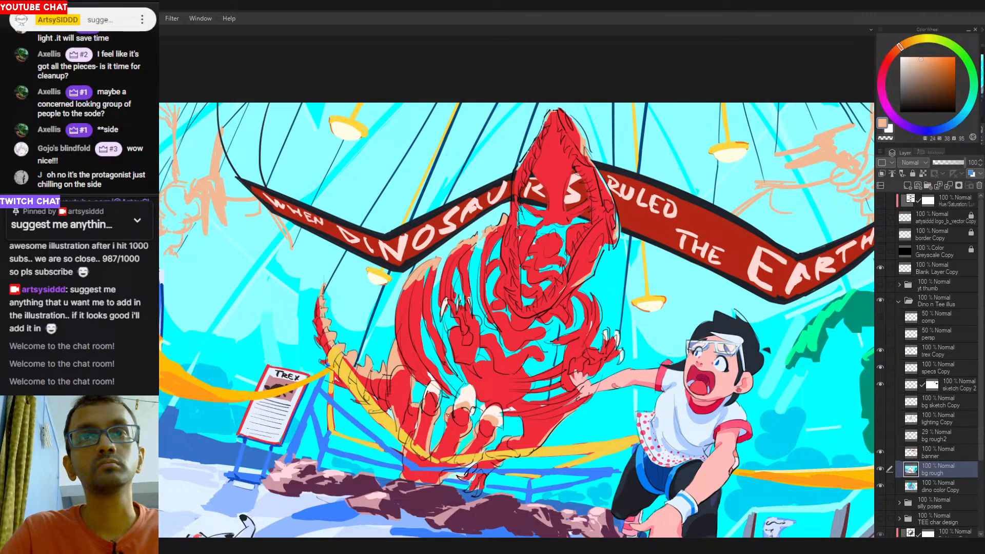
alt+click(439, 442)
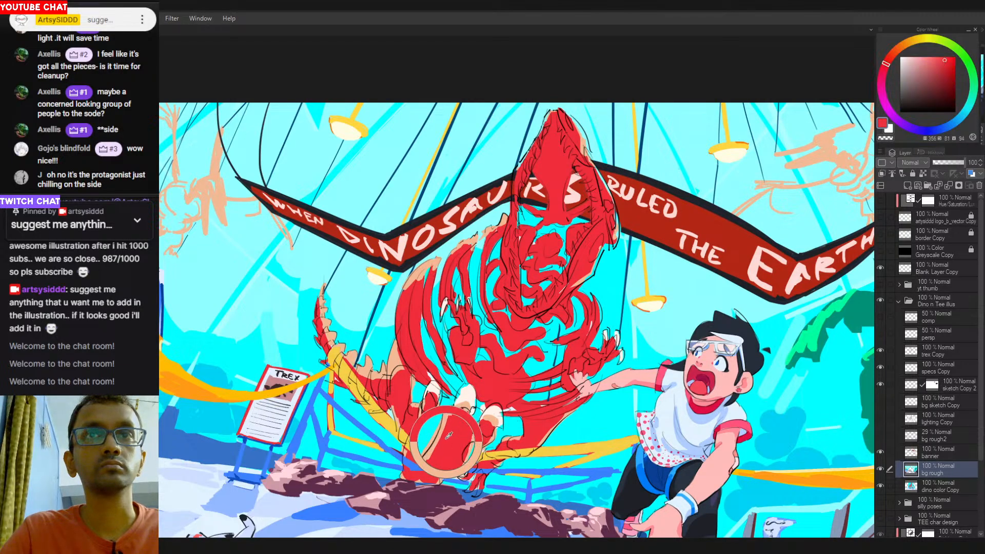
alt+click(454, 441)
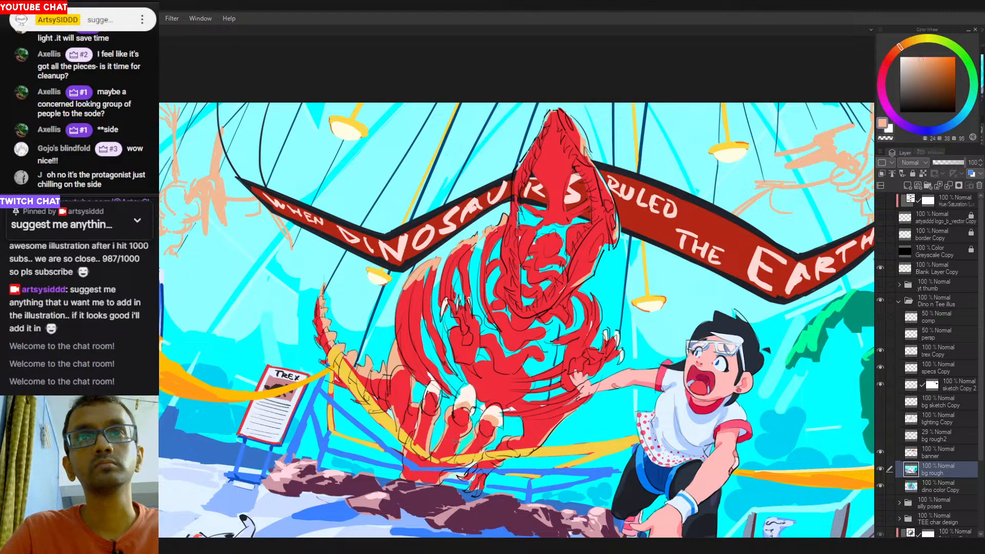
alt+click(468, 438)
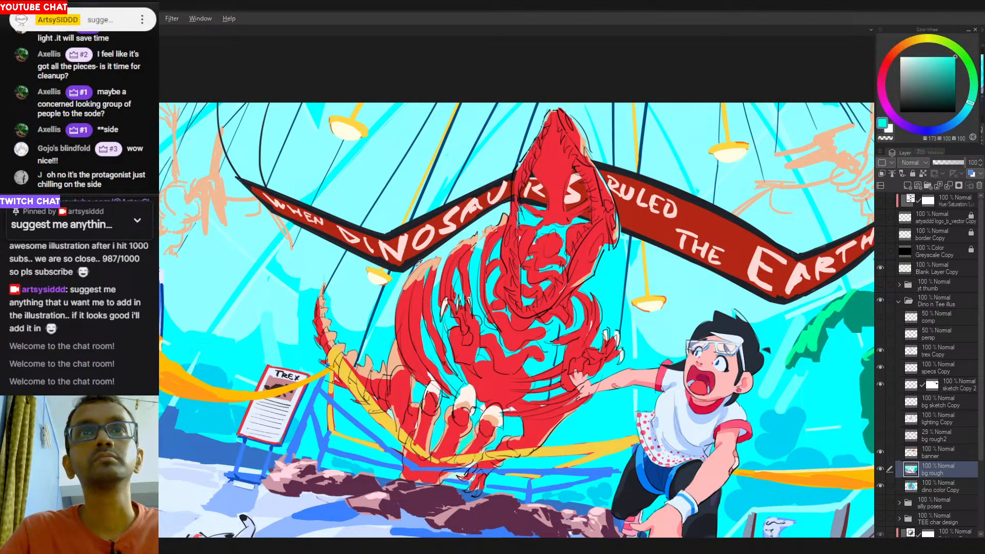
Clean up the peach highlights along the outer ribs of the T-rex's back with sampled peach and red.
alt+click(419, 273)
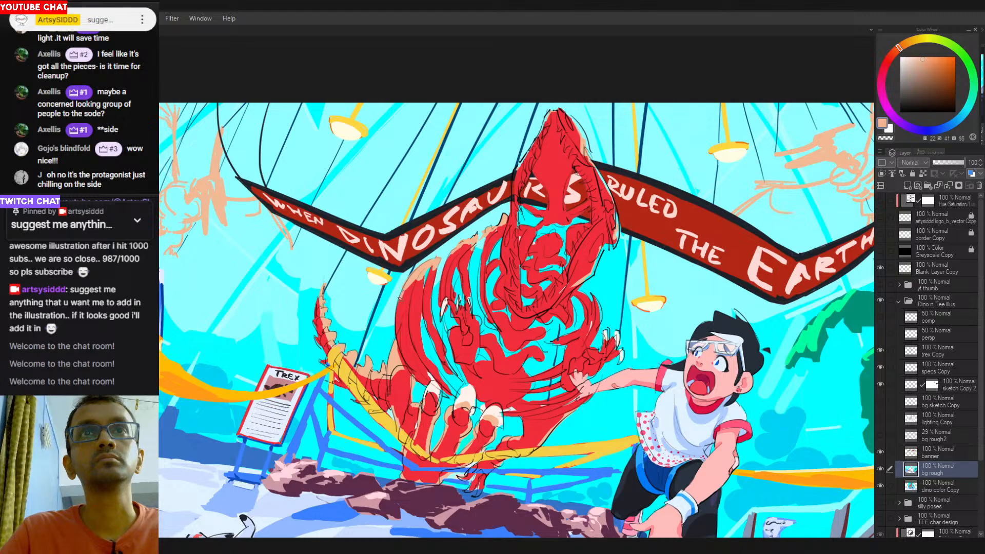
alt+click(407, 289)
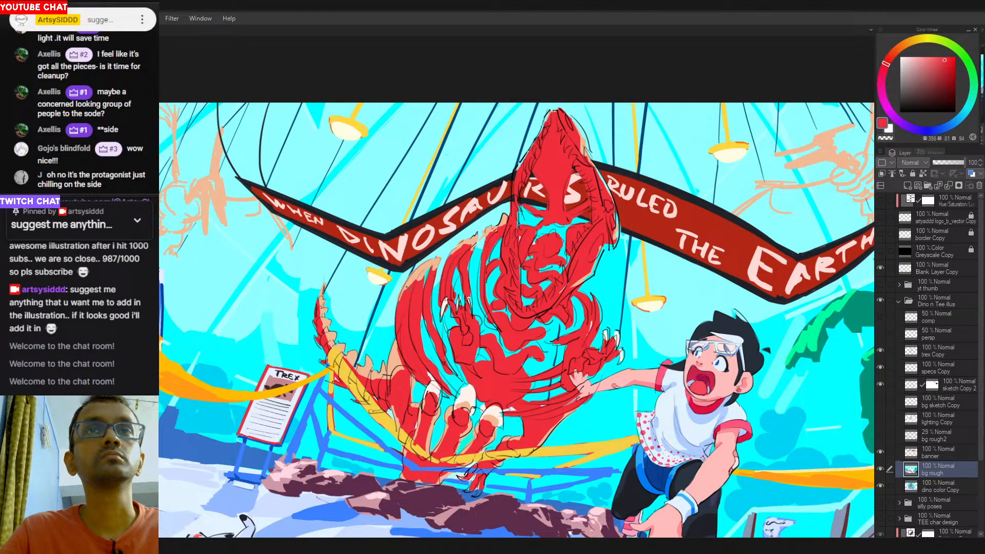
key(c)
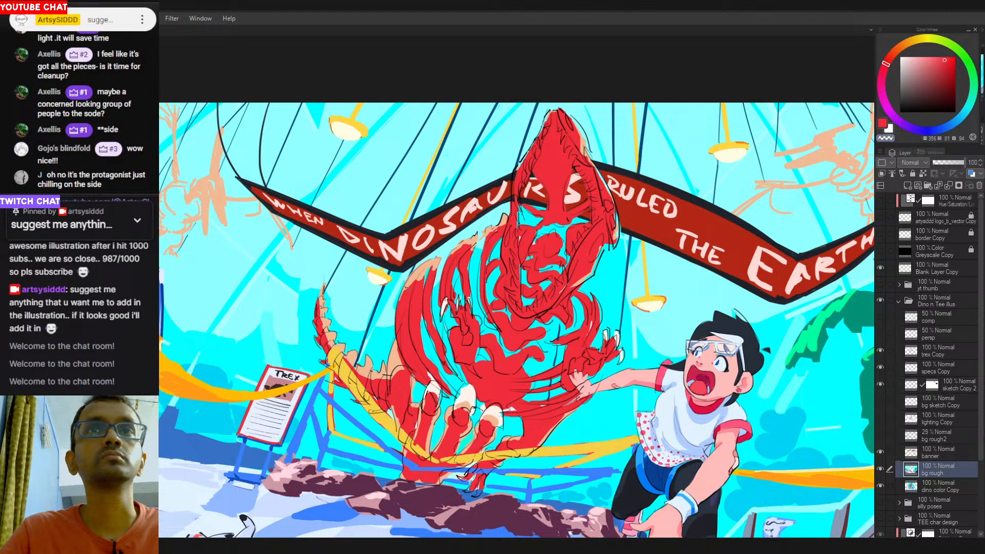
alt+click(392, 305)
alt+click(419, 269)
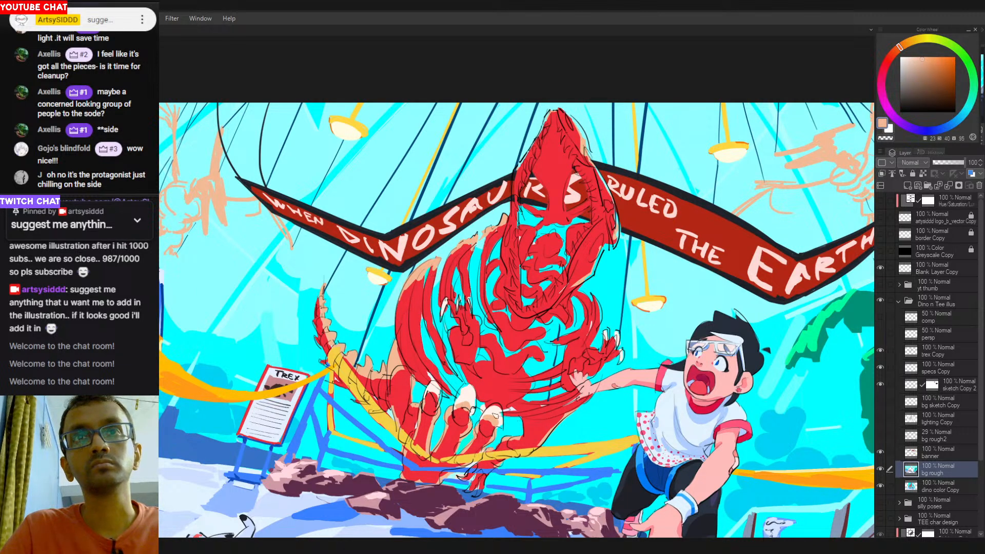
Fill in the T-rex's large toe claws with the off-white sampled from the claw.
alt+click(500, 406)
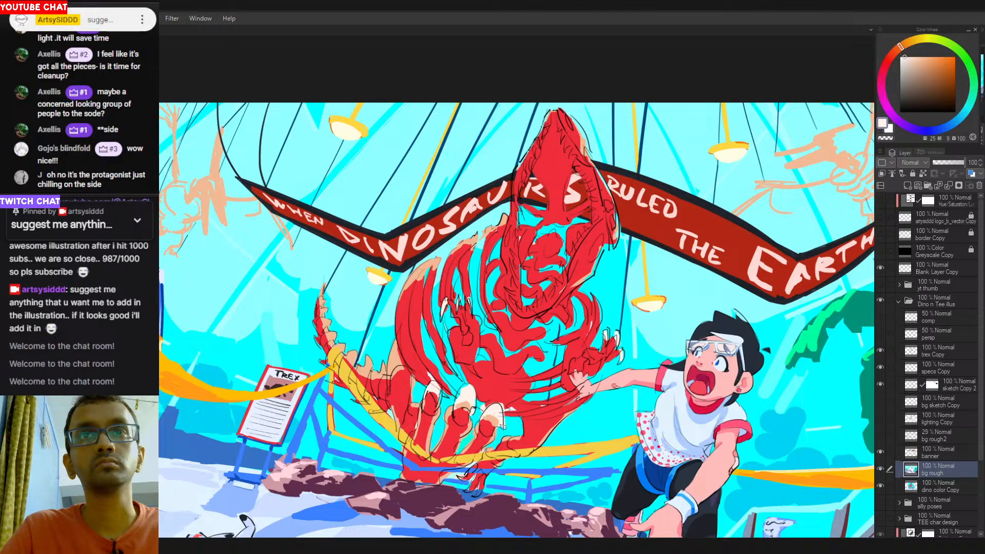
mouse_move(491, 411)
mouse_down()
mouse_move(499, 422)
mouse_move(485, 430)
mouse_up()
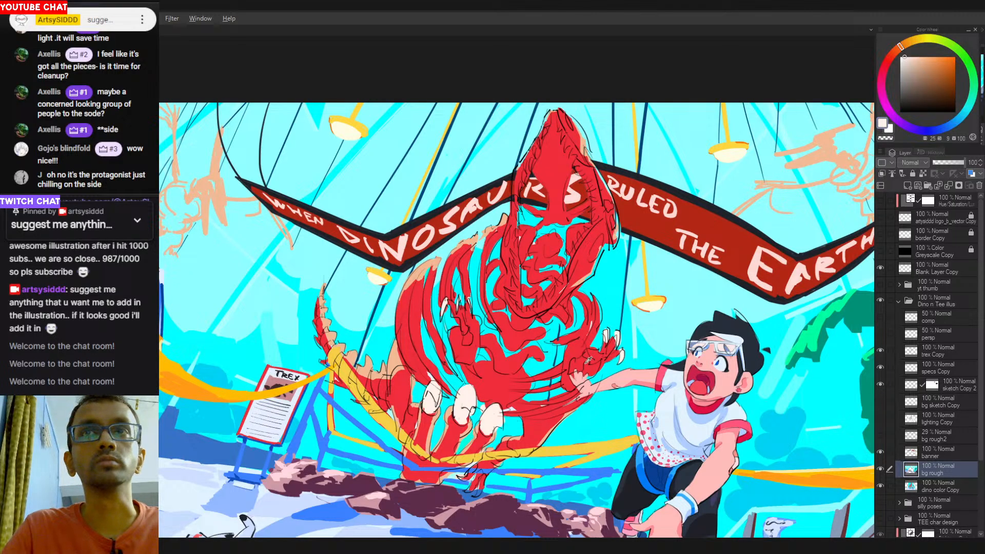
Add peach highlights to the T-rex's chest bones and reshape them and the nearby ribs with sampled red.
alt+click(425, 264)
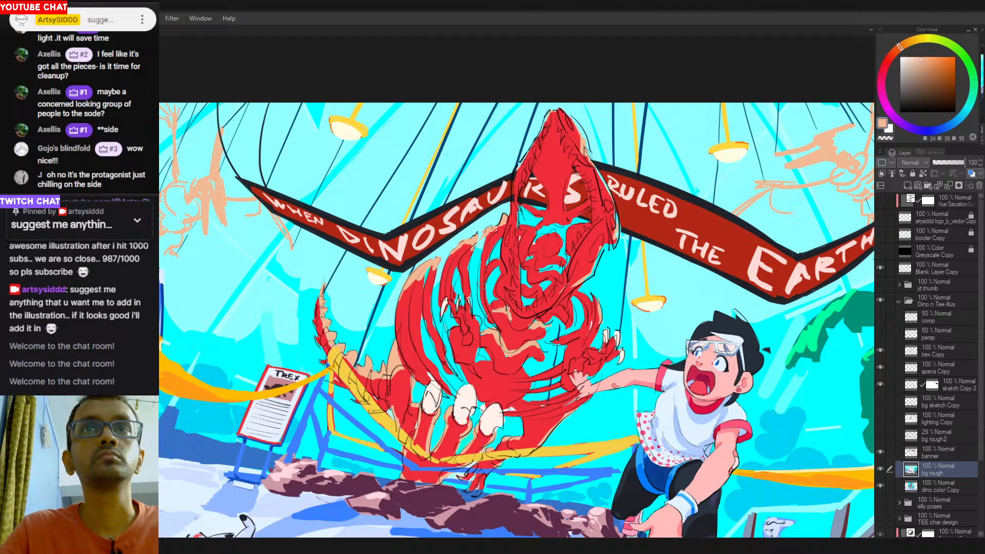
alt+click(511, 328)
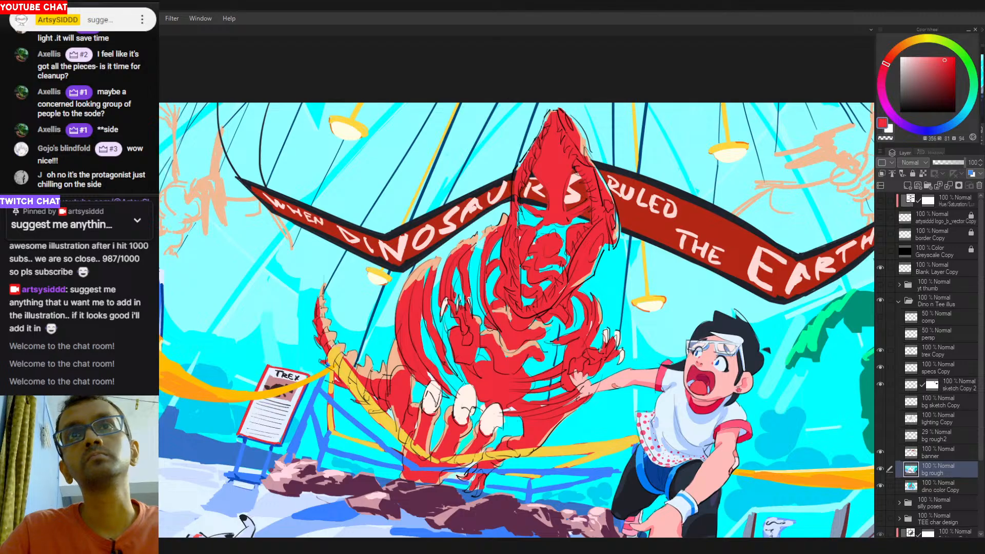
alt+click(496, 334)
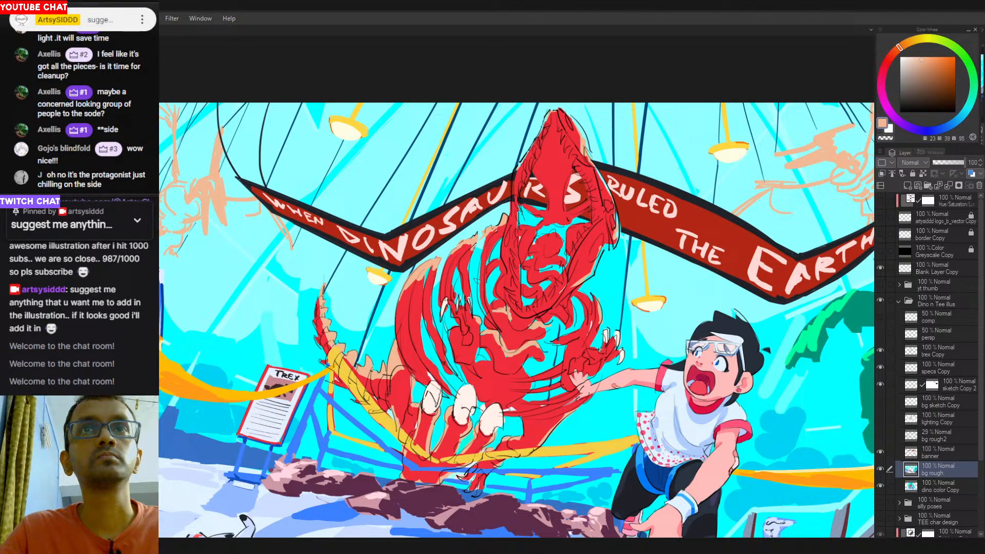
alt+click(486, 249)
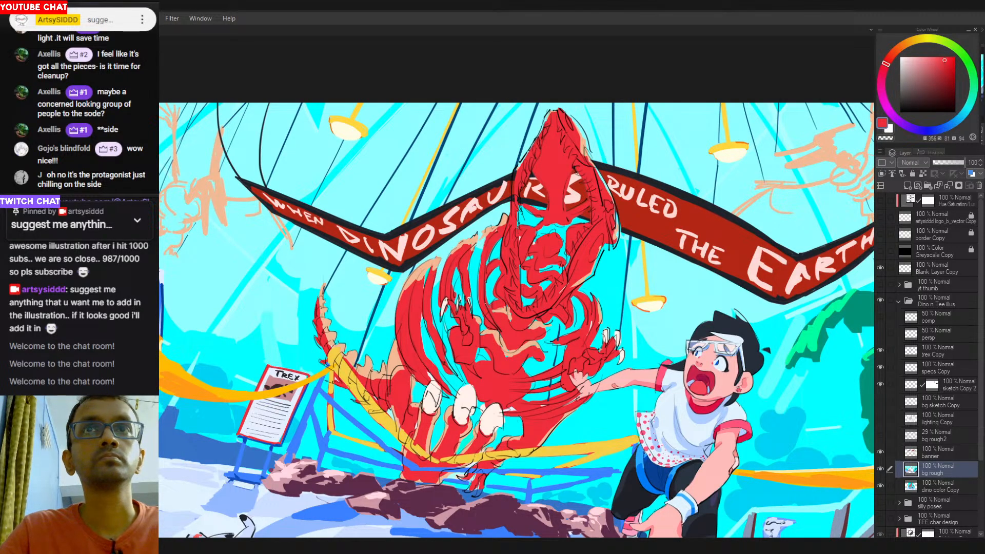
drag(478, 283, 486, 314)
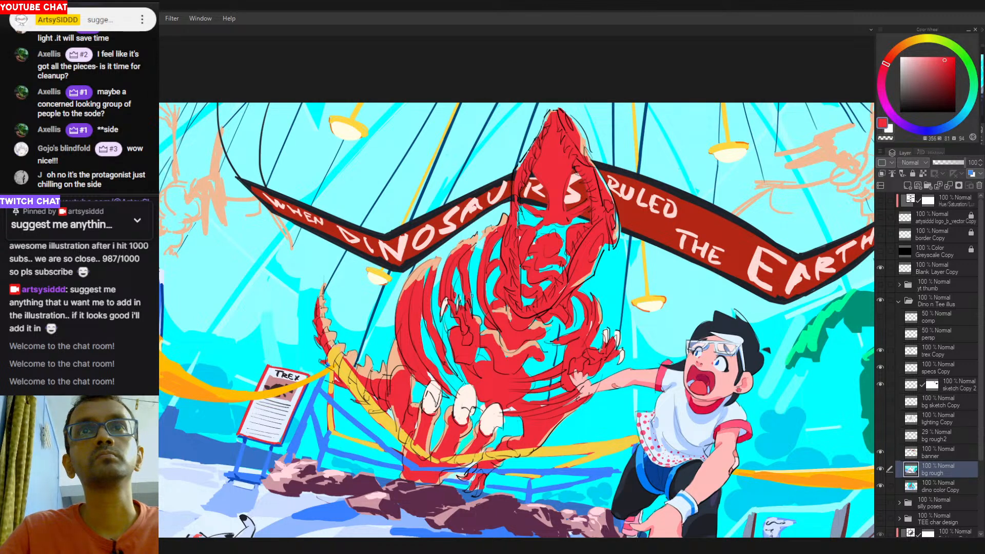
Touch up the T-rex's hand claws with sampled off-white and refine the surrounding bones with sampled cyan, red and peach.
alt+click(465, 395)
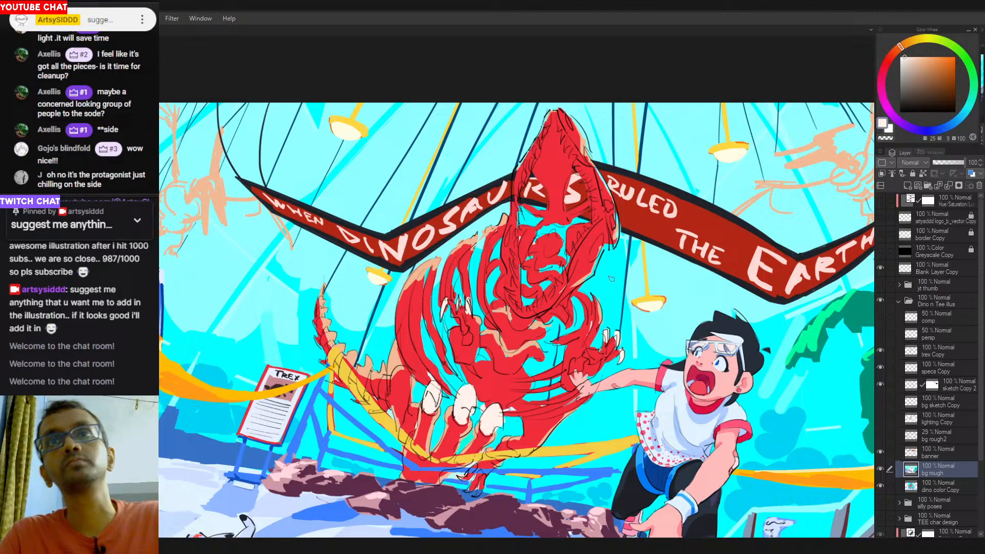
drag(586, 380, 550, 379)
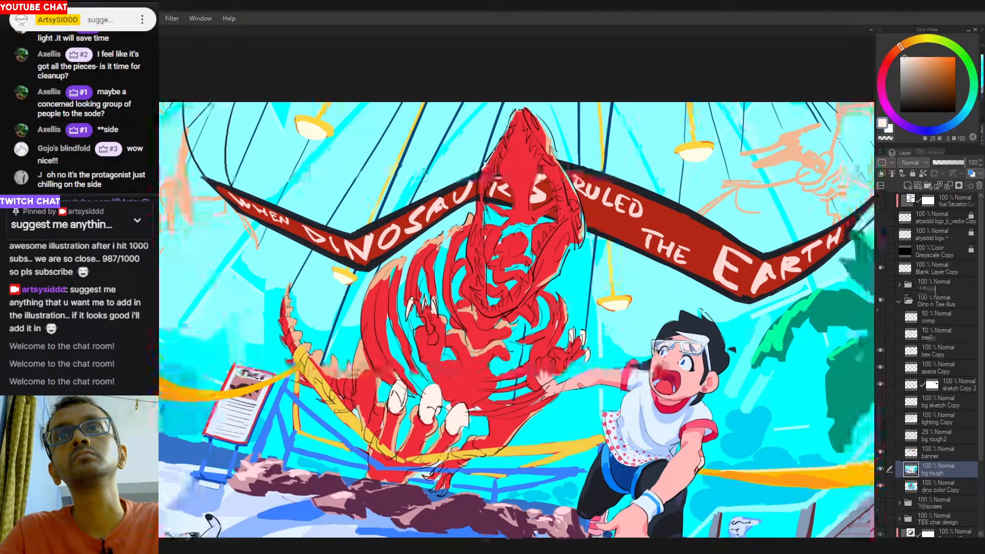
alt+click(567, 304)
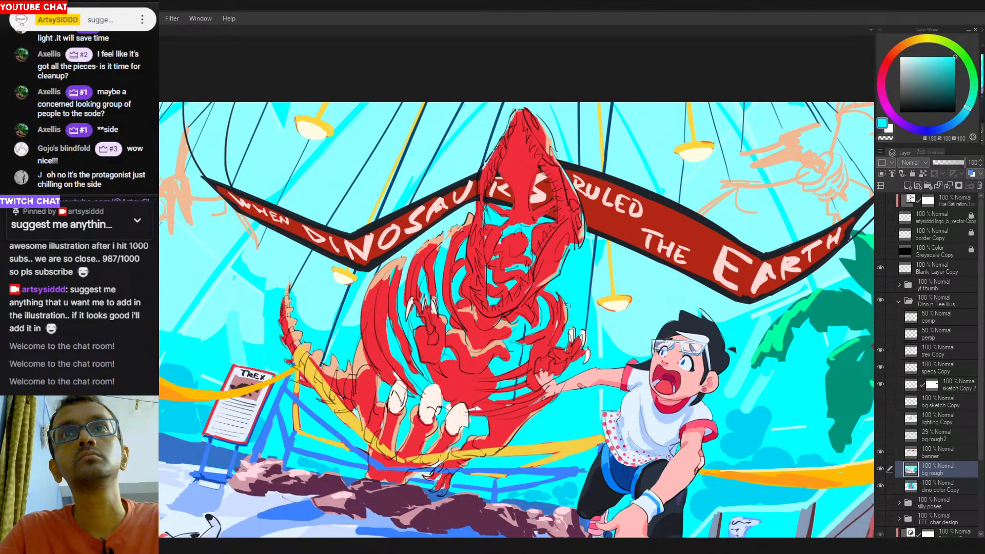
alt+click(474, 435)
alt+click(358, 356)
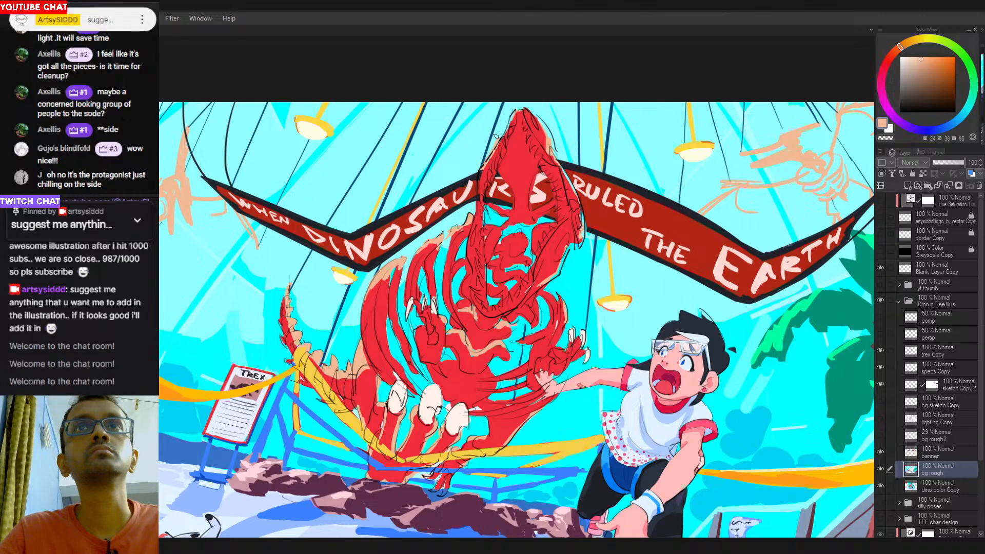
Hide the banner layer and add peach highlights along the edge of the T-rex's skull and lower jaw, refining them with sampled red.
click(880, 453)
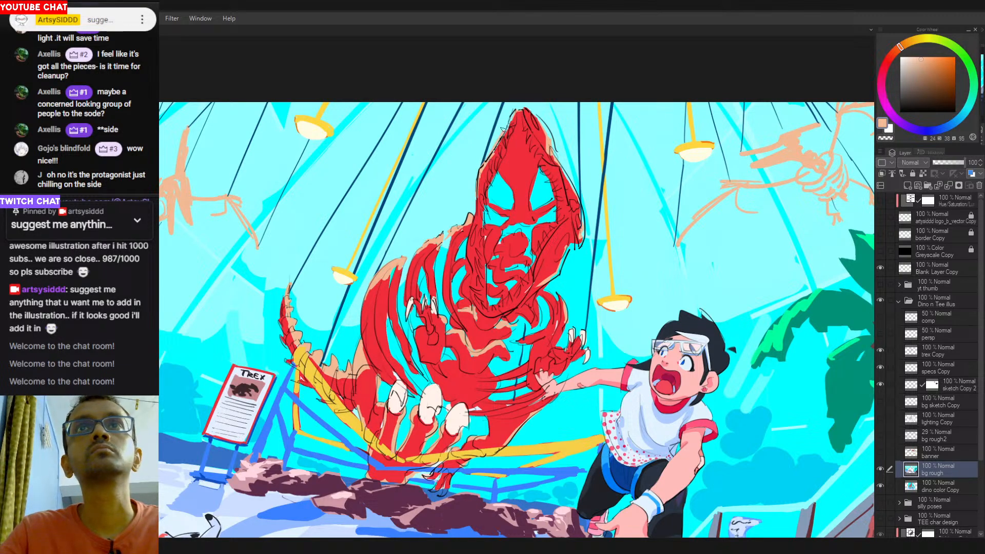
scroll(488, 158, up, 4)
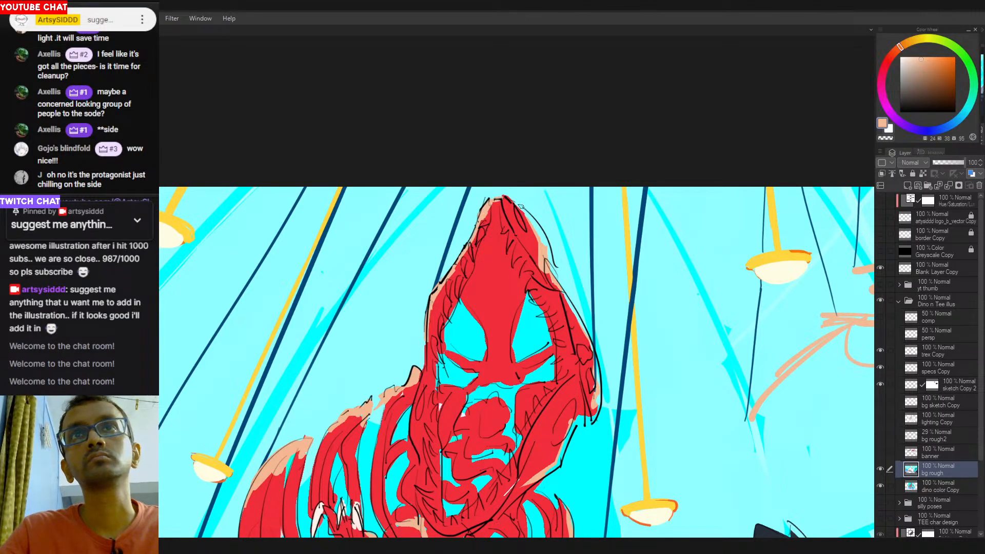
mouse_move(514, 204)
mouse_down()
mouse_move(554, 277)
mouse_move(552, 261)
mouse_move(565, 316)
mouse_move(560, 292)
mouse_move(582, 329)
mouse_move(594, 383)
mouse_move(593, 370)
mouse_move(601, 377)
mouse_move(584, 426)
mouse_move(600, 348)
mouse_move(565, 389)
mouse_up()
alt+click(542, 399)
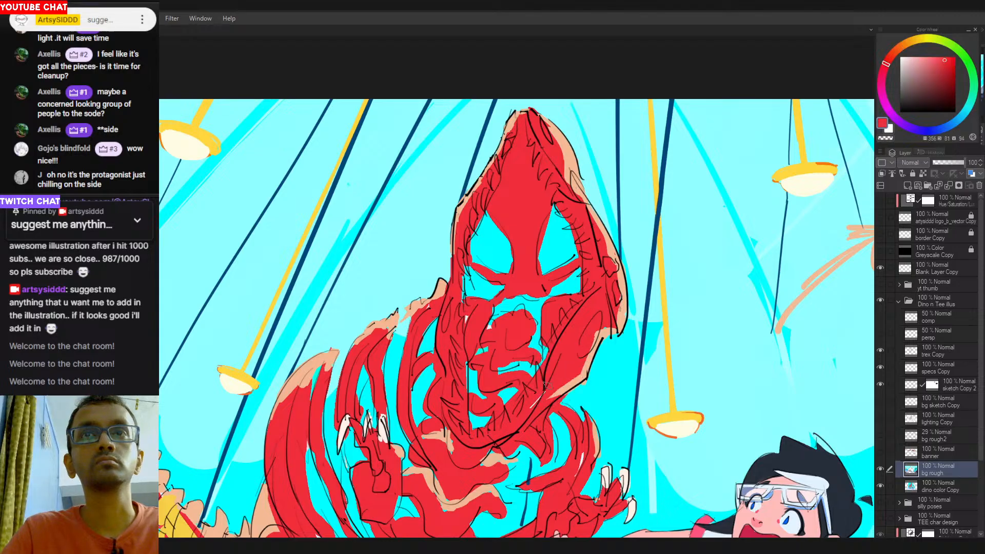
alt+click(584, 376)
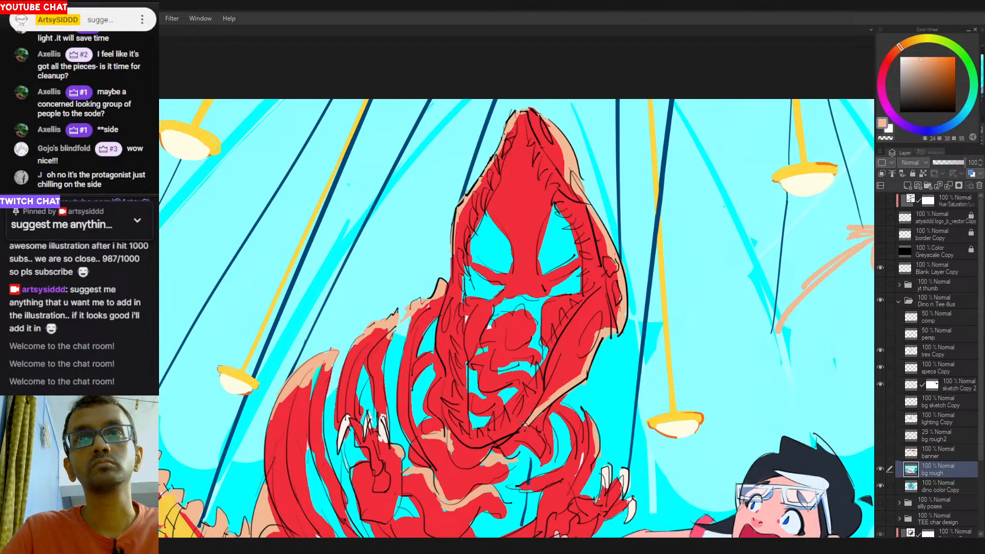
key(ctrl+z)
mouse_move(566, 391)
mouse_down()
mouse_move(532, 416)
mouse_move(534, 444)
mouse_move(557, 416)
mouse_move(555, 461)
mouse_up()
scroll(547, 469, down, 3)
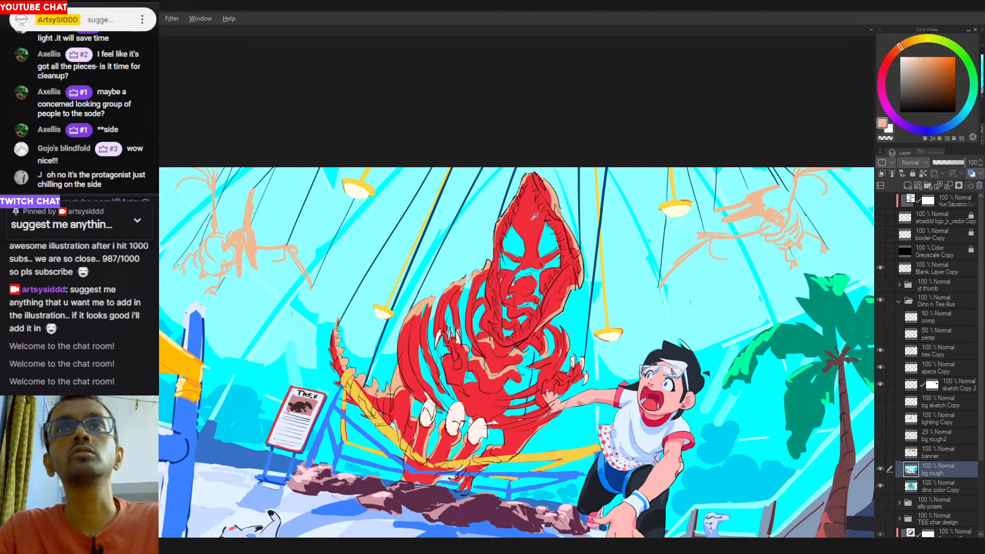
Clean up the shapes of the T-rex's skull openings with sampled cyan and red.
alt+click(547, 245)
alt+click(543, 240)
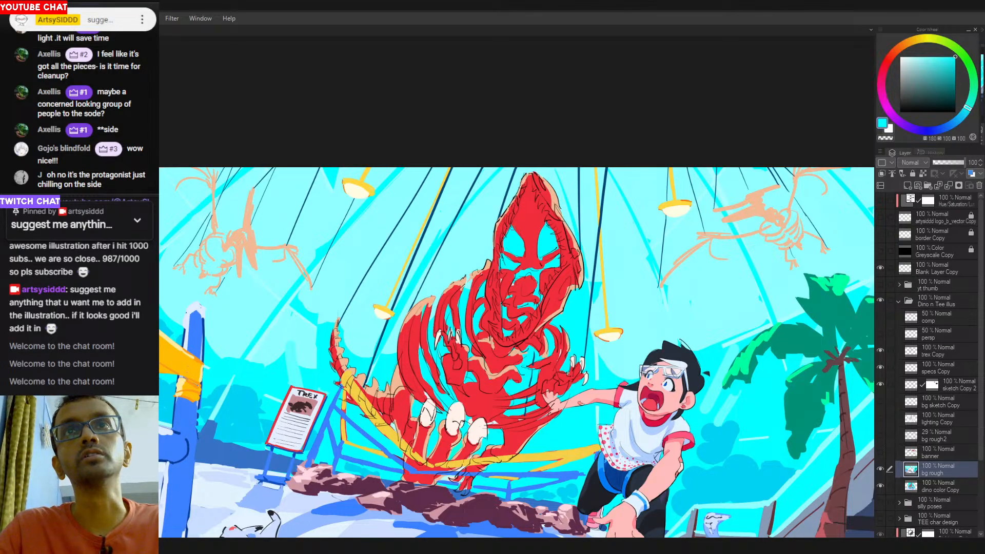
alt+click(516, 255)
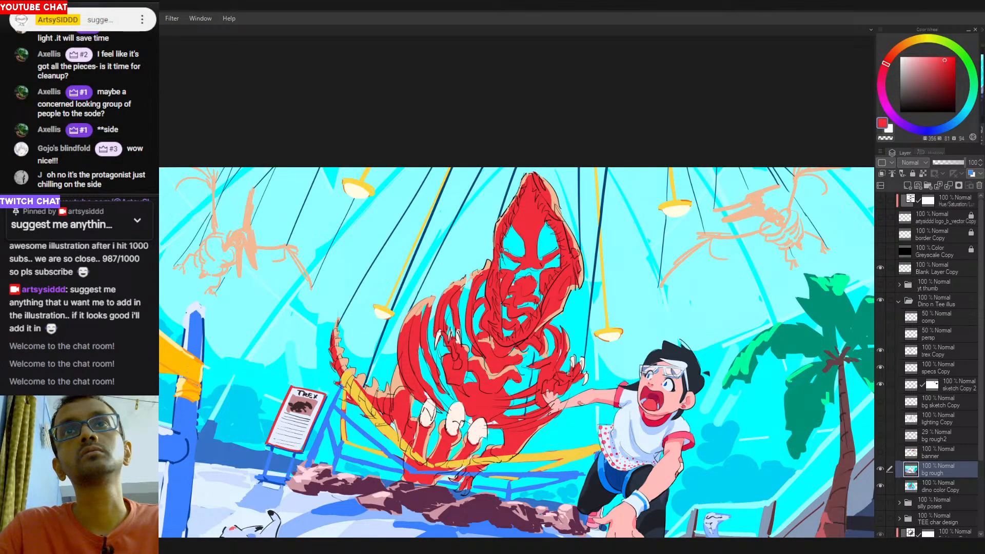
Paint small pointed teeth along the T-rex's upper jaw with the off-white sampled from its claw, redoing unwanted strokes.
alt+click(456, 416)
scroll(525, 262, up, 1)
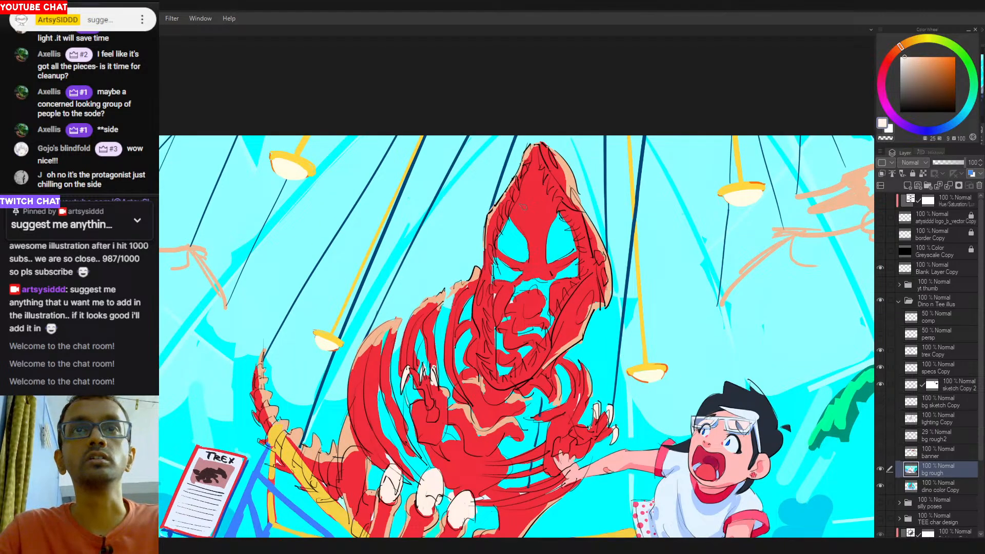
mouse_move(513, 201)
mouse_down()
mouse_move(509, 217)
mouse_move(513, 200)
mouse_up()
key(ctrl+z)
key(ctrl+z)
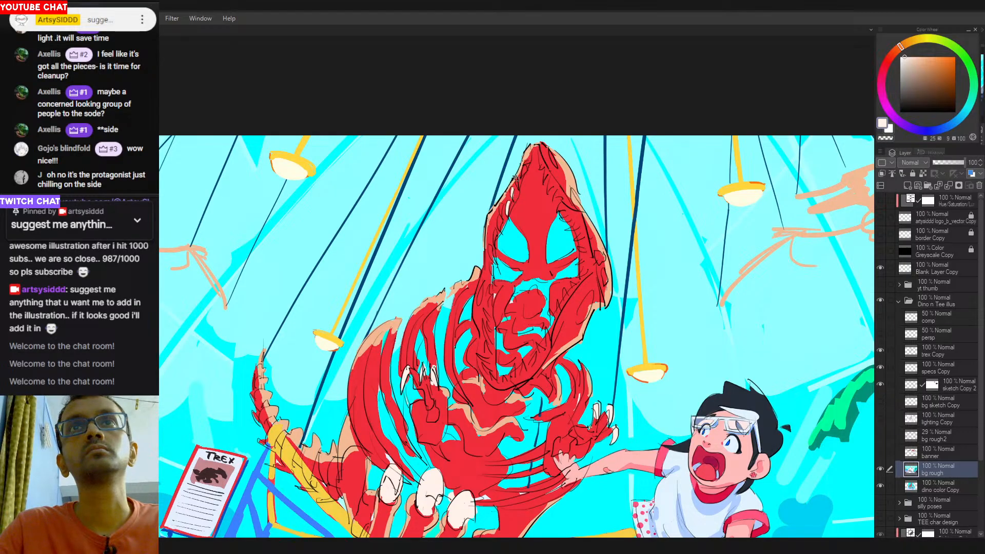
mouse_move(526, 167)
mouse_down()
mouse_move(523, 178)
mouse_move(526, 165)
mouse_up()
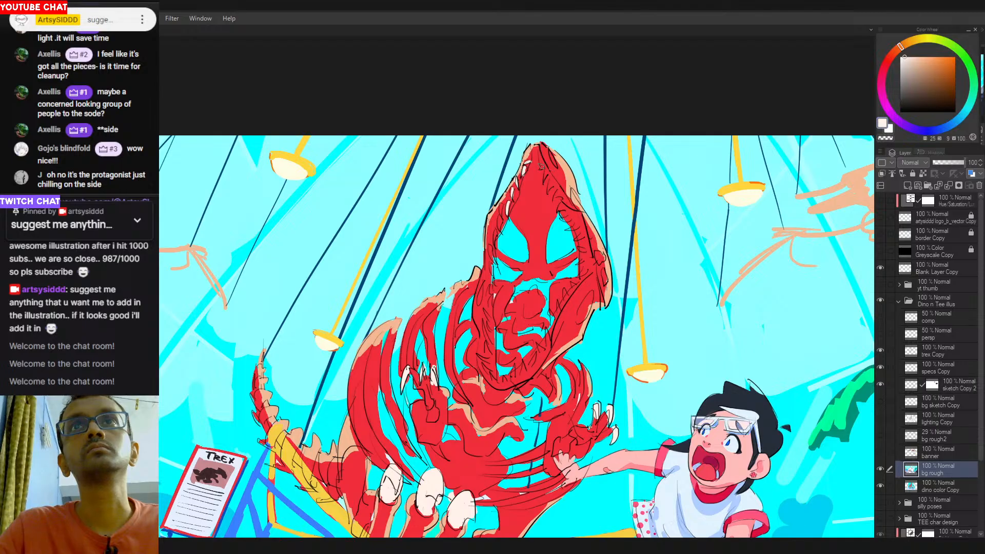
drag(545, 172, 547, 185)
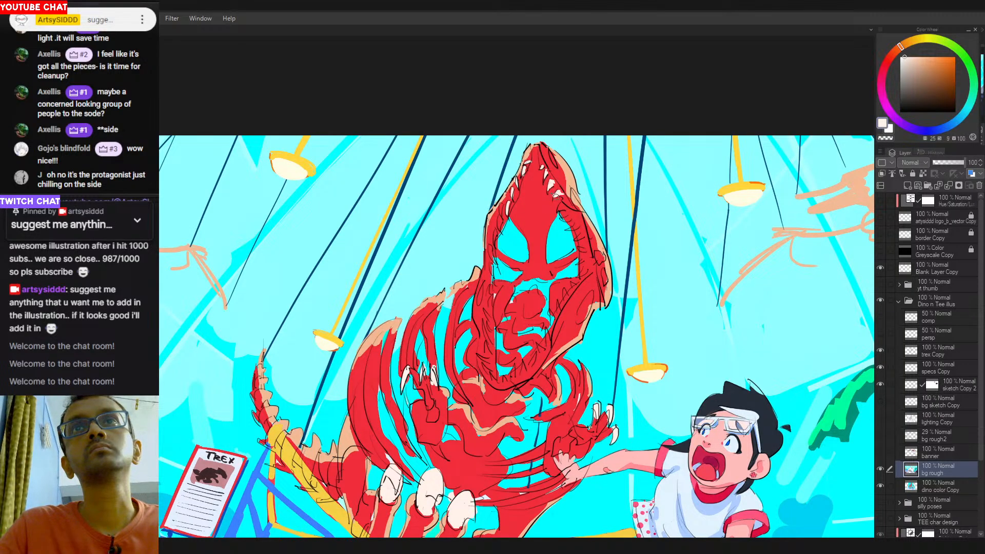
alt+click(563, 193)
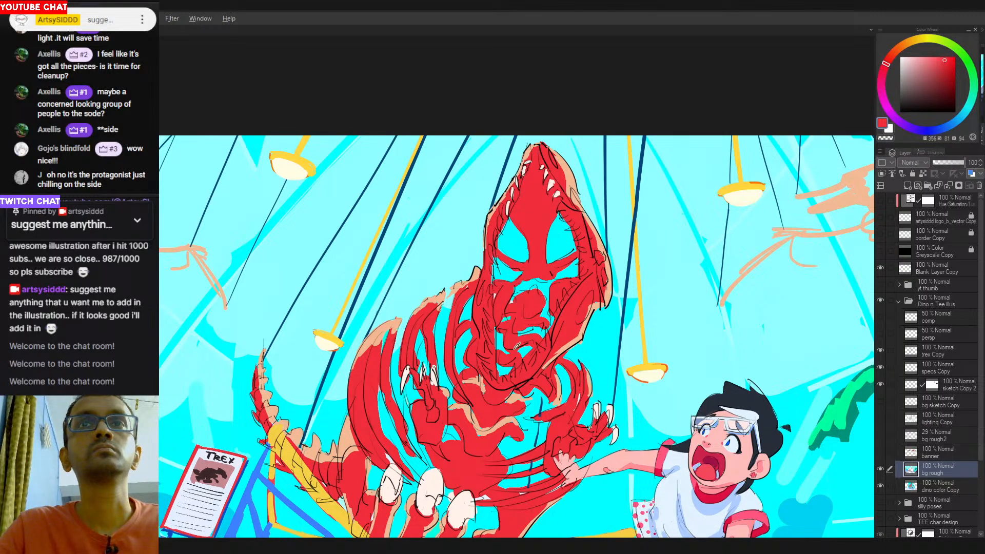
Paint off-white teeth along the T-rex's lower jaw on the bg rough layer, touching up the jaw with its red.
alt+click(432, 480)
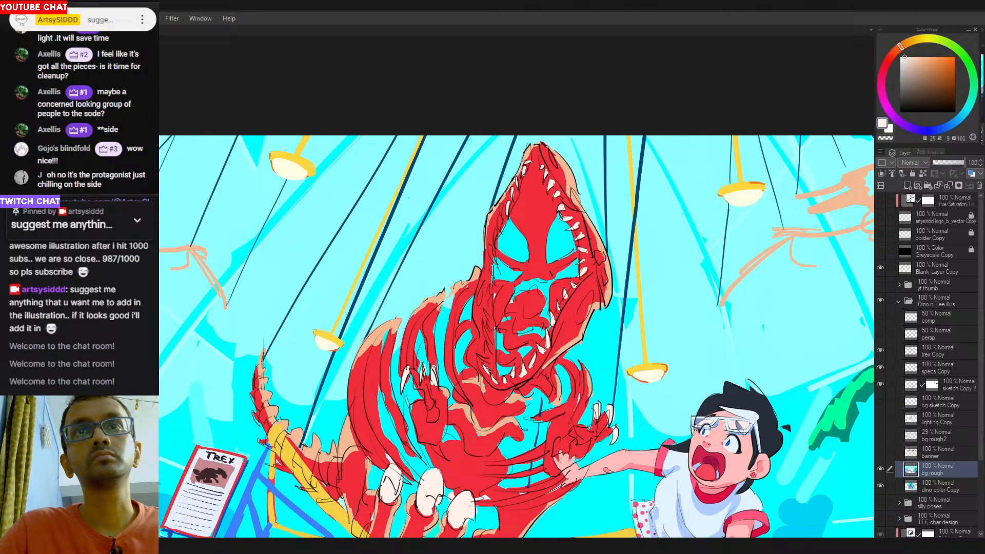
alt+click(489, 365)
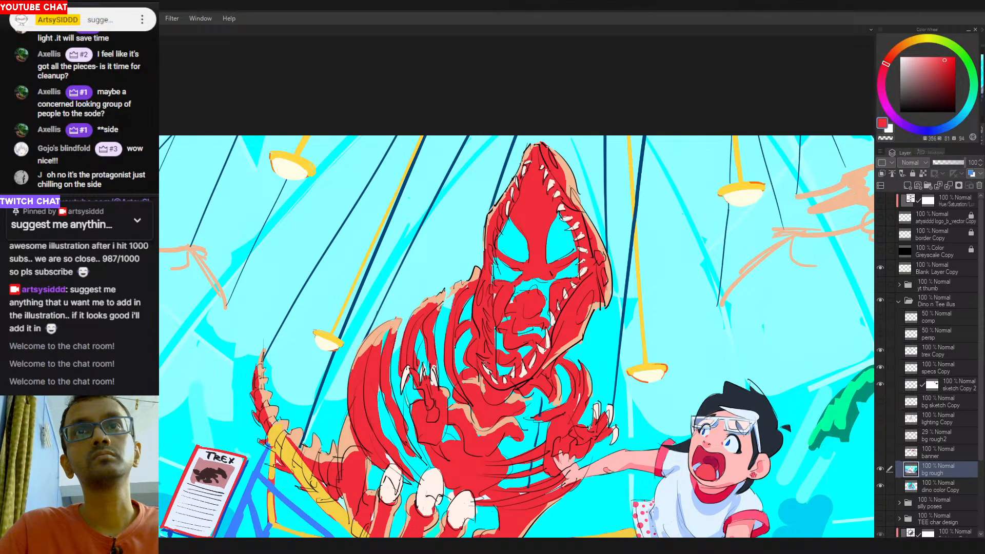
alt+click(433, 484)
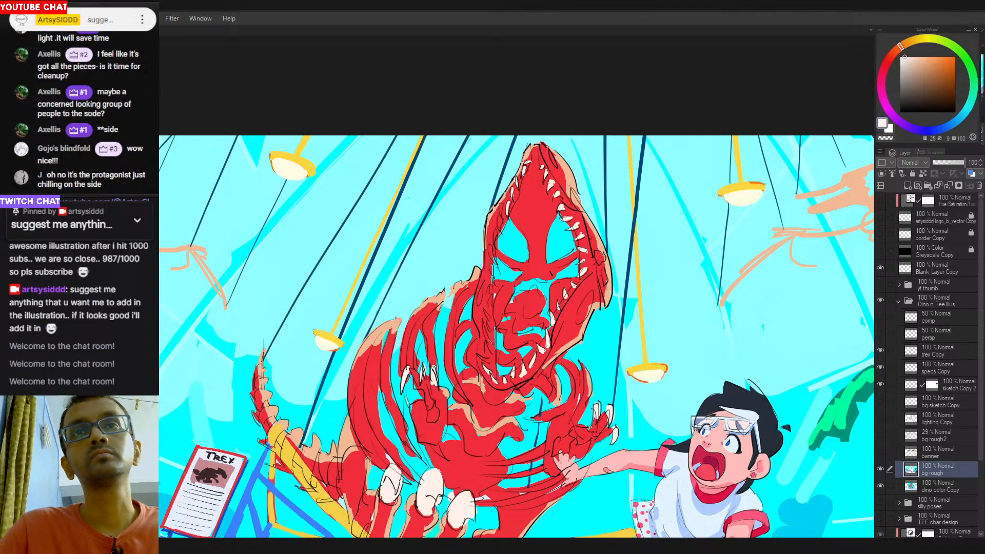
mouse_move(479, 356)
mouse_down()
mouse_move(488, 362)
mouse_move(495, 333)
mouse_up()
key(ctrl+z)
key(ctrl+z)
key(ctrl+z)
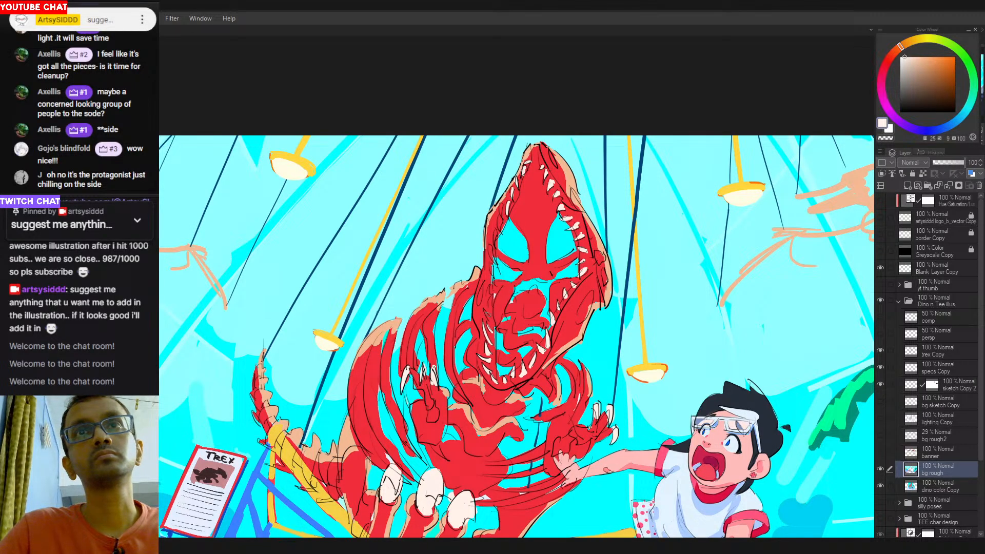
key(ctrl+z)
key(ctrl+z)
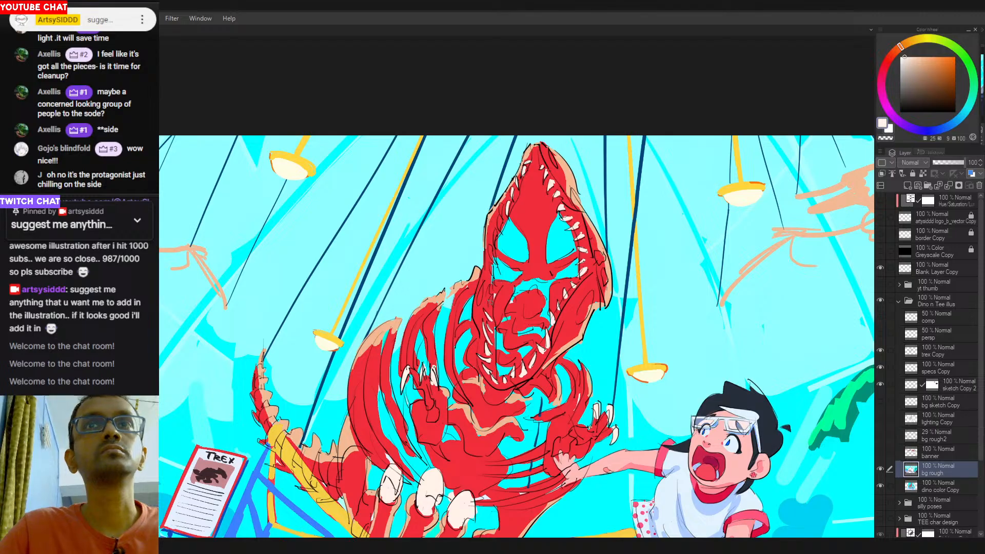
Add a row of small off-white teeth up the left edge of the T-rex's open mouth toward the snout.
mouse_move(484, 297)
mouse_down()
mouse_move(492, 311)
mouse_move(487, 291)
mouse_up()
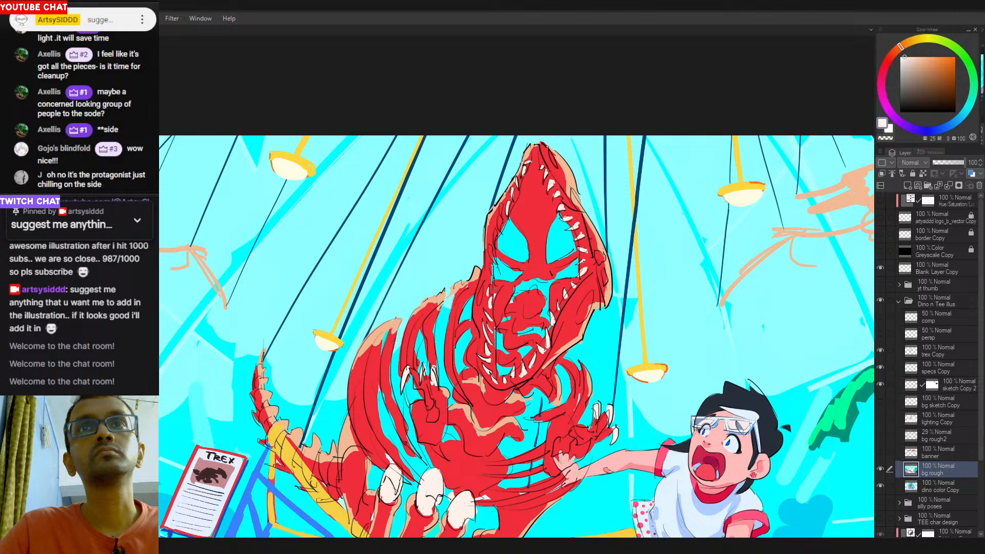
mouse_move(492, 266)
mouse_down()
mouse_move(494, 276)
mouse_move(499, 219)
mouse_up()
key(ctrl+z)
key(ctrl+z)
key(ctrl+z)
key(ctrl+z)
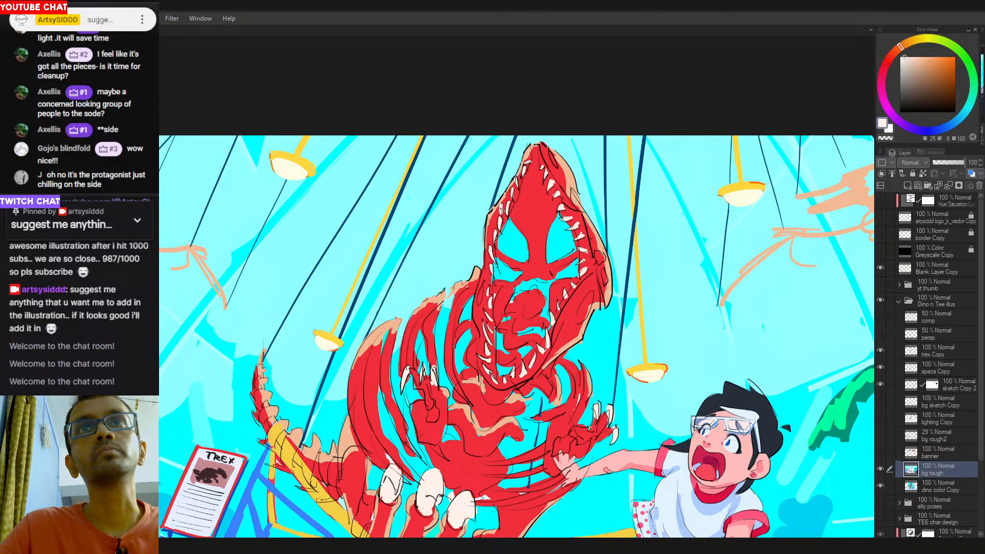
Check the whole illustration's values by briefly showing the Greyscale Copy layer, and hide it again.
scroll(547, 249, down, 3)
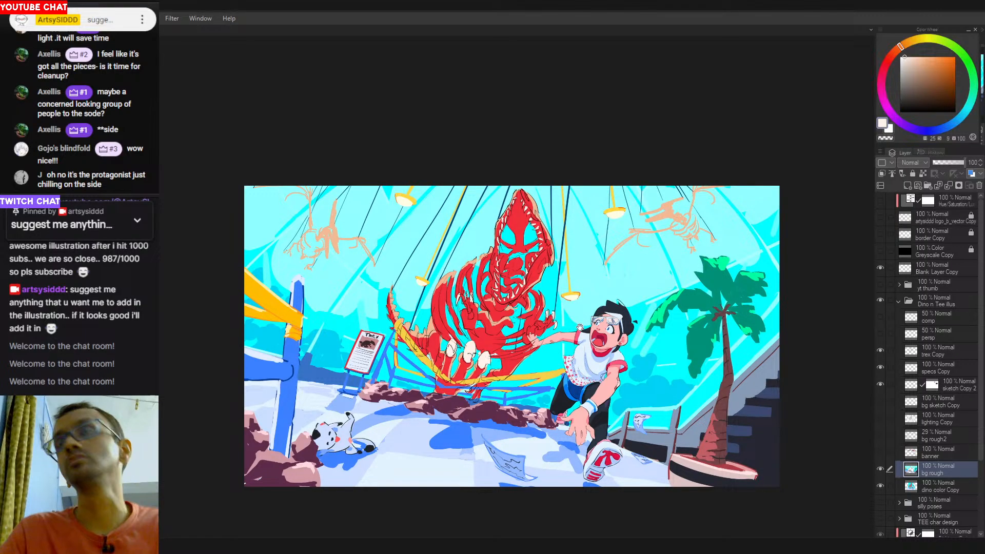
click(881, 251)
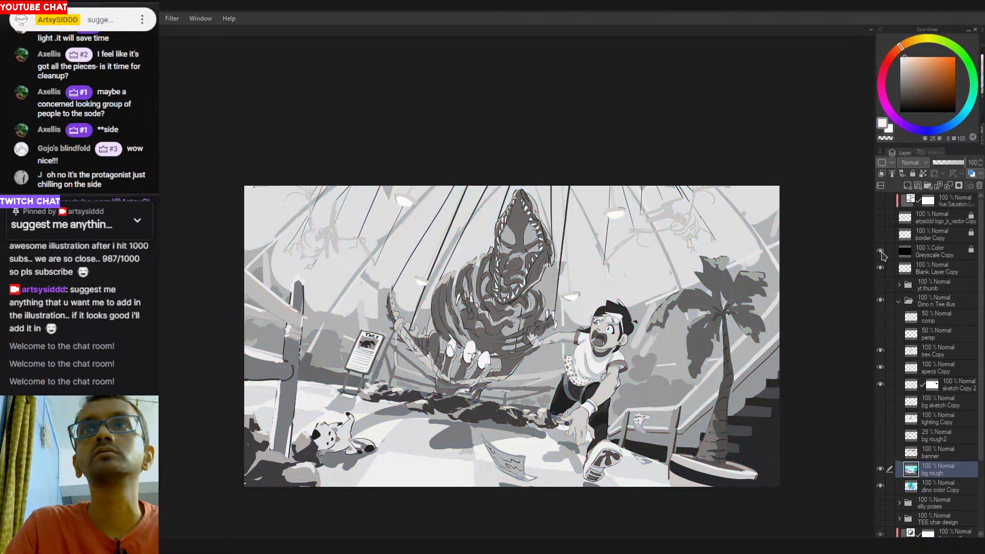
scroll(614, 330, down, 3)
drag(609, 354, 585, 321)
scroll(538, 323, up, 3)
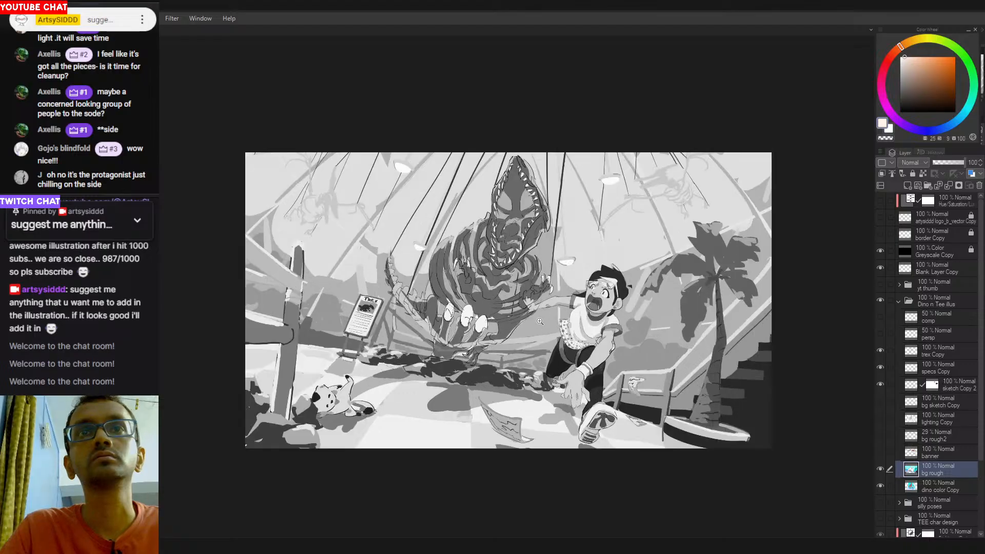
scroll(558, 334, down, 2)
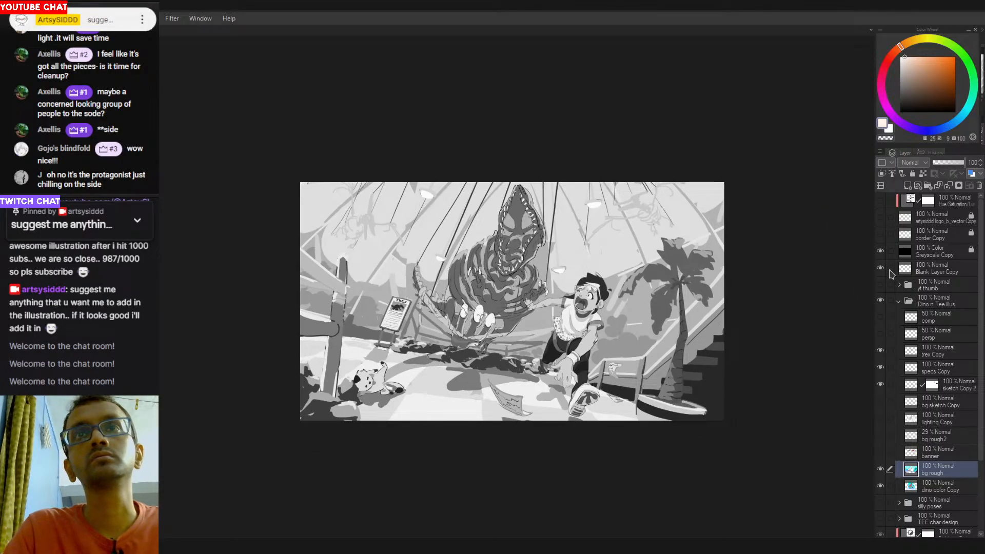
click(881, 251)
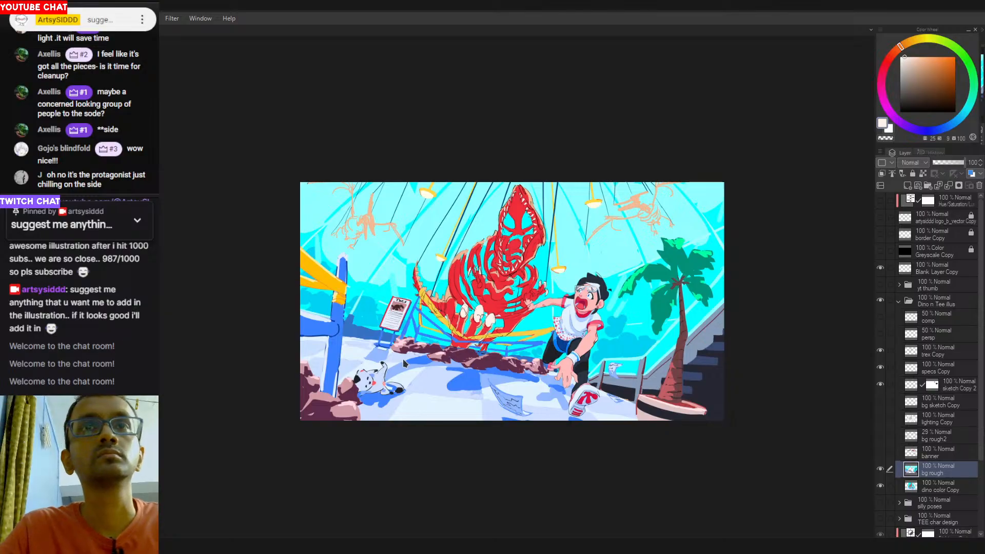
Paint the low background wall behind the TREX sign in blue and add darker blue line details to it.
mouse_move(555, 300)
mouse_down()
mouse_move(557, 285)
mouse_move(545, 280)
mouse_move(599, 244)
mouse_up()
drag(437, 322, 447, 338)
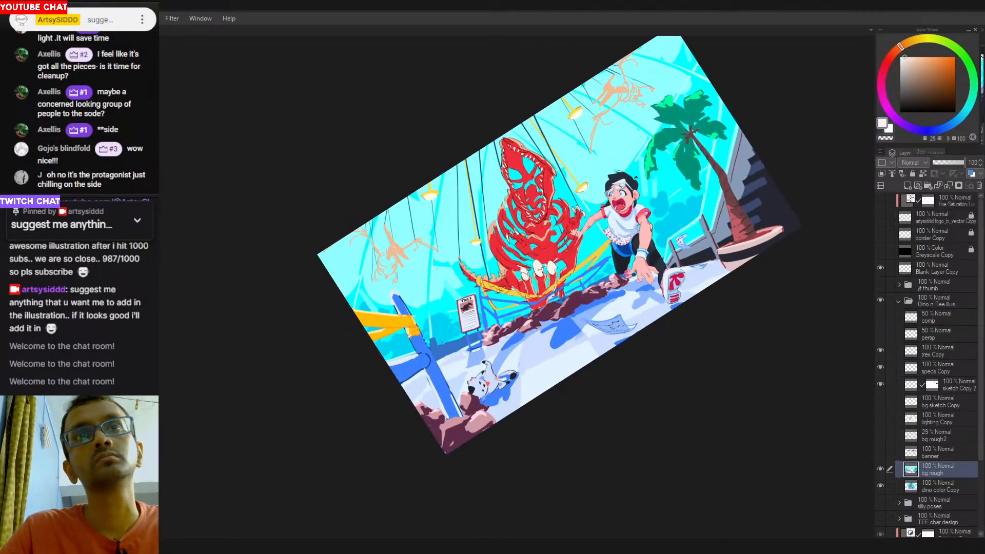
scroll(450, 358, up, 2)
alt+click(448, 346)
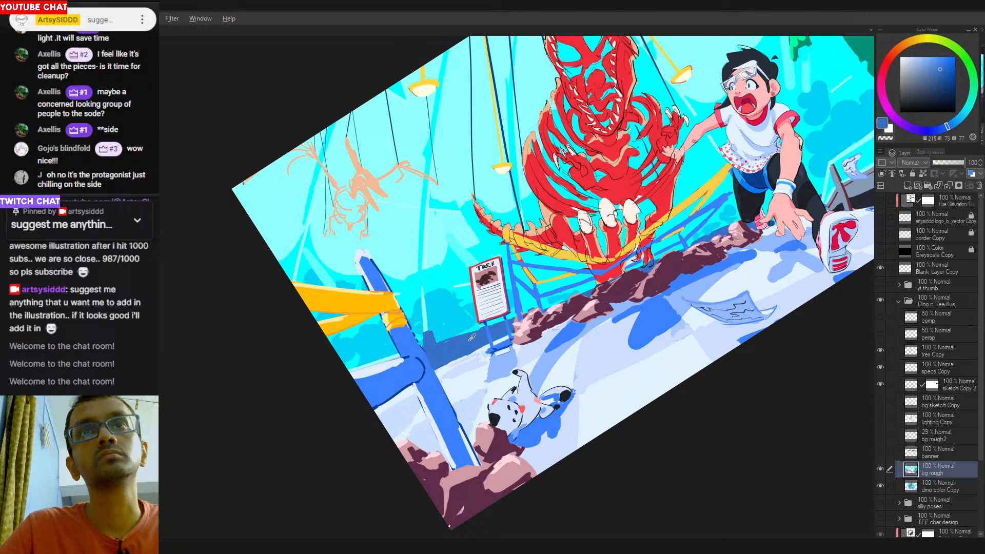
drag(950, 75, 947, 83)
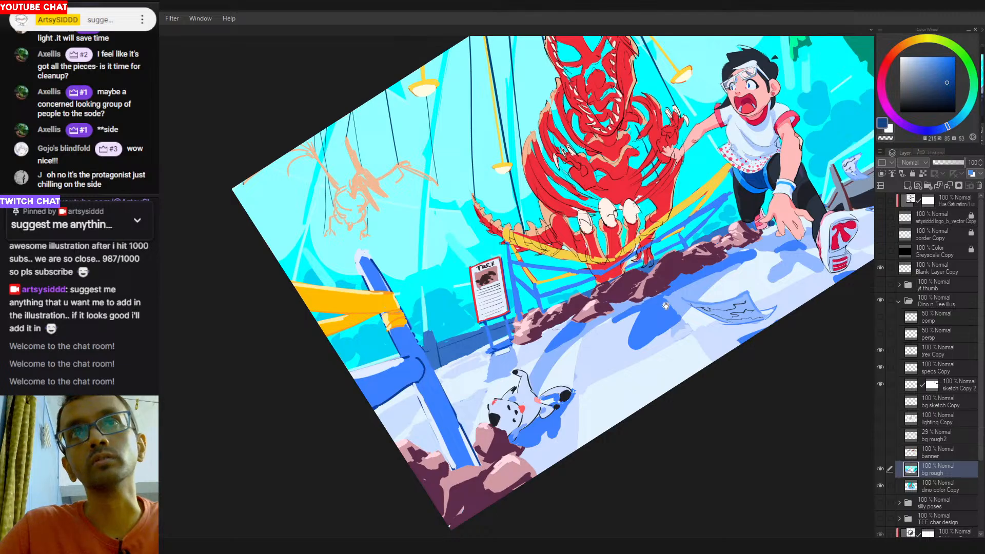
Paint off-white claws on the T-rex's small foot beside the rocks, undoing unwanted strokes.
drag(666, 306, 399, 371)
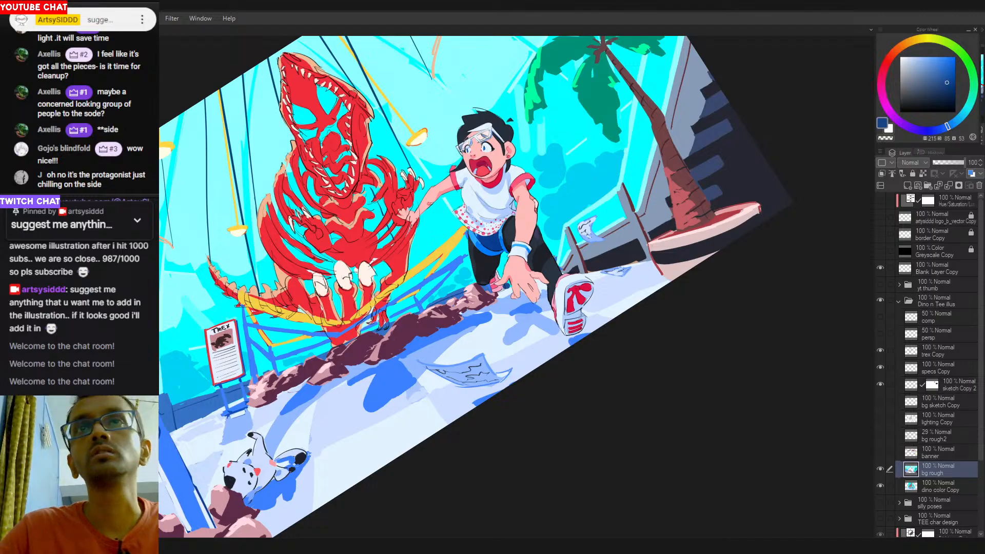
drag(440, 349, 523, 323)
alt+click(430, 250)
drag(453, 261, 500, 259)
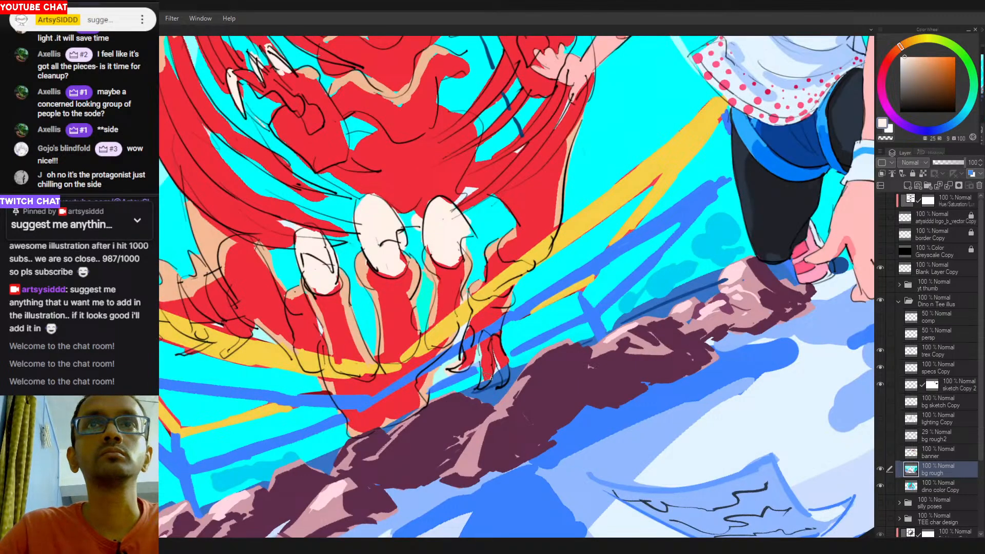
mouse_move(469, 355)
mouse_down()
mouse_move(439, 368)
mouse_move(477, 370)
mouse_move(477, 383)
mouse_move(486, 371)
mouse_move(478, 386)
mouse_move(501, 385)
mouse_up()
key(ctrl+z)
alt+click(445, 367)
alt+click(469, 362)
key(ctrl+z)
scroll(506, 312, down, 2)
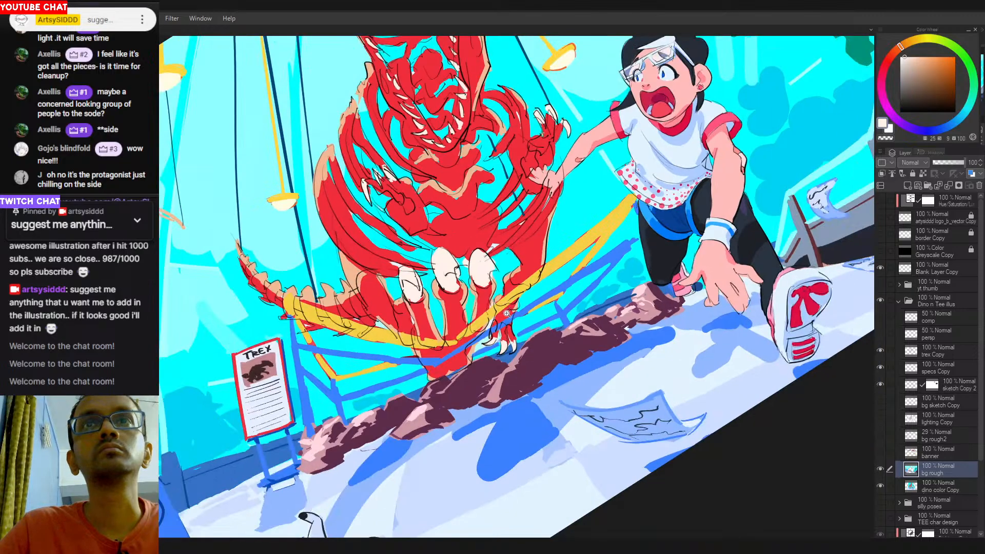
Touch up the barrier rope in yellow and the leg bones in red where they overlap at the T-rex's feet.
scroll(339, 333, up, 1)
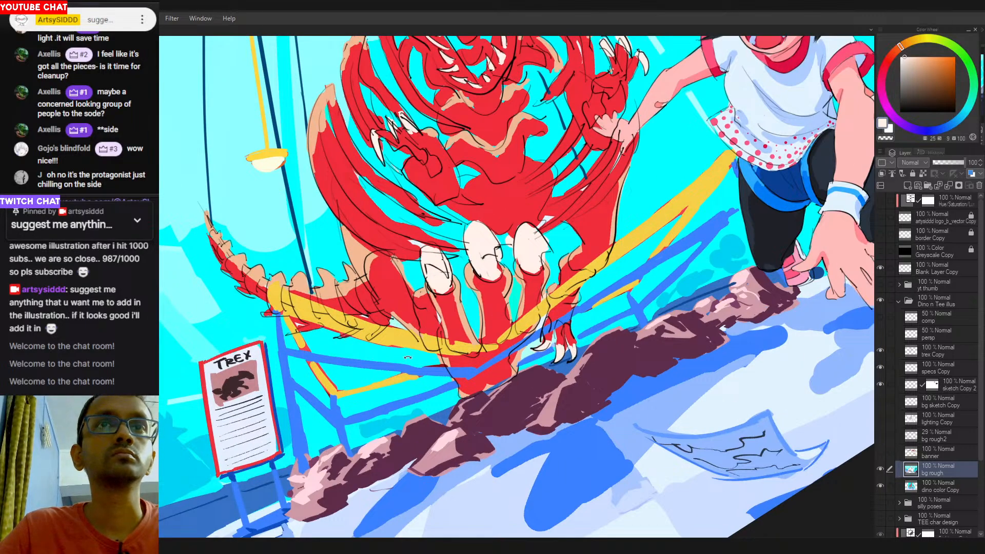
drag(340, 379, 338, 374)
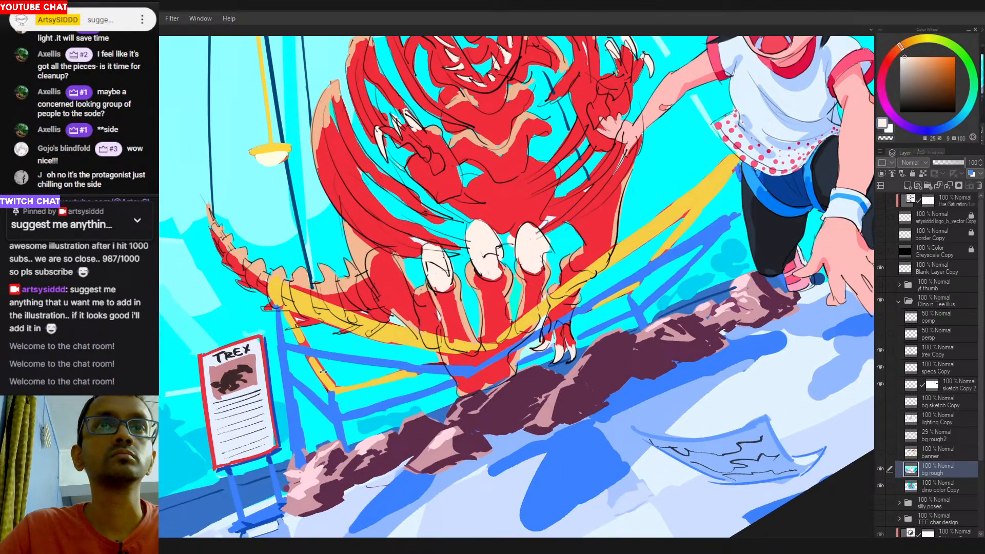
alt+click(320, 368)
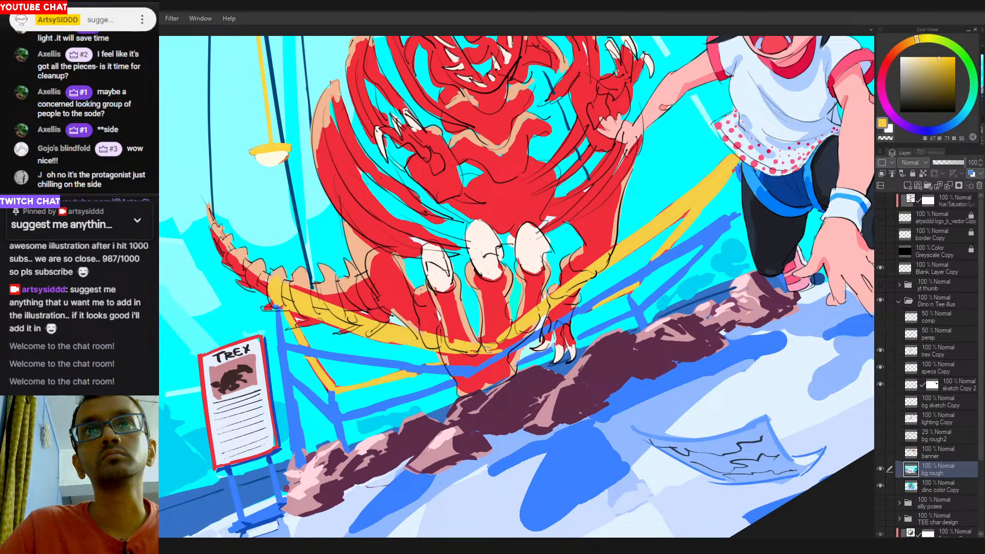
alt+click(503, 325)
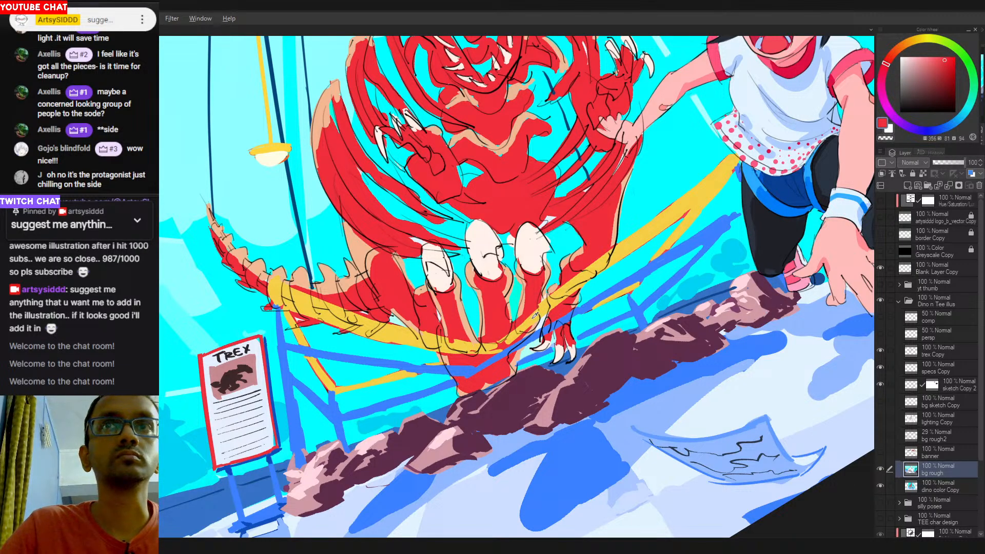
alt+click(528, 329)
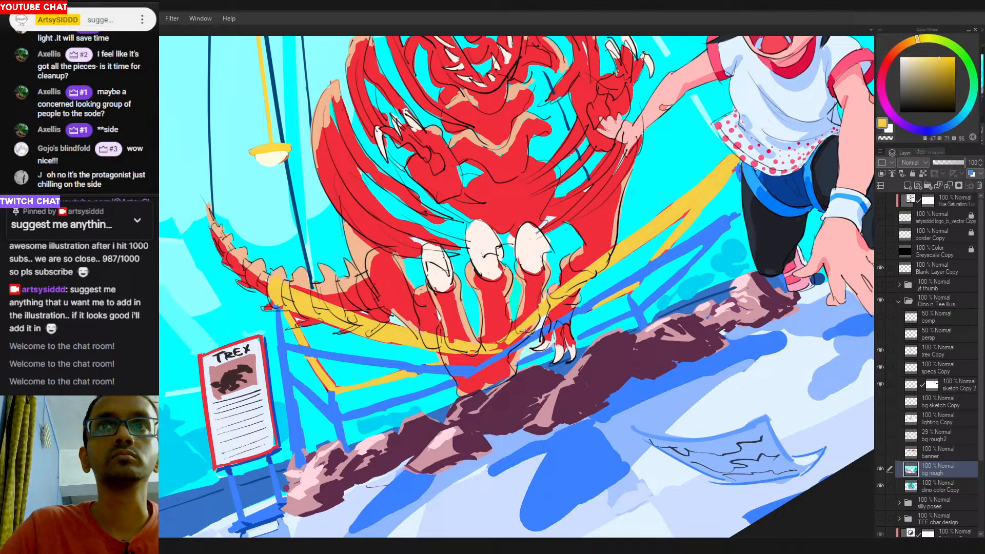
alt+click(552, 292)
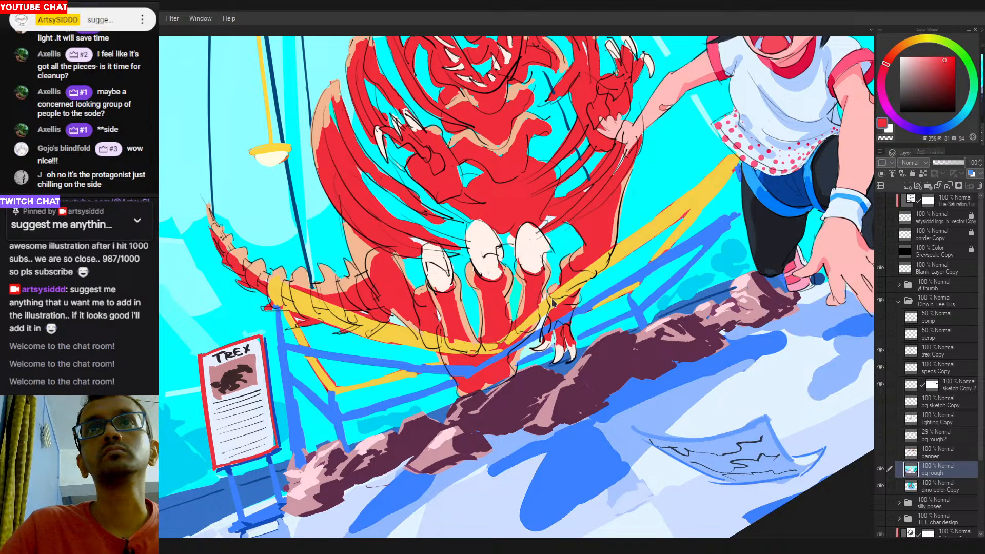
Refine the gap between the T-rex's right-hand leg and the rope using cyan, red and yellow.
alt+click(551, 280)
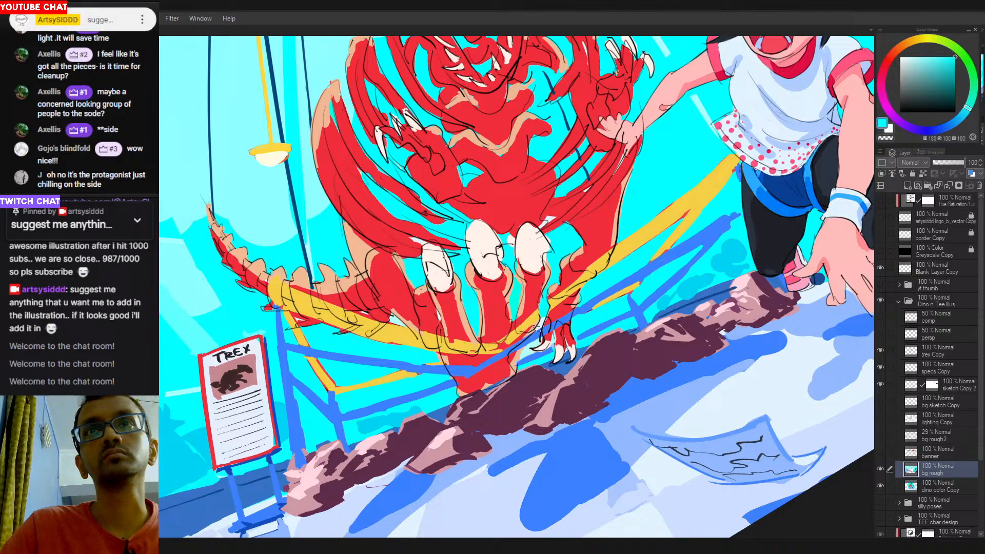
drag(538, 329, 534, 335)
alt+click(536, 312)
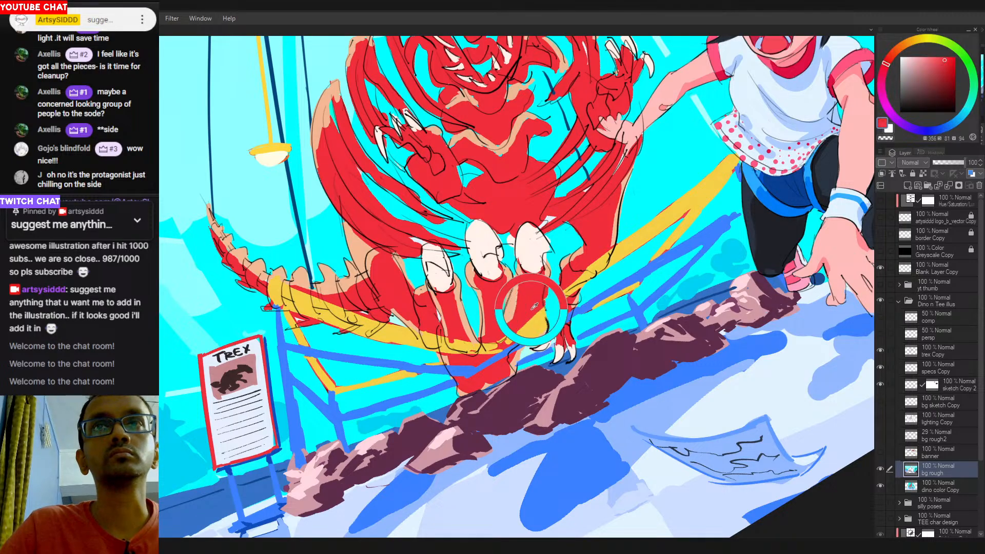
alt+click(629, 251)
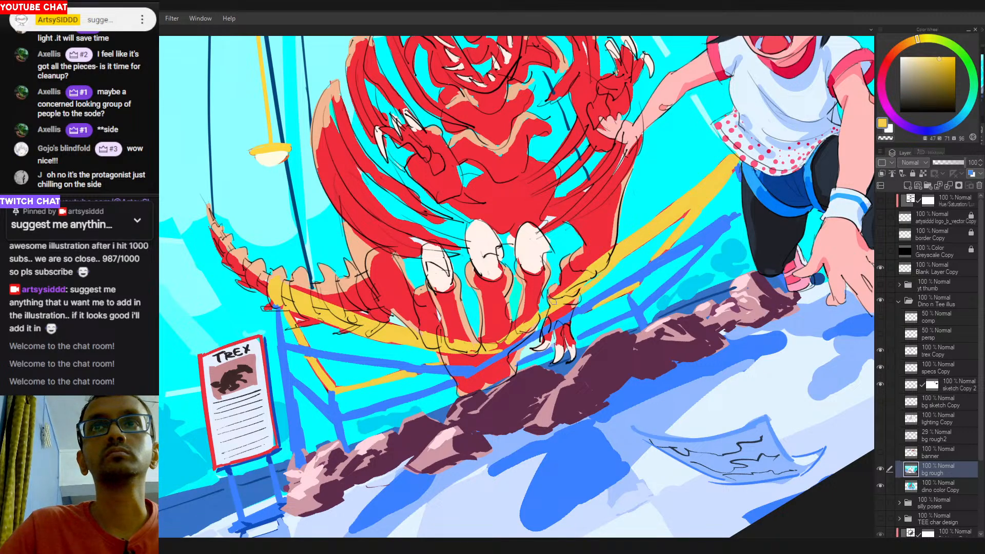
mouse_move(515, 331)
mouse_down()
mouse_move(584, 276)
mouse_move(504, 338)
mouse_move(552, 290)
mouse_move(531, 322)
mouse_move(561, 302)
mouse_move(514, 332)
mouse_move(538, 329)
mouse_up()
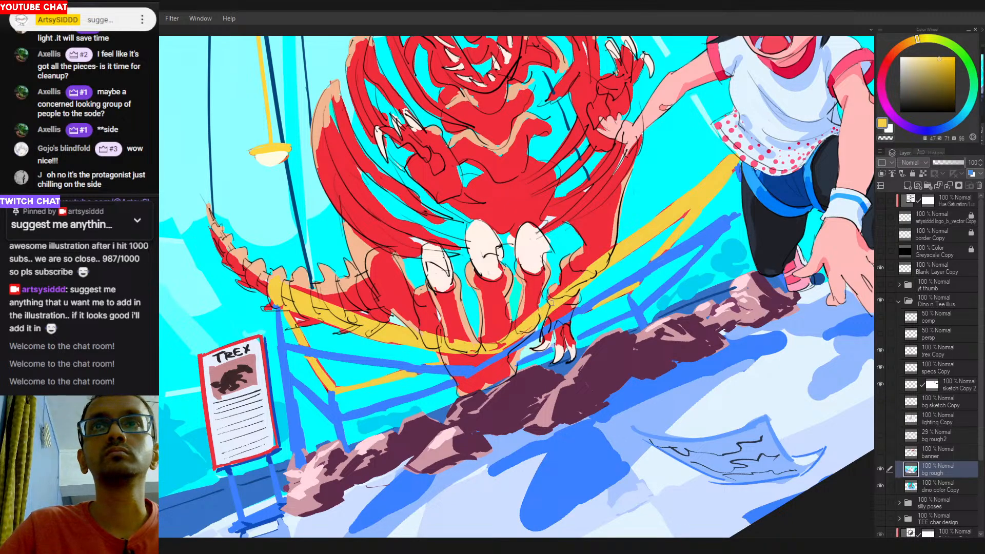
alt+click(596, 255)
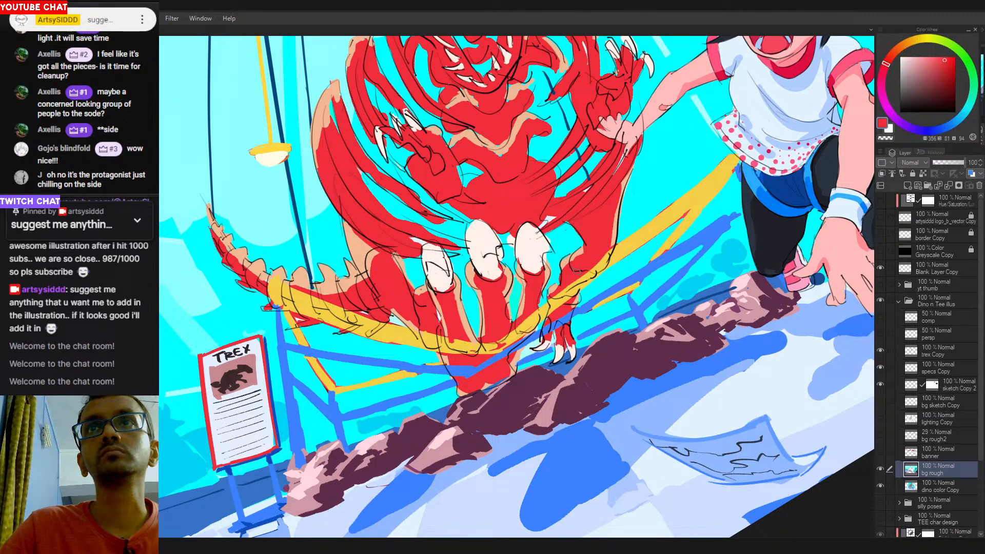
Repaint the yellow rope where it crosses the T-rex's right-hand leg, and touch up the leg in red.
scroll(648, 285, down, 3)
mouse_move(648, 285)
mouse_down()
mouse_move(618, 392)
mouse_move(623, 283)
mouse_move(608, 282)
mouse_move(493, 375)
mouse_up()
scroll(607, 282, up, 2)
alt+click(573, 314)
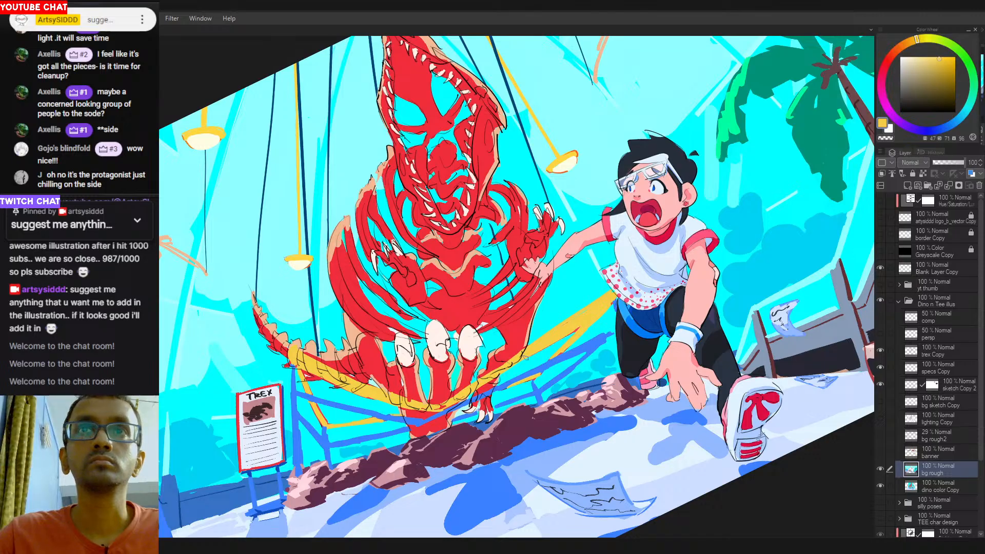
drag(545, 349, 478, 392)
key(ctrl+z)
drag(543, 350, 478, 390)
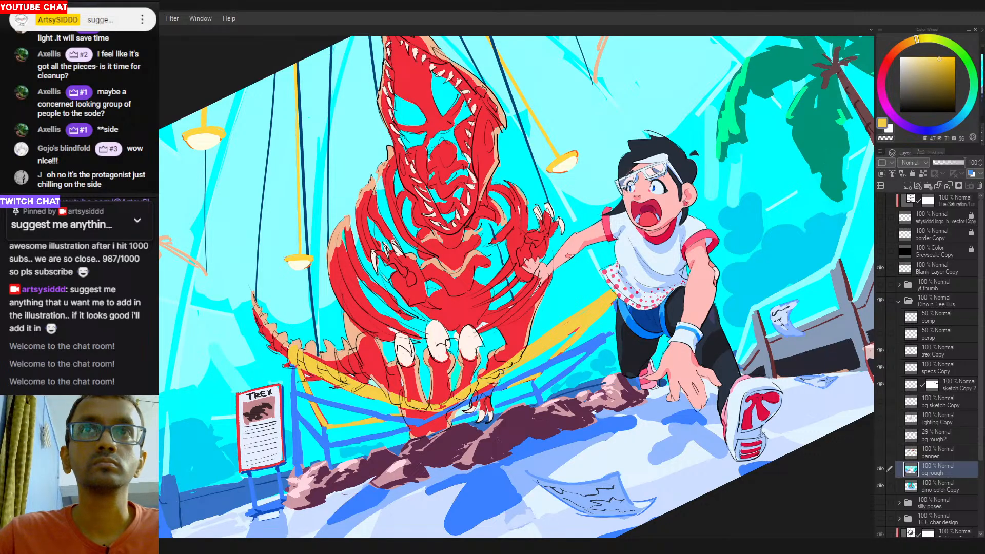
alt+click(519, 342)
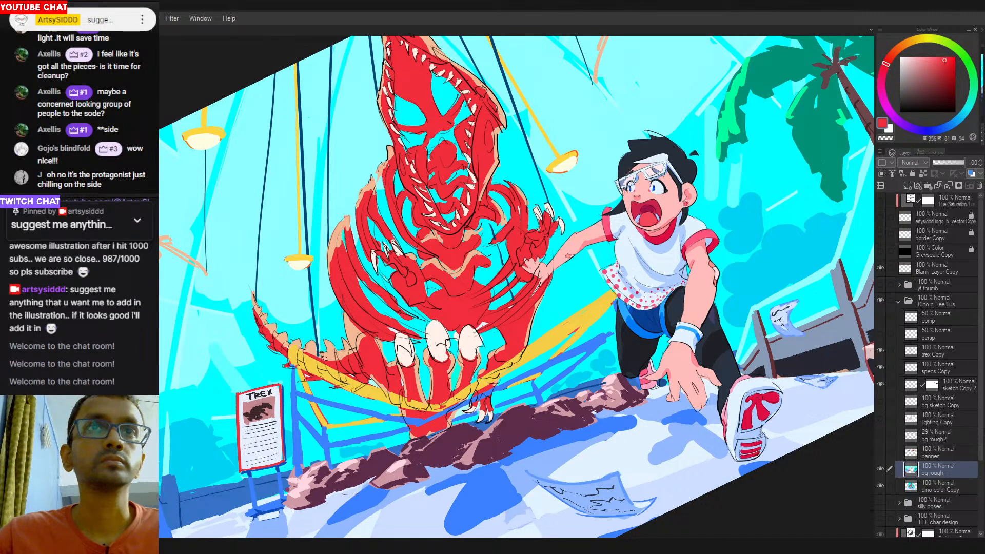
alt+click(373, 392)
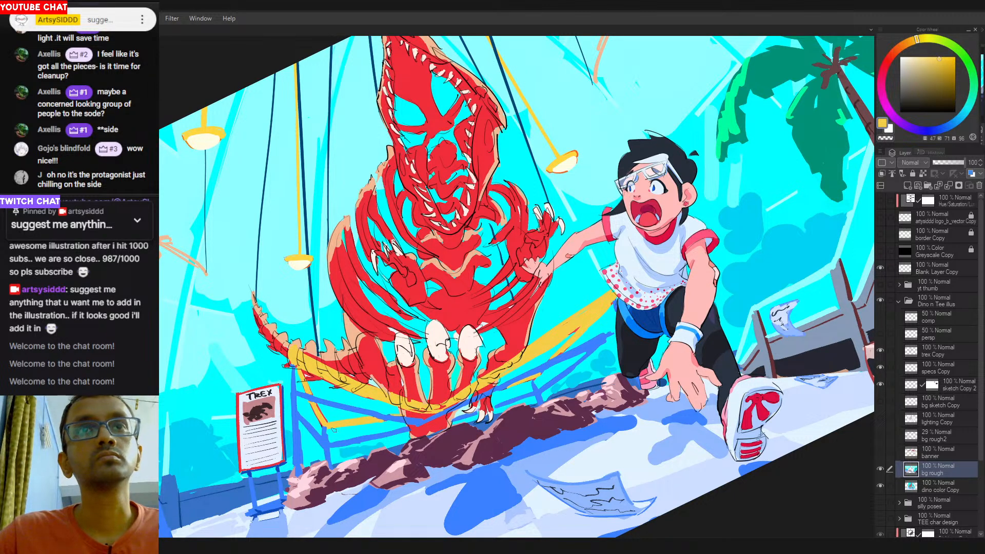
Touch up the blue railing and the red leg bones where they meet at the T-rex's left-hand foot.
drag(414, 435, 372, 433)
drag(570, 457, 498, 481)
drag(557, 379, 568, 354)
drag(473, 402, 519, 405)
drag(520, 406, 550, 400)
alt+click(443, 404)
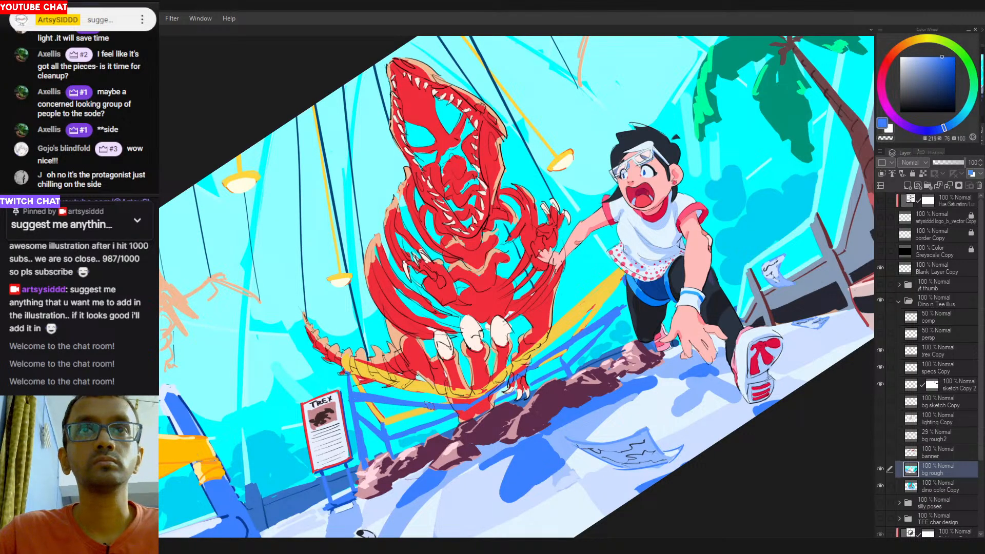
alt+click(469, 403)
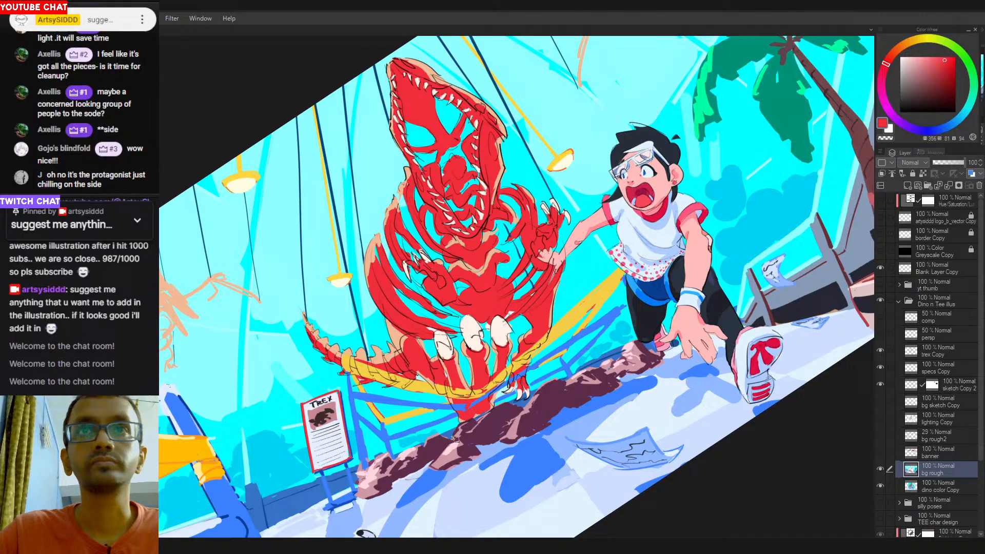
alt+click(462, 406)
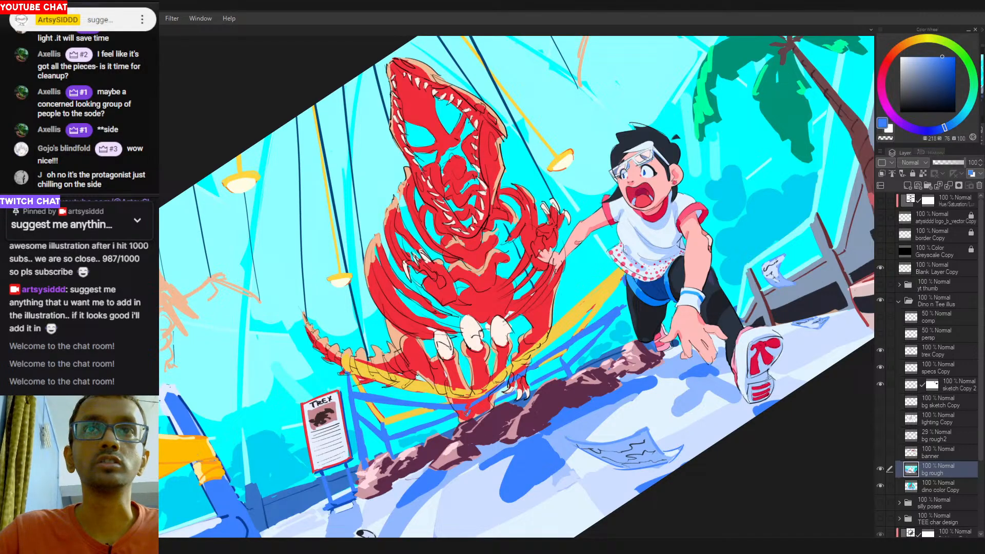
alt+click(475, 411)
alt+click(467, 405)
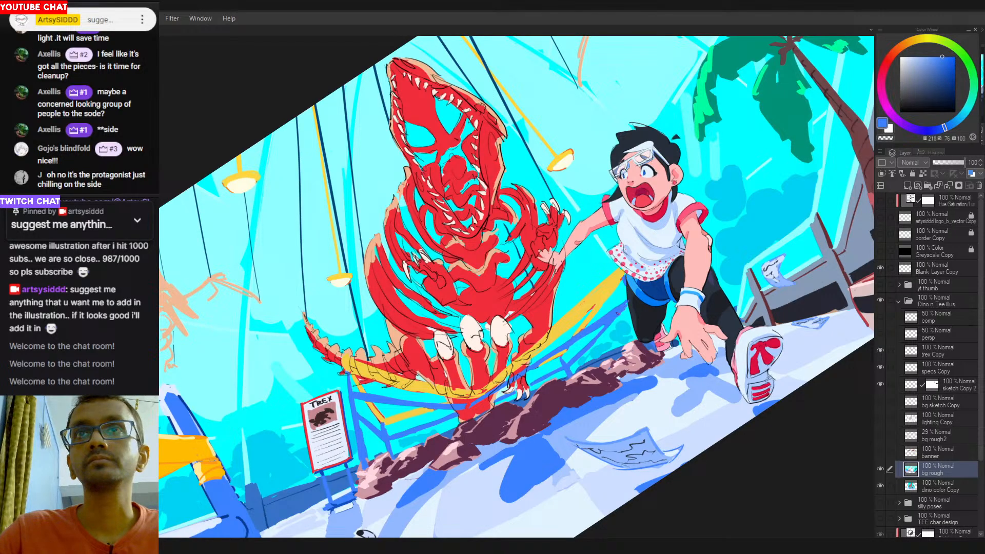
Clean up the base of the T-rex's left-hand leg in red just above the rocks.
key(c)
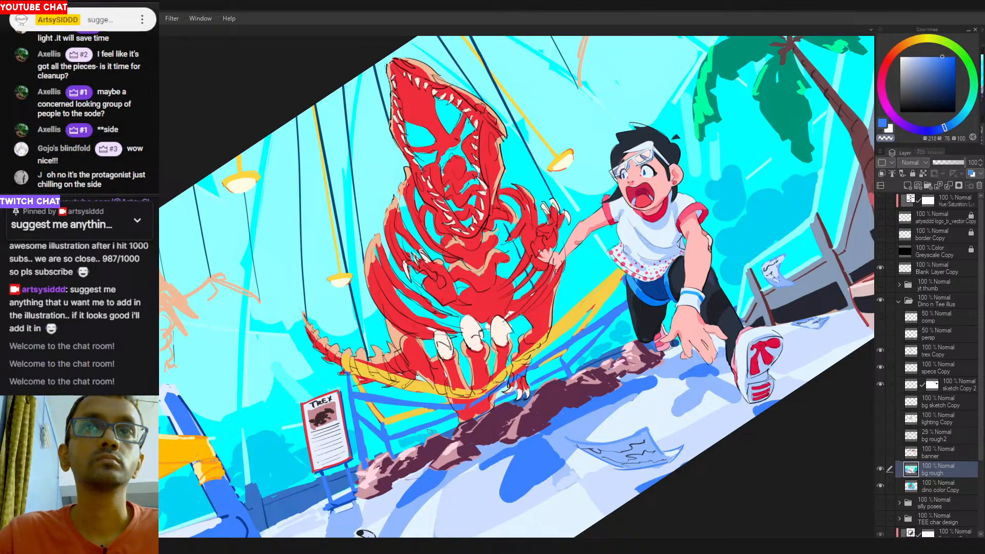
alt+click(479, 402)
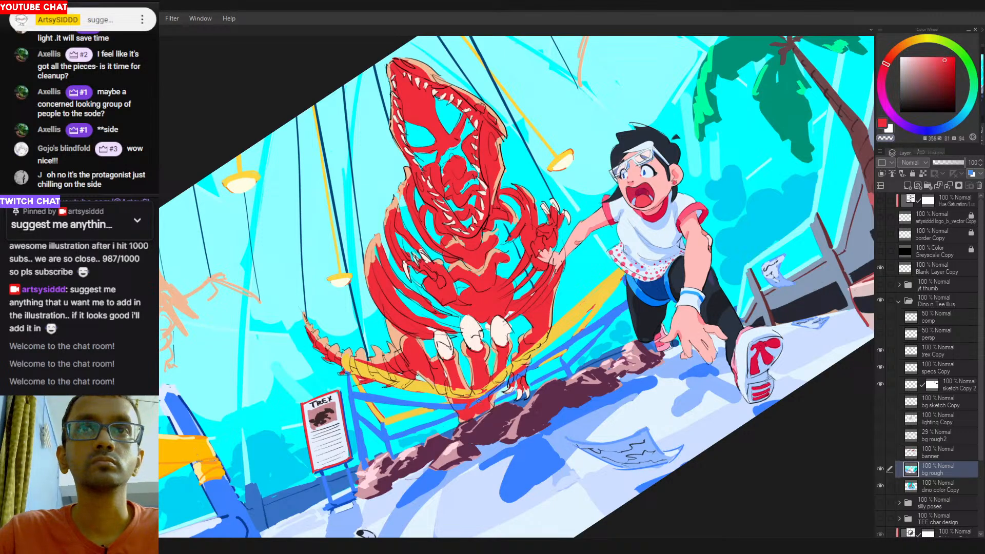
alt+click(485, 405)
drag(478, 400, 483, 416)
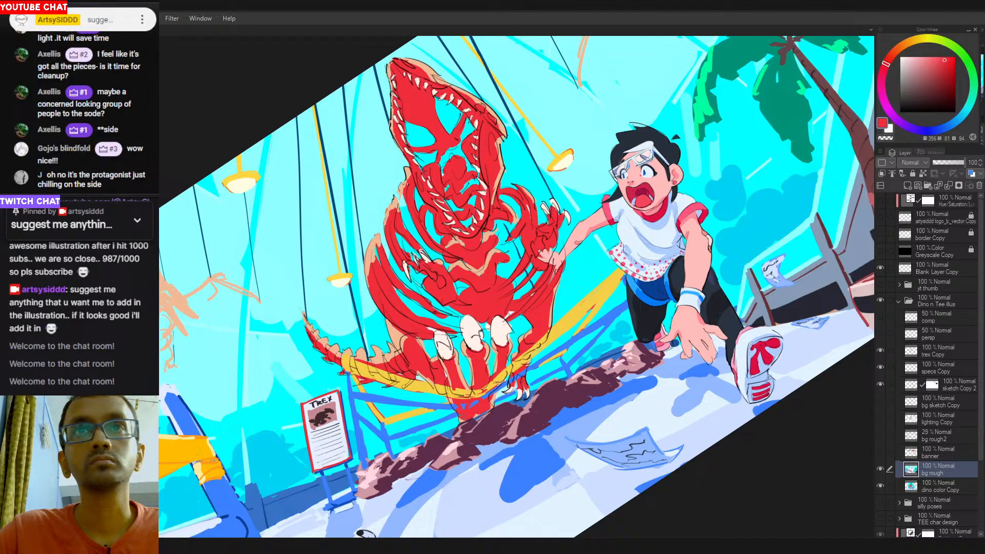
Paint the blue railing across the base of the T-rex's left-hand leg.
alt+click(351, 392)
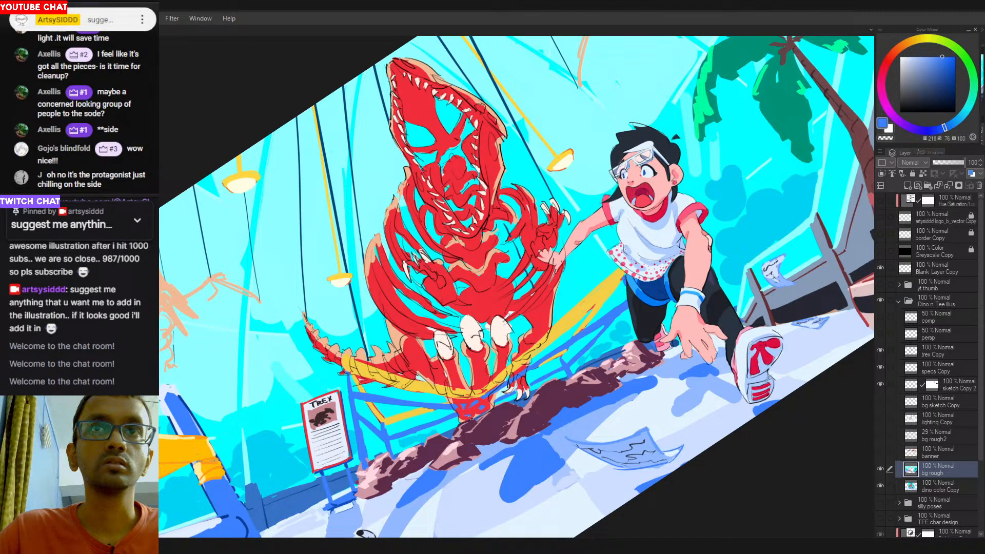
drag(553, 388, 462, 405)
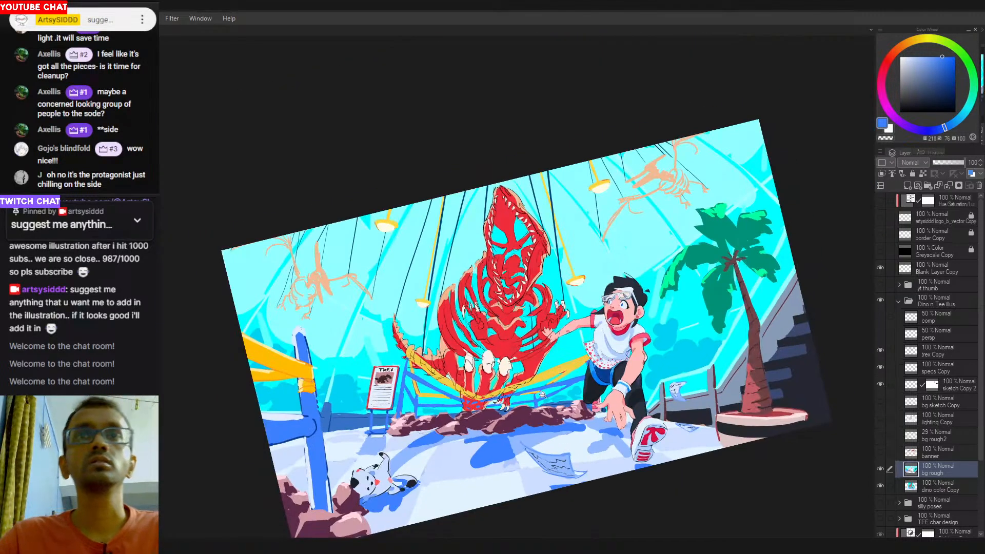
click(467, 401)
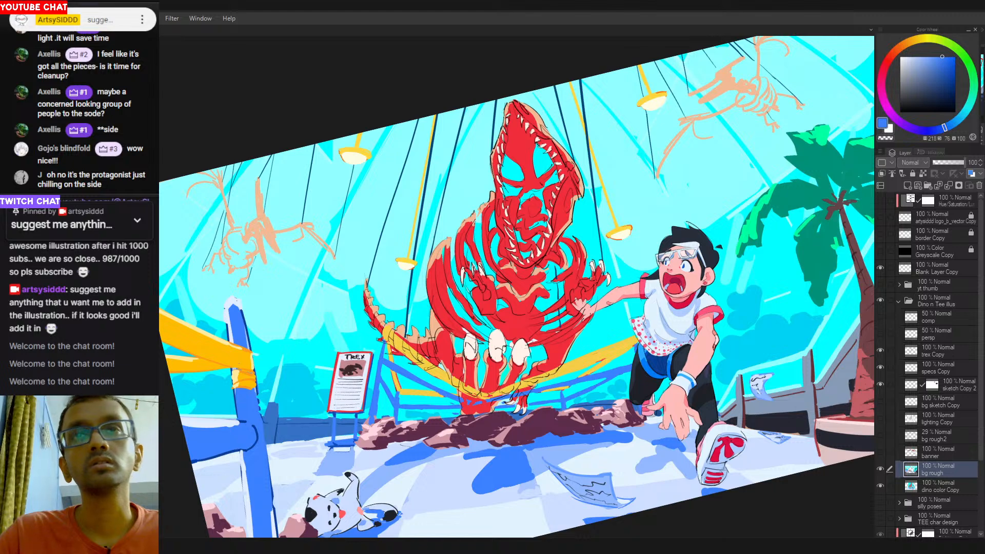
drag(539, 423, 517, 387)
drag(498, 384, 515, 384)
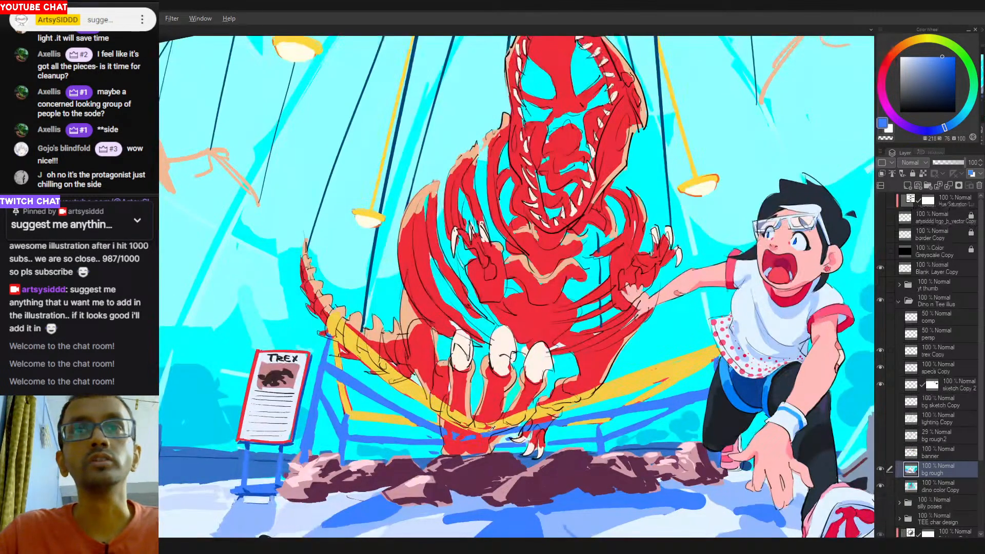
Touch up the rope in yellow and the leg bones in red where they overlap above the rocks.
alt+click(496, 420)
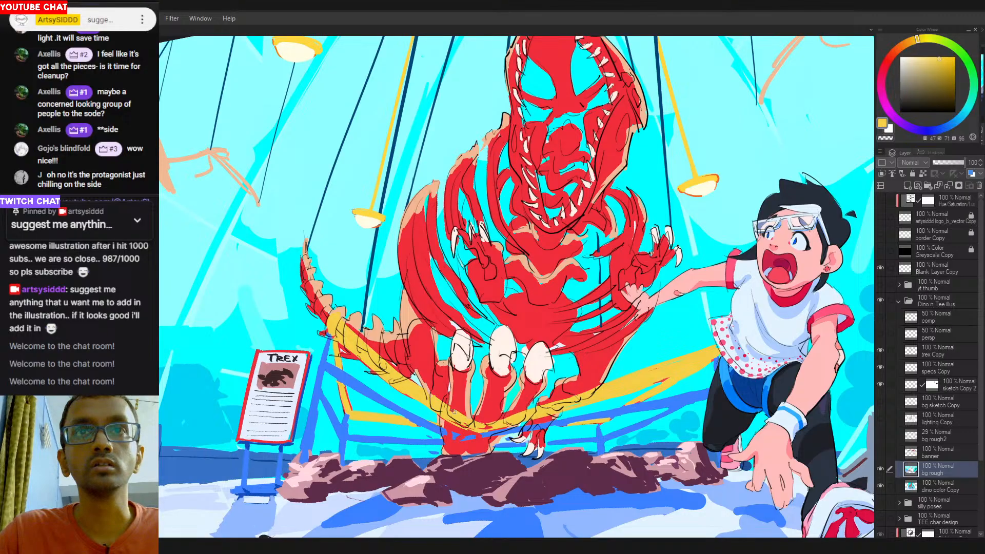
alt+click(459, 404)
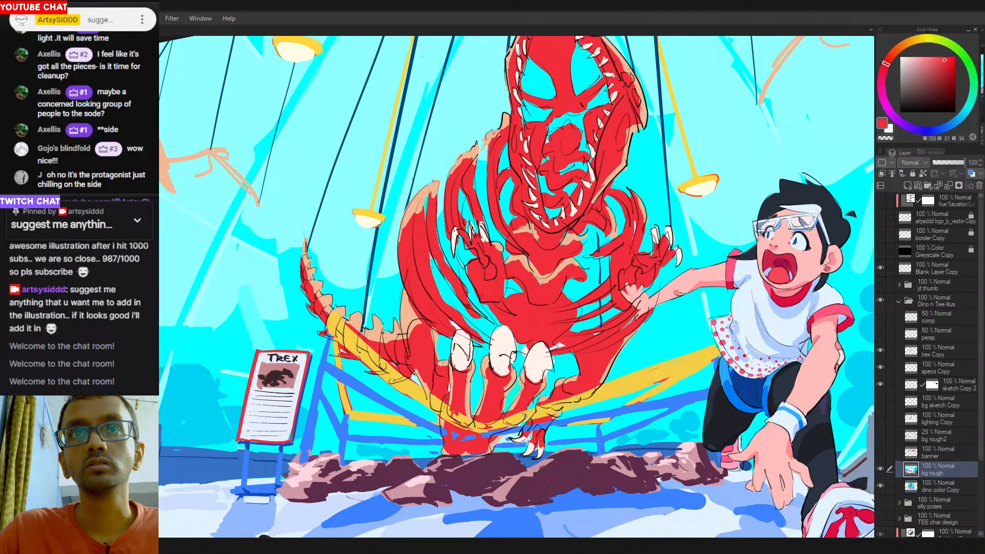
drag(534, 424, 567, 403)
drag(617, 385, 598, 386)
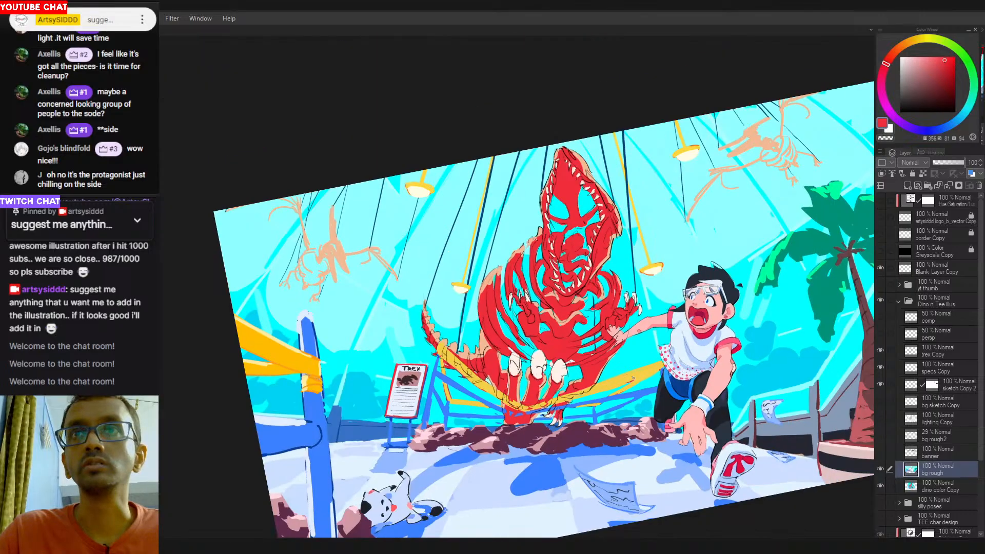
Touch up the cyan background beside the T-rex's right-hand leg.
alt+click(614, 390)
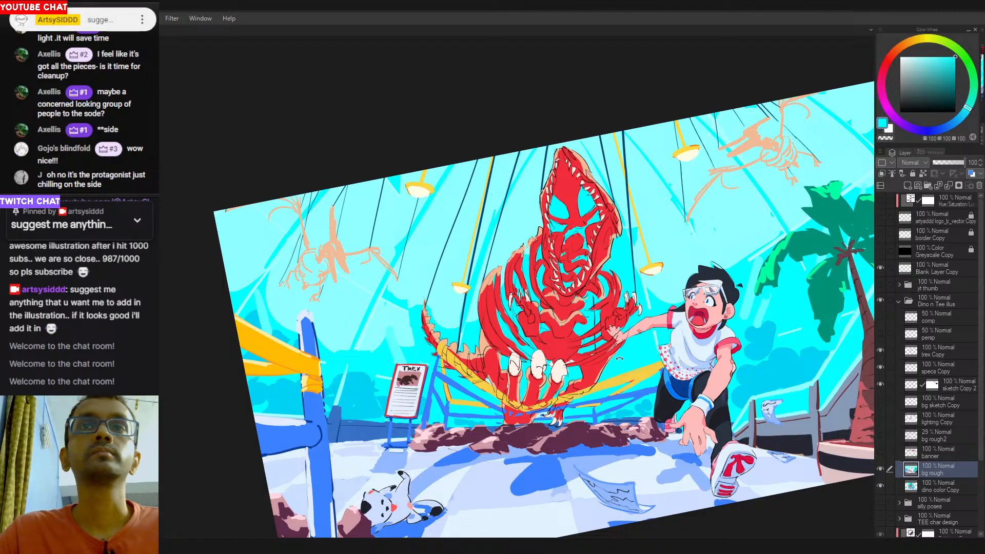
drag(620, 358, 599, 397)
drag(631, 359, 599, 362)
Reshape the blue floor shadow in front of the rocks using the shadow's own blue.
drag(674, 337, 579, 313)
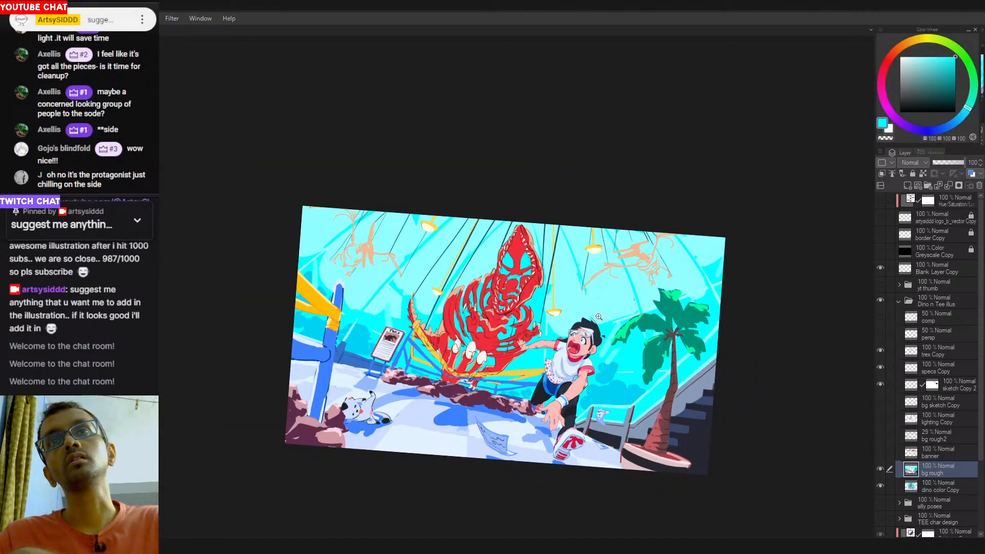
key(ctrl+at)
drag(514, 360, 527, 362)
drag(527, 363, 570, 353)
drag(607, 378, 611, 343)
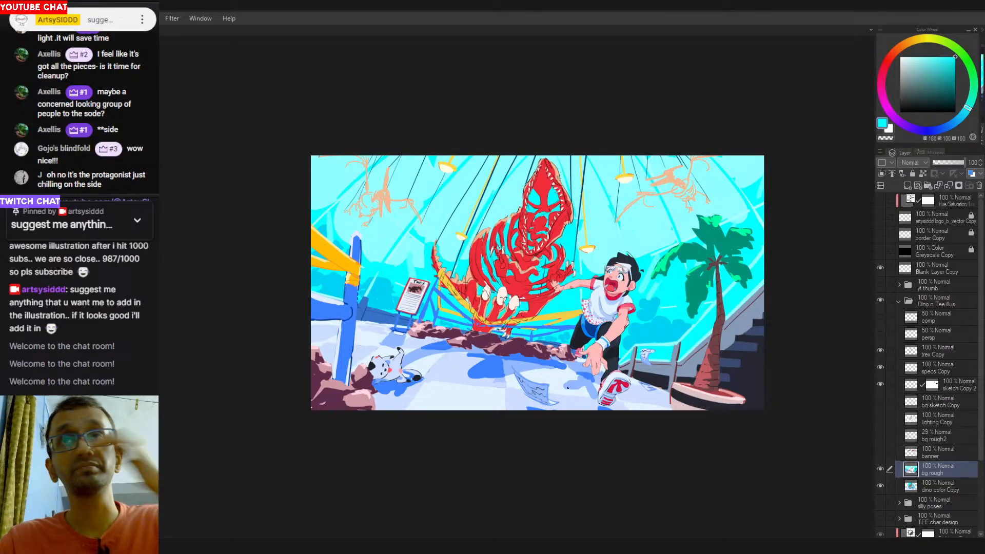
alt+click(492, 368)
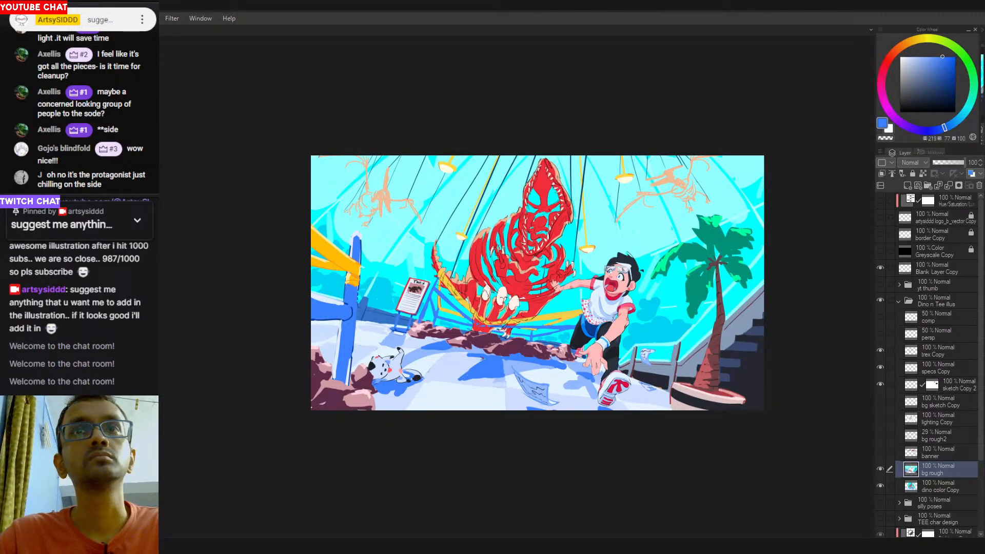
drag(483, 358, 473, 354)
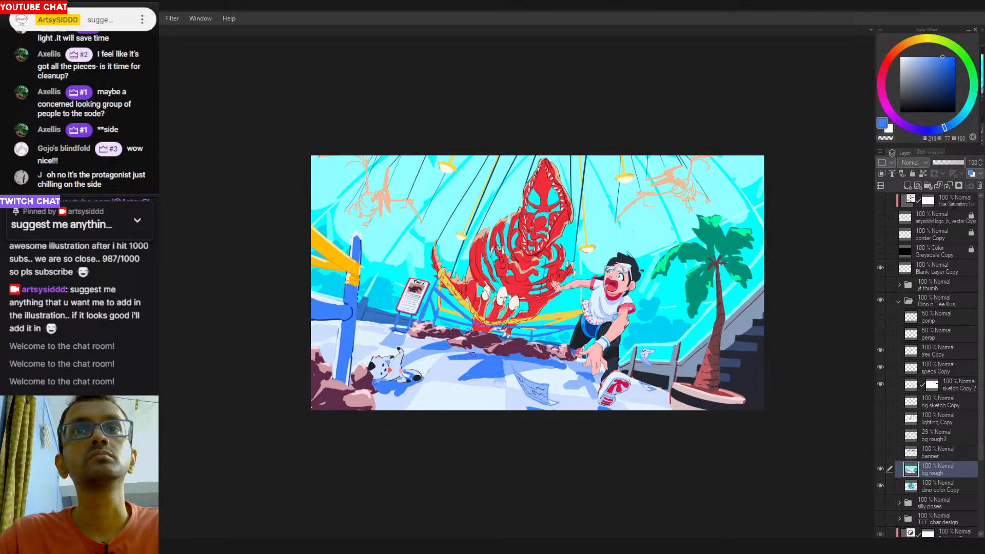
Show the banner layer and paint its dark red fill inside the right-hand opening of the T-rex's skull.
click(881, 452)
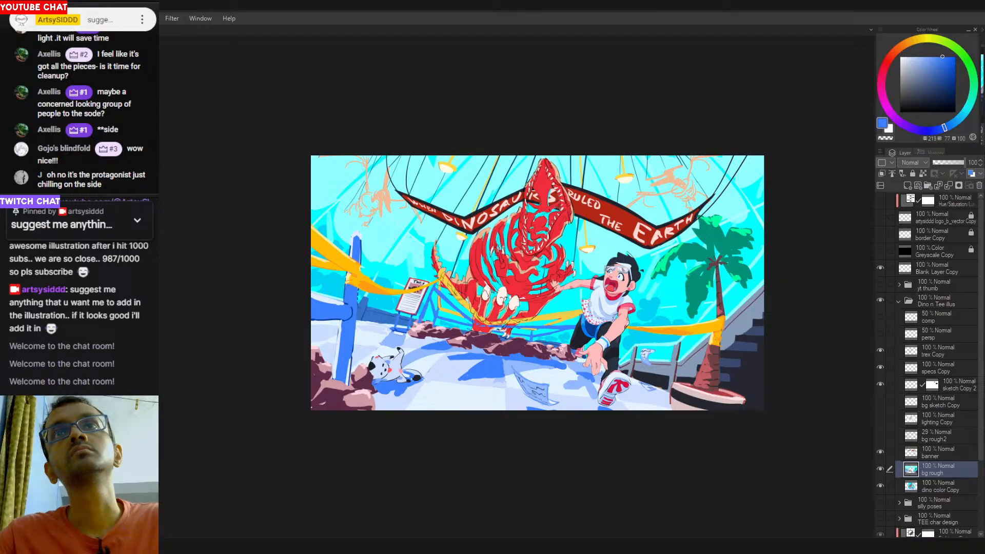
drag(573, 226, 611, 221)
mouse_move(558, 150)
mouse_down()
mouse_move(559, 298)
mouse_move(574, 303)
mouse_up()
alt+click(587, 306)
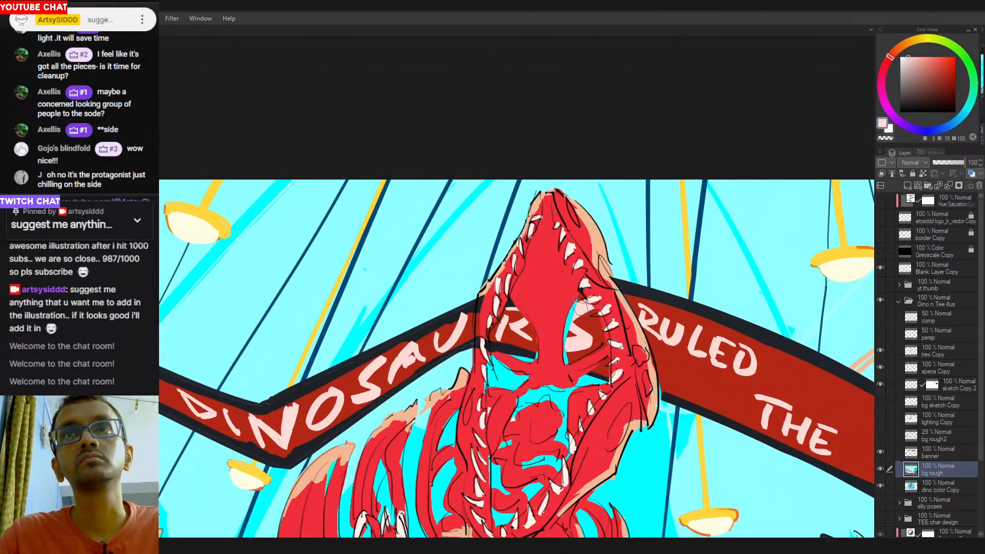
alt+click(590, 322)
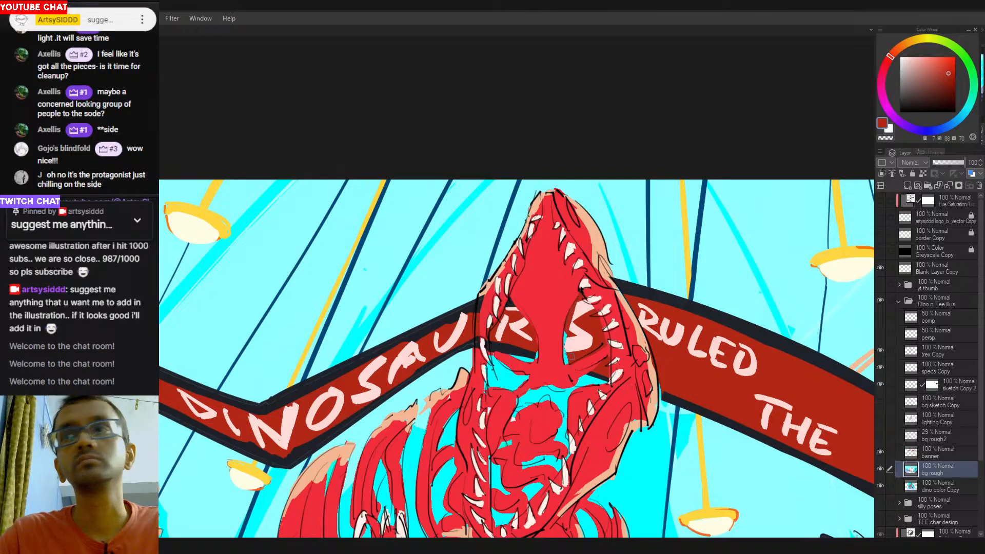
key(ctrl+z)
click(934, 454)
drag(581, 296, 565, 356)
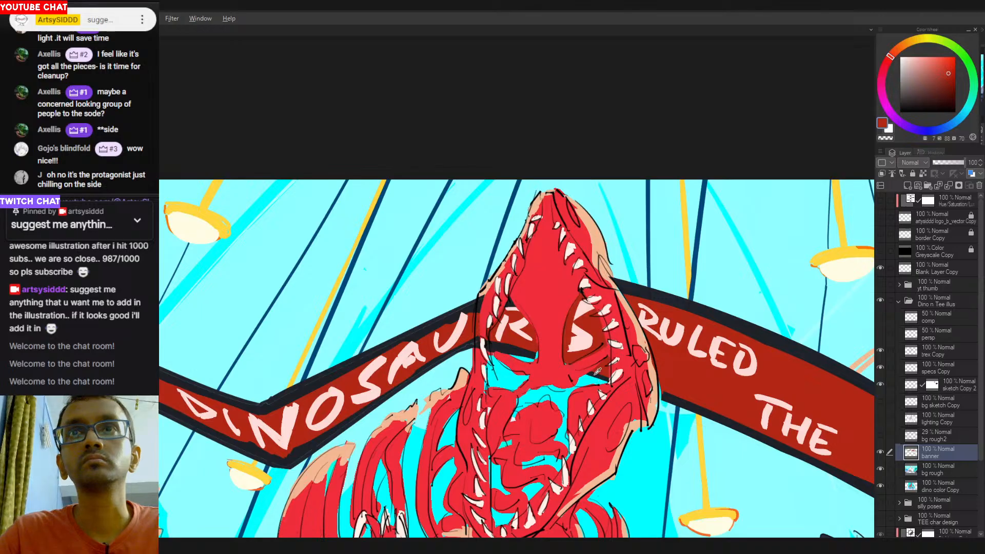
Refine the banner behind the skull with its dark navy edge, dark red fill and a pale pink letter S.
alt+click(565, 362)
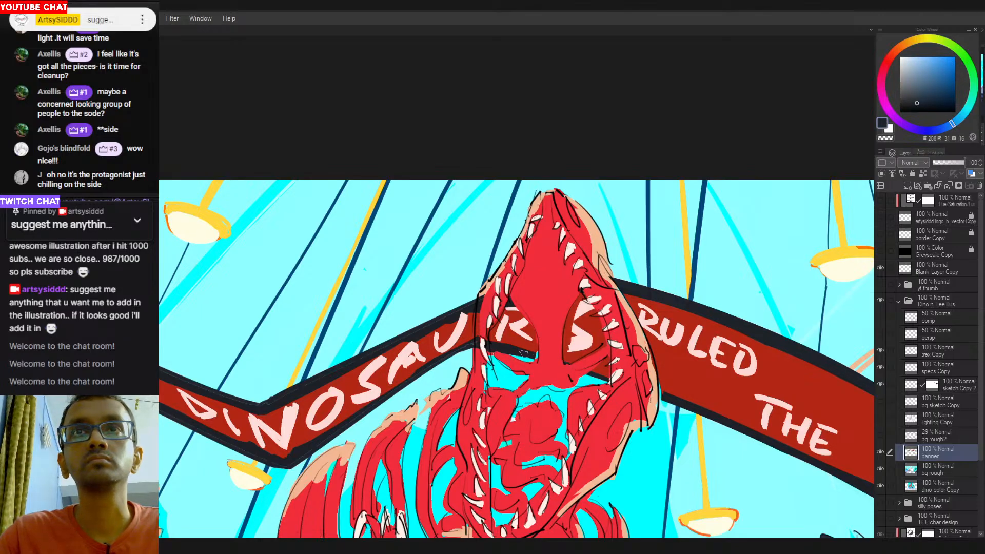
alt+click(537, 343)
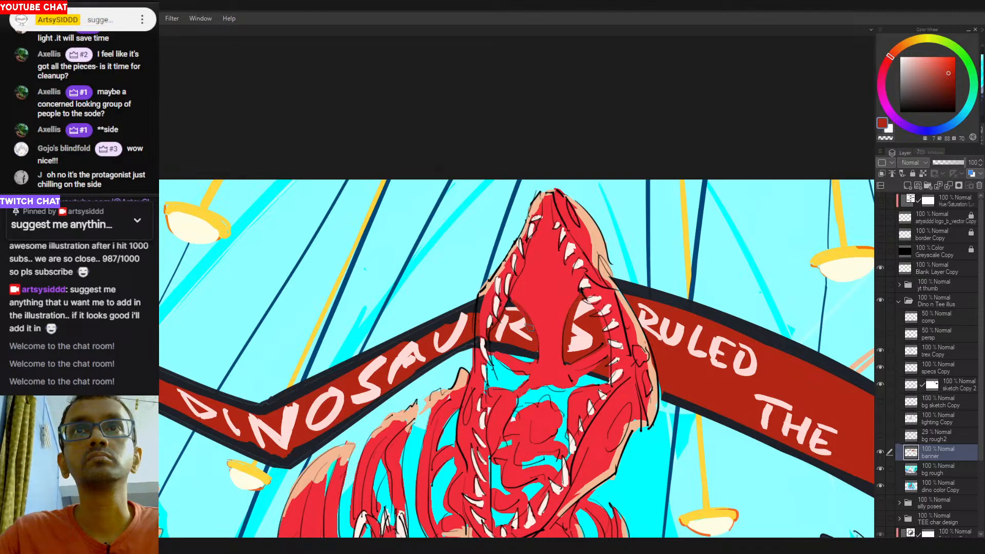
alt+click(577, 339)
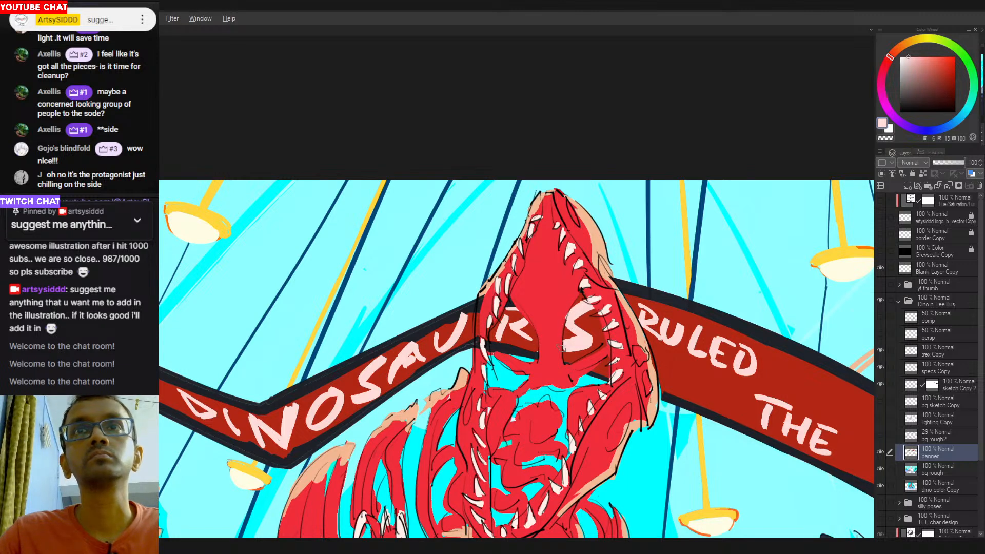
Erase the banner paint overlapping the left-hand edge of the T-rex's jaw, undoing unwanted strokes.
key(c)
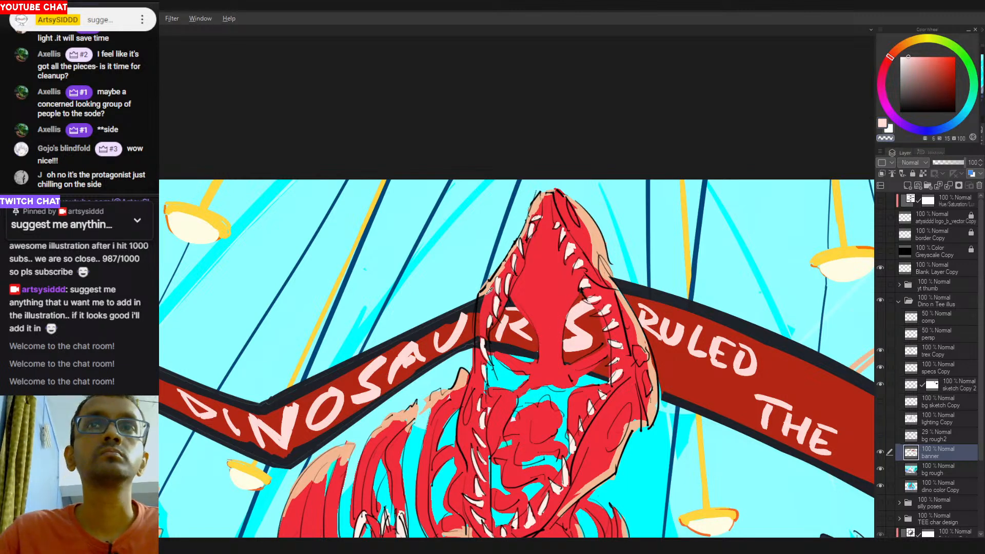
key(e)
drag(486, 291, 480, 345)
key(ctrl+z)
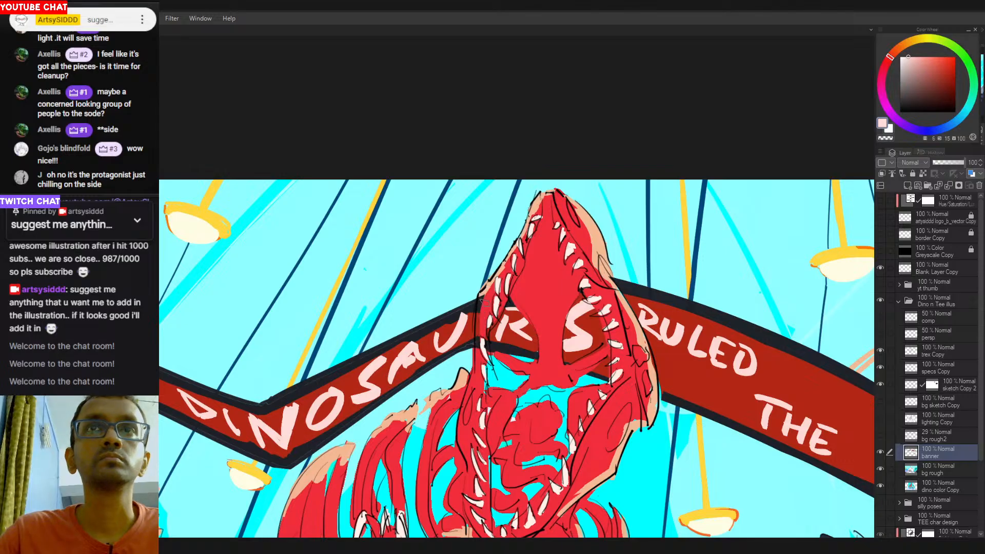
drag(482, 296, 479, 360)
key(ctrl+z)
drag(482, 294, 476, 365)
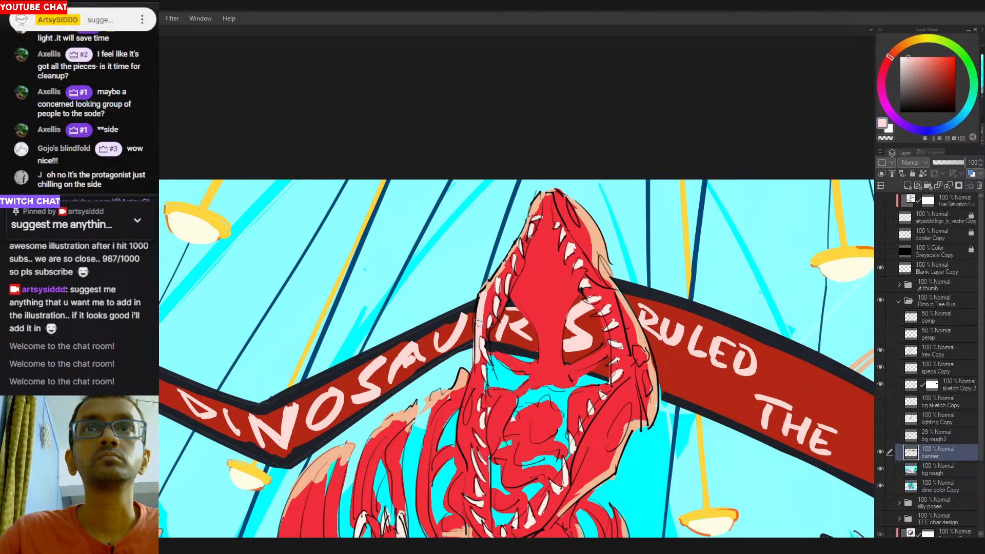
key(ctrl+z)
key(c)
drag(482, 297, 474, 345)
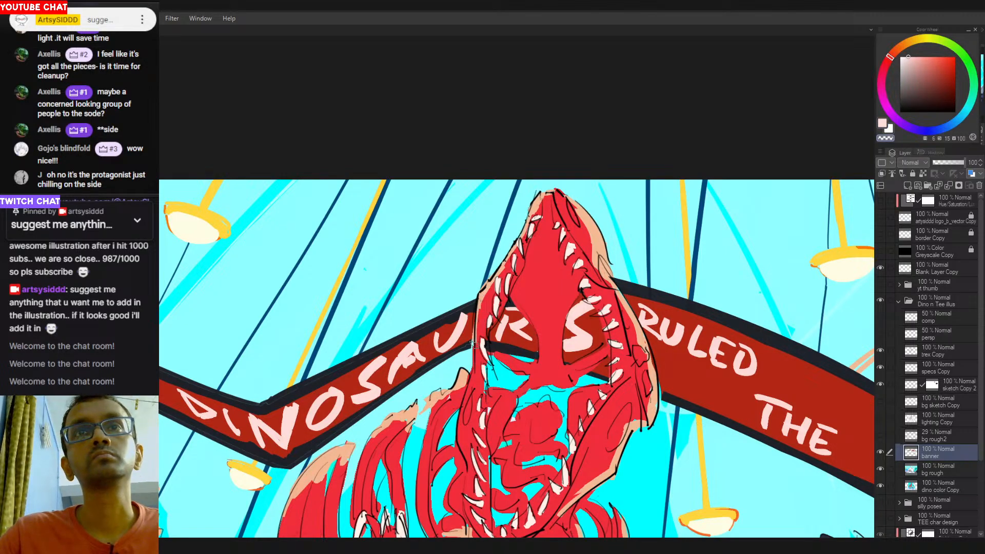
key(ctrl+z)
key(ctrl+z)
drag(482, 296, 478, 361)
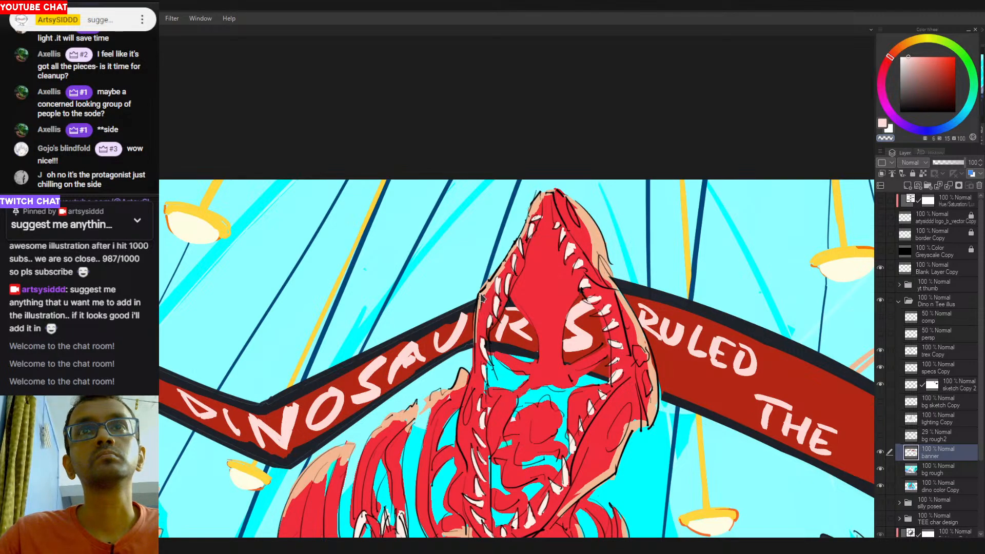
key(ctrl+z)
drag(481, 295, 475, 335)
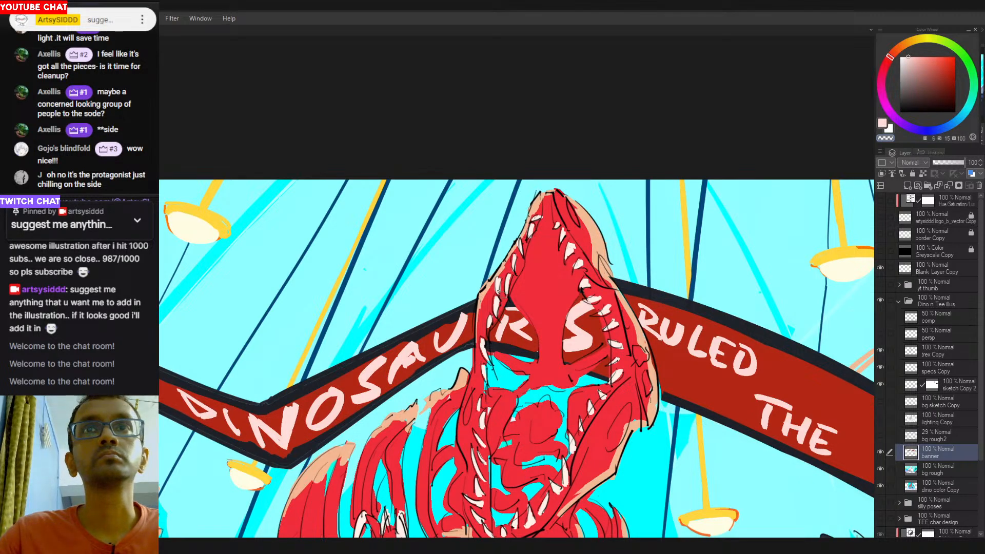
drag(500, 293, 490, 359)
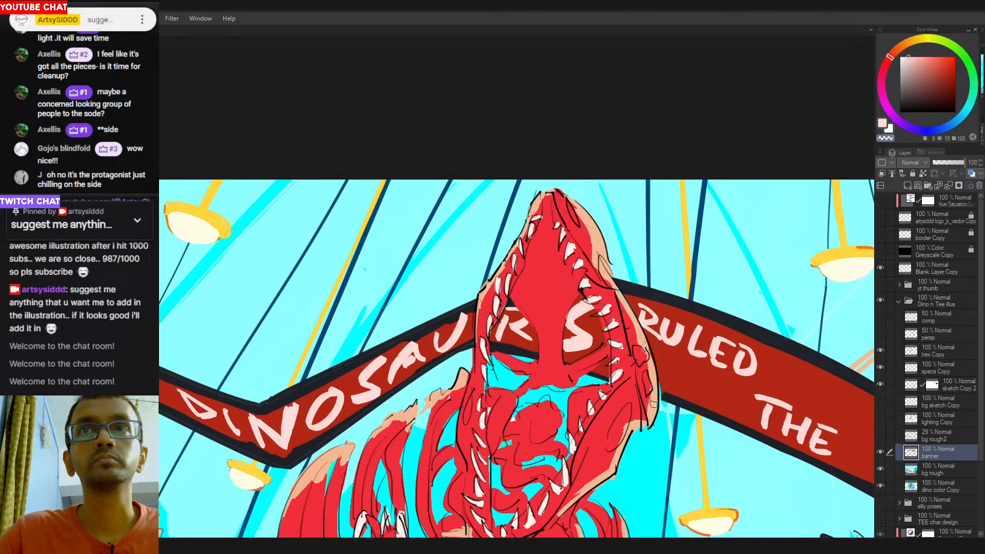
Check the whole illustration's values by showing the Greyscale Copy layer, then return to the colour view.
key(c)
alt+click(667, 399)
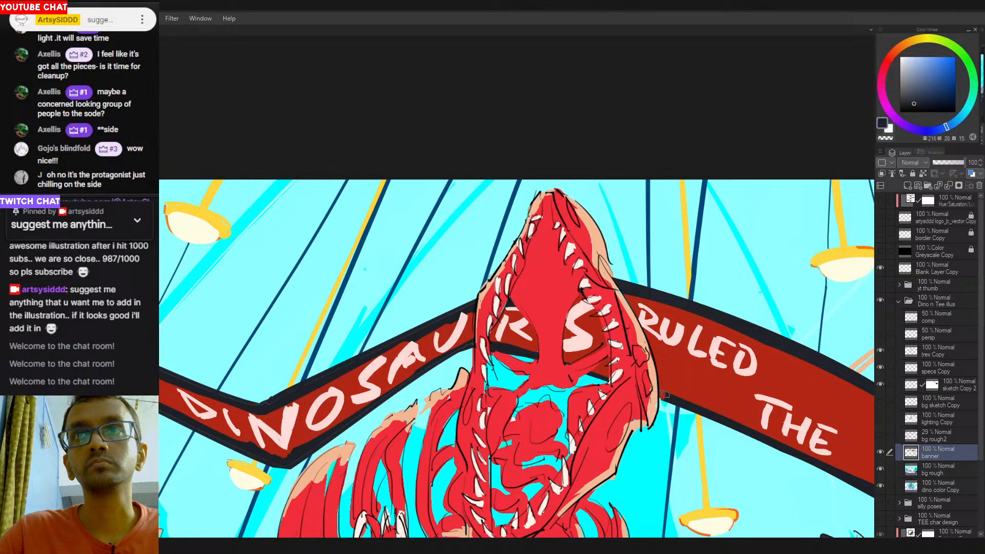
key(c)
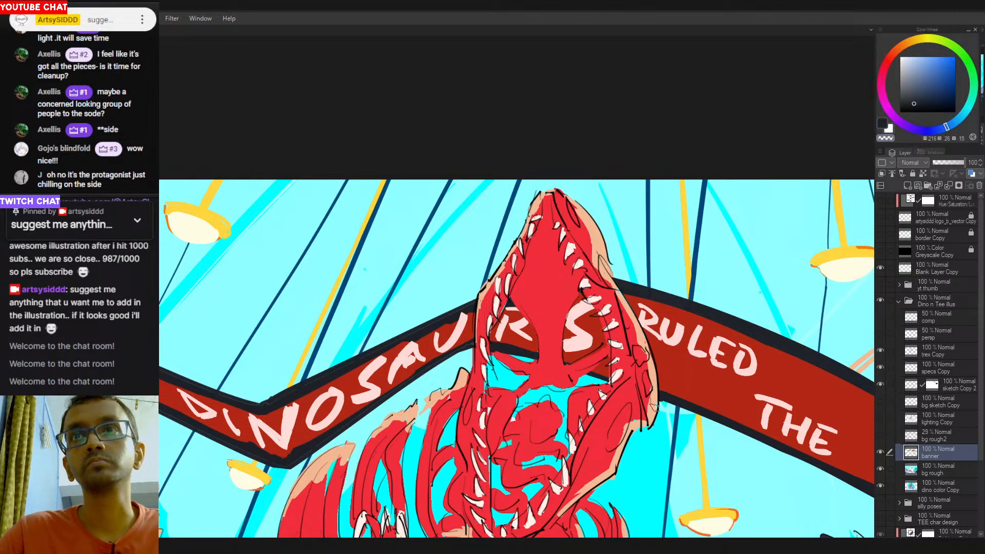
drag(623, 394, 590, 398)
drag(636, 406, 552, 372)
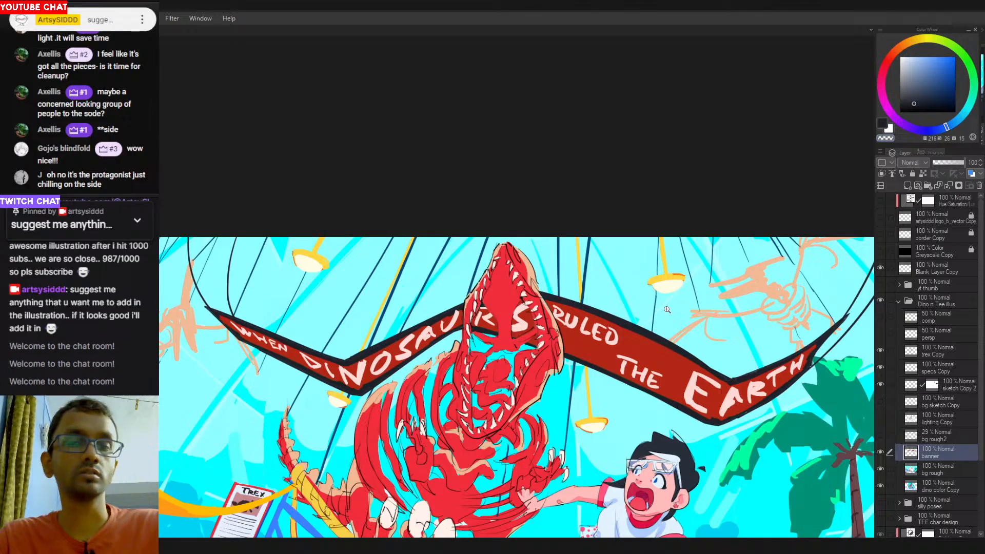
key(ctrl+0)
drag(584, 257, 548, 265)
drag(604, 279, 563, 284)
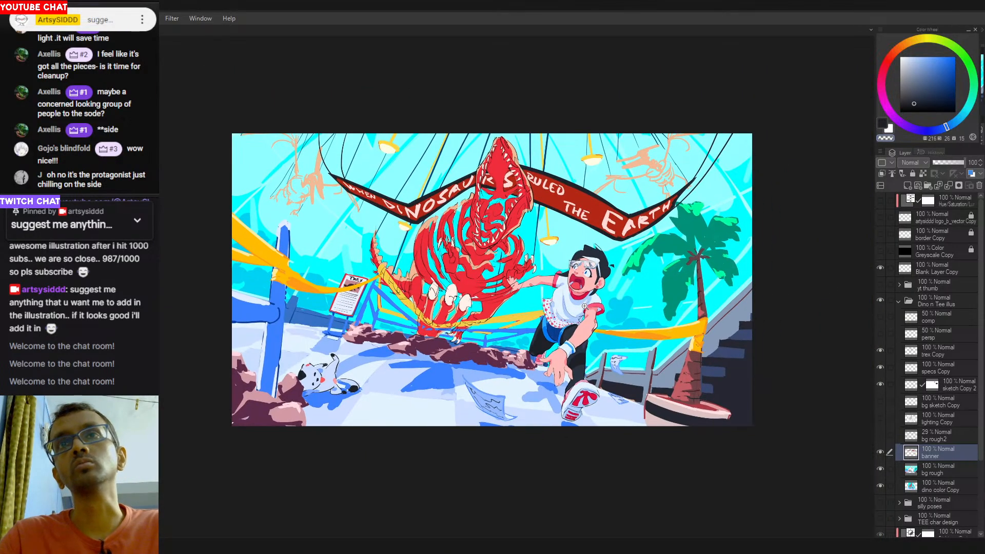
click(881, 252)
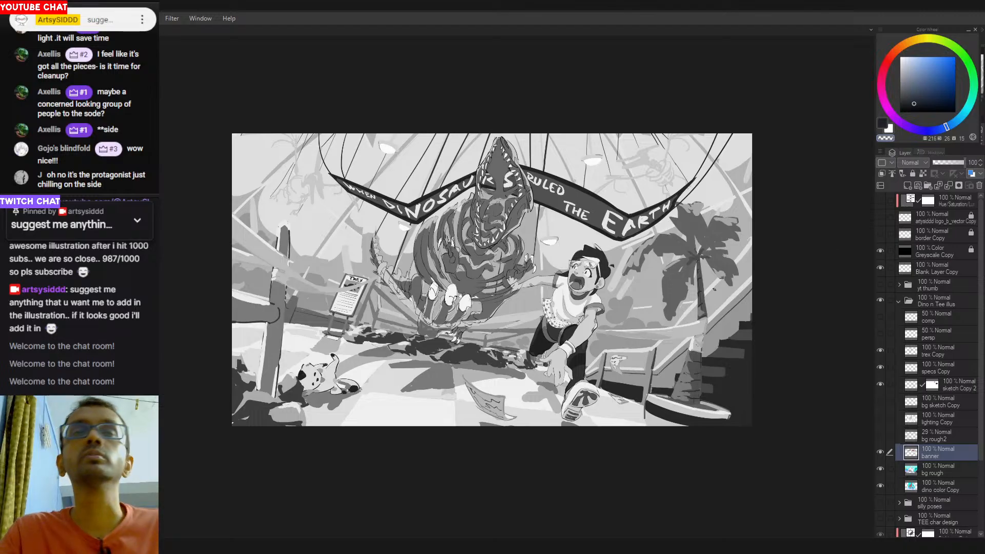
key(ctrl+0)
key(ctrl+minus)
key(ctrl+minus)
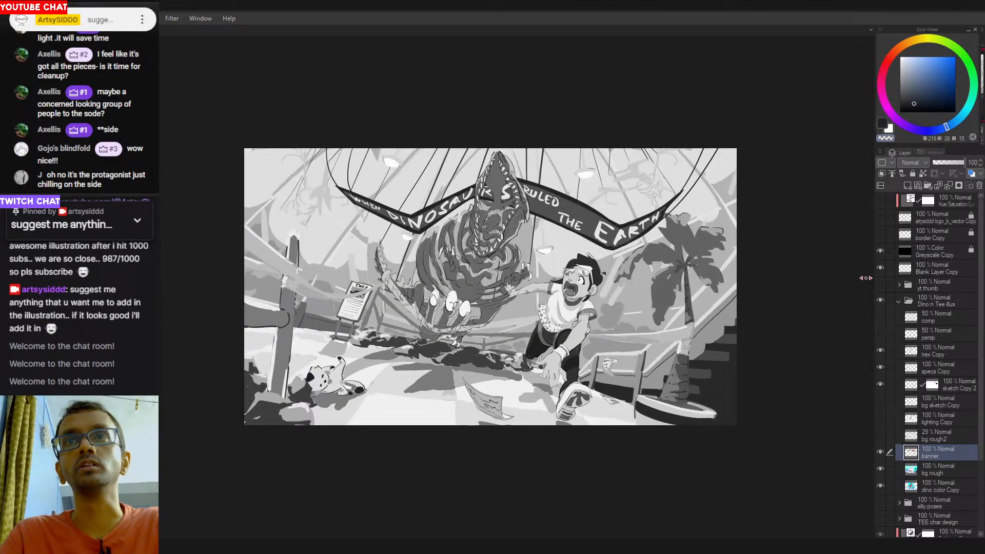
drag(512, 356, 524, 363)
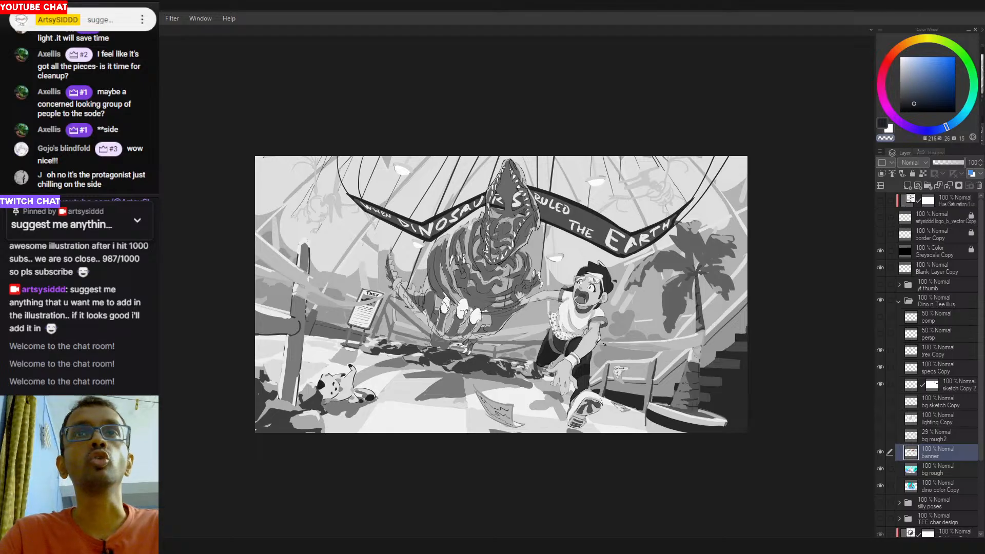
click(881, 251)
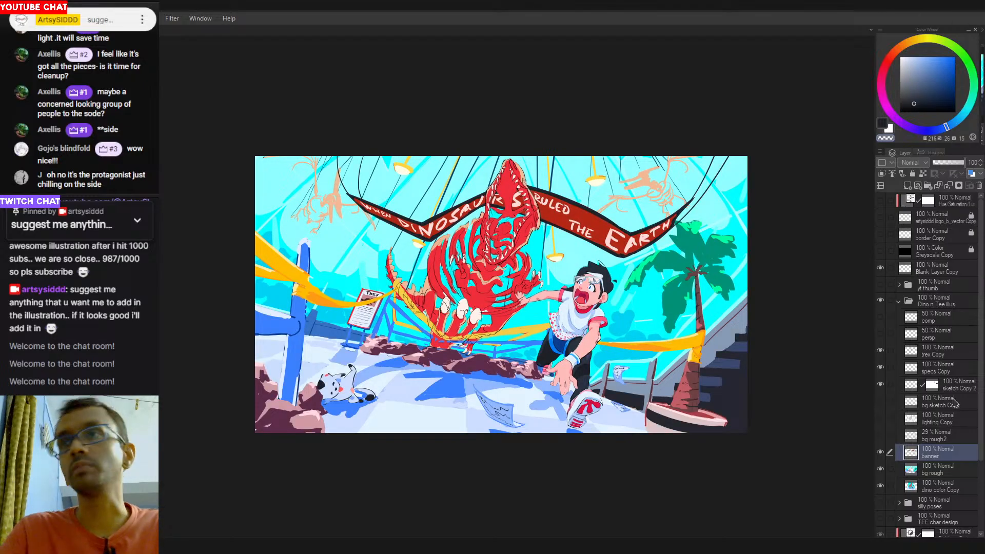
Fill the T-rex skeleton, including its ribs, with a deeper red on the dino color Copy layer.
click(922, 469)
click(935, 487)
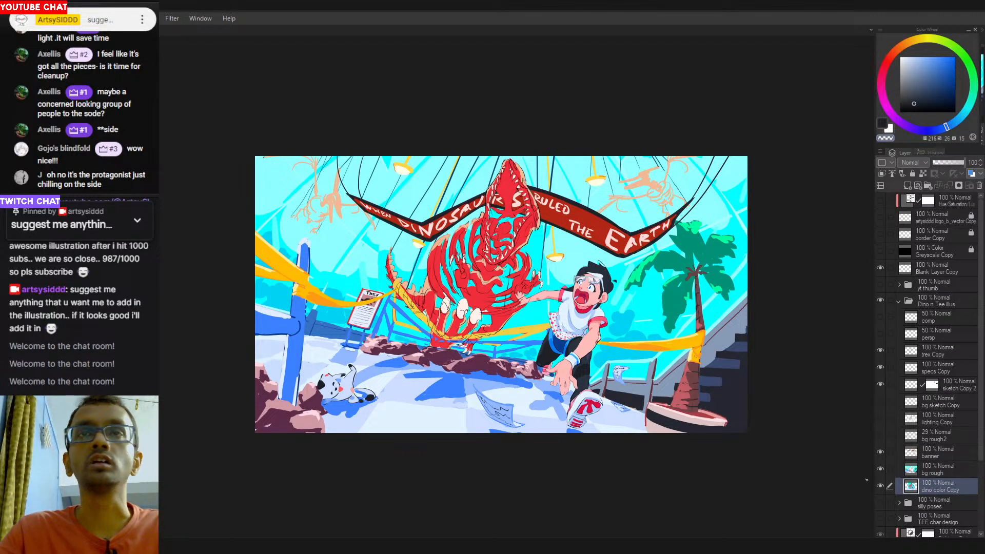
click(506, 324)
click(503, 318)
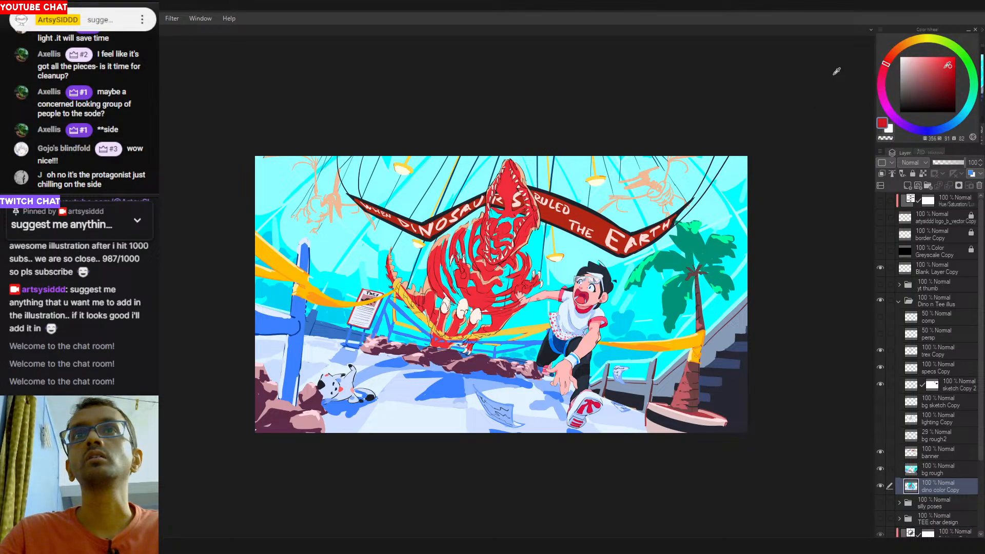
click(500, 318)
click(522, 282)
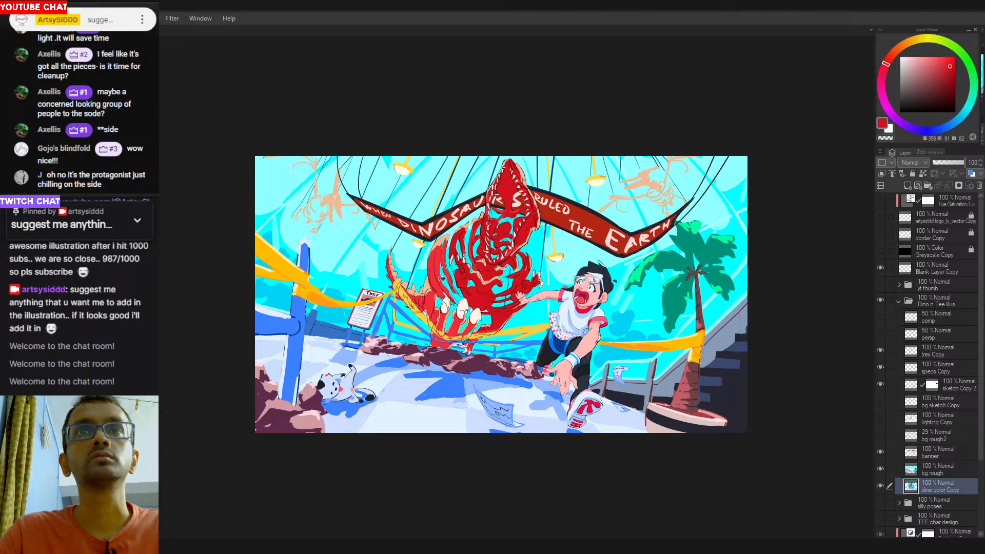
click(441, 278)
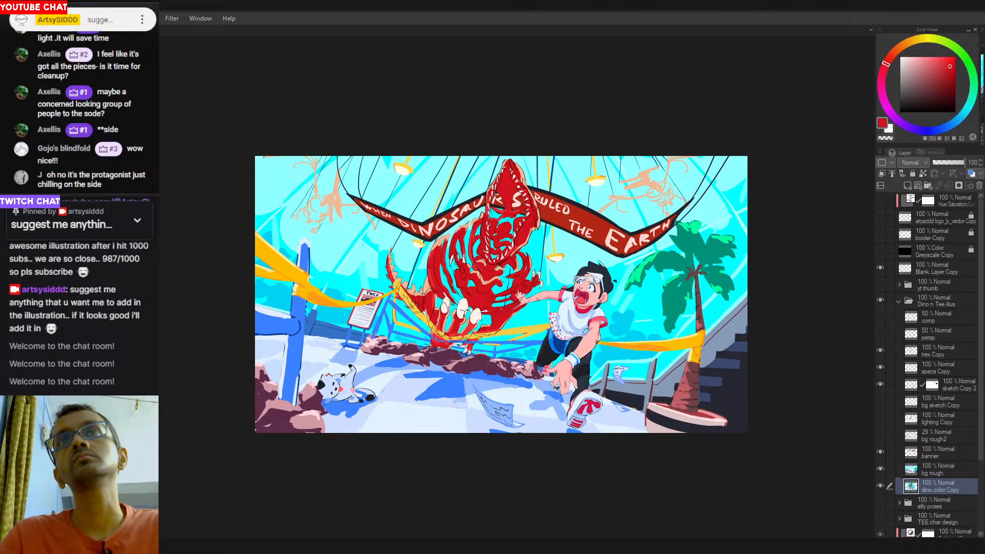
Compare the recoloured T-rex skeleton's values against the banner and background in greyscale and in colour.
click(881, 251)
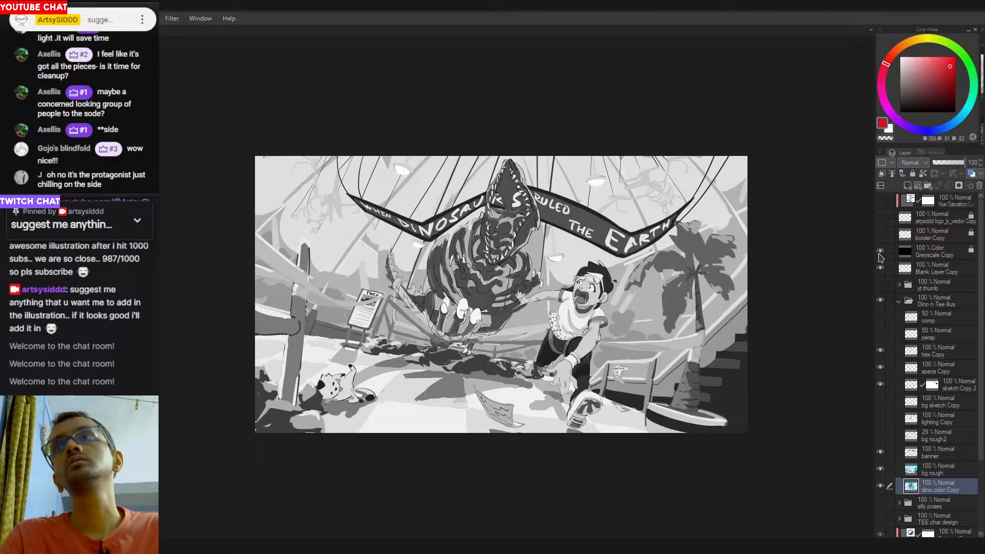
click(880, 251)
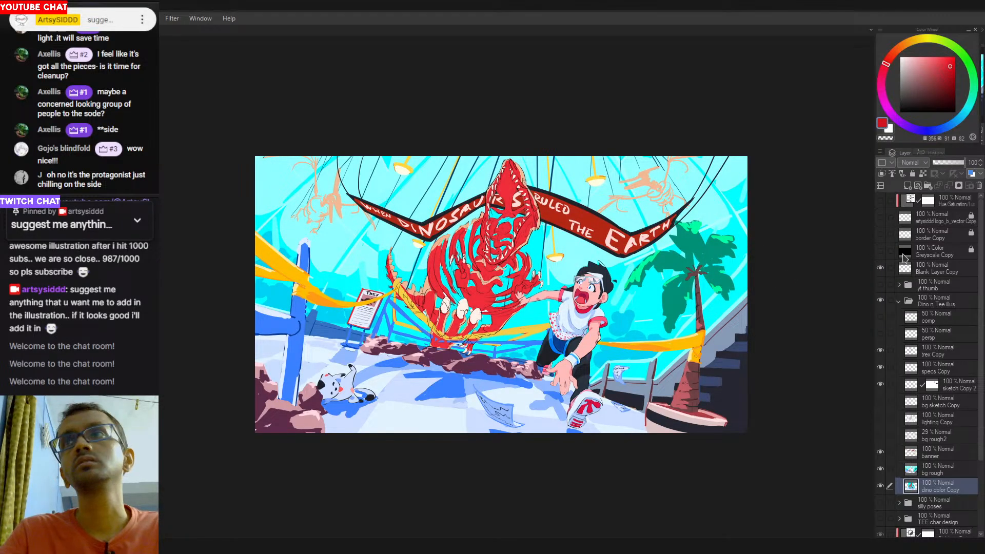
click(880, 252)
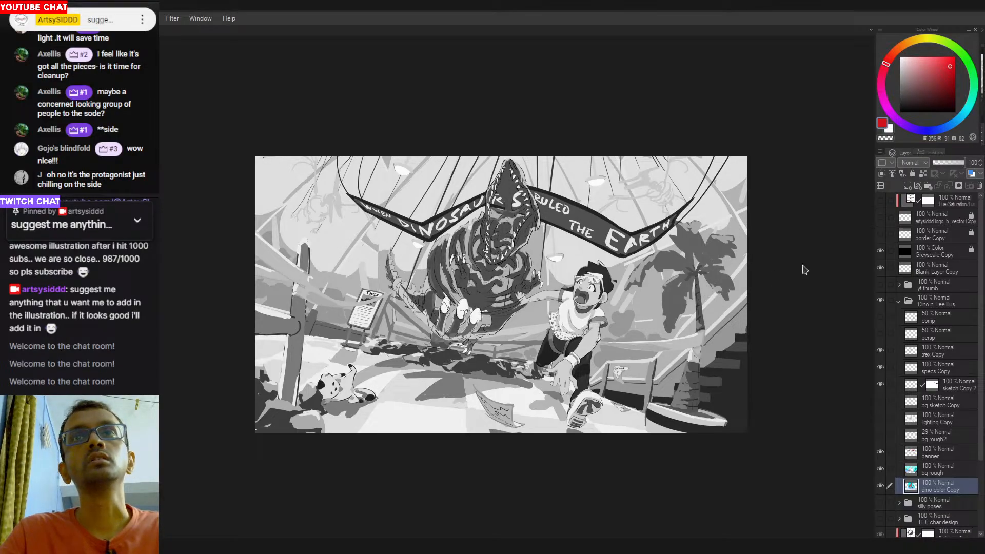
click(880, 251)
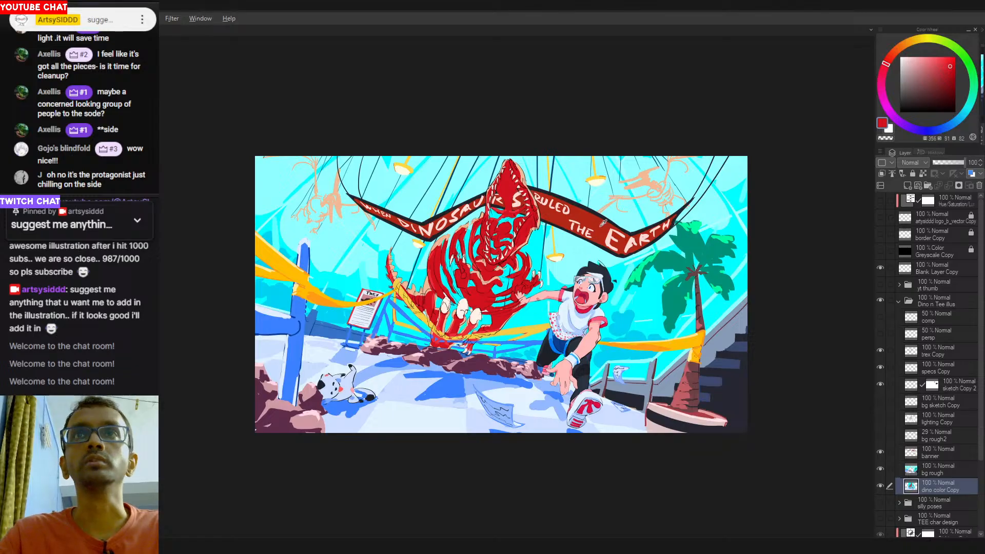
Try a magenta-crimson fill on the right-hand section of the banner, starting from its own red, and undo it.
alt+click(604, 222)
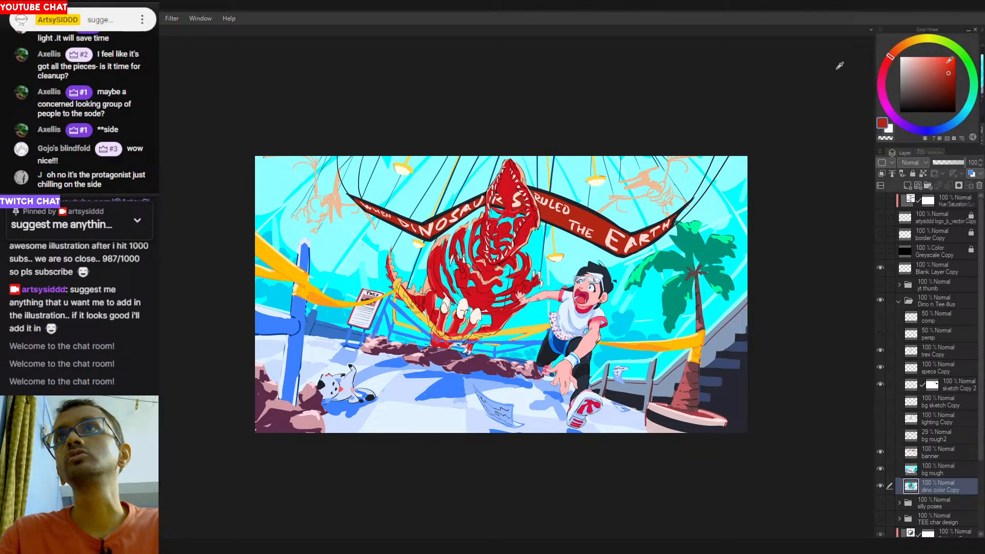
drag(882, 72, 881, 80)
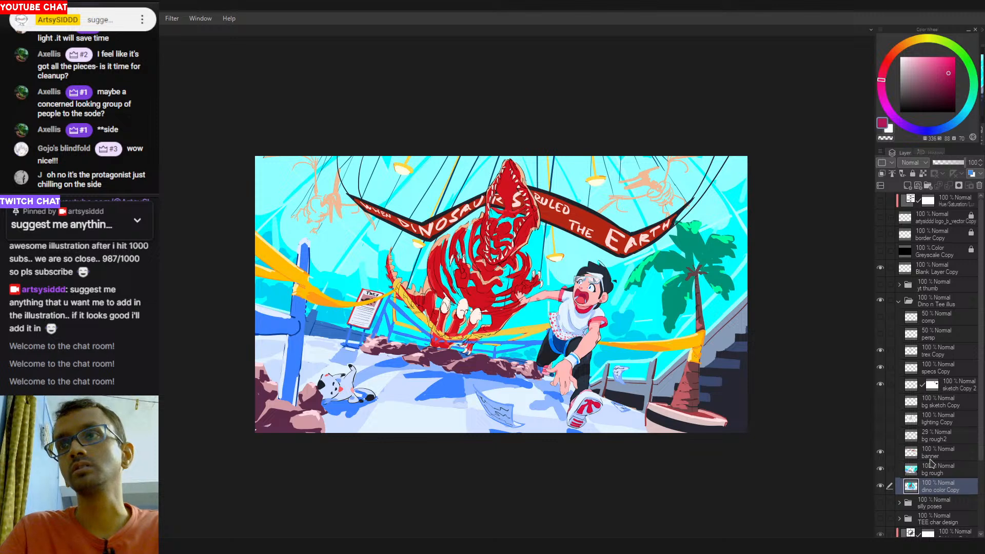
click(931, 458)
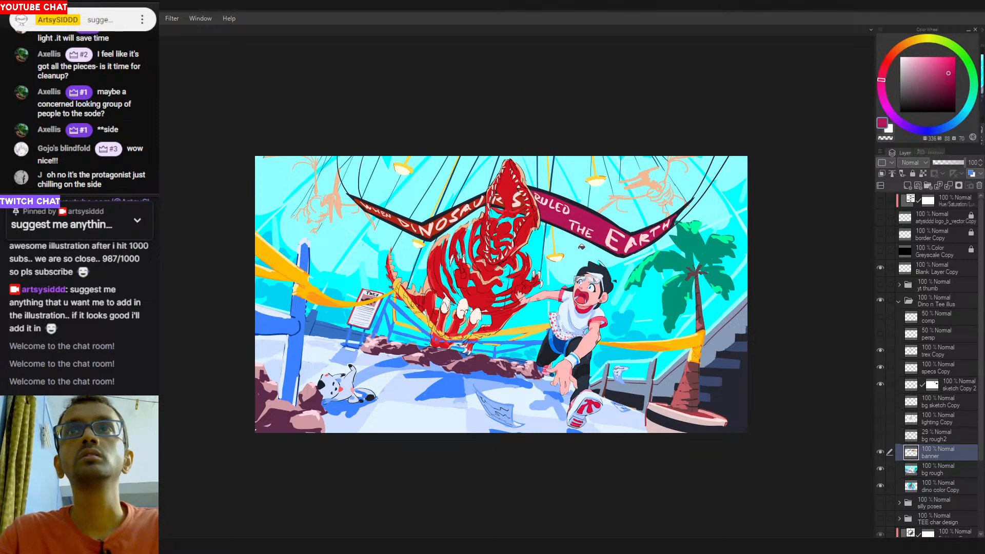
key(ctrl+z)
Try filling the right-hand section of the banner with a darker crimson.
click(884, 67)
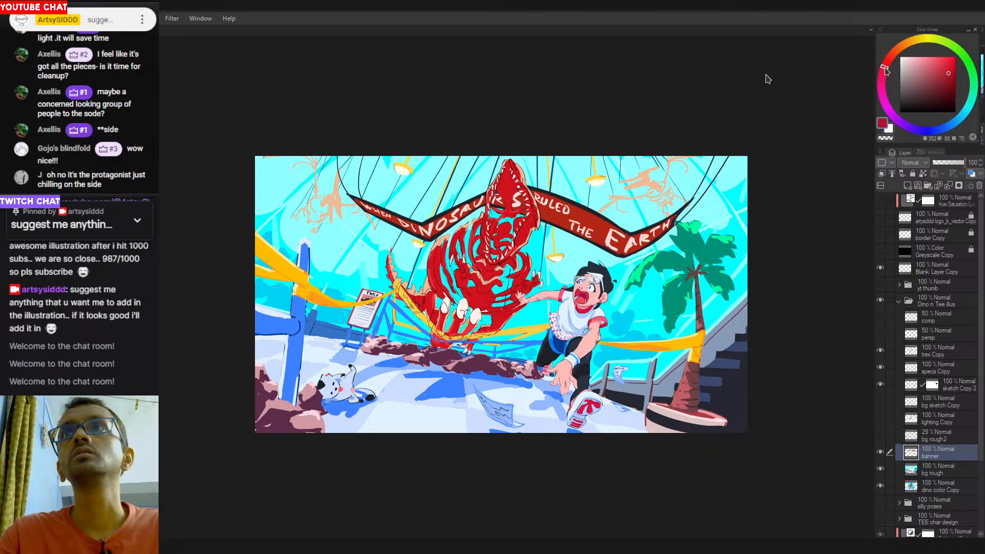
drag(885, 67, 884, 70)
drag(951, 77, 949, 82)
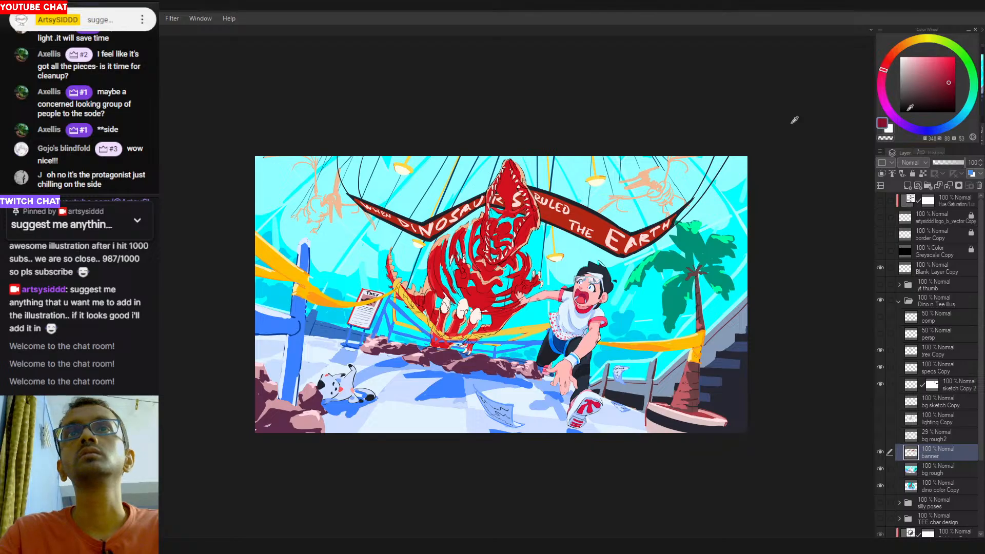
click(589, 220)
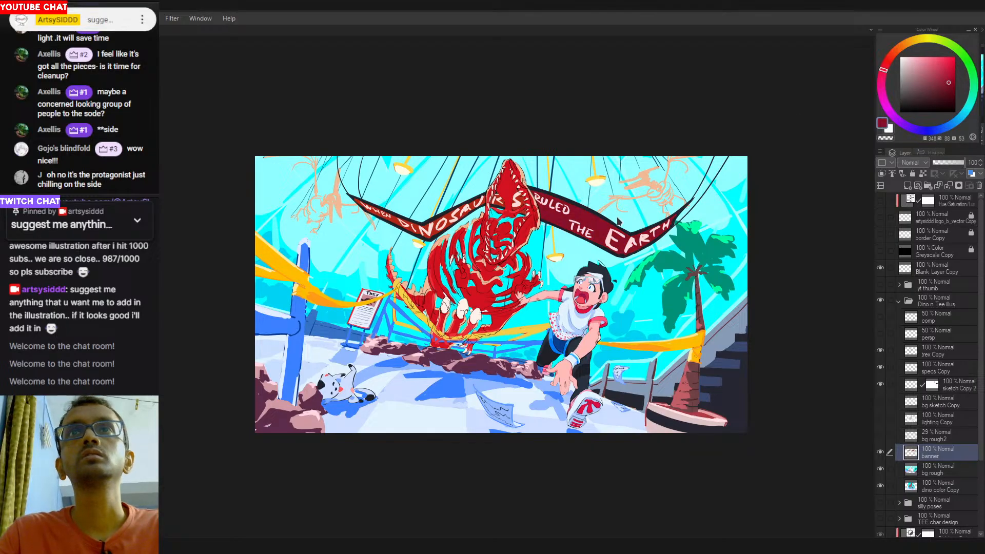
Try filling the banner with a fully saturated bright red.
click(955, 57)
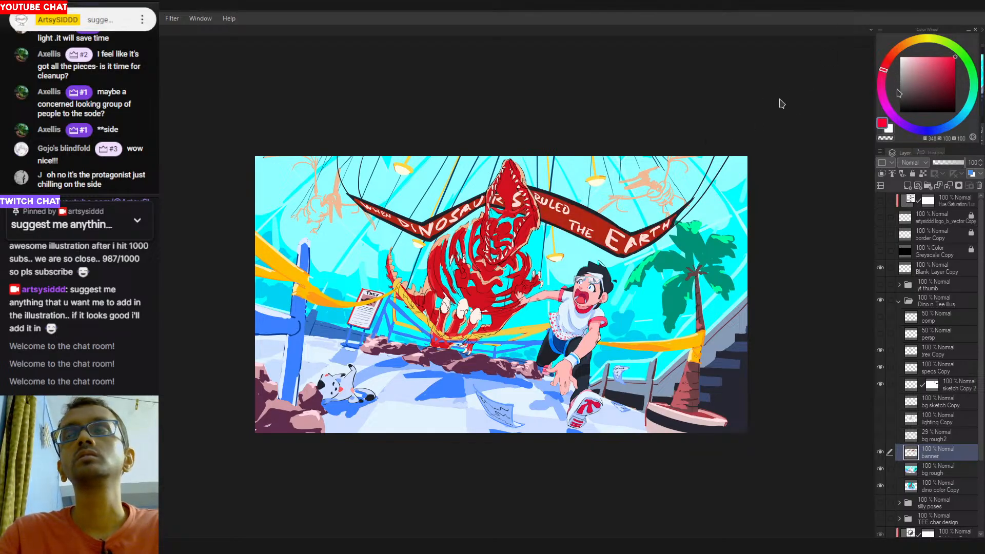
click(887, 61)
click(593, 218)
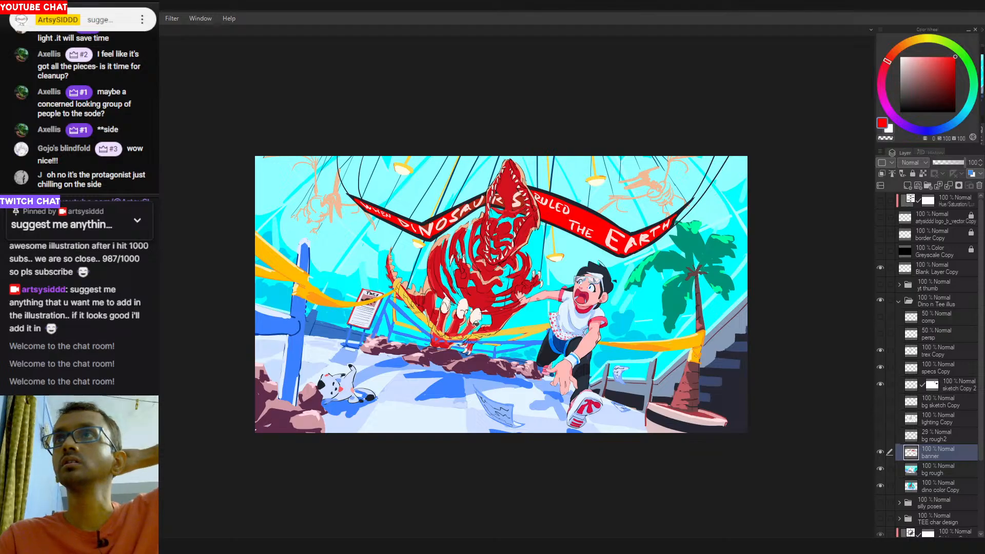
Compare the whole illustration in greyscale and in colour, also at a reduced size, to judge the banner and skeleton values.
click(881, 251)
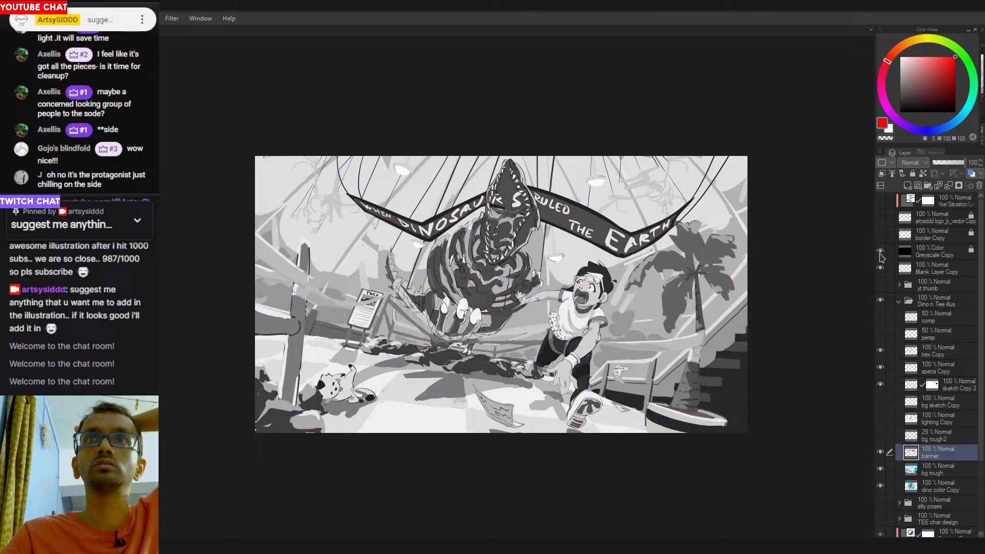
click(880, 251)
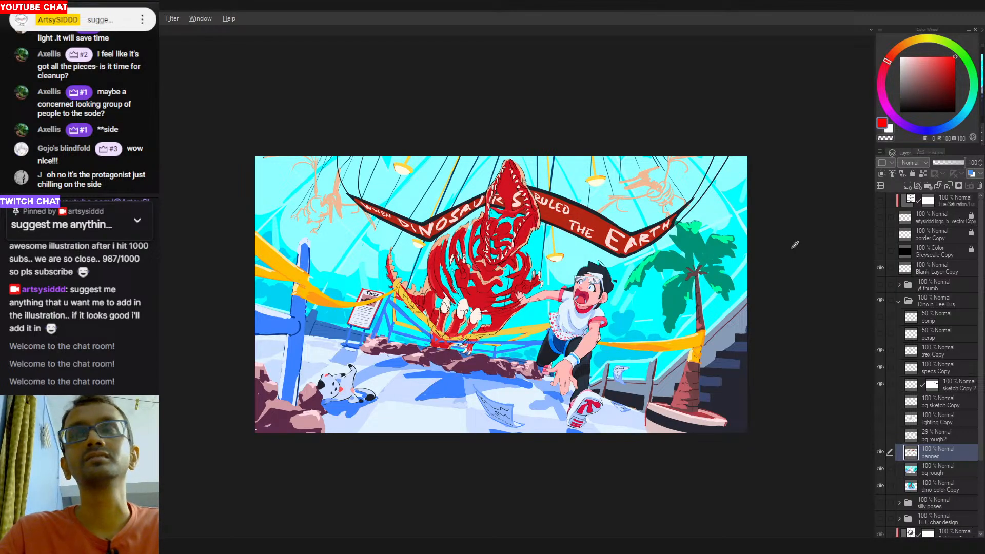
click(881, 252)
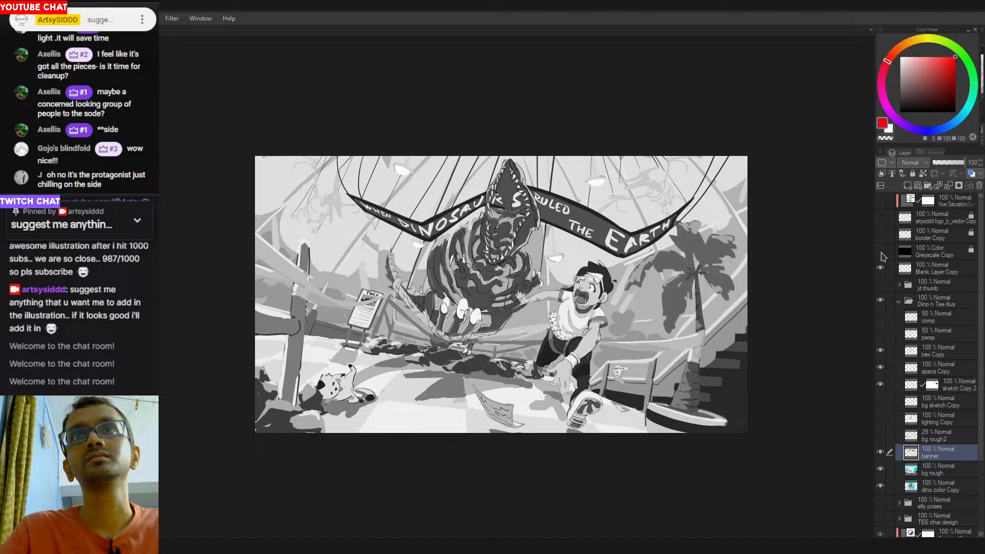
click(881, 252)
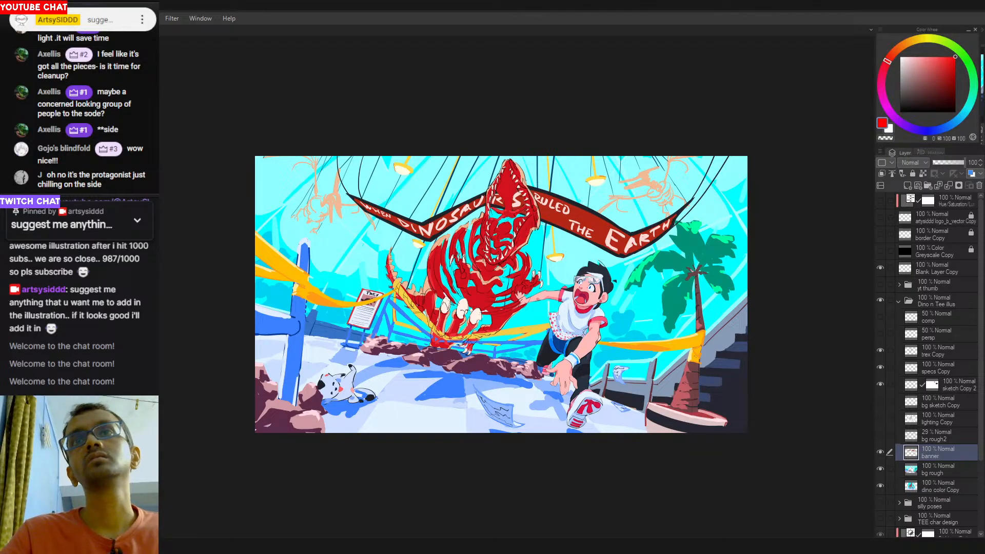
key(ctrl+0)
key(ctrl+minus)
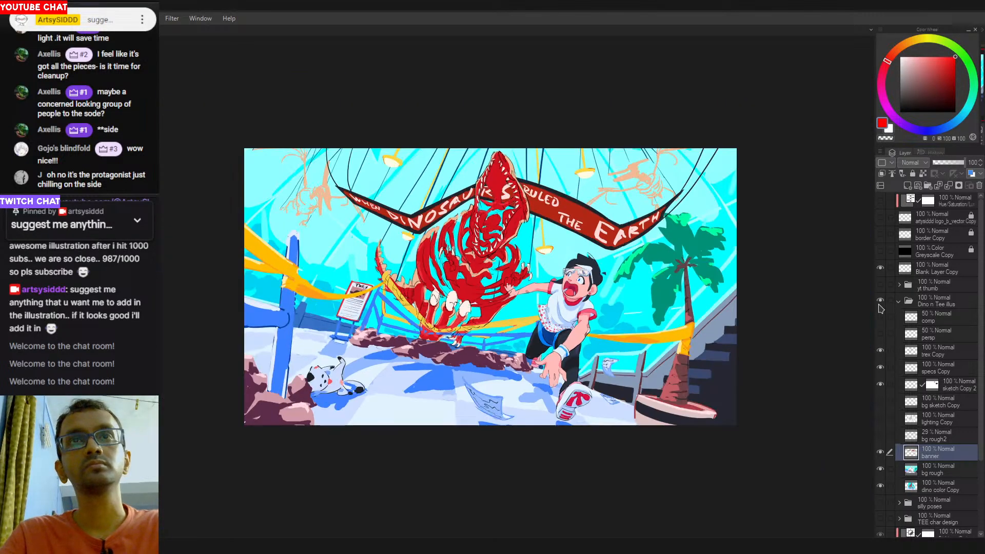
key(ctrl+minus)
drag(567, 351, 605, 358)
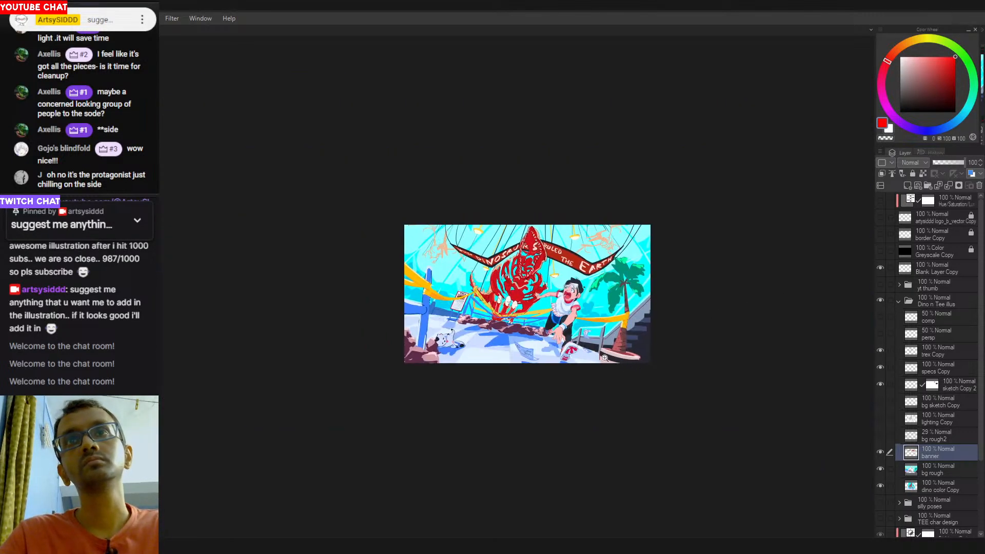
click(881, 251)
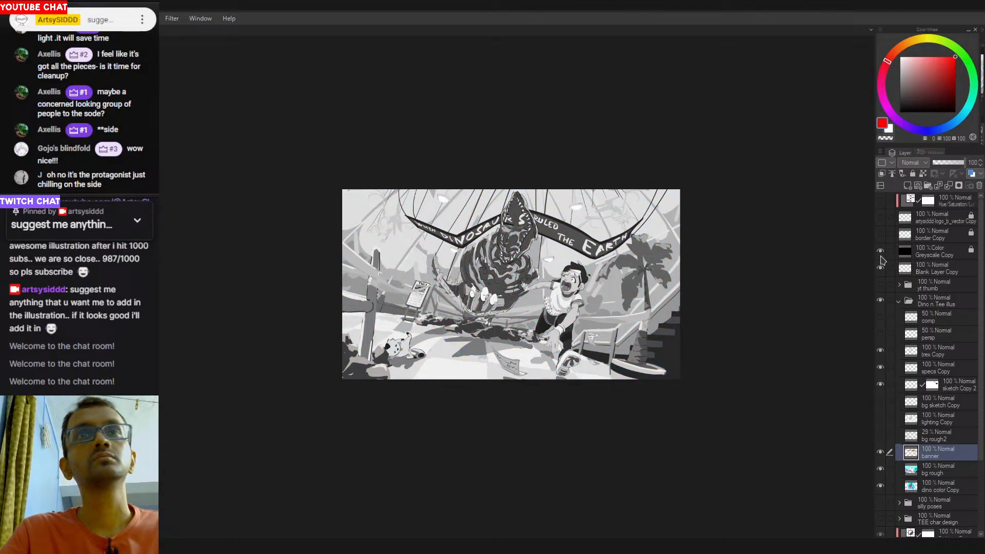
click(881, 252)
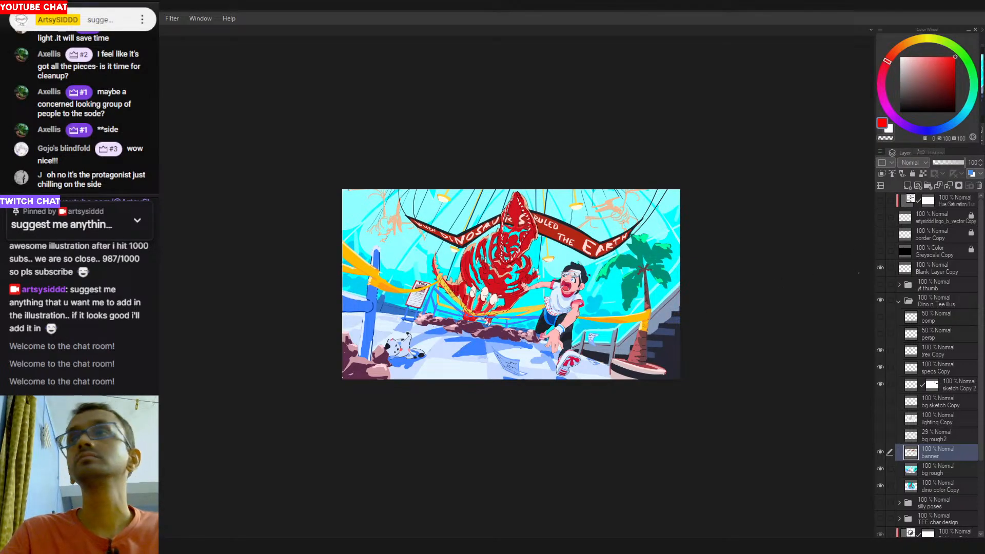
Flip the canvas view horizontally and hide the banner layer to judge the composition without it.
key(h)
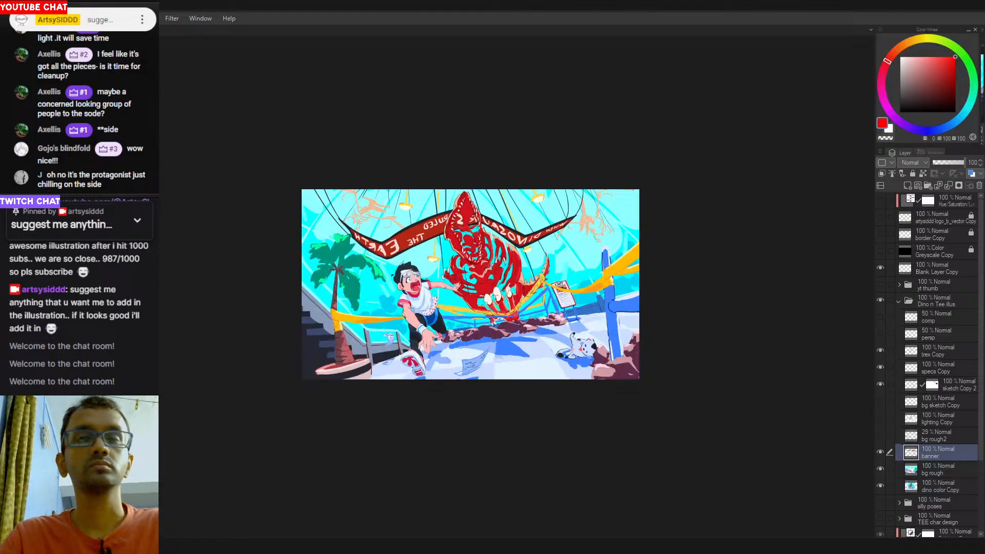
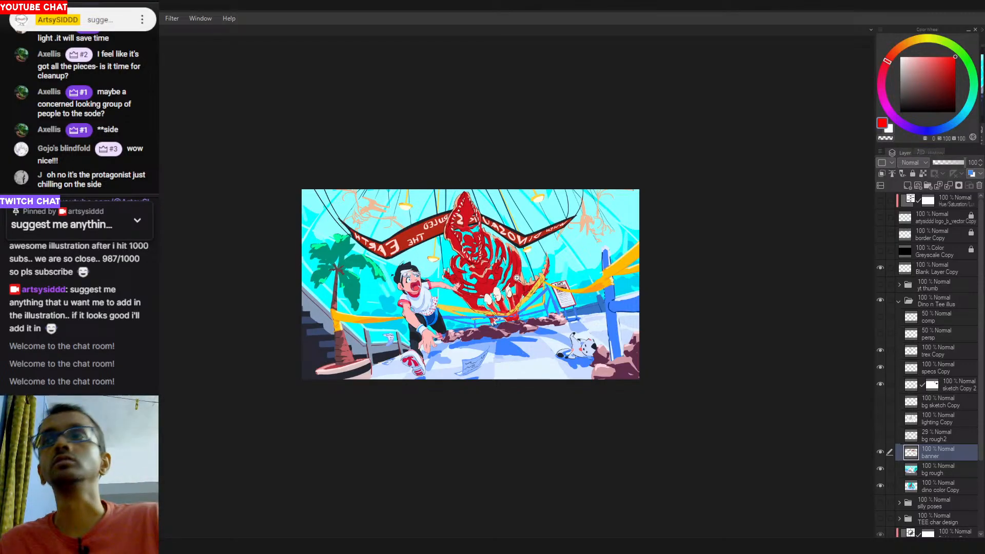
click(882, 453)
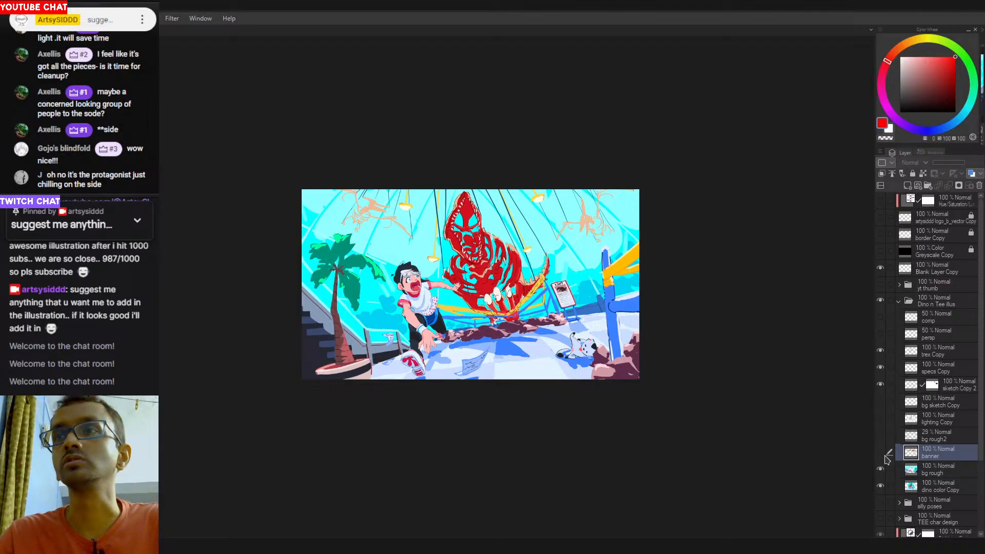
Toggle the banner layer repeatedly to compare the mirrored composition with and without the banner.
click(881, 454)
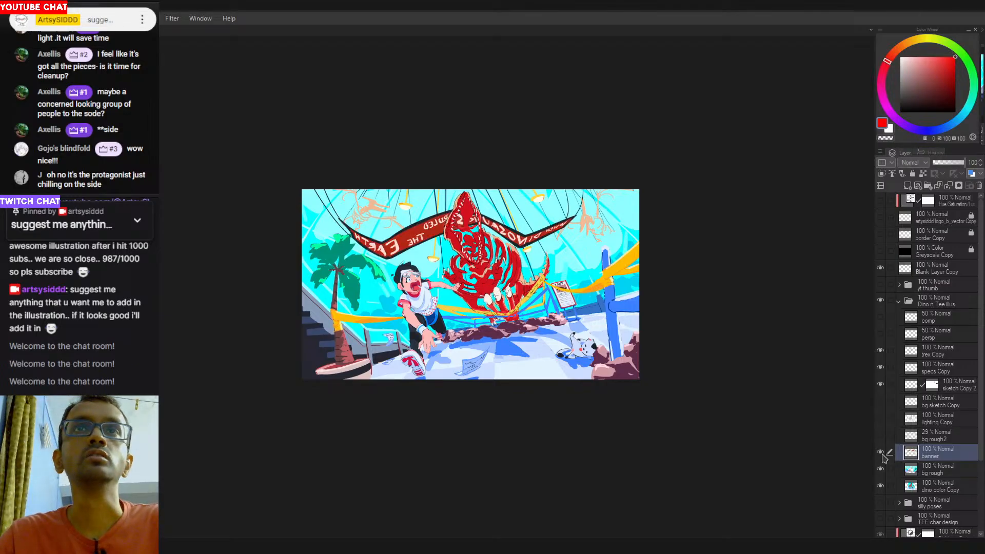
click(882, 454)
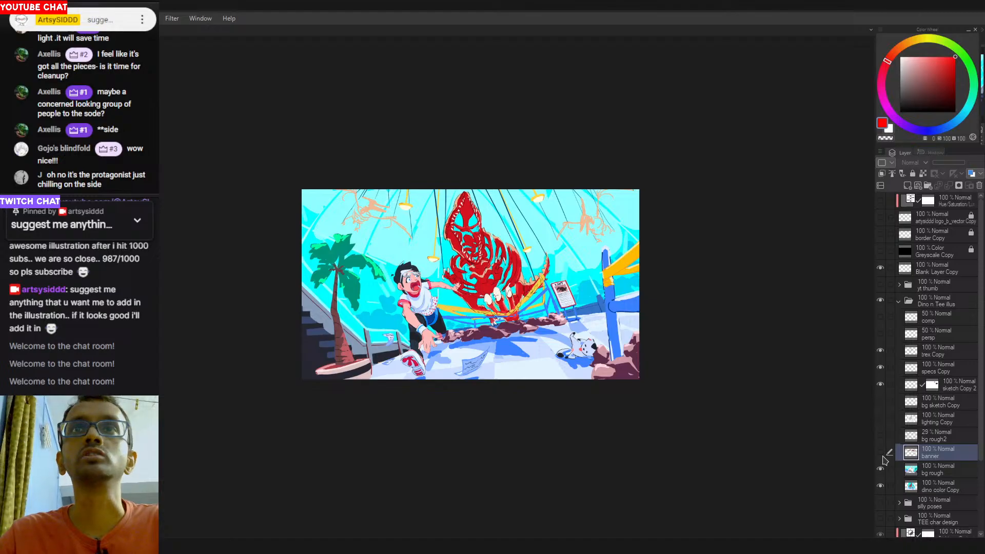
click(882, 453)
click(881, 454)
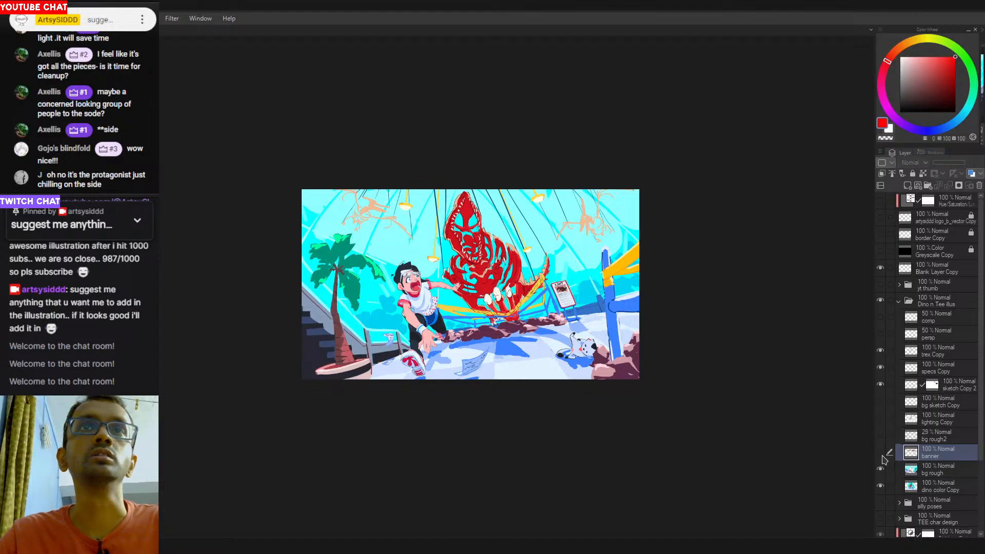
click(882, 453)
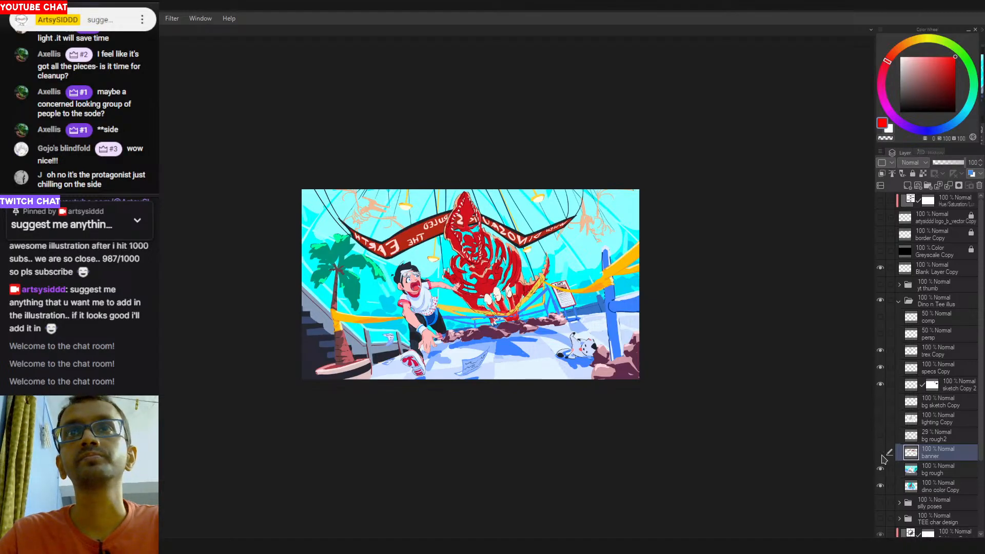
click(883, 455)
click(882, 455)
click(882, 455)
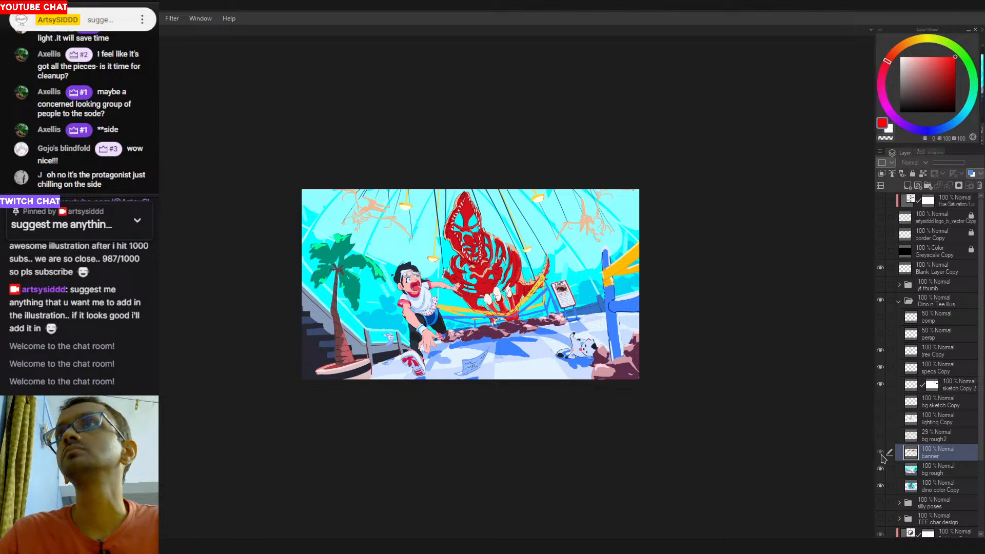
click(882, 455)
click(883, 454)
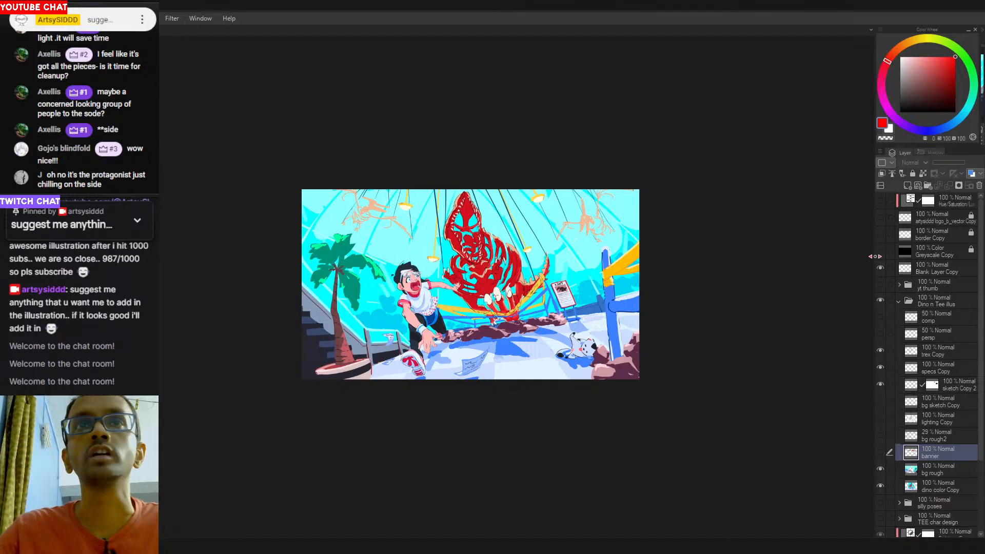
click(881, 453)
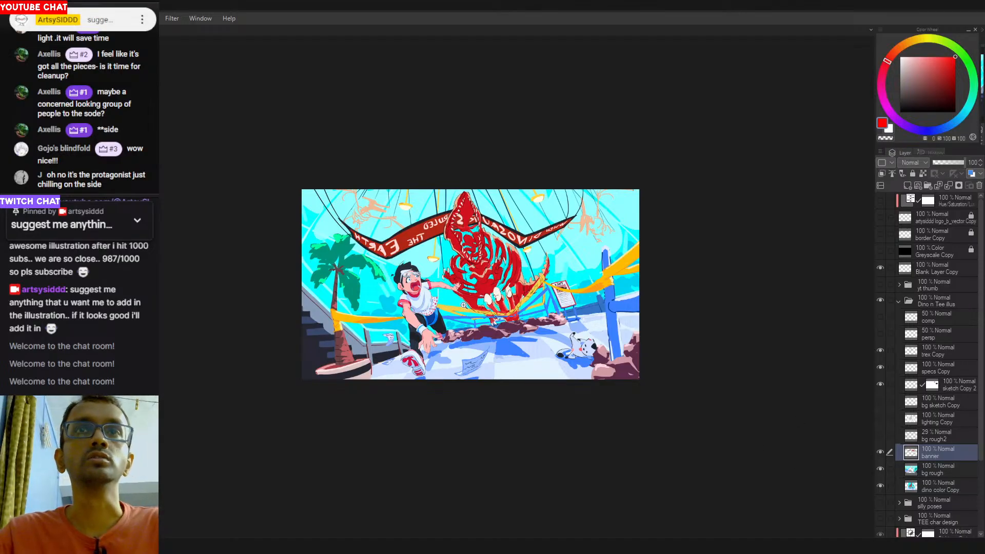
click(880, 454)
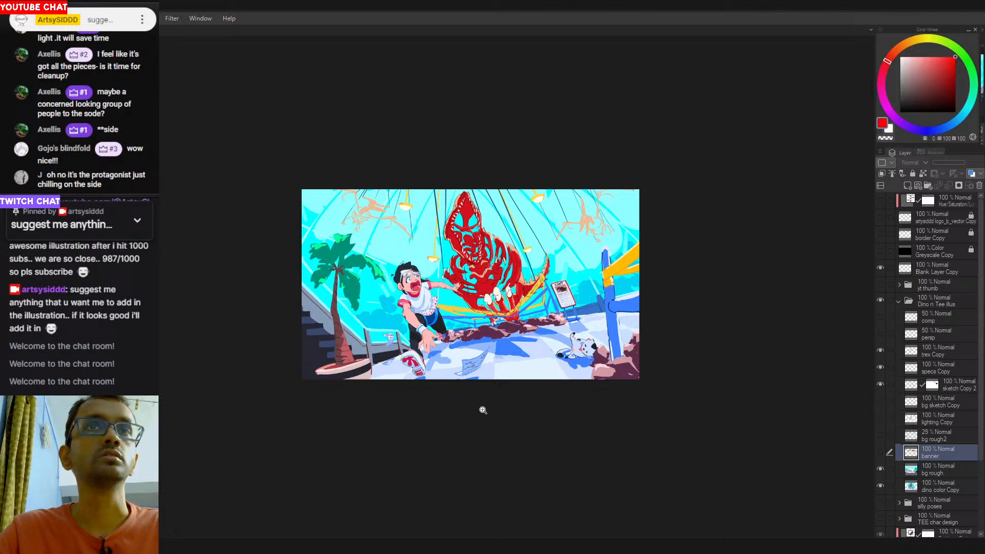
Flip the canvas view back and retouch the blue barrier post beside the yellow tape on the bg rough layer.
key(h)
drag(574, 422, 611, 430)
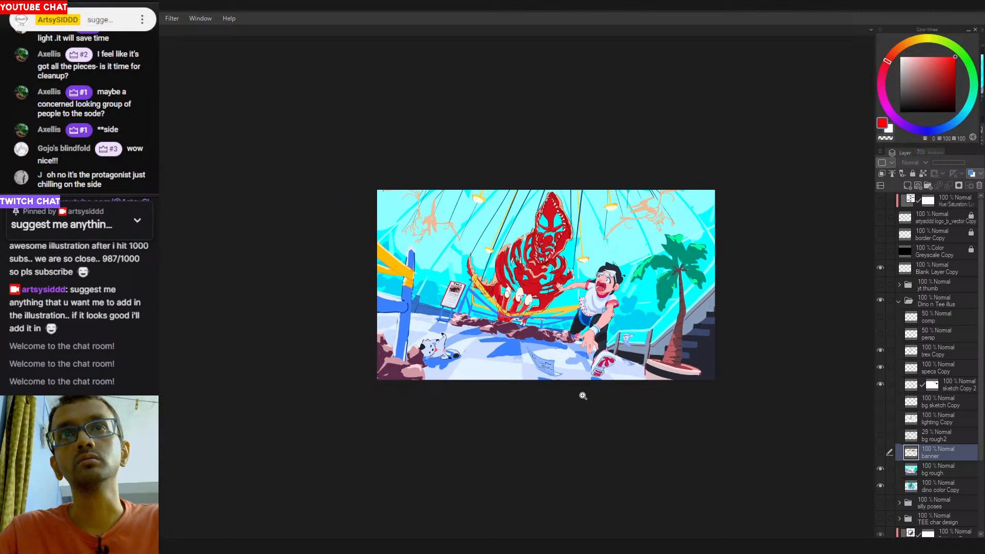
scroll(542, 313, up, 1)
scroll(347, 333, down, 1)
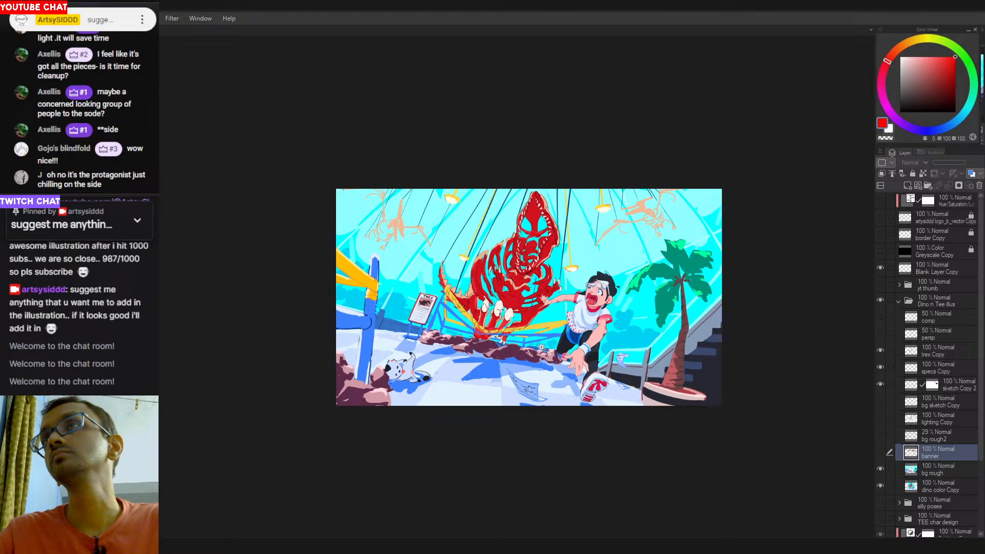
click(931, 469)
drag(629, 382, 566, 261)
alt+click(402, 381)
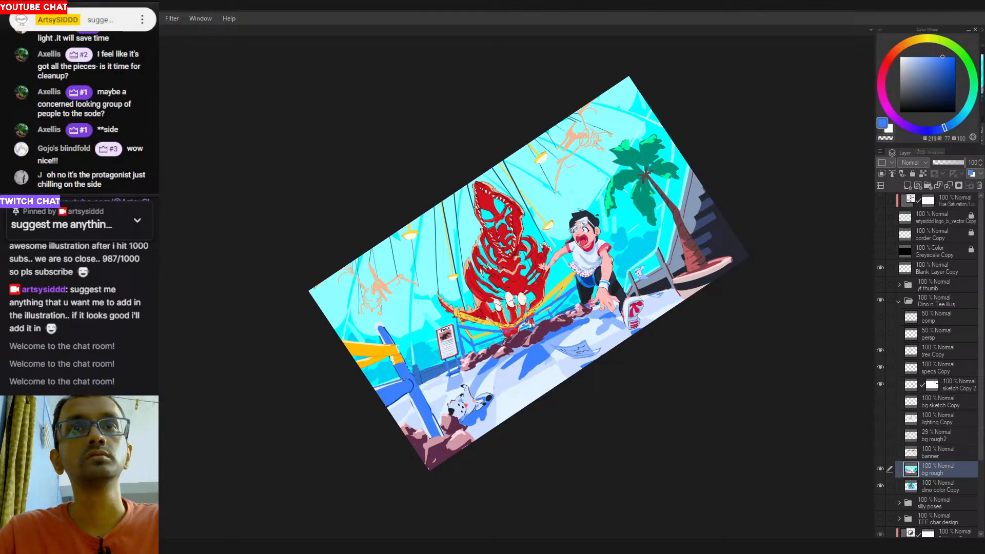
drag(398, 402, 388, 359)
alt+click(388, 359)
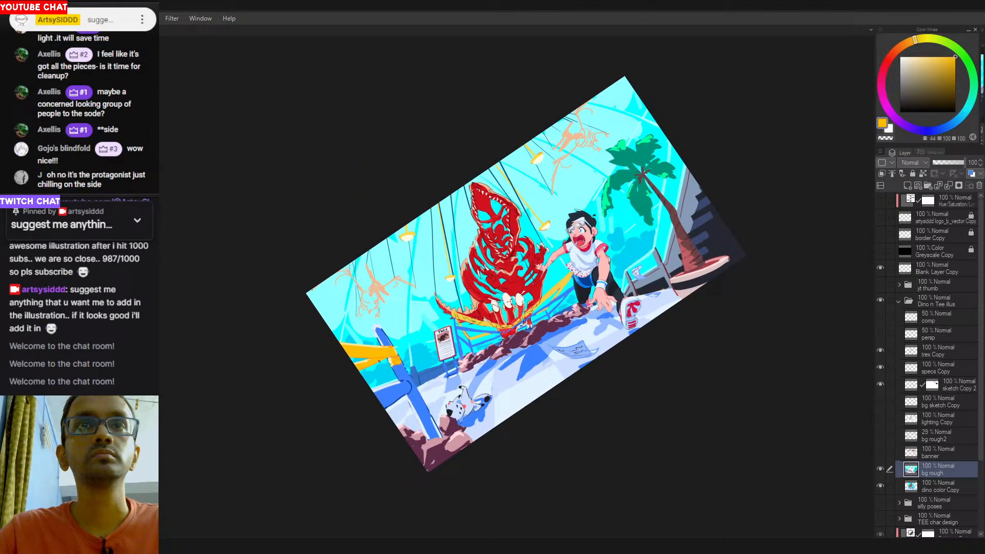
drag(570, 301, 675, 277)
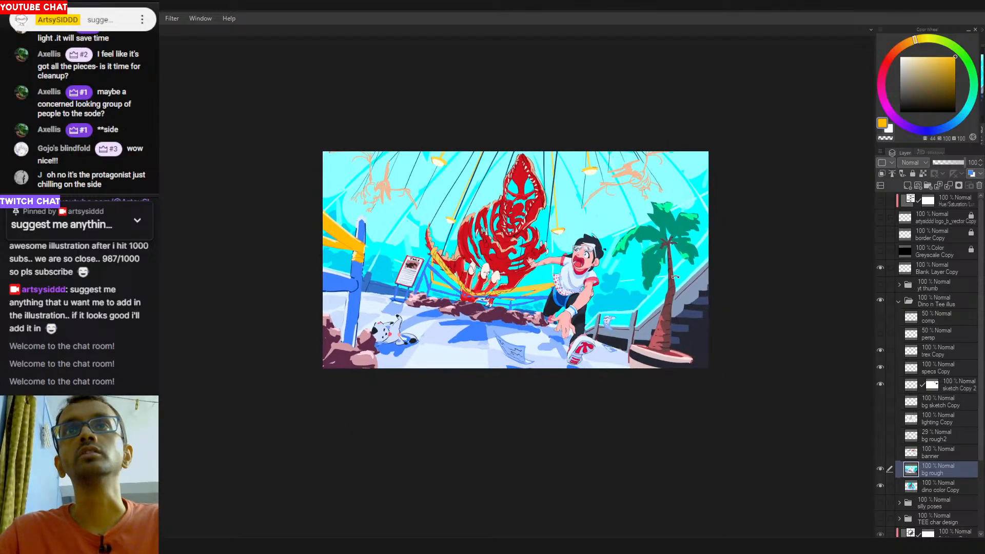
Check the illustration's values in greyscale, with and without the banner layer.
click(881, 251)
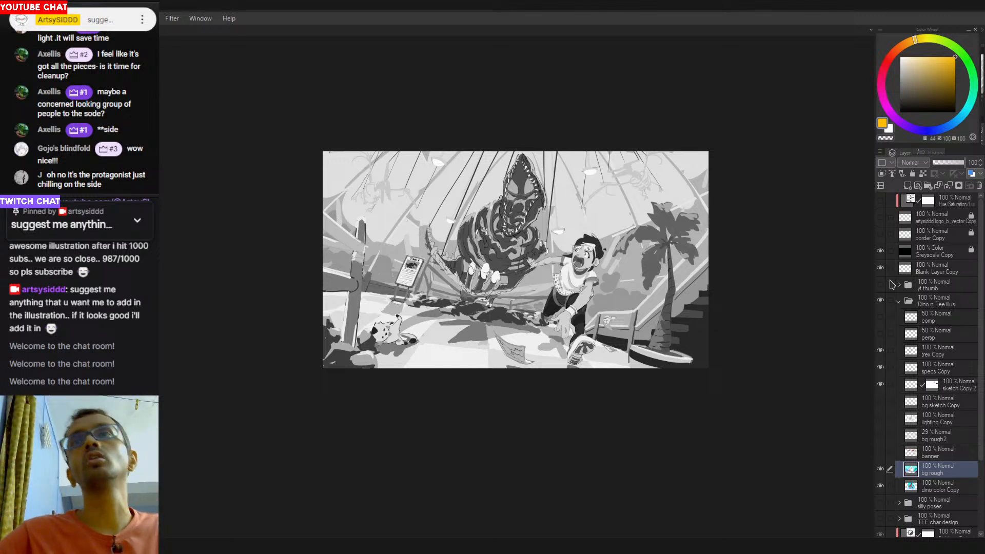
click(882, 251)
click(882, 251)
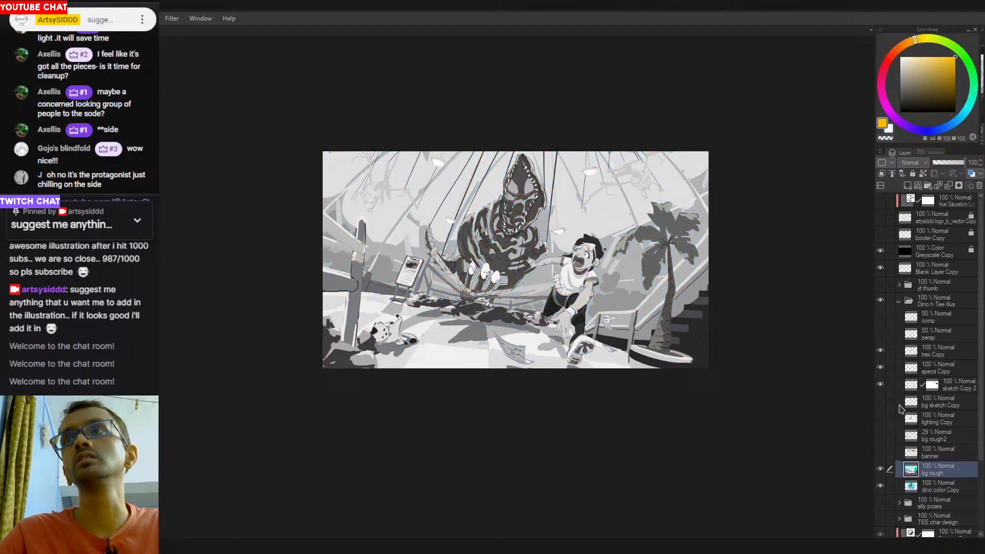
click(881, 454)
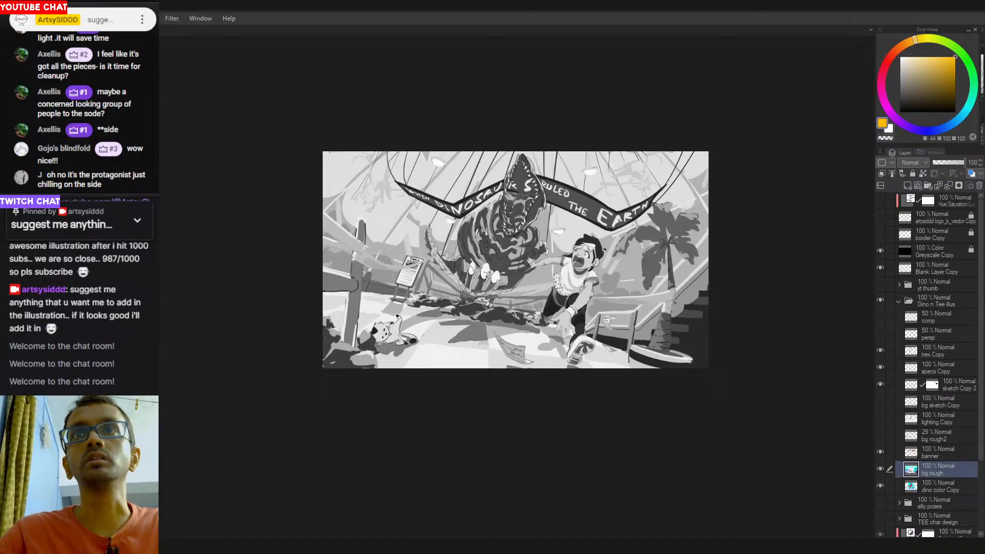
click(881, 453)
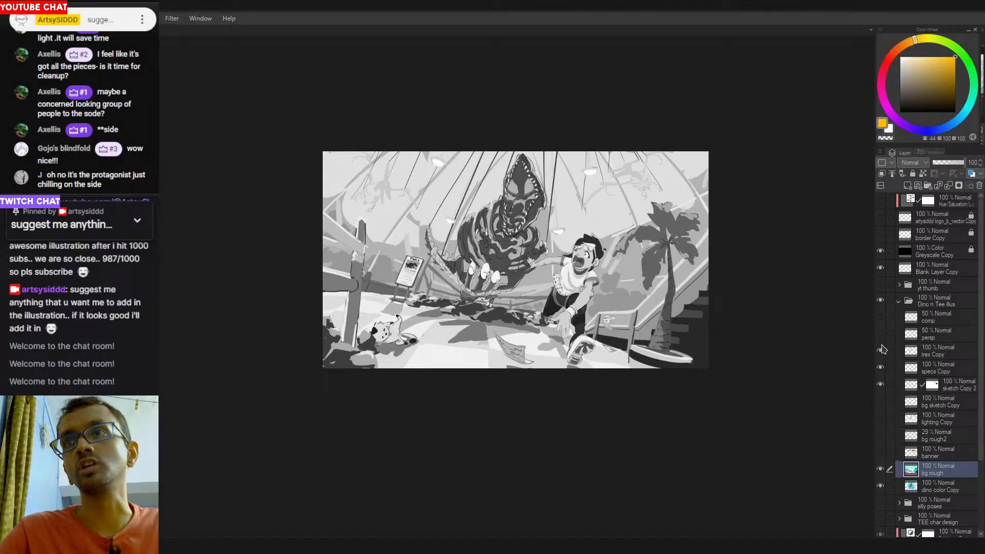
click(881, 250)
Show the banner layer and try erasing the yellow tape stretches beside the sign and the palm tree from it.
click(881, 452)
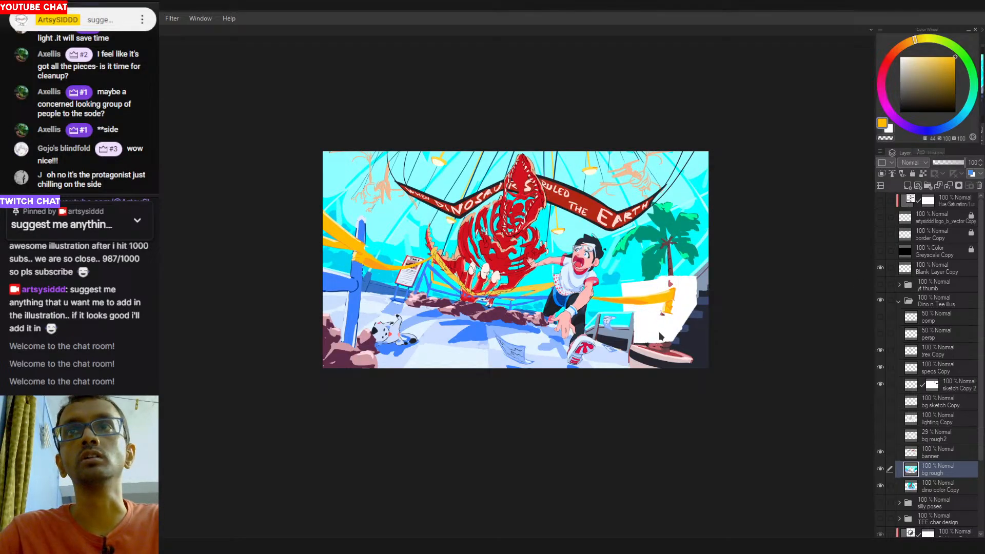
click(923, 453)
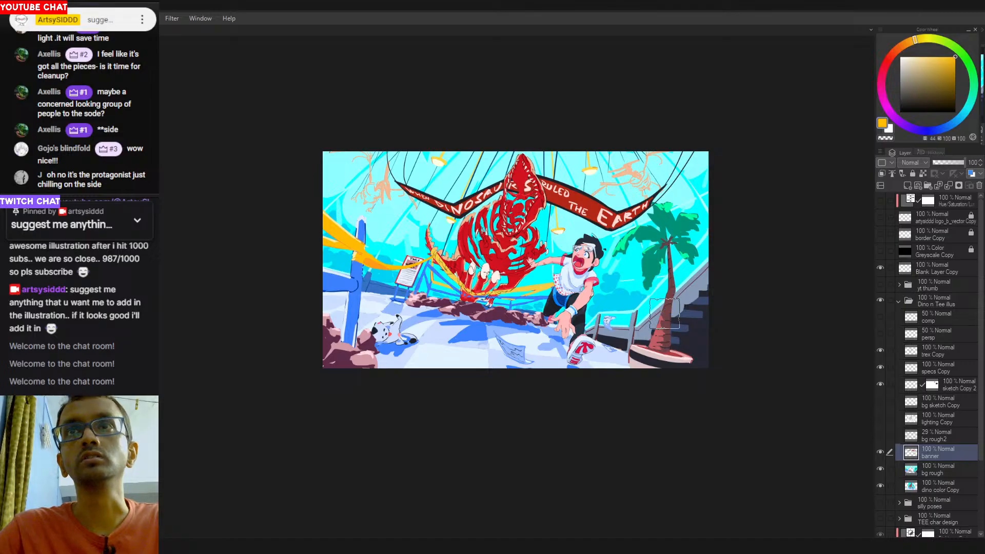
mouse_move(424, 267)
mouse_down()
mouse_move(392, 266)
mouse_move(349, 246)
mouse_move(352, 268)
mouse_move(352, 245)
mouse_up()
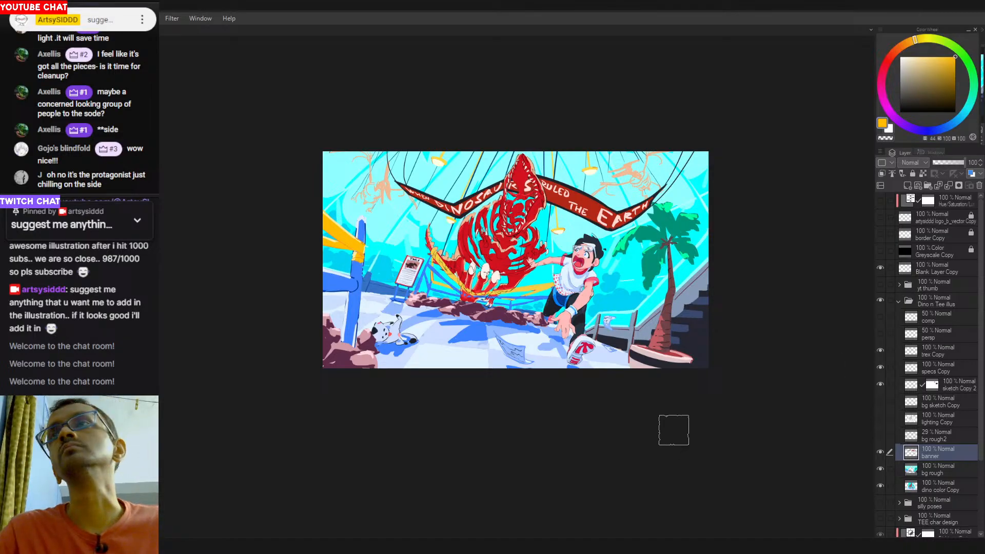
Compare greyscale and colour with the banner shown and hidden, and briefly view the scene without the bg rough layer.
click(881, 251)
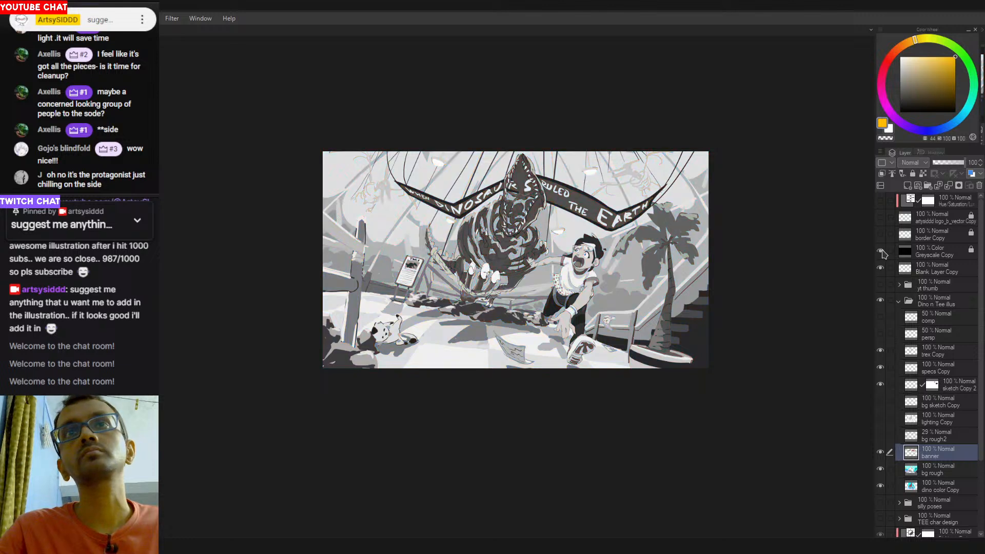
click(881, 252)
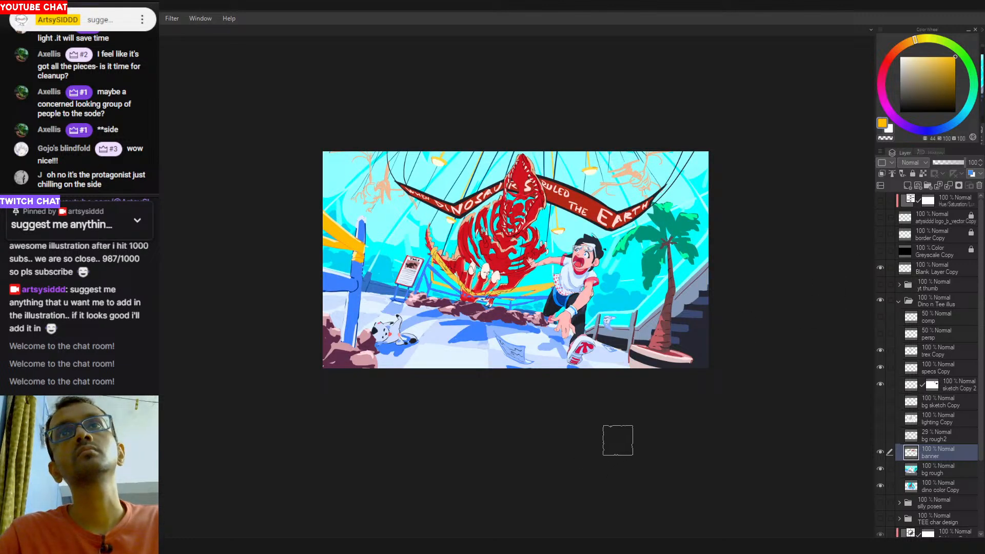
click(881, 251)
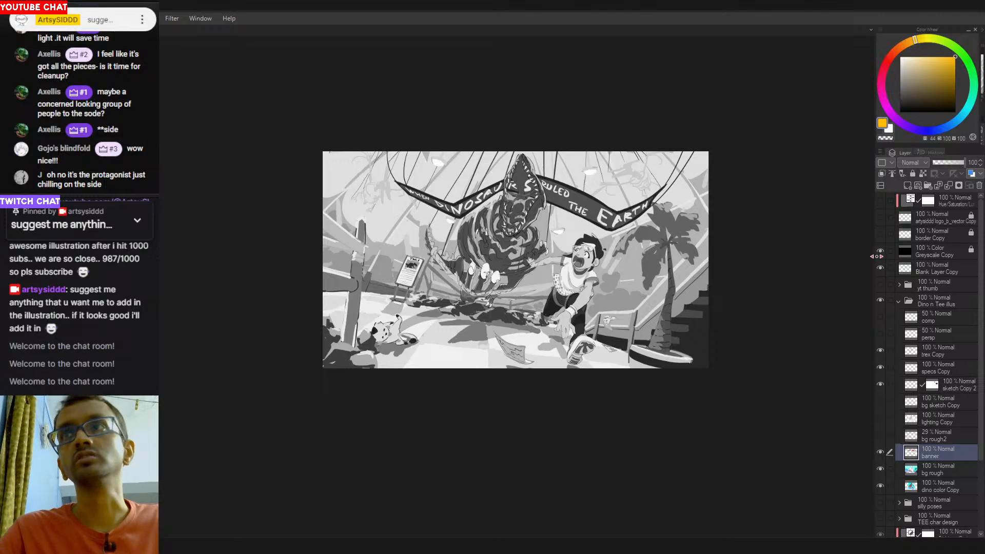
click(881, 252)
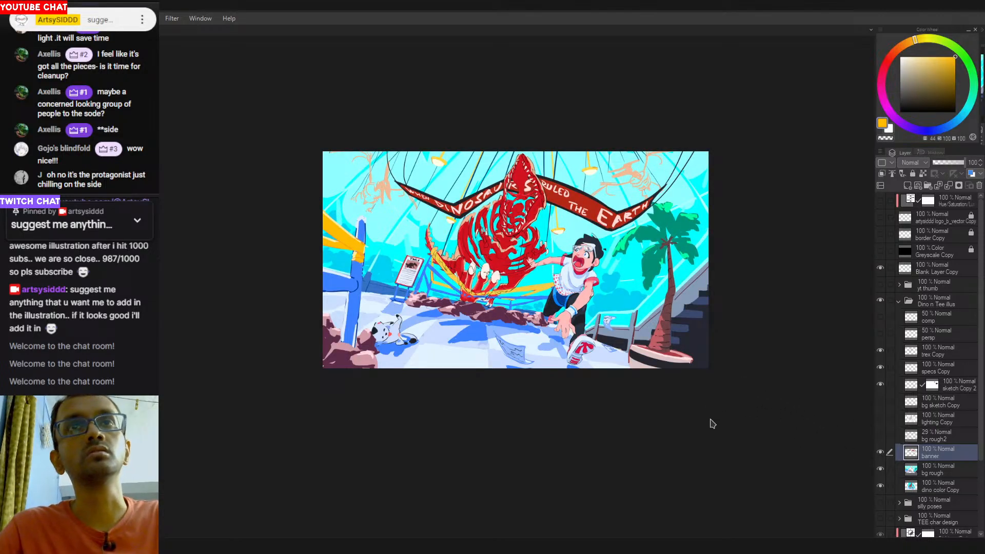
click(881, 468)
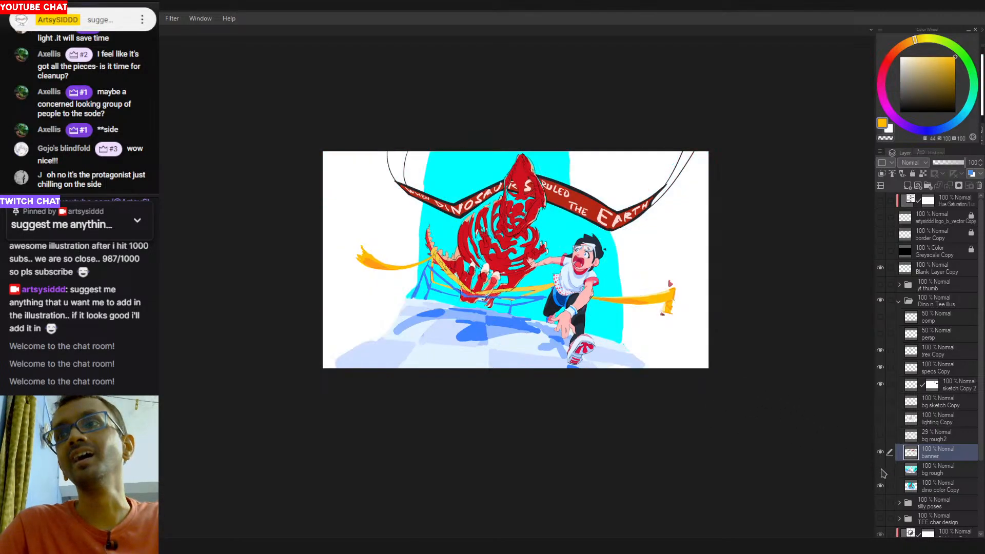
click(881, 468)
click(880, 452)
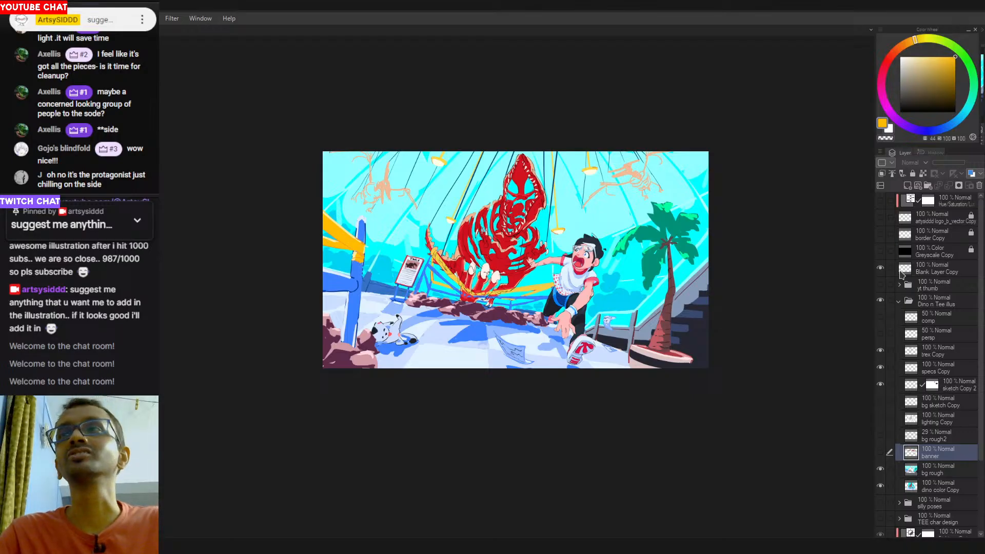
click(880, 252)
click(883, 252)
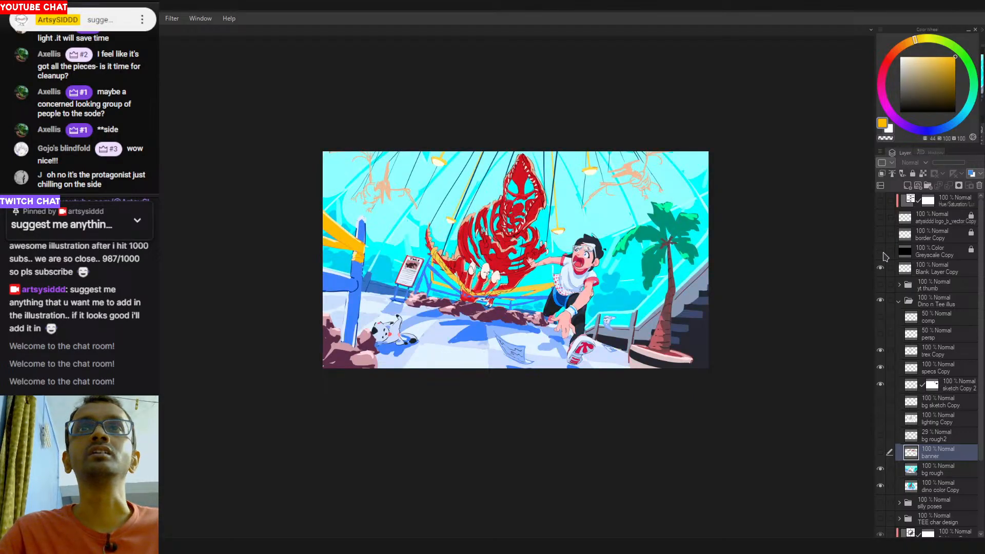
click(882, 252)
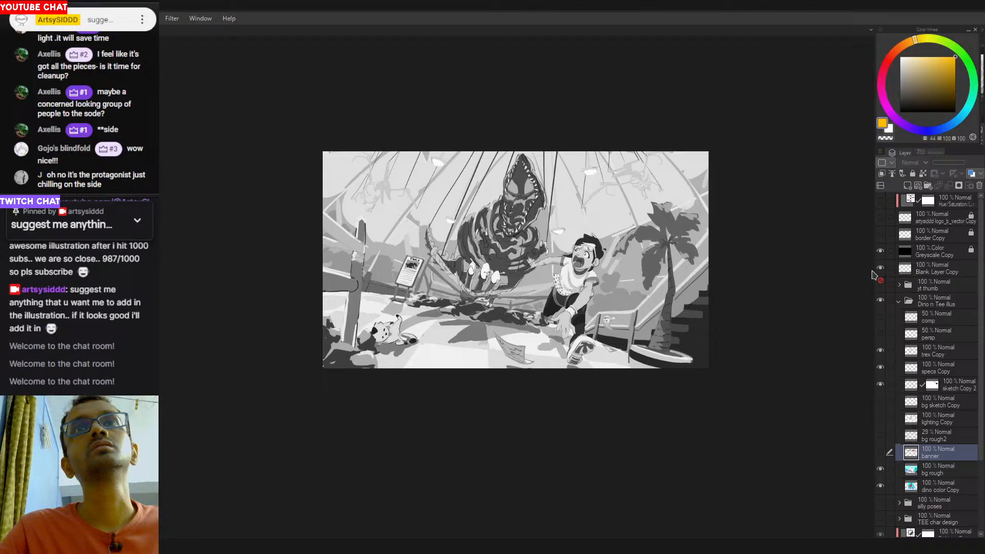
click(880, 252)
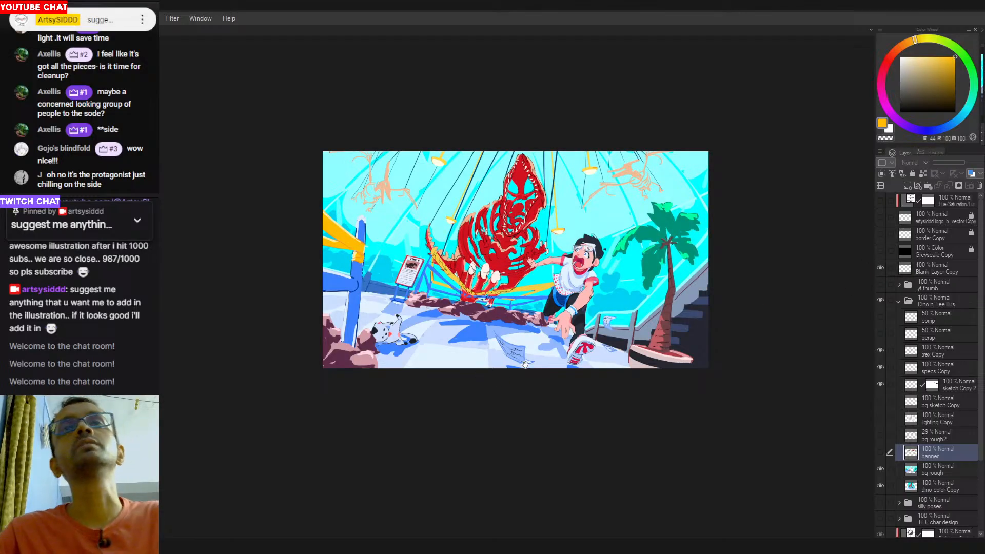
Mirror the canvas view at a slightly larger size and judge the composition again with the banner shown and hidden.
drag(579, 422, 569, 410)
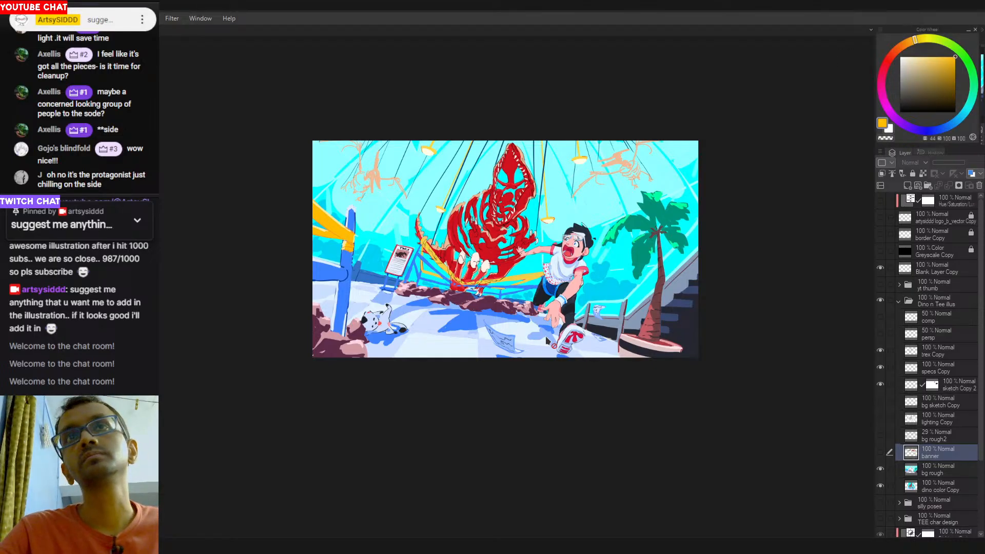
drag(621, 348, 598, 363)
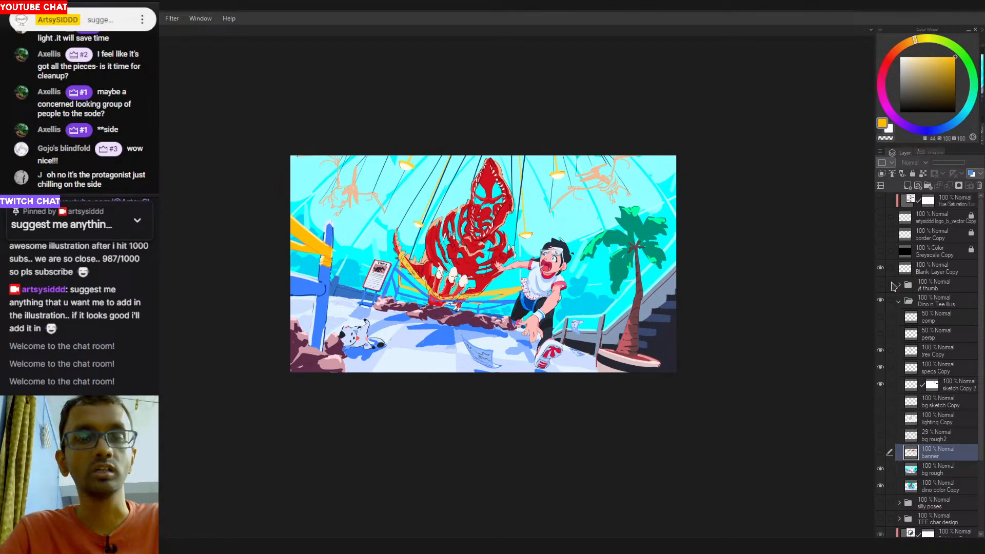
key(ctrl+0)
key(ctrl+minus)
key(ctrl+minus)
key(h)
drag(572, 289, 571, 340)
drag(497, 336, 498, 339)
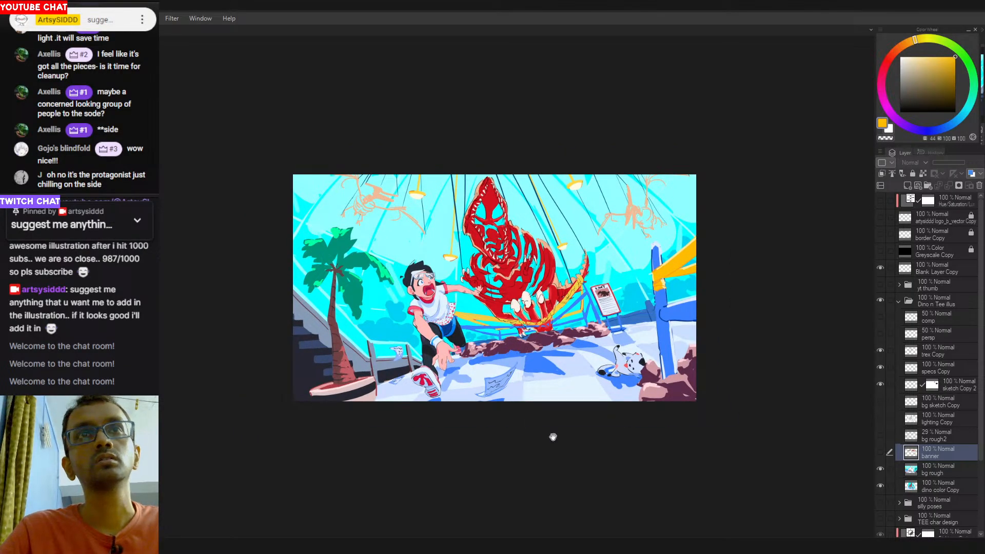
drag(550, 435, 546, 423)
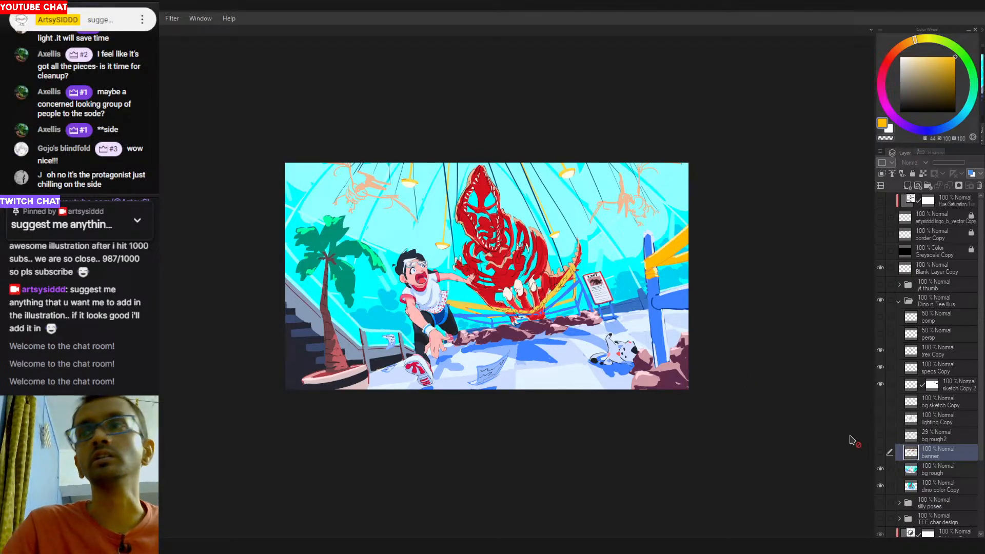
click(880, 452)
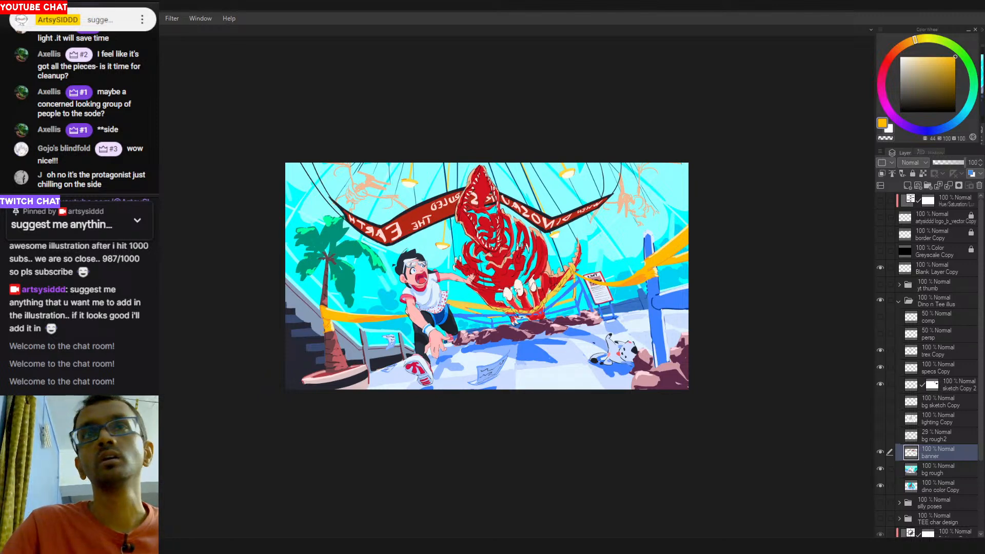
click(880, 452)
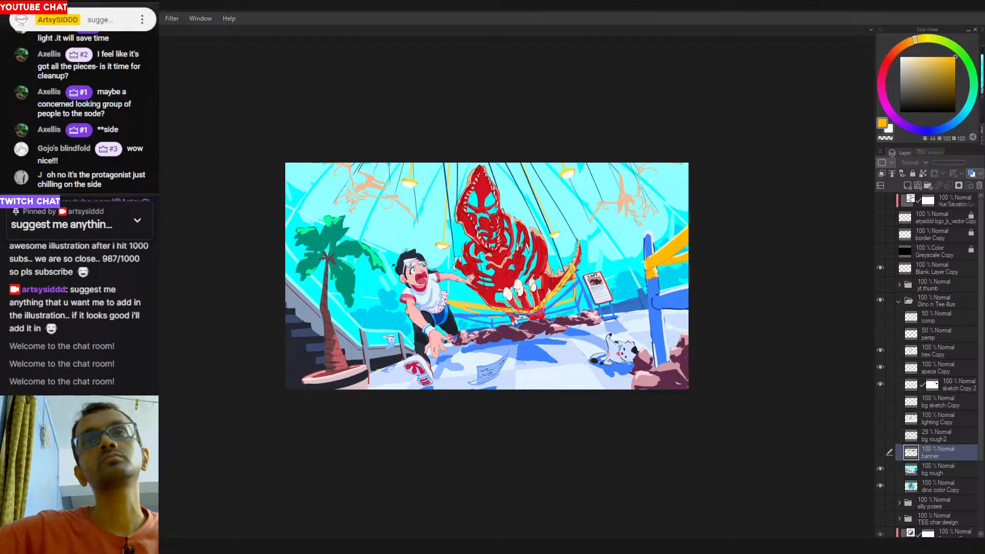
Touch up the row of rocks below the T-rex on the bg rough layer with pinks and dark mauve sampled from the rocks.
alt+click(509, 329)
alt+click(559, 324)
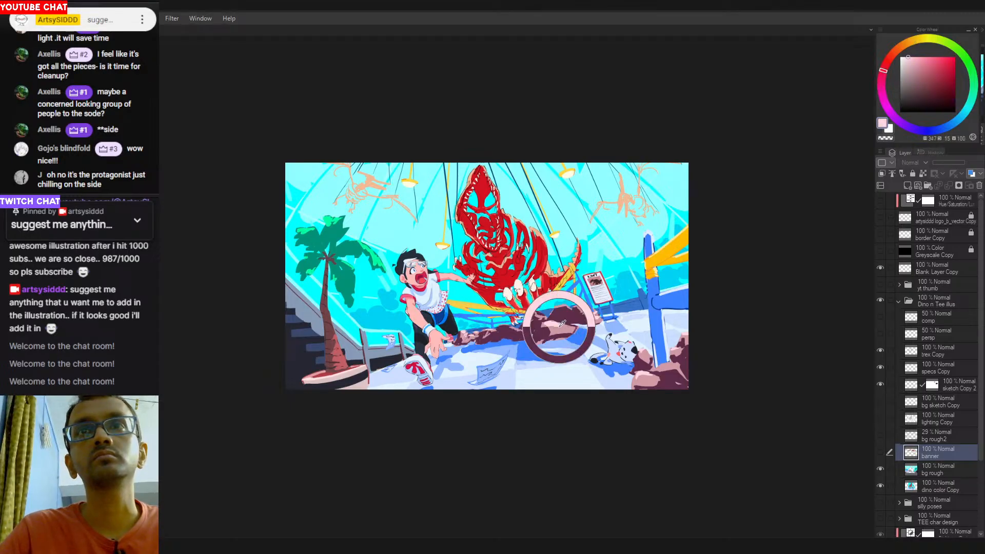
click(926, 475)
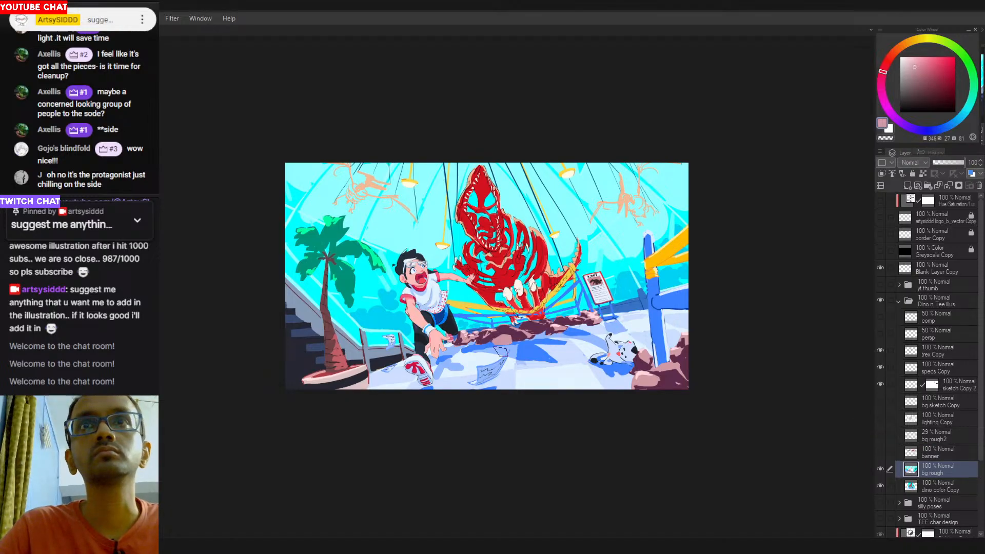
alt+click(515, 333)
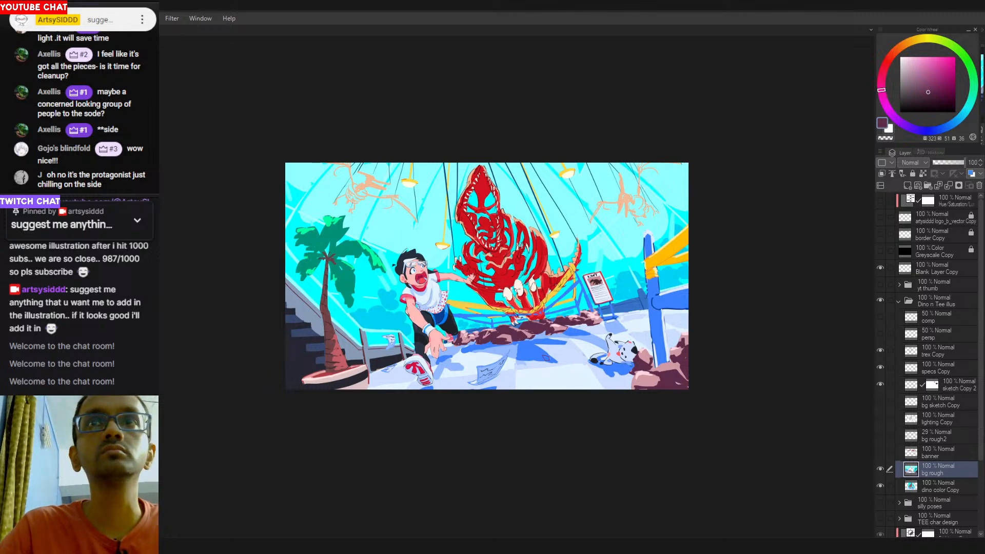
alt+click(556, 324)
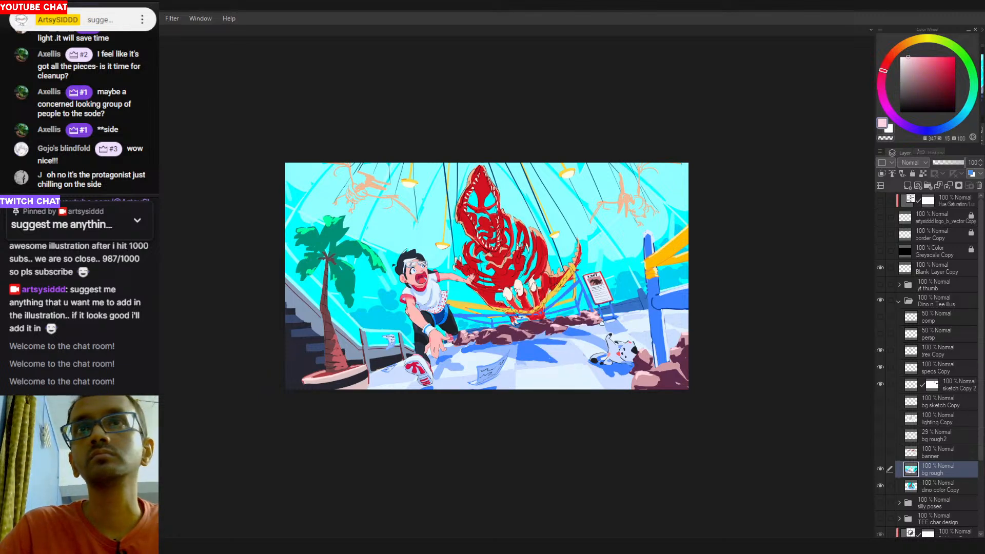
alt+click(559, 325)
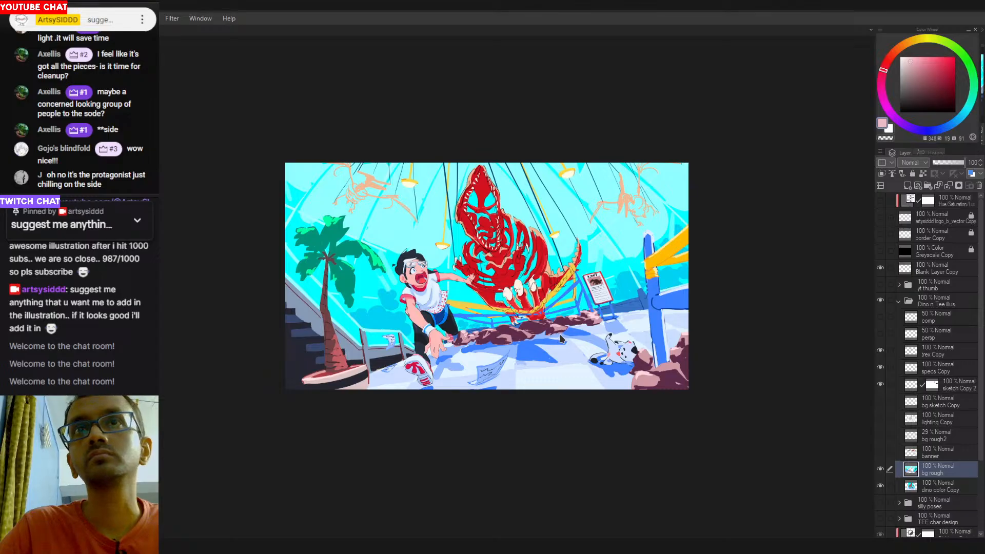
alt+click(562, 329)
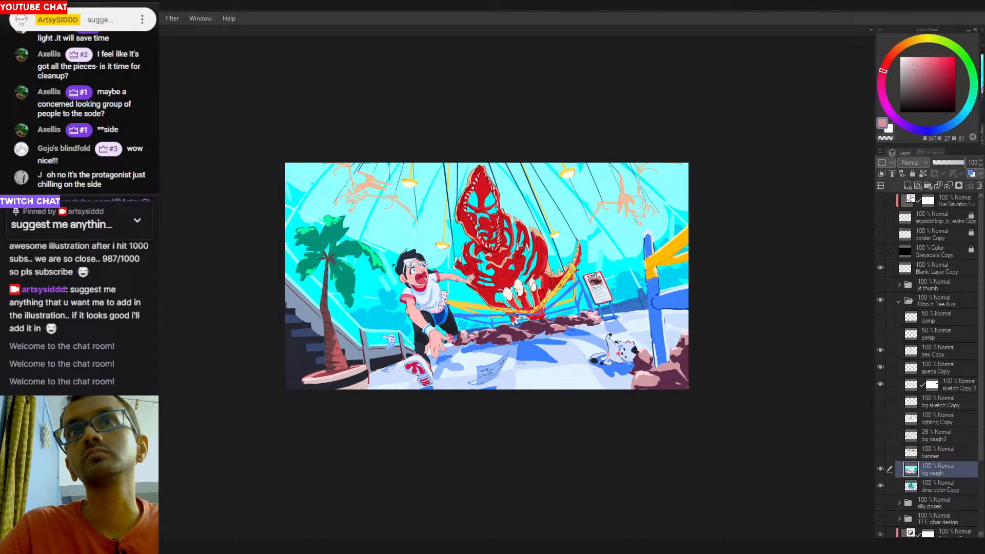
alt+click(595, 318)
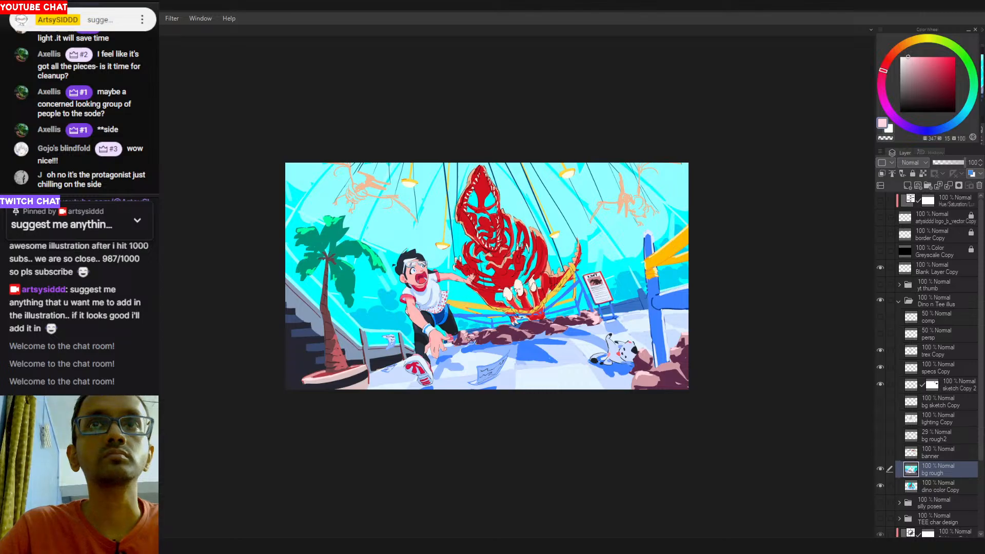
alt+click(557, 327)
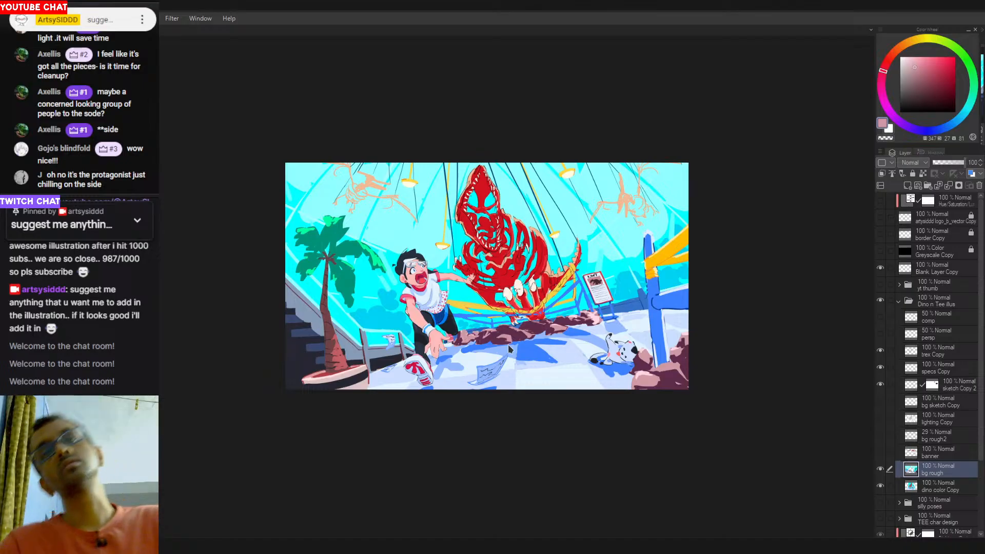
Touch up the foreground corner rocks beside the blue post with sampled rock mauve and light pink.
drag(554, 311, 537, 303)
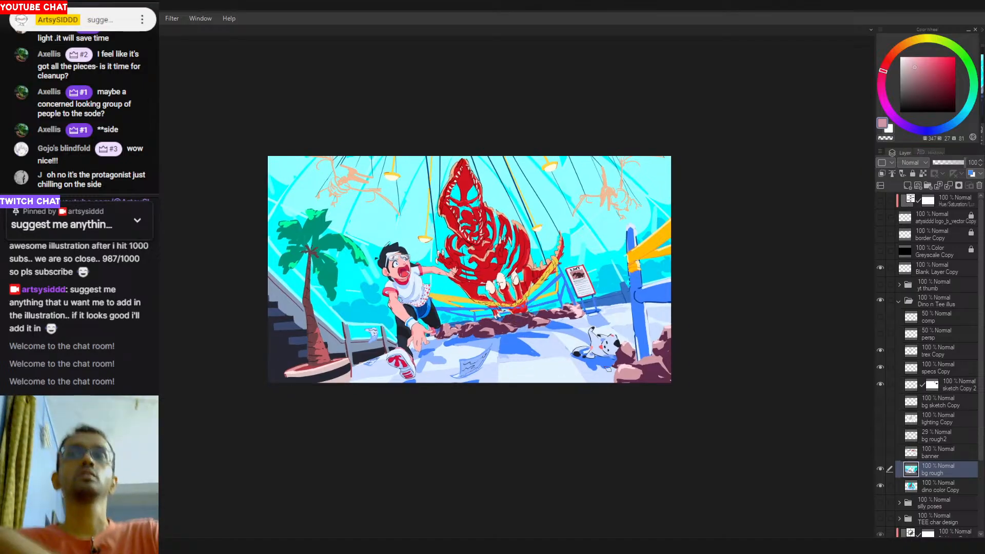
alt+click(637, 367)
alt+click(669, 326)
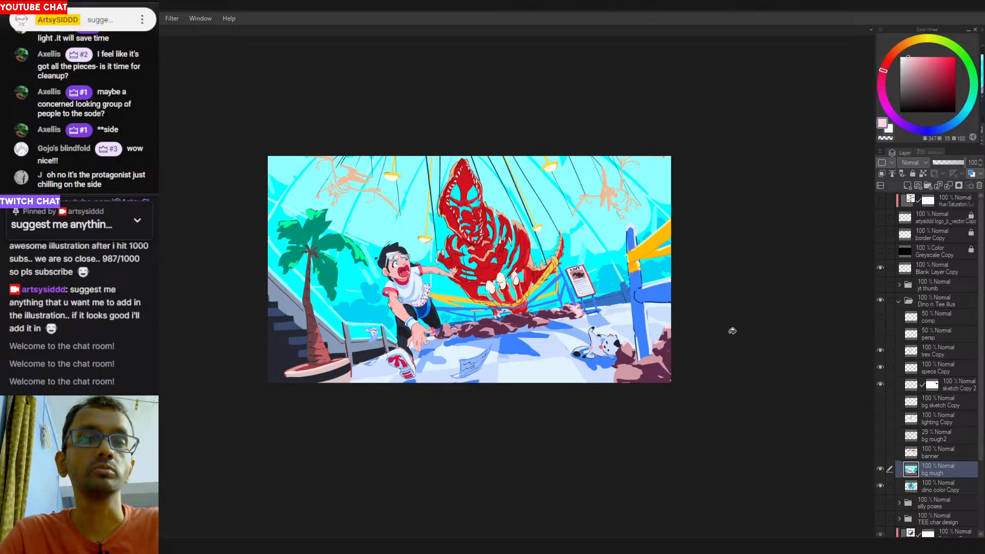
Mirror the canvas view and repaint the railing post beside the potted palm in grey-blue, cleaning around it with sampled light cyan.
key(h)
drag(575, 404, 597, 406)
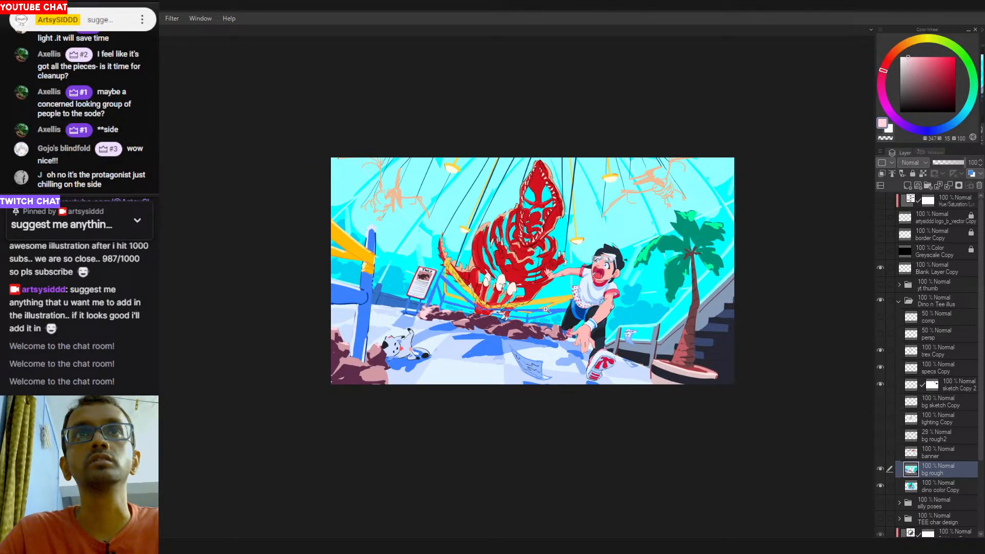
drag(568, 291, 518, 295)
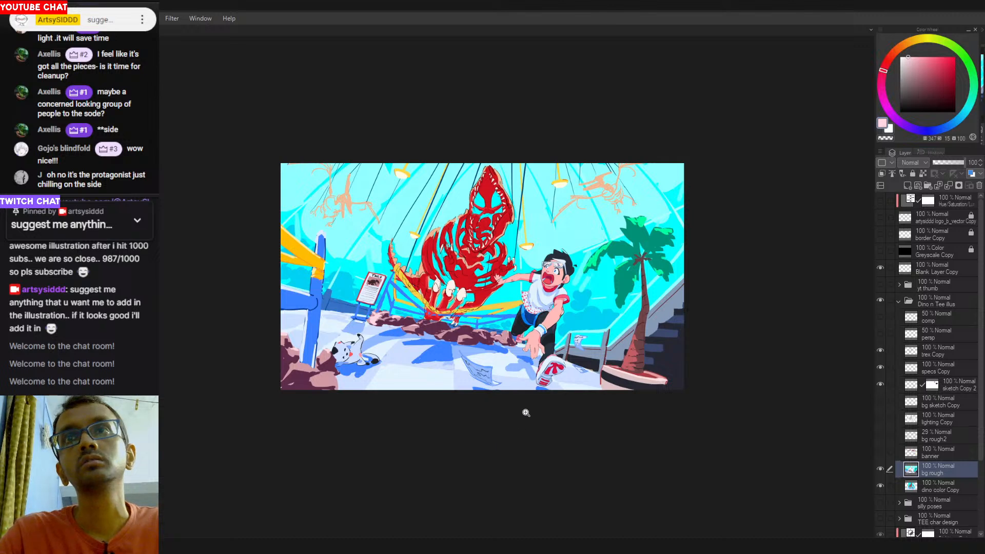
drag(587, 416, 581, 432)
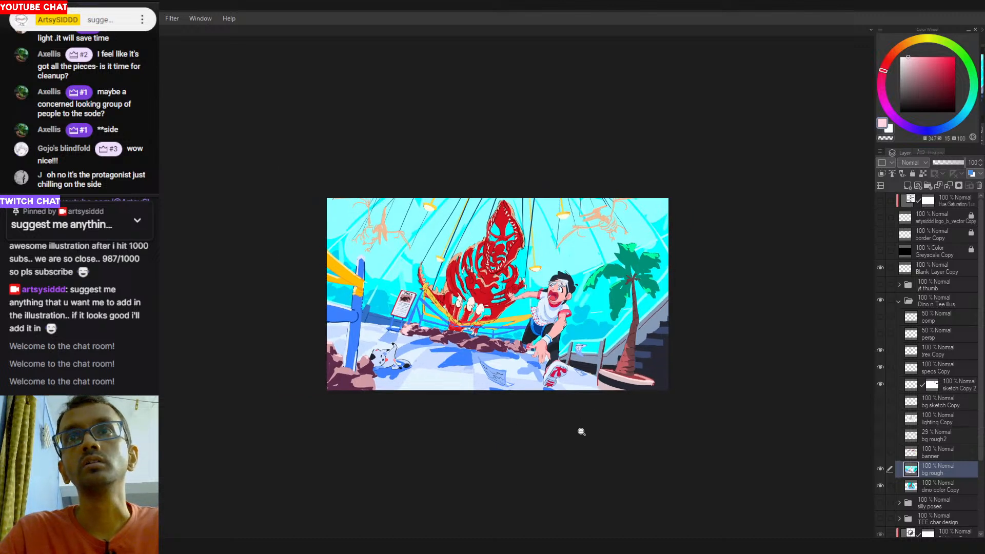
click(598, 341)
click(626, 342)
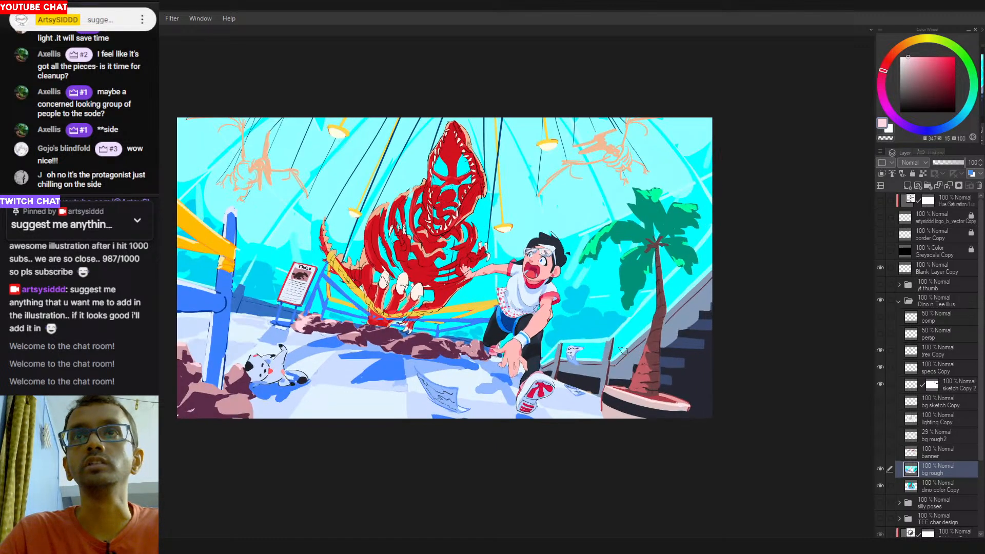
alt+click(628, 320)
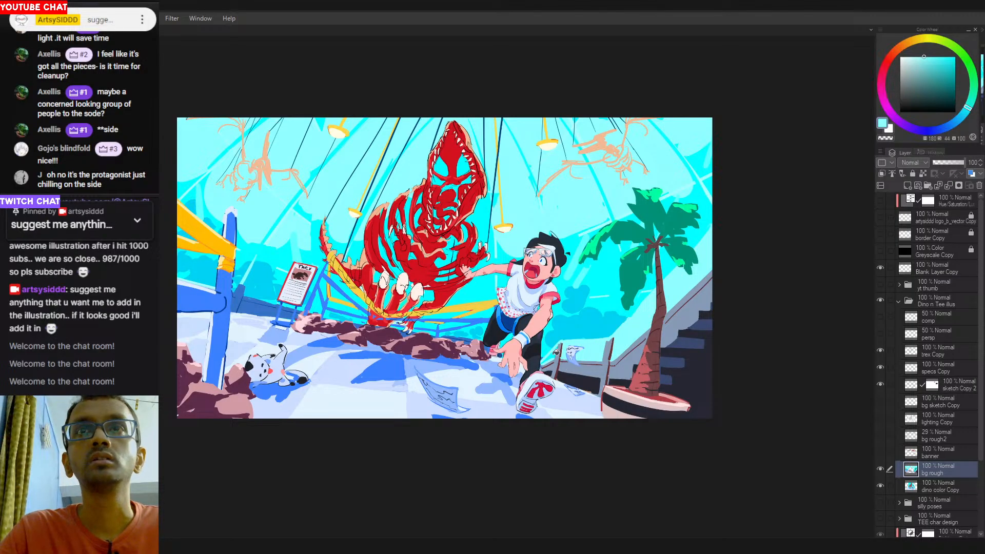
alt+click(612, 342)
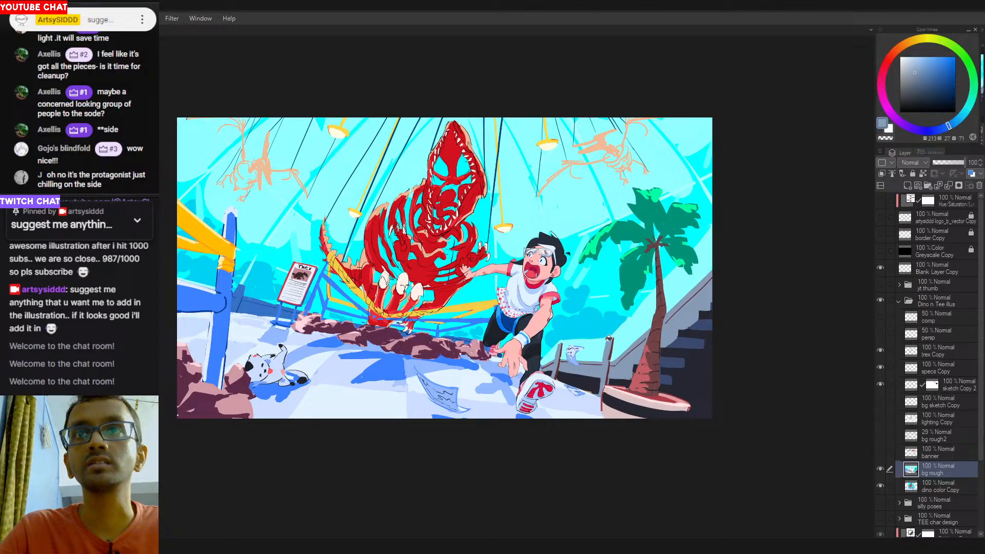
click(609, 337)
key(ctrl+z)
Paint the railing's crossbars between the posts and towards the stairs in dark blue, undoing stray strokes.
drag(616, 341, 630, 342)
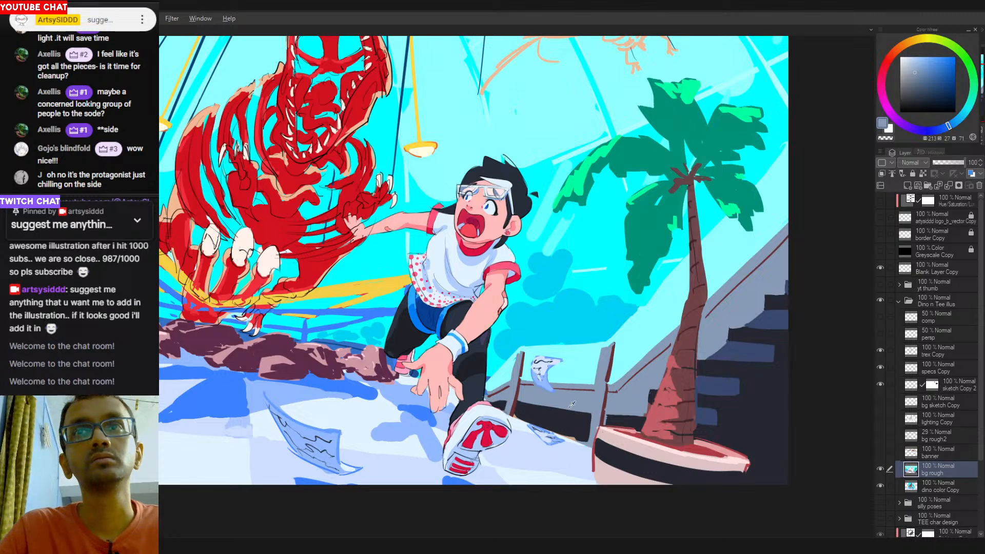
alt+click(613, 394)
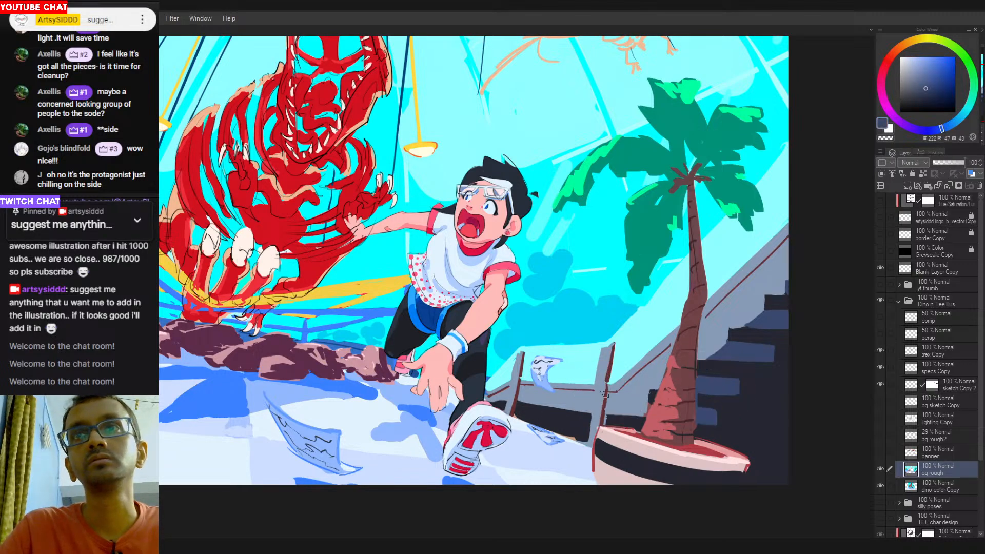
click(628, 385)
key(ctrl+z)
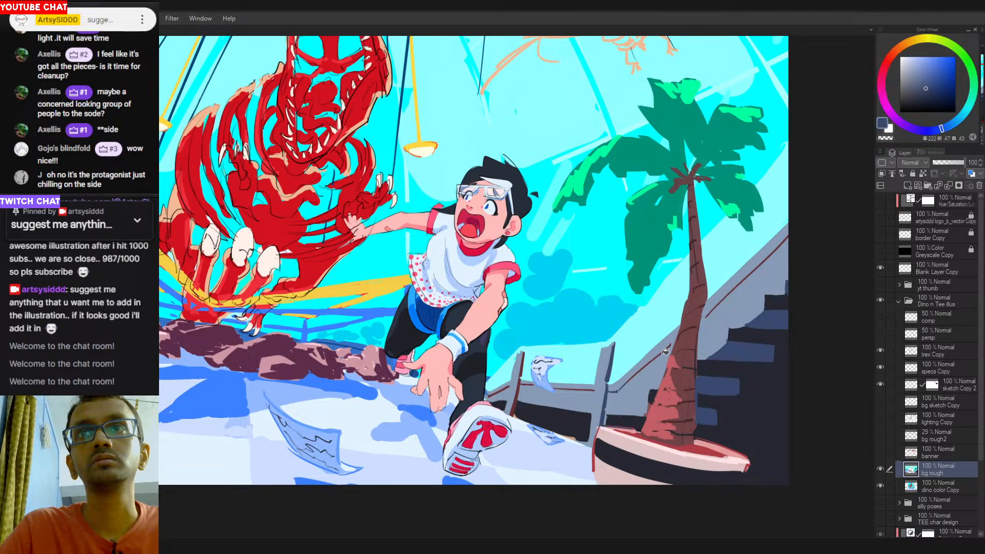
click(721, 303)
key(ctrl+z)
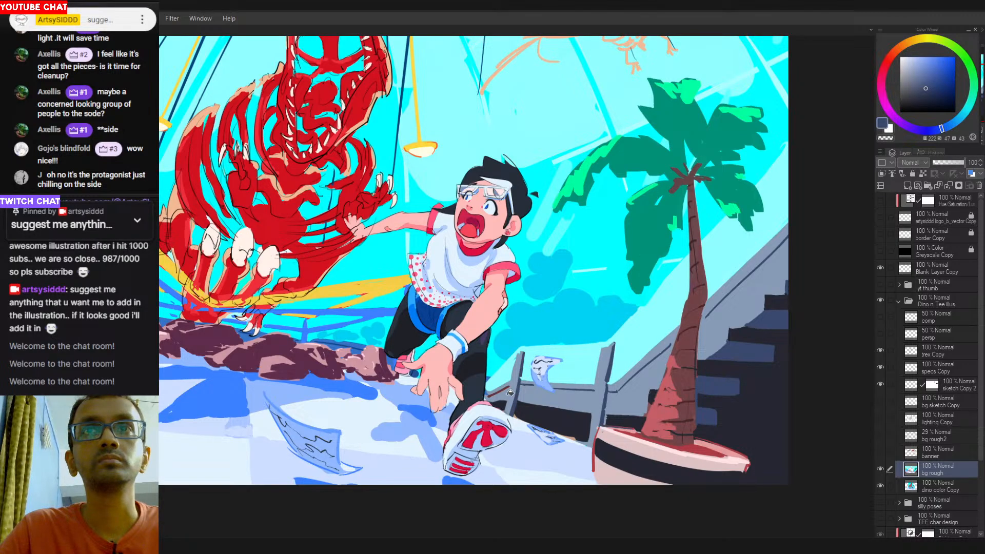
Judge the mirrored composition at smaller sizes with the trex Copy layer hidden, and show that layer again.
scroll(568, 418, down, 3)
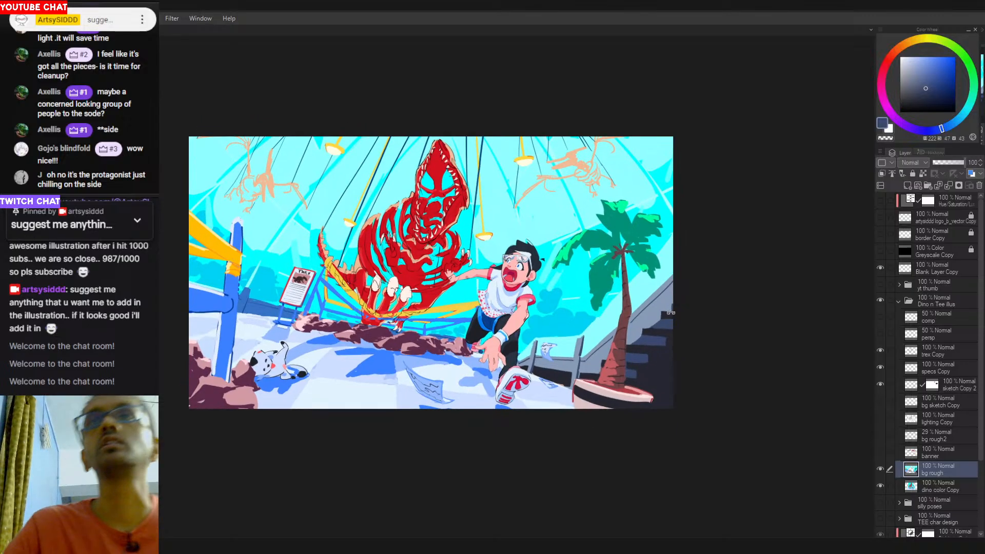
drag(506, 353, 583, 358)
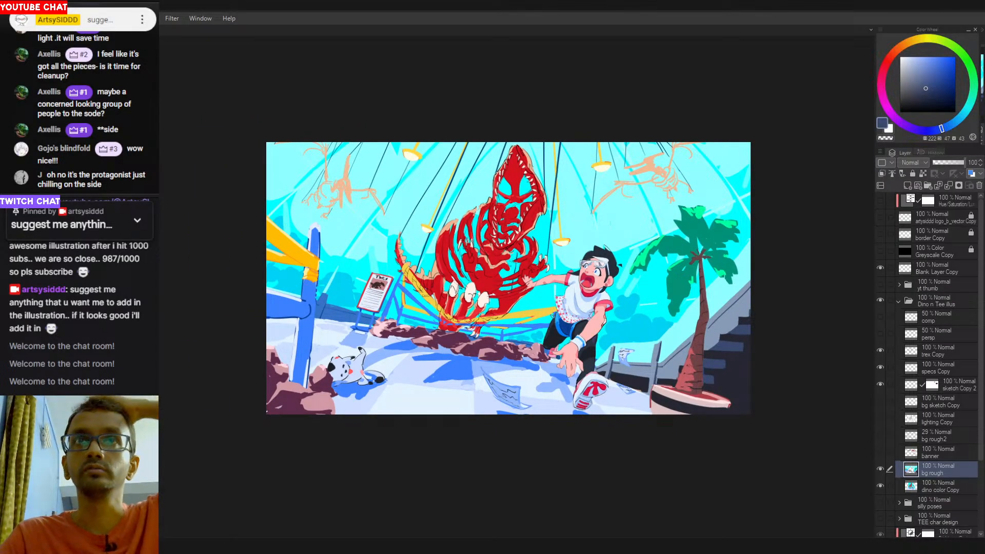
click(881, 351)
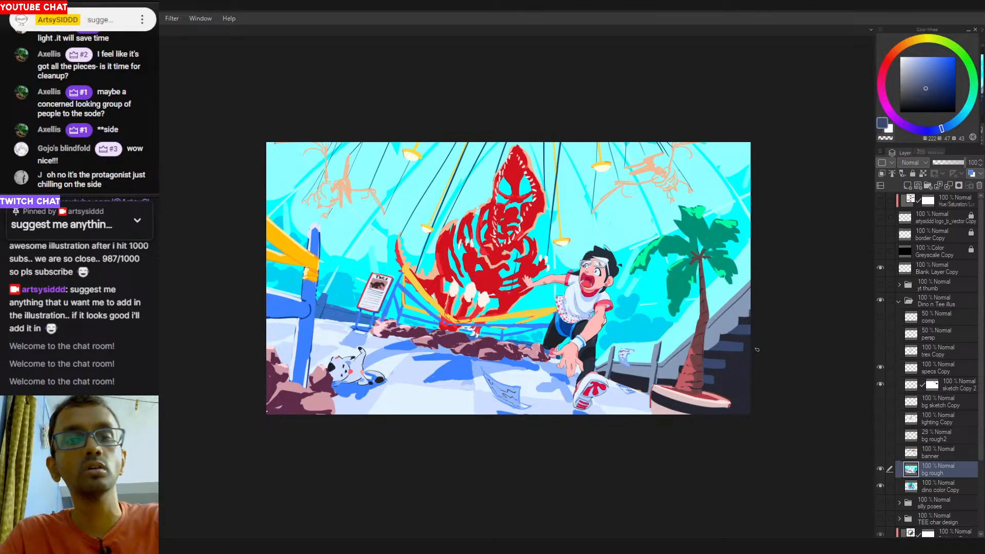
key(ctrl+0)
key(ctrl+minus)
drag(633, 336, 524, 282)
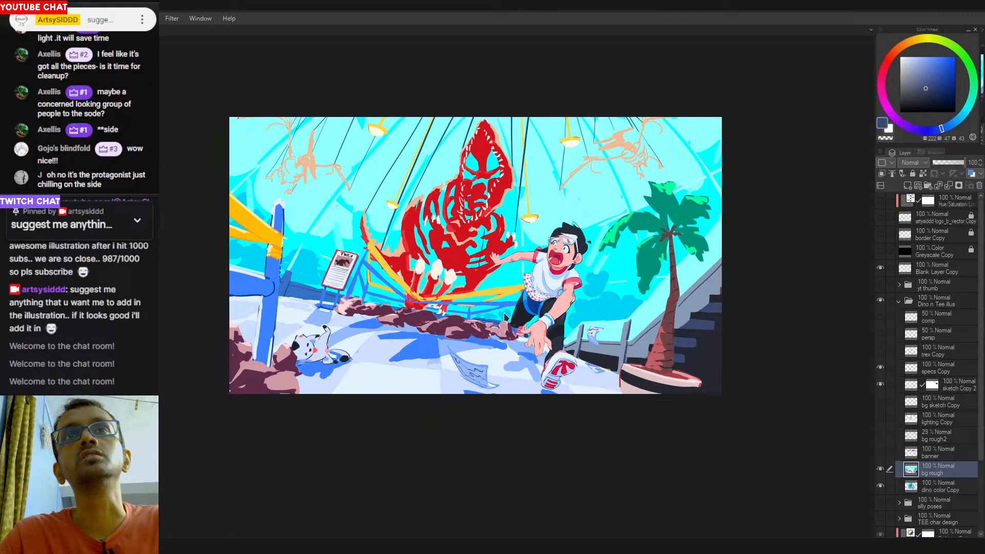
scroll(506, 315, down, 2)
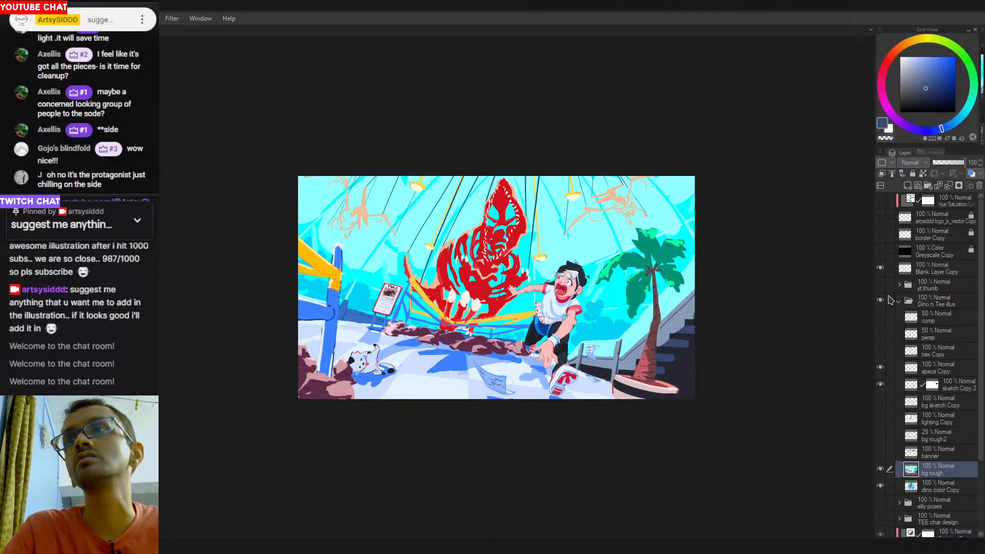
click(881, 351)
Sample the T-rex's red and darken it to a deep red for shading.
scroll(436, 249, up, 4)
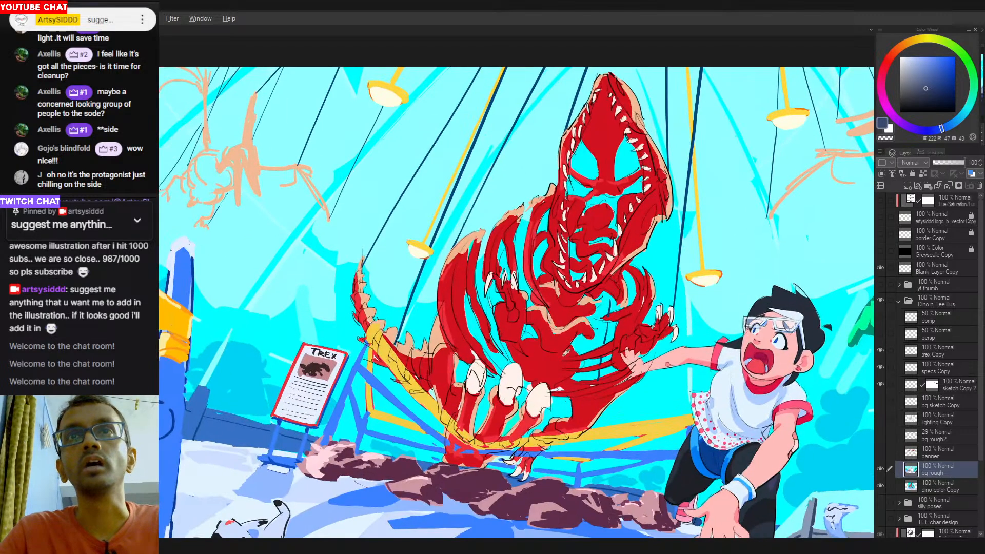
alt+click(546, 356)
click(954, 85)
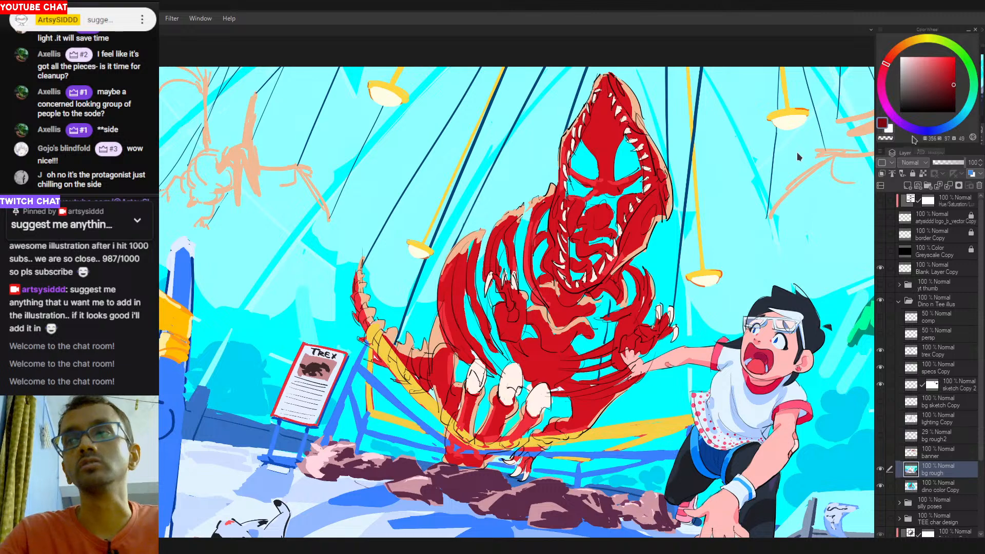
mouse_move(524, 372)
mouse_down()
mouse_move(554, 354)
mouse_move(546, 382)
mouse_up()
key(ctrl+z)
key(ctrl+z)
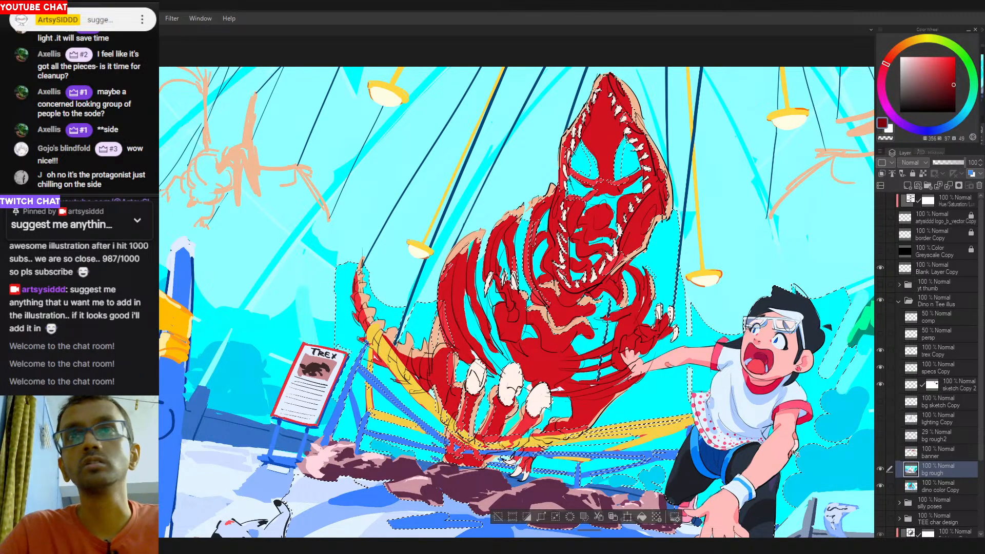
Shade the T-rex's mouth interior, throat and inner chest deep red within a selection on the dino color Copy layer, and clear the selection.
click(934, 490)
ctrl+click(912, 486)
mouse_move(523, 334)
mouse_down()
mouse_move(551, 360)
mouse_move(539, 377)
mouse_move(541, 346)
mouse_move(537, 399)
mouse_up()
key(ctrl+z)
key(ctrl+z)
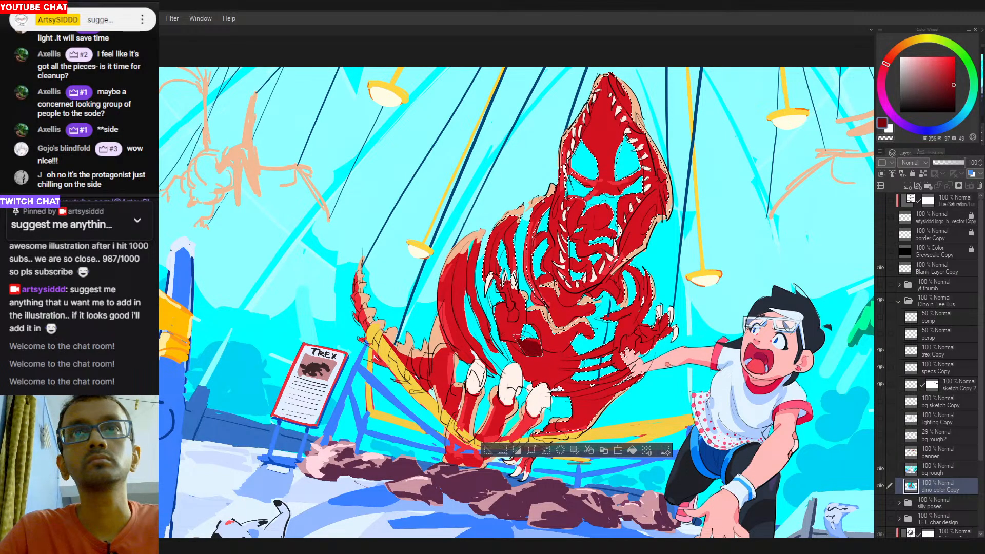
mouse_move(528, 346)
mouse_down()
mouse_move(535, 368)
mouse_move(547, 365)
mouse_up()
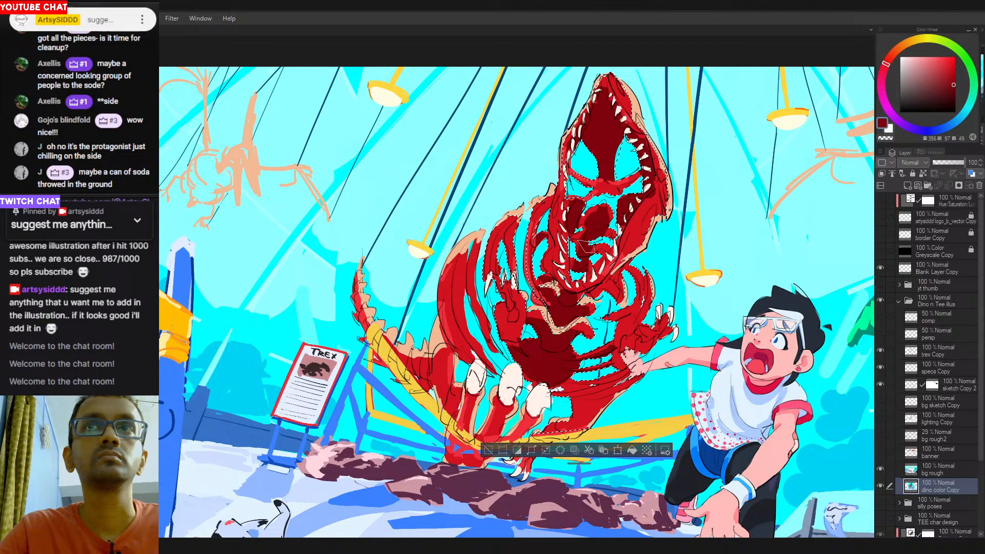
key(ctrl+d)
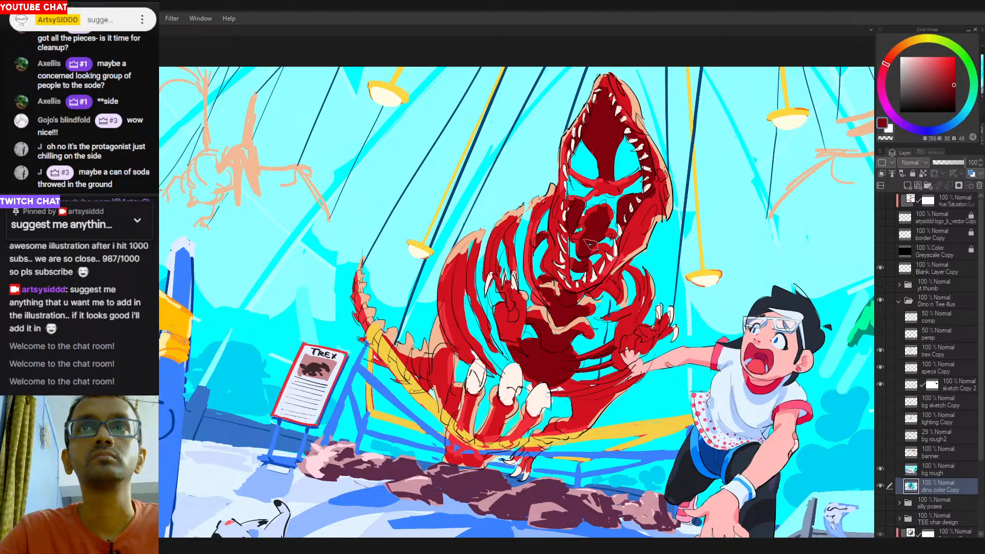
Select the T-rex's red body area, shade the inner side of its lower body behind the legs deep red, and clear the selection.
scroll(593, 262, down, 4)
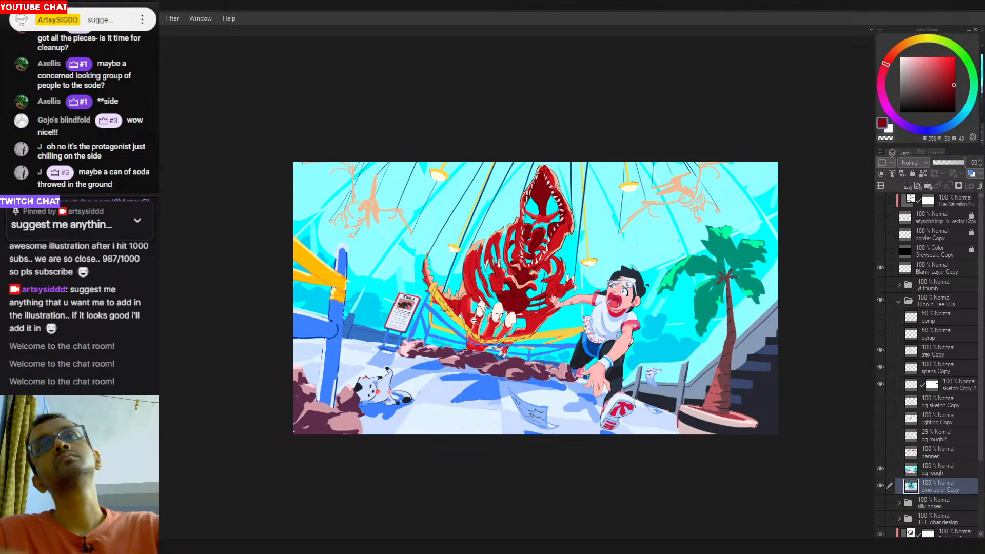
scroll(501, 313, up, 3)
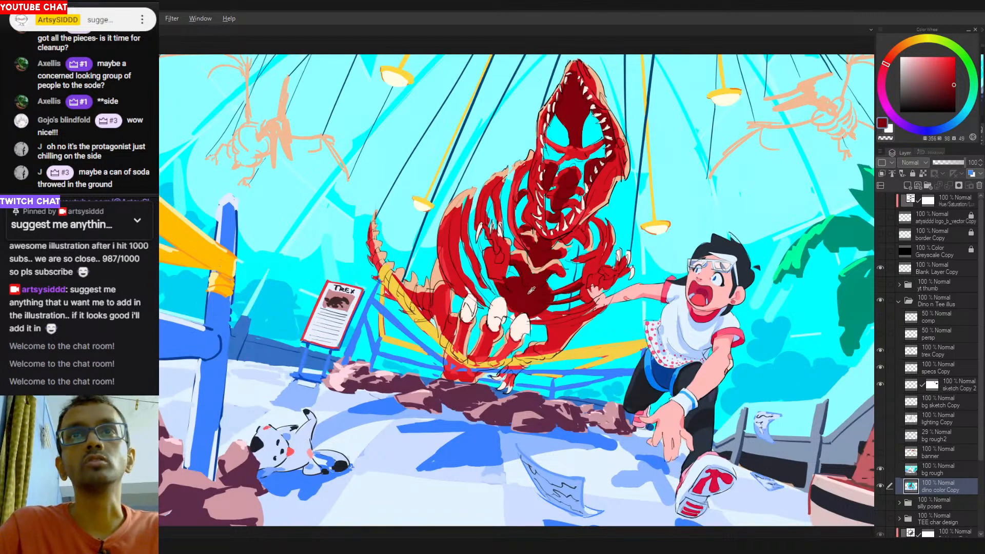
click(552, 352)
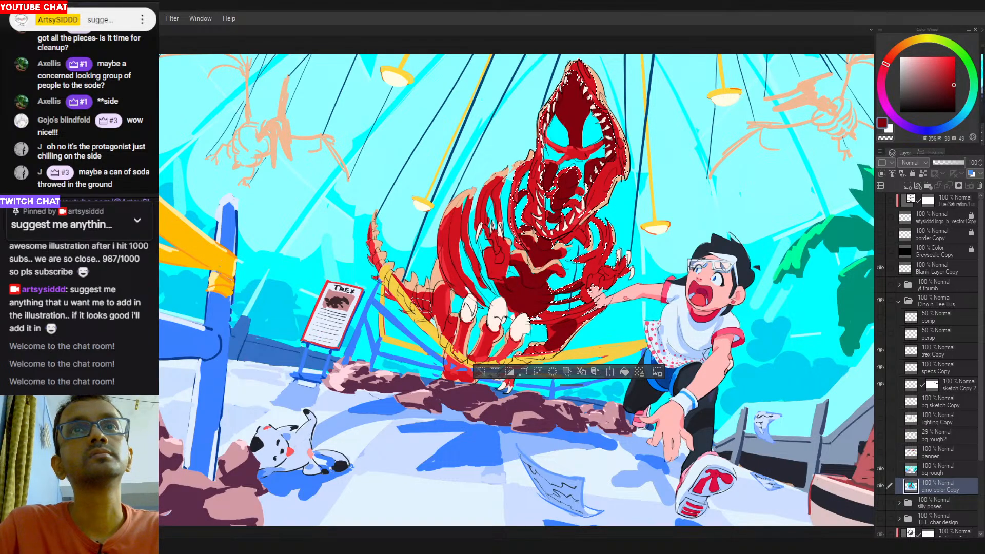
key(ctrl+d)
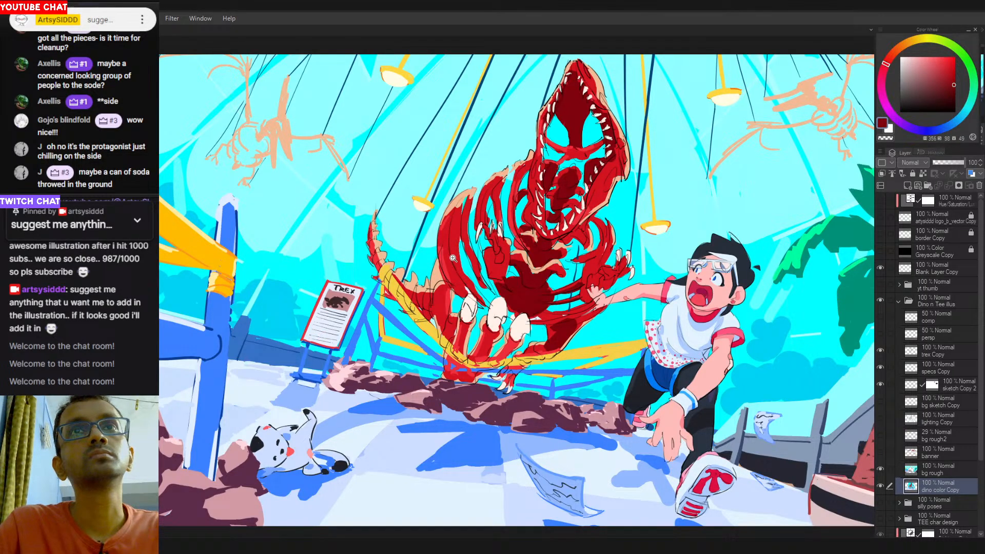
Sample the T-rex's bright red and try strokes around its legs on the bg rough layer, undoing each one.
alt+click(447, 236)
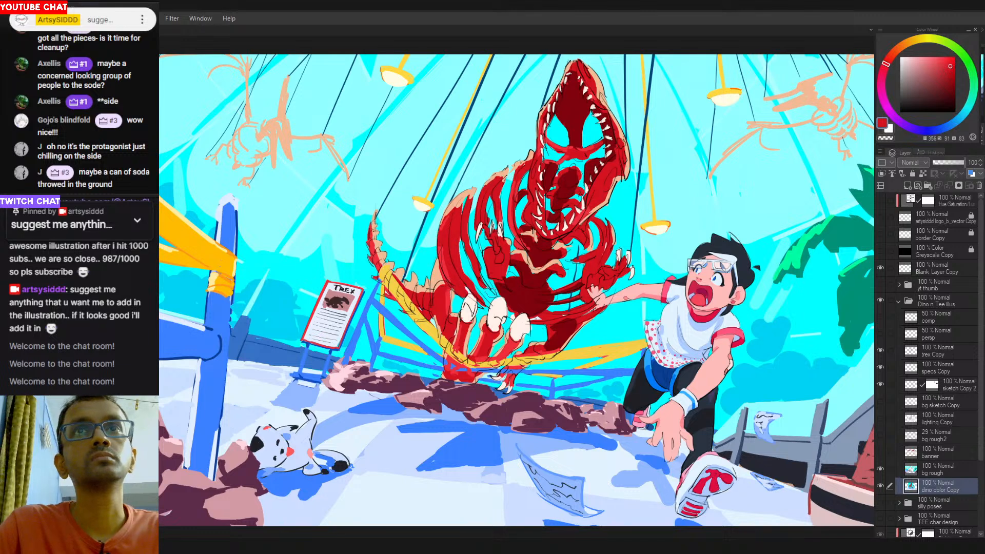
click(937, 469)
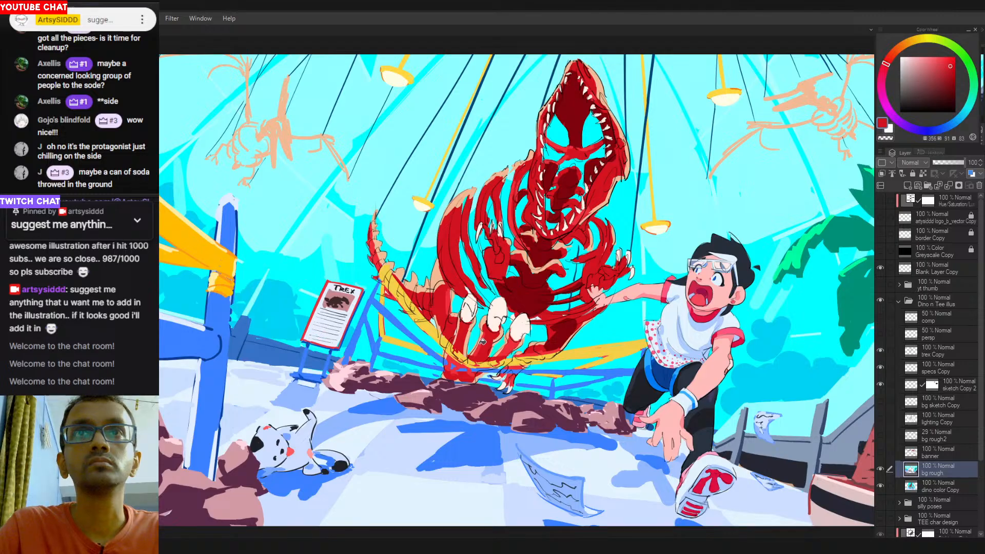
click(519, 371)
key(ctrl+z)
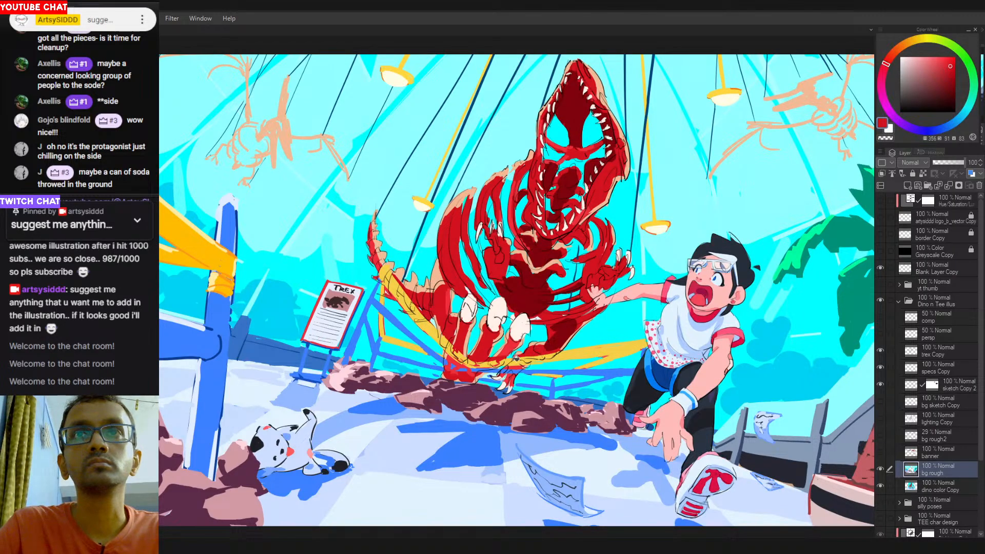
click(516, 343)
key(ctrl+z)
Paint over the blue railing crossing the T-rex's foot below the tail with bright red on the bg rough layer.
scroll(511, 352, up, 4)
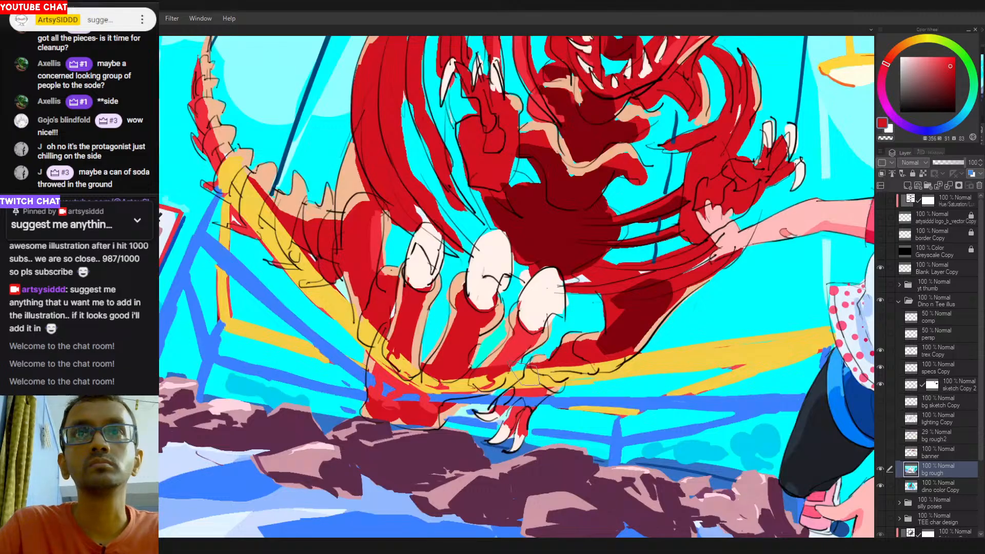
click(930, 487)
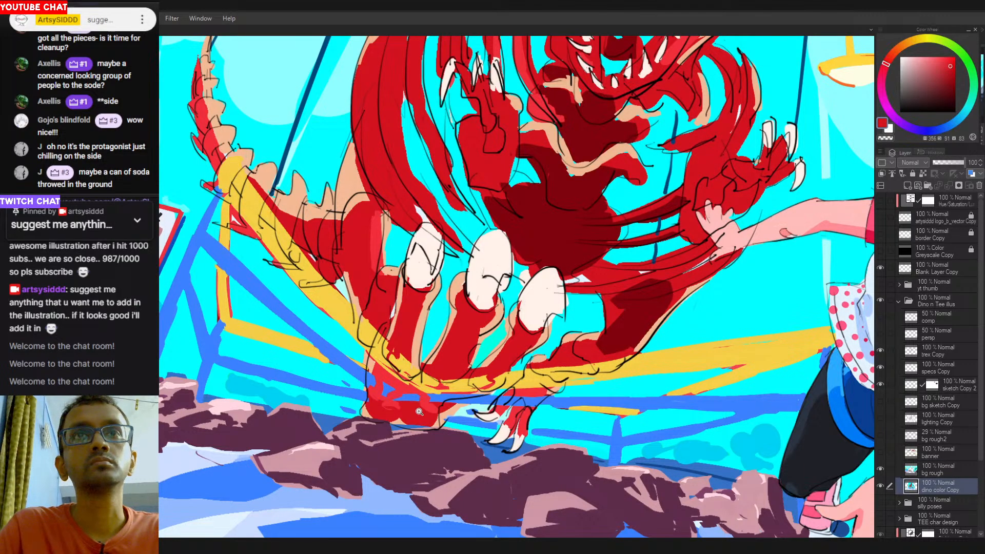
click(395, 380)
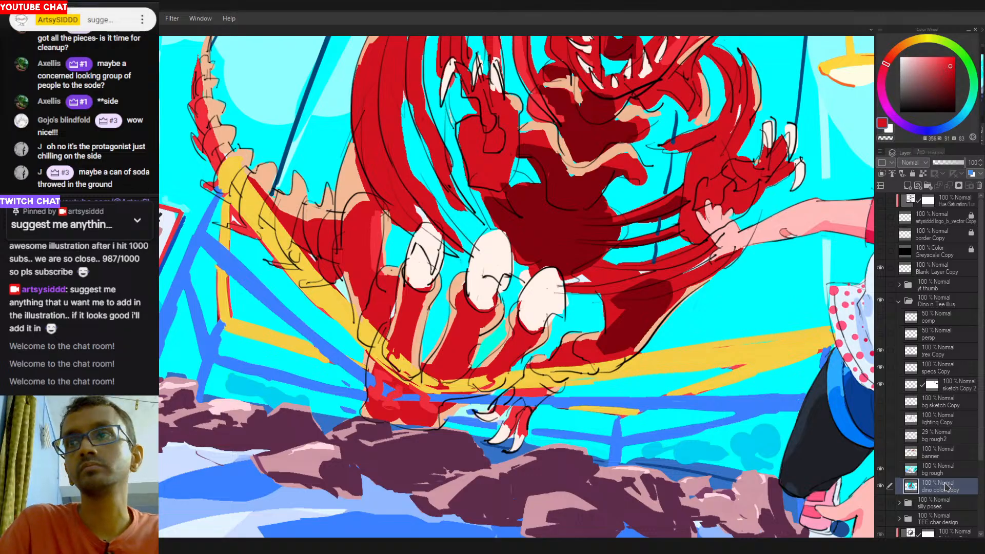
click(926, 470)
click(396, 392)
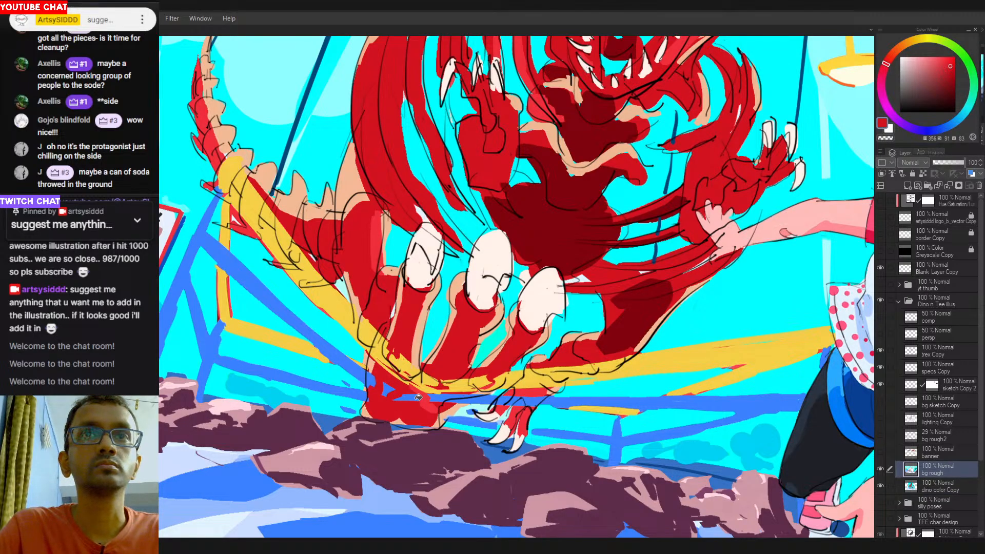
click(423, 397)
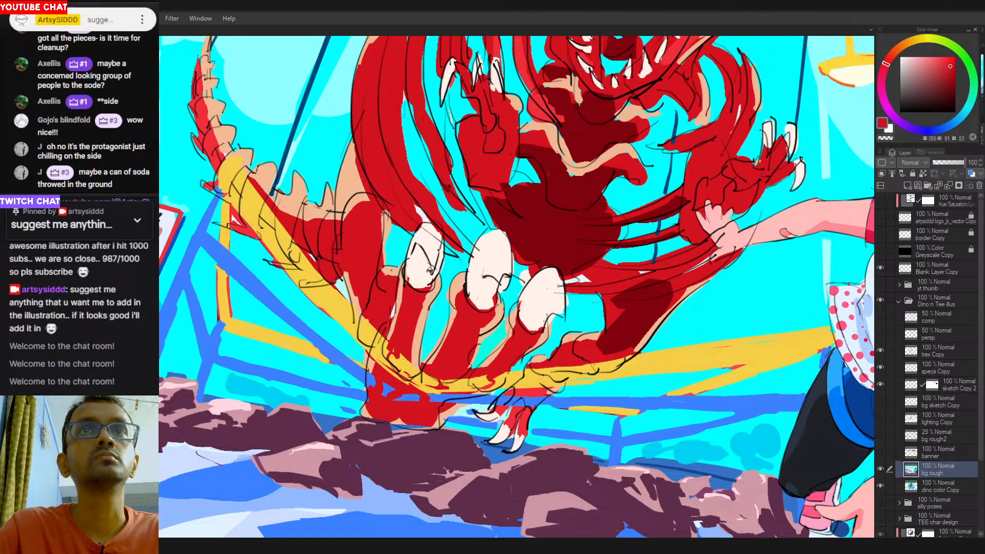
scroll(538, 205, down, 5)
scroll(522, 190, down, 3)
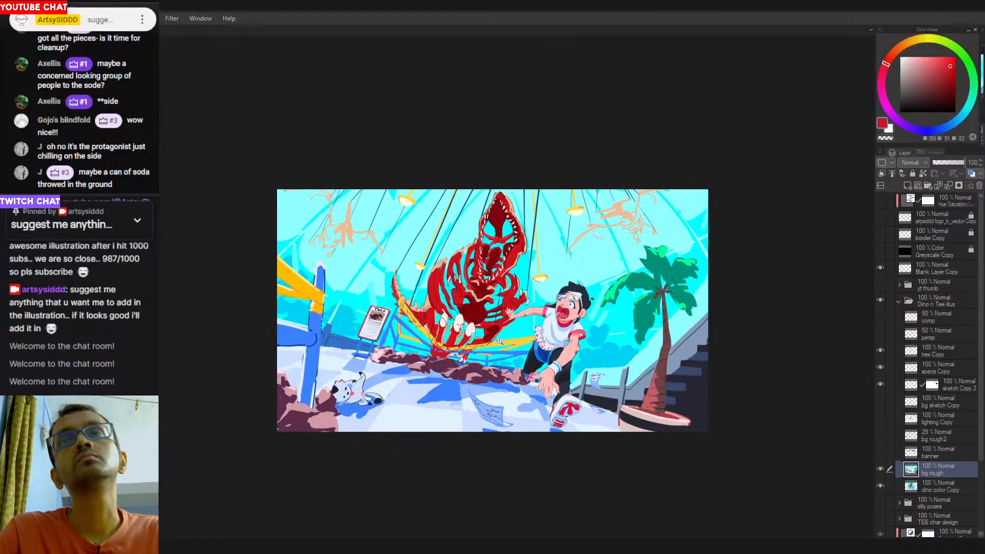
Cover the lighter red on the bar across the T-rex's open jaws with its base red on the bg rough layer.
click(932, 489)
scroll(530, 327, up, 3)
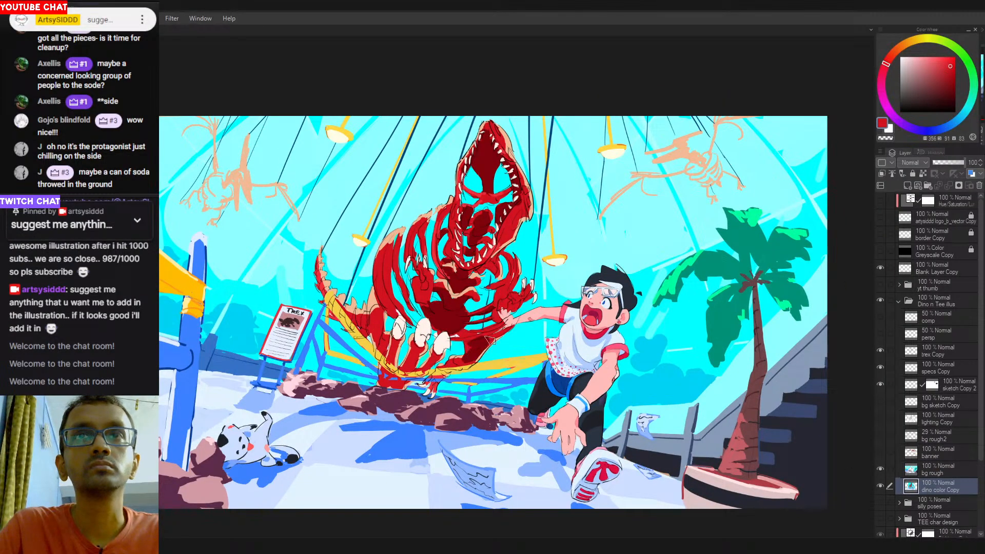
scroll(493, 349, down, 1)
scroll(508, 359, up, 4)
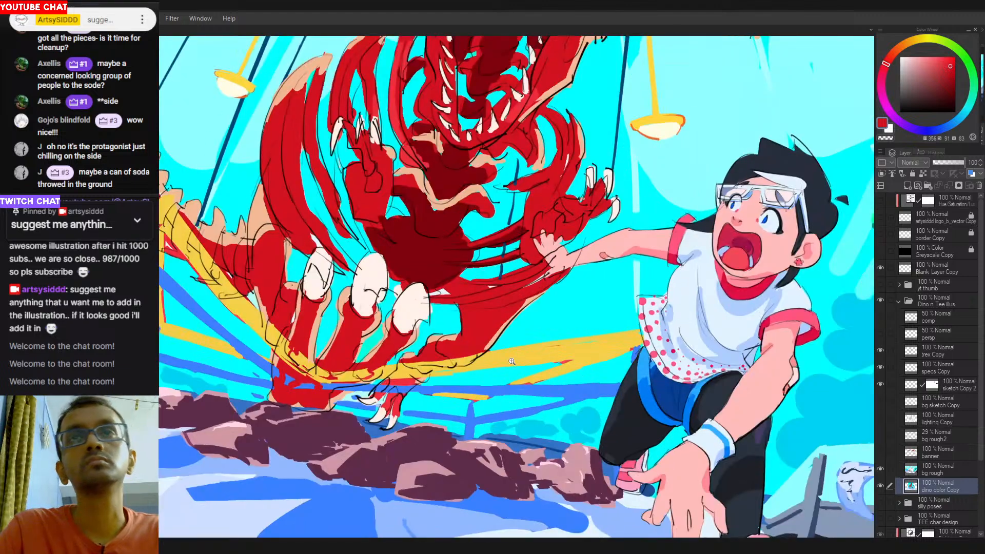
scroll(512, 362, down, 4)
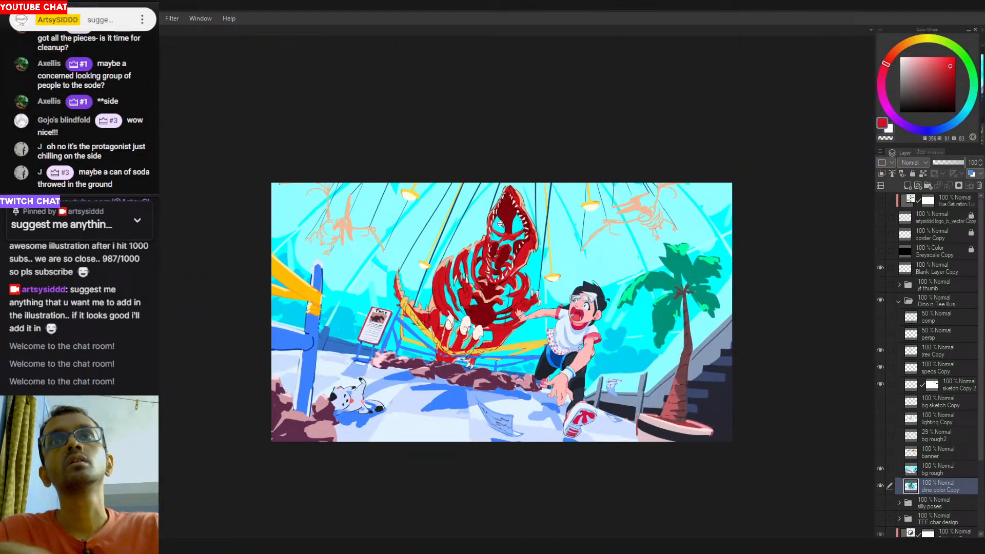
scroll(500, 224, up, 4)
alt+click(518, 251)
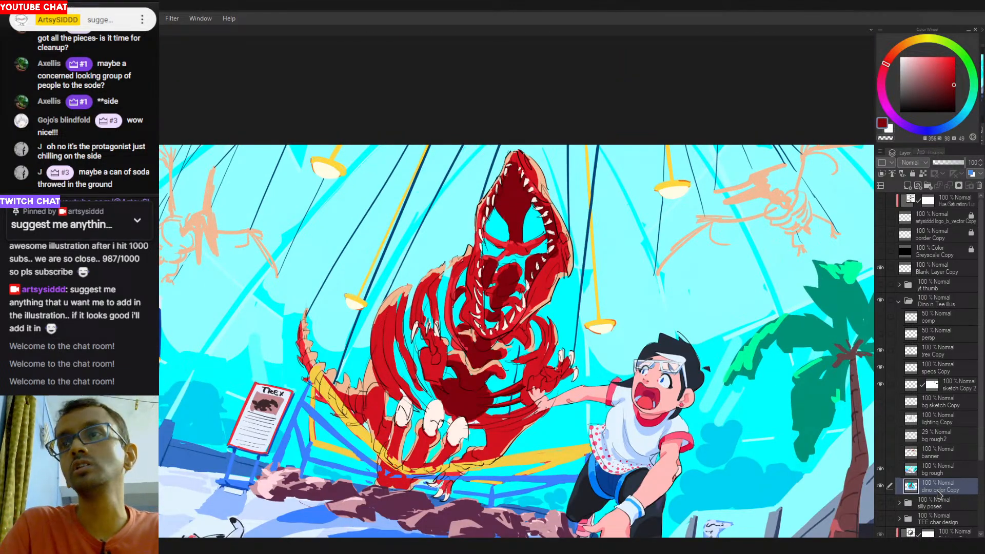
click(939, 470)
scroll(488, 246, up, 3)
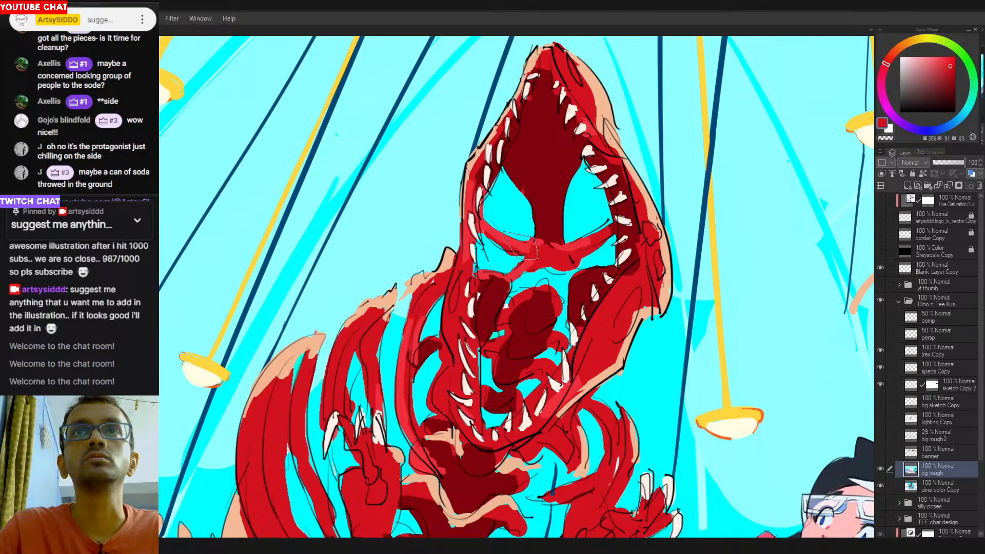
mouse_move(521, 242)
mouse_down()
mouse_move(576, 242)
mouse_move(530, 259)
mouse_move(527, 298)
mouse_up()
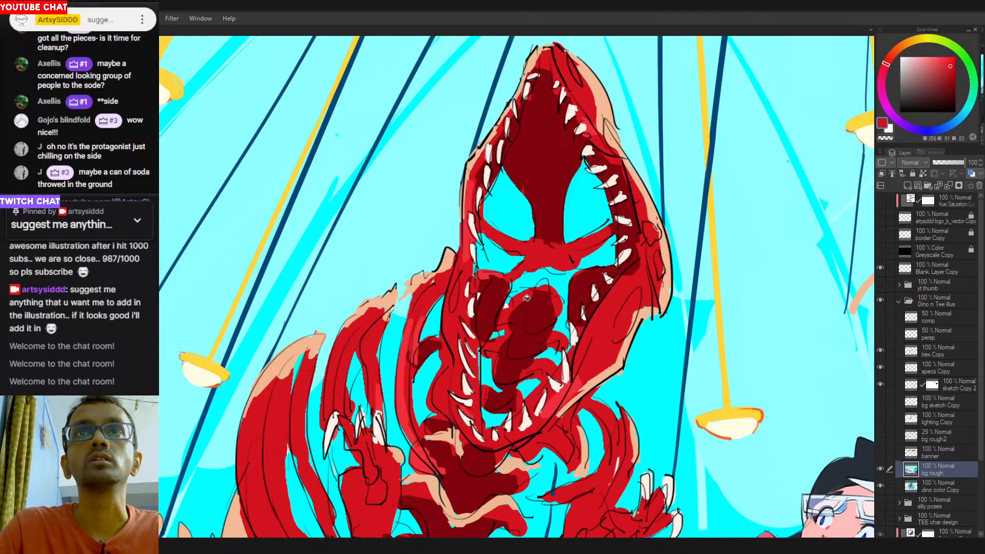
scroll(513, 280, down, 3)
scroll(555, 267, down, 2)
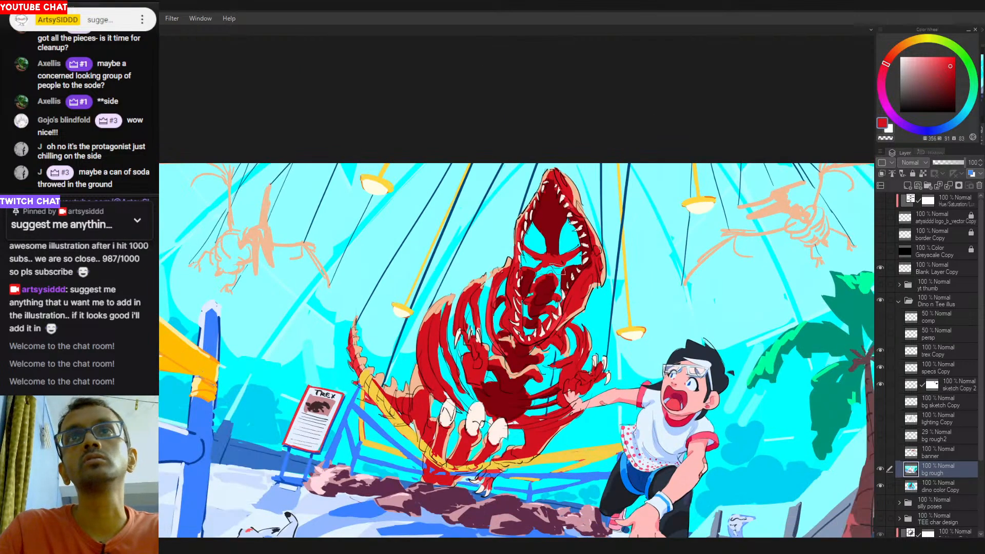
Shade the bar across the T-rex's jaws deep red on the dino color Copy and bg rough layers, clearing the selection in between.
click(934, 454)
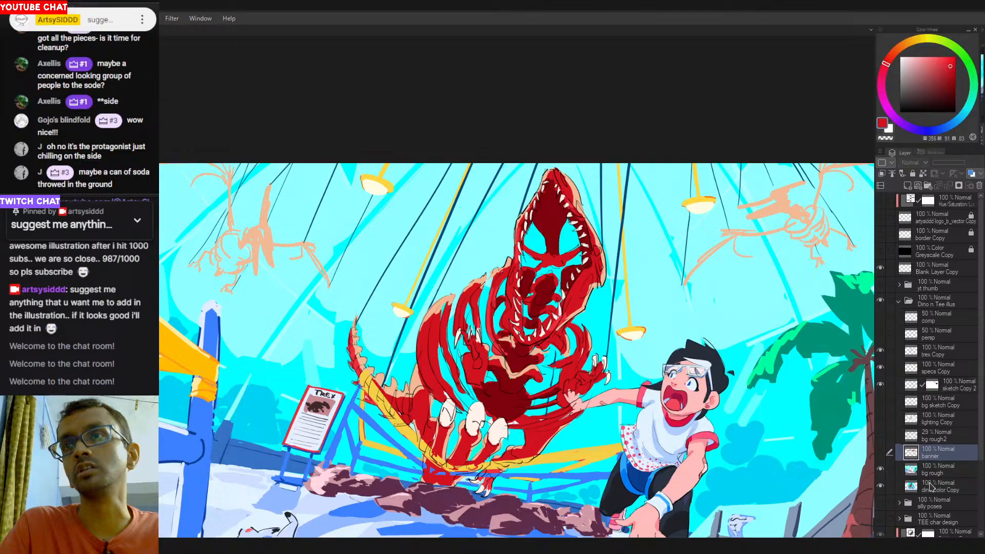
click(932, 487)
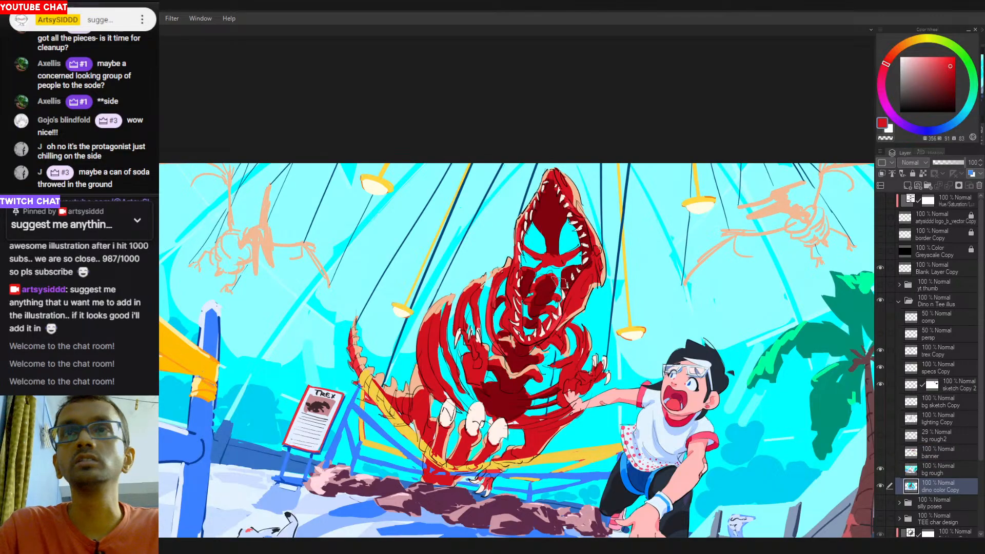
mouse_move(556, 255)
mouse_down()
mouse_move(547, 267)
mouse_move(524, 250)
mouse_move(542, 250)
mouse_up()
alt+click(554, 241)
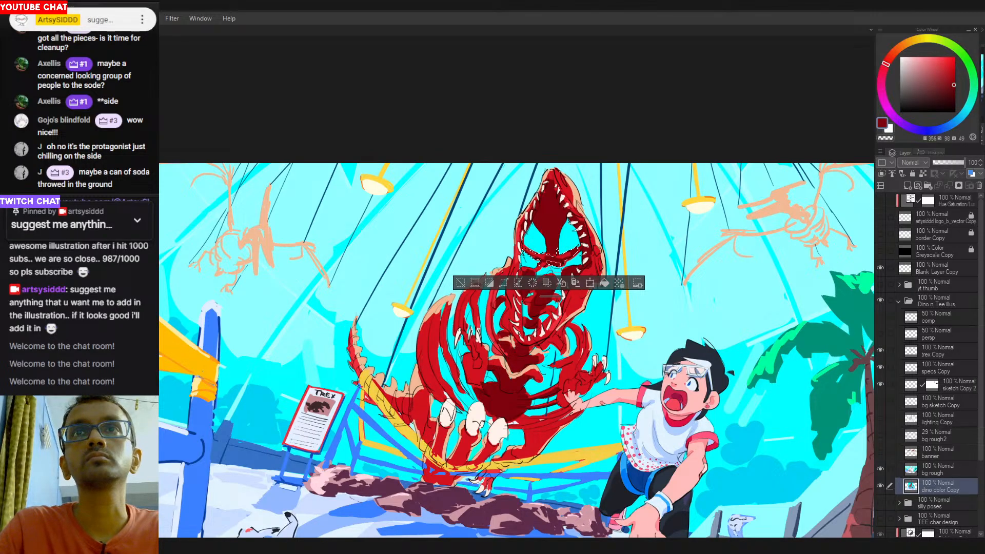
key(ctrl+d)
click(936, 471)
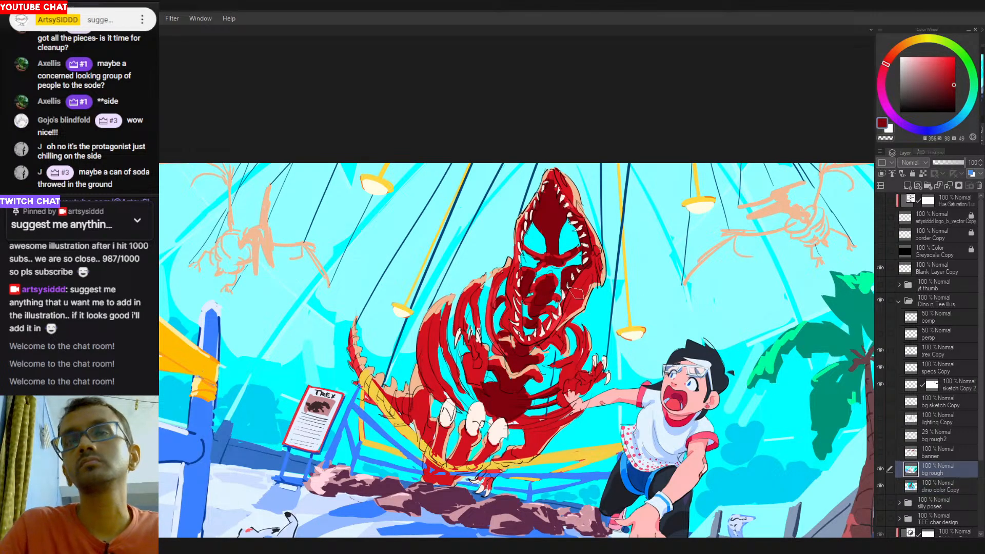
click(543, 256)
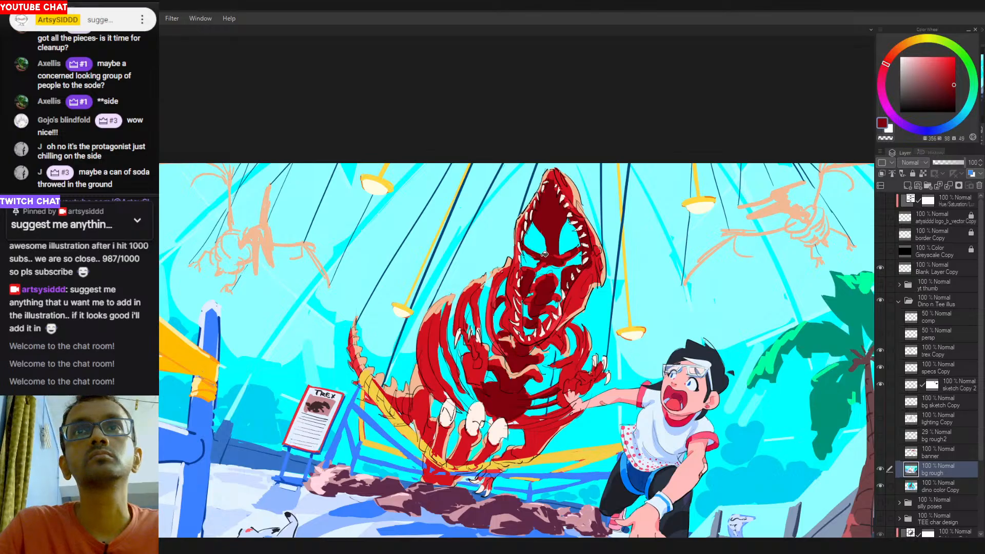
click(559, 256)
click(544, 266)
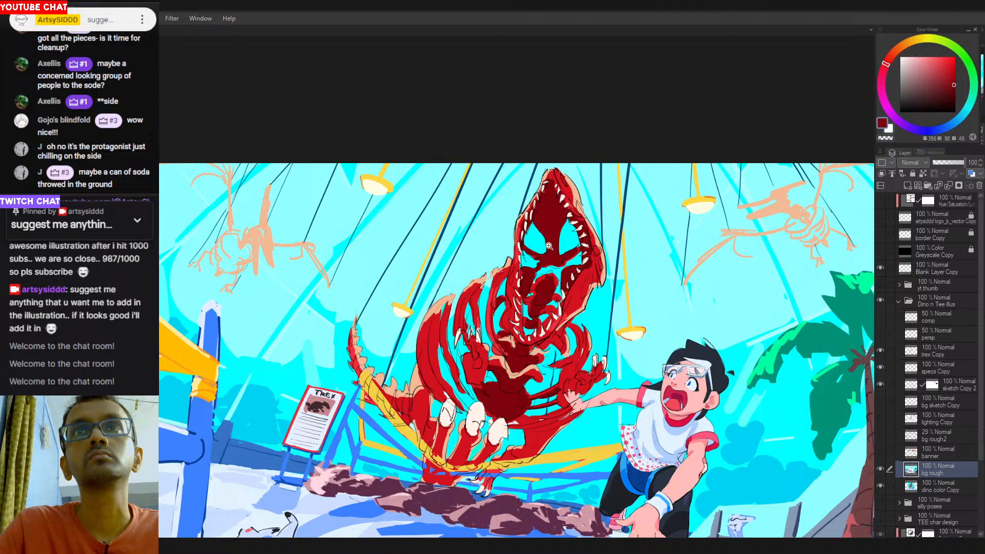
Check the whole illustration's values by showing the Greyscale Copy layer, and hide it again.
scroll(541, 229, down, 2)
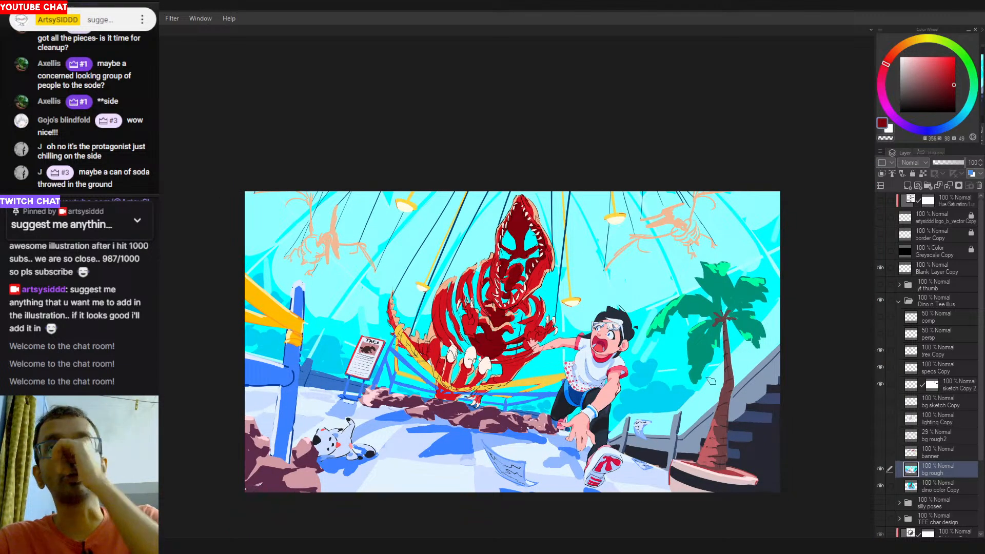
click(881, 251)
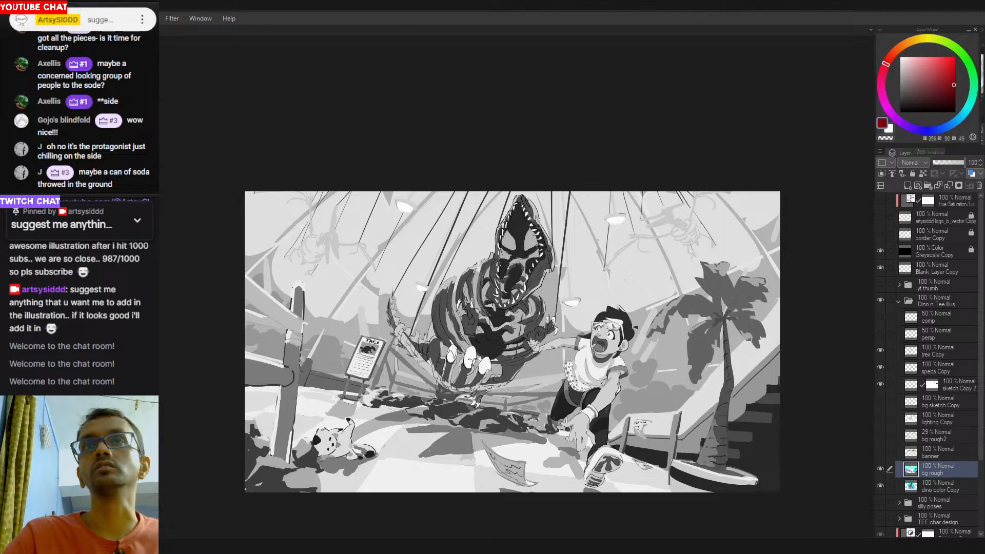
click(880, 251)
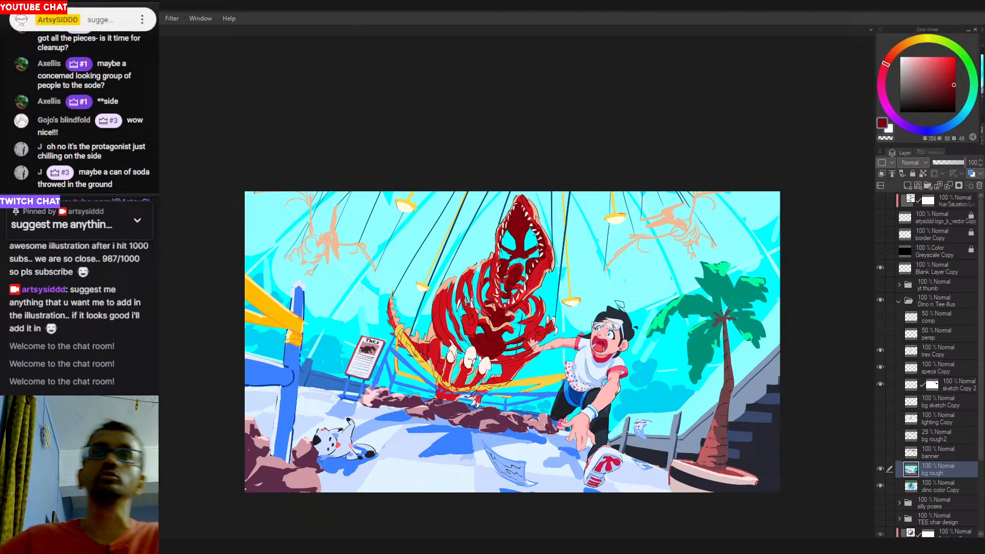
Touch up the T-rex's lower chest, ribs and claws on the dino color Copy layer with sampled bright red, cyan and off-white.
scroll(498, 354, up, 3)
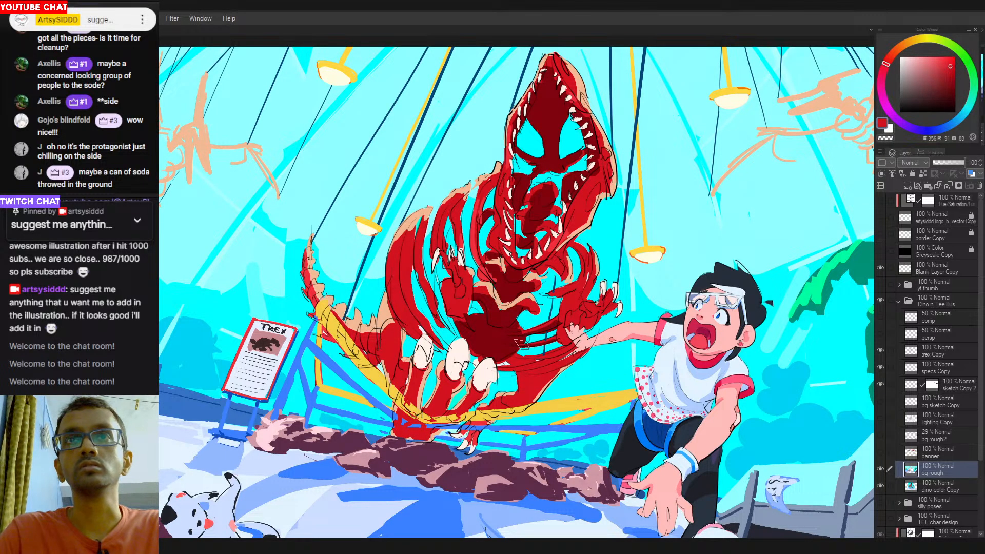
click(928, 490)
drag(540, 341, 503, 349)
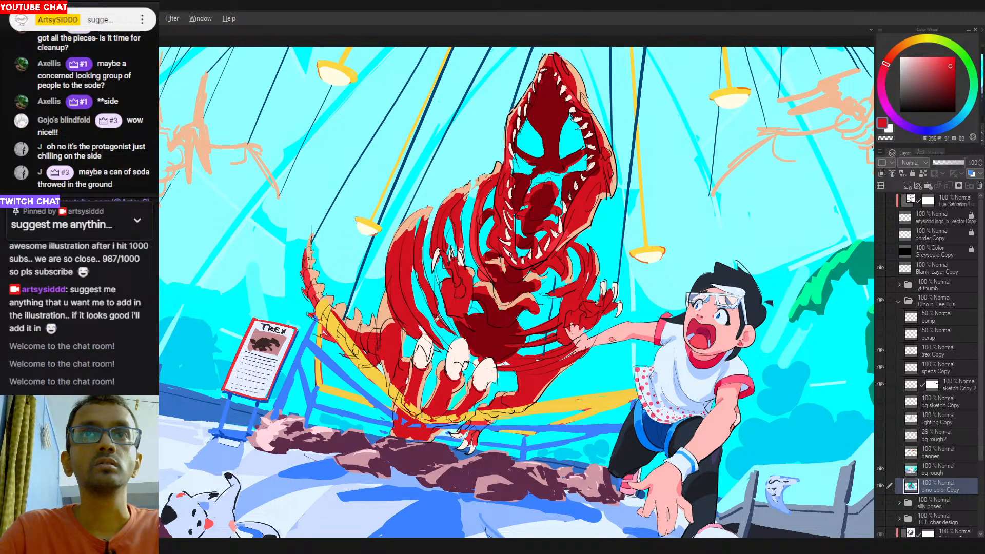
alt+click(427, 311)
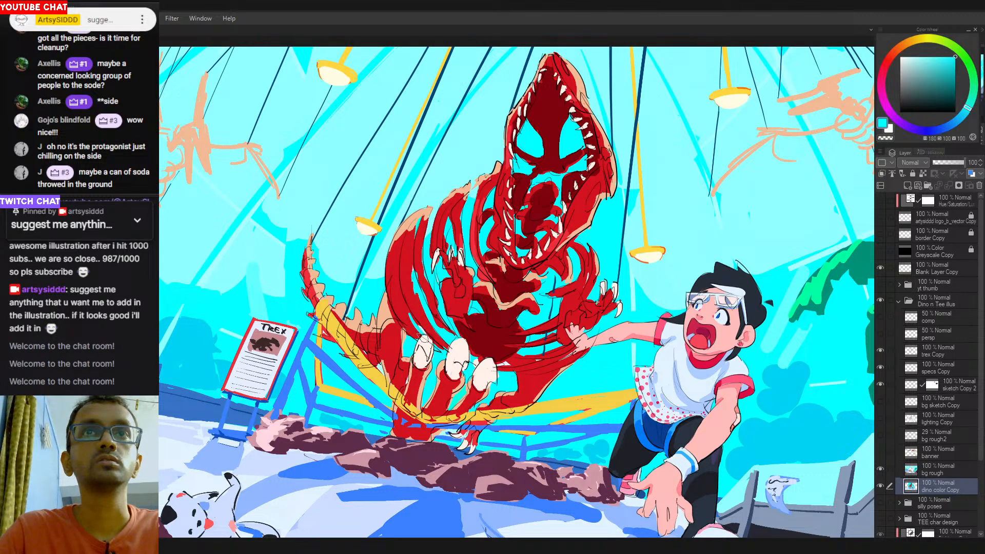
alt+click(409, 310)
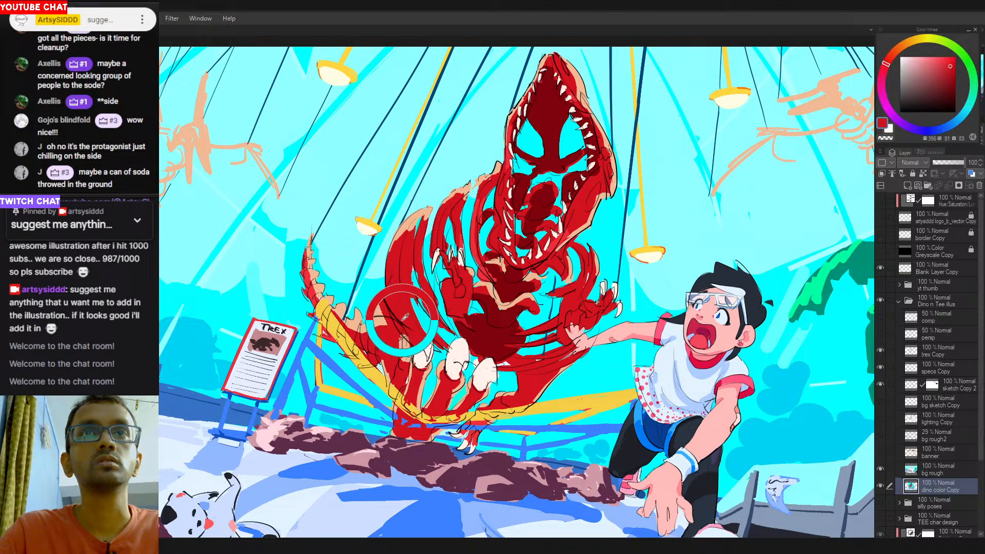
alt+click(427, 310)
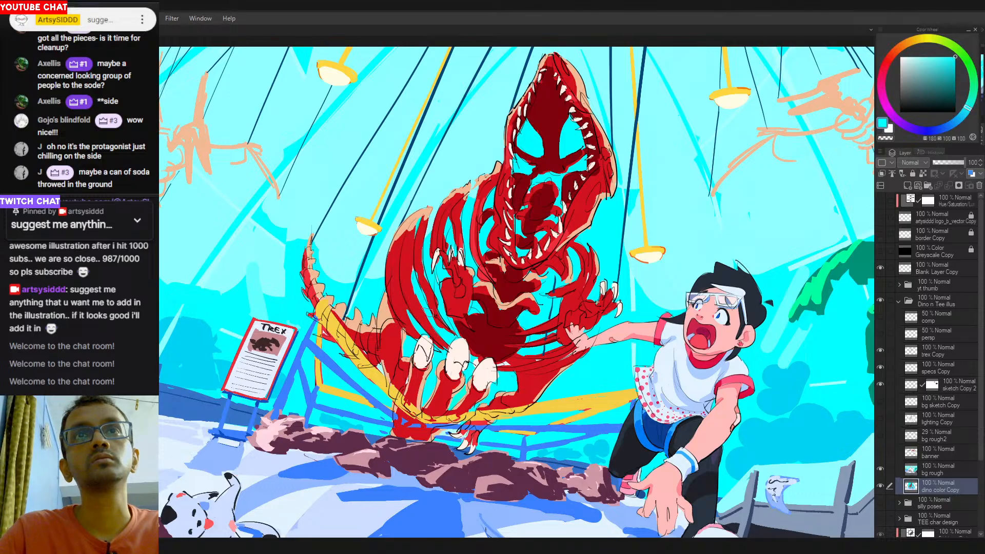
alt+click(422, 354)
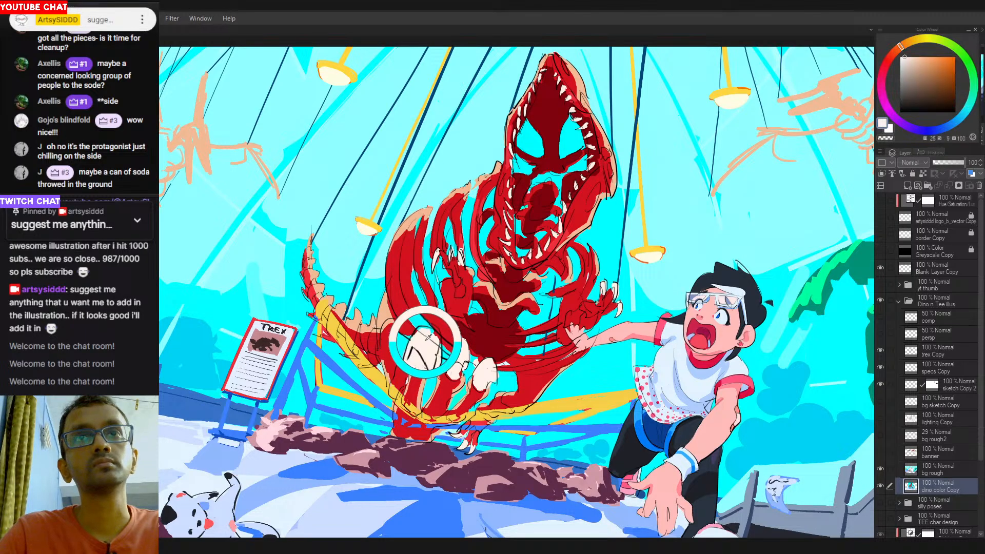
Judge the whole composition at a smaller size and mirrored horizontally.
scroll(465, 365, down, 3)
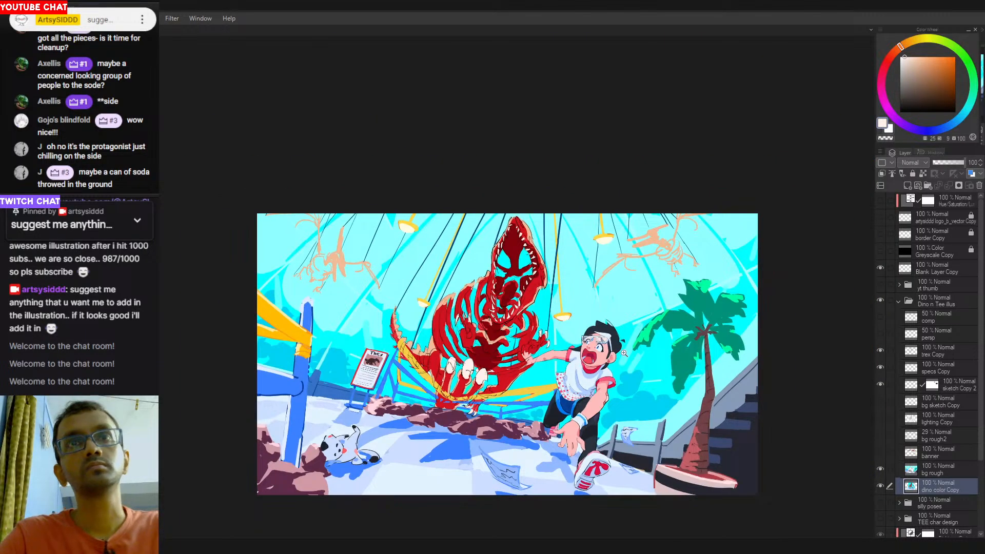
drag(624, 353, 624, 287)
drag(522, 333, 560, 356)
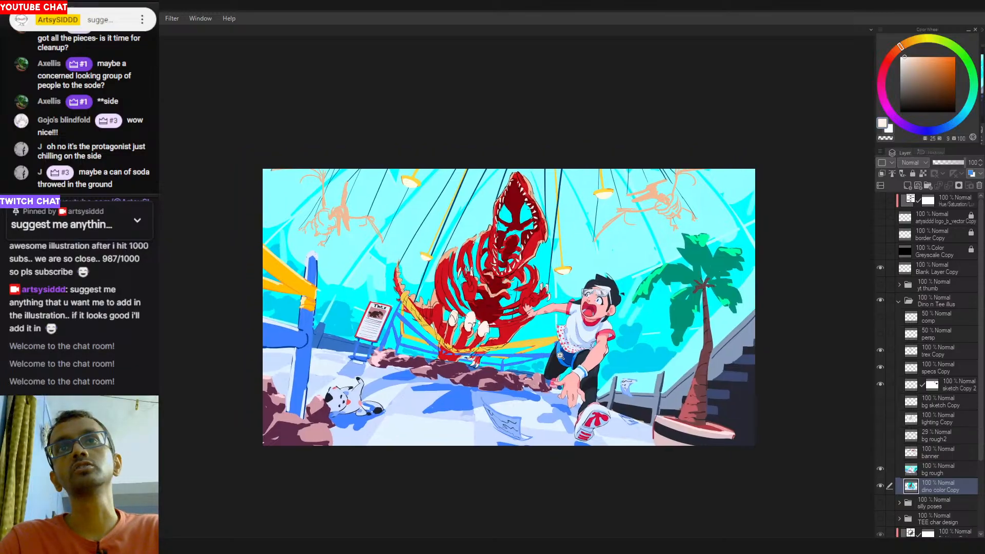
key(h)
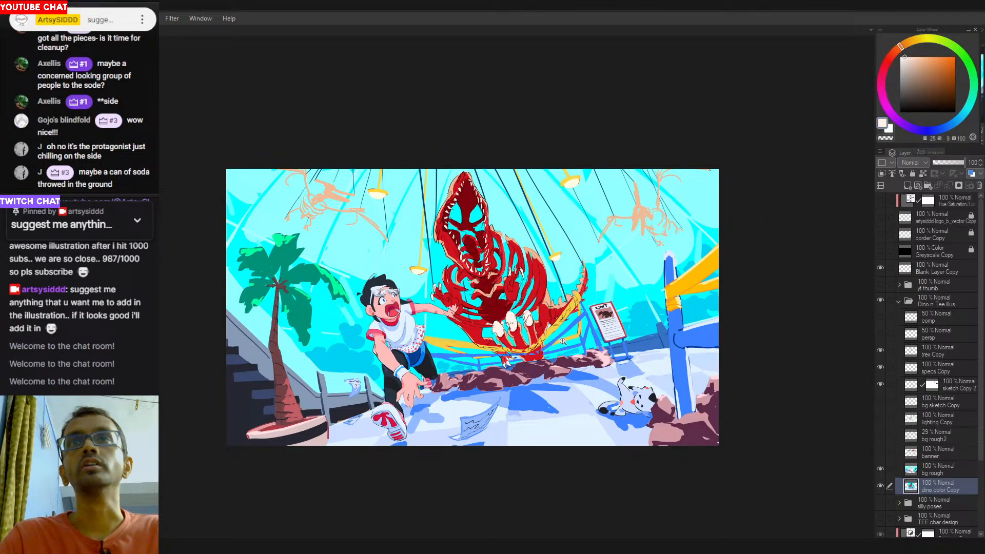
scroll(563, 341, down, 2)
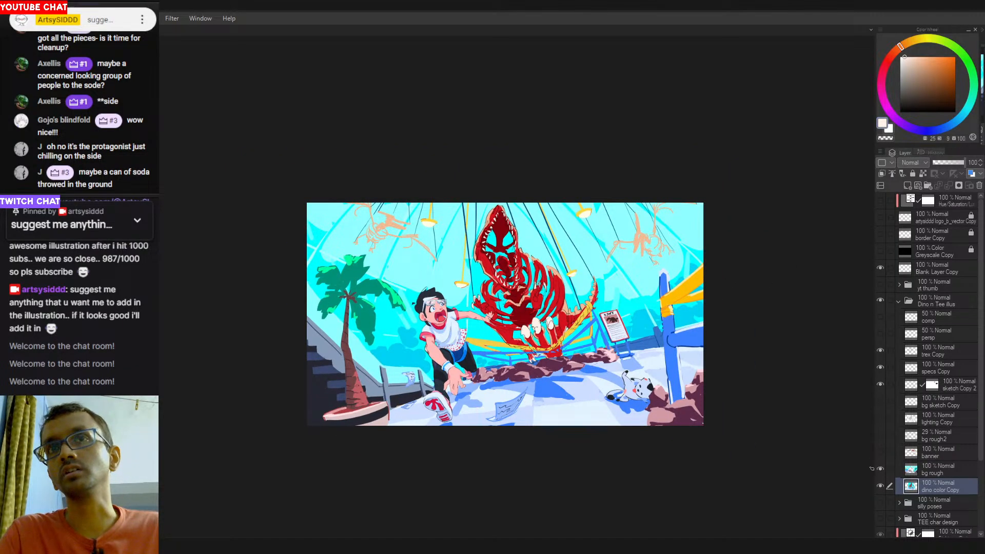
Compare the composition with the banner layer shown and hidden, and restore the unmirrored view.
click(880, 453)
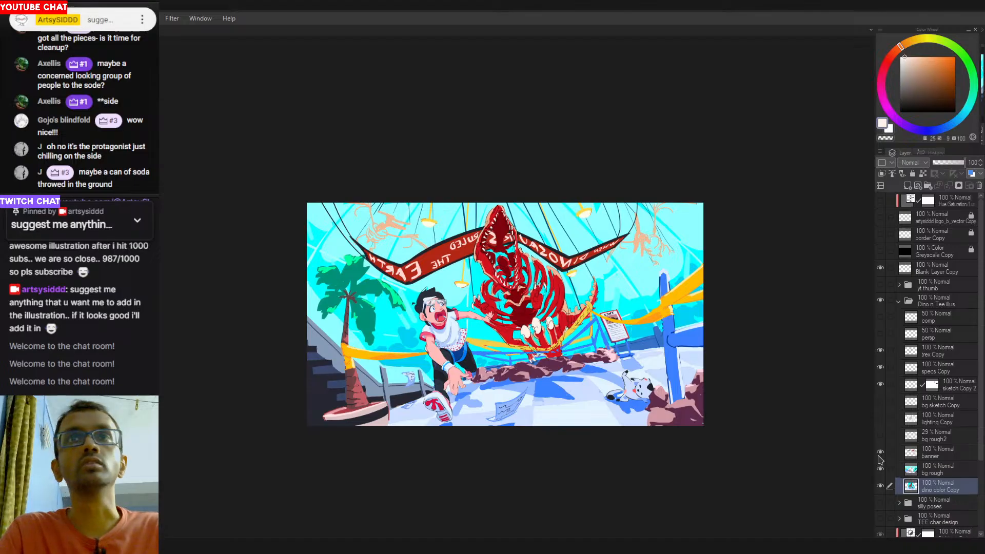
click(880, 455)
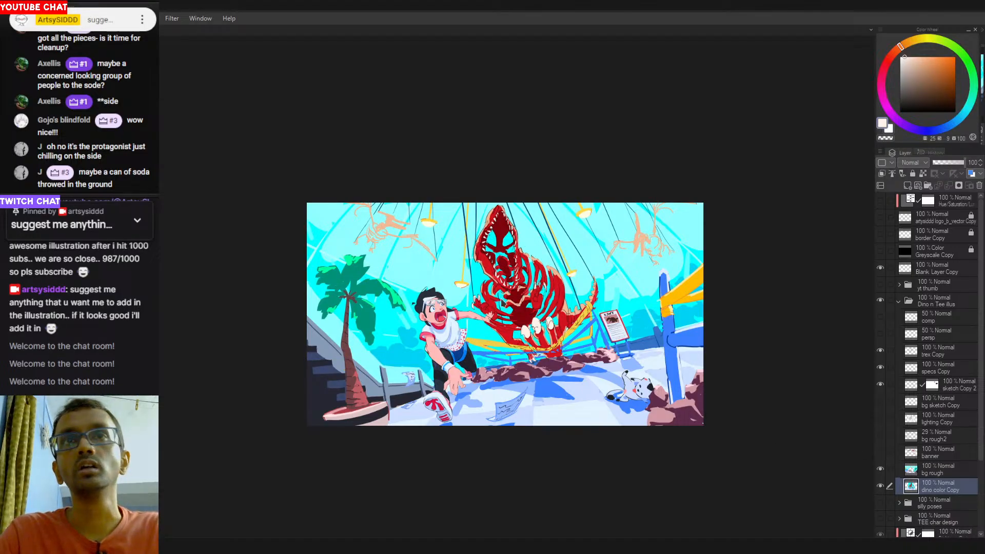
key(h)
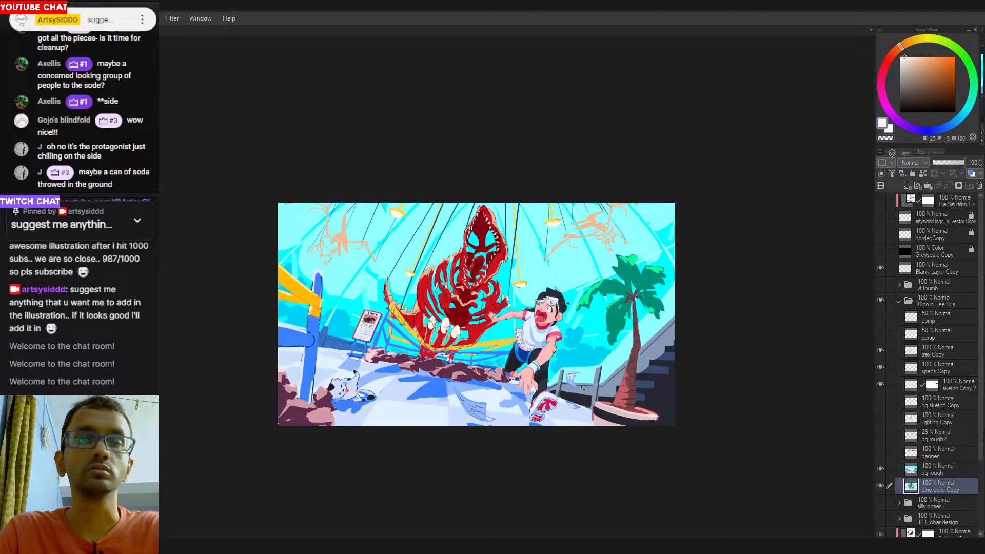
Examine the illustration at rotated angles and a smaller size, with the bg rough layer selected.
scroll(351, 411, up, 2)
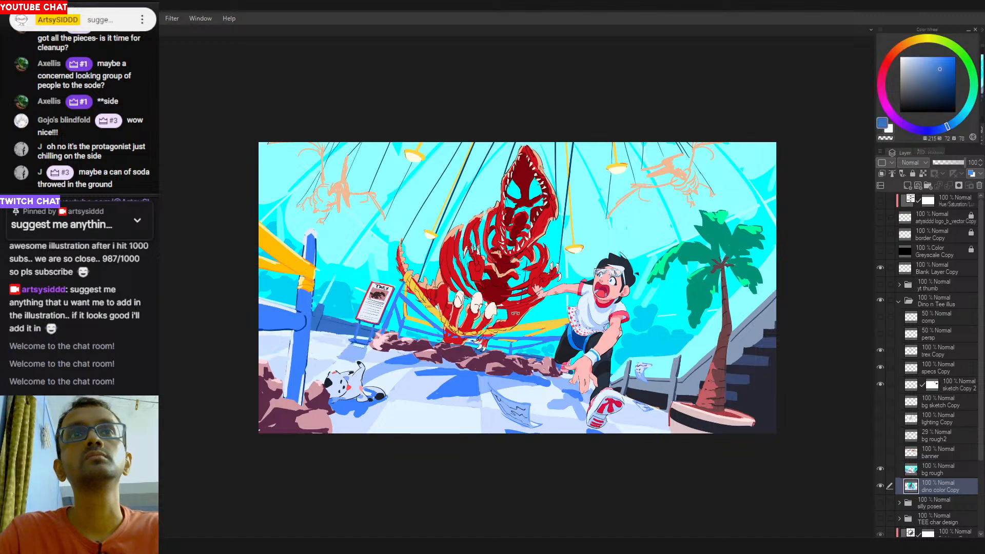
drag(341, 322, 469, 345)
drag(574, 286, 476, 356)
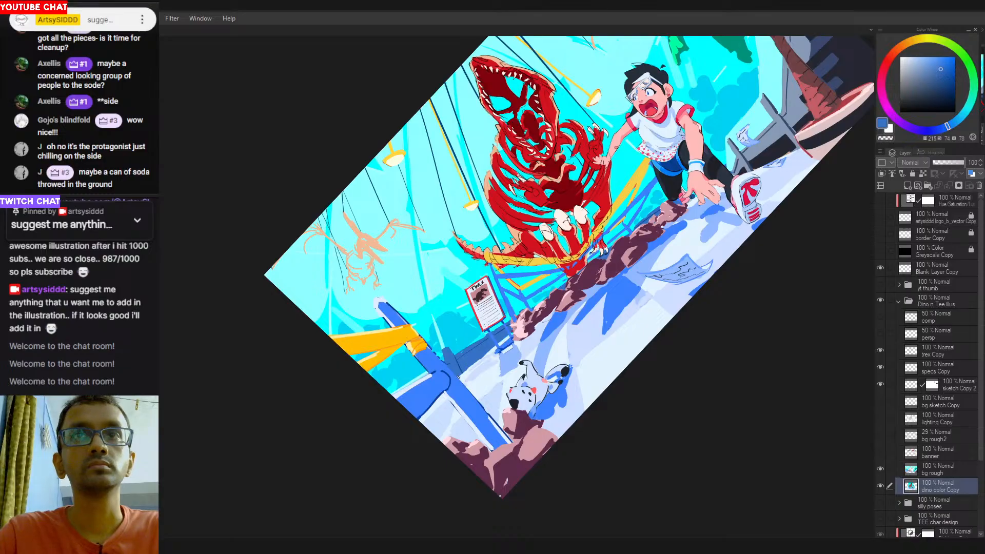
click(927, 476)
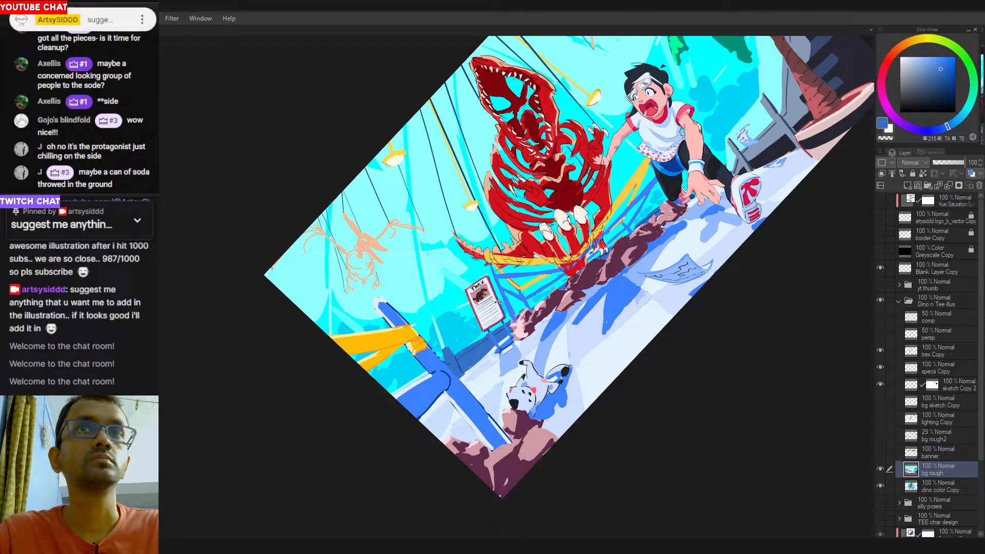
drag(657, 218, 533, 319)
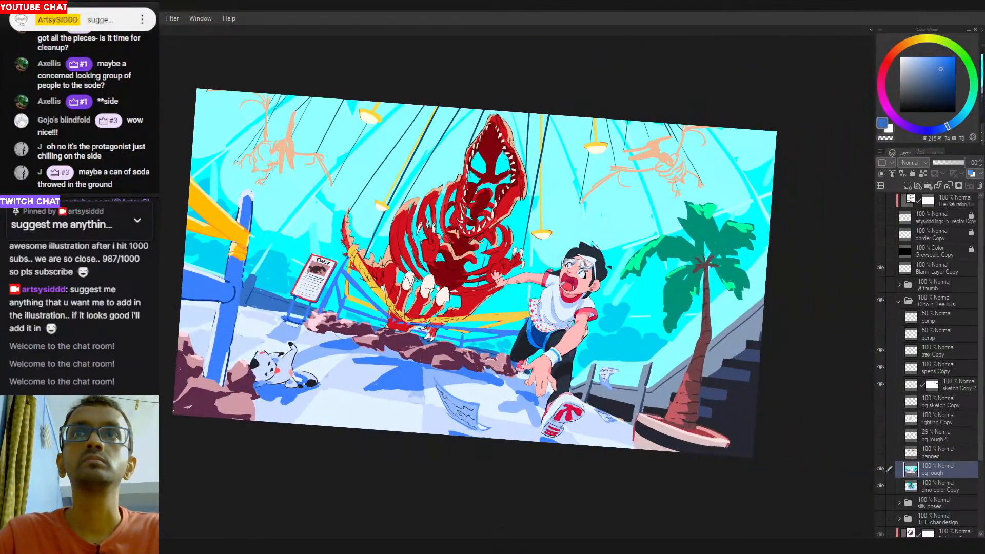
drag(617, 281, 618, 306)
mouse_move(619, 313)
mouse_down()
mouse_move(580, 314)
mouse_move(609, 239)
mouse_move(635, 309)
mouse_up()
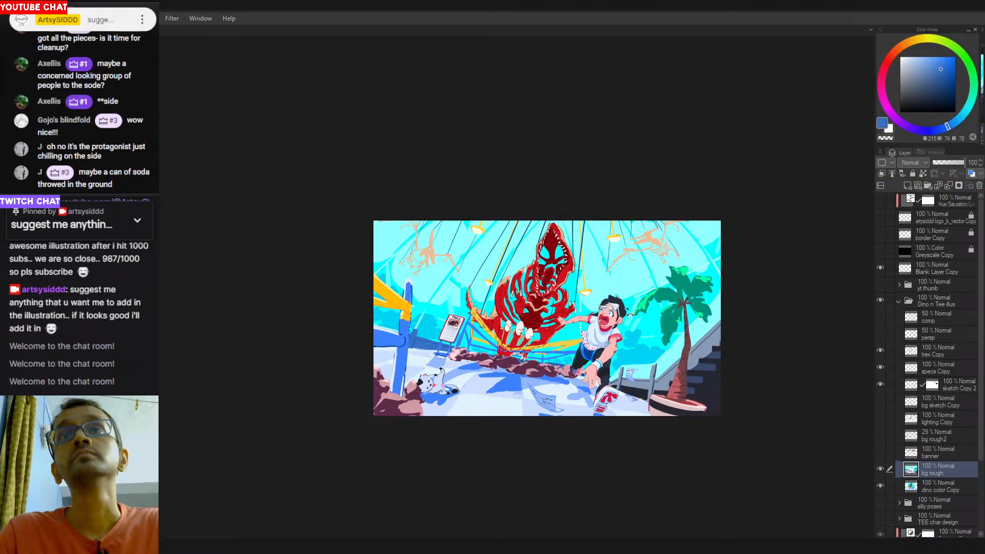
drag(630, 334, 682, 332)
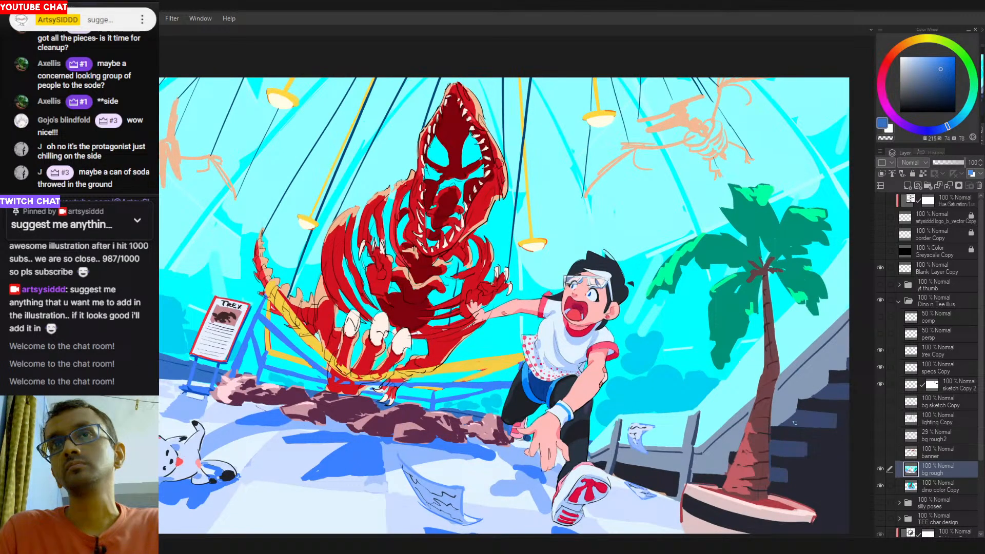
Touch up the openings in the T-rex's skull on the dino color Copy layer with light cyan sampled from the background.
click(943, 490)
drag(496, 113, 528, 227)
alt+click(528, 215)
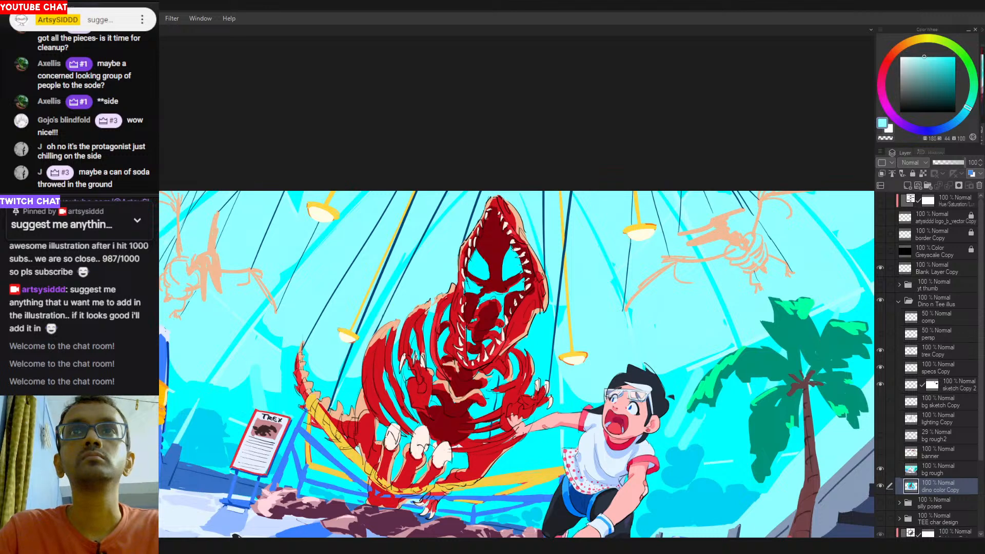
mouse_move(513, 267)
mouse_down()
mouse_move(488, 287)
mouse_move(485, 265)
mouse_move(491, 291)
mouse_up()
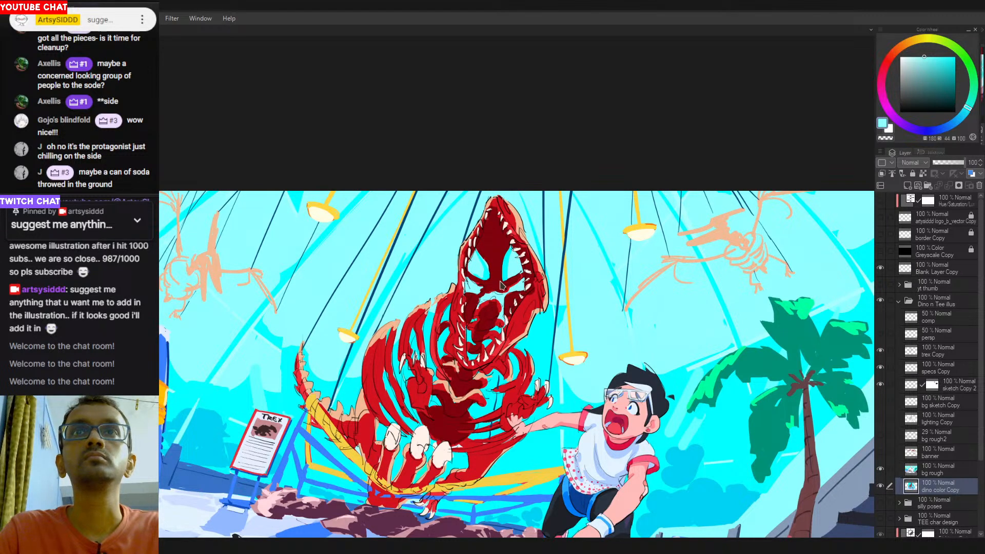
key(ctrl+0)
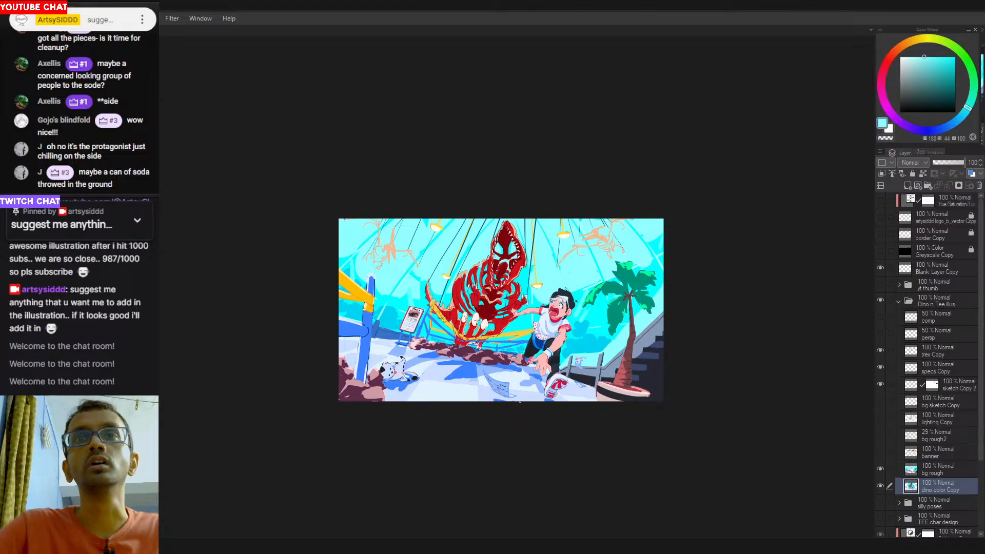
scroll(519, 400, up, 2)
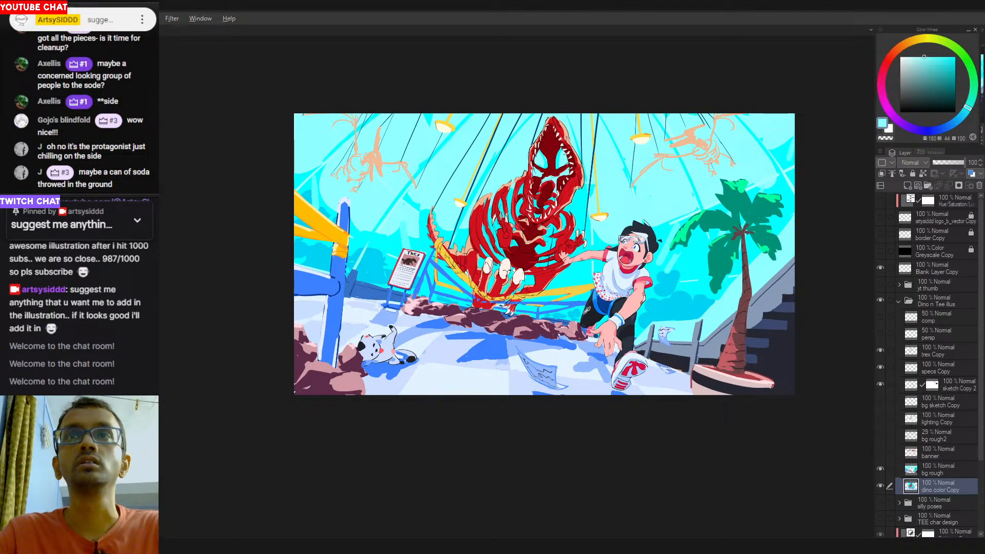
alt+click(585, 313)
mouse_move(554, 356)
mouse_down()
mouse_move(585, 360)
mouse_move(571, 362)
mouse_up()
key(ctrl+z)
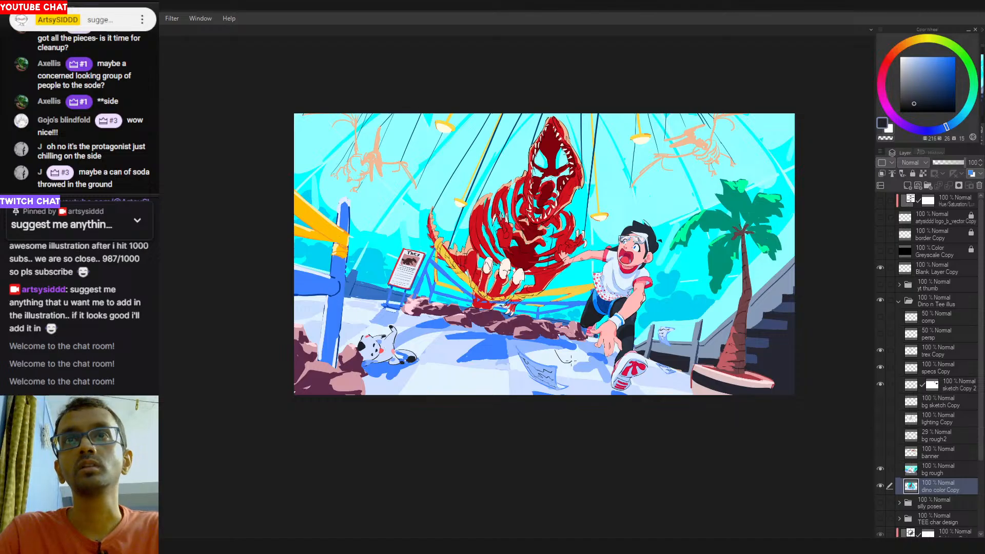
Check the composition with the banner layer, and show the bg rough2 sketch layer in its place with bg rough selected.
click(946, 472)
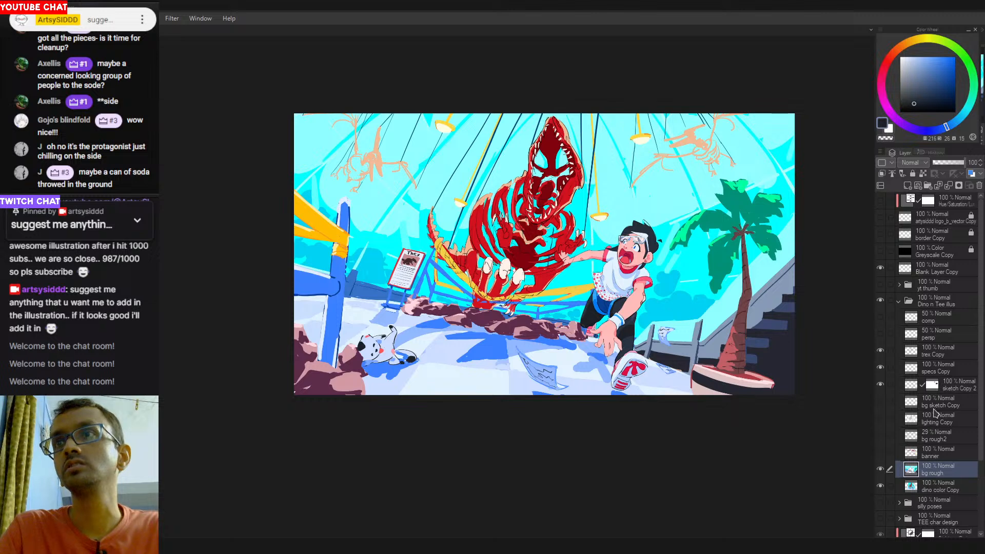
click(881, 453)
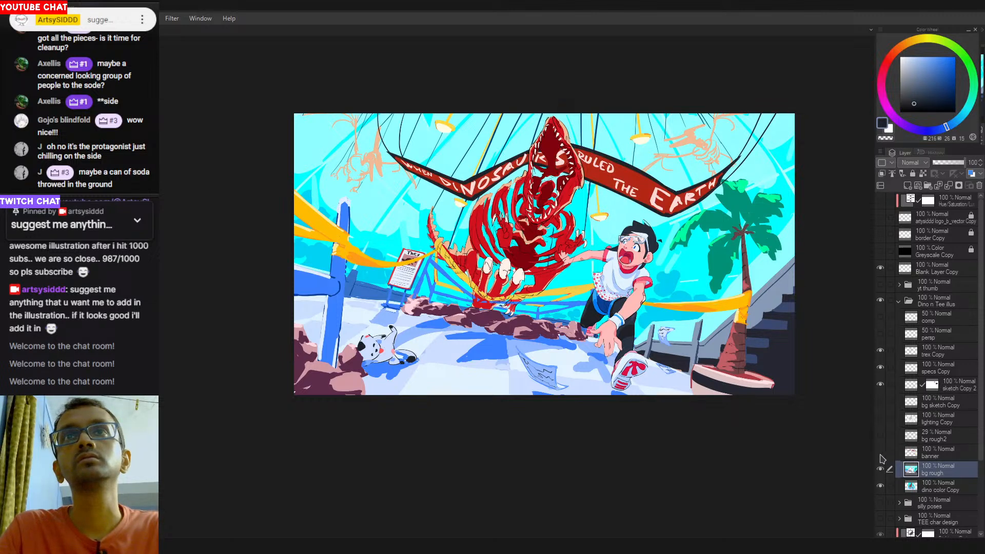
click(881, 436)
drag(665, 443, 623, 450)
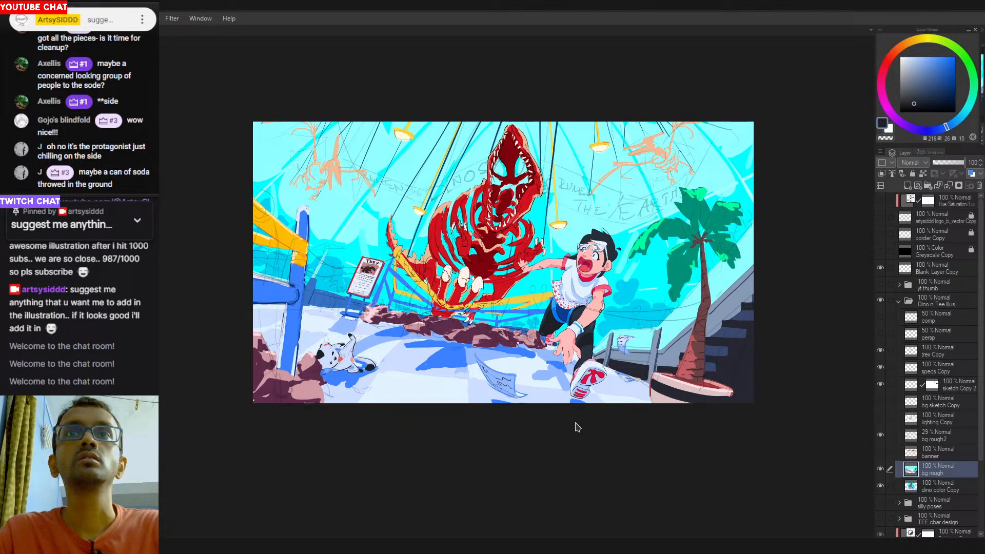
ctrl+click(592, 438)
alt+click(606, 427)
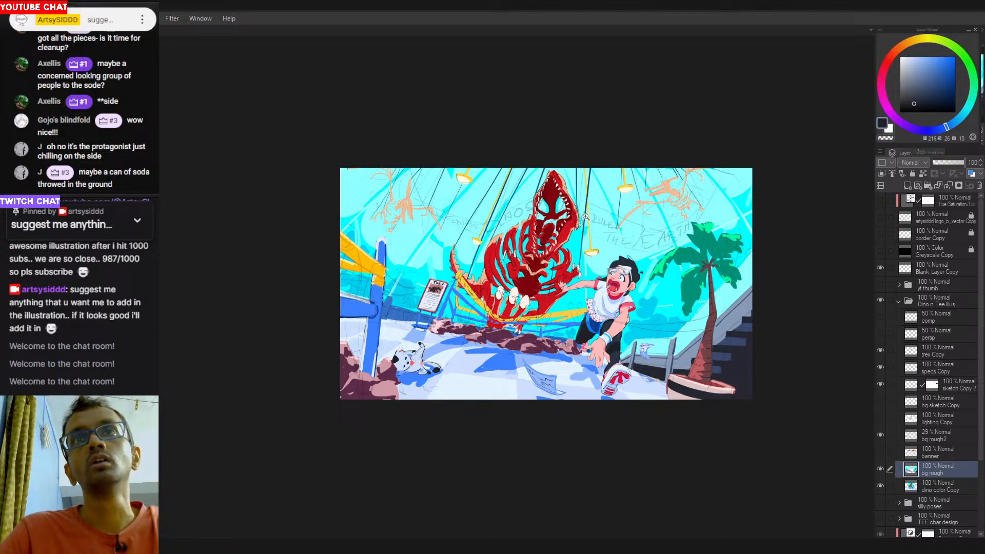
drag(495, 293, 471, 276)
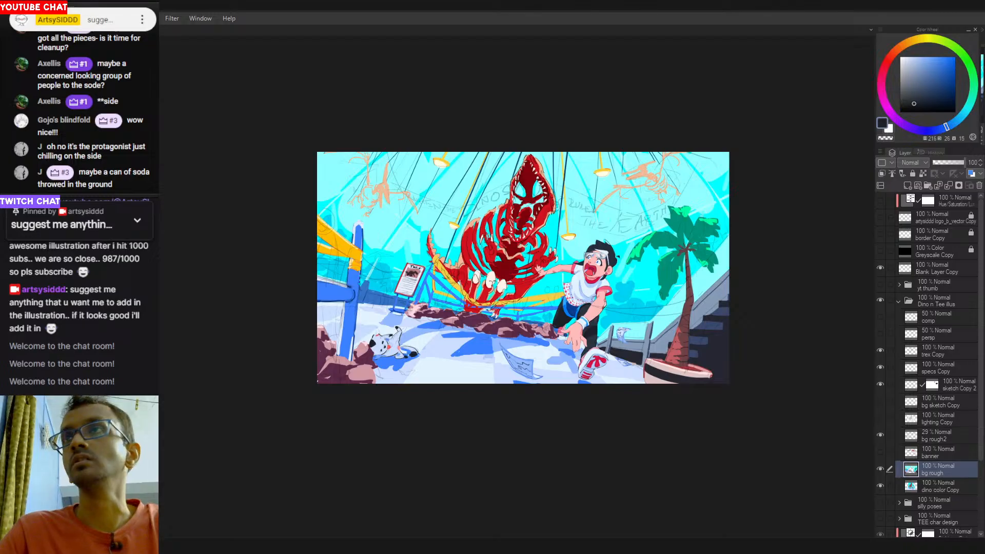
Reset the drawing colour to black and check the composition mirrored horizontally and flipped vertically, restoring its normal orientation.
key(d)
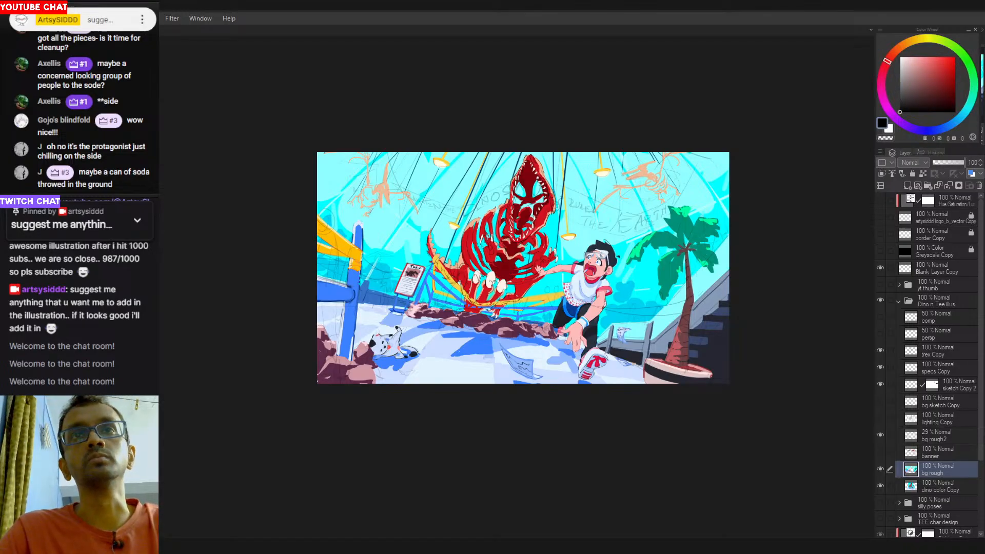
key(h)
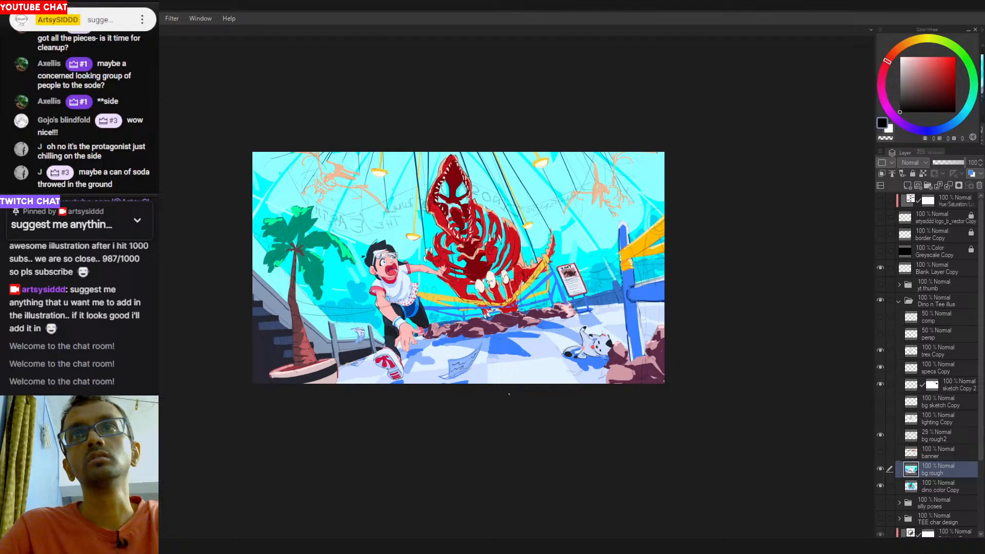
key(h)
key(v)
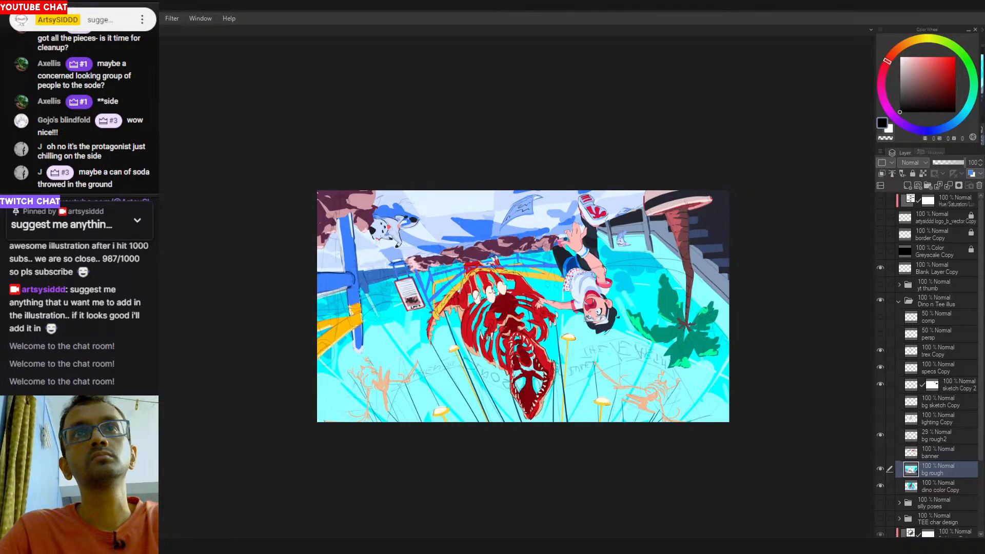
key(v)
key(h)
key(h)
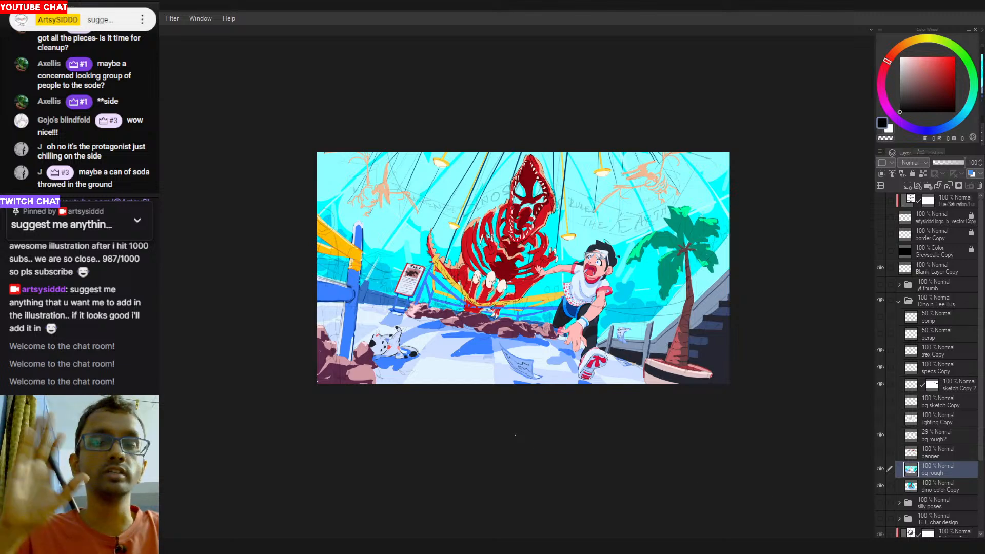
Hide the bg rough2 sketch layer and judge the whole illustration without it at several sizes.
scroll(515, 435, up, 2)
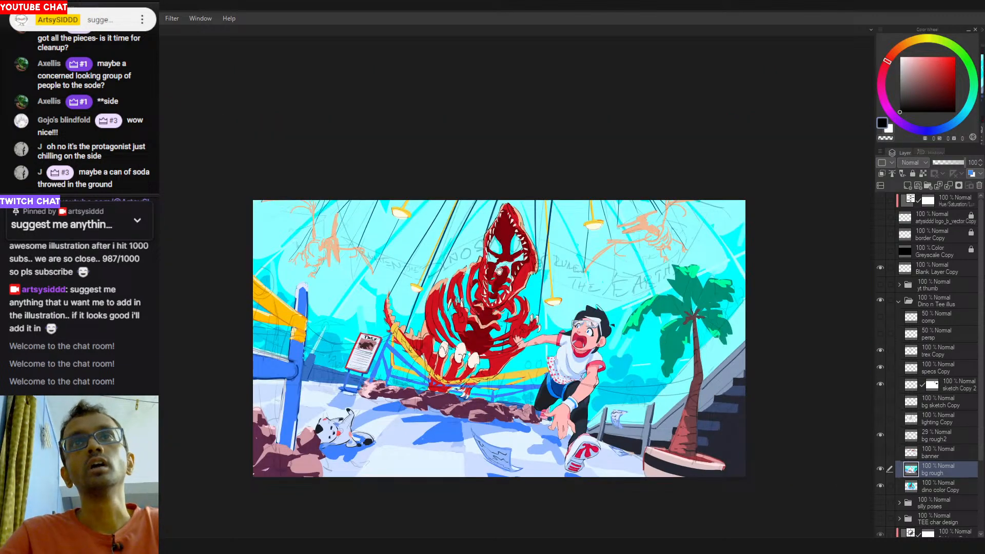
drag(549, 351, 562, 246)
key(ctrl+0)
scroll(856, 355, down, 2)
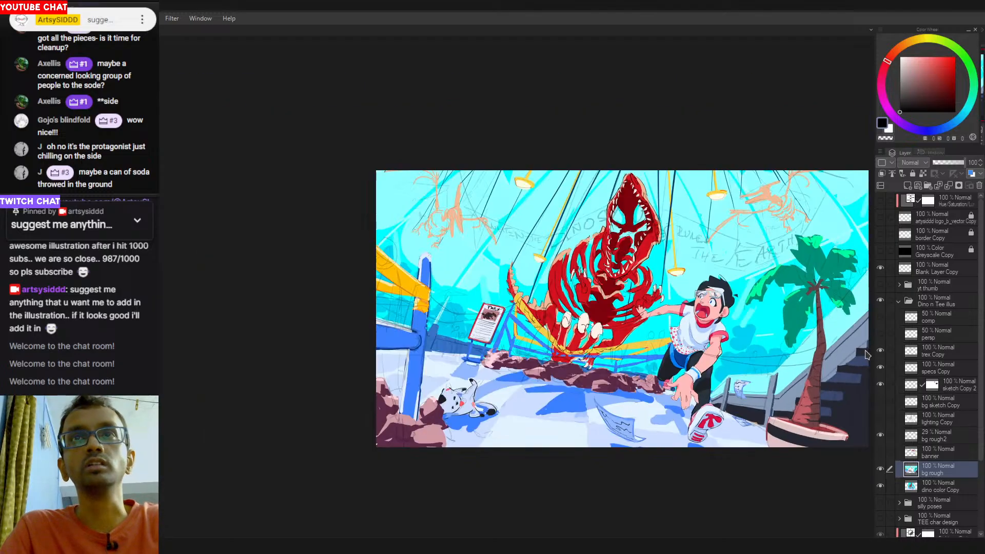
drag(663, 340, 543, 307)
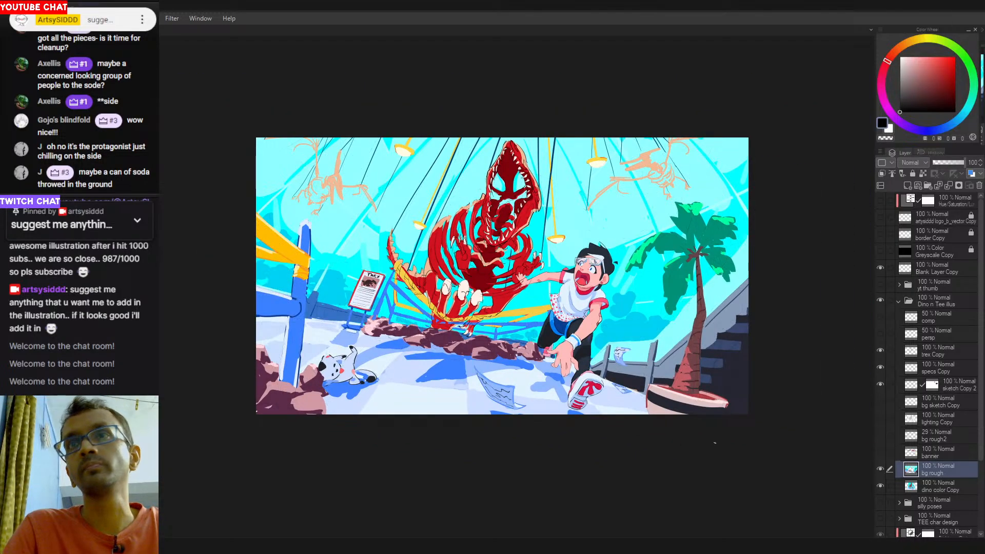
scroll(531, 338, down, 1)
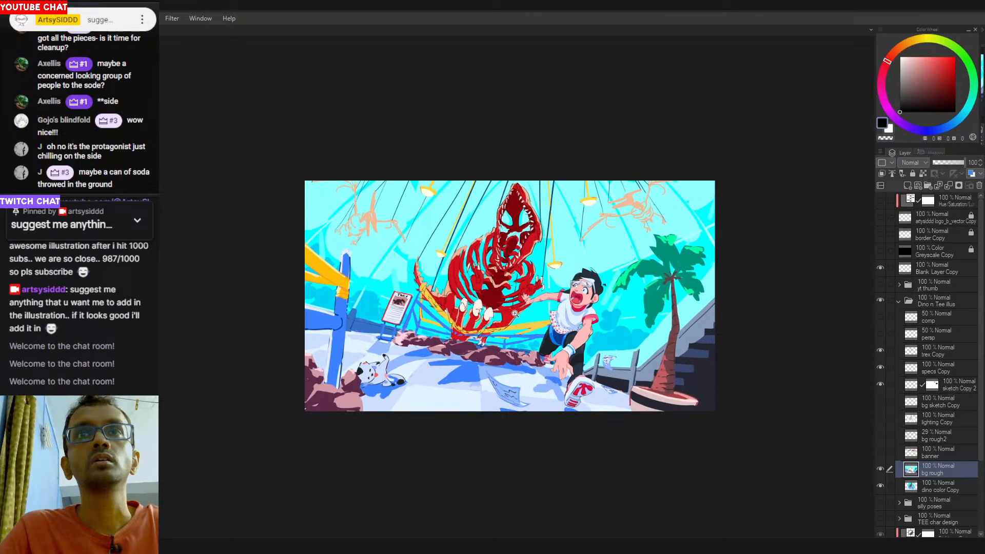
Inspect the T-rex's ribs and claws up close, sample its bright red, and reassess the whole illustration.
scroll(488, 308, up, 4)
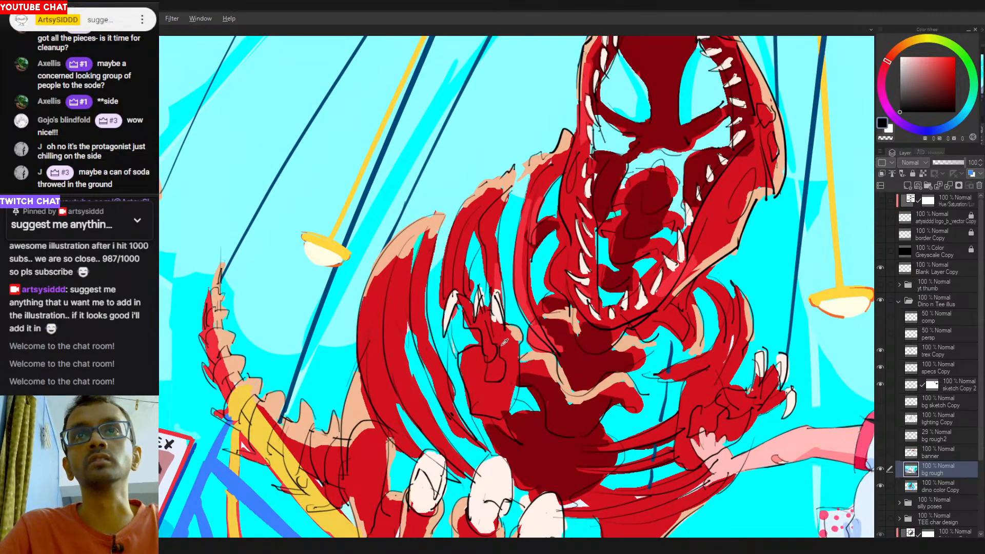
alt+click(503, 320)
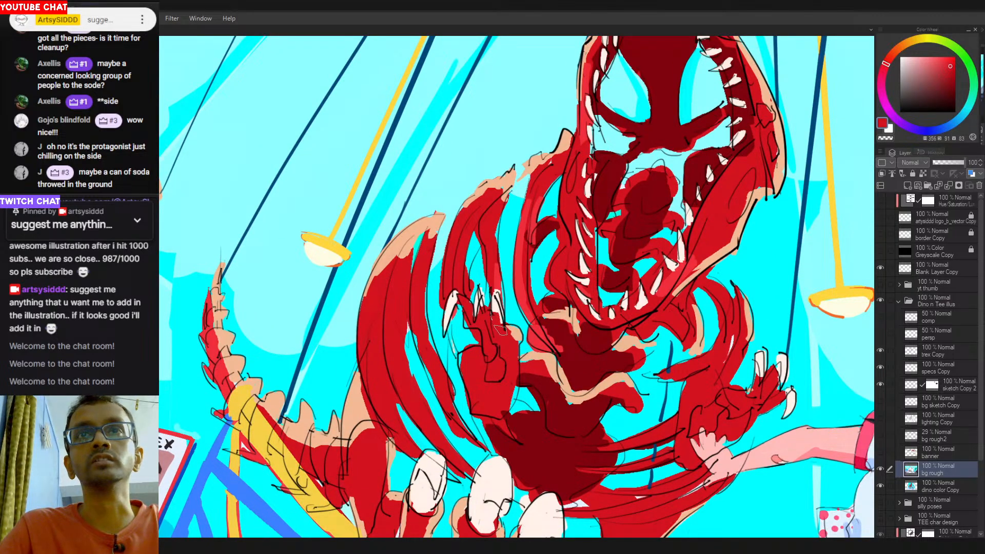
key(ctrl+0)
key(ctrl+0)
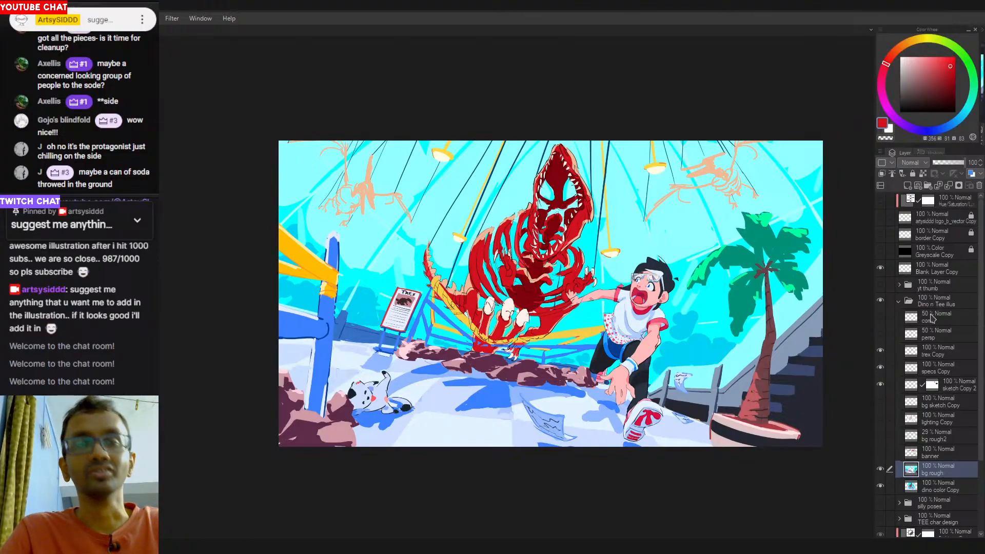
key(ctrl+0)
key(ctrl+minus)
key(ctrl+minus)
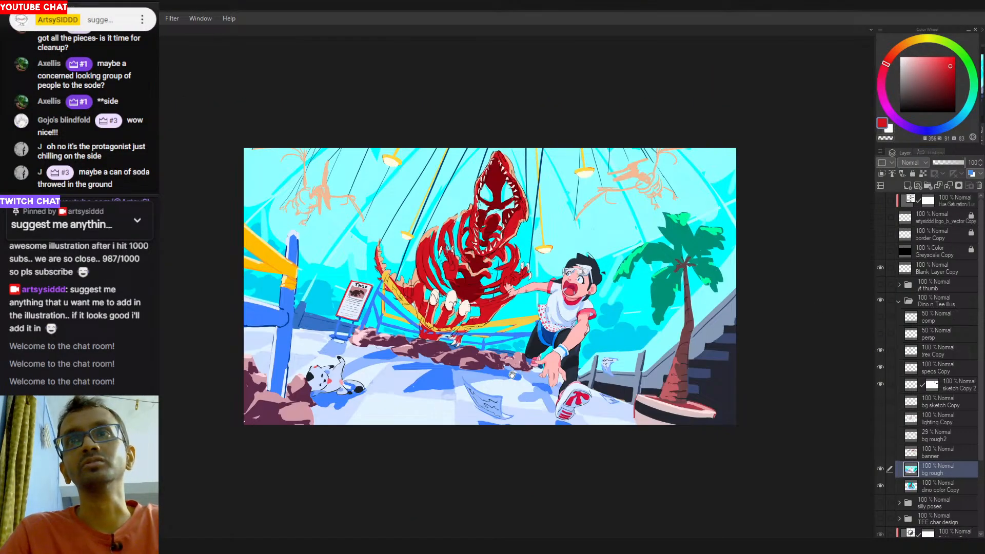
drag(511, 375, 508, 378)
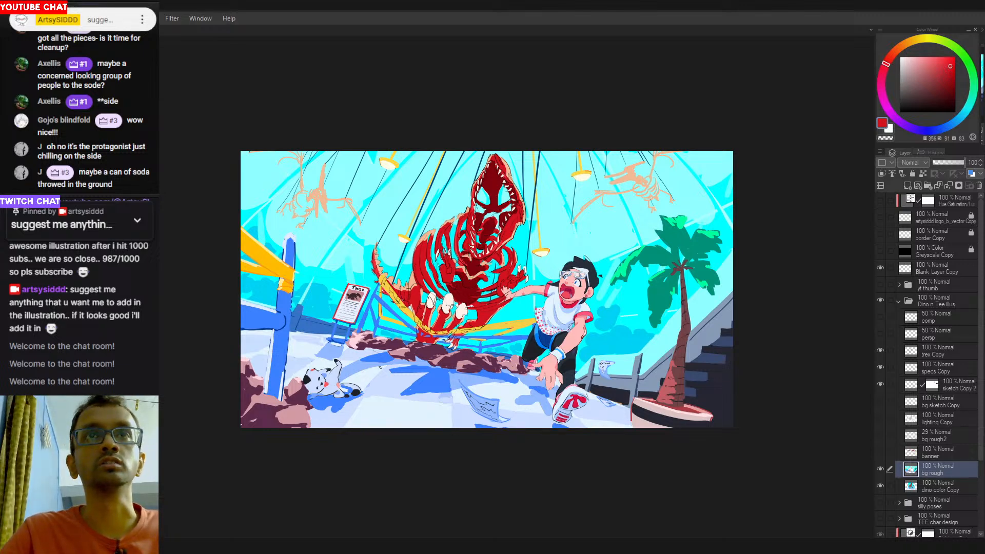
Inspect the fleeing character and the T-rex's ribs and claws up close, selecting the sketch Copy 2 and trex Copy layers.
click(951, 386)
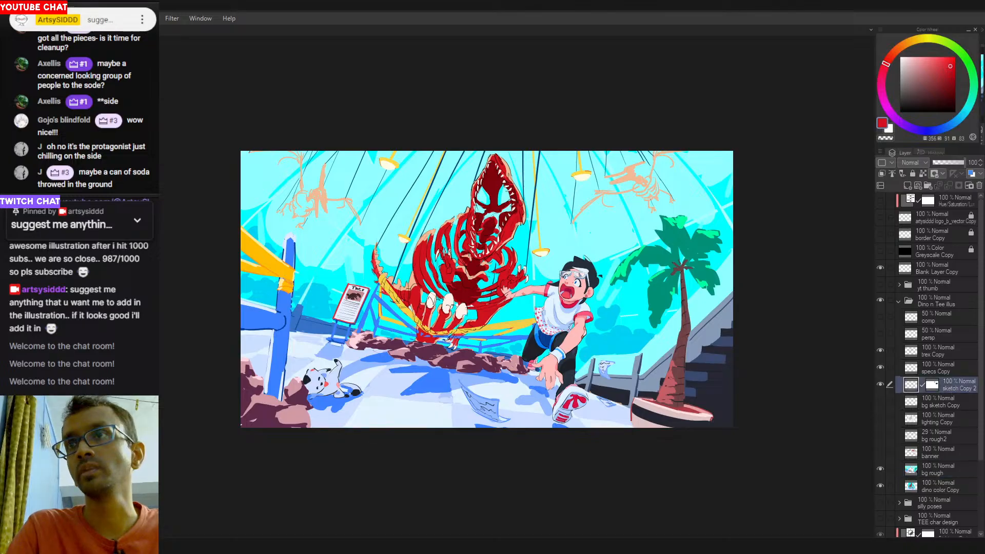
scroll(585, 405, up, 2)
scroll(587, 407, up, 1)
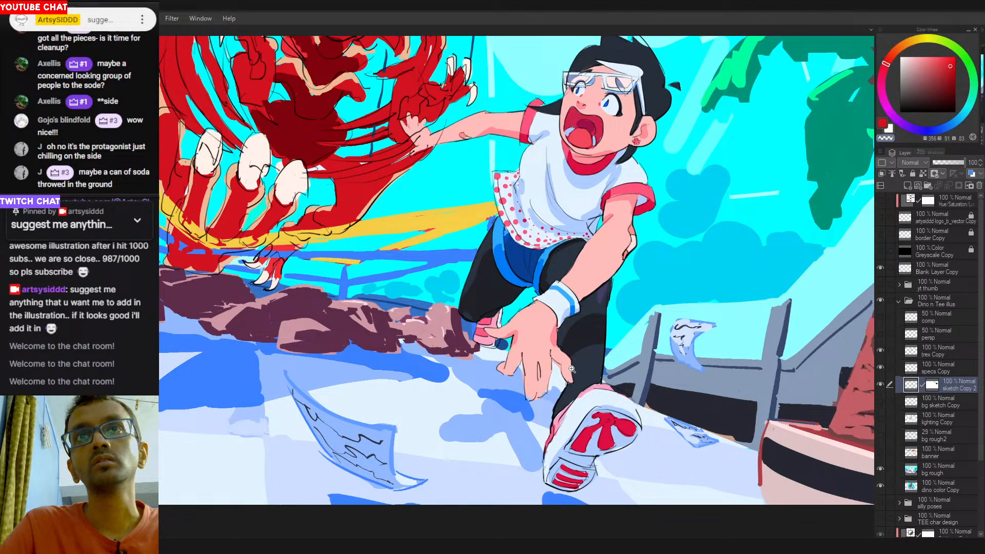
scroll(571, 369, down, 3)
scroll(537, 296, up, 3)
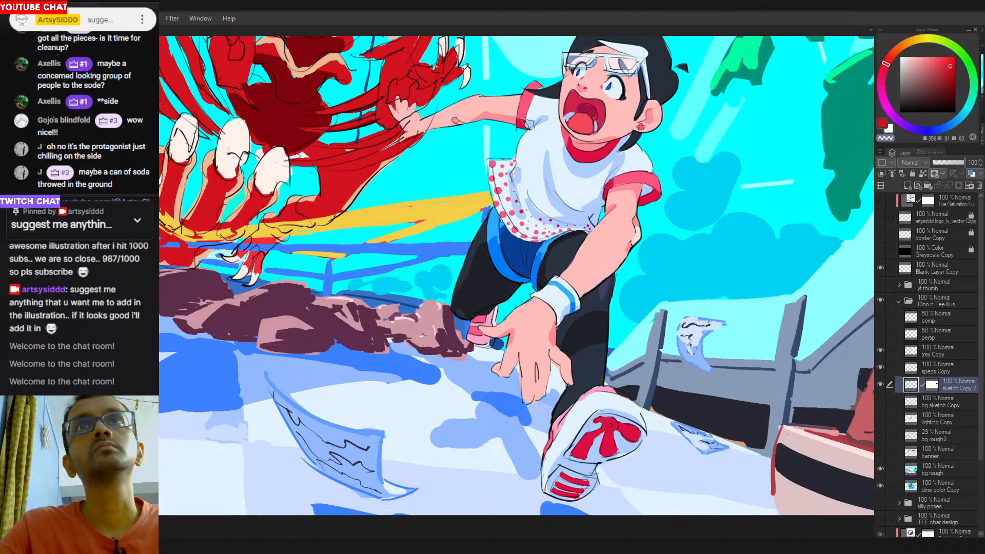
key(ctrl+0)
scroll(359, 205, up, 3)
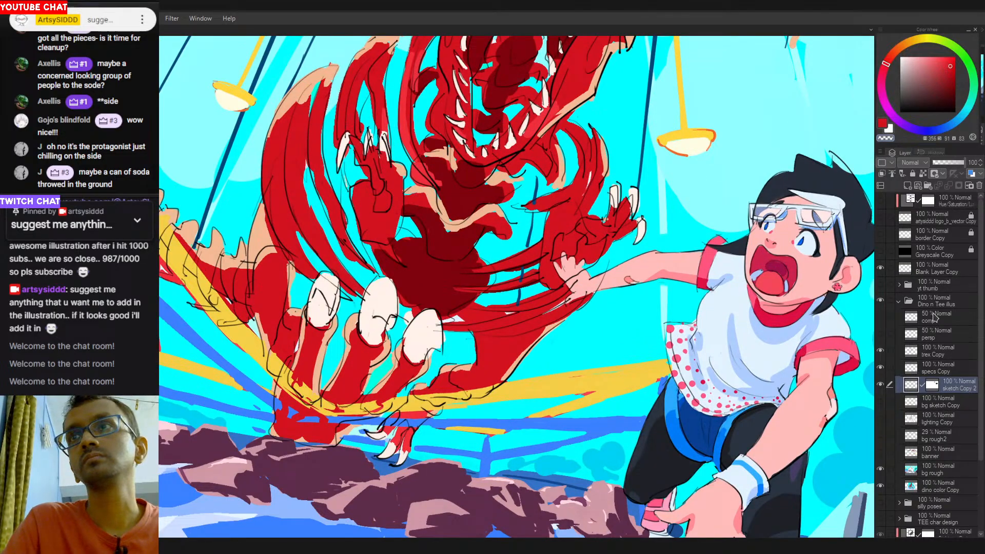
click(936, 353)
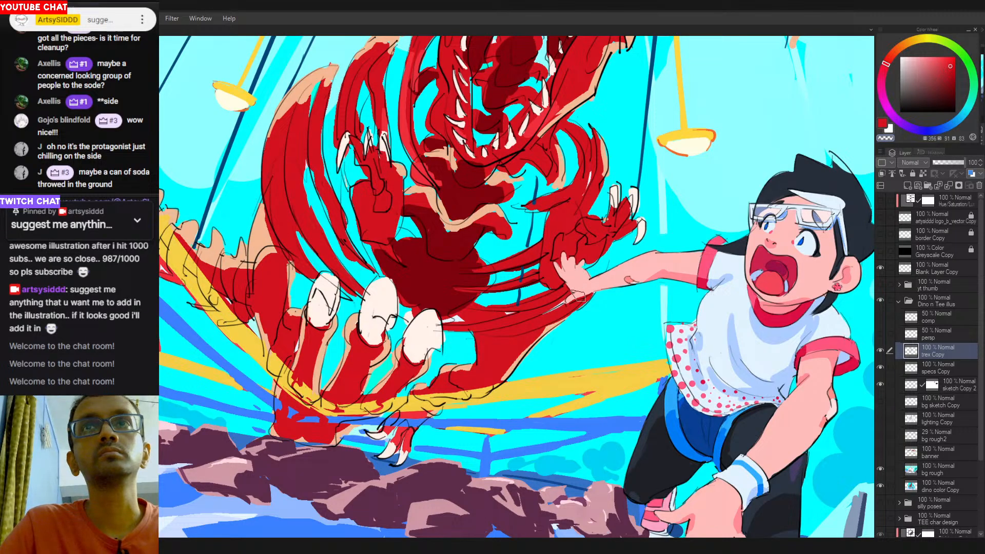
scroll(580, 306, down, 4)
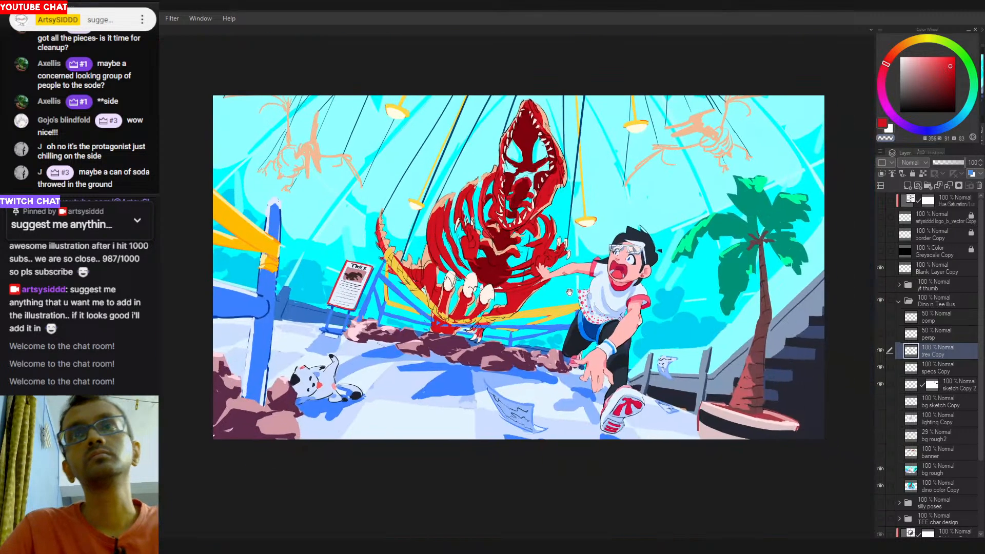
Sample the character's light pink skin tone and touch up the outstretched hand on the dino color Copy layer.
click(935, 471)
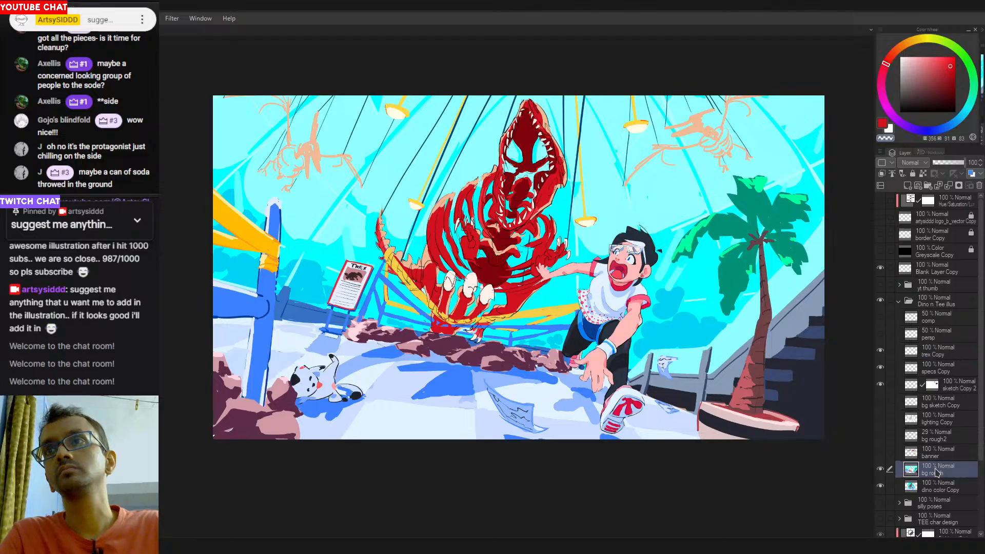
click(930, 485)
click(926, 472)
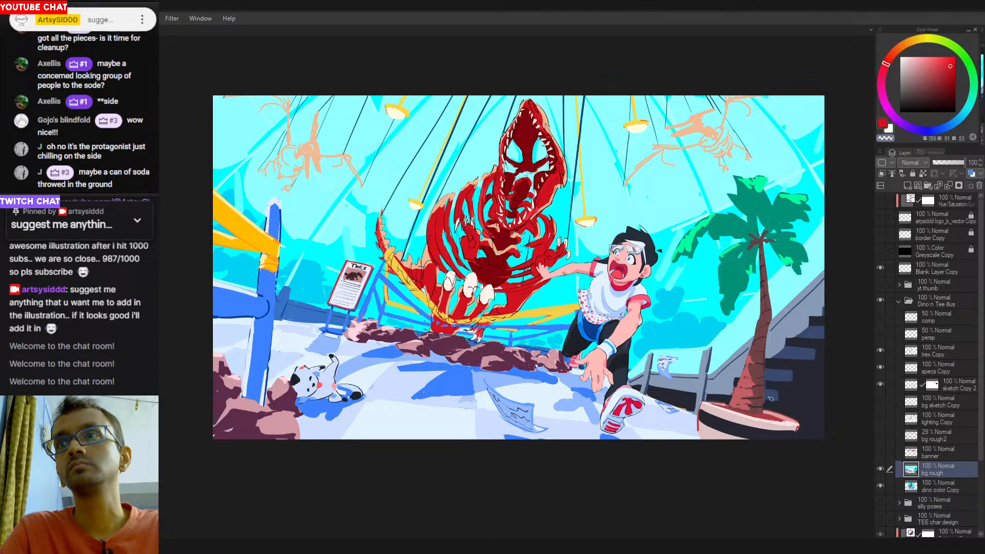
click(935, 489)
scroll(599, 253, up, 4)
alt+click(501, 301)
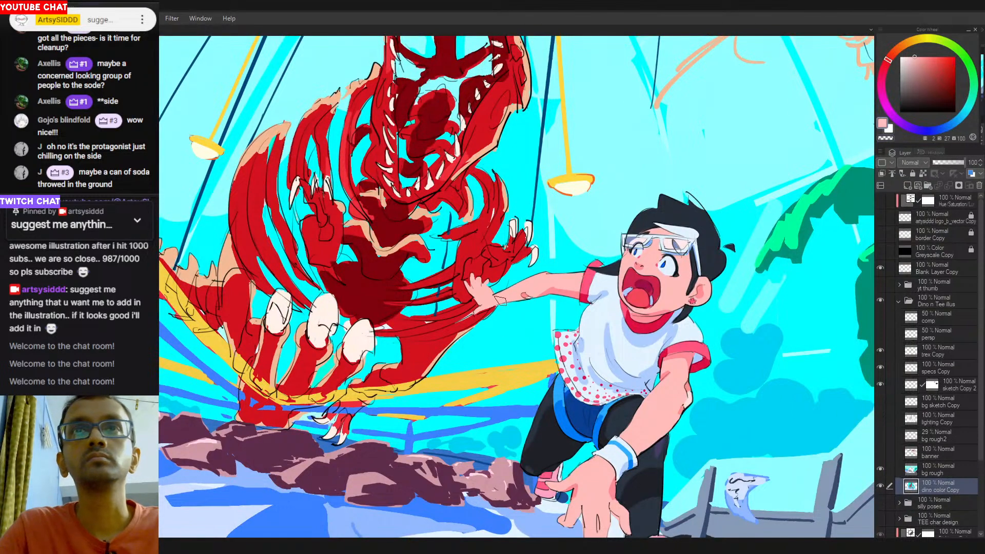
mouse_move(486, 309)
mouse_down()
mouse_move(478, 313)
mouse_move(492, 310)
mouse_up()
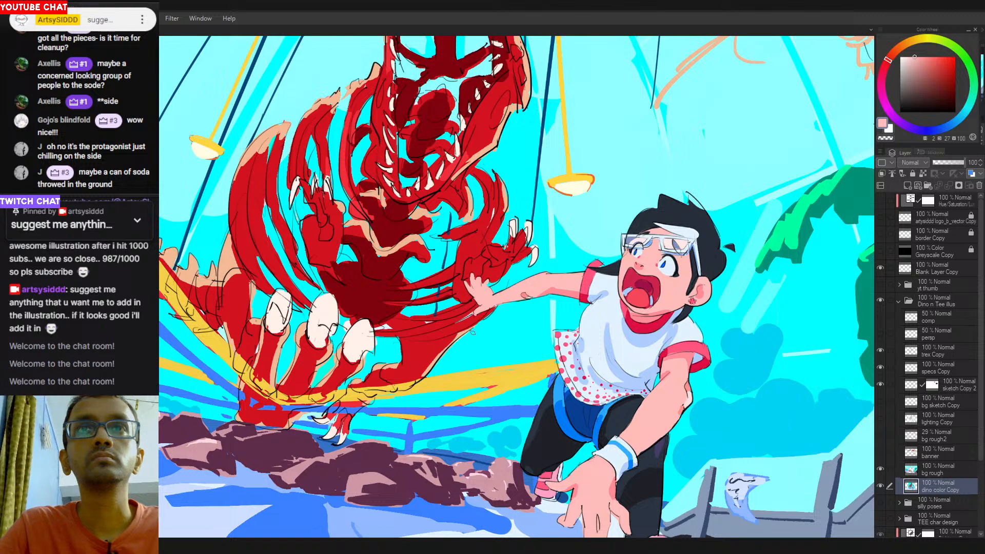
scroll(574, 385, down, 4)
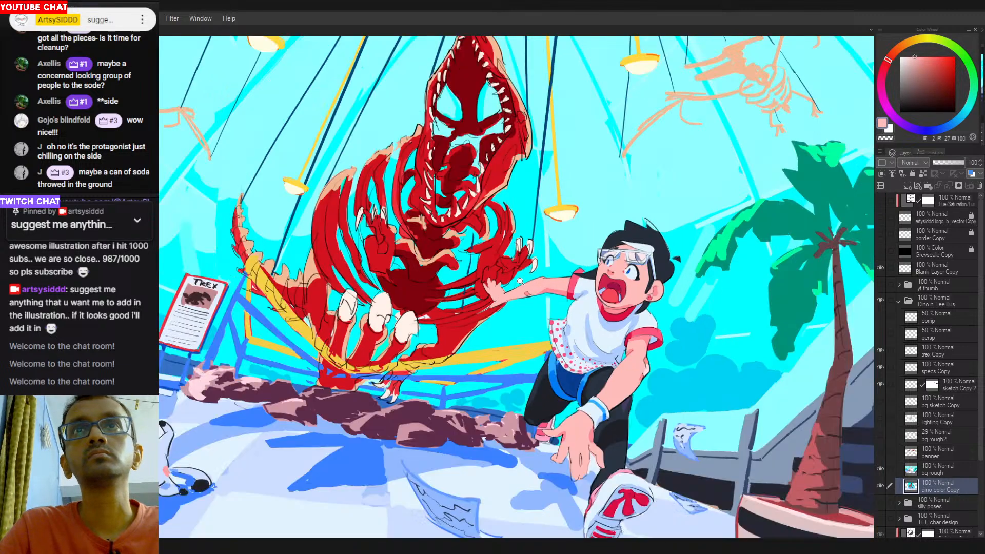
Reassess the whole illustration at several sizes and sample the near-black of the character's trousers.
drag(574, 384, 626, 326)
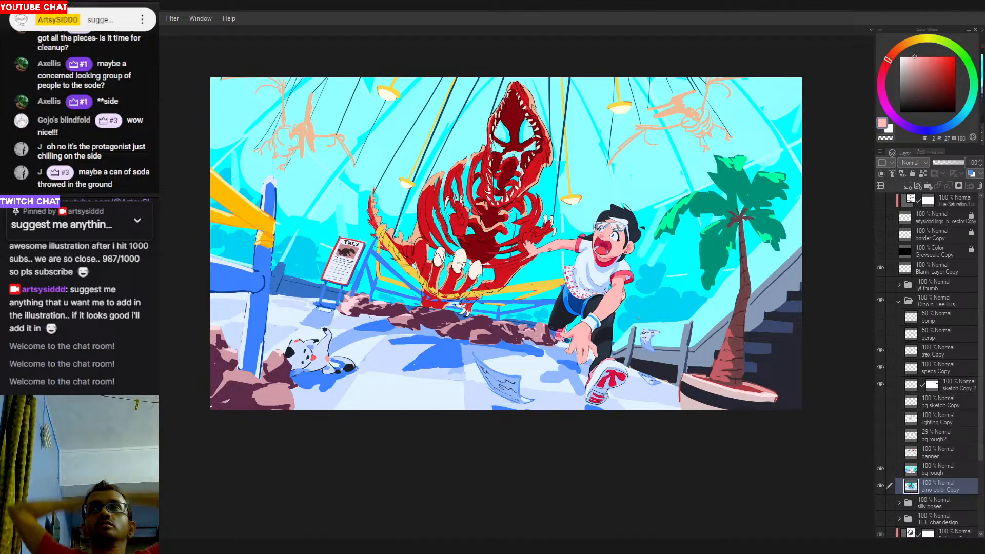
scroll(638, 318, up, 1)
scroll(701, 316, down, 2)
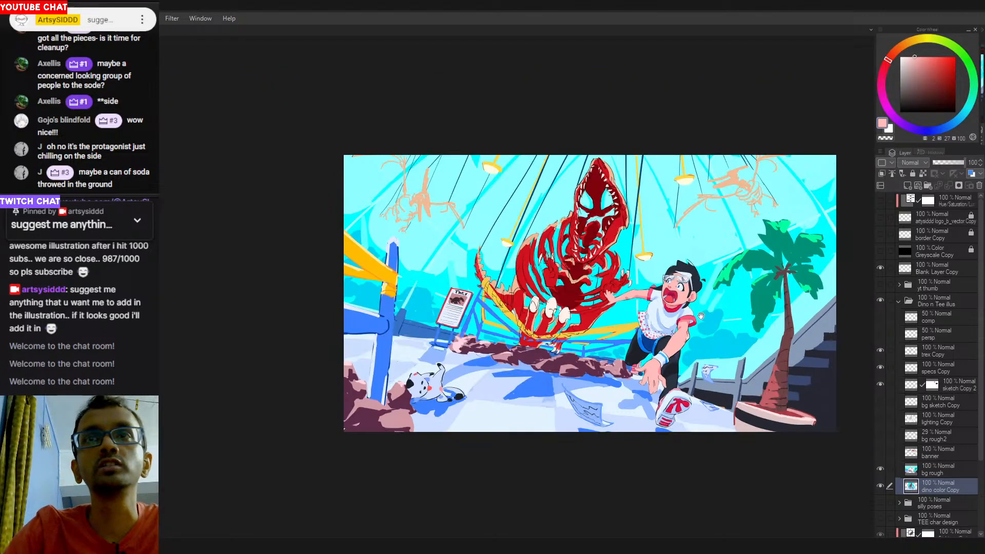
drag(702, 316, 623, 286)
key(ctrl+0)
key(ctrl+minus)
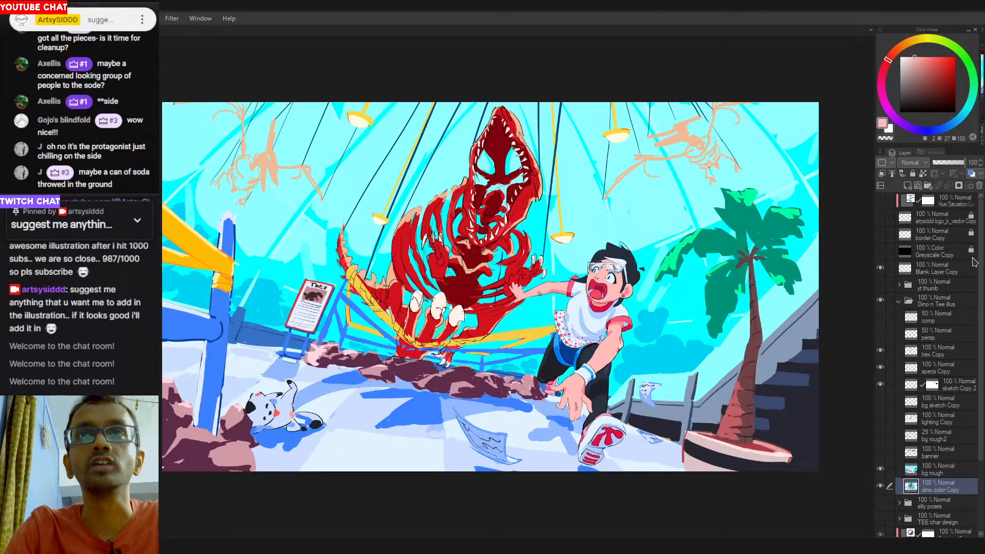
key(ctrl+minus)
alt+click(560, 337)
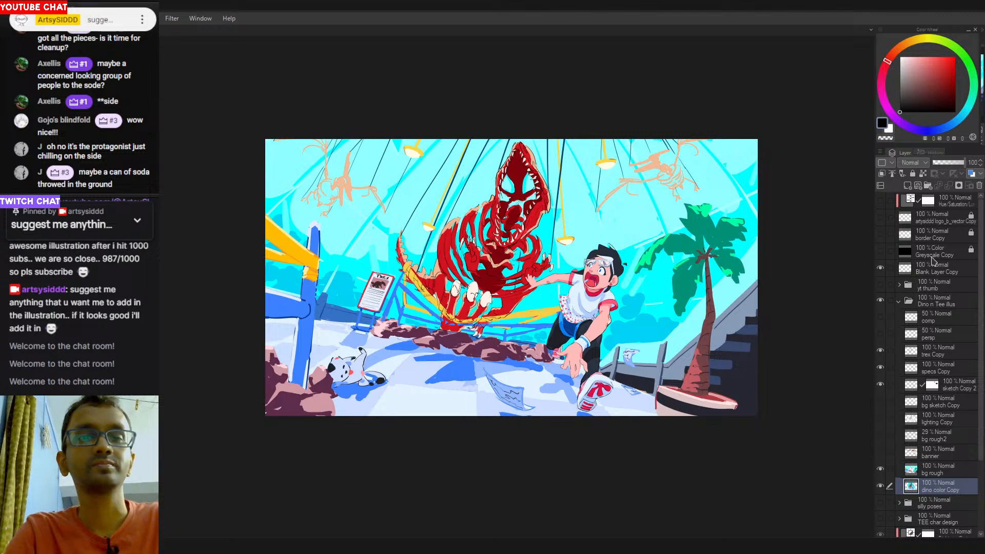
Mirror the composition and try a black stroke down the blue post on the bg rough layer.
key(h)
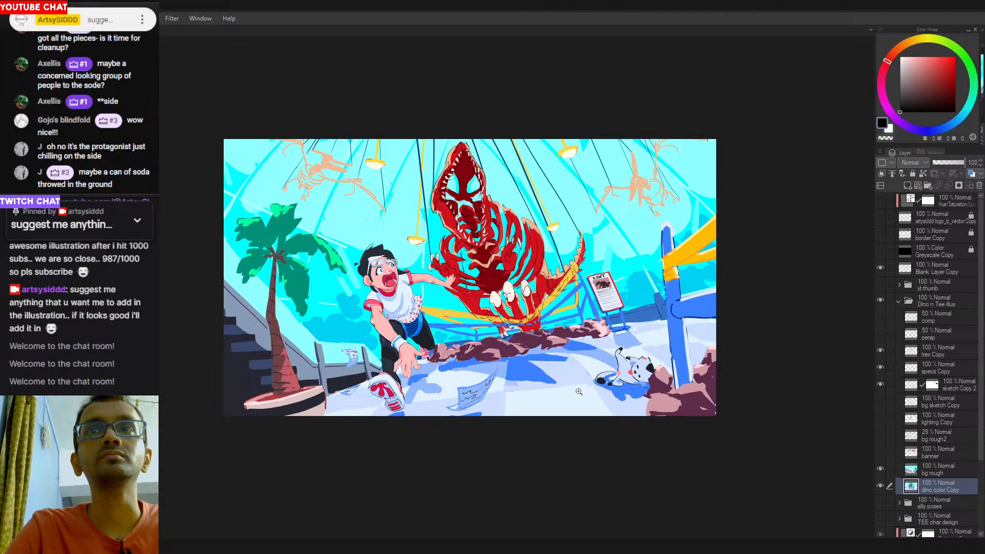
scroll(579, 392, down, 1)
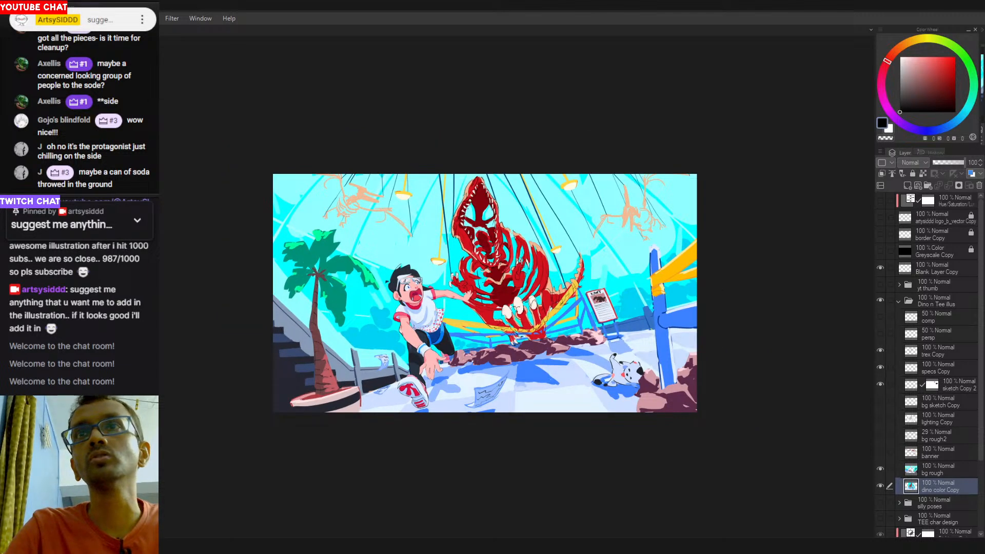
click(934, 469)
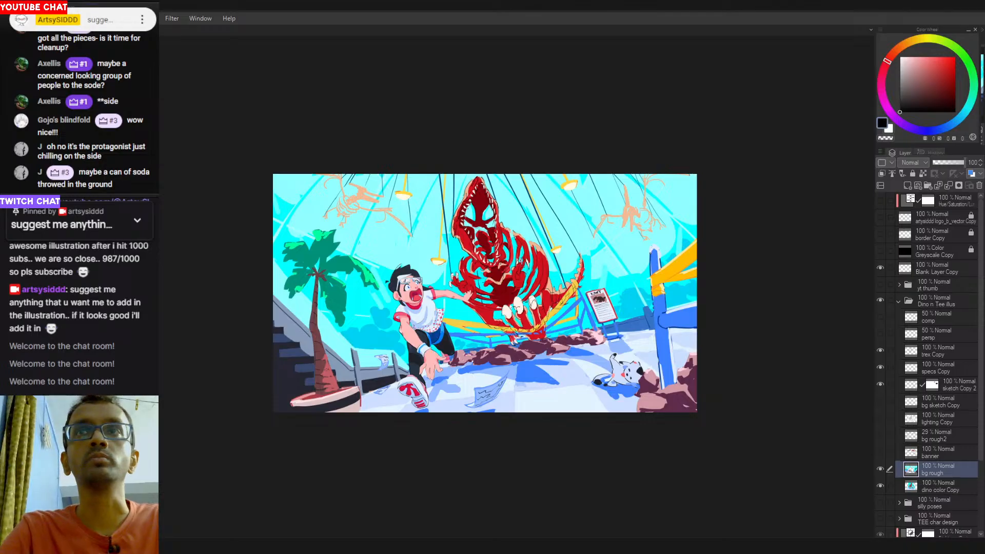
drag(649, 232, 665, 412)
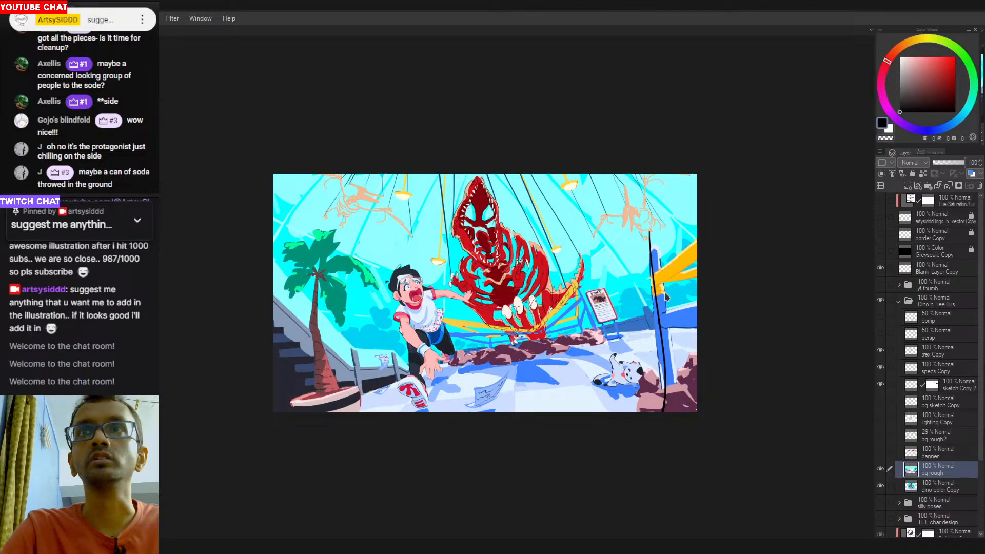
key(ctrl+z)
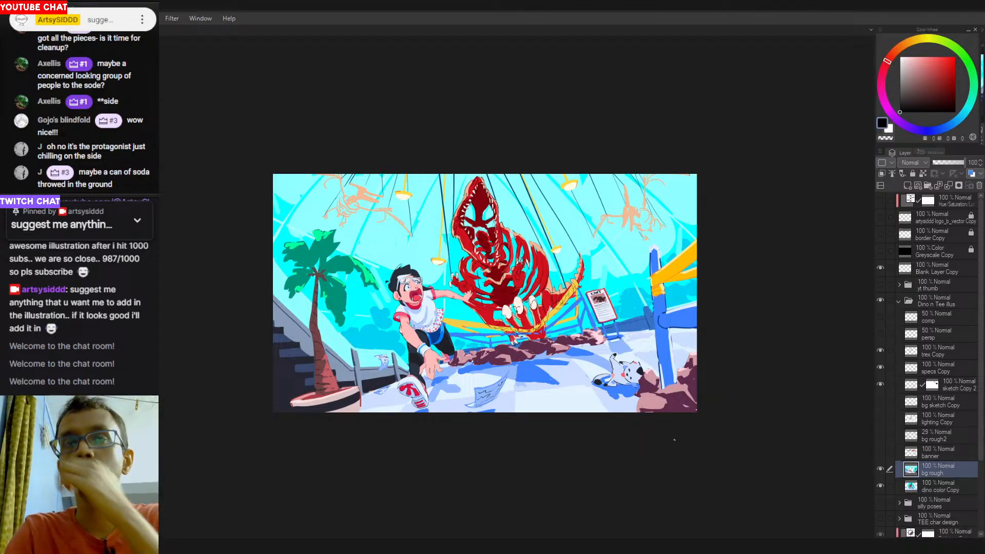
Compare the artwork with and without the dino color Copy layer, and judge the composition in its unmirrored orientation.
click(881, 486)
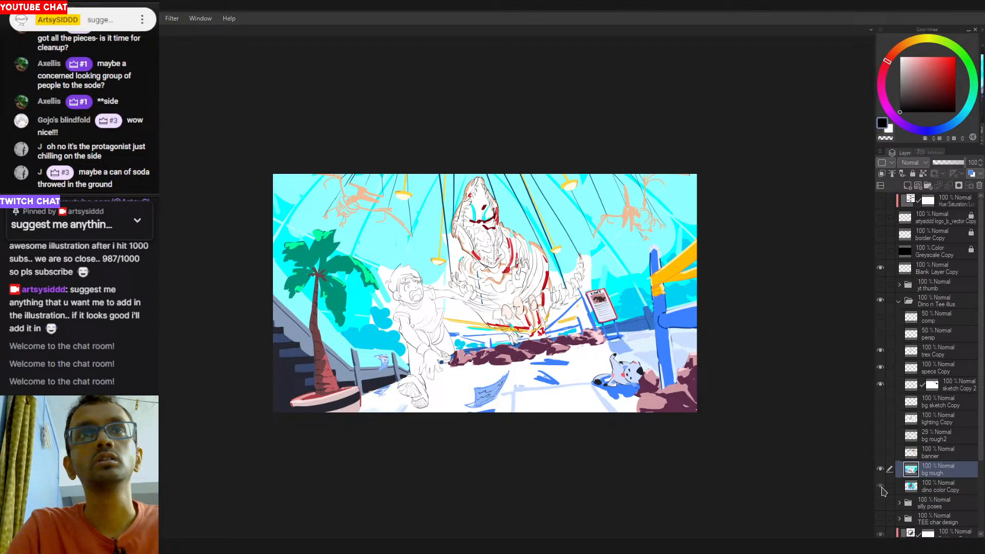
click(880, 486)
drag(611, 416, 561, 431)
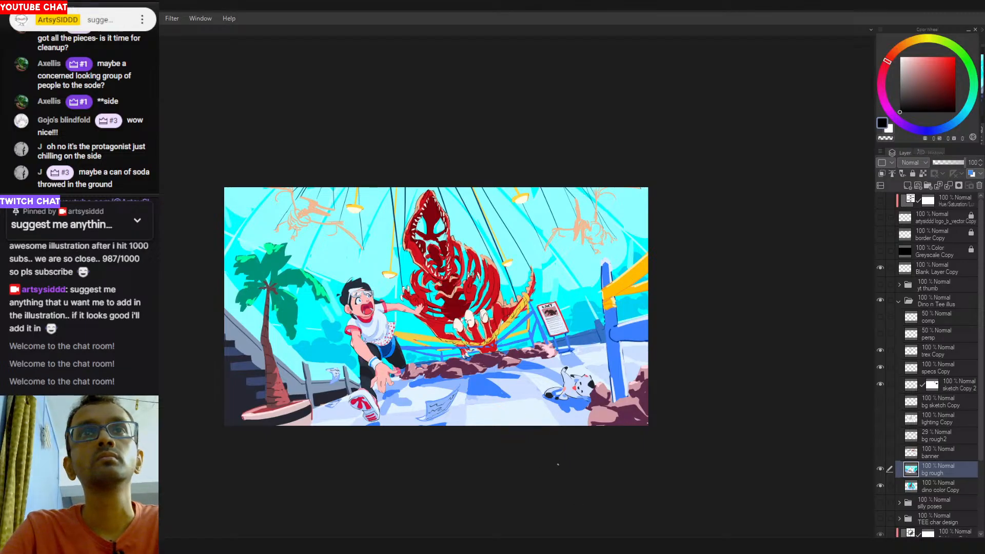
key(h)
drag(613, 460, 644, 455)
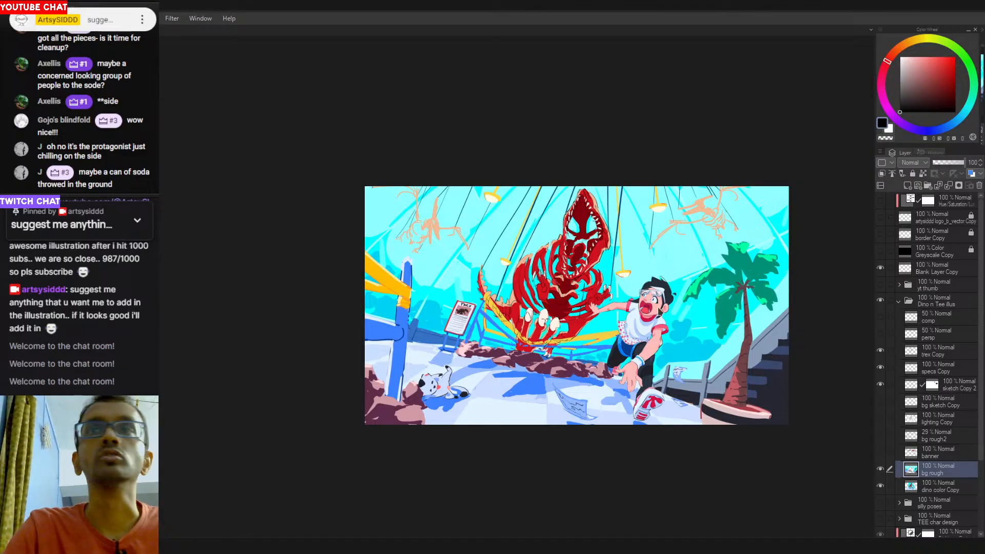
scroll(661, 312, up, 2)
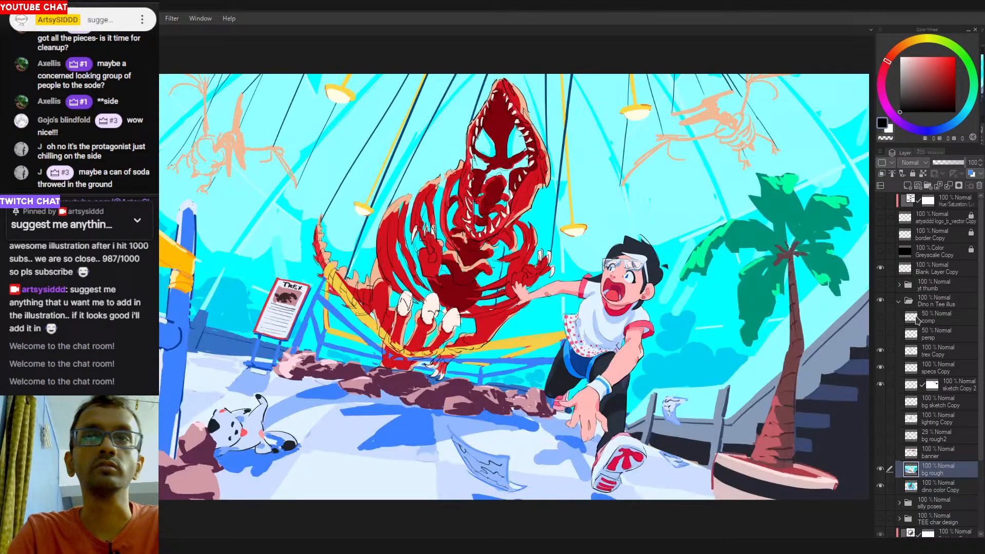
key(ctrl+minus)
key(ctrl+minus)
drag(712, 356, 695, 344)
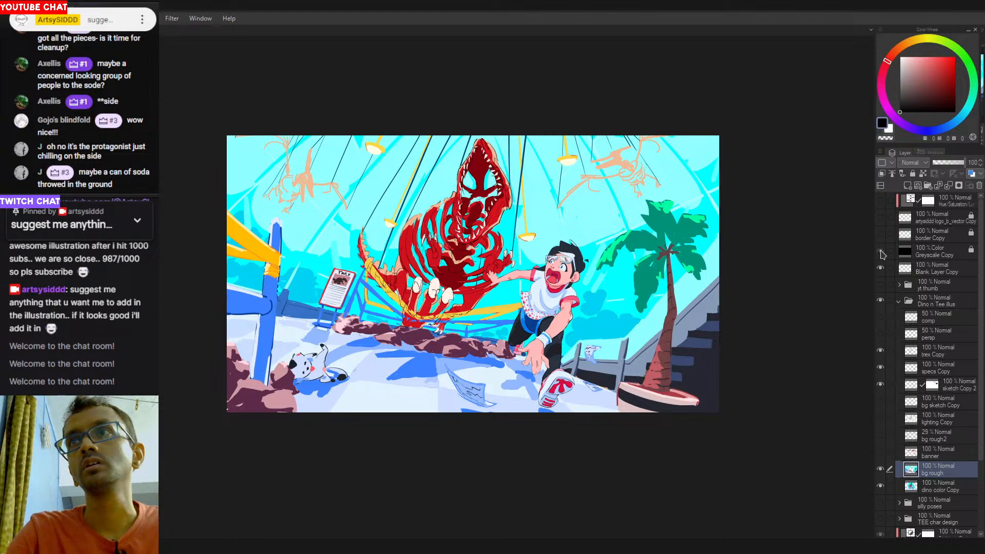
Check the illustration's values with the Greyscale Copy layer at several sizes, and restore the colour view.
click(881, 252)
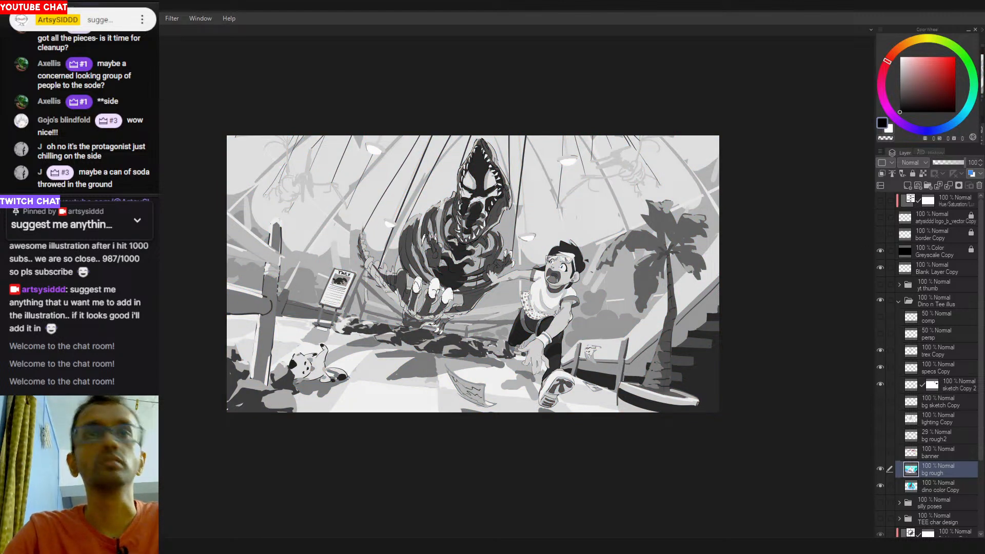
key(ctrl+0)
key(ctrl+minus)
key(ctrl+minus)
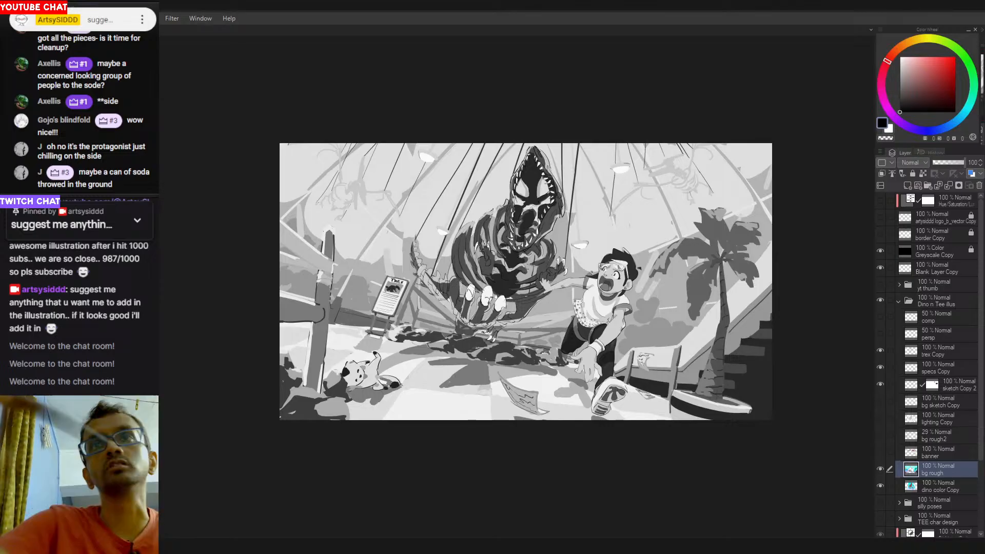
key(ctrl+plus)
key(ctrl+minus)
key(ctrl+minus)
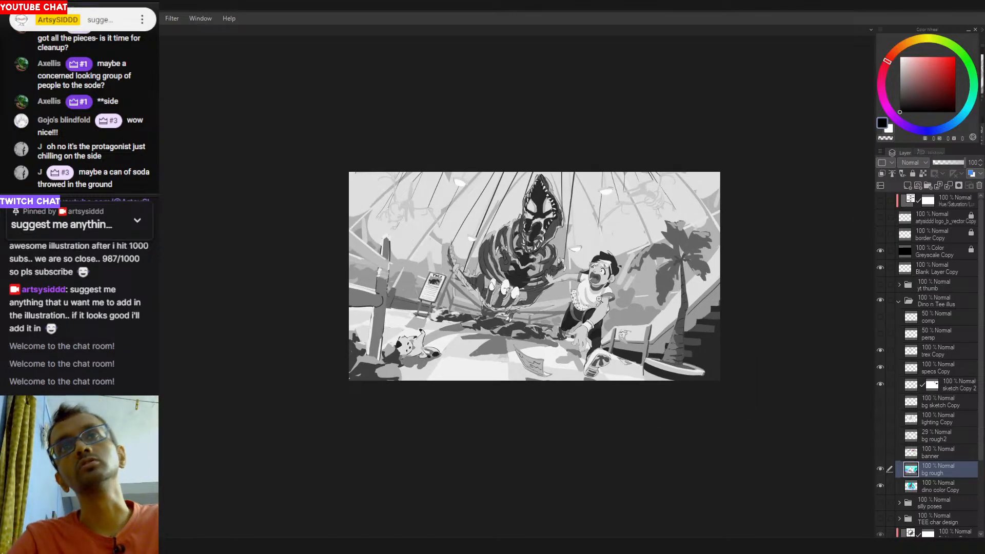
drag(649, 327, 640, 330)
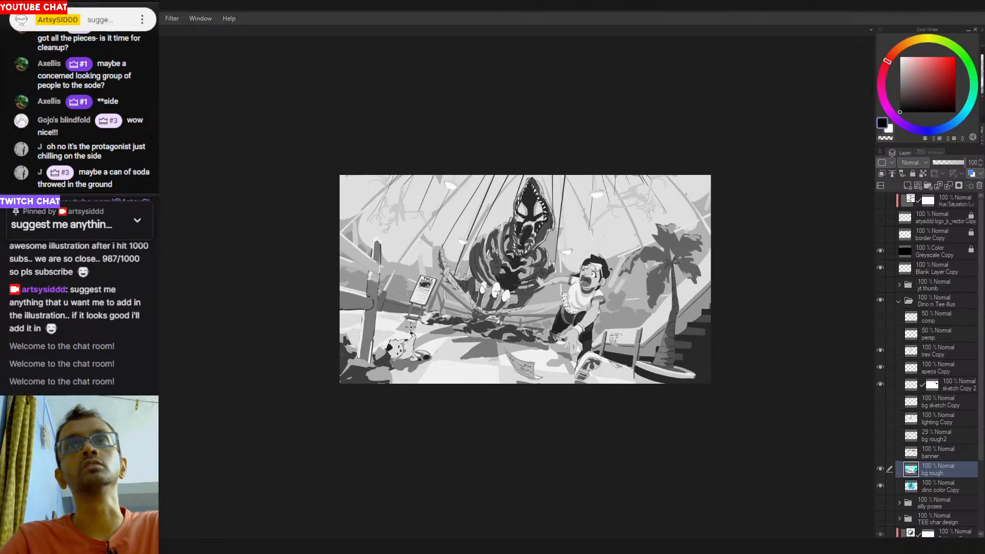
click(881, 251)
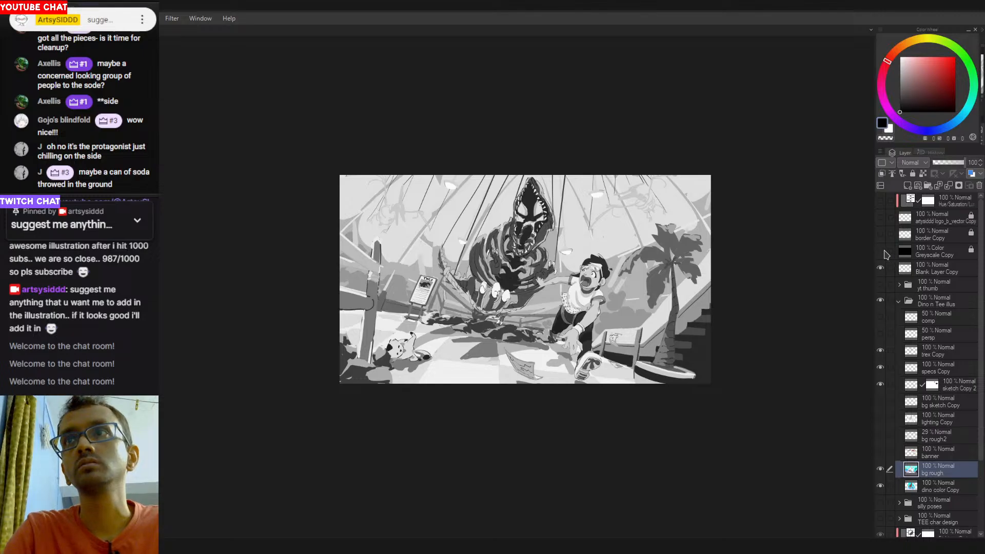
Lasso the blue post and foreground rocks on bg rough, shift them outward toward the canvas's left edge, and check the mirrored composition.
drag(402, 342, 452, 366)
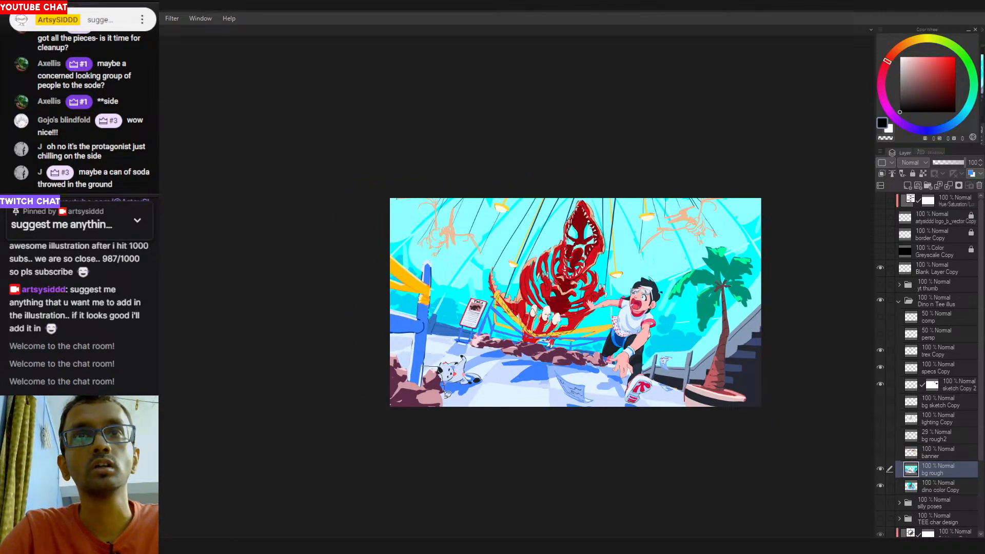
mouse_move(445, 403)
mouse_down()
mouse_move(444, 413)
mouse_move(338, 334)
mouse_move(382, 235)
mouse_move(440, 257)
mouse_move(443, 273)
mouse_up()
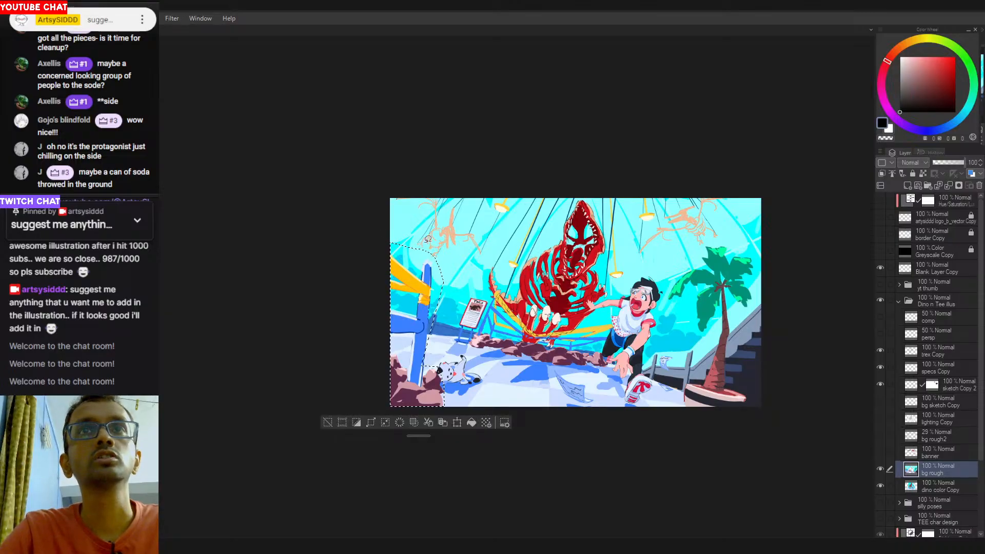
key(ctrl+t)
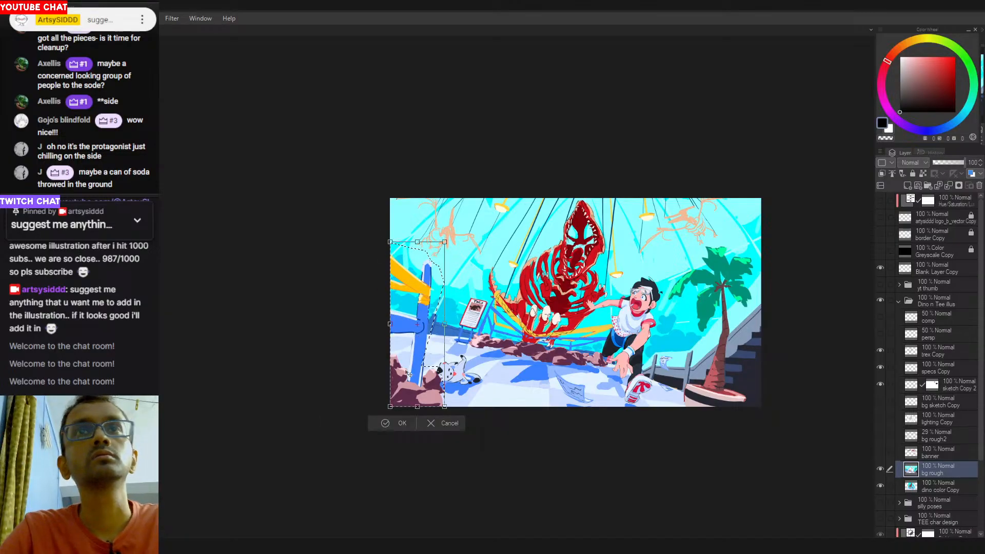
drag(407, 378, 392, 377)
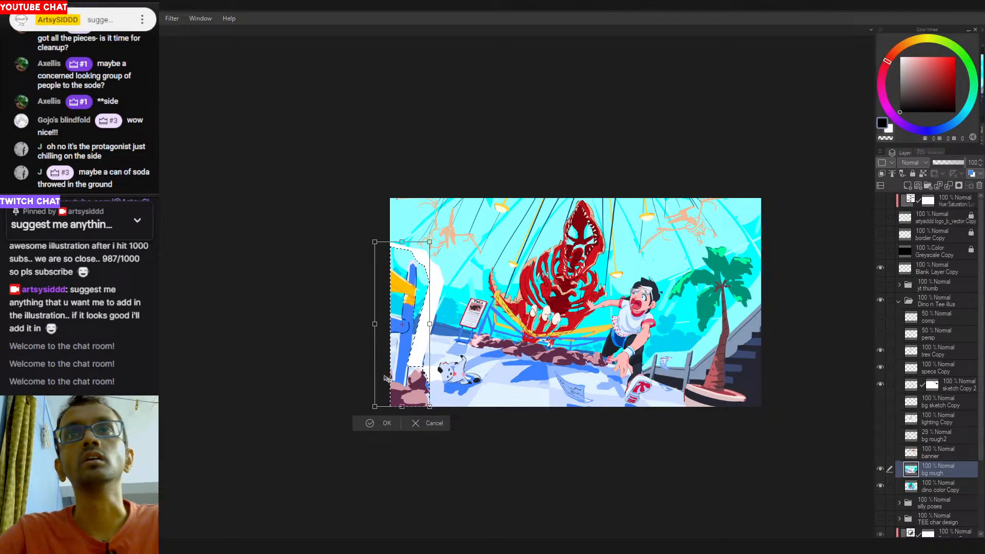
key(Return)
key(h)
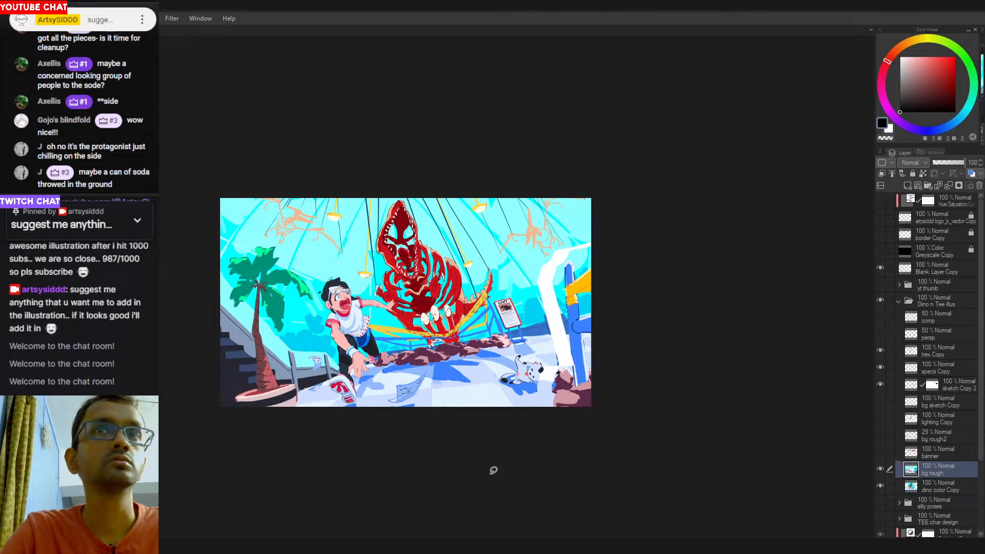
Select the blank white gap beside the blue post and foreground rocks on bg rough, sampling nearby floor colours for the fill.
drag(533, 472, 592, 471)
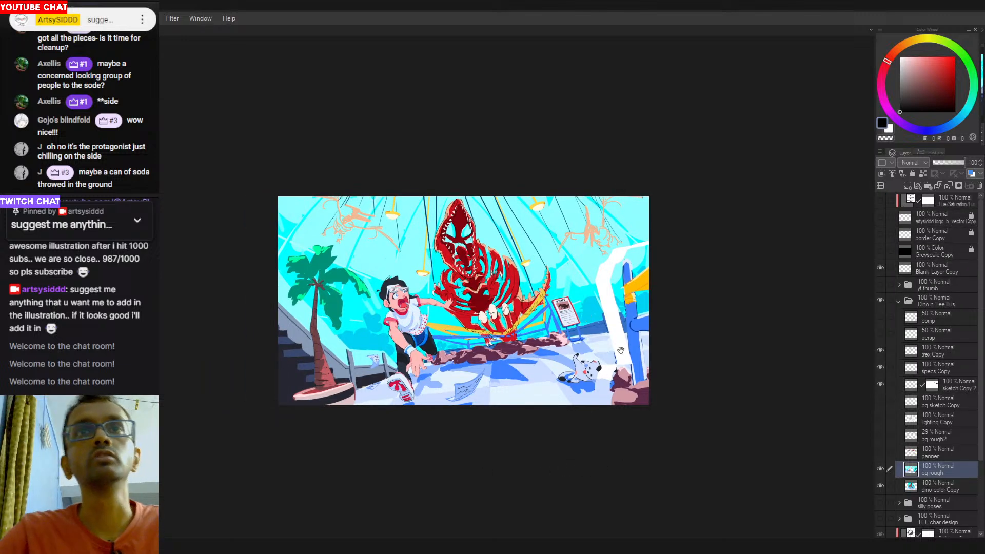
drag(610, 317, 585, 389)
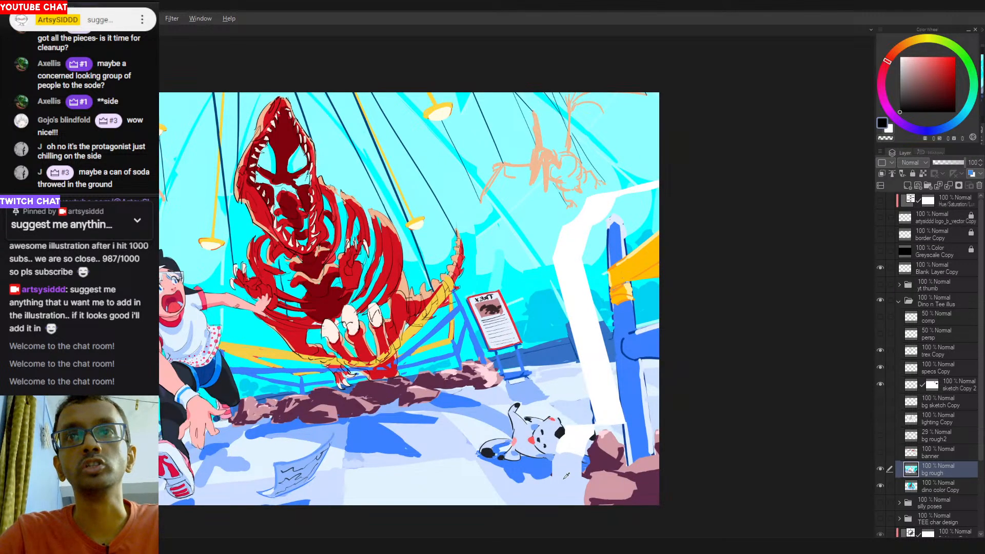
alt+click(546, 477)
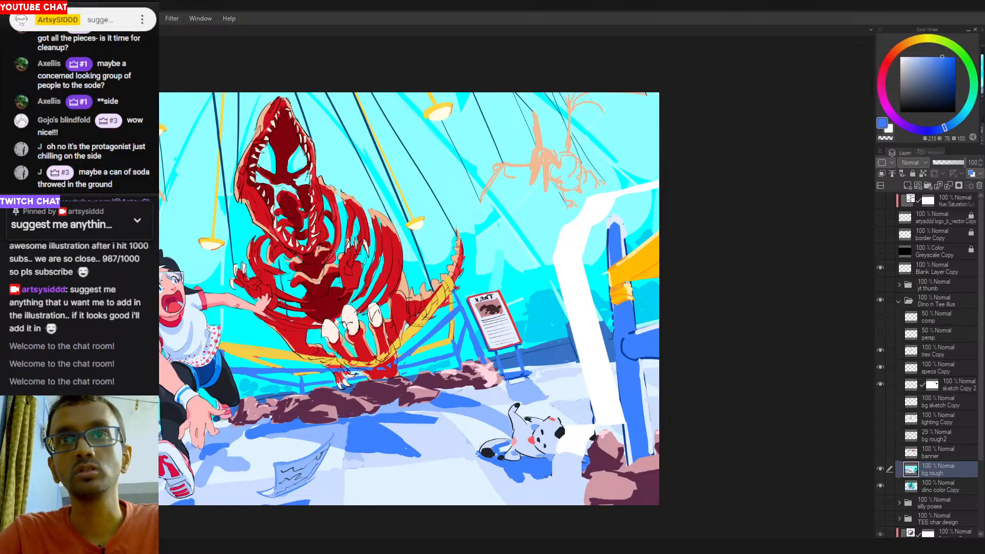
alt+click(561, 440)
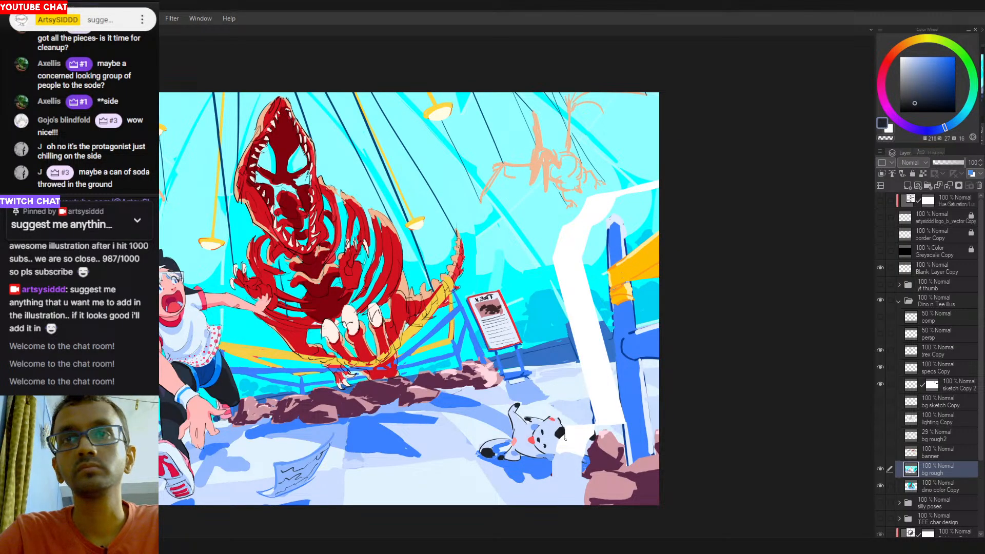
alt+click(575, 423)
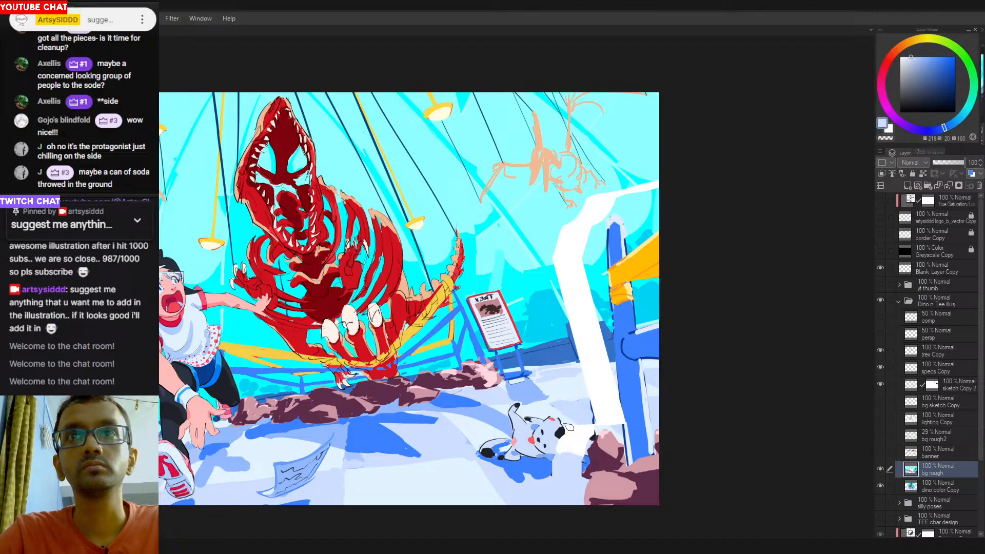
alt+click(568, 430)
click(578, 450)
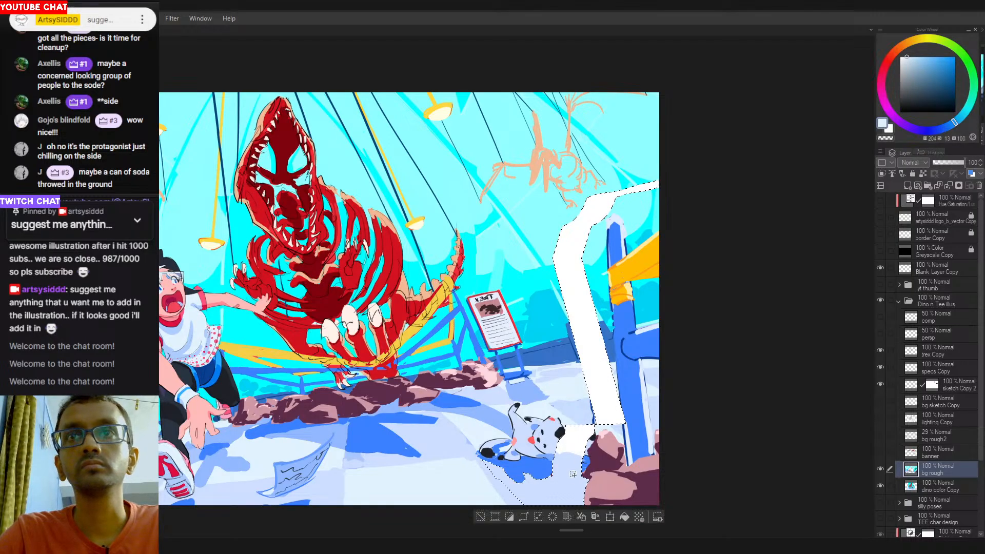
Paint the selected gap between the puppy and the foreground rocks with pale blue floor tones sampled from the surrounding tiles.
alt+click(503, 483)
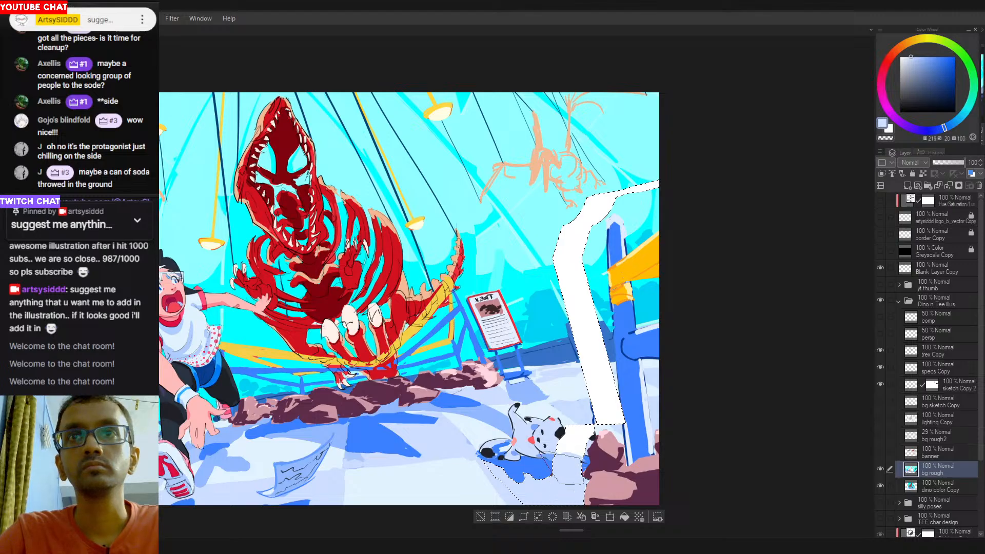
alt+click(534, 387)
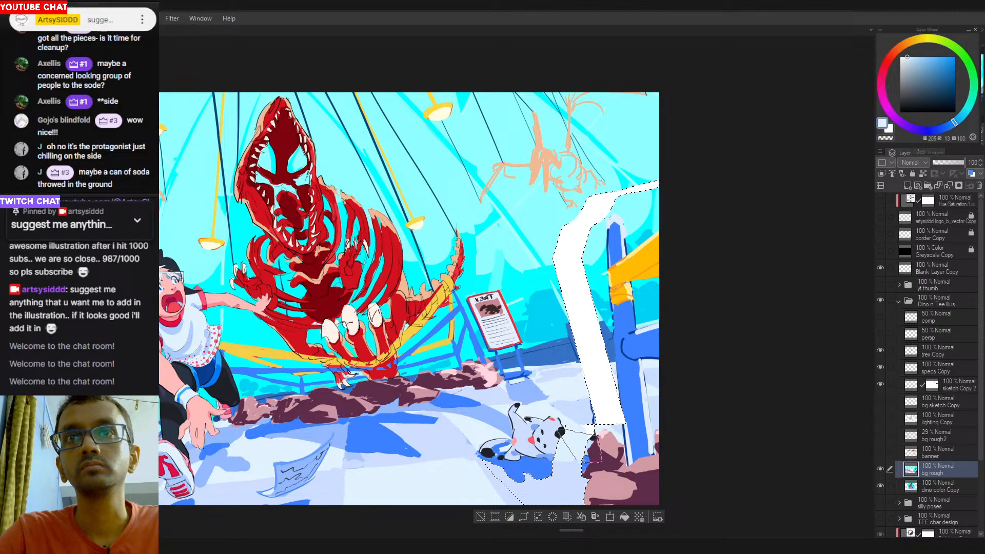
alt+click(567, 469)
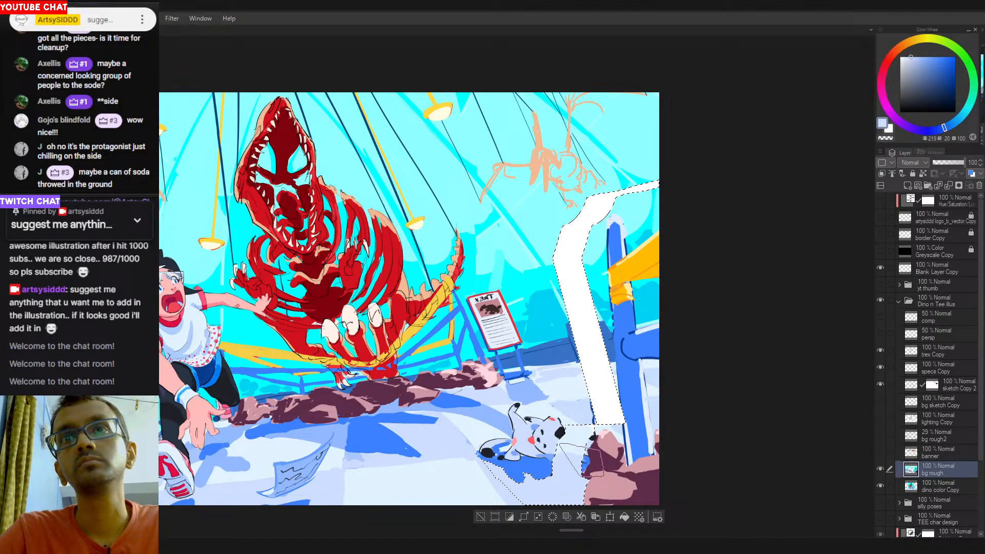
drag(582, 417, 554, 402)
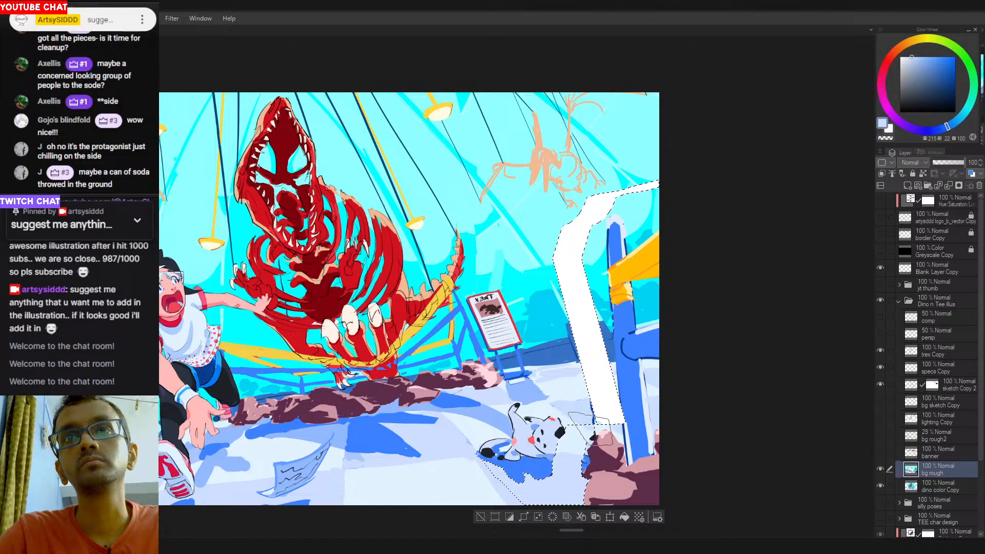
alt+click(611, 426)
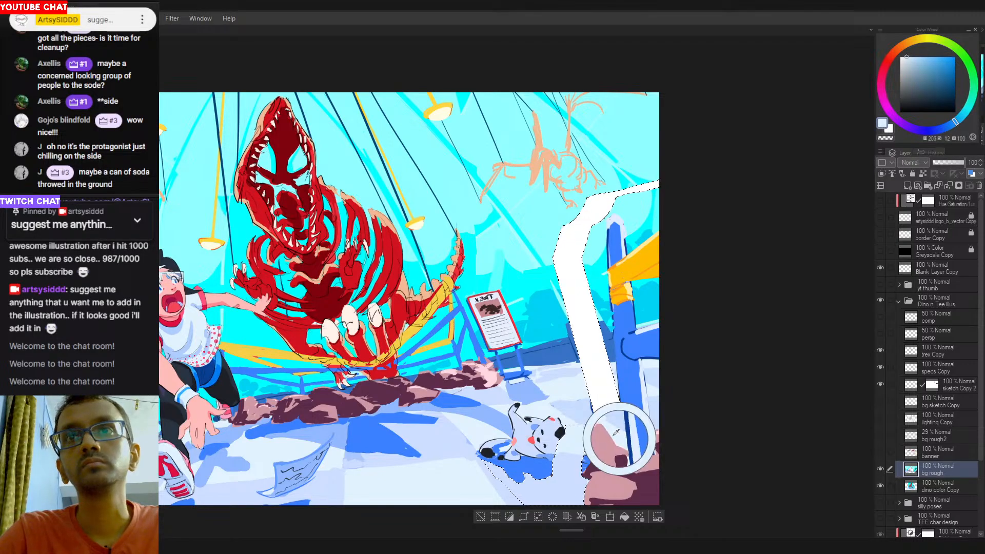
drag(583, 416, 601, 445)
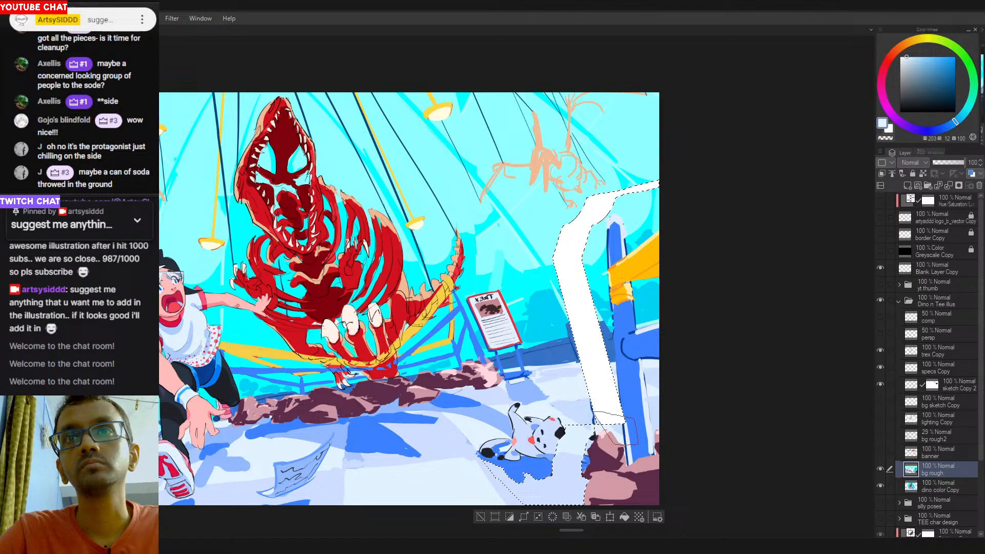
Continue the pale floor tones up the gap beside the blue post and paint the dark blue base wall across it.
alt+click(598, 421)
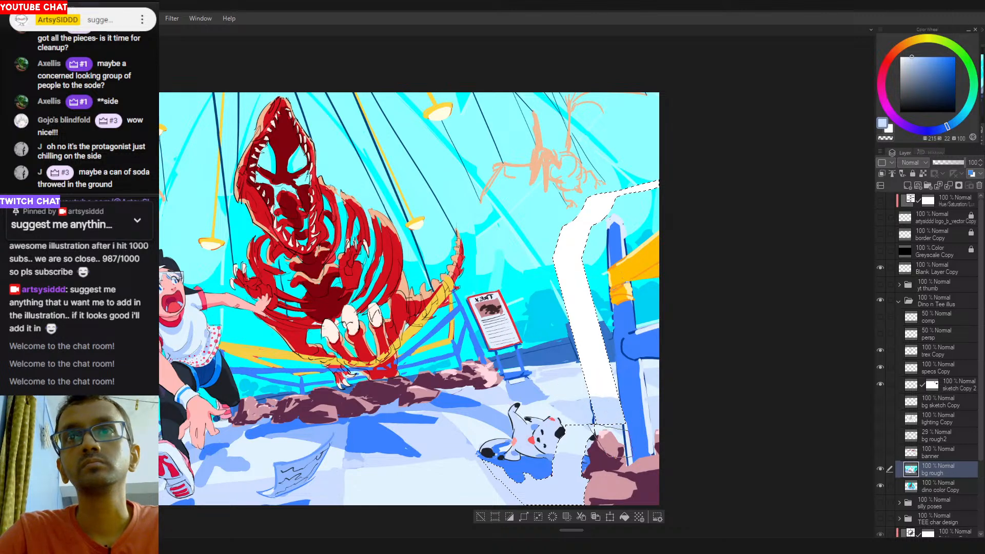
alt+click(608, 411)
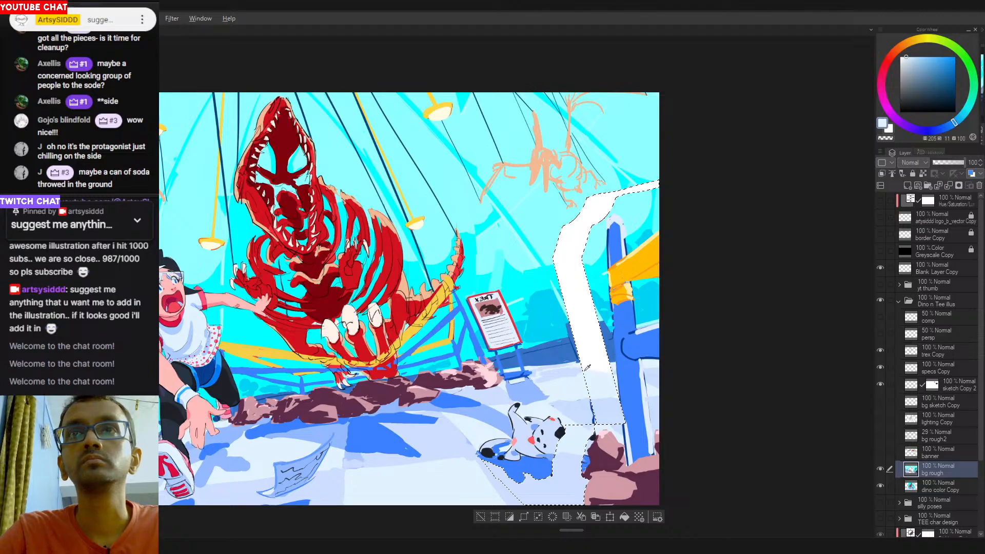
alt+click(604, 362)
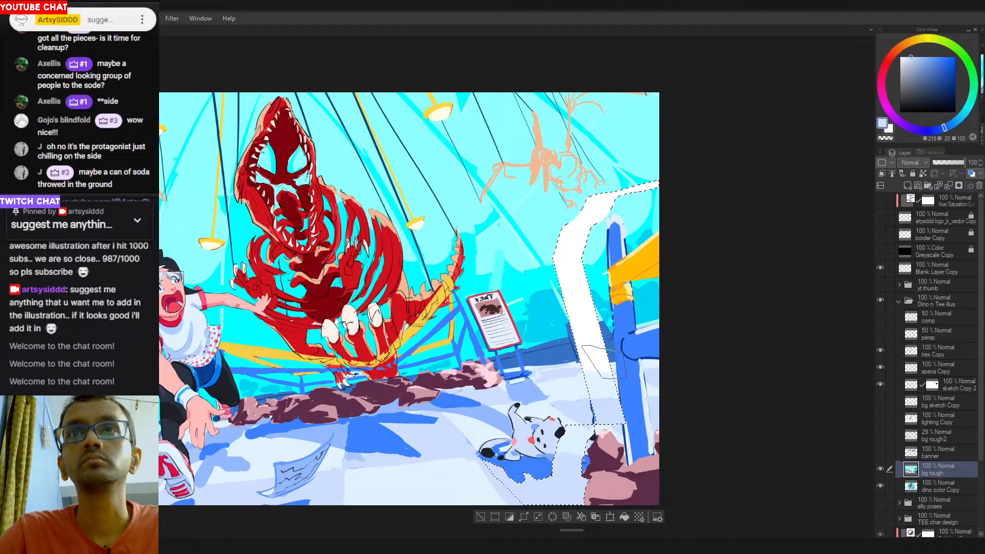
alt+click(603, 375)
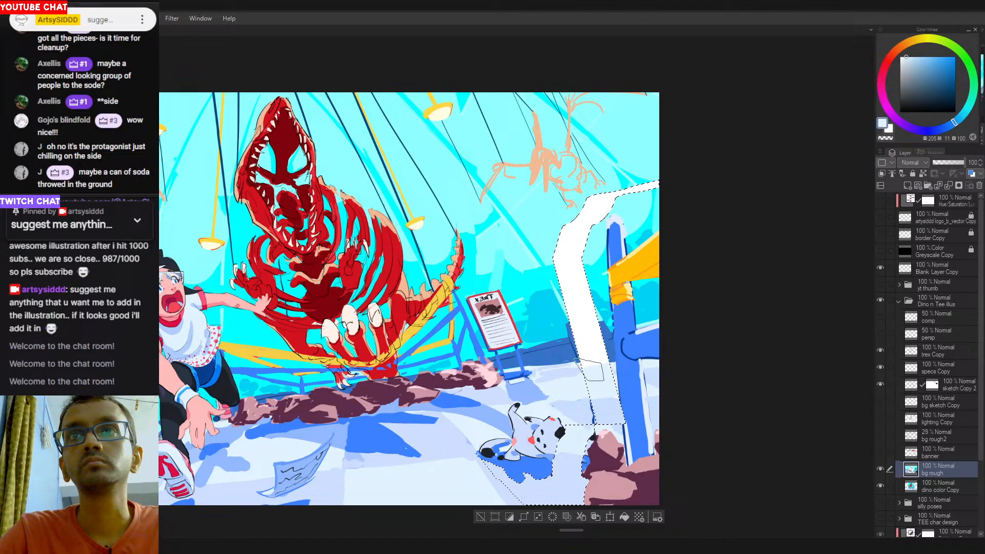
alt+click(582, 360)
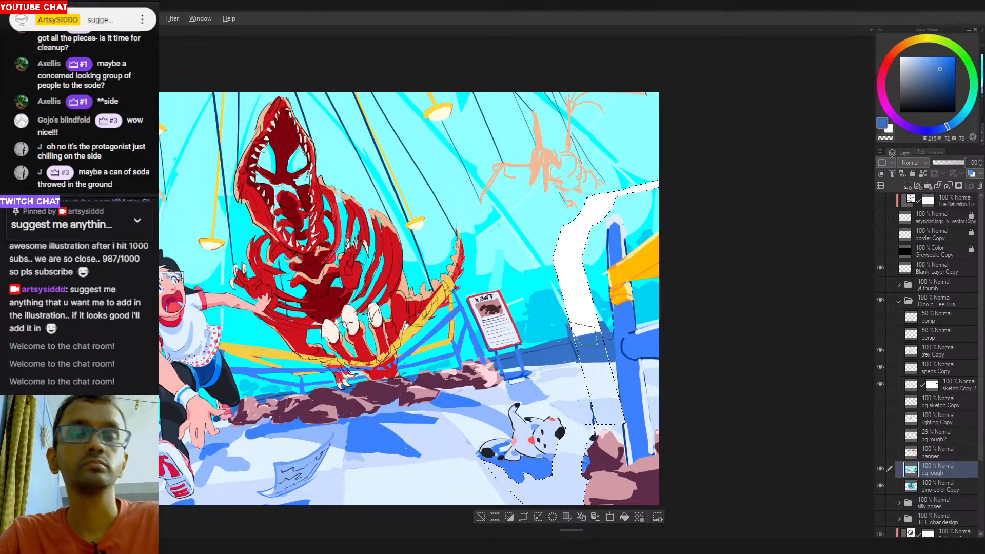
Flip the canvas view, fill the rest of the gap with sampled cyan background tones, and clear the selection.
key(h)
drag(382, 331, 451, 341)
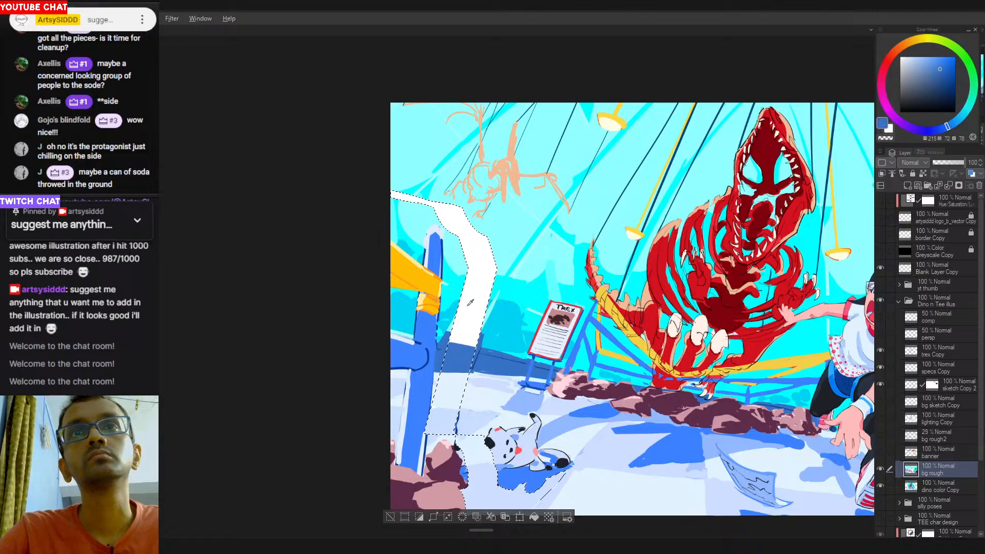
alt+click(444, 329)
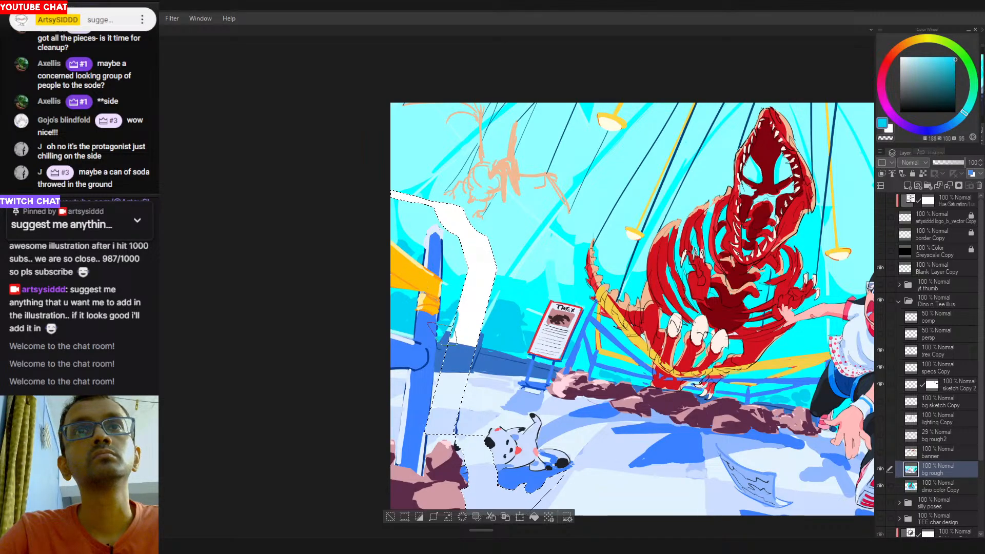
mouse_move(450, 335)
mouse_down()
mouse_move(466, 343)
mouse_move(457, 339)
mouse_move(474, 303)
mouse_move(498, 288)
mouse_move(477, 287)
mouse_move(490, 286)
mouse_move(486, 250)
mouse_move(452, 220)
mouse_move(392, 195)
mouse_move(439, 185)
mouse_up()
key(ctrl+z)
alt+click(496, 288)
alt+click(502, 247)
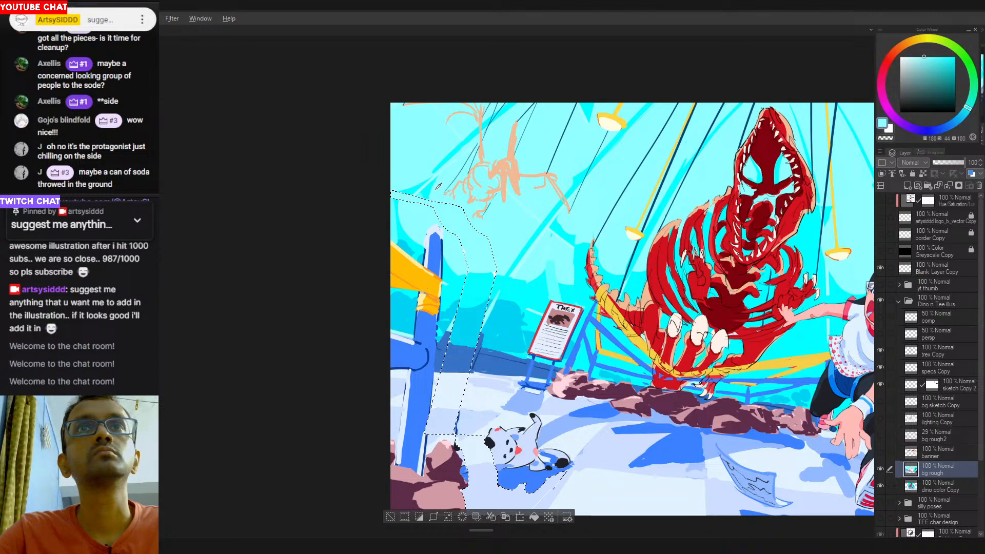
key(ctrl+d)
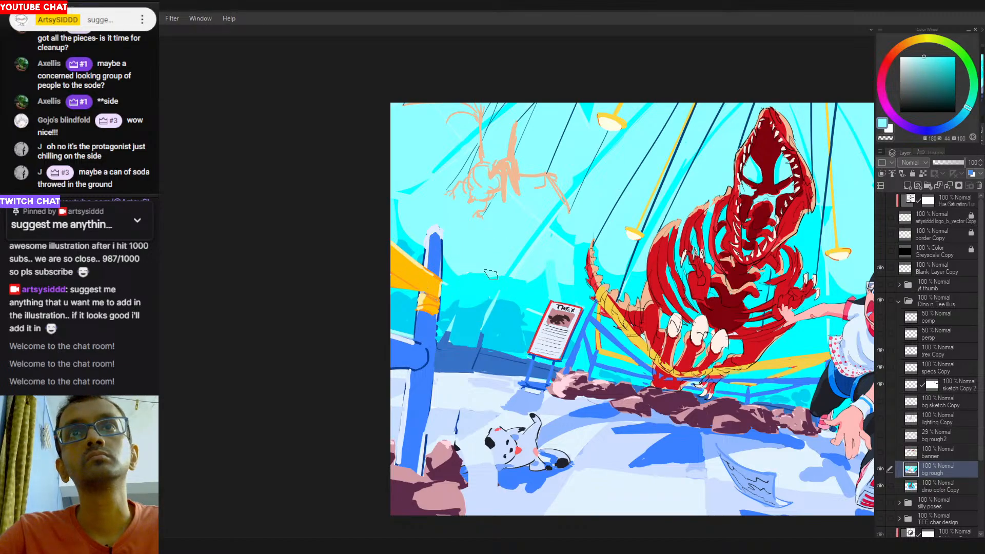
Blend the repainted background between the blue post and the T-rex sign using sampled cyan and wall blues.
alt+click(481, 305)
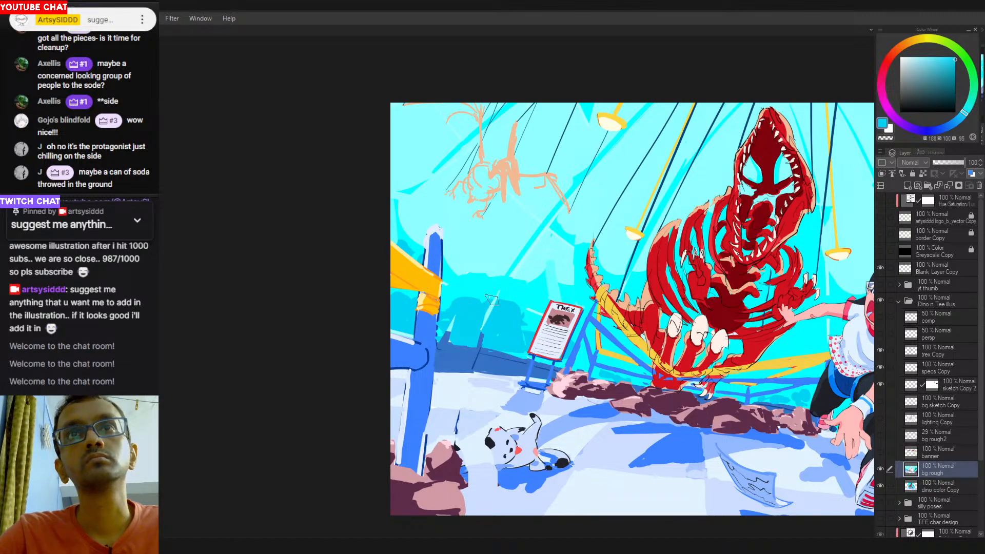
alt+click(451, 339)
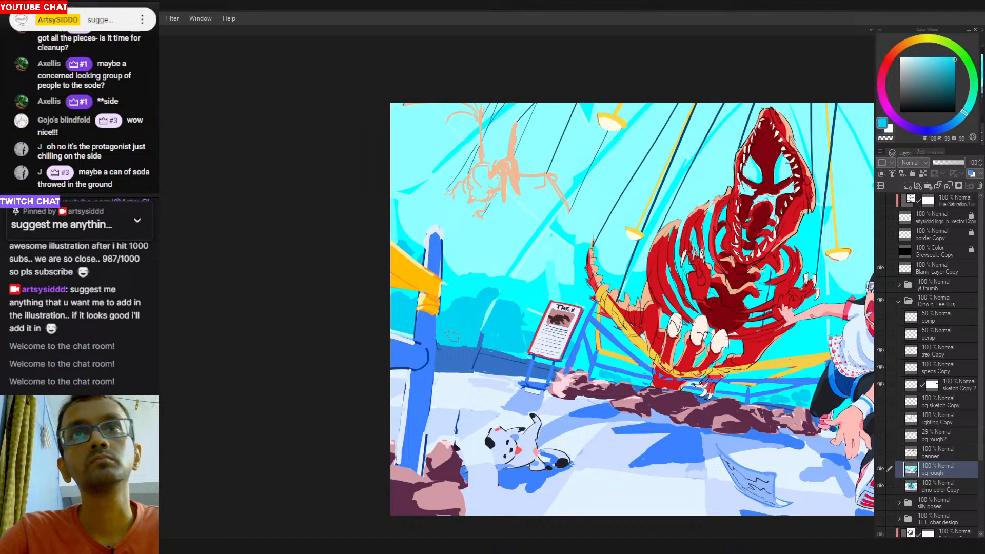
alt+click(462, 356)
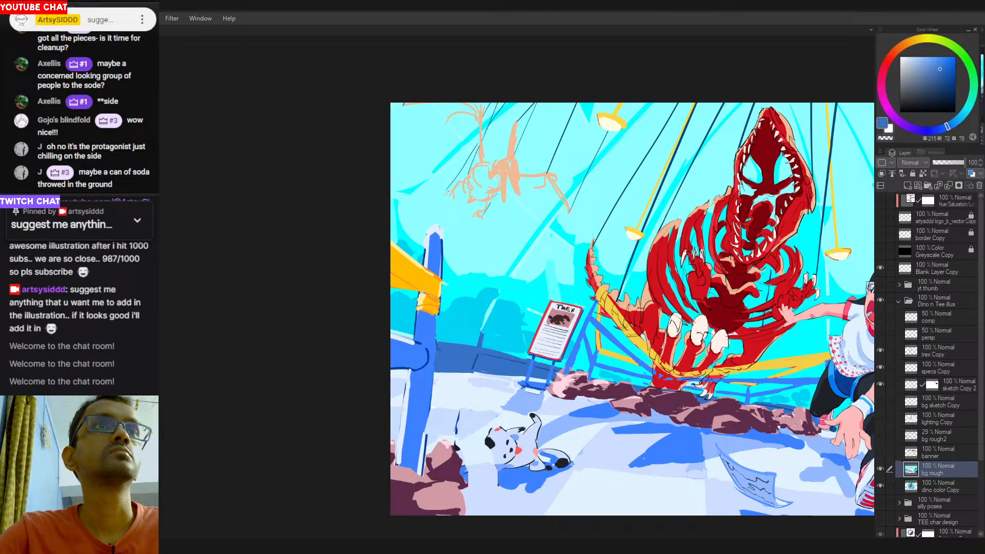
alt+click(437, 323)
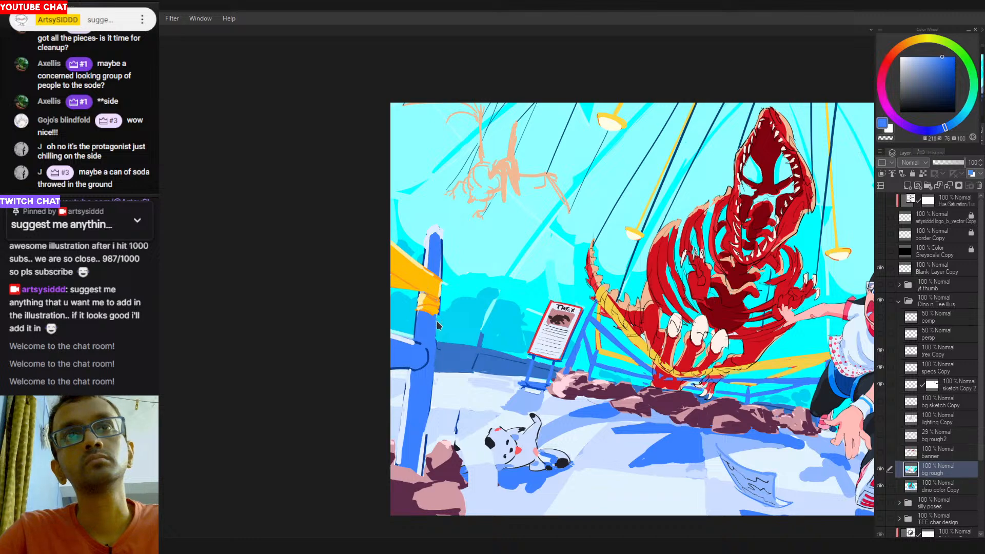
alt+click(441, 353)
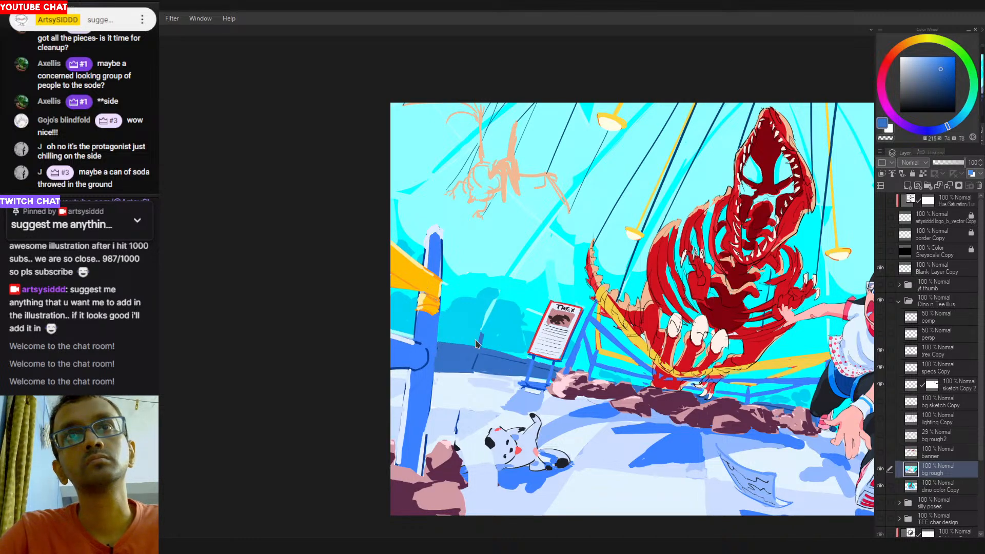
Paint a blue pillar on the low wall between the post and the T-rex sign, shading it with a darker blue.
mouse_move(476, 344)
mouse_down()
mouse_move(479, 330)
mouse_move(479, 361)
mouse_up()
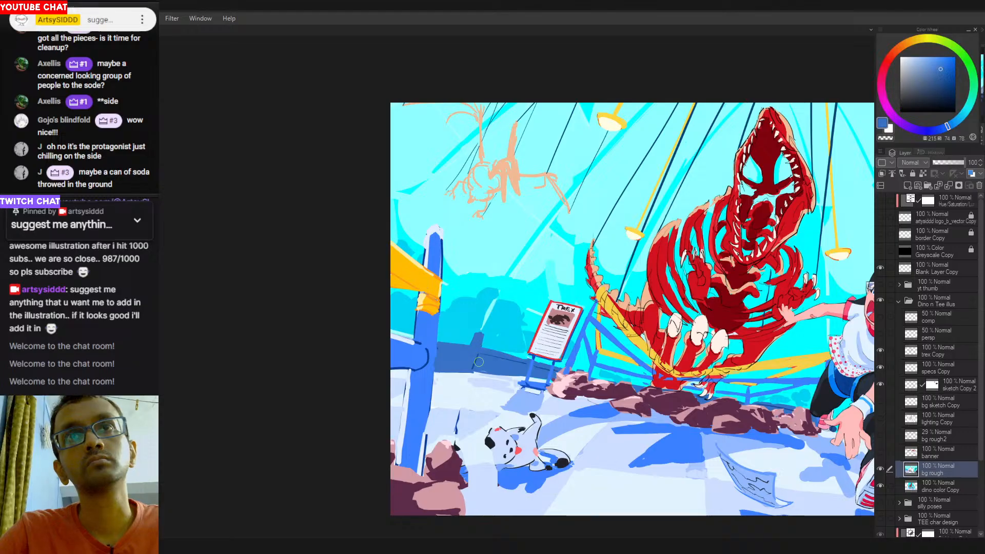
alt+click(477, 360)
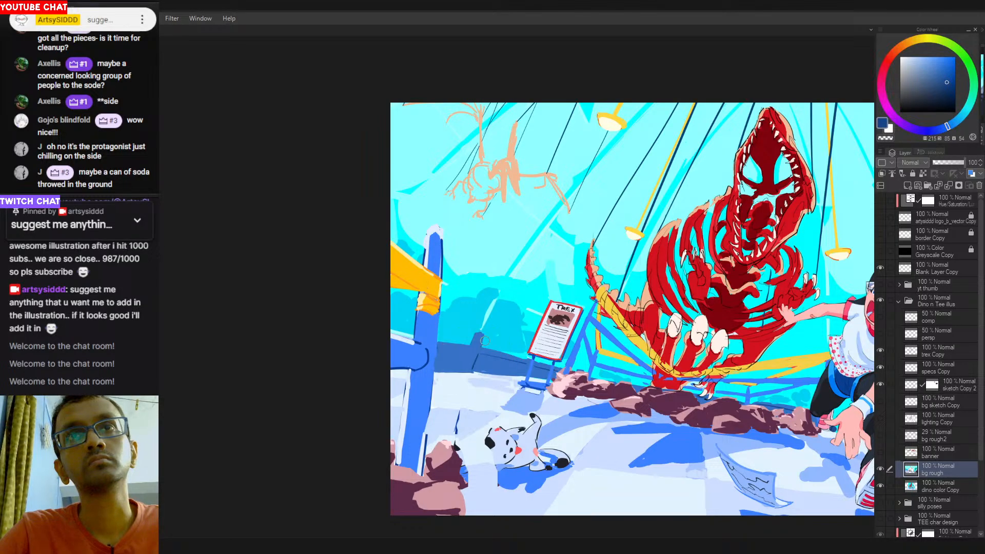
mouse_move(481, 344)
mouse_down()
mouse_move(480, 370)
mouse_move(472, 329)
mouse_move(478, 353)
mouse_up()
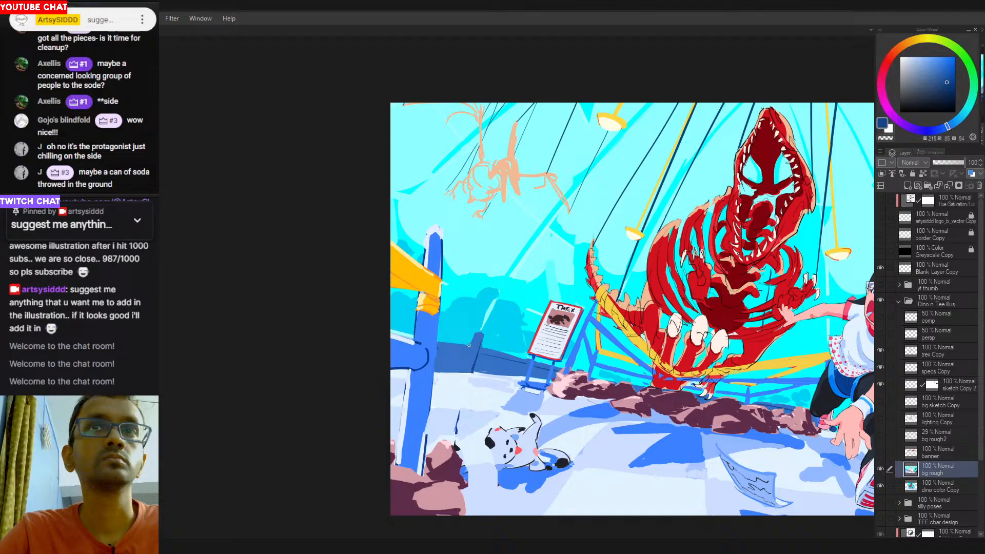
Rework the pale cyan light streak above the wall pillar, undoing one stroke, and check the whole composition.
alt+click(484, 327)
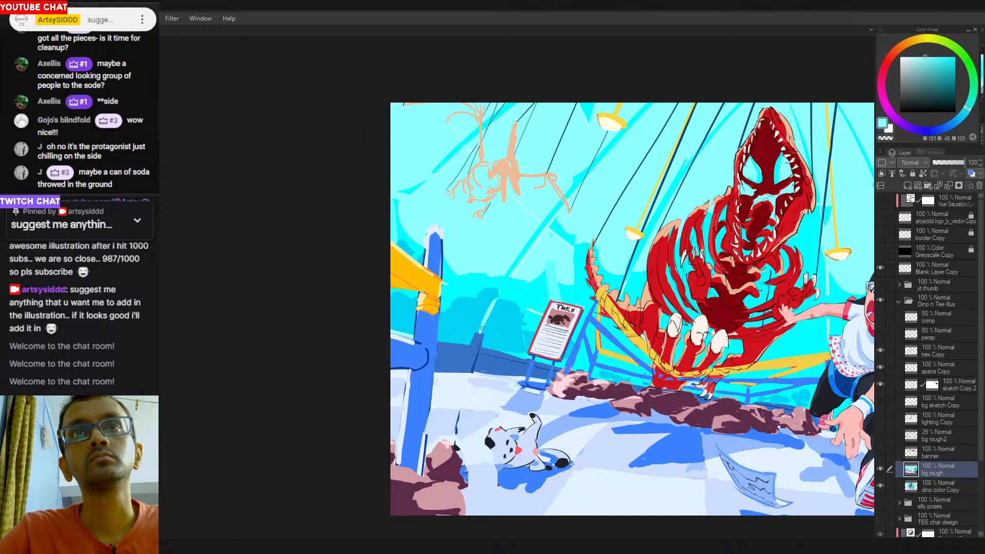
alt+click(477, 335)
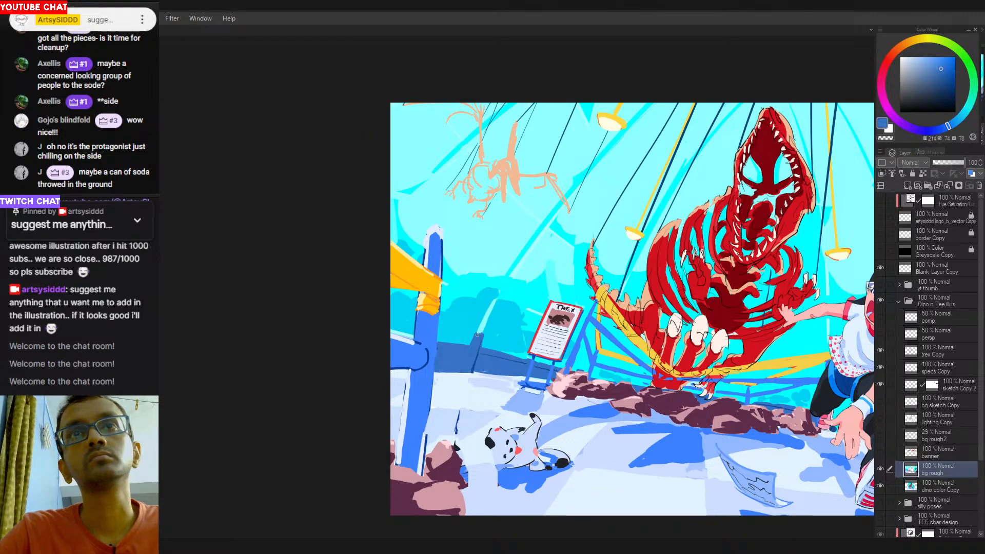
alt+click(488, 312)
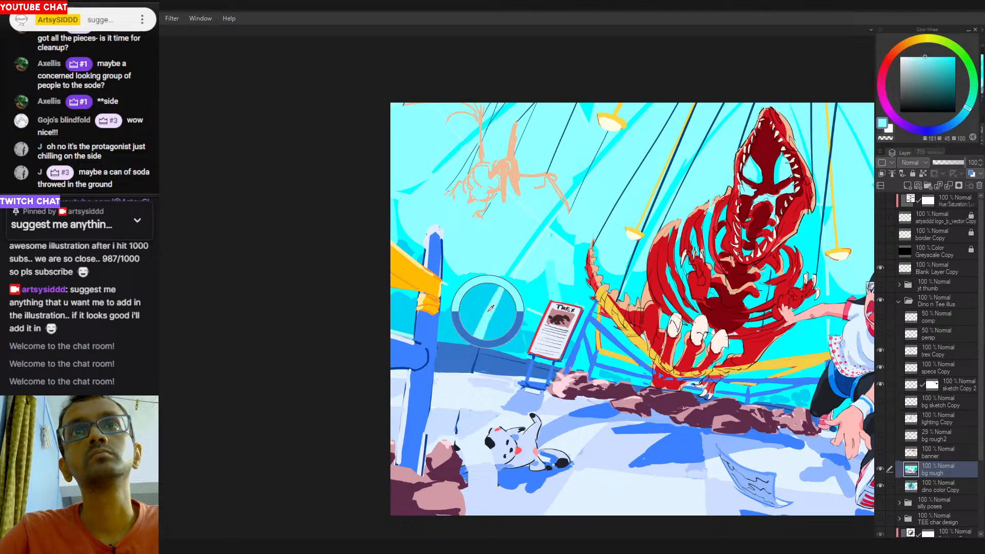
key(ctrl+z)
mouse_move(505, 274)
mouse_down()
mouse_move(489, 313)
mouse_move(496, 297)
mouse_move(479, 311)
mouse_up()
scroll(516, 292, down, 3)
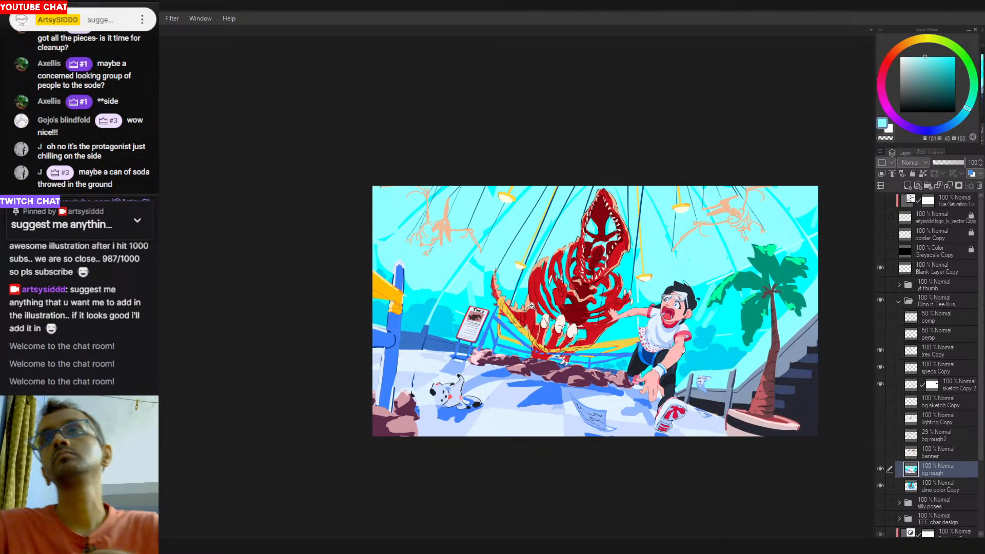
drag(654, 393, 603, 372)
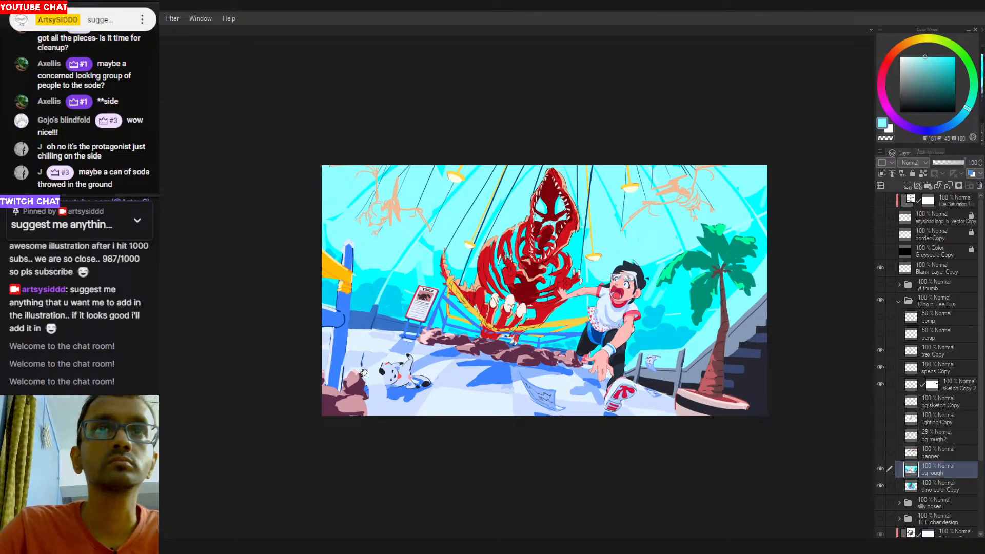
Clean up the edge of the foreground rocks beside the puppy with sampled pale floor blues and dark plum.
scroll(364, 373, up, 2)
alt+click(490, 335)
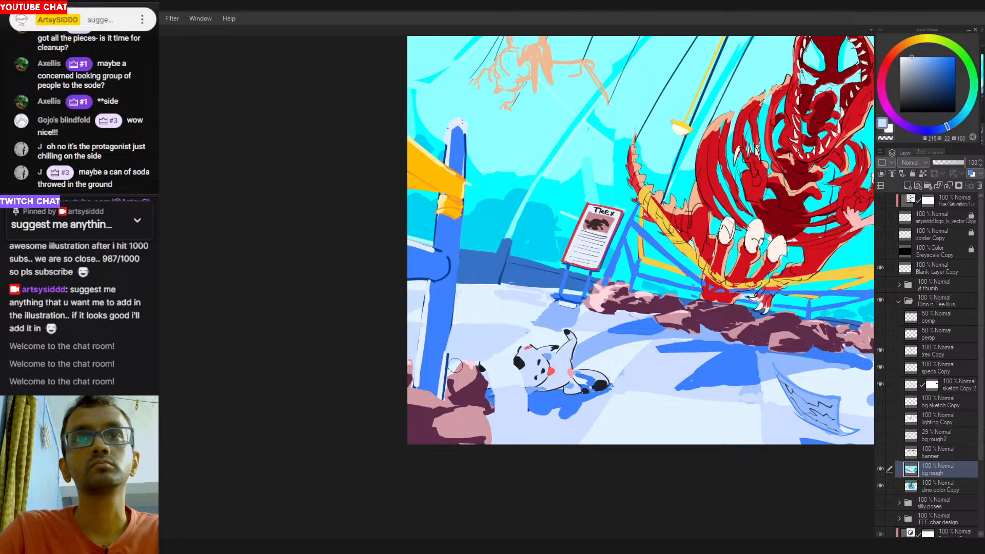
alt+click(497, 360)
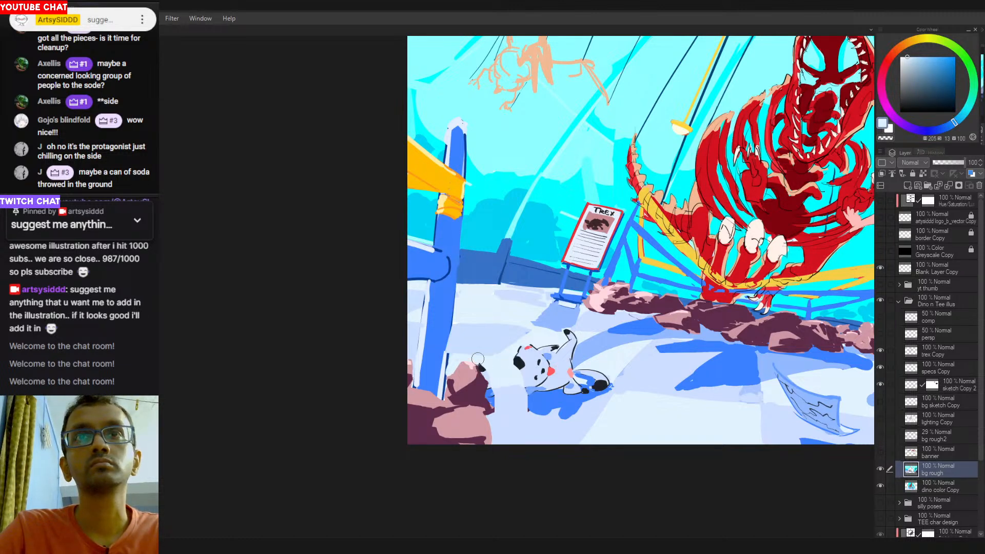
mouse_move(478, 358)
mouse_down()
mouse_move(494, 378)
mouse_move(496, 424)
mouse_up()
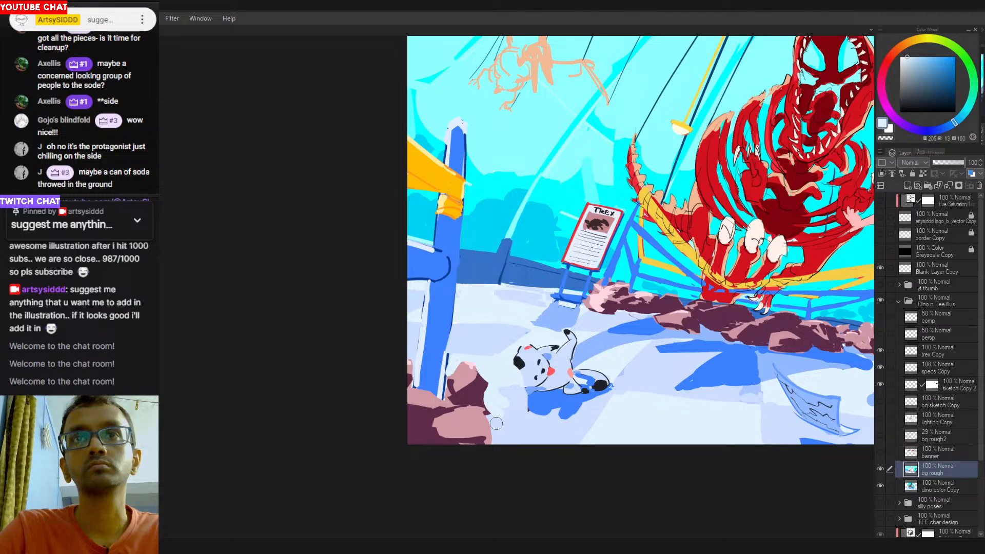
alt+click(505, 392)
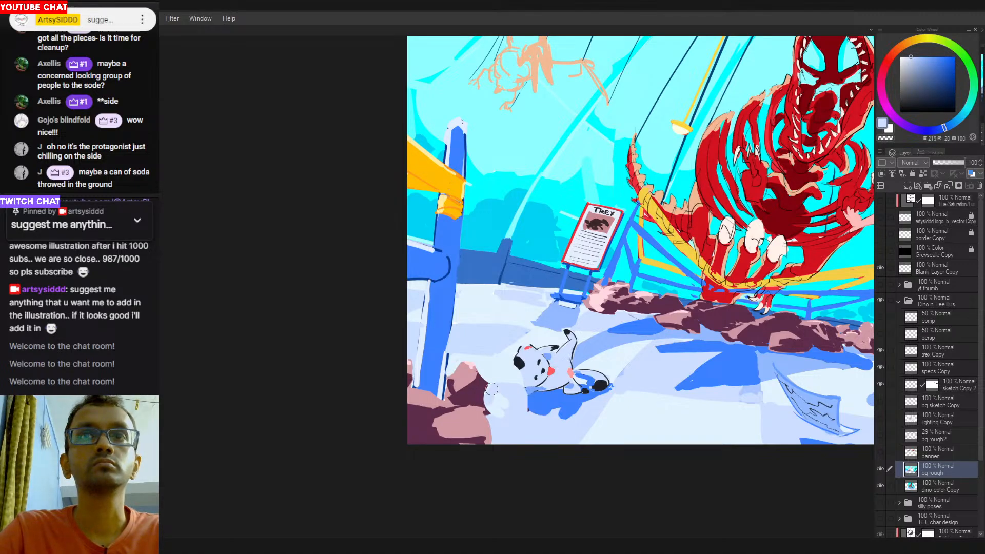
alt+click(486, 406)
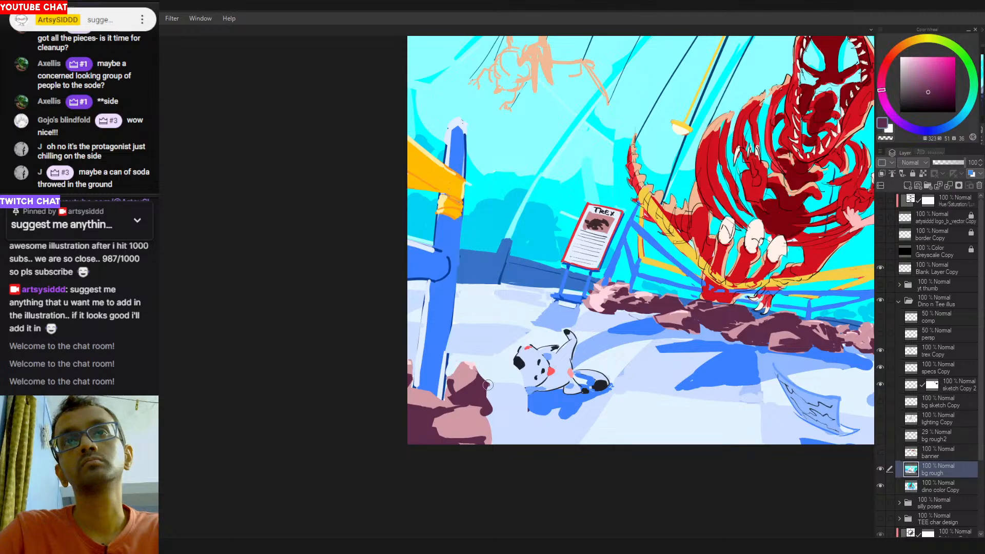
drag(488, 385, 491, 402)
Extend the puppy's head with a new outline, pale blue fill and reshaped dark patch, undoing one stroke.
alt+click(529, 360)
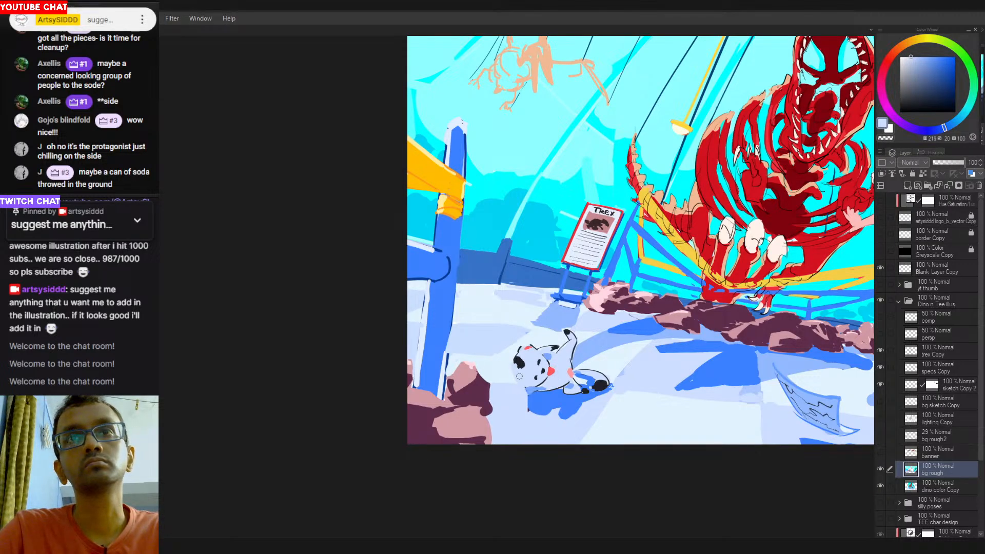
alt+click(521, 363)
drag(514, 361, 522, 392)
key(ctrl+z)
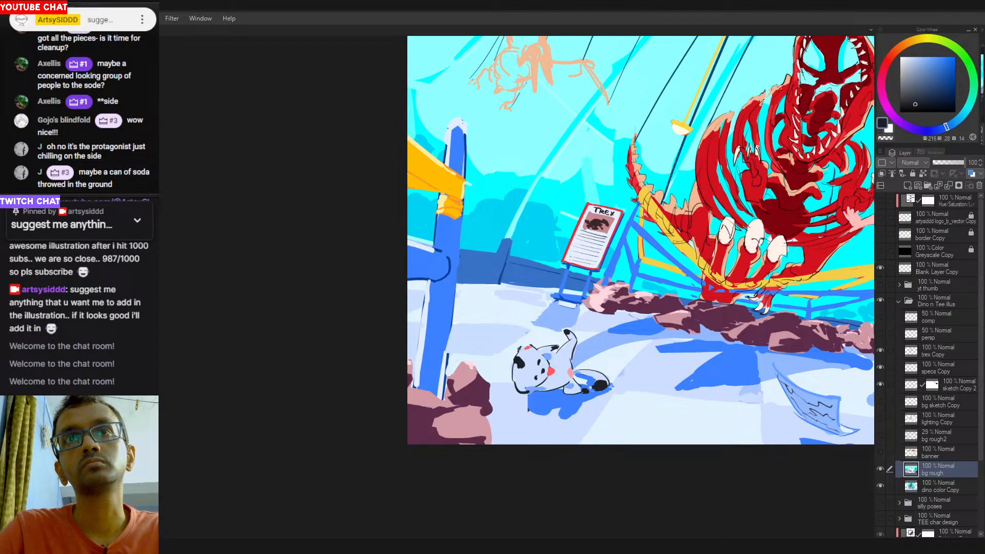
alt+click(517, 379)
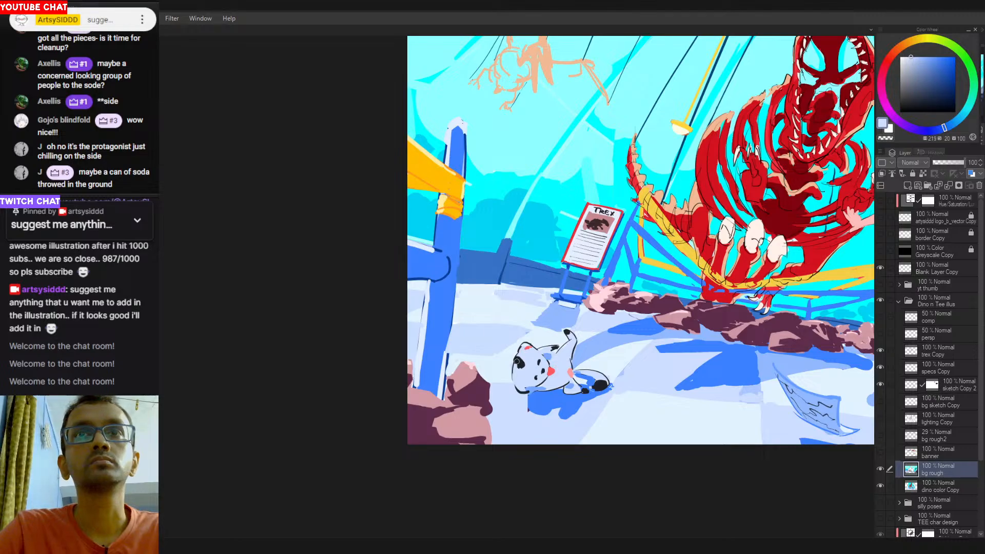
alt+click(518, 367)
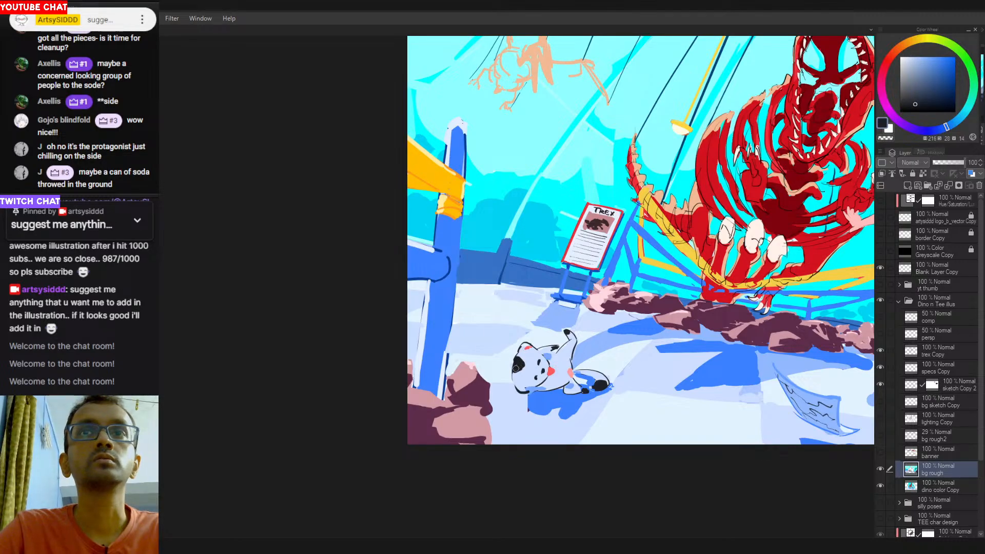
drag(522, 367, 518, 360)
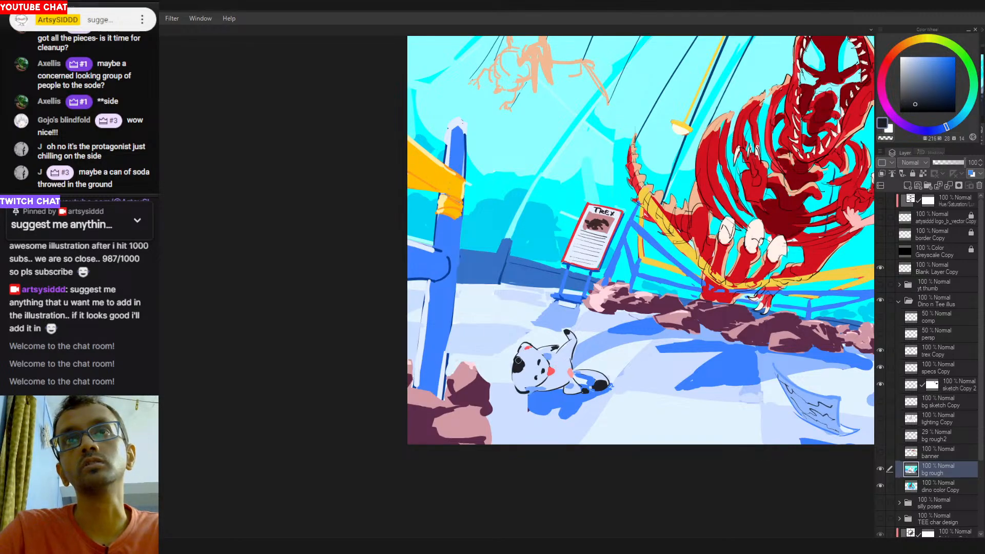
Refine the floor and pale fur around the puppy's head, and add a red accent to its lower ear.
alt+click(508, 281)
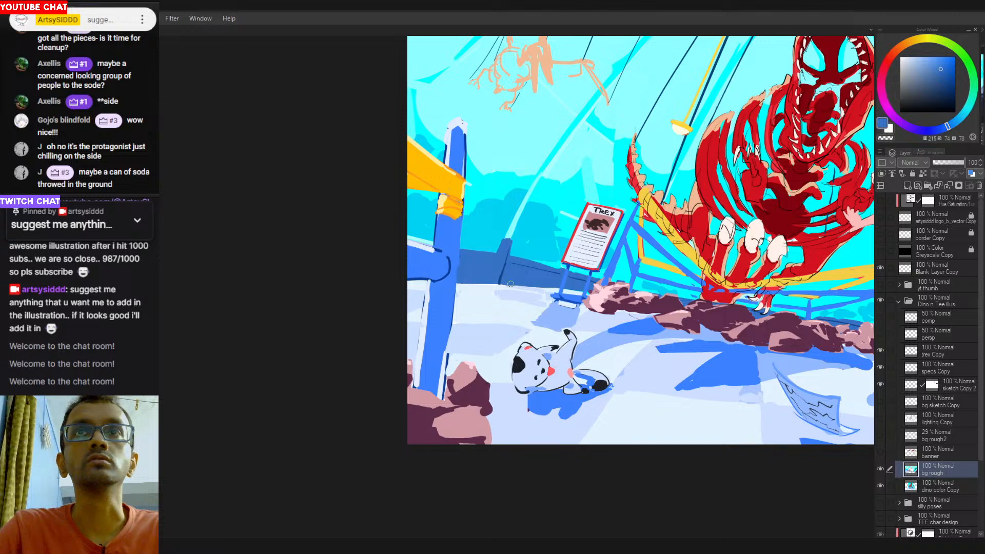
alt+click(517, 374)
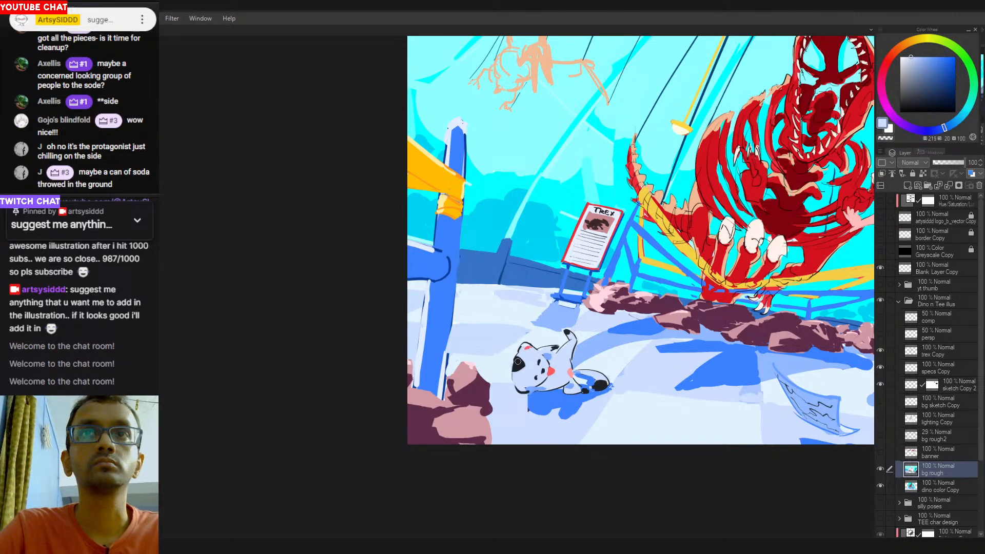
alt+click(510, 360)
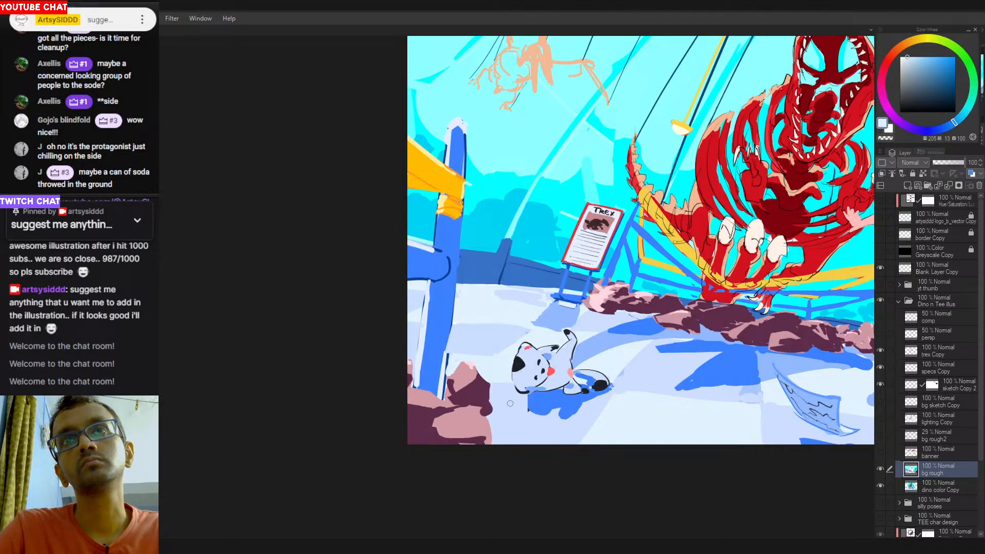
alt+click(521, 386)
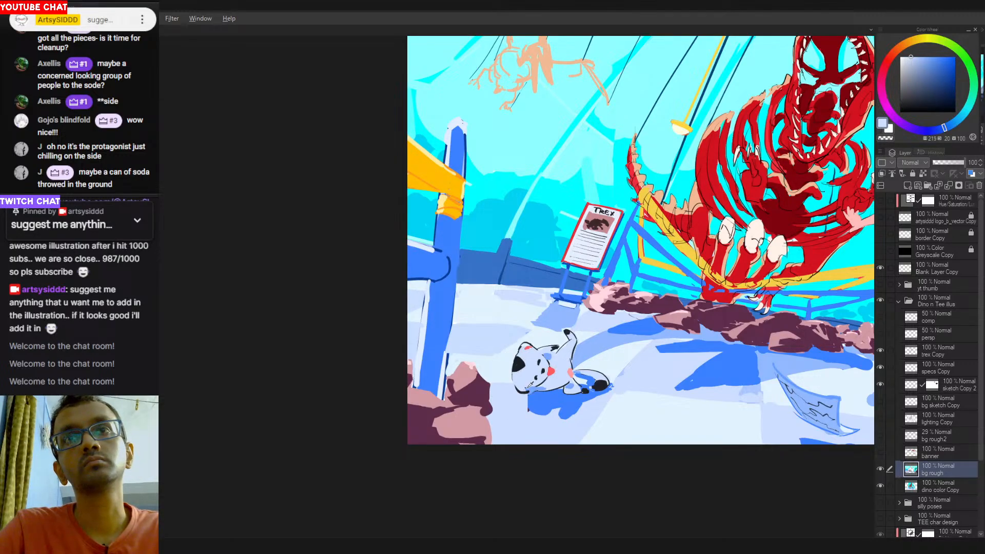
alt+click(526, 389)
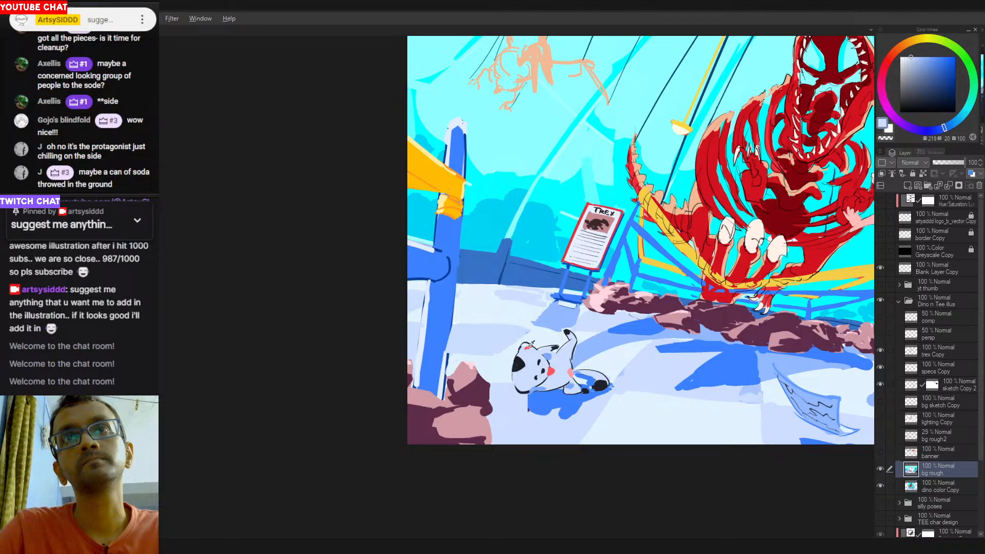
alt+click(528, 348)
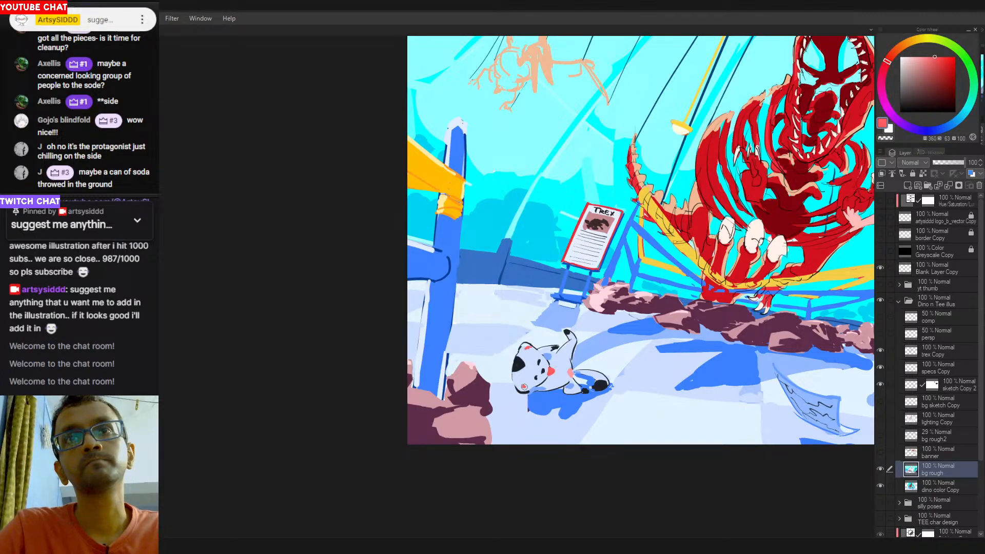
scroll(539, 391, down, 3)
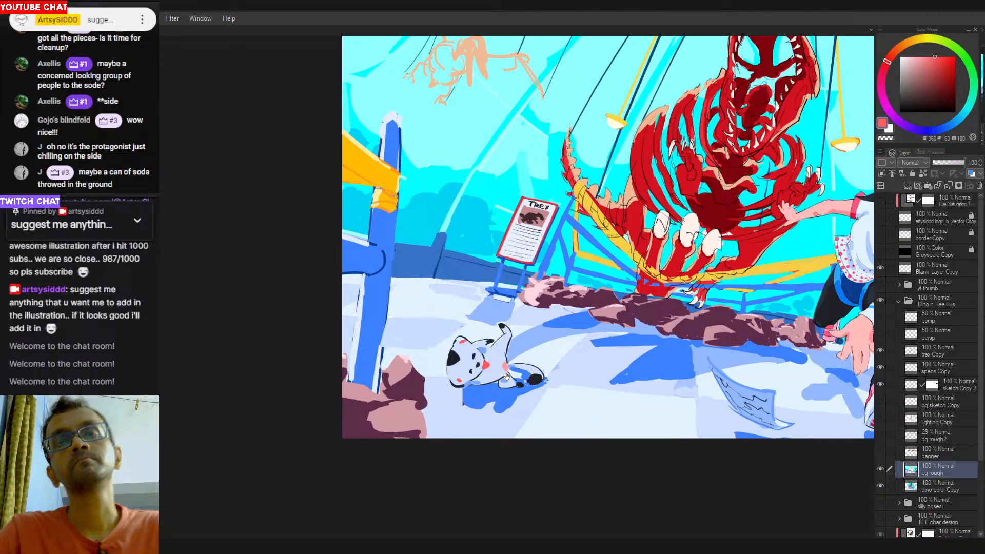
Extend the blue shadow on the floor under the puppy's head, undoing the first stroke and repainting it.
scroll(449, 411, up, 2)
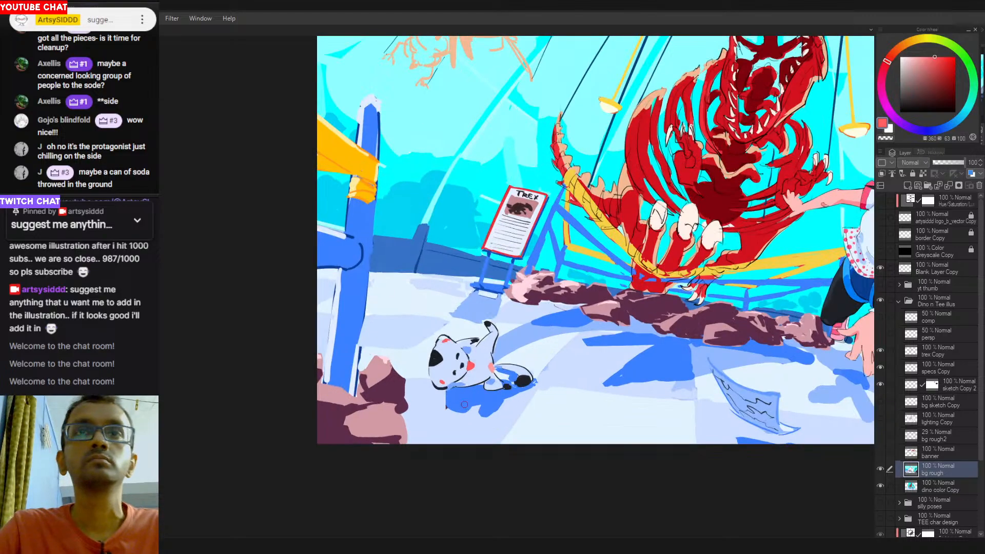
alt+click(459, 402)
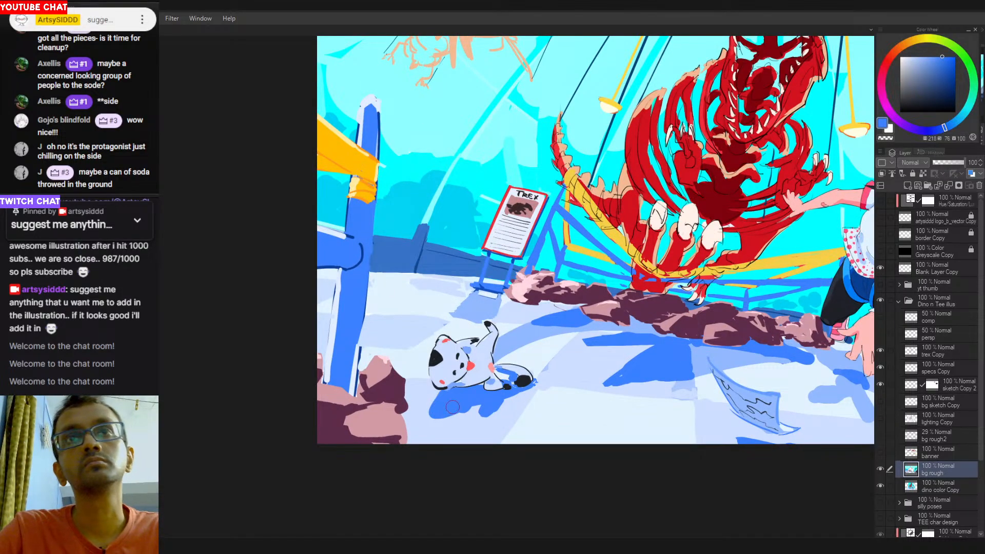
key(ctrl+z)
mouse_move(442, 403)
mouse_down()
mouse_move(457, 417)
mouse_move(452, 410)
mouse_up()
Reshape the puppy's lower ear and chin with sampled pale fur, shadow blue and dark outline colours, and darken the ear.
alt+click(458, 385)
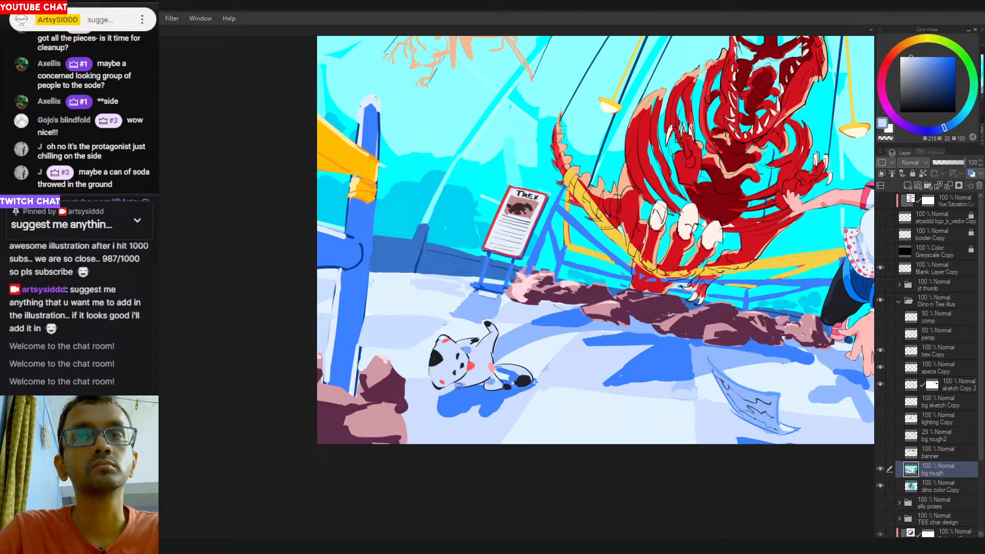
alt+click(441, 387)
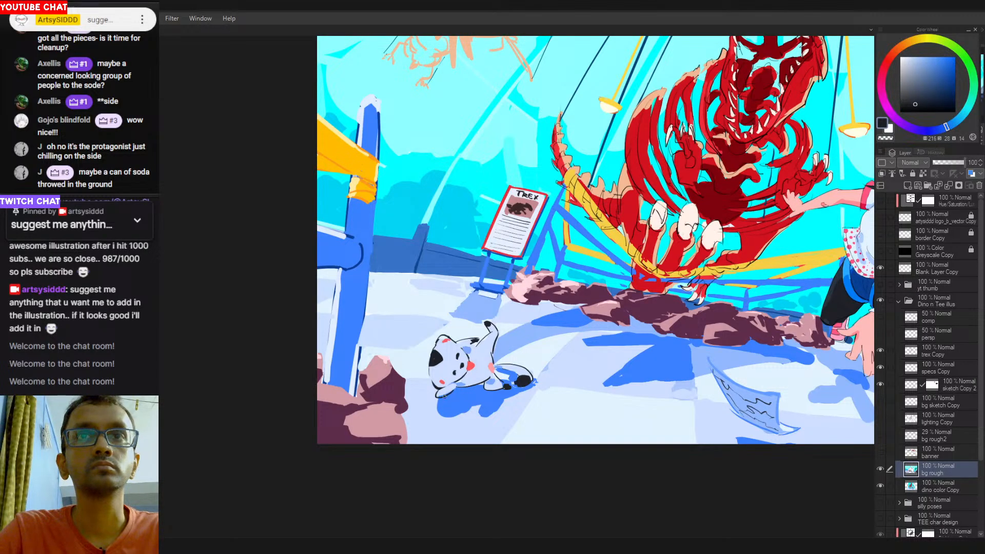
alt+click(458, 385)
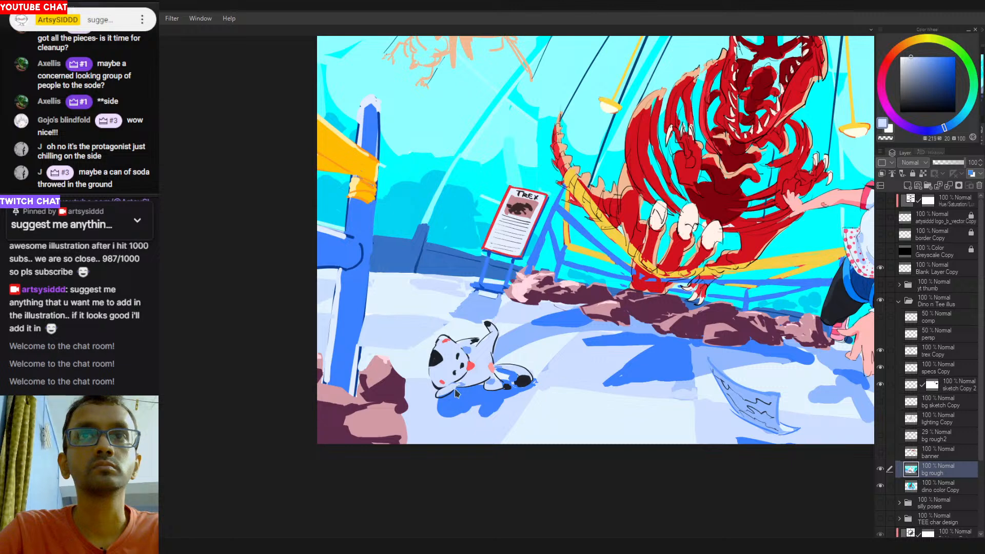
alt+click(456, 386)
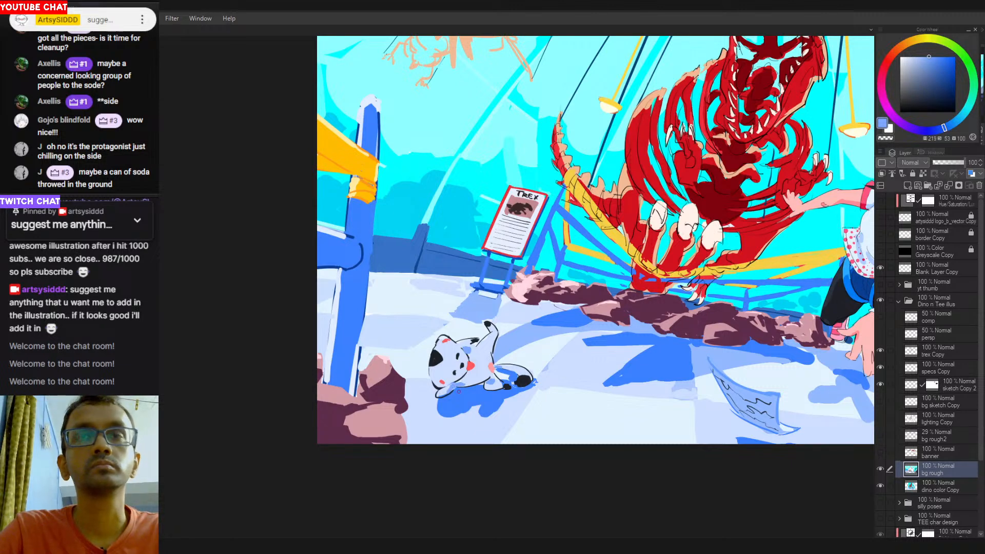
alt+click(460, 384)
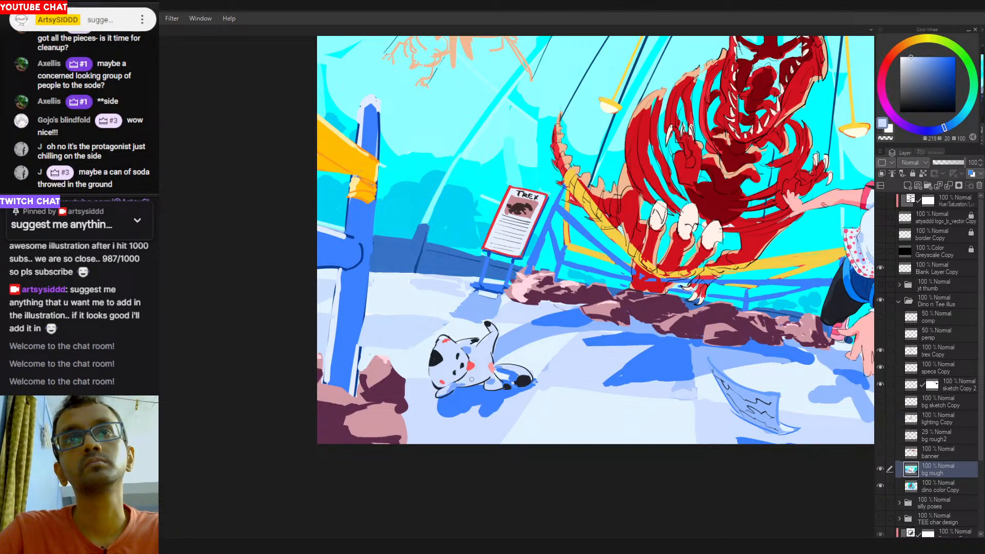
alt+click(452, 388)
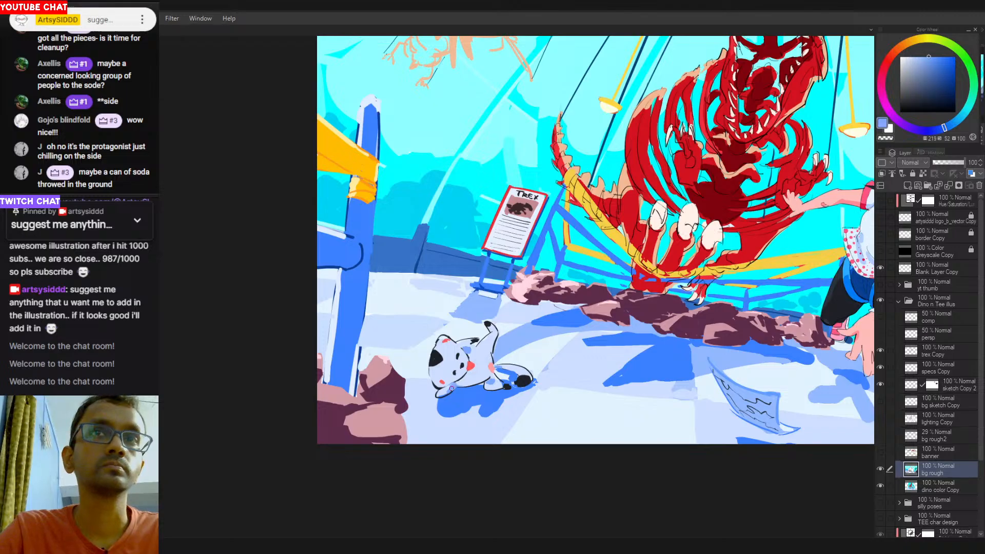
alt+click(440, 394)
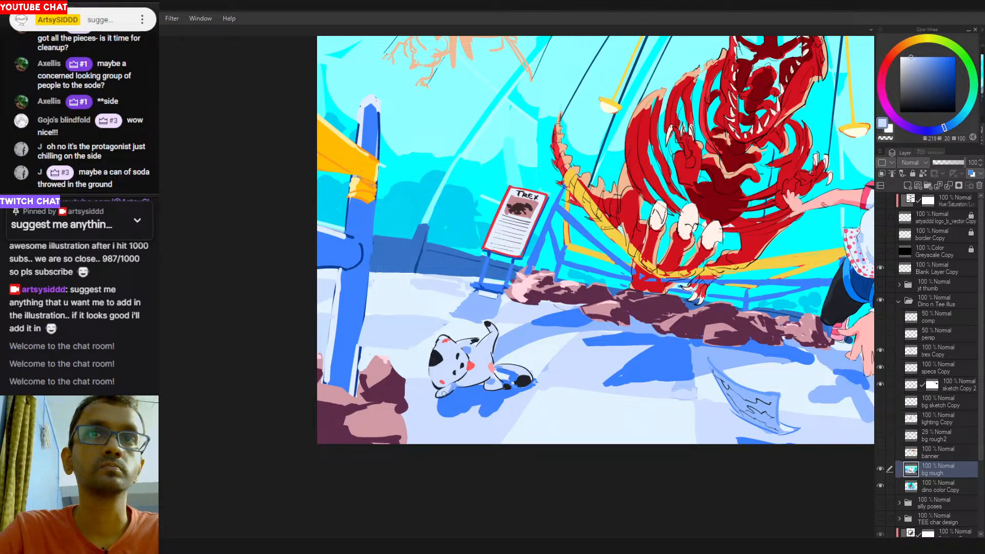
alt+click(454, 392)
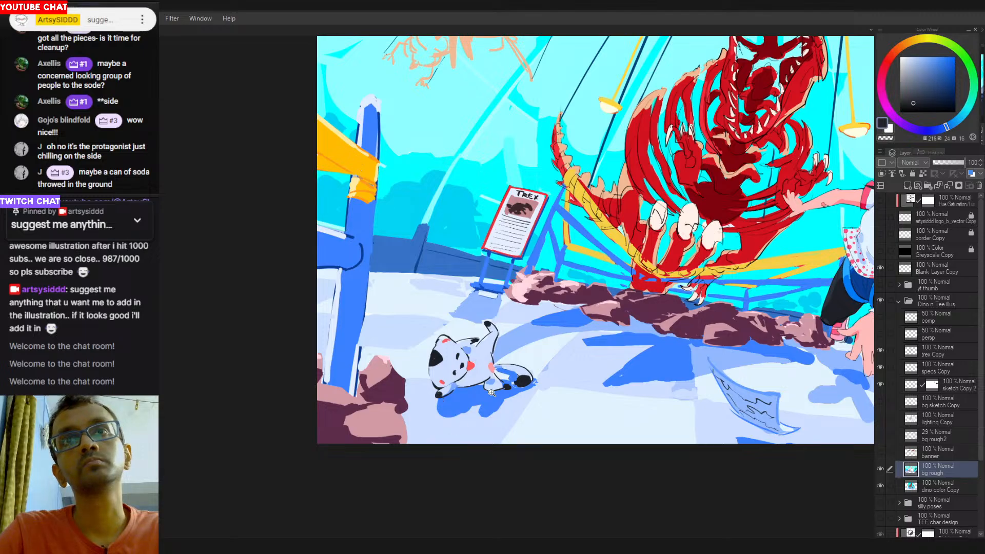
Examine the whole composition in both normal and mirrored views, checking the balance of the puppy, post and sign.
scroll(507, 399, down, 3)
drag(502, 400, 454, 398)
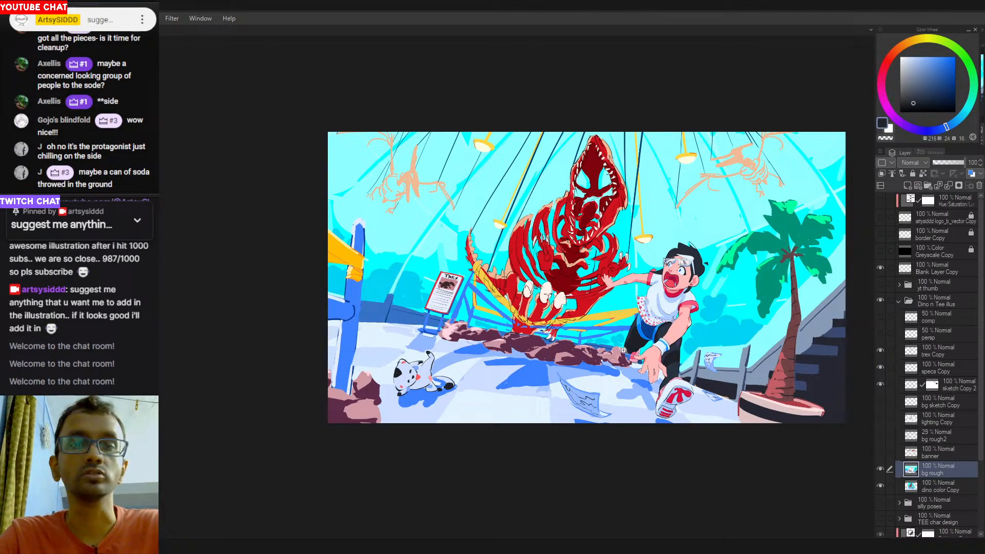
drag(594, 368, 546, 339)
scroll(546, 339, down, 2)
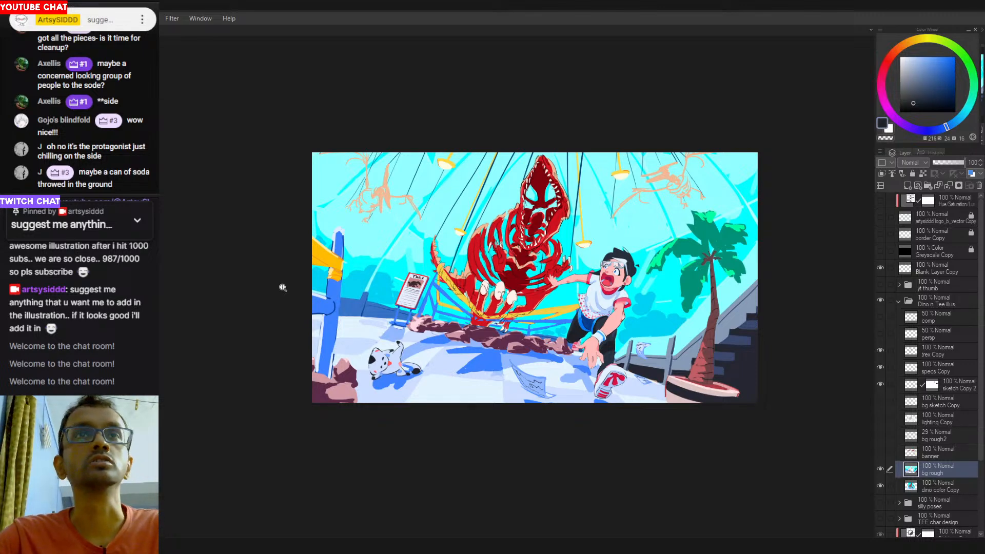
key(h)
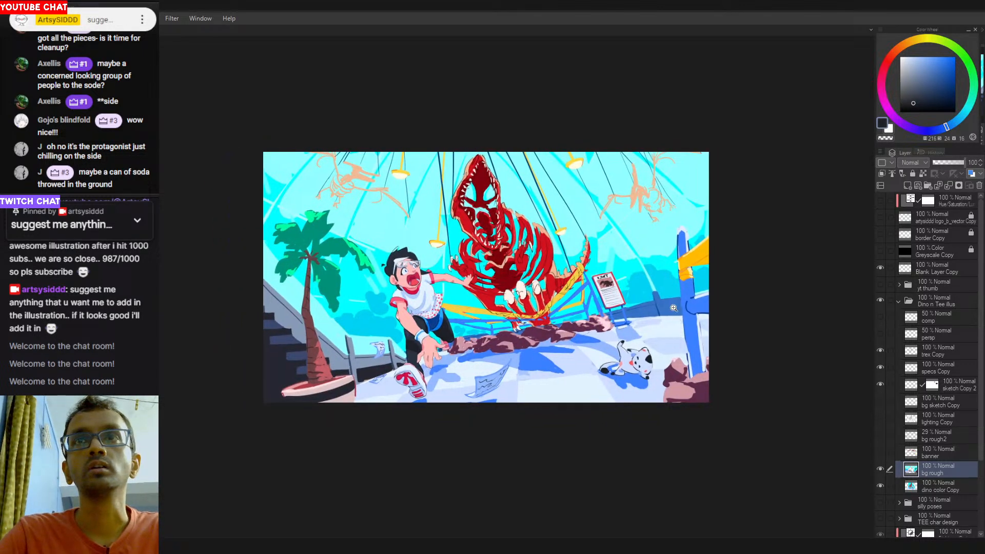
mouse_move(679, 321)
mouse_down()
mouse_move(682, 297)
mouse_move(642, 311)
mouse_up()
key(ctrl+z)
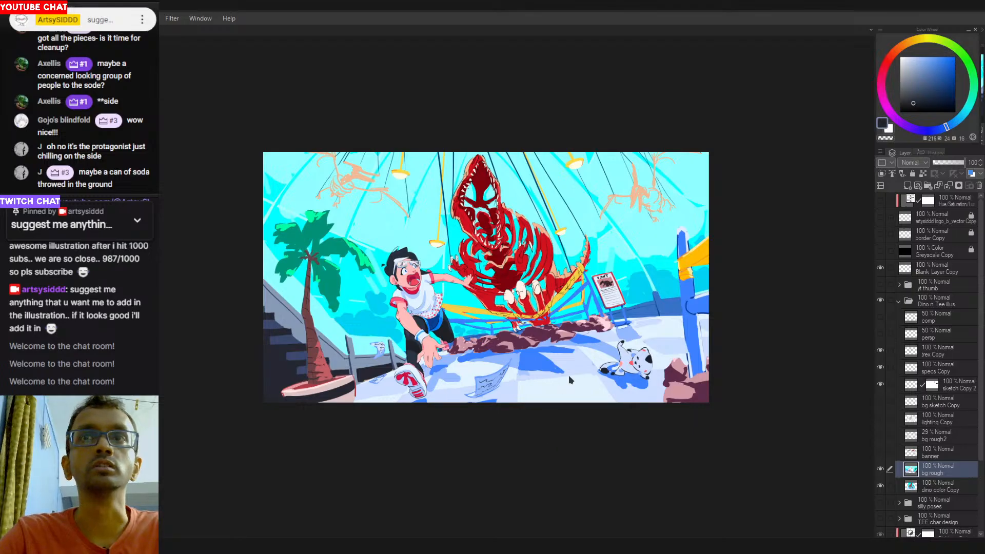
key(h)
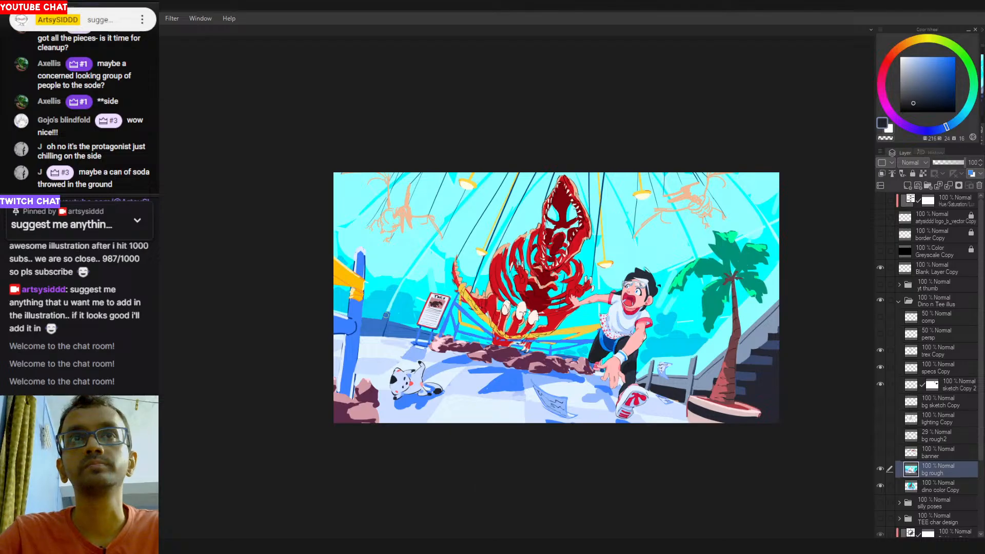
Touch up the low wall beside the blue post with sampled wall blue, and check the whole illustration.
alt+click(376, 321)
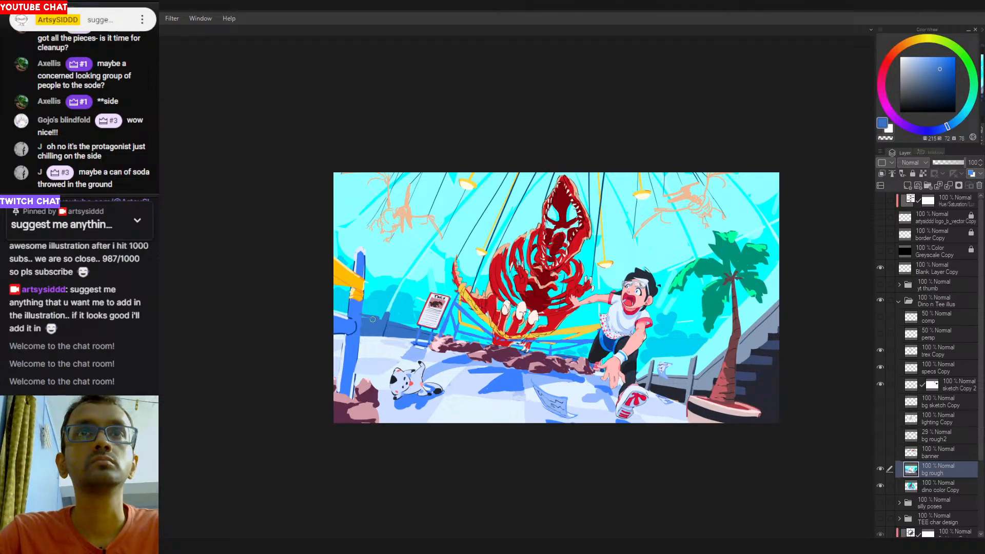
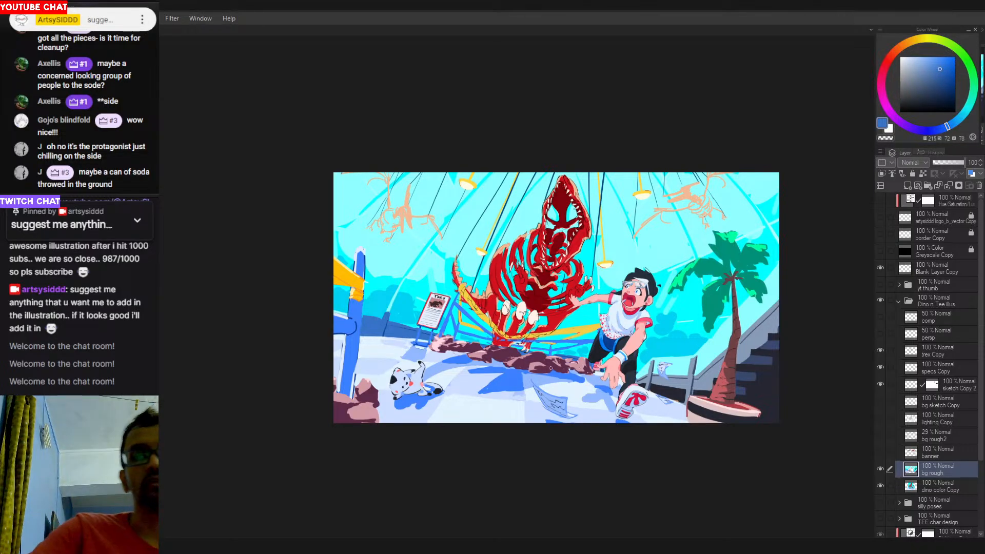
scroll(580, 289, up, 1)
drag(596, 348, 586, 342)
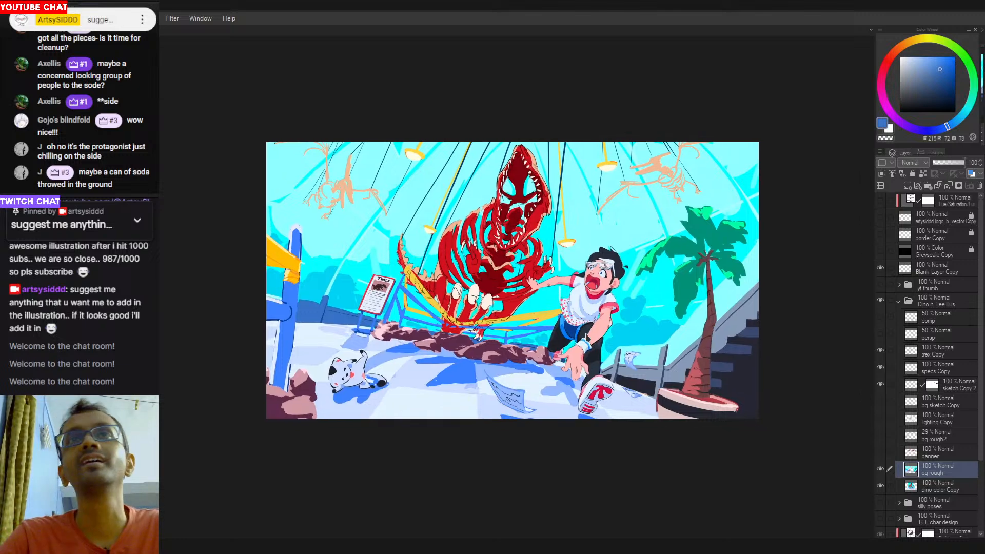
Show the illustration in greyscale and check its values both enlarged and at a small overview size.
click(881, 251)
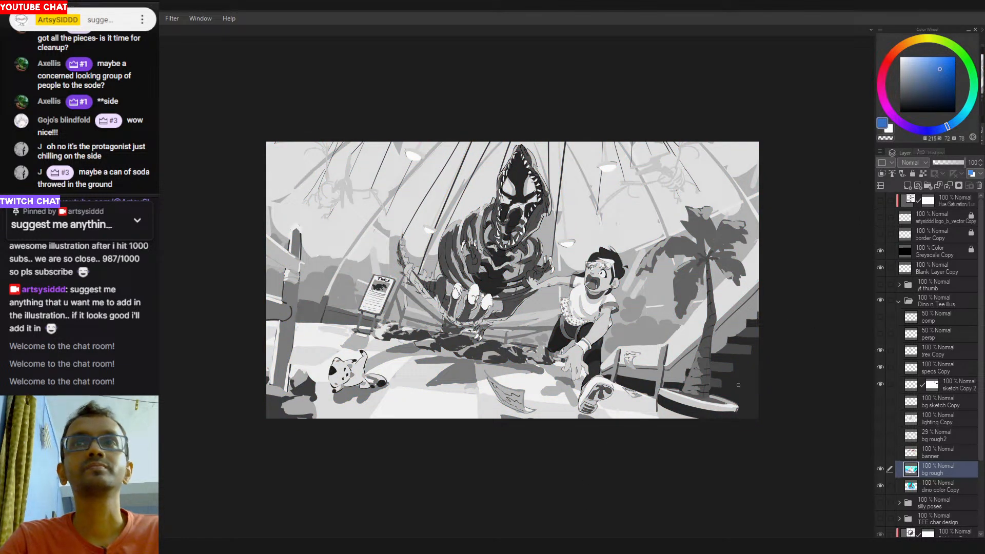
scroll(803, 407, up, 1)
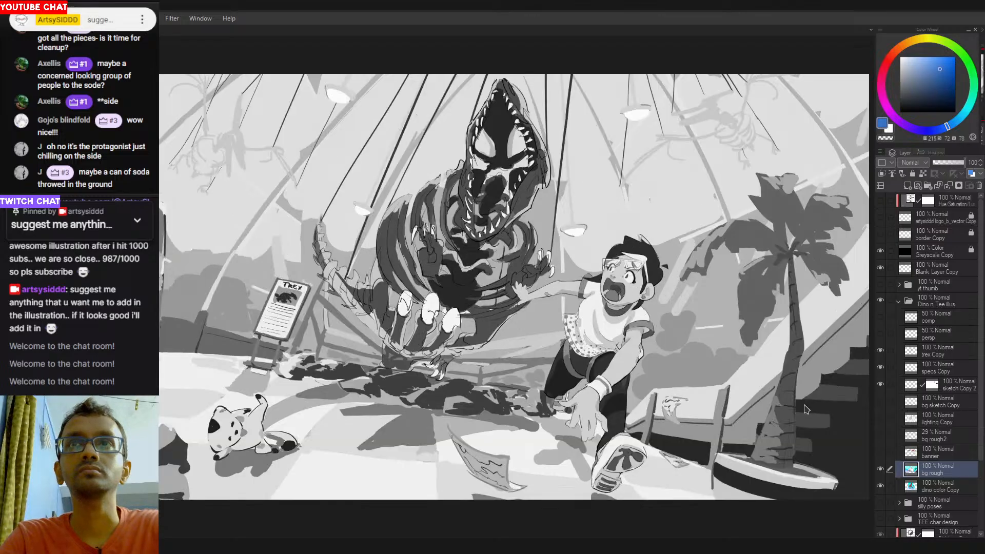
scroll(804, 407, down, 3)
drag(735, 374, 531, 313)
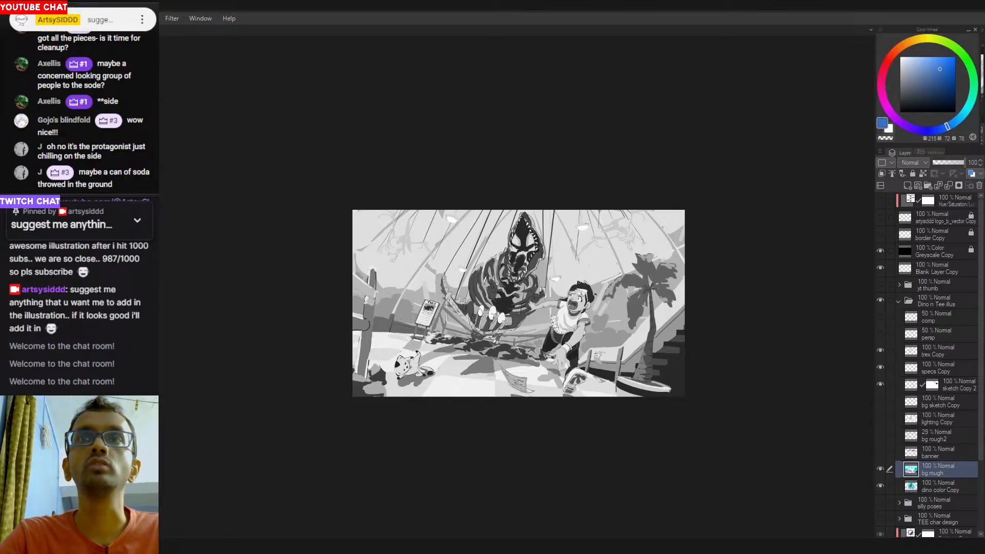
Circle the T-rex skeleton and the fleeing character with rough strokes as focal areas, and undo the marks.
mouse_move(581, 258)
mouse_down()
mouse_move(565, 411)
mouse_move(550, 261)
mouse_up()
drag(496, 211, 495, 231)
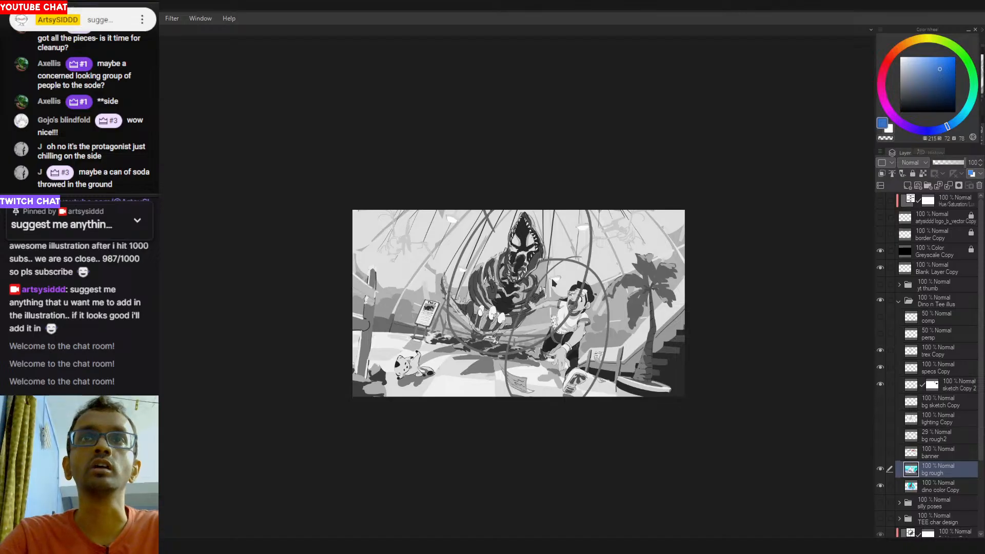
key(ctrl+z)
key(ctrl+z)
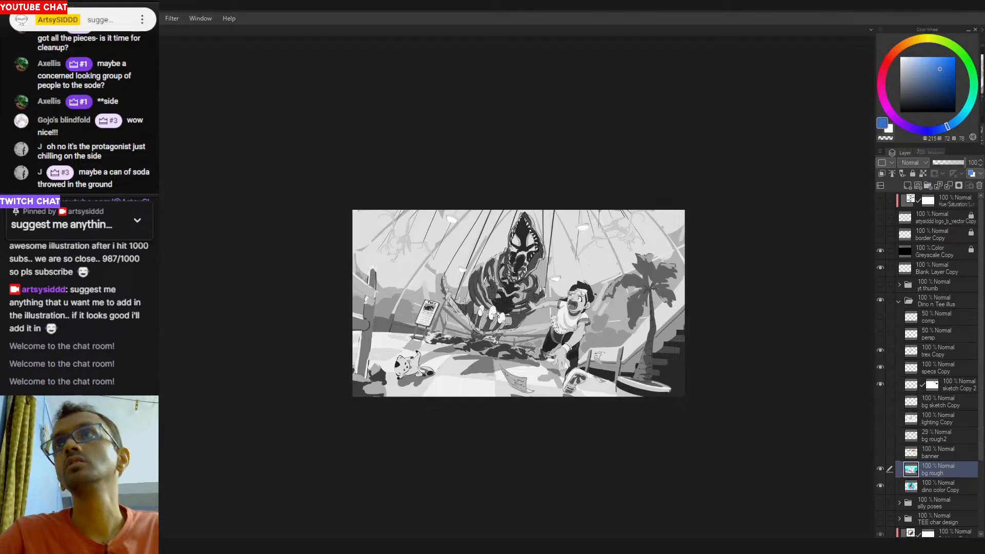
Return to the colour view and touch up the centre of the palm's crown with a darker shade of its sampled green.
click(881, 250)
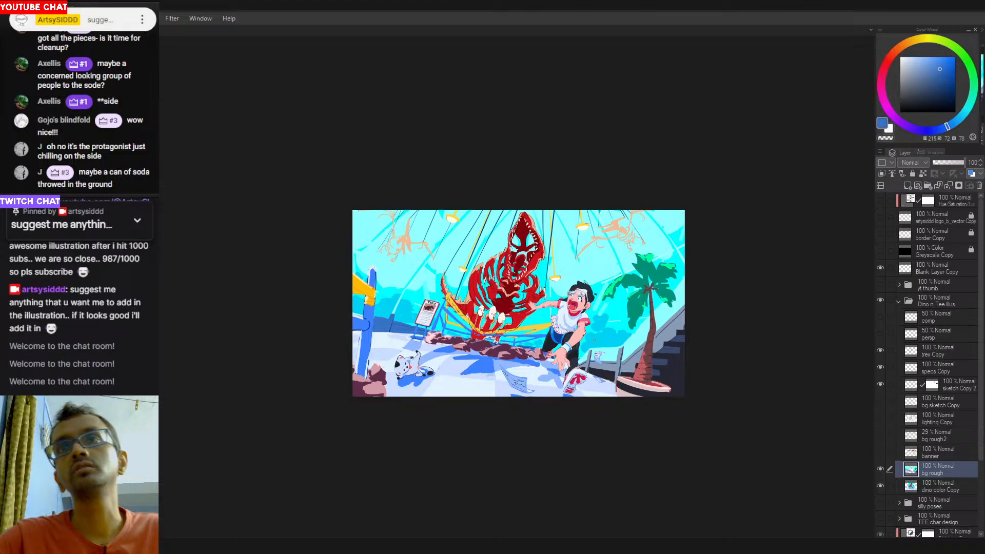
click(622, 269)
alt+click(647, 291)
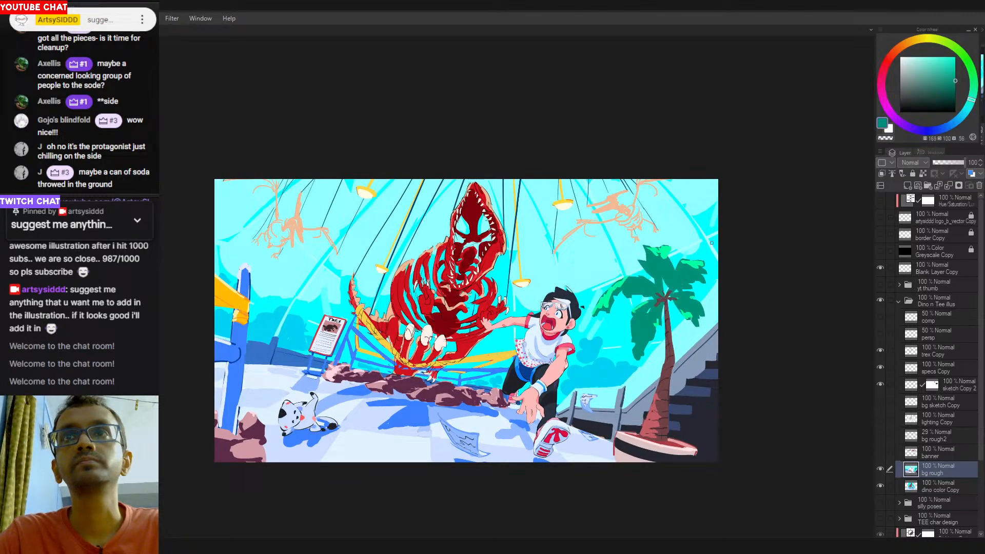
click(956, 87)
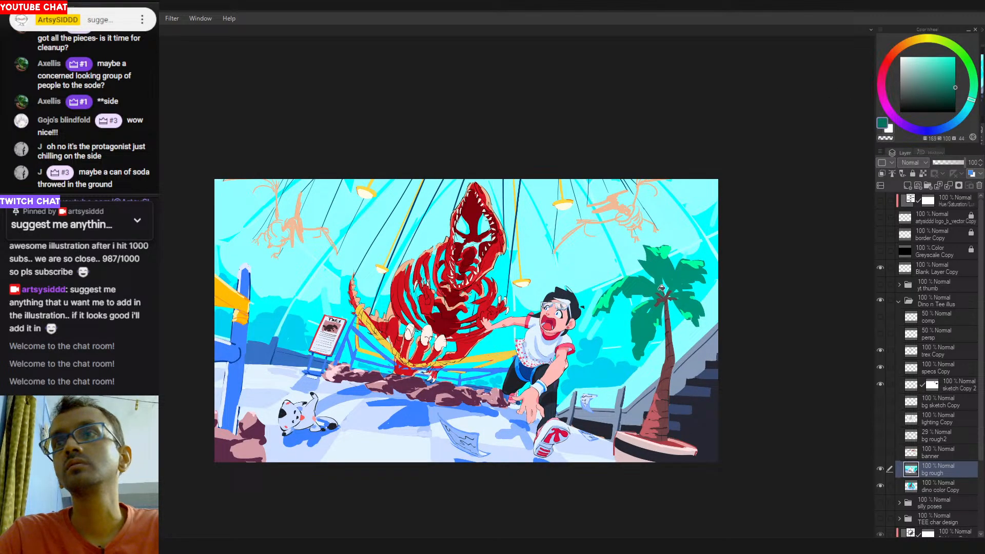
click(660, 287)
Compare the whole illustration in greyscale and in colour, checking how the palm's values read against the background.
scroll(672, 334, down, 2)
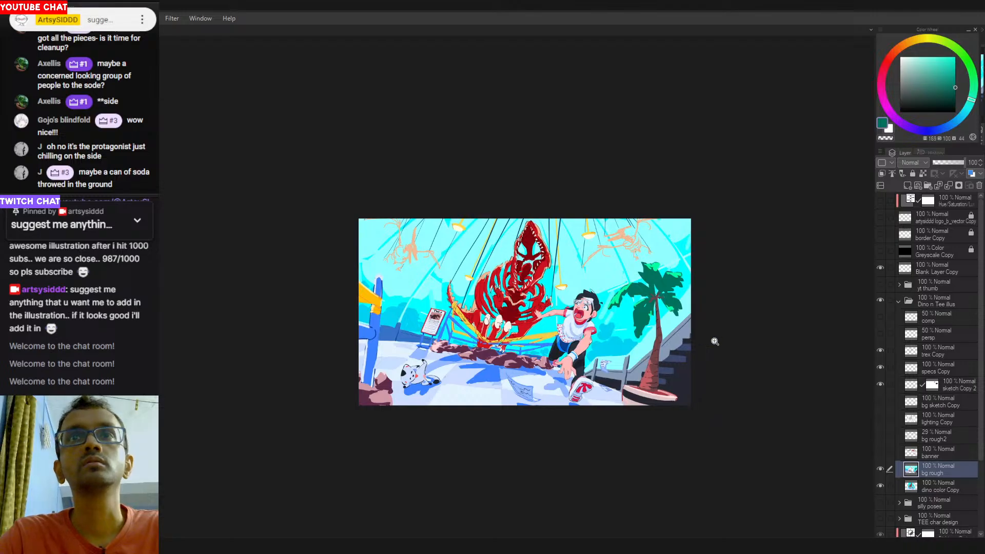
click(881, 252)
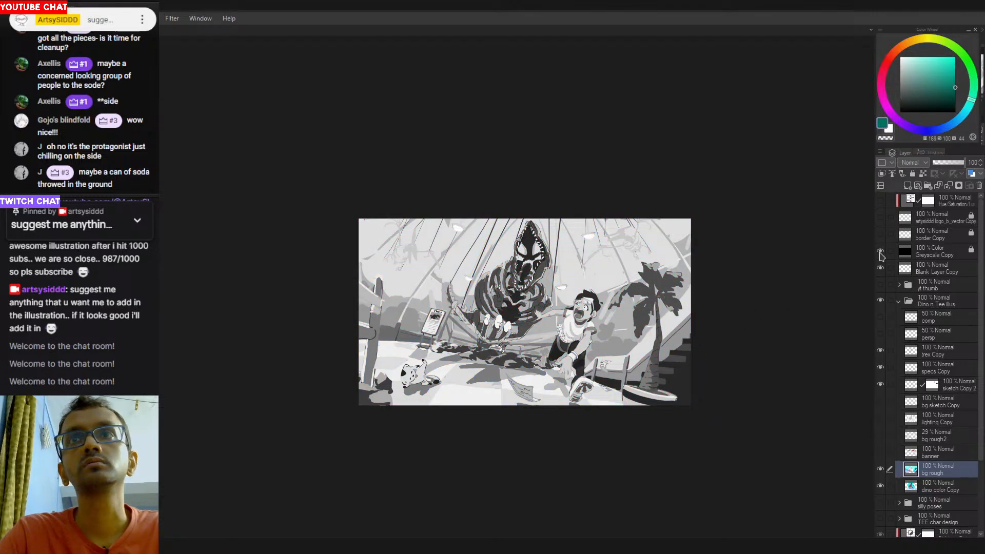
click(880, 252)
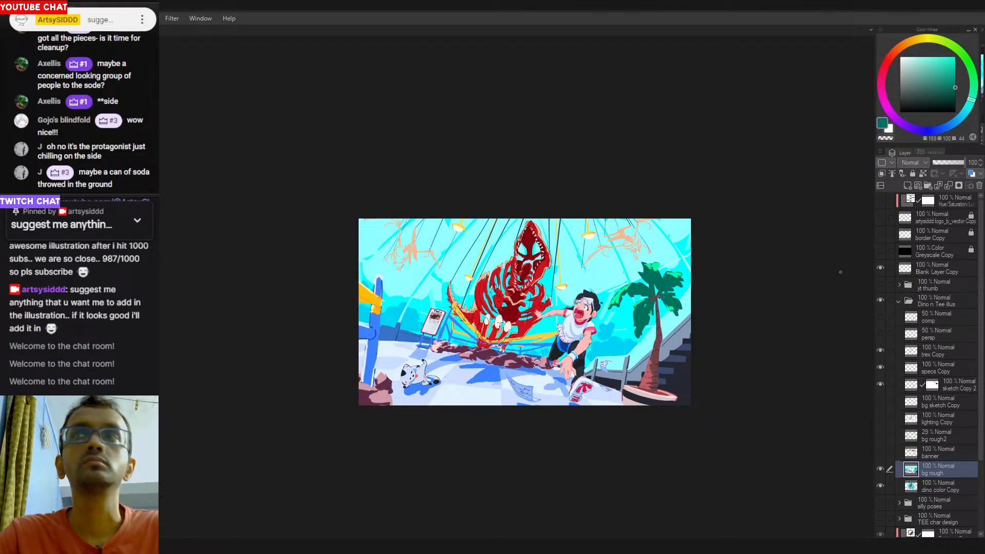
click(881, 251)
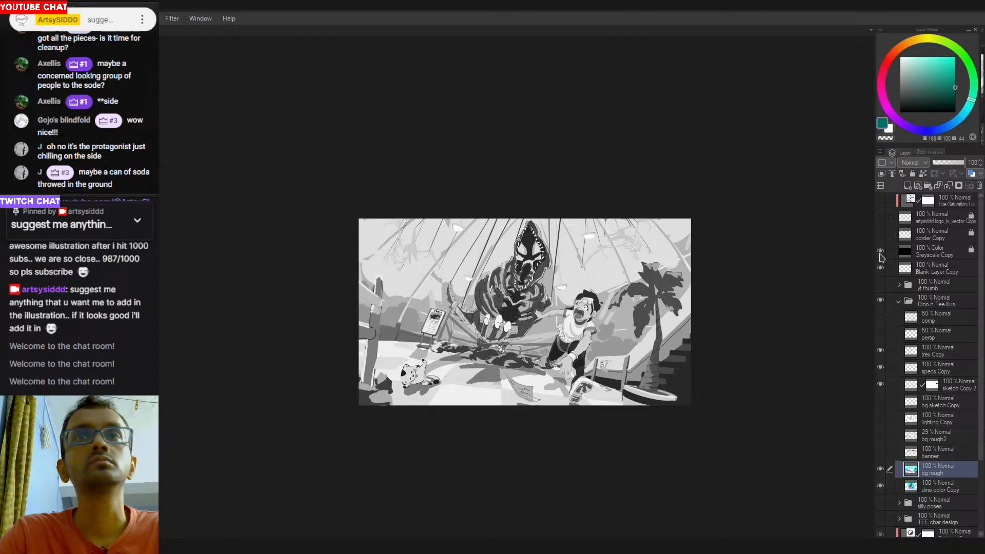
click(881, 252)
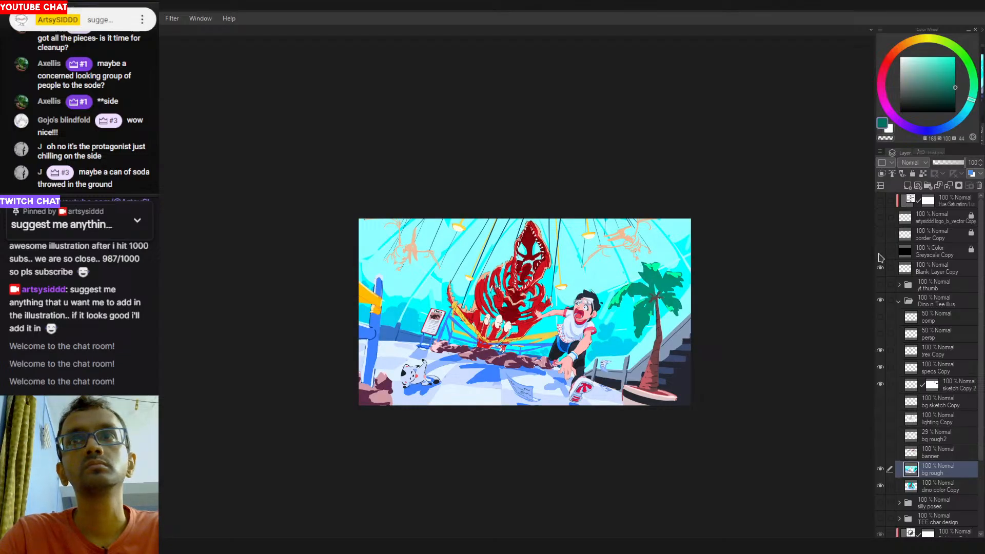
Check the illustration's values by briefly turning on the Greyscale Copy layer, and restore the colour view.
click(880, 251)
click(881, 251)
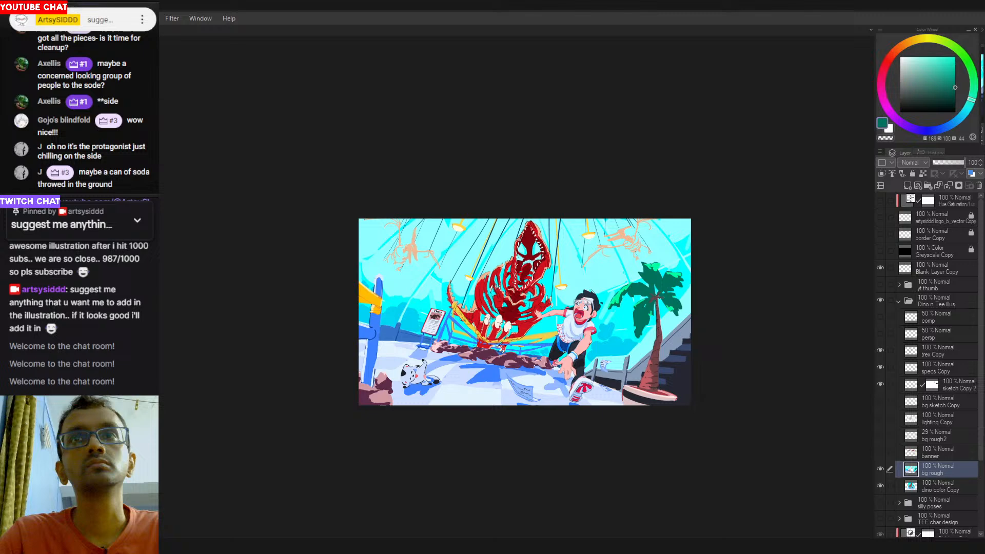
click(881, 252)
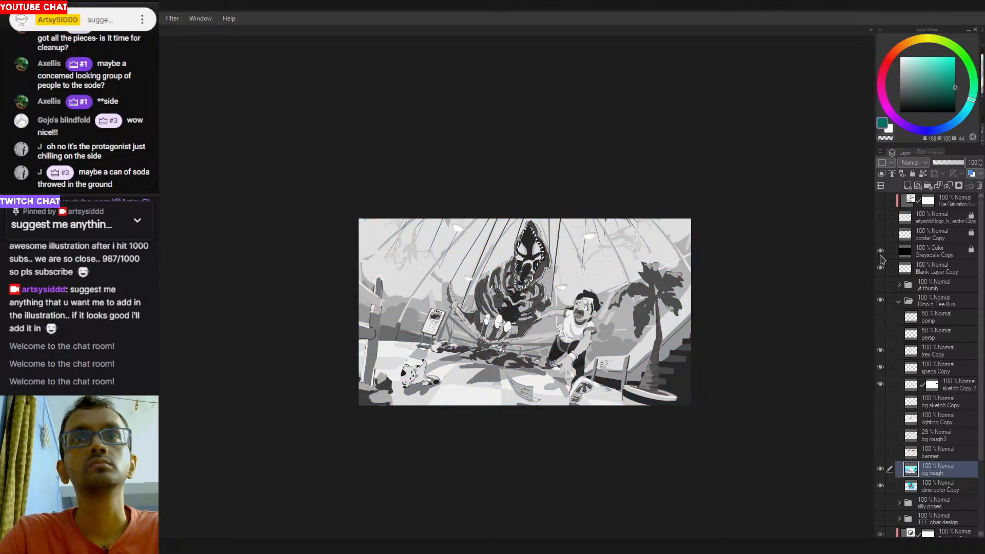
click(880, 251)
key(minus)
key(minus)
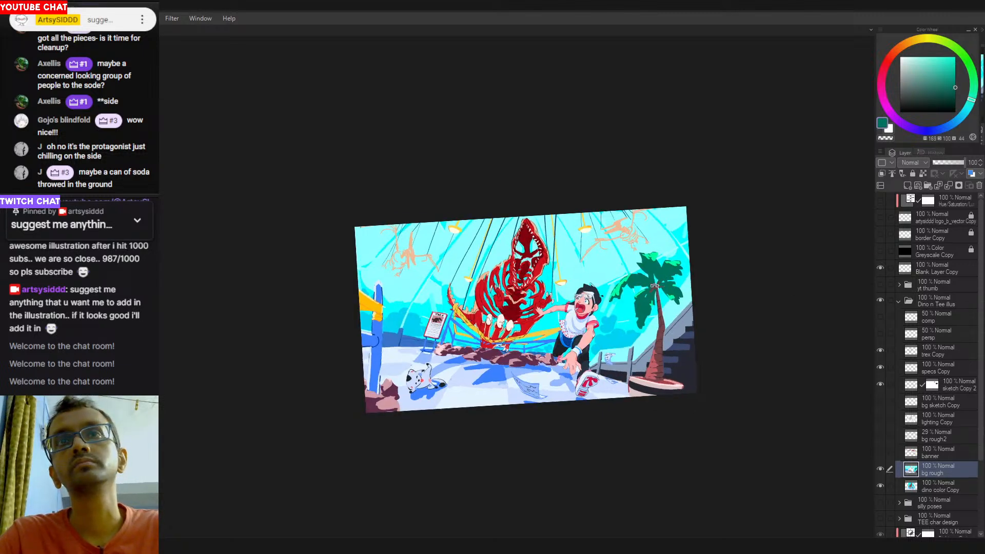
Try filling the low background wall beside the TREX sign with a violet-blue of hue 247, and undo the fill.
alt+click(429, 379)
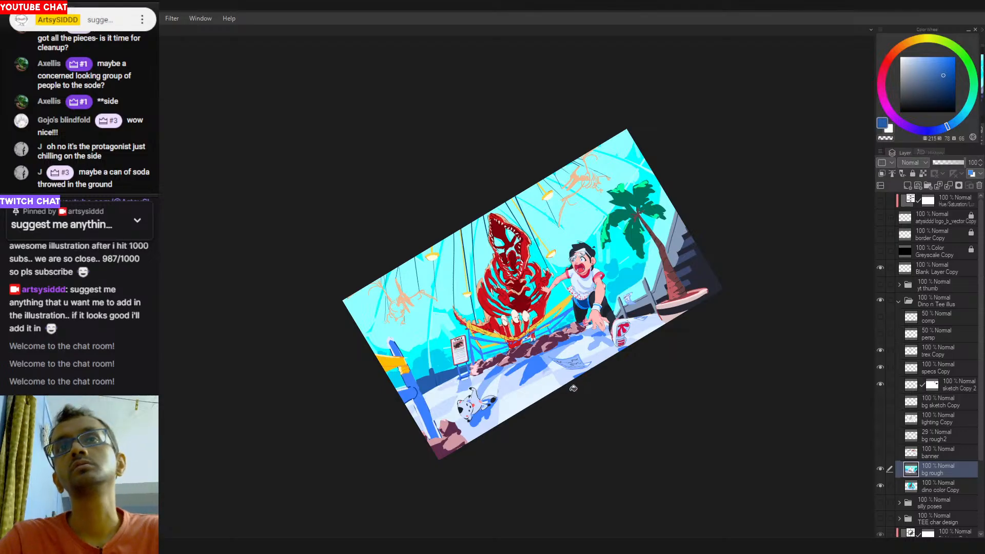
drag(431, 367, 590, 381)
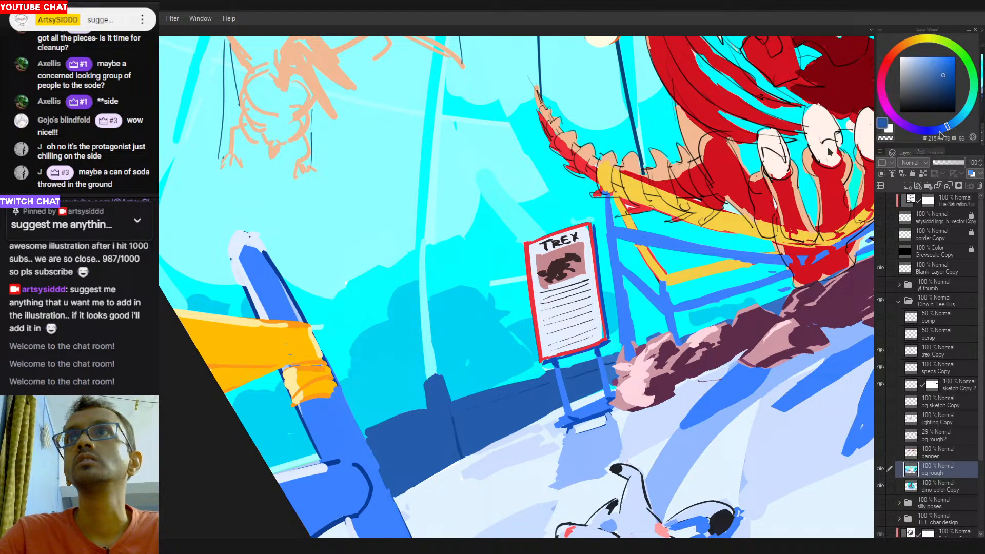
drag(947, 127, 923, 131)
click(436, 444)
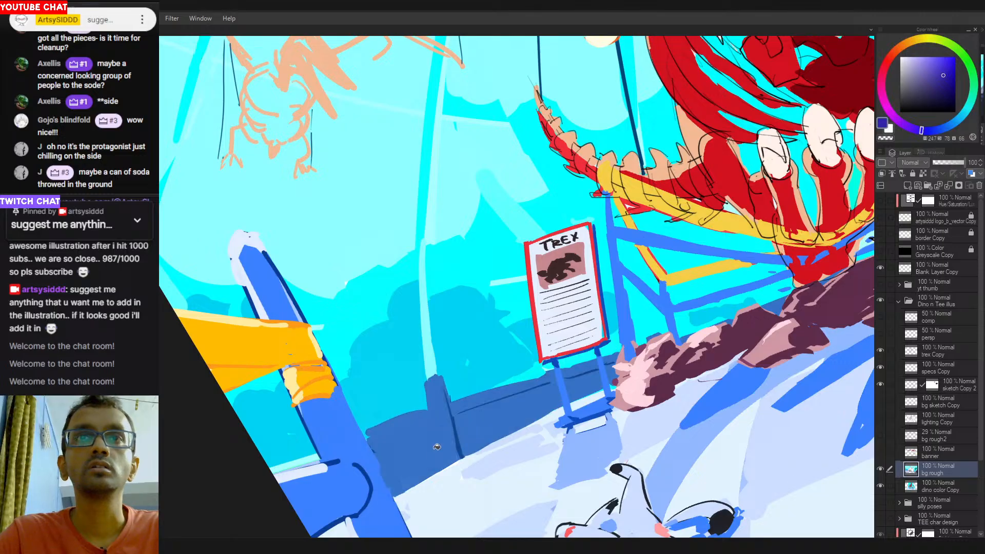
key(ctrl+z)
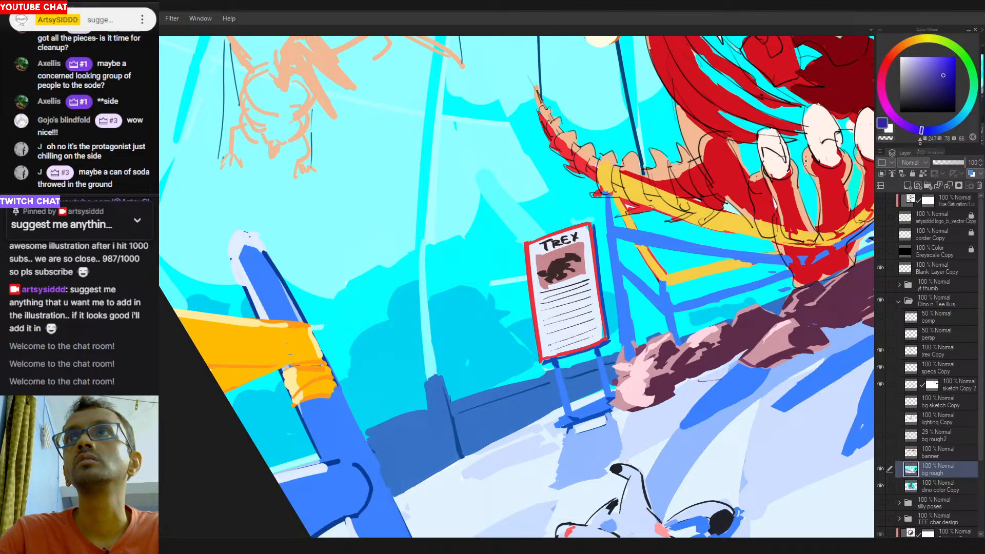
Fill the low background wall beside and behind the TREX sign with a deep blue of hue 232.
drag(930, 132, 934, 131)
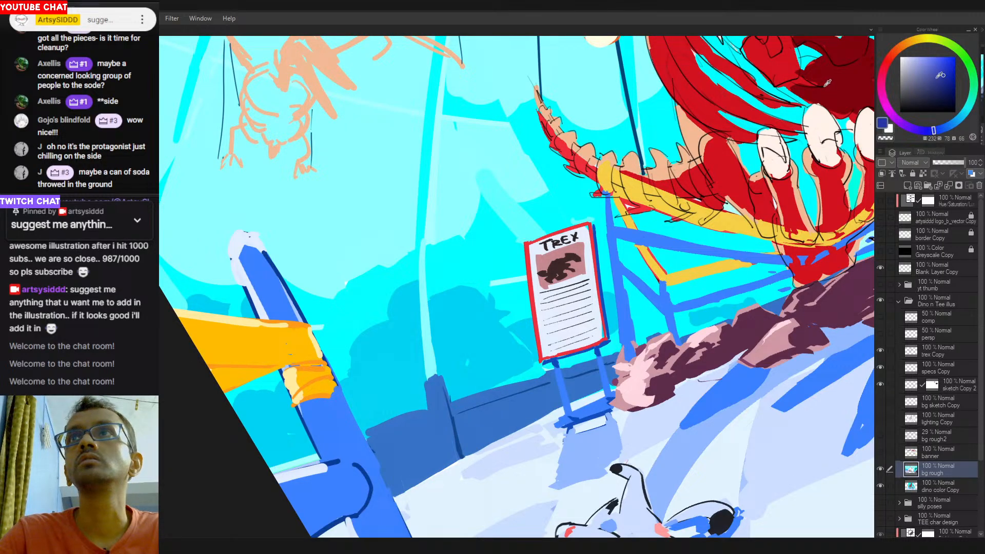
click(456, 436)
click(477, 426)
click(585, 362)
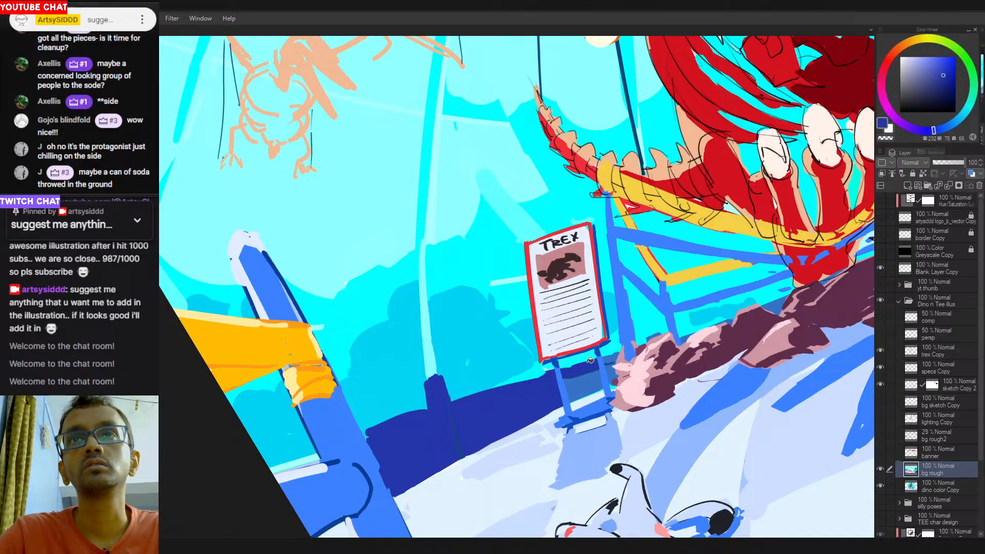
click(590, 377)
click(613, 363)
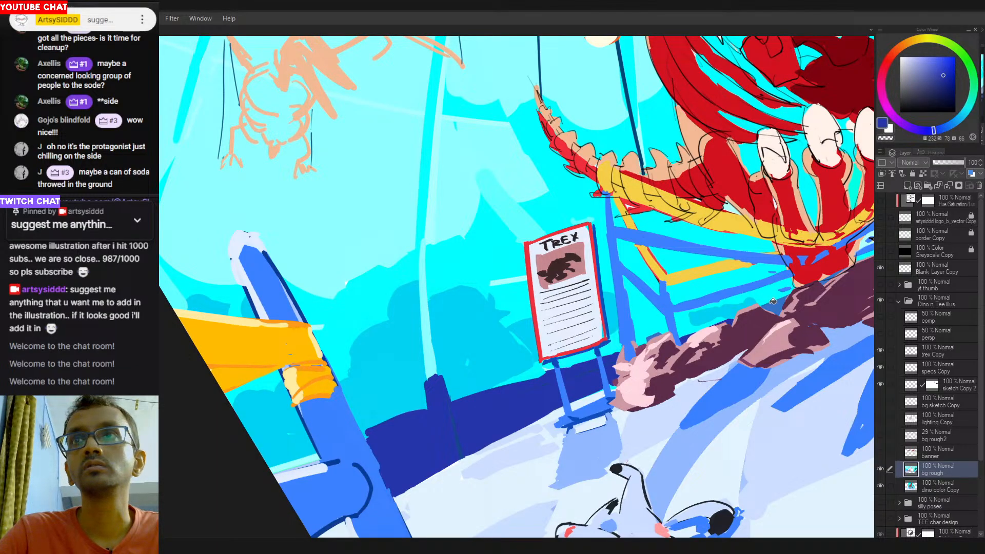
Extend the deep blue fill to the strip of wall visible behind the rocks and railing.
drag(773, 302, 477, 406)
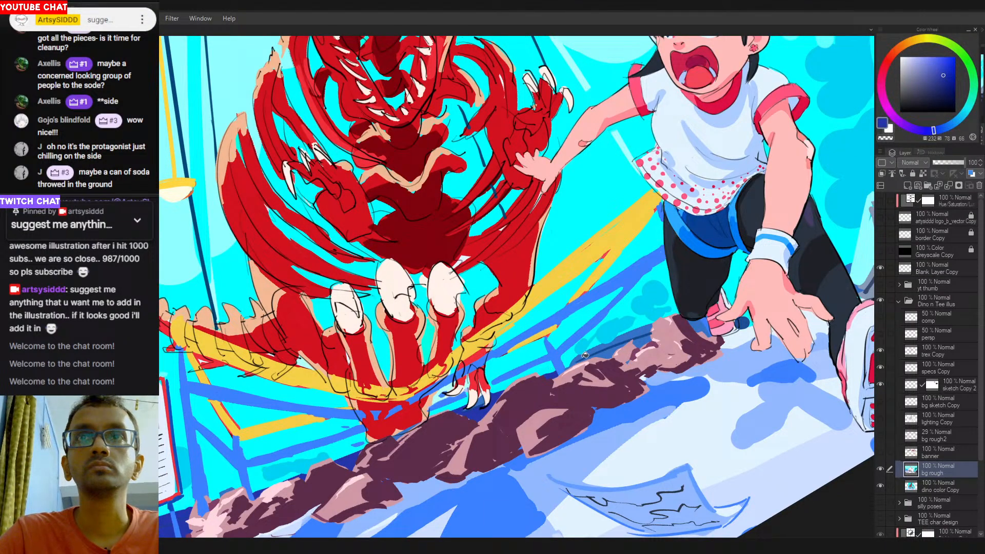
click(606, 352)
click(613, 351)
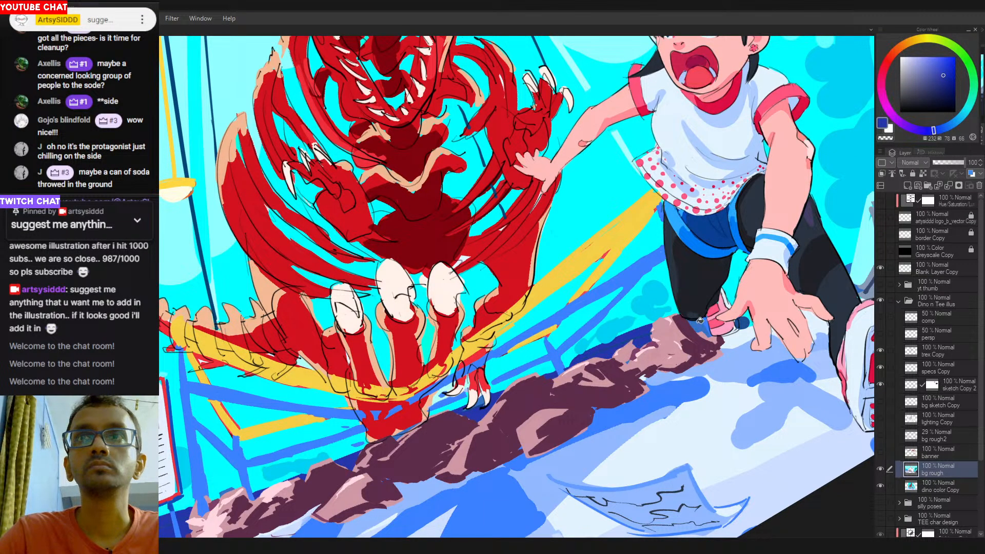
Examine the whole illustration with the Greyscale Copy layer briefly shown to judge the wall's value.
drag(712, 354, 522, 424)
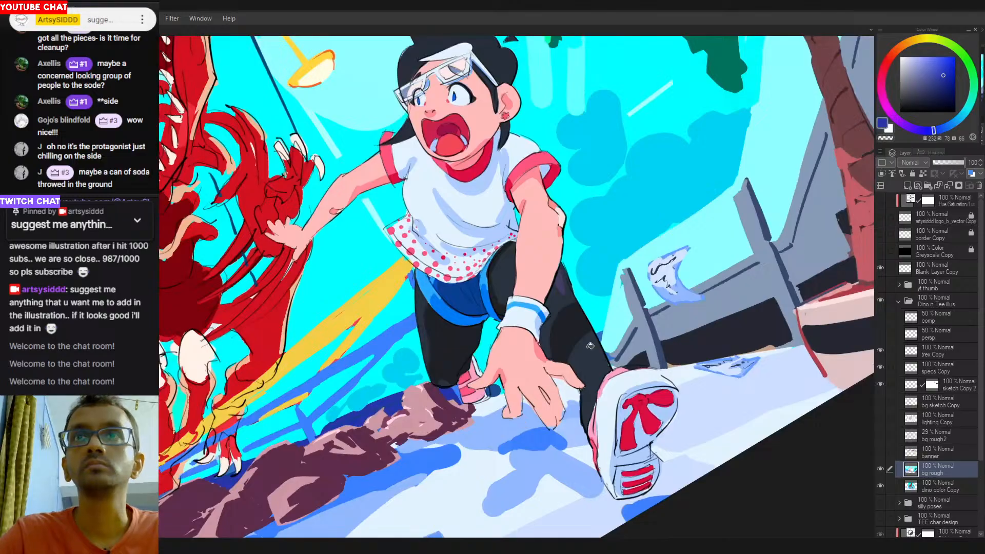
drag(635, 378, 587, 363)
drag(648, 336, 630, 384)
drag(496, 456, 583, 409)
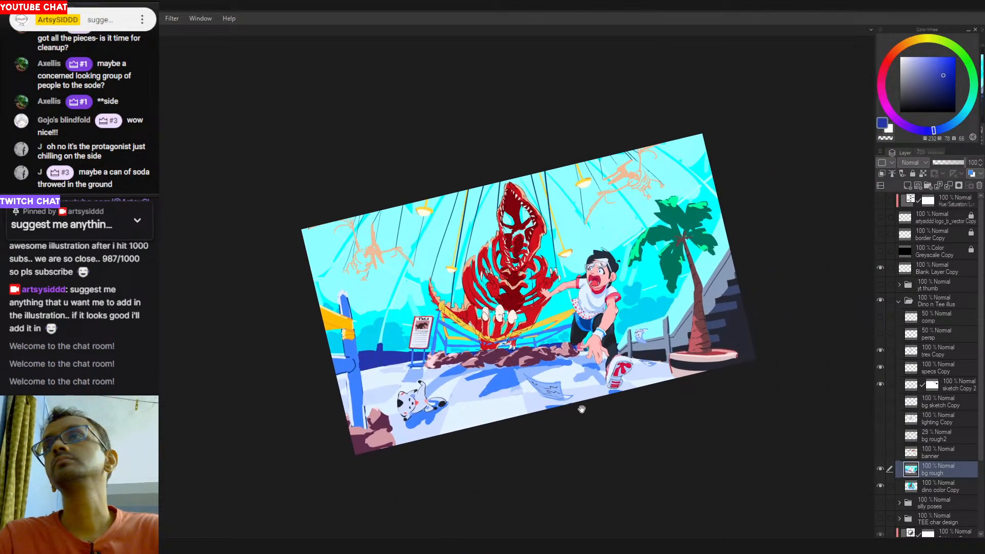
click(880, 251)
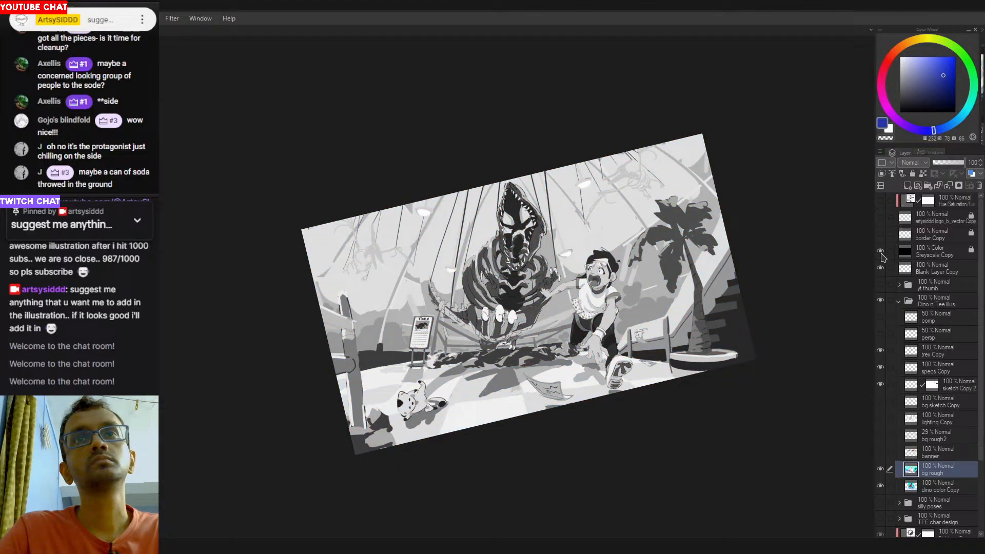
click(882, 251)
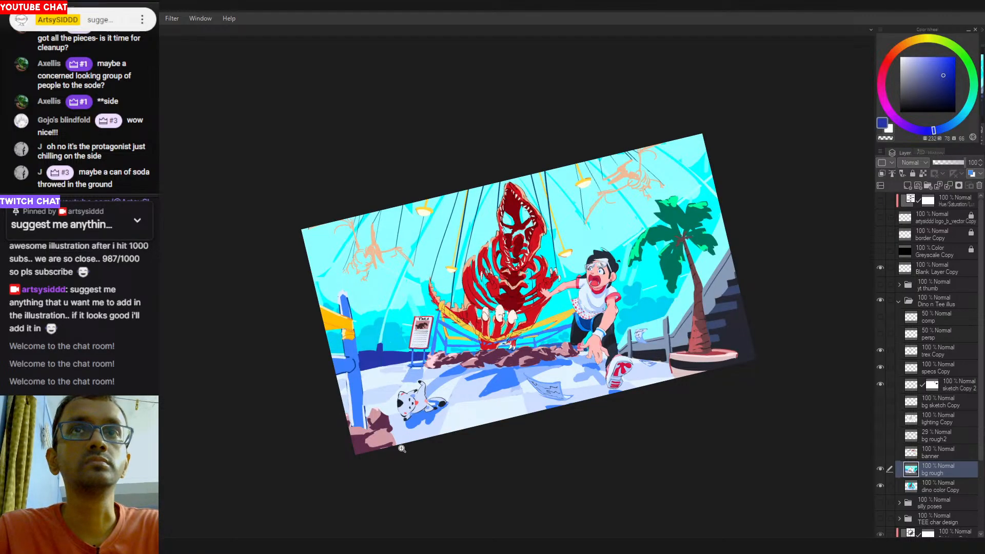
Sample the wall's blue, shift its hue to 230, and refill the background wall around the TREX sign.
drag(418, 371, 546, 363)
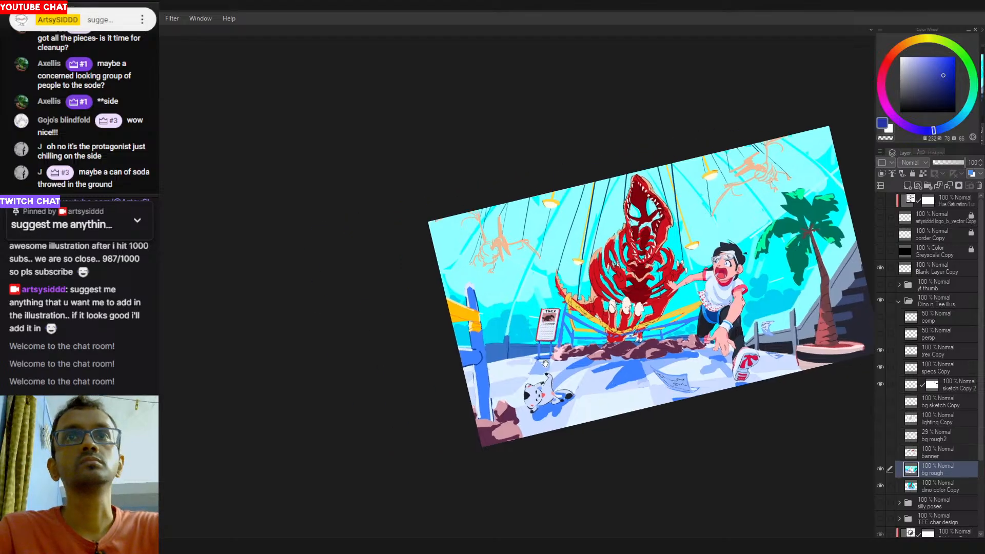
scroll(546, 363, up, 3)
alt+click(508, 356)
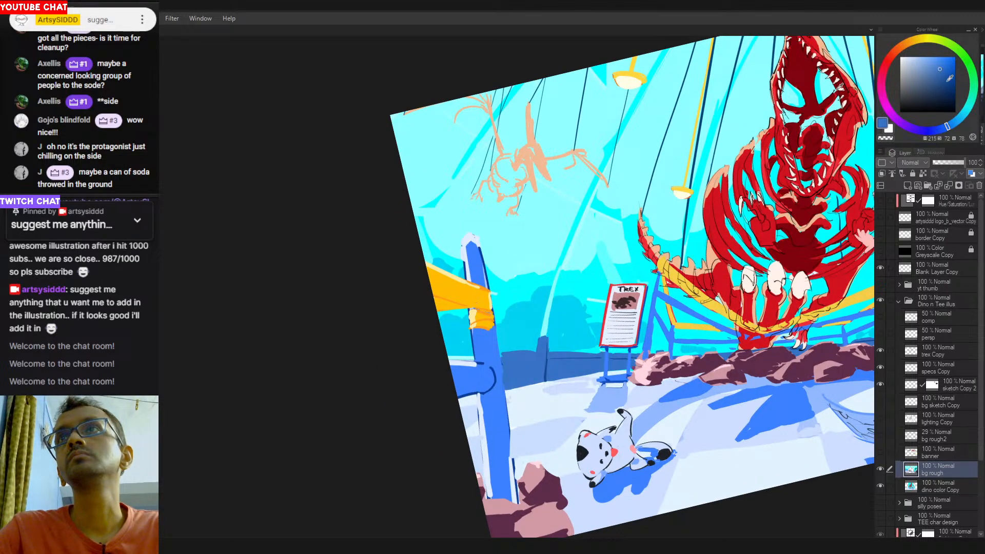
click(936, 130)
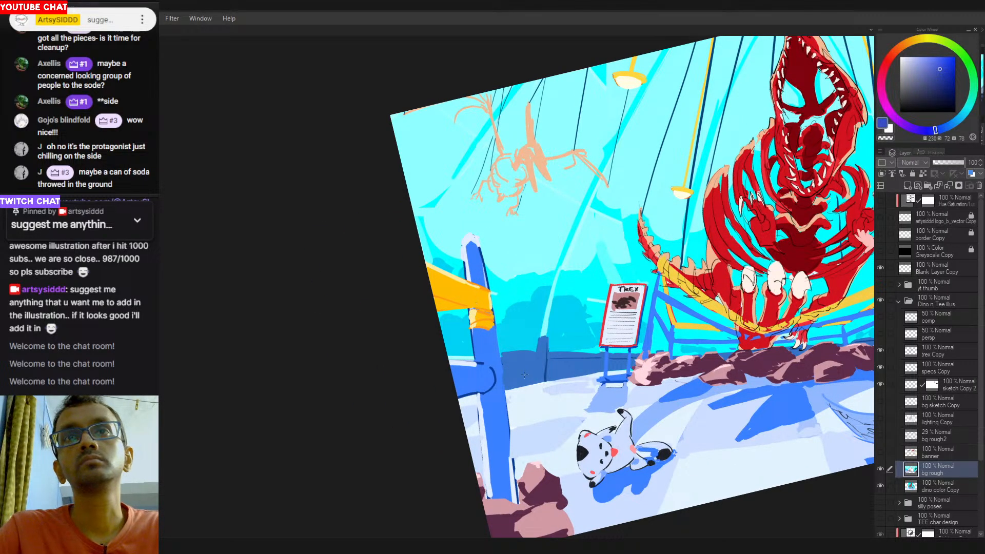
mouse_move(525, 375)
mouse_down()
mouse_move(523, 411)
mouse_move(564, 366)
mouse_move(599, 386)
mouse_move(620, 362)
mouse_up()
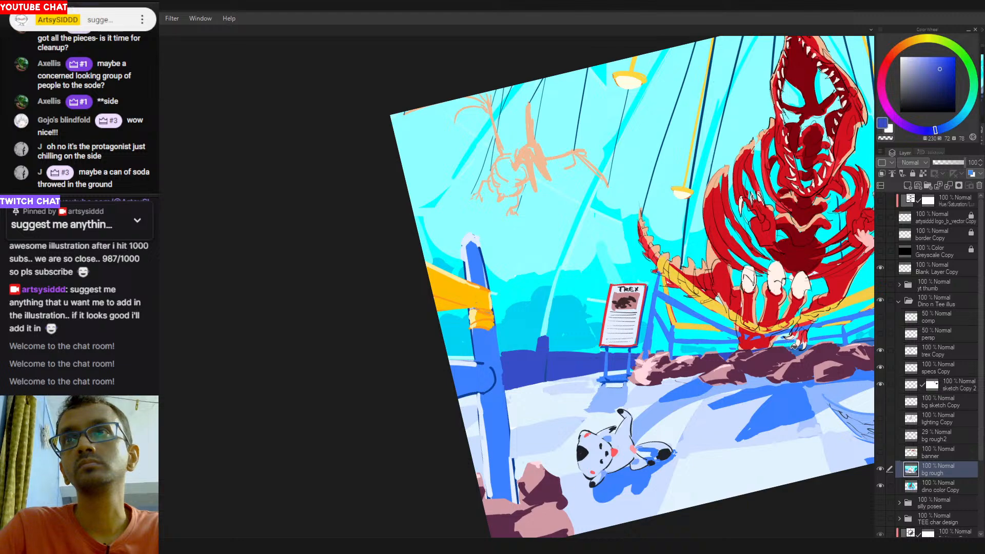
Try filling the area by the end of the rocks near the running character with the same blue, and undo it.
drag(842, 353, 440, 393)
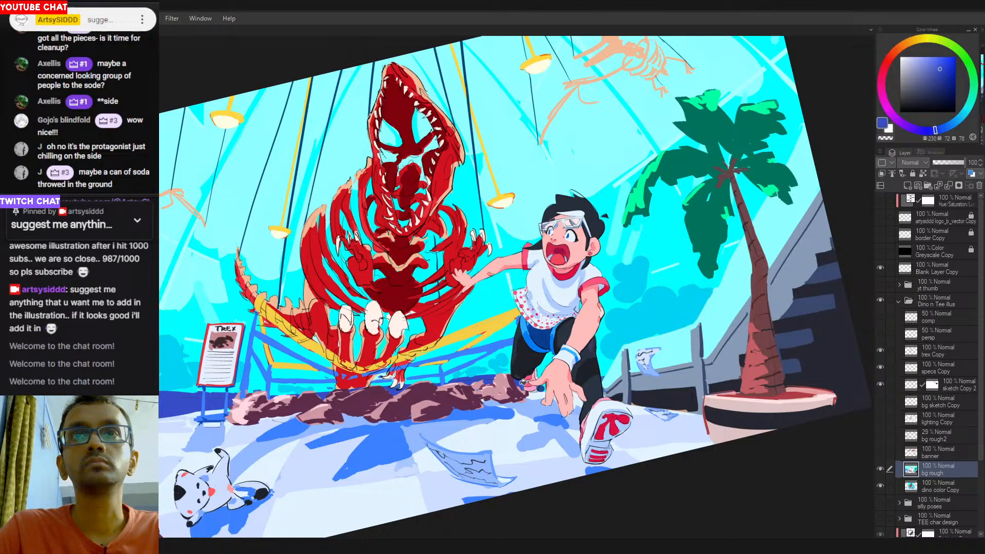
click(528, 405)
key(ctrl+z)
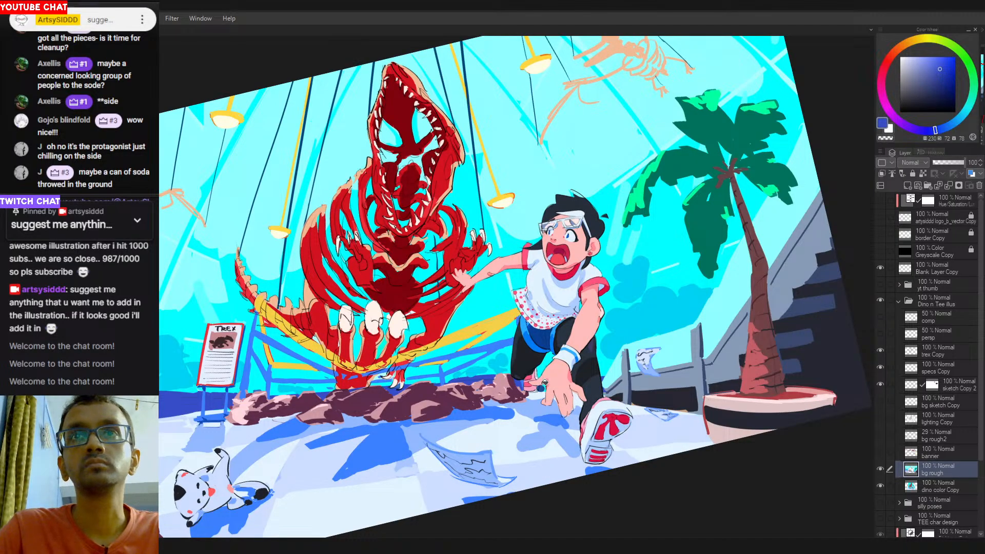
Try filling the background wall with the grey-blue sampled beside the staircase, and undo the fill.
click(620, 303)
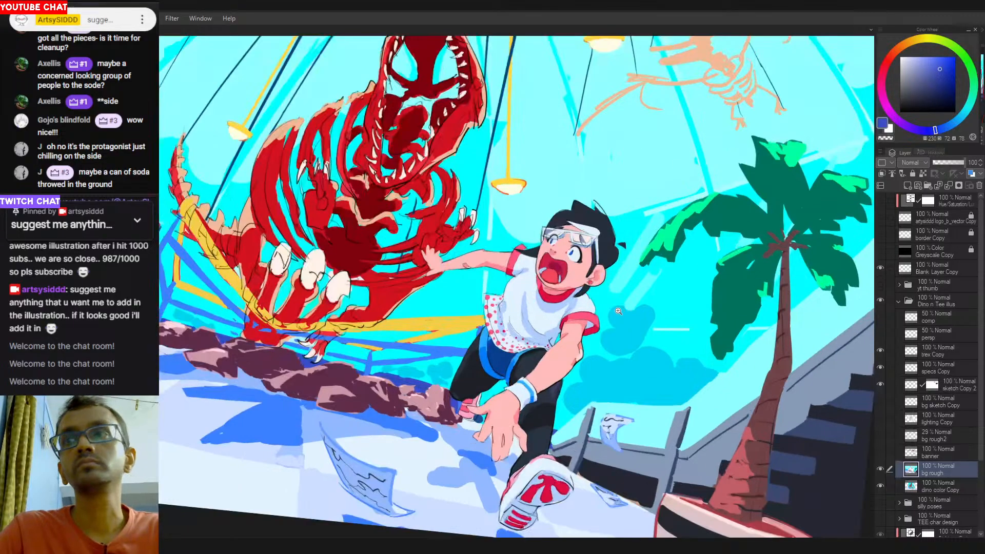
scroll(643, 316, down, 5)
drag(575, 342, 609, 318)
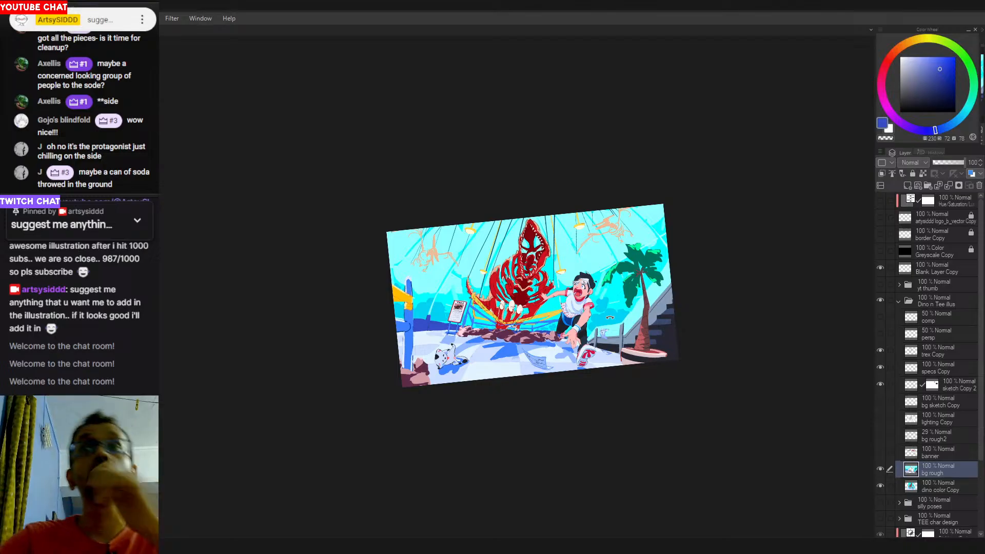
drag(462, 368, 525, 368)
drag(491, 302, 553, 355)
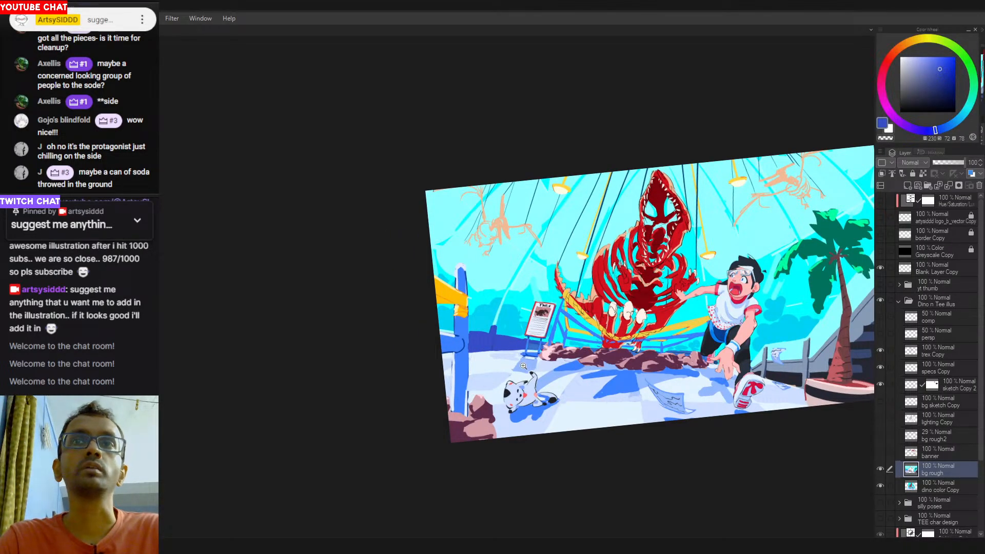
drag(676, 394, 527, 391)
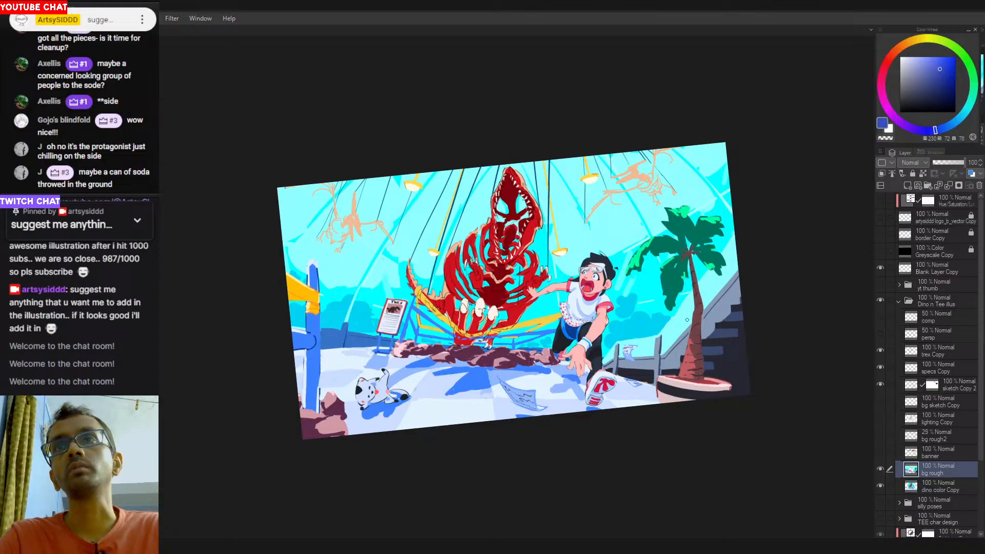
alt+click(678, 352)
drag(379, 402, 514, 415)
click(468, 348)
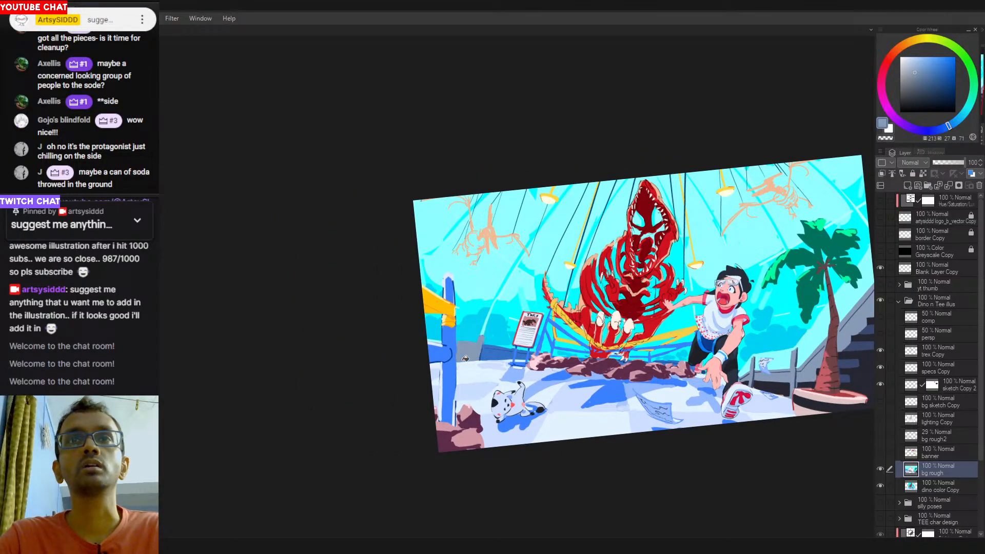
key(ctrl+z)
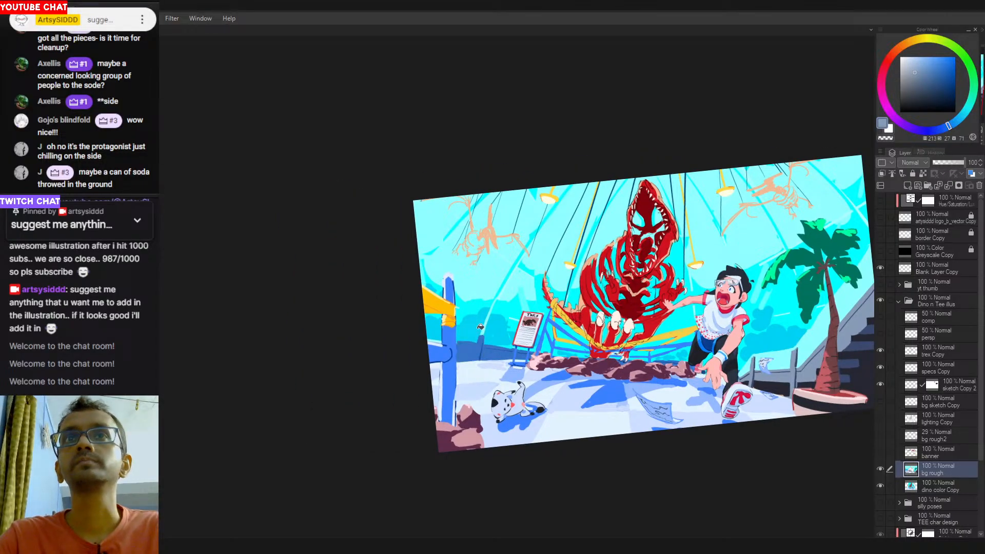
Try filling the background wall with the bright cyan sampled from the backdrop above it, and undo the fill.
alt+click(498, 307)
click(474, 353)
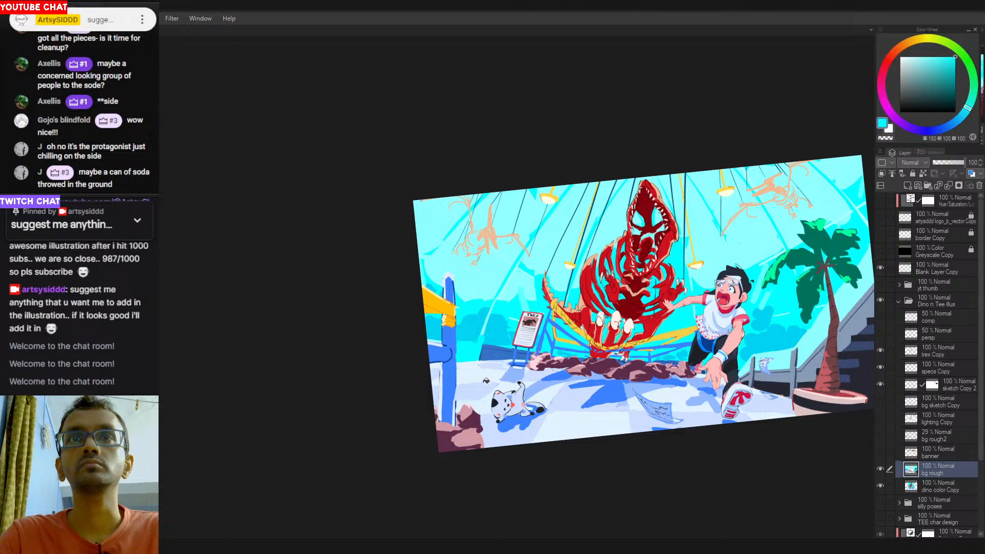
key(ctrl+z)
Recolour the background wall with a darkened version of the bushes' cyan: hue 201, saturation 100, brightness 81.
alt+click(492, 328)
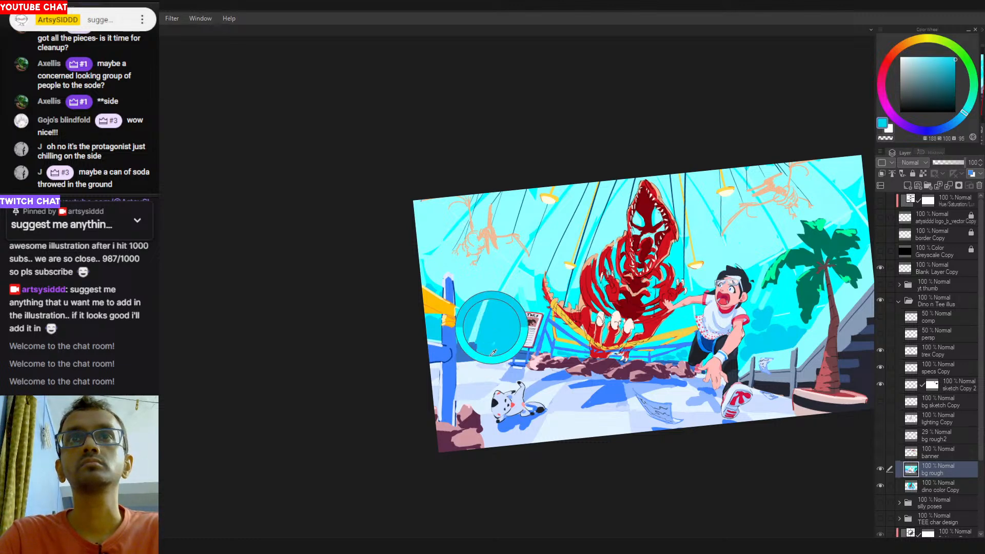
click(956, 71)
drag(957, 71, 955, 76)
click(957, 120)
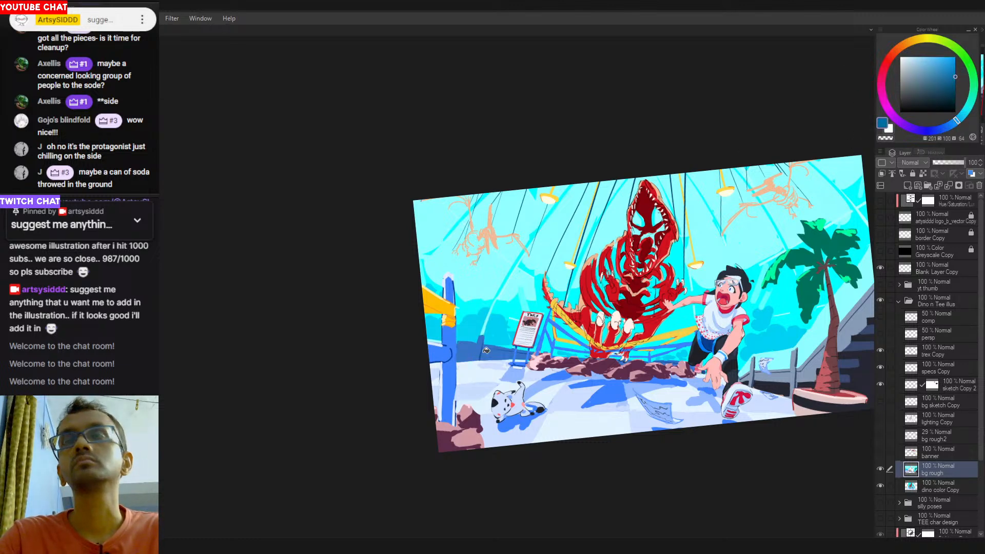
click(471, 357)
click(956, 70)
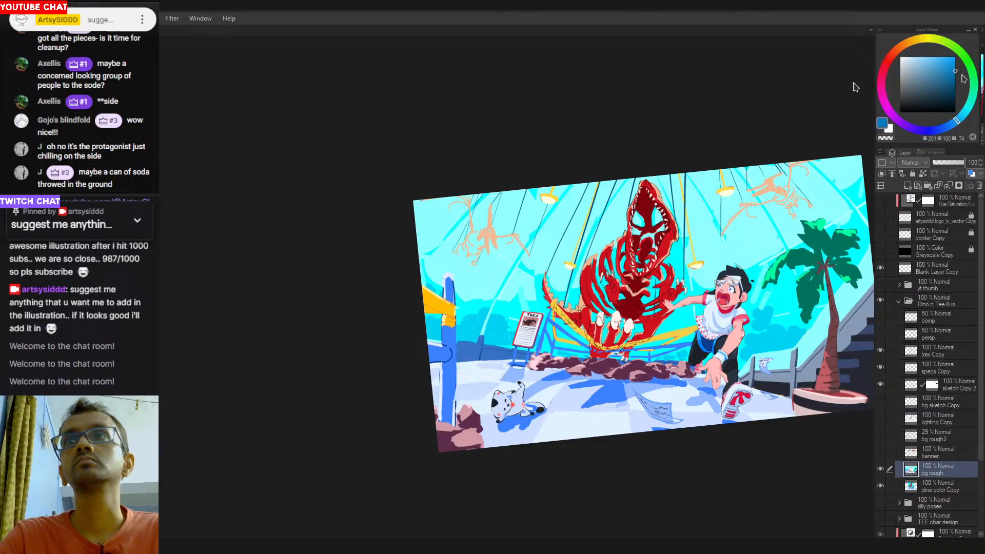
click(953, 68)
click(955, 67)
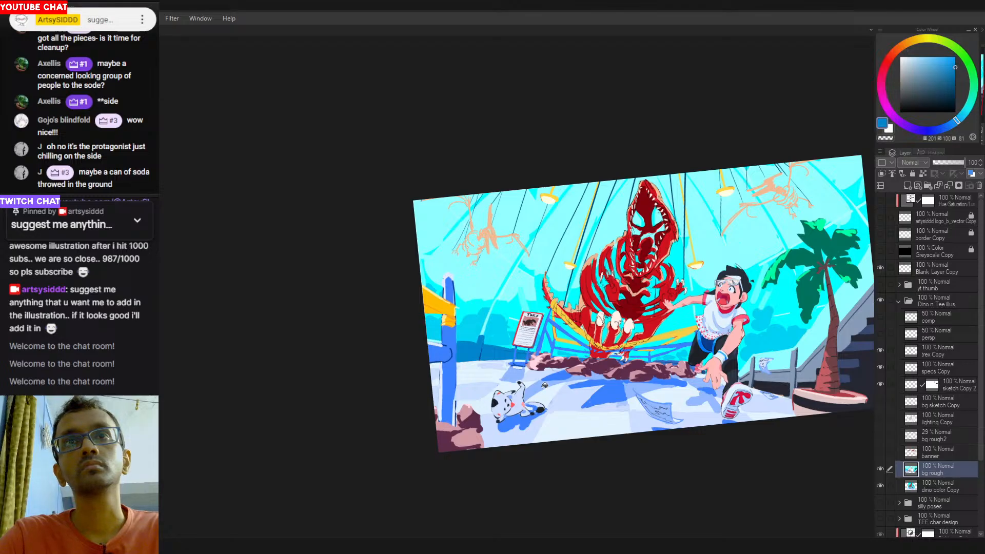
Compare the recoloured wall's value near the TREX sign by briefly showing the Greyscale Copy layer.
scroll(545, 385, up, 5)
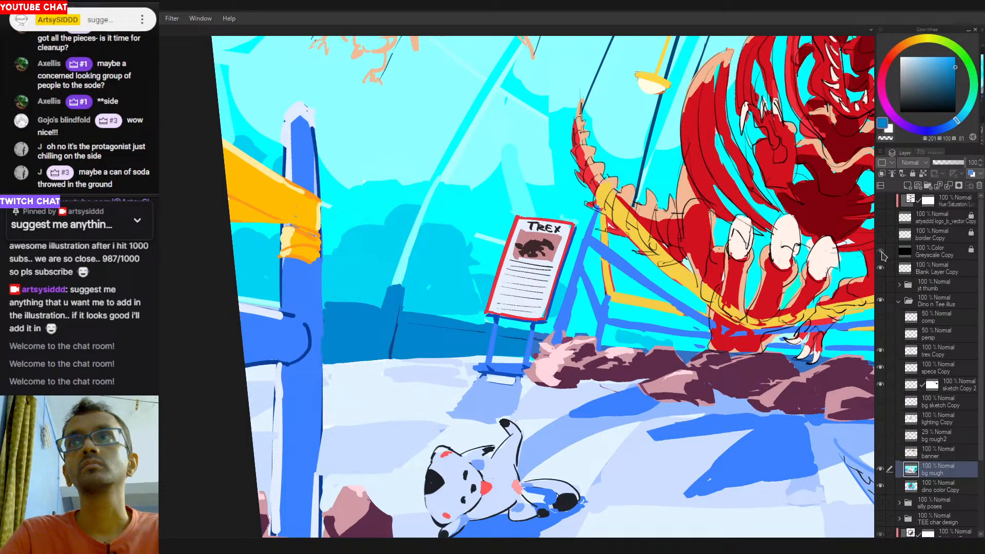
click(882, 252)
click(883, 252)
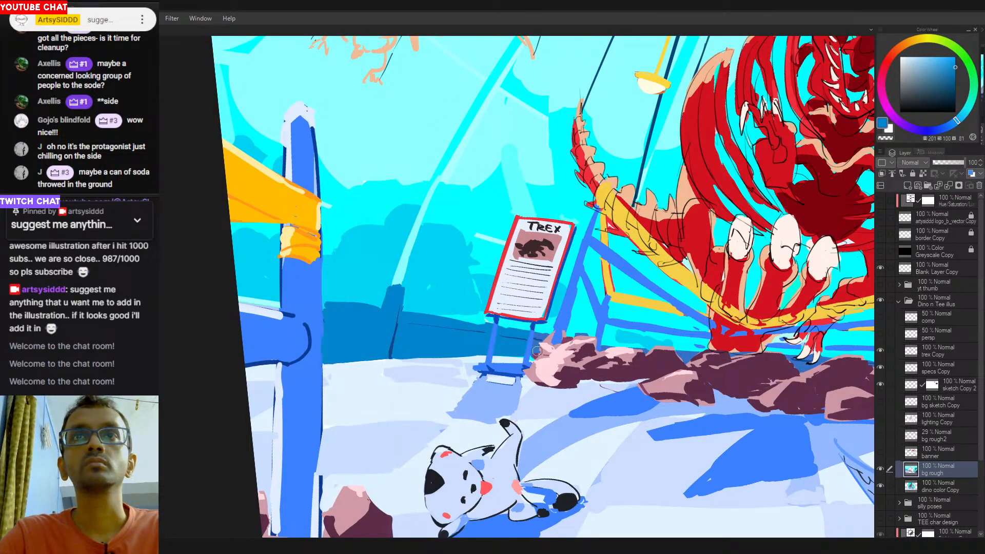
Undo the last recolouring of the background wall.
key(ctrl+z)
key(ctrl+z)
key(ctrl+z)
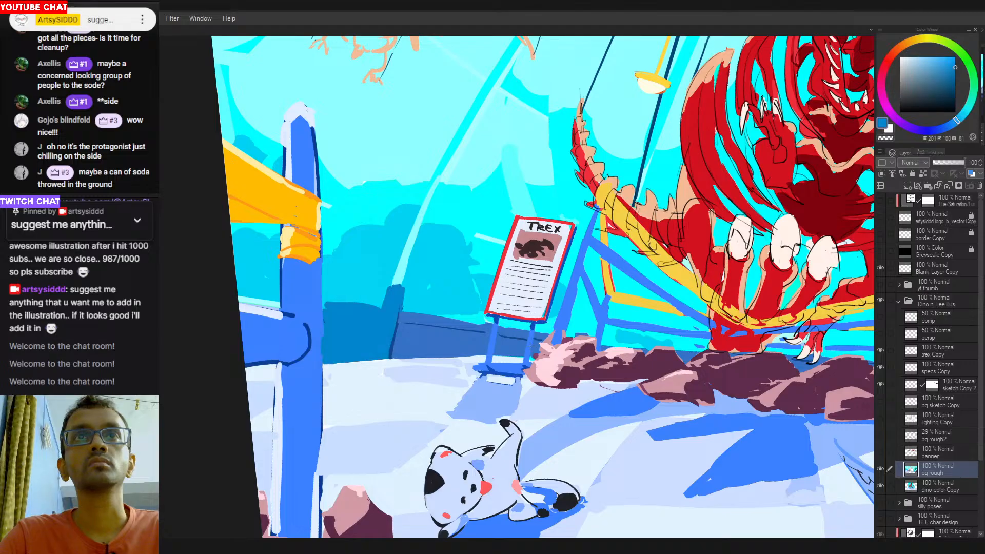
Check the whole illustration's values with the Greyscale Copy layer and its composition by briefly mirroring the canvas.
drag(509, 360, 479, 360)
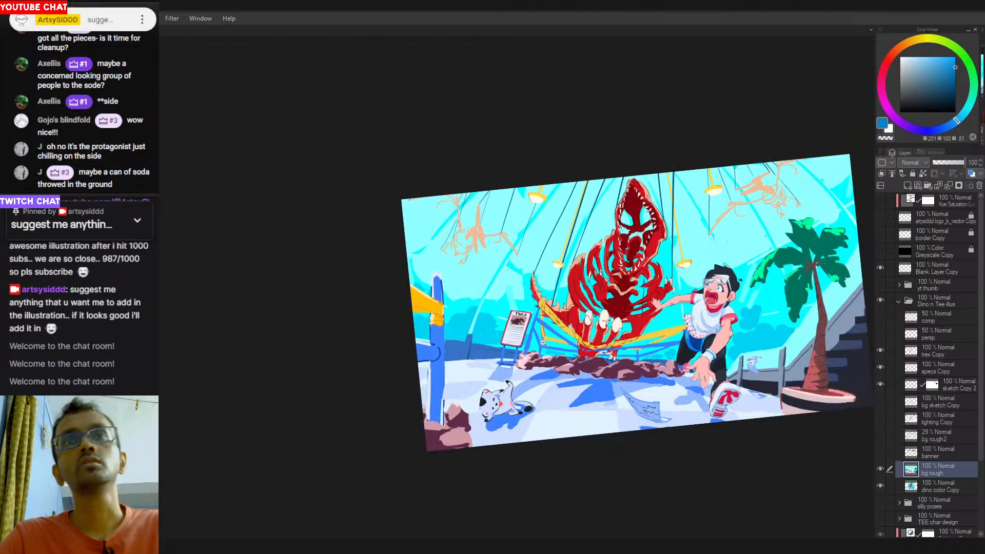
click(725, 311)
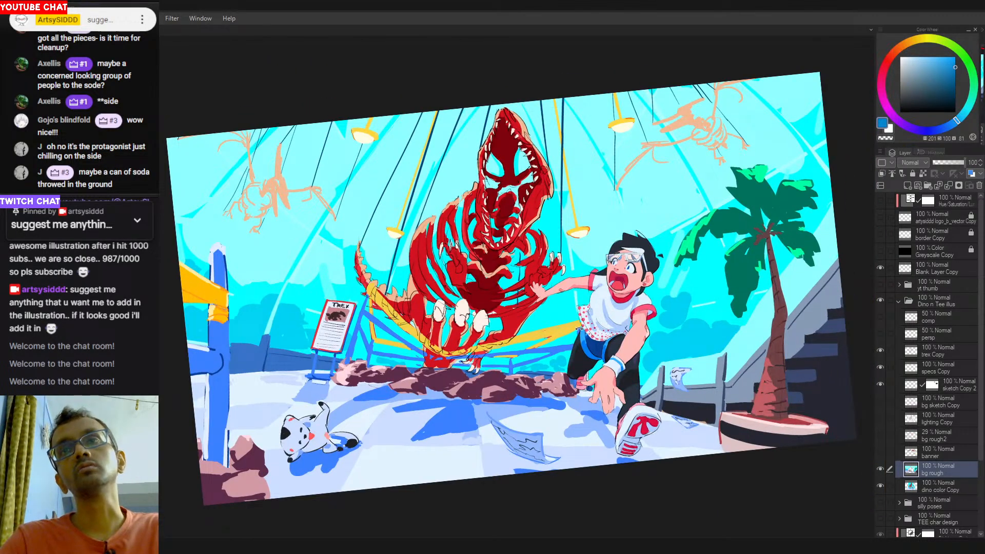
drag(579, 329, 542, 366)
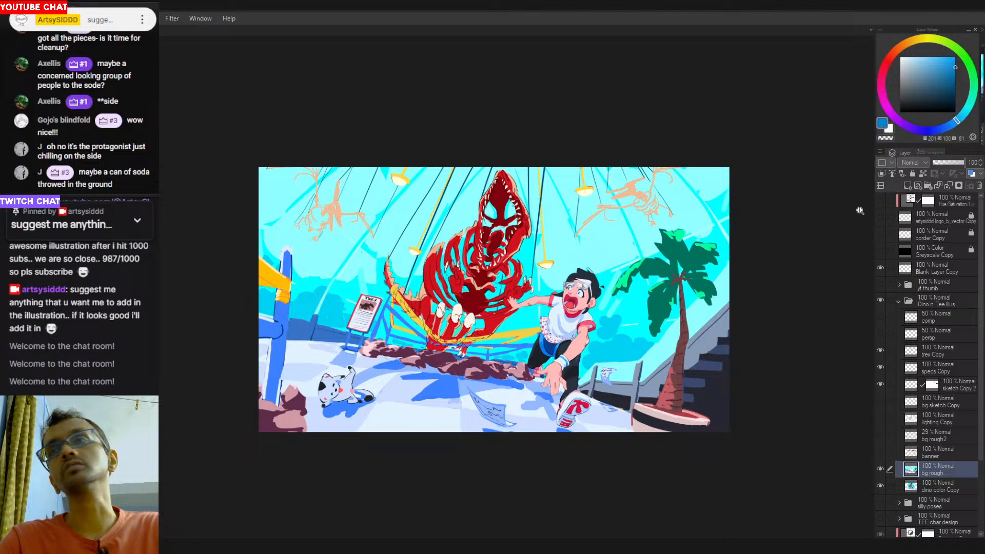
click(881, 252)
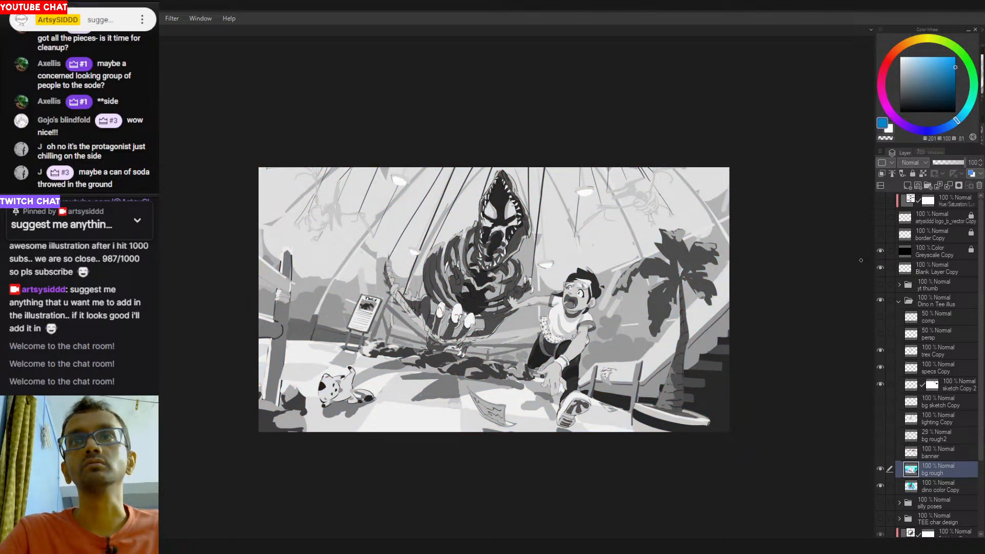
click(881, 252)
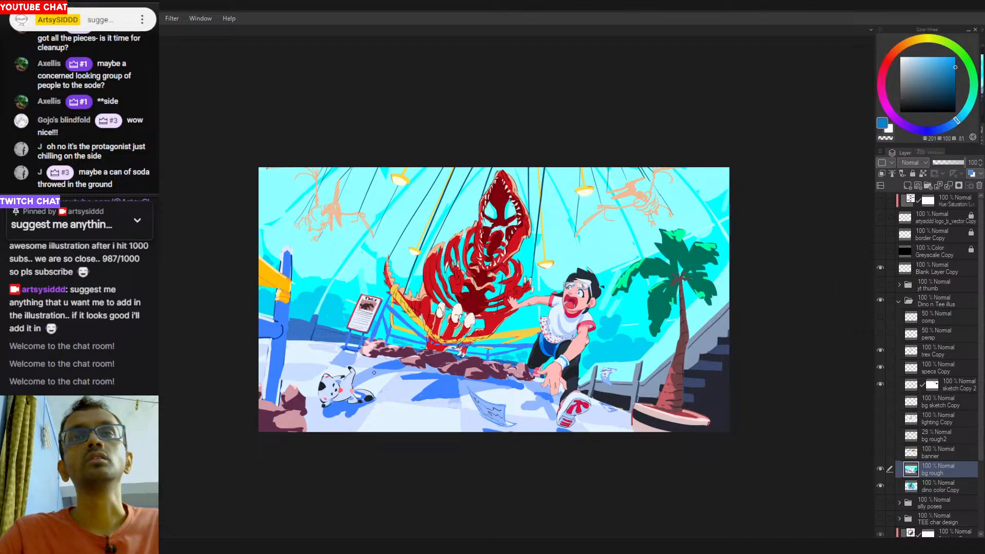
key(h)
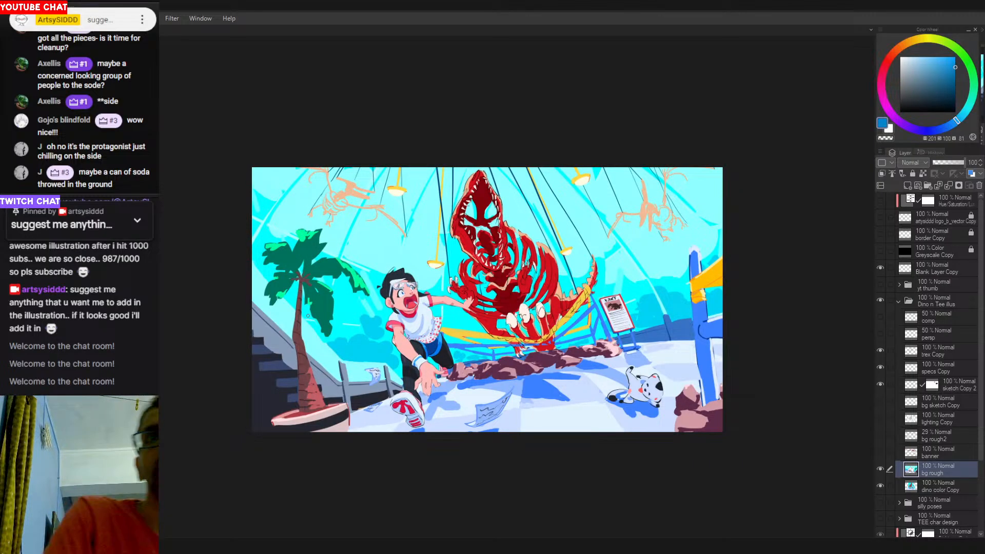
key(h)
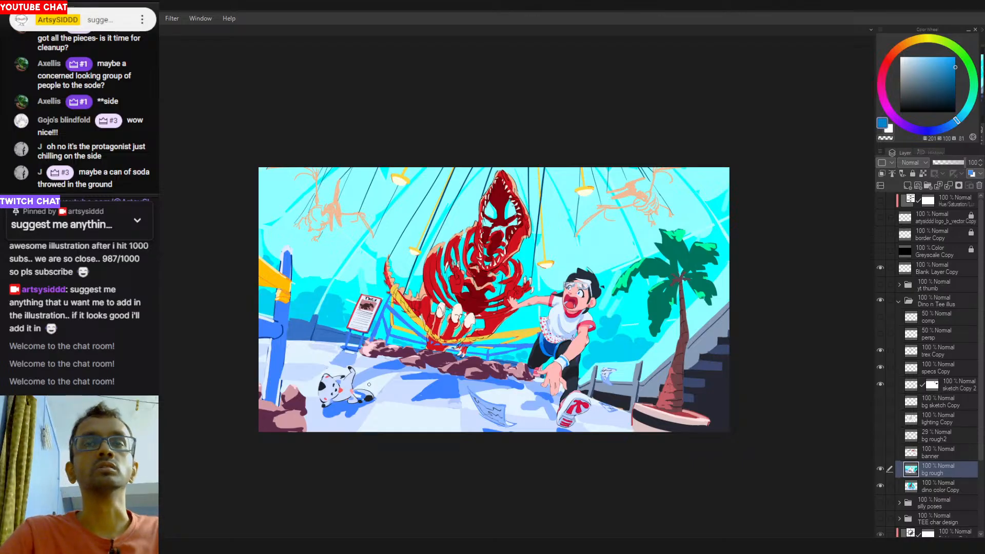
Paint over the light highlights at both ends of the rock row with the sampled mauve: hue 346, saturation 27, brightness 81.
scroll(369, 384, up, 3)
alt+click(443, 328)
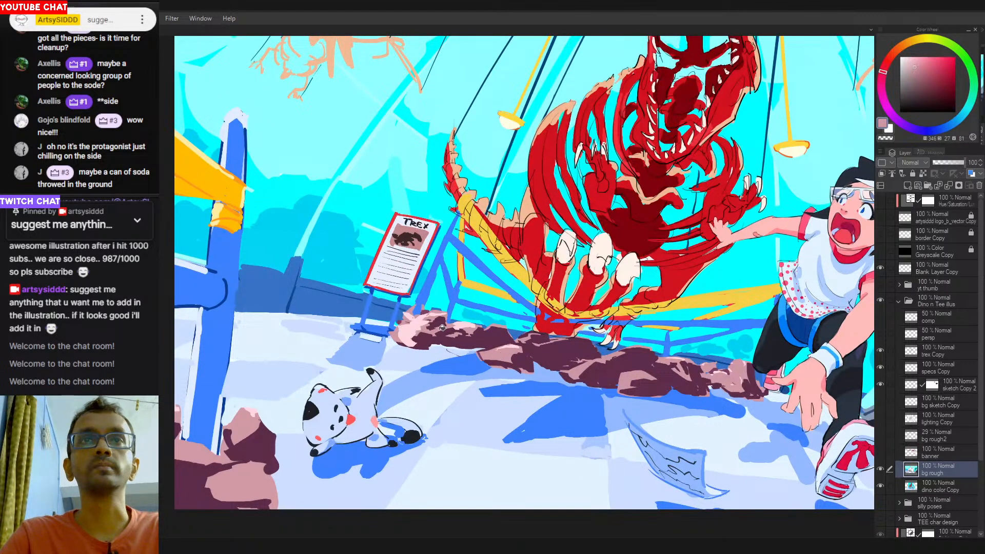
mouse_move(416, 320)
mouse_down()
mouse_move(473, 323)
mouse_move(432, 311)
mouse_up()
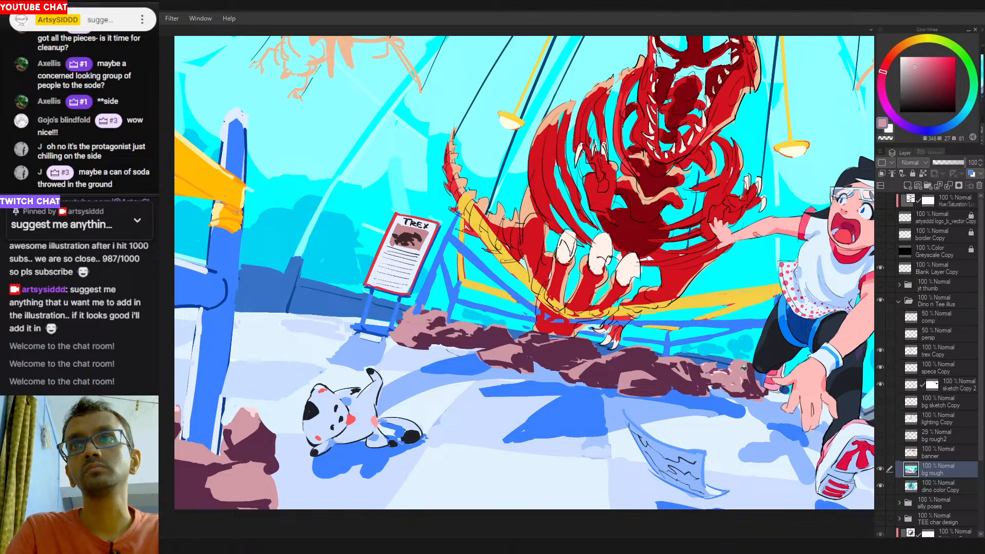
click(724, 371)
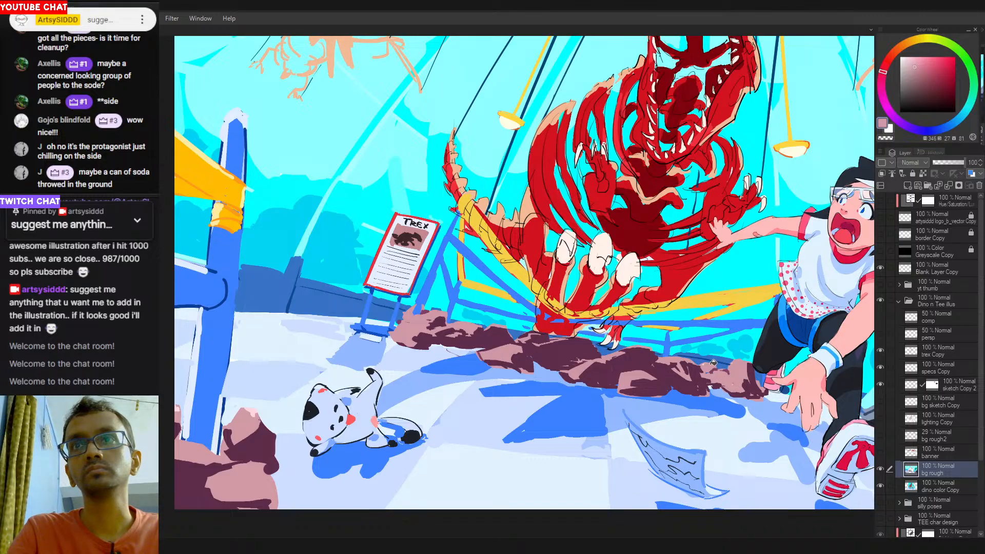
Reshape the rock row's end beside the TREX sign using sampled mauve highlights and dark purple shadows.
alt+click(483, 340)
key(b)
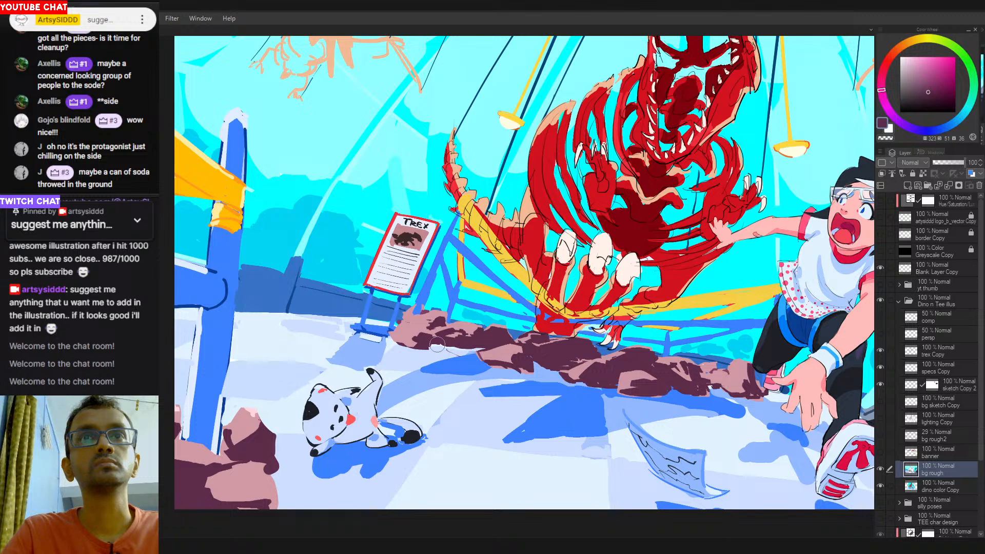
drag(430, 344, 473, 349)
alt+click(411, 323)
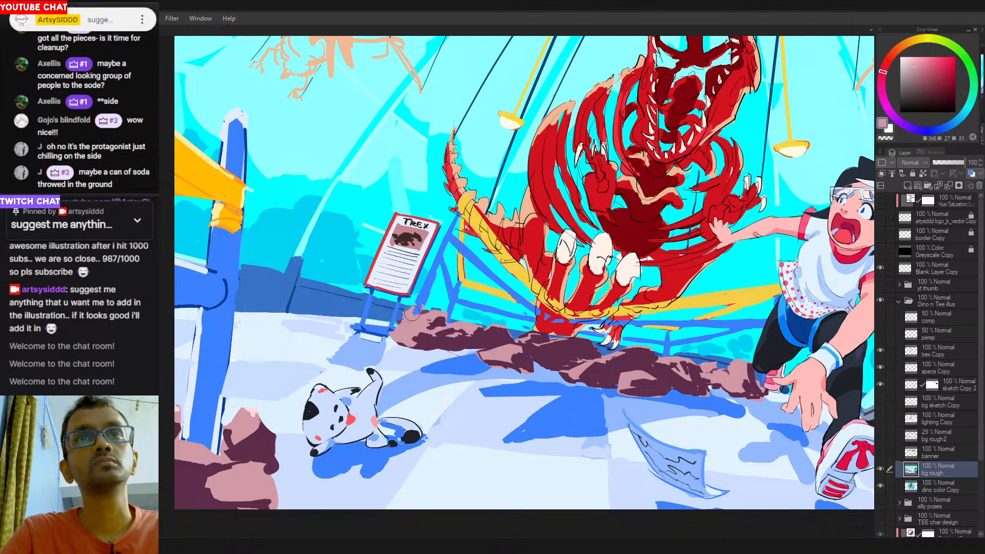
mouse_move(412, 315)
mouse_down()
mouse_move(401, 345)
mouse_move(415, 317)
mouse_move(400, 319)
mouse_move(399, 342)
mouse_move(406, 320)
mouse_move(392, 333)
mouse_move(399, 354)
mouse_move(404, 338)
mouse_move(424, 336)
mouse_move(392, 330)
mouse_up()
alt+click(421, 301)
alt+click(411, 321)
alt+click(421, 339)
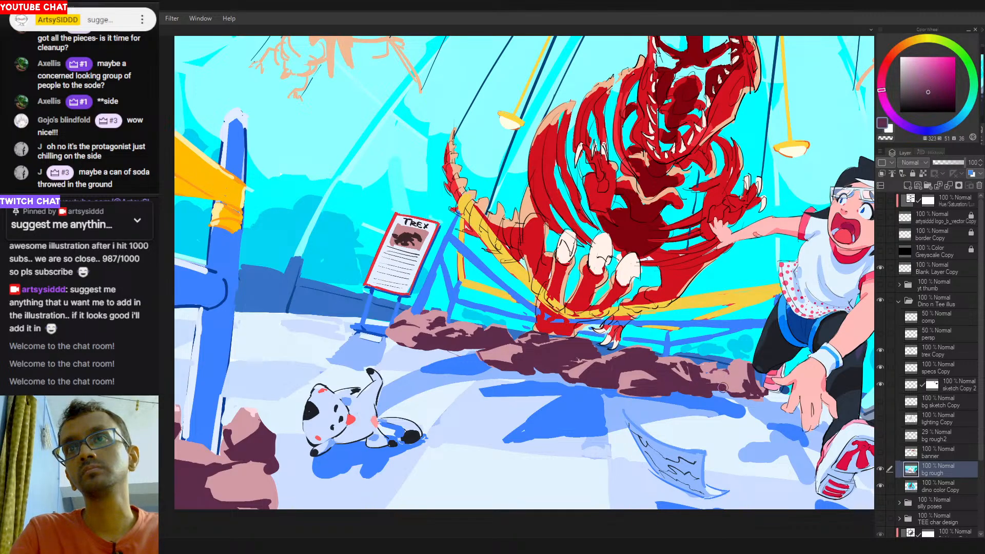
Refine the rocks near the boy's hand with mauve and dark purple, and fill the gap in the middle of the row with dark purple.
alt+click(708, 373)
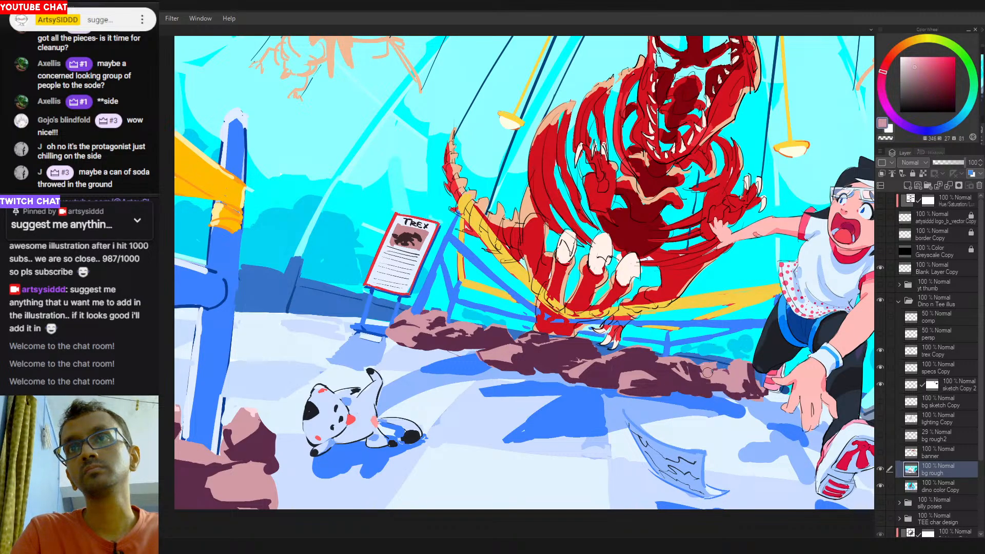
alt+click(740, 399)
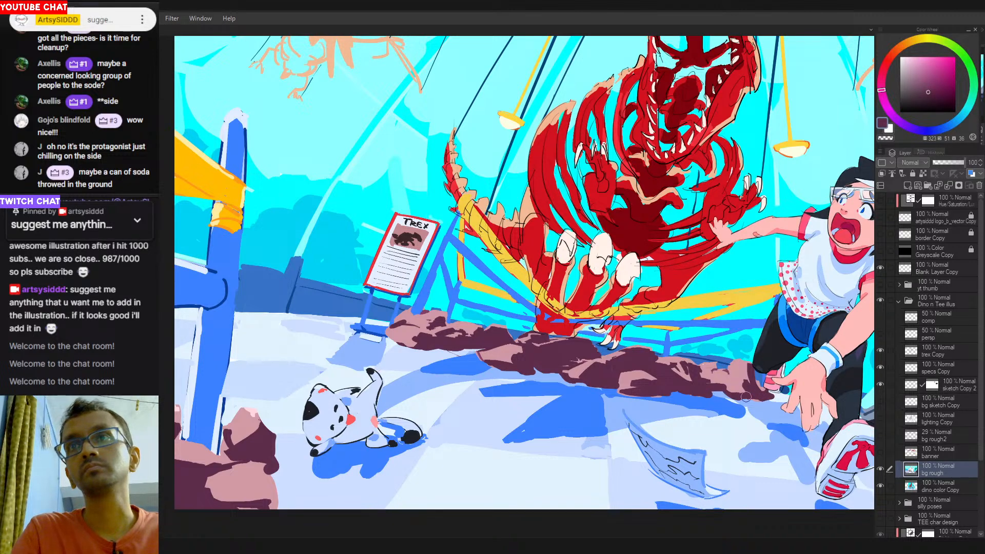
drag(821, 359, 519, 337)
drag(519, 336, 552, 367)
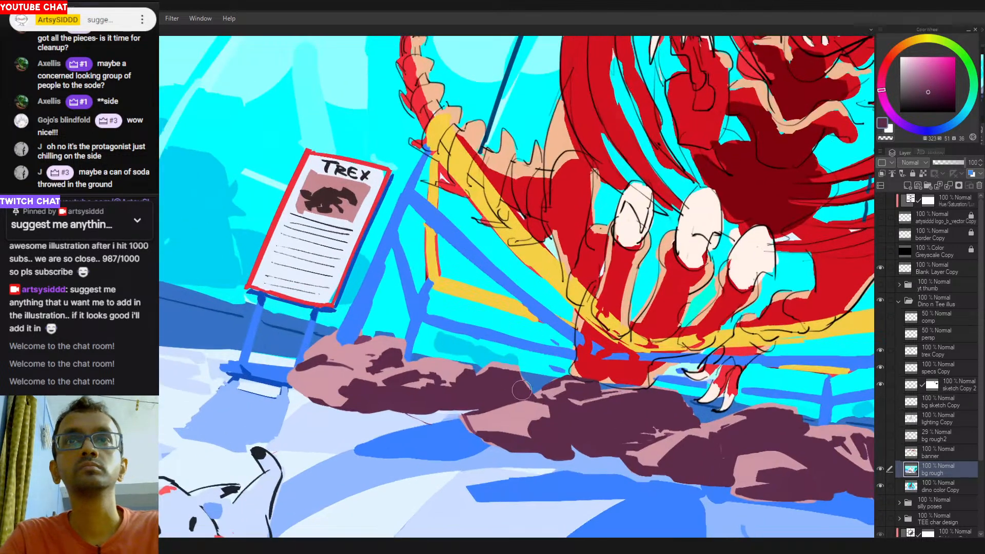
Clean up the barrier post beside the TREX sign, repainting its yellow corners and blue frame with colours sampled from them.
alt+click(428, 290)
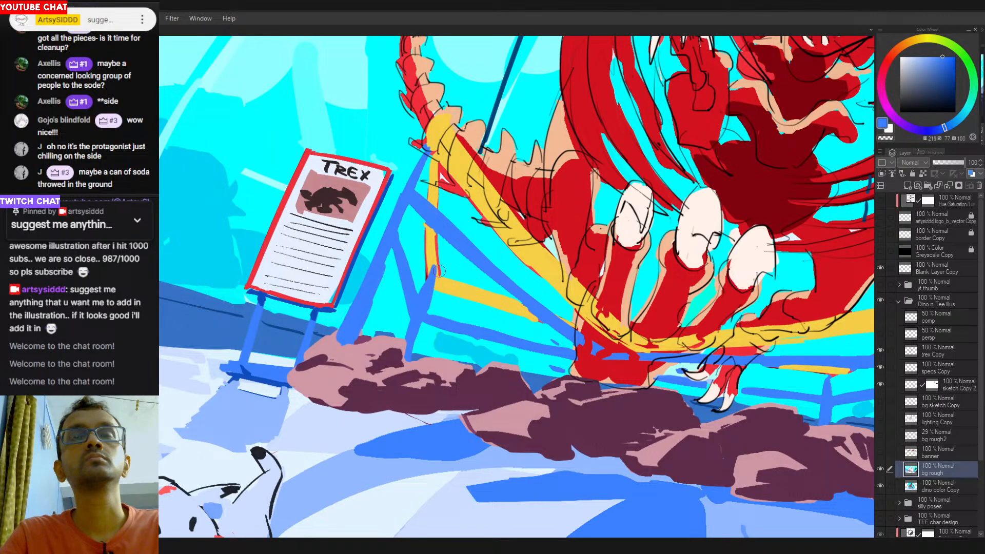
drag(437, 271, 427, 297)
key(ctrl+z)
alt+click(433, 274)
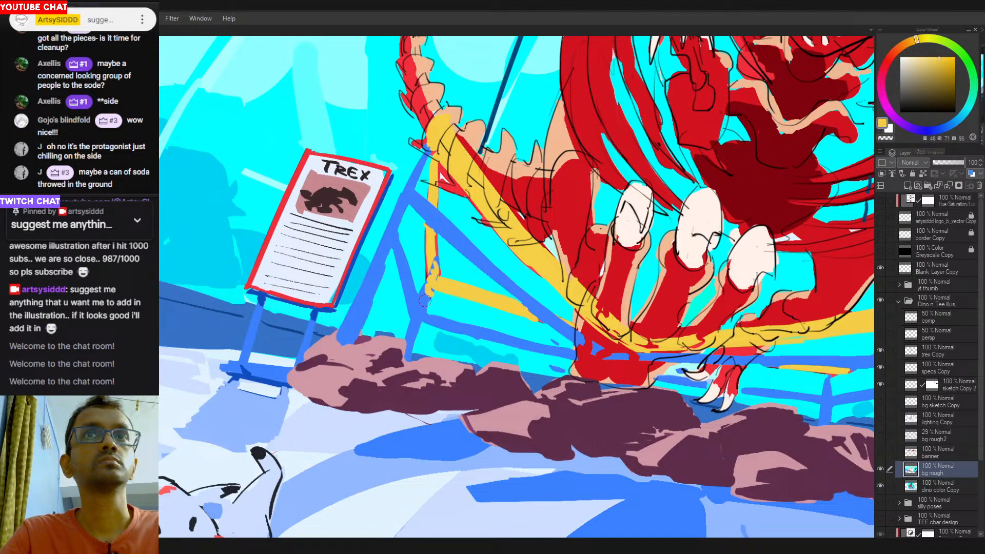
alt+click(413, 183)
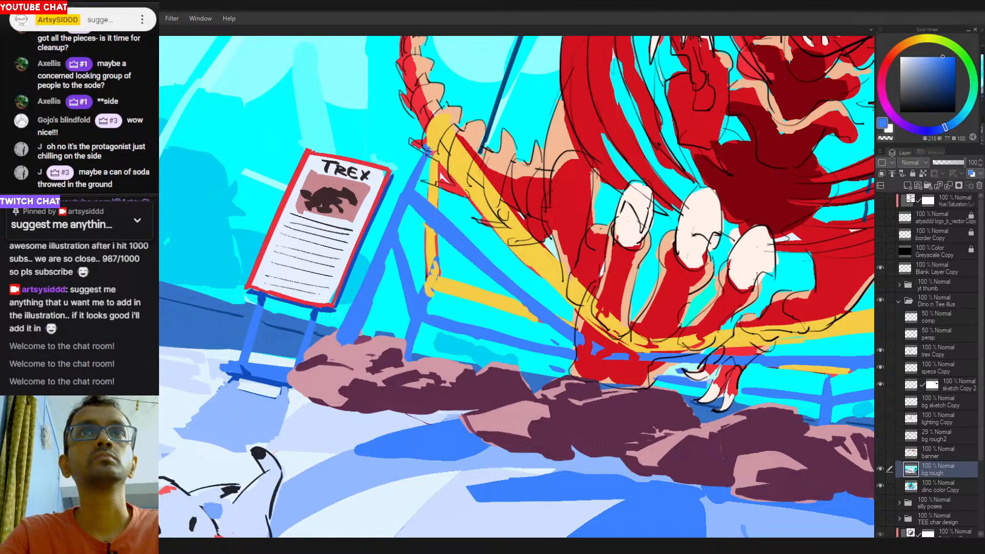
drag(409, 197, 422, 149)
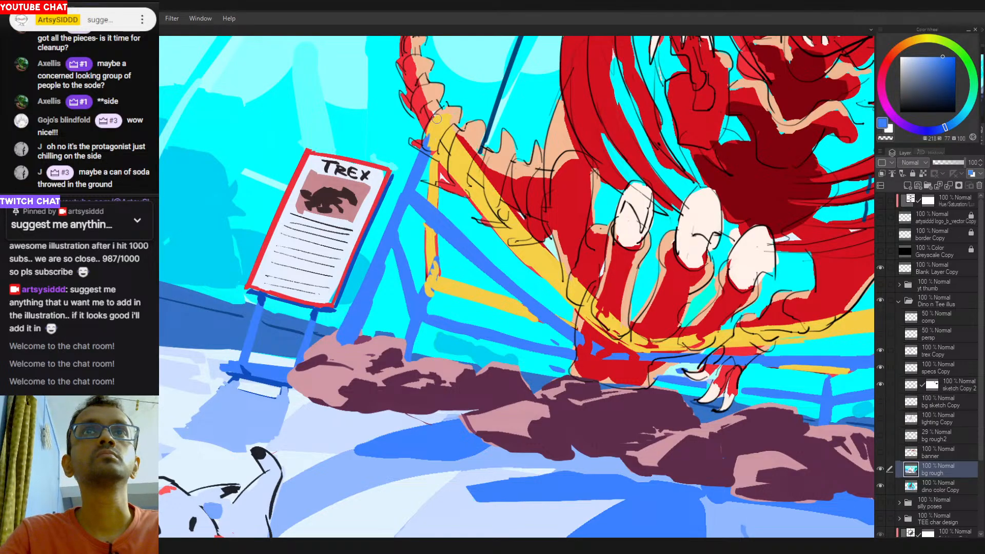
alt+click(430, 144)
drag(430, 146, 422, 163)
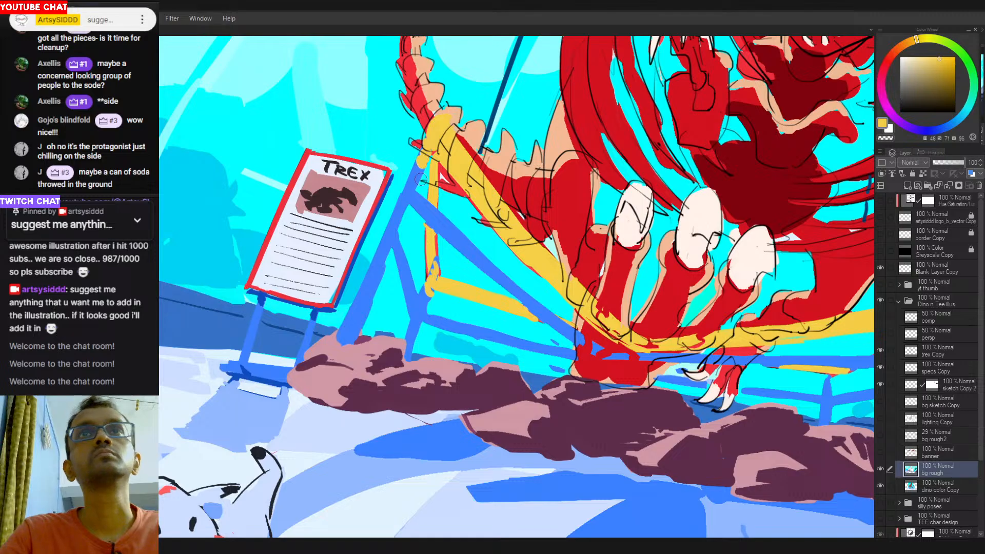
Touch up the yellow cap of the barrier post between the T-rex's claws and the boy using the sampled yellow.
drag(452, 241, 195, 248)
mouse_move(618, 383)
mouse_down()
mouse_move(363, 395)
mouse_move(525, 242)
mouse_move(480, 237)
mouse_move(476, 261)
mouse_move(478, 240)
mouse_up()
alt+click(475, 253)
alt+click(489, 235)
scroll(462, 297, down, 5)
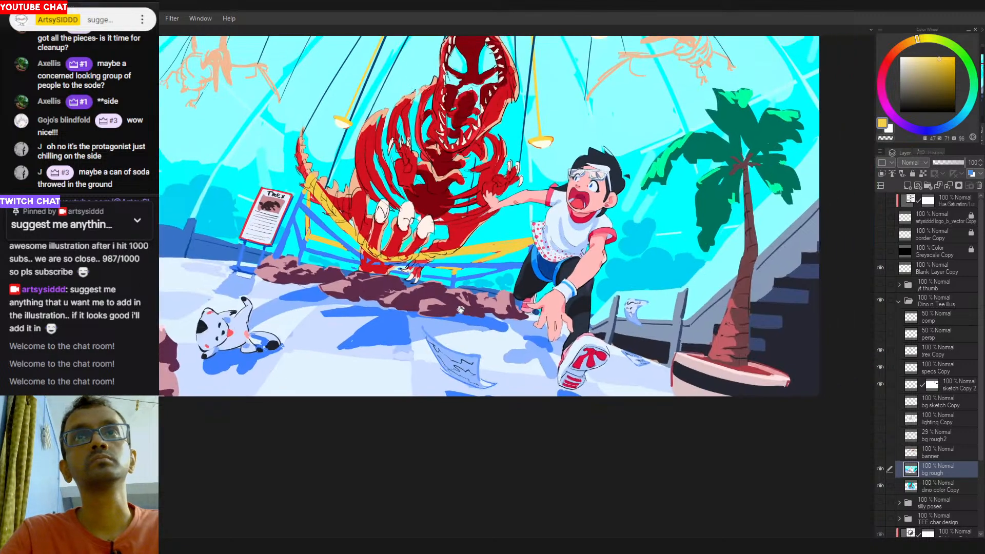
Touch up the area around the T-rex's claws with the barrier blue and the foot's peach and red.
scroll(458, 299, up, 5)
alt+click(411, 259)
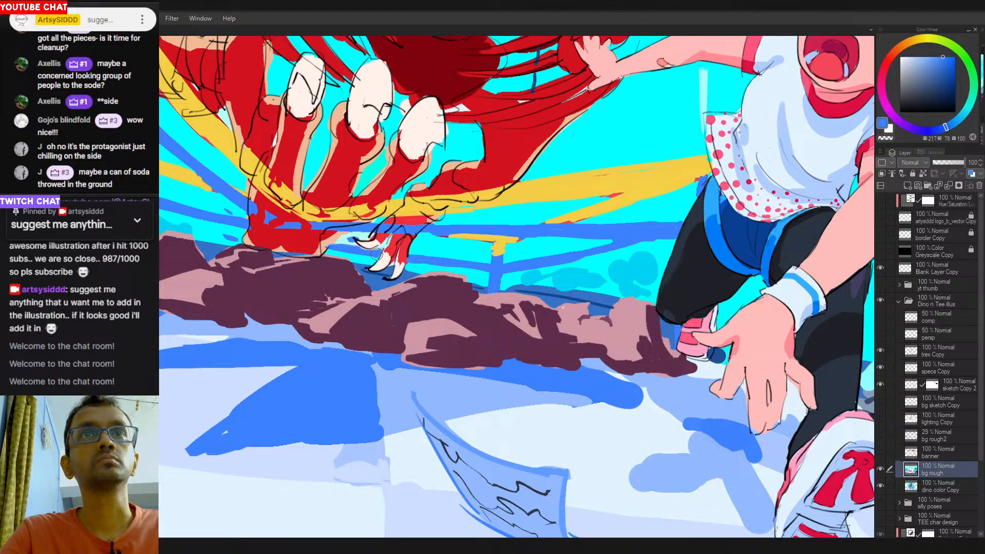
alt+click(330, 247)
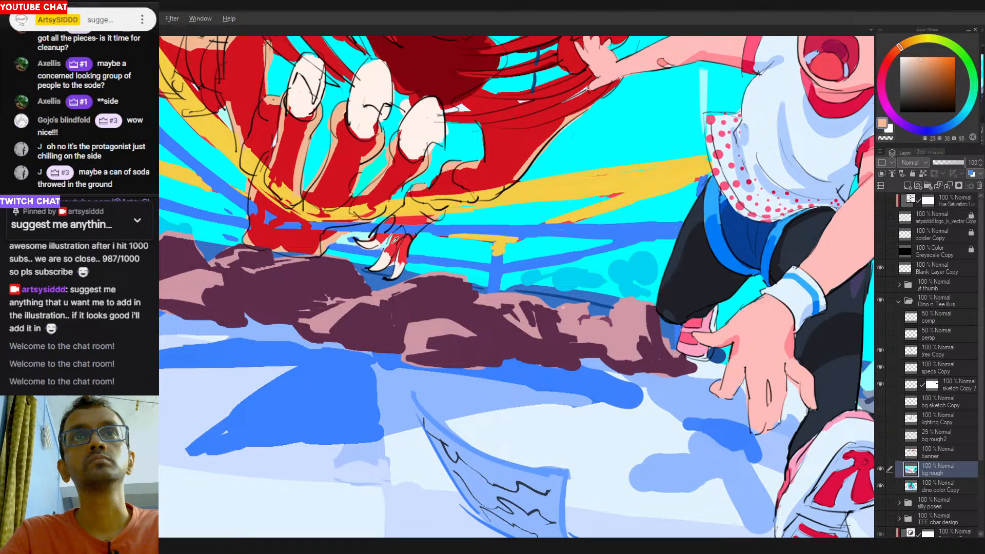
alt+click(384, 245)
scroll(432, 263, down, 5)
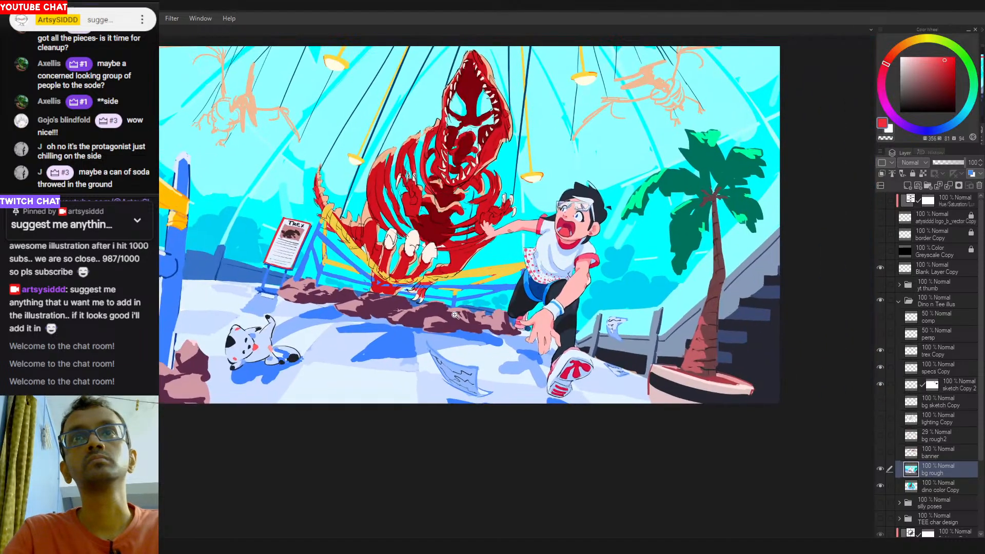
Retouch the background around the base of the barrier post behind the rocks with the sampled blue and bright cyan.
scroll(505, 320, up, 5)
alt+click(501, 317)
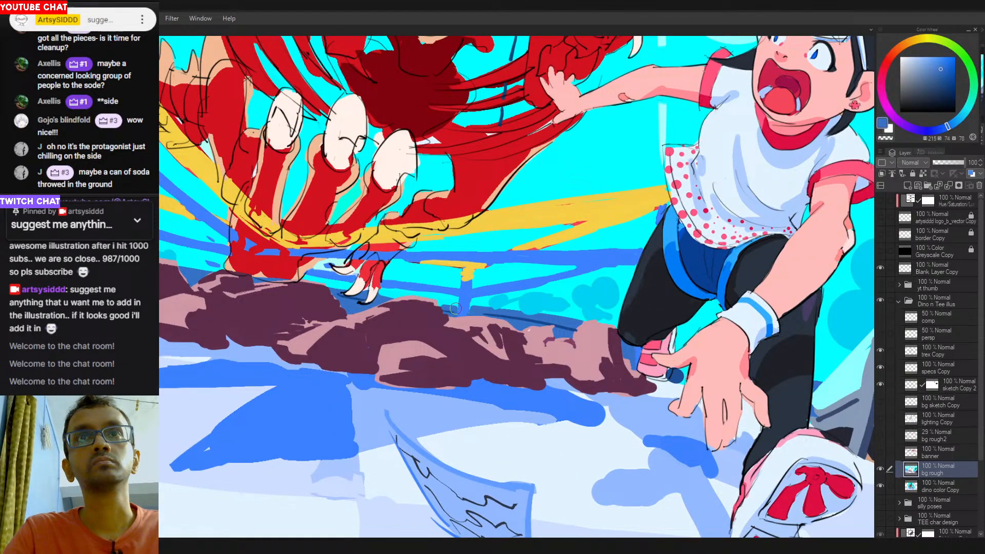
alt+click(477, 308)
scroll(519, 314, down, 5)
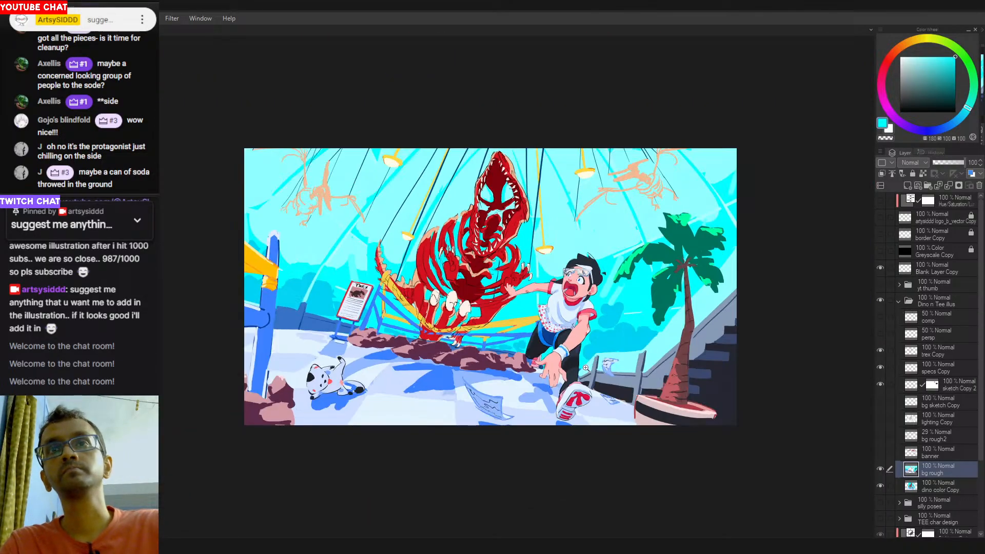
Extend the dark blue wall patch between the boy's pink shoe and hand using its sampled colour: hue 215, saturation 79, brightness 57.
scroll(629, 348, up, 5)
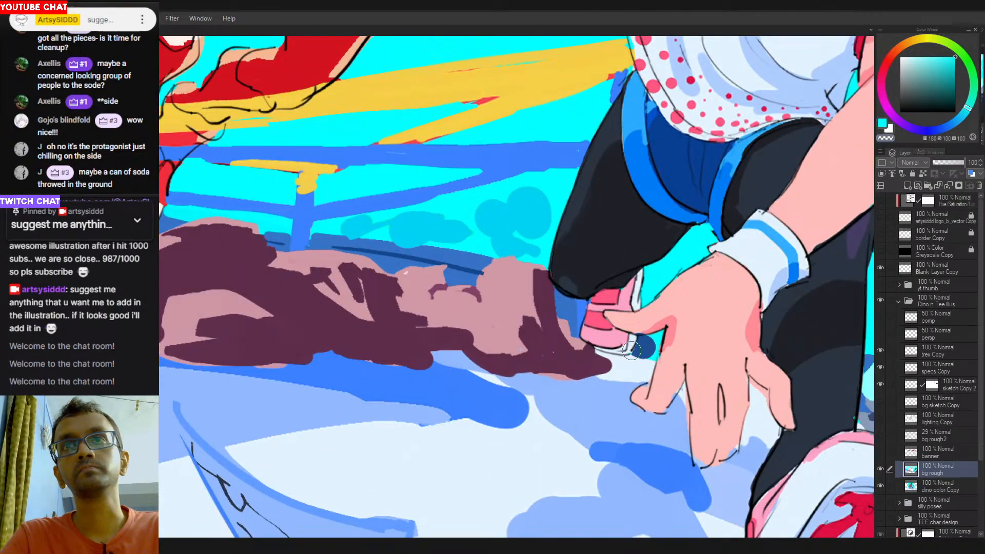
alt+click(646, 343)
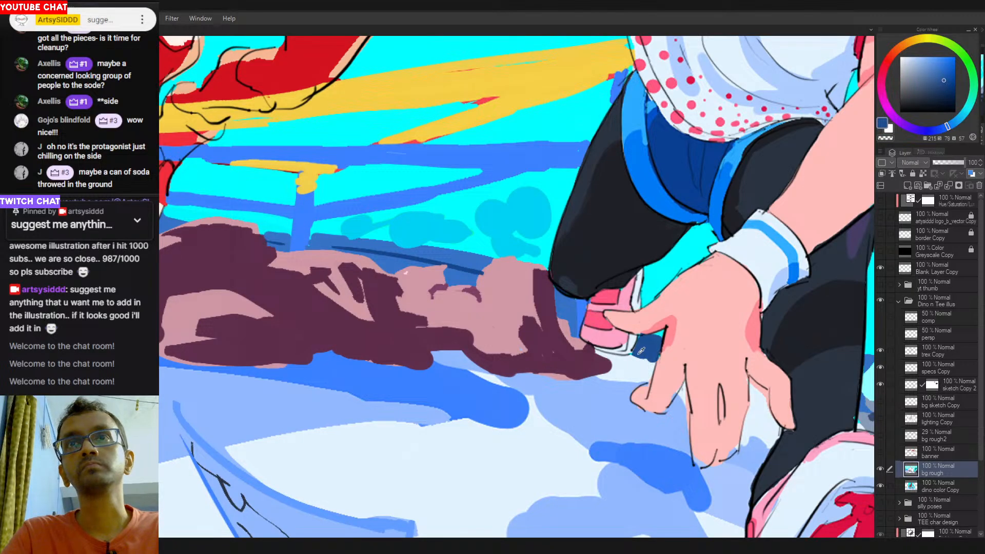
alt+click(651, 332)
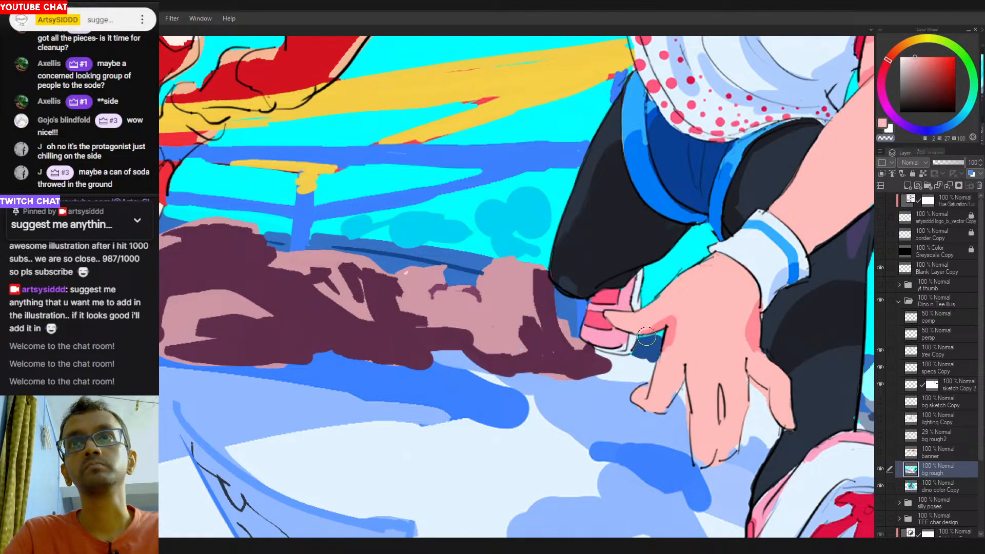
drag(635, 365, 616, 375)
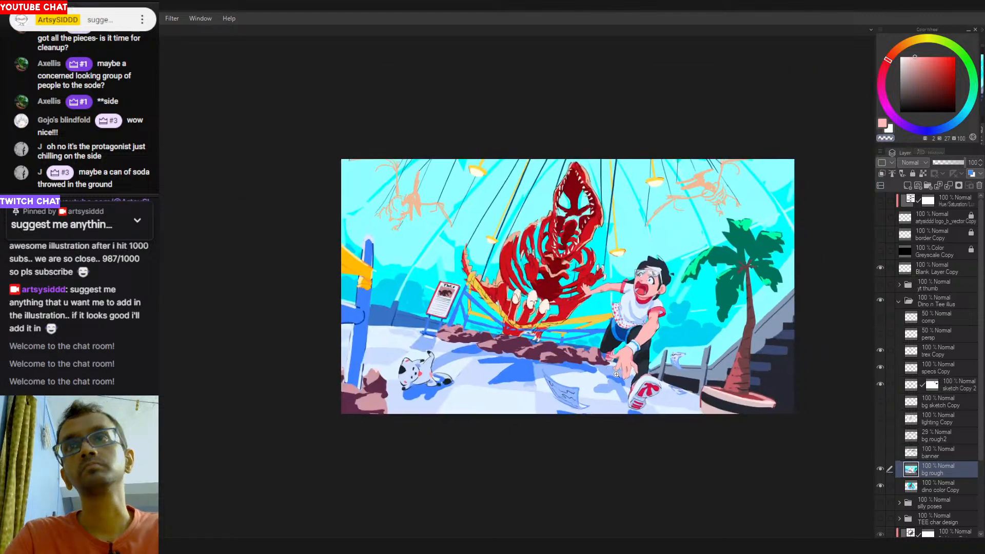
Review the whole illustration by briefly mirroring the canvas.
key(ctrl+plus)
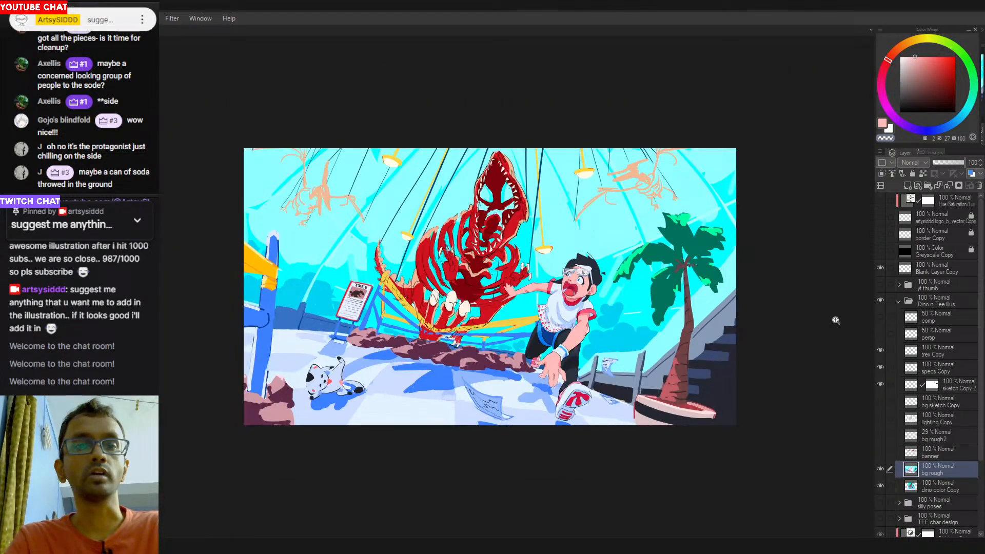
key(h)
key(h)
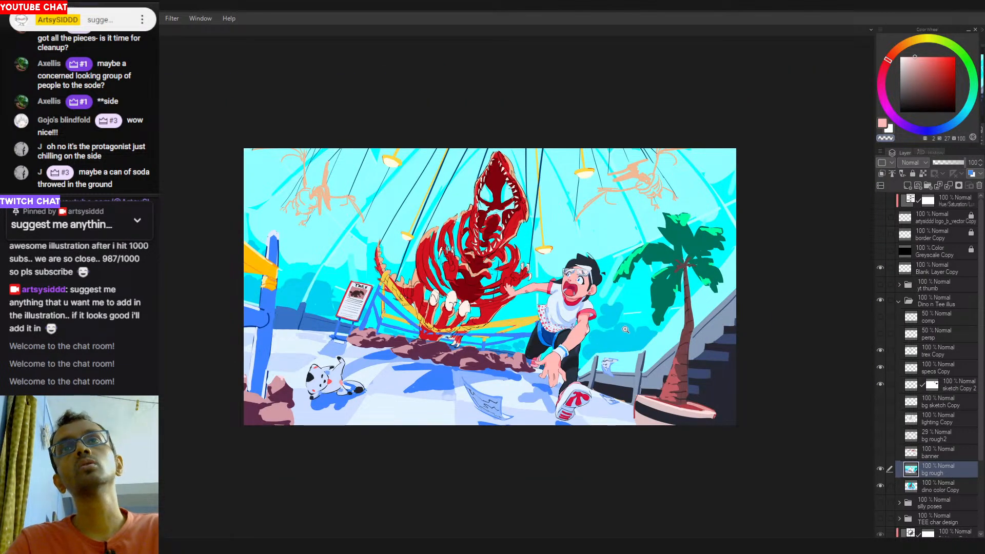
scroll(617, 340, down, 1)
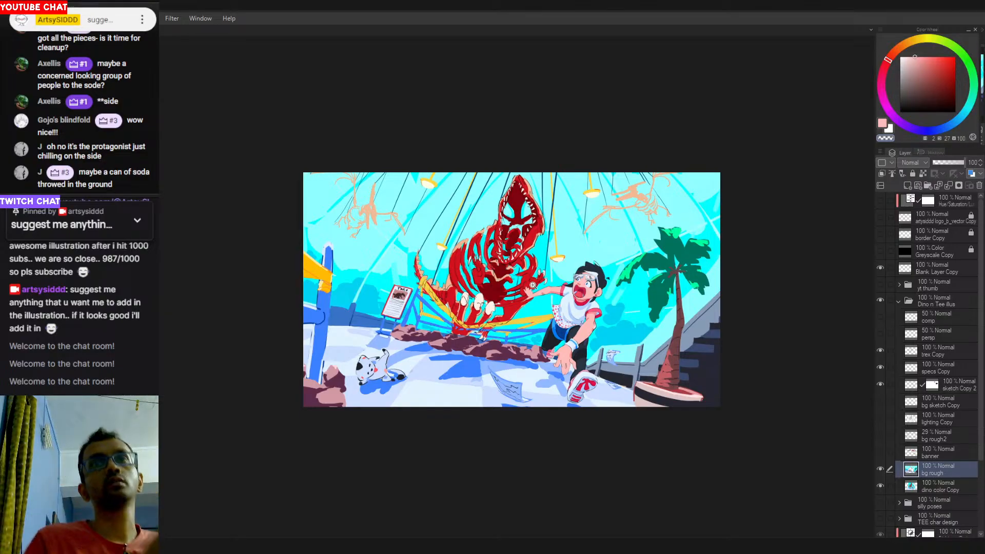
Repaint the rod of the hanging lamp above the T-rex's tail with its sampled yellow: hue 47, saturation 76, brightness 100.
drag(558, 230, 530, 288)
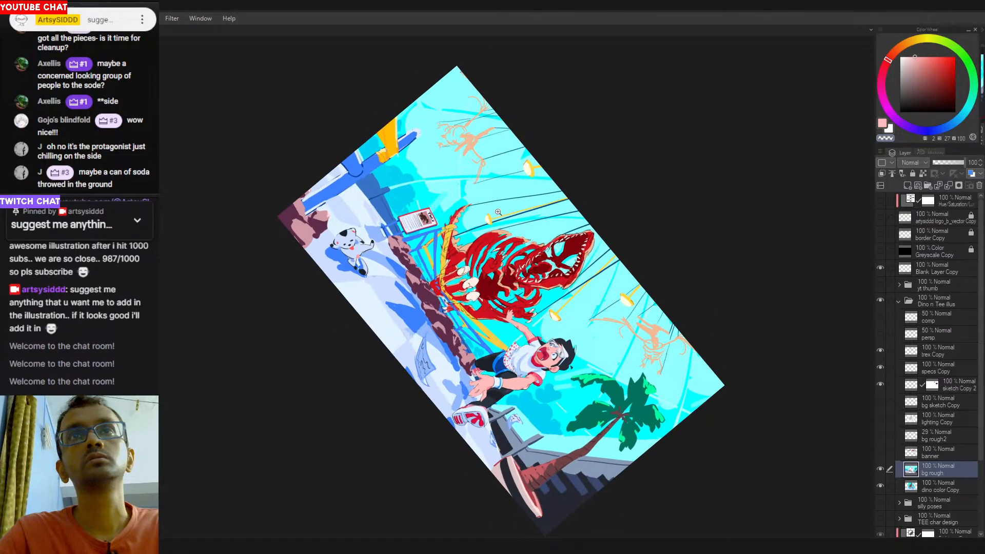
drag(497, 211, 516, 228)
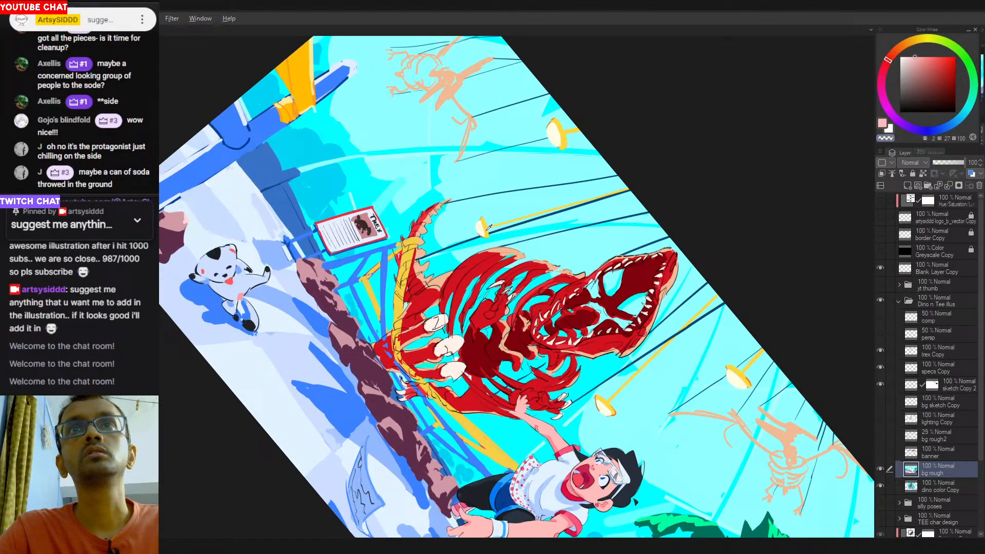
alt+click(493, 221)
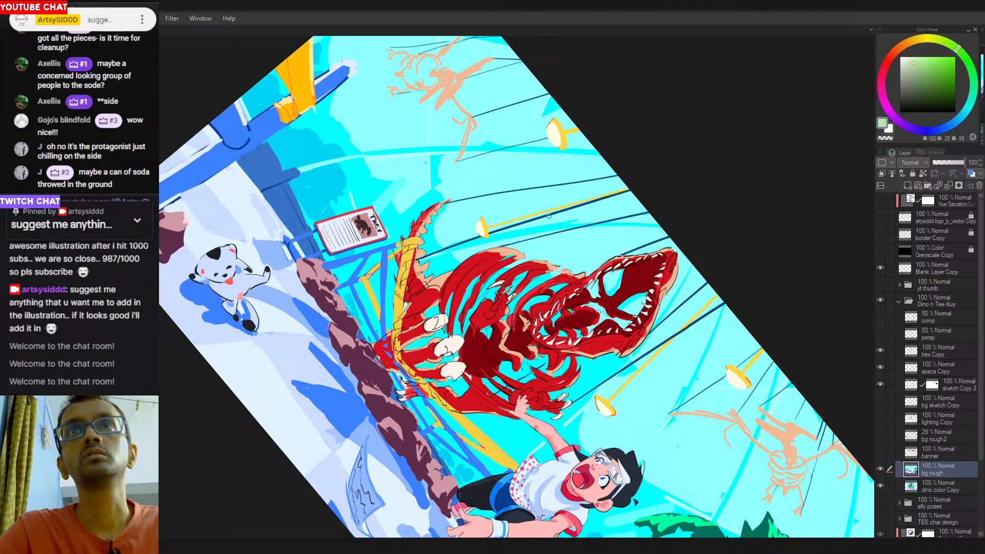
alt+click(486, 226)
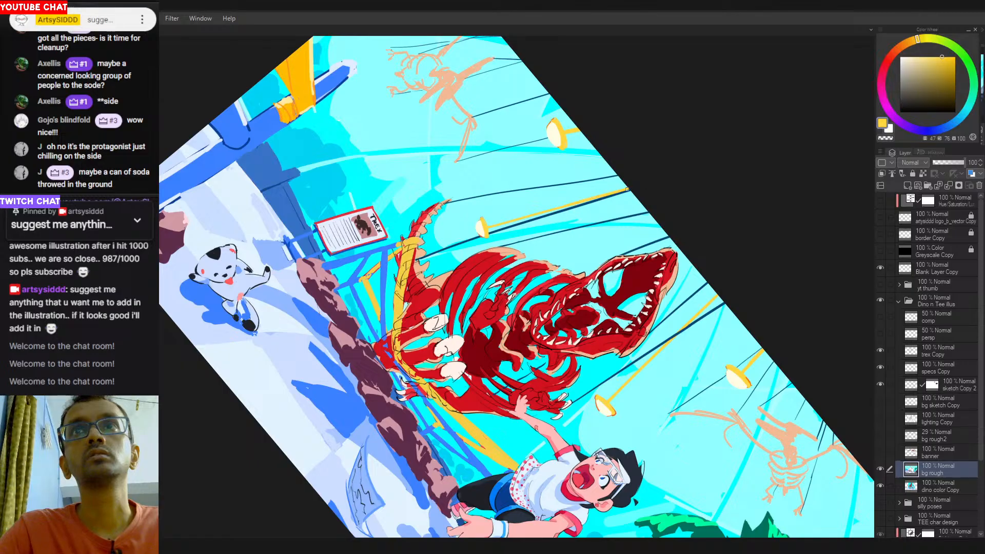
drag(648, 231, 559, 92)
drag(590, 205, 537, 219)
drag(626, 270, 566, 276)
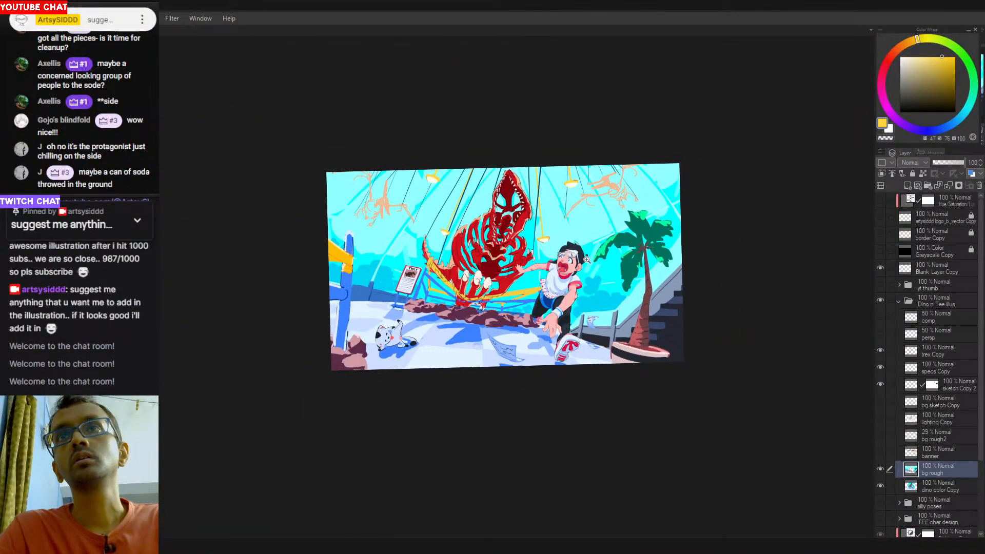
Check the illustration's values and composition with the greyscale layer shown and the canvas mirrored, and restore the normal colour view.
drag(739, 221, 886, 203)
scroll(713, 236, down, 2)
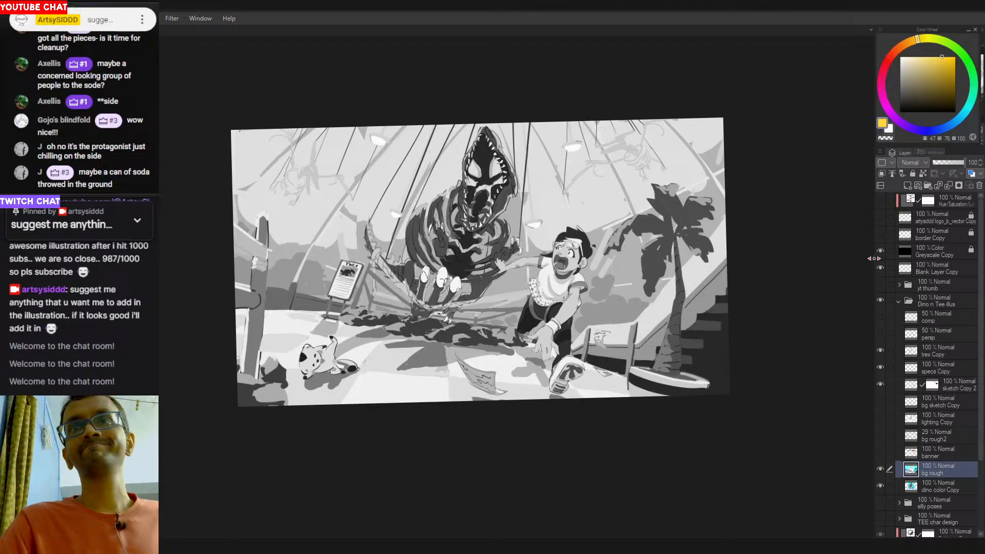
key(h)
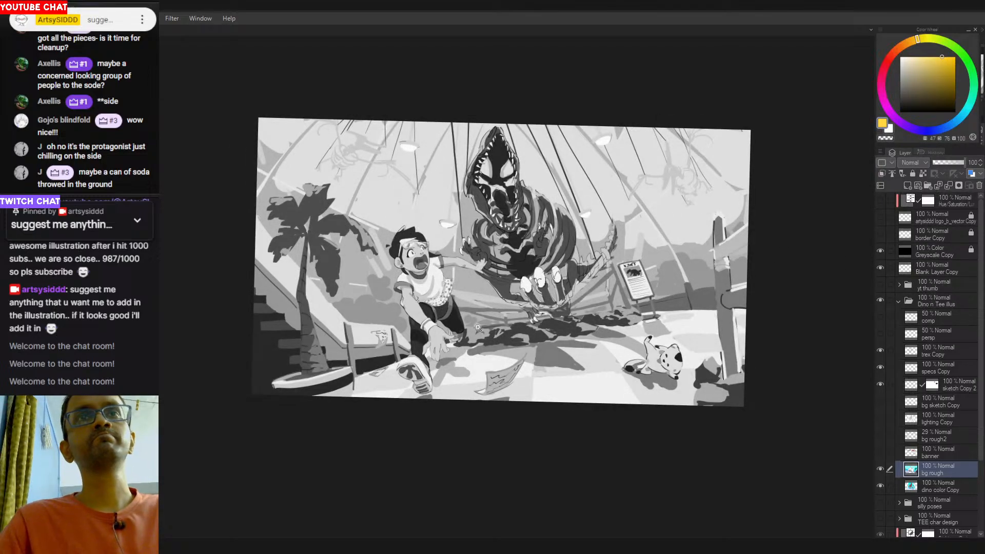
scroll(478, 328, down, 2)
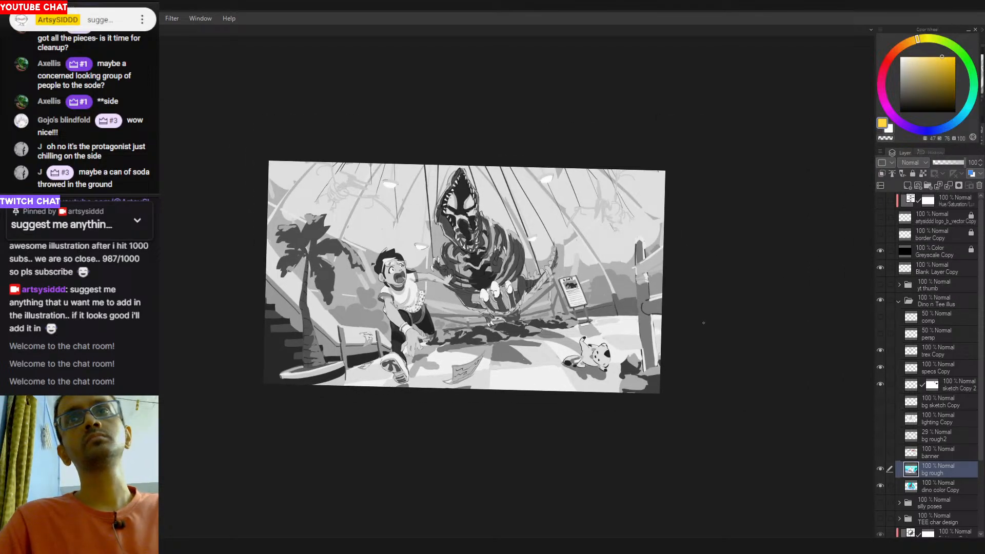
click(881, 251)
drag(523, 364, 556, 379)
key(ctrl+plus)
key(ctrl+plus)
key(ctrl+minus)
key(h)
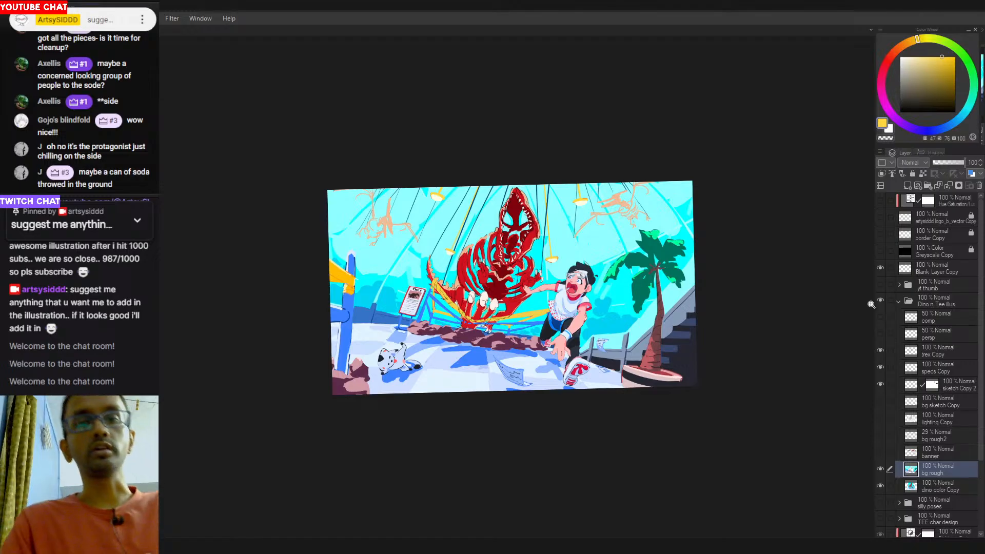
drag(871, 305, 795, 306)
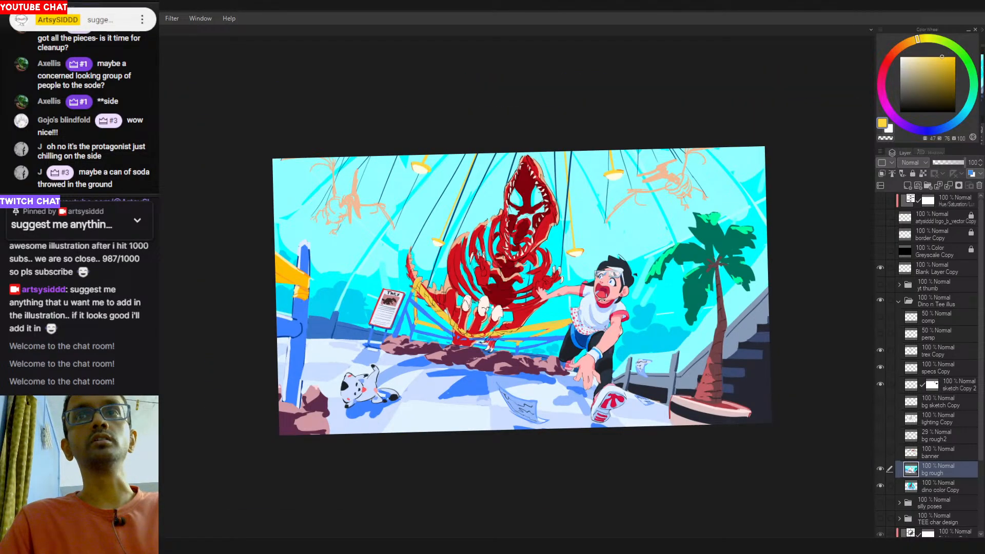
scroll(609, 311, down, 3)
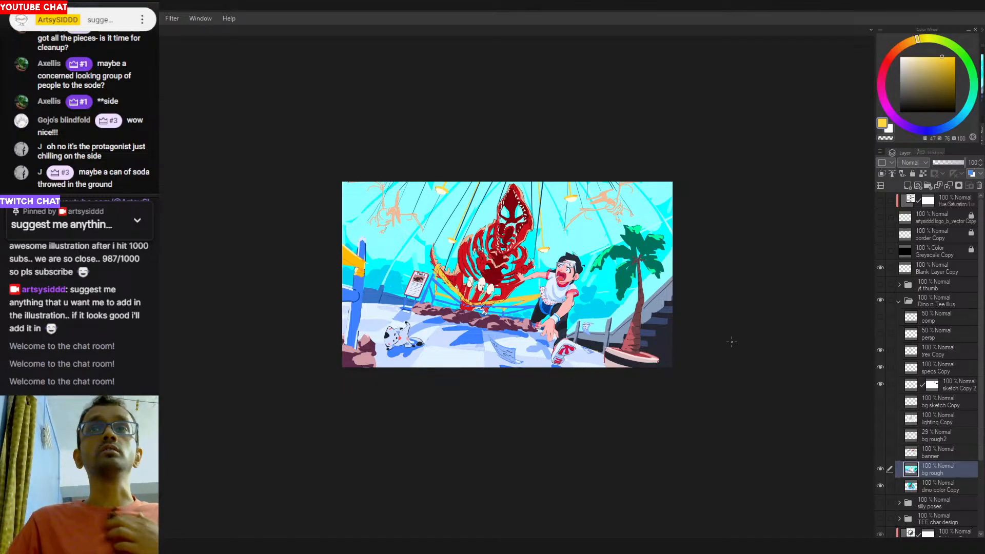
Reset the drawing colour to black and compare the greyscale and colour versions with the canvas mirrored.
click(880, 253)
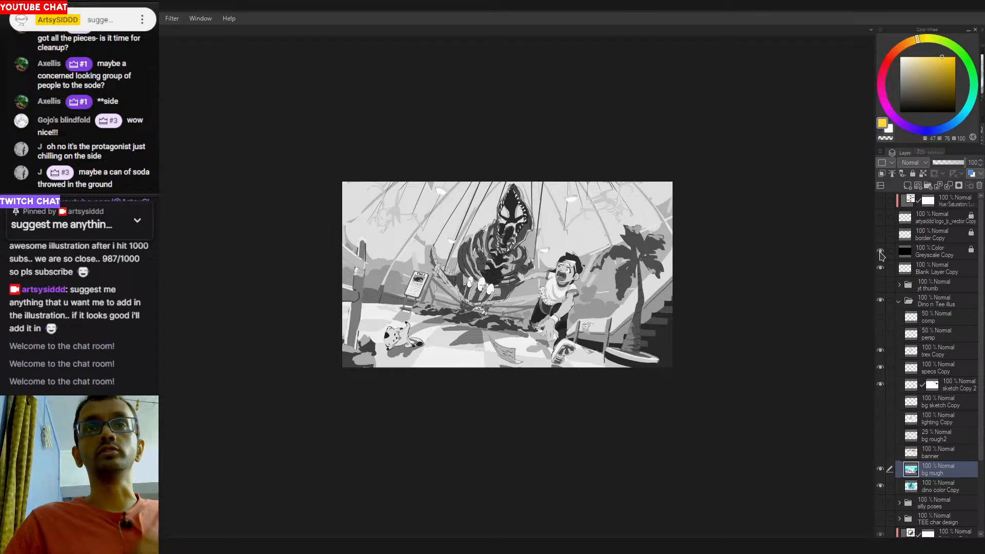
key(d)
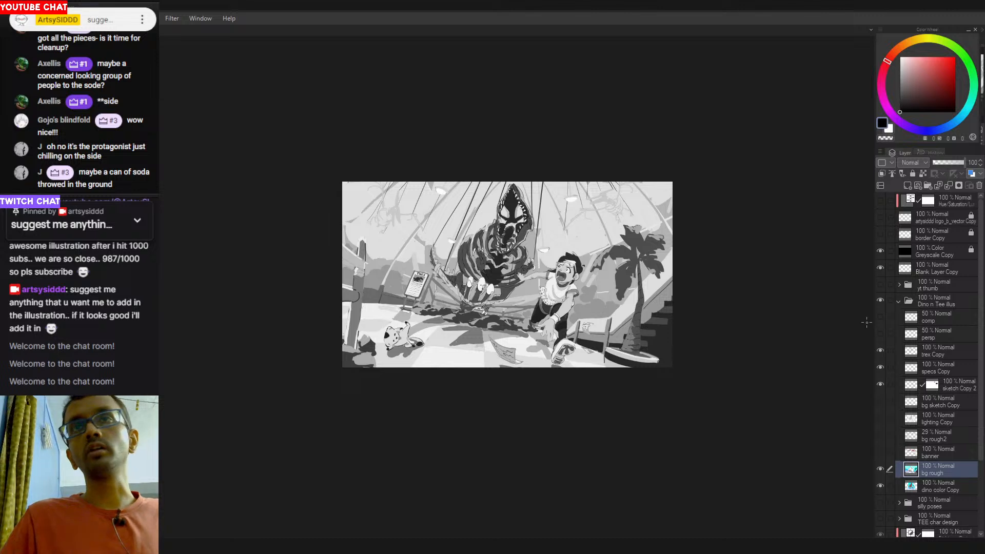
key(h)
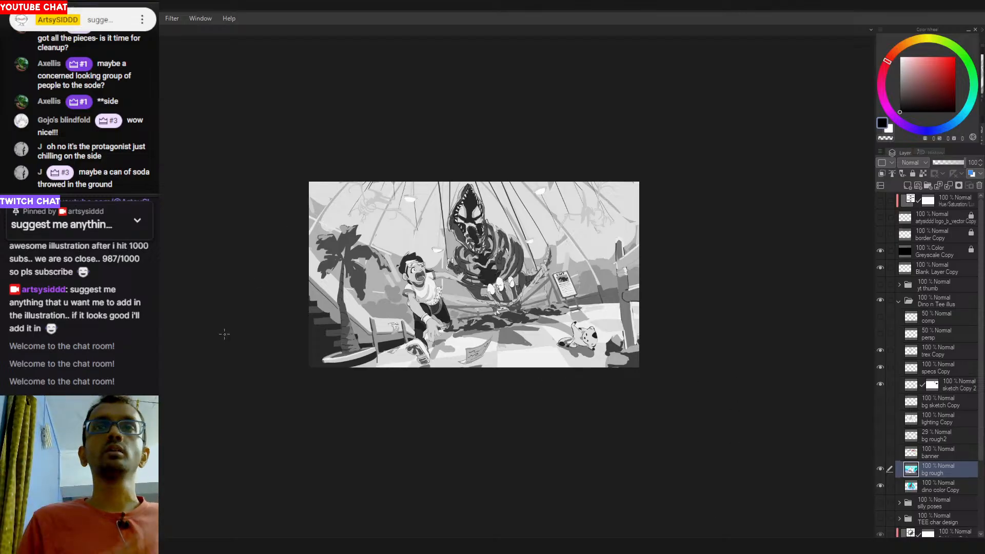
click(881, 250)
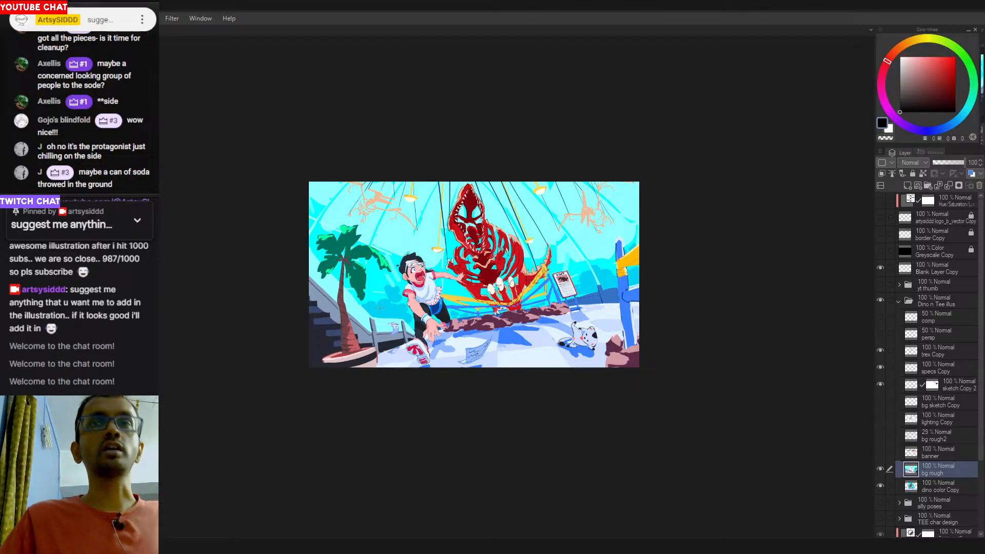
key(h)
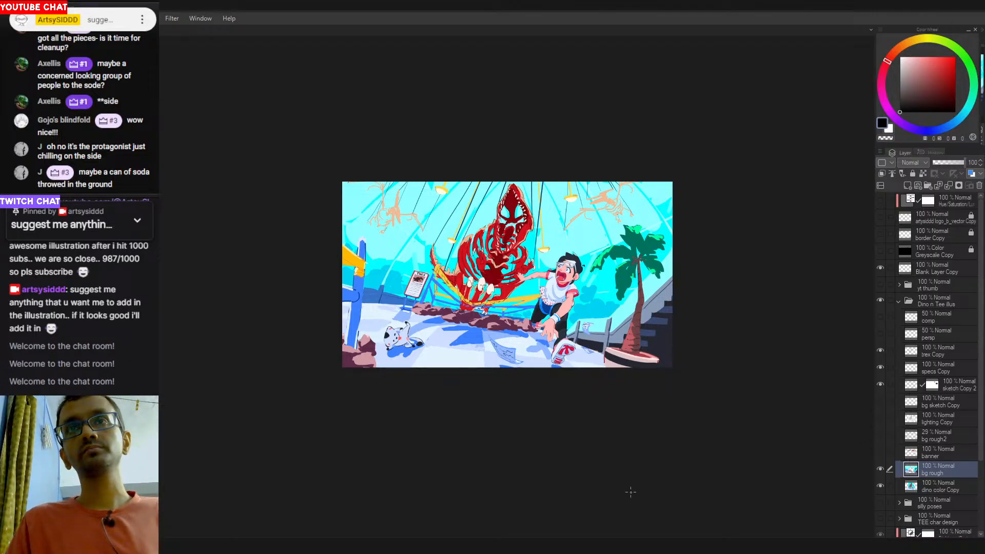
Compare the scene with and without the bg rough and dino color Copy layers, leaving both visible.
click(881, 470)
click(880, 485)
click(881, 486)
click(881, 470)
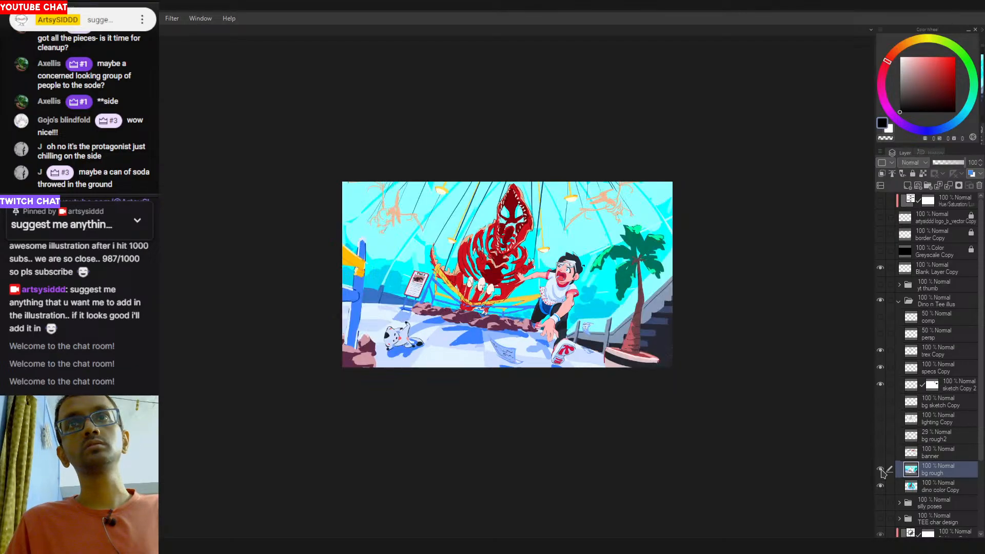
click(881, 469)
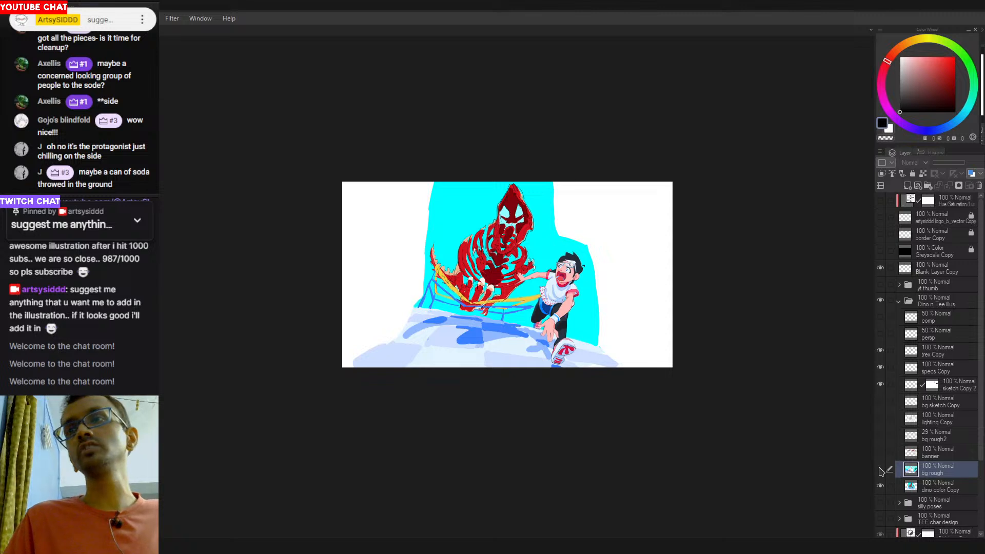
click(881, 469)
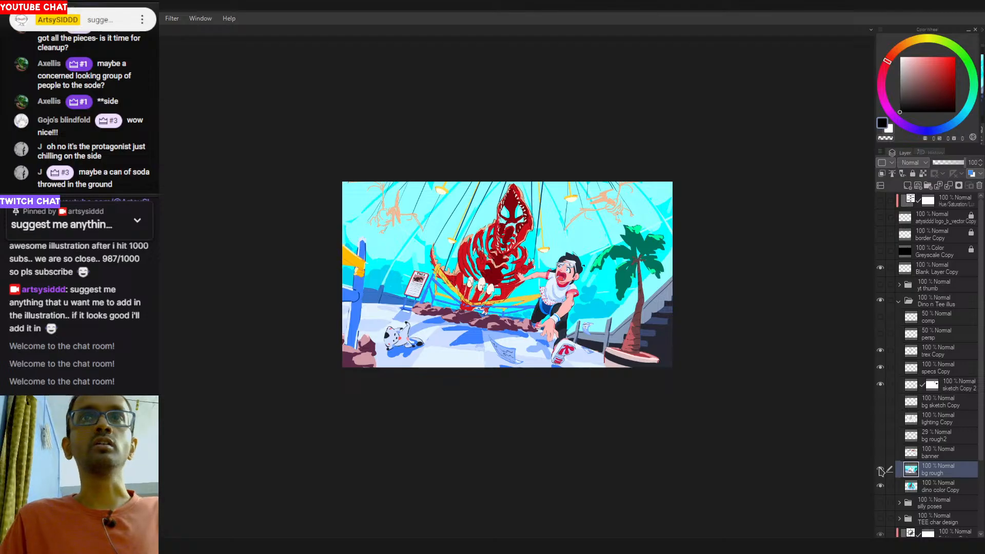
Show the banner layer with the dinosaur lettering and make it the active layer.
click(881, 454)
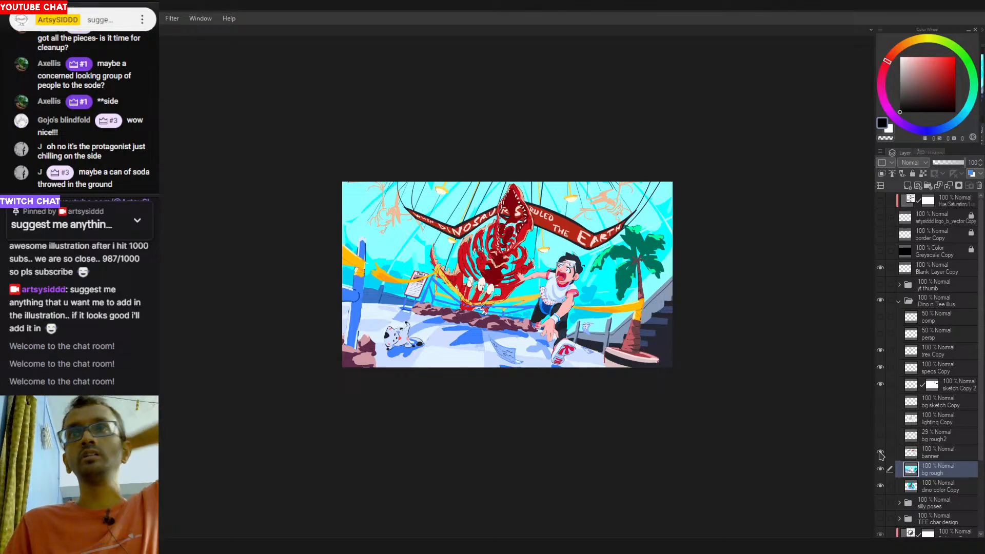
click(881, 454)
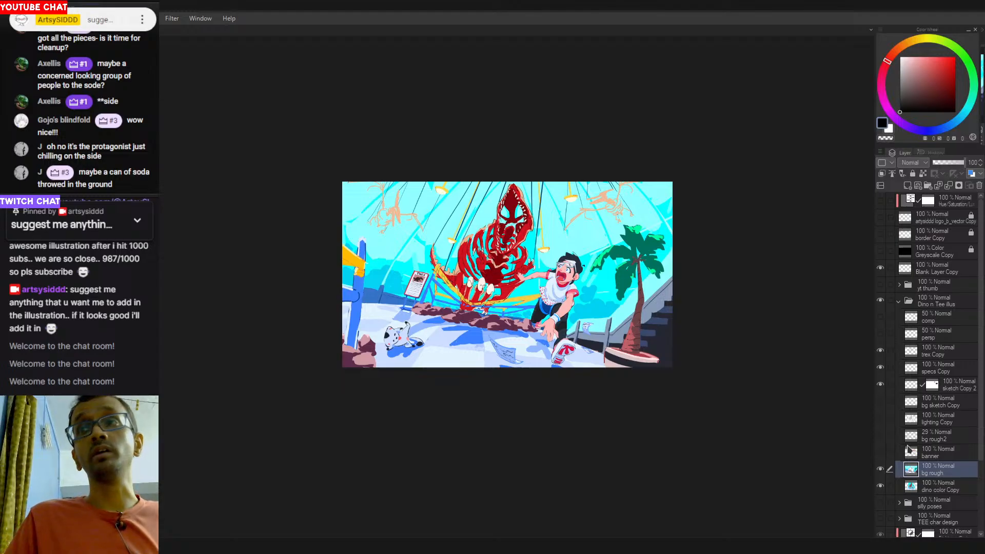
click(881, 453)
click(922, 456)
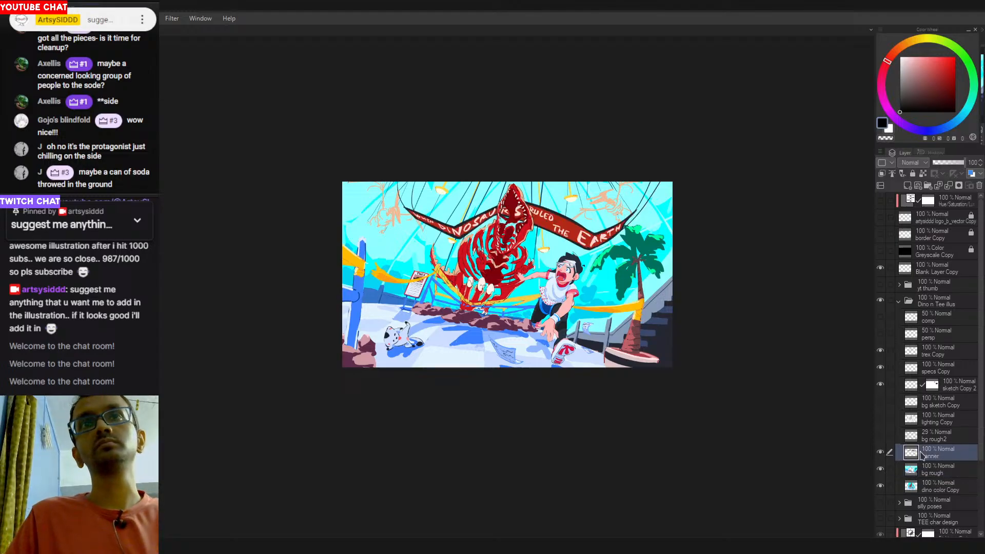
Recolour the red areas of the lettered banner, including the gaps around its letters, with the sampled dark navy.
scroll(465, 188, up, 4)
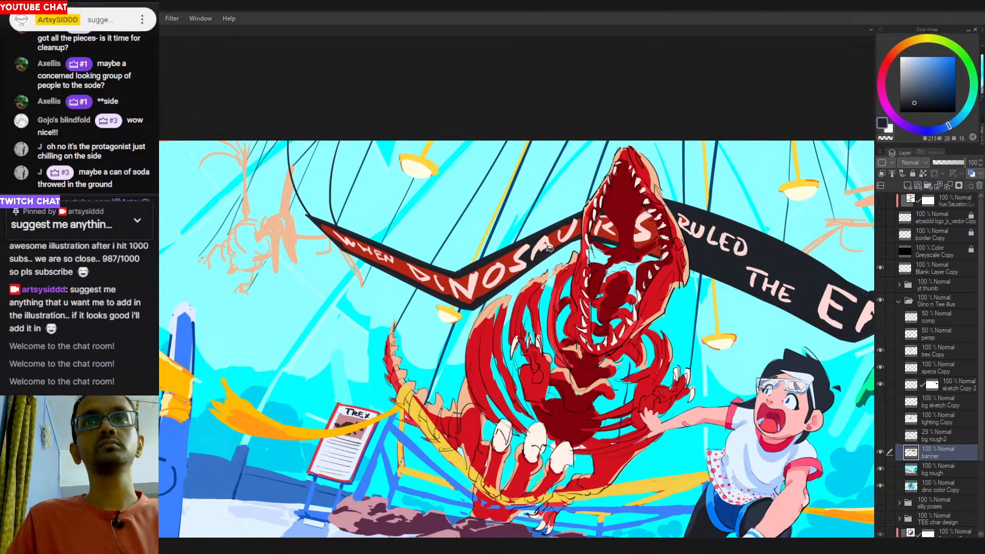
mouse_move(549, 249)
mouse_down()
mouse_move(572, 228)
mouse_move(614, 232)
mouse_move(606, 221)
mouse_move(649, 236)
mouse_move(645, 210)
mouse_move(662, 250)
mouse_up()
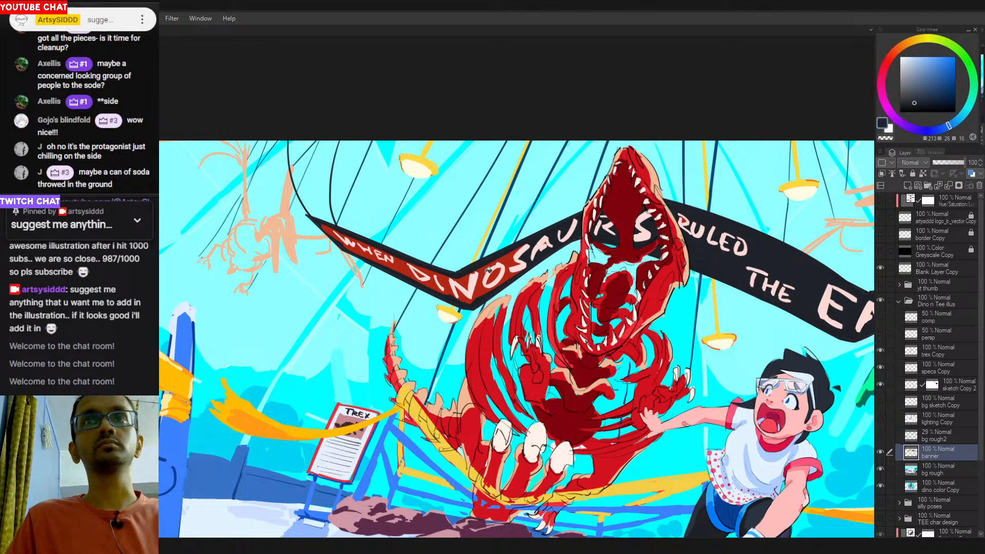
mouse_move(514, 259)
mouse_down()
mouse_move(435, 280)
mouse_move(367, 260)
mouse_move(420, 273)
mouse_up()
click(442, 280)
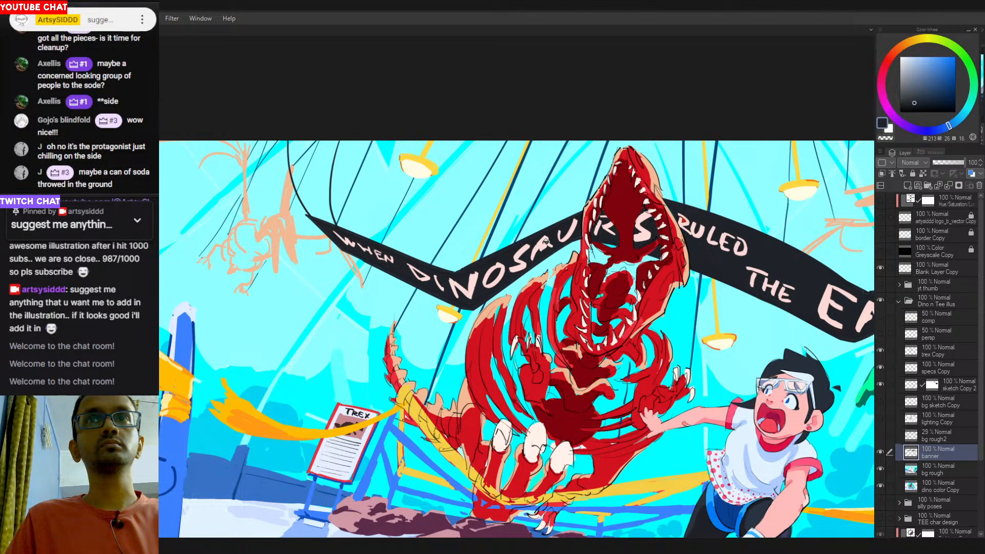
scroll(527, 283, down, 4)
drag(528, 284, 472, 281)
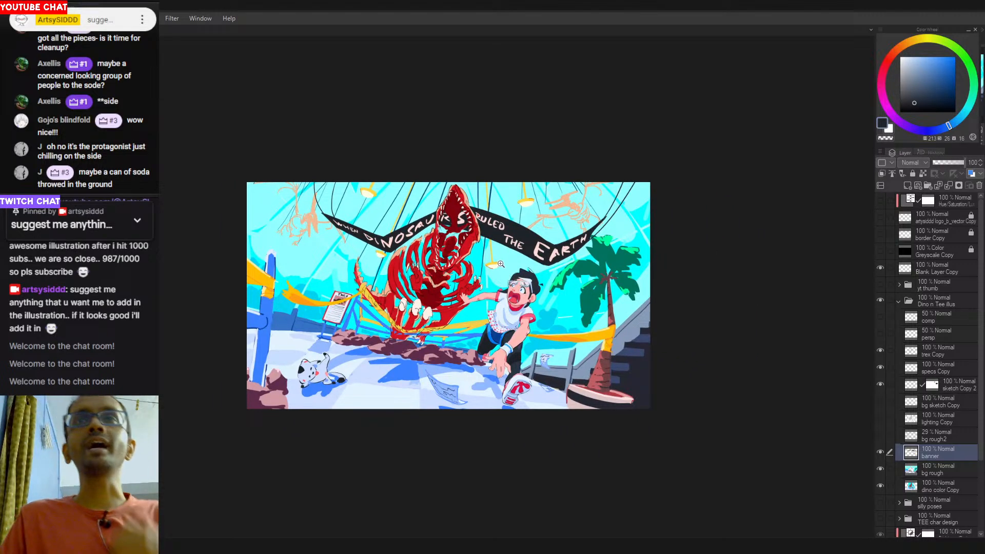
Examine how the dark banner reads against the T-rex in greyscale, in colour and up close.
click(880, 254)
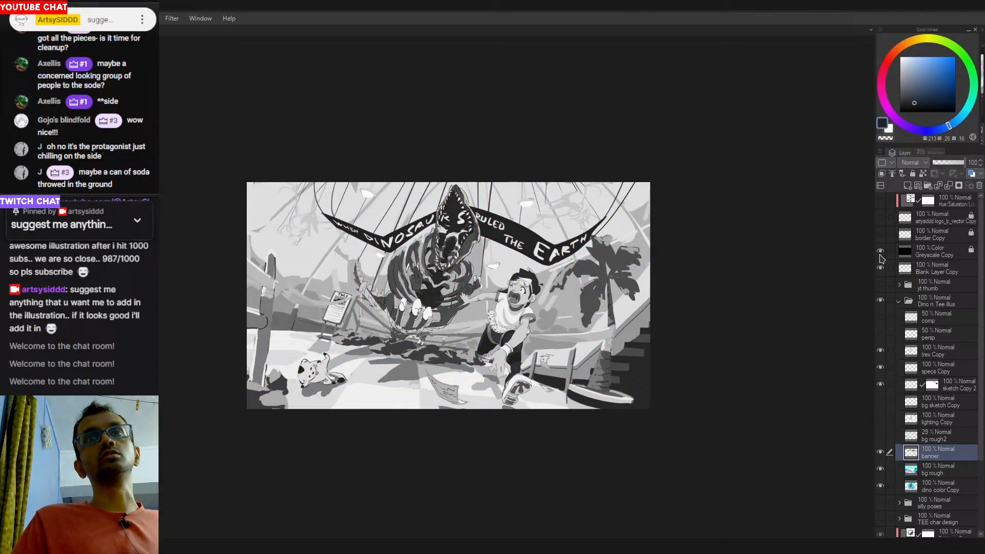
click(880, 252)
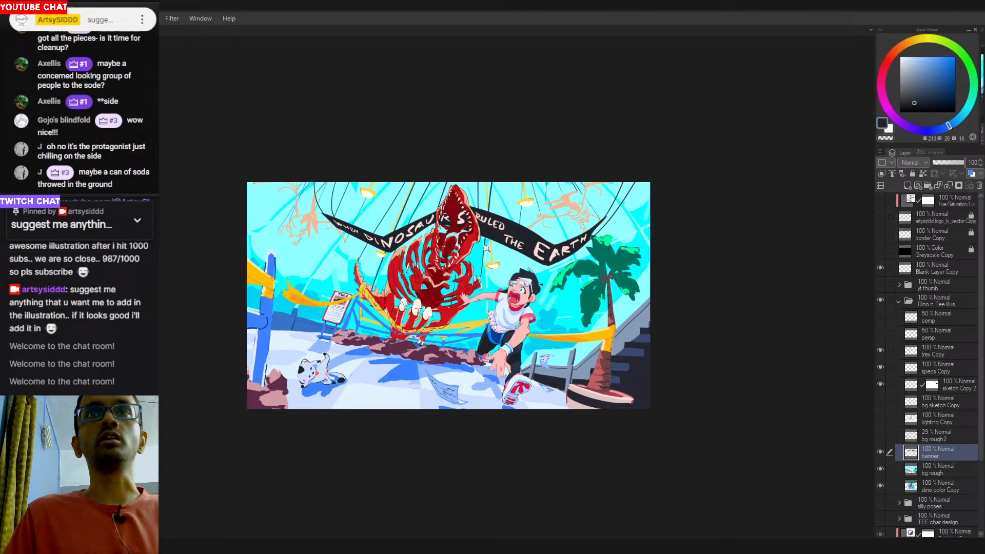
scroll(487, 249, up, 4)
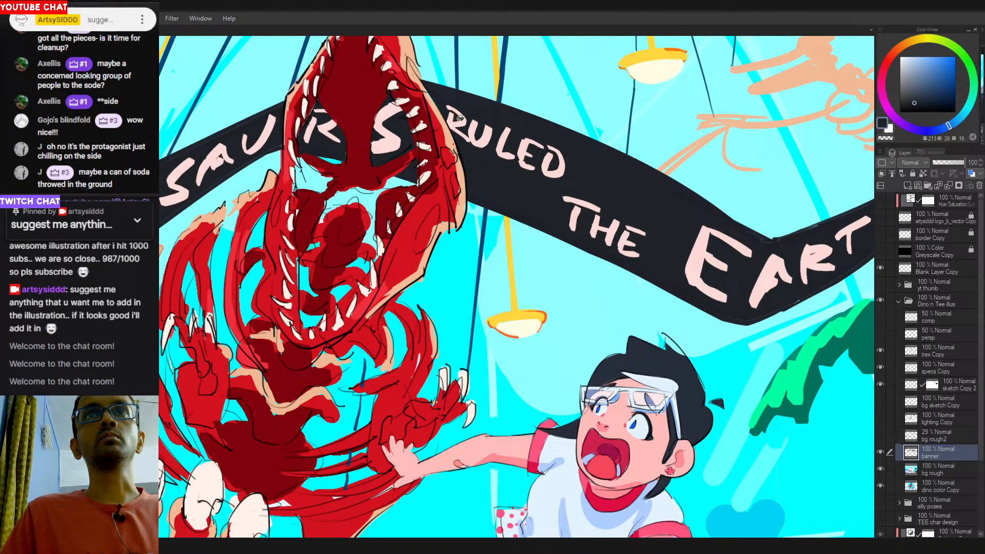
scroll(544, 293, down, 5)
drag(532, 329, 477, 259)
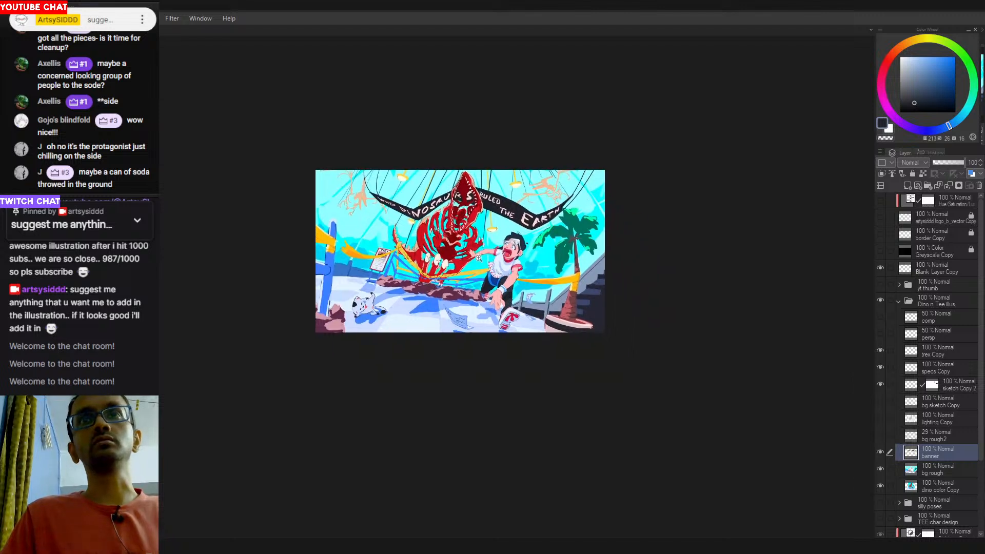
drag(518, 310, 540, 377)
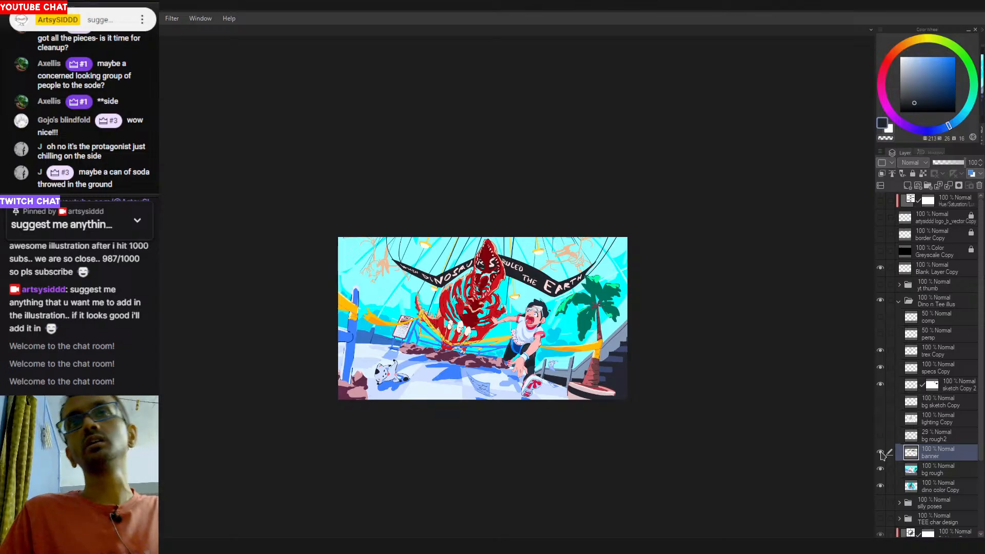
Remove the yellow tape pieces near the T-rex sign and between the boy and palm tree from the banner layer.
drag(464, 374, 496, 370)
drag(429, 310, 440, 322)
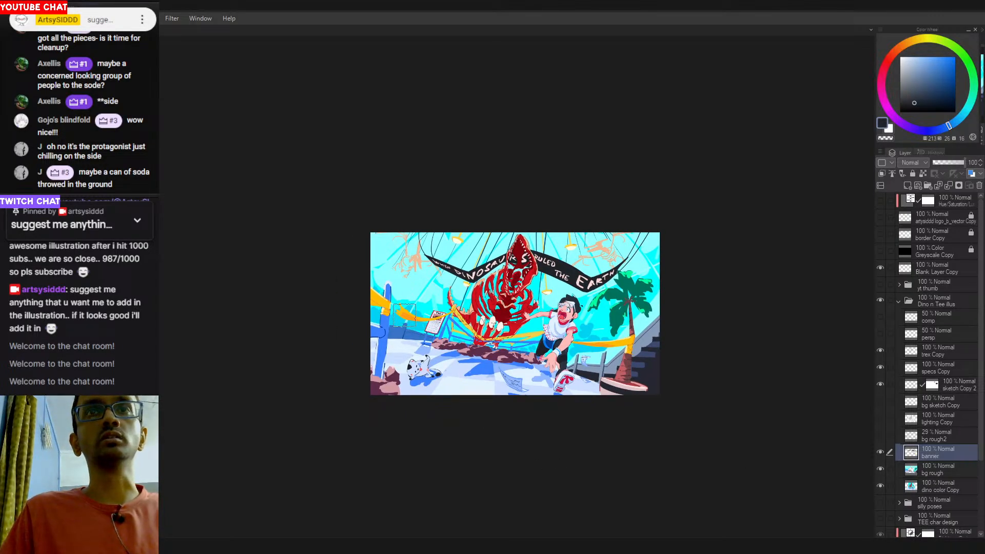
key(ctrl+z)
mouse_move(403, 315)
mouse_down()
mouse_move(454, 305)
mouse_move(449, 315)
mouse_up()
mouse_move(569, 343)
mouse_down()
mouse_move(627, 333)
mouse_move(625, 356)
mouse_move(636, 336)
mouse_up()
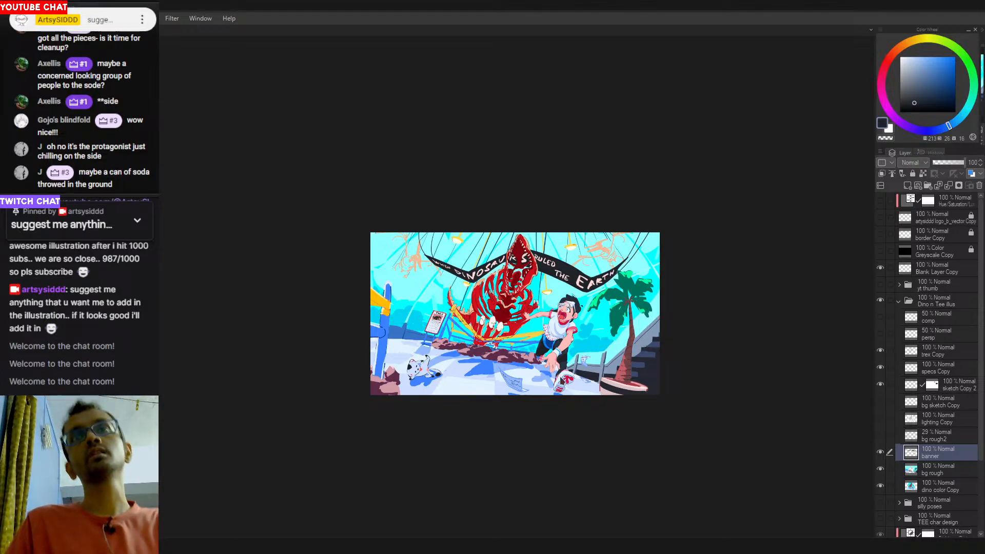
ctrl+click(912, 456)
key(ctrl+d)
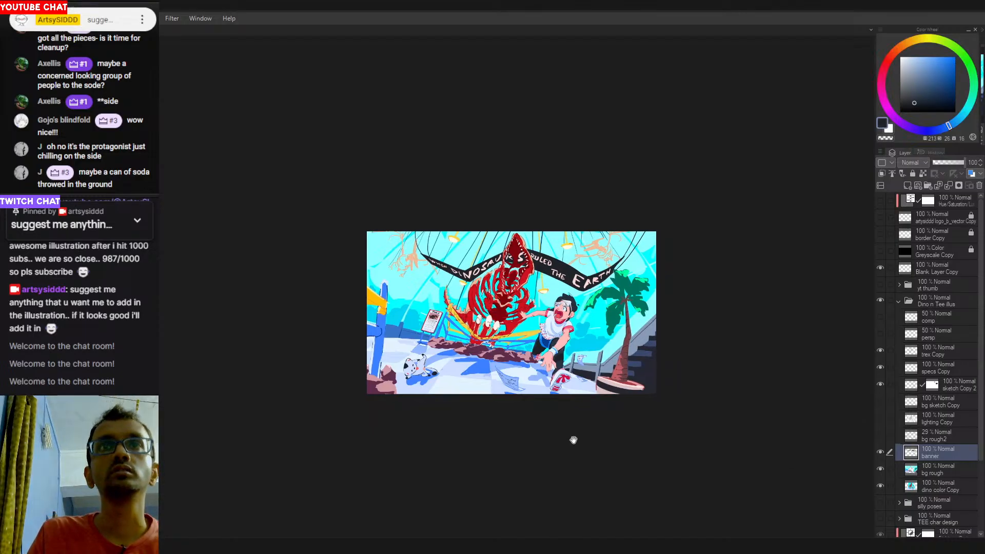
drag(571, 438, 554, 438)
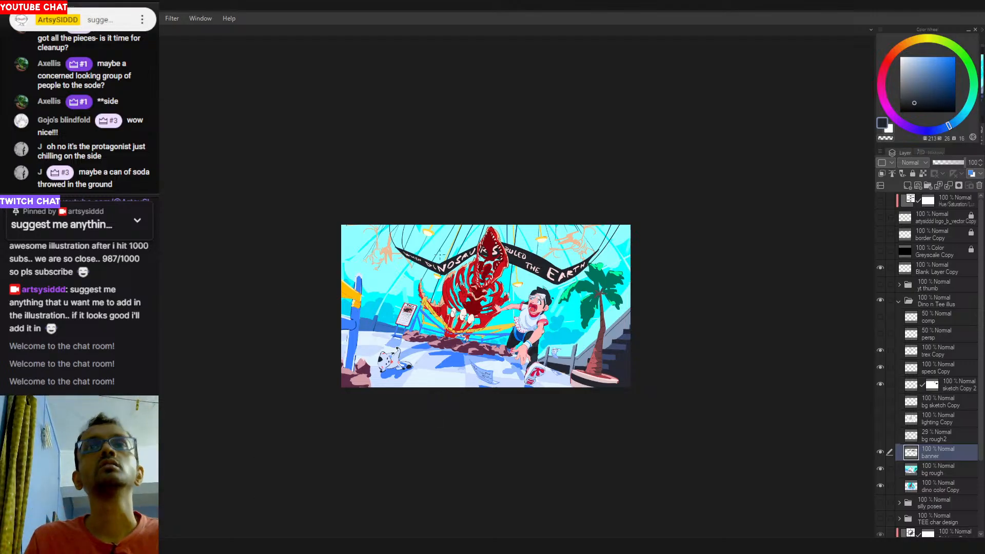
Compare the illustration with and without the lettered banner, then check its values in greyscale and mirrored.
drag(664, 388, 679, 361)
click(880, 452)
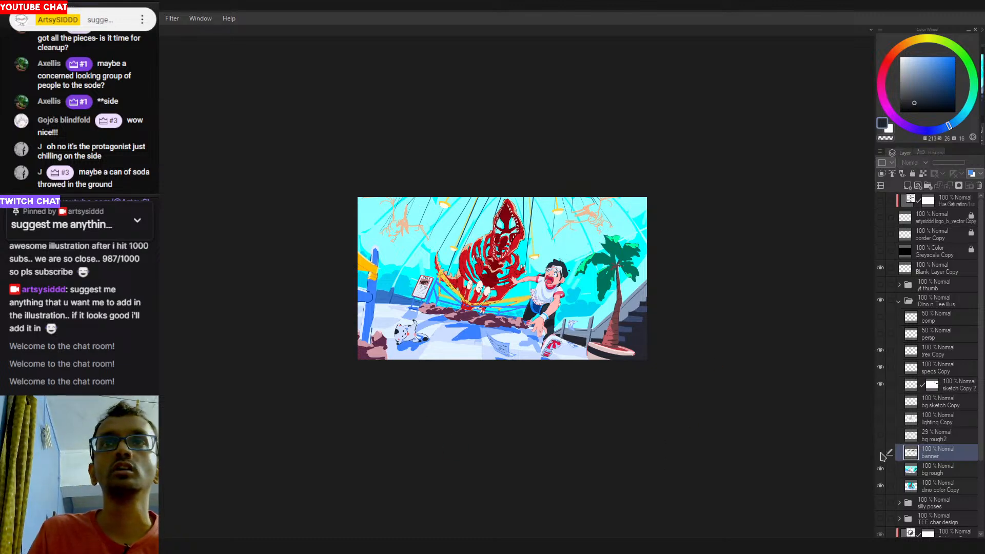
key(ctrl+plus)
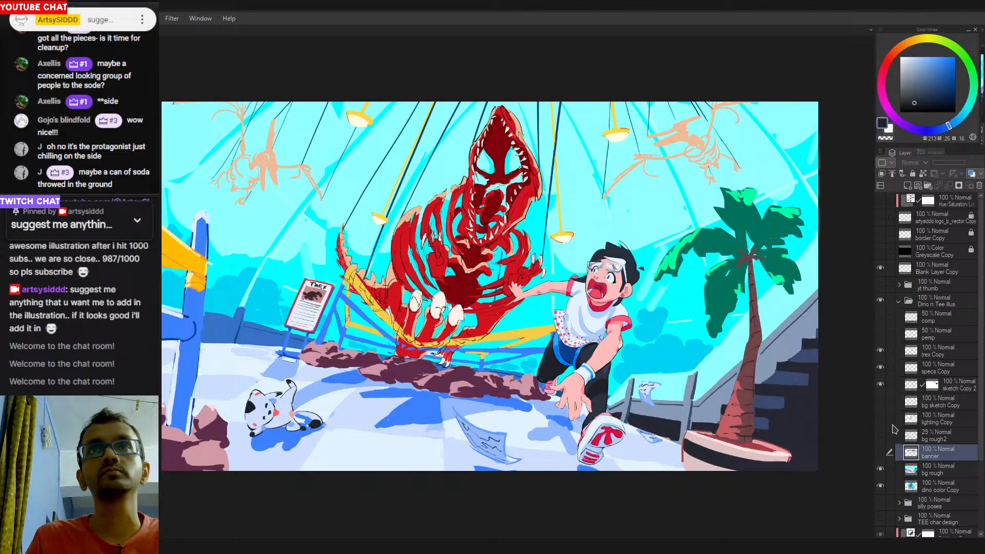
click(881, 453)
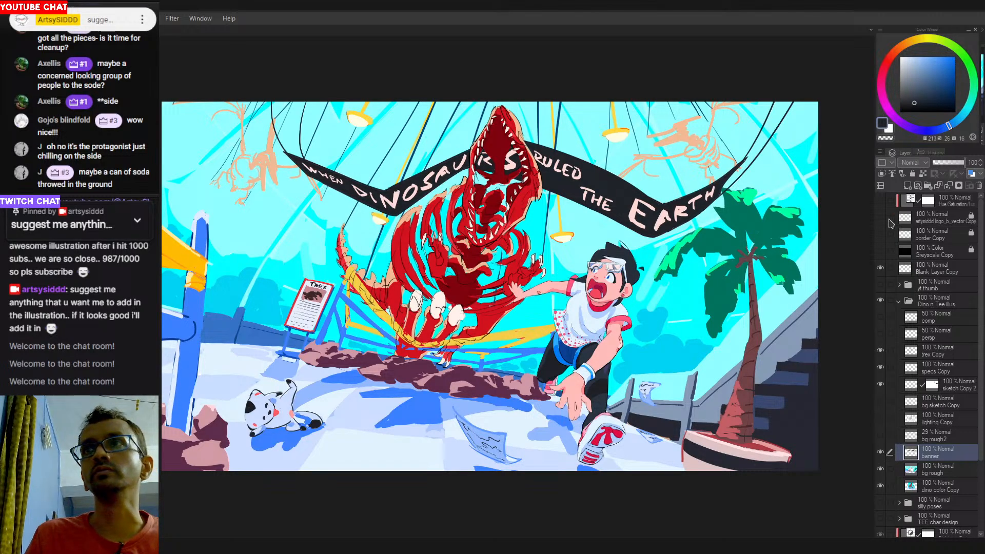
click(881, 251)
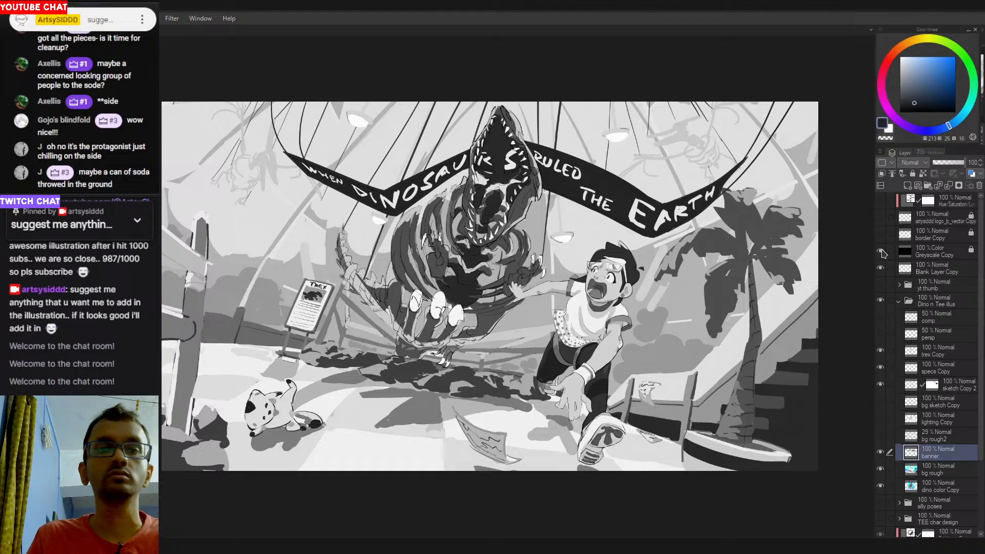
key(h)
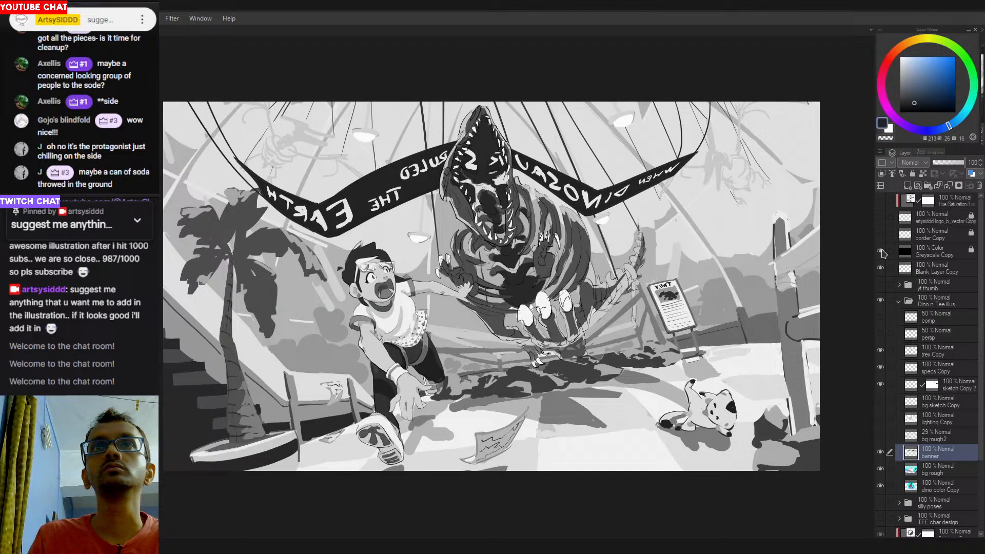
key(h)
click(881, 251)
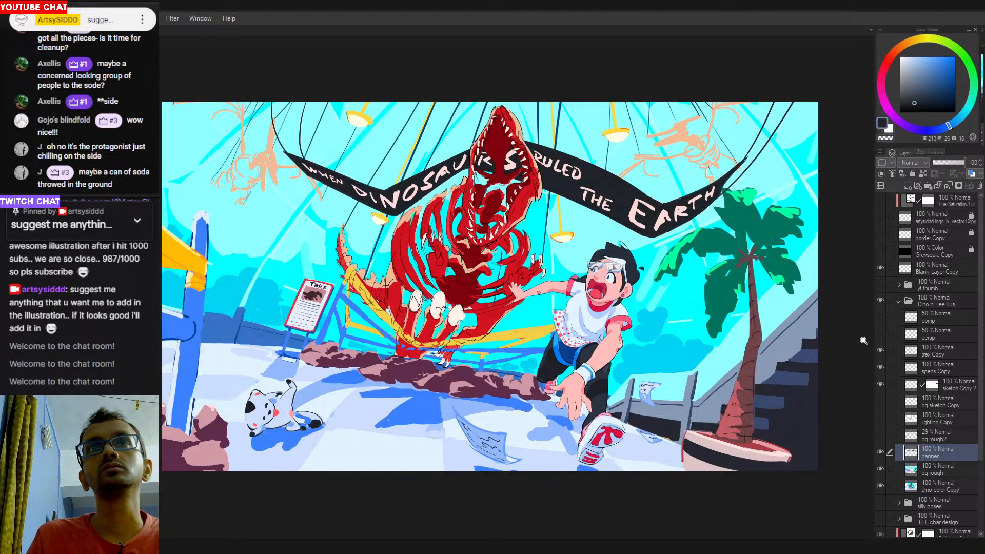
Compare the scene again with the banner shown and hidden, in colour and greyscale, and leave the banner layer hidden.
click(881, 453)
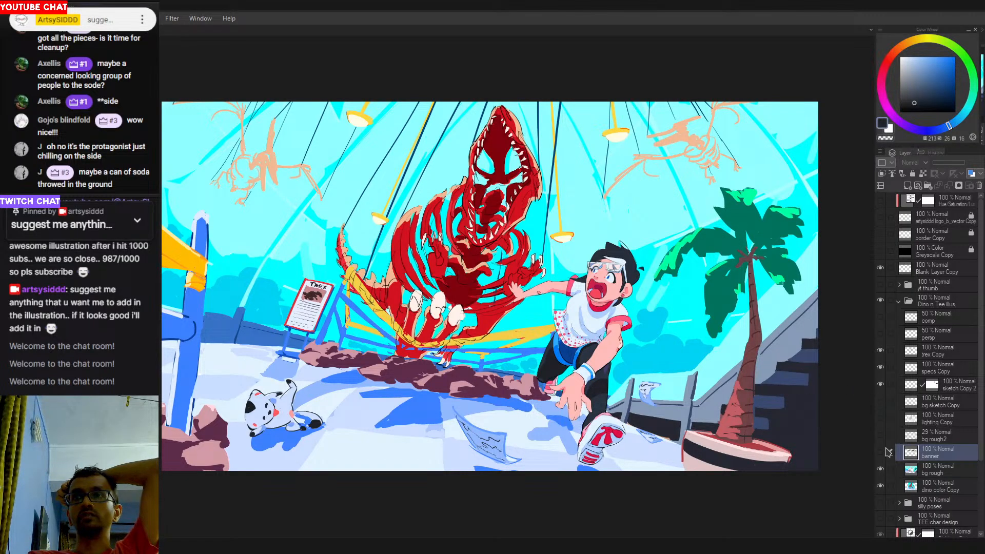
click(881, 453)
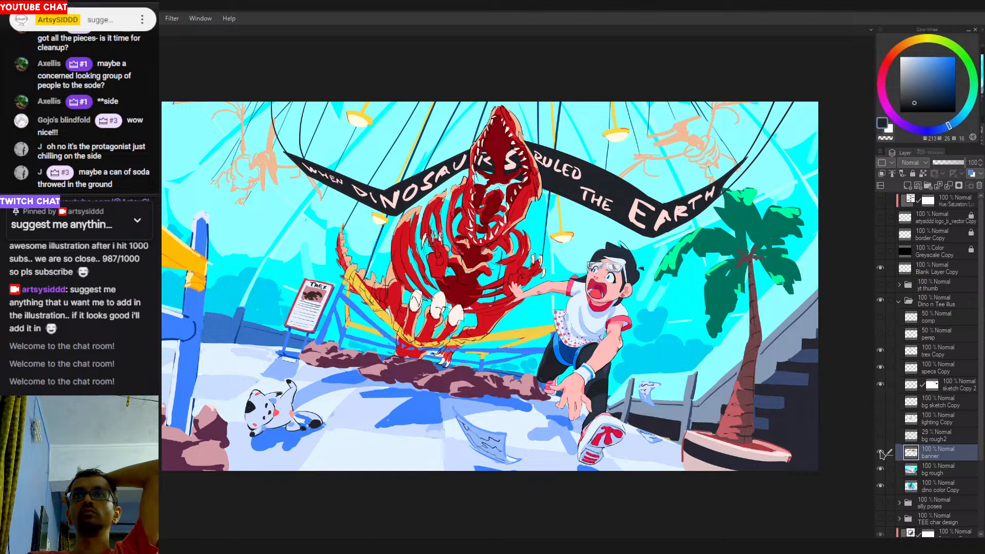
click(881, 252)
click(881, 251)
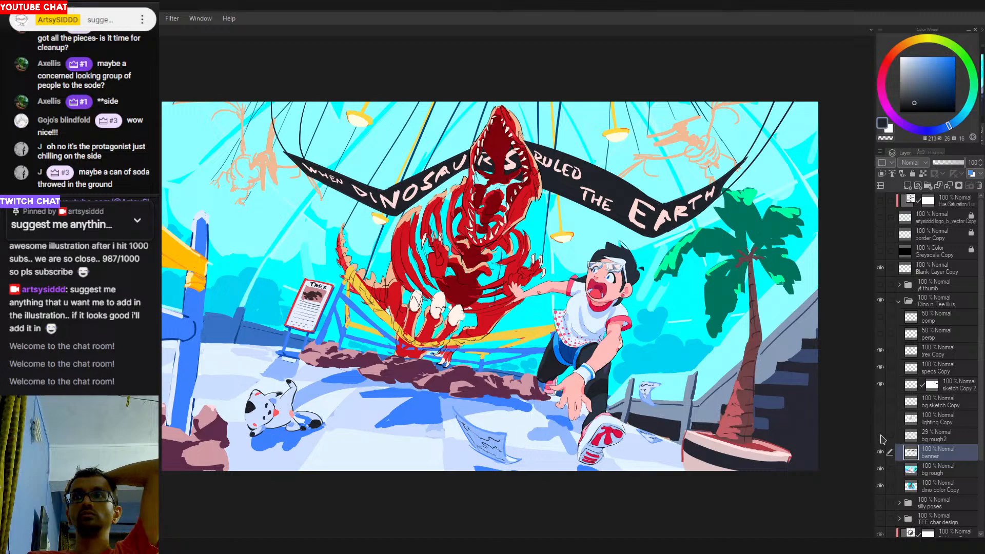
click(881, 453)
click(881, 453)
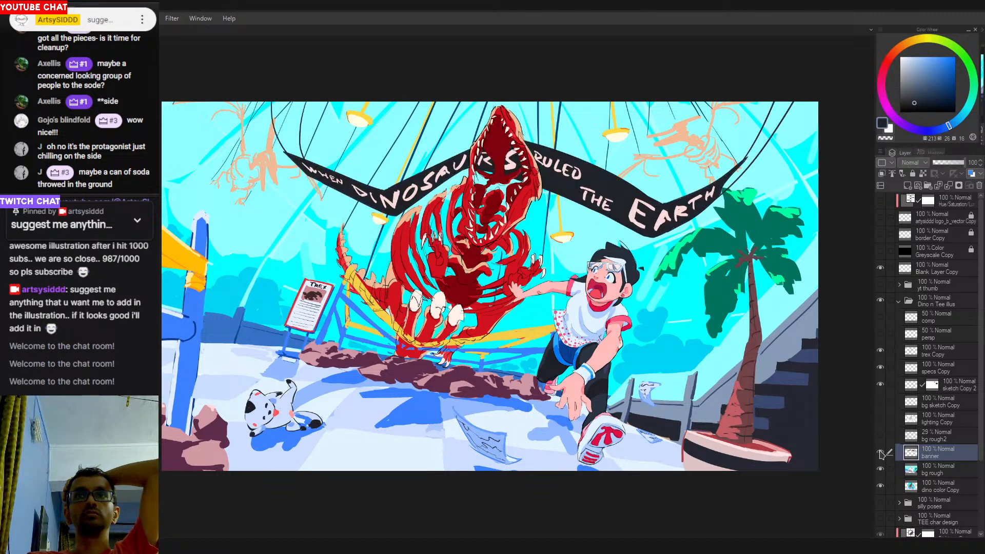
click(881, 452)
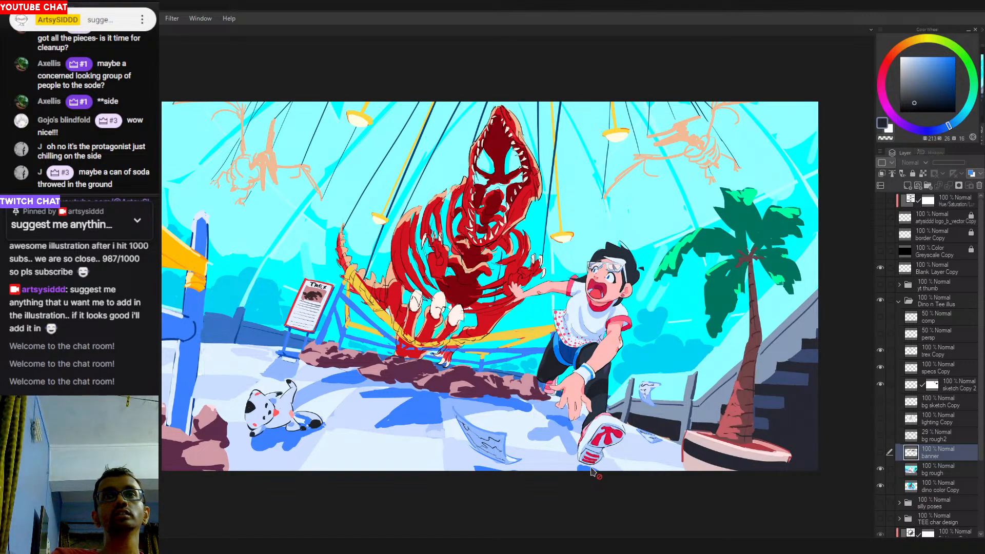
Make the trex Copy layer active and add a layer mask to it.
click(937, 318)
click(944, 354)
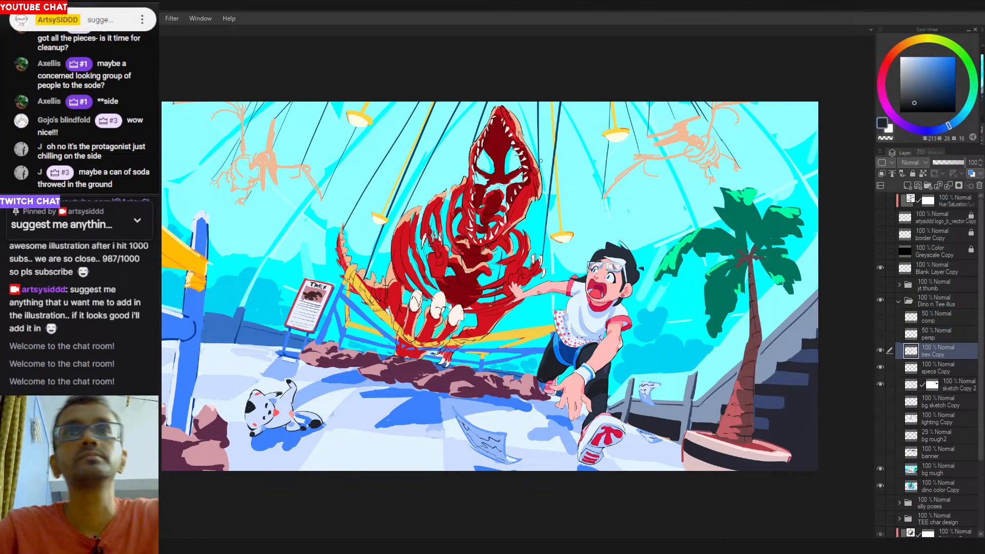
drag(514, 333, 898, 215)
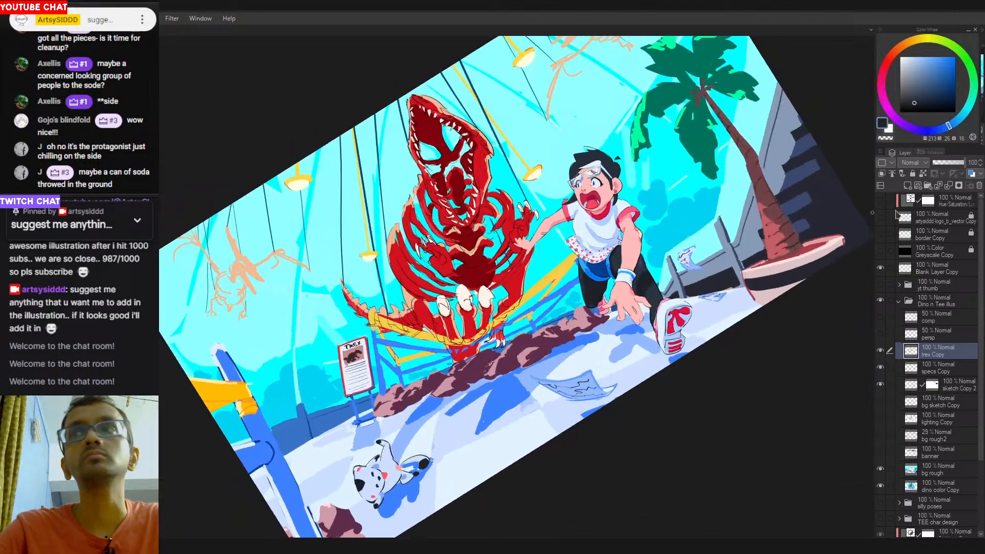
click(959, 185)
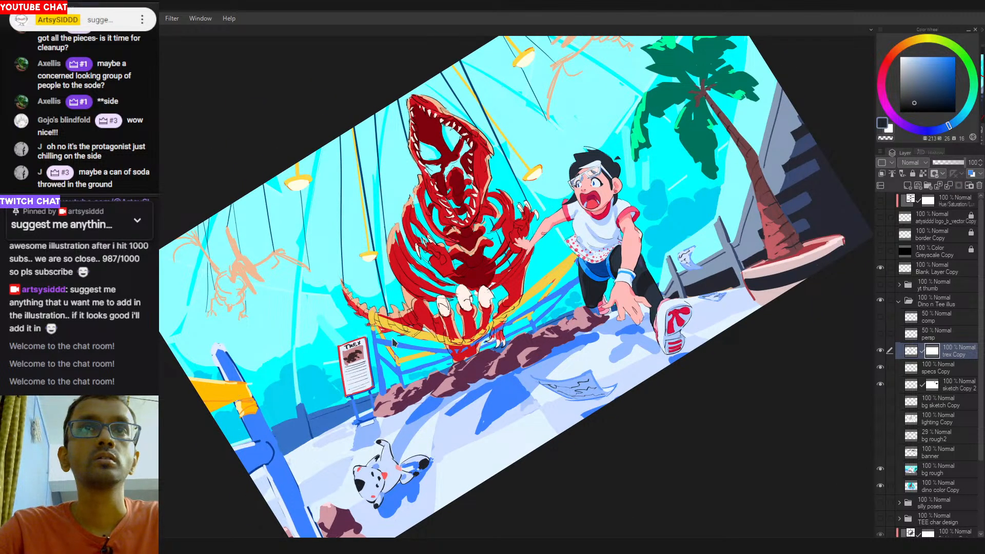
Mask out the T-rex sketch lines that overlap the yellow tape along the barrier, from the sign side to the boy.
drag(459, 365, 562, 379)
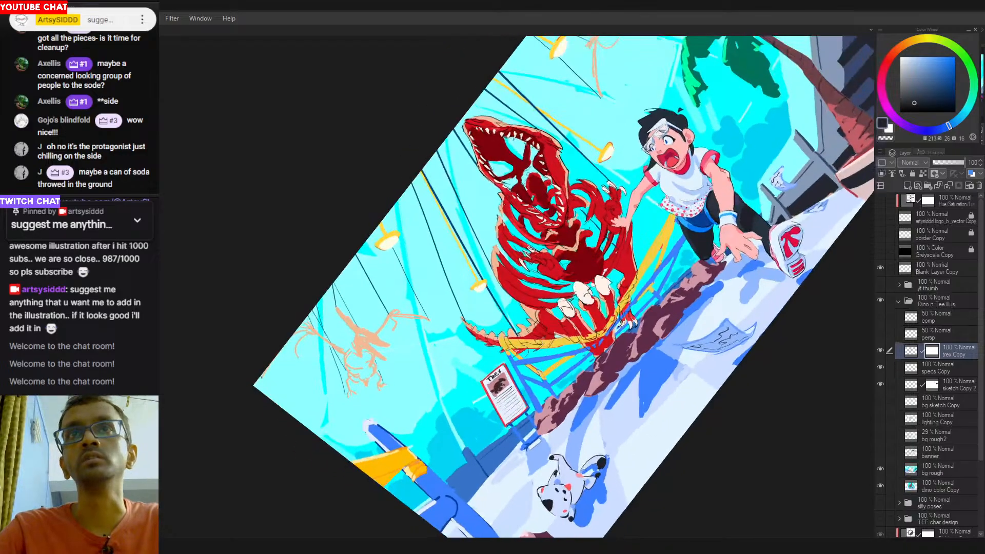
key(c)
scroll(515, 359, up, 2)
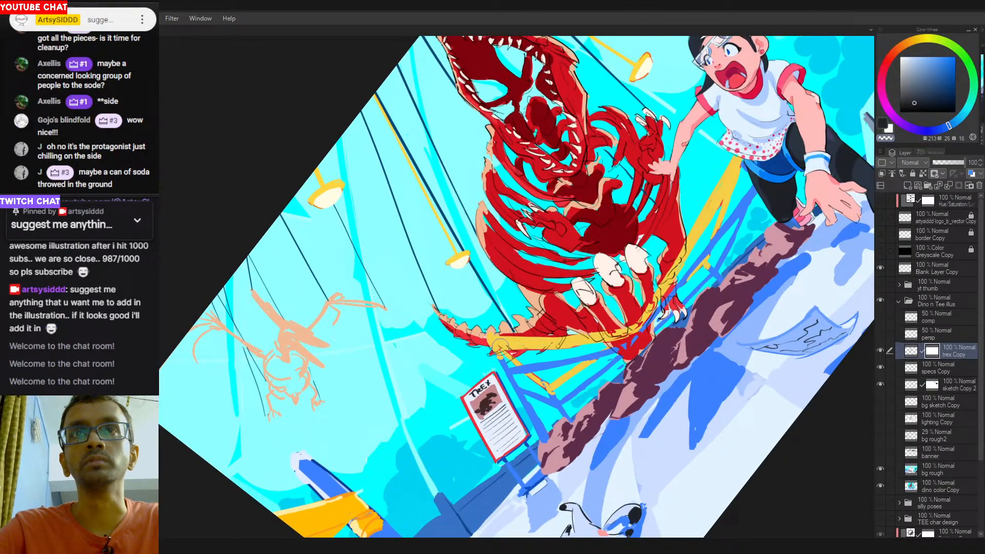
mouse_move(489, 344)
mouse_down()
mouse_move(505, 344)
mouse_move(500, 373)
mouse_move(502, 351)
mouse_move(535, 392)
mouse_move(535, 346)
mouse_move(567, 341)
mouse_move(524, 341)
mouse_move(635, 332)
mouse_move(650, 295)
mouse_up()
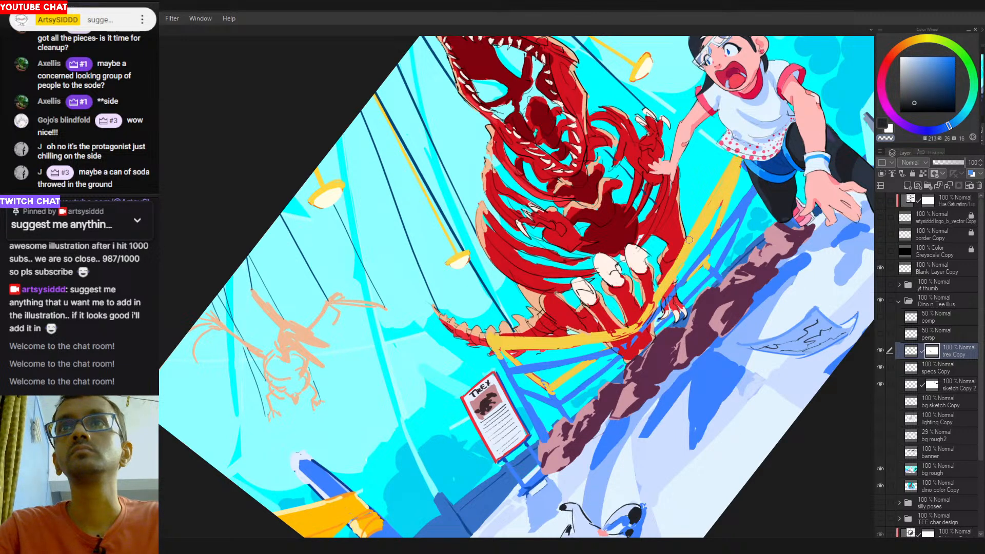
drag(563, 247, 508, 310)
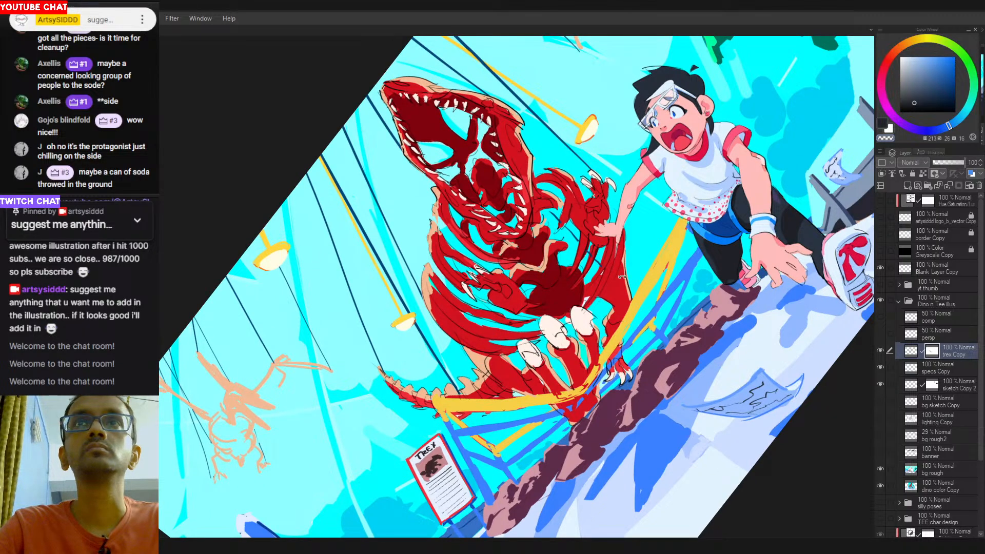
mouse_move(622, 304)
mouse_down()
mouse_move(548, 398)
mouse_move(564, 332)
mouse_up()
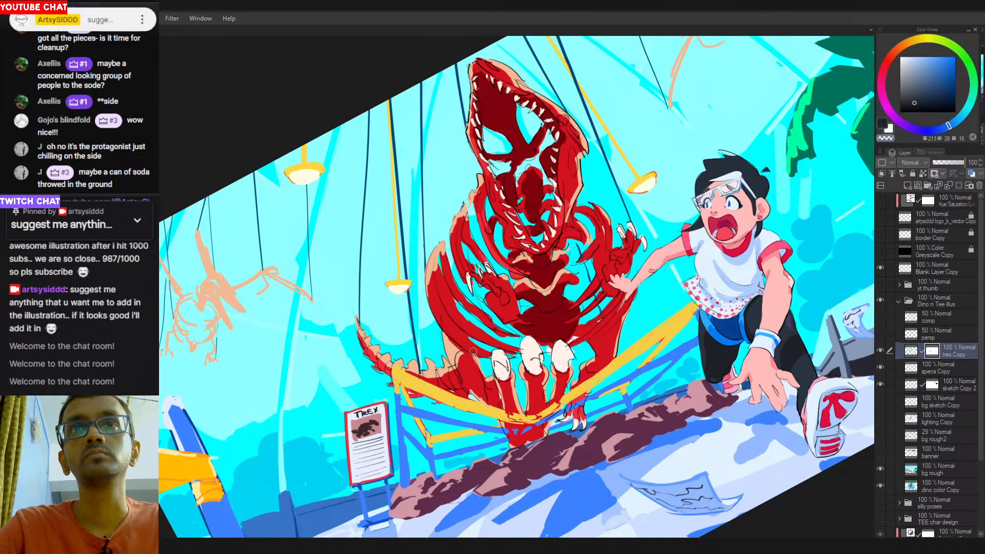
drag(531, 385, 439, 379)
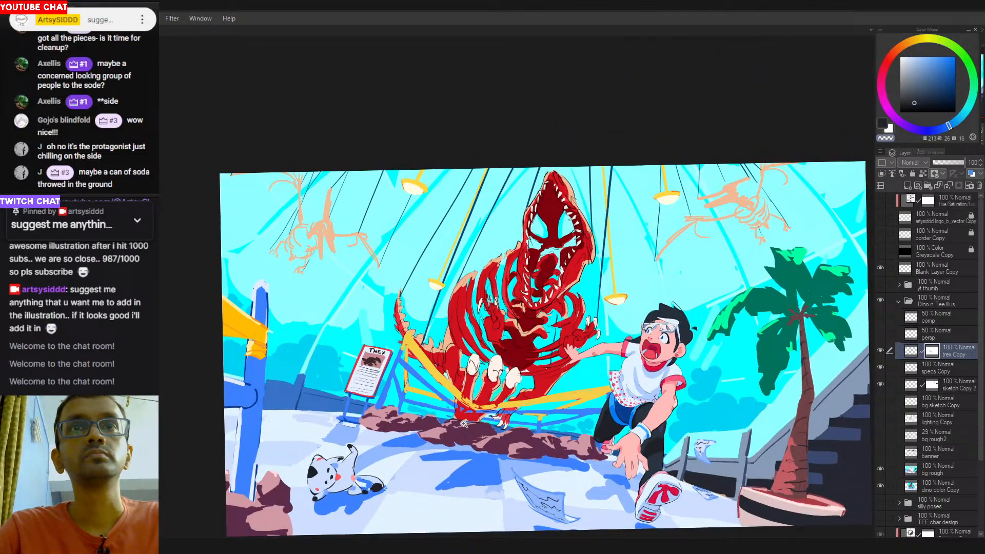
Examine the cleaned tape and the T-rex's feet up close and in the whole composition.
click(484, 429)
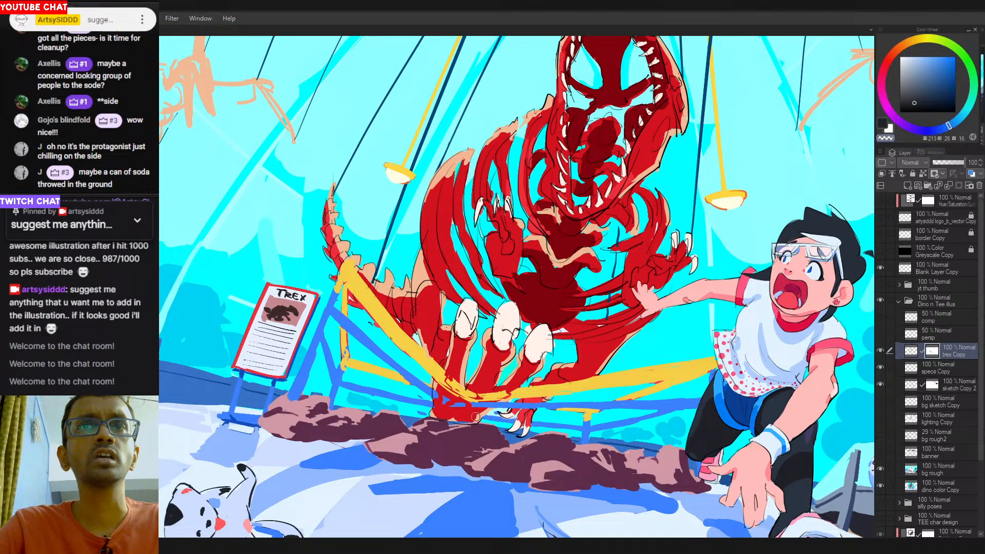
scroll(508, 436, up, 2)
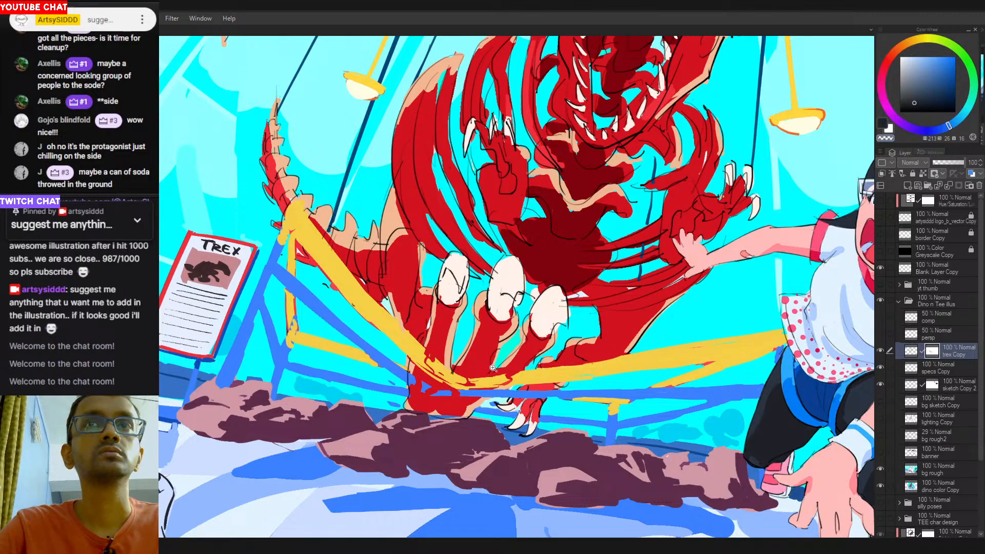
scroll(524, 384, down, 5)
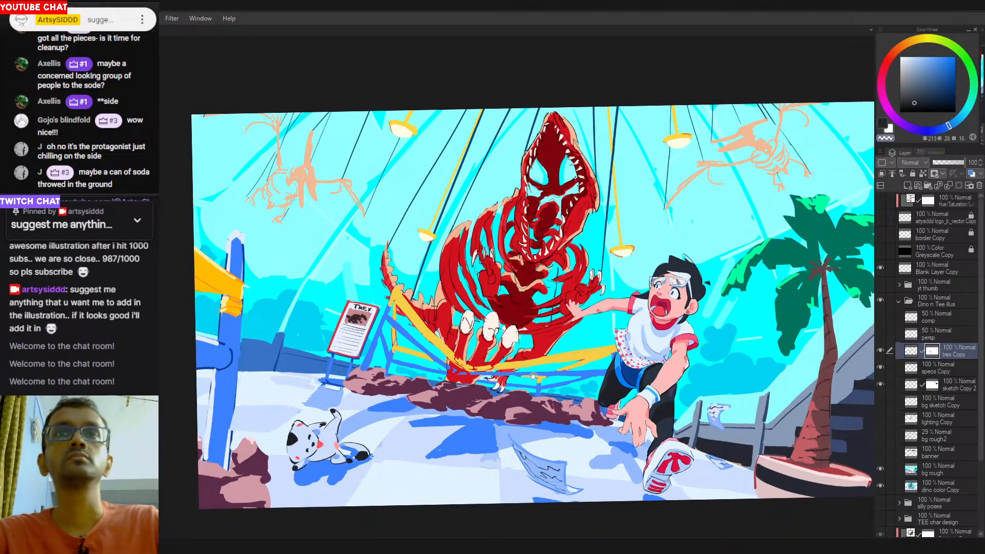
scroll(461, 324, up, 4)
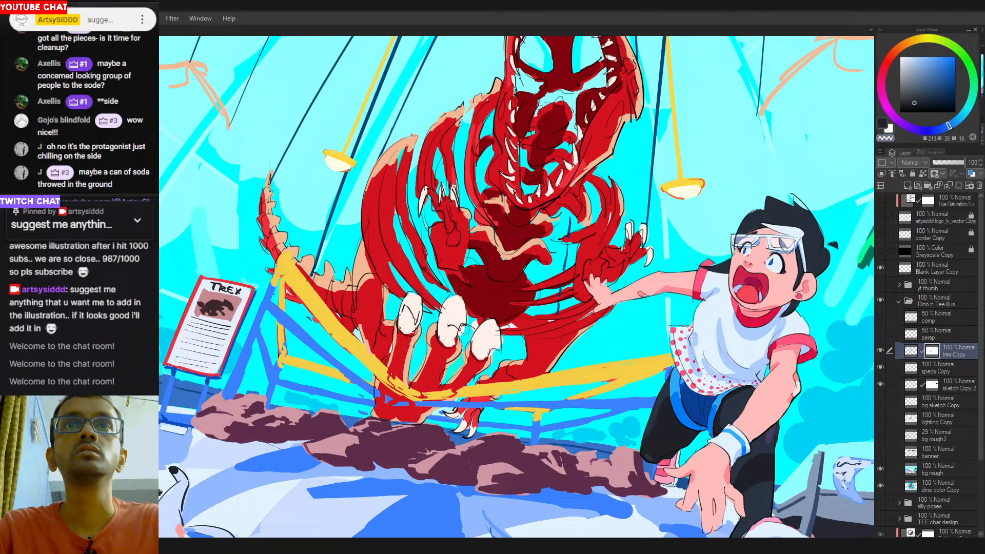
key(ctrl+0)
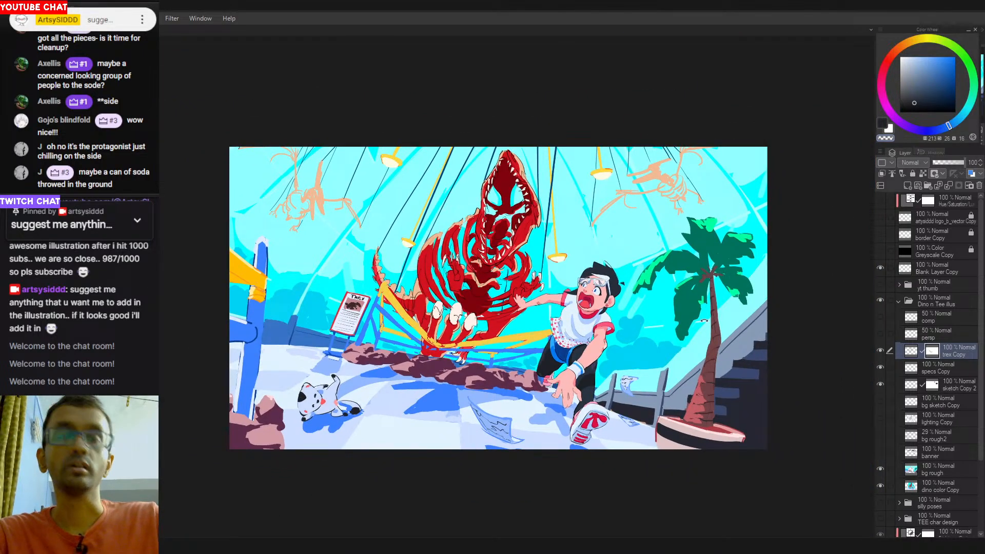
key(ctrl+0)
key(ctrl+minus)
key(ctrl+minus)
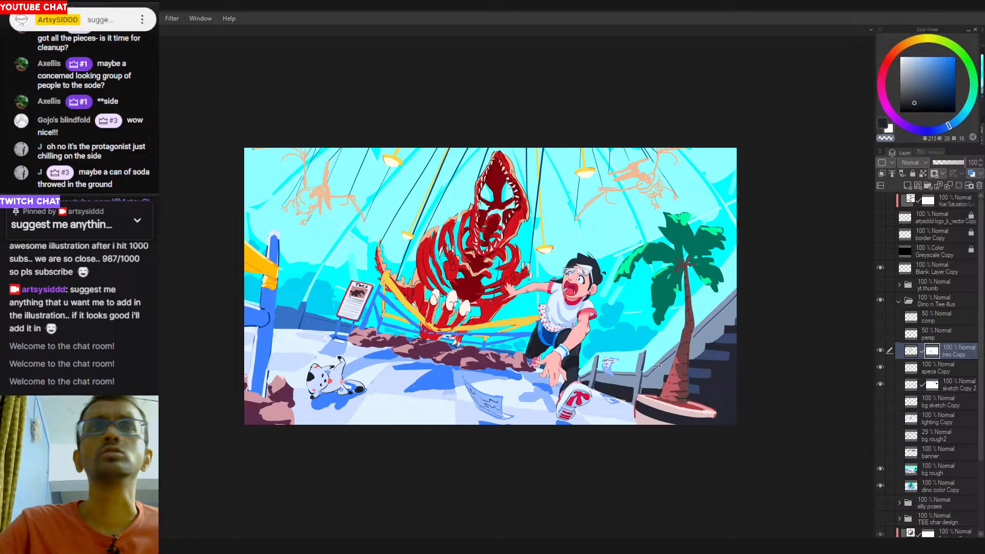
Repaint the large foreground barrier post on the bg rough layer with its sampled bright blue, filling its lower part.
click(937, 471)
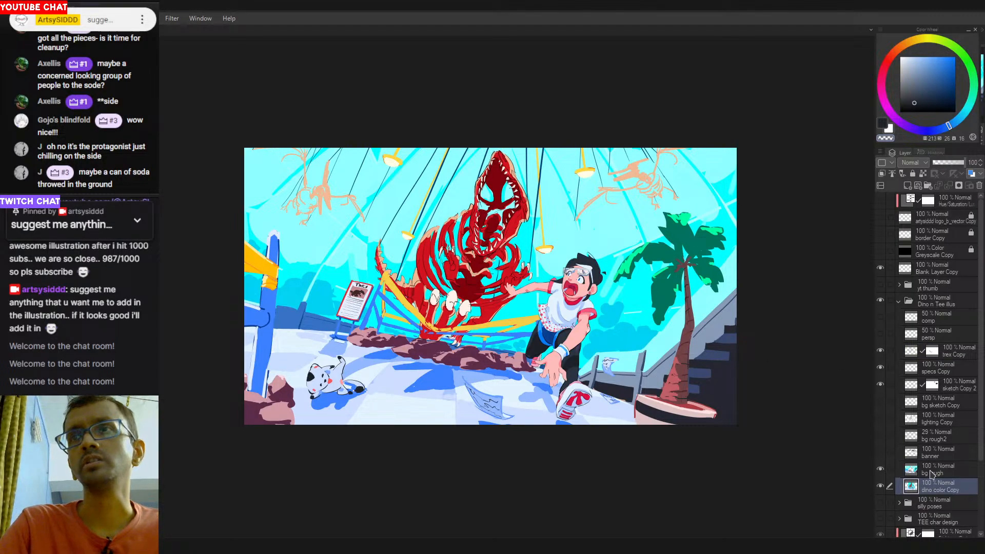
alt+click(277, 255)
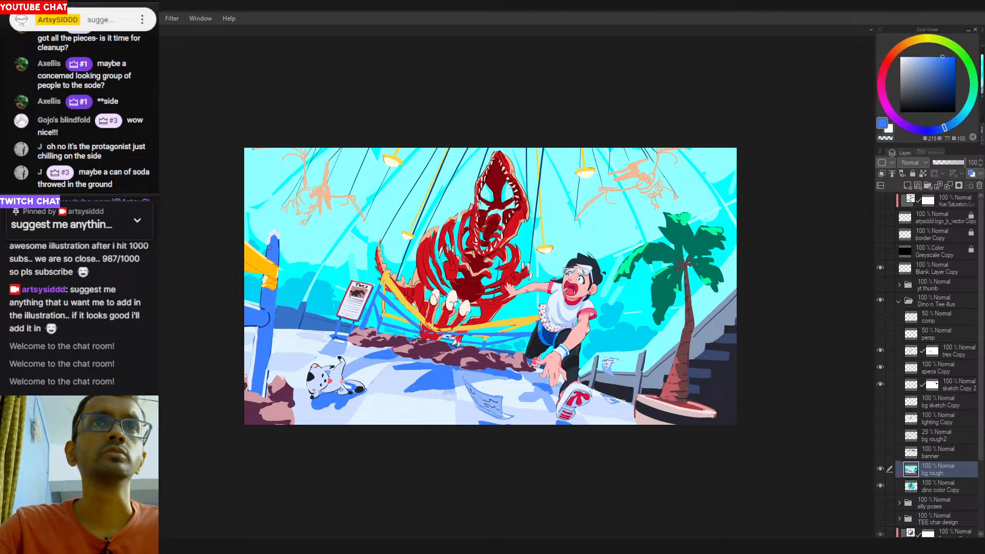
drag(269, 260, 271, 256)
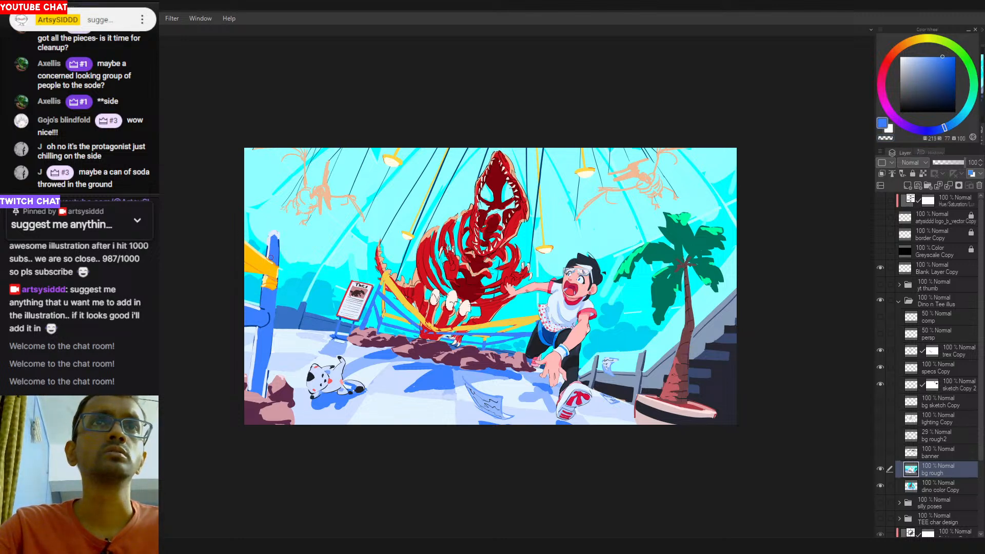
drag(269, 369, 264, 398)
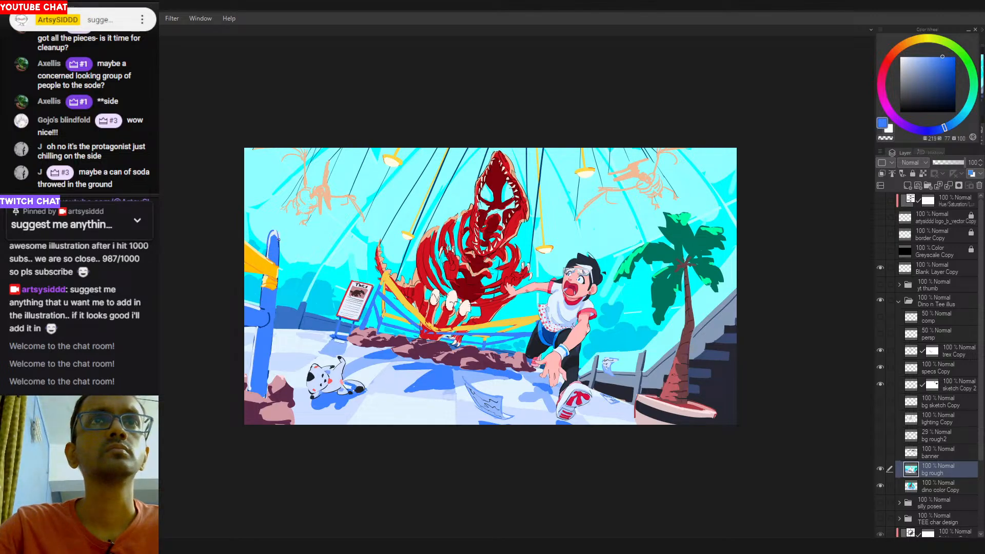
Clean up the floor and edges around the large foreground barrier post using its sampled pale and bright blues.
alt+click(254, 339)
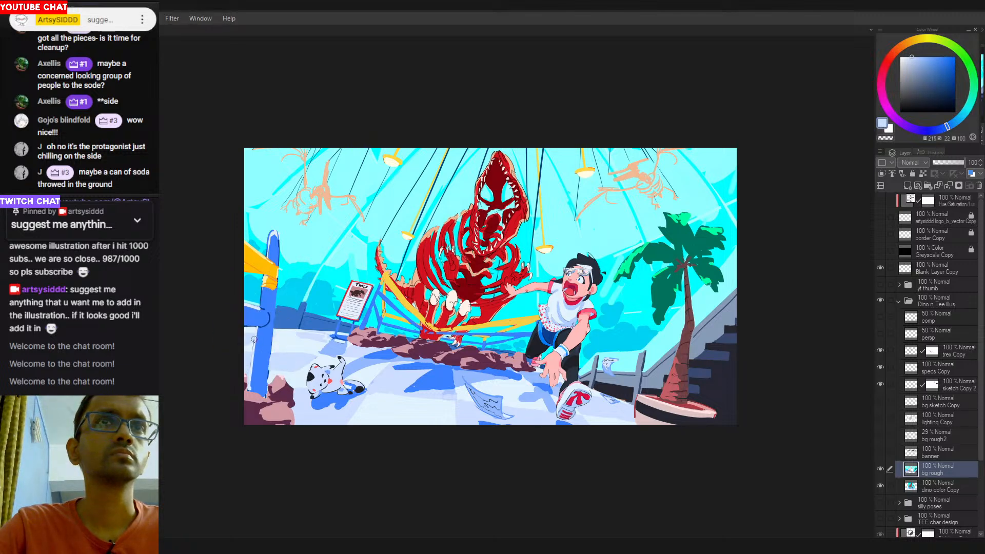
alt+click(253, 329)
alt+click(252, 356)
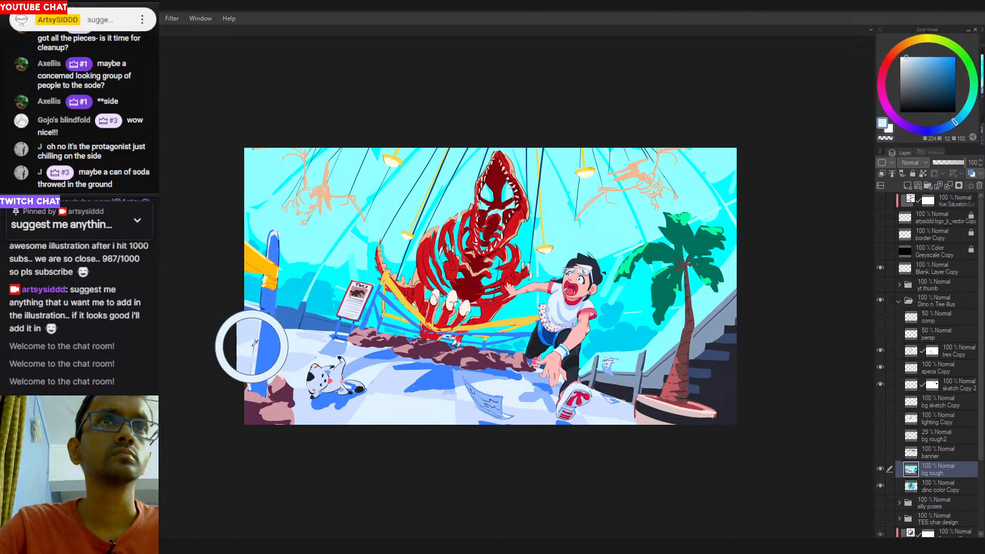
alt+click(251, 355)
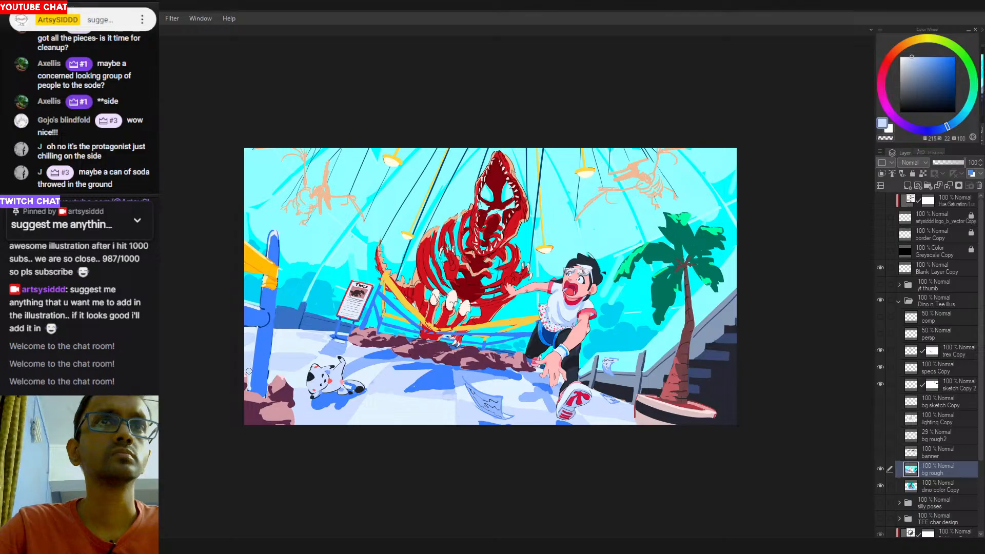
alt+click(251, 384)
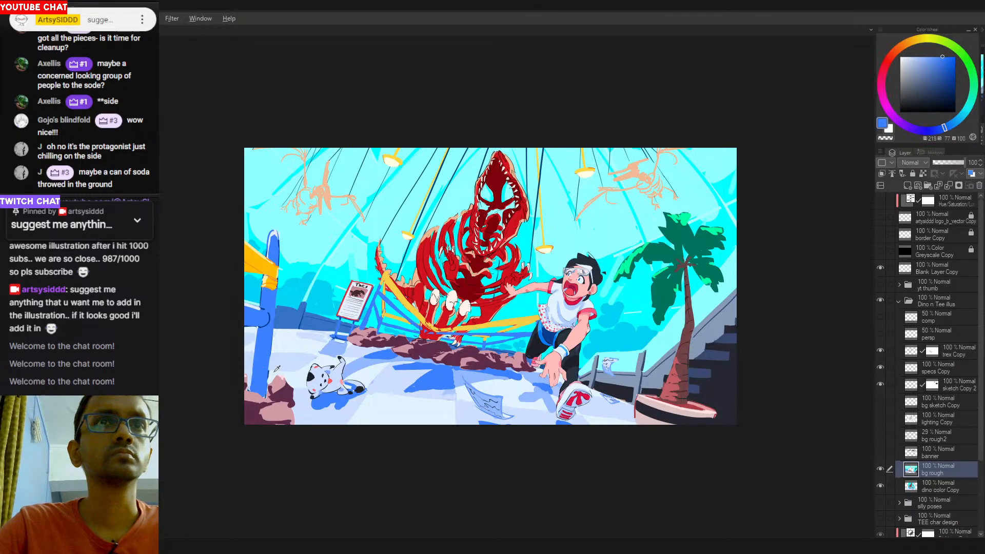
alt+click(269, 372)
alt+click(266, 383)
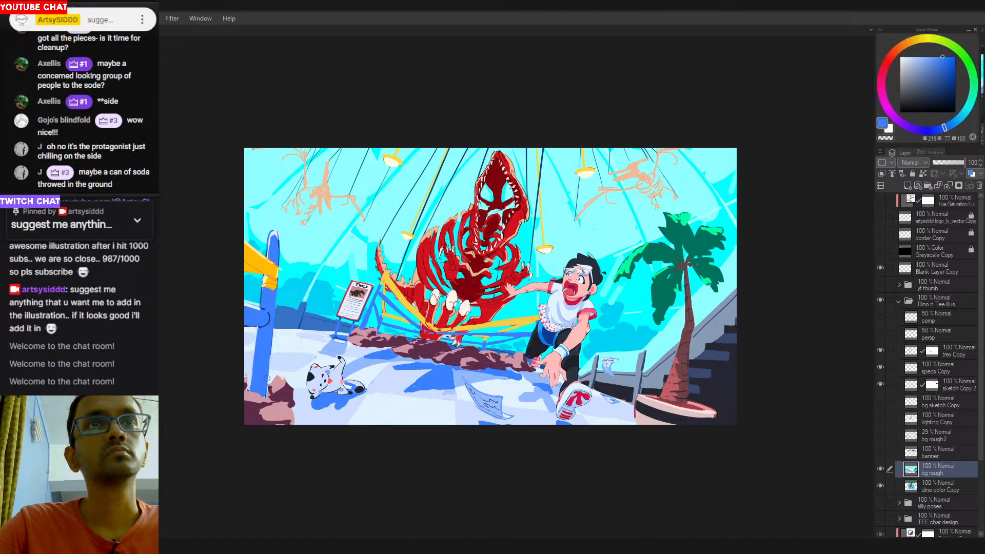
Touch up the rocks at the base of the foreground post with their sampled pink and dark purple.
alt+click(268, 386)
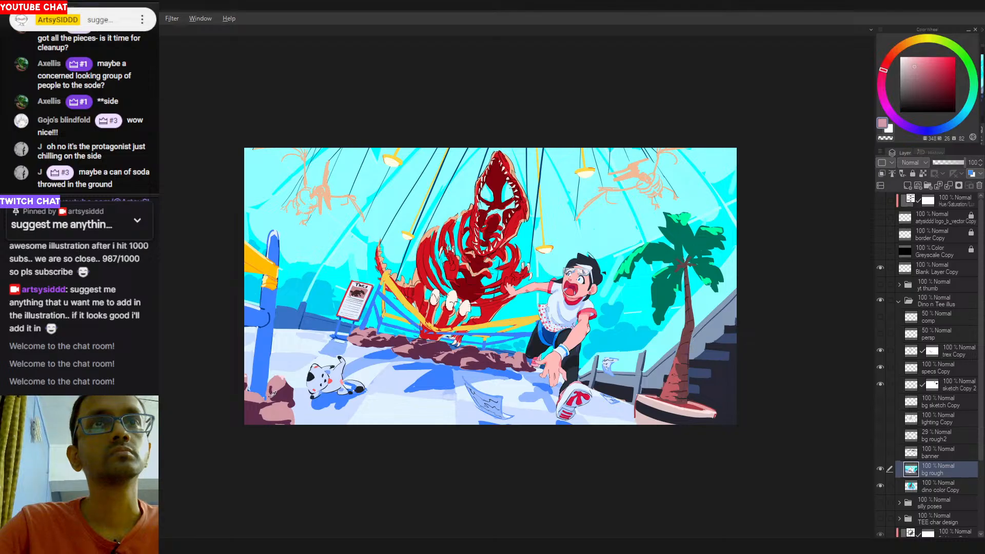
alt+click(269, 388)
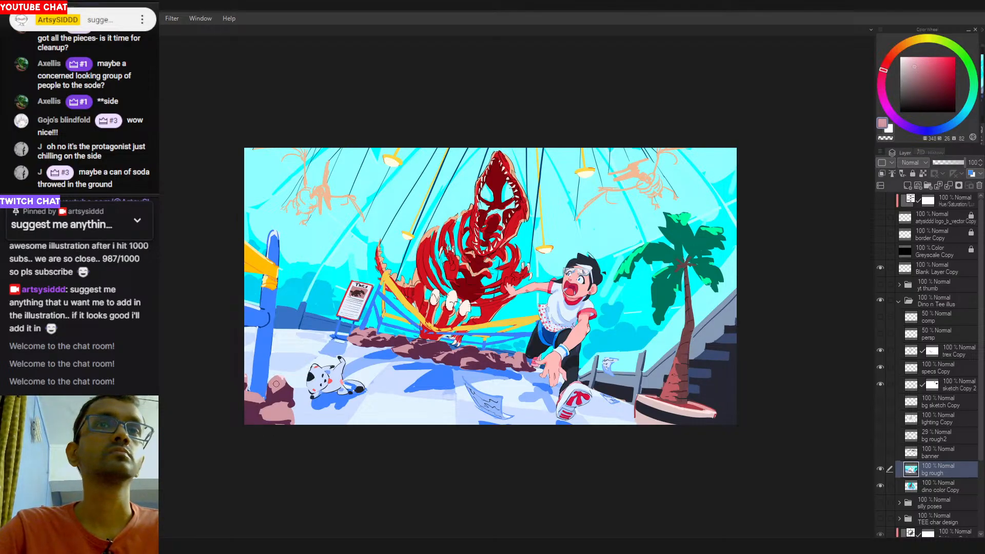
alt+click(283, 385)
alt+click(251, 388)
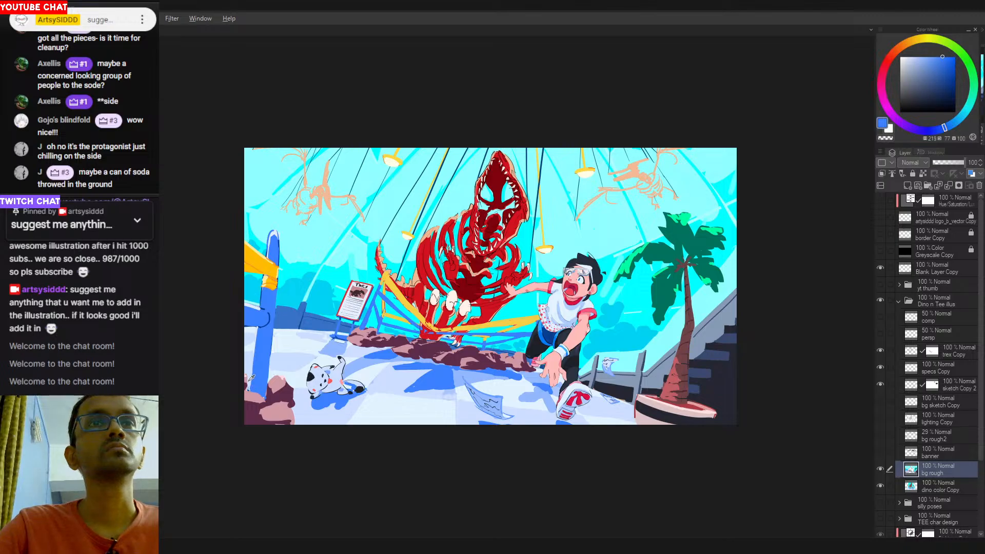
alt+click(248, 389)
alt+click(248, 389)
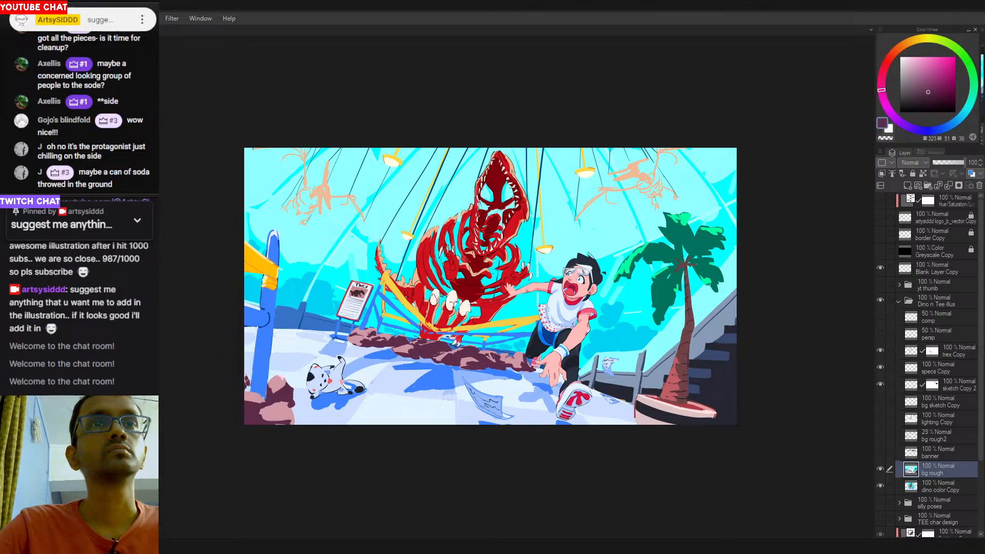
alt+click(247, 379)
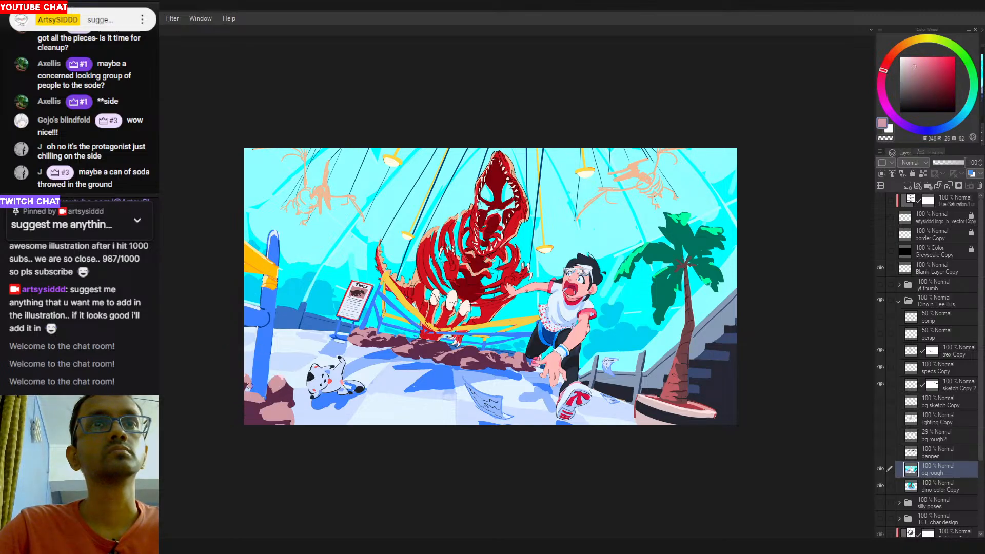
alt+click(249, 390)
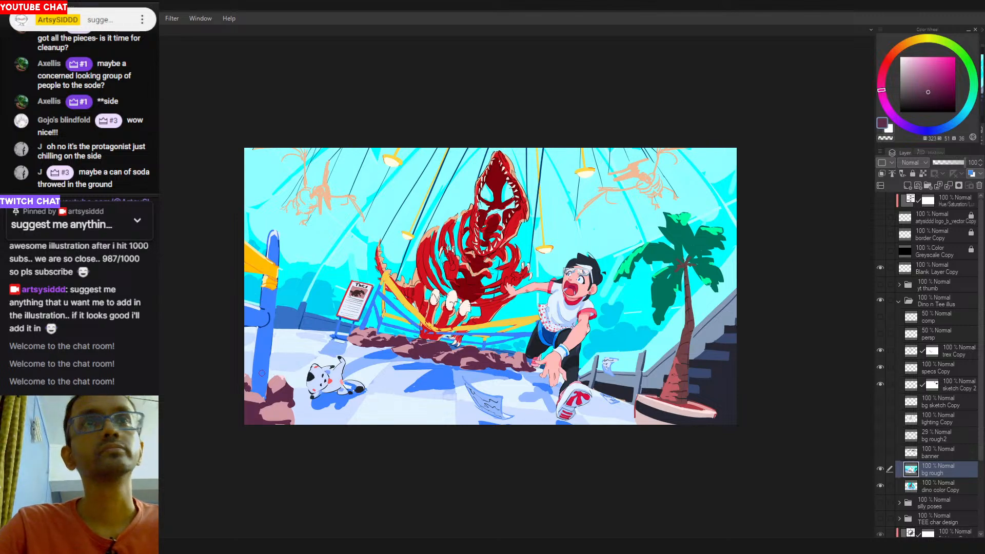
Make the trex Copy layer mask active and examine the T-rex and barrier up close and in the whole composition.
drag(405, 351, 388, 375)
scroll(393, 265, up, 4)
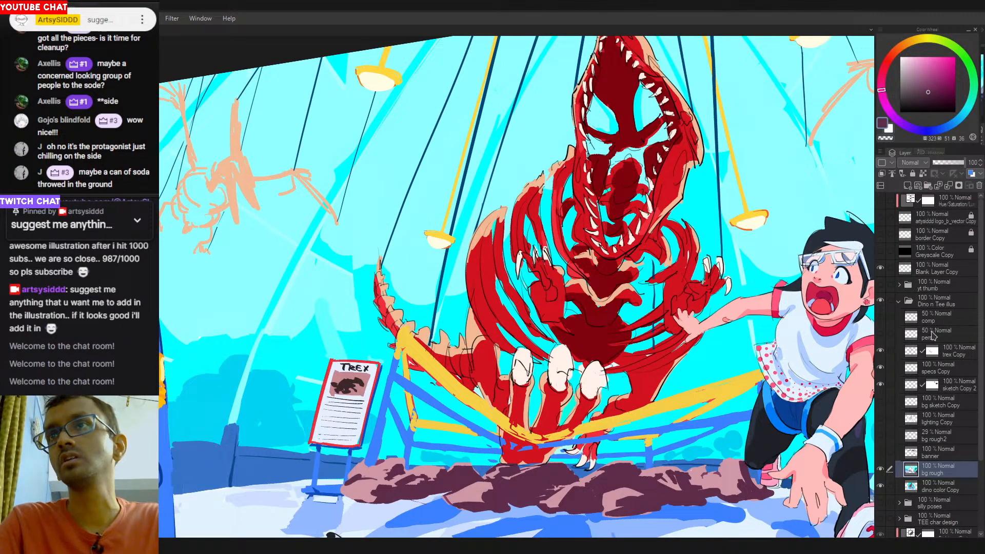
click(935, 354)
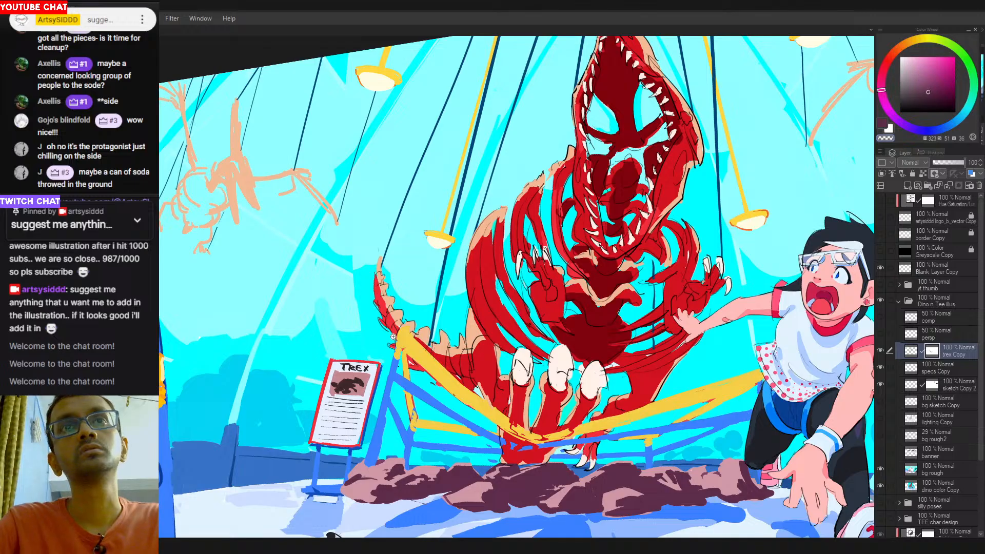
key(ctrl+0)
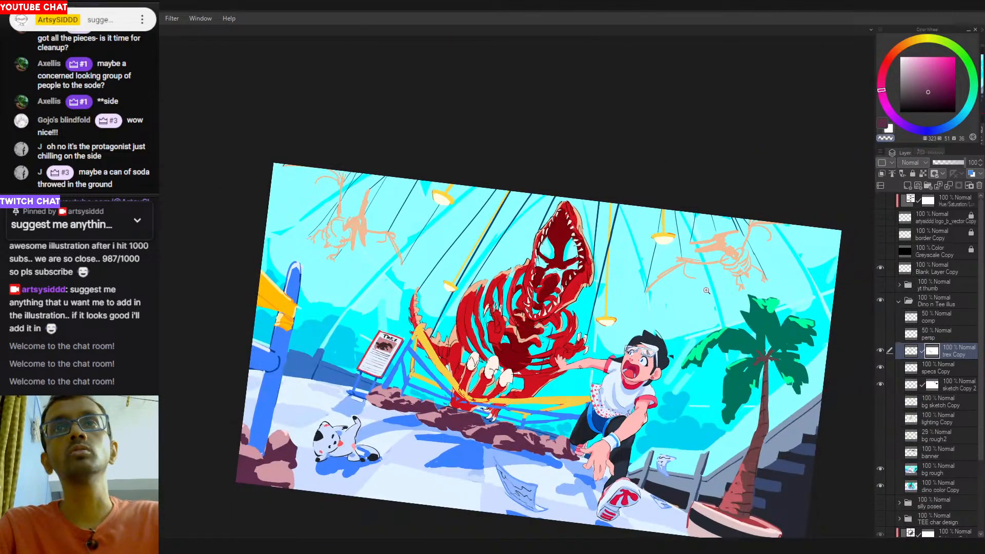
scroll(634, 222, down, 2)
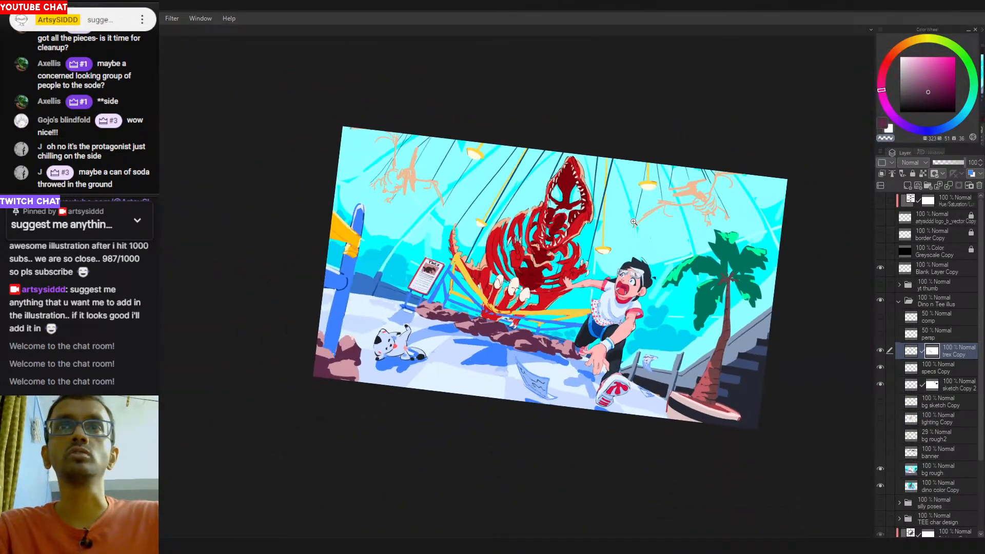
drag(639, 240, 626, 199)
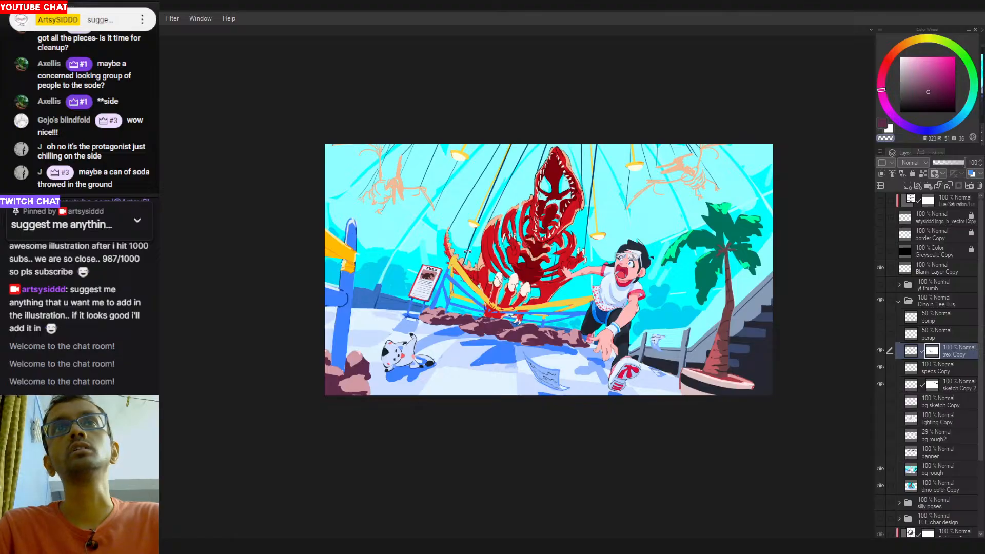
drag(575, 292, 537, 301)
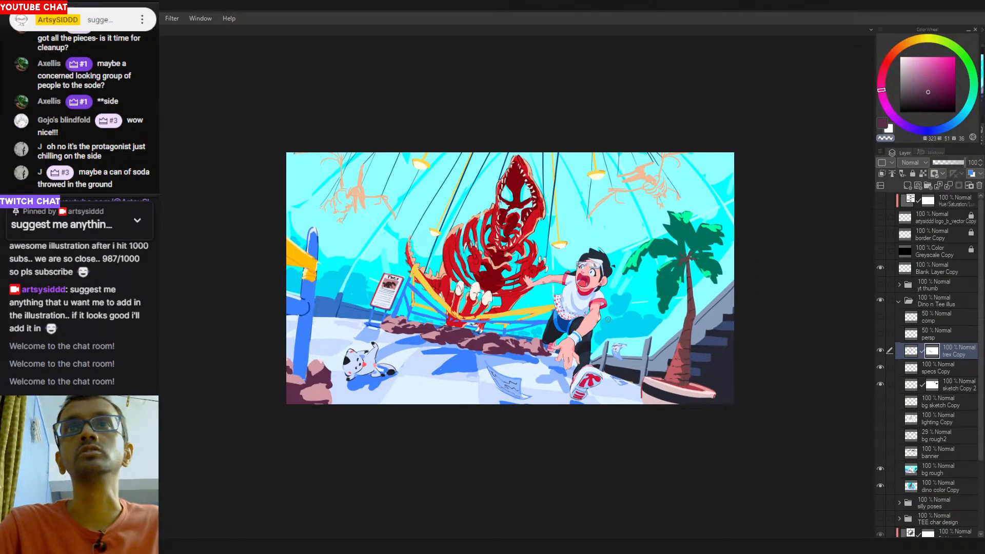
Compare the area around the boy with the bg rough layer hidden and shown, make that layer active, and examine the boy up close.
click(603, 251)
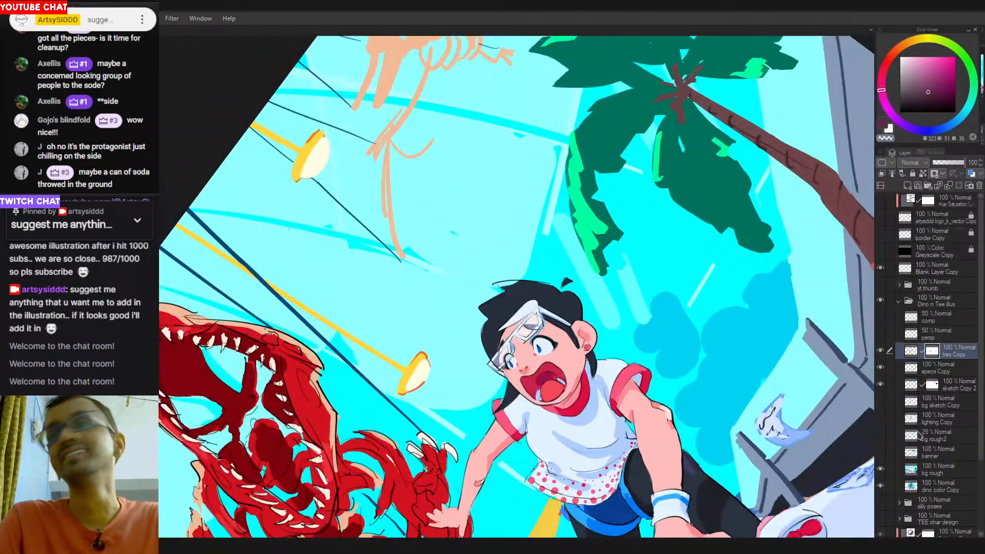
click(880, 470)
click(881, 470)
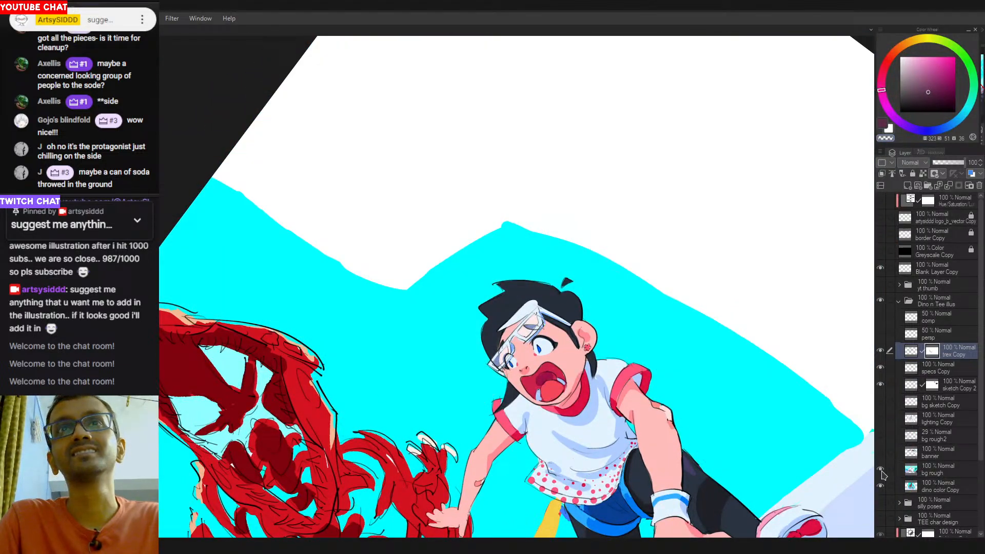
click(912, 470)
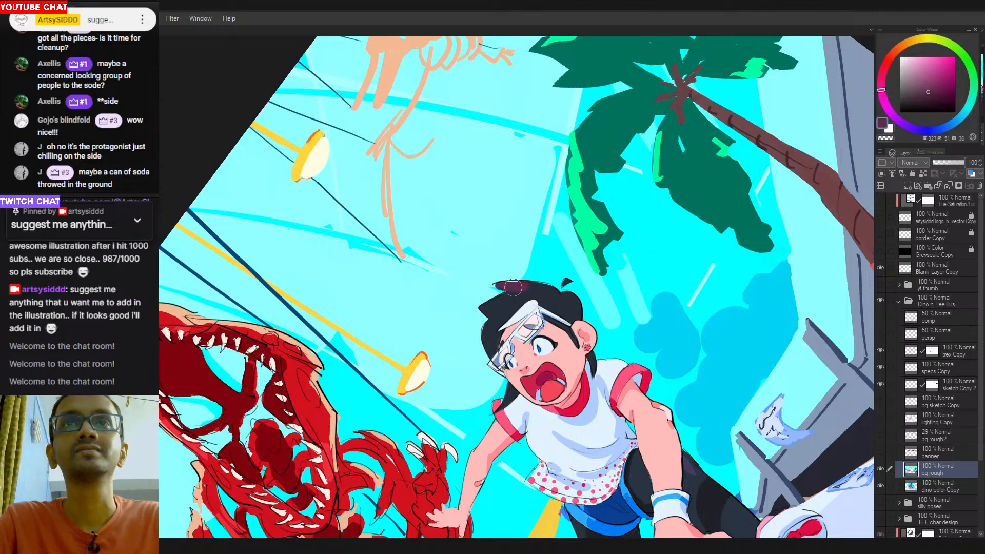
key(c)
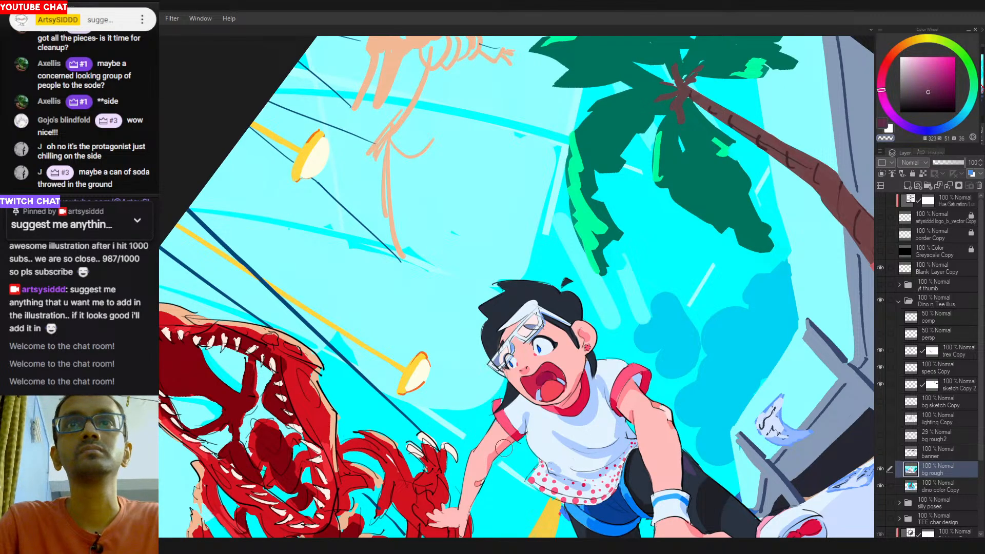
scroll(542, 498, up, 2)
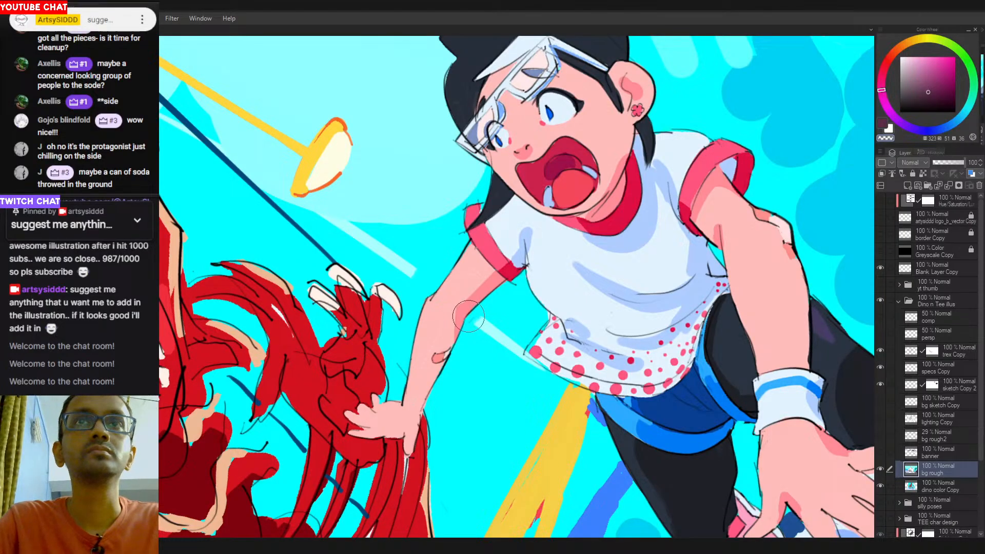
scroll(477, 310, up, 2)
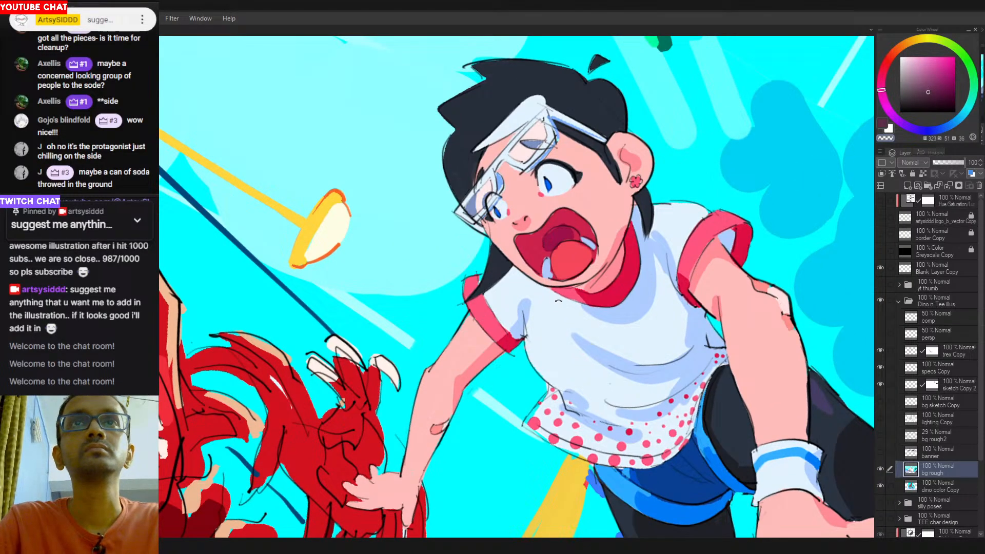
scroll(478, 315, down, 5)
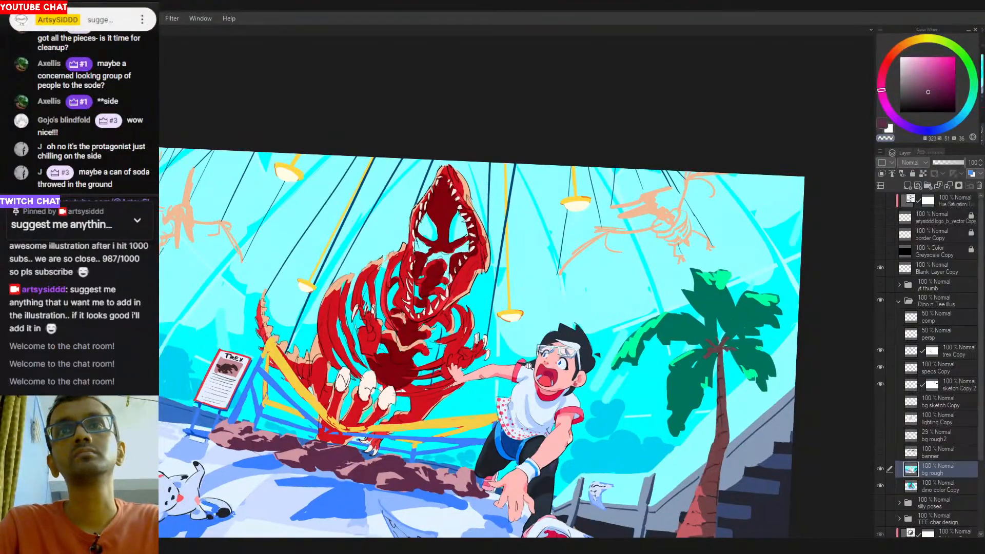
scroll(610, 339, down, 2)
scroll(526, 259, up, 5)
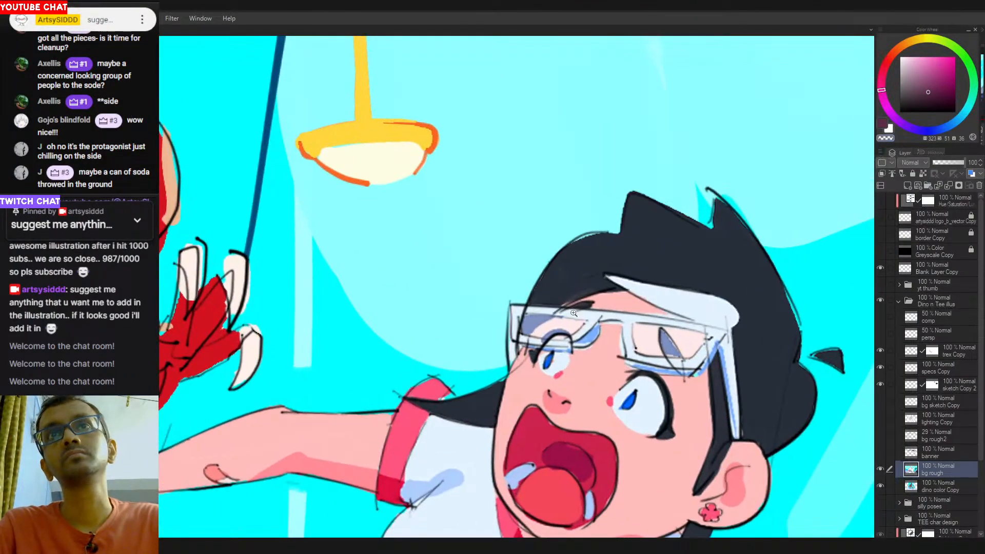
Make the sketch Copy 2 layer mask active and examine the boy's glasses up close and the whole composition.
click(949, 386)
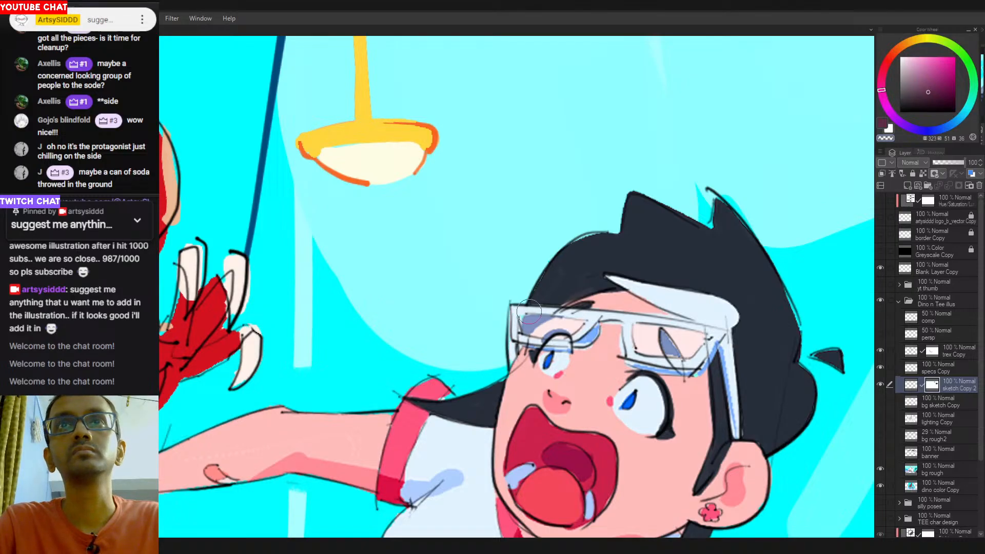
drag(708, 332, 621, 333)
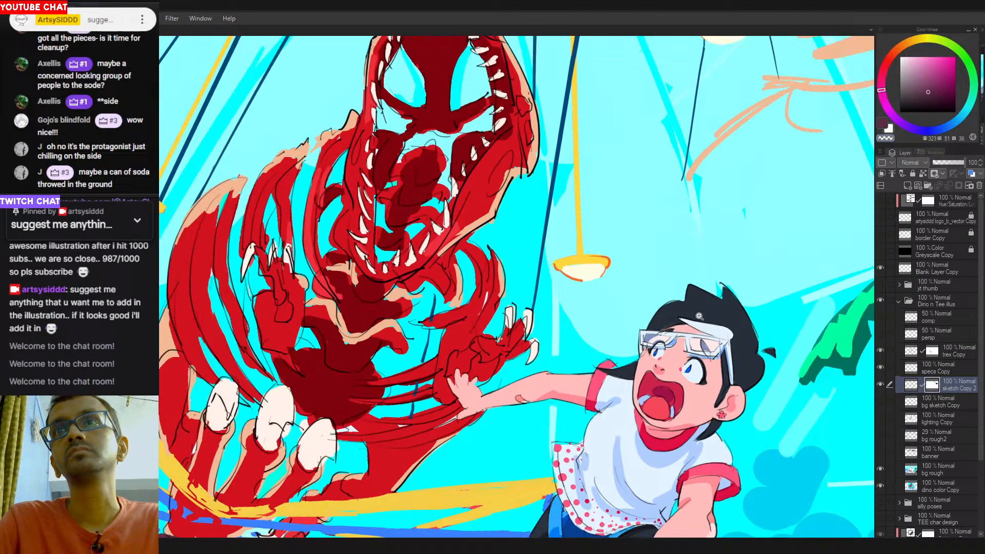
drag(764, 371, 611, 276)
drag(646, 330, 644, 307)
drag(614, 361, 838, 334)
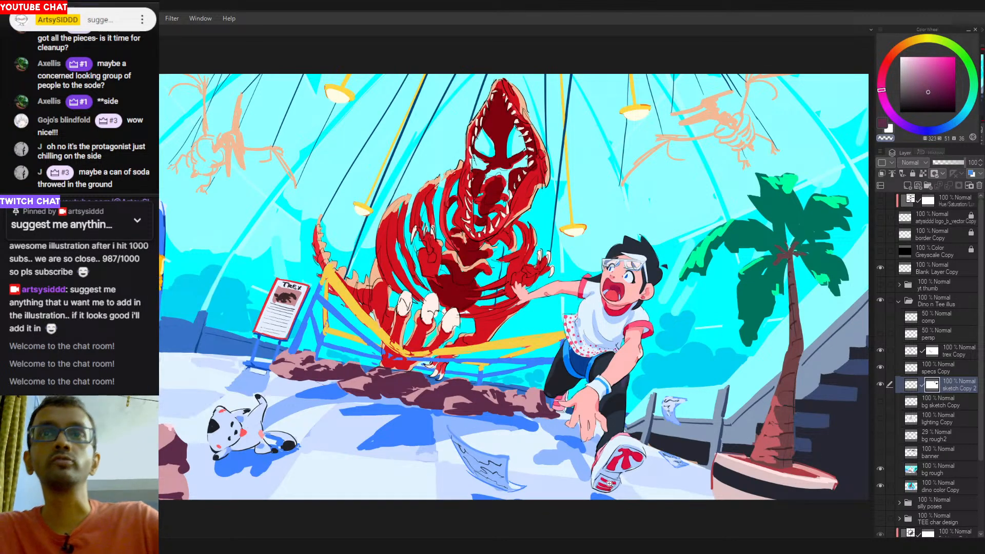
scroll(587, 412, down, 2)
drag(676, 329, 645, 309)
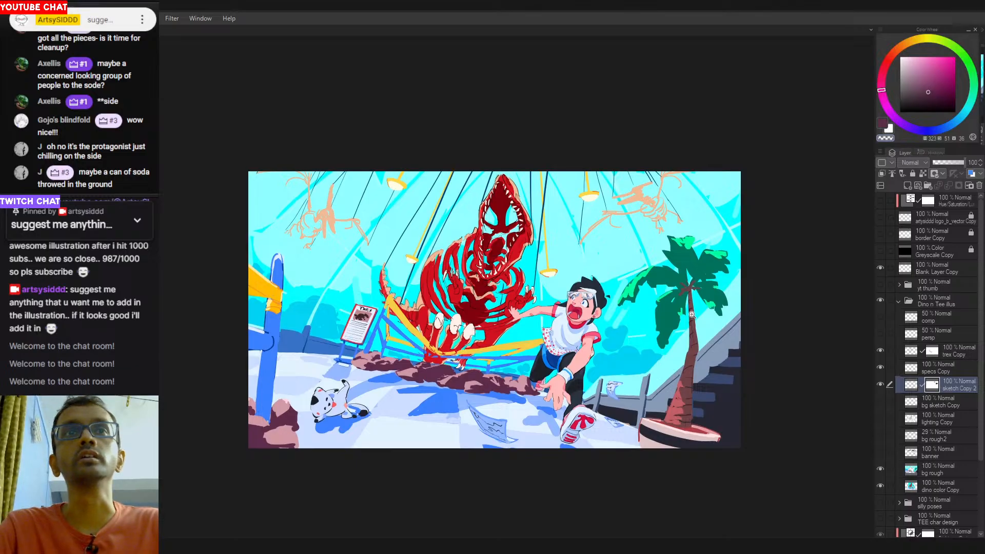
key(ctrl+0)
key(ctrl+minus)
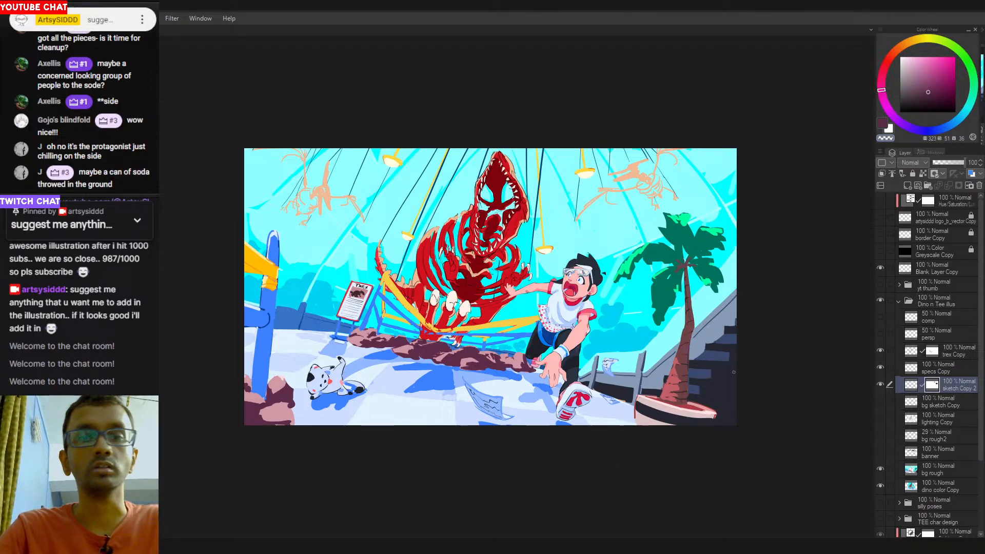
Mirror the canvas view, show the banner layer, and sample the pale pink of the banner's lettering.
key(h)
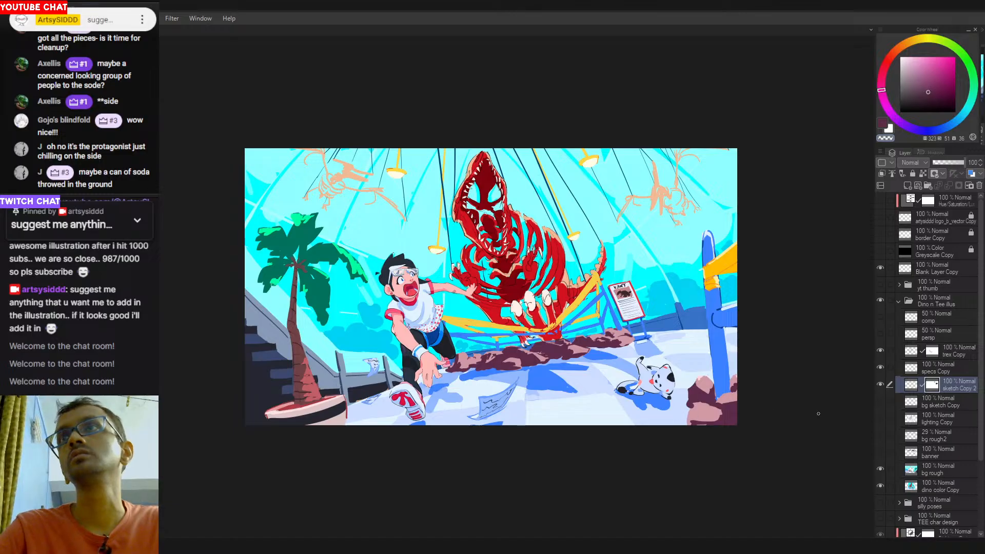
click(881, 452)
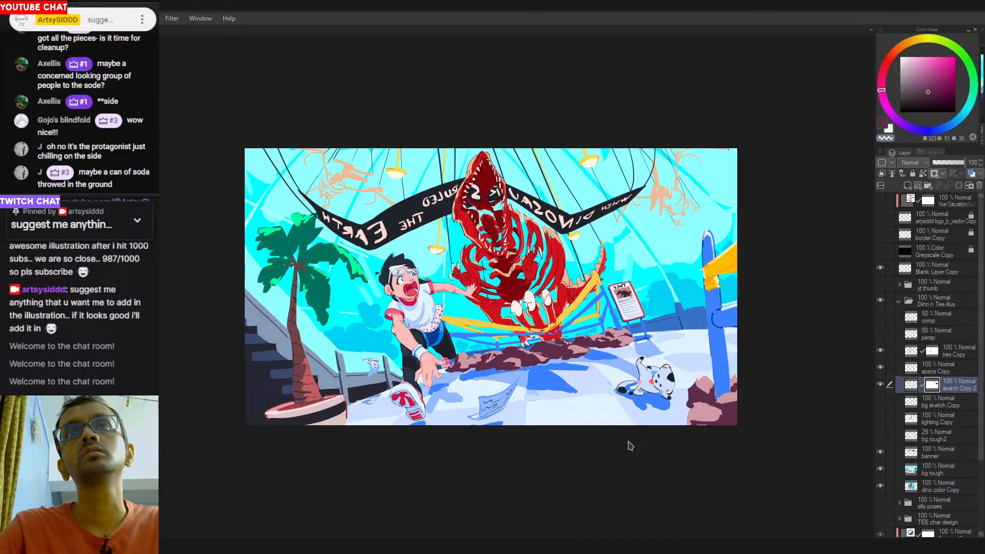
scroll(633, 471, down, 2)
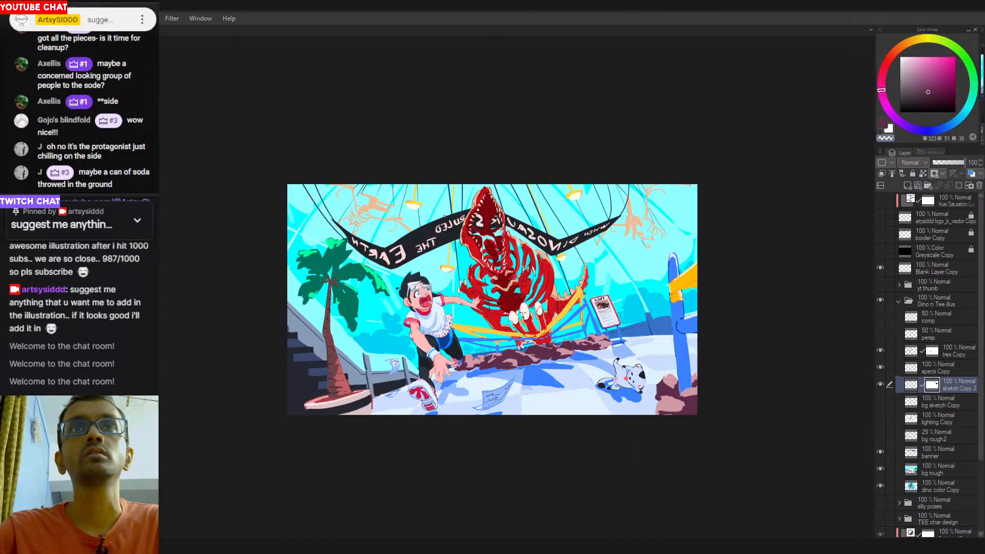
alt+click(406, 254)
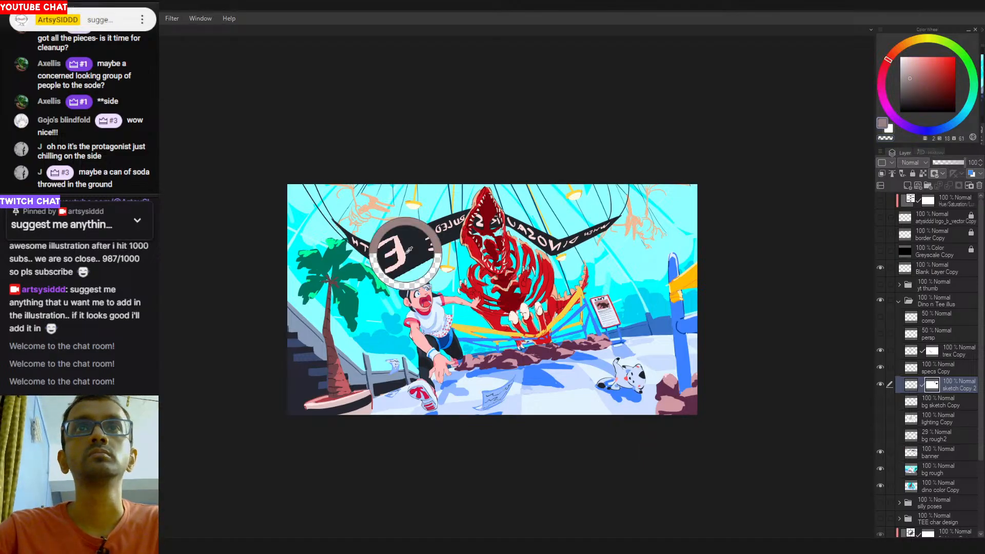
drag(436, 224, 441, 232)
scroll(409, 235, up, 2)
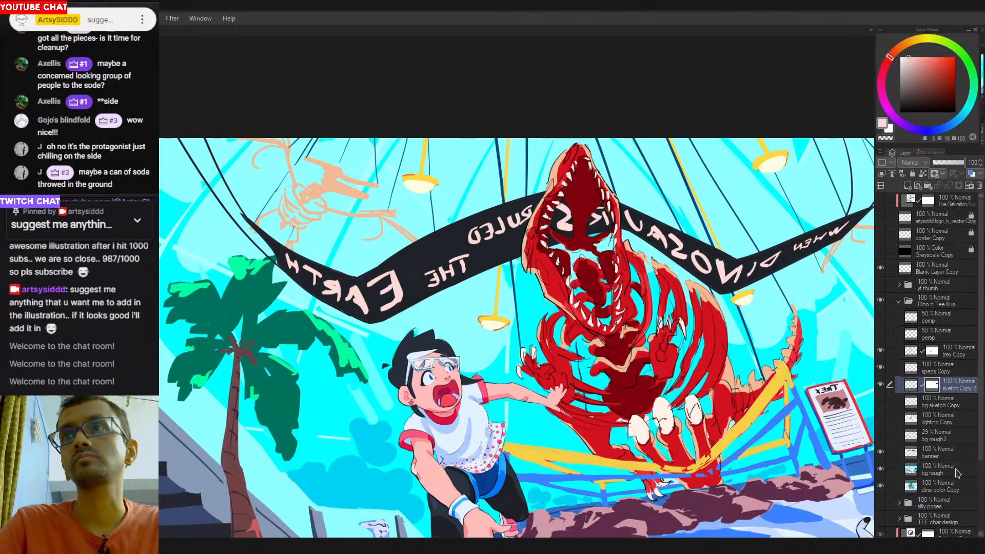
On the banner layer, sample the T-rex's red and paint a border along the upper edge of the banner's RULED THE section.
click(936, 452)
drag(357, 281, 495, 208)
key(ctrl+z)
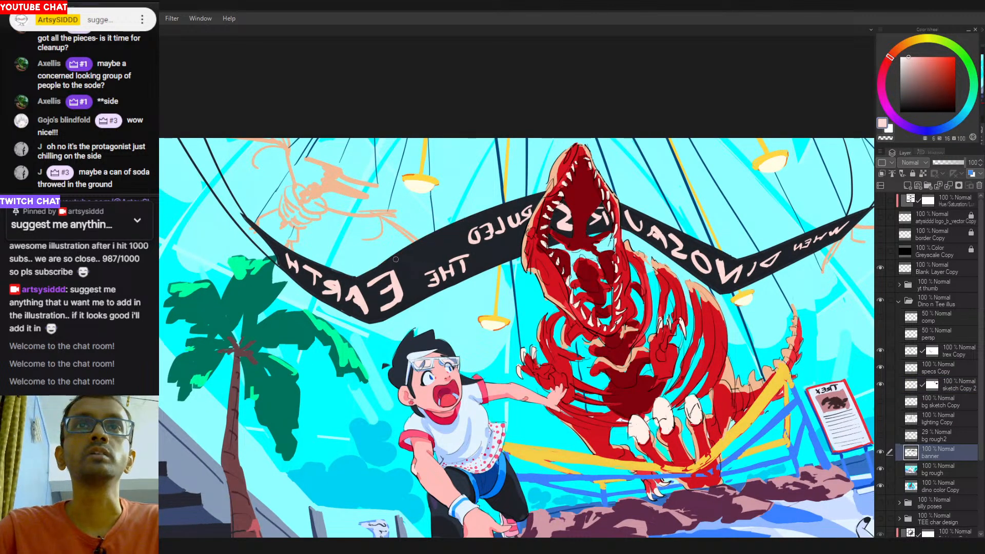
alt+click(553, 268)
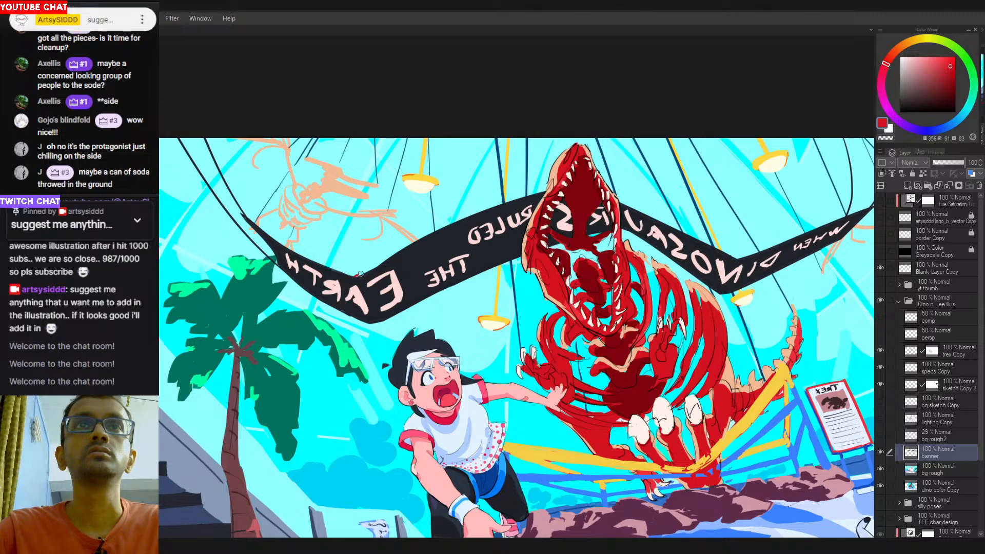
mouse_move(357, 280)
mouse_down()
mouse_move(510, 205)
mouse_move(401, 255)
mouse_move(501, 209)
mouse_up()
key(ctrl+z)
drag(398, 250, 511, 204)
key(ctrl+z)
drag(396, 251, 518, 205)
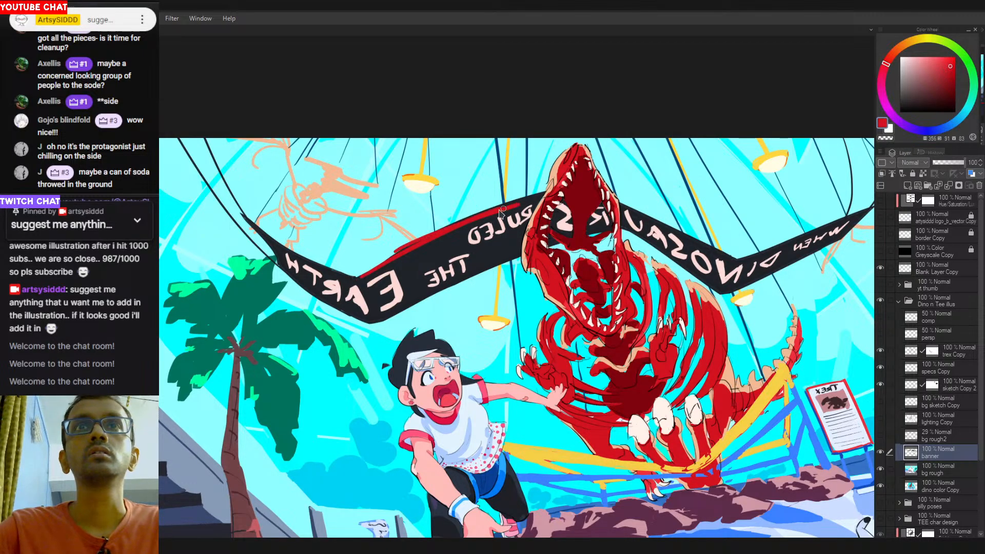
key(ctrl+z)
drag(432, 235, 547, 194)
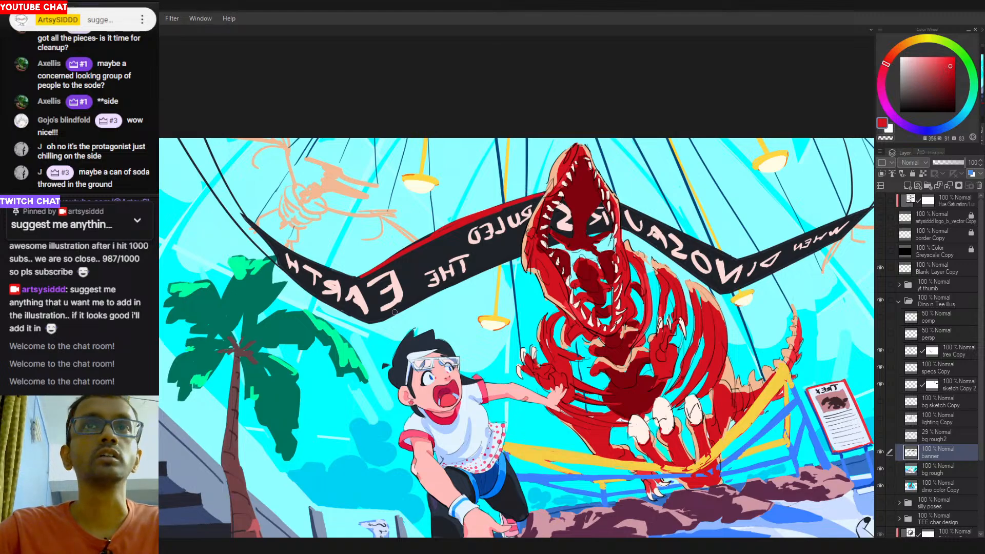
Paint the red border along the lower edge of the banner's THE section, redoing the stroke until it follows the edge.
drag(375, 322, 465, 278)
key(ctrl+z)
drag(378, 321, 479, 277)
key(ctrl+z)
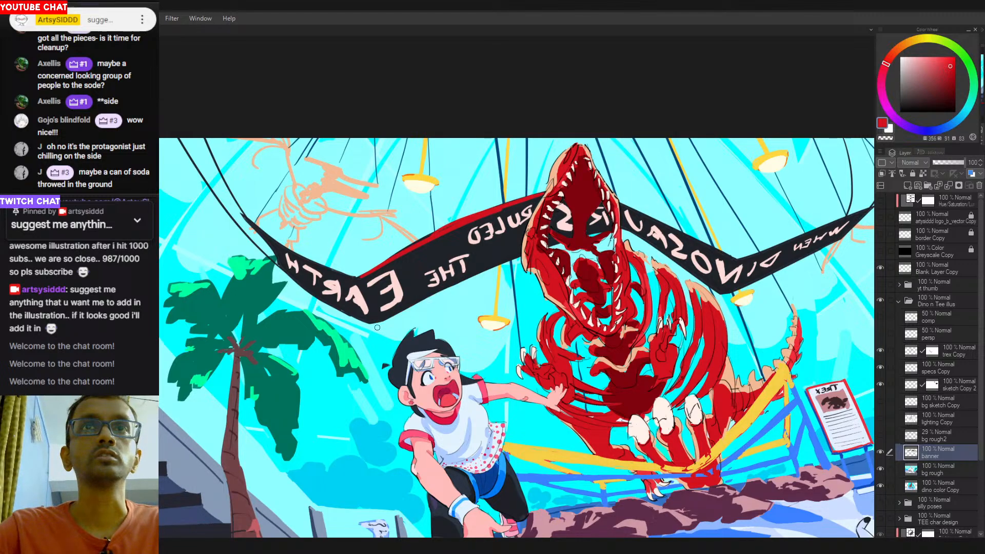
drag(375, 324, 490, 269)
key(ctrl+z)
drag(378, 321, 489, 270)
key(ctrl+z)
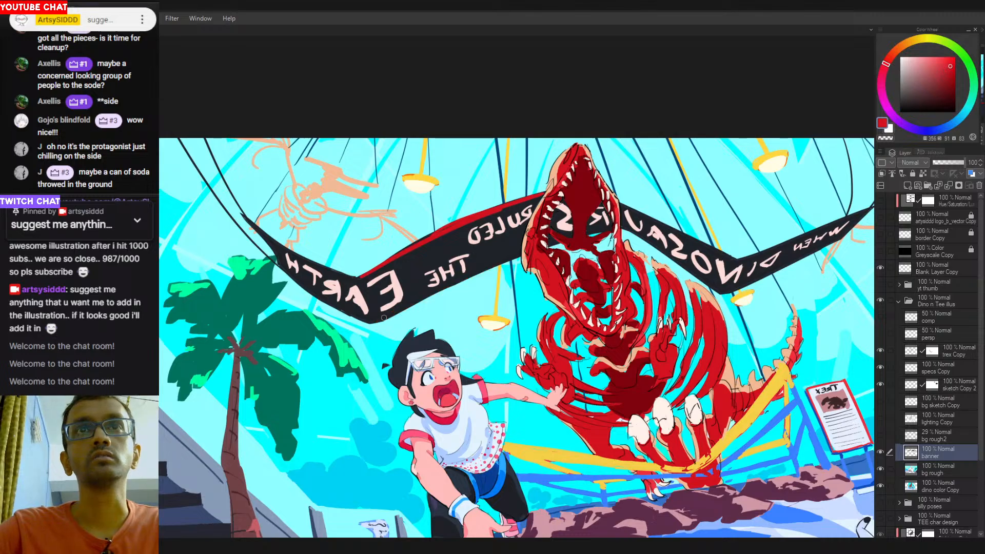
drag(381, 320, 521, 257)
key(ctrl+z)
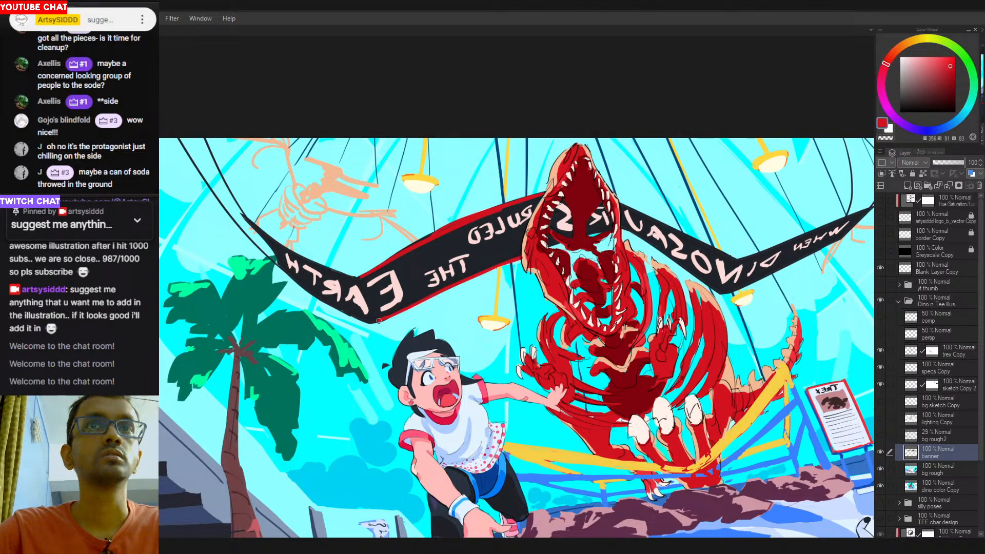
Rotate the canvas and paint the red border along the upper edge of the banner's EARTH section out to its tip.
key(r)
mouse_move(585, 264)
mouse_down()
mouse_move(511, 146)
mouse_move(527, 177)
mouse_up()
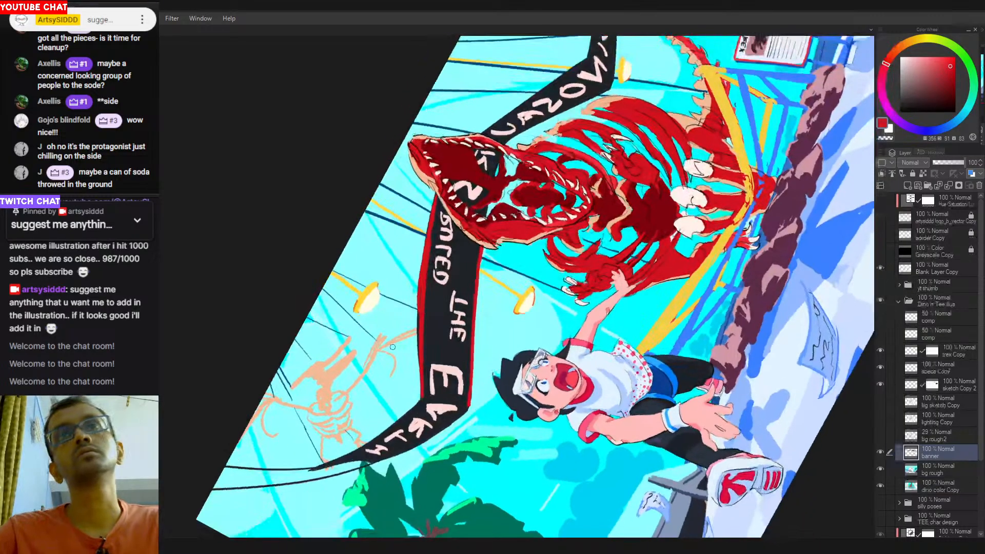
drag(312, 470, 390, 433)
key(ctrl+z)
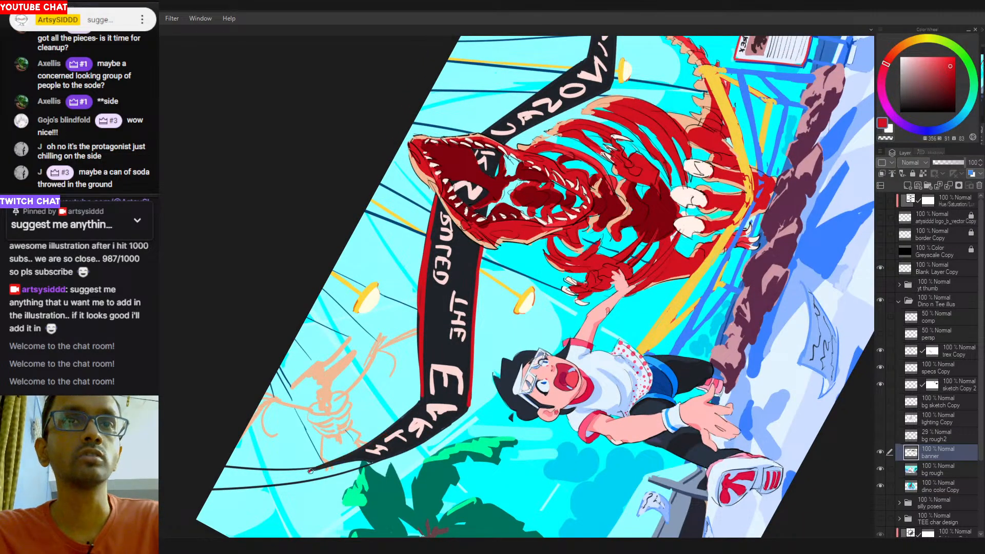
drag(310, 471, 388, 433)
key(ctrl+z)
mouse_move(308, 470)
mouse_down()
mouse_move(389, 437)
mouse_move(377, 440)
mouse_move(425, 406)
mouse_up()
key(ctrl+z)
Paint the red border along the lower edge of the banner's EARTH section, redoing strokes that miss the edge.
mouse_move(383, 434)
mouse_down()
mouse_move(420, 400)
mouse_move(377, 438)
mouse_up()
mouse_move(317, 469)
mouse_down()
mouse_move(377, 464)
mouse_move(426, 438)
mouse_up()
key(ctrl+z)
key(ctrl+z)
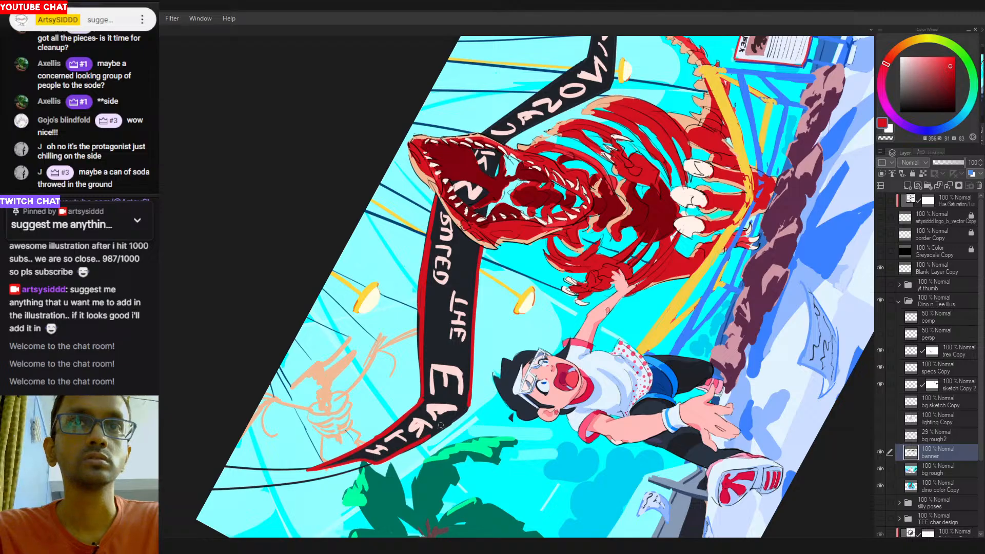
key(ctrl+z)
mouse_move(373, 465)
mouse_down()
mouse_move(462, 411)
mouse_move(433, 439)
mouse_up()
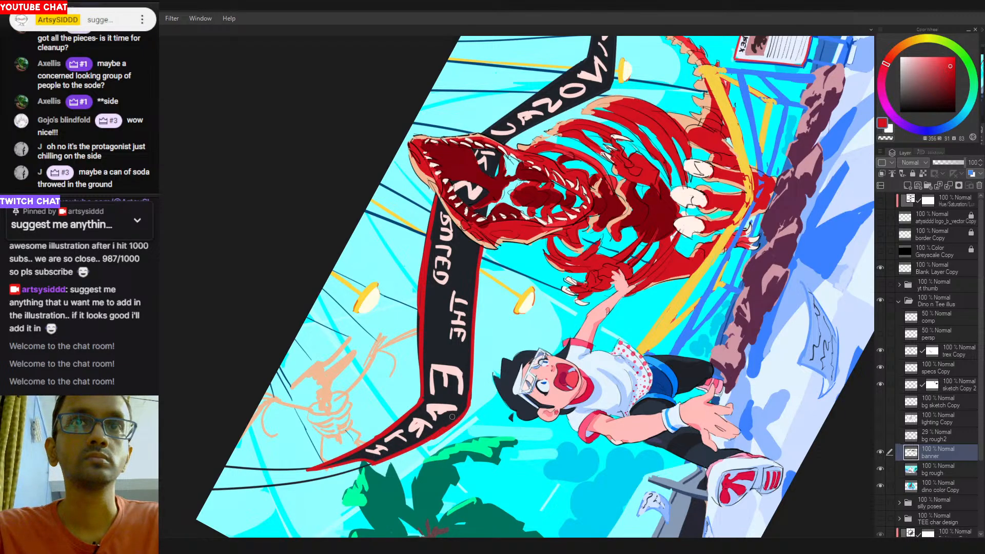
key(ctrl+z)
mouse_move(471, 405)
mouse_down()
mouse_move(430, 440)
mouse_move(436, 432)
mouse_up()
key(ctrl+z)
key(ctrl+z)
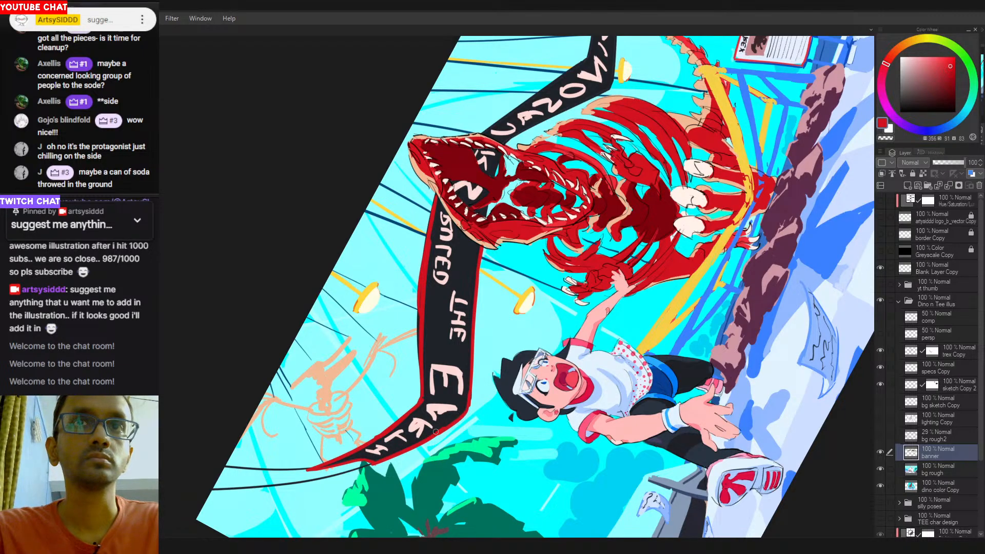
Paint the red border along the upper edge of the banner's NOSAU section, from the T-rex's jaw to the fold.
drag(558, 110, 668, 327)
mouse_move(667, 327)
mouse_down()
mouse_move(642, 351)
mouse_move(403, 337)
mouse_up()
drag(572, 272, 506, 242)
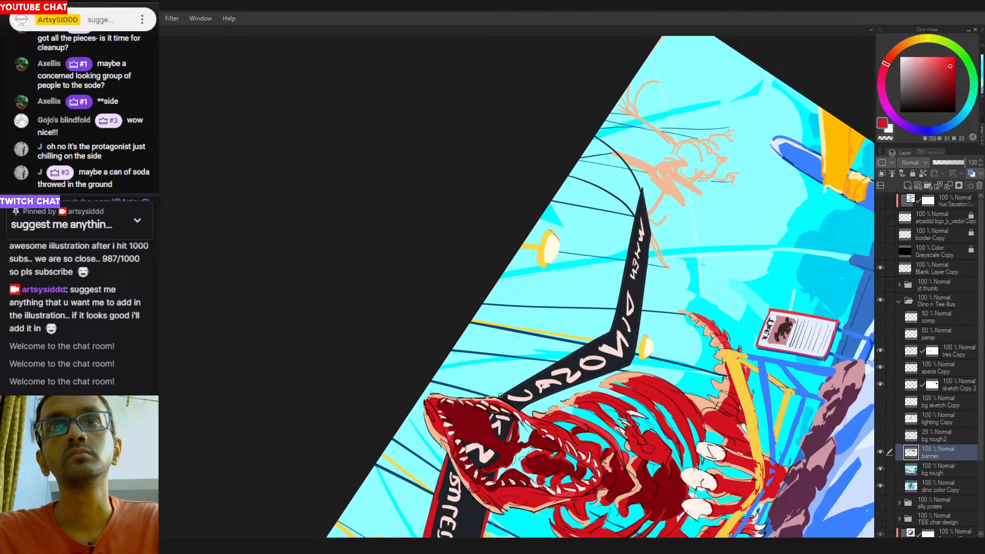
drag(501, 398, 607, 338)
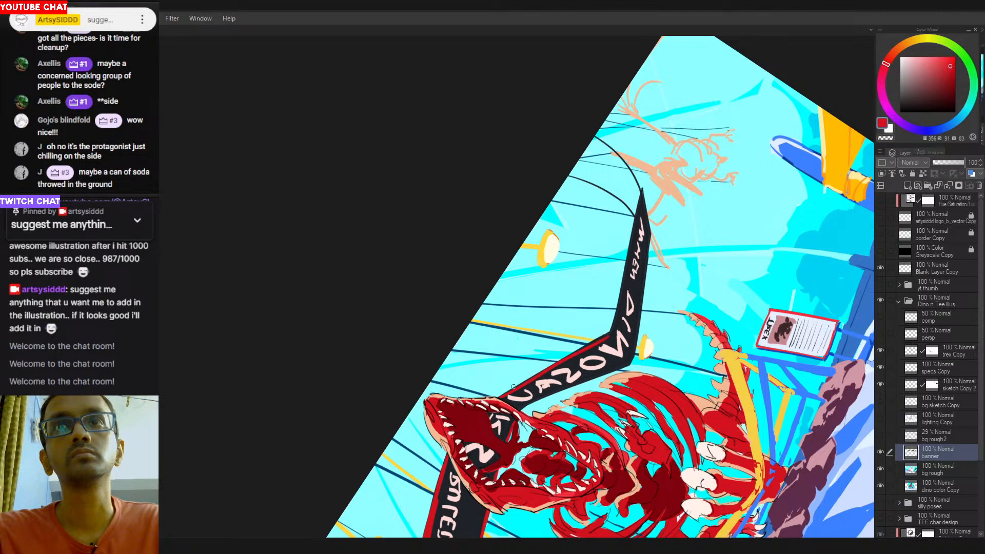
key(ctrl+z)
drag(500, 397, 587, 348)
key(ctrl+z)
drag(503, 395, 611, 333)
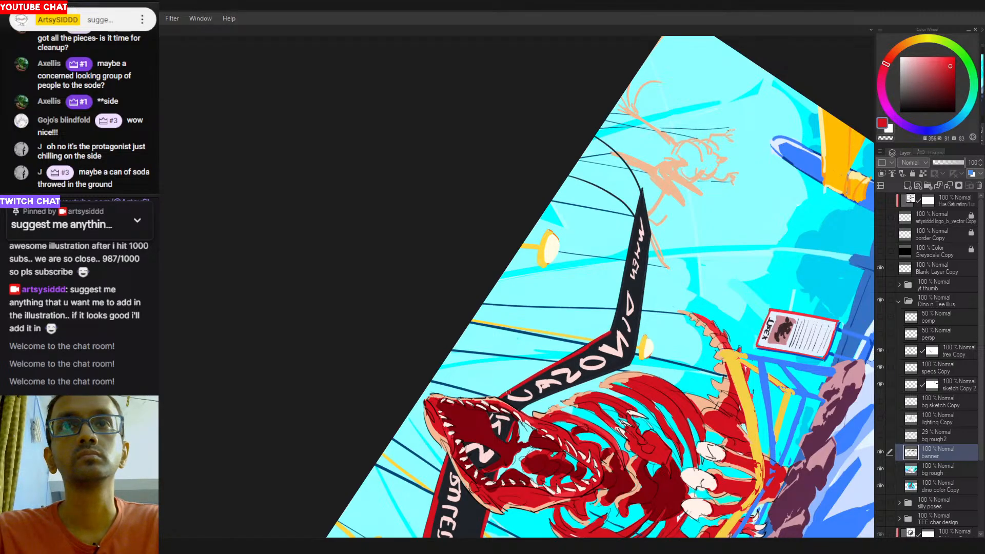
Paint the red border along the lower edge of the banner from the NOSAU section around the fold to the WHEN end.
drag(528, 409, 619, 367)
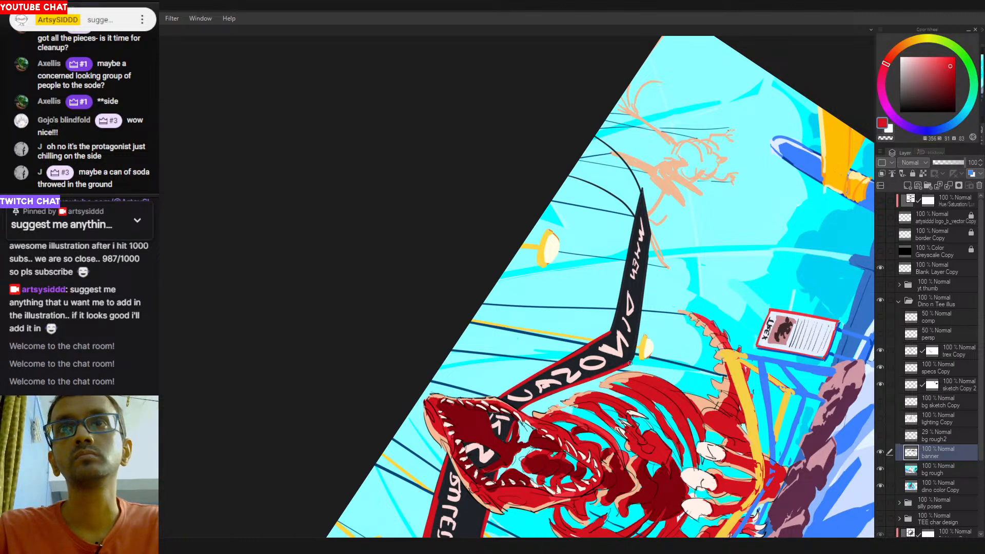
drag(651, 233, 630, 350)
key(ctrl+z)
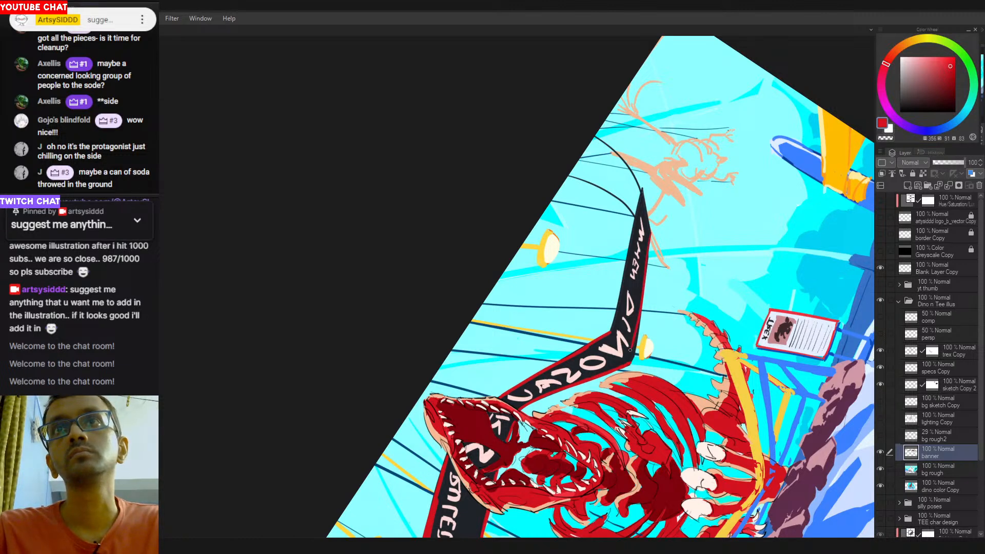
key(ctrl+z)
drag(651, 237, 632, 357)
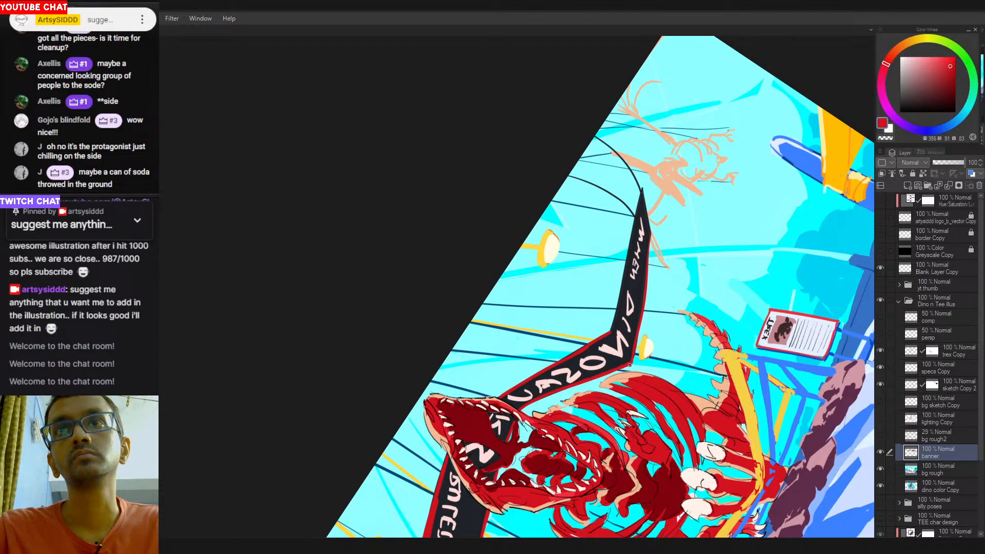
Resample the red and paint the border along the upper edge of the banner's WHEN DI section up to its tip.
drag(610, 334, 625, 278)
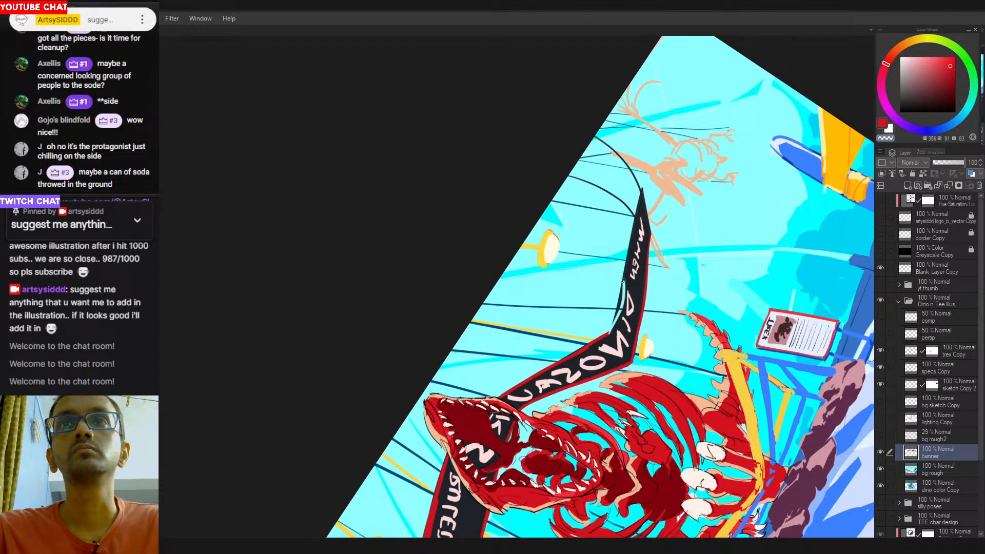
key(ctrl+z)
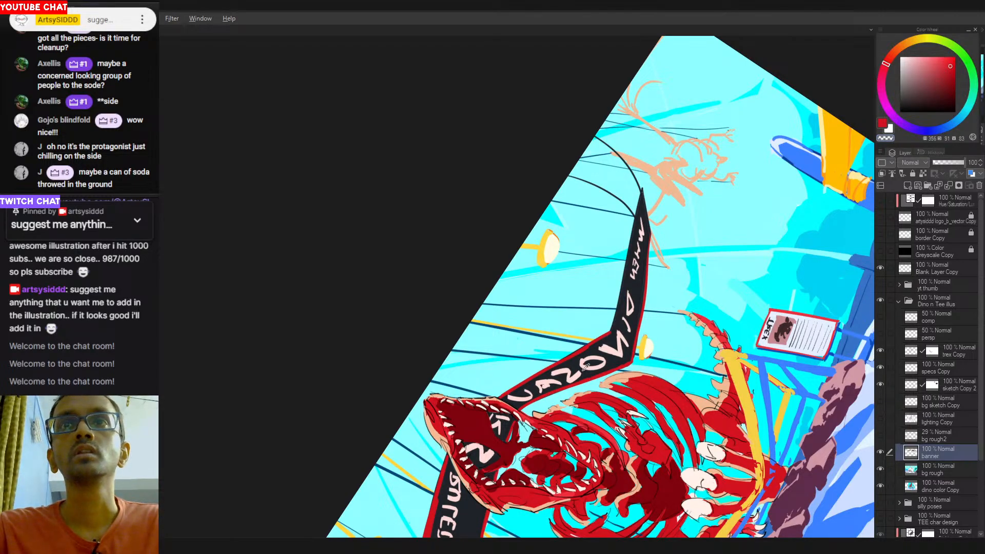
alt+click(642, 379)
drag(612, 321, 642, 194)
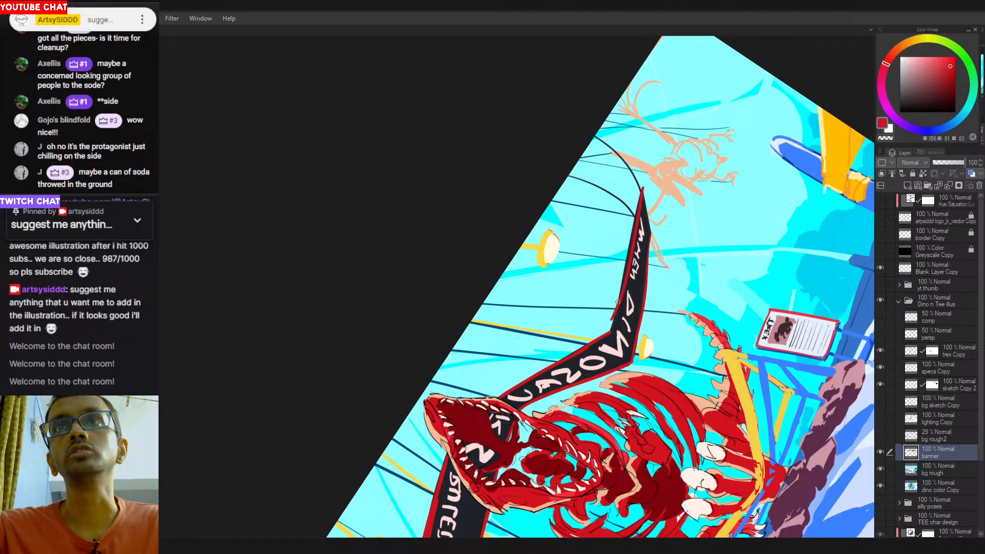
key(ctrl+z)
drag(612, 332, 640, 200)
key(ctrl+z)
drag(614, 328, 642, 193)
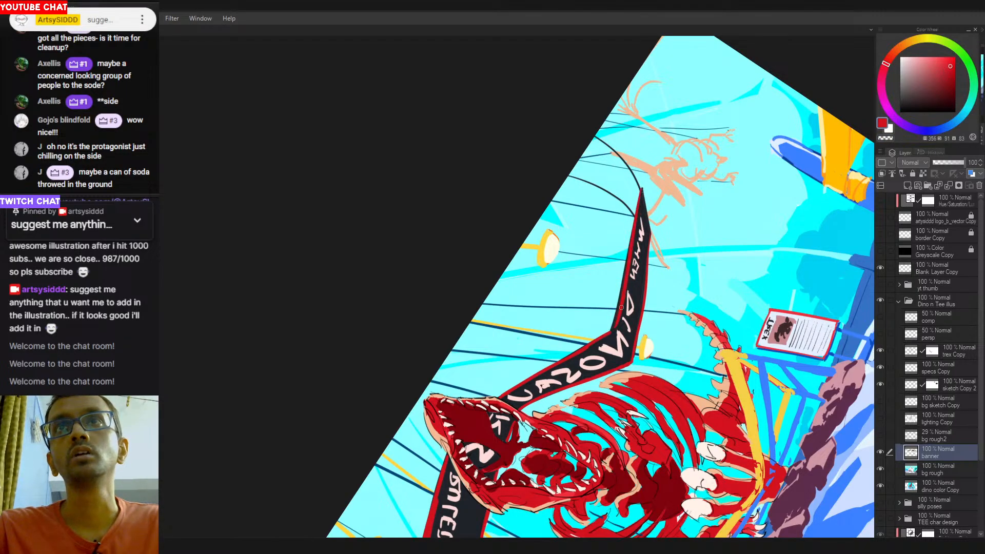
key(ctrl+z)
key(ctrl+z)
mouse_move(615, 325)
mouse_down()
mouse_move(639, 208)
mouse_move(613, 325)
mouse_up()
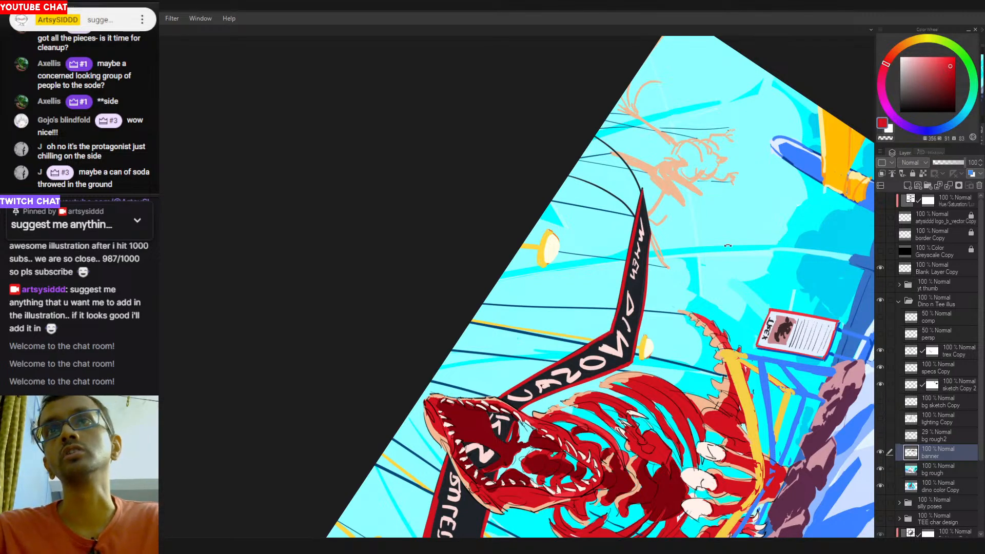
Straighten and unmirror the canvas view, and examine the bordered banner in the whole composition.
drag(587, 247, 501, 266)
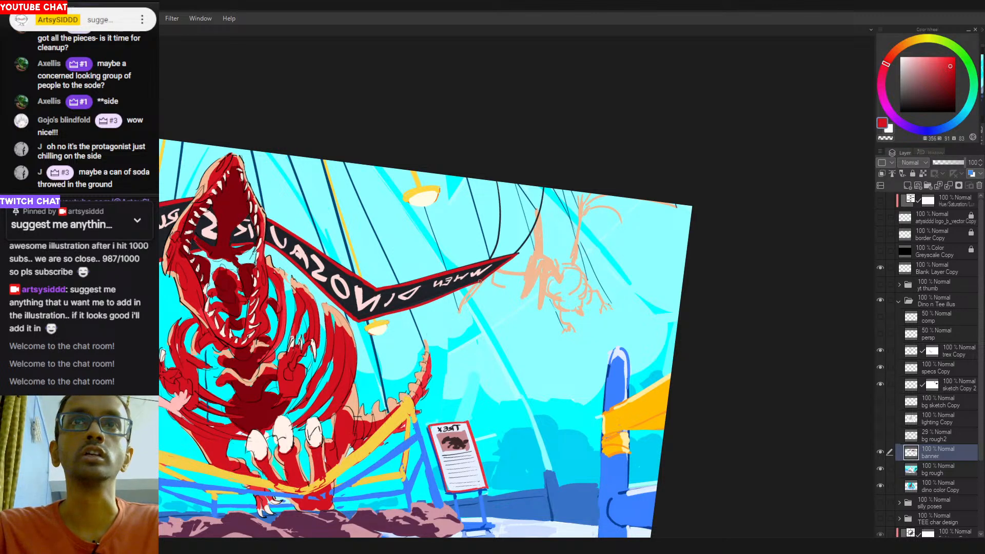
drag(529, 271, 487, 276)
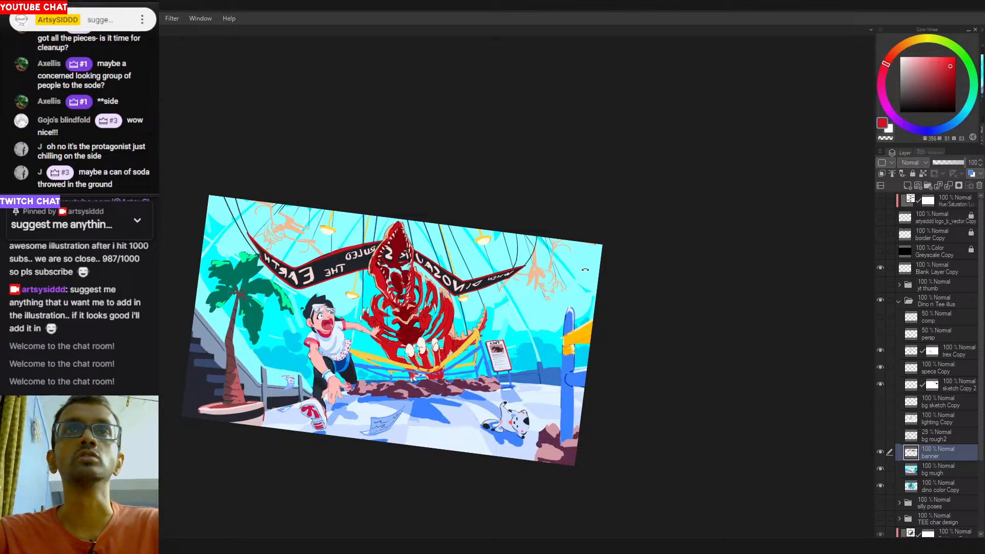
double_click(543, 296)
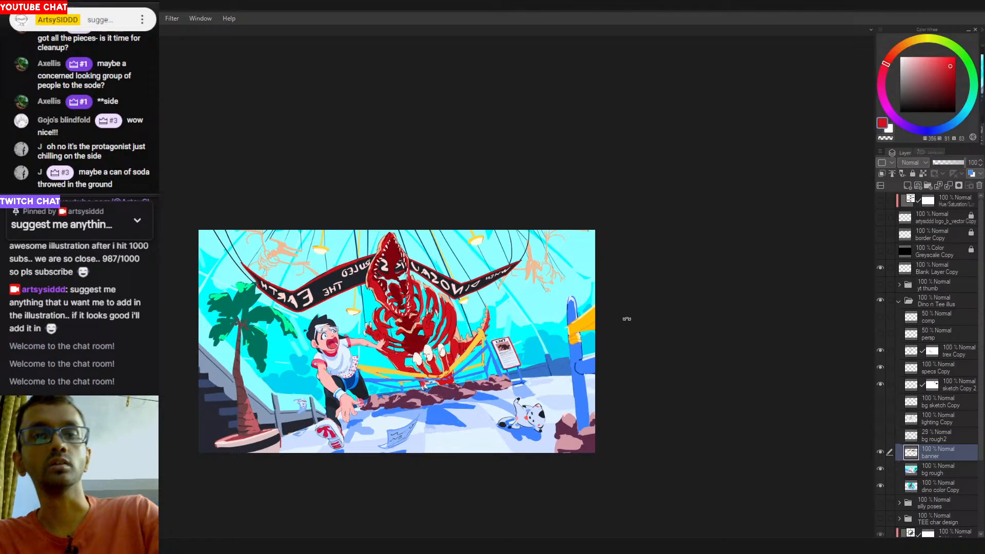
key(h)
drag(663, 349, 596, 290)
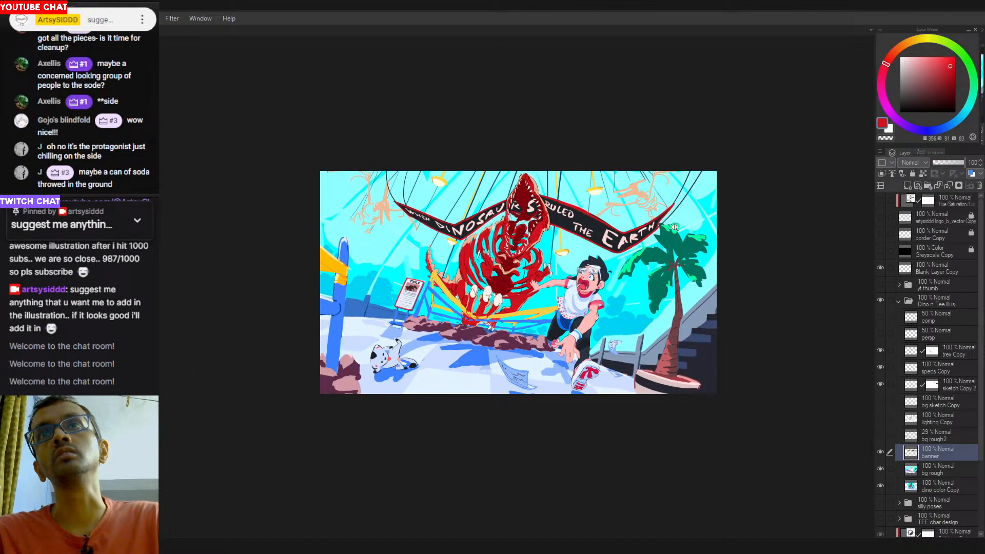
Sample the banner's dark fill and border red, touch up the border around the EARTH section, and check the whole composition.
drag(645, 260, 511, 316)
scroll(511, 316, up, 3)
alt+click(529, 308)
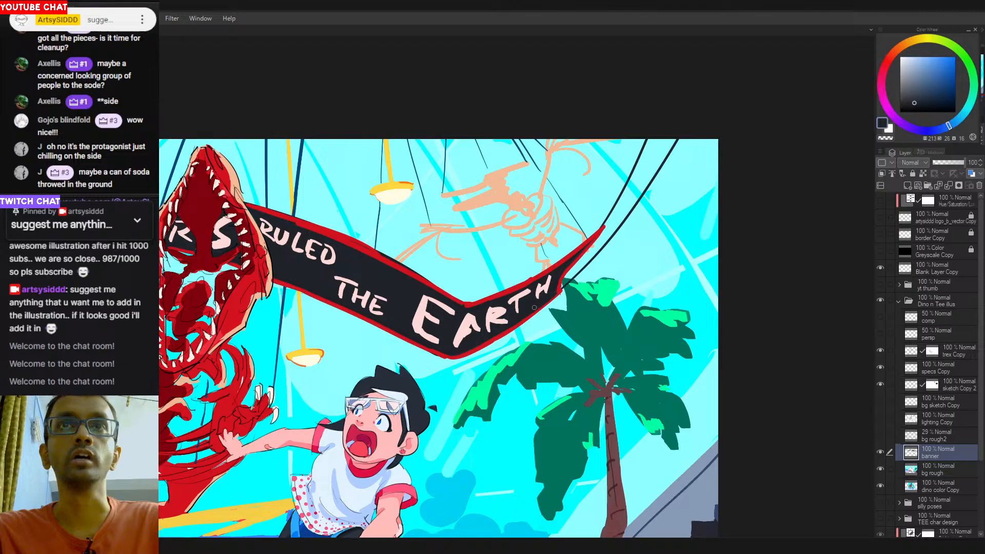
alt+click(459, 303)
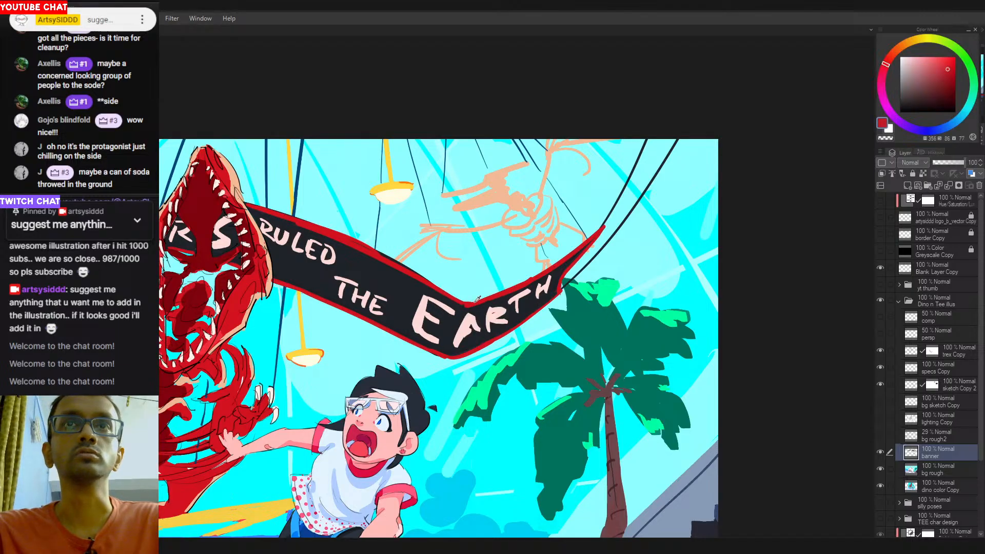
drag(382, 257, 406, 347)
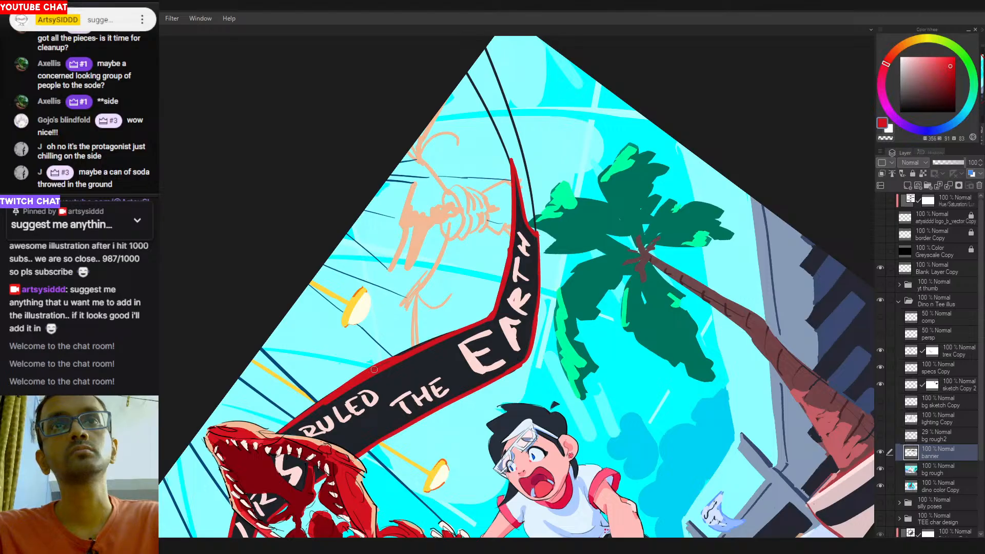
drag(610, 222, 505, 308)
drag(598, 283, 591, 248)
key(ctrl+@)
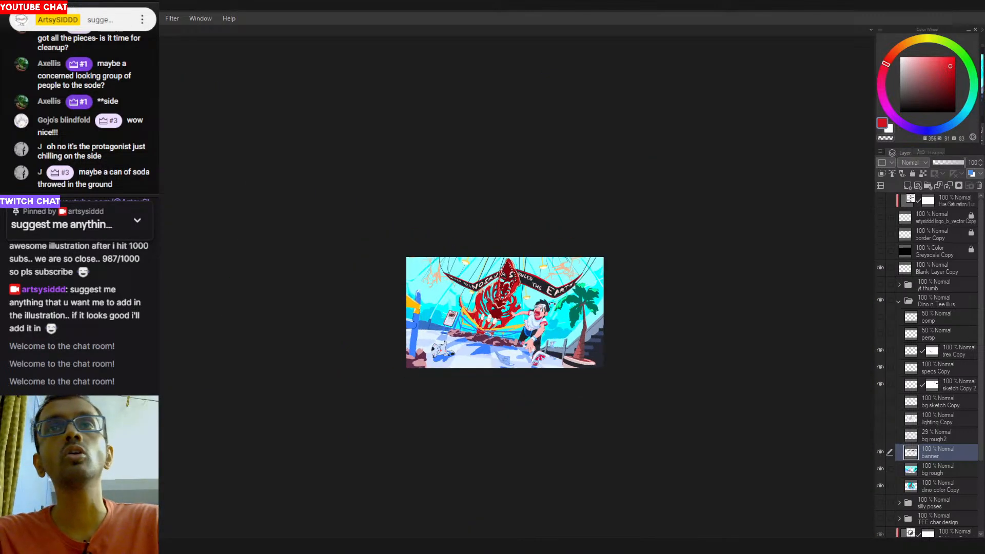
Rotate the canvas around the banner and refine its red border and dark fill at the EARTH end.
click(531, 286)
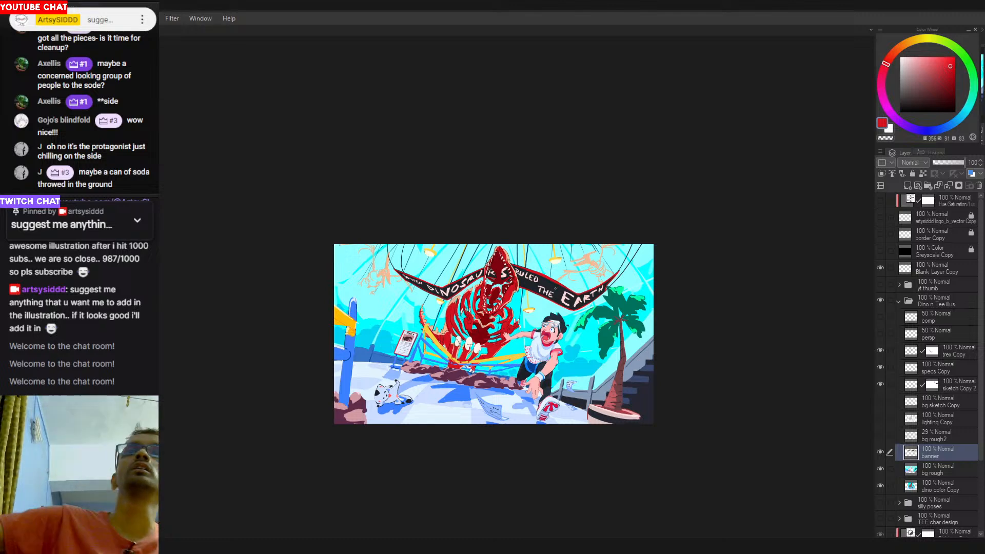
drag(556, 289, 555, 243)
scroll(518, 254, up, 4)
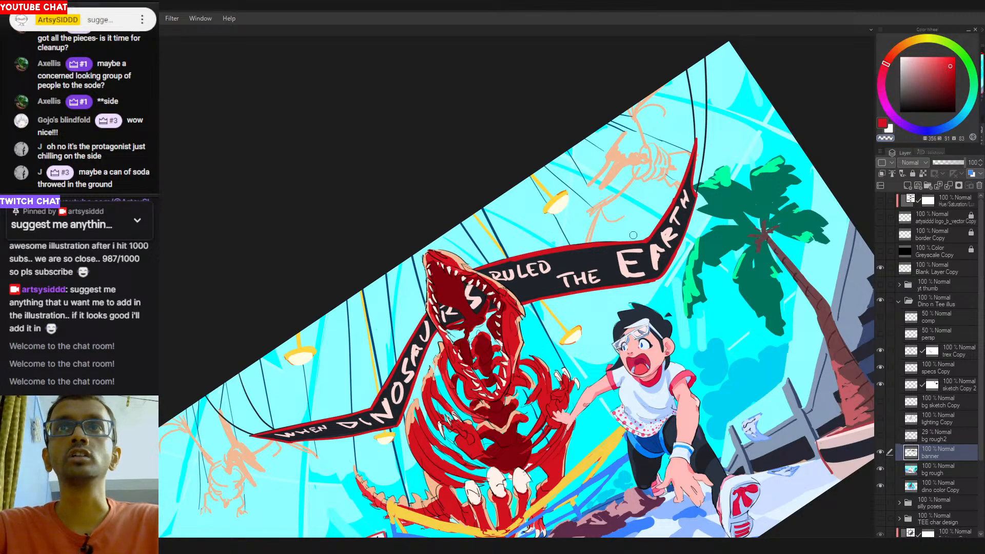
drag(609, 275, 642, 348)
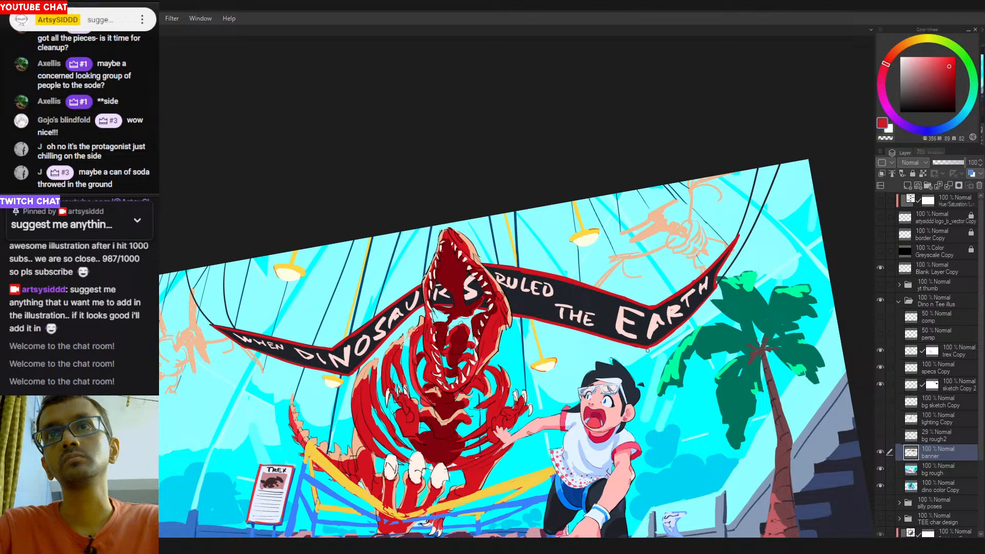
alt+click(719, 283)
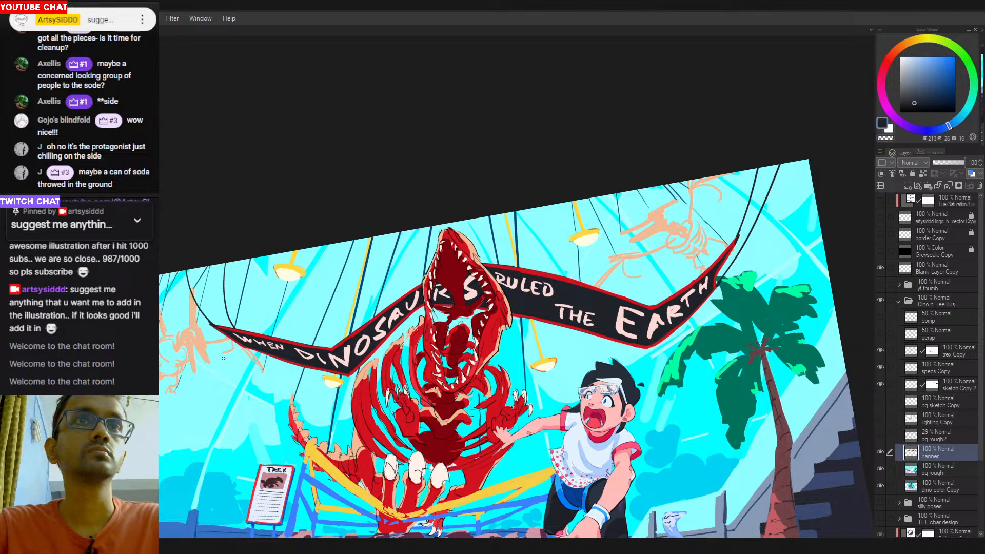
Straighten the rotated canvas view and examine the bordered banner within the whole composition.
scroll(287, 372, down, 5)
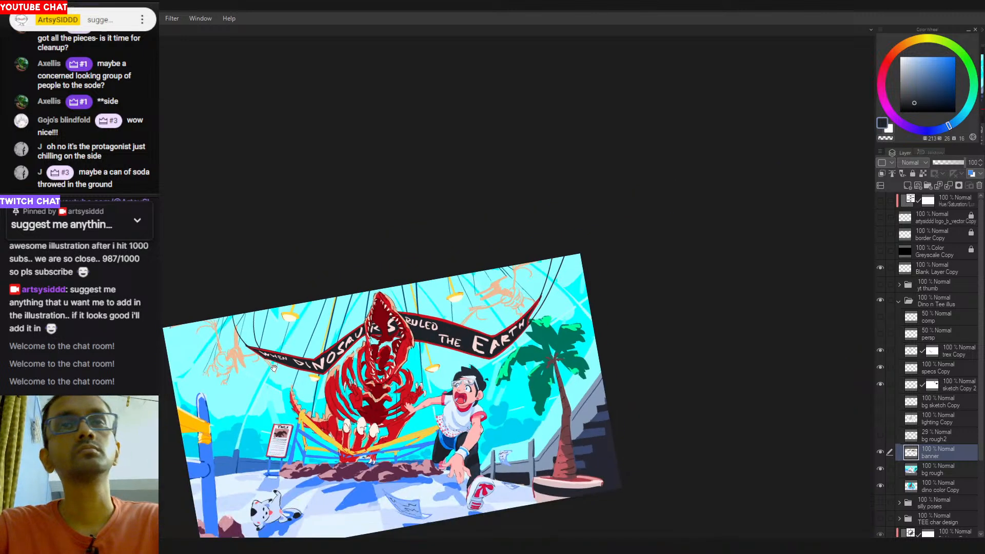
drag(491, 395, 648, 330)
key(ctrl+at)
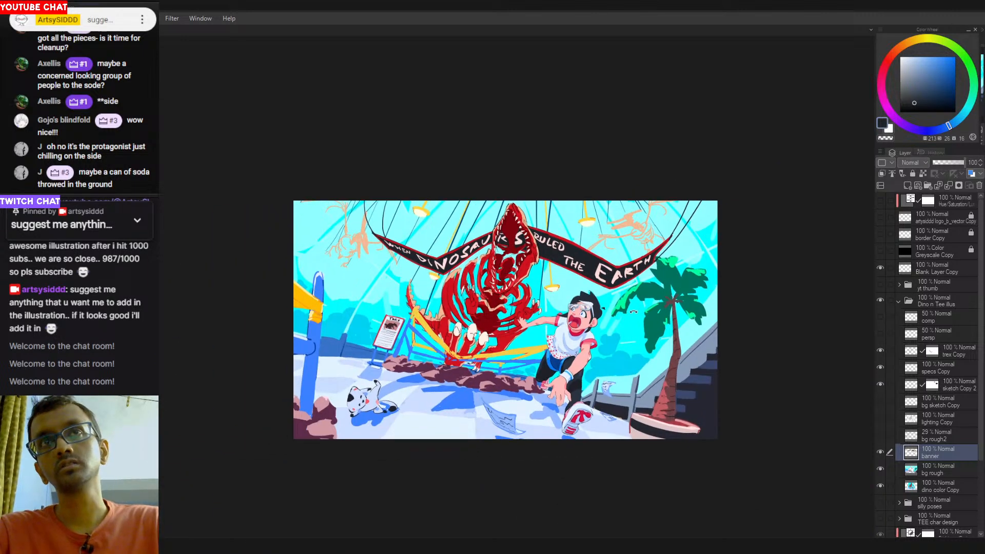
drag(657, 294, 648, 270)
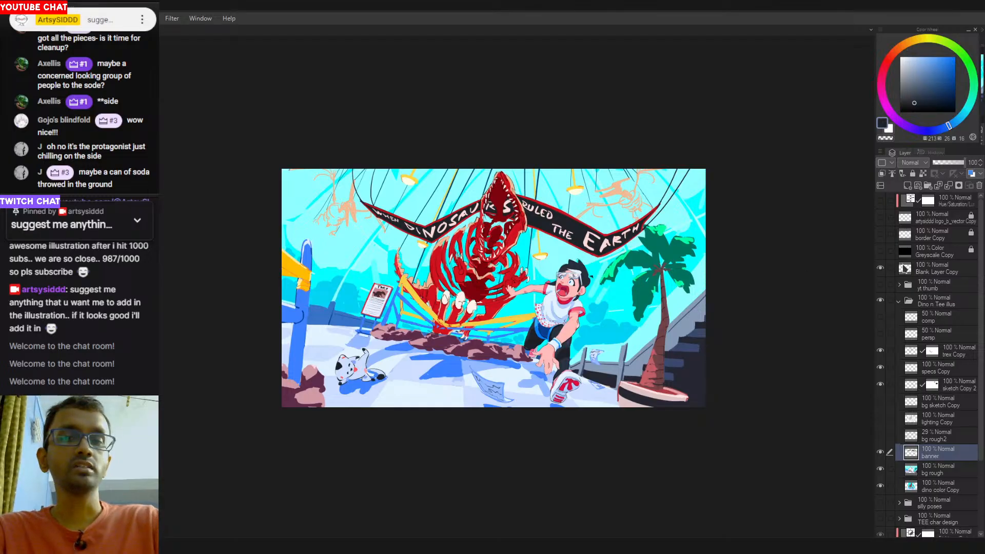
scroll(664, 314, up, 2)
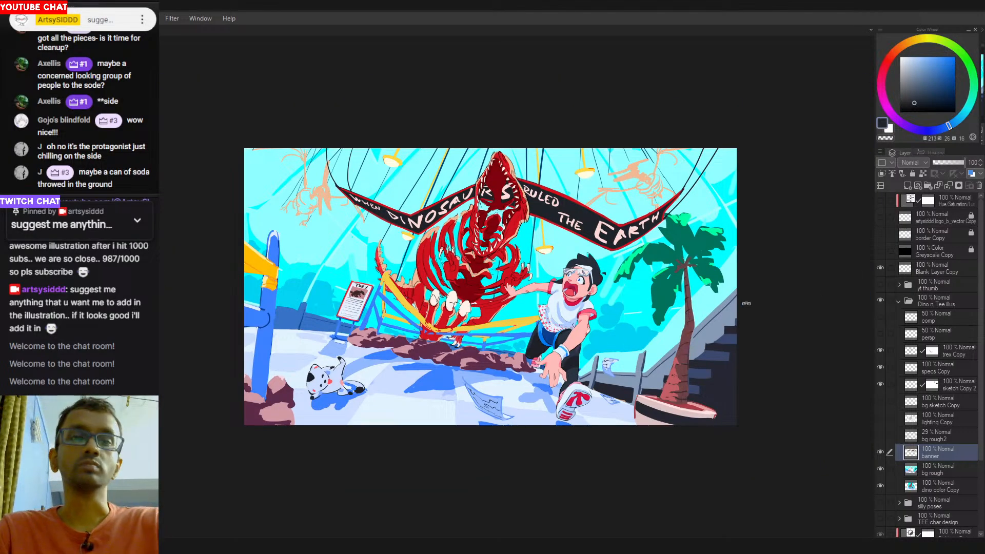
Compare the mirrored composition with the banner layer hidden and shown, and restore the unmirrored view.
key(h)
scroll(600, 348, down, 2)
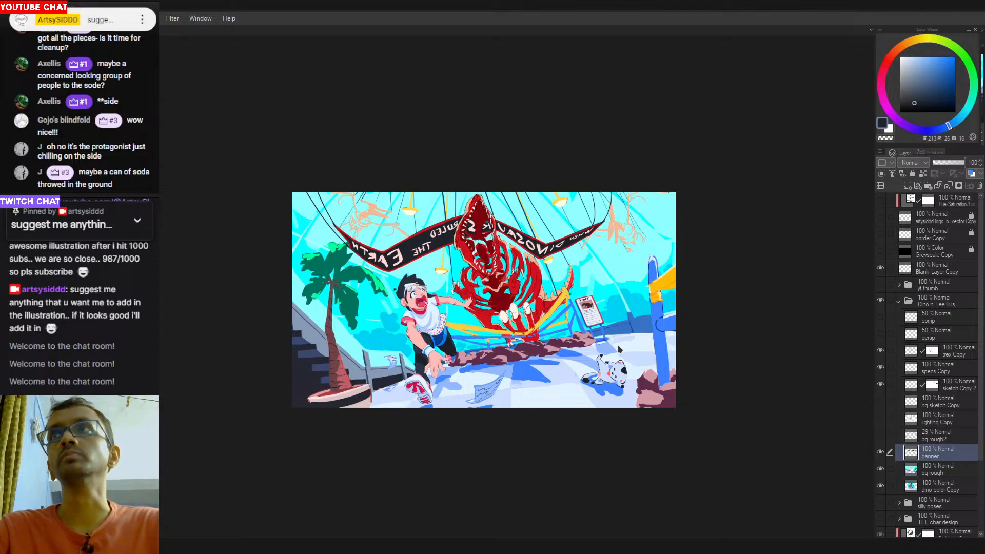
click(881, 452)
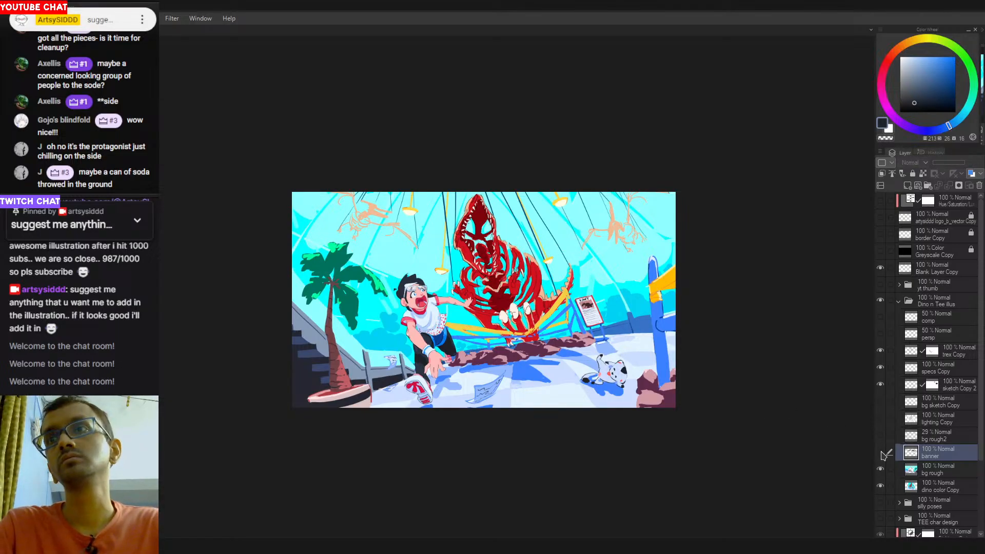
click(882, 452)
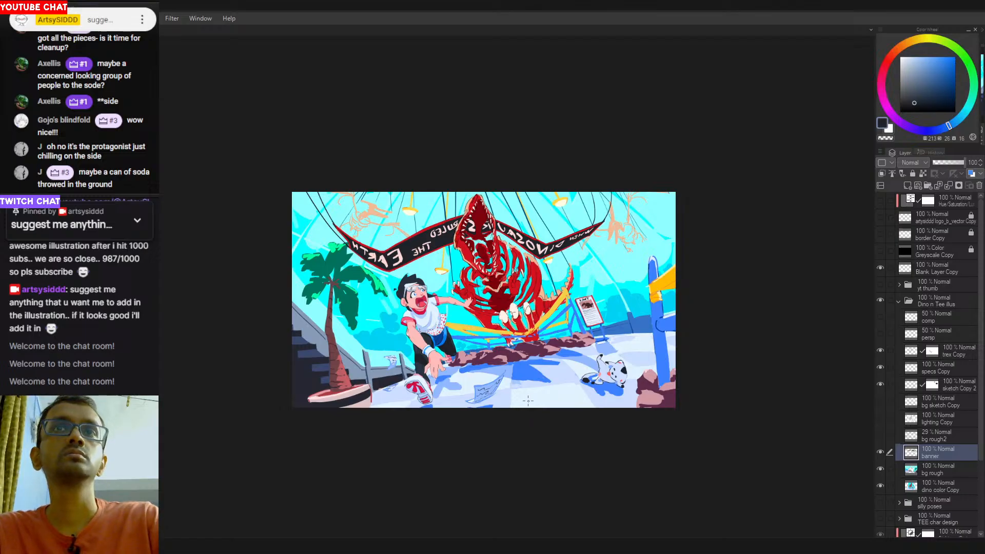
key(h)
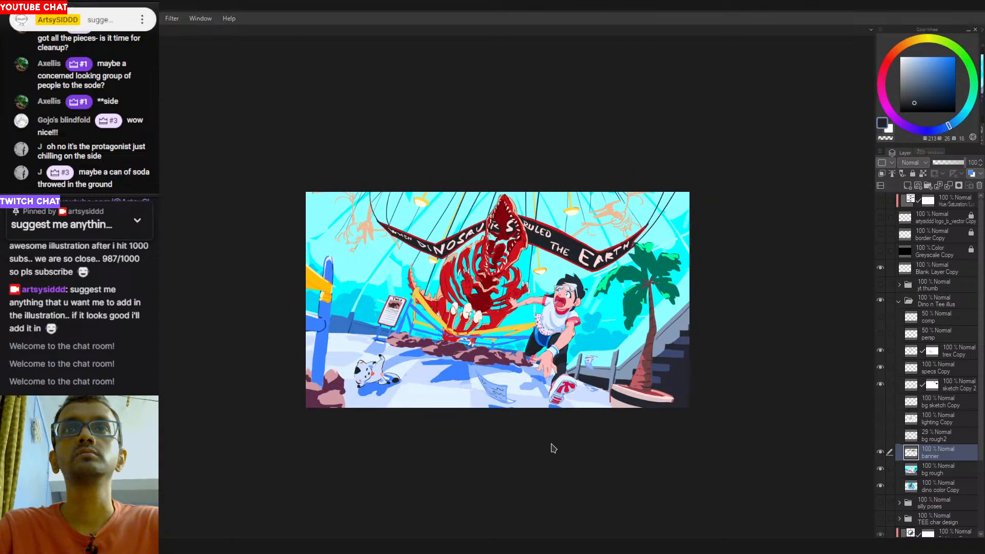
Check the illustration's values in black and white using the Greyscale Copy layer, and return to colour.
key(ctrl+plus)
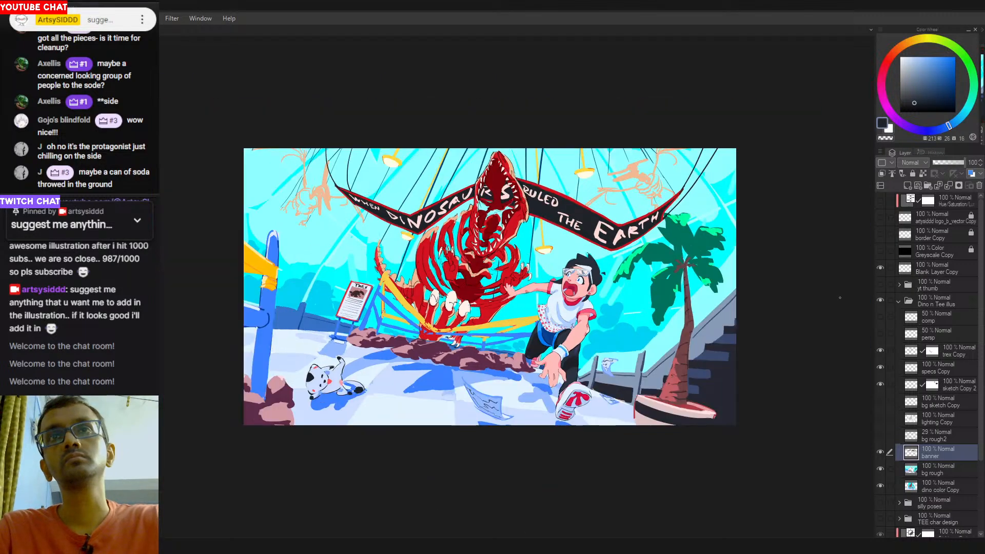
click(880, 250)
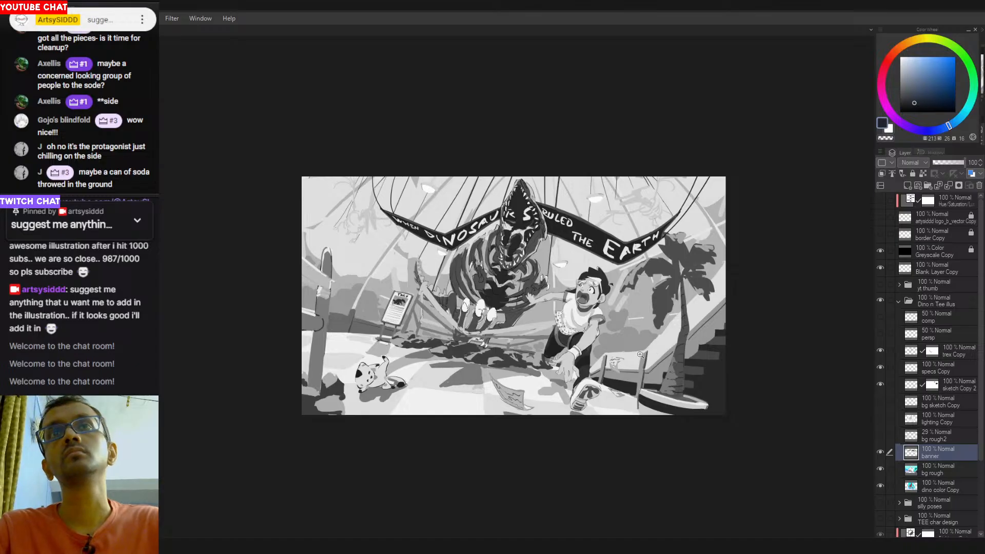
key(ctrl+minus)
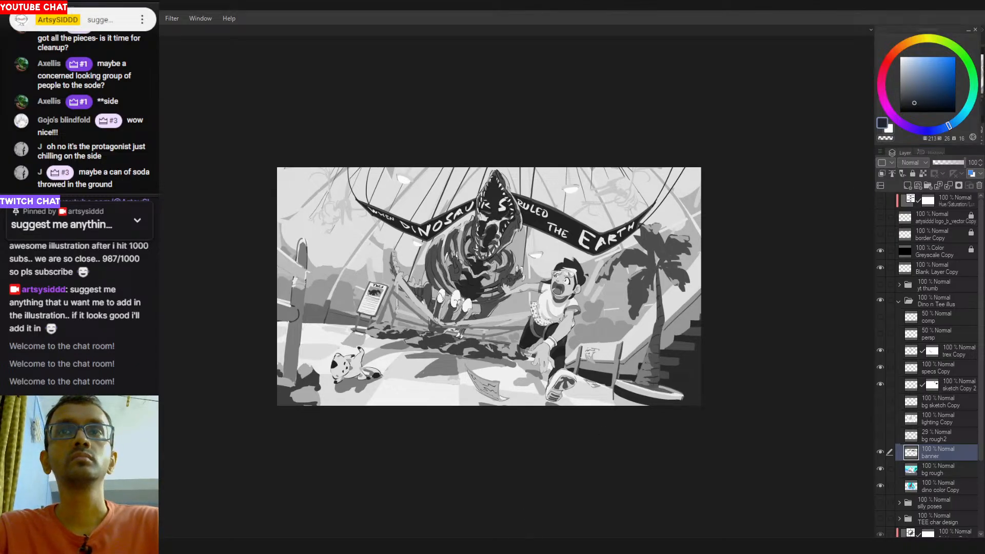
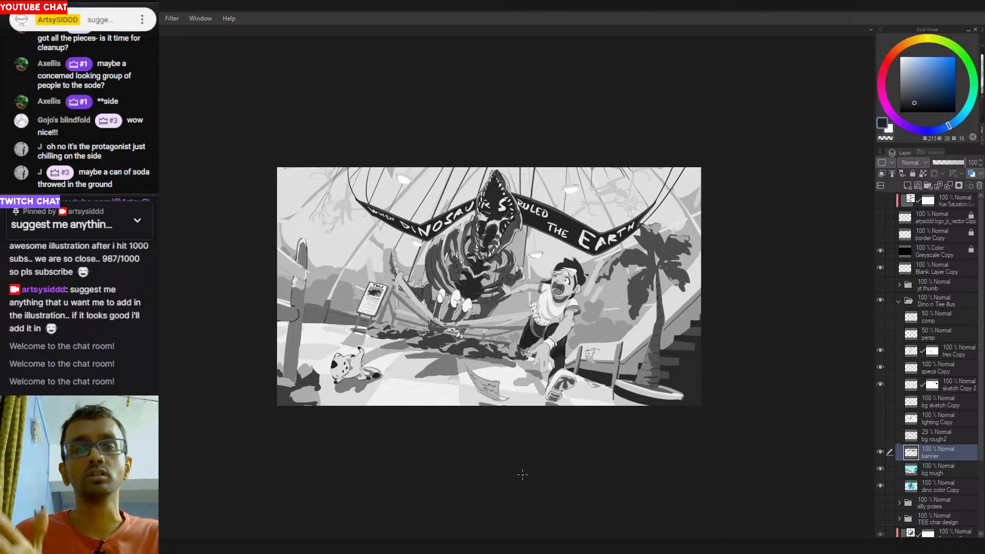
click(881, 251)
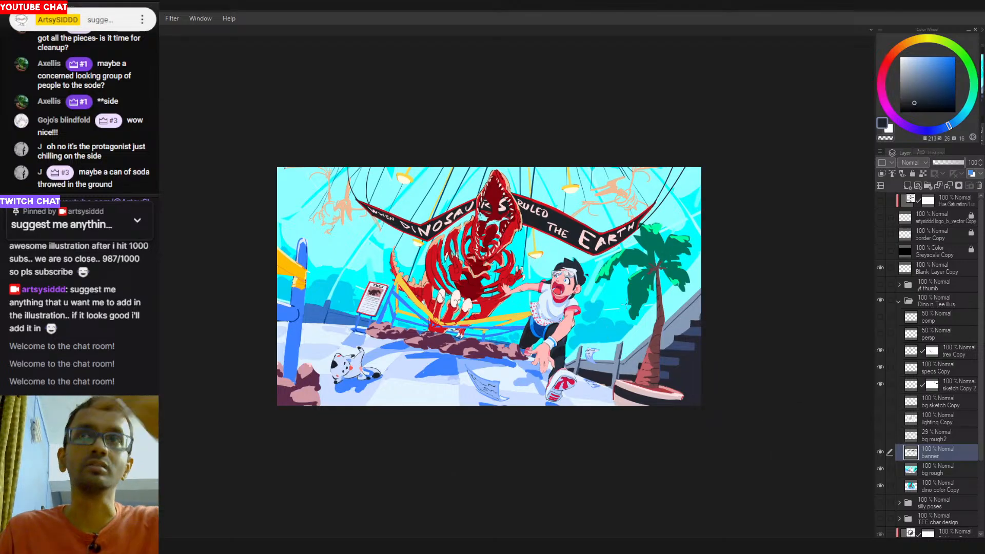
Sample the palm's dark green, and on the bg rough layer shift its hue to 183 to recolour the leaves teal.
alt+click(652, 286)
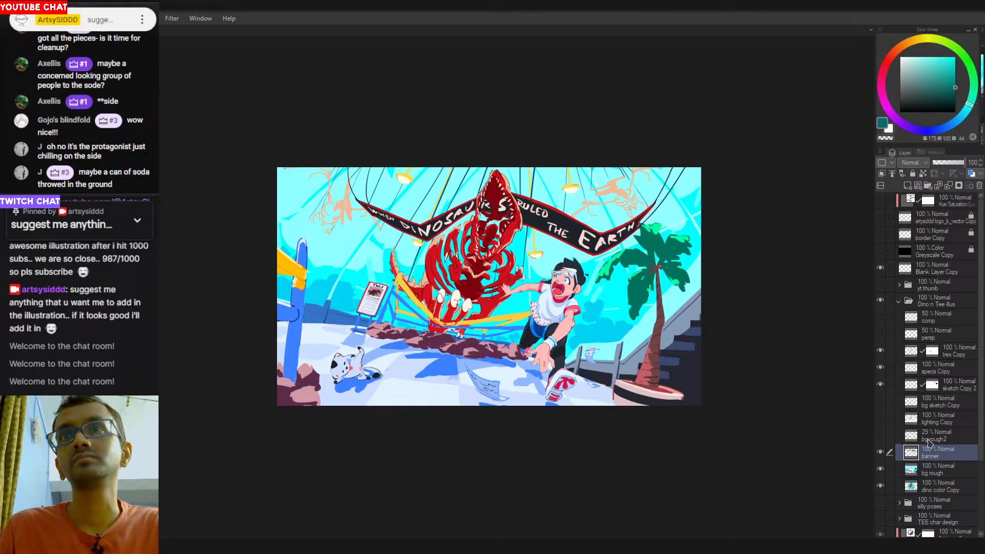
click(938, 469)
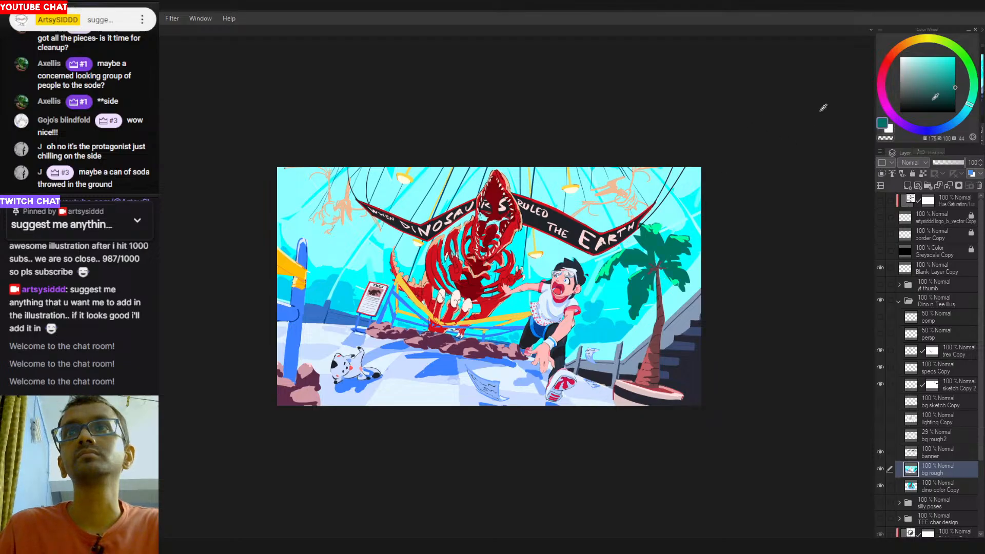
drag(972, 107, 970, 112)
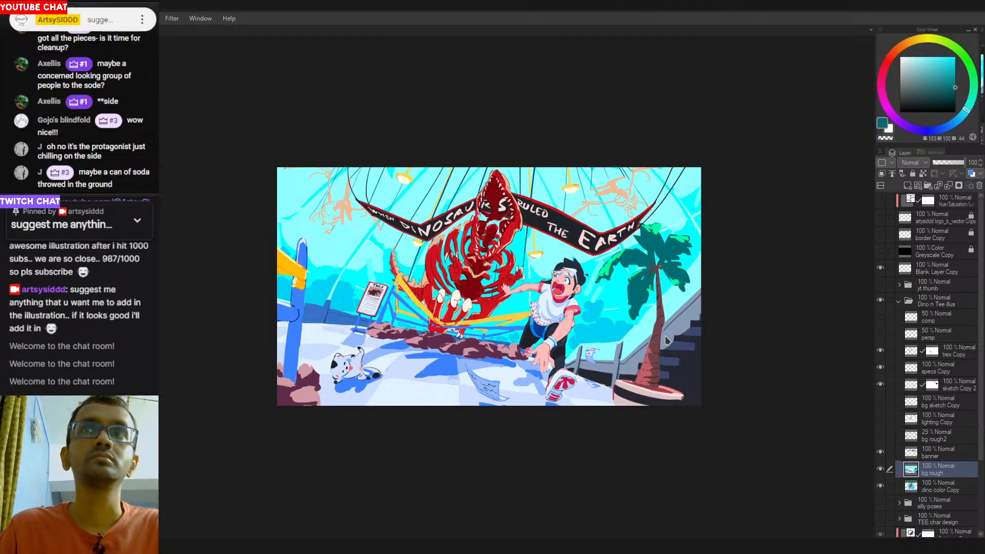
Sample the palm leaves' light green and shift its hue to 164 for bluer leaf highlights.
alt+click(685, 237)
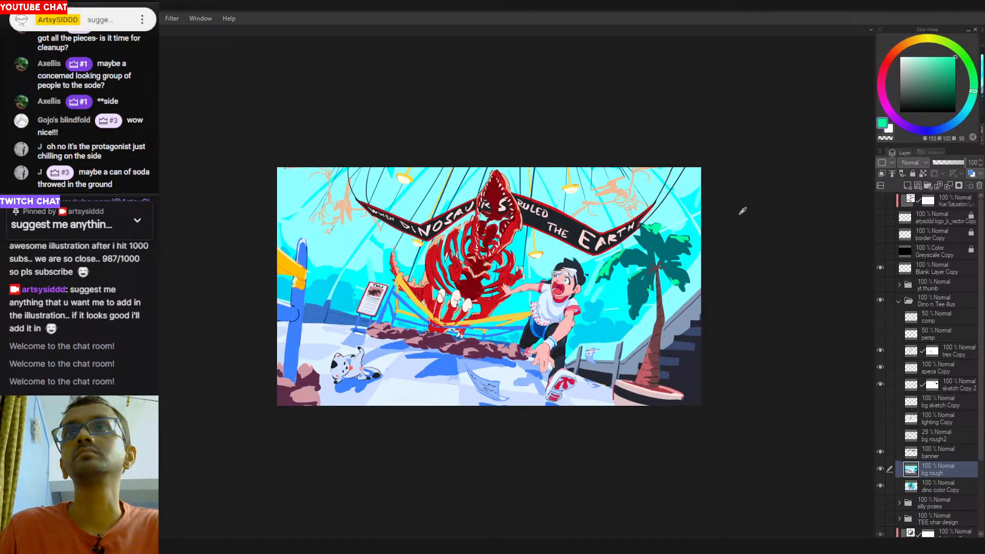
alt+click(638, 288)
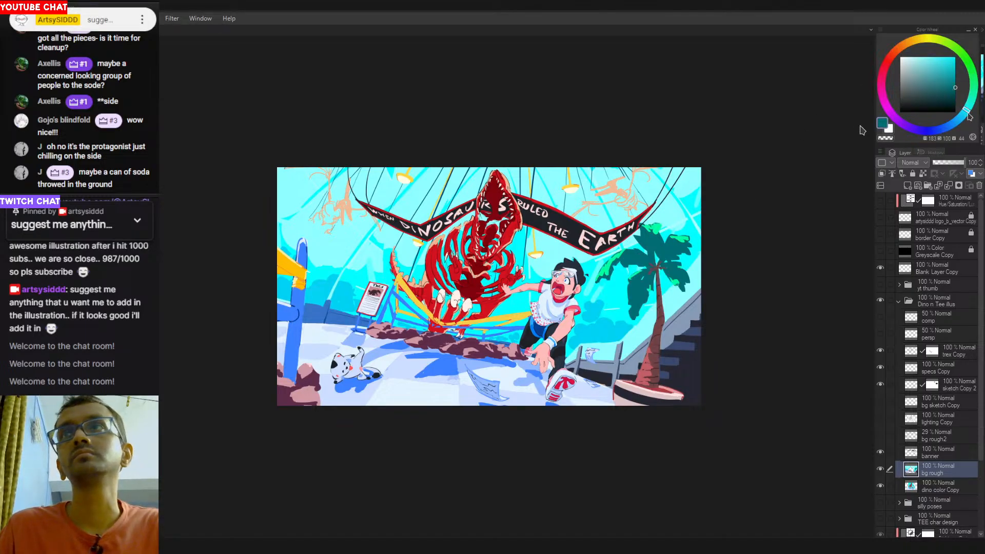
drag(967, 114, 972, 34)
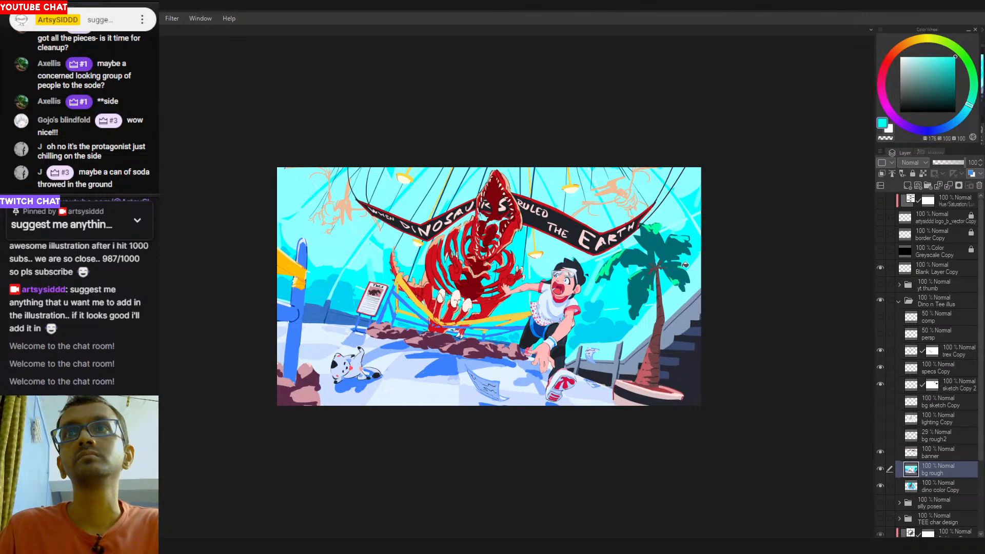
alt+click(610, 267)
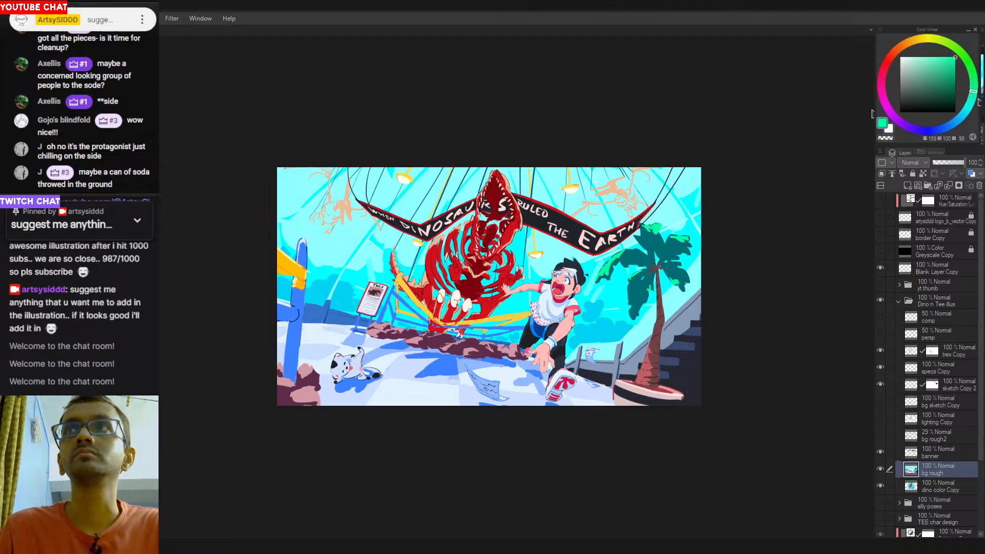
drag(979, 100, 976, 99)
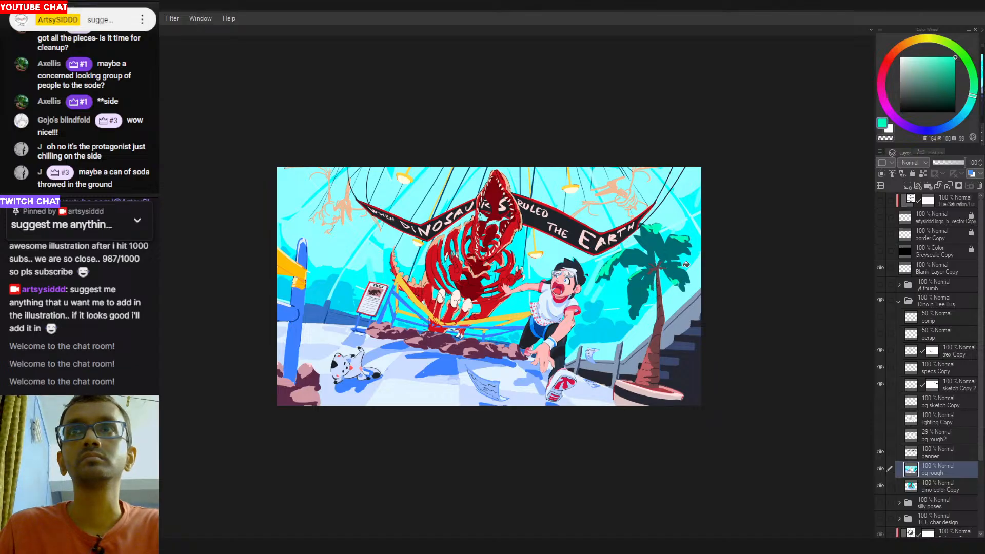
drag(689, 271, 676, 287)
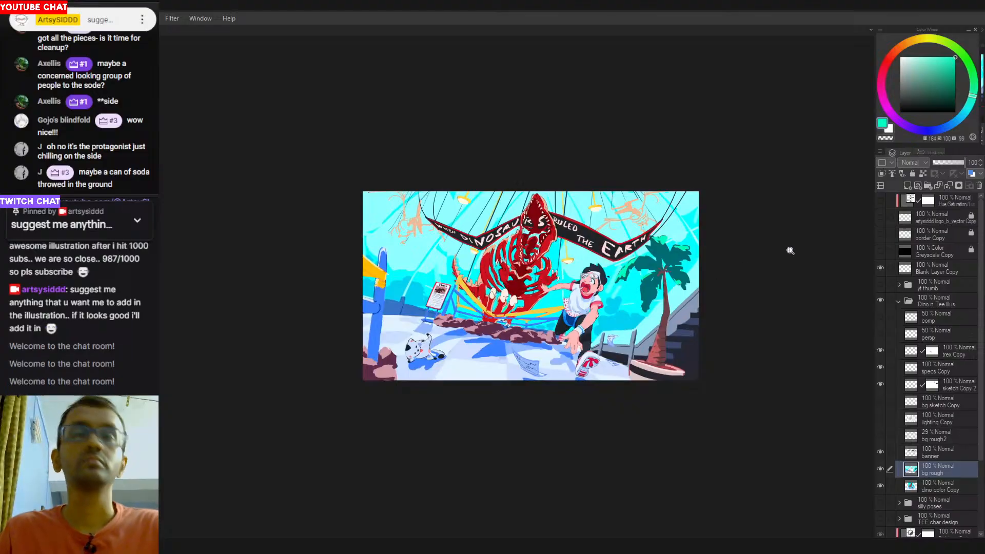
Examine how the recoloured palm reads in the whole illustration at a small view size.
key(ctrl+0)
key(ctrl+minus)
key(ctrl+minus)
key(ctrl+minus)
key(ctrl+minus)
drag(591, 318, 605, 331)
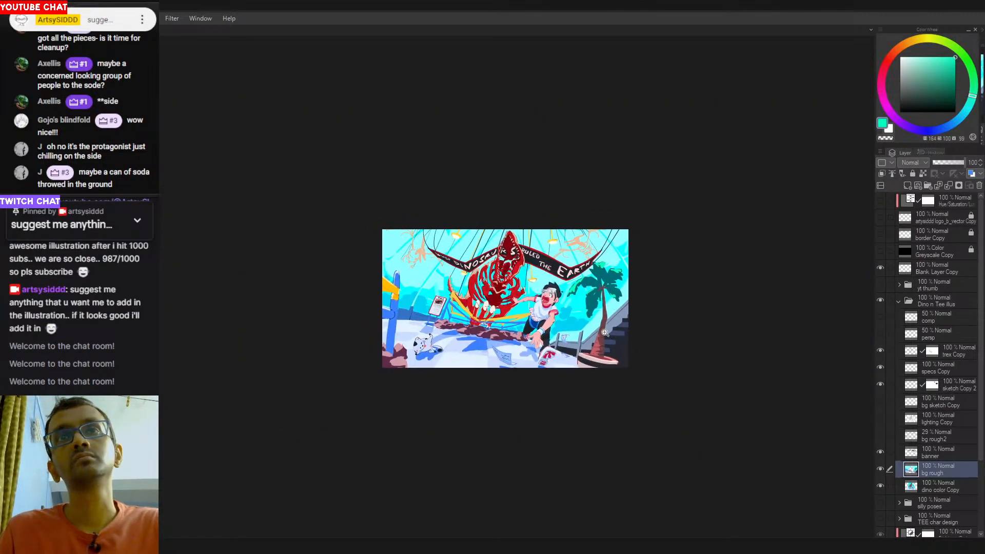
drag(465, 295, 480, 306)
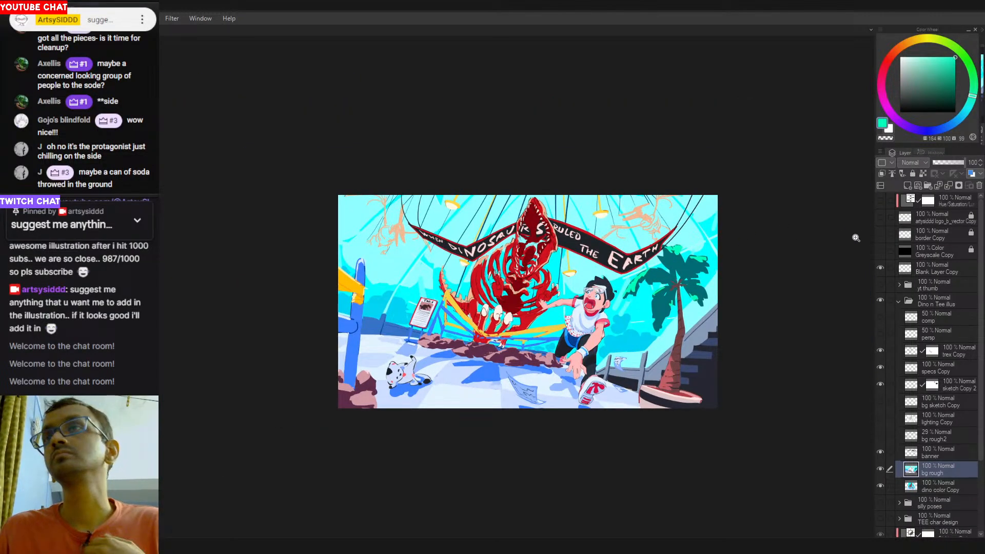
Toggle the Greyscale Copy layer to compare the recoloured palm's values, and inspect the full-colour composition at different view sizes.
click(881, 253)
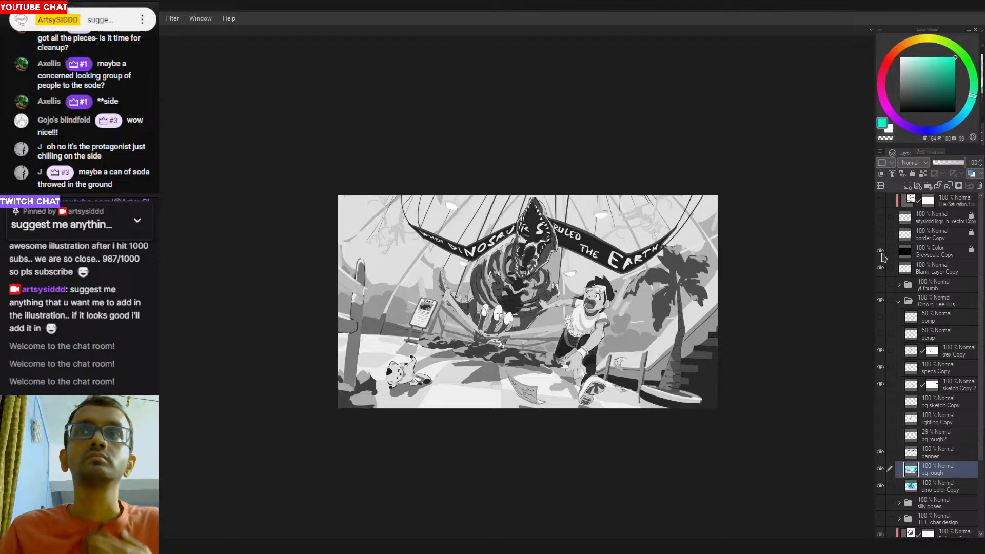
click(882, 253)
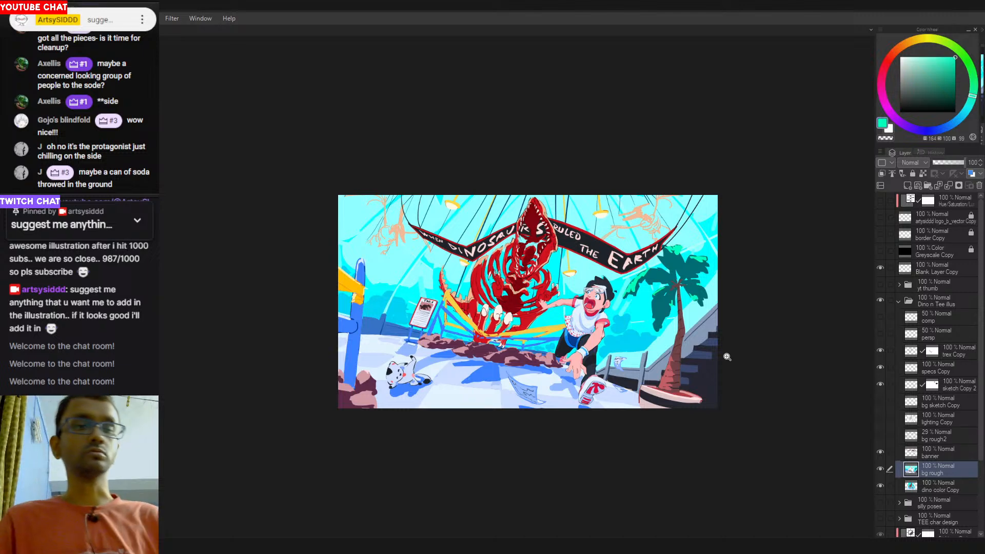
drag(650, 384, 634, 356)
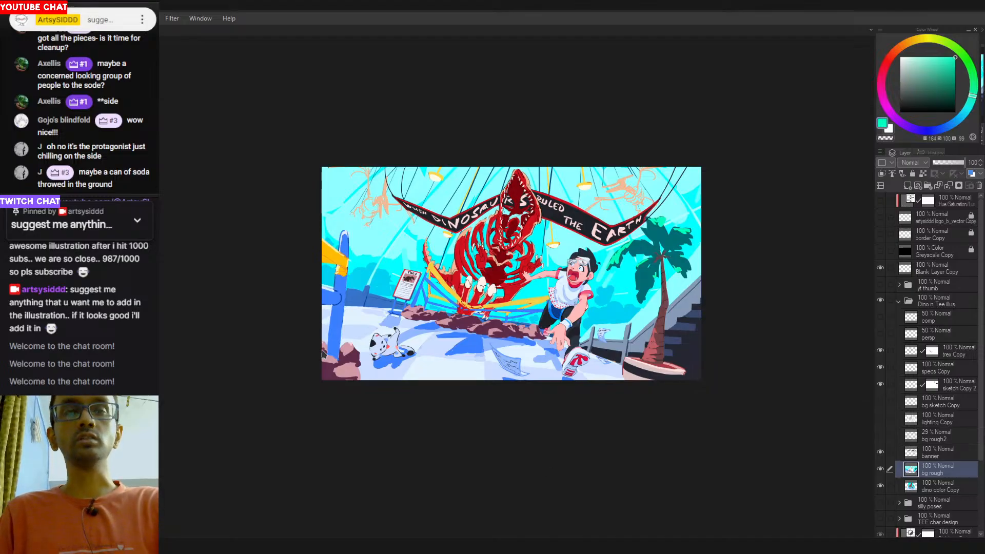
scroll(534, 261, up, 3)
scroll(533, 262, down, 4)
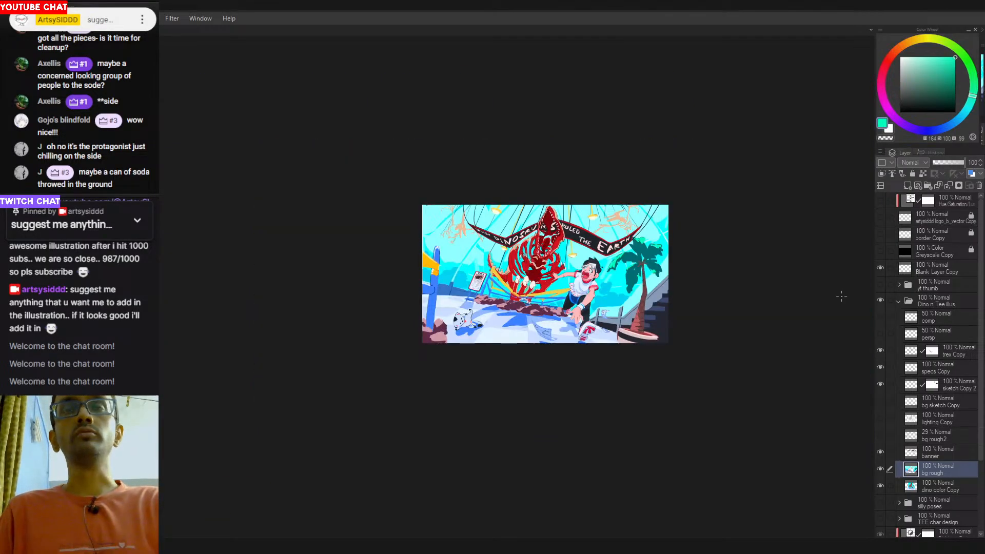
key(ctrl+0)
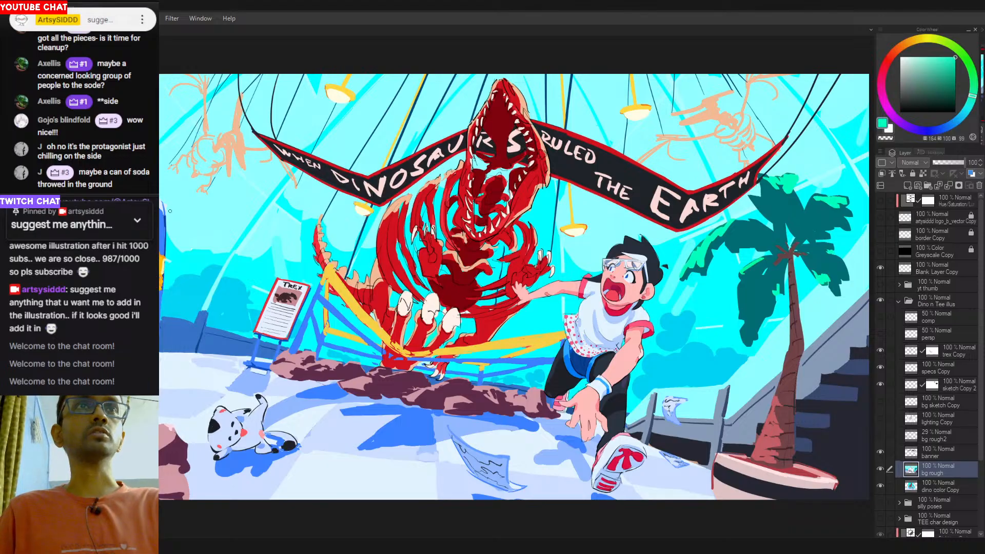
drag(160, 174, 160, 252)
key(ctrl+z)
alt+click(215, 427)
drag(160, 163, 161, 267)
key(ctrl+z)
key(ctrl+z)
Examine the entire illustration, from the blue post to the staircase, at a large view size.
drag(280, 293, 221, 294)
drag(354, 298, 380, 296)
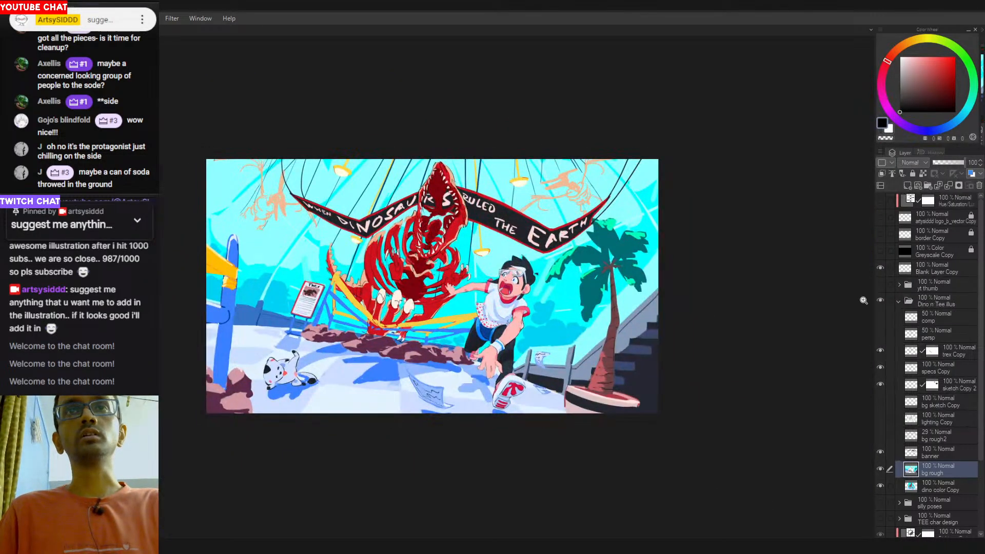
key(ctrl+0)
key(ctrl+minus)
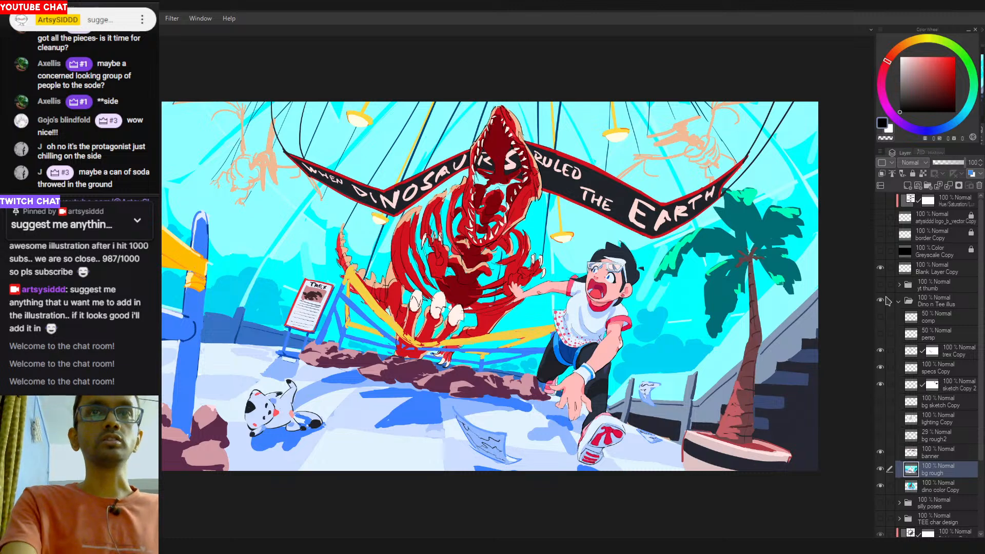
Try covering the upper part of the rock border beneath the T-rex with the back wall's sampled blue on a new layer.
key(h)
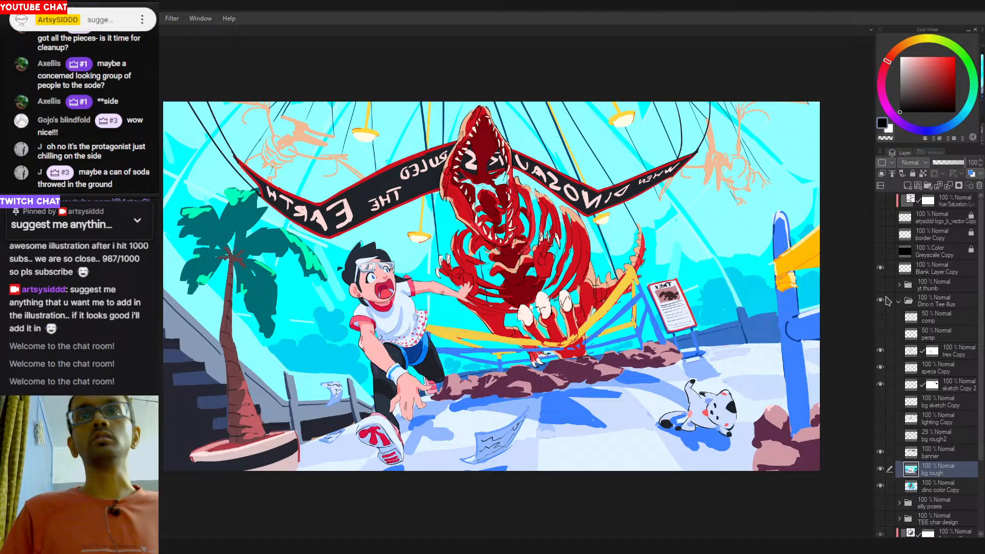
key(h)
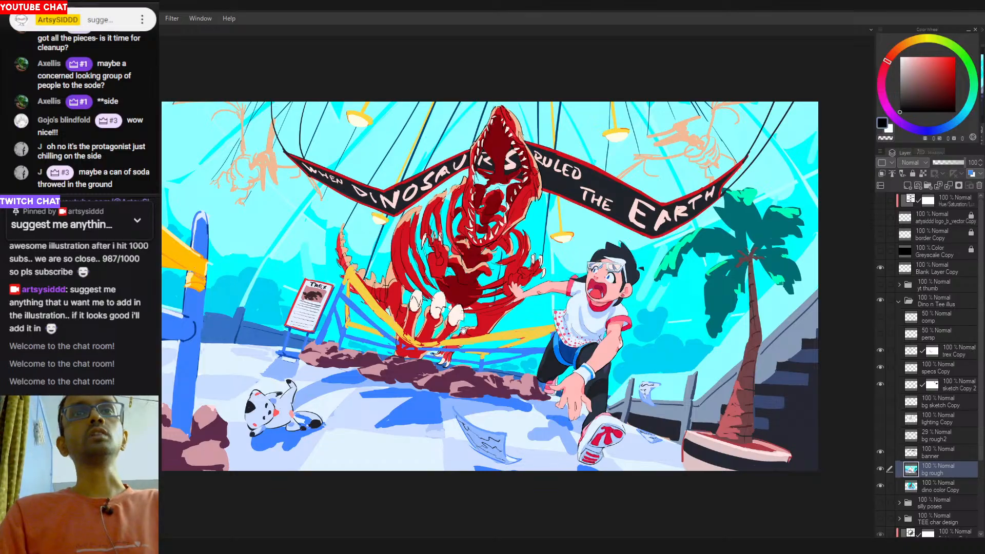
drag(425, 394, 577, 398)
drag(441, 330, 458, 343)
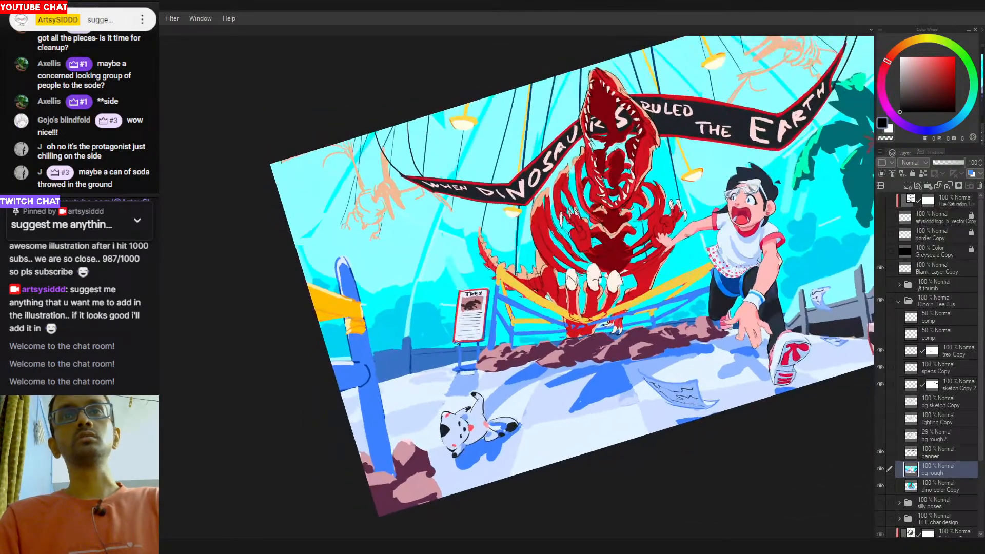
alt+click(471, 358)
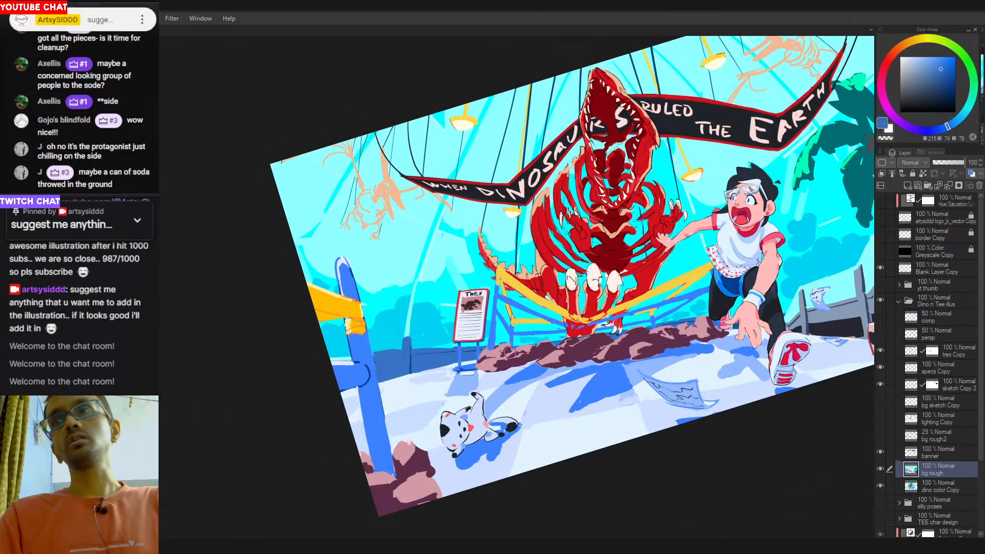
click(908, 185)
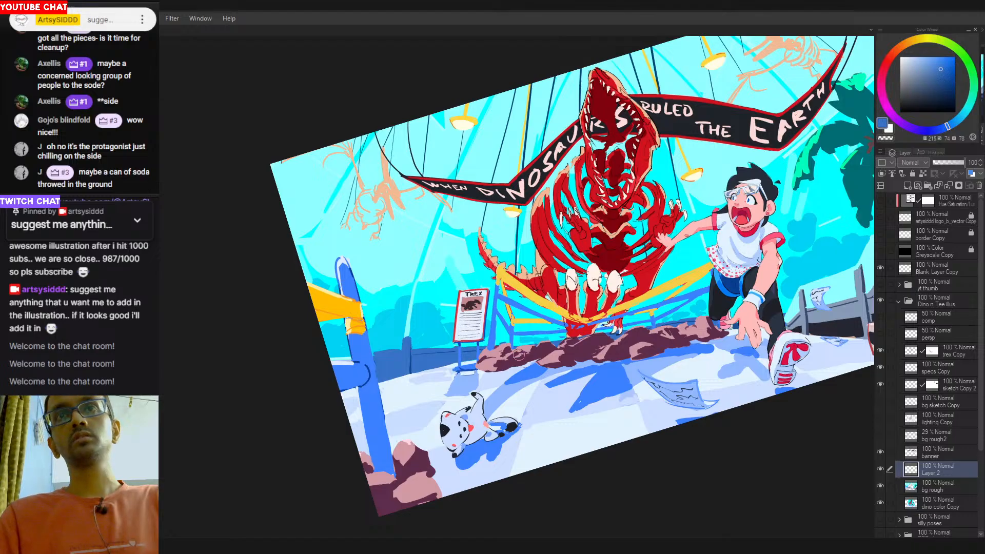
drag(504, 354, 579, 345)
key(ctrl+z)
mouse_move(504, 354)
mouse_down()
mouse_move(713, 326)
mouse_move(695, 328)
mouse_up()
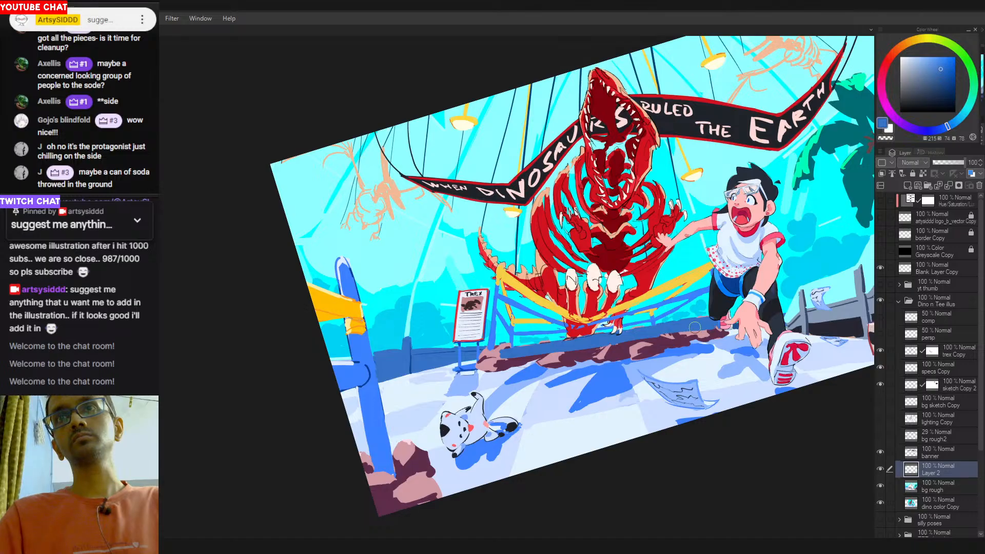
Try covering the rest of the rock border with pale floor blues sampled from the ground around it.
alt+click(511, 370)
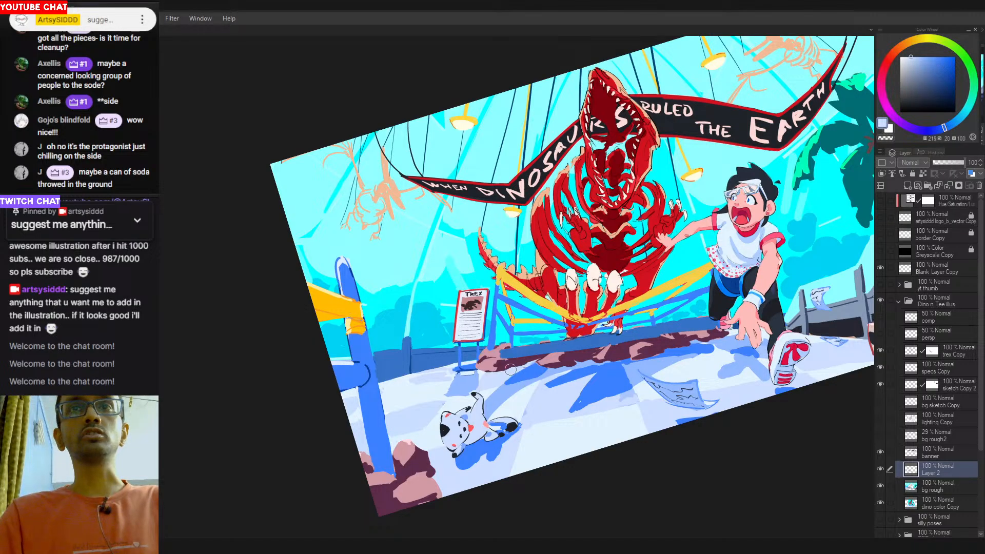
mouse_move(511, 369)
mouse_down()
mouse_move(488, 370)
mouse_move(483, 349)
mouse_move(471, 356)
mouse_move(482, 351)
mouse_move(491, 375)
mouse_move(481, 370)
mouse_move(500, 362)
mouse_move(496, 350)
mouse_move(553, 367)
mouse_move(534, 362)
mouse_move(722, 334)
mouse_move(634, 351)
mouse_up()
alt+click(496, 343)
alt+click(484, 353)
alt+click(491, 369)
alt+click(506, 353)
alt+click(529, 365)
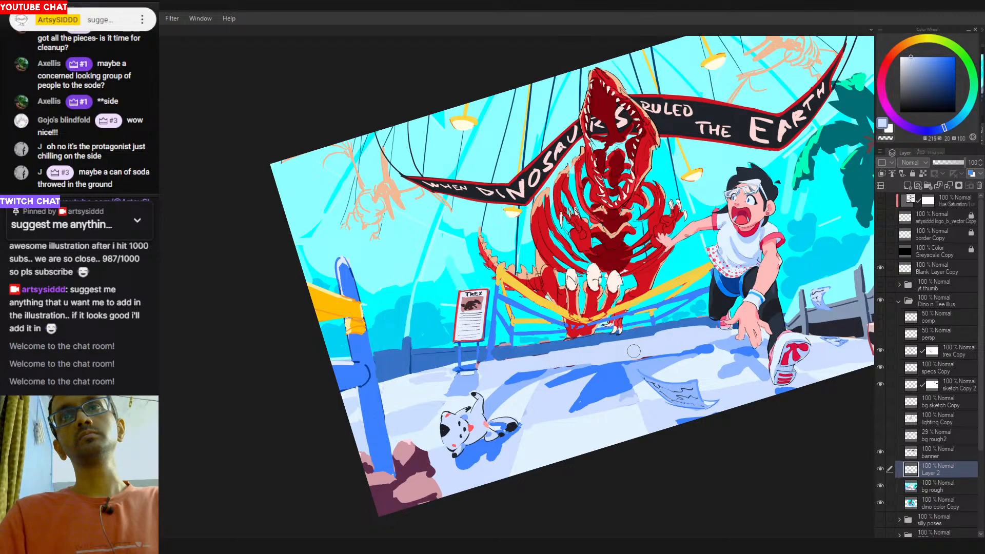
alt+click(634, 353)
mouse_move(552, 370)
mouse_down()
mouse_move(621, 358)
mouse_move(563, 356)
mouse_move(604, 347)
mouse_move(677, 345)
mouse_move(655, 348)
mouse_move(656, 363)
mouse_move(574, 354)
mouse_up()
Compare the whole scene with and without the rock border by undoing and redoing the cover-up, leaving it undone.
drag(584, 438, 542, 460)
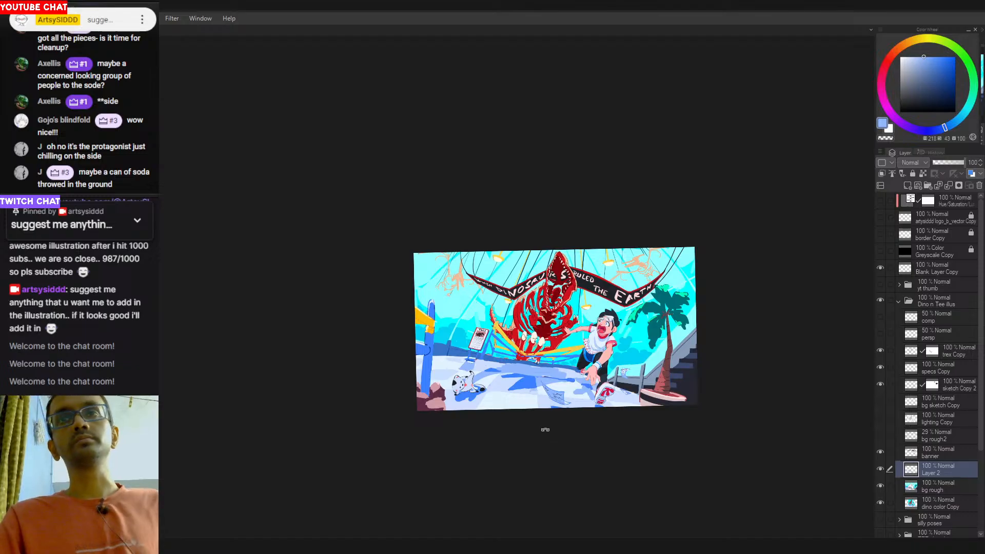
drag(542, 442, 525, 368)
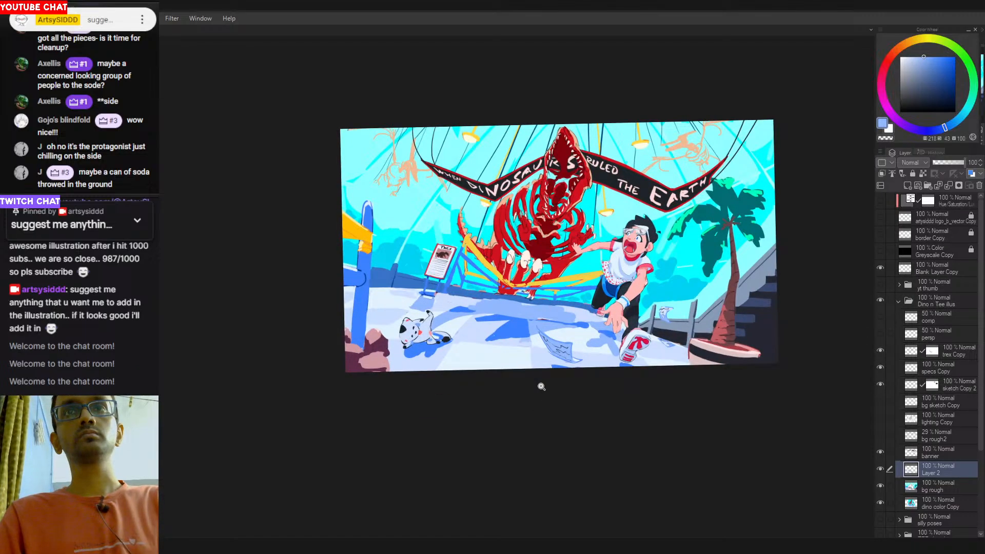
key(ctrl+z)
key(ctrl+z)
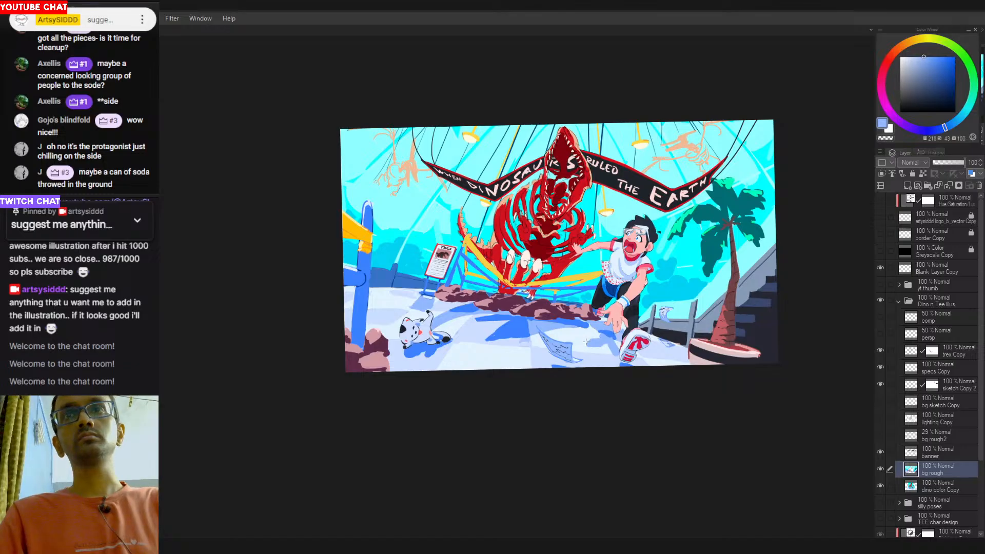
key(ctrl+y)
key(ctrl+y)
key(ctrl+z)
key(ctrl+z)
key(ctrl+y)
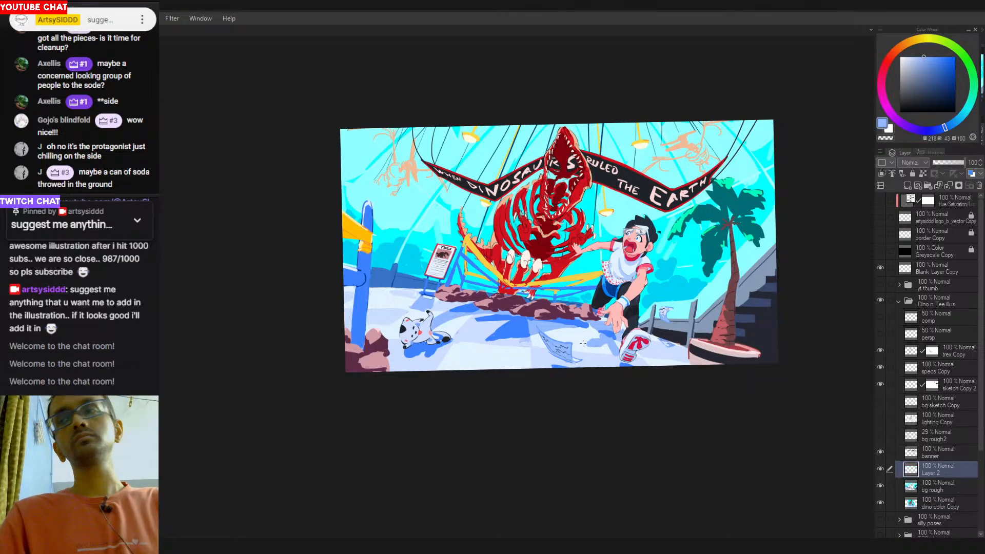
key(ctrl+z)
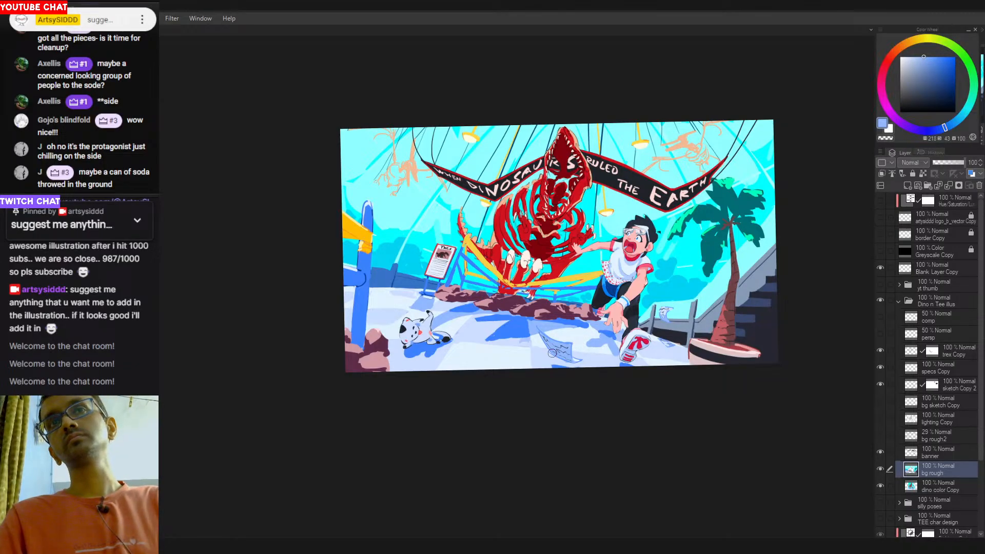
Sample the rocks' dark purple, lighten it, and recolour the dark areas of the rock border and foreground rock pile with it.
mouse_move(530, 422)
mouse_down()
mouse_move(563, 447)
mouse_move(576, 322)
mouse_up()
drag(508, 312, 525, 317)
alt+click(602, 306)
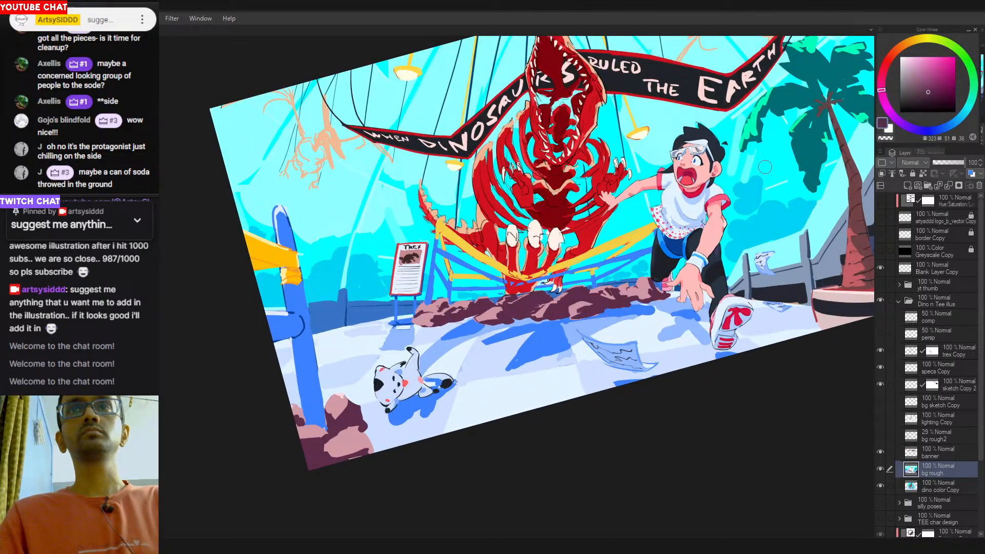
drag(933, 94, 926, 87)
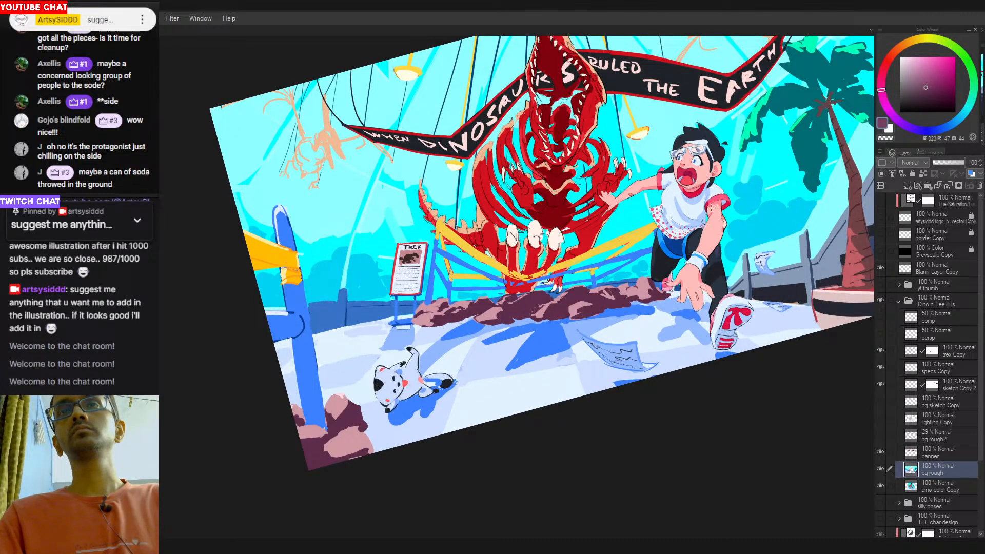
click(358, 416)
click(301, 420)
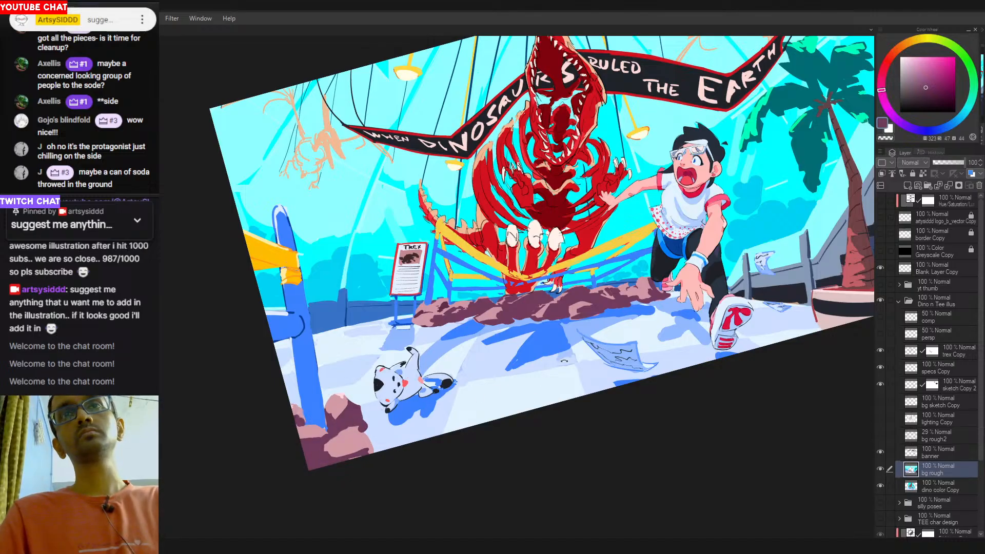
Examine the mirrored illustration at several view sizes to judge how the lightened rocks read in the composition.
drag(565, 361, 539, 379)
drag(577, 397, 560, 396)
key(h)
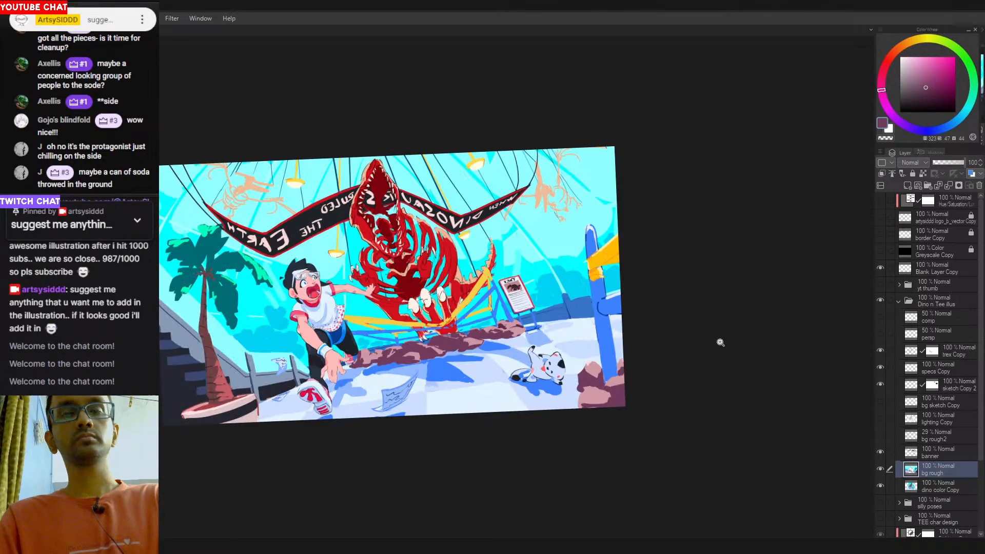
key(h)
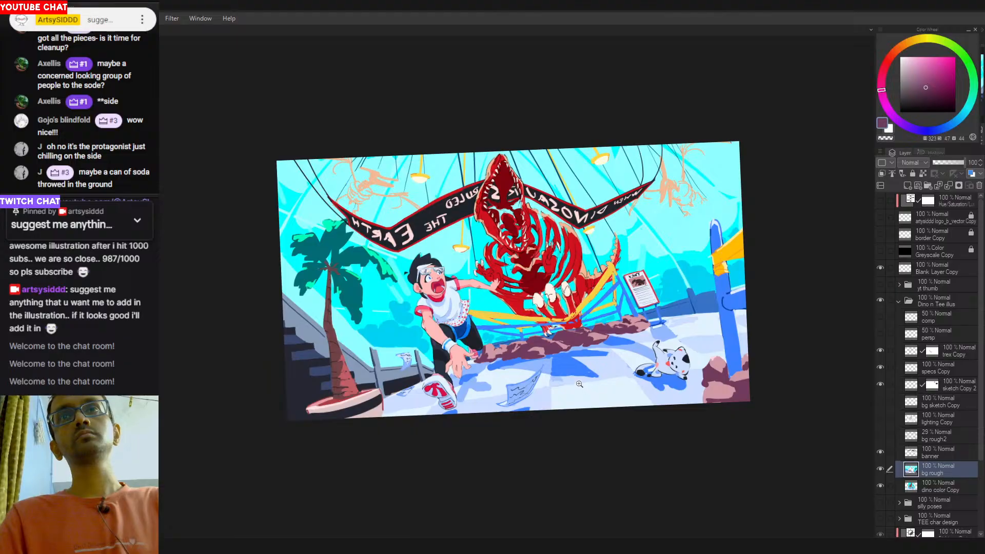
click(571, 341)
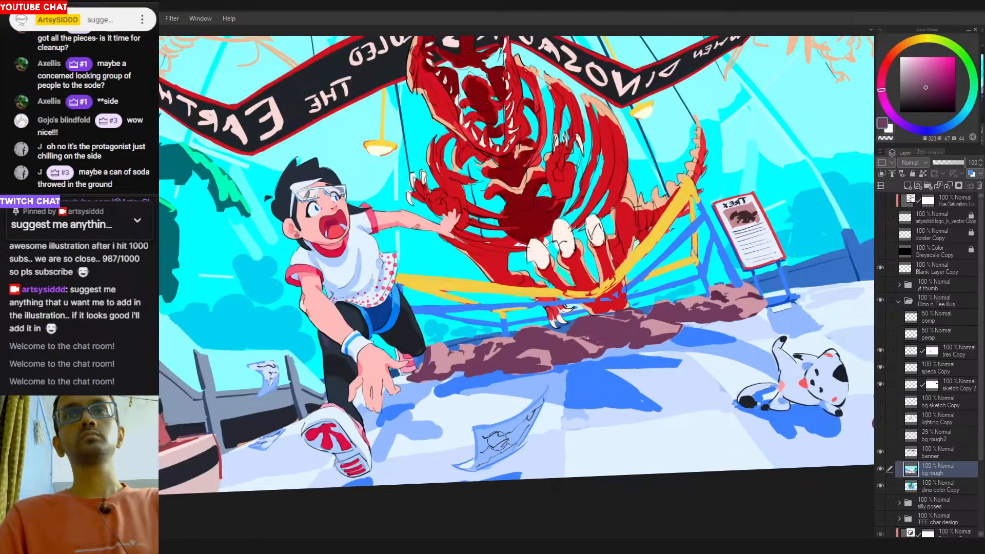
scroll(575, 359, down, 3)
drag(579, 385, 534, 380)
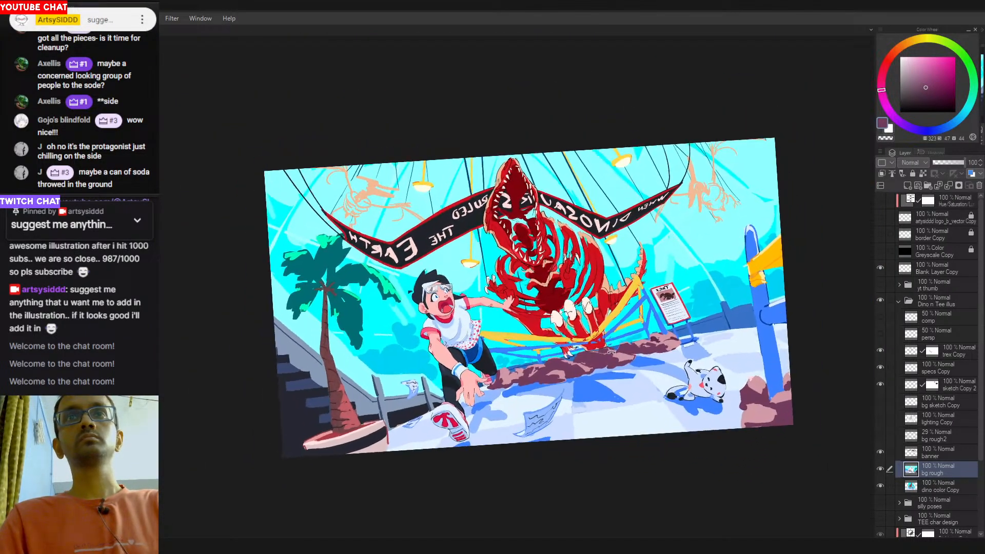
scroll(513, 377, up, 3)
Select the rock border beneath the T-rex and paint it over with the sampled floor-shadow blue on a new layer.
click(506, 376)
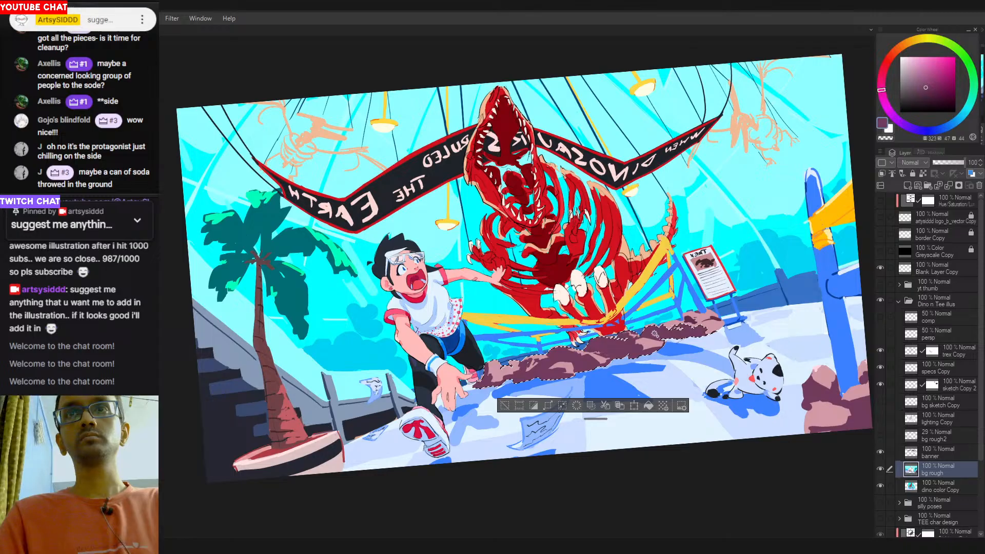
shift+click(673, 327)
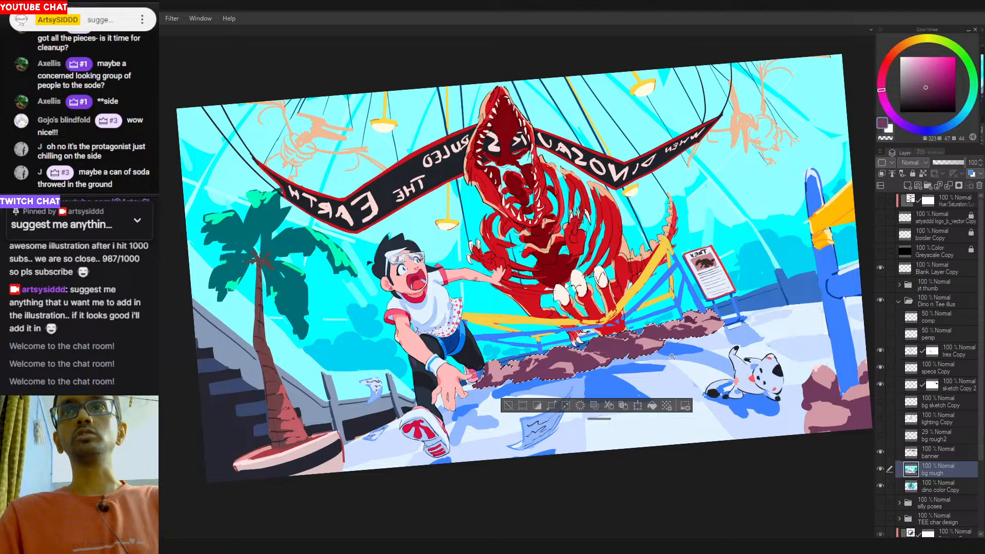
key(alt)
alt+click(524, 390)
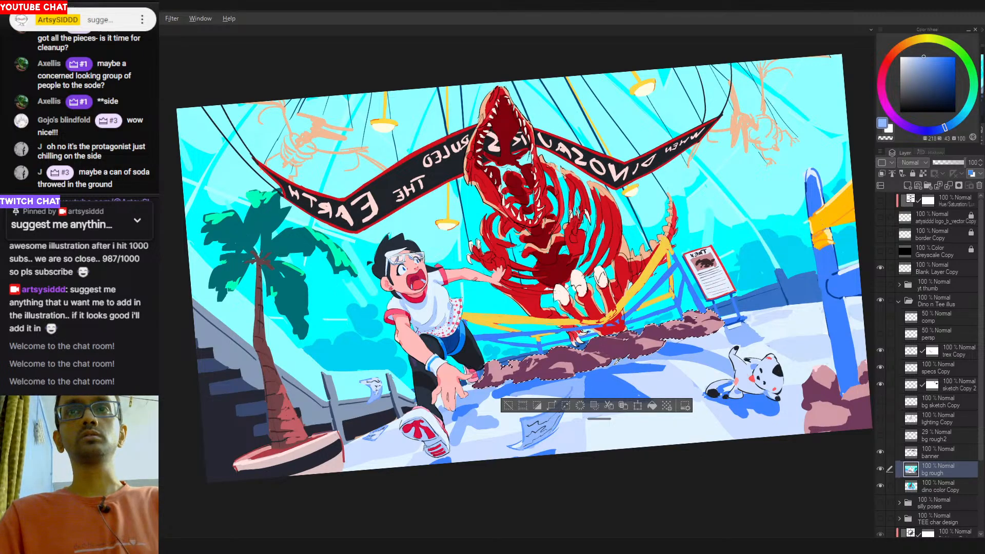
drag(487, 381, 594, 361)
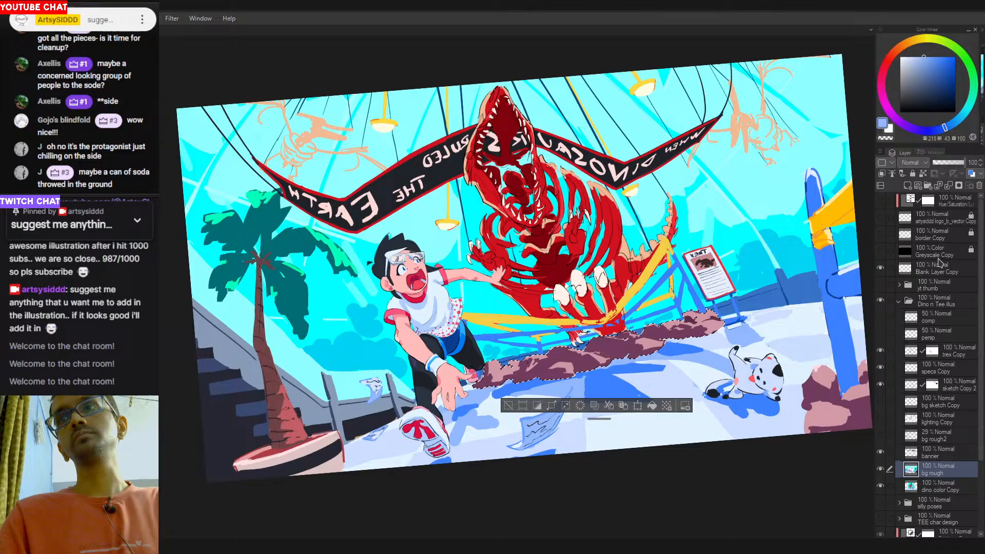
click(908, 186)
mouse_move(502, 389)
mouse_down()
mouse_move(598, 356)
mouse_move(493, 392)
mouse_move(710, 330)
mouse_move(682, 328)
mouse_move(693, 320)
mouse_move(631, 348)
mouse_move(648, 337)
mouse_move(533, 358)
mouse_up()
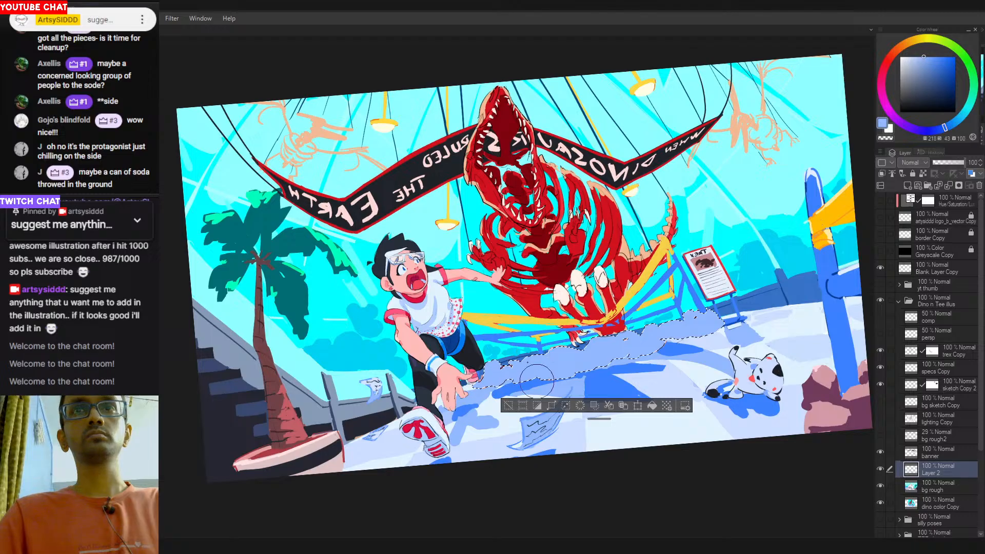
key(ctrl+d)
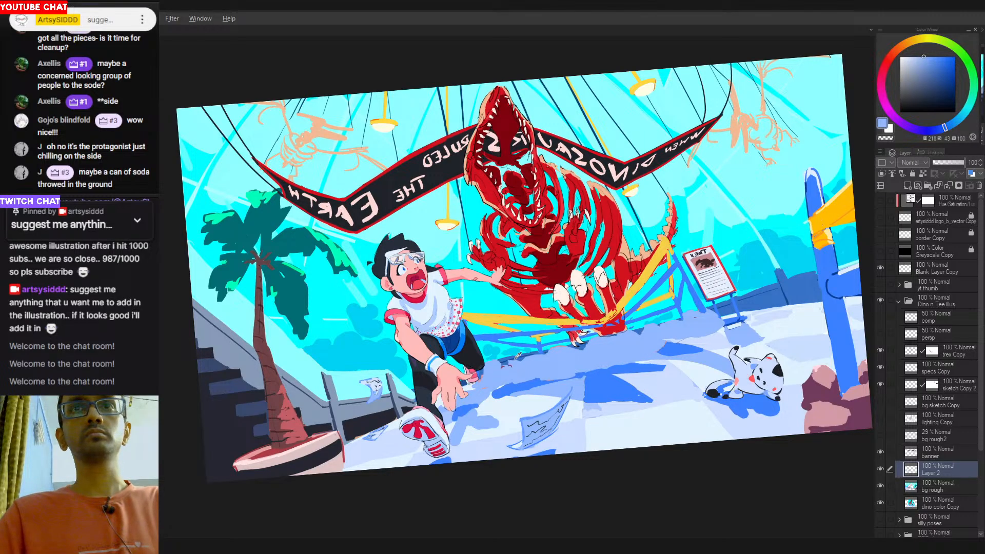
Sample the back wall's darker blue and extend the wall's base from the info sign past the T-rex's feet to the boy.
alt+click(762, 298)
drag(708, 314, 585, 351)
key(ctrl+z)
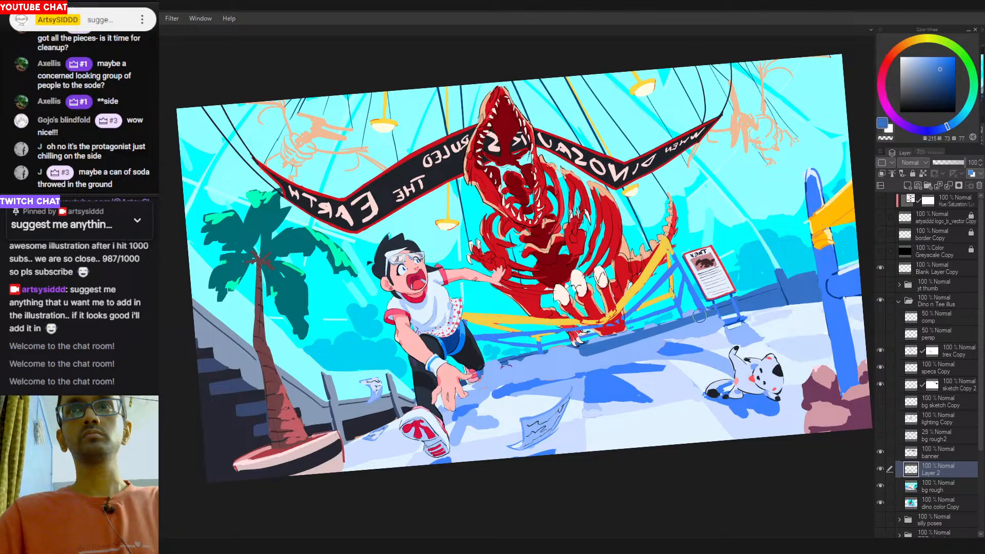
mouse_move(686, 328)
mouse_down()
mouse_move(640, 337)
mouse_move(650, 329)
mouse_up()
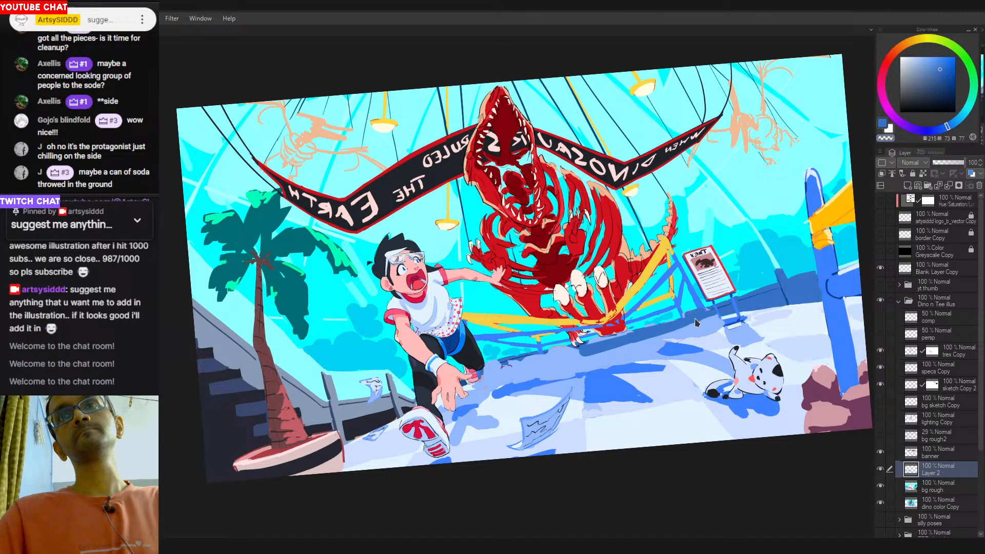
key(c)
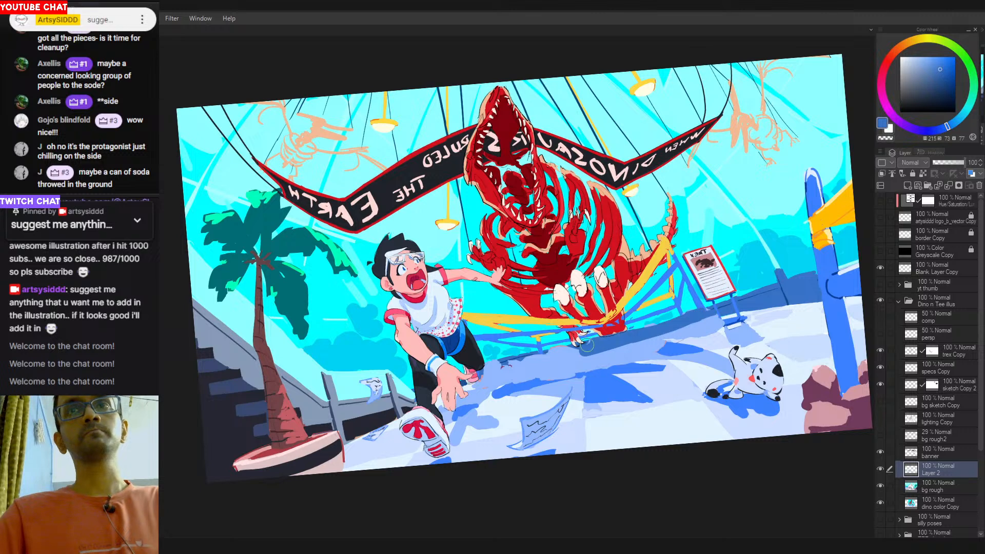
mouse_move(587, 346)
mouse_down()
mouse_move(529, 363)
mouse_move(560, 351)
mouse_up()
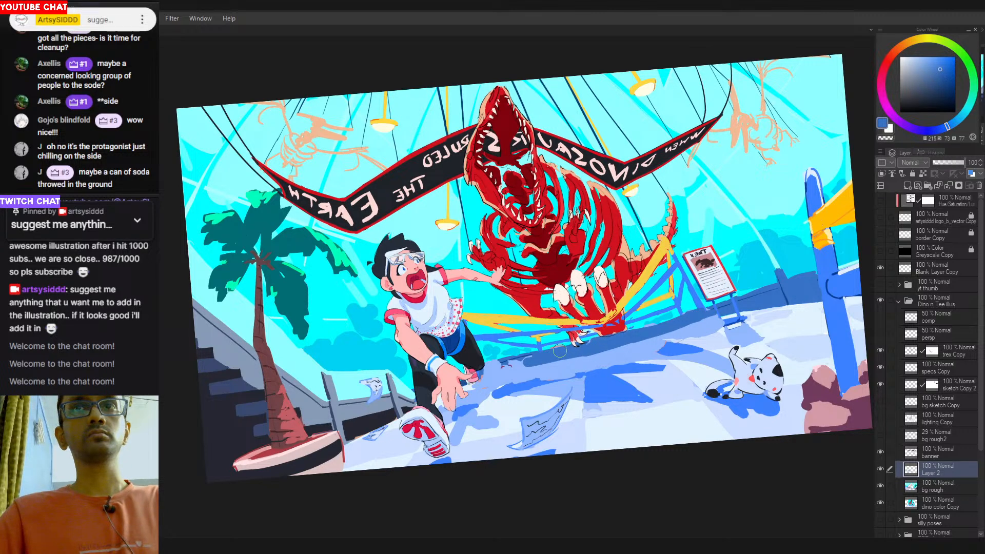
drag(480, 376, 560, 358)
Sample the floor-shadow blue and pale floor tones, and touch up the floor below the wall base, beside the boy's hand and under the info sign.
scroll(635, 373, down, 1)
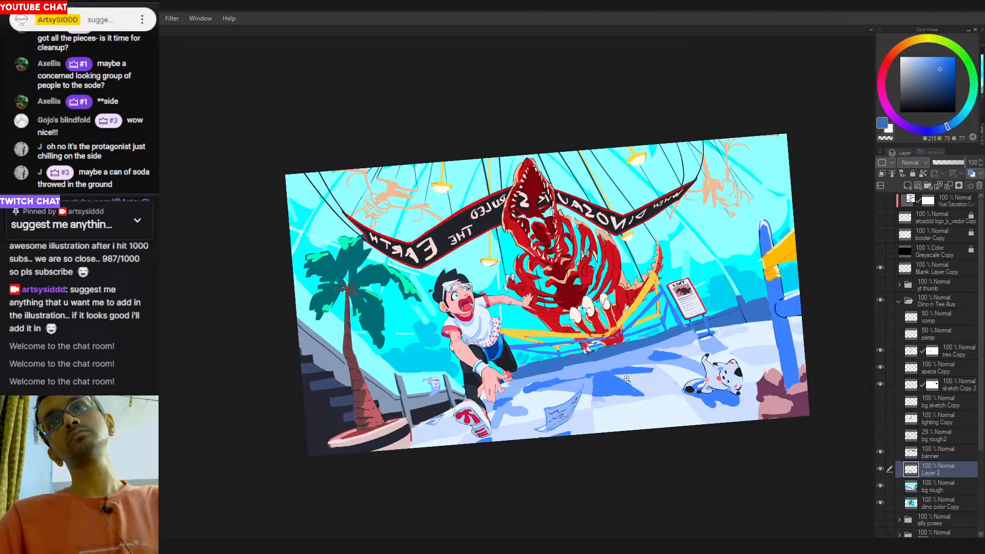
scroll(621, 379, up, 1)
click(566, 380)
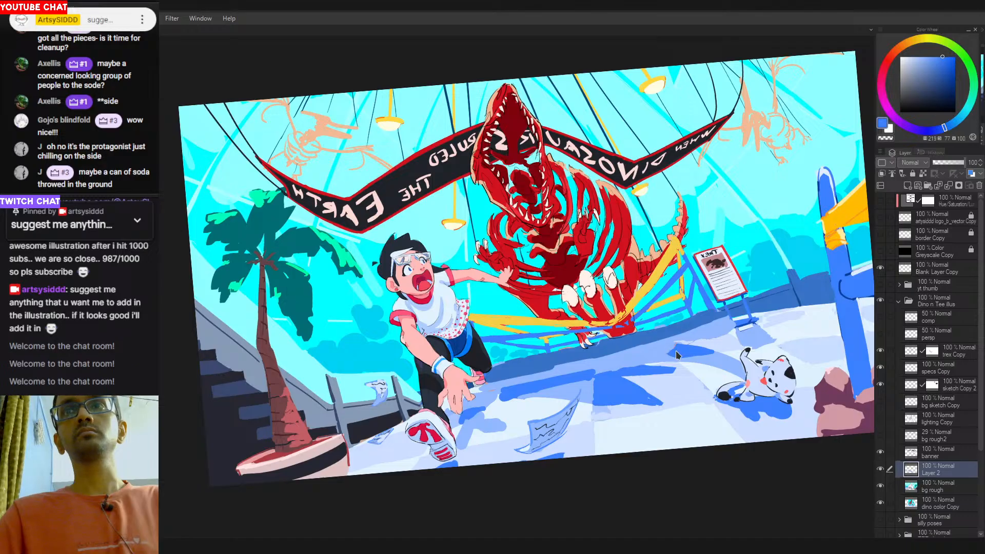
mouse_move(668, 342)
mouse_down()
mouse_move(604, 364)
mouse_move(655, 345)
mouse_up()
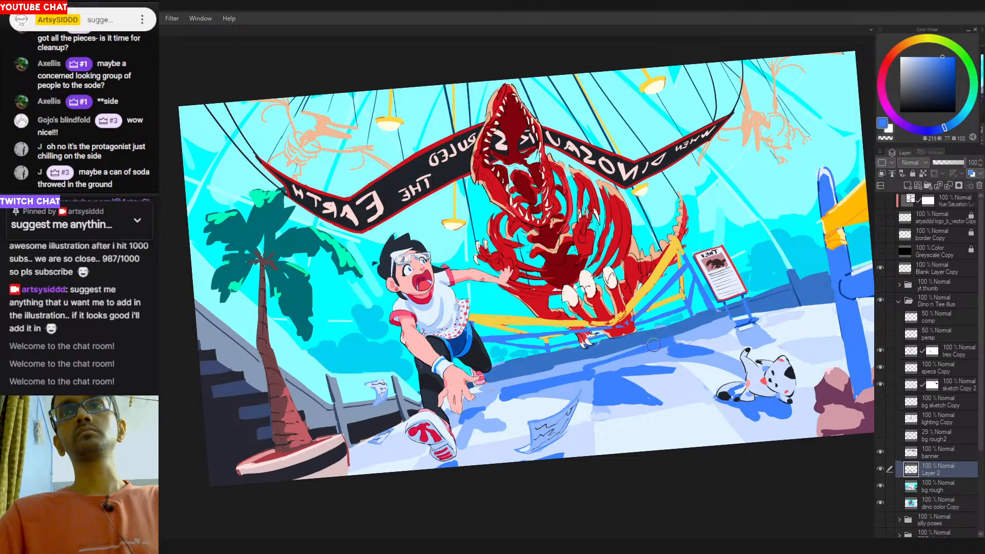
mouse_move(556, 369)
mouse_down()
mouse_move(523, 376)
mouse_move(573, 363)
mouse_move(493, 390)
mouse_up()
alt+click(507, 398)
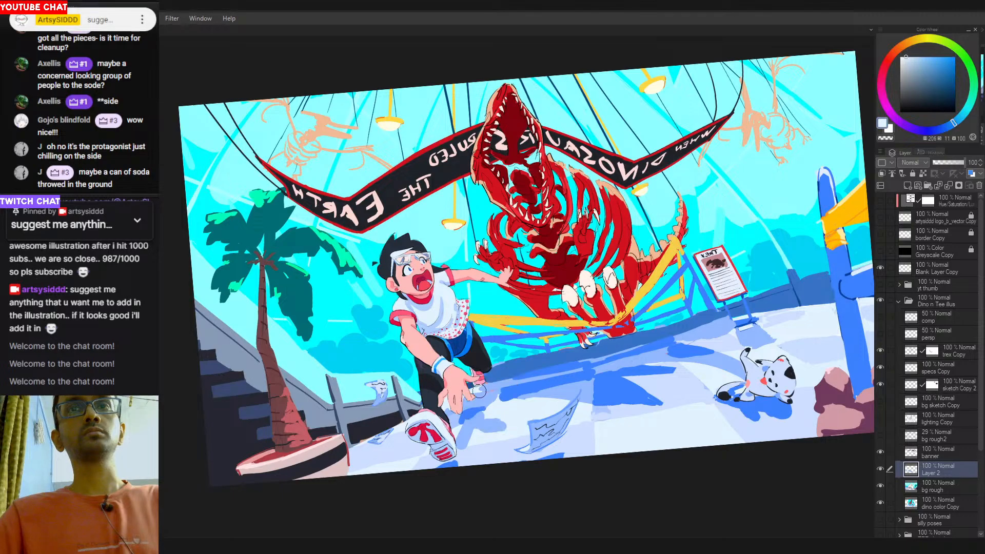
drag(723, 339, 718, 342)
alt+click(715, 345)
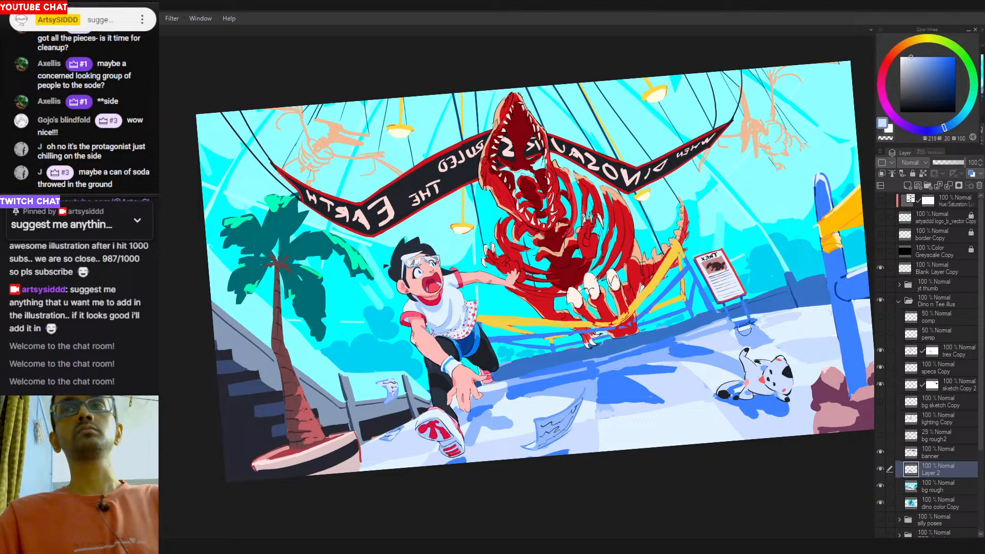
Unmirror the illustration, sample the nearby wall blues and touch up the background behind the barrier between the info sign and the boy.
key(h)
drag(462, 378, 418, 380)
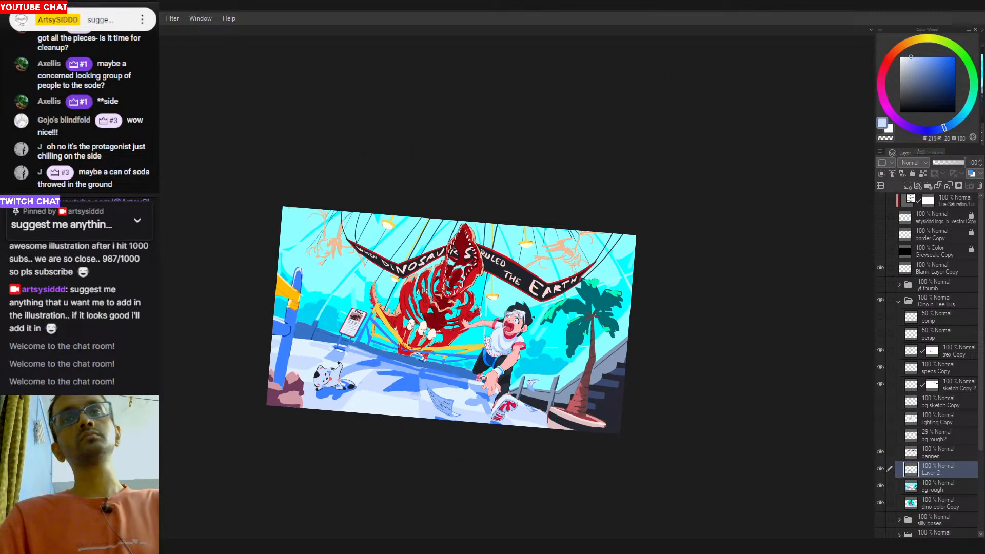
drag(527, 370, 563, 333)
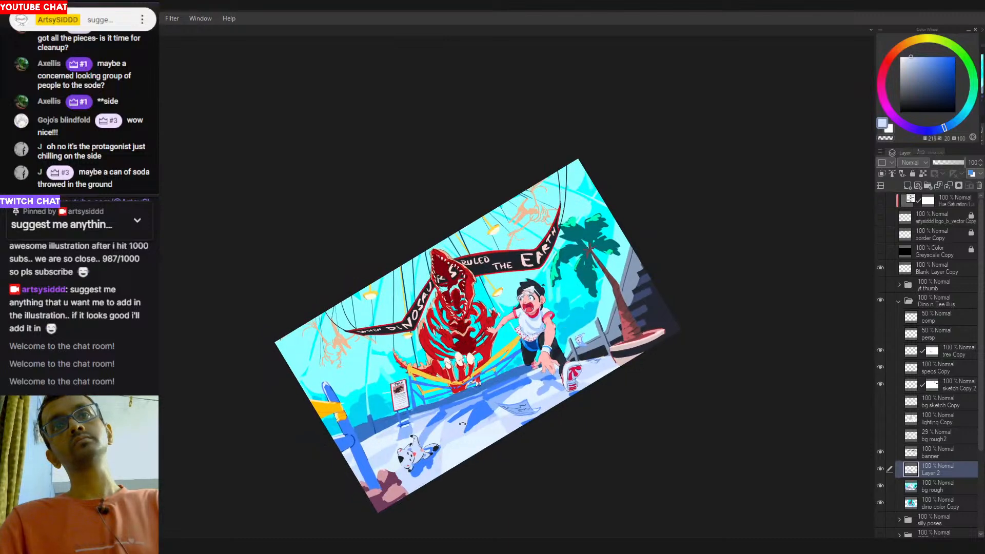
scroll(454, 397, up, 3)
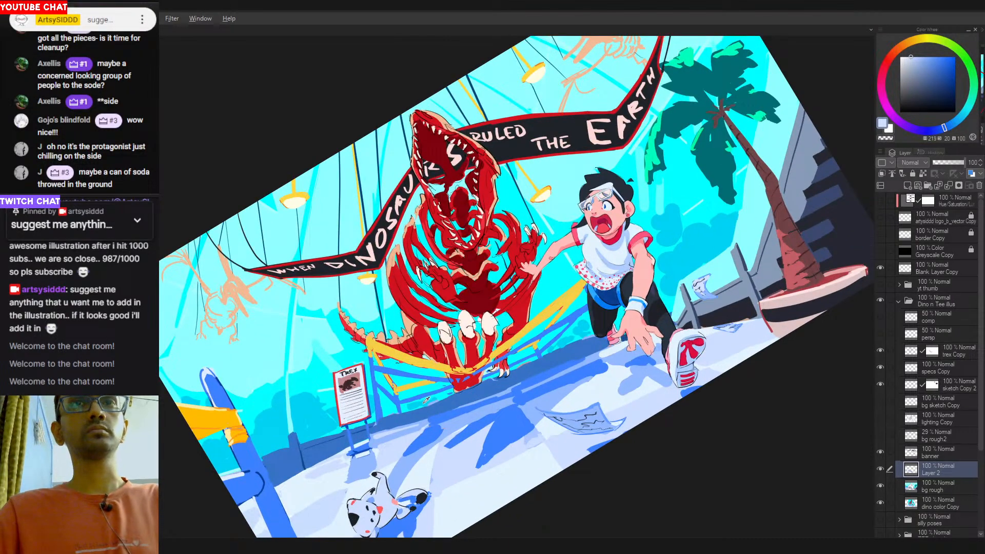
alt+click(403, 407)
mouse_move(413, 407)
mouse_down()
mouse_move(487, 386)
mouse_move(451, 398)
mouse_up()
mouse_move(536, 363)
mouse_down()
mouse_move(508, 377)
mouse_move(586, 338)
mouse_move(542, 361)
mouse_move(574, 349)
mouse_up()
alt+click(585, 336)
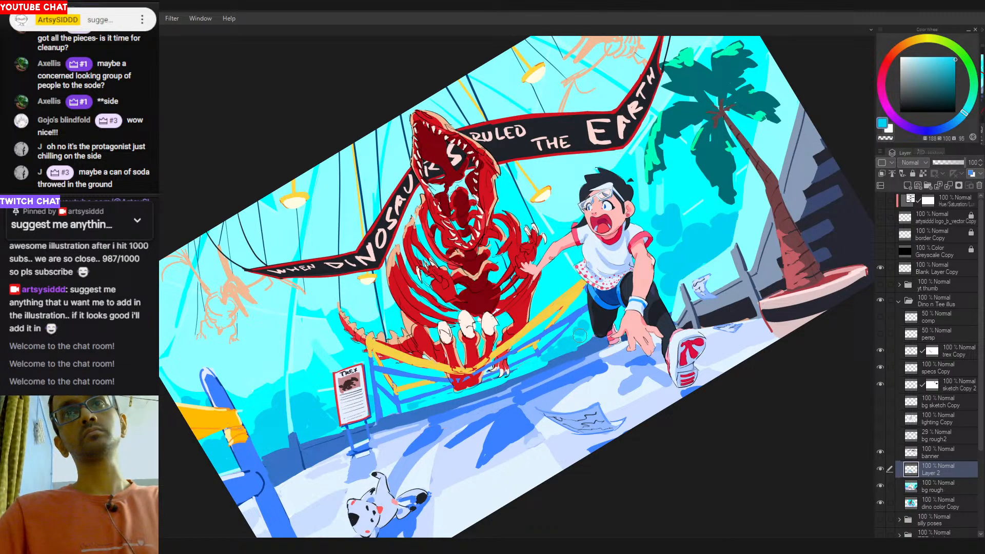
drag(523, 373, 538, 365)
mouse_move(489, 387)
mouse_down()
mouse_move(412, 407)
mouse_move(456, 395)
mouse_up()
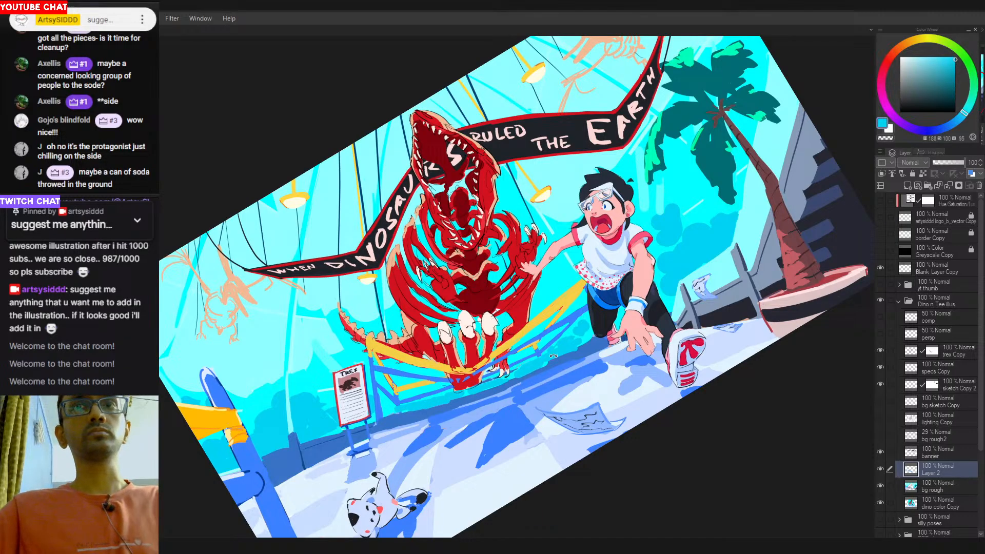
Check the repainted floor in the overall composition, and hide the bg rough layer and Layer 2.
drag(588, 362, 534, 416)
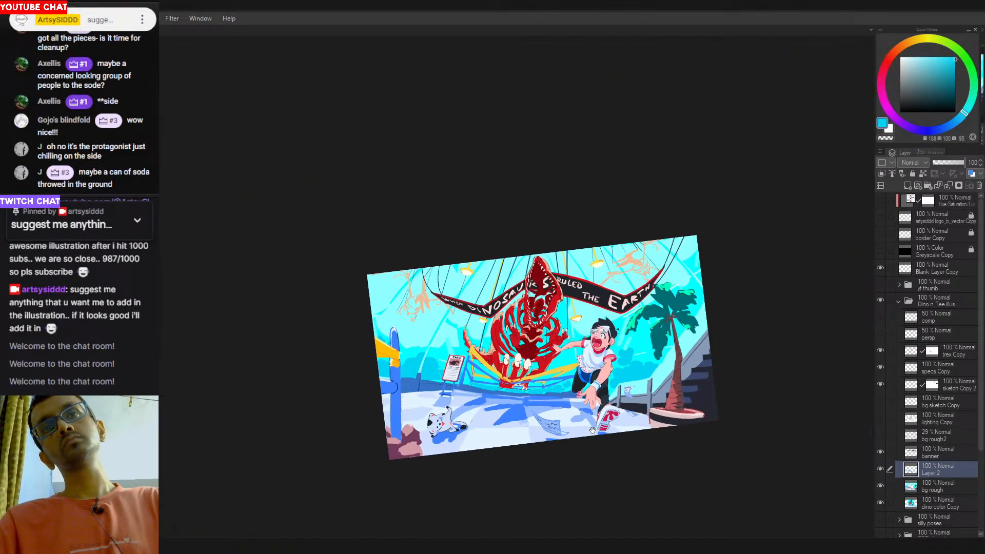
drag(589, 430, 598, 420)
drag(597, 361, 616, 334)
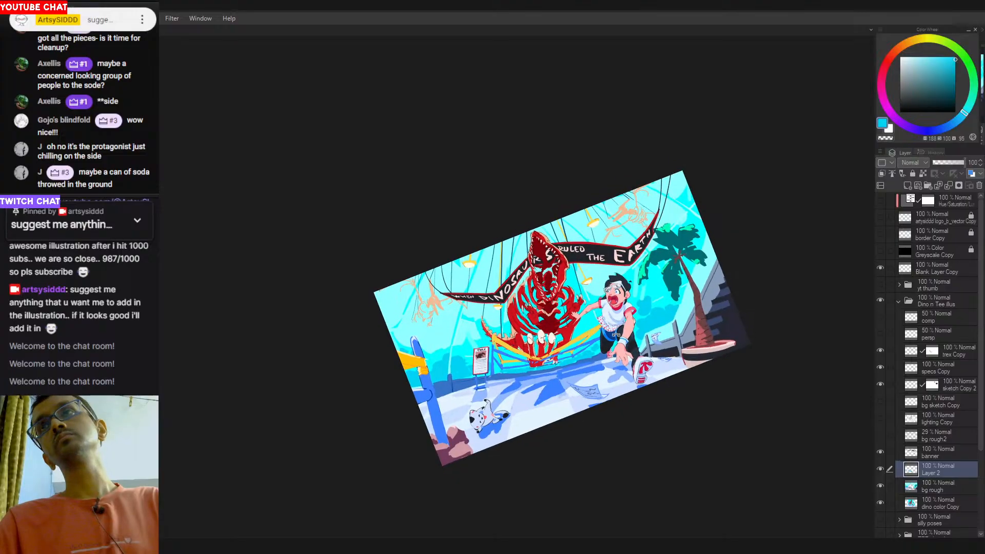
drag(541, 371, 560, 393)
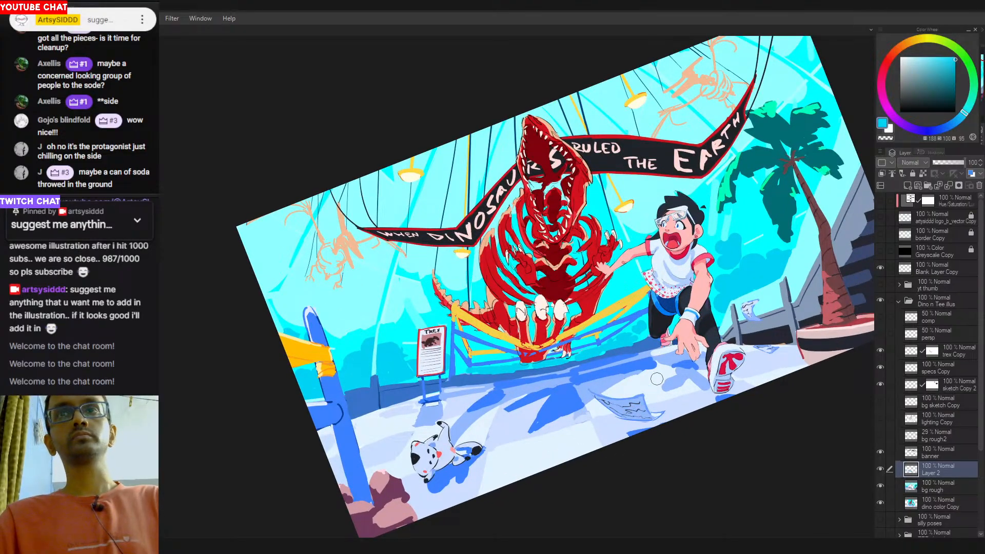
scroll(657, 395, down, 3)
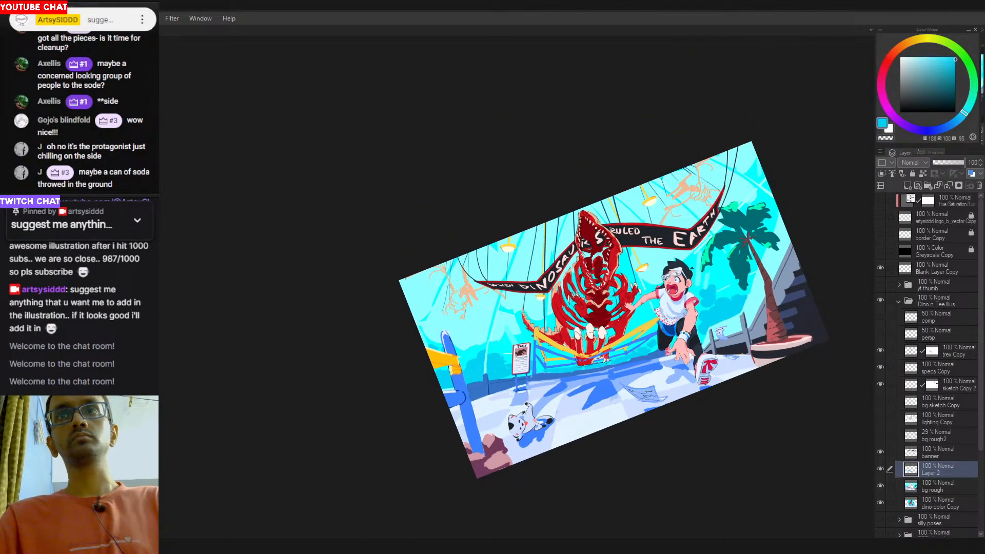
drag(677, 330, 668, 354)
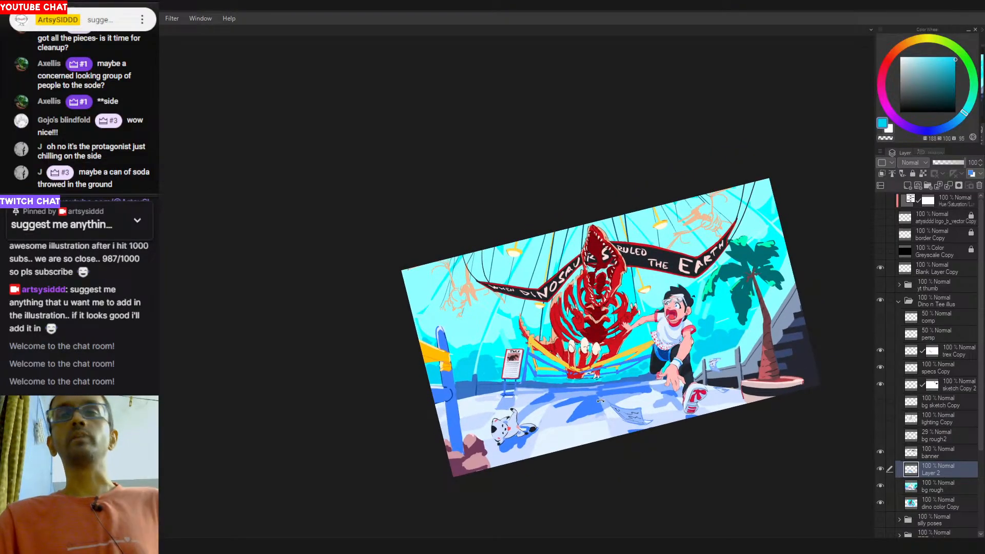
click(881, 485)
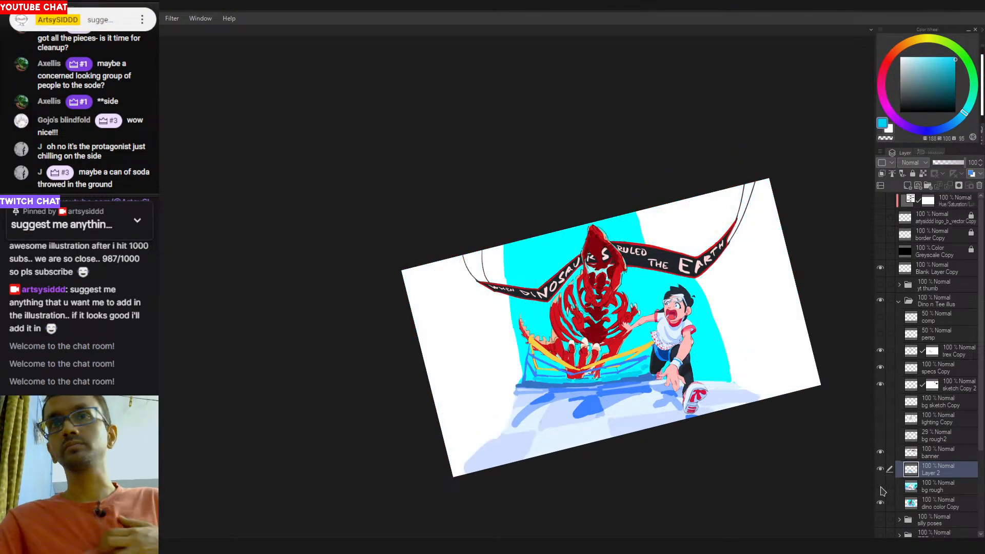
click(881, 469)
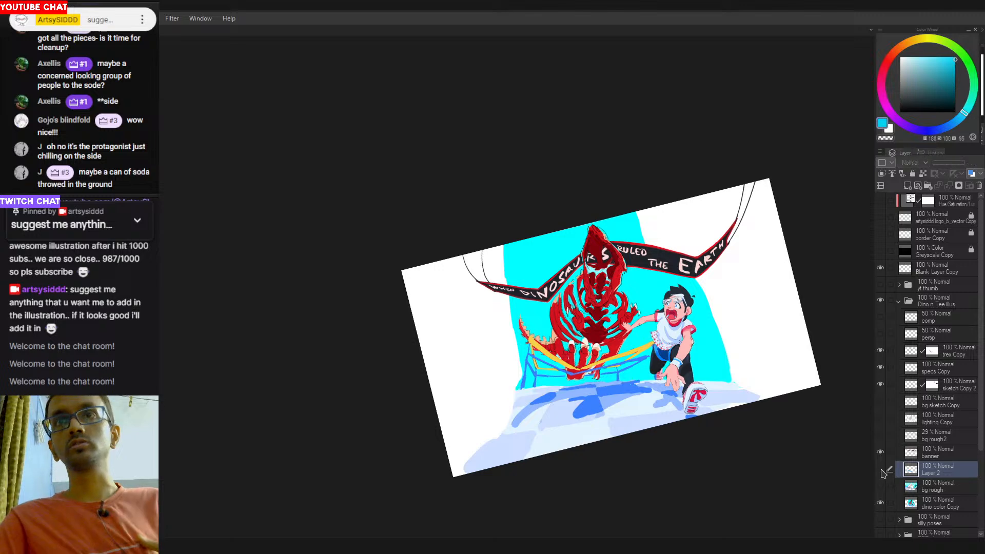
Lasso the checkered floor strip and lower barrier beneath the T-rex and copy it from the dino color Copy layer to a new layer.
drag(576, 371, 511, 362)
drag(624, 382, 606, 382)
drag(606, 381, 583, 377)
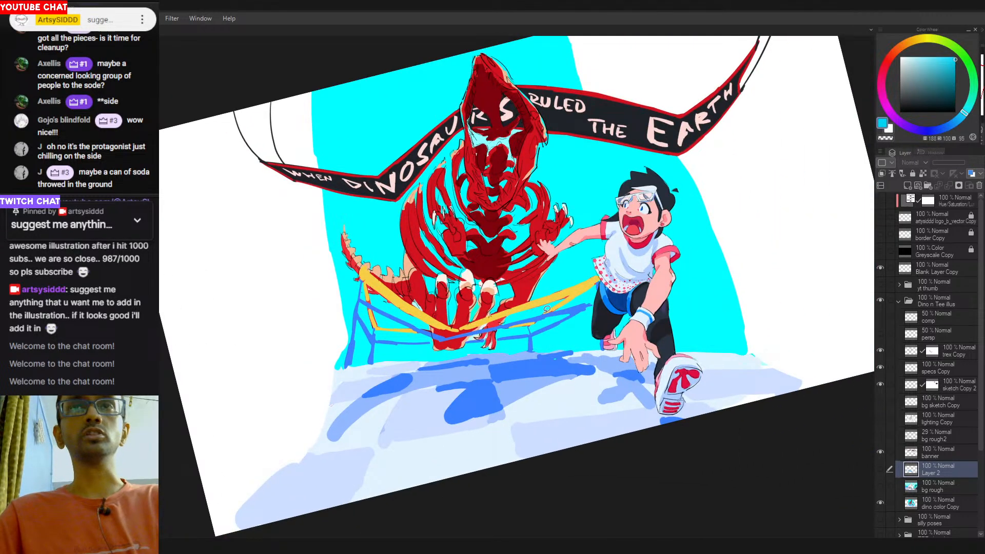
mouse_move(433, 350)
mouse_down()
mouse_move(345, 317)
mouse_move(321, 371)
mouse_move(327, 386)
mouse_move(400, 401)
mouse_move(505, 403)
mouse_move(576, 397)
mouse_move(612, 376)
mouse_up()
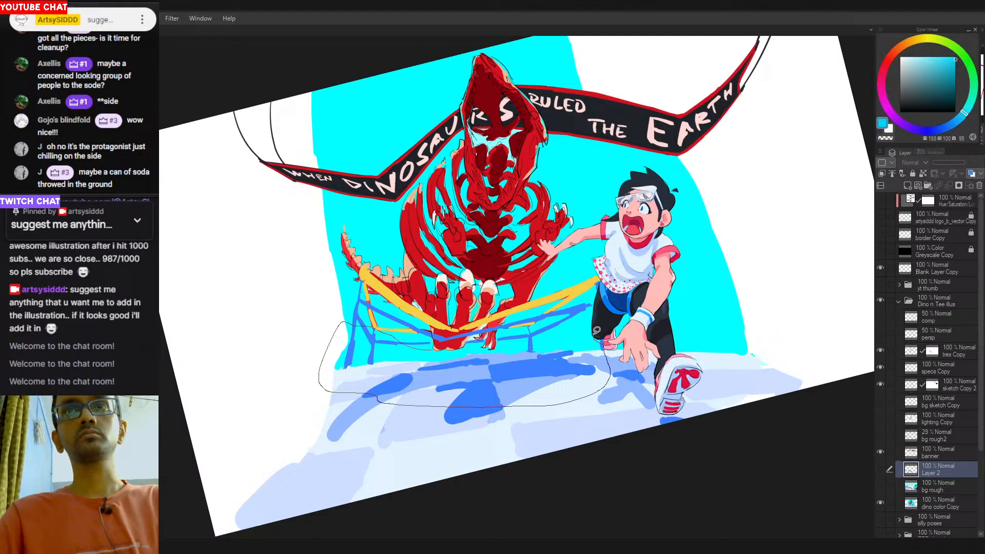
drag(595, 311, 577, 322)
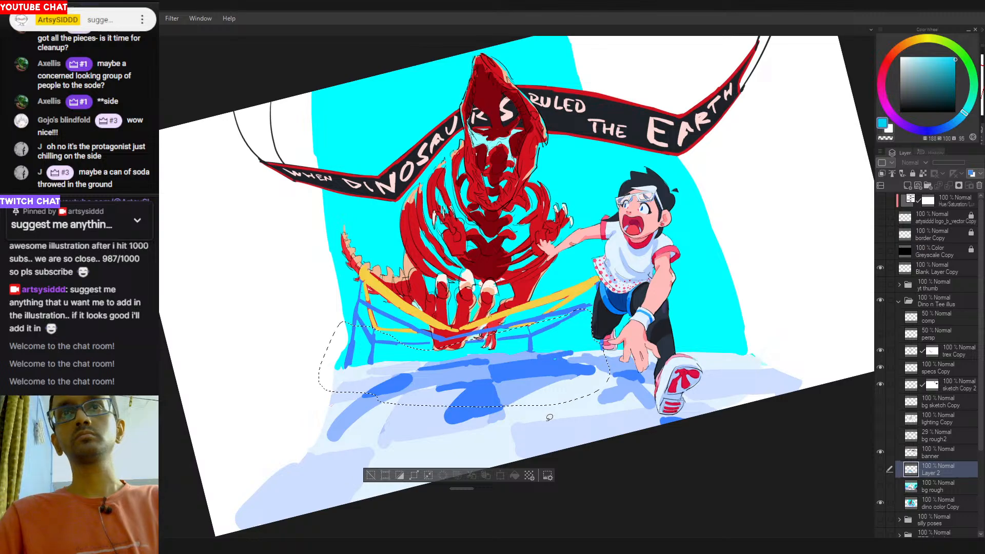
mouse_move(344, 362)
mouse_down()
mouse_move(299, 378)
mouse_move(405, 394)
mouse_up()
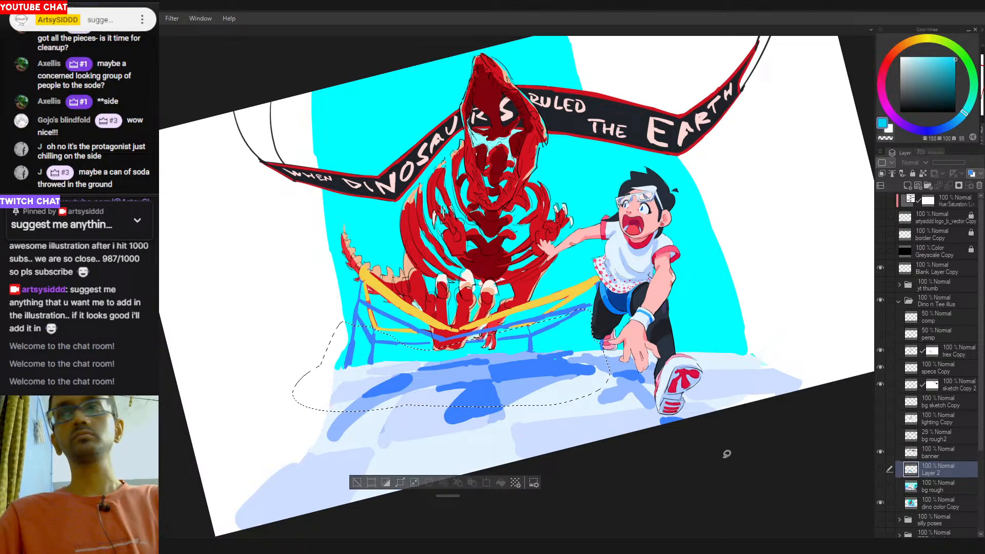
click(939, 503)
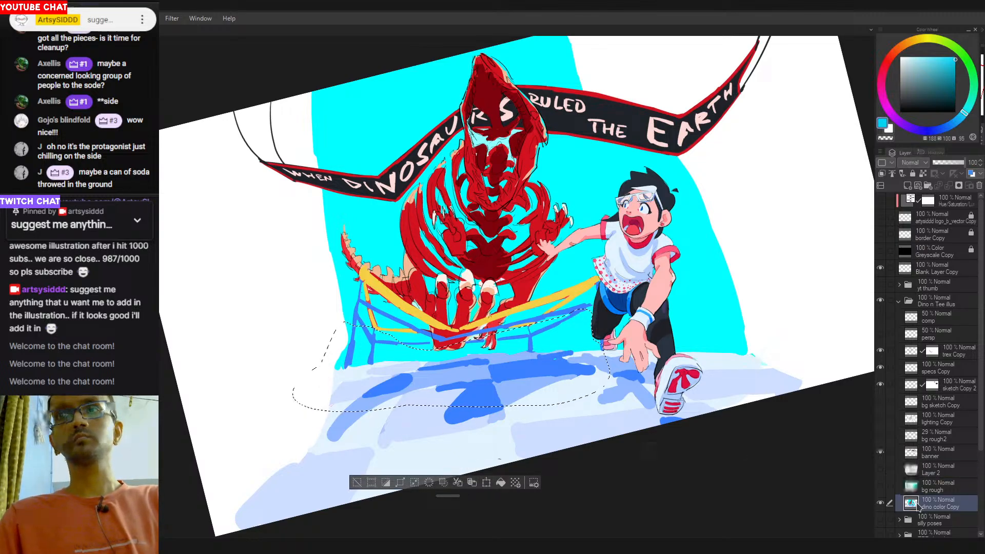
click(473, 484)
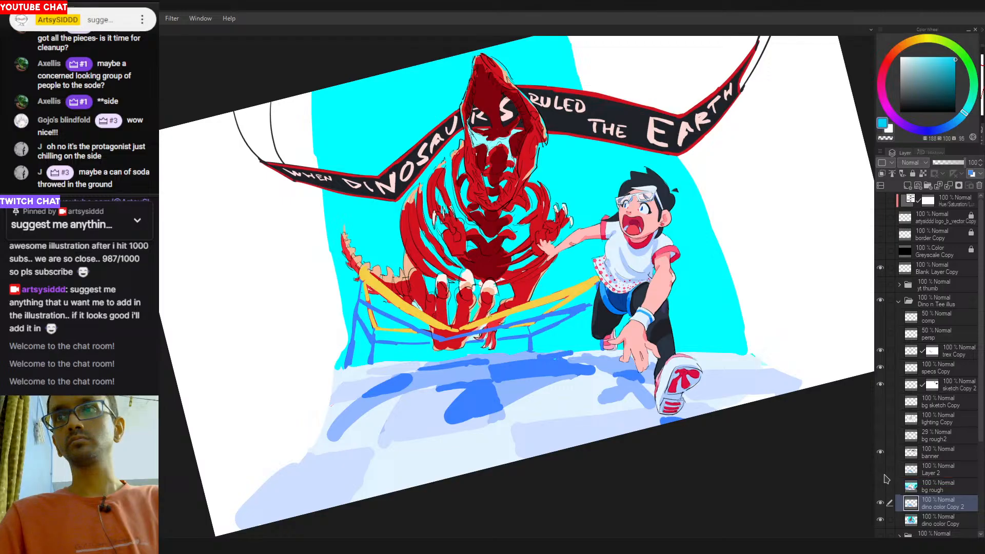
Place the copied floor strip above bg rough, show bg rough, and toggle the strip's visibility to compare it with the rock border.
drag(929, 508, 924, 487)
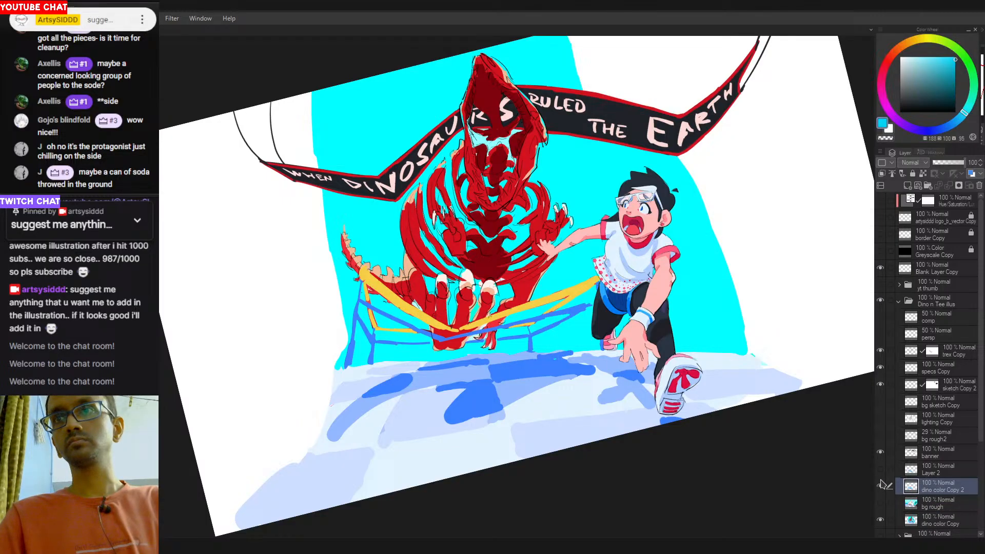
click(881, 503)
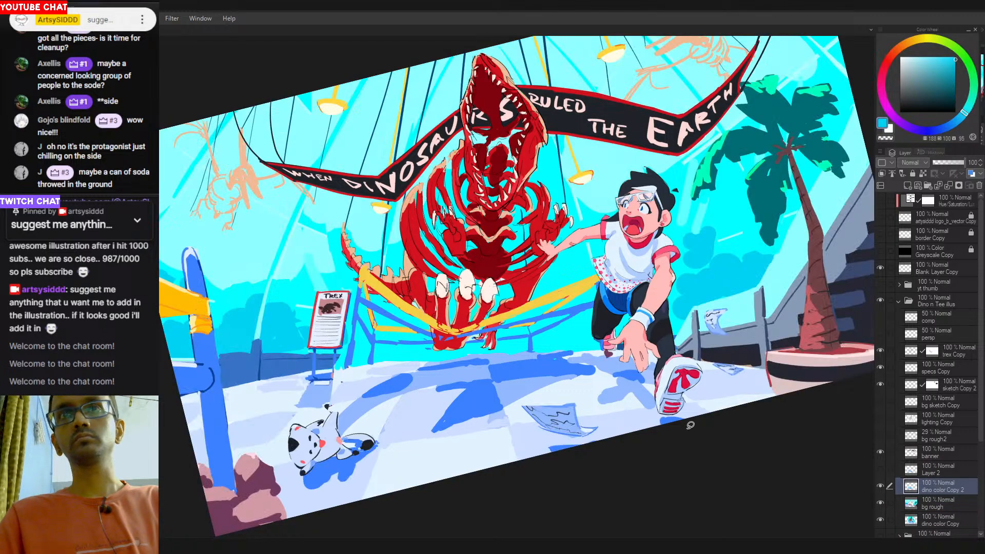
drag(471, 380, 530, 395)
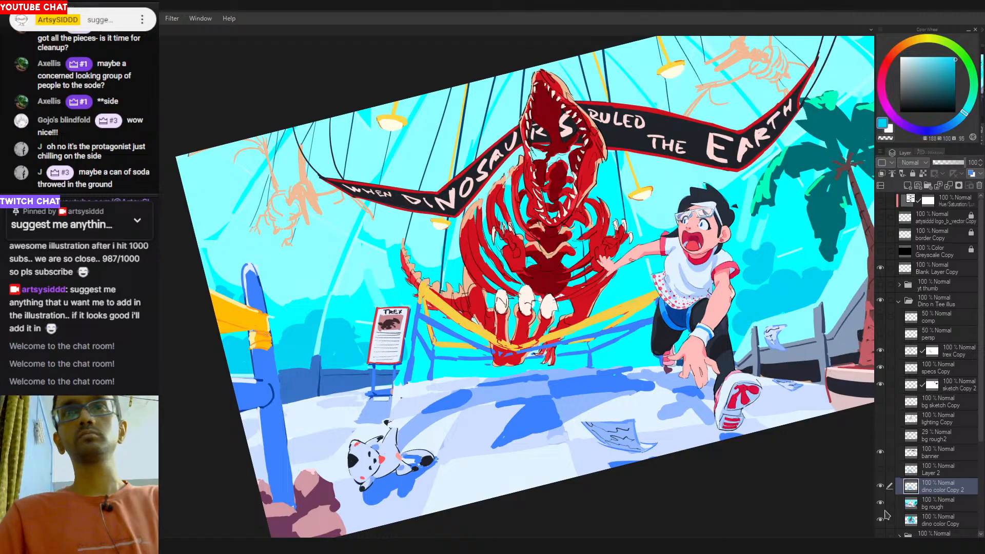
click(881, 486)
click(882, 486)
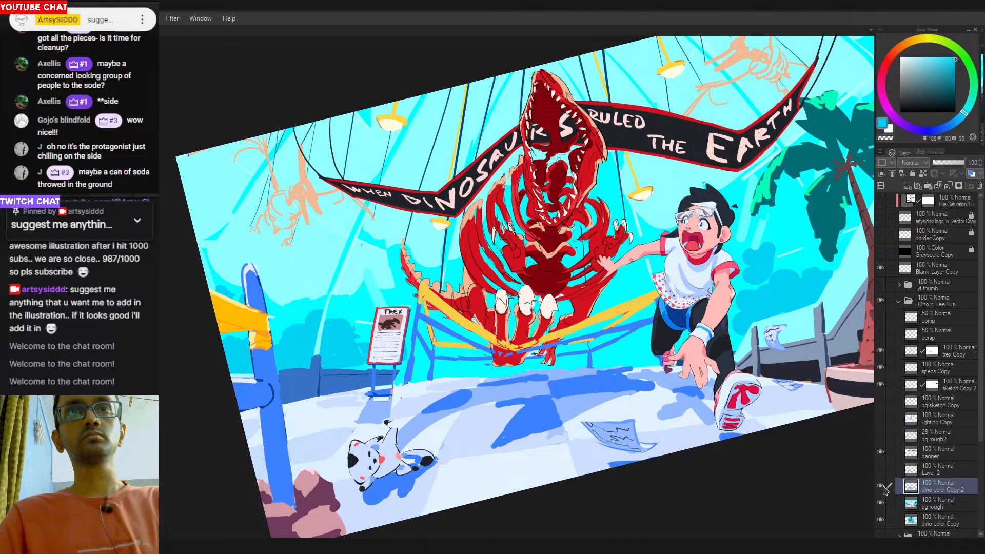
click(882, 487)
click(882, 487)
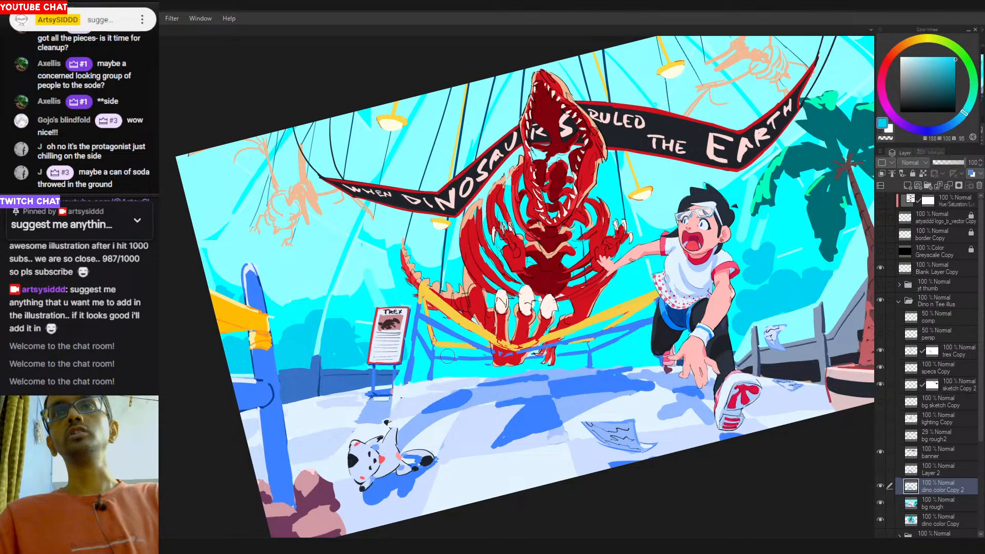
drag(464, 371, 536, 386)
key(ctrl+[)
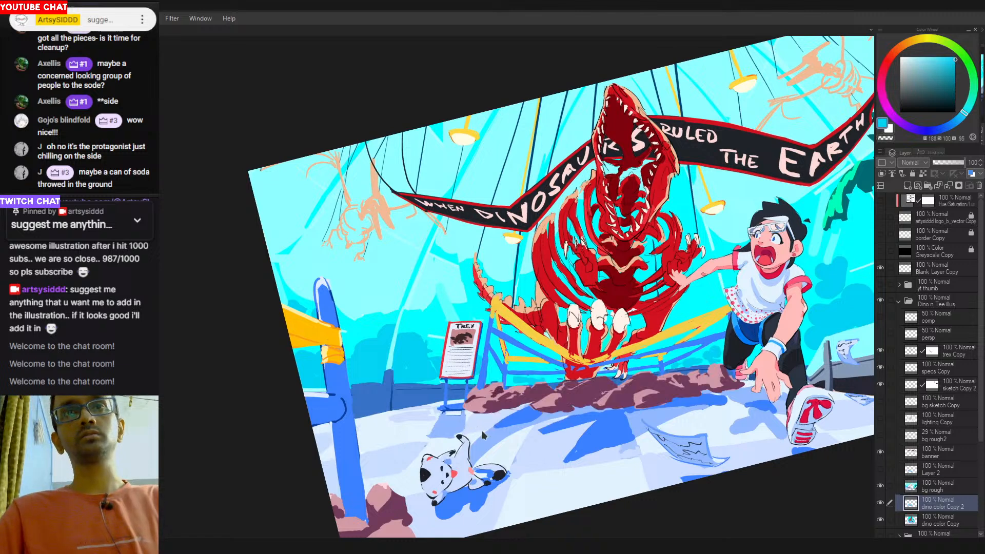
click(882, 488)
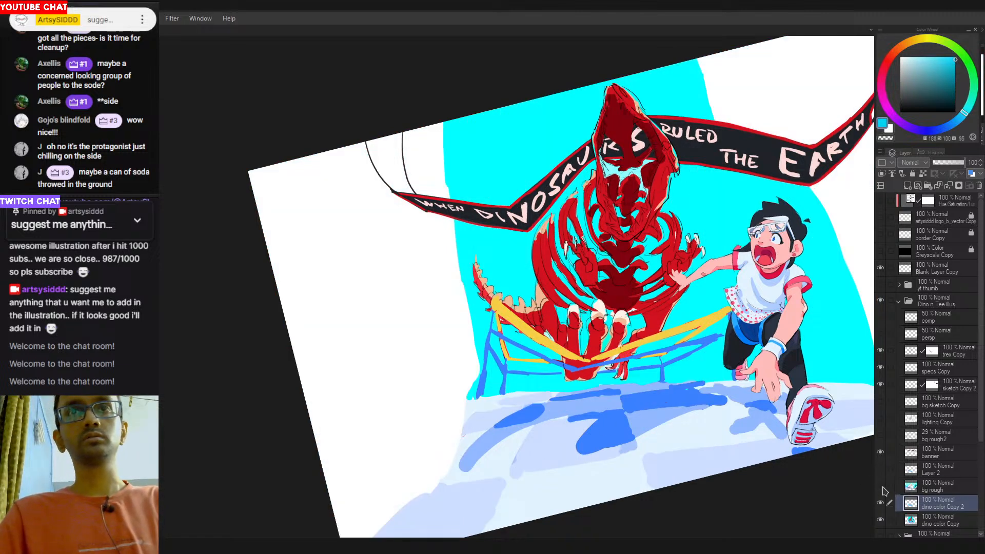
click(881, 488)
click(883, 504)
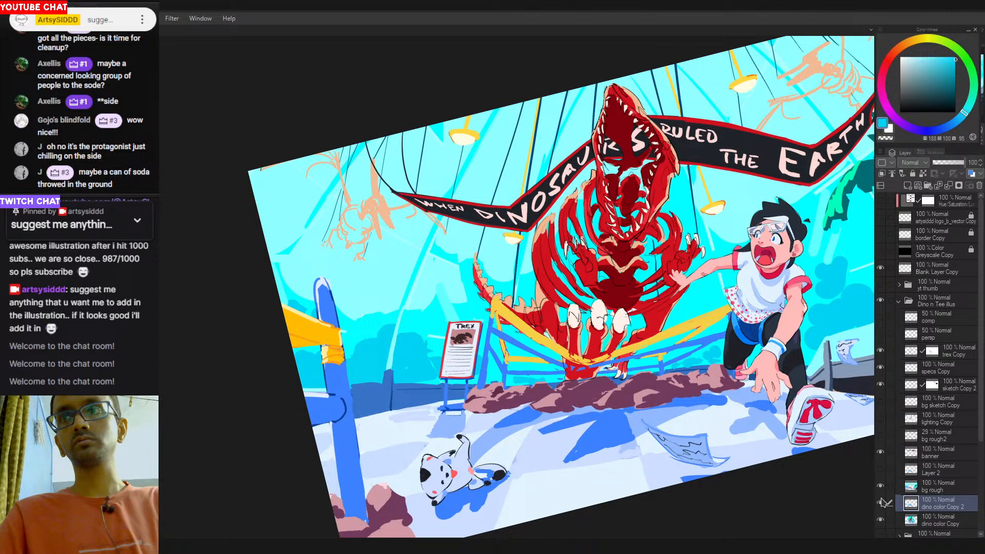
drag(919, 507, 918, 485)
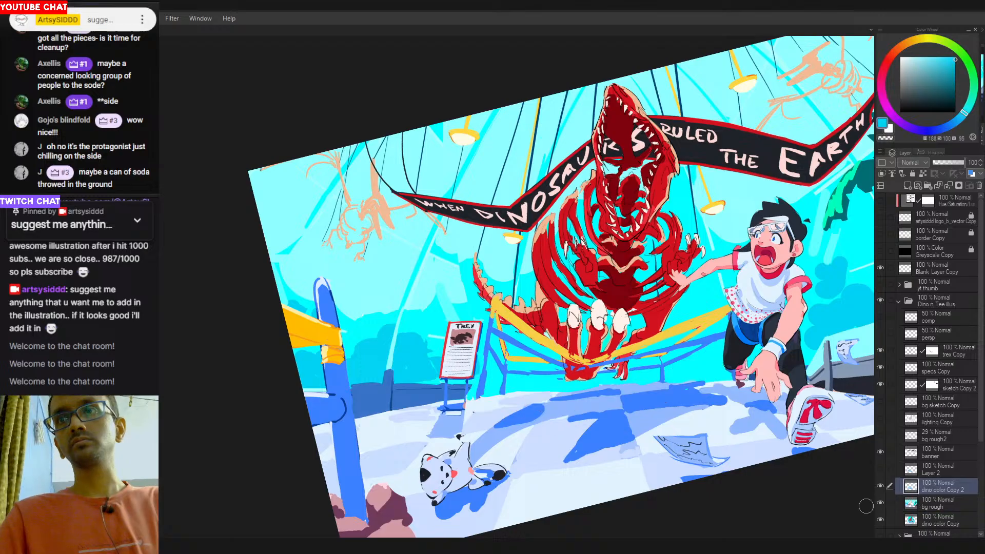
Sample the wall blue and select the cyan background gaps behind the lower barrier beneath the T-rex on dino color Copy 2.
alt+click(462, 408)
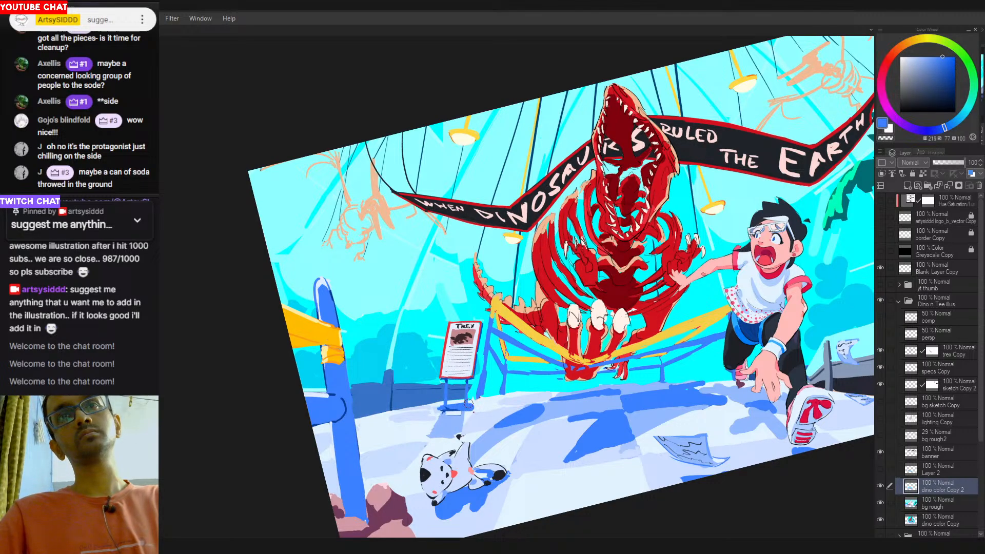
alt+click(469, 401)
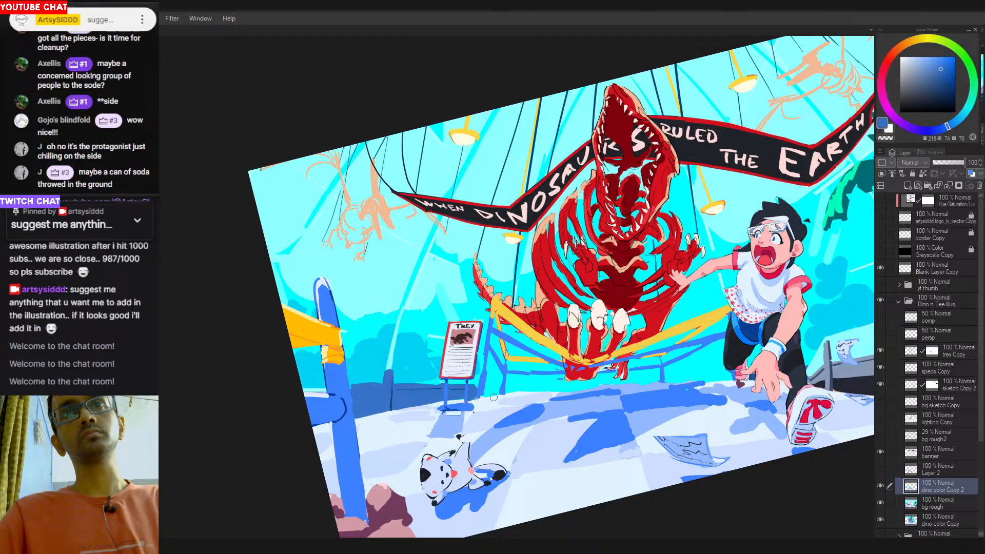
key(w)
click(494, 392)
key(d)
shift+click(537, 388)
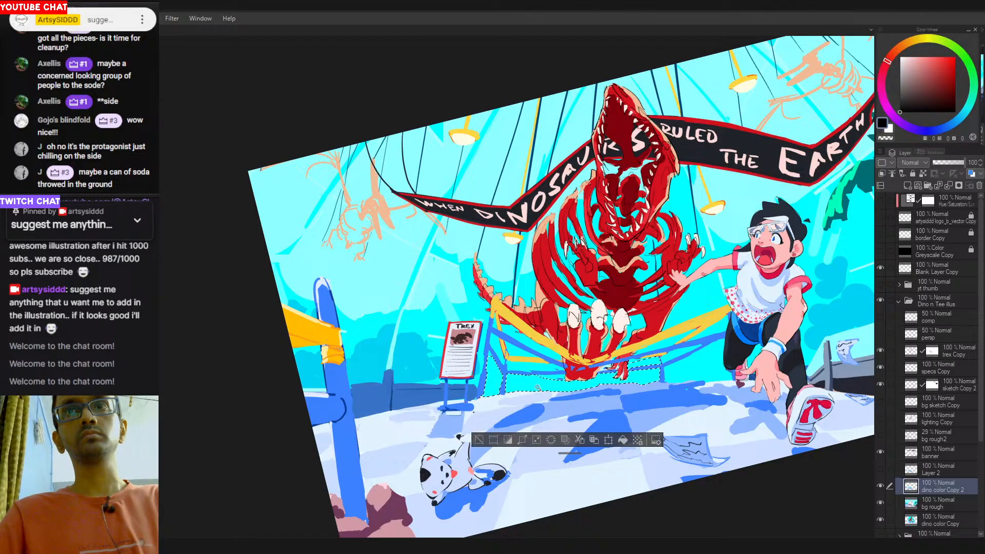
shift+click(702, 373)
Paint the wall base in the sampled darker blue across the selected gaps beneath the skeleton, and clear the selection.
key(b)
mouse_move(480, 389)
mouse_down()
mouse_move(750, 376)
mouse_move(726, 388)
mouse_up()
key(ctrl+z)
alt+click(475, 393)
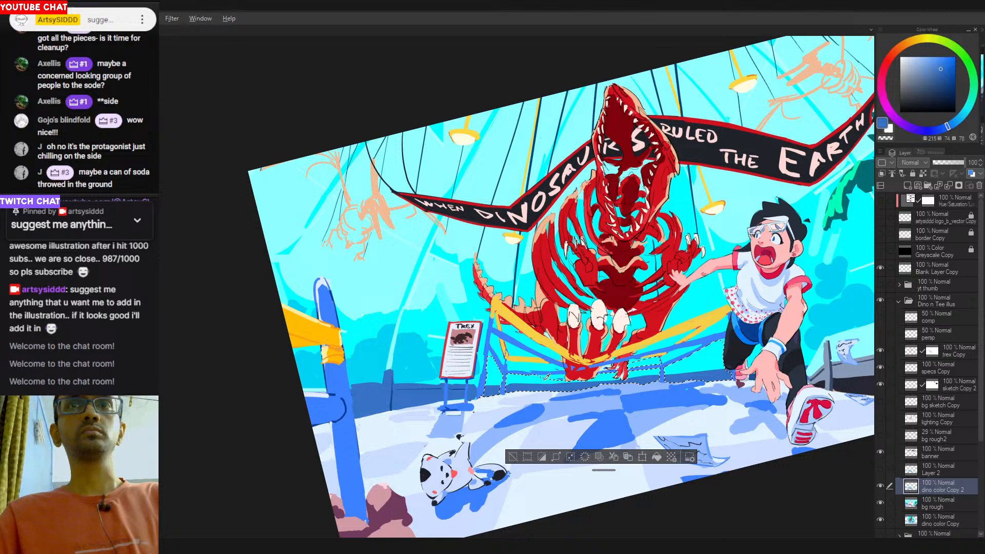
alt+click(557, 381)
key(ctrl+d)
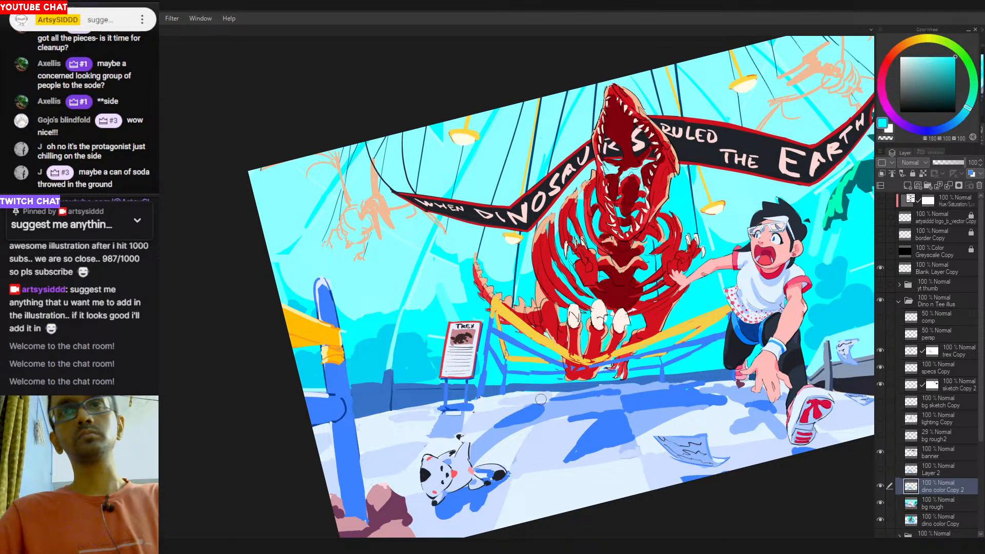
Sample the nearby floor, shadow and wall blues and clean up the edge between floor and wall beneath the T-rex.
alt+click(518, 395)
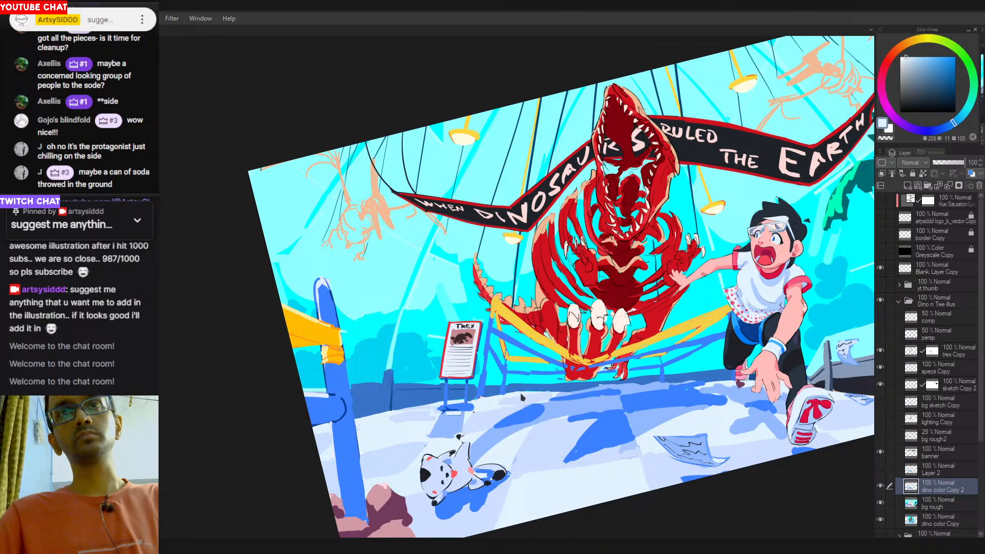
alt+click(607, 387)
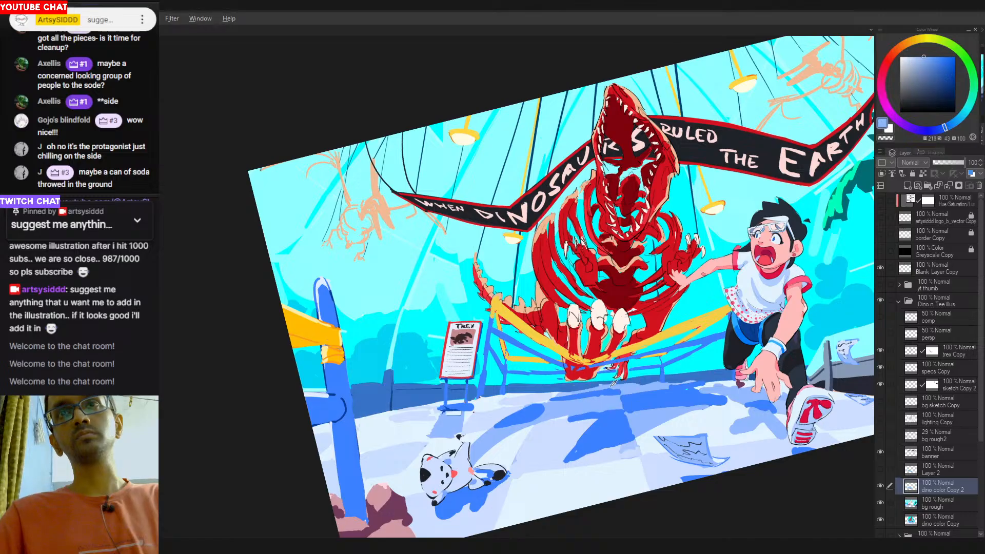
alt+click(613, 382)
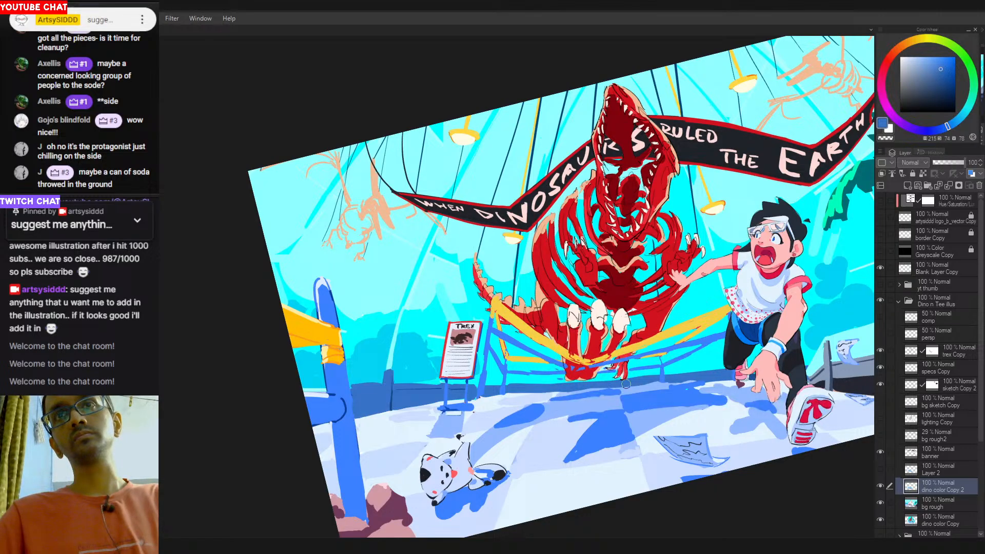
alt+click(662, 373)
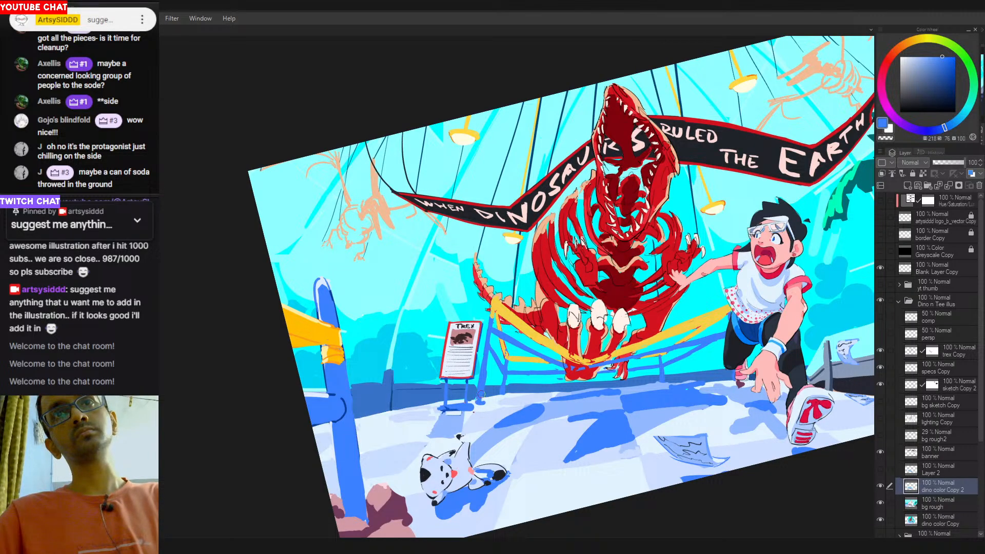
Repaint the barrier legs beside the info sign down to the floor, alternating sampled barrier blue and pale floor tones.
alt+click(489, 404)
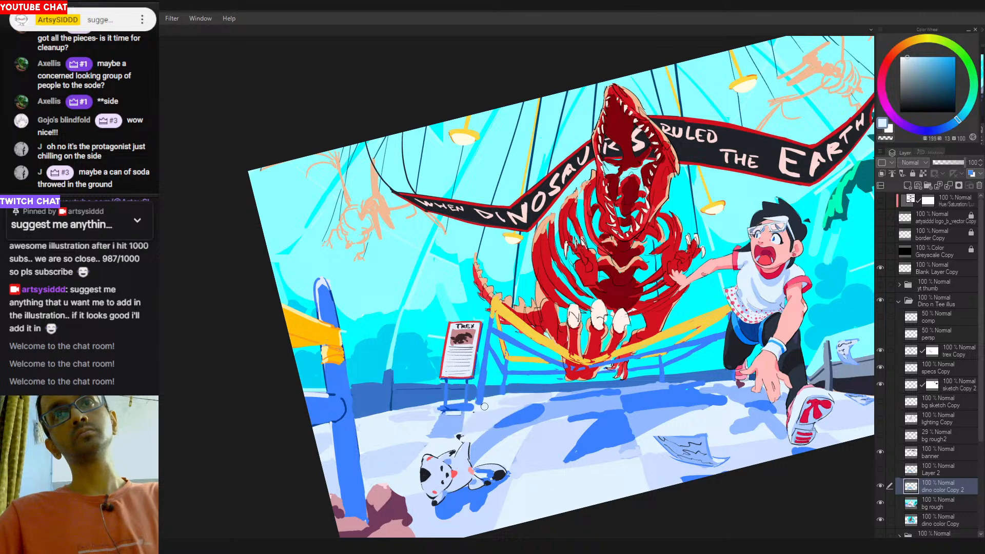
alt+click(505, 389)
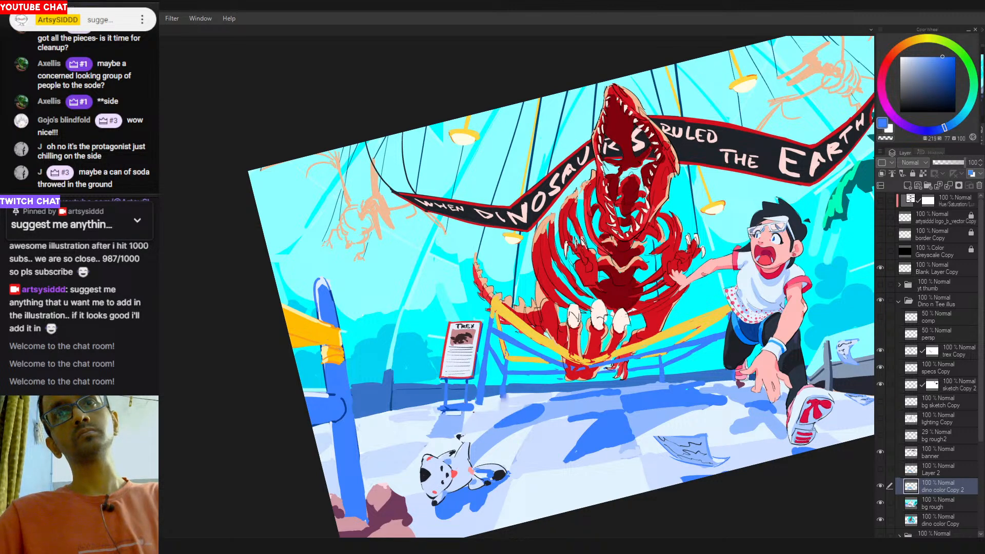
alt+click(508, 396)
alt+click(508, 394)
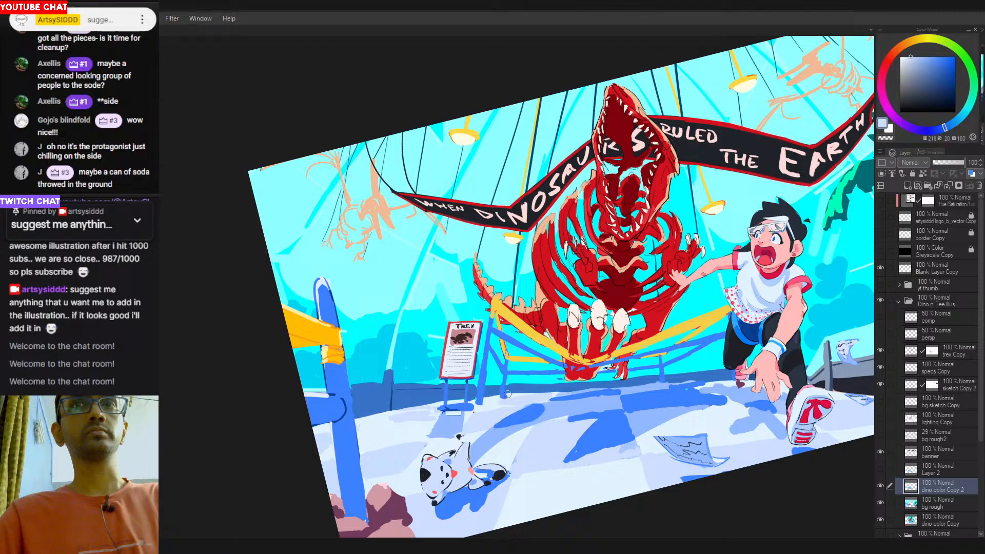
alt+click(501, 398)
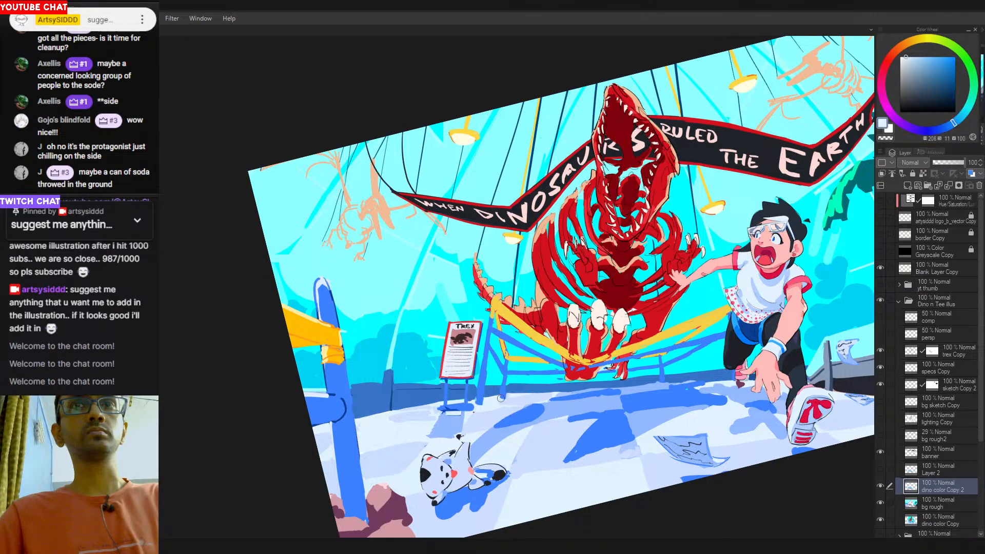
alt+click(504, 395)
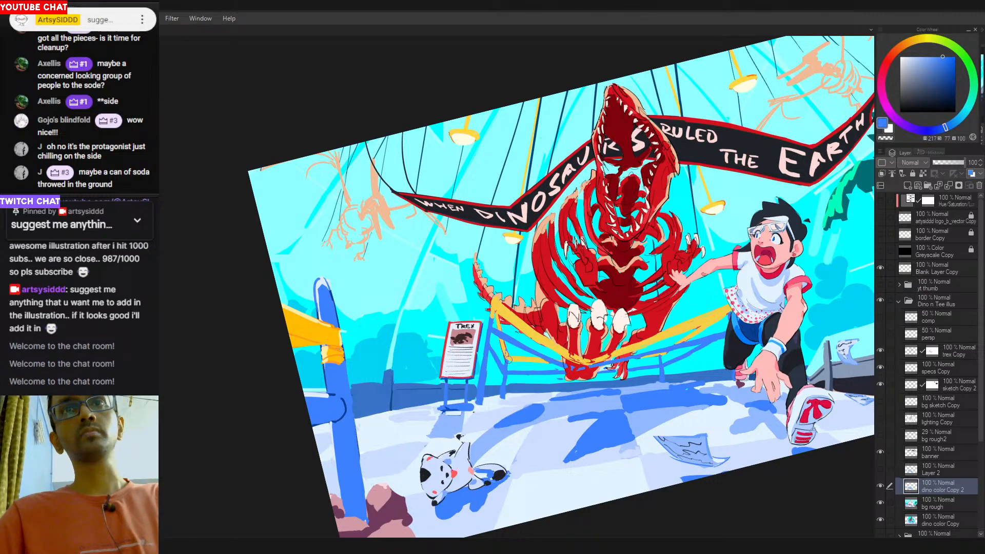
alt+click(485, 401)
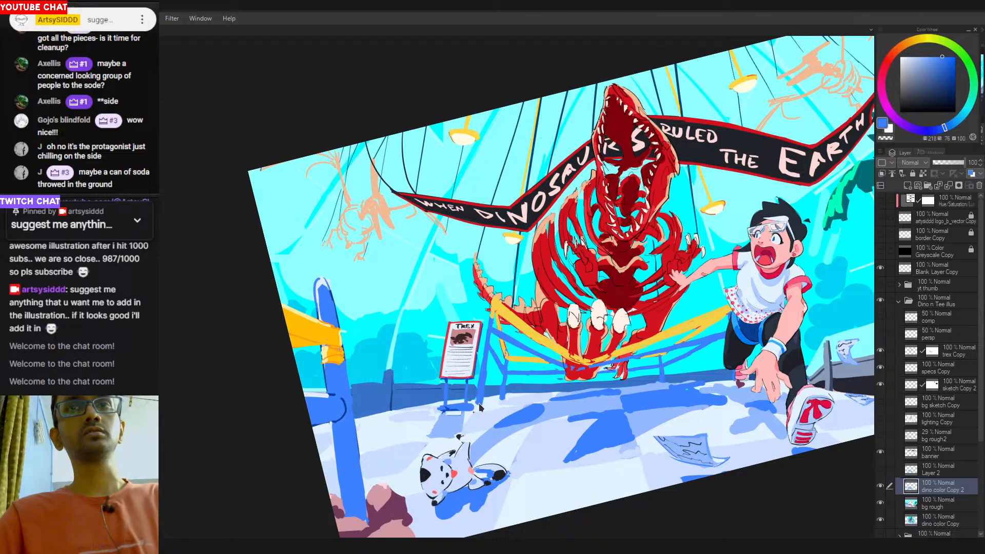
Touch up the wall base and floor around the info sign's feet with sampled wall, floor and shadow blues.
alt+click(476, 388)
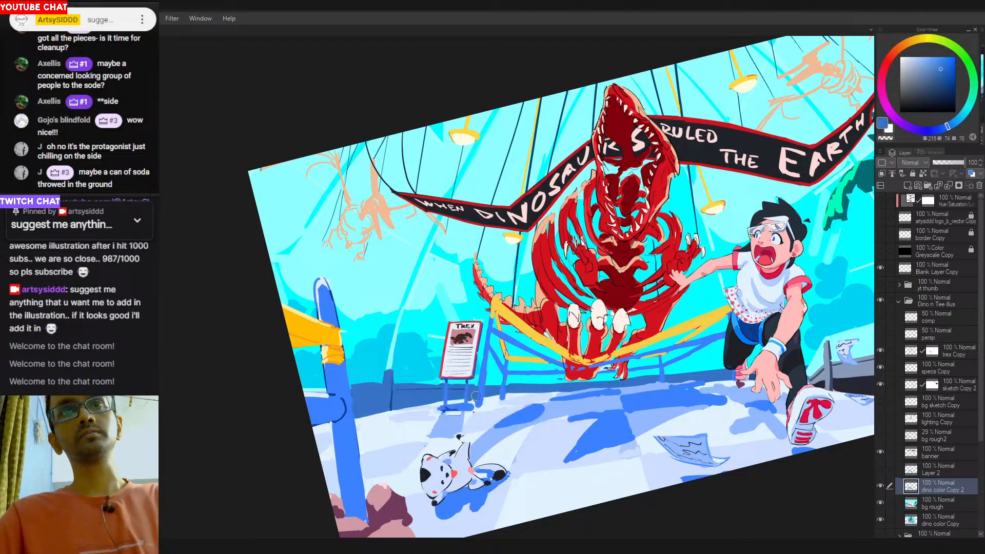
alt+click(468, 406)
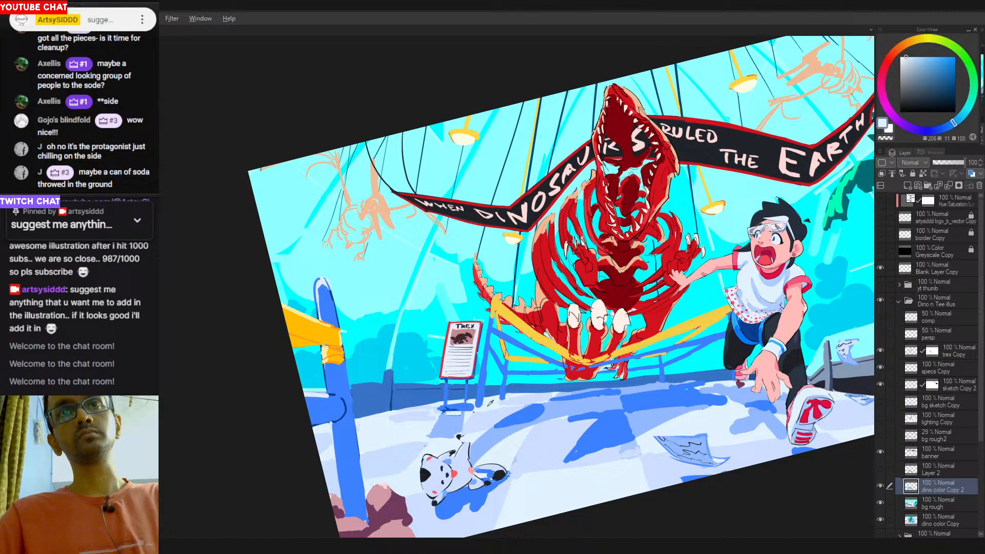
alt+click(480, 408)
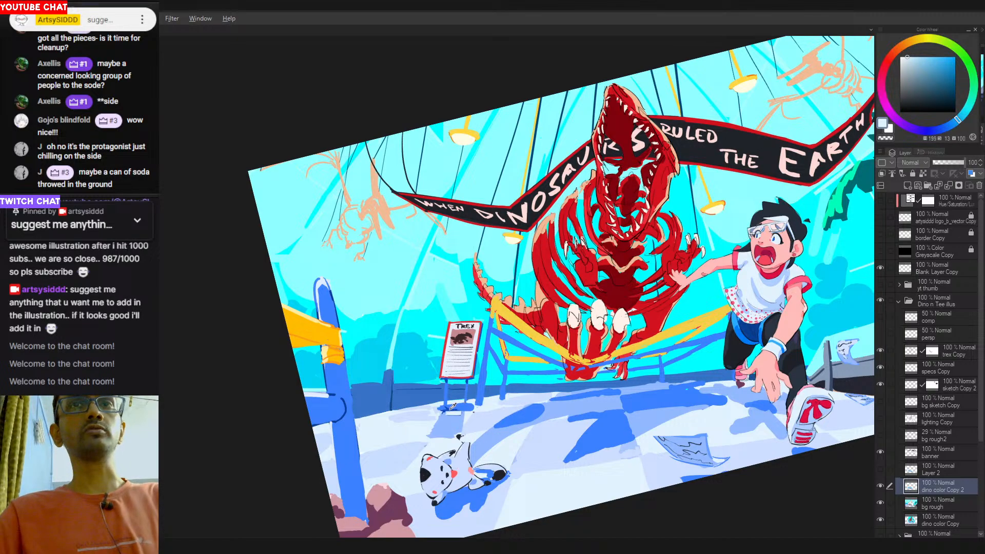
alt+click(475, 408)
alt+click(479, 410)
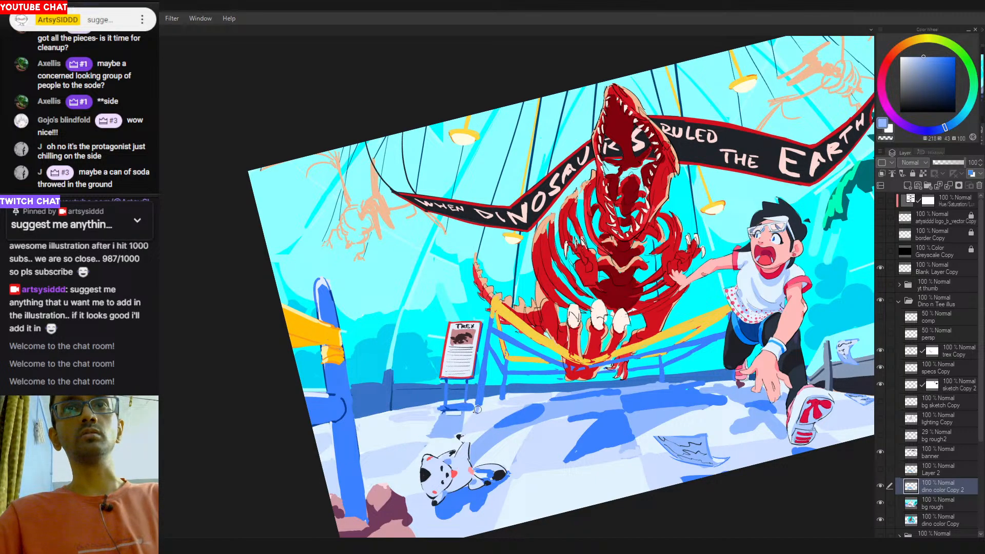
Paint the shadow at the foot of the barrier post beside the sign, and merge the floor strip layer into bg rough.
alt+click(478, 415)
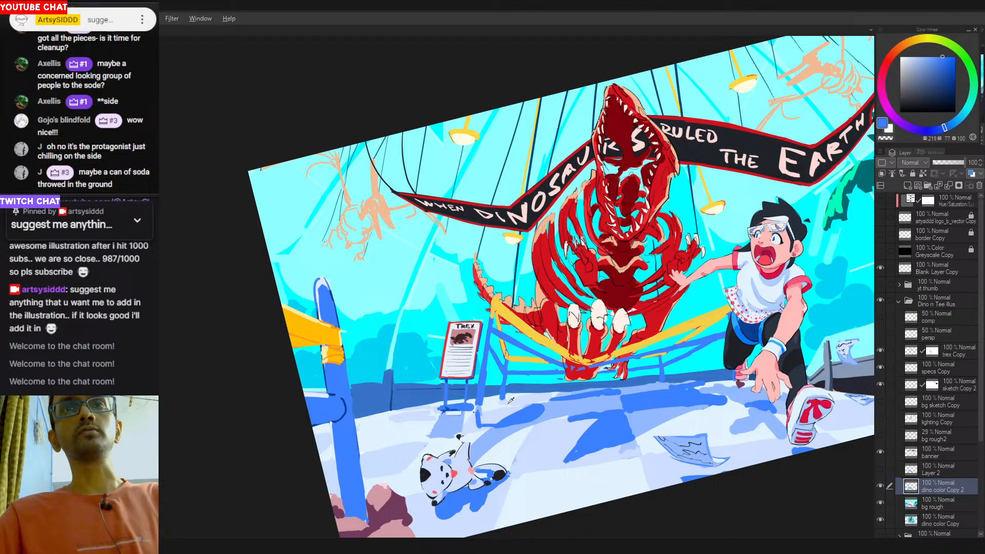
alt+click(529, 402)
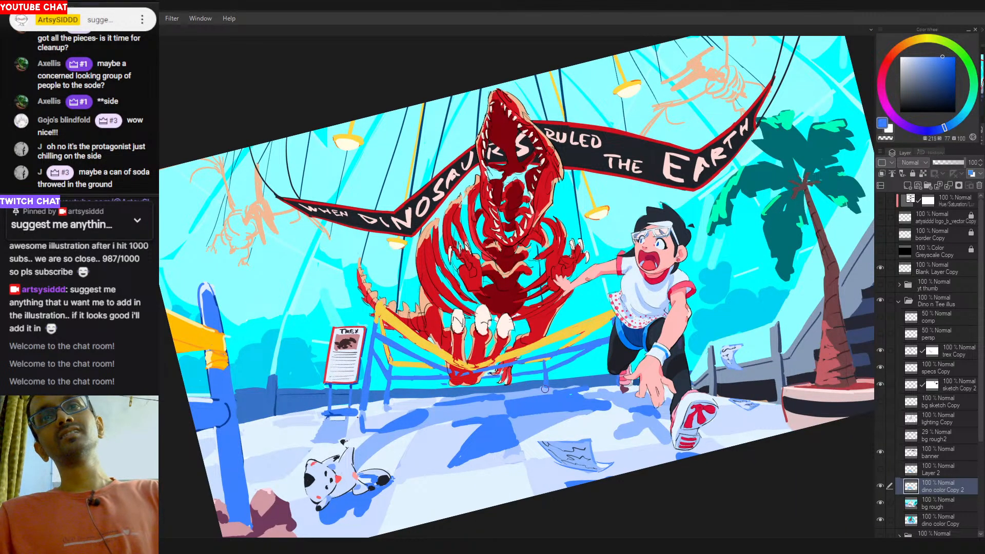
mouse_move(545, 389)
mouse_down()
mouse_move(539, 411)
mouse_move(516, 413)
mouse_move(523, 384)
mouse_up()
key(ctrl+e)
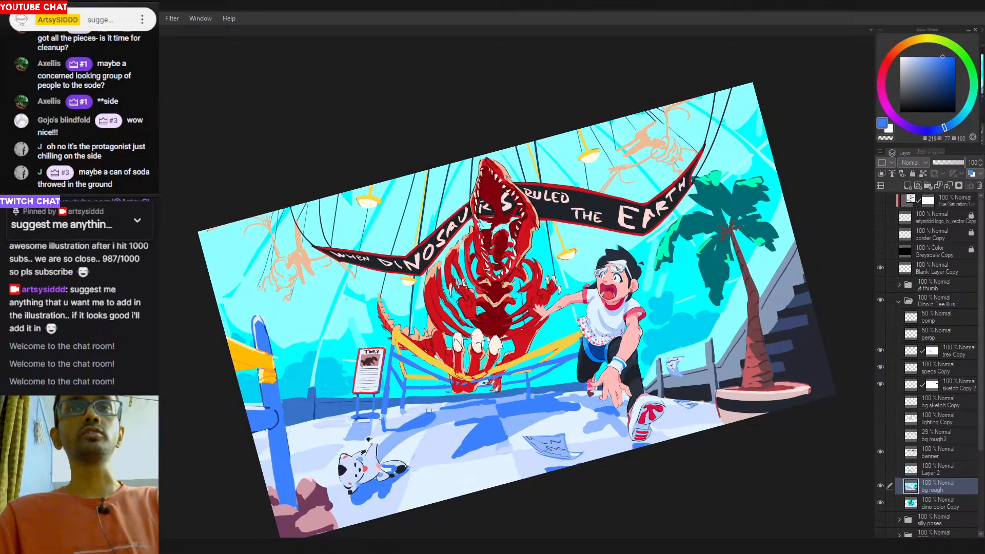
Paint over the pink foreground rocks with the pale floor colour and extend the blue foreground post down toward the canvas edge.
mouse_move(299, 495)
mouse_down()
mouse_move(388, 455)
mouse_move(408, 491)
mouse_move(365, 490)
mouse_move(354, 454)
mouse_move(348, 480)
mouse_move(361, 493)
mouse_move(374, 484)
mouse_move(379, 496)
mouse_up()
alt+click(386, 436)
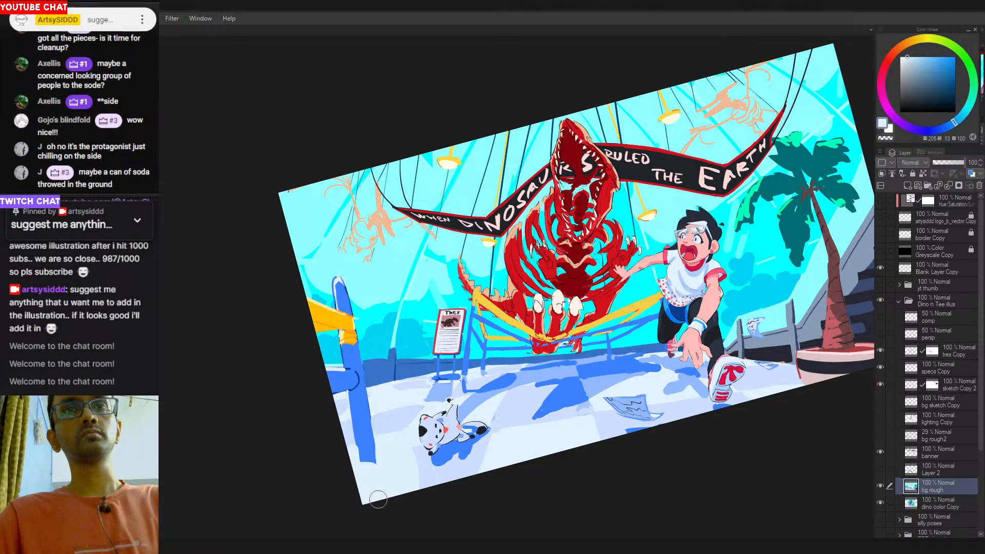
alt+click(368, 456)
mouse_move(368, 460)
mouse_down()
mouse_move(372, 493)
mouse_move(359, 436)
mouse_move(375, 486)
mouse_move(372, 460)
mouse_move(369, 488)
mouse_up()
key(ctrl+z)
key(ctrl+z)
key(ctrl+z)
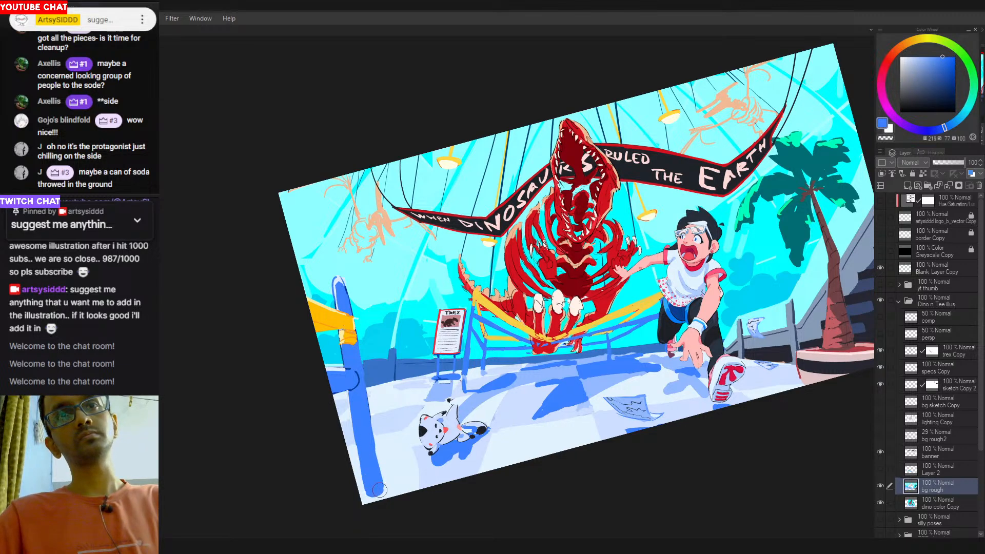
Repaint the checkered floor tiles between the foreground post and the dog with sampled light blues.
alt+click(424, 465)
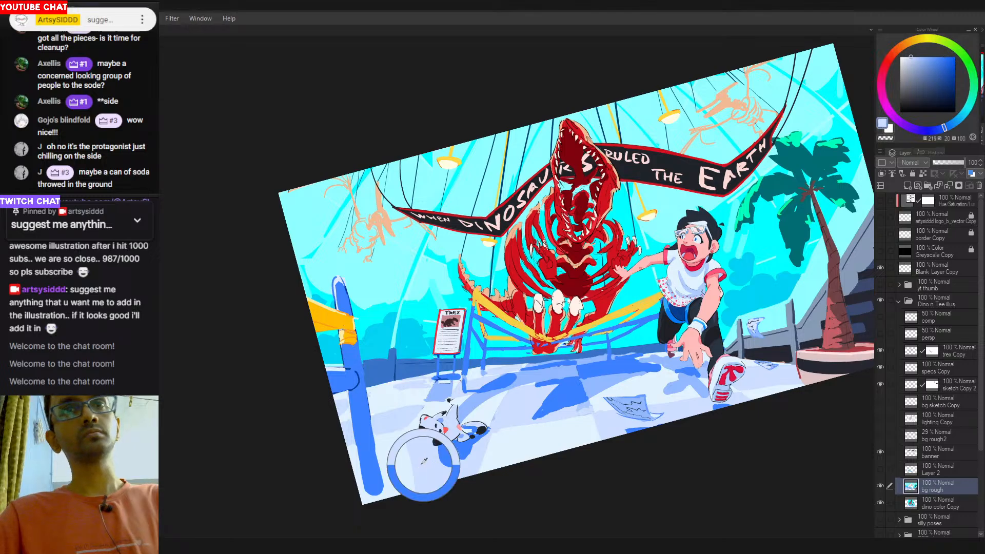
mouse_move(396, 466)
mouse_down()
mouse_move(399, 453)
mouse_move(421, 470)
mouse_up()
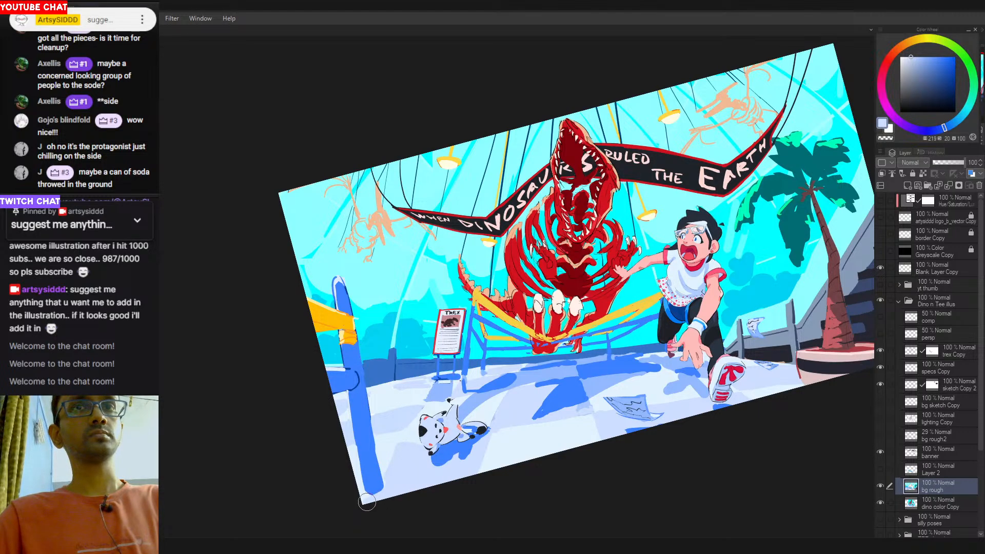
alt+click(398, 414)
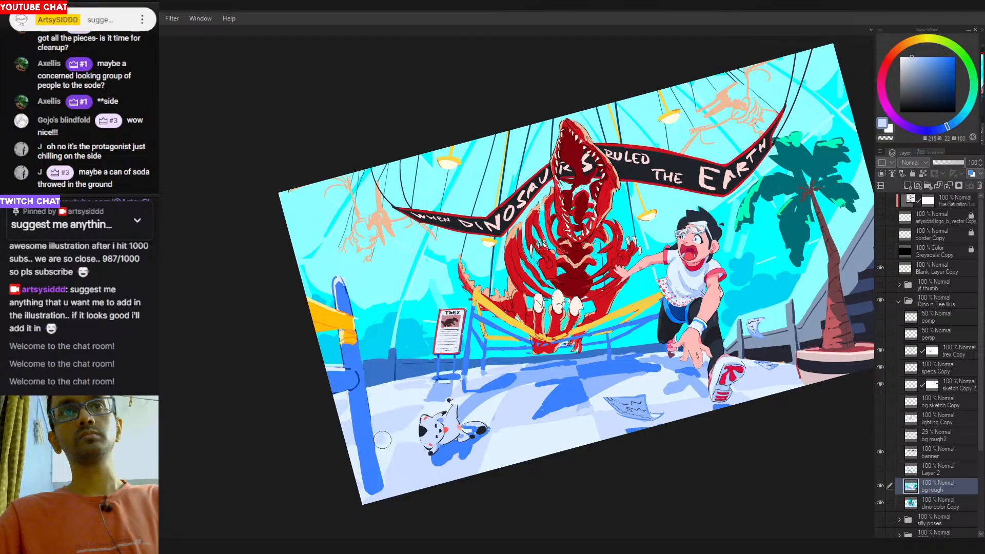
drag(382, 439, 413, 413)
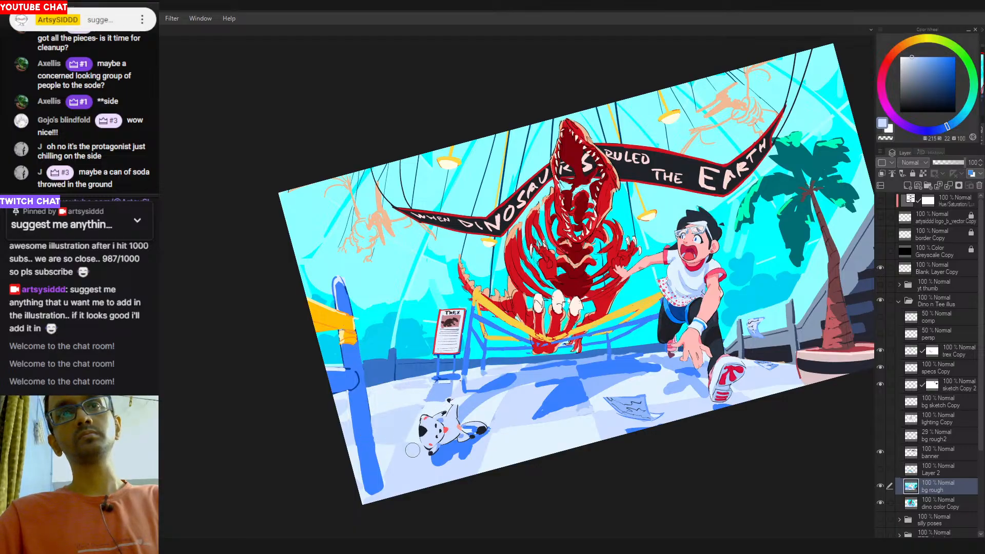
Refine the base of the foreground post with sampled post blue and the lighter floor shadow blue.
alt+click(443, 453)
drag(378, 495, 373, 508)
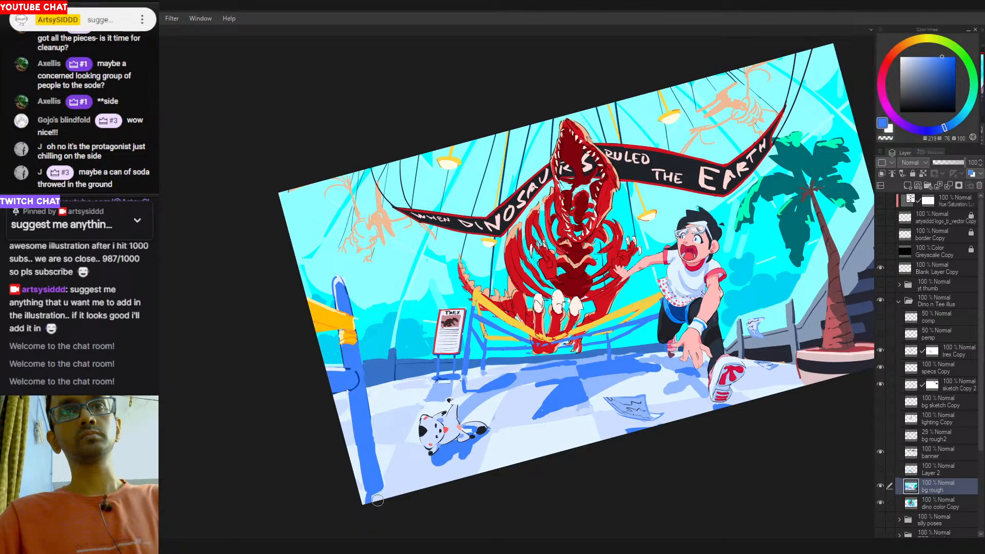
key(ctrl+z)
alt+click(485, 401)
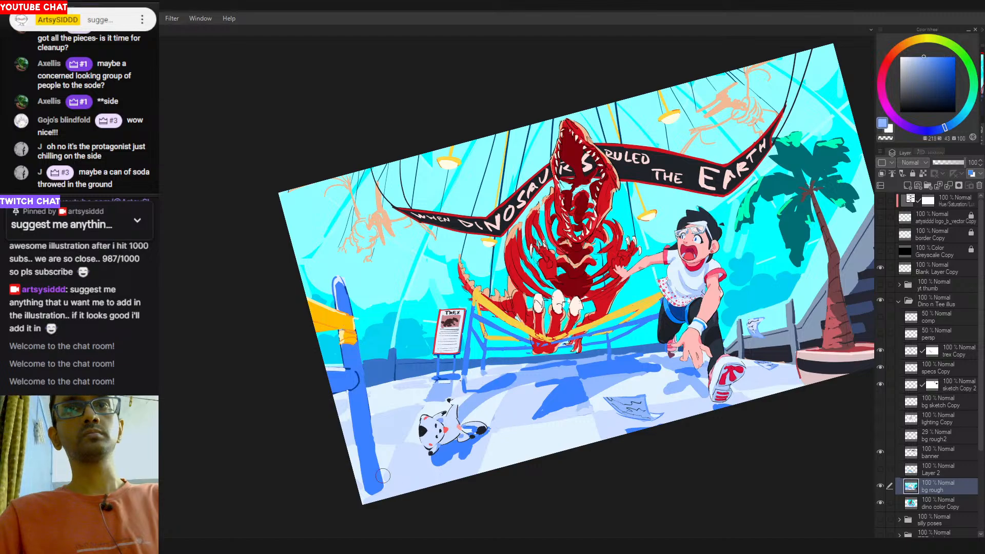
mouse_move(377, 490)
mouse_down()
mouse_move(367, 492)
mouse_move(377, 508)
mouse_up()
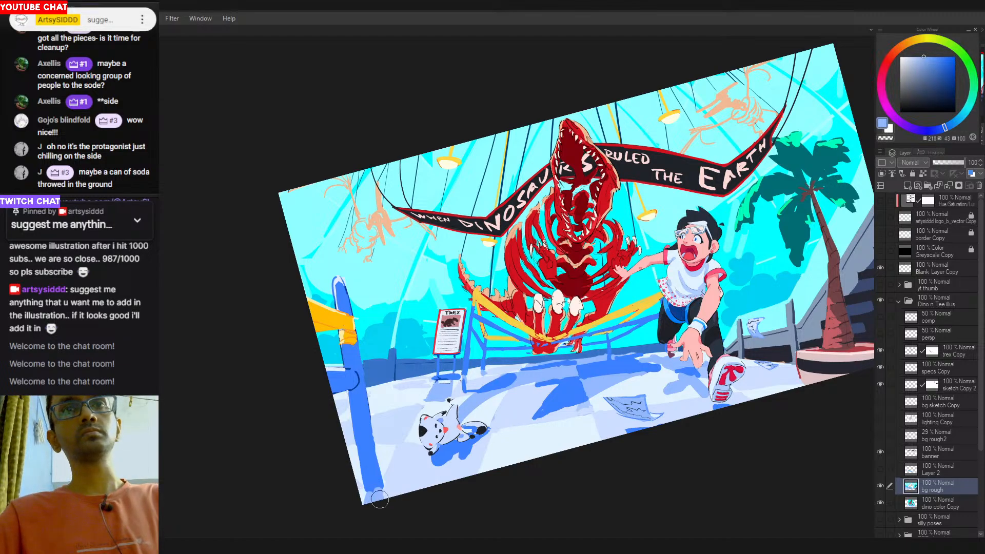
alt+click(376, 485)
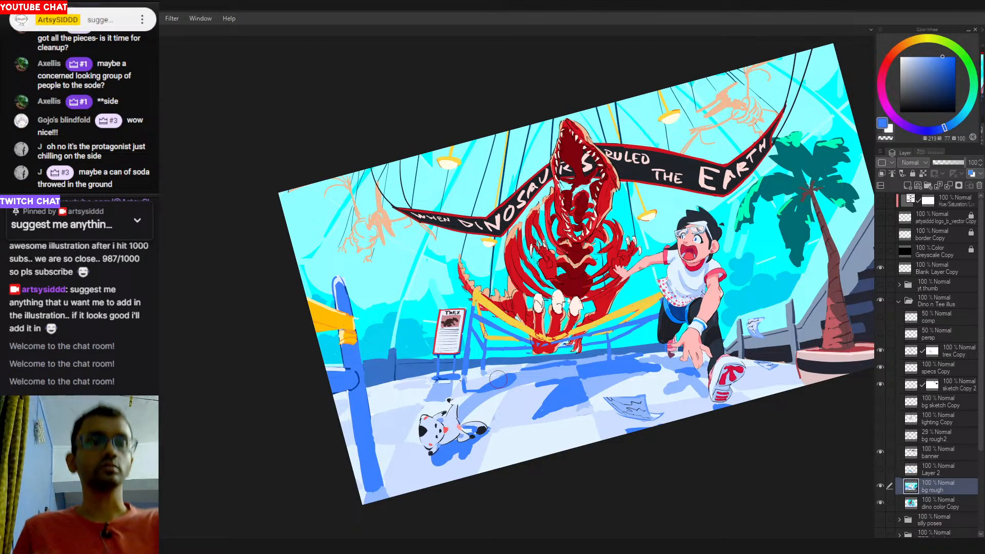
Check the straightened composition at thumbnail size, both mirrored and unmirrored.
key(h)
key(r)
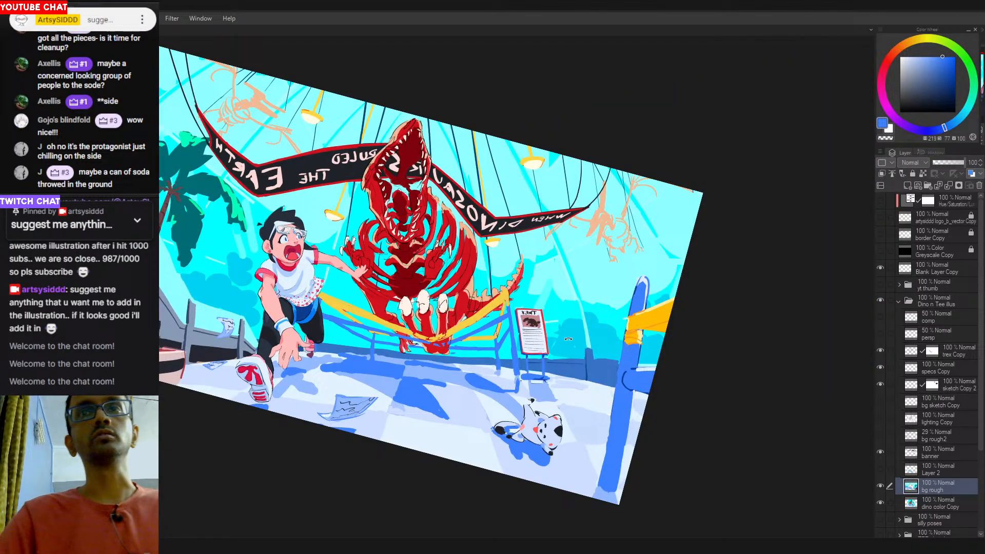
double_click(568, 339)
drag(471, 386, 567, 374)
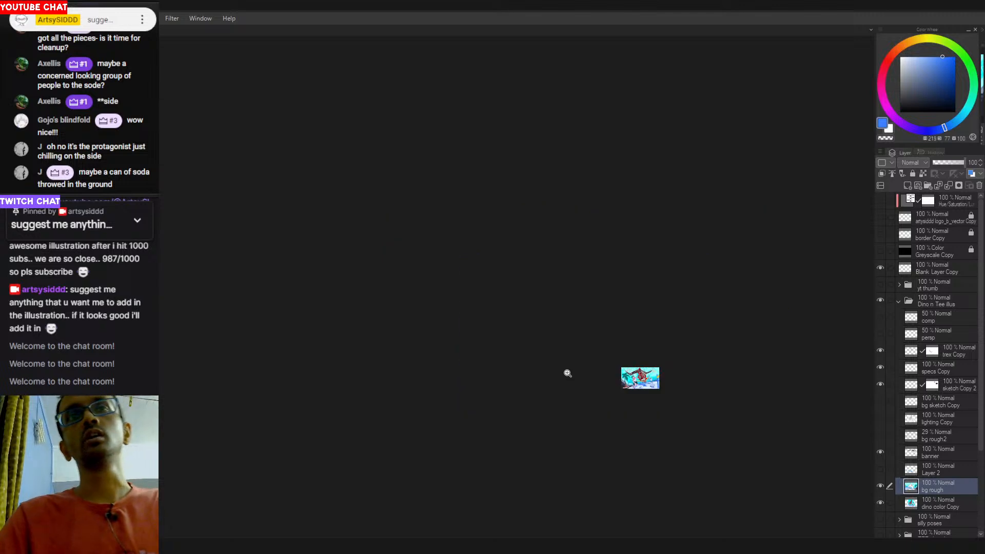
drag(660, 402, 569, 327)
key(h)
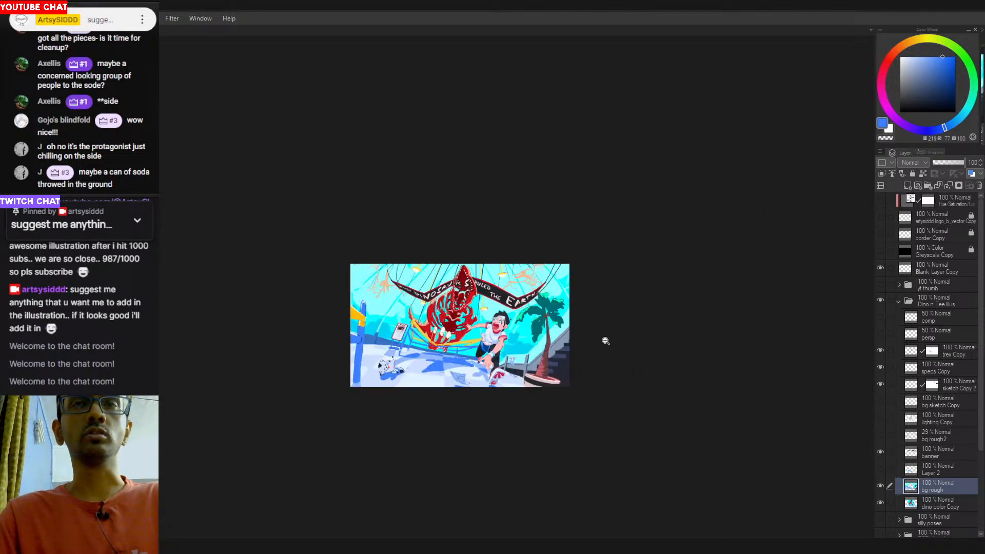
Examine the full illustration at several sizes and a tilted angle to judge the floor, foreground post and wall base.
drag(501, 400, 529, 394)
drag(466, 359, 481, 365)
drag(469, 387, 519, 422)
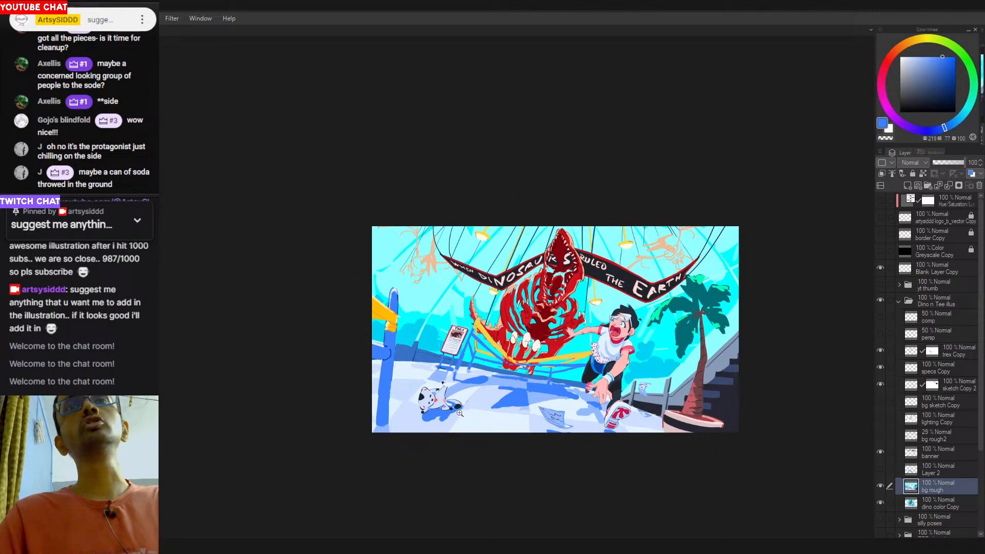
click(422, 356)
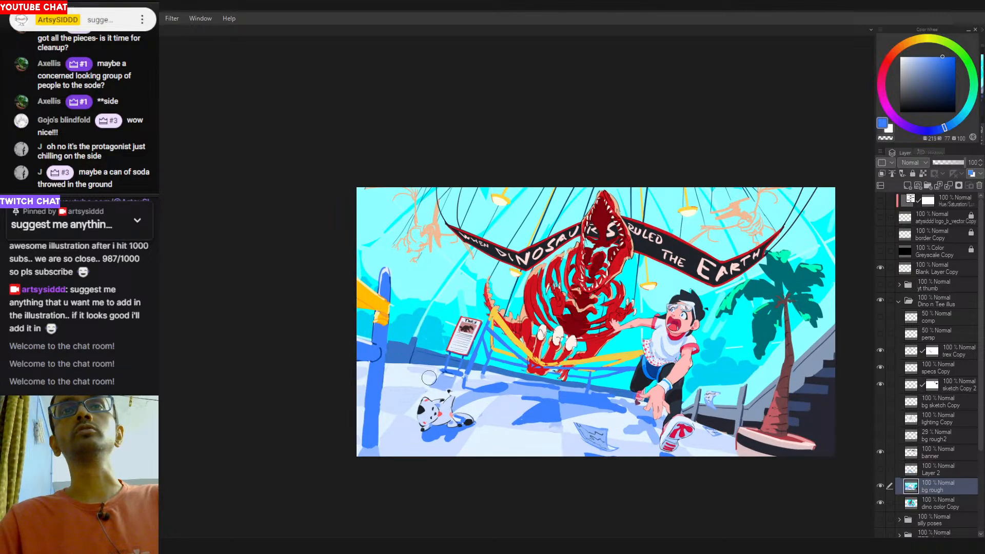
drag(619, 424, 499, 374)
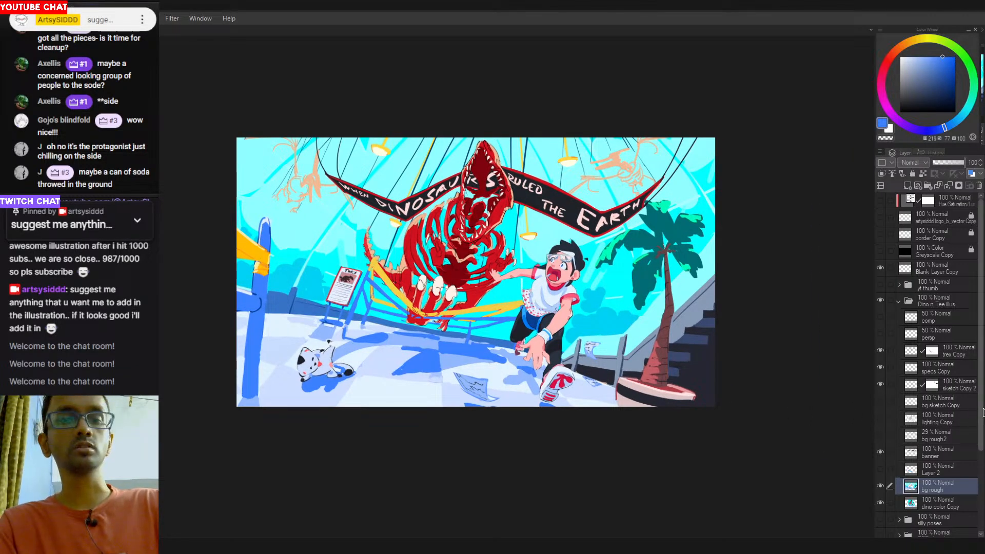
key(ctrl+0)
key(ctrl+minus)
key(ctrl+minus)
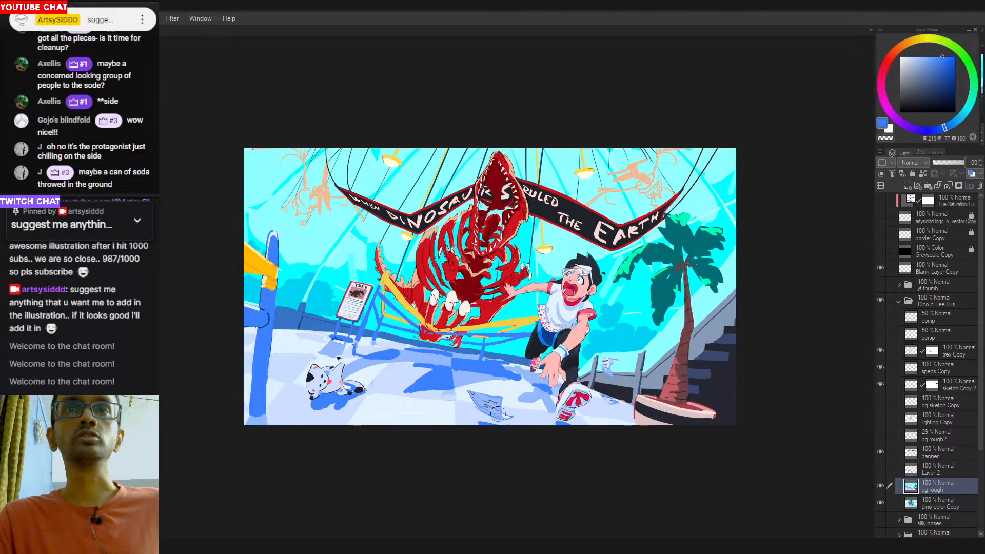
drag(479, 435, 545, 457)
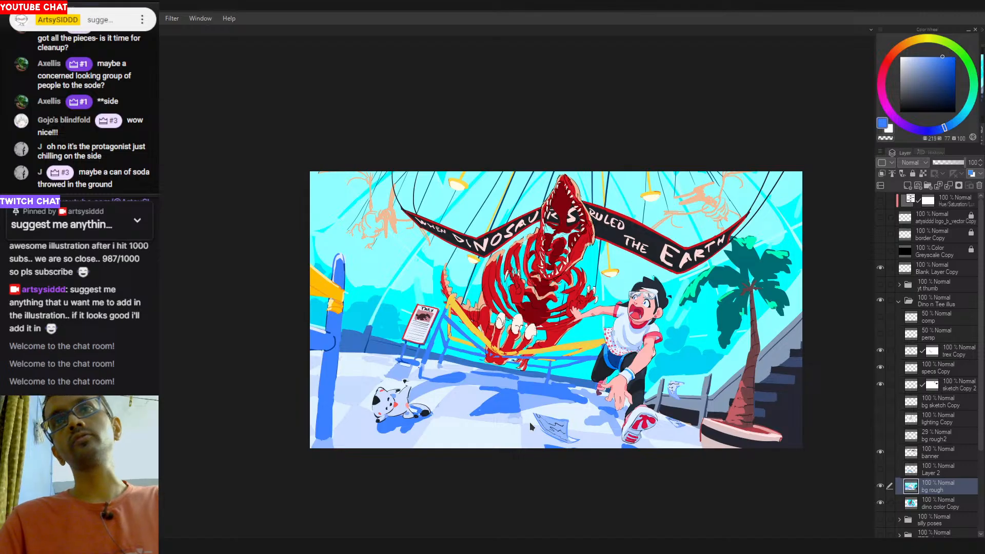
drag(610, 382, 599, 335)
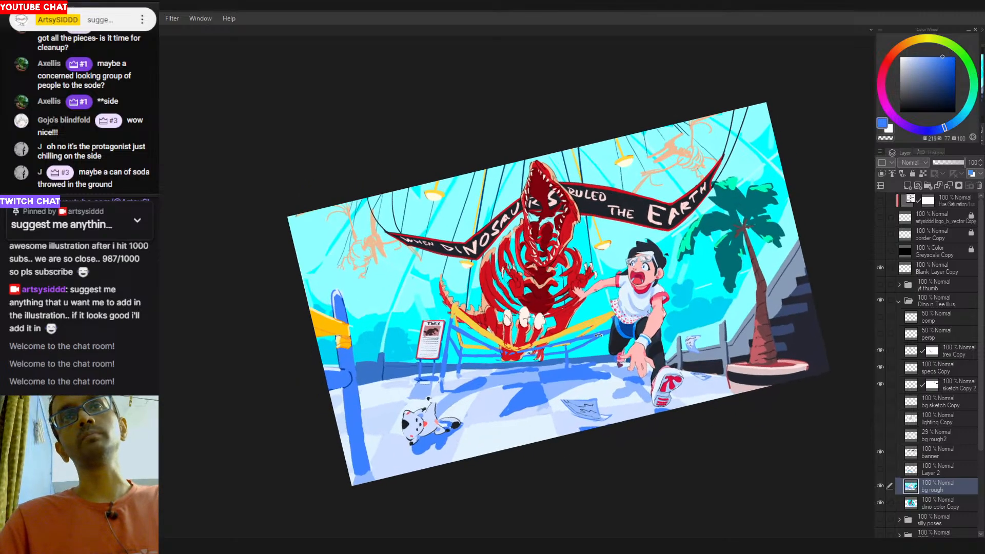
Sample a muted blue for the wall base, straighten the canvas and merge Layer 2 down into the bg rough layer.
click(378, 370)
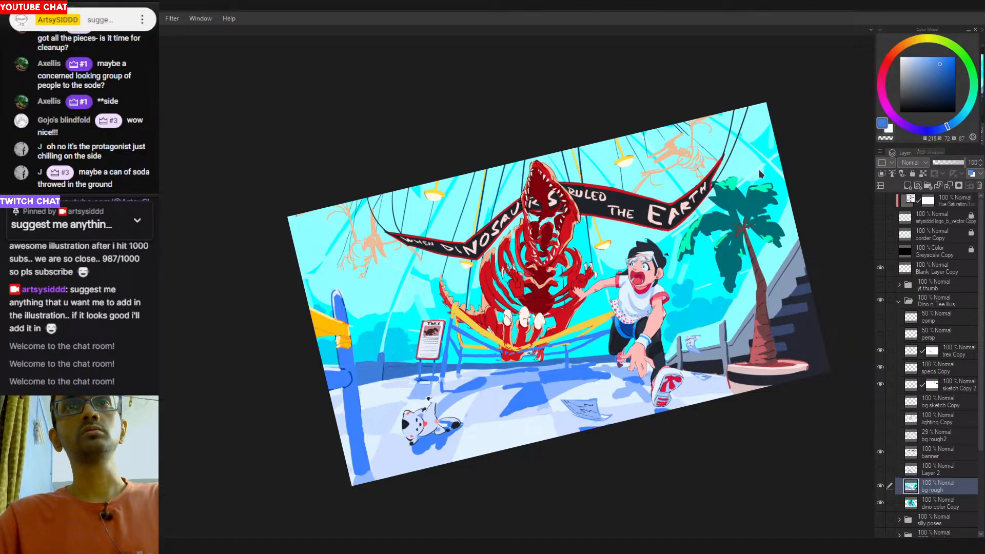
click(721, 117)
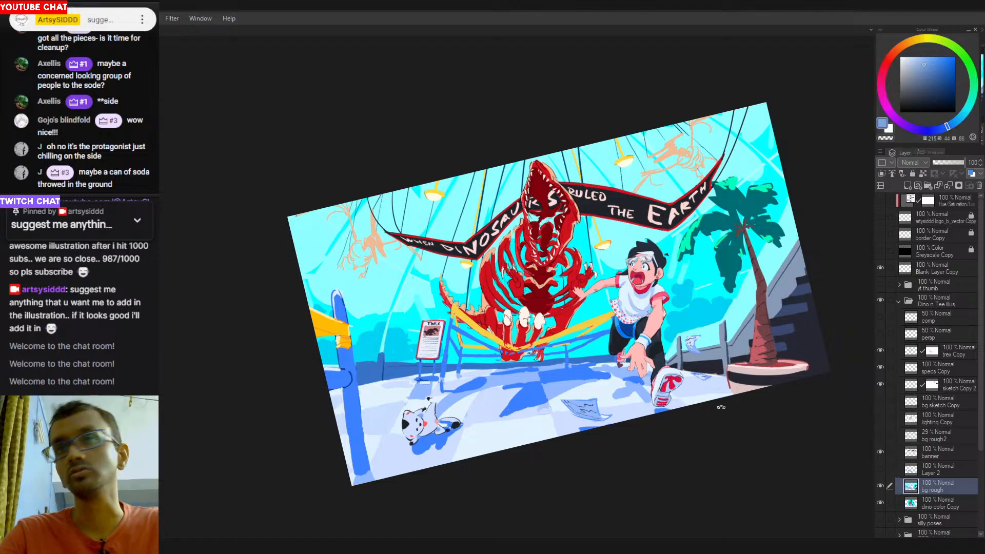
drag(721, 407, 709, 468)
drag(695, 430, 708, 448)
click(919, 472)
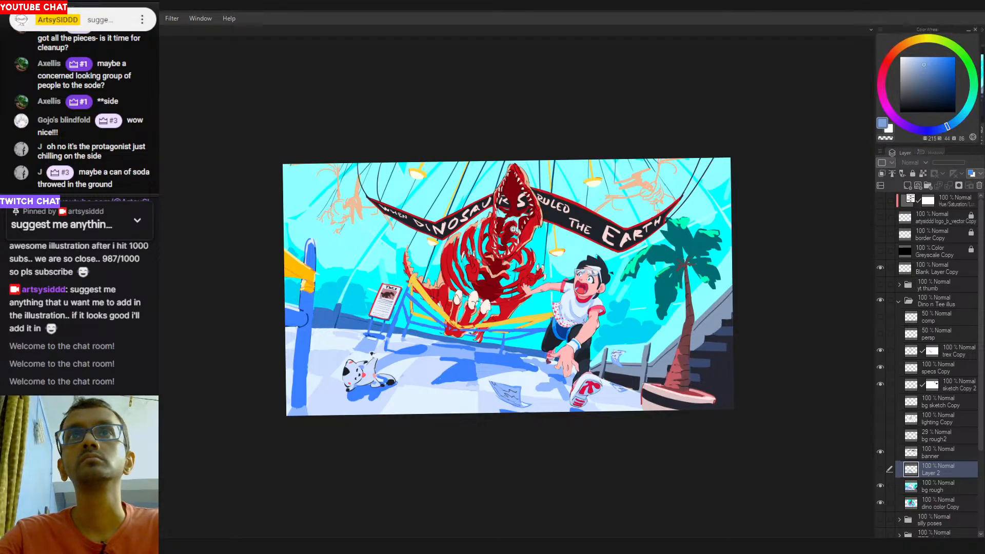
key(ctrl+e)
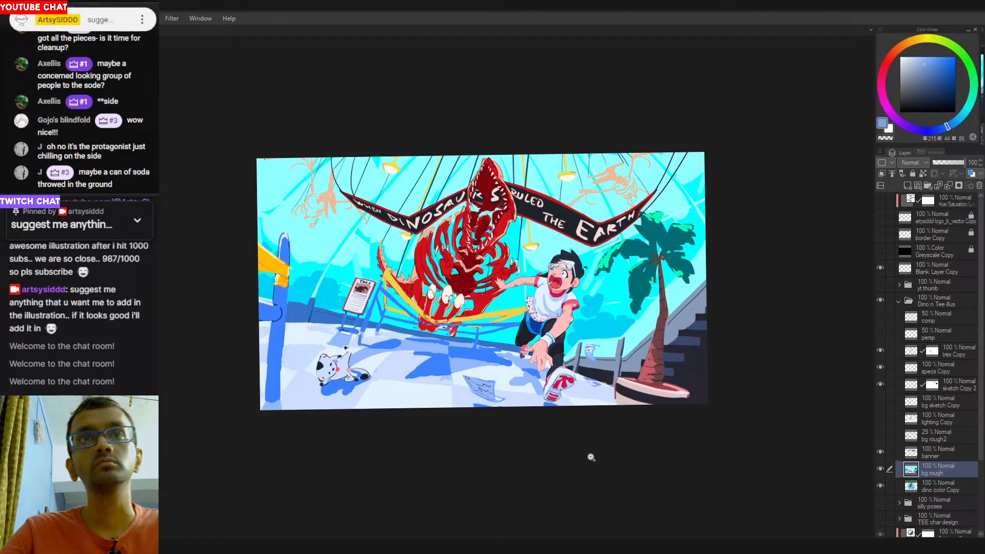
Check the composition mirrored and unmirrored, both close up and at reduced size.
key(ctrl+plus)
scroll(849, 410, down, 2)
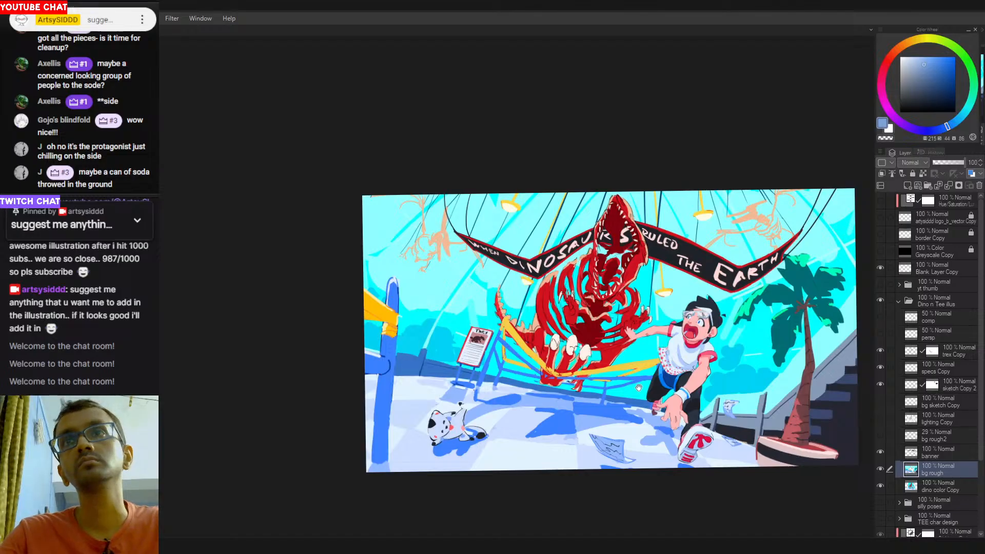
drag(637, 387, 523, 308)
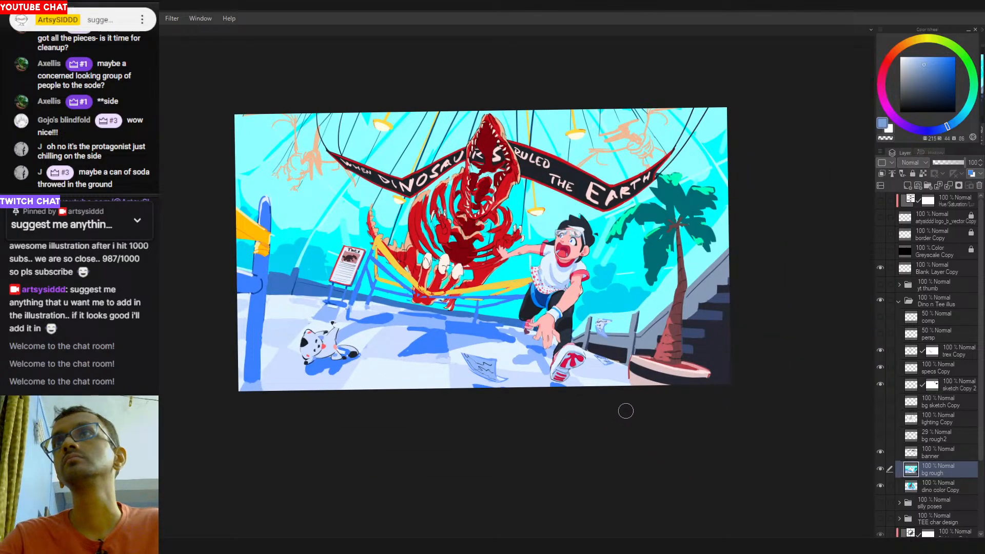
key(h)
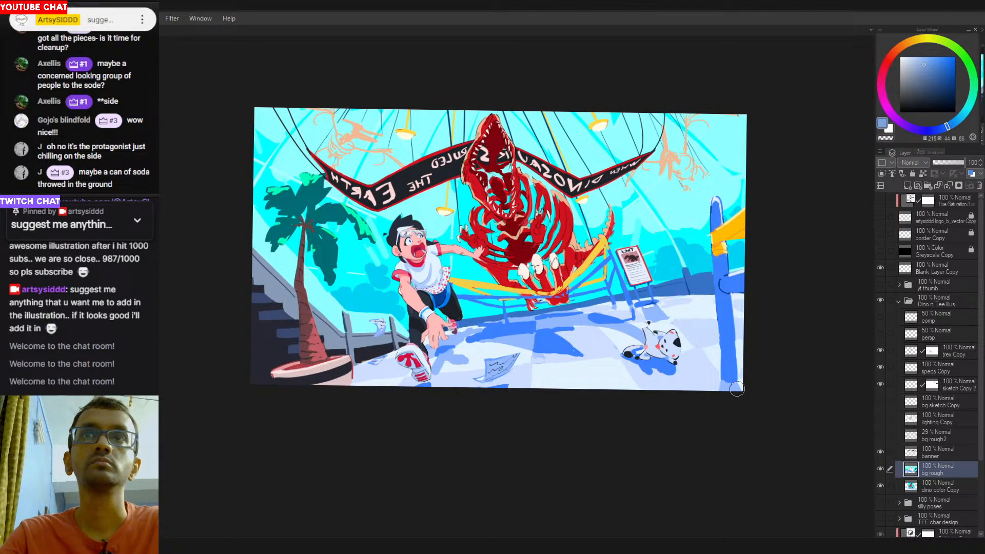
key(h)
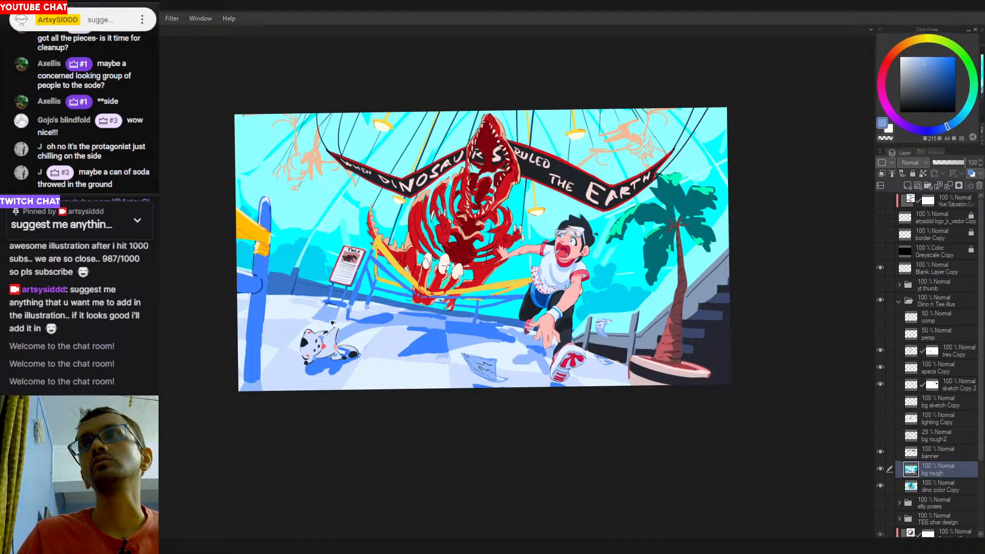
key(ctrl+plus)
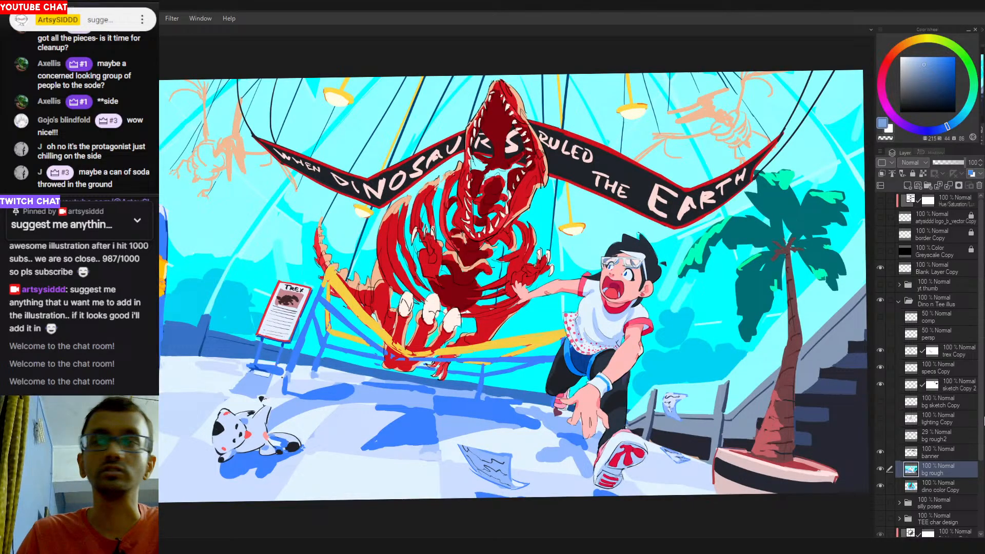
key(ctrl+minus)
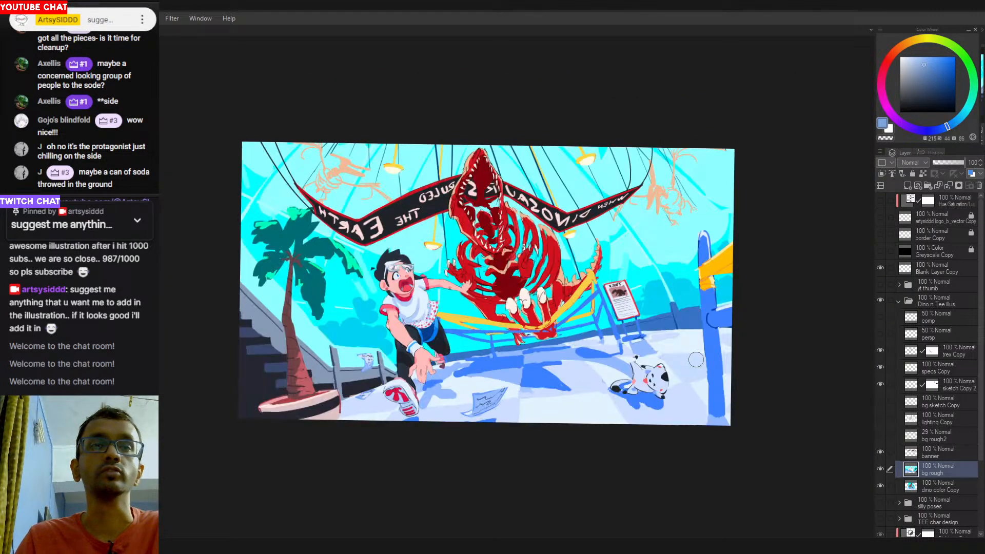
key(h)
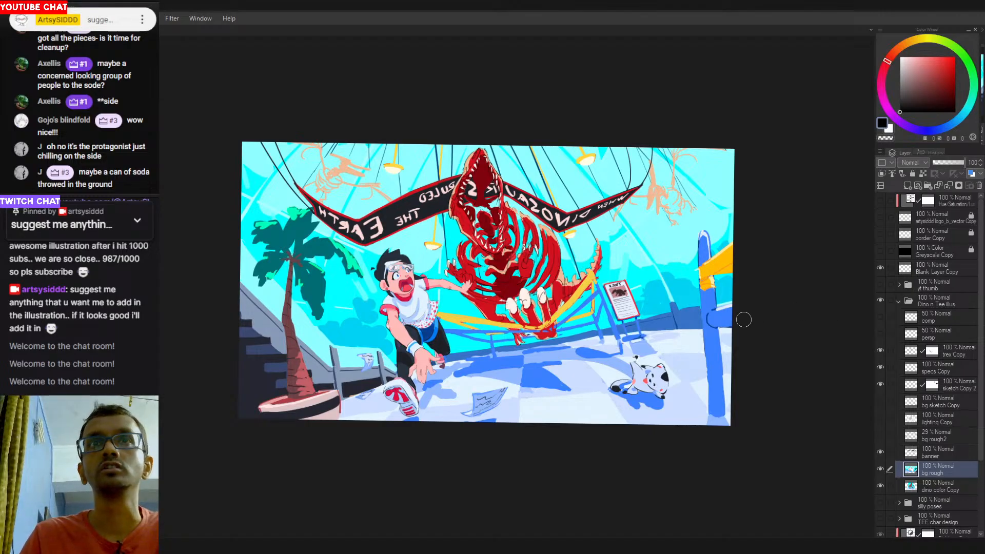
key(h)
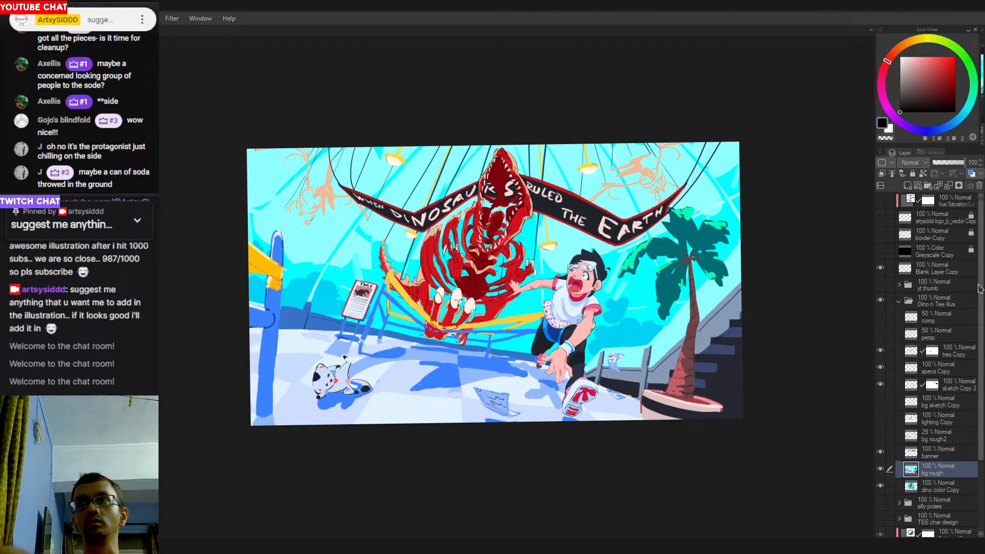
Collapse the Dino n Tee illus folder and compare its artwork with the silly poses folder by swapping their visibility.
click(902, 304)
click(901, 304)
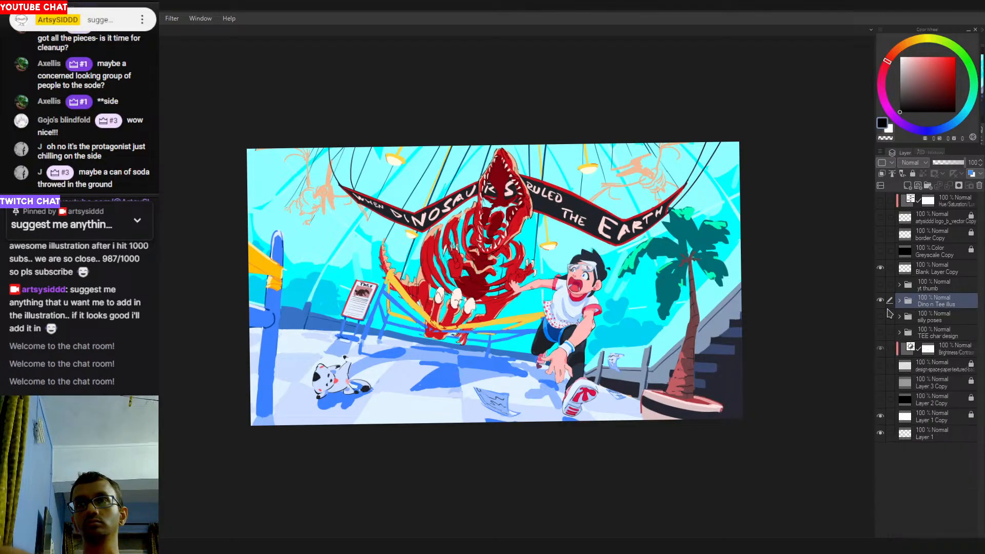
click(881, 300)
click(881, 316)
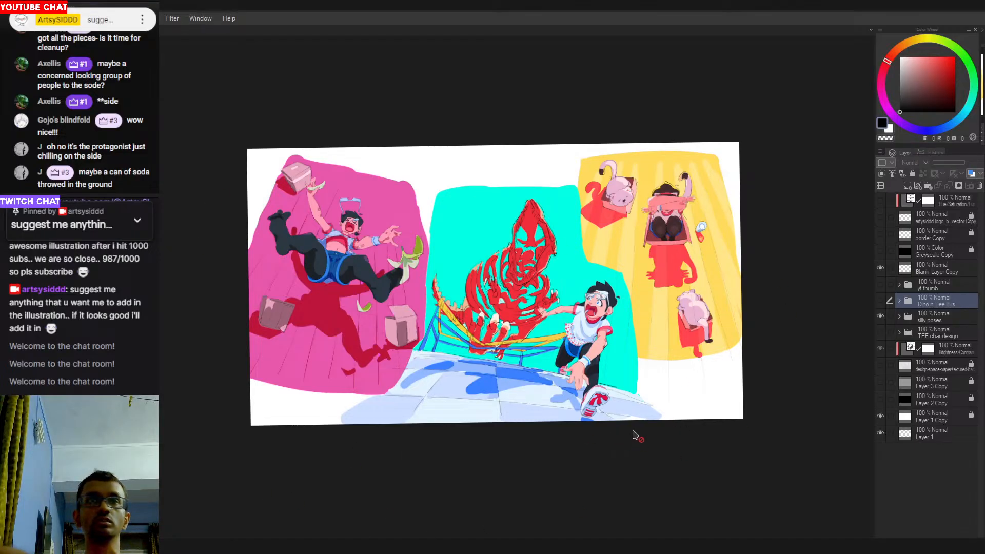
key(ctrl+0)
key(ctrl+minus)
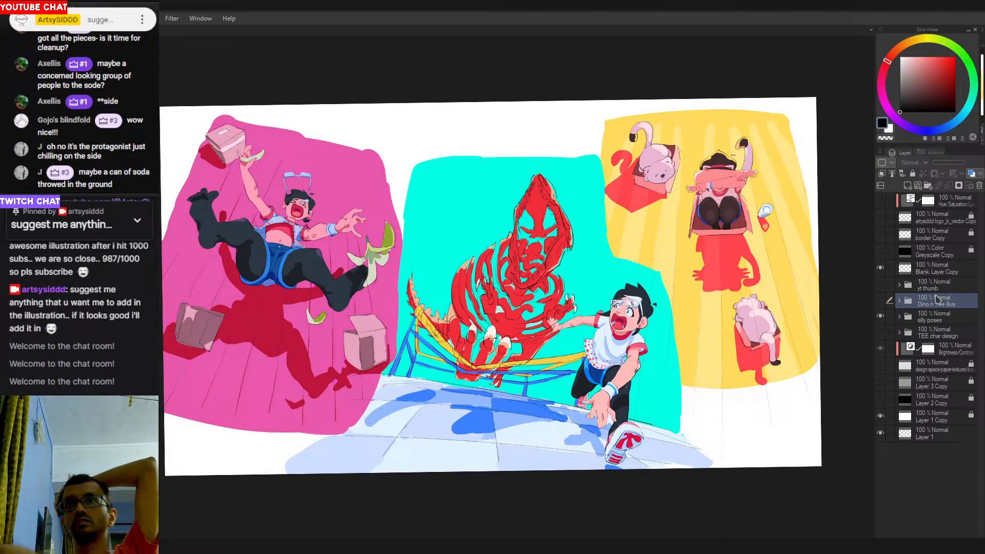
click(881, 316)
click(881, 300)
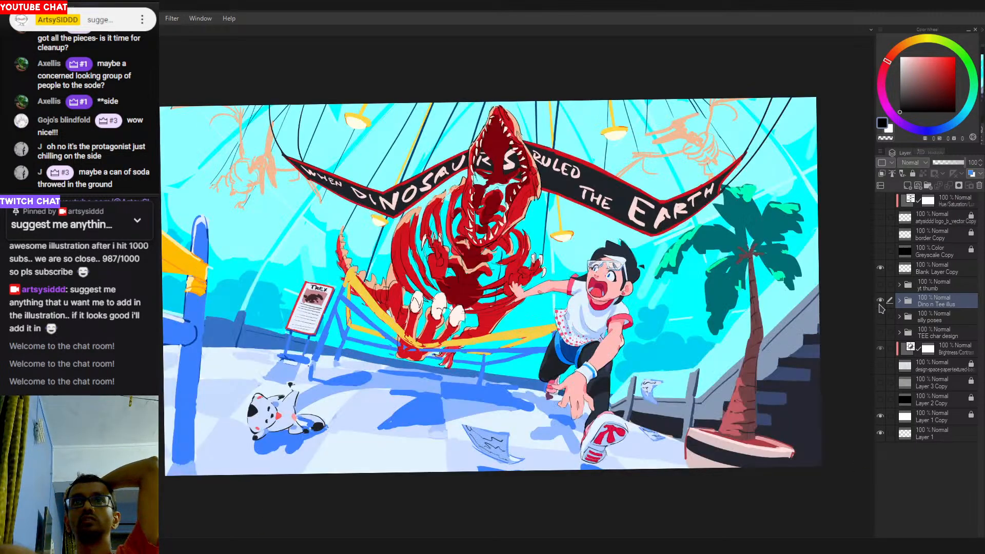